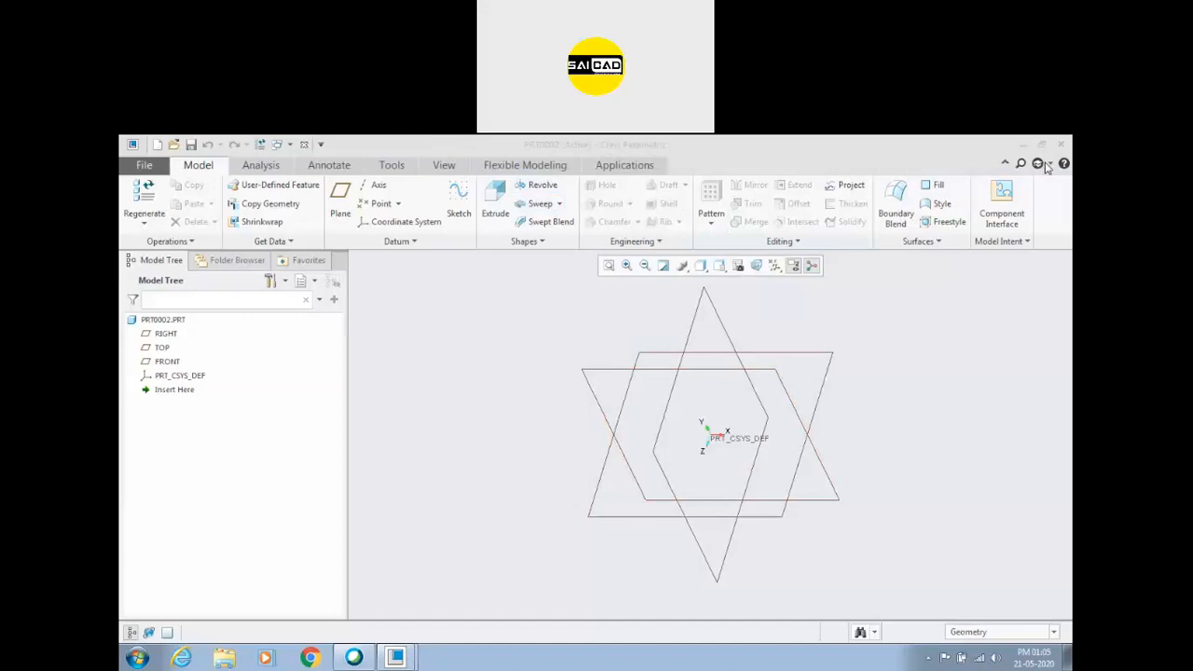
{"action": "left_click", "coordinate": [977, 396]}
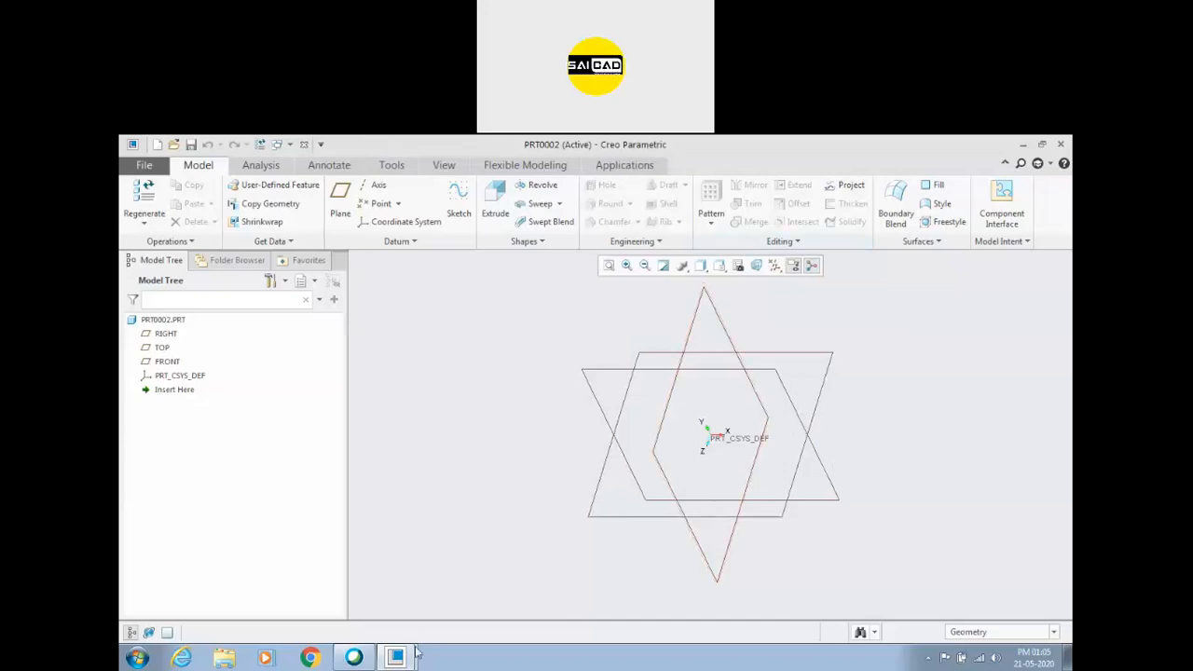
{"action": "mouse_move", "coordinate": [395, 657]}
{"action": "left_click", "coordinate": [381, 600]}
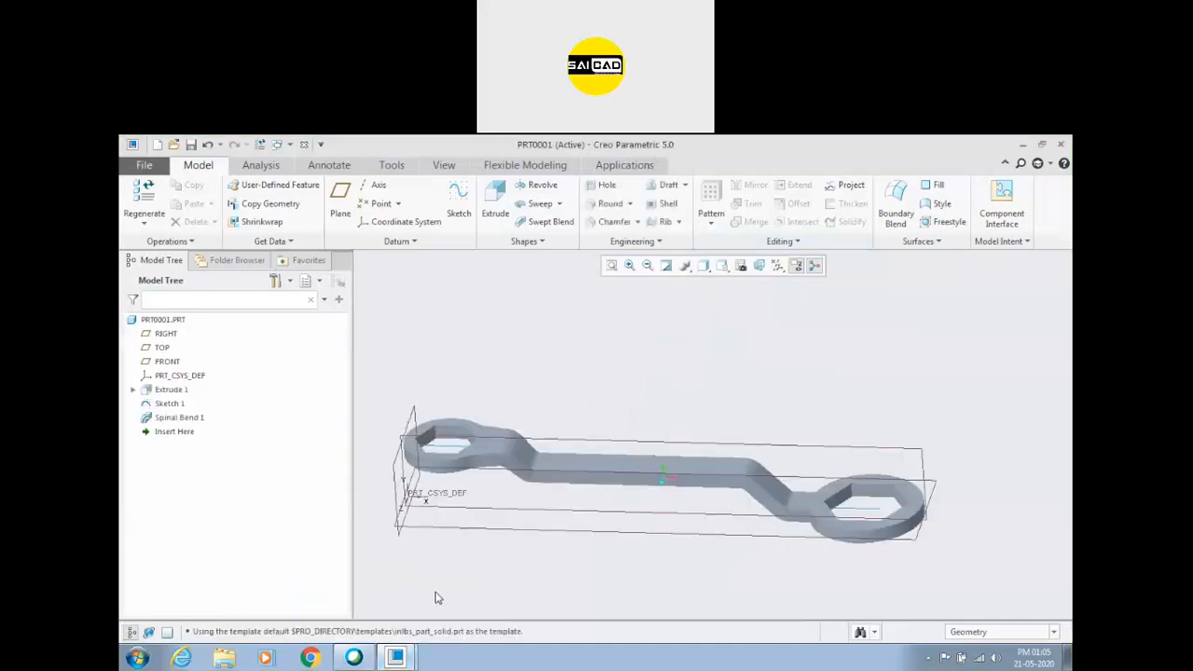
{"action": "left_click", "coordinate": [284, 146]}
{"action": "left_click", "coordinate": [296, 174]}
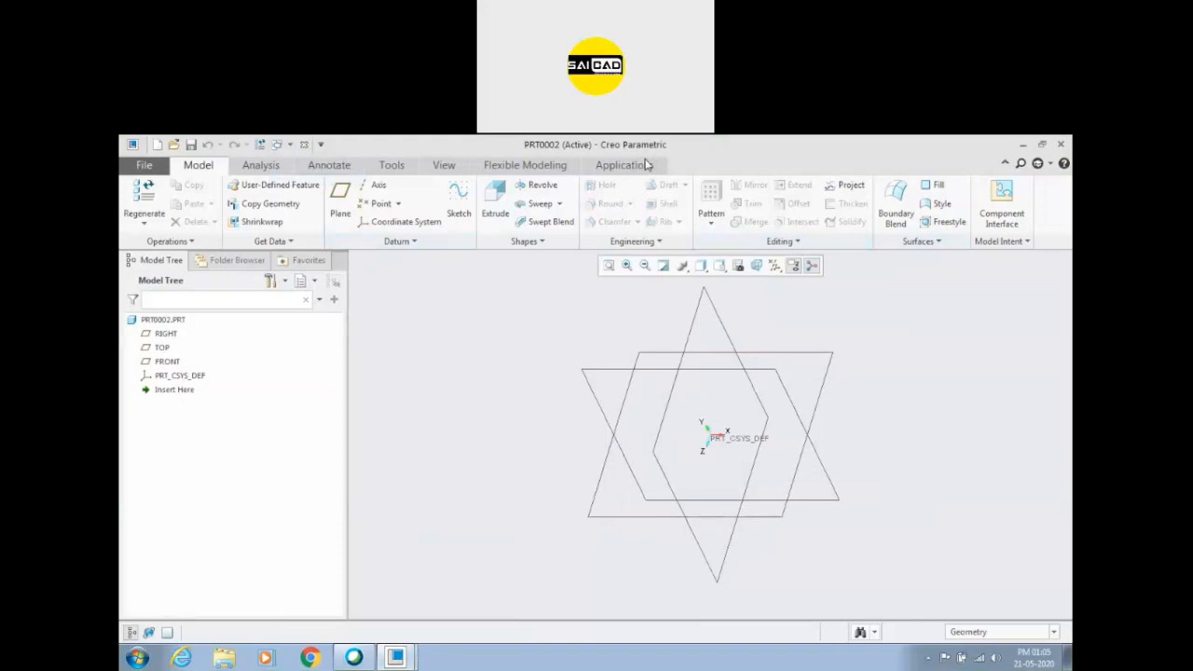
{"action": "left_click", "coordinate": [748, 167]}
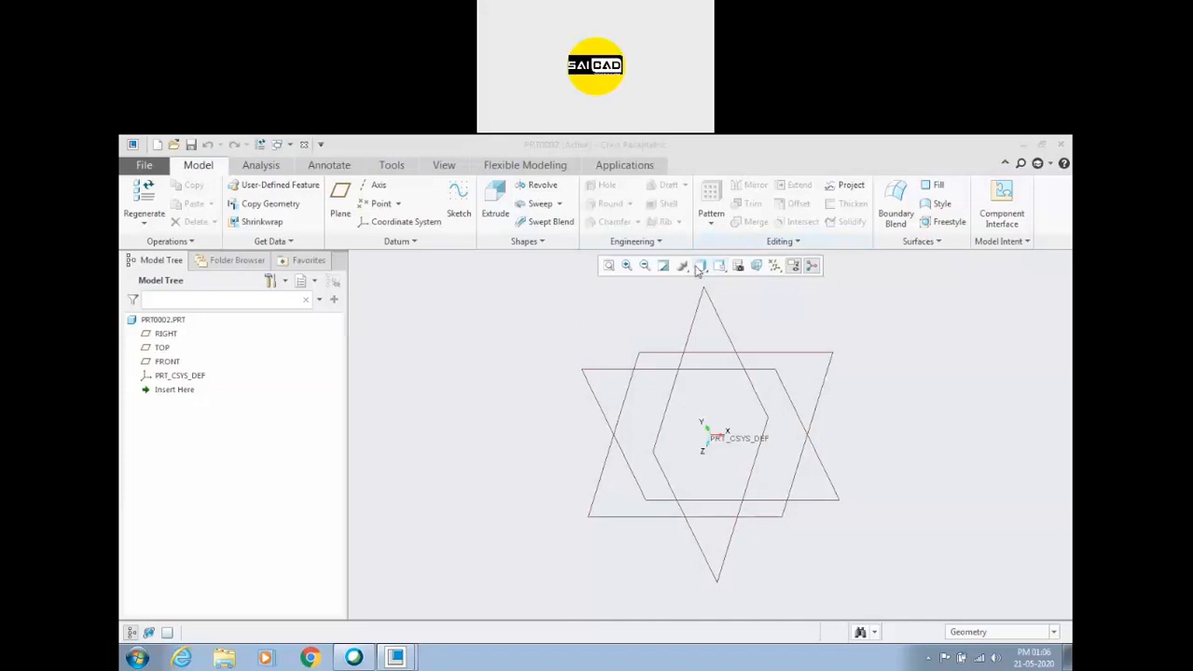
Open the Creo_Assignment_4 PDF from the Creo subfolder of Assignment in the desktop's Online Training folder.
{"action": "left_click", "coordinate": [1068, 657]}
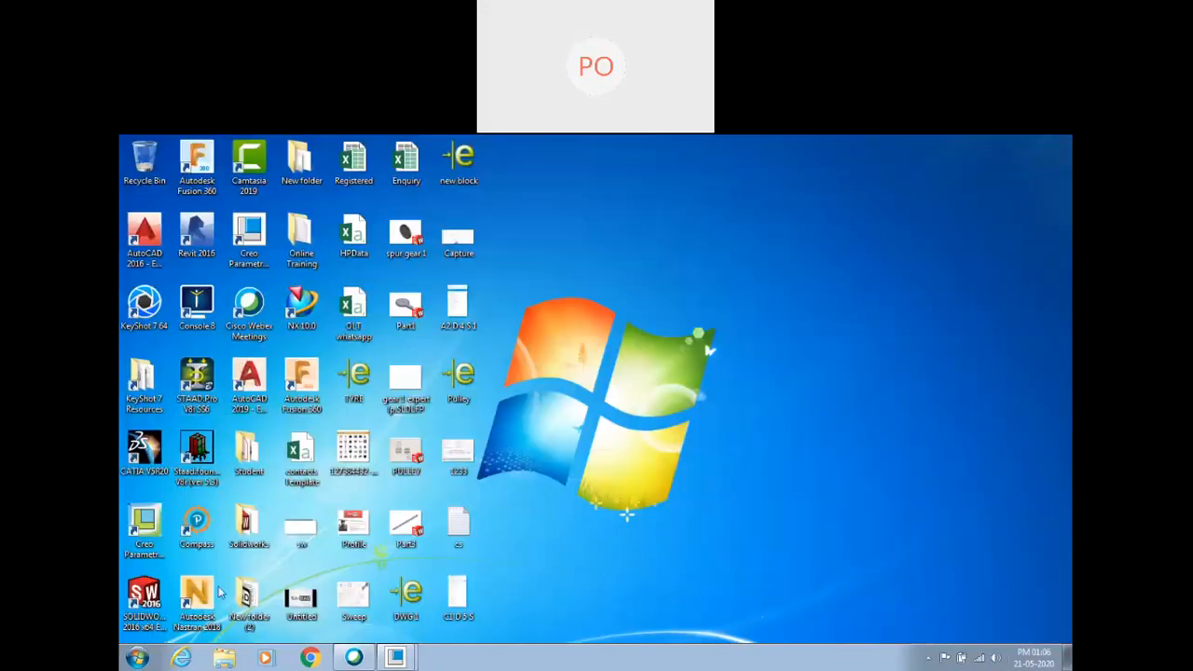
{"action": "double_click", "coordinate": [246, 528]}
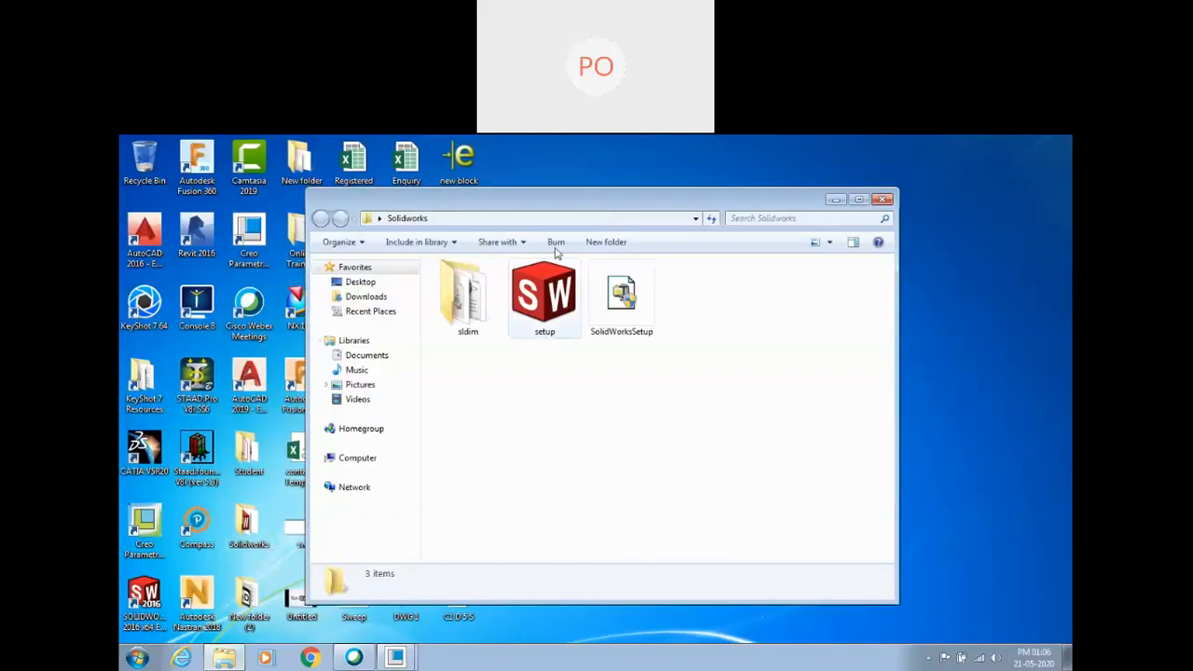
{"action": "left_click", "coordinate": [883, 200]}
{"action": "double_click", "coordinate": [298, 241]}
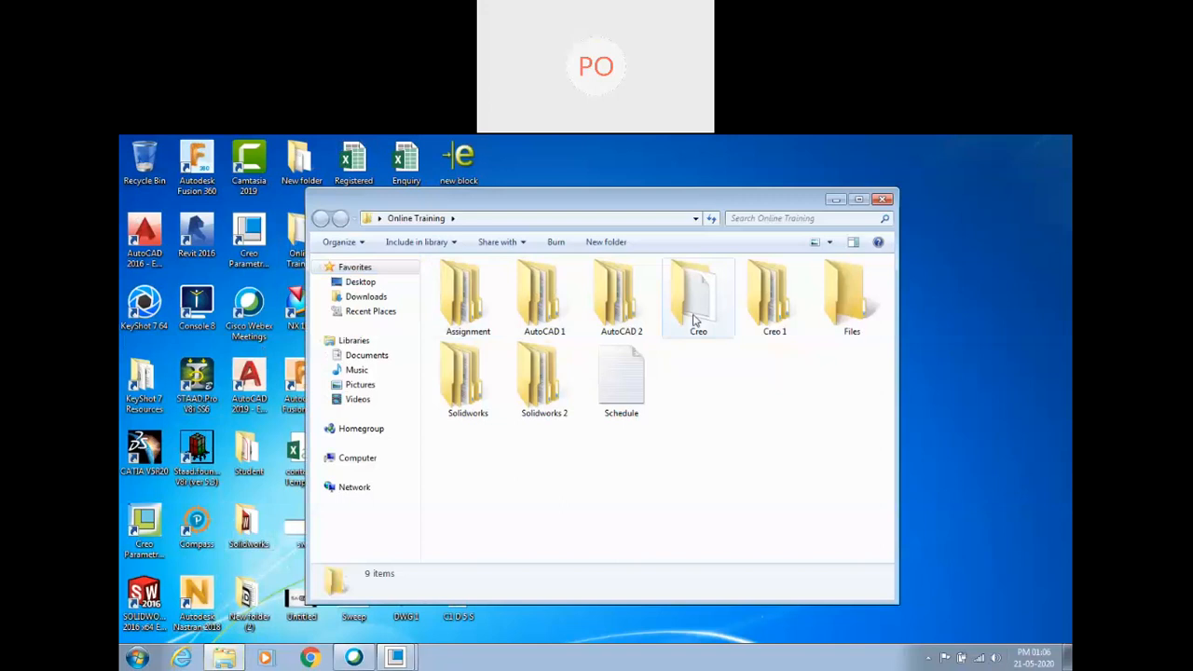
{"action": "double_click", "coordinate": [468, 298]}
{"action": "double_click", "coordinate": [571, 312]}
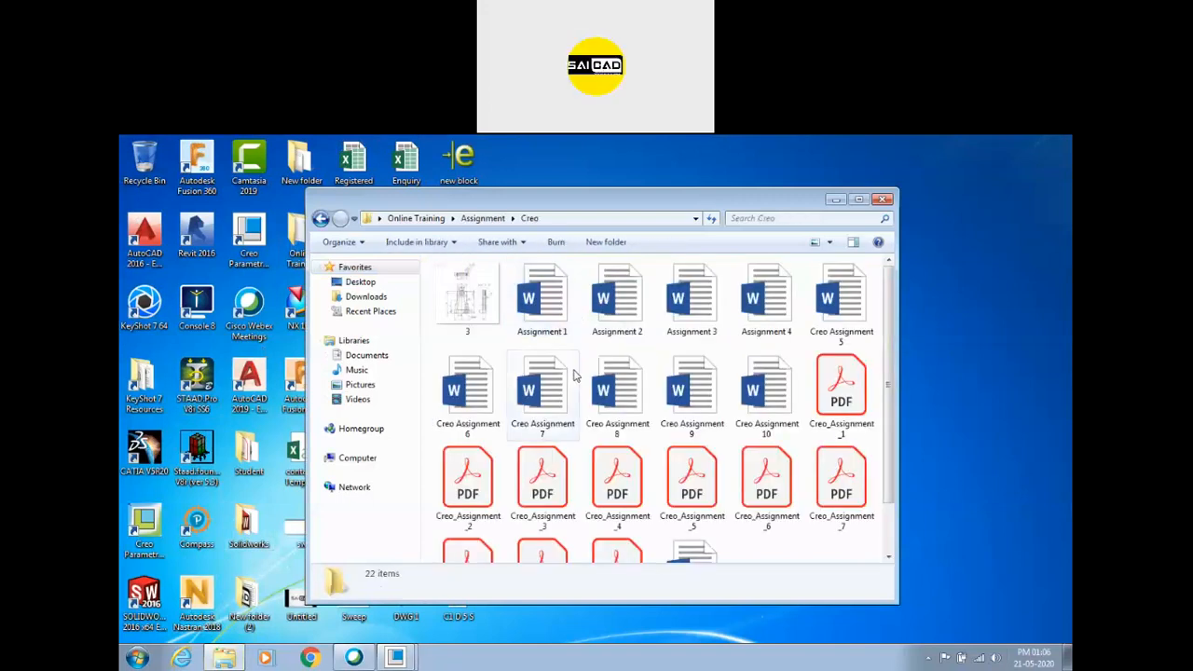
{"action": "left_click", "coordinate": [841, 387]}
{"action": "scroll", "coordinate": [664, 493], "scroll_direction": "down", "scroll_amount": 1}
{"action": "double_click", "coordinate": [617, 419]}
{"action": "left_click", "coordinate": [883, 199]}
Examine the cover drawing on page 2, including section A-A, the front, side and top views, and their dimensions.
{"action": "scroll", "coordinate": [691, 411], "scroll_direction": "down", "scroll_amount": 20}
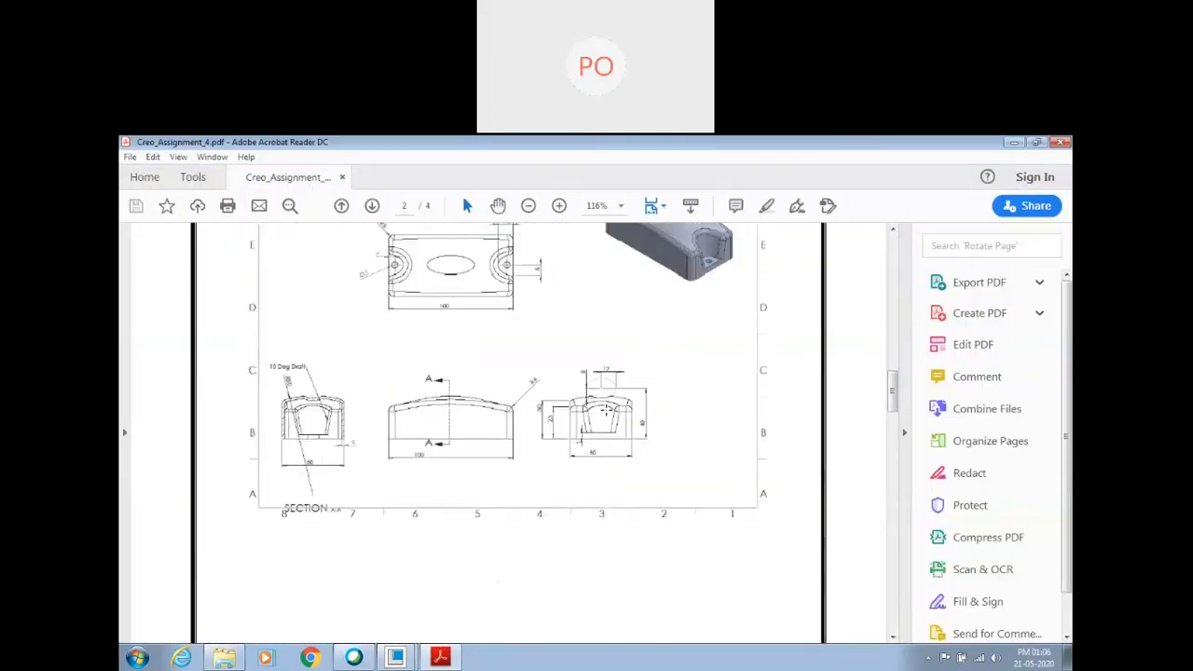
{"action": "scroll", "coordinate": [606, 410], "scroll_direction": "up", "scroll_amount": 2}
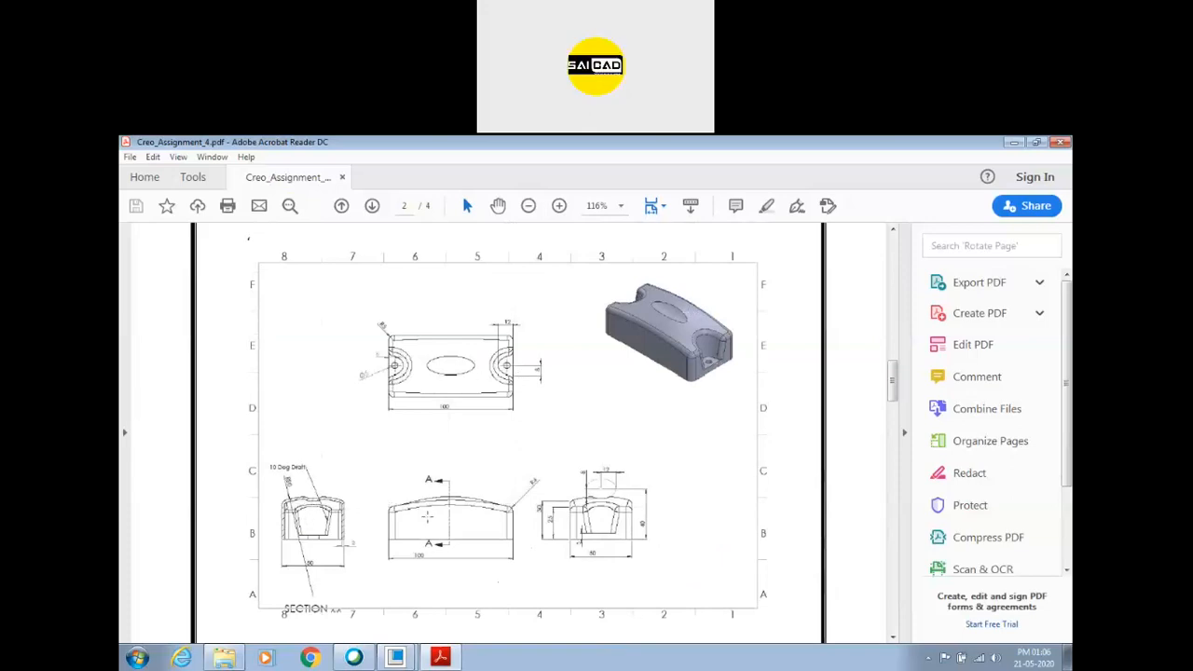
{"action": "scroll", "coordinate": [287, 531], "scroll_direction": "up", "scroll_amount": 6, "text": "ctrl"}
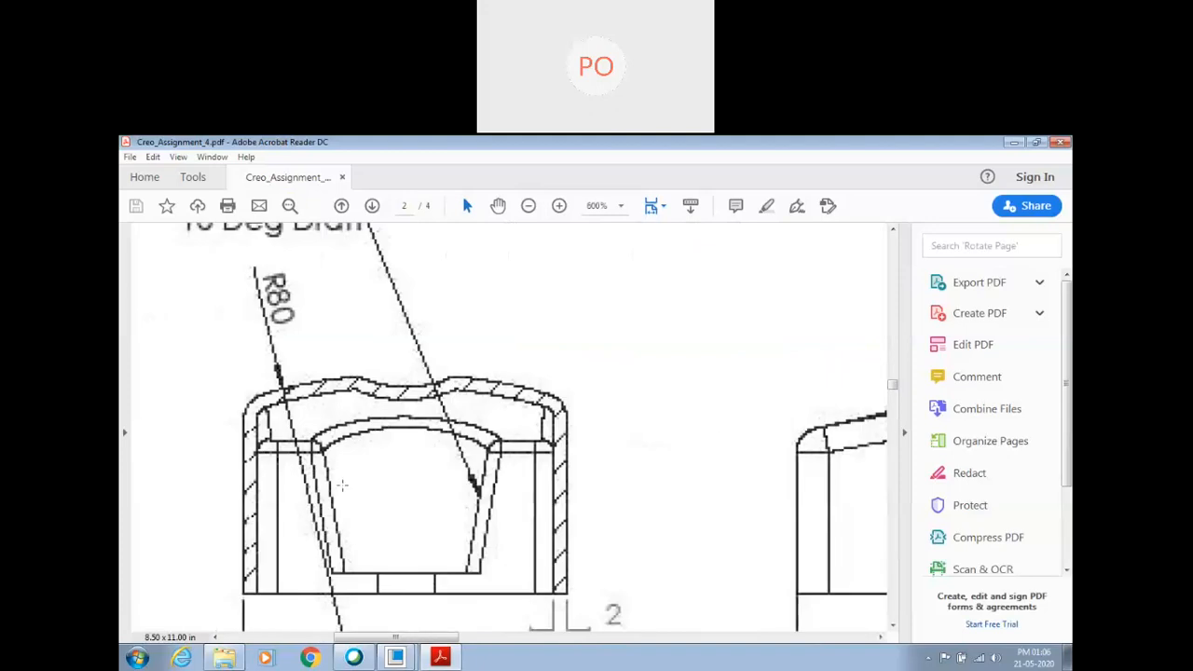
{"action": "scroll", "coordinate": [401, 429], "scroll_direction": "down", "scroll_amount": 2, "text": "ctrl"}
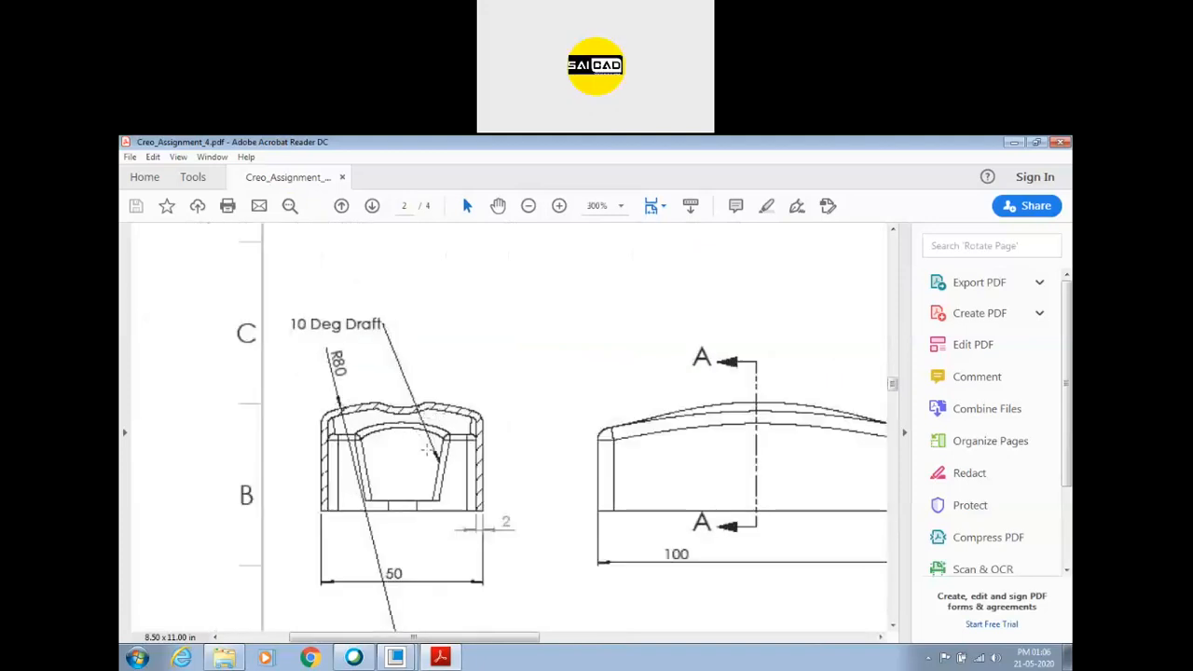
{"action": "scroll", "coordinate": [429, 450], "scroll_direction": "down", "scroll_amount": 3, "text": "ctrl"}
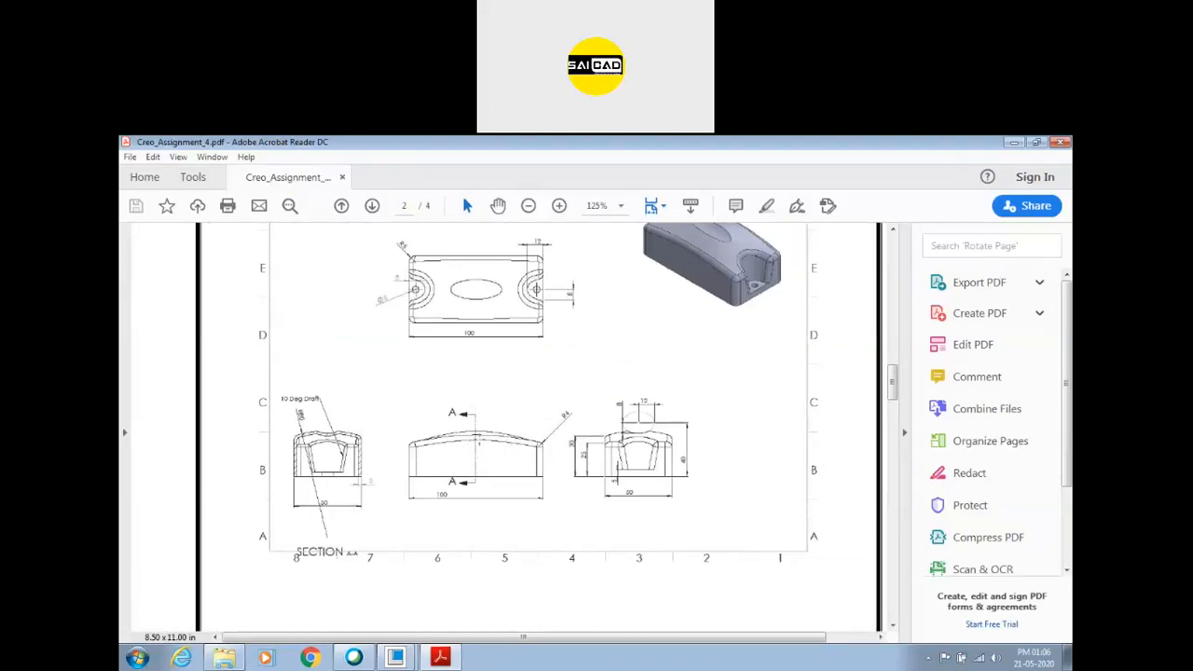
{"action": "scroll", "coordinate": [308, 437], "scroll_direction": "up", "scroll_amount": 2, "text": "ctrl"}
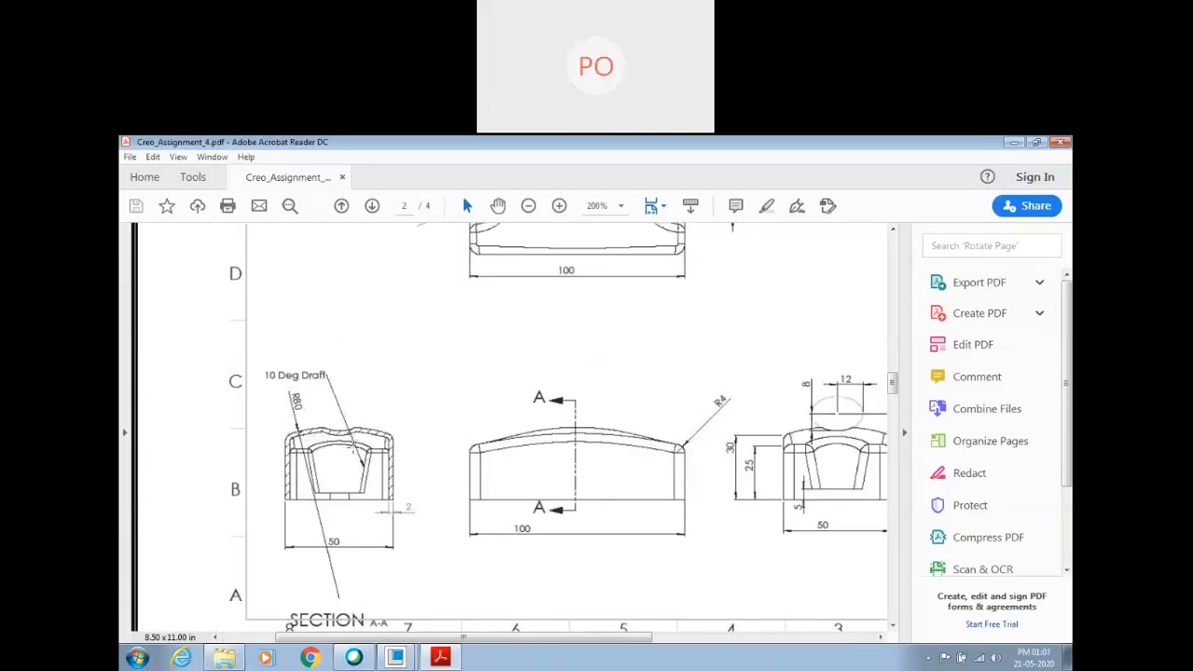
{"action": "scroll", "coordinate": [353, 445], "scroll_direction": "down", "scroll_amount": 1, "text": "ctrl"}
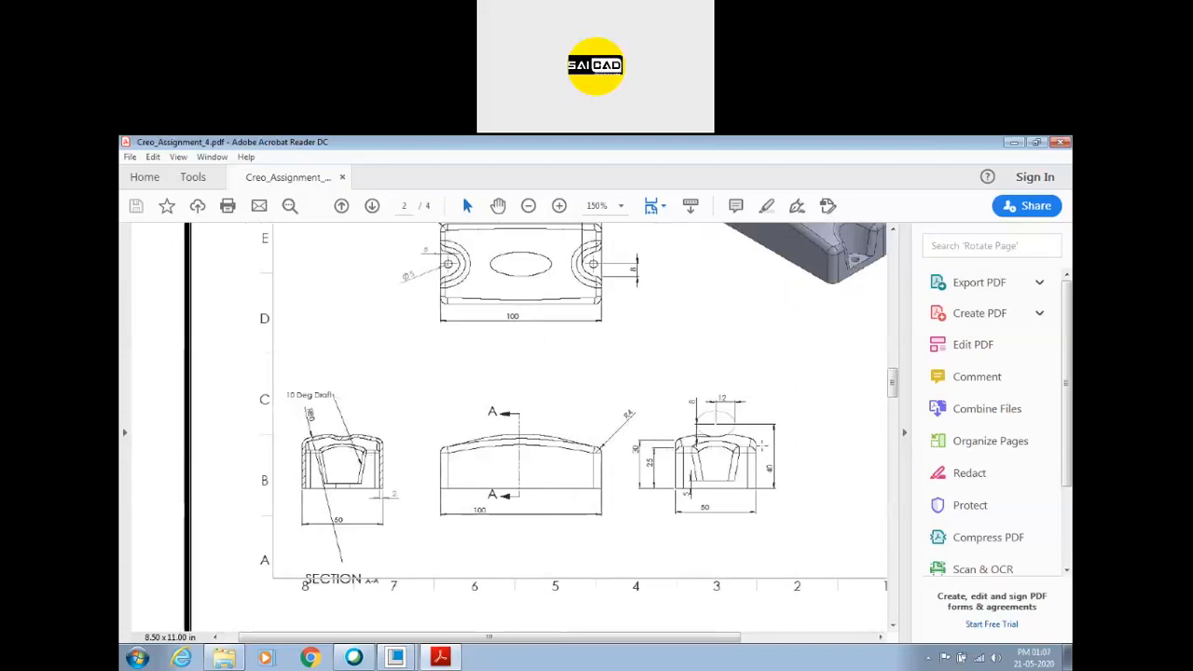
{"action": "scroll", "coordinate": [758, 450], "scroll_direction": "up", "scroll_amount": 2, "text": "ctrl"}
{"action": "scroll", "coordinate": [551, 458], "scroll_direction": "down", "scroll_amount": 1, "text": "ctrl"}
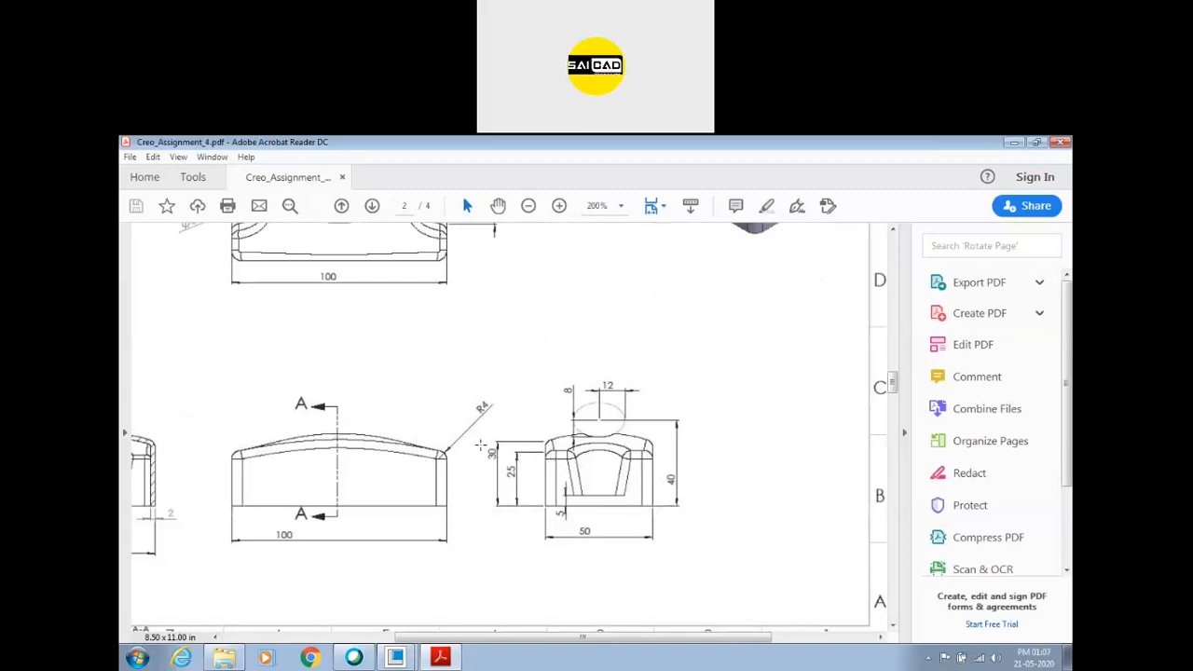
{"action": "scroll", "coordinate": [492, 444], "scroll_direction": "down", "scroll_amount": 1}
{"action": "scroll", "coordinate": [656, 445], "scroll_direction": "down", "scroll_amount": 1, "text": "ctrl"}
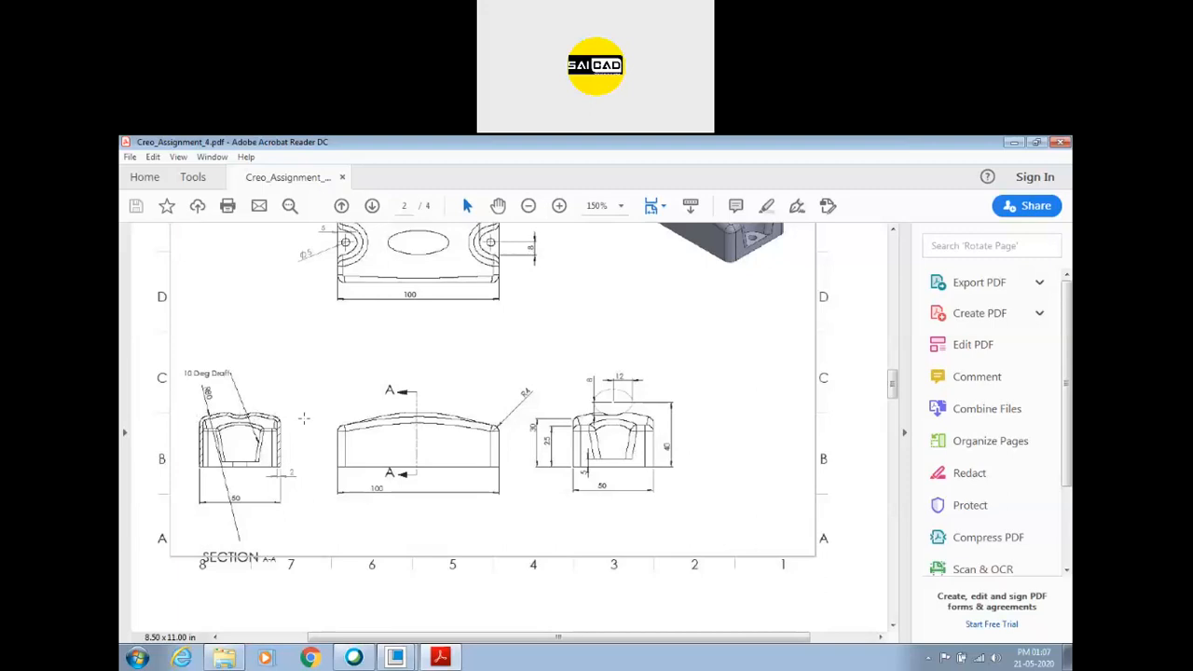
{"action": "scroll", "coordinate": [657, 457], "scroll_direction": "down", "scroll_amount": 2, "text": "ctrl"}
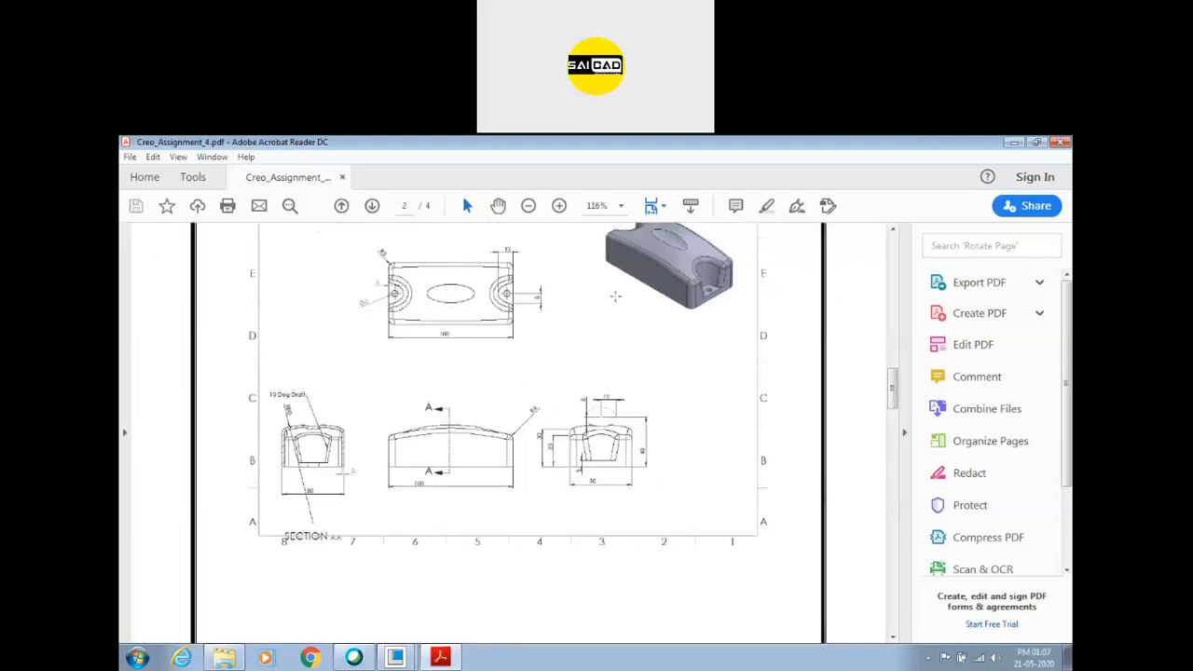
{"action": "scroll", "coordinate": [553, 350], "scroll_direction": "up", "scroll_amount": 1}
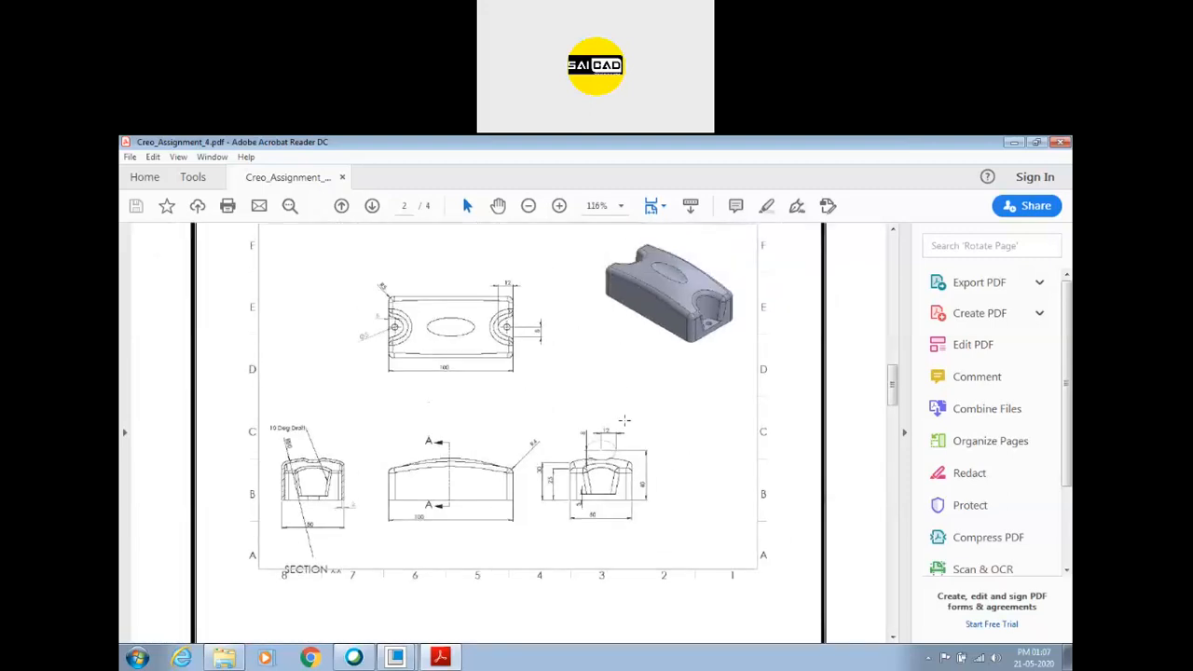
{"action": "scroll", "coordinate": [422, 486], "scroll_direction": "up", "scroll_amount": 2, "text": "ctrl"}
{"action": "scroll", "coordinate": [632, 446], "scroll_direction": "down", "scroll_amount": 1, "text": "ctrl"}
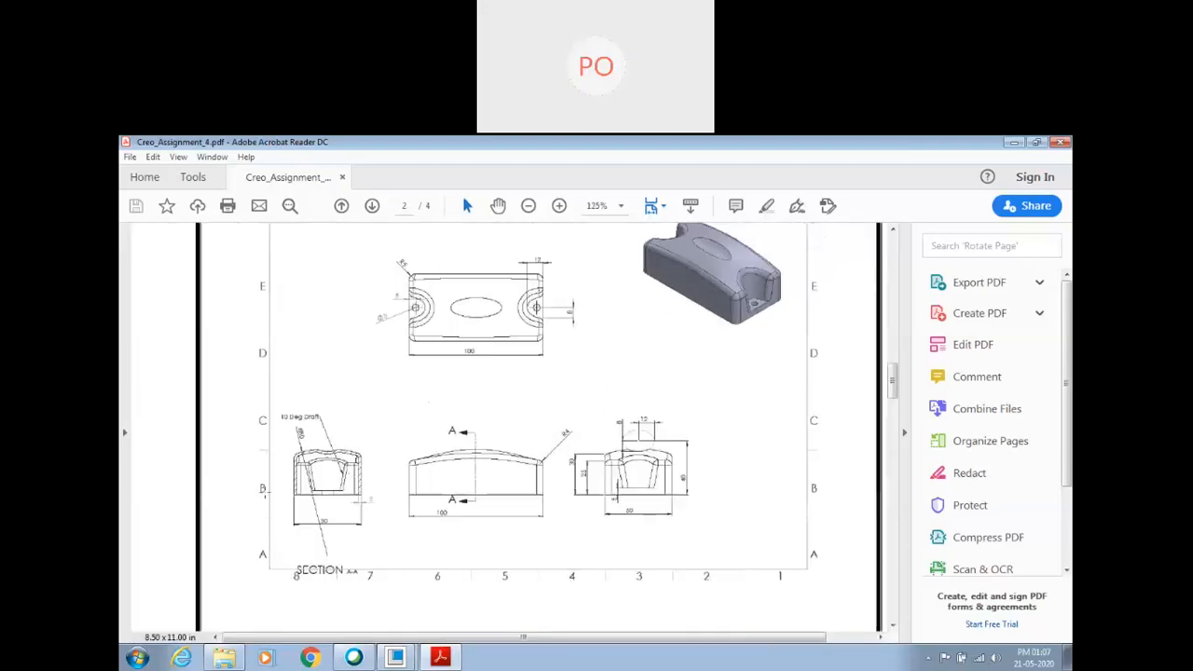
{"action": "scroll", "coordinate": [313, 490], "scroll_direction": "up", "scroll_amount": 1, "text": "ctrl"}
{"action": "scroll", "coordinate": [330, 470], "scroll_direction": "up", "scroll_amount": 2, "text": "ctrl"}
{"action": "scroll", "coordinate": [328, 459], "scroll_direction": "down", "scroll_amount": 3, "text": "ctrl"}
{"action": "scroll", "coordinate": [738, 495], "scroll_direction": "up", "scroll_amount": 2, "text": "ctrl"}
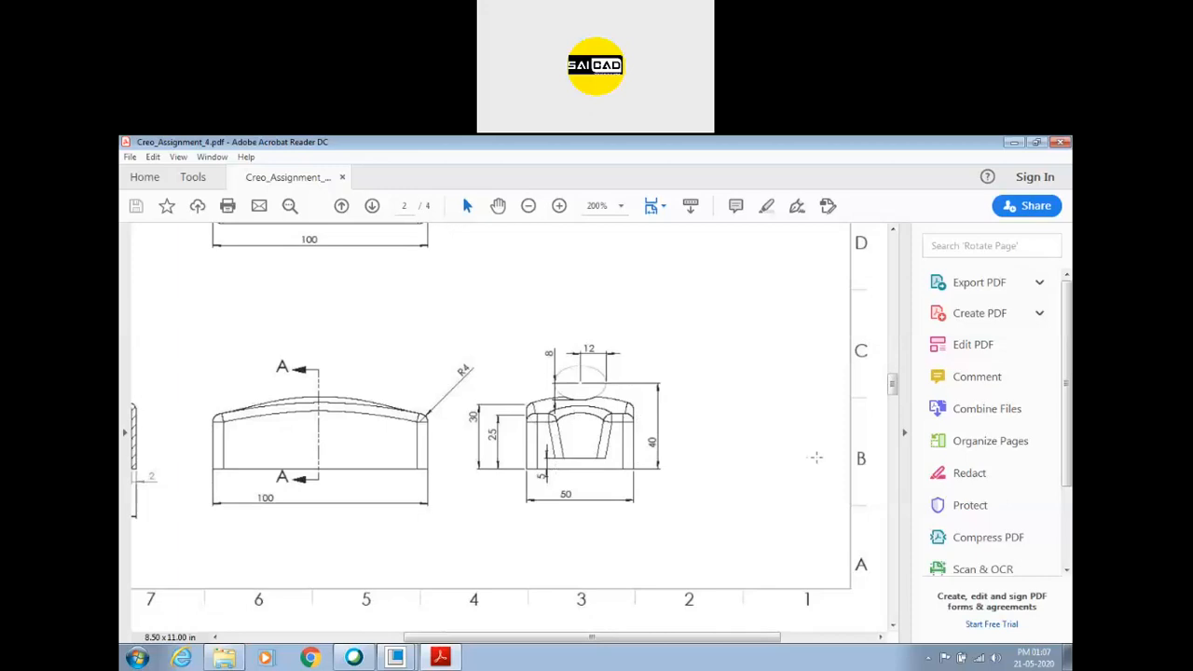
{"action": "scroll", "coordinate": [783, 440], "scroll_direction": "down", "scroll_amount": 1, "text": "ctrl"}
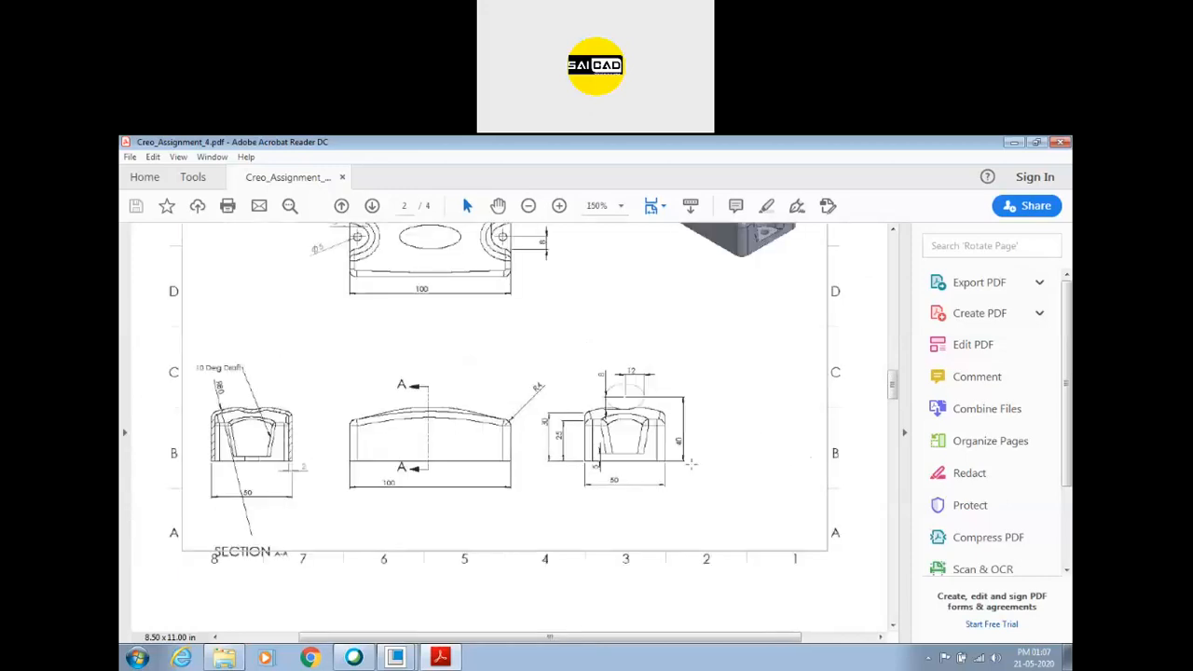
Put the PDF away and switch back to the PRT0002 part in Creo Parametric.
{"action": "left_click", "coordinate": [442, 659]}
{"action": "mouse_move", "coordinate": [401, 658]}
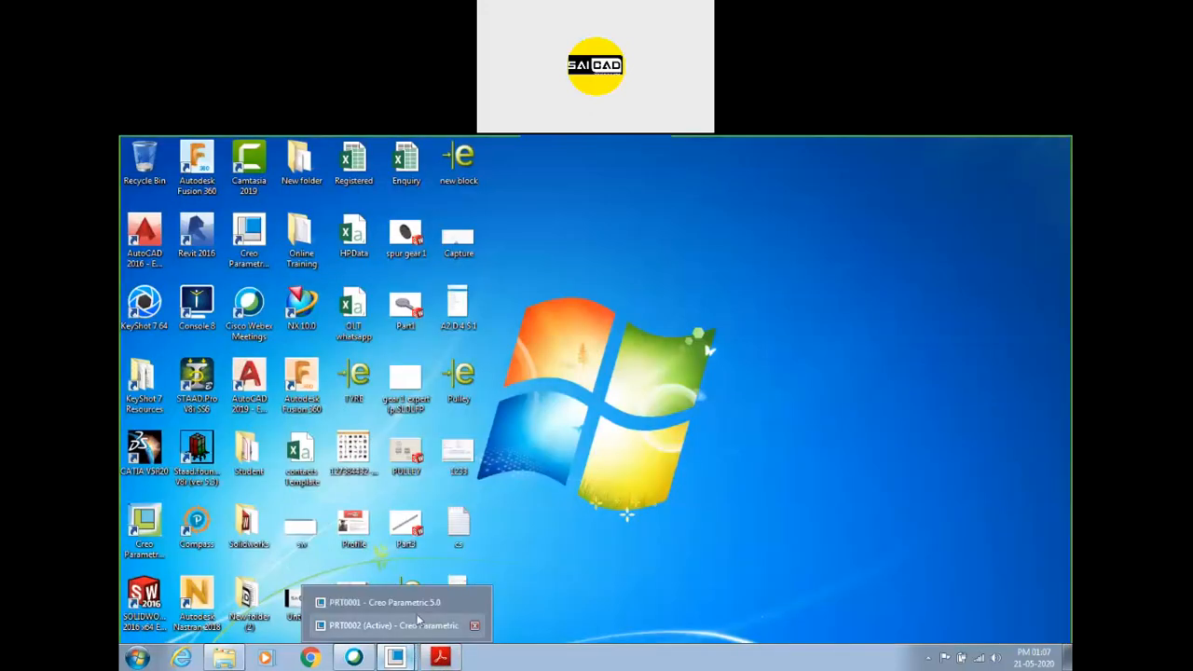
{"action": "left_click", "coordinate": [445, 602]}
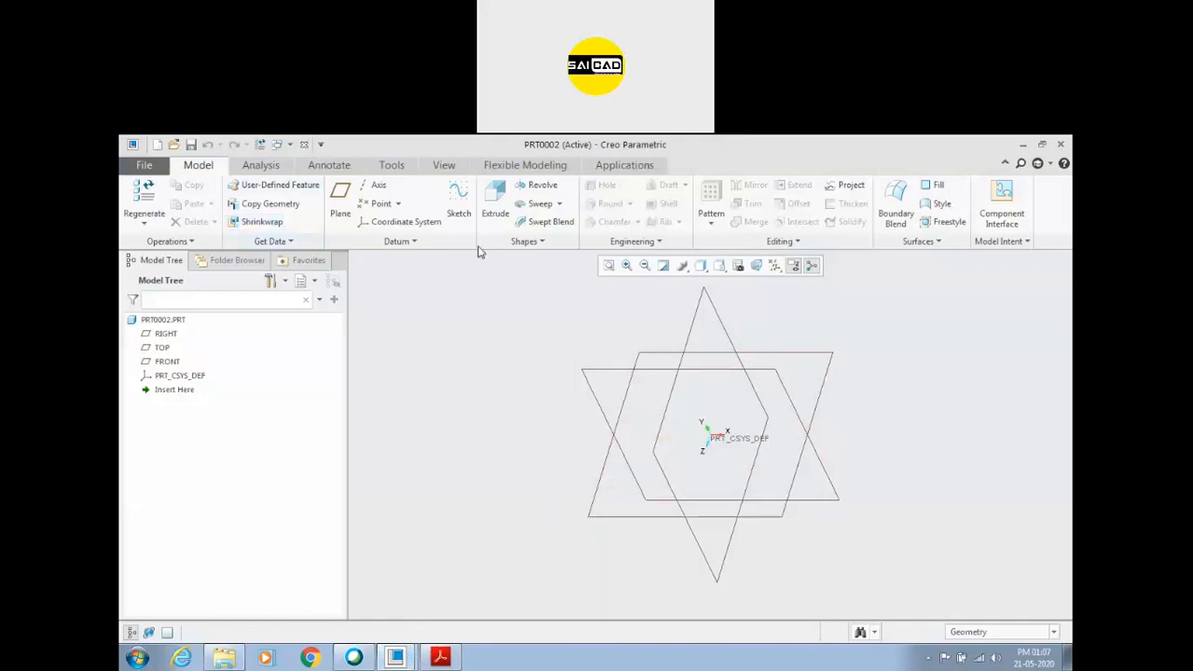
{"action": "left_click", "coordinate": [458, 199]}
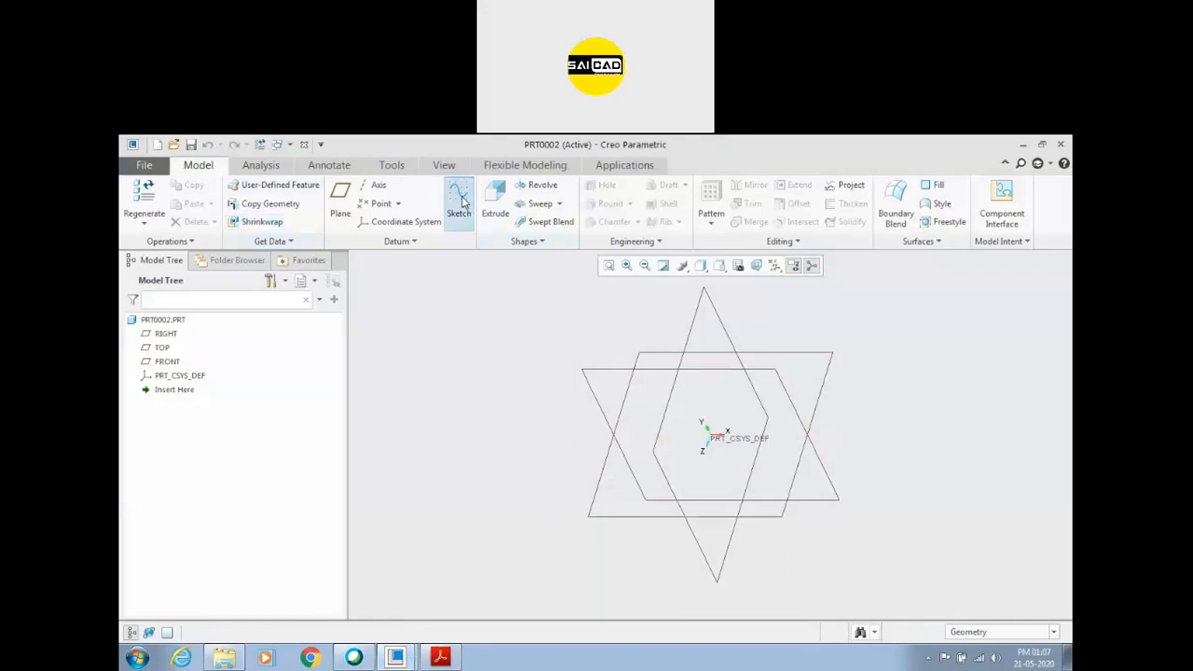
{"action": "left_click", "coordinate": [165, 333]}
{"action": "left_click", "coordinate": [998, 459]}
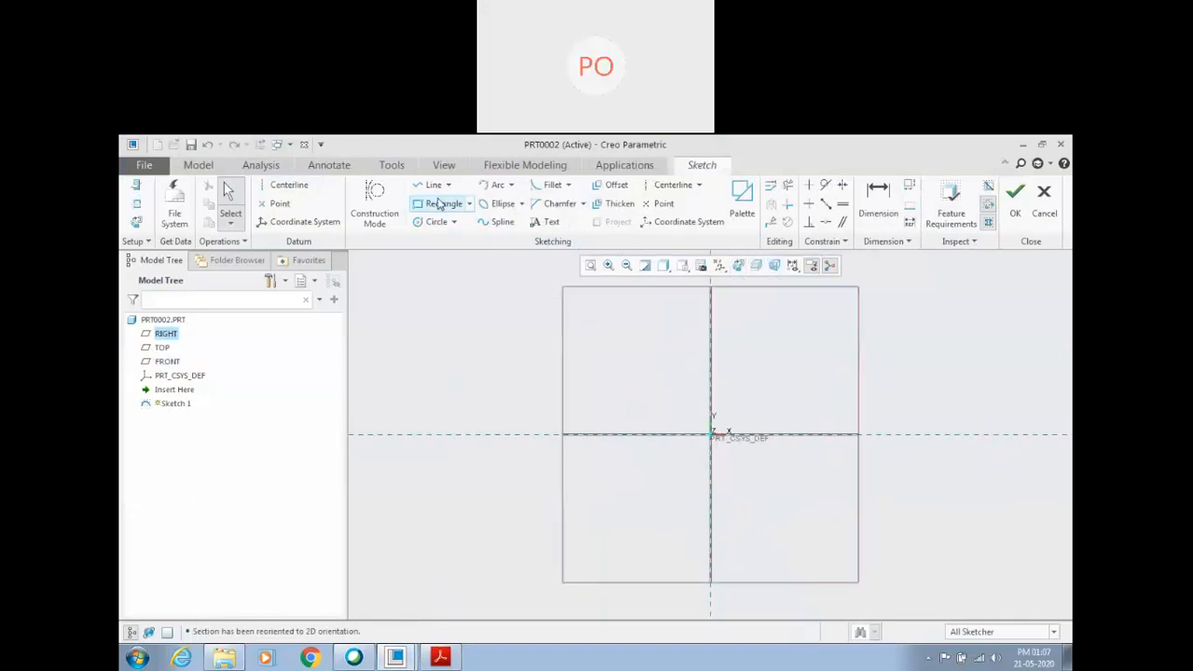
{"action": "left_click", "coordinate": [1046, 214]}
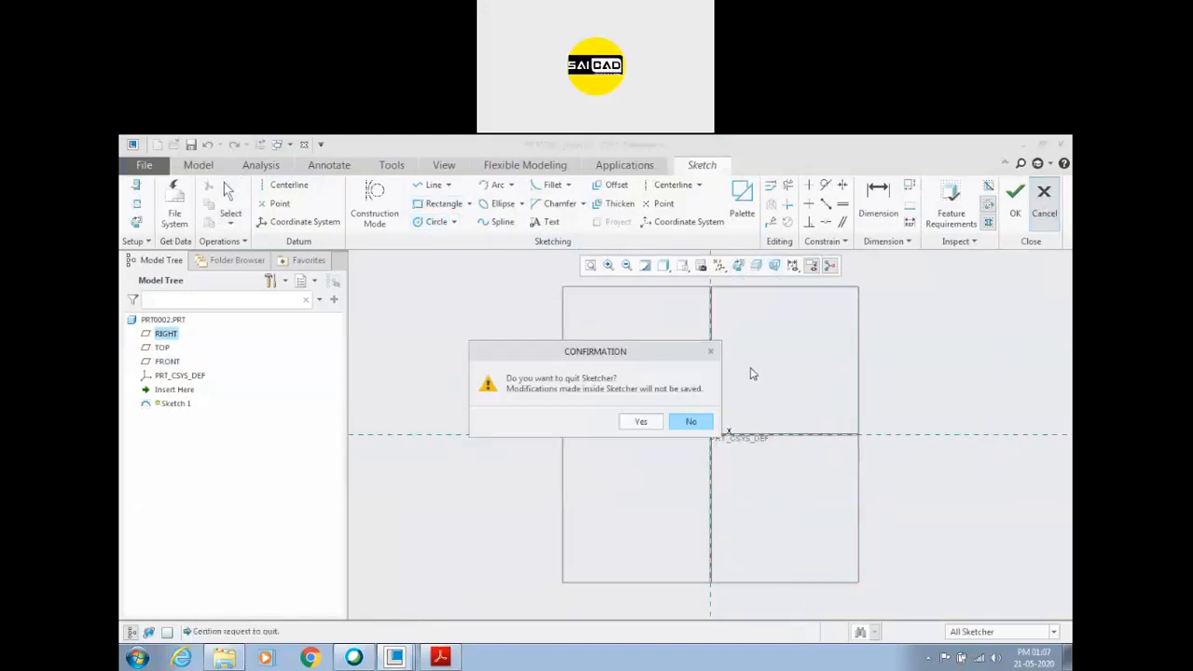
{"action": "left_click", "coordinate": [640, 422]}
{"action": "left_click", "coordinate": [488, 335]}
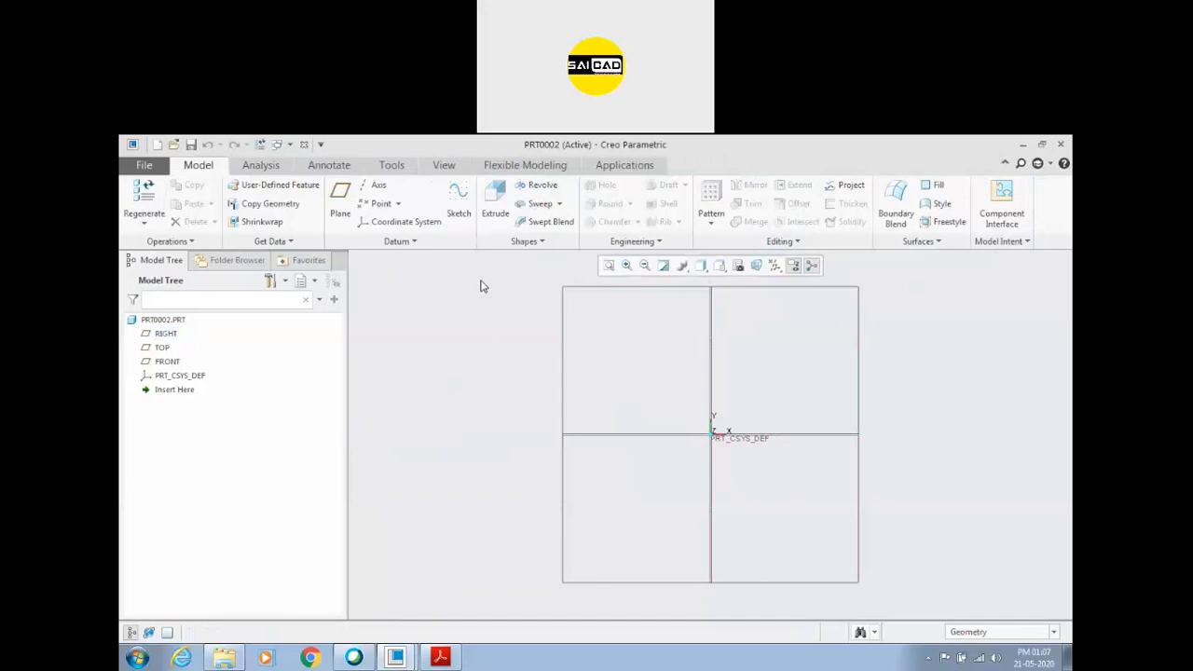
Start a Blend with sketched sections and set up the first section's sketch on the FRONT plane.
{"action": "left_click", "coordinate": [528, 241]}
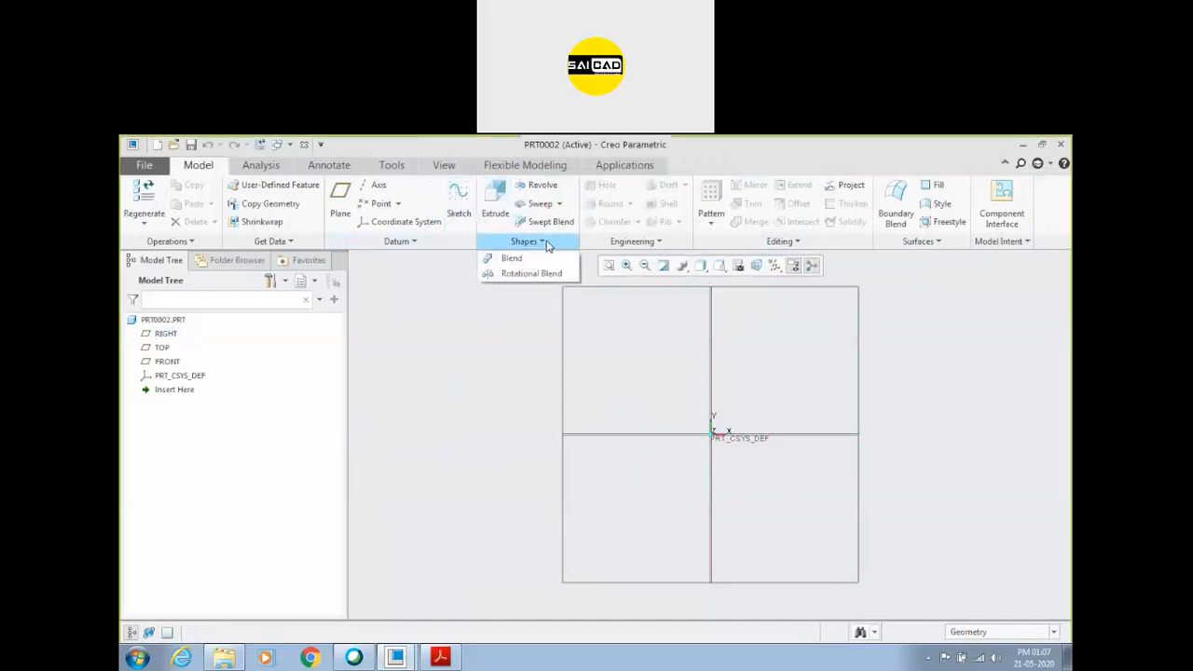
{"action": "left_click", "coordinate": [511, 259]}
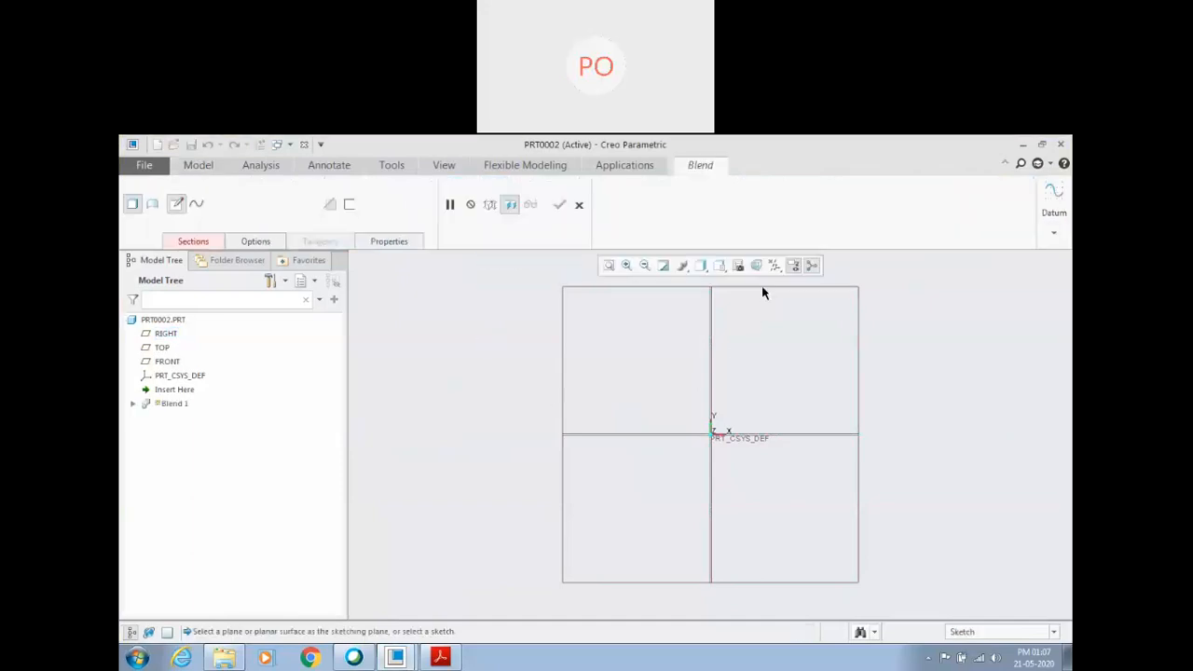
{"action": "left_click", "coordinate": [196, 242]}
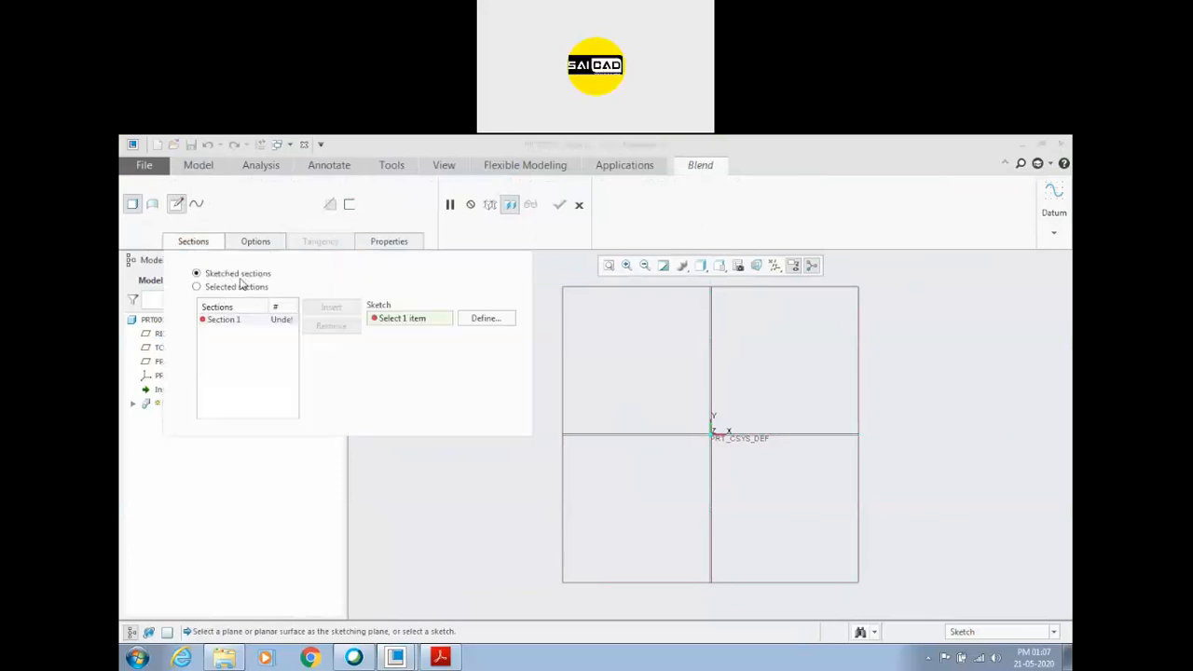
{"action": "left_click", "coordinate": [485, 318]}
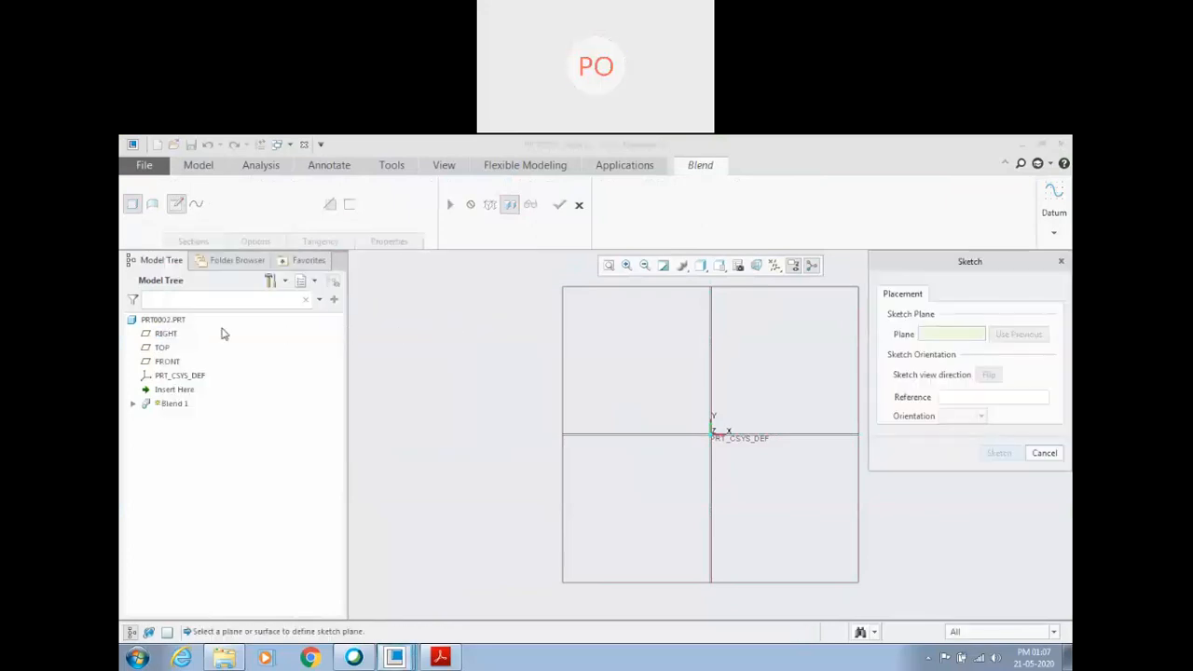
{"action": "left_click", "coordinate": [169, 360]}
{"action": "left_click", "coordinate": [999, 453]}
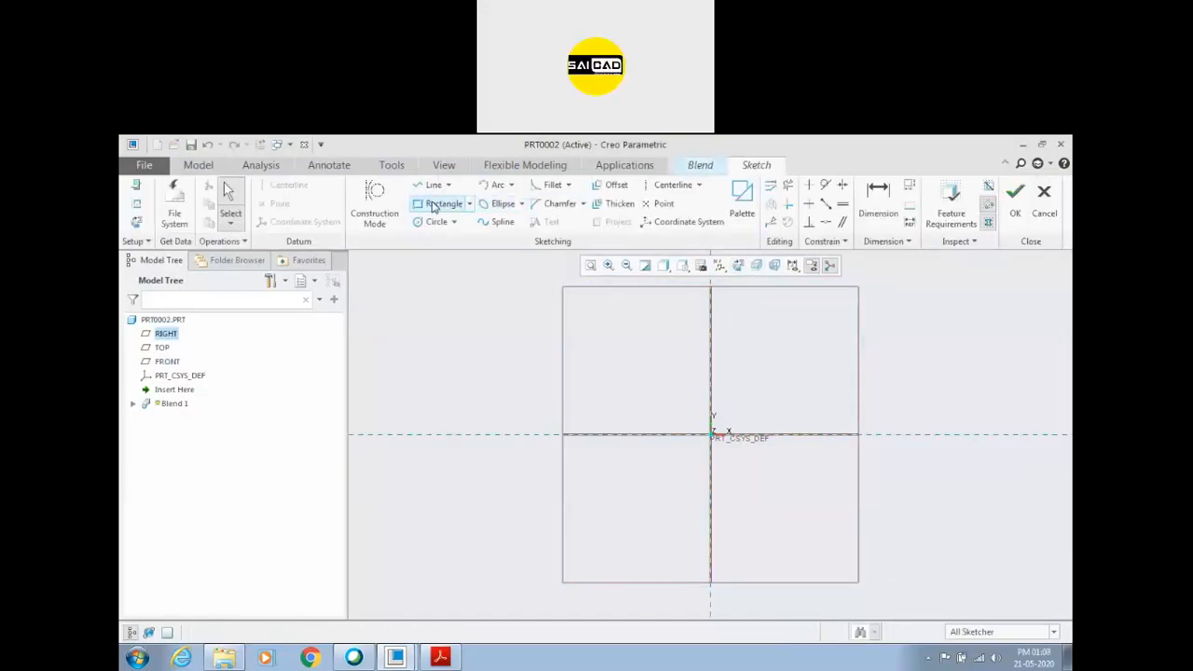
Draw a vertical and a horizontal centerline through the sketch origin.
{"action": "left_click", "coordinate": [433, 204]}
{"action": "left_click", "coordinate": [669, 185]}
{"action": "left_click", "coordinate": [711, 326]}
{"action": "left_click", "coordinate": [711, 392]}
{"action": "left_click", "coordinate": [708, 434]}
{"action": "left_click", "coordinate": [754, 436]}
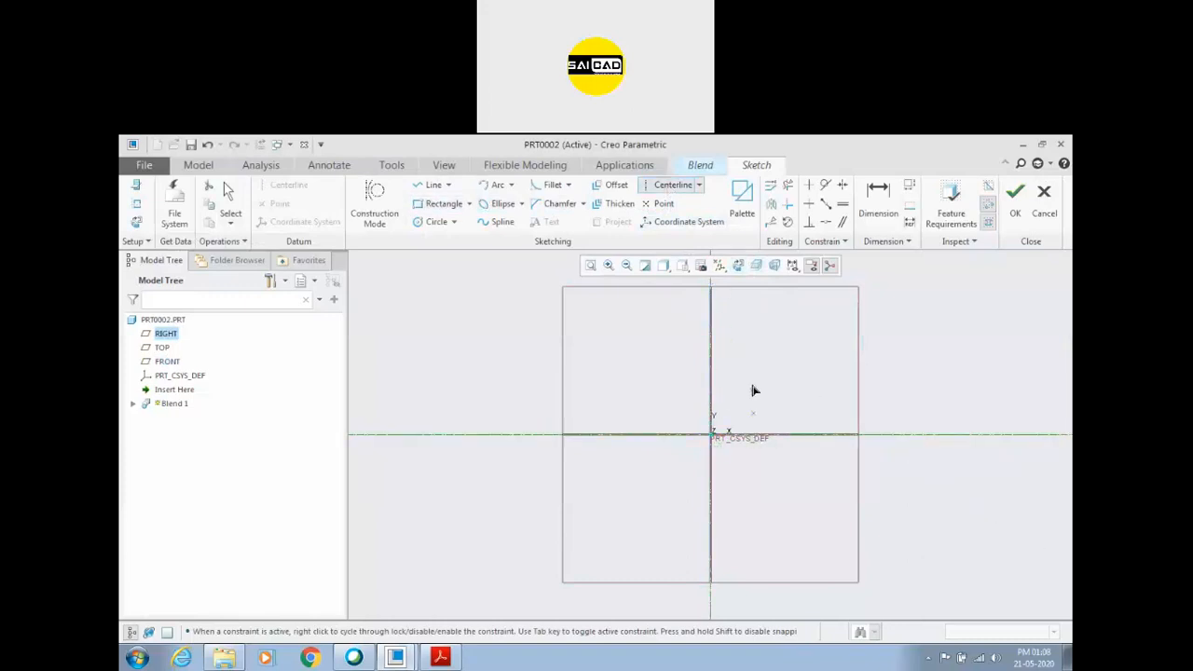
{"action": "middle_click", "coordinate": [754, 390]}
Sketch a rectangle about 140 wide and 119 high, symmetric about the vertical centerline with its base on the horizontal one.
{"action": "left_click", "coordinate": [440, 204]}
{"action": "left_click", "coordinate": [669, 433]}
{"action": "left_click", "coordinate": [752, 371]}
{"action": "middle_click", "coordinate": [795, 372]}
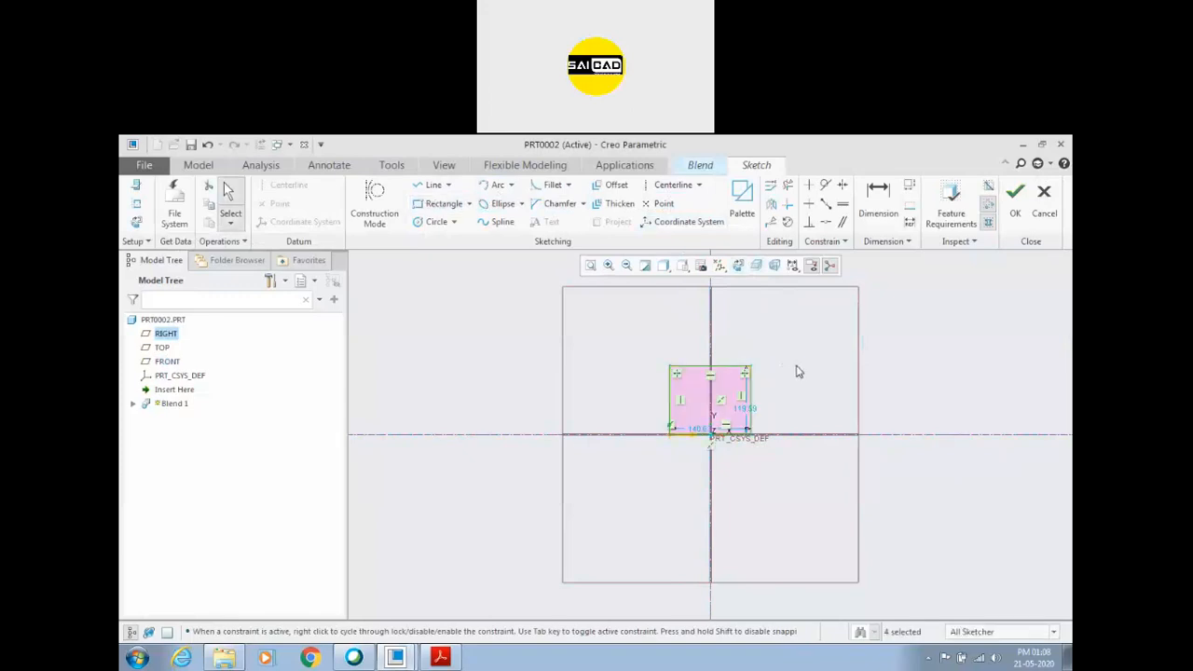
Check the end height in the assignment PDF and set the first section rectangle's height to 25.
{"action": "scroll", "coordinate": [795, 366], "scroll_direction": "down", "scroll_amount": 1}
{"action": "left_click", "coordinate": [755, 419]}
{"action": "left_click_drag", "start_coordinate": [740, 418], "coordinate": [777, 420]}
{"action": "double_click", "coordinate": [777, 421]}
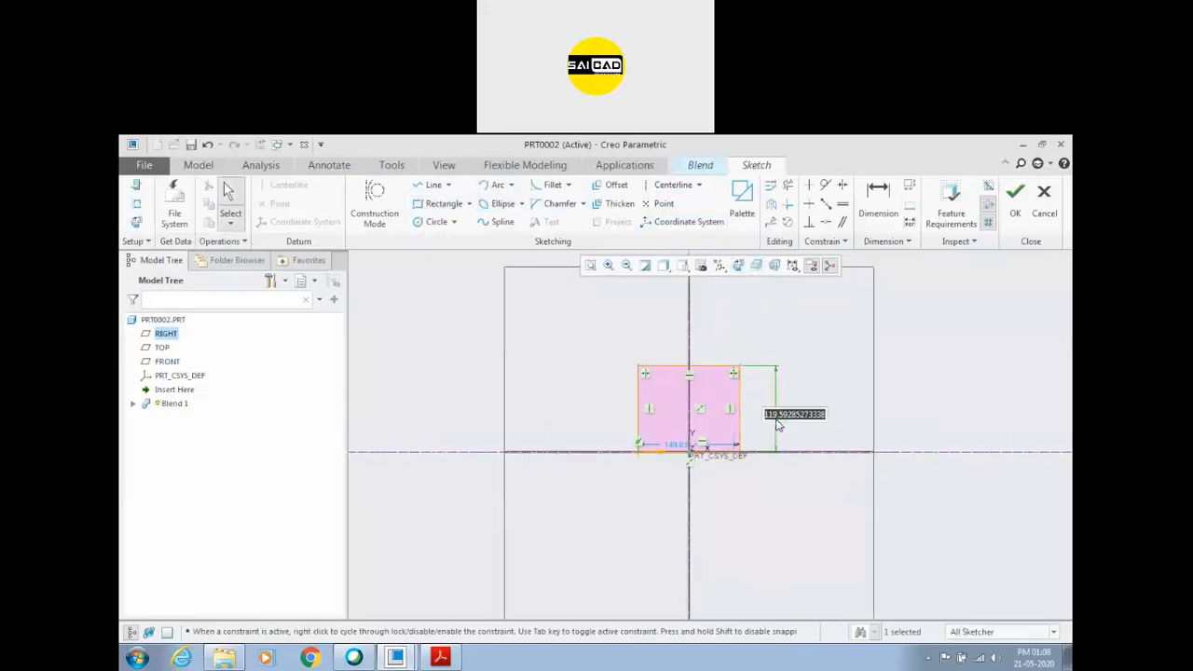
{"action": "left_click", "coordinate": [440, 658]}
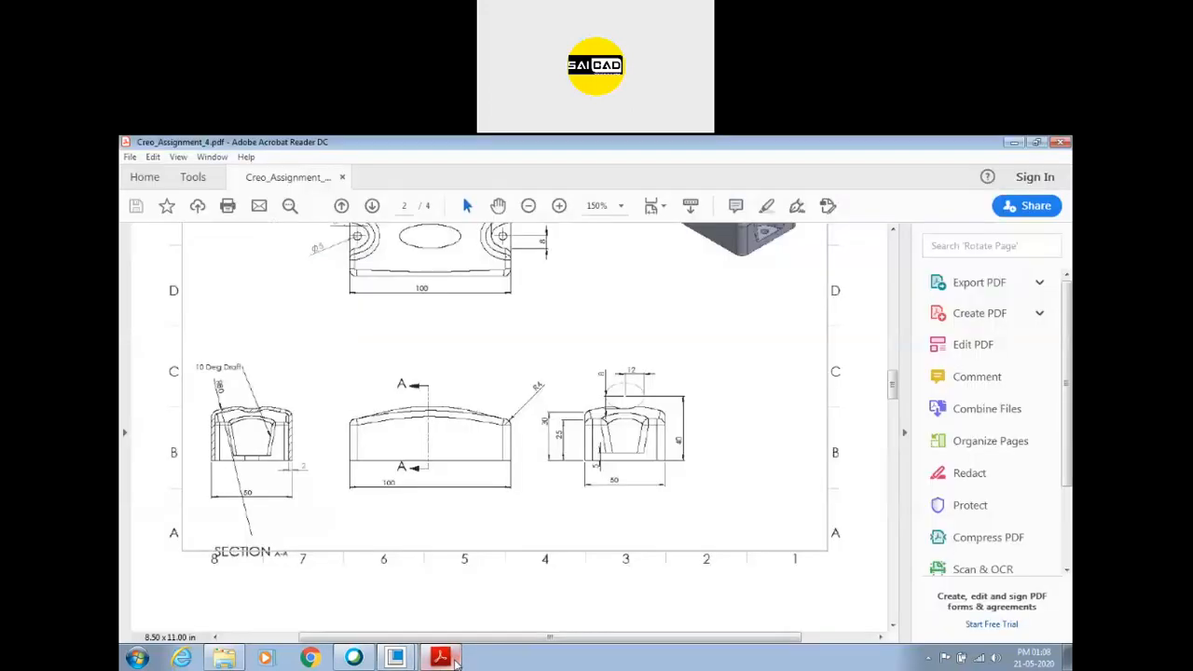
{"action": "left_click", "coordinate": [455, 658]}
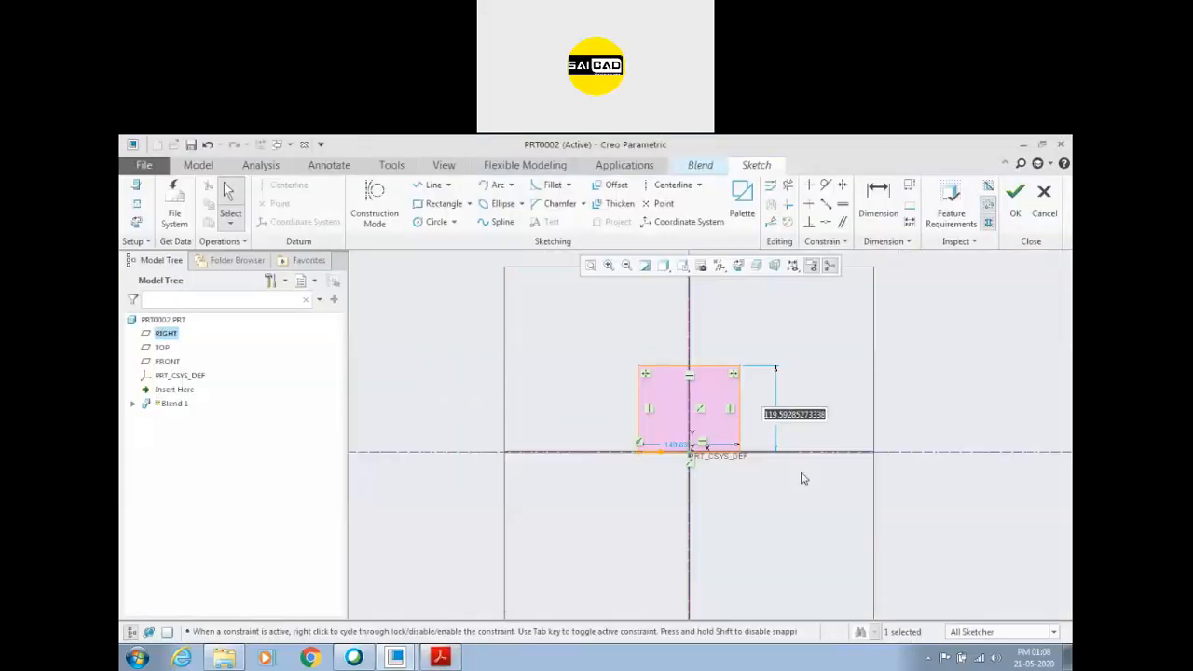
{"action": "type", "text": "25"}
{"action": "key", "text": "Return"}
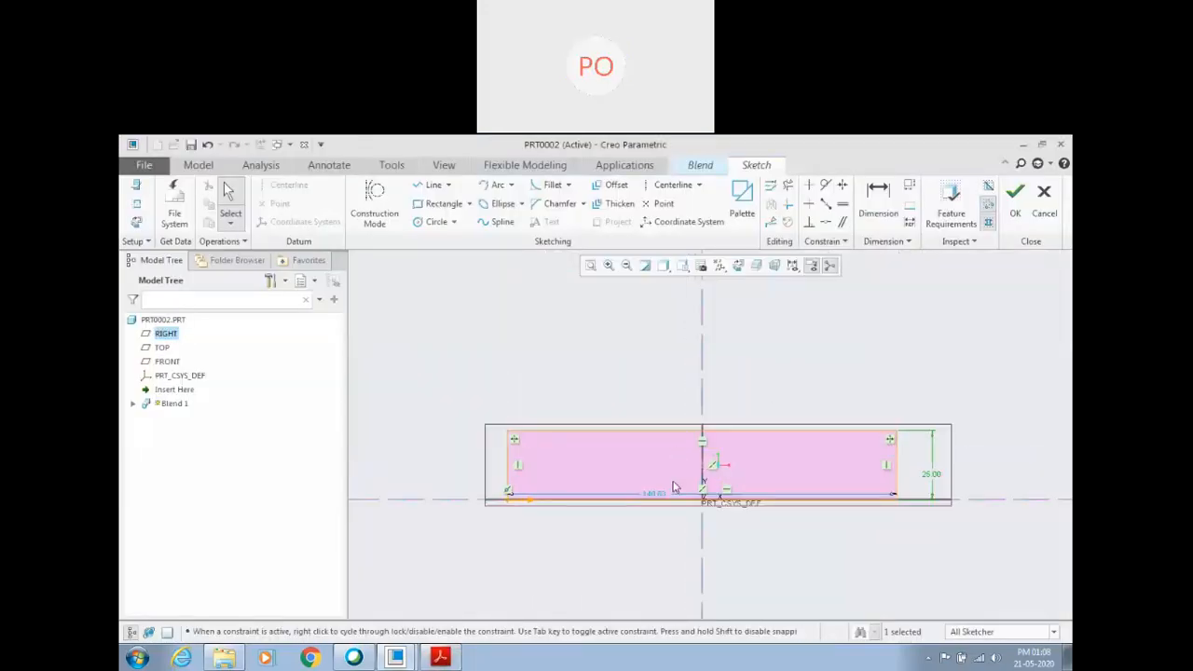
Set the first section rectangle's width to 50 and finish its sketch.
{"action": "double_click", "coordinate": [657, 494]}
{"action": "type", "text": "50"}
{"action": "key", "text": "Return"}
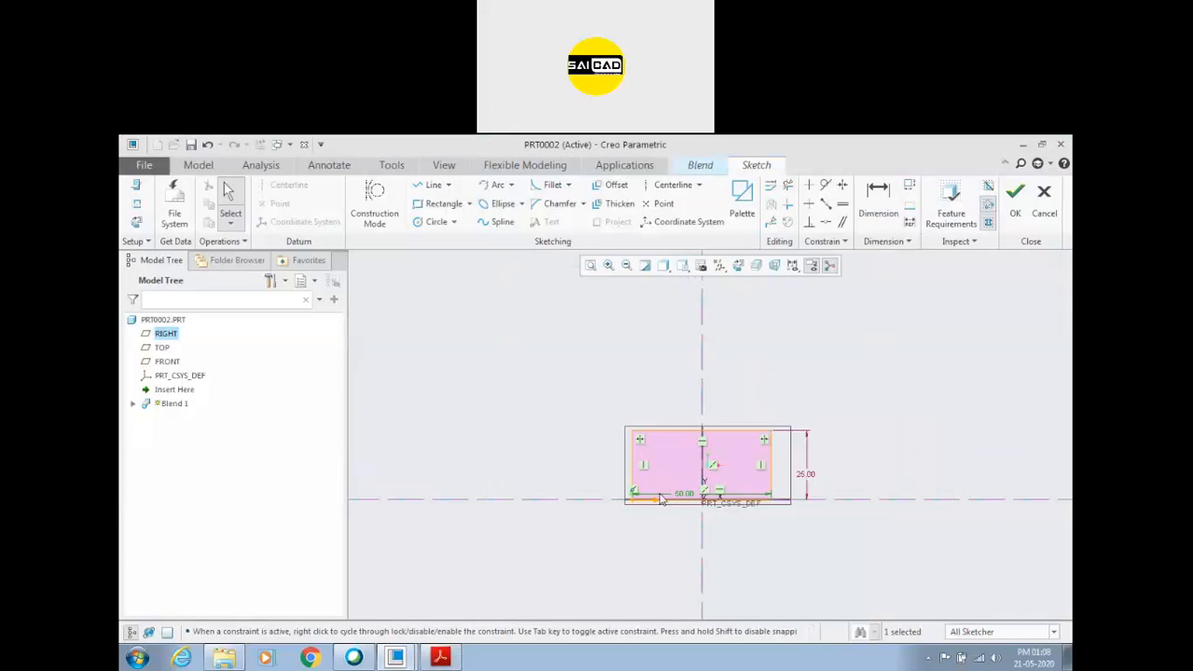
{"action": "left_click", "coordinate": [1015, 198]}
Check the cover's length in the PDF, offset Section 2 by 50 from Section 1, and open its sketch in 2D orientation.
{"action": "scroll", "coordinate": [705, 430], "scroll_direction": "down", "scroll_amount": 8}
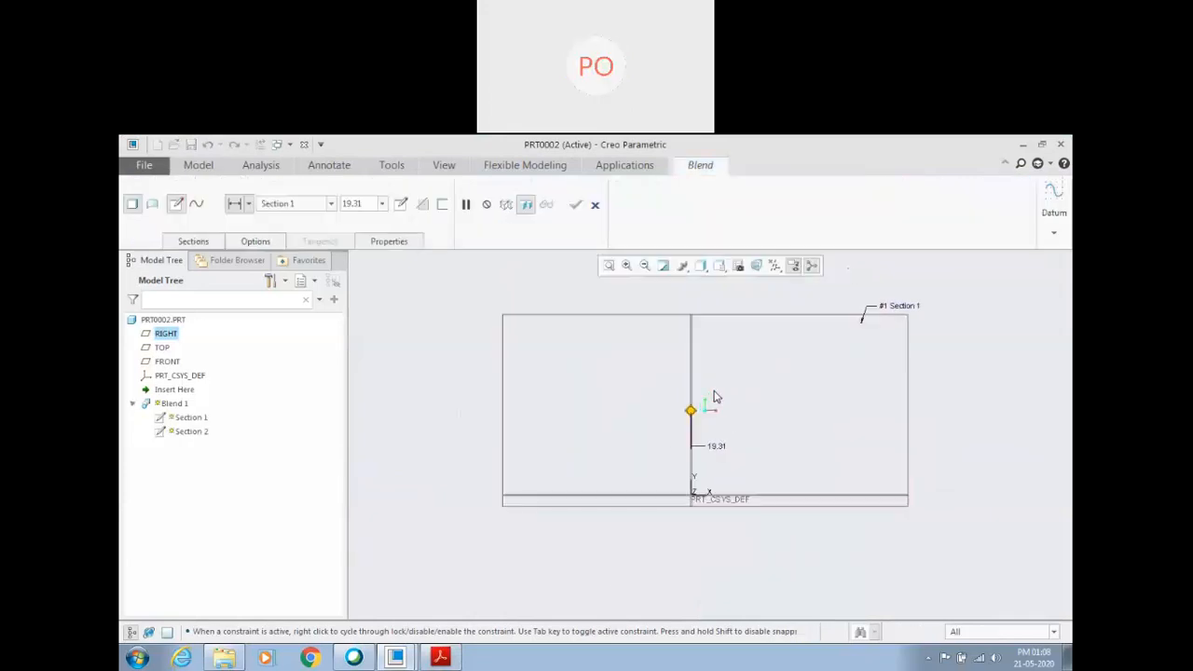
{"action": "scroll", "coordinate": [608, 427], "scroll_direction": "up", "scroll_amount": 3}
{"action": "middle_click_drag", "start_coordinate": [609, 427], "coordinate": [659, 475]}
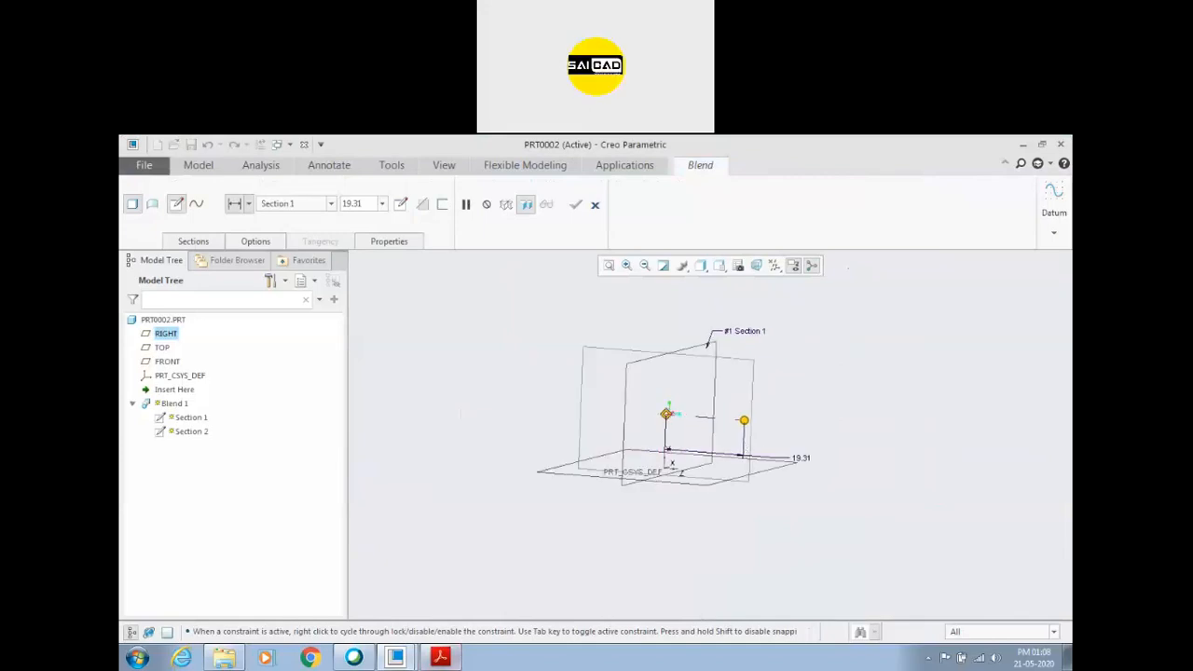
{"action": "left_click", "coordinate": [454, 656]}
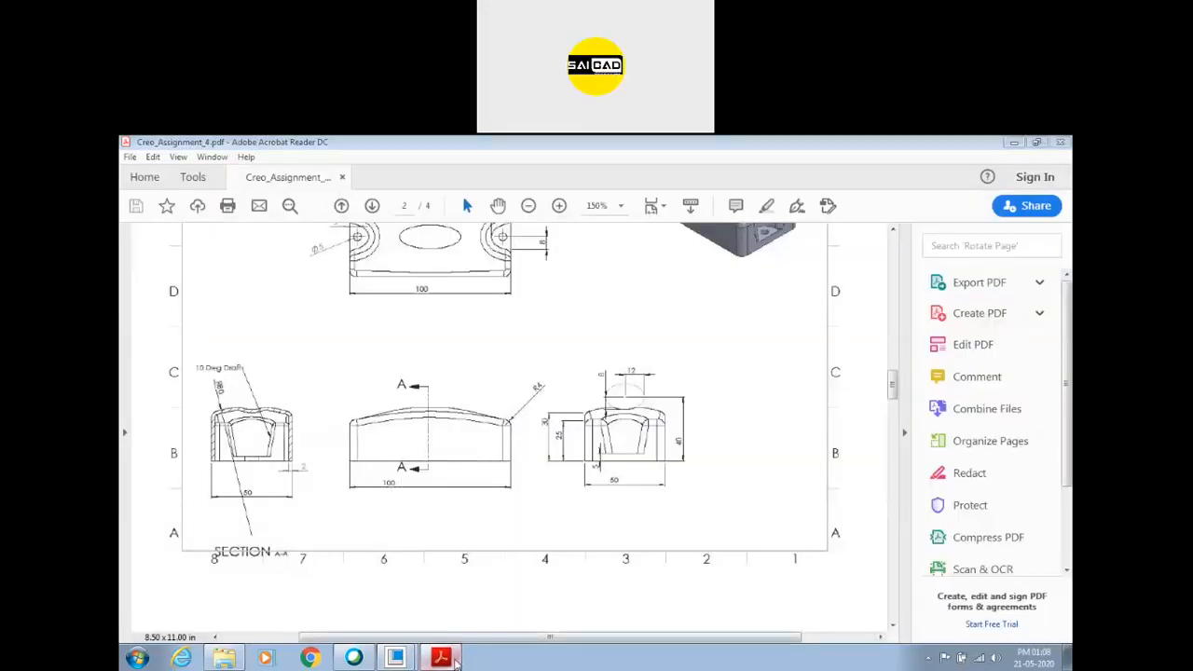
{"action": "left_click", "coordinate": [453, 656]}
{"action": "left_click", "coordinate": [213, 241]}
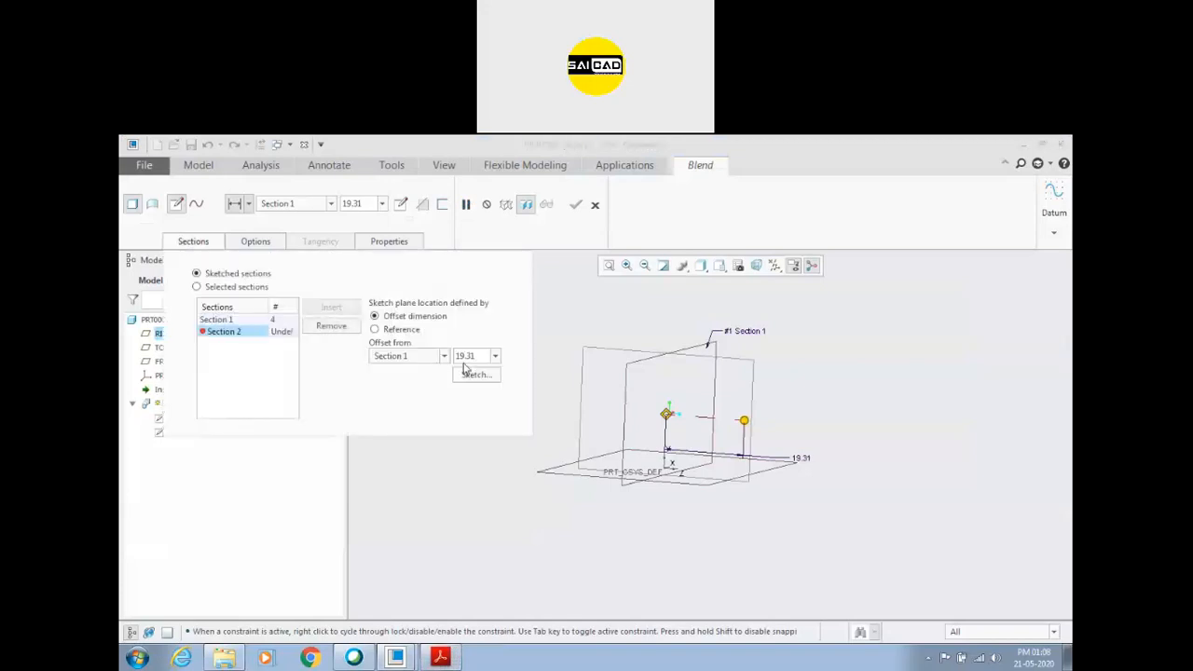
{"action": "double_click", "coordinate": [471, 356]}
{"action": "type", "text": "50"}
{"action": "key", "text": "Return"}
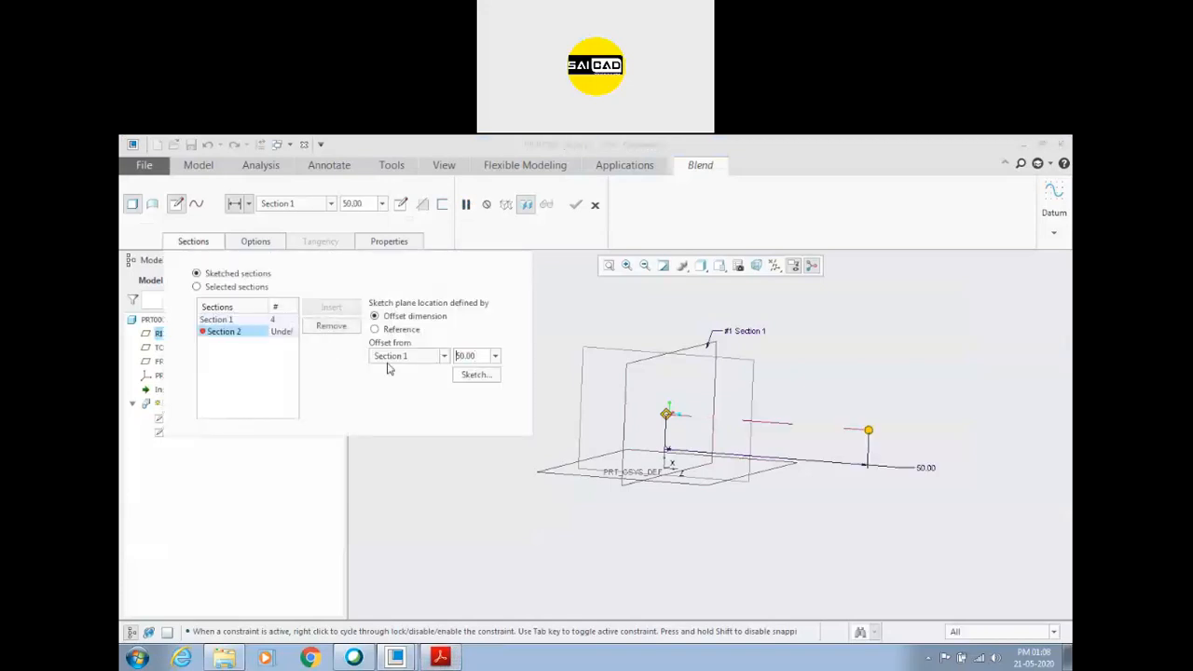
{"action": "left_click", "coordinate": [475, 373]}
{"action": "left_click", "coordinate": [739, 267]}
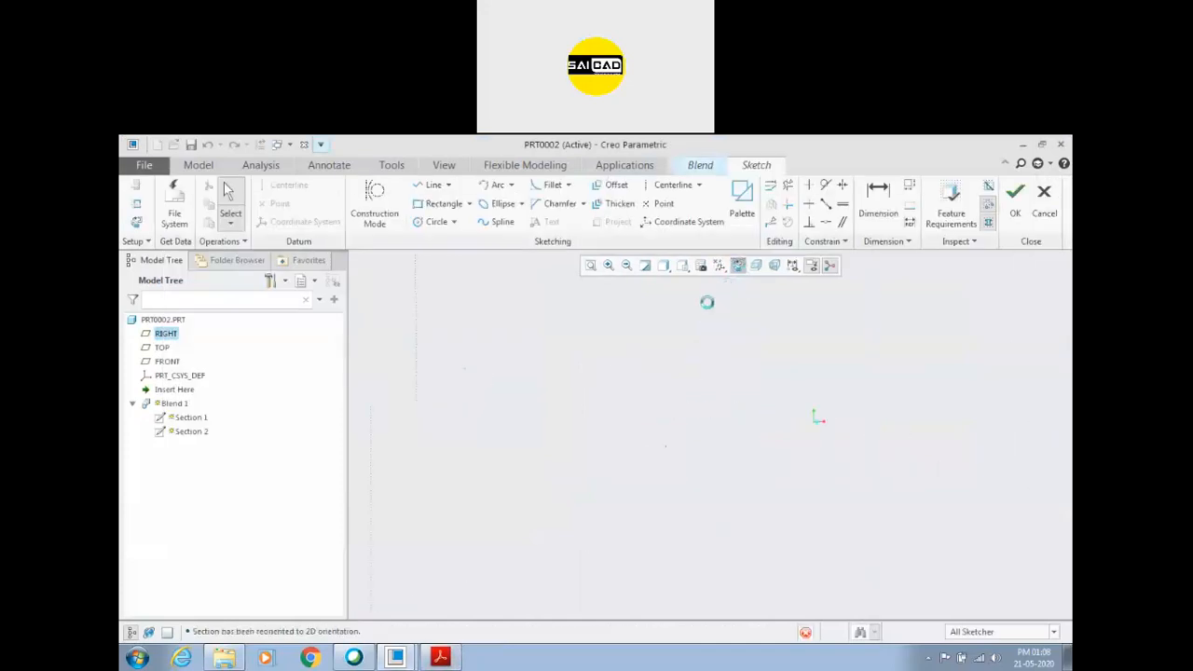
{"action": "scroll", "coordinate": [686, 393], "scroll_direction": "up", "scroll_amount": 4}
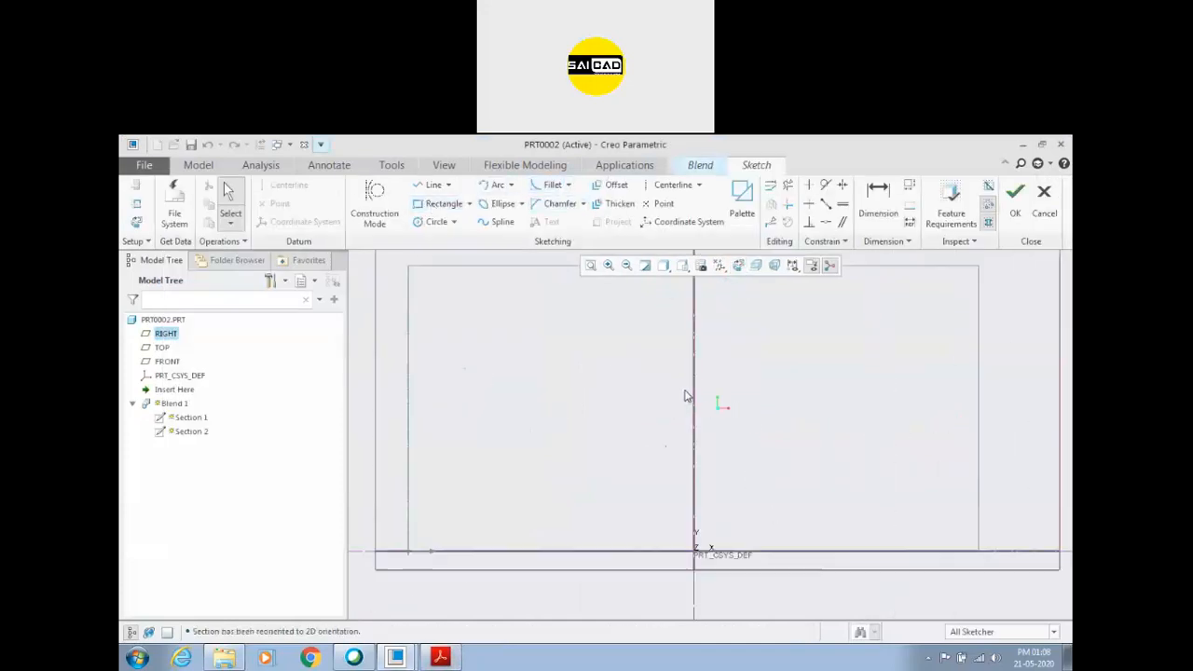
Draw a vertical centerline through the origin and a rectangle about 3.5 high, symmetric about it with its base on the horizontal reference.
{"action": "scroll", "coordinate": [730, 516], "scroll_direction": "down", "scroll_amount": 3}
{"action": "left_click", "coordinate": [669, 185]}
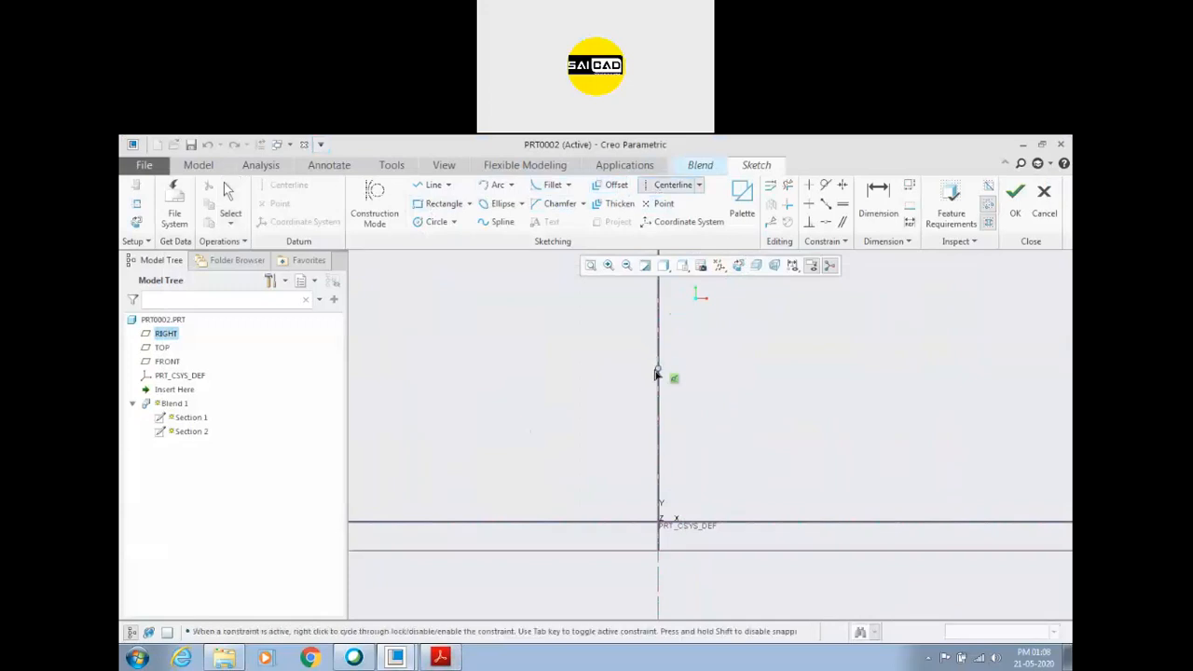
{"action": "left_click", "coordinate": [444, 203]}
{"action": "left_click", "coordinate": [609, 523]}
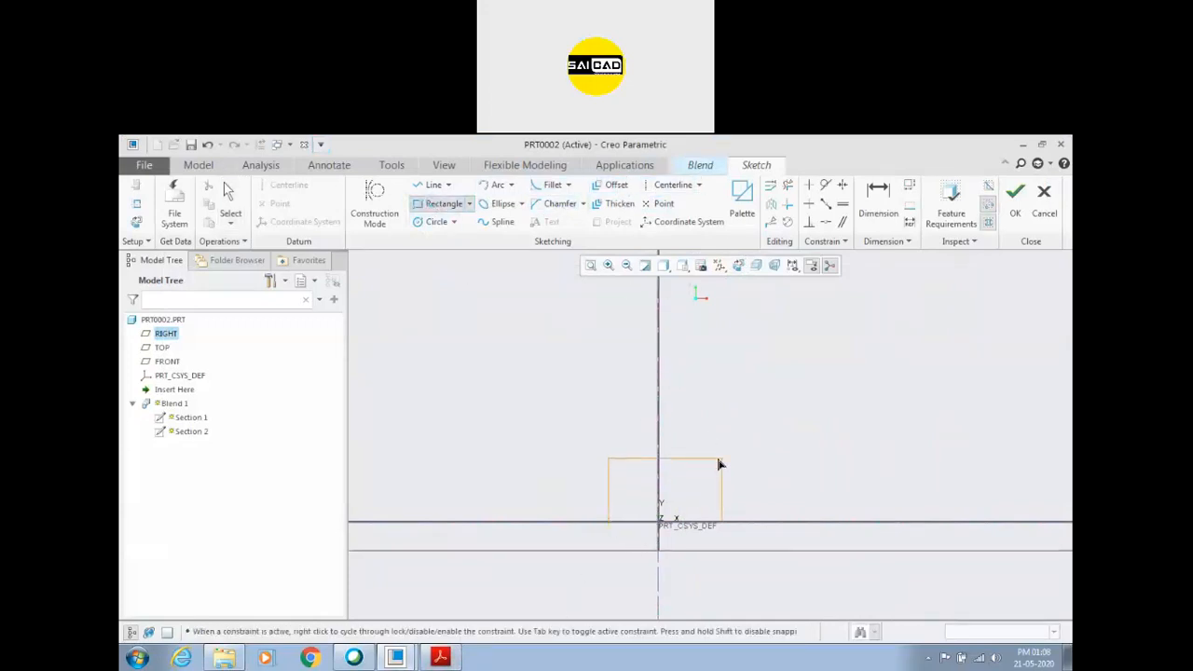
{"action": "left_click", "coordinate": [710, 464]}
{"action": "middle_click", "coordinate": [746, 455]}
Set the second section rectangle's width to 50 and height to 30.
{"action": "scroll", "coordinate": [751, 478], "scroll_direction": "down", "scroll_amount": 1}
{"action": "double_click", "coordinate": [620, 483]}
{"action": "type", "text": "50"}
{"action": "key", "text": "Return"}
{"action": "double_click", "coordinate": [655, 508]}
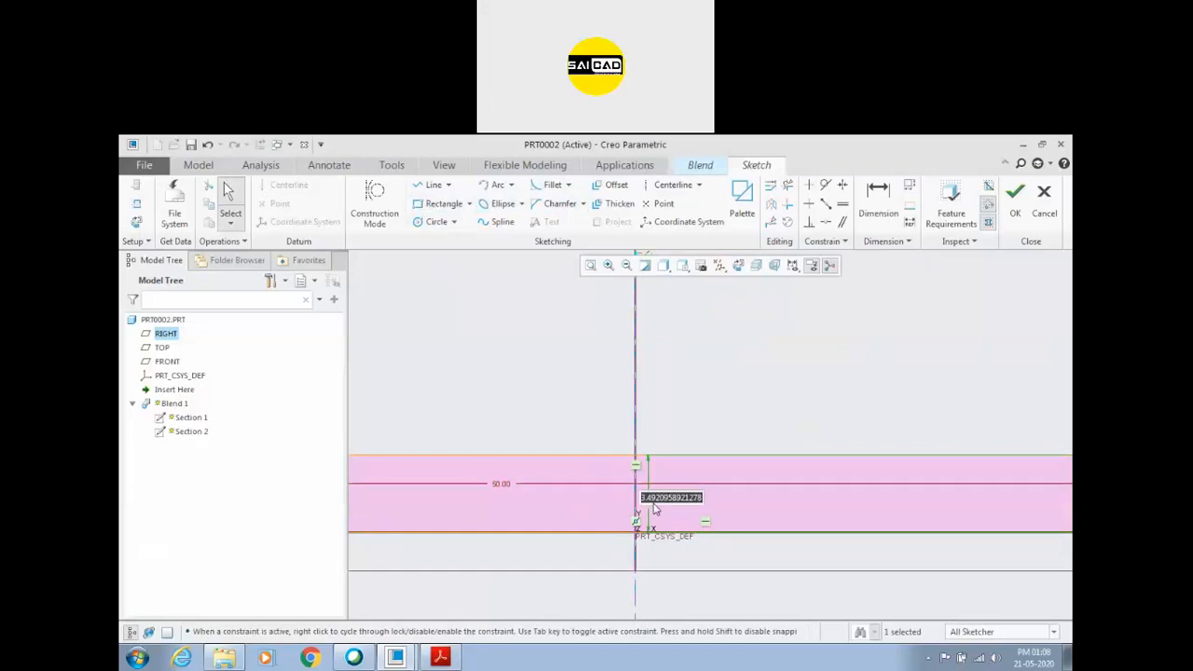
{"action": "type", "text": "30"}
{"action": "scroll", "coordinate": [598, 529], "scroll_direction": "up", "scroll_amount": 6}
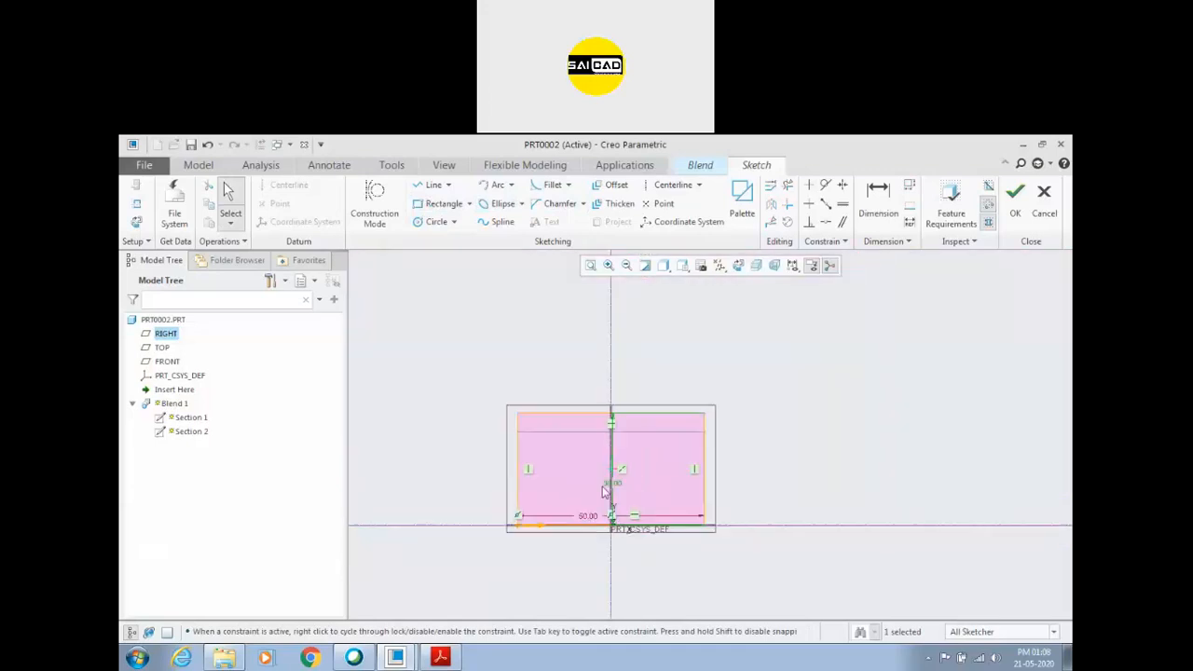
{"action": "scroll", "coordinate": [620, 444], "scroll_direction": "down", "scroll_amount": 2}
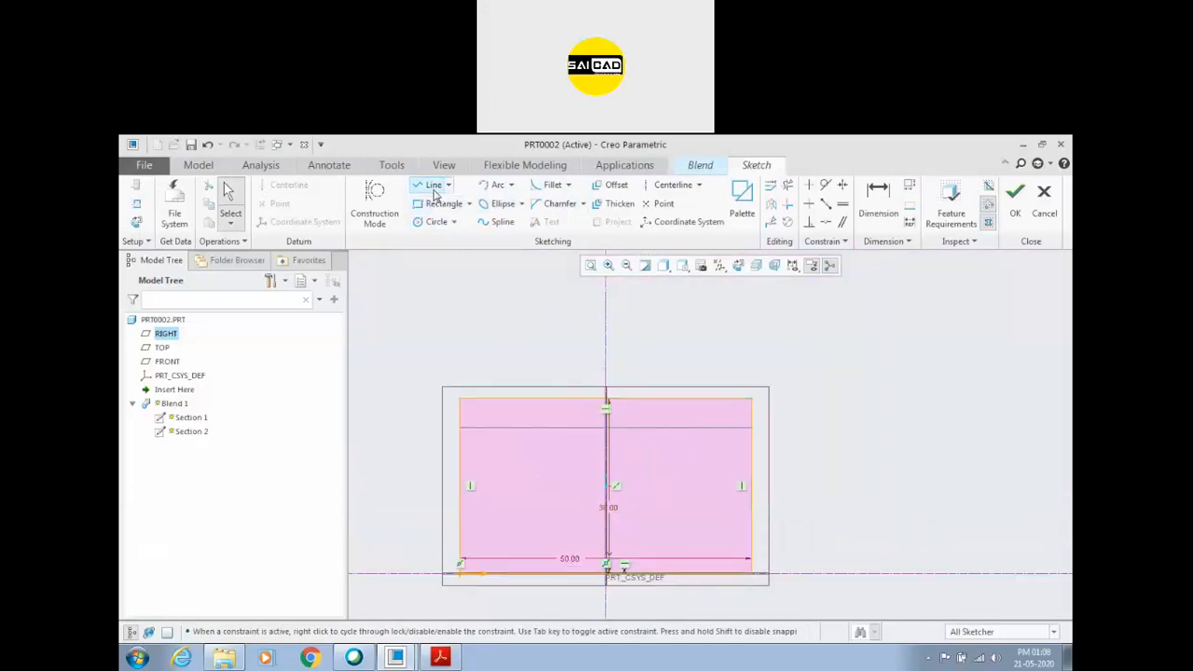
{"action": "left_click", "coordinate": [497, 188]}
{"action": "left_click", "coordinate": [460, 399]}
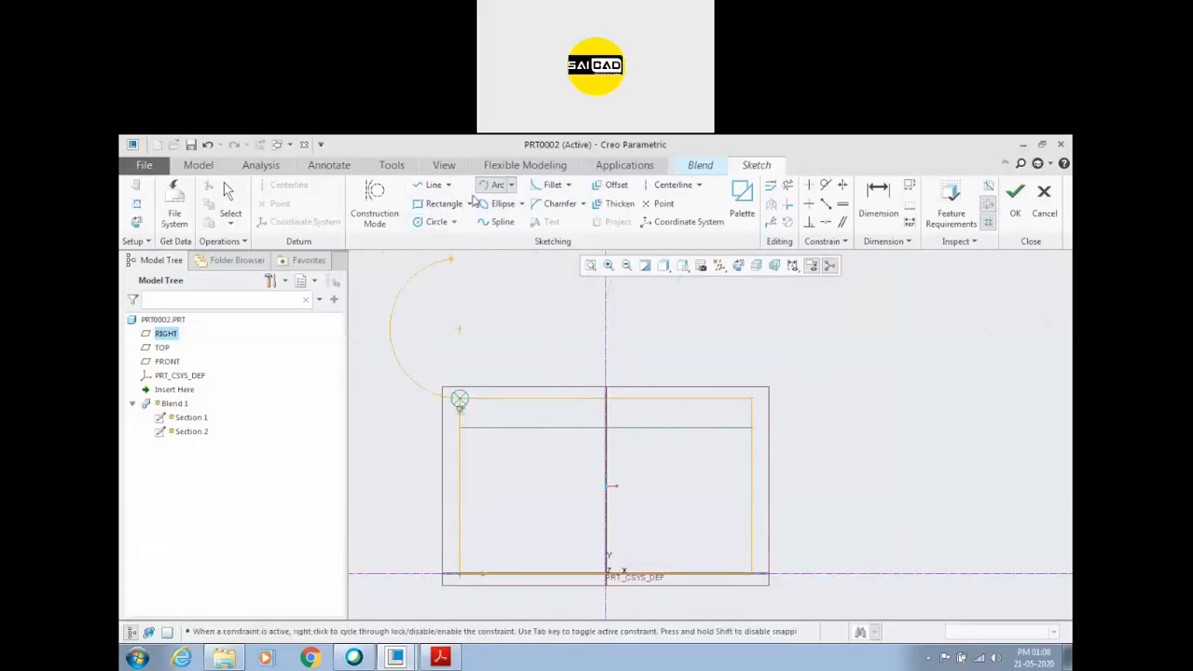
{"action": "left_click", "coordinate": [510, 184]}
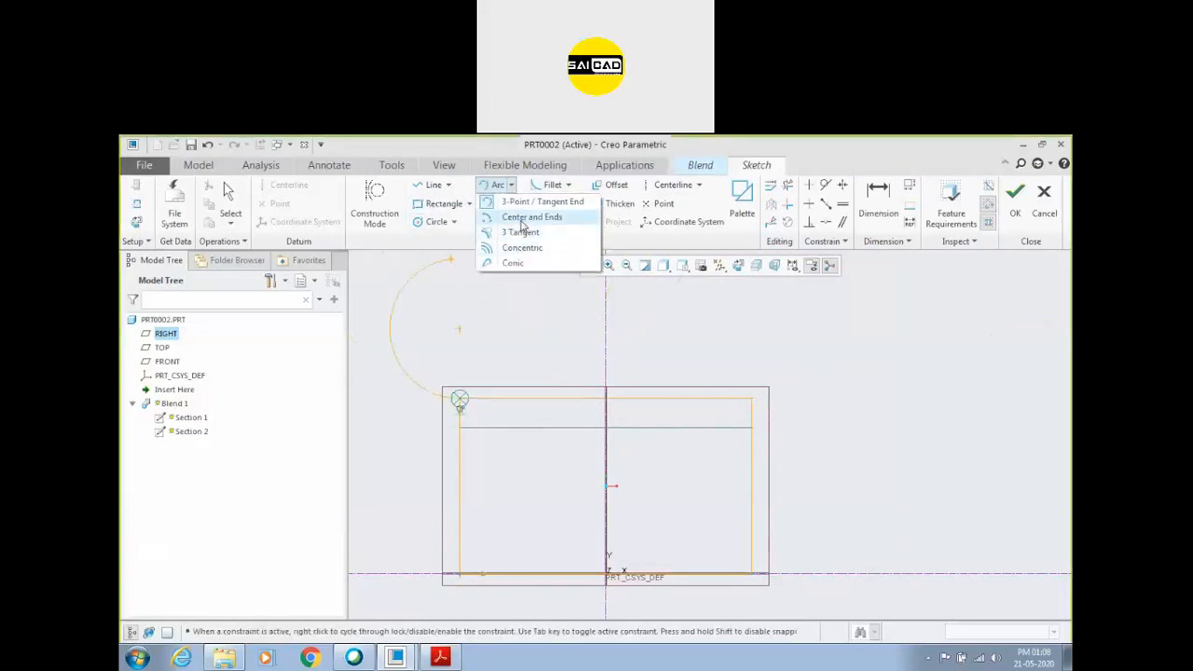
{"action": "left_click", "coordinate": [524, 218]}
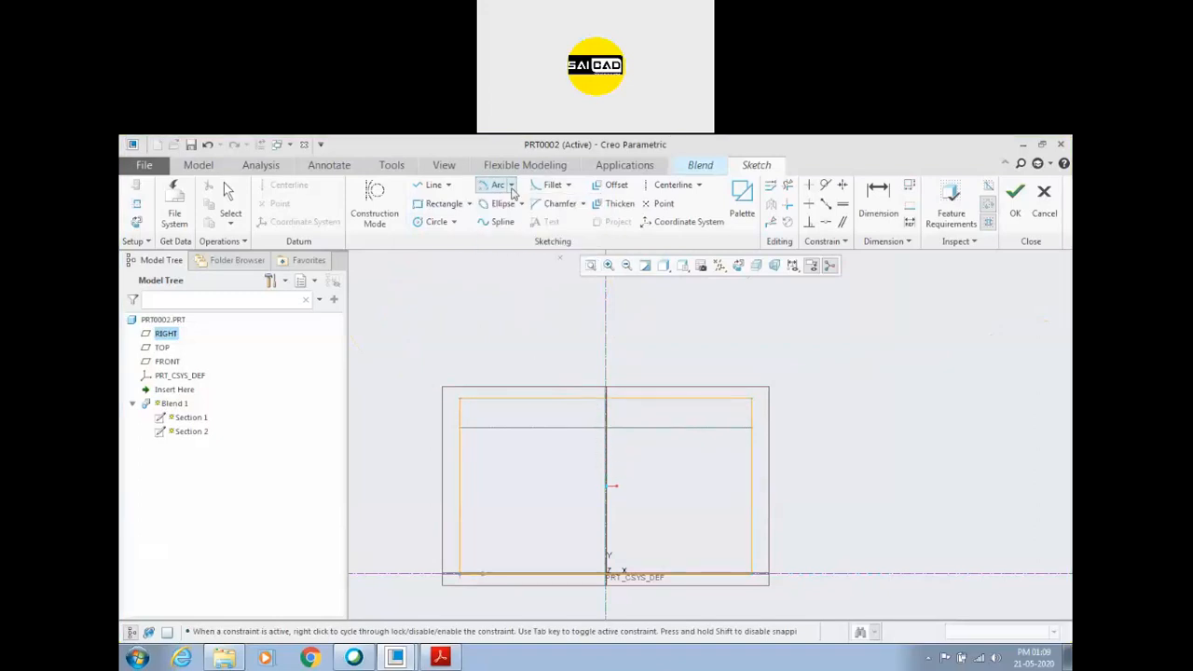
Sketch a 3-point arc about 50 wide above the rectangle, with level ends about 7.4 above its upper edge.
{"action": "left_click", "coordinate": [510, 185]}
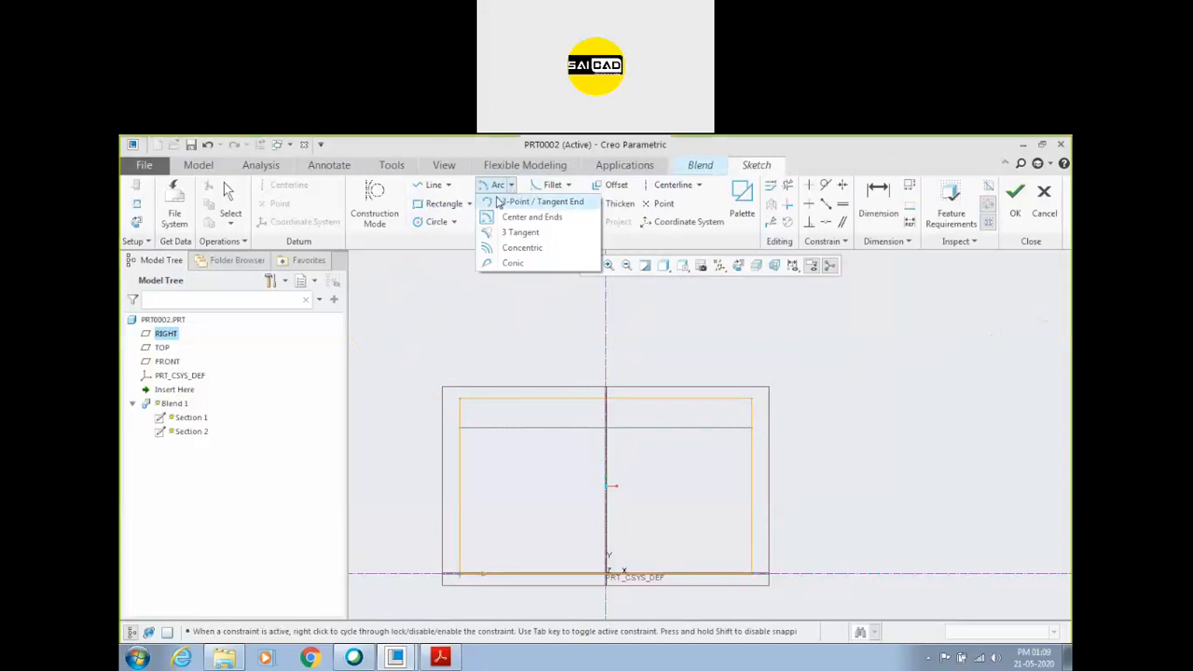
{"action": "left_click", "coordinate": [499, 201]}
{"action": "left_click", "coordinate": [469, 360]}
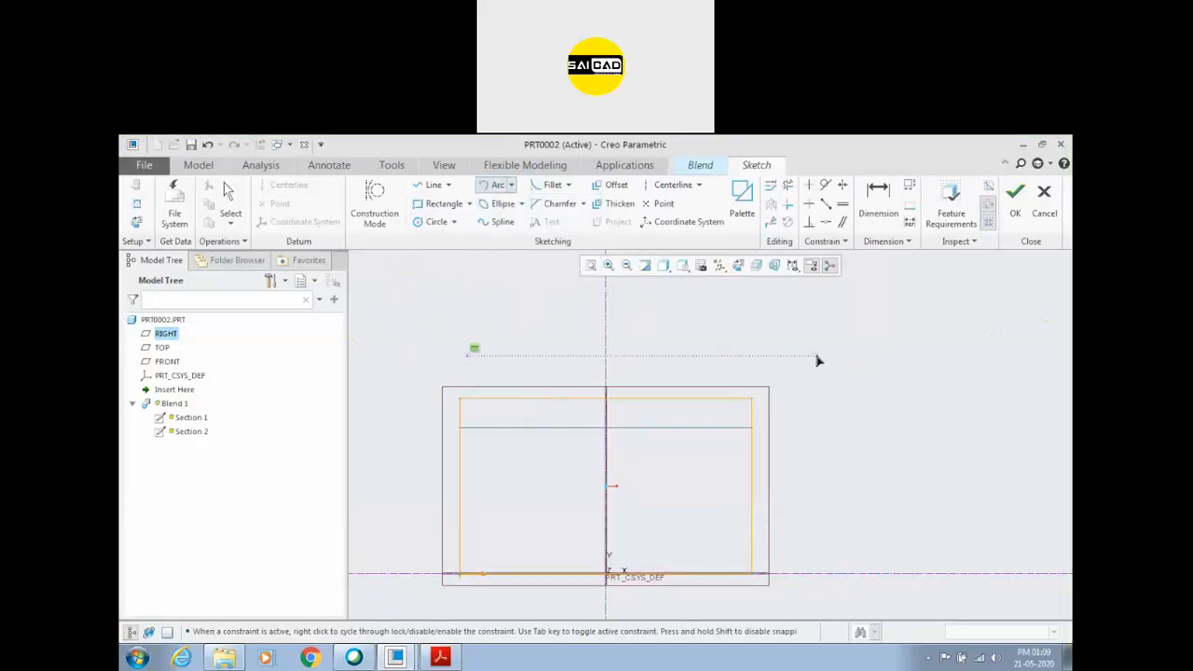
{"action": "left_click", "coordinate": [757, 356]}
{"action": "left_click", "coordinate": [746, 341]}
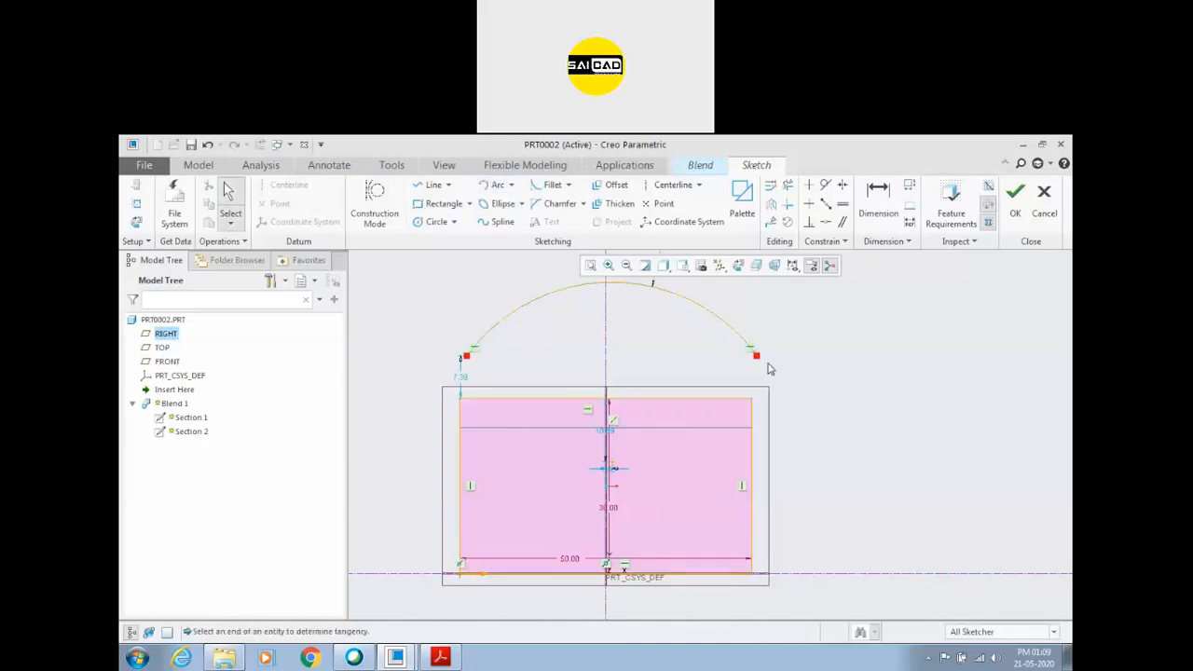
{"action": "middle_click", "coordinate": [757, 360]}
{"action": "left_click", "coordinate": [809, 379]}
Make the arc's right end coincident with the rectangle's upper-right corner.
{"action": "left_click", "coordinate": [757, 358]}
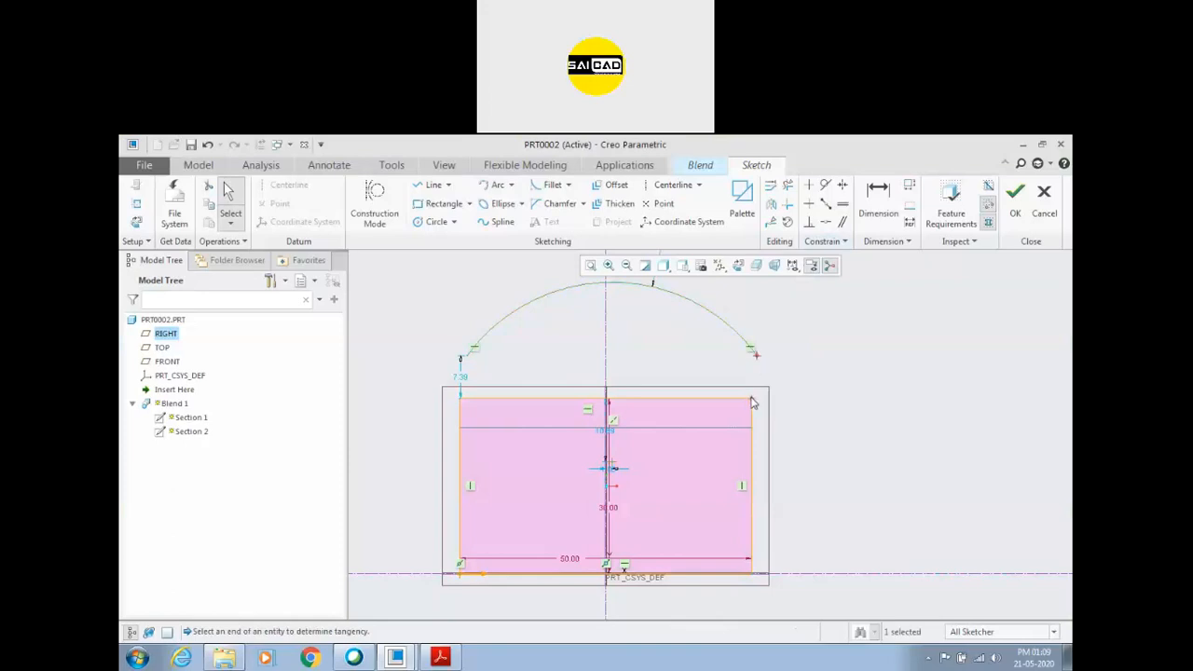
{"action": "left_click", "coordinate": [751, 399], "text": "ctrl"}
{"action": "left_click", "coordinate": [809, 353]}
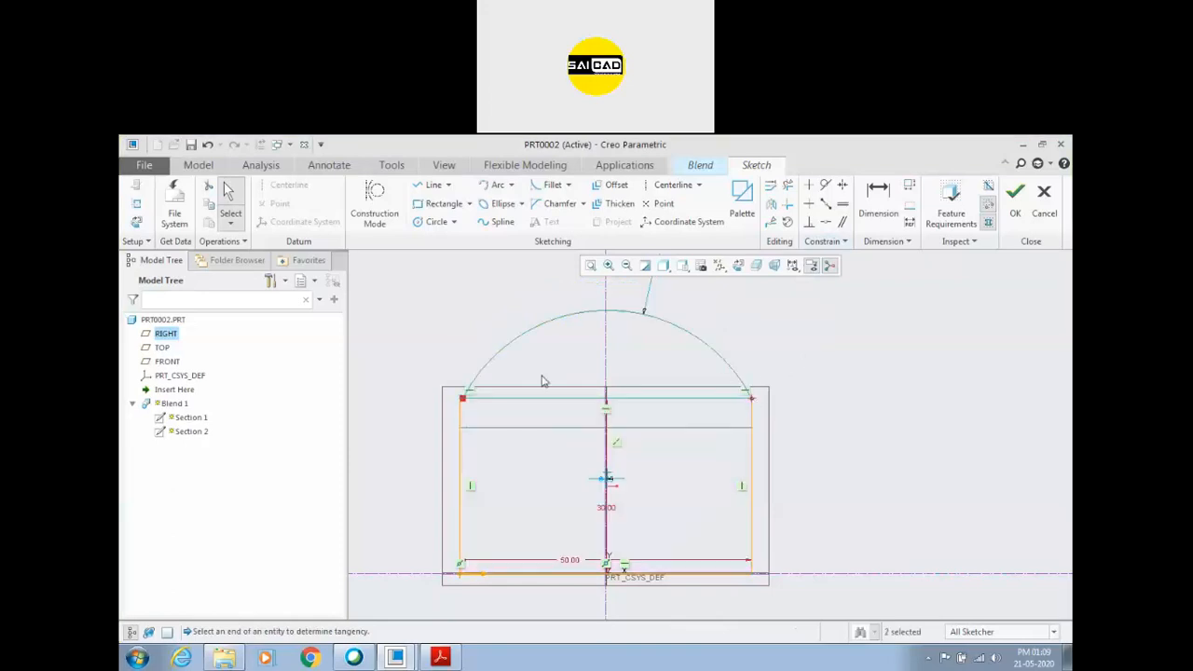
Try to make the arc's left end coincident with the rectangle's upper-left corner, deleting the Coincide constraint from the conflicting set.
{"action": "left_click", "coordinate": [471, 390]}
{"action": "left_click", "coordinate": [459, 403], "text": "ctrl"}
{"action": "left_click", "coordinate": [444, 379]}
{"action": "scroll", "coordinate": [464, 401], "scroll_direction": "down", "scroll_amount": 6}
{"action": "scroll", "coordinate": [500, 403], "scroll_direction": "down", "scroll_amount": 1}
{"action": "left_click", "coordinate": [441, 382]}
{"action": "left_click", "coordinate": [415, 383], "text": "ctrl"}
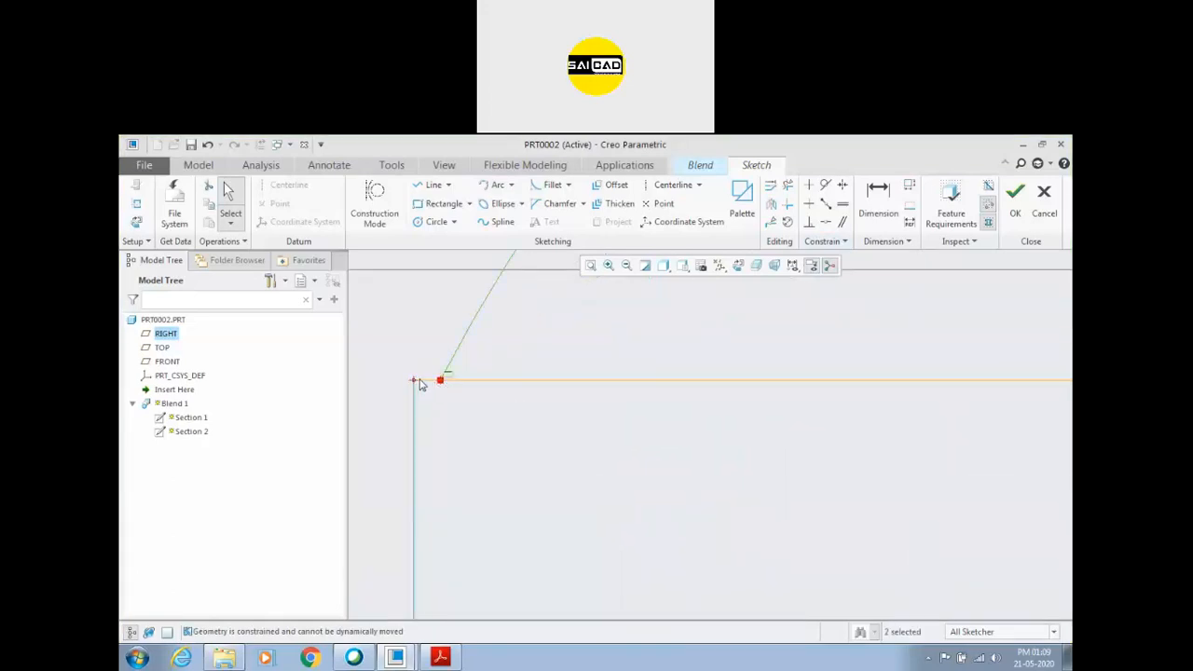
{"action": "left_click", "coordinate": [476, 337]}
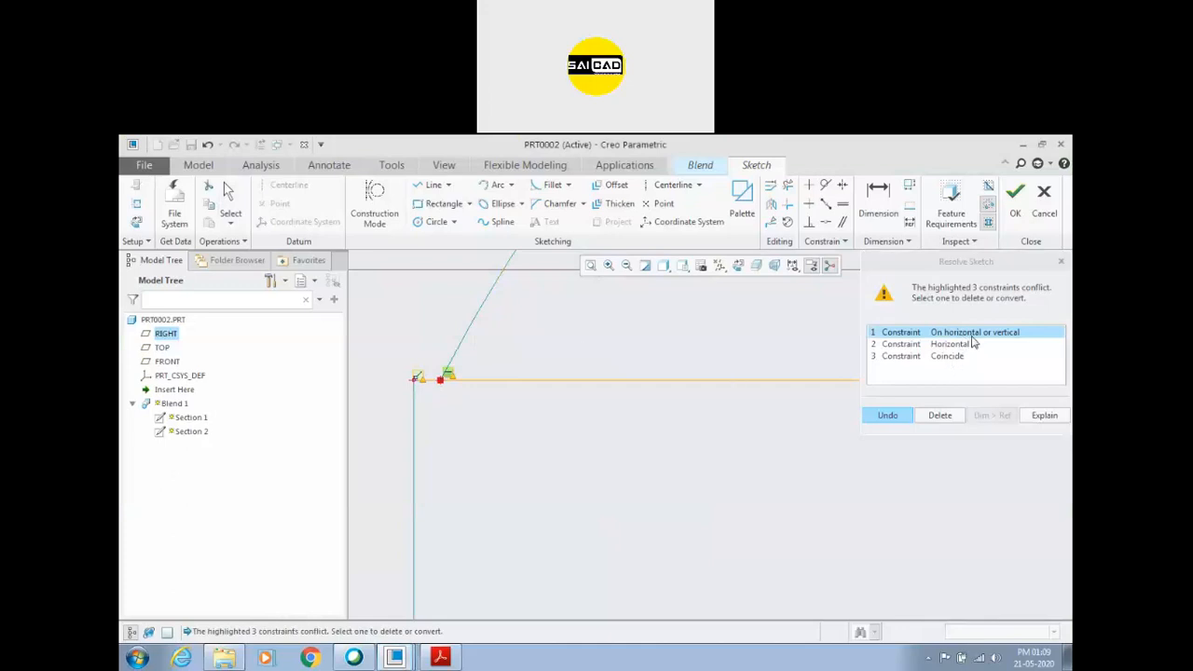
{"action": "left_click", "coordinate": [964, 345]}
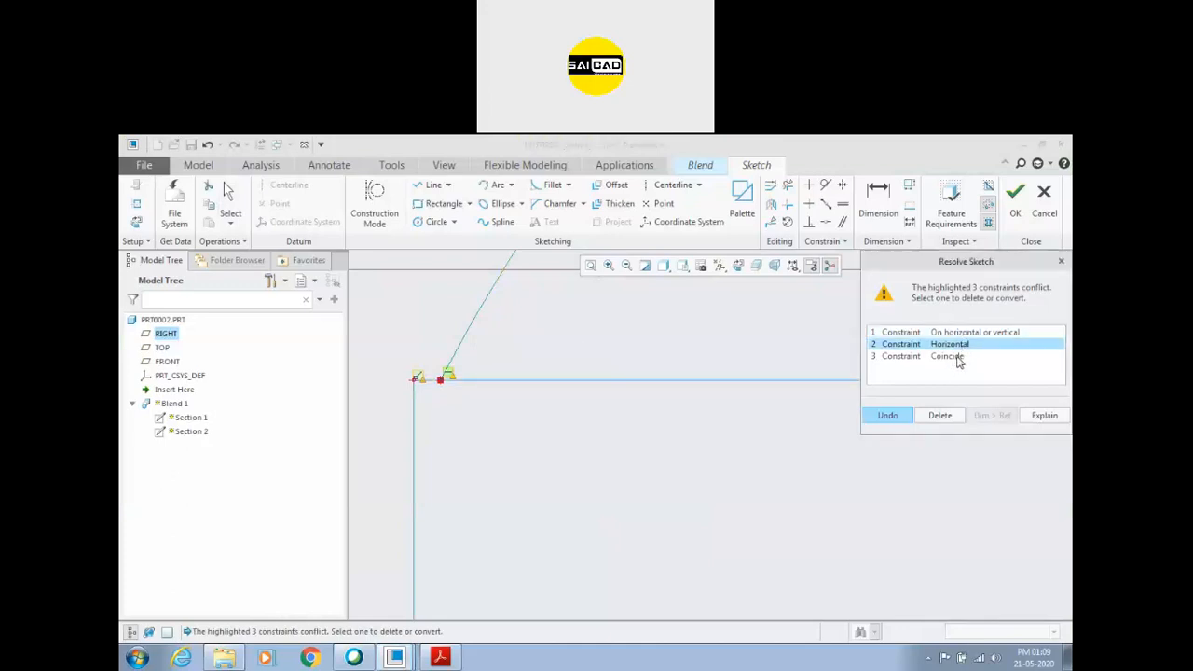
{"action": "left_click", "coordinate": [958, 357]}
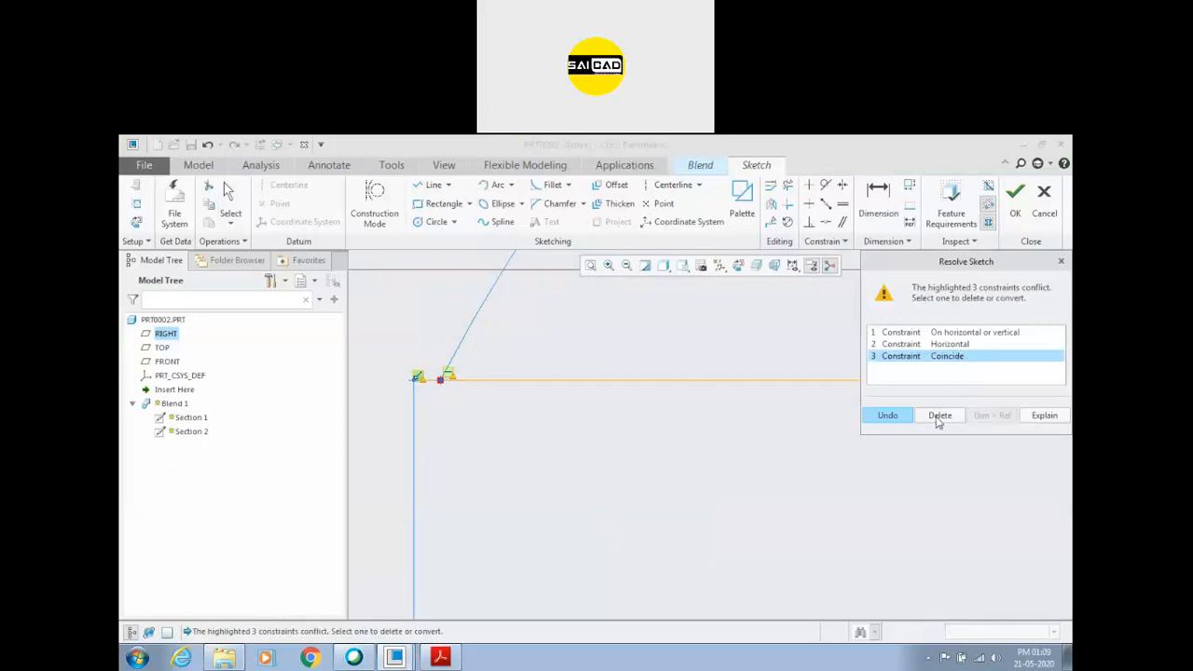
{"action": "left_click", "coordinate": [940, 416]}
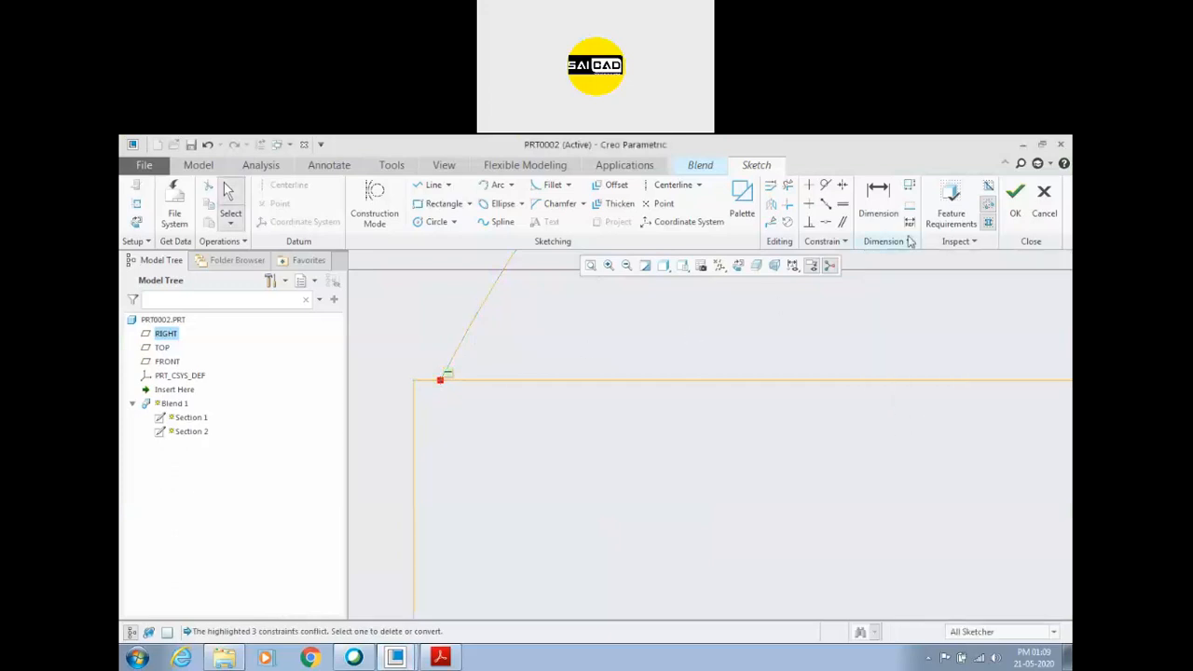
Apply Coincident to the arc's left end and the rectangle's upper-left corner, deleting the conflicting "On horizontal or vertical" constraint.
{"action": "left_click", "coordinate": [826, 222]}
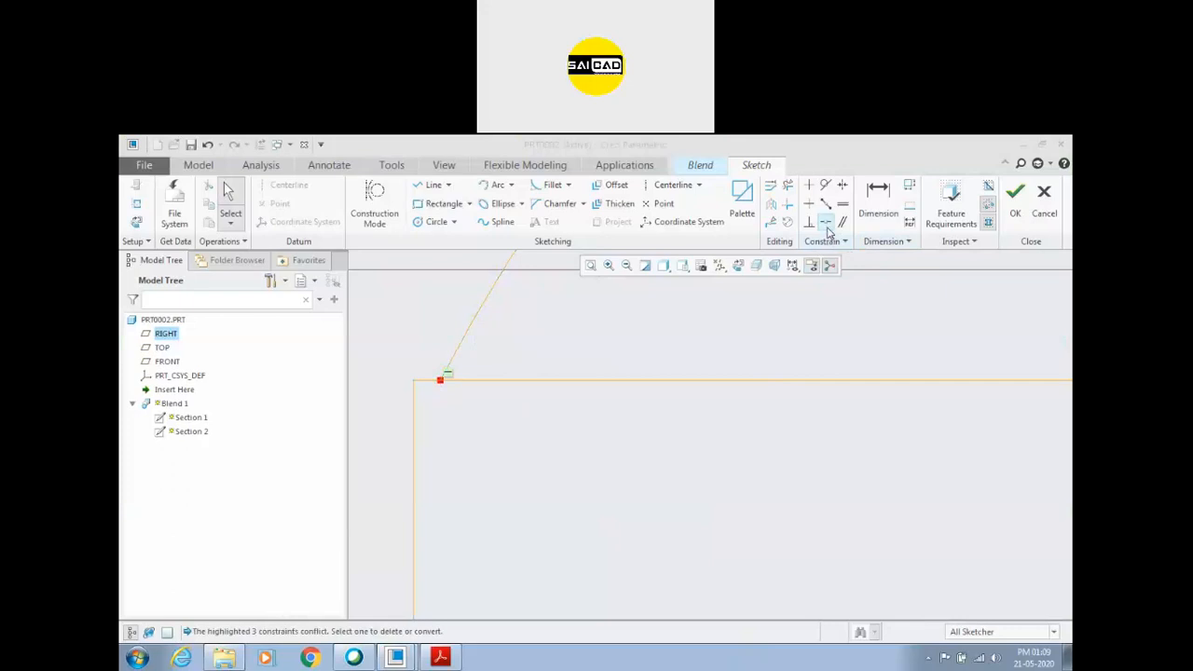
{"action": "left_click", "coordinate": [441, 382]}
{"action": "left_click", "coordinate": [414, 379]}
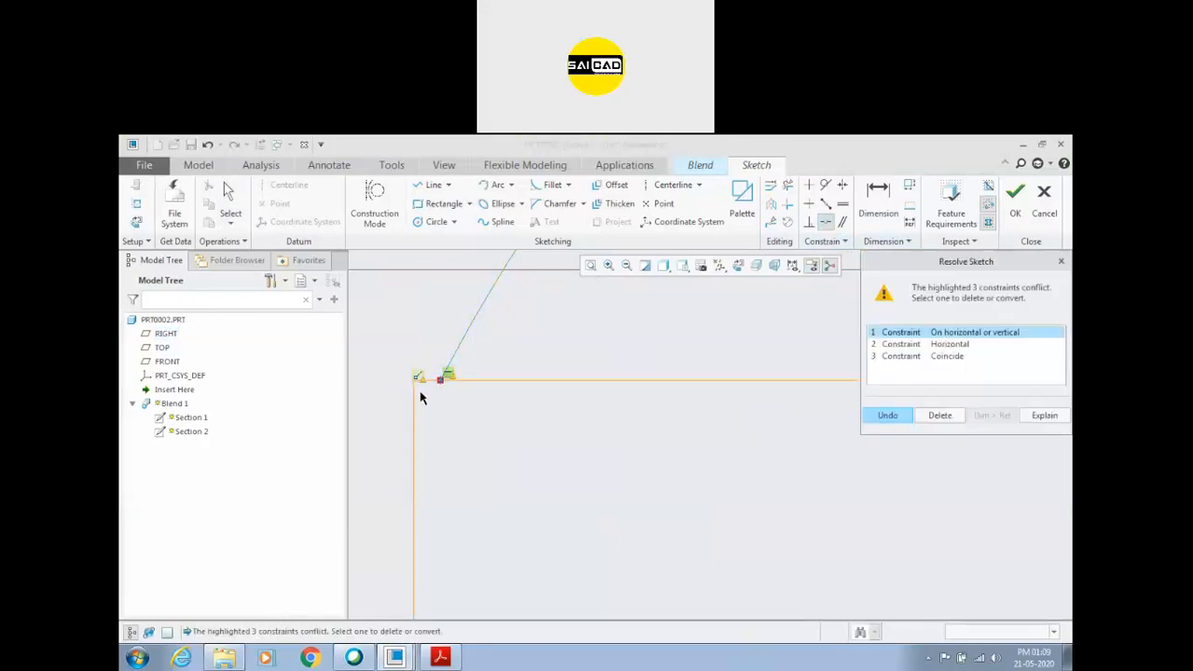
{"action": "left_click", "coordinate": [940, 415]}
{"action": "scroll", "coordinate": [551, 466], "scroll_direction": "down", "scroll_amount": 5}
{"action": "scroll", "coordinate": [718, 492], "scroll_direction": "down", "scroll_amount": 2}
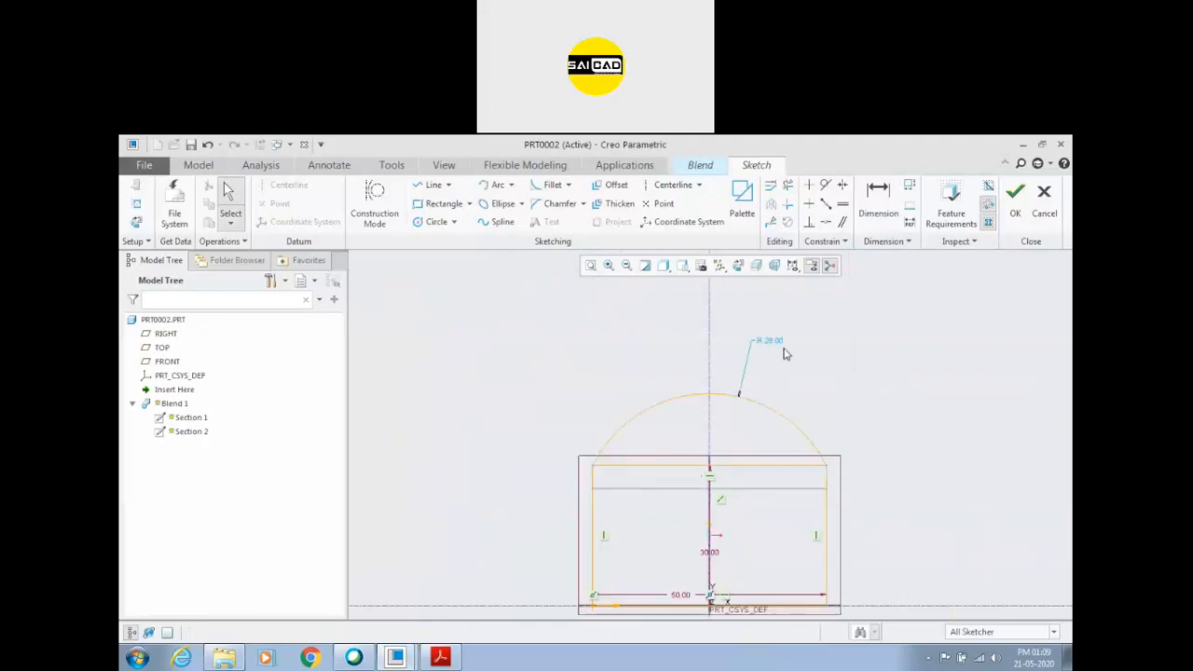
Set the arc's radius to 80.
{"action": "double_click", "coordinate": [783, 341]}
{"action": "type", "text": "80"}
{"action": "key", "text": "Return"}
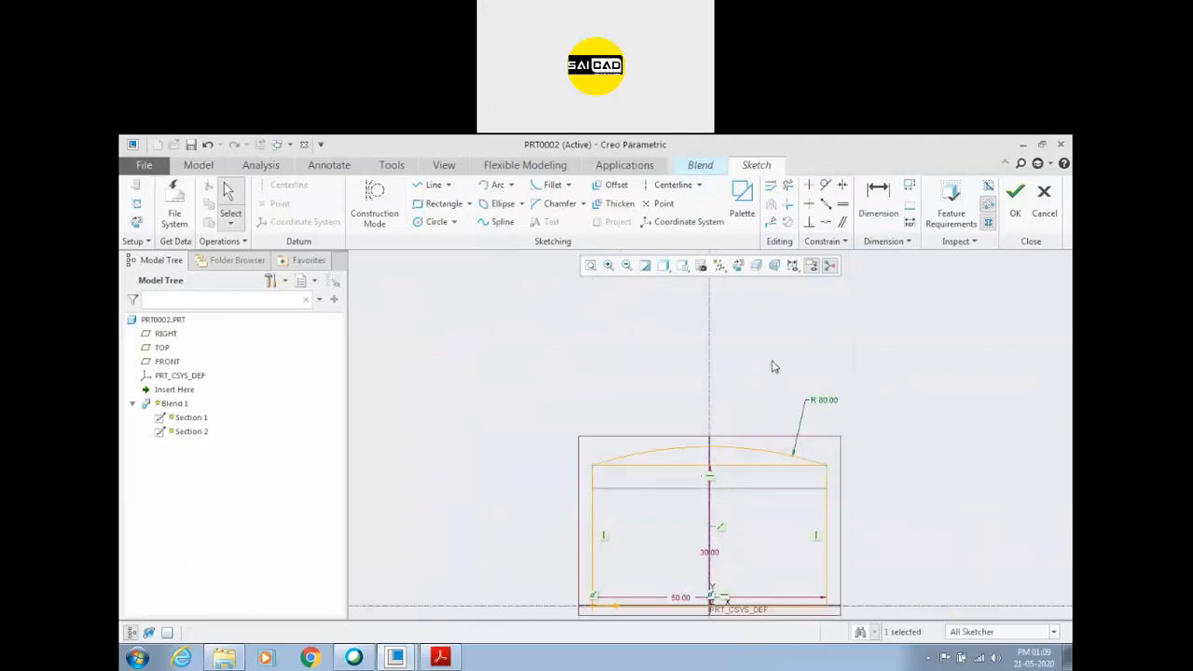
Convert the rectangle's straight top edge below the arc to construction geometry and finish the second section's sketch.
{"action": "scroll", "coordinate": [759, 536], "scroll_direction": "up", "scroll_amount": 2}
{"action": "left_click", "coordinate": [773, 415]}
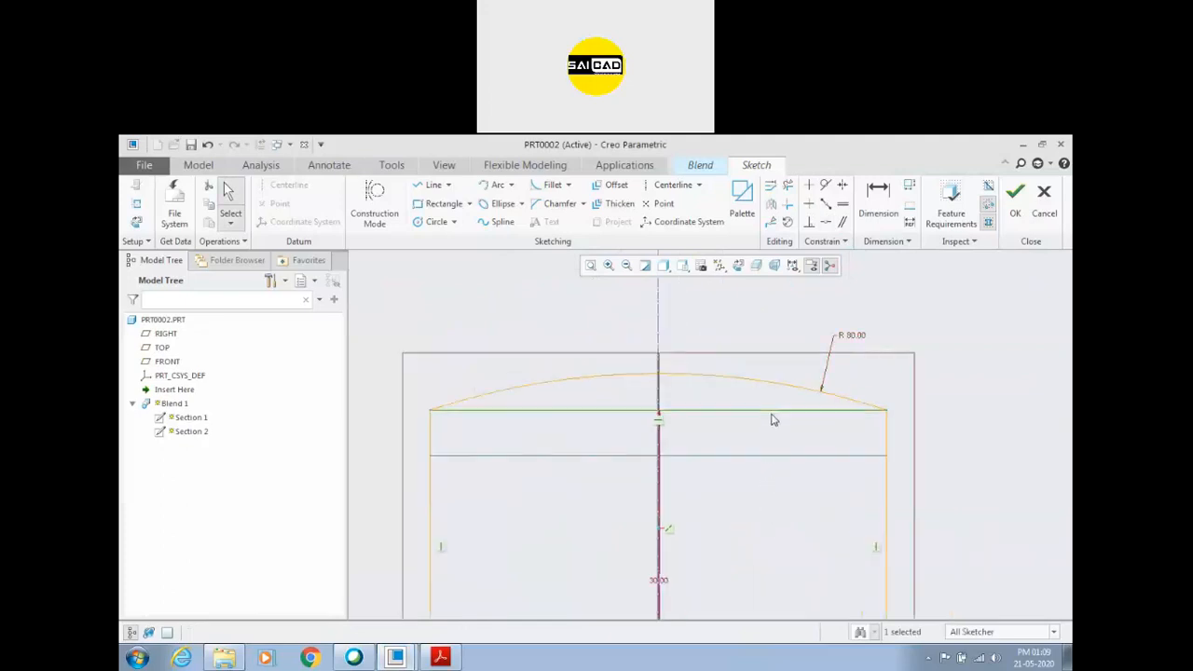
{"action": "left_click", "coordinate": [813, 332]}
{"action": "scroll", "coordinate": [966, 399], "scroll_direction": "down", "scroll_amount": 3}
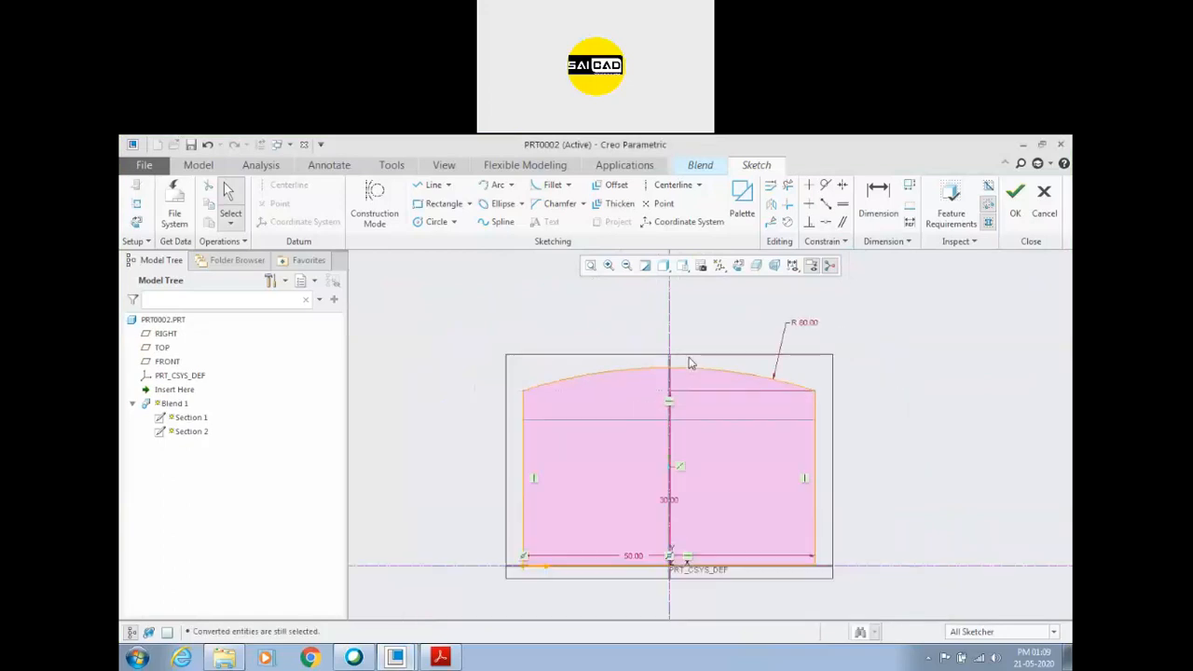
{"action": "scroll", "coordinate": [935, 406], "scroll_direction": "up", "scroll_amount": 1}
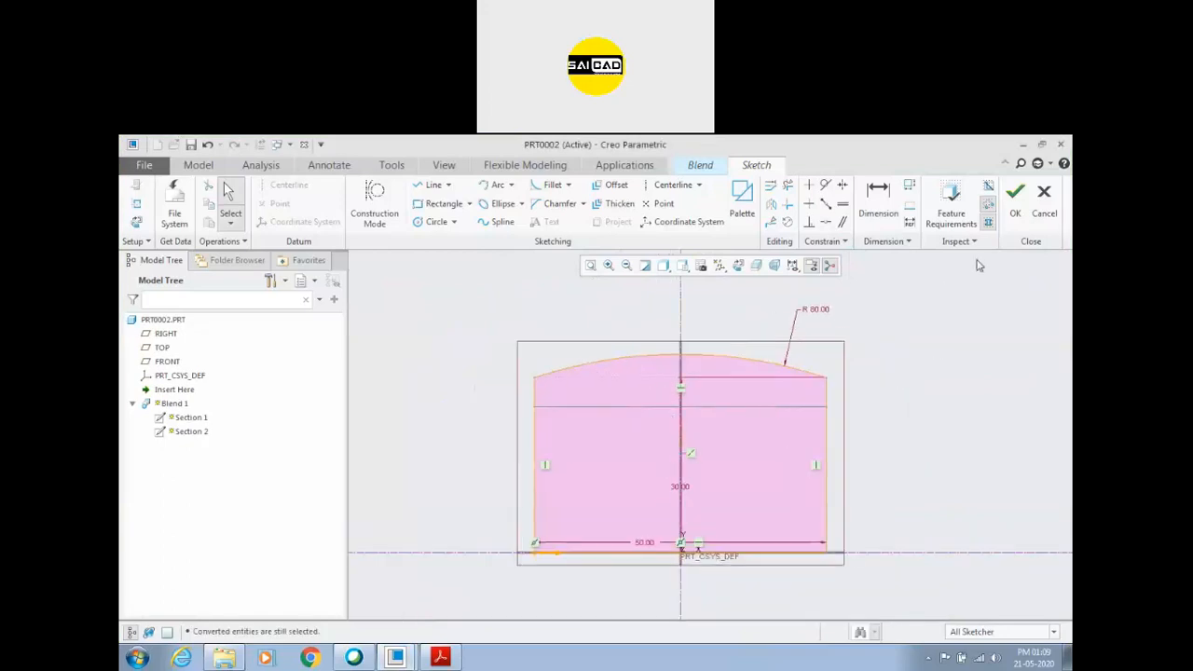
{"action": "left_click", "coordinate": [1016, 197]}
{"action": "mouse_move", "coordinate": [501, 439]}
{"action": "middle_mouse_down"}
{"action": "mouse_move", "coordinate": [543, 459]}
{"action": "mouse_move", "coordinate": [567, 405]}
{"action": "mouse_move", "coordinate": [550, 429]}
{"action": "mouse_move", "coordinate": [556, 452]}
{"action": "mouse_move", "coordinate": [550, 438]}
{"action": "middle_mouse_up"}
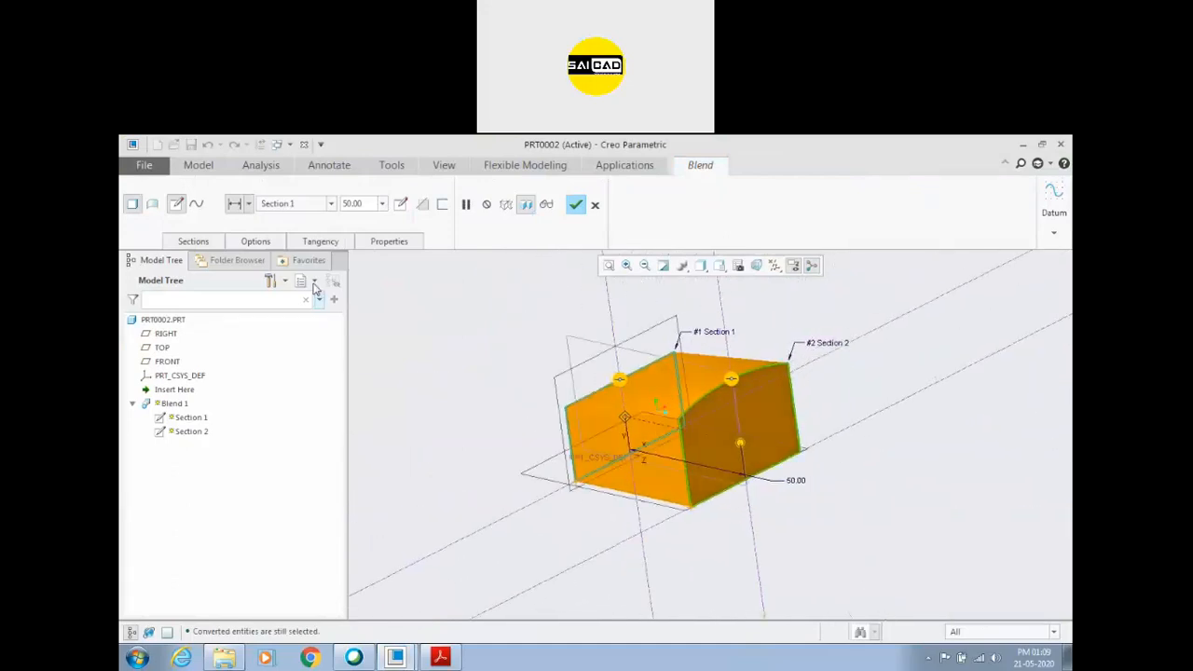
Insert a third blend section offset 50 from Section 2 and open its sketch.
{"action": "left_click", "coordinate": [194, 241]}
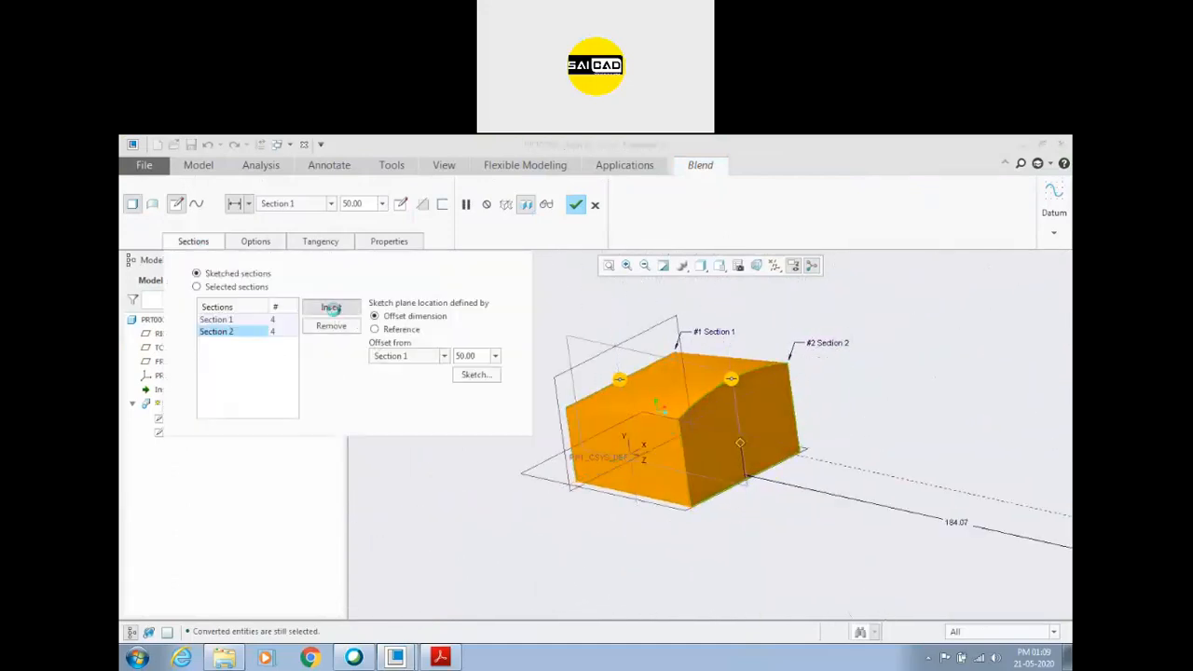
{"action": "left_click", "coordinate": [331, 307]}
{"action": "double_click", "coordinate": [479, 355]}
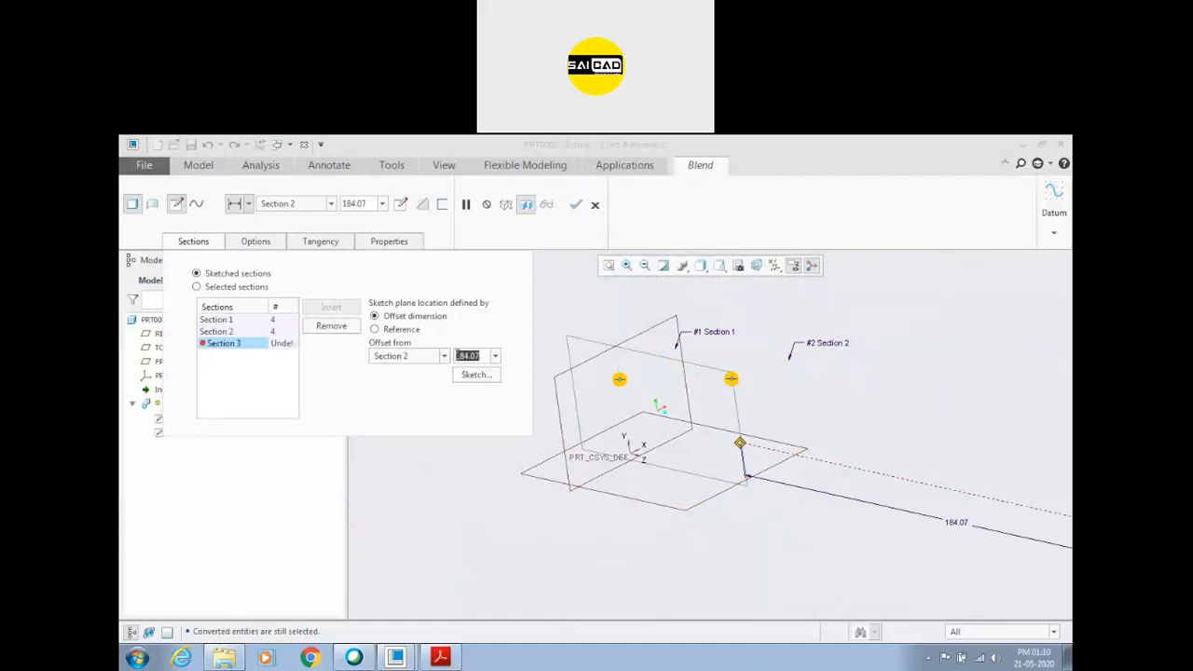
{"action": "type", "text": "50"}
{"action": "key", "text": "Return"}
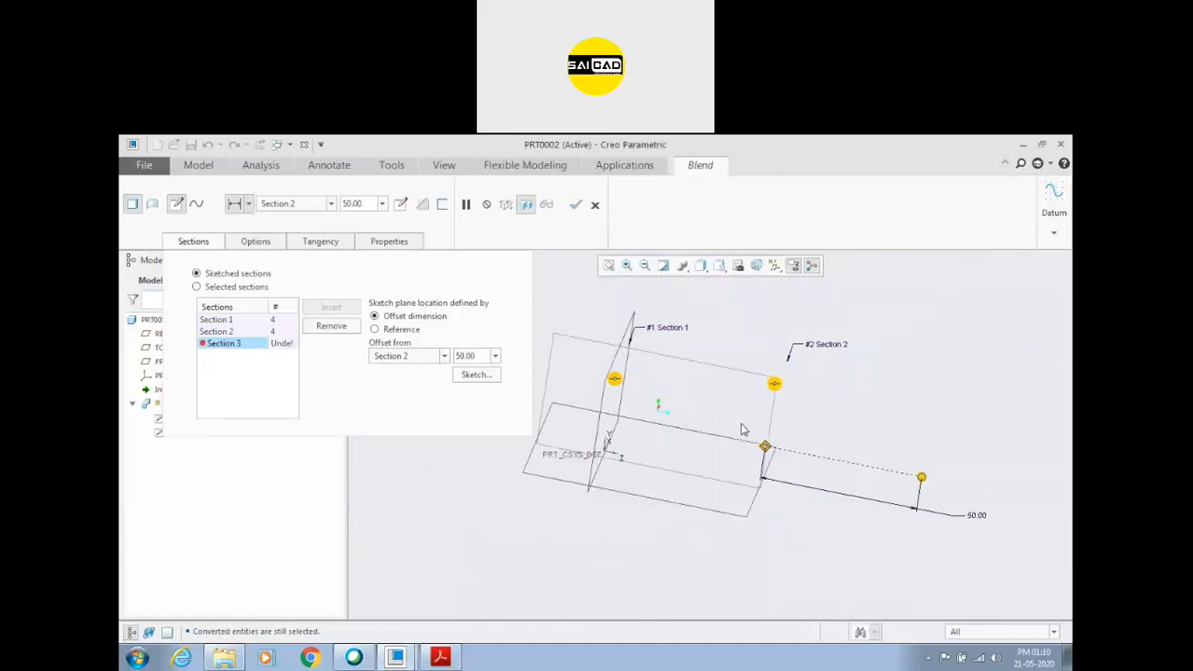
{"action": "left_click", "coordinate": [477, 376]}
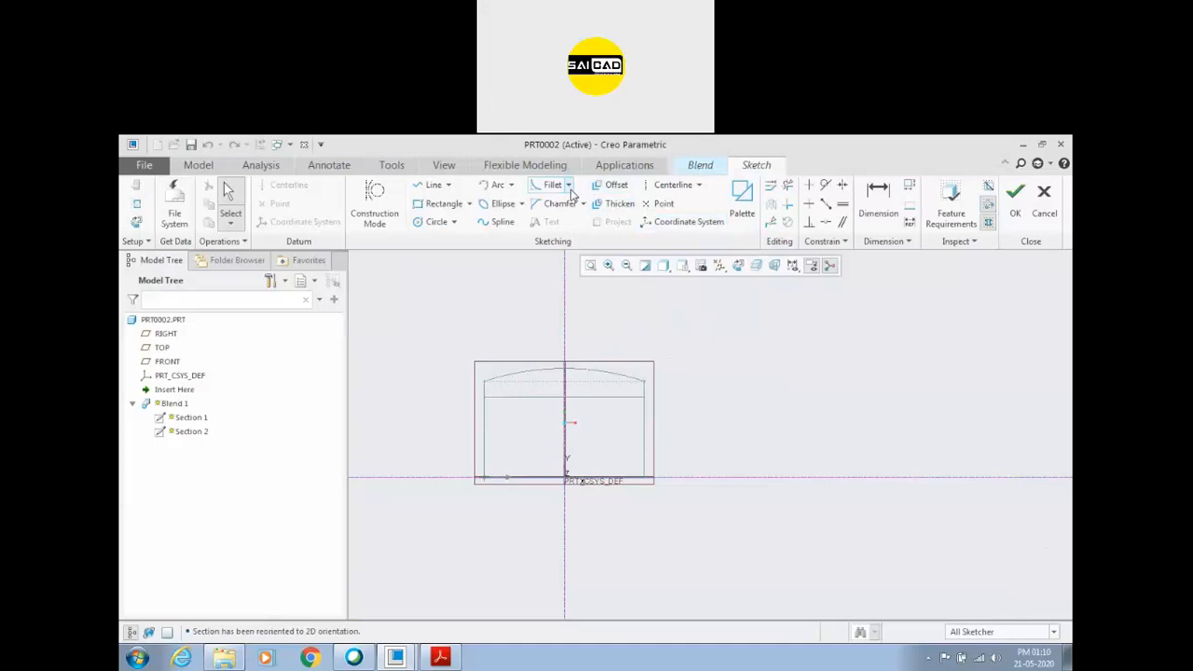
{"action": "scroll", "coordinate": [512, 445], "scroll_direction": "down", "scroll_amount": 1}
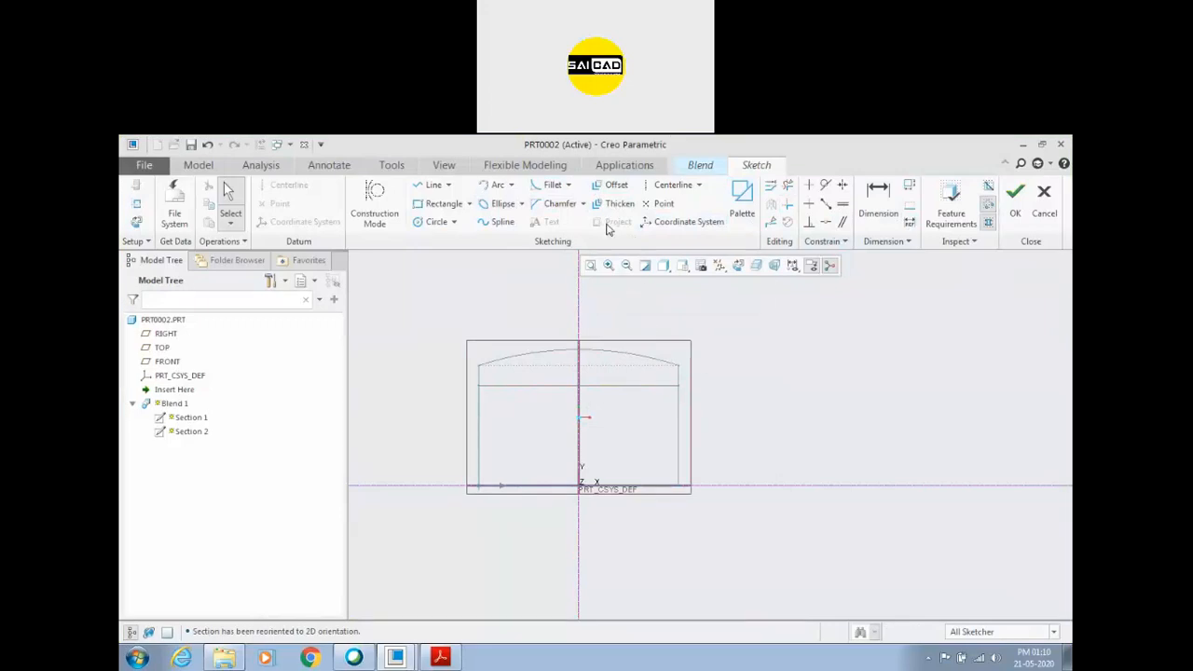
{"action": "left_click", "coordinate": [432, 189]}
{"action": "left_click", "coordinate": [479, 484]}
{"action": "left_click", "coordinate": [479, 384]}
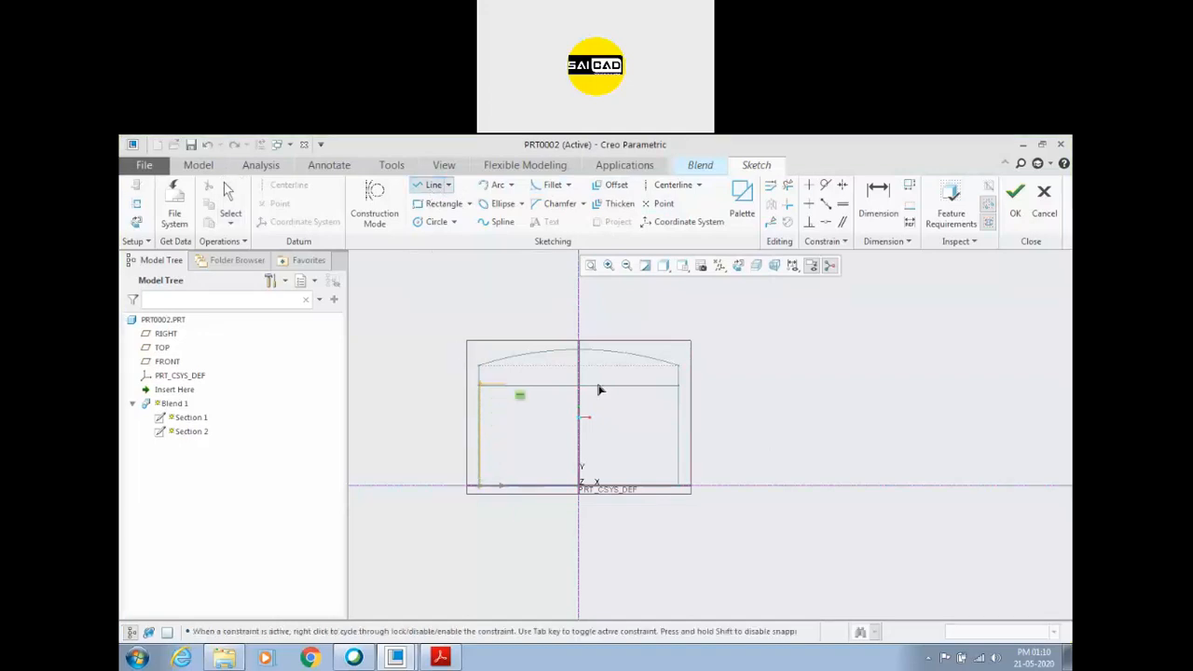
{"action": "left_click", "coordinate": [681, 385]}
{"action": "left_click", "coordinate": [682, 486]}
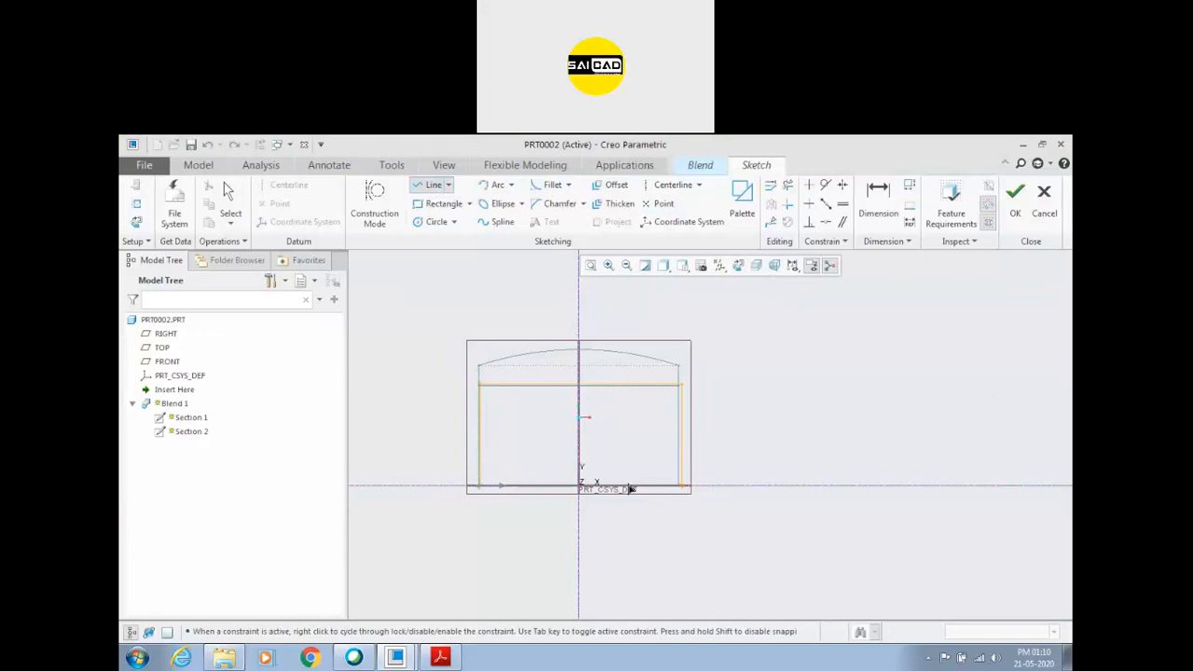
{"action": "left_click", "coordinate": [479, 485]}
{"action": "middle_click", "coordinate": [525, 442]}
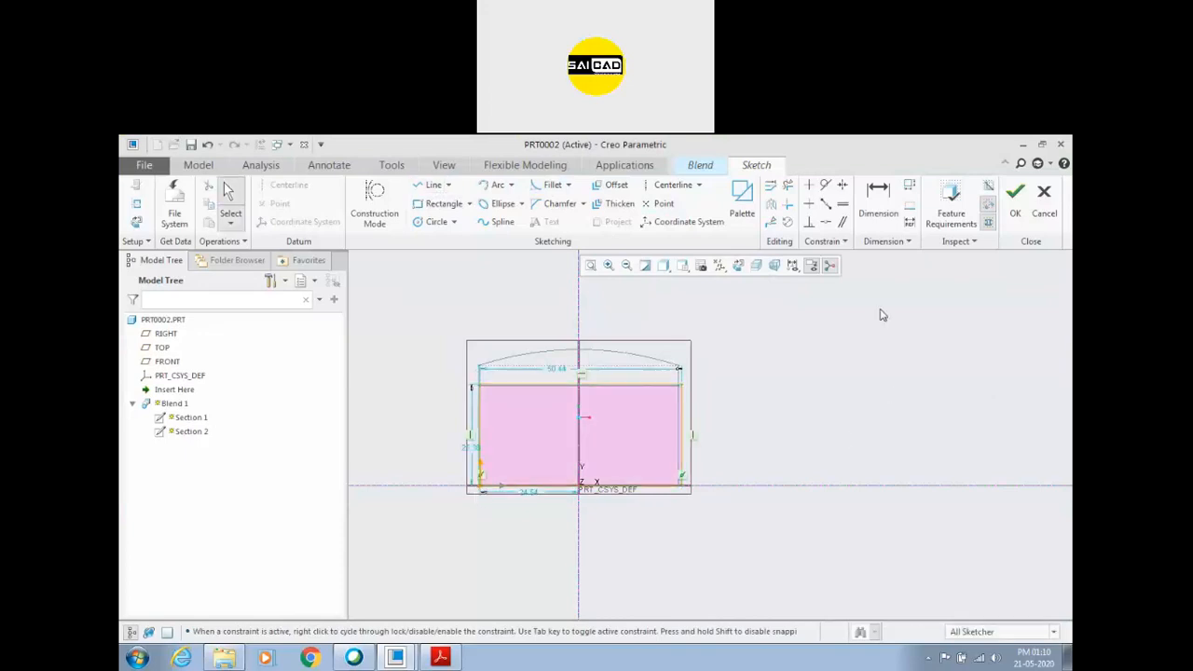
{"action": "left_click", "coordinate": [136, 205]}
{"action": "scroll", "coordinate": [397, 386], "scroll_direction": "up", "scroll_amount": 3}
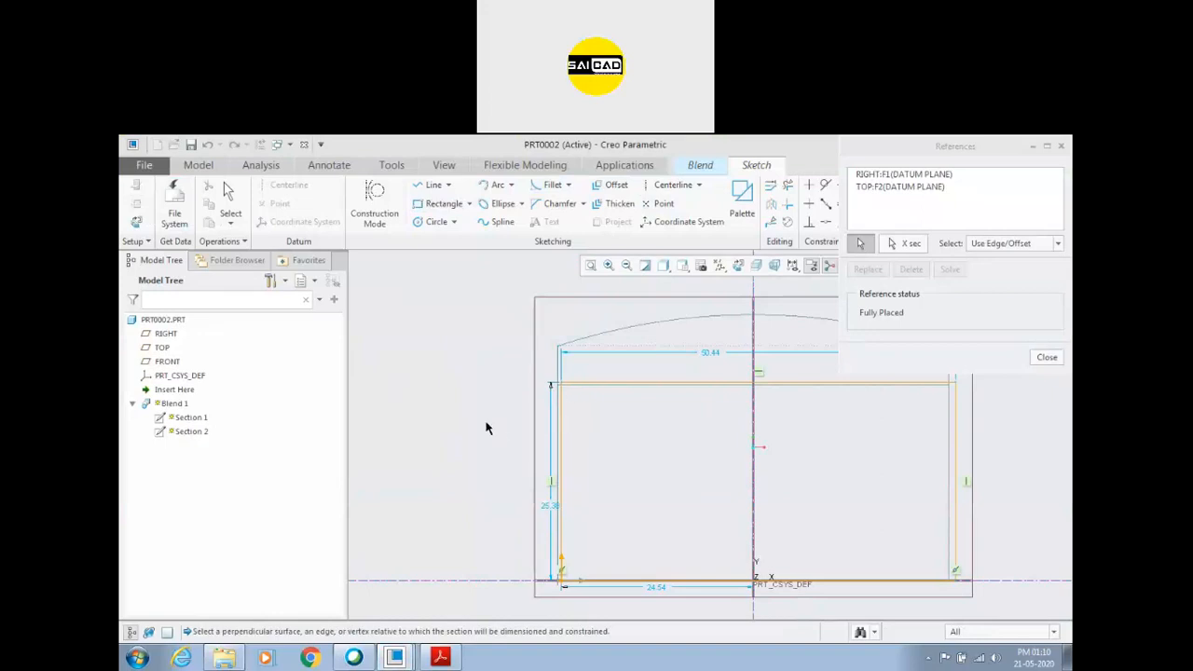
{"action": "scroll", "coordinate": [485, 426], "scroll_direction": "down", "scroll_amount": 2}
{"action": "left_click", "coordinate": [1047, 358]}
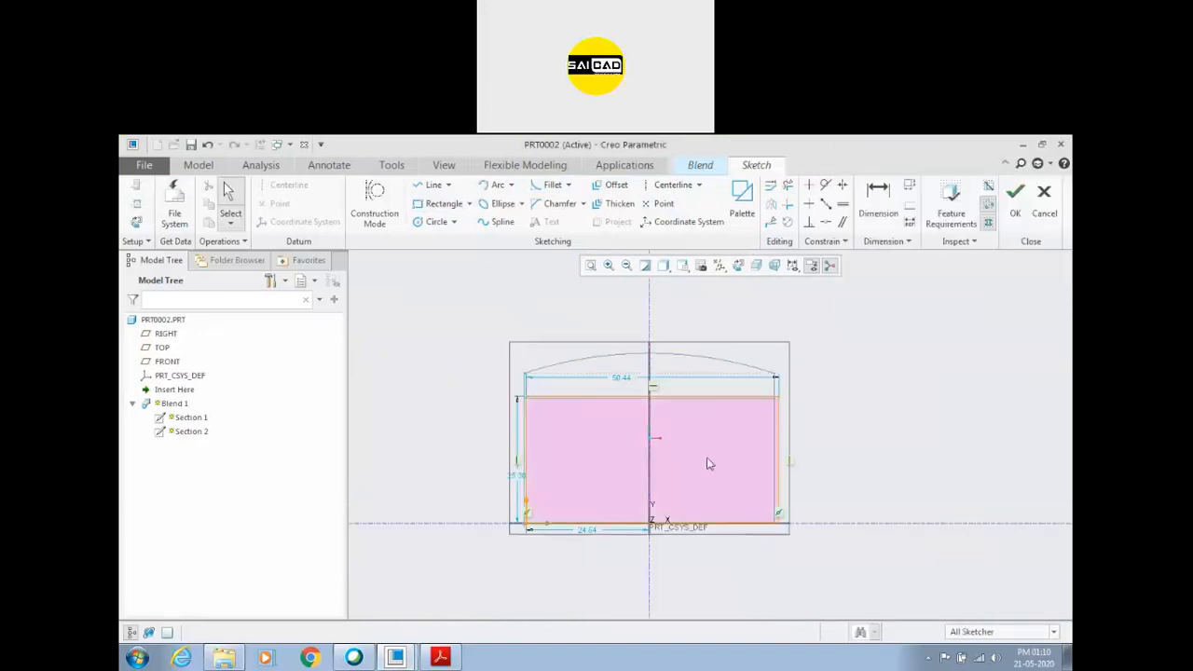
{"action": "scroll", "coordinate": [664, 466], "scroll_direction": "up", "scroll_amount": 1}
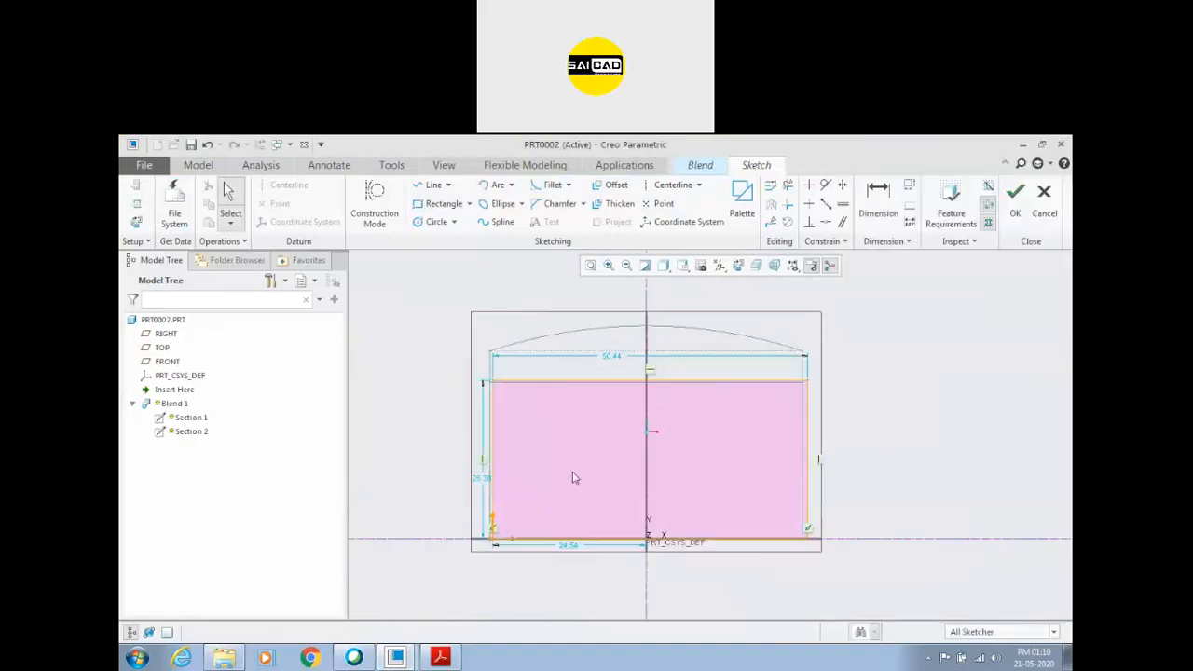
Draw a vertical centerline along the vertical reference through the origin in the third section's sketch.
{"action": "left_click", "coordinate": [667, 186]}
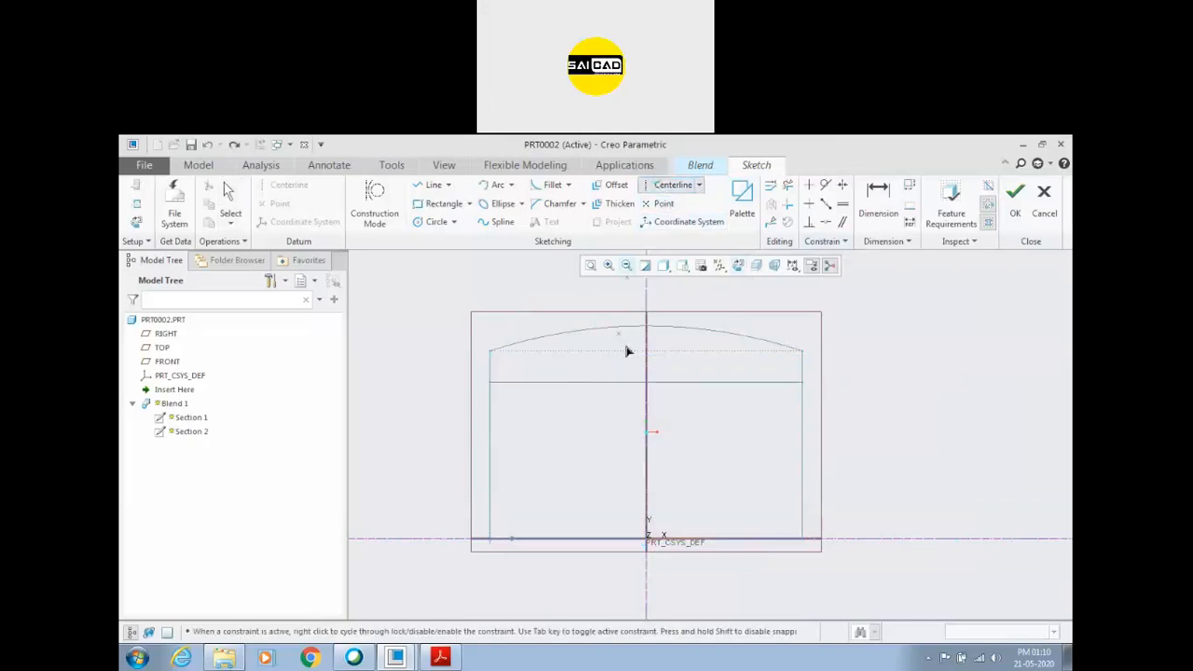
{"action": "left_click", "coordinate": [646, 370]}
{"action": "left_click", "coordinate": [647, 400]}
{"action": "middle_click", "coordinate": [701, 404]}
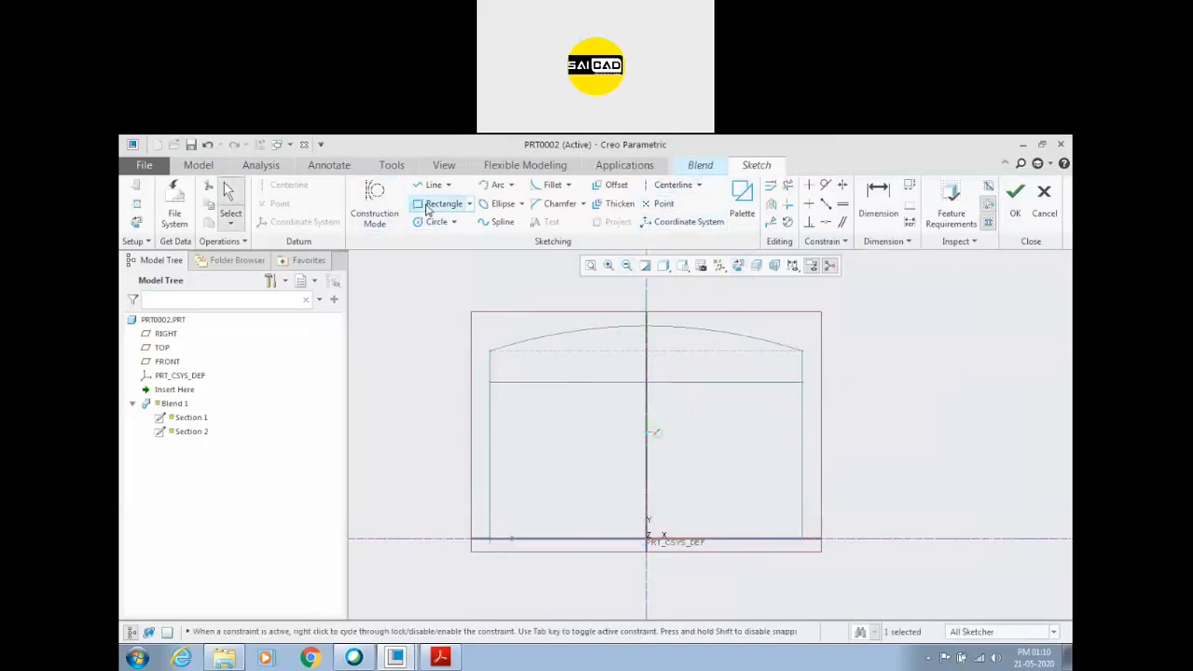
Draw a rectangle about 49 × 28, symmetric about the centerline, with its base on the horizontal reference.
{"action": "left_click", "coordinate": [427, 205]}
{"action": "left_click", "coordinate": [490, 539]}
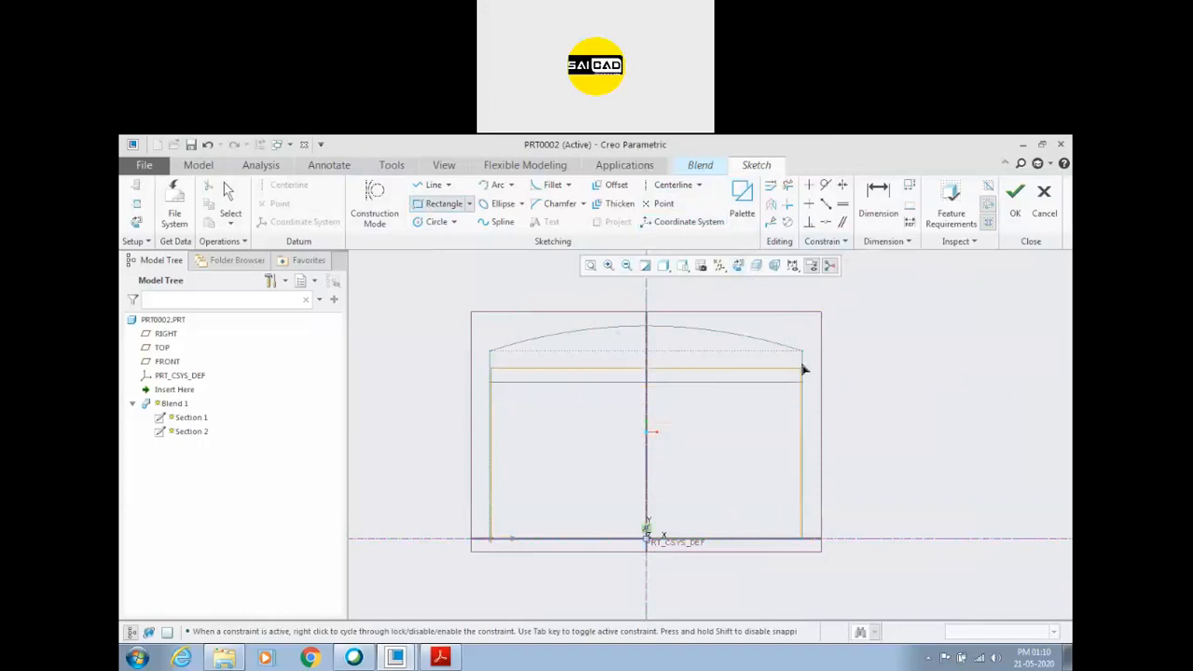
{"action": "left_click", "coordinate": [793, 366]}
{"action": "middle_click", "coordinate": [927, 375]}
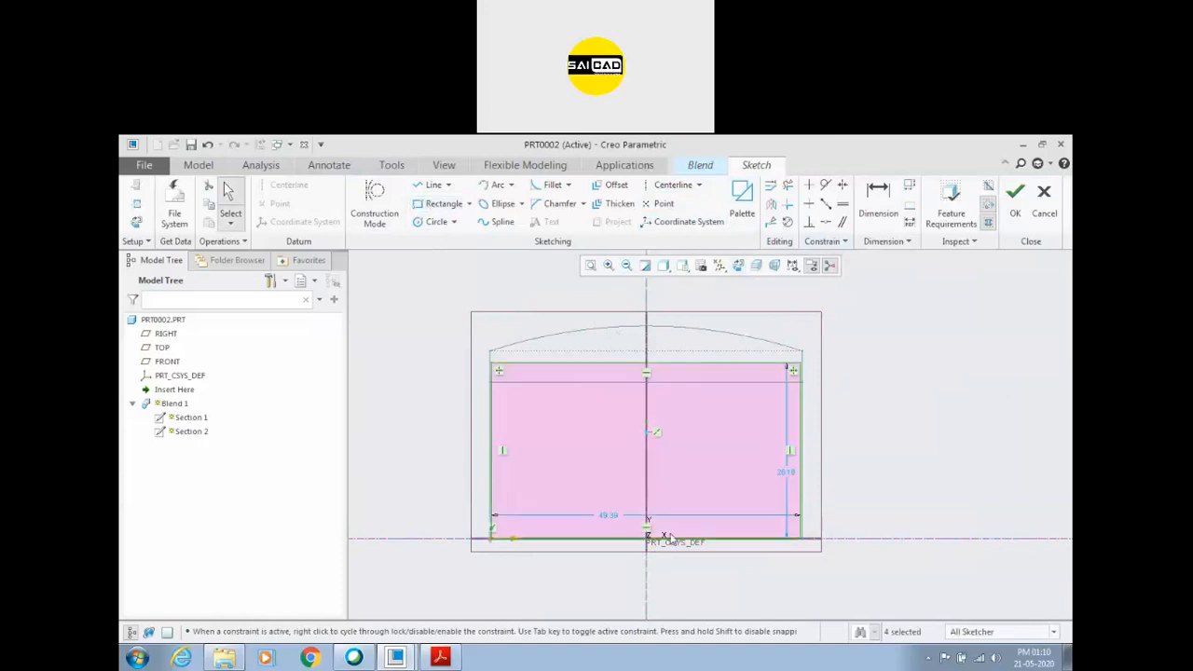
Set the third section's rectangle to 50 wide and 25 high.
{"action": "double_click", "coordinate": [608, 518]}
{"action": "type", "text": "50"}
{"action": "key", "text": "Return"}
{"action": "double_click", "coordinate": [793, 473]}
{"action": "type", "text": "25"}
{"action": "key", "text": "Return"}
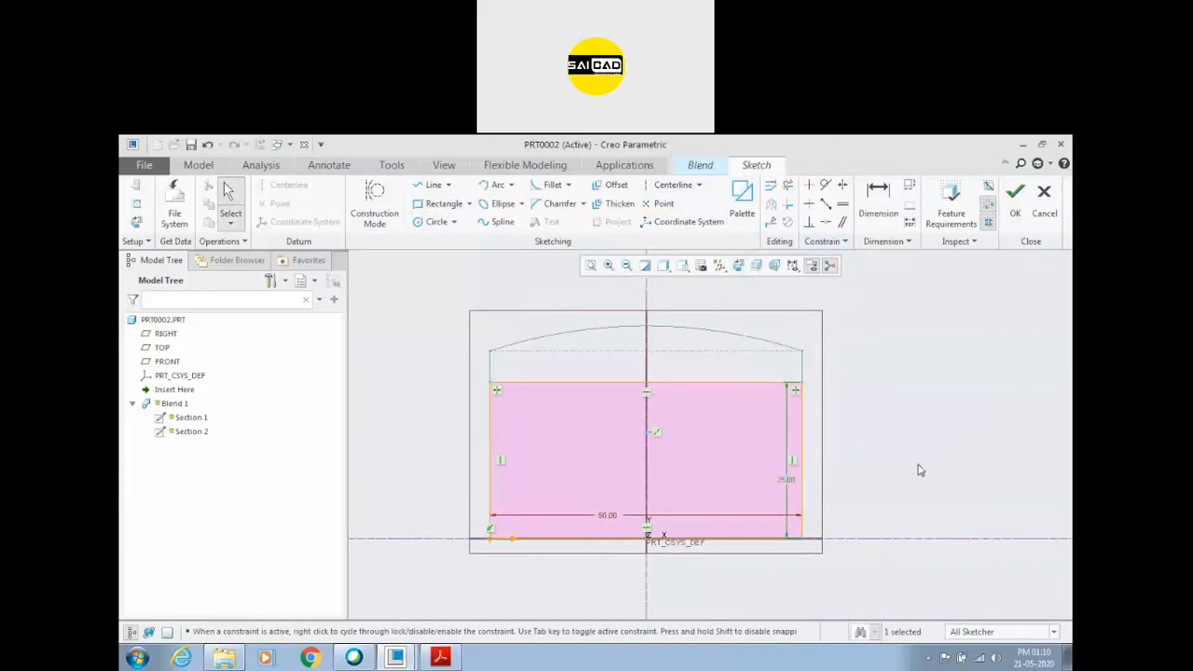
Finish the third section's sketch and complete the three-section blend.
{"action": "left_click", "coordinate": [1015, 195]}
{"action": "mouse_move", "coordinate": [596, 466]}
{"action": "middle_mouse_down"}
{"action": "mouse_move", "coordinate": [677, 511]}
{"action": "mouse_move", "coordinate": [606, 497]}
{"action": "middle_mouse_up"}
{"action": "scroll", "coordinate": [605, 497], "scroll_direction": "up", "scroll_amount": 3}
{"action": "scroll", "coordinate": [725, 548], "scroll_direction": "down", "scroll_amount": 1}
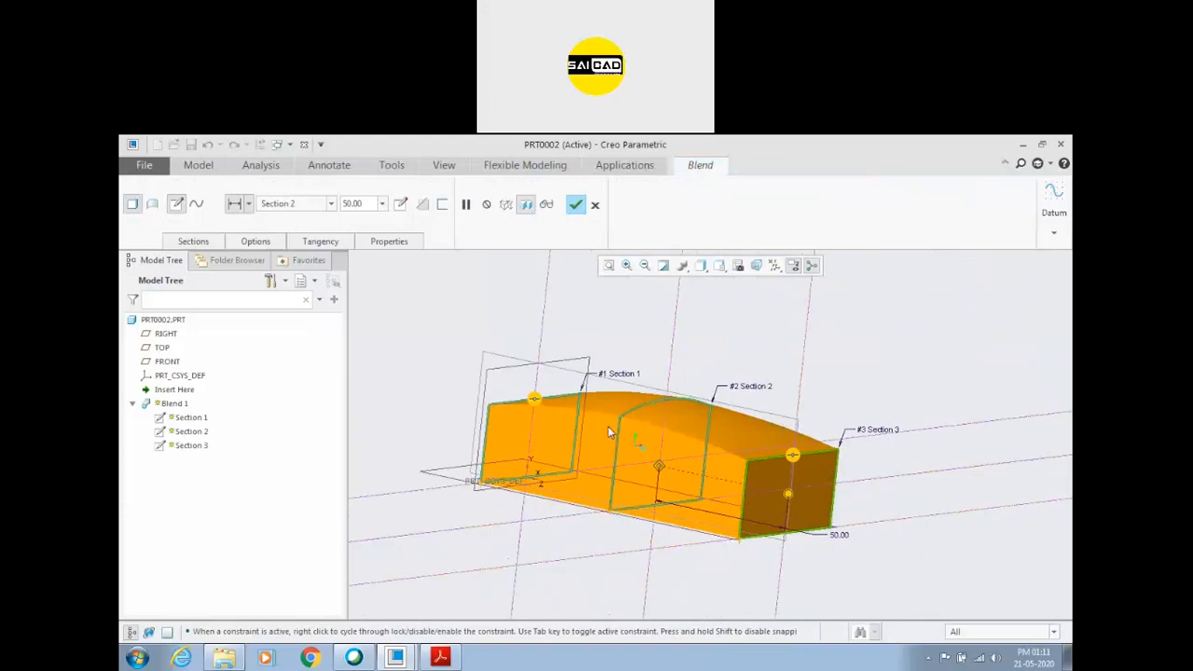
{"action": "mouse_move", "coordinate": [695, 465]}
{"action": "middle_mouse_down"}
{"action": "mouse_move", "coordinate": [619, 470]}
{"action": "mouse_move", "coordinate": [698, 462]}
{"action": "middle_mouse_up"}
{"action": "left_click", "coordinate": [575, 204]}
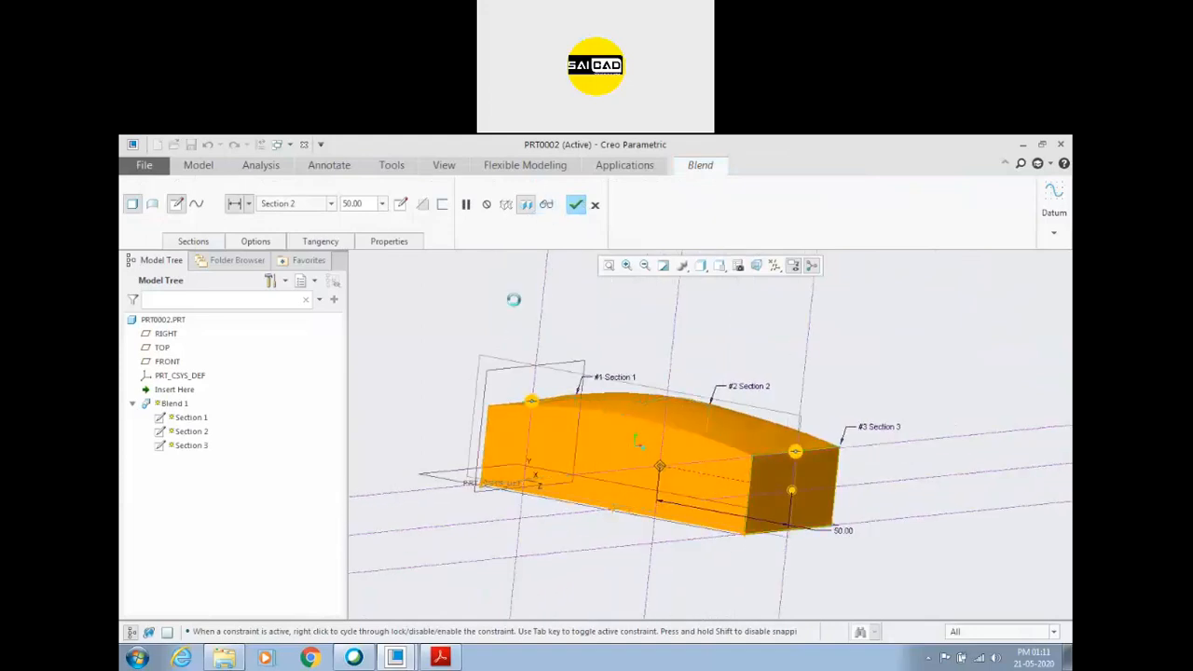
{"action": "middle_click_drag", "start_coordinate": [681, 399], "coordinate": [844, 438]}
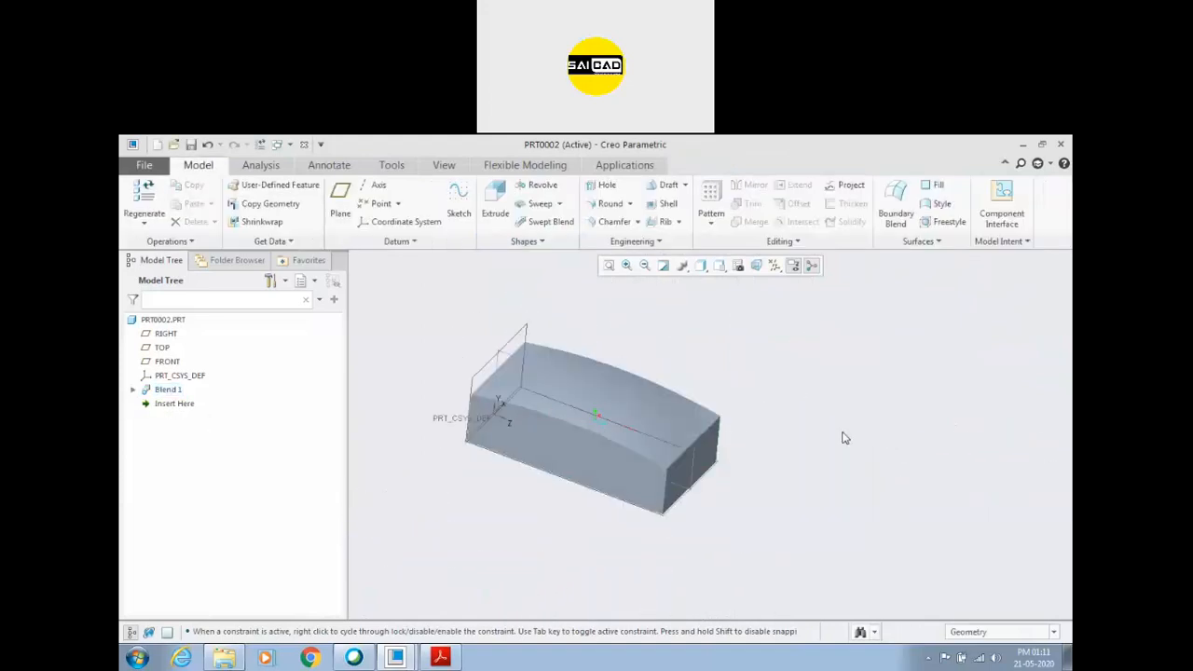
Switch to Creo_Assignment_4.pdf in Acrobat Reader and check the cover's plan, section and isometric views.
{"action": "left_click", "coordinate": [442, 657]}
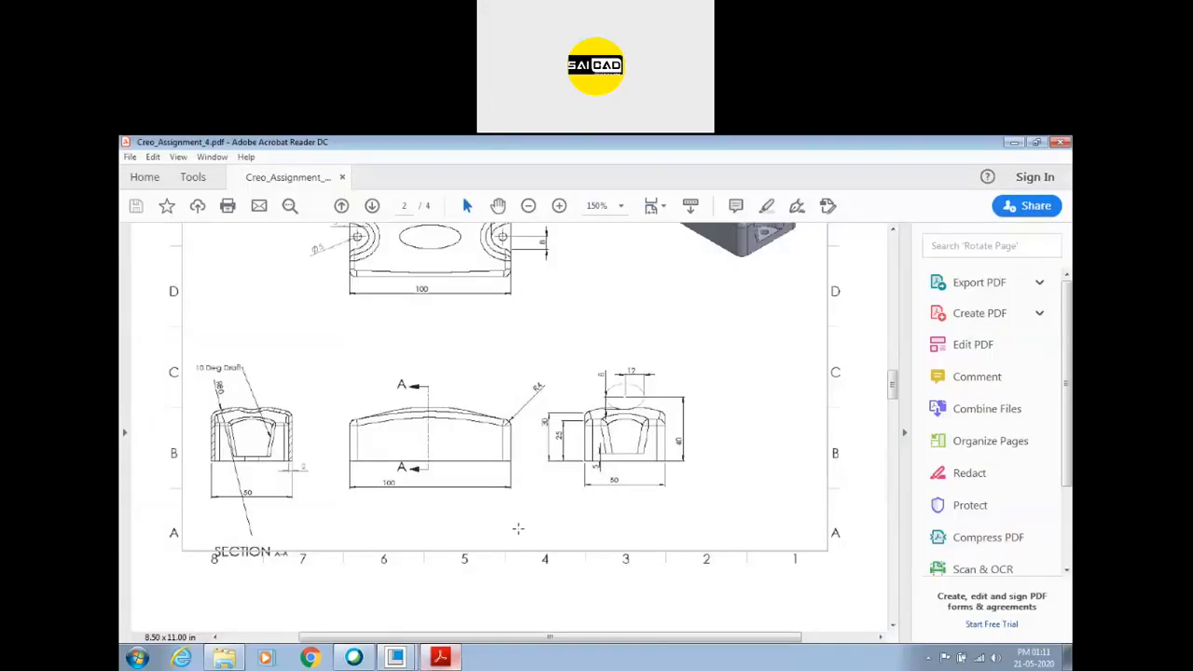
{"action": "scroll", "coordinate": [318, 444], "scroll_direction": "up", "scroll_amount": 3}
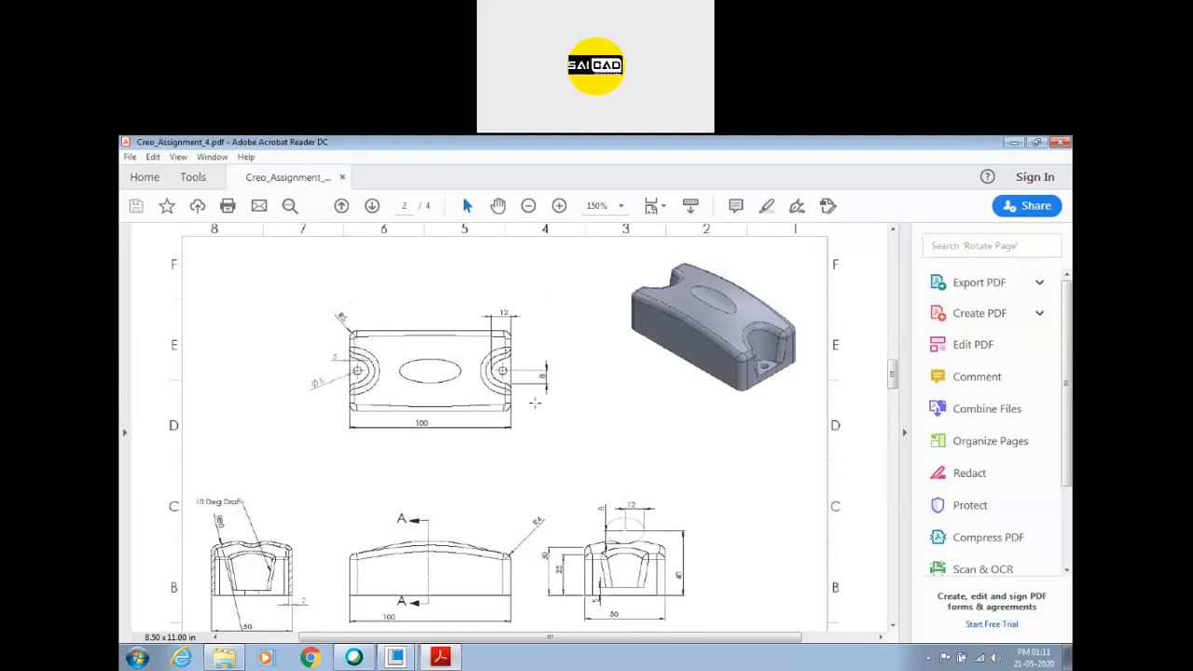
{"action": "left_click", "coordinate": [396, 657]}
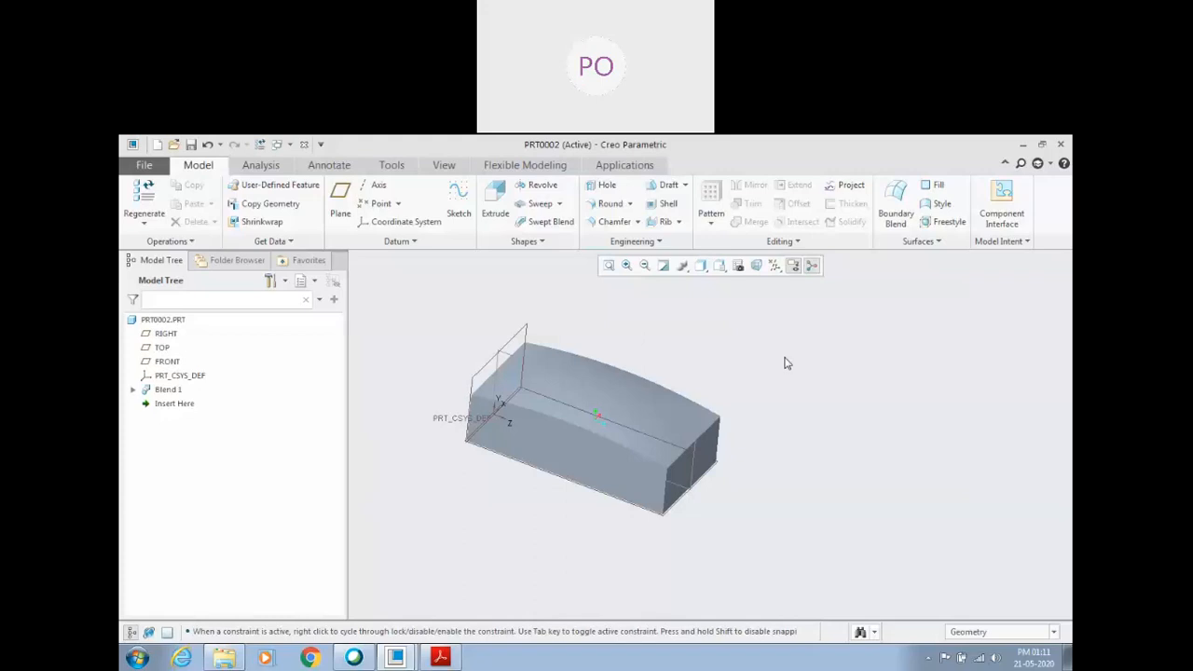
Examine the blended solid's end face and curved top surface from several angles.
{"action": "middle_click_drag", "start_coordinate": [785, 419], "coordinate": [653, 399]}
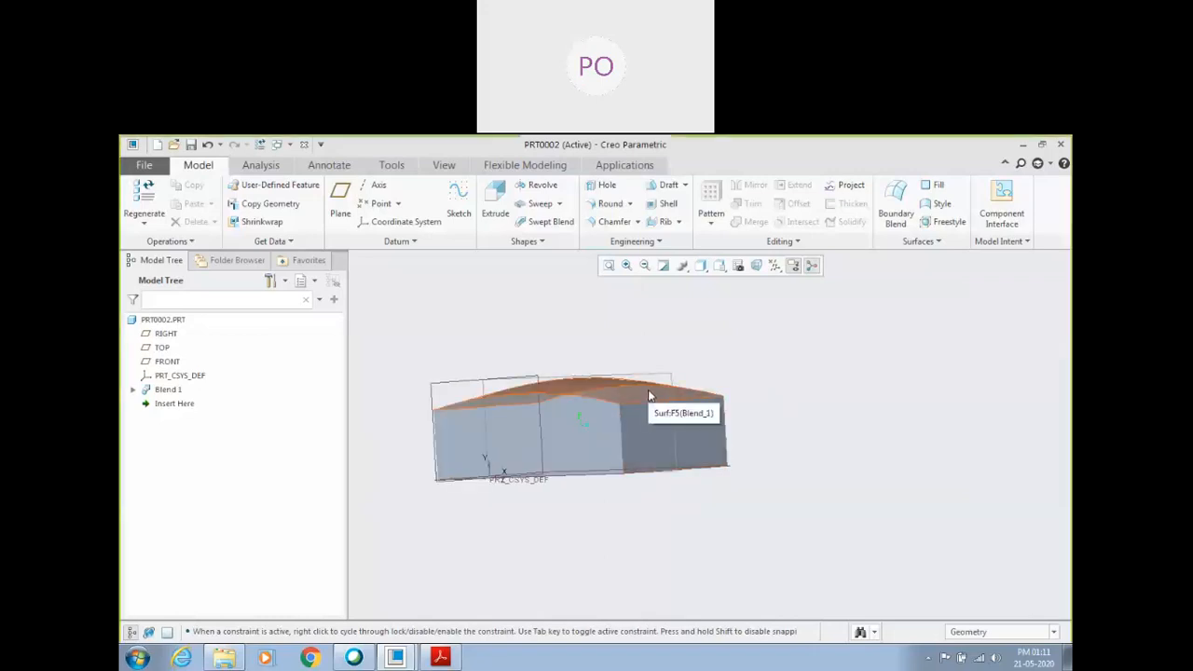
{"action": "middle_click_drag", "start_coordinate": [644, 386], "coordinate": [674, 426]}
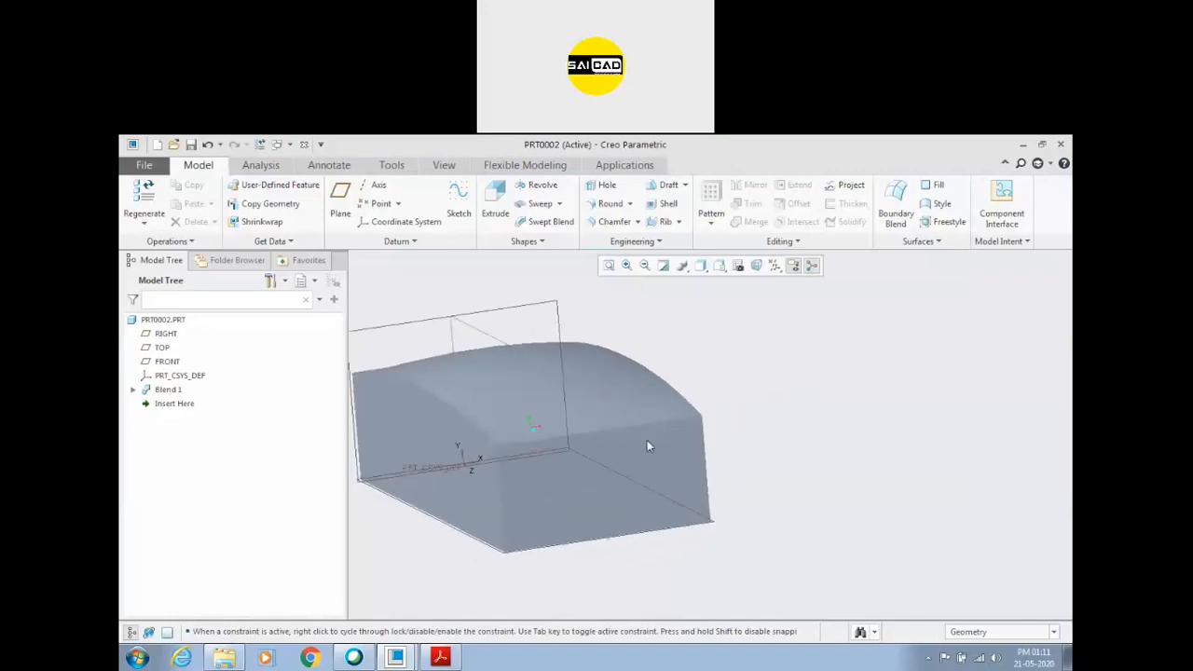
{"action": "left_click", "coordinate": [577, 443]}
{"action": "middle_click_drag", "start_coordinate": [632, 418], "coordinate": [509, 389]}
{"action": "middle_click_drag", "start_coordinate": [764, 401], "coordinate": [607, 383]}
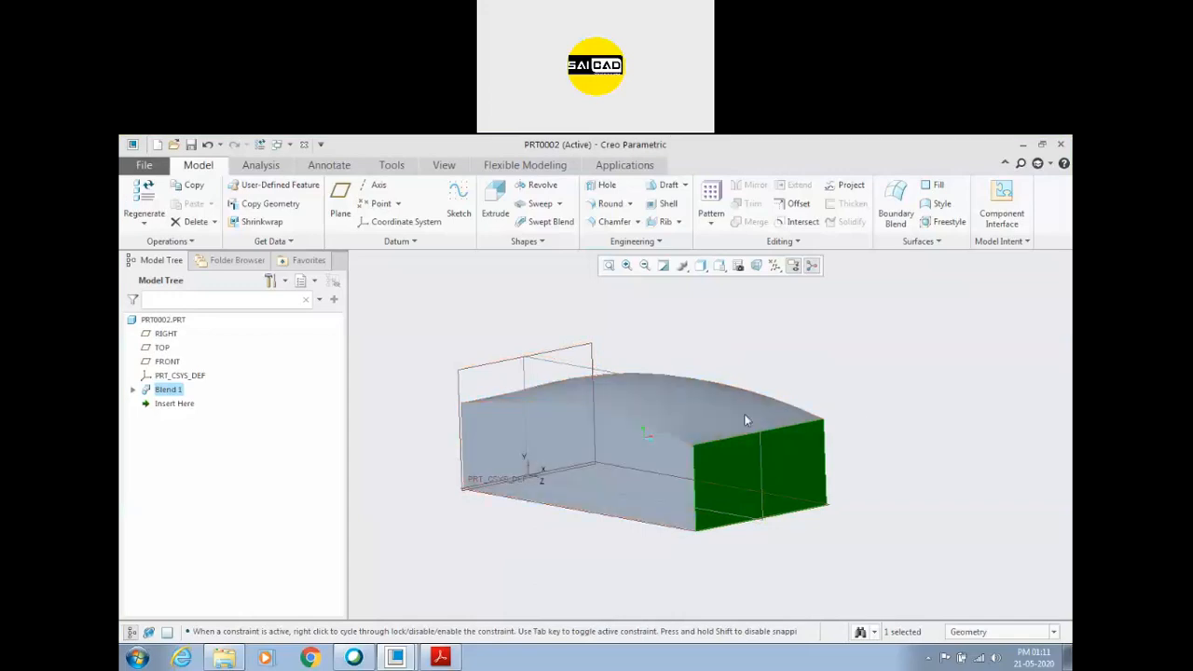
{"action": "middle_click_drag", "start_coordinate": [745, 452], "coordinate": [671, 463]}
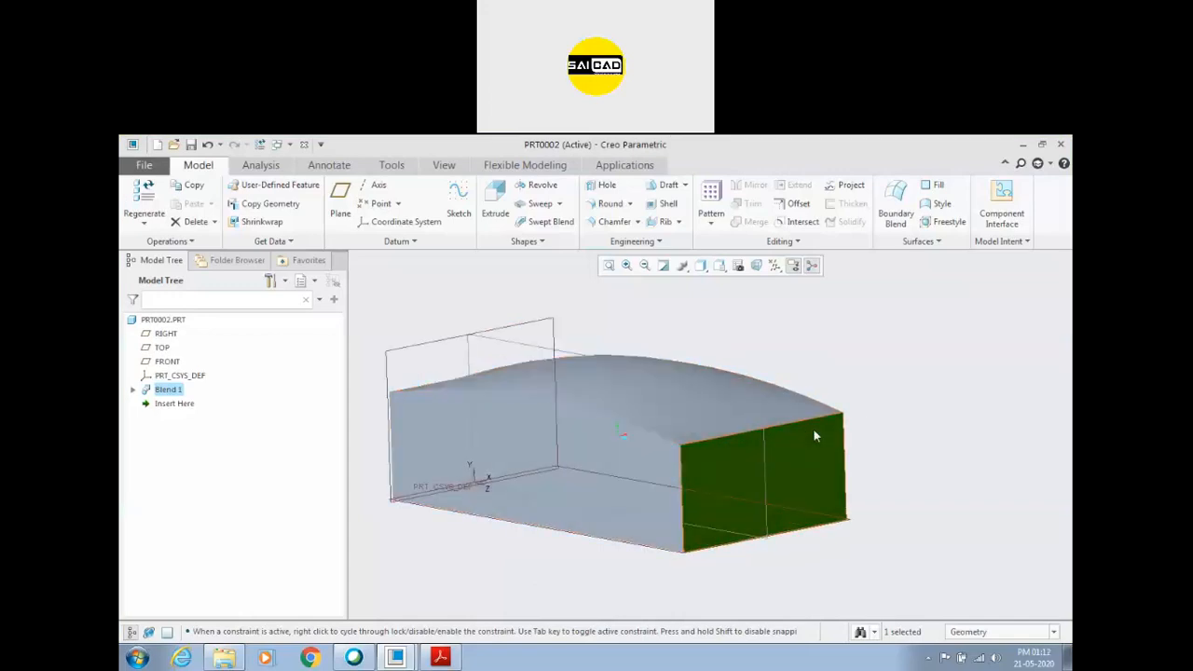
{"action": "left_click", "coordinate": [922, 418]}
{"action": "middle_click_drag", "start_coordinate": [922, 419], "coordinate": [754, 426]}
{"action": "left_click", "coordinate": [700, 400]}
{"action": "left_click", "coordinate": [879, 432]}
{"action": "left_click", "coordinate": [709, 396]}
{"action": "middle_click_drag", "start_coordinate": [710, 433], "coordinate": [769, 424]}
{"action": "mouse_move", "coordinate": [762, 424]}
{"action": "middle_mouse_down"}
{"action": "mouse_move", "coordinate": [716, 424]}
{"action": "mouse_move", "coordinate": [749, 435]}
{"action": "middle_mouse_up"}
{"action": "middle_click_drag", "start_coordinate": [730, 340], "coordinate": [674, 337]}
{"action": "scroll", "coordinate": [680, 385], "scroll_direction": "up", "scroll_amount": 3}
{"action": "scroll", "coordinate": [688, 364], "scroll_direction": "down", "scroll_amount": 2}
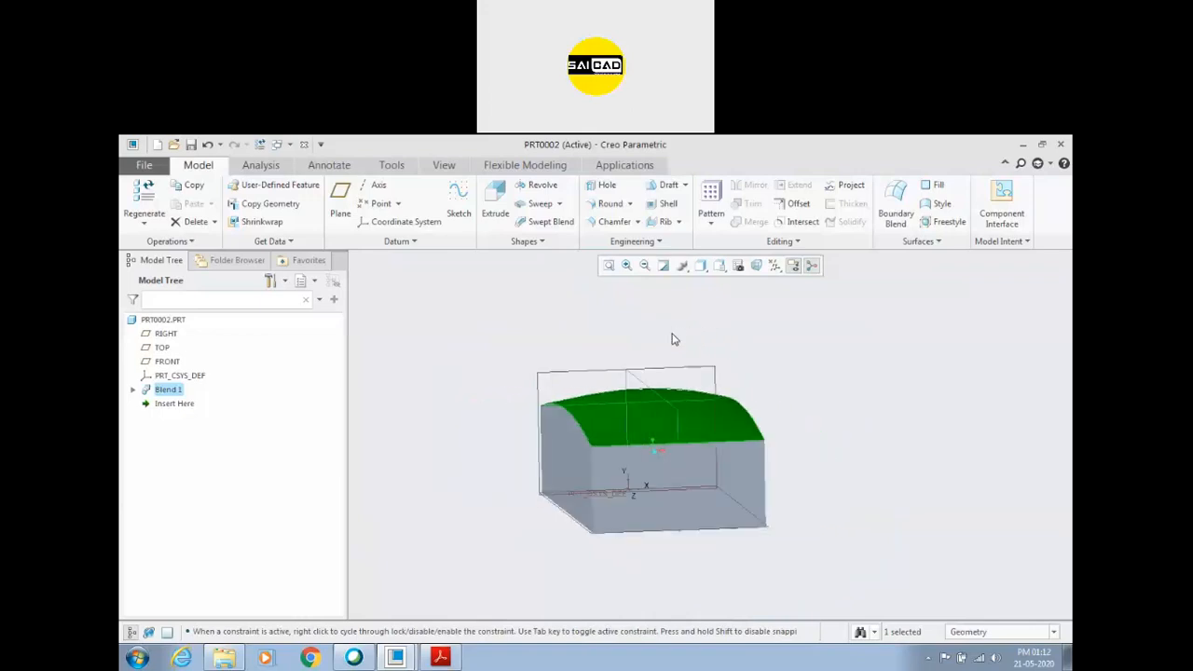
{"action": "left_click", "coordinate": [673, 340]}
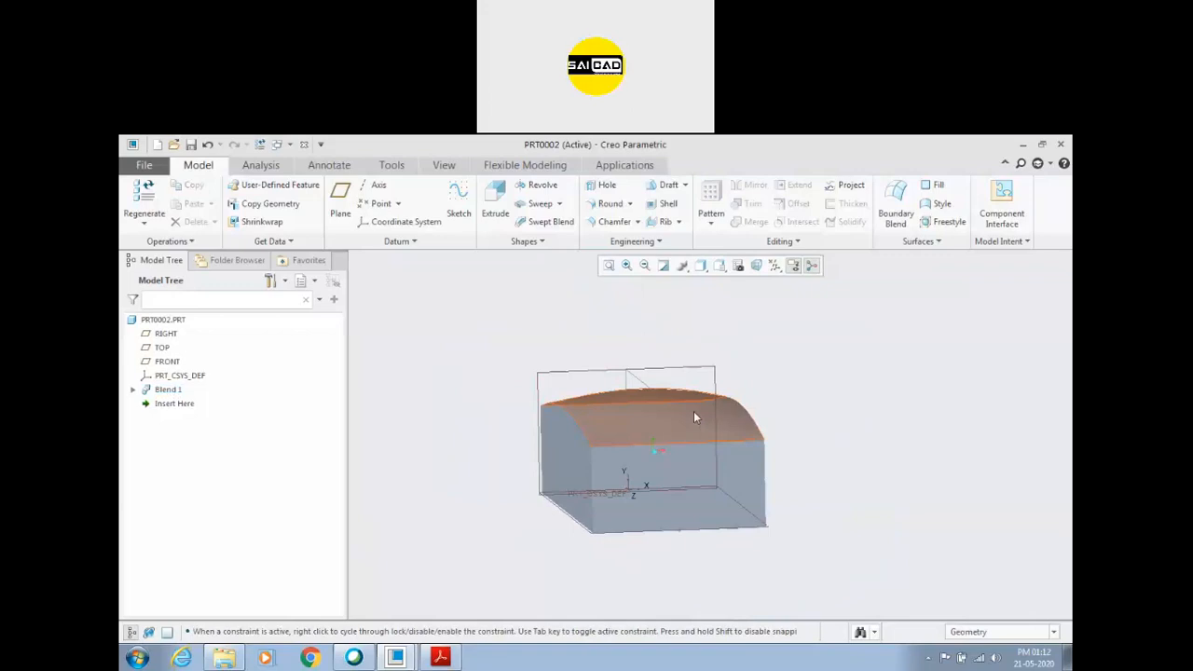
{"action": "left_click", "coordinate": [694, 411]}
{"action": "left_click", "coordinate": [811, 429]}
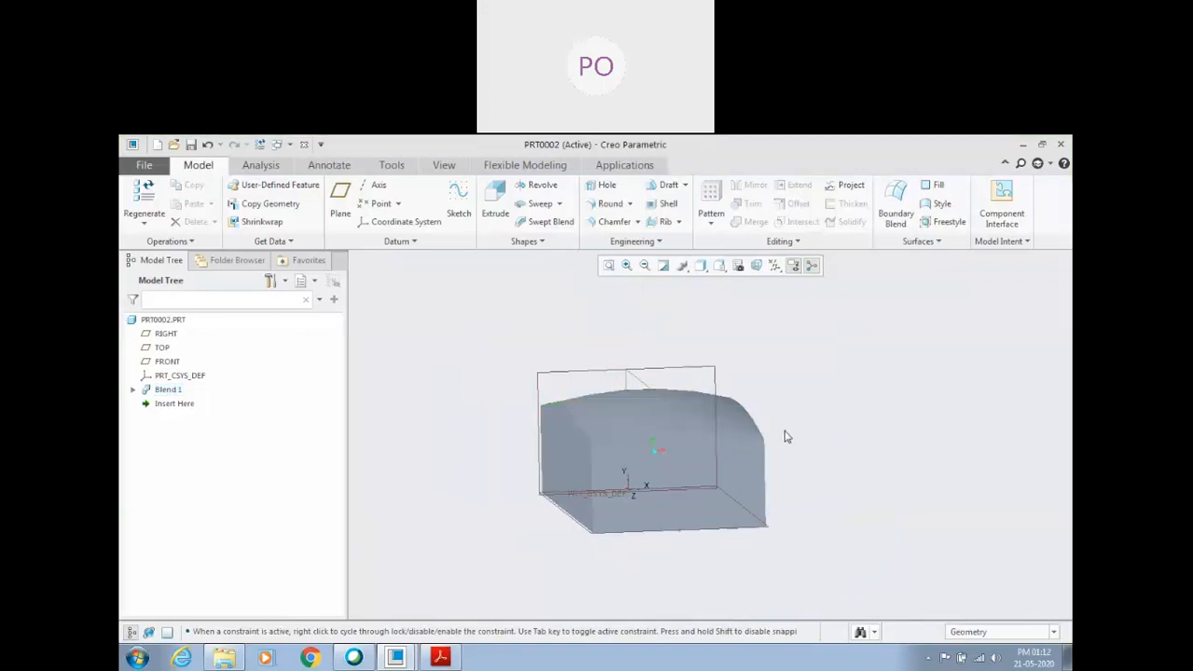
{"action": "left_click", "coordinate": [623, 415]}
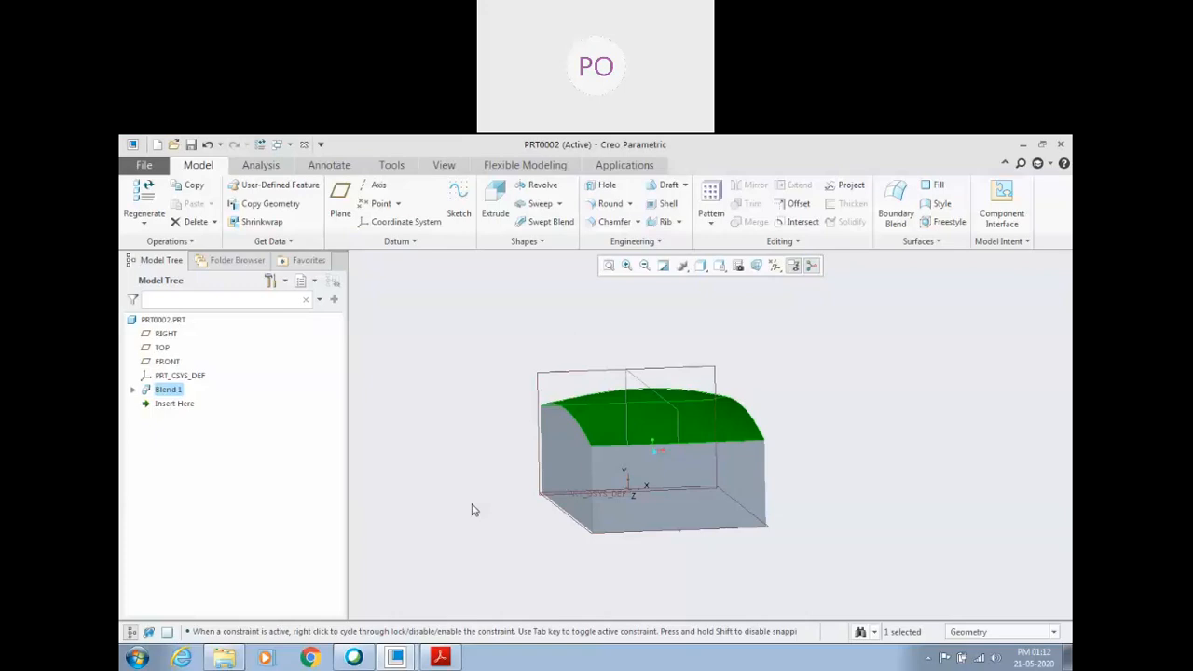
{"action": "left_click", "coordinate": [472, 510]}
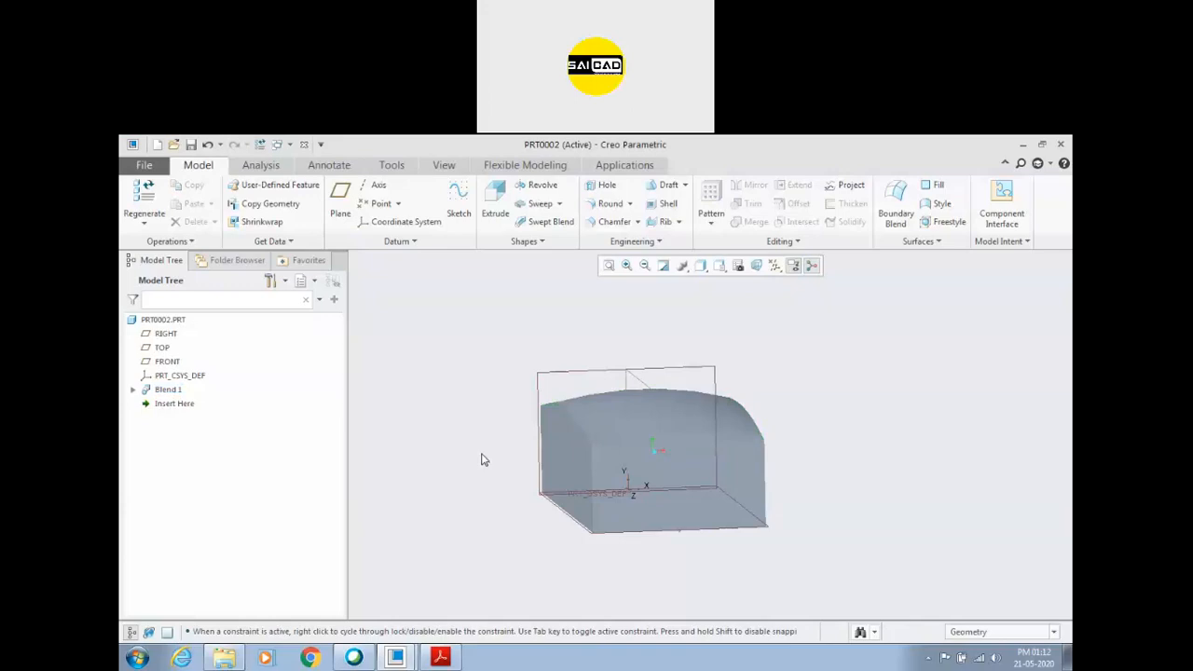
{"action": "scroll", "coordinate": [563, 431], "scroll_direction": "up", "scroll_amount": 2}
{"action": "scroll", "coordinate": [567, 494], "scroll_direction": "down", "scroll_amount": 3}
{"action": "middle_click_drag", "start_coordinate": [568, 501], "coordinate": [585, 507]}
{"action": "scroll", "coordinate": [684, 512], "scroll_direction": "up", "scroll_amount": 2}
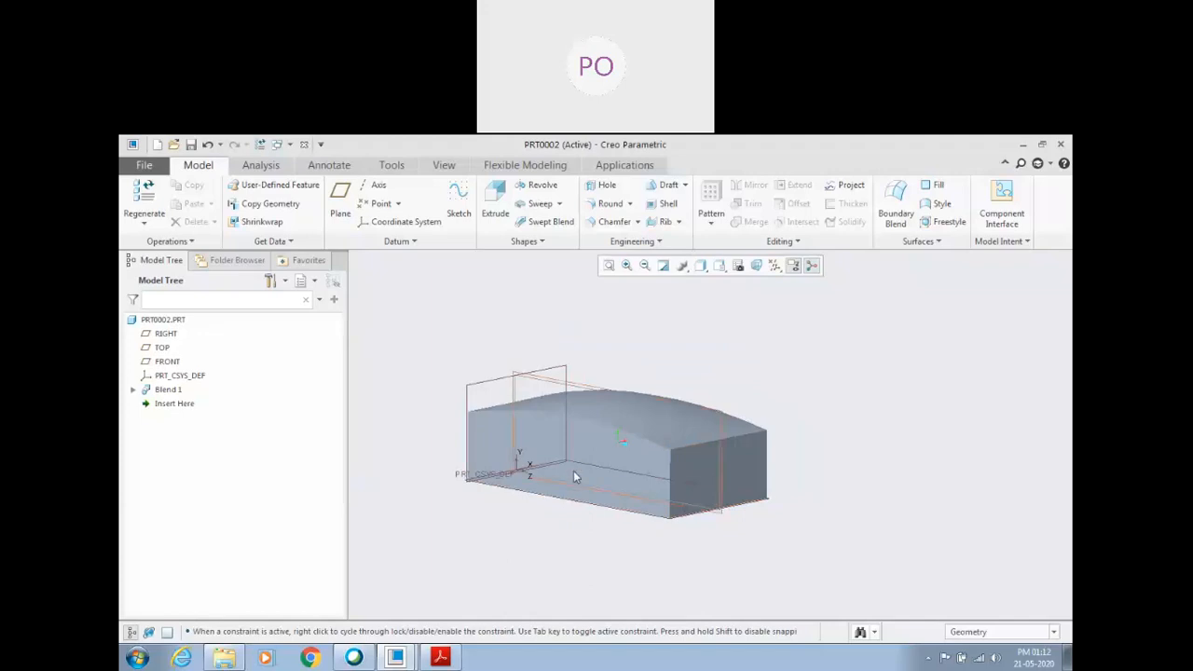
{"action": "scroll", "coordinate": [569, 499], "scroll_direction": "down", "scroll_amount": 2}
{"action": "scroll", "coordinate": [522, 453], "scroll_direction": "up", "scroll_amount": 2}
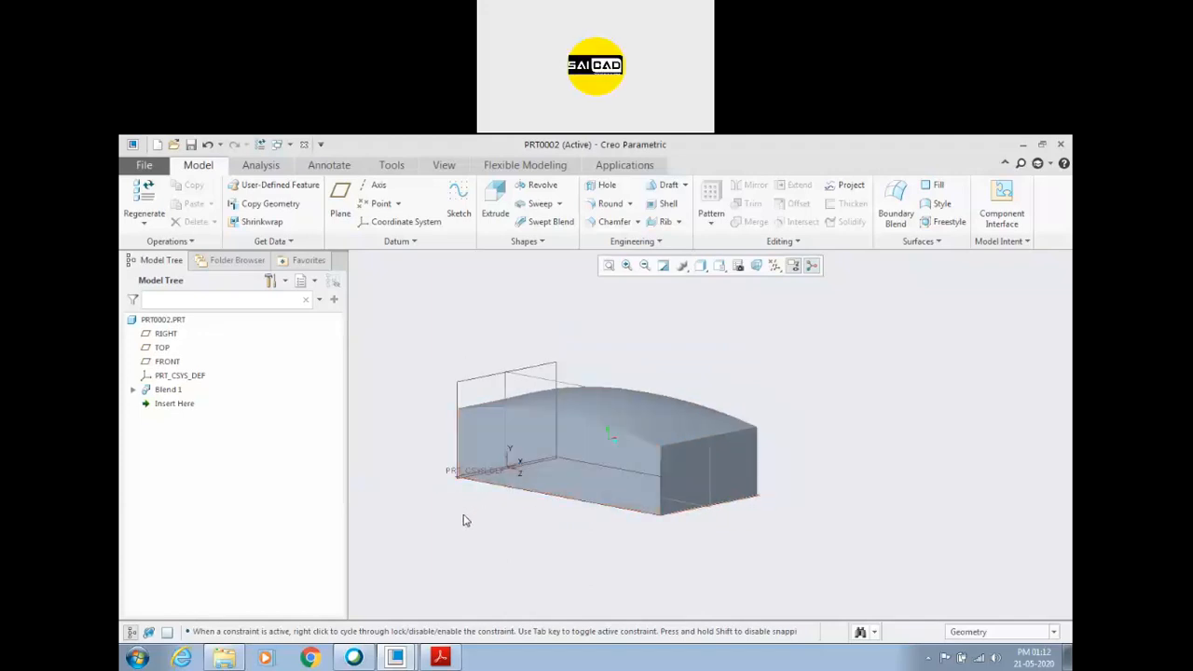
Create a new part and start a sketch on the FRONT plane, oriented to the 2D sketch view.
{"action": "key", "text": "ctrl+n"}
{"action": "key", "text": "Return"}
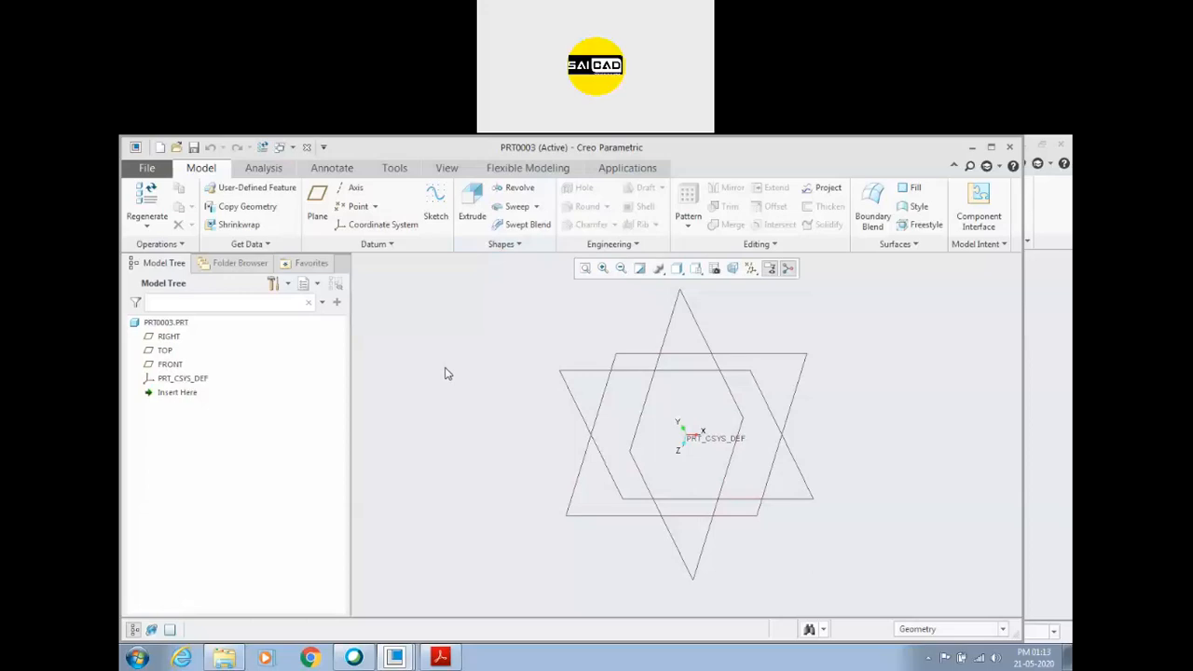
{"action": "left_click", "coordinate": [536, 206]}
{"action": "left_click", "coordinate": [171, 364]}
{"action": "left_click", "coordinate": [314, 298]}
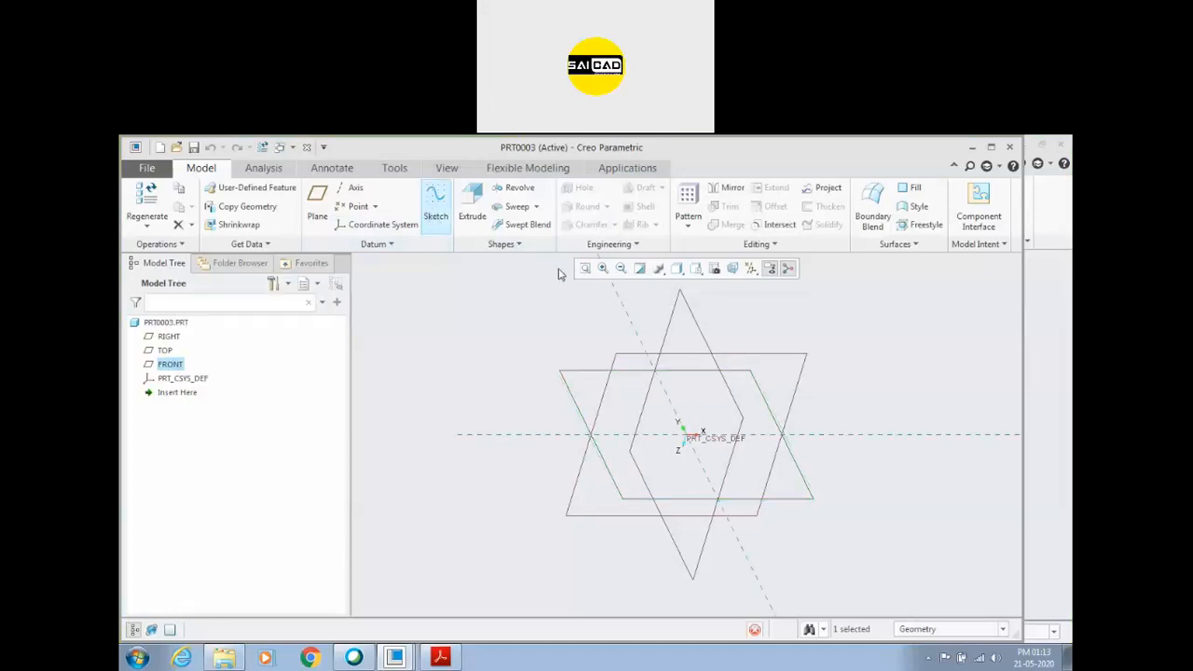
{"action": "left_click", "coordinate": [715, 270]}
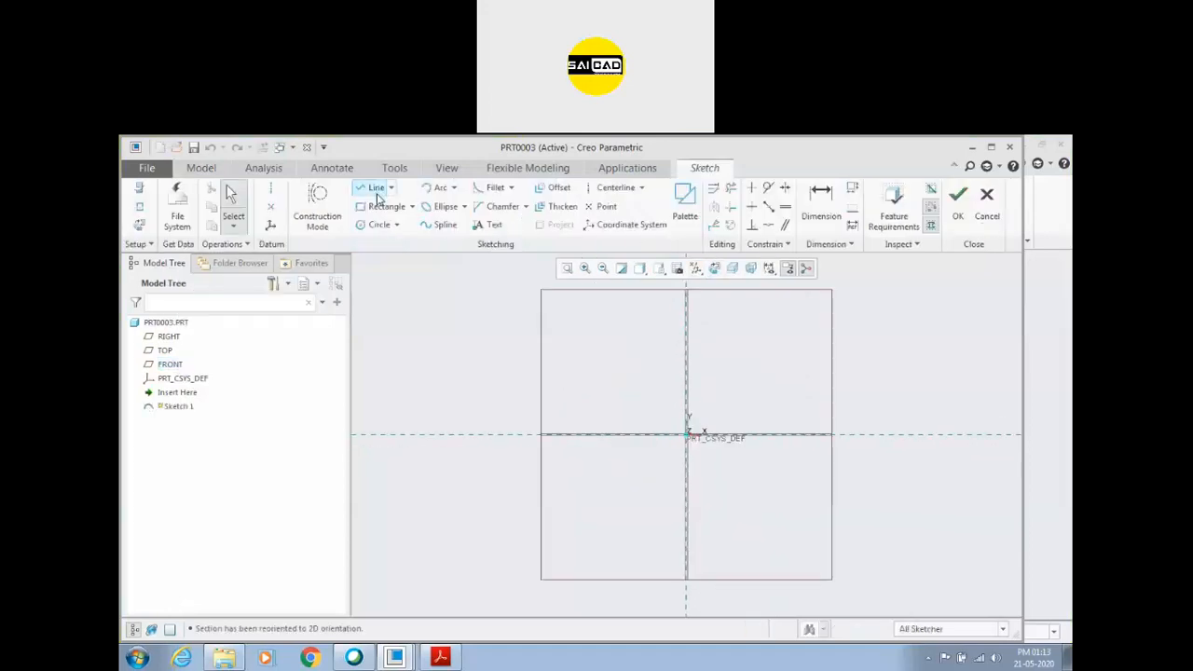
{"action": "left_click", "coordinate": [427, 188]}
{"action": "left_click", "coordinate": [566, 364]}
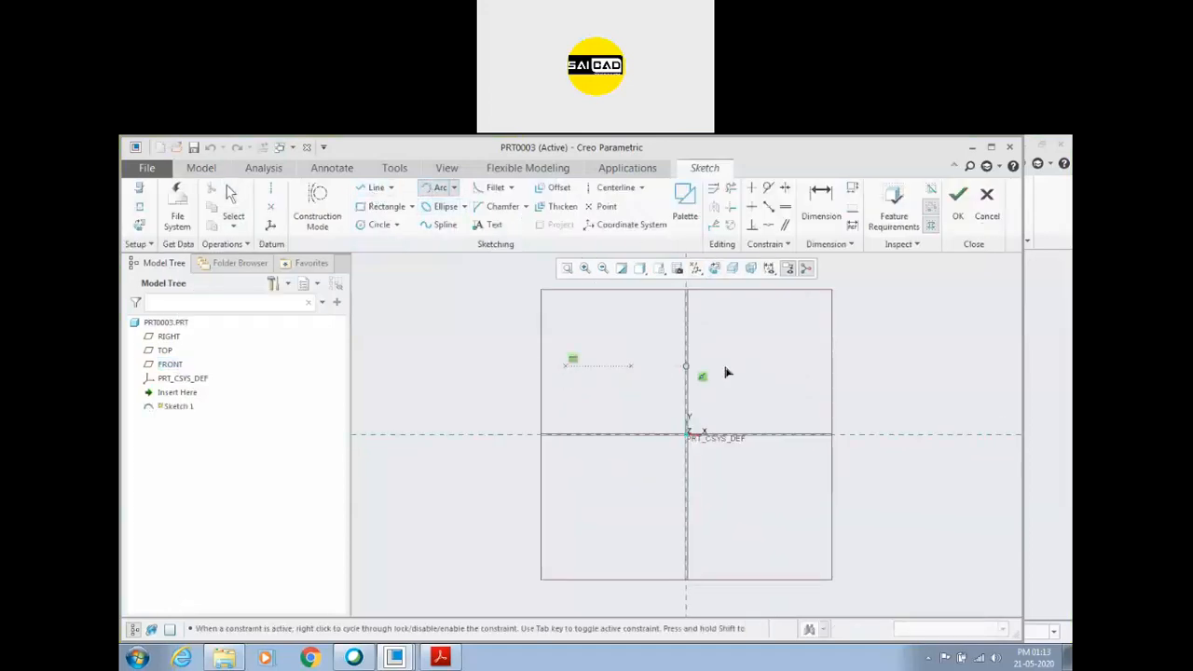
{"action": "left_click", "coordinate": [782, 369]}
{"action": "left_click", "coordinate": [750, 361]}
{"action": "middle_click", "coordinate": [705, 360]}
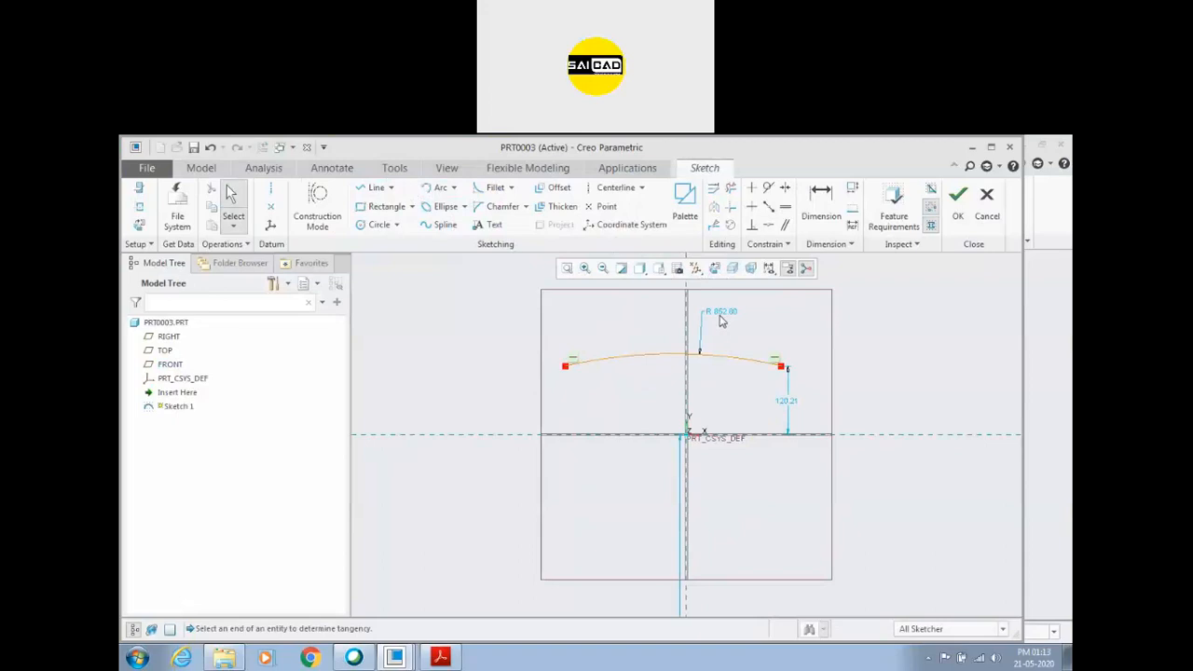
{"action": "double_click", "coordinate": [720, 315]}
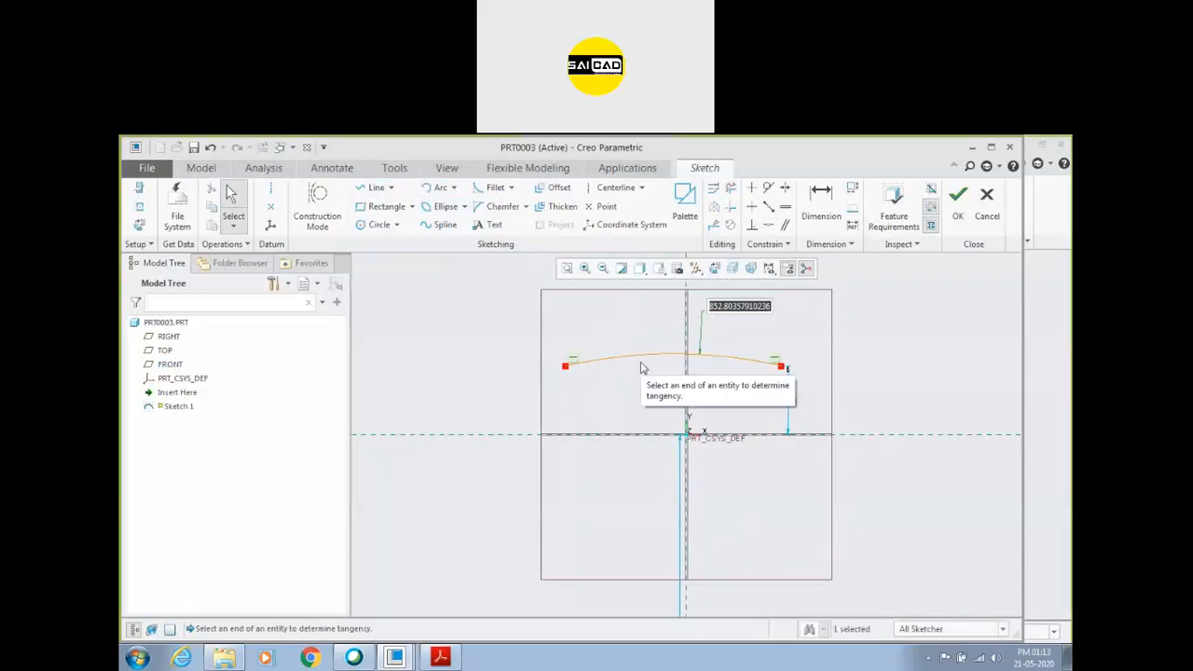
{"action": "key", "text": "Return"}
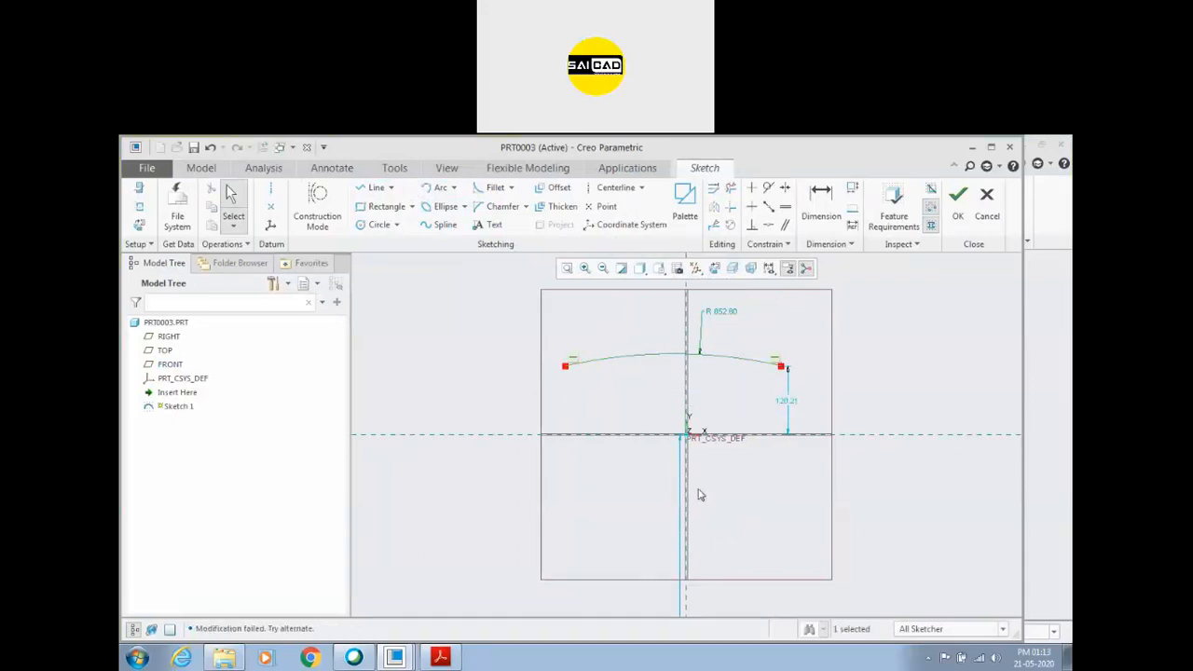
{"action": "double_click", "coordinate": [788, 402]}
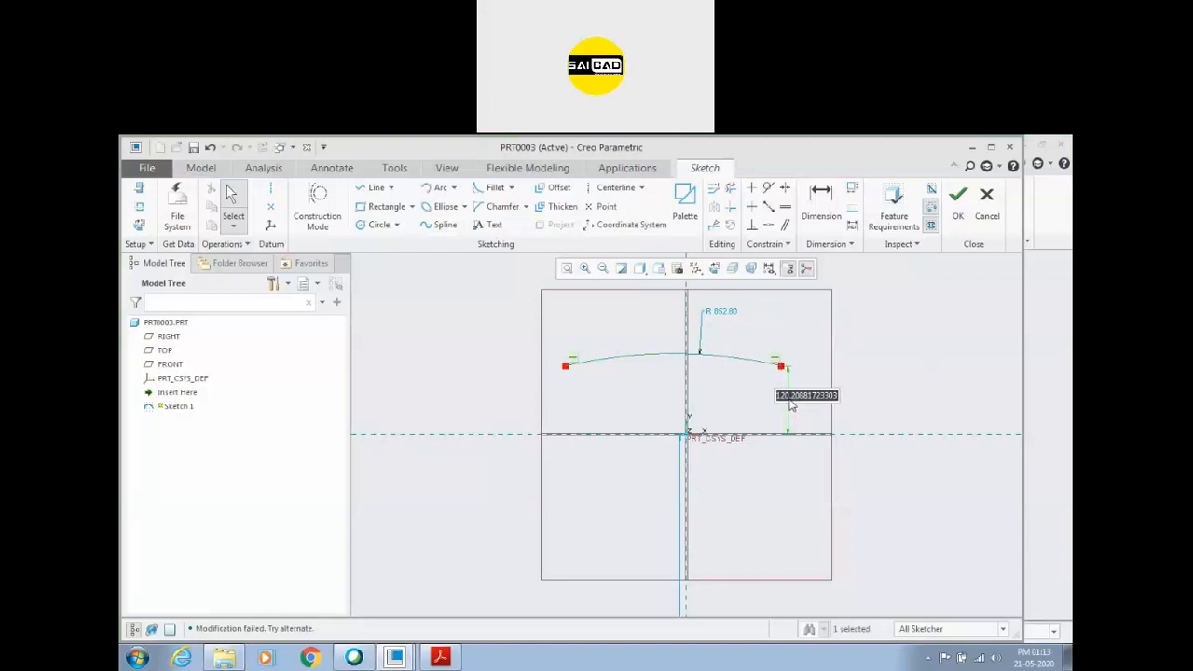
{"action": "type", "text": "3"}
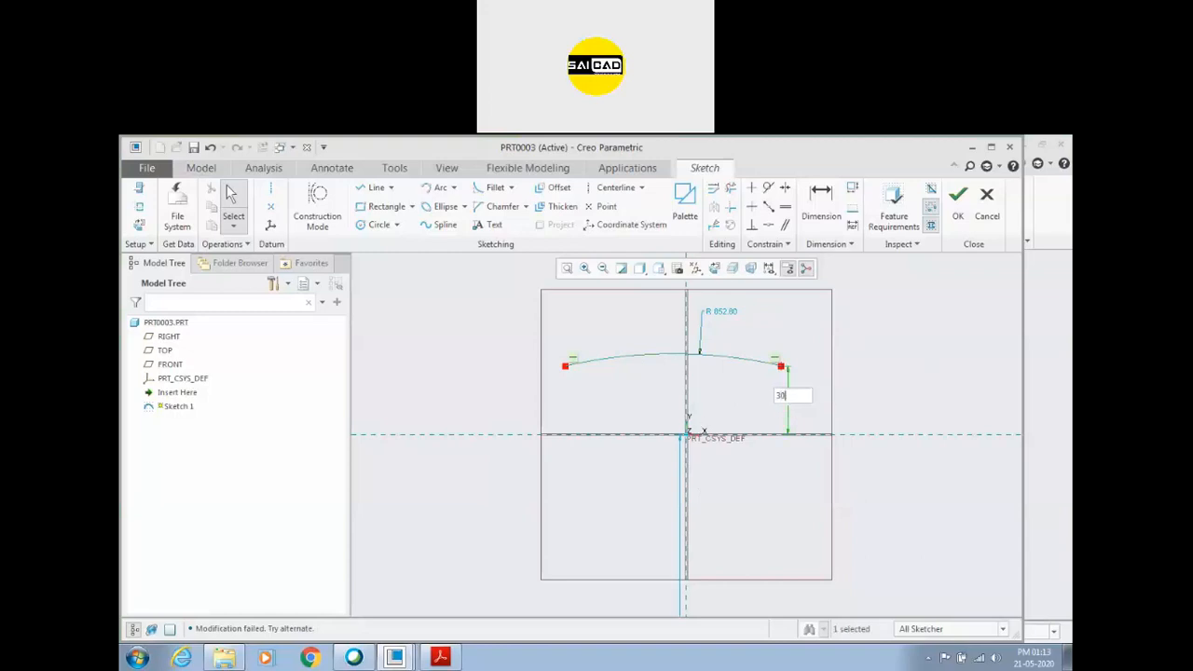
{"action": "type", "text": "0"}
{"action": "key", "text": "Return"}
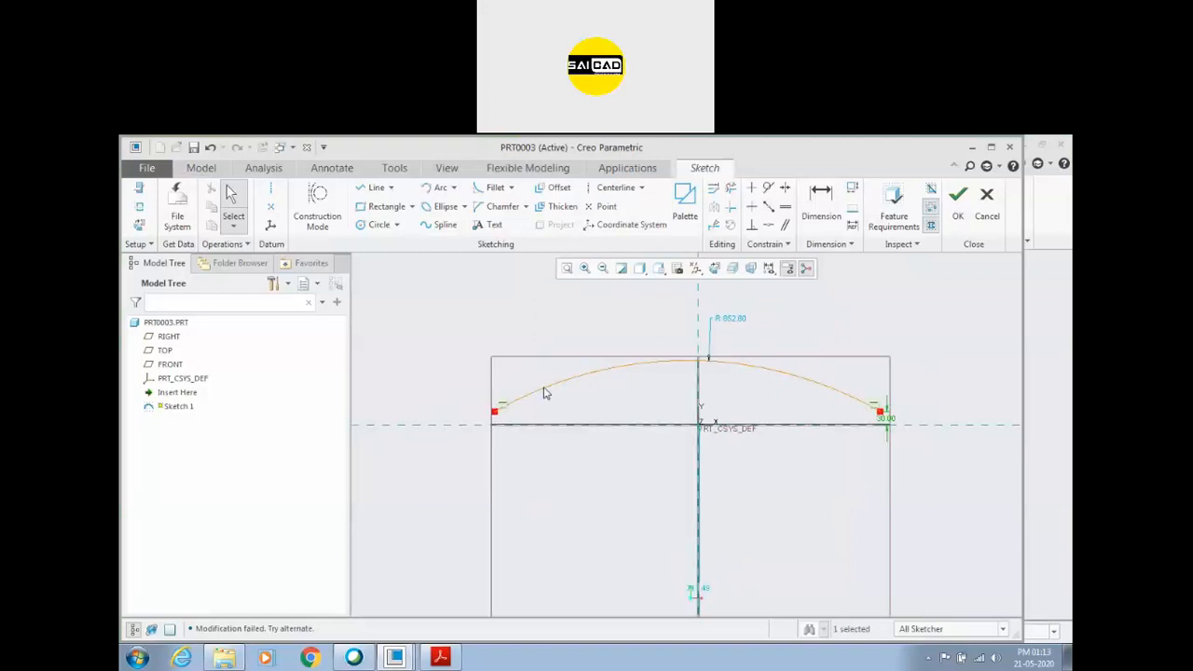
{"action": "left_click_drag", "start_coordinate": [496, 411], "coordinate": [586, 409]}
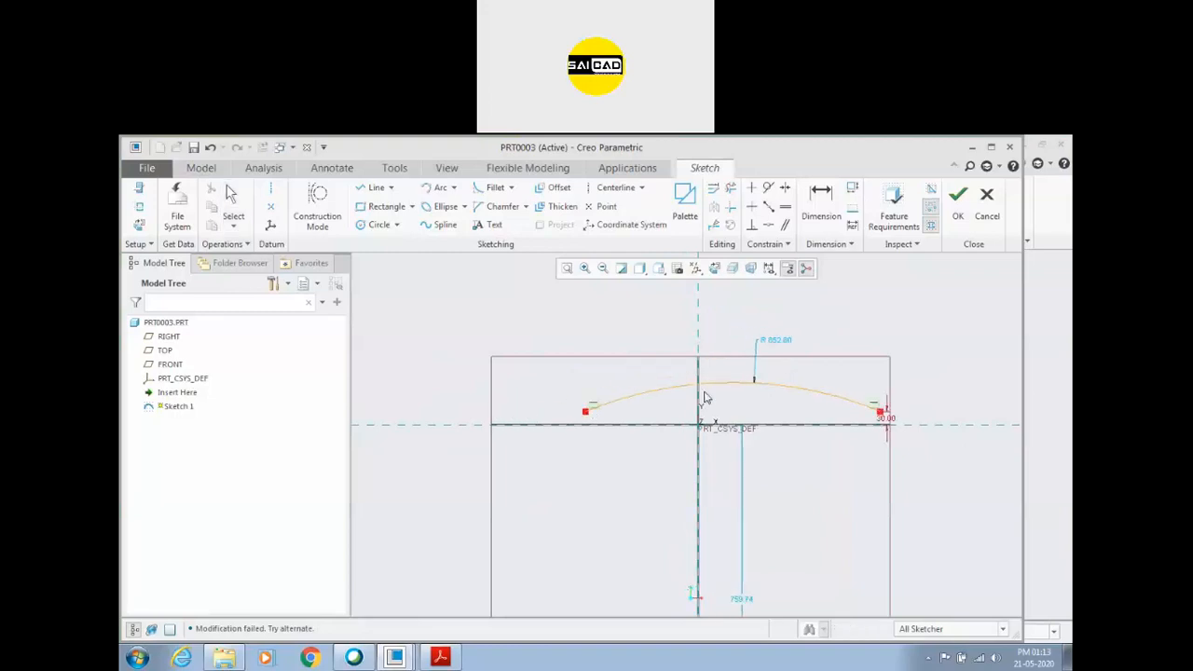
{"action": "scroll", "coordinate": [709, 396], "scroll_direction": "down", "scroll_amount": 3}
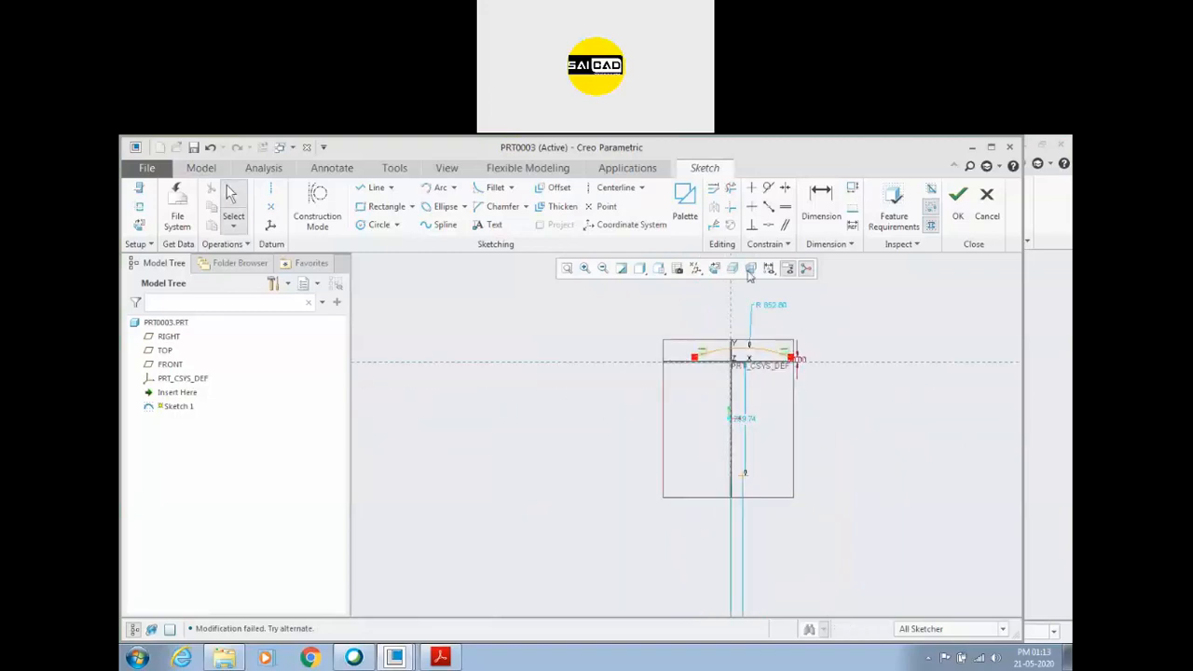
{"action": "mouse_move", "coordinate": [579, 319]}
{"action": "left_mouse_down"}
{"action": "mouse_move", "coordinate": [892, 401]}
{"action": "mouse_move", "coordinate": [879, 405]}
{"action": "left_mouse_up"}
{"action": "key", "text": "Delete"}
Sketch horizontal and vertical centerlines through the origin.
{"action": "scroll", "coordinate": [755, 347], "scroll_direction": "up", "scroll_amount": 4}
{"action": "left_click", "coordinate": [615, 188]}
{"action": "left_click", "coordinate": [639, 411]}
{"action": "left_click", "coordinate": [717, 411]}
{"action": "middle_click", "coordinate": [712, 365]}
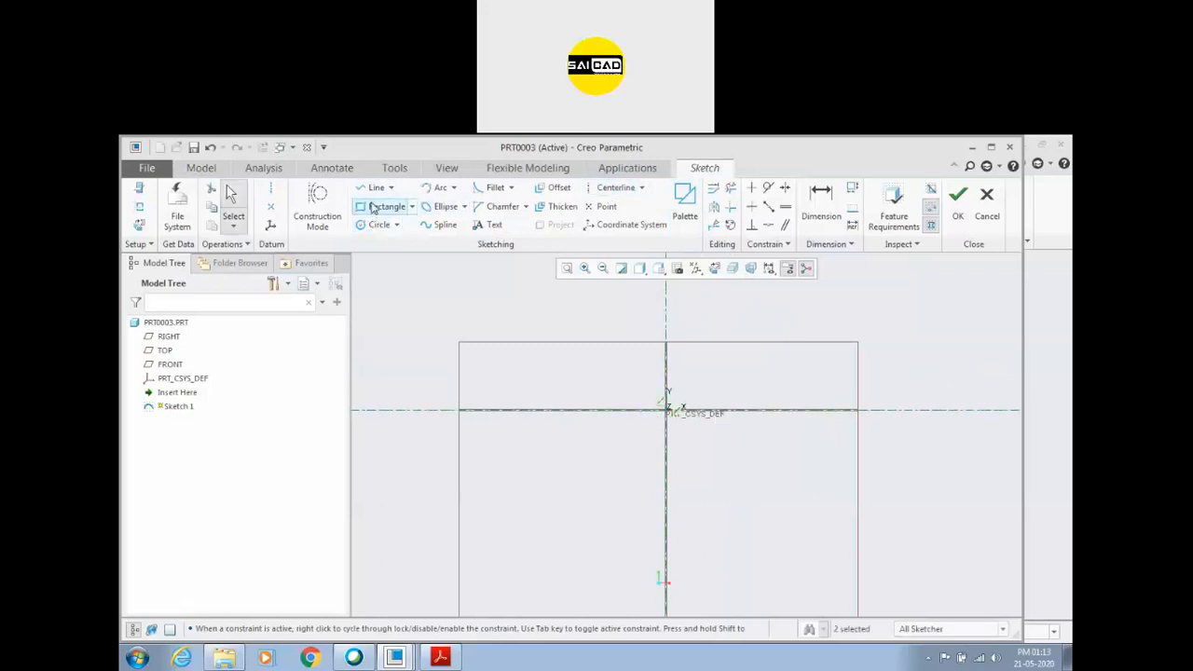
Sketch a rectangle about 221 wide and 126 high, symmetric about the vertical centerline, with its base on the horizontal centerline.
{"action": "left_click", "coordinate": [373, 207]}
{"action": "left_click", "coordinate": [615, 407]}
{"action": "left_click", "coordinate": [714, 359]}
{"action": "middle_click", "coordinate": [762, 361]}
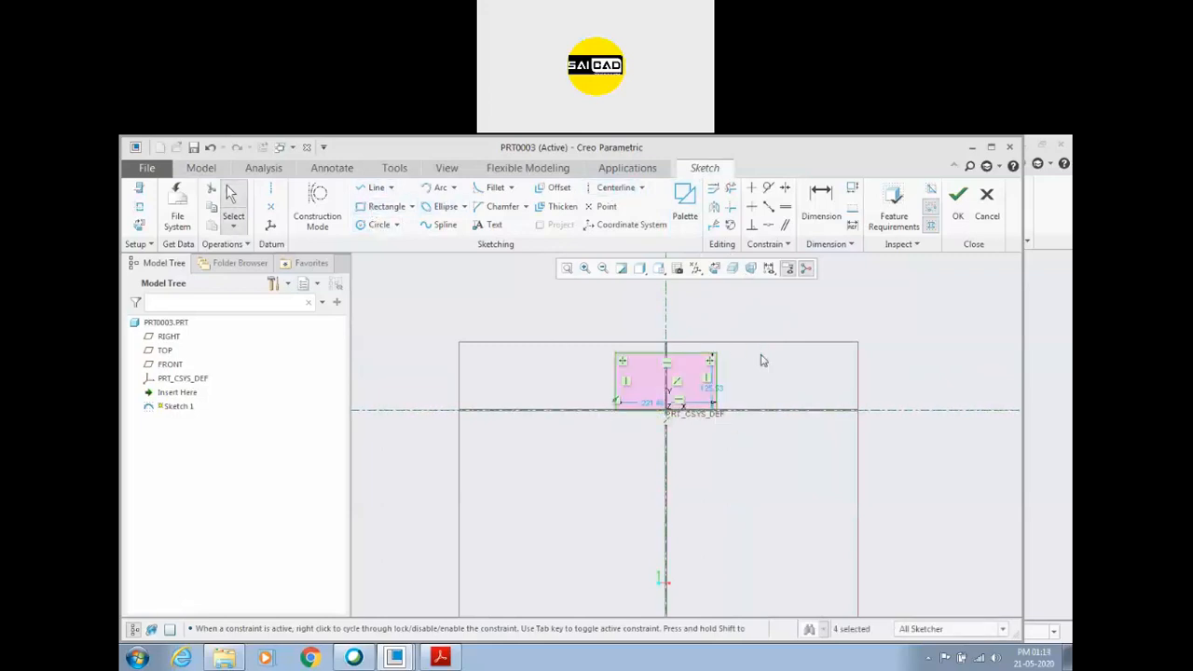
Set the rectangle's width to 50 and its height to 30.
{"action": "scroll", "coordinate": [732, 360], "scroll_direction": "up", "scroll_amount": 2}
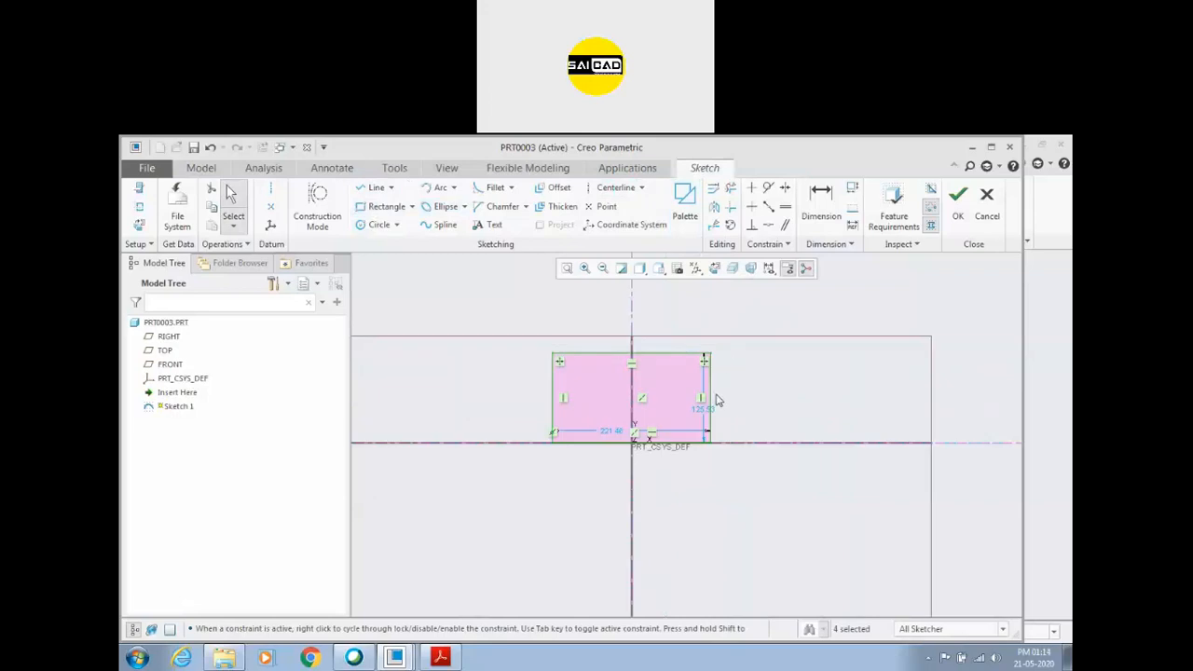
{"action": "double_click", "coordinate": [613, 436]}
{"action": "type", "text": "3"}
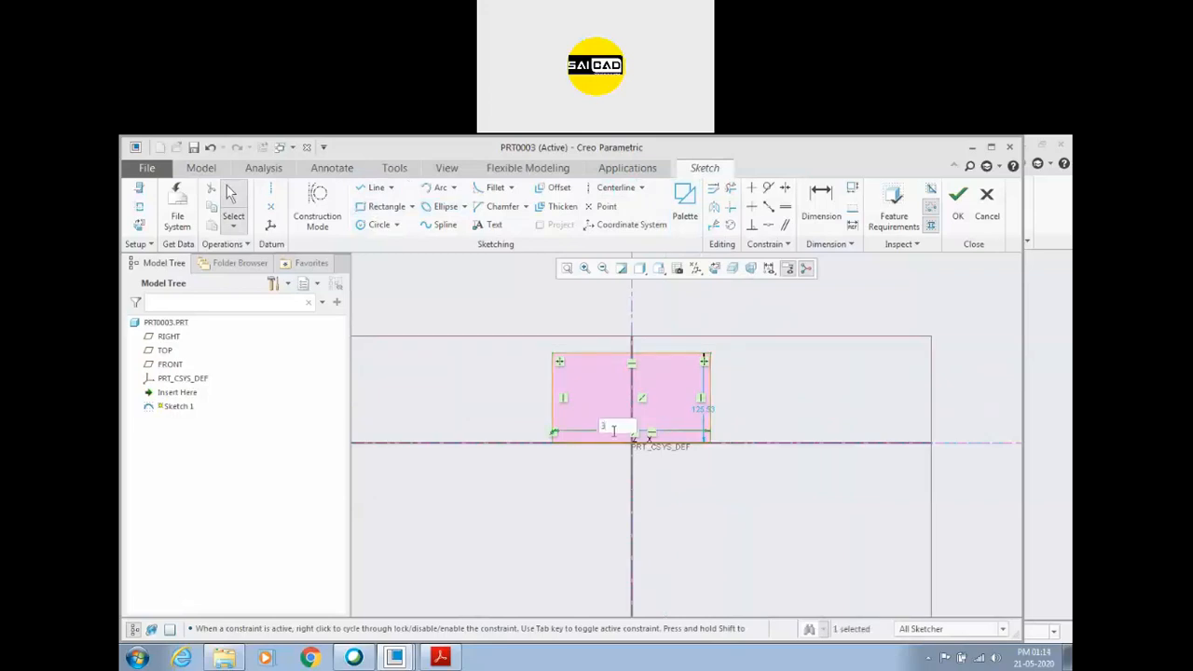
{"action": "type", "text": "0"}
{"action": "key", "text": "Return"}
{"action": "double_click", "coordinate": [626, 431]}
{"action": "type", "text": "50"}
{"action": "key", "text": "Return"}
{"action": "double_click", "coordinate": [647, 411]}
{"action": "type", "text": "30"}
{"action": "key", "text": "Return"}
Sketch an arc between the rectangle's two upper corners, bulging upward, and set its radius to 80.
{"action": "scroll", "coordinate": [650, 415], "scroll_direction": "down", "scroll_amount": 6}
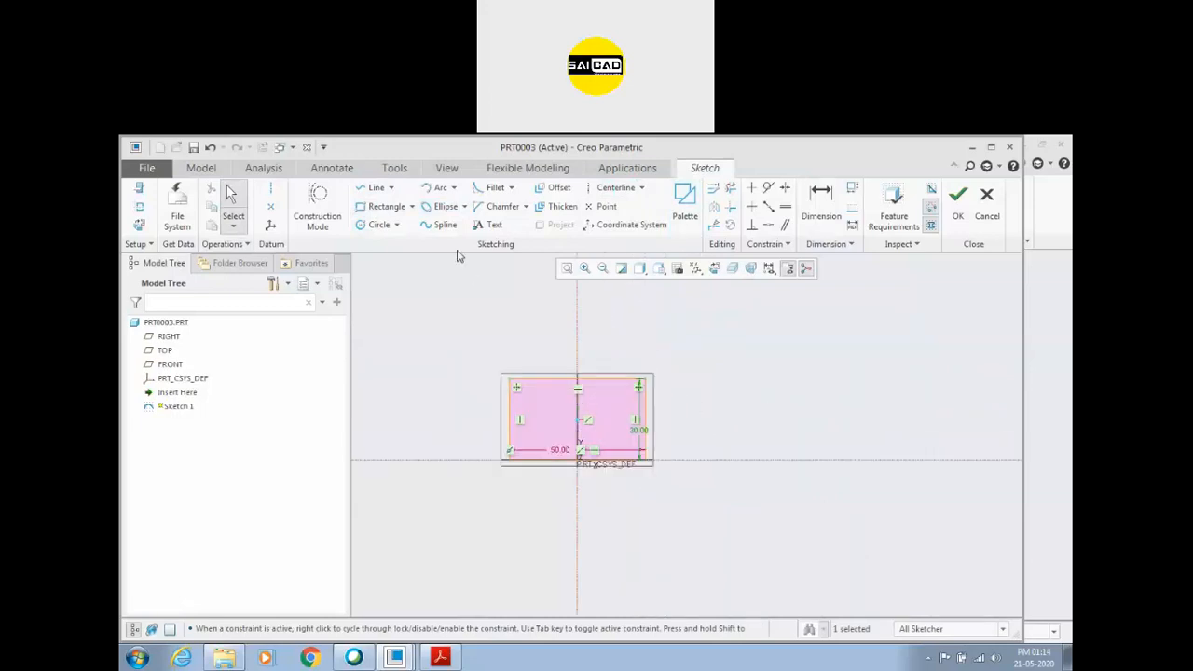
{"action": "left_click", "coordinate": [431, 188]}
{"action": "scroll", "coordinate": [550, 408], "scroll_direction": "down", "scroll_amount": 1}
{"action": "scroll", "coordinate": [550, 408], "scroll_direction": "down", "scroll_amount": 1}
{"action": "left_click", "coordinate": [488, 366]}
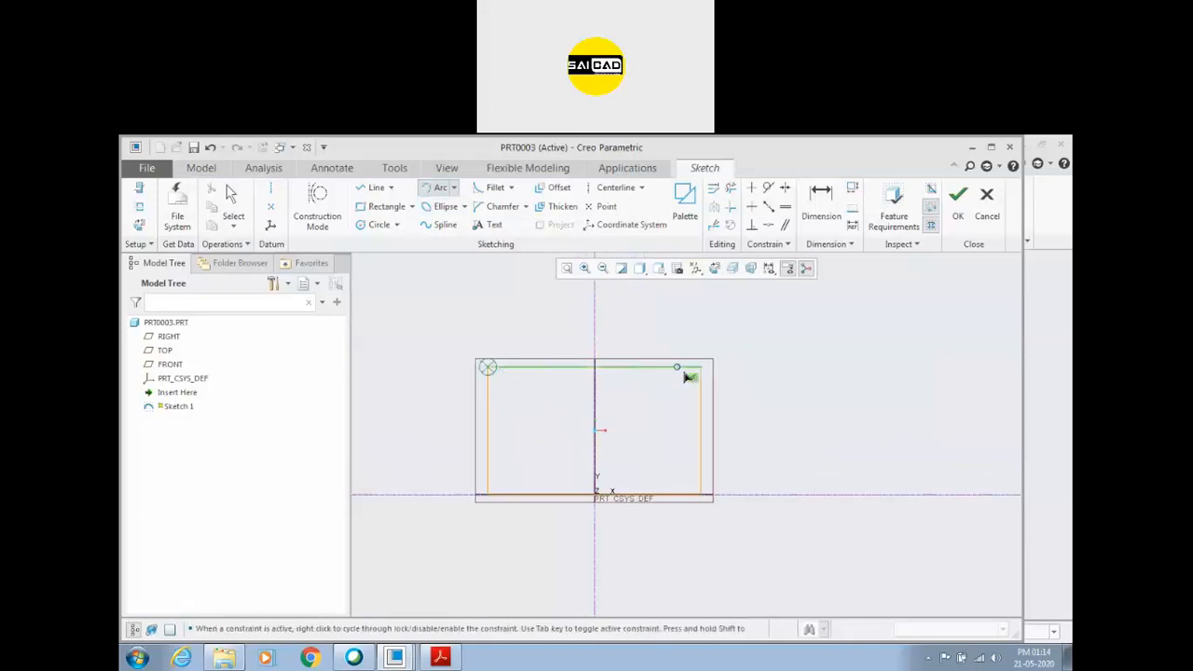
{"action": "left_click", "coordinate": [701, 366]}
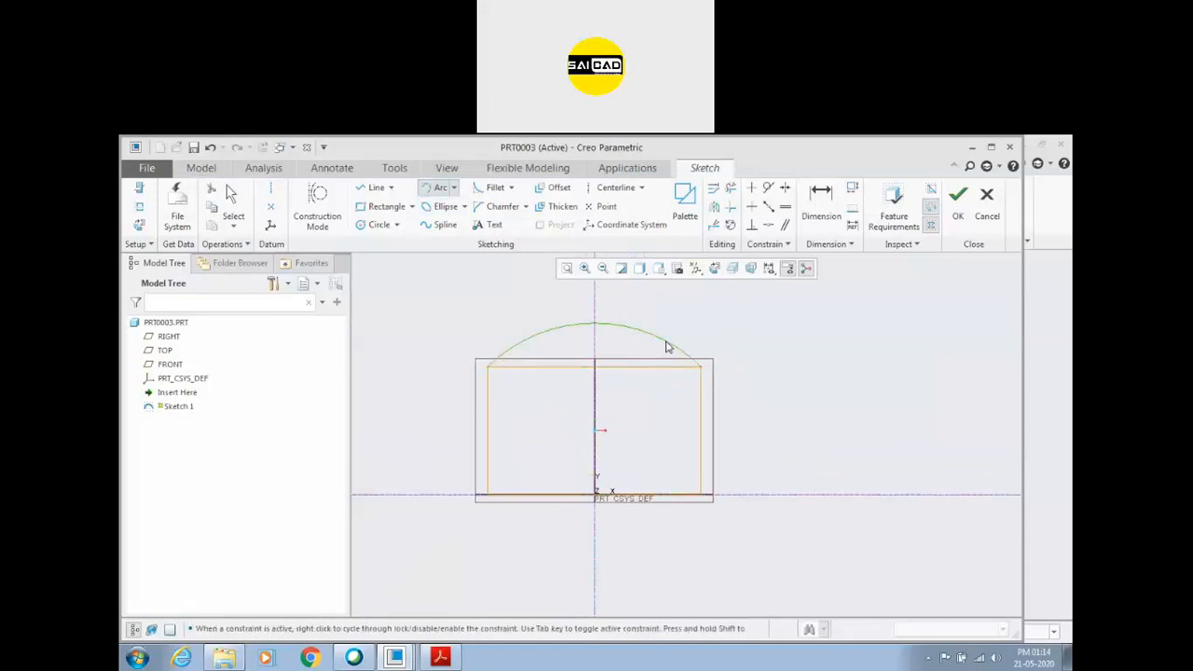
{"action": "left_click", "coordinate": [667, 342]}
{"action": "middle_click", "coordinate": [667, 341]}
{"action": "double_click", "coordinate": [650, 284]}
{"action": "type", "text": "80"}
{"action": "key", "text": "Return"}
Convert the rectangle's top edge to construction geometry and finish the sketch.
{"action": "scroll", "coordinate": [743, 351], "scroll_direction": "down", "scroll_amount": 2}
{"action": "left_click", "coordinate": [630, 380]}
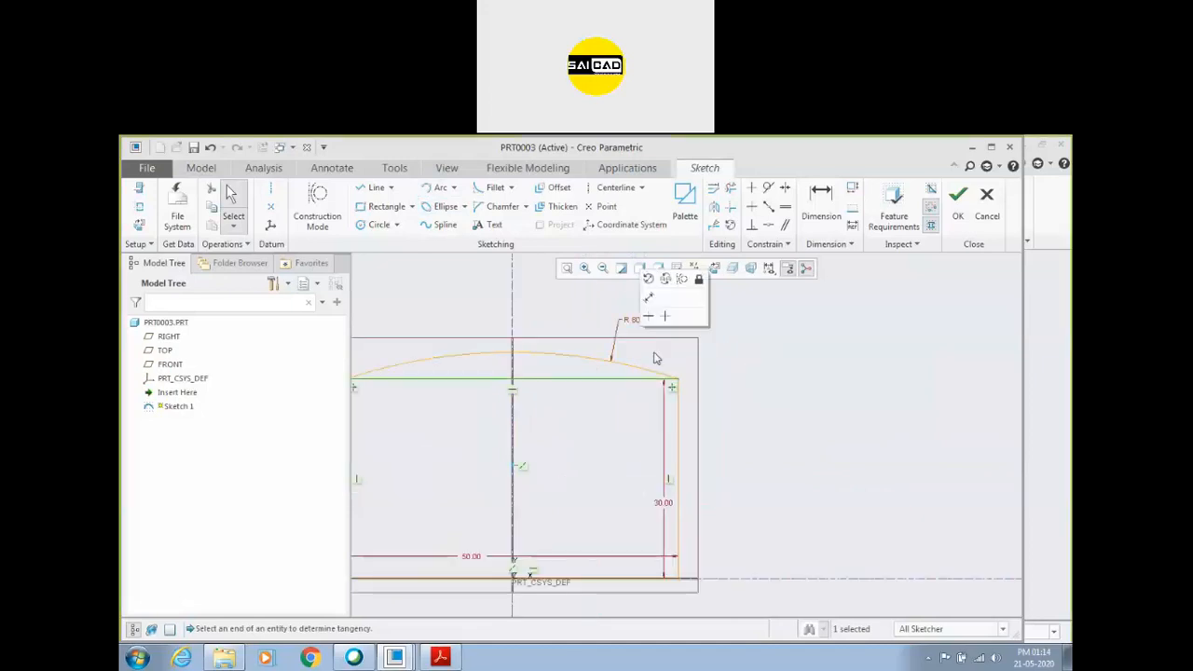
{"action": "left_click", "coordinate": [679, 285]}
{"action": "scroll", "coordinate": [834, 400], "scroll_direction": "up", "scroll_amount": 2}
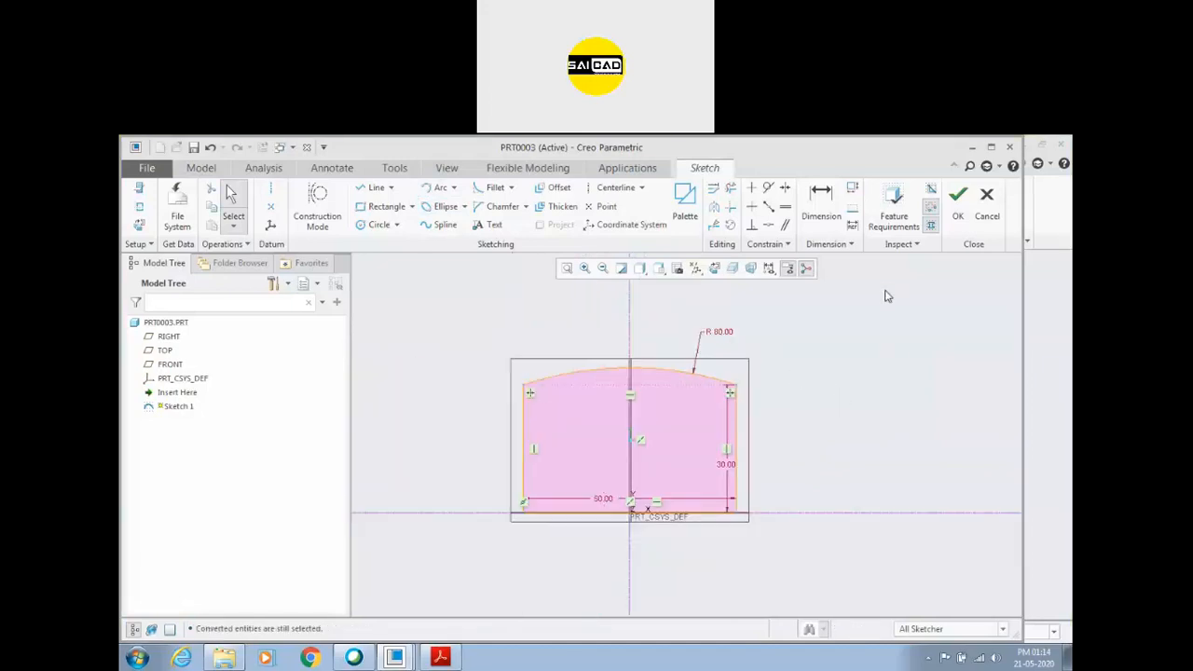
{"action": "left_click", "coordinate": [958, 200]}
Examine the arc-topped sketch and its position relative to the datum planes from several angles.
{"action": "scroll", "coordinate": [740, 378], "scroll_direction": "up", "scroll_amount": 4}
{"action": "mouse_move", "coordinate": [670, 430]}
{"action": "middle_mouse_down"}
{"action": "mouse_move", "coordinate": [732, 442]}
{"action": "mouse_move", "coordinate": [873, 426]}
{"action": "mouse_move", "coordinate": [833, 413]}
{"action": "middle_mouse_up"}
{"action": "left_click", "coordinate": [879, 454]}
{"action": "scroll", "coordinate": [856, 456], "scroll_direction": "up", "scroll_amount": 2}
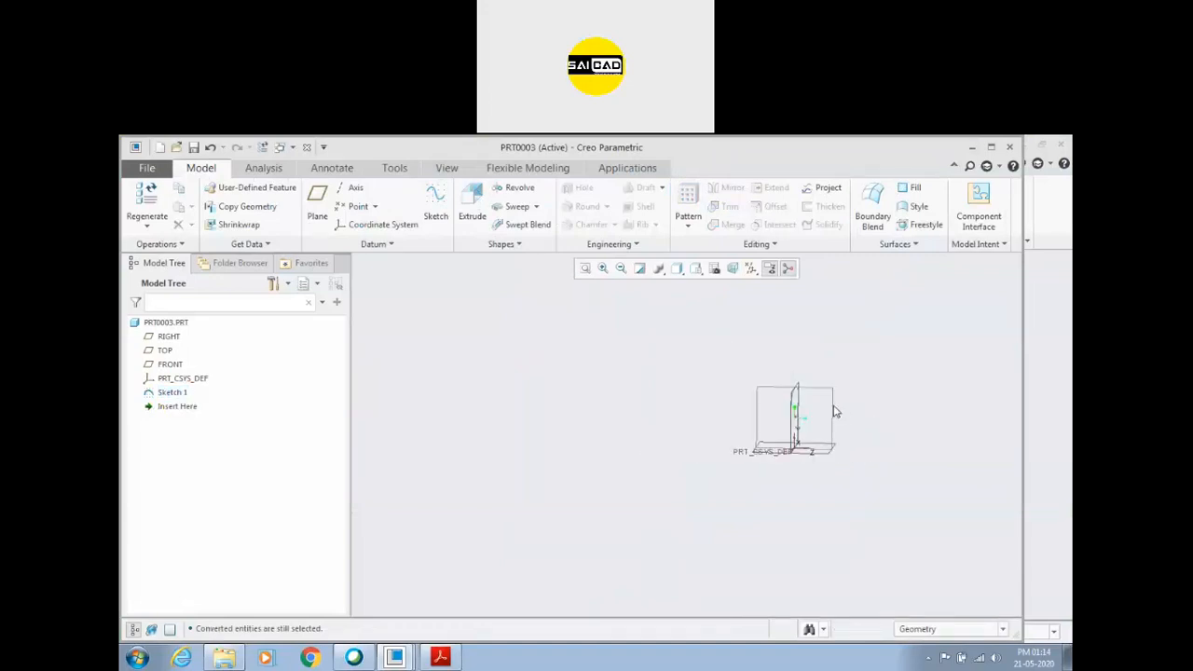
{"action": "left_click", "coordinate": [828, 395]}
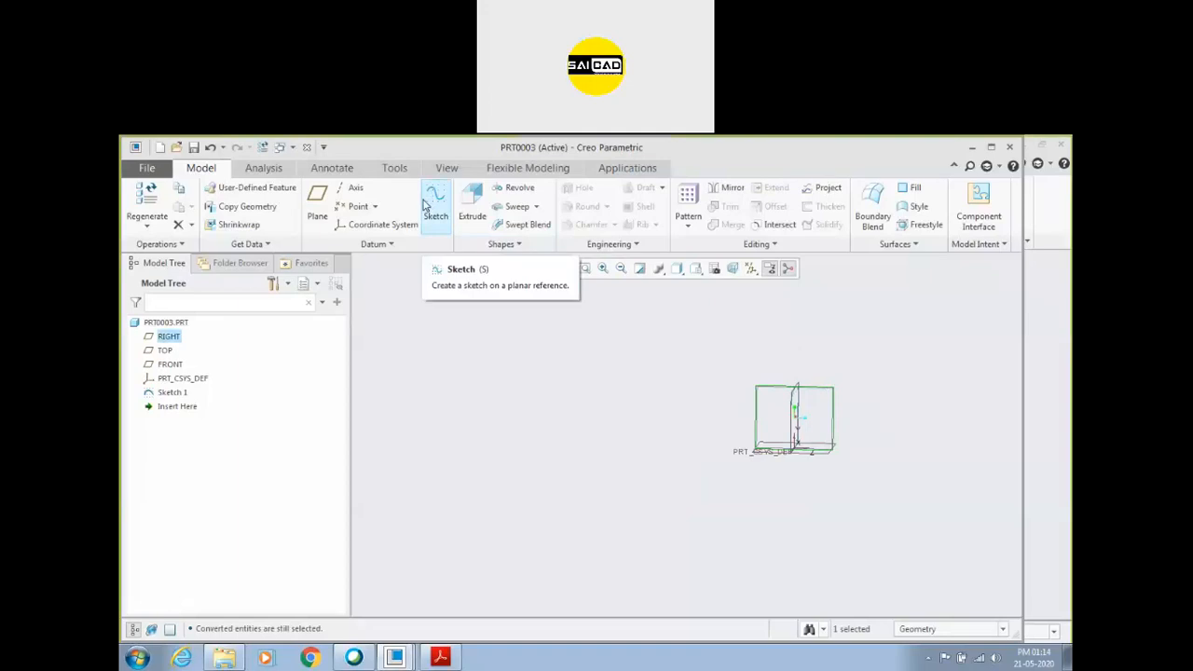
{"action": "left_click", "coordinate": [799, 402]}
{"action": "scroll", "coordinate": [798, 403], "scroll_direction": "down", "scroll_amount": 4}
{"action": "middle_click_drag", "start_coordinate": [776, 403], "coordinate": [764, 412]}
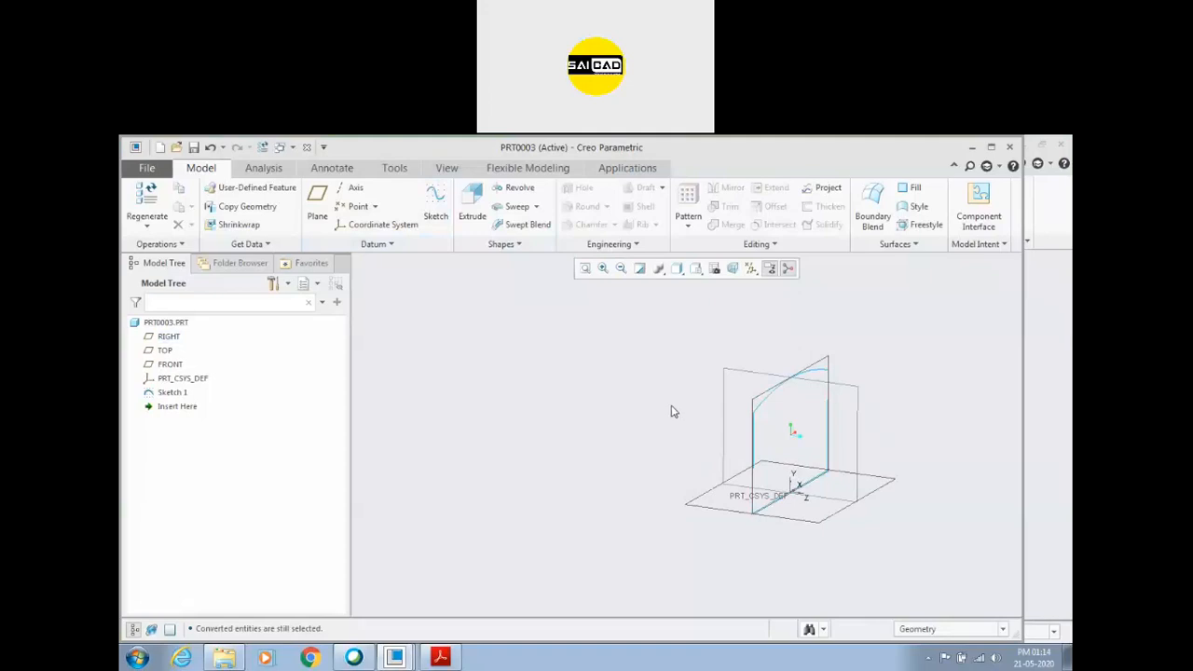
{"action": "scroll", "coordinate": [674, 412], "scroll_direction": "up", "scroll_amount": 2}
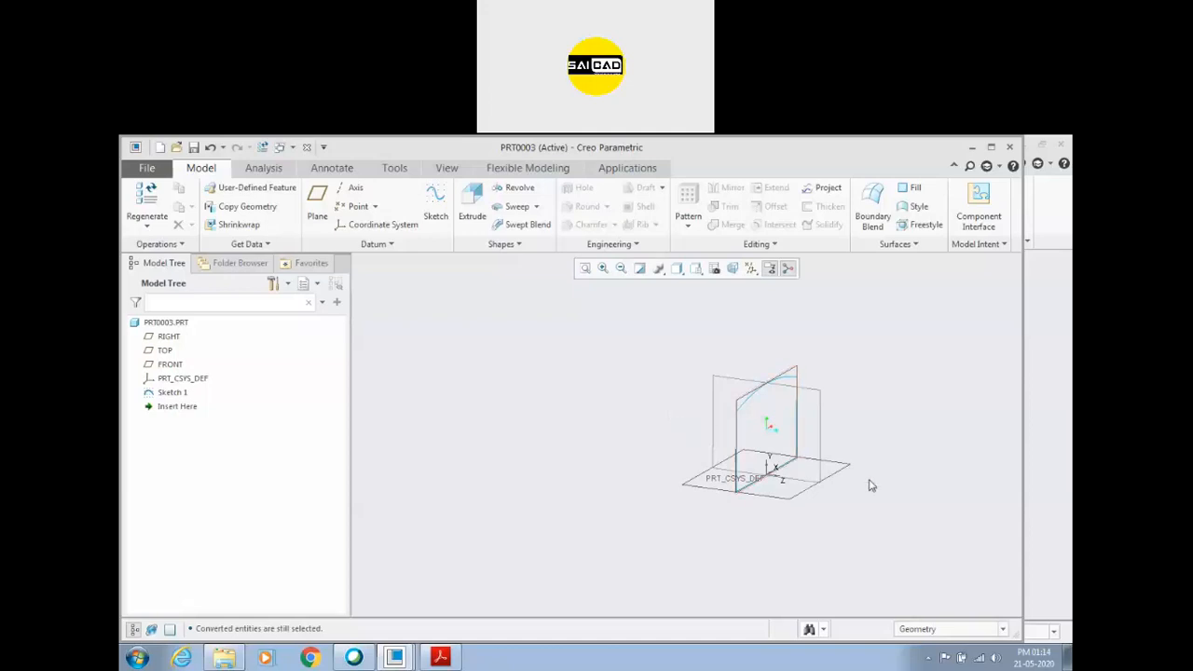
{"action": "scroll", "coordinate": [829, 423], "scroll_direction": "up", "scroll_amount": 1}
{"action": "scroll", "coordinate": [790, 407], "scroll_direction": "down", "scroll_amount": 1}
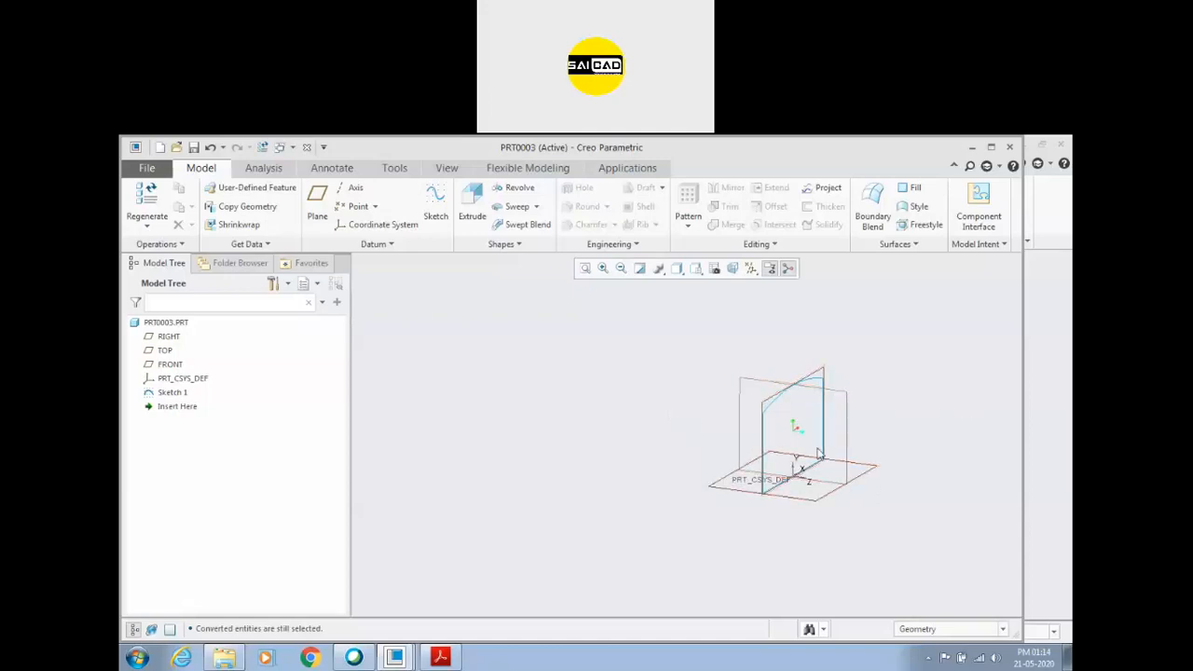
{"action": "scroll", "coordinate": [807, 396], "scroll_direction": "down", "scroll_amount": 1}
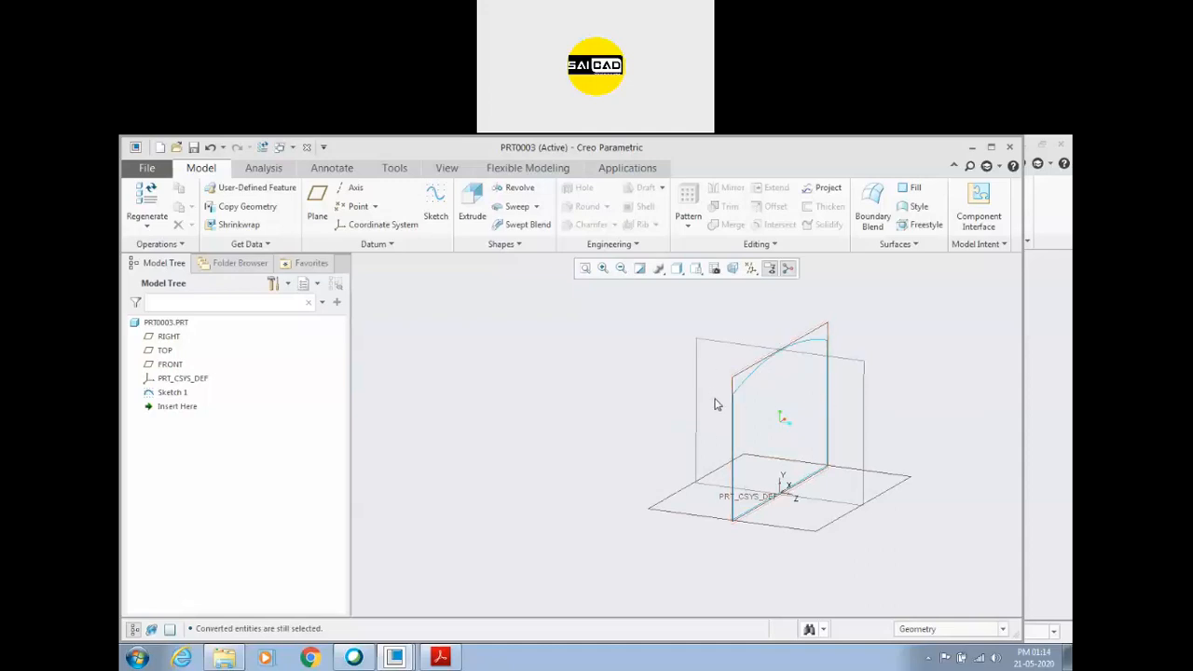
Switch to Creo_Assignment_4.pdf in Acrobat Reader and check the end view's dimensions against the other views of the cover.
{"action": "left_click", "coordinate": [440, 657]}
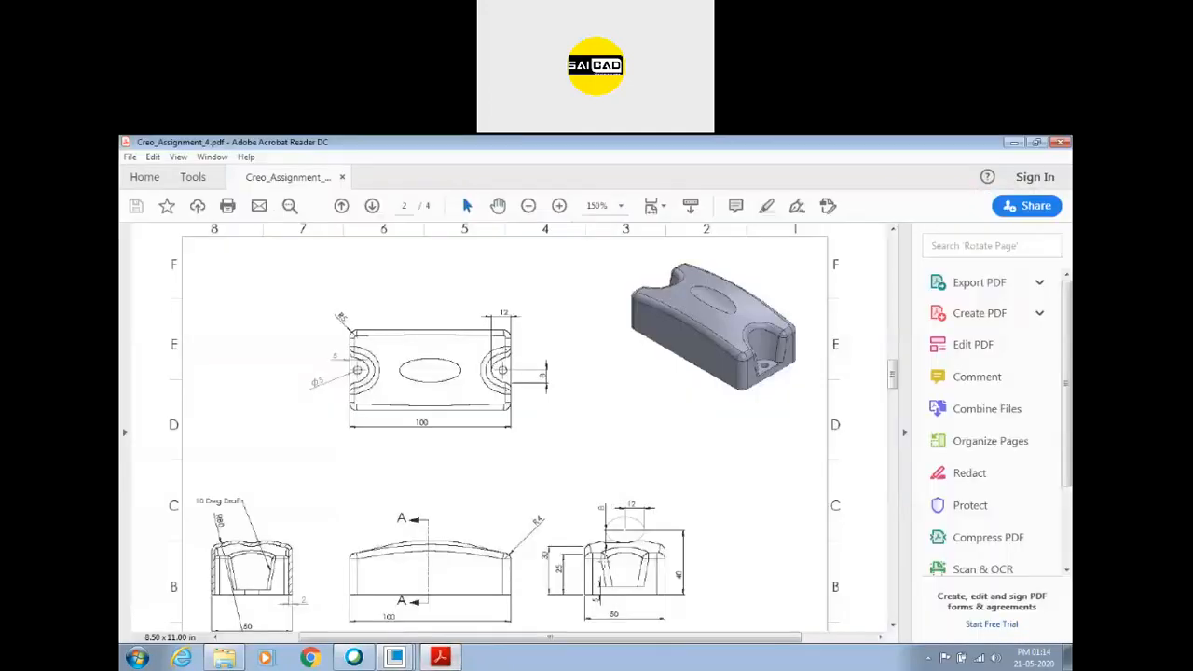
{"action": "scroll", "coordinate": [624, 600], "scroll_direction": "up", "scroll_amount": 2, "text": "ctrl"}
{"action": "scroll", "coordinate": [626, 474], "scroll_direction": "down", "scroll_amount": 1}
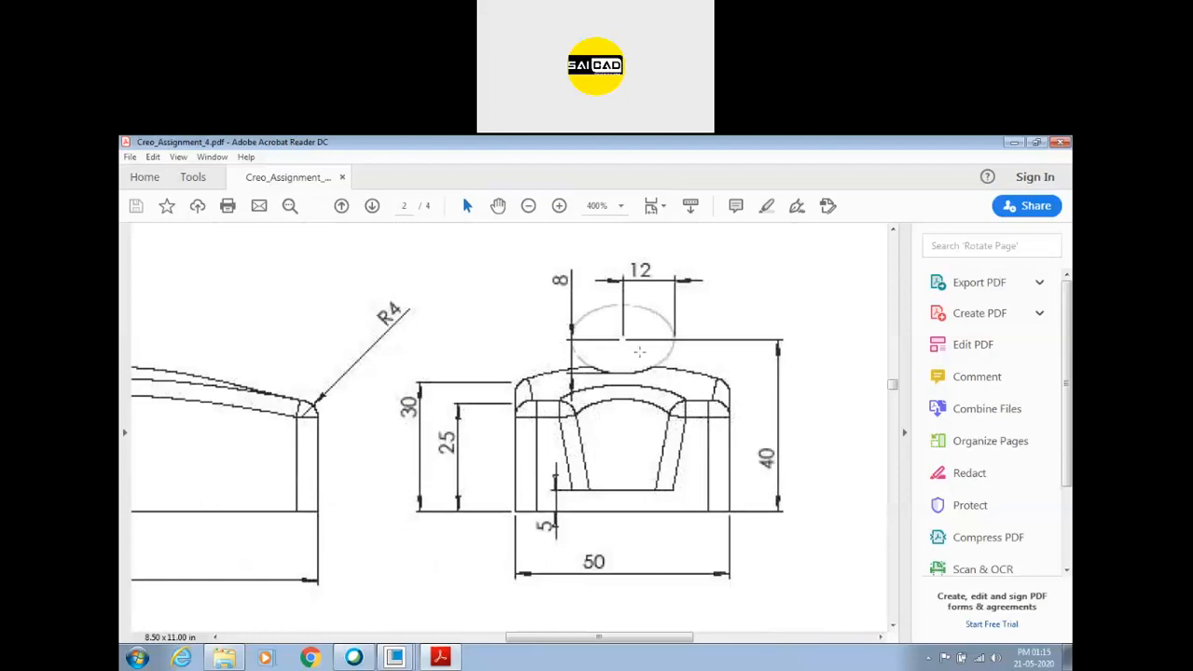
{"action": "scroll", "coordinate": [646, 394], "scroll_direction": "down", "scroll_amount": 3, "text": "ctrl"}
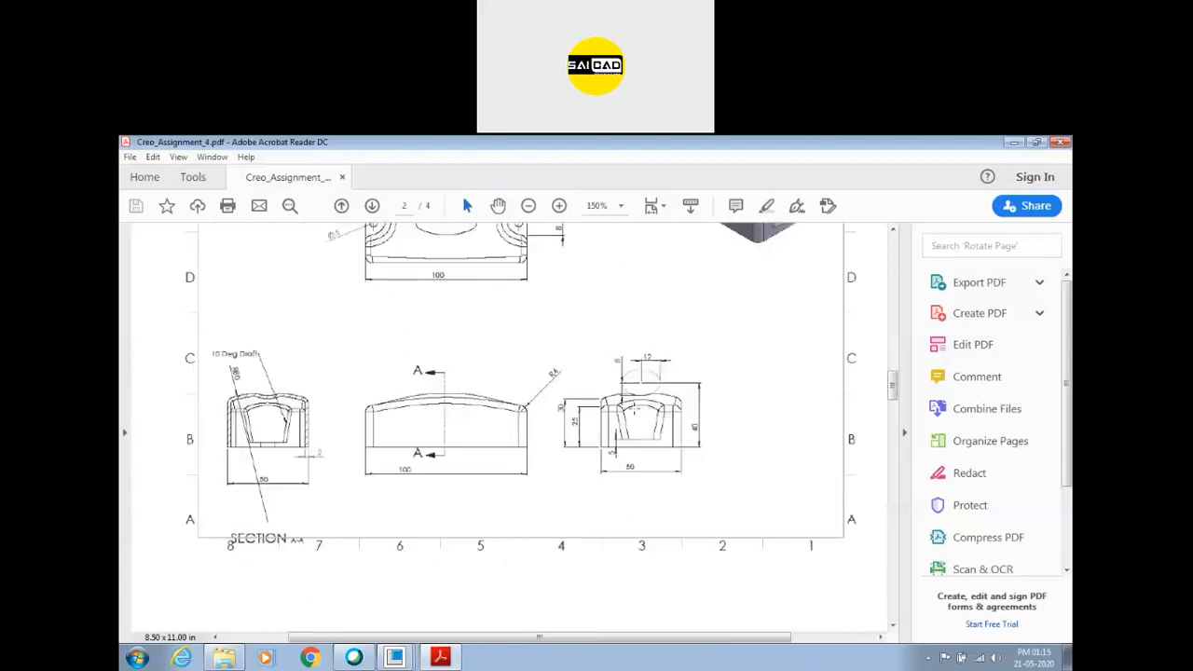
{"action": "scroll", "coordinate": [479, 378], "scroll_direction": "down", "scroll_amount": 1, "text": "ctrl"}
{"action": "scroll", "coordinate": [500, 378], "scroll_direction": "down", "scroll_amount": 1}
{"action": "scroll", "coordinate": [564, 354], "scroll_direction": "up", "scroll_amount": 3}
{"action": "scroll", "coordinate": [571, 373], "scroll_direction": "down", "scroll_amount": 1, "text": "ctrl"}
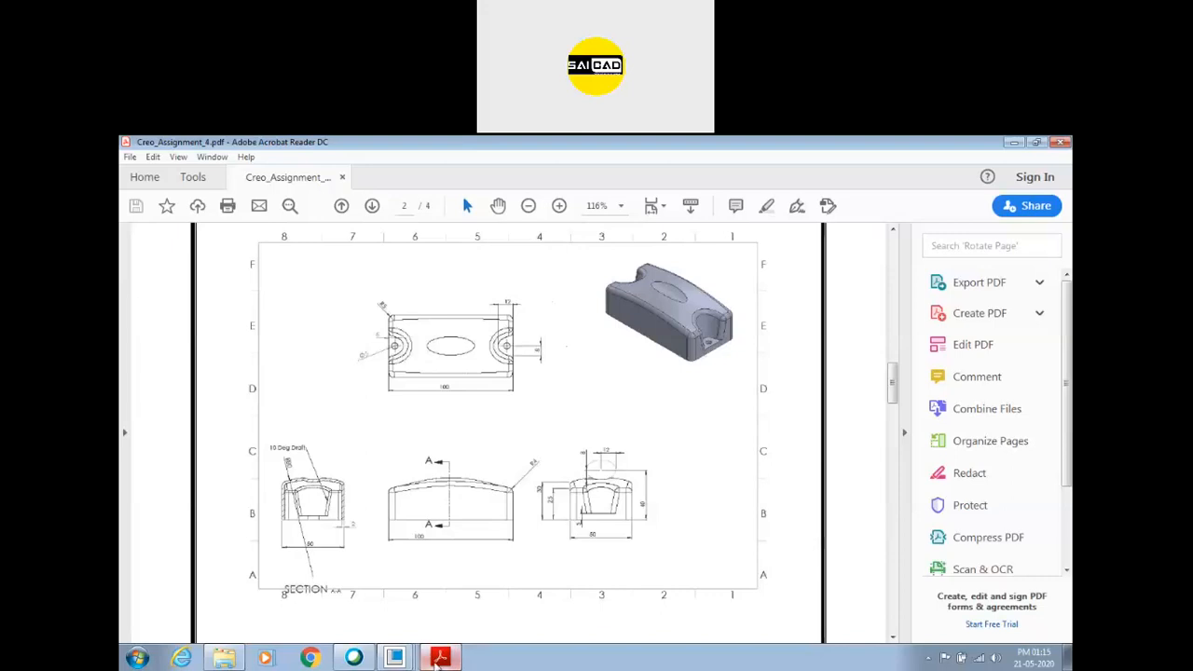
Switch back to the PRT0002 window in Creo Parametric and bring the blended solid's end face into view.
{"action": "left_click", "coordinate": [395, 658]}
{"action": "mouse_move", "coordinate": [401, 659]}
{"action": "left_click", "coordinate": [418, 606]}
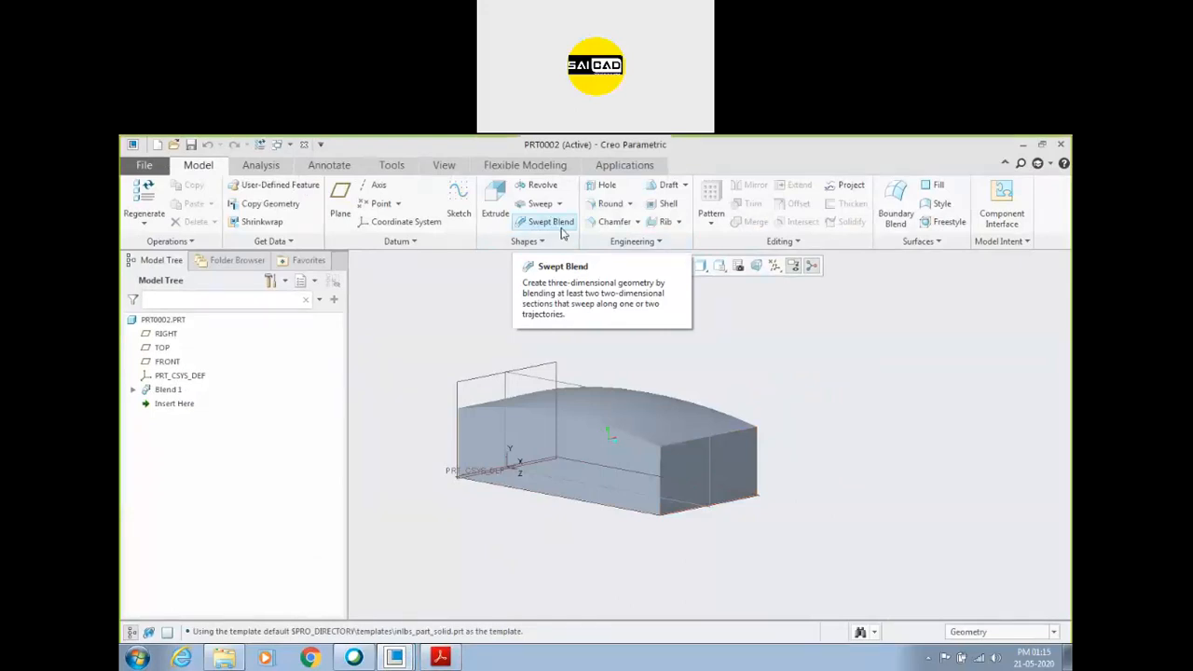
{"action": "mouse_move", "coordinate": [723, 376]}
{"action": "middle_mouse_down"}
{"action": "mouse_move", "coordinate": [663, 395]}
{"action": "mouse_move", "coordinate": [706, 391]}
{"action": "mouse_move", "coordinate": [696, 392]}
{"action": "middle_mouse_up"}
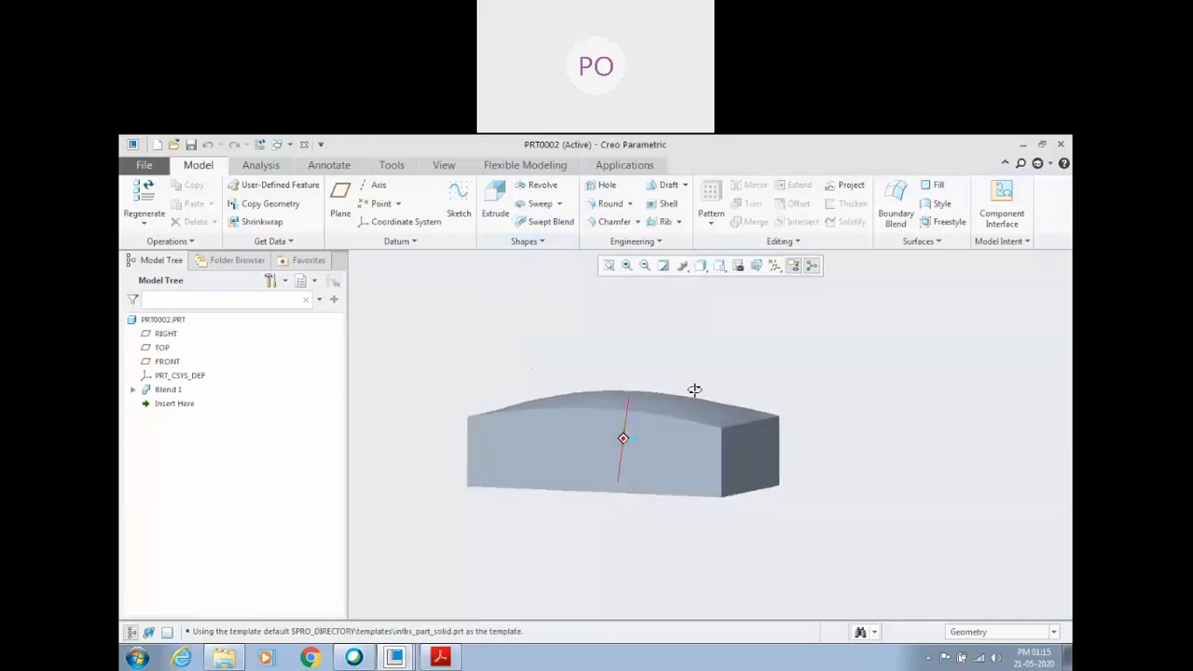
{"action": "left_click", "coordinate": [760, 458]}
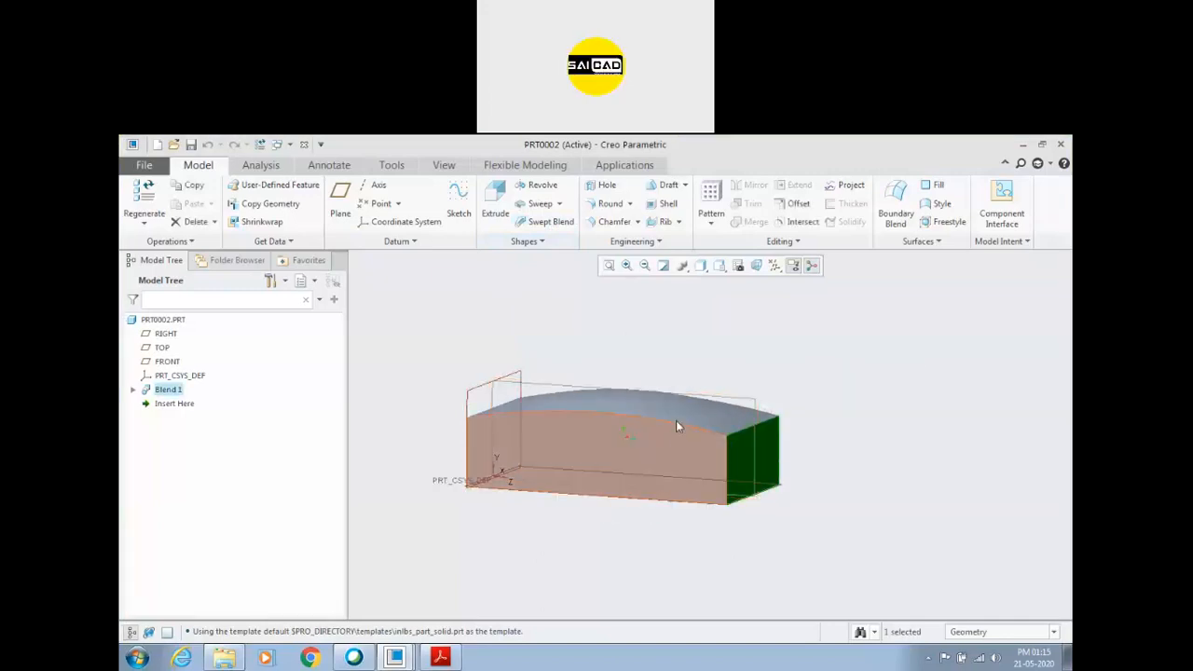
{"action": "left_click", "coordinate": [540, 243]}
{"action": "left_click", "coordinate": [519, 327]}
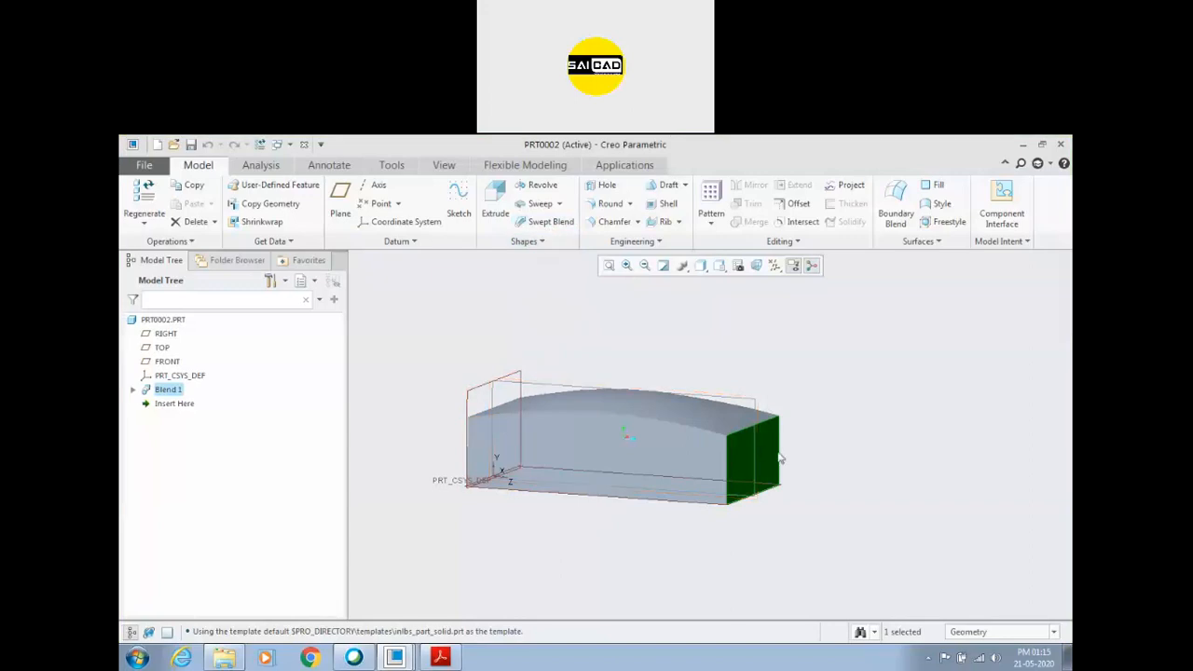
{"action": "left_click", "coordinate": [643, 361]}
{"action": "mouse_move", "coordinate": [921, 474]}
{"action": "middle_mouse_down"}
{"action": "mouse_move", "coordinate": [607, 426]}
{"action": "mouse_move", "coordinate": [594, 405]}
{"action": "mouse_move", "coordinate": [509, 370]}
{"action": "middle_mouse_up"}
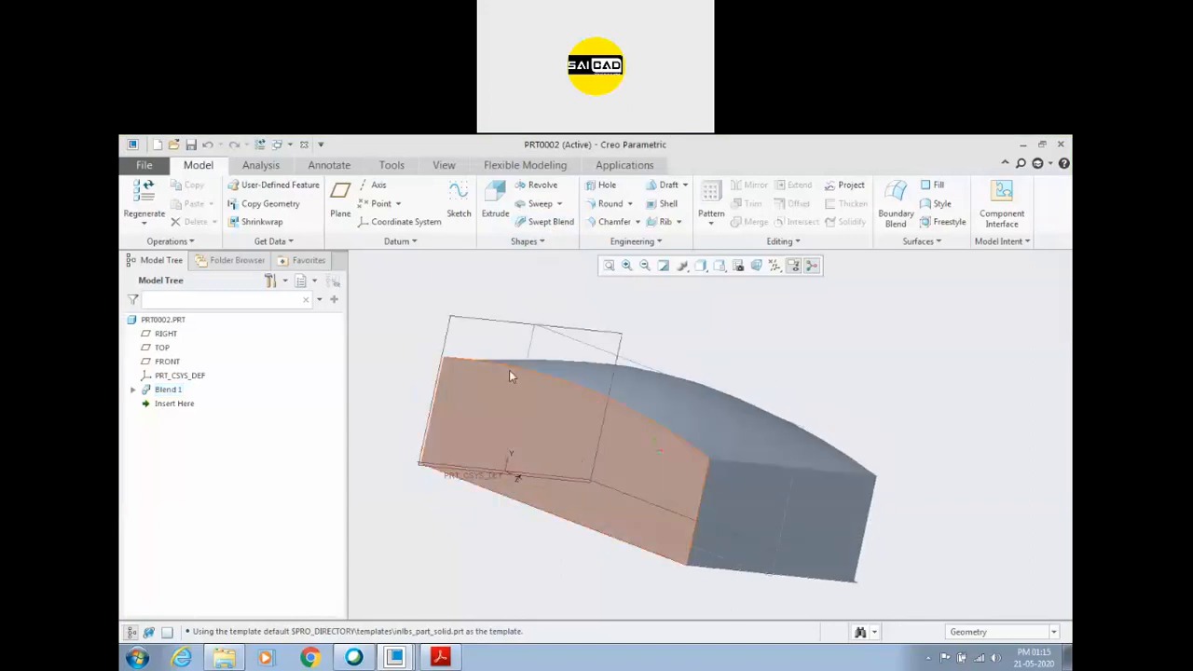
{"action": "left_click", "coordinate": [608, 203]}
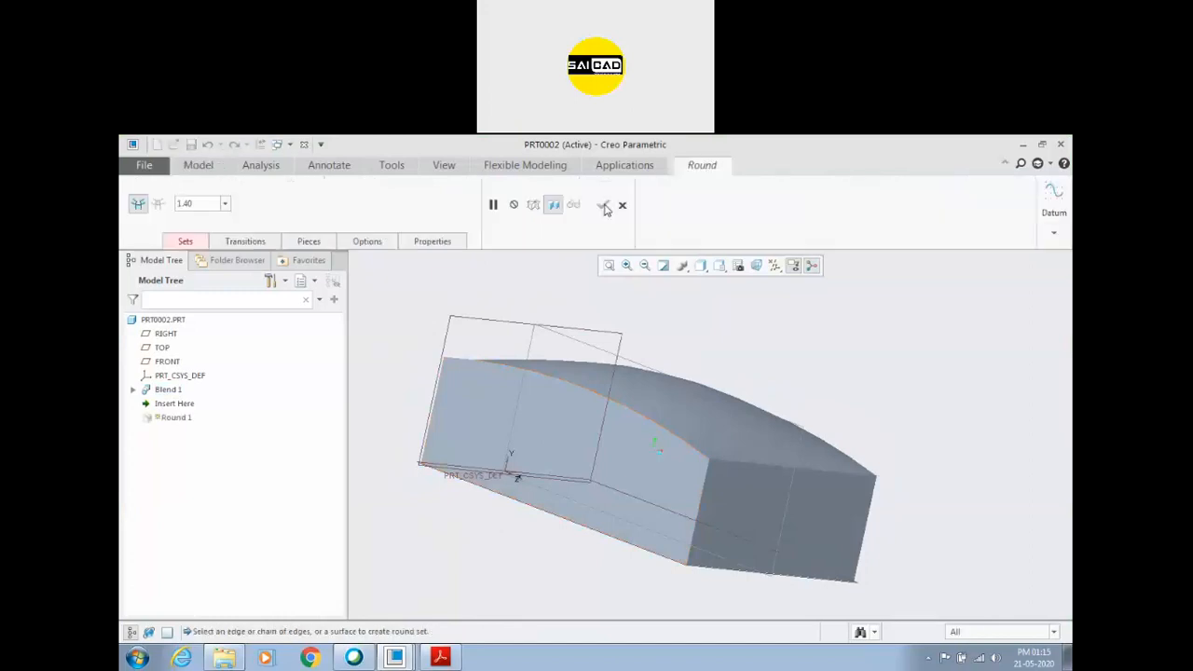
{"action": "middle_click_drag", "start_coordinate": [559, 405], "coordinate": [634, 373]}
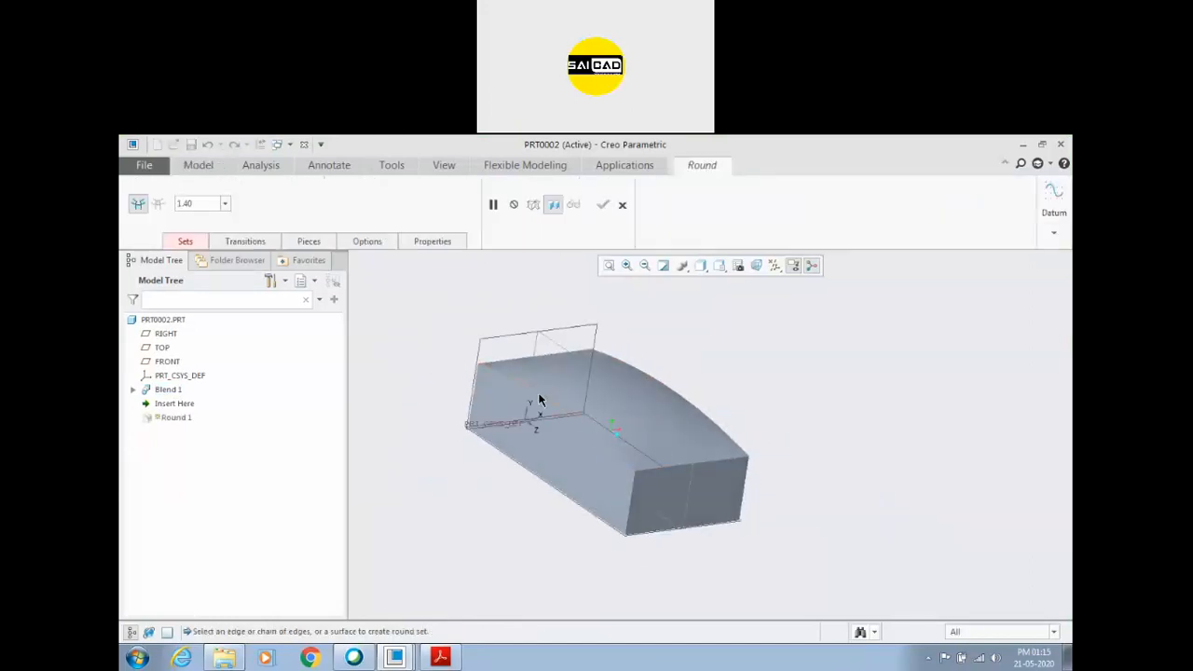
{"action": "left_click", "coordinate": [585, 484]}
{"action": "left_click", "coordinate": [186, 242]}
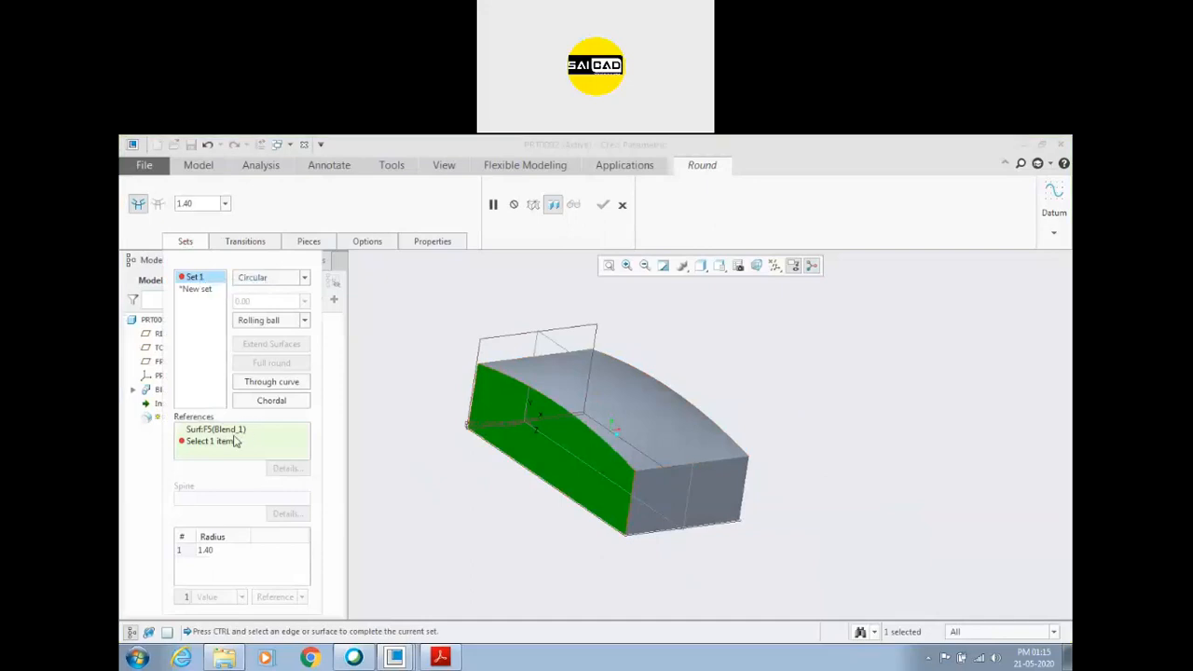
{"action": "double_click", "coordinate": [205, 550]}
{"action": "type", "text": "5"}
{"action": "key", "text": "Return"}
{"action": "left_click", "coordinate": [240, 439]}
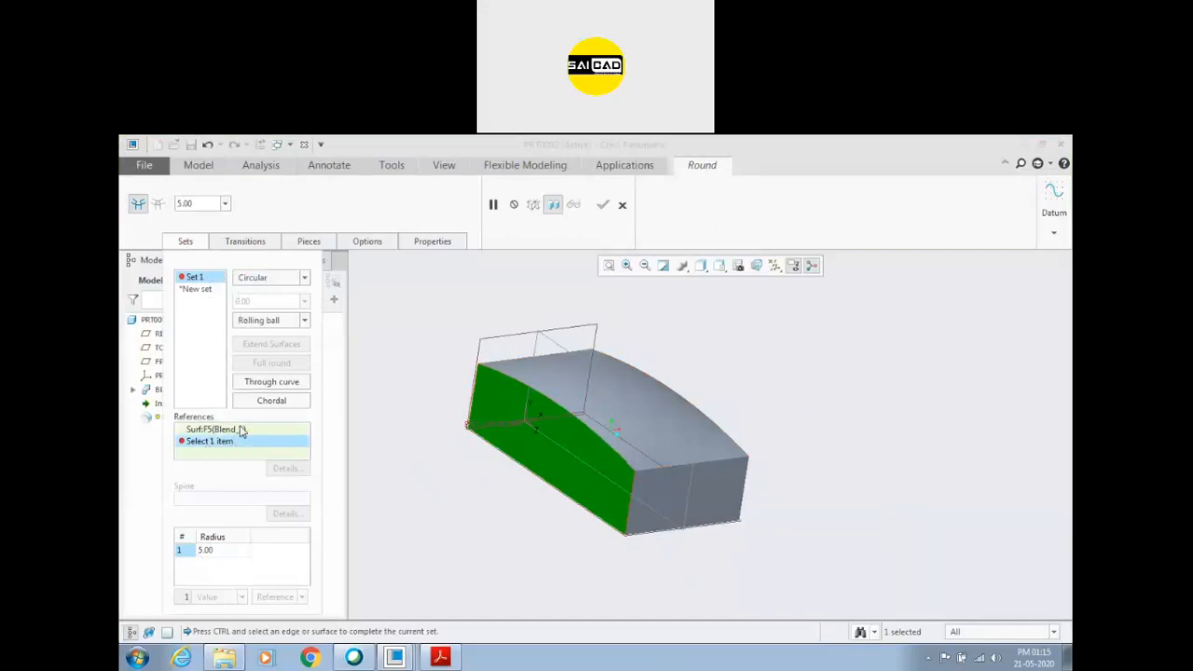
{"action": "right_click", "coordinate": [239, 430]}
{"action": "left_click", "coordinate": [270, 432]}
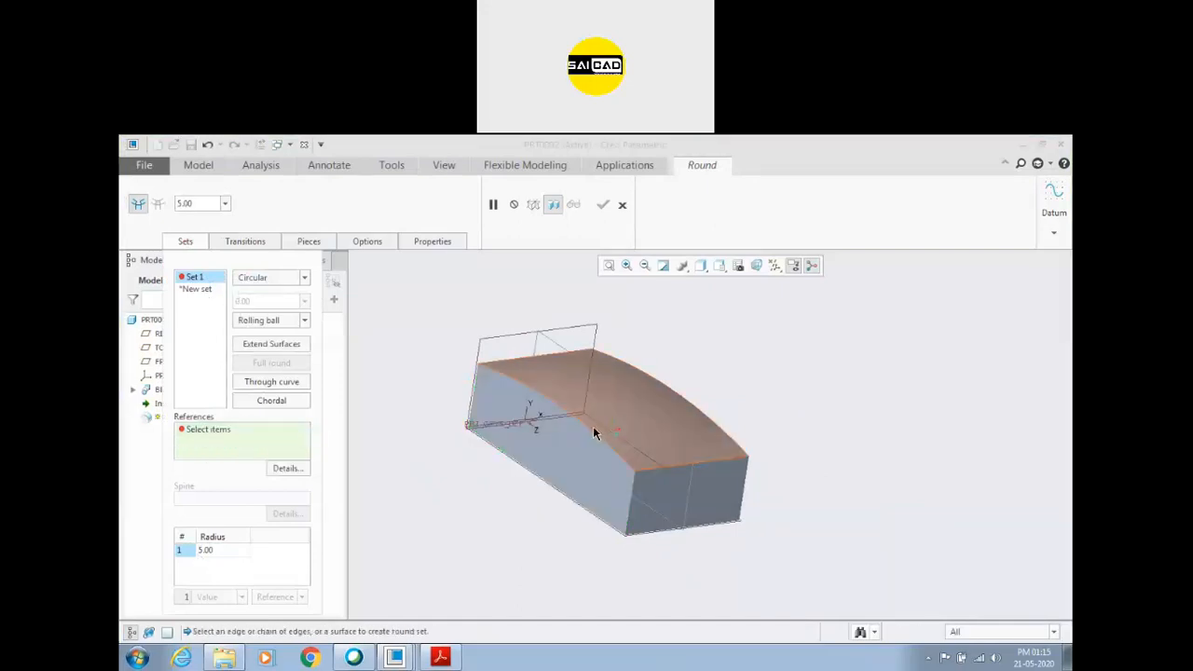
{"action": "left_click", "coordinate": [559, 406]}
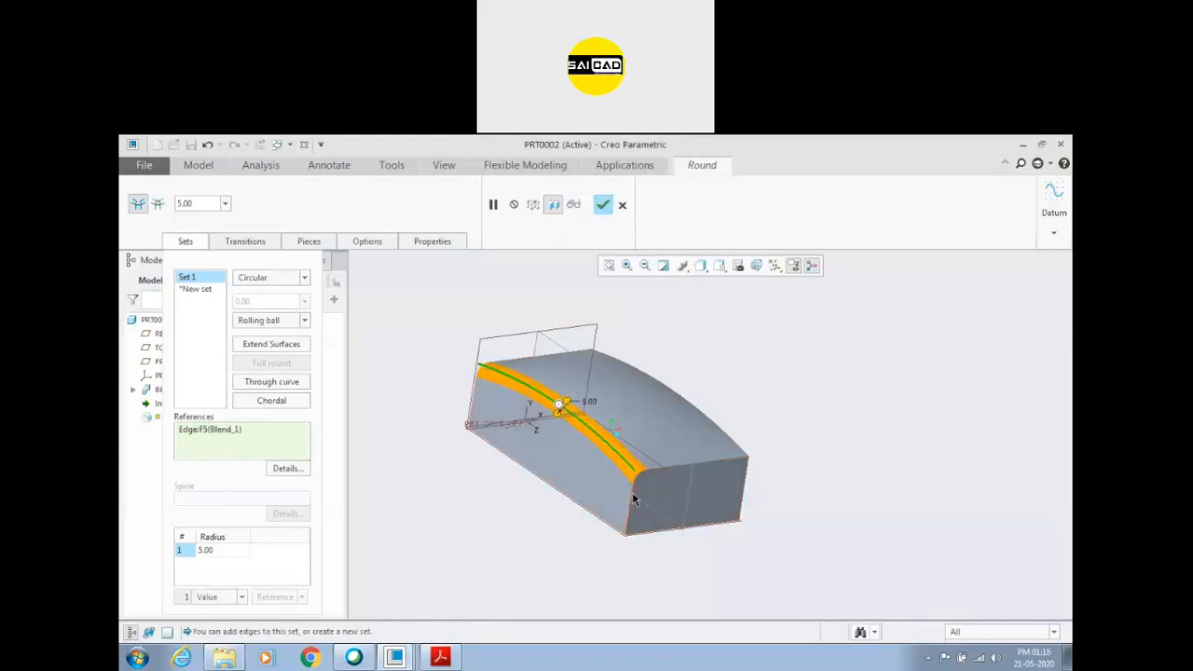
{"action": "left_click", "coordinate": [634, 494], "text": "ctrl"}
{"action": "left_click", "coordinate": [659, 474], "text": "ctrl"}
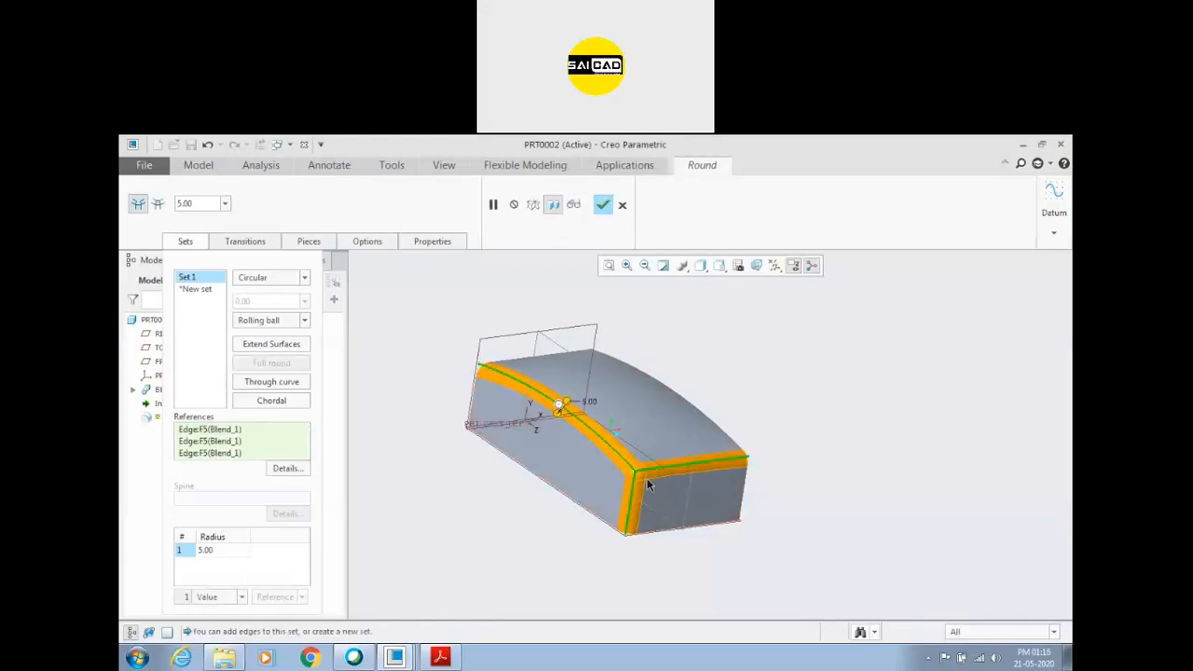
{"action": "left_click", "coordinate": [677, 399], "text": "ctrl"}
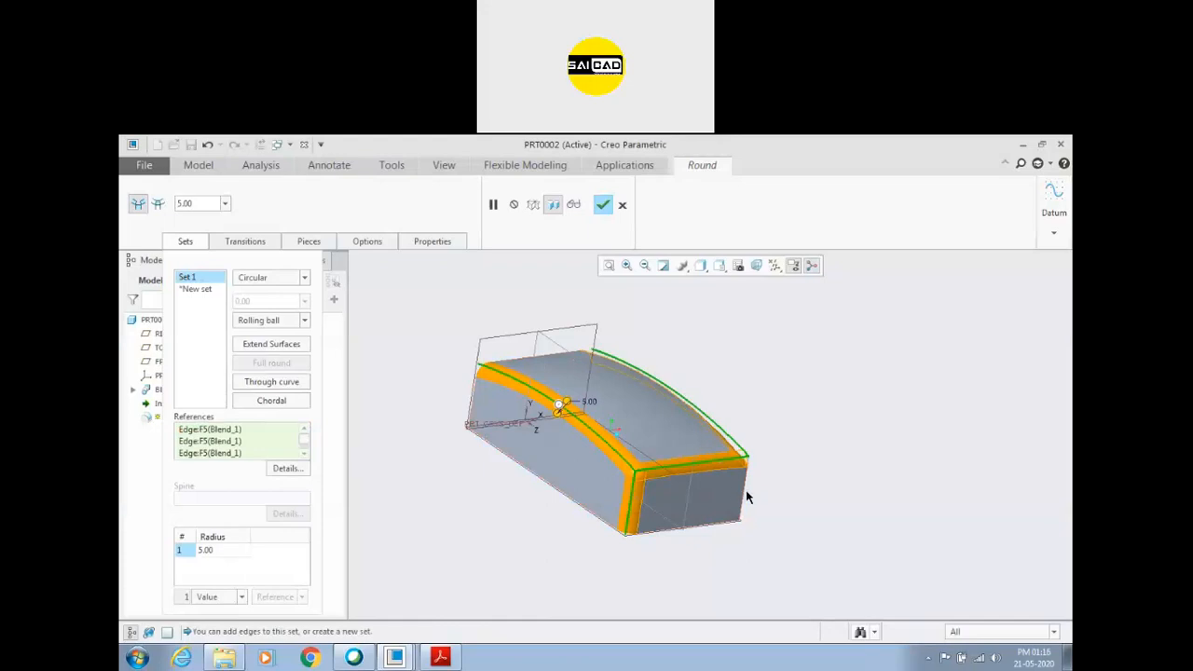
{"action": "left_click", "coordinate": [623, 204]}
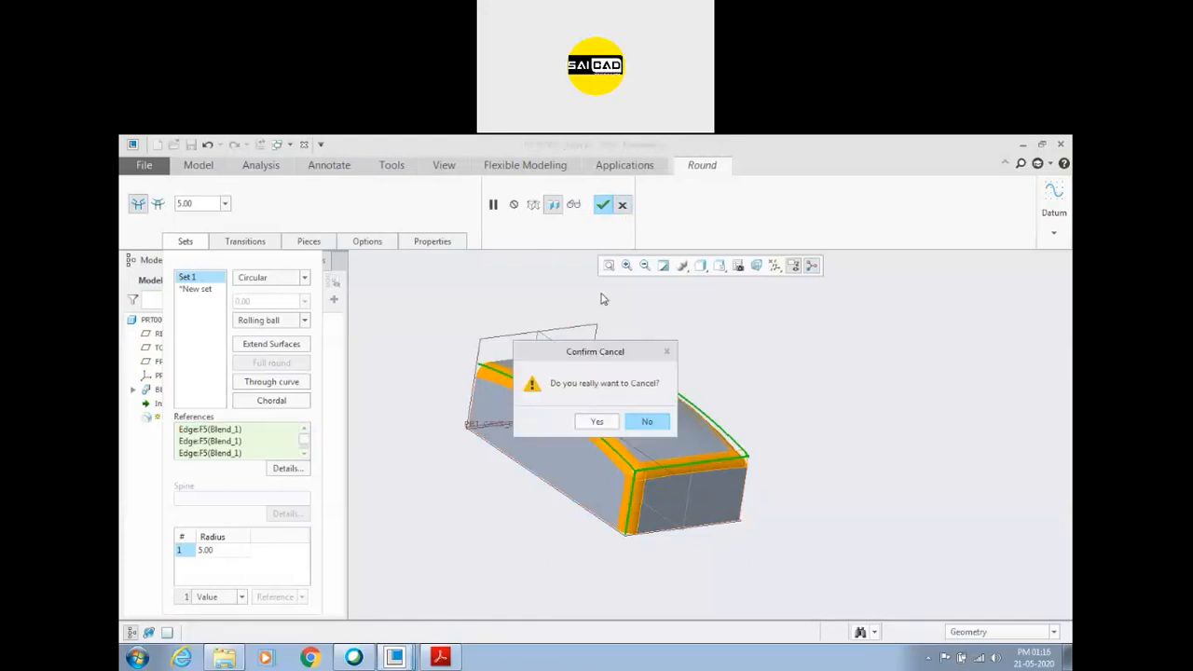
{"action": "left_click", "coordinate": [602, 418]}
Apply an Auto Round with a 5 mm radius to all edges of the blended solid.
{"action": "left_click", "coordinate": [629, 203]}
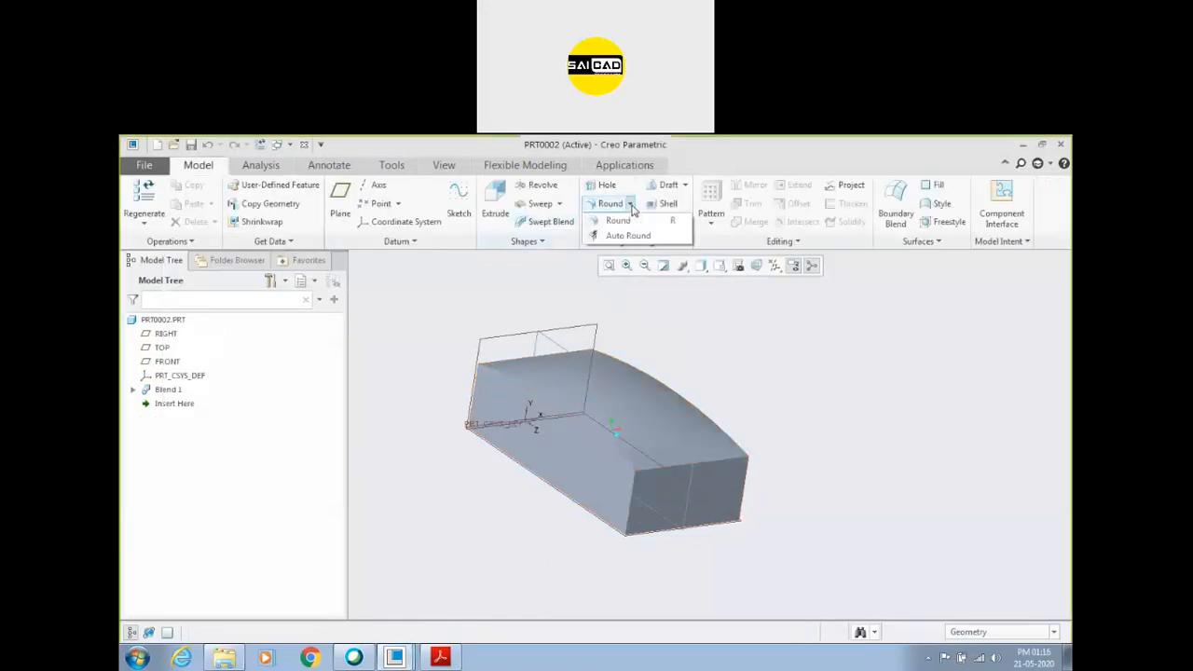
{"action": "left_click", "coordinate": [627, 234]}
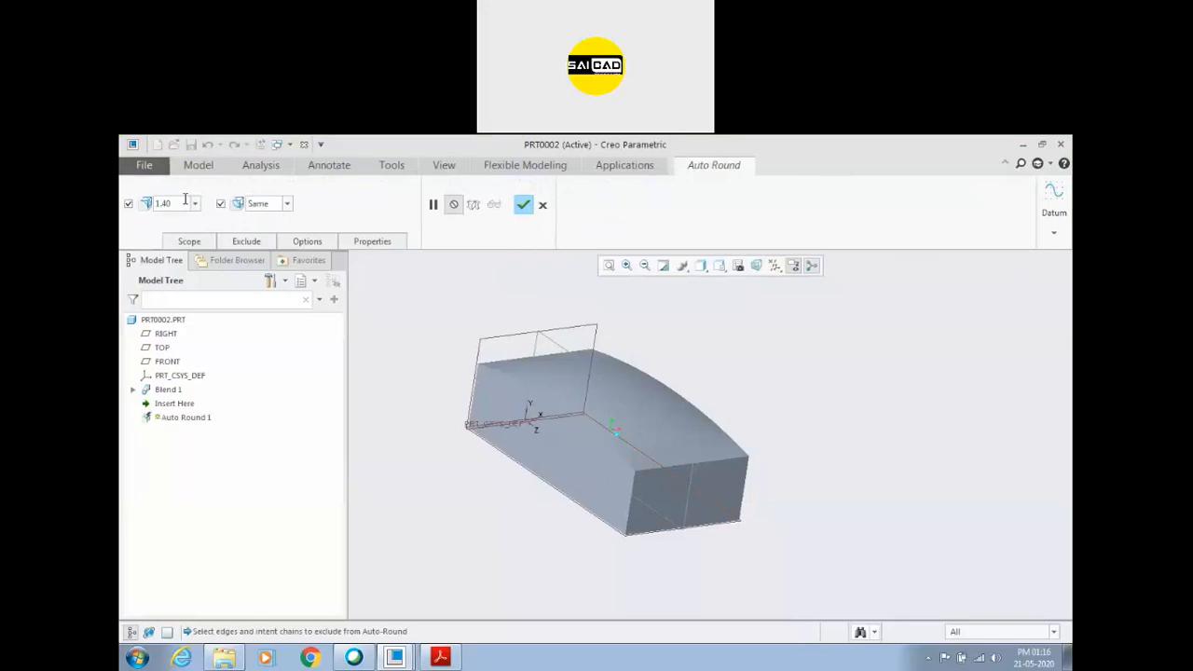
{"action": "type", "text": "5"}
{"action": "key", "text": "Return"}
{"action": "left_click", "coordinate": [522, 206]}
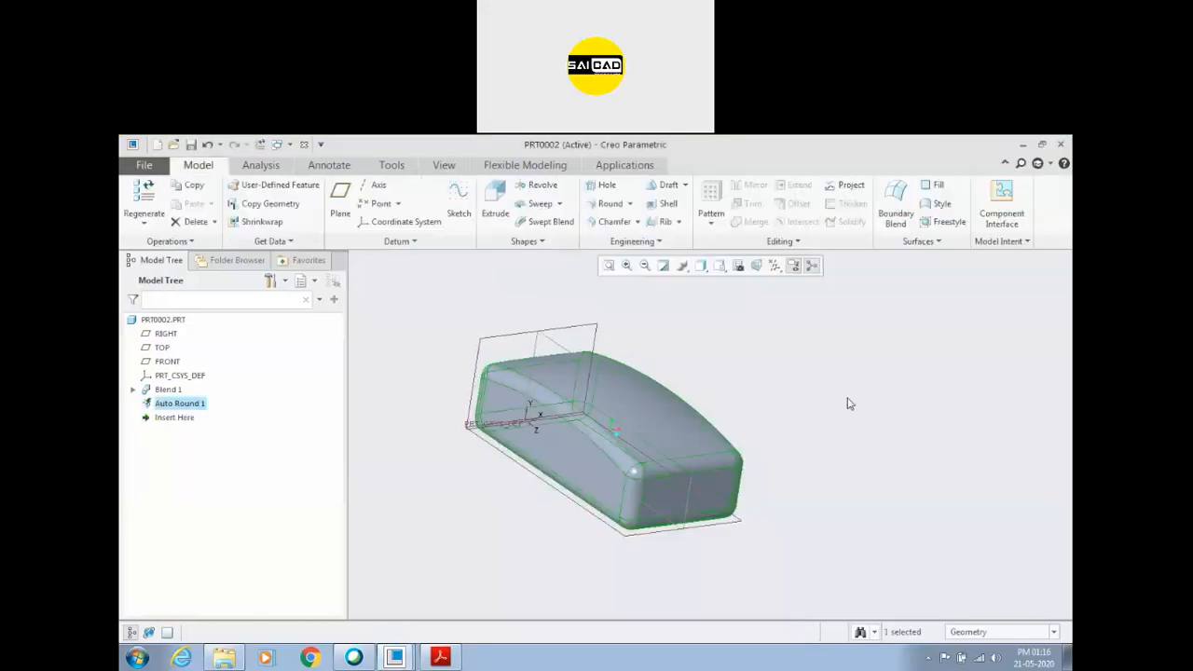
{"action": "middle_click_drag", "start_coordinate": [738, 385], "coordinate": [699, 375]}
{"action": "scroll", "coordinate": [672, 462], "scroll_direction": "down", "scroll_amount": 3}
{"action": "scroll", "coordinate": [687, 525], "scroll_direction": "up", "scroll_amount": 3}
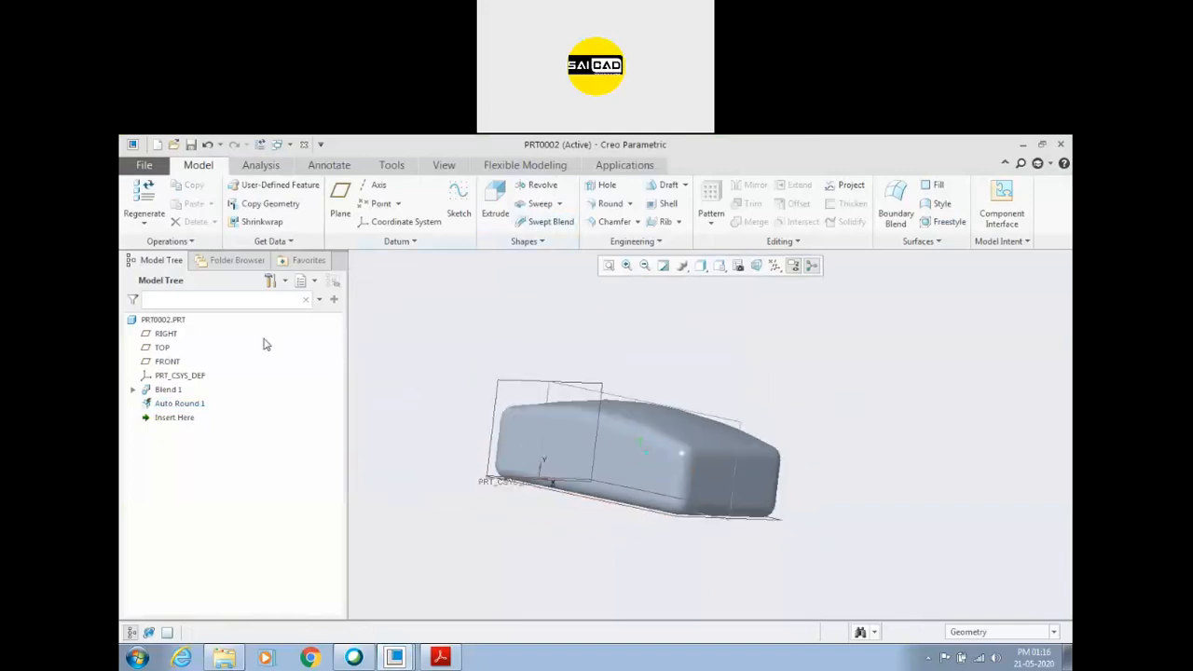
Redefine the Auto Round feature to exclude the four edges around the solid's flat base.
{"action": "left_click", "coordinate": [169, 404]}
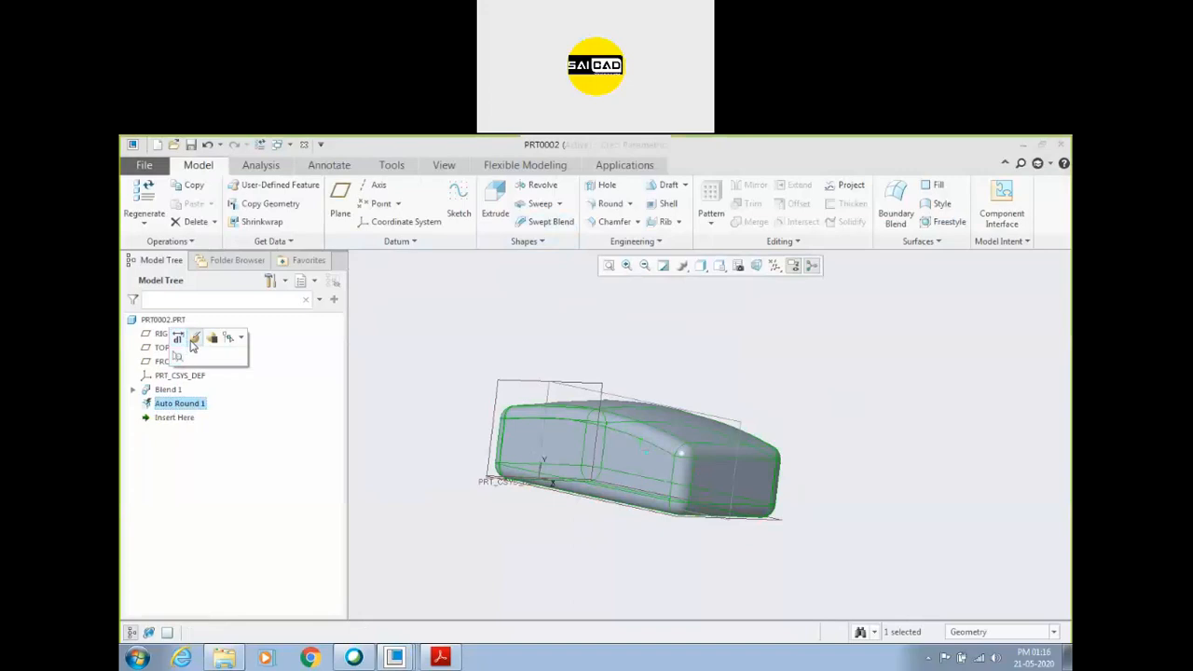
{"action": "left_click", "coordinate": [191, 338]}
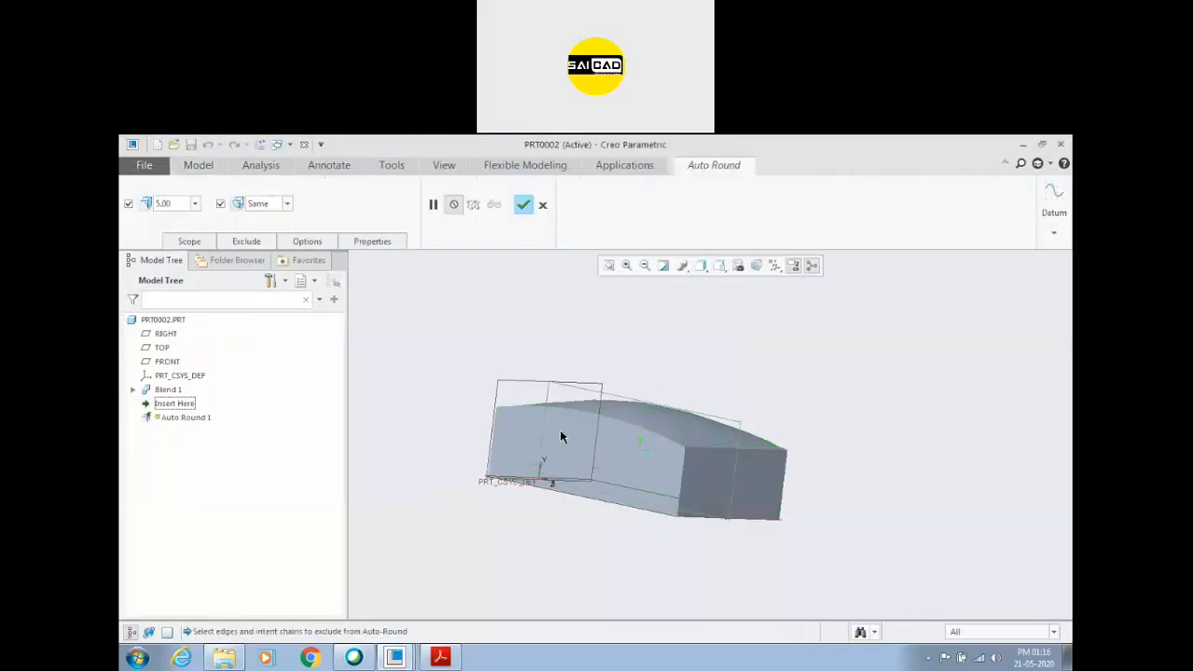
{"action": "left_click", "coordinate": [245, 242]}
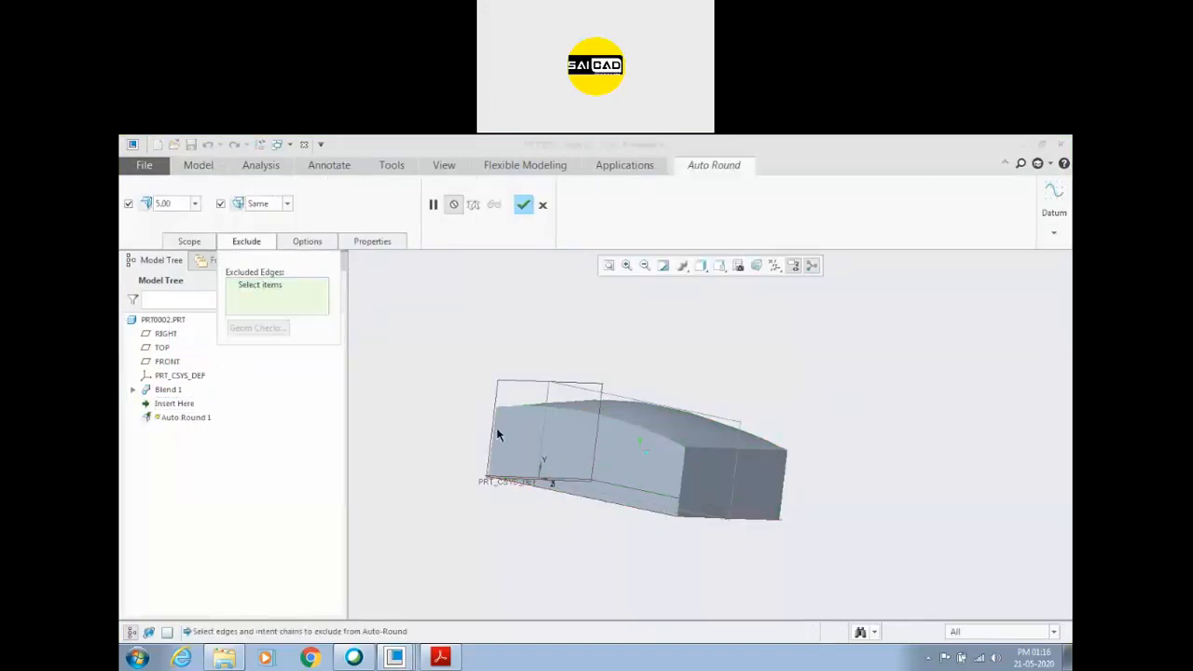
{"action": "middle_click_drag", "start_coordinate": [496, 434], "coordinate": [574, 444]}
{"action": "left_click", "coordinate": [607, 396]}
{"action": "left_click", "coordinate": [734, 339], "text": "ctrl"}
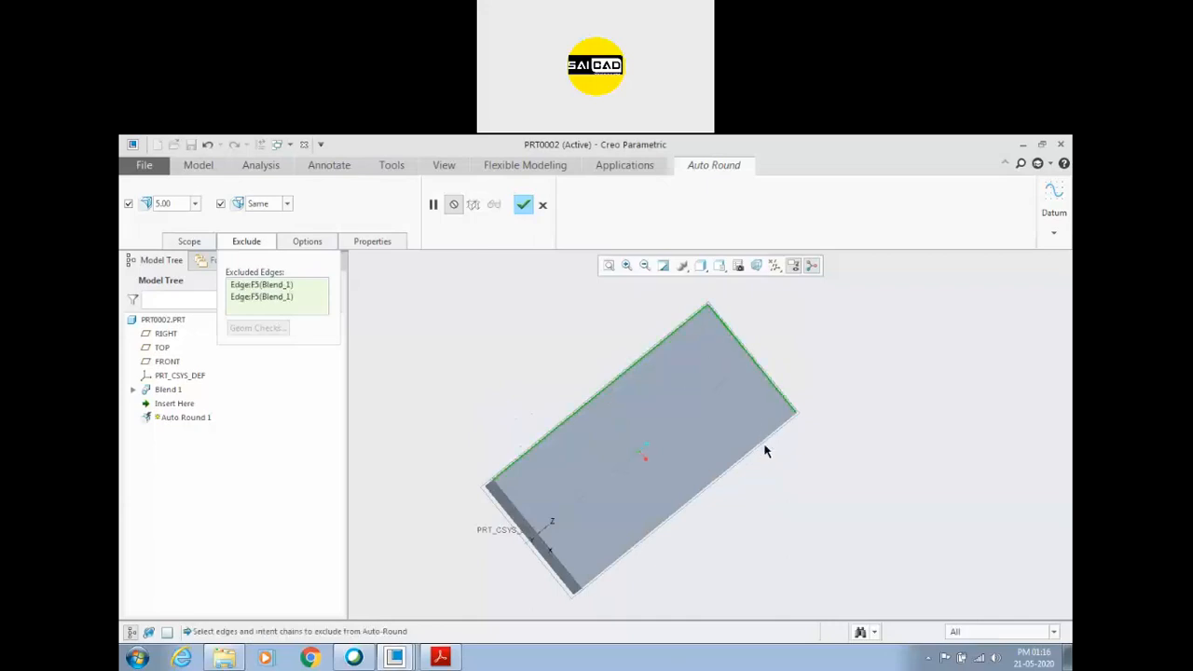
{"action": "left_click", "coordinate": [763, 442], "text": "ctrl"}
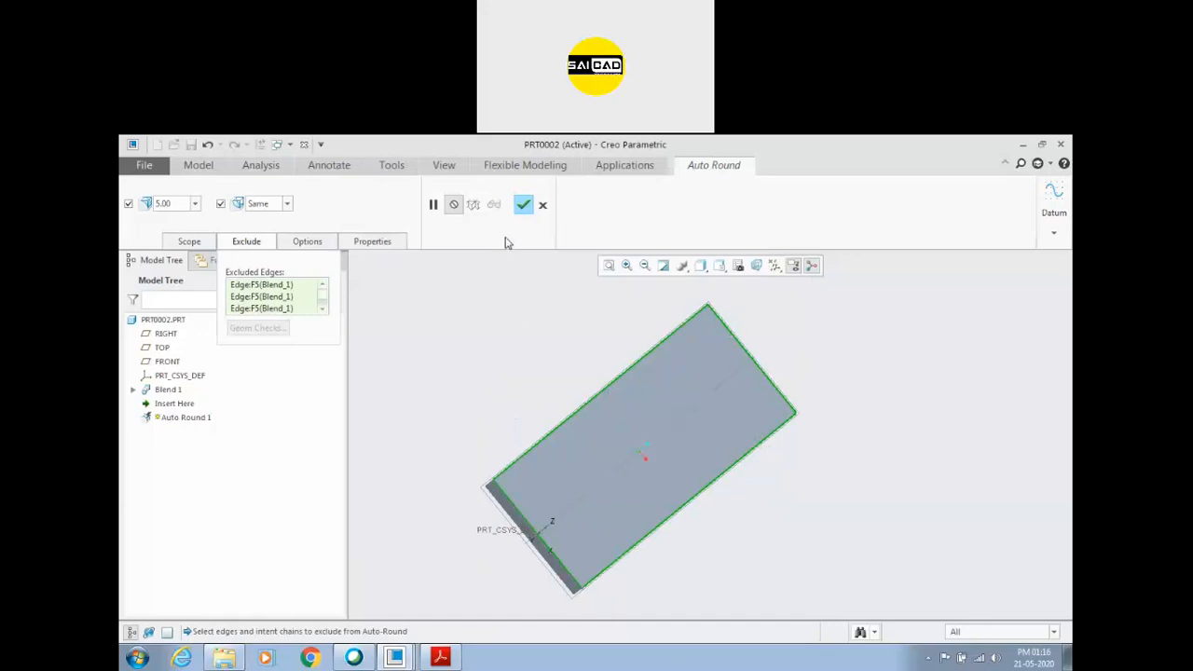
{"action": "left_click", "coordinate": [522, 204]}
{"action": "middle_click_drag", "start_coordinate": [559, 399], "coordinate": [523, 378]}
{"action": "mouse_move", "coordinate": [626, 440]}
{"action": "middle_mouse_down"}
{"action": "mouse_move", "coordinate": [680, 432]}
{"action": "mouse_move", "coordinate": [586, 453]}
{"action": "mouse_move", "coordinate": [630, 436]}
{"action": "mouse_move", "coordinate": [647, 447]}
{"action": "middle_mouse_up"}
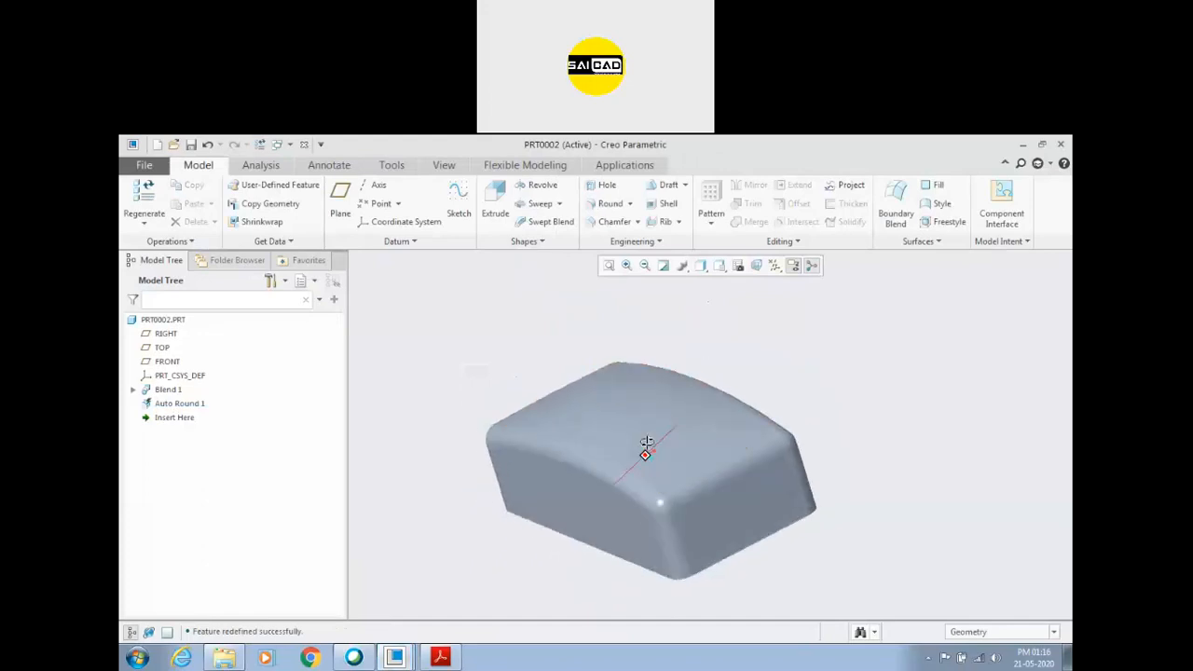
Check the end recess dimensions in Creo_Assignment_4.pdf in Acrobat Reader, and return to the PRT0002 window in Creo Parametric.
{"action": "left_click", "coordinate": [439, 659]}
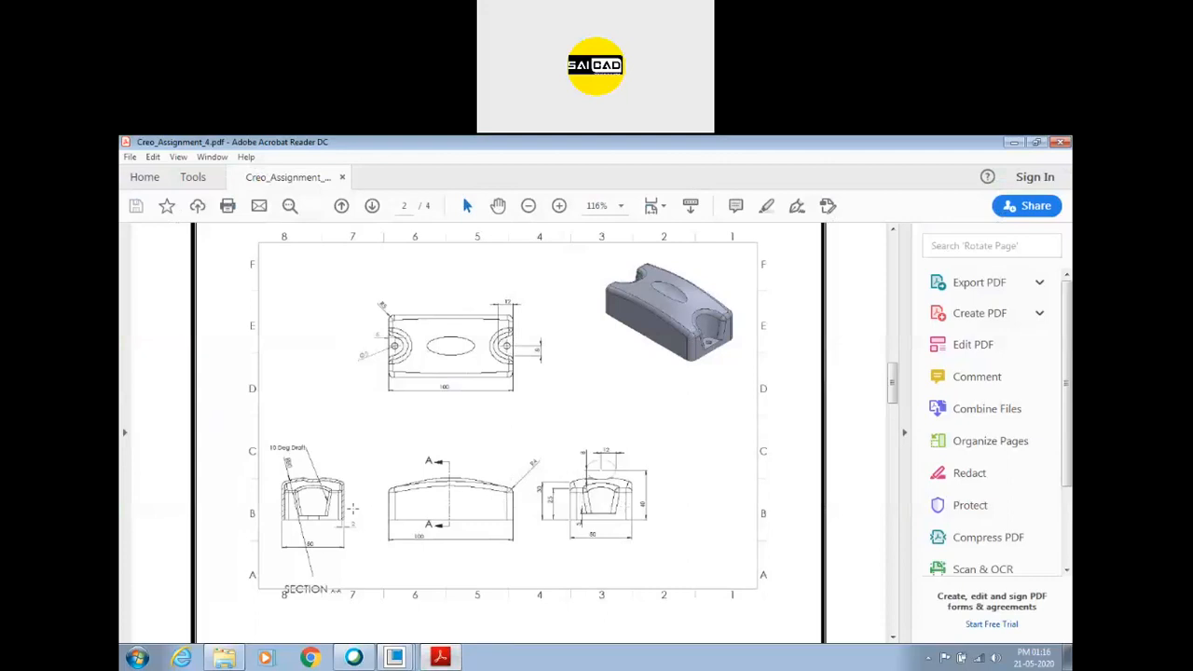
{"action": "scroll", "coordinate": [510, 350], "scroll_direction": "up", "scroll_amount": 5, "text": "ctrl"}
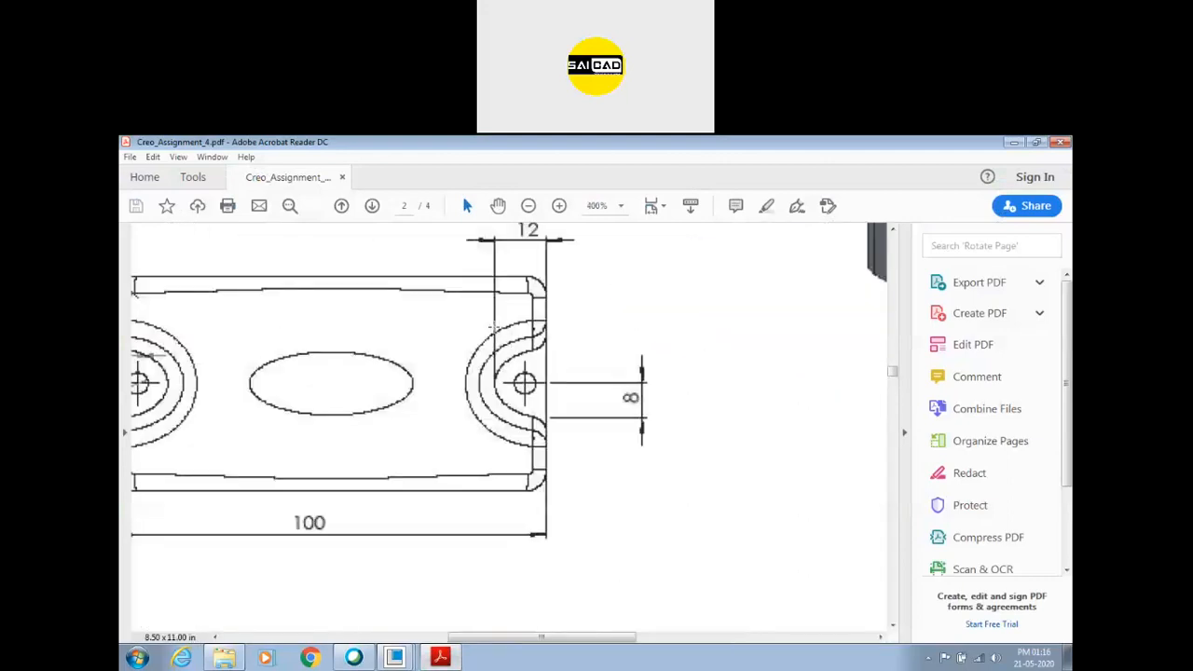
{"action": "scroll", "coordinate": [492, 326], "scroll_direction": "down", "scroll_amount": 1, "text": "ctrl"}
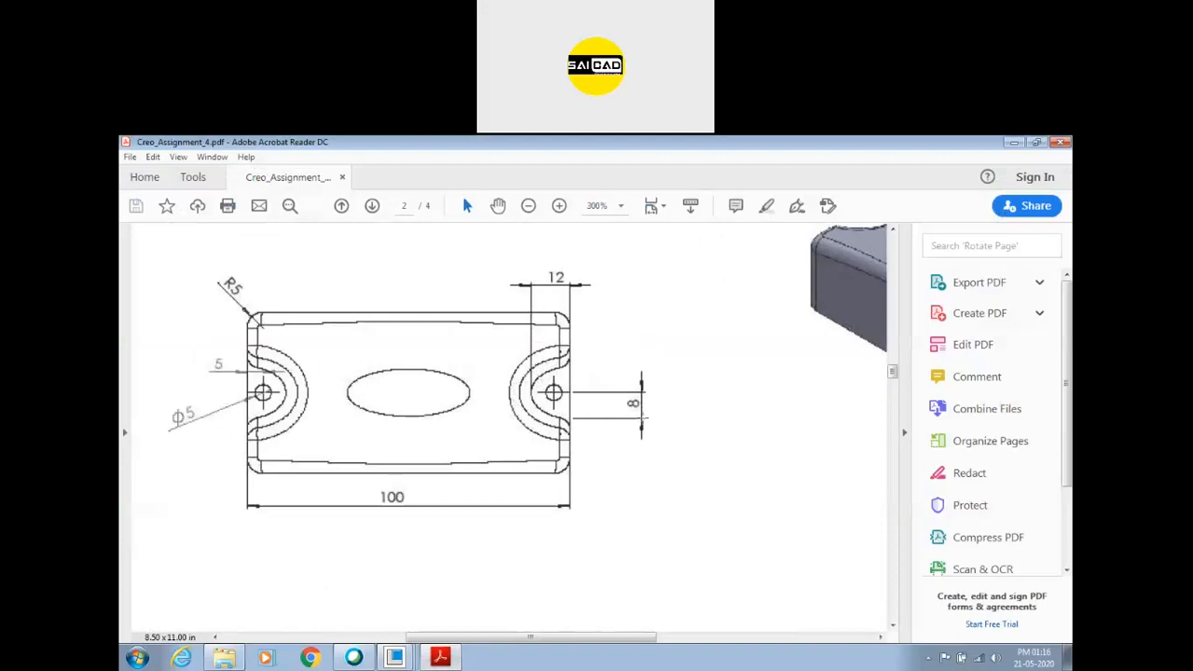
{"action": "scroll", "coordinate": [553, 395], "scroll_direction": "down", "scroll_amount": 2, "text": "ctrl"}
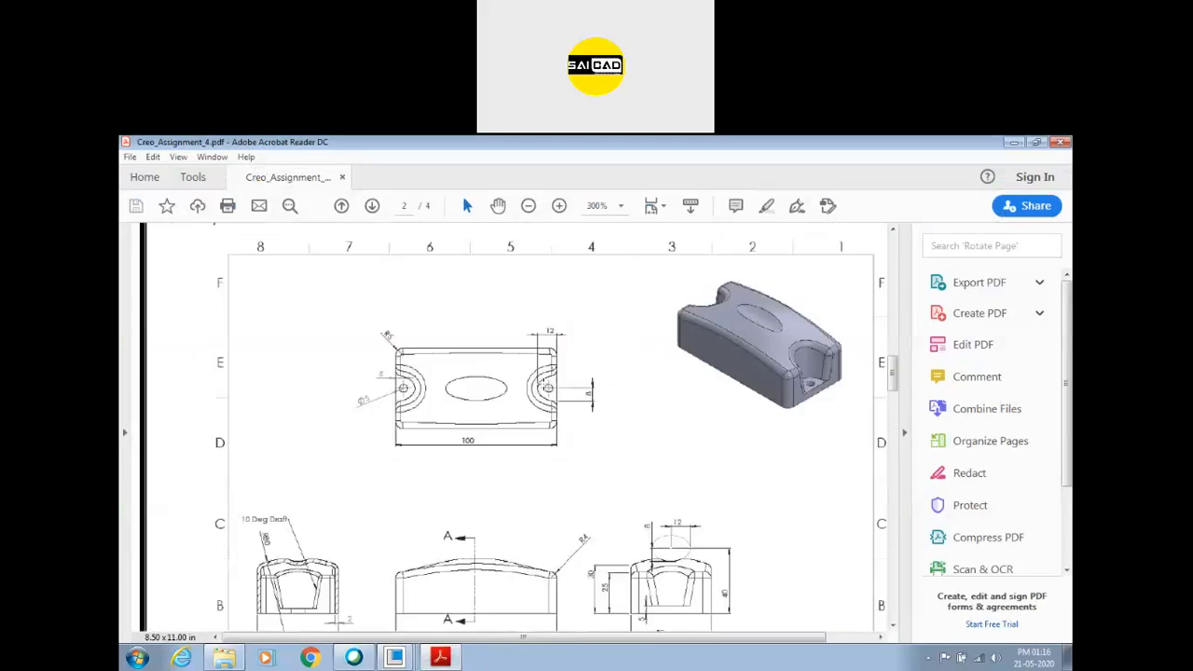
{"action": "scroll", "coordinate": [544, 379], "scroll_direction": "down", "scroll_amount": 1, "text": "ctrl"}
{"action": "left_click", "coordinate": [430, 659]}
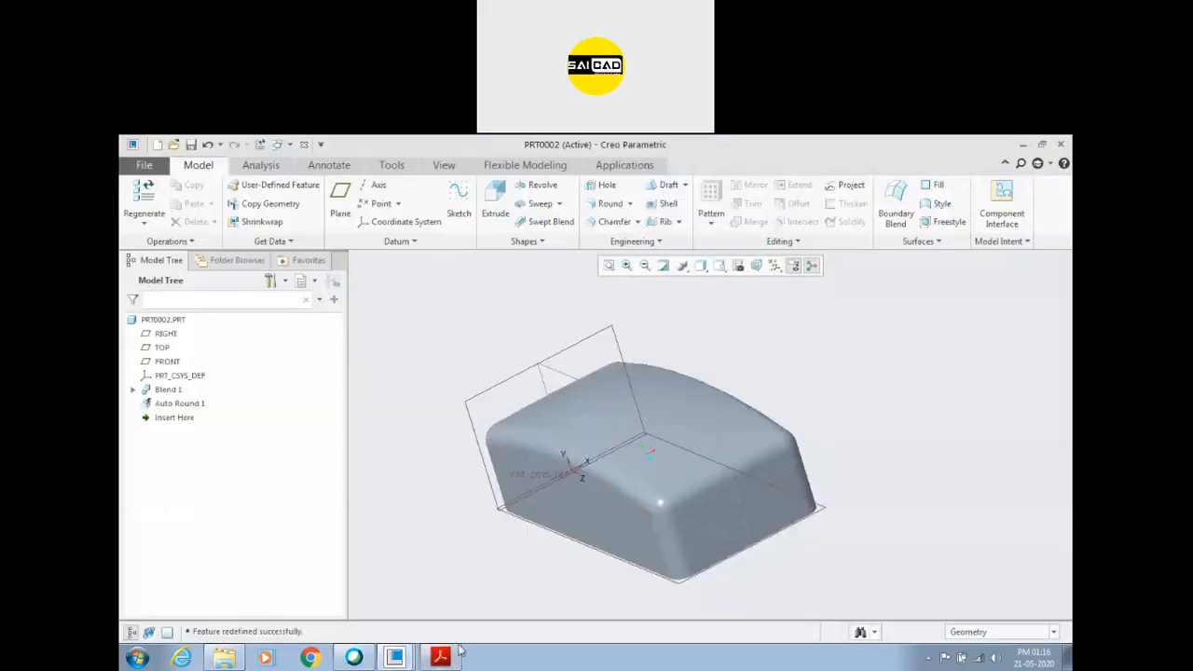
{"action": "left_click", "coordinate": [460, 654]}
{"action": "left_click", "coordinate": [440, 658]}
Create a datum plane offset 5 mm upward from the TOP plane.
{"action": "left_click", "coordinate": [824, 512]}
{"action": "left_click", "coordinate": [341, 197]}
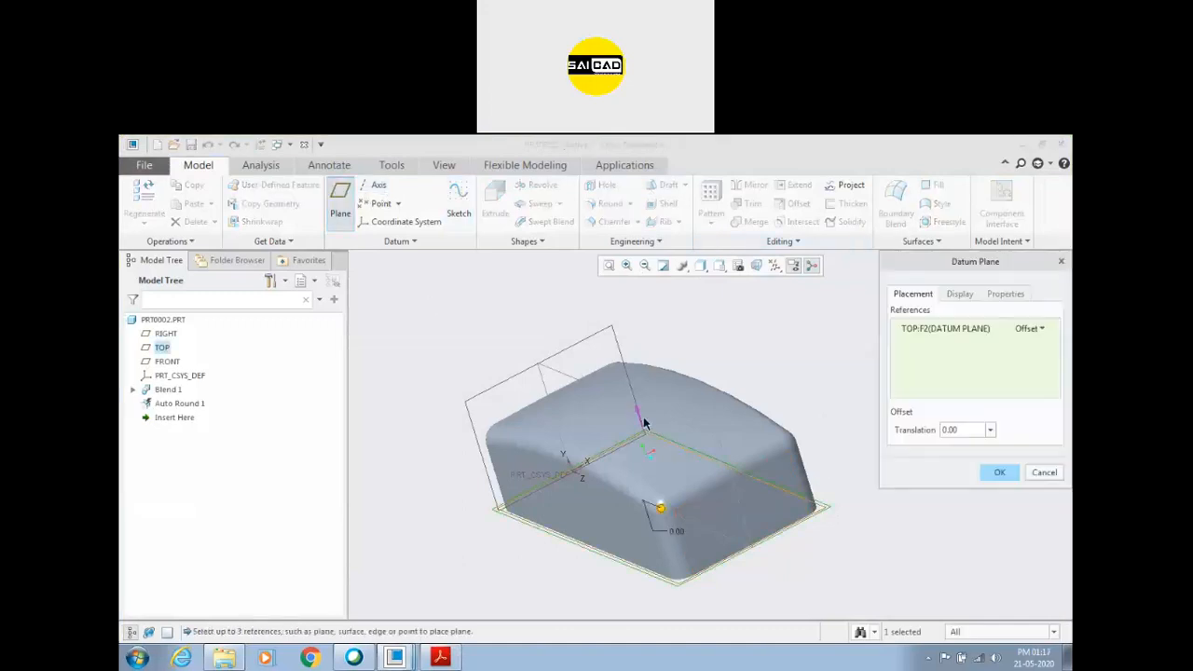
{"action": "type", "text": "5"}
{"action": "key", "text": "Return"}
{"action": "left_click", "coordinate": [1001, 473]}
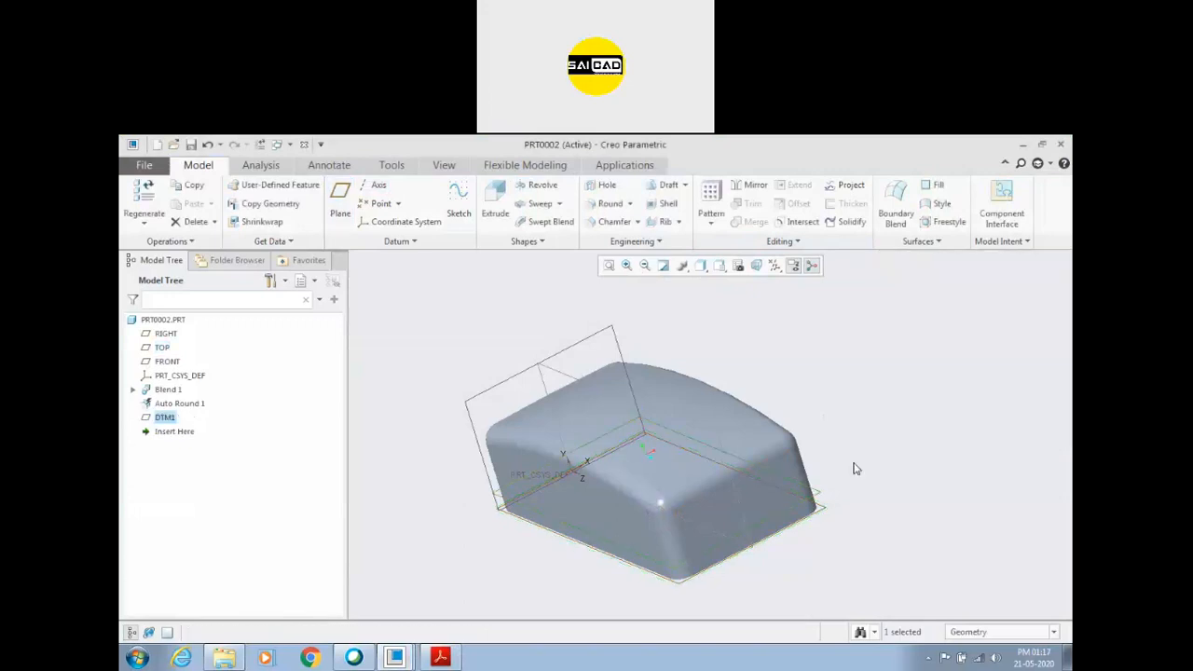
Sketch a center-and-axis ellipse about 12 by 22 mm on the offset plane, centred on the midpoint of the cover's far end edge.
{"action": "left_click", "coordinate": [453, 210]}
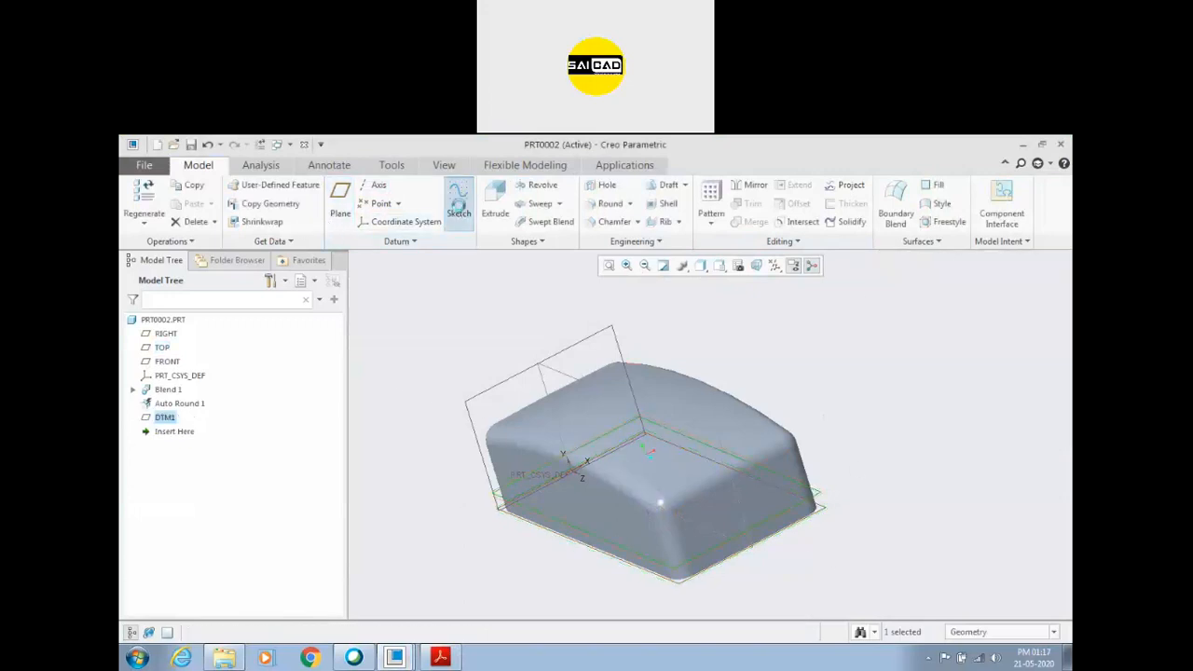
{"action": "left_click", "coordinate": [739, 267]}
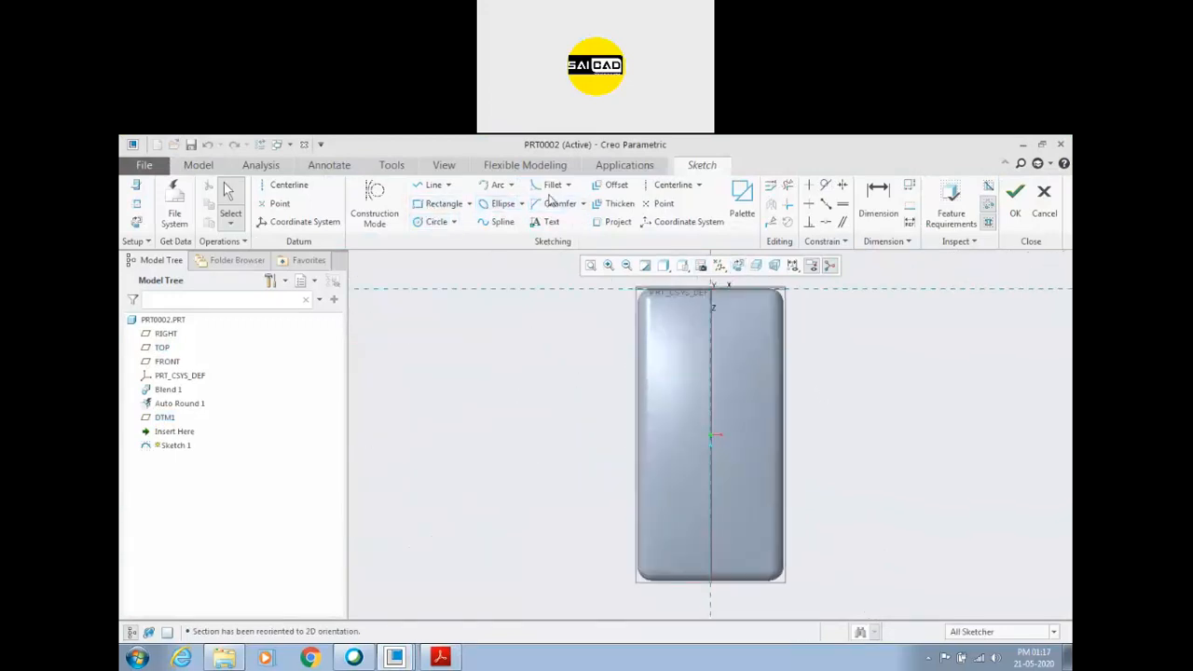
{"action": "left_click", "coordinate": [522, 207]}
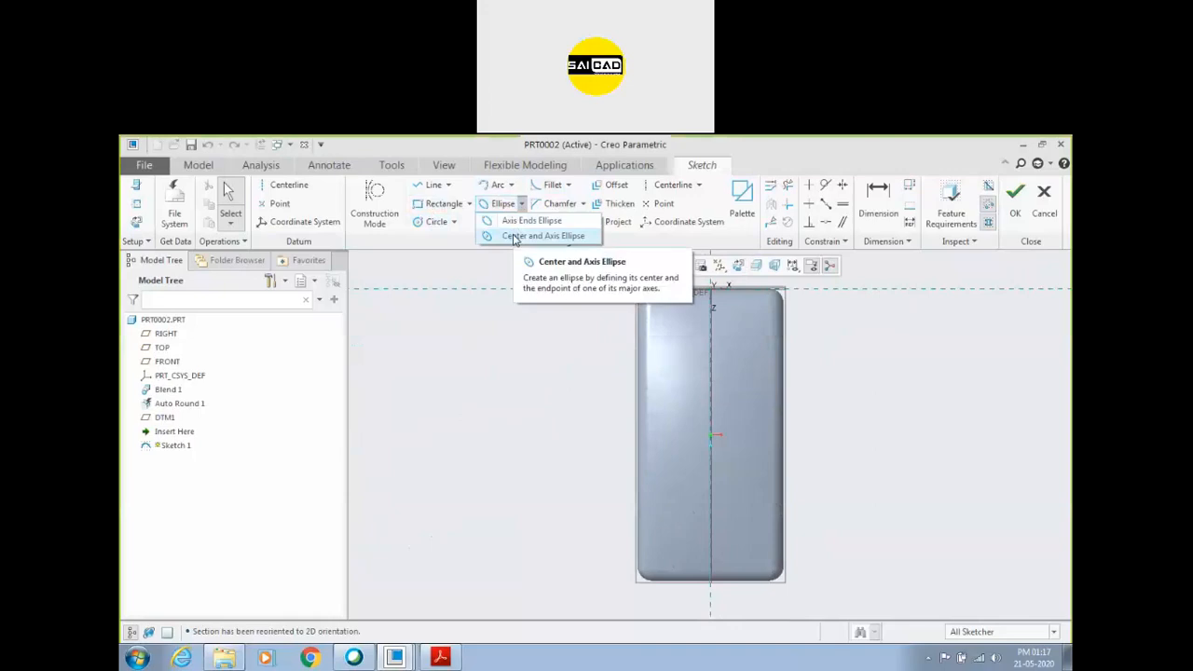
{"action": "left_click", "coordinate": [514, 237]}
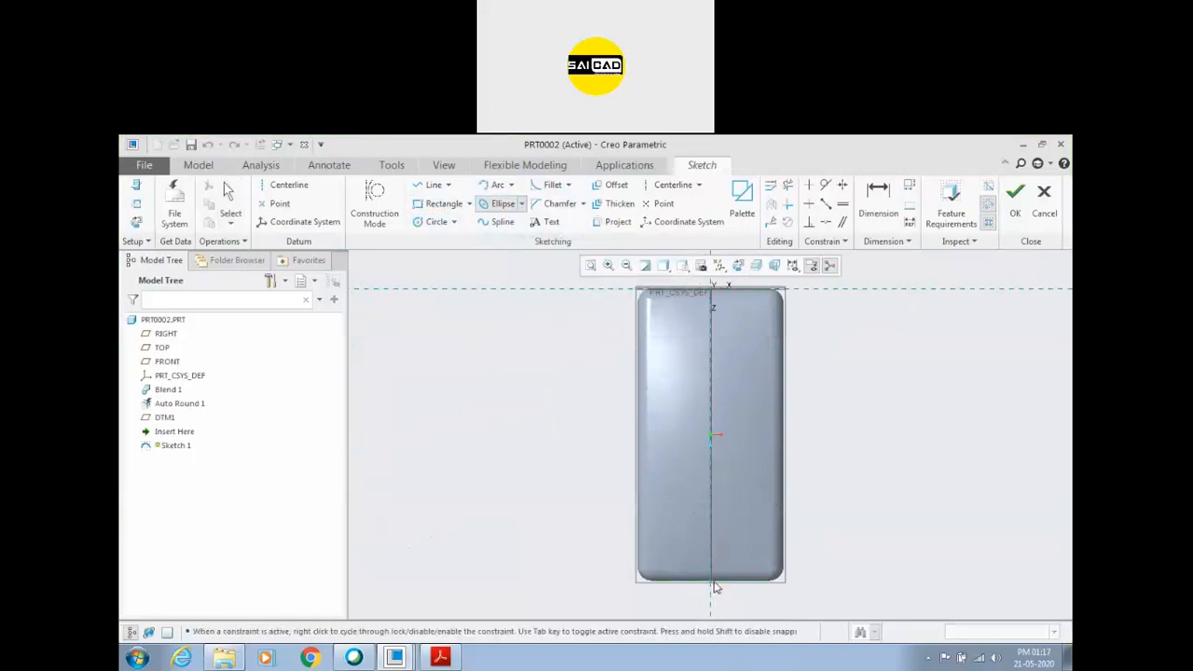
{"action": "left_click", "coordinate": [728, 556]}
{"action": "scroll", "coordinate": [742, 580], "scroll_direction": "down", "scroll_amount": 2}
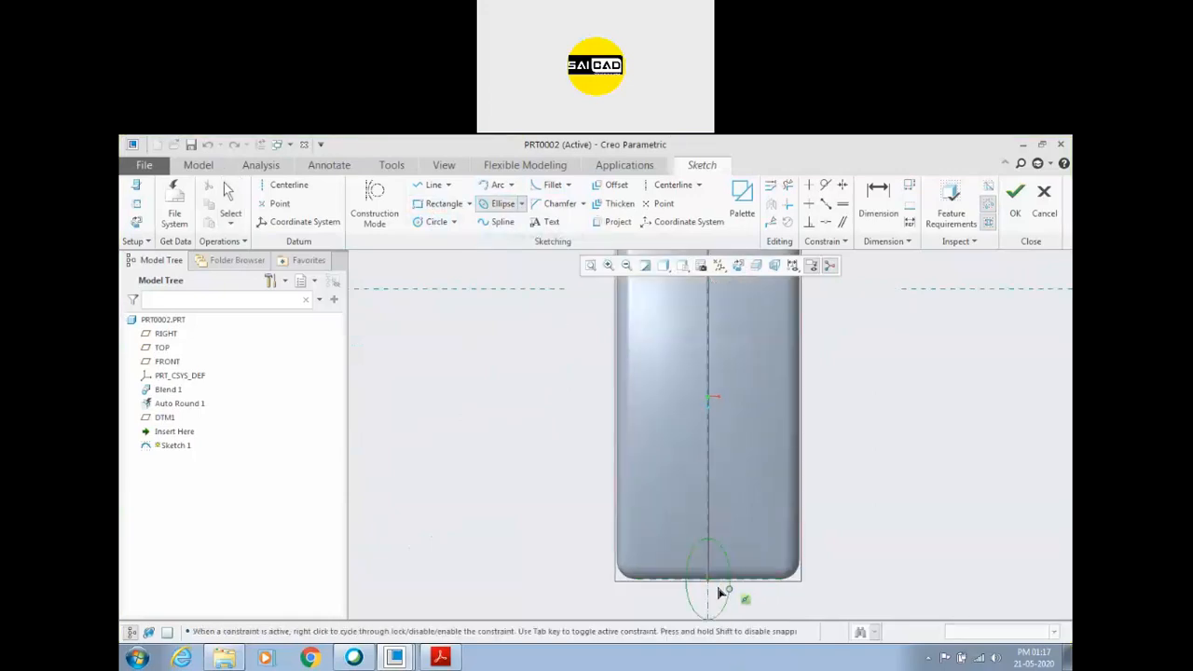
{"action": "middle_click", "coordinate": [844, 562]}
{"action": "scroll", "coordinate": [740, 596], "scroll_direction": "down", "scroll_amount": 2}
Size the recess ellipse to 16 mm across the cover and 24 mm along its length, and finish the sketch.
{"action": "double_click", "coordinate": [682, 566]}
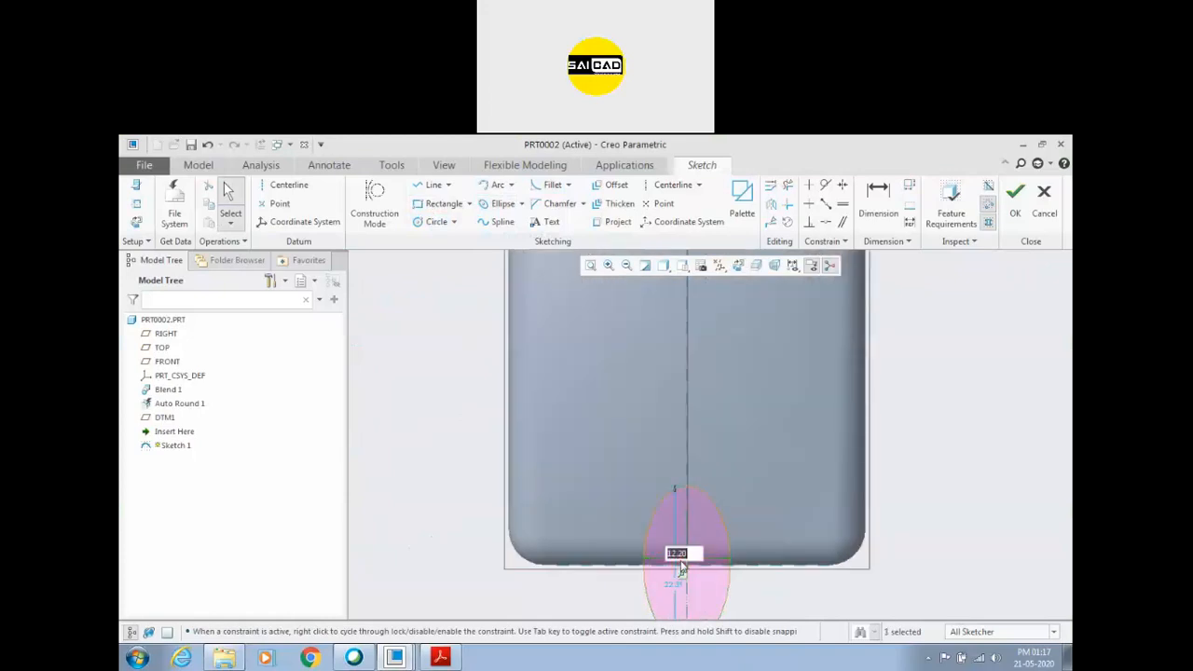
{"action": "left_click", "coordinate": [455, 658]}
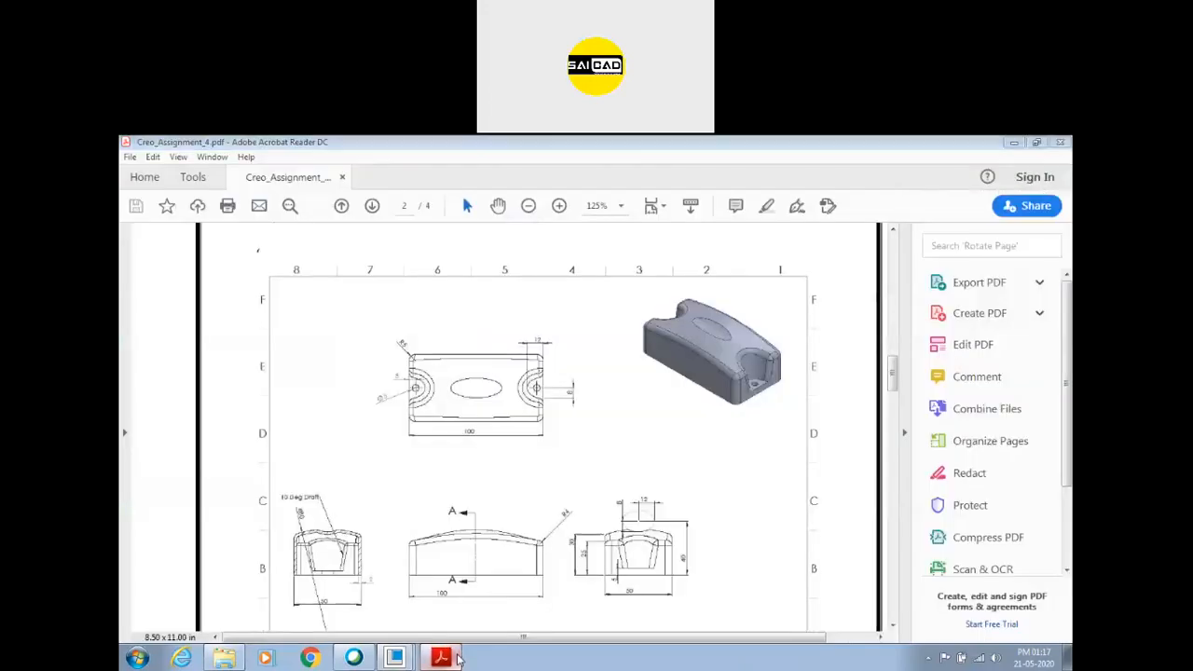
{"action": "left_click", "coordinate": [440, 658]}
{"action": "type", "text": "16"}
{"action": "key", "text": "Return"}
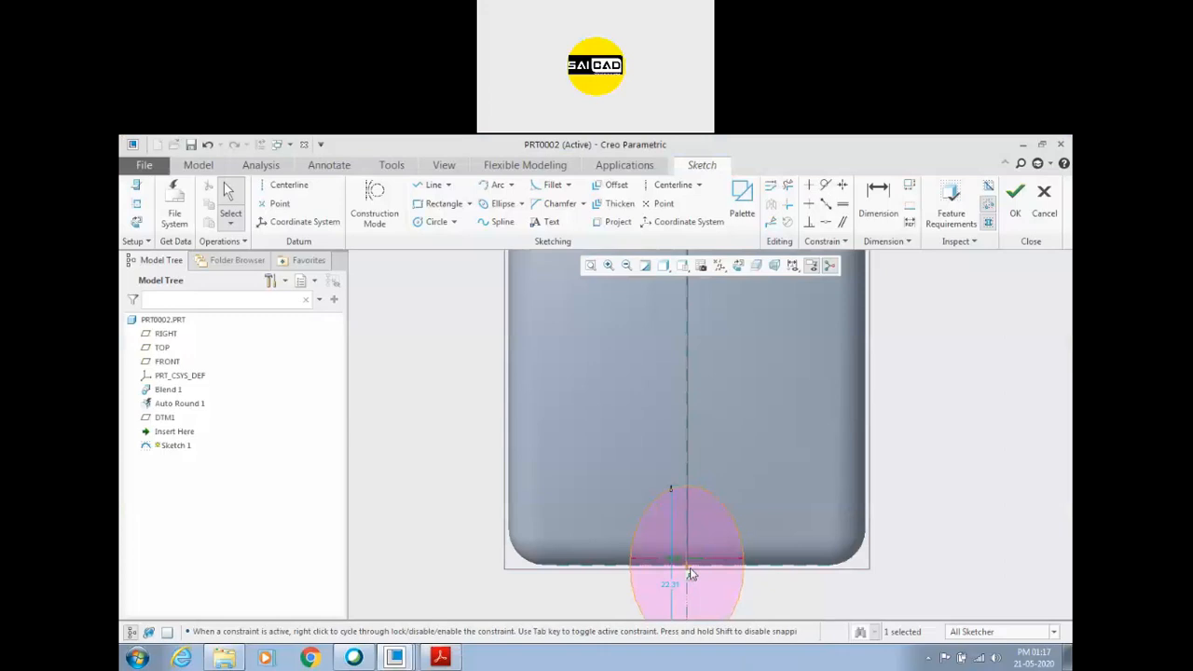
{"action": "double_click", "coordinate": [669, 587]}
{"action": "type", "text": "24"}
{"action": "key", "text": "Return"}
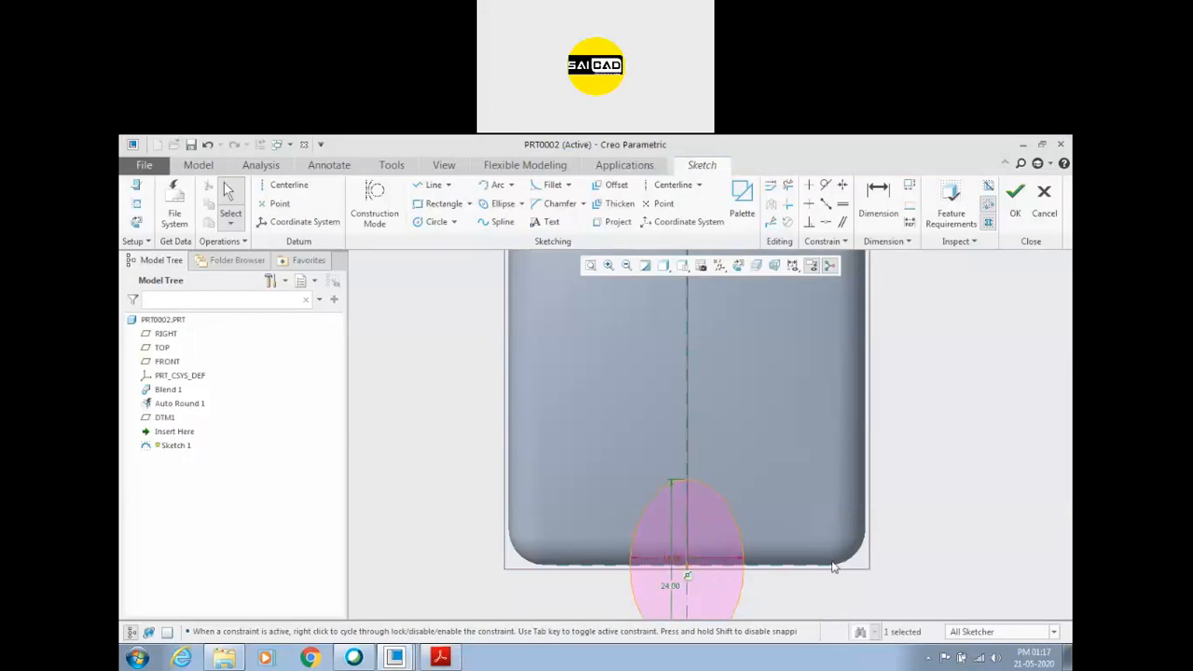
{"action": "left_click", "coordinate": [1015, 192]}
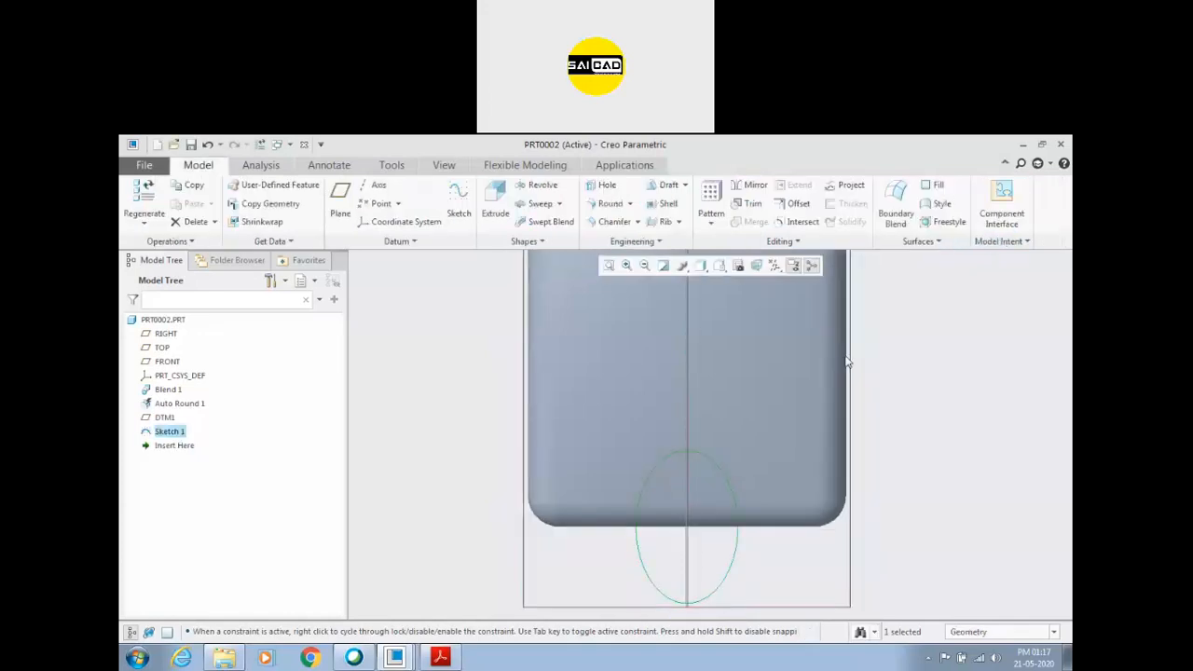
Extrude the recess ellipse as a material-removing cut with a 10-degree taper.
{"action": "mouse_move", "coordinate": [810, 525]}
{"action": "middle_mouse_down"}
{"action": "mouse_move", "coordinate": [836, 458]}
{"action": "mouse_move", "coordinate": [845, 495]}
{"action": "mouse_move", "coordinate": [801, 522]}
{"action": "middle_mouse_up"}
{"action": "left_click", "coordinate": [440, 658]}
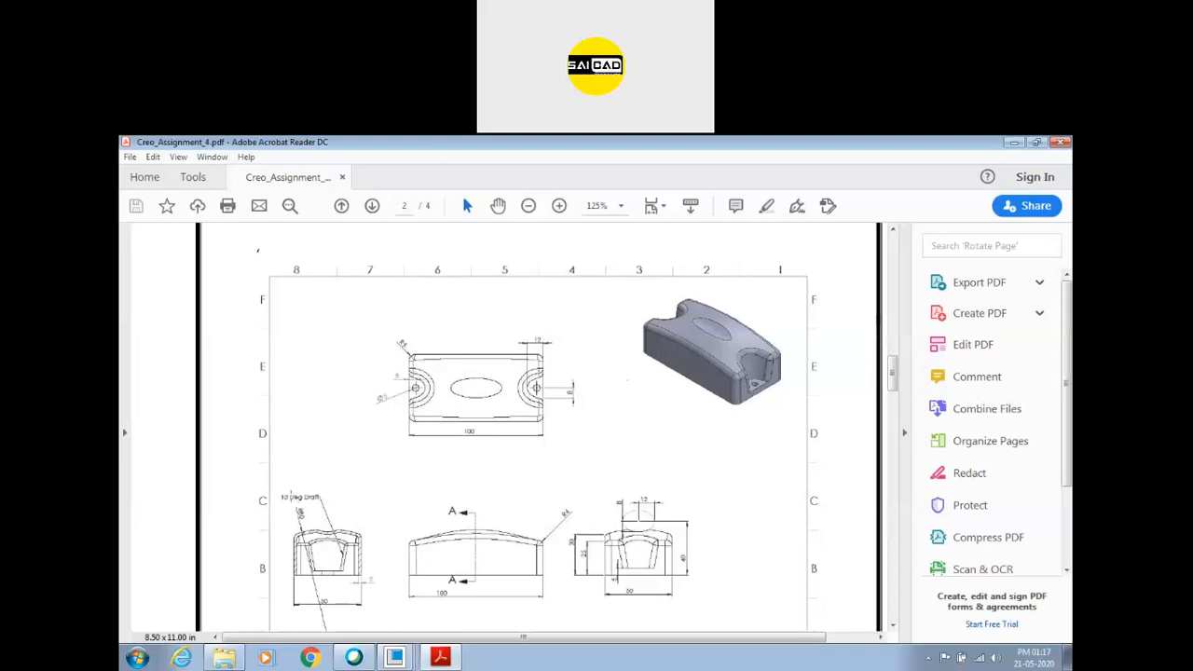
{"action": "left_click", "coordinate": [394, 657]}
{"action": "left_click", "coordinate": [495, 200]}
{"action": "left_click", "coordinate": [291, 205]}
{"action": "middle_click_drag", "start_coordinate": [499, 417], "coordinate": [631, 399]}
{"action": "scroll", "coordinate": [631, 399], "scroll_direction": "up", "scroll_amount": 3}
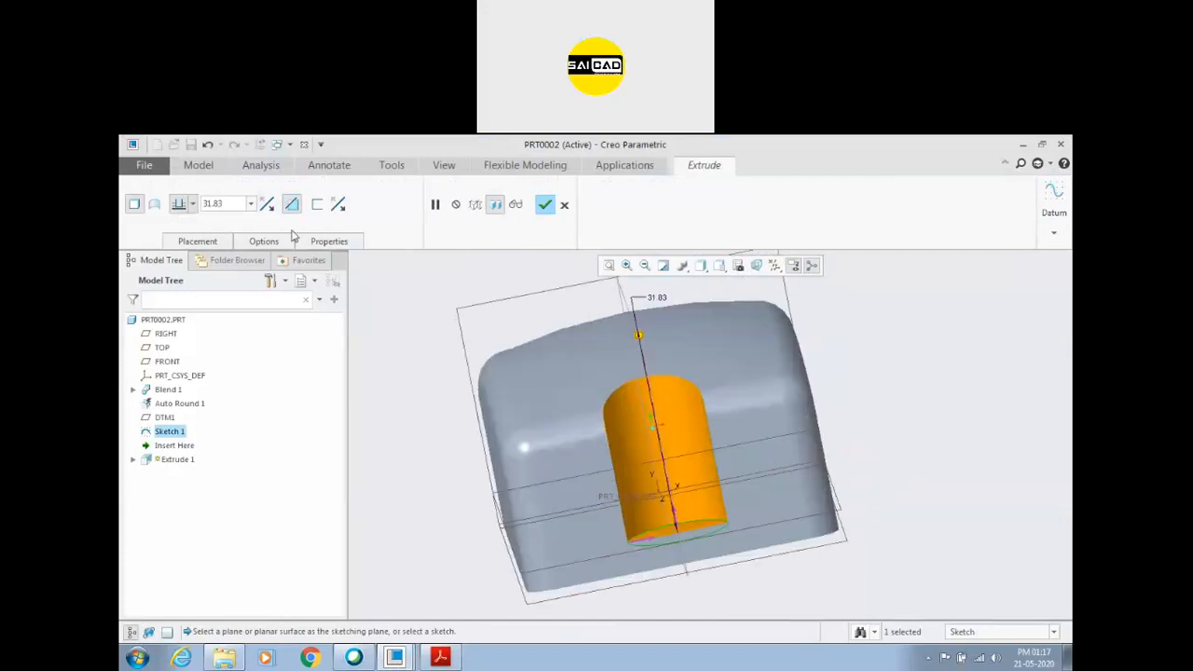
{"action": "left_click", "coordinate": [261, 241]}
{"action": "left_click", "coordinate": [267, 372]}
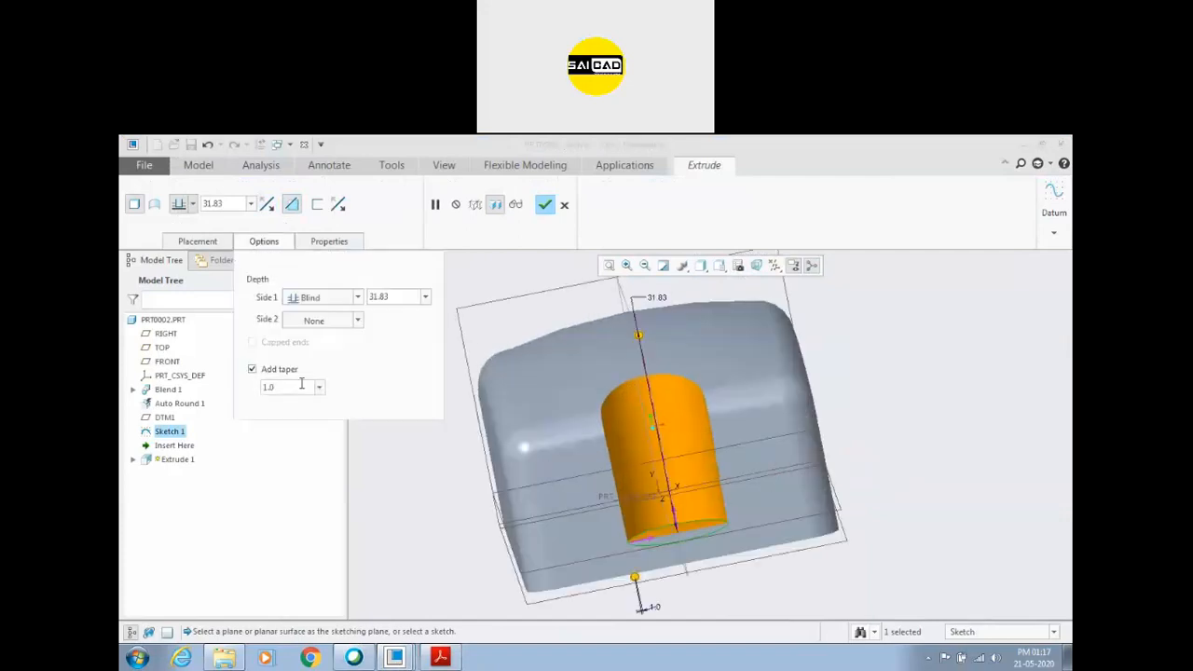
{"action": "type", "text": "10"}
{"action": "key", "text": "Return"}
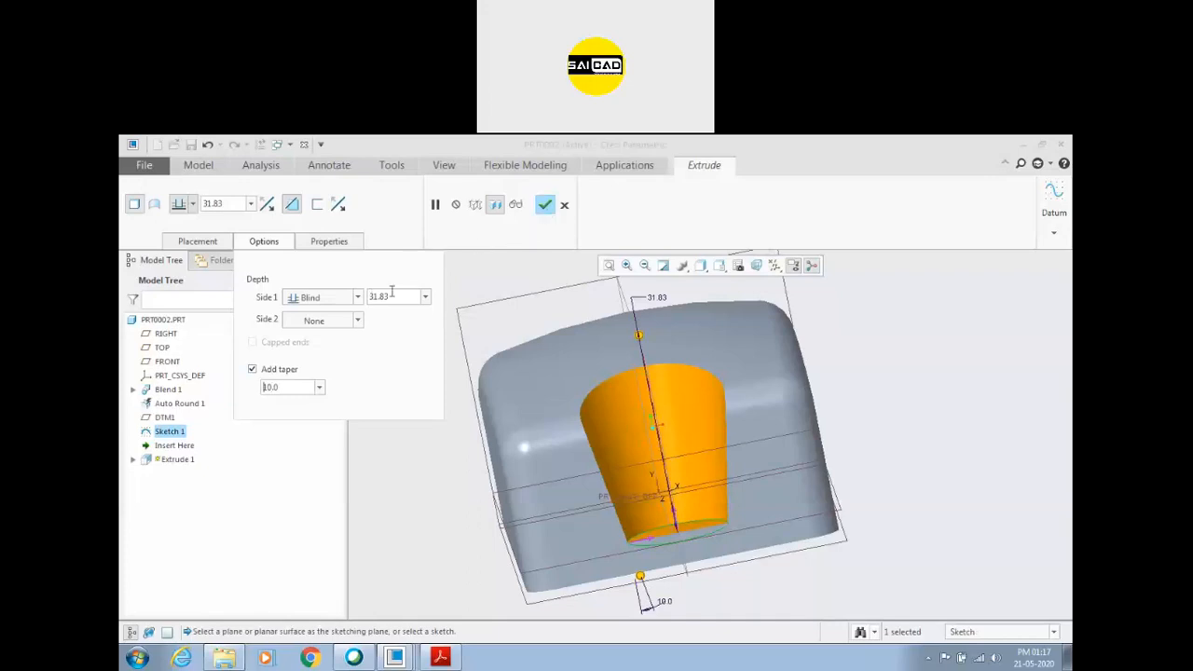
Set the recess cut's first-side depth to Through All and complete the feature.
{"action": "left_click", "coordinate": [357, 298]}
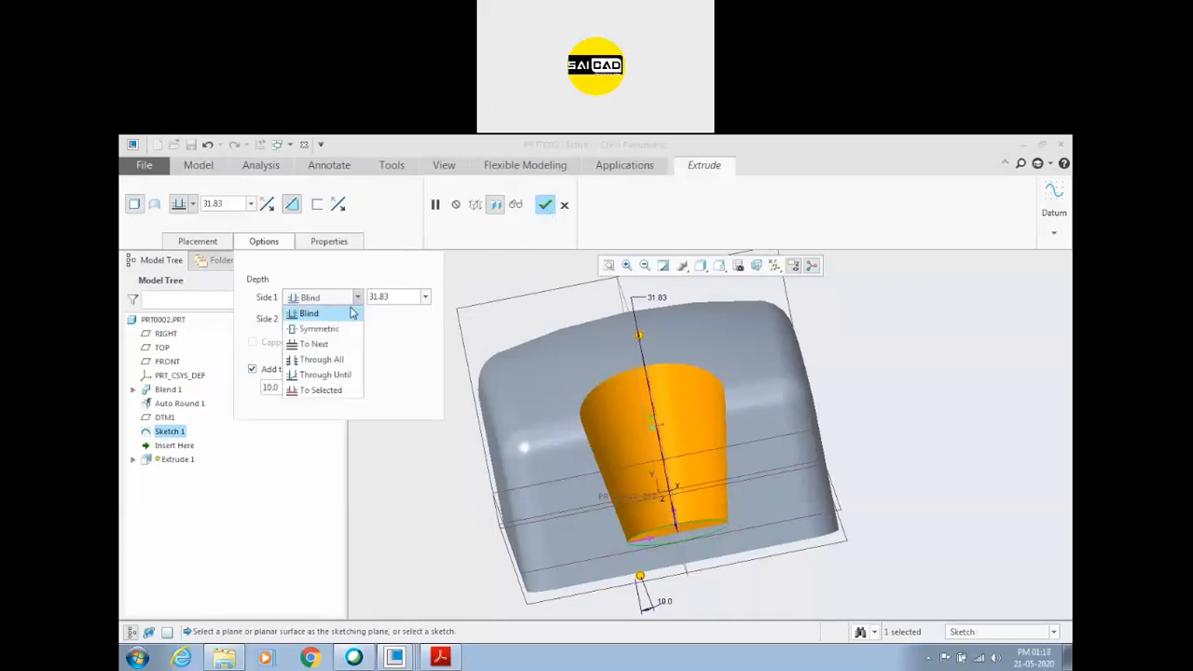
{"action": "left_click", "coordinate": [322, 356]}
{"action": "left_click", "coordinate": [544, 205]}
Examine the tapered recess from several angles and compare it with the drawing in Creo_Assignment_4.pdf in Acrobat Reader.
{"action": "middle_click_drag", "start_coordinate": [789, 404], "coordinate": [939, 372]}
{"action": "left_click", "coordinate": [936, 374]}
{"action": "scroll", "coordinate": [889, 415], "scroll_direction": "down", "scroll_amount": 2}
{"action": "middle_click_drag", "start_coordinate": [889, 414], "coordinate": [867, 426]}
{"action": "left_click", "coordinate": [448, 662]}
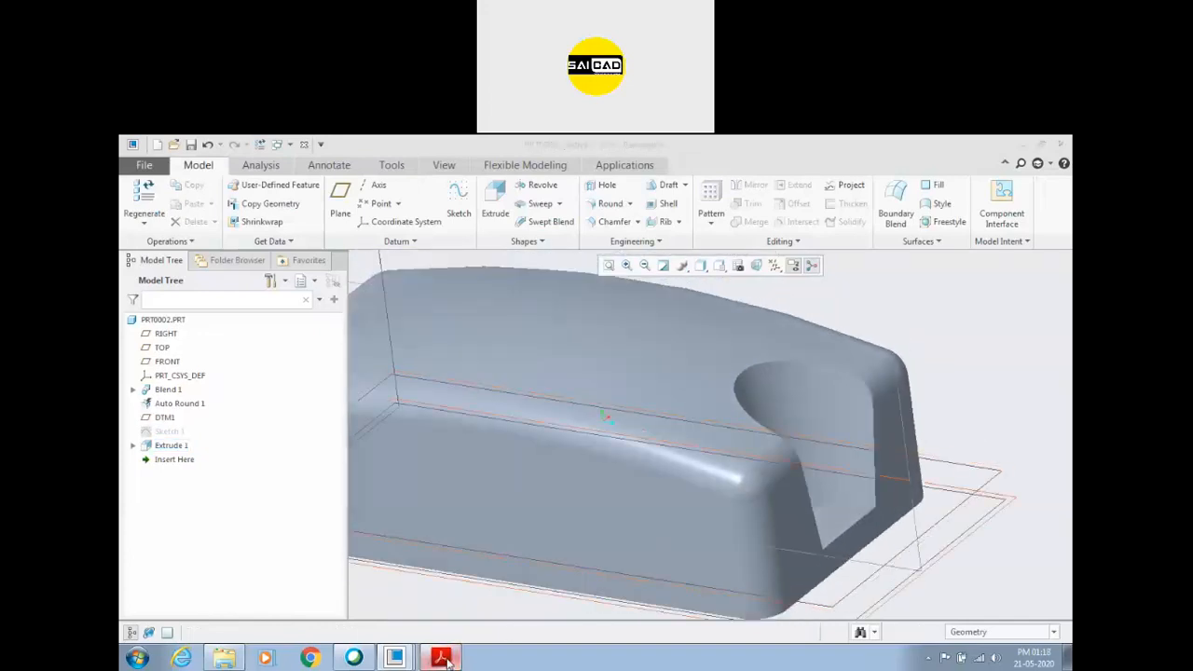
{"action": "left_click", "coordinate": [447, 661]}
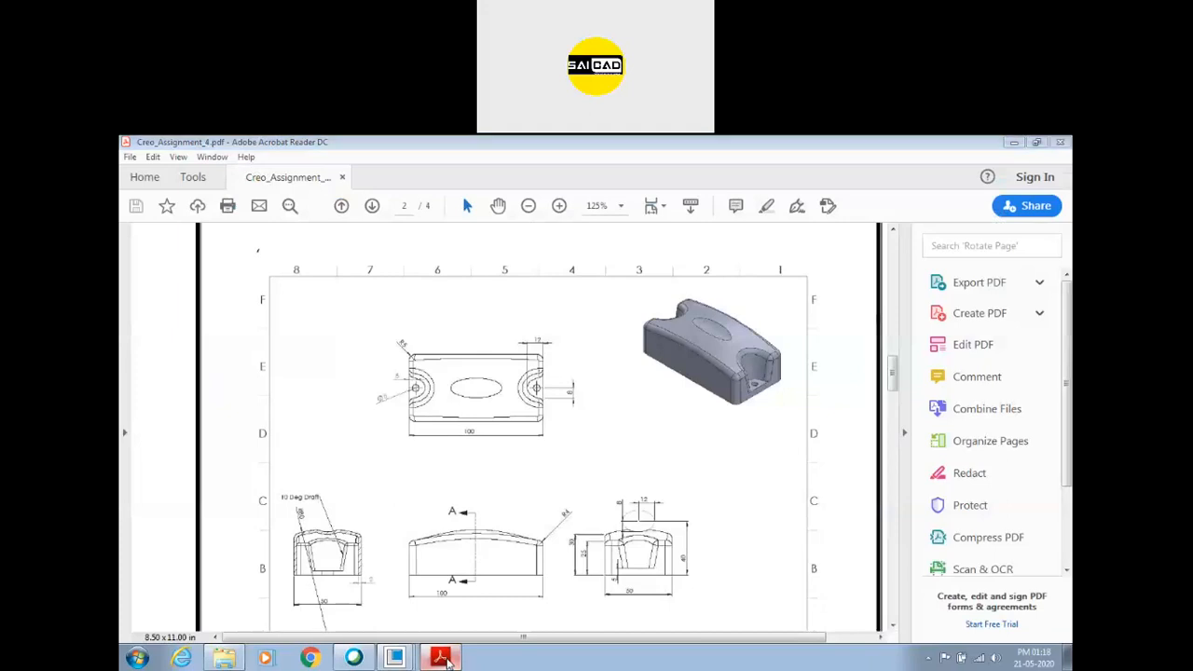
{"action": "scroll", "coordinate": [660, 463], "scroll_direction": "up", "scroll_amount": 2}
{"action": "scroll", "coordinate": [820, 447], "scroll_direction": "down", "scroll_amount": 1}
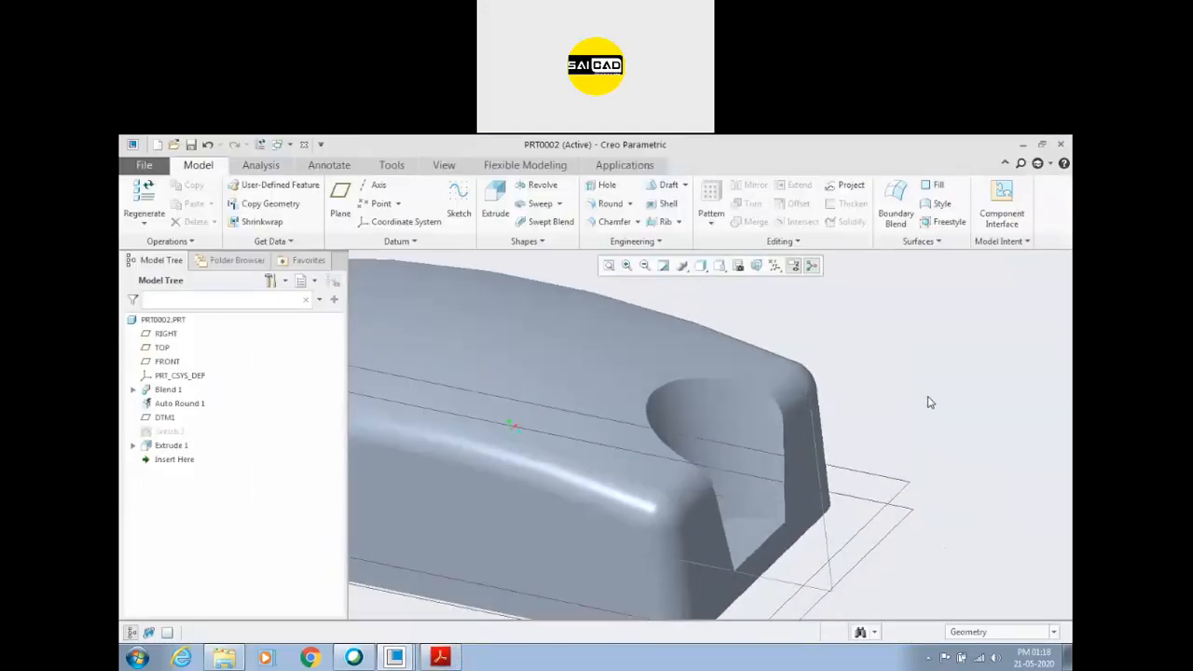
{"action": "scroll", "coordinate": [929, 404], "scroll_direction": "up", "scroll_amount": 3}
{"action": "scroll", "coordinate": [849, 401], "scroll_direction": "down", "scroll_amount": 2}
{"action": "left_click", "coordinate": [870, 375]}
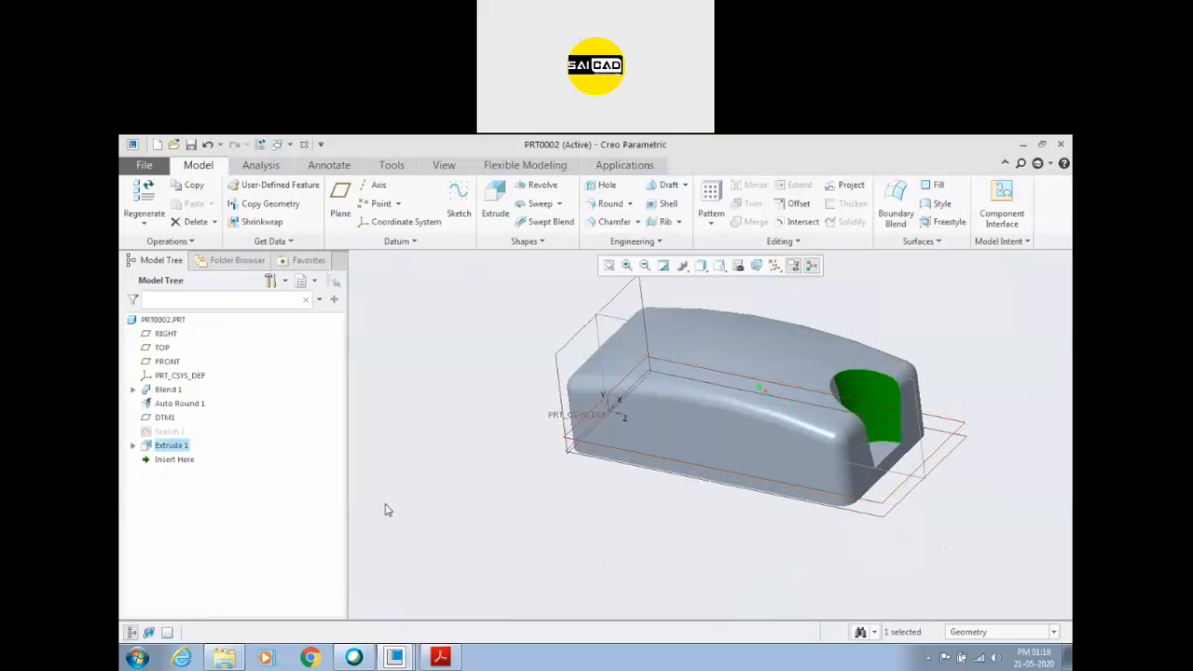
{"action": "left_click", "coordinate": [171, 447]}
{"action": "left_click", "coordinate": [755, 185]}
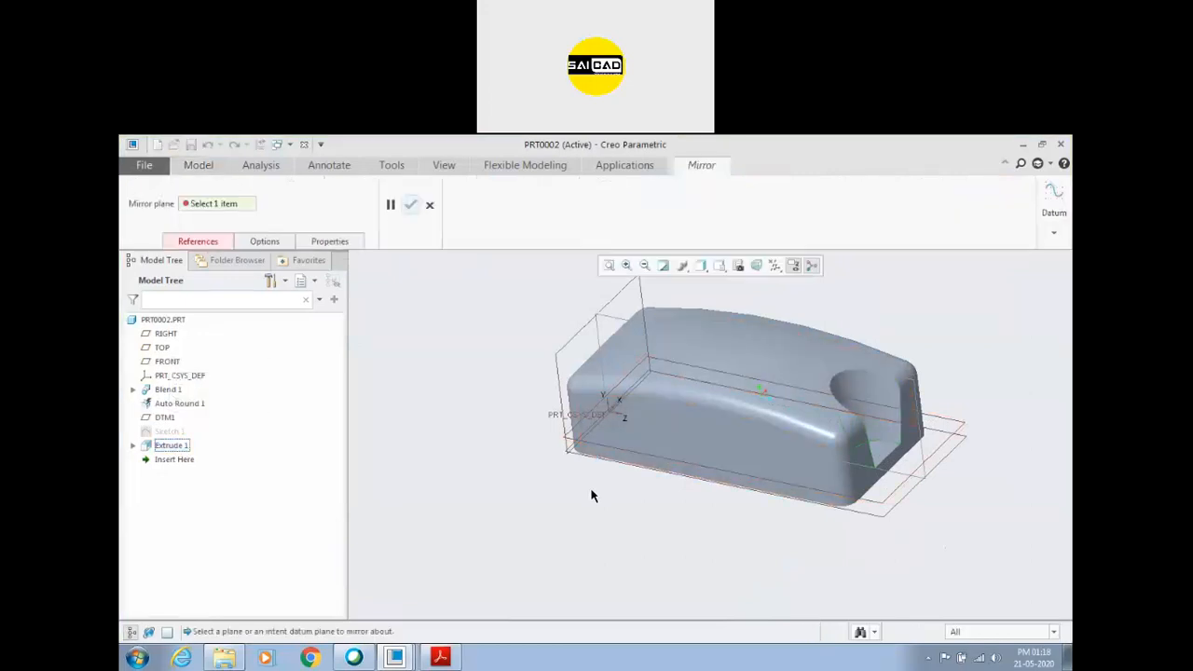
{"action": "key", "text": "Escape"}
{"action": "left_click", "coordinate": [503, 481]}
{"action": "scroll", "coordinate": [612, 485], "scroll_direction": "down", "scroll_amount": 1}
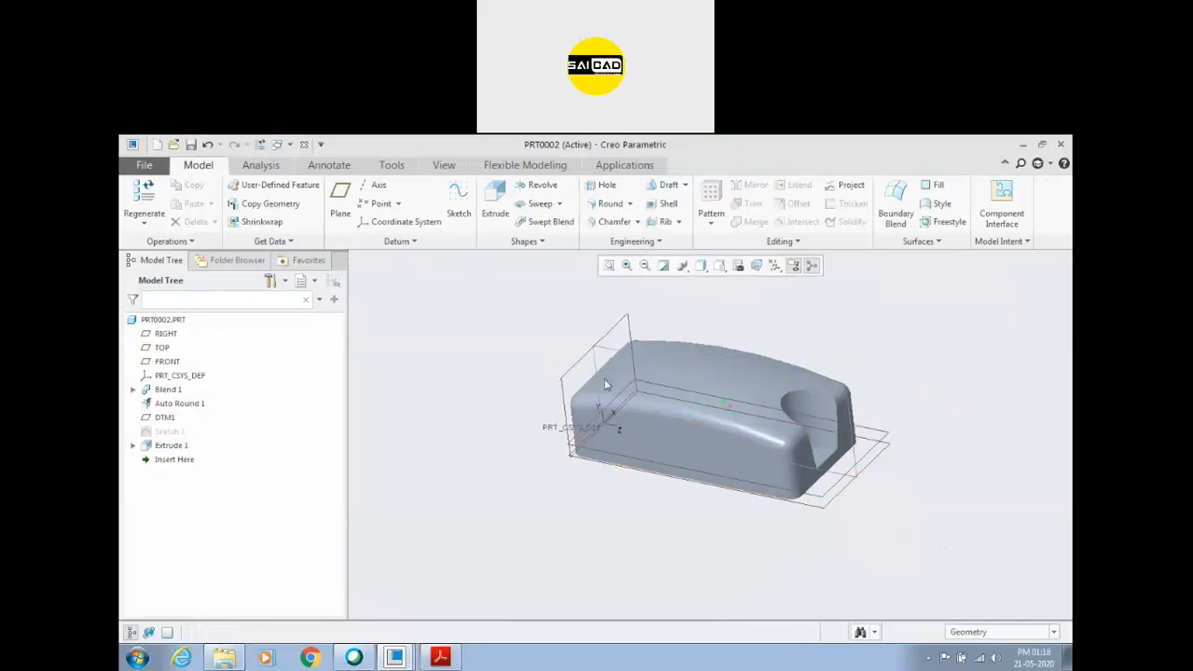
Create a datum plane midway between the cover's two end faces, using the Midplane and Parallel references.
{"action": "left_click", "coordinate": [346, 212]}
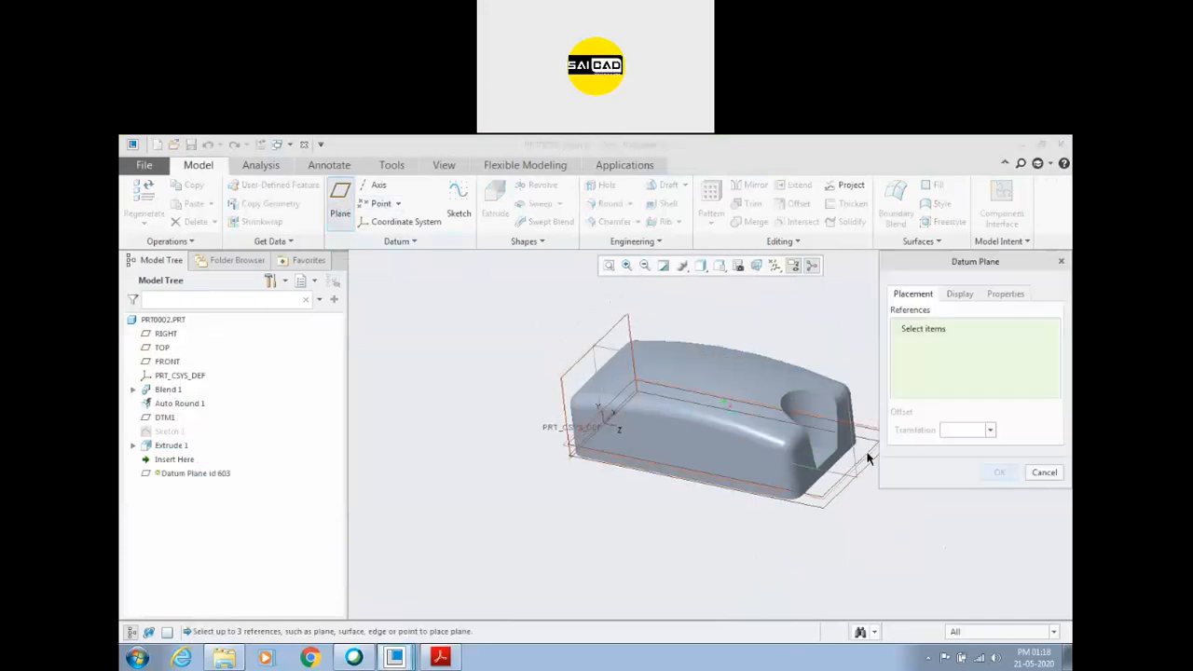
{"action": "scroll", "coordinate": [857, 455], "scroll_direction": "down", "scroll_amount": 1}
{"action": "left_click", "coordinate": [846, 418]}
{"action": "middle_click_drag", "start_coordinate": [577, 453], "coordinate": [644, 487]}
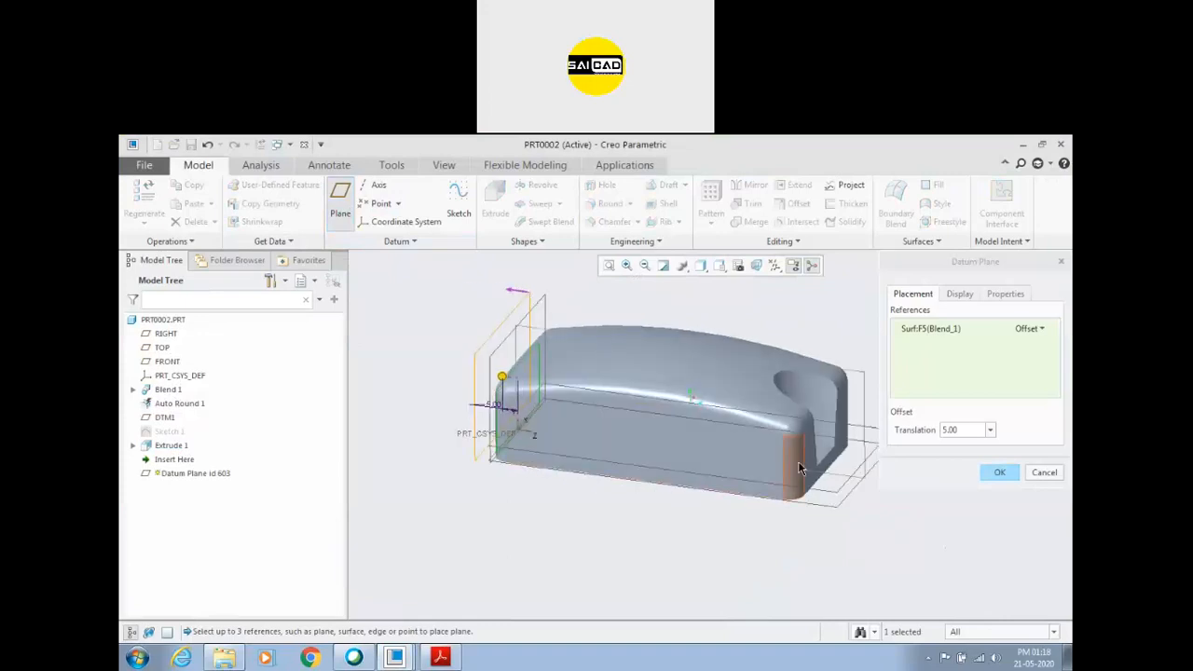
{"action": "left_click", "coordinate": [822, 445], "text": "ctrl"}
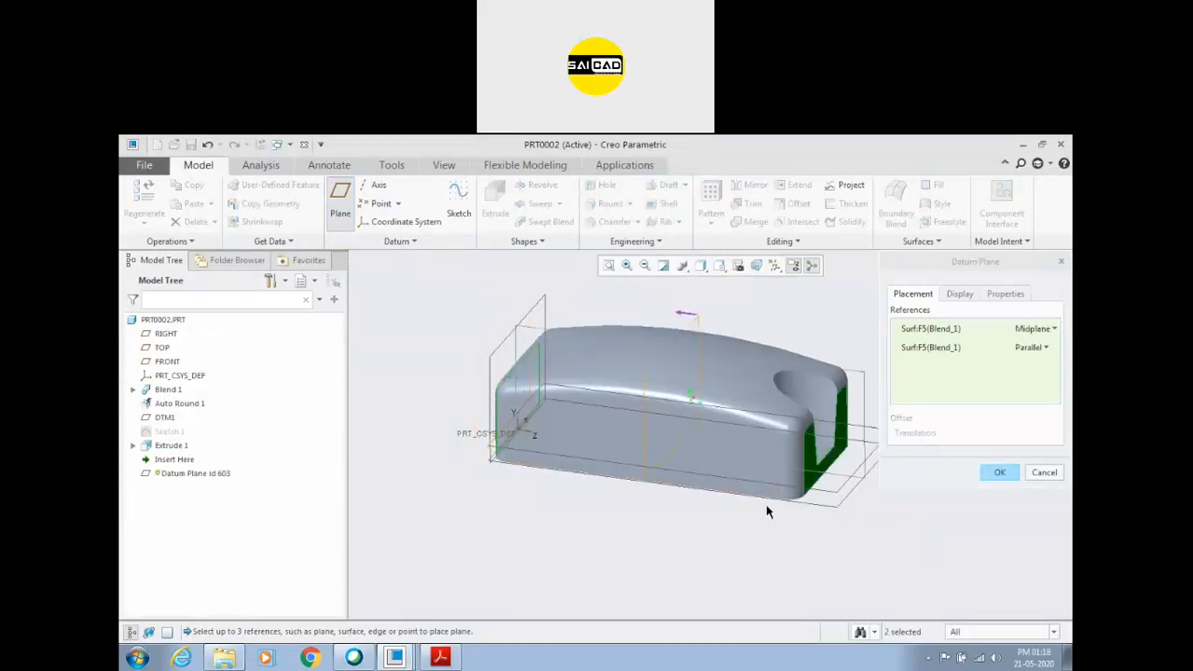
{"action": "left_click", "coordinate": [998, 473]}
{"action": "left_click", "coordinate": [791, 307]}
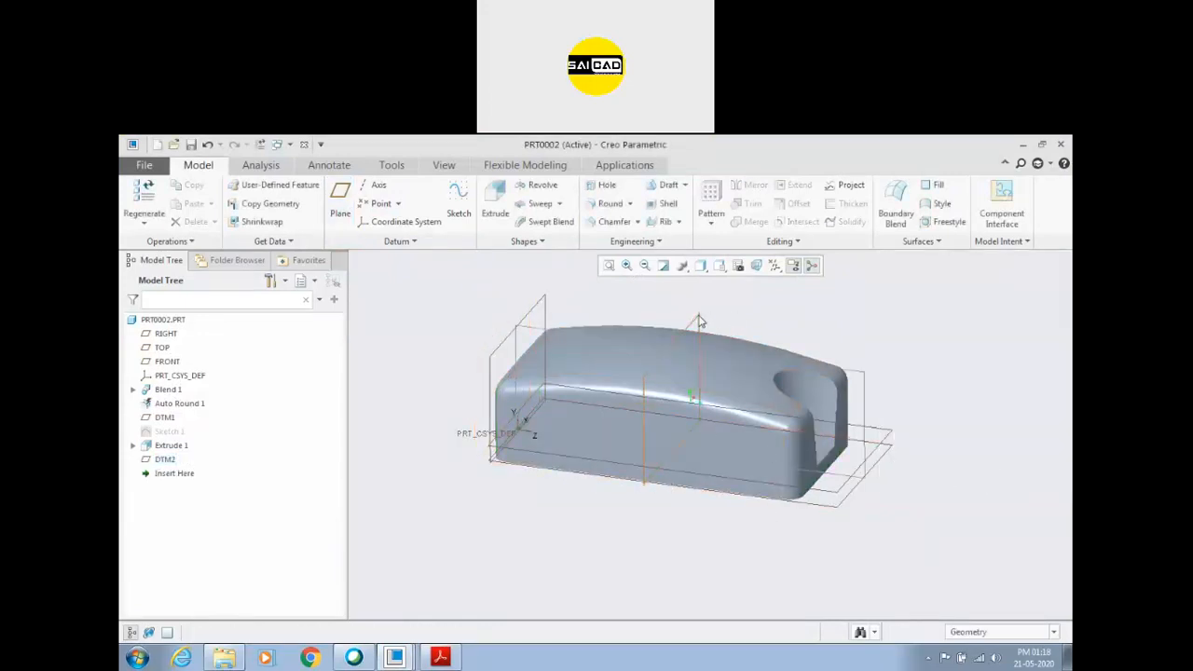
Mirror the tapered recess cut about the new mid-plane onto the opposite end of the cover.
{"action": "left_click", "coordinate": [817, 399]}
{"action": "left_click", "coordinate": [170, 445]}
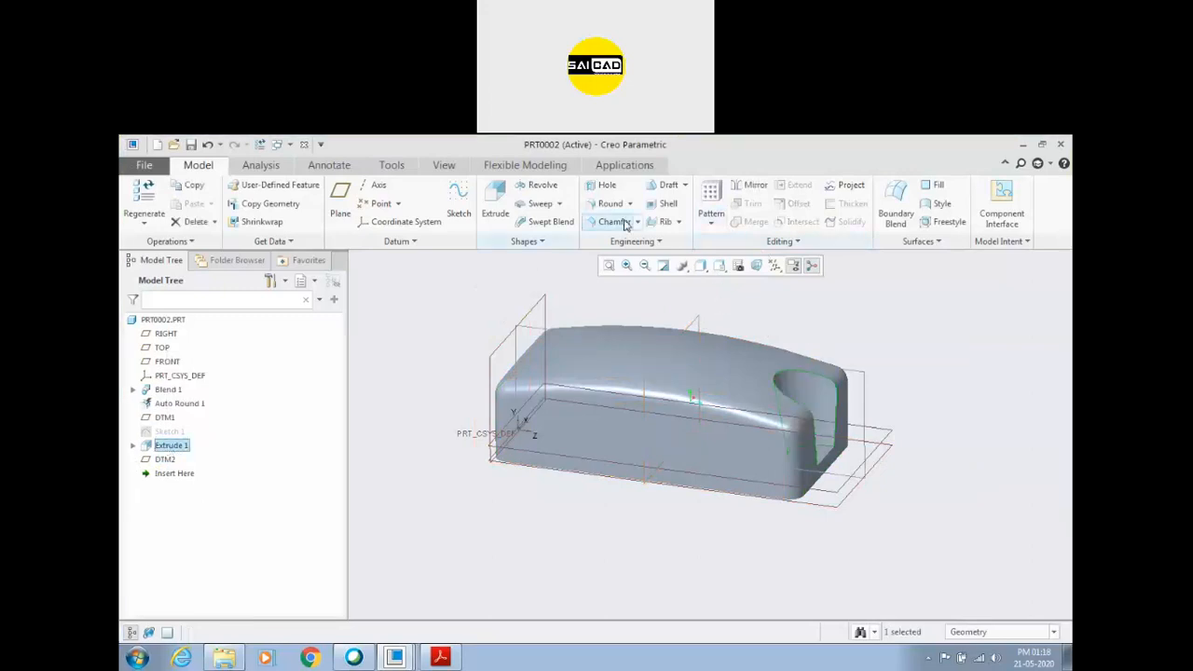
{"action": "left_click", "coordinate": [753, 187]}
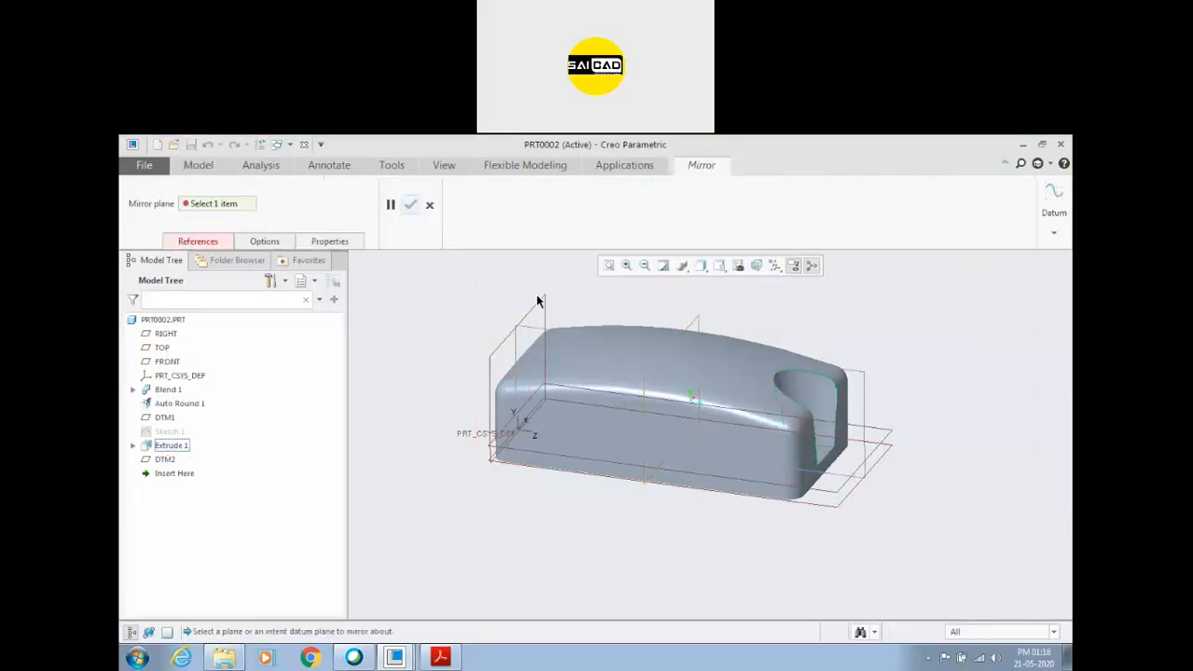
{"action": "left_click", "coordinate": [694, 320]}
{"action": "left_click", "coordinate": [411, 204]}
{"action": "middle_click_drag", "start_coordinate": [541, 391], "coordinate": [471, 448]}
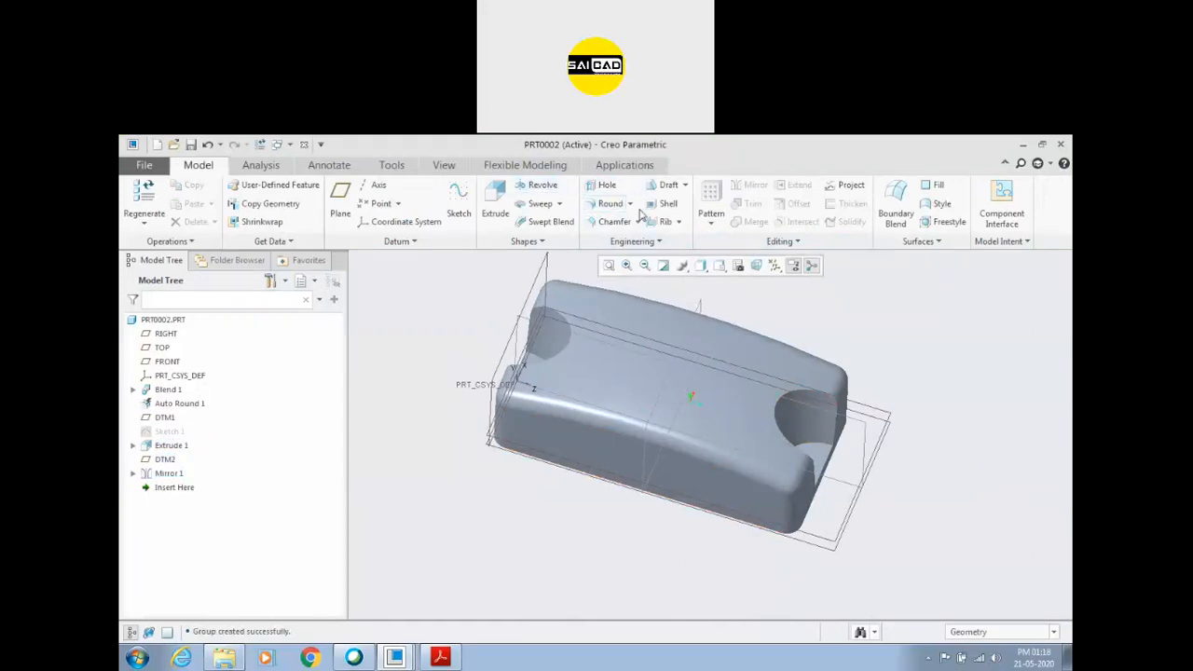
Round the upper edges of both end recesses with a 5 mm radius.
{"action": "left_click", "coordinate": [609, 203]}
{"action": "left_click", "coordinate": [781, 436]}
{"action": "scroll", "coordinate": [790, 424], "scroll_direction": "up", "scroll_amount": 2}
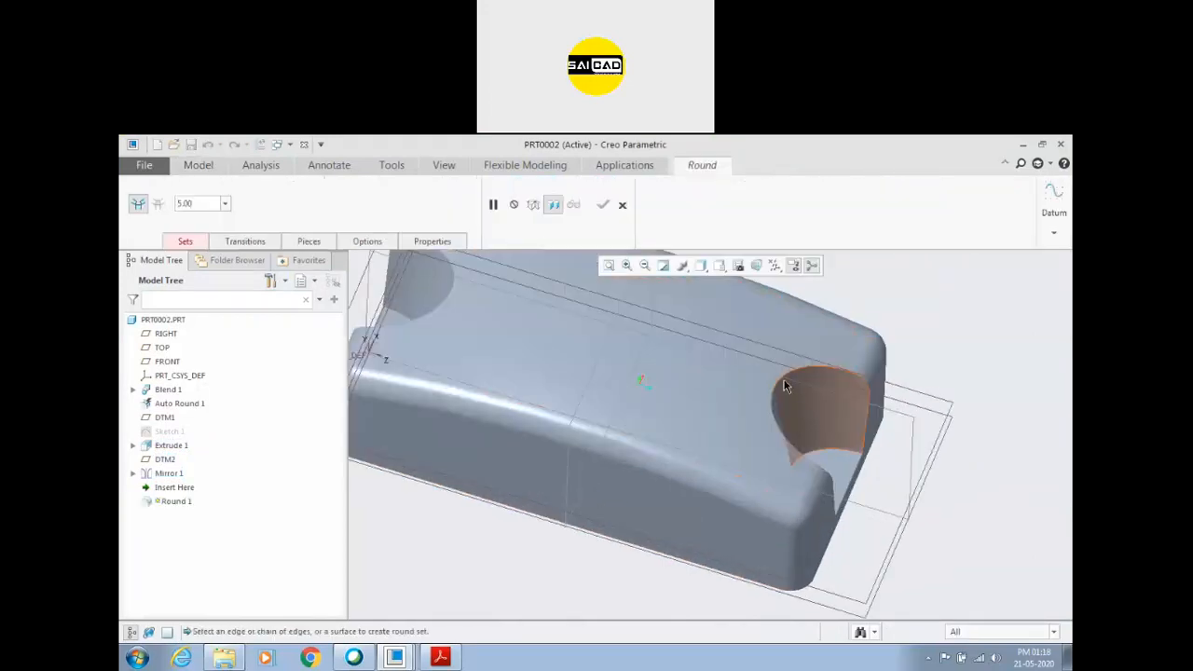
{"action": "left_click", "coordinate": [793, 379]}
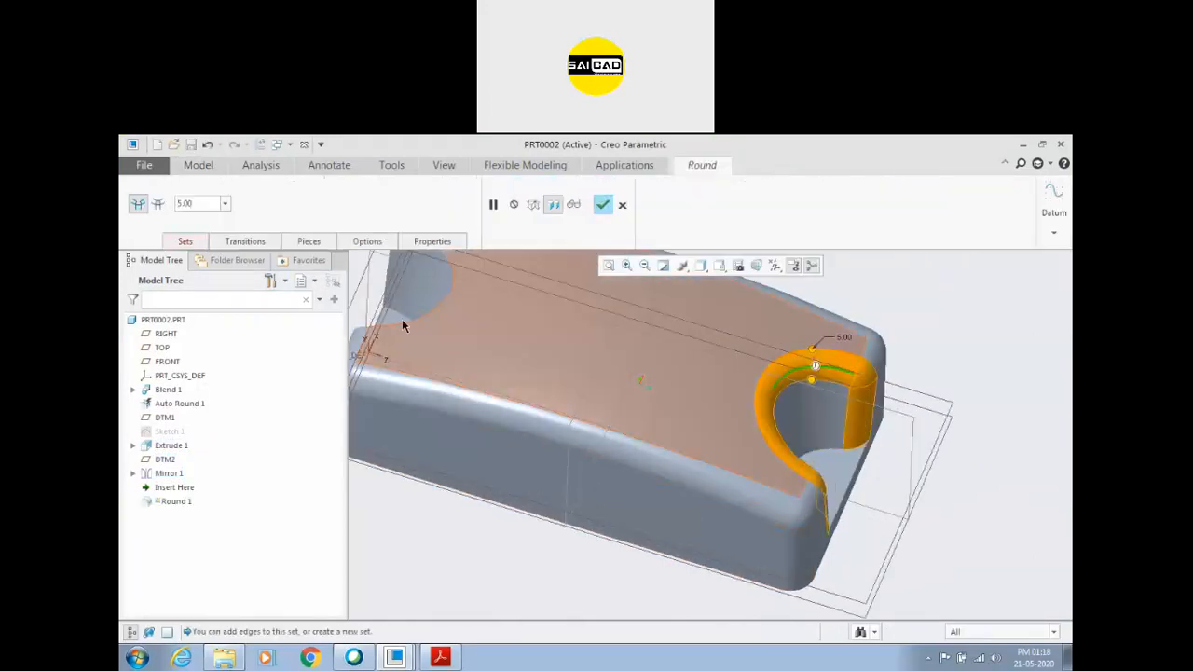
{"action": "left_click", "coordinate": [431, 314], "text": "ctrl"}
{"action": "scroll", "coordinate": [550, 372], "scroll_direction": "up", "scroll_amount": 2}
{"action": "scroll", "coordinate": [550, 373], "scroll_direction": "up", "scroll_amount": 2}
{"action": "left_click", "coordinate": [605, 205]}
{"action": "mouse_move", "coordinate": [679, 453]}
{"action": "middle_mouse_down"}
{"action": "mouse_move", "coordinate": [653, 503]}
{"action": "mouse_move", "coordinate": [711, 480]}
{"action": "mouse_move", "coordinate": [670, 522]}
{"action": "middle_mouse_up"}
Check the top recess dimensions in Creo_Assignment_4.pdf, and sketch an ellipse about 10 by 21 mm on the mid-plane, centred on the symmetry reference.
{"action": "left_click", "coordinate": [442, 659]}
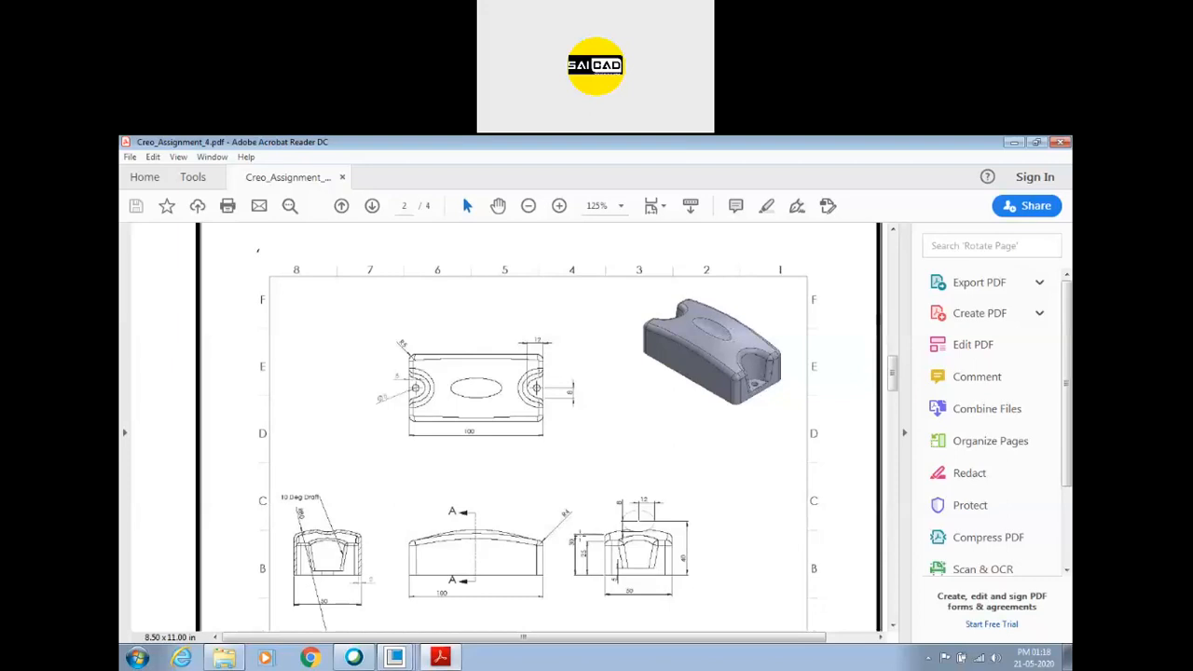
{"action": "scroll", "coordinate": [676, 573], "scroll_direction": "up", "scroll_amount": 5, "text": "ctrl"}
{"action": "scroll", "coordinate": [599, 451], "scroll_direction": "down", "scroll_amount": 2, "text": "ctrl"}
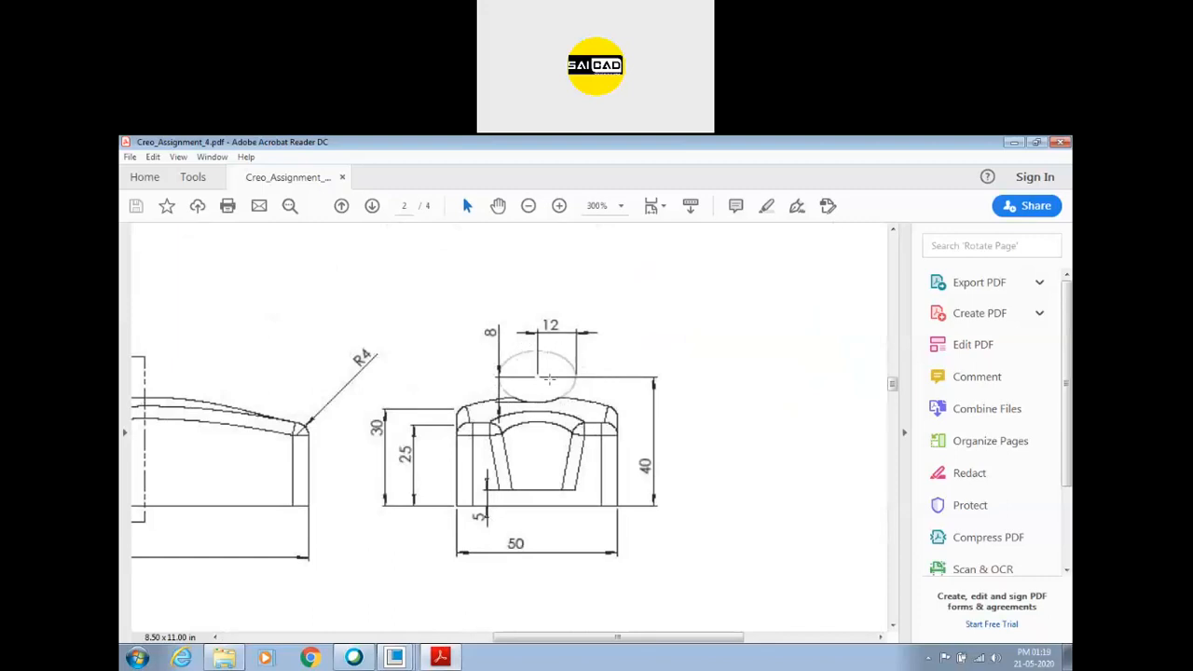
{"action": "key", "text": "alt+Tab"}
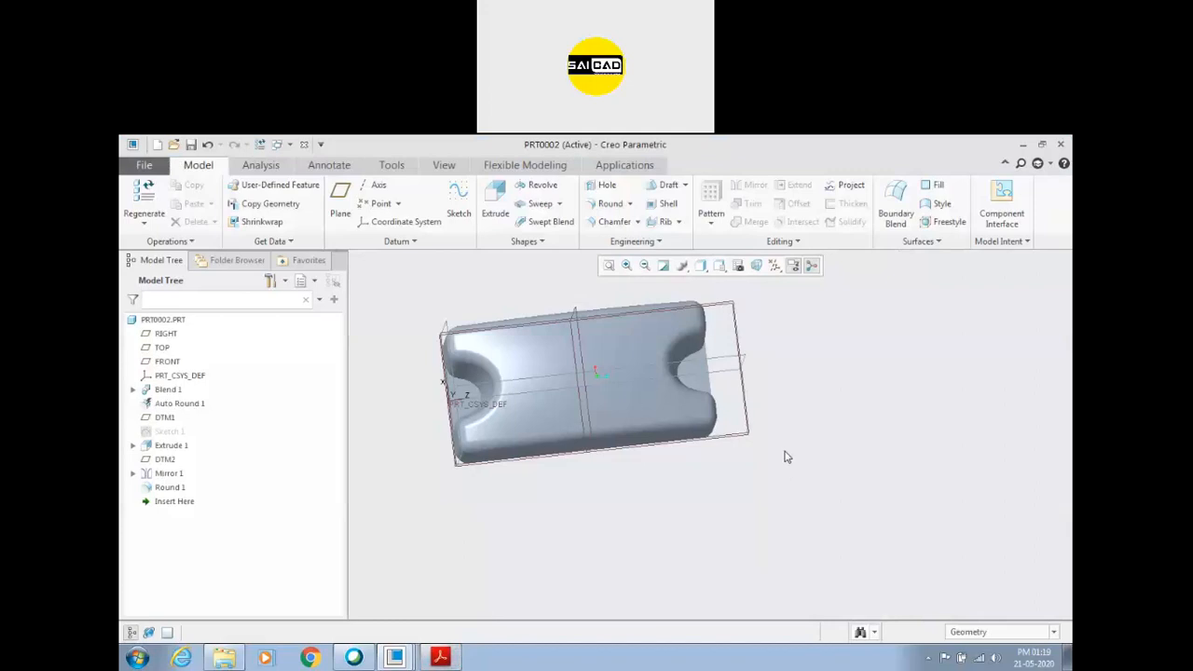
{"action": "left_click", "coordinate": [582, 341]}
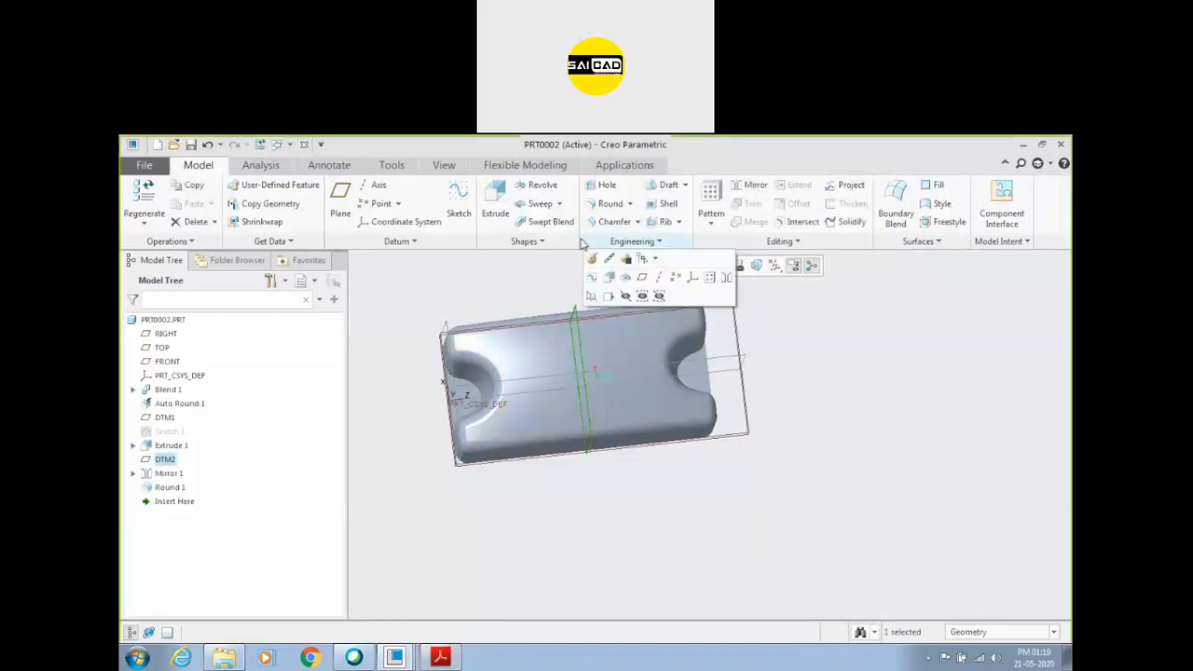
{"action": "left_click", "coordinate": [457, 197]}
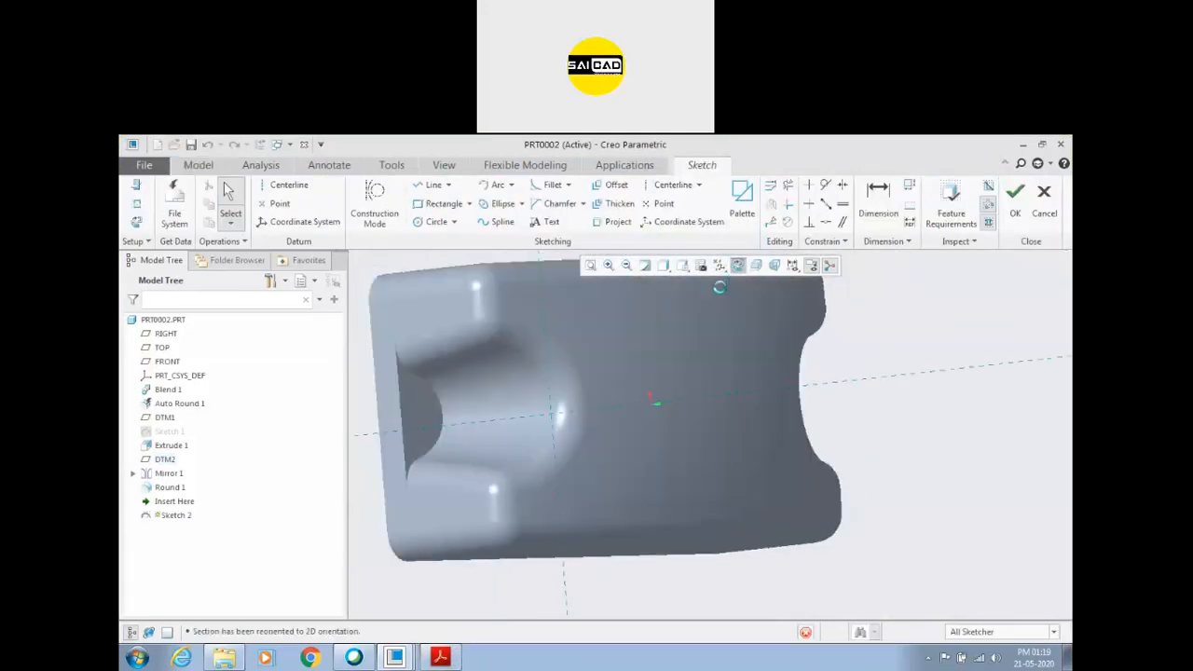
{"action": "left_click", "coordinate": [499, 205]}
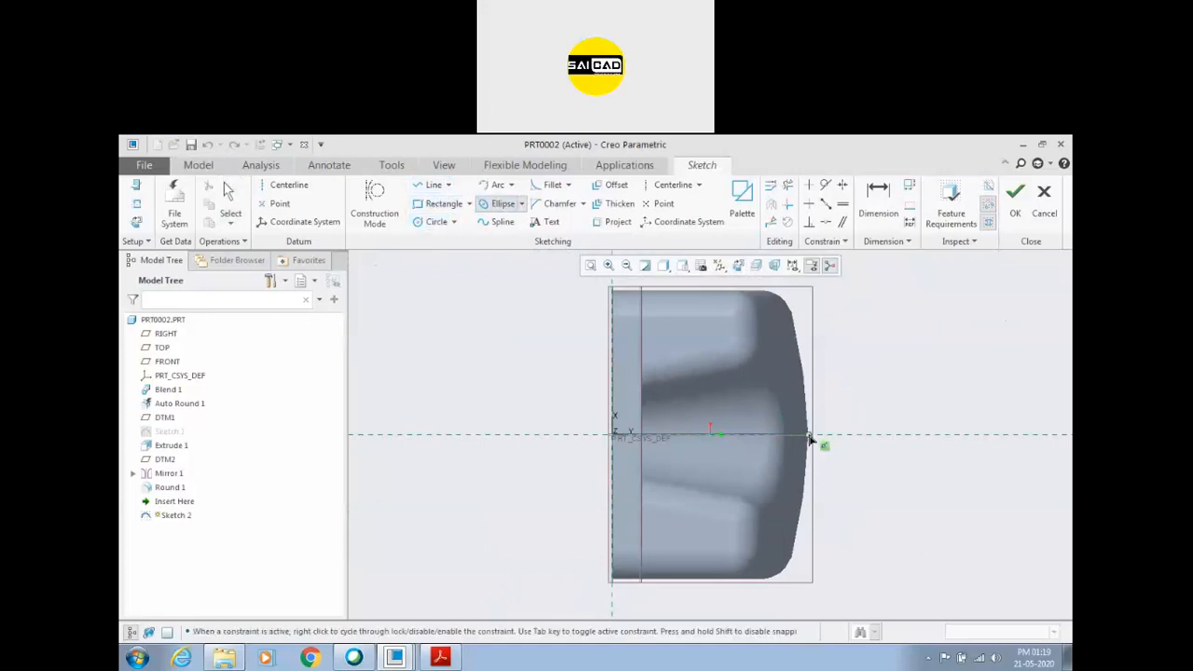
{"action": "left_click", "coordinate": [820, 374]}
{"action": "left_click", "coordinate": [852, 410]}
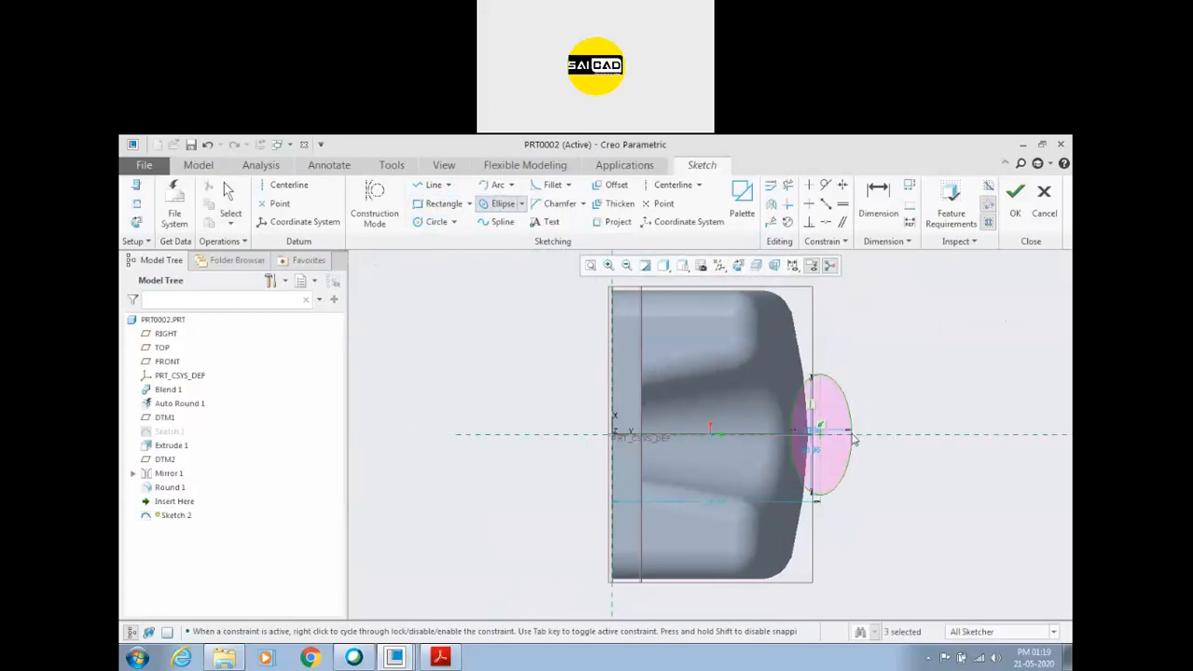
Set the ellipse to 24 mm across the cover and 16 mm high, with its centre 40 mm above the base.
{"action": "left_click", "coordinate": [440, 658]}
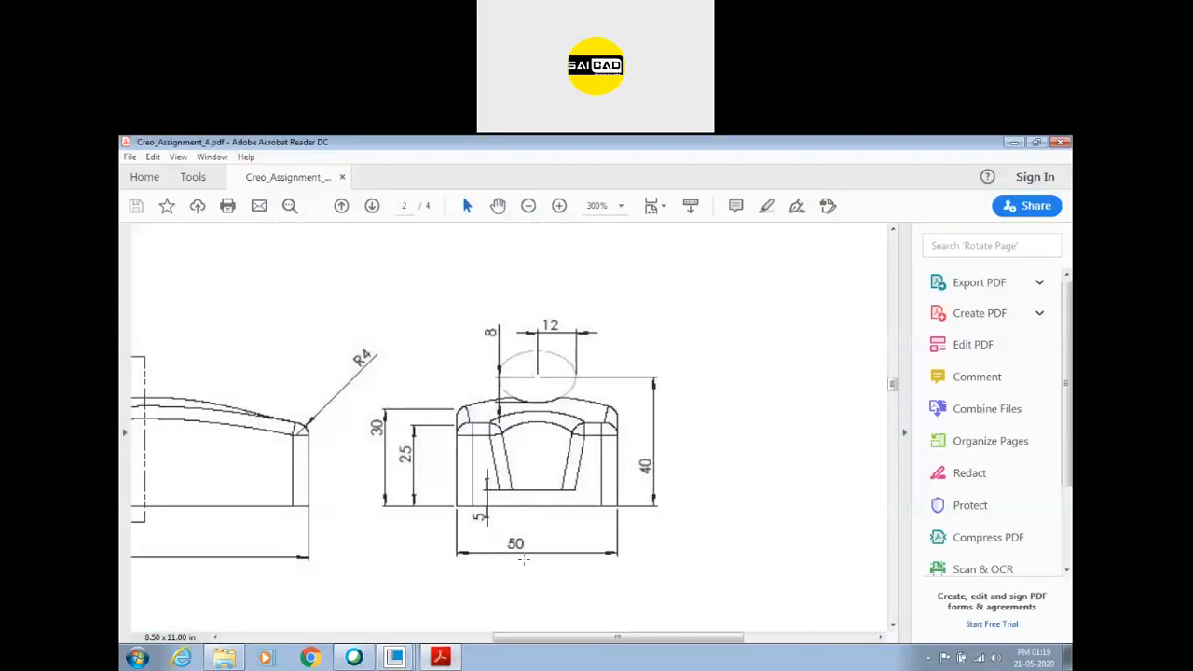
{"action": "left_click", "coordinate": [440, 658]}
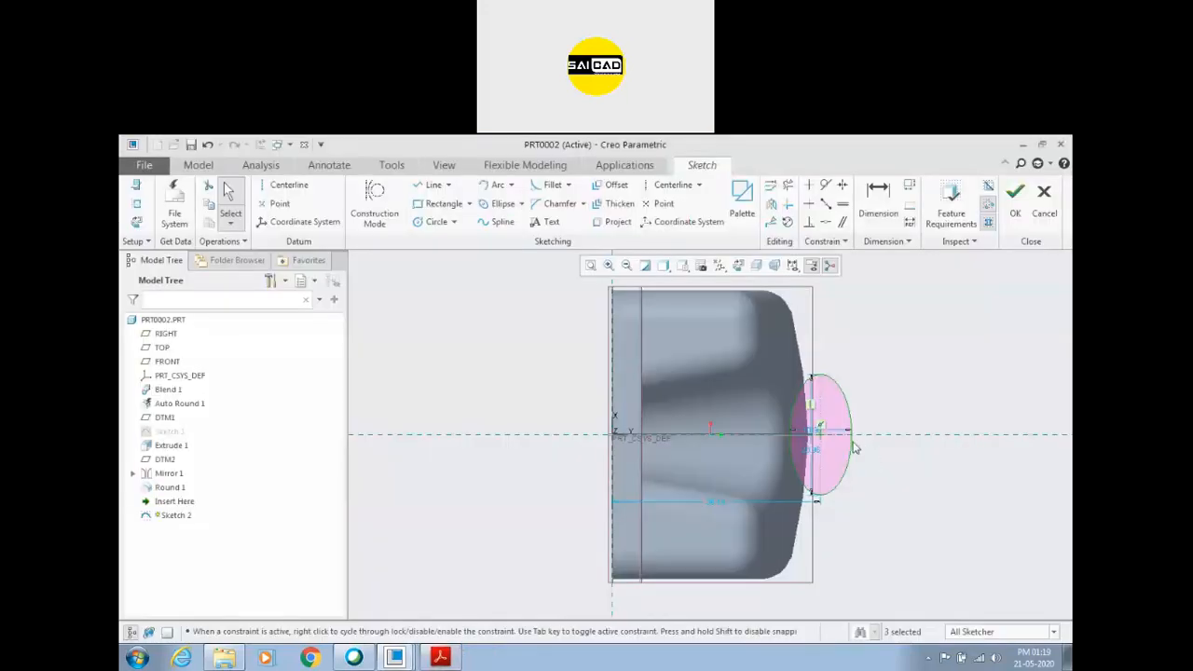
{"action": "left_click_drag", "start_coordinate": [811, 449], "coordinate": [885, 453]}
{"action": "double_click", "coordinate": [885, 453]}
{"action": "type", "text": "24"}
{"action": "key", "text": "Return"}
{"action": "double_click", "coordinate": [821, 433]}
{"action": "type", "text": "16"}
{"action": "key", "text": "Return"}
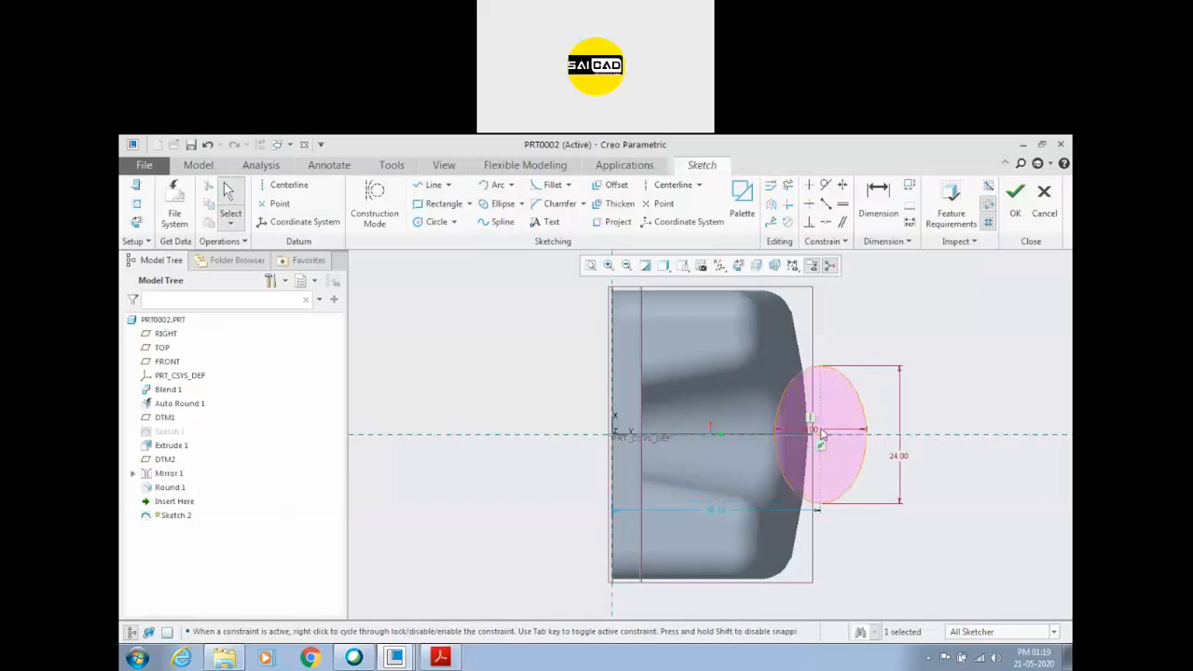
{"action": "double_click", "coordinate": [714, 514]}
{"action": "type", "text": "40"}
{"action": "key", "text": "Return"}
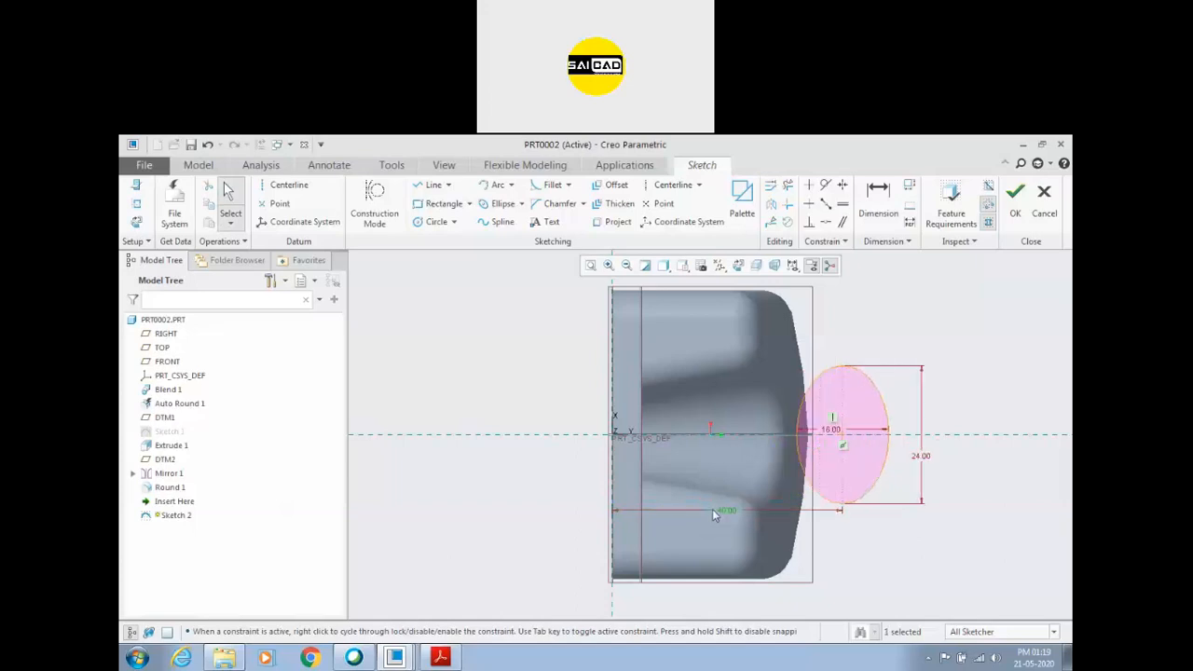
Finish the ellipse sketch and extrude it as a material-removing cut into the cover's top, with a blind depth of 32.89.
{"action": "left_click", "coordinate": [1015, 198]}
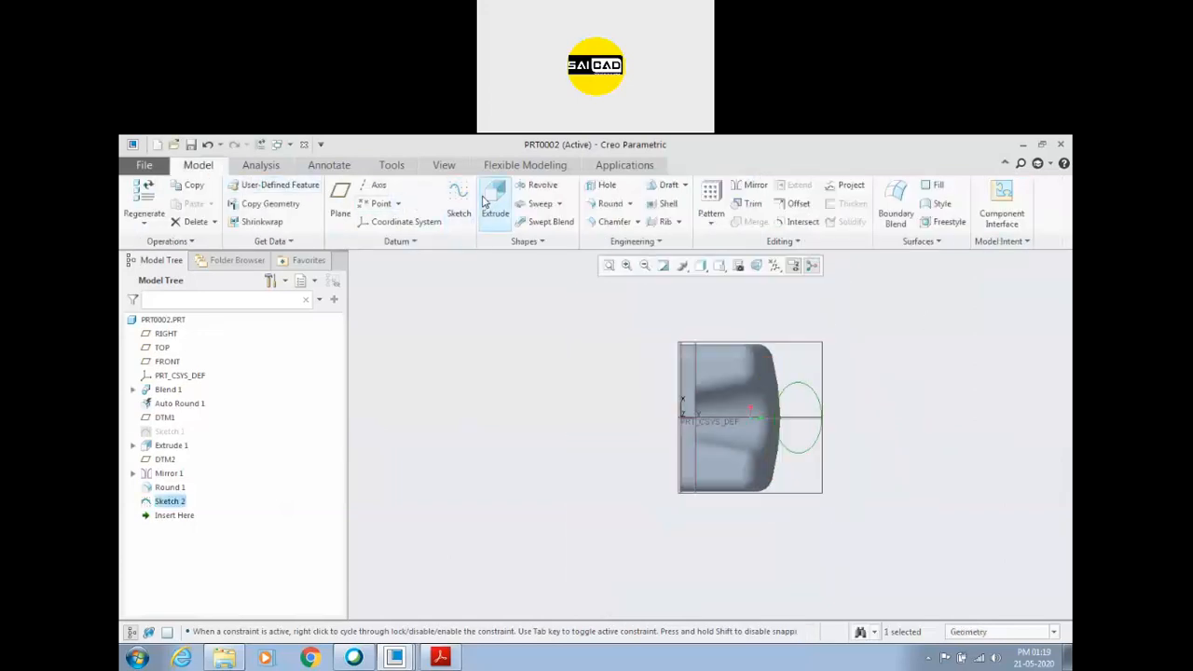
{"action": "left_click", "coordinate": [490, 201]}
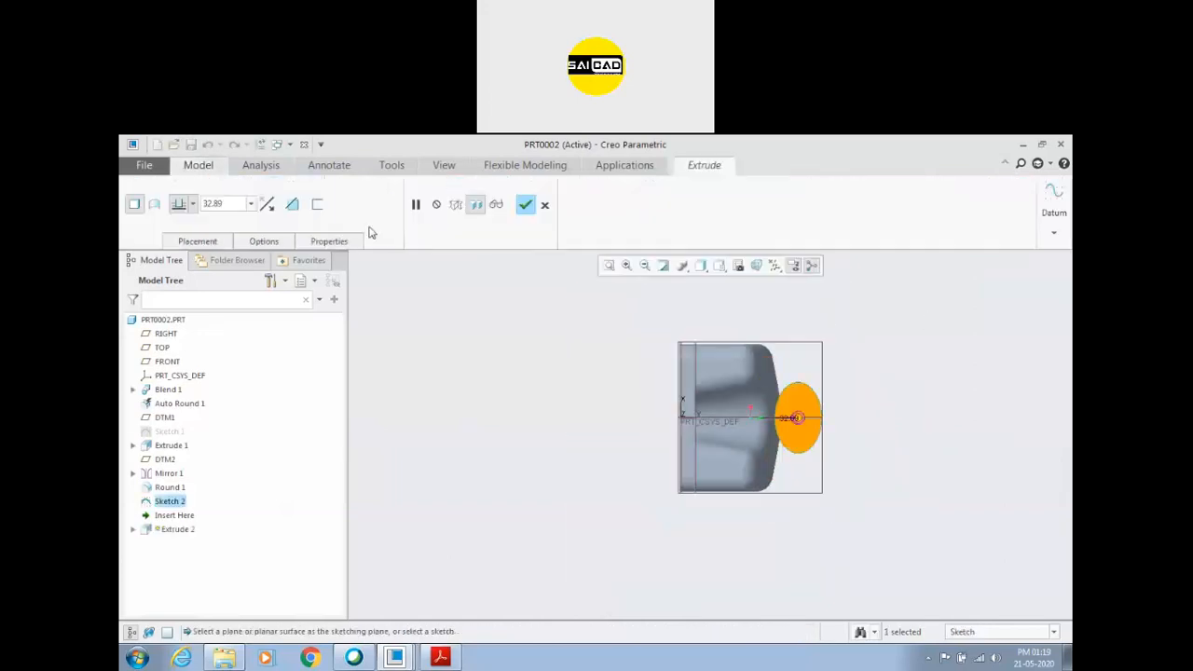
{"action": "left_click", "coordinate": [291, 207]}
{"action": "left_click", "coordinate": [192, 203]}
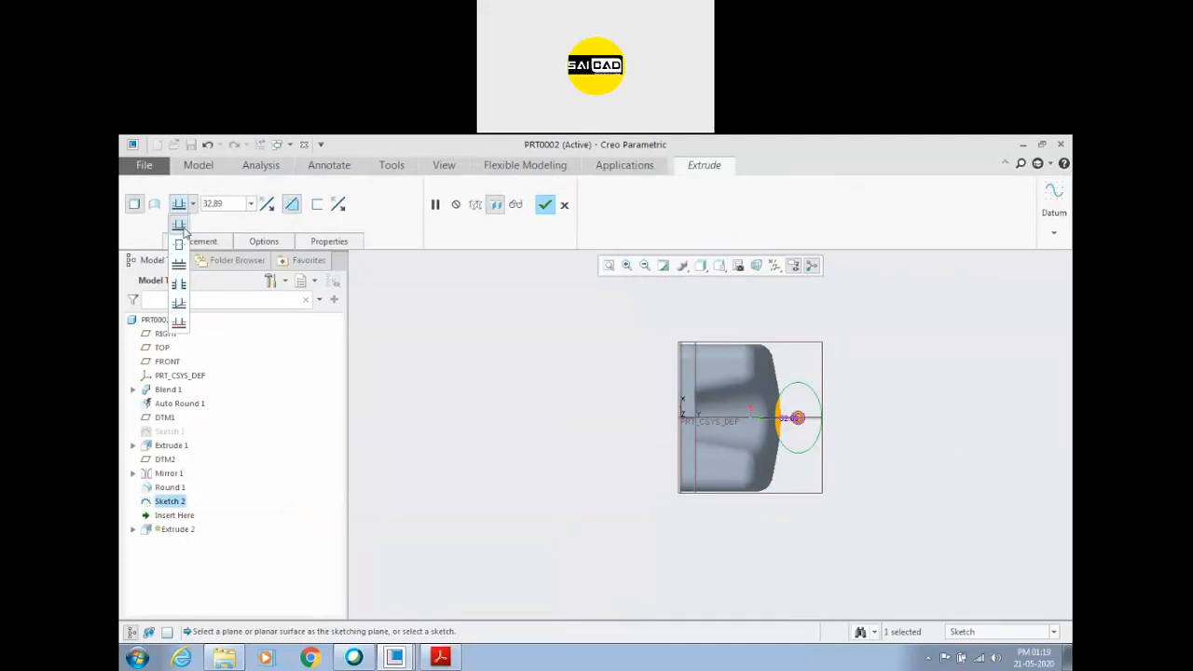
{"action": "left_click", "coordinate": [307, 342]}
{"action": "middle_click", "coordinate": [618, 425]}
{"action": "middle_click_drag", "start_coordinate": [618, 426], "coordinate": [565, 404]}
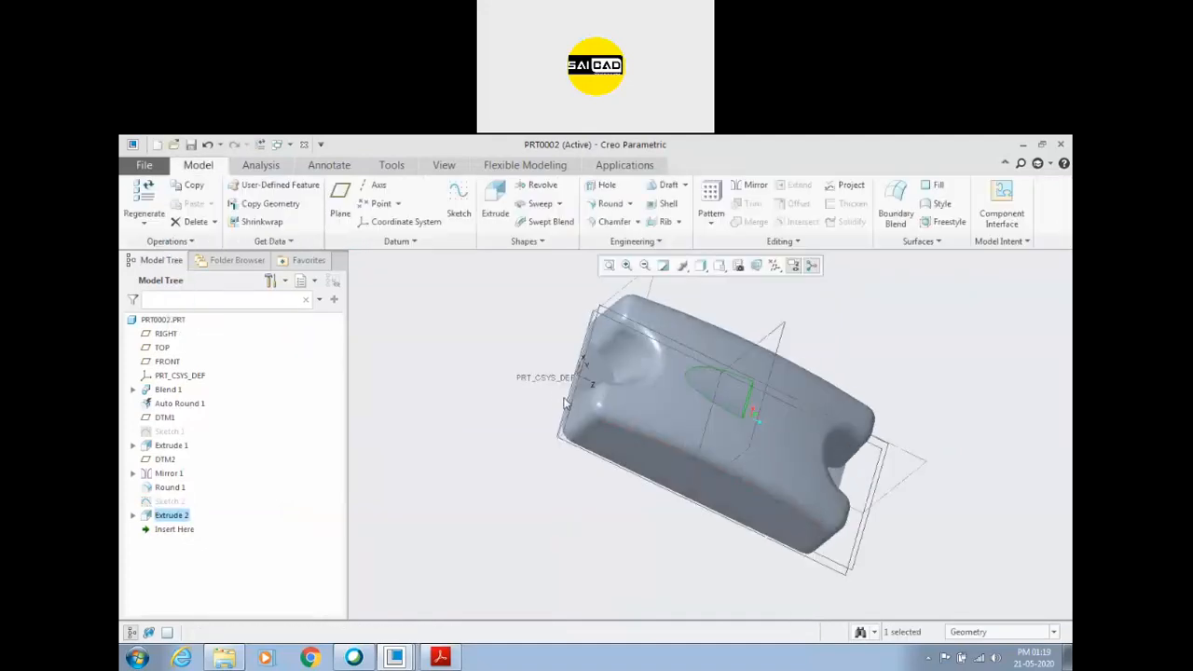
Redefine the elliptical cut so it removes material Through All on both sides of the sketch plane.
{"action": "right_click", "coordinate": [185, 516]}
{"action": "left_click", "coordinate": [210, 297]}
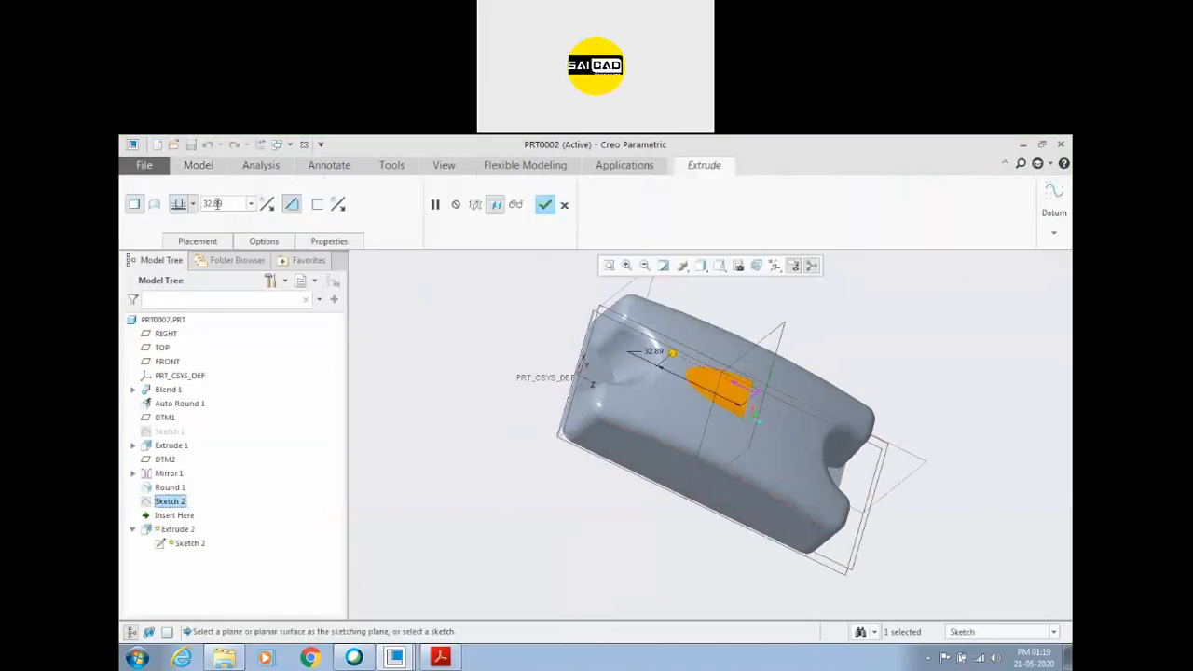
{"action": "left_click", "coordinate": [192, 203]}
{"action": "left_click", "coordinate": [179, 283]}
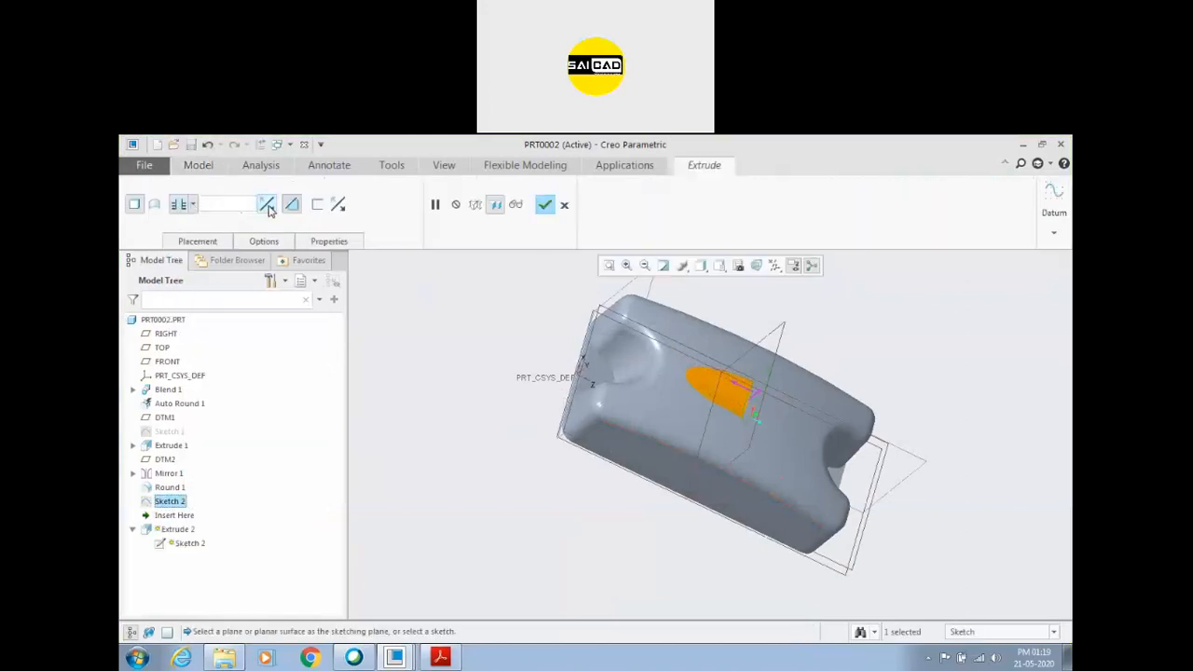
{"action": "left_click", "coordinate": [263, 241]}
{"action": "left_click", "coordinate": [354, 323]}
{"action": "left_click", "coordinate": [326, 365]}
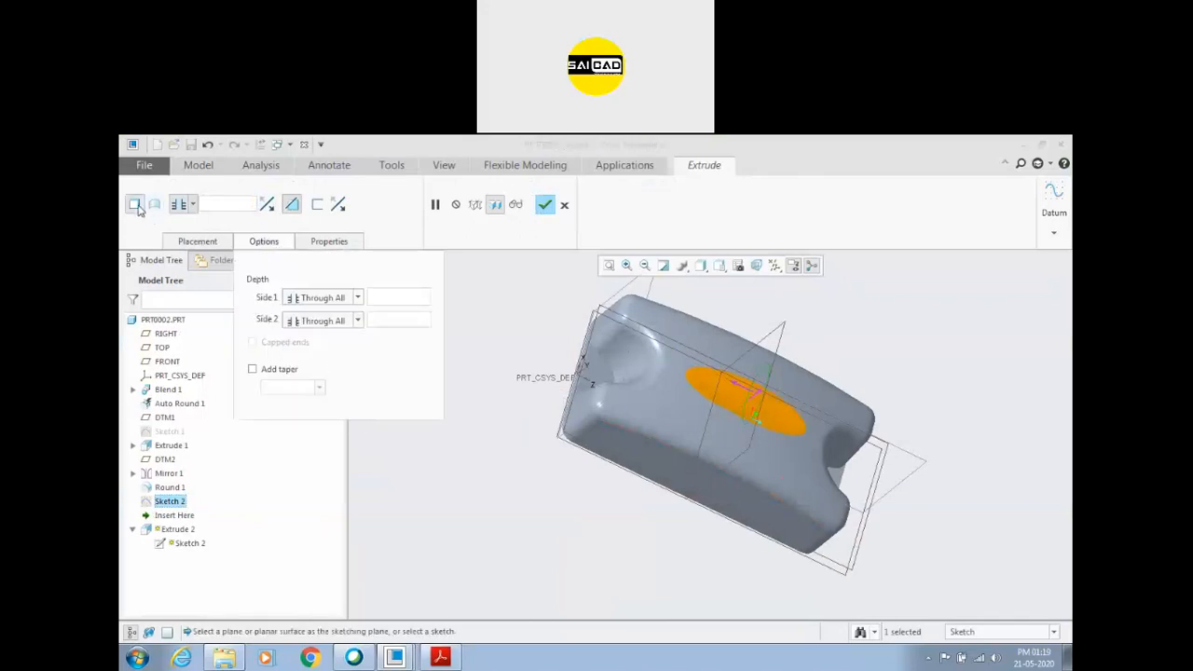
{"action": "left_click", "coordinate": [545, 204]}
Shell the cover, removing its flat bottom face to leave the underside open.
{"action": "middle_click_drag", "start_coordinate": [591, 461], "coordinate": [658, 289]}
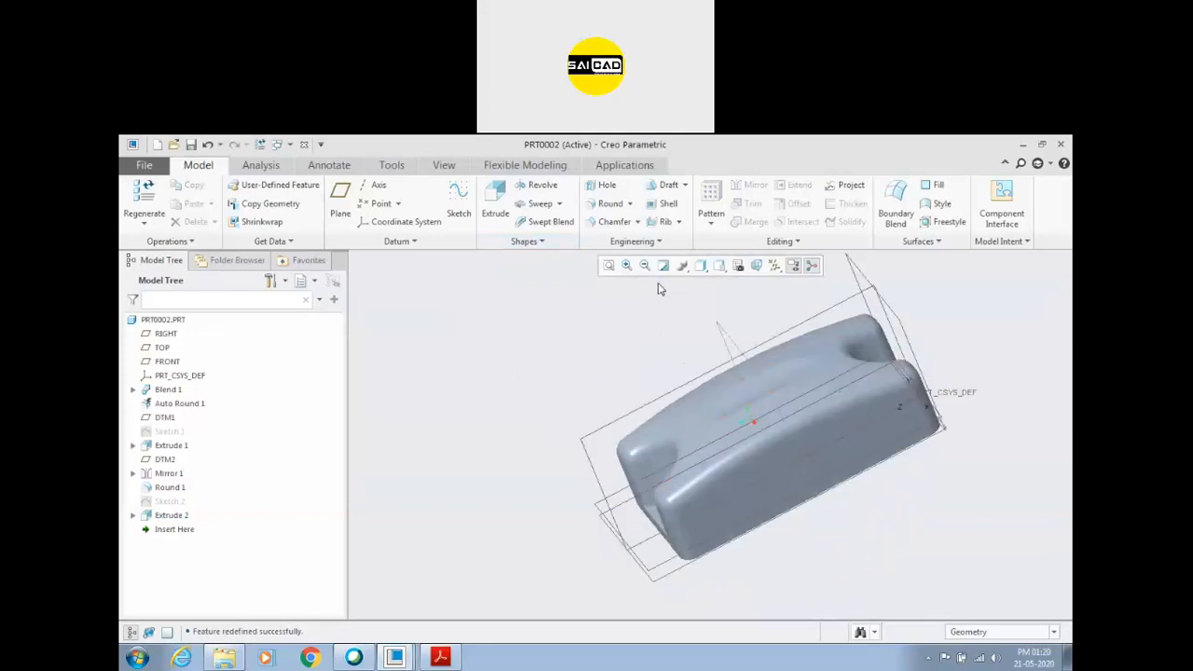
{"action": "left_click", "coordinate": [662, 203]}
{"action": "middle_click_drag", "start_coordinate": [659, 409], "coordinate": [739, 440]}
{"action": "left_click", "coordinate": [747, 398]}
{"action": "middle_click_drag", "start_coordinate": [591, 381], "coordinate": [615, 464]}
{"action": "left_click", "coordinate": [501, 204]}
Turn off the datum plane display and inspect the cover's top and end recesses.
{"action": "scroll", "coordinate": [876, 401], "scroll_direction": "down", "scroll_amount": 3}
{"action": "middle_click_drag", "start_coordinate": [876, 401], "coordinate": [830, 426]}
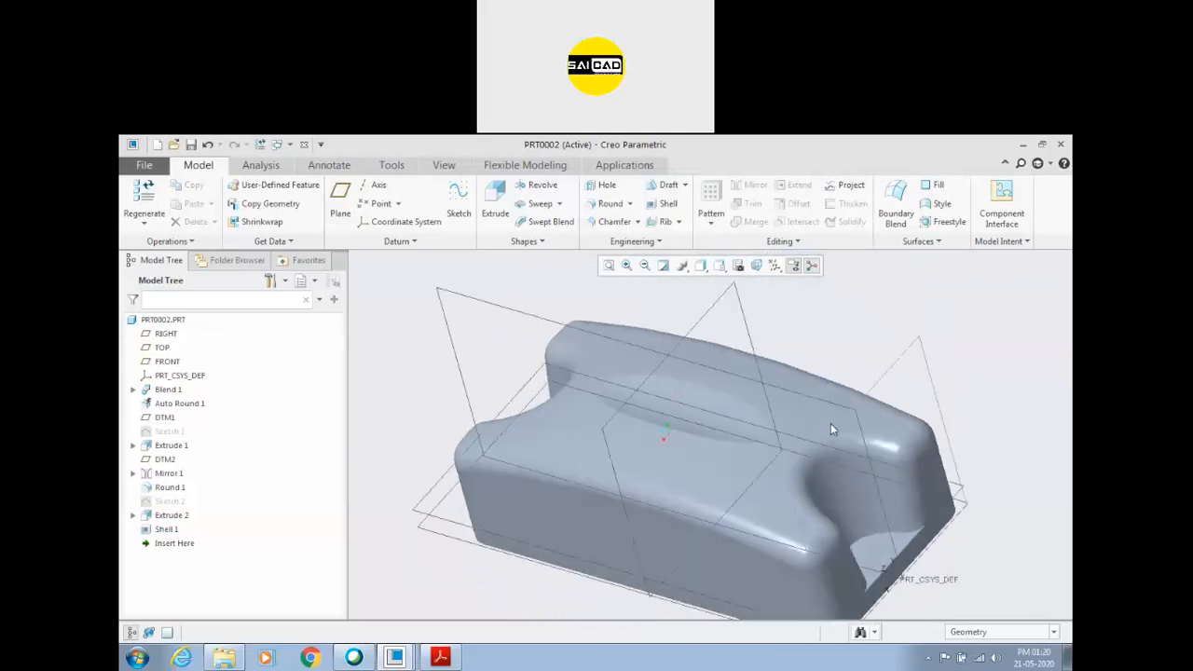
{"action": "scroll", "coordinate": [831, 426], "scroll_direction": "up", "scroll_amount": 2}
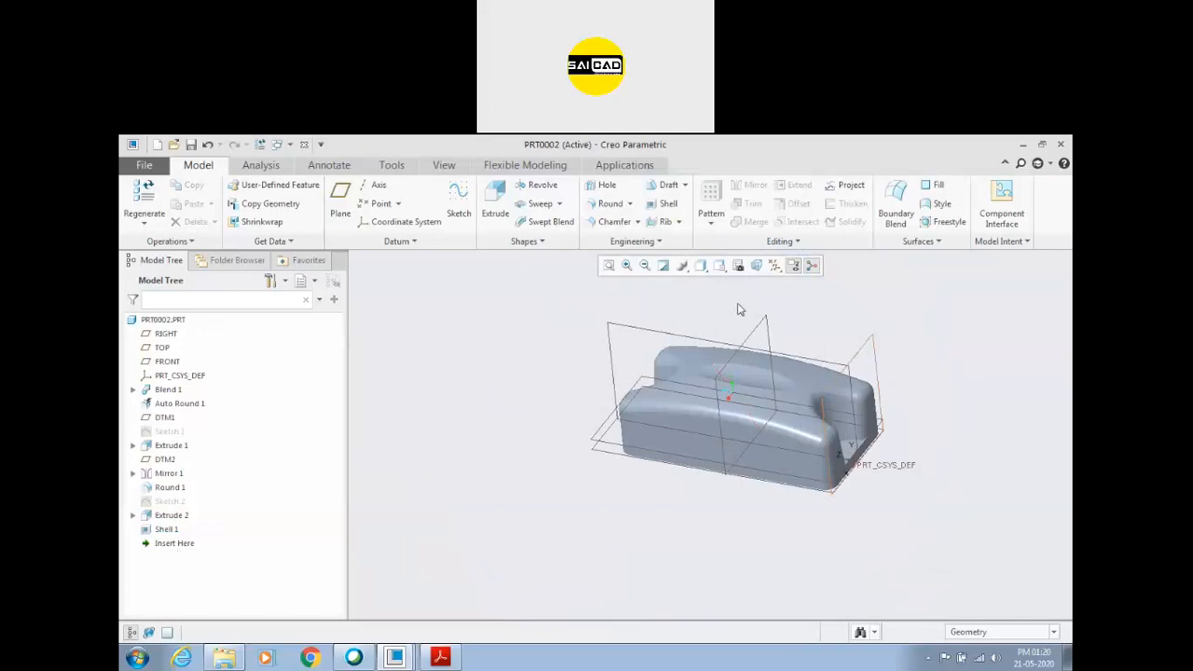
{"action": "left_click", "coordinate": [775, 265]}
{"action": "left_click", "coordinate": [782, 285]}
{"action": "left_click", "coordinate": [548, 378]}
{"action": "scroll", "coordinate": [685, 422], "scroll_direction": "up", "scroll_amount": 2}
{"action": "scroll", "coordinate": [781, 404], "scroll_direction": "down", "scroll_amount": 5}
{"action": "middle_click_drag", "start_coordinate": [793, 396], "coordinate": [905, 386]}
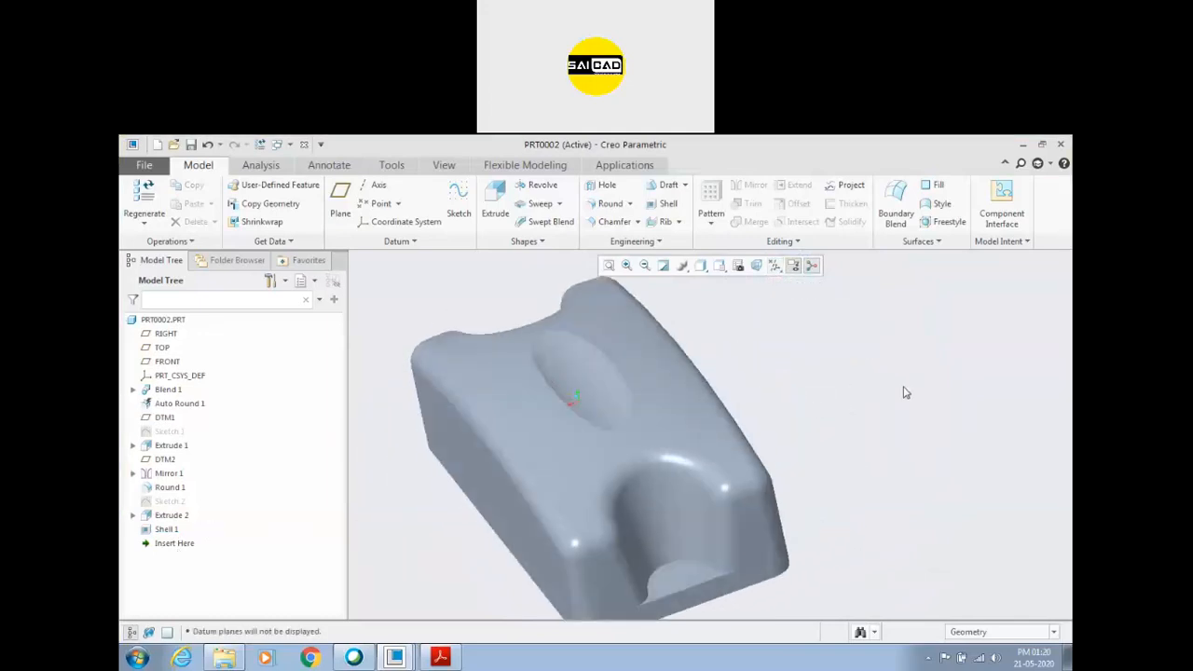
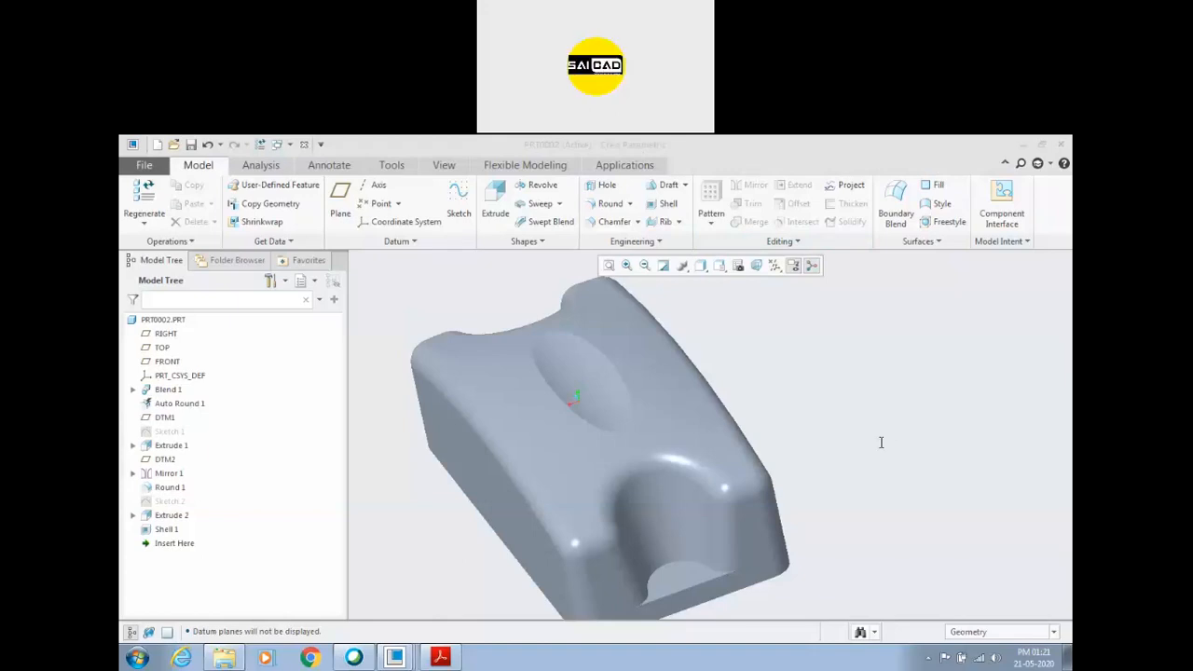
Switch to Creo_Assignment_4.pdf and look through the exercise drawings that follow the cover.
{"action": "left_click", "coordinate": [440, 658]}
{"action": "scroll", "coordinate": [652, 391], "scroll_direction": "down", "scroll_amount": 5}
{"action": "scroll", "coordinate": [661, 391], "scroll_direction": "down", "scroll_amount": 5, "text": "ctrl"}
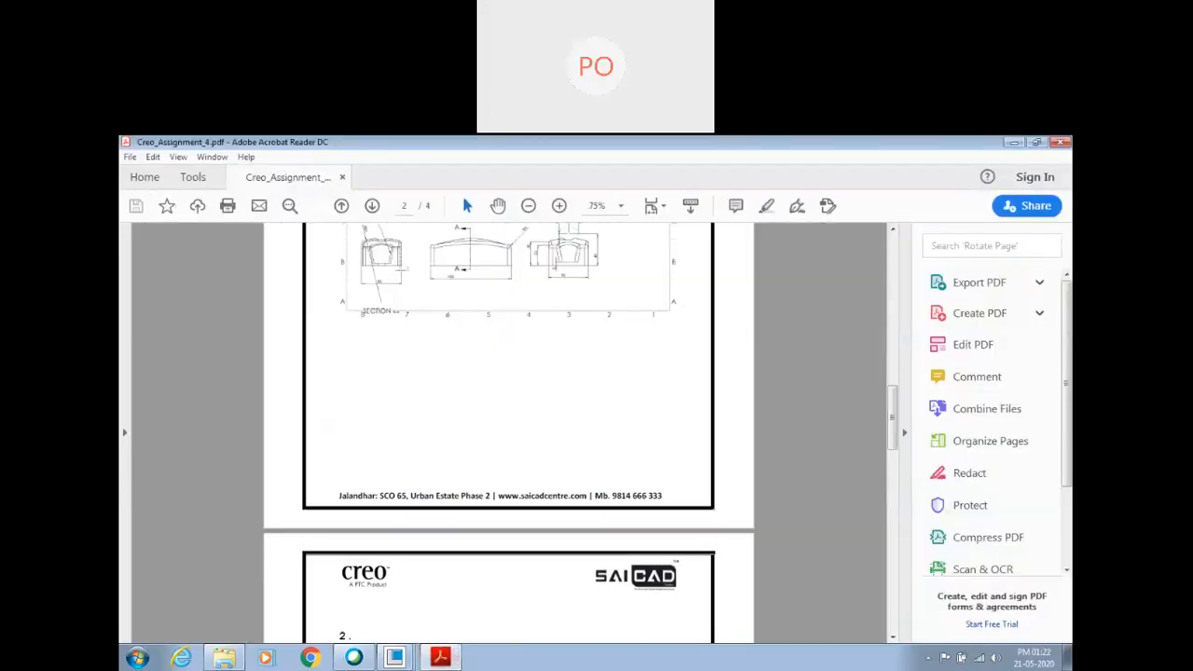
{"action": "scroll", "coordinate": [567, 614], "scroll_direction": "down", "scroll_amount": 15}
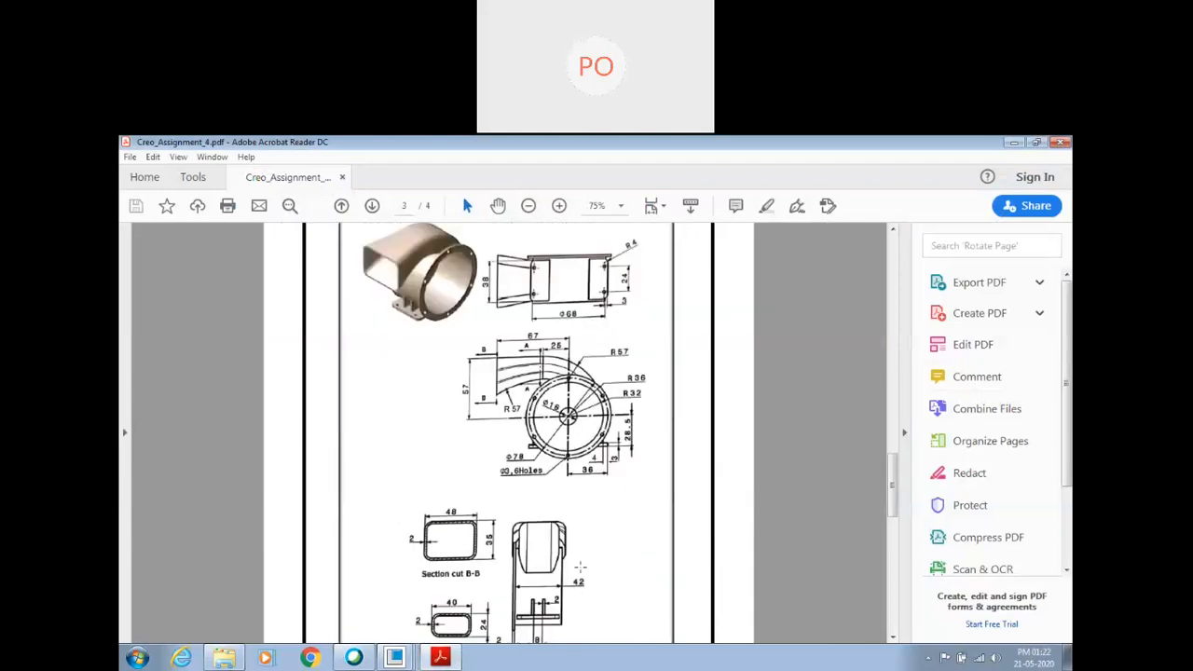
{"action": "scroll", "coordinate": [582, 546], "scroll_direction": "up", "scroll_amount": 1}
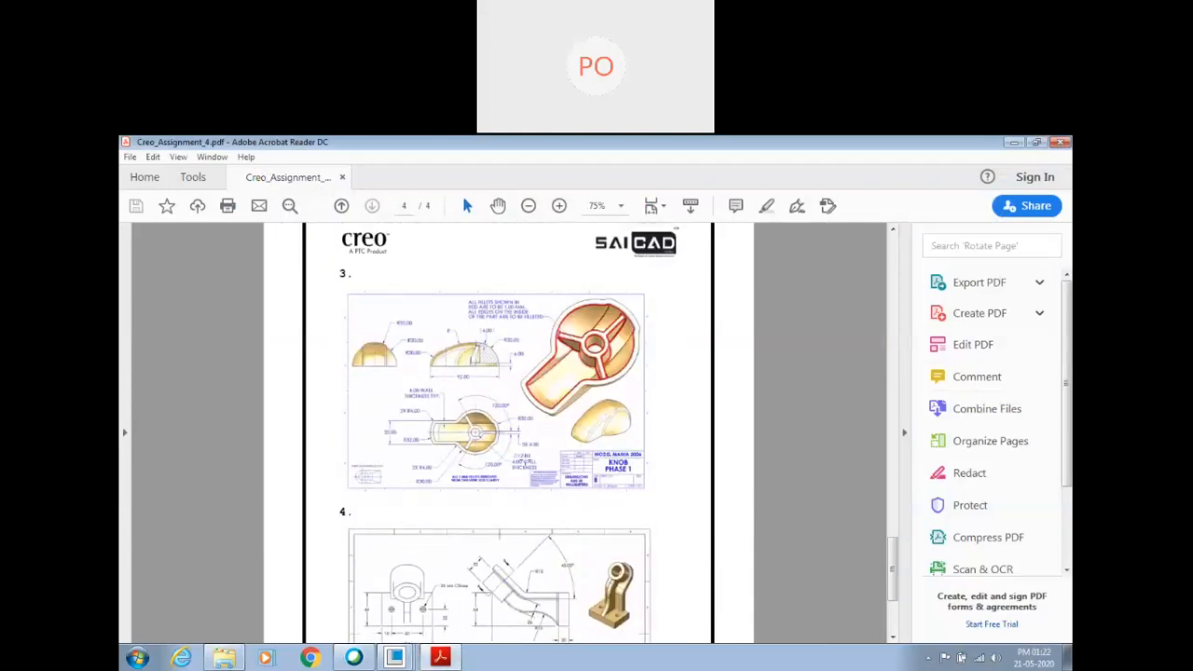
Examine the Knob Phase 1 drawing in exercise 3, including its section view, radii, wall thickness and rib layout.
{"action": "scroll", "coordinate": [531, 431], "scroll_direction": "up", "scroll_amount": 3, "text": "ctrl"}
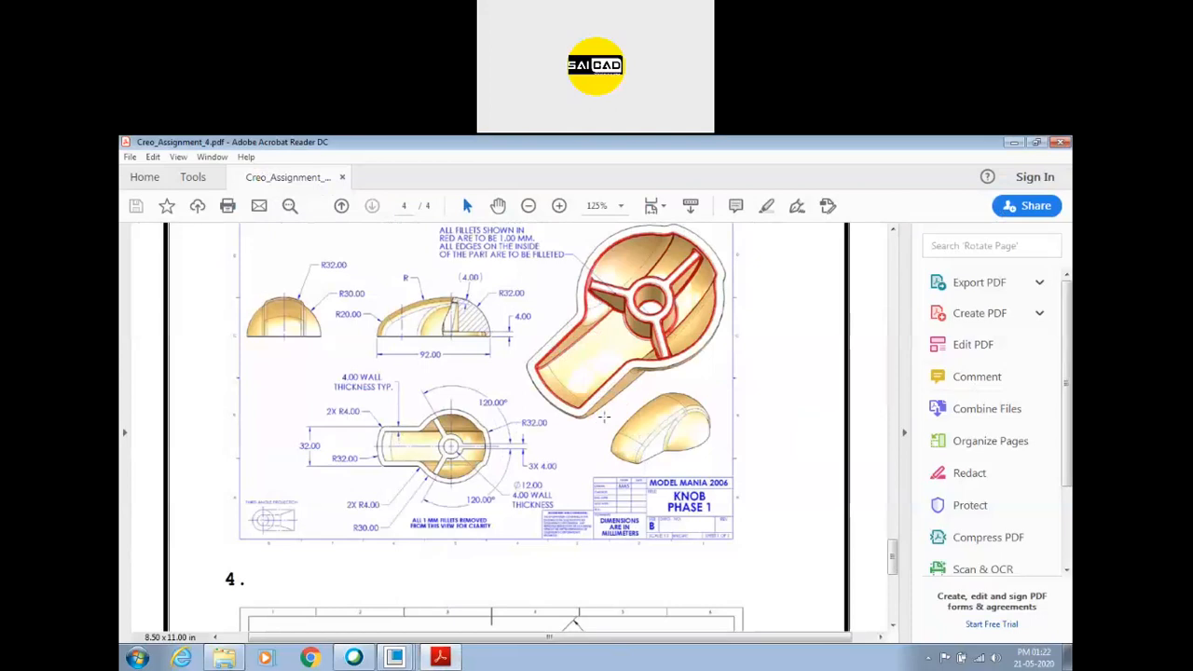
{"action": "scroll", "coordinate": [508, 452], "scroll_direction": "down", "scroll_amount": 4, "text": "ctrl"}
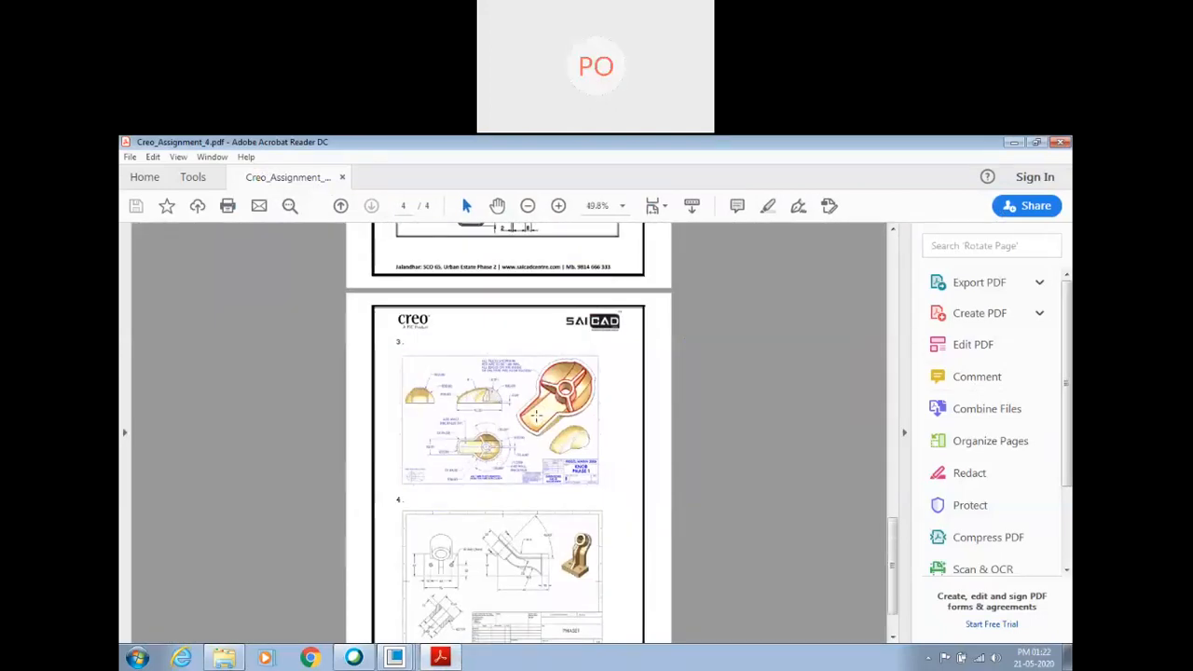
{"action": "scroll", "coordinate": [544, 426], "scroll_direction": "down", "scroll_amount": 2}
{"action": "scroll", "coordinate": [491, 300], "scroll_direction": "up", "scroll_amount": 1, "text": "ctrl"}
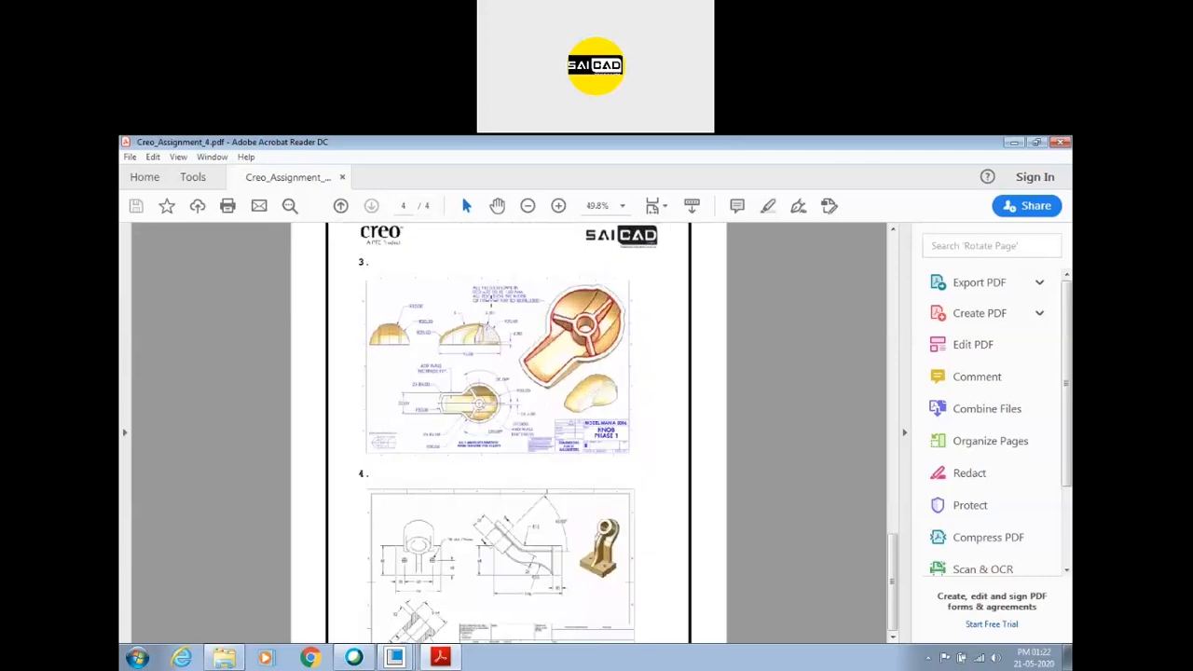
{"action": "scroll", "coordinate": [491, 301], "scroll_direction": "up", "scroll_amount": 3, "text": "ctrl"}
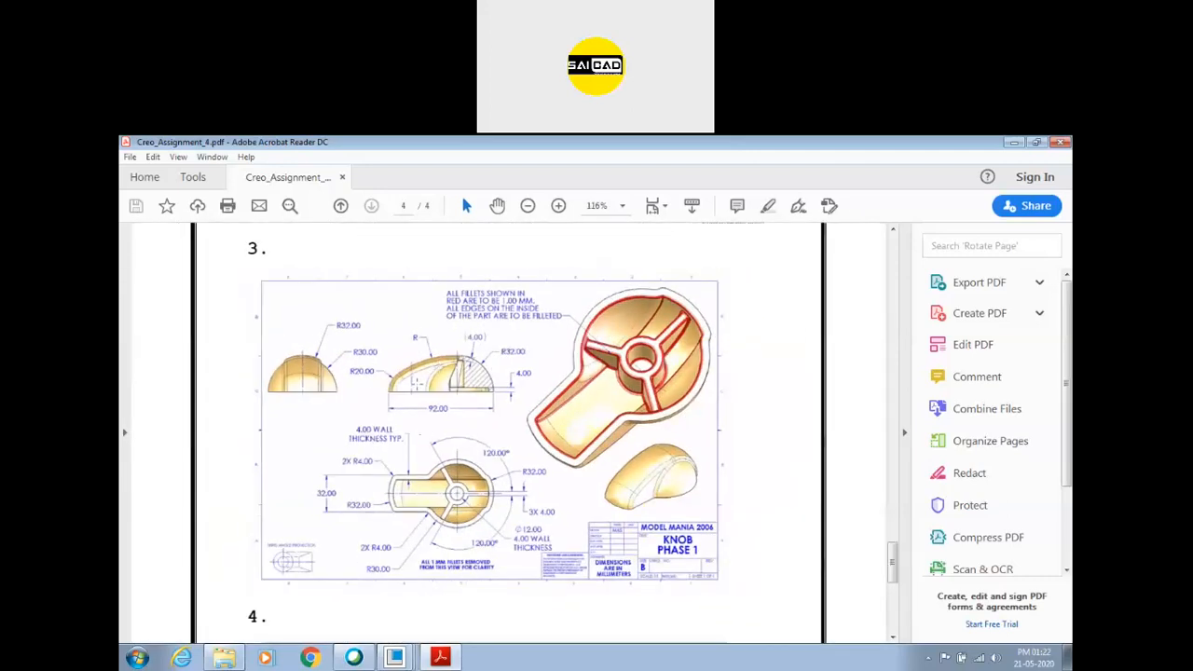
{"action": "scroll", "coordinate": [419, 381], "scroll_direction": "up", "scroll_amount": 1, "text": "ctrl"}
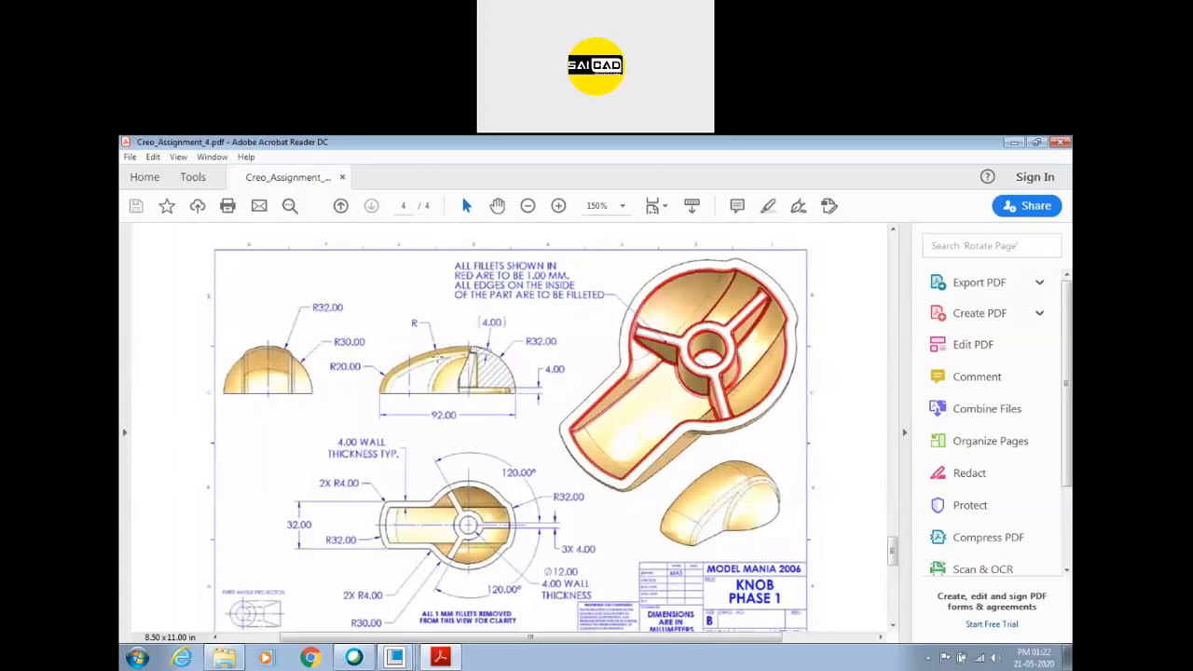
{"action": "scroll", "coordinate": [431, 362], "scroll_direction": "down", "scroll_amount": 2}
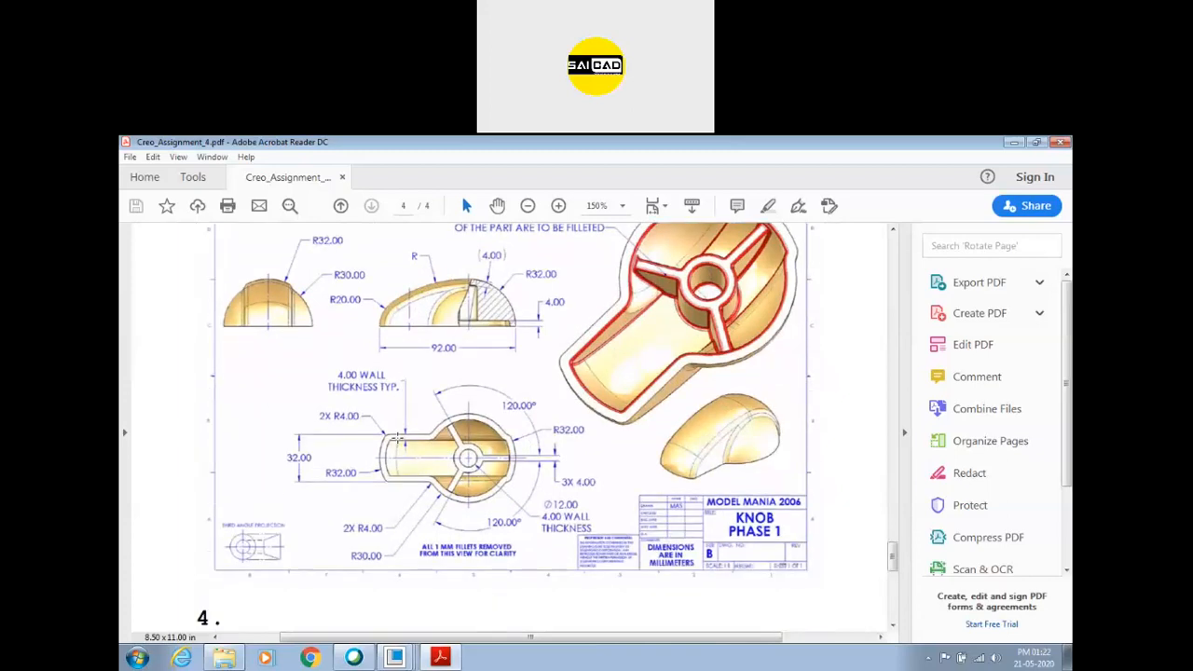
{"action": "scroll", "coordinate": [389, 424], "scroll_direction": "up", "scroll_amount": 3}
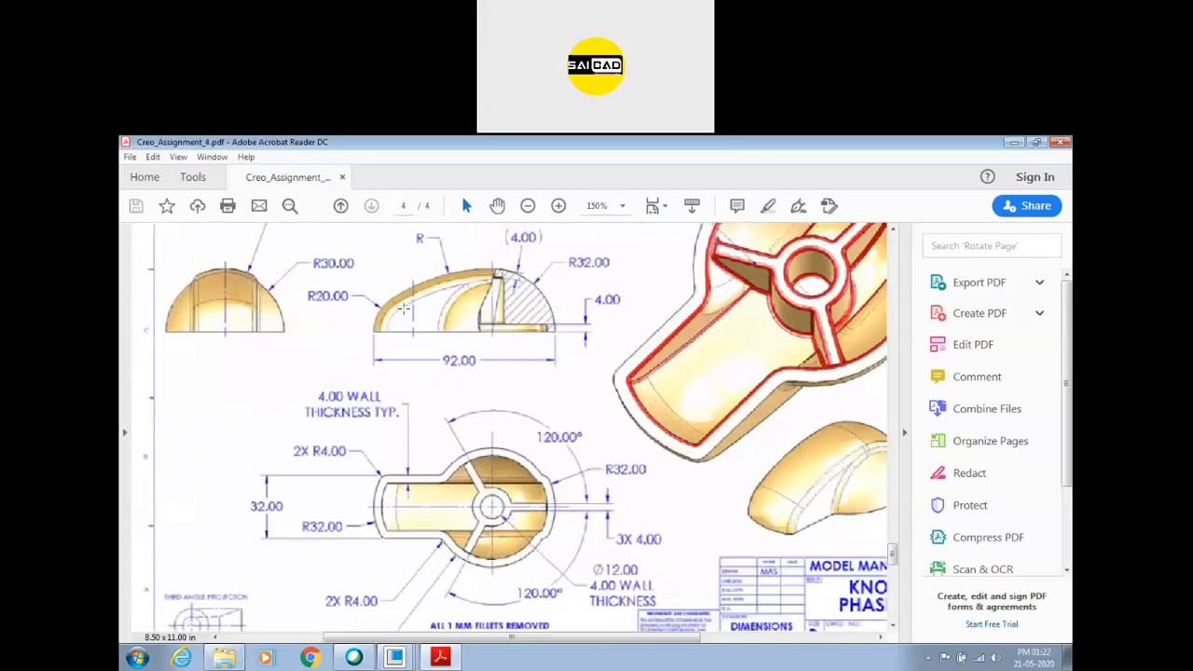
{"action": "scroll", "coordinate": [527, 471], "scroll_direction": "up", "scroll_amount": 3, "text": "ctrl"}
{"action": "scroll", "coordinate": [512, 413], "scroll_direction": "down", "scroll_amount": 2, "text": "ctrl"}
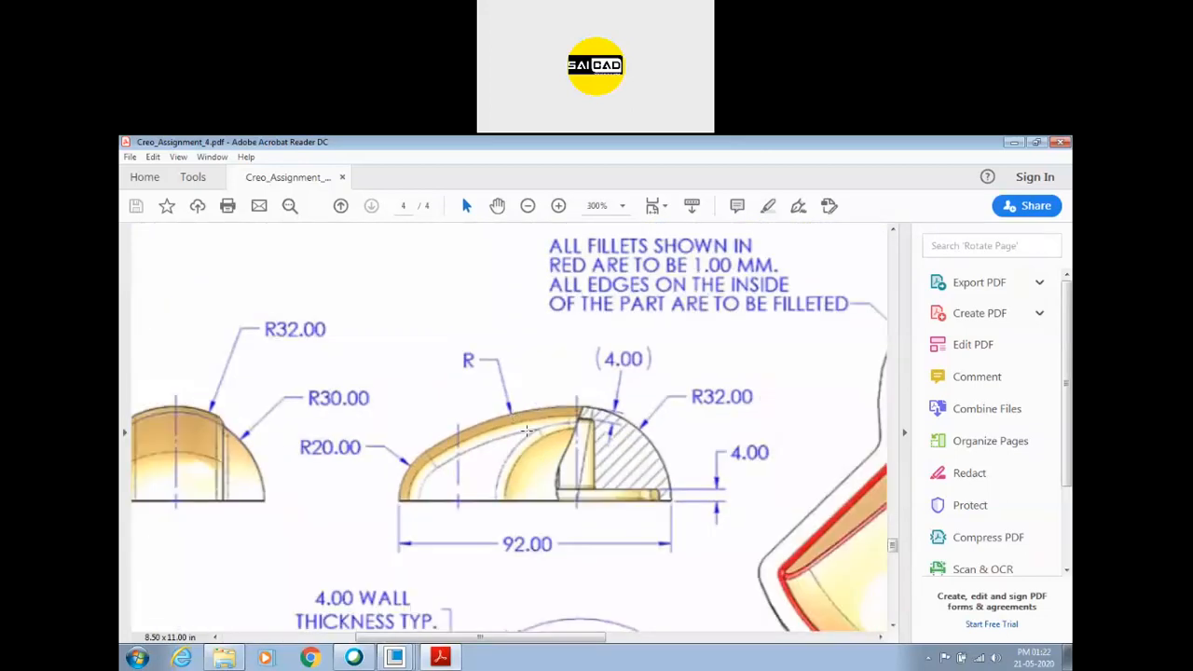
{"action": "scroll", "coordinate": [542, 370], "scroll_direction": "down", "scroll_amount": 2, "text": "ctrl"}
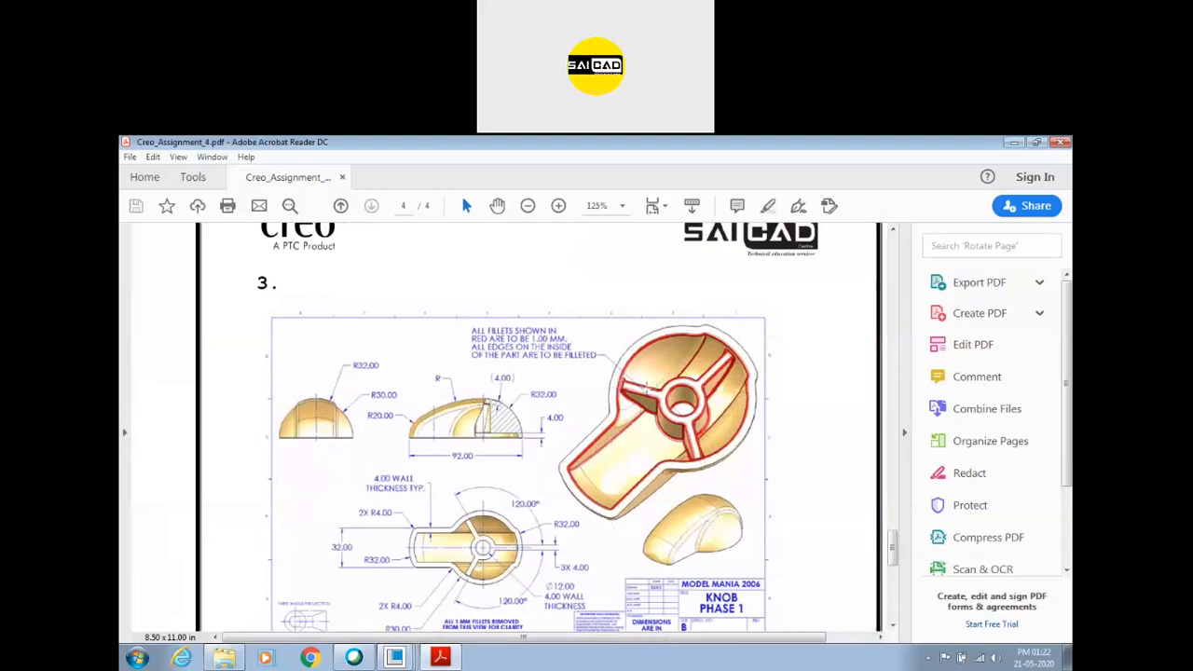
{"action": "scroll", "coordinate": [564, 414], "scroll_direction": "down", "scroll_amount": 2}
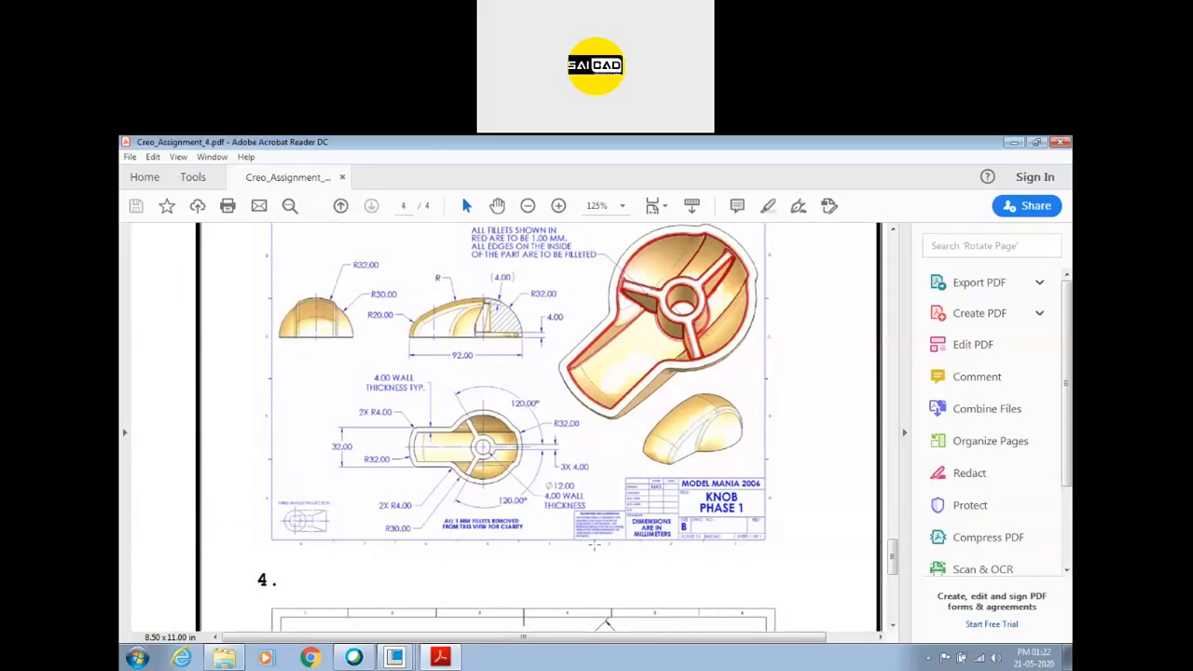
{"action": "scroll", "coordinate": [594, 545], "scroll_direction": "up", "scroll_amount": 2}
{"action": "scroll", "coordinate": [557, 488], "scroll_direction": "down", "scroll_amount": 1}
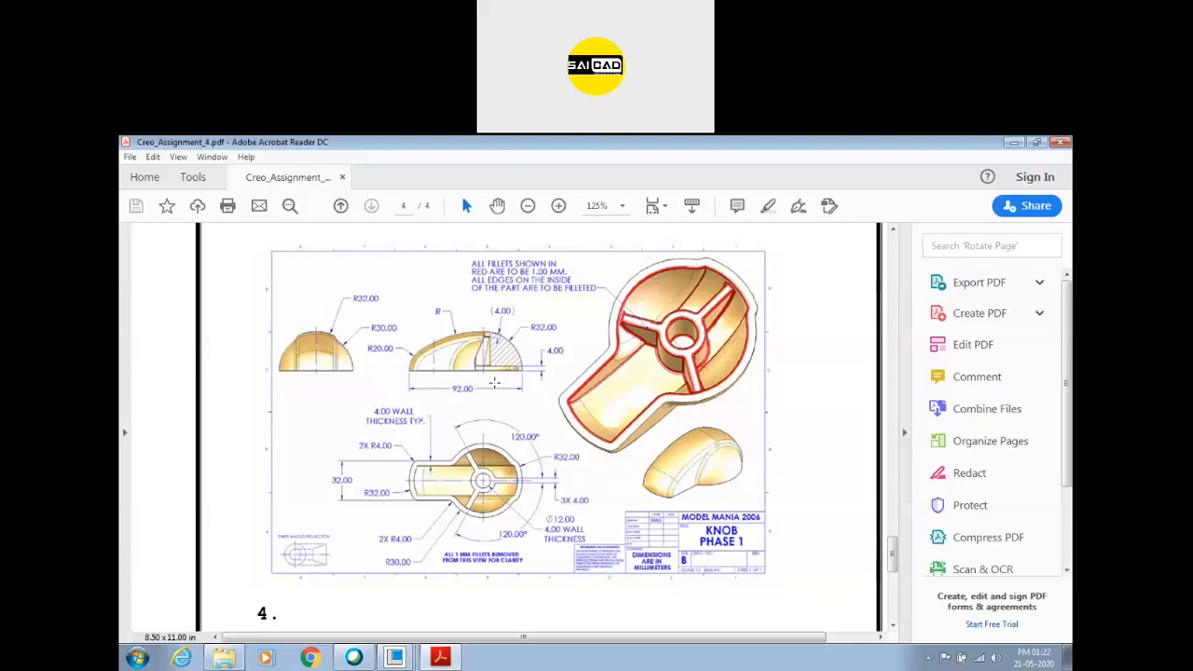
{"action": "scroll", "coordinate": [494, 382], "scroll_direction": "down", "scroll_amount": 3}
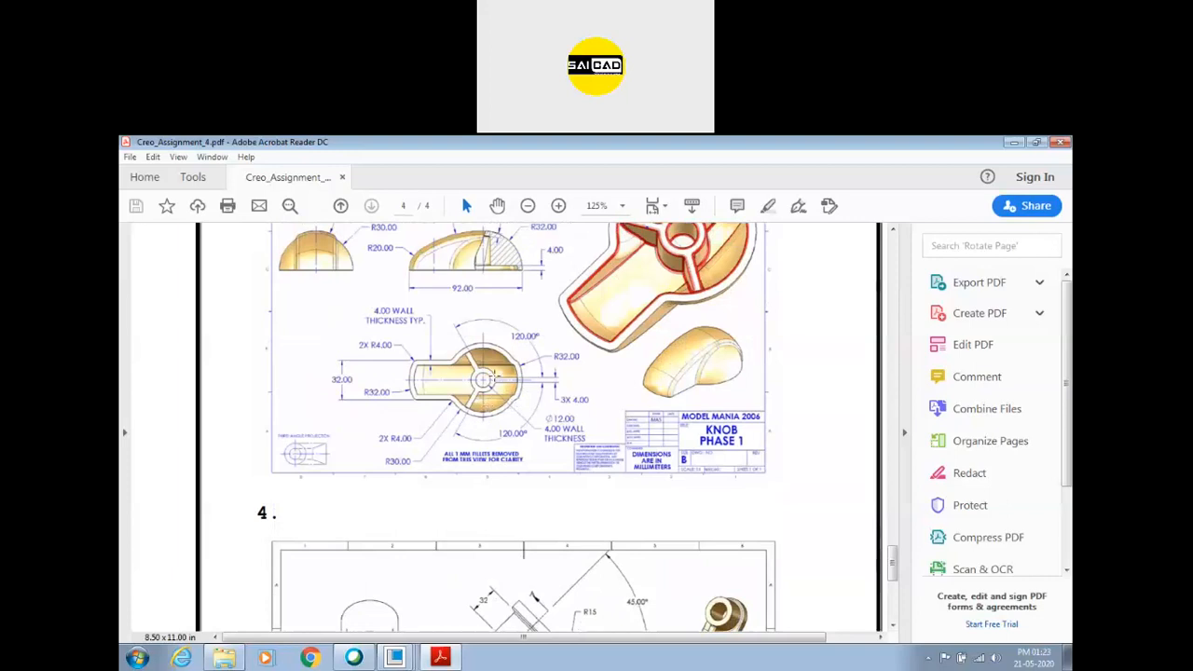
{"action": "scroll", "coordinate": [495, 378], "scroll_direction": "up", "scroll_amount": 3}
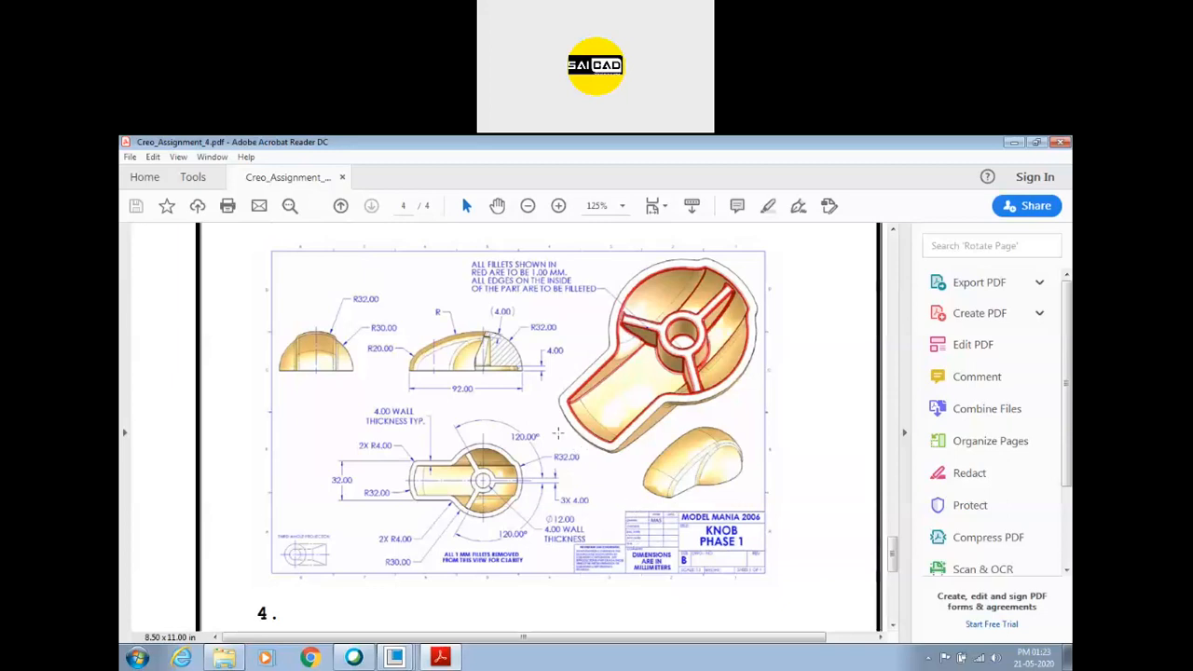
Examine the angled bracket drawing in exercise 4, including its side profile and Section A-A.
{"action": "scroll", "coordinate": [550, 429], "scroll_direction": "down", "scroll_amount": 5}
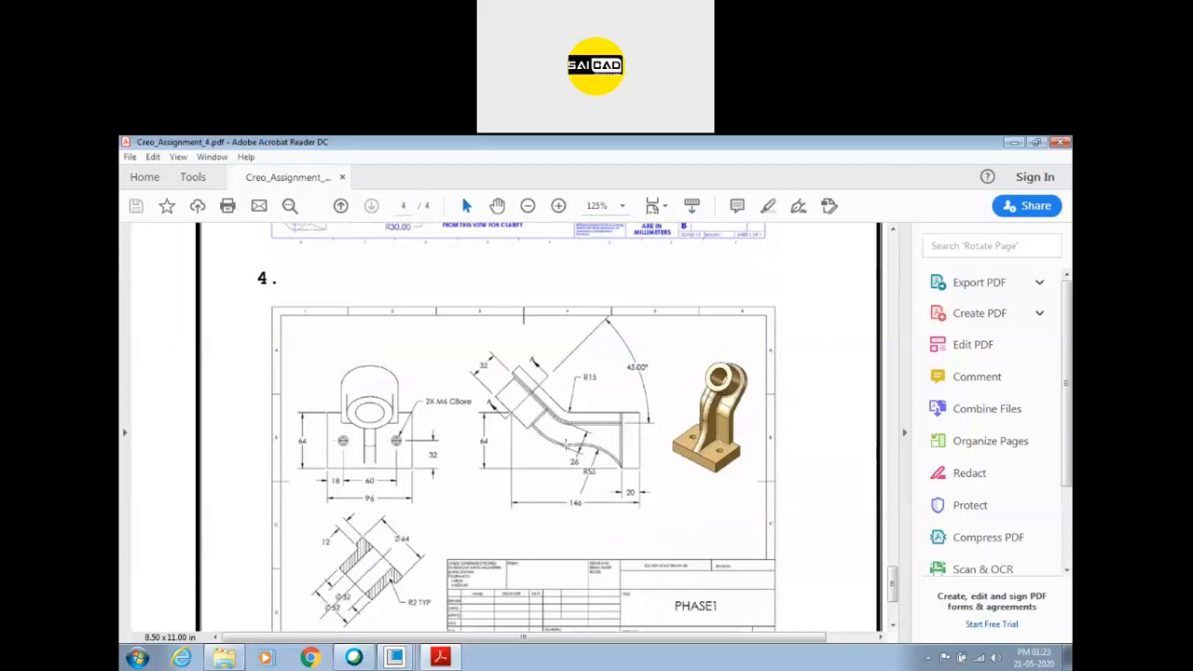
{"action": "scroll", "coordinate": [566, 446], "scroll_direction": "up", "scroll_amount": 3}
{"action": "scroll", "coordinate": [544, 426], "scroll_direction": "down", "scroll_amount": 4}
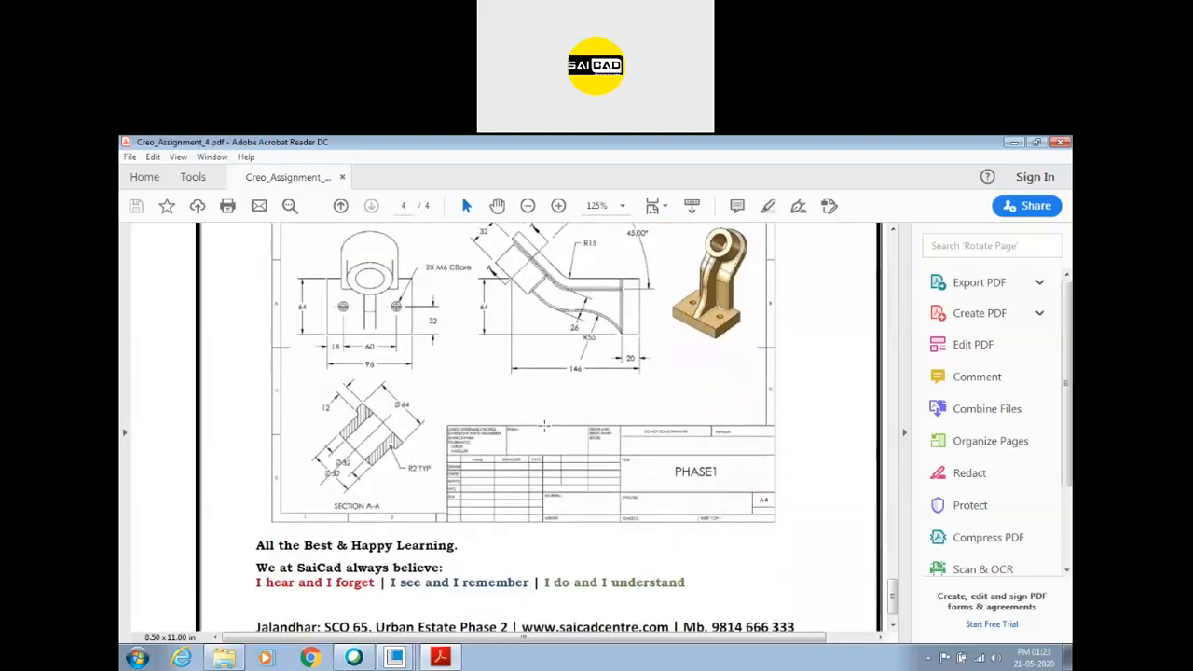
{"action": "scroll", "coordinate": [544, 426], "scroll_direction": "up", "scroll_amount": 2}
{"action": "scroll", "coordinate": [544, 426], "scroll_direction": "up", "scroll_amount": 3}
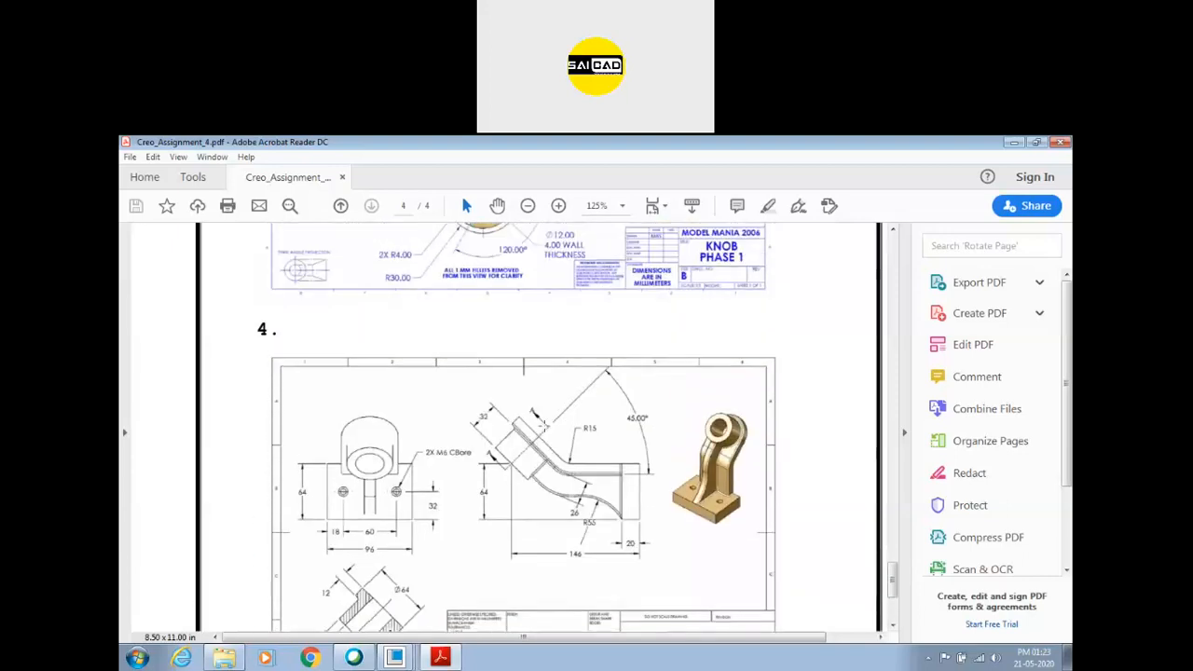
Return to Creo Parametric and inspect the finished cover in PRT0002.
{"action": "left_click", "coordinate": [441, 657]}
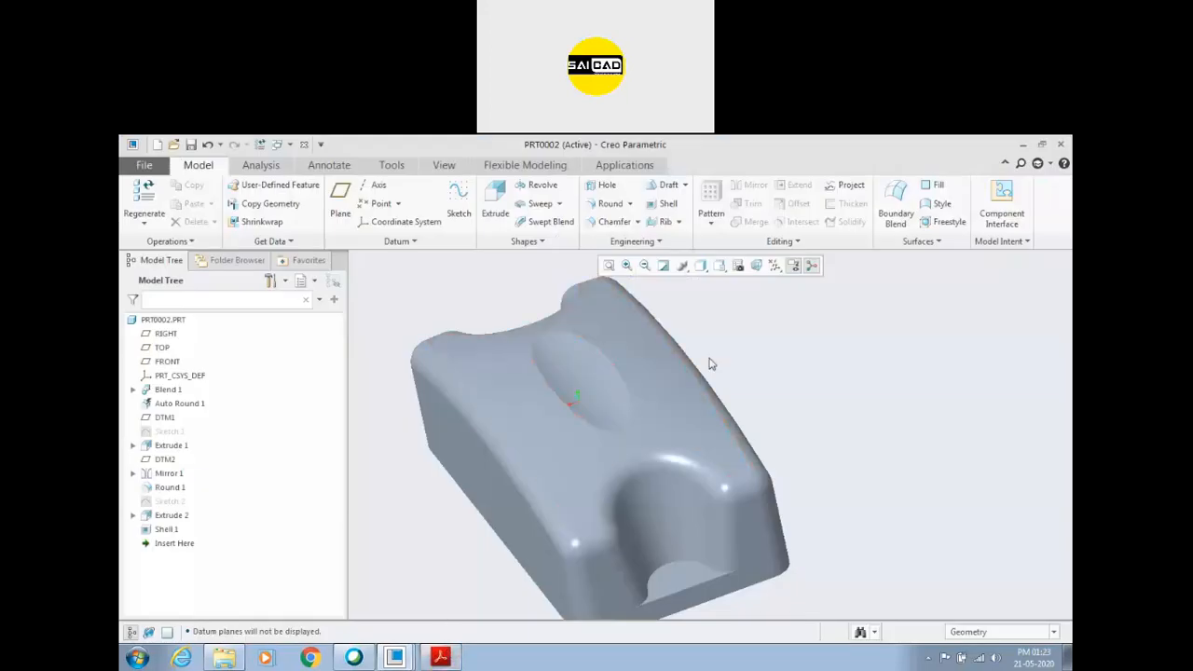
{"action": "scroll", "coordinate": [708, 368], "scroll_direction": "up", "scroll_amount": 2}
{"action": "scroll", "coordinate": [542, 392], "scroll_direction": "up", "scroll_amount": 2}
{"action": "scroll", "coordinate": [543, 392], "scroll_direction": "down", "scroll_amount": 5}
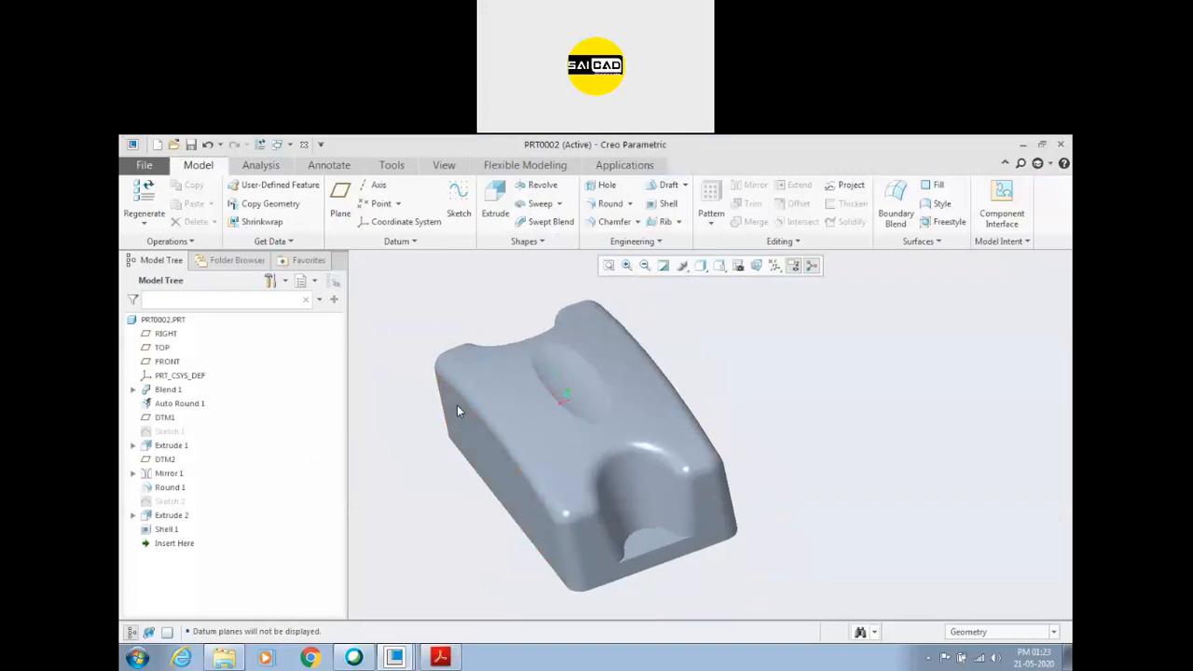
Switch to Creo_Assignment_4.pdf, review the drawings of exercises 1 to 4 once more, and close Acrobat Reader.
{"action": "left_click", "coordinate": [440, 658]}
{"action": "scroll", "coordinate": [466, 460], "scroll_direction": "down", "scroll_amount": 4}
{"action": "scroll", "coordinate": [466, 460], "scroll_direction": "up", "scroll_amount": 15}
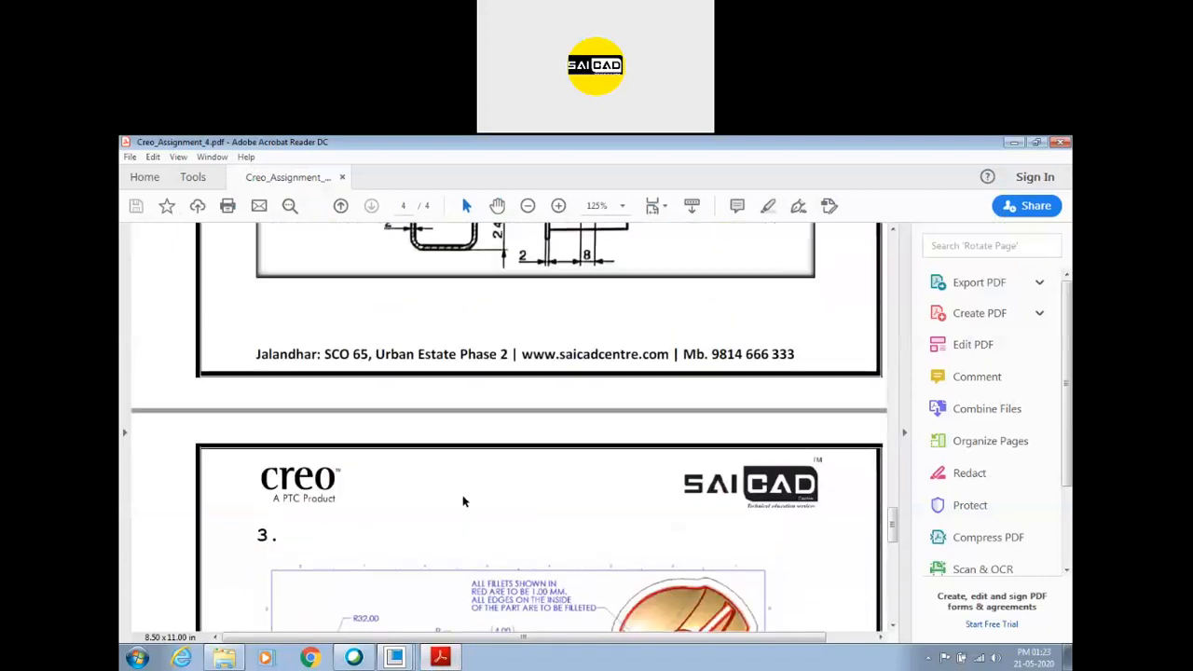
{"action": "scroll", "coordinate": [463, 499], "scroll_direction": "up", "scroll_amount": 10}
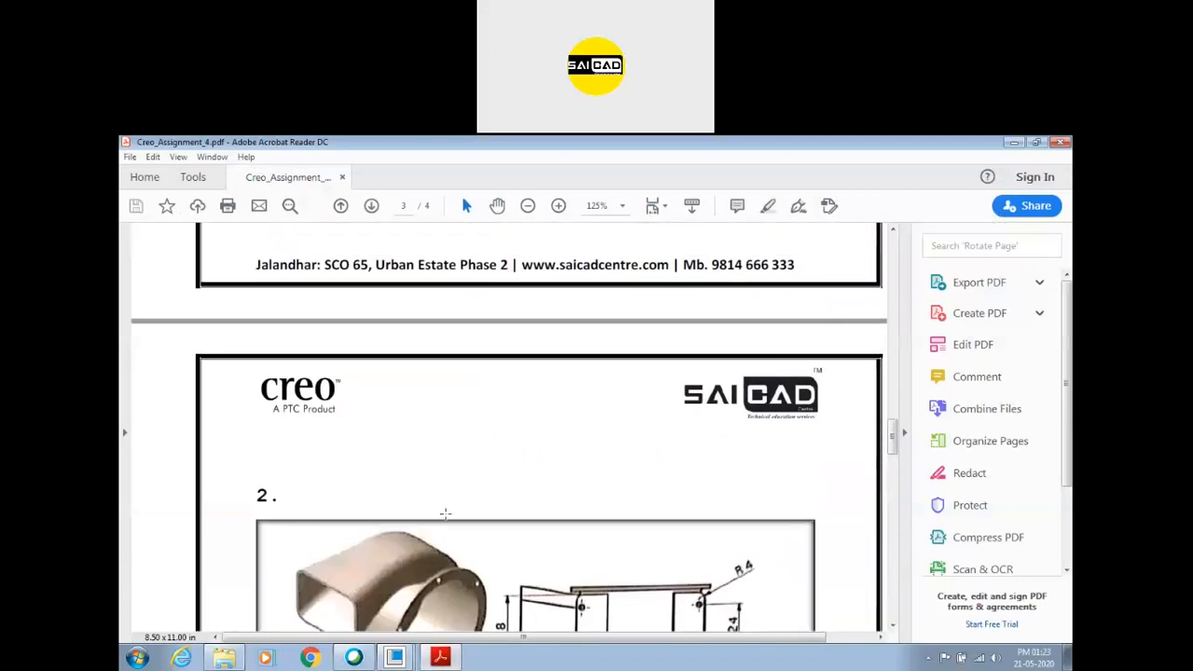
{"action": "scroll", "coordinate": [443, 515], "scroll_direction": "up", "scroll_amount": 10}
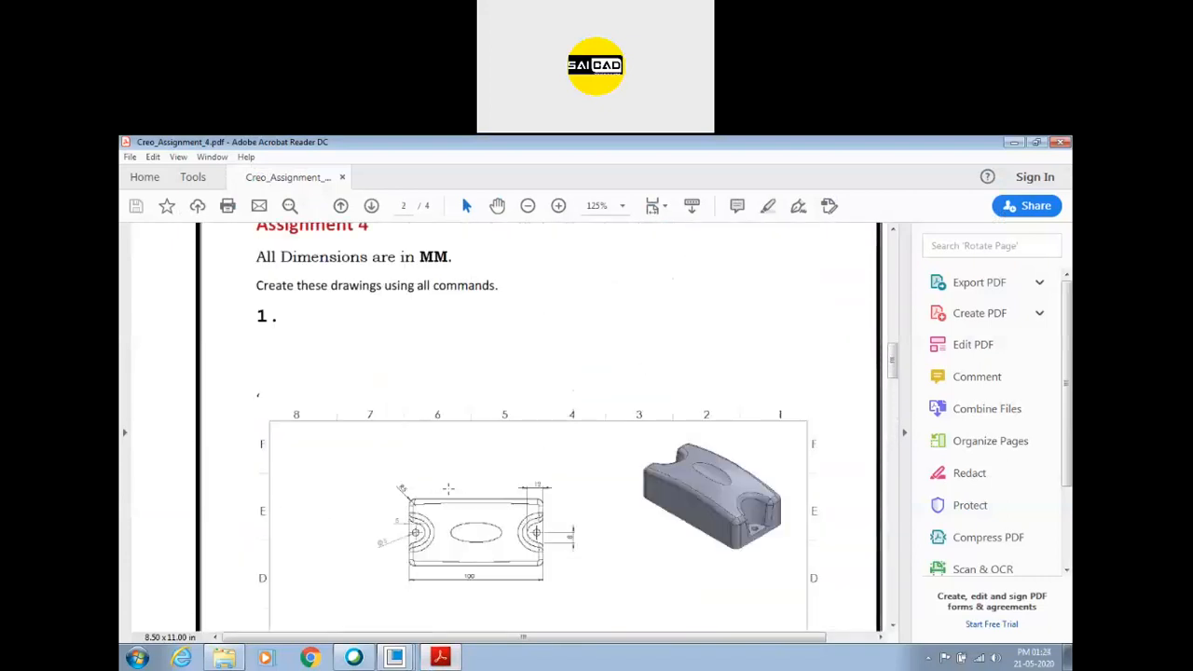
{"action": "scroll", "coordinate": [449, 489], "scroll_direction": "down", "scroll_amount": 7}
{"action": "scroll", "coordinate": [448, 489], "scroll_direction": "down", "scroll_amount": 20}
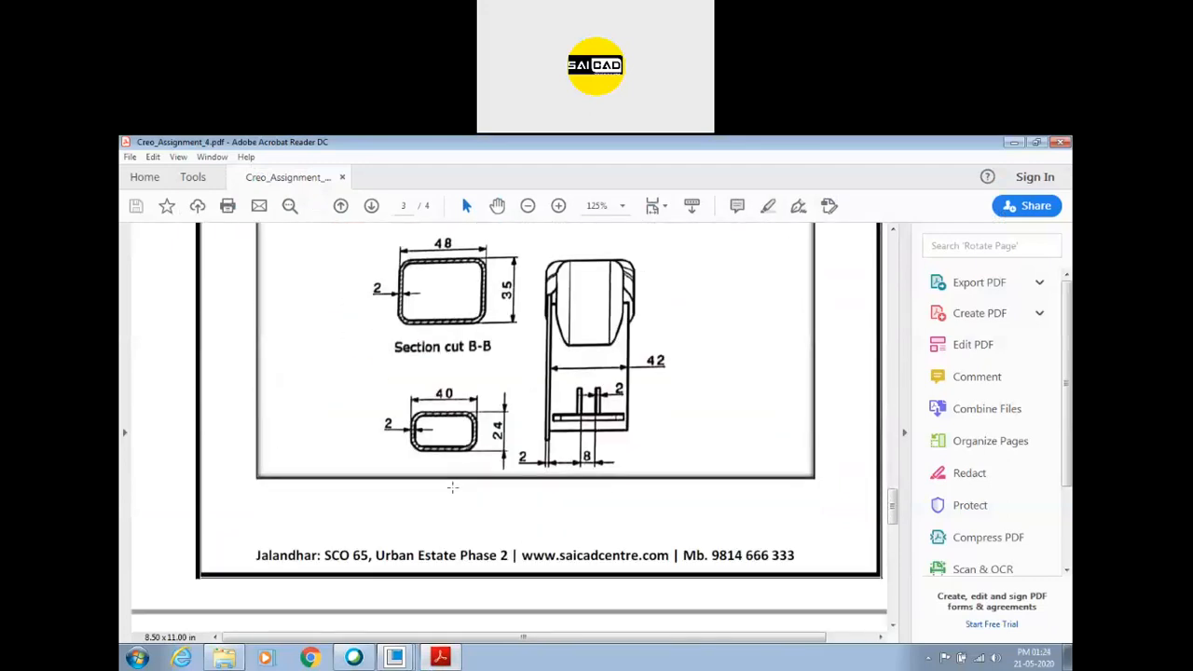
{"action": "scroll", "coordinate": [452, 483], "scroll_direction": "down", "scroll_amount": 10}
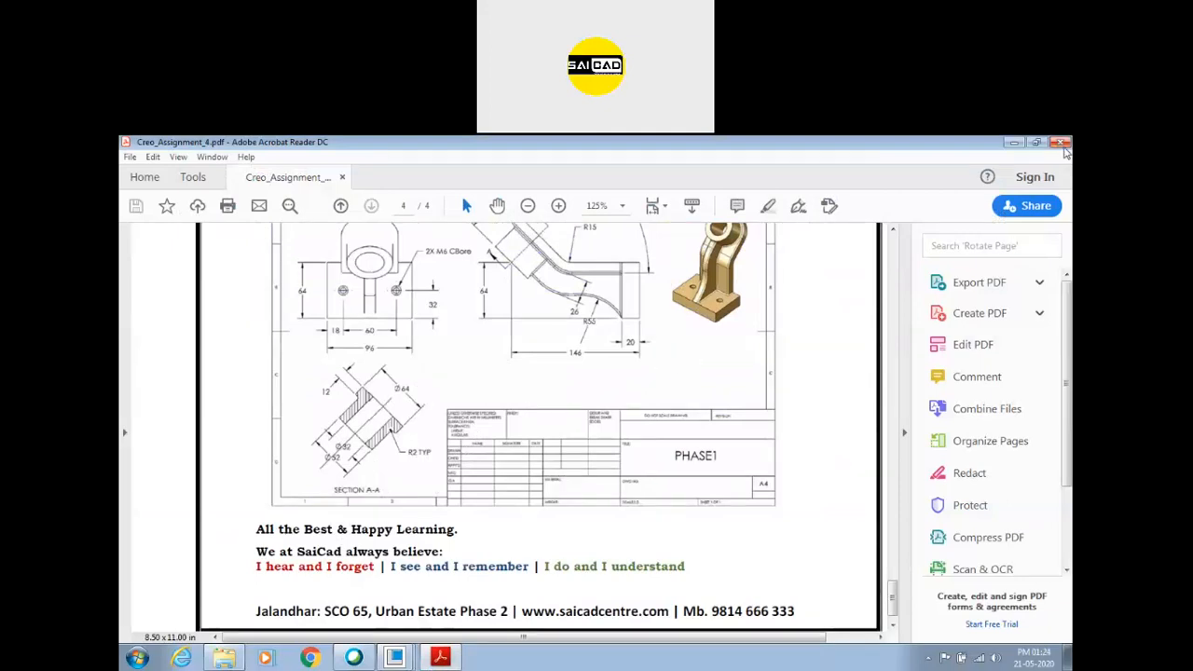
{"action": "left_click", "coordinate": [1061, 142]}
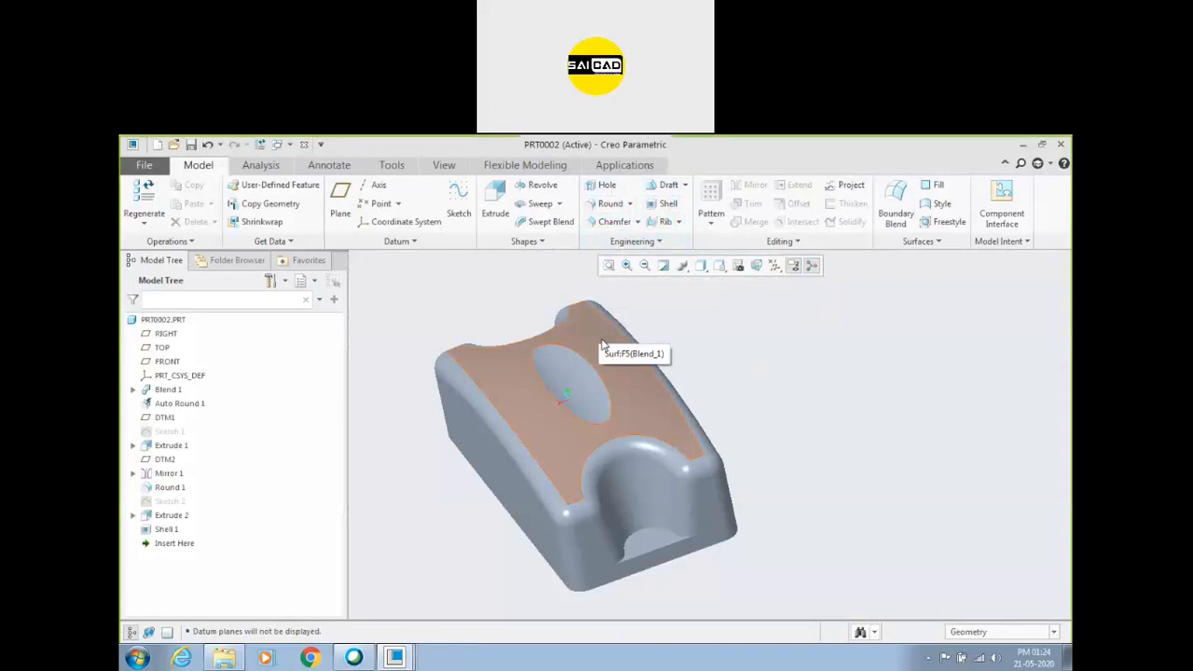
{"action": "left_click", "coordinate": [668, 244]}
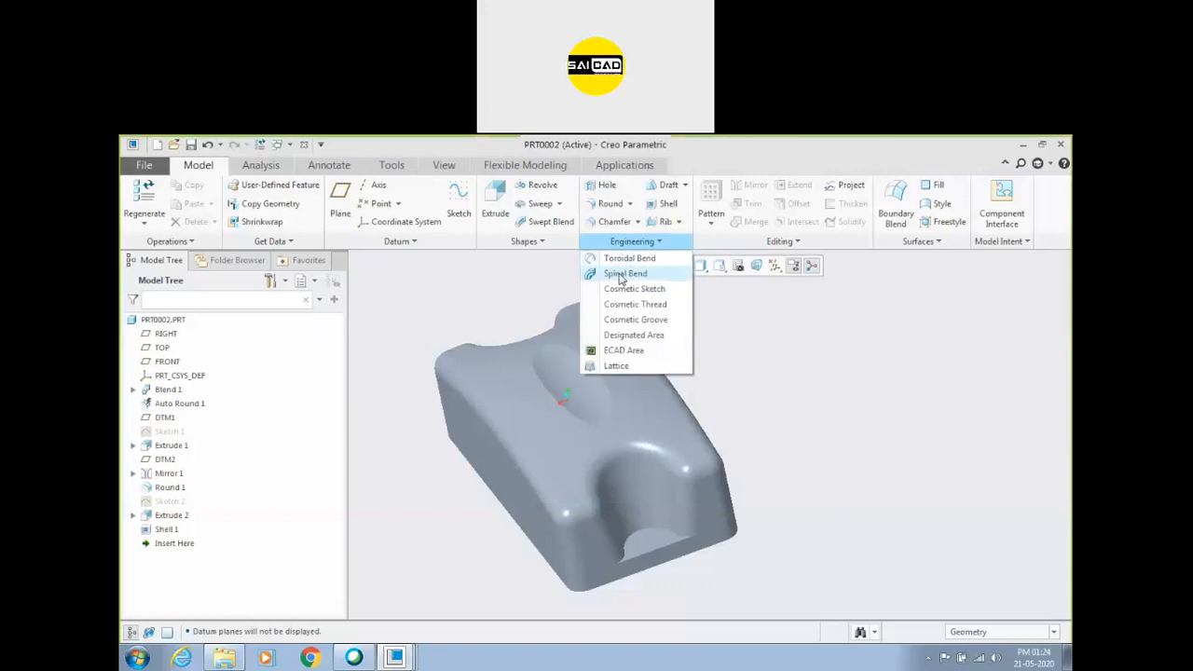
{"action": "left_click", "coordinate": [781, 297]}
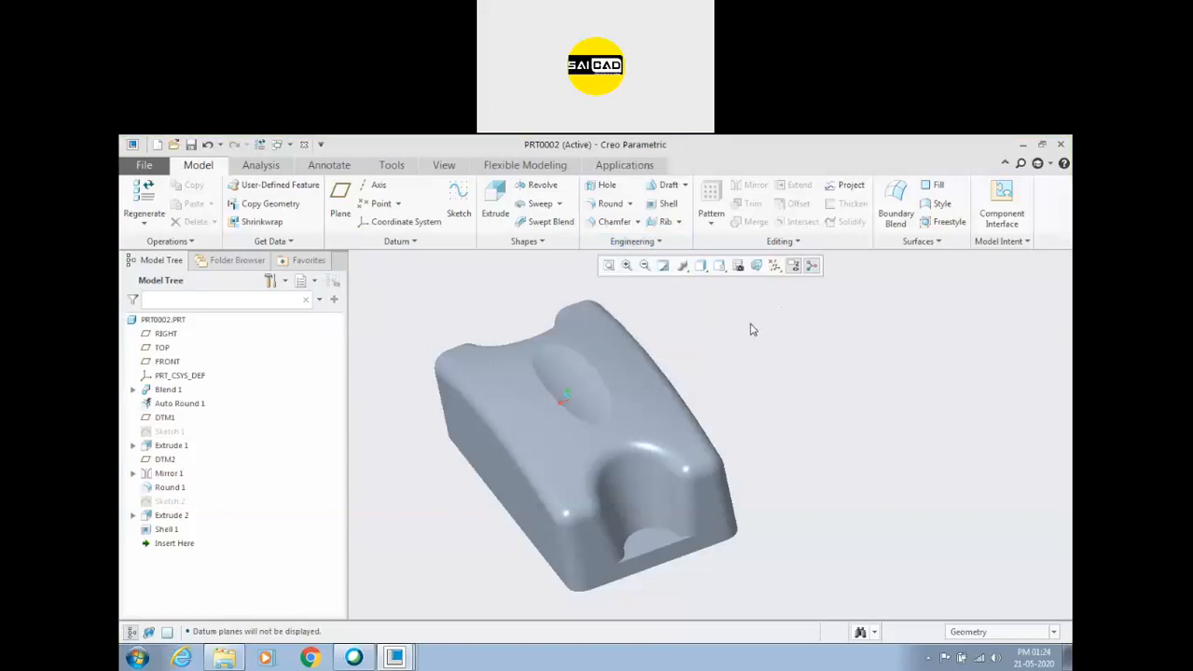
Switch to the wrench part PRT0001, open Sketch 1 of its spinal bend, examine the stepped path in 2D orientation, and exit the sketch.
{"action": "mouse_move", "coordinate": [396, 657]}
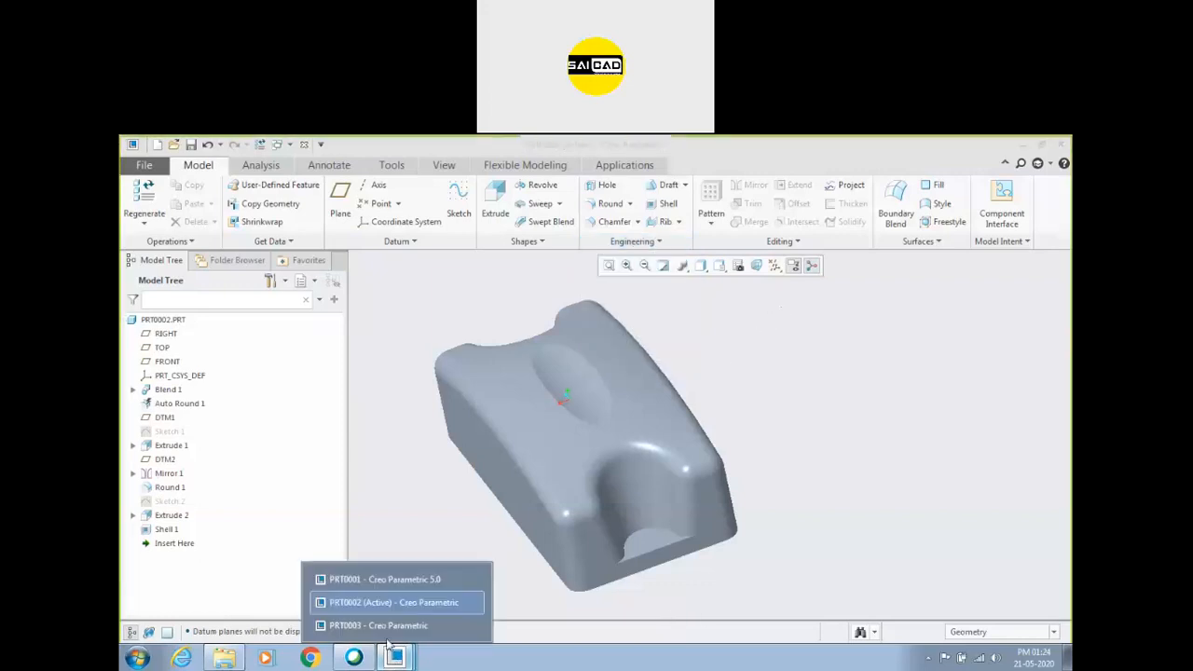
{"action": "left_click", "coordinate": [377, 581]}
{"action": "scroll", "coordinate": [611, 433], "scroll_direction": "up", "scroll_amount": 2}
{"action": "scroll", "coordinate": [610, 483], "scroll_direction": "down", "scroll_amount": 3}
{"action": "middle_click_drag", "start_coordinate": [616, 493], "coordinate": [627, 417]}
{"action": "left_click", "coordinate": [168, 402]}
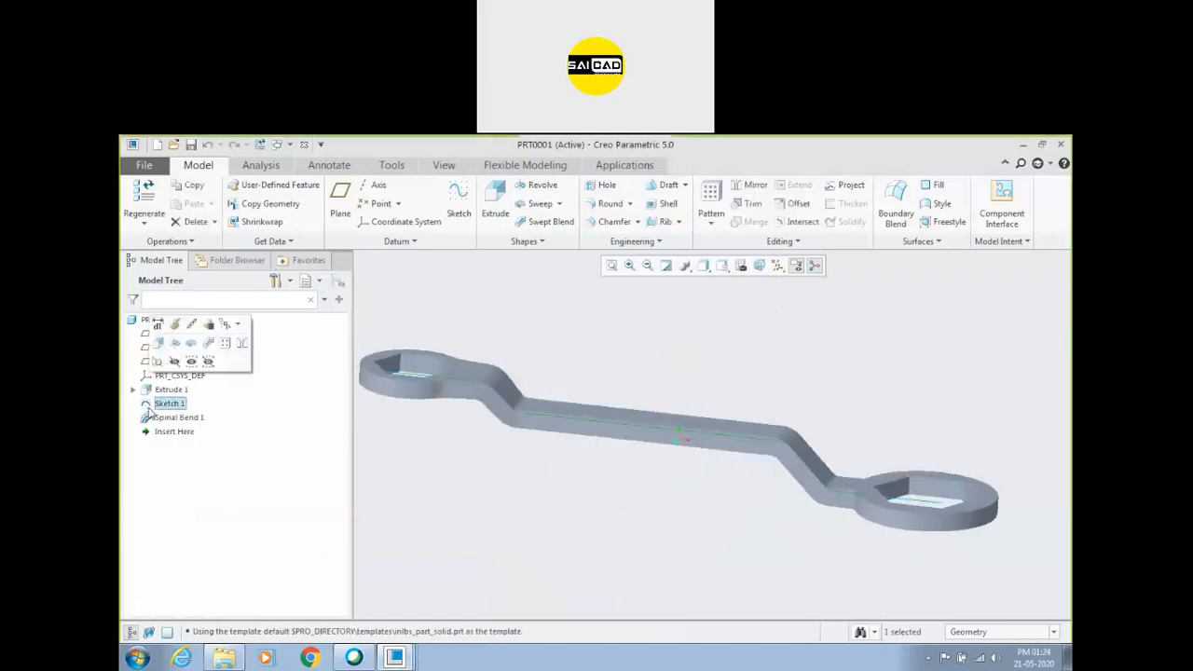
{"action": "left_click", "coordinate": [174, 324]}
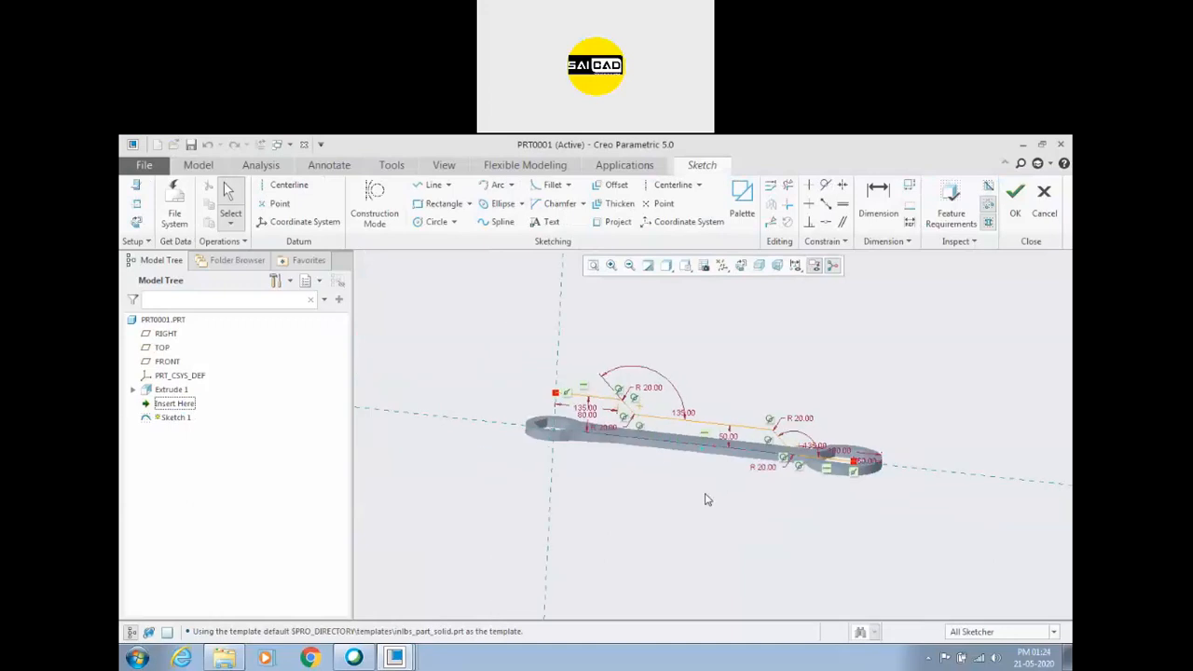
{"action": "left_click", "coordinate": [741, 266]}
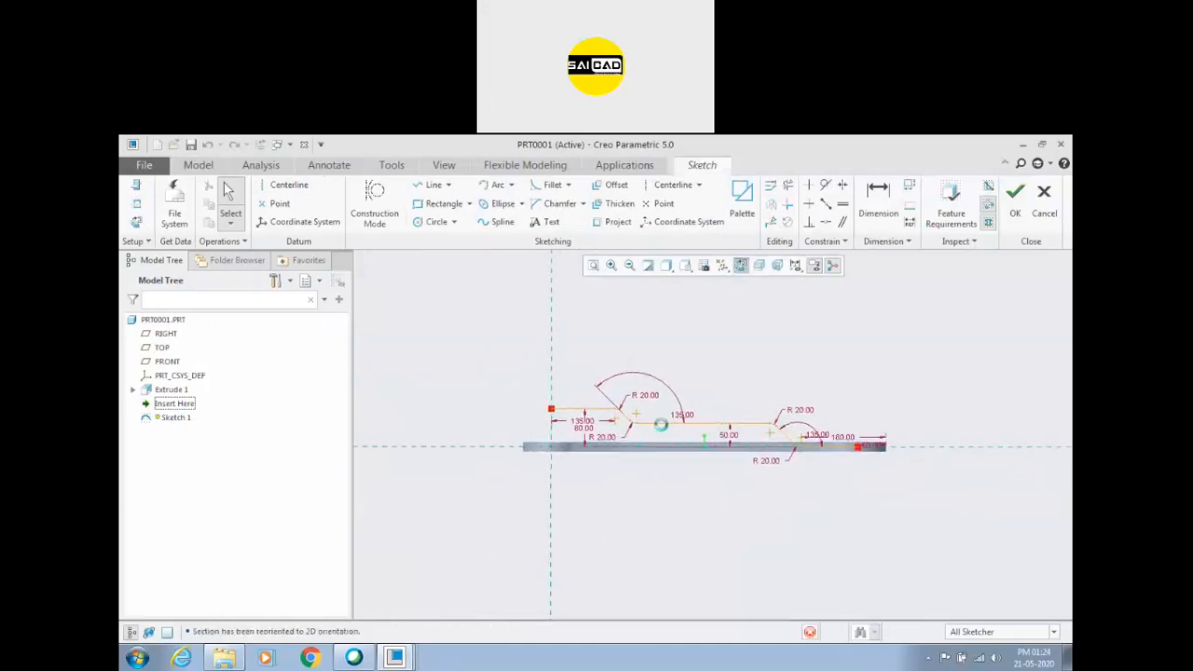
{"action": "scroll", "coordinate": [820, 438], "scroll_direction": "down", "scroll_amount": 2}
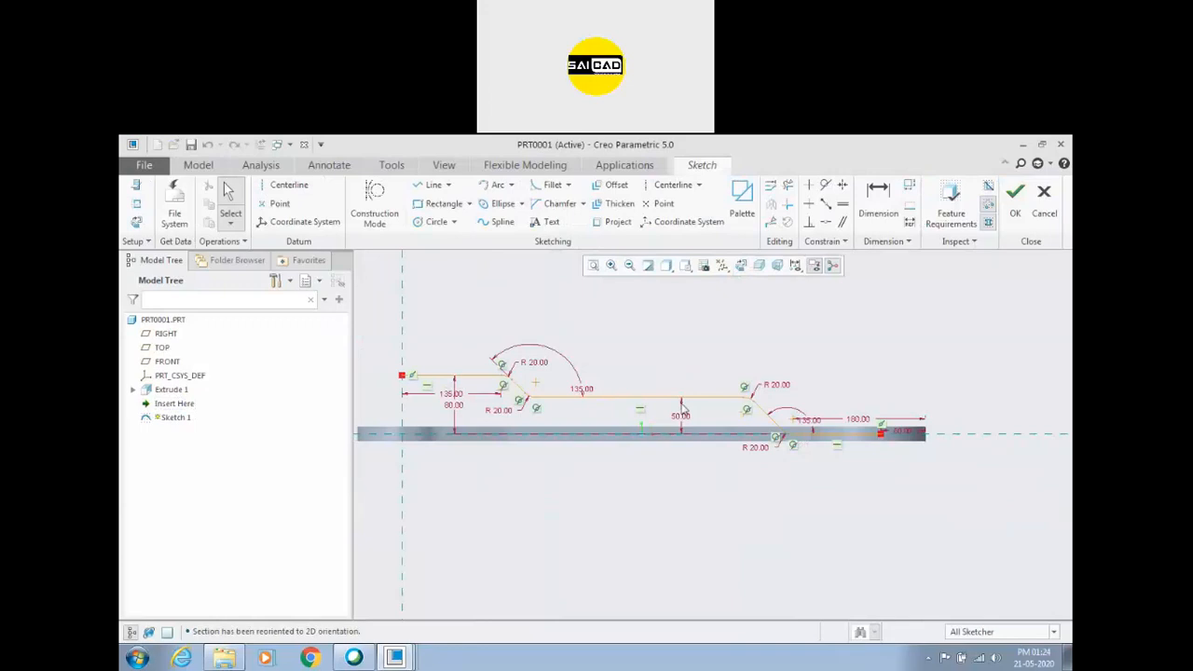
{"action": "left_click", "coordinate": [1016, 196]}
Create a new part with the default name and settings.
{"action": "key", "text": "ctrl+n"}
{"action": "key", "text": "Return"}
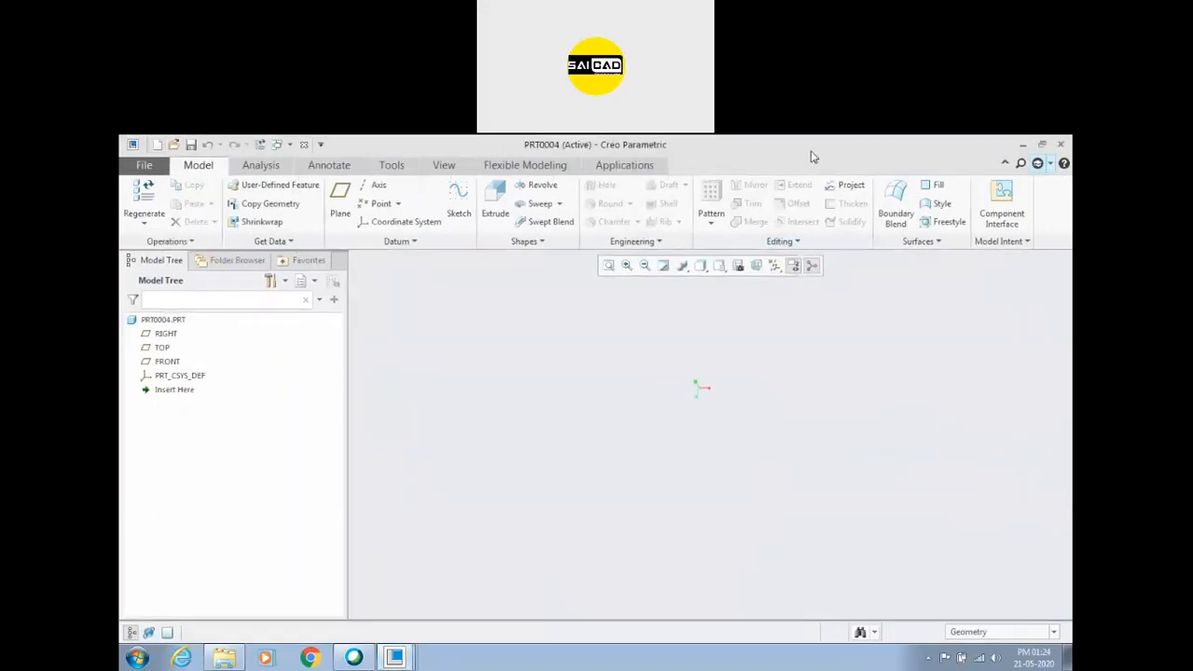
Start an Extrude on the TOP plane and sketch a rectangle about 560 by 150 from the vertical reference, spanning the horizontal reference.
{"action": "left_click", "coordinate": [163, 348]}
{"action": "left_click", "coordinate": [488, 203]}
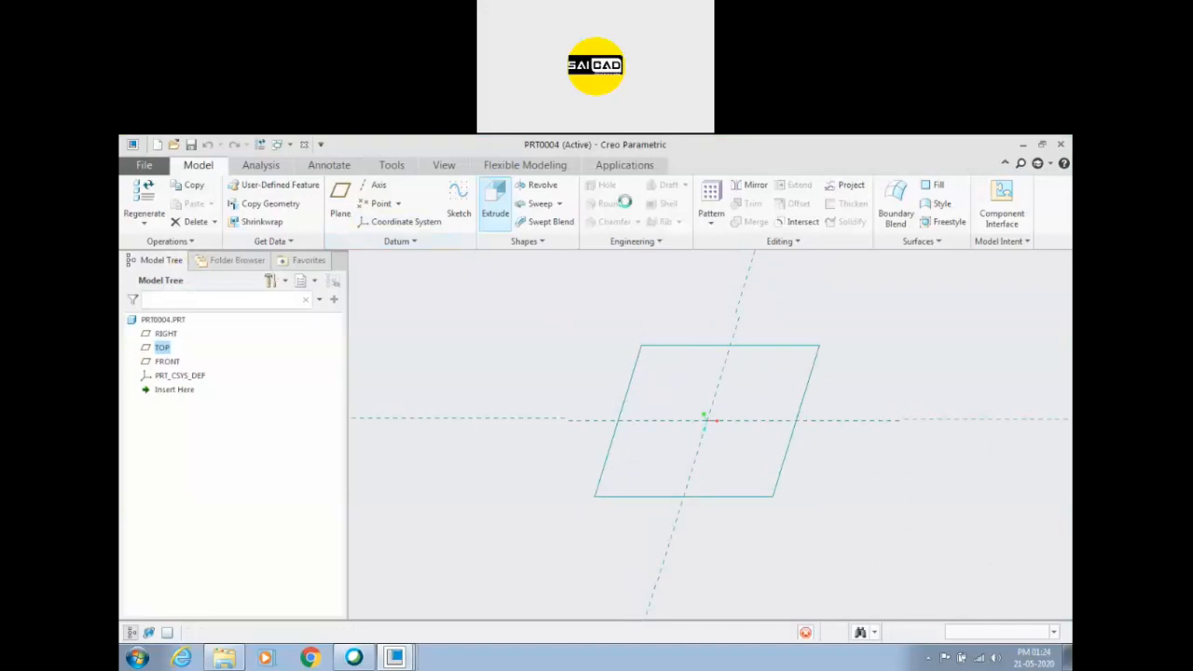
{"action": "left_click", "coordinate": [774, 267]}
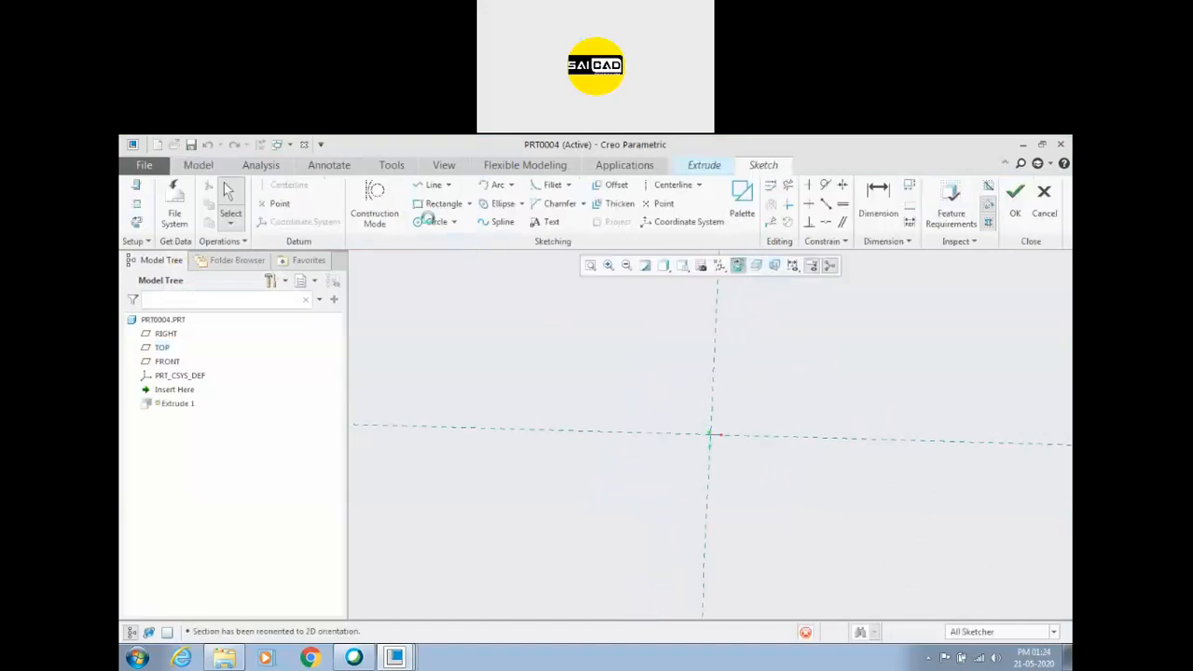
{"action": "left_click", "coordinate": [438, 205]}
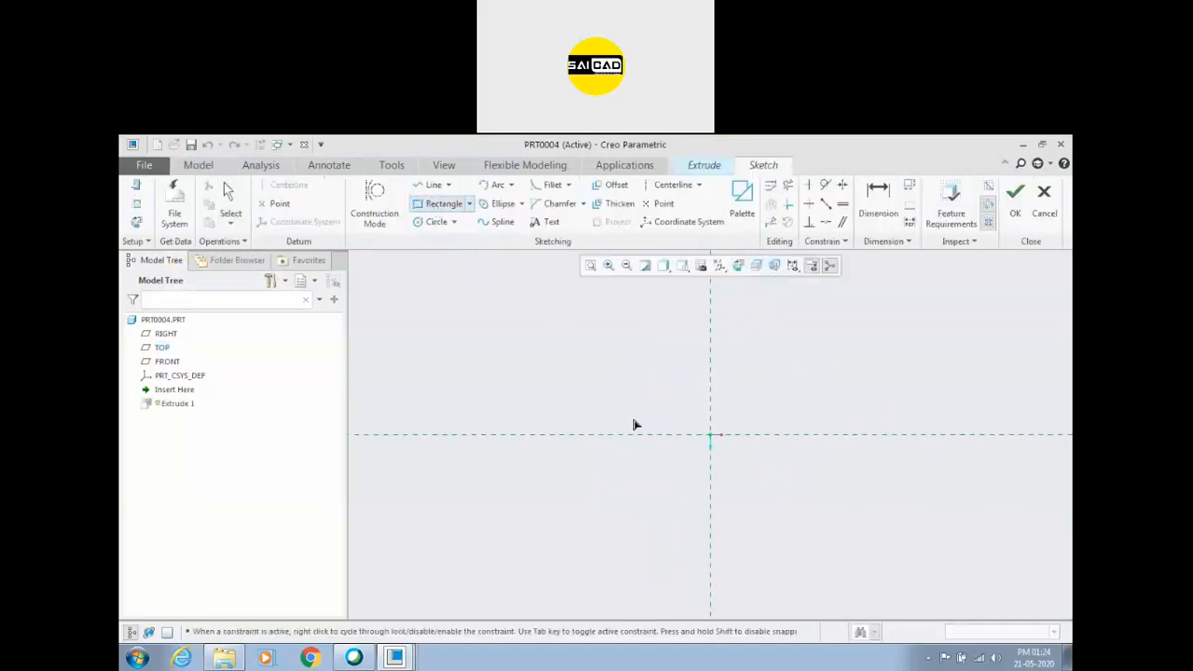
{"action": "left_click", "coordinate": [711, 390]}
{"action": "left_click", "coordinate": [1034, 475]}
{"action": "middle_click", "coordinate": [621, 493]}
Add a horizontal centerline through the origin and make the rectangle's upper and lower corners symmetric about it.
{"action": "left_click", "coordinate": [668, 185]}
{"action": "left_click", "coordinate": [521, 441]}
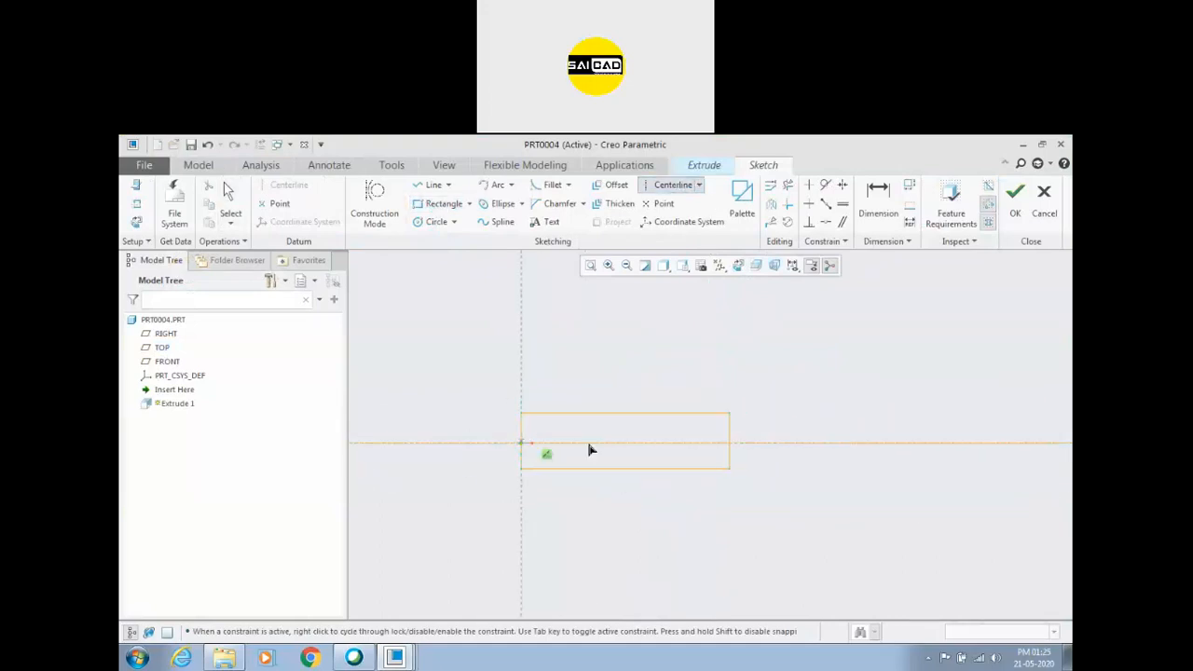
{"action": "left_click", "coordinate": [591, 433]}
{"action": "middle_click", "coordinate": [591, 434]}
{"action": "left_click", "coordinate": [842, 185]}
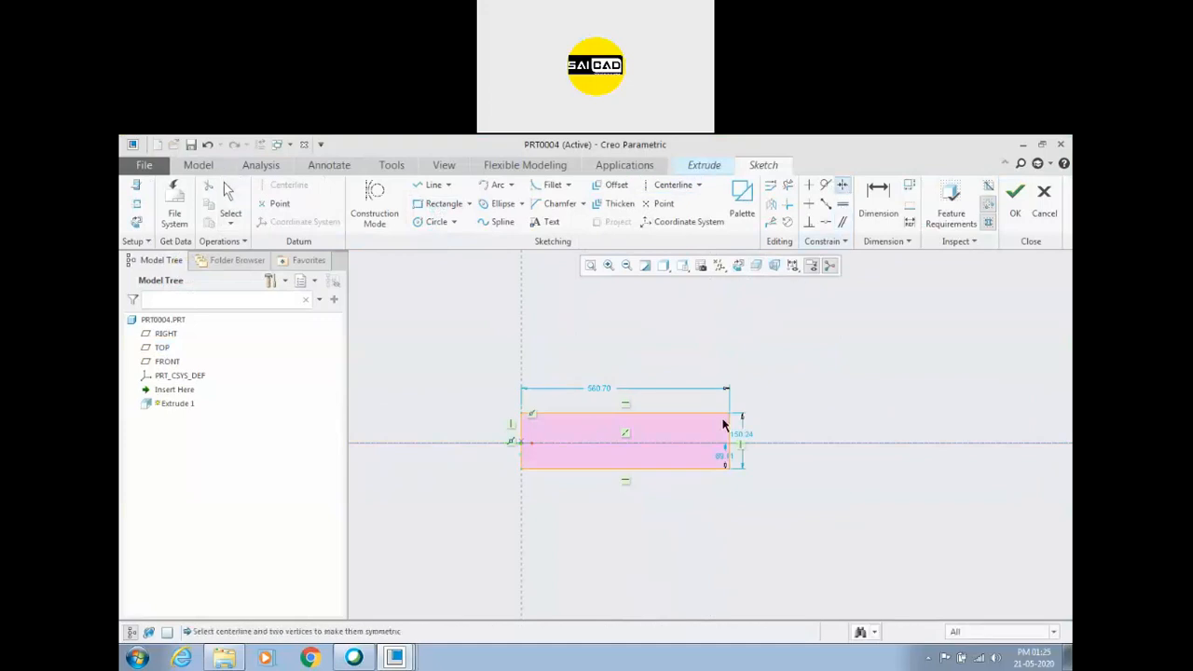
{"action": "left_click", "coordinate": [732, 470]}
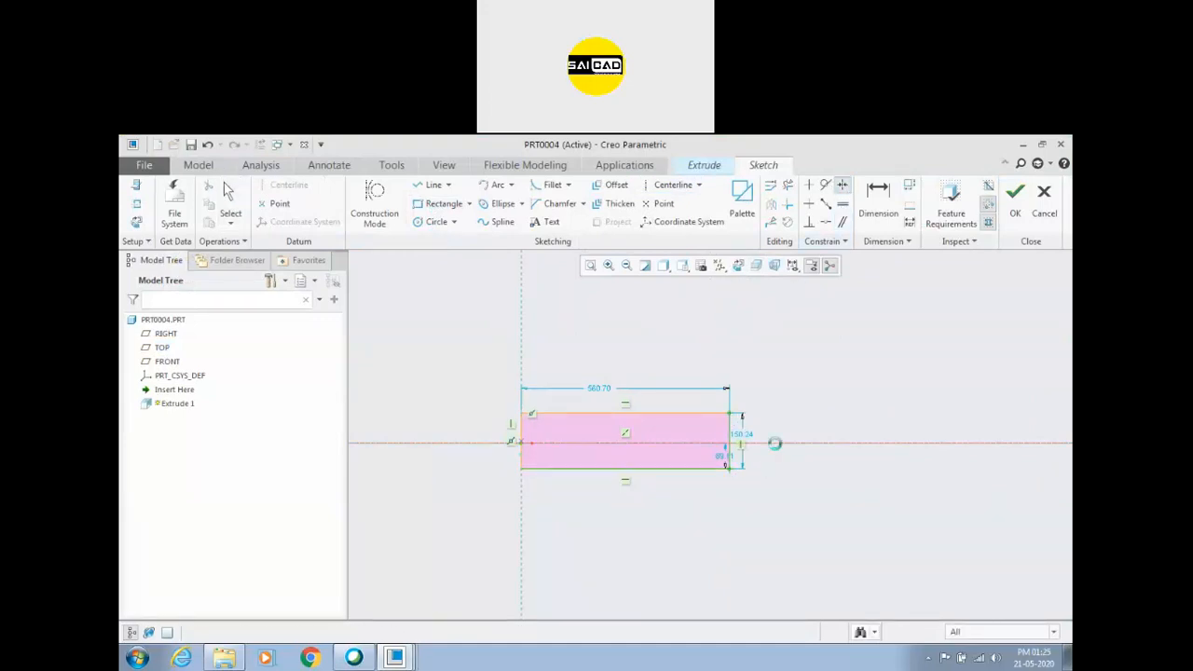
{"action": "left_click", "coordinate": [775, 443]}
{"action": "middle_click", "coordinate": [774, 425]}
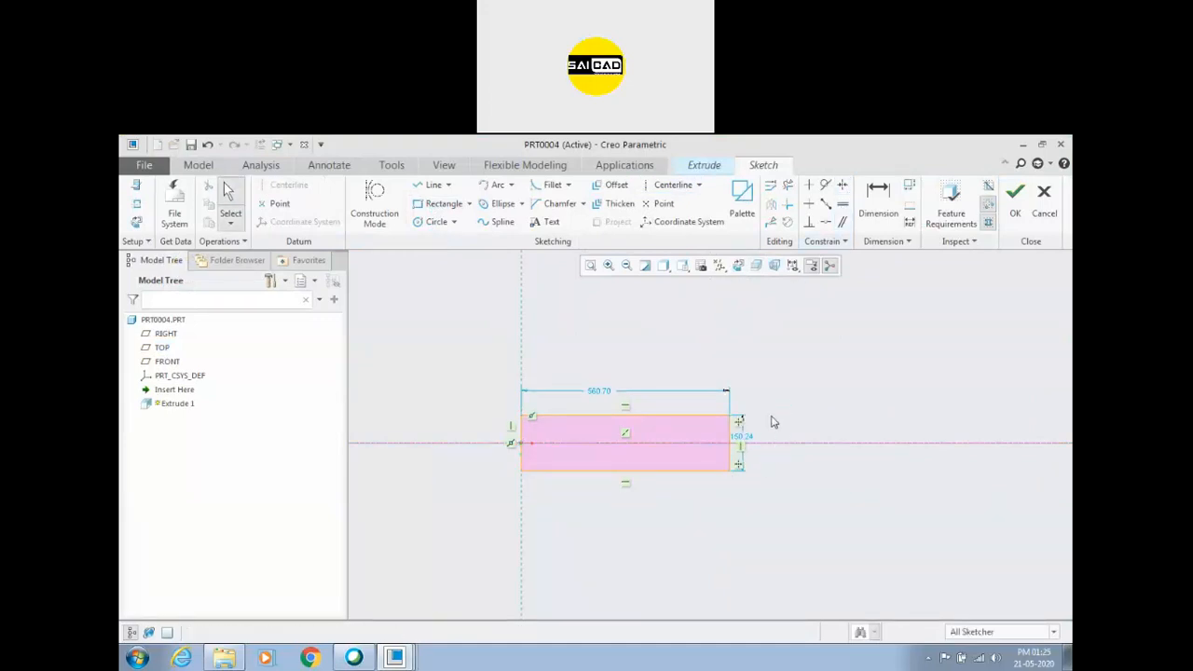
Set the rectangle's length to 800 and its width to 100.
{"action": "double_click", "coordinate": [601, 392]}
{"action": "type", "text": "800"}
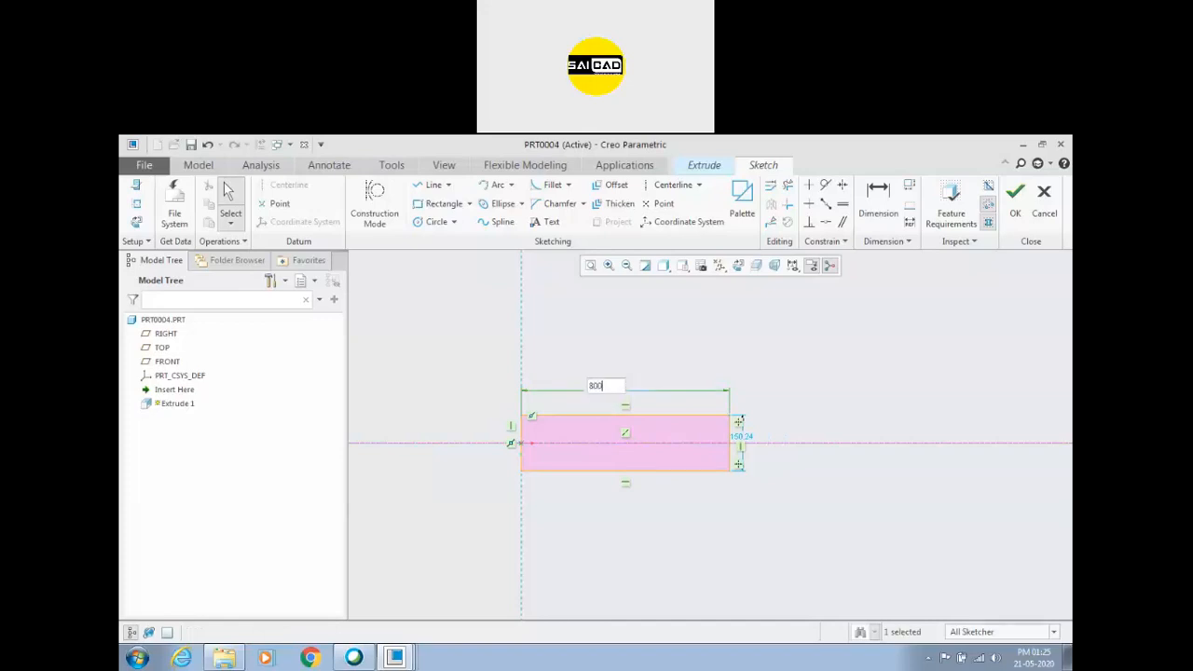
{"action": "key", "text": "Return"}
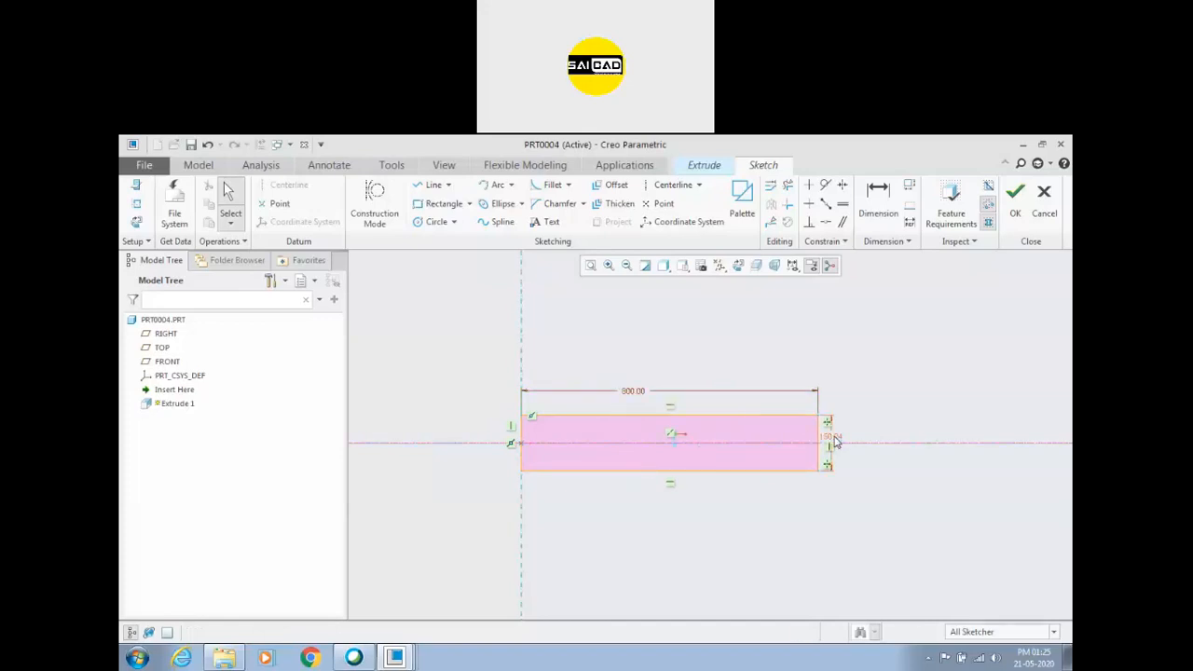
{"action": "double_click", "coordinate": [831, 438]}
{"action": "type", "text": "100"}
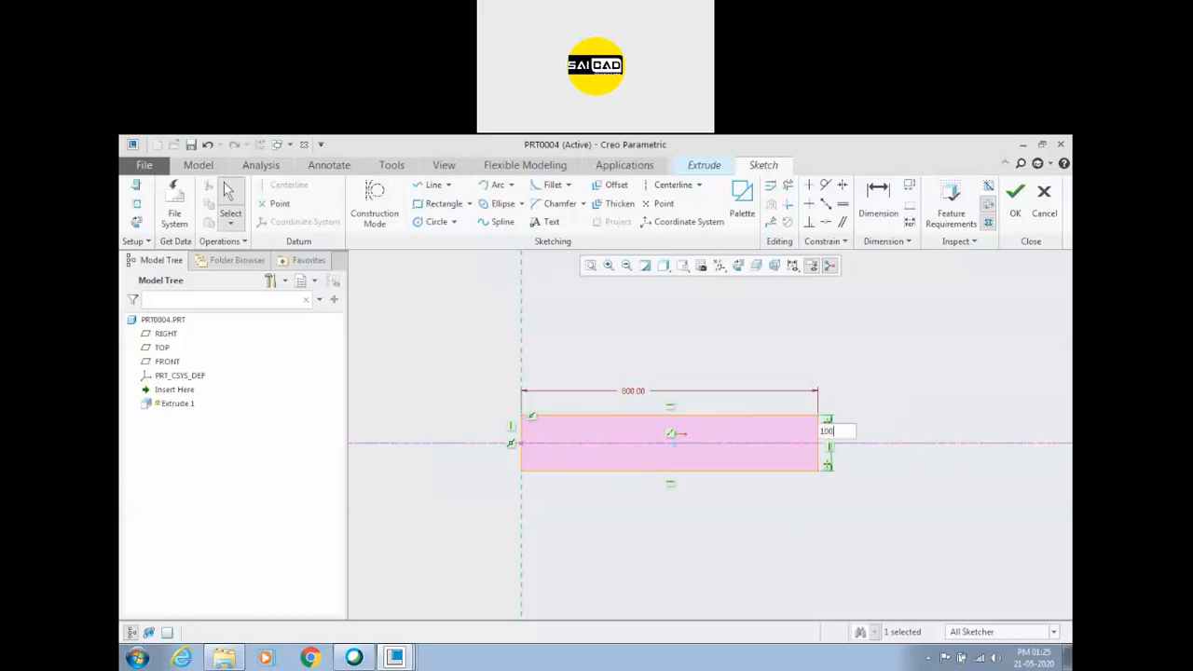
{"action": "key", "text": "Return"}
Finish the sketch and extrude the rectangle symmetrically about the sketch plane with a depth of 18.38.
{"action": "left_click", "coordinate": [1015, 196]}
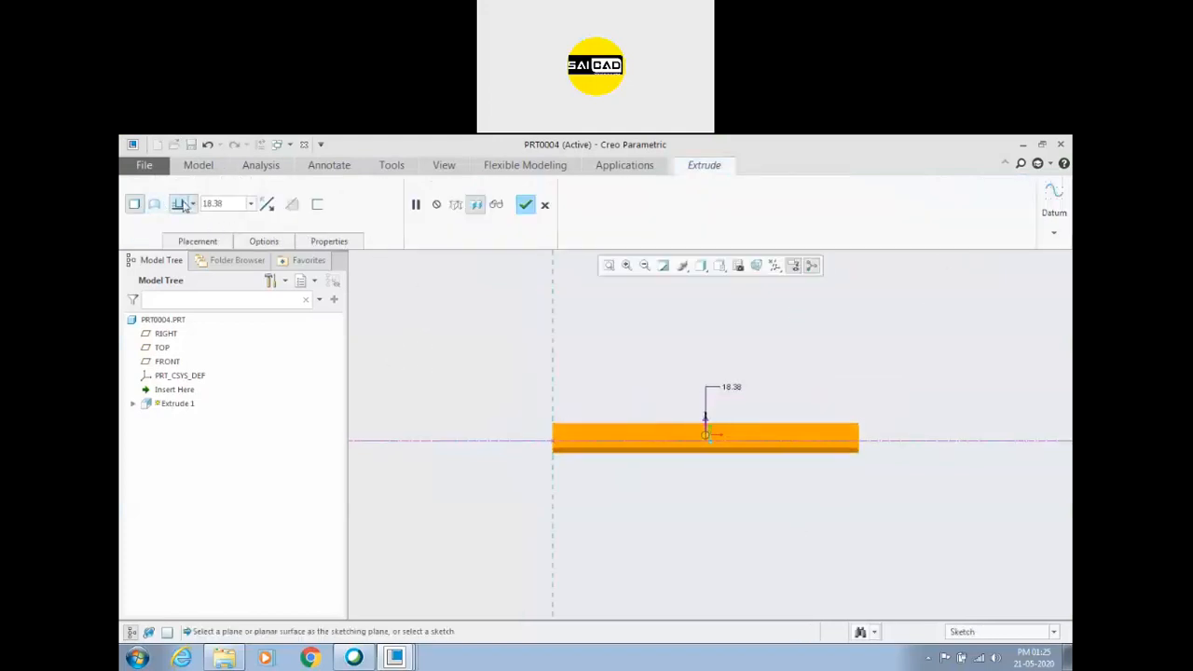
{"action": "left_click", "coordinate": [193, 204]}
{"action": "left_click", "coordinate": [180, 244]}
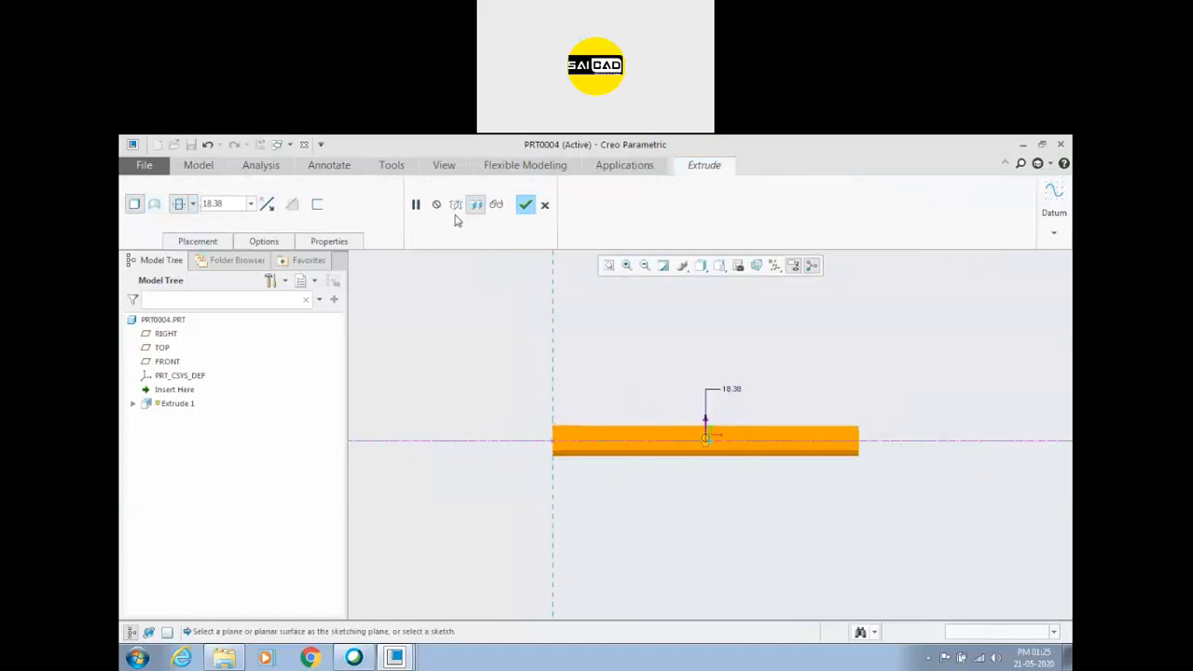
{"action": "left_click", "coordinate": [525, 204]}
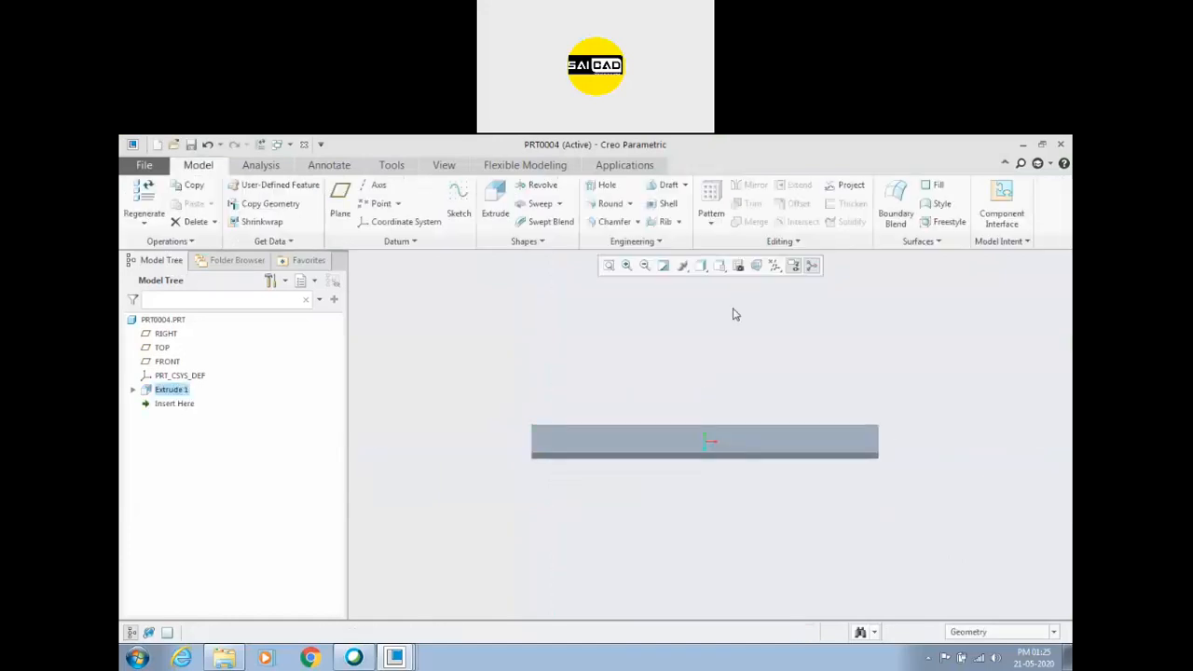
Turn on the display of all datum features and open a new sketch on the FRONT plane.
{"action": "left_click", "coordinate": [166, 360]}
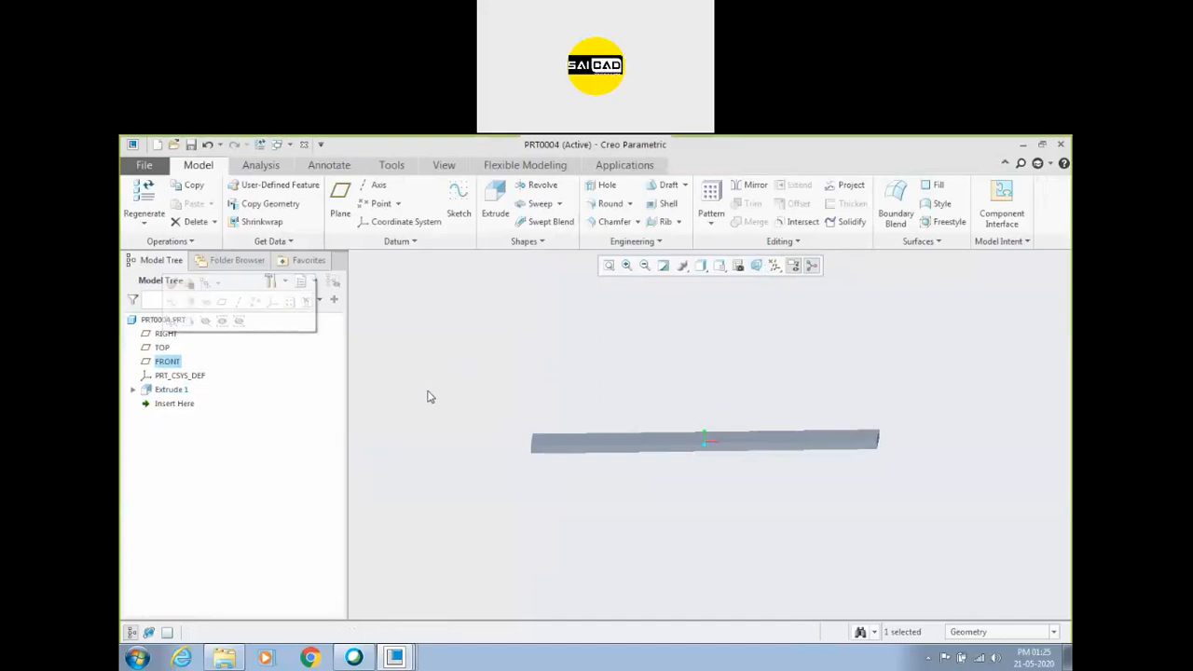
{"action": "left_click", "coordinate": [774, 265]}
{"action": "left_click", "coordinate": [779, 283]}
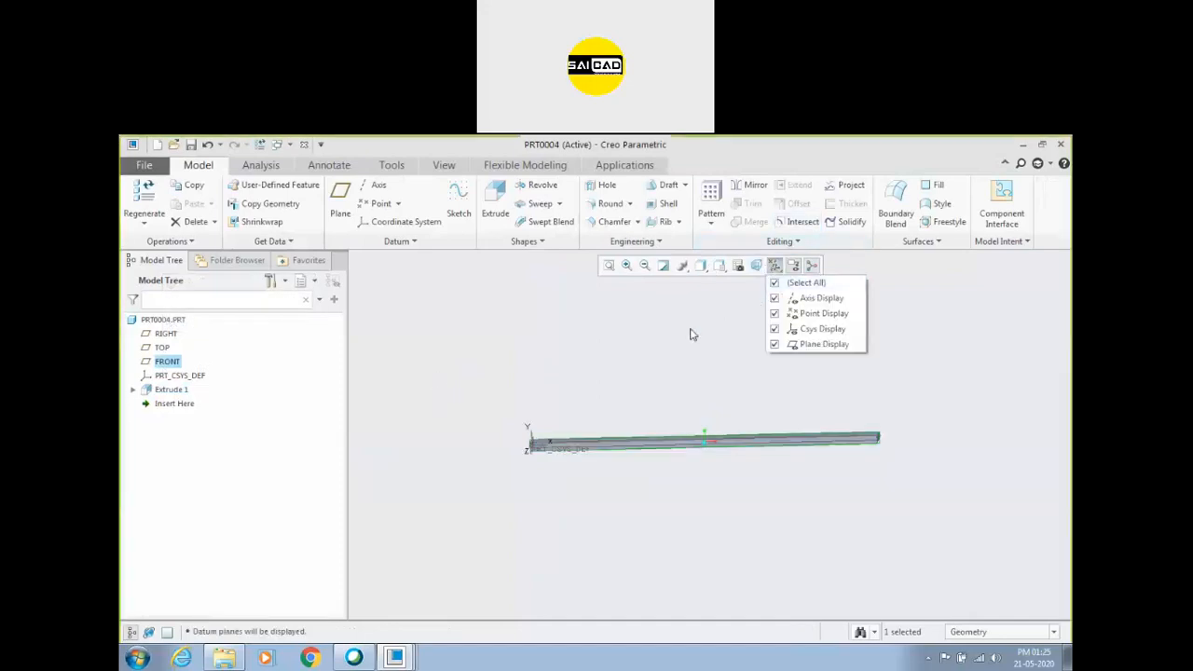
{"action": "scroll", "coordinate": [610, 464], "scroll_direction": "up", "scroll_amount": 3}
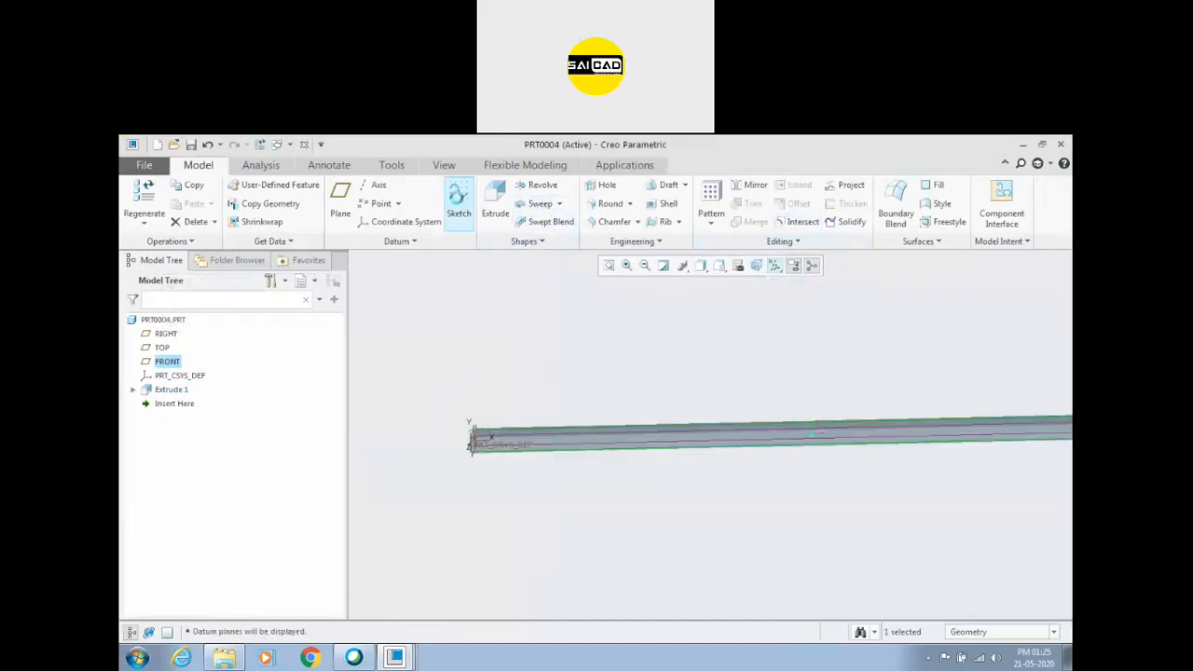
{"action": "left_click", "coordinate": [457, 201]}
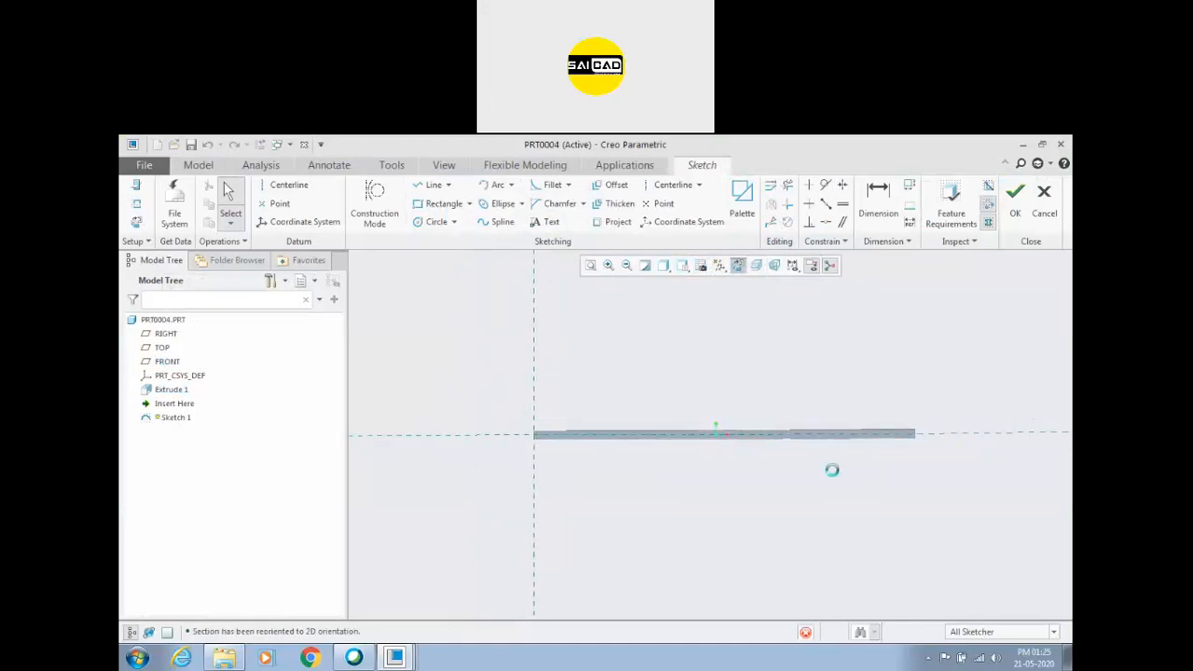
Draw a descending stepped line chain from the vertical reference to the bar's far end, with an upper run about 154 and middle run about 307 long.
{"action": "left_click", "coordinate": [422, 191]}
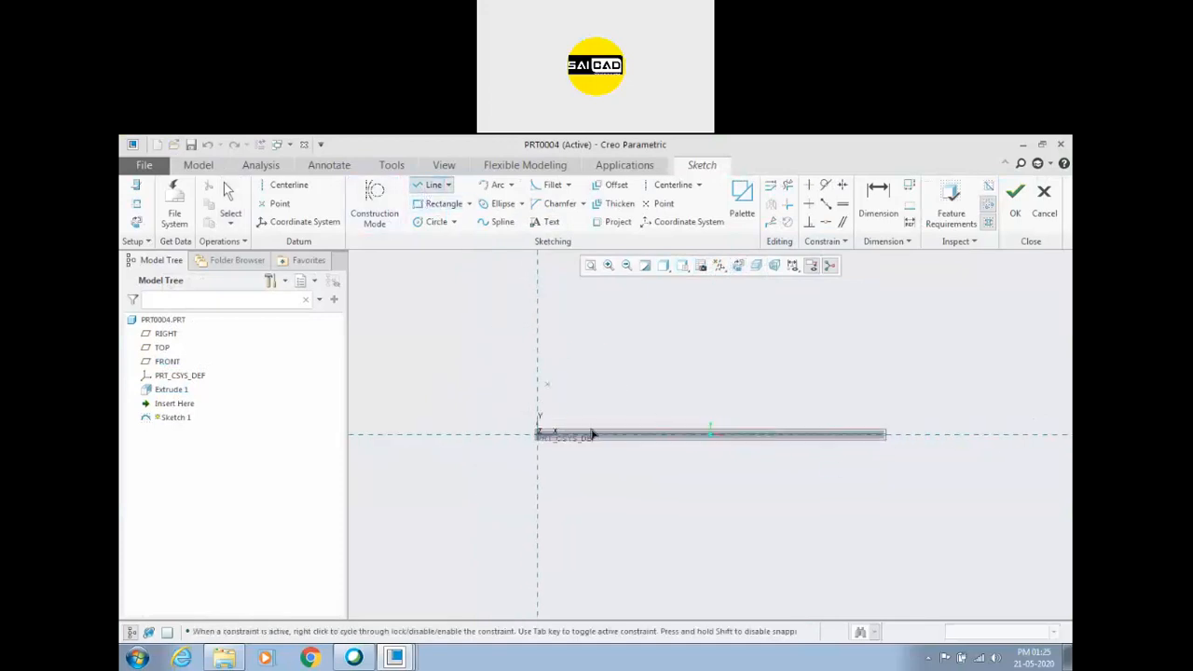
{"action": "scroll", "coordinate": [569, 419], "scroll_direction": "up", "scroll_amount": 2}
{"action": "left_click", "coordinate": [503, 342]}
{"action": "left_click", "coordinate": [680, 399]}
{"action": "left_click", "coordinate": [891, 398]}
{"action": "left_click", "coordinate": [951, 433]}
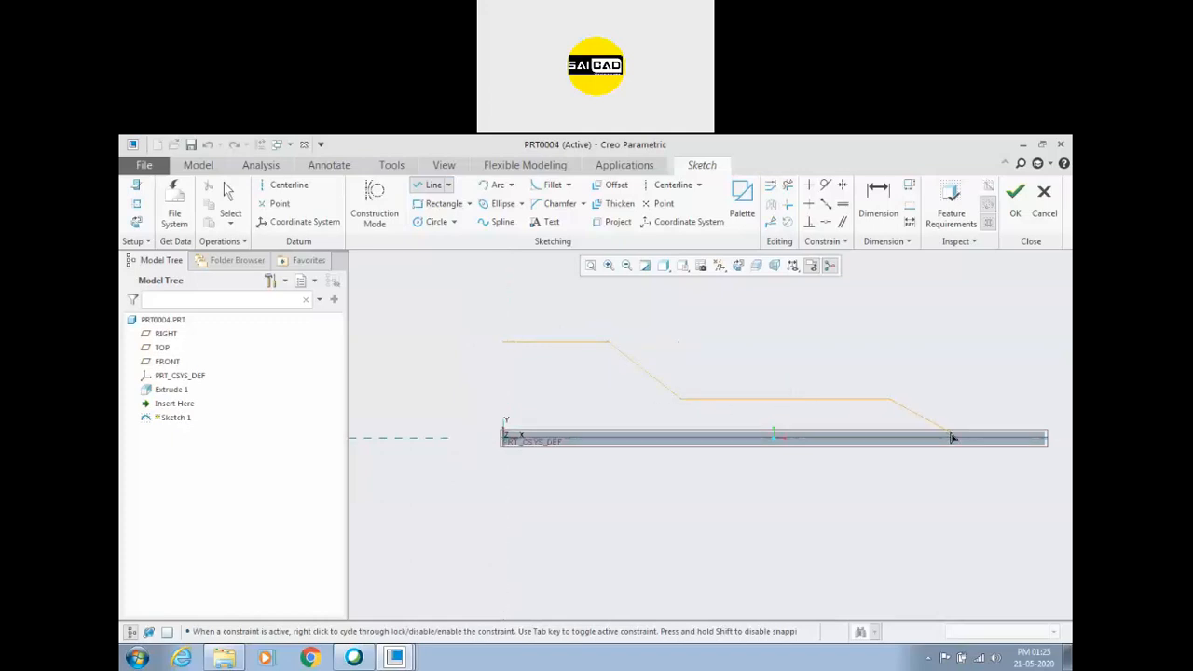
{"action": "left_click", "coordinate": [1035, 435]}
{"action": "middle_click", "coordinate": [972, 380]}
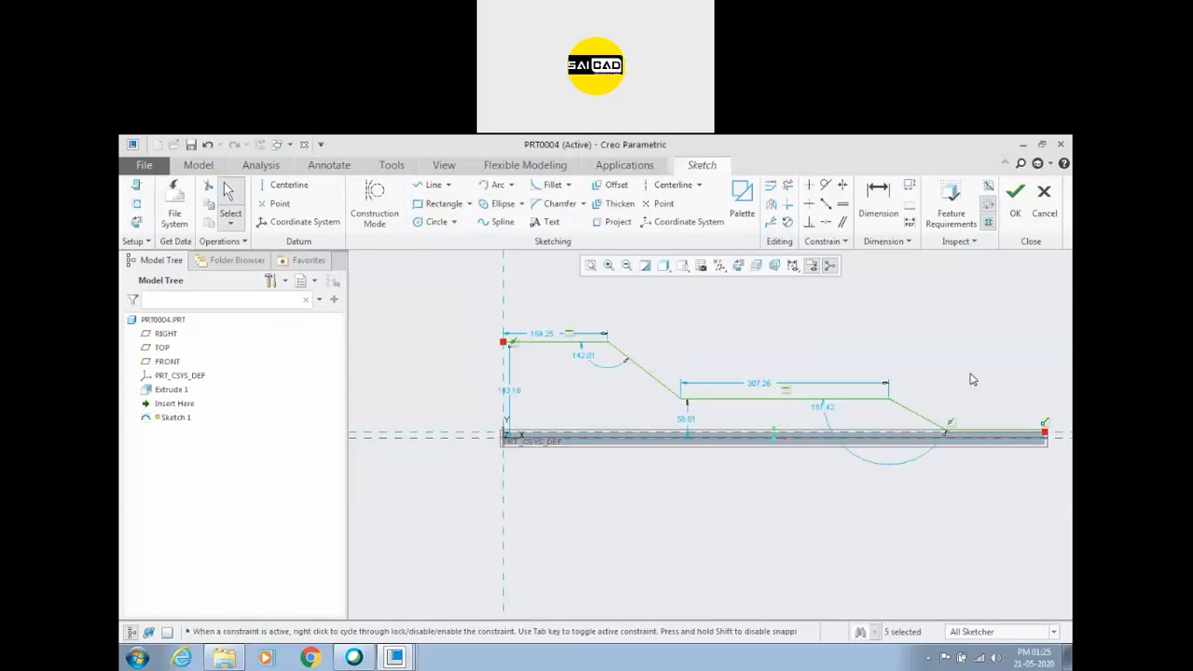
Fillet the two corners of the stepped path's upper slope, with a radius of about 43 at its top corner.
{"action": "scroll", "coordinate": [424, 404], "scroll_direction": "up", "scroll_amount": 2}
{"action": "scroll", "coordinate": [757, 378], "scroll_direction": "down", "scroll_amount": 2}
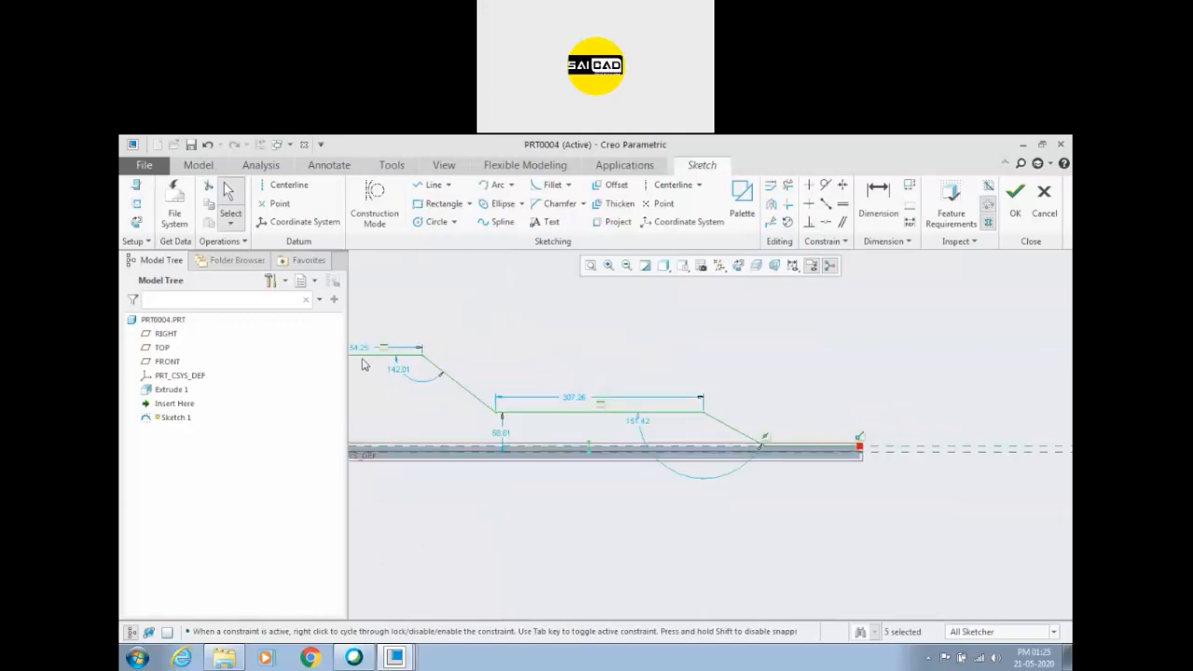
{"action": "scroll", "coordinate": [638, 376], "scroll_direction": "up", "scroll_amount": 1}
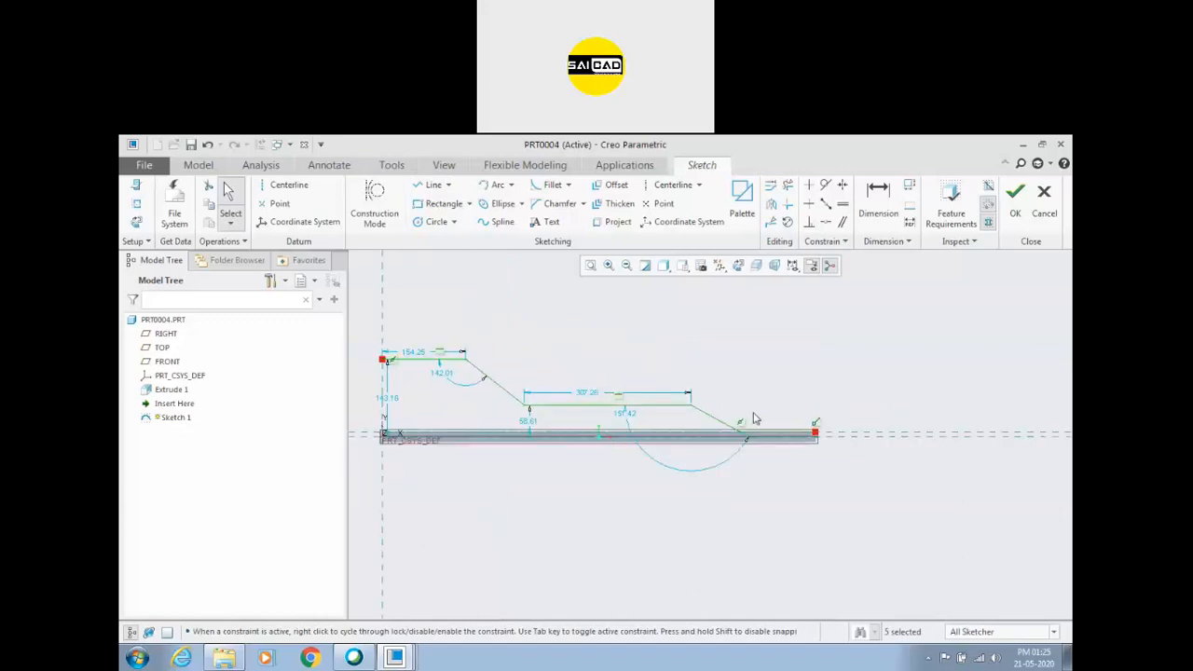
{"action": "scroll", "coordinate": [801, 371], "scroll_direction": "up", "scroll_amount": 2}
{"action": "scroll", "coordinate": [776, 383], "scroll_direction": "down", "scroll_amount": 1}
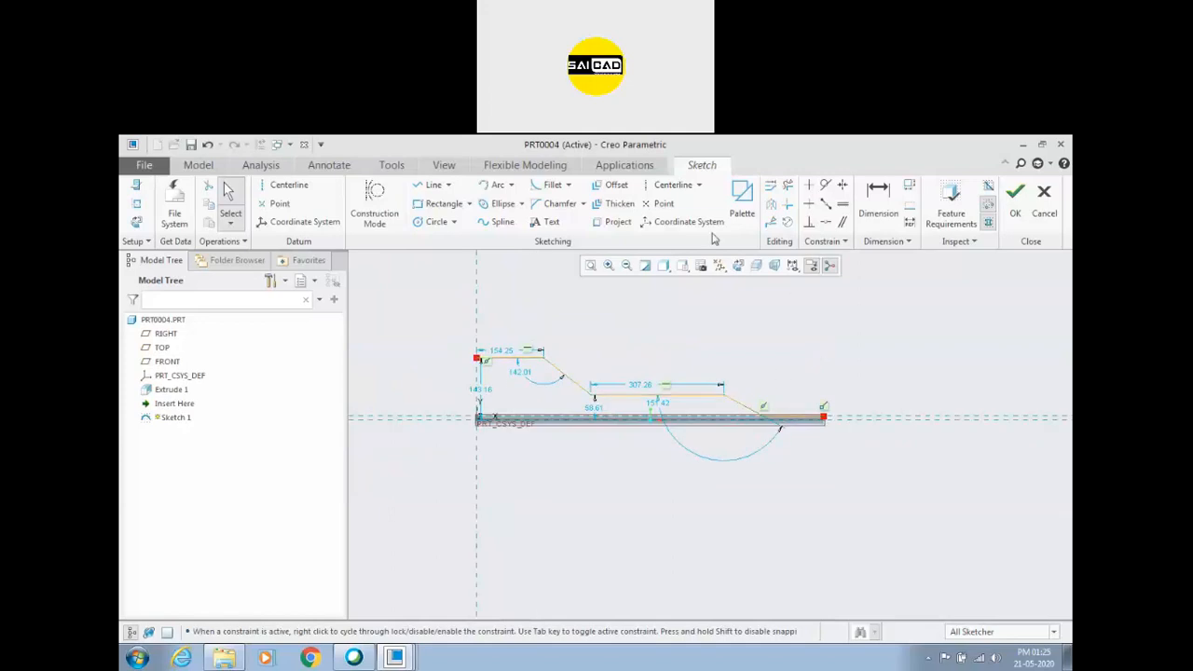
{"action": "left_click", "coordinate": [552, 185]}
{"action": "scroll", "coordinate": [545, 360], "scroll_direction": "down", "scroll_amount": 2}
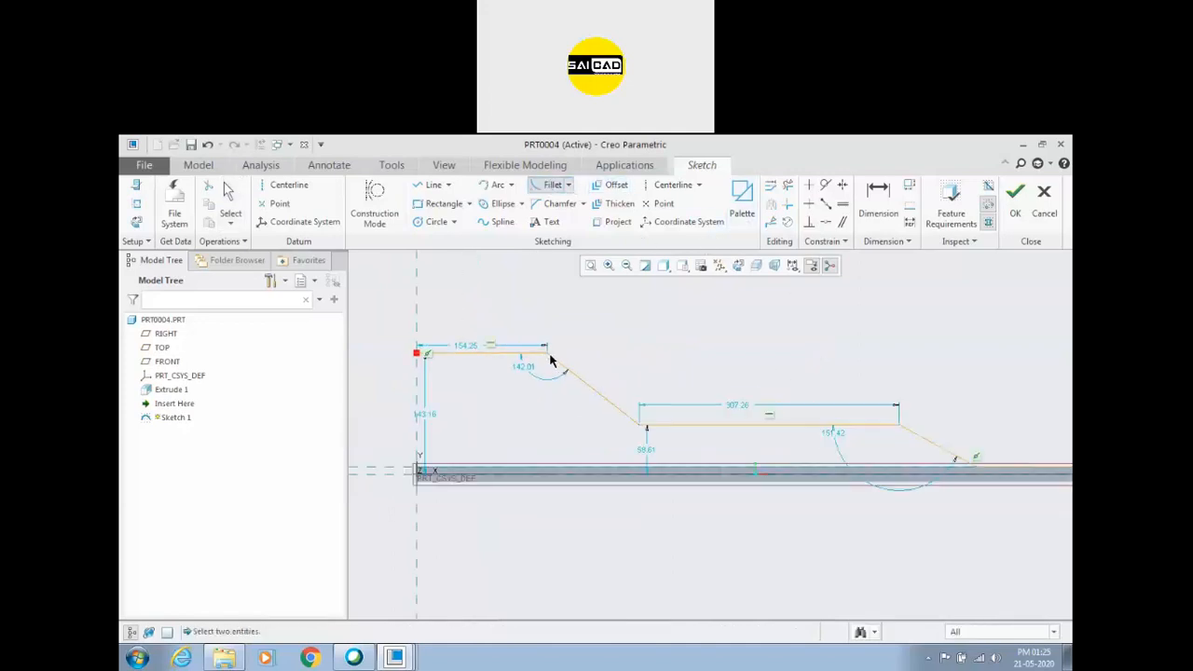
{"action": "left_click", "coordinate": [538, 353]}
{"action": "left_click", "coordinate": [559, 362]}
{"action": "left_click", "coordinate": [628, 421]}
{"action": "left_click", "coordinate": [743, 426]}
Fillet the two corners of the lower slope with radii of about 59 and 79, and finish the sketch.
{"action": "left_click", "coordinate": [921, 437]}
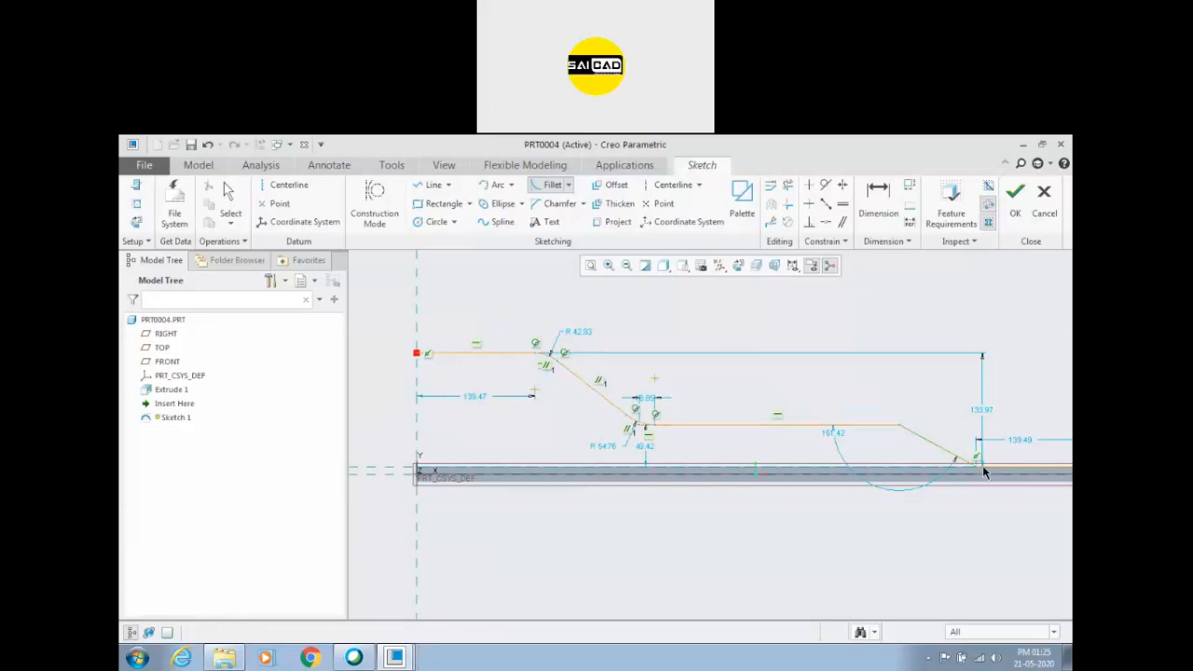
{"action": "left_click", "coordinate": [892, 426]}
{"action": "left_click", "coordinate": [994, 468]}
{"action": "left_click", "coordinate": [961, 459]}
{"action": "scroll", "coordinate": [667, 409], "scroll_direction": "up", "scroll_amount": 2}
{"action": "scroll", "coordinate": [652, 412], "scroll_direction": "up", "scroll_amount": 1}
{"action": "middle_click", "coordinate": [652, 415]}
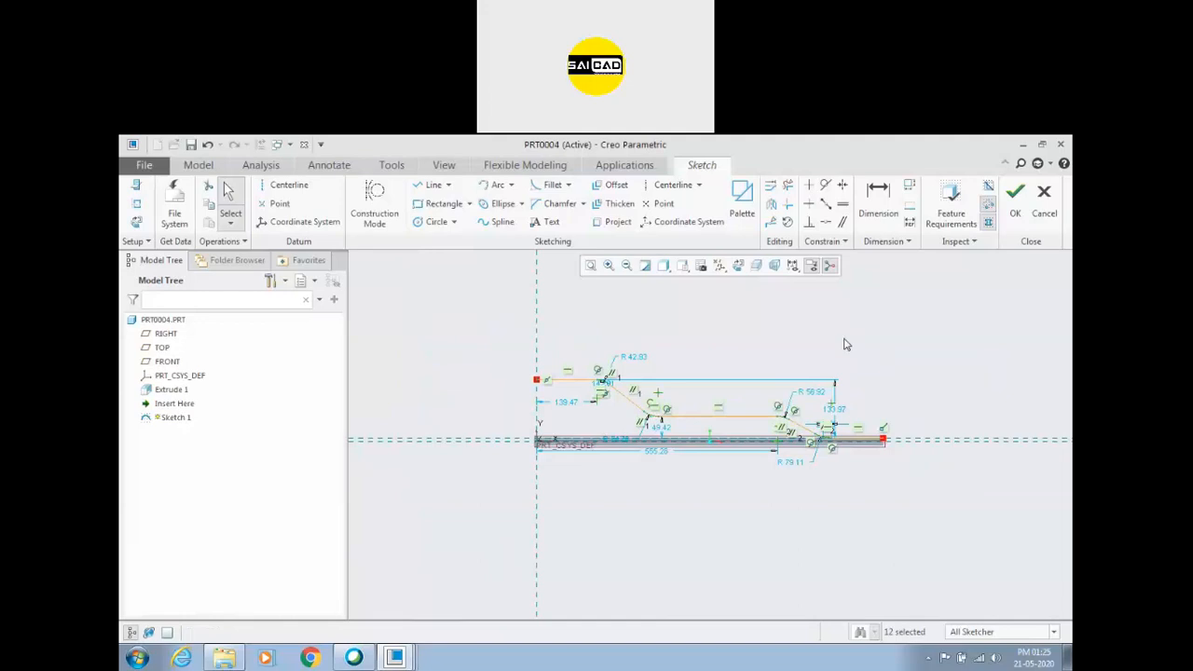
{"action": "left_click", "coordinate": [1021, 209]}
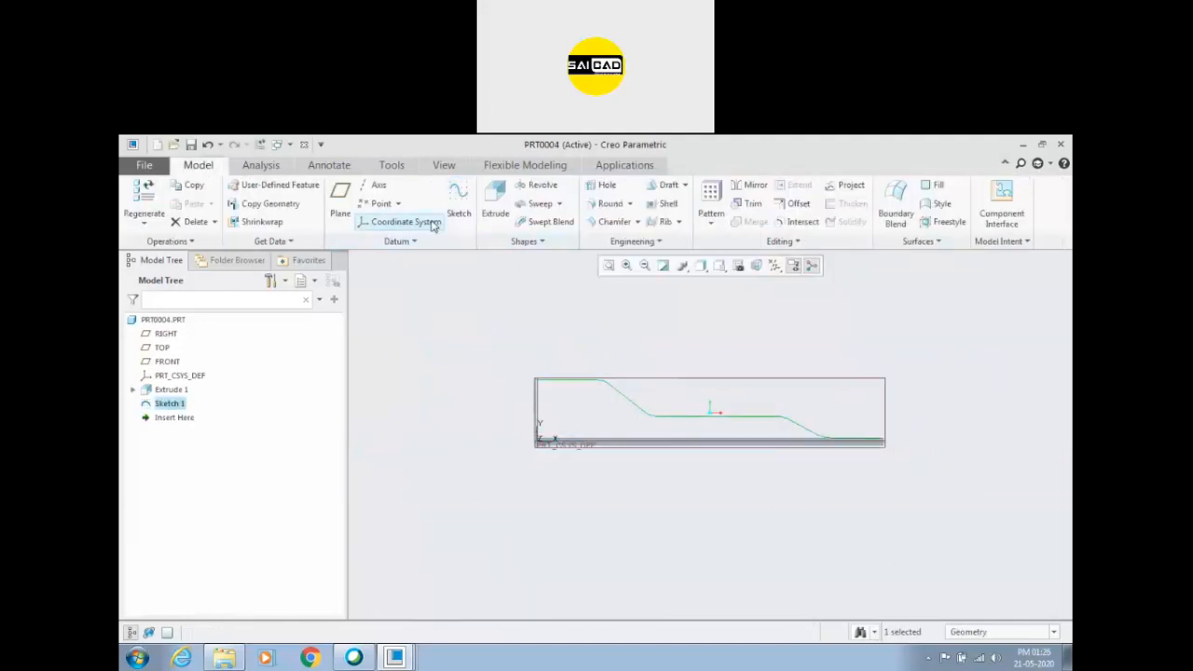
Apply a Spinal Bend to the solid bar, using the stepped sketch curve as a One-by-One Chain spine.
{"action": "left_click", "coordinate": [656, 244]}
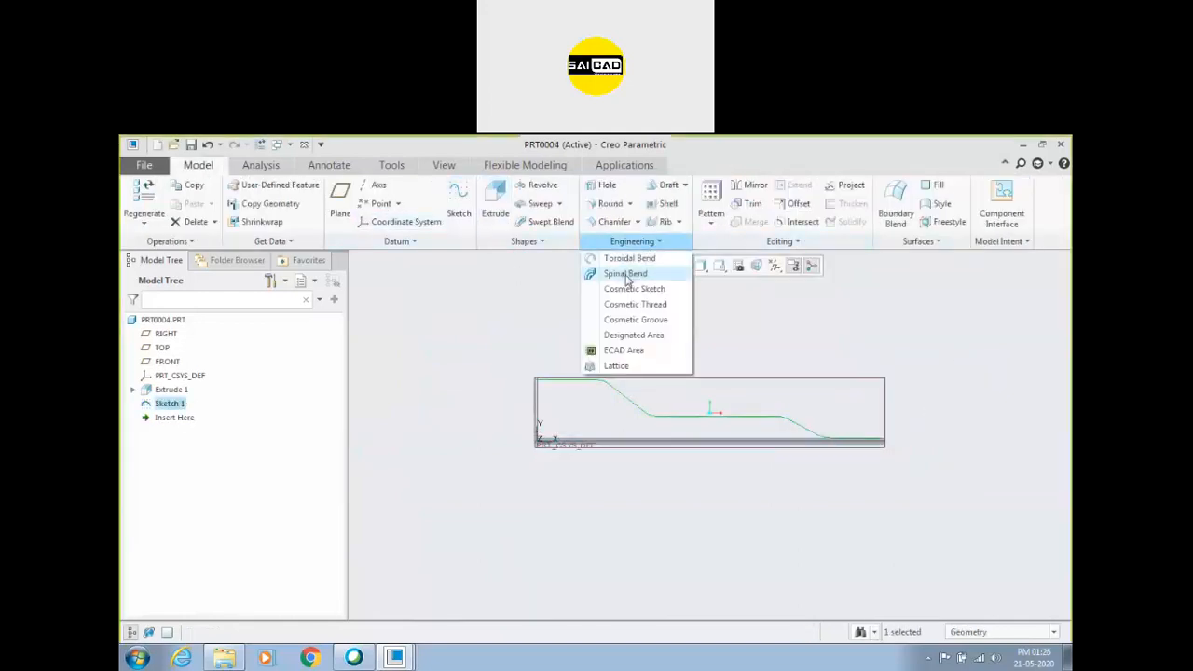
{"action": "left_click", "coordinate": [509, 337]}
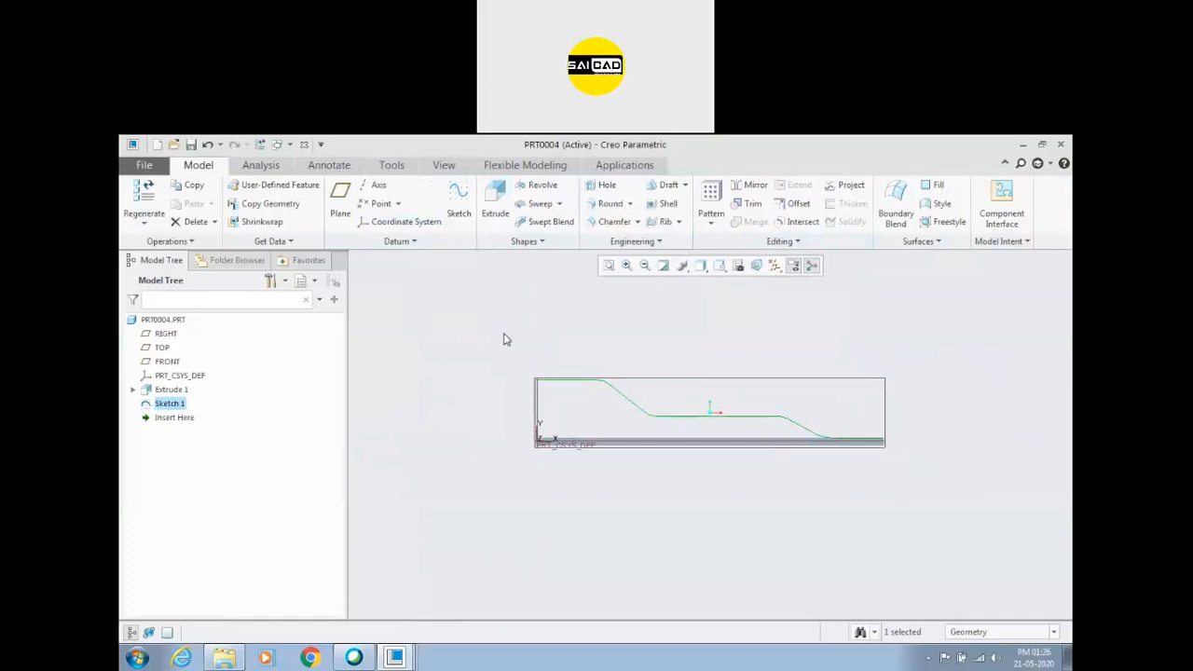
{"action": "left_click", "coordinate": [630, 242]}
{"action": "left_click", "coordinate": [622, 273]}
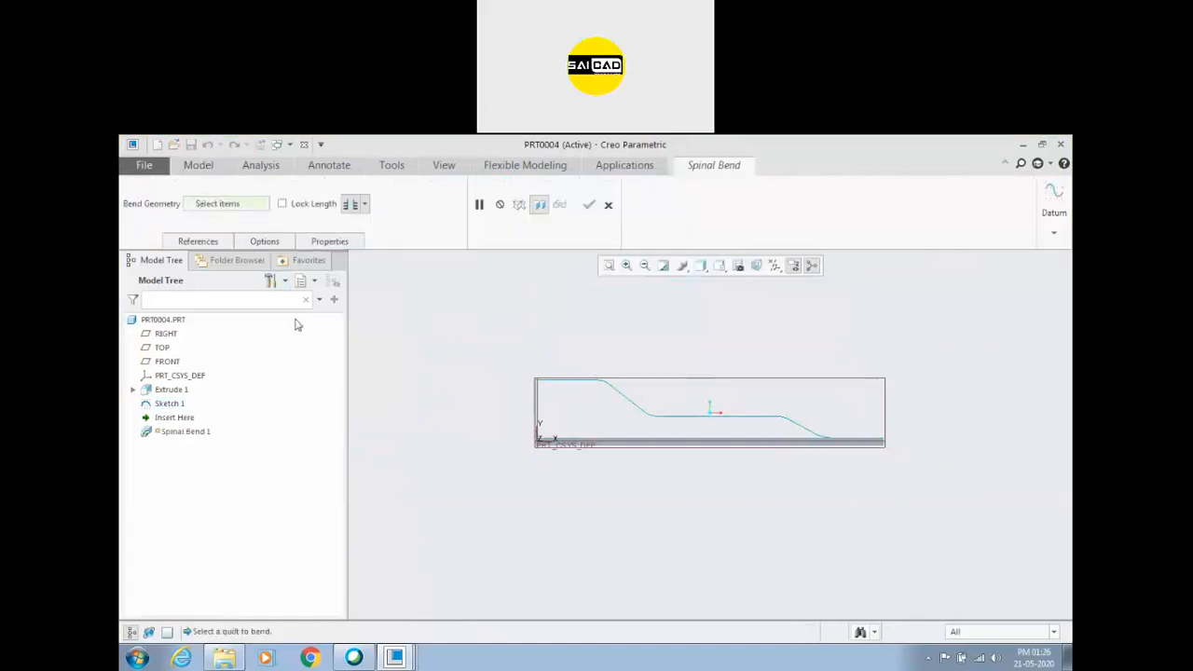
{"action": "left_click", "coordinate": [590, 438]}
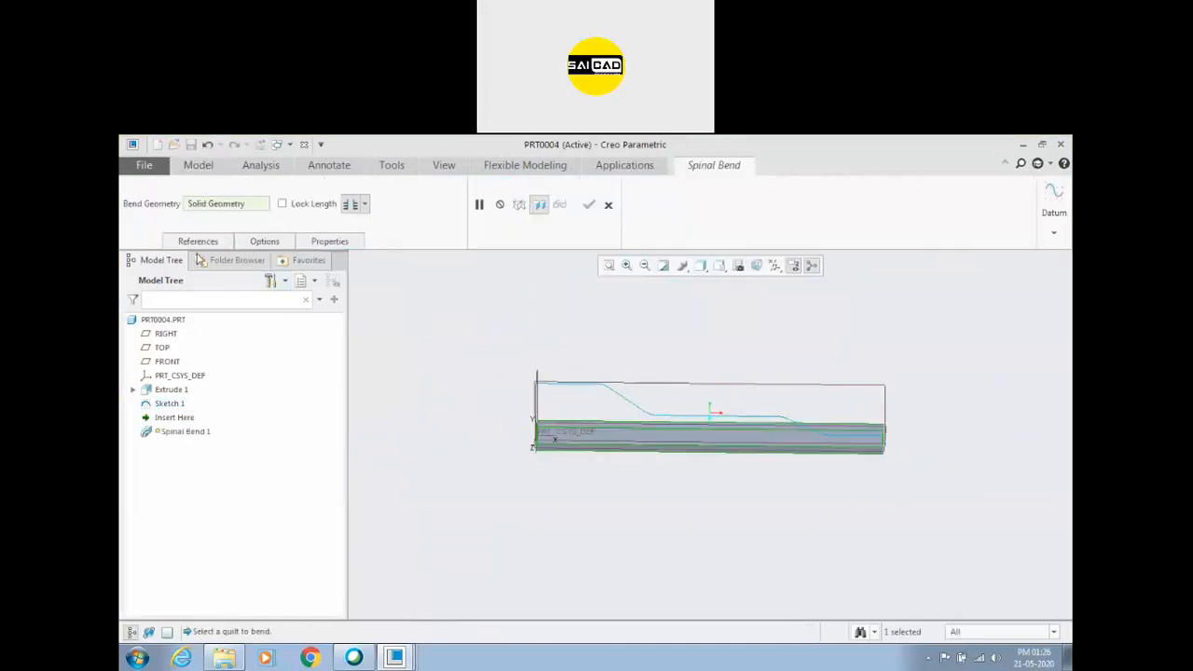
{"action": "left_click", "coordinate": [196, 244]}
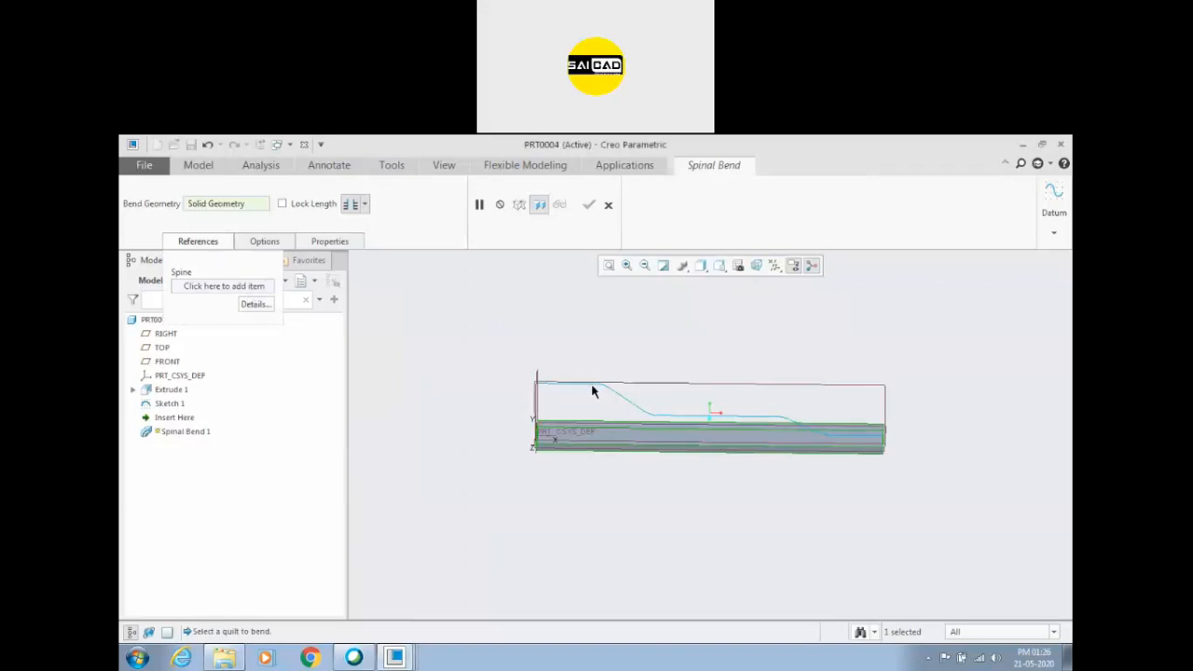
{"action": "left_click", "coordinate": [223, 286]}
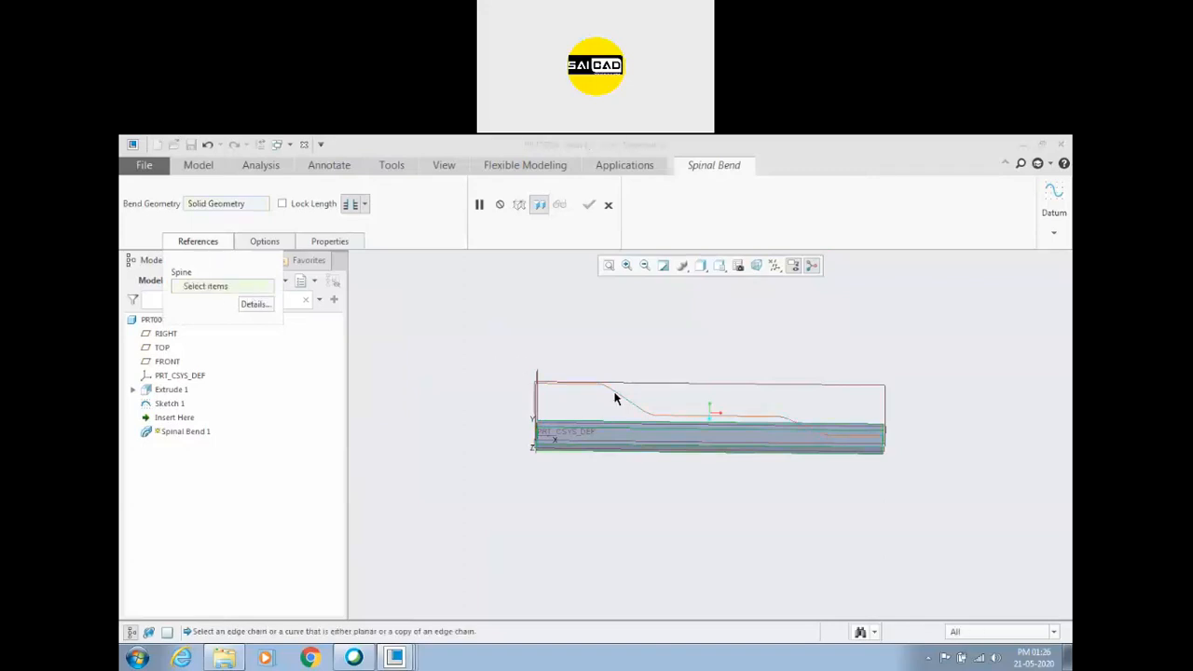
{"action": "left_click", "coordinate": [613, 397]}
{"action": "middle_click_drag", "start_coordinate": [572, 385], "coordinate": [564, 440]}
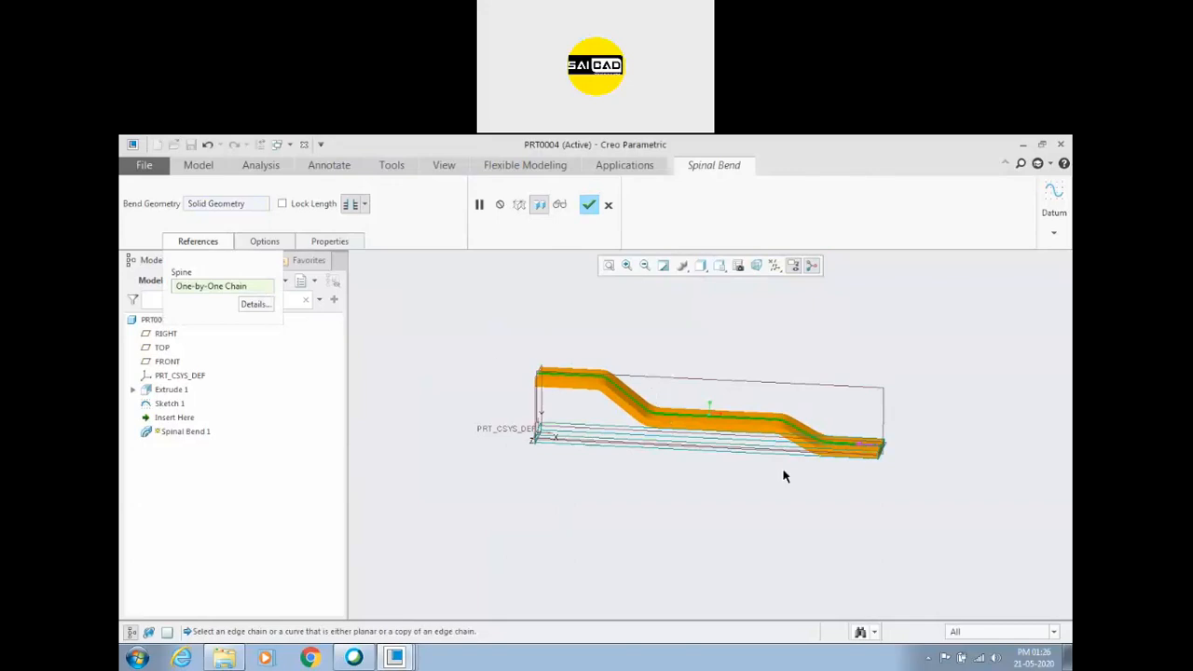
{"action": "middle_click_drag", "start_coordinate": [562, 466], "coordinate": [694, 524]}
{"action": "left_click", "coordinate": [589, 205]}
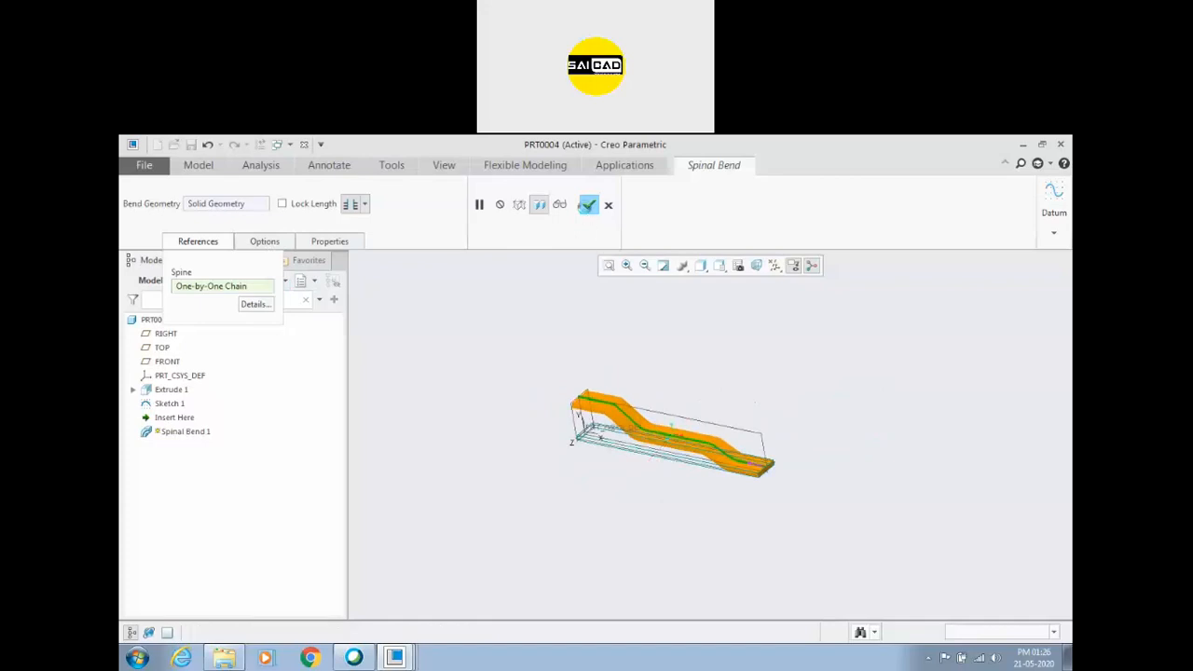
Switch to the PRT0001 part, select the wrench's middle section and look up where the Spinal Bend command is found.
{"action": "middle_click_drag", "start_coordinate": [525, 503], "coordinate": [623, 430]}
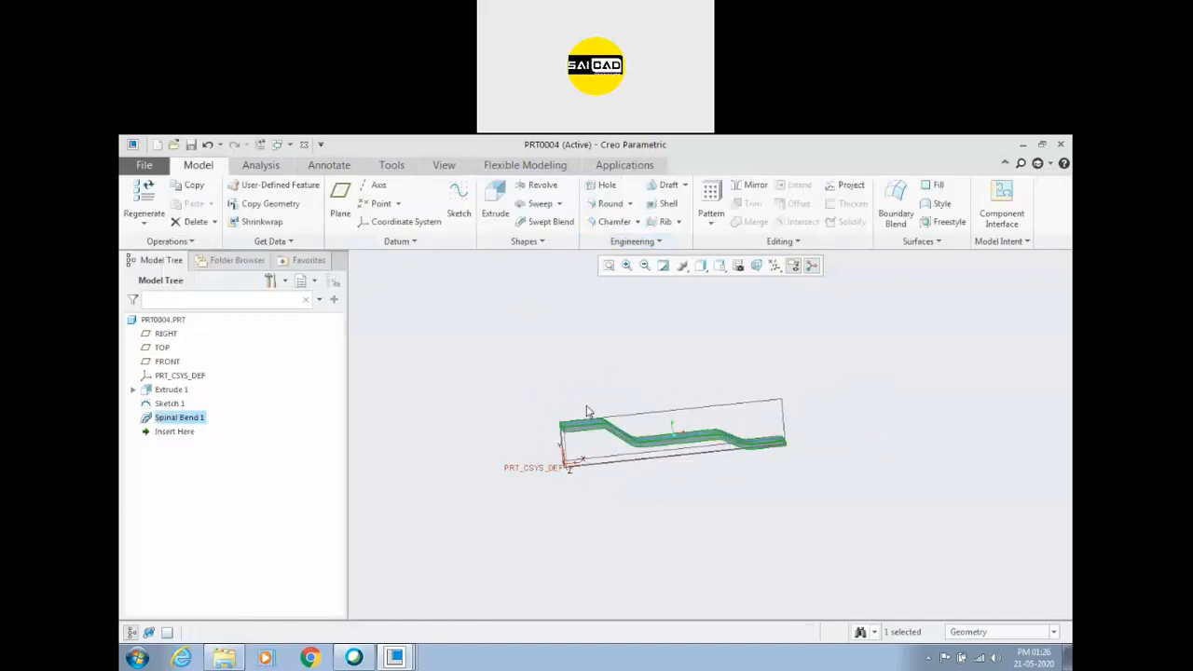
{"action": "left_click", "coordinate": [624, 366]}
{"action": "left_click", "coordinate": [395, 658]}
{"action": "left_click", "coordinate": [384, 575]}
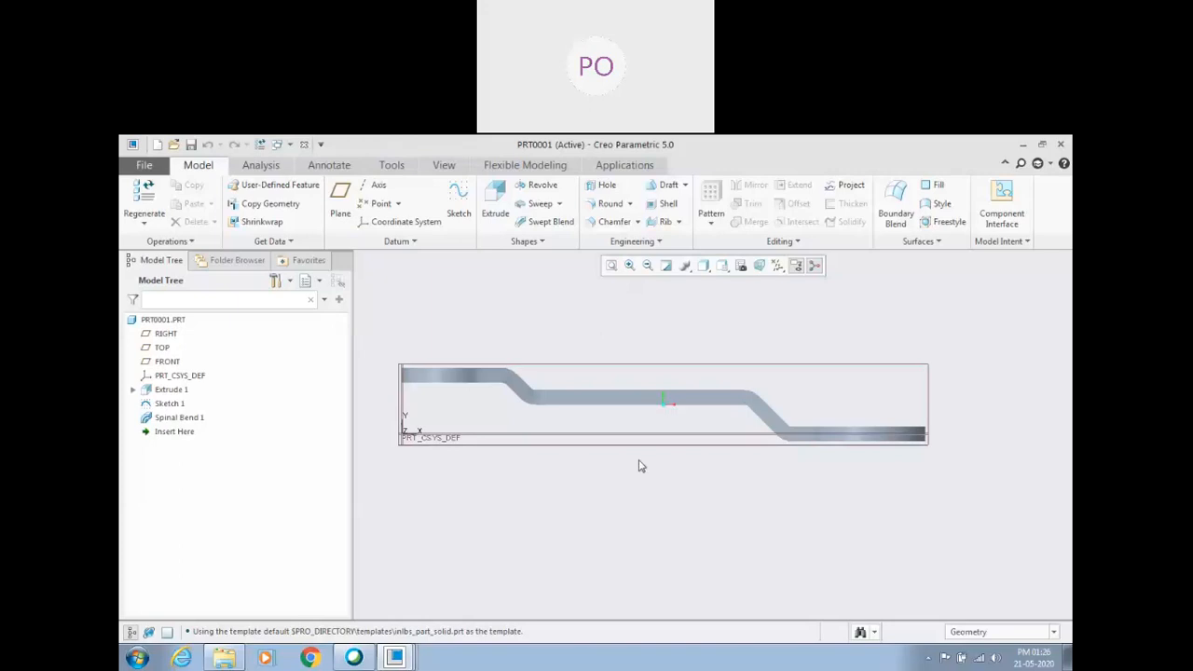
{"action": "left_click", "coordinate": [650, 402]}
{"action": "left_click", "coordinate": [777, 242]}
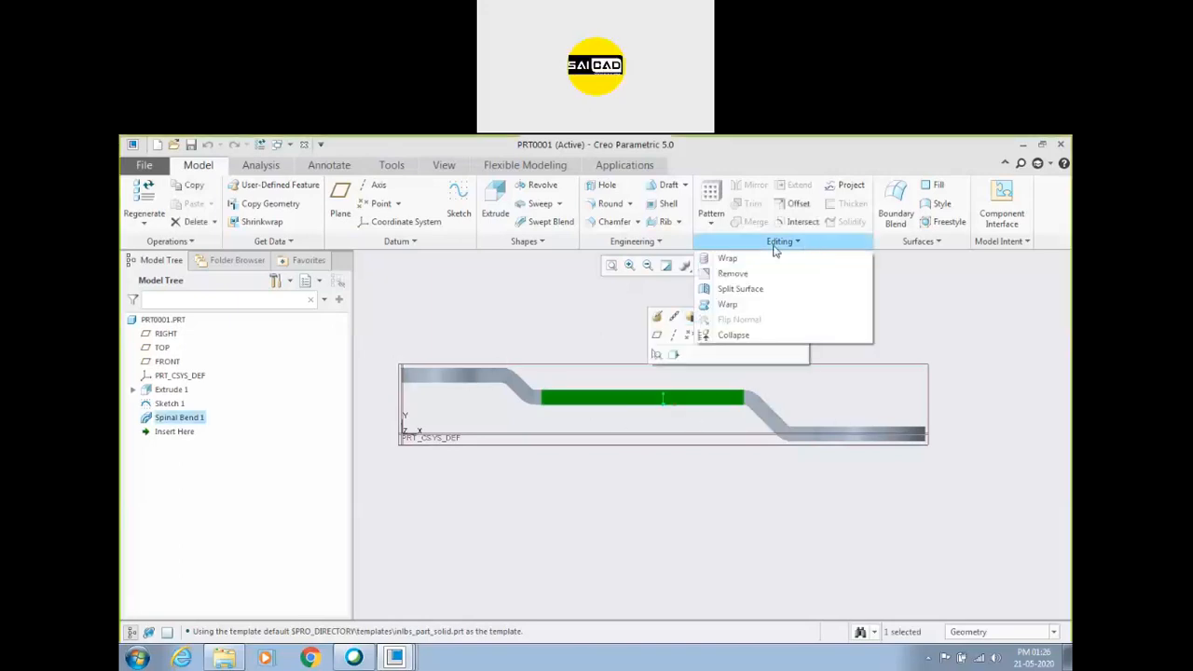
{"action": "left_click", "coordinate": [634, 242]}
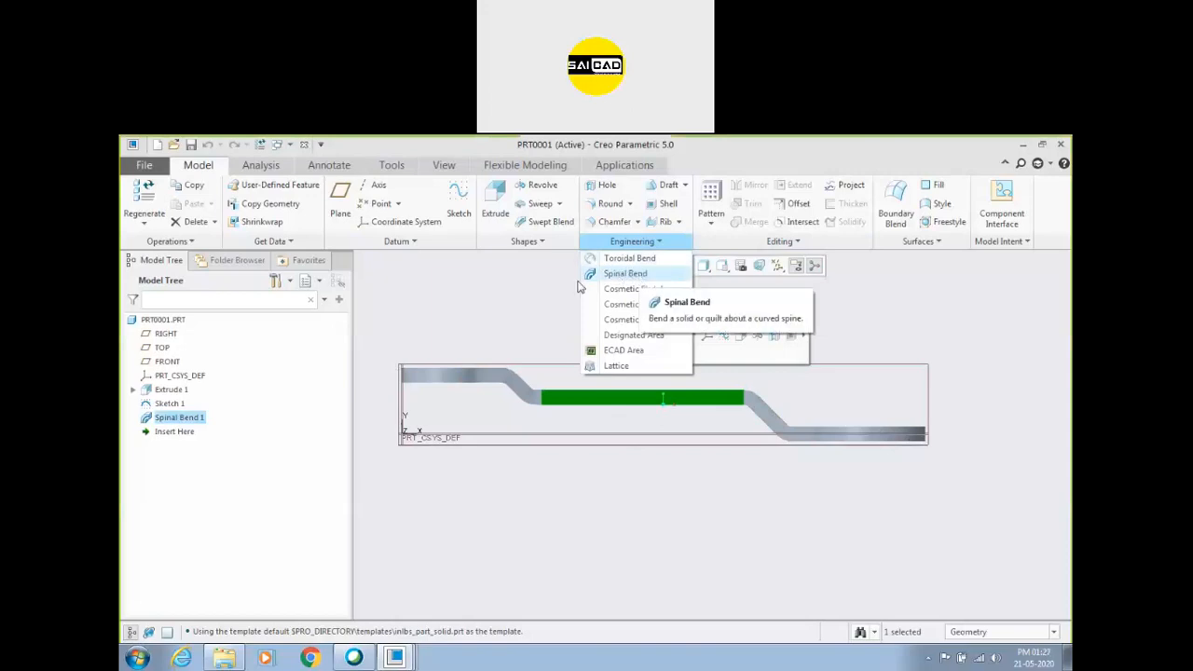
{"action": "left_click", "coordinate": [541, 349]}
Examine the finished bent wrench in PRT0001 from an angled 3D view.
{"action": "middle_click_drag", "start_coordinate": [557, 356], "coordinate": [631, 485]}
{"action": "left_click", "coordinate": [630, 485]}
{"action": "scroll", "coordinate": [660, 399], "scroll_direction": "up", "scroll_amount": 2}
{"action": "scroll", "coordinate": [660, 402], "scroll_direction": "down", "scroll_amount": 2}
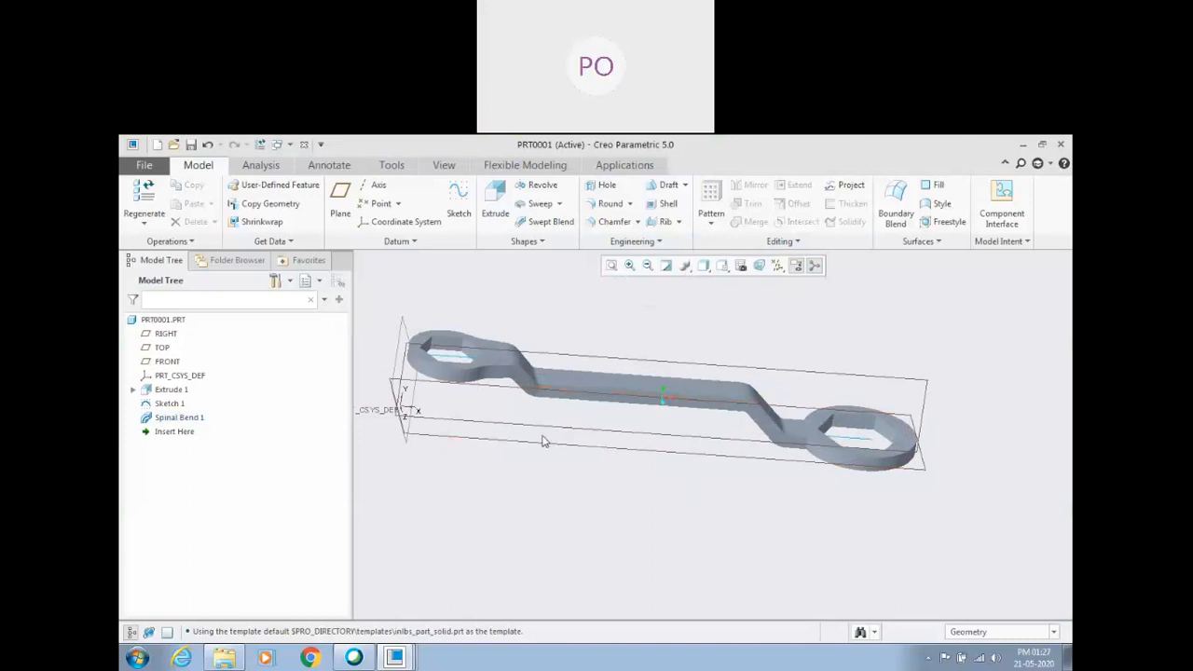
{"action": "left_click", "coordinate": [399, 654]}
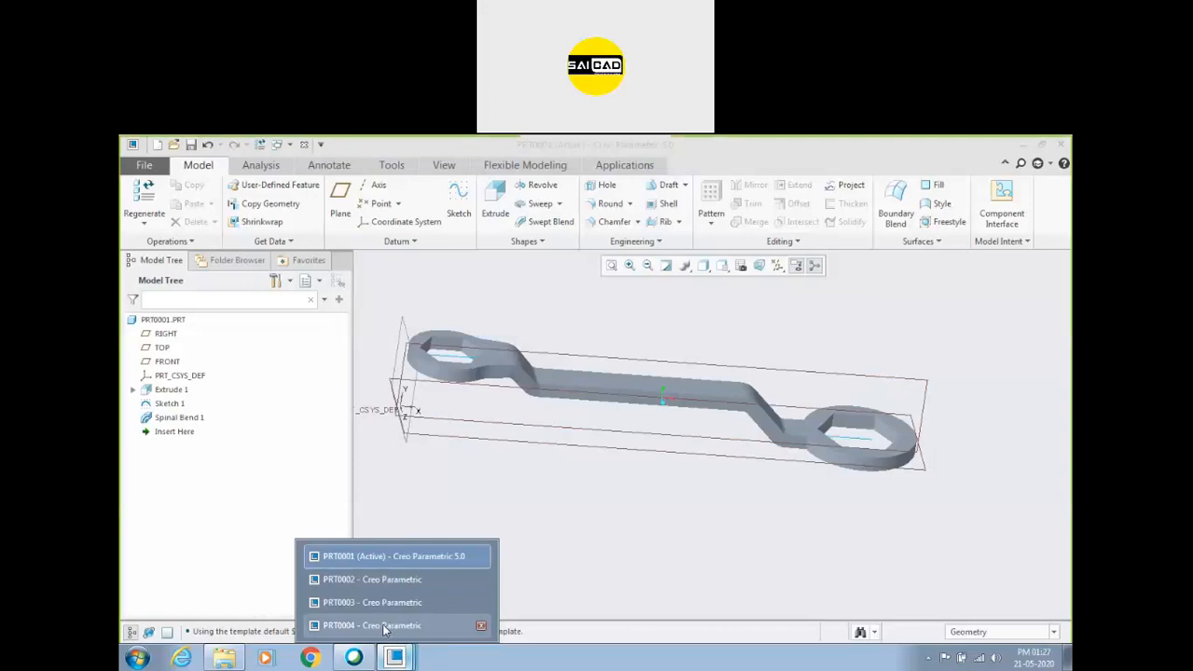
{"action": "left_click", "coordinate": [416, 658]}
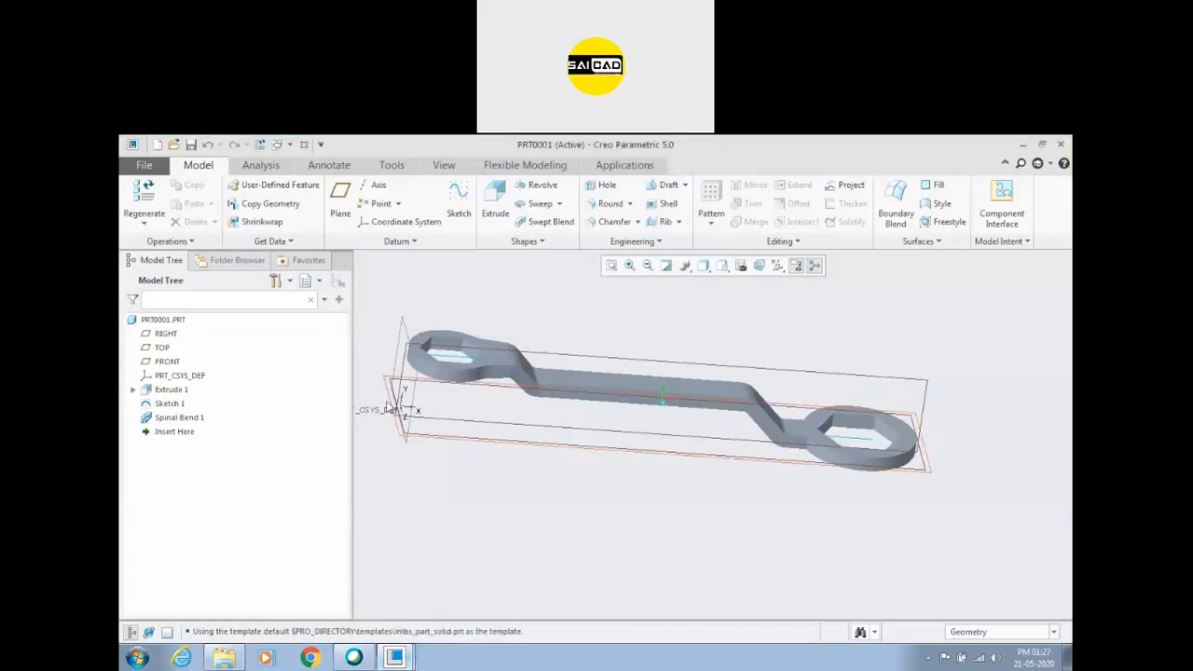
Roll the PRT0001 model back to just after Extrude 1 and examine the flat wrench body.
{"action": "left_click_drag", "start_coordinate": [185, 436], "coordinate": [177, 398]}
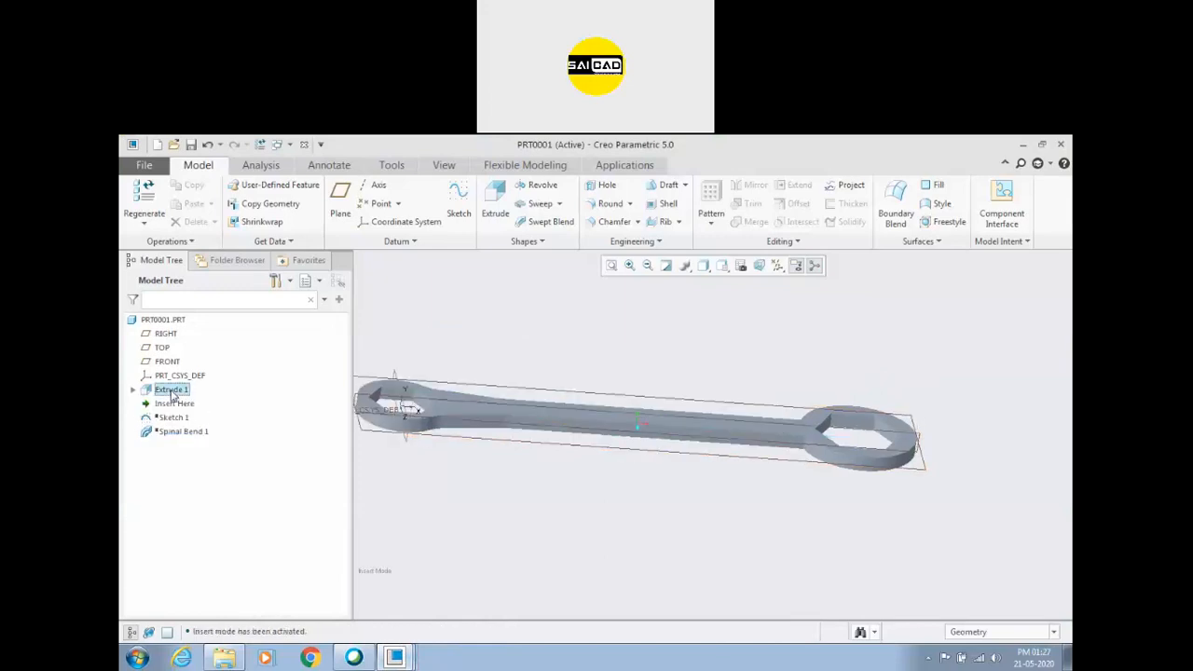
{"action": "scroll", "coordinate": [622, 429], "scroll_direction": "up", "scroll_amount": 1}
{"action": "middle_click_drag", "start_coordinate": [606, 369], "coordinate": [598, 420]}
{"action": "scroll", "coordinate": [623, 449], "scroll_direction": "down", "scroll_amount": 3}
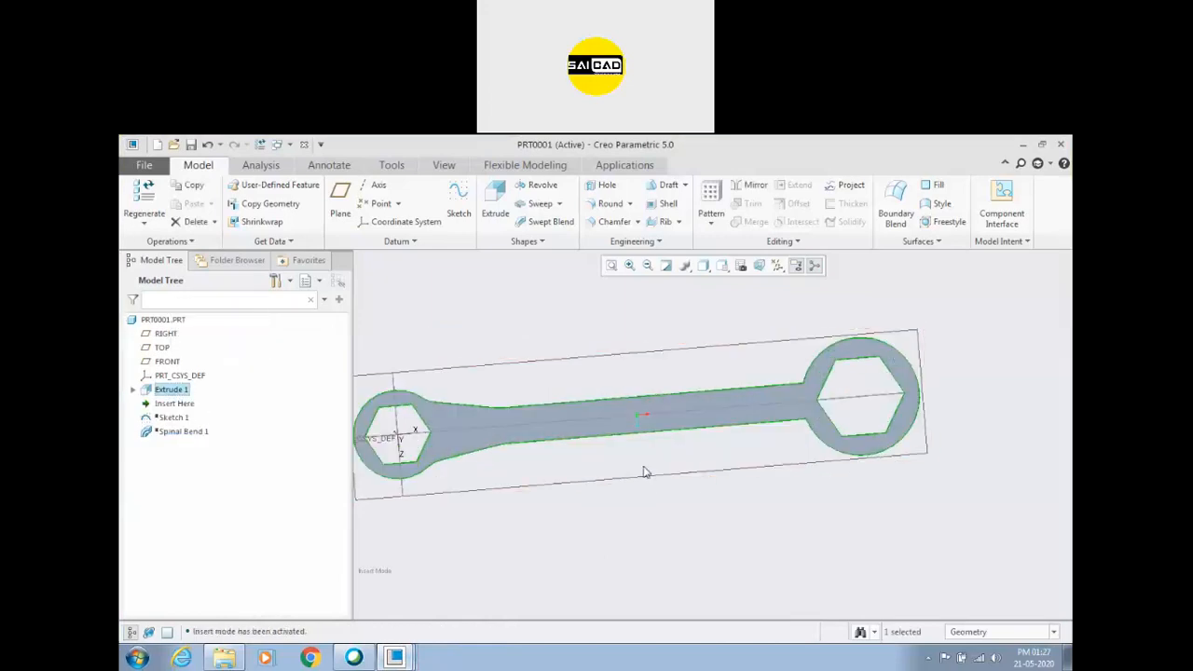
{"action": "middle_click_drag", "start_coordinate": [571, 483], "coordinate": [515, 435]}
{"action": "middle_click_drag", "start_coordinate": [627, 527], "coordinate": [605, 506]}
Roll the PRT0001 model forward to include Sketch 1 and inspect the stepped path from the side.
{"action": "left_click_drag", "start_coordinate": [172, 403], "coordinate": [168, 418]}
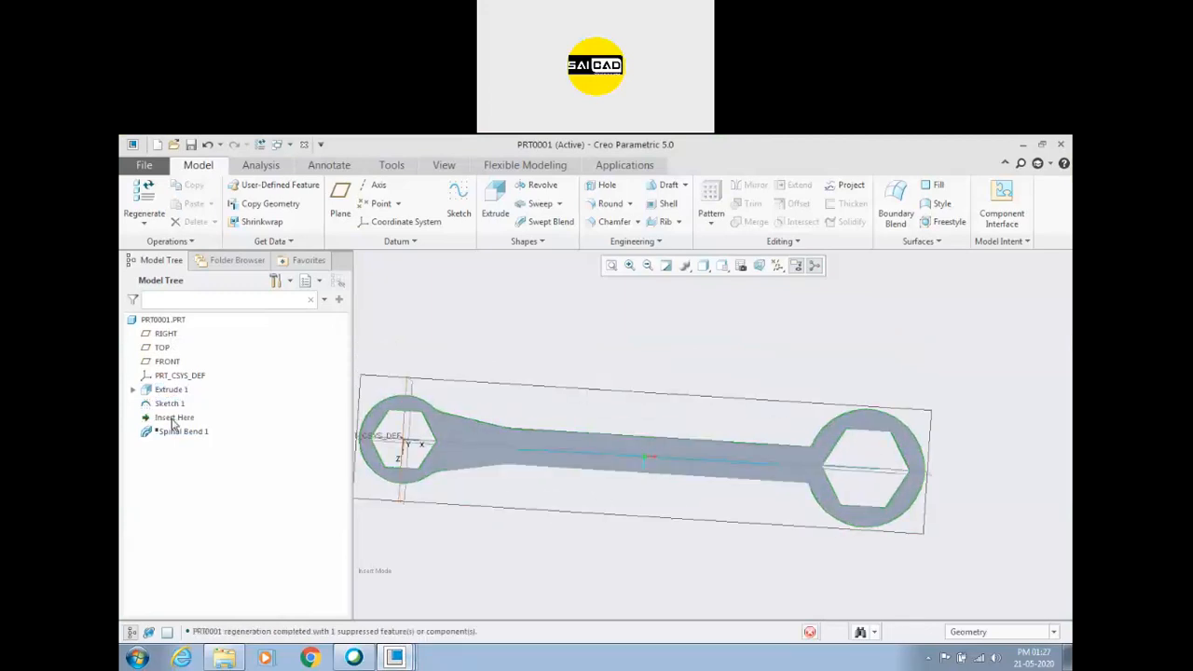
{"action": "mouse_move", "coordinate": [640, 544]}
{"action": "middle_mouse_down"}
{"action": "mouse_move", "coordinate": [632, 493]}
{"action": "mouse_move", "coordinate": [717, 439]}
{"action": "middle_mouse_up"}
{"action": "mouse_move", "coordinate": [191, 418]}
{"action": "left_mouse_down"}
{"action": "mouse_move", "coordinate": [184, 434]}
{"action": "mouse_move", "coordinate": [182, 417]}
{"action": "left_mouse_up"}
{"action": "left_click", "coordinate": [454, 367]}
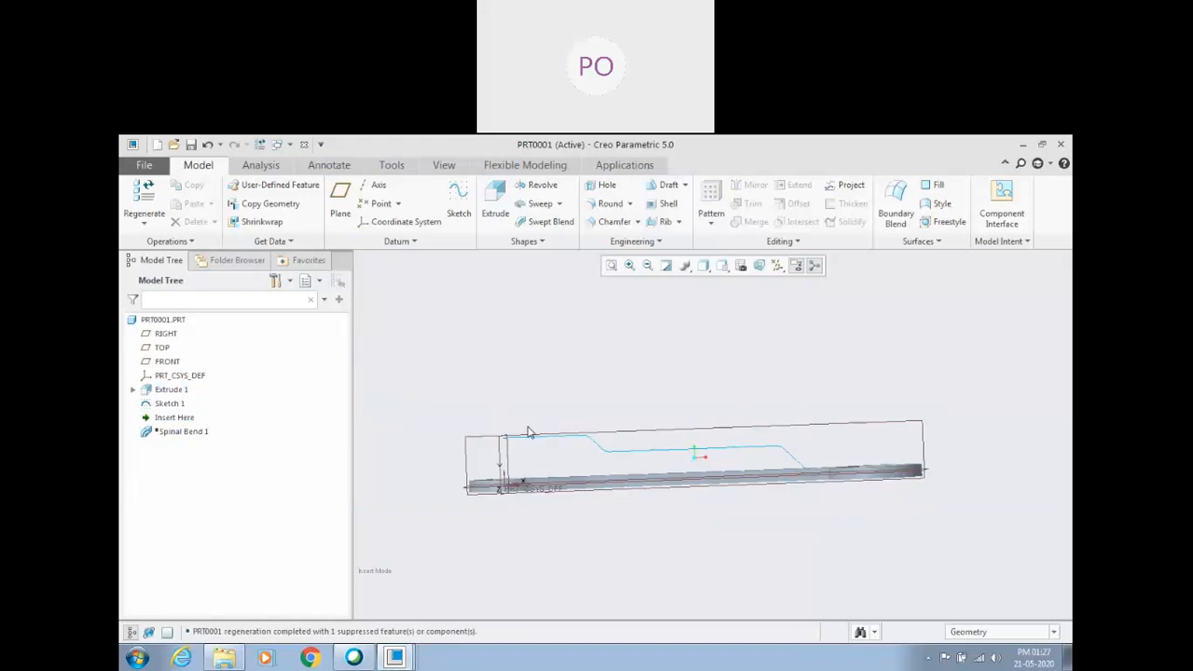
Switch back to the PRT0004 part, reopen the definition of Spinal Bend 1 for review and accept it.
{"action": "left_click", "coordinate": [395, 657]}
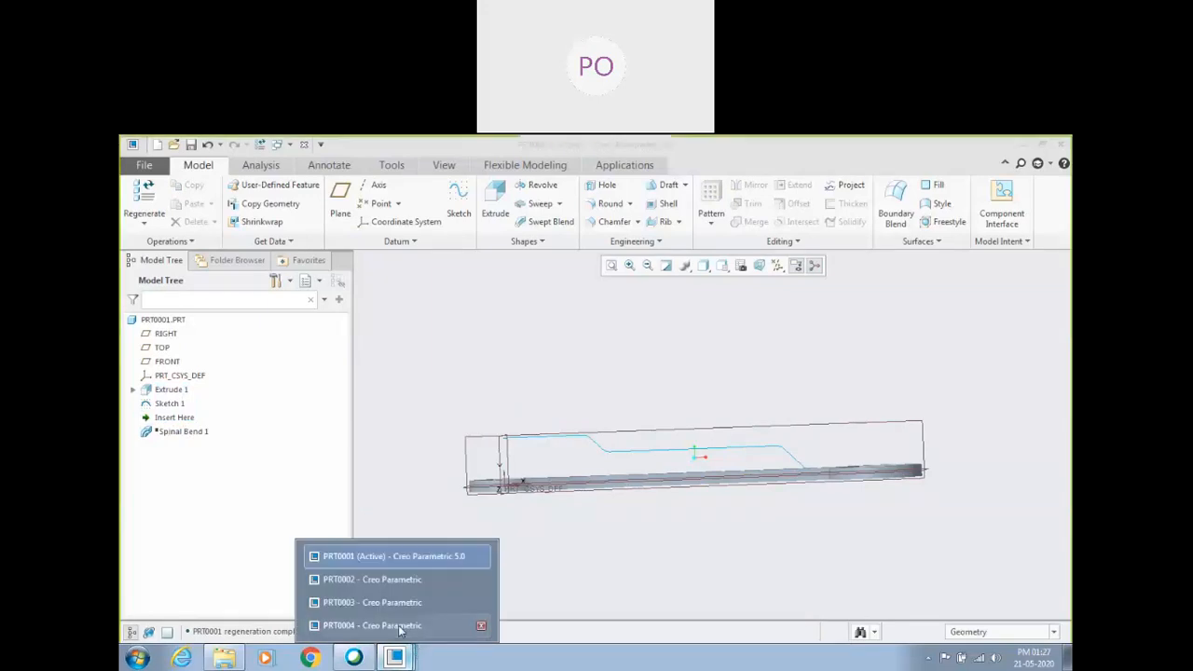
{"action": "left_click", "coordinate": [429, 624]}
{"action": "scroll", "coordinate": [692, 458], "scroll_direction": "down", "scroll_amount": 1}
{"action": "middle_click_drag", "start_coordinate": [692, 458], "coordinate": [720, 463]}
{"action": "left_click", "coordinate": [168, 419]}
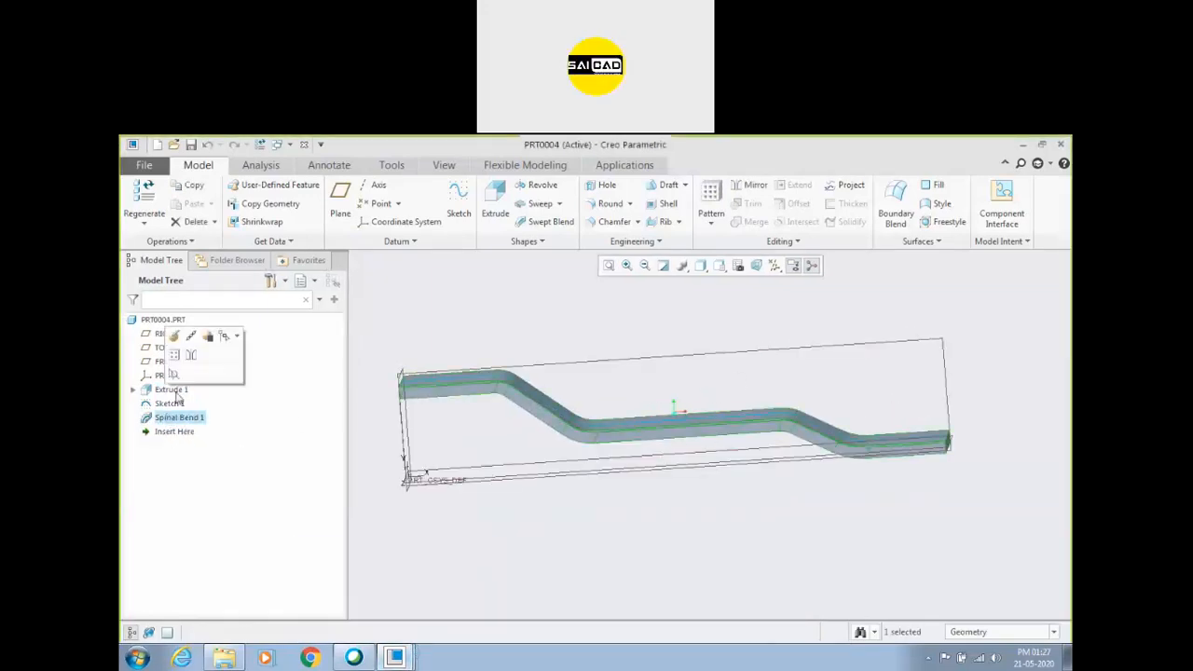
{"action": "left_click", "coordinate": [192, 339]}
{"action": "left_click", "coordinate": [588, 204]}
Reopen Sketch 1 to review the stepped spine path and close the sketch without edits.
{"action": "left_click", "coordinate": [169, 403]}
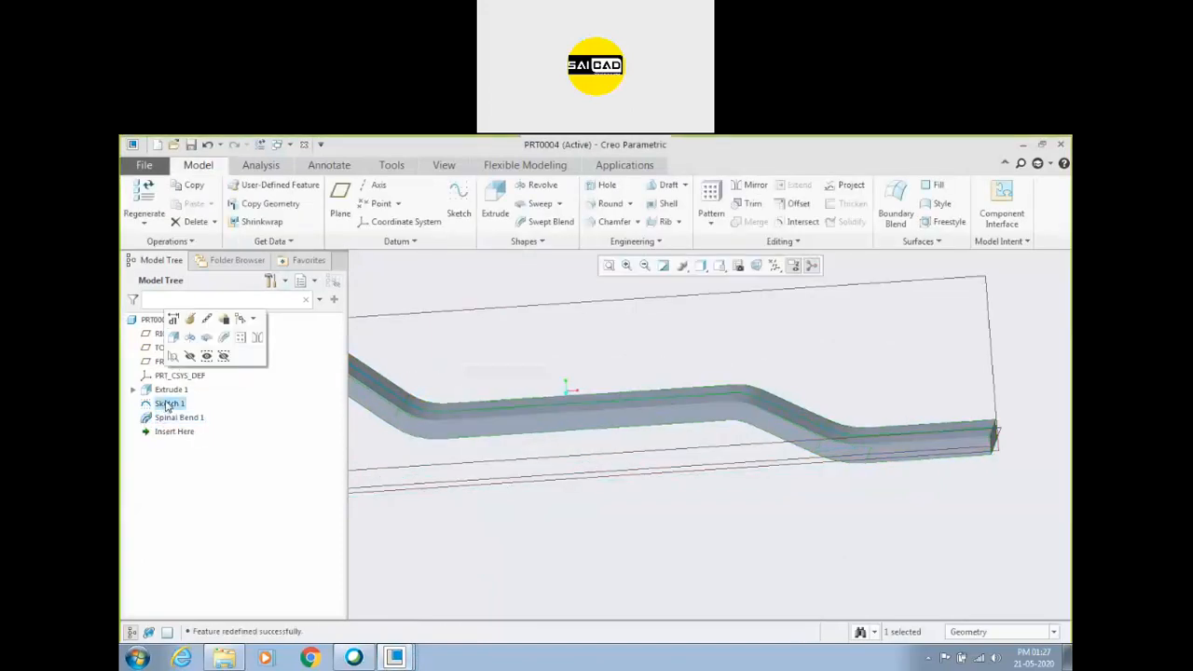
{"action": "left_click", "coordinate": [190, 319]}
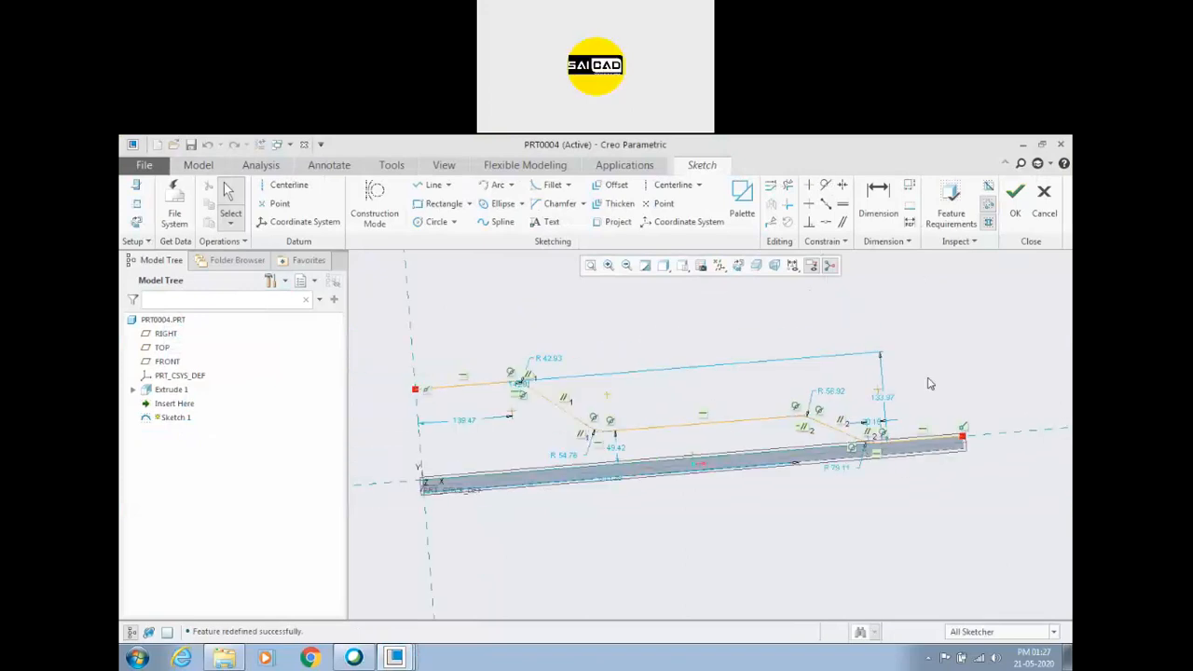
{"action": "left_click", "coordinate": [1016, 198]}
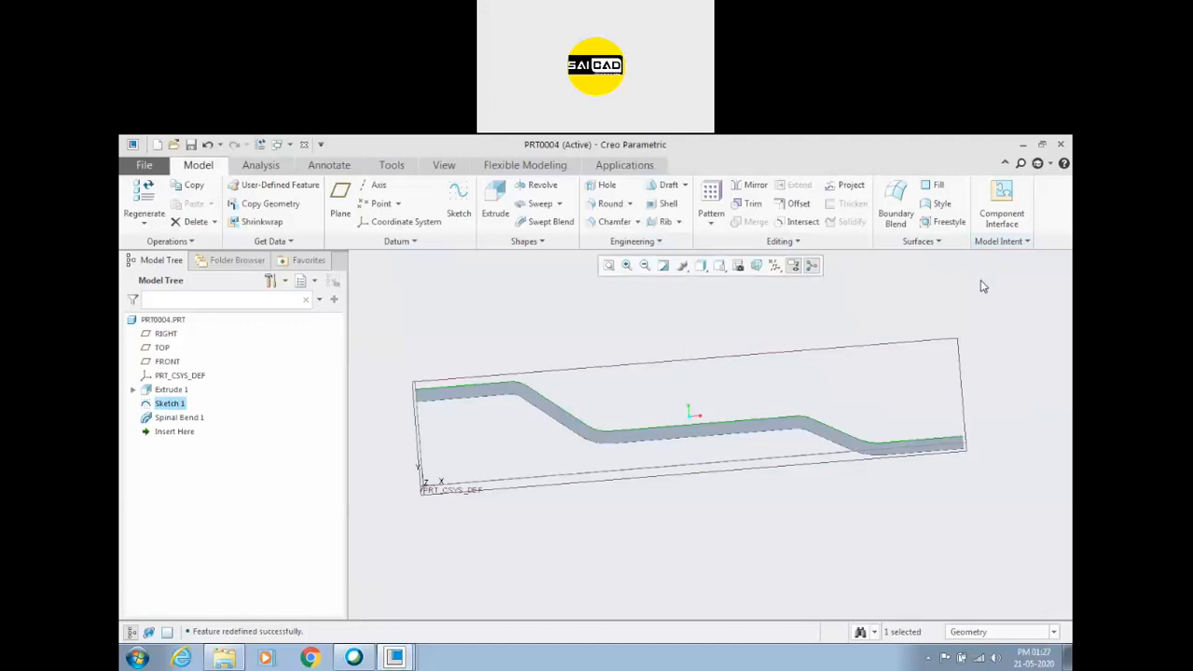
{"action": "left_click", "coordinate": [482, 509]}
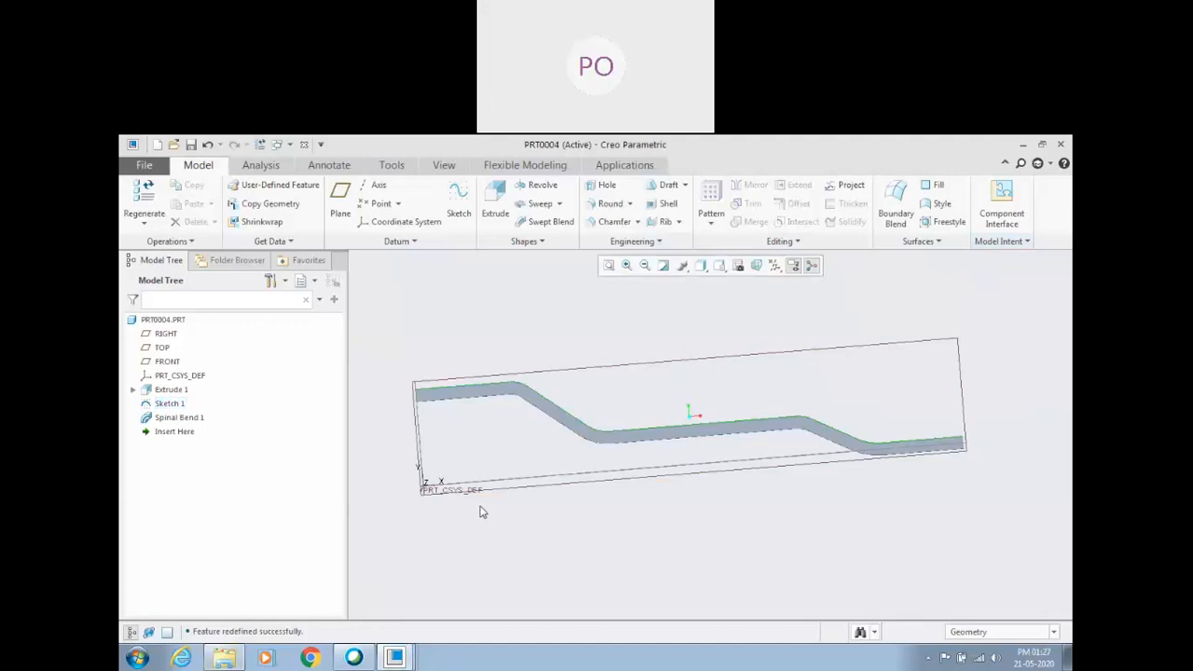
Delete Sketch 1 together with its dependent Spinal Bend 1.
{"action": "scroll", "coordinate": [481, 509], "scroll_direction": "down", "scroll_amount": 3}
{"action": "left_click", "coordinate": [169, 403]}
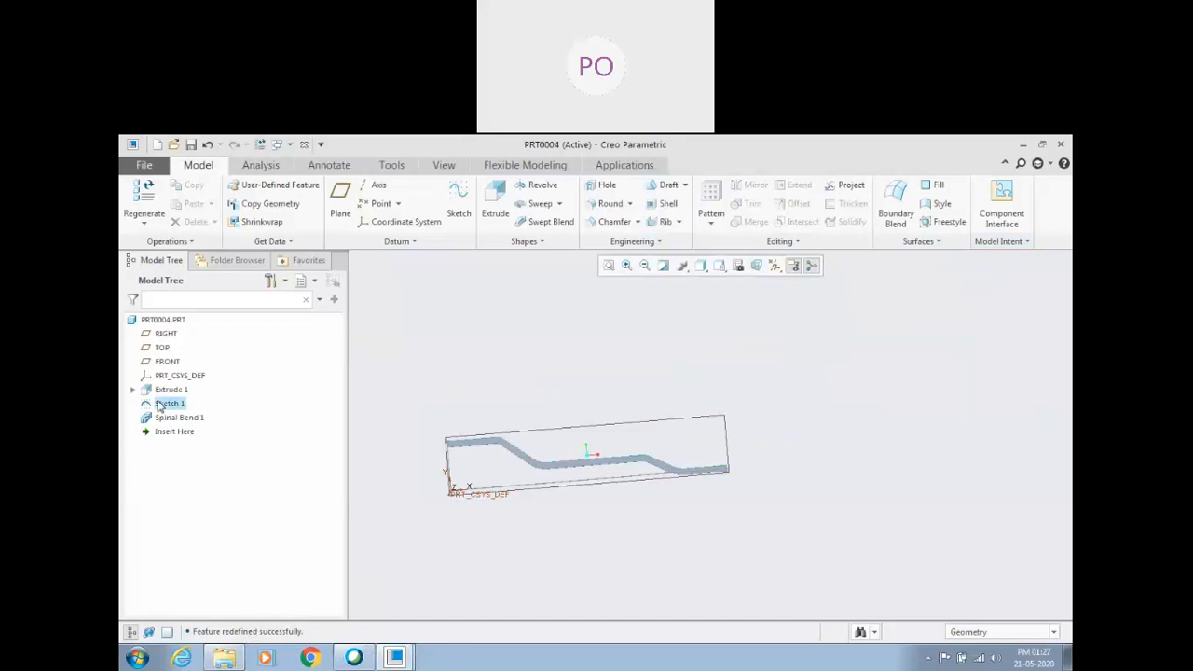
{"action": "key", "text": "Delete"}
{"action": "left_click", "coordinate": [525, 416]}
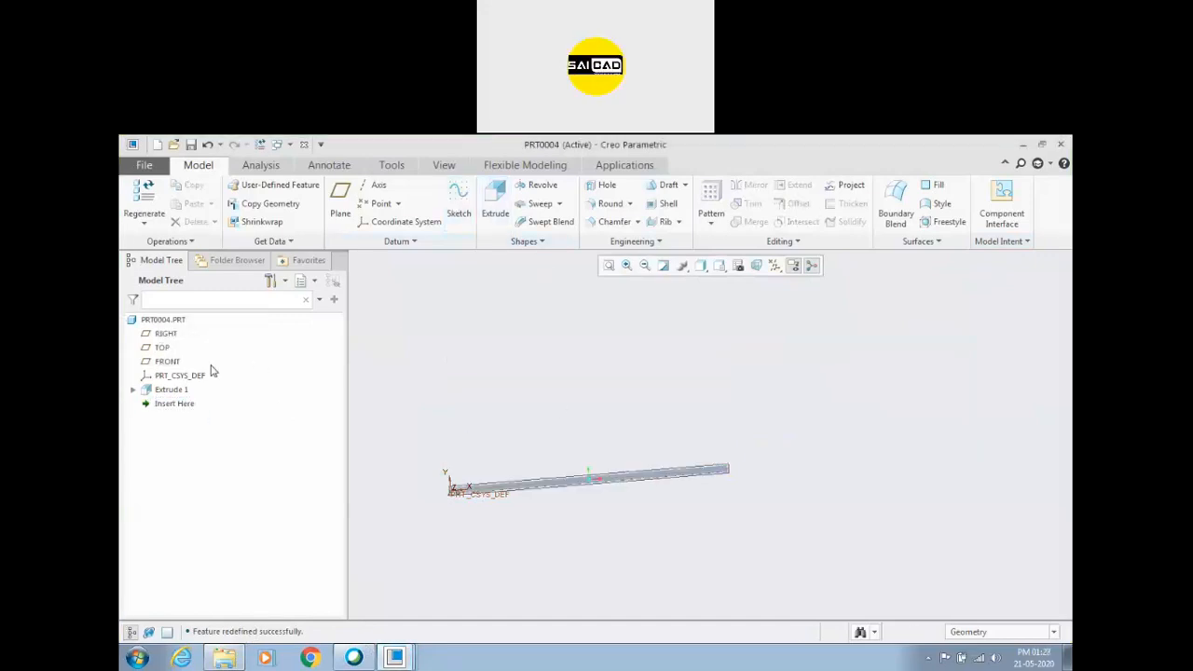
Sketch a descending line chain on the FRONT plane from the vertical reference, with a horizontal upper run about 122 long and a lower run about 62 above the bar's centerline.
{"action": "left_click", "coordinate": [166, 361]}
{"action": "left_click", "coordinate": [458, 201]}
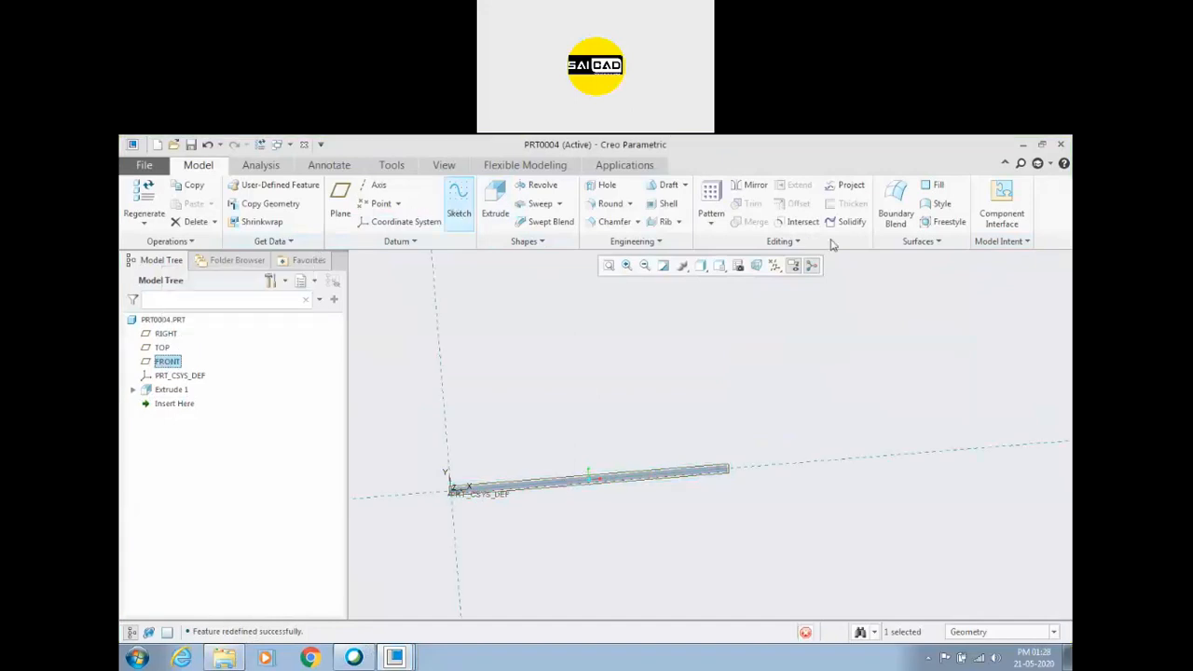
{"action": "left_click", "coordinate": [737, 265]}
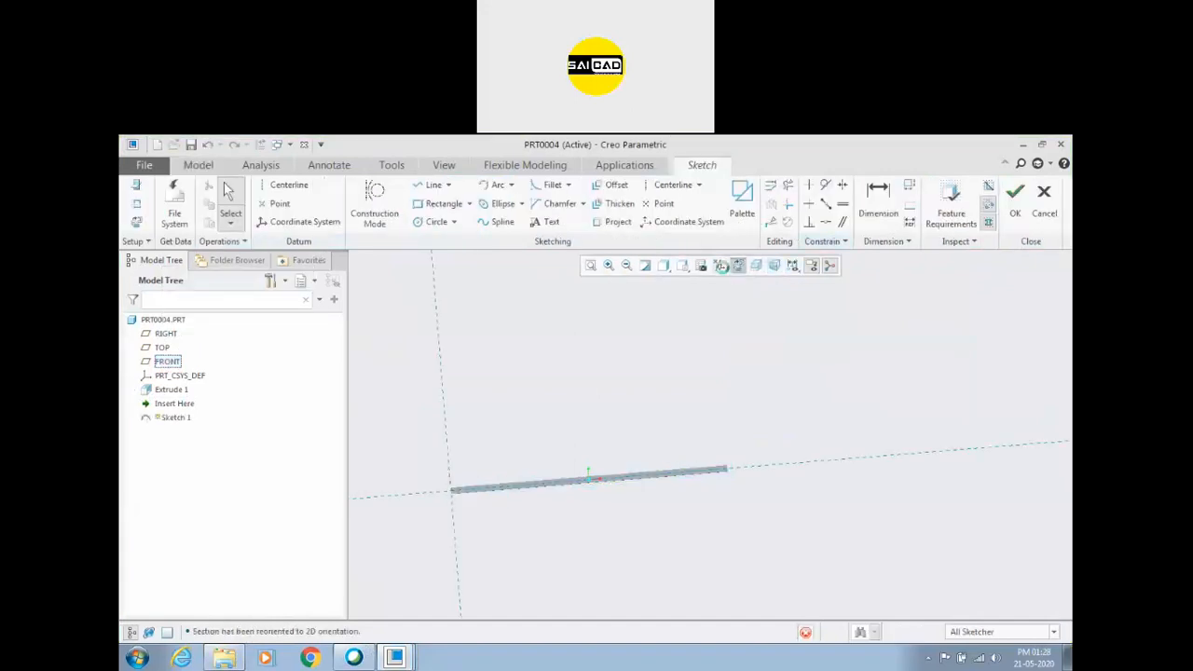
{"action": "left_click", "coordinate": [429, 185]}
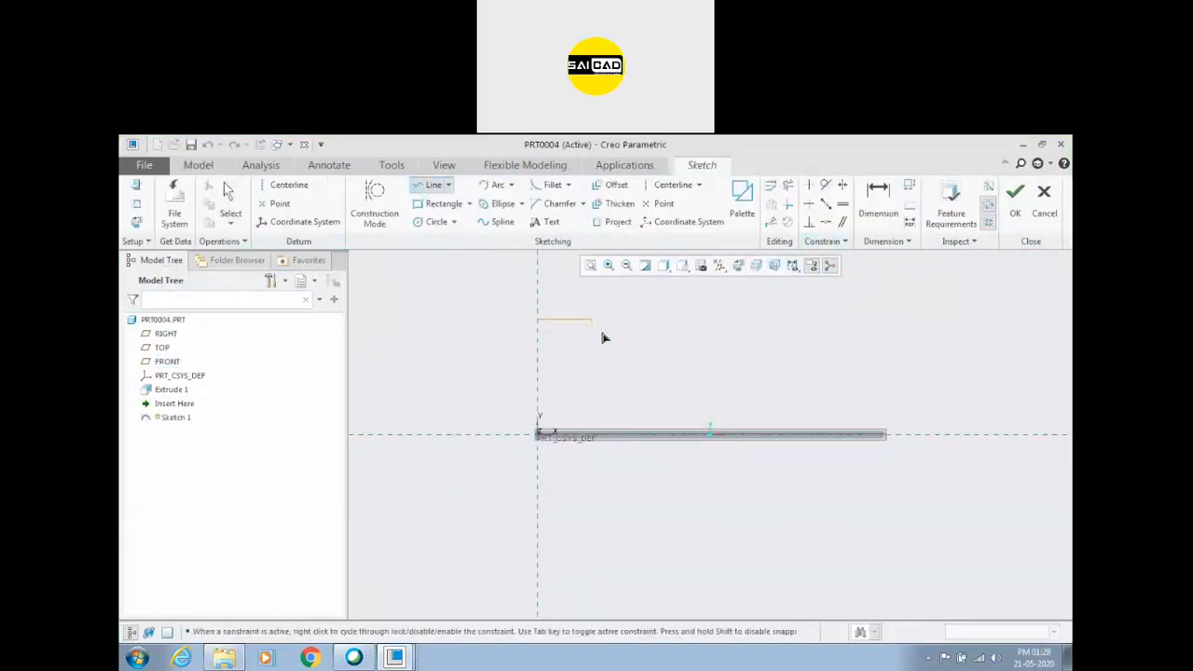
{"action": "left_click", "coordinate": [710, 364]}
{"action": "left_click", "coordinate": [822, 407]}
{"action": "left_click", "coordinate": [873, 408]}
{"action": "middle_click", "coordinate": [882, 369]}
{"action": "middle_click", "coordinate": [725, 327]}
Add the bar's far end face as a sketch reference.
{"action": "left_click", "coordinate": [228, 207]}
{"action": "left_click", "coordinate": [136, 203]}
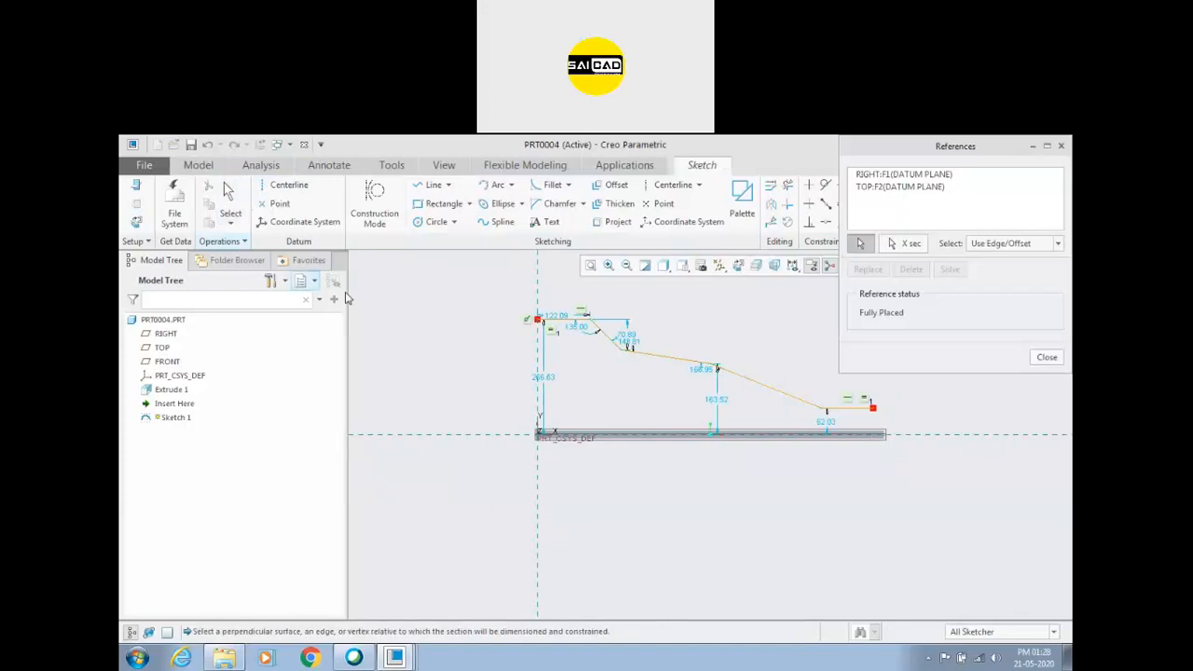
{"action": "scroll", "coordinate": [876, 433], "scroll_direction": "up", "scroll_amount": 3}
{"action": "scroll", "coordinate": [874, 438], "scroll_direction": "up", "scroll_amount": 2}
{"action": "left_click", "coordinate": [873, 436]}
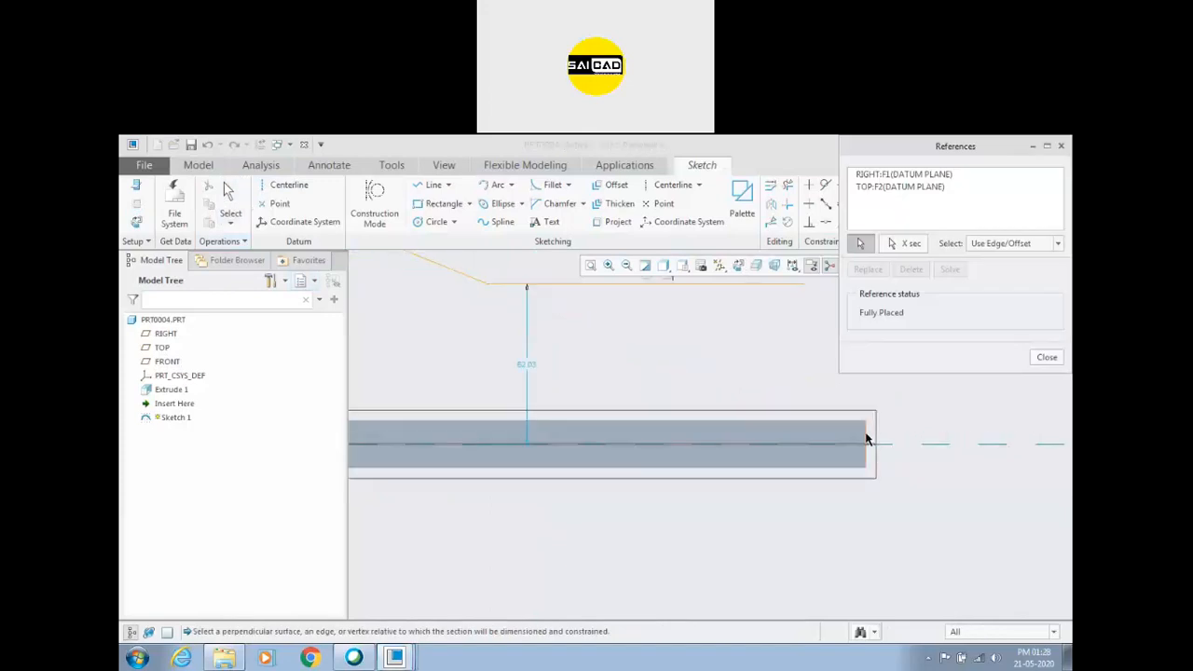
{"action": "left_click", "coordinate": [1050, 357]}
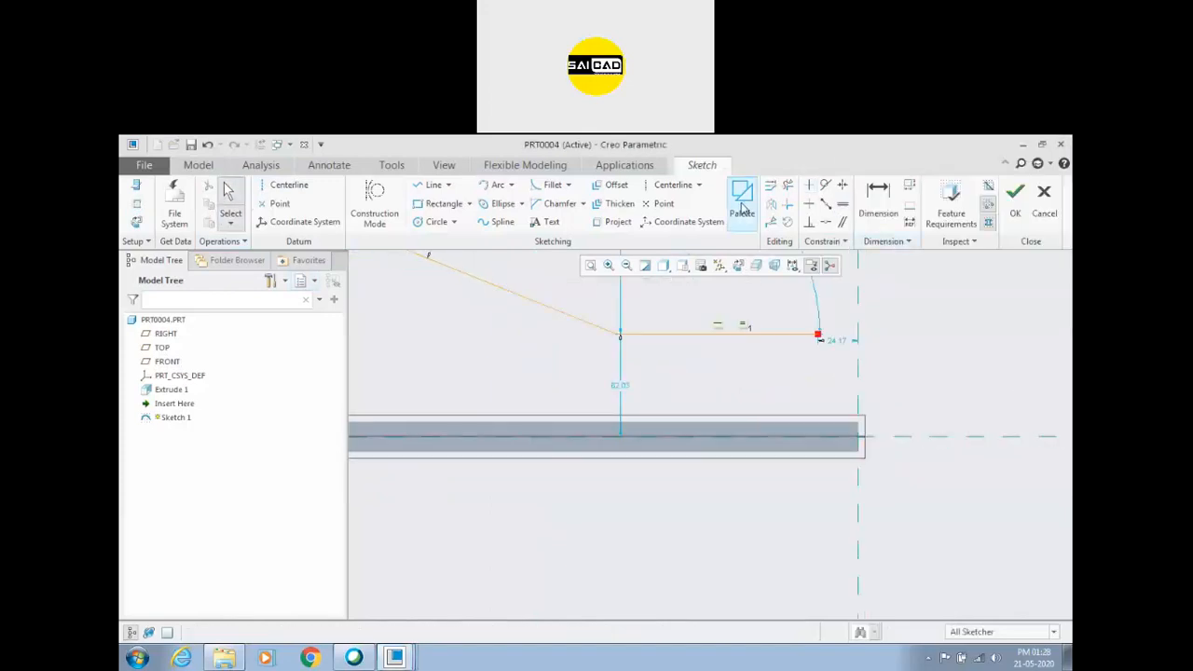
Make the path's lower endpoint coincident with the bar-end reference and finish the sketch.
{"action": "left_click", "coordinate": [826, 222]}
{"action": "left_click", "coordinate": [822, 335]}
{"action": "left_click", "coordinate": [858, 340]}
{"action": "middle_click", "coordinate": [957, 375]}
{"action": "scroll", "coordinate": [957, 376], "scroll_direction": "down", "scroll_amount": 5}
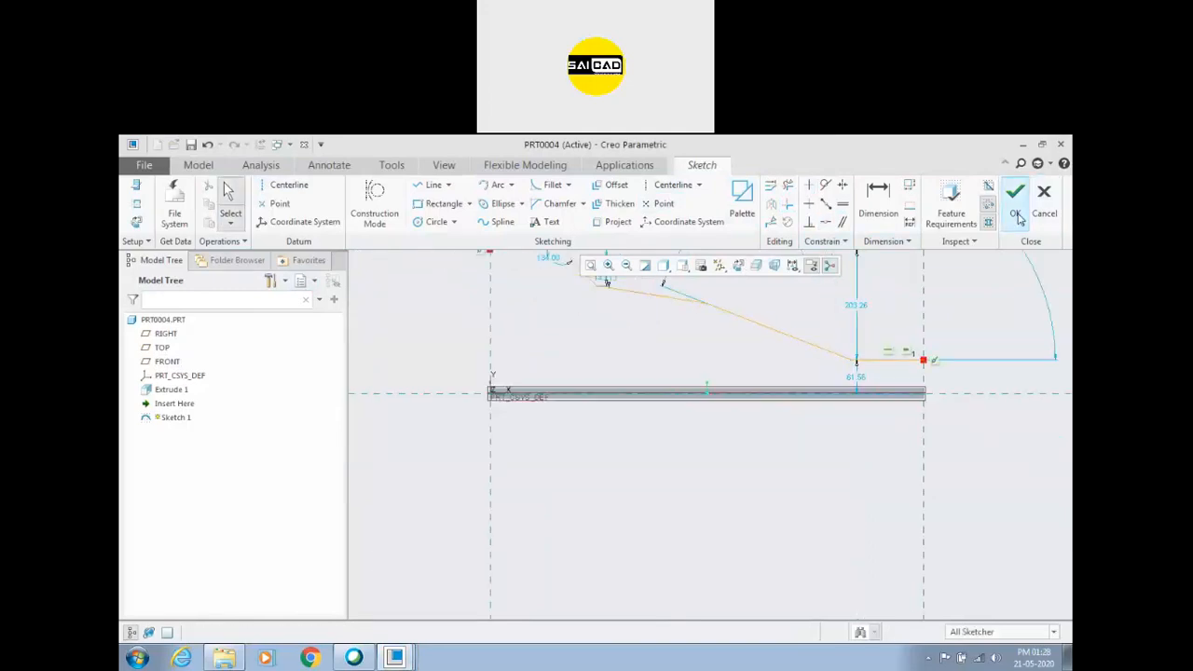
{"action": "left_click", "coordinate": [1016, 214]}
Reopen the path sketch and fillet its first three corners from the upper end with radii of about 33, 82 and 195.
{"action": "scroll", "coordinate": [708, 363], "scroll_direction": "down", "scroll_amount": 2}
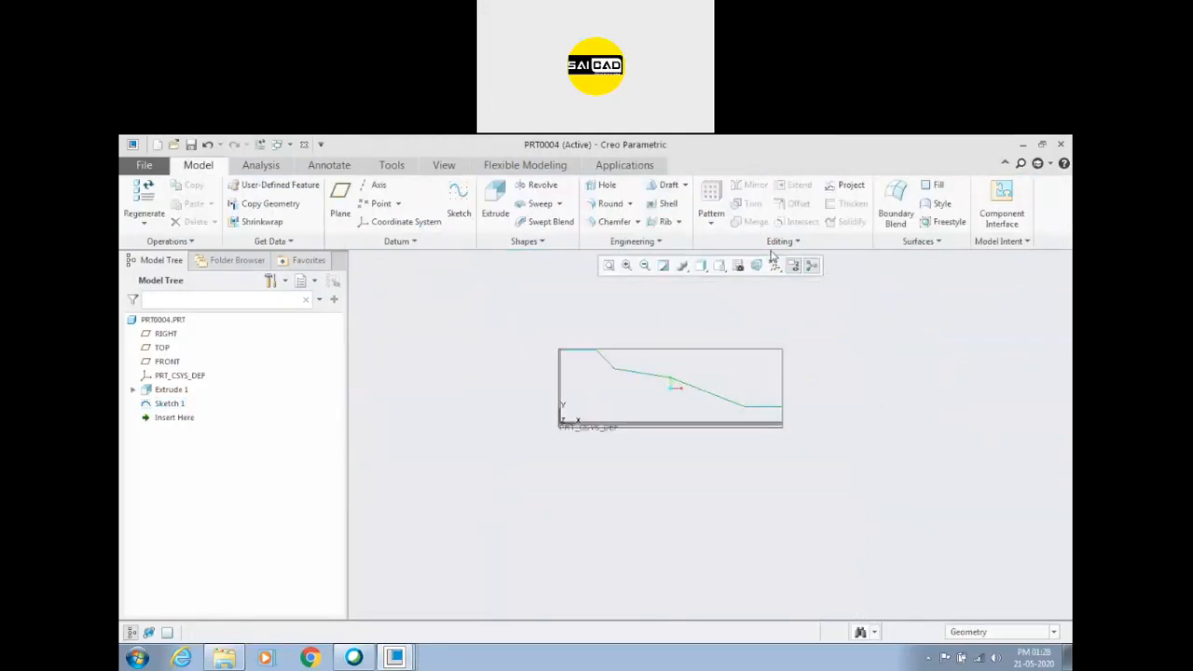
{"action": "left_click", "coordinate": [694, 391]}
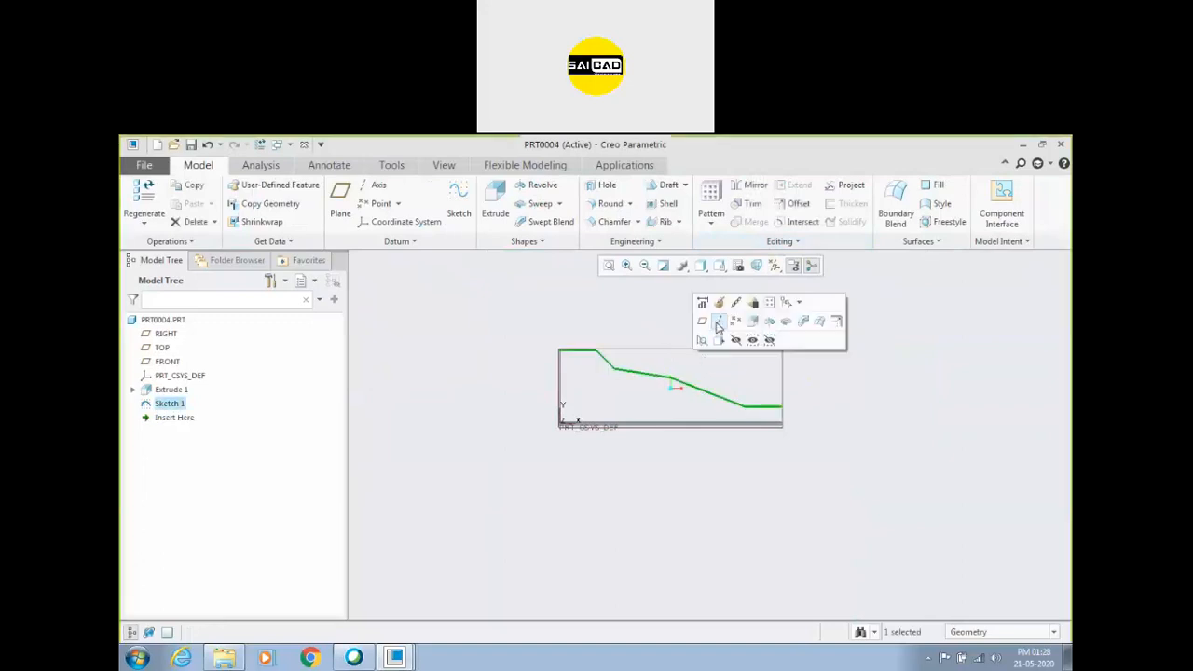
{"action": "left_click", "coordinate": [719, 301]}
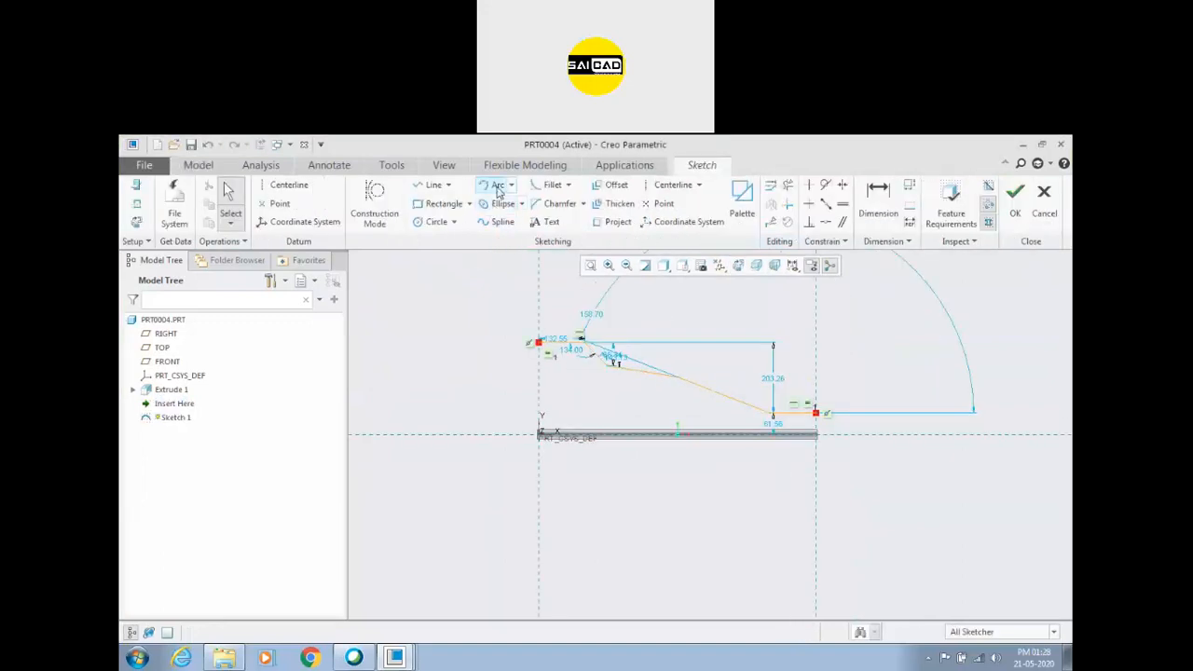
{"action": "left_click", "coordinate": [550, 184]}
{"action": "scroll", "coordinate": [595, 348], "scroll_direction": "up", "scroll_amount": 3}
{"action": "left_click", "coordinate": [557, 408]}
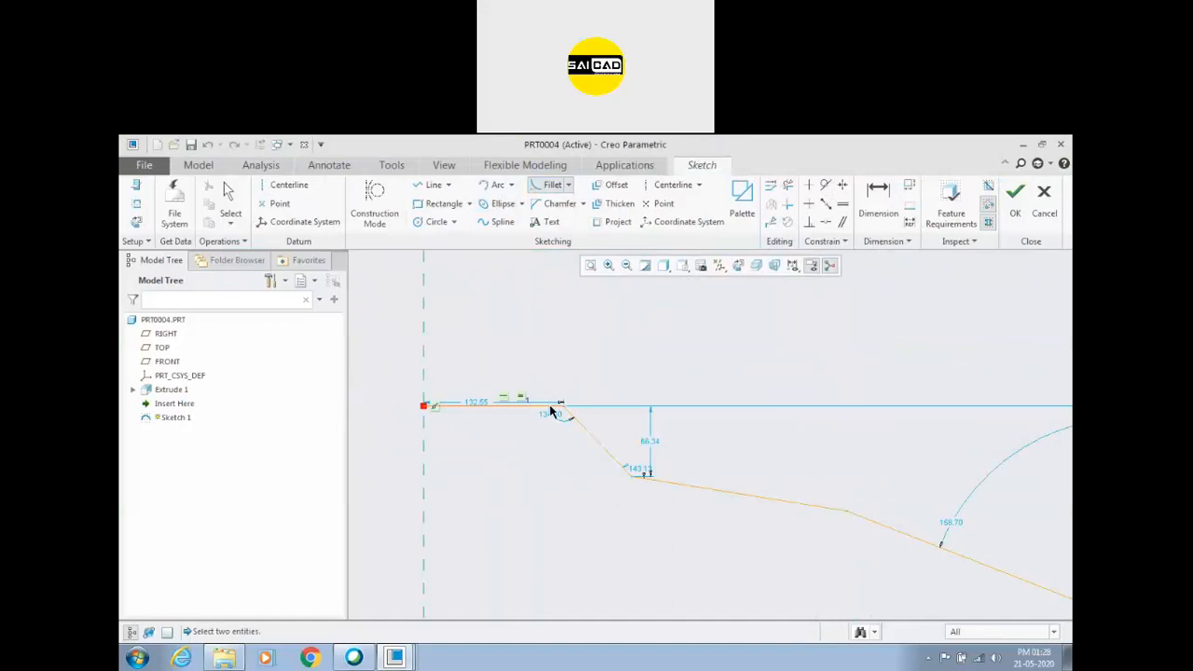
{"action": "left_click", "coordinate": [582, 430]}
{"action": "left_click", "coordinate": [623, 469]}
{"action": "left_click", "coordinate": [662, 481]}
{"action": "scroll", "coordinate": [785, 539], "scroll_direction": "up", "scroll_amount": 1}
{"action": "scroll", "coordinate": [786, 539], "scroll_direction": "down", "scroll_amount": 1}
{"action": "left_click", "coordinate": [794, 502]}
{"action": "left_click", "coordinate": [736, 480]}
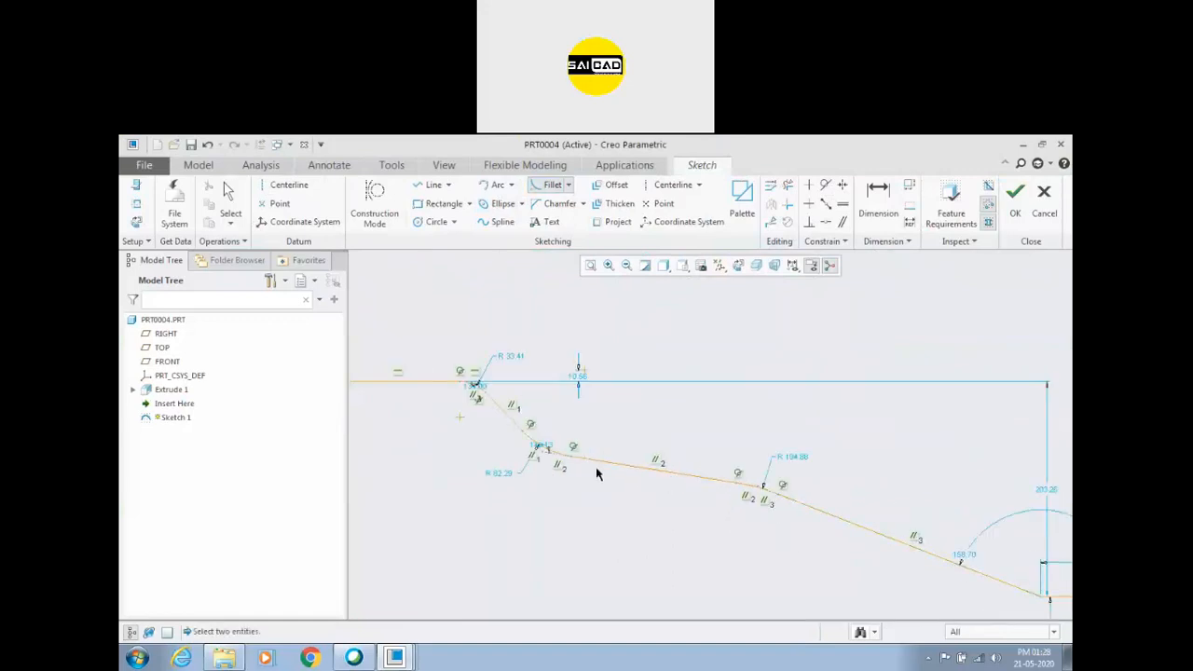
Fillet the last corner before the path's lower horizontal run and finish the sketch.
{"action": "scroll", "coordinate": [593, 468], "scroll_direction": "up", "scroll_amount": 4}
{"action": "scroll", "coordinate": [853, 557], "scroll_direction": "down", "scroll_amount": 3}
{"action": "left_click", "coordinate": [698, 474]}
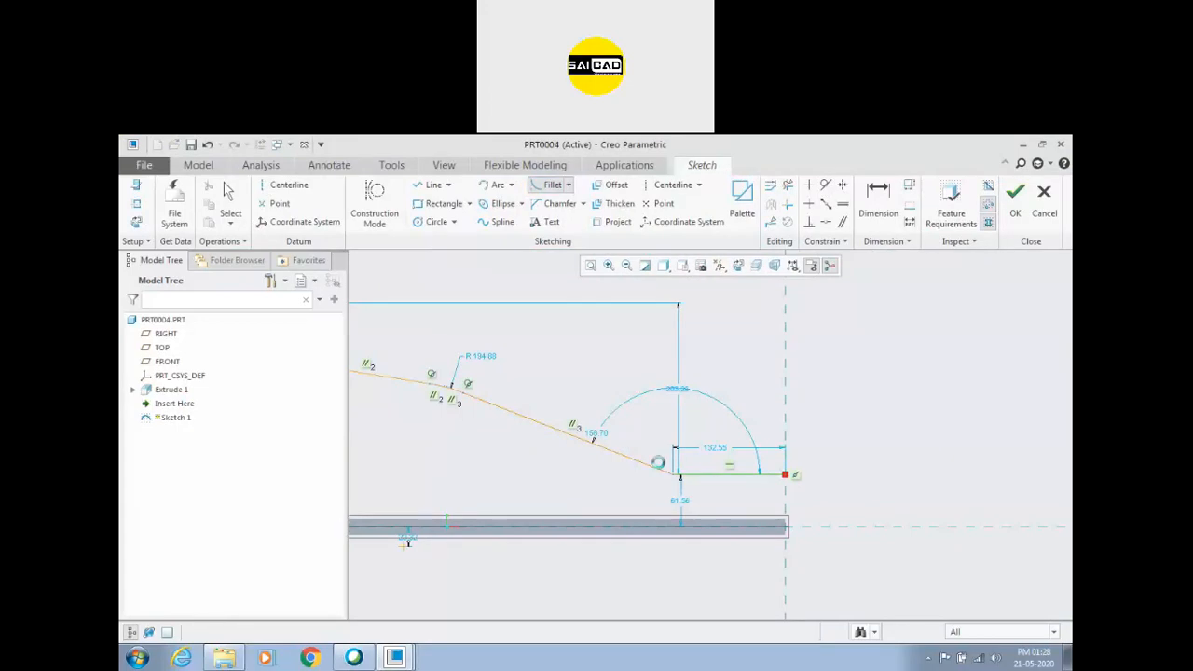
{"action": "left_click", "coordinate": [658, 464]}
{"action": "left_click", "coordinate": [1015, 200]}
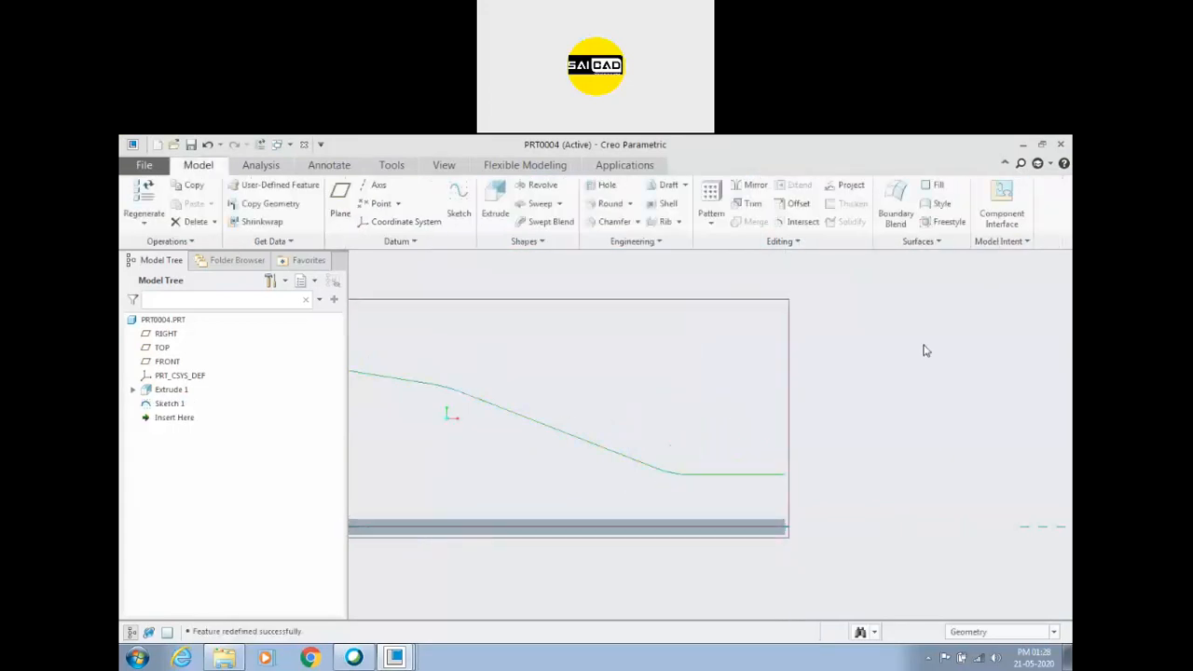
{"action": "left_click", "coordinate": [659, 242]}
{"action": "left_click", "coordinate": [629, 271]}
{"action": "scroll", "coordinate": [720, 426], "scroll_direction": "down", "scroll_amount": 4}
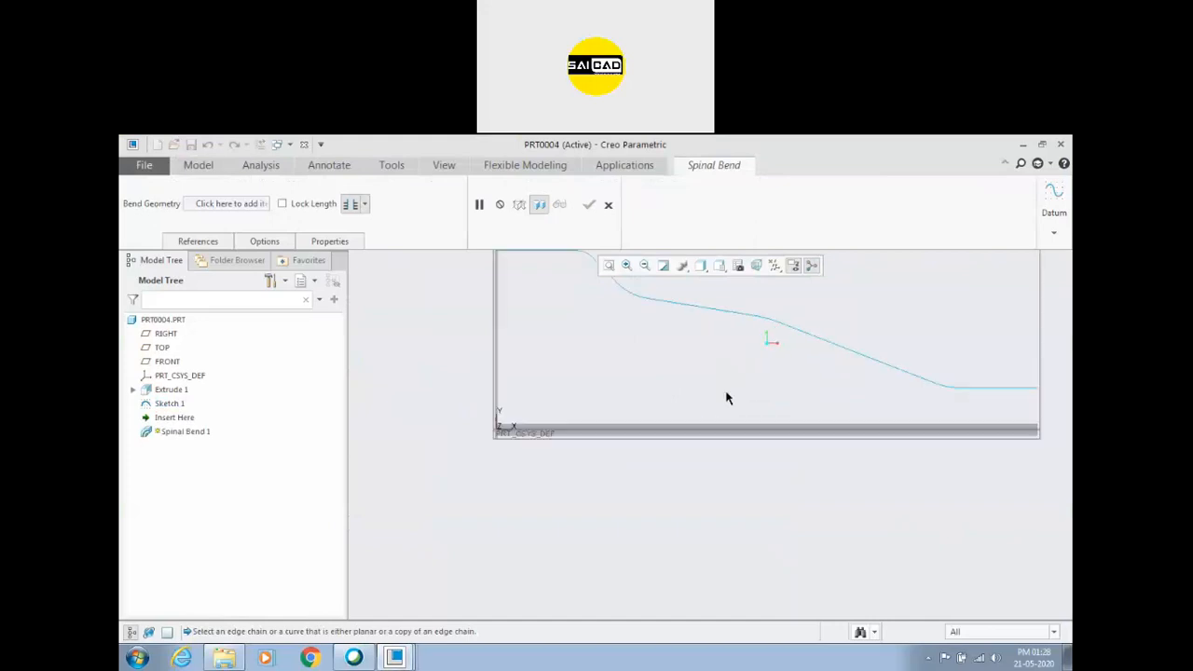
{"action": "middle_click_drag", "start_coordinate": [726, 395], "coordinate": [737, 425]}
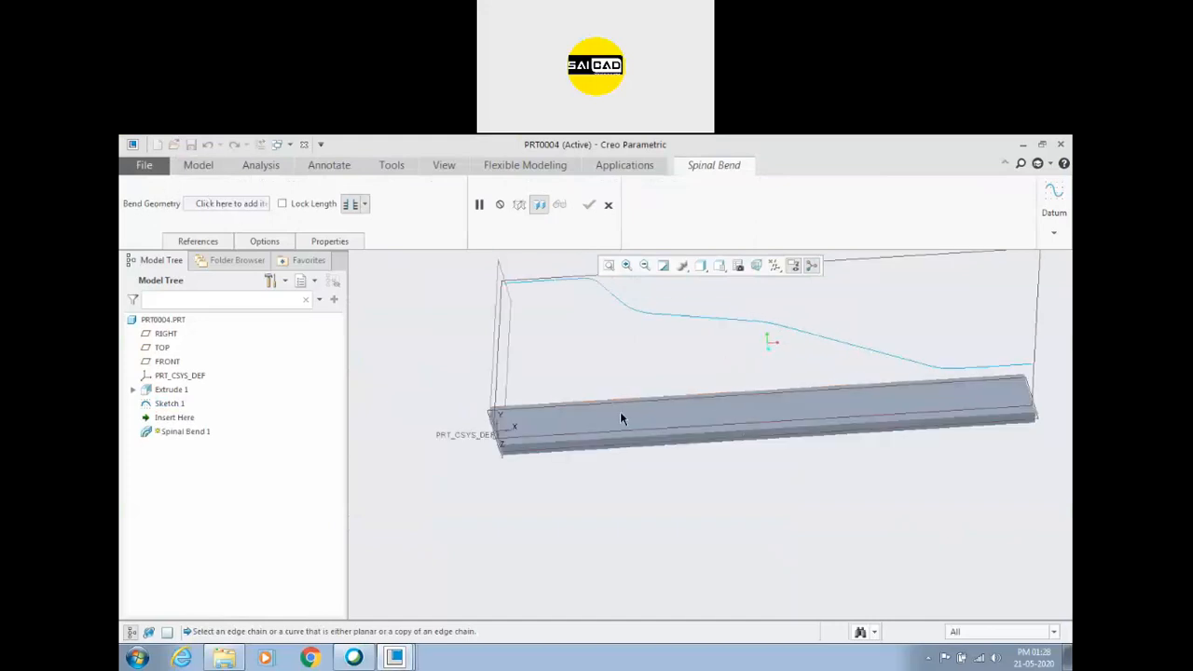
{"action": "left_click", "coordinate": [172, 390]}
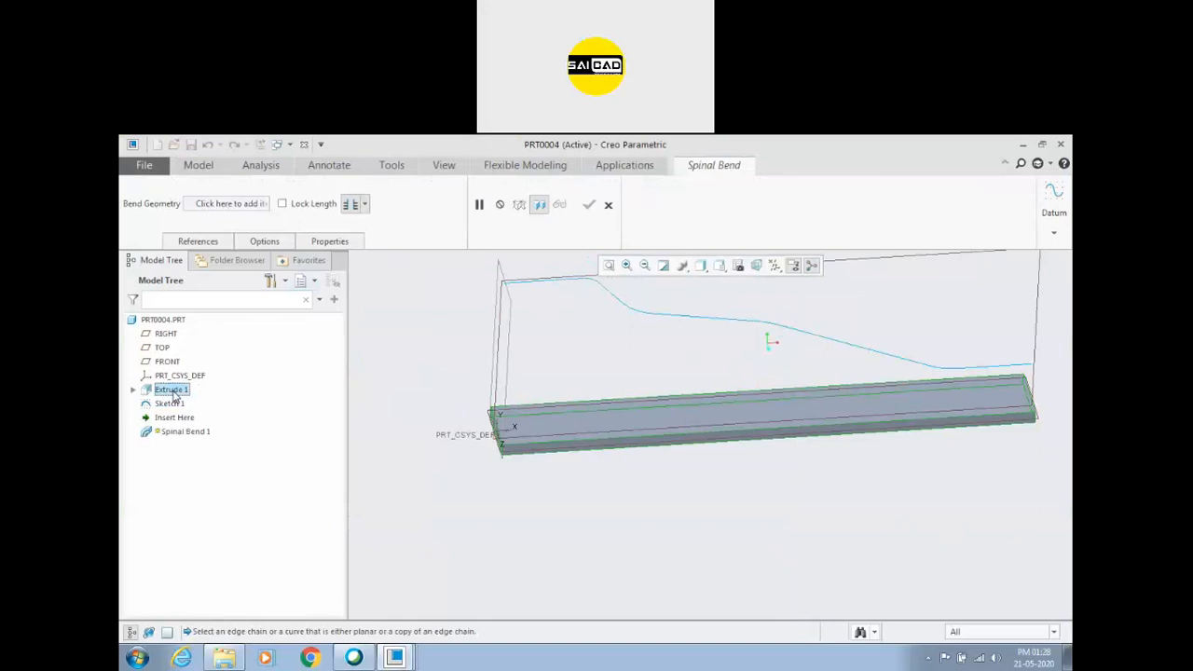
{"action": "left_click", "coordinate": [235, 205]}
{"action": "left_click", "coordinate": [554, 418]}
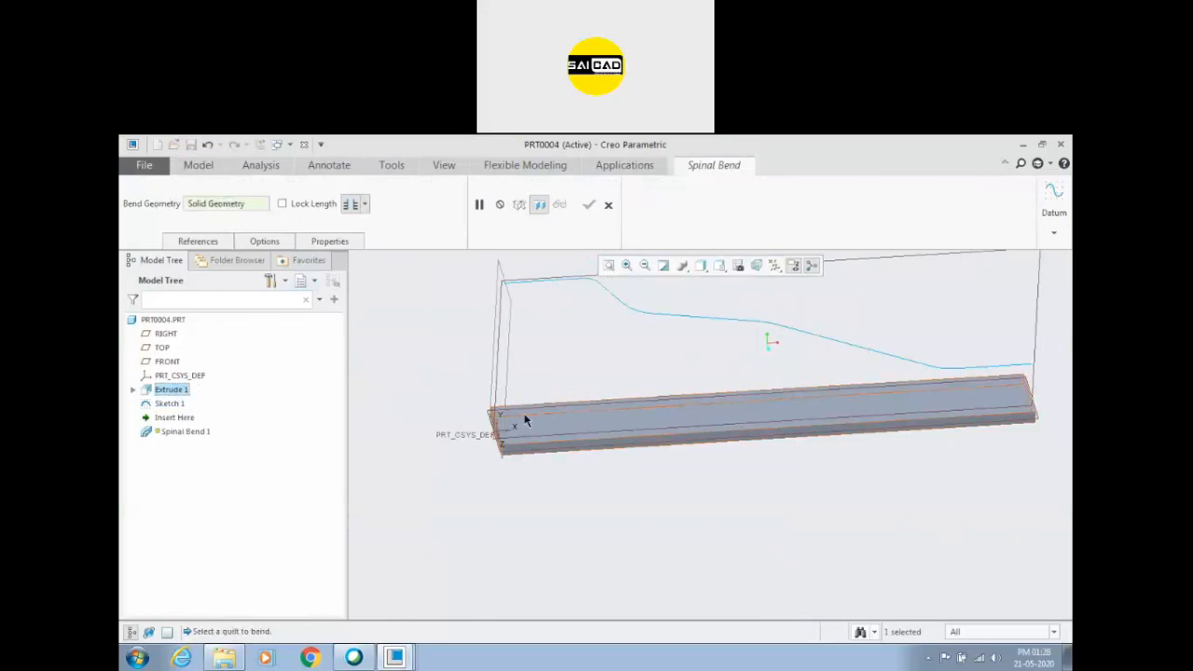
{"action": "left_click", "coordinate": [198, 242]}
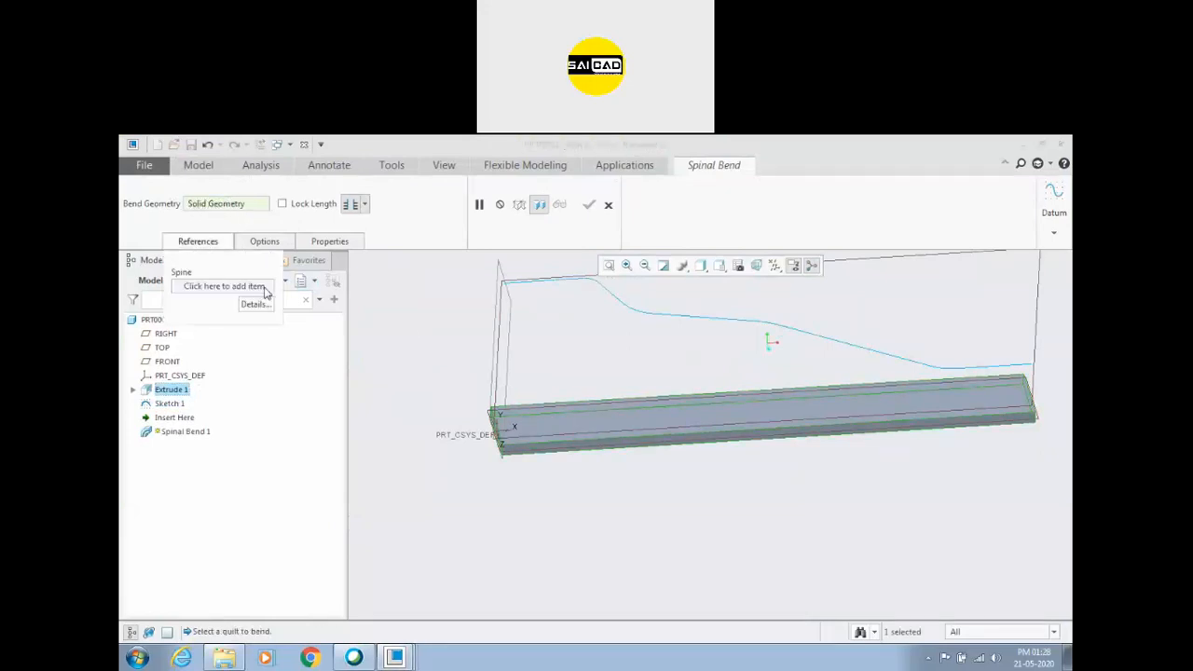
{"action": "left_click", "coordinate": [598, 296]}
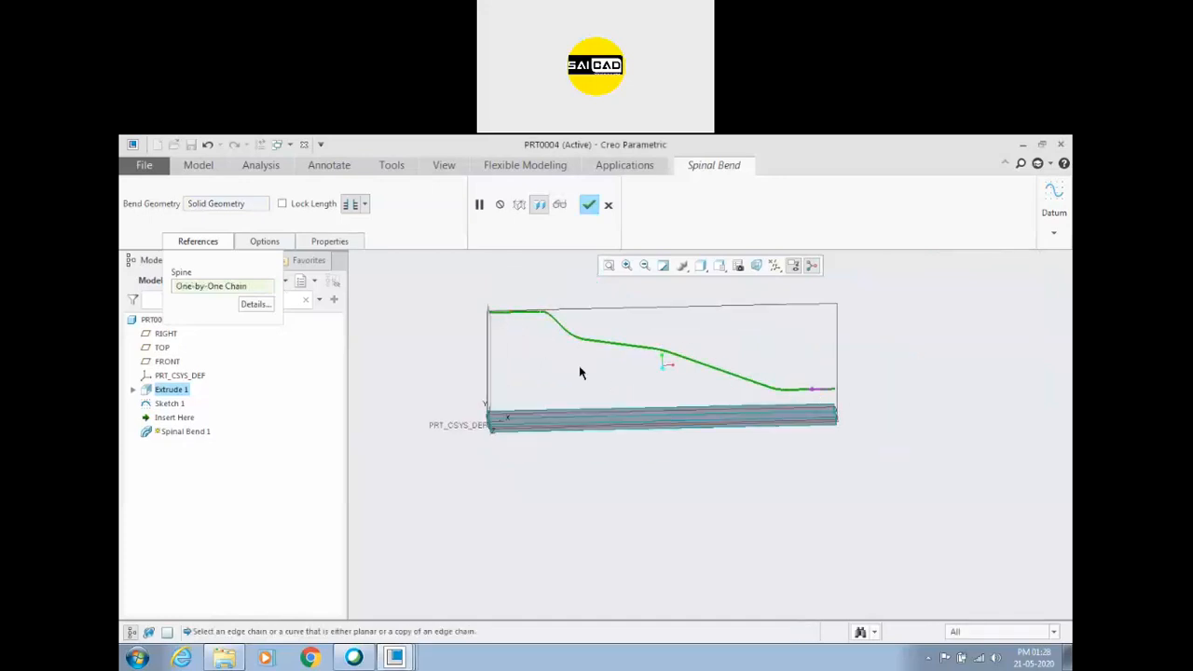
{"action": "scroll", "coordinate": [832, 406], "scroll_direction": "up", "scroll_amount": 4}
{"action": "left_click", "coordinate": [870, 392]}
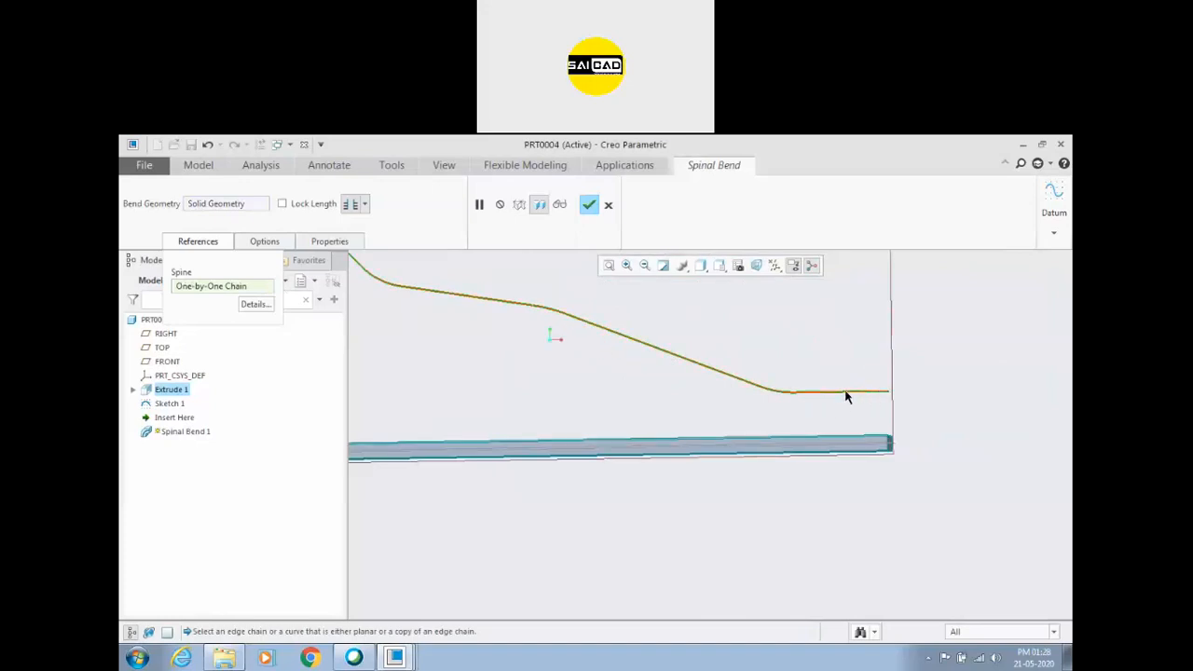
{"action": "scroll", "coordinate": [821, 401], "scroll_direction": "down", "scroll_amount": 4}
{"action": "scroll", "coordinate": [653, 359], "scroll_direction": "up", "scroll_amount": 1}
{"action": "left_click", "coordinate": [577, 329]}
{"action": "left_click", "coordinate": [283, 204]}
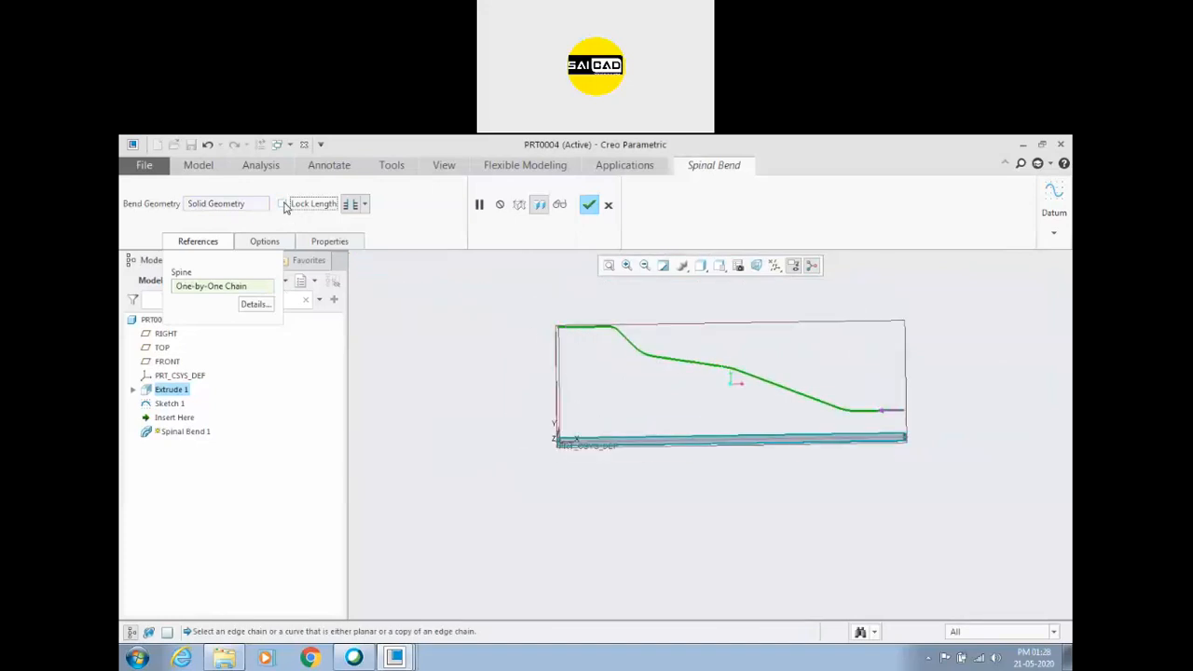
{"action": "left_click", "coordinate": [280, 243]}
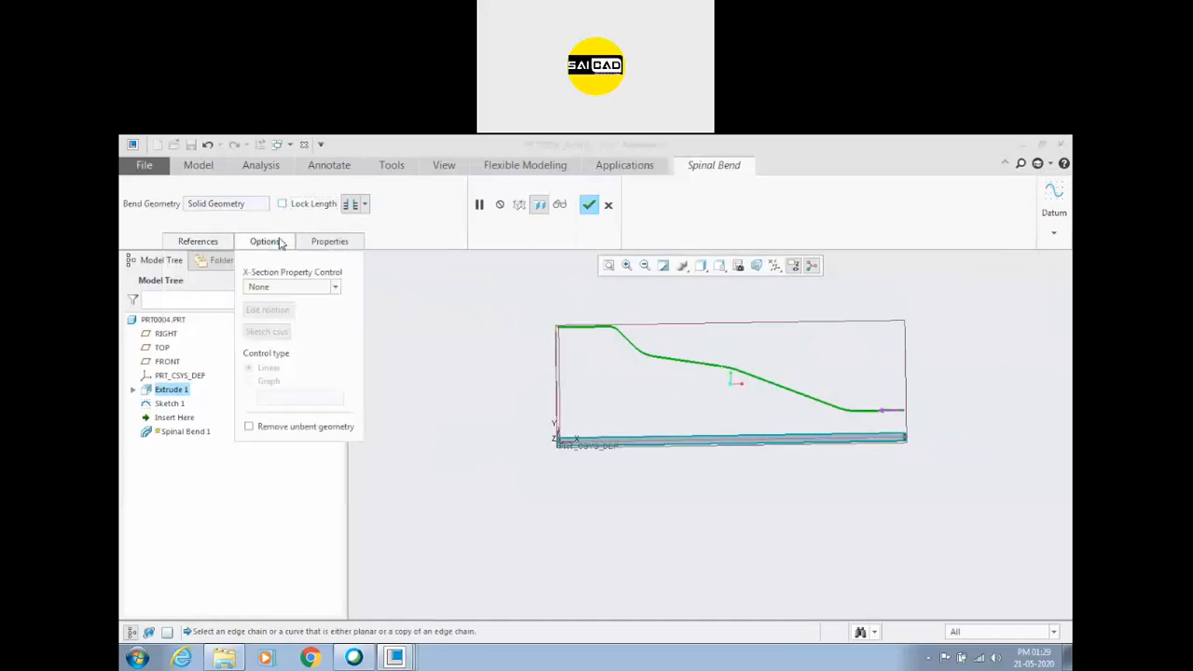
{"action": "left_click", "coordinate": [280, 243]}
{"action": "left_click", "coordinate": [303, 206]}
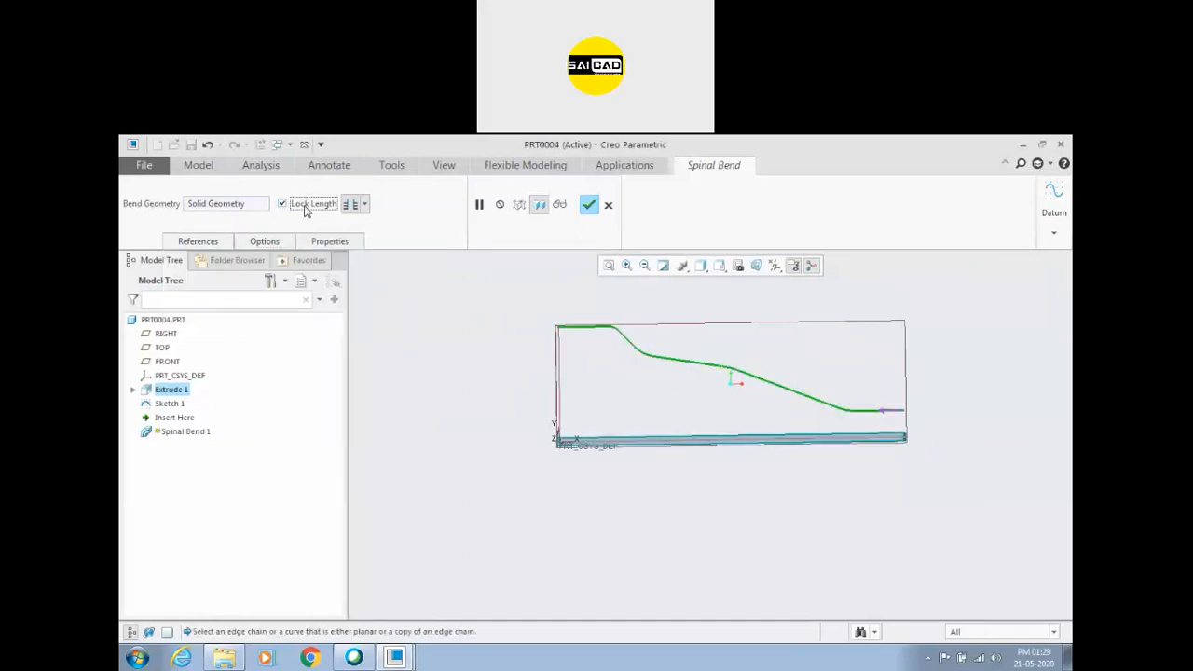
{"action": "left_click", "coordinate": [607, 204]}
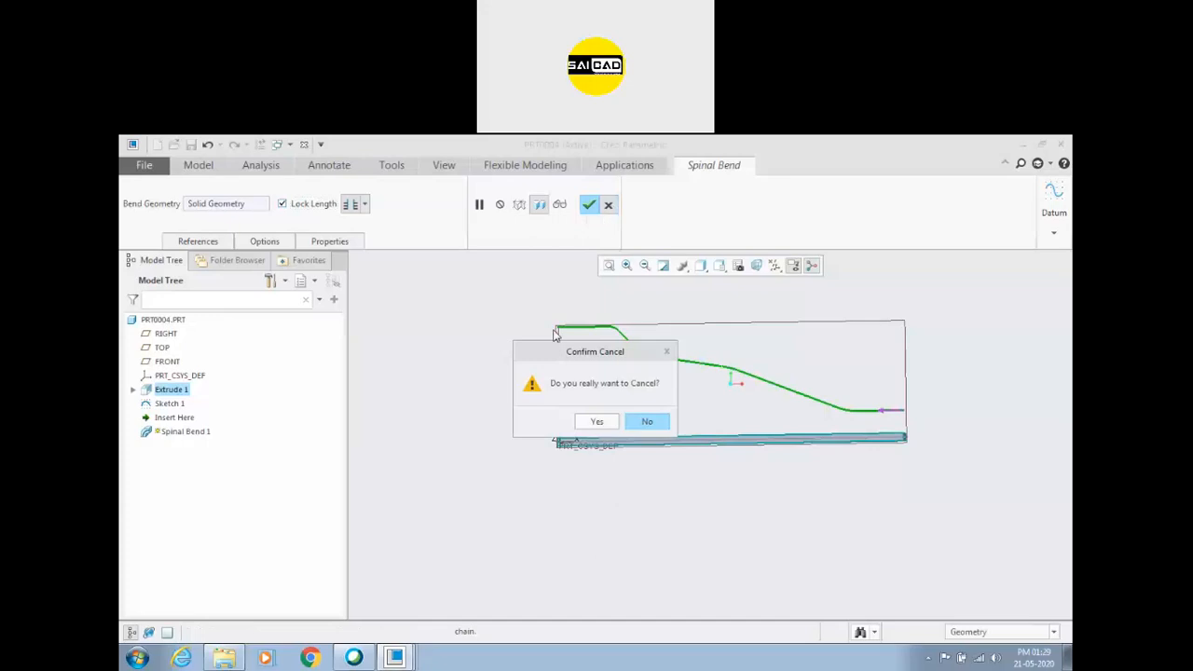
{"action": "left_click", "coordinate": [596, 422]}
Reopen the path sketch, make the path's lower endpoint coincident with the bar's upper edge, and finish the sketch.
{"action": "left_click", "coordinate": [835, 413]}
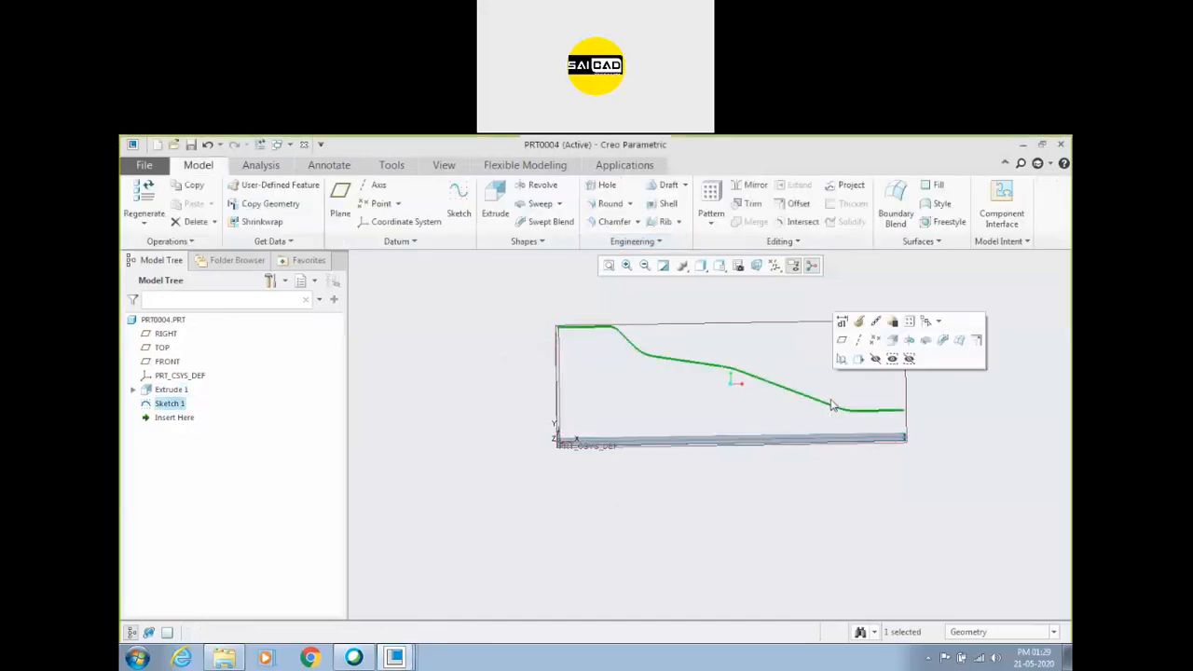
{"action": "left_click", "coordinate": [853, 328]}
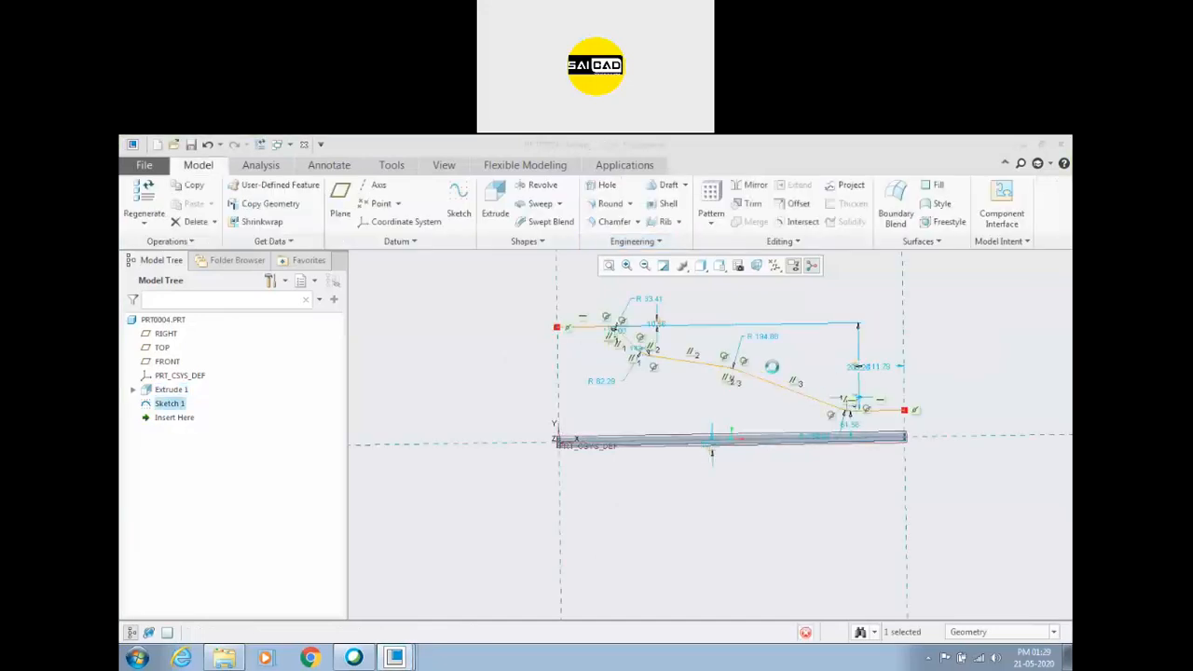
{"action": "left_click", "coordinate": [793, 266]}
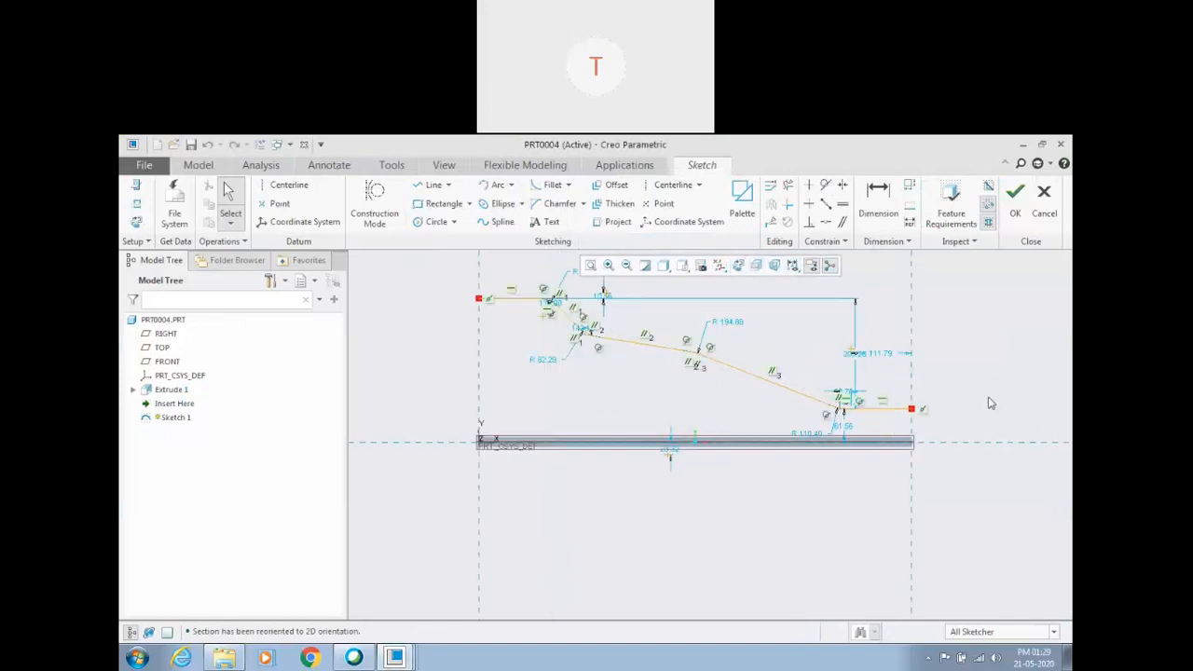
{"action": "left_click", "coordinate": [826, 222]}
{"action": "scroll", "coordinate": [890, 364], "scroll_direction": "up", "scroll_amount": 3}
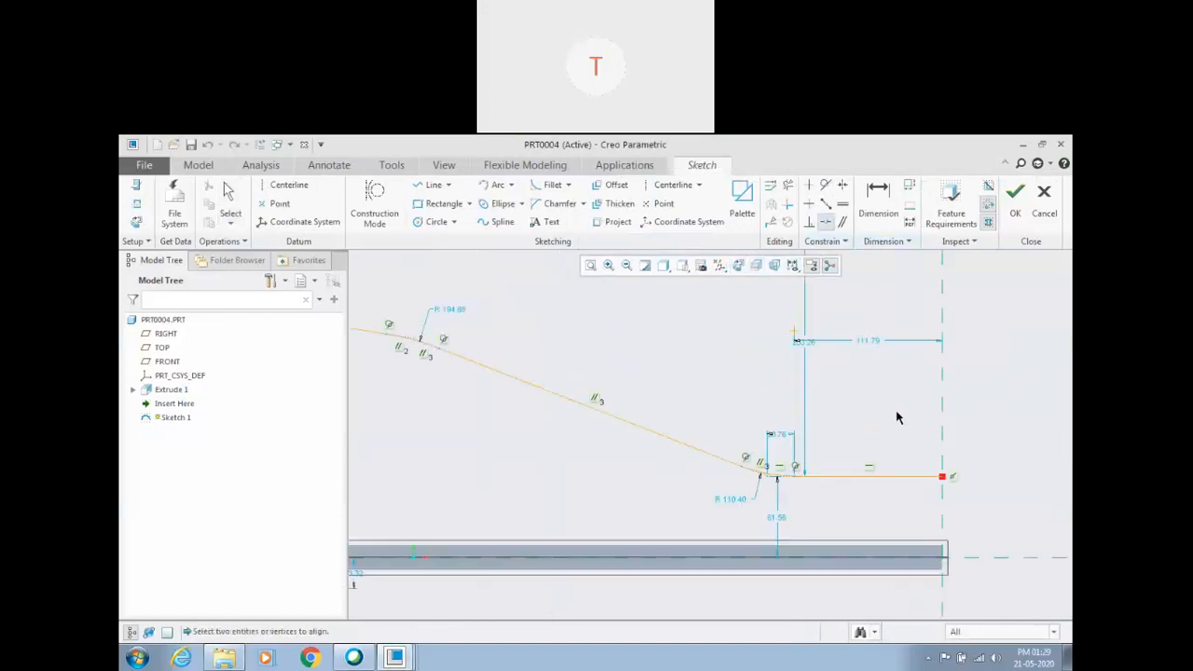
{"action": "left_click", "coordinate": [942, 479]}
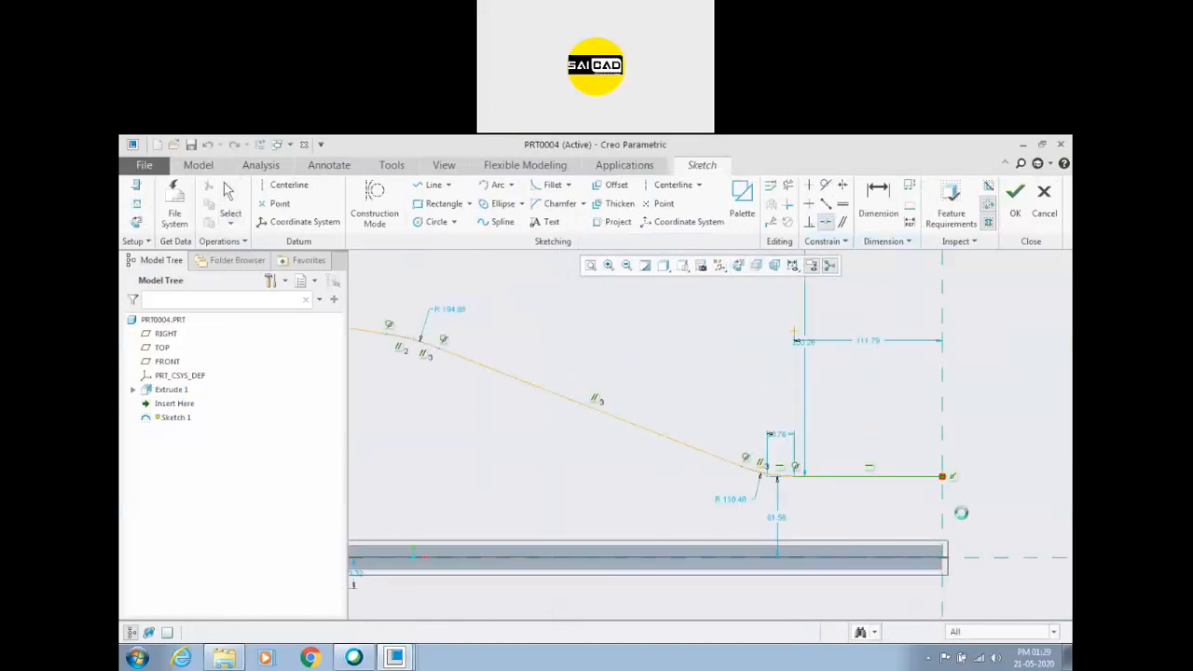
{"action": "left_click", "coordinate": [1015, 198]}
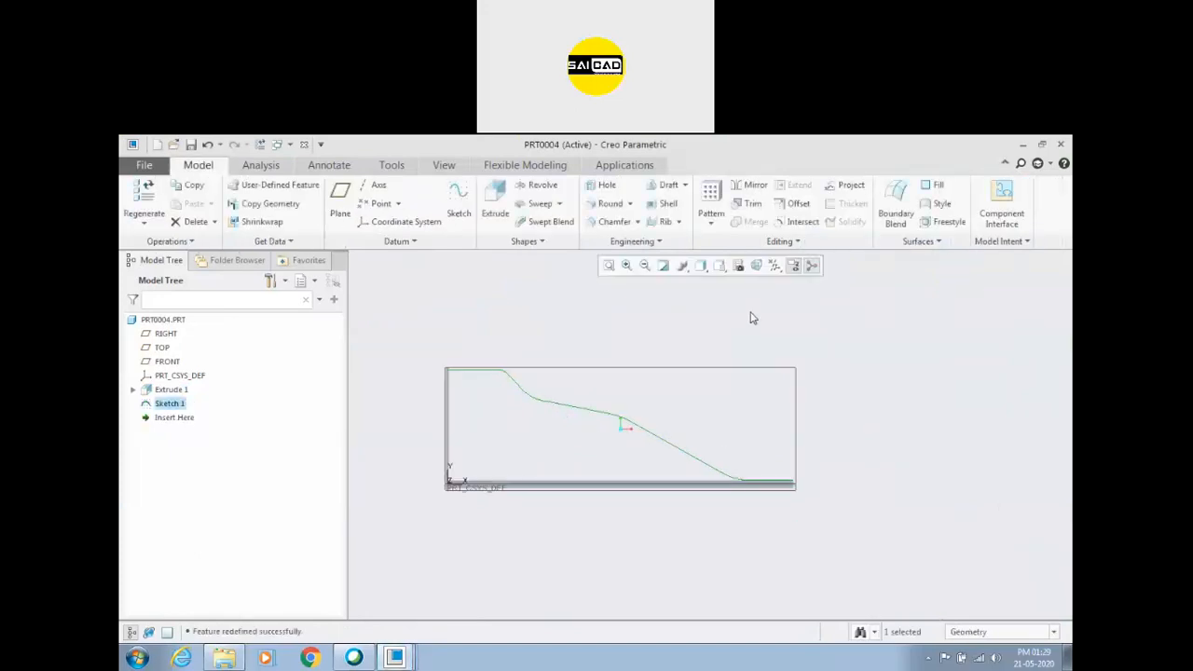
Start a spinal bend with the solid bar as bend geometry and the sketched path as the spine.
{"action": "left_click", "coordinate": [634, 242]}
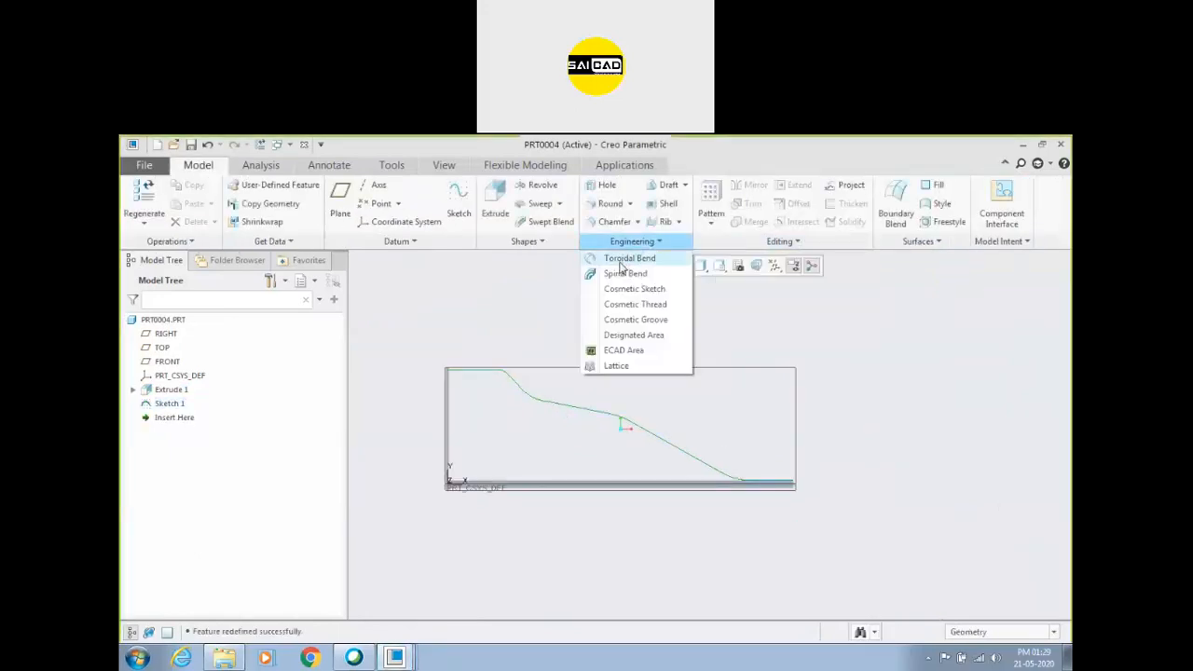
{"action": "left_click", "coordinate": [625, 273]}
{"action": "scroll", "coordinate": [690, 462], "scroll_direction": "down", "scroll_amount": 3}
{"action": "middle_click_drag", "start_coordinate": [644, 458], "coordinate": [632, 475]}
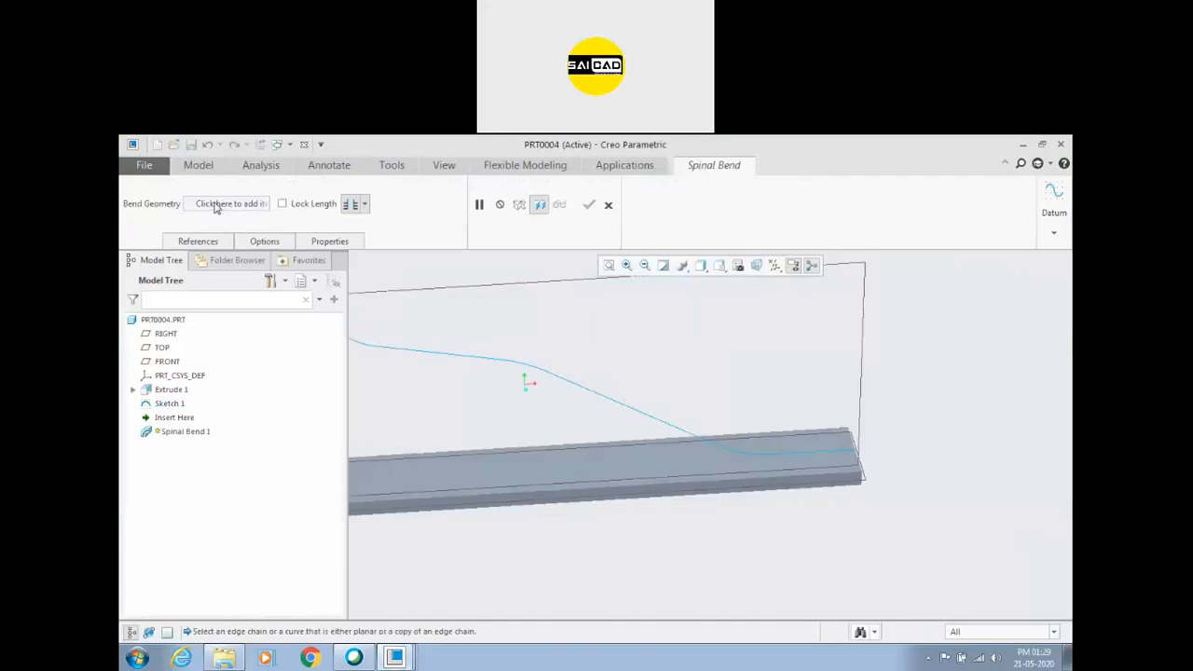
{"action": "left_click", "coordinate": [530, 466]}
{"action": "left_click", "coordinate": [197, 241]}
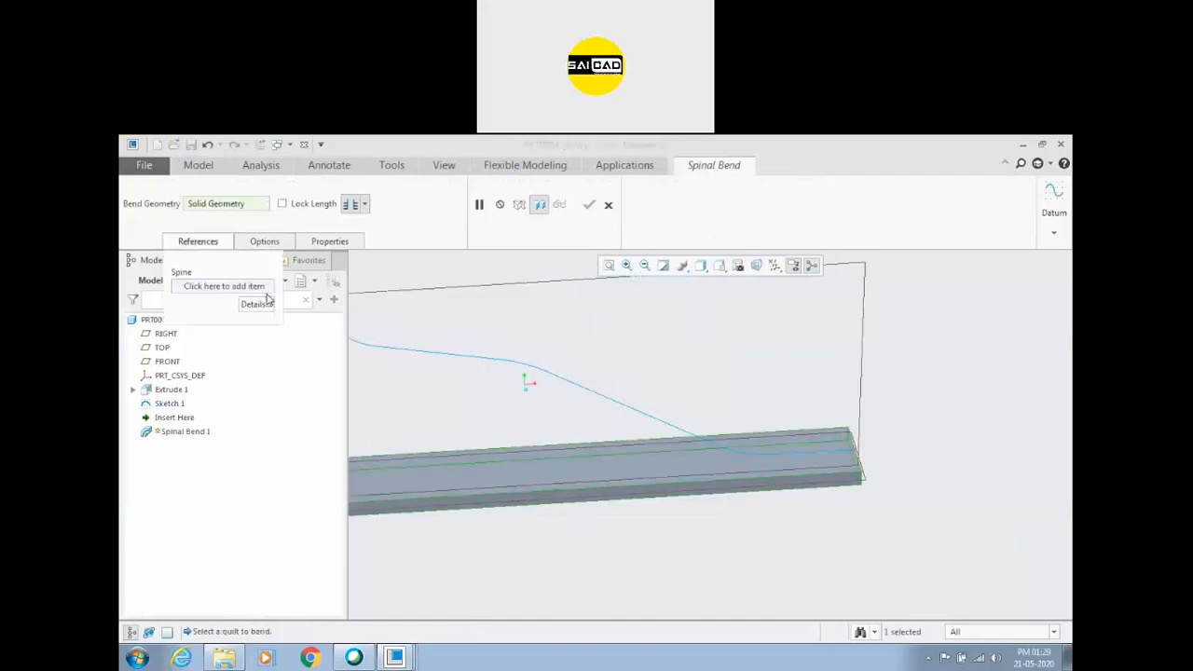
{"action": "scroll", "coordinate": [653, 390], "scroll_direction": "up", "scroll_amount": 4}
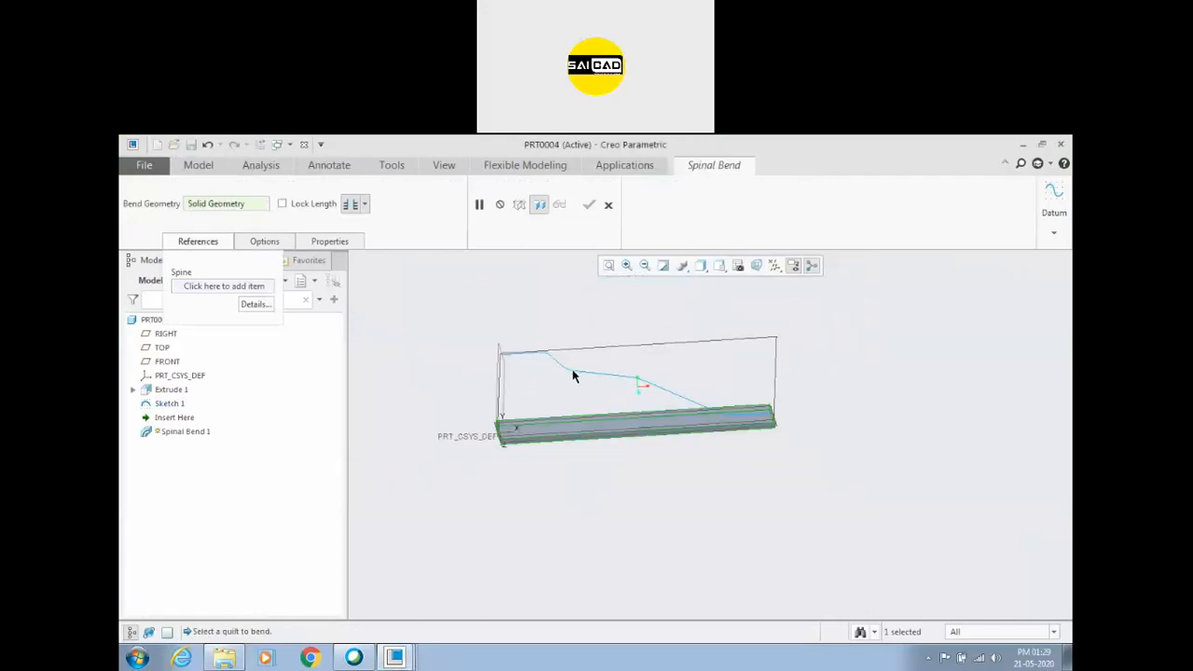
{"action": "left_click", "coordinate": [222, 287]}
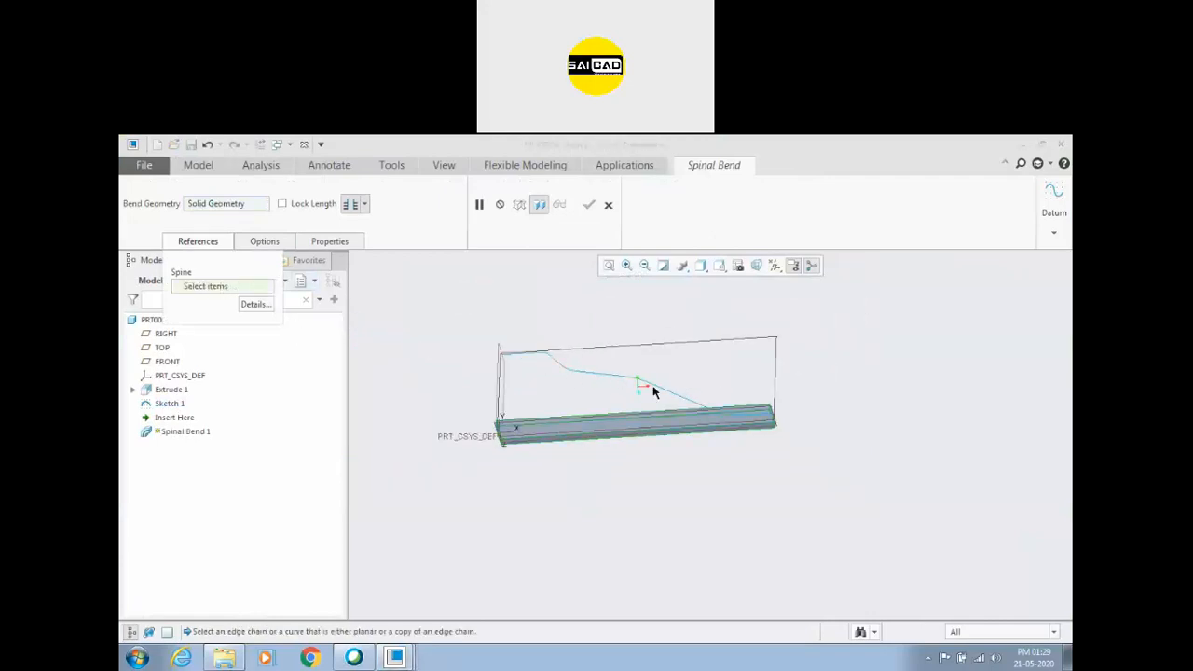
{"action": "left_click", "coordinate": [625, 381]}
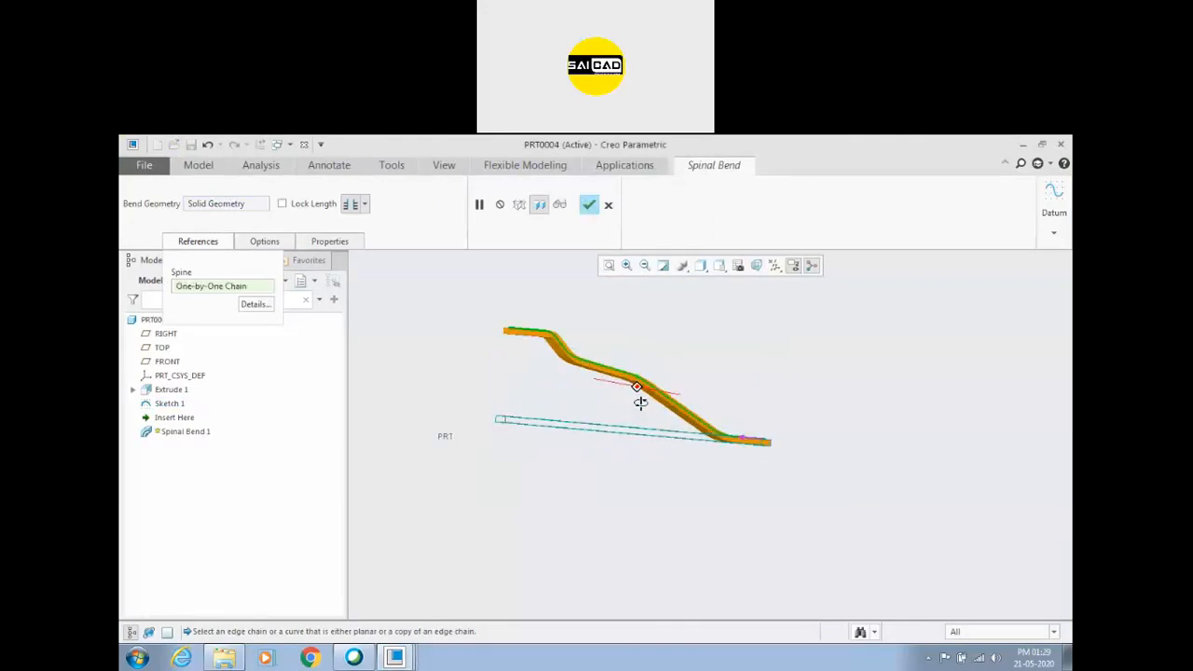
Inspect the bend preview from several angles and accept the spinal bend.
{"action": "middle_click_drag", "start_coordinate": [620, 422], "coordinate": [839, 401]}
{"action": "scroll", "coordinate": [618, 405], "scroll_direction": "down", "scroll_amount": 1}
{"action": "middle_click_drag", "start_coordinate": [636, 402], "coordinate": [645, 408]}
{"action": "scroll", "coordinate": [765, 448], "scroll_direction": "down", "scroll_amount": 2}
{"action": "mouse_move", "coordinate": [823, 411]}
{"action": "middle_mouse_down"}
{"action": "mouse_move", "coordinate": [833, 439]}
{"action": "mouse_move", "coordinate": [819, 413]}
{"action": "middle_mouse_up"}
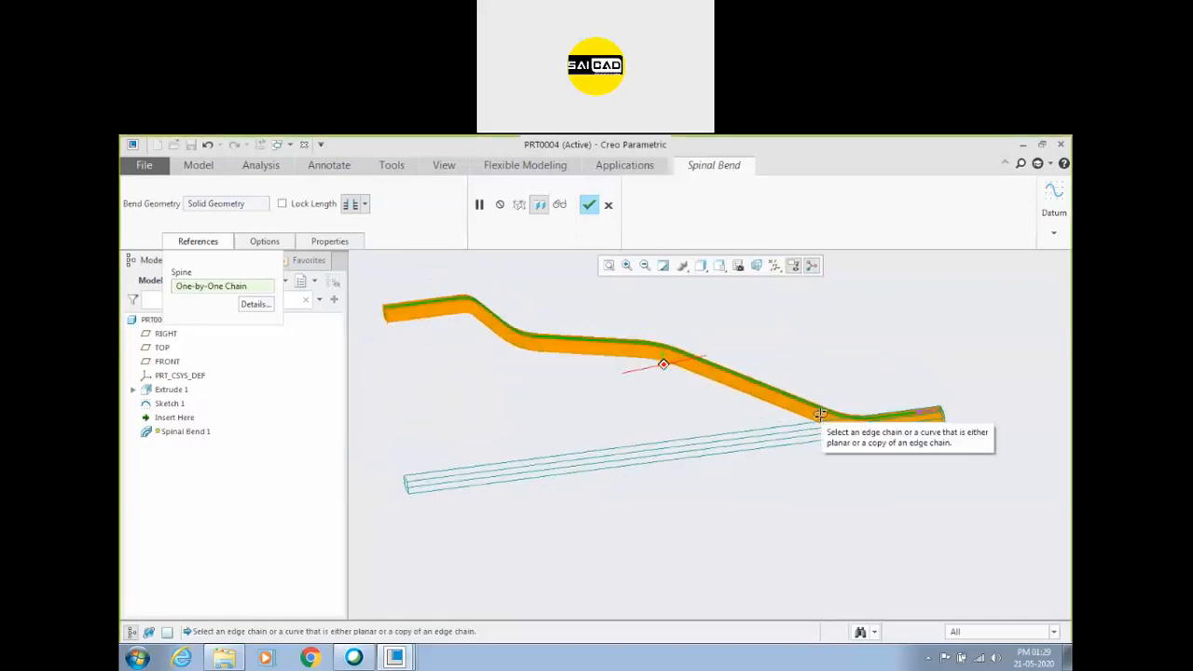
{"action": "mouse_move", "coordinate": [821, 415]}
{"action": "middle_mouse_down"}
{"action": "mouse_move", "coordinate": [825, 393]}
{"action": "mouse_move", "coordinate": [820, 417]}
{"action": "middle_mouse_up"}
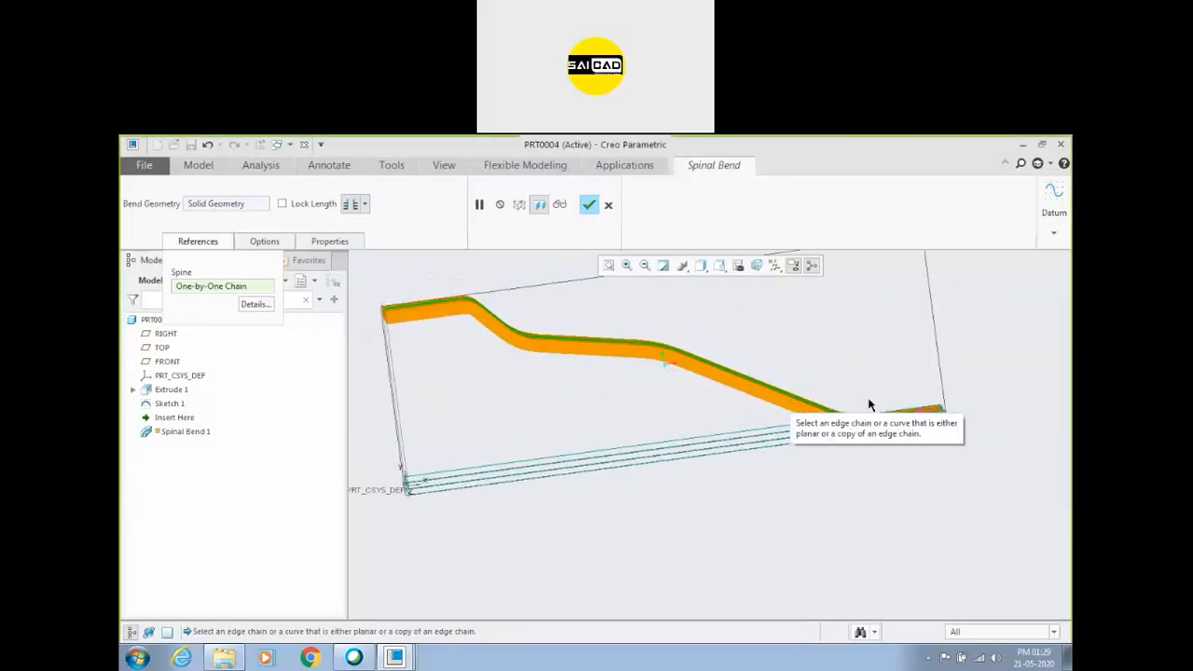
{"action": "scroll", "coordinate": [783, 405], "scroll_direction": "up", "scroll_amount": 1}
{"action": "mouse_move", "coordinate": [719, 383]}
{"action": "middle_mouse_down"}
{"action": "mouse_move", "coordinate": [730, 376]}
{"action": "mouse_move", "coordinate": [705, 385]}
{"action": "middle_mouse_up"}
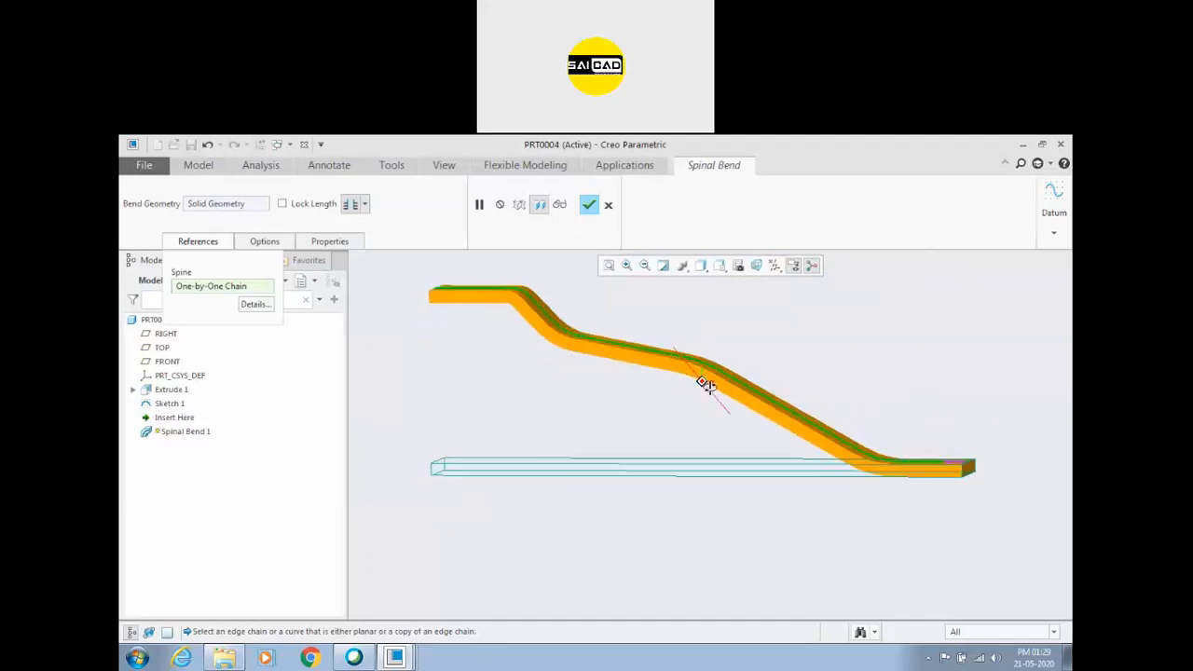
{"action": "scroll", "coordinate": [962, 471], "scroll_direction": "down", "scroll_amount": 2}
{"action": "scroll", "coordinate": [941, 497], "scroll_direction": "up", "scroll_amount": 3}
{"action": "scroll", "coordinate": [671, 365], "scroll_direction": "down", "scroll_amount": 1}
{"action": "left_click", "coordinate": [589, 204]}
Examine the bent bar's overall shape and its middle bend face from different views.
{"action": "scroll", "coordinate": [760, 401], "scroll_direction": "up", "scroll_amount": 3}
{"action": "scroll", "coordinate": [710, 415], "scroll_direction": "down", "scroll_amount": 1}
{"action": "middle_click_drag", "start_coordinate": [785, 391], "coordinate": [874, 431]}
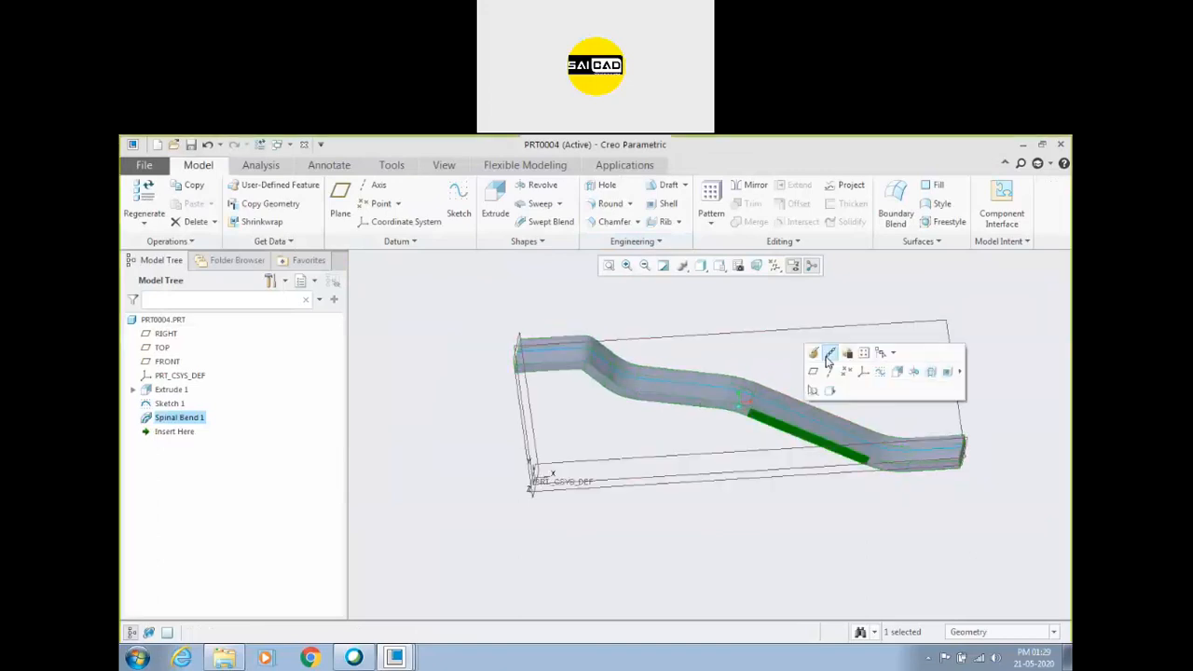
{"action": "double_click", "coordinate": [809, 405]}
{"action": "left_click", "coordinate": [1061, 262]}
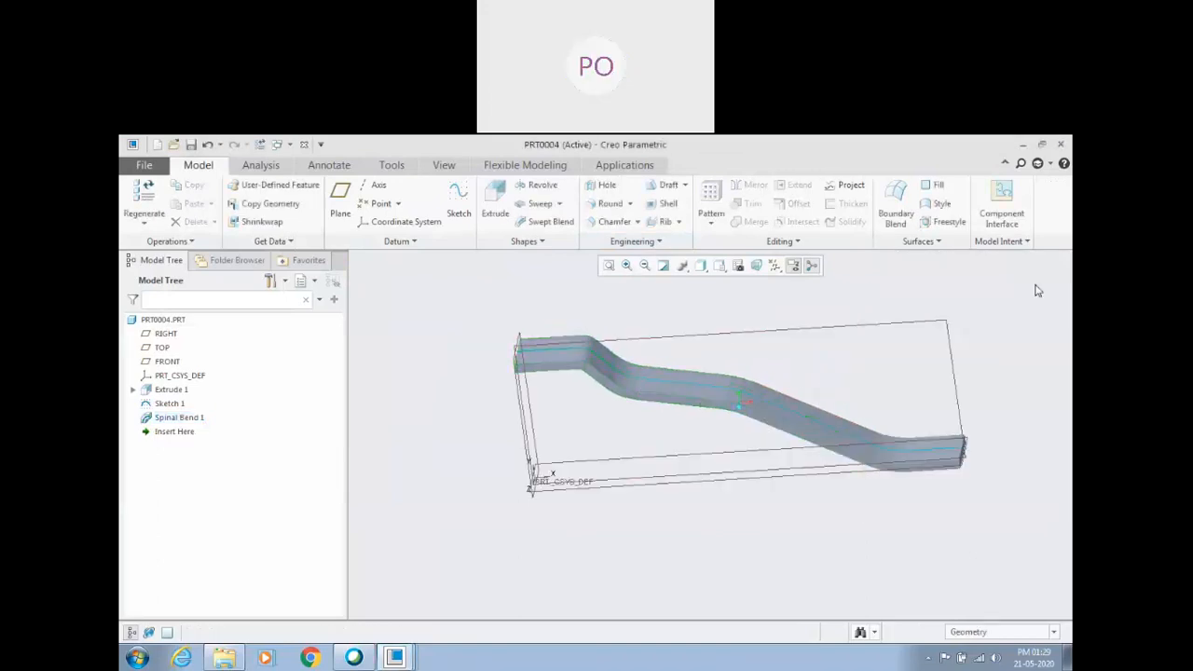
{"action": "middle_click_drag", "start_coordinate": [809, 405], "coordinate": [837, 405]}
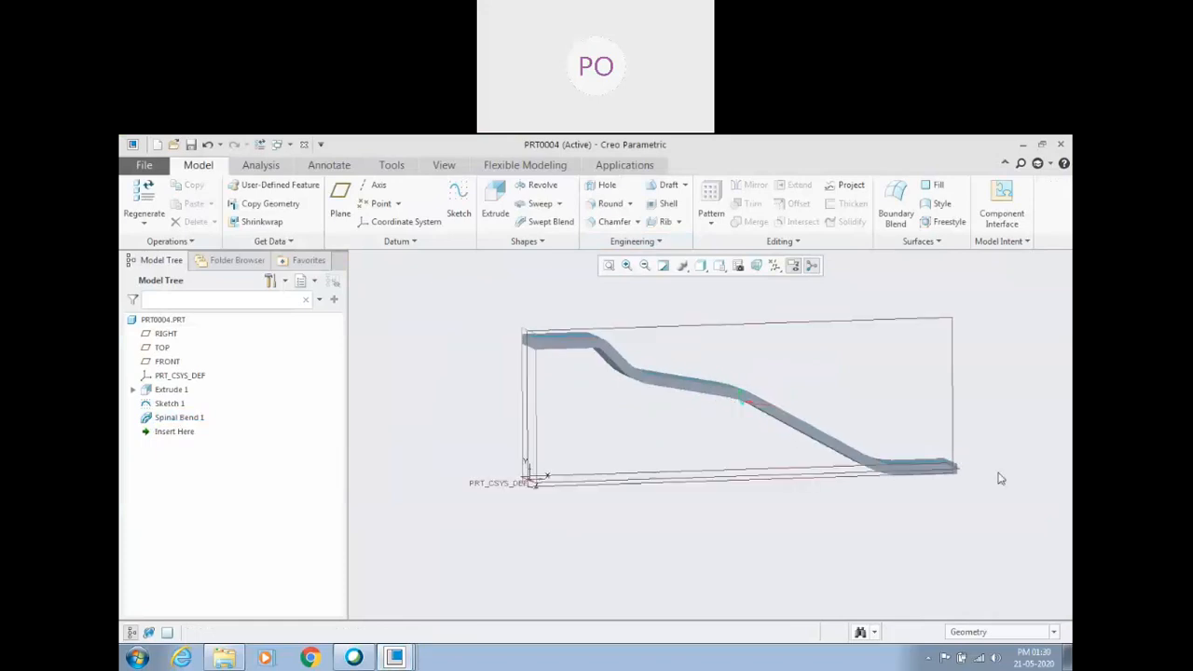
{"action": "scroll", "coordinate": [944, 473], "scroll_direction": "down", "scroll_amount": 3}
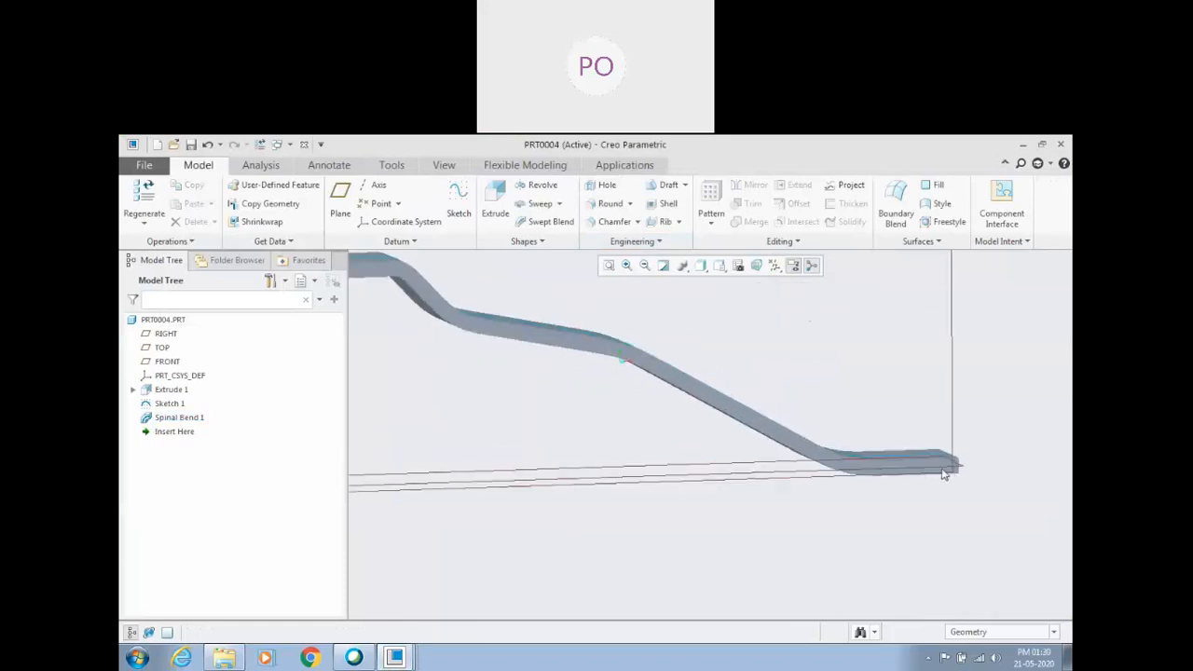
{"action": "left_click", "coordinate": [624, 363]}
{"action": "left_click", "coordinate": [613, 413]}
{"action": "left_click", "coordinate": [626, 363]}
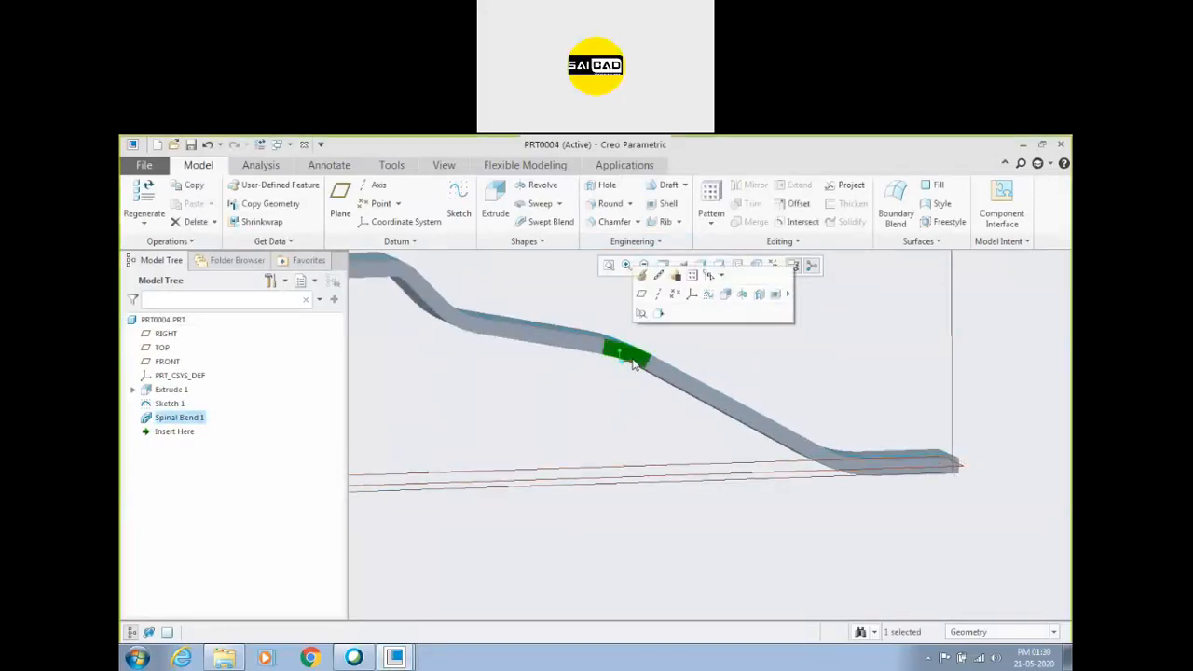
{"action": "key", "text": "ctrl+d"}
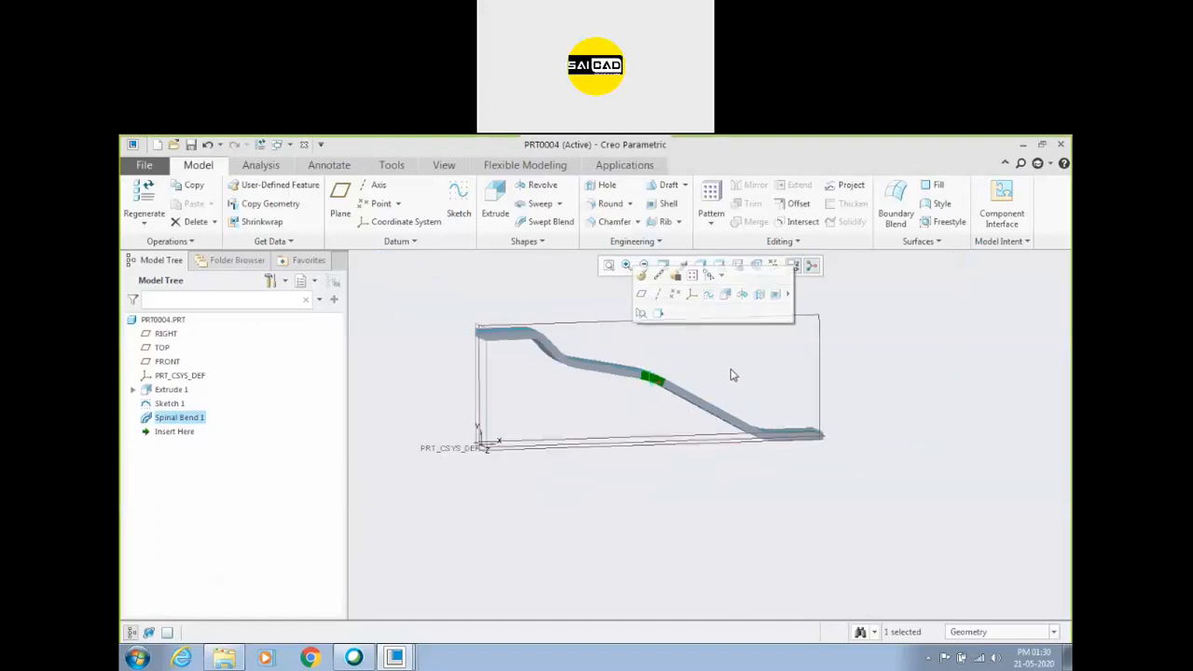
Try to redefine the spinal bend with the spine starting at the path's upper end, and cancel the redefinition.
{"action": "right_click", "coordinate": [193, 420]}
{"action": "left_click", "coordinate": [194, 349]}
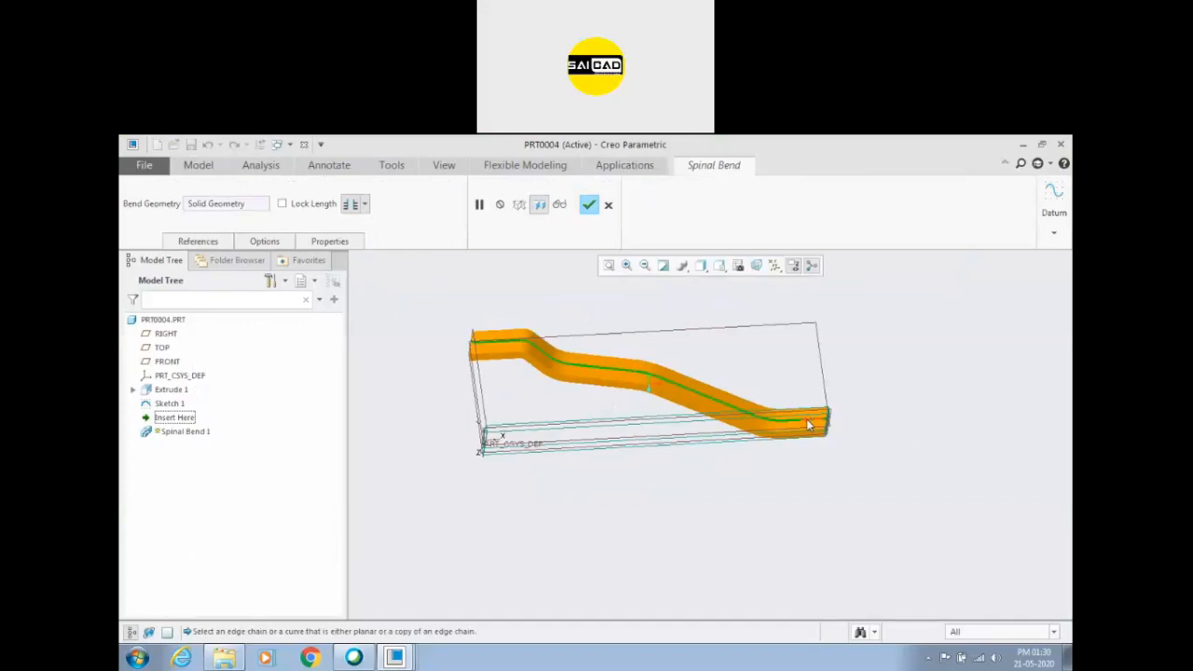
{"action": "middle_click_drag", "start_coordinate": [514, 376], "coordinate": [494, 337]}
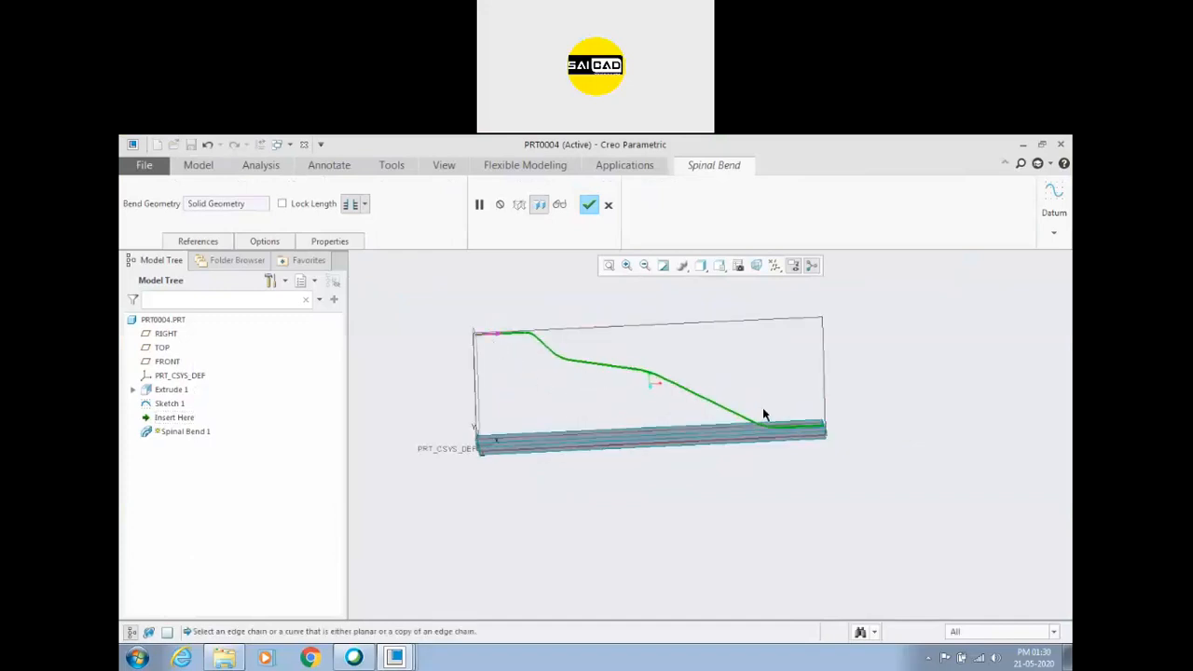
{"action": "middle_click_drag", "start_coordinate": [587, 399], "coordinate": [501, 346]}
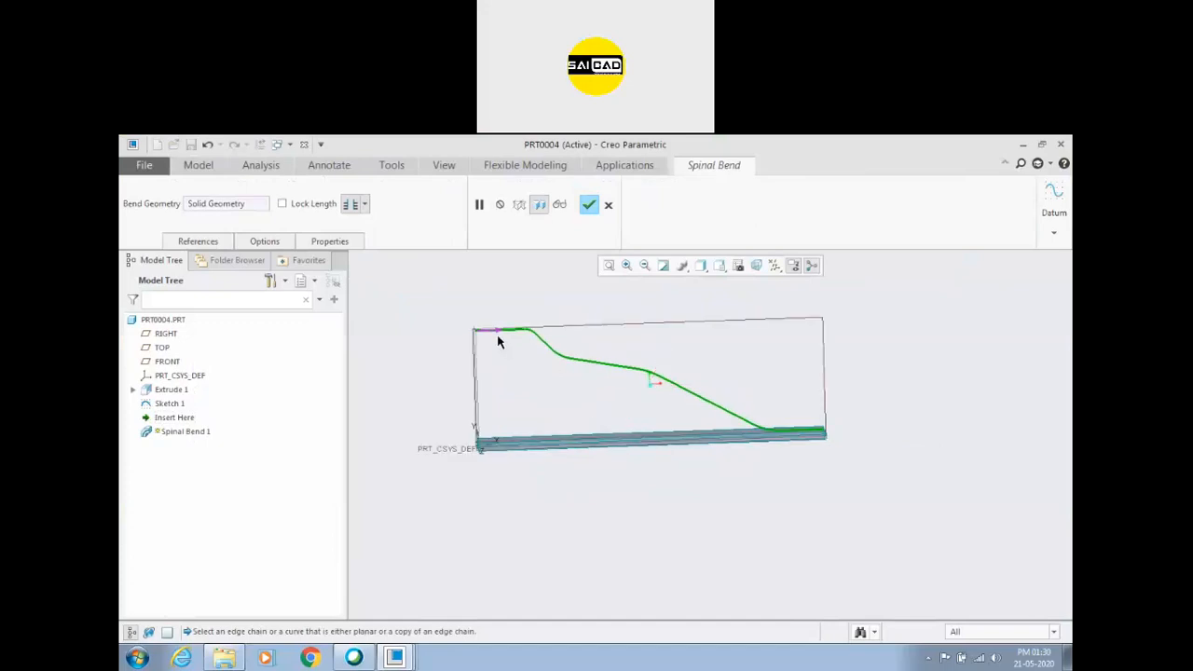
{"action": "left_click", "coordinate": [495, 333]}
{"action": "left_click", "coordinate": [589, 205]}
{"action": "left_click", "coordinate": [708, 424]}
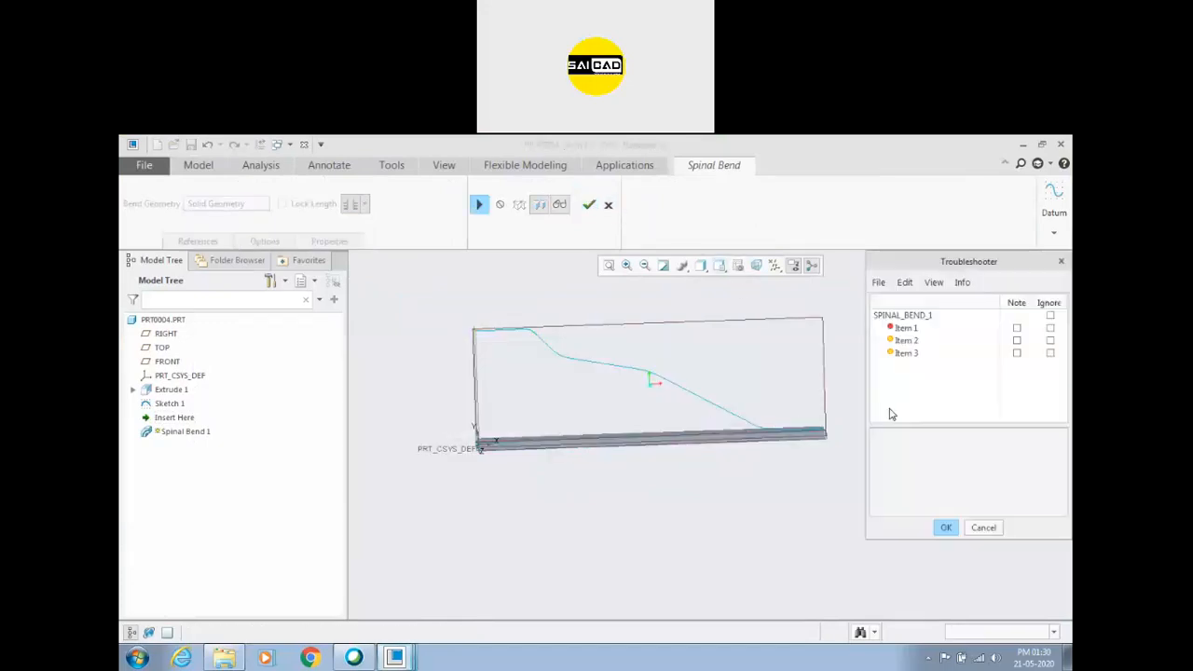
{"action": "left_click", "coordinate": [988, 528]}
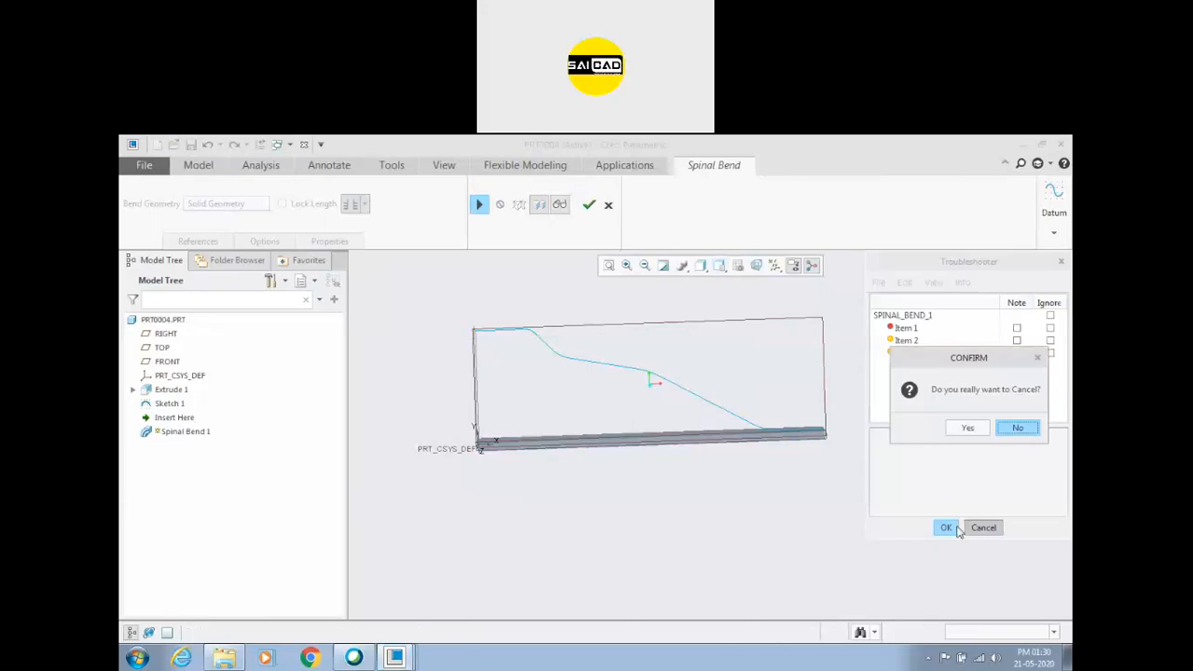
{"action": "left_click", "coordinate": [967, 427]}
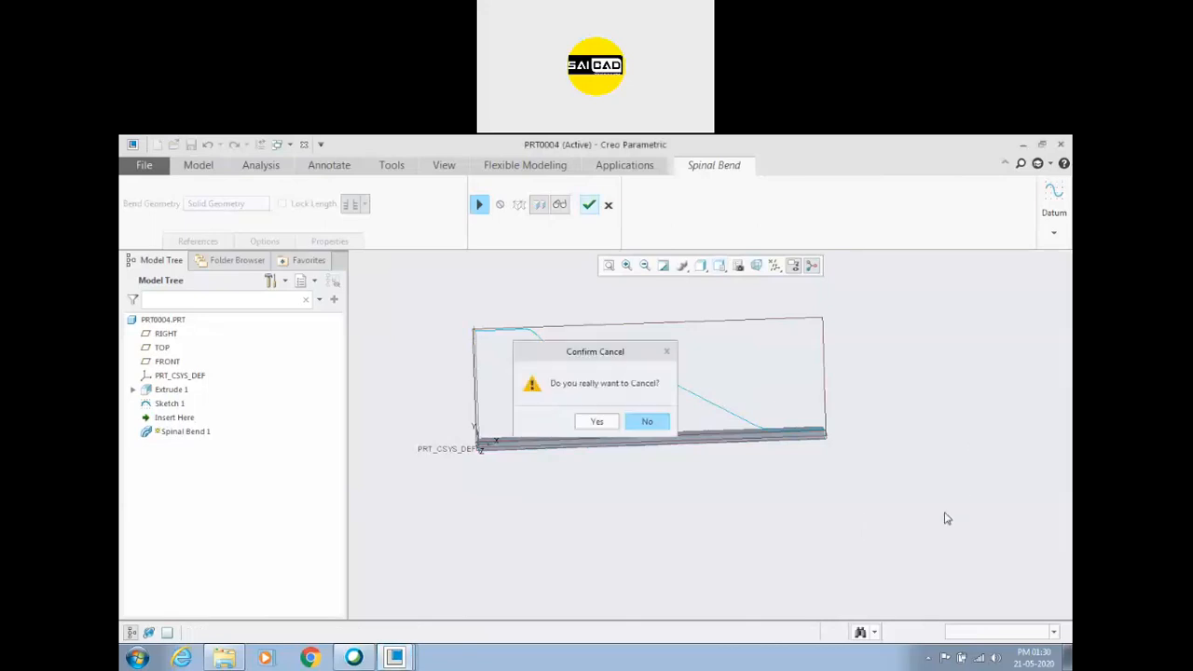
{"action": "left_click", "coordinate": [597, 421]}
Undo the spinal bend and the last change to the path sketch.
{"action": "left_click", "coordinate": [300, 392]}
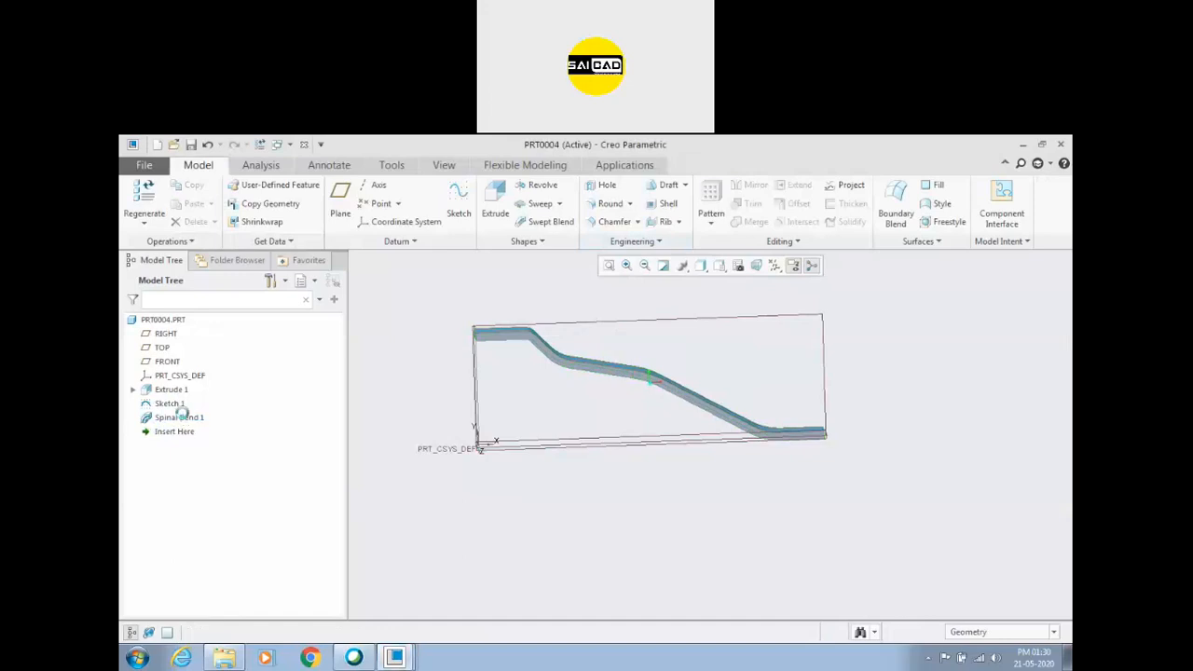
{"action": "key", "text": "ctrl+z"}
{"action": "key", "text": "ctrl+z"}
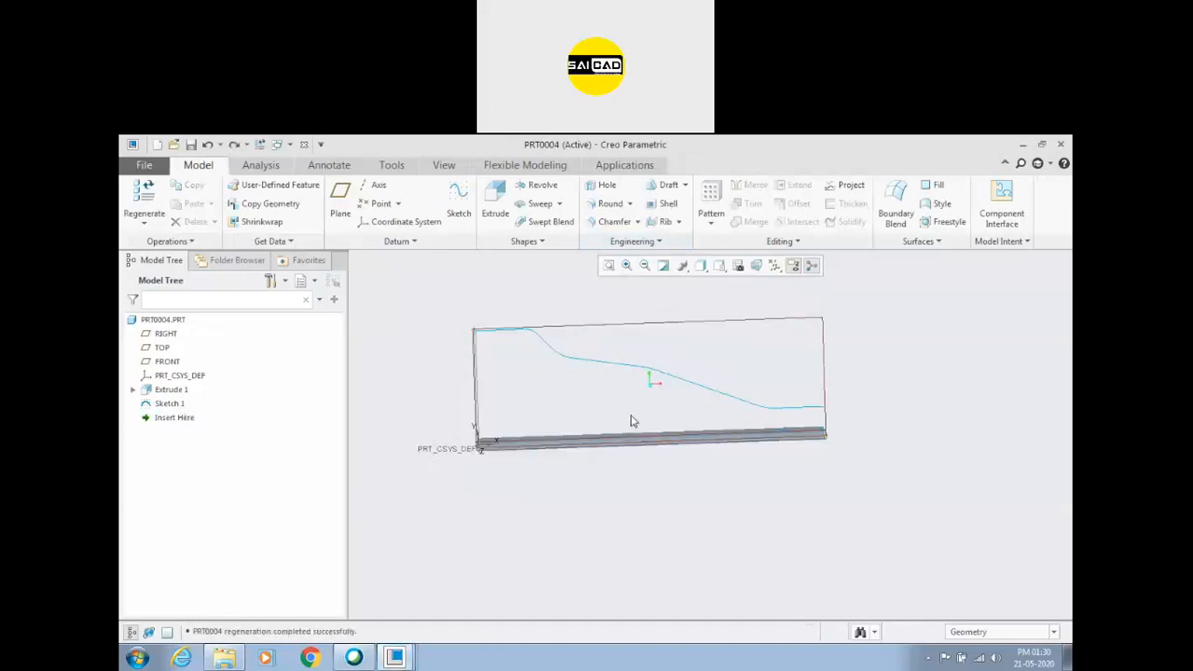
Start a spinal bend on the solid bar along the sketched path, moving the spine's start point to the path's upper end.
{"action": "left_click", "coordinate": [633, 240]}
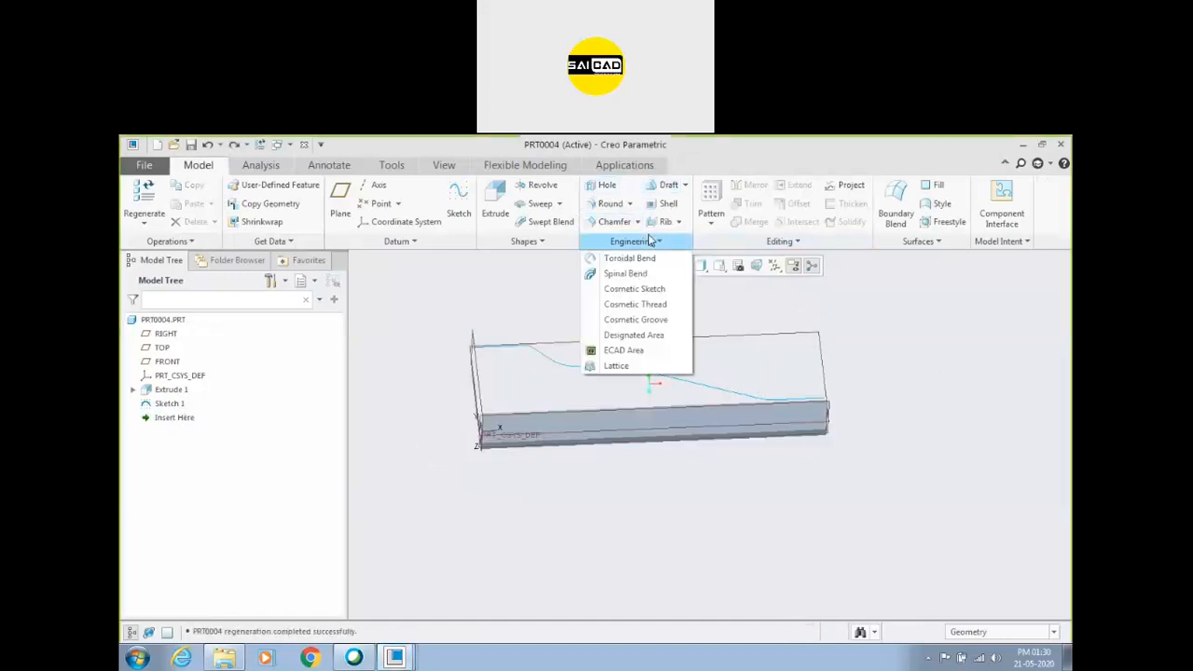
{"action": "left_click", "coordinate": [626, 273]}
{"action": "left_click", "coordinate": [239, 203]}
{"action": "left_click", "coordinate": [643, 379]}
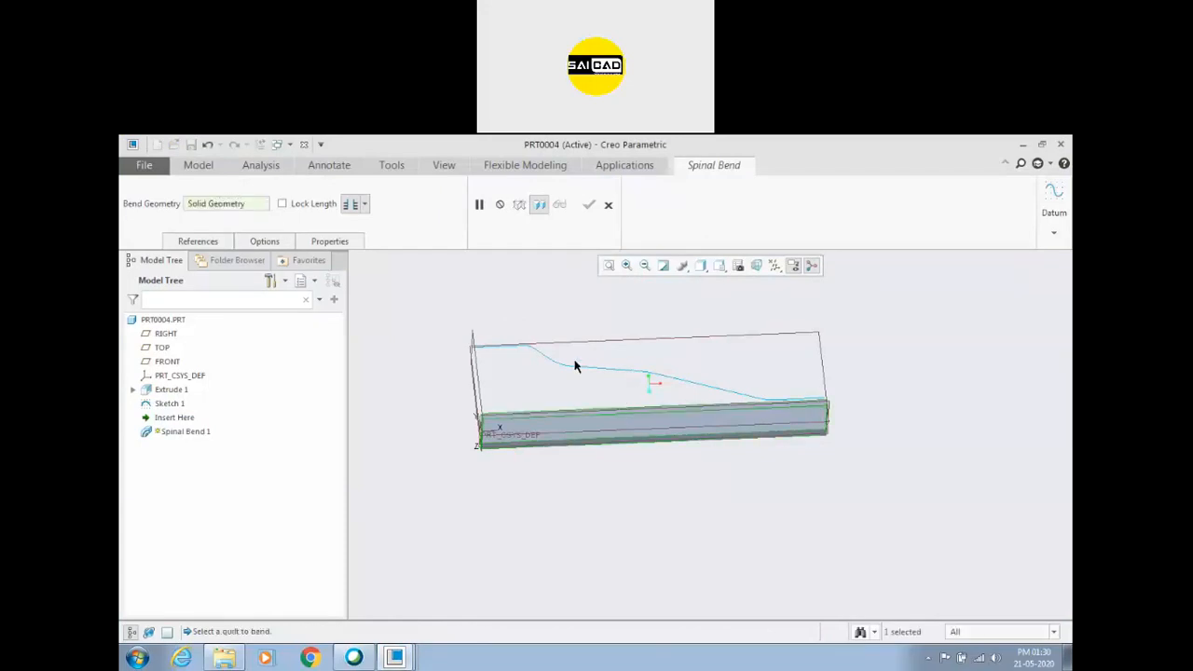
{"action": "left_click", "coordinate": [201, 241]}
{"action": "left_click", "coordinate": [233, 288]}
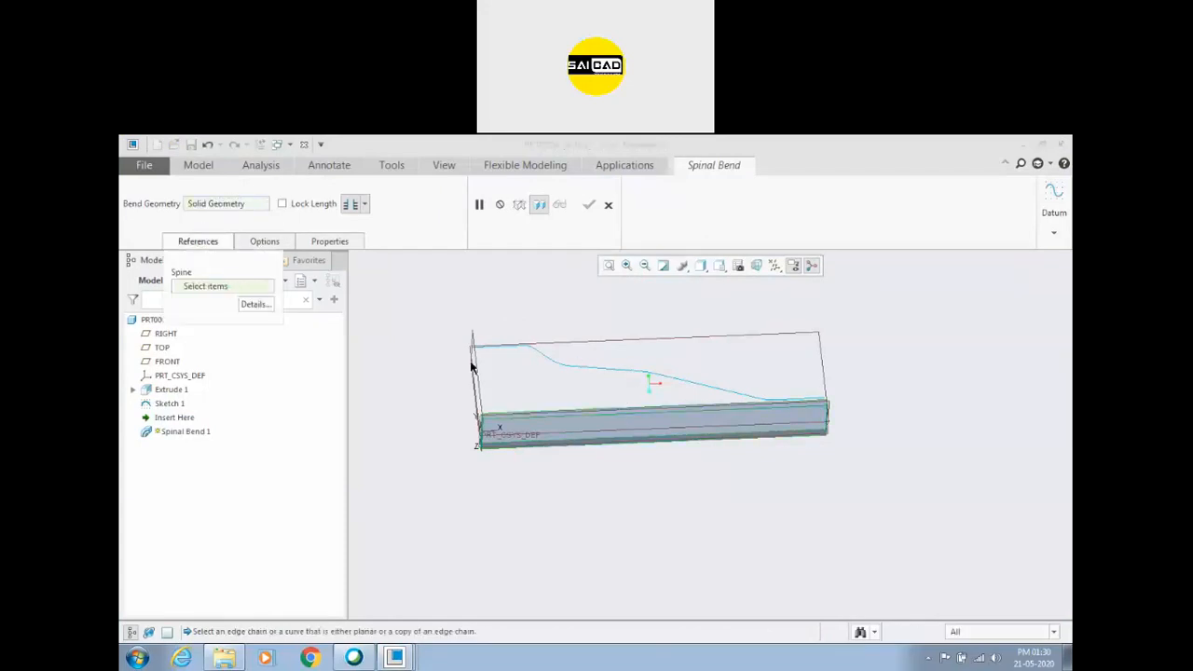
{"action": "left_click", "coordinate": [599, 367]}
{"action": "middle_click_drag", "start_coordinate": [599, 373], "coordinate": [789, 419]}
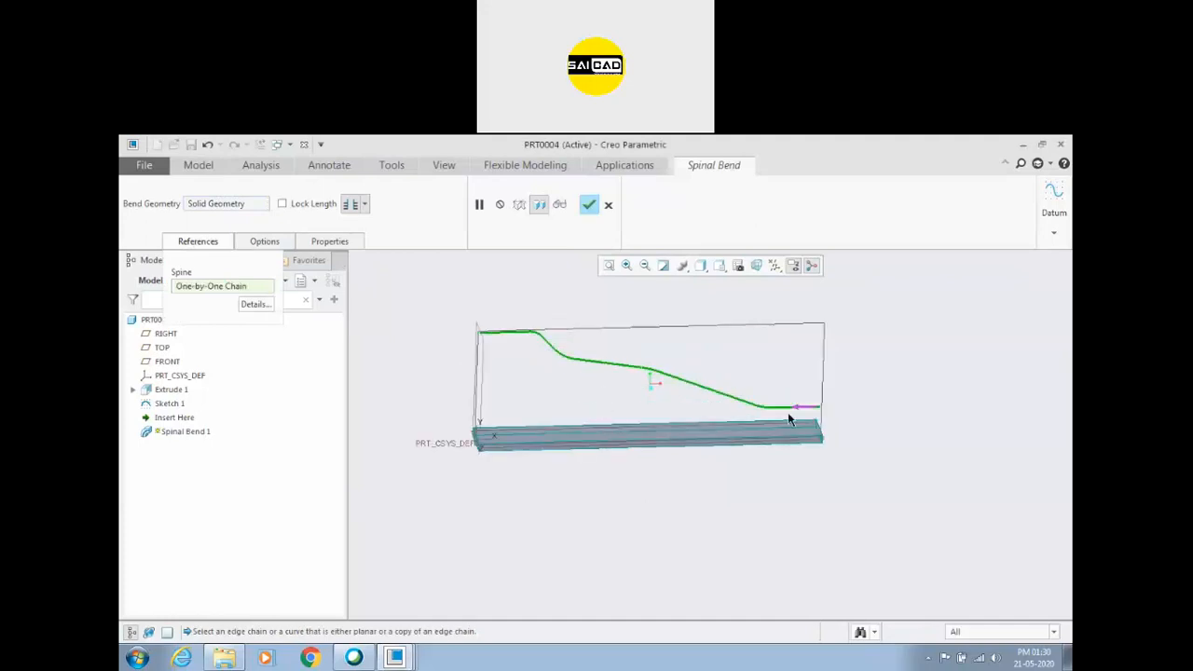
{"action": "left_click", "coordinate": [797, 411]}
Try Lock Length and a bend region limited by depth from the spine's start, and cancel the spinal bend.
{"action": "left_click", "coordinate": [310, 207]}
{"action": "left_click", "coordinate": [365, 207]}
{"action": "left_click", "coordinate": [352, 243]}
{"action": "left_click_drag", "start_coordinate": [553, 332], "coordinate": [524, 332]}
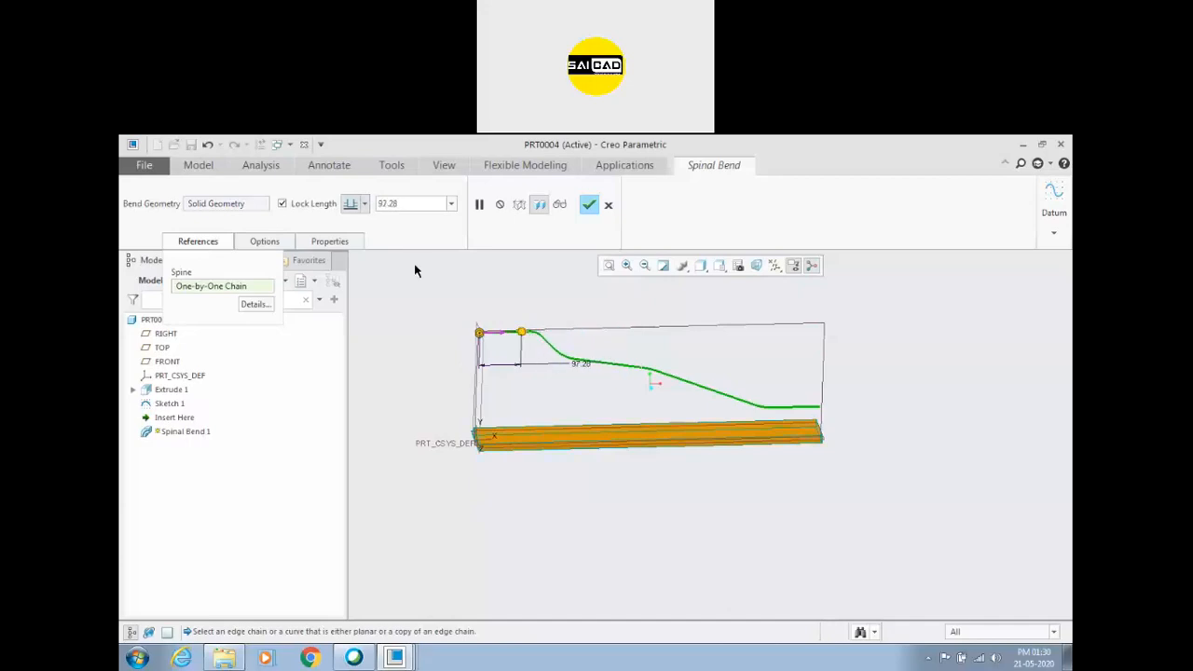
{"action": "left_click", "coordinate": [282, 203]}
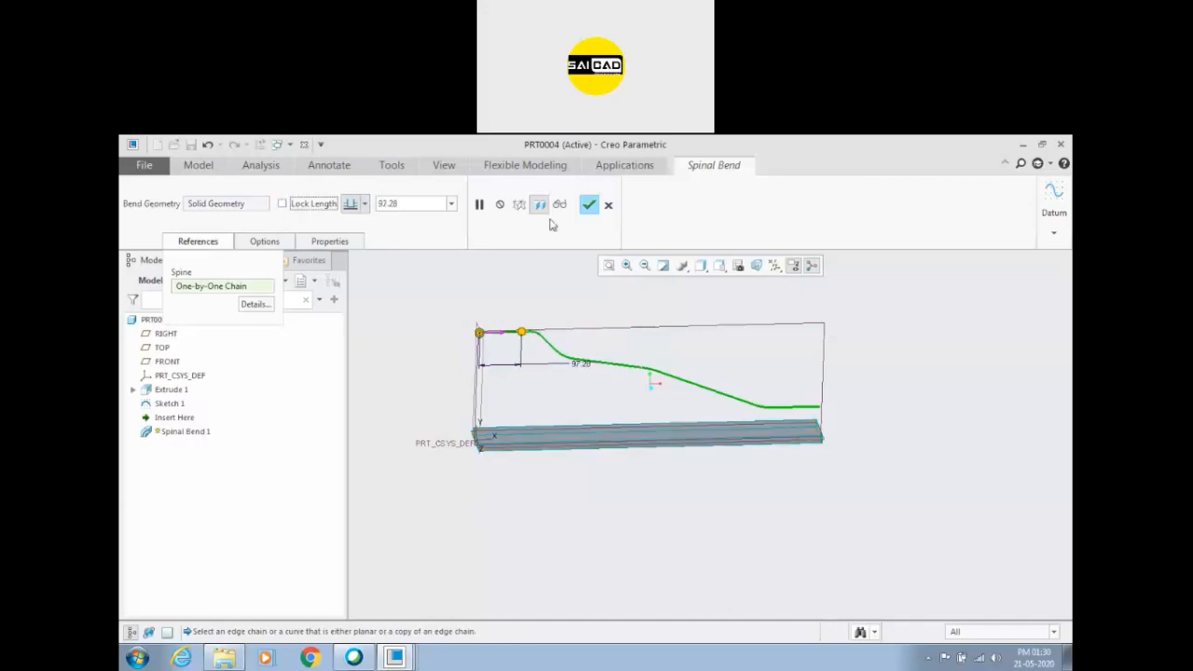
{"action": "left_click", "coordinate": [607, 206]}
{"action": "left_click", "coordinate": [602, 423]}
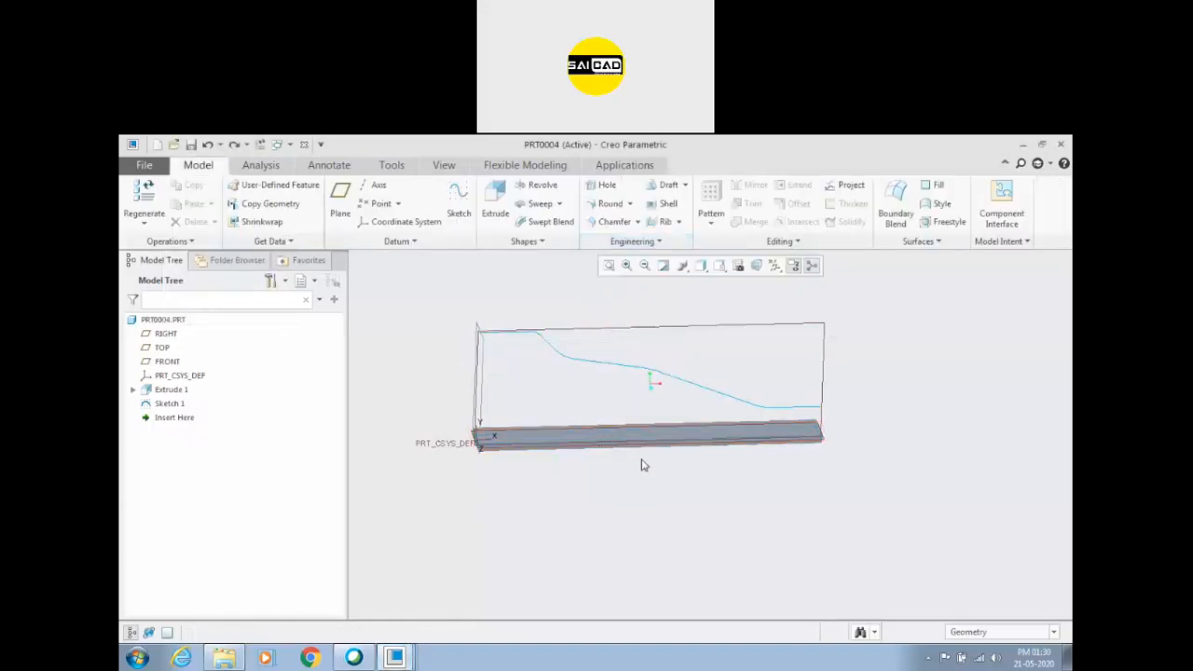
Examine how the path's lower end sits relative to the end of the flat bar from different views.
{"action": "middle_click_drag", "start_coordinate": [636, 498], "coordinate": [630, 441]}
{"action": "left_click", "coordinate": [680, 331]}
{"action": "middle_click_drag", "start_coordinate": [681, 331], "coordinate": [723, 371]}
{"action": "left_click", "coordinate": [814, 418]}
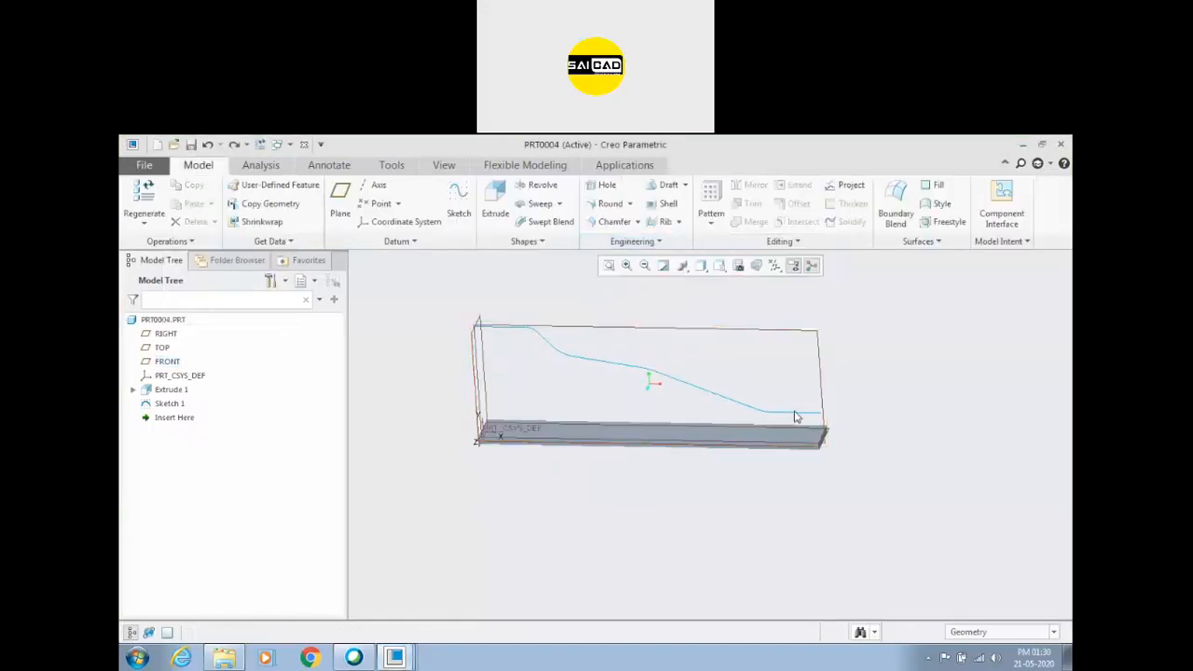
{"action": "scroll", "coordinate": [862, 445], "scroll_direction": "down", "scroll_amount": 3}
{"action": "middle_click_drag", "start_coordinate": [865, 448], "coordinate": [884, 433]}
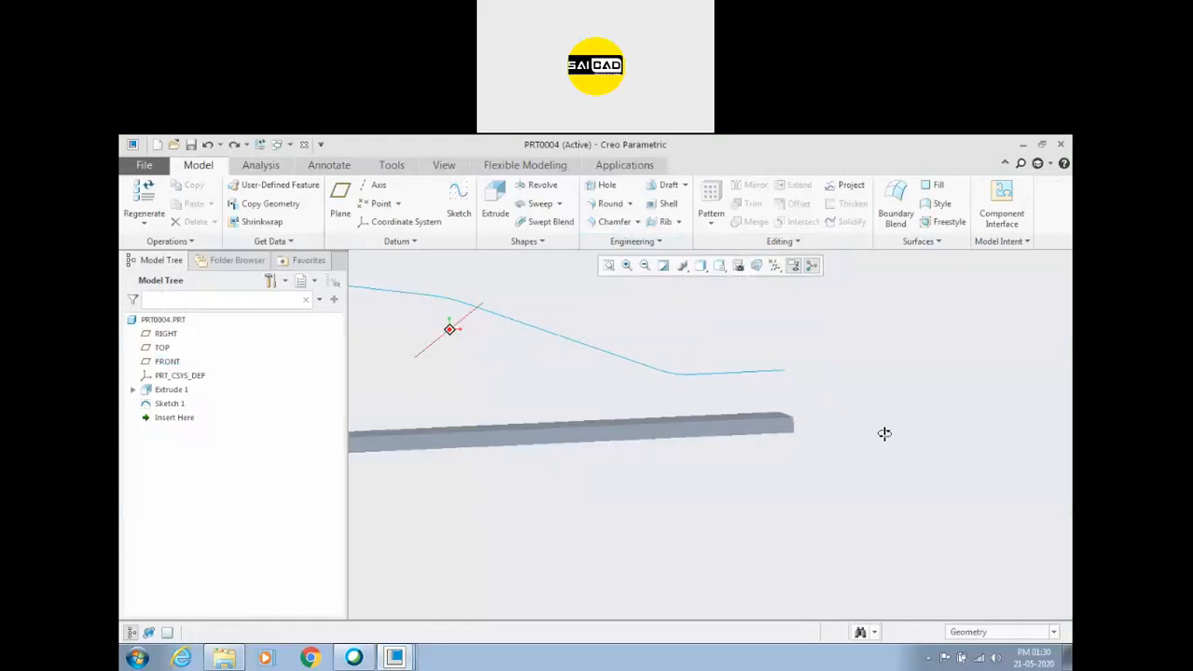
{"action": "scroll", "coordinate": [909, 428], "scroll_direction": "up", "scroll_amount": 4}
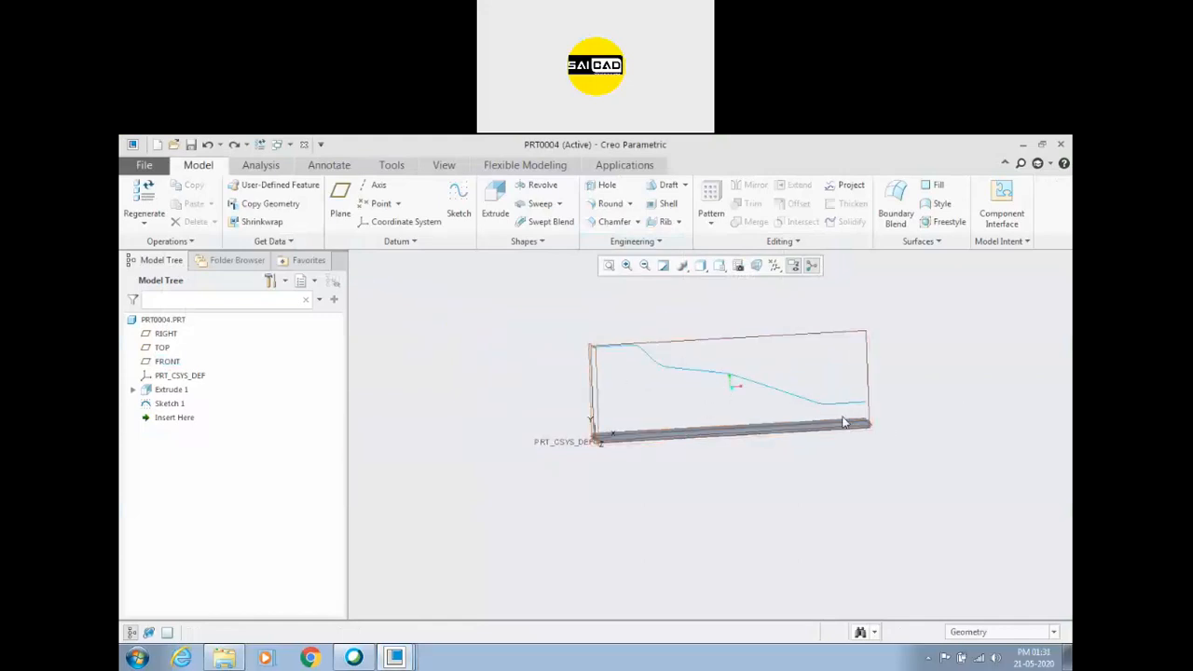
{"action": "scroll", "coordinate": [864, 414], "scroll_direction": "down", "scroll_amount": 2}
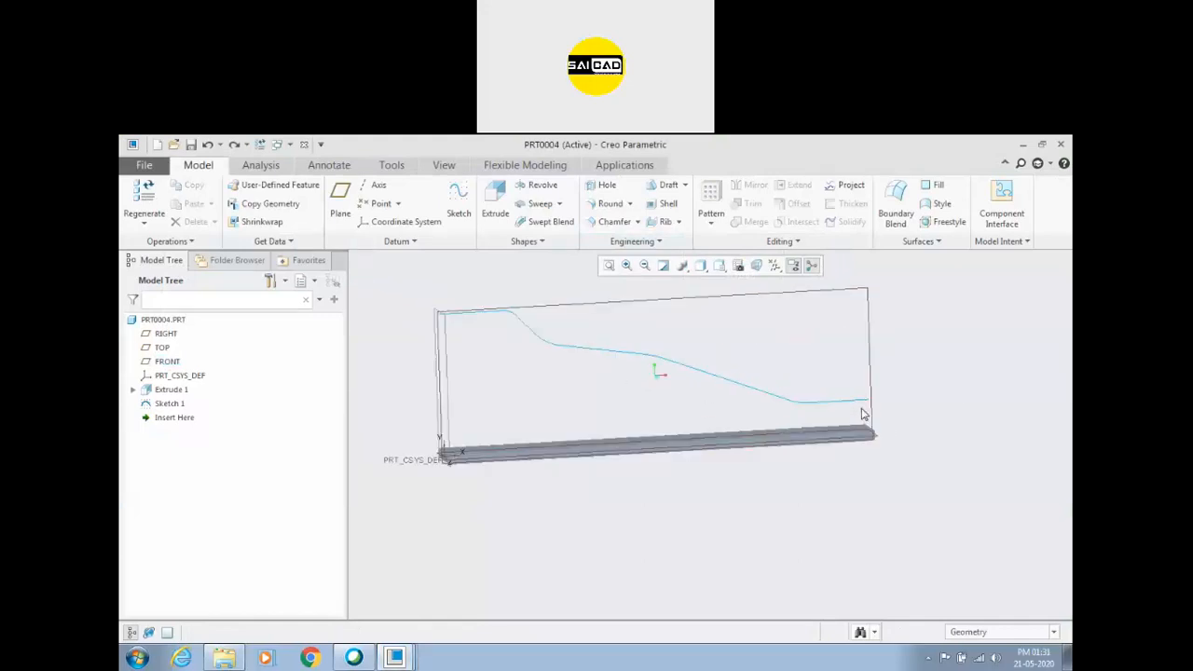
Switch to the PRT0001 part window and view the flat wrench together with its path sketch.
{"action": "left_click", "coordinate": [395, 658]}
{"action": "left_click", "coordinate": [370, 554]}
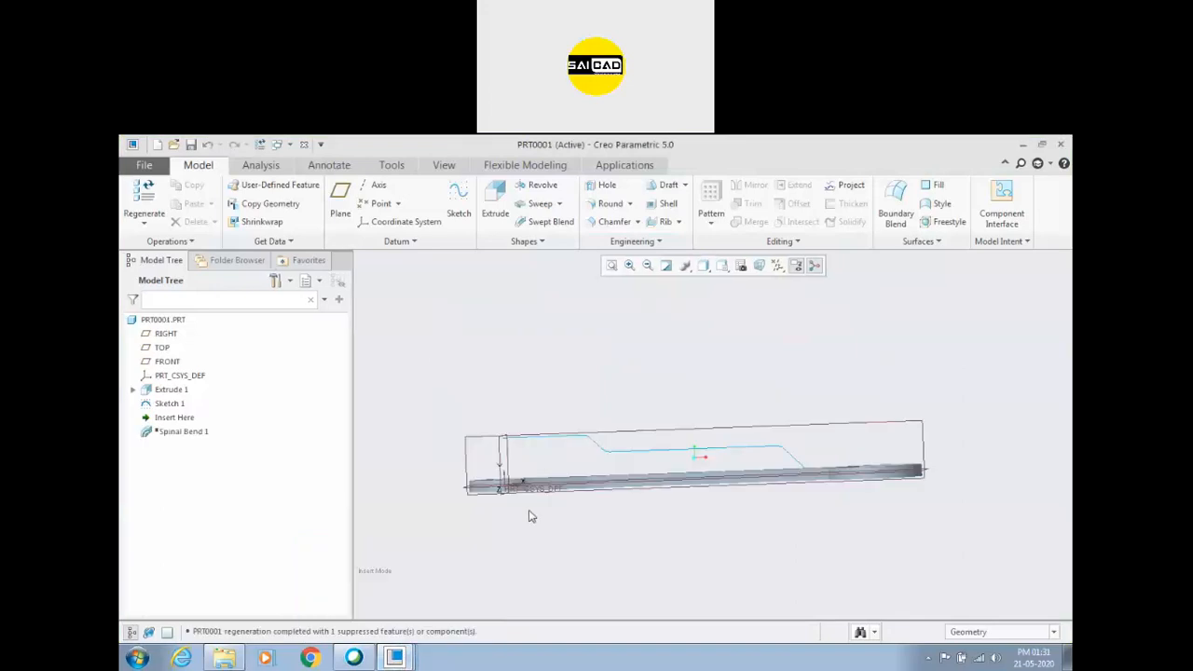
{"action": "scroll", "coordinate": [793, 494], "scroll_direction": "down", "scroll_amount": 3}
{"action": "scroll", "coordinate": [792, 497], "scroll_direction": "up", "scroll_amount": 2}
{"action": "scroll", "coordinate": [827, 454], "scroll_direction": "up", "scroll_amount": 2}
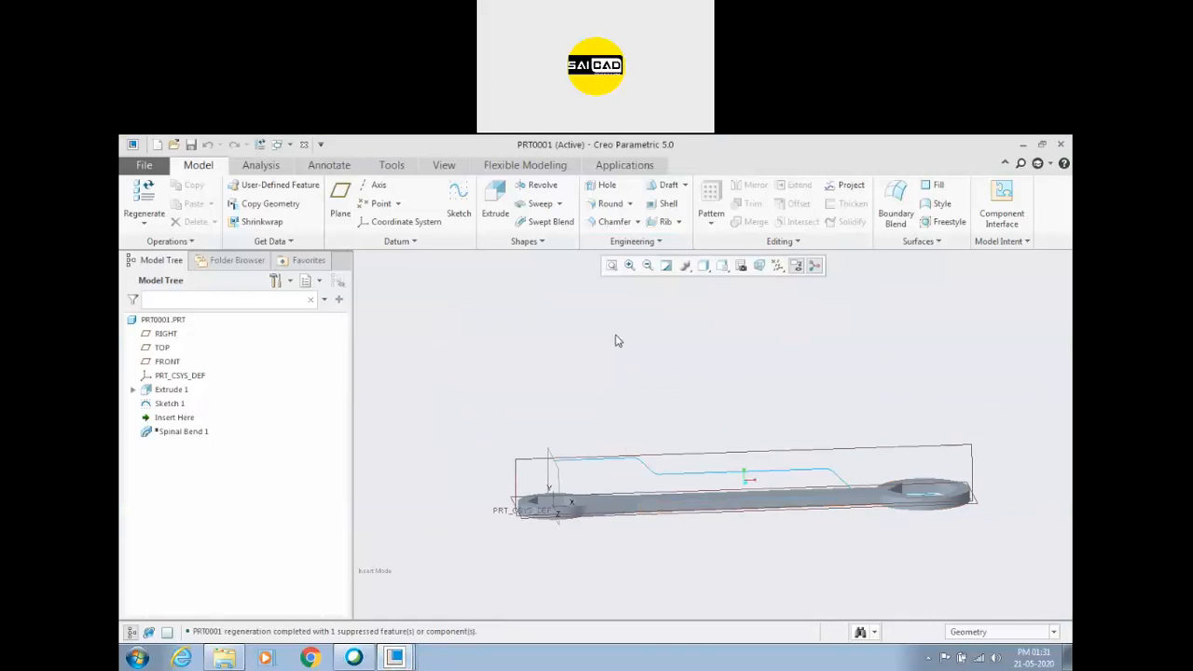
Set up a spinal bend in PRT0001 with the solid wrench as bend geometry and the sketched path as the spine.
{"action": "left_click", "coordinate": [634, 241]}
{"action": "left_click", "coordinate": [626, 271]}
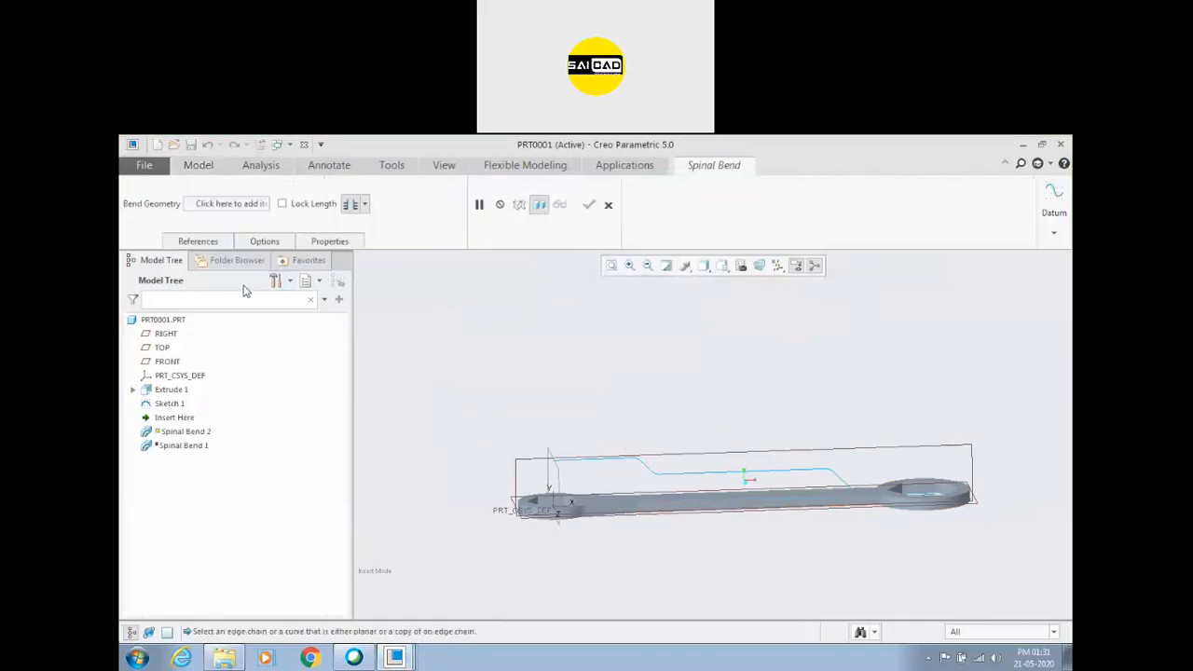
{"action": "left_click", "coordinate": [198, 241]}
{"action": "left_click", "coordinate": [223, 203]}
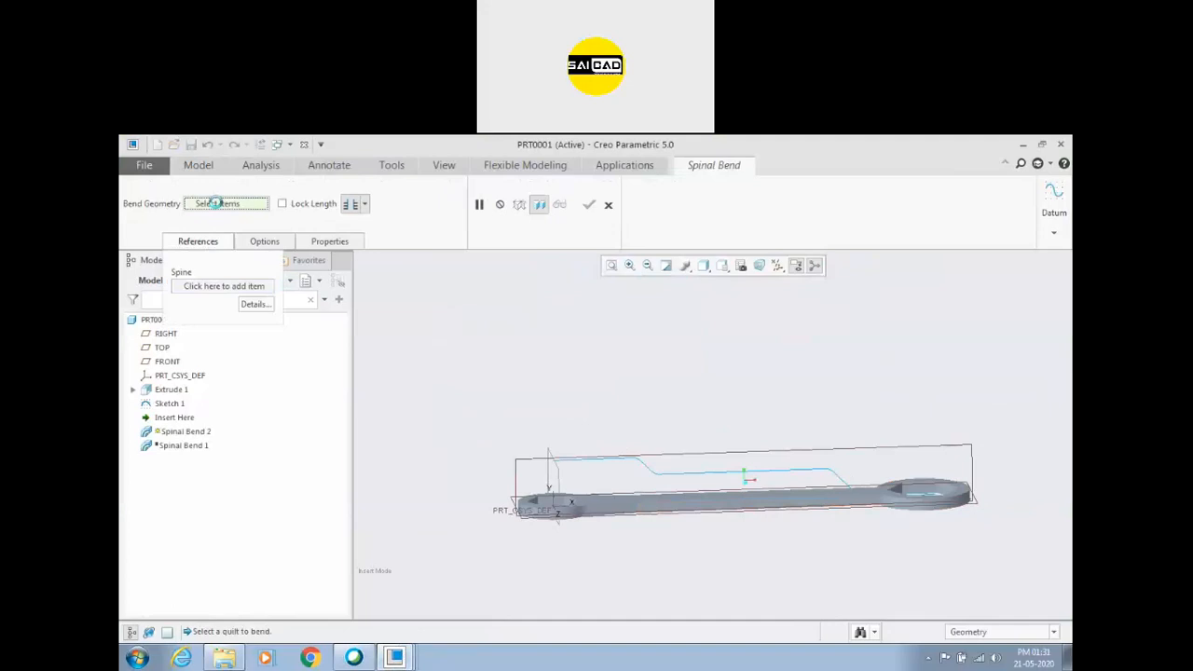
{"action": "left_click", "coordinate": [613, 515]}
{"action": "left_click", "coordinate": [199, 242]}
{"action": "left_click", "coordinate": [200, 243]}
{"action": "left_click", "coordinate": [207, 286]}
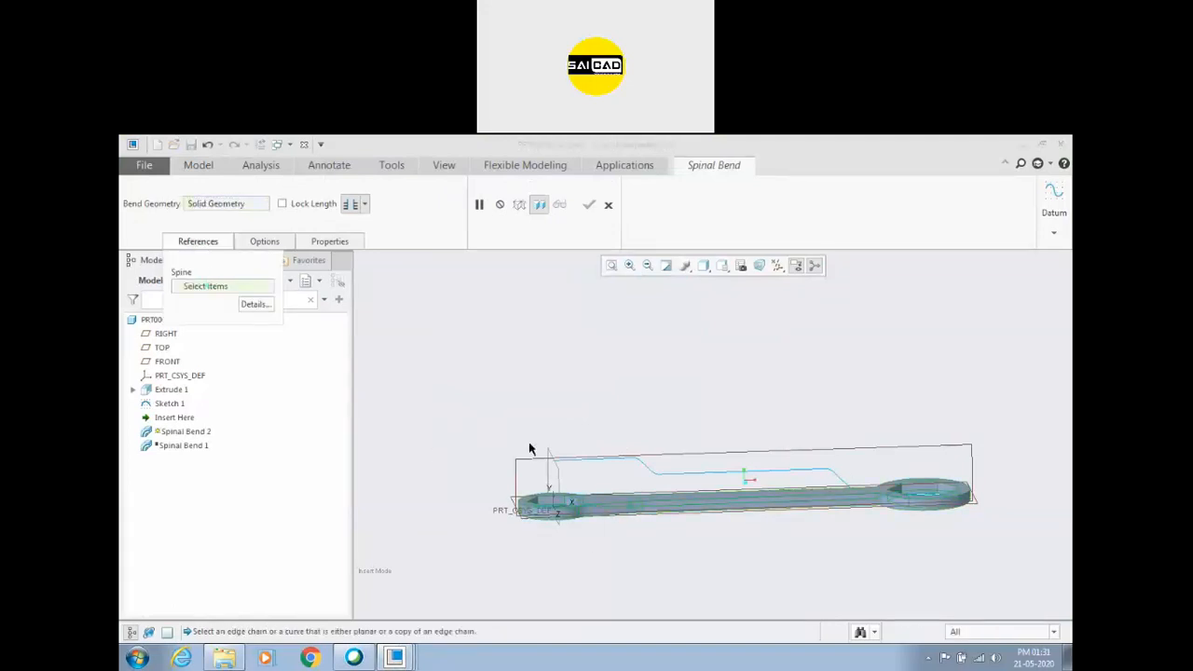
{"action": "left_click", "coordinate": [602, 466]}
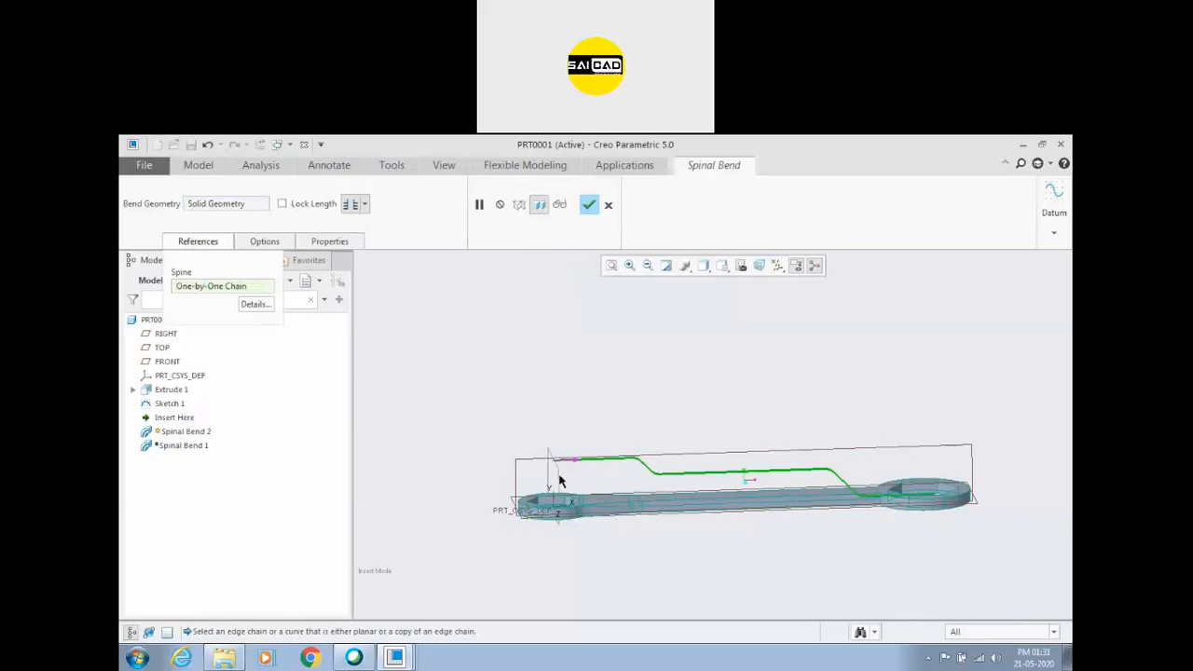
Move the spine's start point to the path's lower end, accept the spinal bend, and inspect the bent wrench.
{"action": "left_click", "coordinate": [575, 464]}
{"action": "middle_click_drag", "start_coordinate": [850, 528], "coordinate": [852, 550]}
{"action": "scroll", "coordinate": [946, 500], "scroll_direction": "down", "scroll_amount": 1}
{"action": "scroll", "coordinate": [946, 500], "scroll_direction": "down", "scroll_amount": 1}
{"action": "middle_click_drag", "start_coordinate": [932, 543], "coordinate": [911, 513]}
{"action": "scroll", "coordinate": [911, 512], "scroll_direction": "up", "scroll_amount": 2}
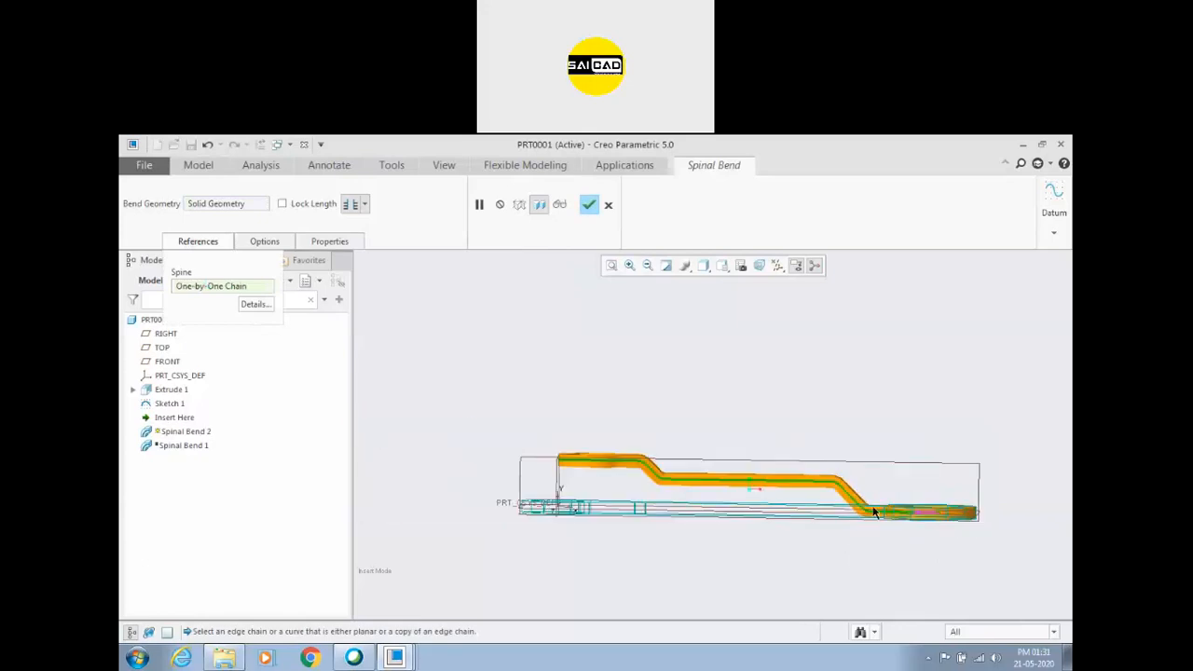
{"action": "left_click", "coordinate": [588, 206]}
{"action": "mouse_move", "coordinate": [930, 453]}
{"action": "middle_mouse_down"}
{"action": "mouse_move", "coordinate": [905, 488]}
{"action": "mouse_move", "coordinate": [910, 464]}
{"action": "mouse_move", "coordinate": [919, 559]}
{"action": "middle_mouse_up"}
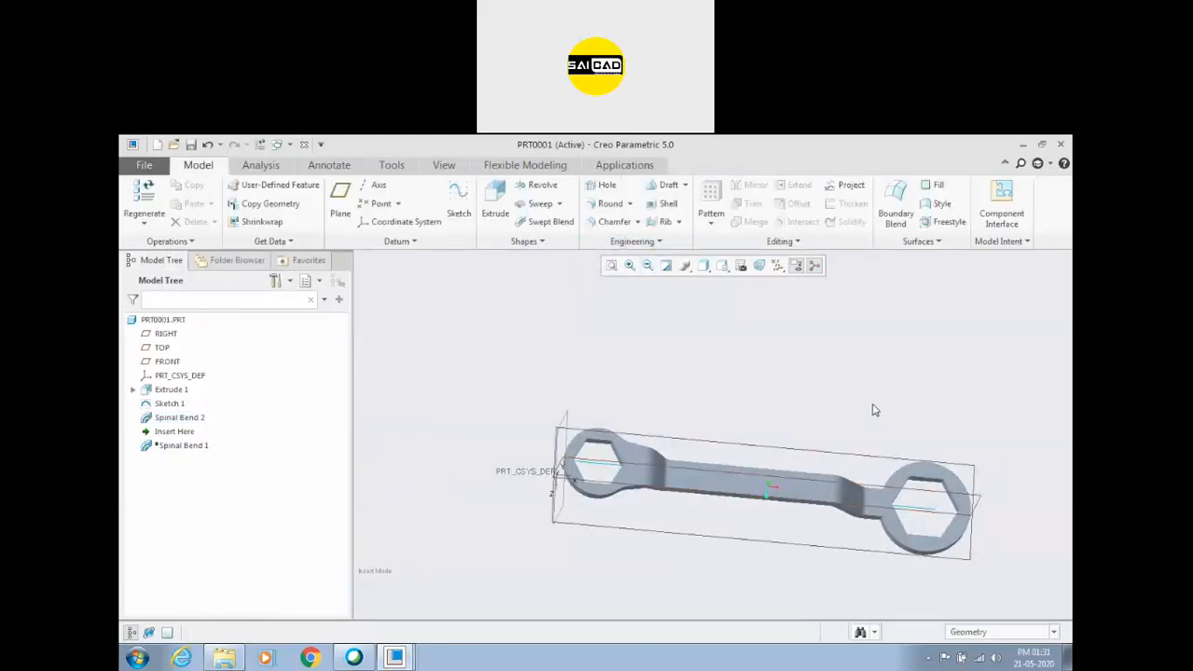
{"action": "middle_click_drag", "start_coordinate": [862, 441], "coordinate": [851, 406]}
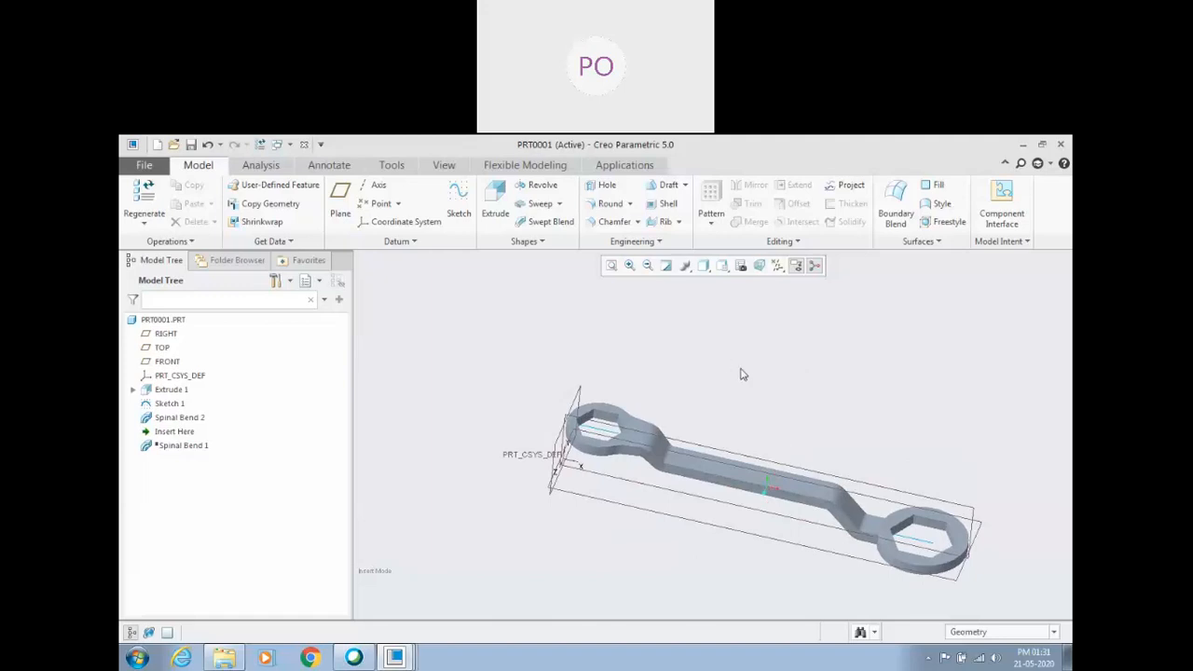
{"action": "scroll", "coordinate": [790, 459], "scroll_direction": "down", "scroll_amount": 2}
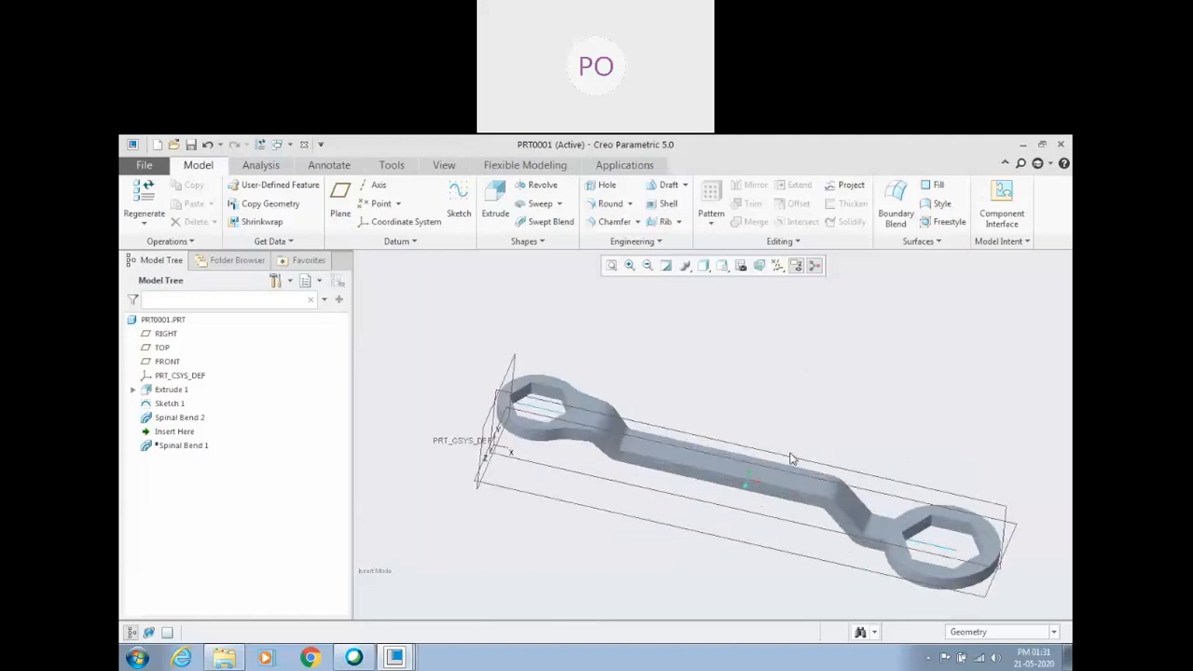
{"action": "middle_click_drag", "start_coordinate": [797, 407], "coordinate": [786, 394]}
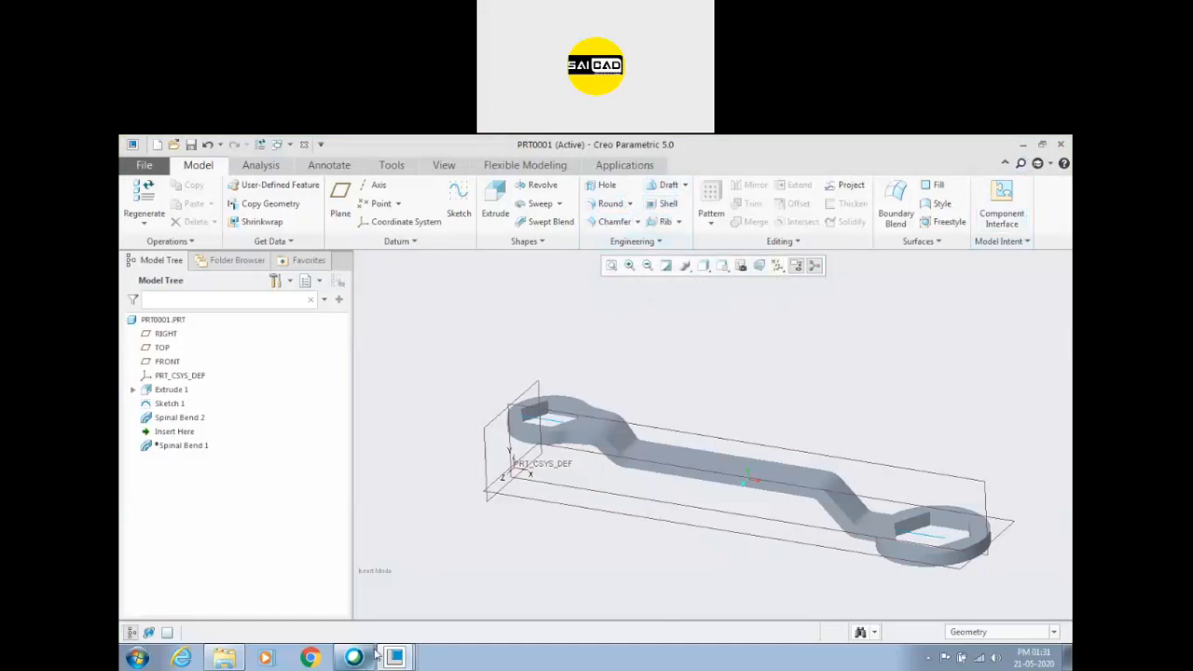
Open Creo_Assignment_5.pdf from the Creo assignment folder, look through its drawings to the last page, and close the document and folder.
{"action": "left_click", "coordinate": [223, 658]}
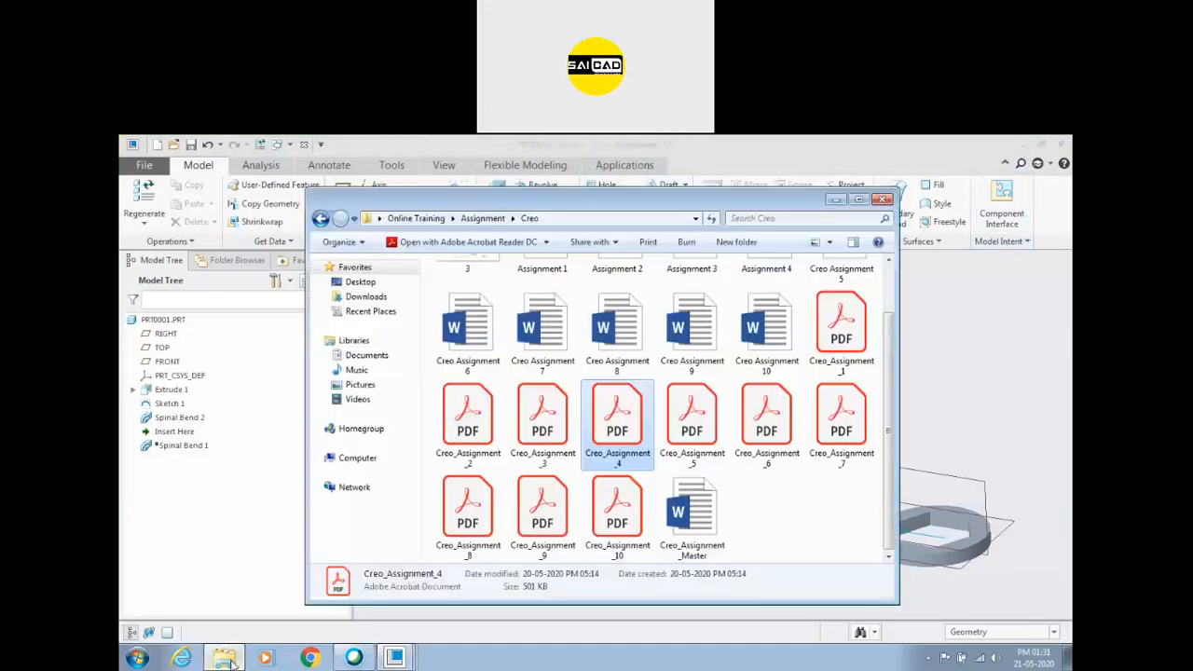
{"action": "left_click", "coordinate": [854, 480]}
{"action": "double_click", "coordinate": [694, 436]}
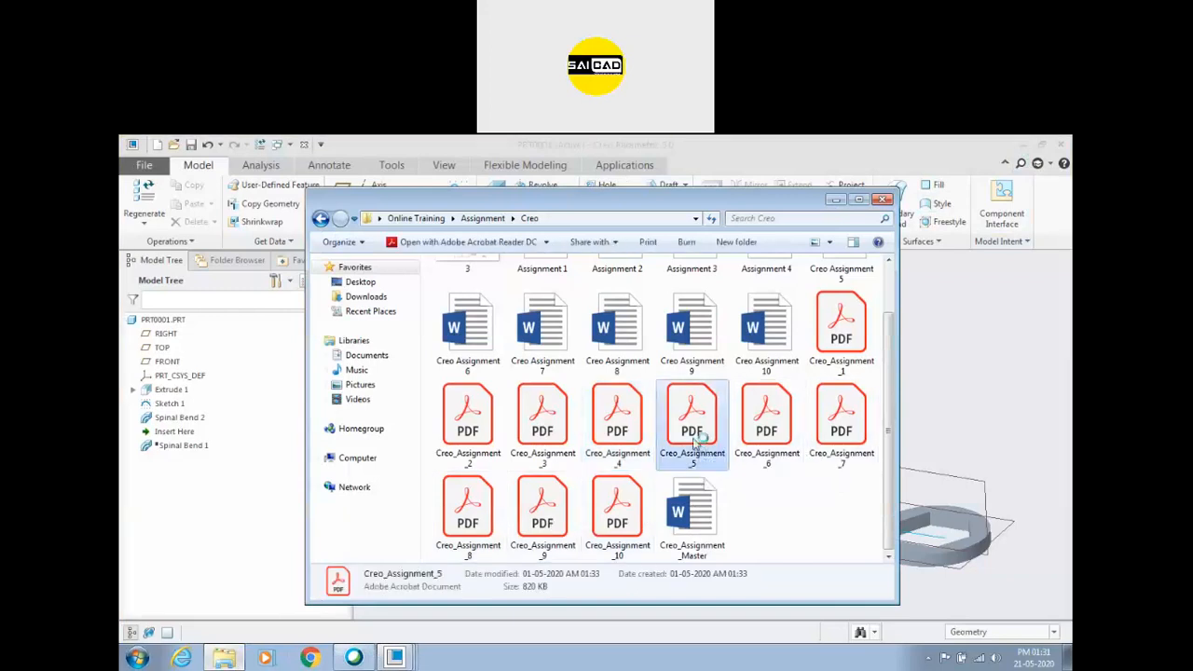
{"action": "scroll", "coordinate": [654, 427], "scroll_direction": "down", "scroll_amount": 3}
{"action": "scroll", "coordinate": [653, 428], "scroll_direction": "down", "scroll_amount": 5}
{"action": "scroll", "coordinate": [654, 428], "scroll_direction": "down", "scroll_amount": 15}
{"action": "scroll", "coordinate": [653, 424], "scroll_direction": "down", "scroll_amount": 12}
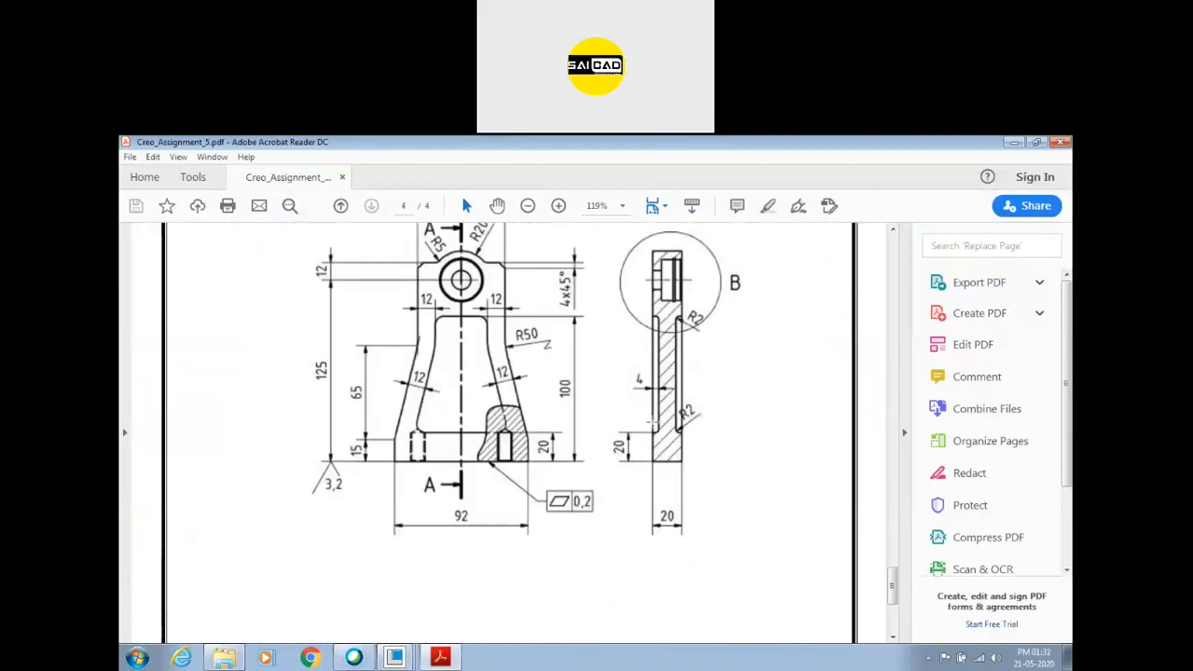
{"action": "scroll", "coordinate": [654, 426], "scroll_direction": "down", "scroll_amount": 5}
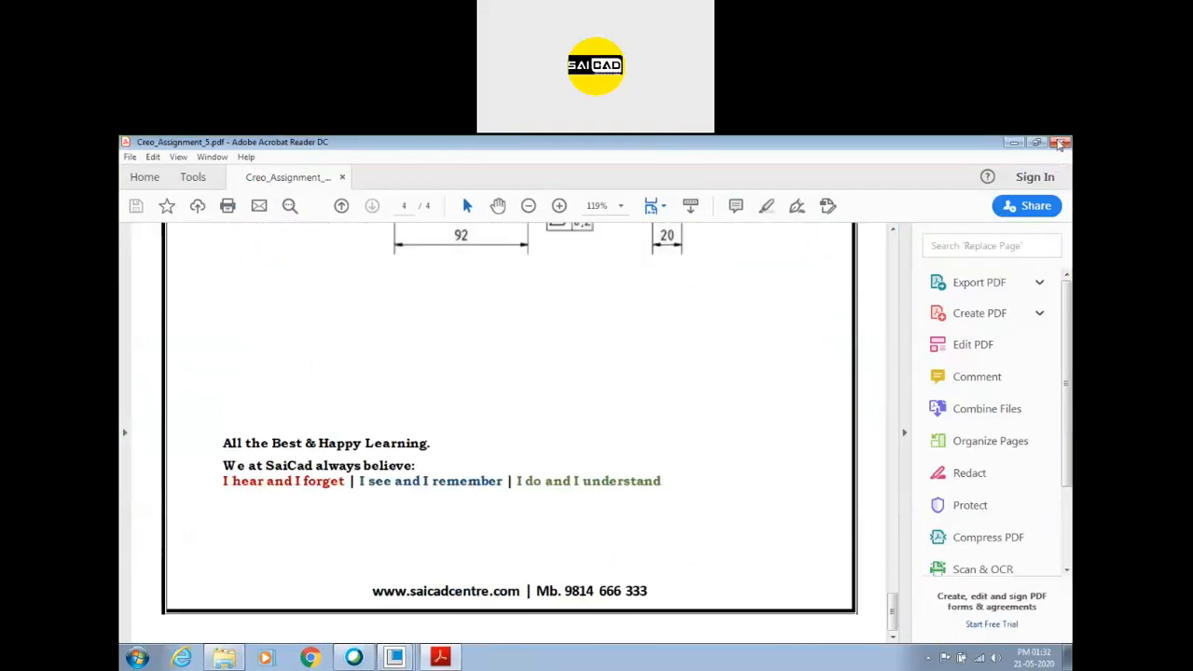
{"action": "left_click", "coordinate": [1060, 142]}
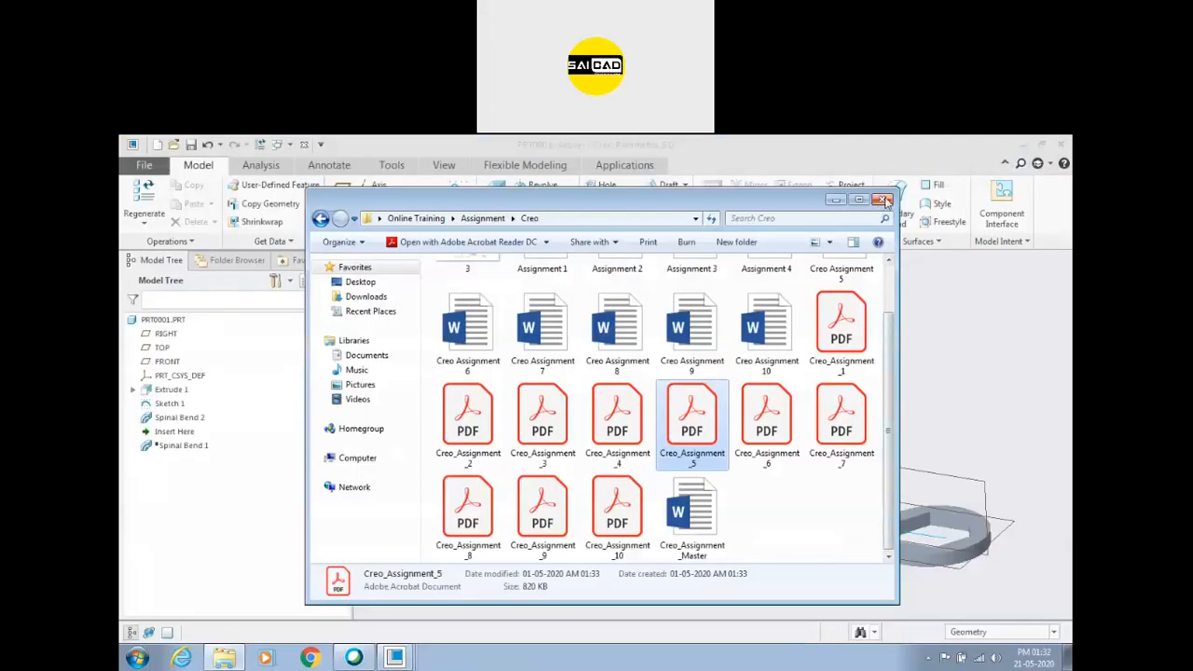
{"action": "left_click", "coordinate": [881, 201]}
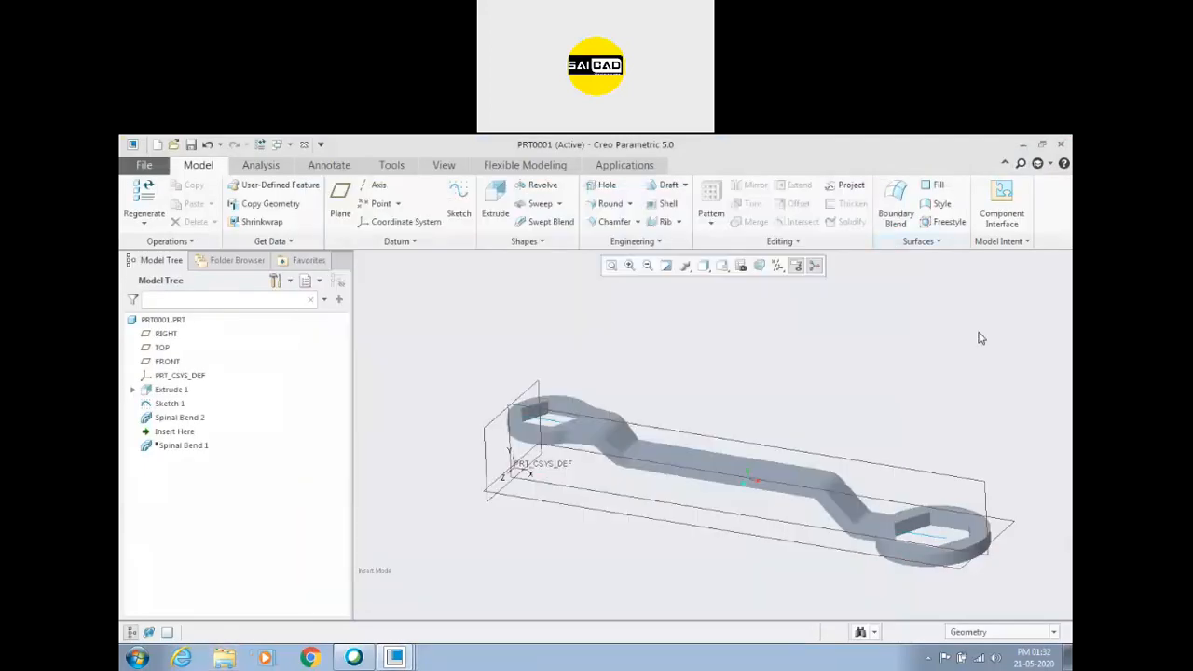
Close all open part windows and erase the objects that are not displayed from the session.
{"action": "left_click", "coordinate": [303, 145]}
{"action": "left_click", "coordinate": [304, 146]}
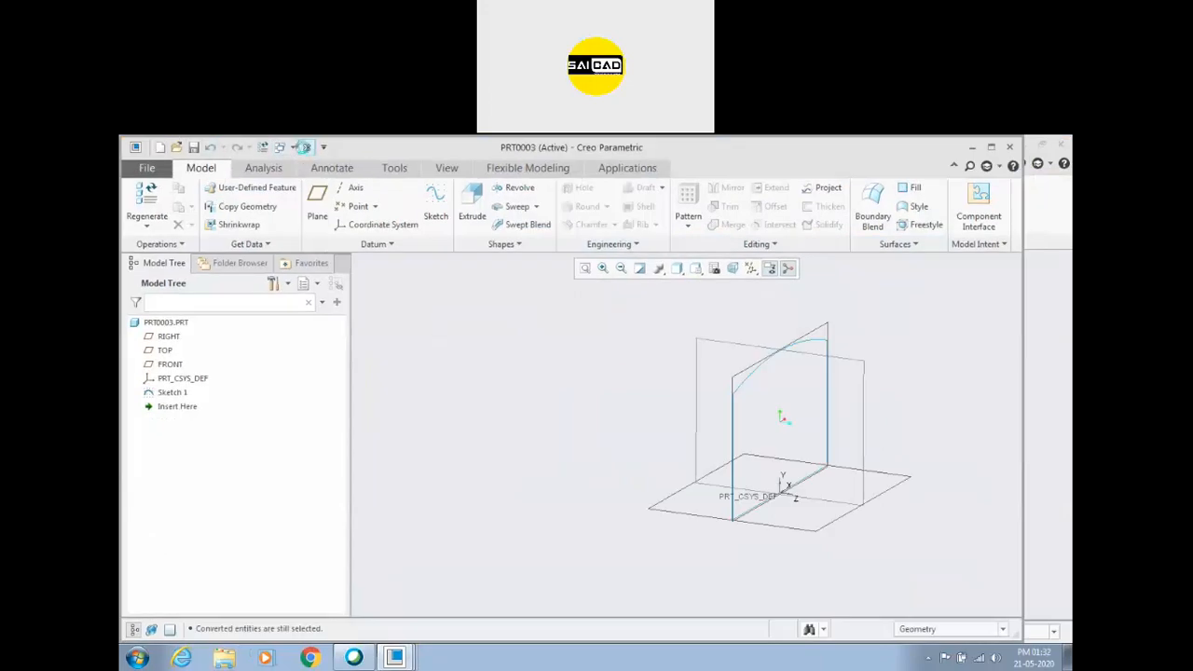
{"action": "left_click", "coordinate": [304, 145]}
{"action": "left_click", "coordinate": [304, 145]}
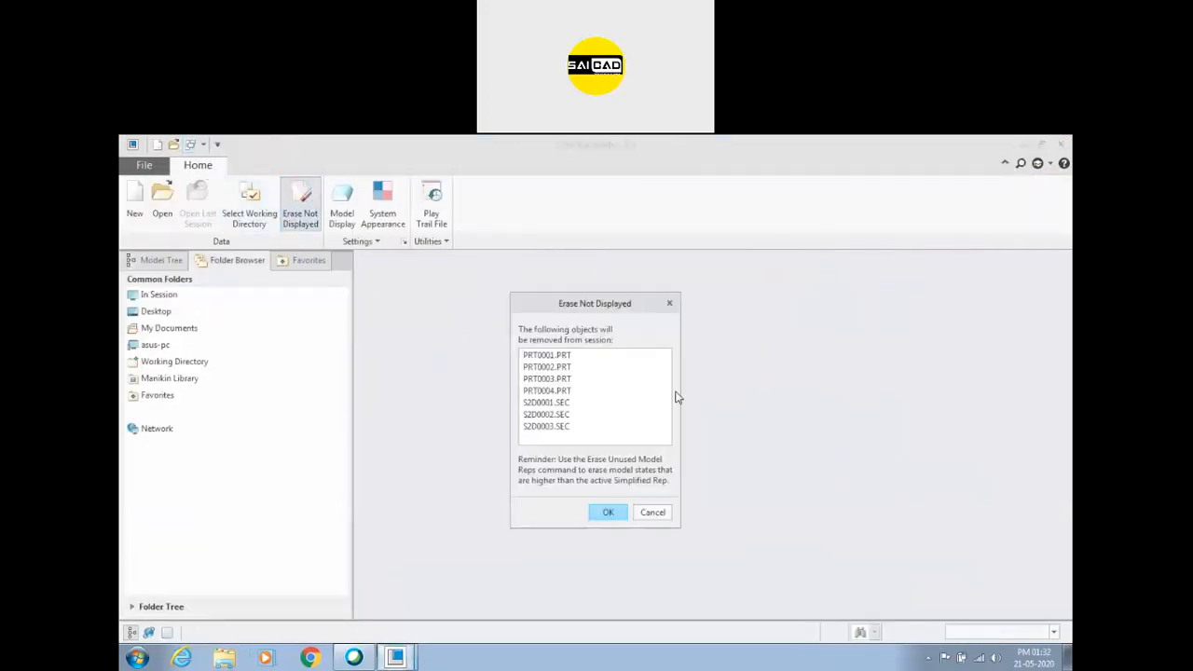
{"action": "left_click", "coordinate": [608, 512]}
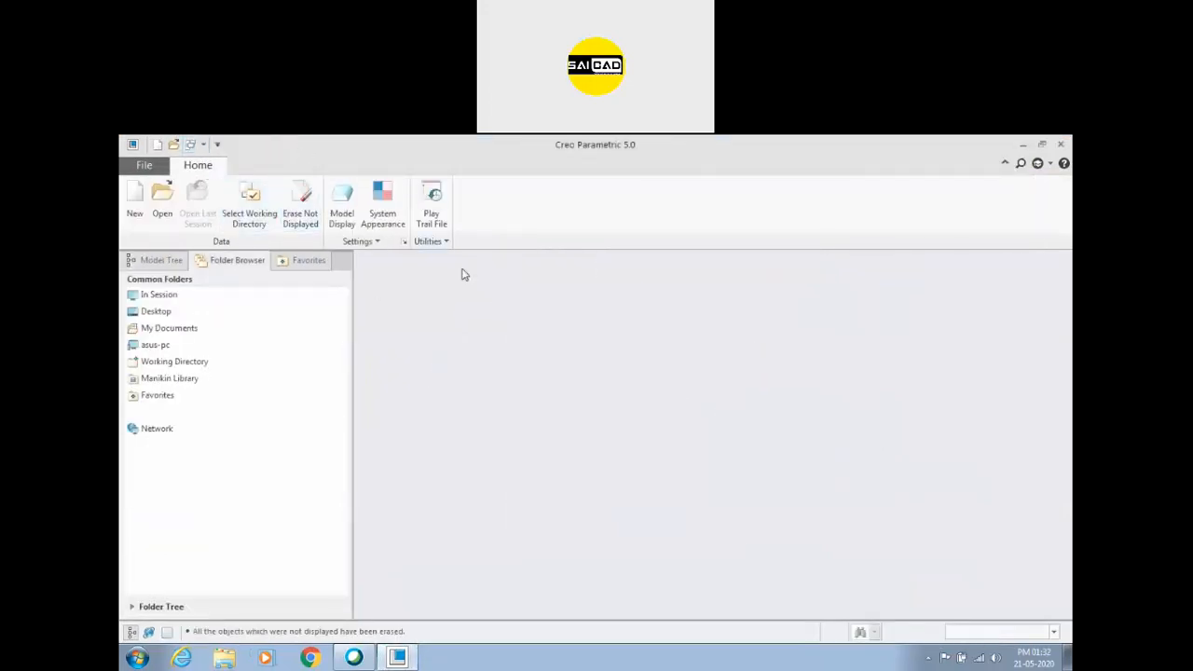
Create a new part and extrude a rectangle sketched on the TOP plane into a solid block at the default depth.
{"action": "left_click", "coordinate": [134, 200]}
{"action": "key", "text": "Return"}
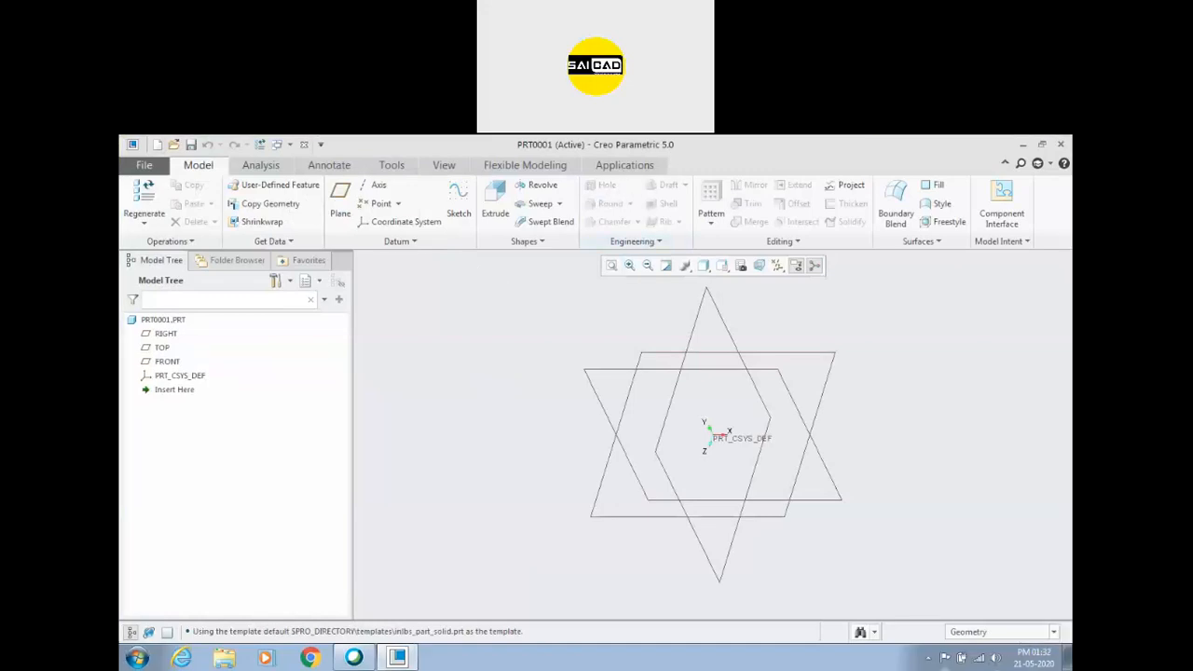
{"action": "left_click", "coordinate": [495, 210]}
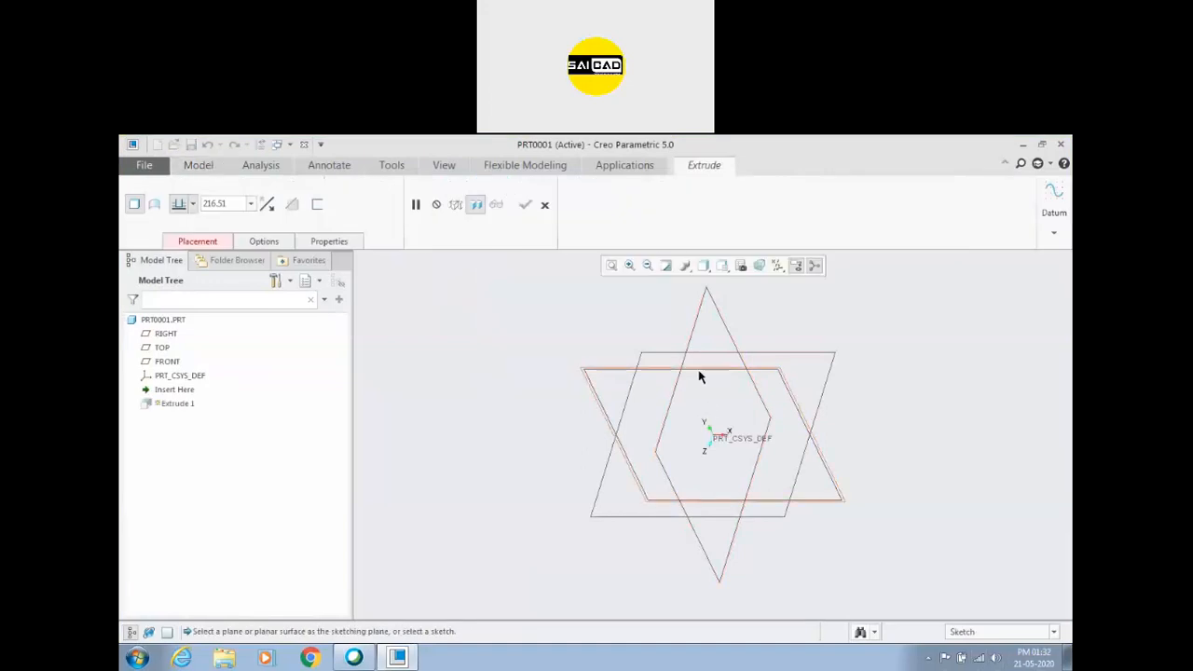
{"action": "left_click", "coordinate": [545, 204]}
{"action": "left_click", "coordinate": [511, 193]}
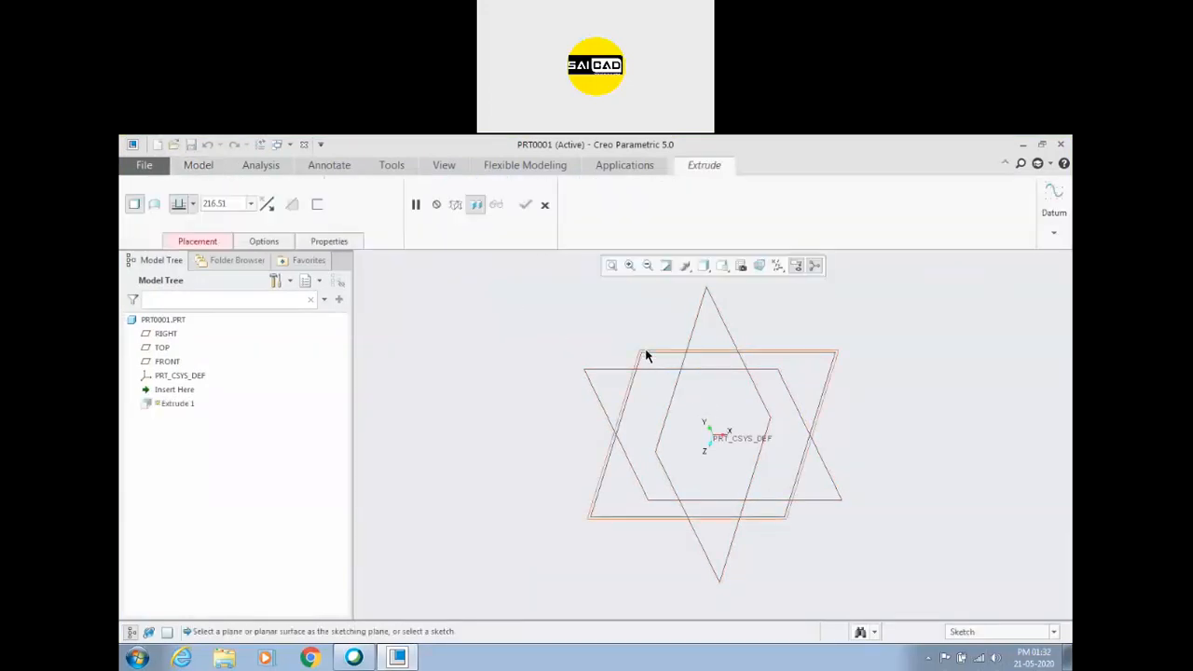
{"action": "left_click", "coordinate": [428, 206]}
{"action": "left_click", "coordinate": [633, 370]}
{"action": "left_click", "coordinate": [834, 504]}
{"action": "left_click", "coordinate": [1015, 196]}
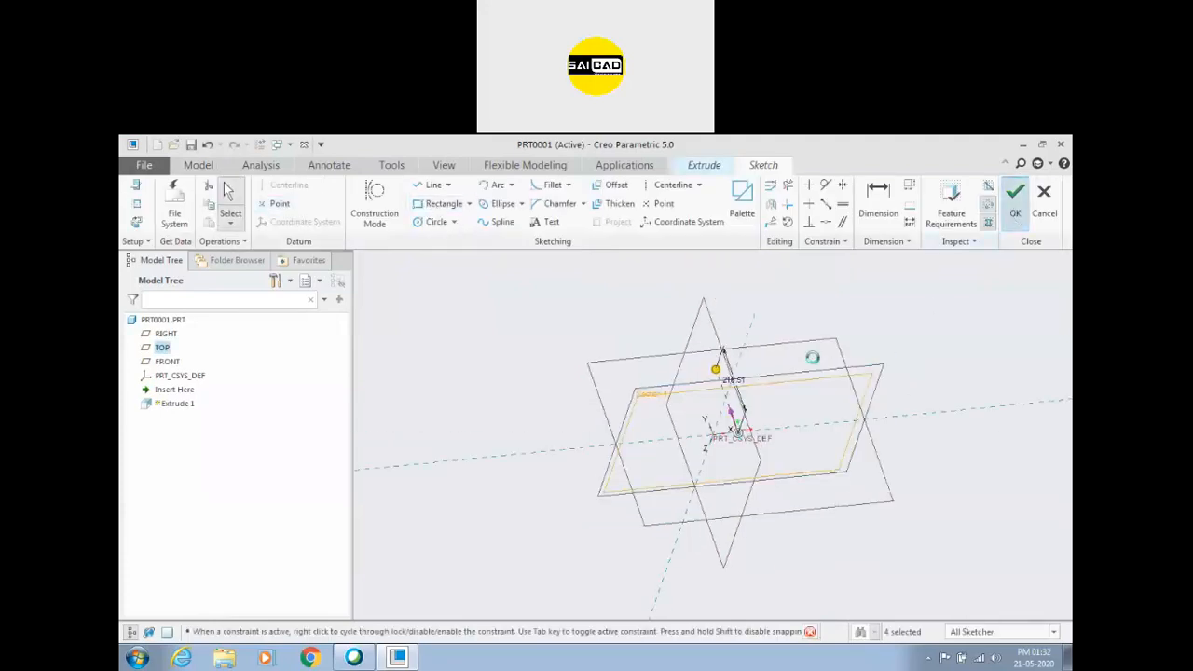
{"action": "left_click", "coordinate": [525, 204]}
{"action": "middle_click_drag", "start_coordinate": [492, 407], "coordinate": [815, 400]}
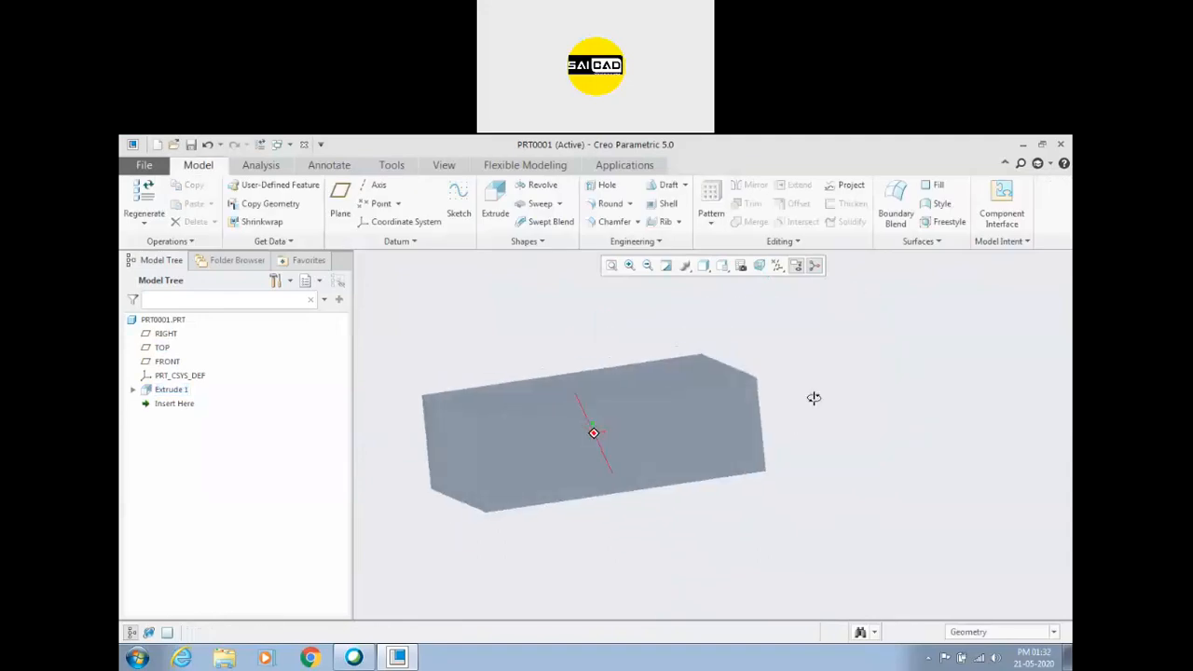
{"action": "middle_click_drag", "start_coordinate": [591, 321], "coordinate": [594, 336]}
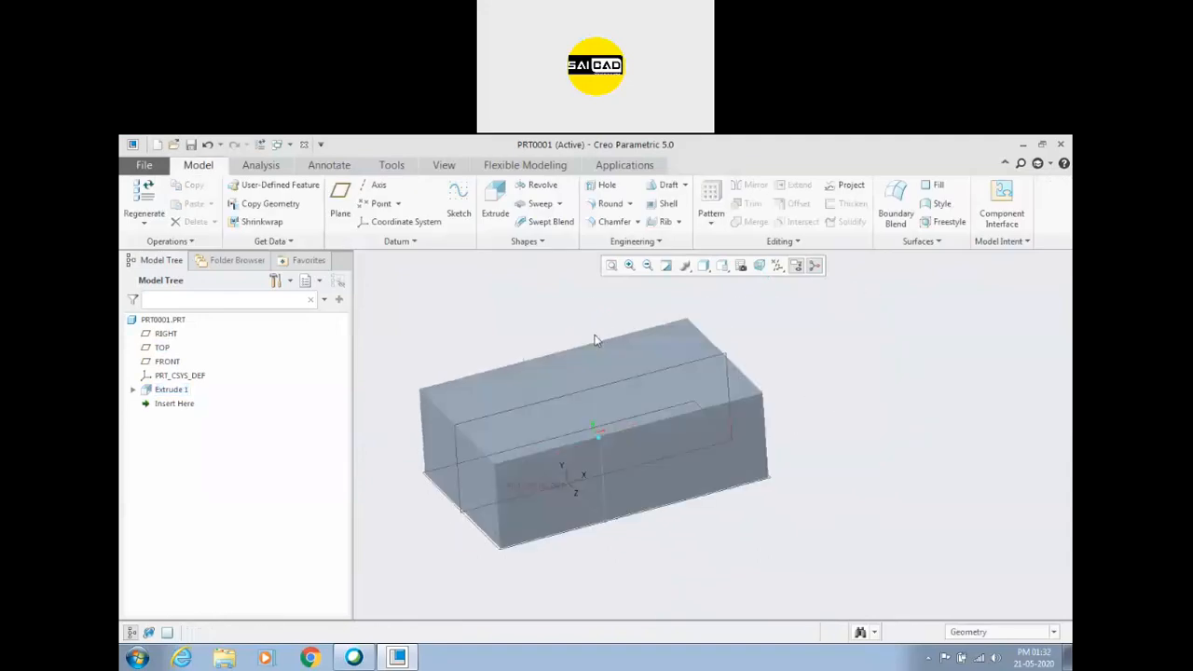
Start a simple hole and try it on the block's top and long front faces, finishing with placement on the top face.
{"action": "left_click", "coordinate": [604, 188]}
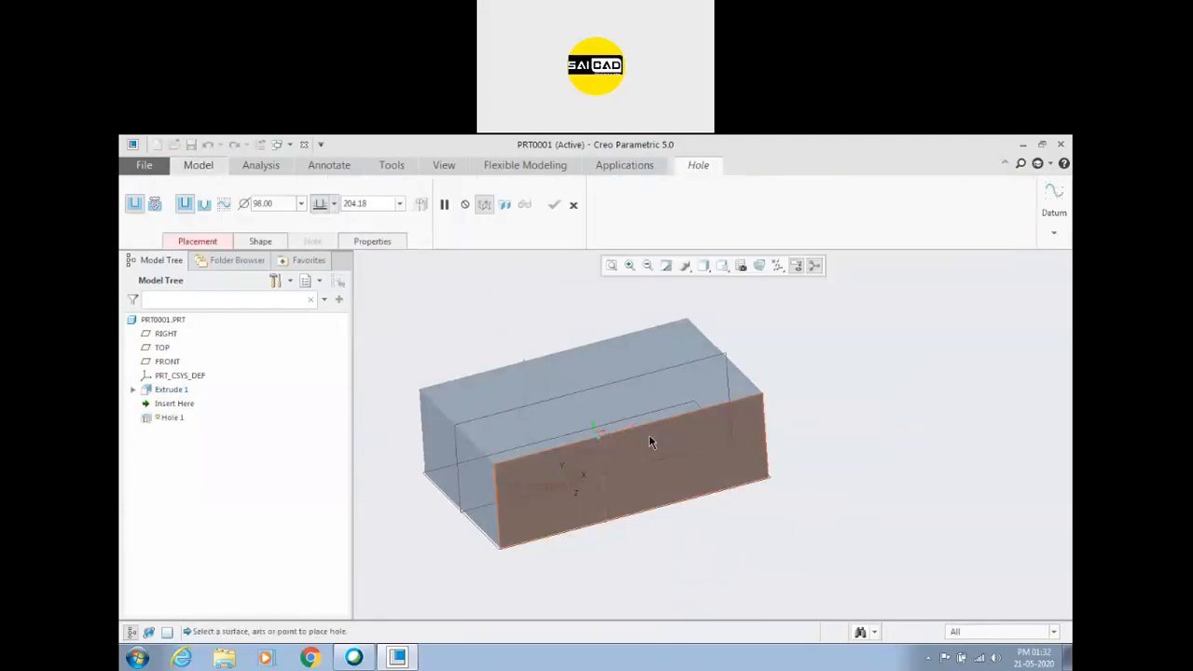
{"action": "middle_click_drag", "start_coordinate": [650, 439], "coordinate": [735, 419], "text": "shift"}
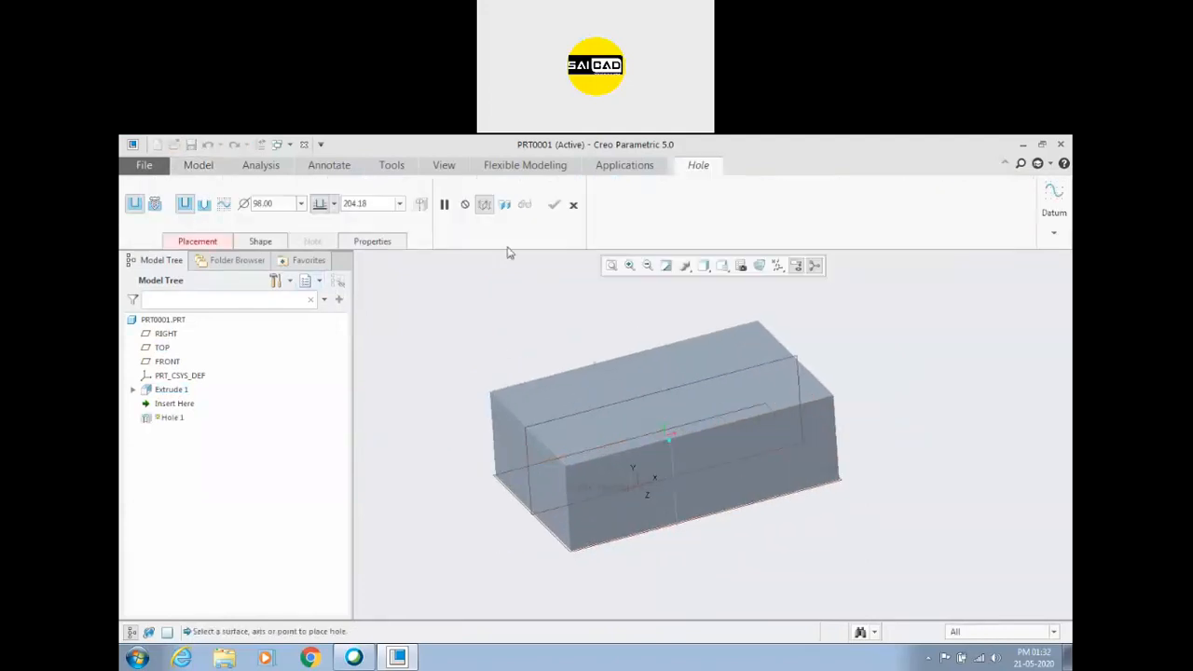
{"action": "left_click", "coordinate": [219, 245]}
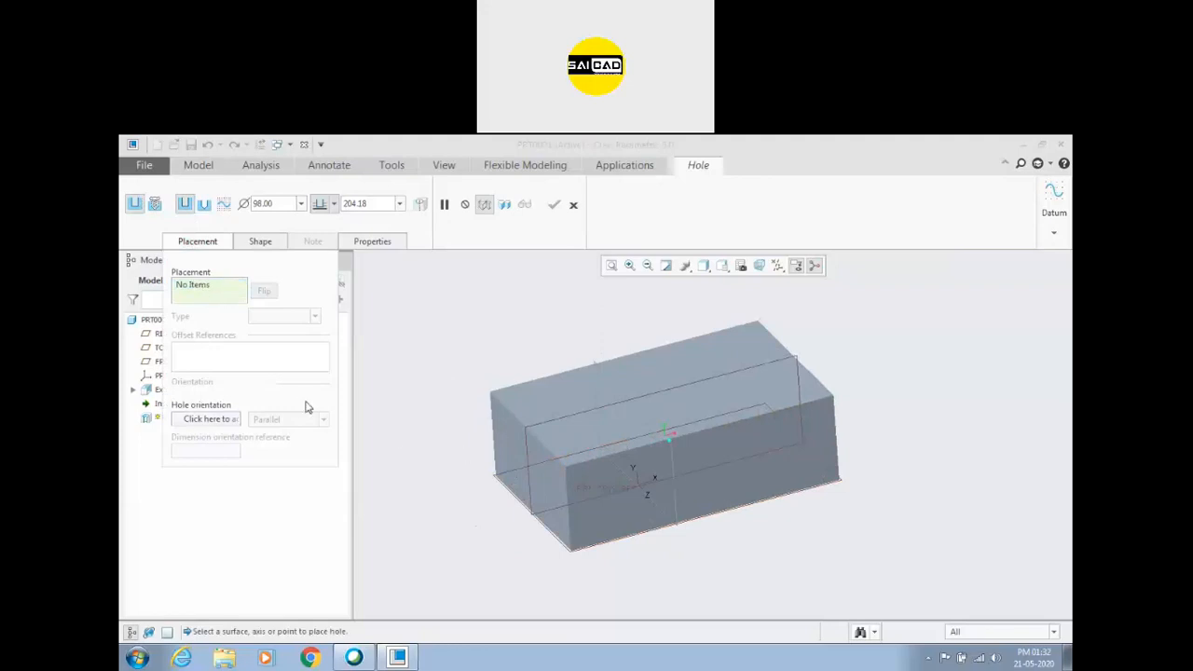
{"action": "left_click", "coordinate": [546, 401]}
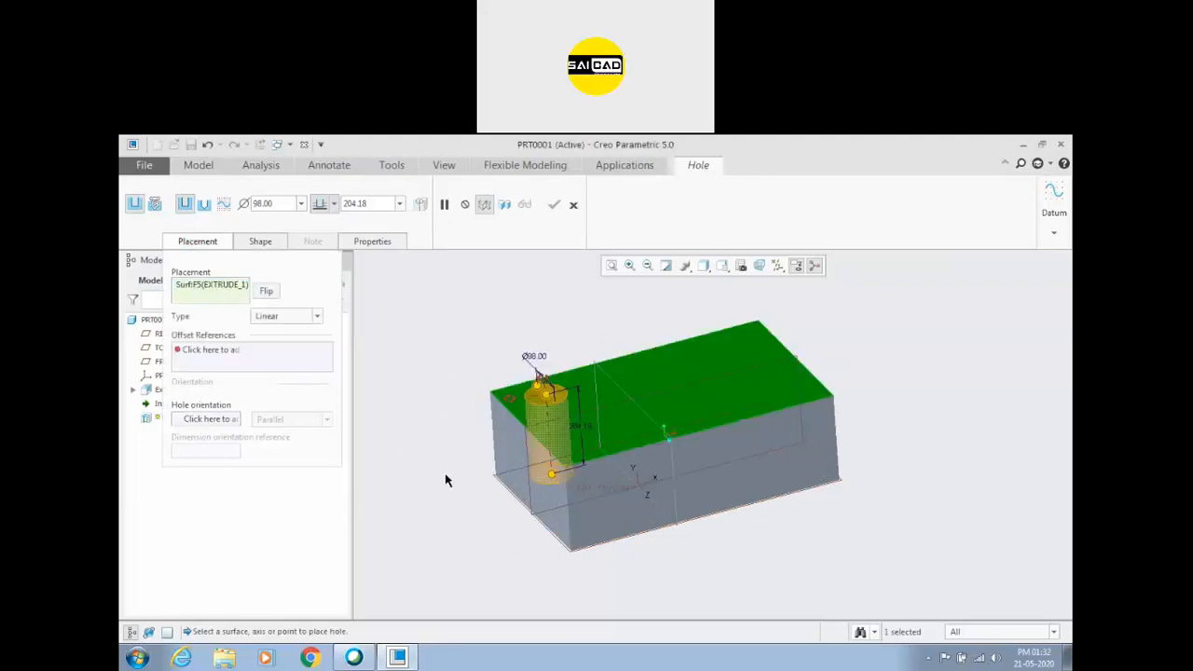
{"action": "scroll", "coordinate": [448, 483], "scroll_direction": "down", "scroll_amount": 3}
{"action": "scroll", "coordinate": [458, 473], "scroll_direction": "up", "scroll_amount": 3}
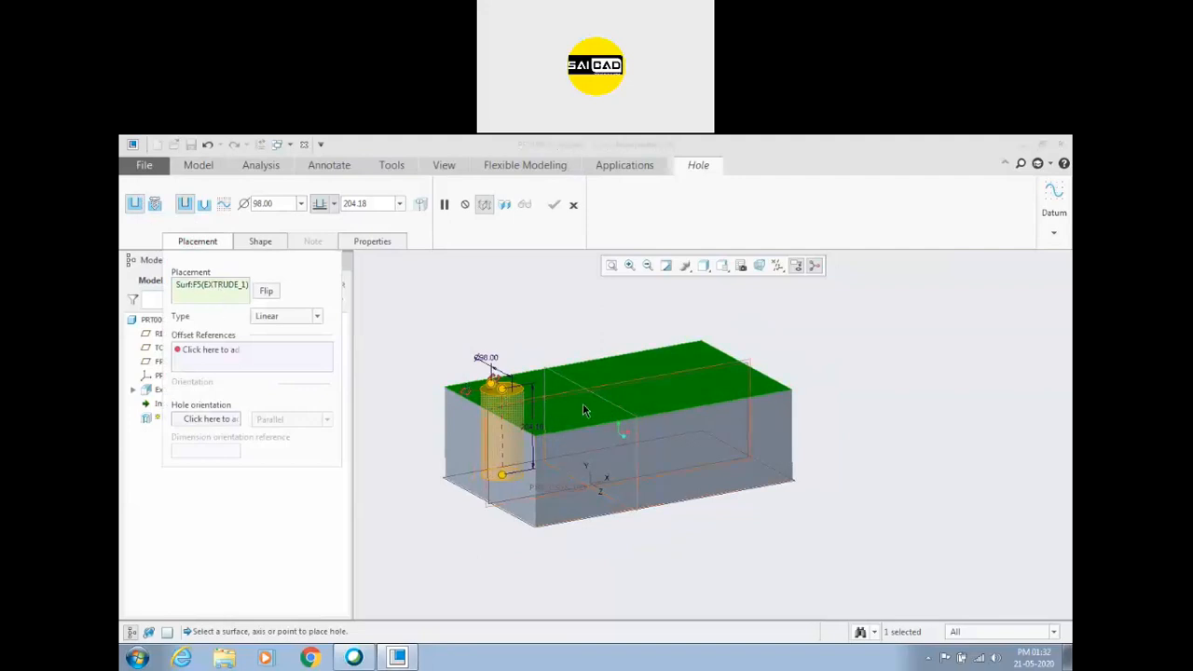
{"action": "left_click", "coordinate": [684, 438]}
{"action": "middle_click_drag", "start_coordinate": [573, 383], "coordinate": [695, 422]}
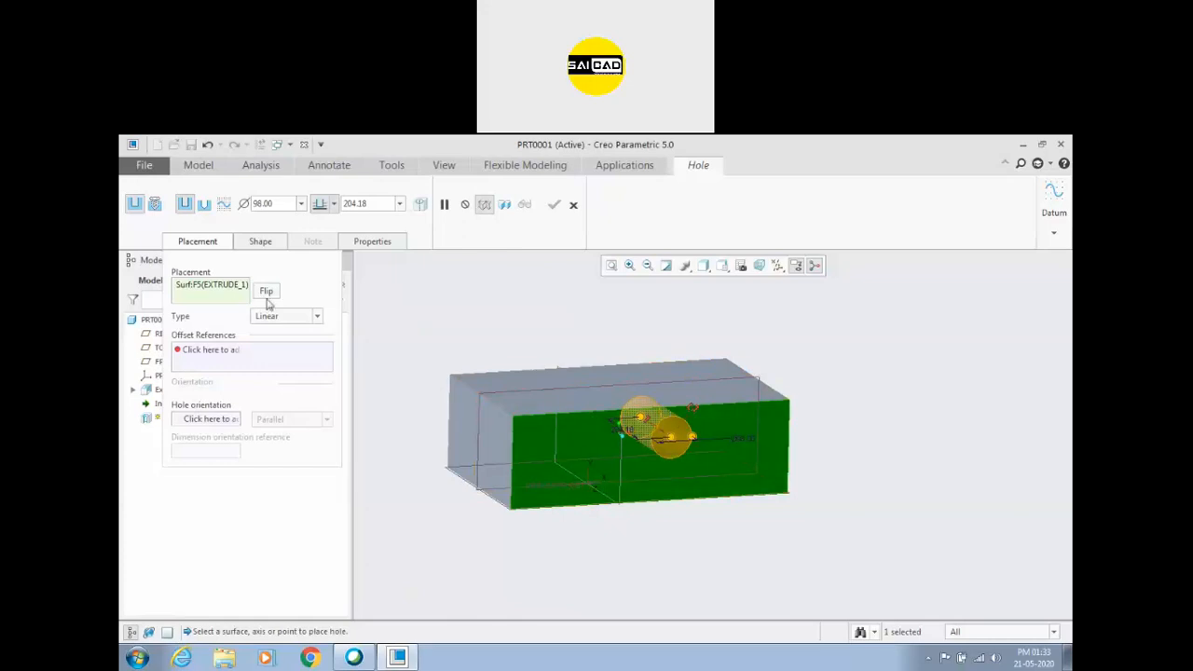
{"action": "left_click", "coordinate": [581, 400]}
{"action": "middle_click_drag", "start_coordinate": [522, 418], "coordinate": [566, 464]}
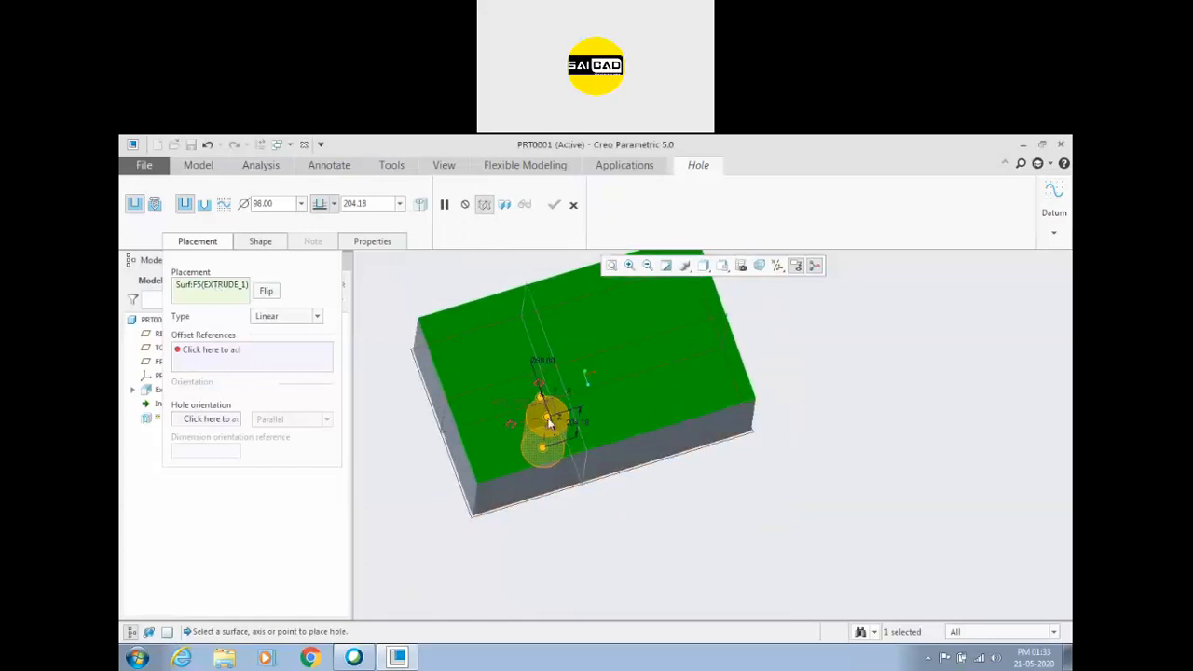
Attach the hole's two offset reference handles to the block's long front face and short left end face.
{"action": "left_click_drag", "start_coordinate": [540, 384], "coordinate": [784, 521]}
{"action": "left_click_drag", "start_coordinate": [512, 425], "coordinate": [494, 559]}
{"action": "middle_click_drag", "start_coordinate": [605, 543], "coordinate": [604, 557]}
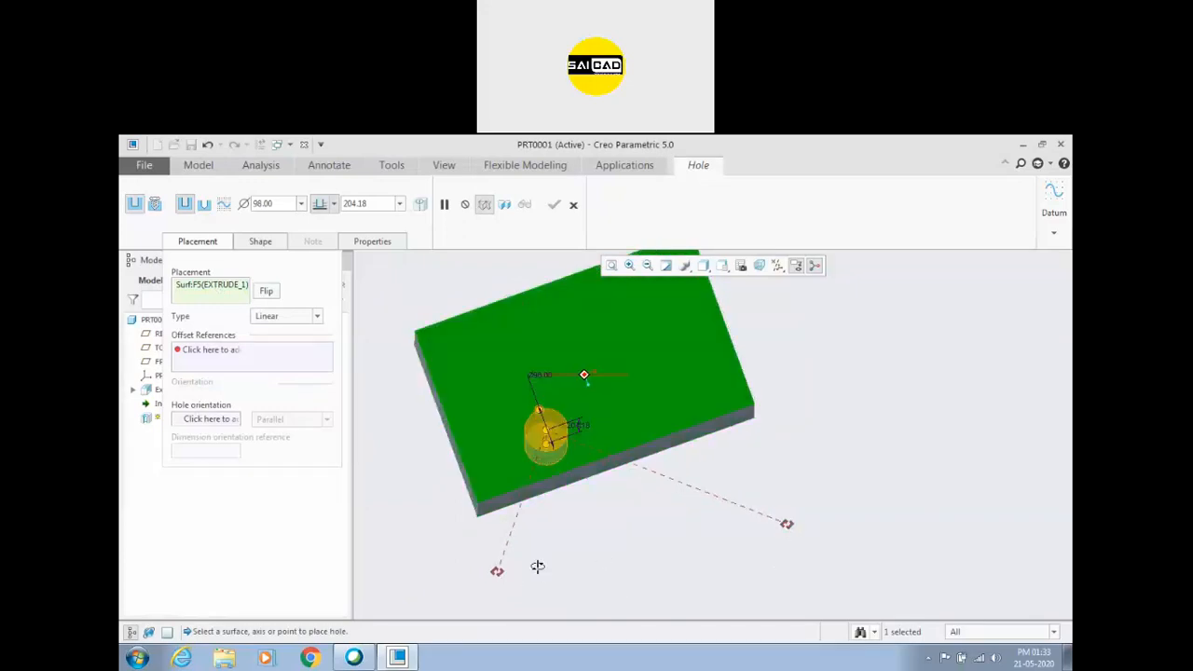
{"action": "mouse_move", "coordinate": [497, 572]}
{"action": "left_mouse_down"}
{"action": "mouse_move", "coordinate": [528, 495]}
{"action": "mouse_move", "coordinate": [544, 535]}
{"action": "mouse_move", "coordinate": [547, 495]}
{"action": "left_mouse_up"}
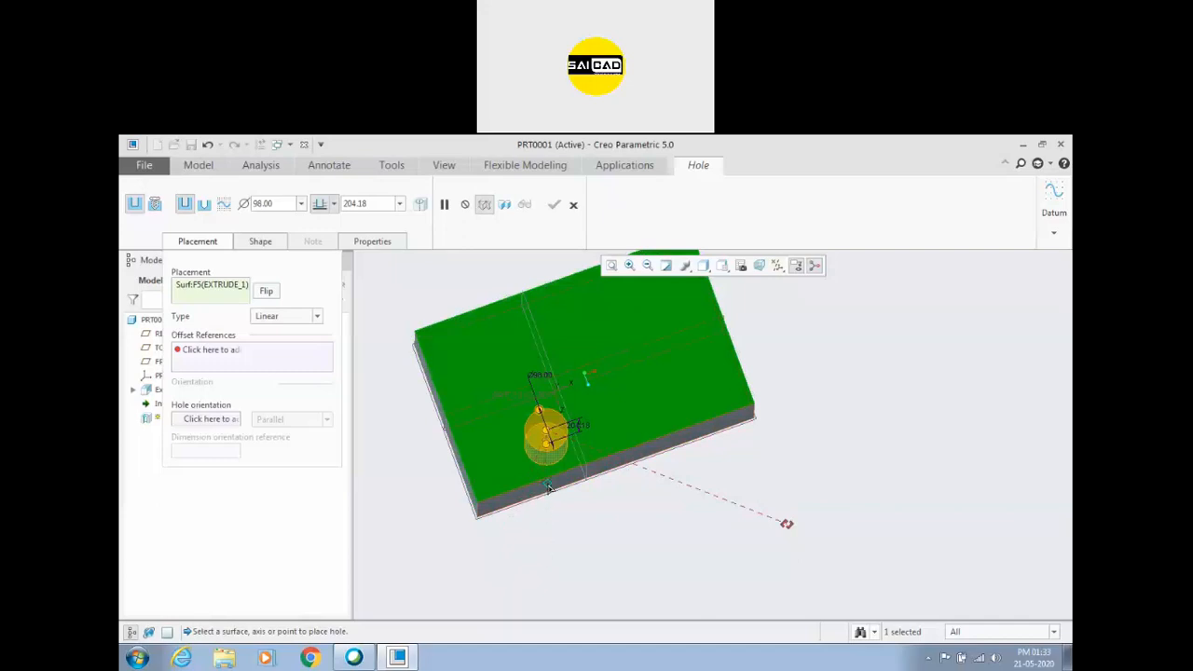
{"action": "mouse_move", "coordinate": [552, 487]}
{"action": "left_mouse_down"}
{"action": "mouse_move", "coordinate": [565, 515]}
{"action": "mouse_move", "coordinate": [563, 476]}
{"action": "left_mouse_up"}
{"action": "left_click_drag", "start_coordinate": [779, 522], "coordinate": [567, 406]}
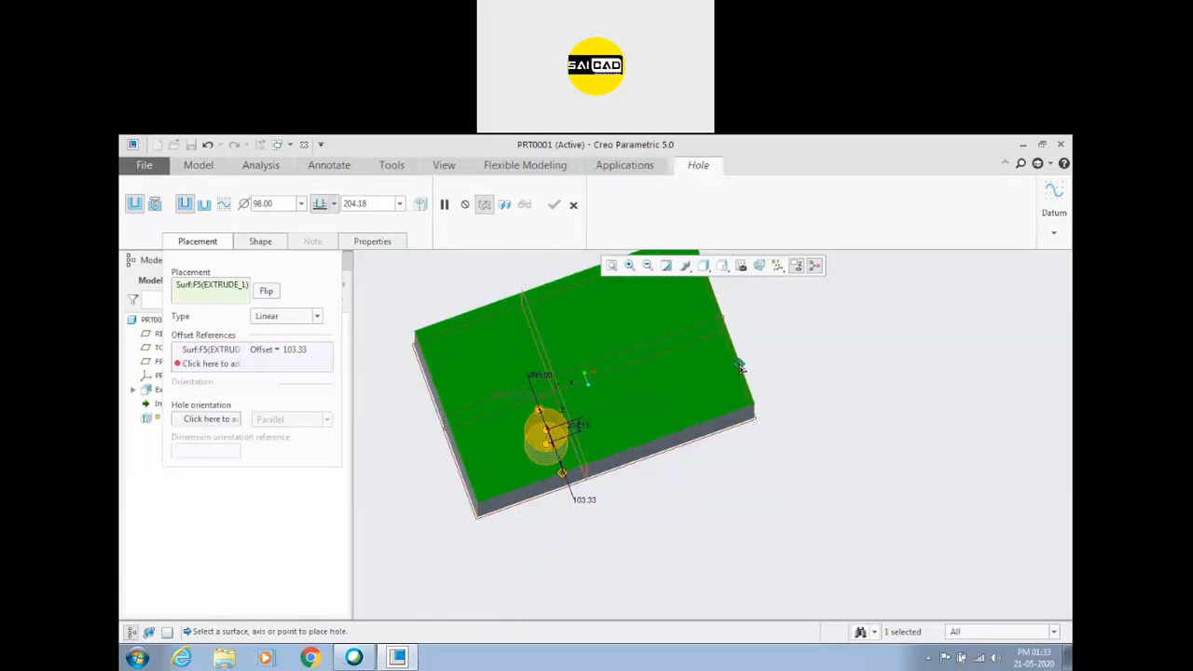
{"action": "left_click_drag", "start_coordinate": [466, 443], "coordinate": [457, 453]}
{"action": "mouse_move", "coordinate": [546, 551]}
{"action": "middle_mouse_down"}
{"action": "mouse_move", "coordinate": [566, 519]}
{"action": "mouse_move", "coordinate": [540, 530]}
{"action": "mouse_move", "coordinate": [545, 569]}
{"action": "middle_mouse_up"}
Set the hole's offsets to 150 from the long front face and 200 from the left end face, and discard the hole.
{"action": "left_click", "coordinate": [294, 350]}
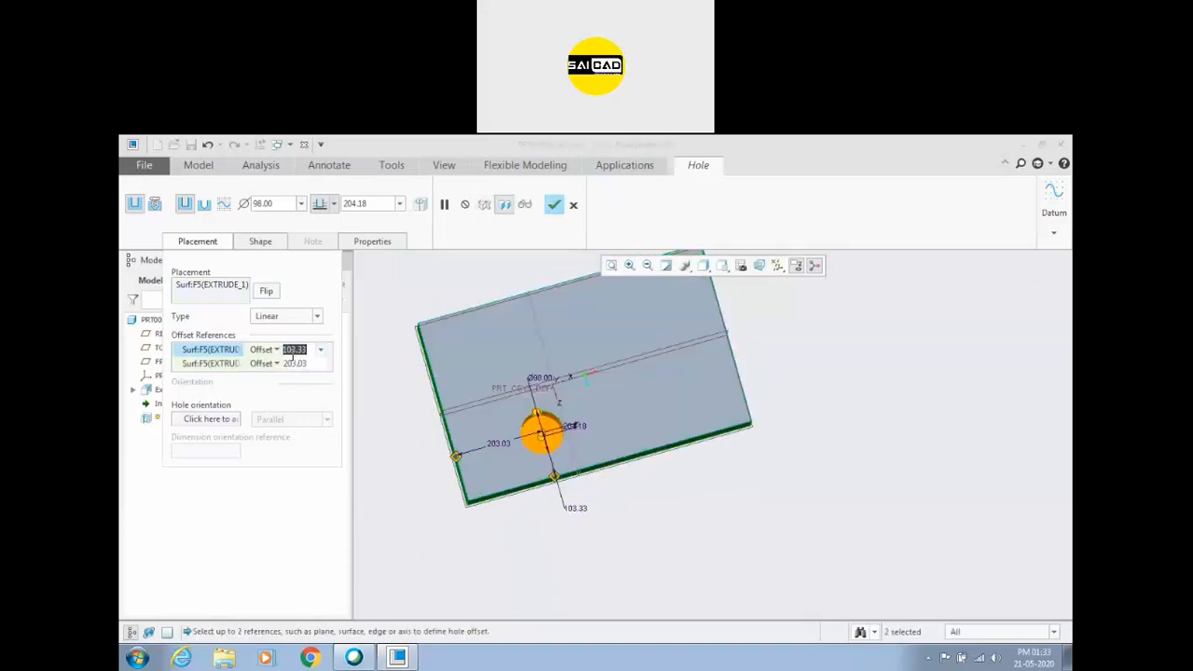
{"action": "type", "text": "150"}
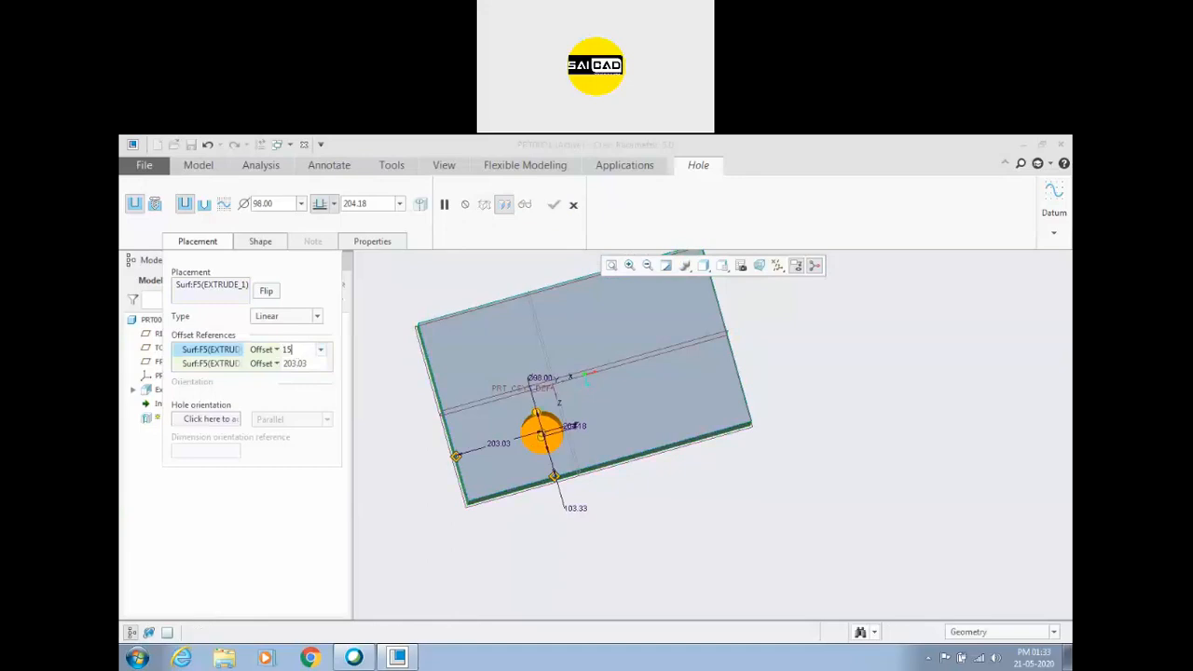
{"action": "key", "text": "Return"}
{"action": "left_click", "coordinate": [294, 363]}
{"action": "type", "text": "200"}
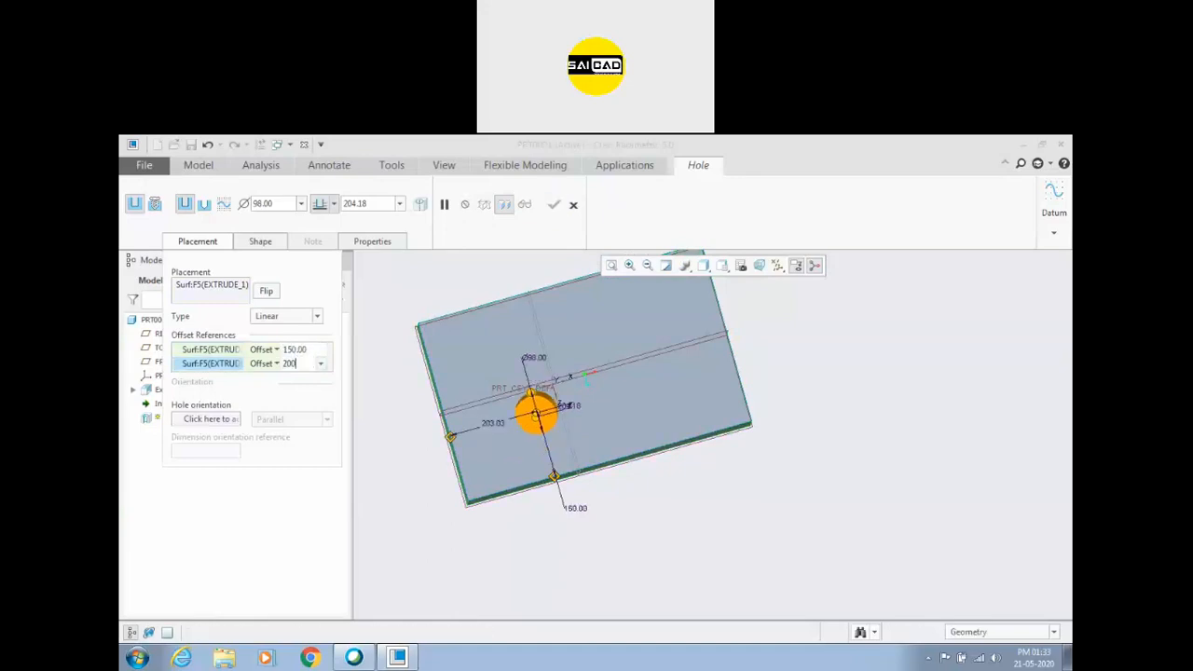
{"action": "key", "text": "Return"}
{"action": "middle_click_drag", "start_coordinate": [583, 452], "coordinate": [544, 501]}
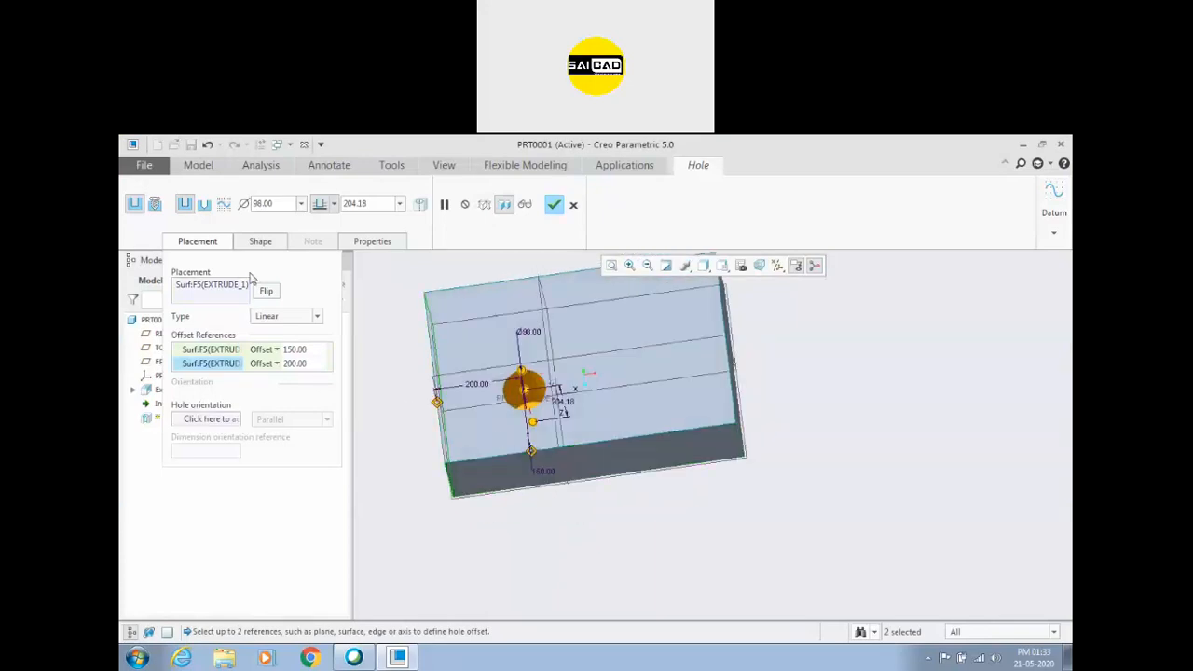
{"action": "left_click", "coordinate": [574, 204]}
{"action": "left_click", "coordinate": [651, 423]}
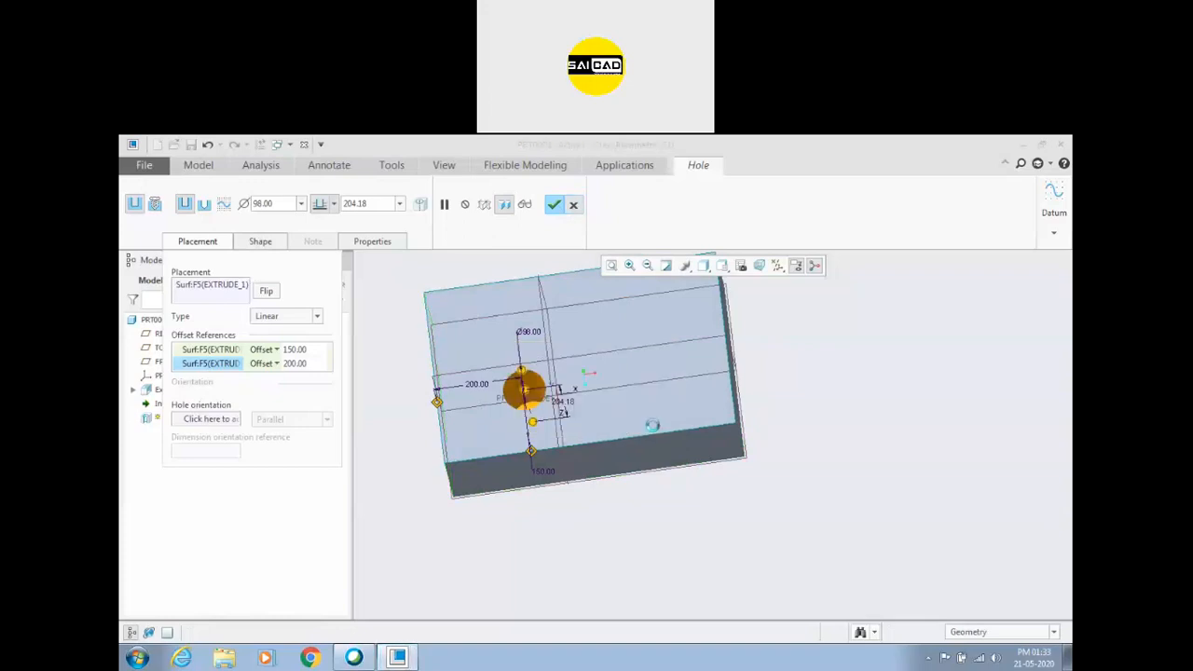
Place a new hole on the block's top face and collect the short right end face as its first offset reference.
{"action": "left_click", "coordinate": [602, 184]}
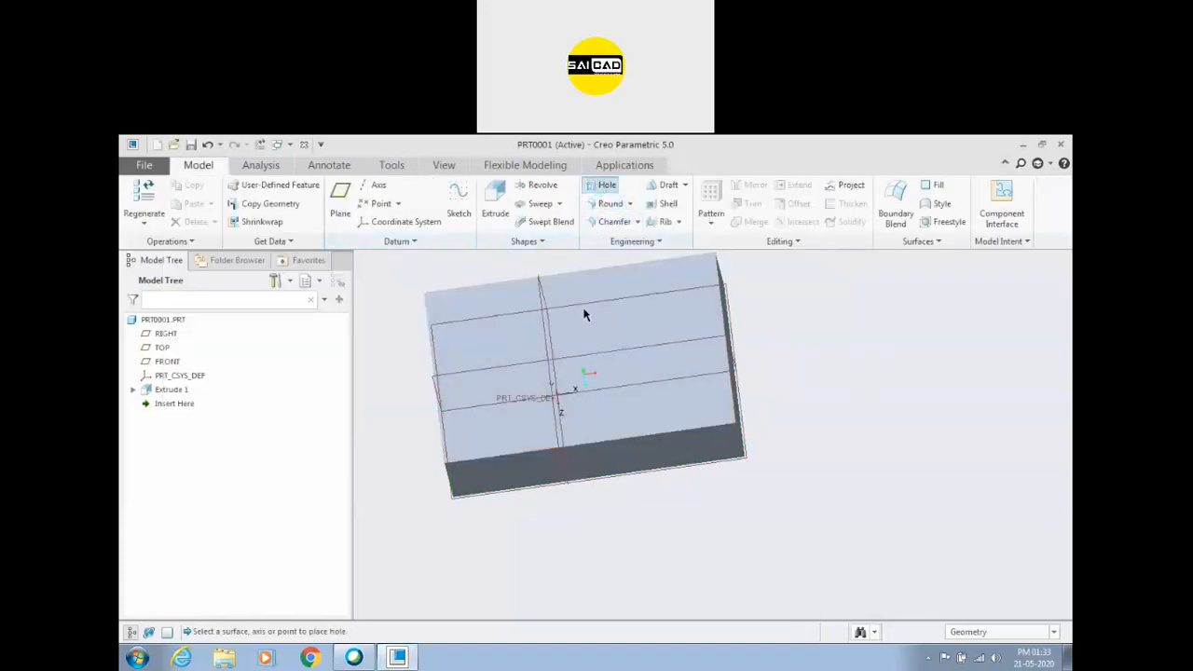
{"action": "left_click", "coordinate": [509, 344]}
{"action": "mouse_move", "coordinate": [605, 511]}
{"action": "middle_mouse_down"}
{"action": "mouse_move", "coordinate": [634, 491]}
{"action": "mouse_move", "coordinate": [612, 514]}
{"action": "middle_mouse_up"}
{"action": "right_click", "coordinate": [840, 324]}
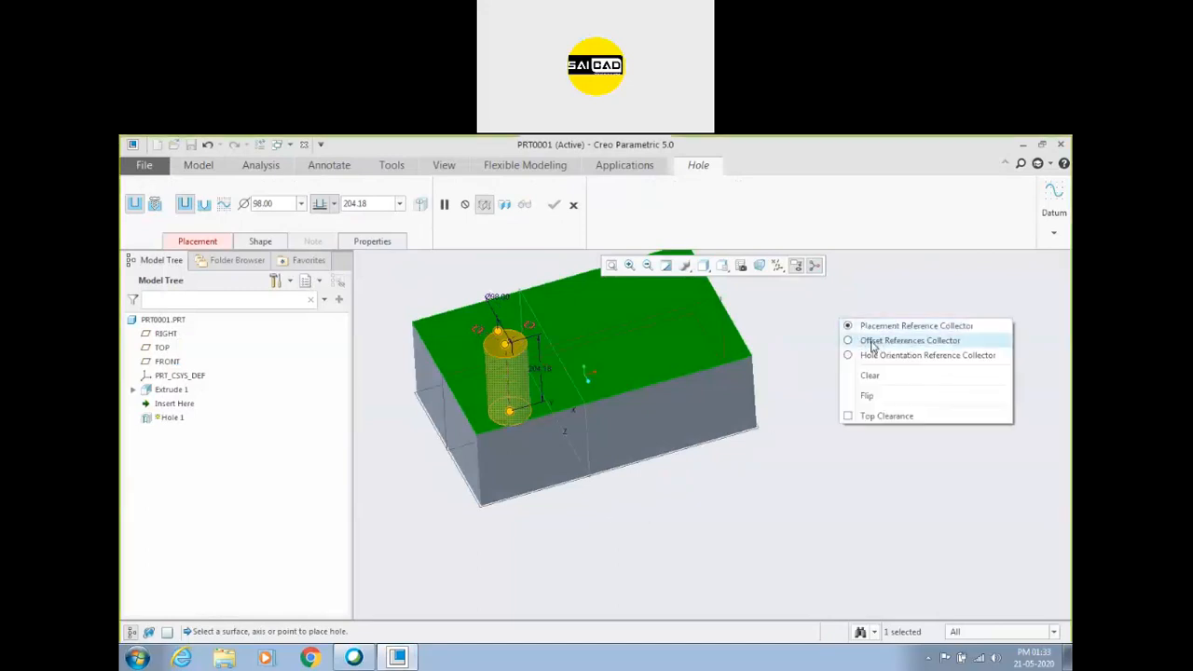
{"action": "left_click", "coordinate": [892, 341]}
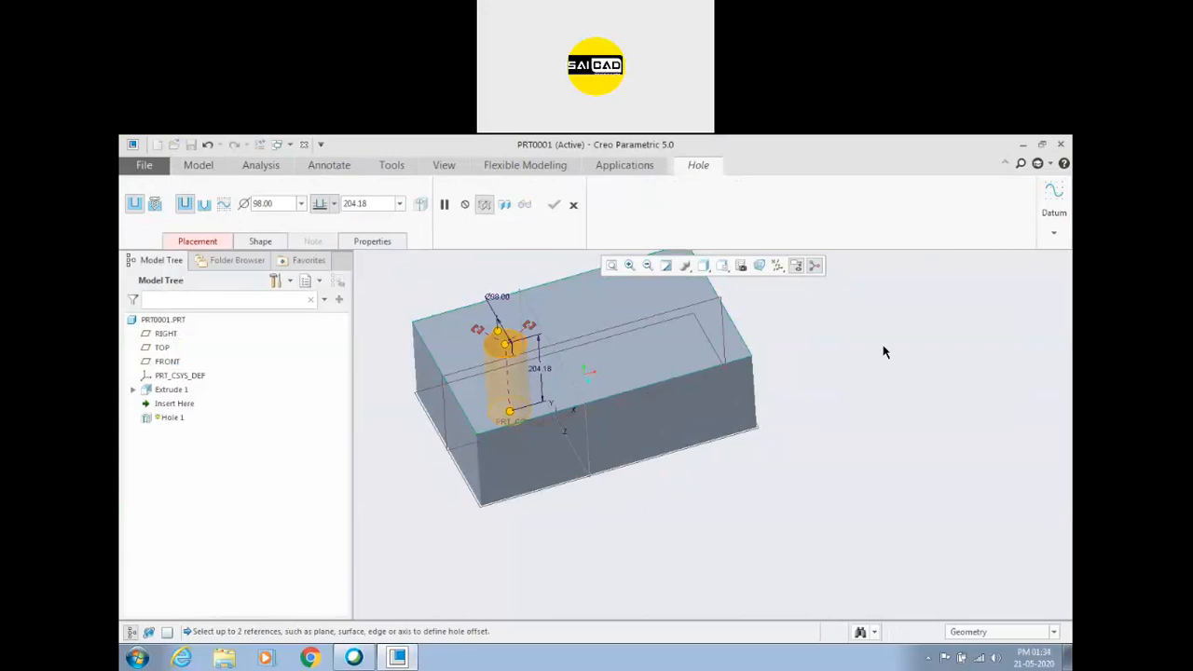
{"action": "left_click", "coordinate": [671, 412]}
{"action": "middle_click_drag", "start_coordinate": [851, 425], "coordinate": [617, 483]}
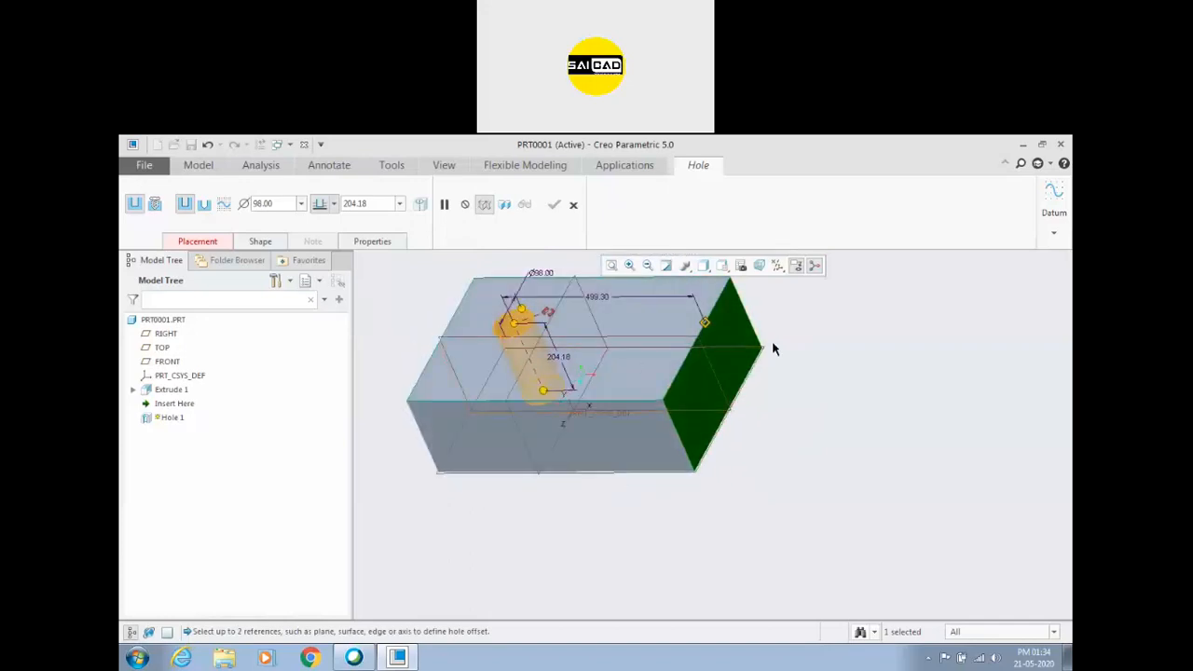
Add the block's long front face as the hole's second offset reference and cancel the hole.
{"action": "right_click", "coordinate": [880, 350]}
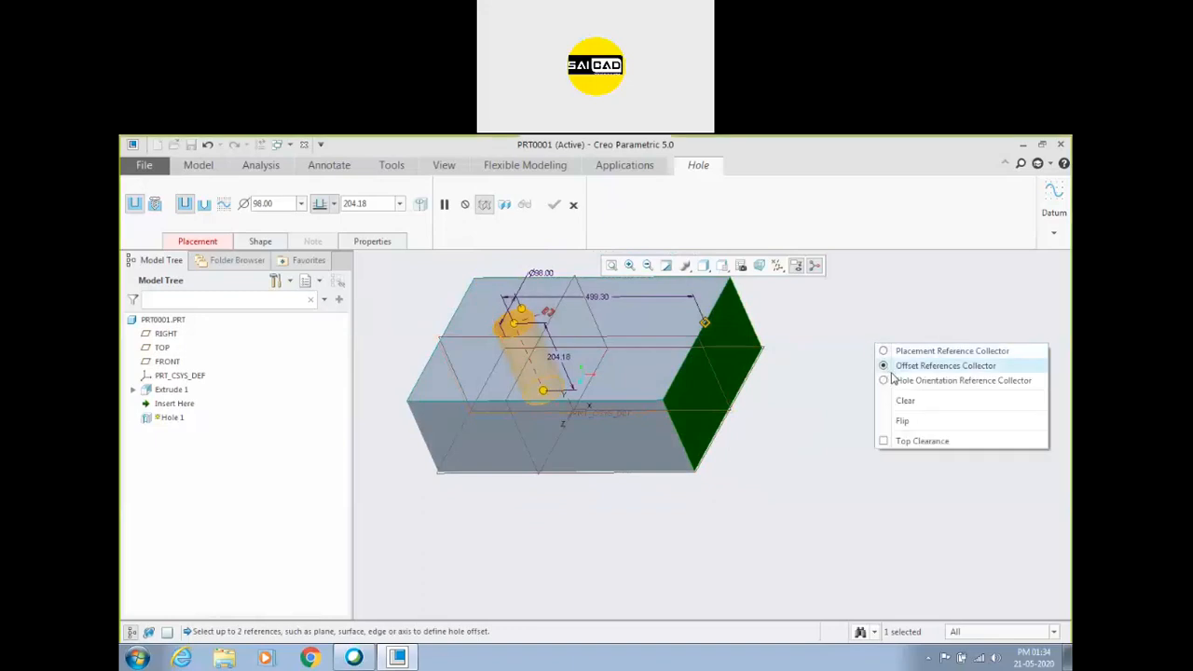
{"action": "left_click", "coordinate": [185, 245]}
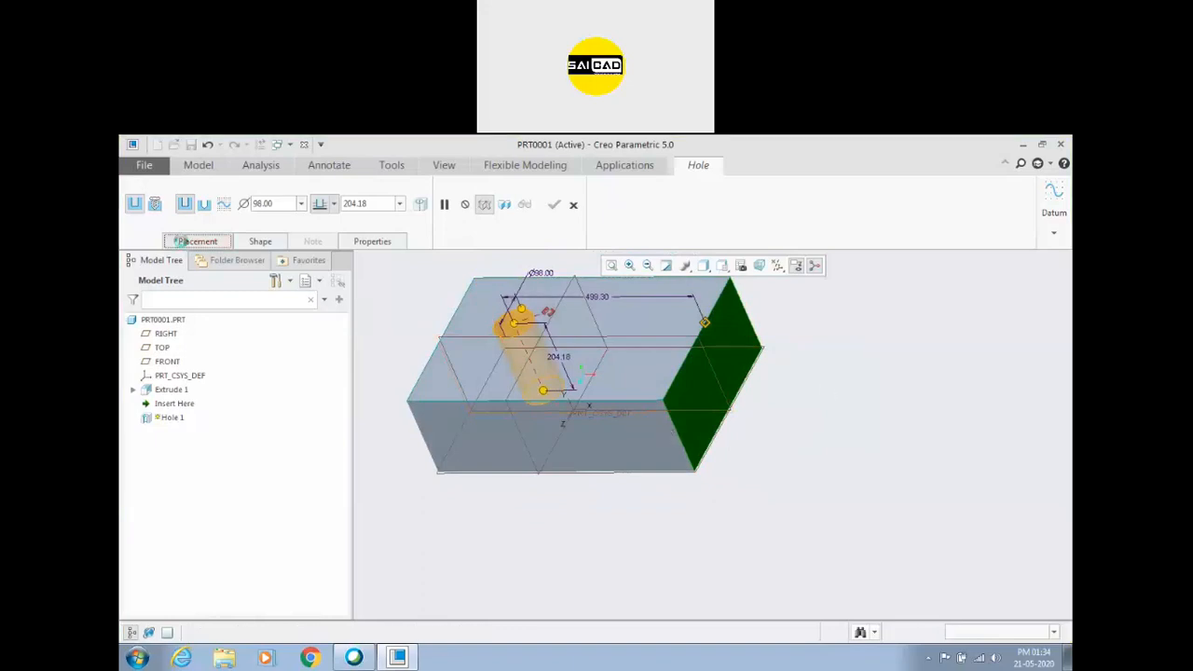
{"action": "left_click", "coordinate": [185, 244]}
{"action": "left_click", "coordinate": [643, 437]}
{"action": "left_click", "coordinate": [690, 394], "text": "ctrl"}
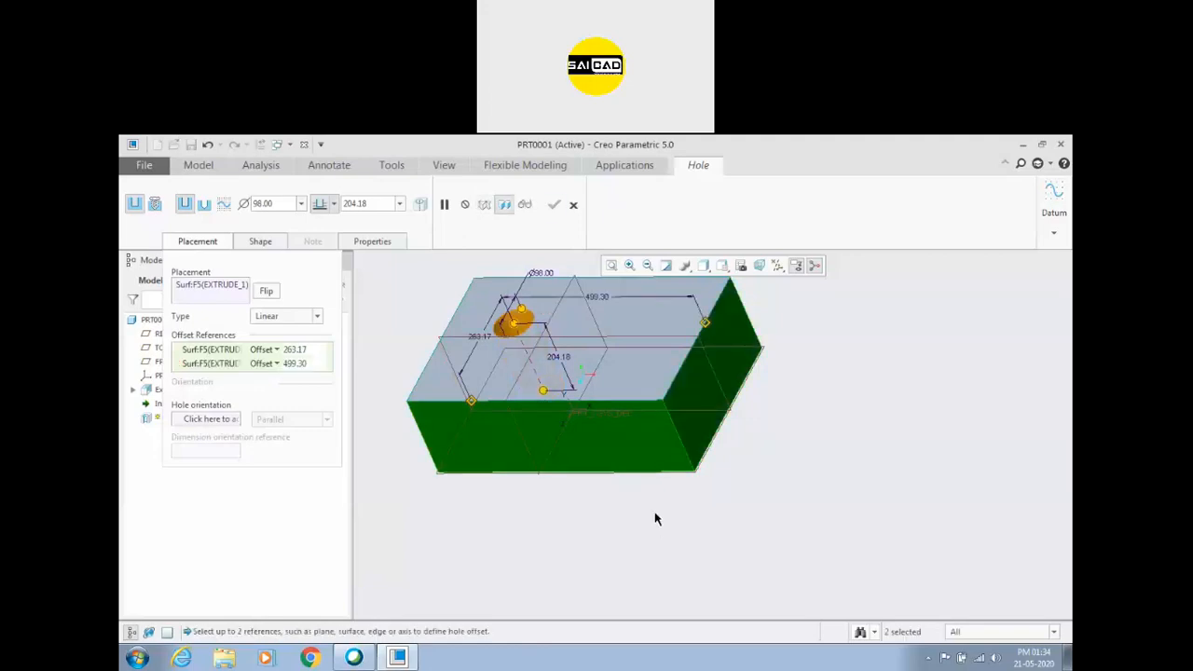
{"action": "middle_click_drag", "start_coordinate": [666, 522], "coordinate": [750, 464]}
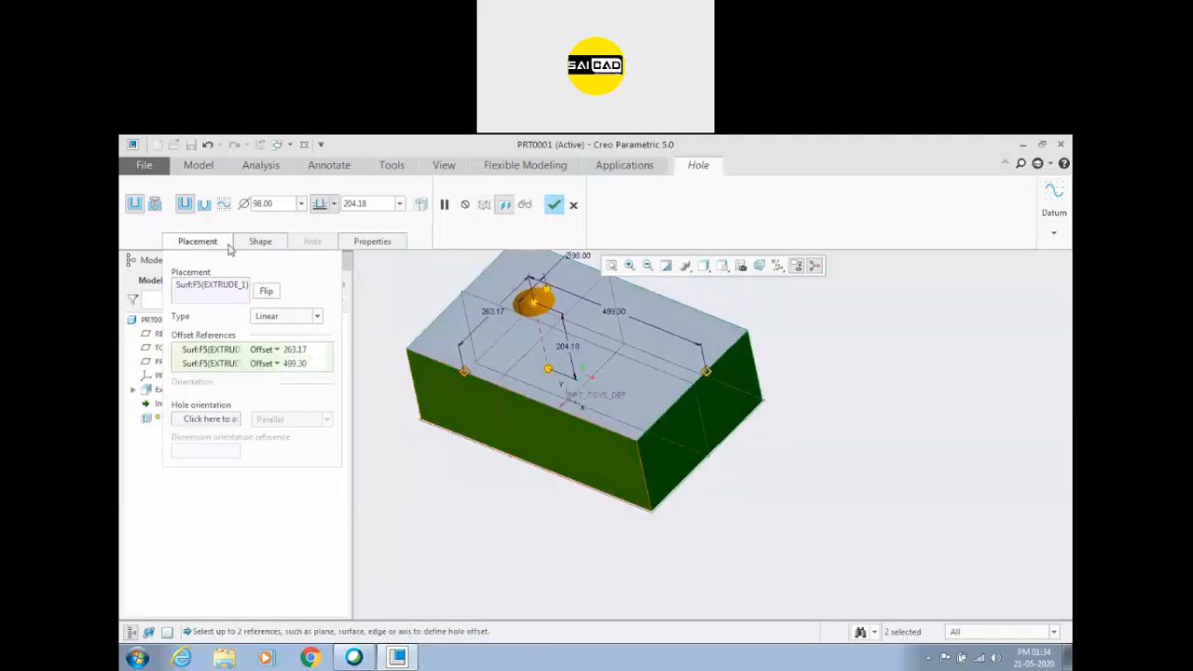
{"action": "left_click", "coordinate": [573, 205]}
{"action": "left_click", "coordinate": [598, 419]}
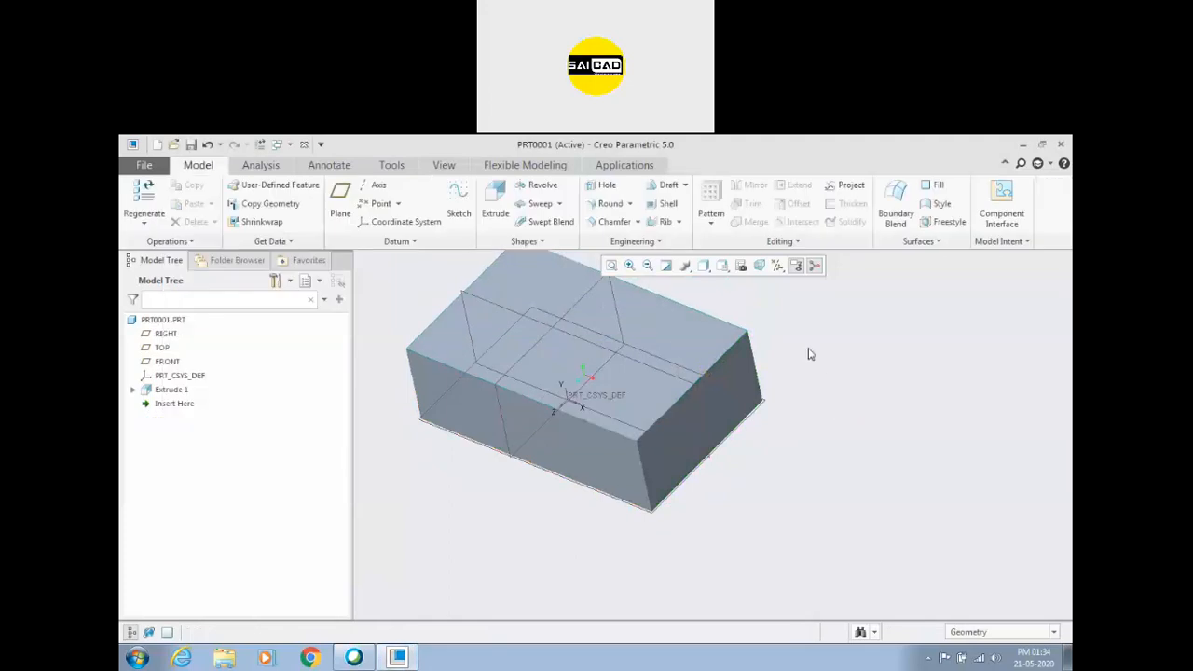
Place a new hole on the block's top face with the short right end face and long front face as offset references.
{"action": "left_click", "coordinate": [604, 185]}
{"action": "left_click", "coordinate": [650, 395]}
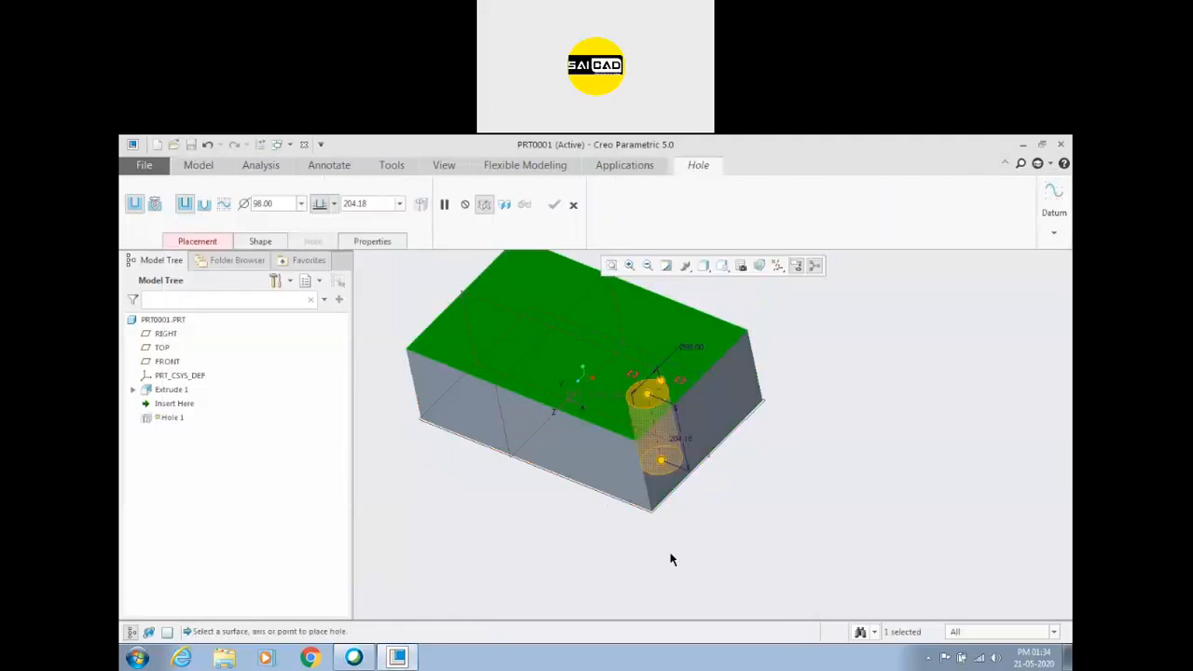
{"action": "right_click", "coordinate": [842, 357]}
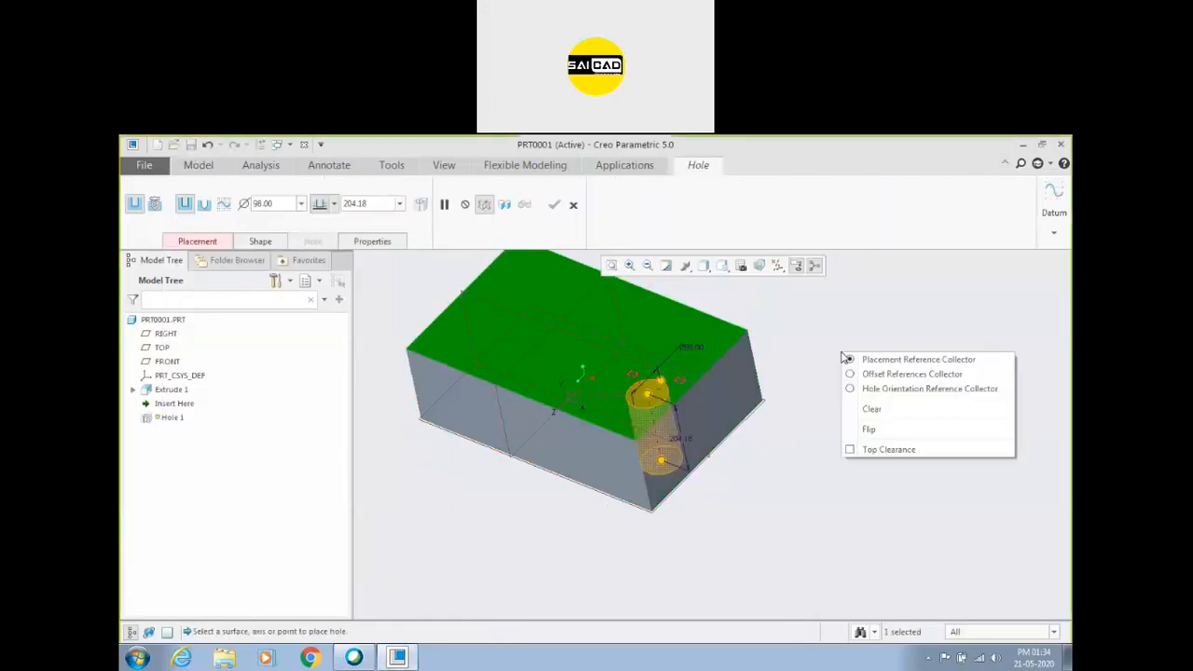
{"action": "left_click", "coordinate": [932, 375]}
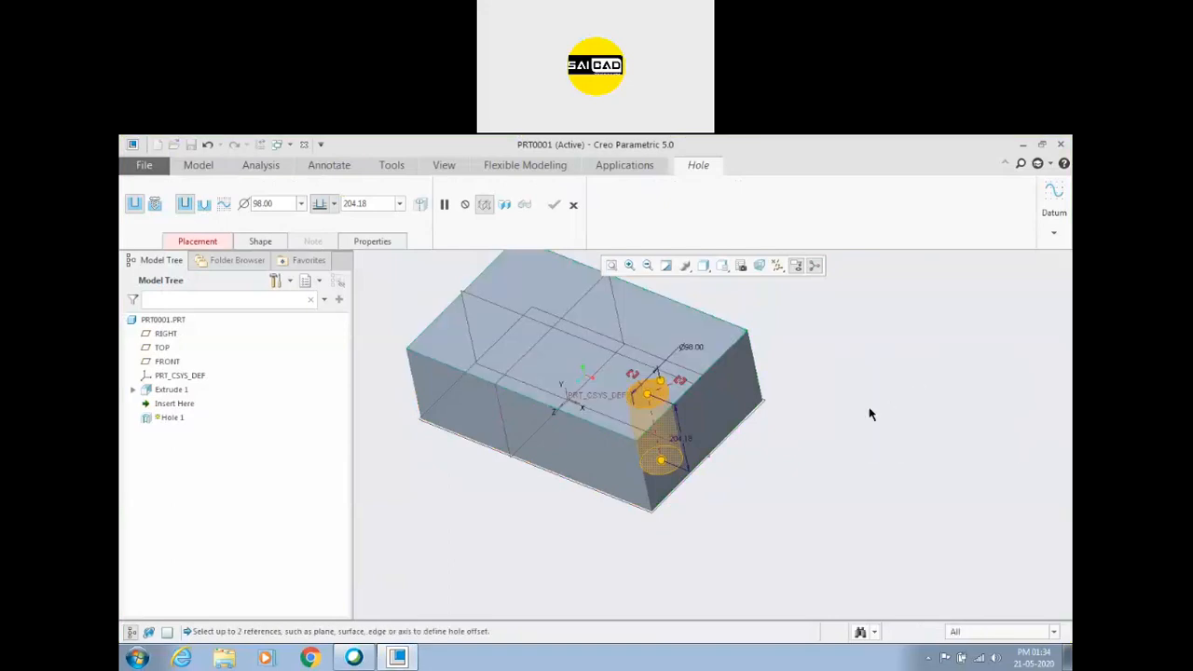
{"action": "left_click", "coordinate": [725, 410]}
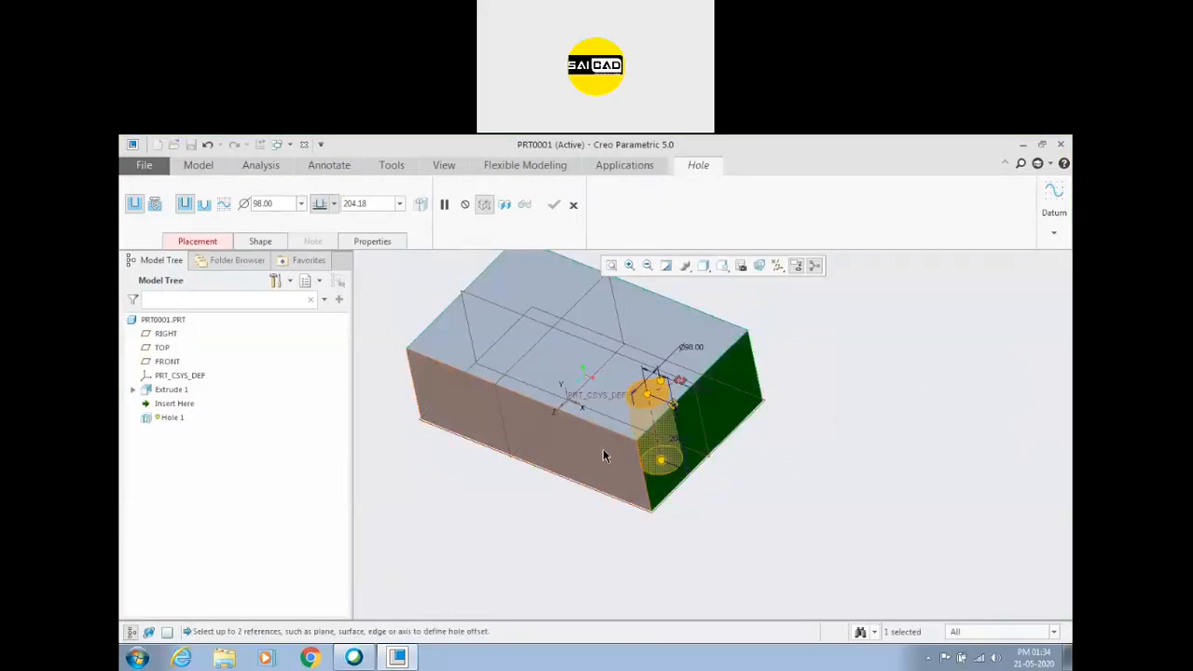
{"action": "left_click", "coordinate": [603, 456], "text": "ctrl"}
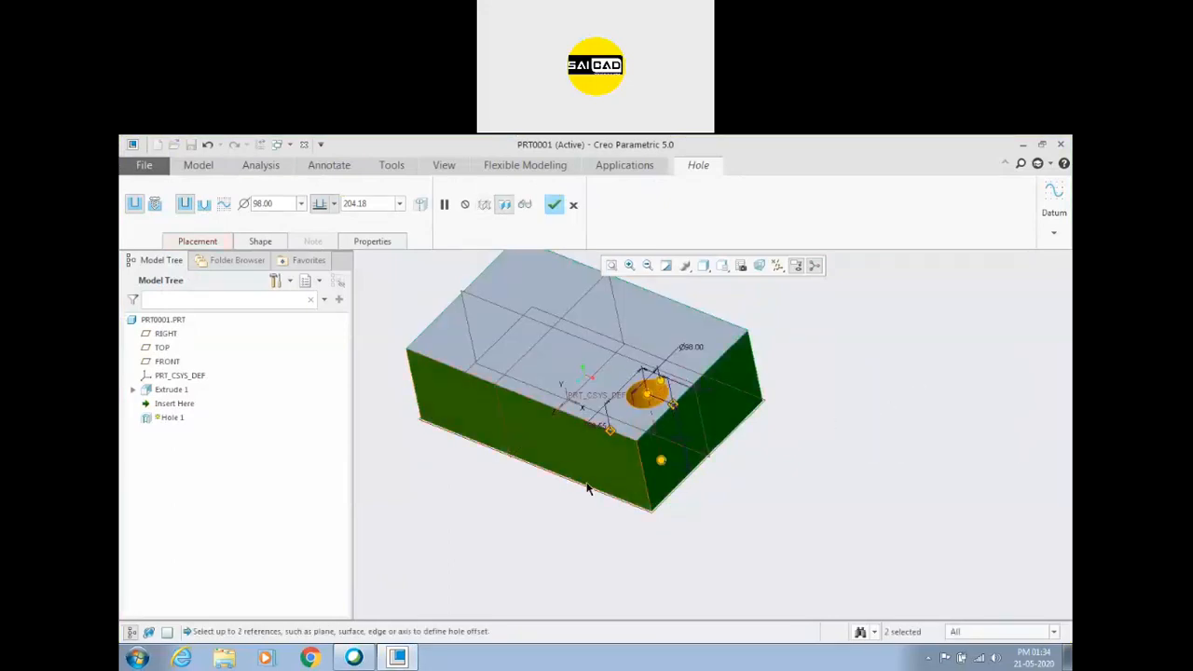
Move the hole towards the middle of the top face, about 266 from the right end face and 203 from the front face.
{"action": "middle_click_drag", "start_coordinate": [762, 469], "coordinate": [796, 466]}
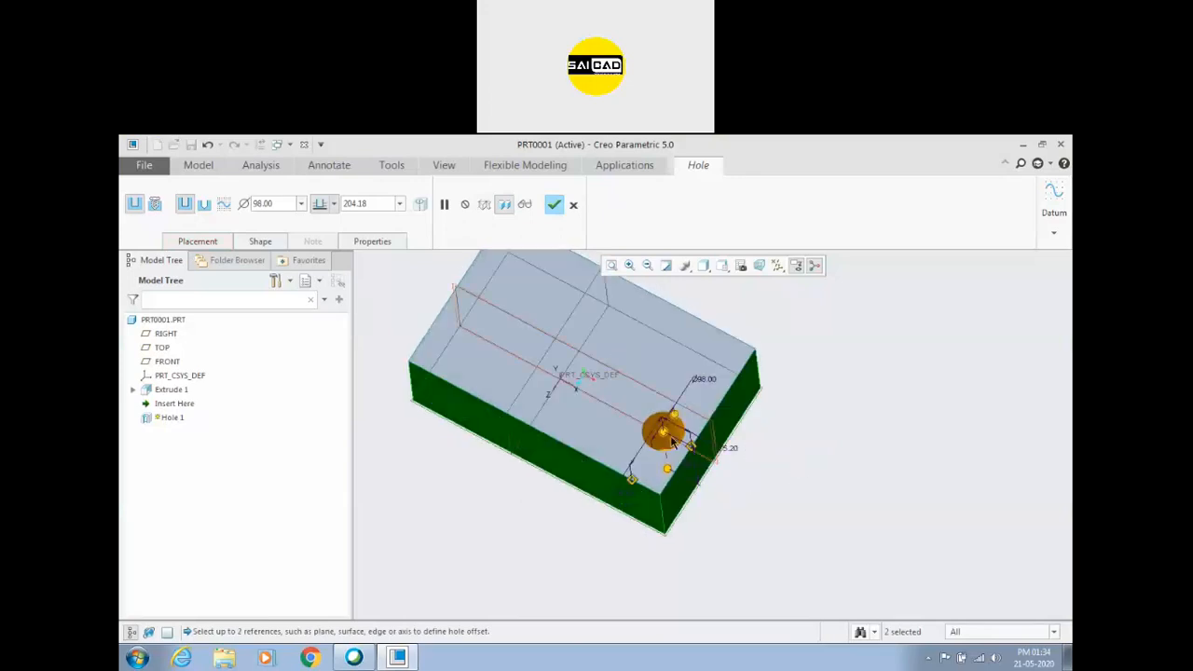
{"action": "left_click_drag", "start_coordinate": [662, 434], "coordinate": [606, 373]}
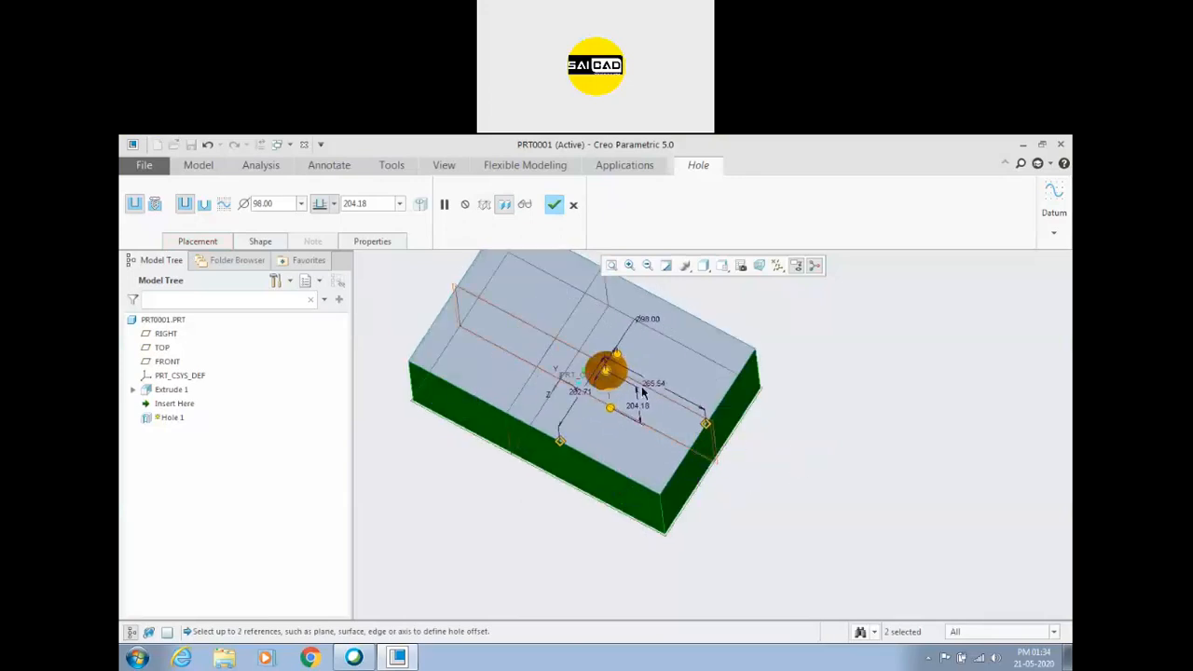
{"action": "left_click", "coordinate": [198, 243]}
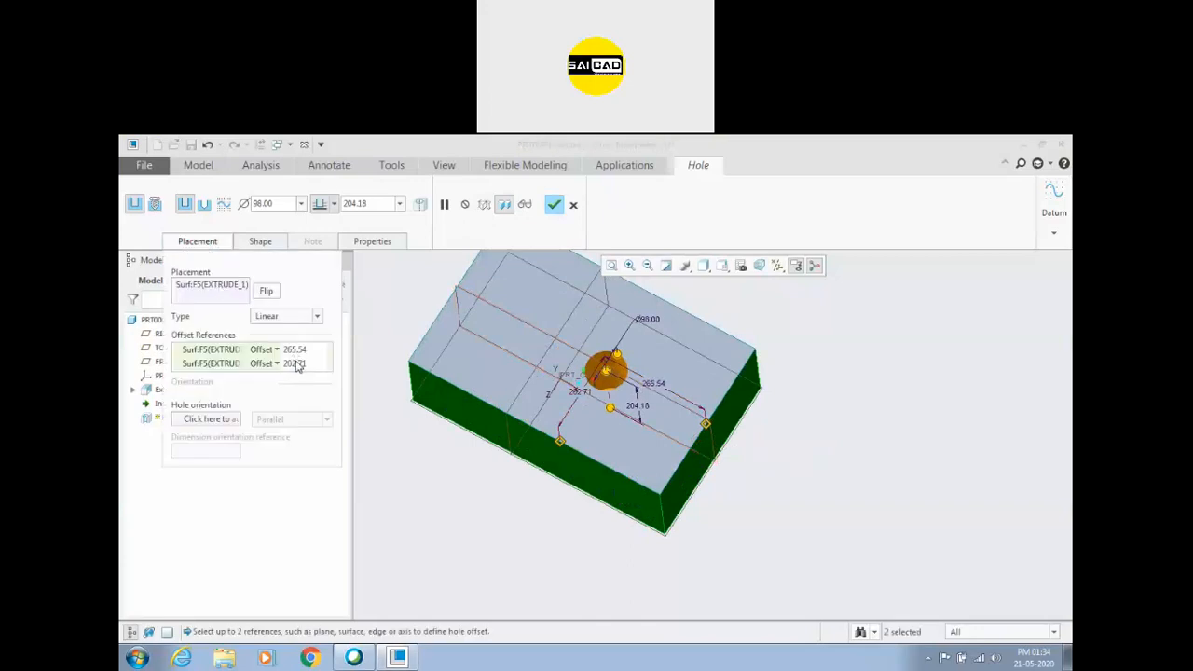
Set the hole's diameter to 100.
{"action": "mouse_move", "coordinate": [790, 474]}
{"action": "middle_mouse_down"}
{"action": "mouse_move", "coordinate": [789, 428]}
{"action": "mouse_move", "coordinate": [786, 481]}
{"action": "middle_mouse_up"}
{"action": "key", "text": "ctrl+d"}
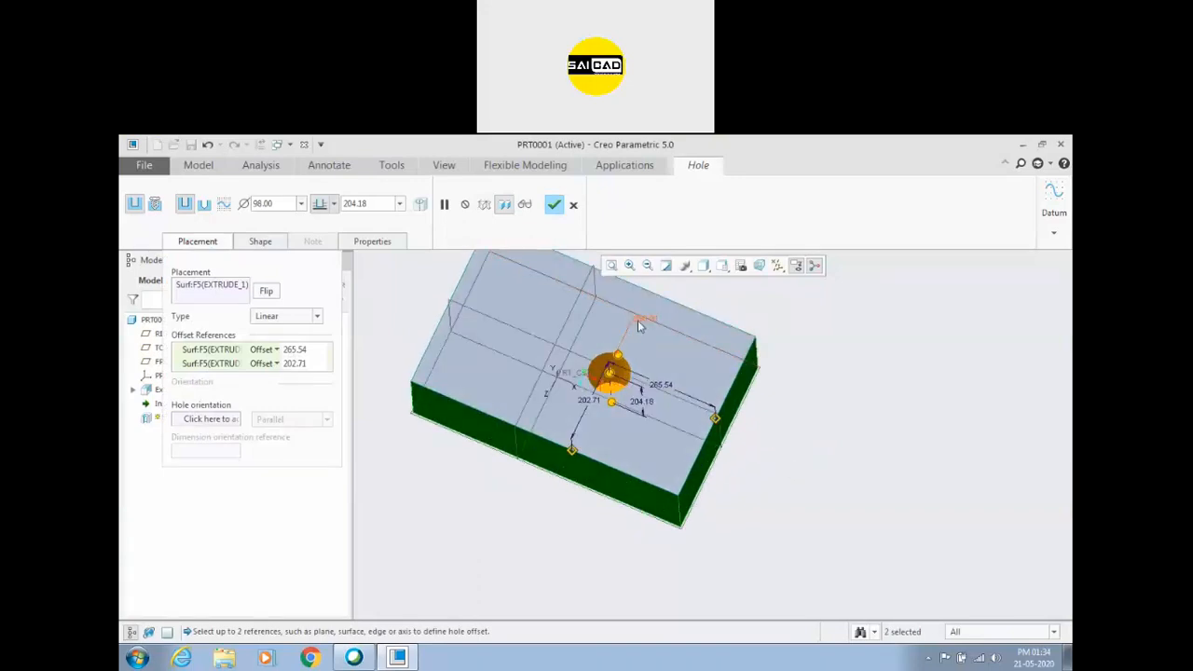
{"action": "scroll", "coordinate": [638, 320], "scroll_direction": "down", "scroll_amount": 2}
{"action": "double_click", "coordinate": [637, 319]}
{"action": "type", "text": "100"}
{"action": "key", "text": "Return"}
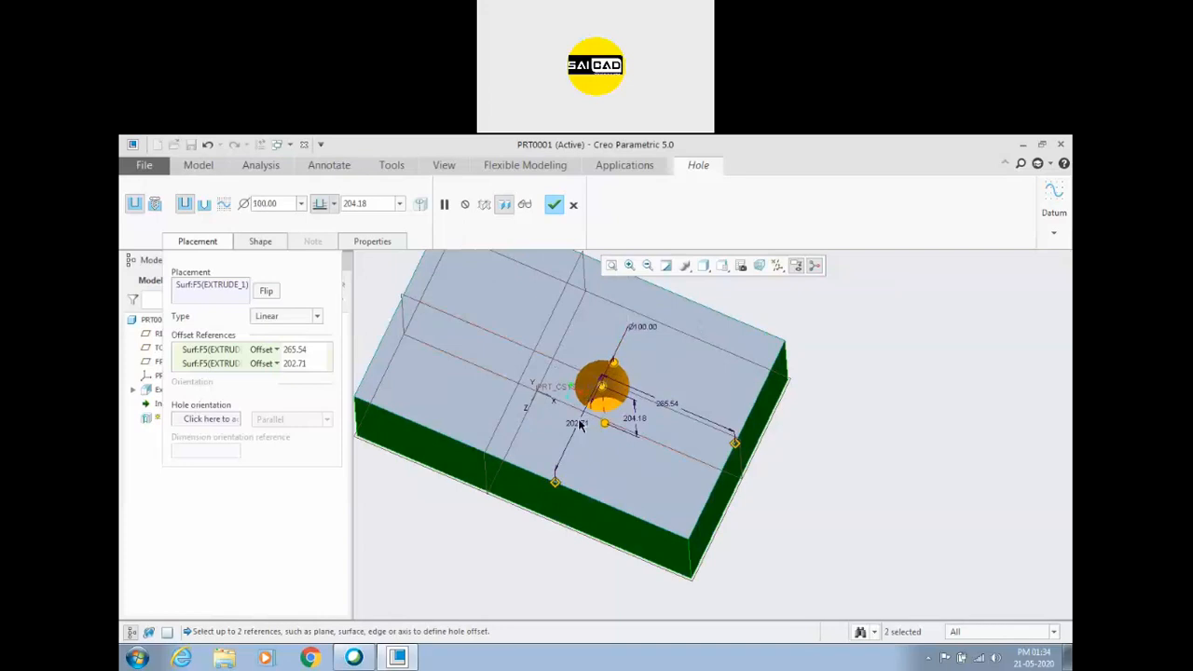
Set the hole's offsets to 200 from the long front face and 250 from the short right end face.
{"action": "double_click", "coordinate": [580, 425]}
{"action": "type", "text": "200"}
{"action": "key", "text": "Return"}
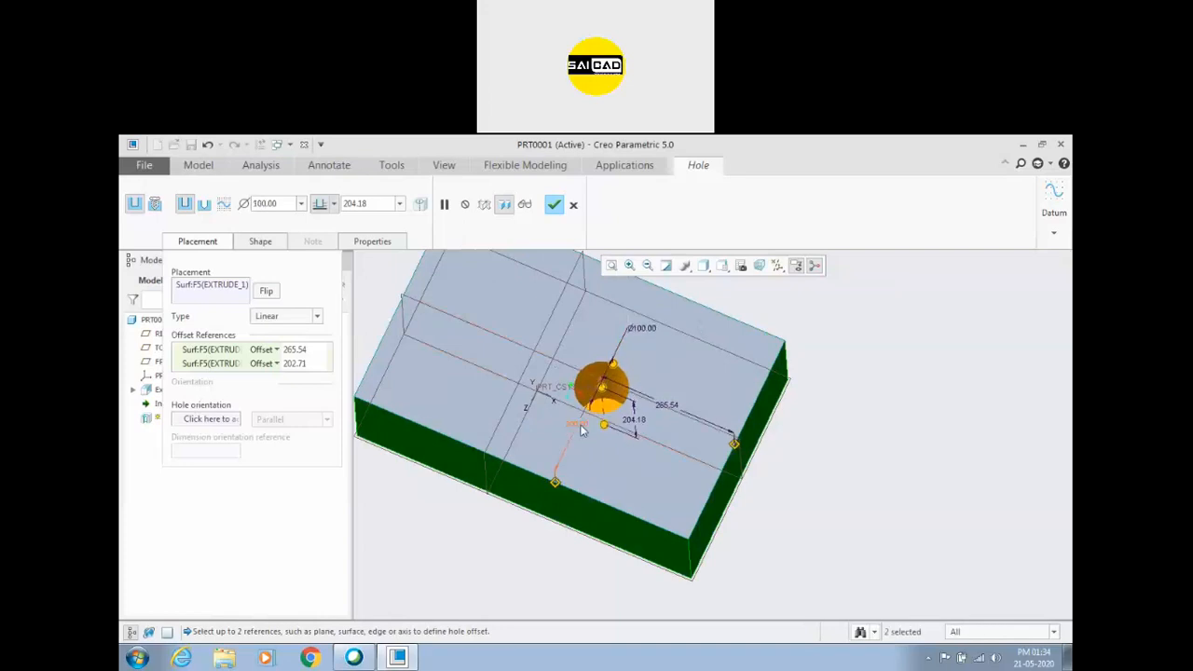
{"action": "double_click", "coordinate": [673, 408]}
{"action": "type", "text": "250"}
{"action": "key", "text": "Return"}
{"action": "middle_click_drag", "start_coordinate": [690, 445], "coordinate": [641, 424]}
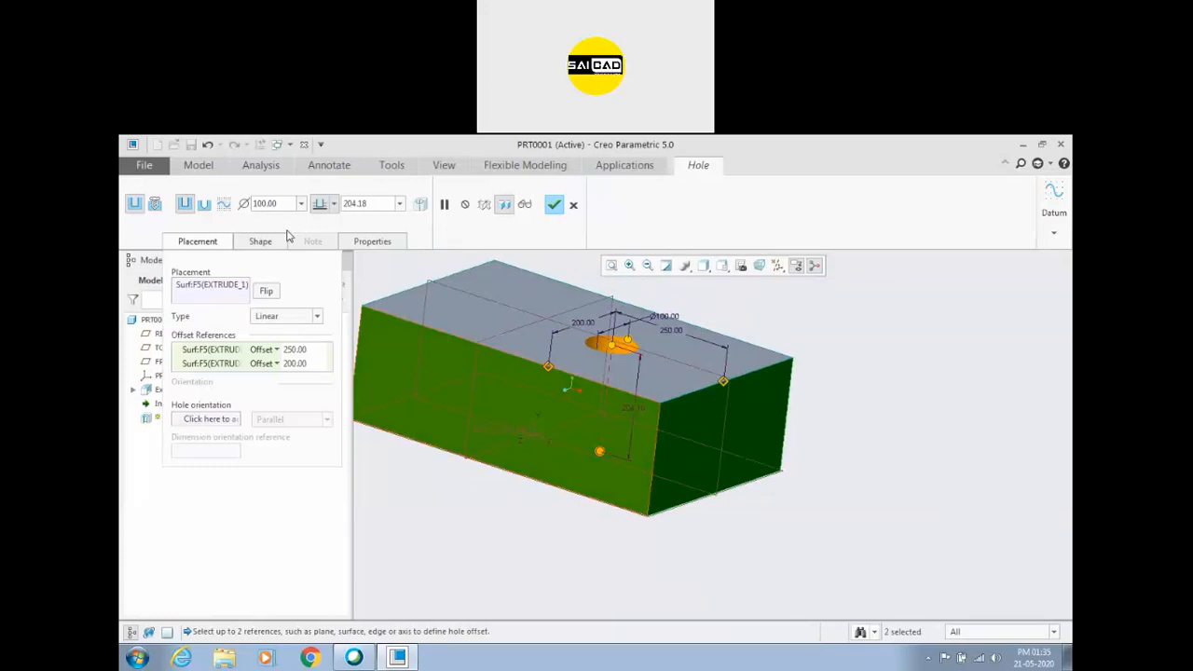
Try a through-all depth for the hole.
{"action": "left_click", "coordinate": [333, 205]}
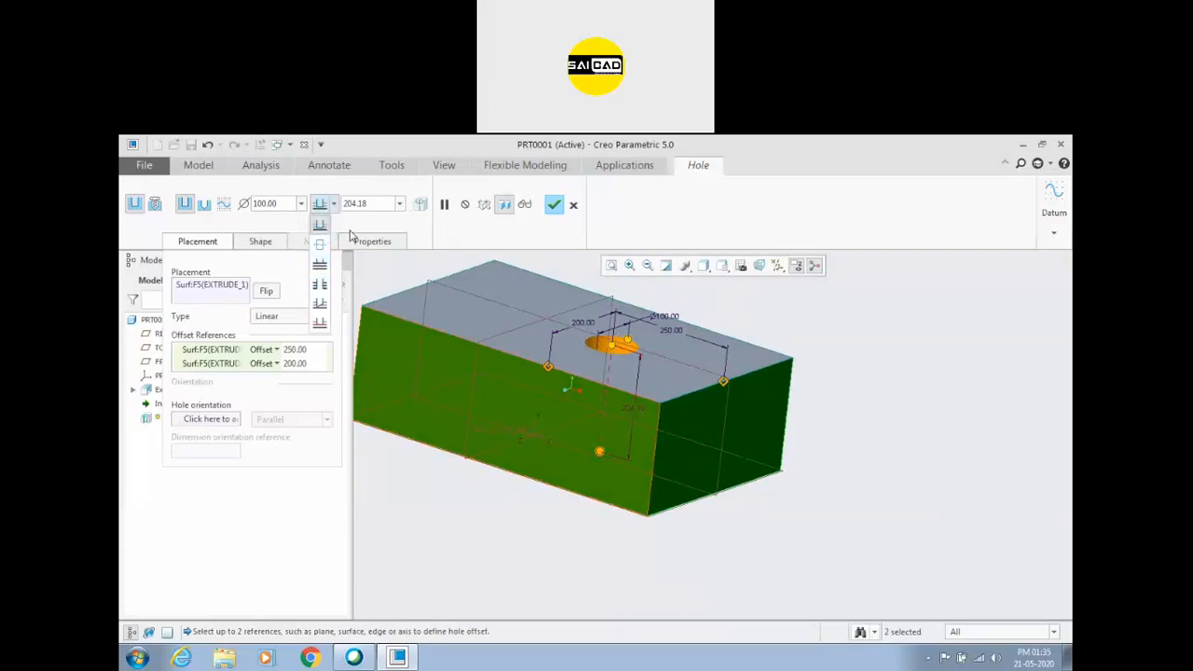
{"action": "left_click", "coordinate": [370, 204]}
{"action": "double_click", "coordinate": [370, 205]}
{"action": "middle_click_drag", "start_coordinate": [626, 486], "coordinate": [408, 401]}
{"action": "left_click", "coordinate": [335, 204]}
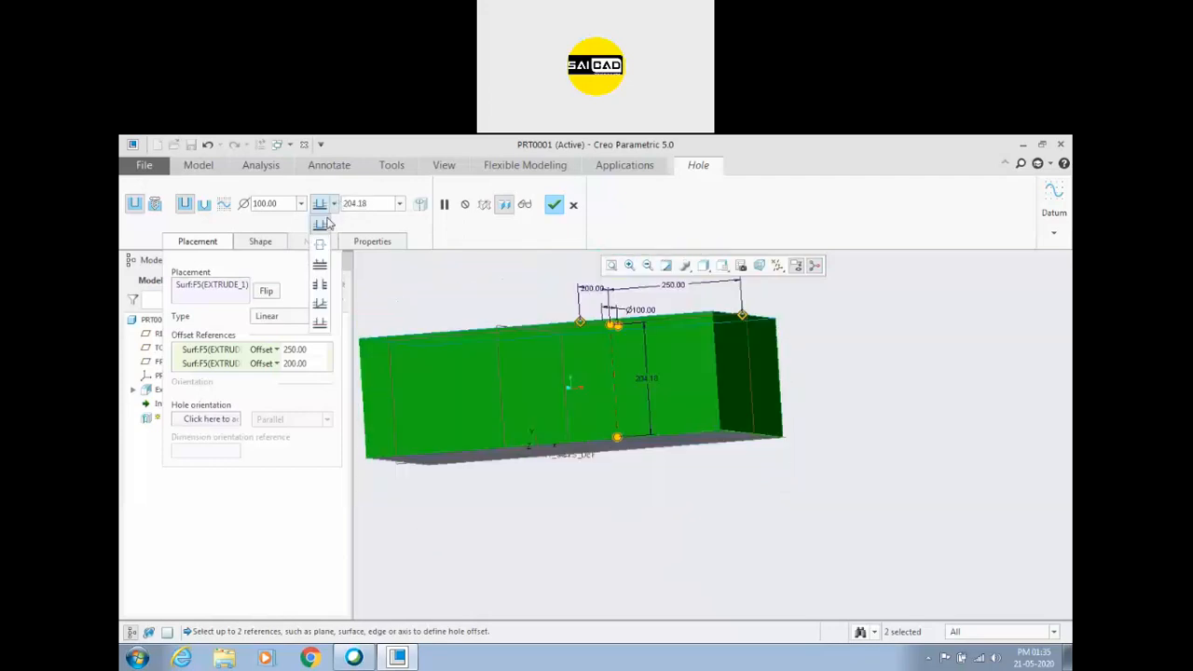
{"action": "left_click", "coordinate": [320, 284]}
{"action": "key", "text": "ctrl+d"}
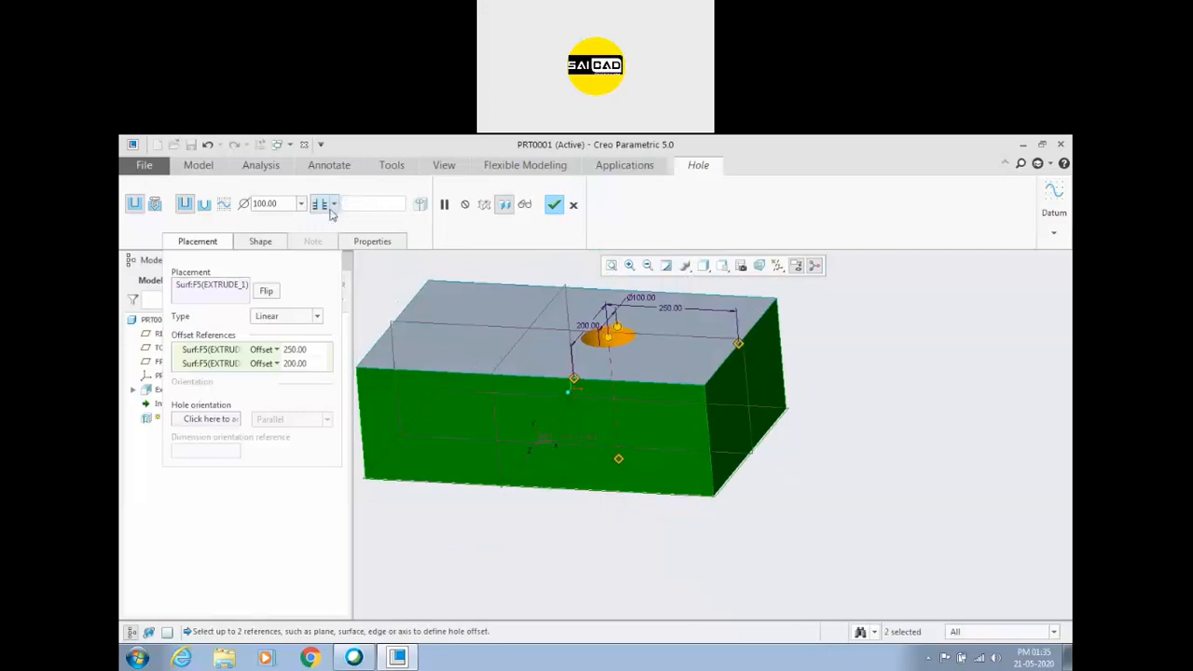
Give the hole a blind depth of 100 from the block's top face.
{"action": "left_click", "coordinate": [334, 206]}
{"action": "left_click", "coordinate": [321, 227]}
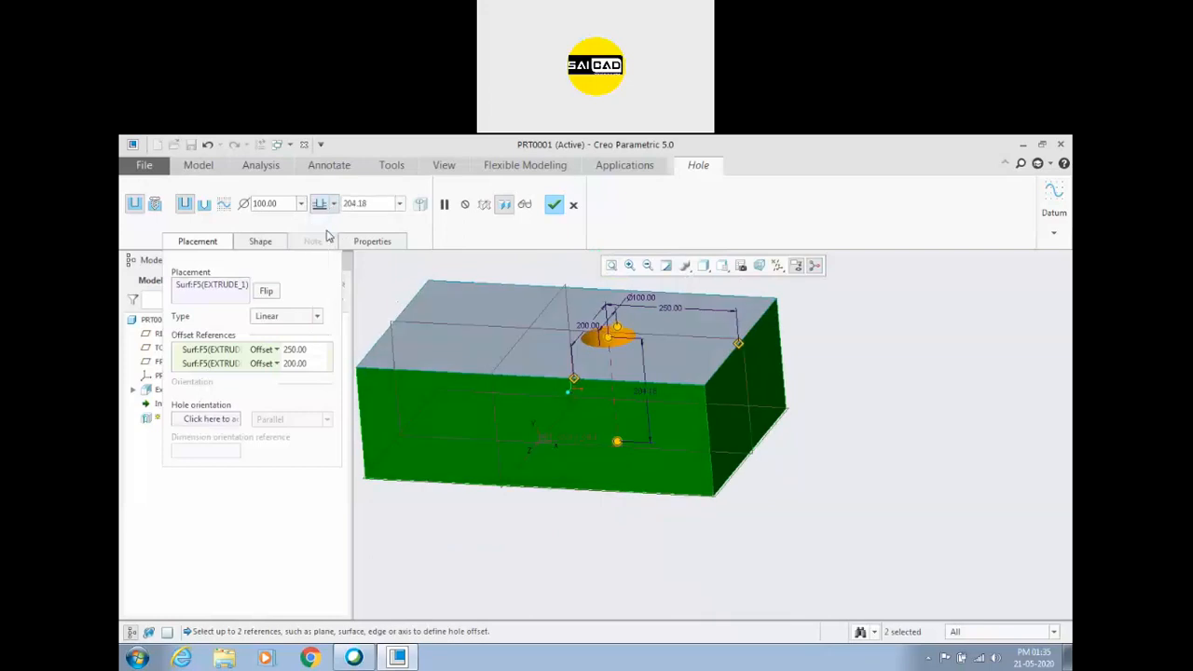
{"action": "double_click", "coordinate": [382, 198]}
{"action": "type", "text": "100"}
{"action": "key", "text": "Return"}
{"action": "mouse_move", "coordinate": [705, 413]}
{"action": "middle_mouse_down"}
{"action": "mouse_move", "coordinate": [709, 395]}
{"action": "mouse_move", "coordinate": [689, 400]}
{"action": "middle_mouse_up"}
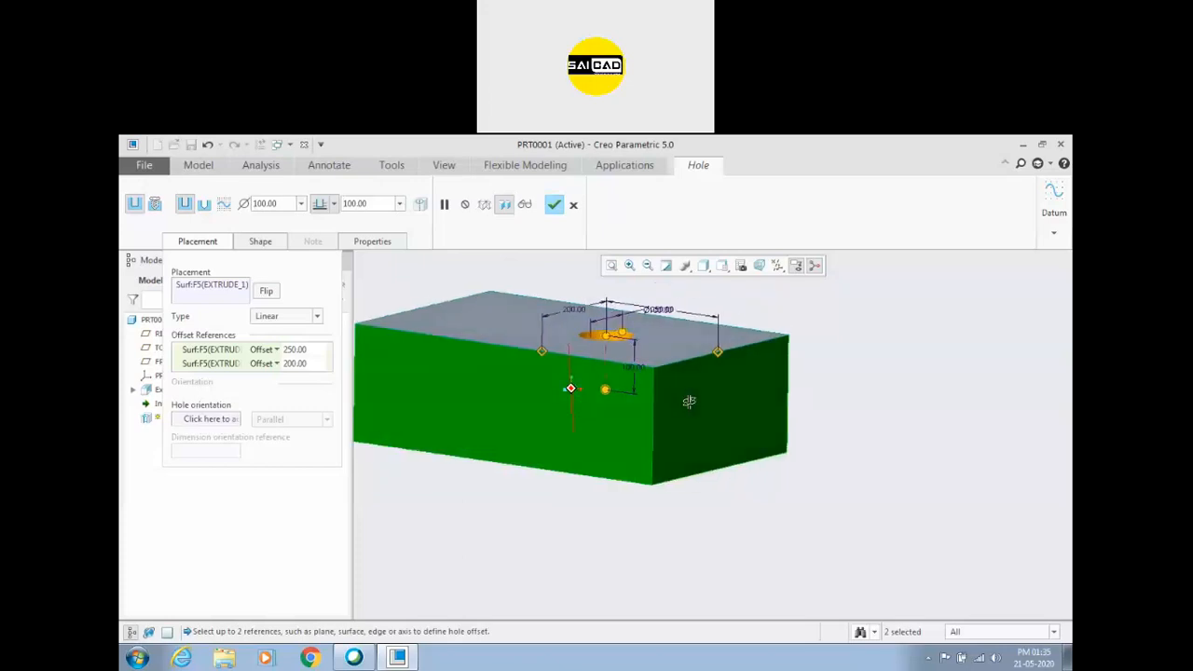
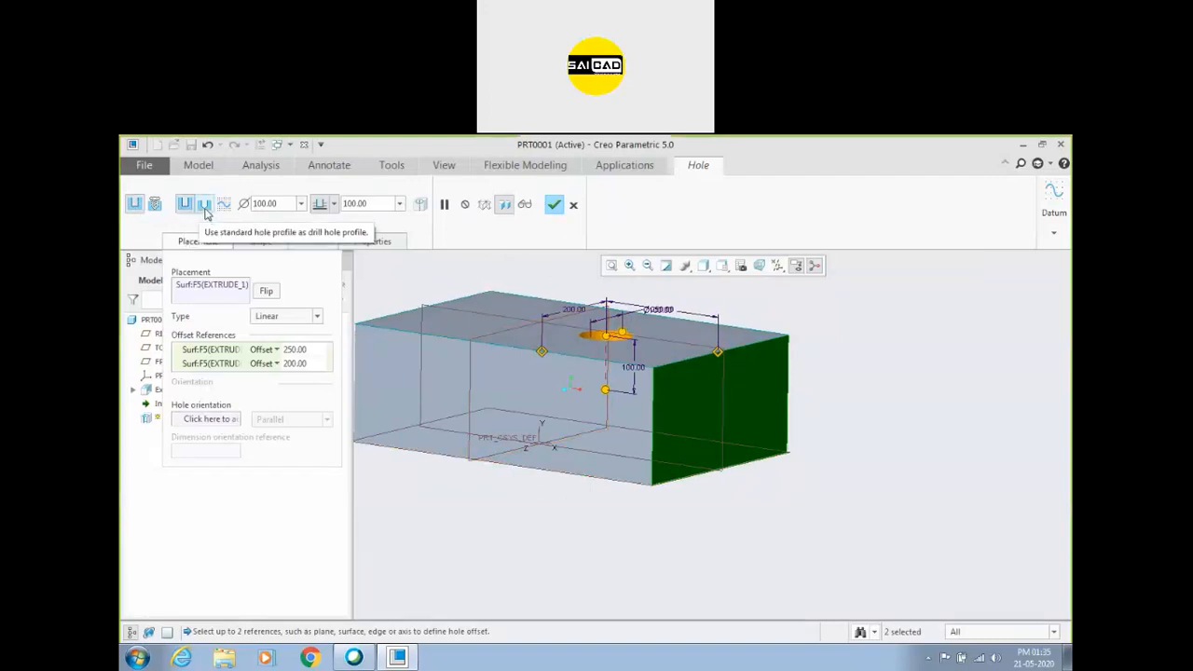
Give the hole the standard drill profile with a conical bottom and complete the hole feature.
{"action": "left_click", "coordinate": [205, 206]}
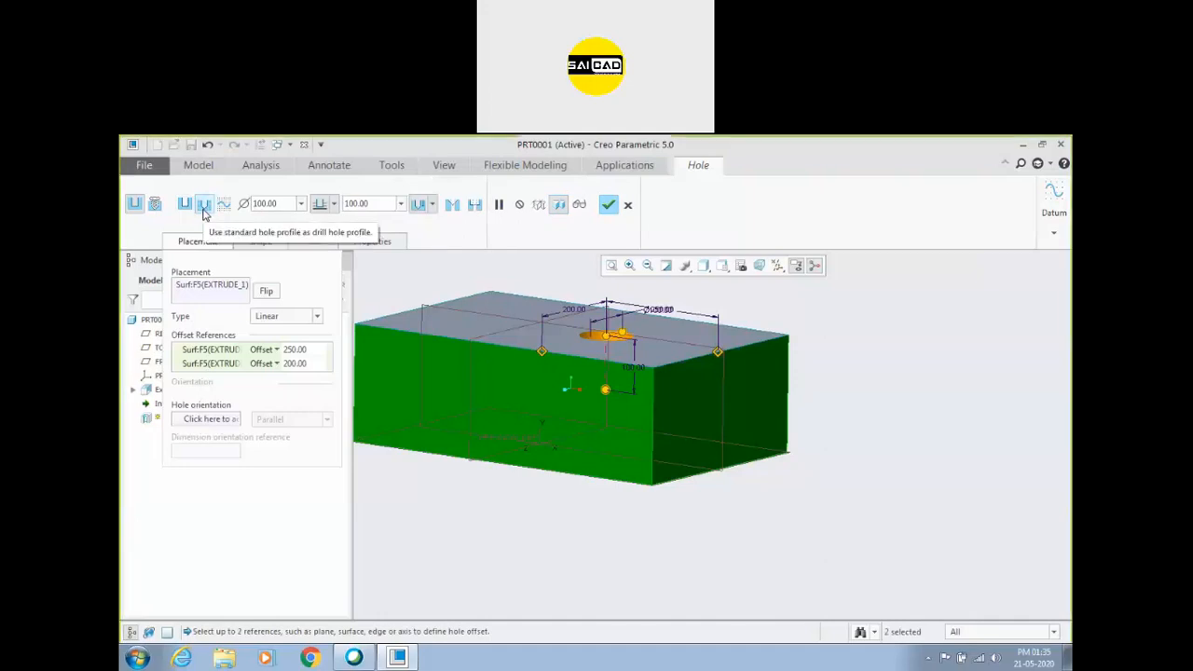
{"action": "middle_click_drag", "start_coordinate": [517, 295], "coordinate": [516, 344]}
{"action": "scroll", "coordinate": [637, 431], "scroll_direction": "down", "scroll_amount": 4}
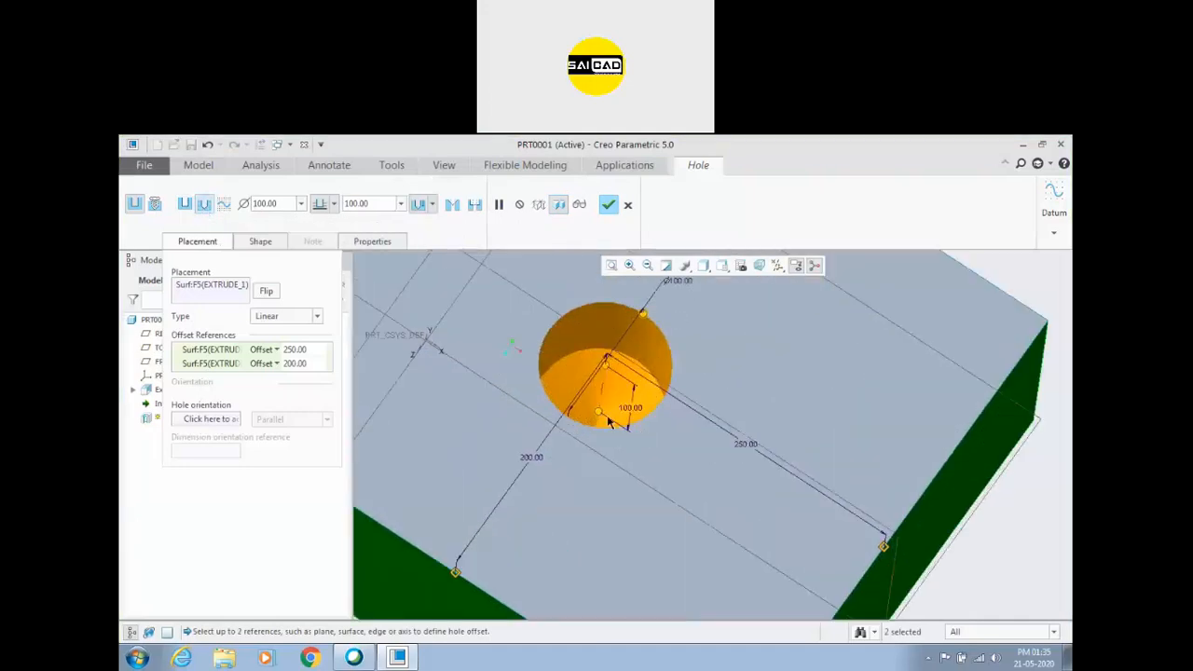
{"action": "scroll", "coordinate": [638, 434], "scroll_direction": "down", "scroll_amount": 8}
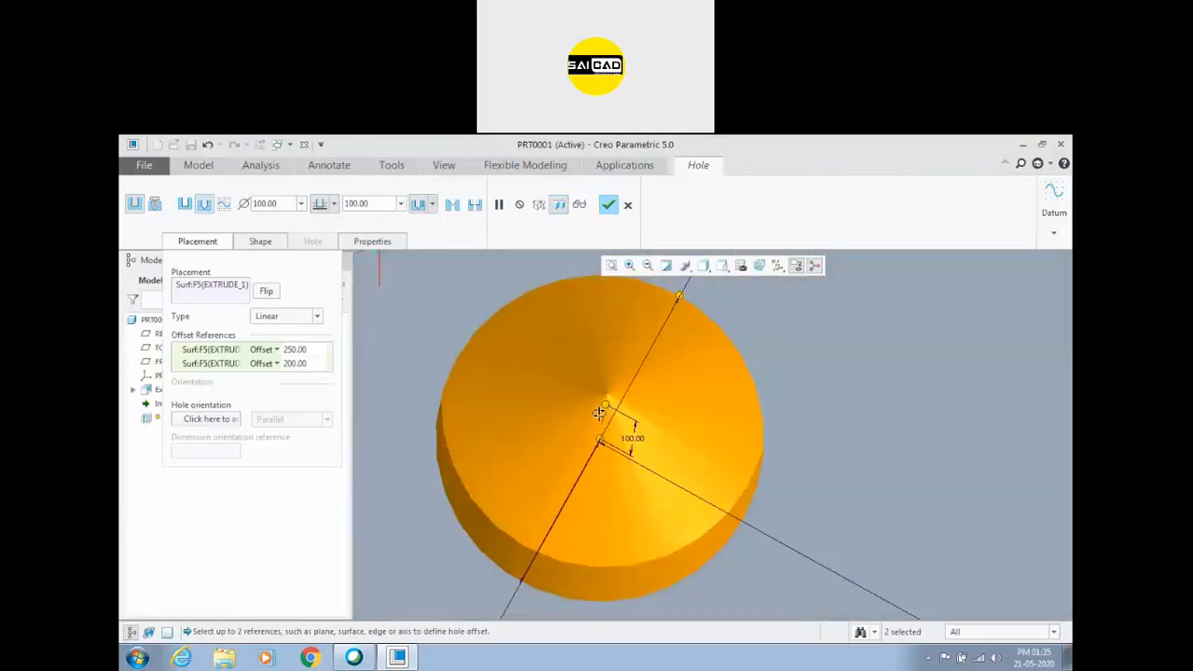
{"action": "scroll", "coordinate": [599, 413], "scroll_direction": "up", "scroll_amount": 12}
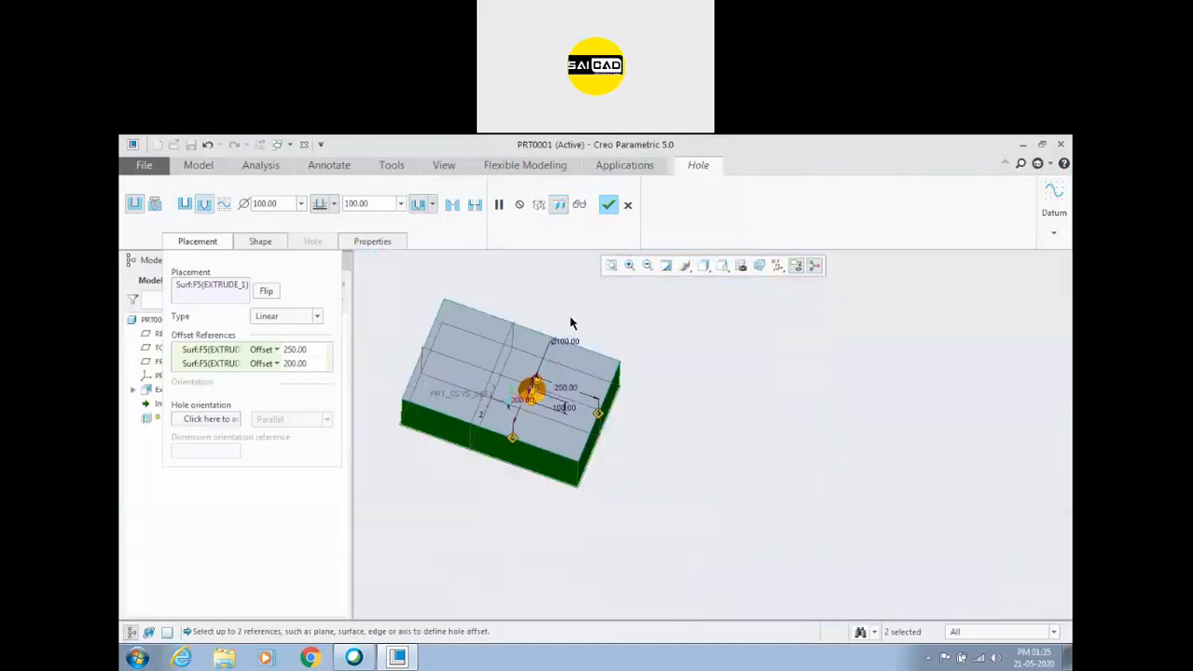
{"action": "left_click", "coordinate": [611, 210]}
Create a planar section parallel to the block's long front face, offset about 184 inward, to cut through the hole.
{"action": "middle_click_drag", "start_coordinate": [692, 447], "coordinate": [719, 407]}
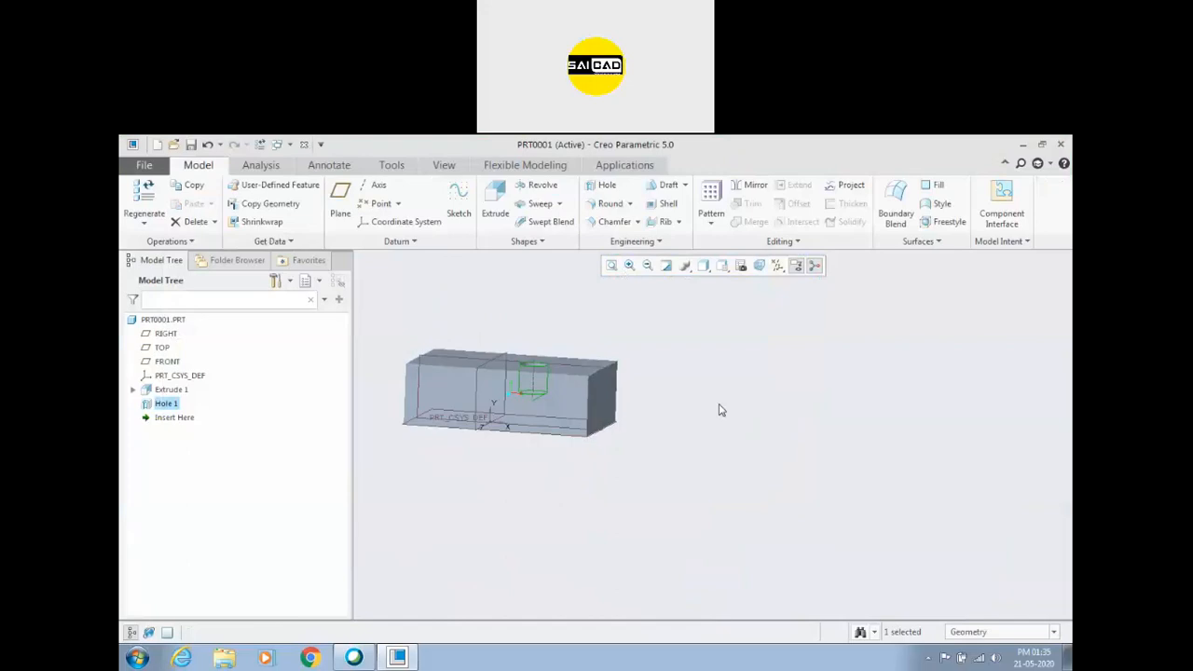
{"action": "left_click", "coordinate": [443, 165]}
{"action": "left_click", "coordinate": [615, 211]}
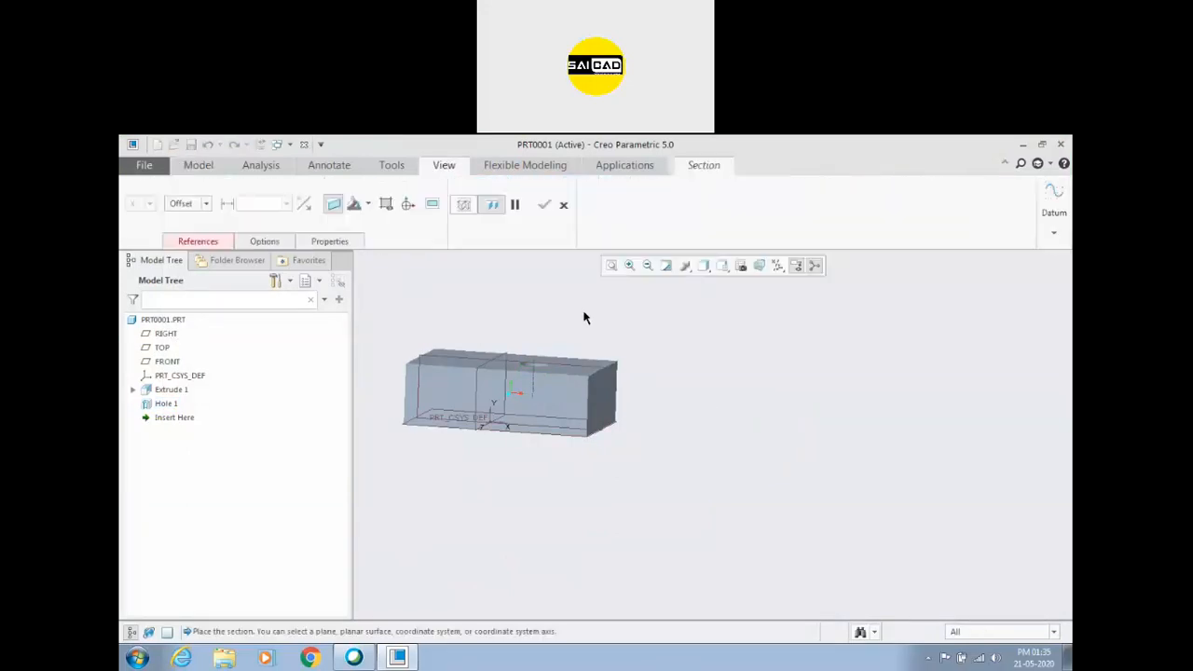
{"action": "left_click", "coordinate": [571, 407]}
{"action": "middle_click_drag", "start_coordinate": [684, 405], "coordinate": [661, 445]}
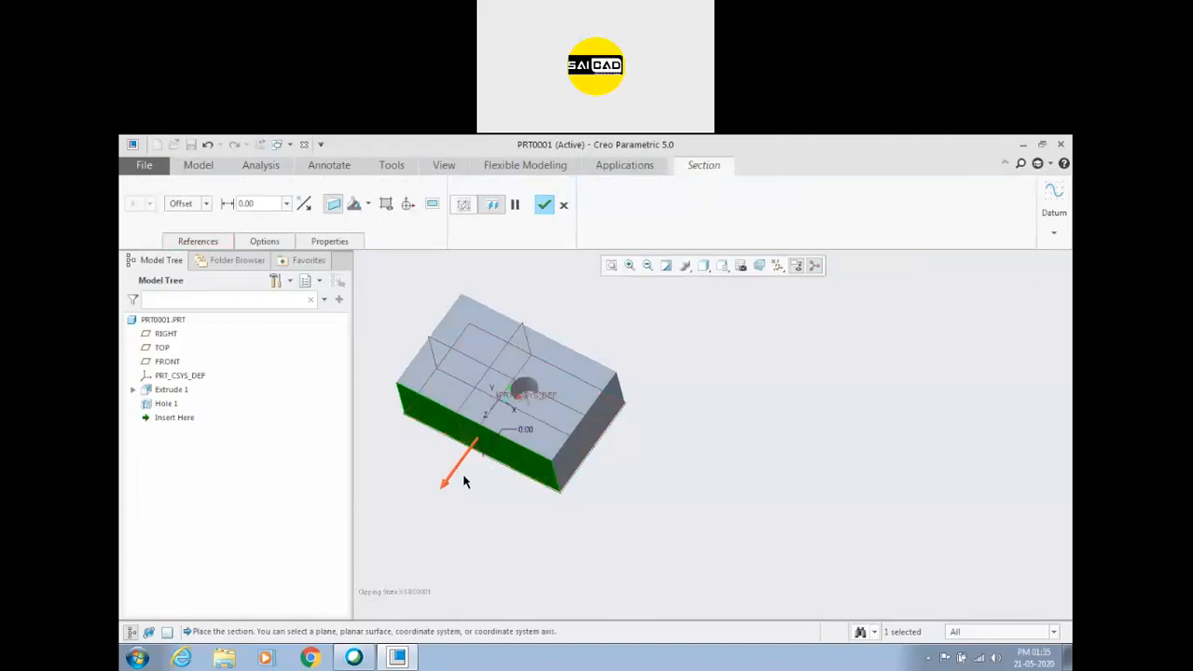
{"action": "left_click_drag", "start_coordinate": [448, 489], "coordinate": [479, 445]}
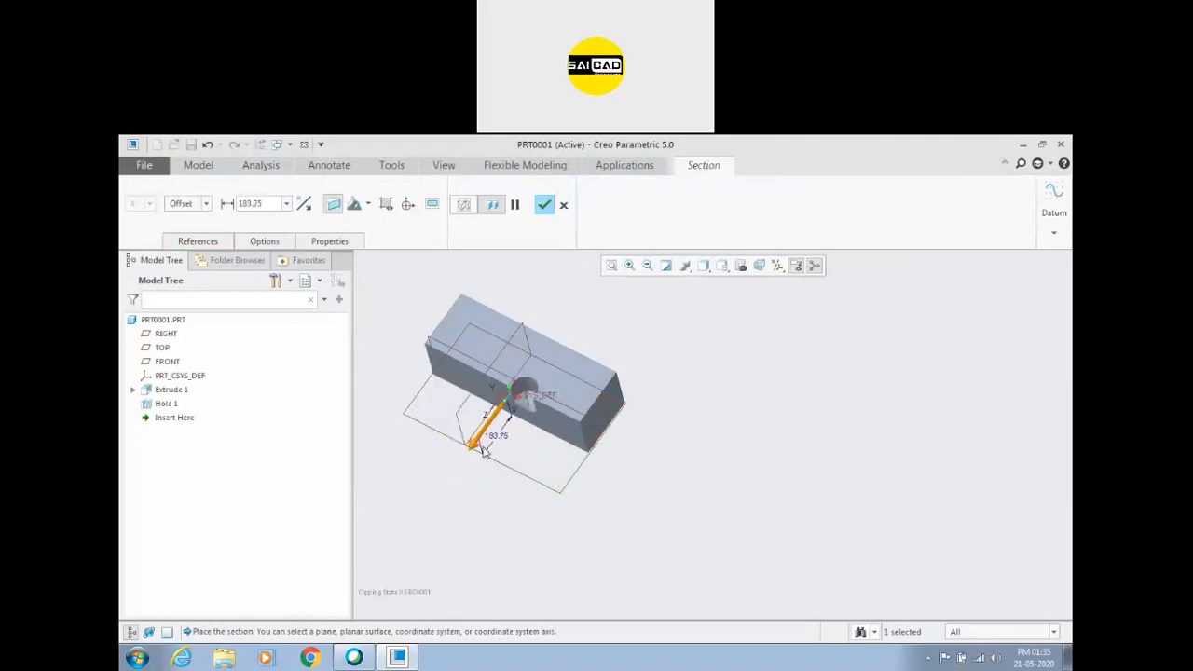
{"action": "left_click", "coordinate": [547, 205]}
{"action": "middle_click_drag", "start_coordinate": [727, 456], "coordinate": [553, 442]}
{"action": "scroll", "coordinate": [524, 385], "scroll_direction": "down", "scroll_amount": 5}
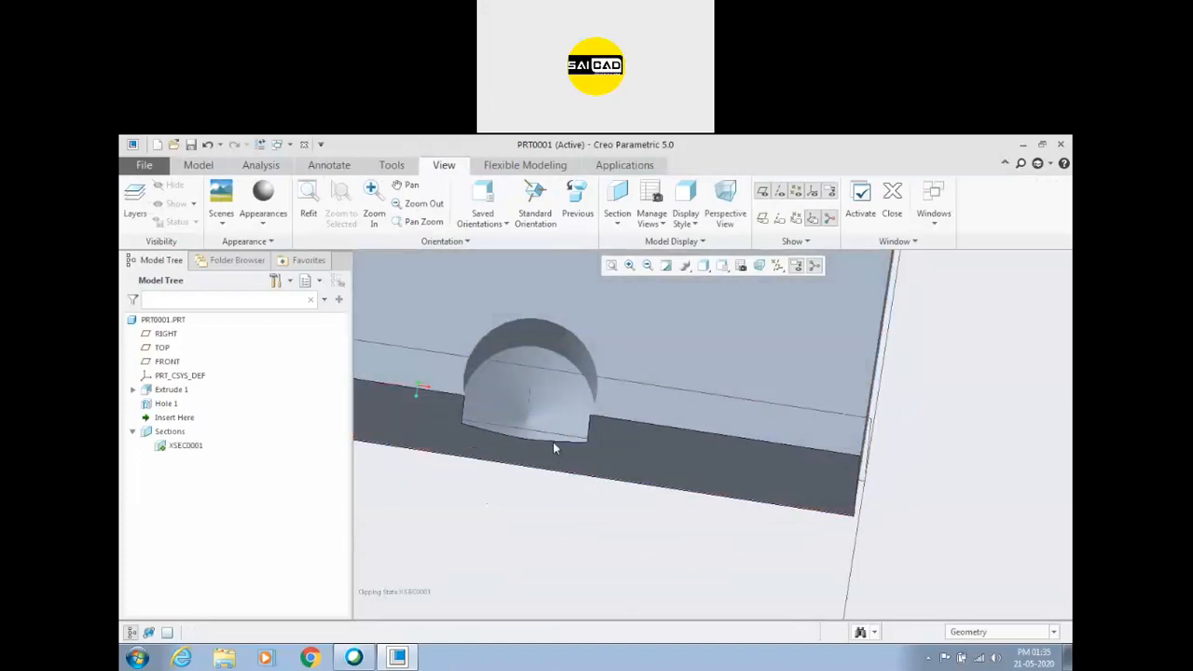
Redefine the section so its offset from the long front face is 200.
{"action": "left_click", "coordinate": [190, 445]}
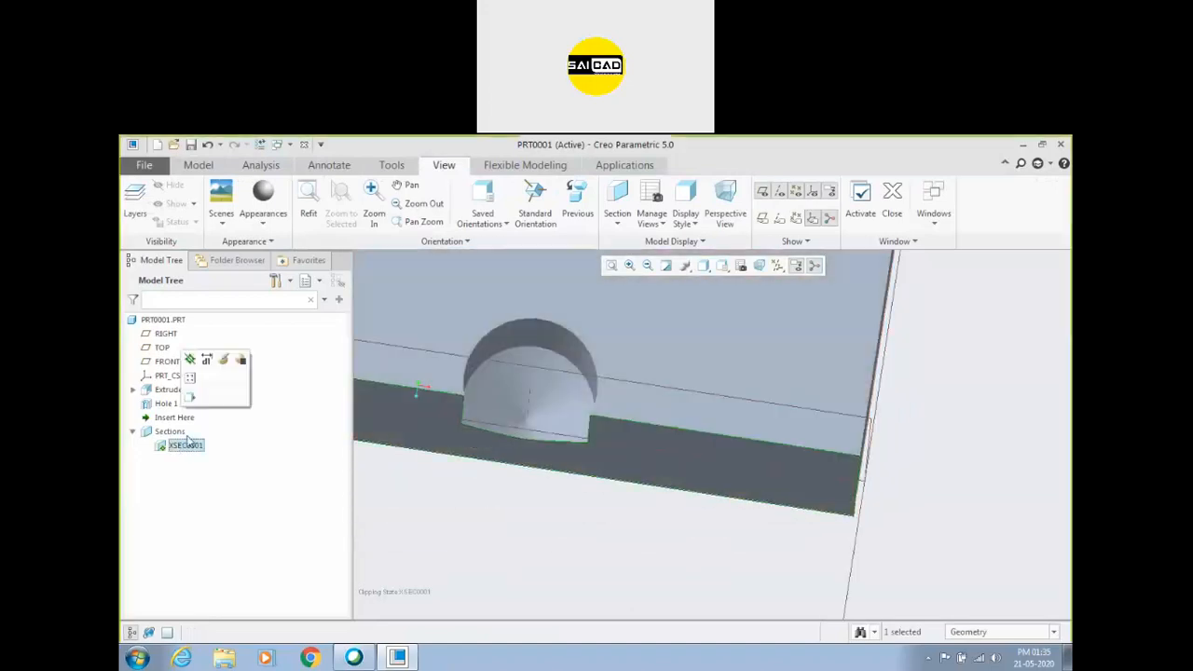
{"action": "left_click", "coordinate": [222, 364]}
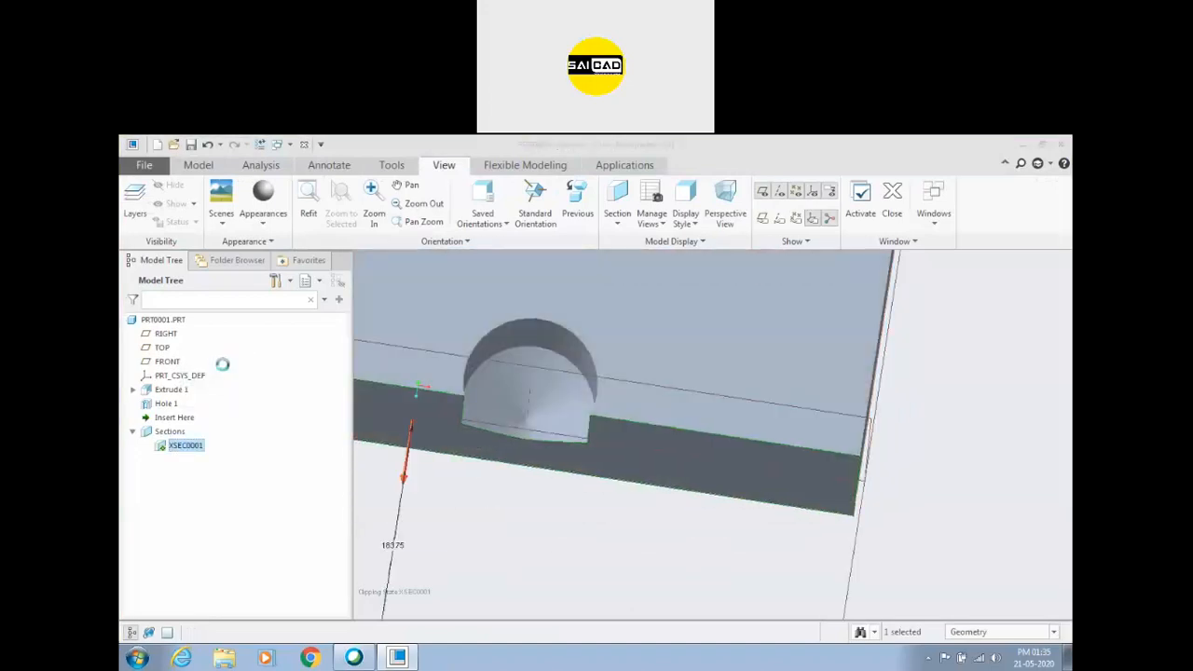
{"action": "double_click", "coordinate": [392, 543]}
{"action": "type", "text": "20"}
{"action": "key", "text": "Return"}
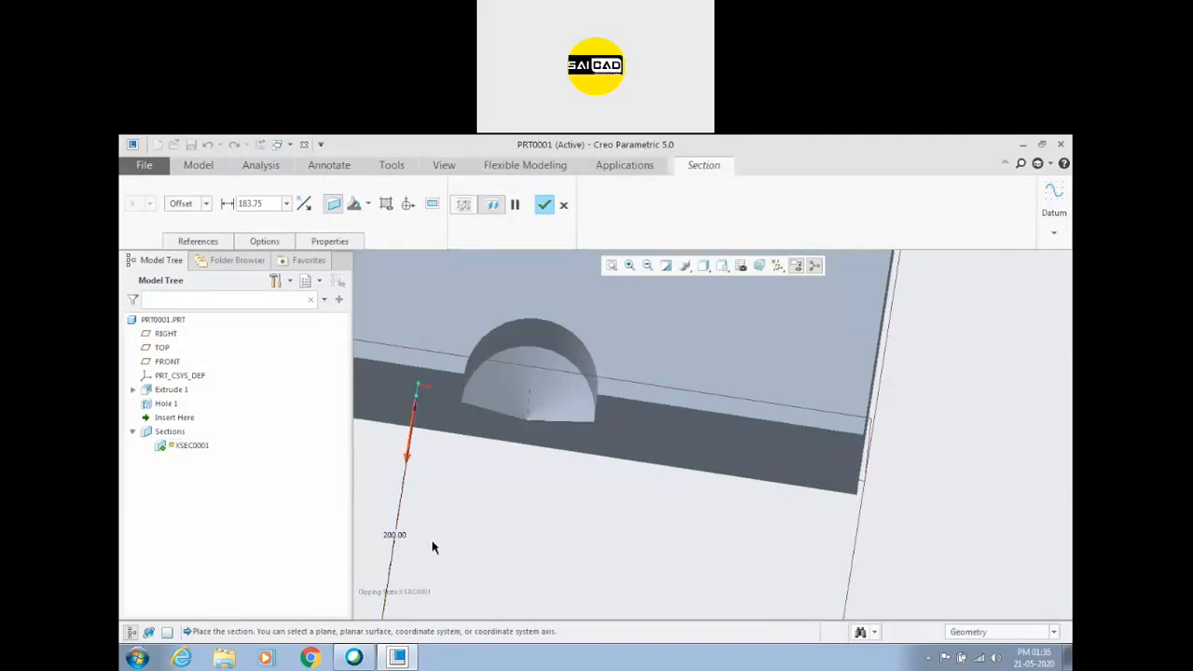
{"action": "left_click", "coordinate": [544, 204]}
{"action": "scroll", "coordinate": [570, 454], "scroll_direction": "up", "scroll_amount": 3}
{"action": "middle_click_drag", "start_coordinate": [568, 522], "coordinate": [601, 457]}
{"action": "left_click", "coordinate": [642, 453]}
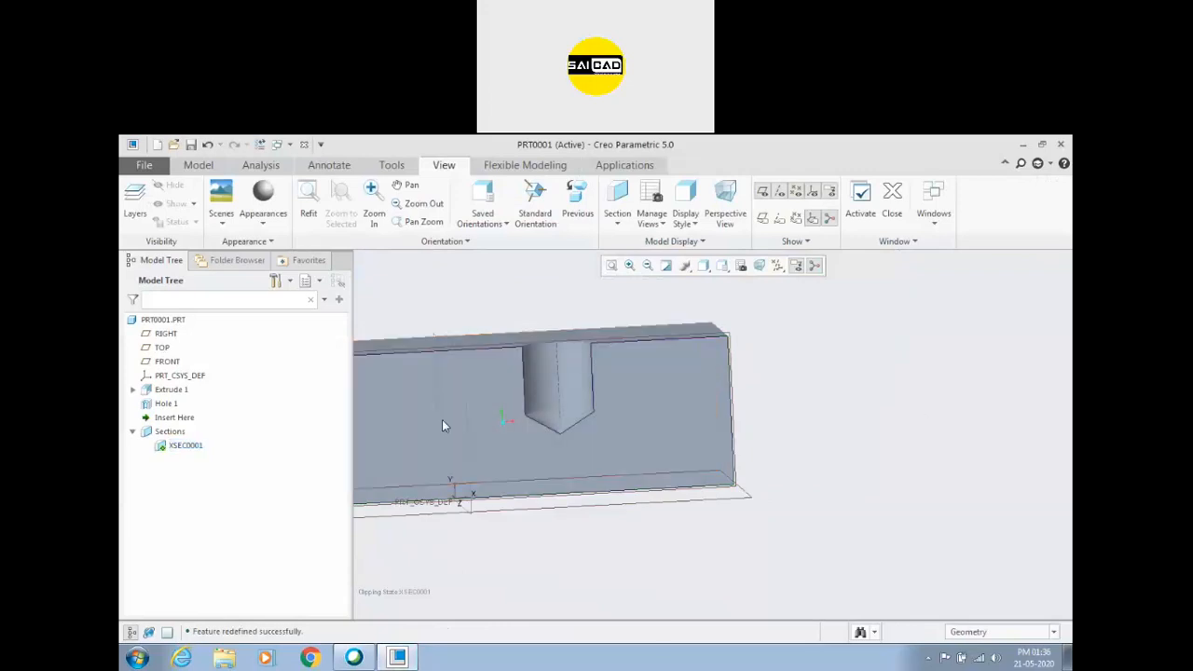
Reopen the hole's definition and try the flat-bottomed rectangular profile.
{"action": "left_click", "coordinate": [198, 166]}
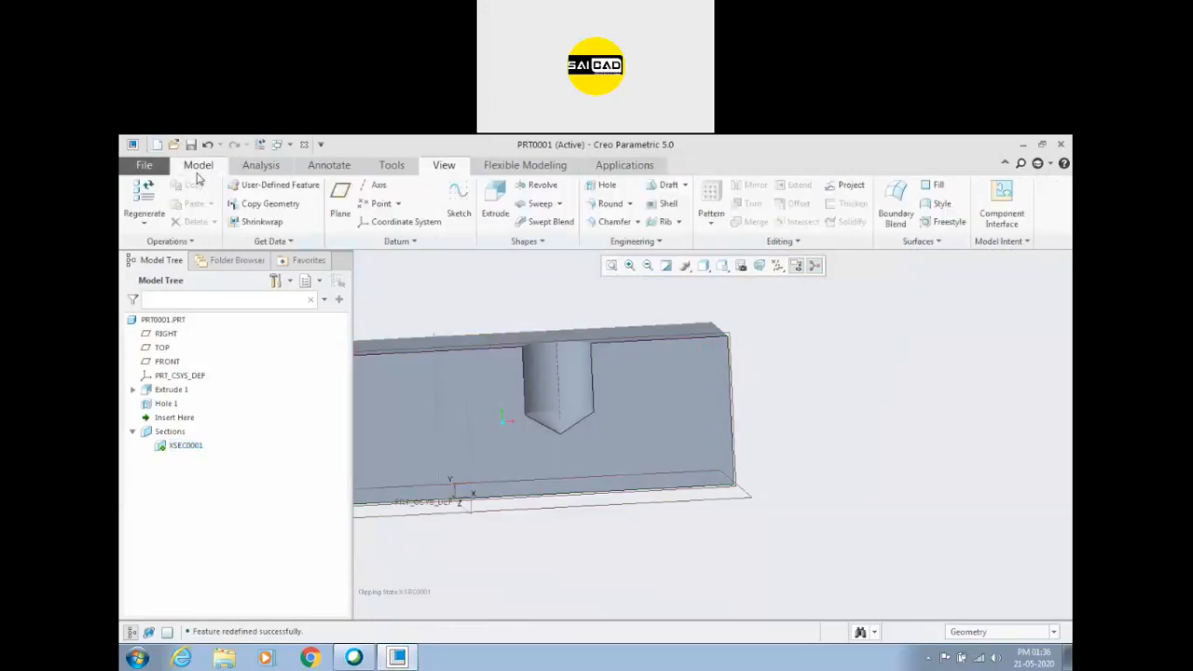
{"action": "left_click", "coordinate": [169, 405]}
{"action": "left_click", "coordinate": [193, 319]}
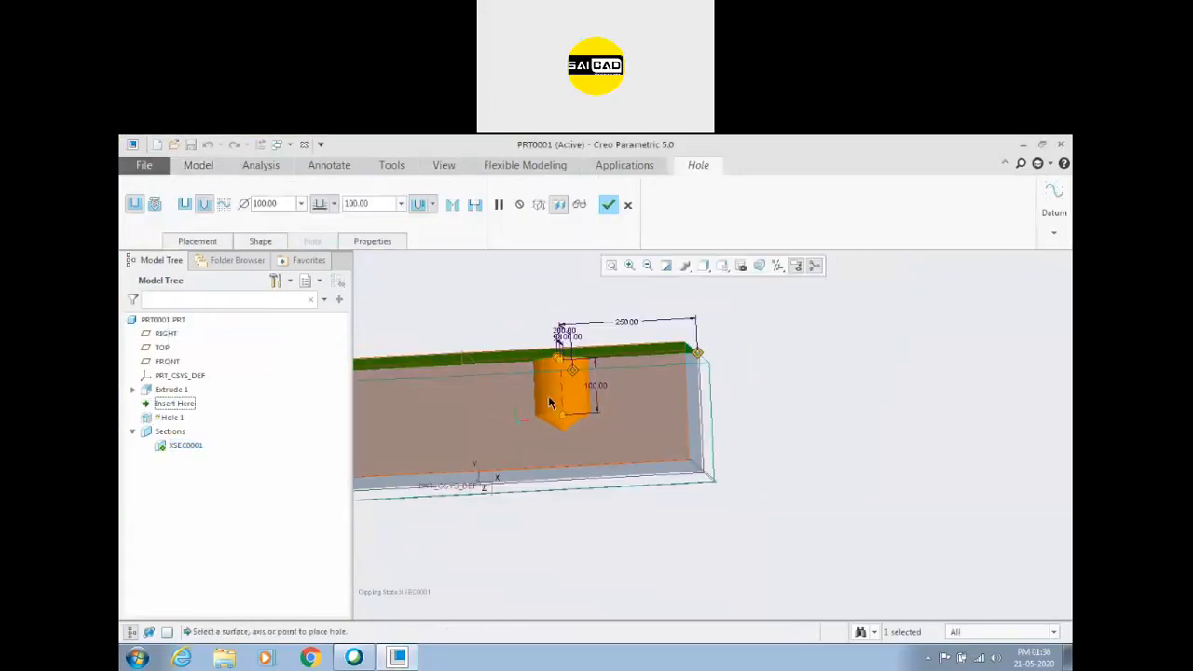
{"action": "scroll", "coordinate": [550, 402], "scroll_direction": "up", "scroll_amount": 2}
{"action": "left_click", "coordinate": [186, 205]}
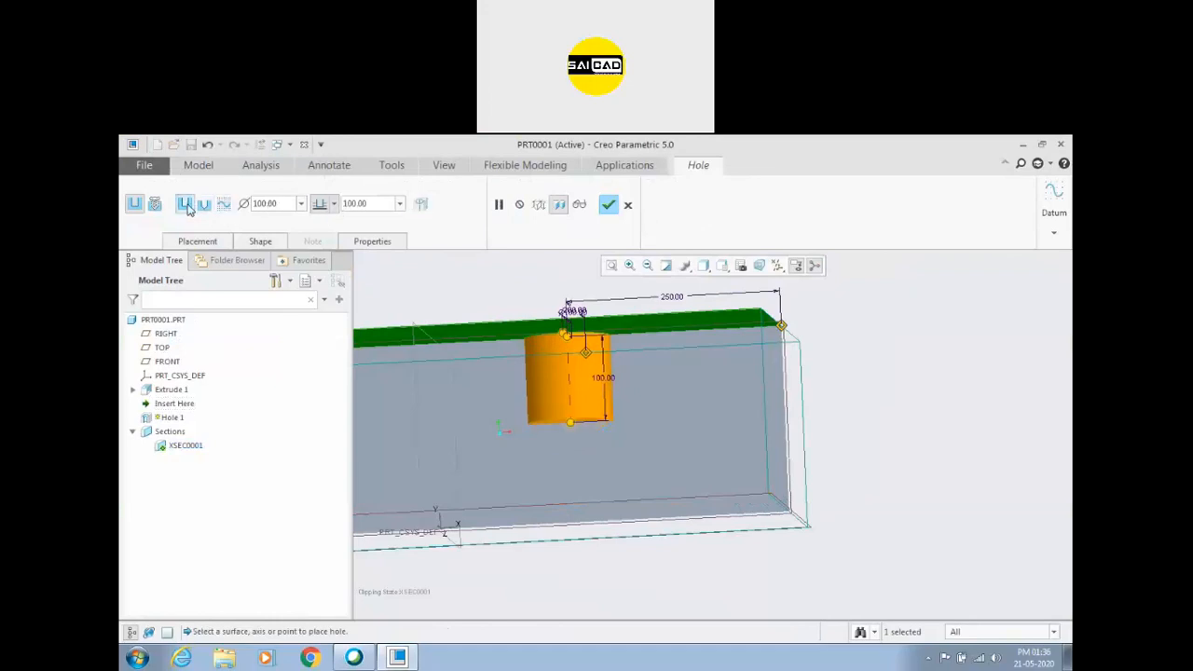
{"action": "scroll", "coordinate": [582, 445], "scroll_direction": "down", "scroll_amount": 3}
{"action": "mouse_move", "coordinate": [566, 419]}
{"action": "middle_mouse_down"}
{"action": "mouse_move", "coordinate": [578, 408]}
{"action": "mouse_move", "coordinate": [577, 426]}
{"action": "middle_mouse_up"}
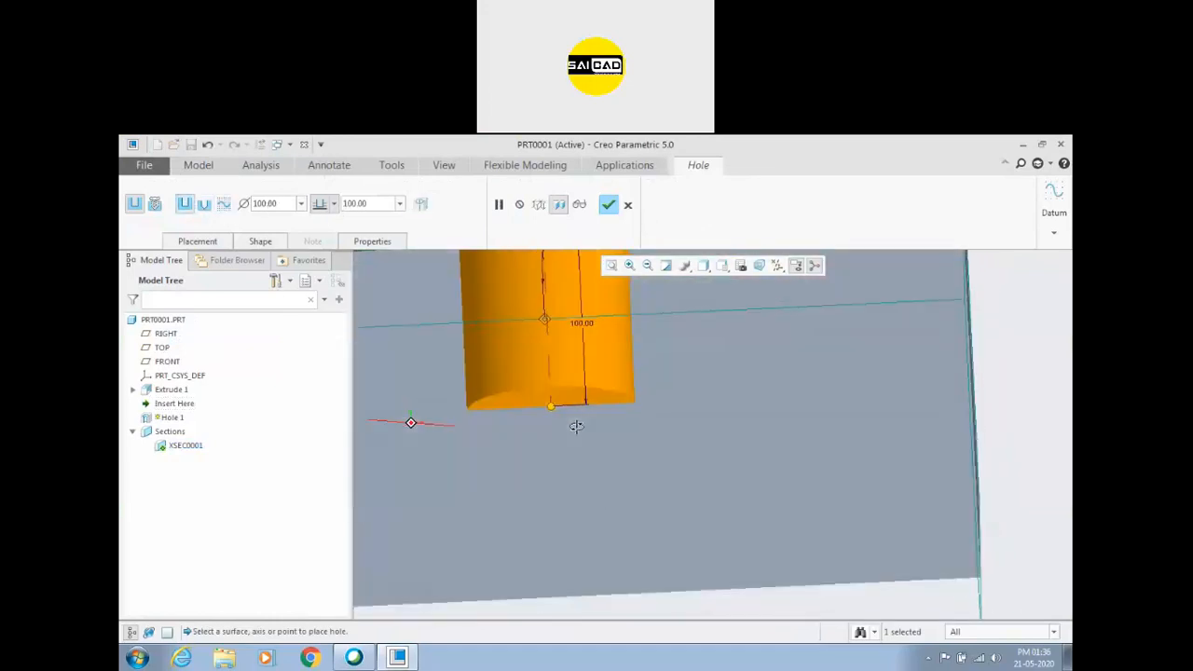
Switch the hole back to the standard drill profile.
{"action": "left_click", "coordinate": [211, 207]}
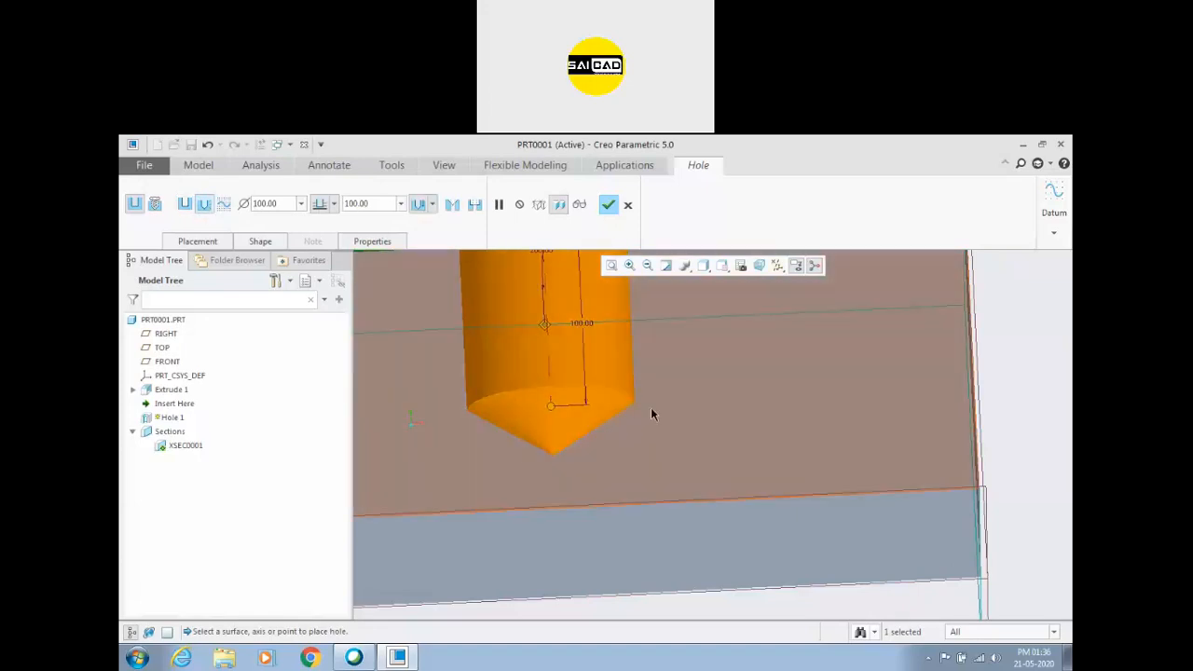
{"action": "scroll", "coordinate": [583, 470], "scroll_direction": "up", "scroll_amount": 2}
{"action": "middle_click_drag", "start_coordinate": [798, 425], "coordinate": [791, 413]}
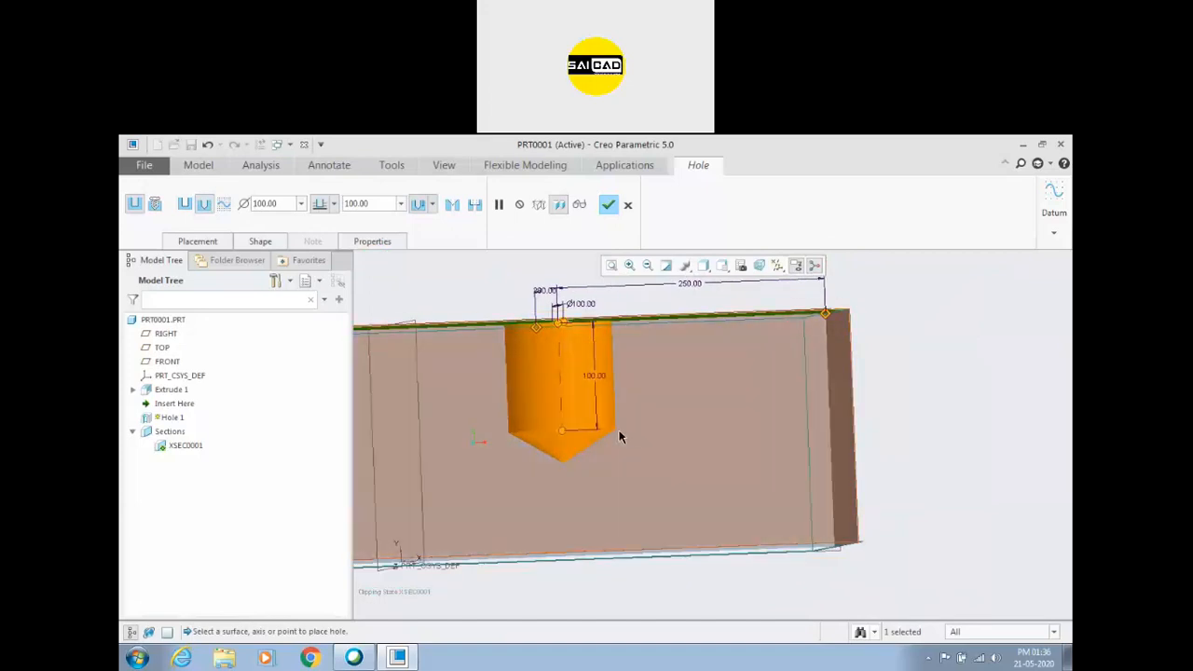
Try measuring the hole's blind depth to the drill tip, with a depth of 100.
{"action": "left_click", "coordinate": [262, 243]}
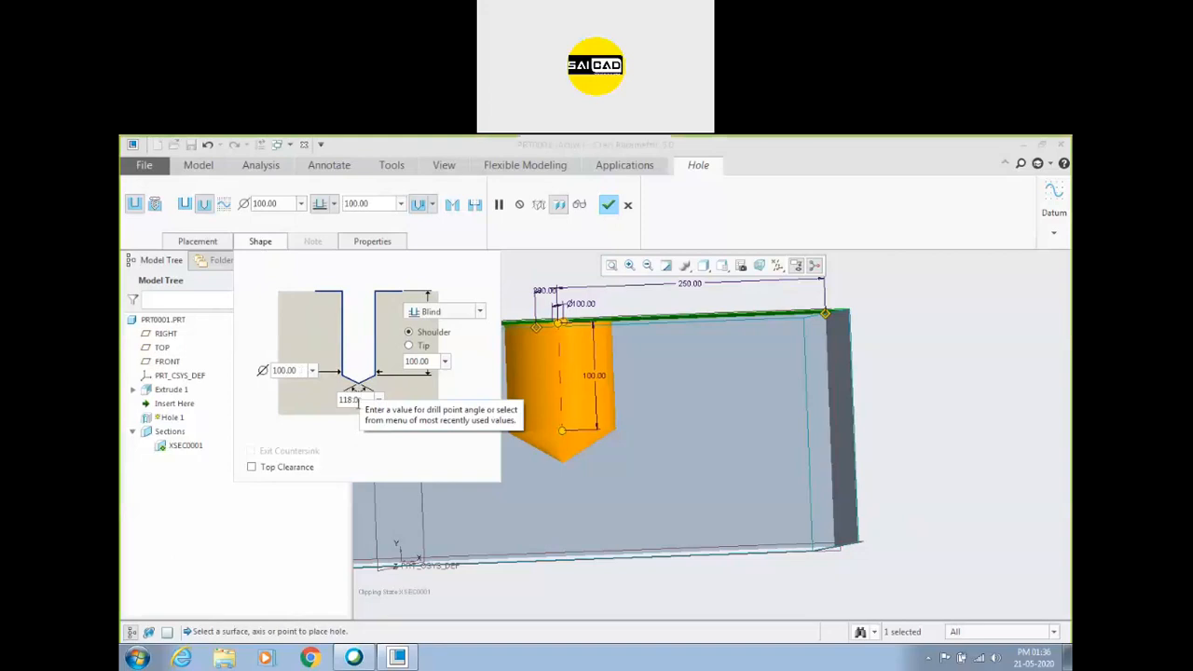
{"action": "left_click", "coordinate": [359, 398]}
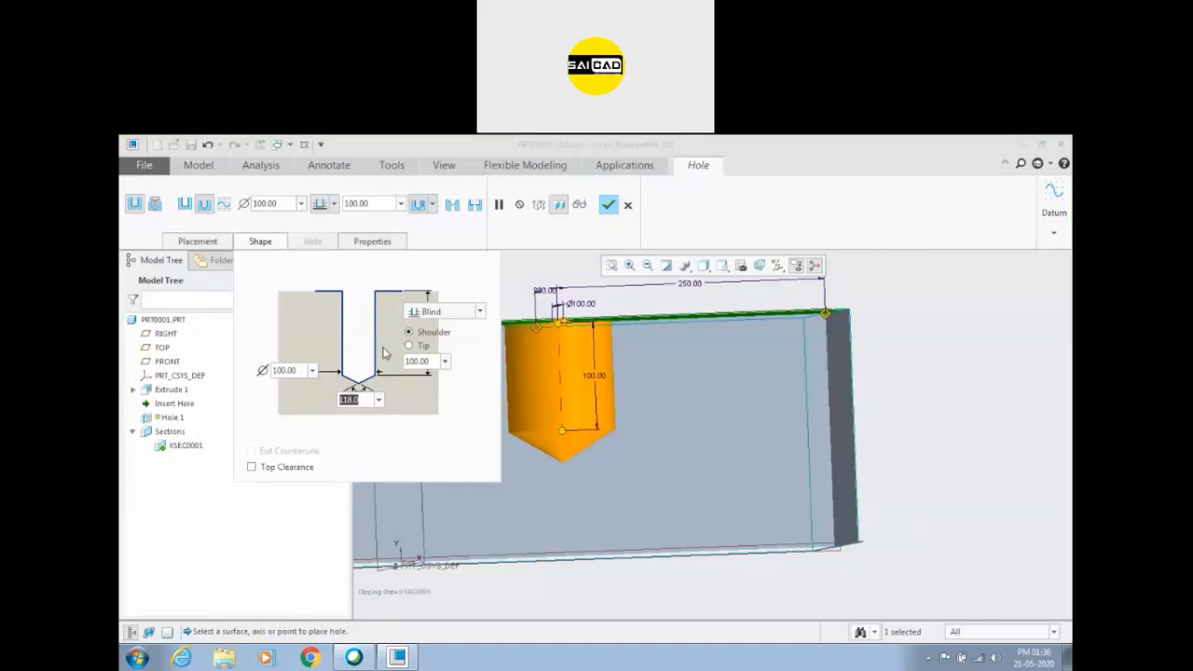
{"action": "left_click", "coordinate": [433, 361]}
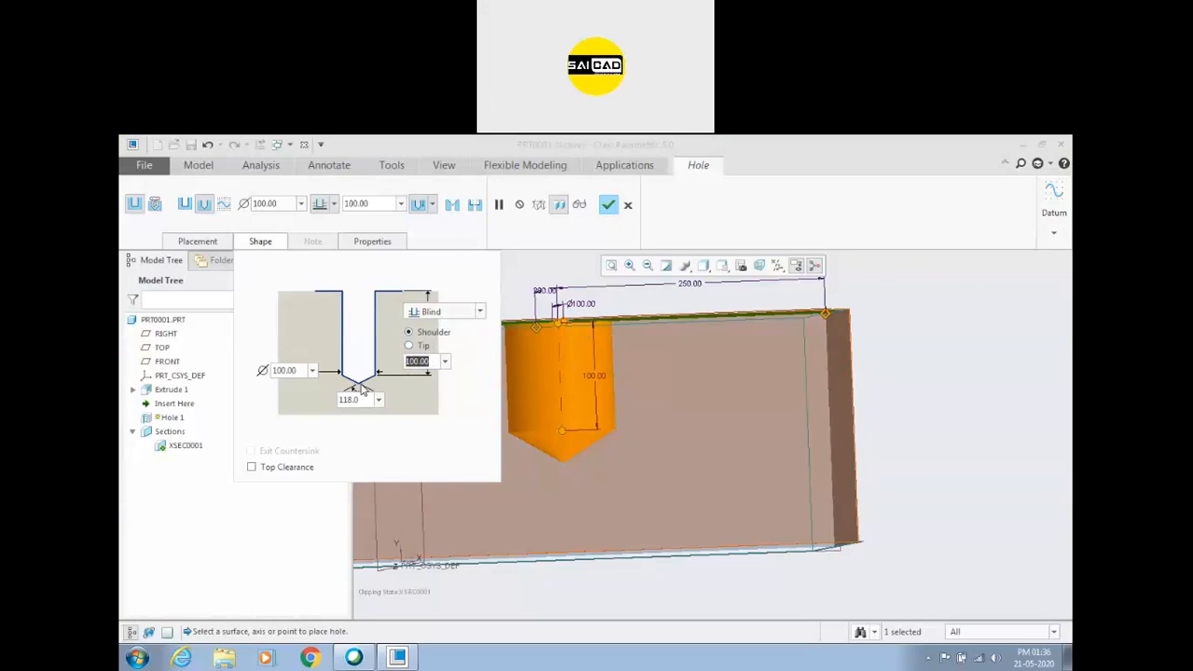
{"action": "left_click", "coordinate": [424, 347]}
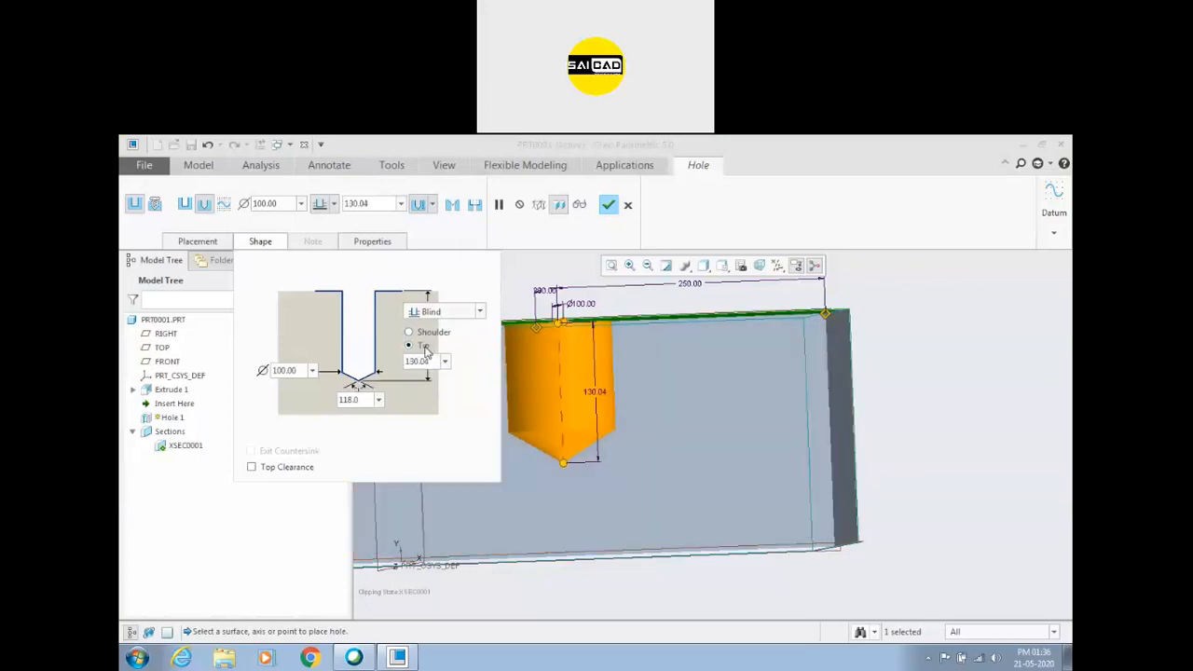
{"action": "left_click", "coordinate": [417, 360]}
{"action": "type", "text": "100"}
{"action": "key", "text": "Return"}
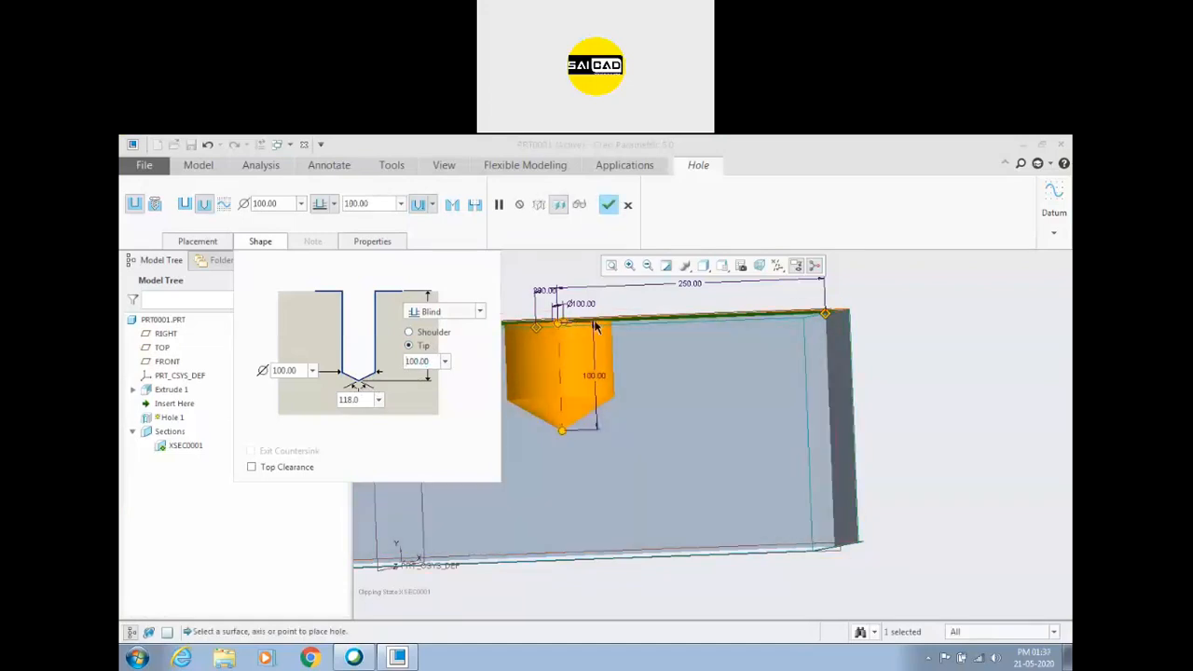
Measure the hole's blind depth to the shoulder, set it to 100, and complete the redefinition.
{"action": "left_click", "coordinate": [410, 332]}
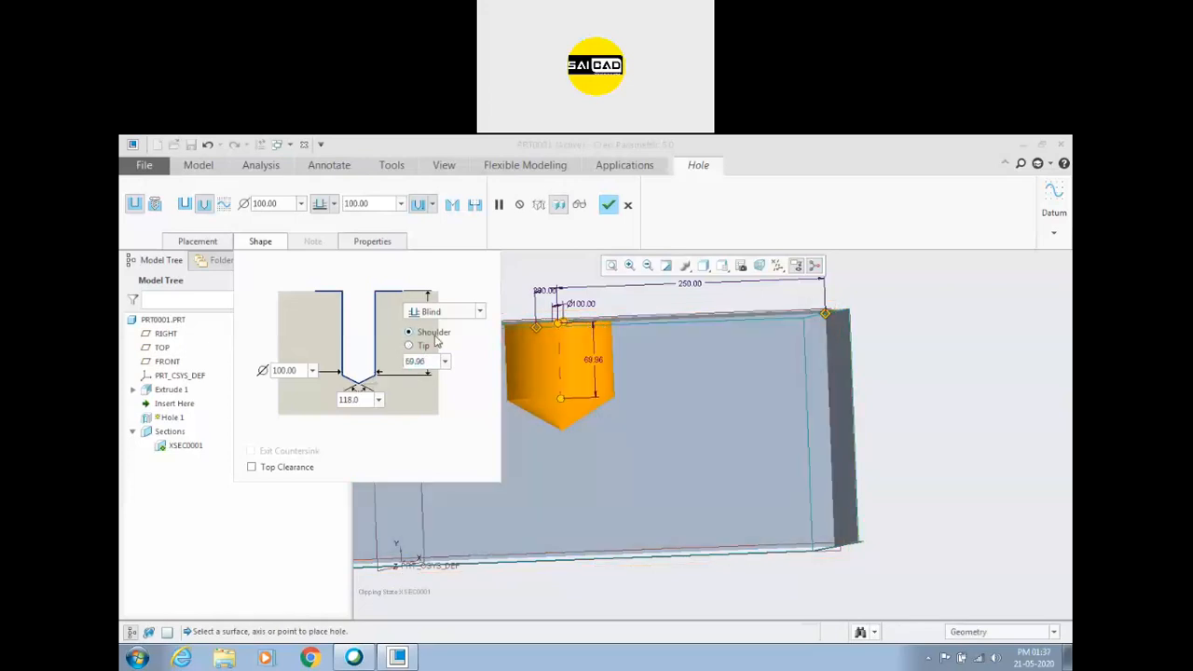
{"action": "double_click", "coordinate": [419, 361]}
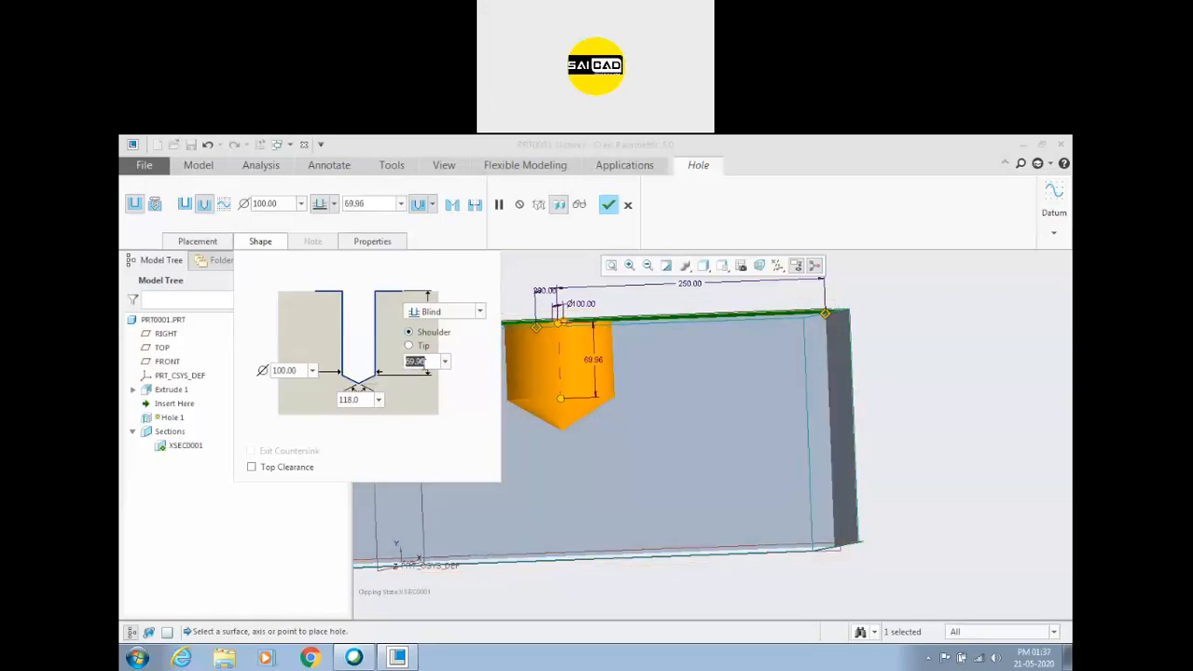
{"action": "type", "text": "100"}
{"action": "key", "text": "Return"}
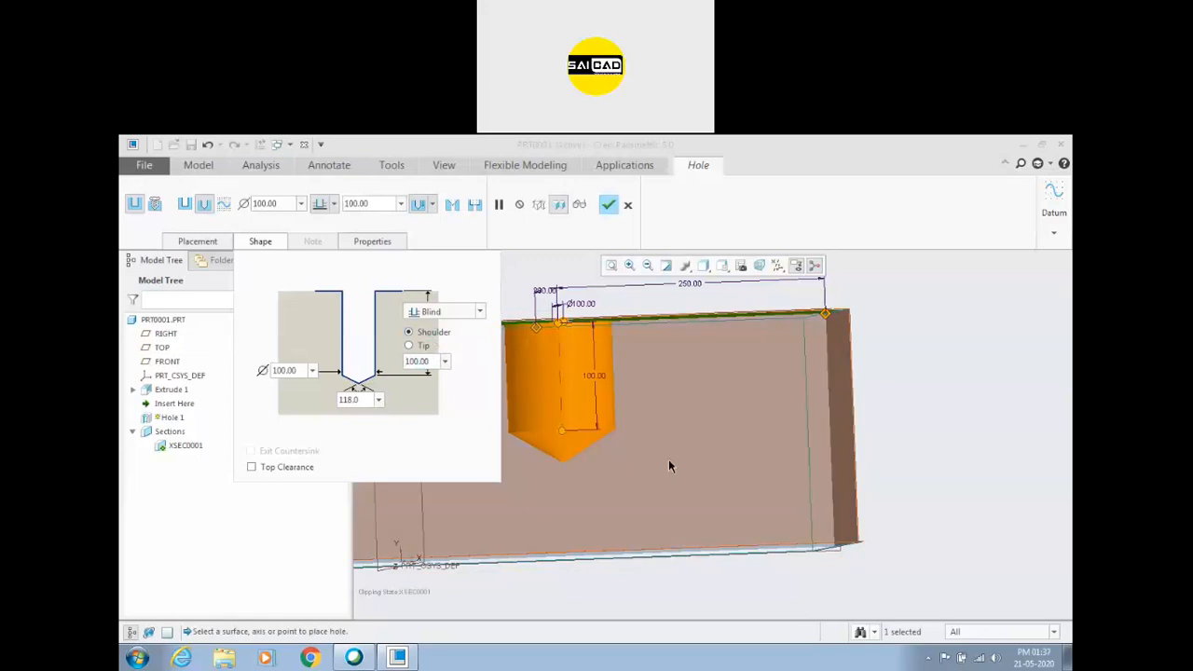
{"action": "scroll", "coordinate": [736, 488], "scroll_direction": "up", "scroll_amount": 2}
{"action": "scroll", "coordinate": [804, 371], "scroll_direction": "up", "scroll_amount": 1}
{"action": "scroll", "coordinate": [632, 445], "scroll_direction": "down", "scroll_amount": 1}
{"action": "scroll", "coordinate": [892, 381], "scroll_direction": "up", "scroll_amount": 1}
{"action": "scroll", "coordinate": [664, 440], "scroll_direction": "down", "scroll_amount": 1}
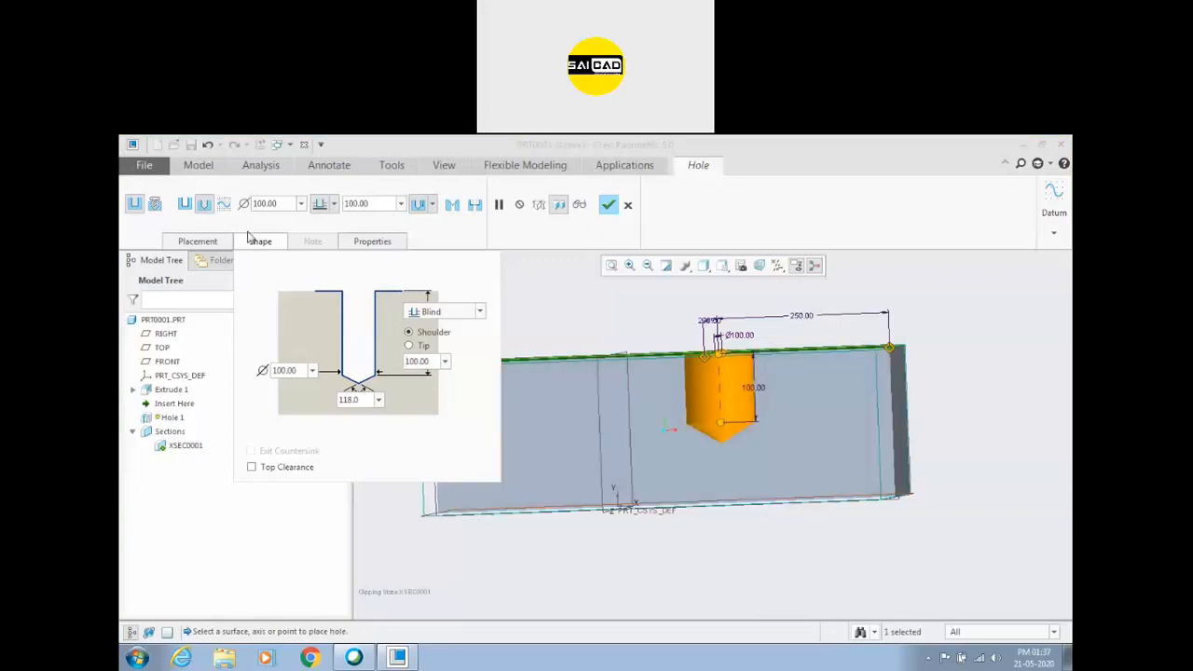
{"action": "left_click", "coordinate": [606, 206]}
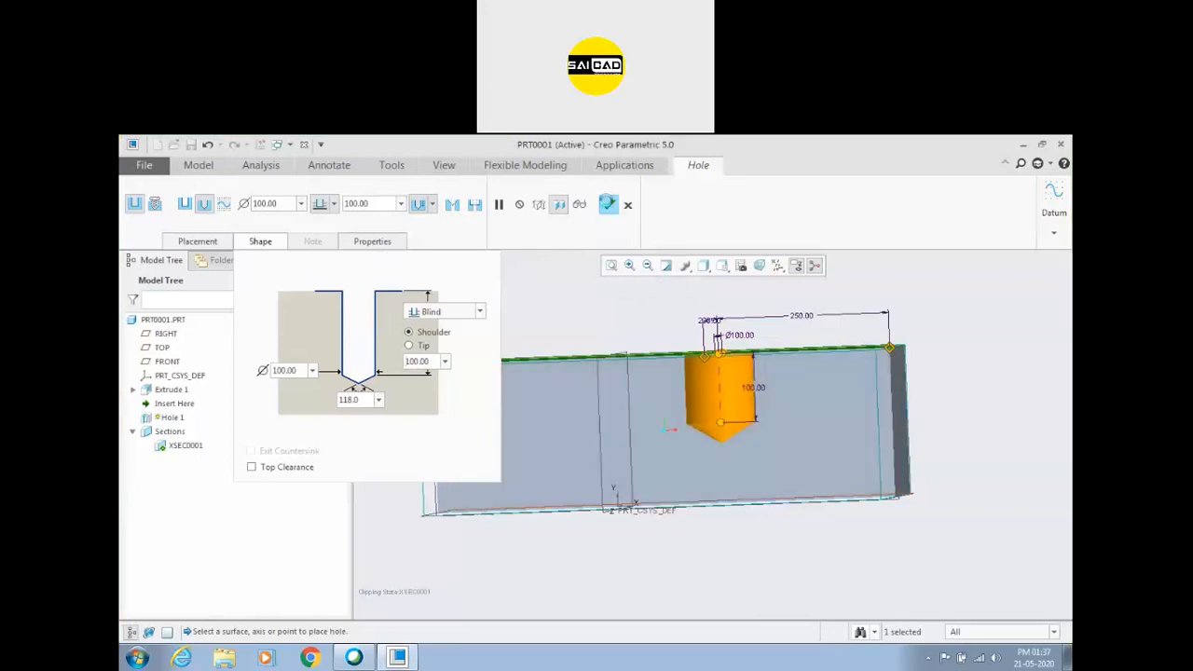
Place a second hole on the block's top face, offset about 85 from the FRONT plane and about 106 from the left end face.
{"action": "left_click", "coordinate": [549, 312]}
{"action": "middle_click_drag", "start_coordinate": [549, 311], "coordinate": [571, 347]}
{"action": "scroll", "coordinate": [500, 392], "scroll_direction": "up", "scroll_amount": 2}
{"action": "scroll", "coordinate": [491, 396], "scroll_direction": "down", "scroll_amount": 2}
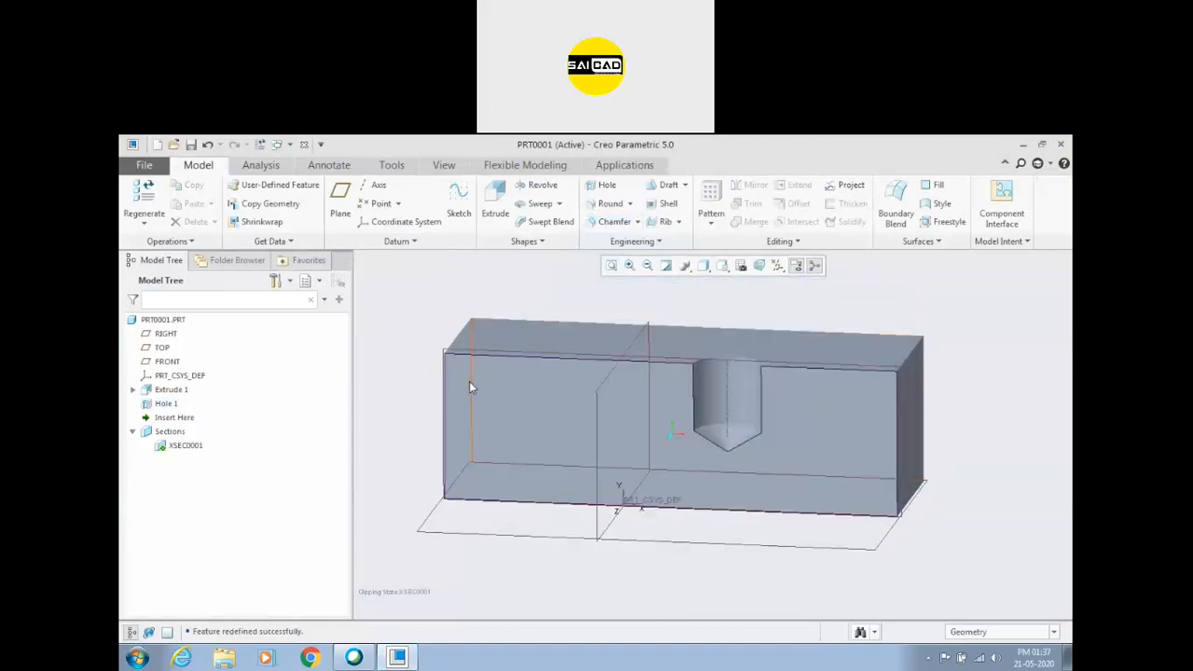
{"action": "middle_click_drag", "start_coordinate": [419, 321], "coordinate": [424, 309]}
{"action": "left_click", "coordinate": [599, 187]}
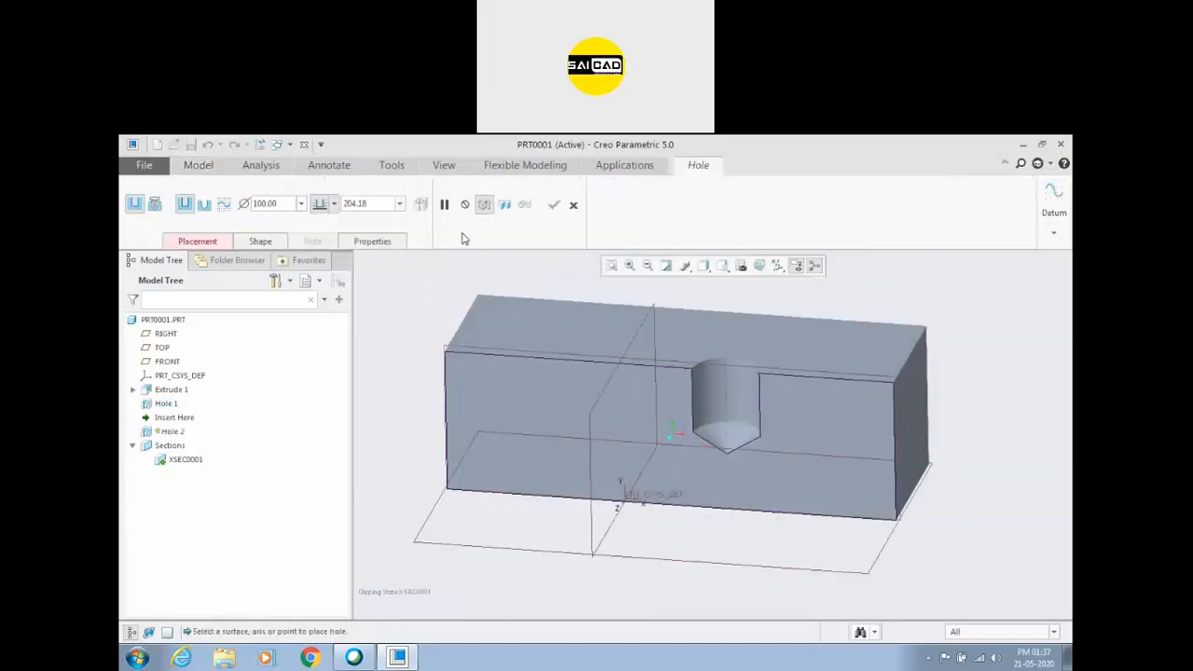
{"action": "left_click", "coordinate": [250, 243]}
{"action": "left_click", "coordinate": [219, 242]}
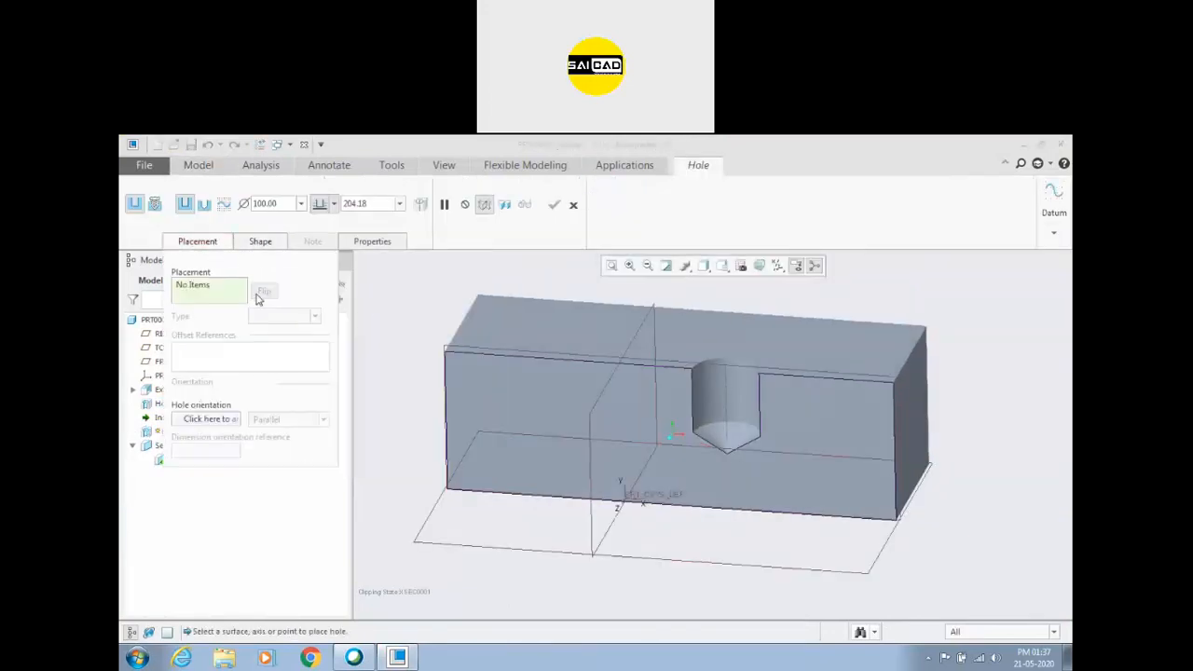
{"action": "left_click", "coordinate": [532, 332]}
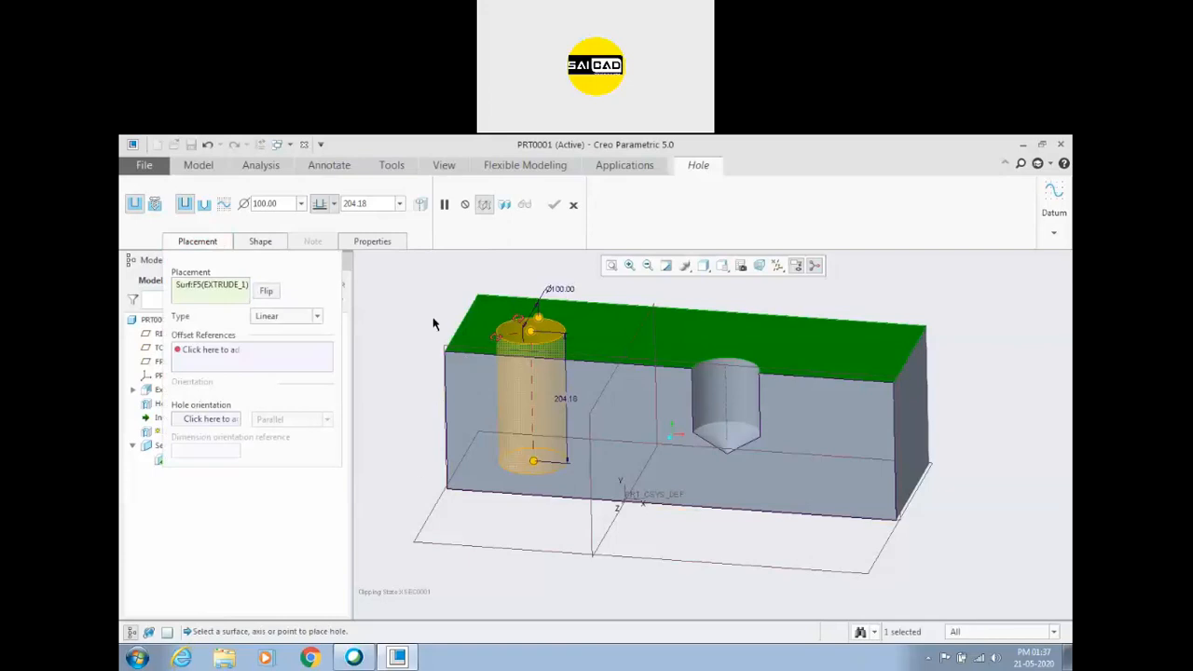
{"action": "left_click", "coordinate": [443, 348]}
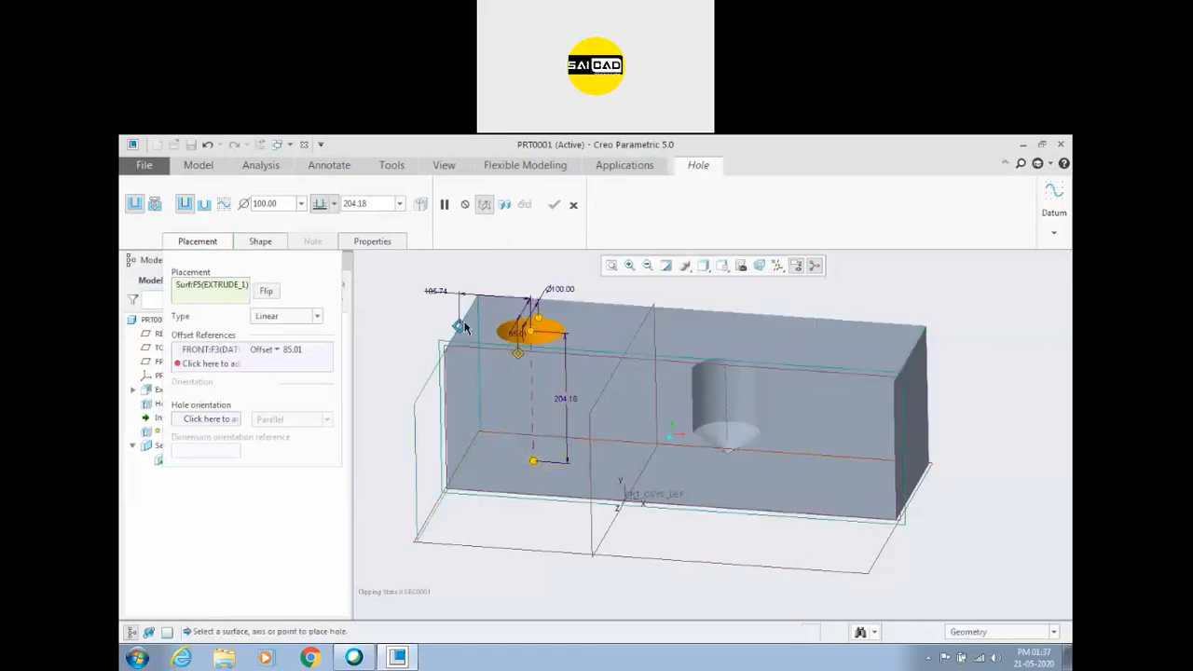
{"action": "left_click_drag", "start_coordinate": [465, 328], "coordinate": [466, 327]}
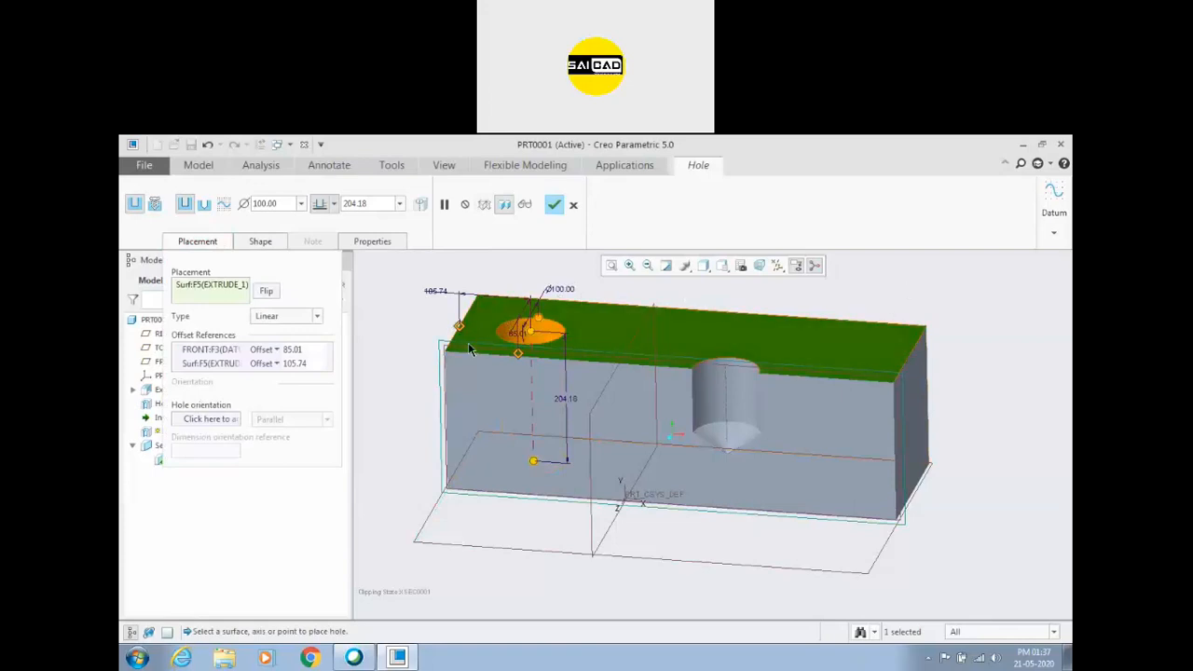
Set the second hole's offsets to 0 from the FRONT plane and 120 from the block's end face.
{"action": "double_click", "coordinate": [520, 337]}
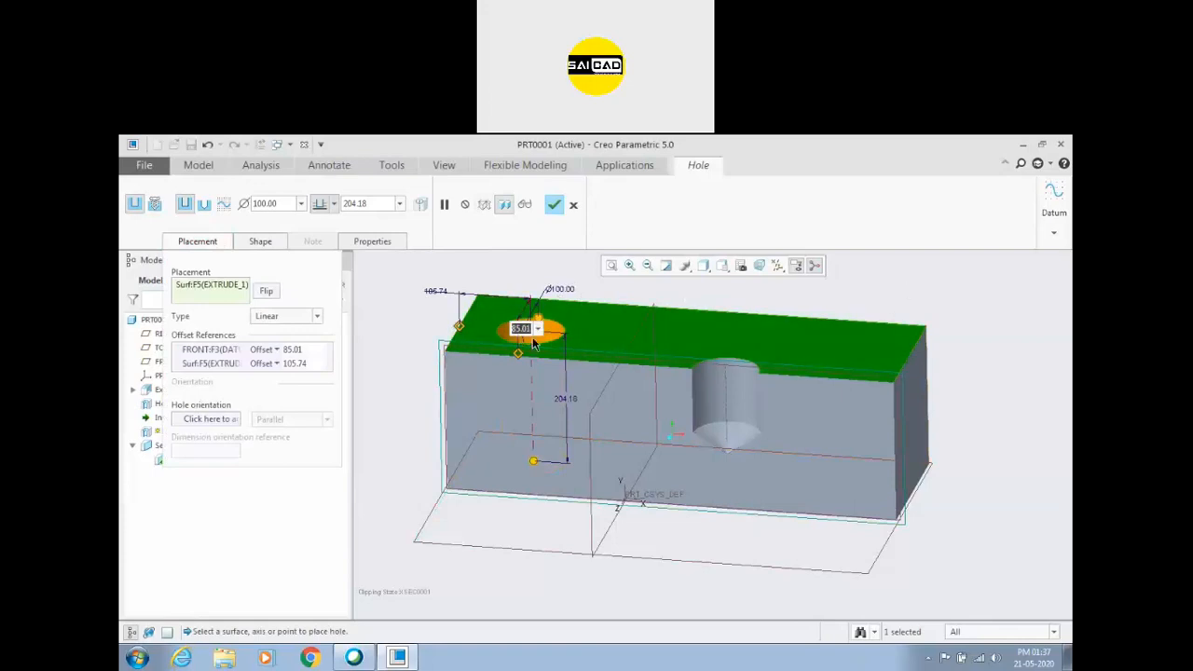
{"action": "type", "text": "0"}
{"action": "key", "text": "Return"}
{"action": "middle_click_drag", "start_coordinate": [511, 520], "coordinate": [420, 319]}
{"action": "double_click", "coordinate": [425, 315]}
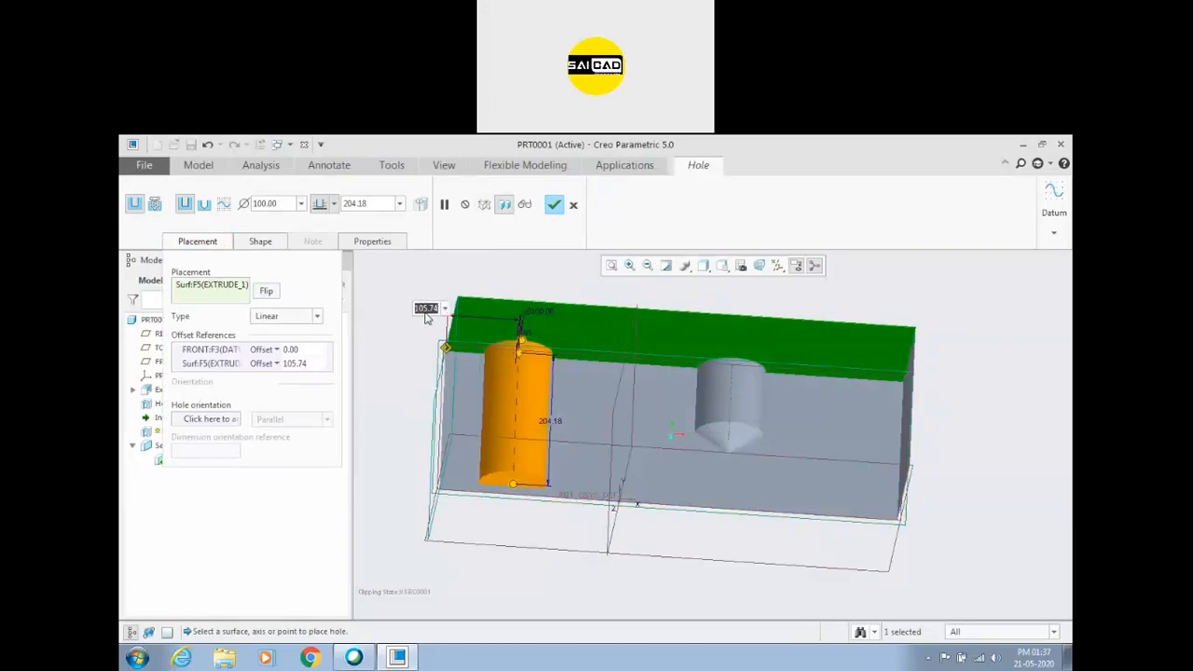
{"action": "type", "text": "120"}
{"action": "key", "text": "Return"}
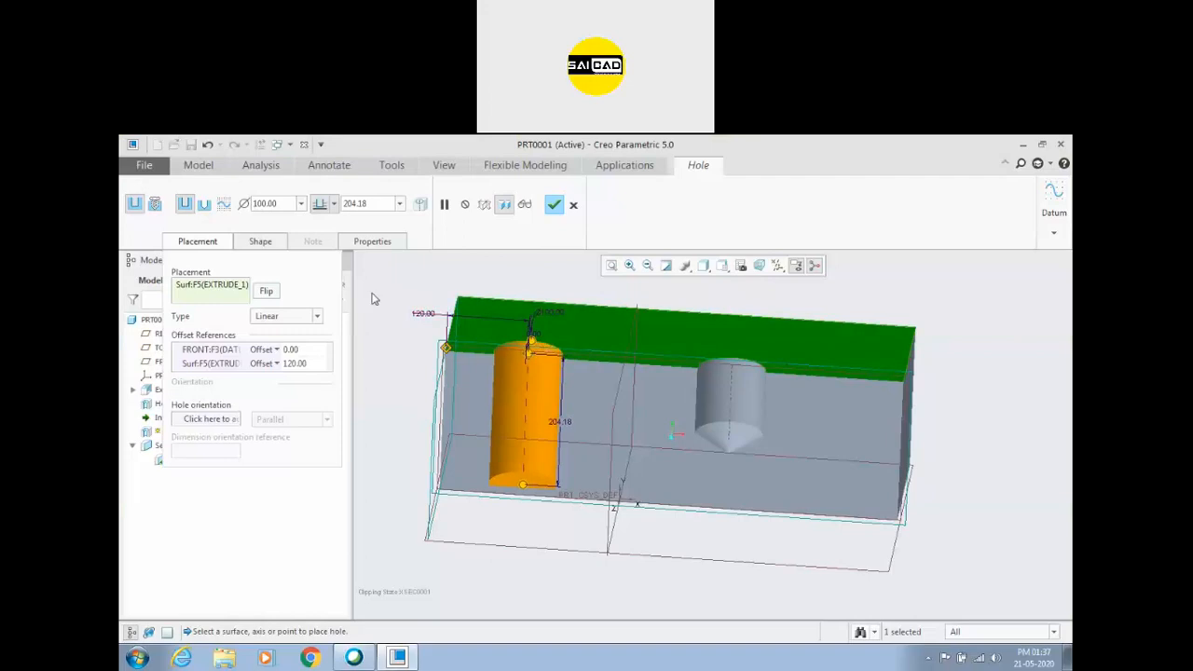
Give the second hole the standard drill profile and set its depth option to Through All.
{"action": "left_click", "coordinate": [259, 244]}
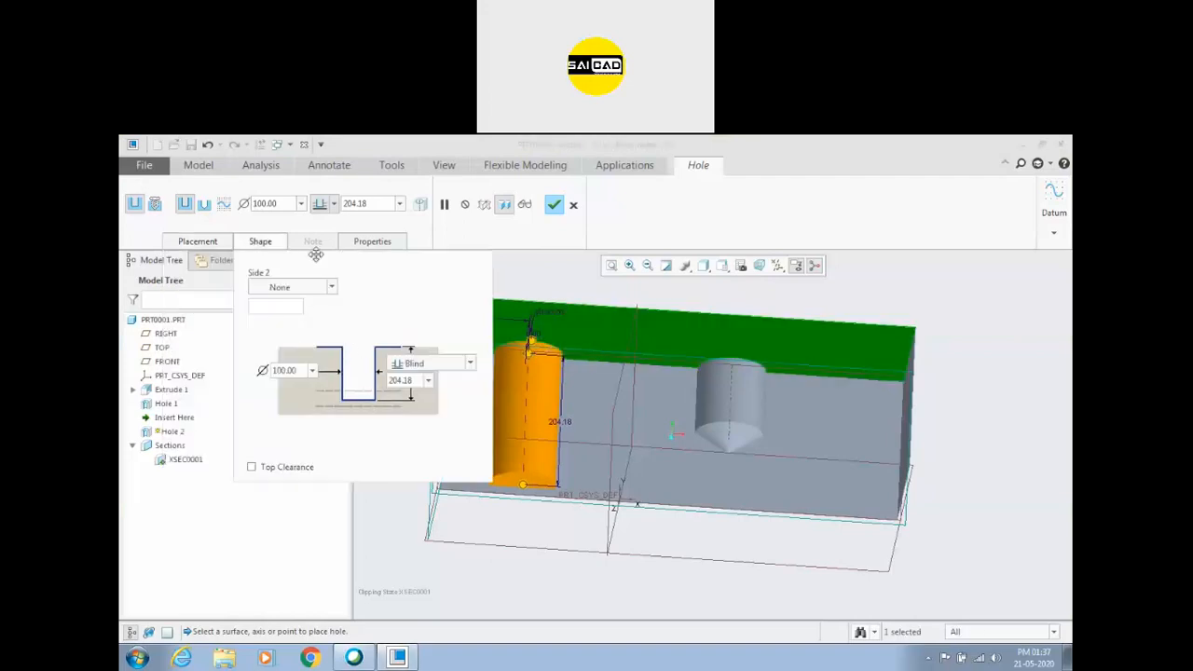
{"action": "left_click", "coordinate": [204, 205]}
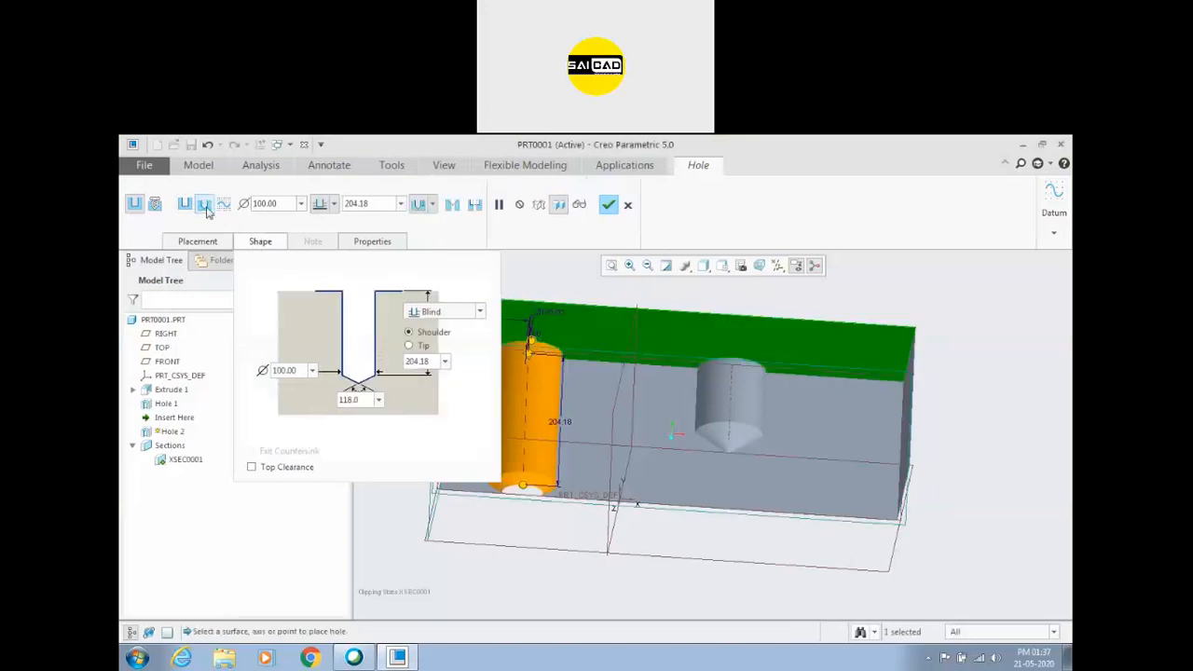
{"action": "left_click", "coordinate": [333, 204]}
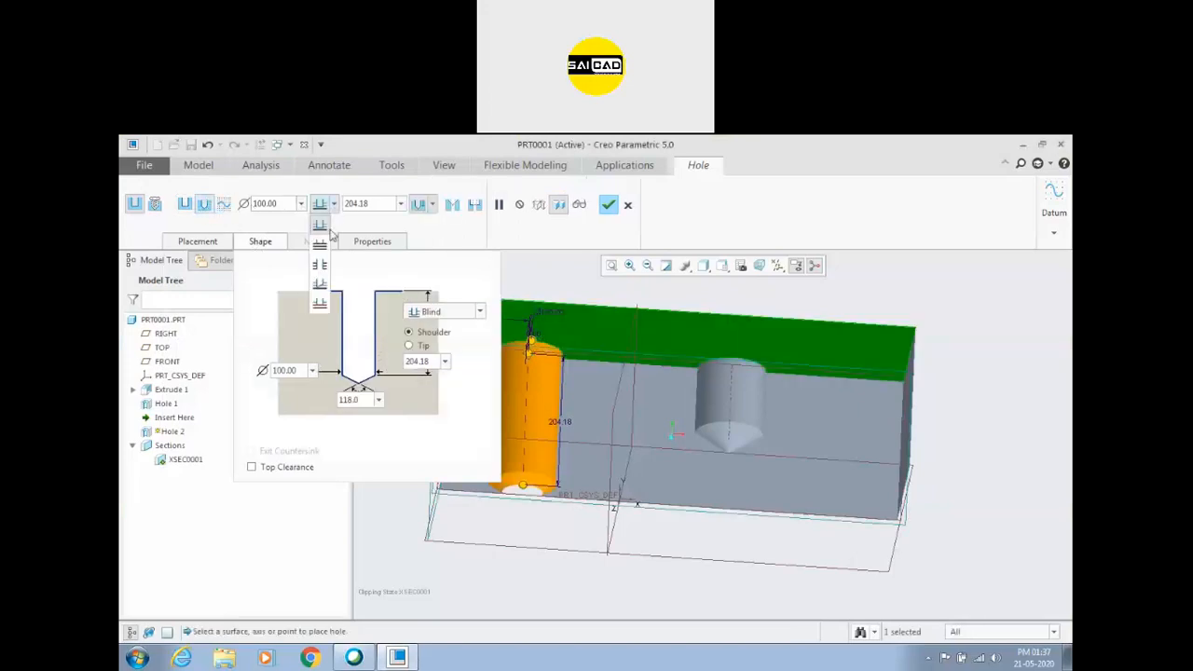
{"action": "left_click", "coordinate": [319, 275]}
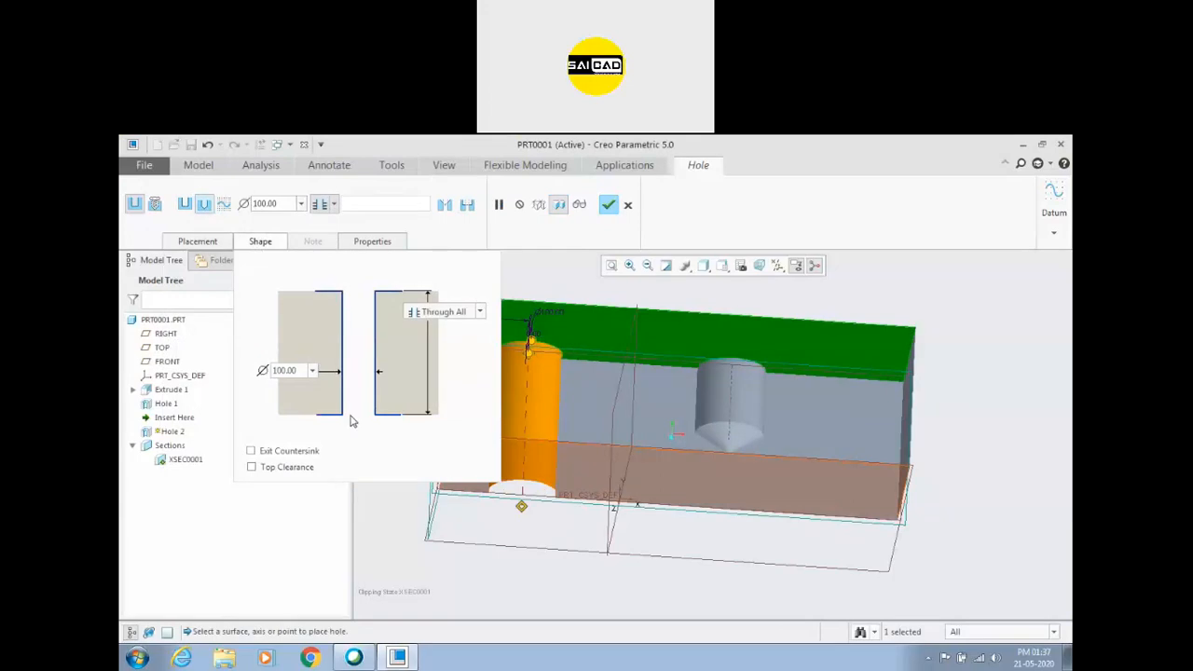
{"action": "scroll", "coordinate": [611, 415], "scroll_direction": "up", "scroll_amount": 2}
{"action": "scroll", "coordinate": [610, 415], "scroll_direction": "down", "scroll_amount": 2}
{"action": "middle_click_drag", "start_coordinate": [590, 465], "coordinate": [597, 492]}
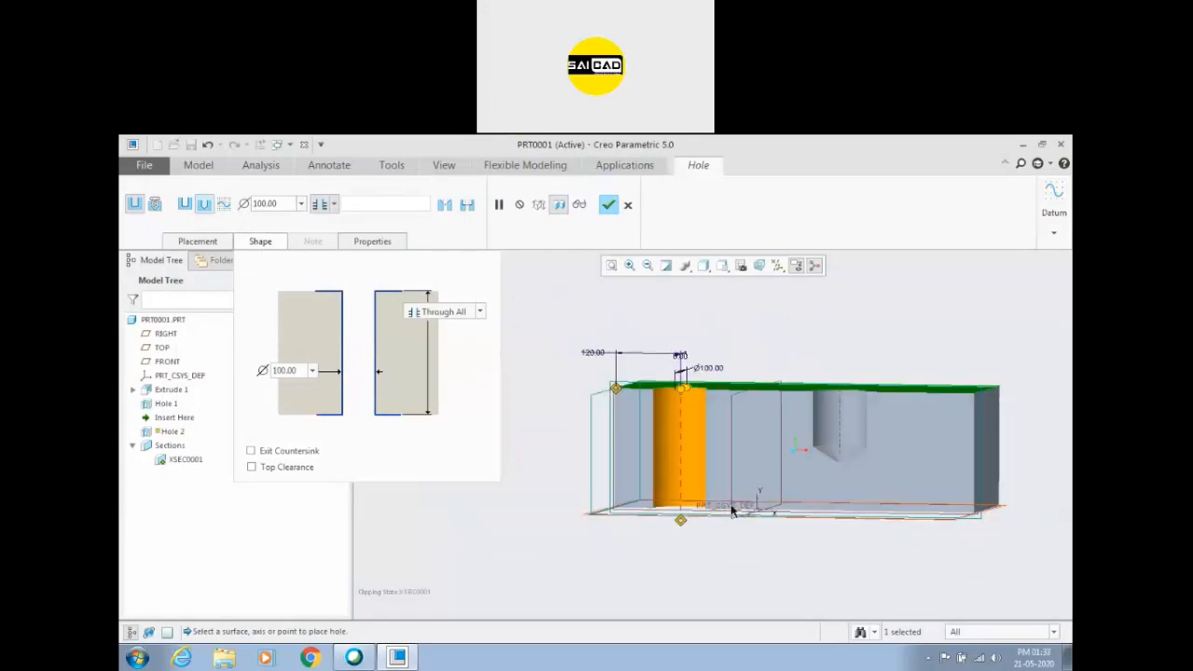
{"action": "scroll", "coordinate": [661, 466], "scroll_direction": "down", "scroll_amount": 3}
{"action": "scroll", "coordinate": [661, 466], "scroll_direction": "up", "scroll_amount": 2}
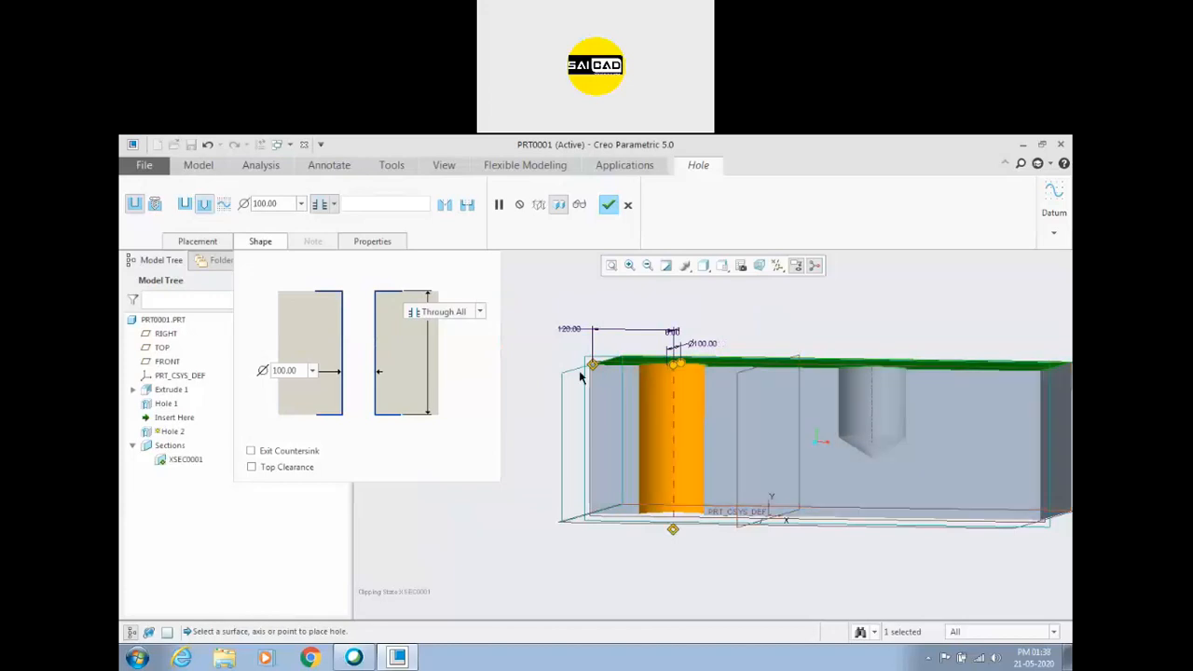
Add a countersink to the hole's top end with a 90° angle and a diameter of 125.
{"action": "left_click", "coordinate": [444, 205]}
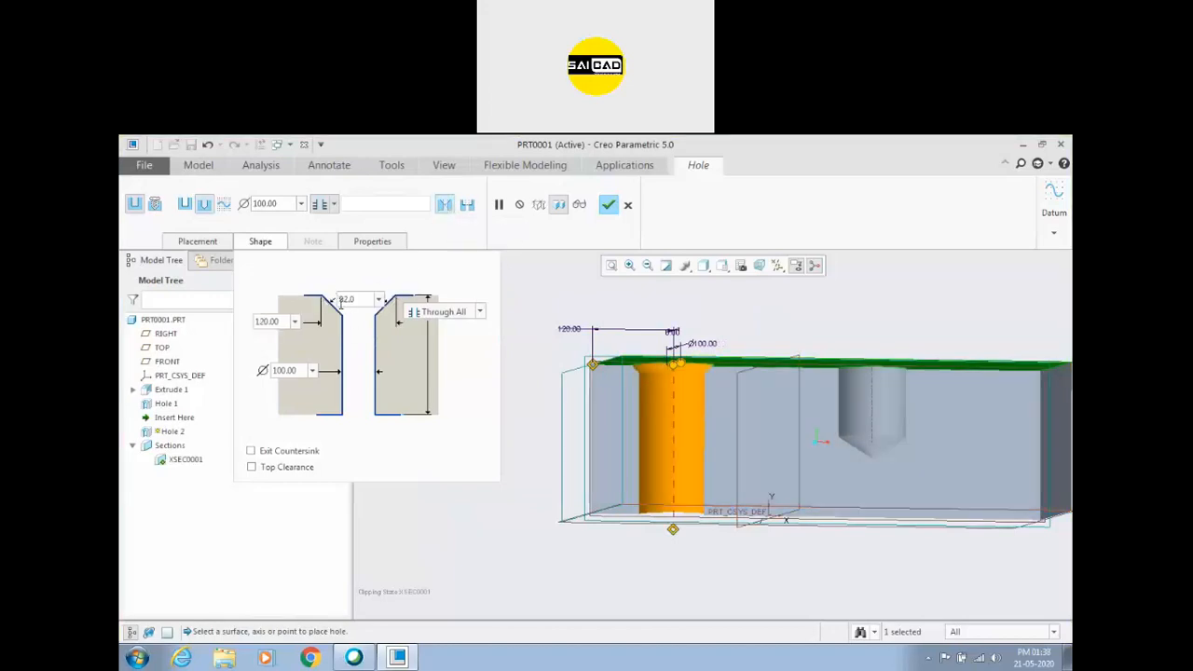
{"action": "left_click", "coordinate": [363, 304]}
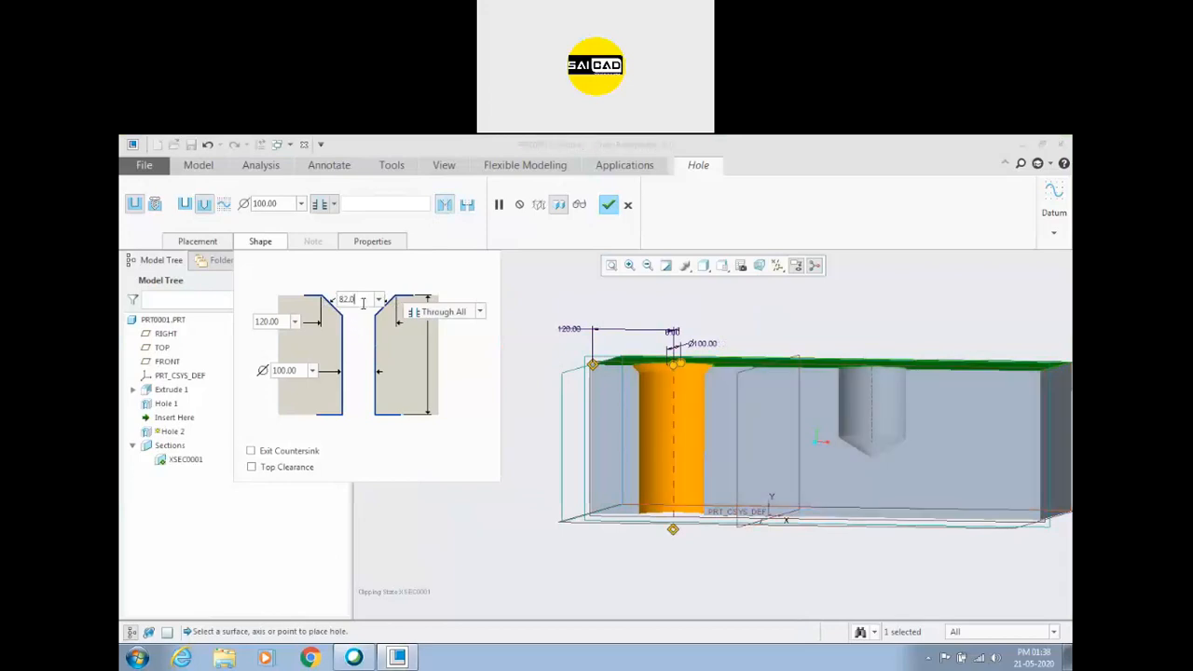
{"action": "type", "text": "90"}
{"action": "key", "text": "Return"}
{"action": "left_click", "coordinate": [282, 321]}
{"action": "type", "text": "125"}
{"action": "key", "text": "Return"}
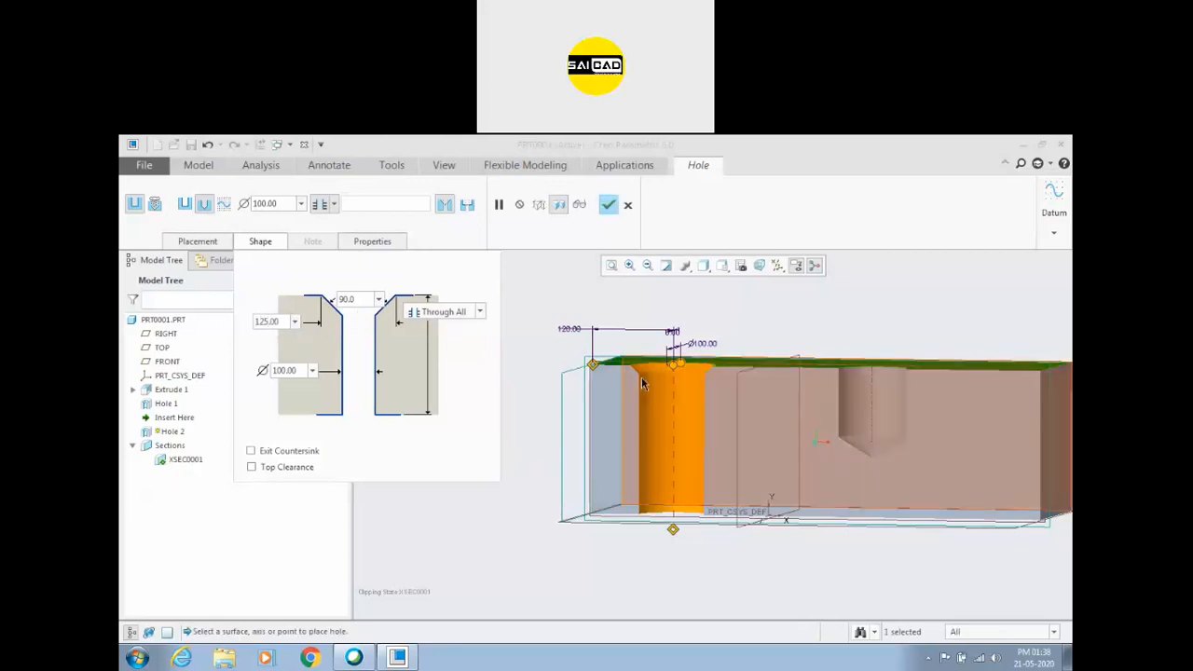
{"action": "scroll", "coordinate": [644, 375], "scroll_direction": "down", "scroll_amount": 3}
{"action": "scroll", "coordinate": [651, 334], "scroll_direction": "up", "scroll_amount": 3}
{"action": "scroll", "coordinate": [622, 477], "scroll_direction": "down", "scroll_amount": 1}
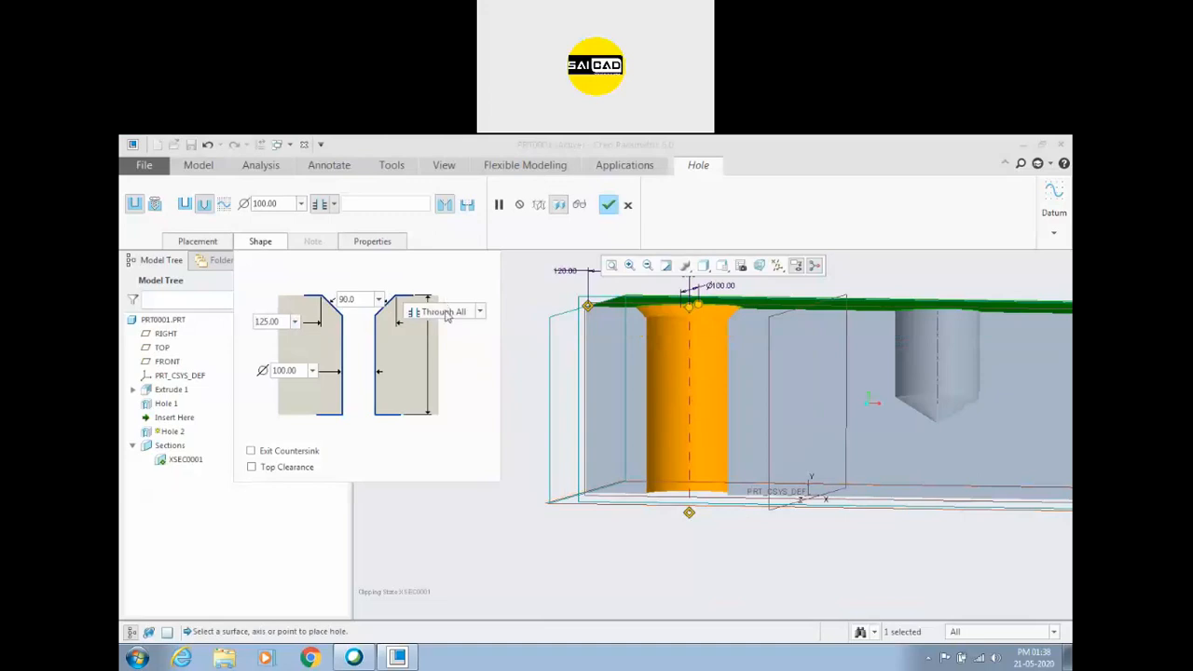
Add an exit countersink at the hole's bottom end and set its angle to 90°.
{"action": "left_click", "coordinate": [304, 451]}
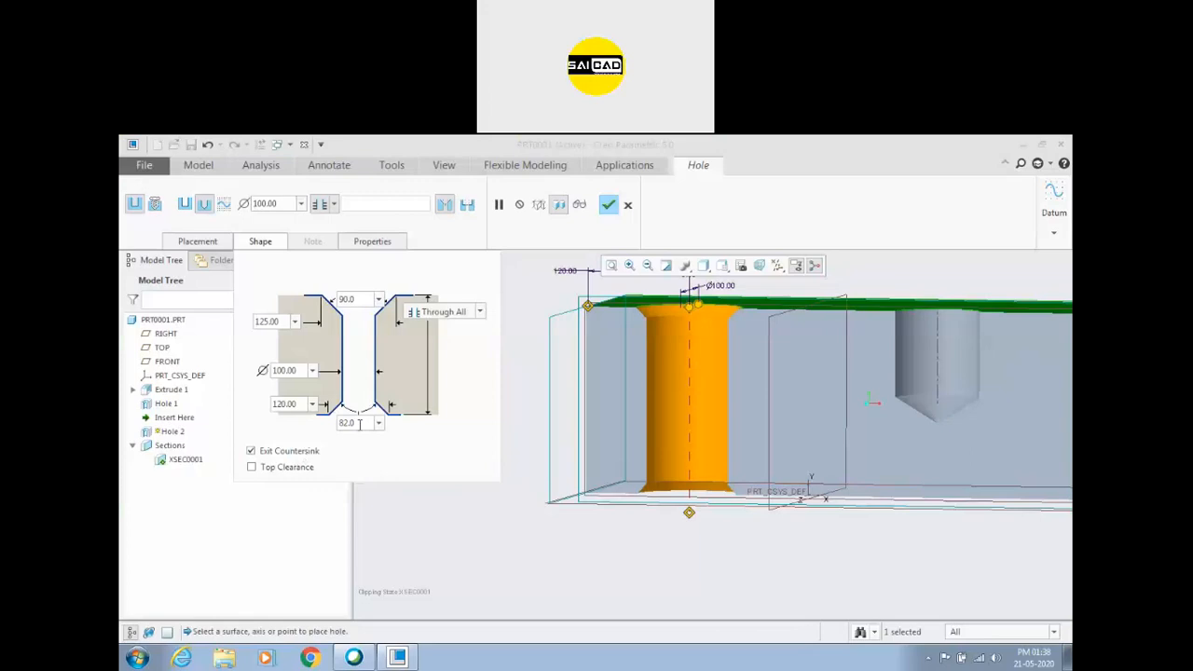
{"action": "double_click", "coordinate": [351, 423]}
{"action": "type", "text": "90"}
{"action": "key", "text": "Return"}
{"action": "double_click", "coordinate": [292, 404]}
{"action": "scroll", "coordinate": [673, 495], "scroll_direction": "up", "scroll_amount": 1}
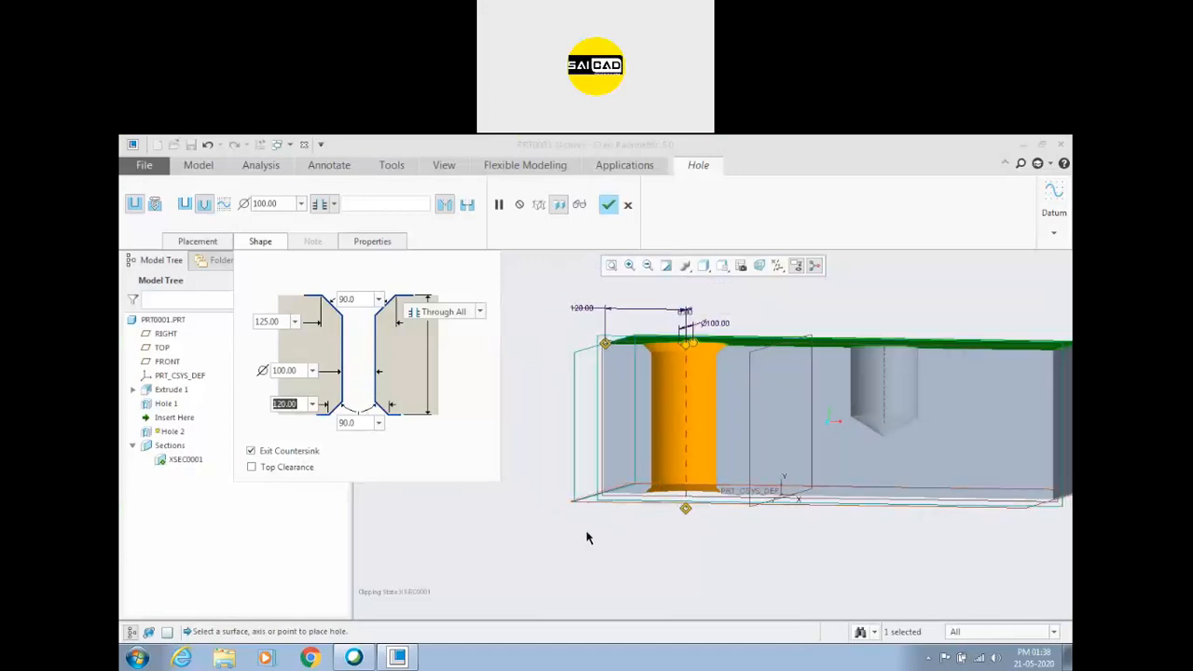
{"action": "scroll", "coordinate": [588, 538], "scroll_direction": "up", "scroll_amount": 2}
{"action": "scroll", "coordinate": [677, 494], "scroll_direction": "down", "scroll_amount": 2}
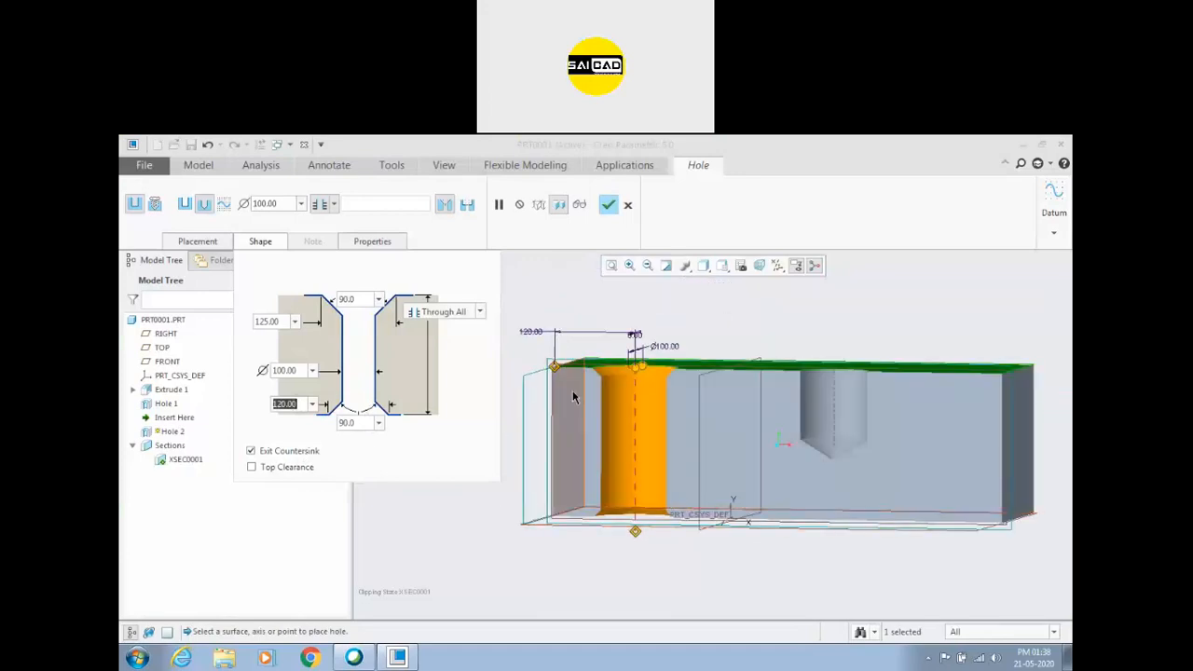
Try the Top Clearance option on the hole, both with the top countersink and with that countersink removed.
{"action": "left_click", "coordinate": [266, 470]}
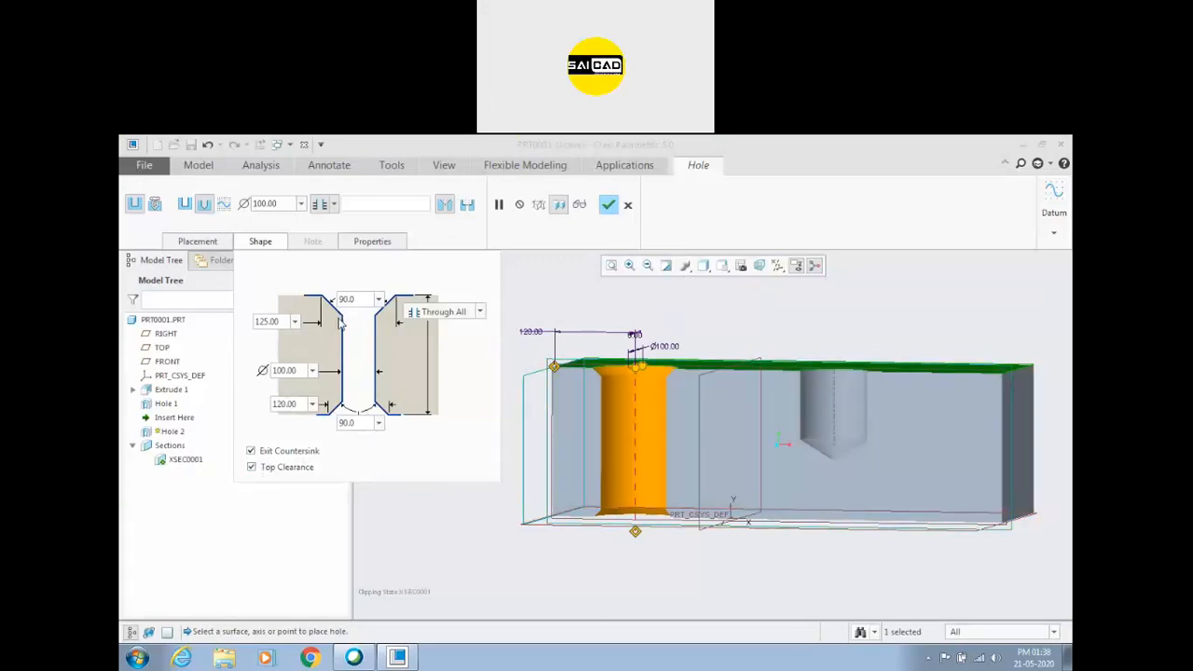
{"action": "scroll", "coordinate": [658, 337], "scroll_direction": "down", "scroll_amount": 2}
{"action": "middle_click_drag", "start_coordinate": [658, 338], "coordinate": [663, 334]}
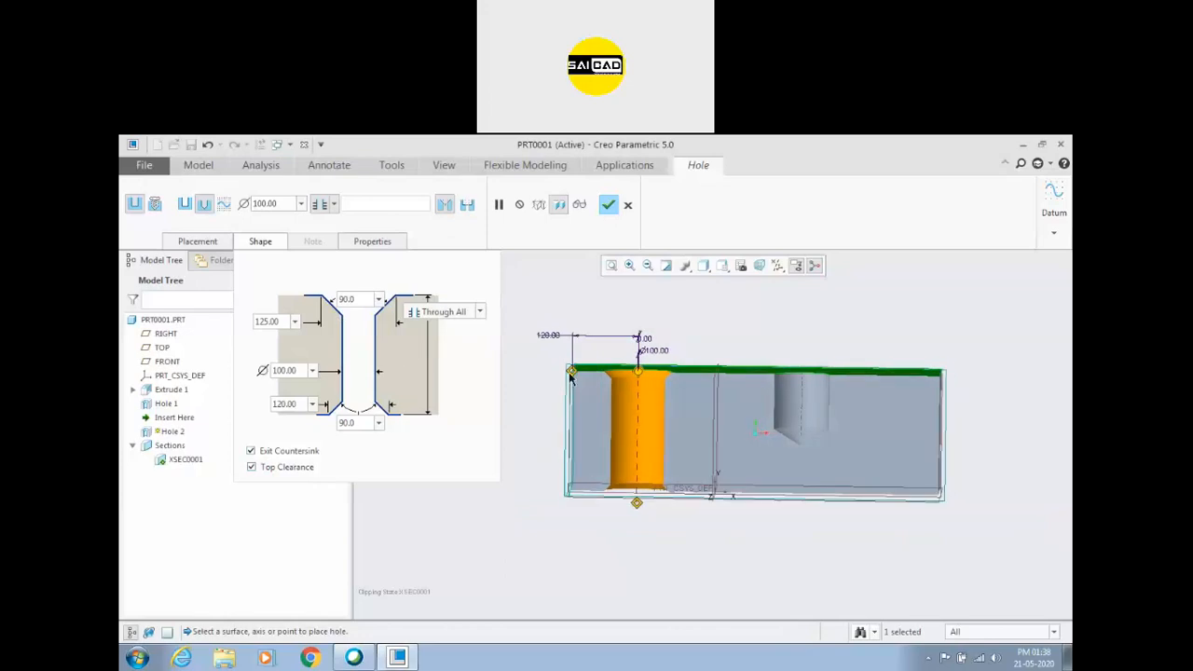
{"action": "left_click", "coordinate": [444, 206]}
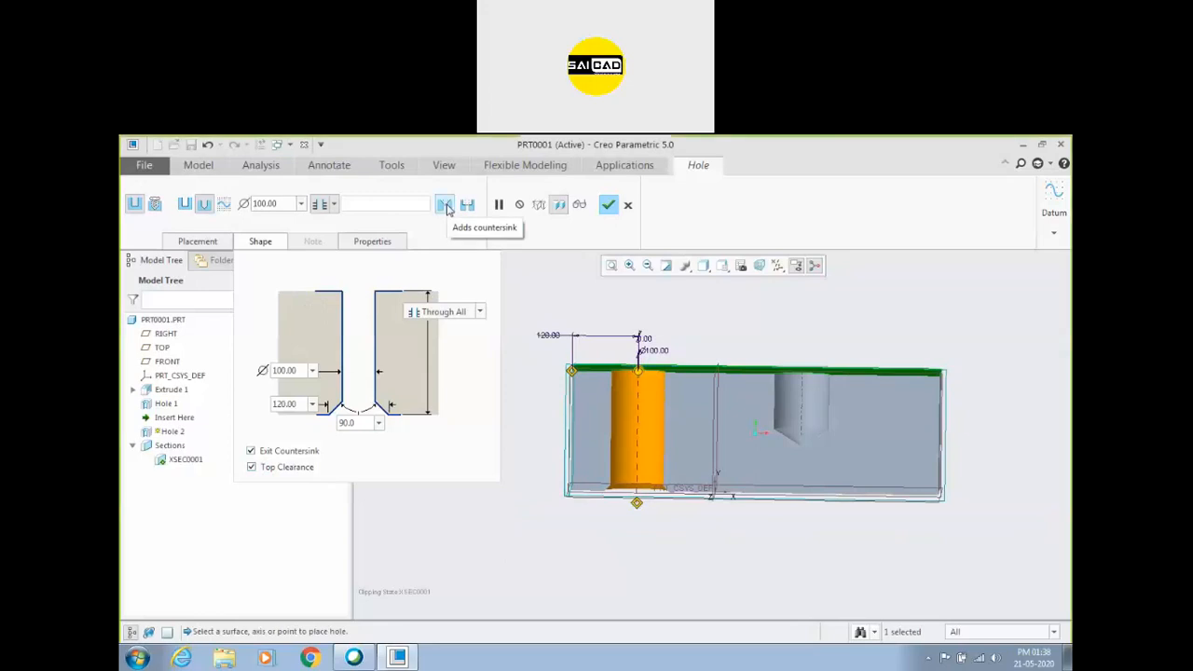
{"action": "middle_click_drag", "start_coordinate": [634, 354], "coordinate": [648, 359]}
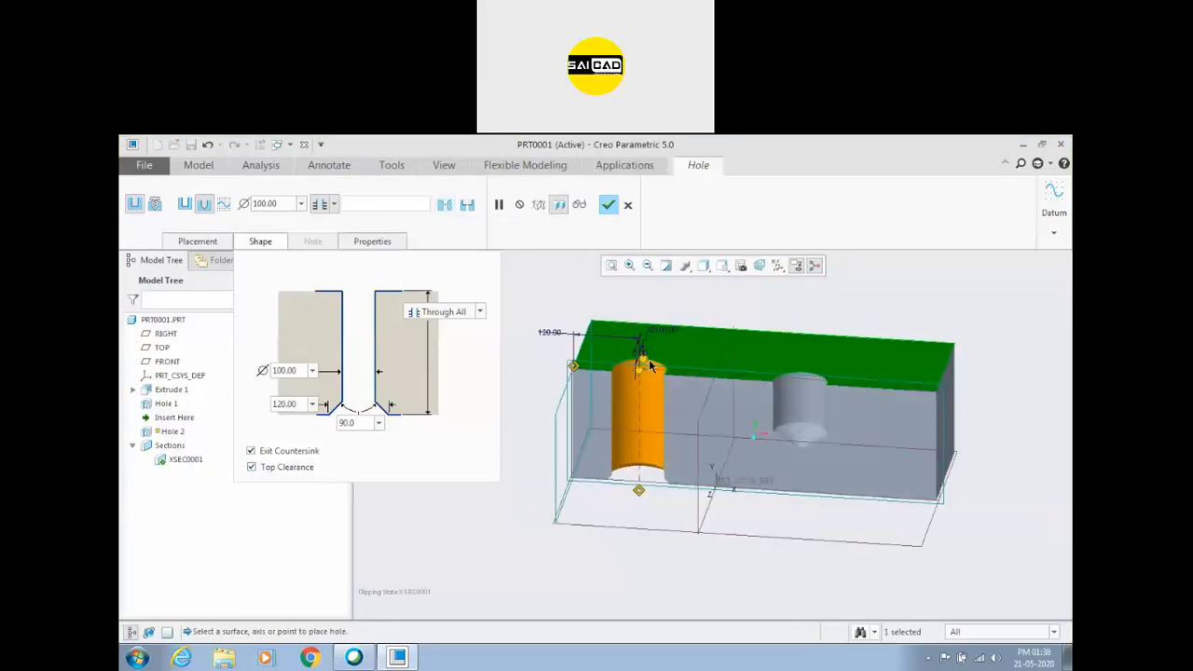
{"action": "scroll", "coordinate": [649, 359], "scroll_direction": "down", "scroll_amount": 1}
{"action": "left_click", "coordinate": [251, 467]}
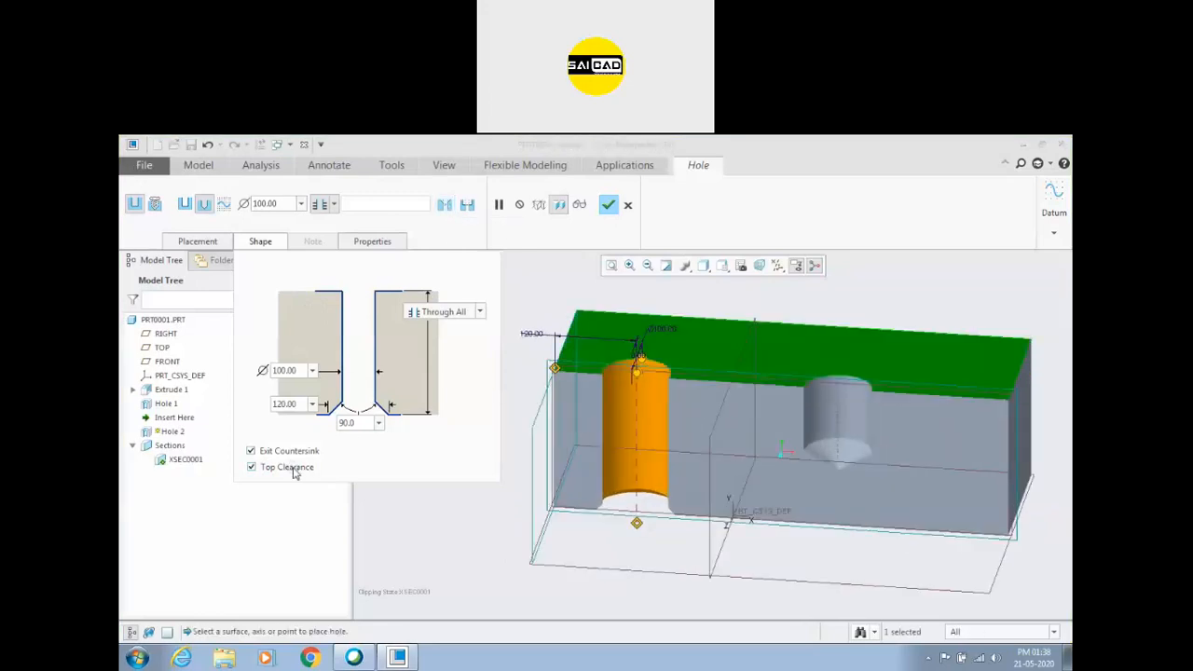
{"action": "left_click", "coordinate": [294, 467]}
Remove the exit countersink, leaving the hole as a plain through hole without countersinks.
{"action": "scroll", "coordinate": [563, 438], "scroll_direction": "up", "scroll_amount": 3}
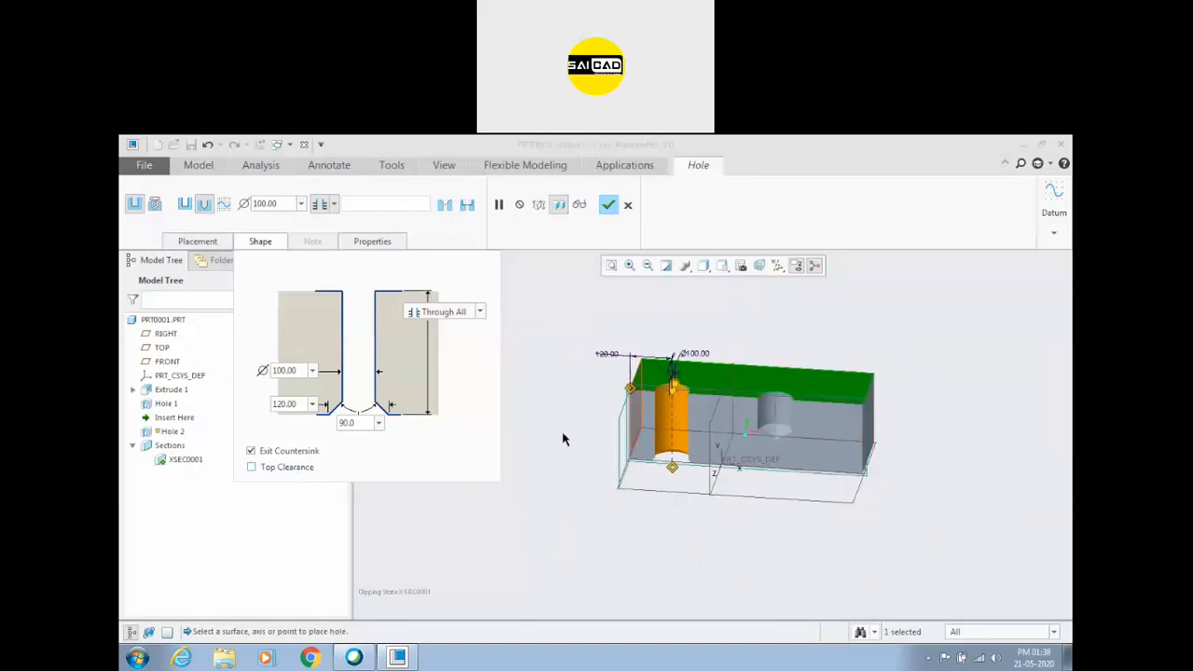
{"action": "middle_click_drag", "start_coordinate": [548, 477], "coordinate": [524, 408]}
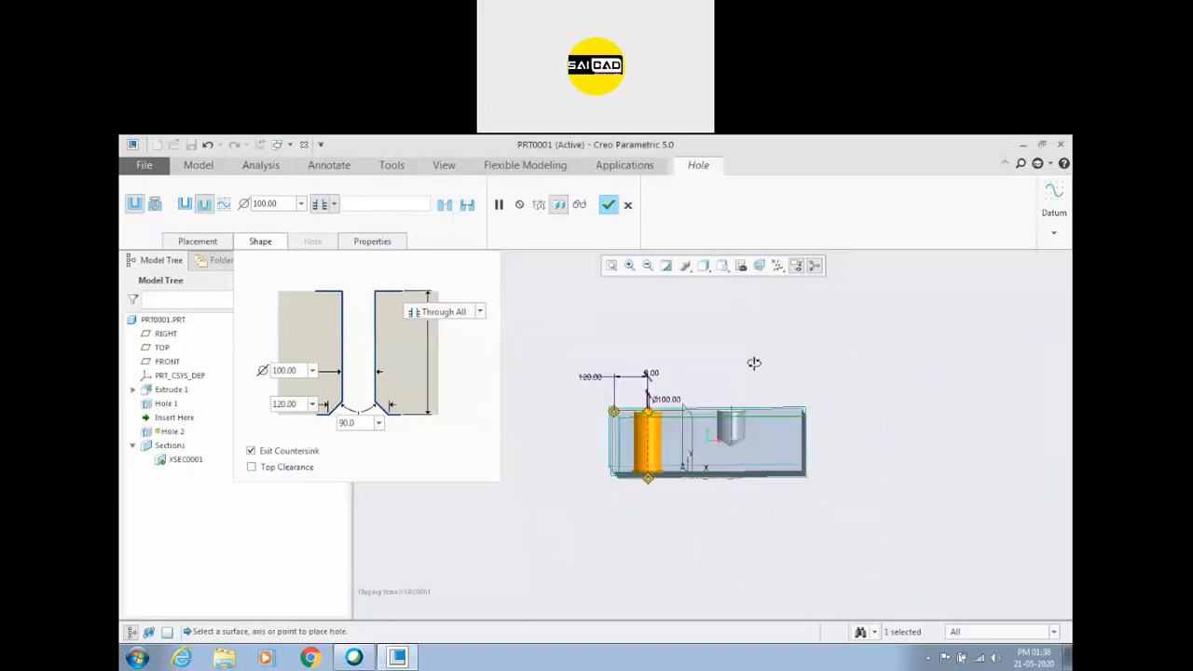
{"action": "middle_click_drag", "start_coordinate": [762, 364], "coordinate": [697, 391]}
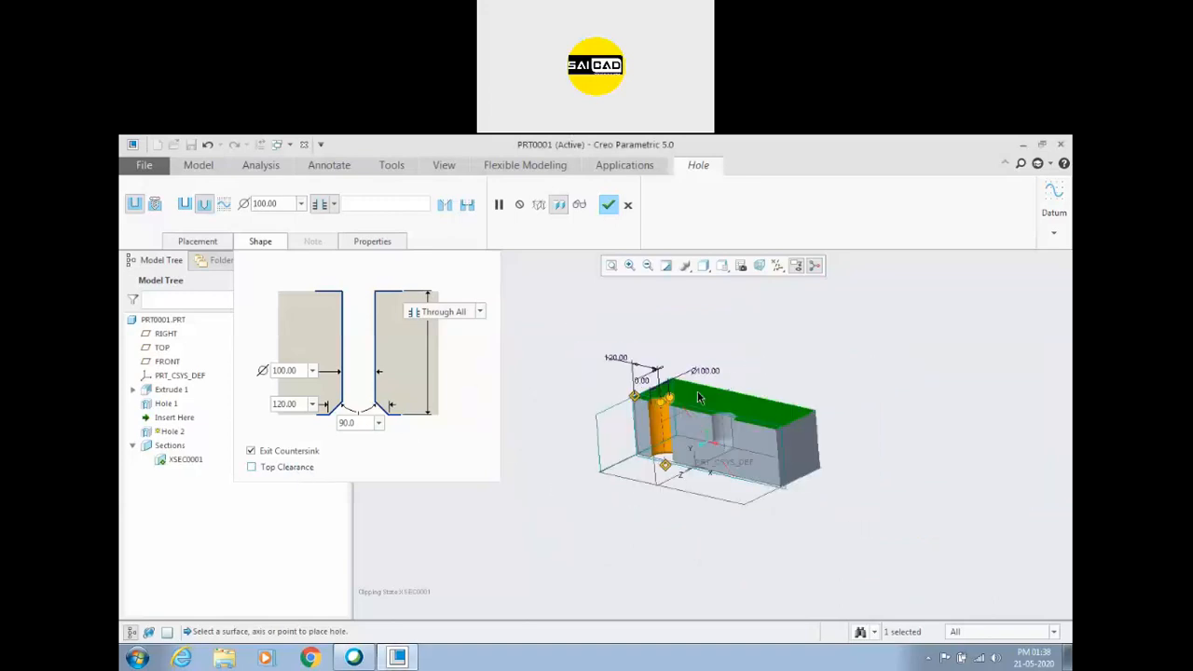
{"action": "left_click", "coordinate": [445, 205]}
{"action": "left_click", "coordinate": [446, 209]}
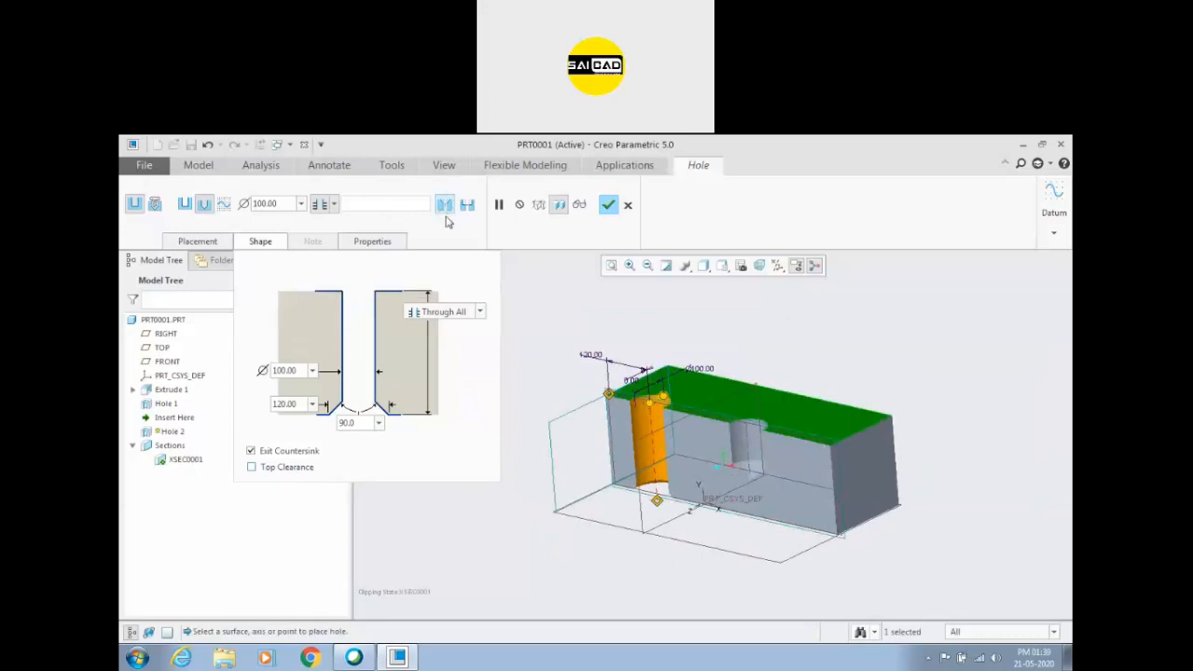
{"action": "left_click", "coordinate": [251, 450]}
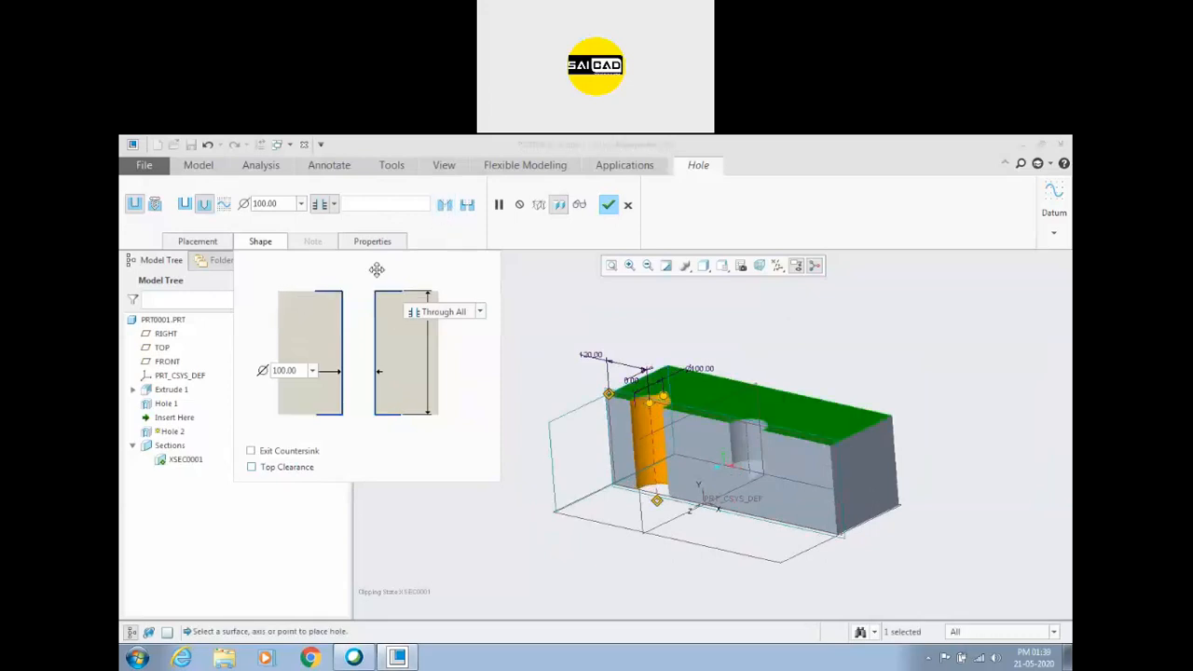
Add a counterbore to the top of the through hole and set its depth to 50.
{"action": "left_click", "coordinate": [467, 205]}
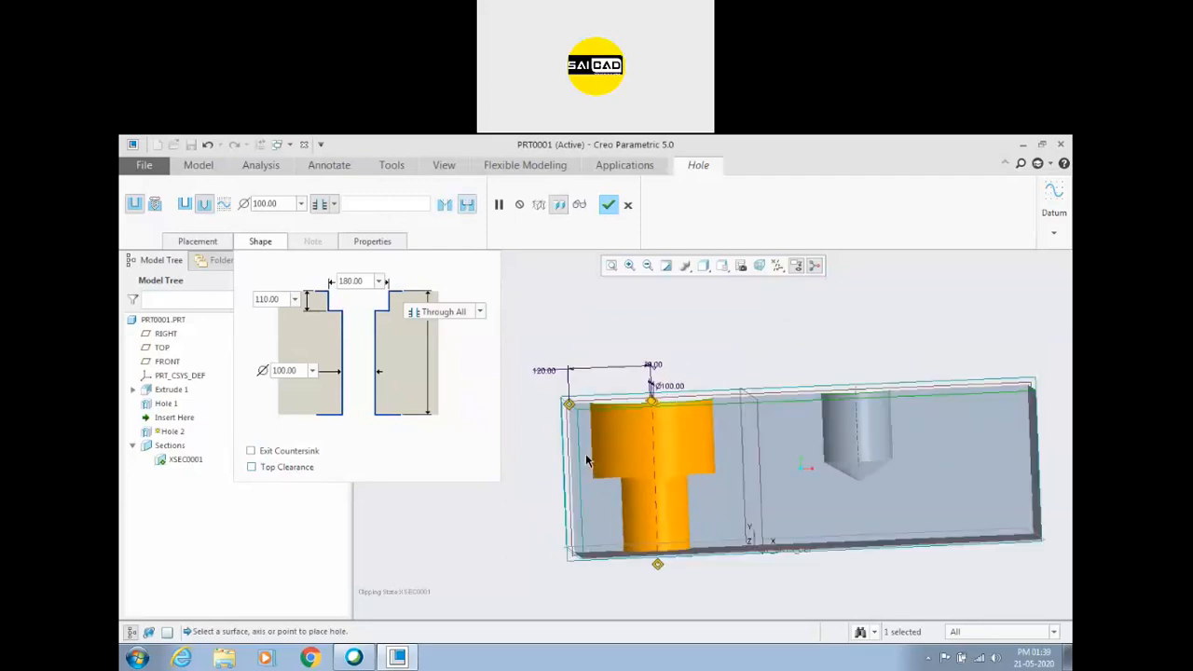
{"action": "double_click", "coordinate": [351, 281]}
{"action": "left_click", "coordinate": [276, 300]}
{"action": "double_click", "coordinate": [276, 300]}
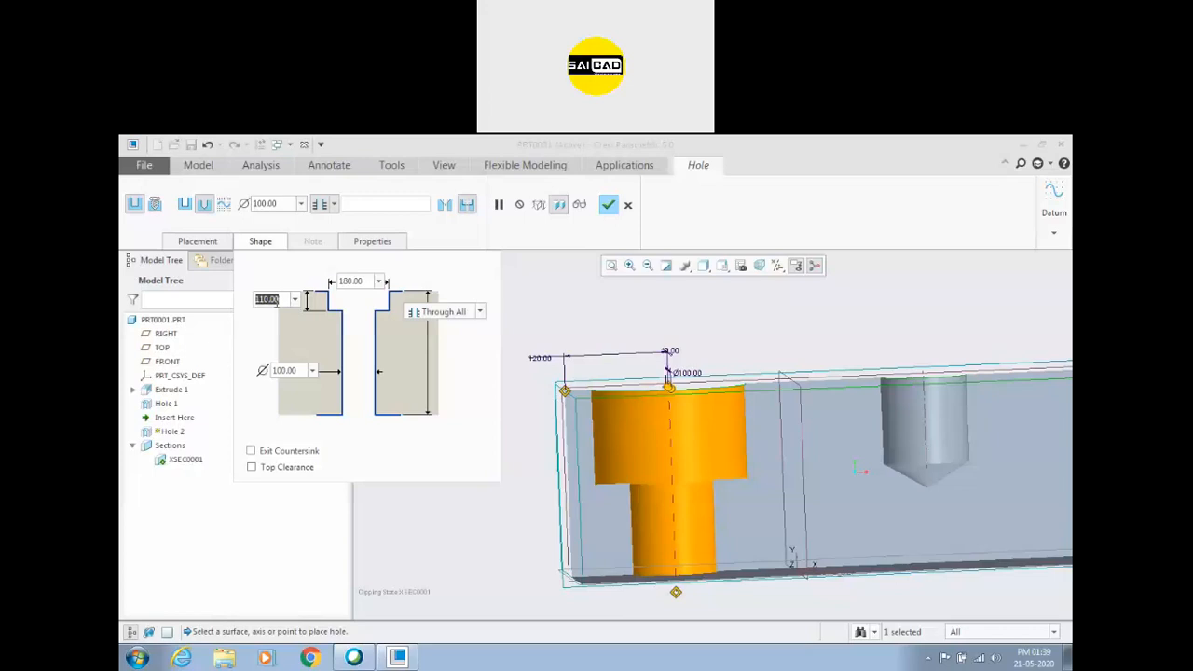
{"action": "type", "text": "50"}
{"action": "key", "text": "Return"}
{"action": "middle_click_drag", "start_coordinate": [775, 317], "coordinate": [775, 345]}
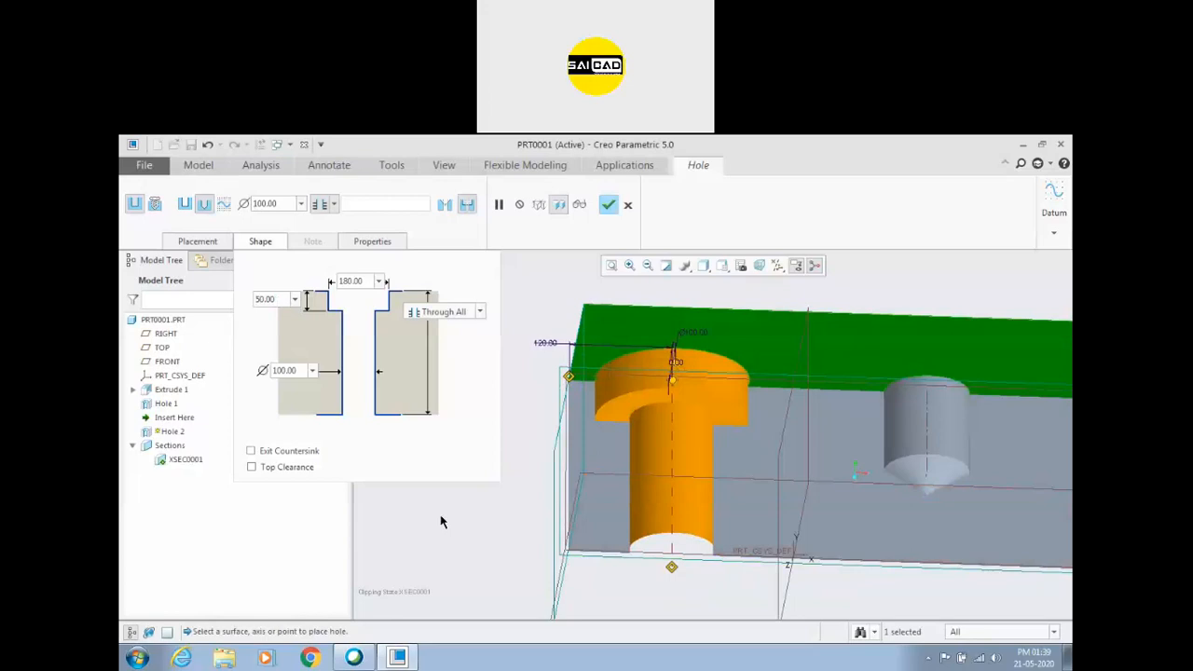
Try an exit countersink at the bottom of the counterbored hole and turn it back off.
{"action": "left_click", "coordinate": [283, 451]}
{"action": "middle_click_drag", "start_coordinate": [670, 574], "coordinate": [663, 537]}
{"action": "scroll", "coordinate": [633, 557], "scroll_direction": "up", "scroll_amount": 1}
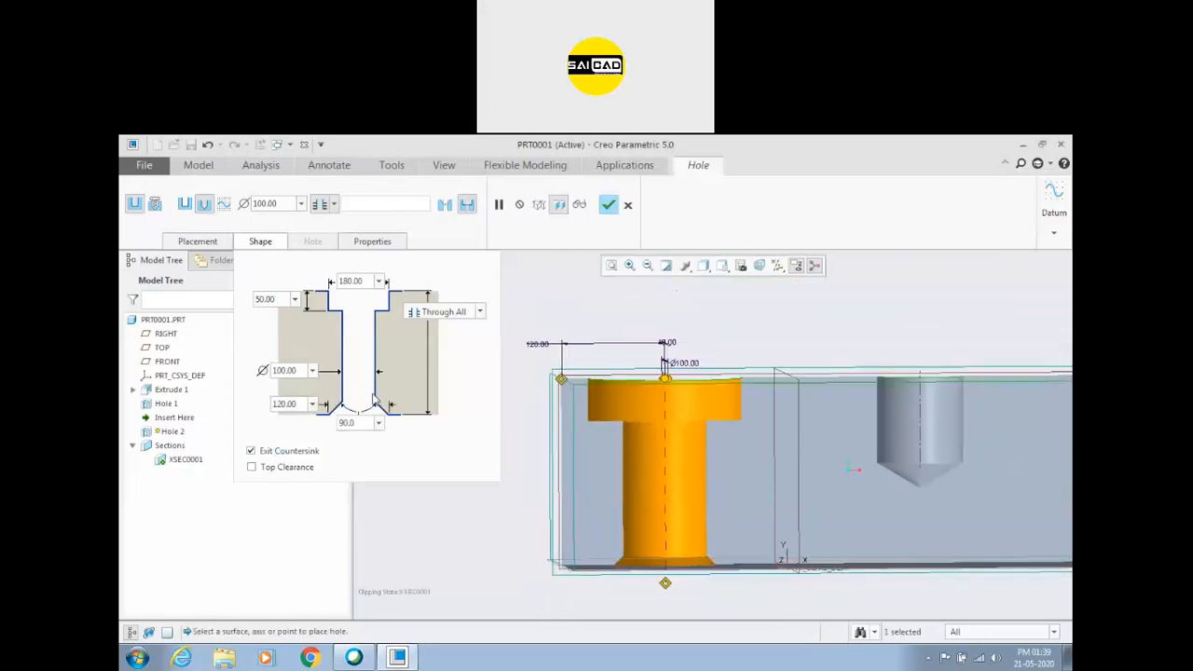
{"action": "left_click", "coordinate": [283, 453]}
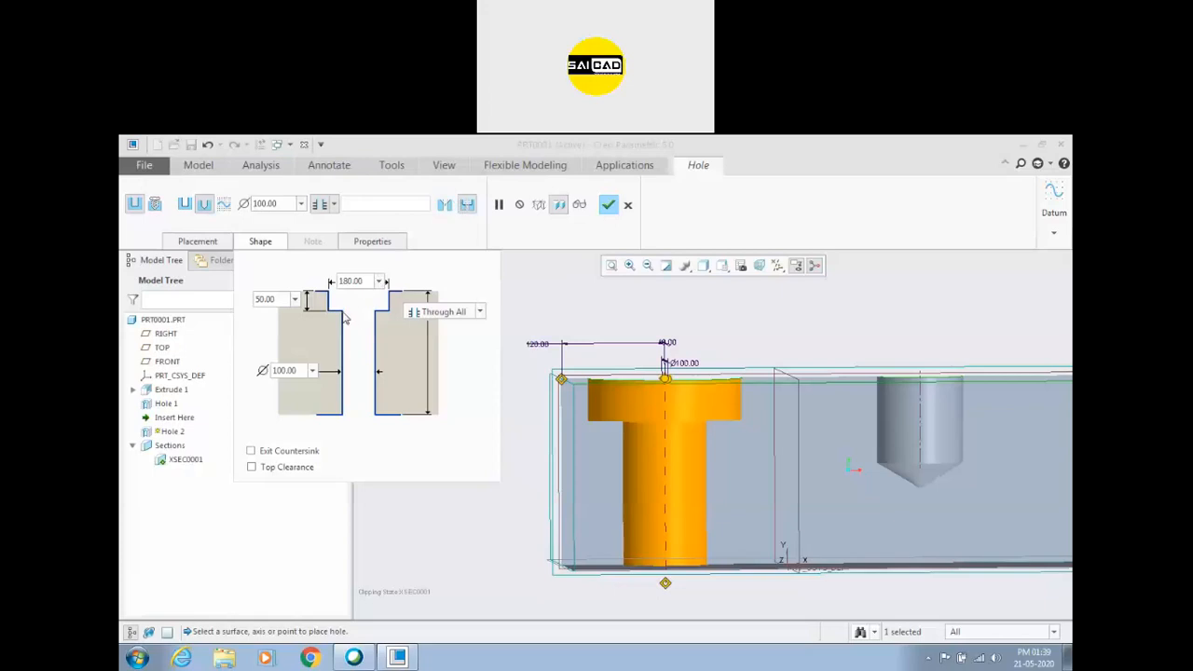
Add a 90° countersink of diameter 125 beneath the counterbore and complete the hole.
{"action": "left_click", "coordinate": [444, 205]}
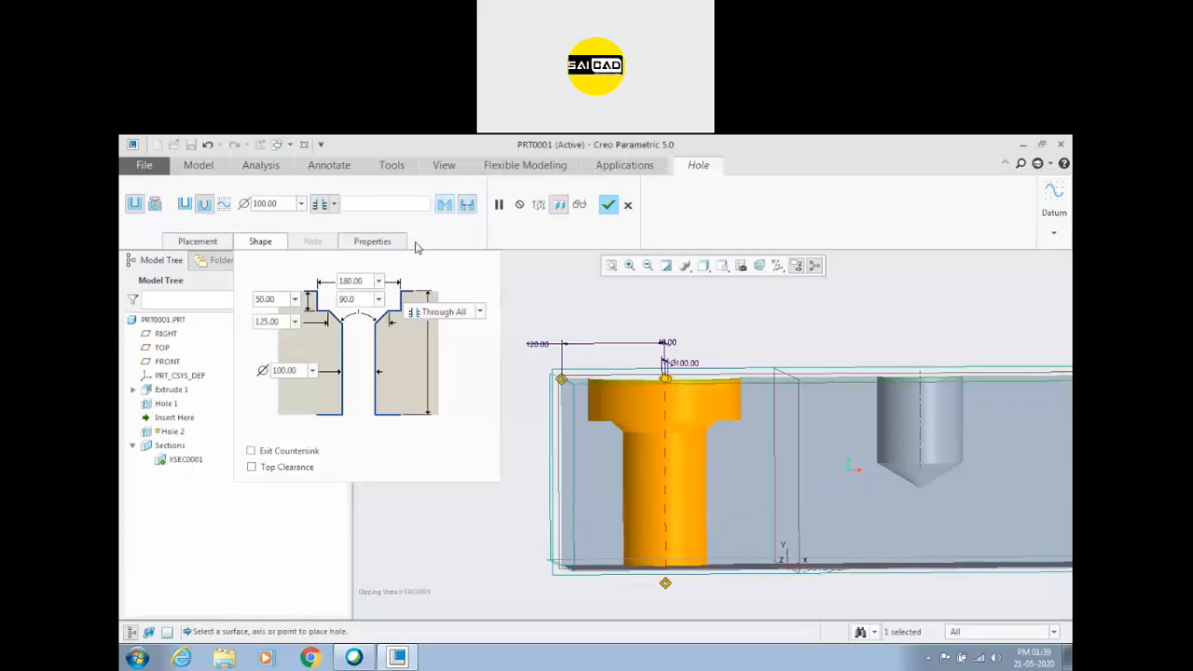
{"action": "double_click", "coordinate": [364, 299]}
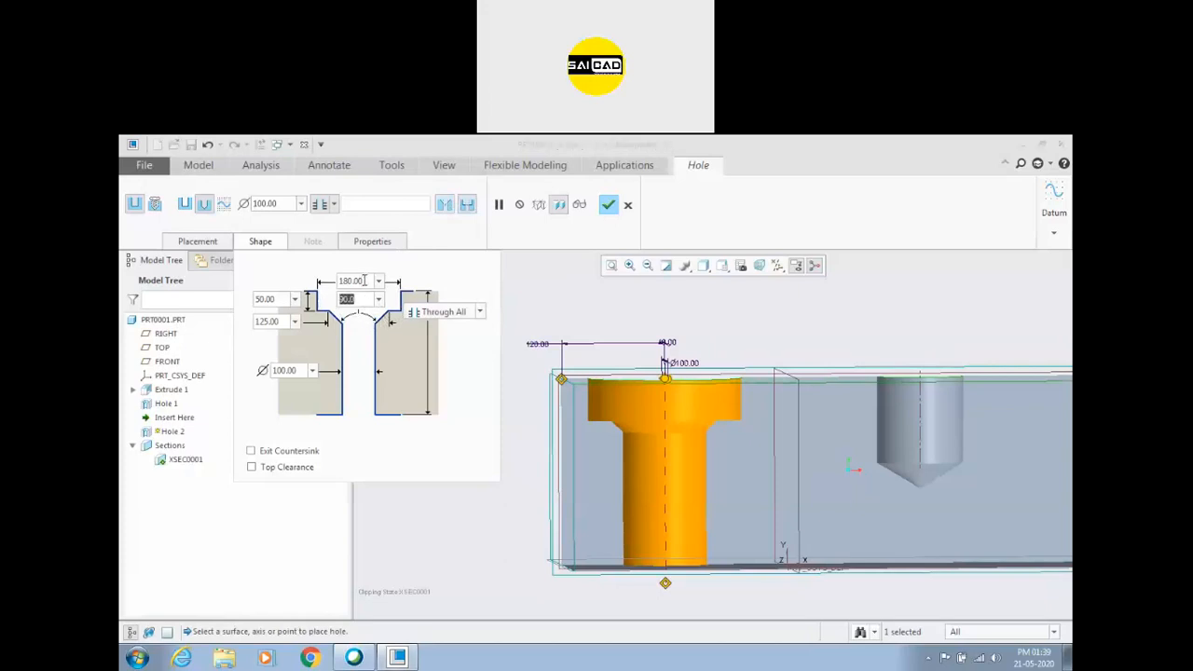
{"action": "double_click", "coordinate": [353, 281]}
{"action": "double_click", "coordinate": [283, 322]}
{"action": "key", "text": "Tab"}
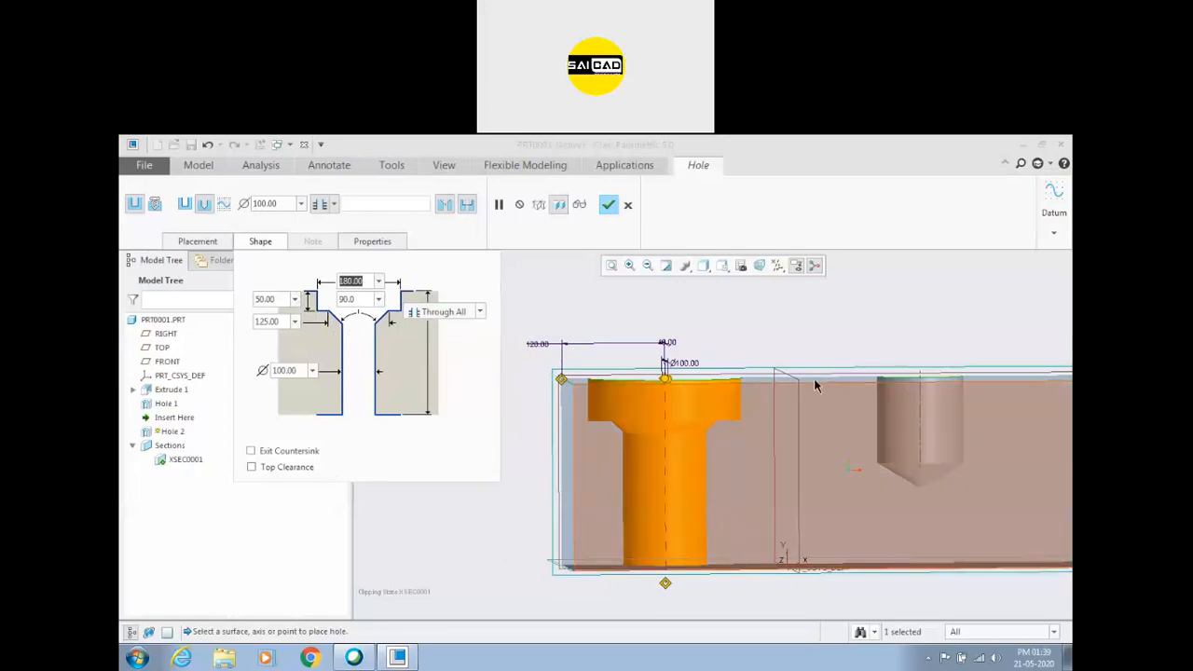
{"action": "scroll", "coordinate": [791, 339], "scroll_direction": "up", "scroll_amount": 2}
{"action": "middle_click_drag", "start_coordinate": [793, 338], "coordinate": [800, 359]}
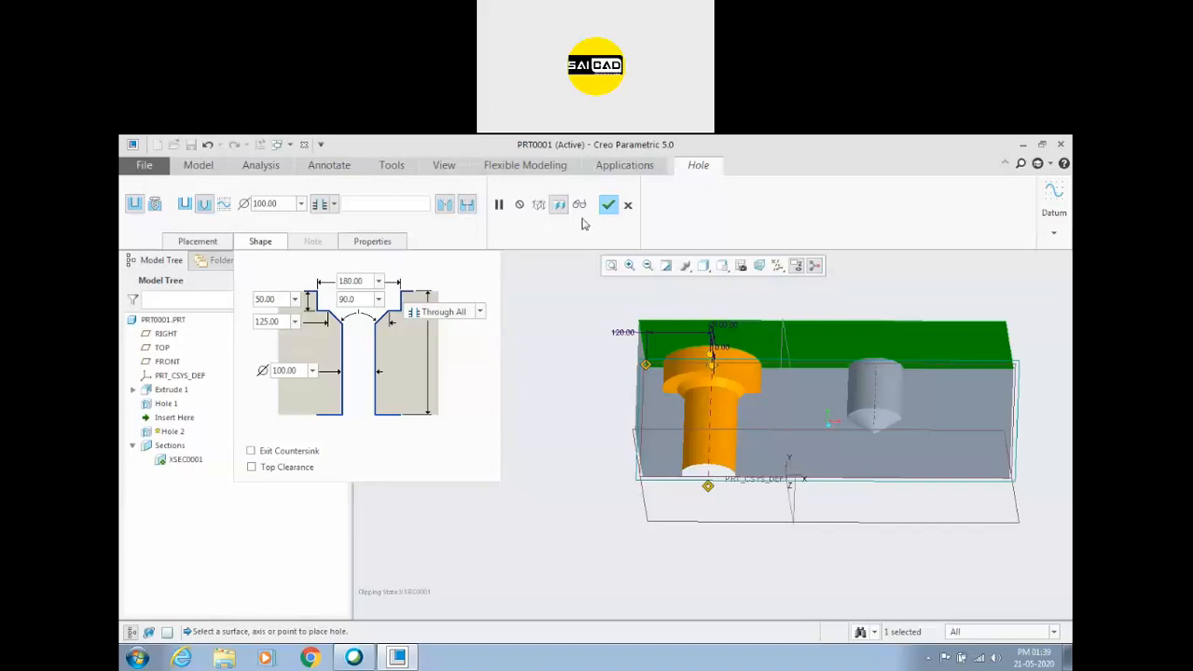
{"action": "left_click", "coordinate": [608, 204]}
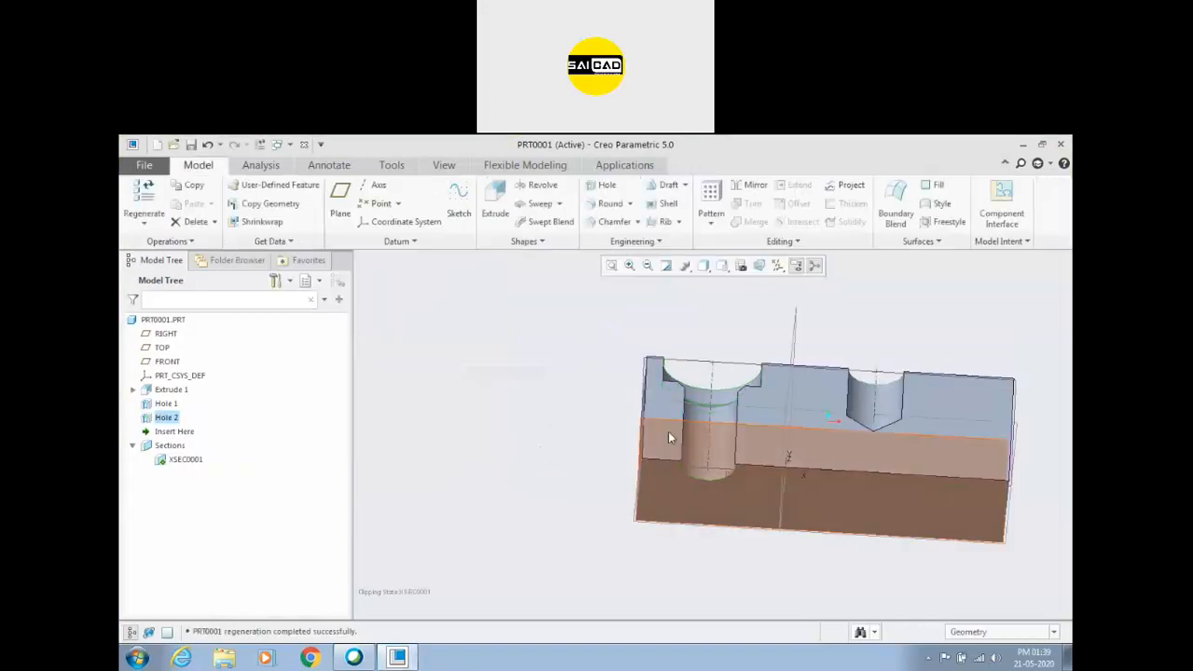
Examine the sectioned block with its counterbored through hole and its drilled blind hole from several angles.
{"action": "left_click", "coordinate": [542, 452]}
{"action": "scroll", "coordinate": [693, 411], "scroll_direction": "down", "scroll_amount": 3}
{"action": "mouse_move", "coordinate": [692, 407]}
{"action": "middle_mouse_down"}
{"action": "mouse_move", "coordinate": [680, 483]}
{"action": "mouse_move", "coordinate": [677, 455]}
{"action": "mouse_move", "coordinate": [753, 420]}
{"action": "mouse_move", "coordinate": [685, 440]}
{"action": "mouse_move", "coordinate": [672, 418]}
{"action": "mouse_move", "coordinate": [683, 444]}
{"action": "mouse_move", "coordinate": [660, 441]}
{"action": "middle_mouse_up"}
{"action": "scroll", "coordinate": [514, 445], "scroll_direction": "up", "scroll_amount": 2}
{"action": "scroll", "coordinate": [727, 445], "scroll_direction": "down", "scroll_amount": 1}
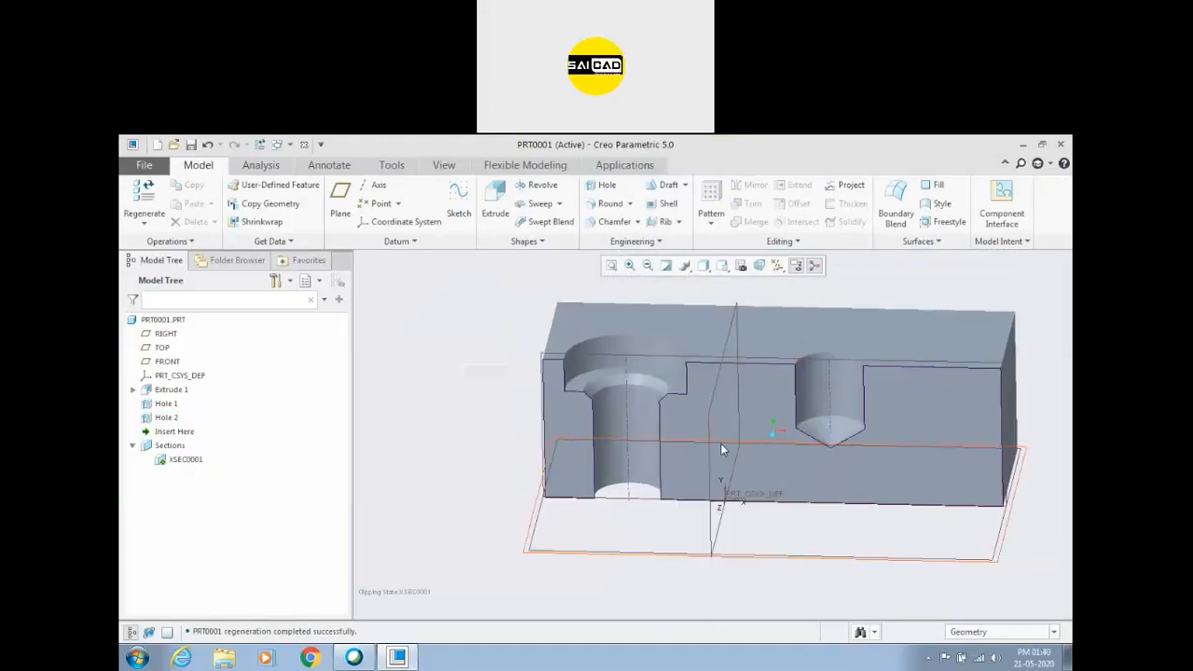
{"action": "scroll", "coordinate": [720, 442], "scroll_direction": "up", "scroll_amount": 2}
{"action": "scroll", "coordinate": [721, 395], "scroll_direction": "down", "scroll_amount": 1}
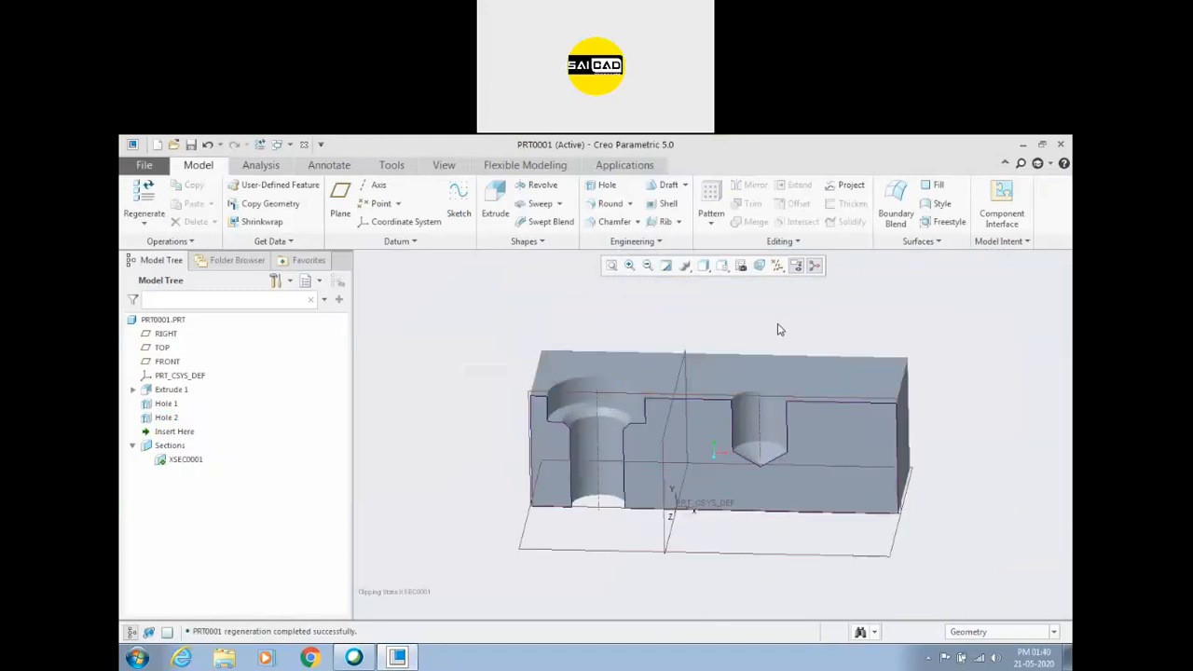
{"action": "middle_click_drag", "start_coordinate": [500, 349], "coordinate": [508, 307]}
Extrude a rectangle sketched on the block's top face between the two holes into a boss 204.18 high.
{"action": "left_click", "coordinate": [495, 207]}
{"action": "left_click", "coordinate": [730, 363]}
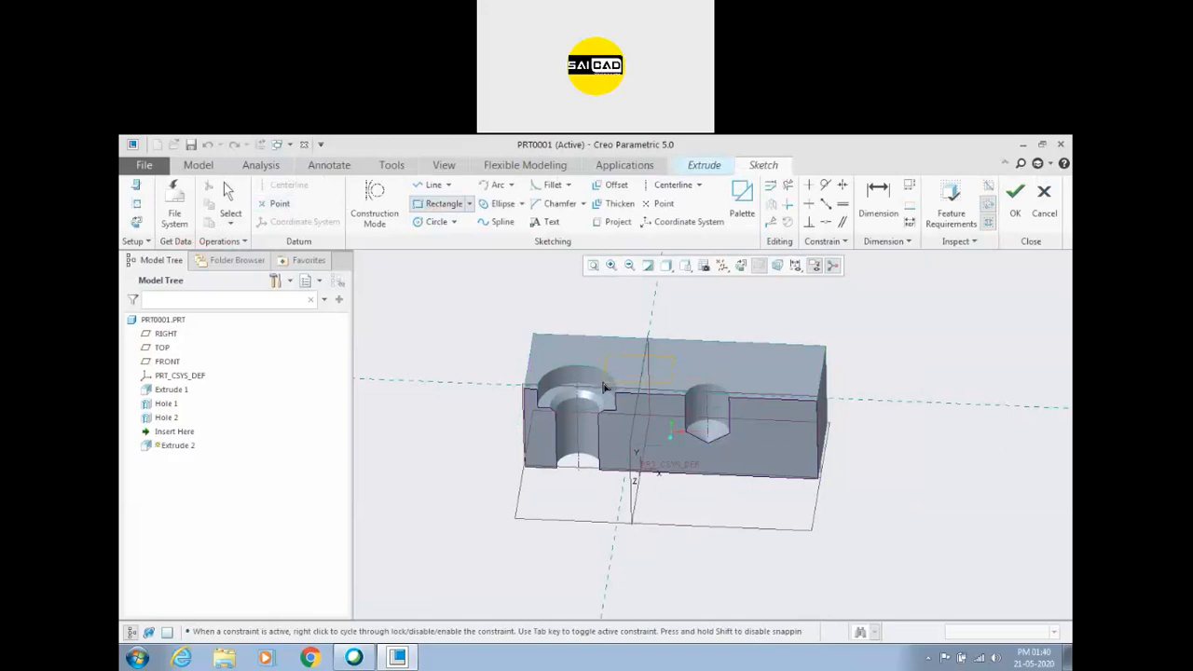
{"action": "middle_click", "coordinate": [625, 314]}
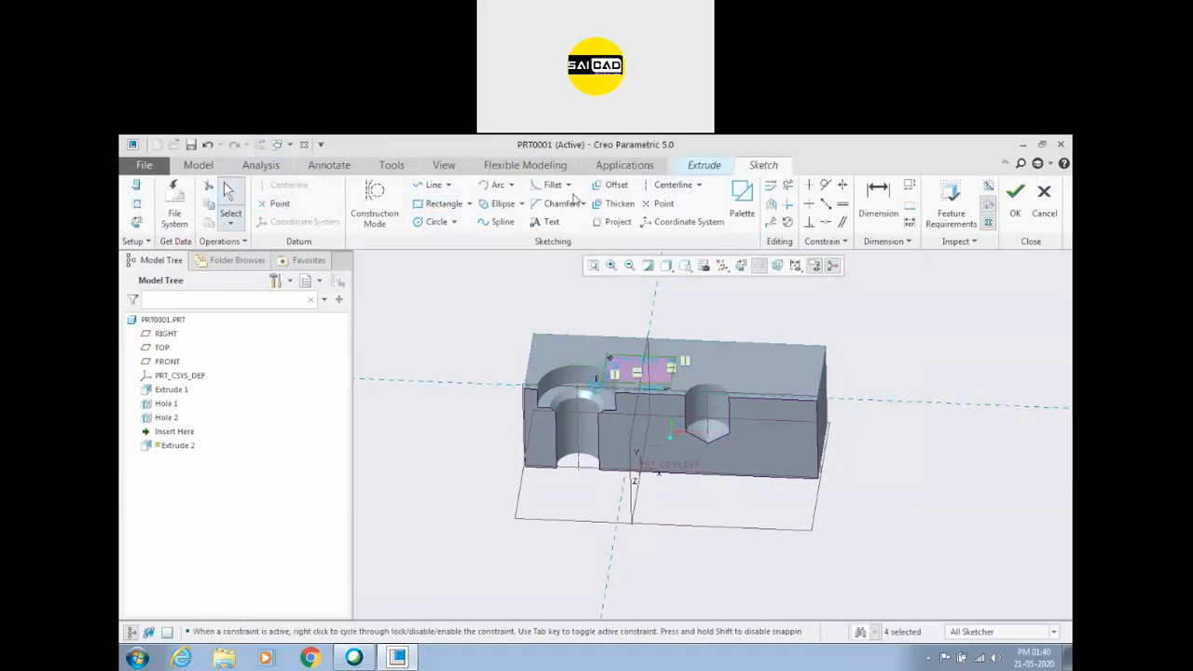
{"action": "left_click", "coordinate": [706, 166]}
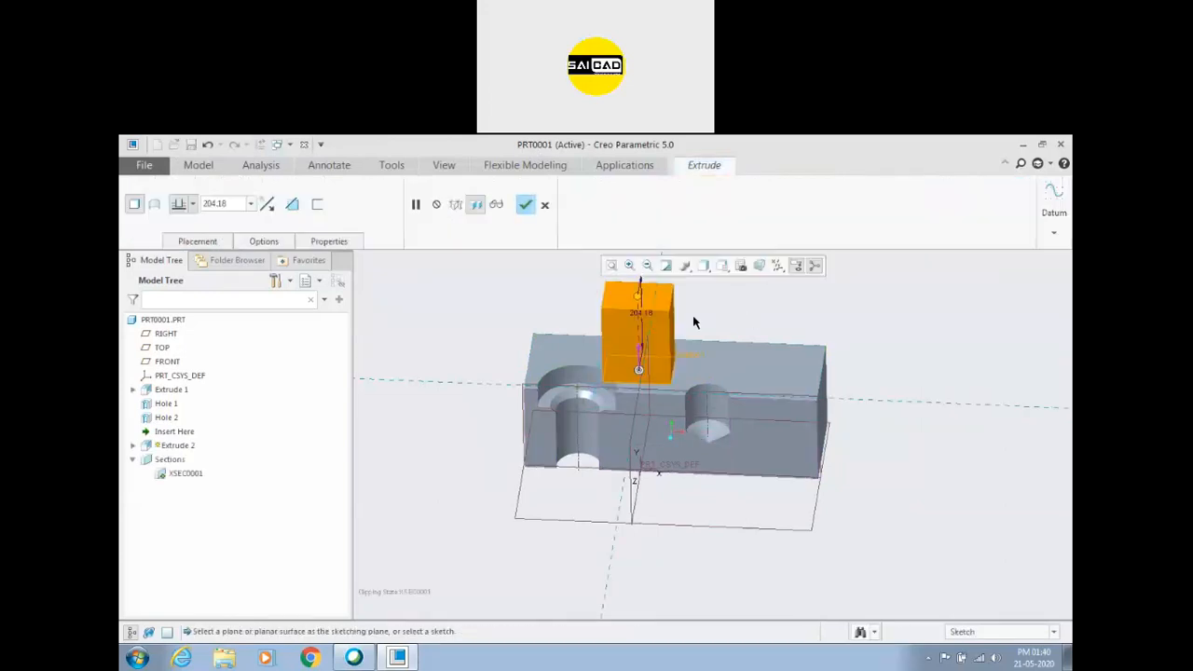
{"action": "left_click", "coordinate": [526, 205]}
Delete the counterbored through hole (Hole 2) from the block.
{"action": "left_click", "coordinate": [585, 394]}
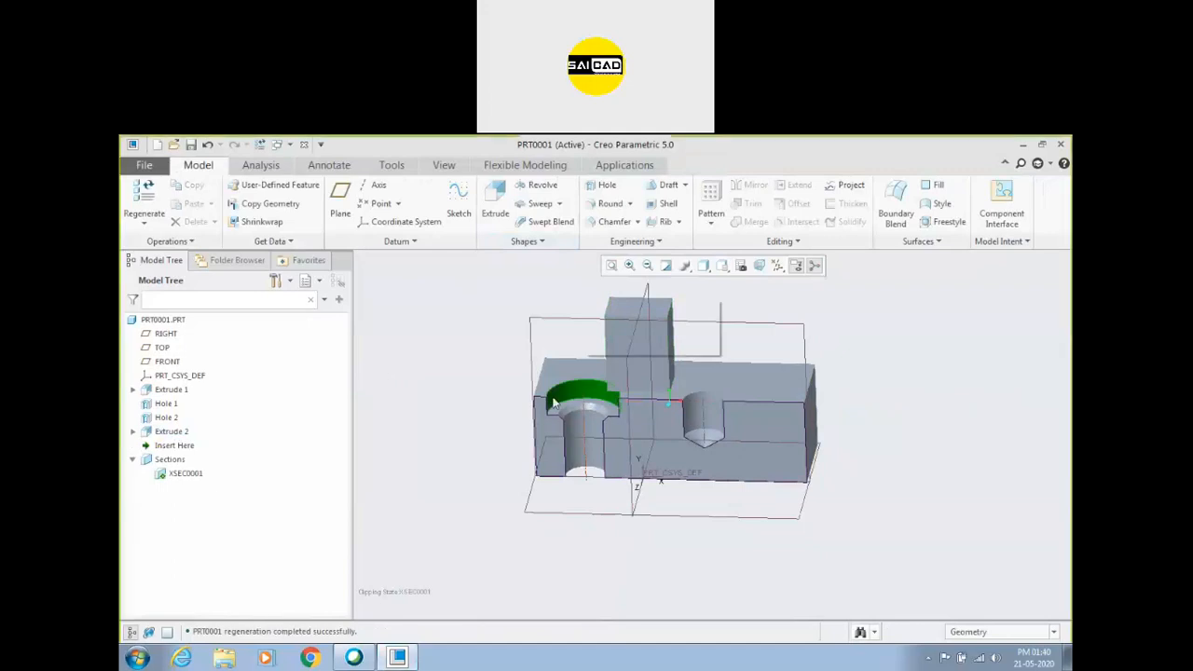
{"action": "right_click", "coordinate": [168, 417]}
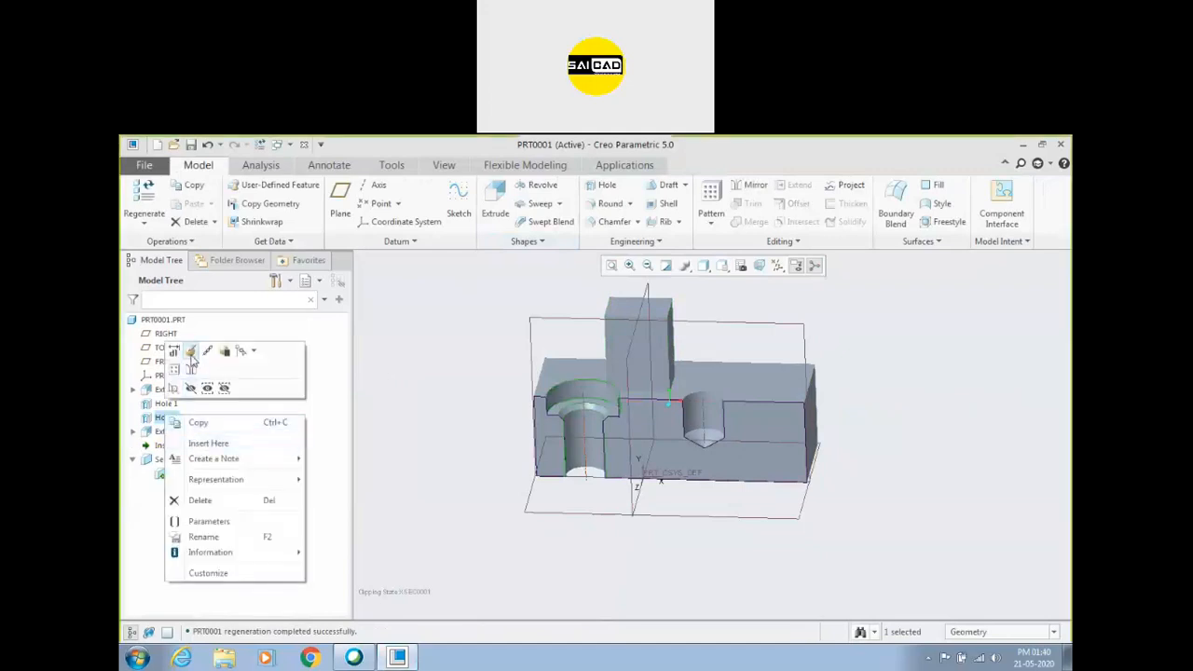
{"action": "left_click", "coordinate": [200, 500]}
{"action": "left_click", "coordinate": [558, 413]}
{"action": "middle_click_drag", "start_coordinate": [466, 373], "coordinate": [458, 404]}
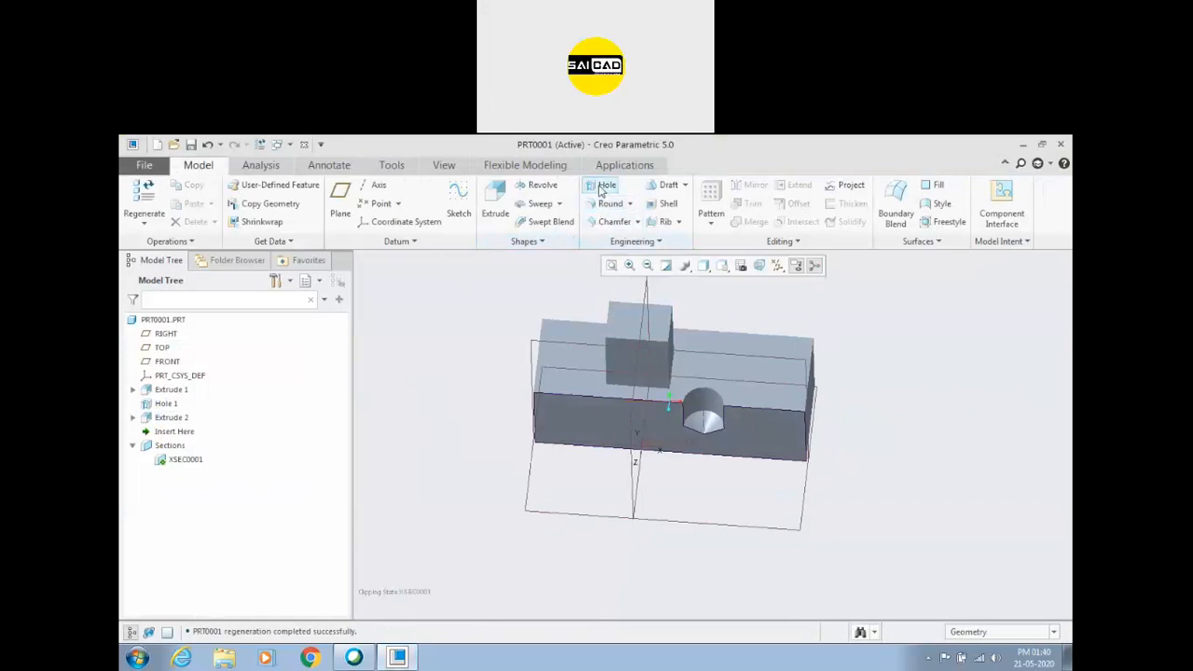
Place a new hole on the top face beside the boss, referenced to the end face and the FRONT plane with 0 offset from FRONT.
{"action": "left_click", "coordinate": [604, 186]}
{"action": "left_click", "coordinate": [581, 382]}
{"action": "scroll", "coordinate": [557, 408], "scroll_direction": "down", "scroll_amount": 3}
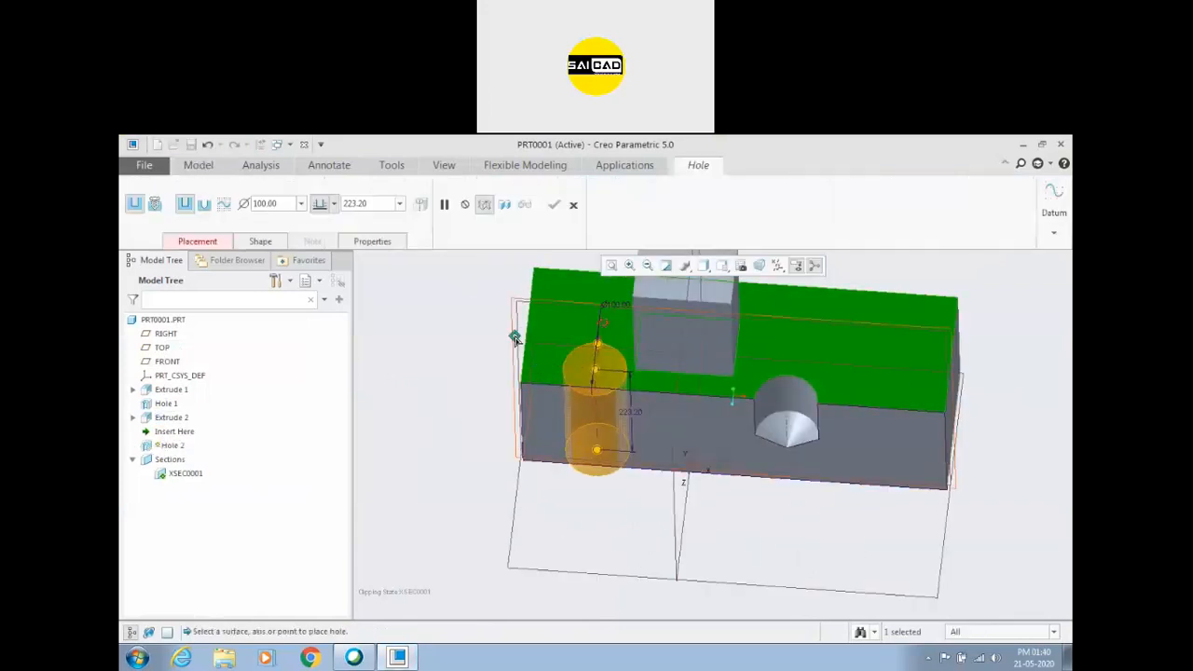
{"action": "left_click", "coordinate": [527, 399]}
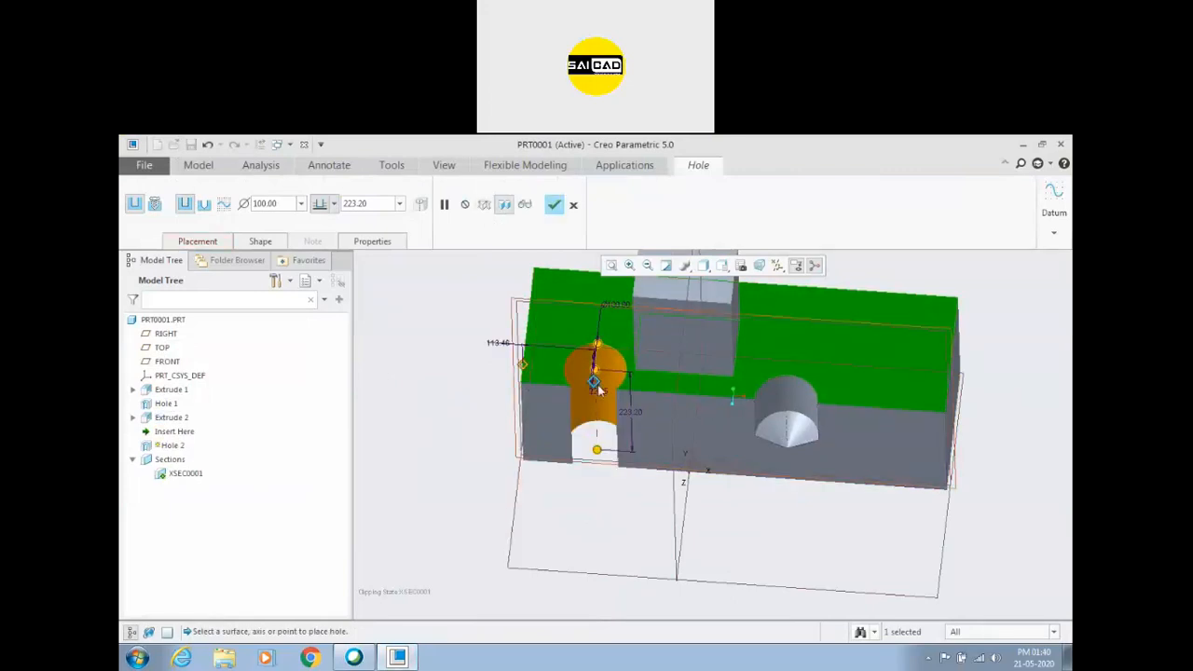
{"action": "left_click", "coordinate": [198, 241]}
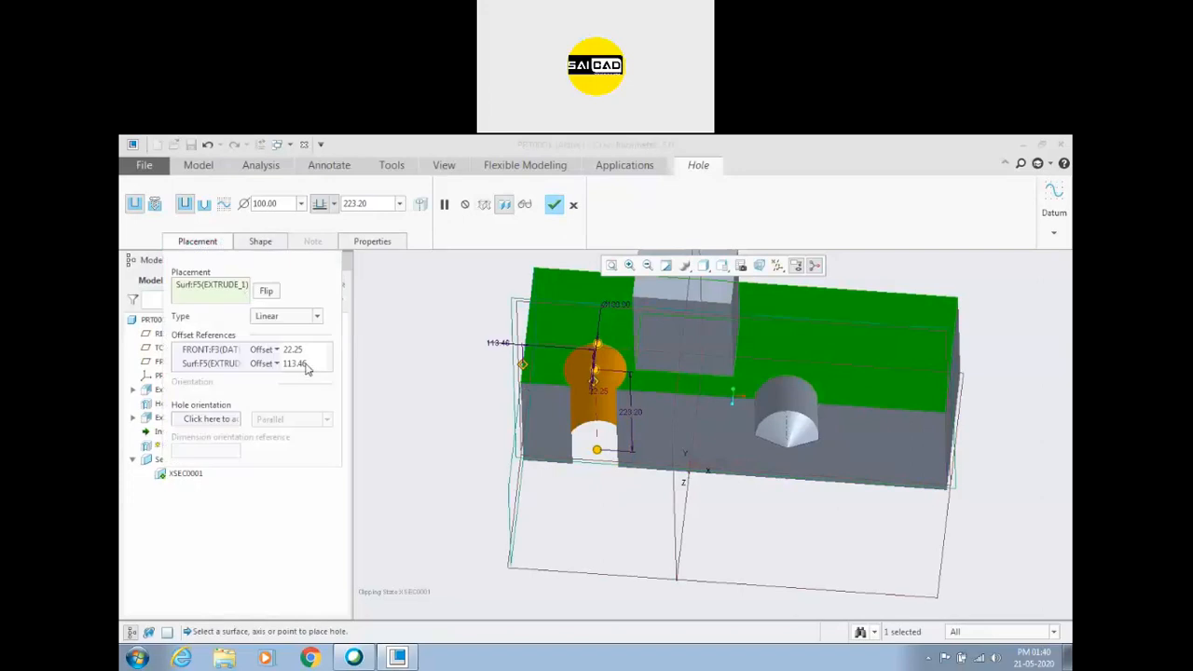
{"action": "left_click", "coordinate": [302, 353]}
{"action": "type", "text": "0"}
{"action": "key", "text": "Return"}
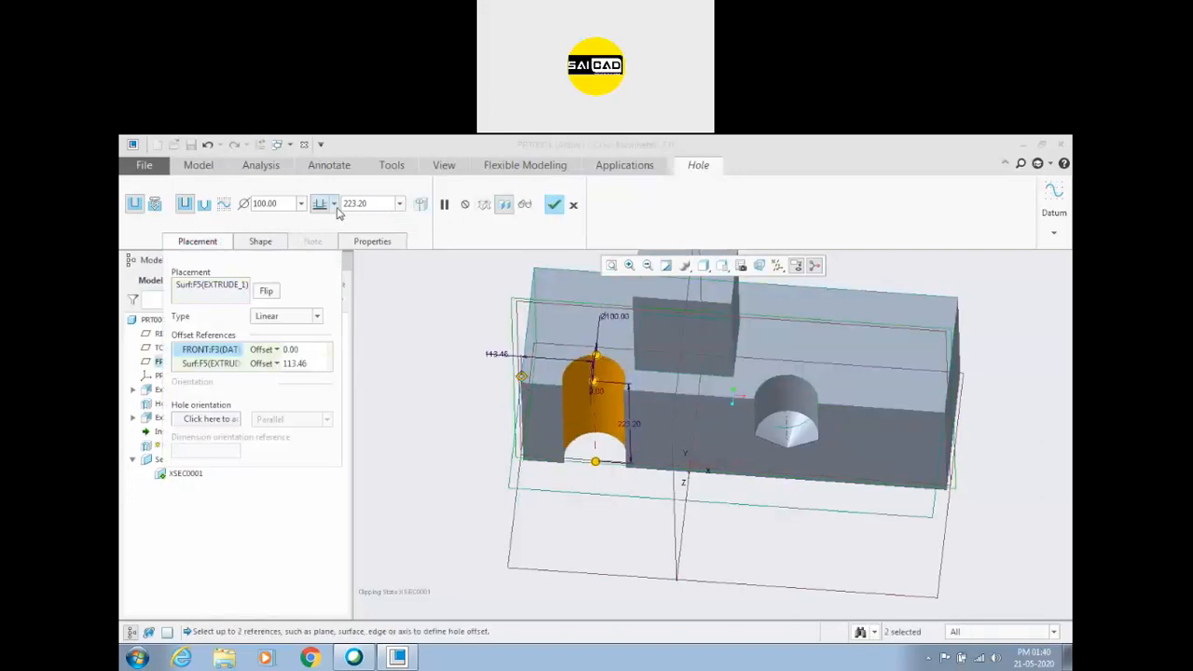
Give the hole a drill profile with countersink and counterbore, and set the counterbore depth to 50.
{"action": "left_click", "coordinate": [260, 241]}
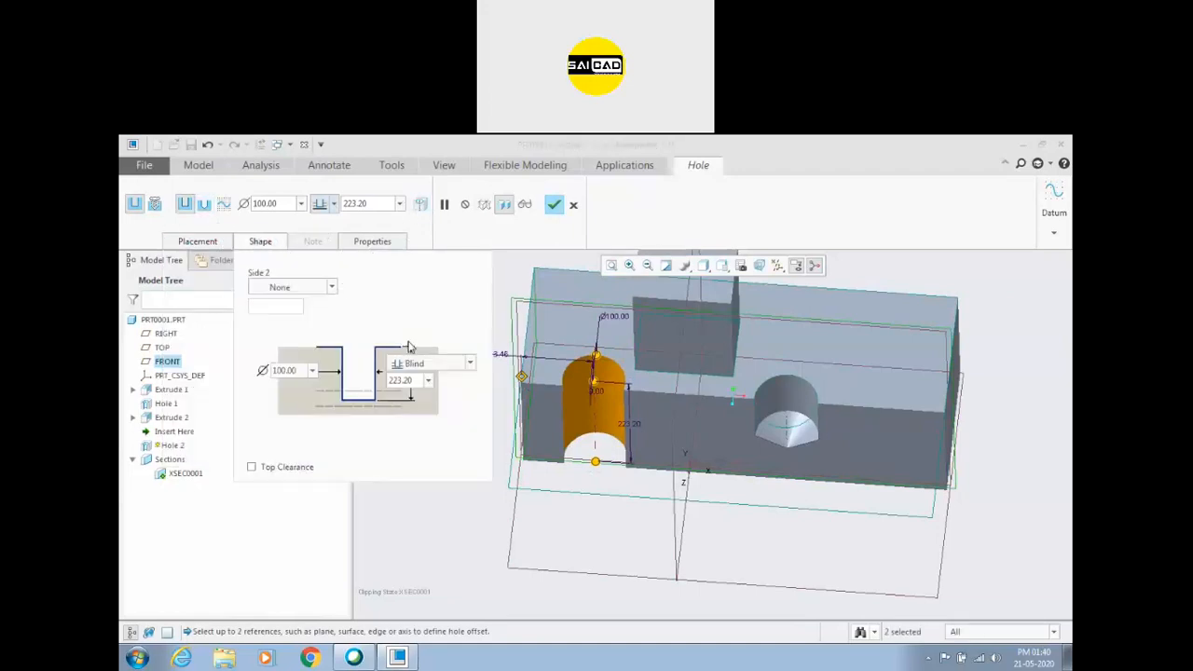
{"action": "scroll", "coordinate": [625, 530], "scroll_direction": "down", "scroll_amount": 2}
{"action": "middle_click_drag", "start_coordinate": [625, 529], "coordinate": [607, 476]}
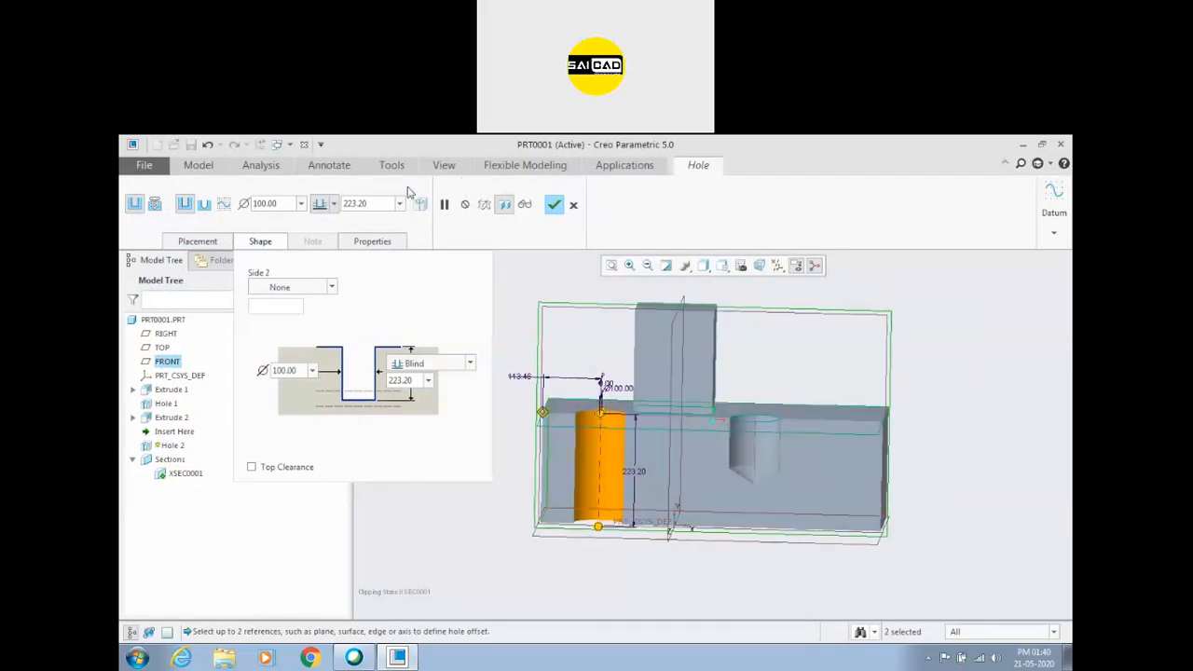
{"action": "left_click", "coordinate": [204, 205]}
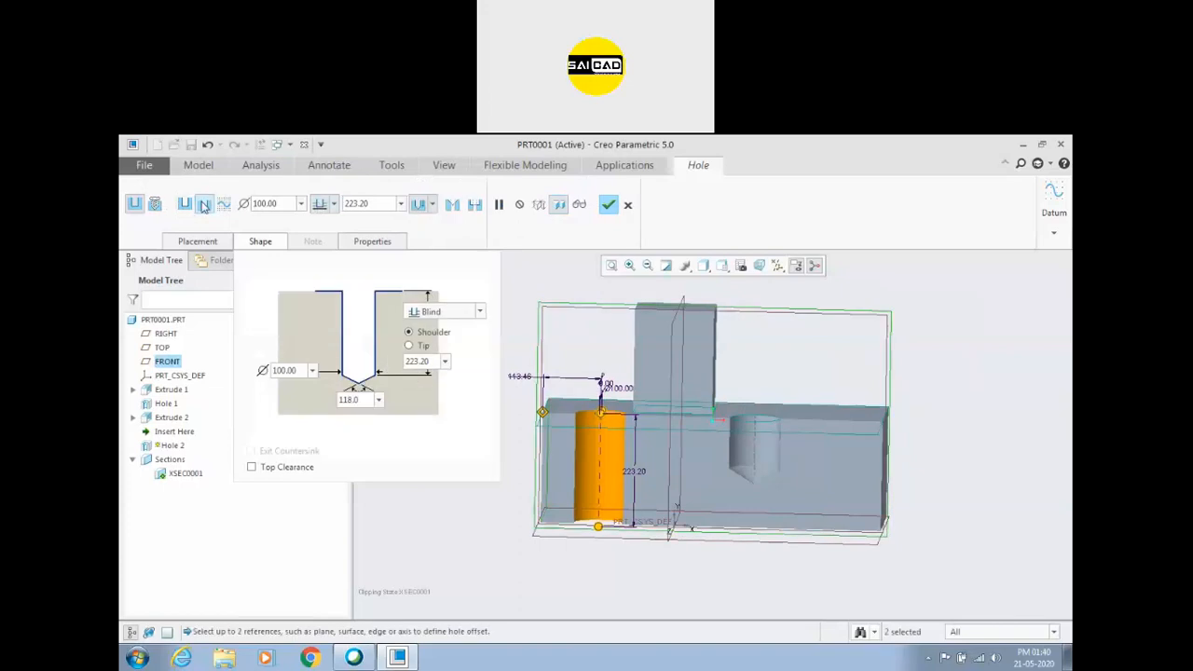
{"action": "left_click", "coordinate": [474, 204]}
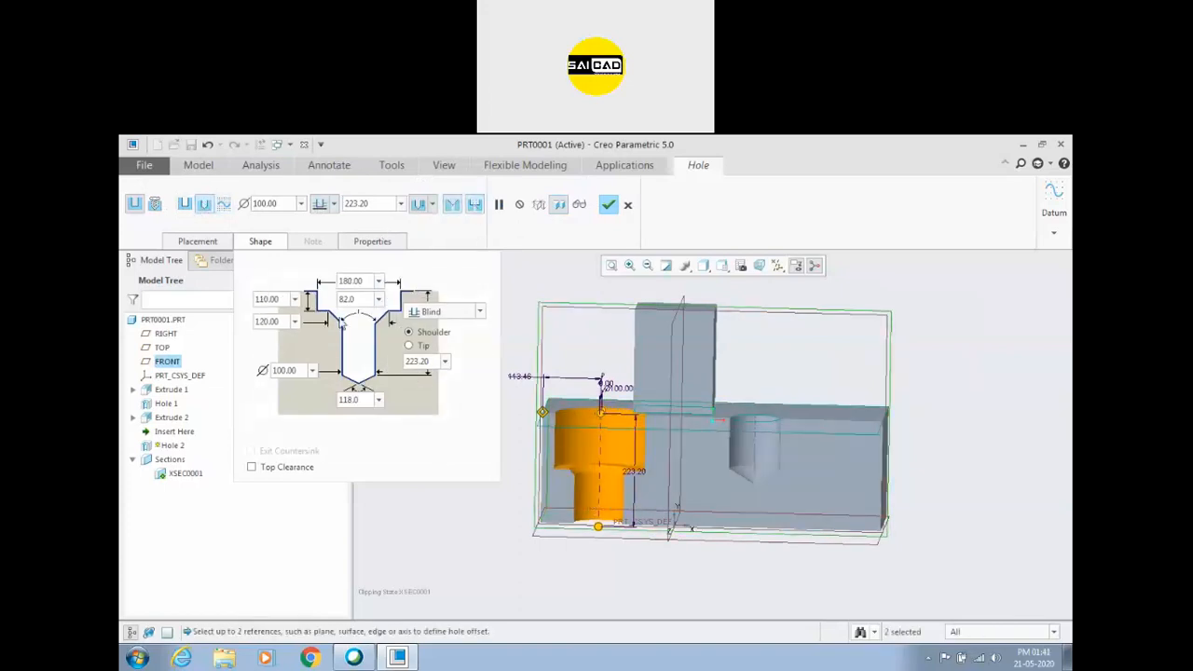
{"action": "left_click", "coordinate": [270, 299]}
{"action": "type", "text": "50"}
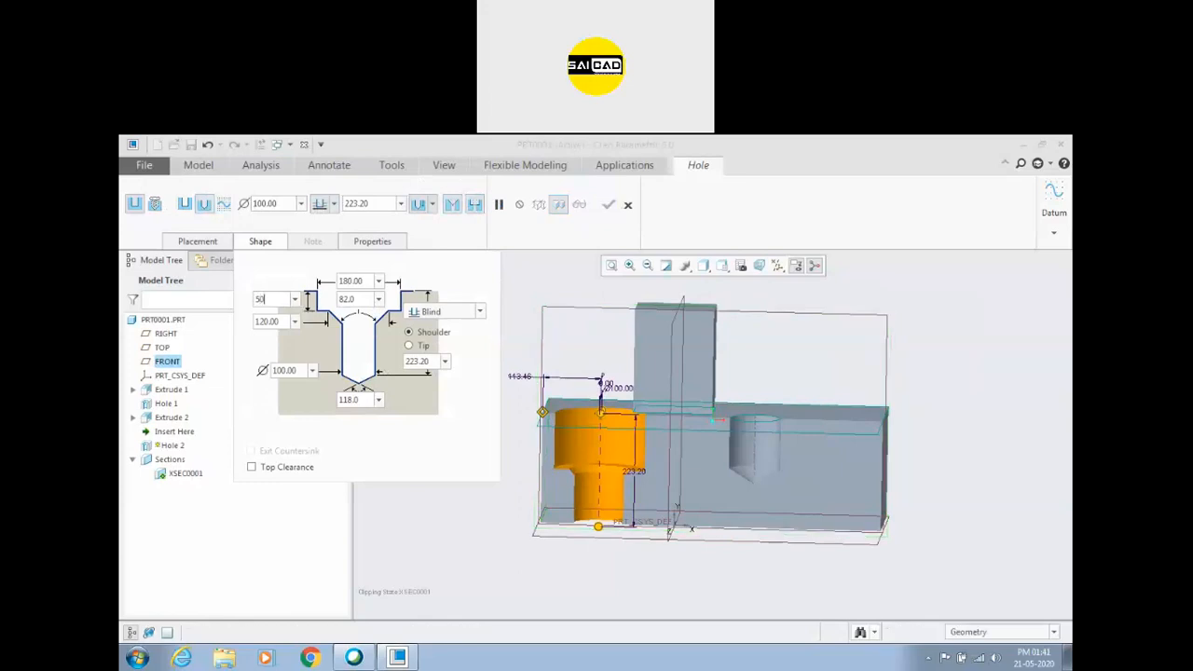
{"action": "key", "text": "Return"}
Enable top clearance for the counterbored hole and inspect the cut through the adjacent boss.
{"action": "left_click", "coordinate": [252, 467]}
{"action": "middle_click_drag", "start_coordinate": [613, 473], "coordinate": [674, 361]}
{"action": "scroll", "coordinate": [643, 387], "scroll_direction": "down", "scroll_amount": 4}
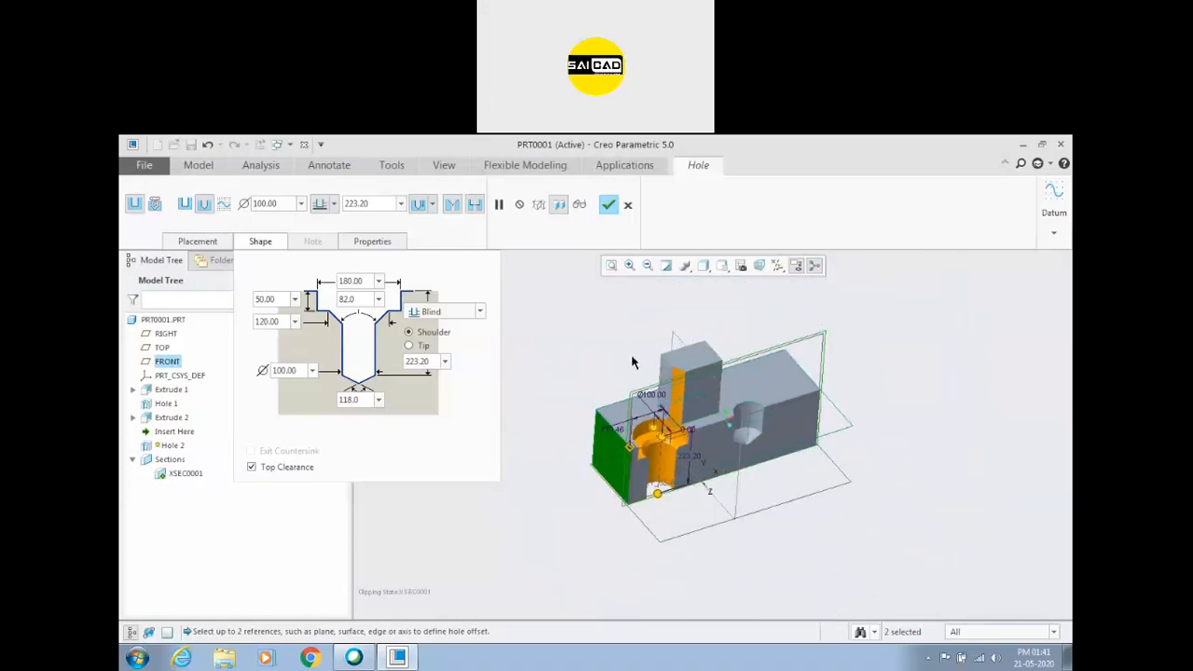
{"action": "scroll", "coordinate": [637, 397], "scroll_direction": "up", "scroll_amount": 4}
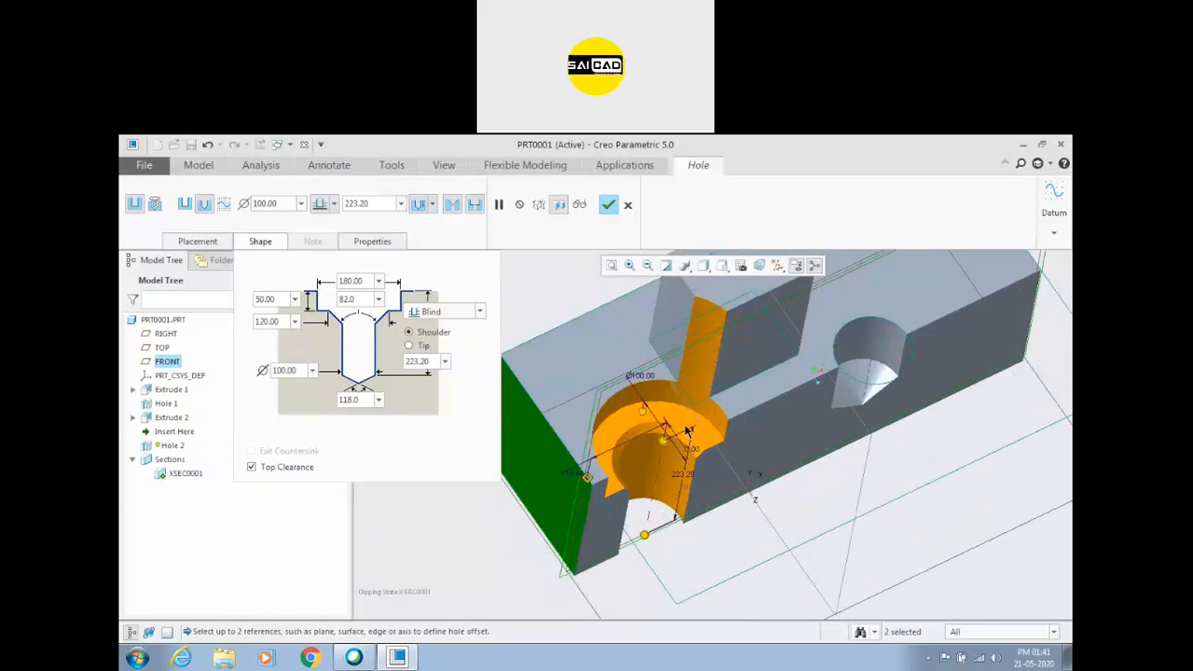
{"action": "middle_click_drag", "start_coordinate": [665, 450], "coordinate": [671, 328]}
{"action": "scroll", "coordinate": [611, 389], "scroll_direction": "down", "scroll_amount": 2}
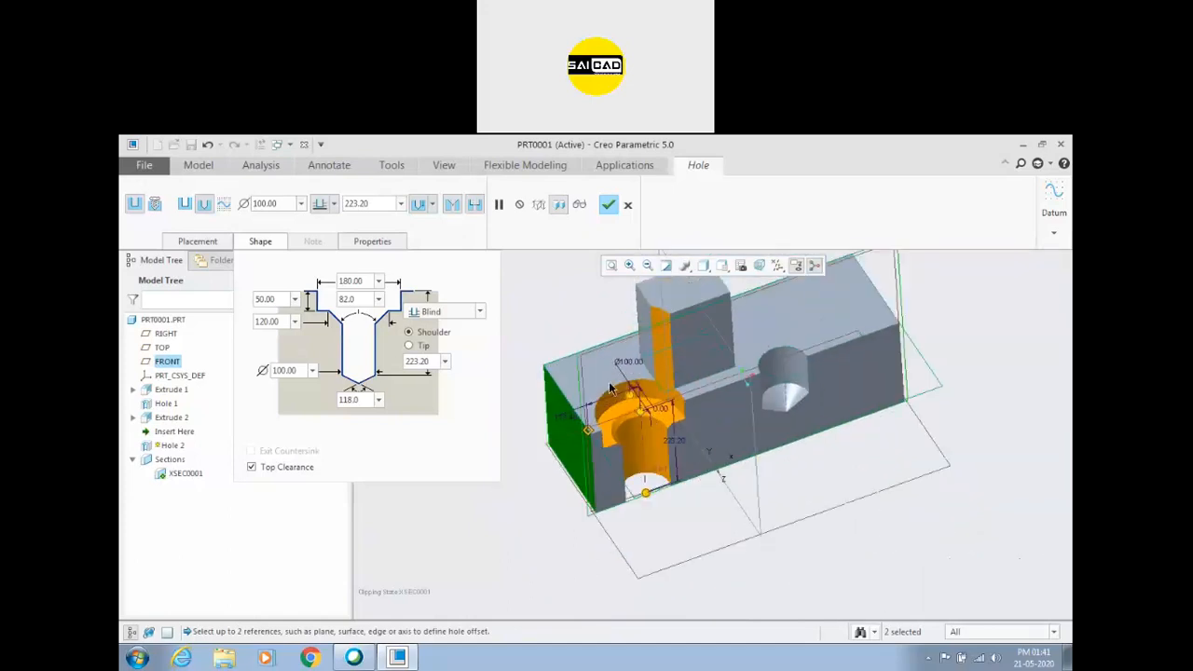
Turn the hole's top clearance off and back on to compare its effect on the boss.
{"action": "left_click", "coordinate": [297, 468]}
{"action": "middle_click_drag", "start_coordinate": [585, 326], "coordinate": [566, 298]}
{"action": "scroll", "coordinate": [831, 524], "scroll_direction": "down", "scroll_amount": 3}
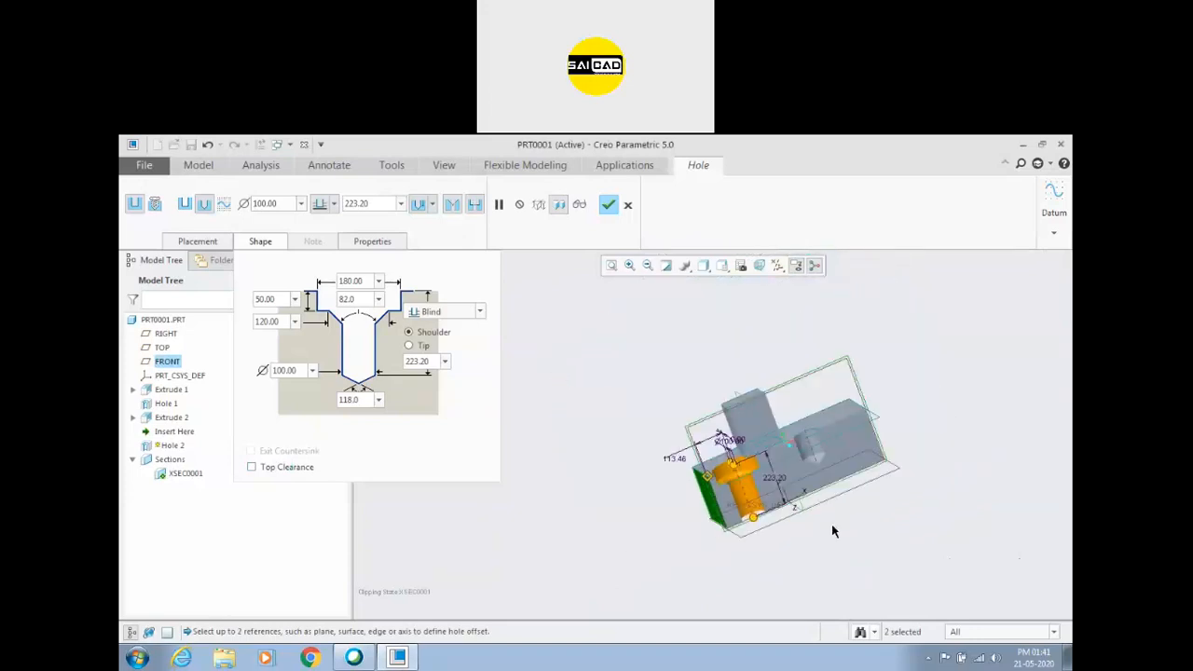
{"action": "middle_click_drag", "start_coordinate": [831, 523], "coordinate": [815, 496]}
{"action": "scroll", "coordinate": [721, 464], "scroll_direction": "up", "scroll_amount": 3}
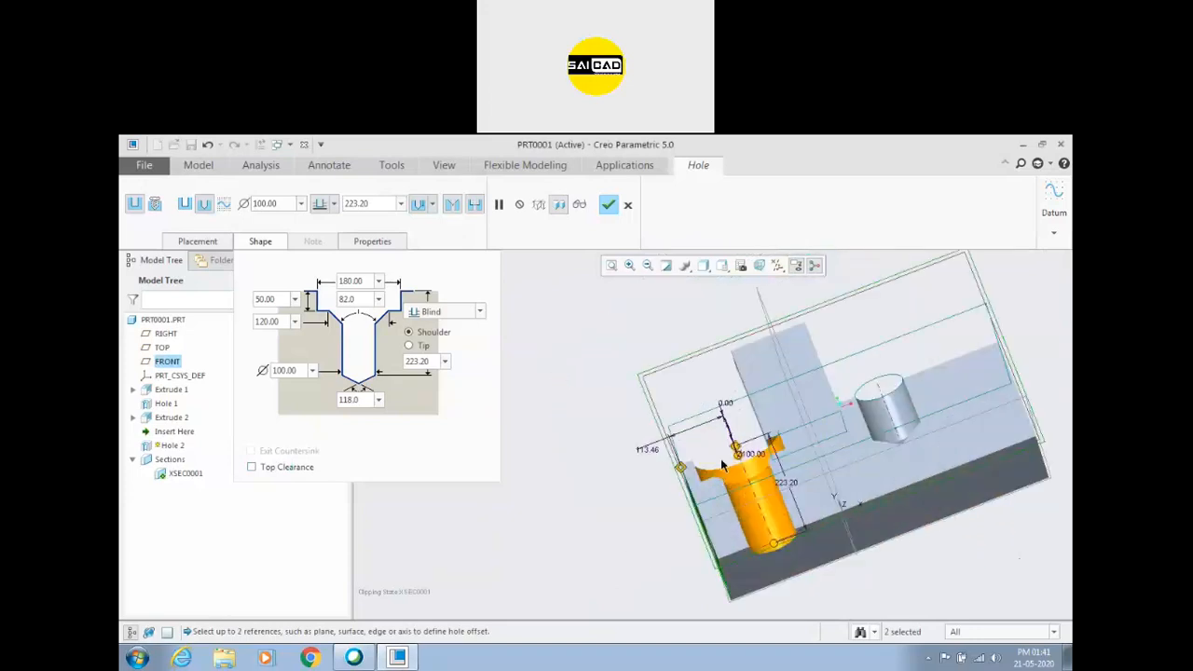
{"action": "left_click", "coordinate": [275, 470]}
{"action": "middle_click_drag", "start_coordinate": [565, 402], "coordinate": [601, 438]}
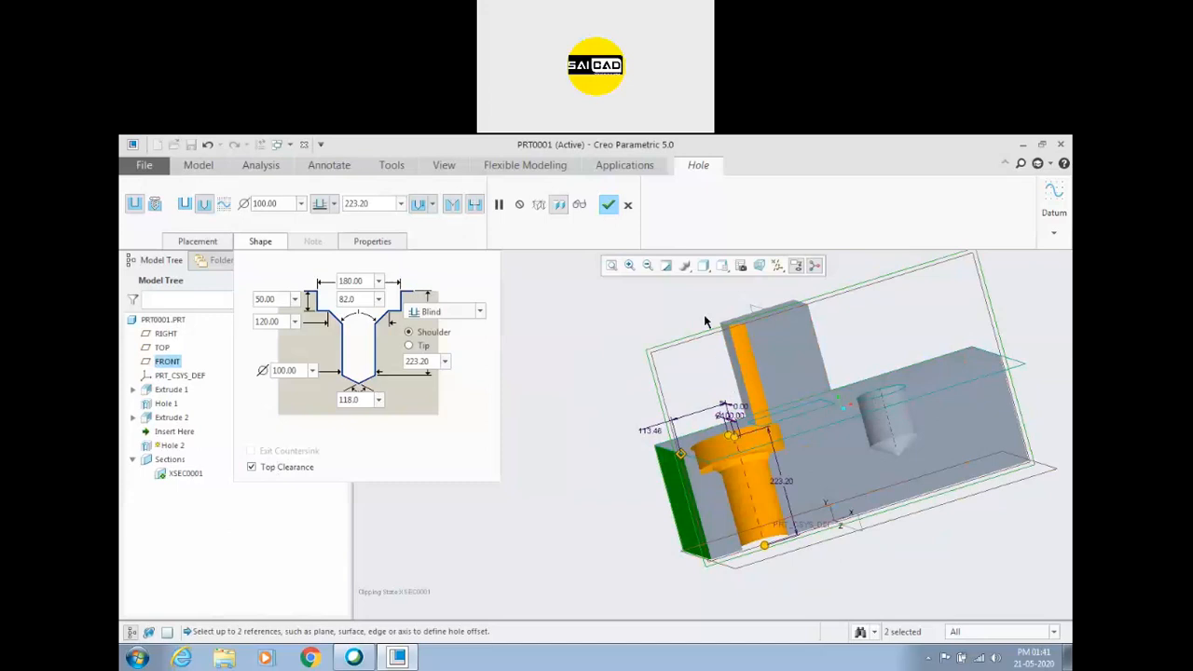
{"action": "scroll", "coordinate": [720, 352], "scroll_direction": "down", "scroll_amount": 3}
{"action": "middle_click_drag", "start_coordinate": [709, 384], "coordinate": [712, 446]}
{"action": "scroll", "coordinate": [743, 410], "scroll_direction": "up", "scroll_amount": 2}
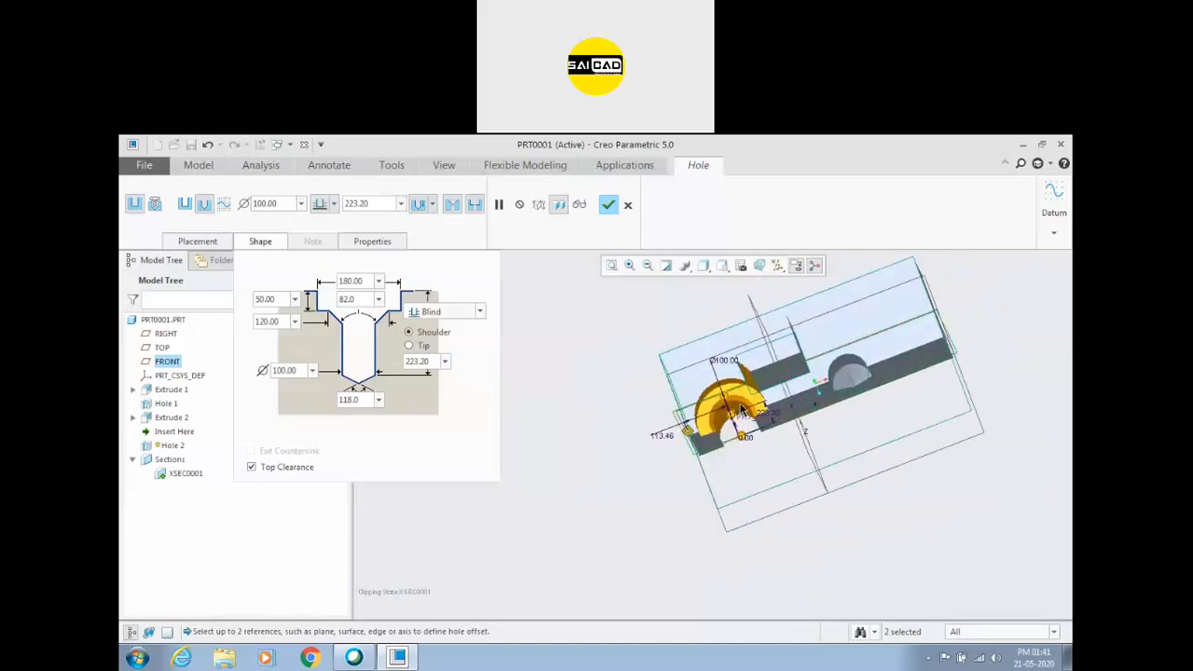
{"action": "scroll", "coordinate": [751, 381], "scroll_direction": "up", "scroll_amount": 2}
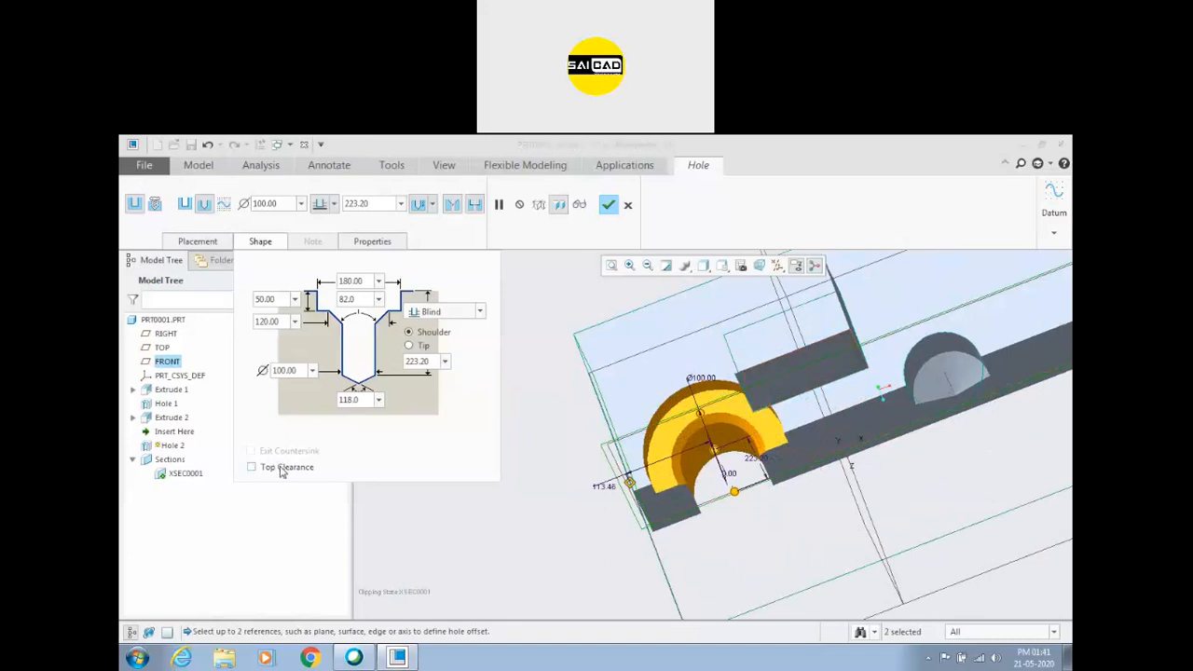
Toggle top clearance once more, leave it enabled, and complete the counterbored hole.
{"action": "left_click", "coordinate": [252, 467]}
{"action": "left_click", "coordinate": [283, 470]}
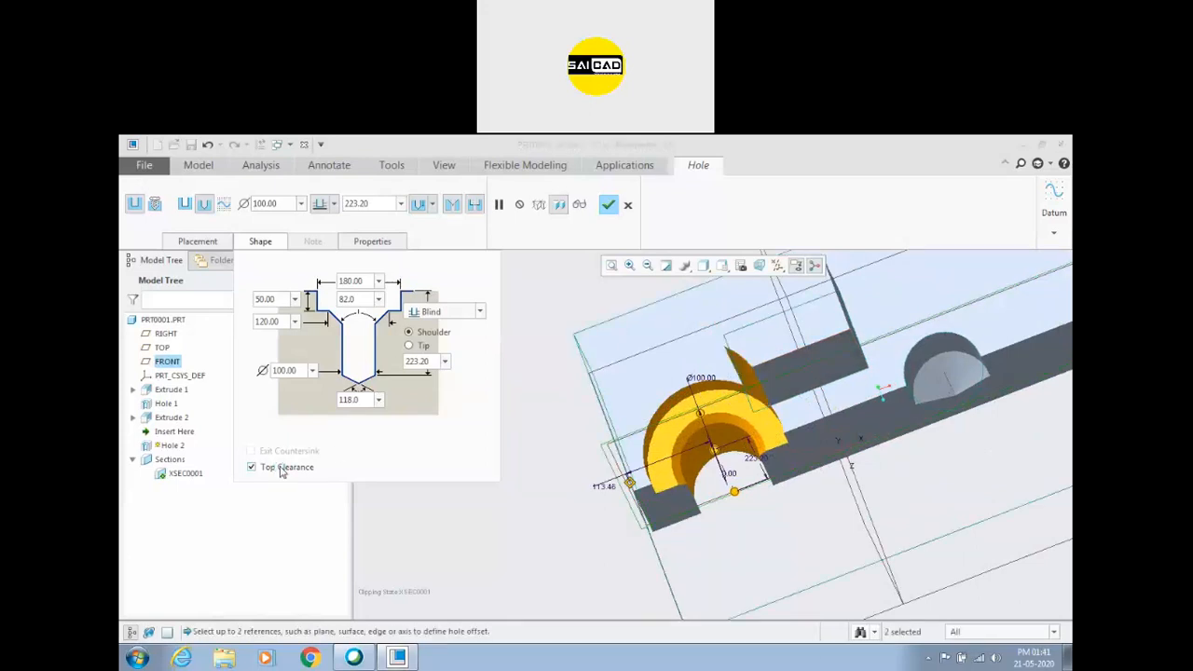
{"action": "scroll", "coordinate": [635, 467], "scroll_direction": "down", "scroll_amount": 2}
{"action": "middle_click_drag", "start_coordinate": [633, 480], "coordinate": [687, 446]}
{"action": "scroll", "coordinate": [676, 440], "scroll_direction": "up", "scroll_amount": 2}
{"action": "scroll", "coordinate": [661, 431], "scroll_direction": "down", "scroll_amount": 2}
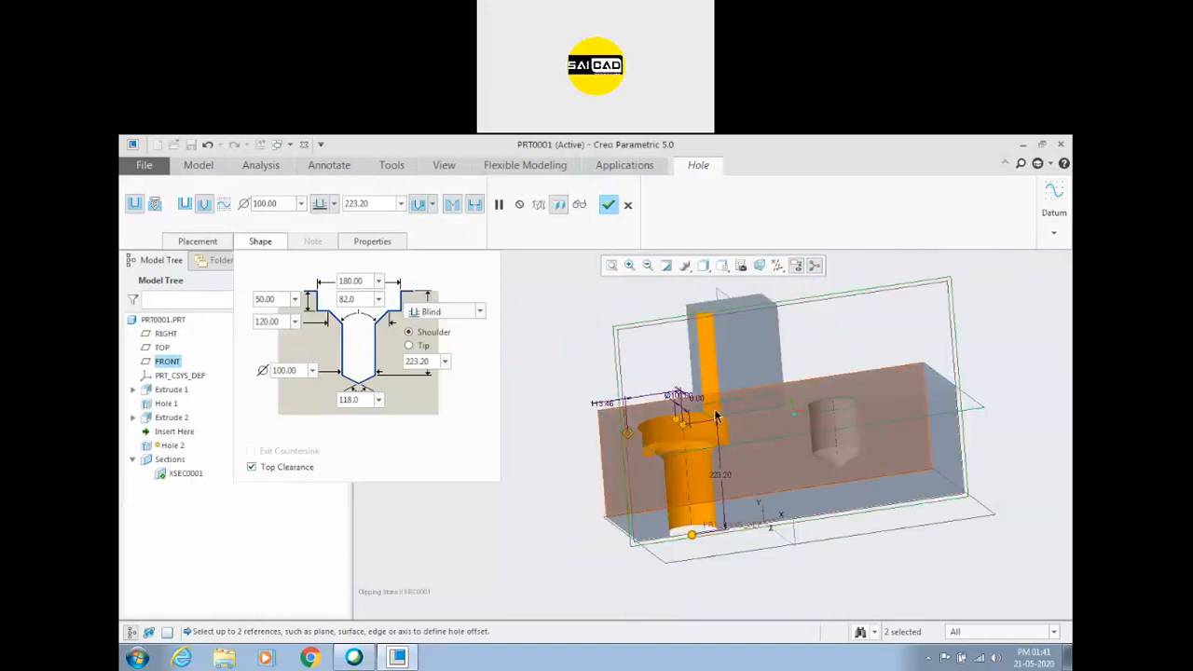
{"action": "left_click", "coordinate": [608, 205]}
Examine how the completed hole with top clearance cuts through the side of the boss.
{"action": "middle_click_drag", "start_coordinate": [556, 314], "coordinate": [666, 410]}
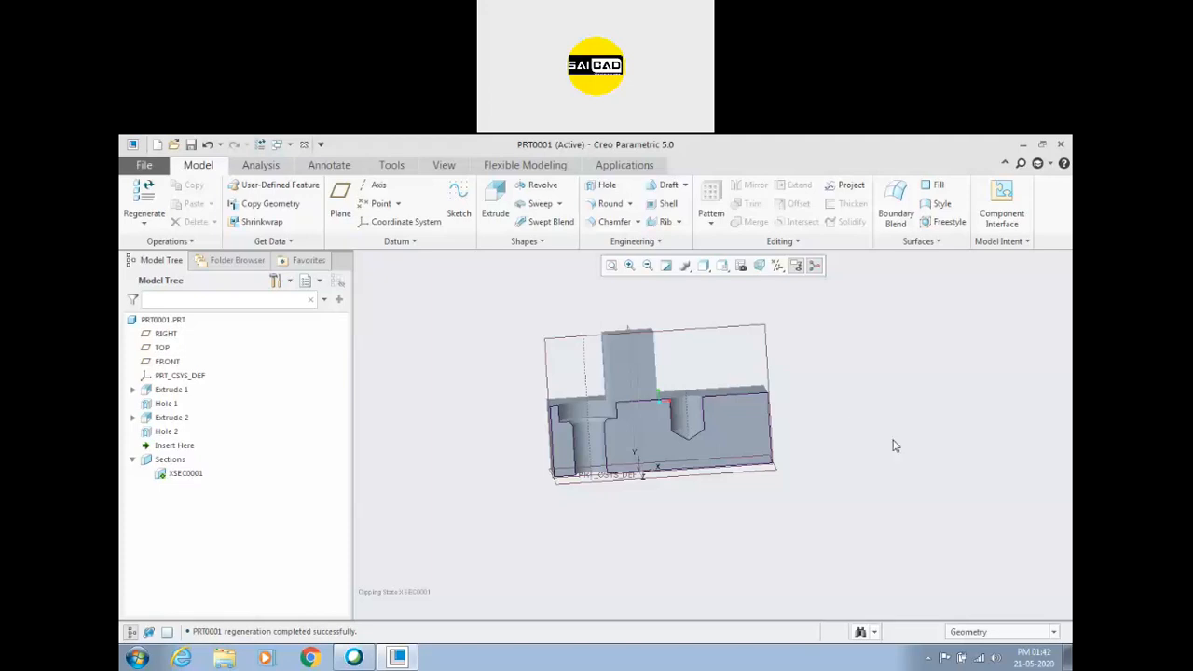
{"action": "scroll", "coordinate": [781, 452], "scroll_direction": "up", "scroll_amount": 2}
{"action": "scroll", "coordinate": [673, 395], "scroll_direction": "down", "scroll_amount": 5}
{"action": "middle_click_drag", "start_coordinate": [673, 395], "coordinate": [671, 447]}
{"action": "scroll", "coordinate": [802, 399], "scroll_direction": "down", "scroll_amount": 1}
{"action": "middle_click_drag", "start_coordinate": [798, 449], "coordinate": [789, 387]}
{"action": "scroll", "coordinate": [645, 454], "scroll_direction": "up", "scroll_amount": 4}
{"action": "scroll", "coordinate": [771, 414], "scroll_direction": "down", "scroll_amount": 2}
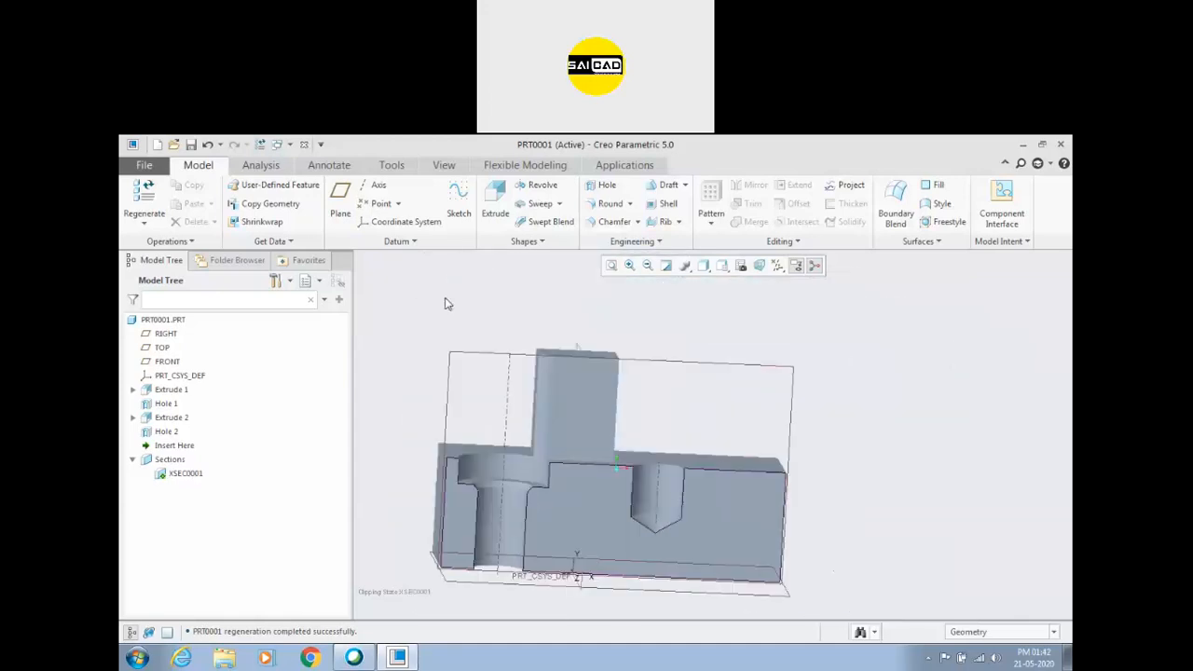
Delete both holes, Hole 2 and Hole 1, leaving the block with only its boss.
{"action": "left_click", "coordinate": [162, 434]}
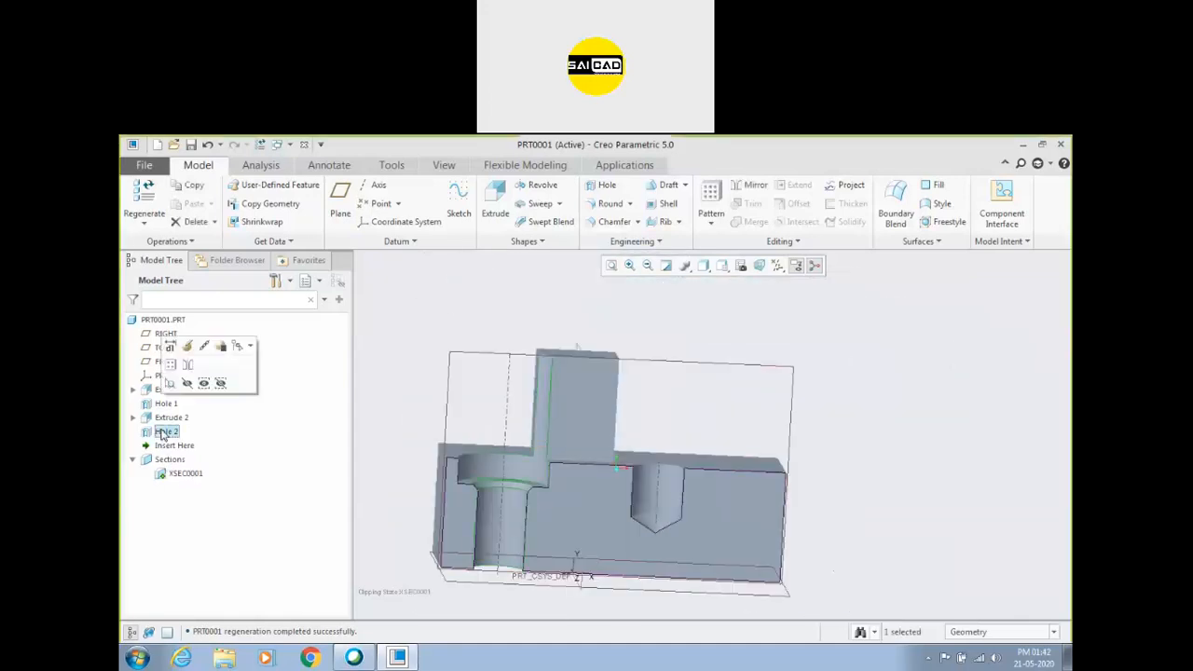
{"action": "left_click", "coordinate": [173, 443]}
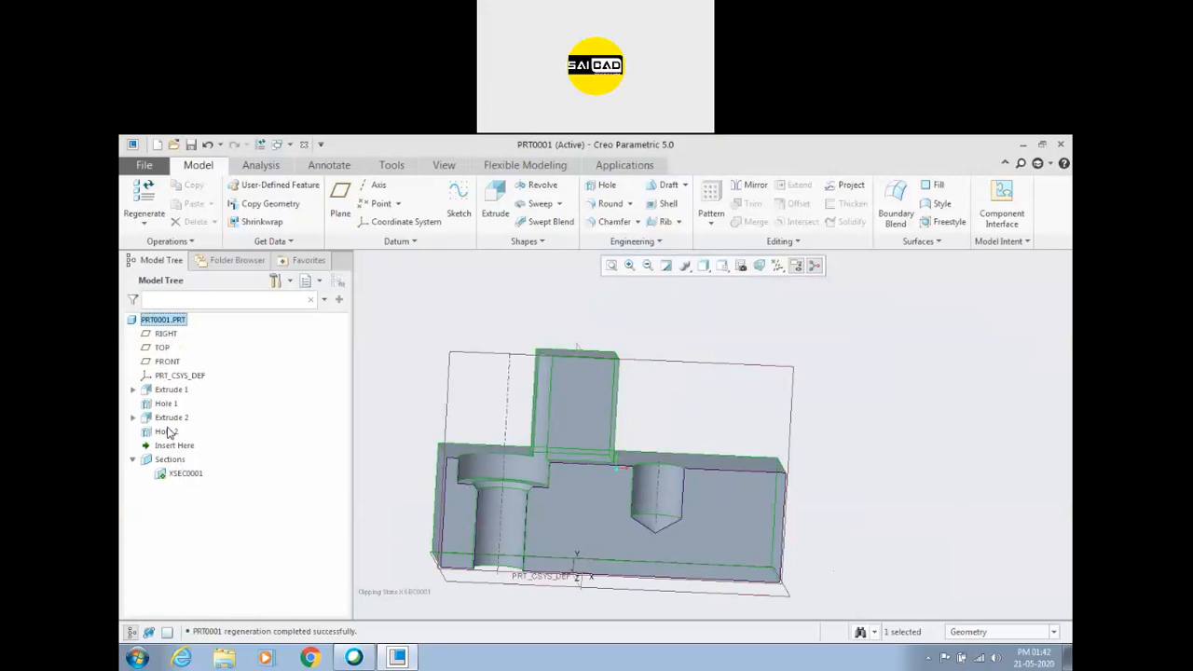
{"action": "left_click", "coordinate": [164, 432]}
{"action": "key", "text": "Delete"}
{"action": "left_click", "coordinate": [559, 413]}
{"action": "left_click", "coordinate": [166, 404]}
{"action": "key", "text": "Delete"}
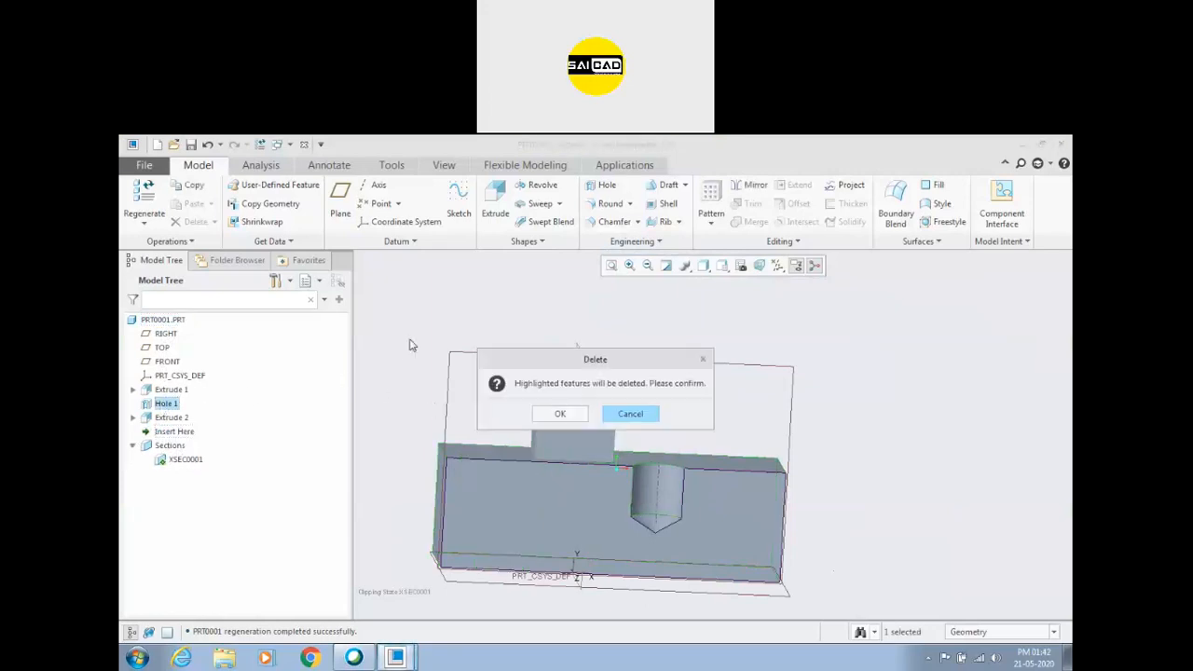
{"action": "left_click", "coordinate": [559, 413]}
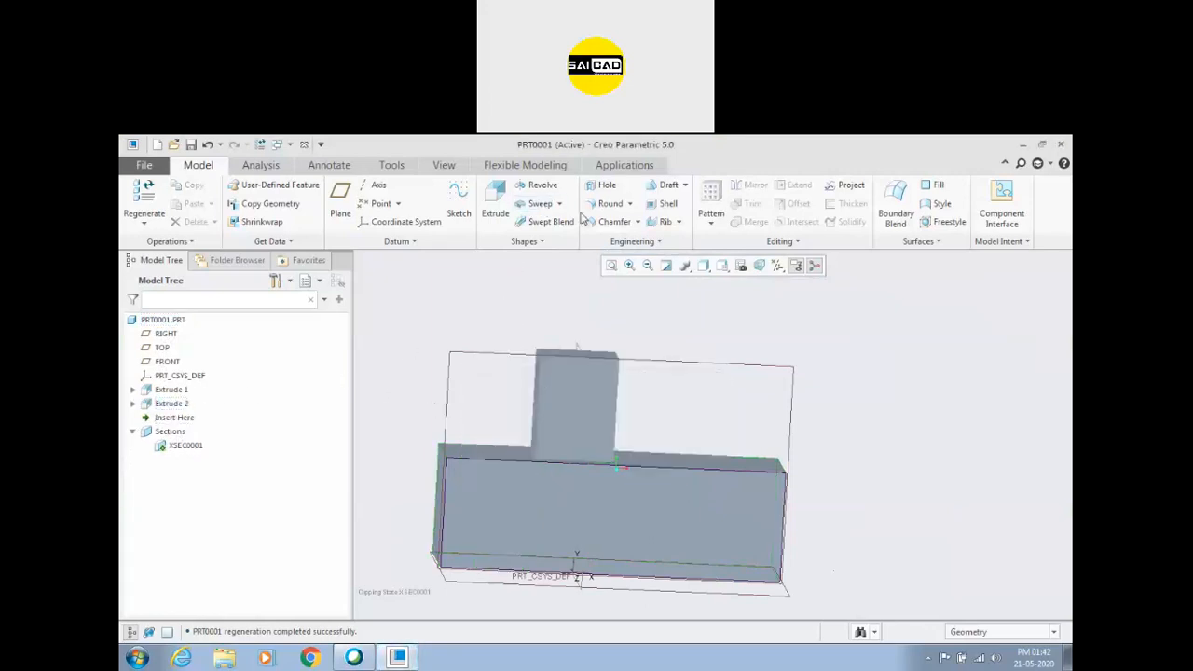
Start a new hole and place it on the block's top face, on the free area beside the boss.
{"action": "left_click", "coordinate": [606, 187]}
{"action": "scroll", "coordinate": [545, 323], "scroll_direction": "up", "scroll_amount": 3}
{"action": "mouse_move", "coordinate": [436, 338]}
{"action": "middle_mouse_down"}
{"action": "mouse_move", "coordinate": [447, 348]}
{"action": "mouse_move", "coordinate": [436, 349]}
{"action": "middle_mouse_up"}
{"action": "left_click", "coordinate": [197, 242]}
{"action": "scroll", "coordinate": [588, 439], "scroll_direction": "down", "scroll_amount": 2}
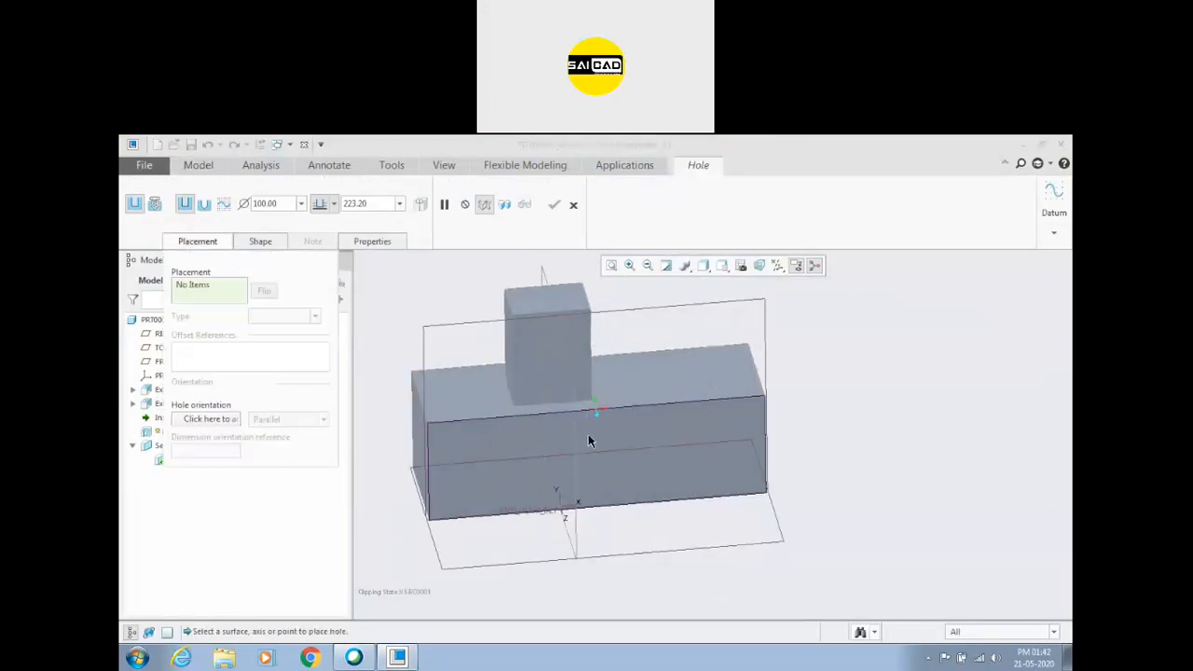
{"action": "left_click", "coordinate": [637, 381]}
Assign a long side face and the end face of the block as the hole's two linear offset references.
{"action": "right_click", "coordinate": [833, 365]}
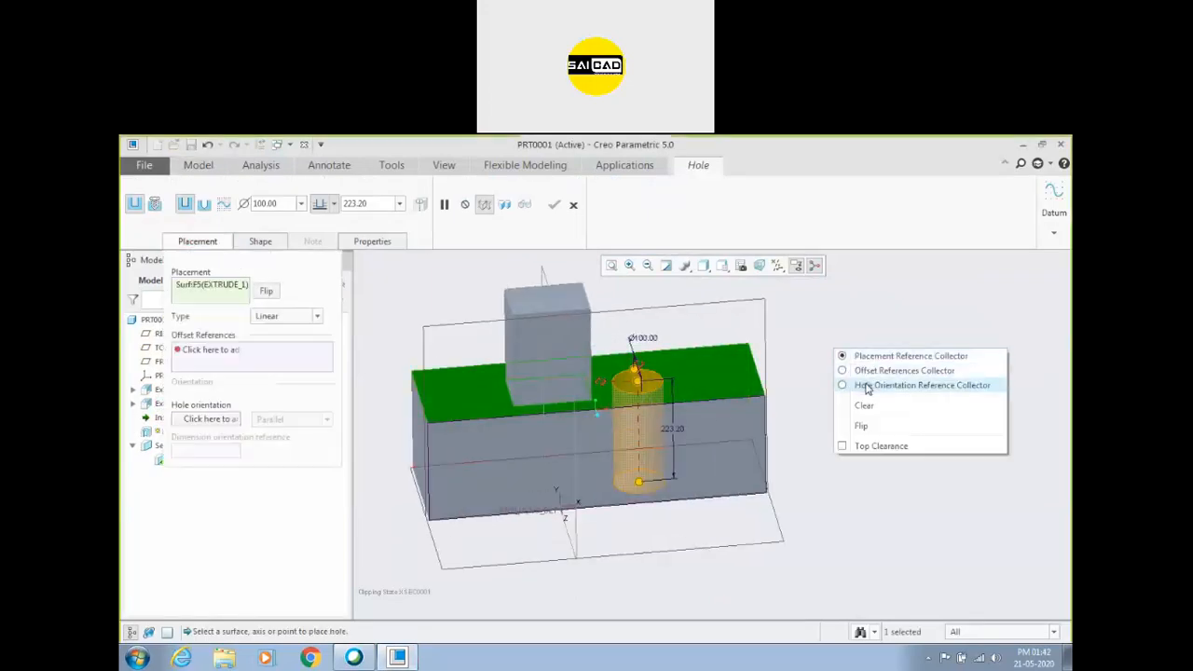
{"action": "left_click", "coordinate": [862, 371]}
{"action": "left_click", "coordinate": [734, 424]}
{"action": "middle_click_drag", "start_coordinate": [826, 402], "coordinate": [809, 436]}
{"action": "left_click", "coordinate": [809, 435], "text": "ctrl"}
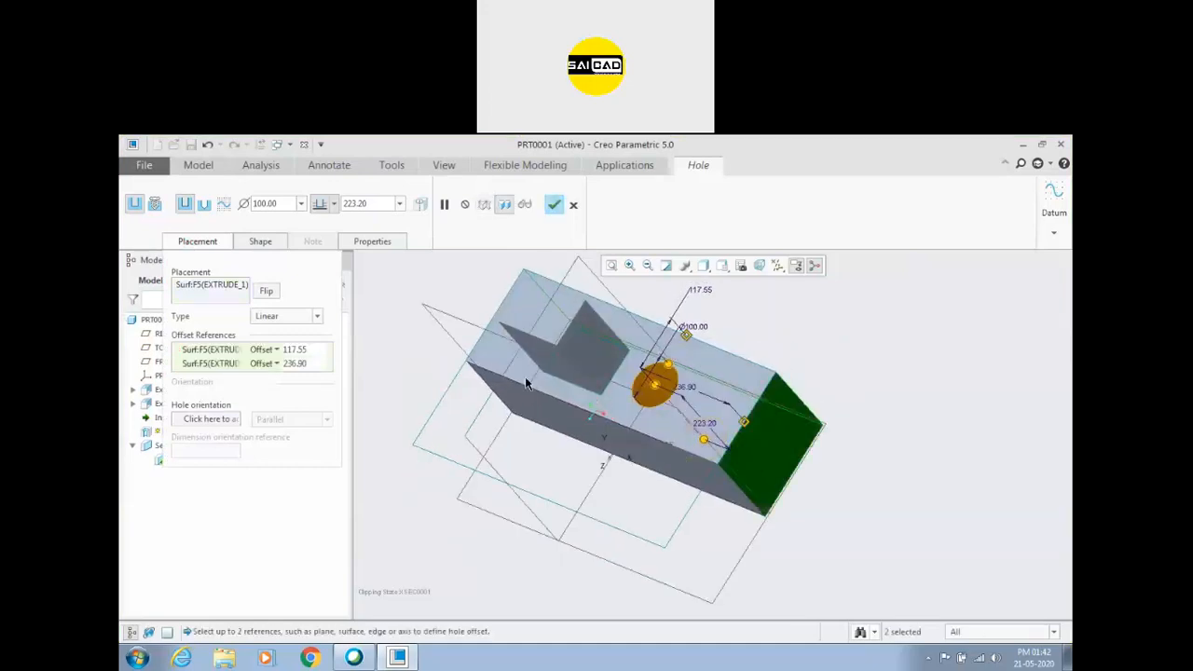
Move the hole along the block's top face to about 217 from the end face and set its side-face offset to 215.
{"action": "left_click_drag", "start_coordinate": [659, 394], "coordinate": [637, 432]}
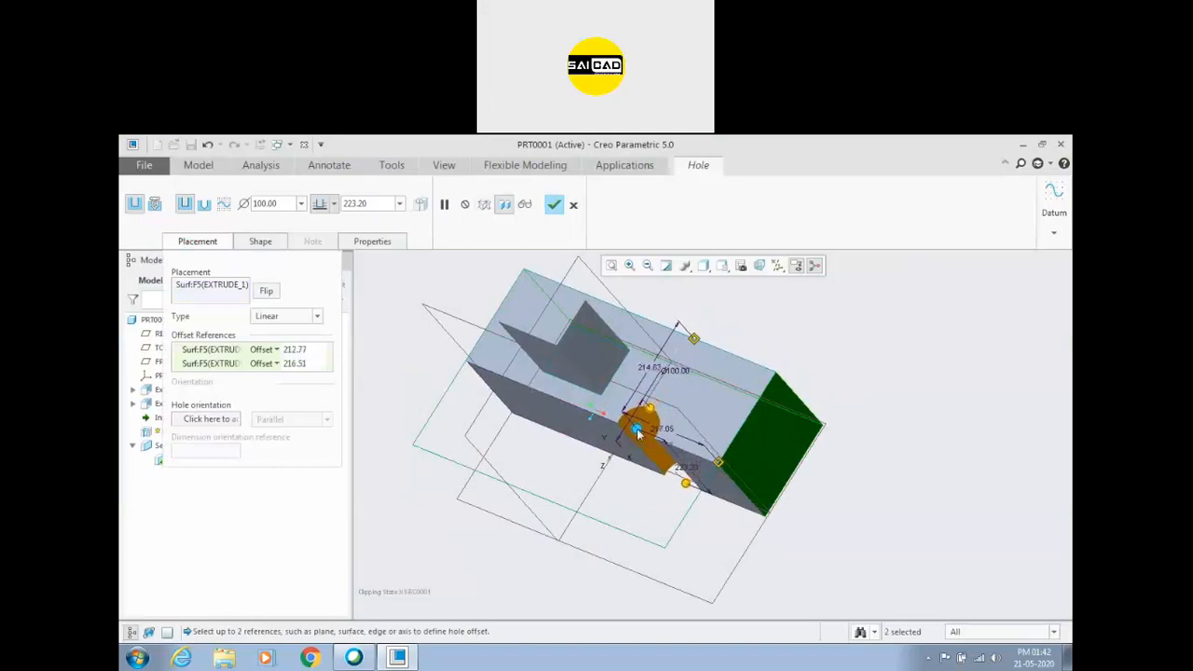
{"action": "double_click", "coordinate": [644, 369]}
{"action": "type", "text": "215"}
{"action": "key", "text": "Return"}
{"action": "middle_click_drag", "start_coordinate": [569, 438], "coordinate": [498, 466]}
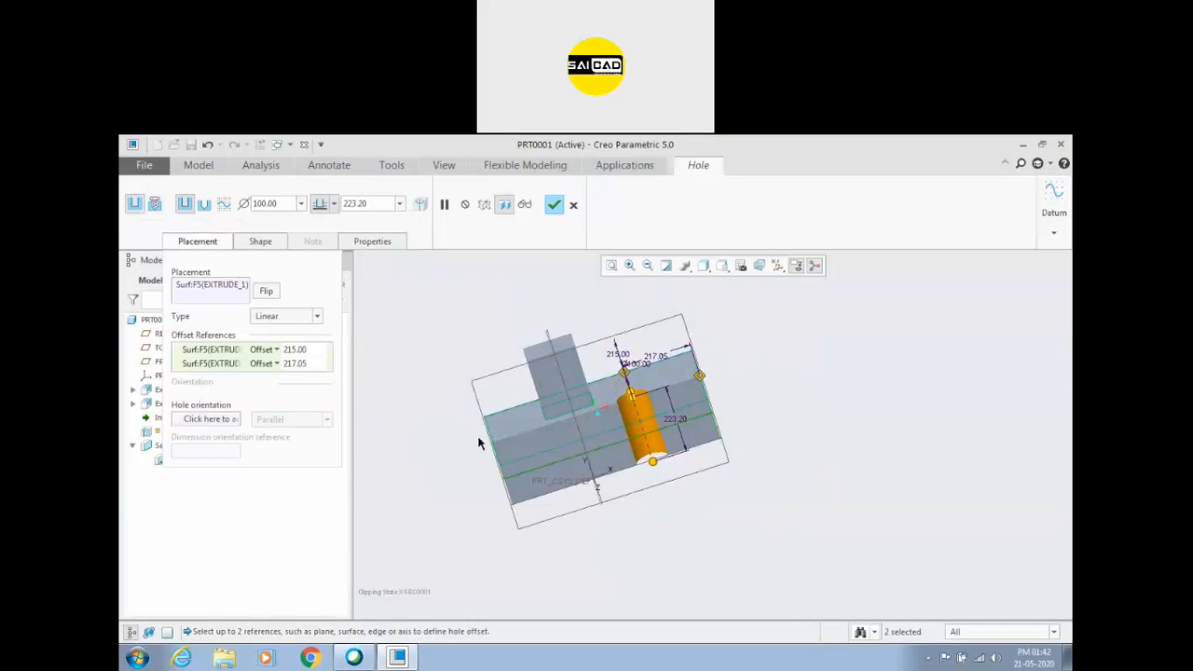
{"action": "scroll", "coordinate": [480, 434], "scroll_direction": "down", "scroll_amount": 4}
{"action": "scroll", "coordinate": [474, 402], "scroll_direction": "up", "scroll_amount": 3}
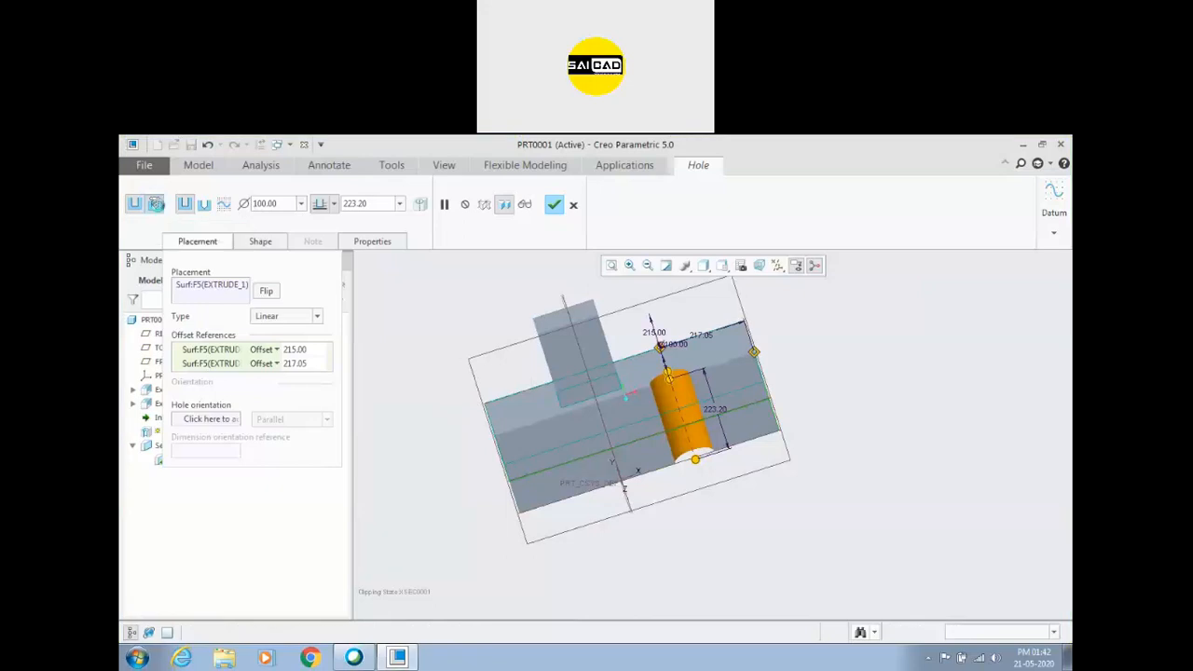
Change the hole to a standard threaded hole and bring up its shape profile.
{"action": "left_click", "coordinate": [156, 205]}
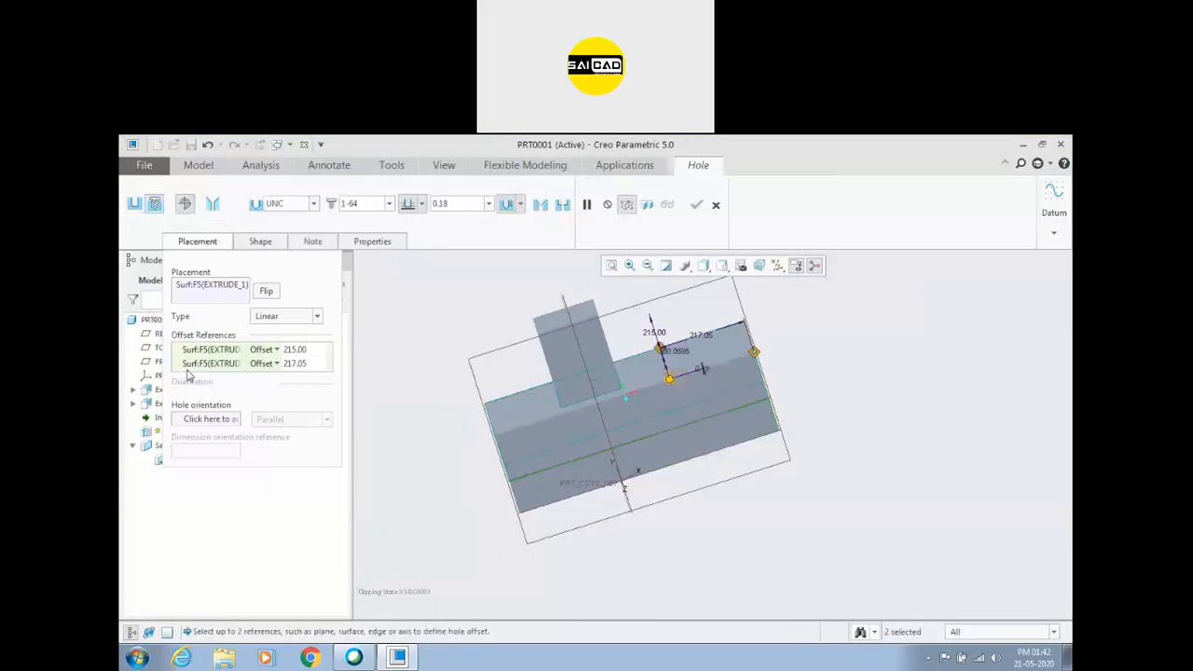
{"action": "middle_click_drag", "start_coordinate": [438, 355], "coordinate": [396, 323]}
{"action": "left_click", "coordinate": [259, 244]}
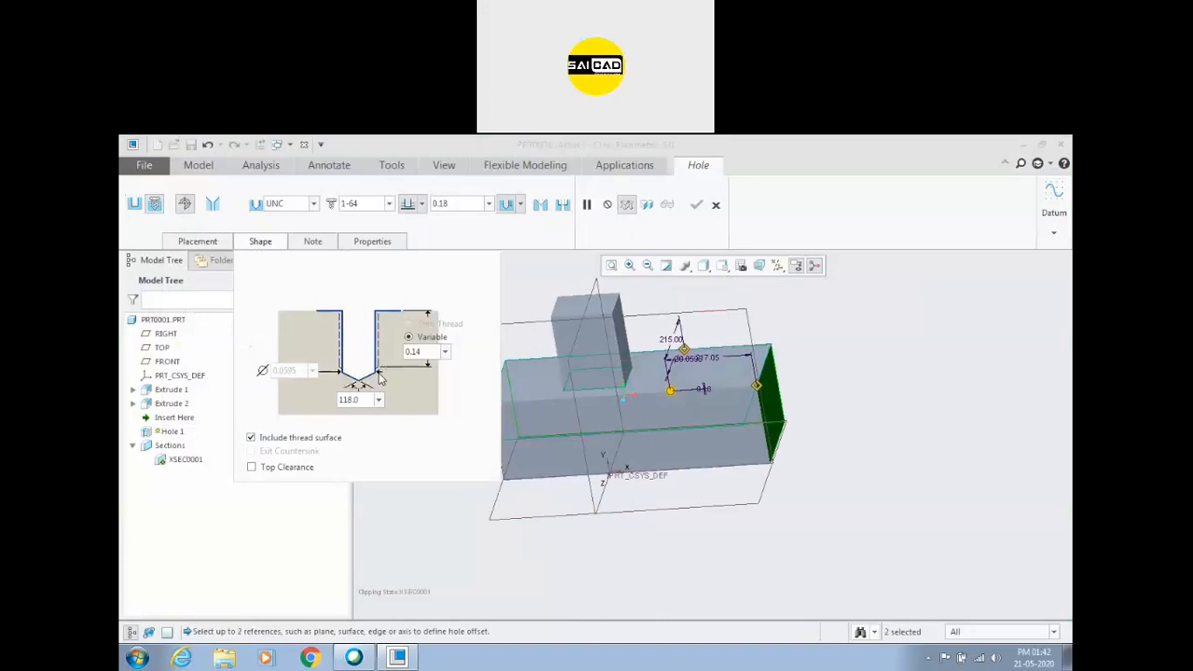
{"action": "scroll", "coordinate": [662, 369], "scroll_direction": "down", "scroll_amount": 1}
{"action": "middle_click_drag", "start_coordinate": [863, 325], "coordinate": [876, 351]}
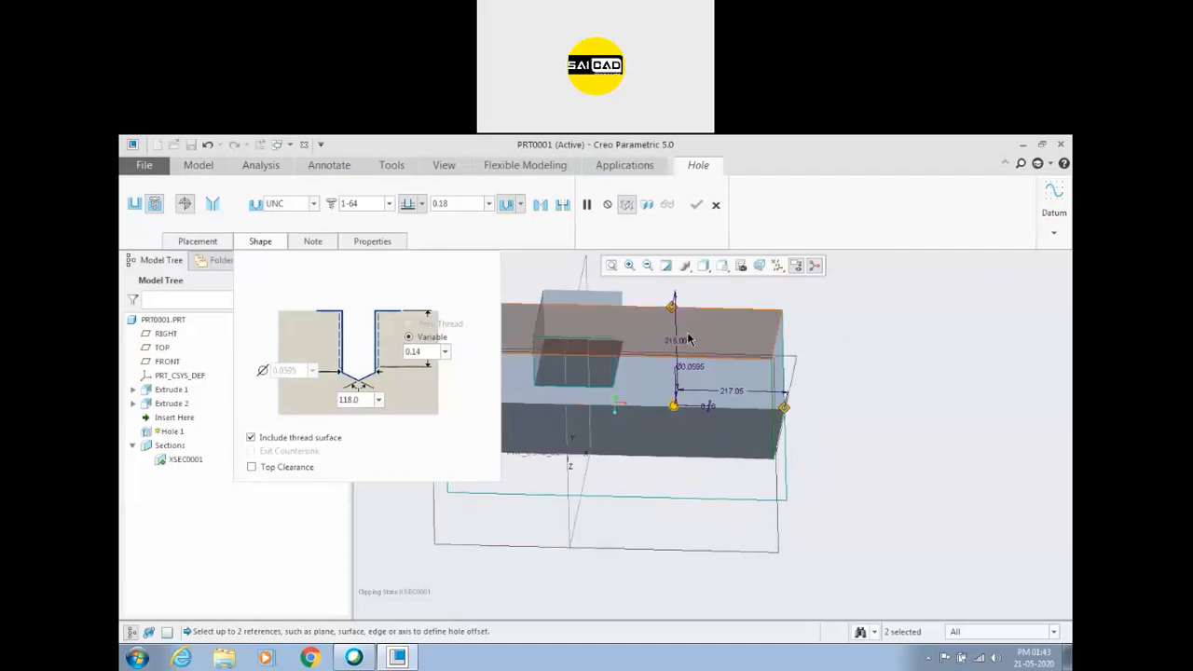
Choose the ISO thread standard, browse the metric screw sizes, and cancel the hole.
{"action": "left_click", "coordinate": [313, 205]}
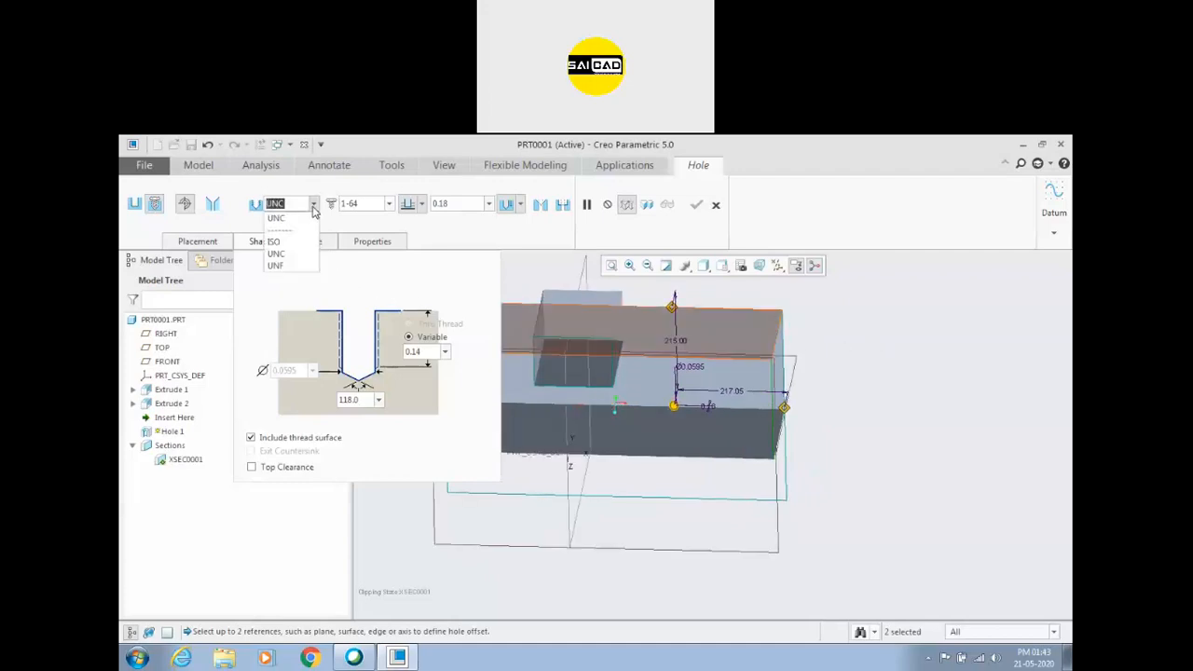
{"action": "left_click", "coordinate": [284, 242]}
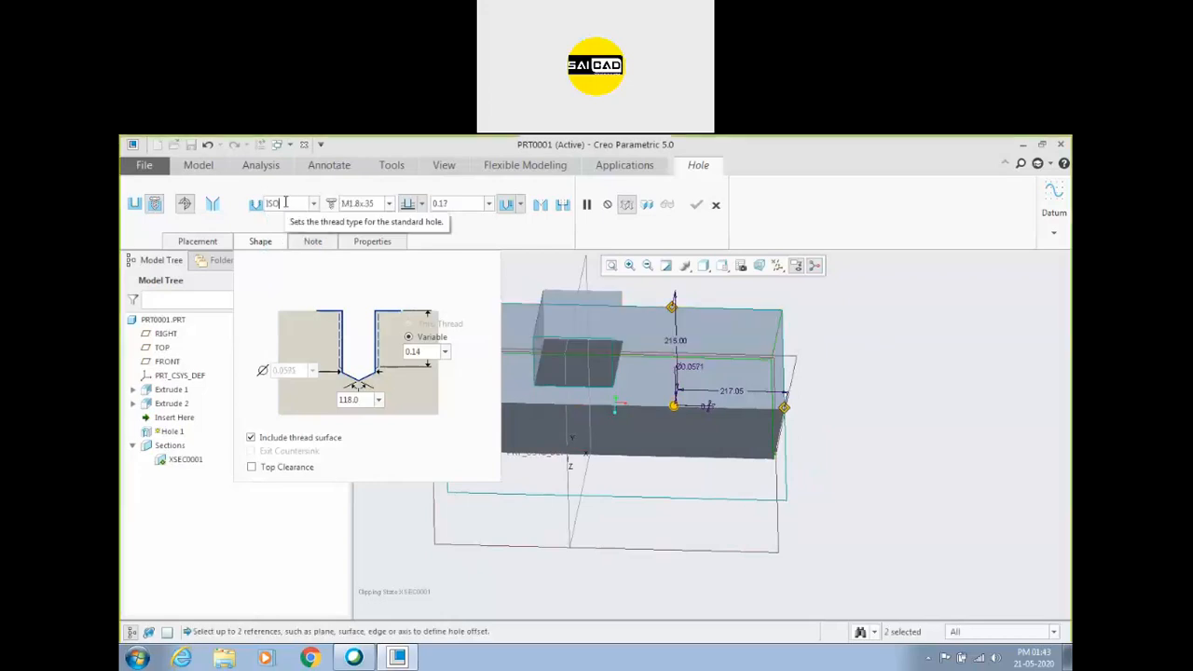
{"action": "left_click", "coordinate": [388, 203]}
{"action": "scroll", "coordinate": [367, 277], "scroll_direction": "down", "scroll_amount": 9}
{"action": "scroll", "coordinate": [363, 287], "scroll_direction": "down", "scroll_amount": 5}
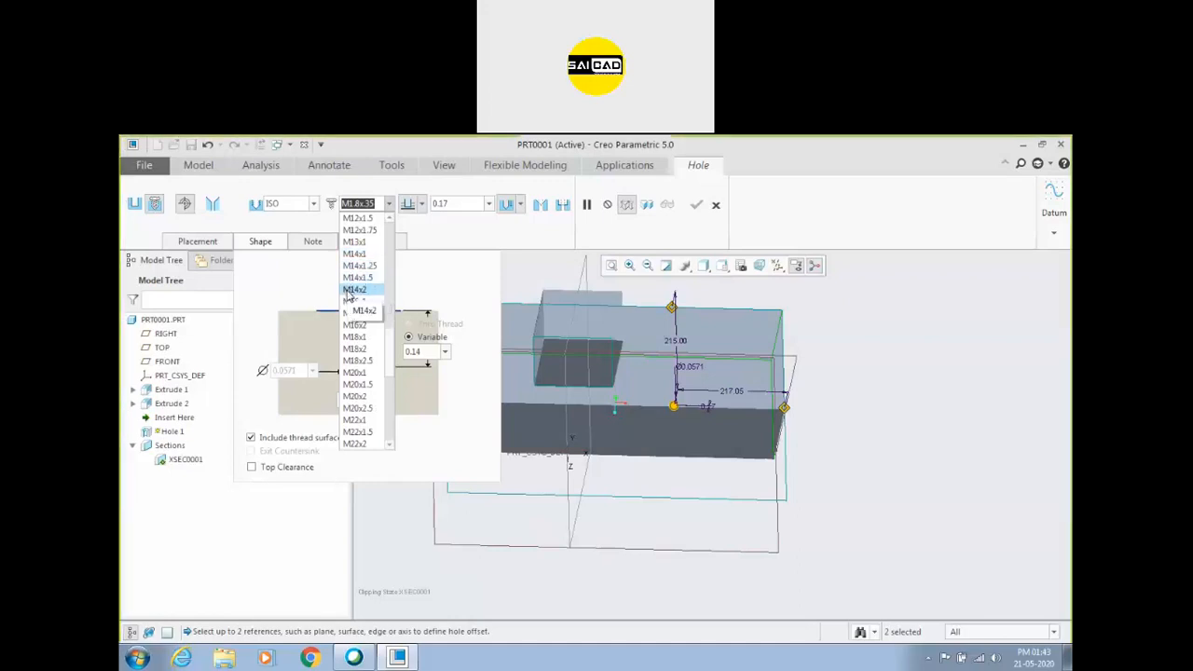
{"action": "left_click", "coordinate": [716, 206]}
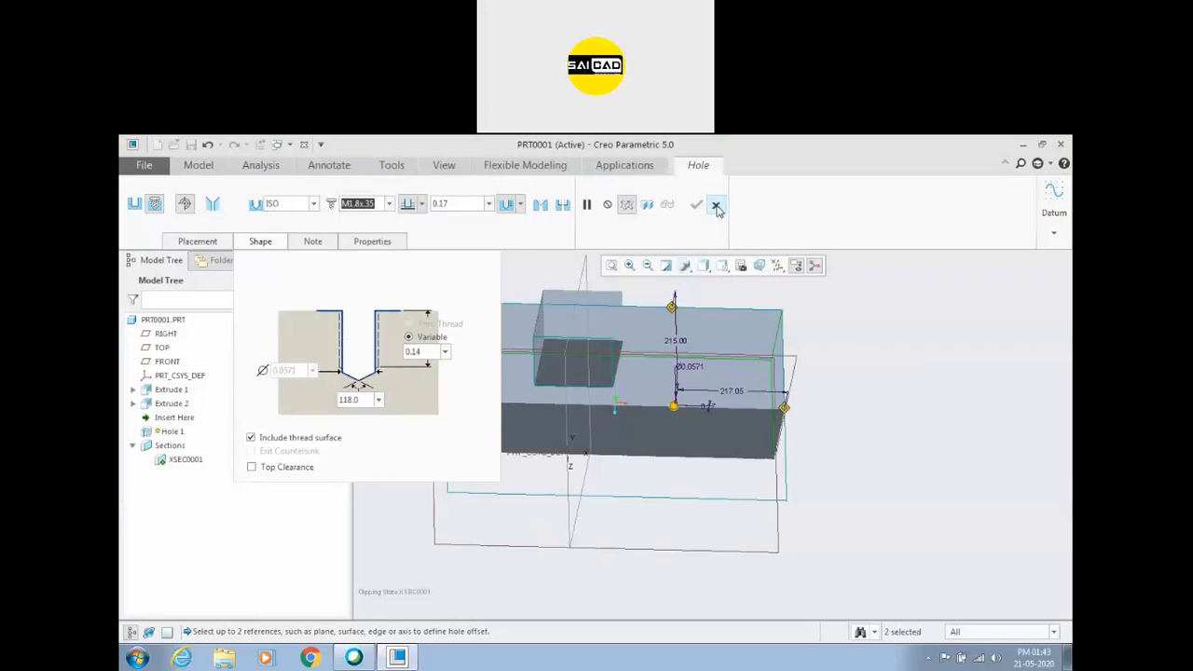
{"action": "left_click", "coordinate": [716, 205]}
Open the units settings from the part's model properties.
{"action": "left_click", "coordinate": [612, 425]}
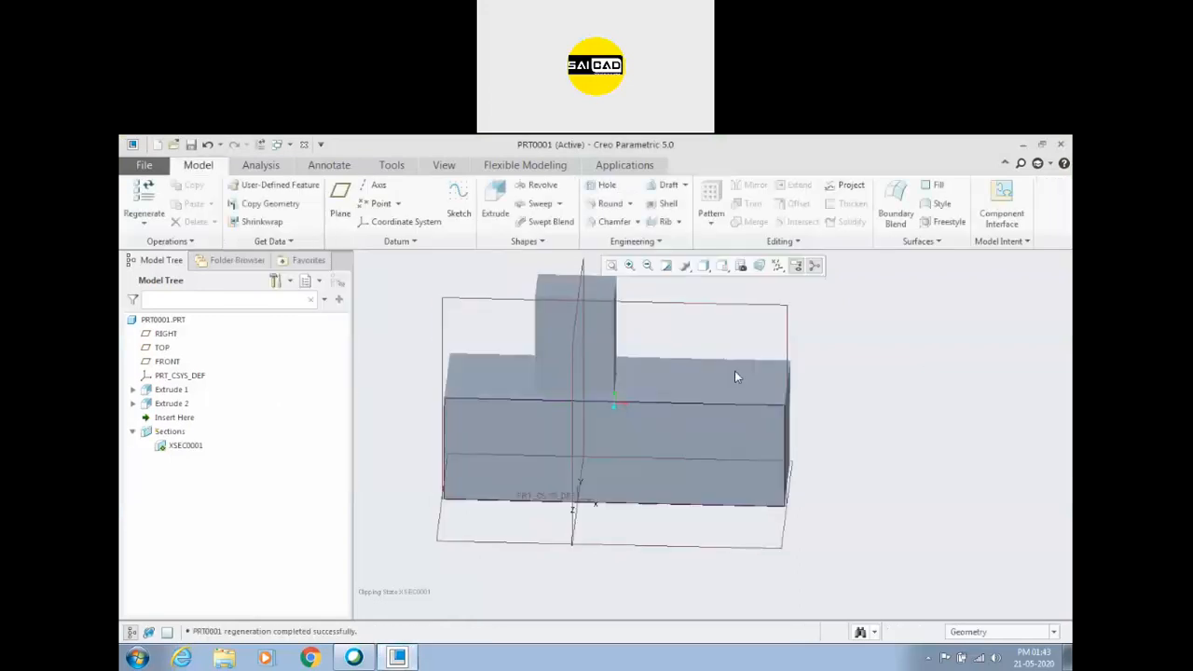
{"action": "left_click", "coordinate": [144, 165]}
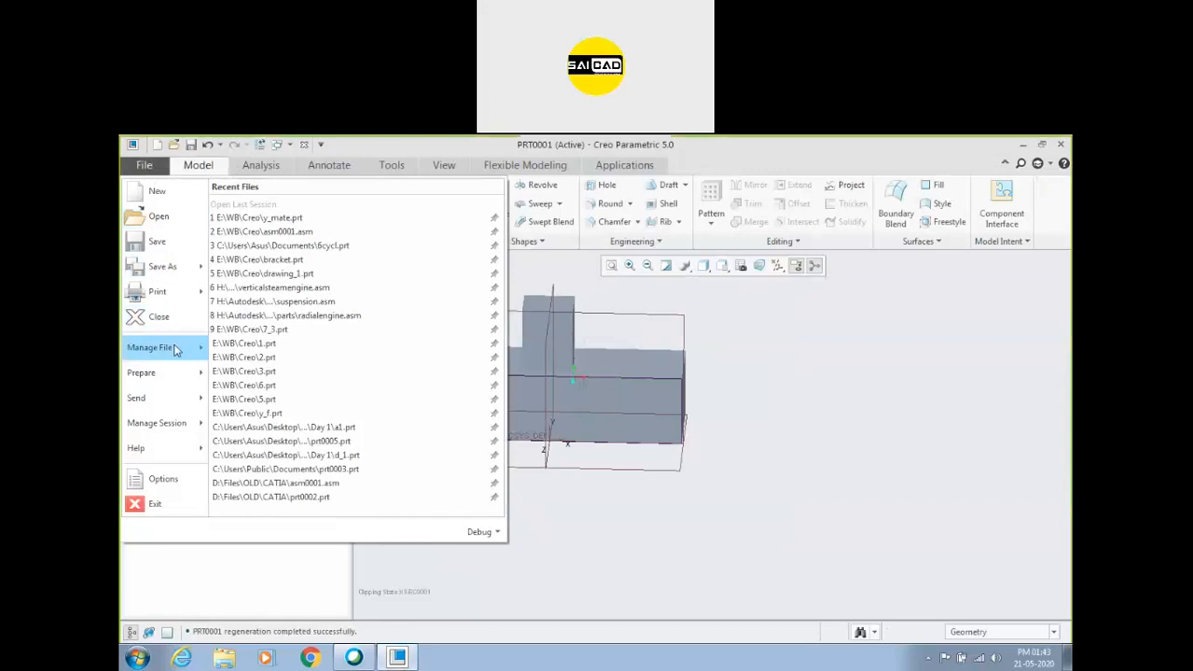
{"action": "mouse_move", "coordinate": [172, 424]}
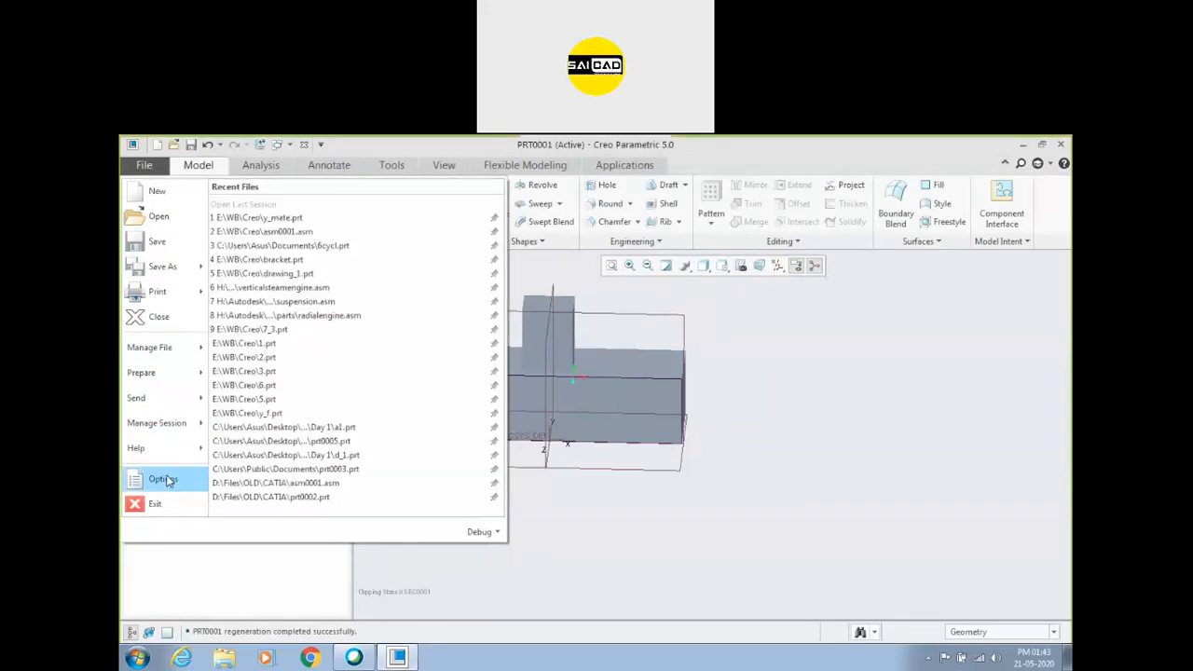
{"action": "mouse_move", "coordinate": [141, 376]}
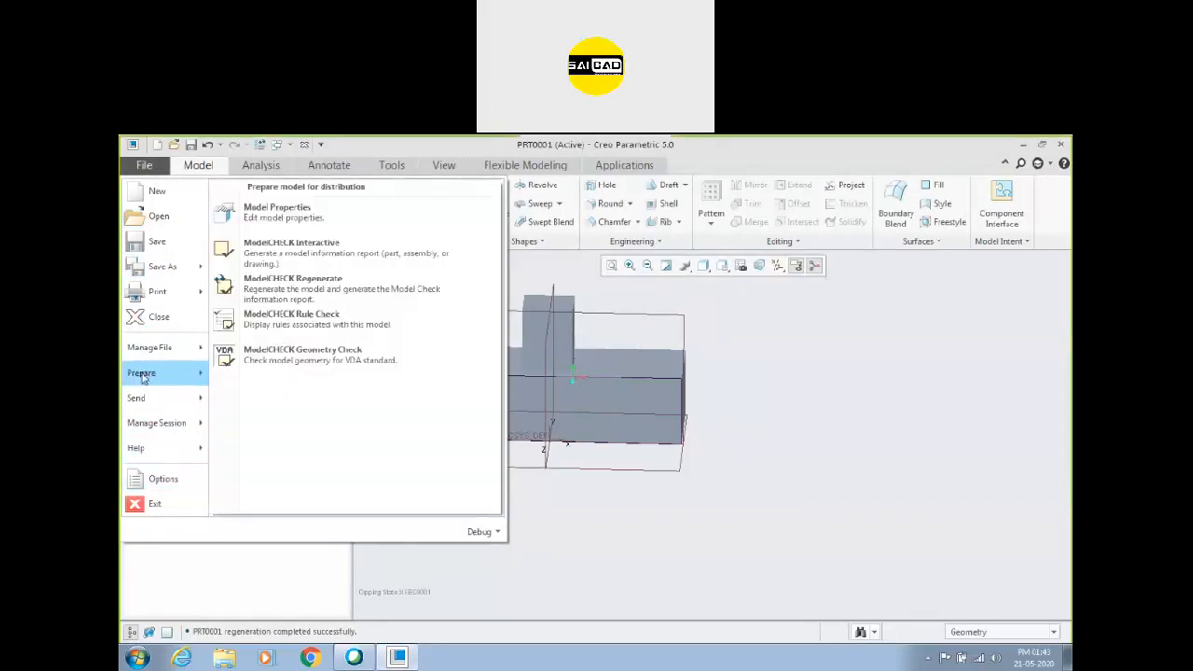
{"action": "left_click", "coordinate": [276, 210]}
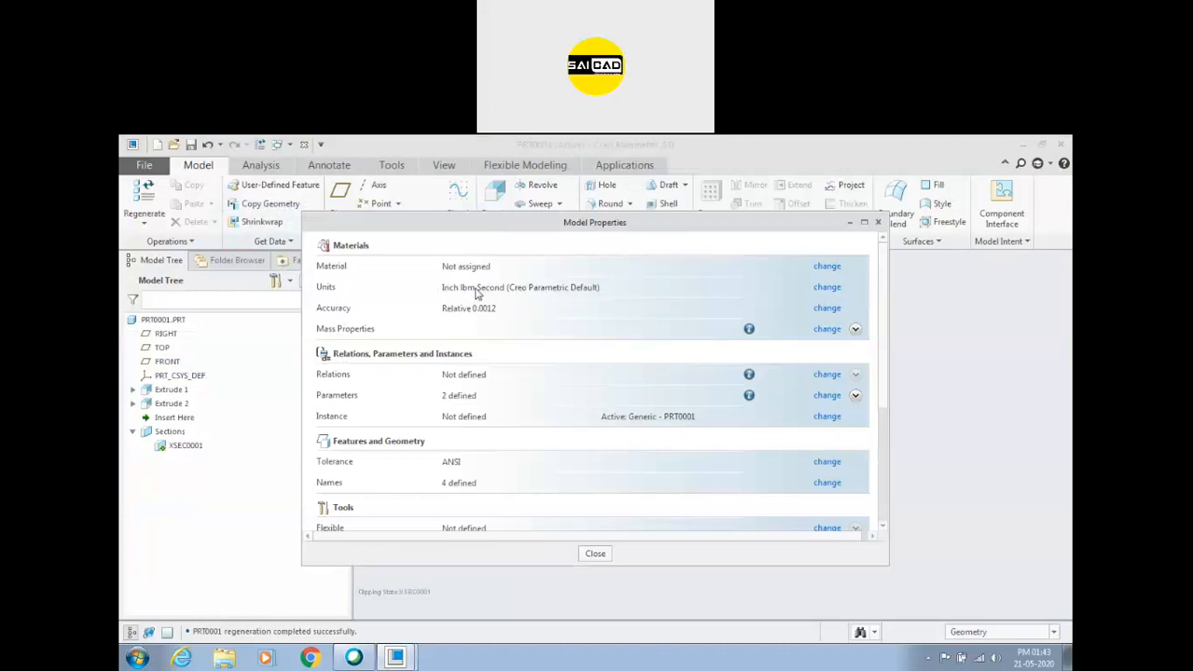
{"action": "left_click", "coordinate": [827, 288]}
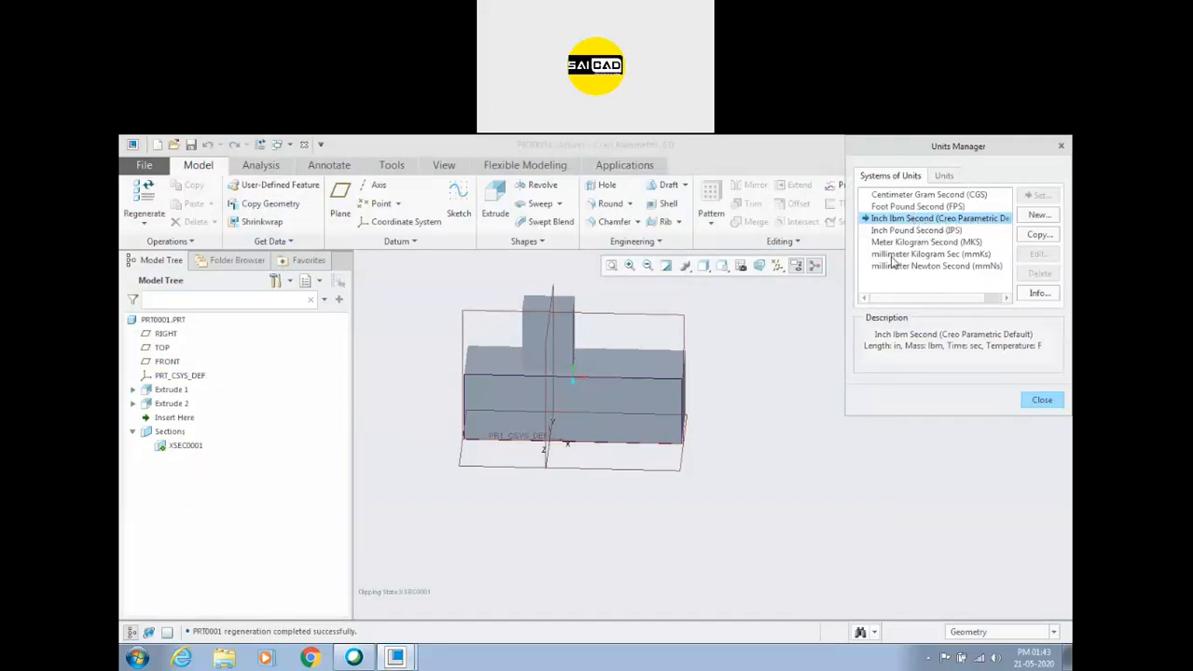
Set the part's units to millimeter Newton Second, interpreting dimensions so that 1 inch becomes 1 mm, and close the properties.
{"action": "left_click", "coordinate": [921, 268]}
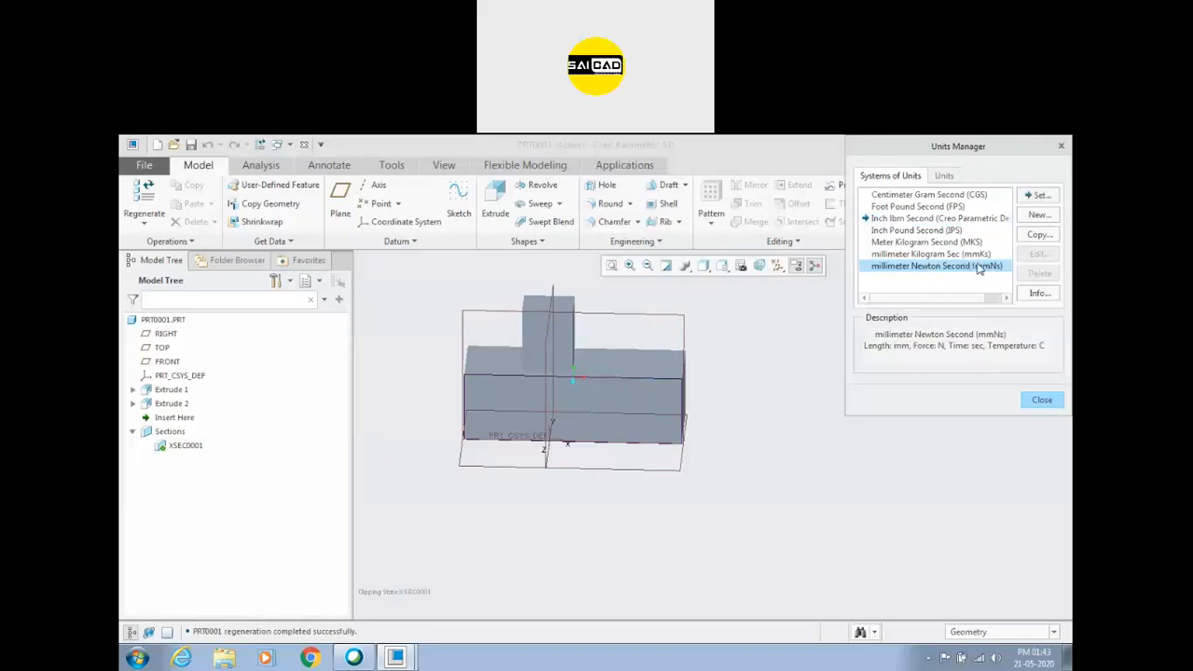
{"action": "left_click", "coordinate": [1040, 197]}
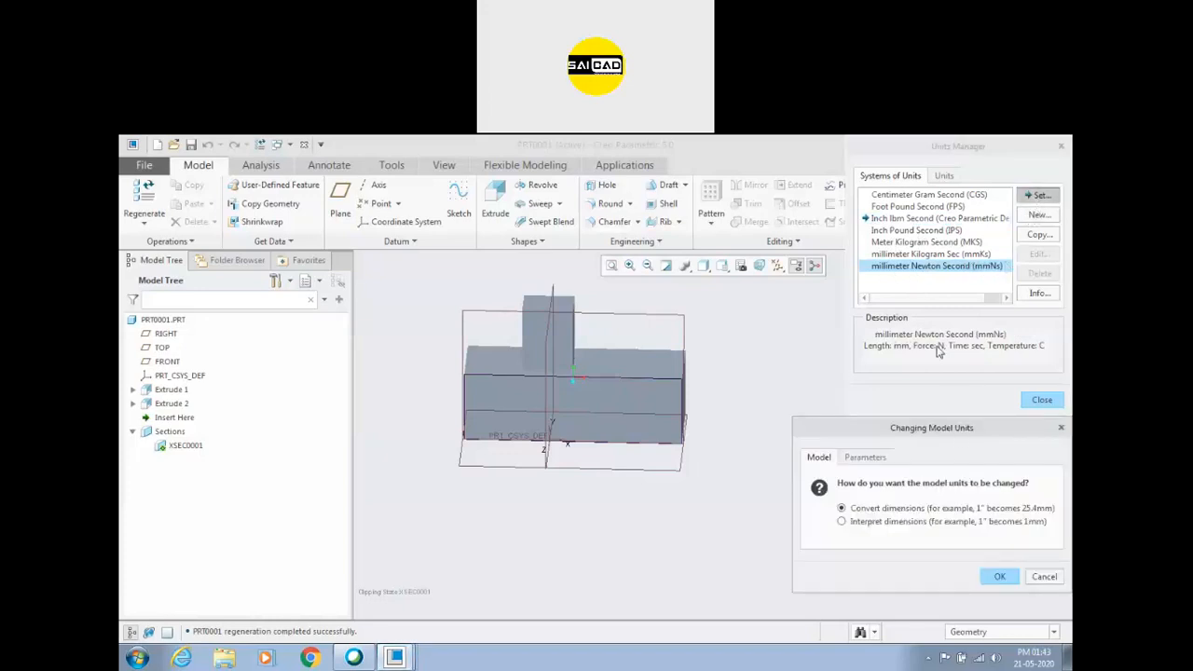
{"action": "left_click", "coordinate": [831, 365]}
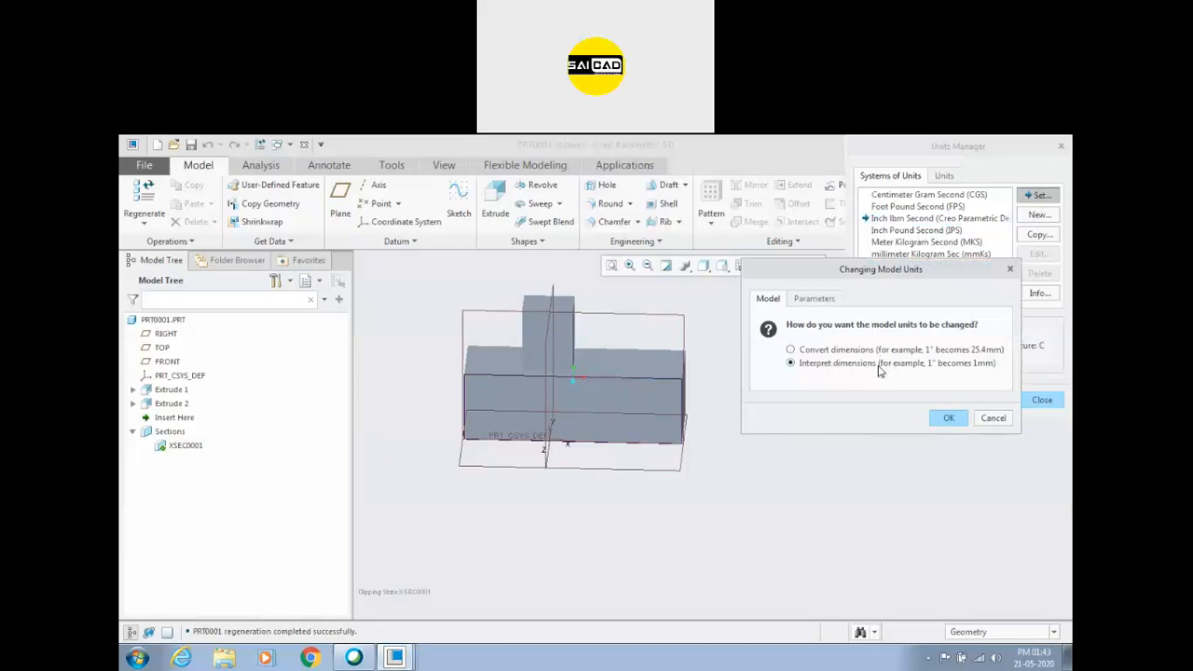
{"action": "left_click", "coordinate": [830, 353]}
{"action": "left_click", "coordinate": [964, 425]}
{"action": "left_click", "coordinate": [1039, 402]}
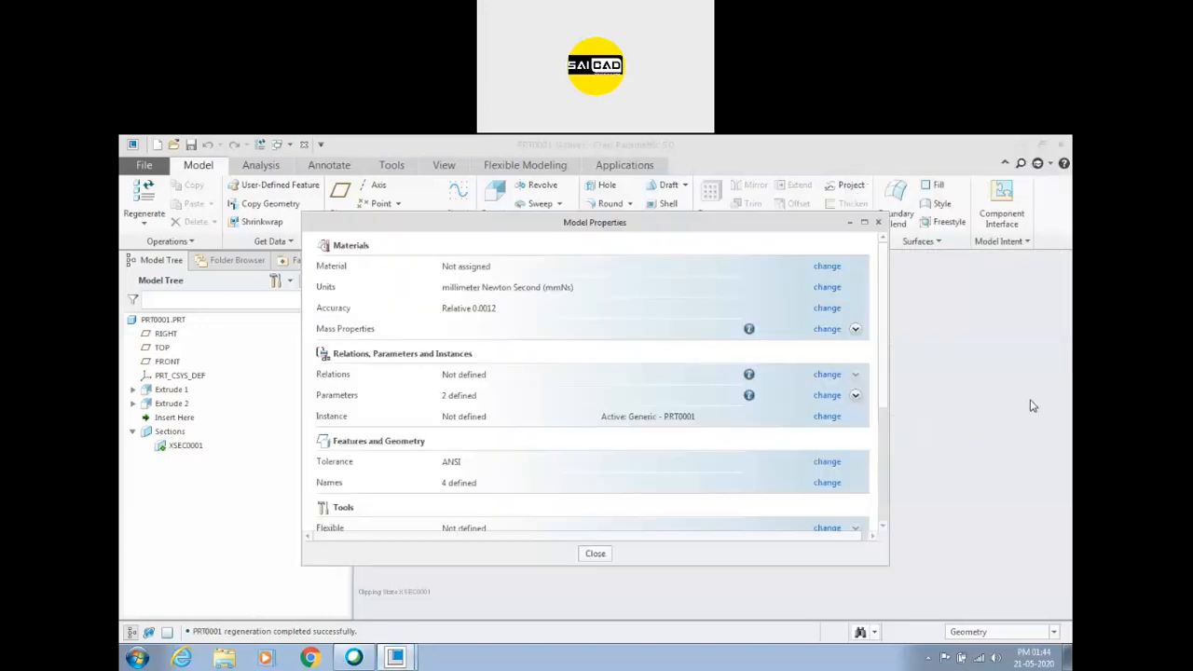
{"action": "left_click", "coordinate": [878, 221]}
Start a new hole on the block's top face beside the boss and make it a standard threaded hole.
{"action": "middle_click_drag", "start_coordinate": [681, 406], "coordinate": [836, 392]}
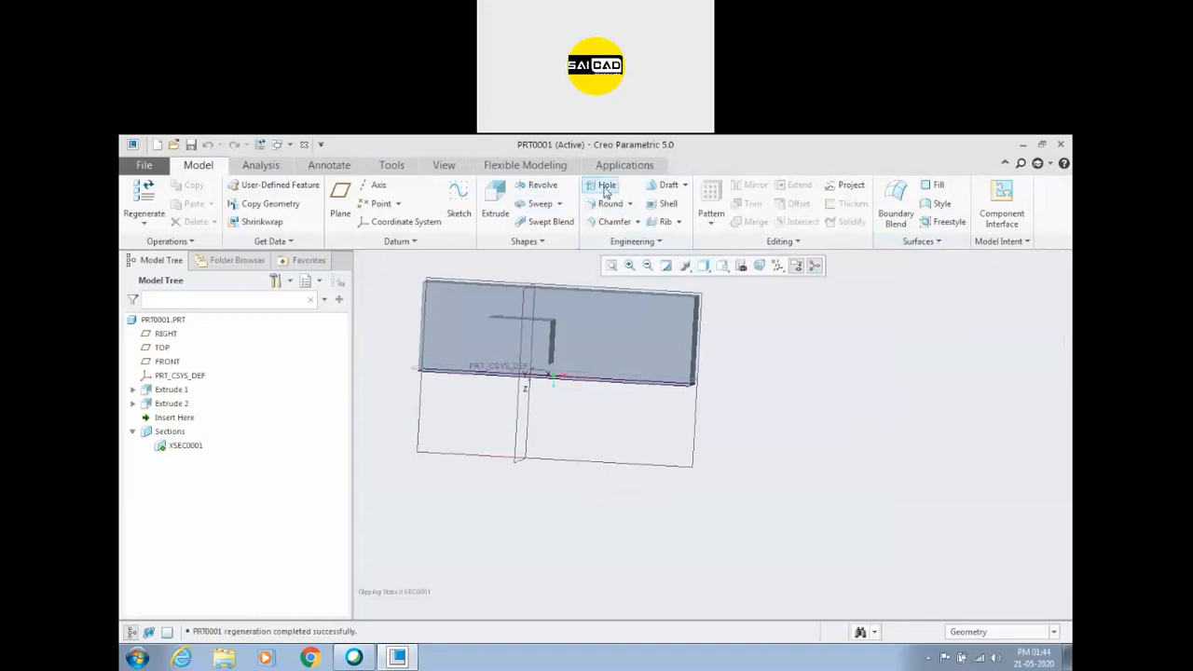
{"action": "left_click", "coordinate": [604, 185]}
{"action": "left_click", "coordinate": [625, 352]}
{"action": "middle_click_drag", "start_coordinate": [596, 439], "coordinate": [602, 399]}
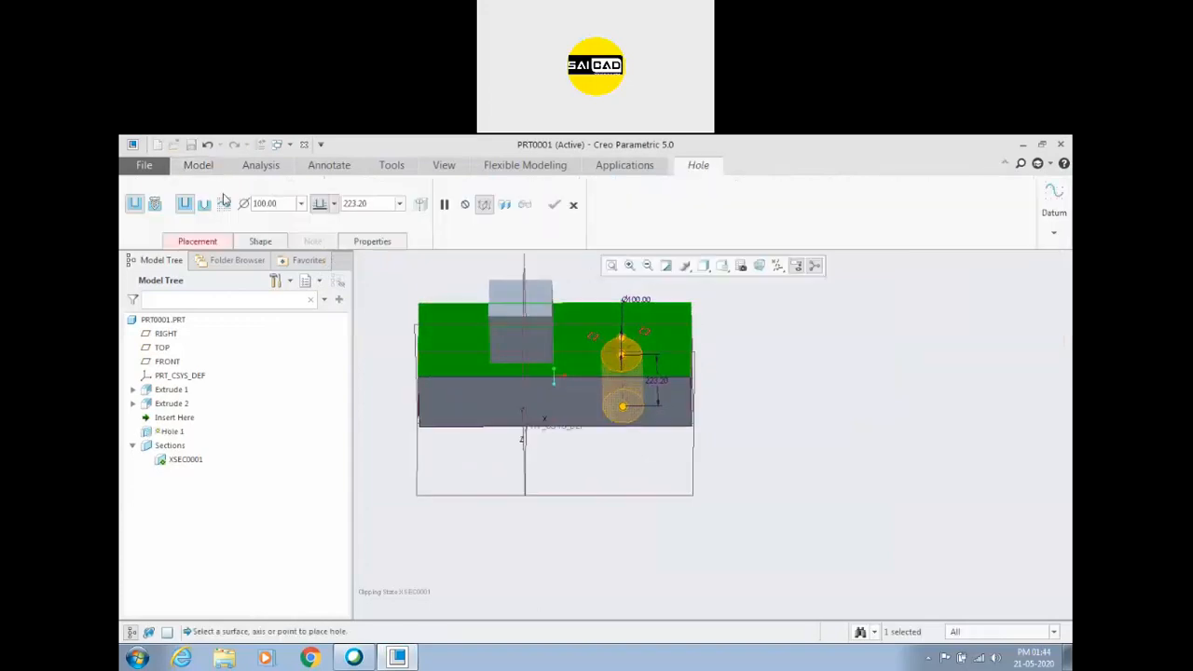
{"action": "left_click", "coordinate": [156, 204]}
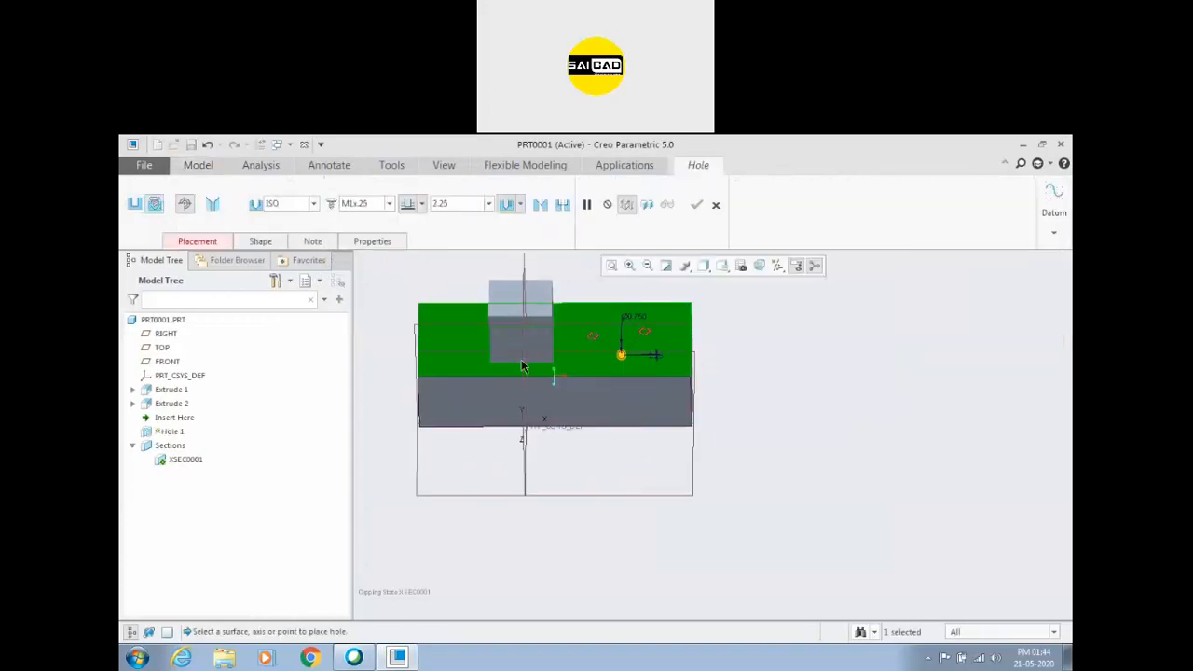
Assign the block's end face and the FRONT datum plane as the hole's two offset references.
{"action": "right_click", "coordinate": [872, 375]}
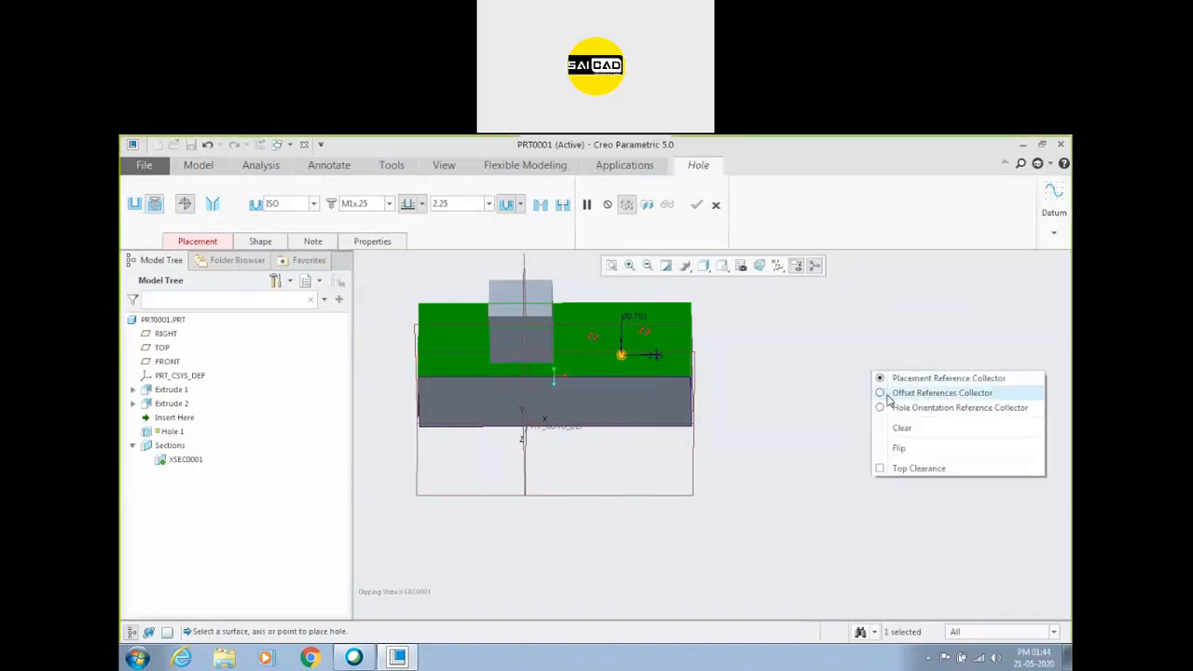
{"action": "left_click", "coordinate": [918, 391]}
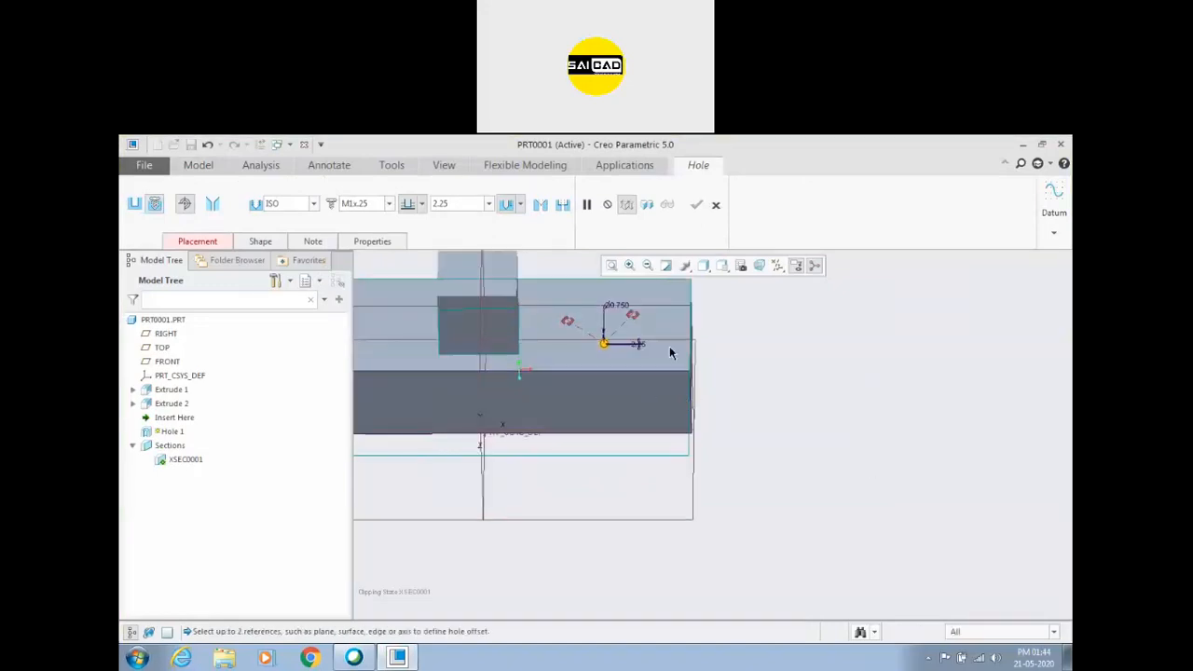
{"action": "middle_click_drag", "start_coordinate": [719, 383], "coordinate": [669, 405]}
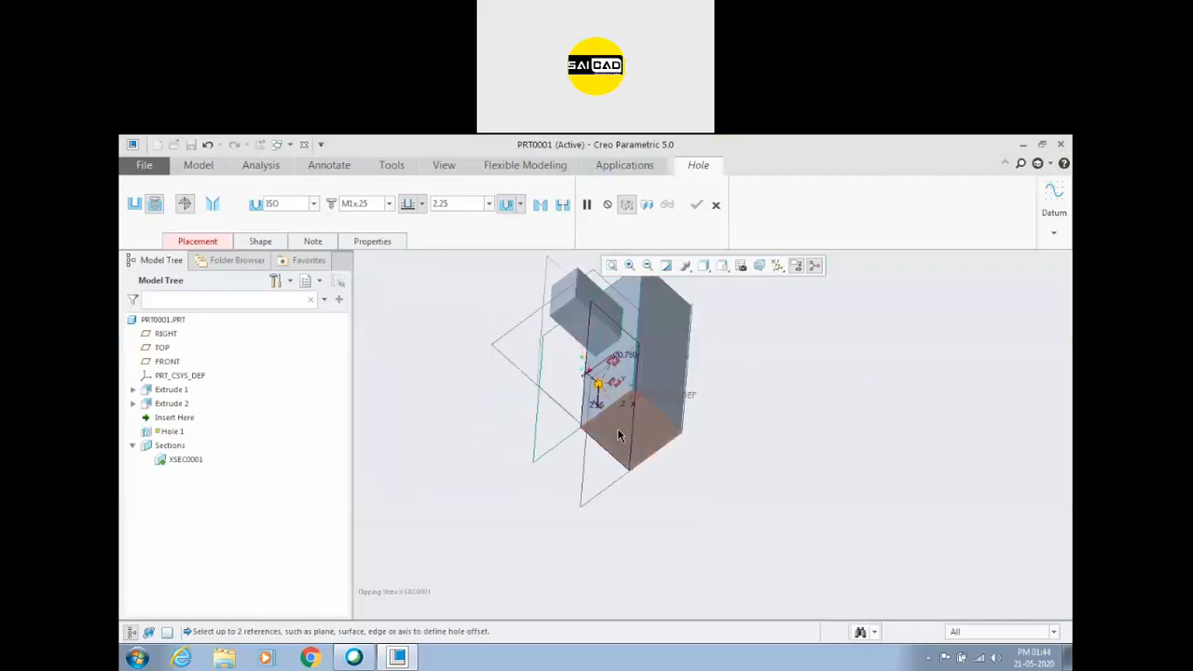
{"action": "left_click", "coordinate": [596, 446]}
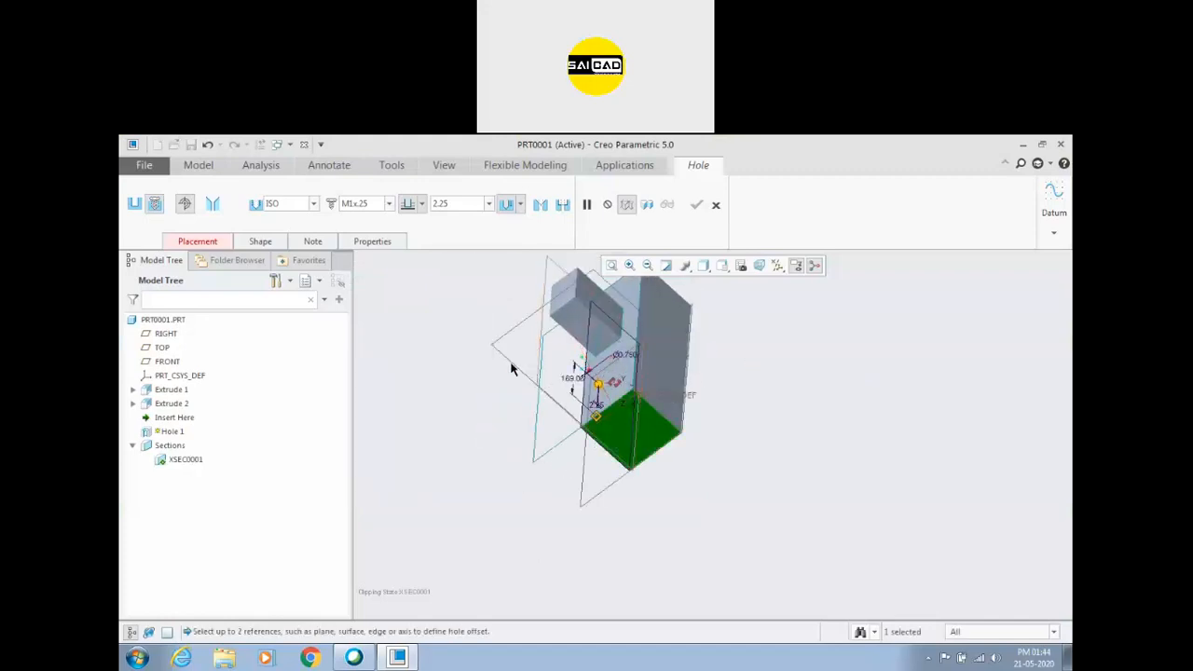
{"action": "left_click", "coordinate": [541, 378], "text": "ctrl"}
{"action": "middle_click_drag", "start_coordinate": [540, 378], "coordinate": [493, 379]}
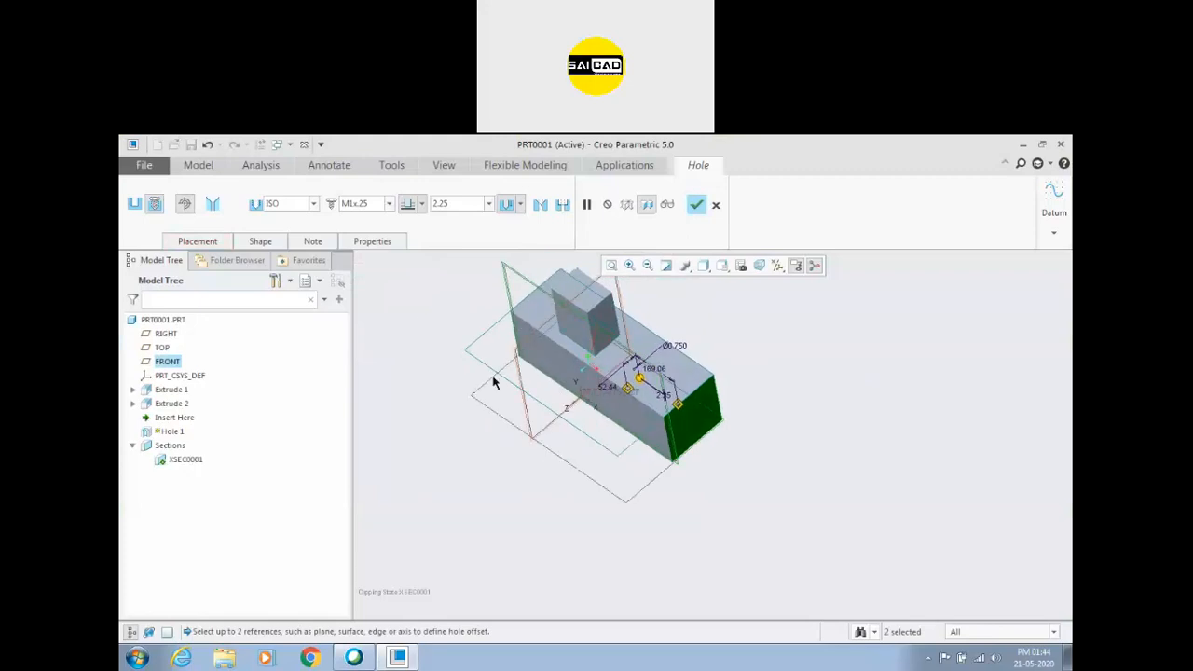
Set the hole's offset from the FRONT plane to 0.
{"action": "left_click", "coordinate": [197, 241]}
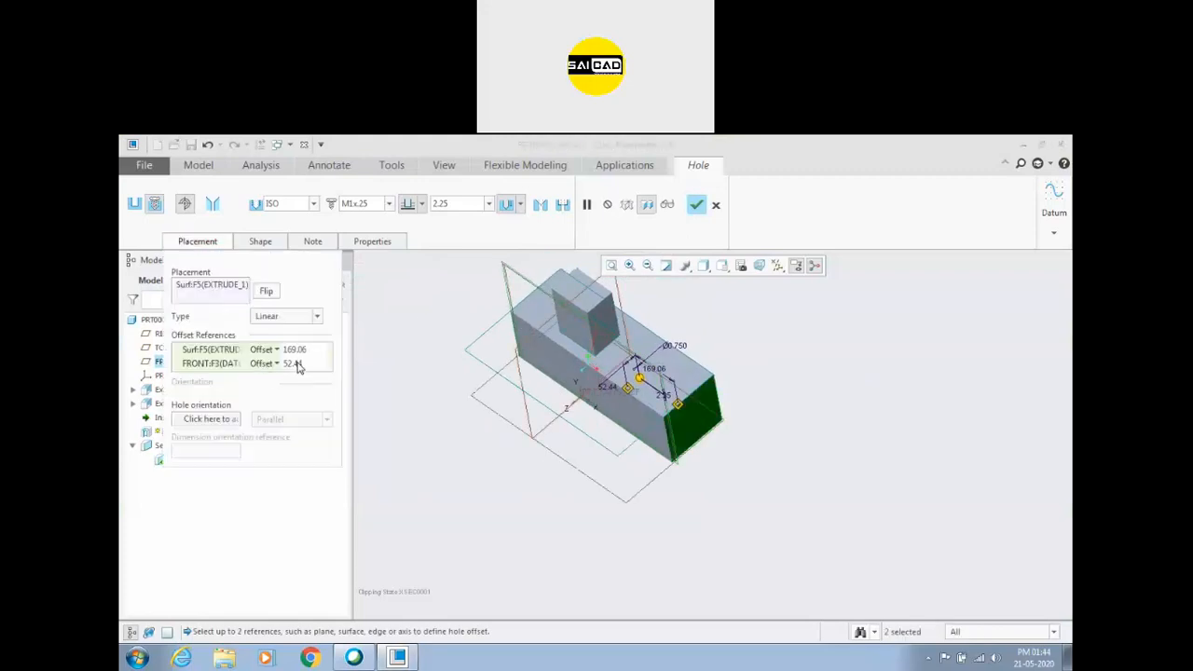
{"action": "left_click", "coordinate": [297, 361]}
{"action": "type", "text": "0"}
{"action": "key", "text": "Return"}
{"action": "scroll", "coordinate": [735, 363], "scroll_direction": "down", "scroll_amount": 3}
{"action": "middle_click_drag", "start_coordinate": [692, 392], "coordinate": [643, 437]}
{"action": "scroll", "coordinate": [564, 353], "scroll_direction": "down", "scroll_amount": 5}
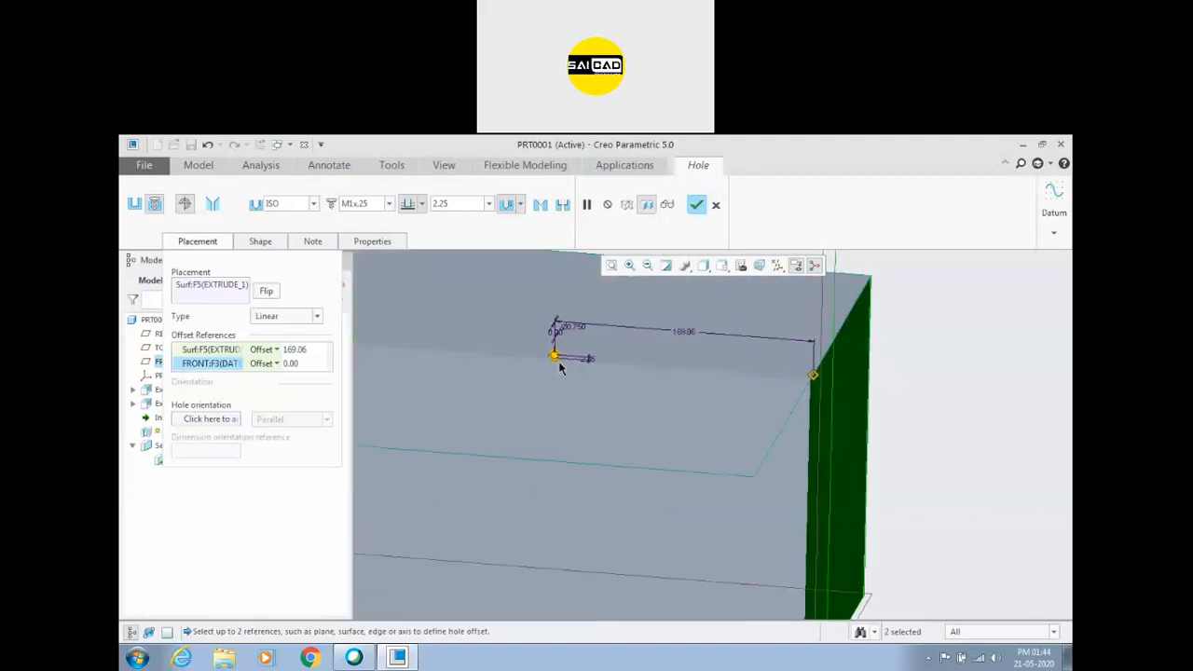
{"action": "key", "text": "ctrl+d"}
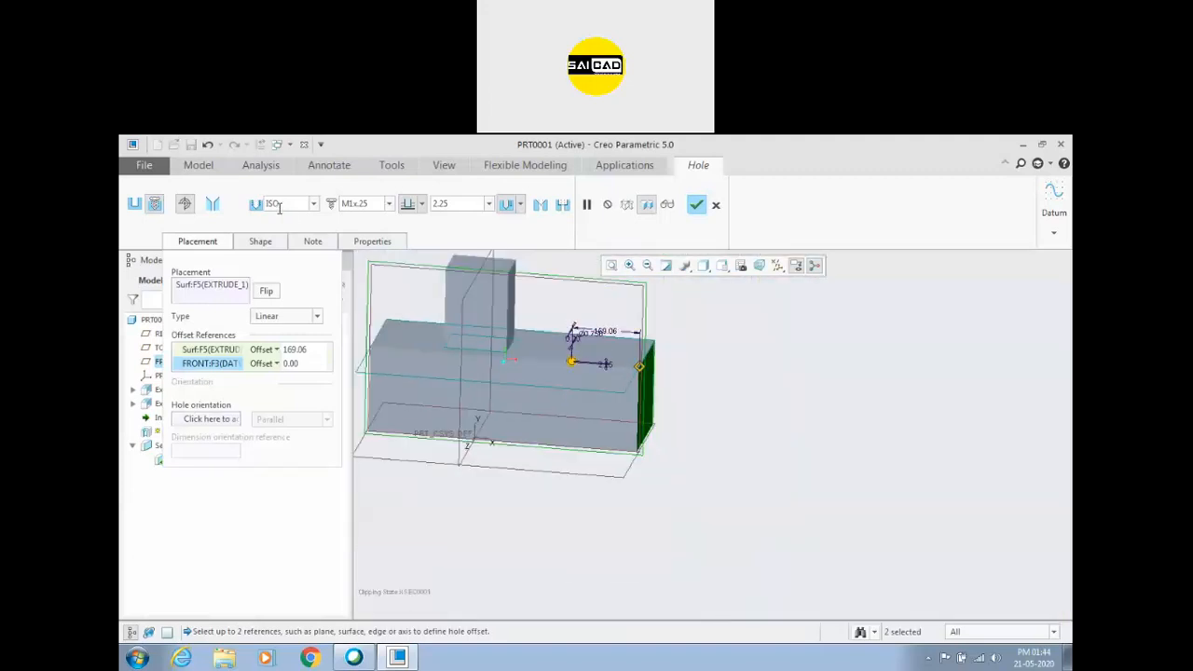
Set the ISO screw size to M60x5.5 and make the hole drill through the entire block.
{"action": "left_click", "coordinate": [389, 203]}
{"action": "left_click_drag", "start_coordinate": [389, 252], "coordinate": [392, 436]}
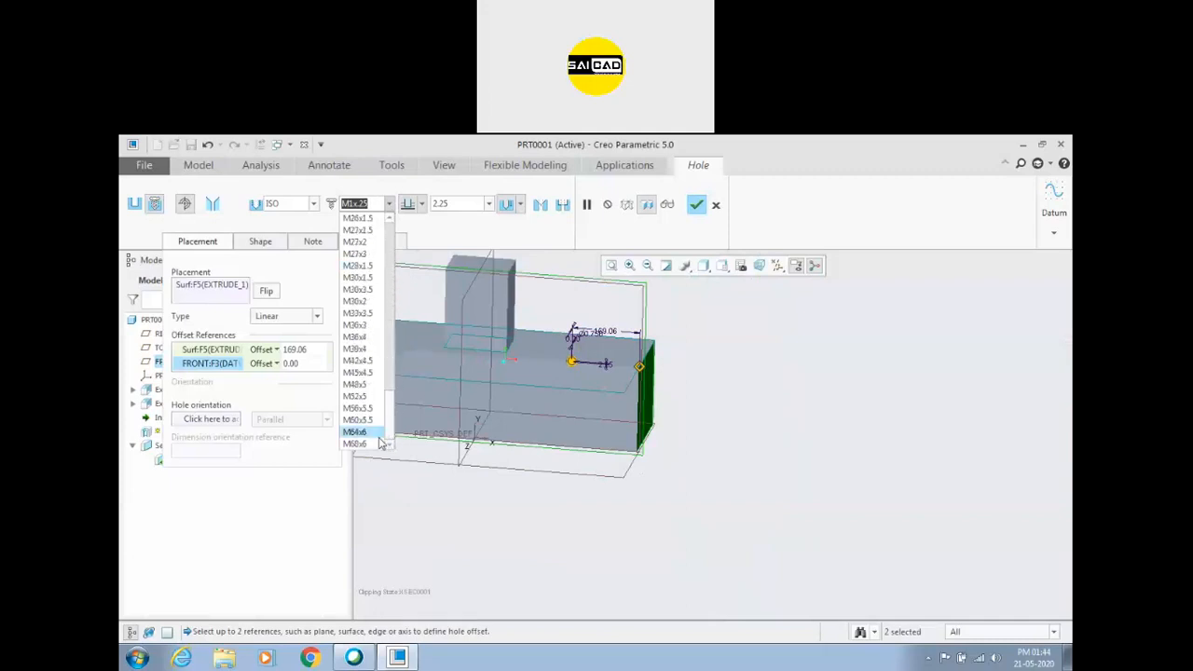
{"action": "left_click", "coordinate": [358, 421]}
{"action": "scroll", "coordinate": [494, 421], "scroll_direction": "up", "scroll_amount": 5}
{"action": "middle_click_drag", "start_coordinate": [672, 348], "coordinate": [831, 370]}
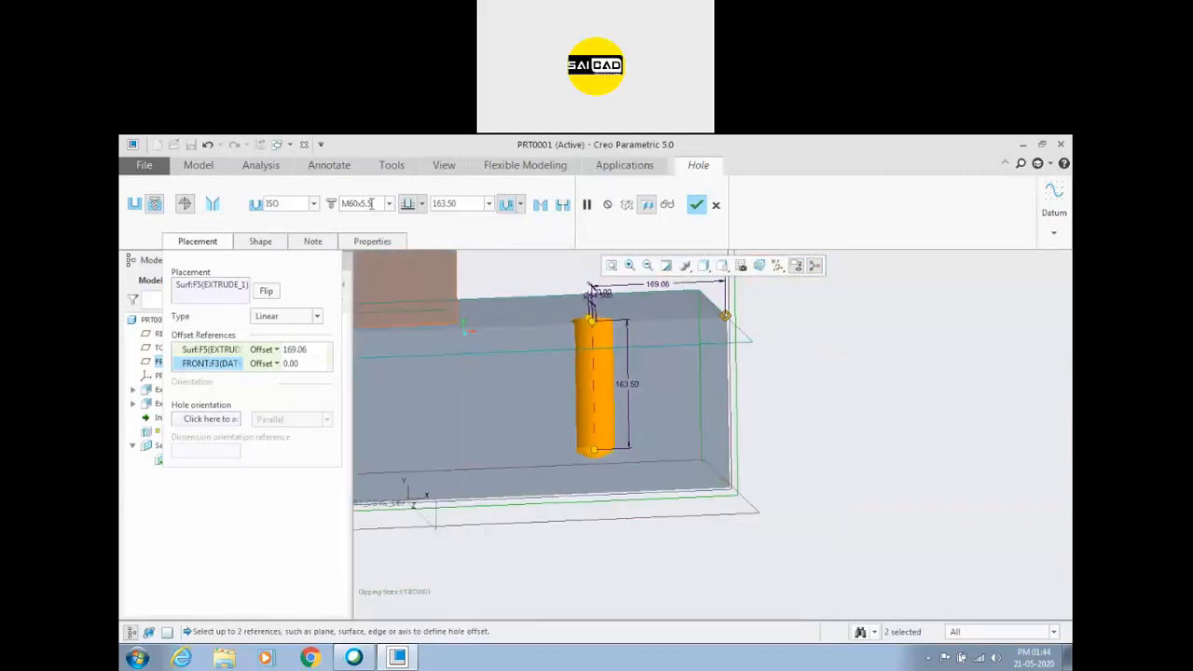
{"action": "left_click", "coordinate": [422, 204]}
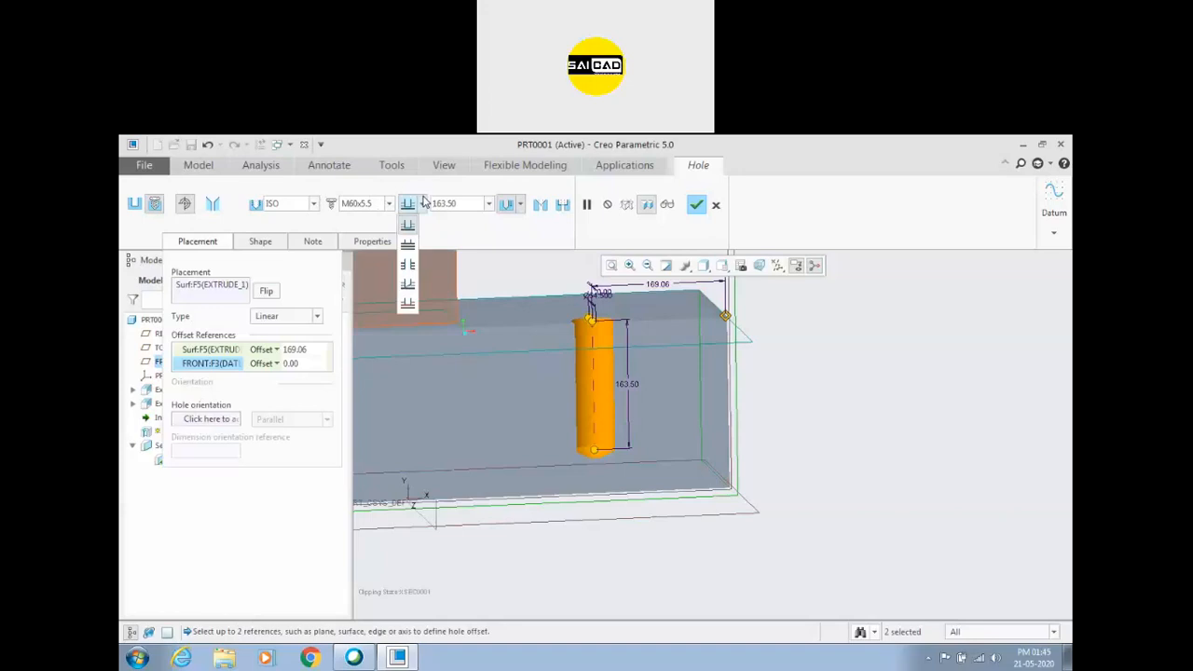
{"action": "left_click", "coordinate": [408, 267]}
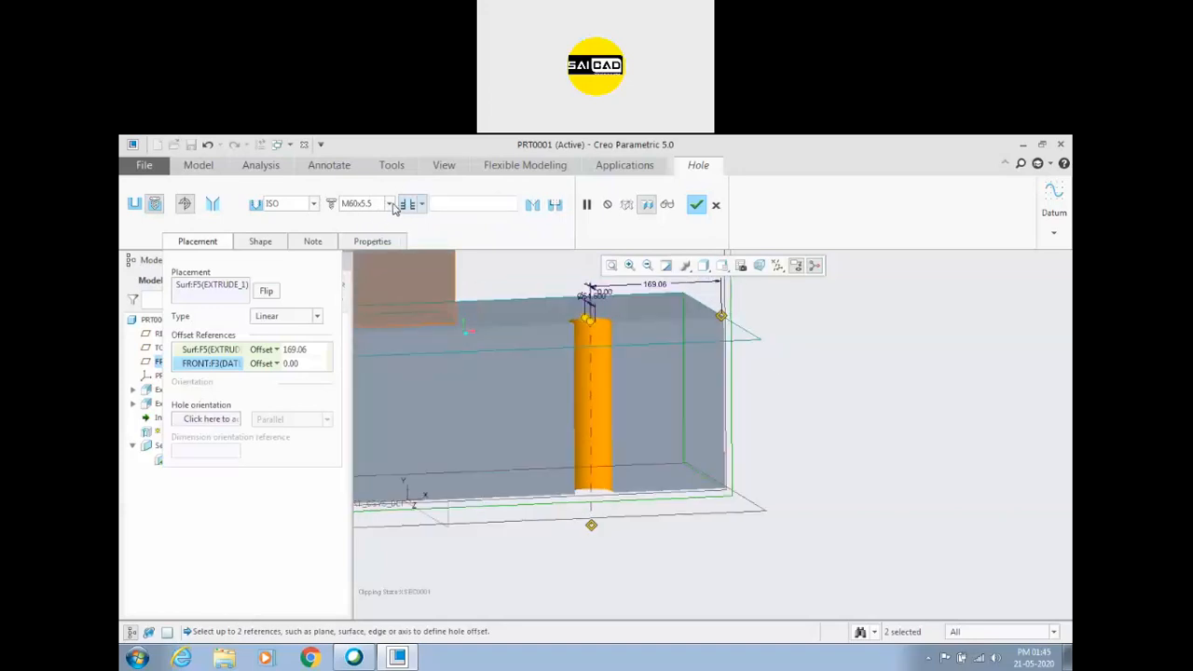
Change the M60x5.5 hole's depth option from through all to blind and complete the hole.
{"action": "left_click", "coordinate": [422, 203]}
{"action": "left_click", "coordinate": [408, 226]}
{"action": "left_click", "coordinate": [464, 205]}
{"action": "left_click", "coordinate": [463, 205]}
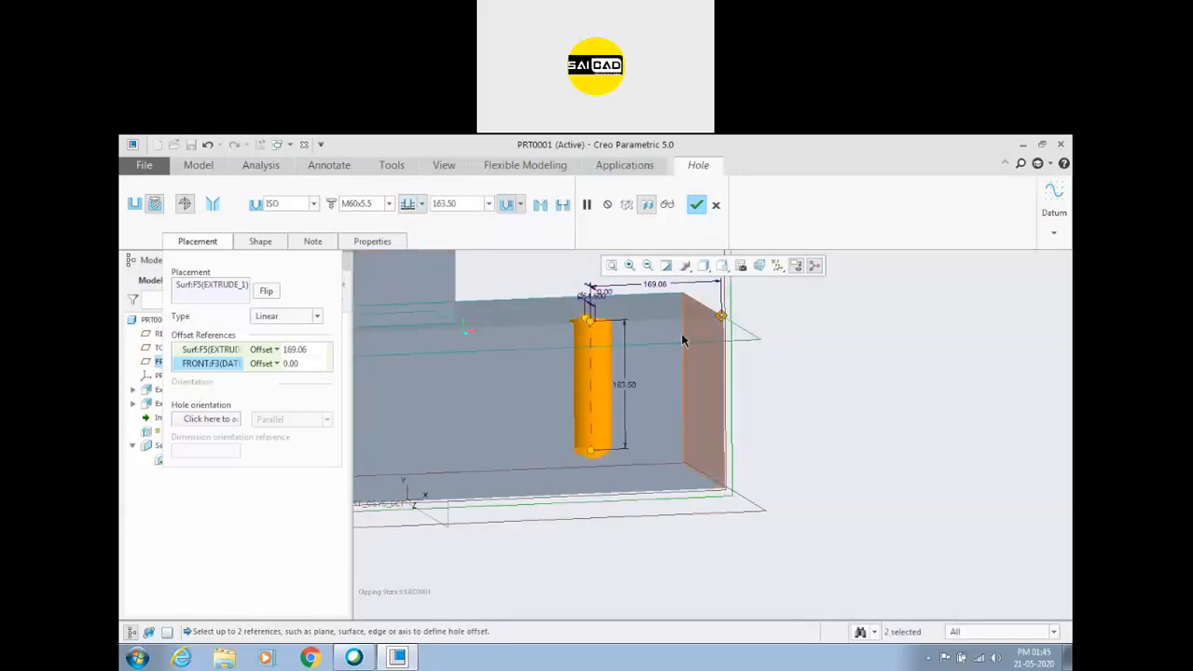
{"action": "left_click", "coordinate": [696, 205]}
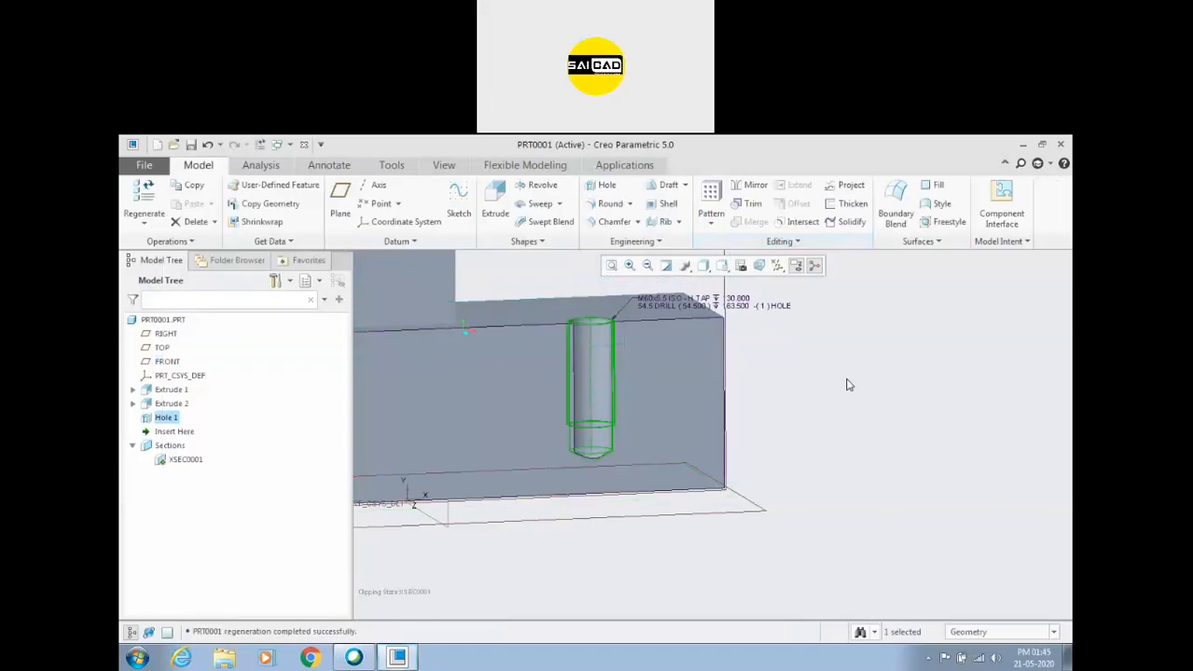
Examine the sectioned threaded hole and its note with the tap and drill callouts.
{"action": "scroll", "coordinate": [811, 403], "scroll_direction": "down", "scroll_amount": 3}
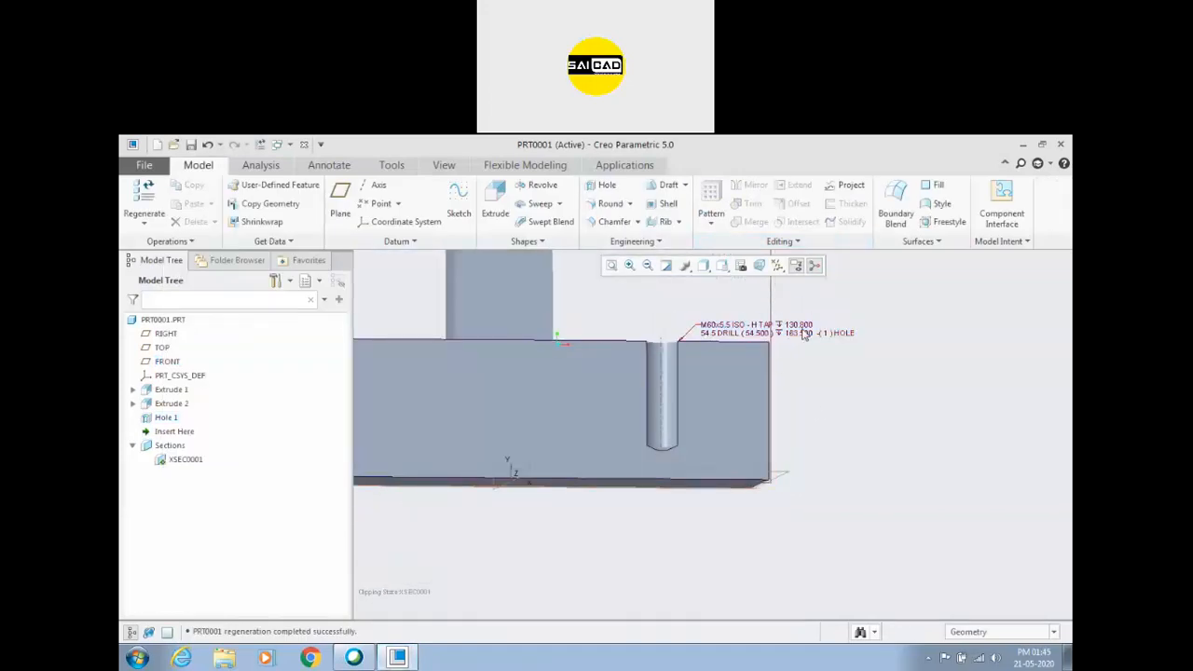
{"action": "scroll", "coordinate": [755, 328], "scroll_direction": "up", "scroll_amount": 3}
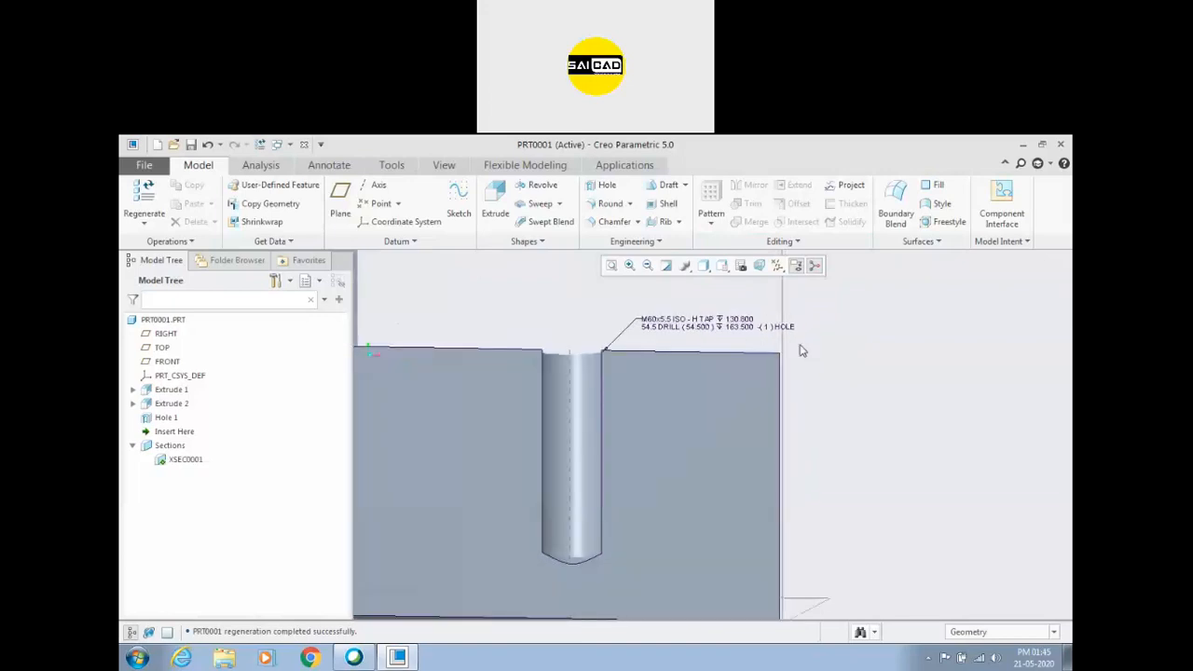
{"action": "scroll", "coordinate": [648, 325], "scroll_direction": "up", "scroll_amount": 2}
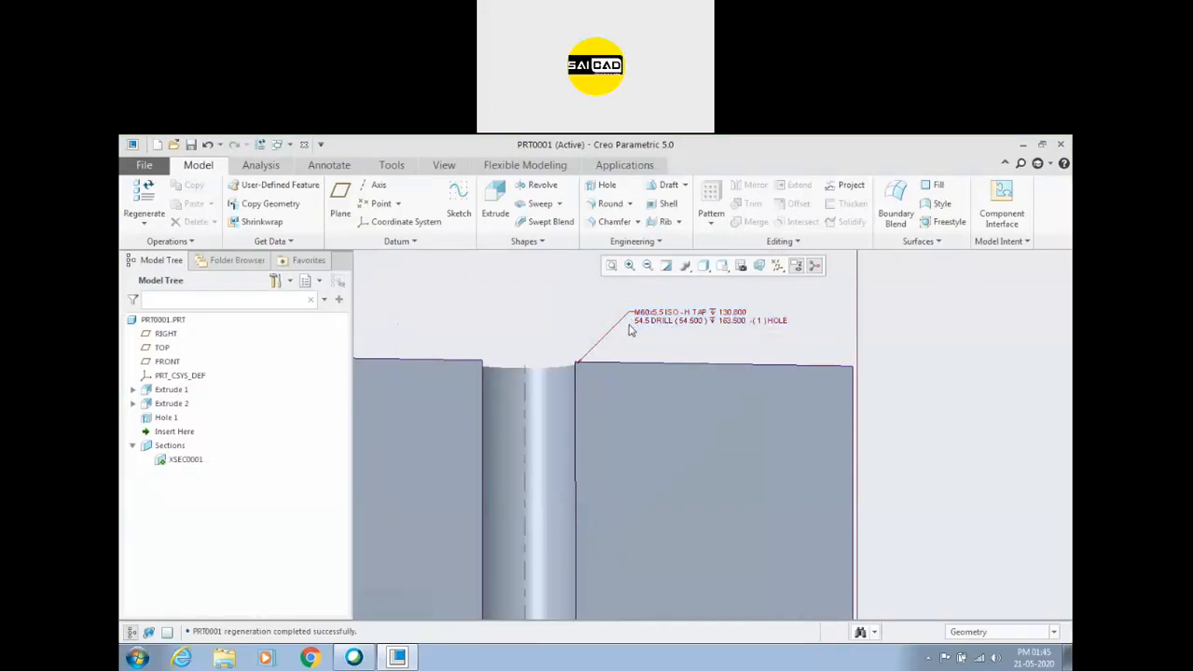
{"action": "scroll", "coordinate": [751, 337], "scroll_direction": "up", "scroll_amount": 1}
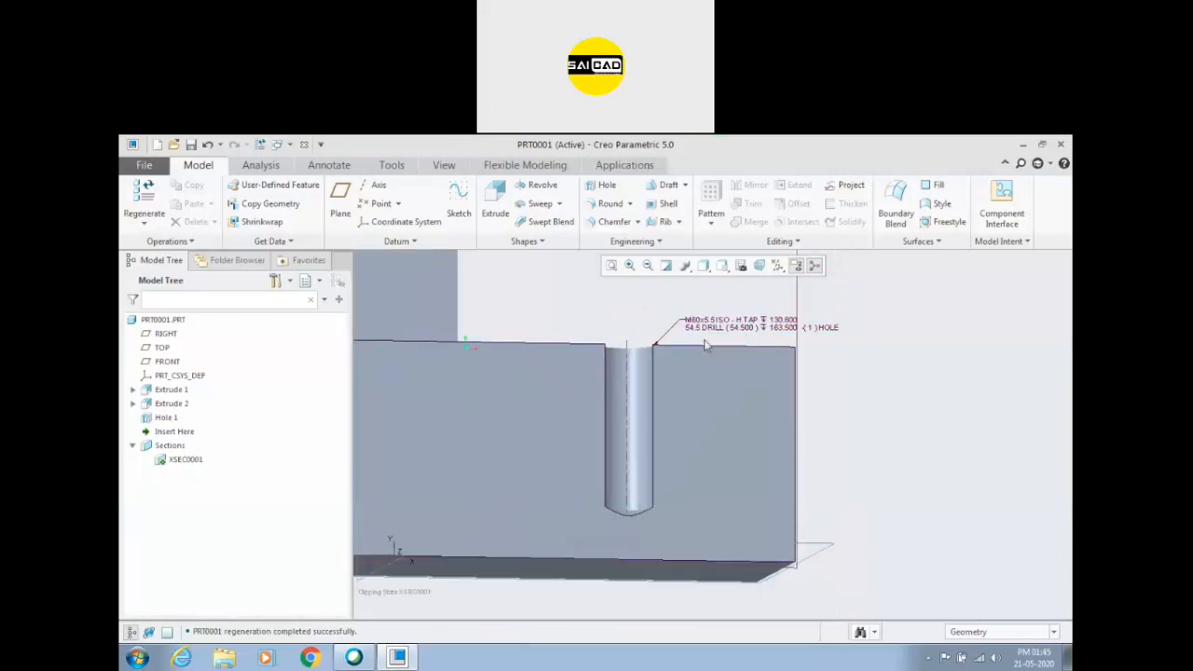
{"action": "middle_click_drag", "start_coordinate": [727, 333], "coordinate": [653, 359]}
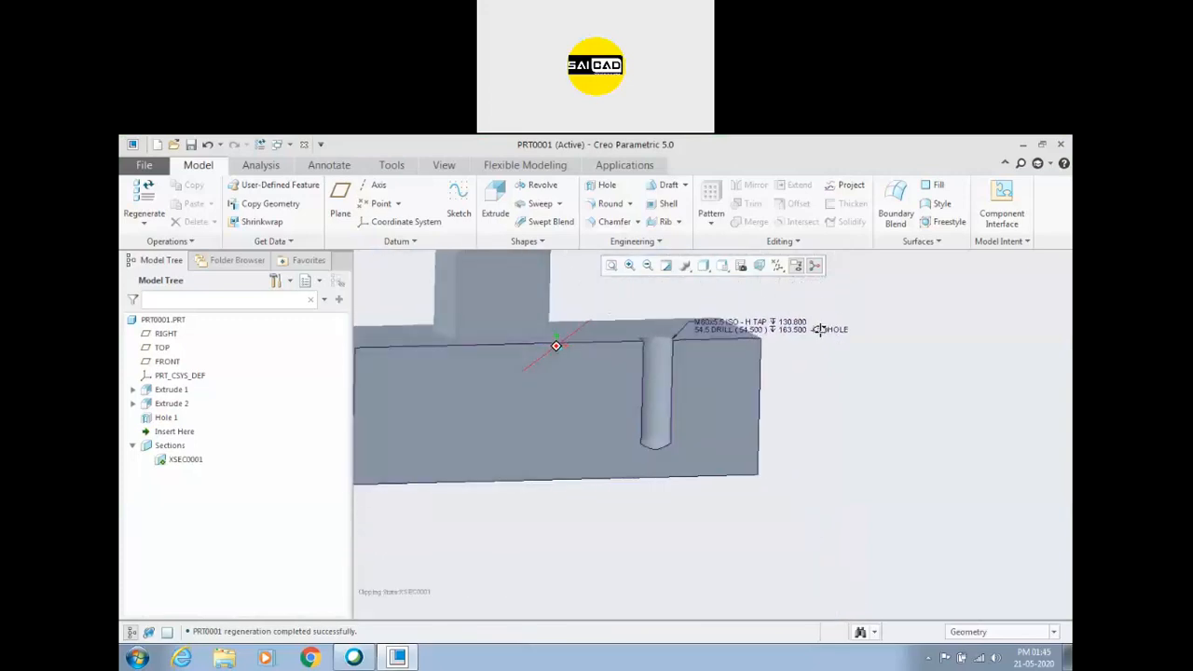
{"action": "left_click", "coordinate": [658, 377]}
{"action": "scroll", "coordinate": [658, 377], "scroll_direction": "up", "scroll_amount": 3}
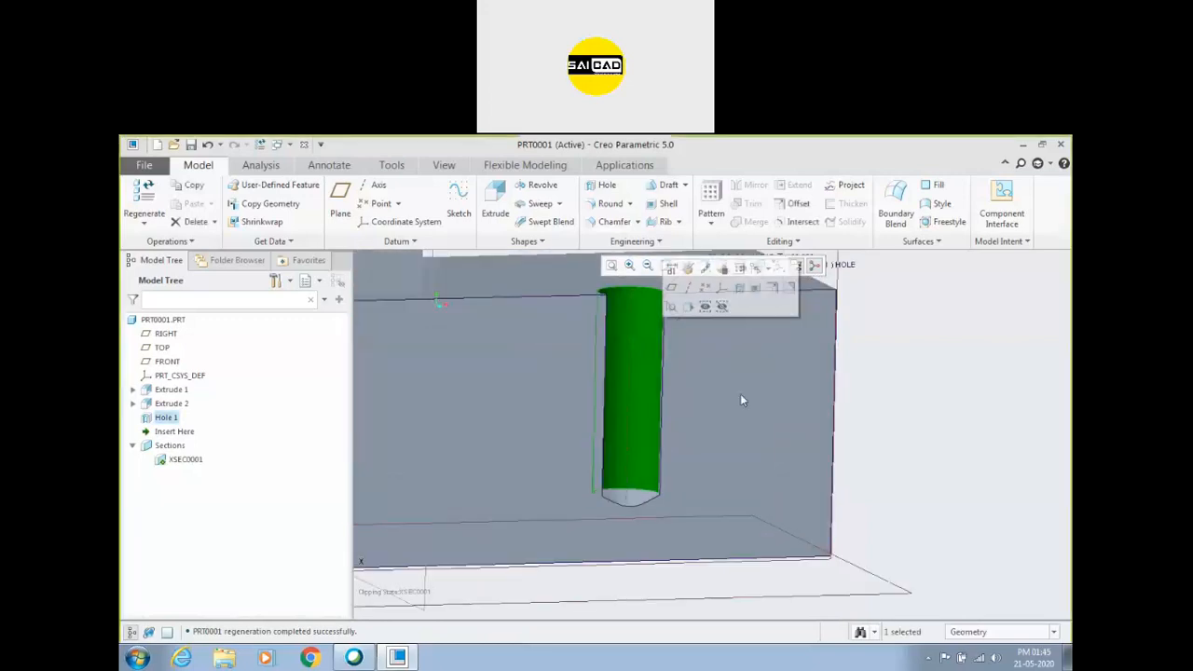
{"action": "left_click", "coordinate": [909, 401]}
{"action": "left_click", "coordinate": [668, 358]}
{"action": "middle_click_drag", "start_coordinate": [668, 357], "coordinate": [753, 285]}
{"action": "scroll", "coordinate": [593, 326], "scroll_direction": "up", "scroll_amount": 2}
{"action": "scroll", "coordinate": [618, 362], "scroll_direction": "up", "scroll_amount": 2}
{"action": "left_click", "coordinate": [867, 372]}
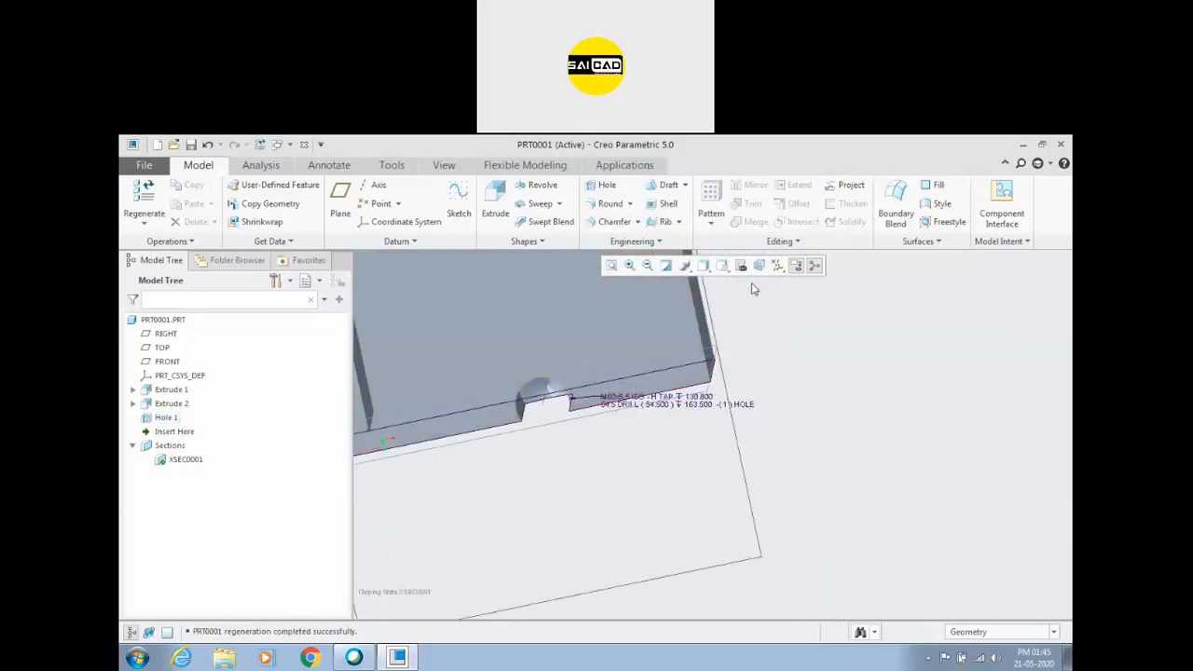
Display the model in Wireframe and inspect the hole's thread and drill outlines along its full depth.
{"action": "left_click", "coordinate": [706, 267]}
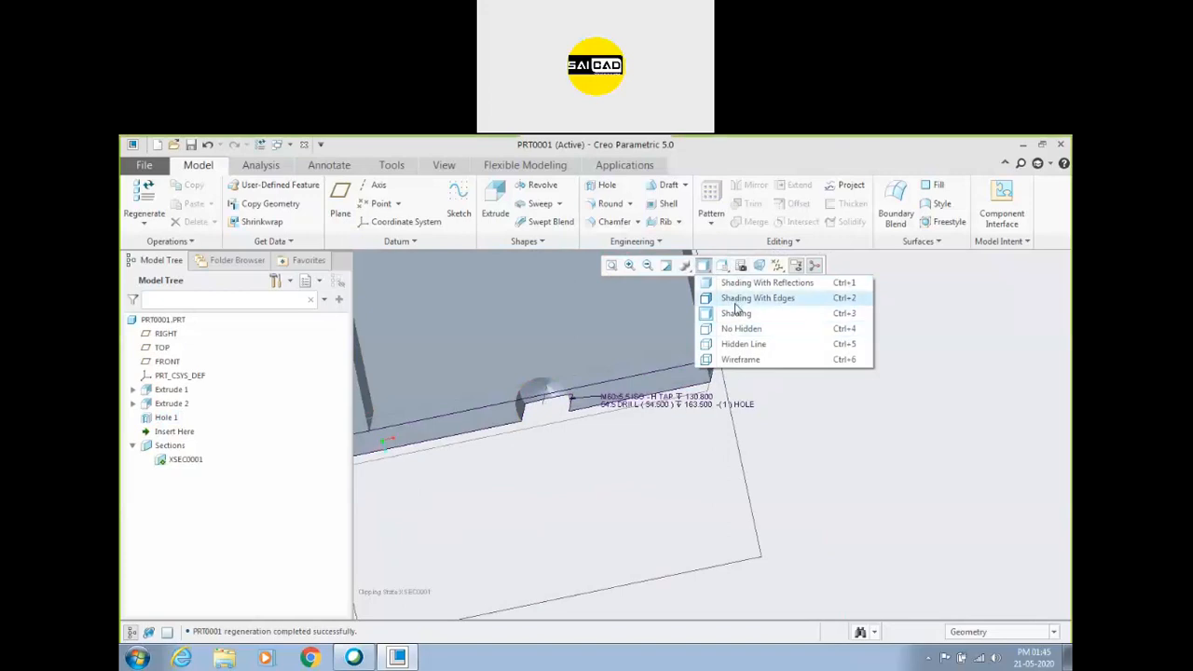
{"action": "left_click", "coordinate": [741, 358]}
{"action": "scroll", "coordinate": [560, 382], "scroll_direction": "up", "scroll_amount": 5}
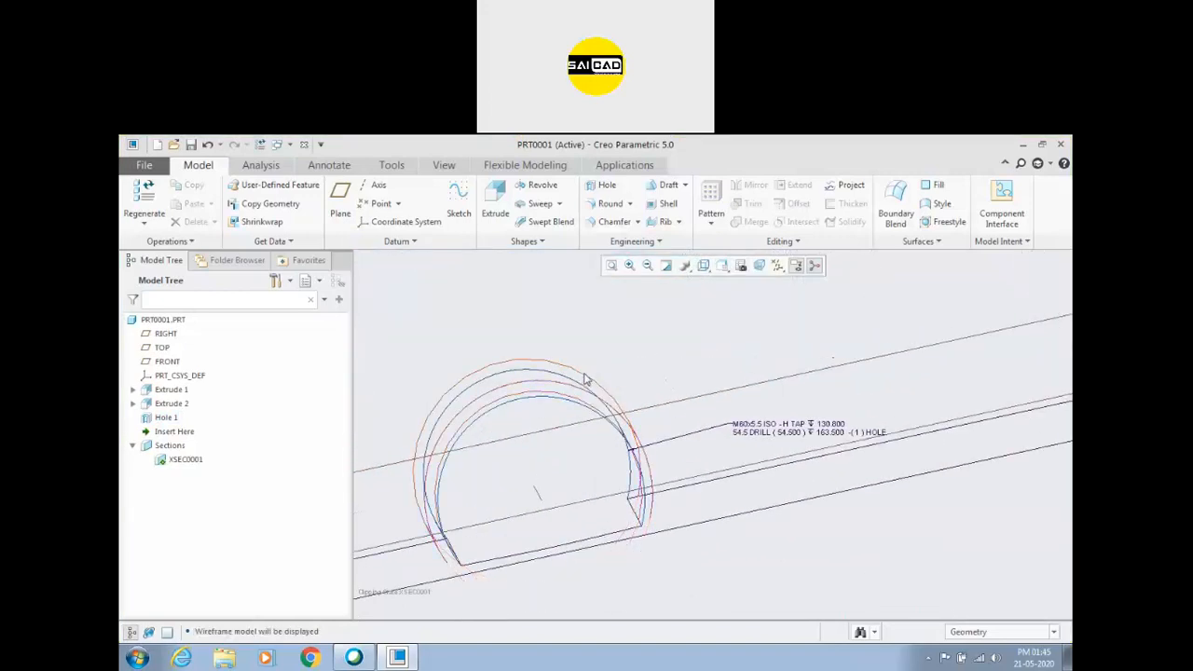
{"action": "left_click", "coordinate": [579, 382]}
{"action": "scroll", "coordinate": [652, 466], "scroll_direction": "down", "scroll_amount": 5}
{"action": "middle_click_drag", "start_coordinate": [596, 505], "coordinate": [572, 428]}
{"action": "scroll", "coordinate": [573, 426], "scroll_direction": "down", "scroll_amount": 3}
{"action": "scroll", "coordinate": [573, 429], "scroll_direction": "up", "scroll_amount": 3}
{"action": "scroll", "coordinate": [582, 508], "scroll_direction": "down", "scroll_amount": 2}
{"action": "mouse_move", "coordinate": [600, 527]}
{"action": "middle_mouse_down"}
{"action": "mouse_move", "coordinate": [591, 488]}
{"action": "mouse_move", "coordinate": [583, 512]}
{"action": "middle_mouse_up"}
{"action": "scroll", "coordinate": [584, 513], "scroll_direction": "down", "scroll_amount": 3}
{"action": "scroll", "coordinate": [587, 574], "scroll_direction": "up", "scroll_amount": 4}
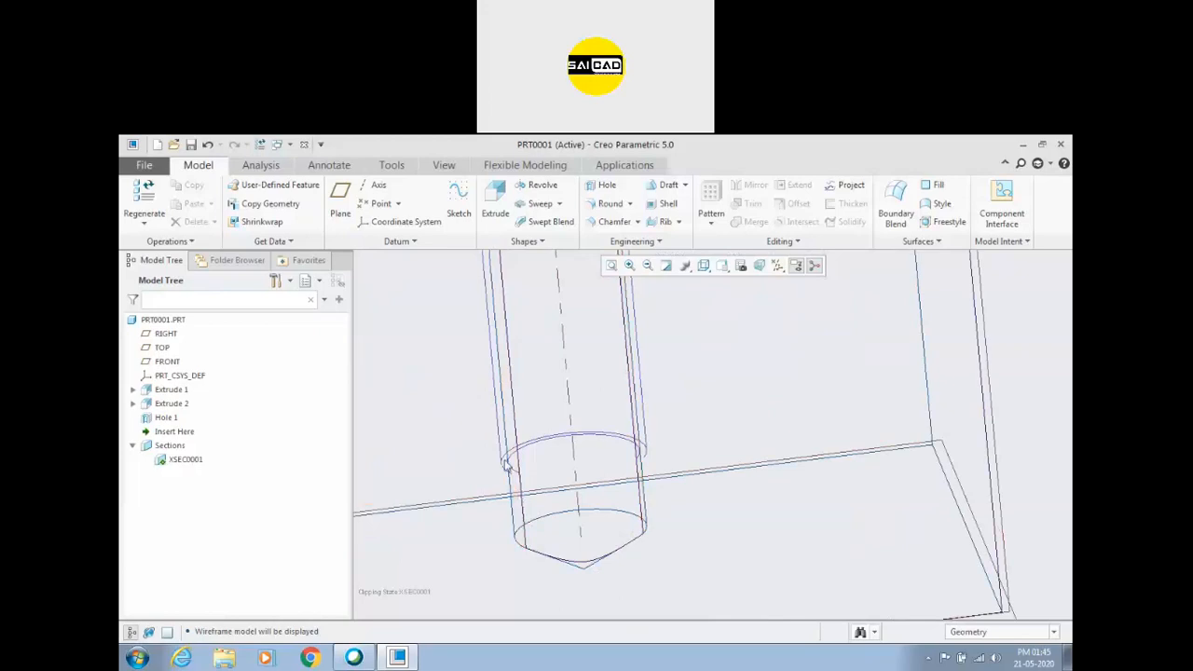
Examine where the thread surface ends above the drill tip and compare it with the depths in the hole note.
{"action": "left_click", "coordinate": [505, 473]}
{"action": "scroll", "coordinate": [528, 539], "scroll_direction": "up", "scroll_amount": 5}
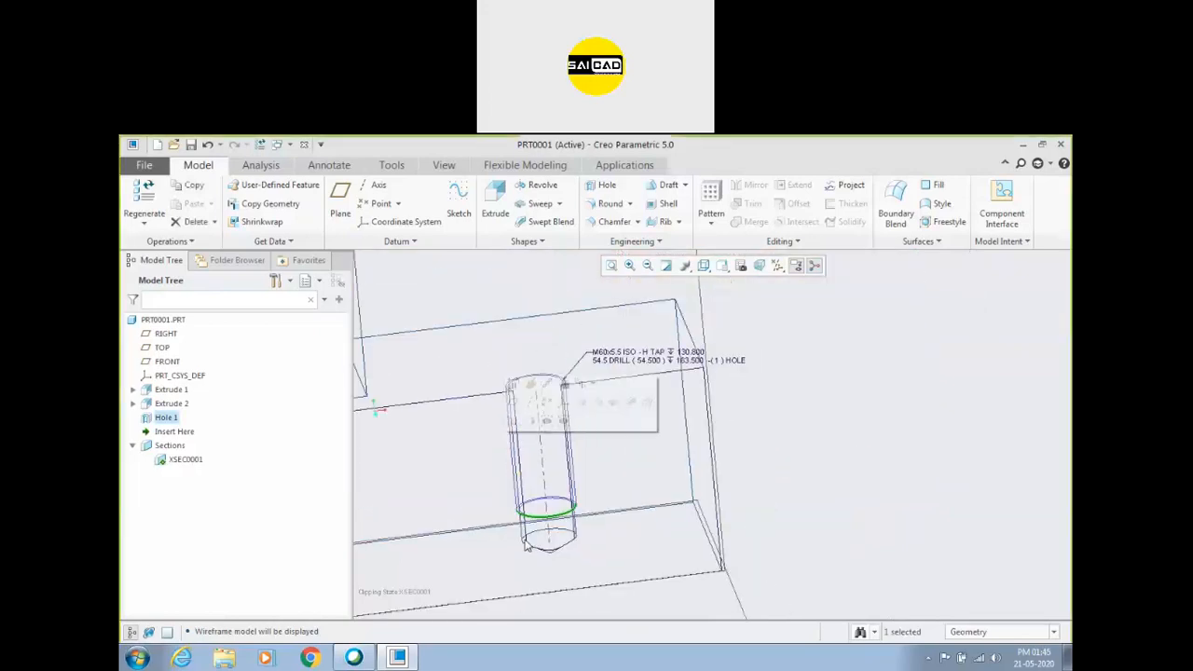
{"action": "middle_click_drag", "start_coordinate": [762, 484], "coordinate": [757, 470]}
{"action": "left_click", "coordinate": [691, 436]}
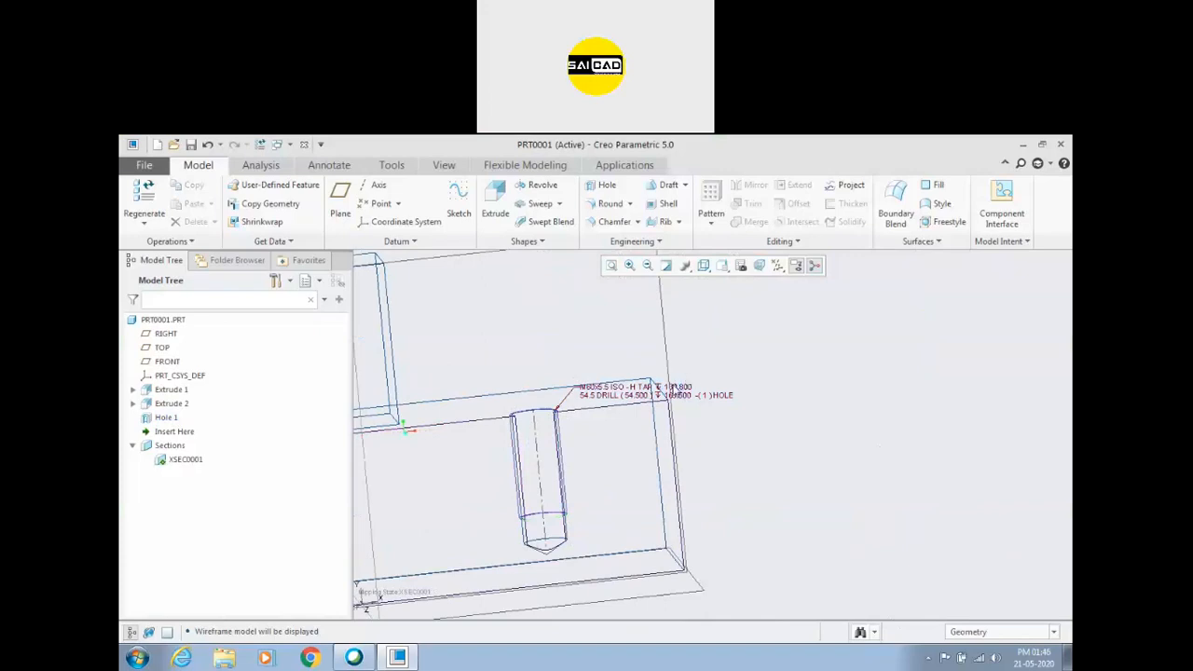
{"action": "scroll", "coordinate": [679, 392], "scroll_direction": "down", "scroll_amount": 3}
{"action": "scroll", "coordinate": [622, 342], "scroll_direction": "up", "scroll_amount": 3}
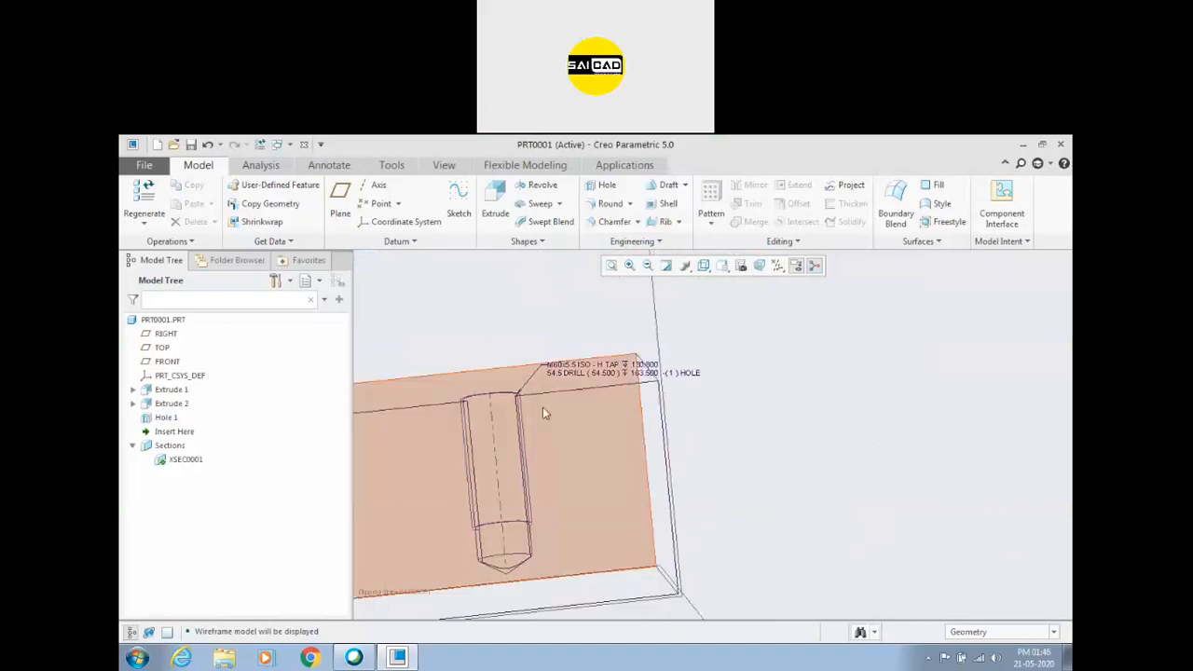
{"action": "scroll", "coordinate": [543, 409], "scroll_direction": "down", "scroll_amount": 3}
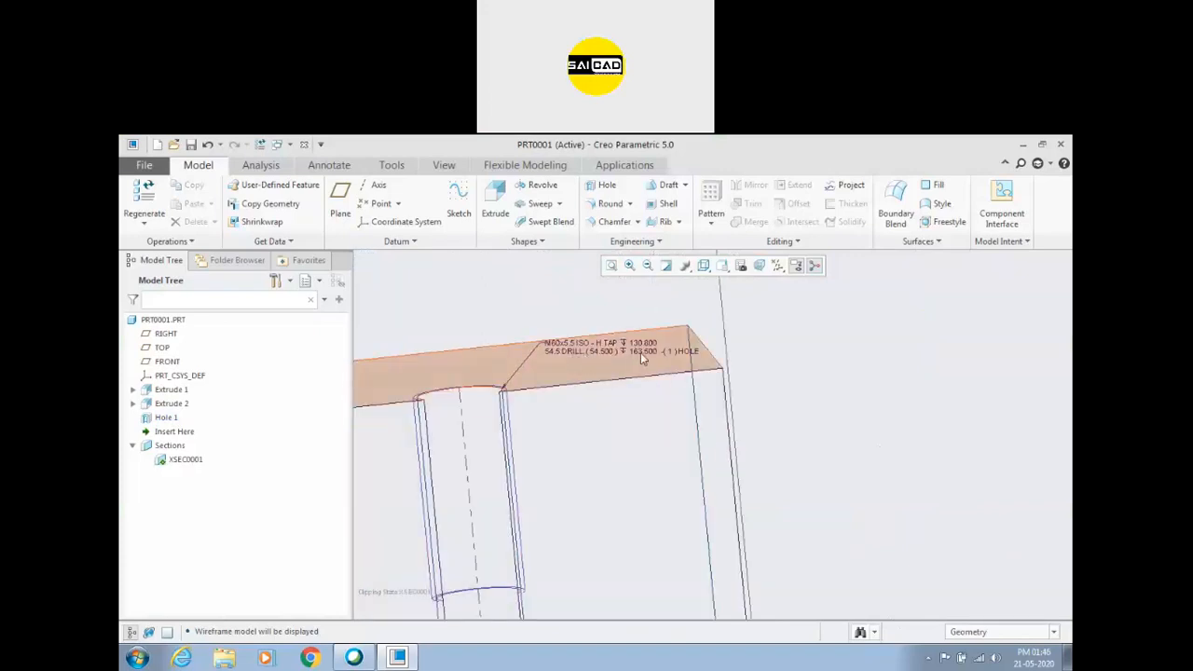
{"action": "scroll", "coordinate": [655, 353], "scroll_direction": "up", "scroll_amount": 3}
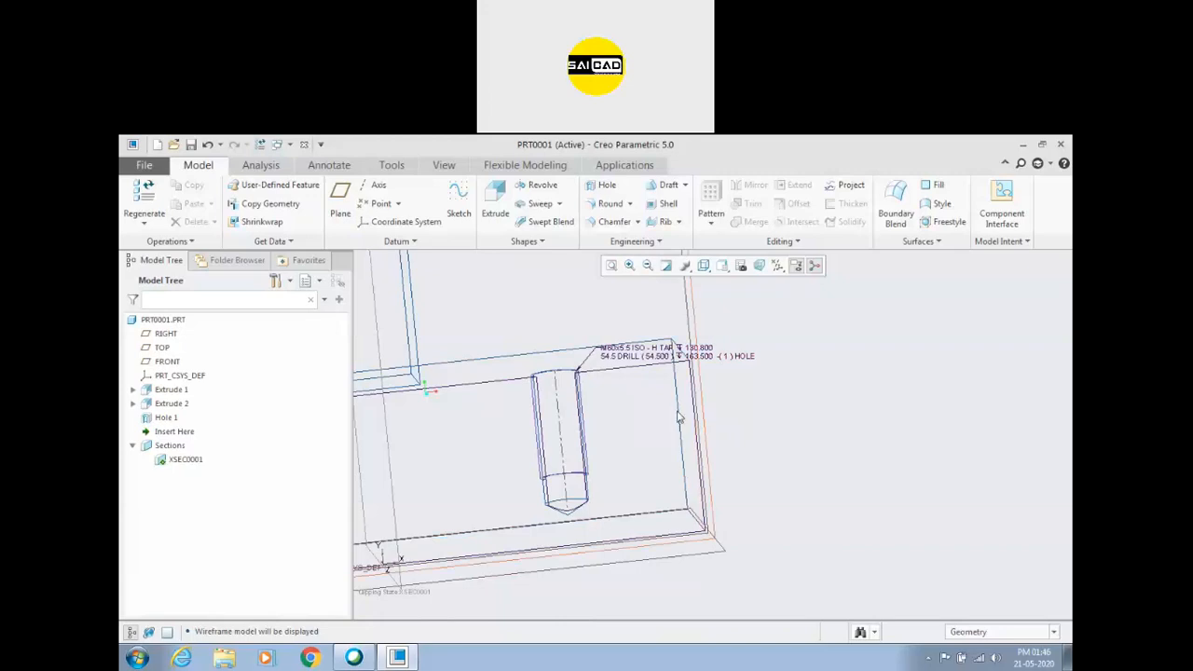
Switch the model's display style to Shading With Edges.
{"action": "left_click", "coordinate": [717, 266]}
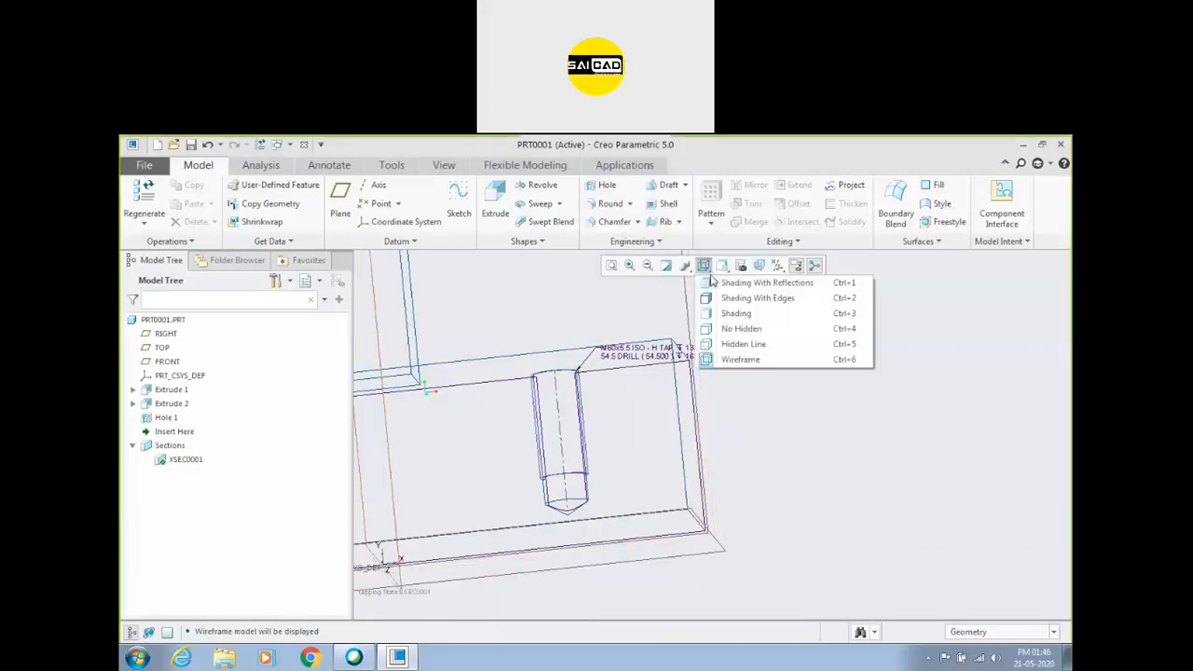
{"action": "left_click", "coordinate": [737, 300]}
{"action": "scroll", "coordinate": [786, 376], "scroll_direction": "down", "scroll_amount": 3}
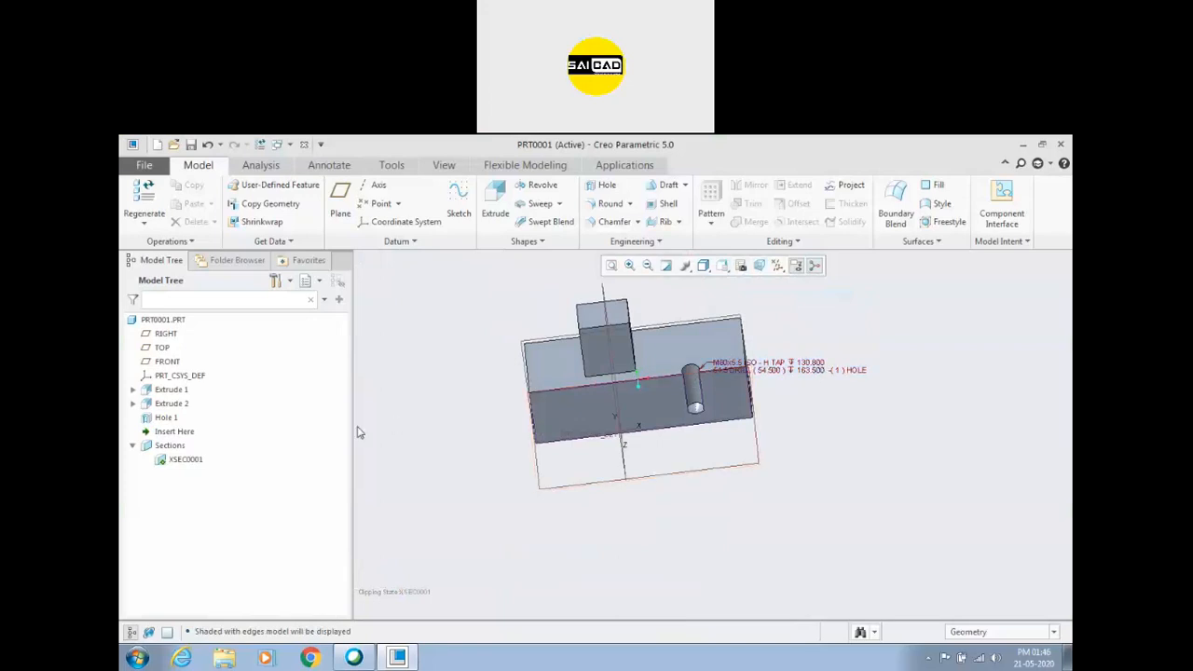
Delete the threaded Hole 1 feature from the block.
{"action": "left_click", "coordinate": [165, 418]}
{"action": "key", "text": "Delete"}
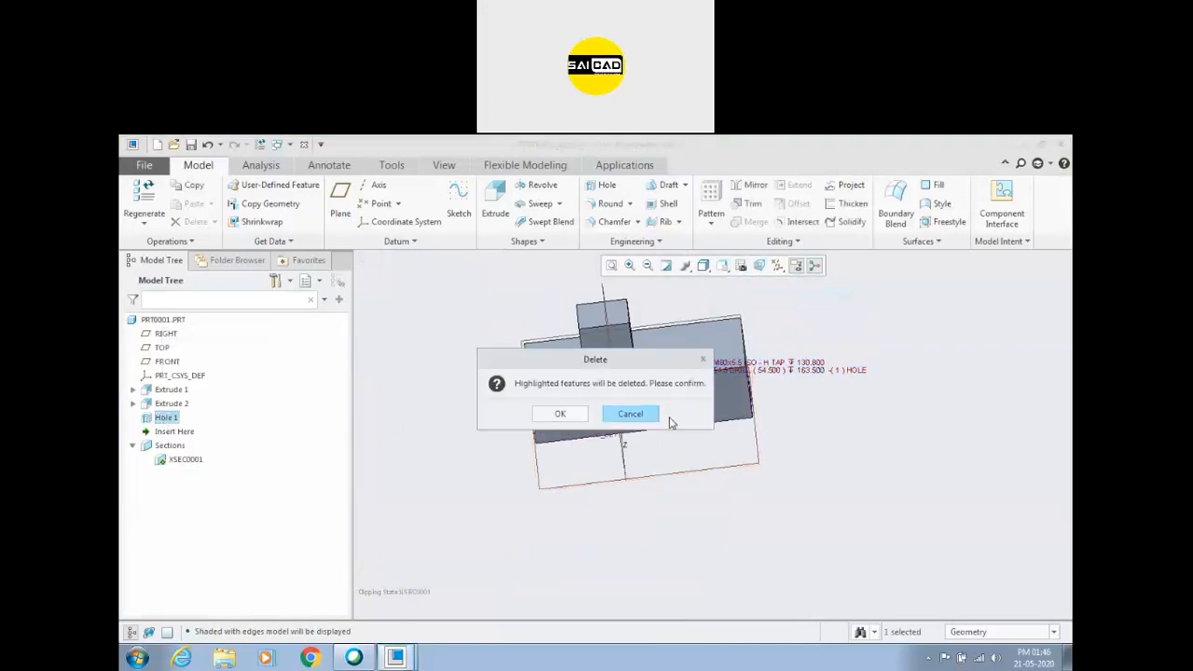
{"action": "left_click", "coordinate": [555, 413]}
{"action": "middle_click_drag", "start_coordinate": [464, 410], "coordinate": [463, 411]}
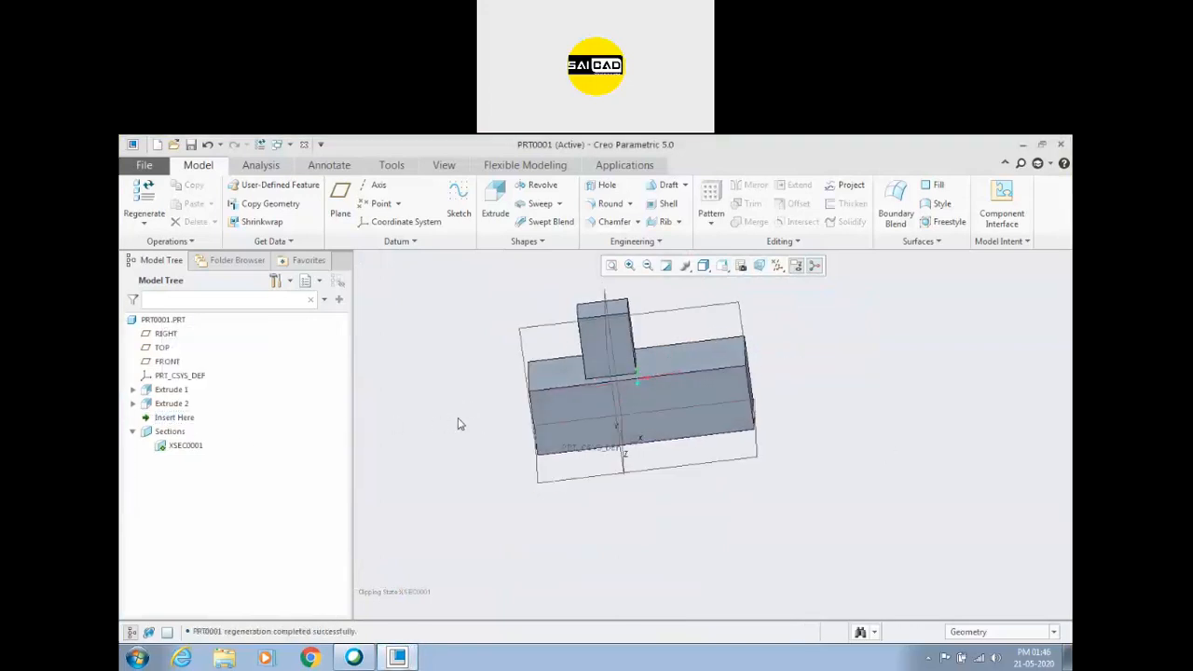
Start a new hole on the block's top face beside the boss.
{"action": "middle_click_drag", "start_coordinate": [918, 388], "coordinate": [897, 419]}
{"action": "scroll", "coordinate": [897, 350], "scroll_direction": "down", "scroll_amount": 1}
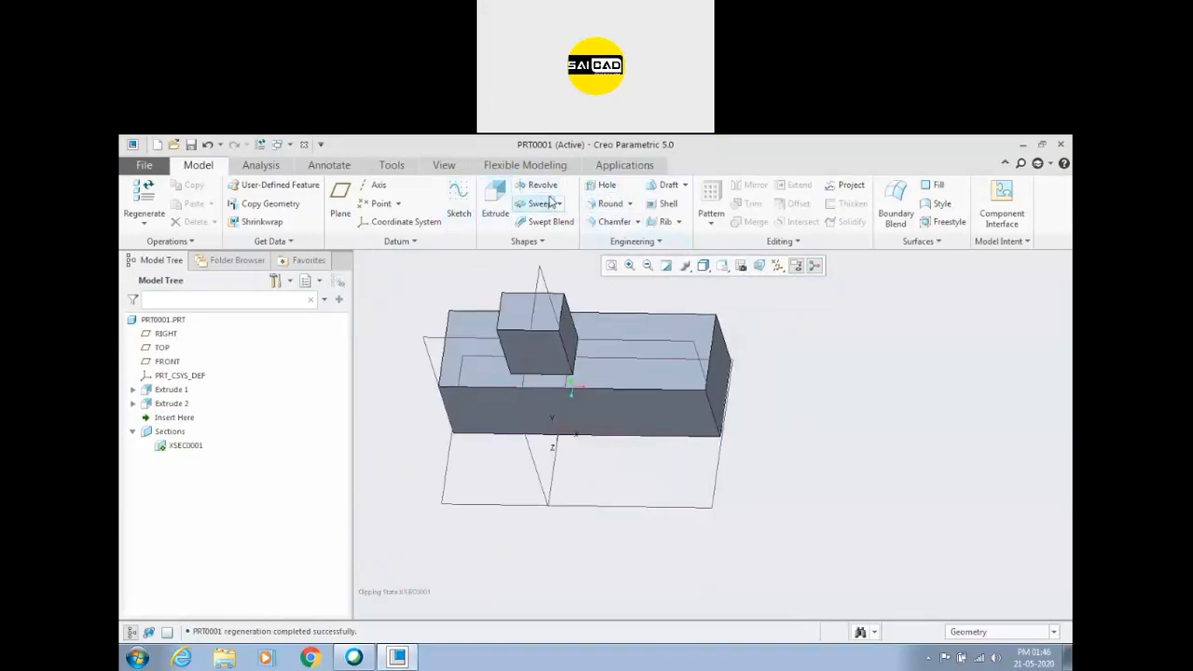
{"action": "left_click", "coordinate": [602, 184]}
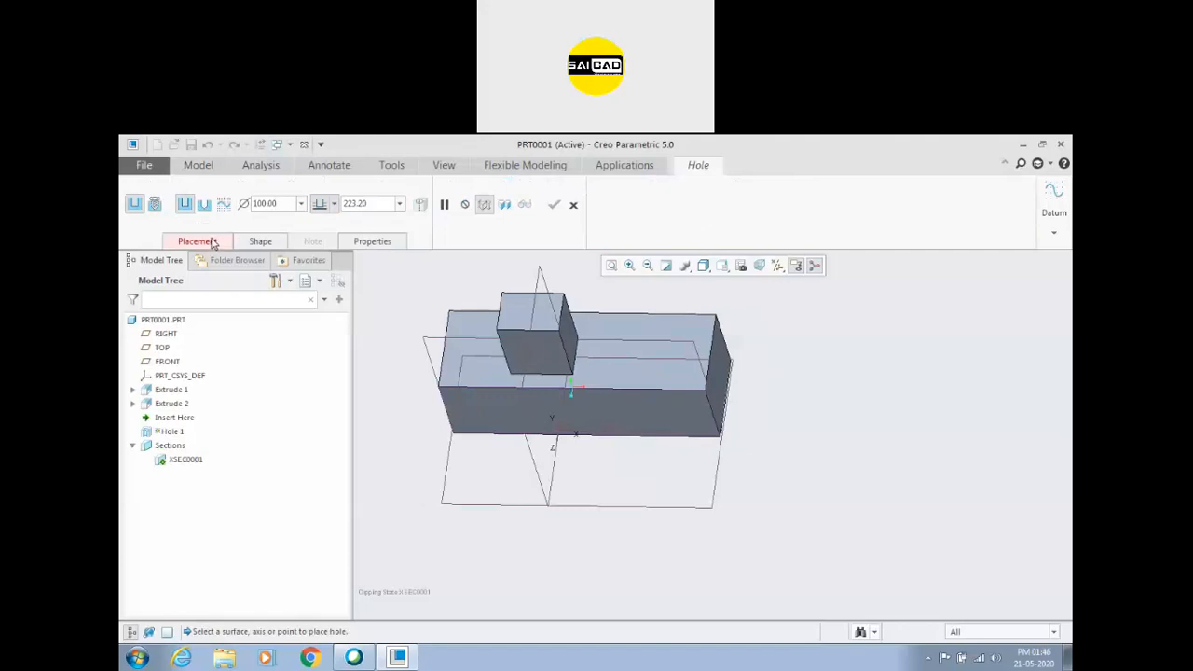
{"action": "left_click", "coordinate": [636, 380]}
Assign the block's end face and the FRONT plane as offset references, positioning the hole about 179 mm from the end face.
{"action": "right_click", "coordinate": [826, 347]}
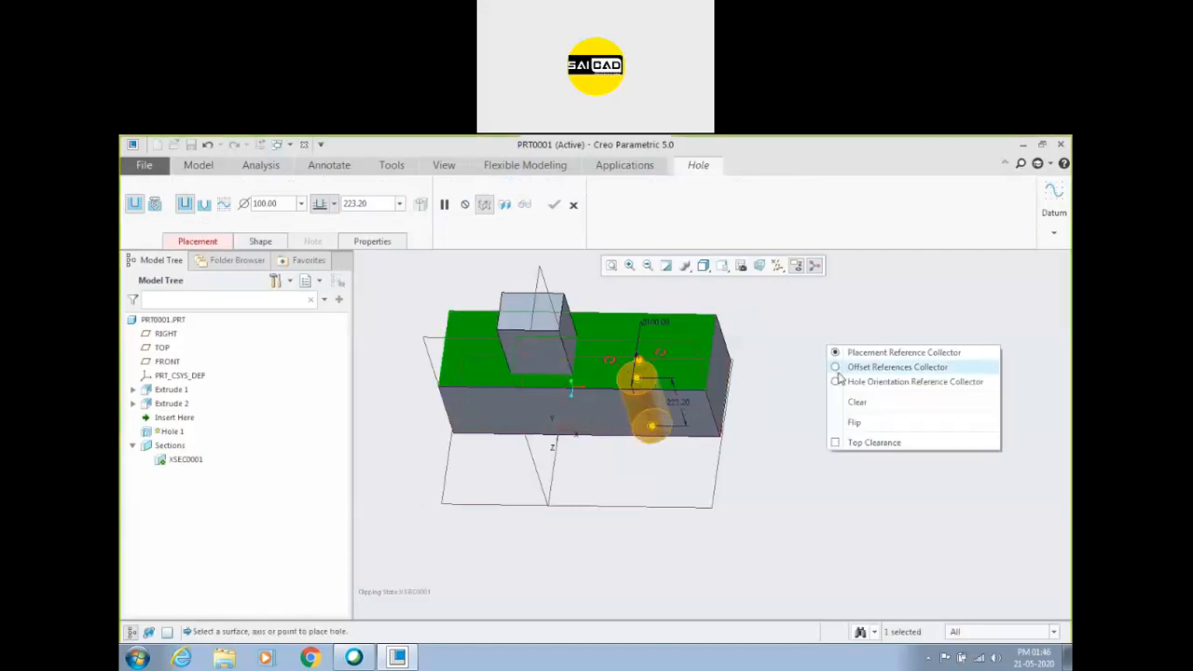
{"action": "left_click", "coordinate": [837, 366]}
{"action": "left_click", "coordinate": [723, 381]}
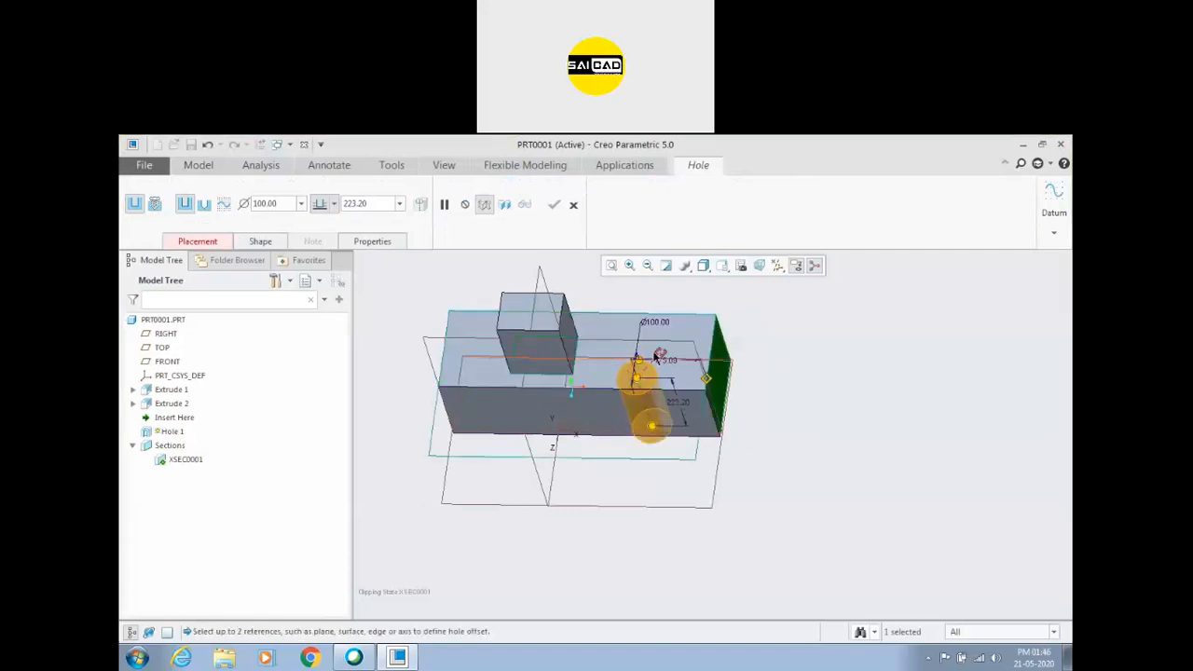
{"action": "left_click", "coordinate": [425, 353]}
{"action": "left_click_drag", "start_coordinate": [636, 380], "coordinate": [634, 382]}
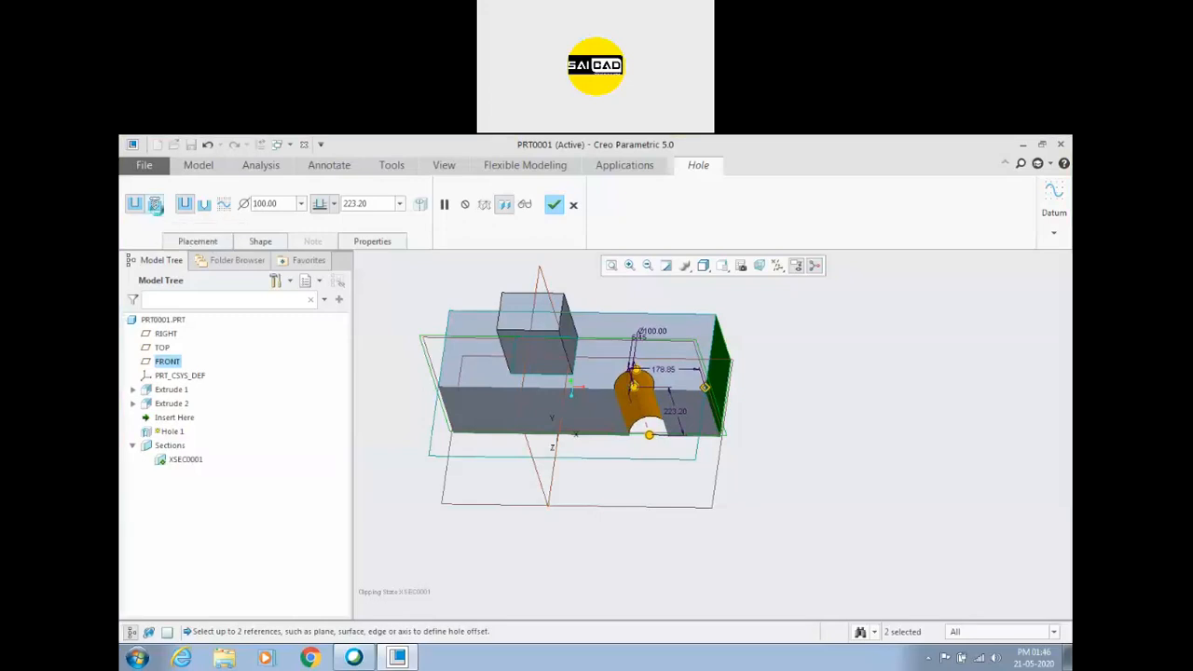
Make the hole a standard ISO threaded hole with screw size M68x6.
{"action": "left_click", "coordinate": [156, 206]}
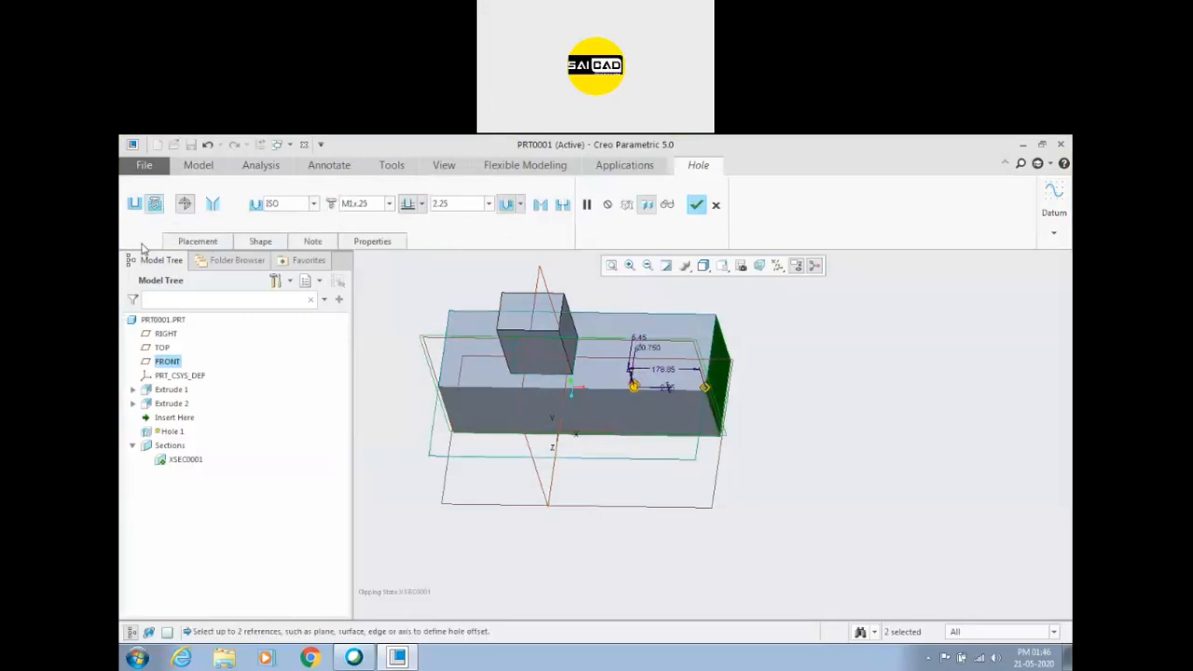
{"action": "left_click", "coordinate": [315, 205]}
{"action": "left_click", "coordinate": [315, 206]}
{"action": "left_click", "coordinate": [385, 203]}
{"action": "scroll", "coordinate": [366, 373], "scroll_direction": "down", "scroll_amount": 5}
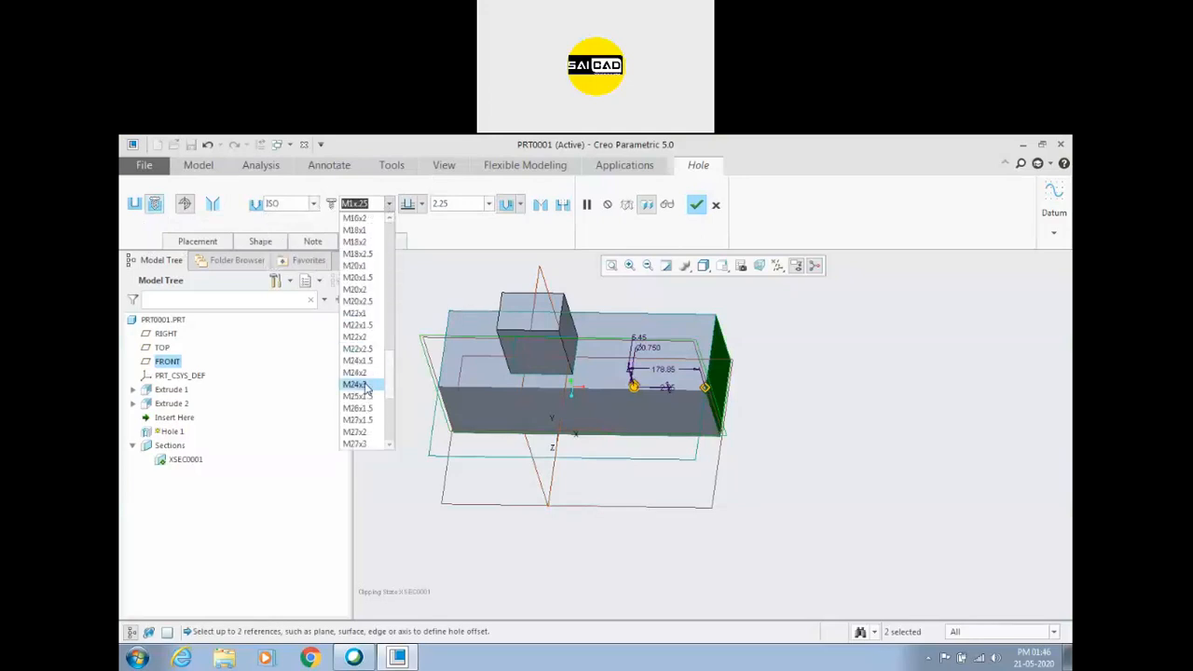
{"action": "left_click", "coordinate": [359, 444]}
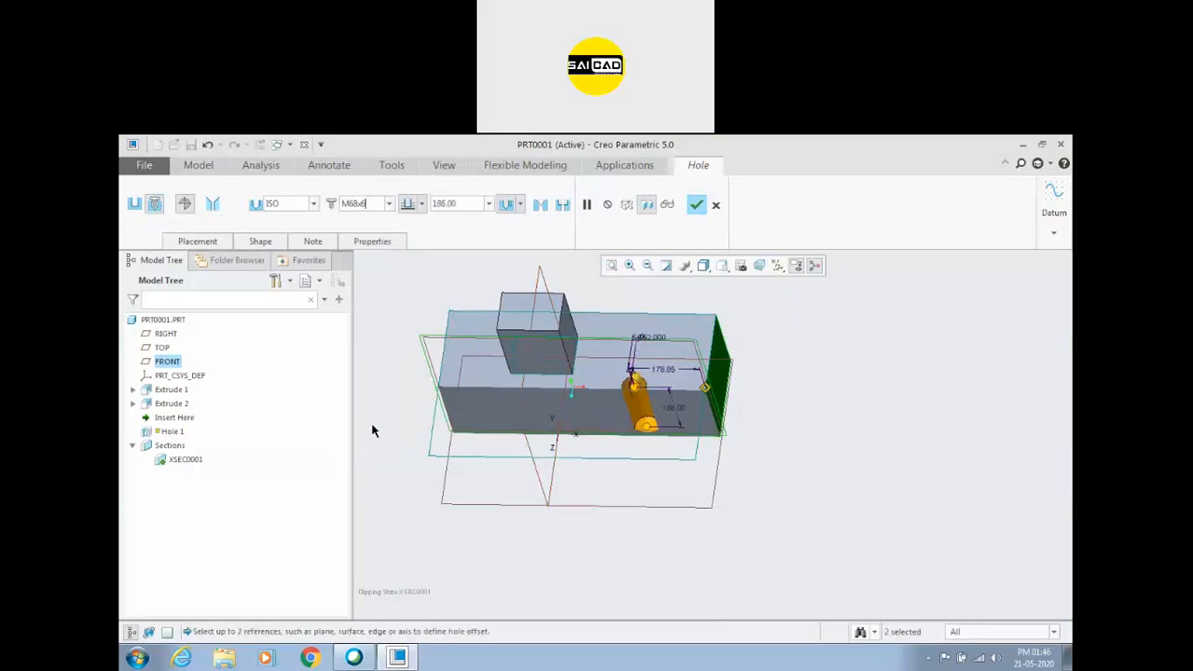
Open the hole's shape settings and make the hole drill through the entire block.
{"action": "left_click", "coordinate": [423, 204]}
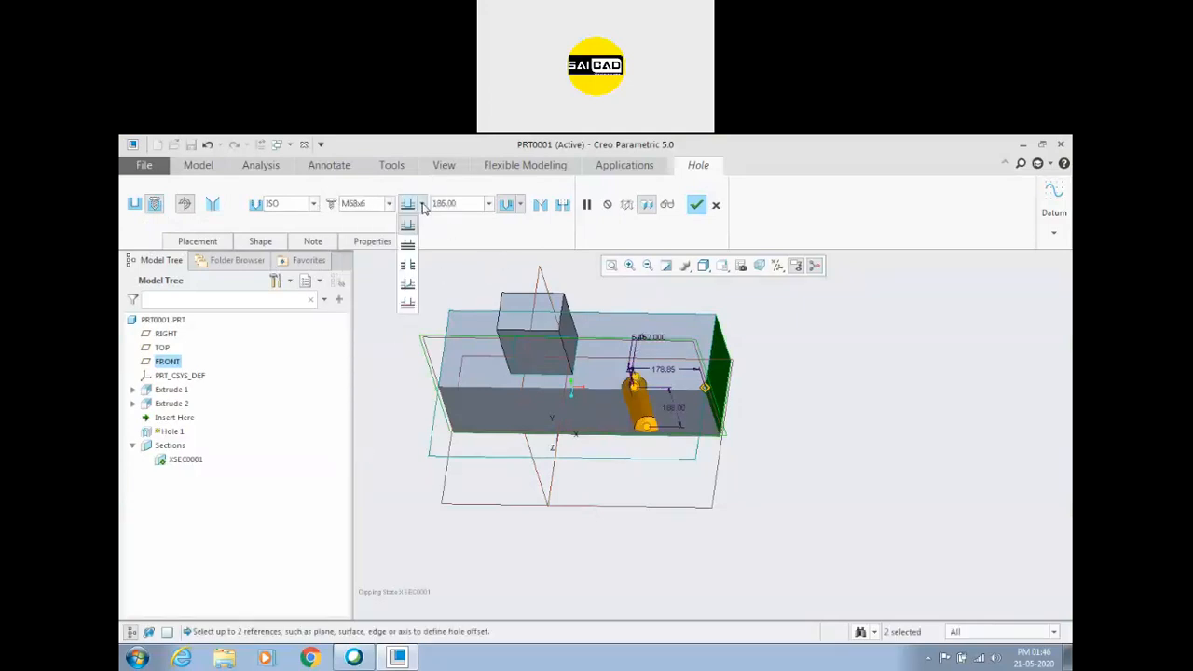
{"action": "left_click", "coordinate": [422, 206]}
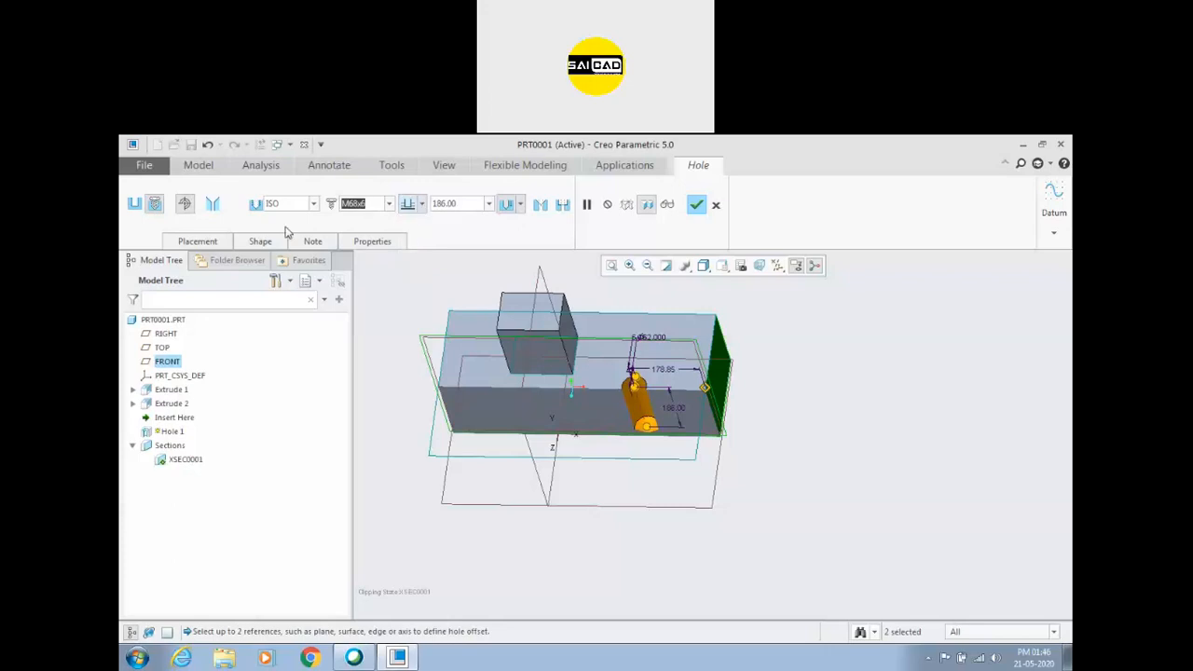
{"action": "left_click", "coordinate": [260, 242]}
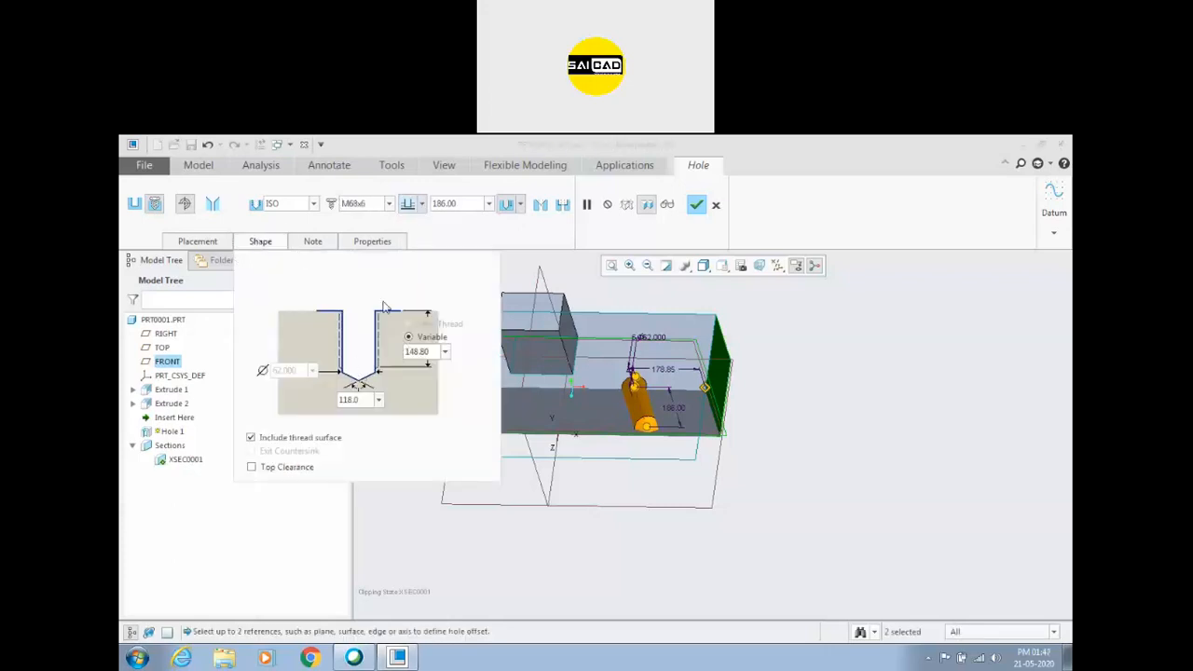
{"action": "left_click", "coordinate": [416, 352]}
{"action": "left_click", "coordinate": [417, 204]}
{"action": "left_click", "coordinate": [408, 269]}
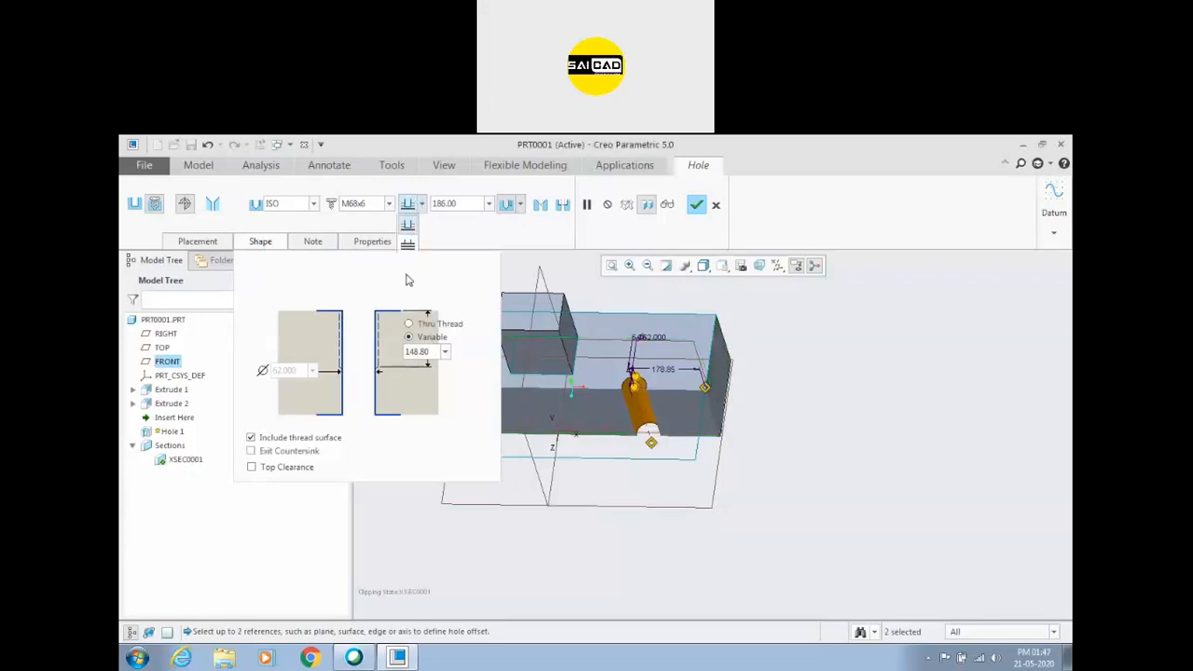
Set the hole's variable thread depth to 200 mm.
{"action": "left_click", "coordinate": [439, 351]}
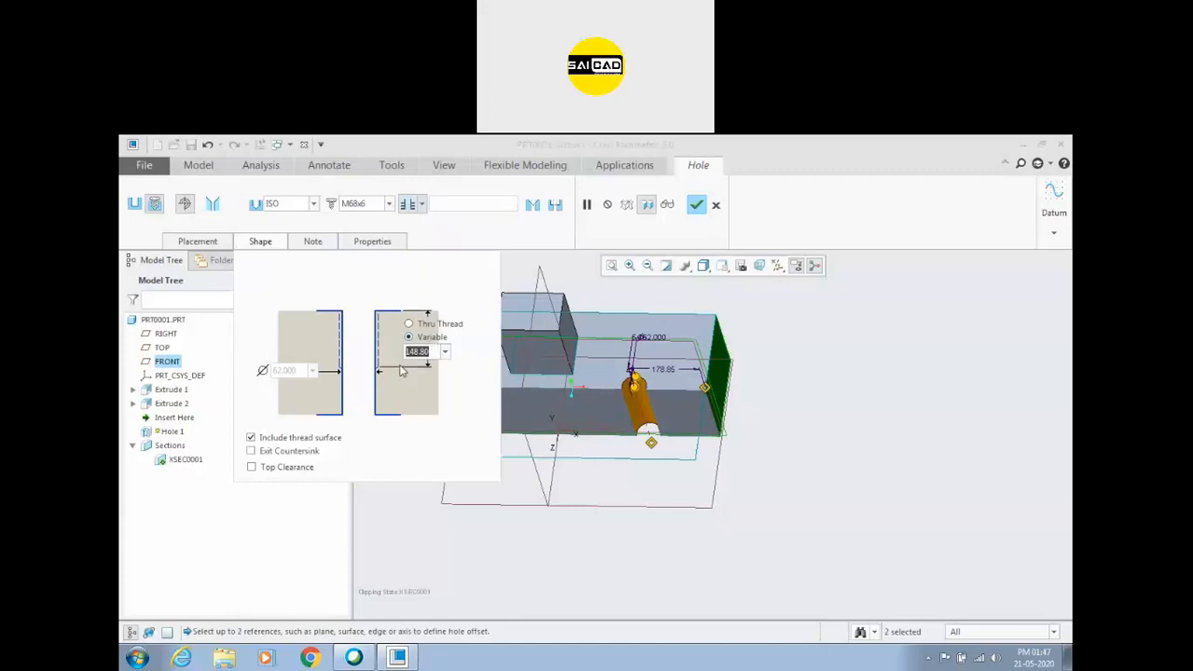
{"action": "type", "text": "200"}
{"action": "key", "text": "Return"}
{"action": "middle_click_drag", "start_coordinate": [648, 466], "coordinate": [706, 431]}
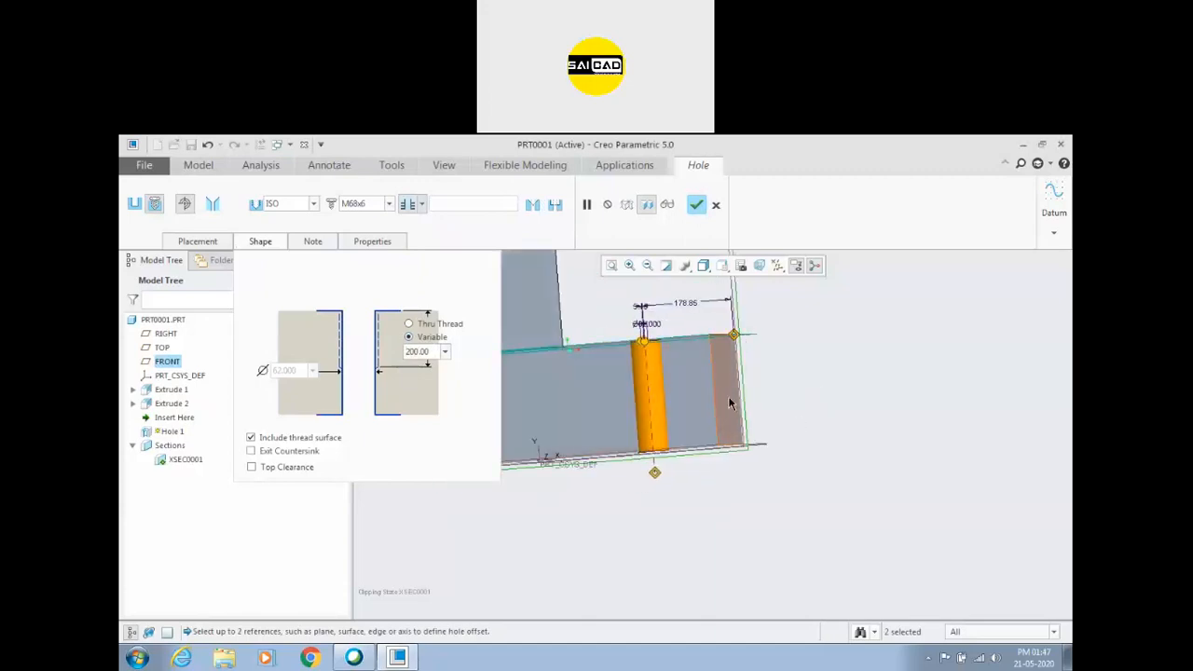
Finish the M68x6 through hole with its 200 mm thread depth.
{"action": "scroll", "coordinate": [866, 379], "scroll_direction": "up", "scroll_amount": 1}
{"action": "middle_click_drag", "start_coordinate": [866, 378], "coordinate": [570, 403]}
{"action": "scroll", "coordinate": [690, 415], "scroll_direction": "down", "scroll_amount": 4}
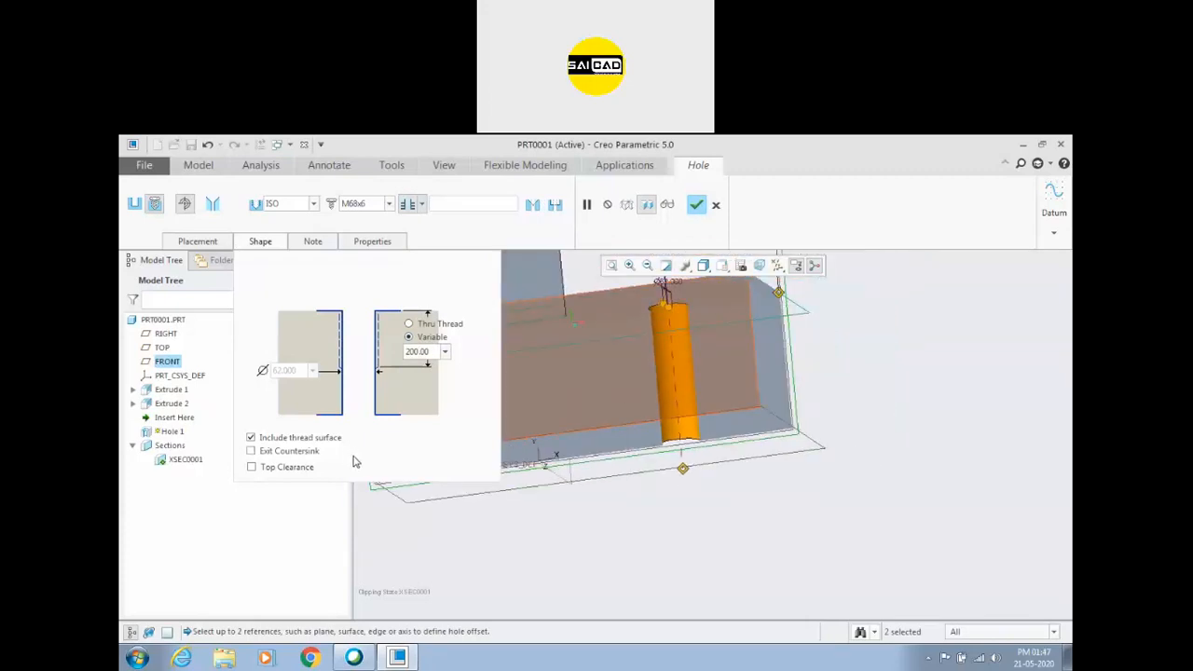
{"action": "left_click", "coordinate": [714, 204]}
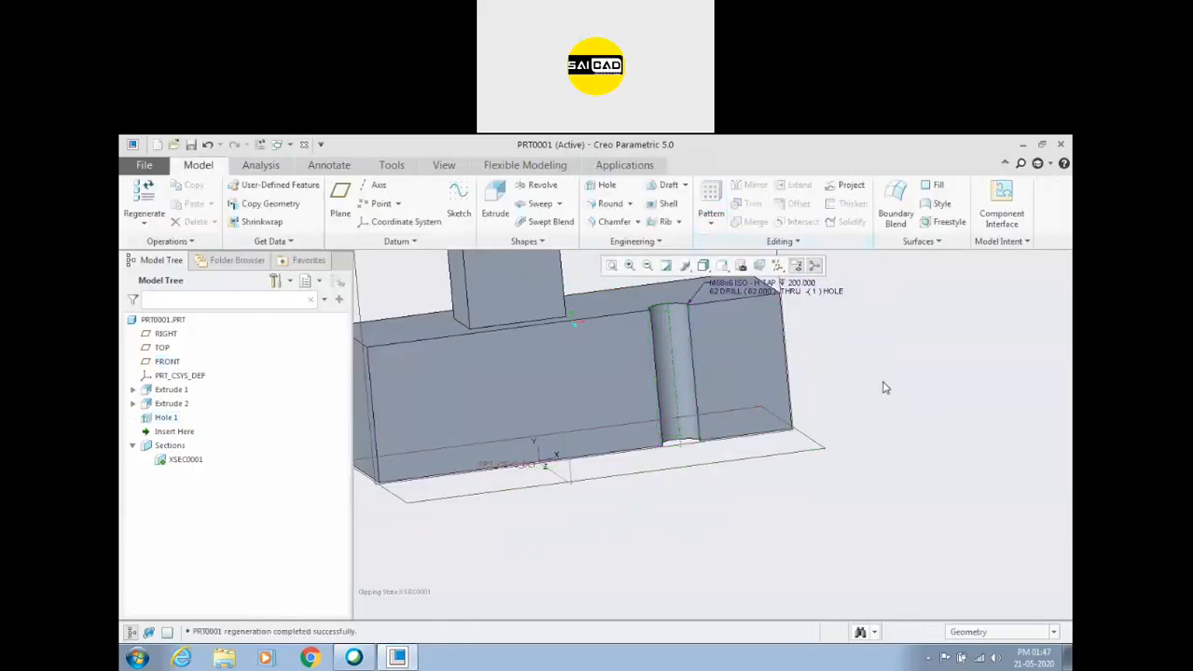
Examine the finished threaded hole and its thread note on the block from several angles and distances.
{"action": "middle_click_drag", "start_coordinate": [861, 374], "coordinate": [856, 377]}
{"action": "mouse_move", "coordinate": [675, 357]}
{"action": "middle_mouse_down"}
{"action": "mouse_move", "coordinate": [703, 423]}
{"action": "mouse_move", "coordinate": [908, 378]}
{"action": "mouse_move", "coordinate": [910, 391]}
{"action": "mouse_move", "coordinate": [911, 375]}
{"action": "mouse_move", "coordinate": [908, 389]}
{"action": "middle_mouse_up"}
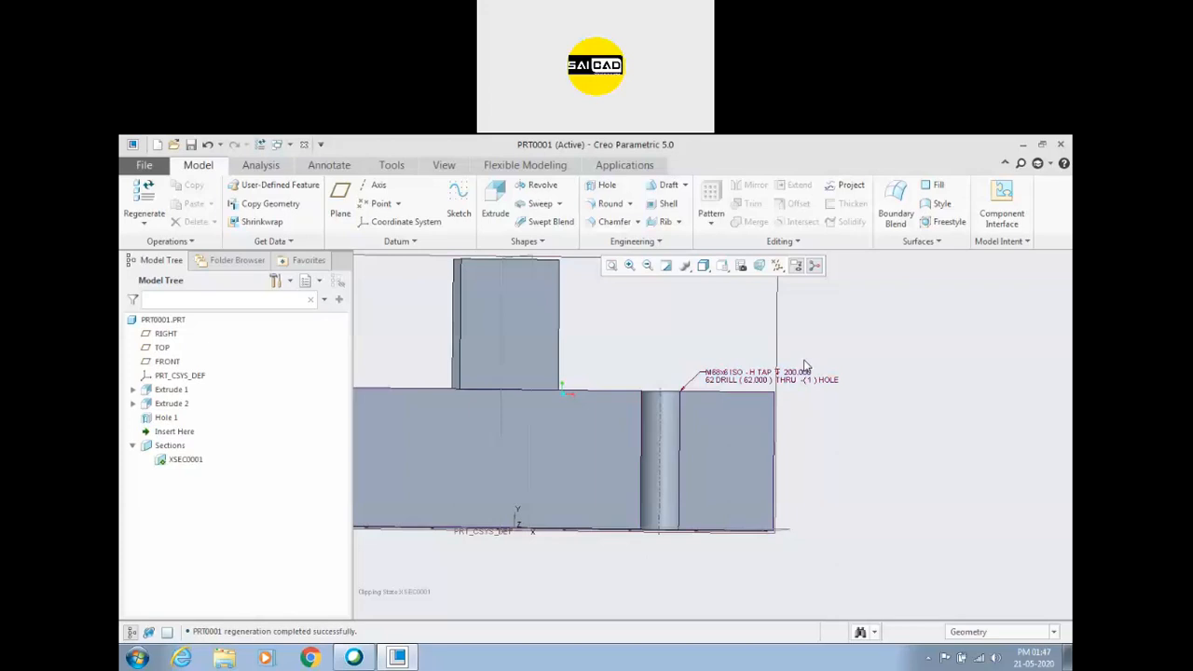
{"action": "scroll", "coordinate": [628, 449], "scroll_direction": "up", "scroll_amount": 2}
{"action": "middle_click_drag", "start_coordinate": [615, 370], "coordinate": [615, 392]}
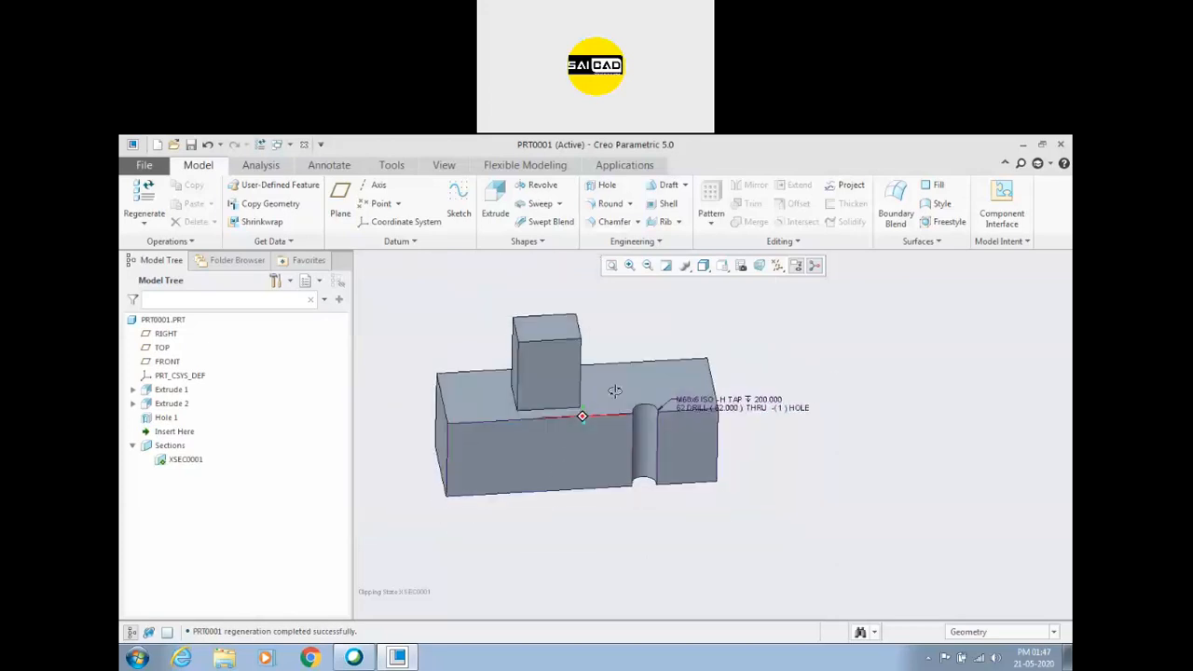
{"action": "scroll", "coordinate": [558, 380], "scroll_direction": "down", "scroll_amount": 3}
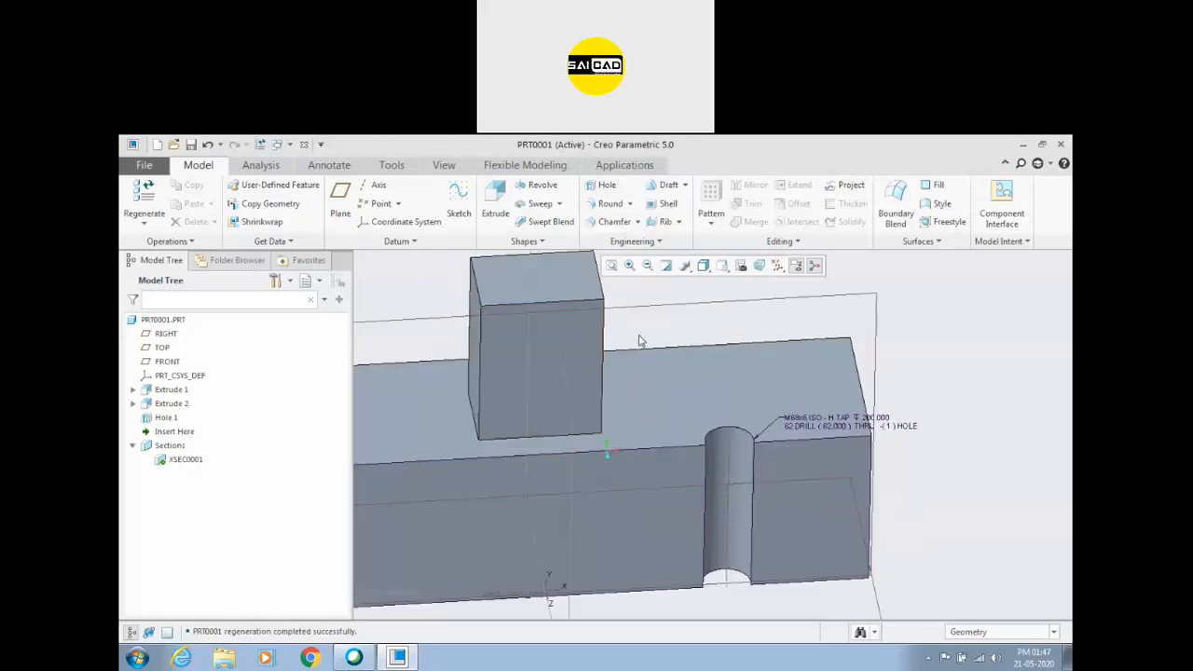
{"action": "scroll", "coordinate": [638, 449], "scroll_direction": "up", "scroll_amount": 2}
{"action": "middle_click_drag", "start_coordinate": [638, 449], "coordinate": [648, 425]}
{"action": "scroll", "coordinate": [746, 424], "scroll_direction": "down", "scroll_amount": 3}
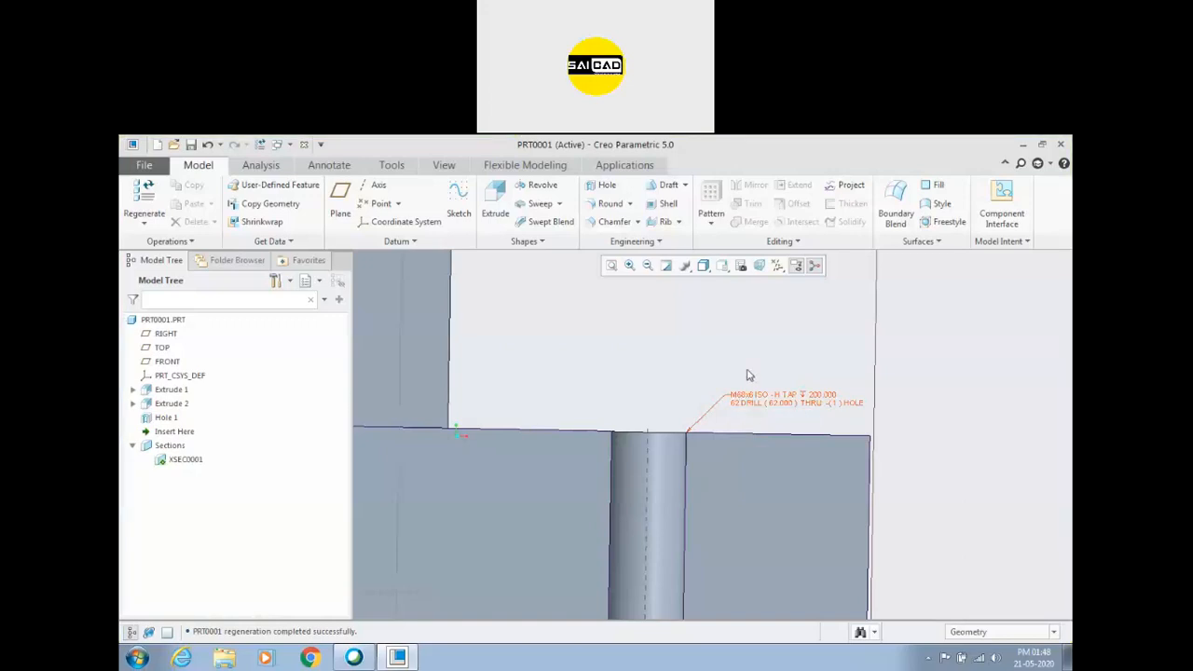
{"action": "scroll", "coordinate": [737, 403], "scroll_direction": "up", "scroll_amount": 2}
{"action": "scroll", "coordinate": [697, 407], "scroll_direction": "down", "scroll_amount": 2}
{"action": "mouse_move", "coordinate": [664, 386]}
{"action": "middle_mouse_down"}
{"action": "mouse_move", "coordinate": [663, 374]}
{"action": "mouse_move", "coordinate": [771, 352]}
{"action": "middle_mouse_up"}
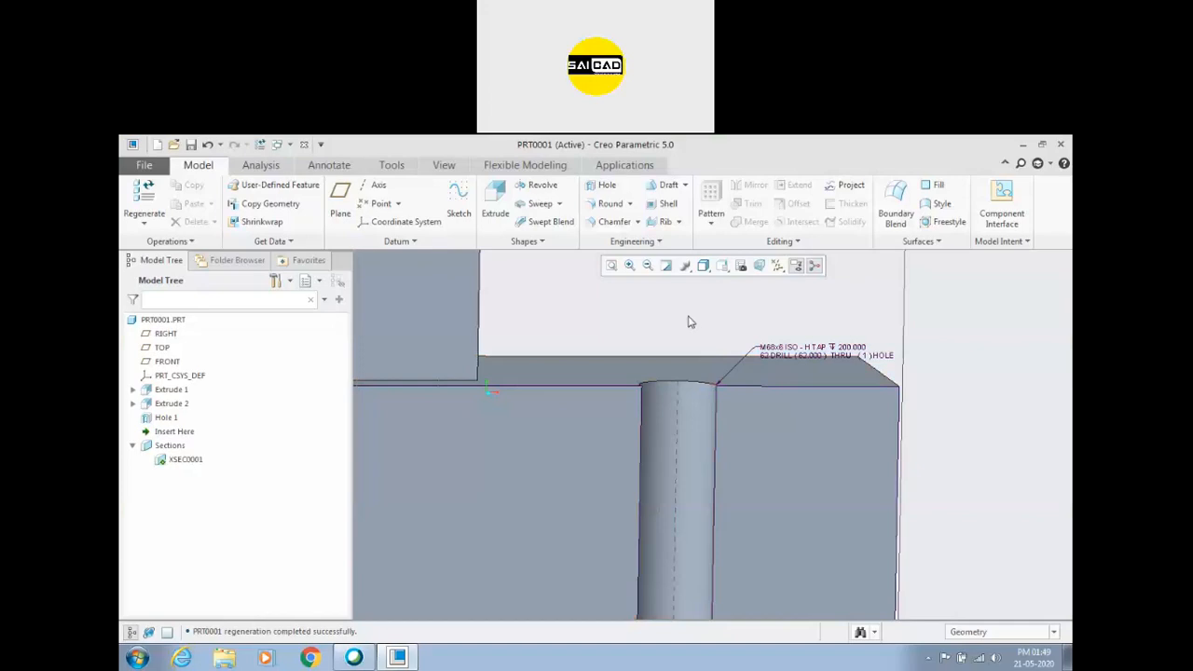
{"action": "scroll", "coordinate": [690, 321], "scroll_direction": "up", "scroll_amount": 5}
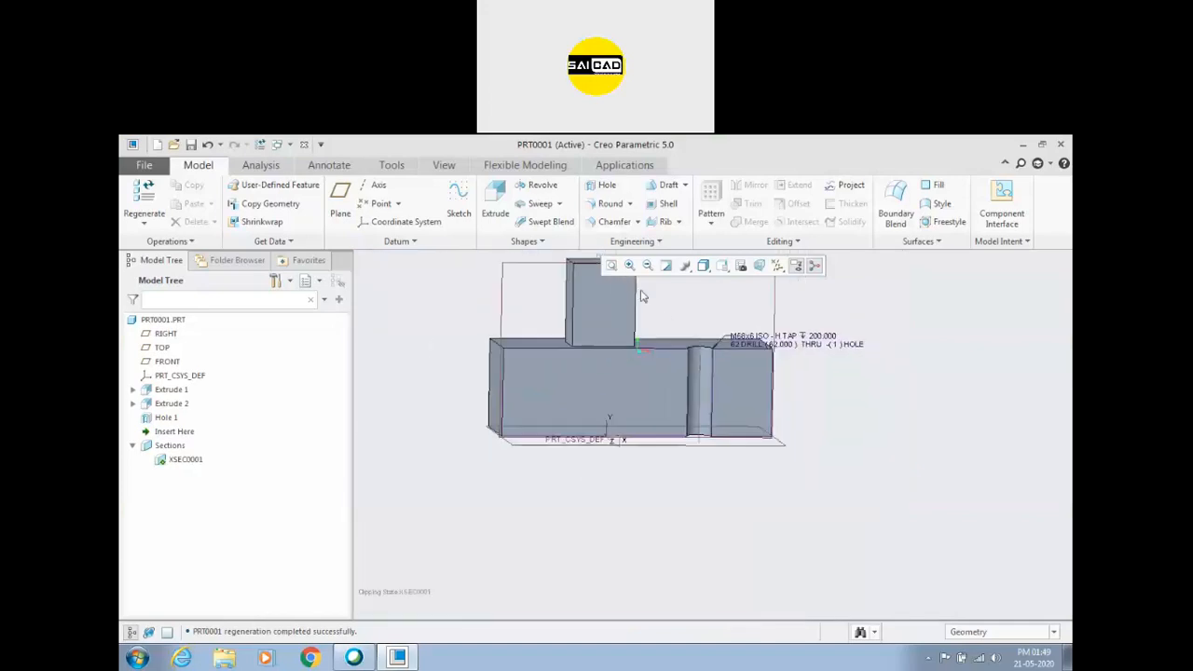
{"action": "scroll", "coordinate": [639, 292], "scroll_direction": "down", "scroll_amount": 4}
{"action": "middle_click_drag", "start_coordinate": [700, 302], "coordinate": [669, 351]}
{"action": "scroll", "coordinate": [669, 350], "scroll_direction": "up", "scroll_amount": 5}
{"action": "scroll", "coordinate": [653, 307], "scroll_direction": "down", "scroll_amount": 5}
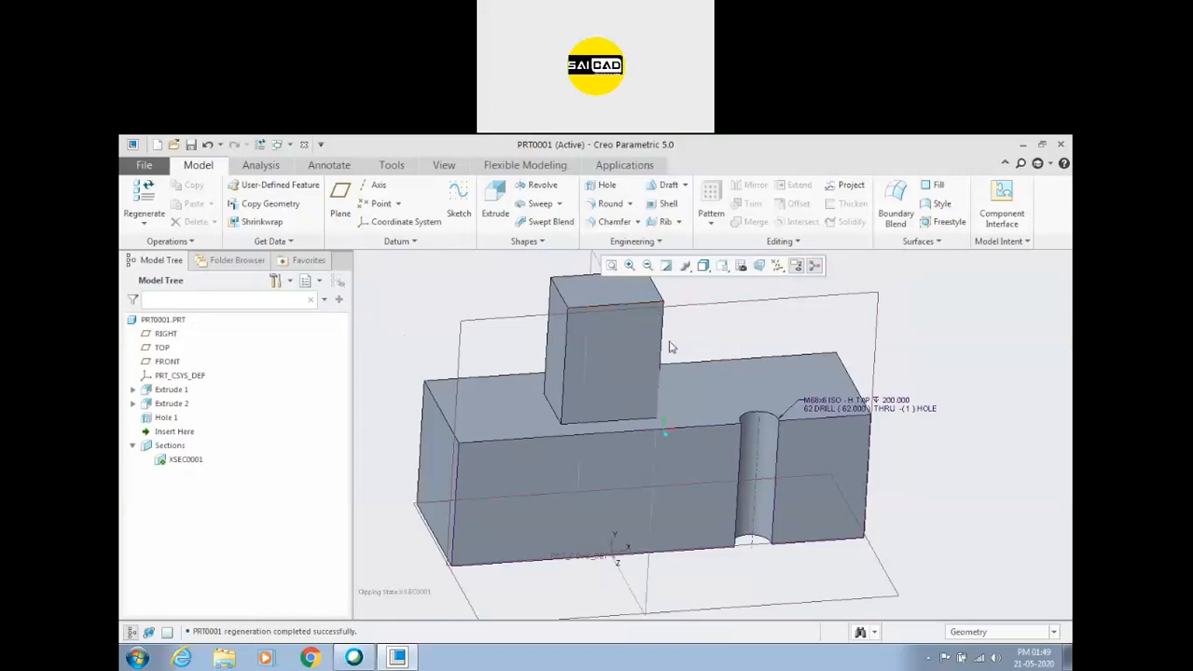
{"action": "scroll", "coordinate": [669, 343], "scroll_direction": "up", "scroll_amount": 4}
{"action": "scroll", "coordinate": [623, 310], "scroll_direction": "down", "scroll_amount": 5}
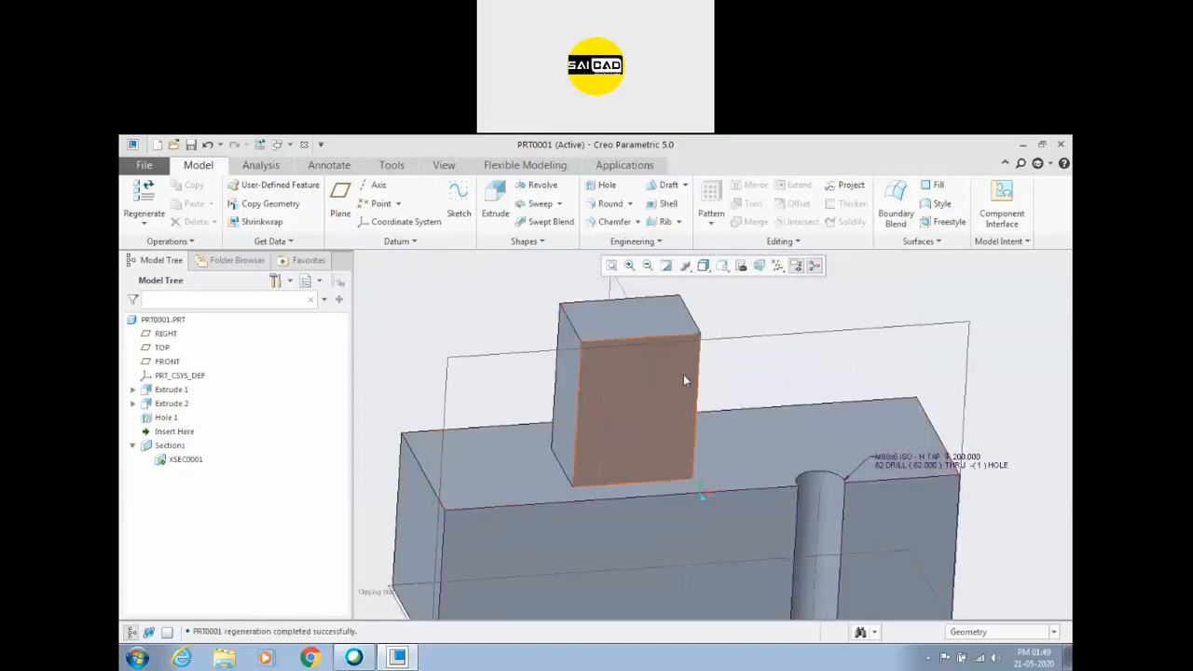
{"action": "scroll", "coordinate": [643, 403], "scroll_direction": "up", "scroll_amount": 2}
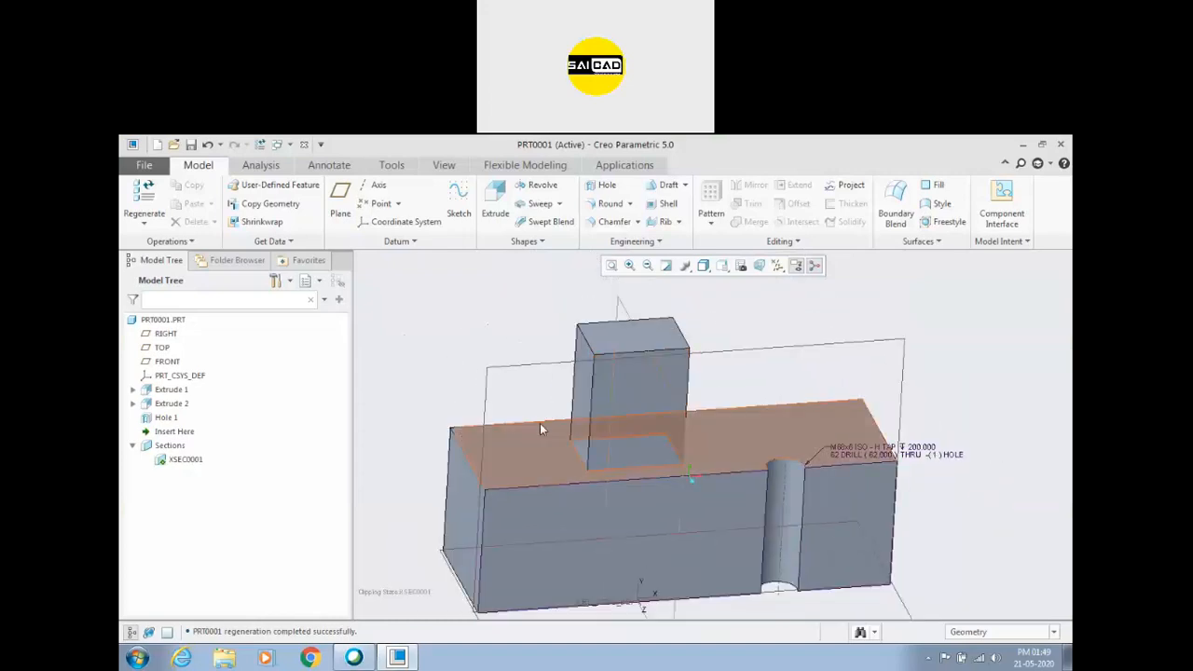
Round one vertical corner edge of the base block, at the end opposite the hole, with a radius of about 95 mm.
{"action": "left_click", "coordinate": [561, 455]}
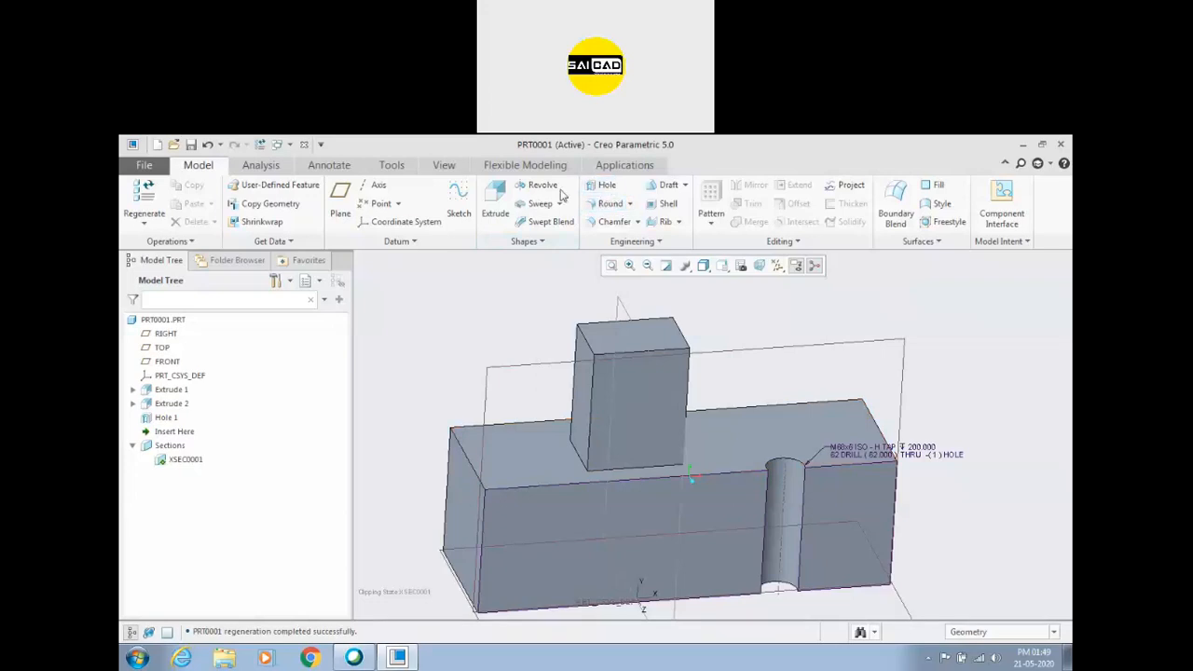
{"action": "left_click", "coordinate": [606, 205]}
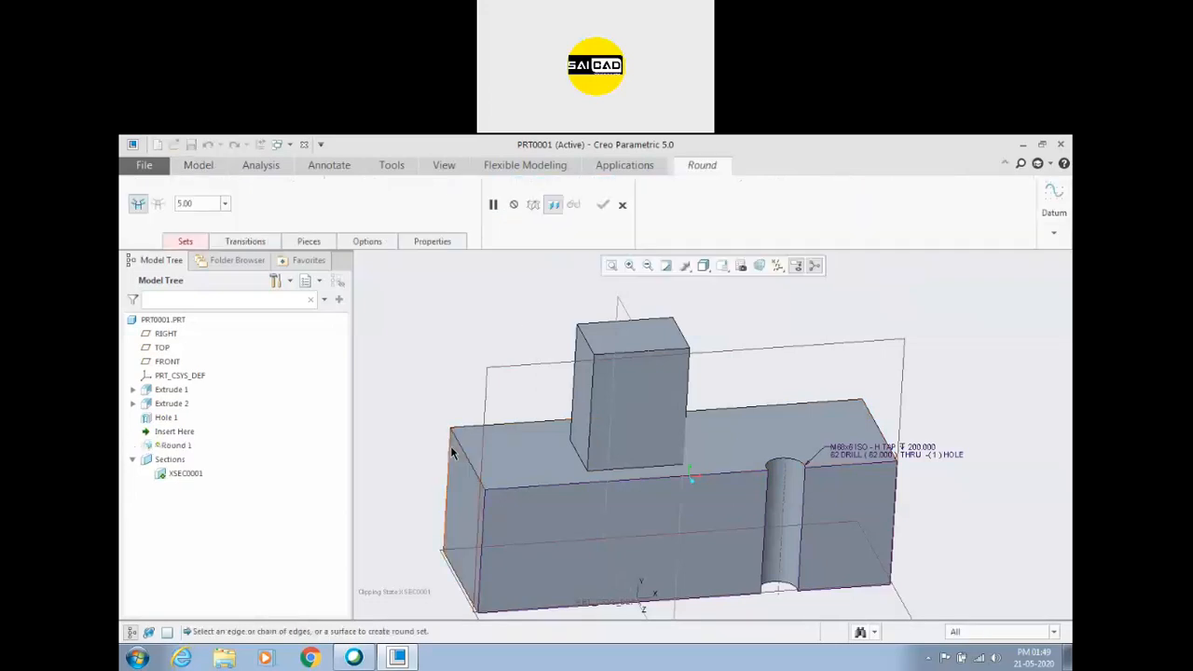
{"action": "left_click", "coordinate": [448, 492]}
{"action": "left_click_drag", "start_coordinate": [448, 491], "coordinate": [462, 515]}
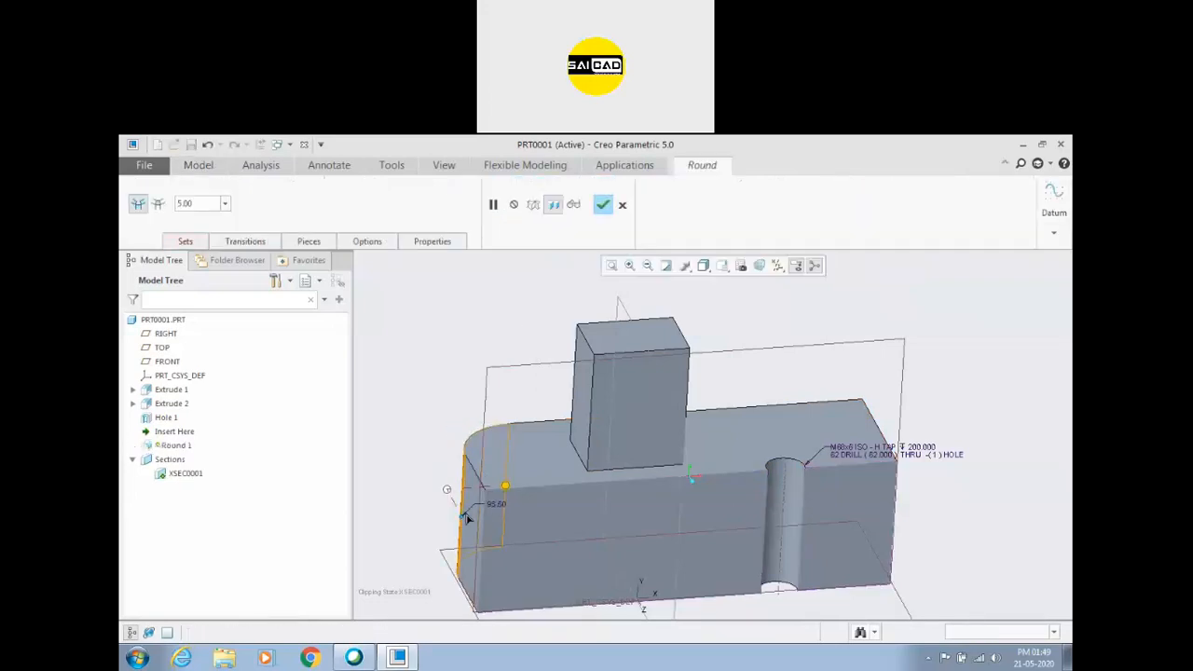
{"action": "left_click", "coordinate": [610, 209]}
Start a simple hole and place it on the curved face of the rounded corner.
{"action": "scroll", "coordinate": [426, 381], "scroll_direction": "down", "scroll_amount": 3}
{"action": "middle_click_drag", "start_coordinate": [426, 381], "coordinate": [564, 464]}
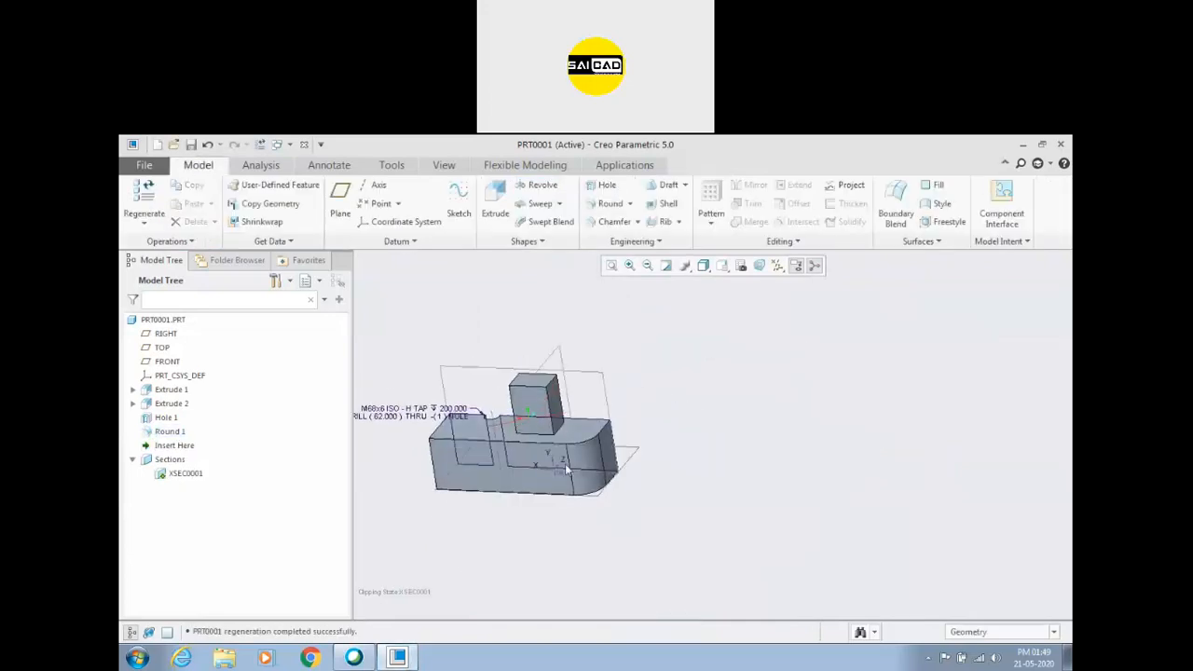
{"action": "scroll", "coordinate": [565, 463], "scroll_direction": "down", "scroll_amount": 4}
{"action": "scroll", "coordinate": [678, 416], "scroll_direction": "up", "scroll_amount": 2}
{"action": "scroll", "coordinate": [798, 363], "scroll_direction": "down", "scroll_amount": 3}
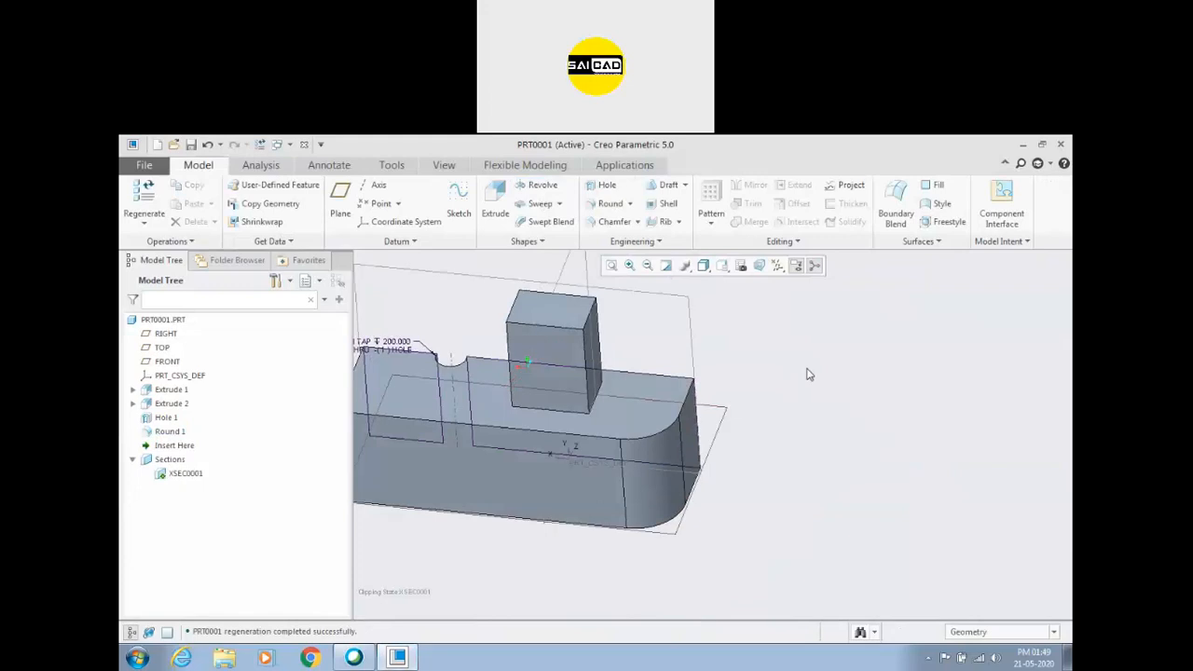
{"action": "left_click", "coordinate": [604, 185]}
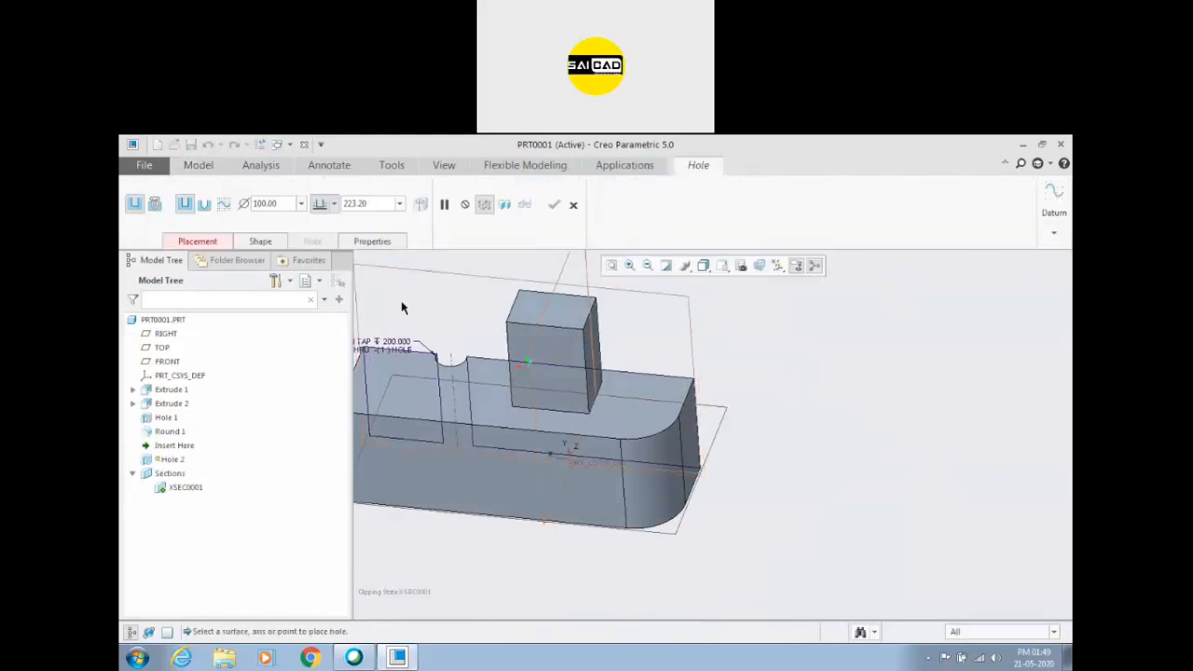
{"action": "left_click", "coordinate": [665, 455]}
{"action": "middle_click_drag", "start_coordinate": [793, 529], "coordinate": [753, 451]}
Activate the hole's offset references and assign the FRONT plane as the angular reference.
{"action": "right_click", "coordinate": [824, 332]}
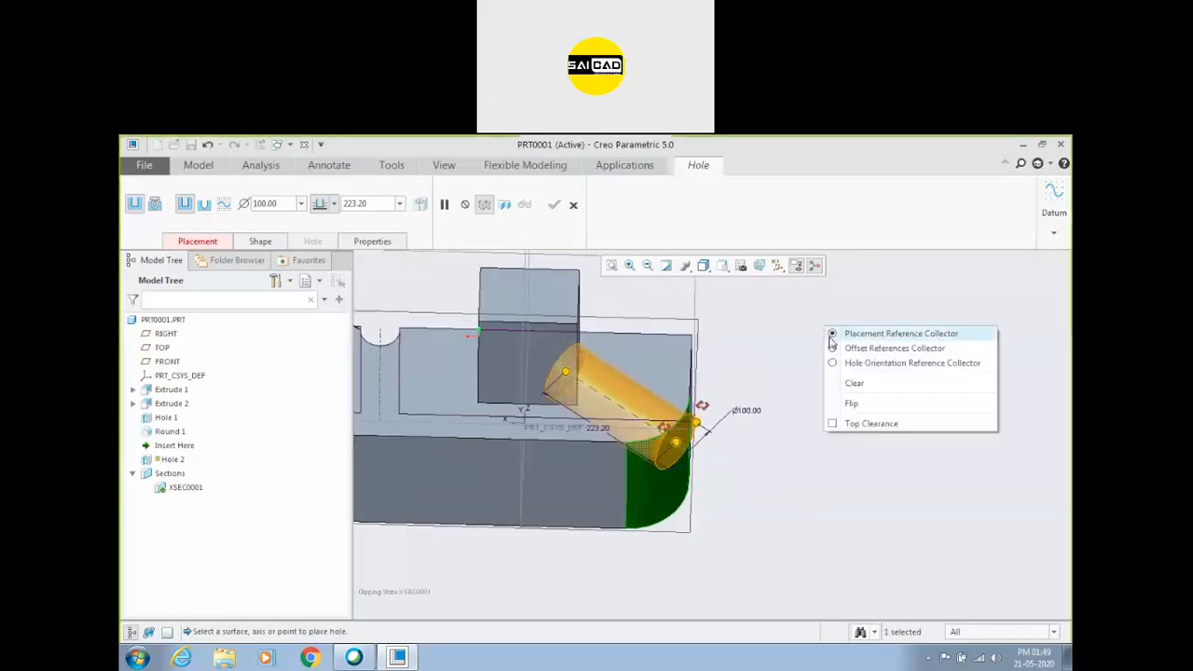
{"action": "left_click", "coordinate": [839, 345]}
{"action": "middle_click_drag", "start_coordinate": [810, 392], "coordinate": [772, 381]}
{"action": "scroll", "coordinate": [852, 395], "scroll_direction": "down", "scroll_amount": 3}
{"action": "middle_click_drag", "start_coordinate": [894, 381], "coordinate": [804, 403]}
{"action": "scroll", "coordinate": [793, 400], "scroll_direction": "down", "scroll_amount": 3}
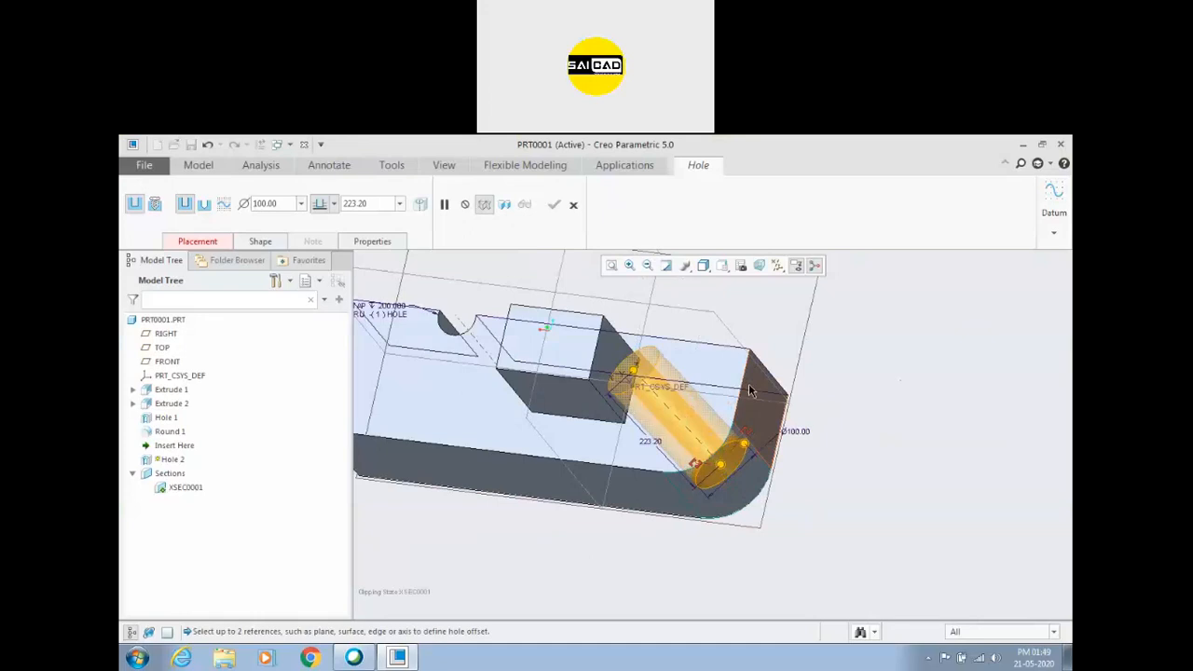
{"action": "middle_click_drag", "start_coordinate": [902, 454], "coordinate": [910, 405]}
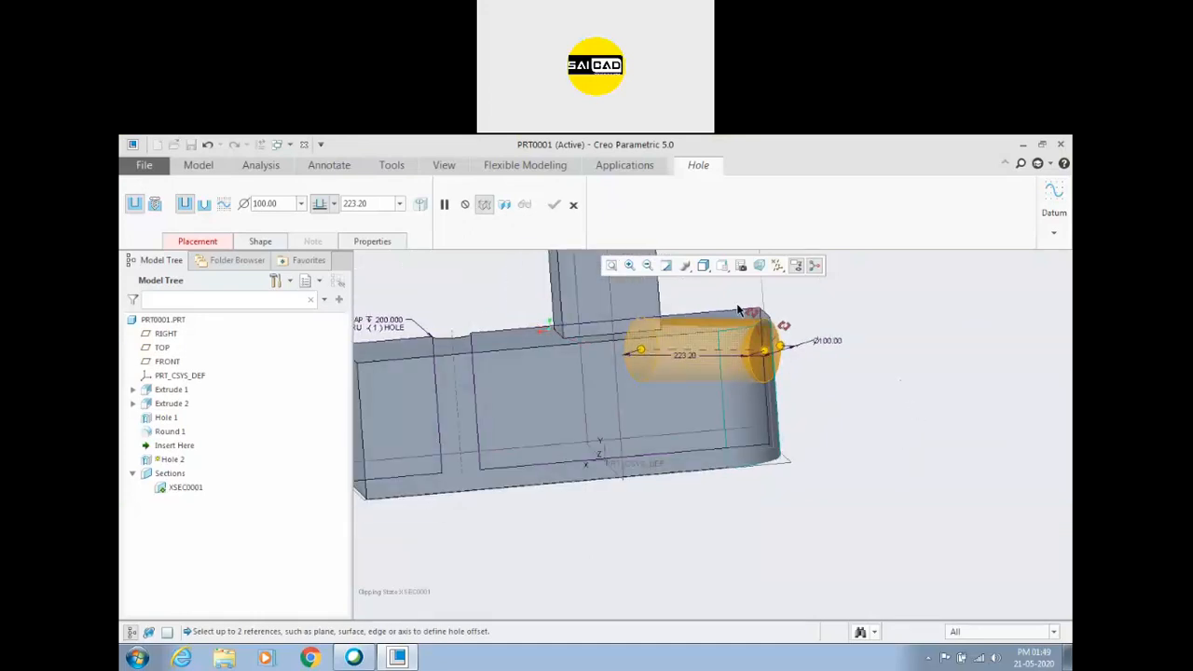
{"action": "middle_click_drag", "start_coordinate": [749, 342], "coordinate": [801, 345]}
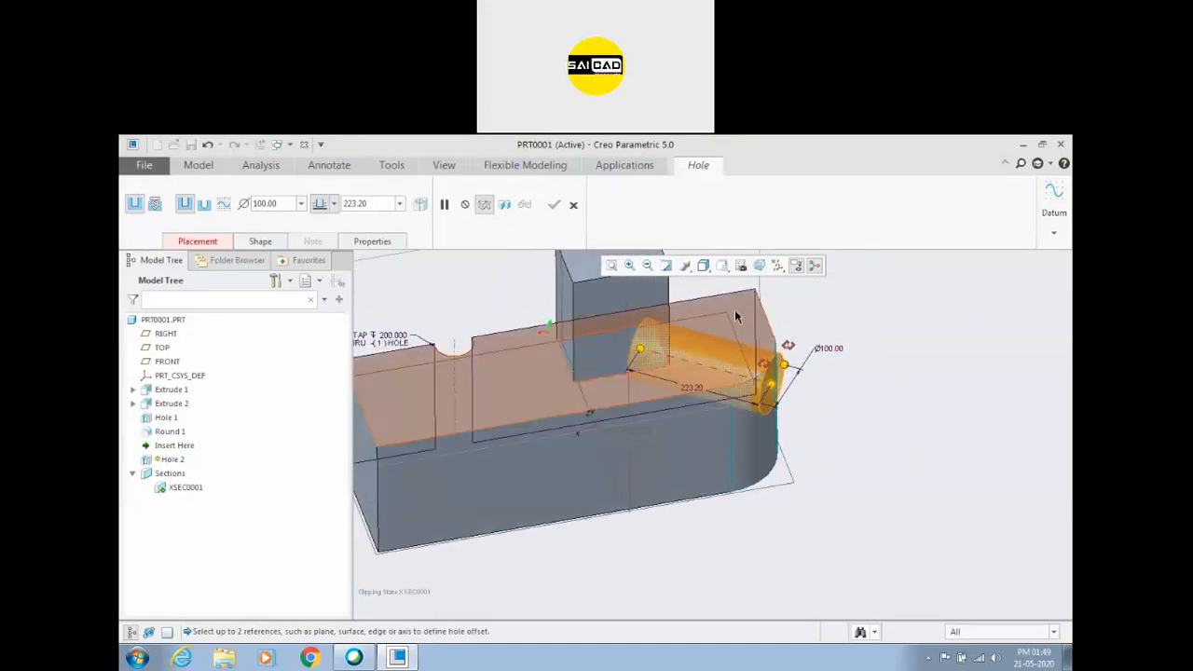
{"action": "left_click", "coordinate": [736, 315]}
{"action": "middle_click_drag", "start_coordinate": [866, 418], "coordinate": [735, 469]}
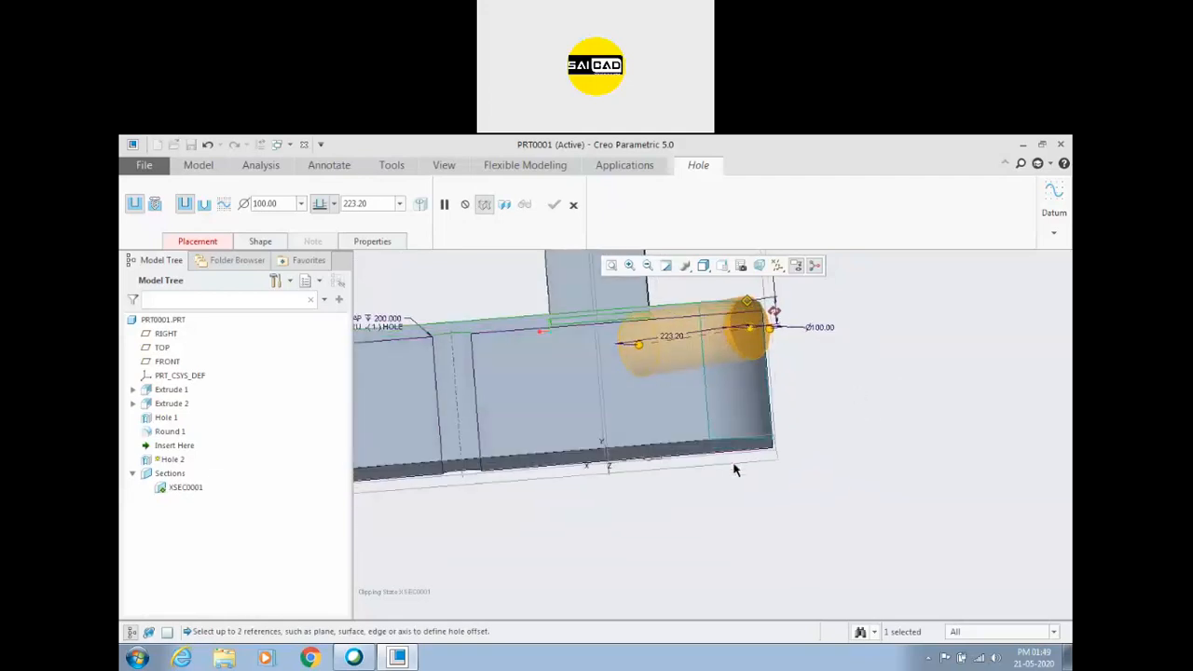
{"action": "middle_click_drag", "start_coordinate": [867, 412], "coordinate": [812, 393]}
{"action": "left_click", "coordinate": [762, 369]}
{"action": "middle_click_drag", "start_coordinate": [879, 455], "coordinate": [883, 472]}
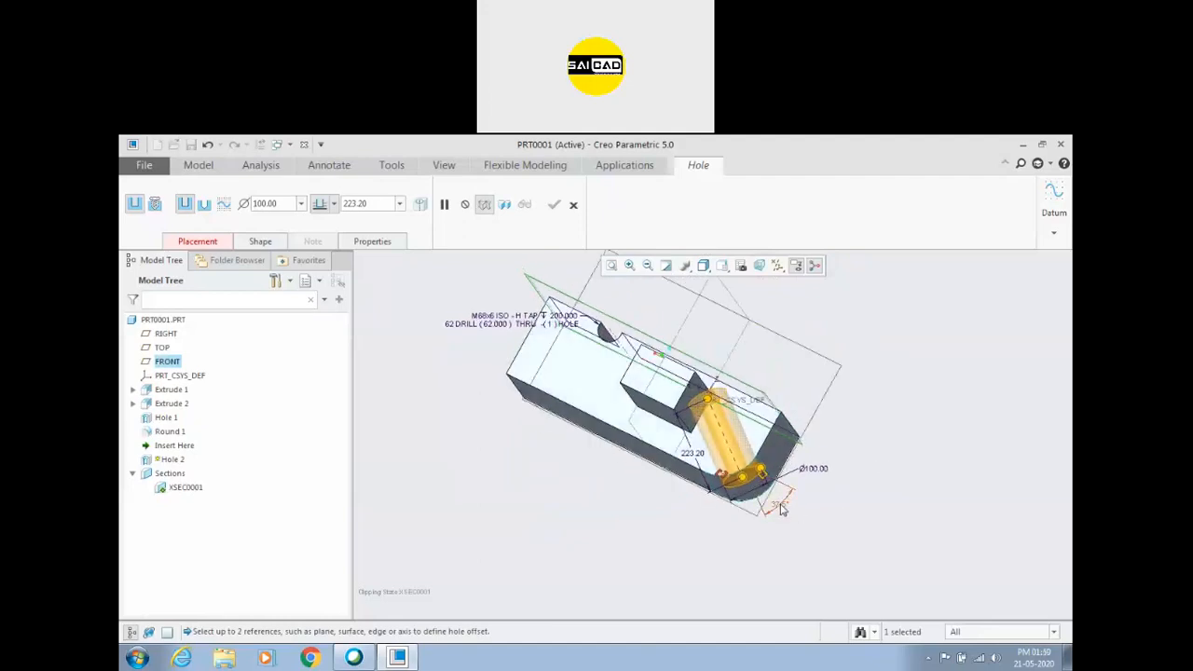
Set the hole's angle from the FRONT plane to 45° and add the base block's top face as the second offset reference.
{"action": "key", "text": "Return"}
{"action": "middle_click_drag", "start_coordinate": [908, 349], "coordinate": [860, 453]}
{"action": "scroll", "coordinate": [820, 456], "scroll_direction": "down", "scroll_amount": 2}
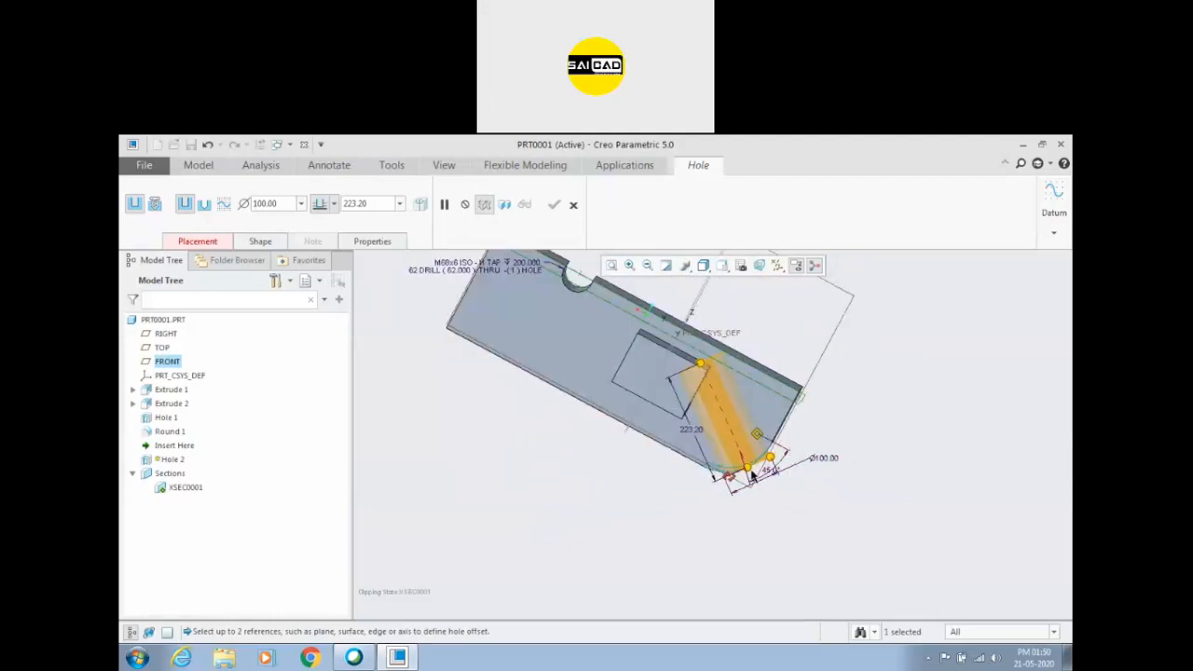
{"action": "middle_click_drag", "start_coordinate": [767, 488], "coordinate": [753, 458]}
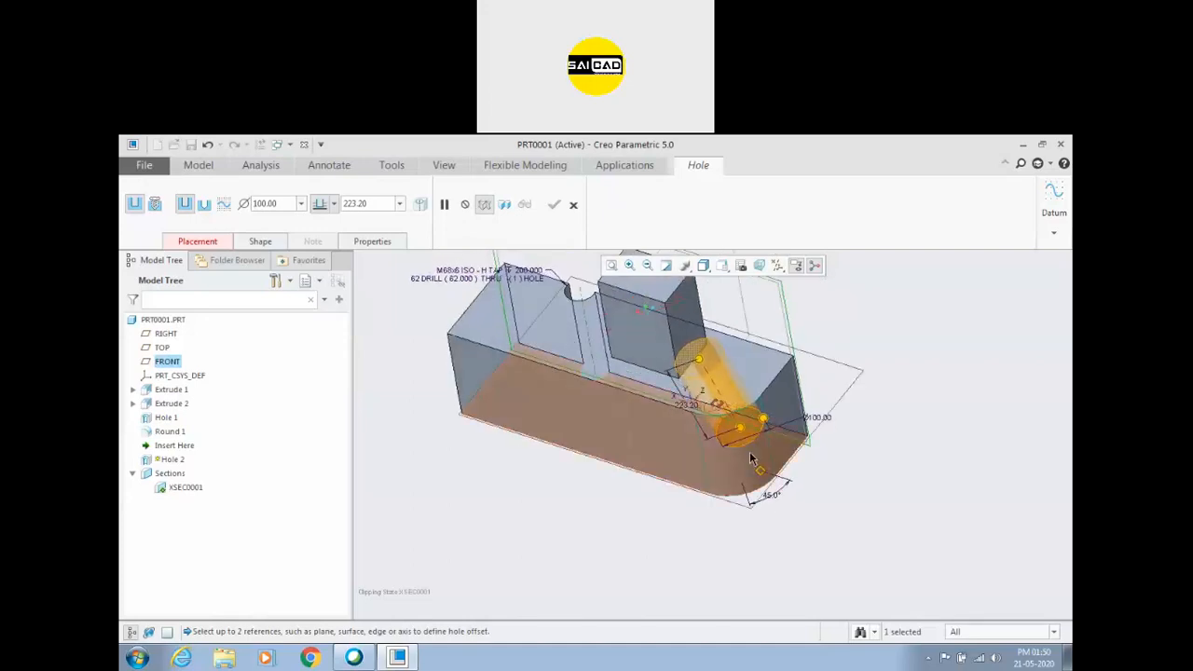
{"action": "left_click", "coordinate": [764, 363]}
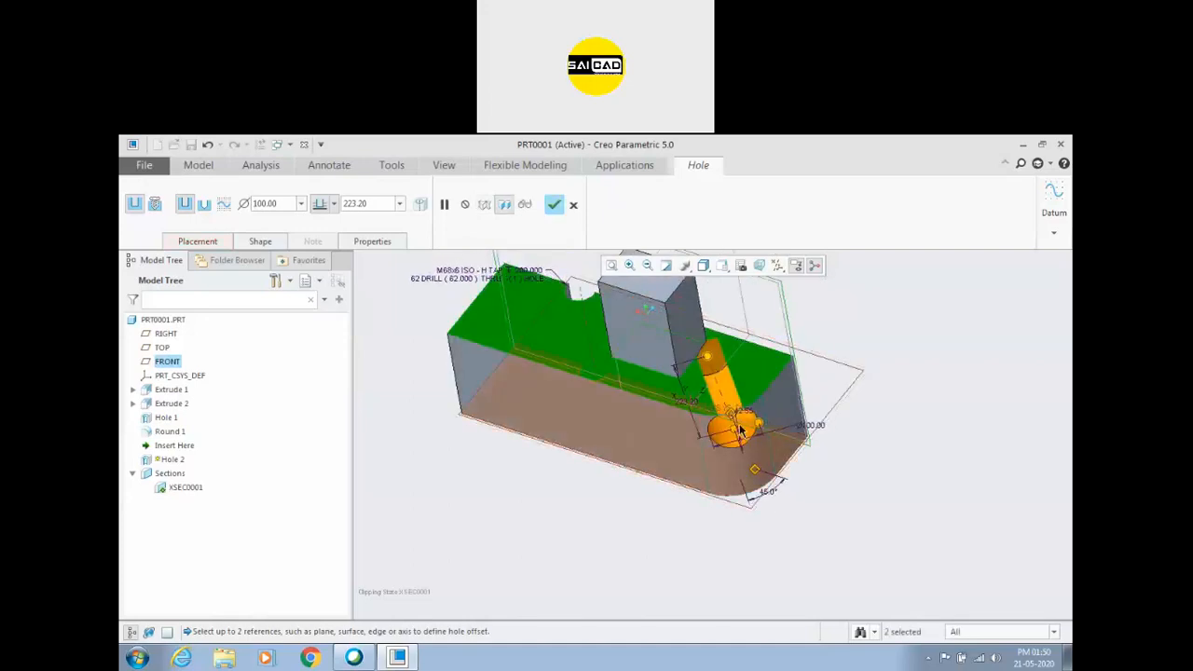
Move the hole down the rounded face to an angle of about 44.5° and set its axial offset to 120 mm.
{"action": "left_click_drag", "start_coordinate": [735, 434], "coordinate": [746, 461]}
{"action": "middle_click_drag", "start_coordinate": [853, 442], "coordinate": [824, 385]}
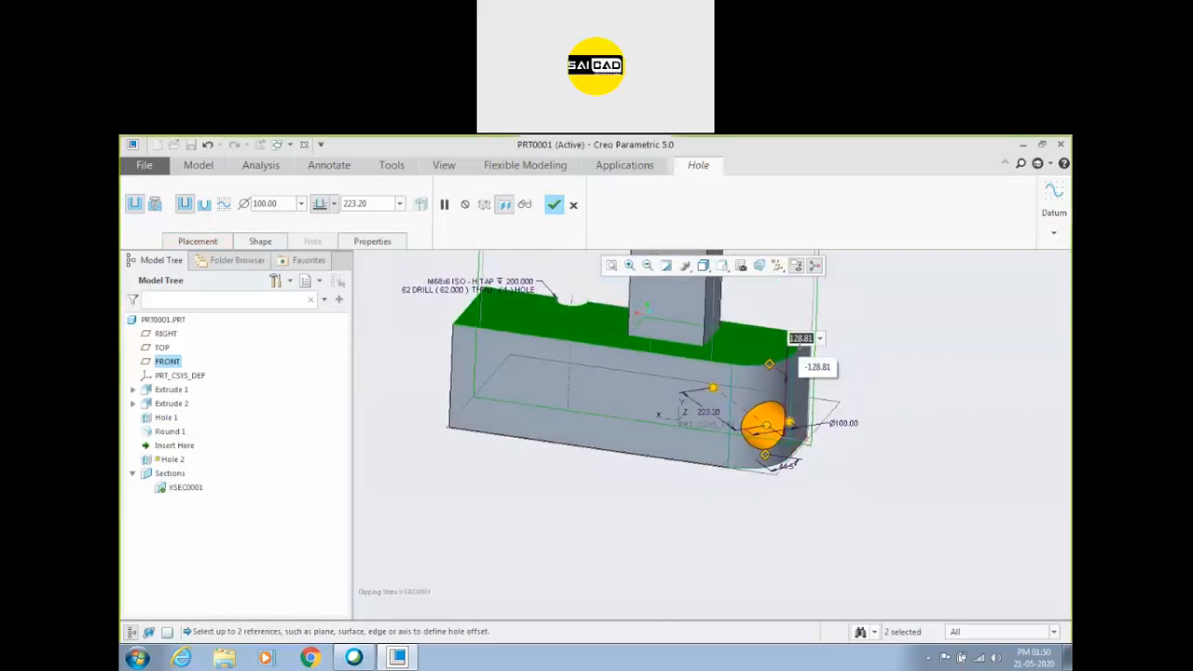
{"action": "type", "text": "120"}
{"action": "key", "text": "Return"}
{"action": "middle_click_drag", "start_coordinate": [902, 359], "coordinate": [836, 389]}
Open the hole's placement settings and review the radial placement surface, offset references and hole direction on the rounded corner.
{"action": "left_click", "coordinate": [198, 242]}
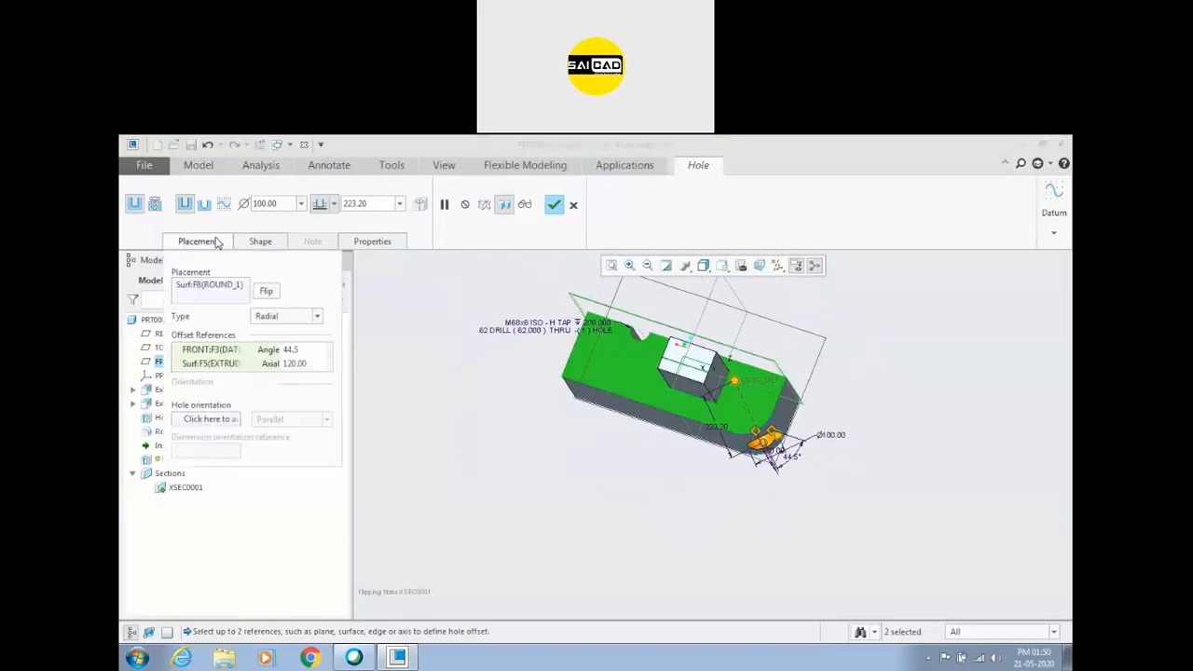
{"action": "left_click", "coordinate": [197, 287]}
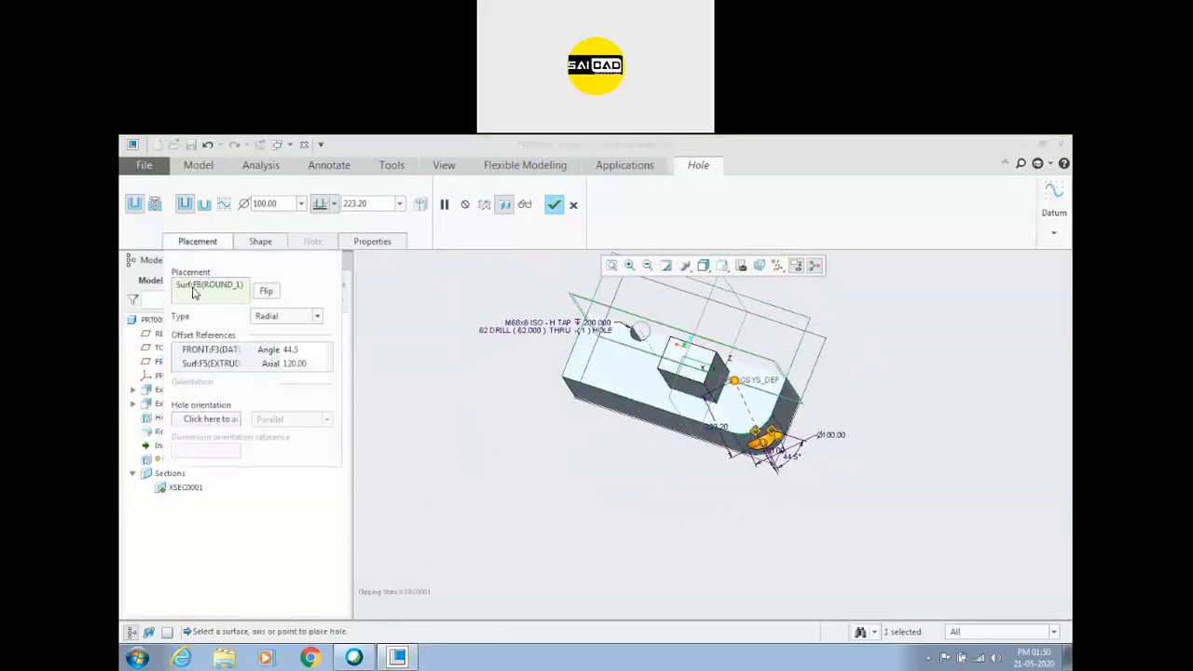
{"action": "middle_click_drag", "start_coordinate": [631, 406], "coordinate": [871, 376]}
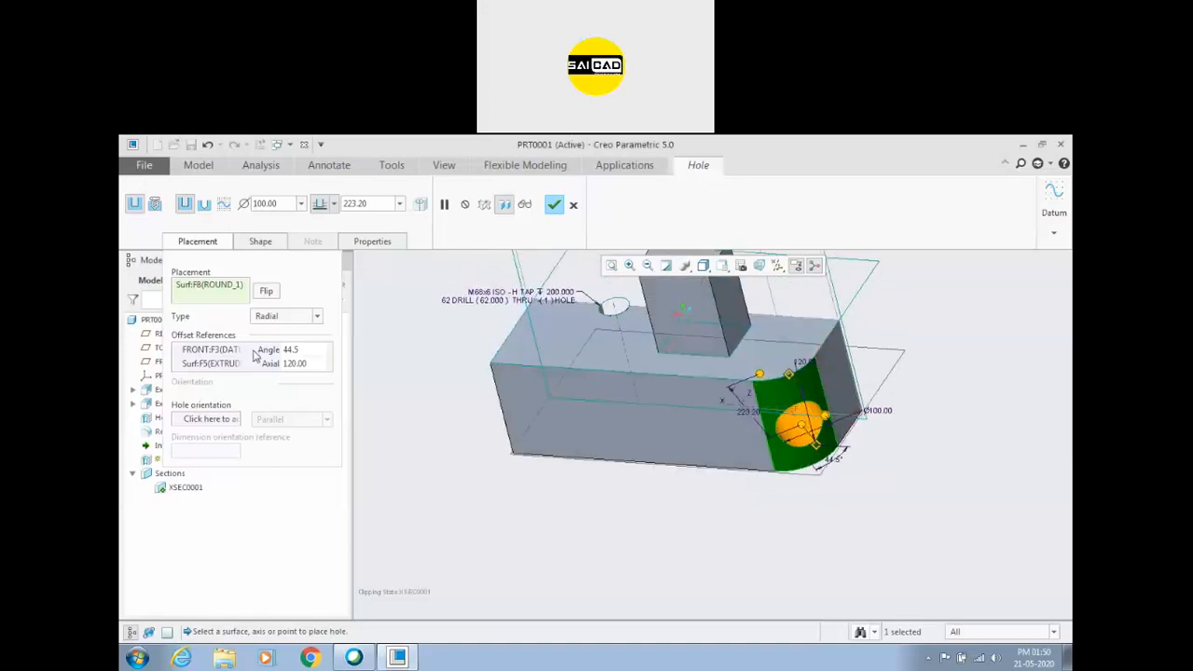
{"action": "middle_click_drag", "start_coordinate": [753, 479], "coordinate": [773, 520]}
{"action": "mouse_move", "coordinate": [799, 397]}
{"action": "middle_mouse_down"}
{"action": "mouse_move", "coordinate": [847, 453]}
{"action": "mouse_move", "coordinate": [852, 445]}
{"action": "mouse_move", "coordinate": [805, 448]}
{"action": "mouse_move", "coordinate": [850, 417]}
{"action": "mouse_move", "coordinate": [839, 463]}
{"action": "mouse_move", "coordinate": [820, 410]}
{"action": "mouse_move", "coordinate": [849, 363]}
{"action": "middle_mouse_up"}
{"action": "scroll", "coordinate": [850, 417], "scroll_direction": "down", "scroll_amount": 3}
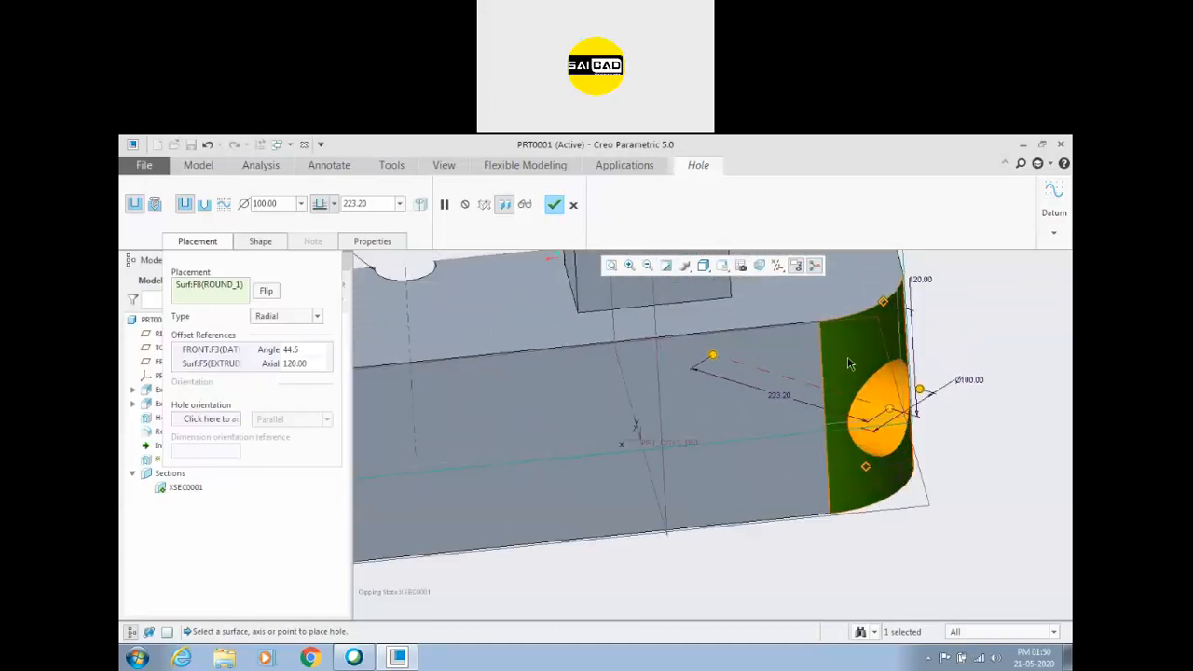
{"action": "scroll", "coordinate": [856, 348], "scroll_direction": "up", "scroll_amount": 3}
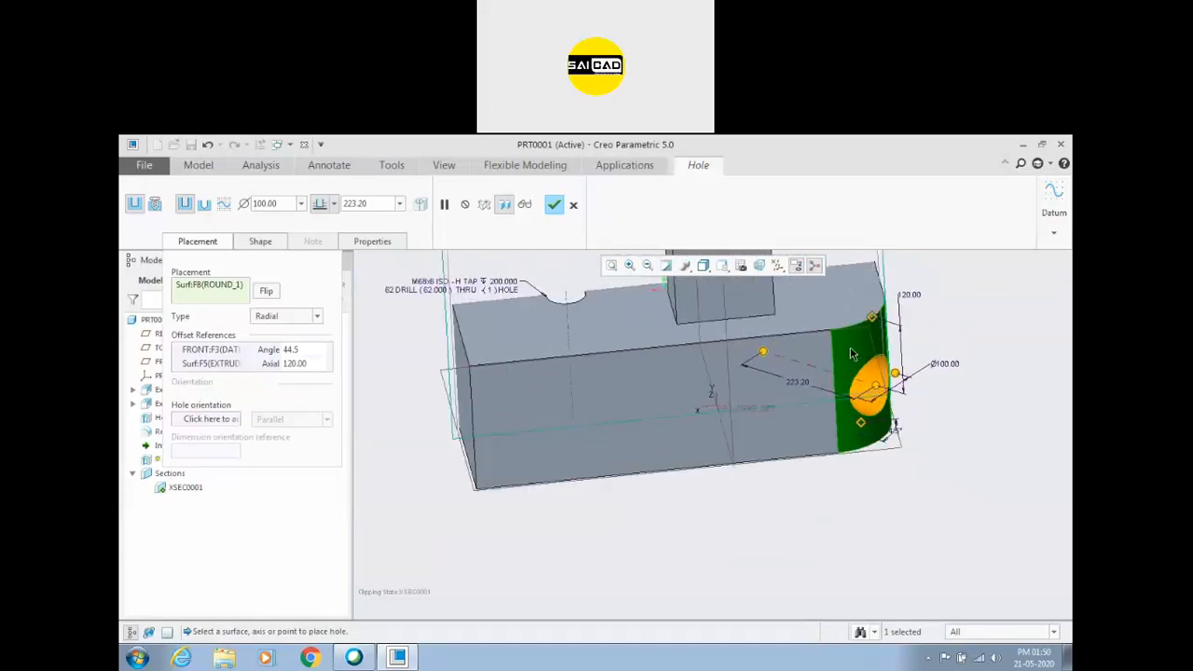
{"action": "scroll", "coordinate": [865, 396], "scroll_direction": "up", "scroll_amount": 3}
{"action": "middle_click_drag", "start_coordinate": [955, 305], "coordinate": [807, 330]}
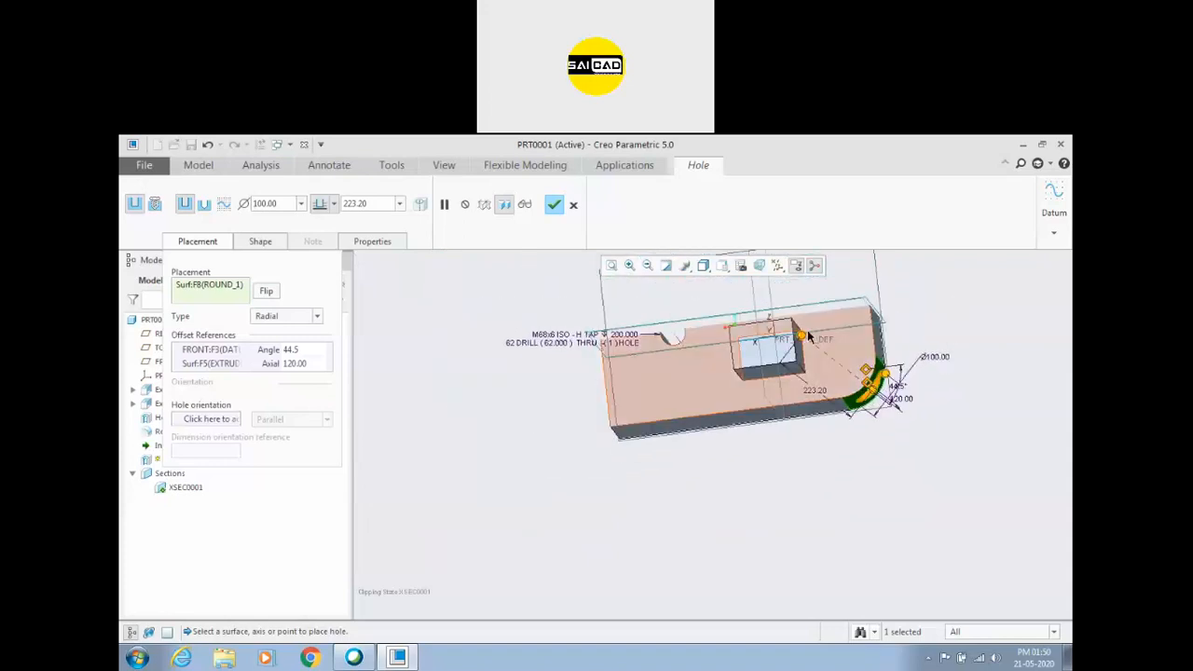
{"action": "scroll", "coordinate": [868, 389], "scroll_direction": "down", "scroll_amount": 2}
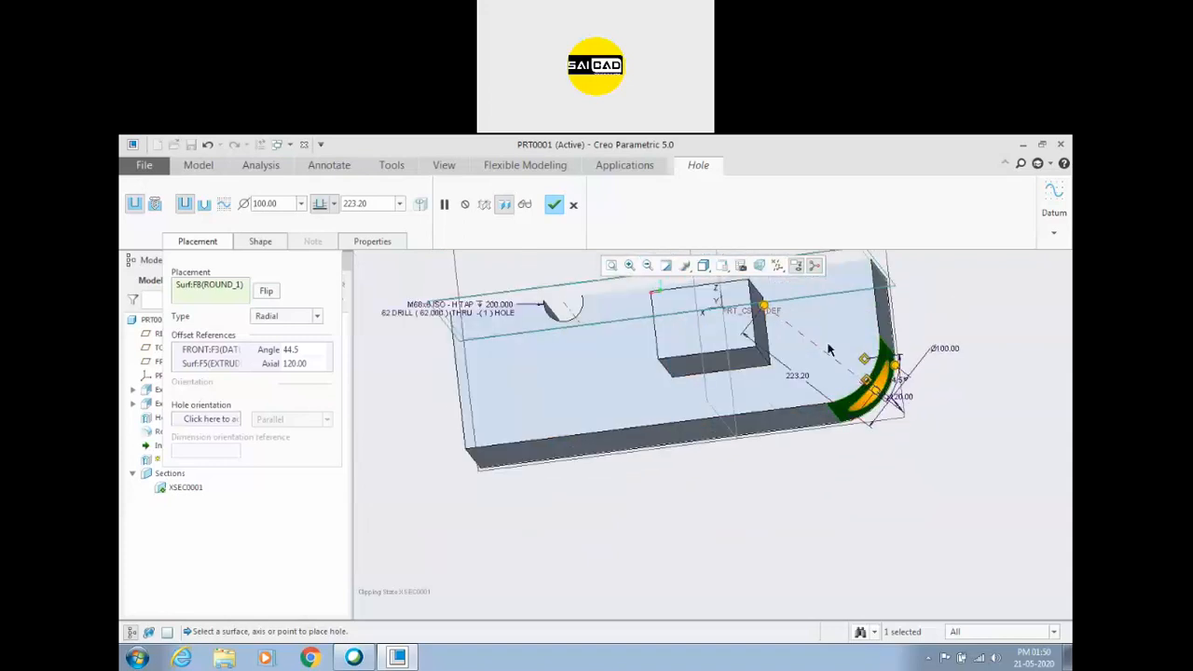
{"action": "scroll", "coordinate": [880, 393], "scroll_direction": "up", "scroll_amount": 2}
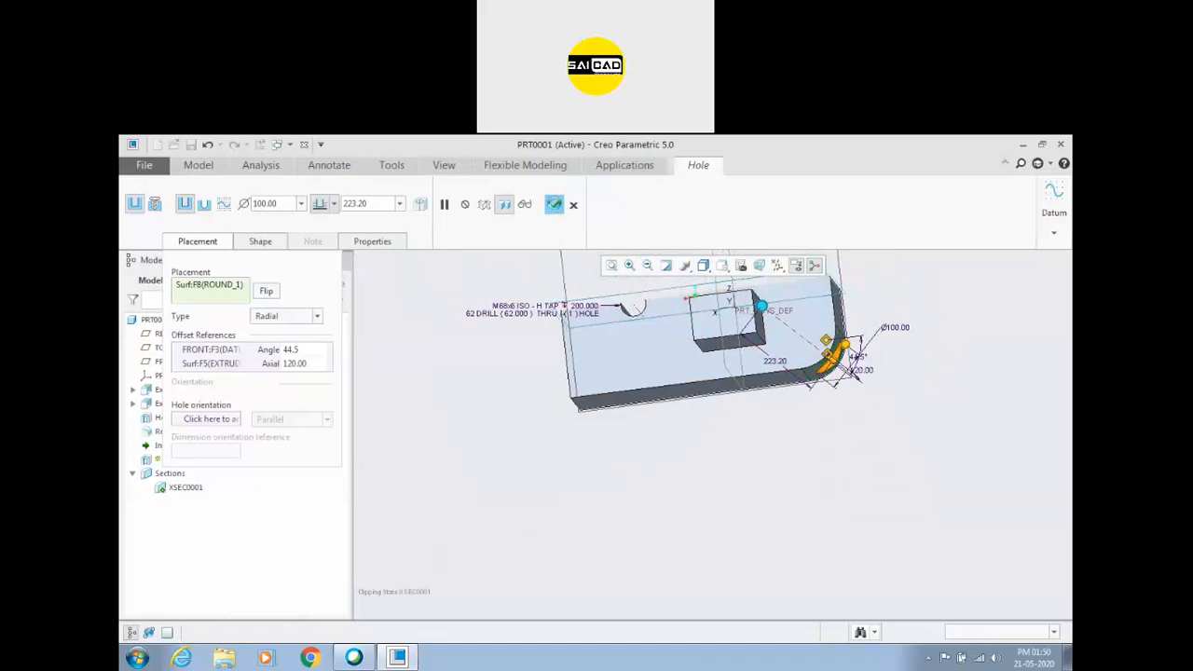
Complete the radial hole on the rounded corner and inspect its cut through the round face.
{"action": "left_click", "coordinate": [554, 204]}
{"action": "middle_click_drag", "start_coordinate": [616, 450], "coordinate": [733, 425]}
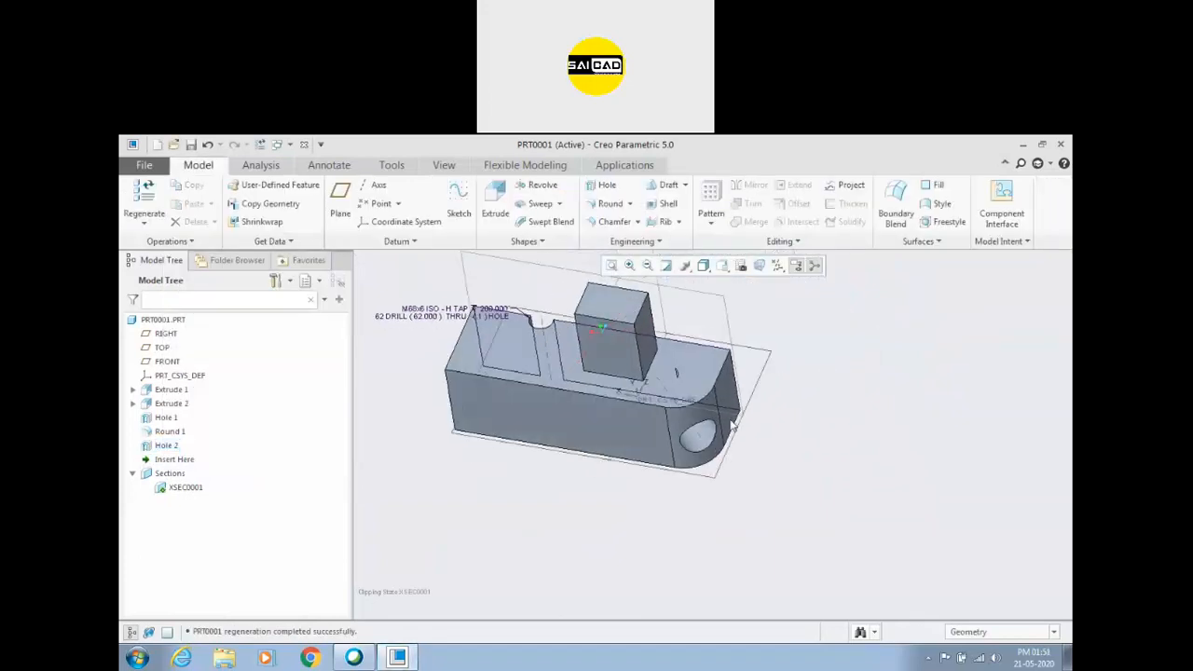
{"action": "middle_click_drag", "start_coordinate": [669, 374], "coordinate": [828, 410]}
{"action": "scroll", "coordinate": [687, 469], "scroll_direction": "up", "scroll_amount": 4}
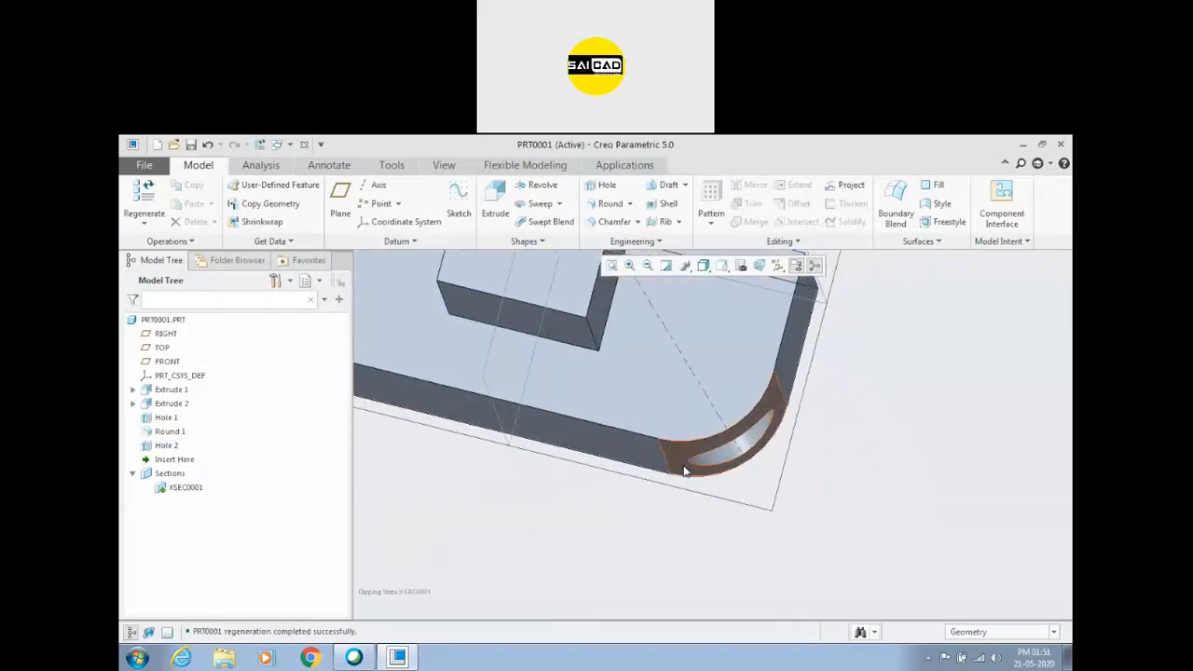
{"action": "scroll", "coordinate": [562, 489], "scroll_direction": "down", "scroll_amount": 3}
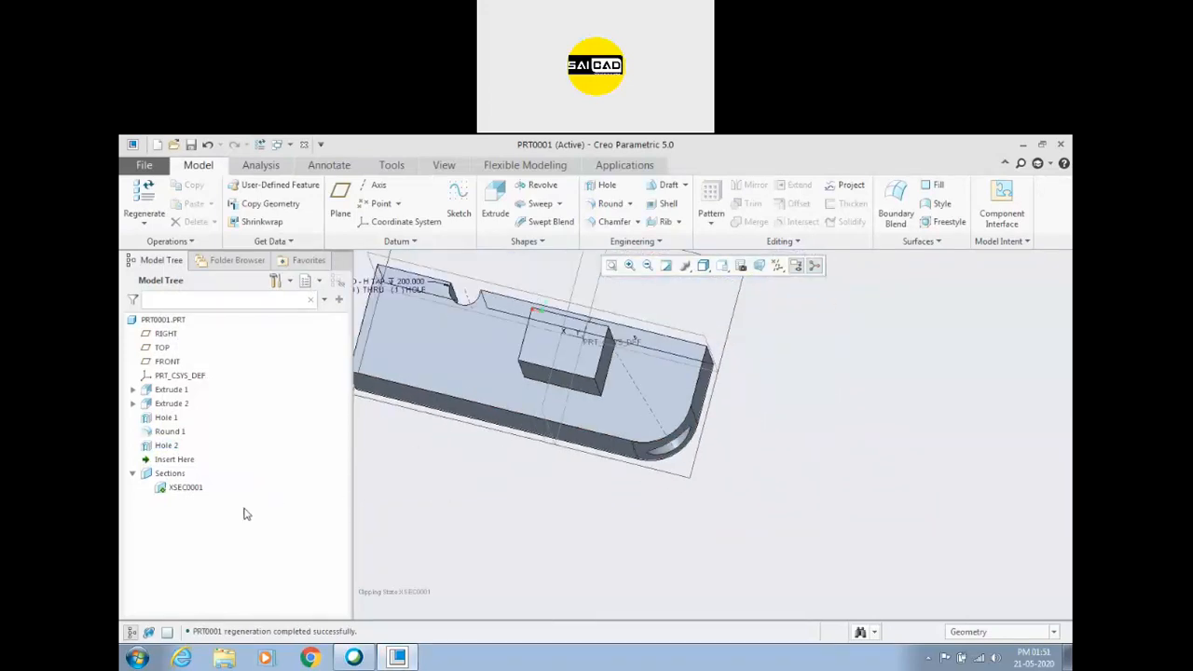
Redefine the rounded-corner hole and try the base block's long side face as its hole orientation reference.
{"action": "left_click", "coordinate": [165, 446]}
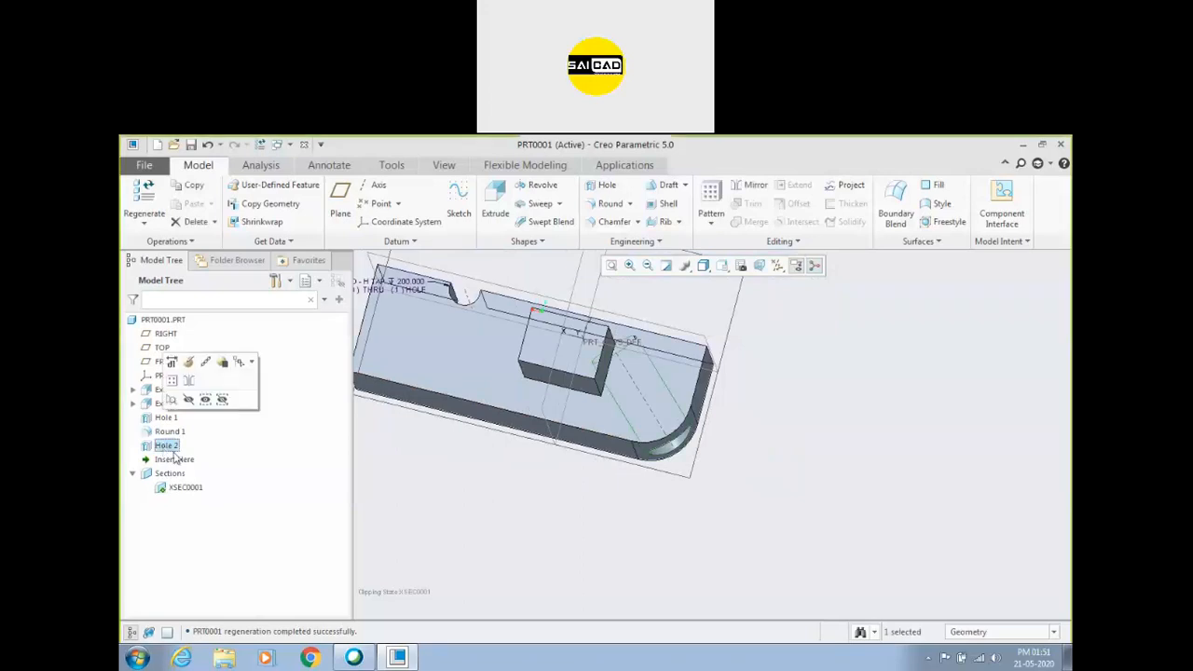
{"action": "left_click", "coordinate": [178, 383]}
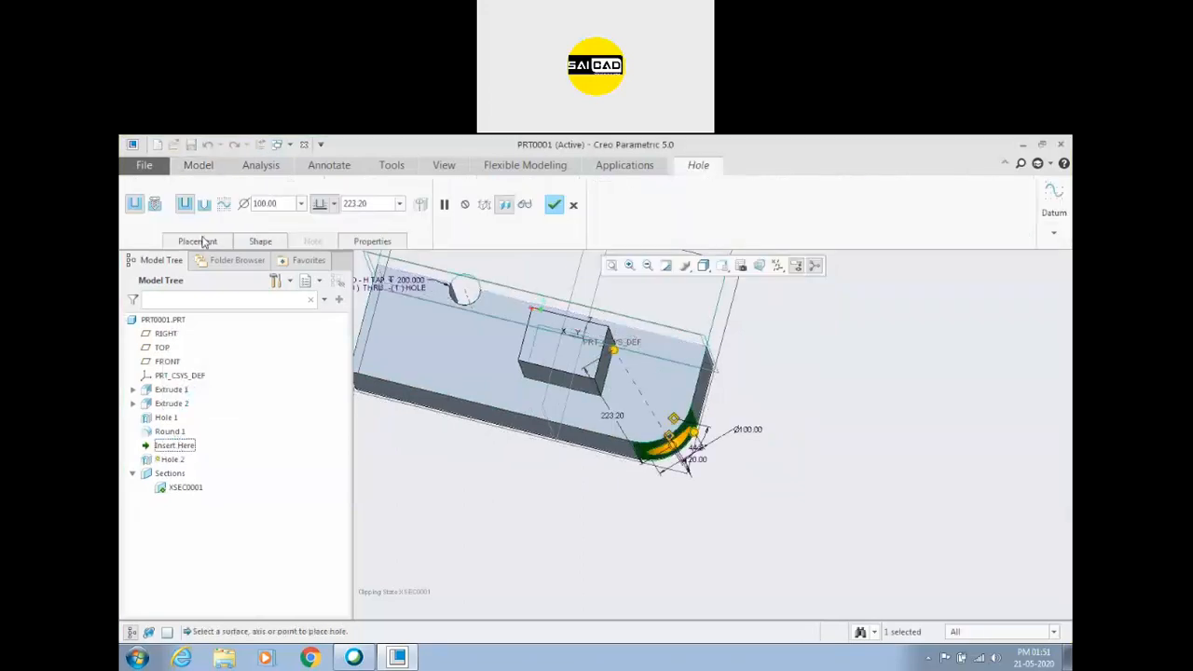
{"action": "left_click", "coordinate": [198, 242]}
{"action": "left_click", "coordinate": [207, 420]}
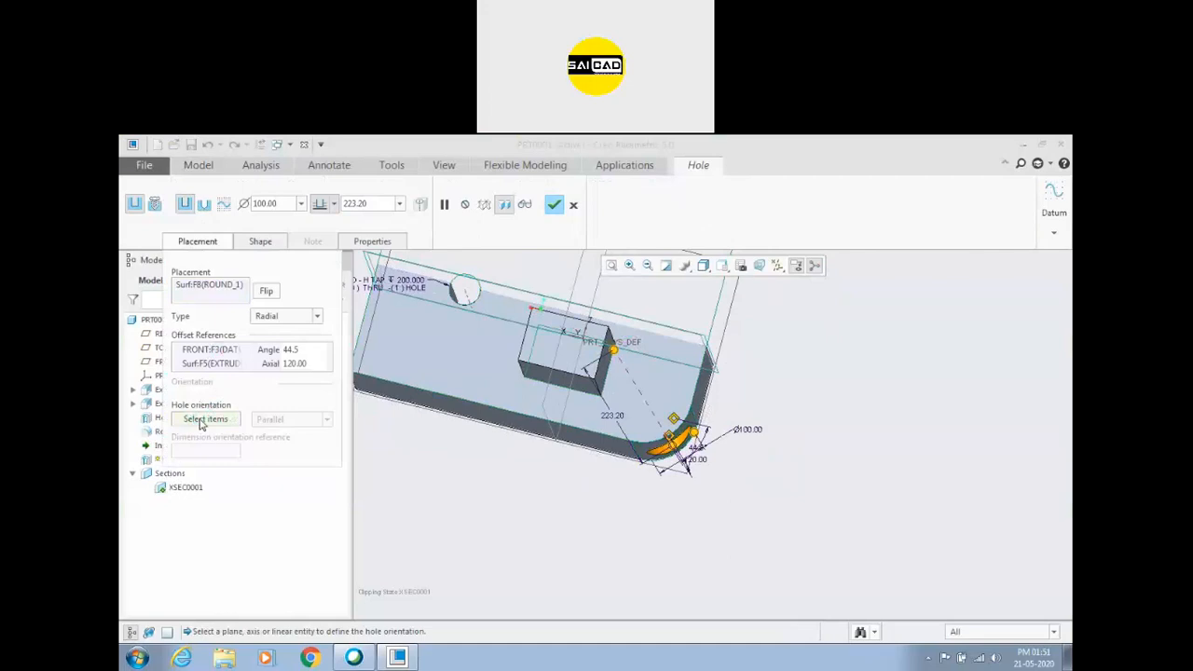
{"action": "scroll", "coordinate": [685, 413], "scroll_direction": "down", "scroll_amount": 3}
{"action": "middle_click_drag", "start_coordinate": [685, 412], "coordinate": [874, 396]}
{"action": "left_click", "coordinate": [725, 389]}
{"action": "left_click", "coordinate": [729, 397]}
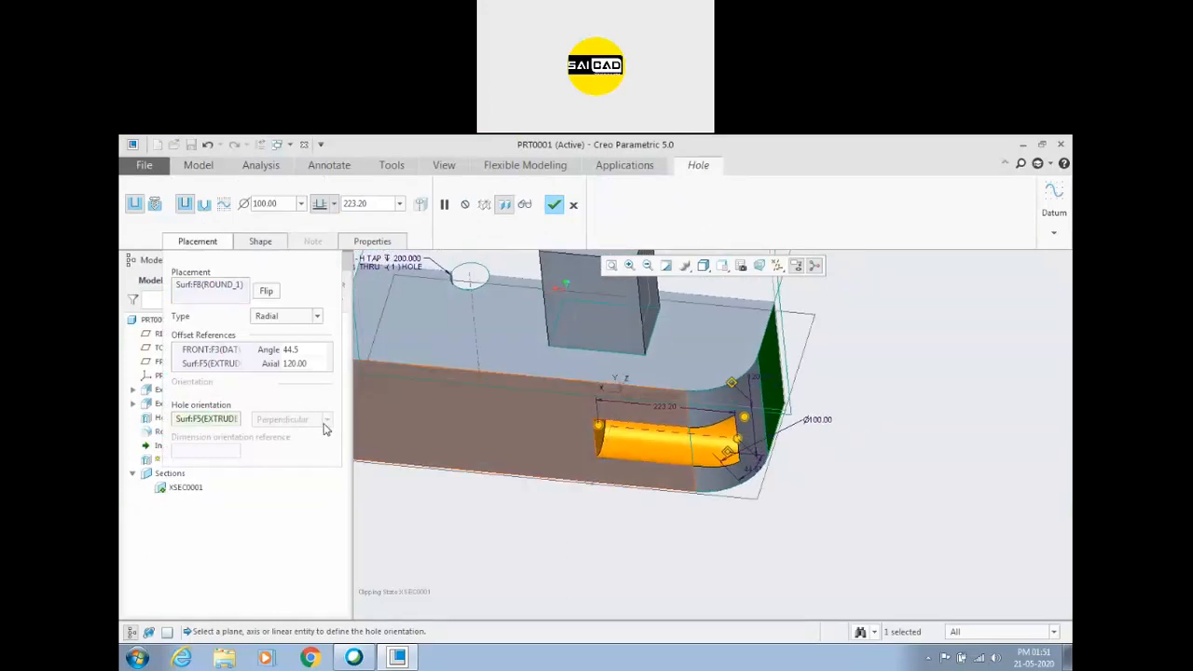
{"action": "middle_click_drag", "start_coordinate": [387, 420], "coordinate": [839, 462]}
{"action": "middle_click_drag", "start_coordinate": [669, 477], "coordinate": [797, 411]}
Remove the hole orientation reference from the rounded-corner hole and accept the feature.
{"action": "right_click", "coordinate": [221, 418]}
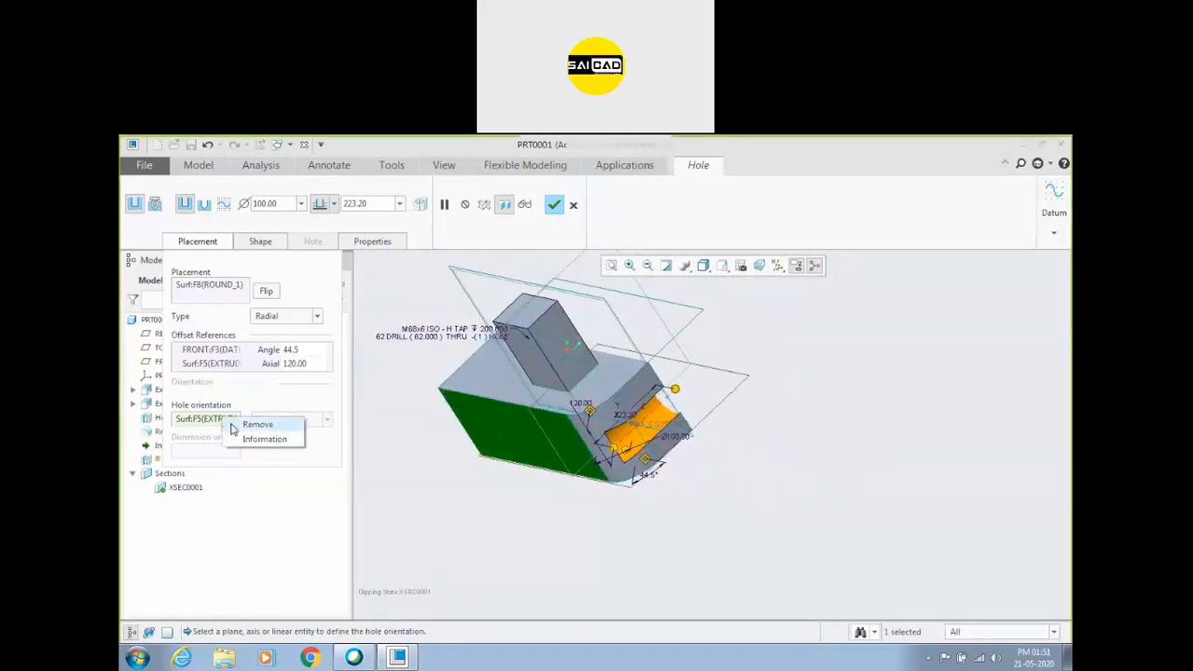
{"action": "left_click", "coordinate": [237, 425]}
{"action": "left_click", "coordinate": [552, 205]}
{"action": "left_click", "coordinate": [848, 355]}
{"action": "middle_click_drag", "start_coordinate": [849, 355], "coordinate": [804, 373]}
Deactivate the cross section XSEC0001 to show the whole part.
{"action": "left_click", "coordinate": [538, 342]}
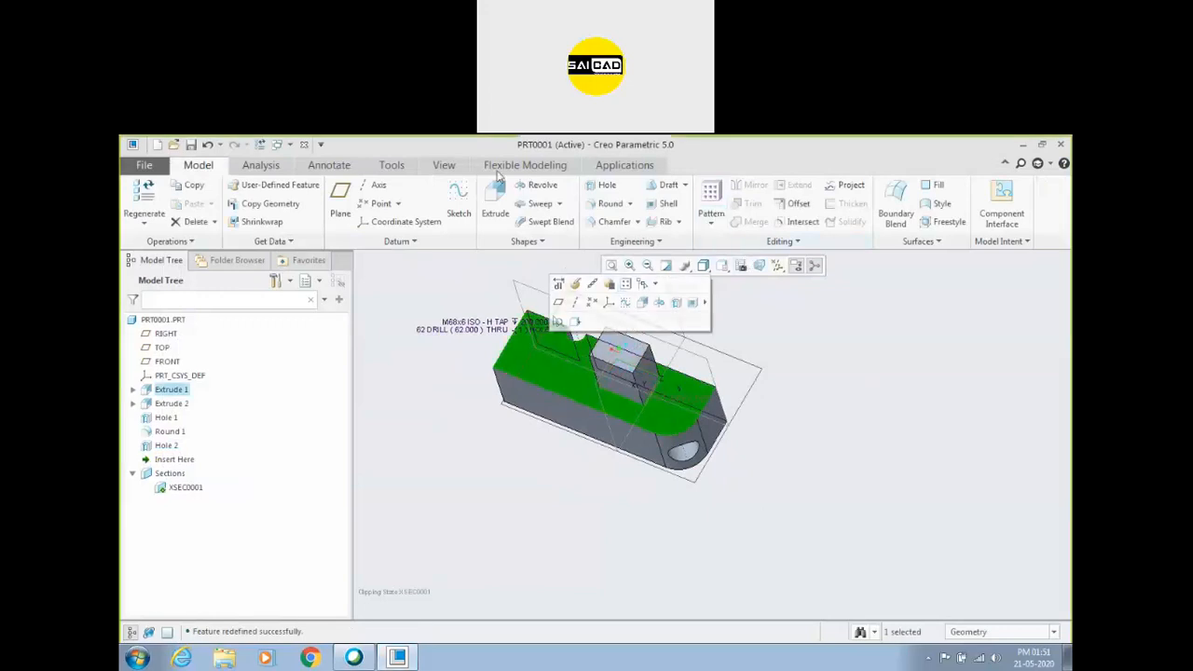
{"action": "right_click", "coordinate": [186, 487]}
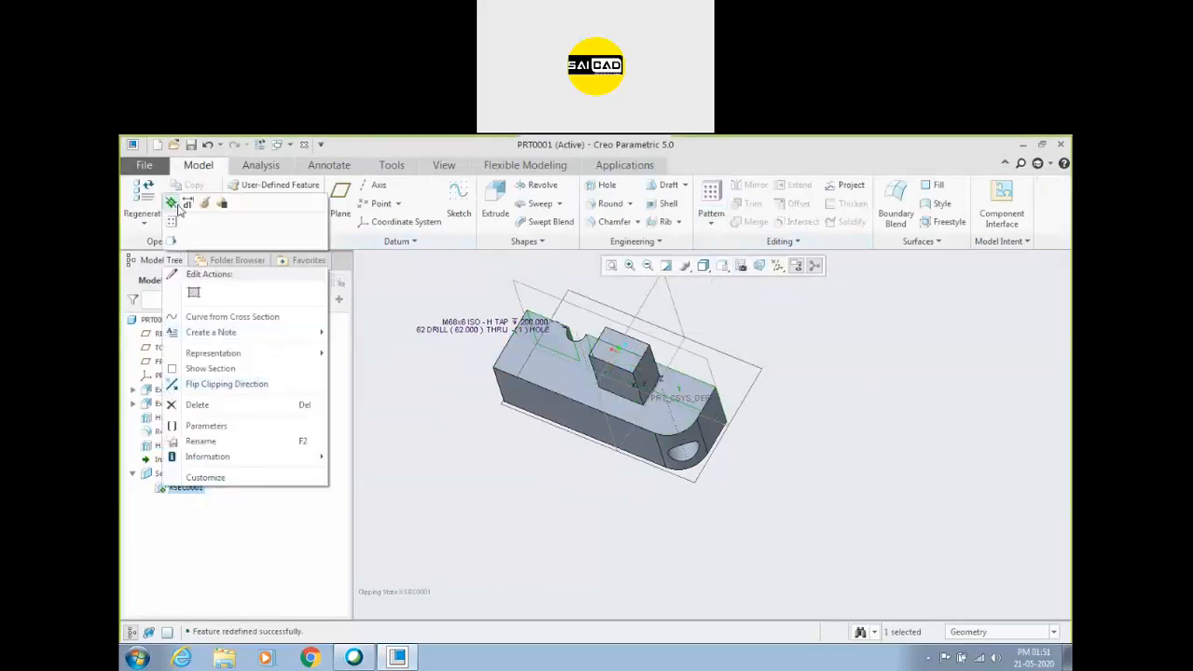
{"action": "left_click", "coordinate": [172, 203]}
{"action": "left_click", "coordinate": [528, 490]}
{"action": "middle_click_drag", "start_coordinate": [528, 491], "coordinate": [529, 438]}
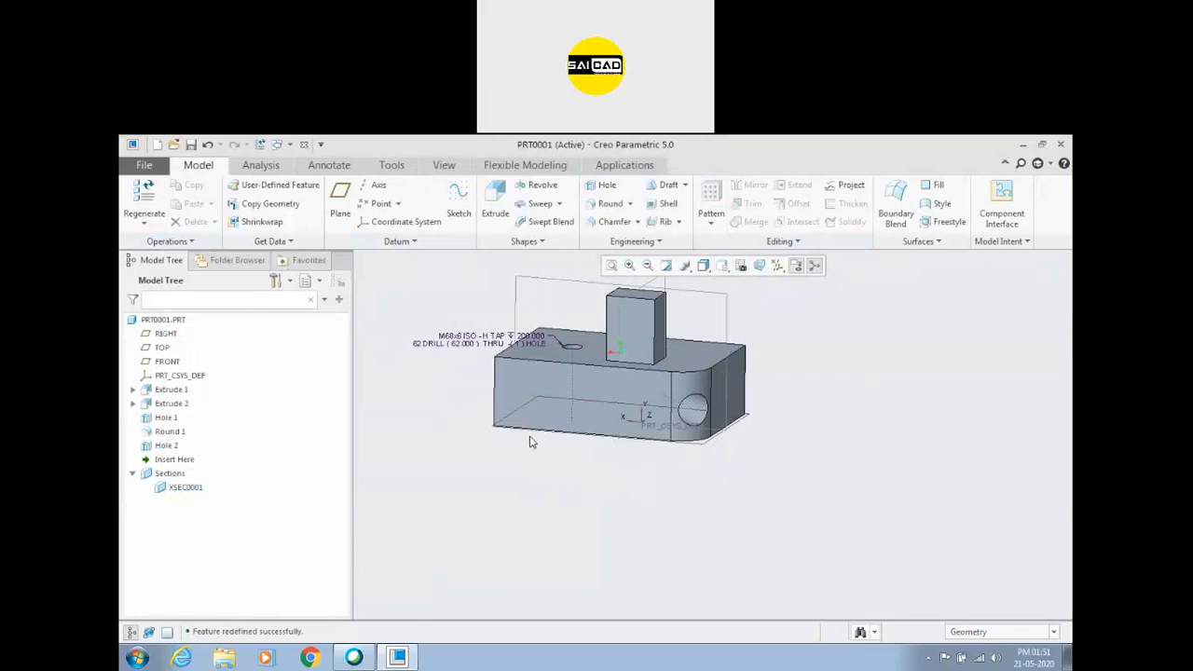
{"action": "scroll", "coordinate": [614, 360], "scroll_direction": "down", "scroll_amount": 3}
{"action": "scroll", "coordinate": [469, 447], "scroll_direction": "up", "scroll_amount": 2}
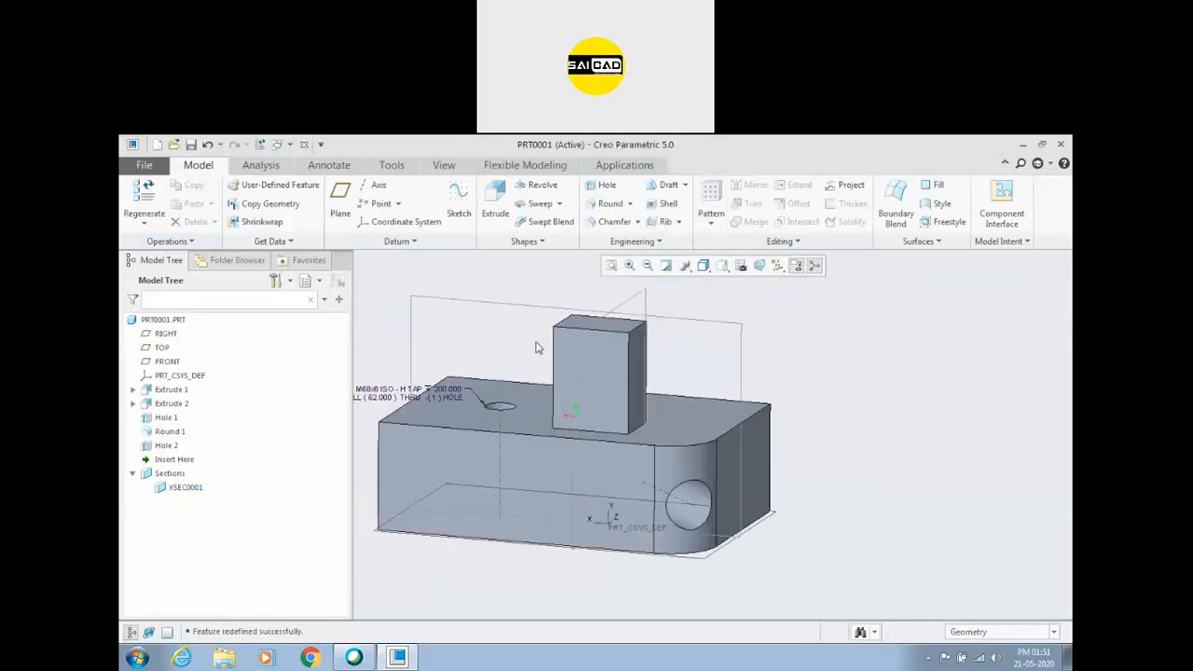
Start an extrusion on the base block's top face and sketch a circle beside the rectangular boss.
{"action": "middle_click_drag", "start_coordinate": [541, 354], "coordinate": [541, 375]}
{"action": "left_click", "coordinate": [541, 376]}
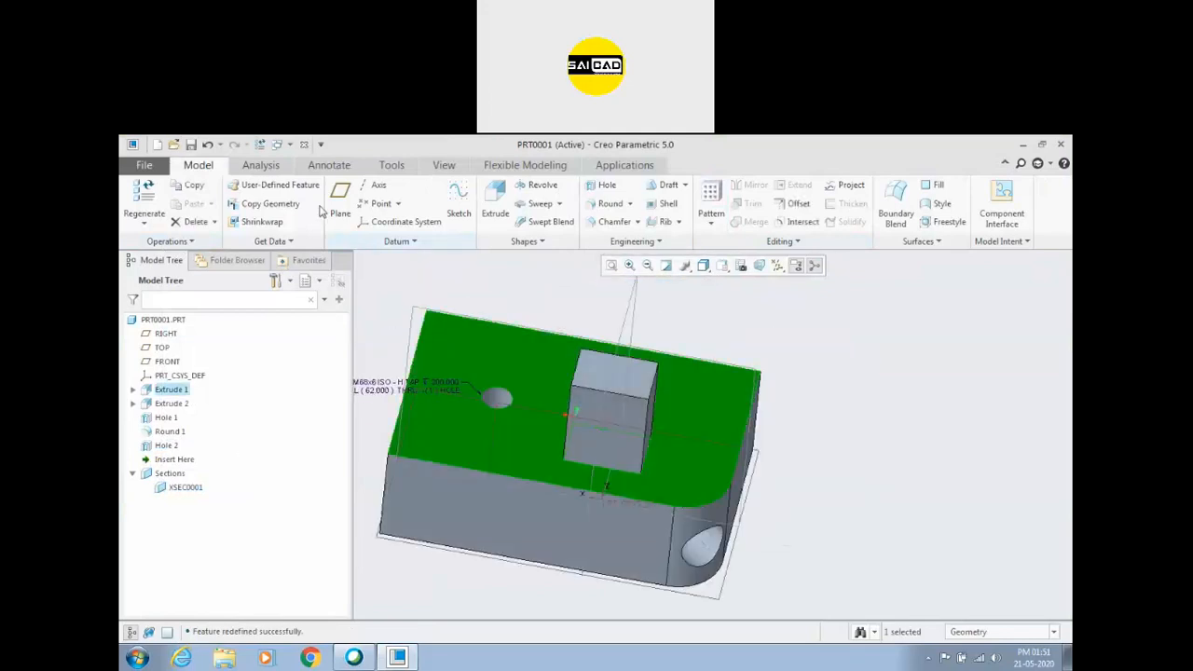
{"action": "left_click", "coordinate": [495, 200]}
{"action": "left_click", "coordinate": [430, 221]}
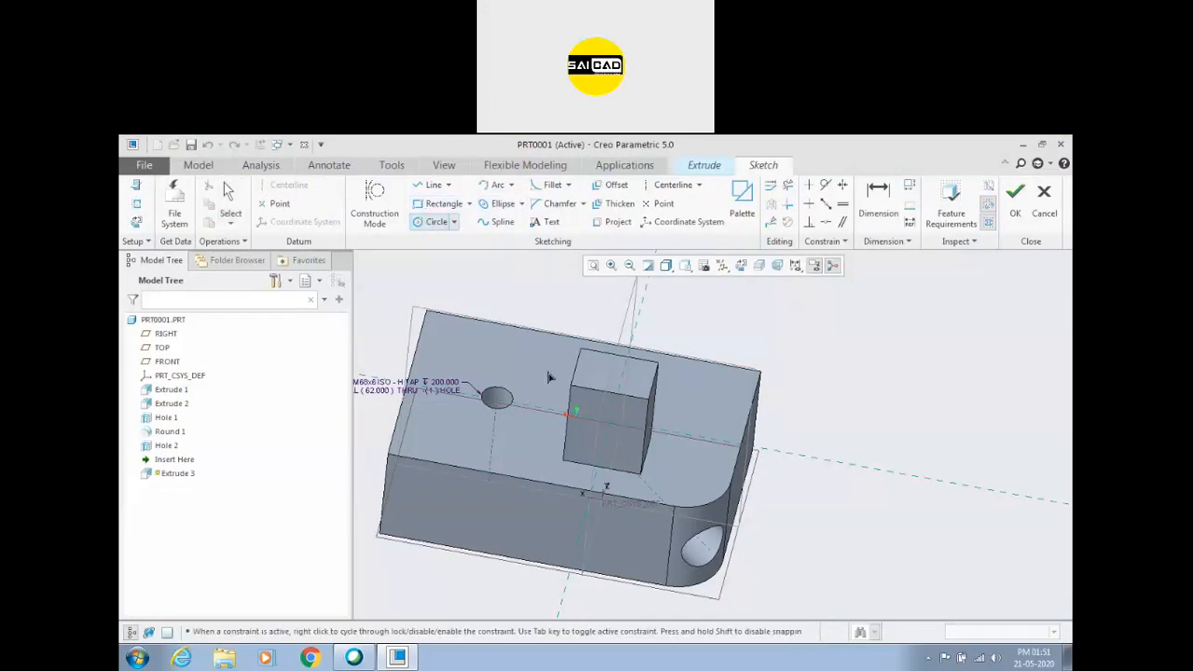
{"action": "middle_click", "coordinate": [605, 309]}
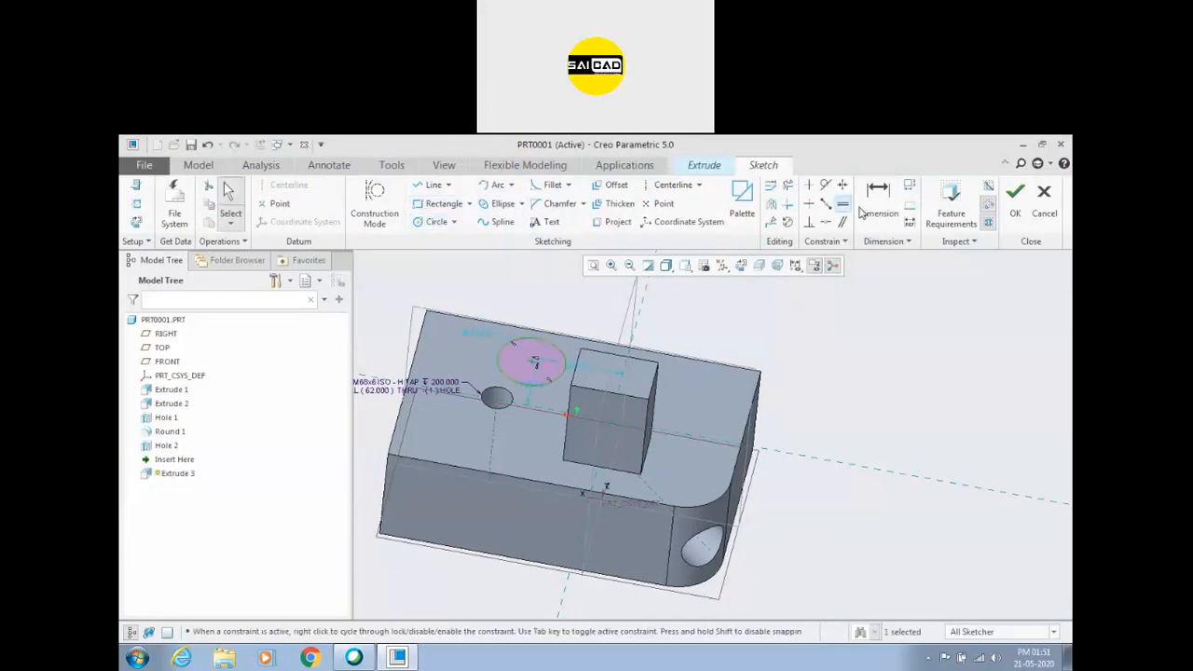
Extrude the circle 225.48 upward into a solid cylinder and close the View Manager.
{"action": "left_click", "coordinate": [1014, 206]}
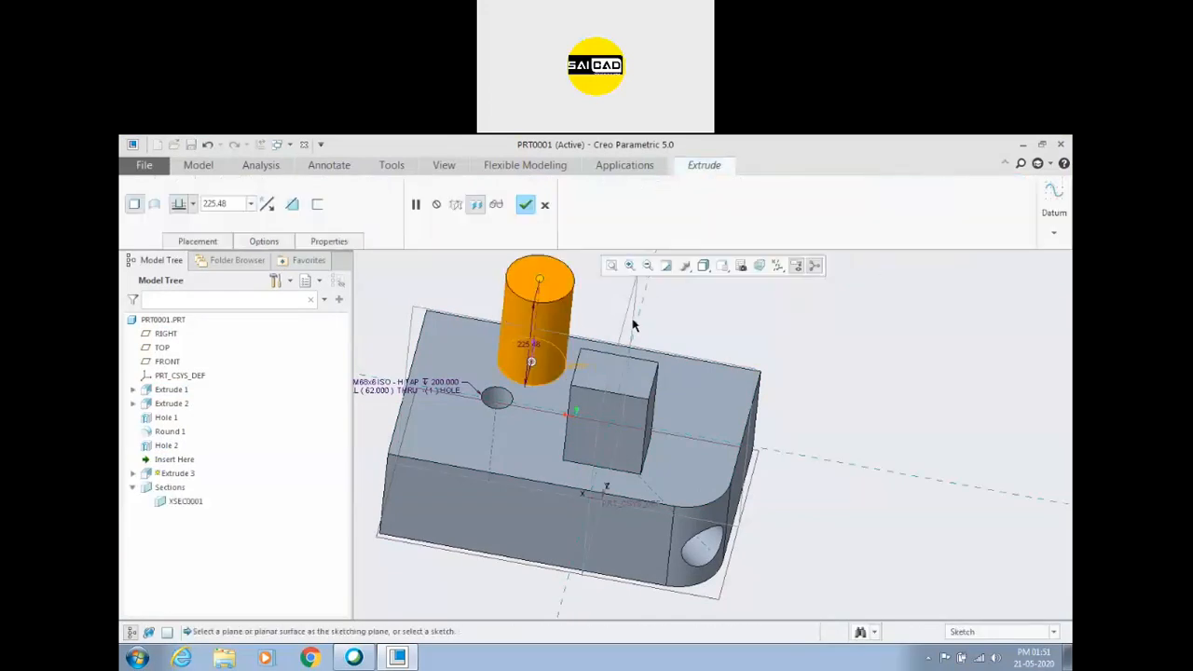
{"action": "left_click", "coordinate": [524, 209]}
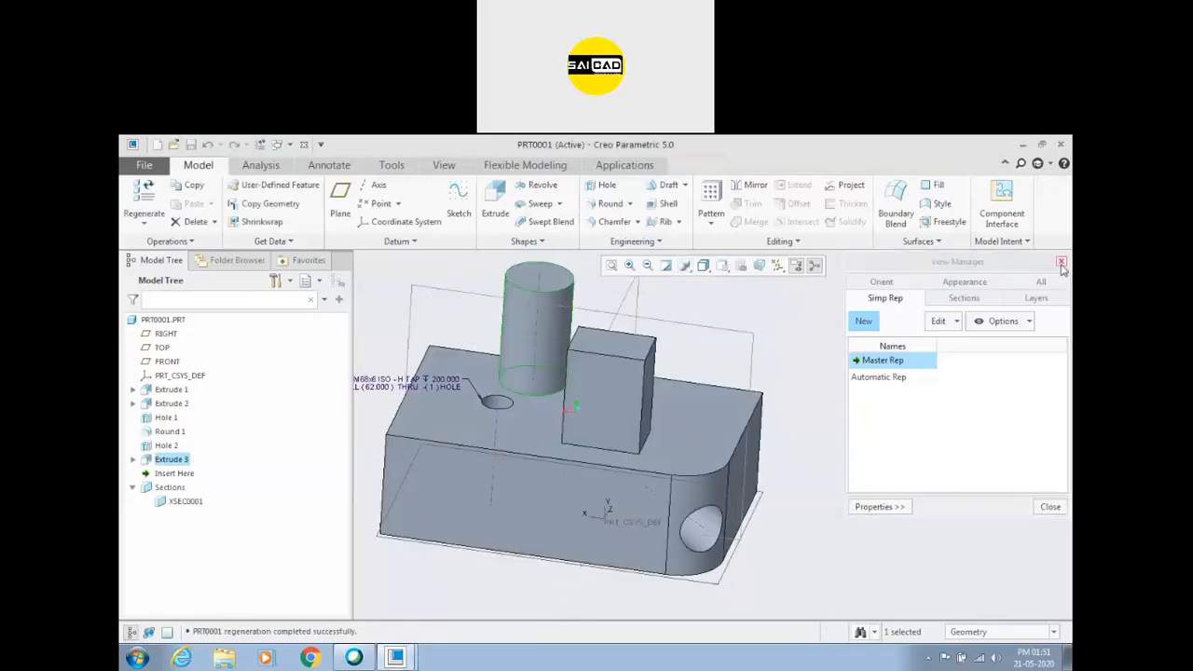
{"action": "left_click", "coordinate": [1063, 265]}
{"action": "left_click", "coordinate": [847, 364]}
Start a new radial hole on the cylinder's curved side surface.
{"action": "scroll", "coordinate": [513, 406], "scroll_direction": "up", "scroll_amount": 3}
{"action": "scroll", "coordinate": [458, 349], "scroll_direction": "down", "scroll_amount": 3}
{"action": "middle_click_drag", "start_coordinate": [770, 311], "coordinate": [871, 318]}
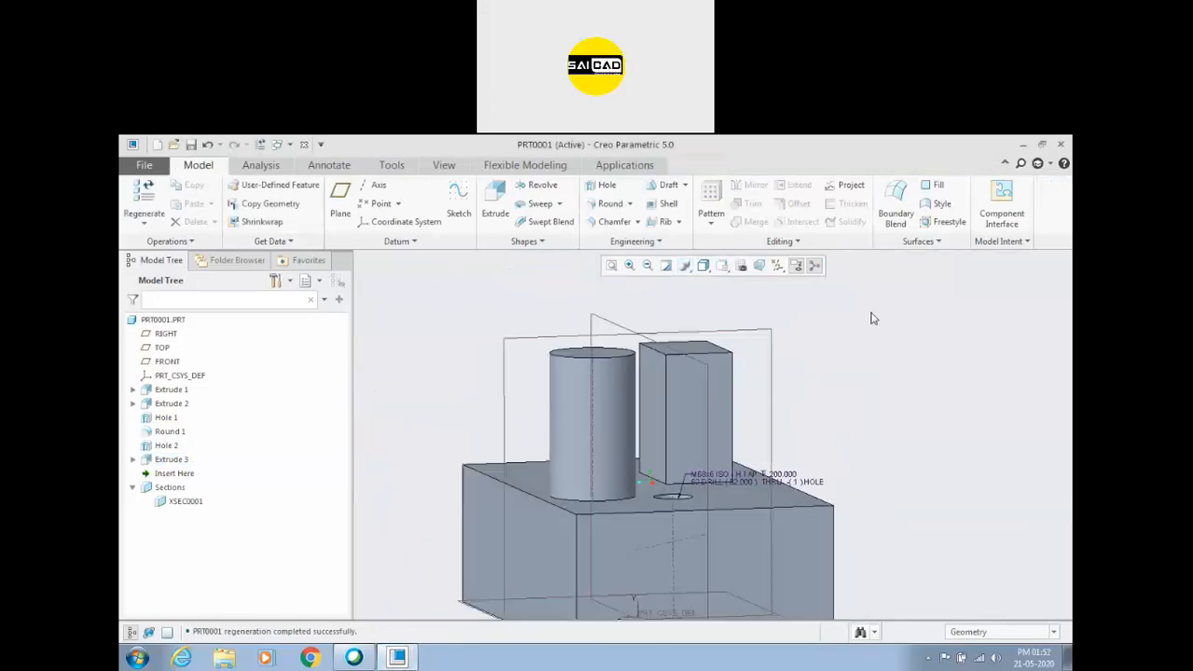
{"action": "left_click", "coordinate": [574, 384]}
{"action": "middle_click_drag", "start_coordinate": [440, 403], "coordinate": [512, 411]}
{"action": "scroll", "coordinate": [472, 362], "scroll_direction": "down", "scroll_amount": 3}
Assign the cylinder's top face and the RIGHT plane as the hole's axial and angular offset references.
{"action": "right_click", "coordinate": [473, 368]}
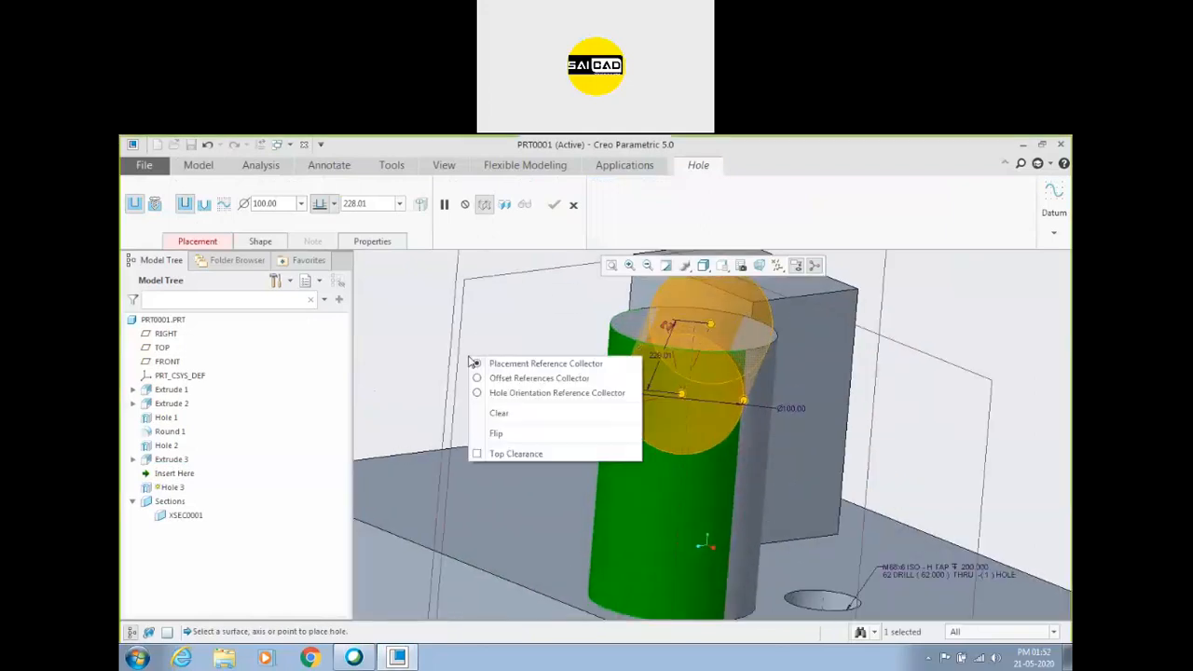
{"action": "left_click", "coordinate": [485, 379]}
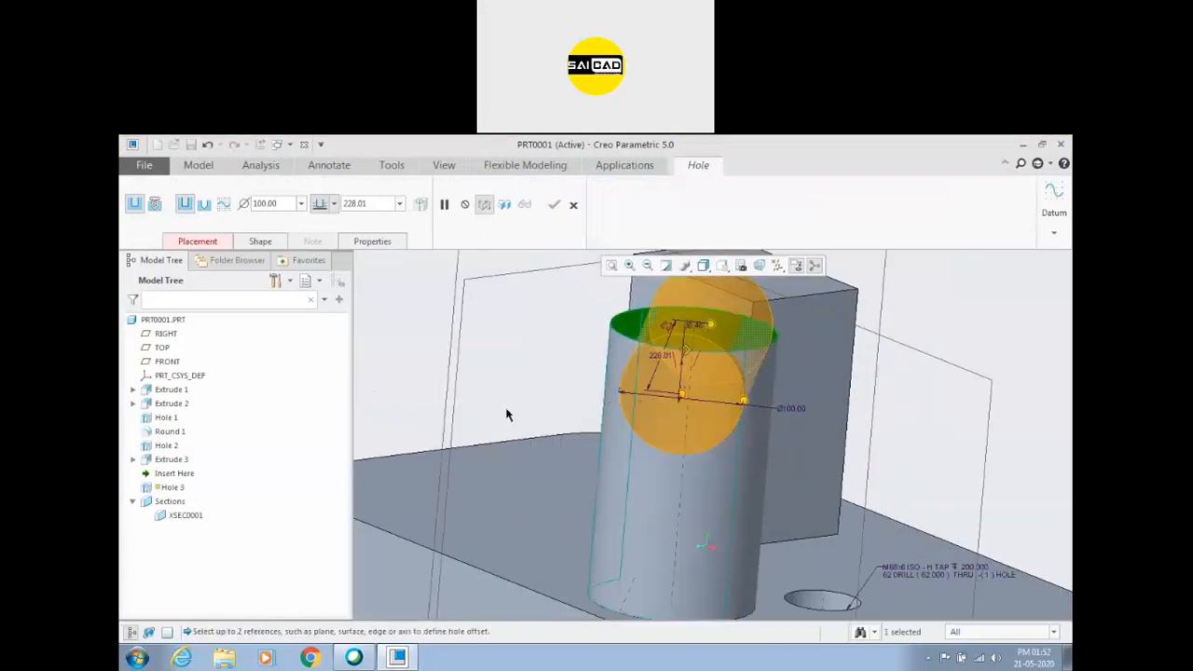
{"action": "left_click", "coordinate": [467, 296]}
{"action": "scroll", "coordinate": [508, 419], "scroll_direction": "up", "scroll_amount": 3}
{"action": "scroll", "coordinate": [533, 436], "scroll_direction": "down", "scroll_amount": 1}
{"action": "mouse_move", "coordinate": [505, 414]}
{"action": "middle_mouse_down"}
{"action": "mouse_move", "coordinate": [525, 424]}
{"action": "mouse_move", "coordinate": [513, 437]}
{"action": "mouse_move", "coordinate": [501, 412]}
{"action": "mouse_move", "coordinate": [509, 415]}
{"action": "middle_mouse_up"}
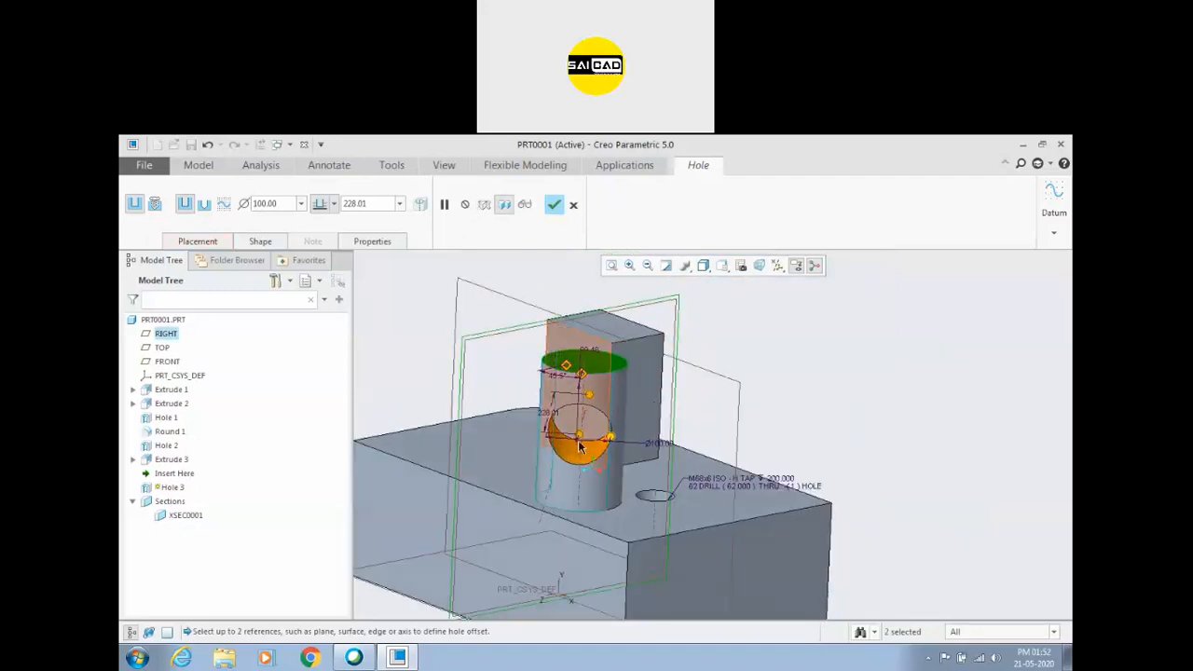
Examine the position and direction of the hole preview on the cylinder from several viewing angles.
{"action": "scroll", "coordinate": [783, 325], "scroll_direction": "down", "scroll_amount": 3}
{"action": "middle_click_drag", "start_coordinate": [783, 326], "coordinate": [812, 346]}
{"action": "scroll", "coordinate": [812, 346], "scroll_direction": "up", "scroll_amount": 4}
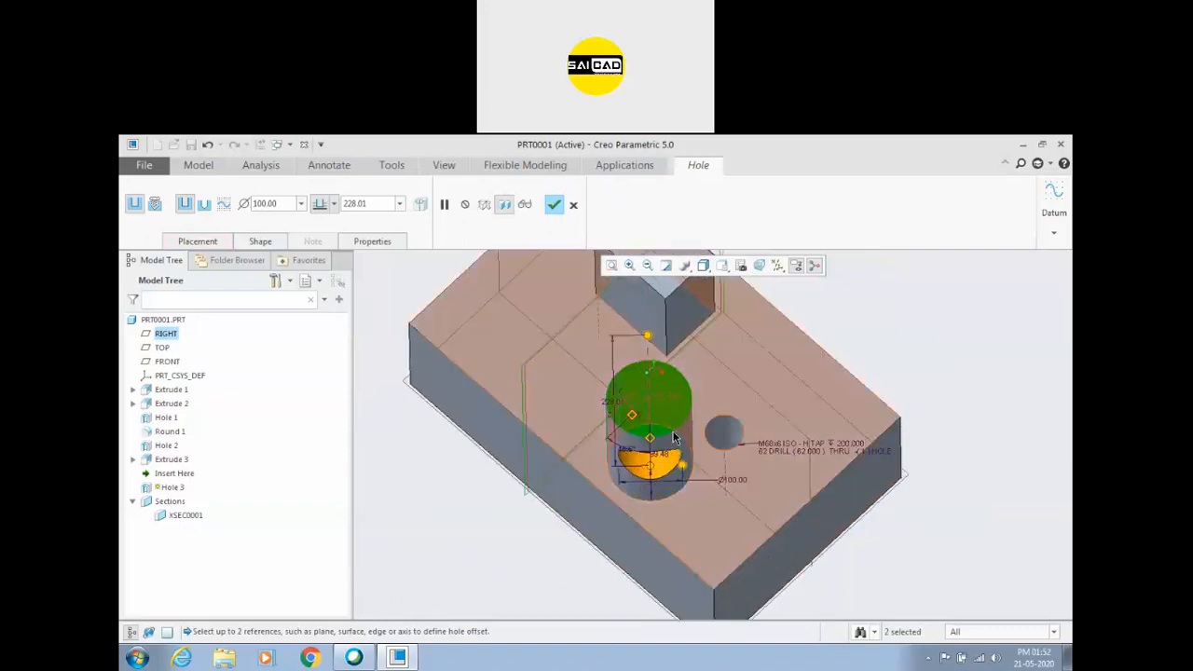
{"action": "scroll", "coordinate": [839, 347], "scroll_direction": "down", "scroll_amount": 4}
{"action": "mouse_move", "coordinate": [884, 349]}
{"action": "middle_mouse_down"}
{"action": "mouse_move", "coordinate": [879, 359]}
{"action": "mouse_move", "coordinate": [879, 346]}
{"action": "middle_mouse_up"}
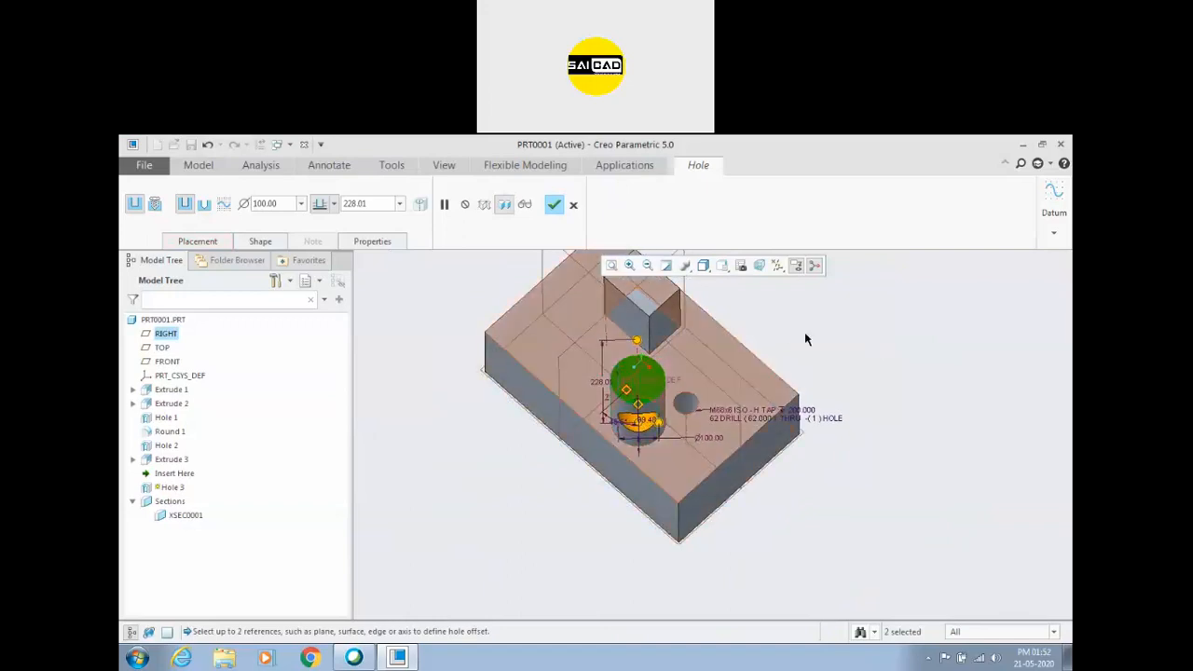
{"action": "scroll", "coordinate": [833, 367], "scroll_direction": "up", "scroll_amount": 2}
{"action": "middle_click_drag", "start_coordinate": [884, 323], "coordinate": [791, 326]}
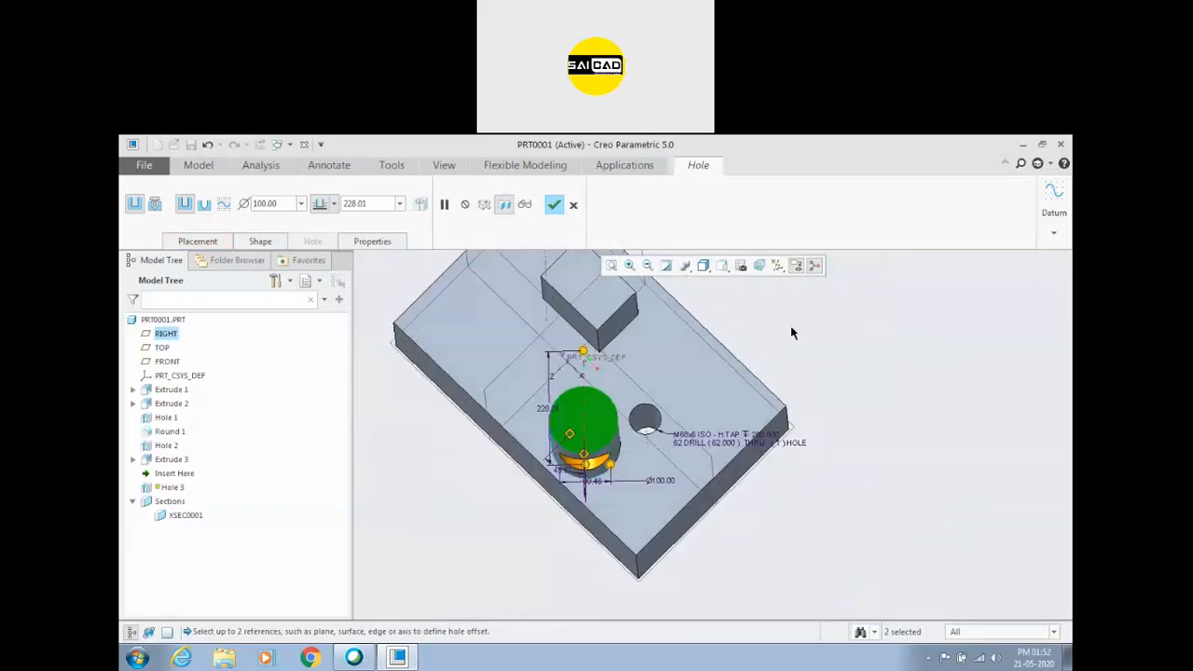
Try a hole orientation reference at the end of the base block and lengthen the hole to 510.60.
{"action": "left_click", "coordinate": [200, 244]}
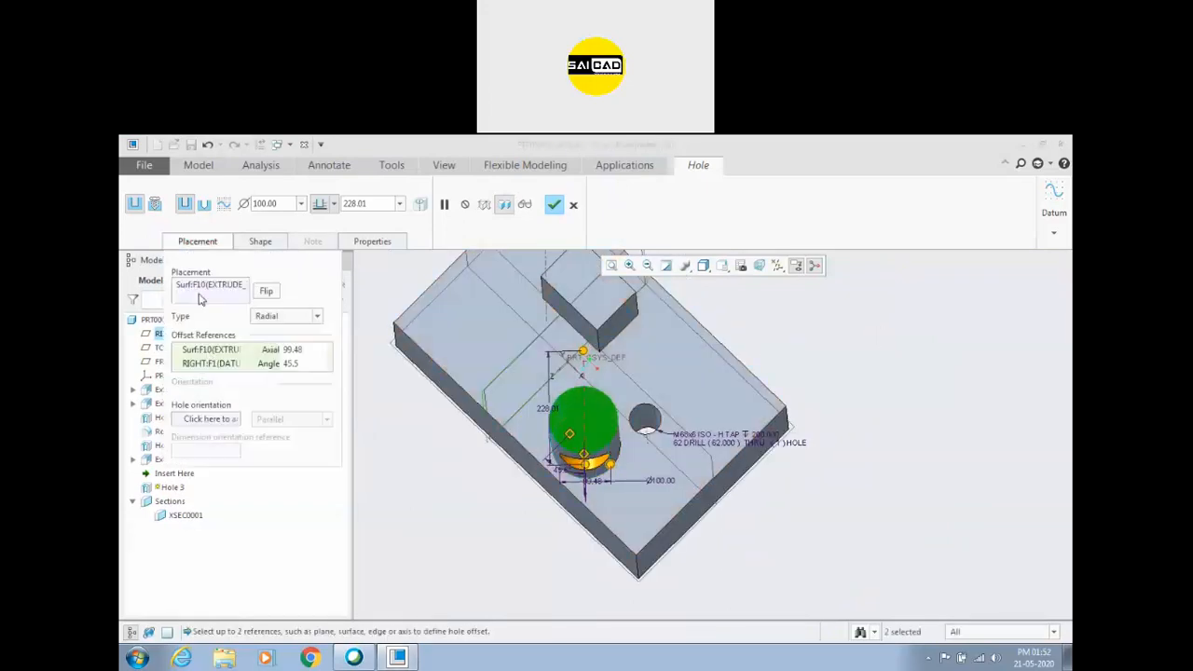
{"action": "left_click", "coordinate": [204, 421]}
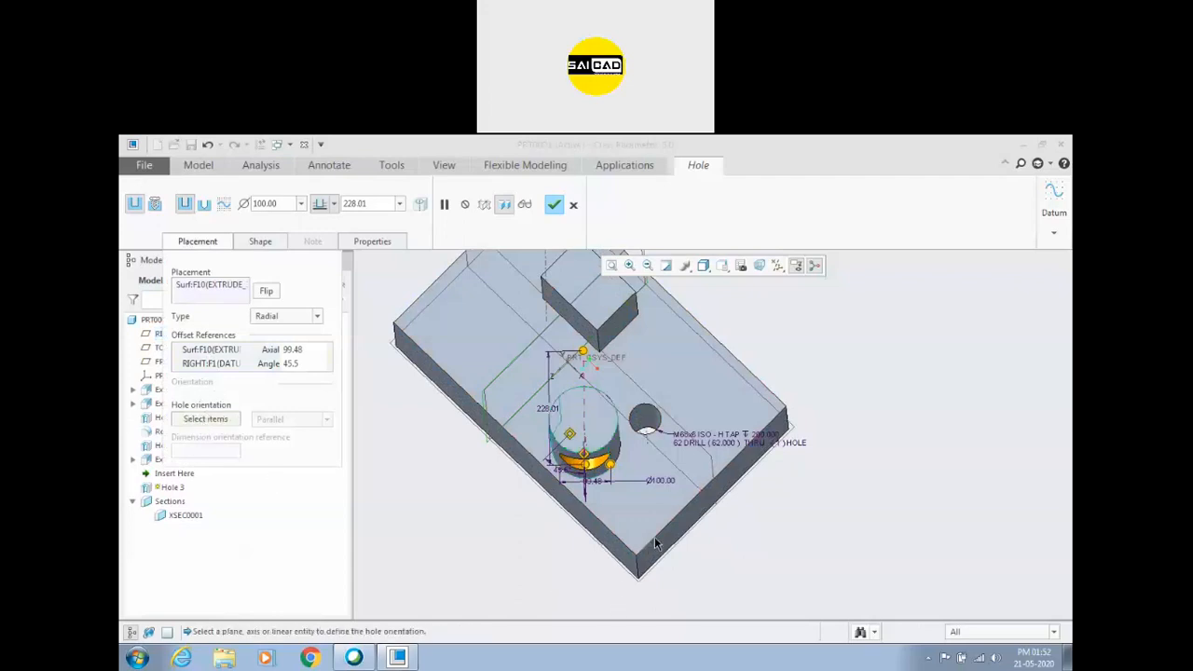
{"action": "left_click", "coordinate": [655, 538]}
{"action": "middle_click_drag", "start_coordinate": [780, 539], "coordinate": [550, 366]}
{"action": "left_click_drag", "start_coordinate": [551, 367], "coordinate": [727, 464]}
{"action": "middle_click_drag", "start_coordinate": [728, 464], "coordinate": [760, 464]}
Replace the hole orientation reference with the top edge of the base block's end face.
{"action": "right_click", "coordinate": [203, 419]}
{"action": "left_click", "coordinate": [235, 421]}
{"action": "middle_click_drag", "start_coordinate": [465, 470], "coordinate": [735, 457]}
{"action": "middle_click_drag", "start_coordinate": [518, 482], "coordinate": [280, 466]}
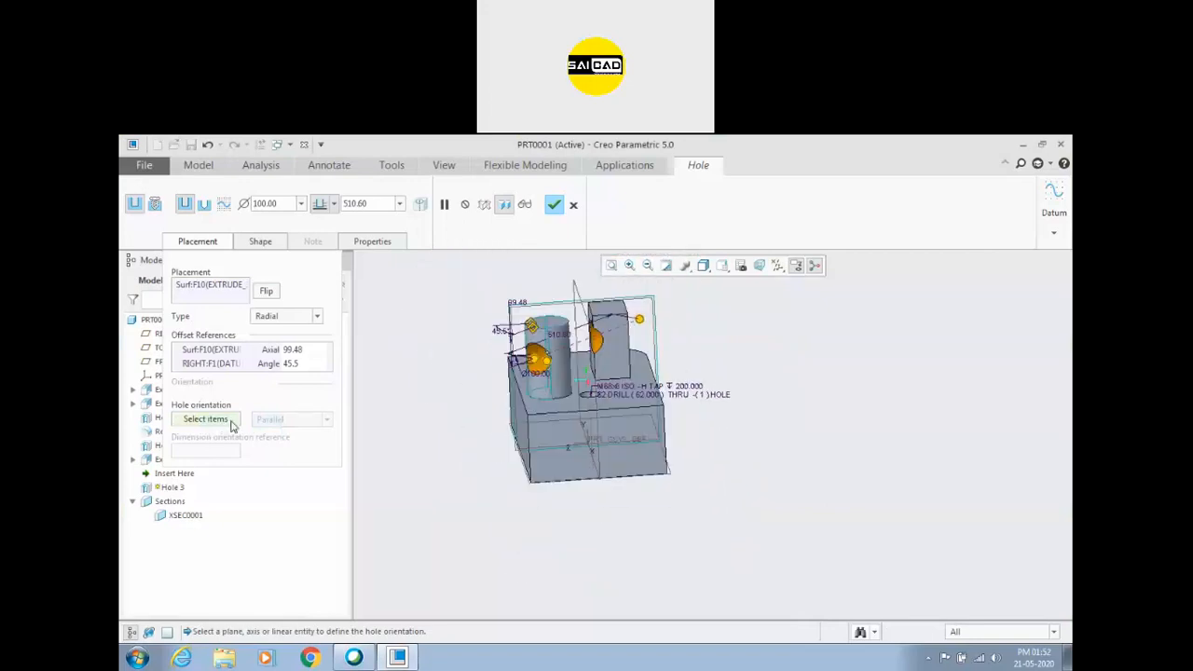
{"action": "left_click", "coordinate": [527, 415]}
{"action": "middle_click_drag", "start_coordinate": [443, 421], "coordinate": [491, 462]}
Try the Perpendicular hole orientation relative to the edge, and switch it back to Parallel.
{"action": "left_click", "coordinate": [315, 422]}
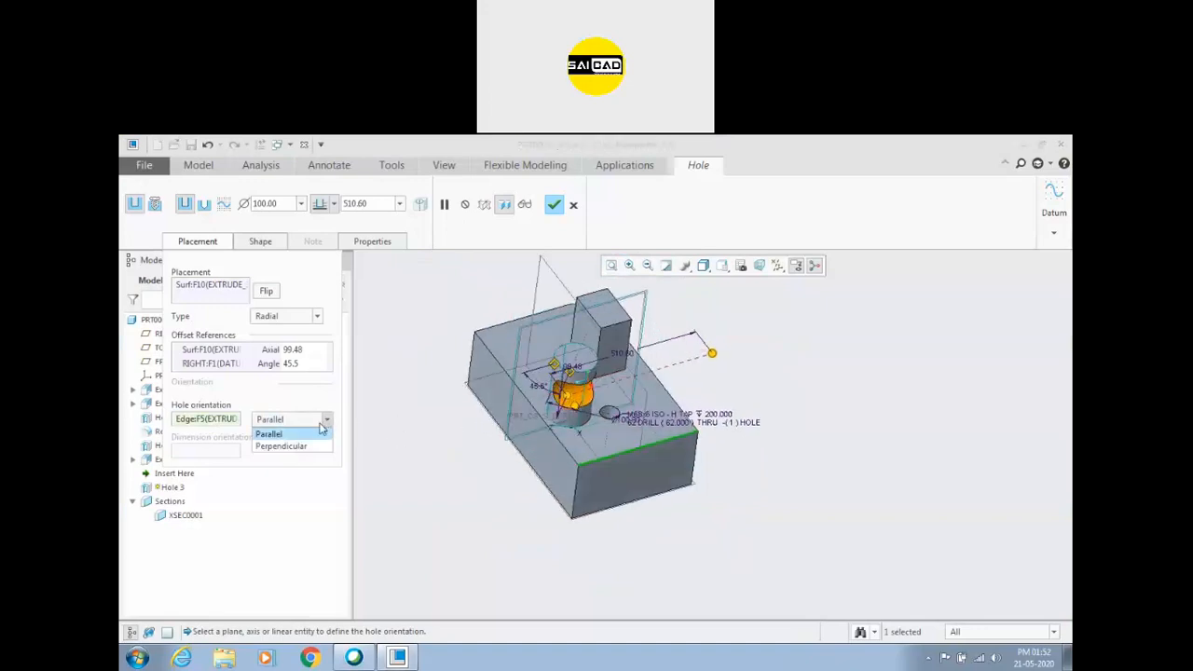
{"action": "left_click", "coordinate": [292, 445]}
{"action": "middle_click_drag", "start_coordinate": [475, 418], "coordinate": [489, 375]}
{"action": "left_click", "coordinate": [328, 422]}
{"action": "left_click", "coordinate": [279, 431]}
Accept the radial hole on the cylinder and inspect the resulting cut.
{"action": "middle_click_drag", "start_coordinate": [400, 439], "coordinate": [549, 269]}
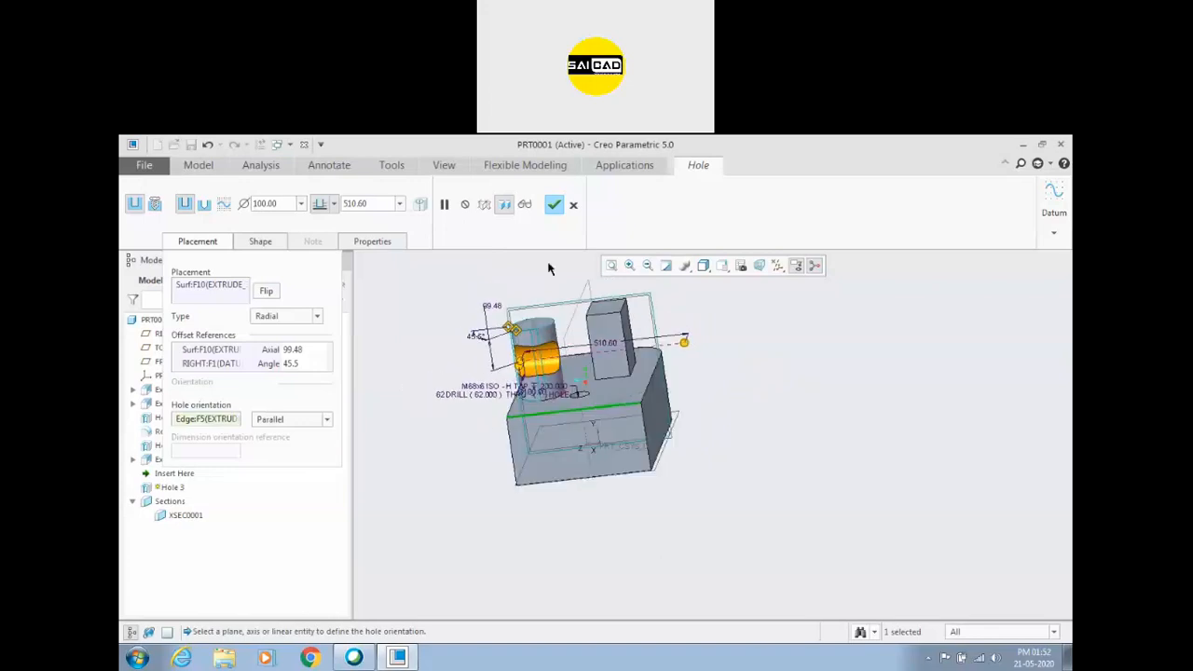
{"action": "left_click", "coordinate": [554, 205]}
{"action": "middle_click_drag", "start_coordinate": [644, 450], "coordinate": [572, 379]}
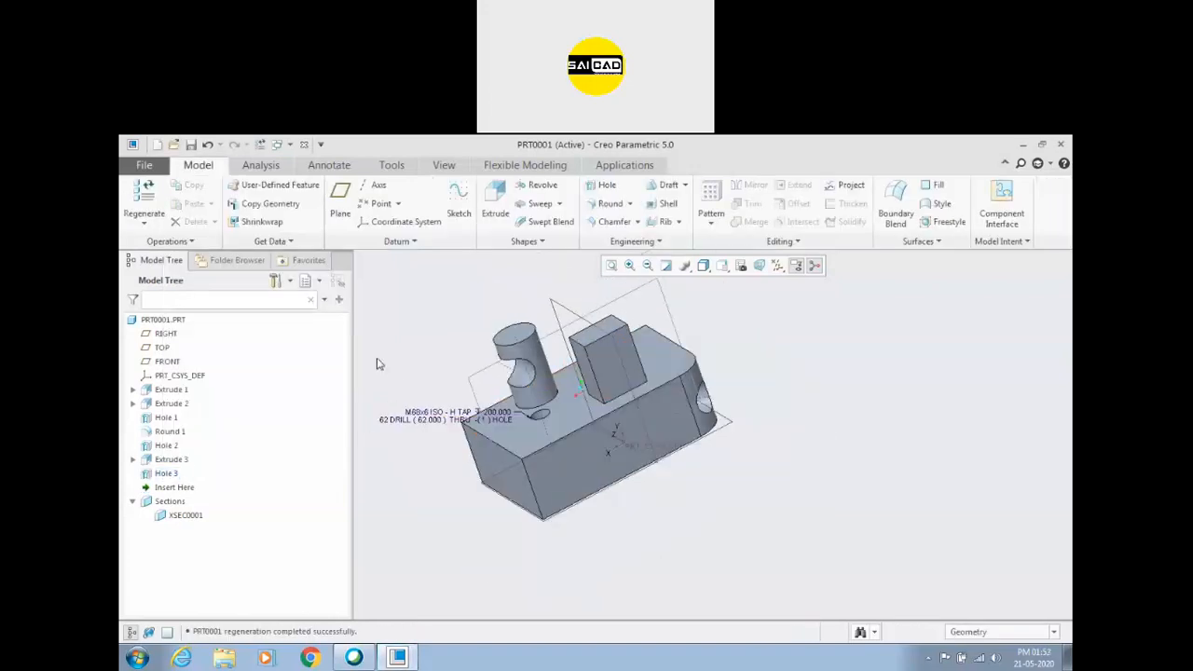
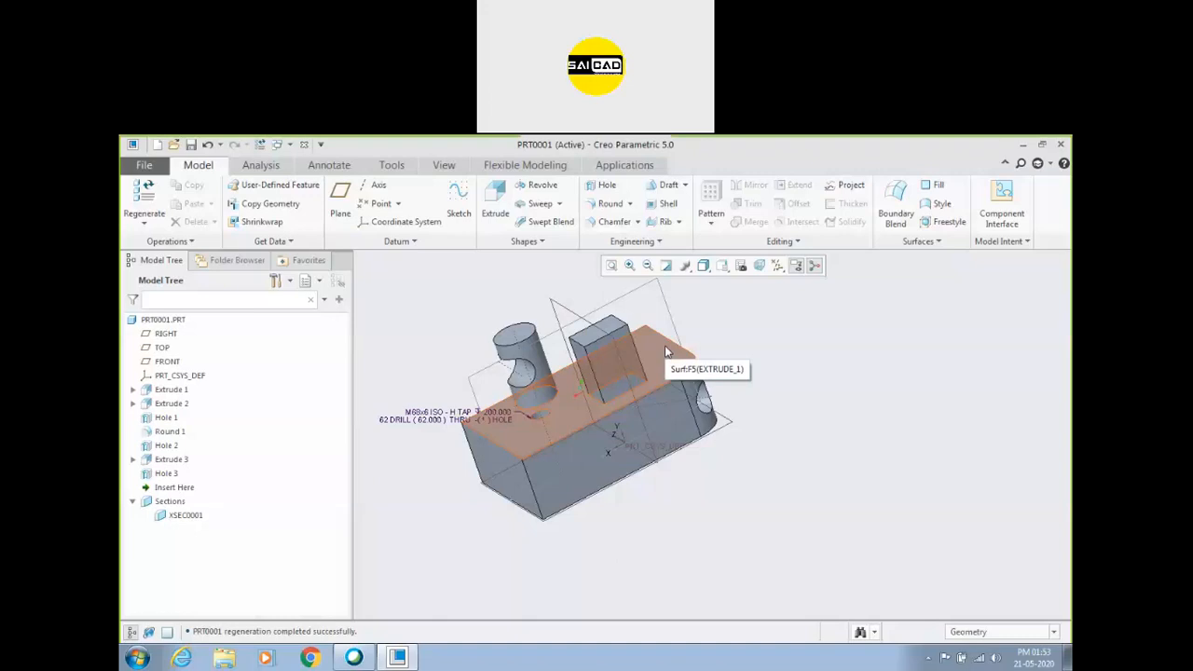
Delete Hole 3, the radial hole through the cylinder, from the model.
{"action": "middle_click_drag", "start_coordinate": [666, 351], "coordinate": [578, 329]}
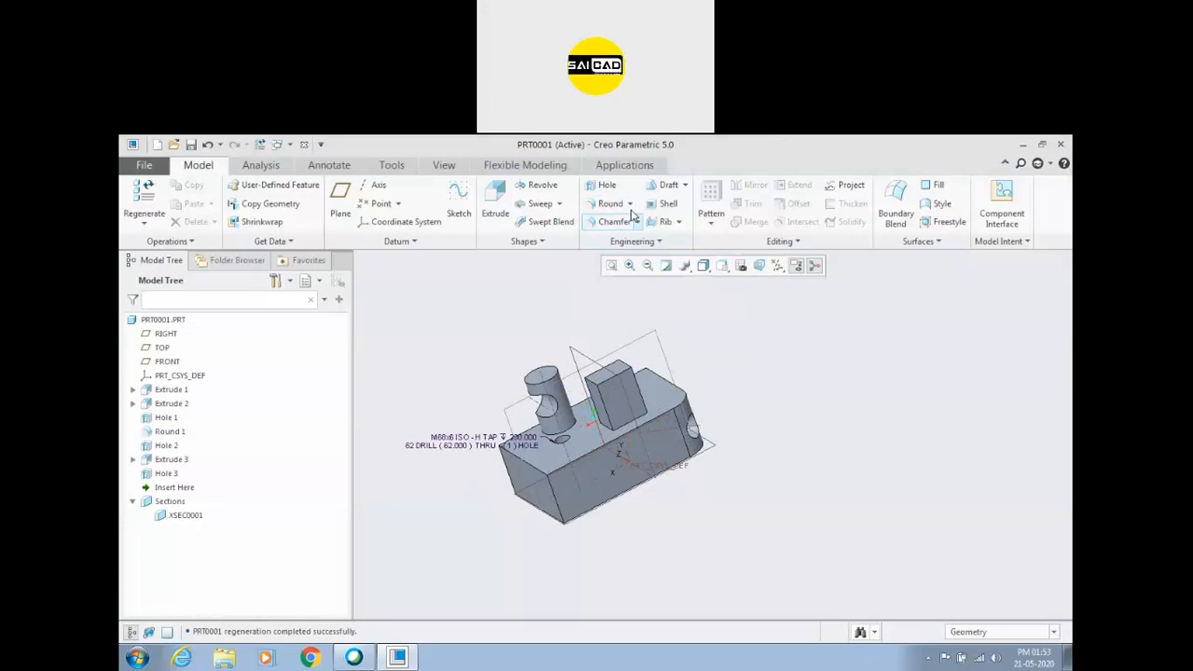
{"action": "middle_click_drag", "start_coordinate": [590, 425], "coordinate": [451, 424]}
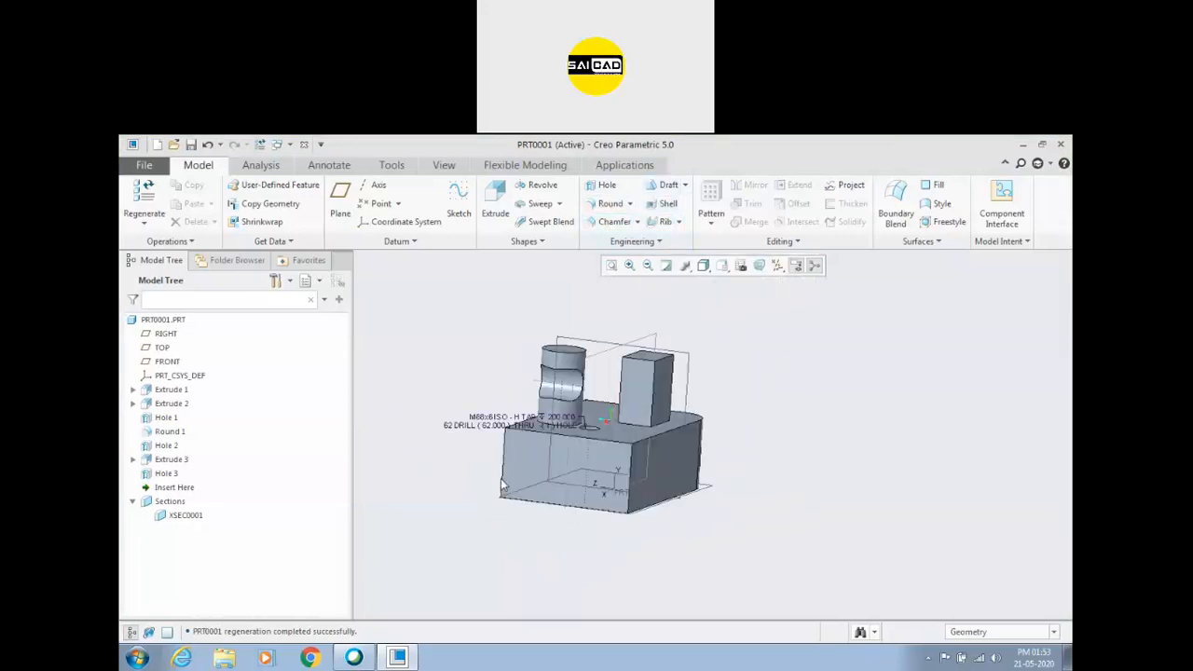
{"action": "left_click", "coordinate": [164, 474]}
{"action": "key", "text": "Delete"}
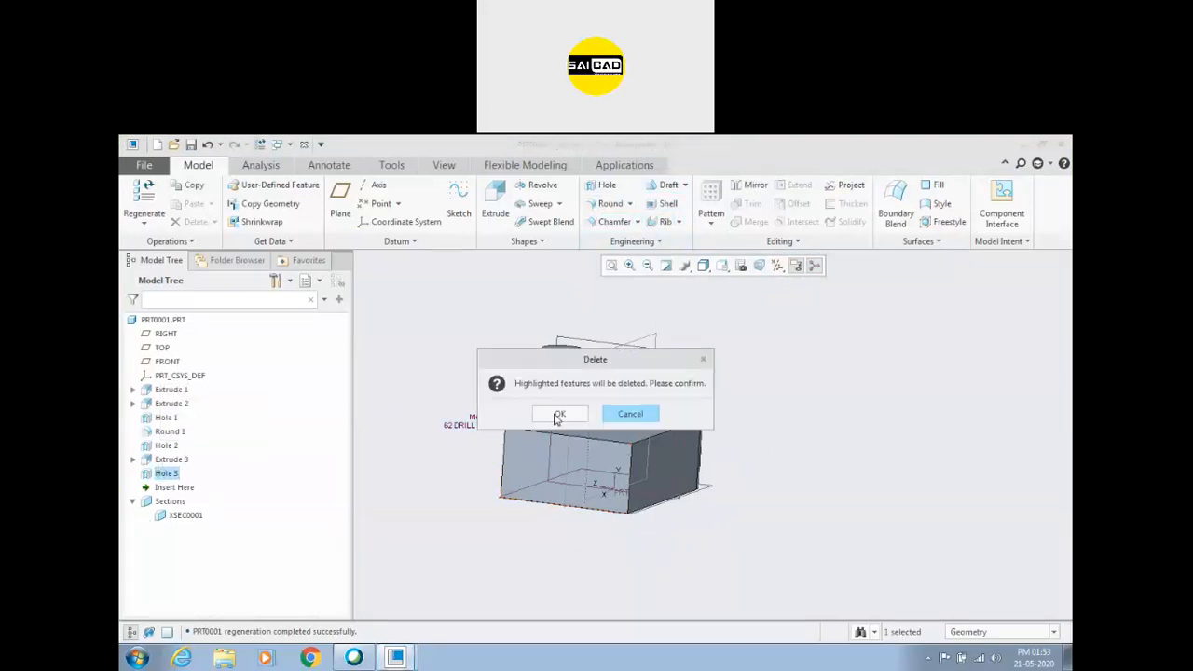
{"action": "left_click", "coordinate": [558, 416]}
{"action": "left_click", "coordinate": [172, 459]}
{"action": "key", "text": "Delete"}
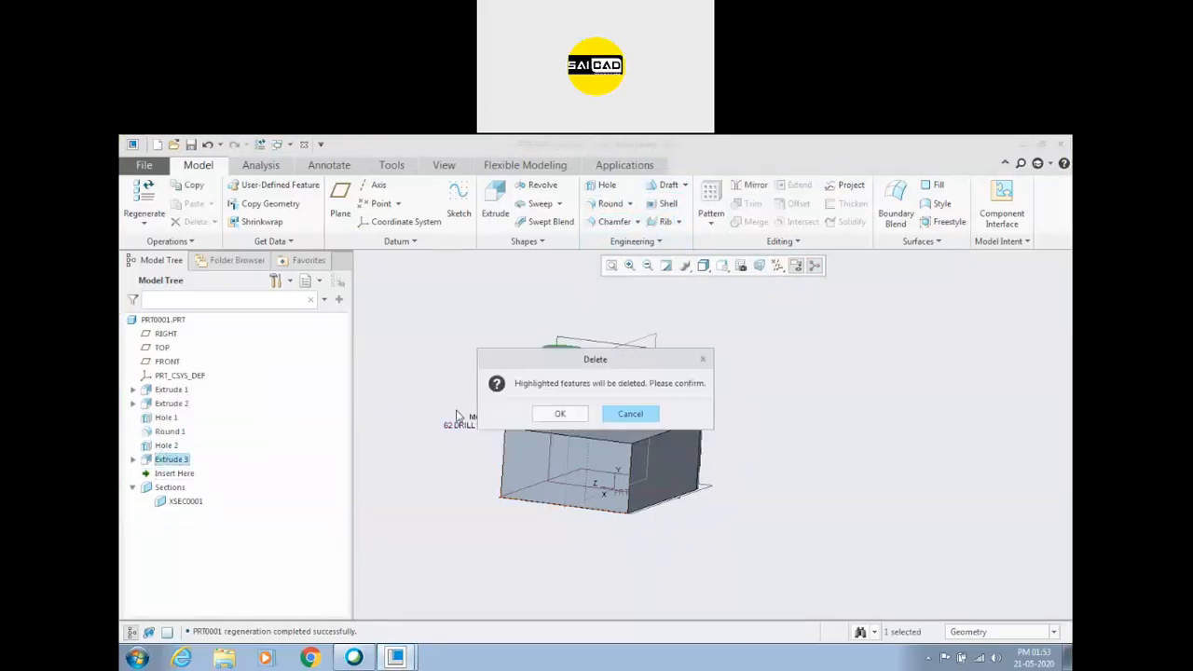
{"action": "left_click", "coordinate": [631, 414]}
Delete Hole 2 on the rounded corner and the threaded Hole 1 in the base block.
{"action": "left_click", "coordinate": [166, 445]}
{"action": "key", "text": "Delete"}
{"action": "left_click", "coordinate": [555, 413]}
{"action": "left_click", "coordinate": [162, 419]}
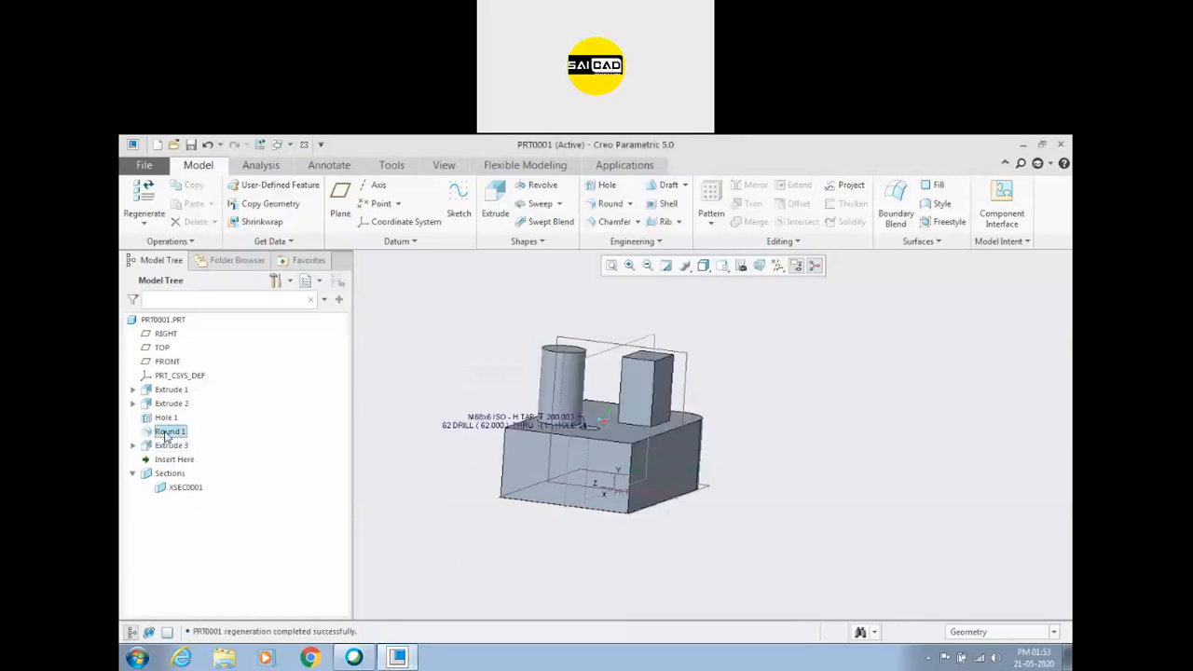
{"action": "key", "text": "Delete"}
{"action": "left_click", "coordinate": [558, 412]}
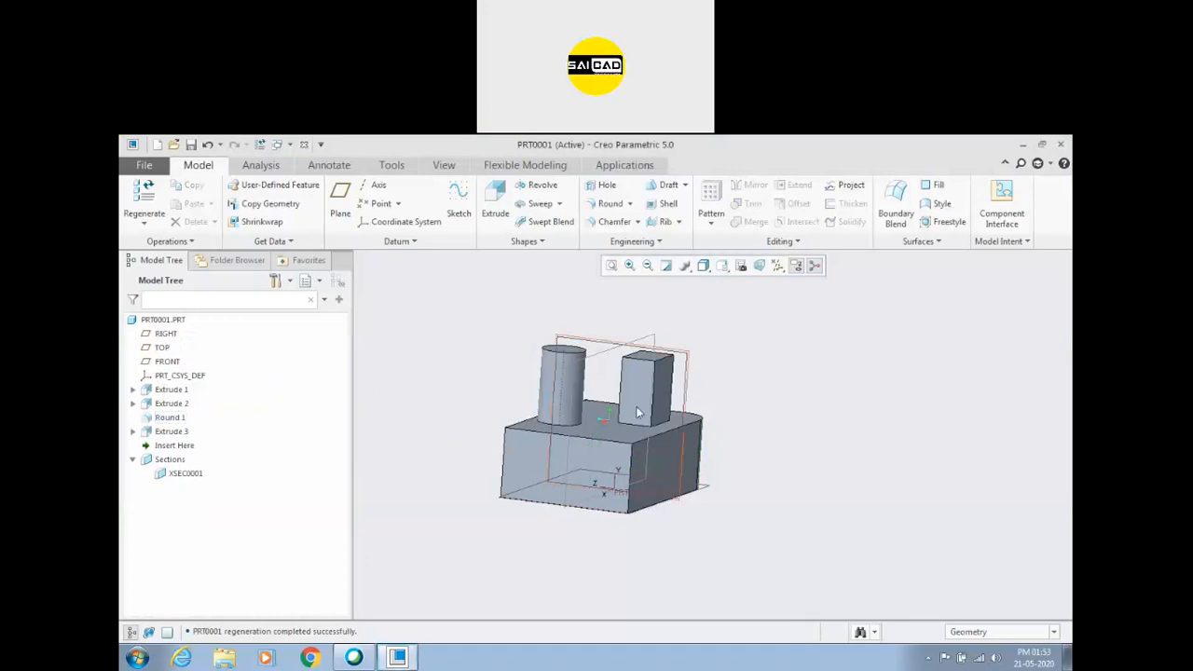
{"action": "scroll", "coordinate": [791, 388], "scroll_direction": "down", "scroll_amount": 2}
{"action": "middle_click_drag", "start_coordinate": [790, 388], "coordinate": [809, 356]}
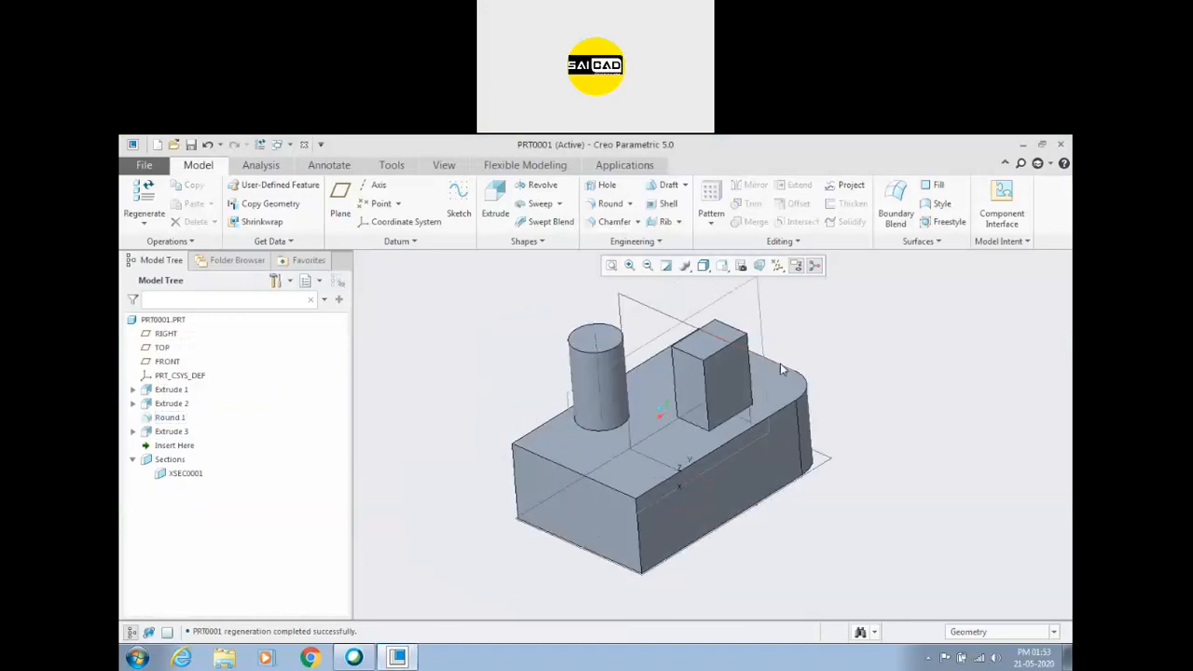
{"action": "left_click", "coordinate": [168, 418]}
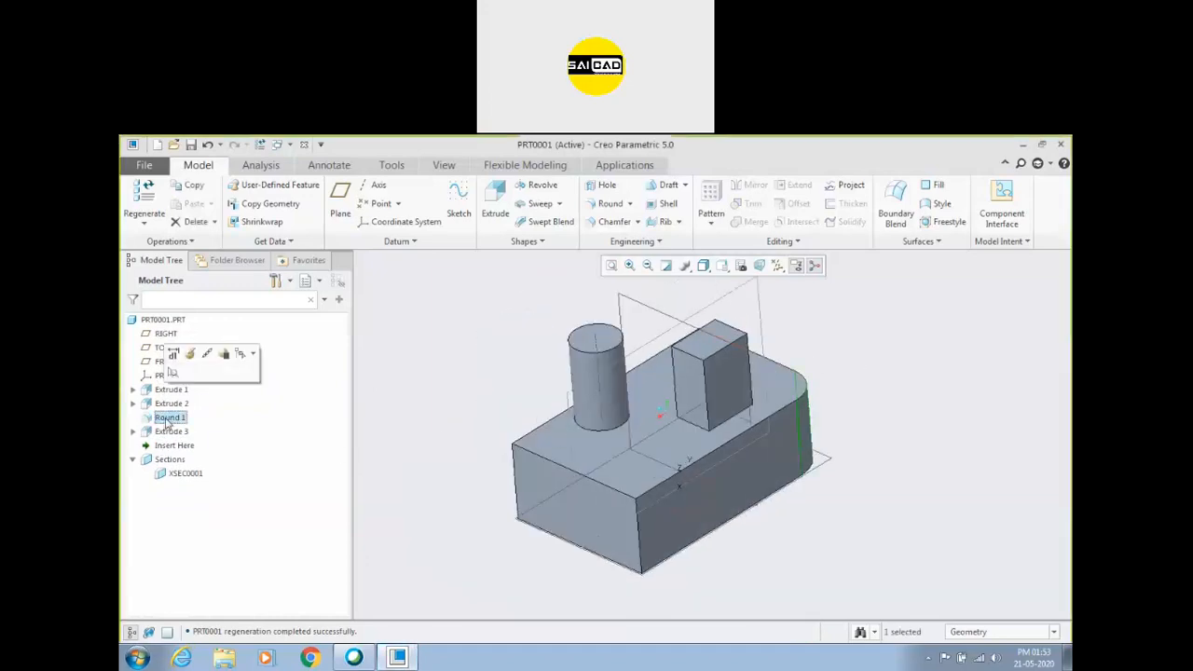
{"action": "right_click", "coordinate": [166, 422]}
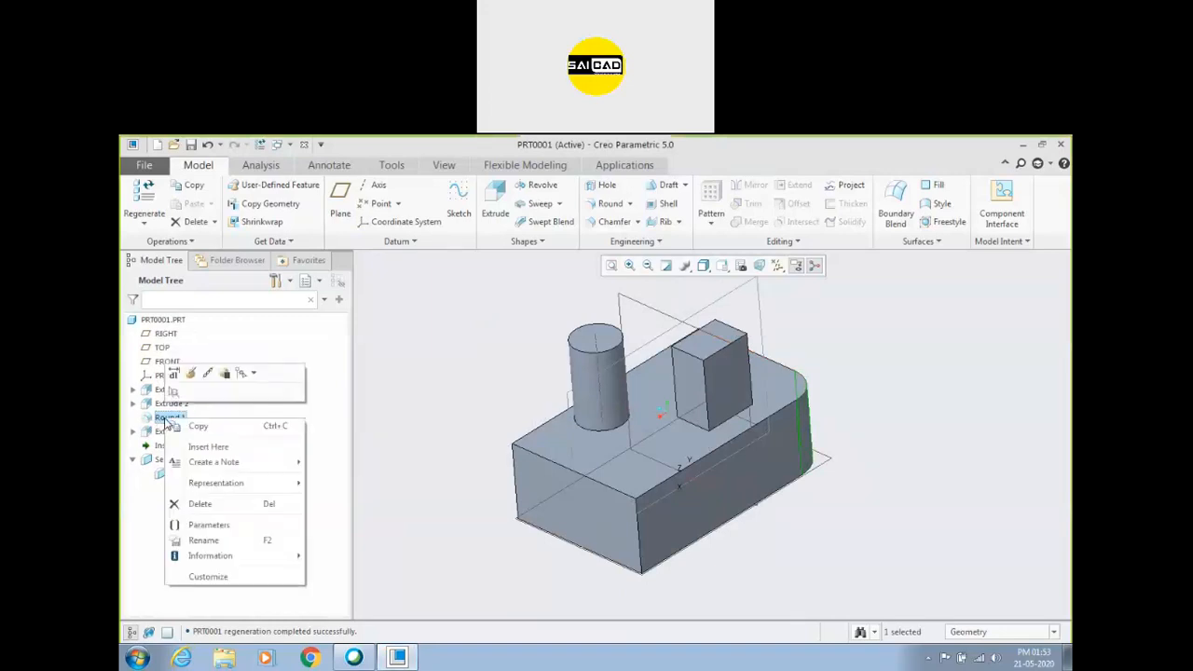
{"action": "left_click", "coordinate": [187, 505]}
{"action": "left_click", "coordinate": [615, 413]}
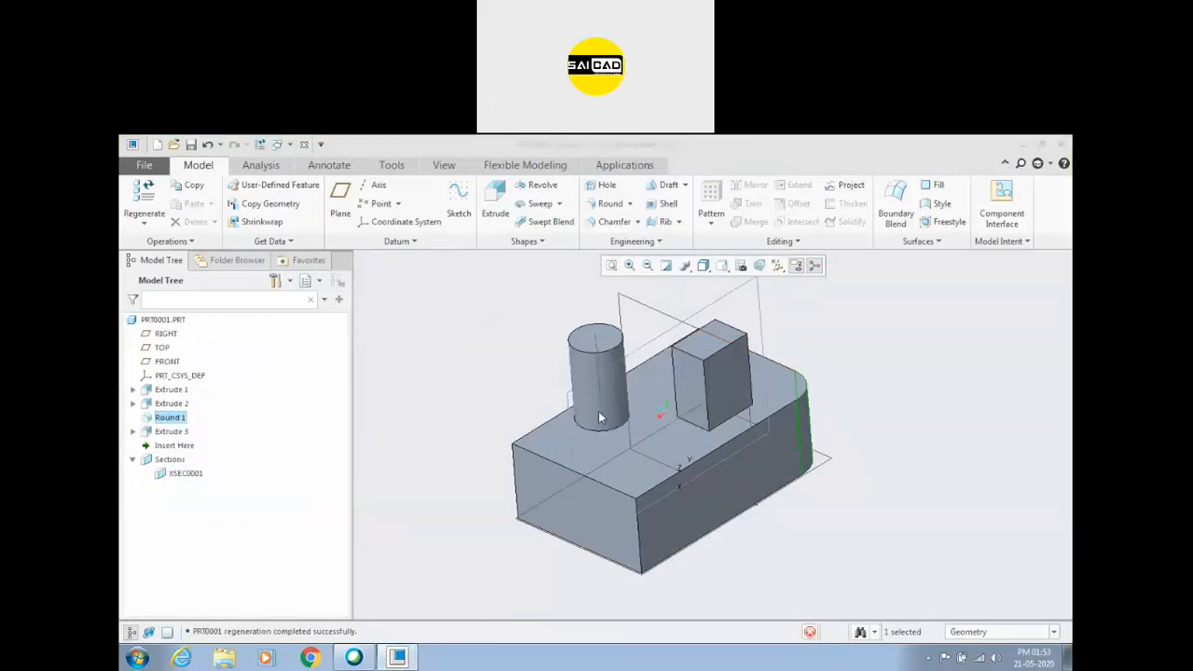
Apply an Auto Round with a 5.00 radius to all convex and concave edges of the model.
{"action": "middle_click_drag", "start_coordinate": [615, 414], "coordinate": [774, 366]}
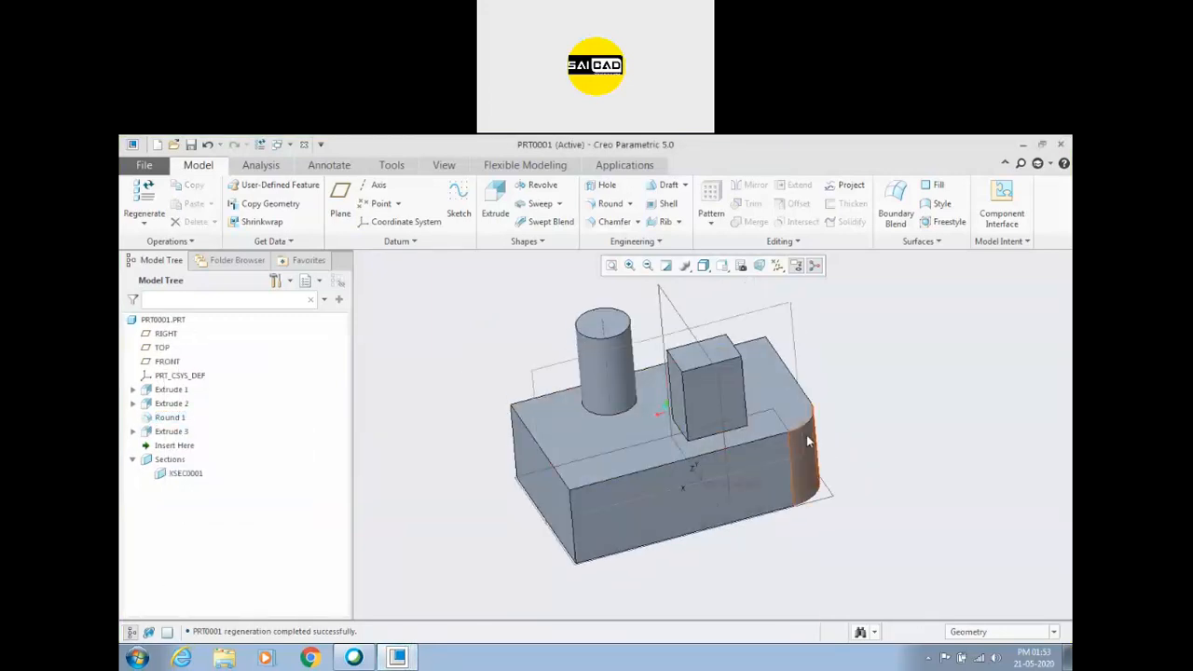
{"action": "scroll", "coordinate": [612, 454], "scroll_direction": "down", "scroll_amount": 2}
{"action": "scroll", "coordinate": [612, 455], "scroll_direction": "up", "scroll_amount": 4}
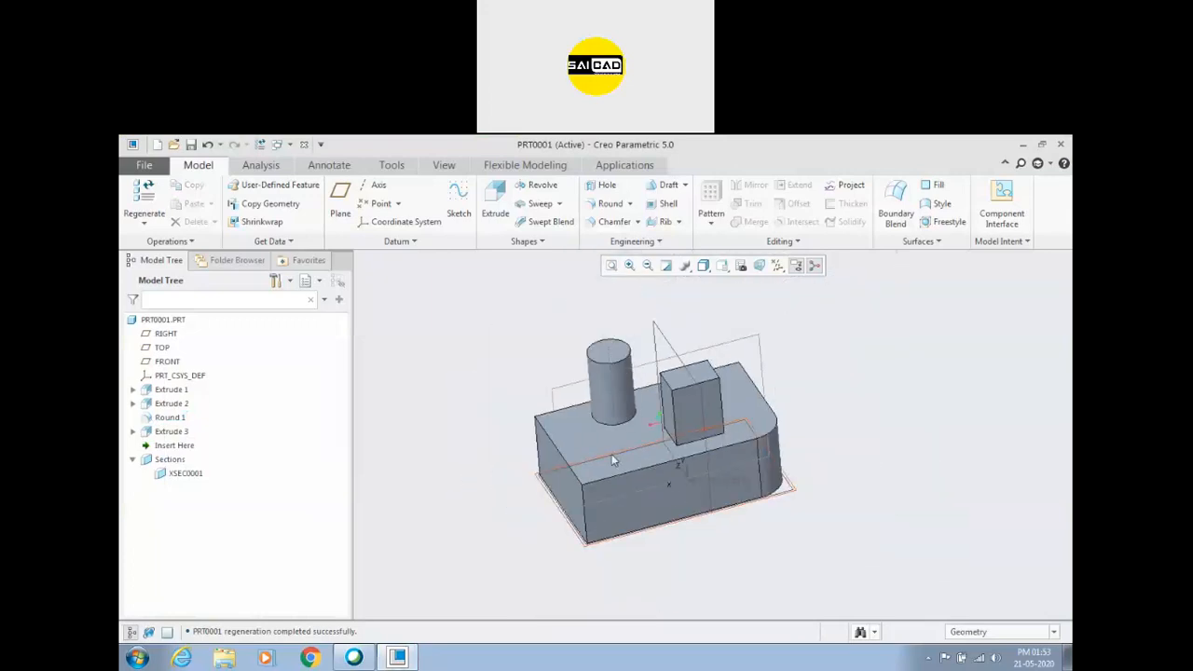
{"action": "scroll", "coordinate": [742, 472], "scroll_direction": "down", "scroll_amount": 1}
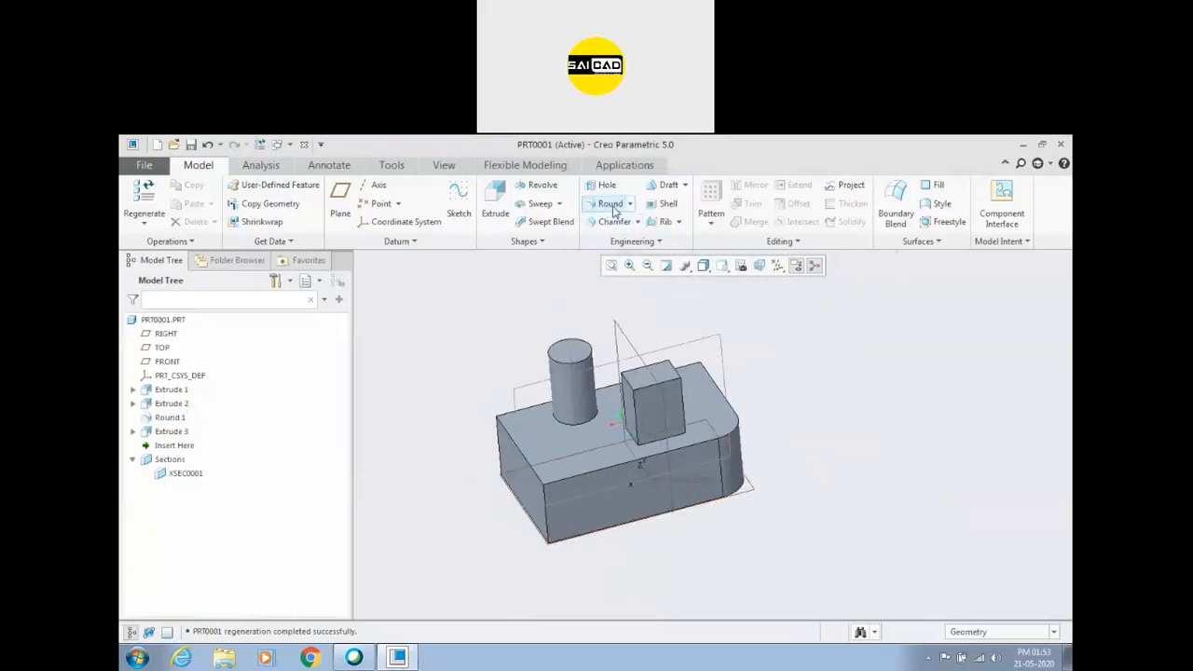
{"action": "left_click", "coordinate": [630, 205]}
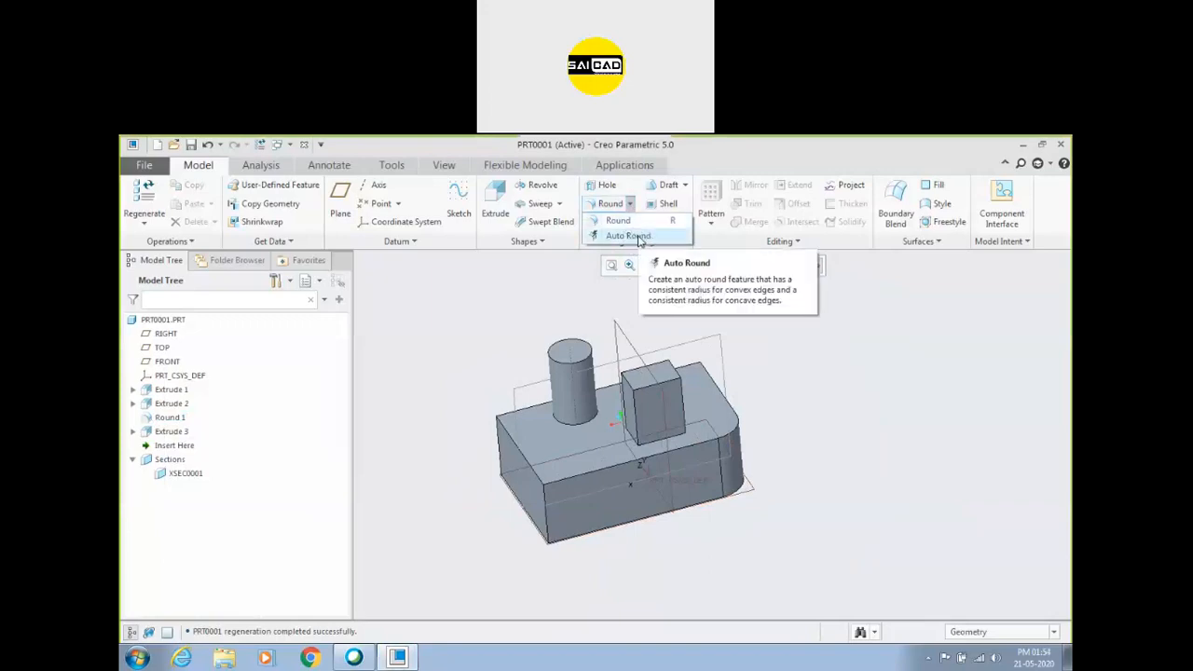
{"action": "left_click", "coordinate": [628, 235]}
{"action": "scroll", "coordinate": [418, 380], "scroll_direction": "up", "scroll_amount": 1}
{"action": "middle_click_drag", "start_coordinate": [419, 383], "coordinate": [422, 371]}
{"action": "scroll", "coordinate": [534, 464], "scroll_direction": "down", "scroll_amount": 2}
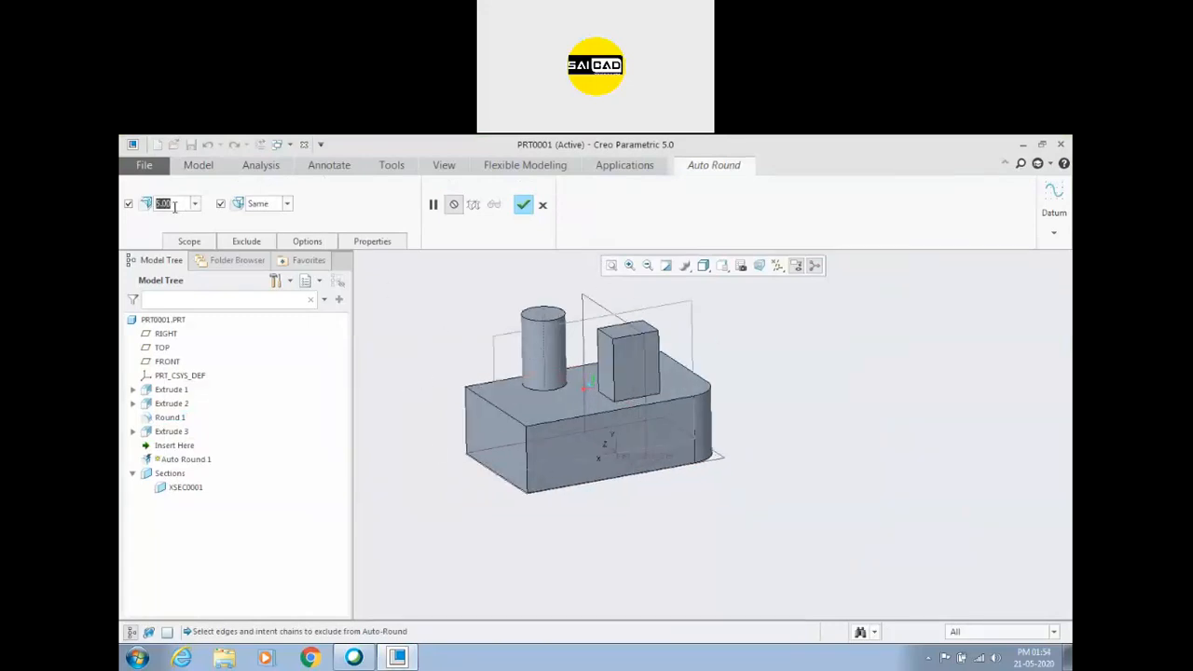
{"action": "left_click", "coordinate": [524, 205]}
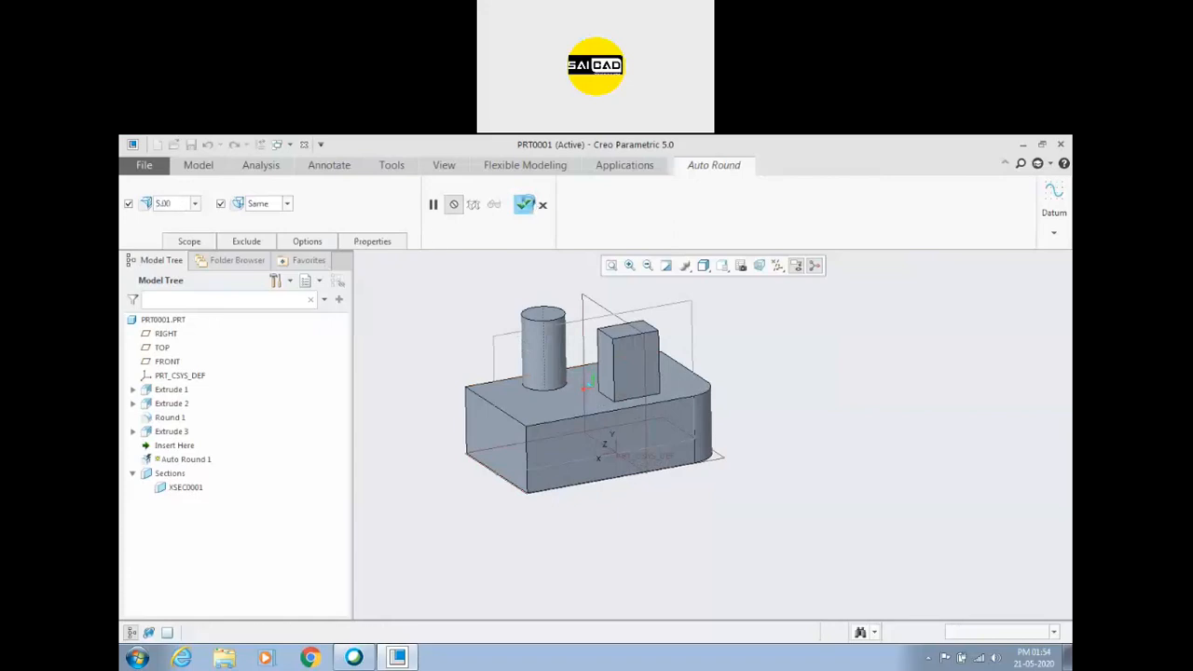
{"action": "left_click", "coordinate": [410, 430]}
{"action": "middle_click_drag", "start_coordinate": [408, 437], "coordinate": [424, 480]}
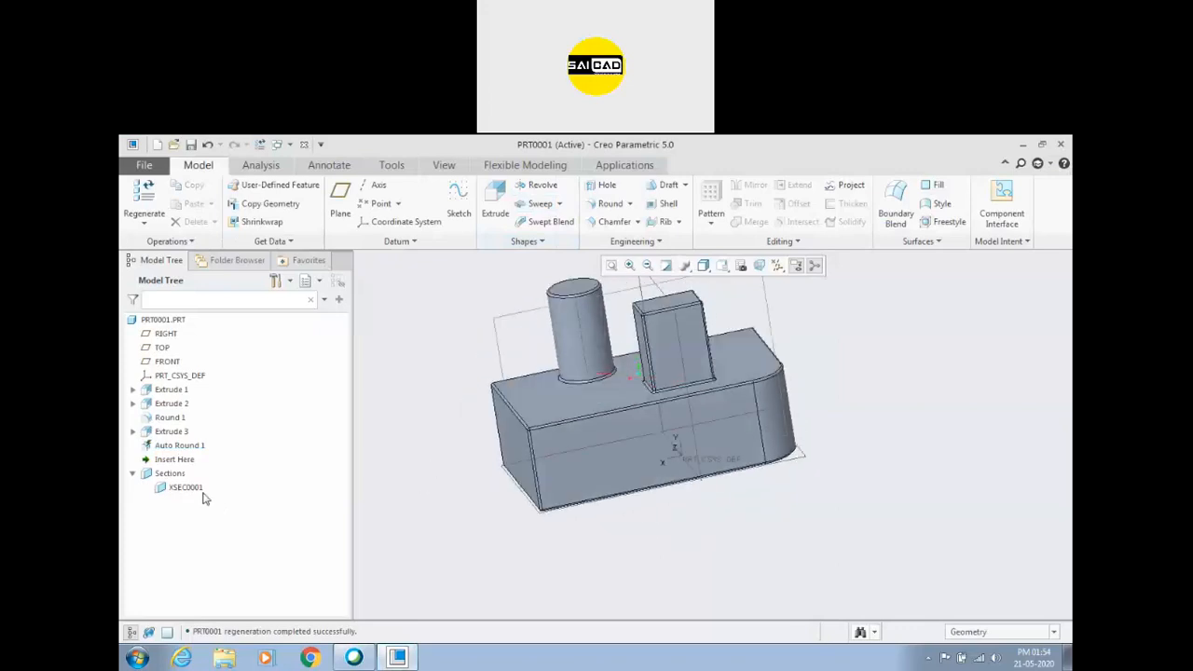
Redefine the Auto Round feature and exclude the cylinder's top edge from it.
{"action": "left_click", "coordinate": [177, 446]}
{"action": "left_click", "coordinate": [193, 382]}
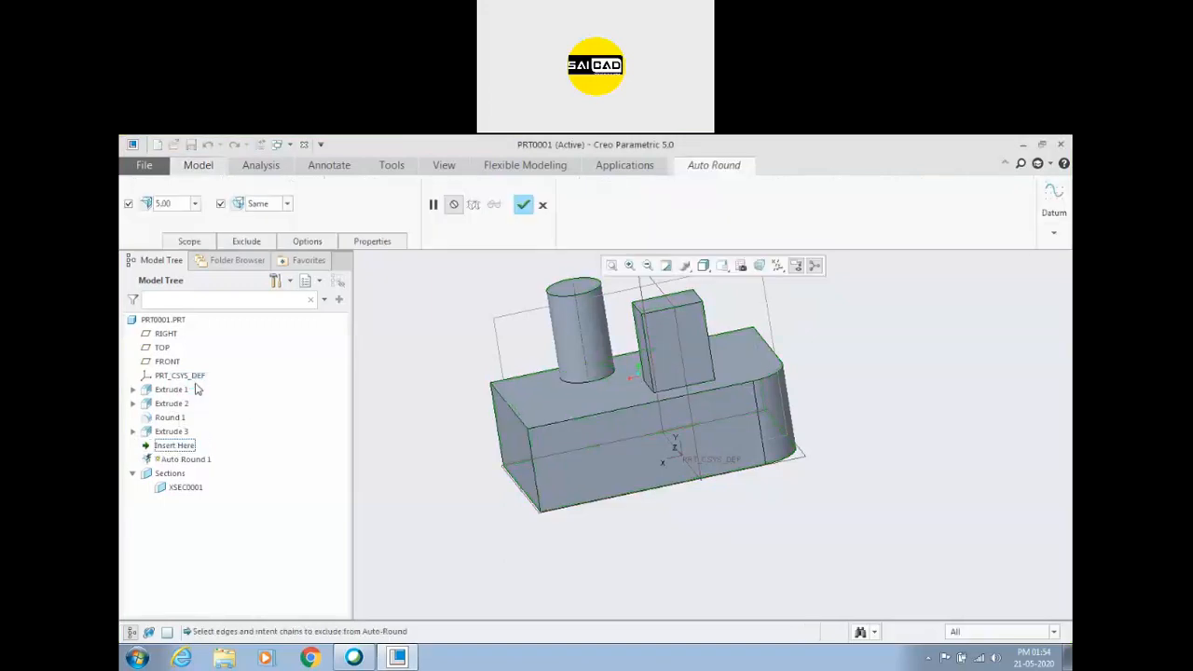
{"action": "left_click", "coordinate": [247, 243]}
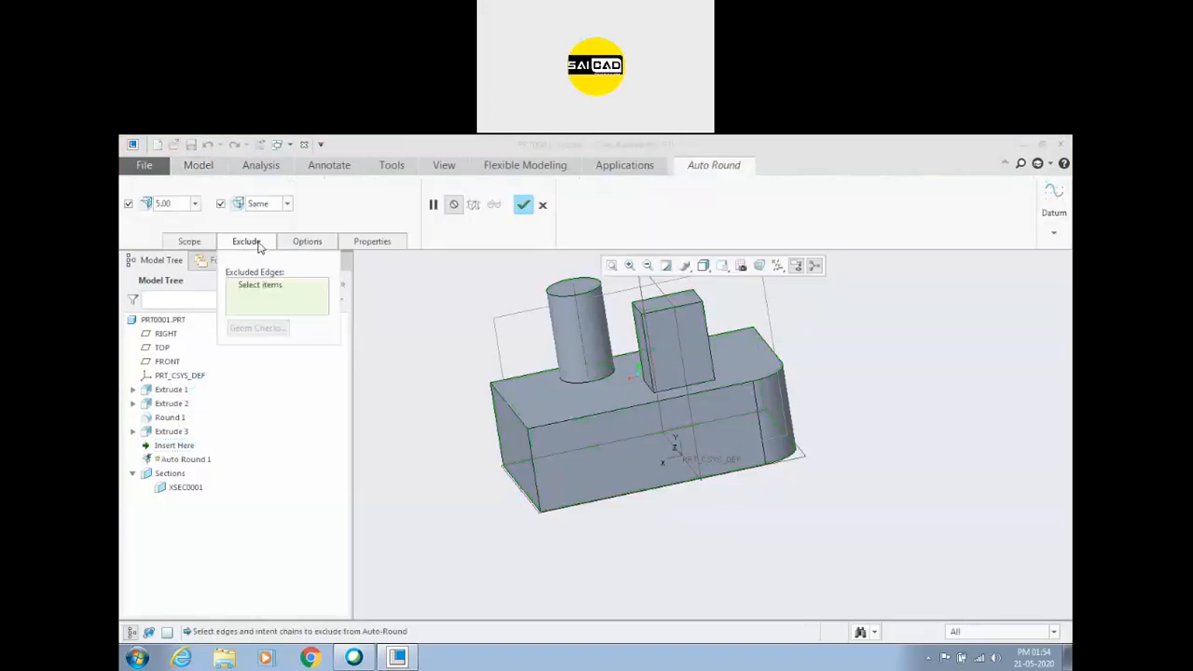
{"action": "scroll", "coordinate": [638, 410], "scroll_direction": "down", "scroll_amount": 3}
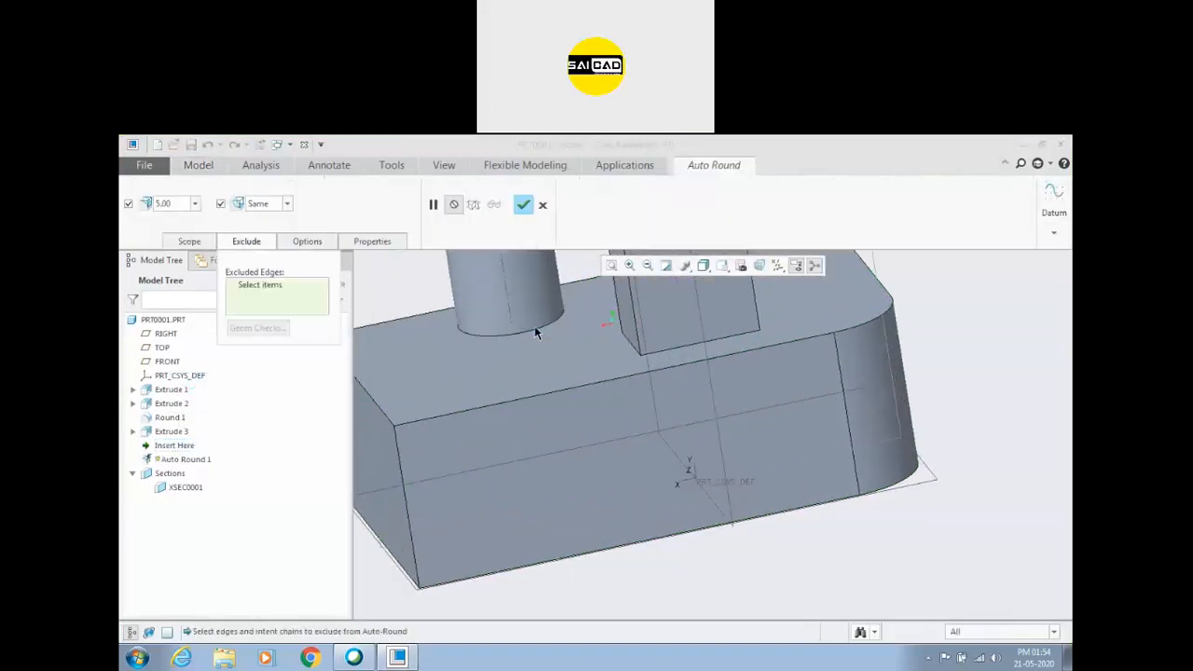
{"action": "scroll", "coordinate": [604, 331], "scroll_direction": "up", "scroll_amount": 3}
{"action": "left_click", "coordinate": [516, 265]}
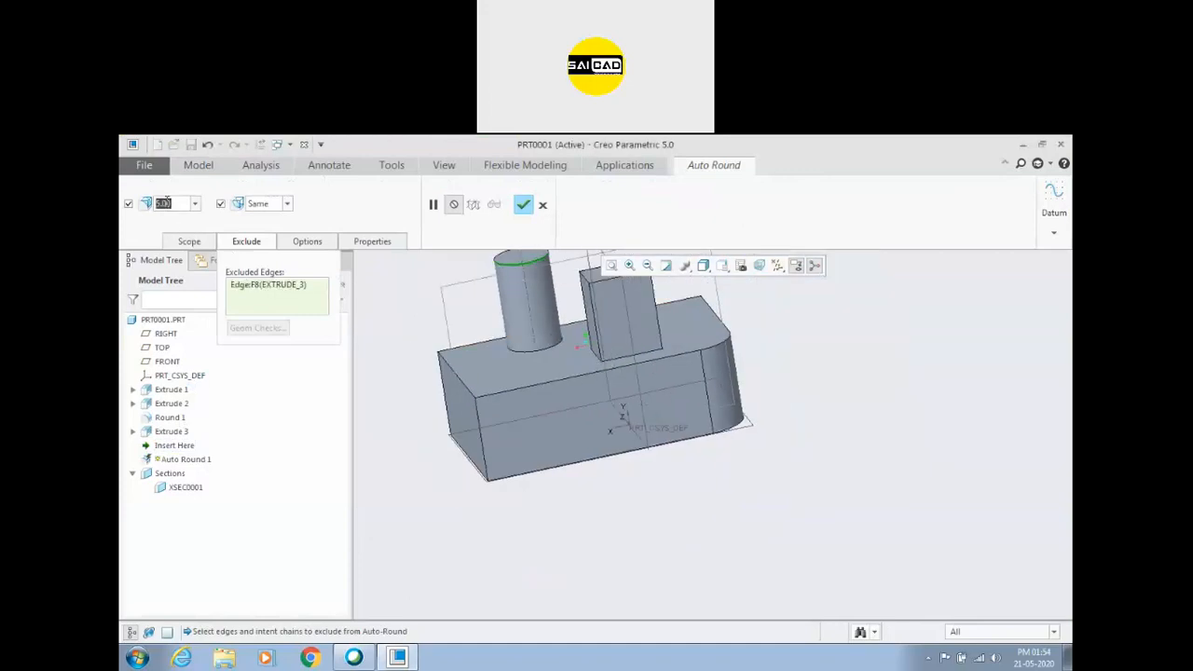
Set the Auto Round radius to 10.00, accept the feature, and inspect the rounded edges around the cylinder and the rectangular boss.
{"action": "type", "text": "10"}
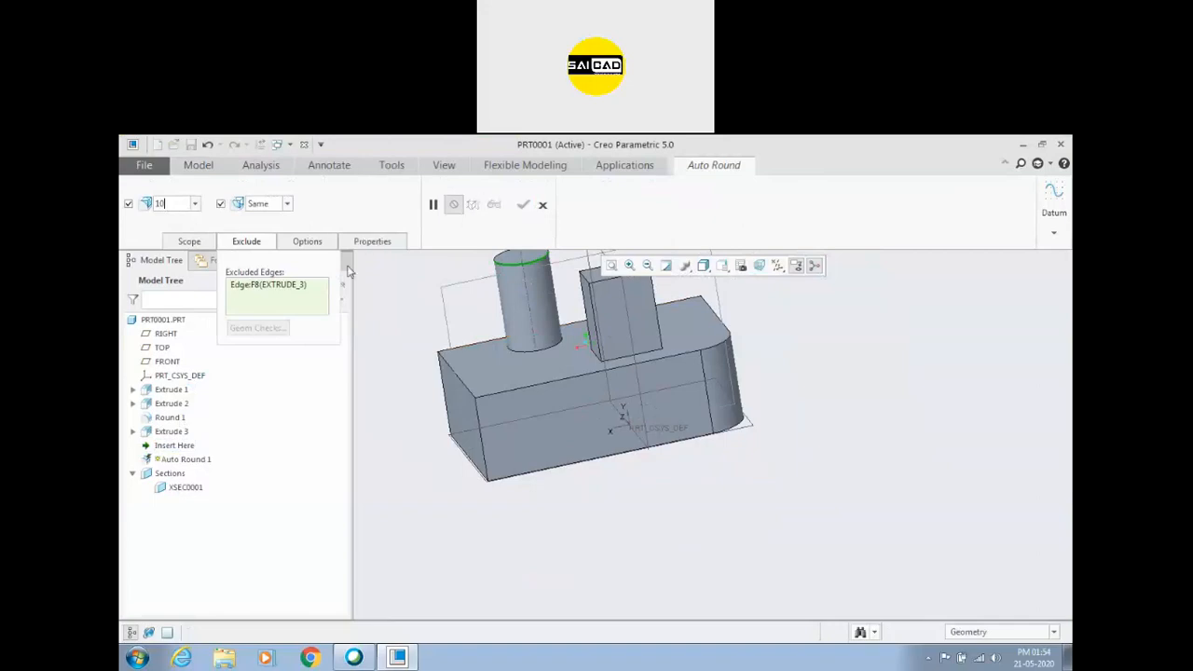
{"action": "key", "text": "Return"}
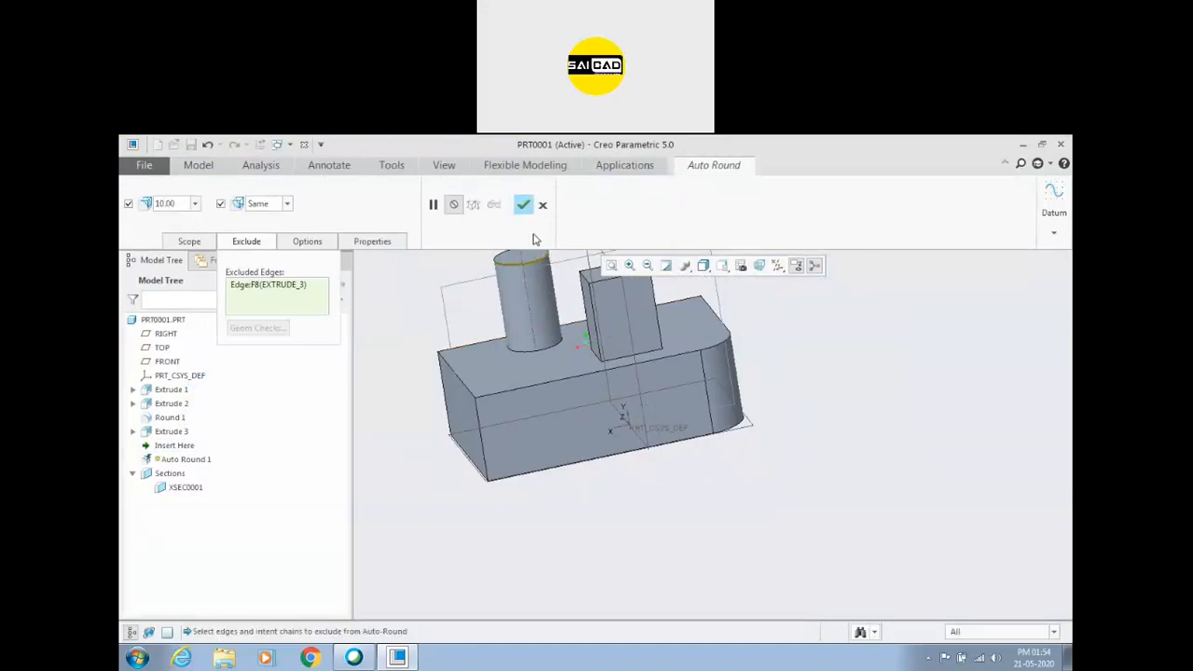
{"action": "left_click", "coordinate": [524, 206]}
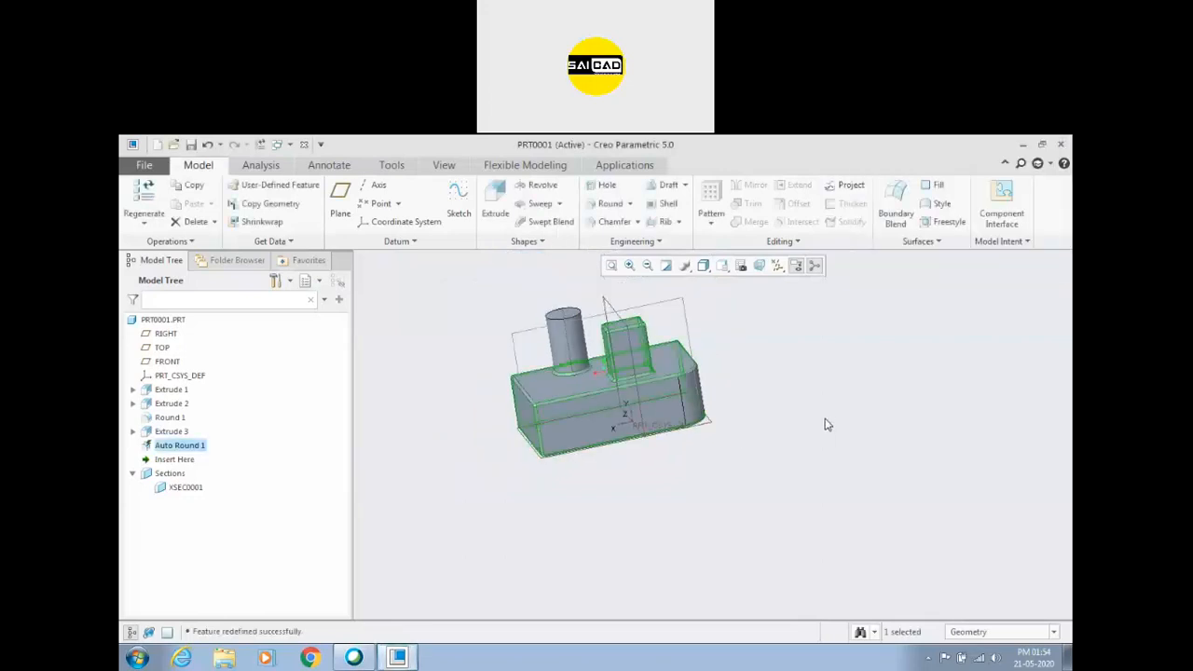
{"action": "scroll", "coordinate": [517, 364], "scroll_direction": "down", "scroll_amount": 3}
{"action": "scroll", "coordinate": [674, 401], "scroll_direction": "up", "scroll_amount": 3}
{"action": "scroll", "coordinate": [635, 324], "scroll_direction": "down", "scroll_amount": 5}
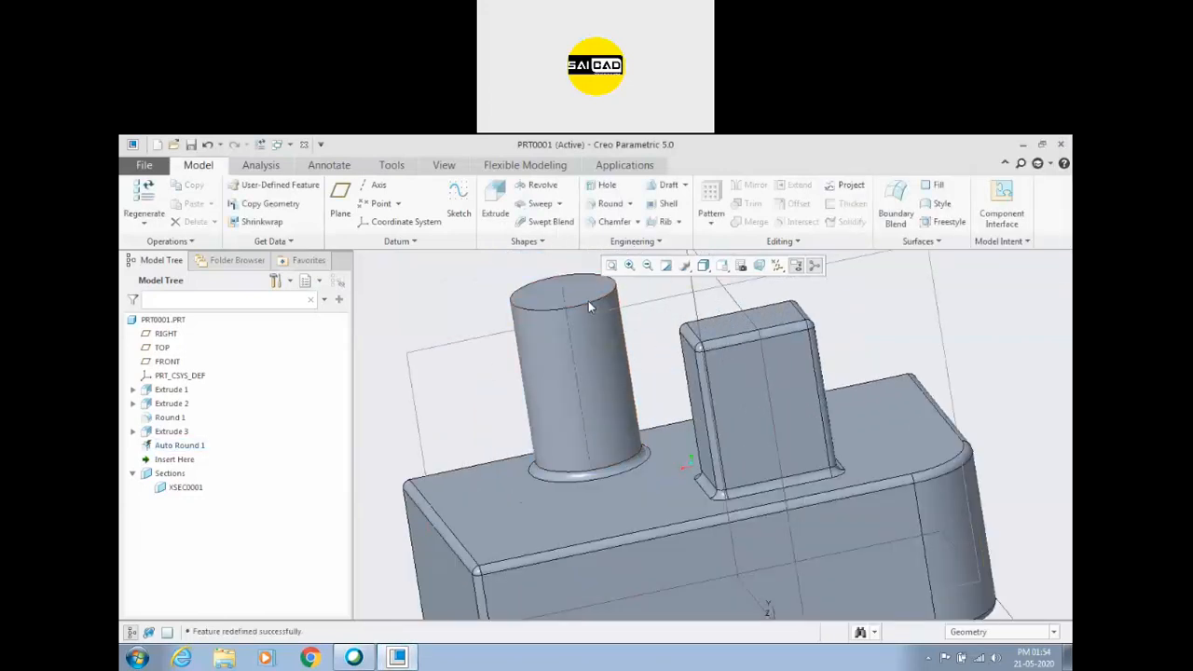
{"action": "scroll", "coordinate": [567, 366], "scroll_direction": "up", "scroll_amount": 4}
{"action": "middle_click_drag", "start_coordinate": [566, 366], "coordinate": [708, 359]}
{"action": "left_click", "coordinate": [638, 223]}
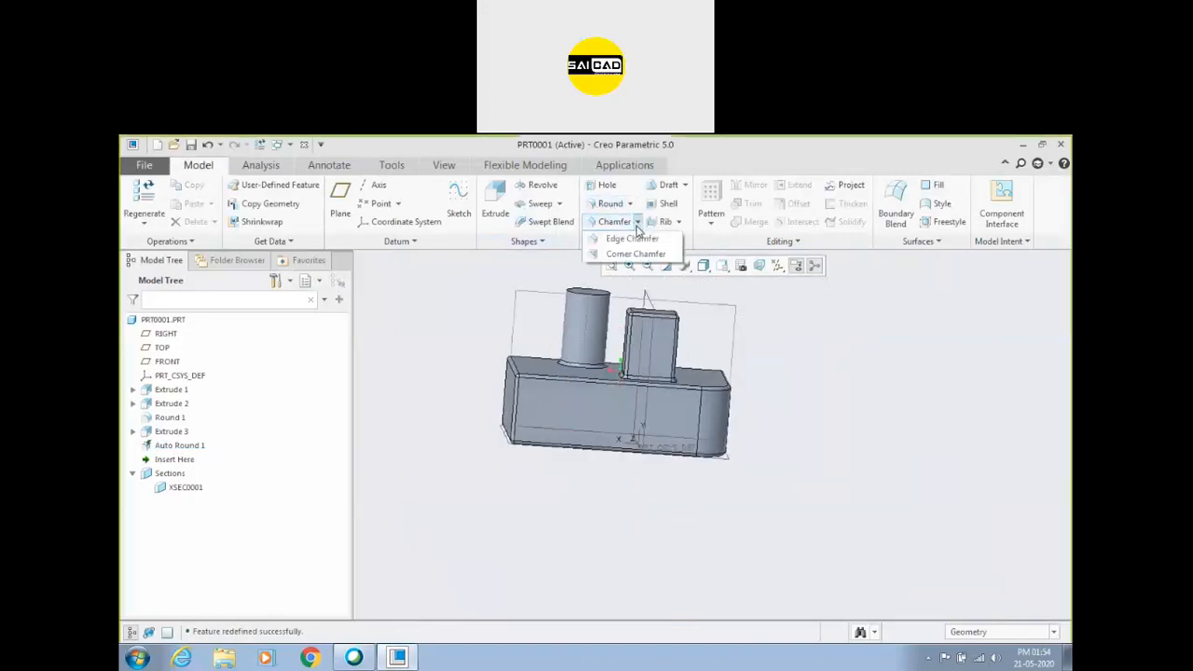
{"action": "left_click", "coordinate": [631, 205]}
{"action": "left_click", "coordinate": [631, 205]}
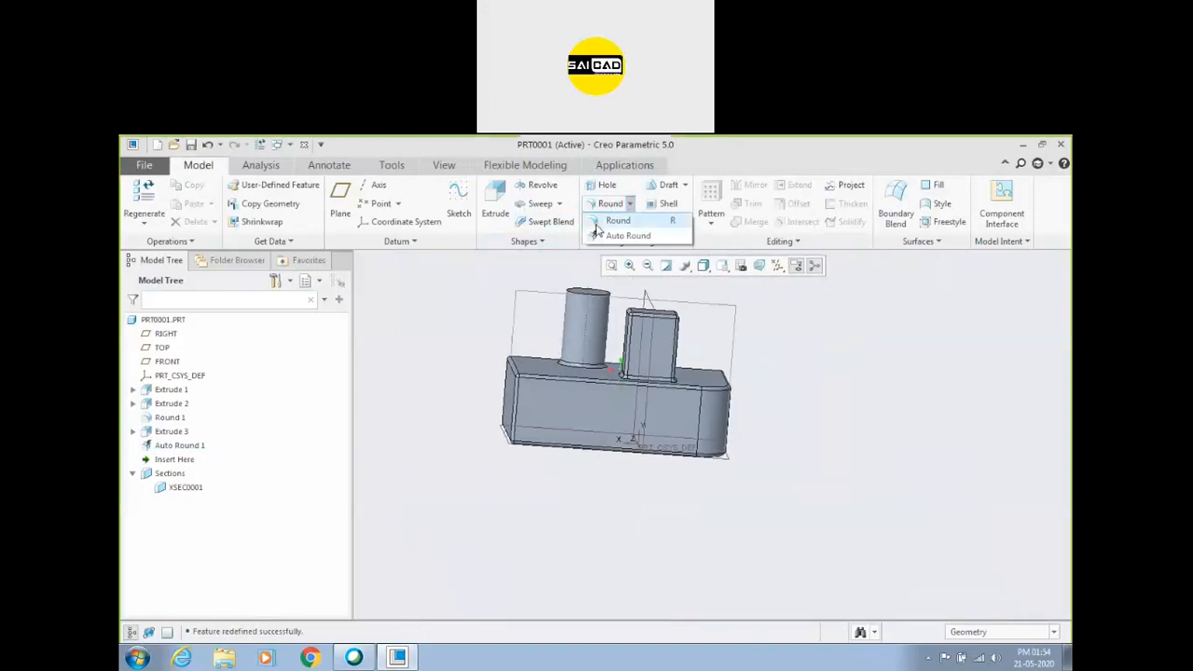
{"action": "left_click", "coordinate": [458, 310]}
{"action": "middle_click_drag", "start_coordinate": [458, 313], "coordinate": [781, 370]}
{"action": "scroll", "coordinate": [531, 362], "scroll_direction": "down", "scroll_amount": 3}
{"action": "scroll", "coordinate": [553, 381], "scroll_direction": "up", "scroll_amount": 2}
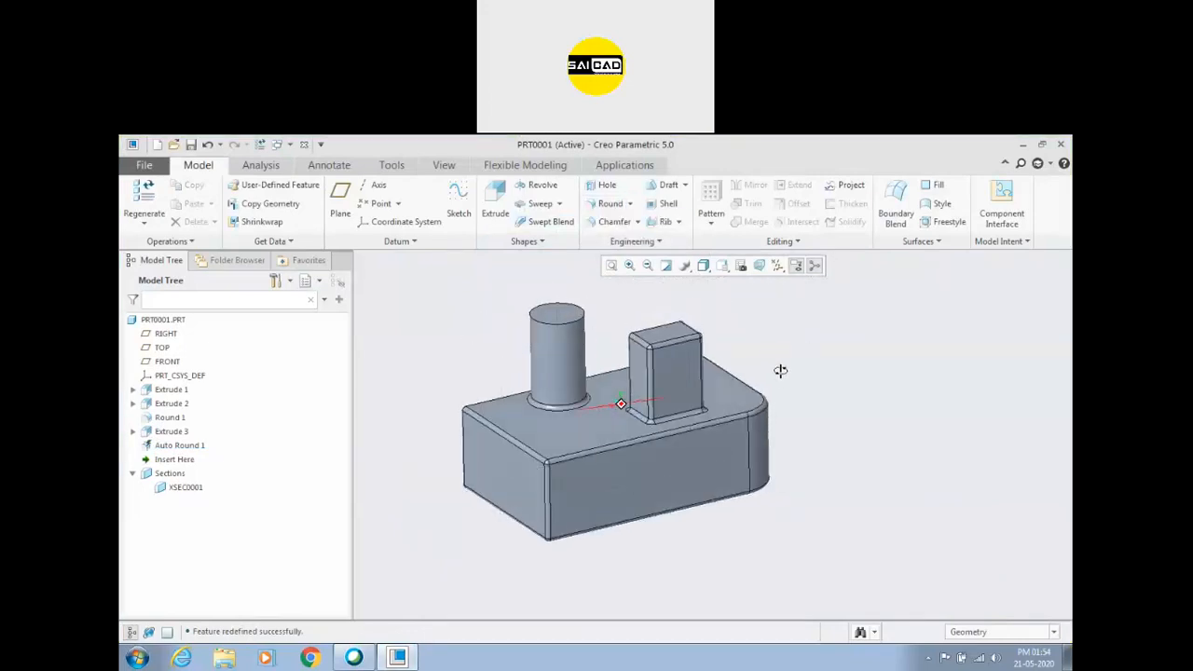
Delete the Auto Round feature from the model.
{"action": "right_click", "coordinate": [180, 449]}
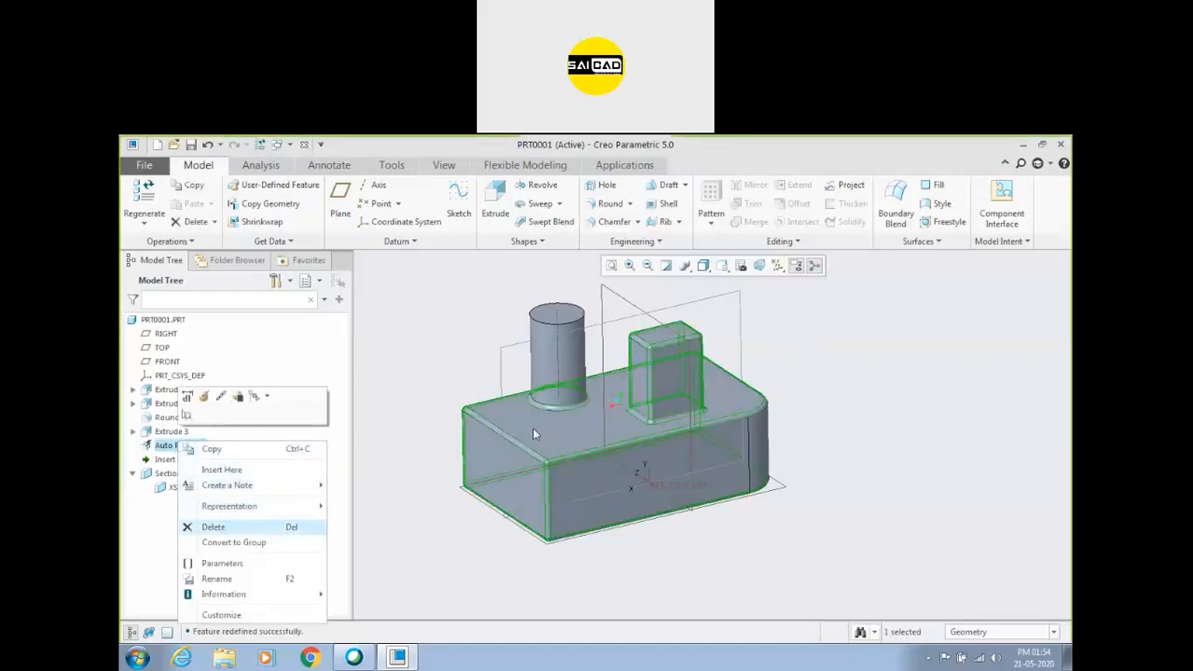
{"action": "key", "text": "Delete"}
{"action": "left_click", "coordinate": [559, 413]}
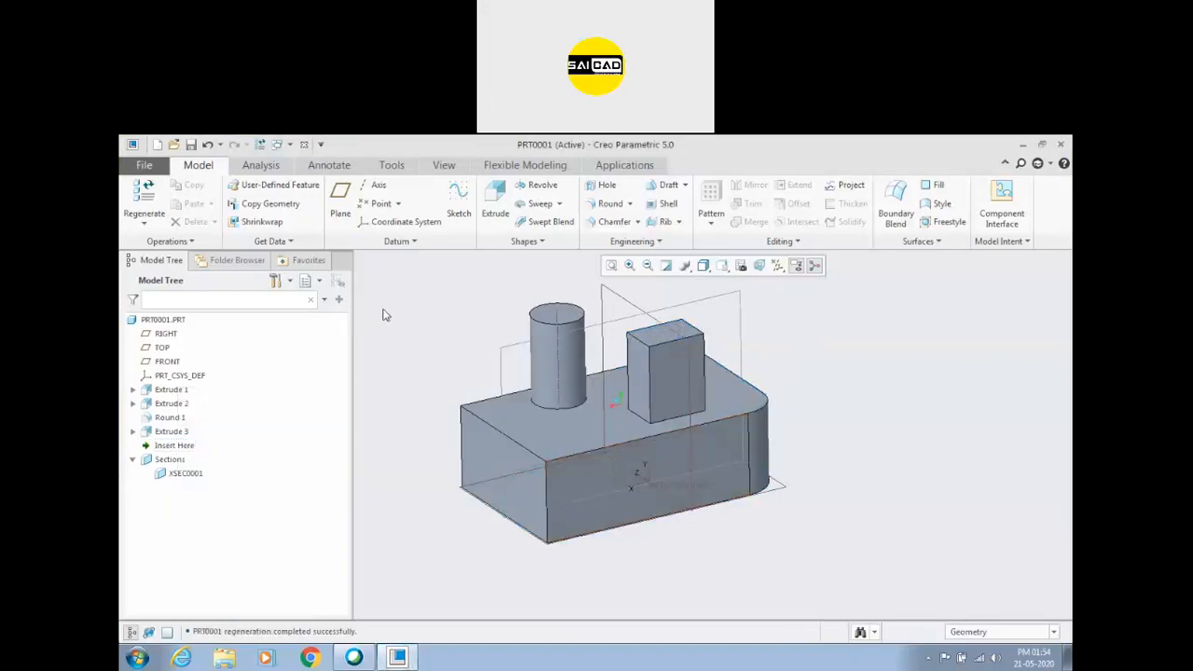
Start a circular round set on the edge where the cylinder meets the block and enlarge its radius to about 69.10.
{"action": "left_click", "coordinate": [611, 205]}
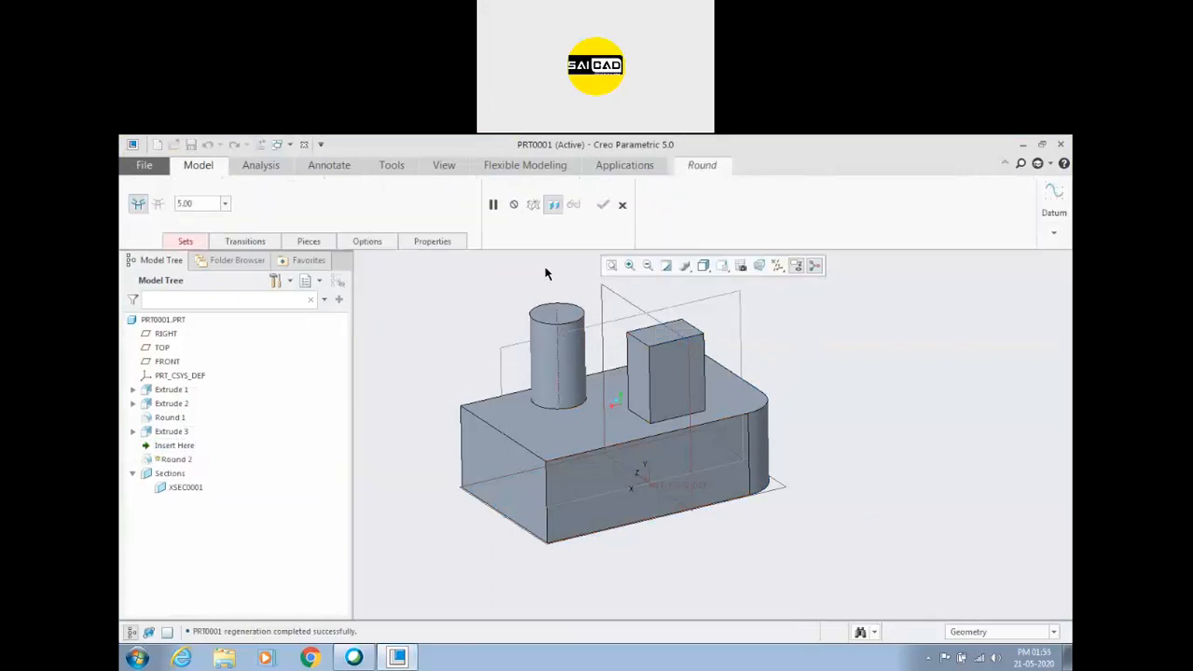
{"action": "left_click", "coordinate": [187, 243]}
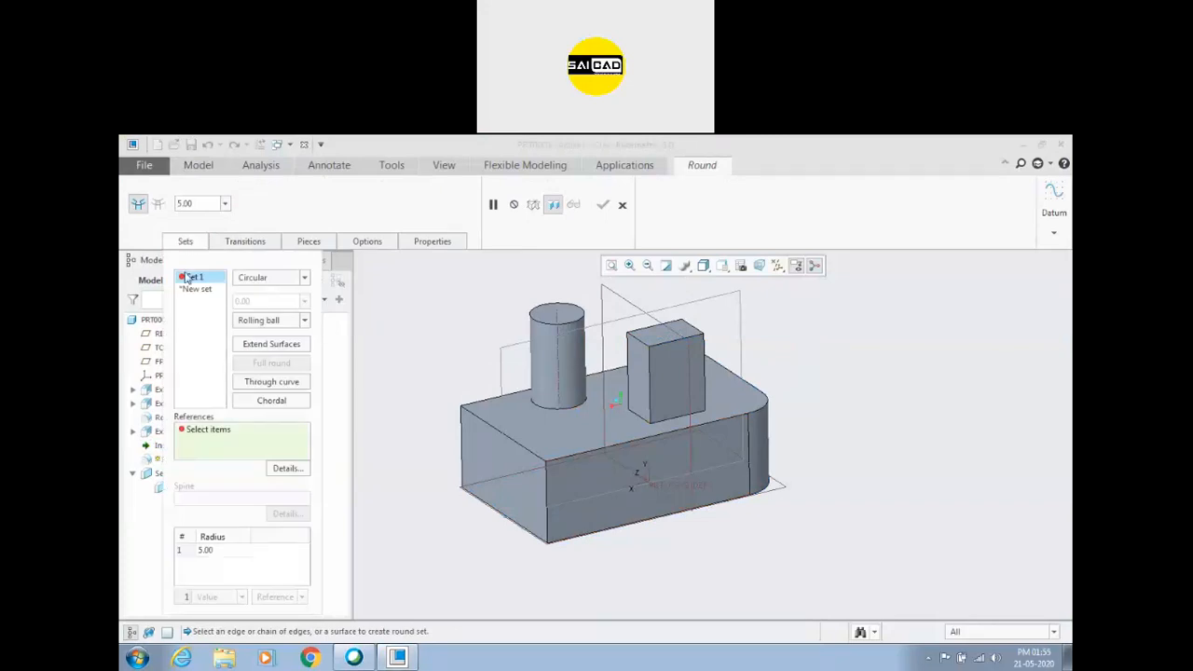
{"action": "left_click", "coordinate": [202, 206]}
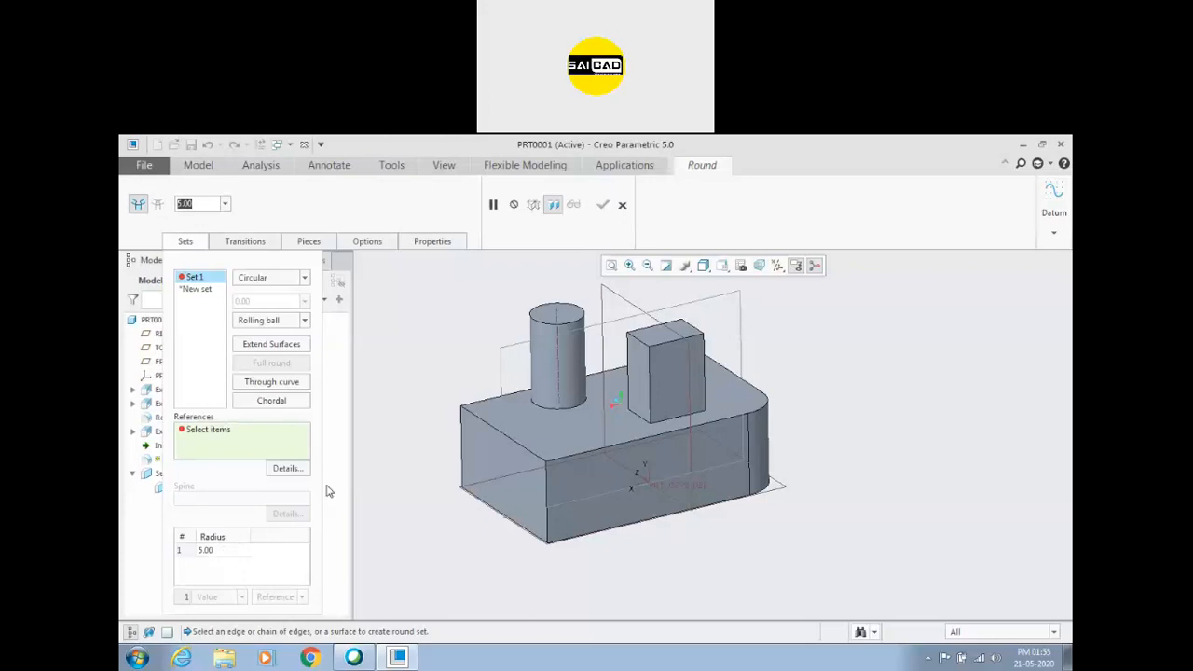
{"action": "left_click", "coordinate": [572, 408]}
{"action": "left_click_drag", "start_coordinate": [573, 409], "coordinate": [585, 425]}
{"action": "middle_click_drag", "start_coordinate": [512, 434], "coordinate": [547, 389]}
{"action": "scroll", "coordinate": [540, 378], "scroll_direction": "up", "scroll_amount": 3}
{"action": "key", "text": "ctrl+d"}
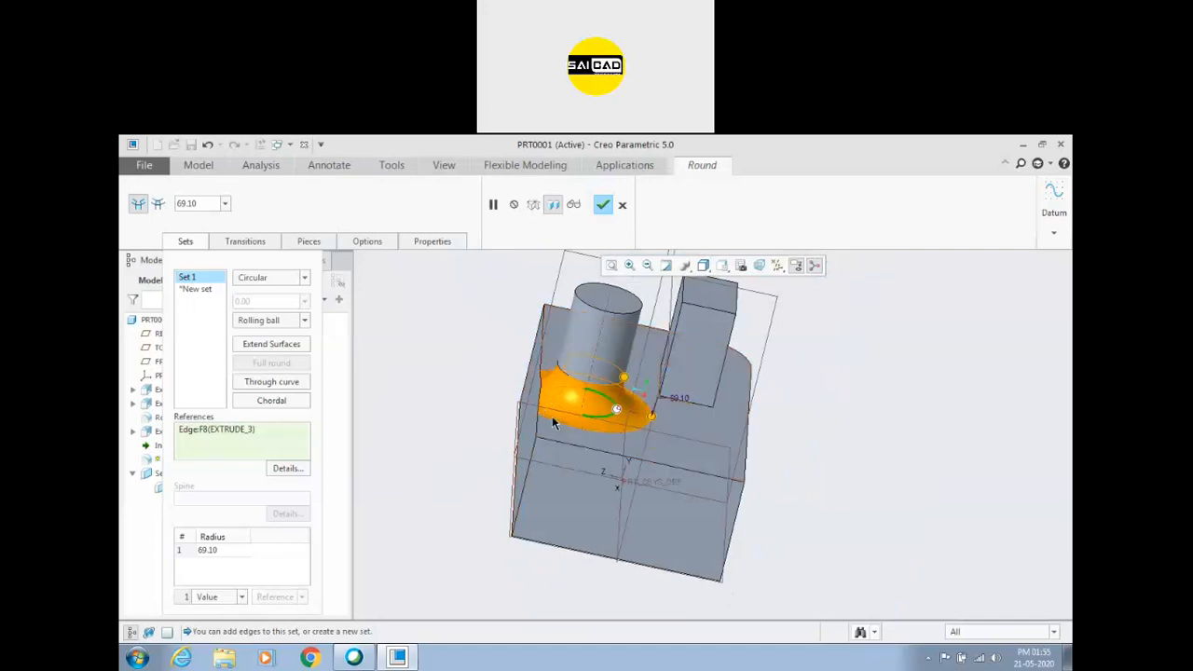
{"action": "middle_click_drag", "start_coordinate": [552, 418], "coordinate": [552, 405]}
{"action": "scroll", "coordinate": [554, 376], "scroll_direction": "up", "scroll_amount": 3}
{"action": "scroll", "coordinate": [554, 354], "scroll_direction": "up", "scroll_amount": 1}
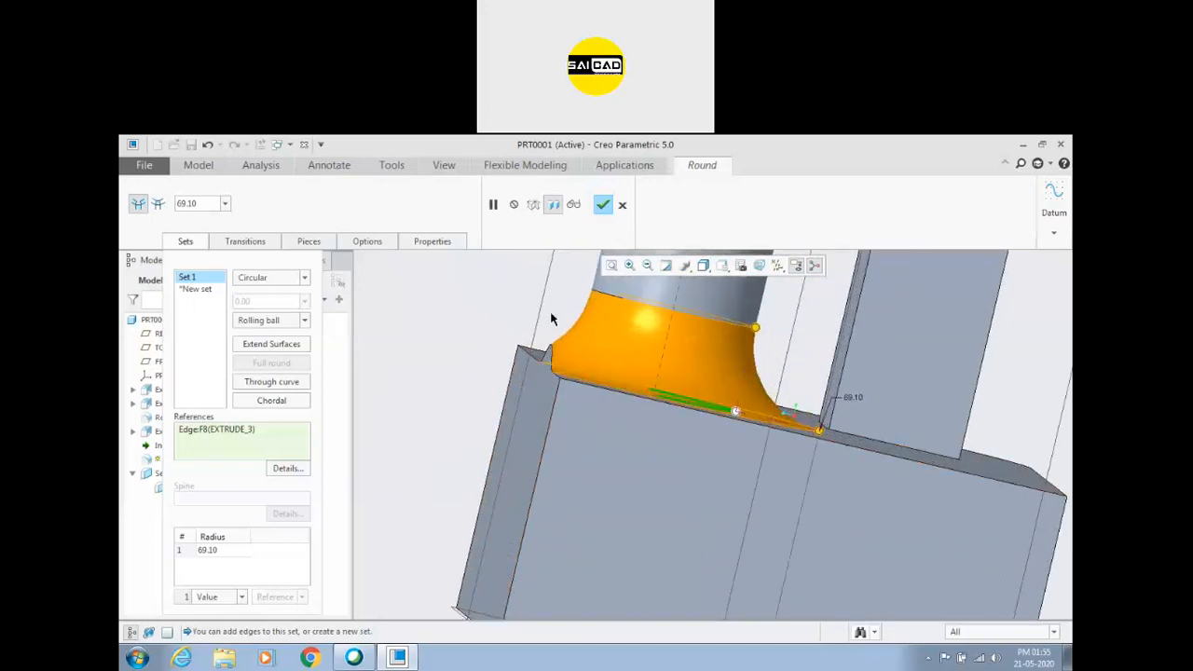
Adjust the radius of the round at the cylinder's base to about 53.50 and cancel the feature.
{"action": "left_click_drag", "start_coordinate": [755, 327], "coordinate": [766, 289]}
{"action": "left_click_drag", "start_coordinate": [764, 301], "coordinate": [693, 339]}
{"action": "scroll", "coordinate": [552, 392], "scroll_direction": "down", "scroll_amount": 2}
{"action": "middle_click_drag", "start_coordinate": [552, 391], "coordinate": [506, 424]}
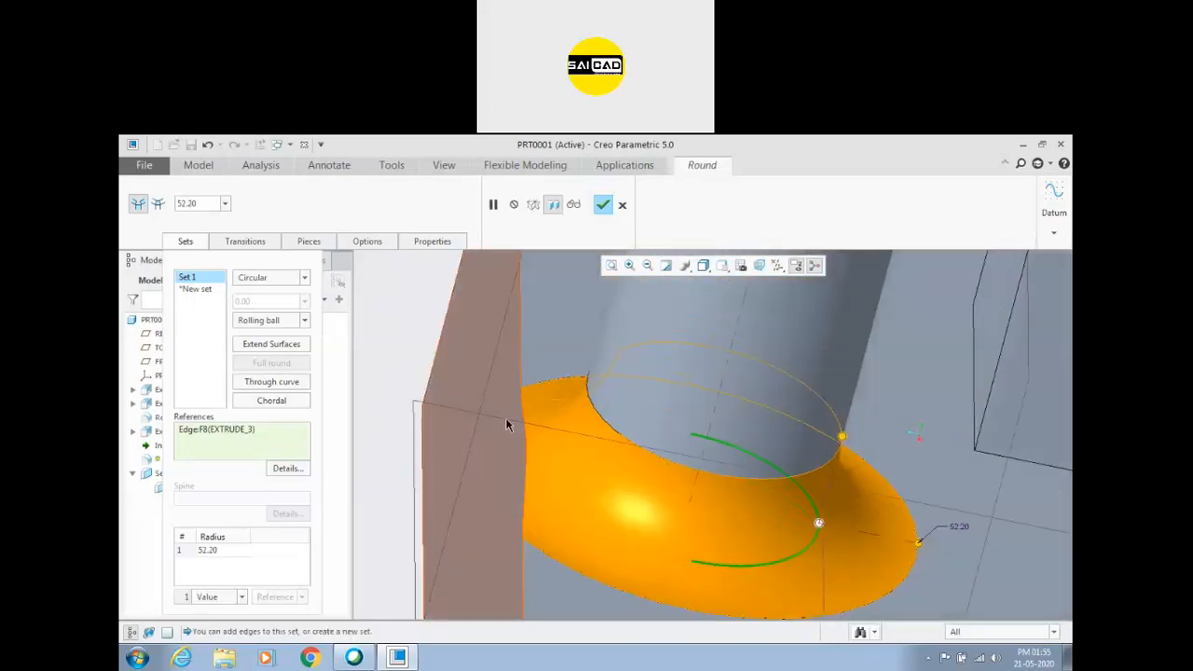
{"action": "left_click_drag", "start_coordinate": [842, 438], "coordinate": [772, 424]}
{"action": "scroll", "coordinate": [617, 407], "scroll_direction": "up", "scroll_amount": 2}
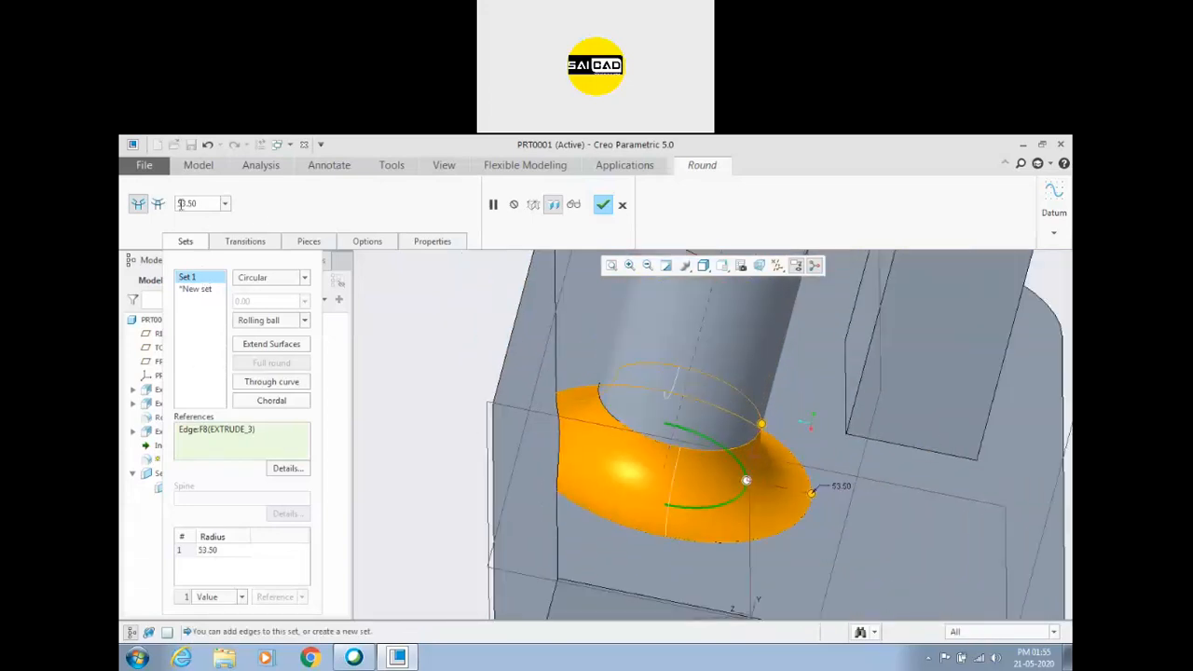
{"action": "left_click", "coordinate": [622, 206]}
{"action": "left_click", "coordinate": [590, 427]}
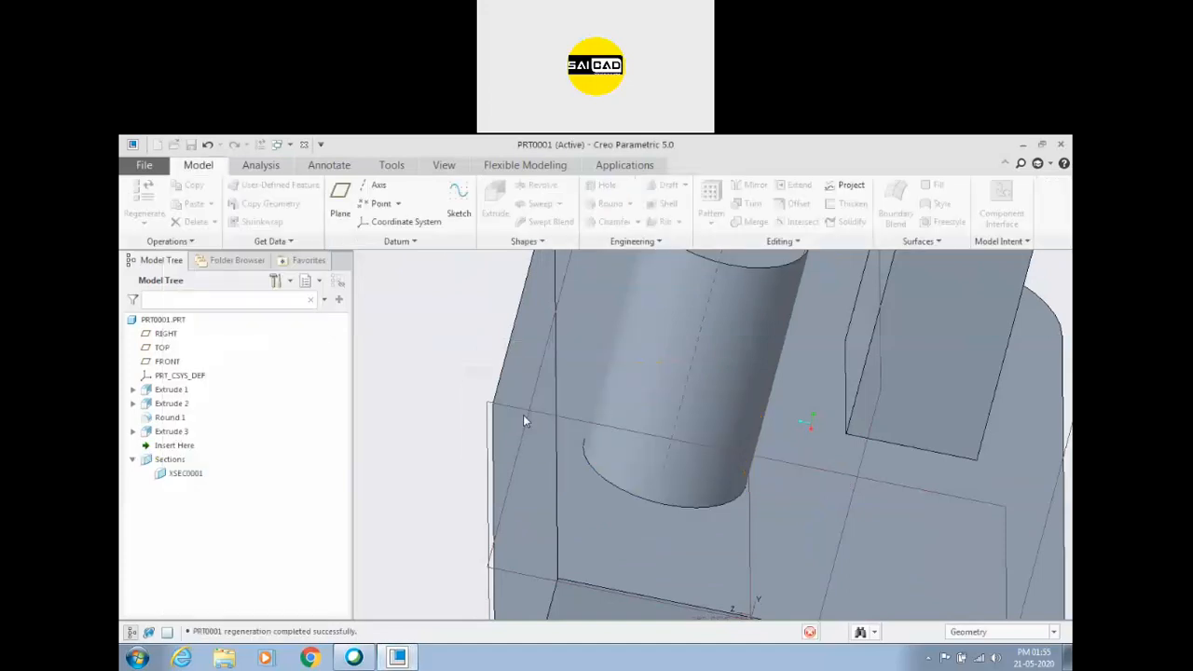
Apply an Auto Round with a 10.00 radius to the whole model and inspect the rounded edges.
{"action": "scroll", "coordinate": [470, 435], "scroll_direction": "up", "scroll_amount": 5}
{"action": "middle_click_drag", "start_coordinate": [618, 515], "coordinate": [607, 465]}
{"action": "left_click", "coordinate": [629, 203]}
{"action": "left_click", "coordinate": [617, 234]}
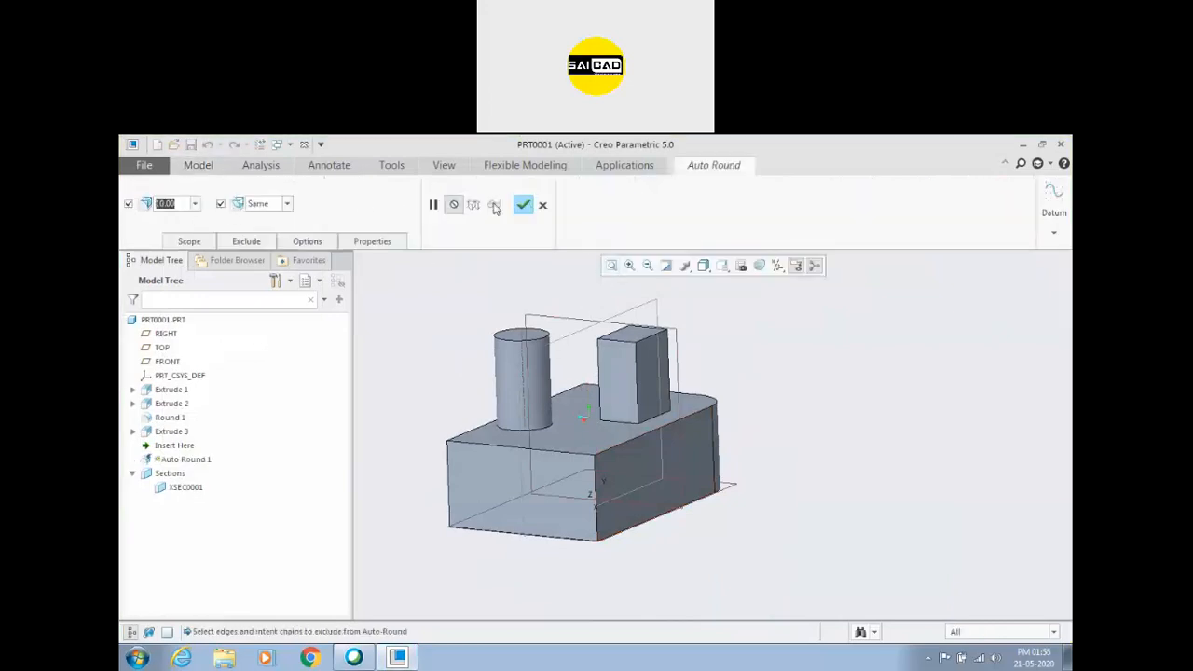
{"action": "left_click", "coordinate": [525, 205]}
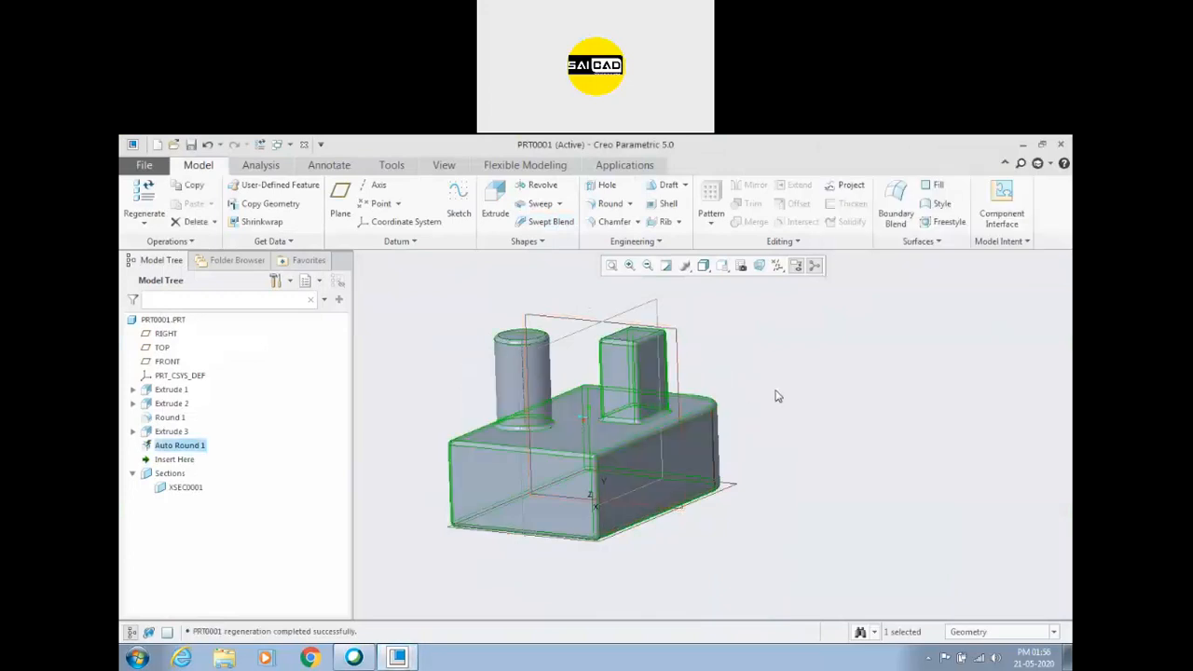
{"action": "mouse_move", "coordinate": [570, 433]}
{"action": "middle_mouse_down"}
{"action": "mouse_move", "coordinate": [865, 422]}
{"action": "mouse_move", "coordinate": [820, 413]}
{"action": "mouse_move", "coordinate": [690, 456]}
{"action": "mouse_move", "coordinate": [687, 443]}
{"action": "middle_mouse_up"}
{"action": "scroll", "coordinate": [559, 456], "scroll_direction": "down", "scroll_amount": 3}
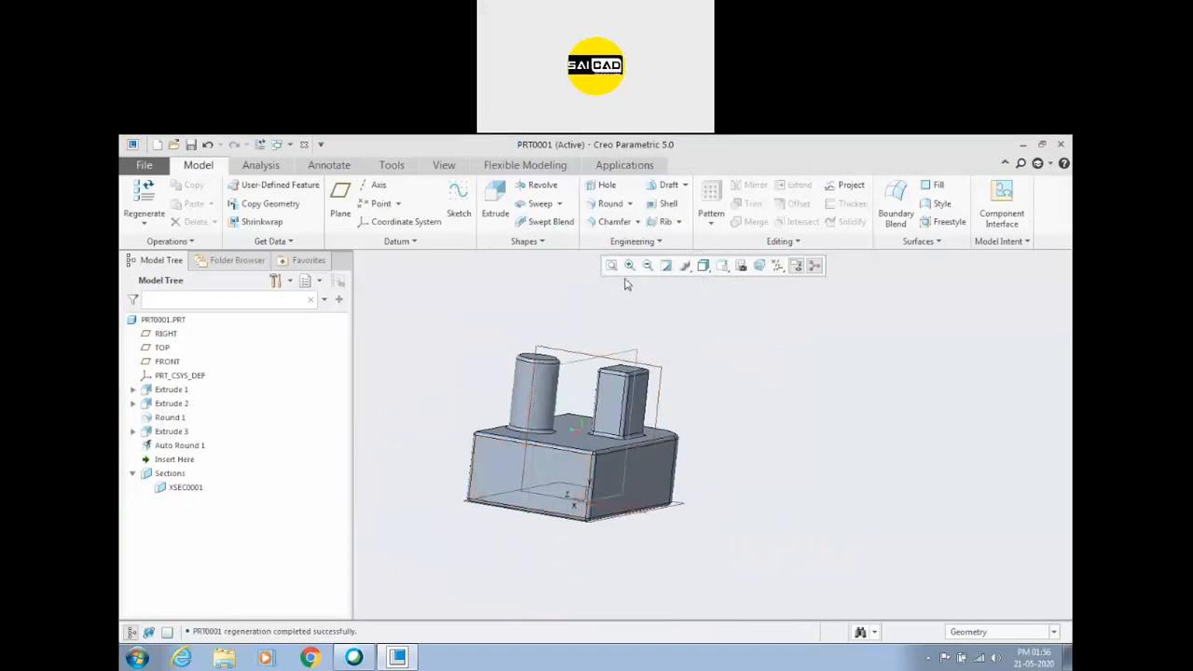
Delete the Auto Round feature from the model tree.
{"action": "left_click", "coordinate": [180, 445]}
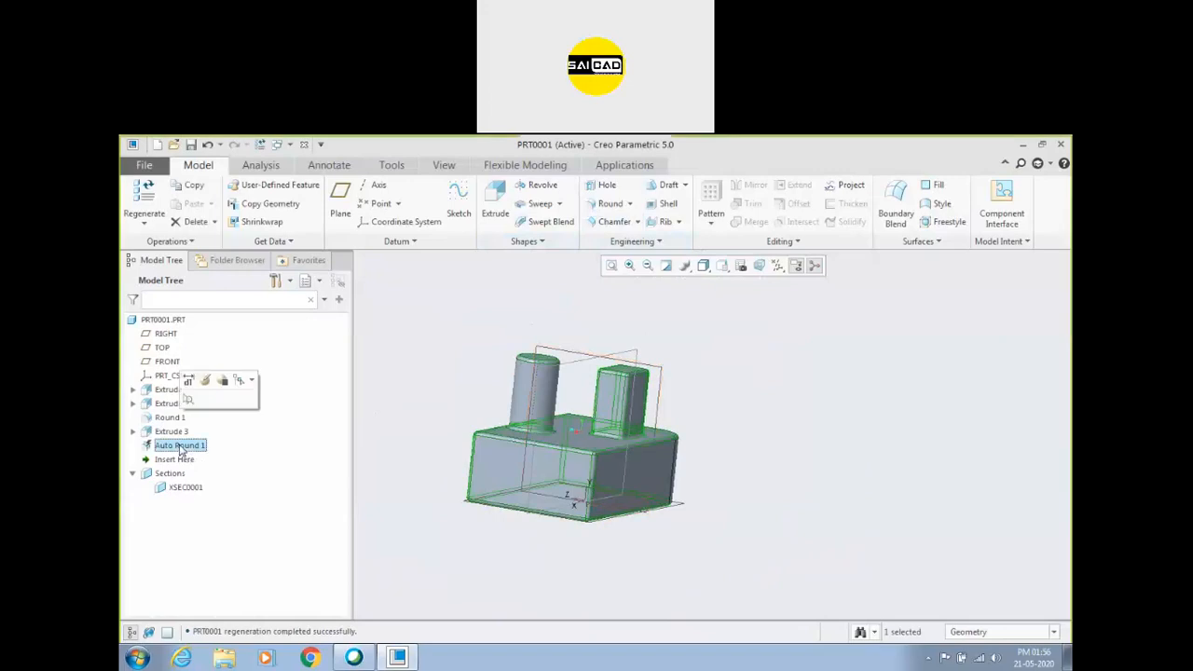
{"action": "key", "text": "Delete"}
{"action": "left_click", "coordinate": [562, 412]}
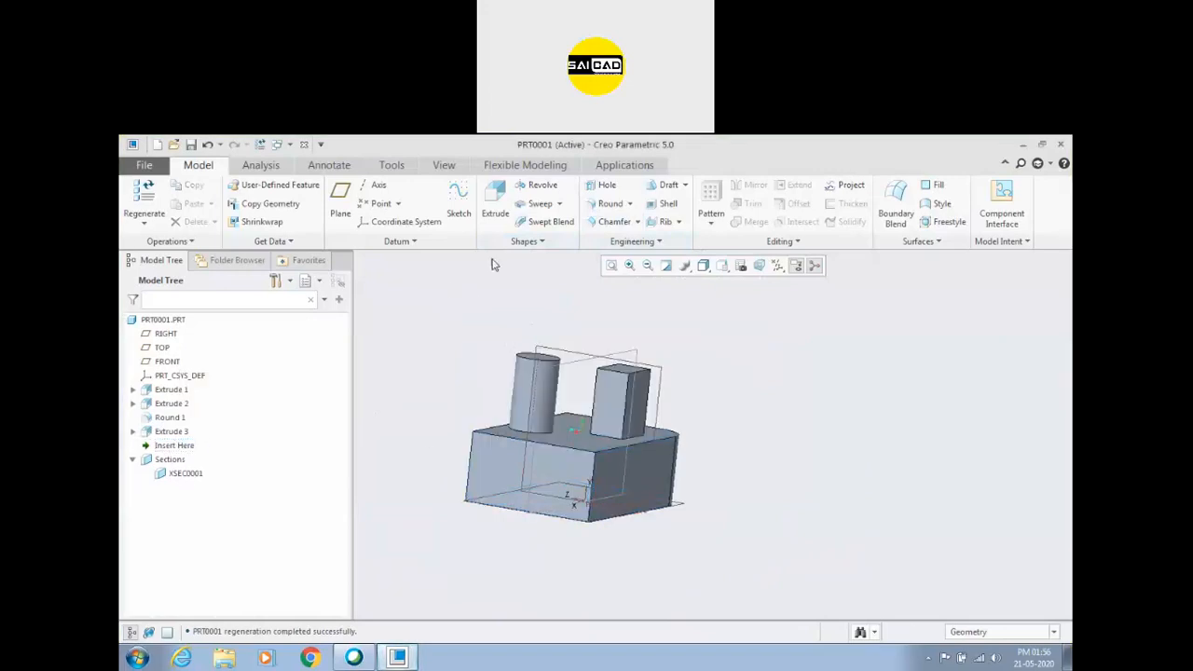
Start a round of about 53.80 on the block's top edge leading to the rounded corner and add the adjoining straight top edge to the set.
{"action": "left_click", "coordinate": [614, 207]}
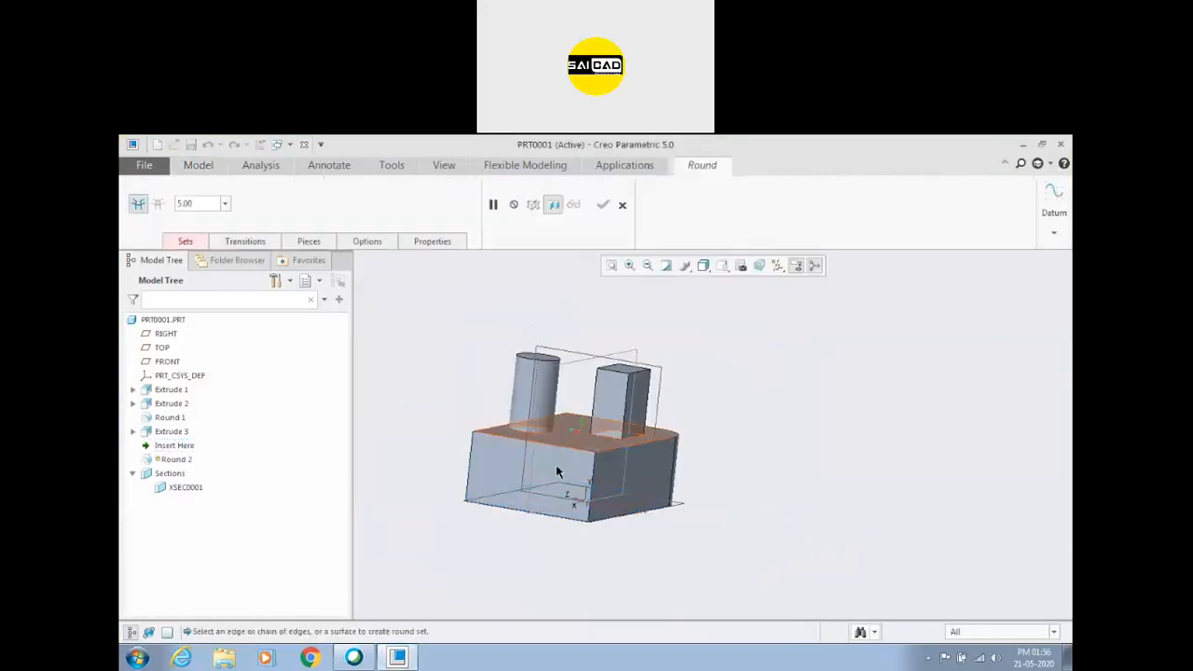
{"action": "scroll", "coordinate": [604, 461], "scroll_direction": "down", "scroll_amount": 3}
{"action": "left_click", "coordinate": [624, 443]}
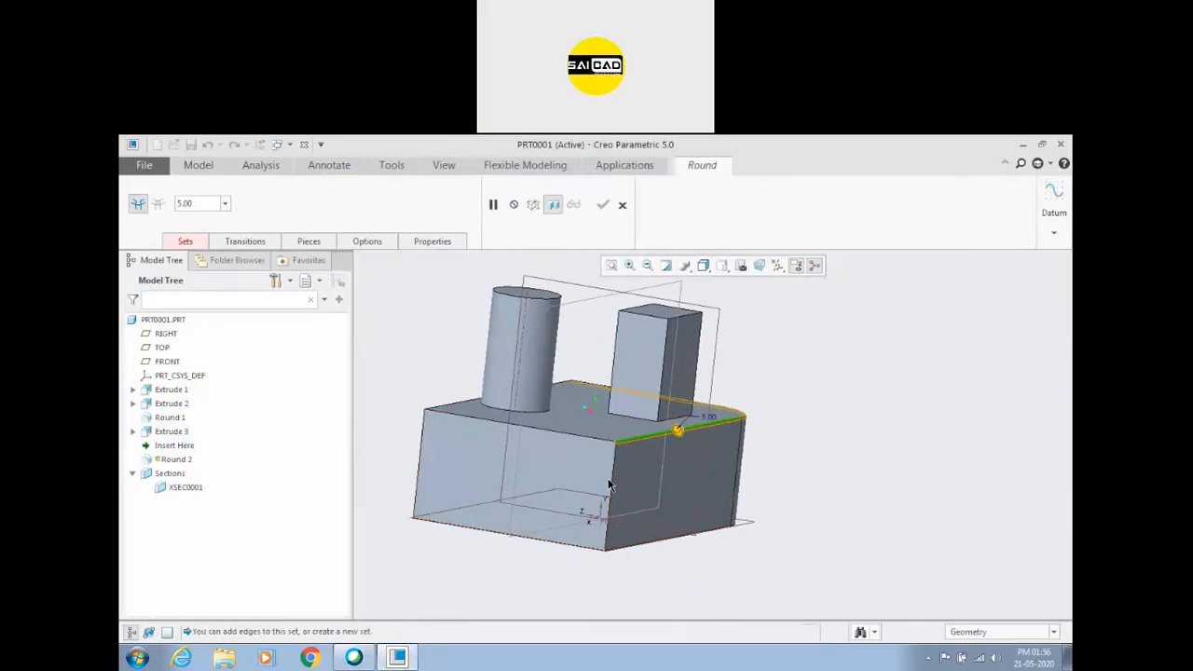
{"action": "mouse_move", "coordinate": [683, 437]}
{"action": "left_mouse_down"}
{"action": "mouse_move", "coordinate": [687, 518]}
{"action": "mouse_move", "coordinate": [684, 448]}
{"action": "mouse_move", "coordinate": [683, 475]}
{"action": "mouse_move", "coordinate": [677, 456]}
{"action": "left_mouse_up"}
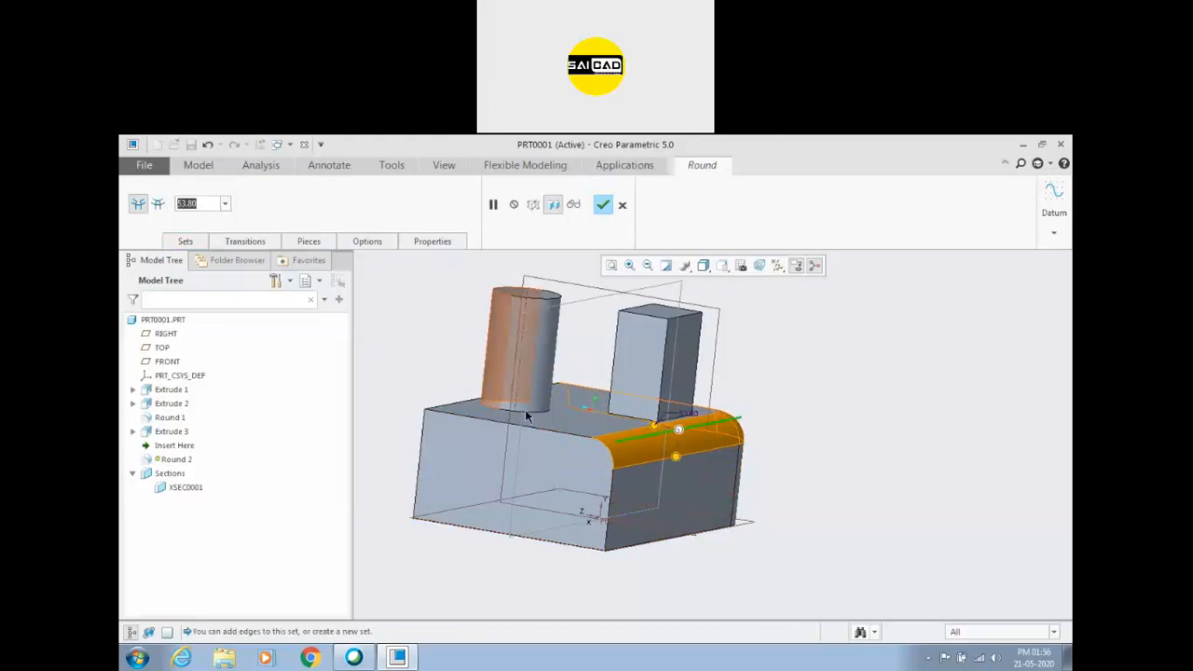
{"action": "middle_click_drag", "start_coordinate": [839, 443], "coordinate": [735, 498]}
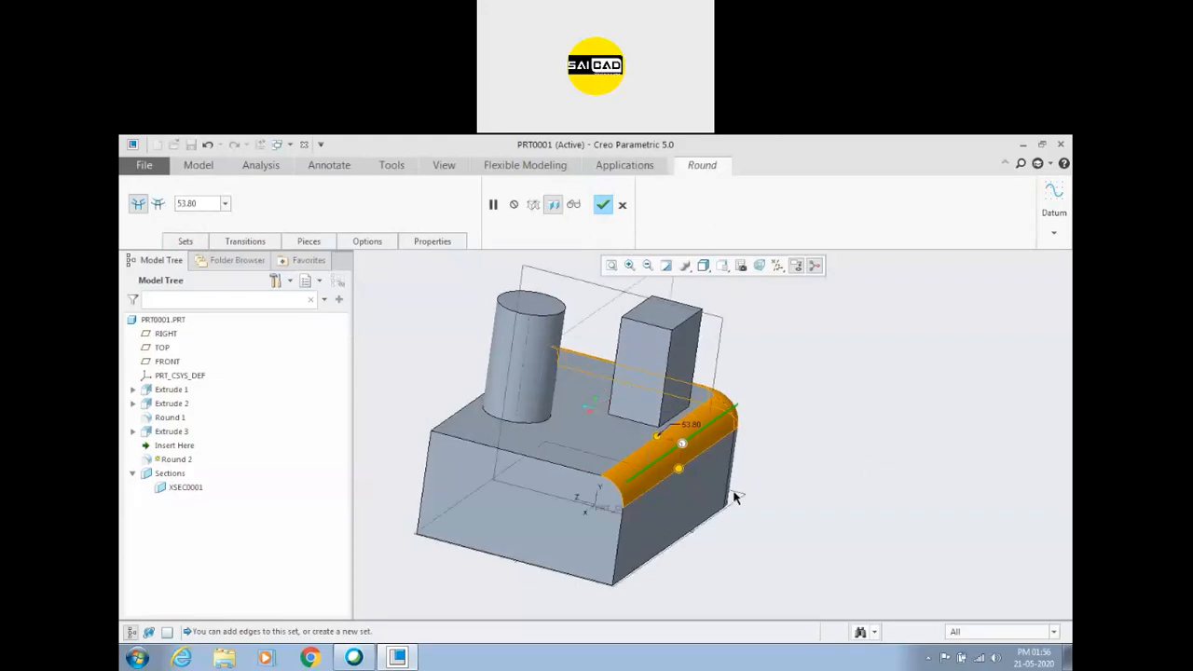
{"action": "left_click", "coordinate": [565, 476], "text": "ctrl"}
{"action": "middle_click_drag", "start_coordinate": [772, 510], "coordinate": [815, 500]}
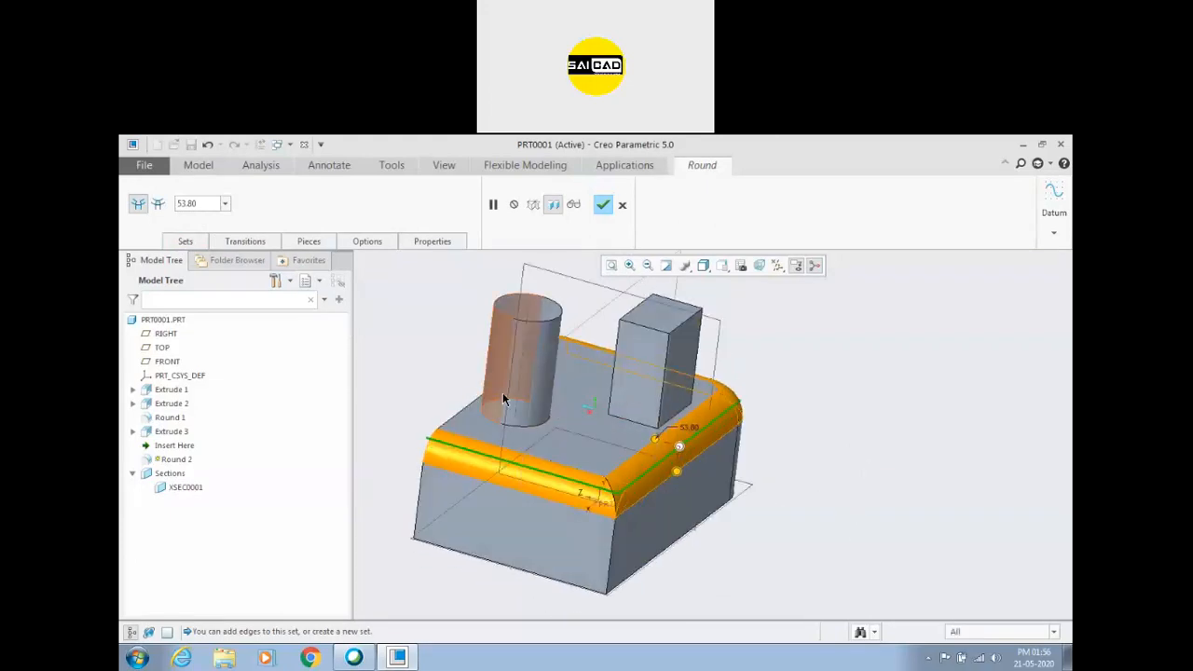
Clear the references of Set 1 and round only the straight top edge with a radius of about 59.00.
{"action": "left_click", "coordinate": [187, 241]}
{"action": "right_click", "coordinate": [191, 282]}
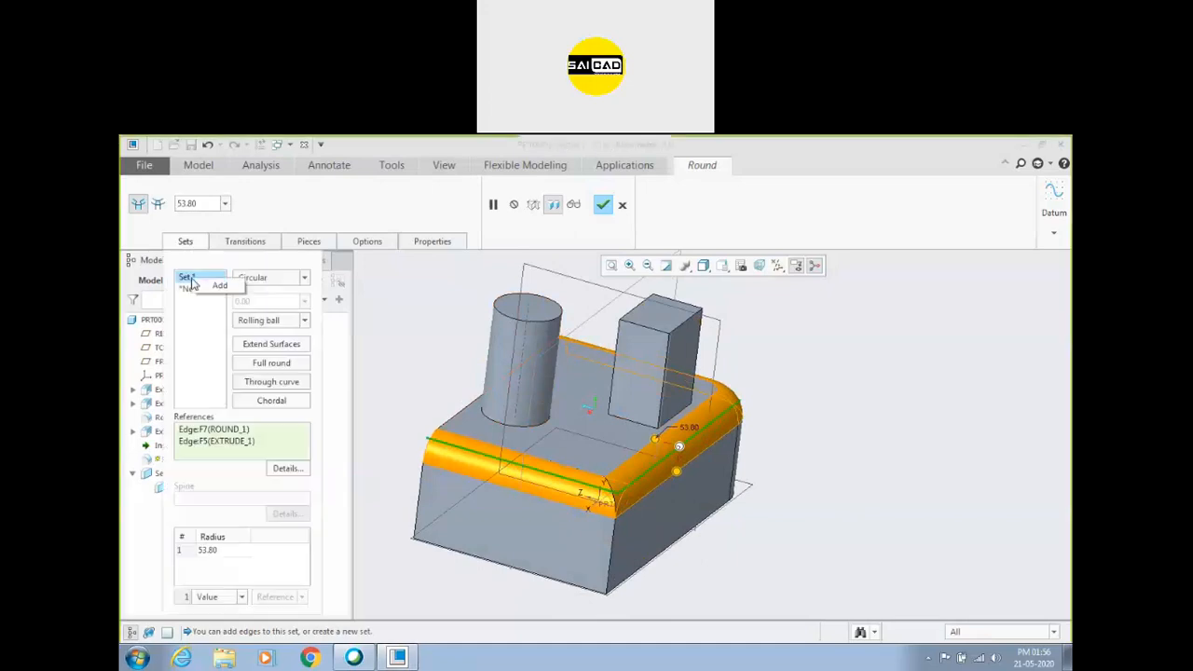
{"action": "right_click", "coordinate": [224, 442]}
{"action": "left_click", "coordinate": [249, 450]}
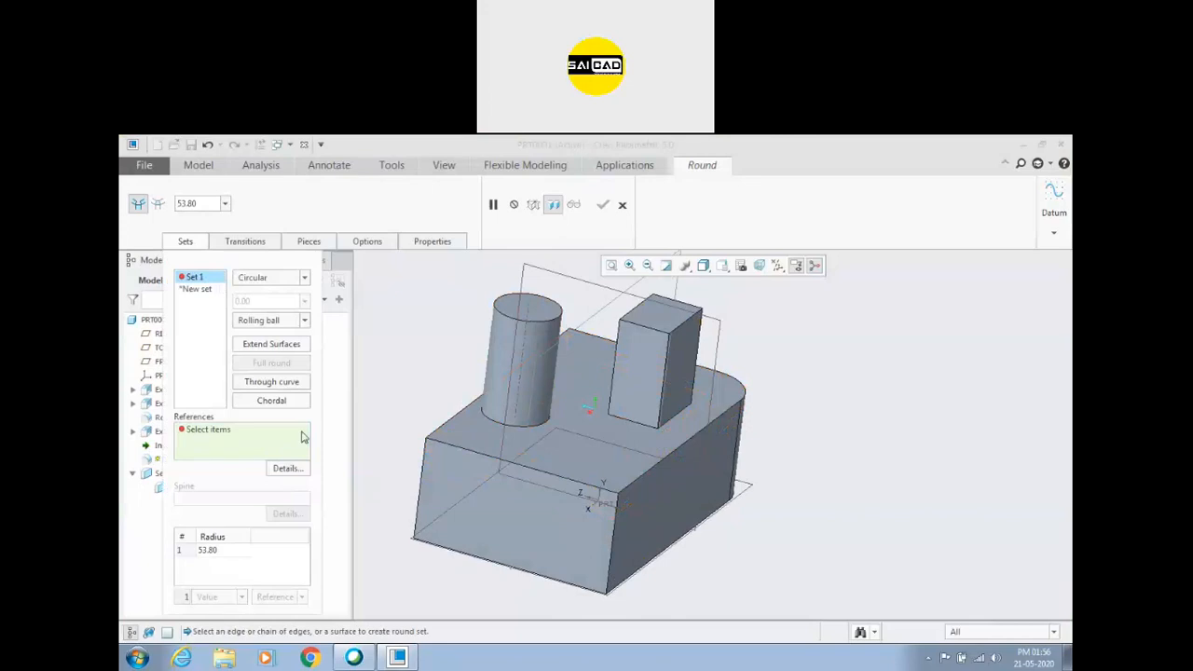
{"action": "left_click", "coordinate": [555, 482]}
{"action": "mouse_move", "coordinate": [526, 473]}
{"action": "left_mouse_down"}
{"action": "mouse_move", "coordinate": [552, 436]}
{"action": "mouse_move", "coordinate": [533, 458]}
{"action": "left_mouse_up"}
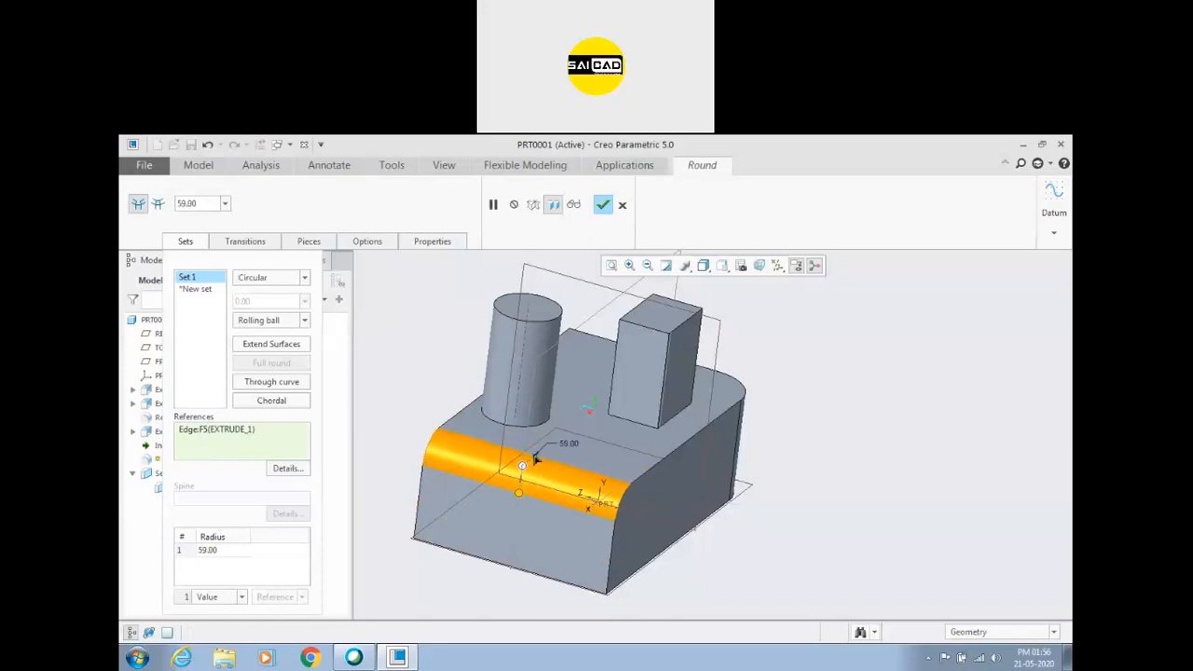
Add a second round set of about 56.20 on the adjoining top edge chain and enlarge Set 1's radius to about 77.10.
{"action": "left_click", "coordinate": [657, 480]}
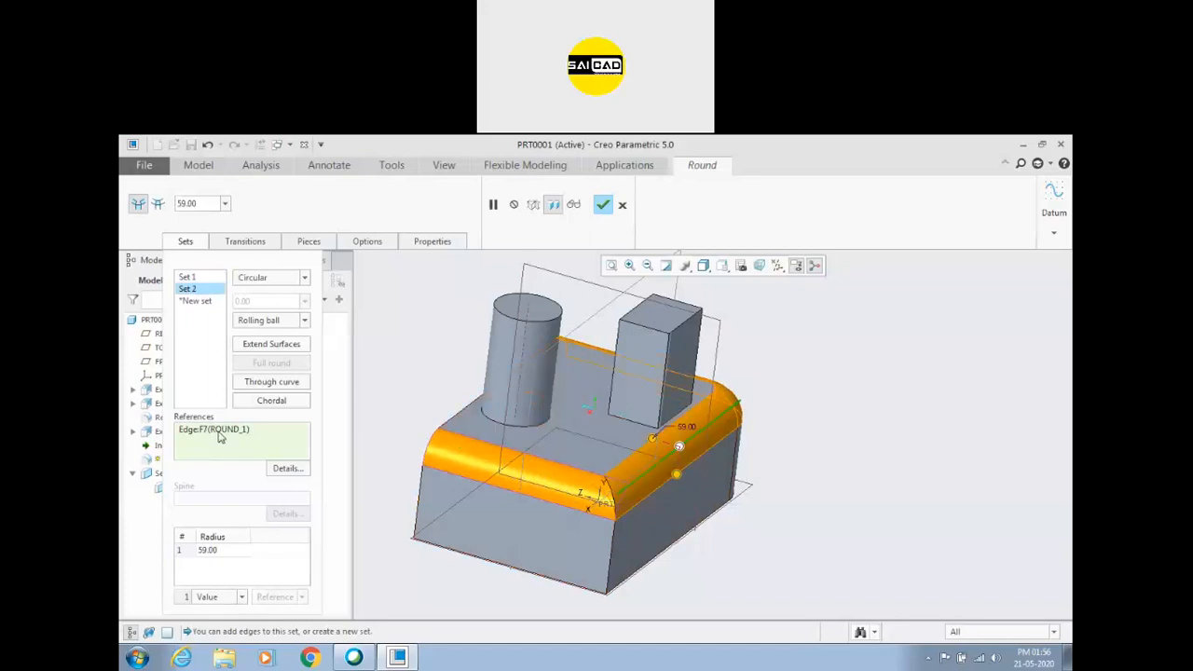
{"action": "left_click", "coordinate": [191, 277]}
{"action": "left_click", "coordinate": [189, 289]}
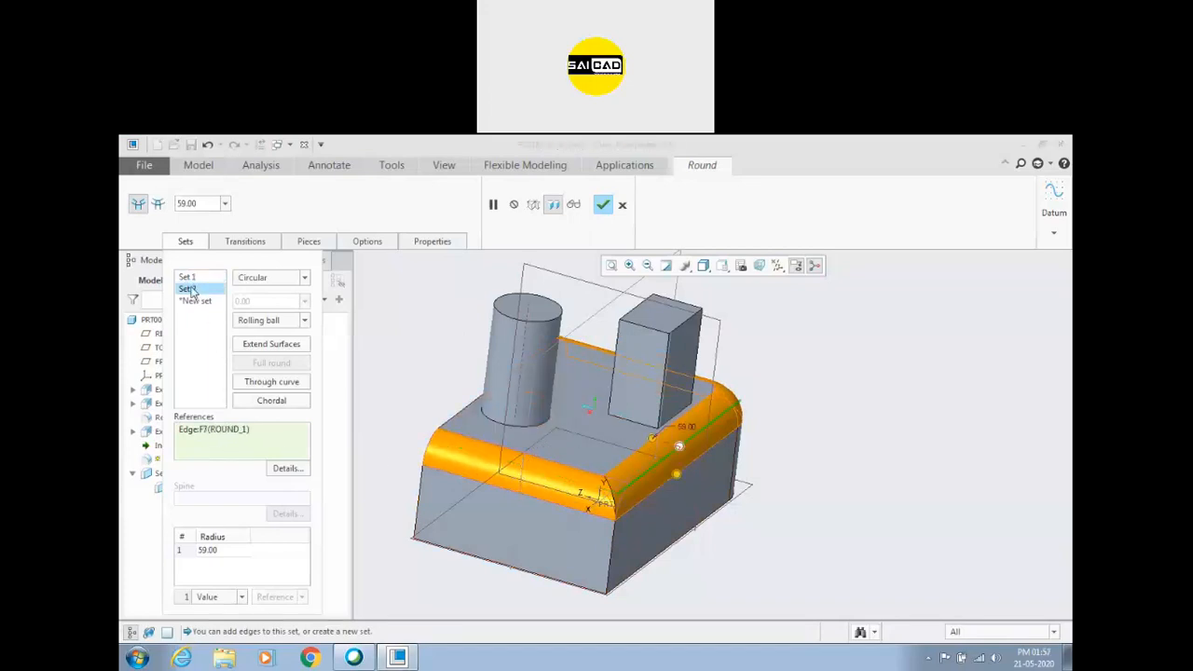
{"action": "mouse_move", "coordinate": [656, 447]}
{"action": "left_mouse_down"}
{"action": "mouse_move", "coordinate": [637, 430]}
{"action": "mouse_move", "coordinate": [639, 446]}
{"action": "mouse_move", "coordinate": [655, 438]}
{"action": "left_mouse_up"}
{"action": "left_click", "coordinate": [187, 276]}
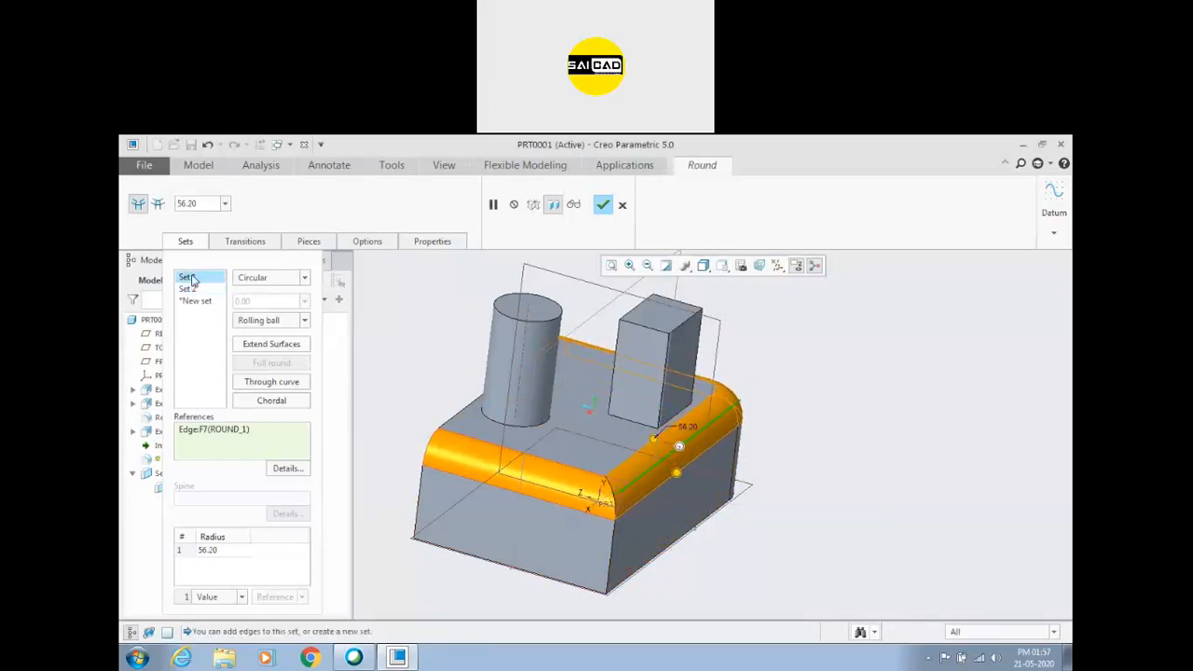
{"action": "mouse_move", "coordinate": [533, 453]}
{"action": "left_mouse_down"}
{"action": "mouse_move", "coordinate": [564, 435]}
{"action": "mouse_move", "coordinate": [538, 454]}
{"action": "left_mouse_up"}
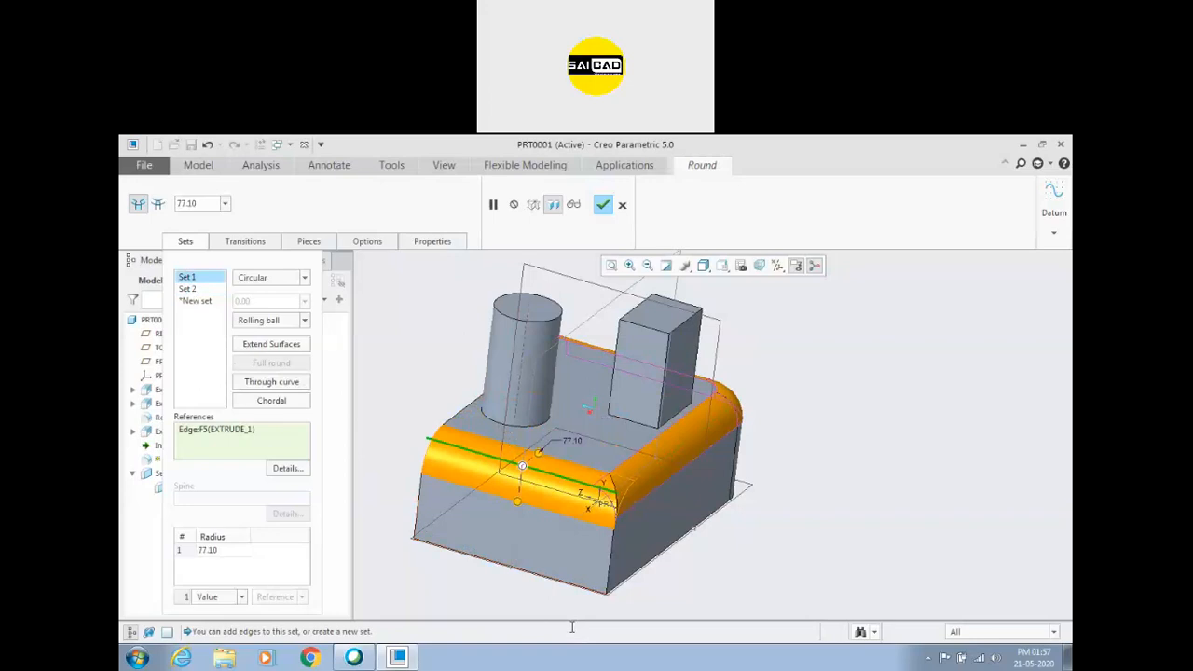
Add the block's vertical corner edge to Set 1 at a radius of about 28.70 and delete Set 2.
{"action": "left_click", "coordinate": [611, 556], "text": "ctrl"}
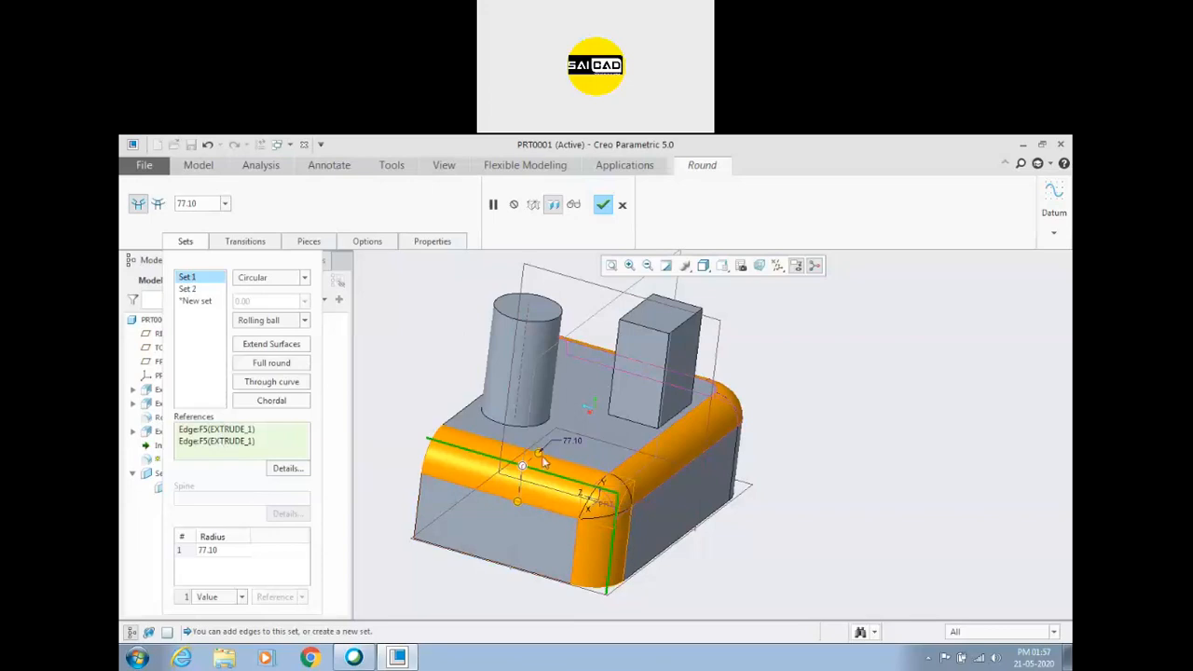
{"action": "left_click_drag", "start_coordinate": [539, 453], "coordinate": [537, 475]}
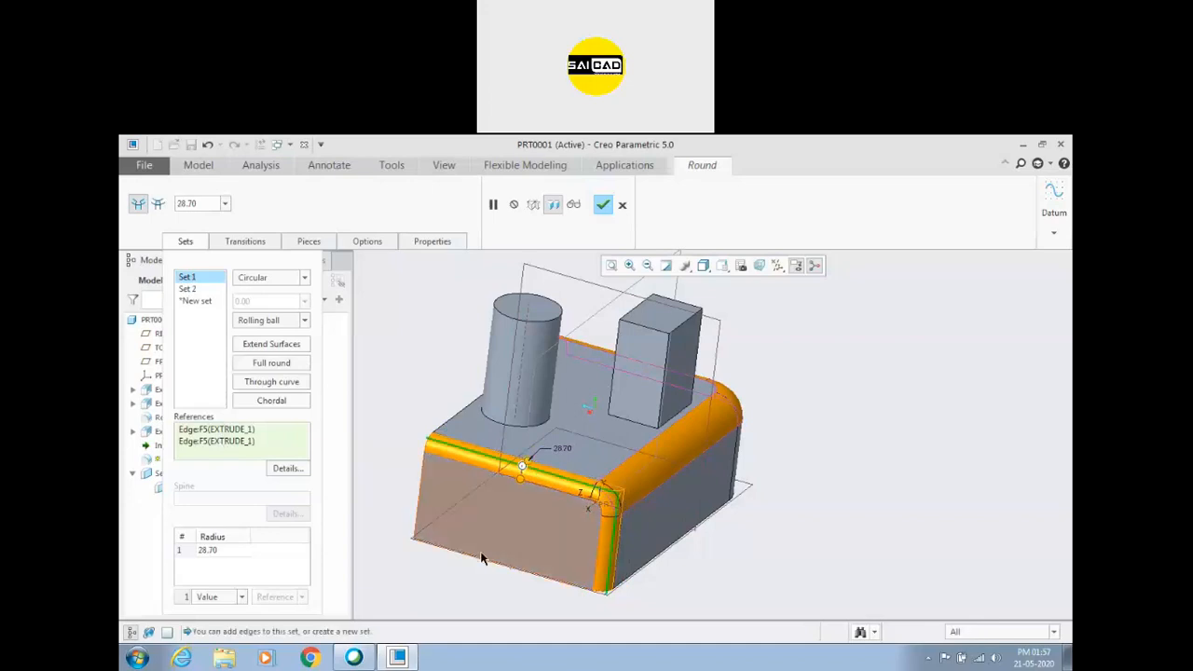
{"action": "right_click", "coordinate": [195, 290]}
{"action": "left_click", "coordinate": [215, 308]}
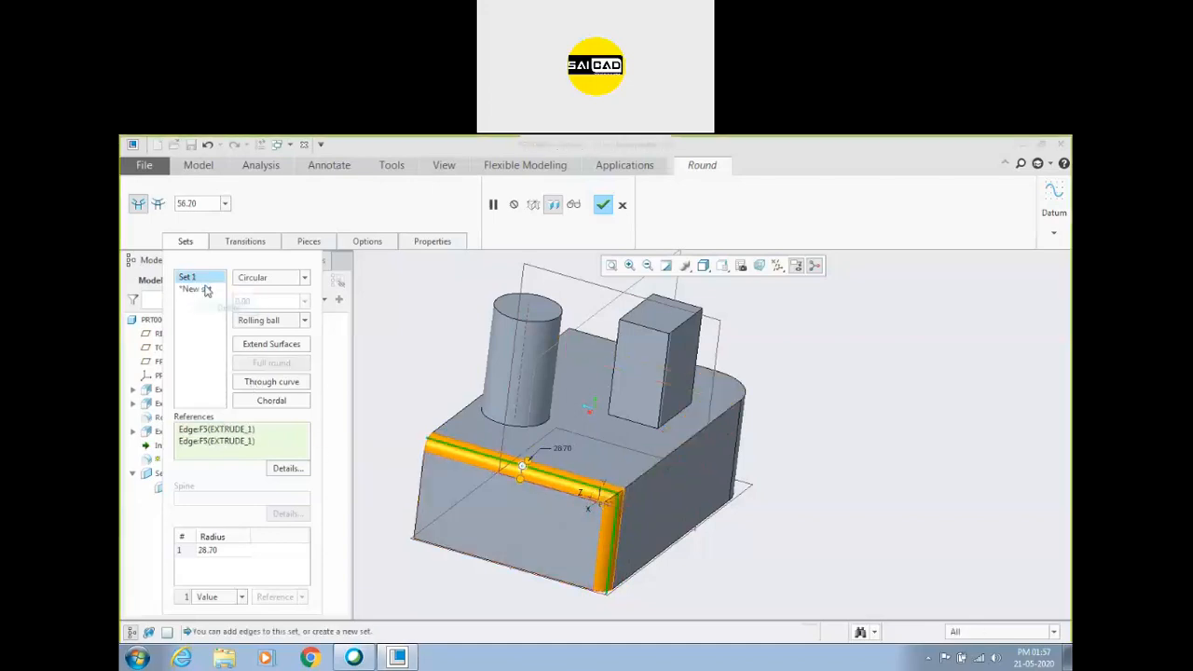
Replace Set 1's references with the straight top edge, vertical corner edge and adjoining top chain, and enlarge the radius to about 49.00.
{"action": "right_click", "coordinate": [246, 431]}
{"action": "left_click", "coordinate": [261, 446]}
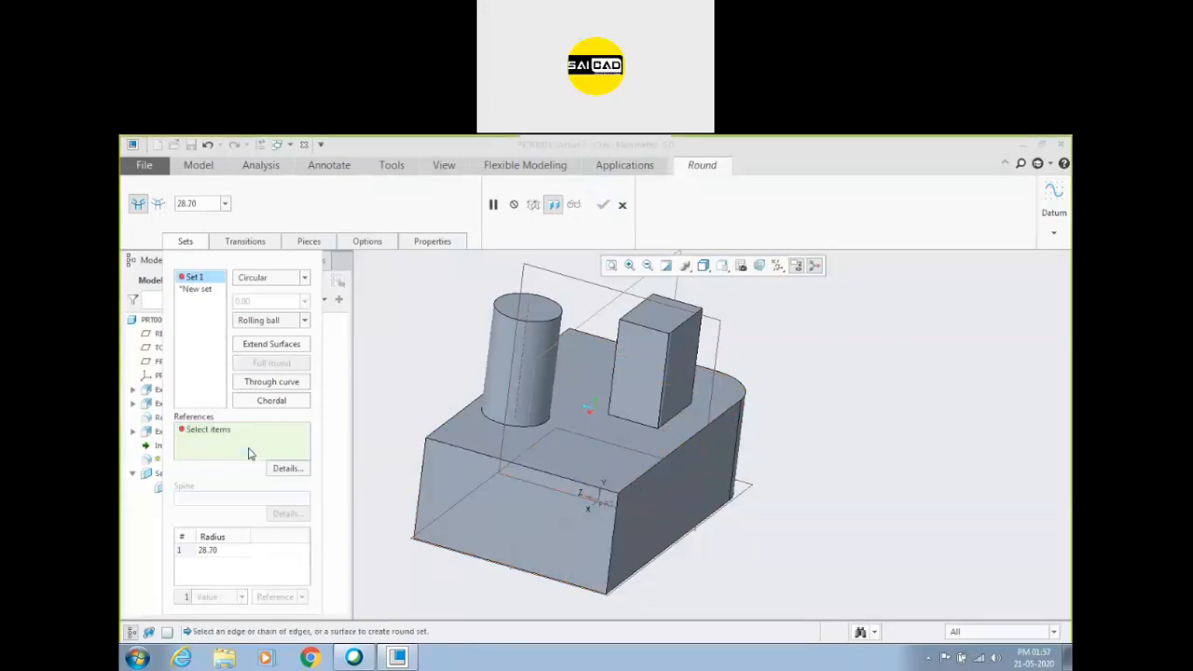
{"action": "left_click", "coordinate": [445, 442]}
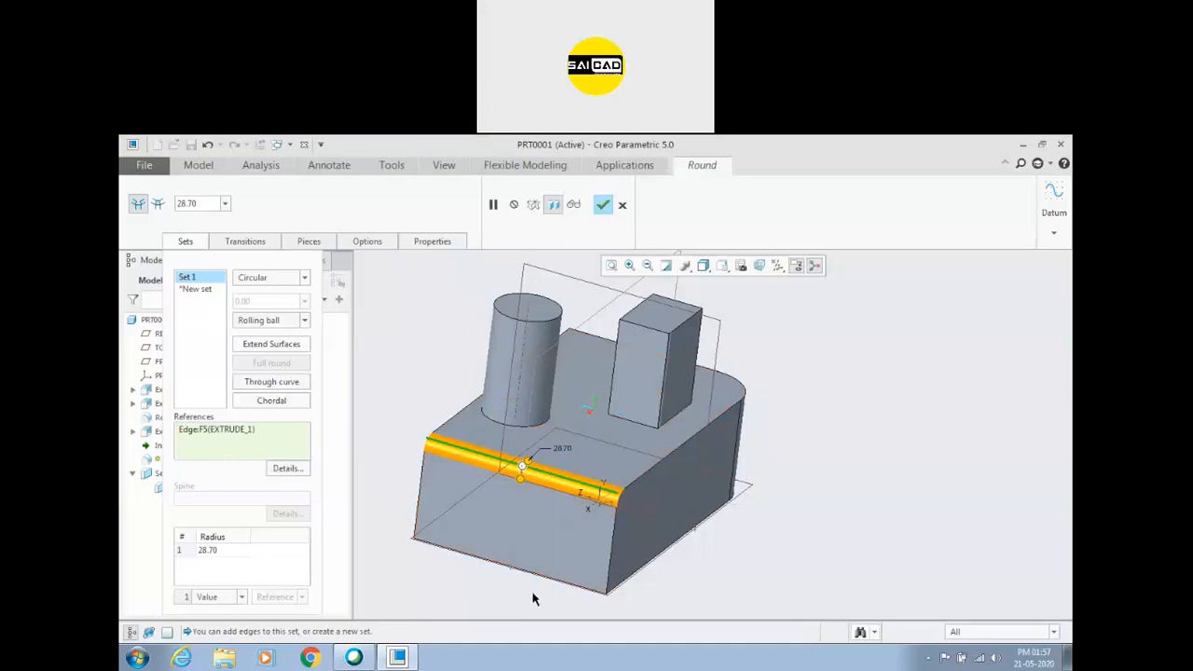
{"action": "left_click", "coordinate": [611, 536], "text": "ctrl"}
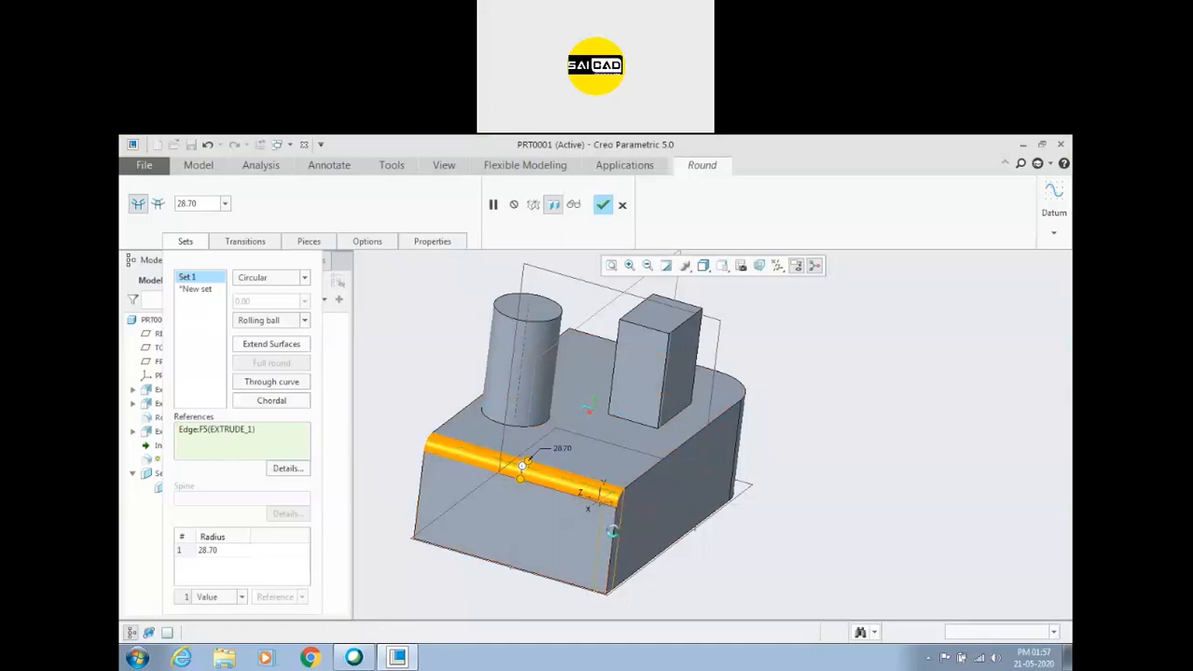
{"action": "left_click", "coordinate": [631, 495], "text": "ctrl"}
{"action": "middle_click_drag", "start_coordinate": [755, 532], "coordinate": [705, 531]}
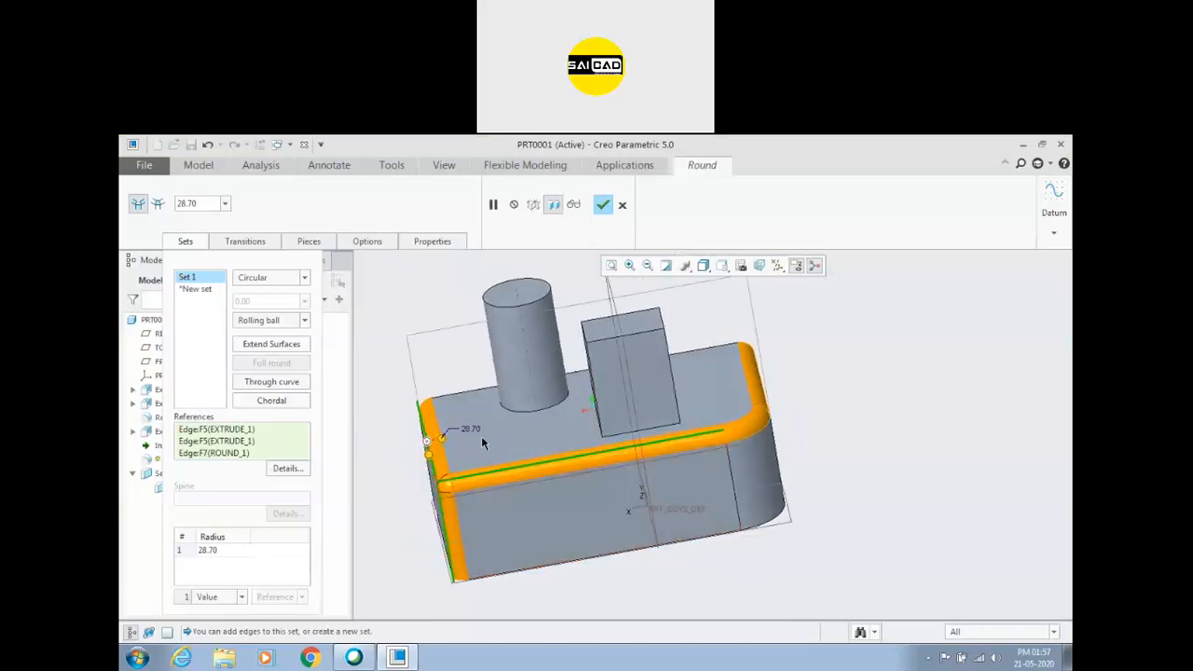
{"action": "left_click_drag", "start_coordinate": [443, 440], "coordinate": [476, 453]}
Add Set 2 on the bottom edge below the straight top edge with a radius of about 92.00, and reduce Set 1's radius to about 45.70.
{"action": "middle_click_drag", "start_coordinate": [550, 550], "coordinate": [620, 541]}
{"action": "left_click", "coordinate": [593, 546]}
{"action": "middle_click_drag", "start_coordinate": [535, 570], "coordinate": [665, 549]}
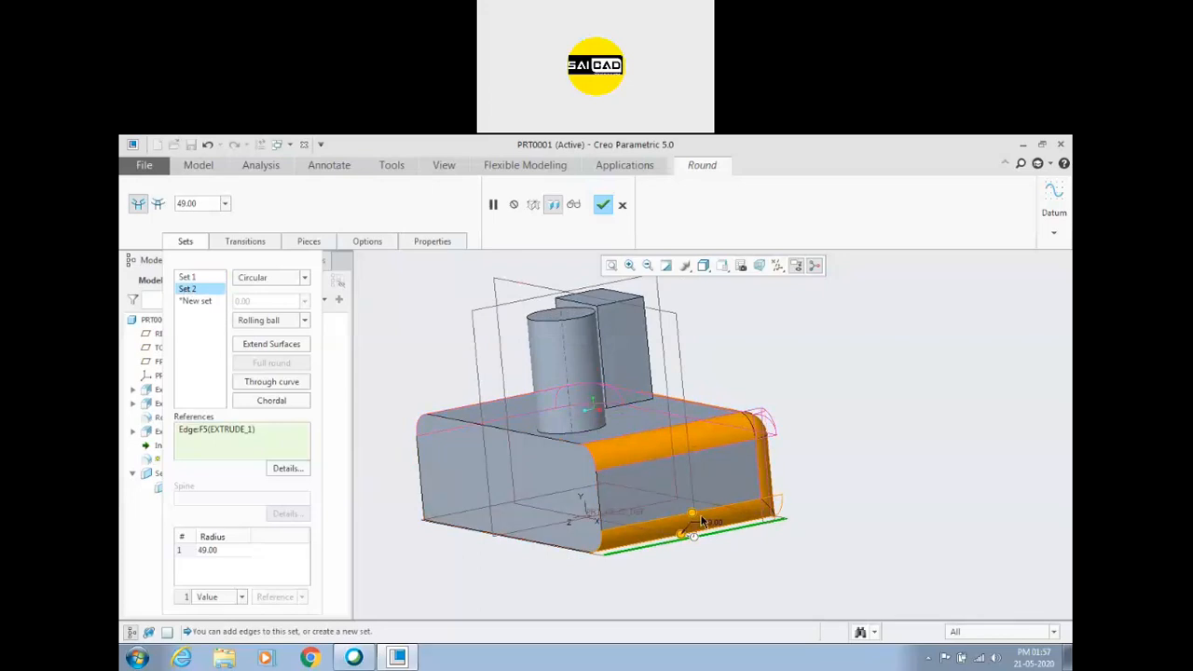
{"action": "left_click_drag", "start_coordinate": [696, 511], "coordinate": [690, 497]}
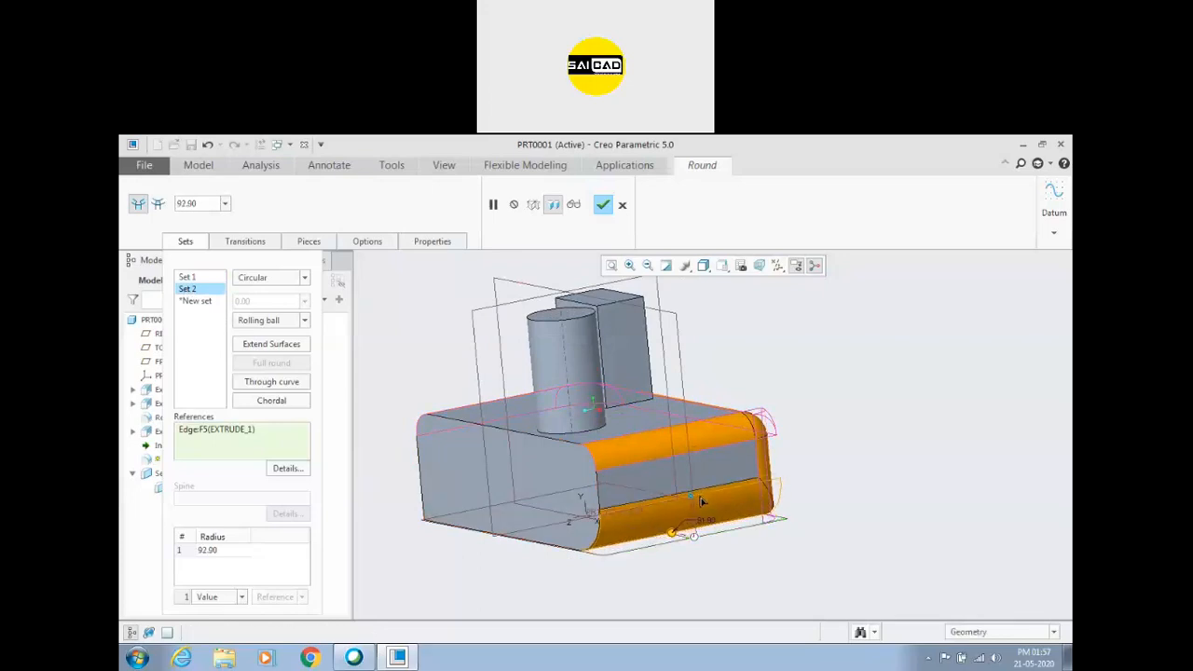
{"action": "left_click", "coordinate": [188, 278]}
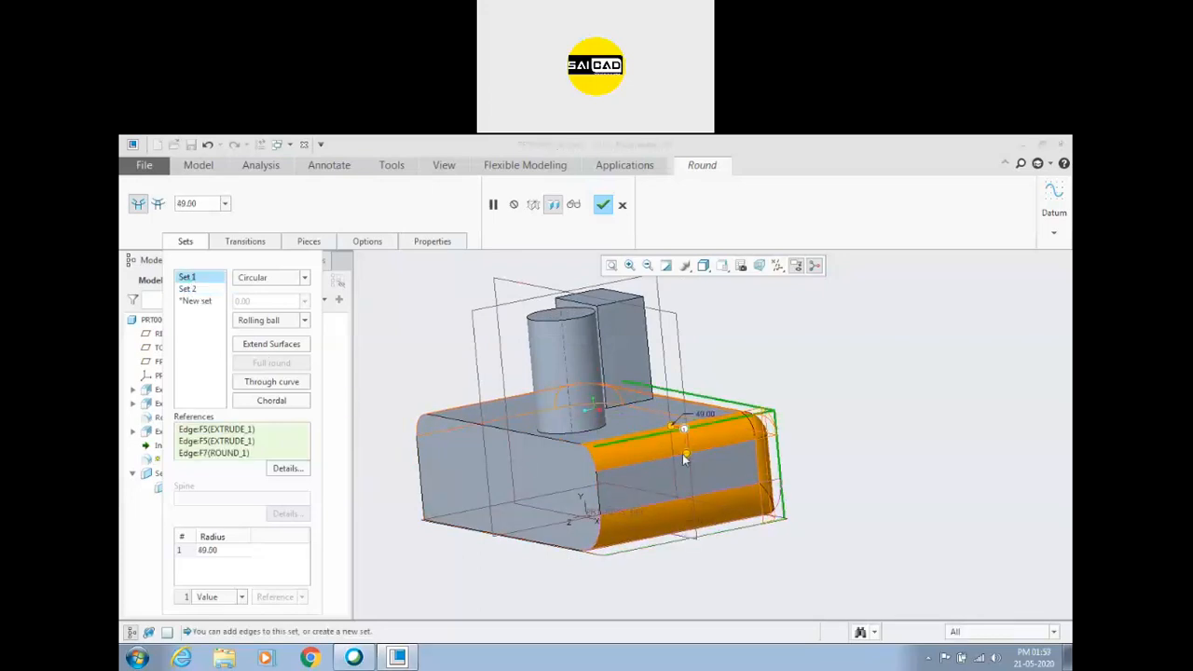
{"action": "left_click_drag", "start_coordinate": [687, 457], "coordinate": [687, 457]}
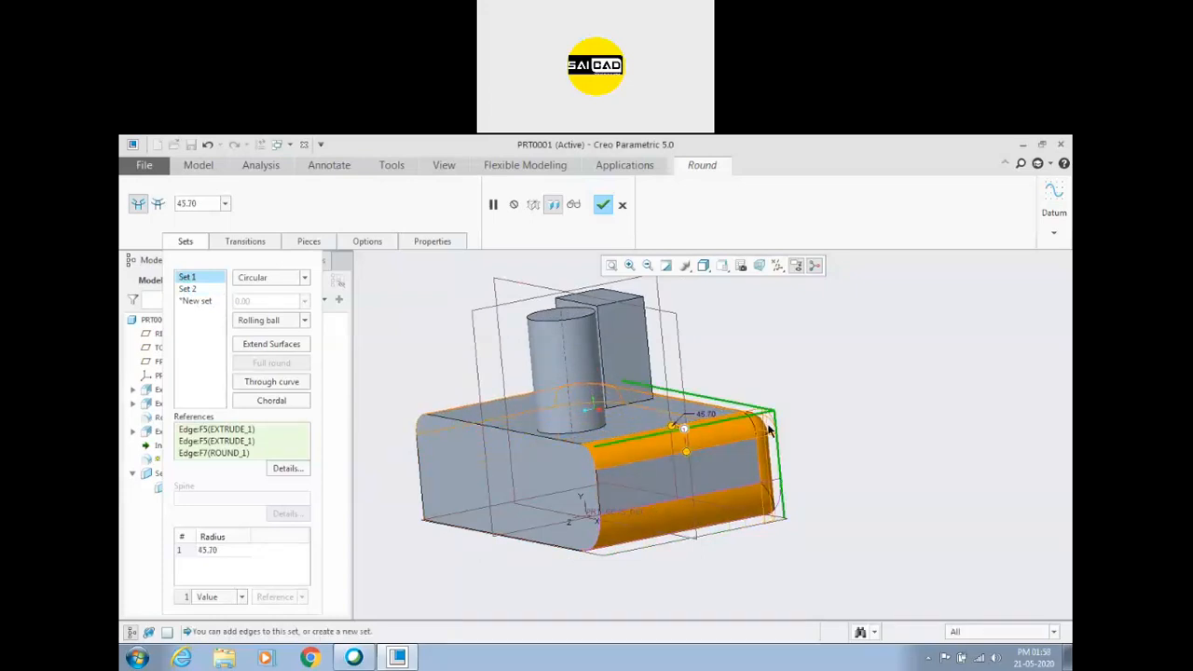
Accept the two-set round feature and inspect the rounded edges of the block.
{"action": "middle_click_drag", "start_coordinate": [725, 406], "coordinate": [759, 440]}
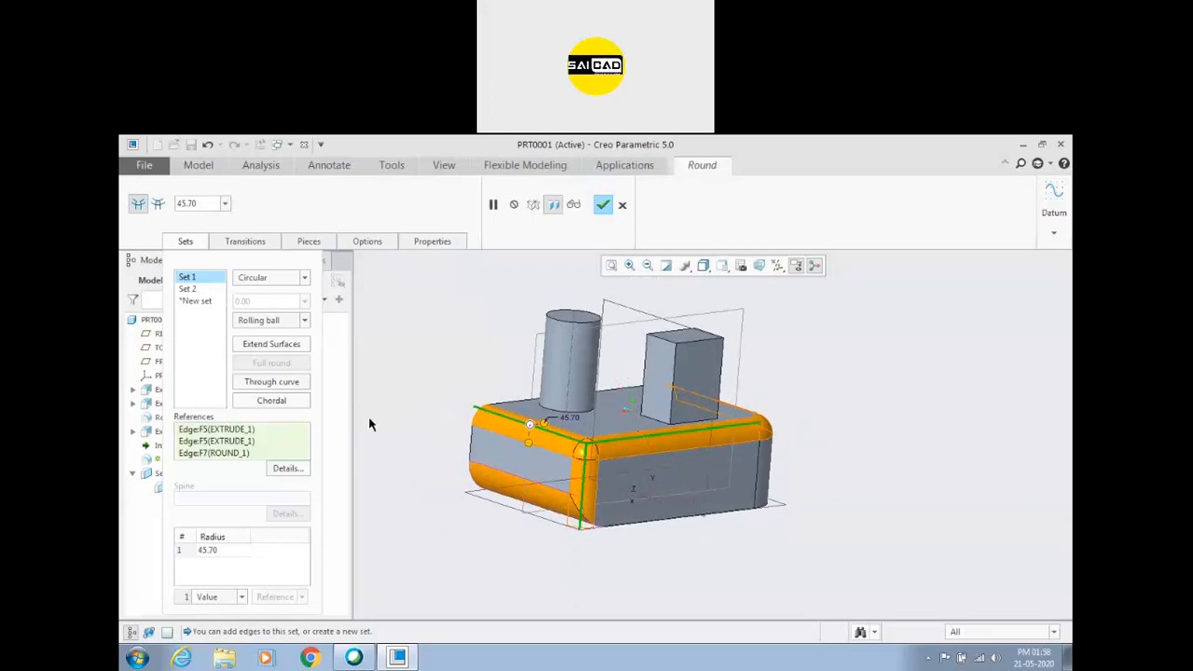
{"action": "scroll", "coordinate": [566, 455], "scroll_direction": "up", "scroll_amount": 2}
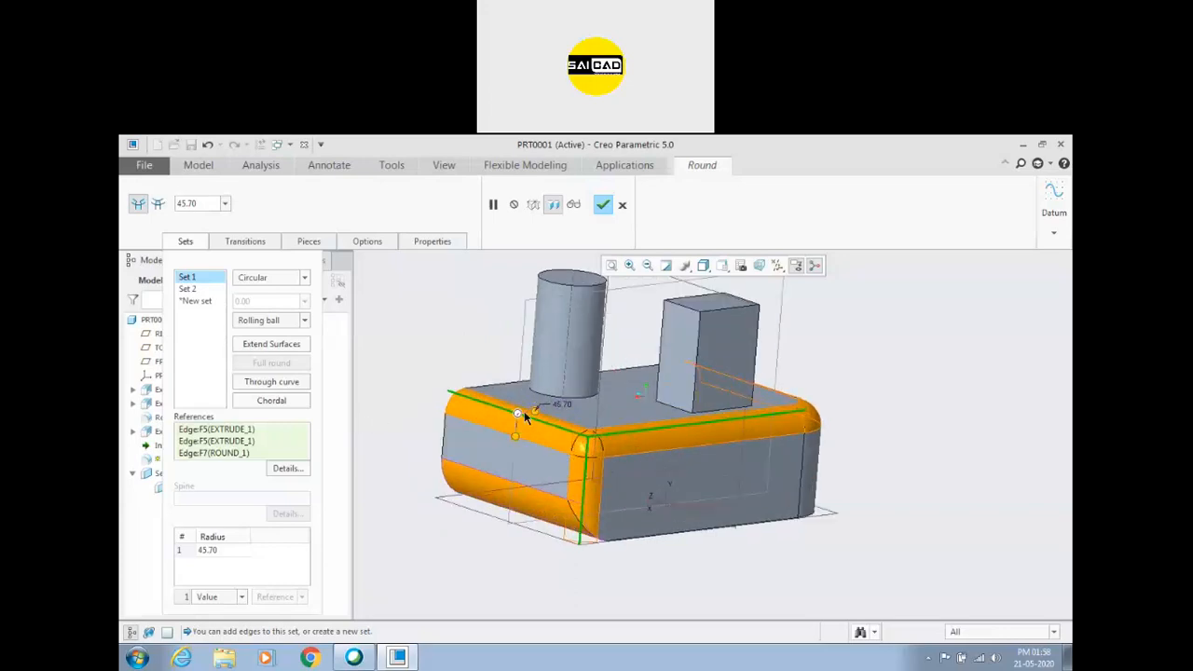
{"action": "left_click", "coordinate": [603, 204]}
{"action": "middle_click_drag", "start_coordinate": [541, 429], "coordinate": [480, 426]}
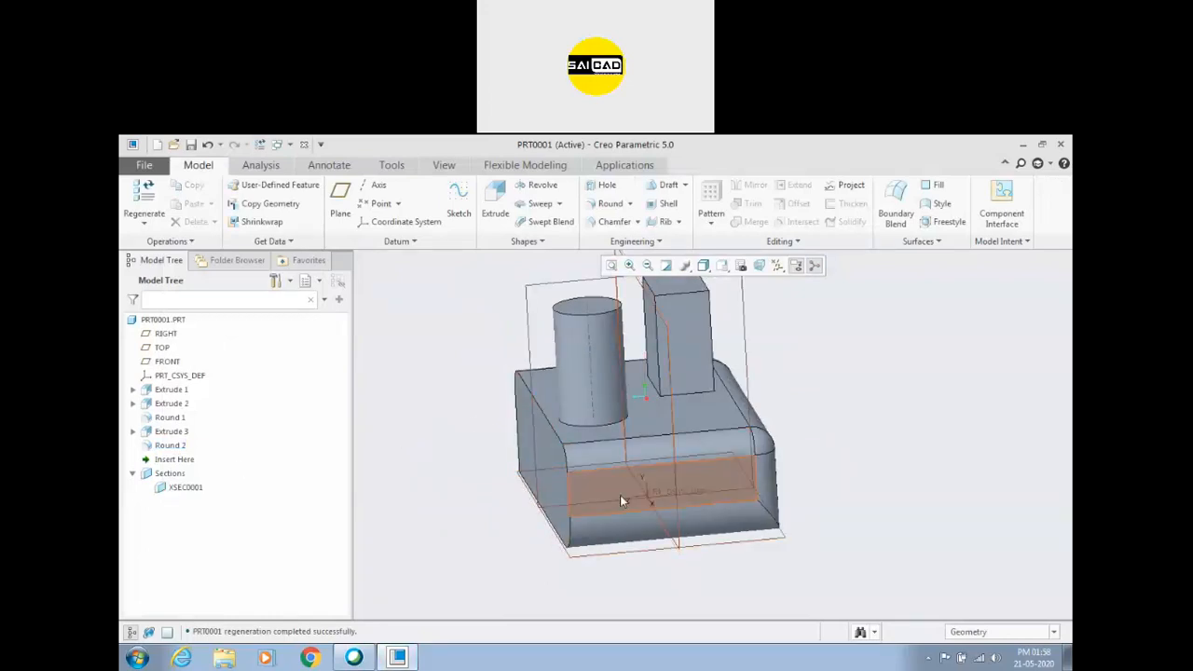
Delete the two-set round feature and turn the block to view its opposite long side.
{"action": "left_click", "coordinate": [169, 445]}
{"action": "key", "text": "Delete"}
{"action": "left_click", "coordinate": [562, 414]}
{"action": "middle_click_drag", "start_coordinate": [398, 482], "coordinate": [719, 497]}
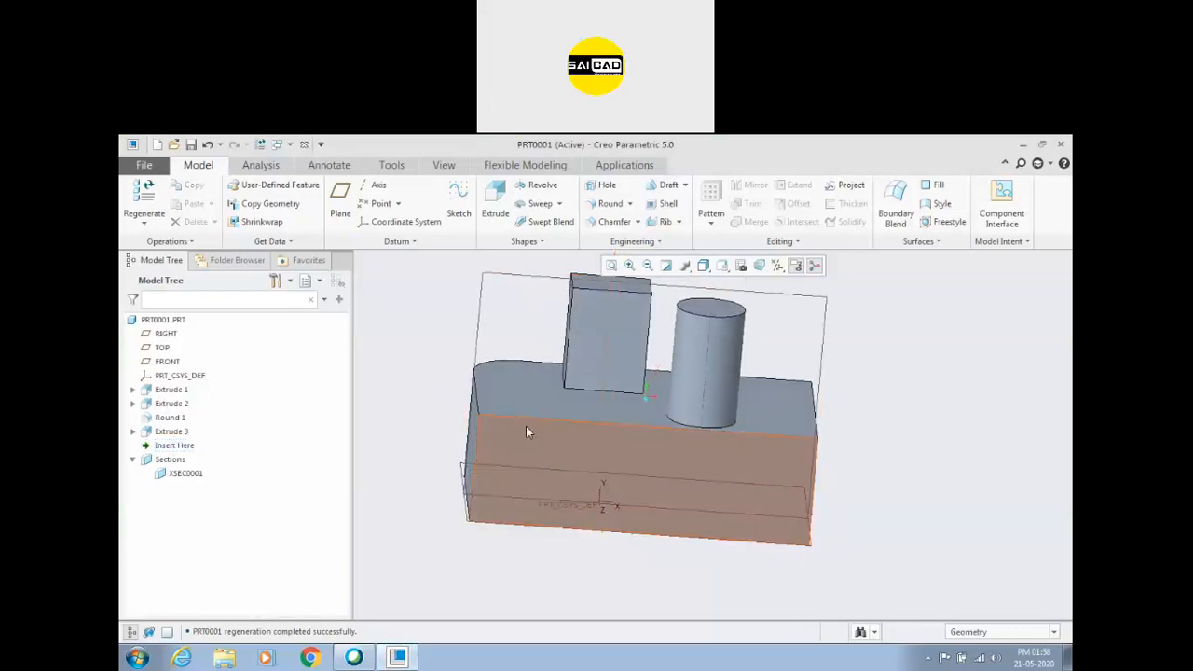
Start a round with the block's long side face as reference, and remove that face from Set 1.
{"action": "left_click", "coordinate": [610, 205]}
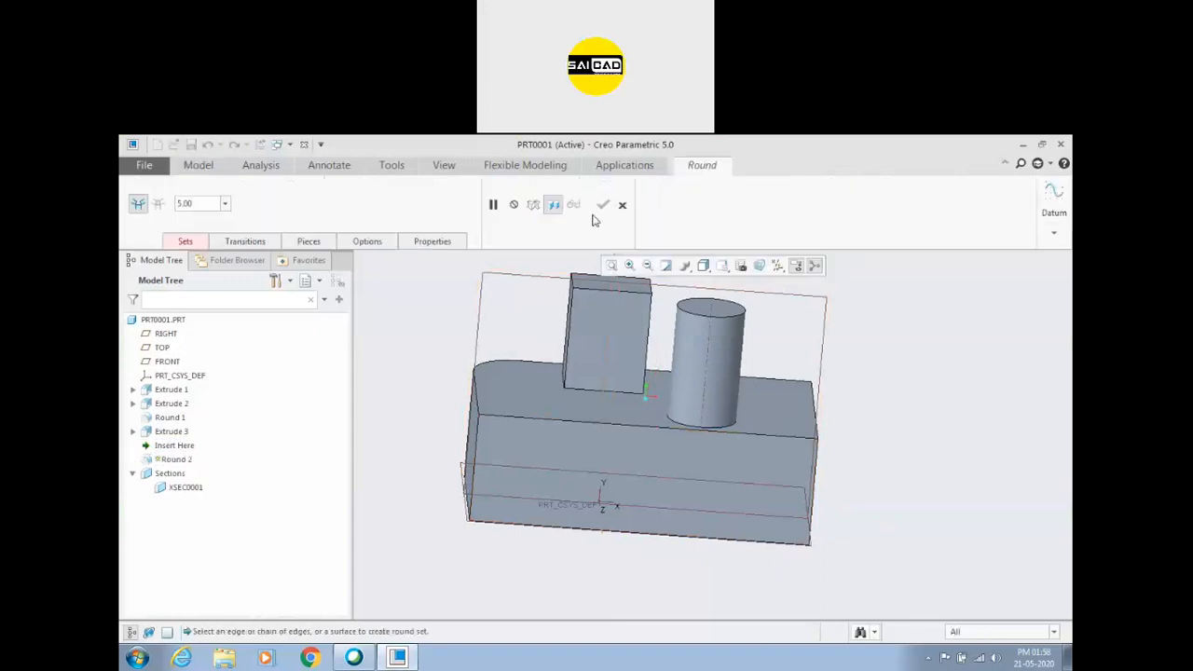
{"action": "left_click", "coordinate": [675, 476]}
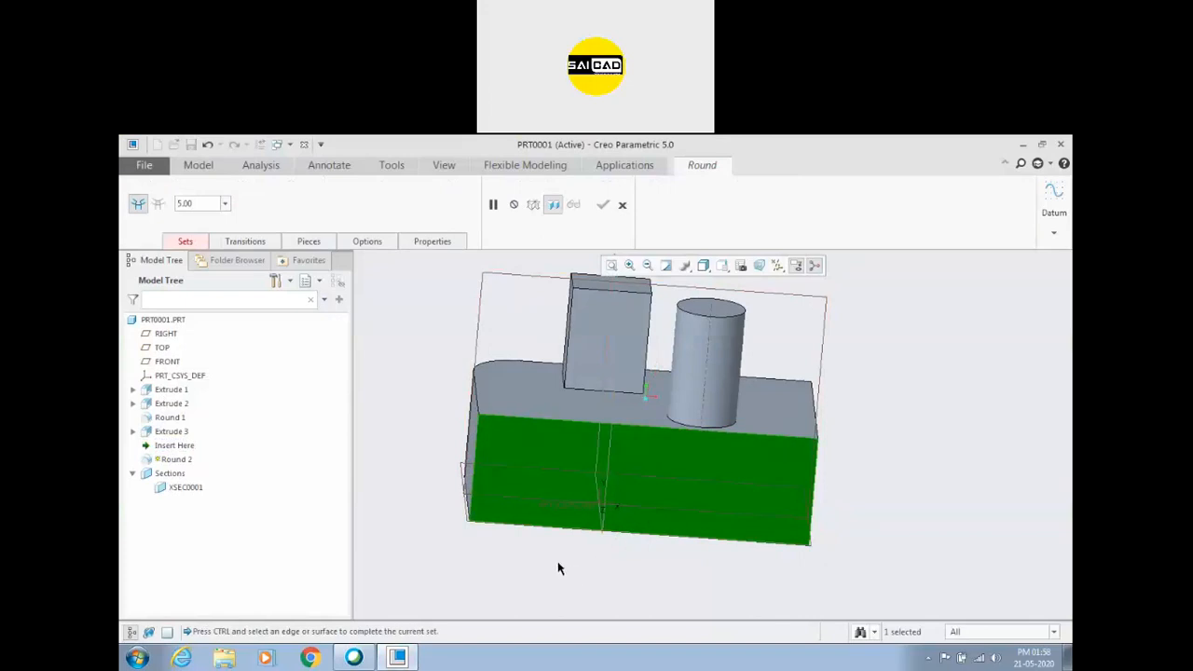
{"action": "left_click", "coordinate": [184, 241]}
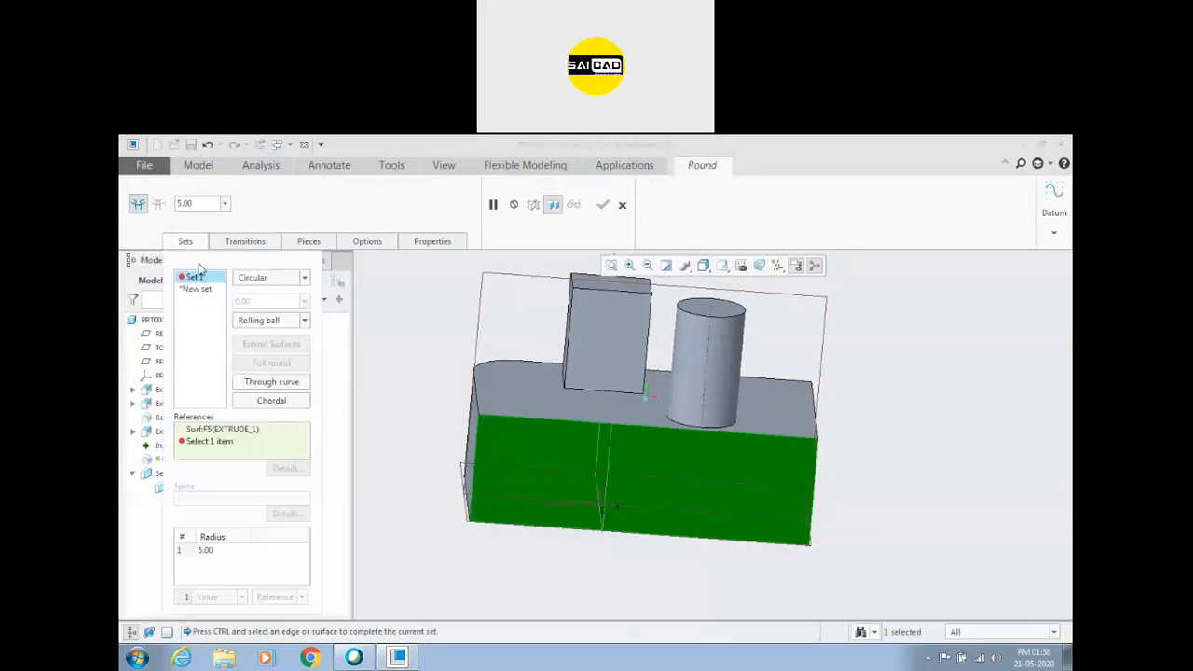
{"action": "right_click", "coordinate": [229, 431]}
{"action": "left_click", "coordinate": [250, 430]}
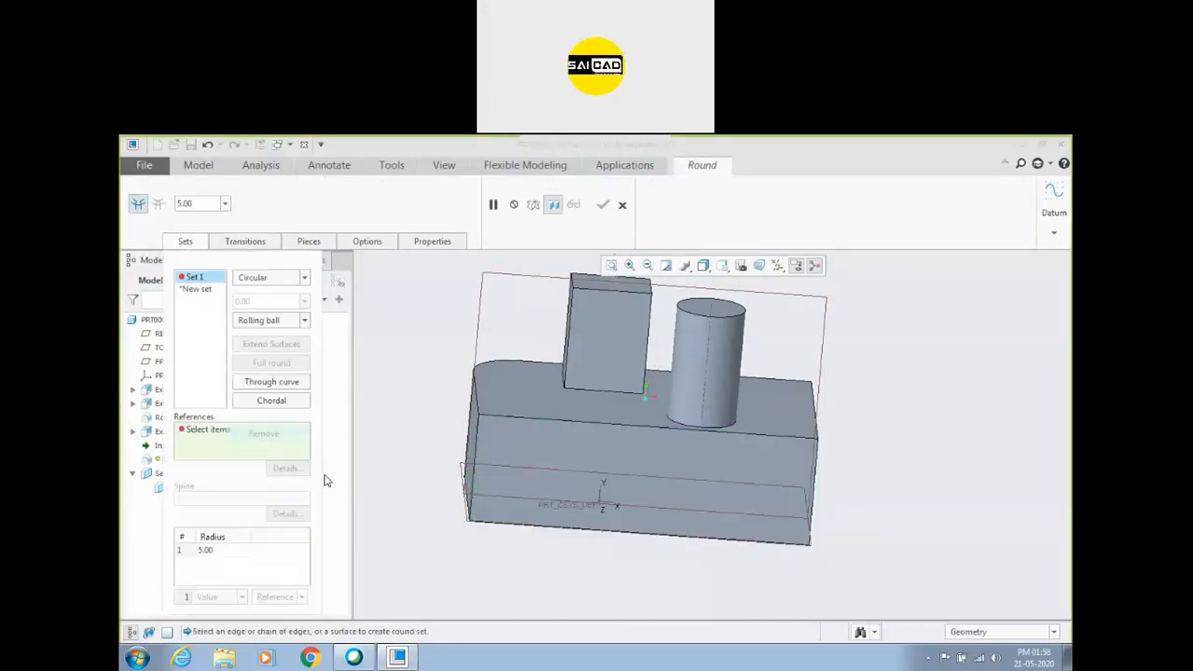
Select the vertical corner edge and extend it to the edge loop around the block's long side face.
{"action": "left_click", "coordinate": [475, 438]}
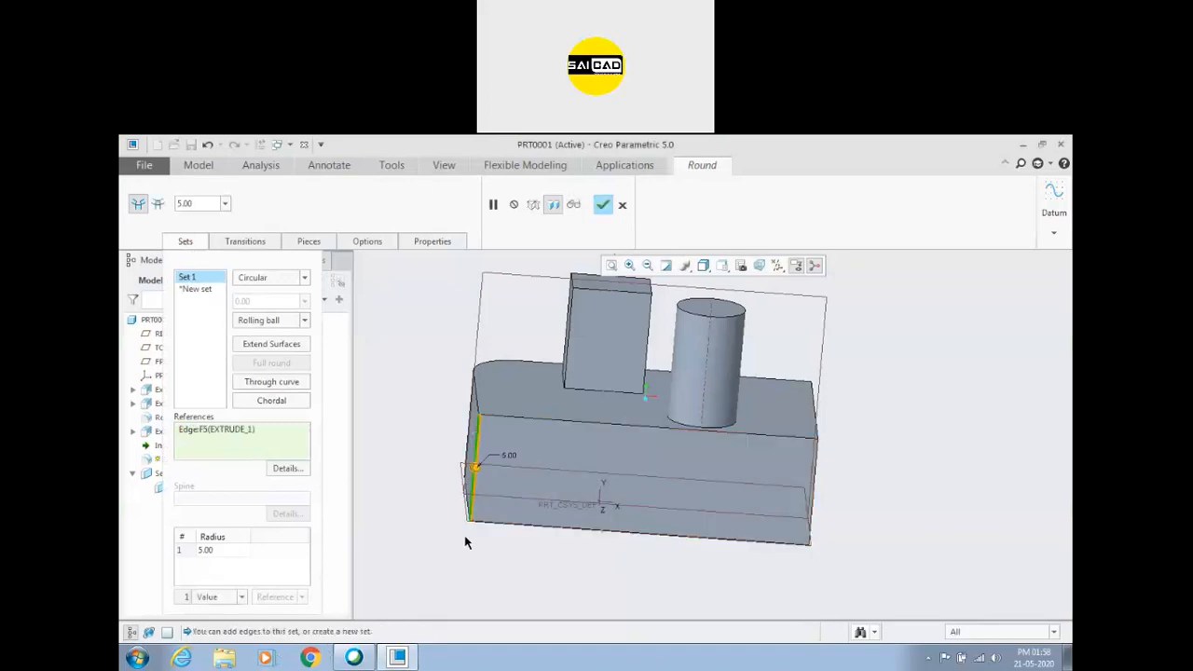
{"action": "left_click", "coordinate": [535, 435]}
{"action": "middle_click_drag", "start_coordinate": [494, 551], "coordinate": [519, 552], "text": "shift"}
{"action": "middle_click_drag", "start_coordinate": [524, 544], "coordinate": [511, 540]}
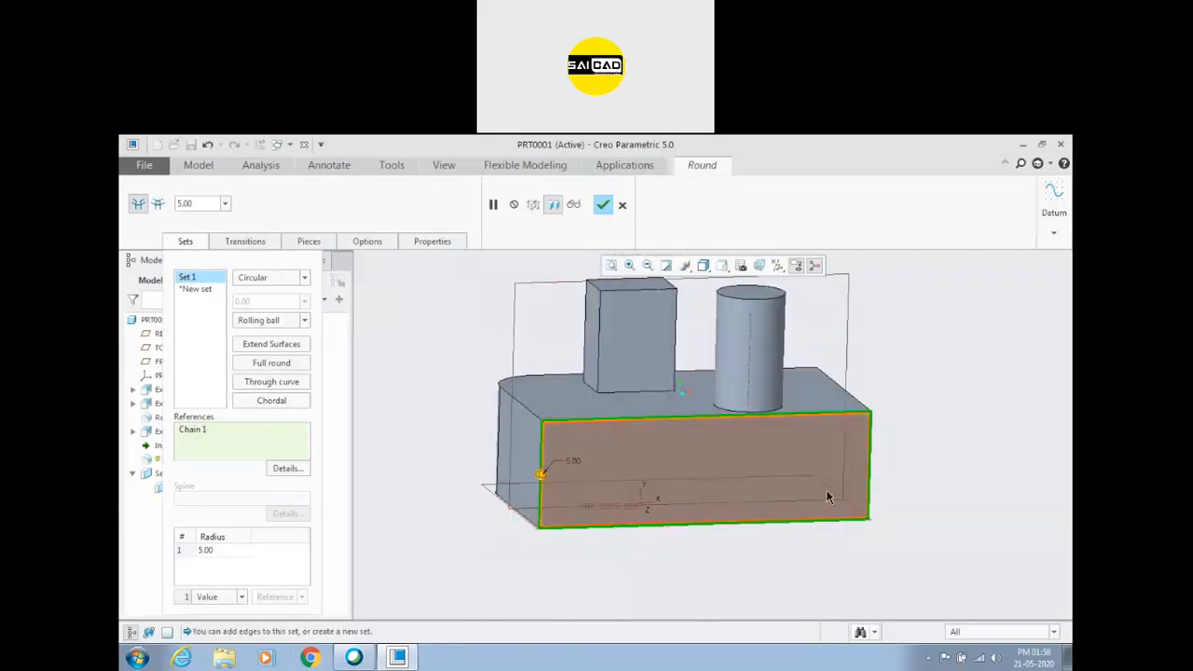
Remove the chain from Set 1 and reselect the vertical corner edge with the loop around the long side face.
{"action": "right_click", "coordinate": [207, 433]}
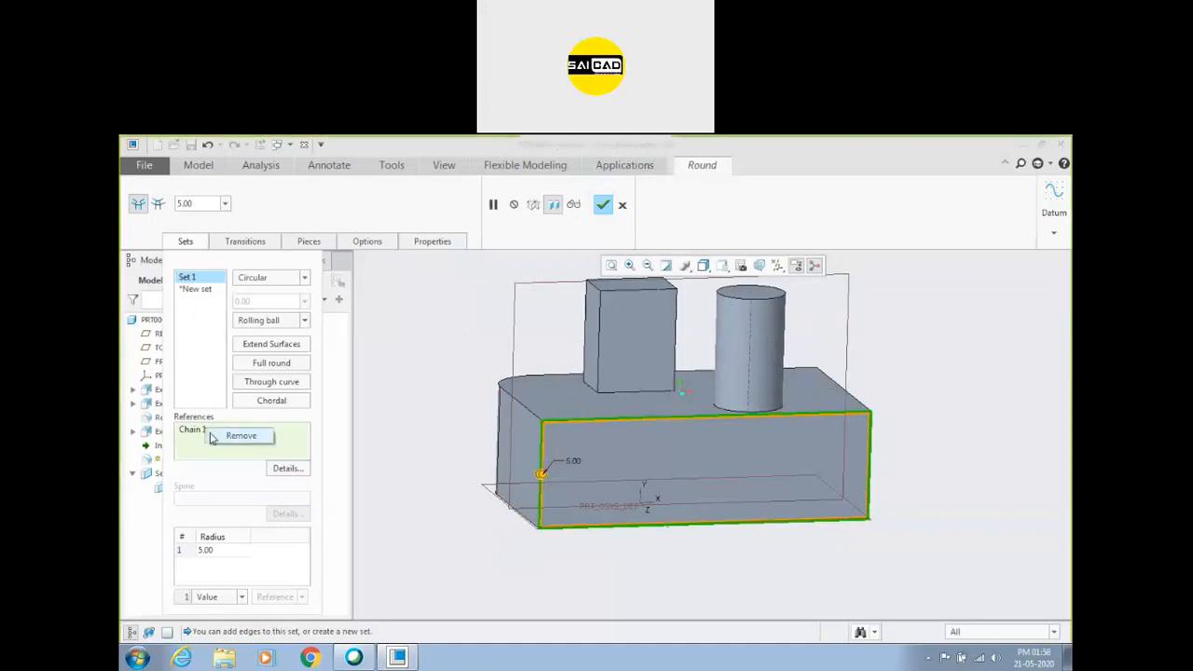
{"action": "left_click", "coordinate": [240, 433]}
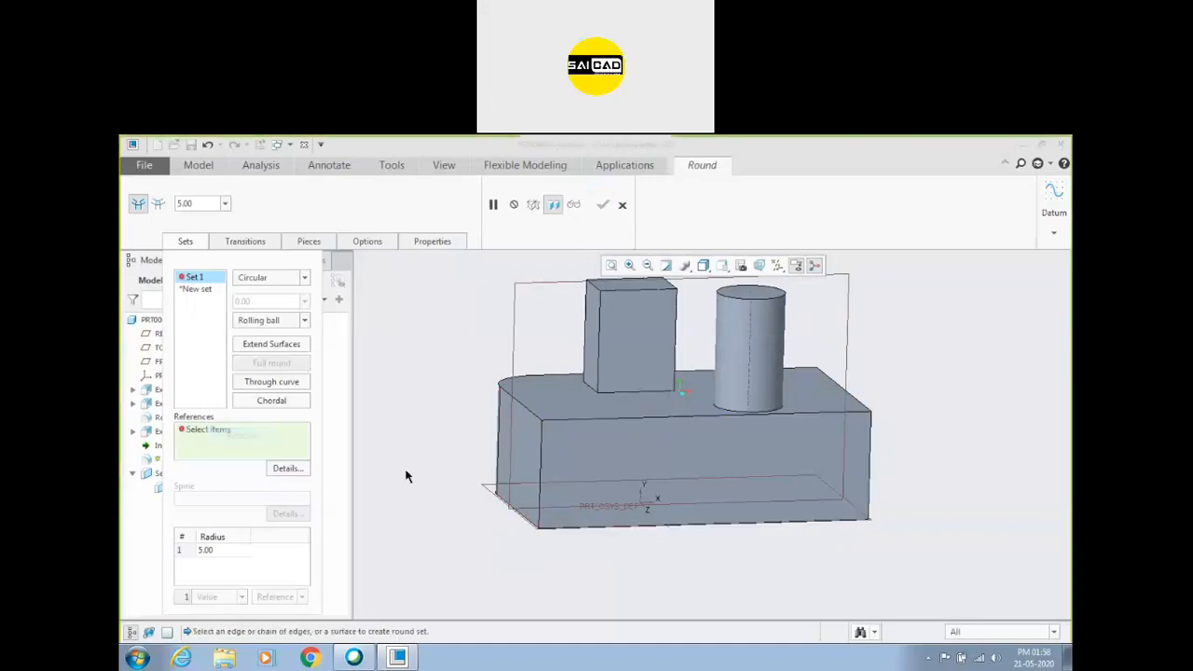
{"action": "left_click", "coordinate": [540, 452]}
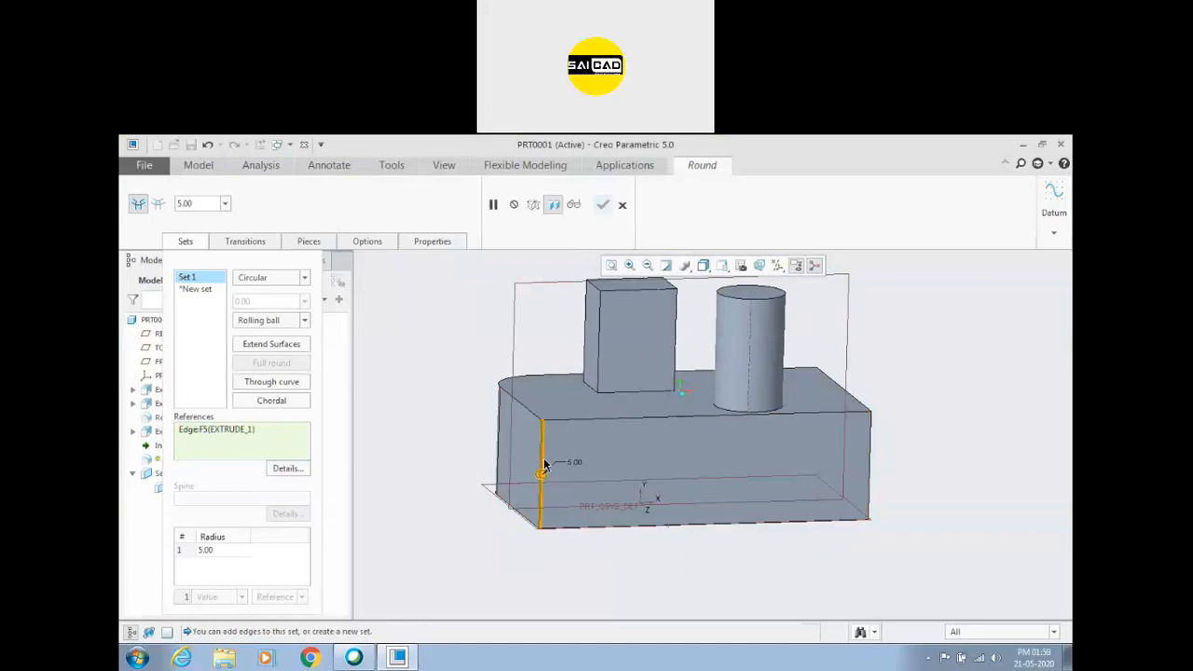
{"action": "left_click", "coordinate": [596, 446], "text": "shift"}
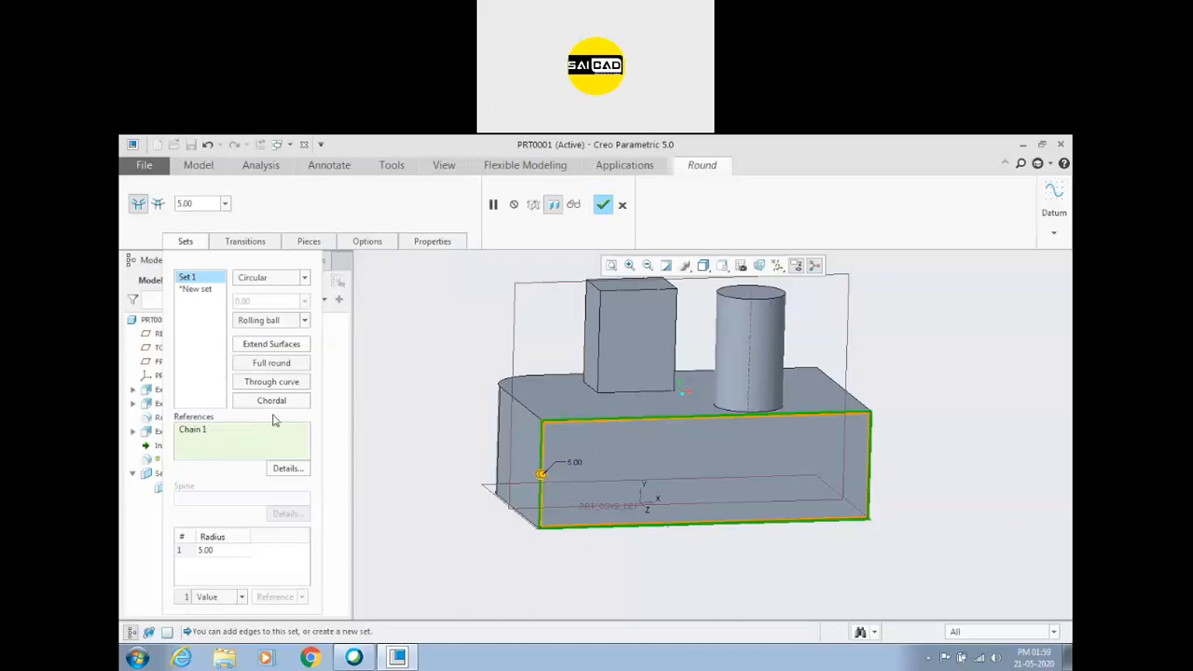
Remove the long side face's chain from Set 1 and select a vertical corner edge on the block's opposite long side.
{"action": "middle_click_drag", "start_coordinate": [524, 489], "coordinate": [593, 502]}
{"action": "right_click", "coordinate": [216, 430]}
{"action": "left_click", "coordinate": [247, 436]}
{"action": "mouse_move", "coordinate": [522, 508]}
{"action": "middle_mouse_down"}
{"action": "mouse_move", "coordinate": [549, 517]}
{"action": "mouse_move", "coordinate": [527, 497]}
{"action": "middle_mouse_up"}
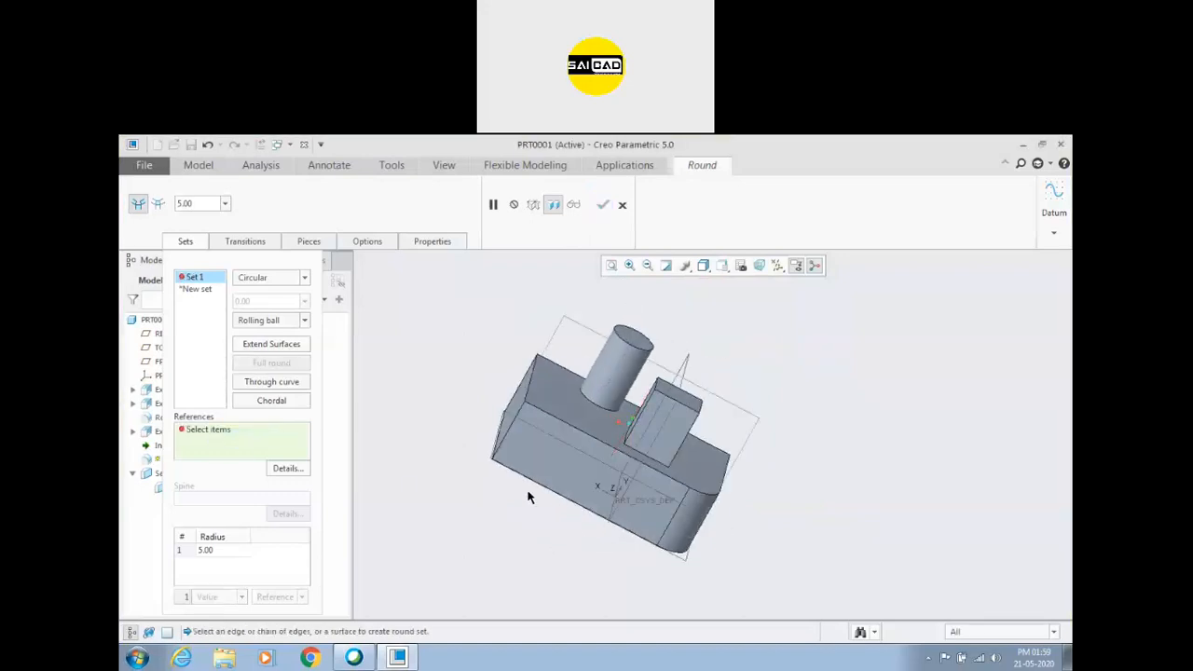
{"action": "left_click", "coordinate": [514, 421]}
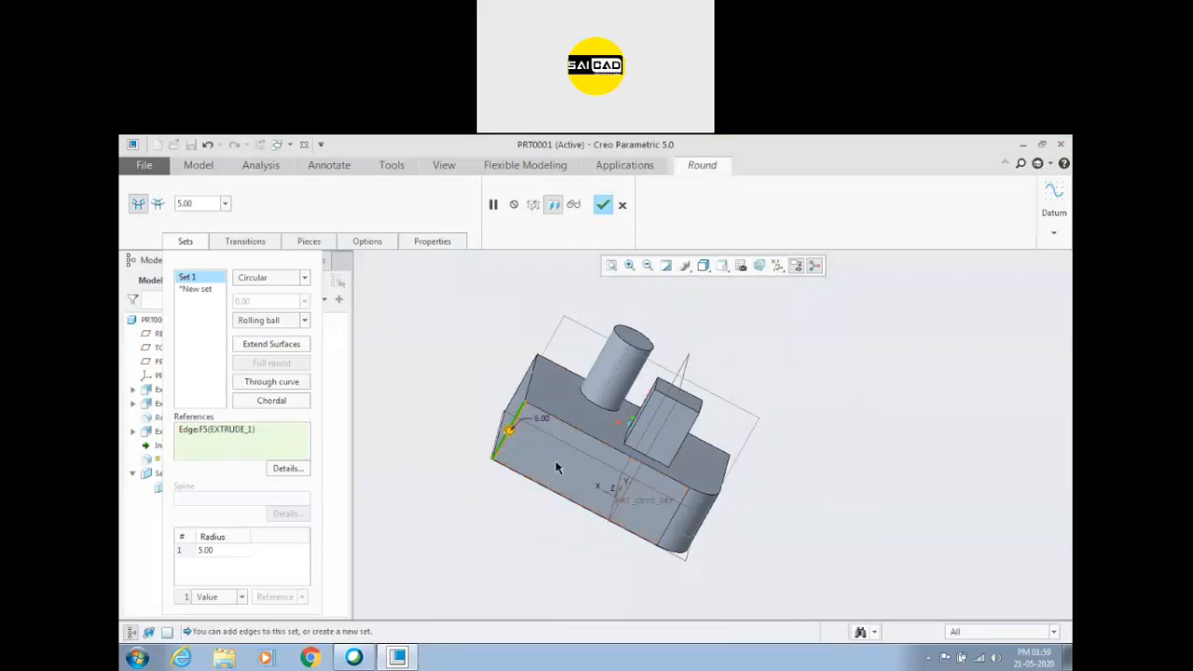
Extend the corner edge to the edge loop around the block's end face and enlarge the radius to about 37.60.
{"action": "middle_click_drag", "start_coordinate": [792, 520], "coordinate": [768, 497]}
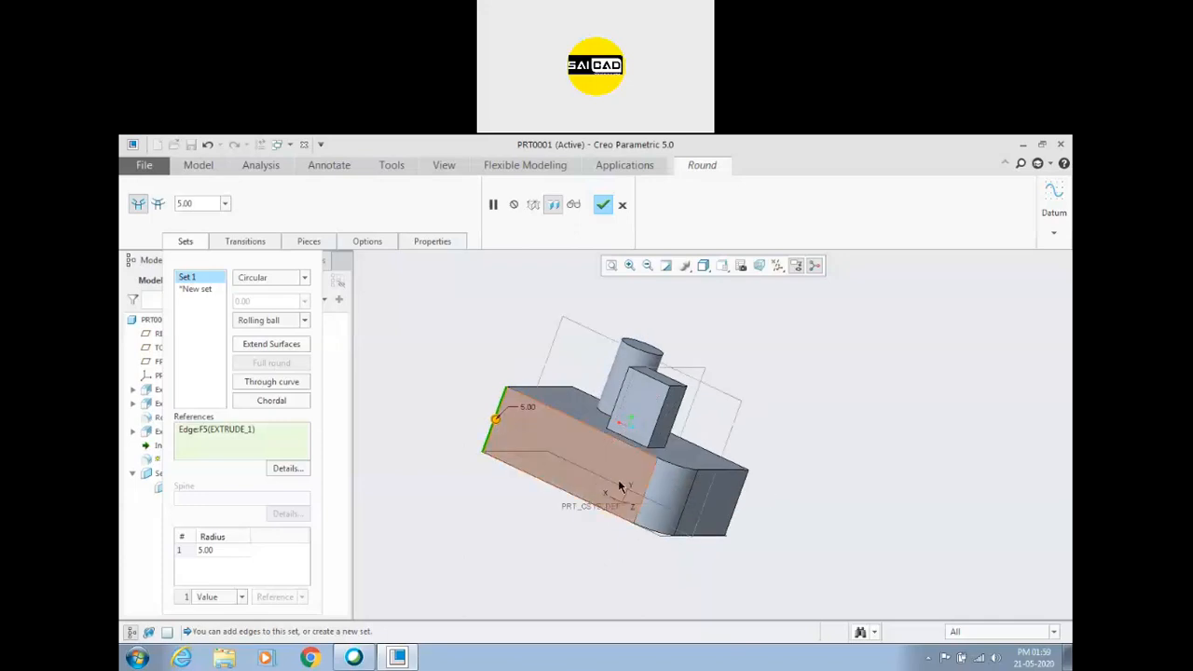
{"action": "middle_click_drag", "start_coordinate": [681, 471], "coordinate": [540, 528]}
{"action": "left_click", "coordinate": [571, 441], "text": "shift"}
{"action": "scroll", "coordinate": [579, 532], "scroll_direction": "down", "scroll_amount": 3}
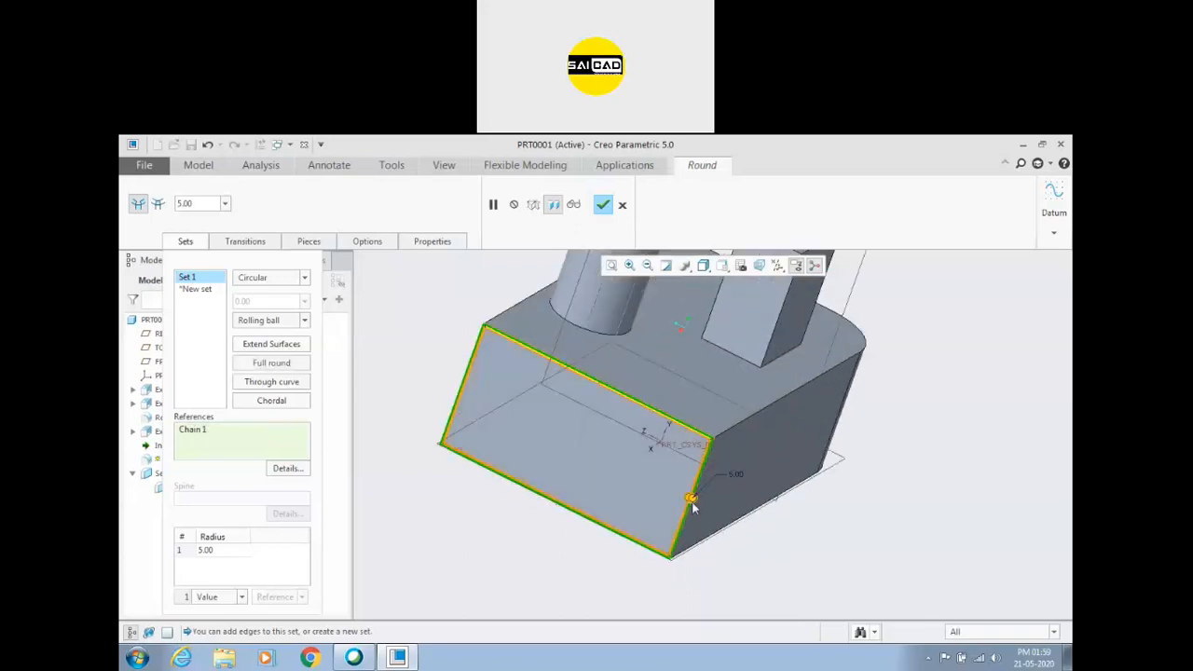
{"action": "mouse_move", "coordinate": [689, 500]}
{"action": "left_mouse_down"}
{"action": "mouse_move", "coordinate": [677, 485]}
{"action": "mouse_move", "coordinate": [691, 499]}
{"action": "left_mouse_up"}
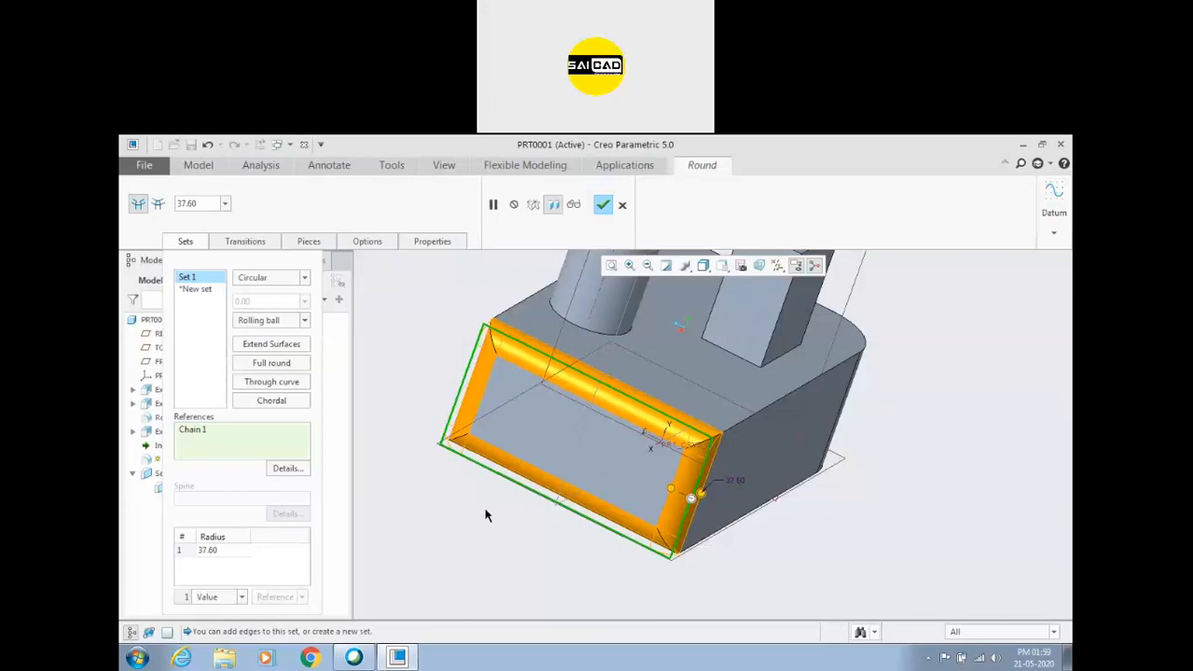
Replace the chain with the block's top face and the rectangular boss's side face, and enlarge the round's radius to about 64.90.
{"action": "right_click", "coordinate": [190, 430]}
{"action": "left_click", "coordinate": [203, 436]}
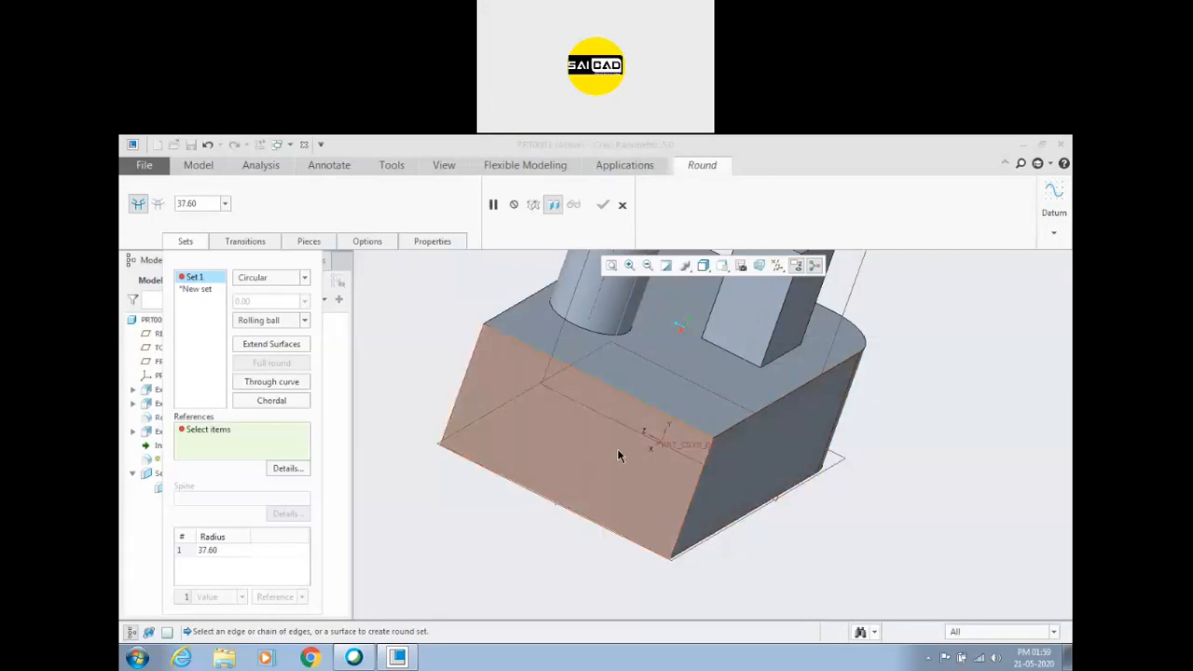
{"action": "middle_click_drag", "start_coordinate": [797, 437], "coordinate": [779, 378]}
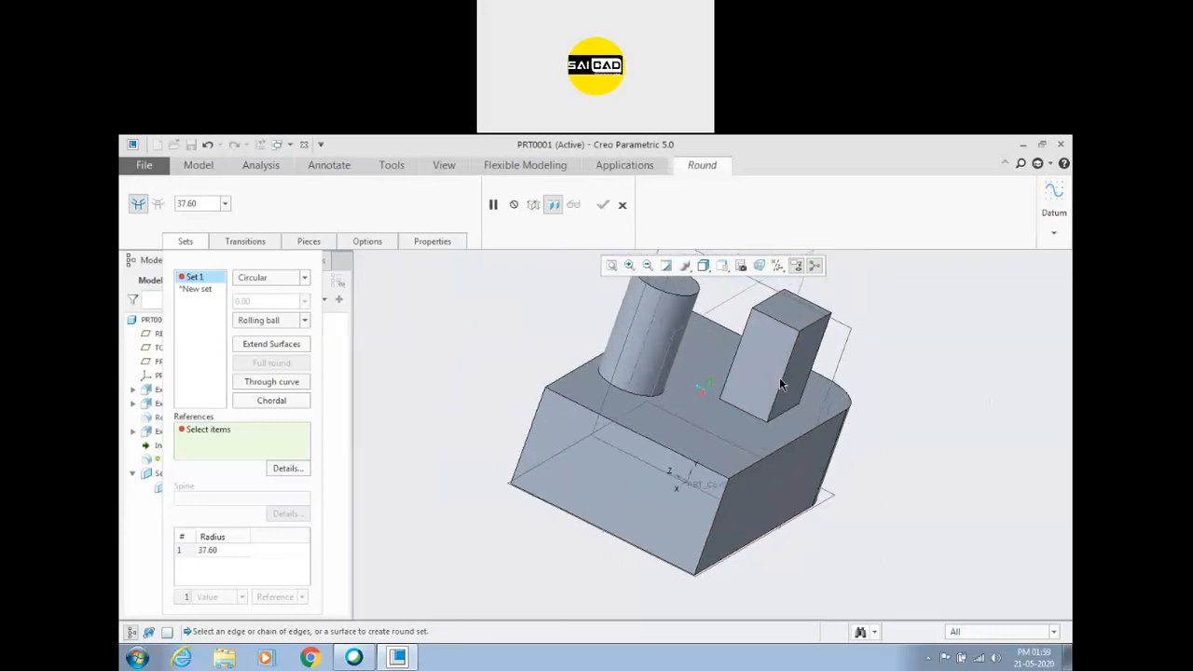
{"action": "left_click", "coordinate": [736, 436]}
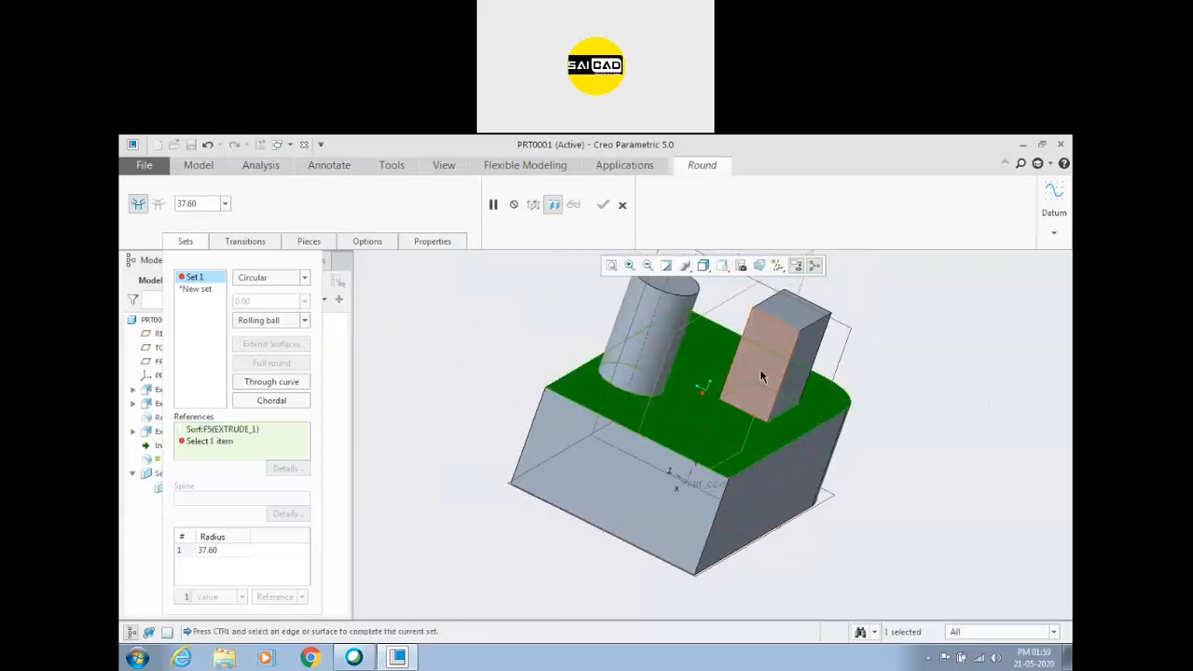
{"action": "left_click", "coordinate": [759, 369], "text": "ctrl"}
{"action": "middle_click_drag", "start_coordinate": [921, 479], "coordinate": [884, 466]}
{"action": "scroll", "coordinate": [730, 396], "scroll_direction": "down", "scroll_amount": 4}
{"action": "left_click_drag", "start_coordinate": [724, 378], "coordinate": [743, 352]}
{"action": "scroll", "coordinate": [599, 455], "scroll_direction": "up", "scroll_amount": 3}
{"action": "scroll", "coordinate": [695, 430], "scroll_direction": "down", "scroll_amount": 2}
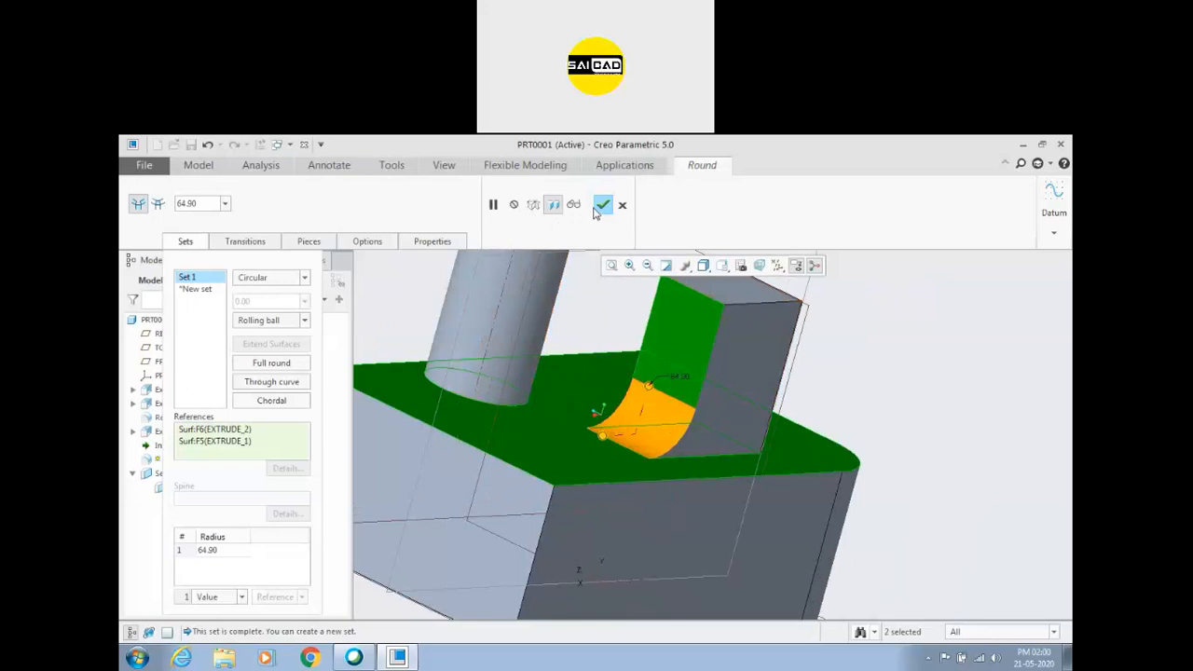
Remove both surface references from Set 1 of the round.
{"action": "right_click", "coordinate": [230, 441]}
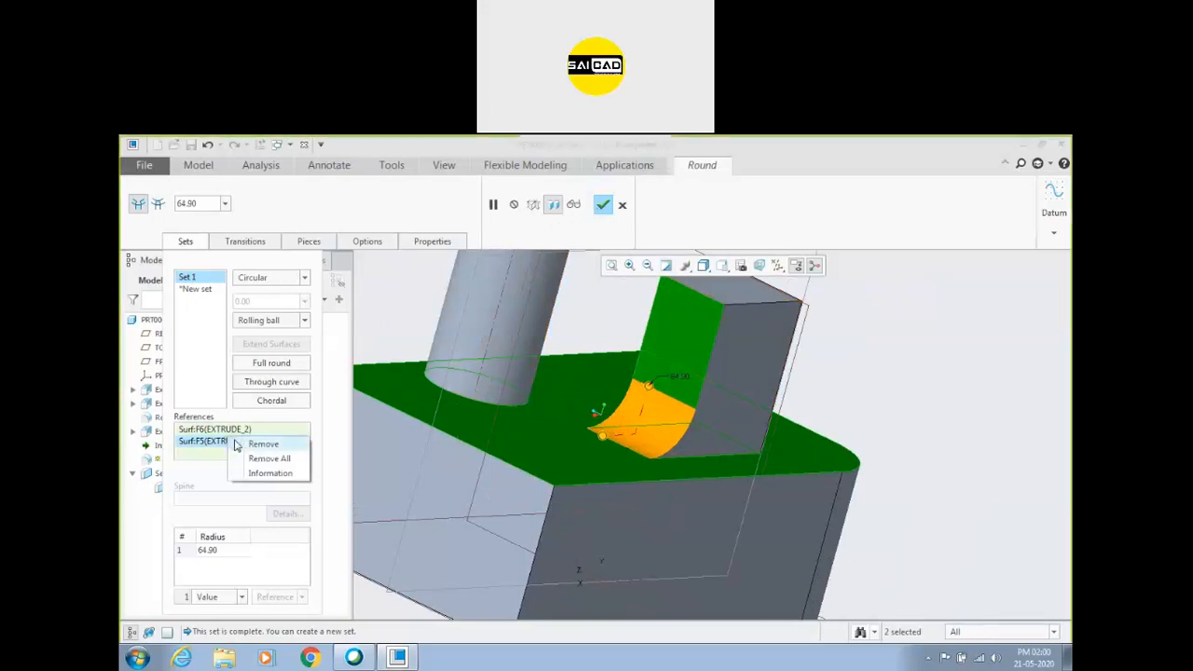
{"action": "left_click", "coordinate": [256, 443]}
{"action": "right_click", "coordinate": [264, 452]}
{"action": "left_click", "coordinate": [224, 429]}
{"action": "right_click", "coordinate": [233, 430]}
{"action": "left_click", "coordinate": [273, 443]}
Round between the rectangular boss's top face and side face with a radius of about 114.20, and accept the feature.
{"action": "left_click", "coordinate": [731, 291]}
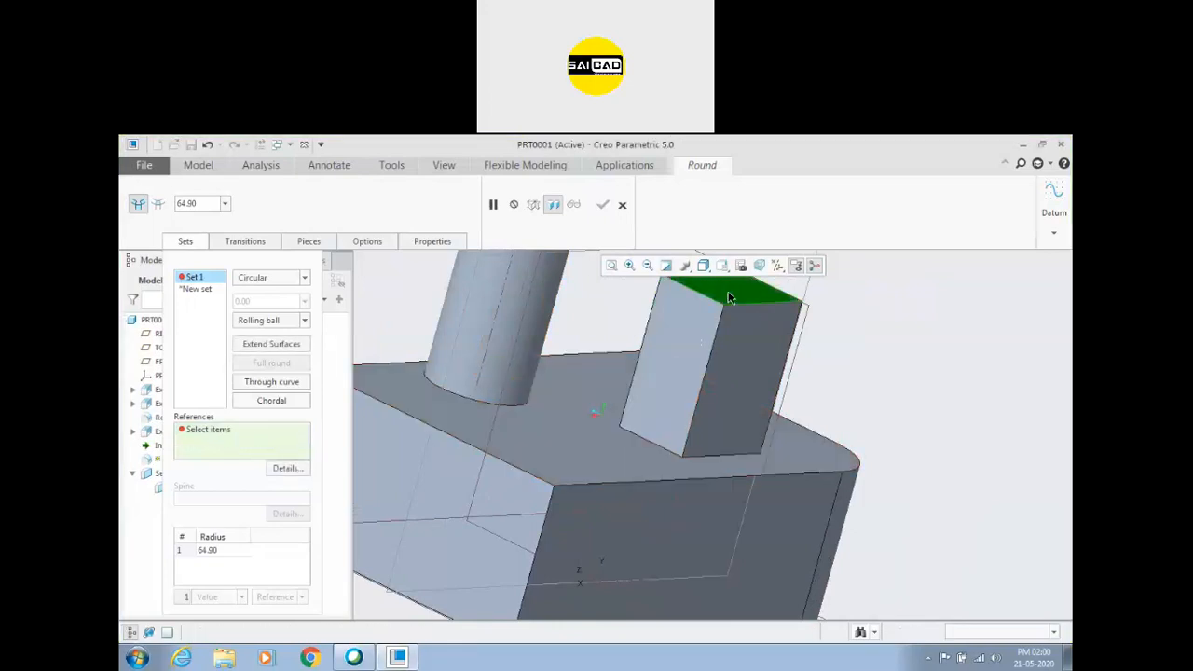
{"action": "left_click", "coordinate": [704, 317], "text": "ctrl"}
{"action": "left_click_drag", "start_coordinate": [667, 329], "coordinate": [653, 367]}
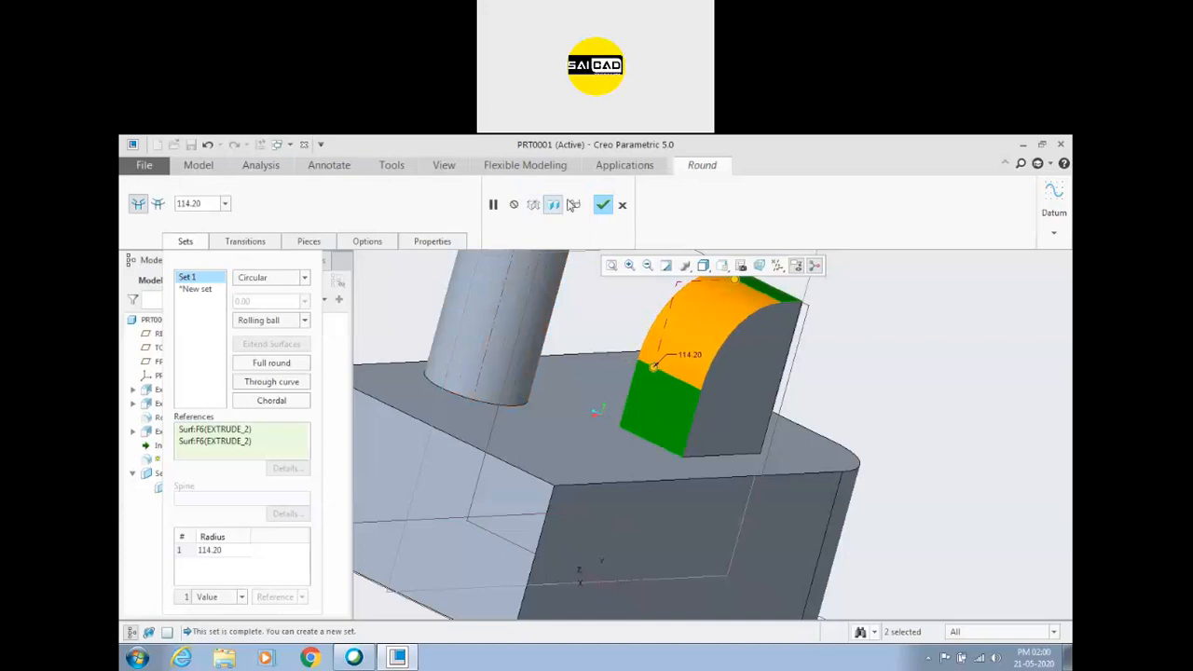
{"action": "left_click", "coordinate": [602, 205]}
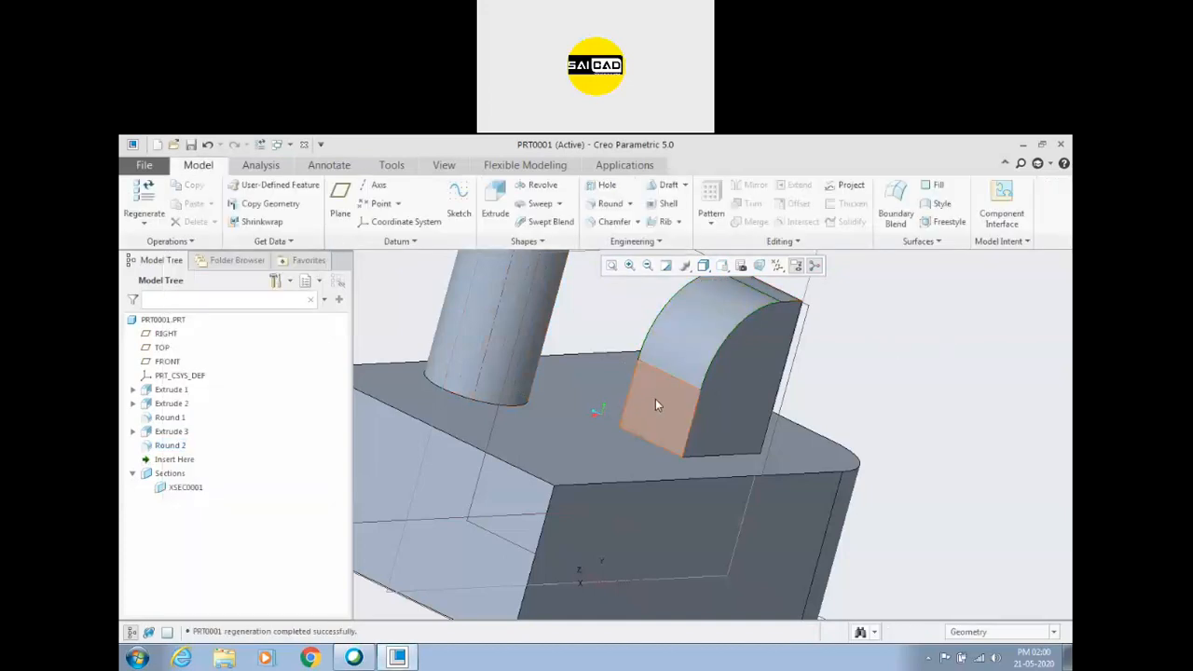
Start another round between the block's top face and the boss's rounded surface, with a radius of about 120.28.
{"action": "scroll", "coordinate": [651, 404], "scroll_direction": "up", "scroll_amount": 1}
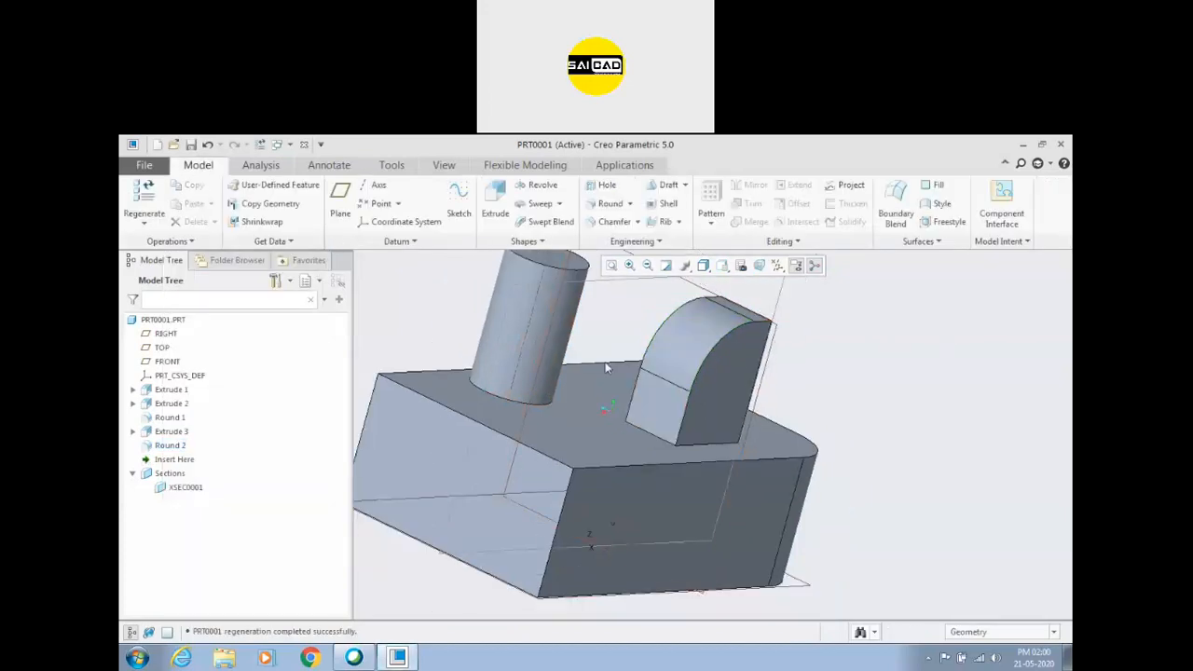
{"action": "left_click", "coordinate": [606, 204]}
{"action": "scroll", "coordinate": [653, 446], "scroll_direction": "down", "scroll_amount": 3}
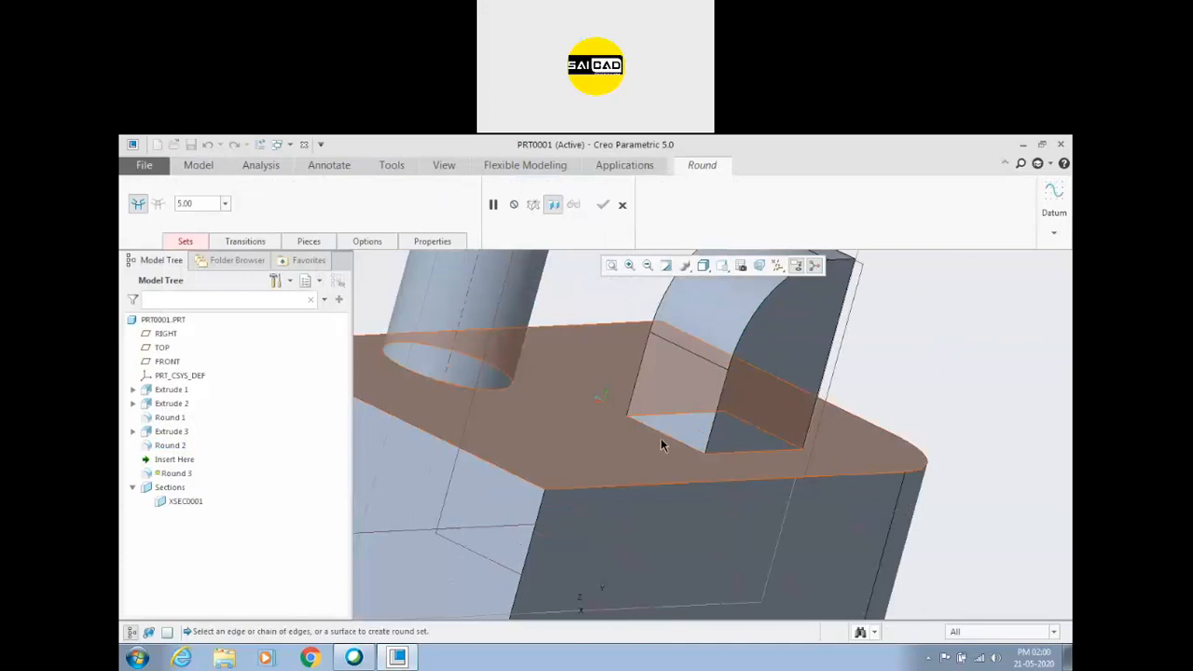
{"action": "left_click", "coordinate": [589, 448]}
{"action": "left_click", "coordinate": [703, 309], "text": "ctrl"}
{"action": "middle_click_drag", "start_coordinate": [777, 410], "coordinate": [643, 404]}
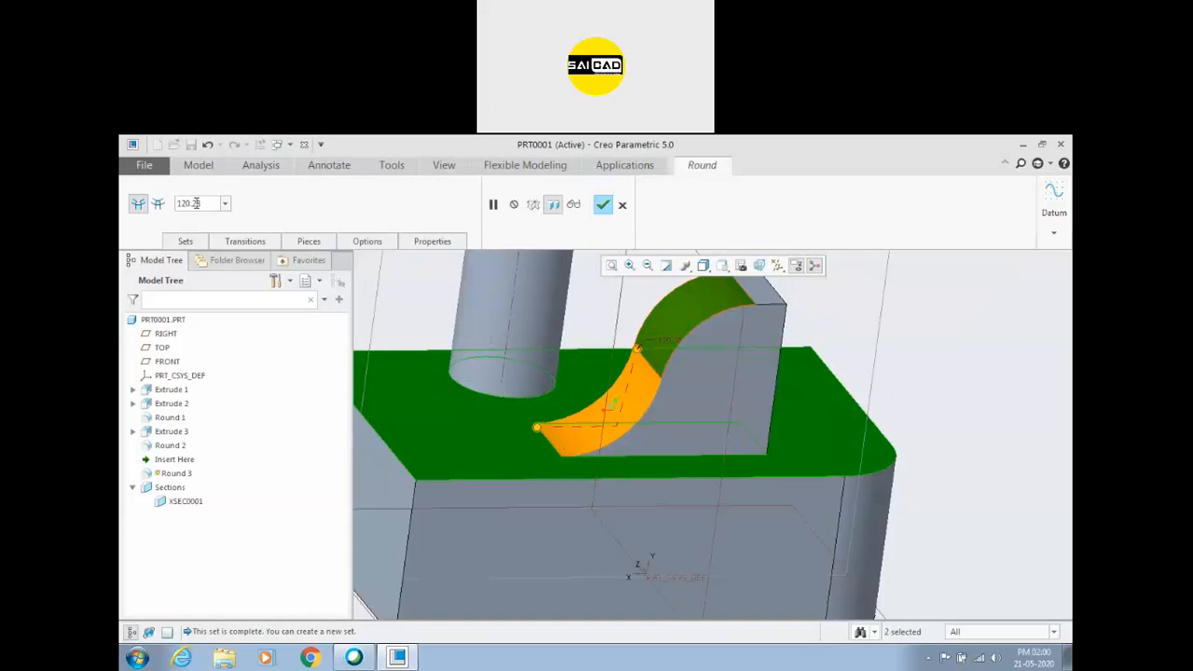
Set the radius of the new round's Set 1 to 130.
{"action": "left_click", "coordinate": [186, 244]}
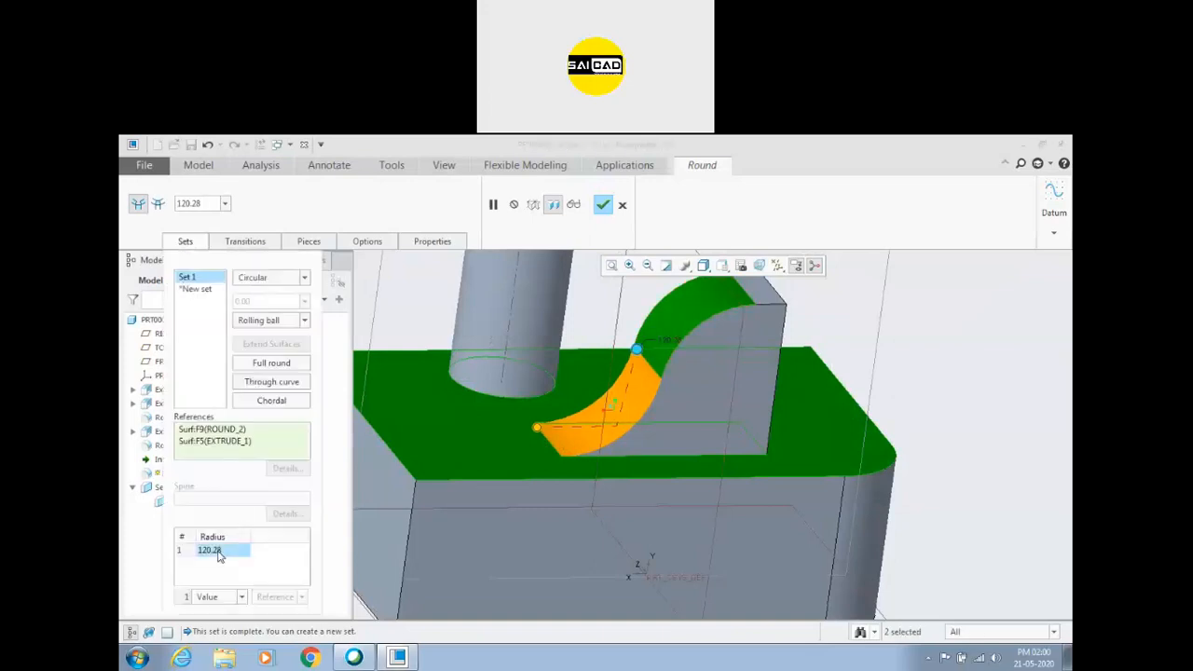
{"action": "type", "text": "130"}
{"action": "key", "text": "Return"}
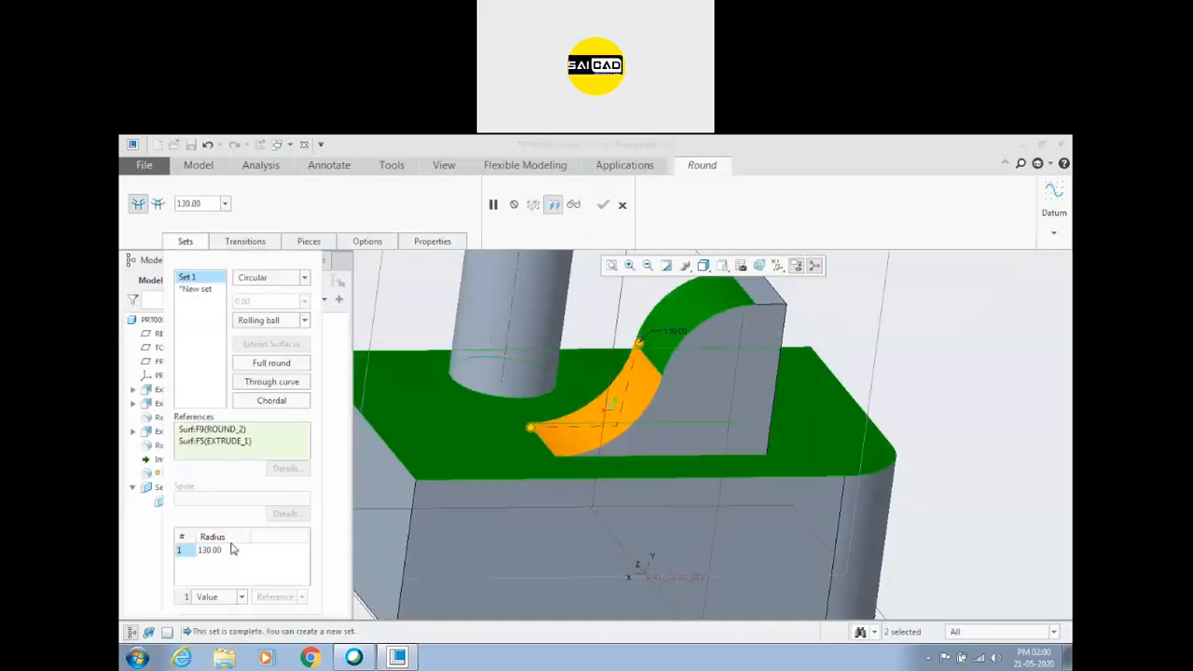
Enlarge the round's radius to about 402.10 and further to about 677.90.
{"action": "left_click_drag", "start_coordinate": [640, 345], "coordinate": [988, 226]}
{"action": "scroll", "coordinate": [685, 450], "scroll_direction": "up", "scroll_amount": 3}
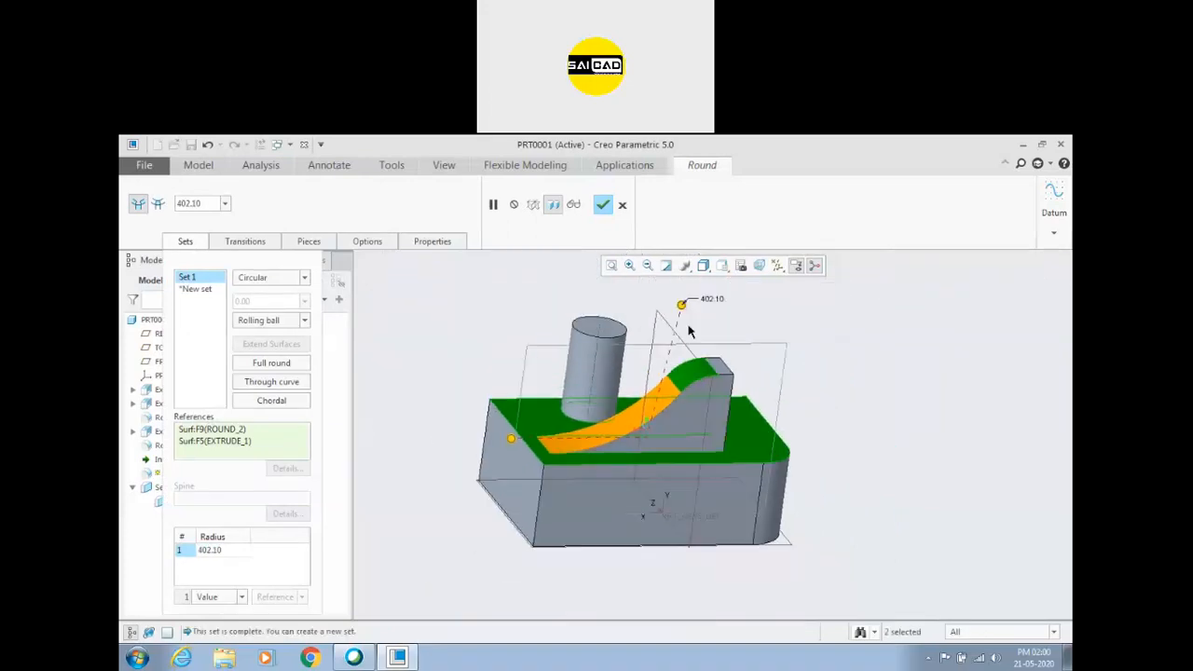
{"action": "left_click_drag", "start_coordinate": [681, 307], "coordinate": [745, 300]}
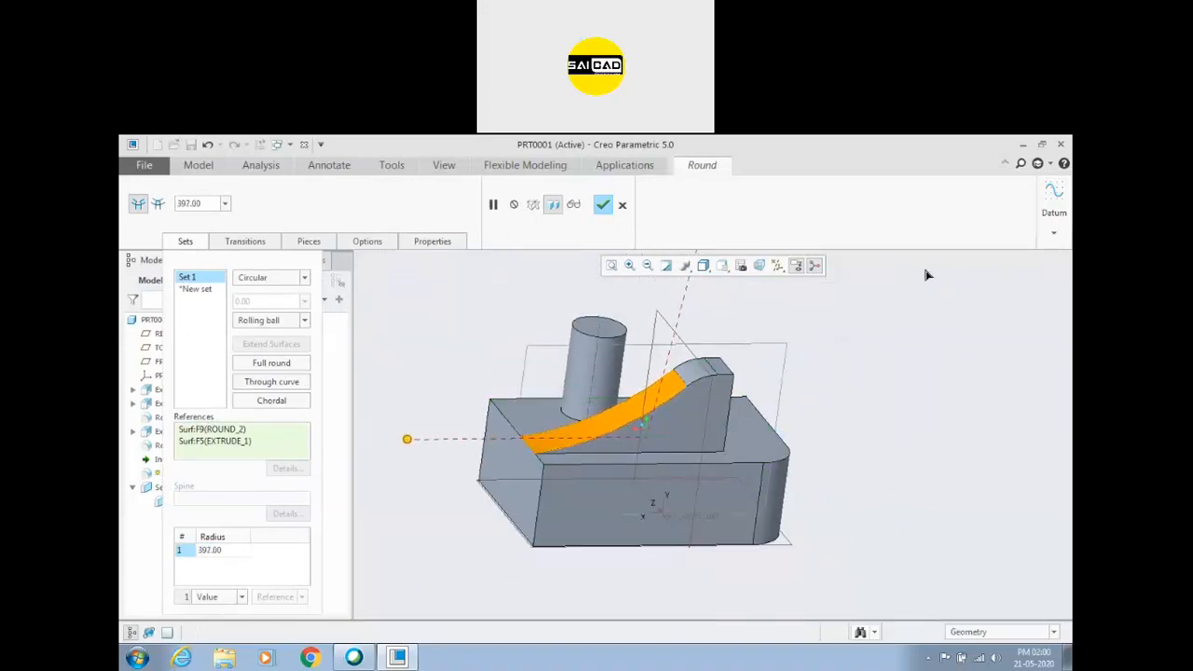
{"action": "scroll", "coordinate": [631, 417], "scroll_direction": "up", "scroll_amount": 3}
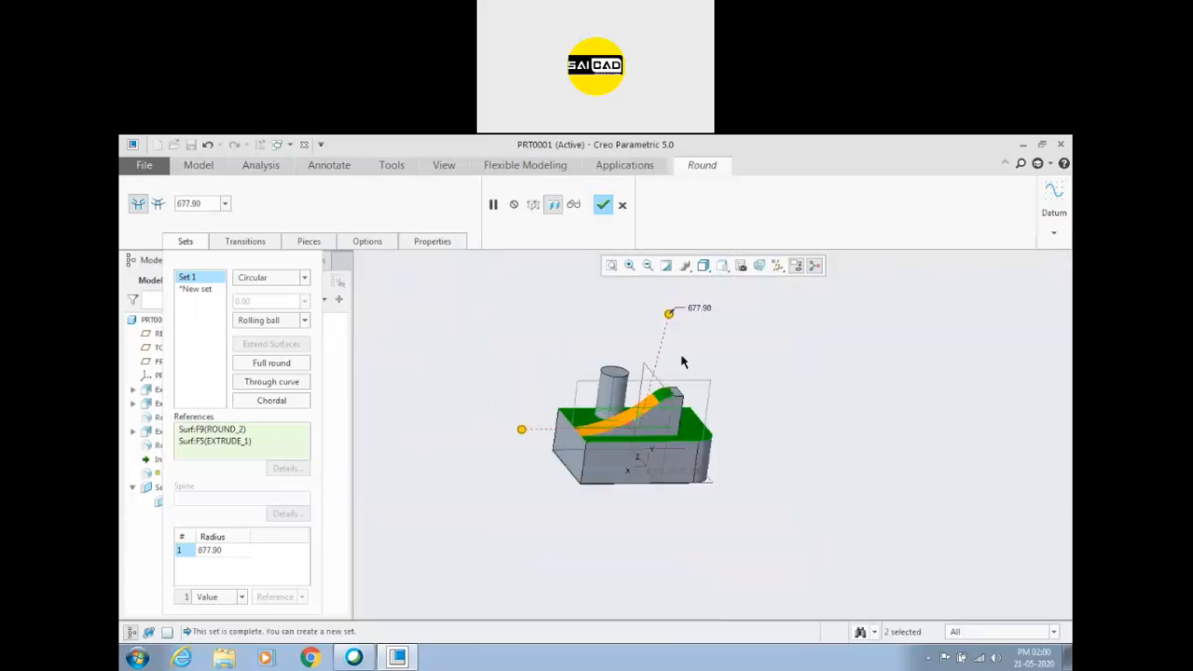
{"action": "scroll", "coordinate": [681, 357], "scroll_direction": "down", "scroll_amount": 2}
{"action": "scroll", "coordinate": [666, 371], "scroll_direction": "up", "scroll_amount": 1}
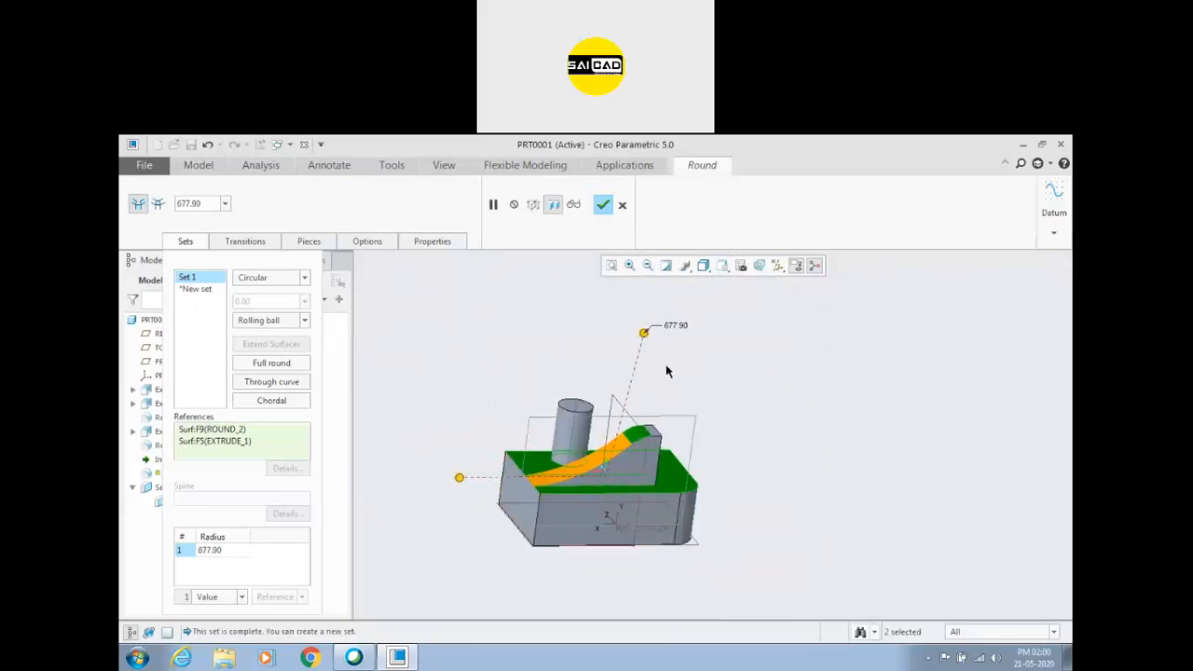
Adjust the round's radius to about 416.70 and remove both surface references from Set 1.
{"action": "left_click_drag", "start_coordinate": [649, 339], "coordinate": [764, 306]}
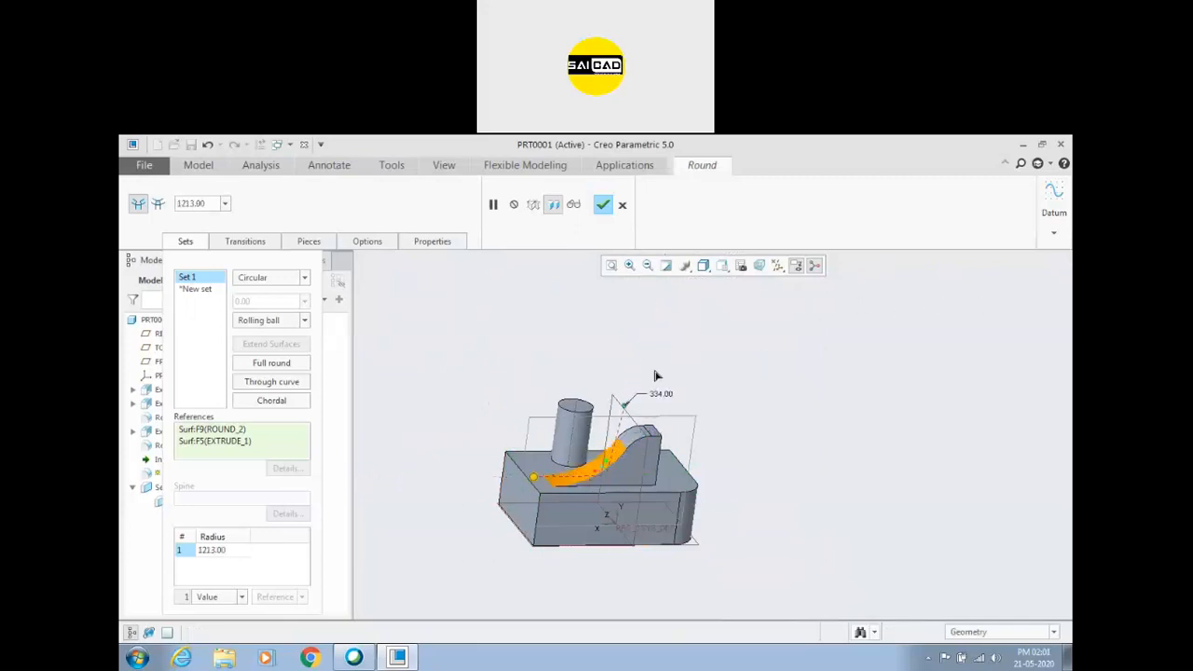
{"action": "left_click_drag", "start_coordinate": [783, 333], "coordinate": [669, 407]}
{"action": "middle_click_drag", "start_coordinate": [695, 424], "coordinate": [732, 429]}
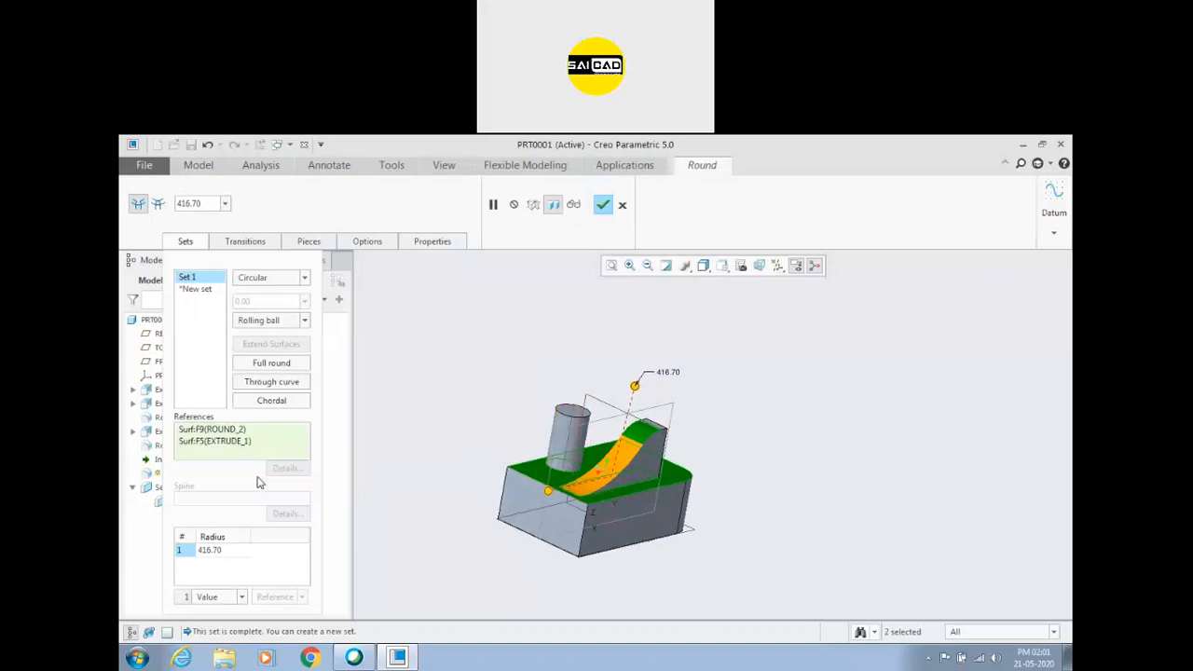
{"action": "right_click", "coordinate": [199, 446]}
{"action": "left_click", "coordinate": [233, 463]}
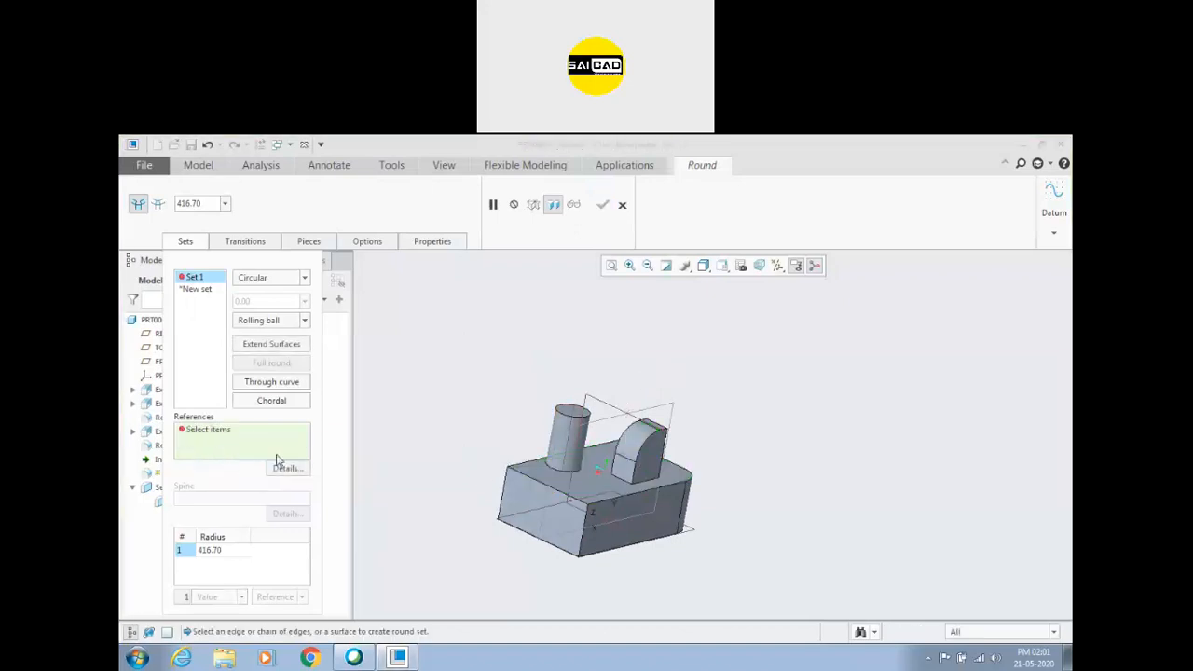
Try the round on the block's front top edge and remove that edge from Set 1's references.
{"action": "scroll", "coordinate": [560, 494], "scroll_direction": "down", "scroll_amount": 2}
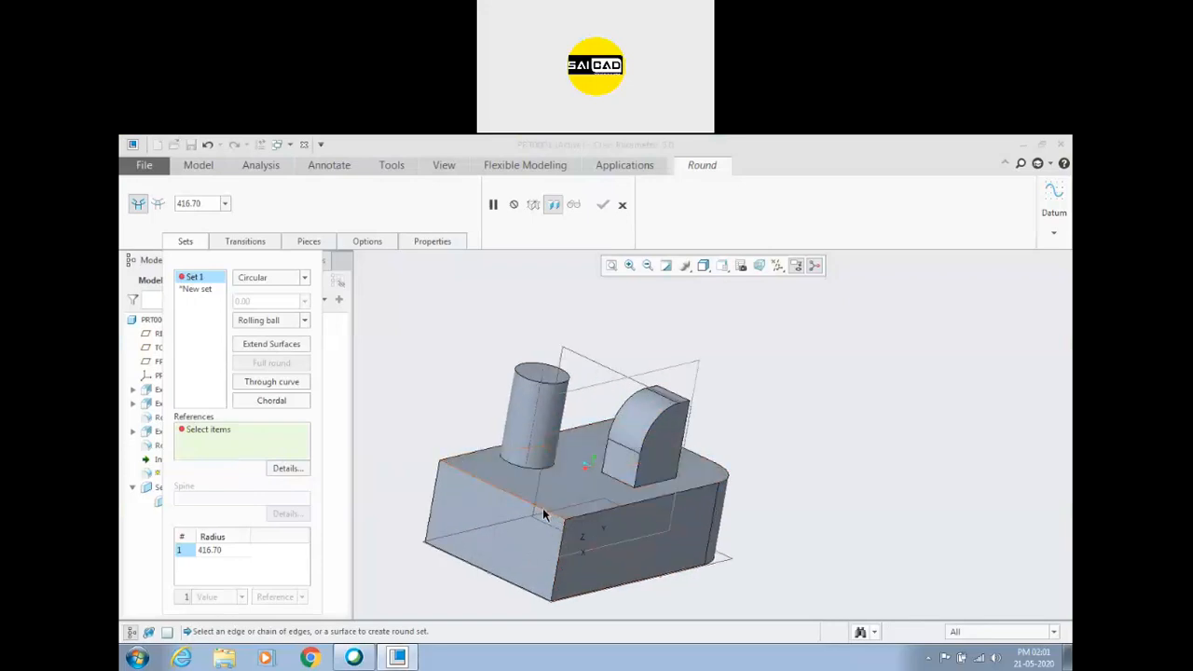
{"action": "left_click", "coordinate": [544, 510]}
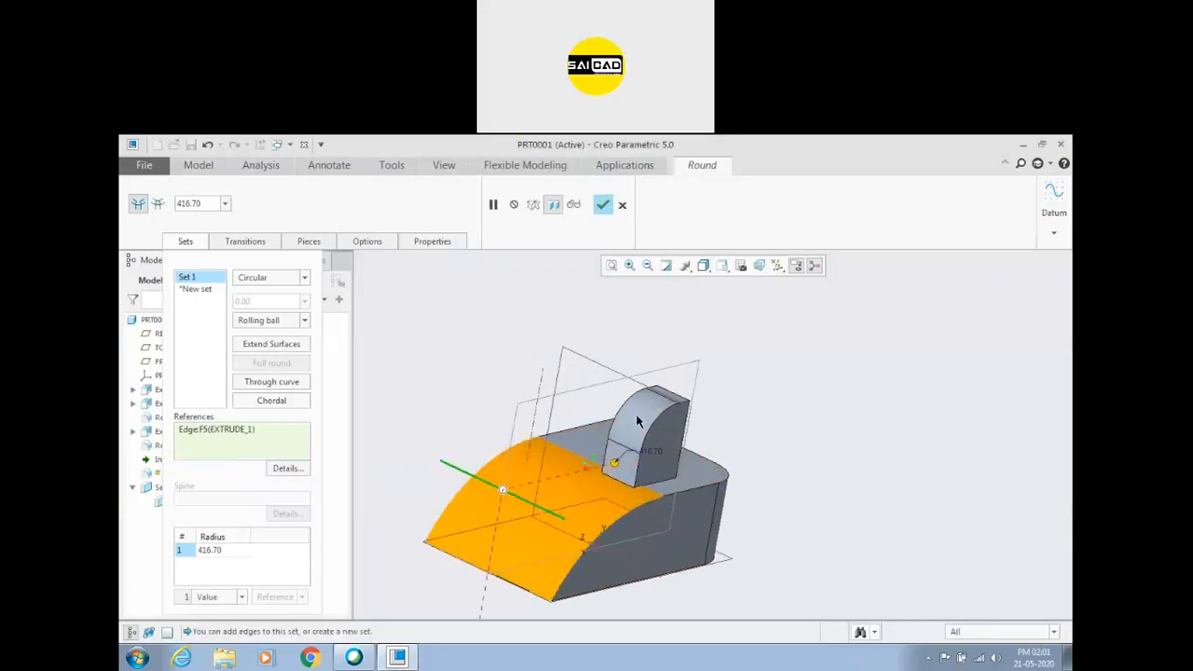
{"action": "right_click", "coordinate": [222, 435]}
{"action": "left_click", "coordinate": [250, 438]}
Try a round between the boss's rounded surface and the block's front top edge, radius about 518.30, and remove both references.
{"action": "left_click", "coordinate": [654, 429]}
{"action": "left_click", "coordinate": [536, 508]}
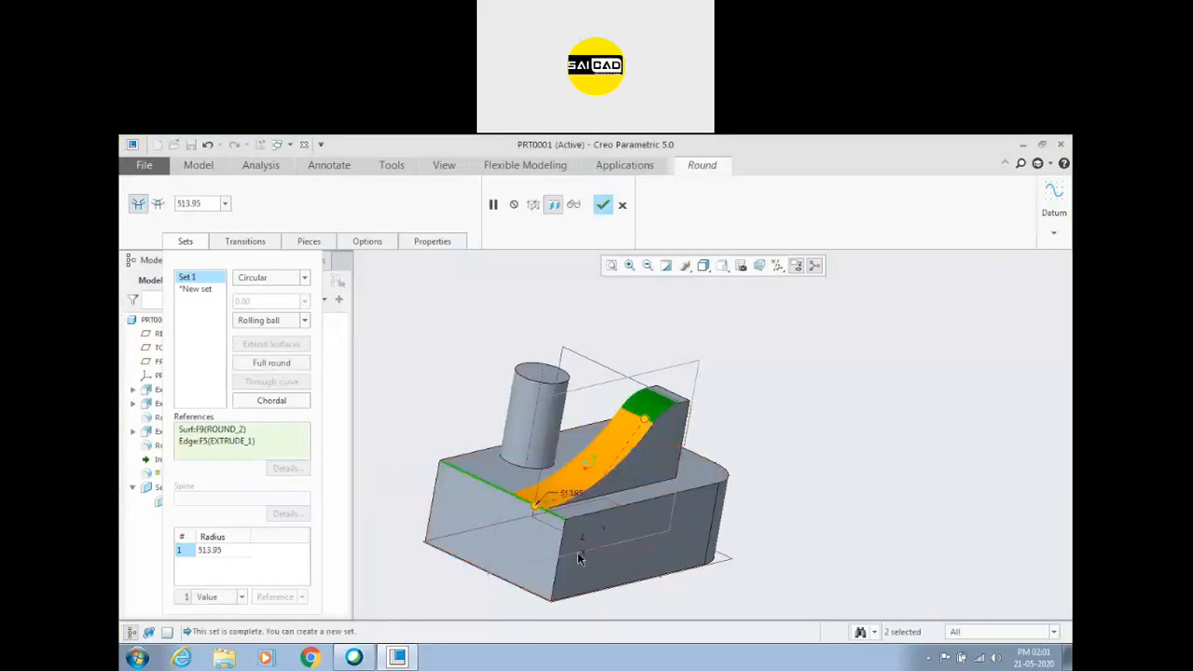
{"action": "middle_click_drag", "start_coordinate": [700, 557], "coordinate": [603, 421]}
{"action": "left_click_drag", "start_coordinate": [650, 413], "coordinate": [504, 494]}
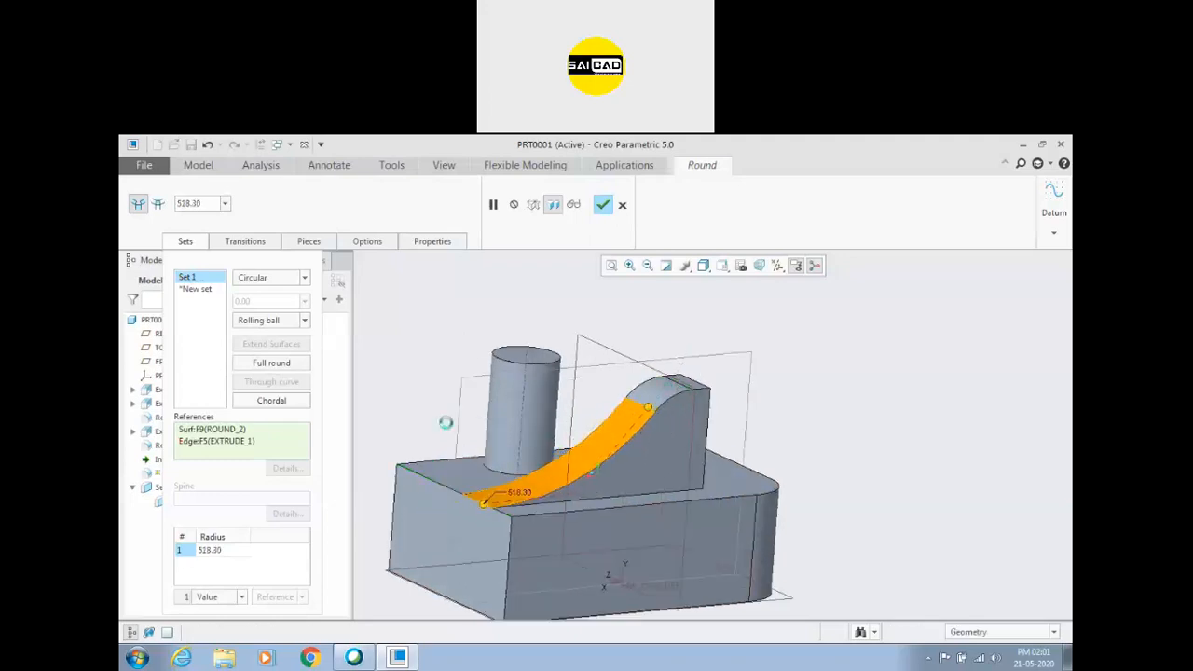
{"action": "right_click", "coordinate": [216, 441]}
{"action": "left_click", "coordinate": [247, 445]}
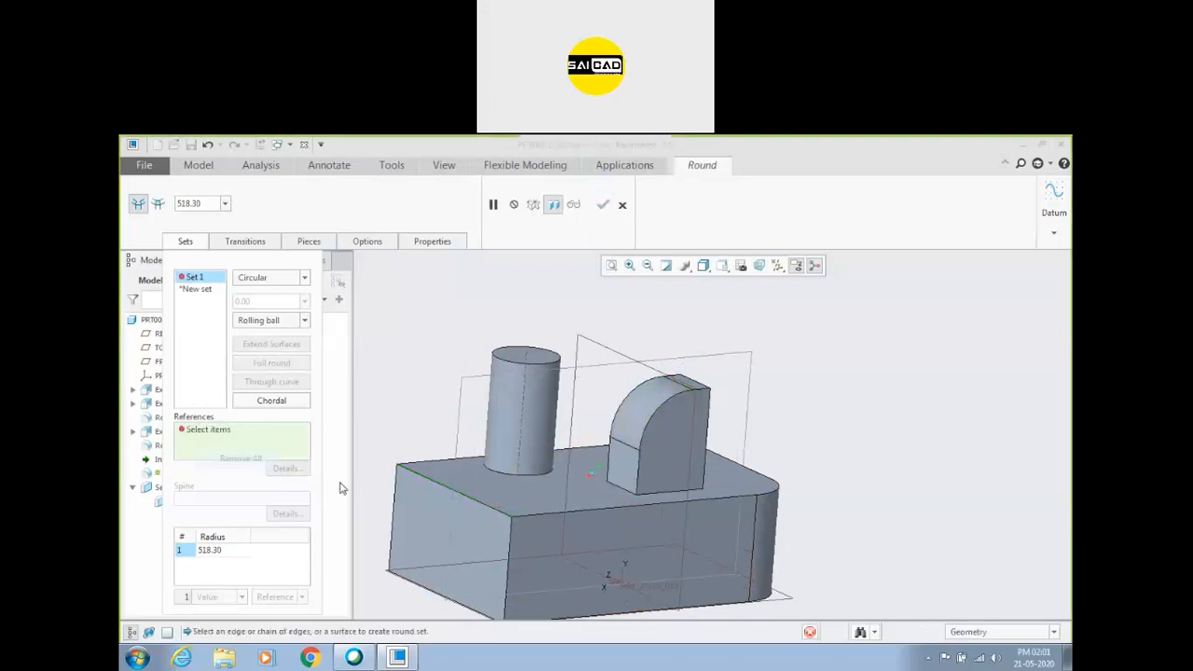
Try a round between the block's top face and the boss's rounded surface, radius about 147.60, and clear its references.
{"action": "left_click", "coordinate": [598, 496]}
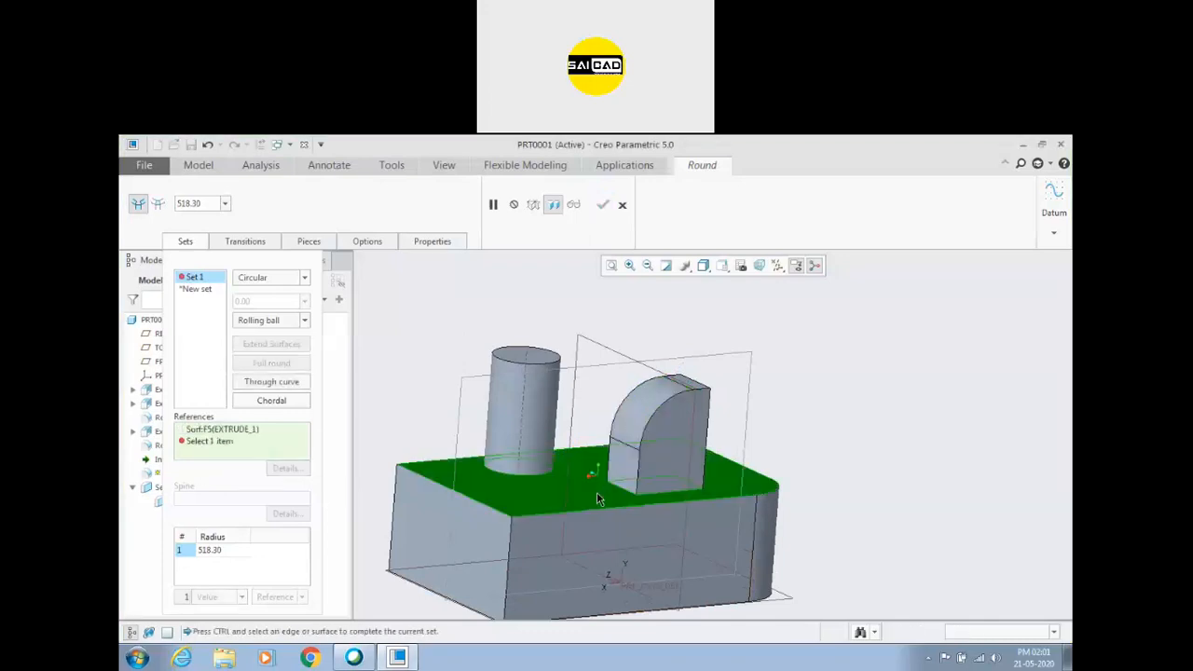
{"action": "left_click", "coordinate": [624, 432], "text": "ctrl"}
{"action": "left_click_drag", "start_coordinate": [626, 445], "coordinate": [627, 419]}
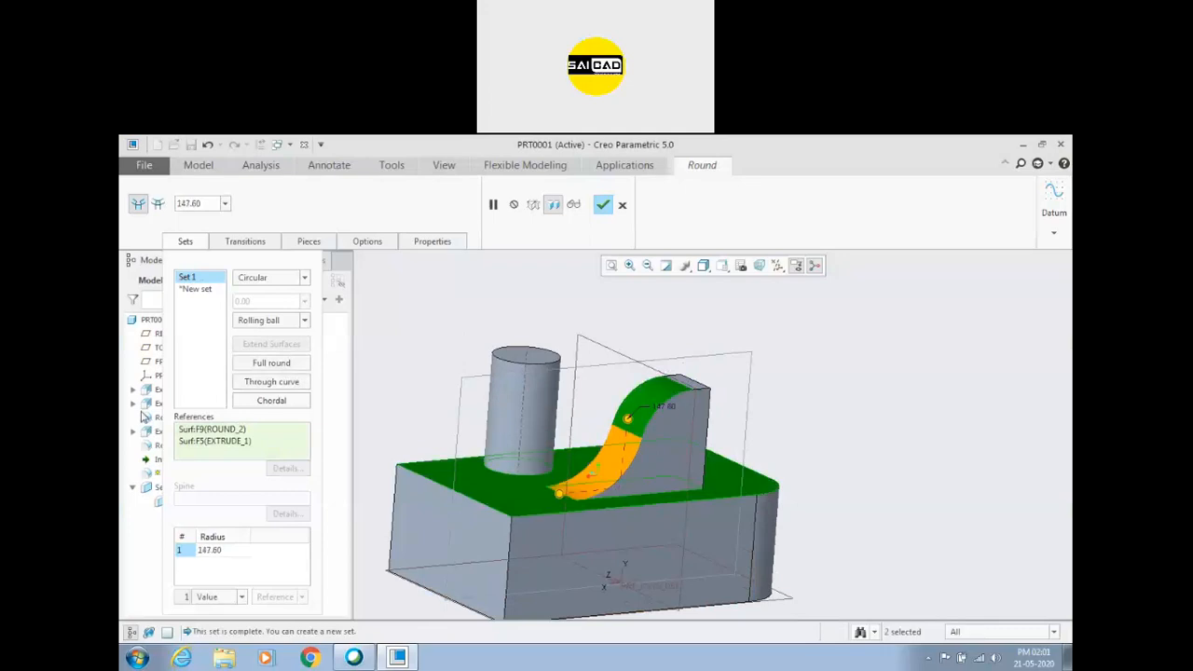
{"action": "right_click", "coordinate": [234, 430]}
{"action": "left_click", "coordinate": [255, 453]}
Try the surface-to-edge round again on the boss's rounded surface and the block's front top edge, radius about 532.10, and remove all references.
{"action": "left_click", "coordinate": [634, 424]}
{"action": "left_click", "coordinate": [494, 506], "text": "ctrl"}
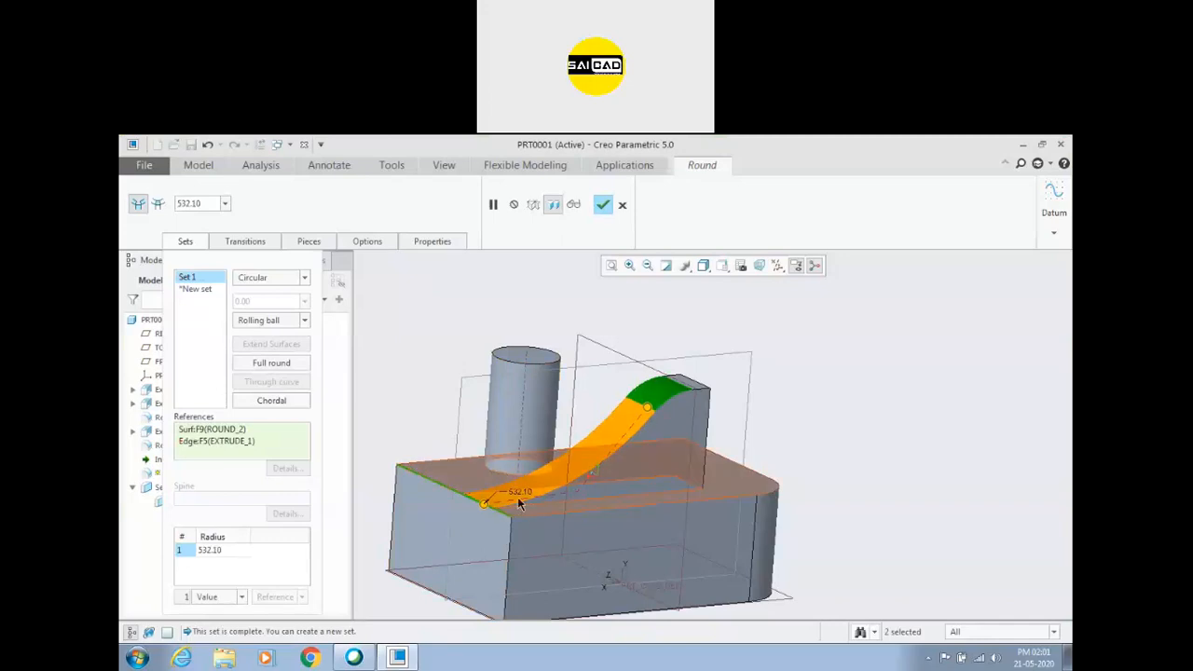
{"action": "scroll", "coordinate": [550, 455], "scroll_direction": "up", "scroll_amount": 2}
{"action": "middle_click_drag", "start_coordinate": [748, 426], "coordinate": [717, 423]}
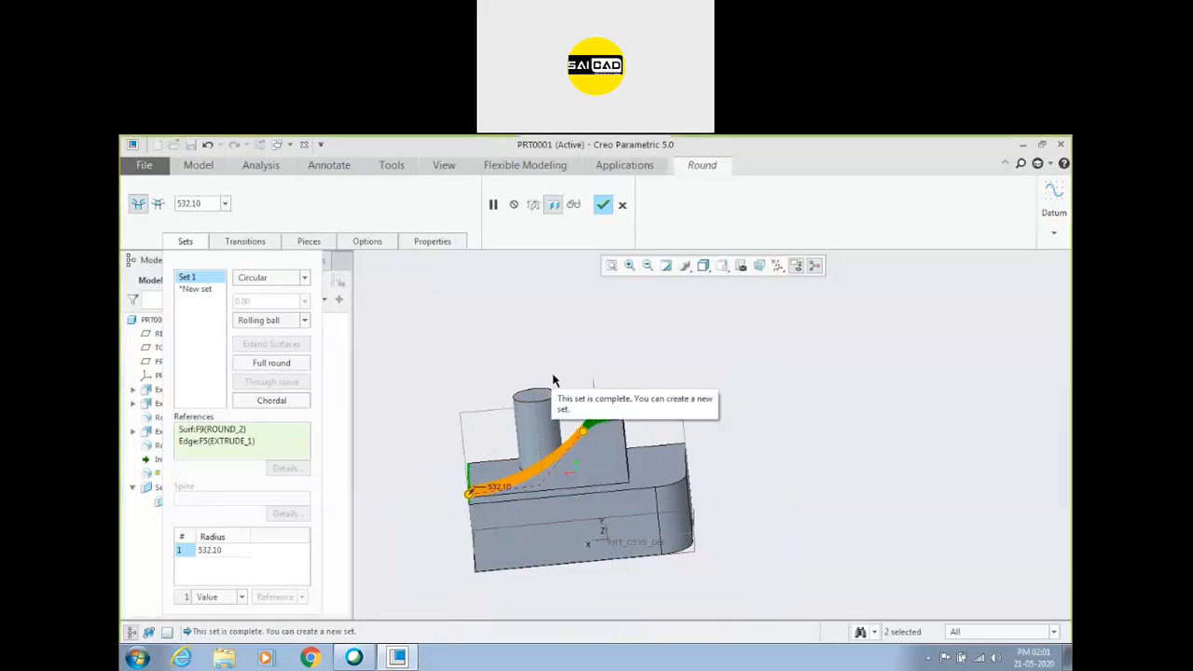
{"action": "right_click", "coordinate": [234, 442]}
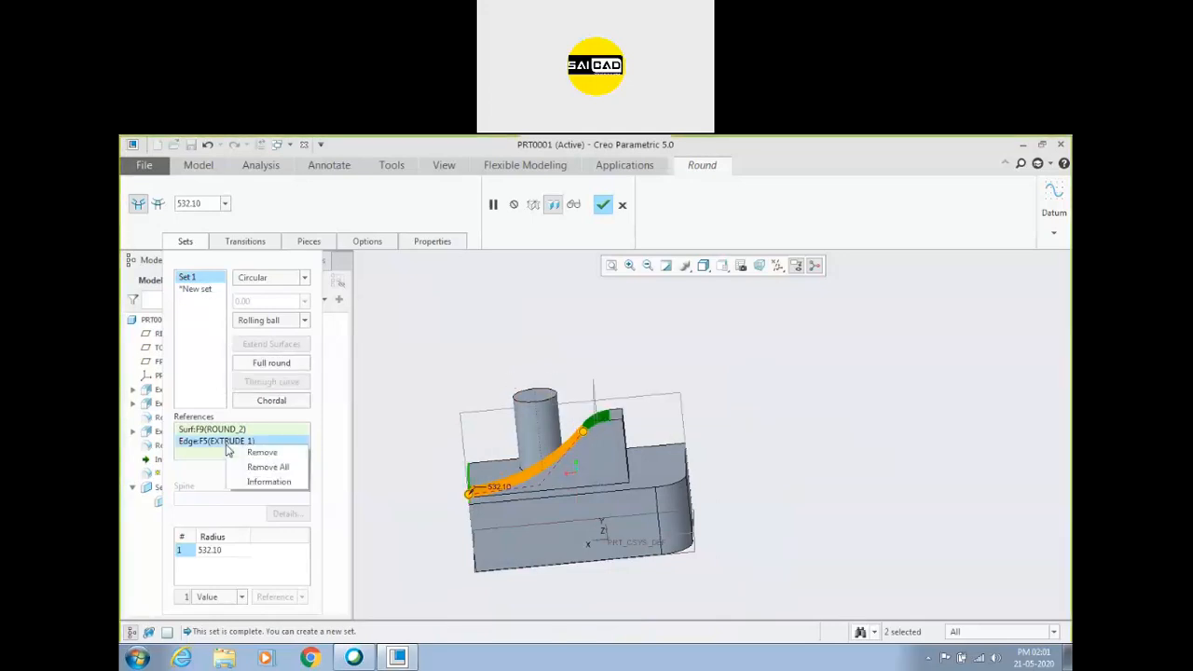
{"action": "left_click", "coordinate": [254, 469]}
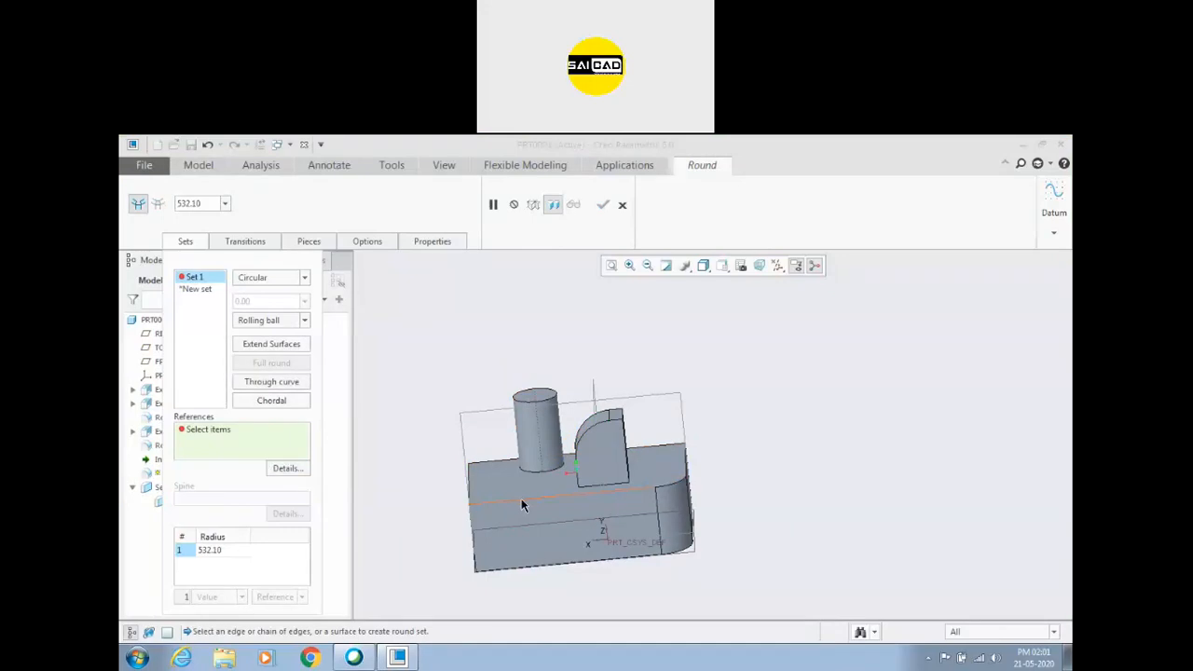
Apply the round to the block's top side edge and reduce its radius to about 37.90.
{"action": "left_click", "coordinate": [566, 492]}
{"action": "middle_click_drag", "start_coordinate": [567, 492], "coordinate": [547, 580]}
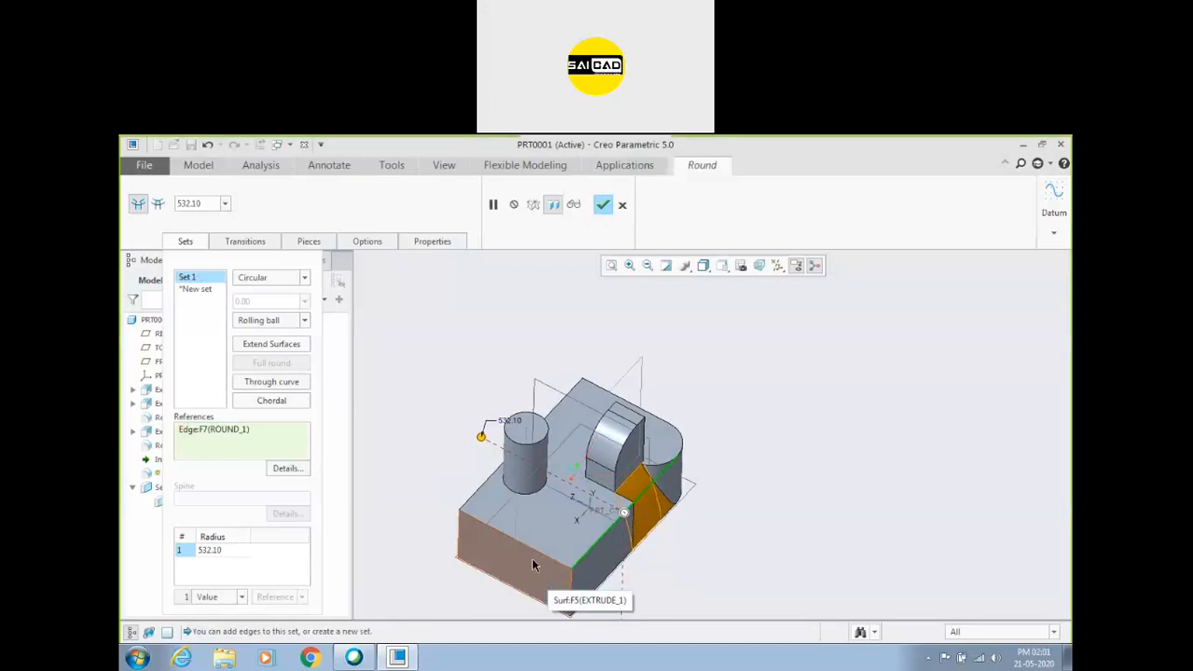
{"action": "middle_click_drag", "start_coordinate": [532, 558], "coordinate": [522, 487]}
{"action": "scroll", "coordinate": [633, 584], "scroll_direction": "down", "scroll_amount": 3}
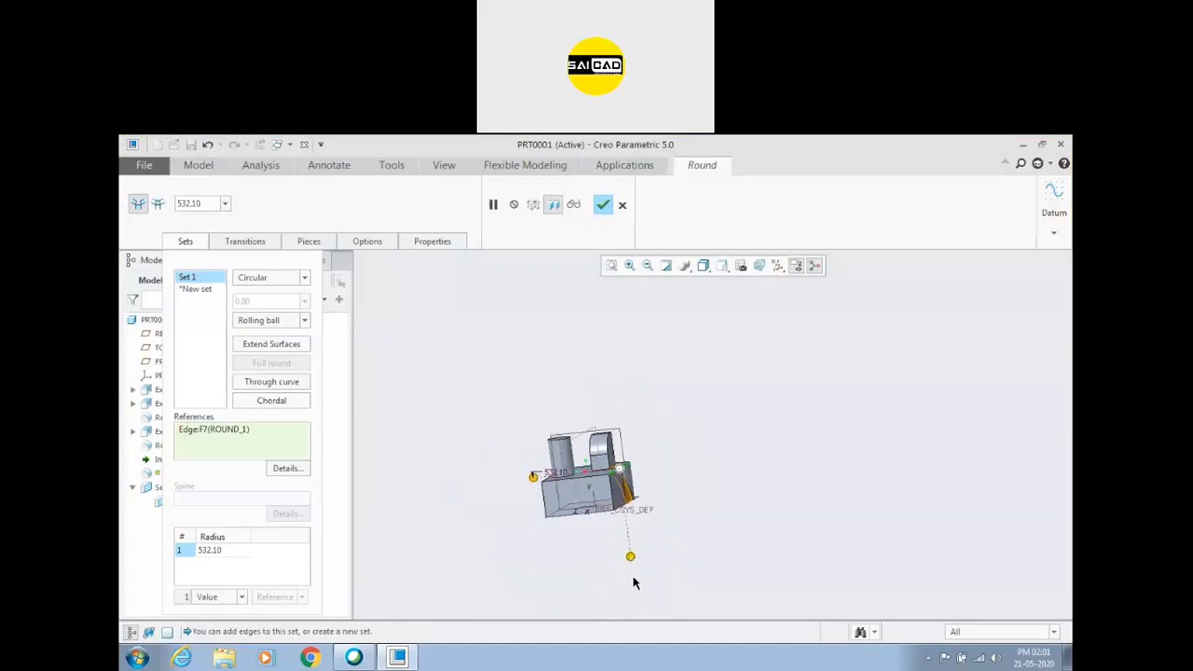
{"action": "left_click_drag", "start_coordinate": [630, 554], "coordinate": [624, 477]}
Enlarge the side edge round's radius to about 103.30 and complete the feature.
{"action": "scroll", "coordinate": [623, 477], "scroll_direction": "up", "scroll_amount": 8}
{"action": "middle_click_drag", "start_coordinate": [740, 479], "coordinate": [744, 485]}
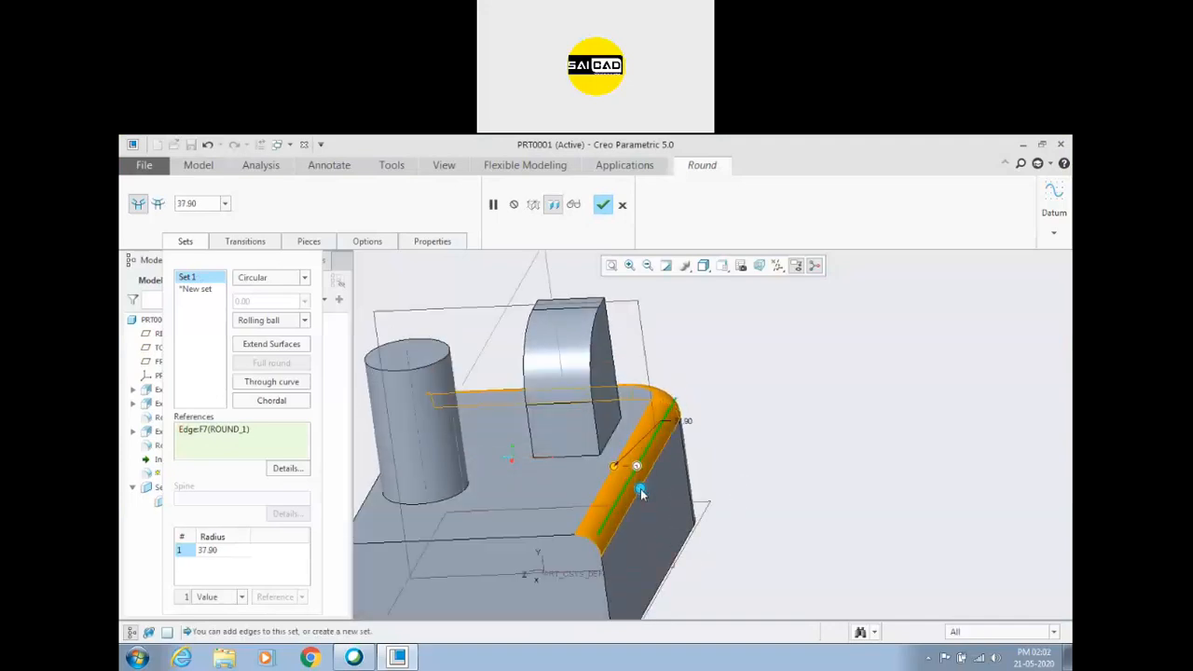
{"action": "left_click_drag", "start_coordinate": [618, 468], "coordinate": [572, 467]}
{"action": "middle_click_drag", "start_coordinate": [616, 475], "coordinate": [652, 449]}
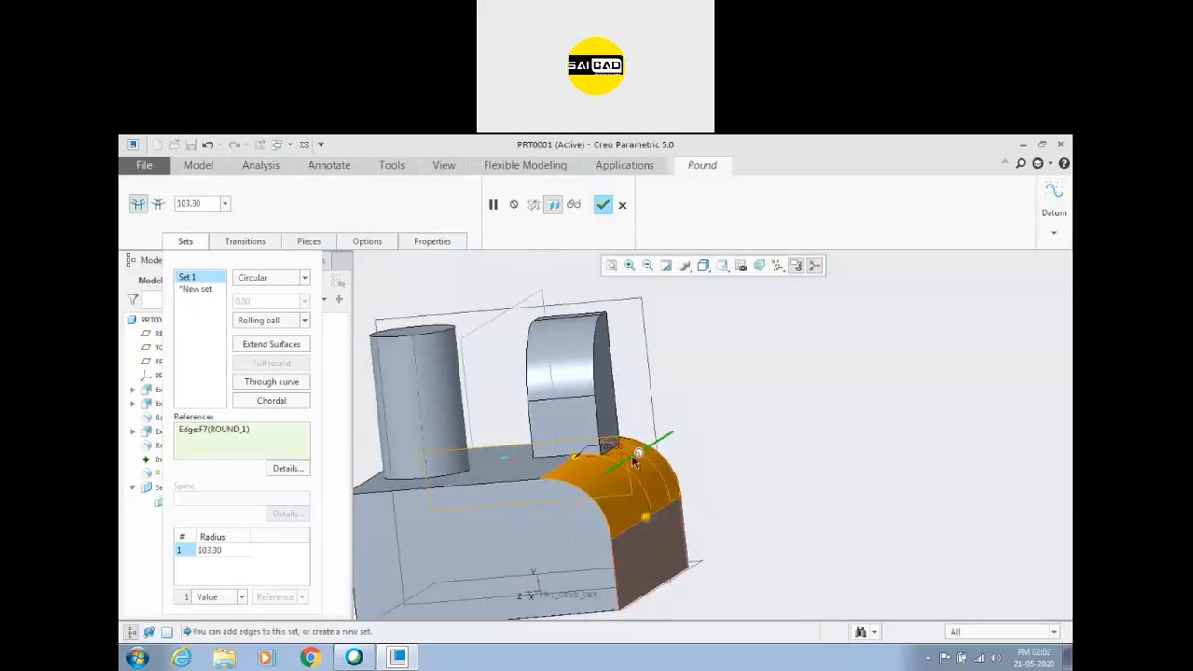
{"action": "left_click", "coordinate": [604, 205]}
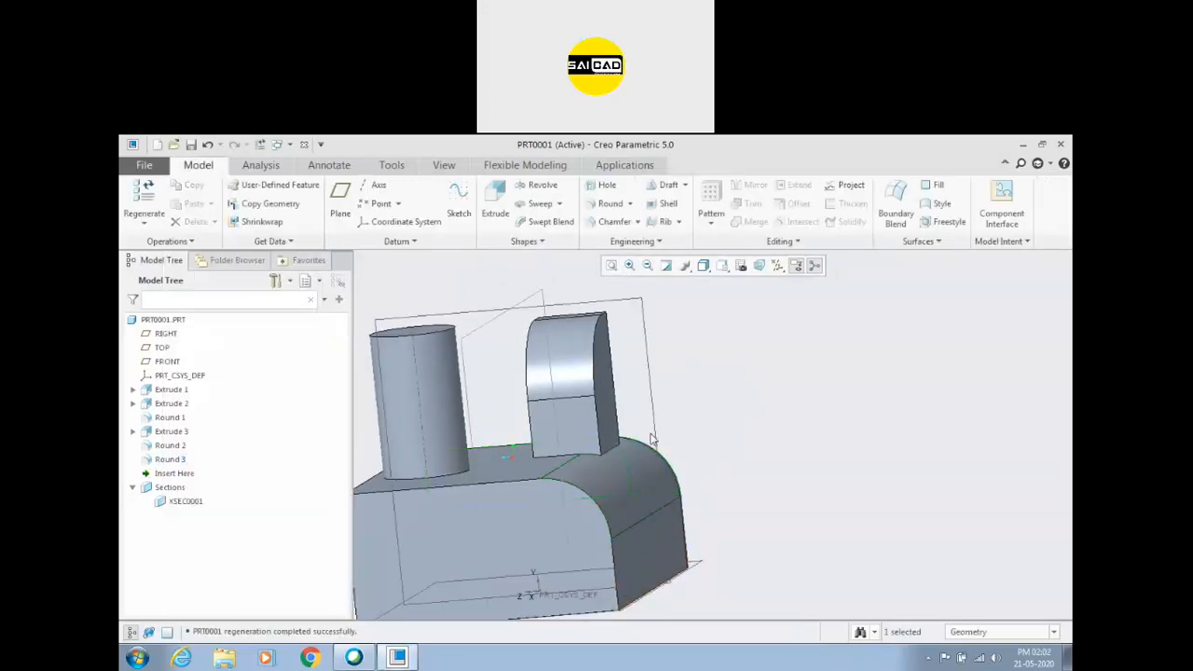
Examine where the new round surface meets the base of the boss.
{"action": "scroll", "coordinate": [610, 474], "scroll_direction": "up", "scroll_amount": 5}
{"action": "middle_click_drag", "start_coordinate": [610, 474], "coordinate": [598, 454]}
{"action": "left_click", "coordinate": [599, 454]}
{"action": "scroll", "coordinate": [571, 493], "scroll_direction": "down", "scroll_amount": 3}
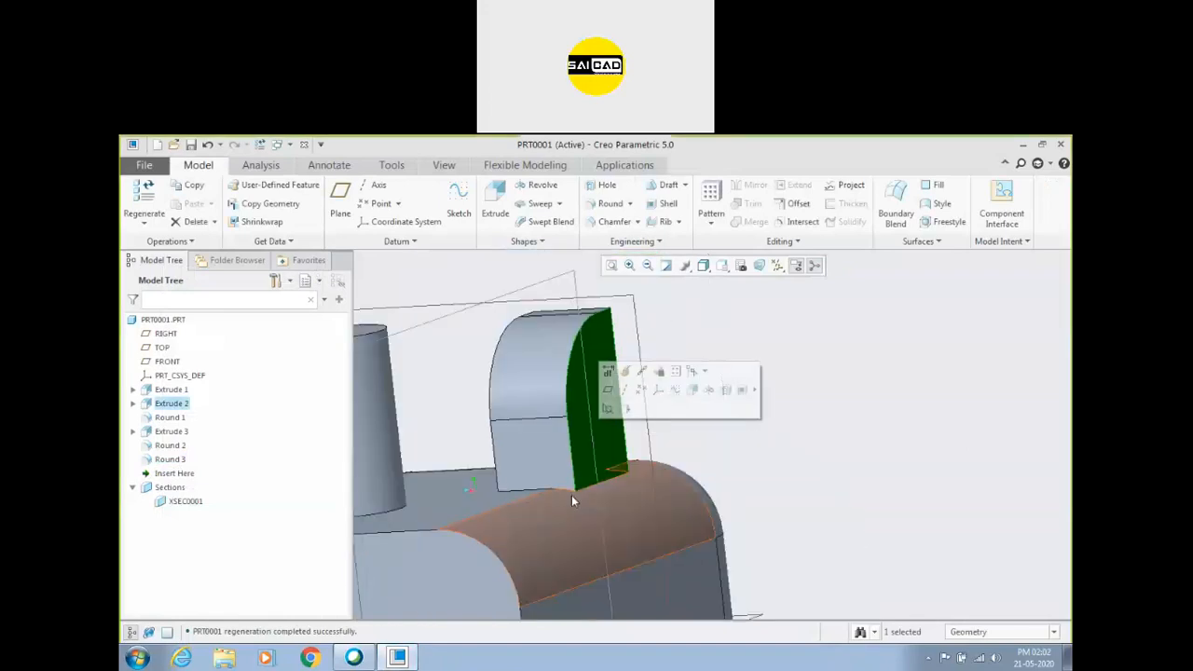
{"action": "left_click", "coordinate": [572, 511]}
{"action": "middle_click_drag", "start_coordinate": [776, 528], "coordinate": [789, 519]}
{"action": "left_click", "coordinate": [672, 534]}
{"action": "left_click", "coordinate": [585, 504]}
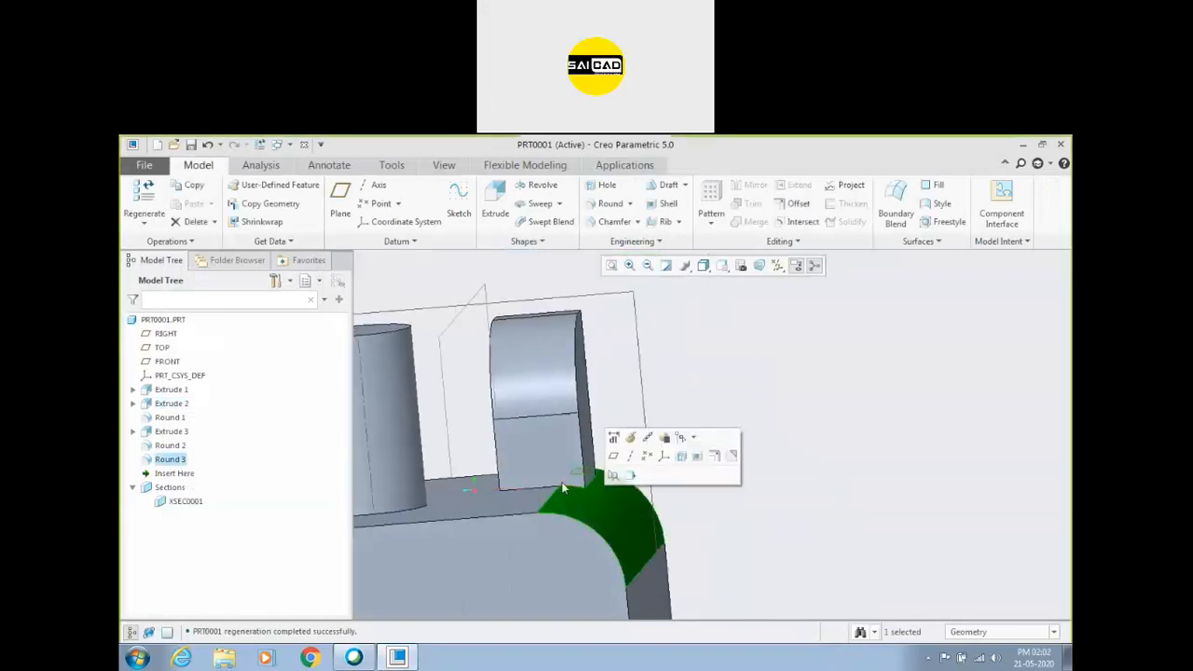
{"action": "scroll", "coordinate": [567, 487], "scroll_direction": "up", "scroll_amount": 5}
{"action": "left_click", "coordinate": [759, 504]}
Round the block's top edge beside the cylinder with a radius of 130, complete it, and inspect its intersection with the cylinder.
{"action": "middle_click_drag", "start_coordinate": [504, 536], "coordinate": [601, 546]}
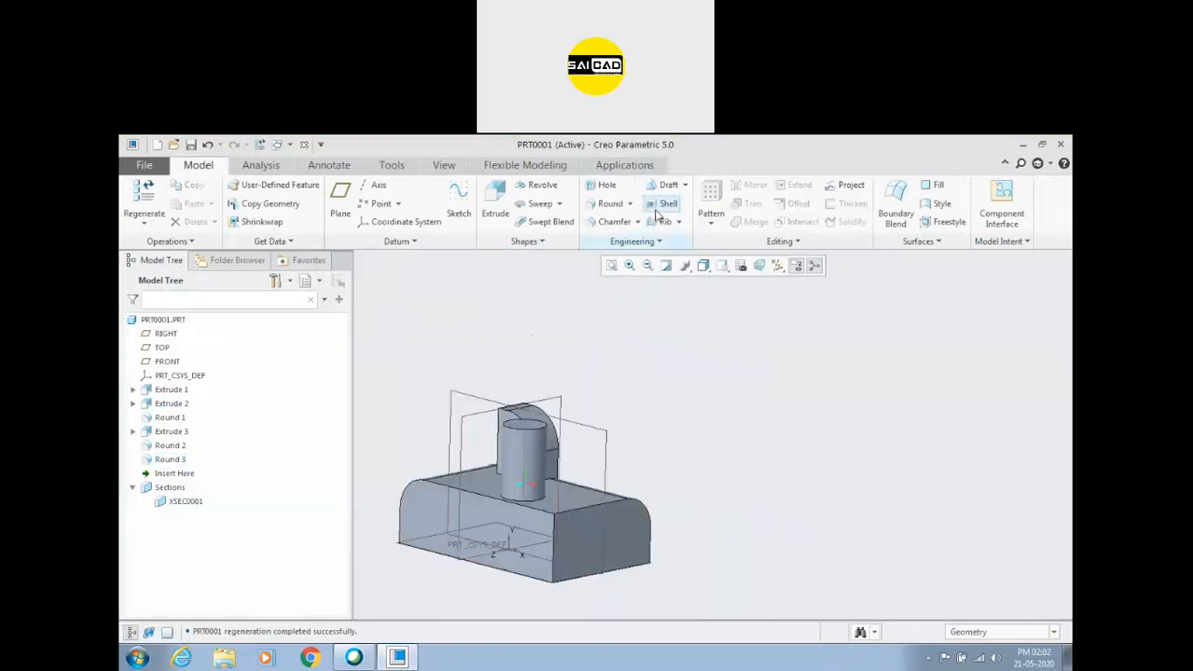
{"action": "scroll", "coordinate": [536, 434], "scroll_direction": "down", "scroll_amount": 3}
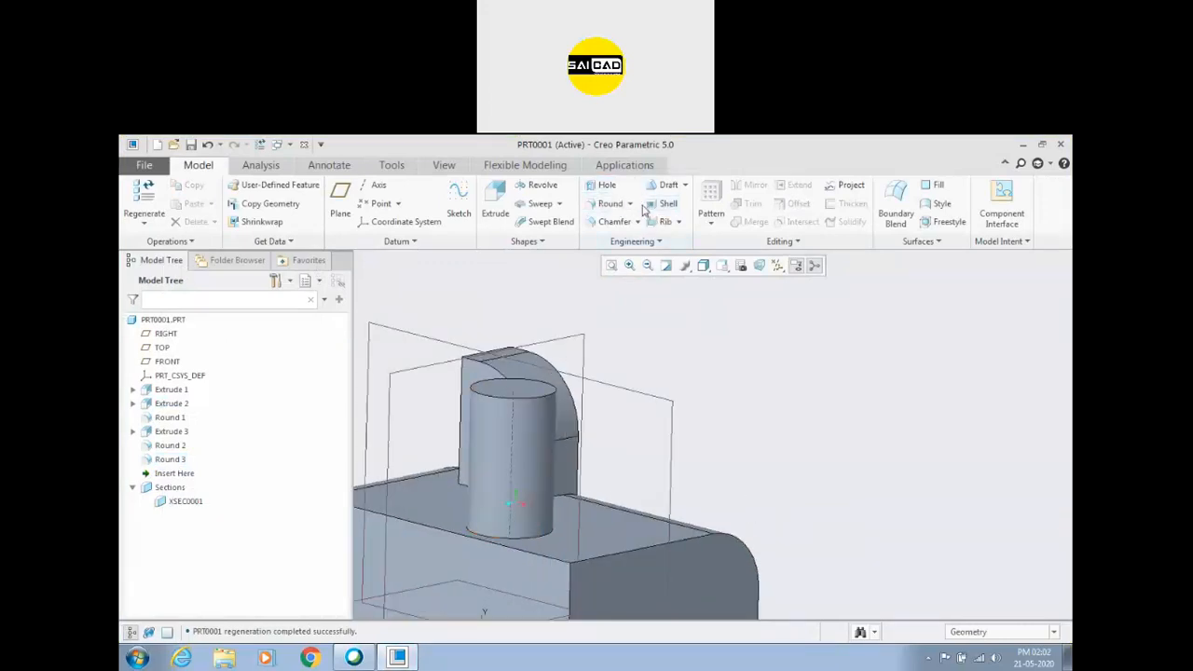
{"action": "left_click", "coordinate": [610, 203]}
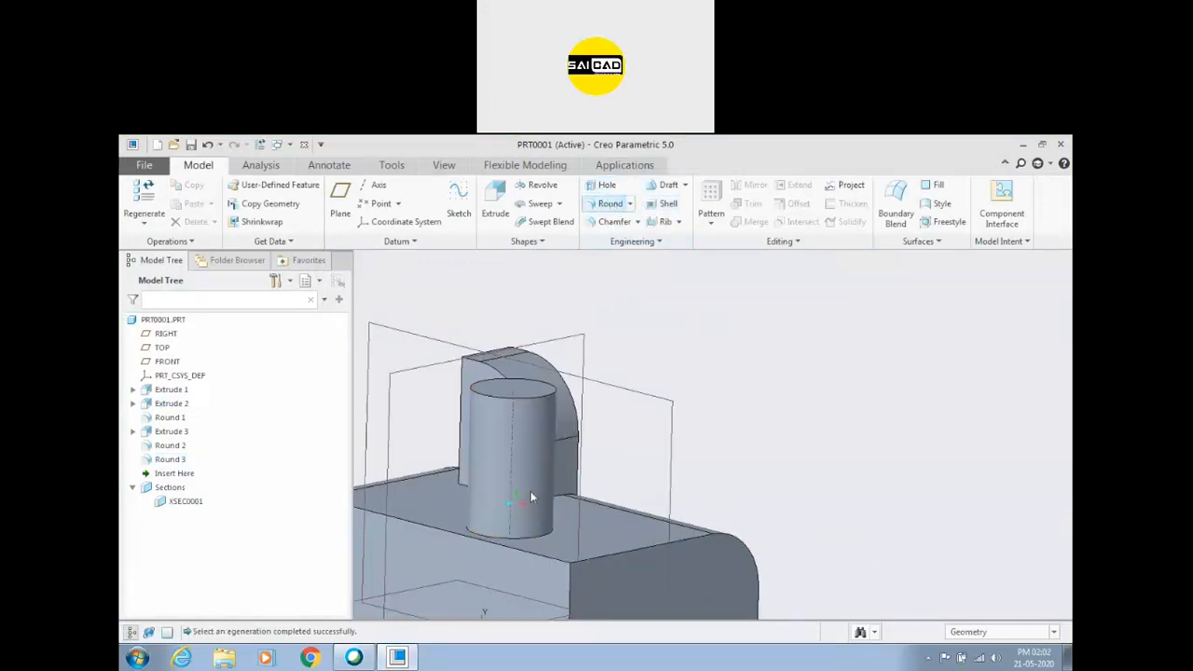
{"action": "left_click", "coordinate": [492, 547]}
{"action": "scroll", "coordinate": [508, 556], "scroll_direction": "up", "scroll_amount": 3}
{"action": "middle_click_drag", "start_coordinate": [485, 550], "coordinate": [508, 556]}
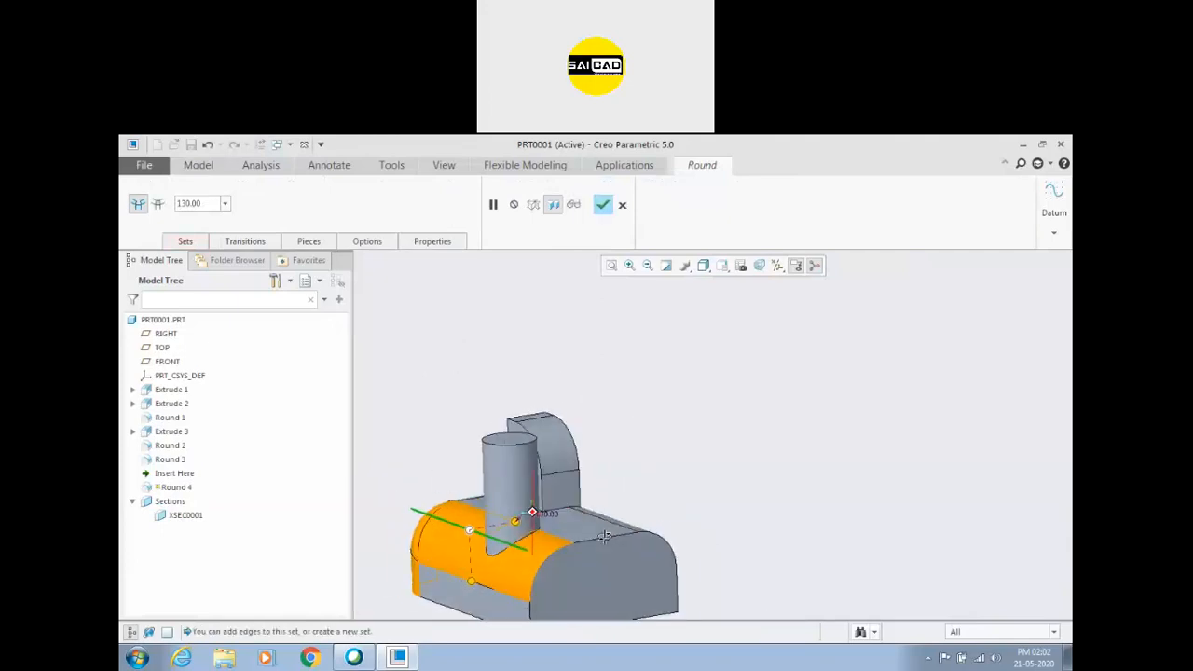
{"action": "scroll", "coordinate": [508, 556], "scroll_direction": "down", "scroll_amount": 3}
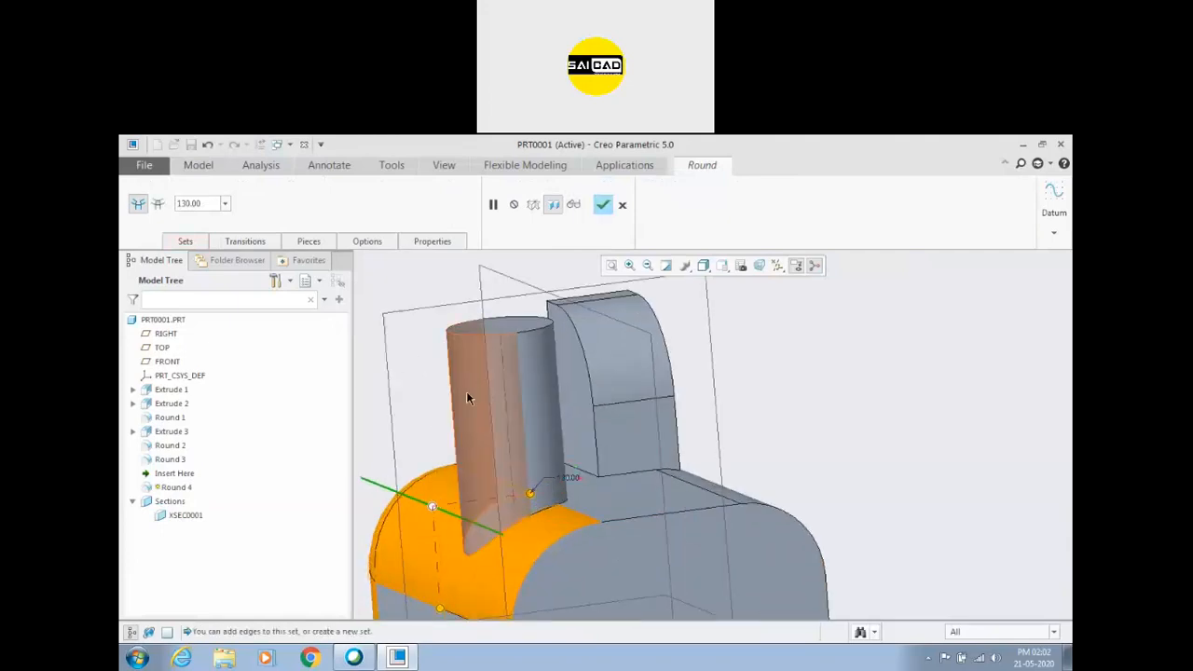
{"action": "middle_click_drag", "start_coordinate": [481, 568], "coordinate": [580, 277]}
{"action": "left_click", "coordinate": [603, 205]}
{"action": "middle_click_drag", "start_coordinate": [616, 411], "coordinate": [635, 424]}
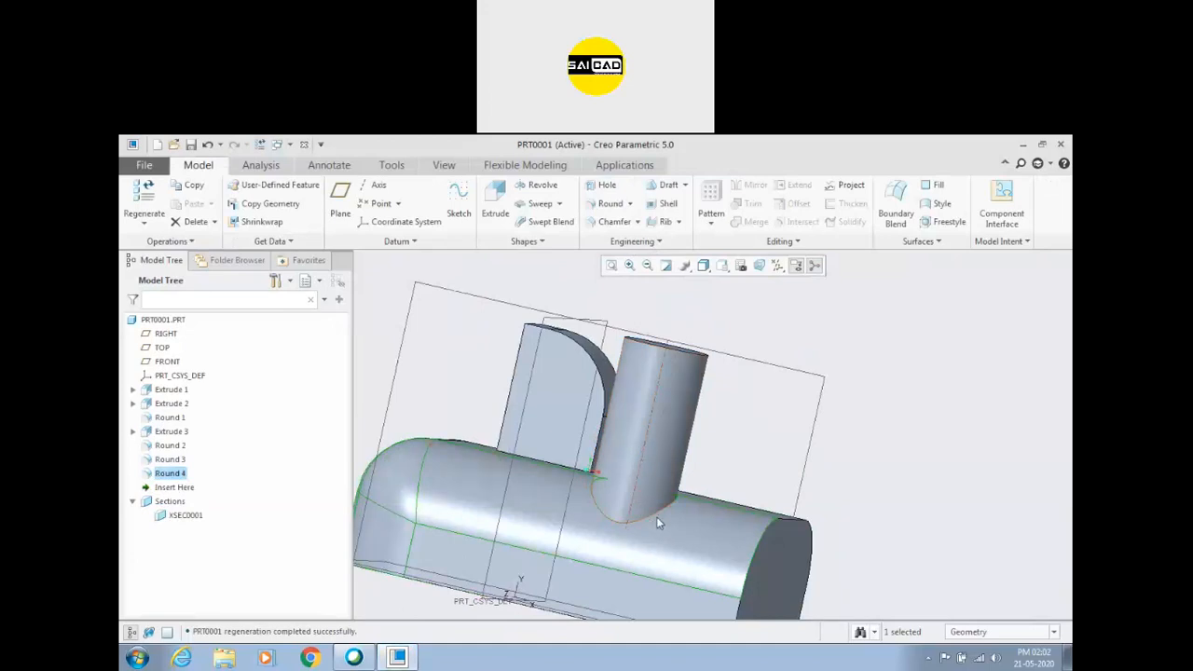
{"action": "left_click", "coordinate": [658, 565]}
Delete the Round 2, Round 3 and Round 4 features from the model.
{"action": "right_click", "coordinate": [173, 480]}
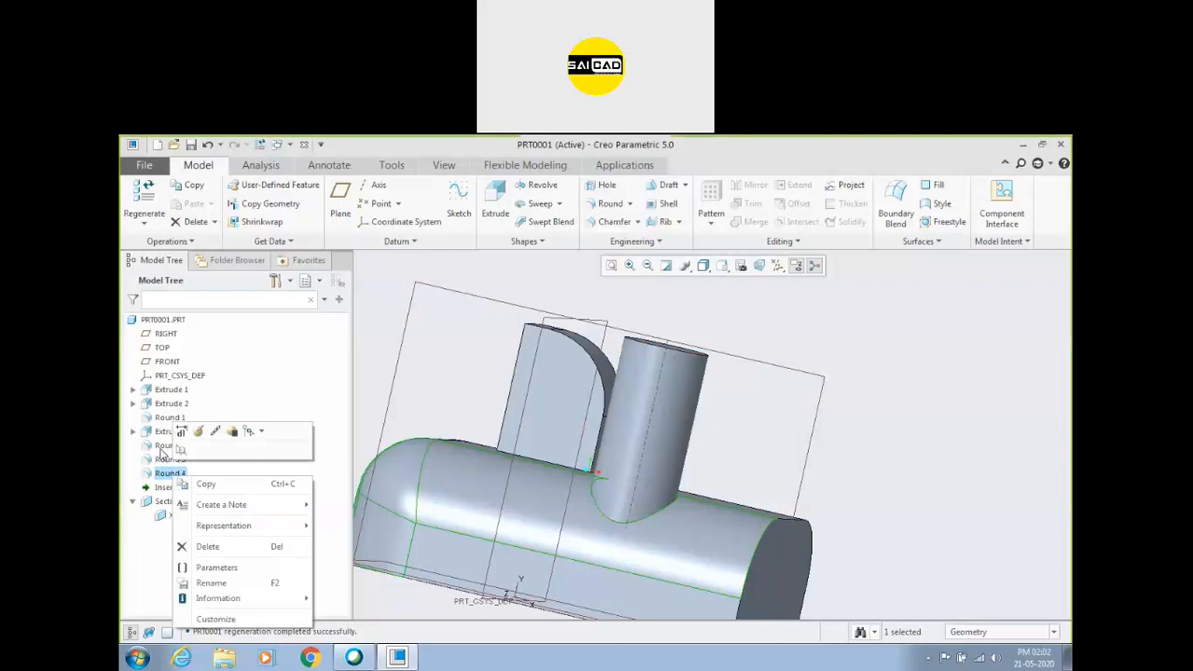
{"action": "left_click", "coordinate": [160, 449], "text": "shift"}
{"action": "key", "text": "Delete"}
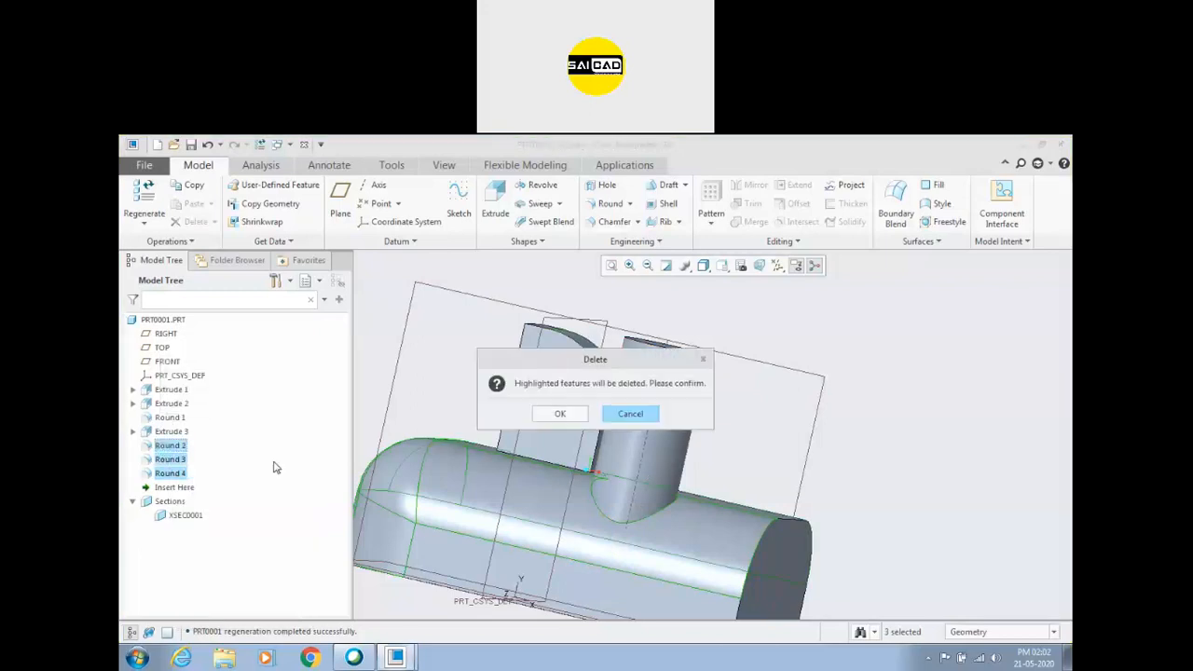
{"action": "left_click", "coordinate": [575, 414]}
{"action": "scroll", "coordinate": [736, 522], "scroll_direction": "up", "scroll_amount": 3}
{"action": "middle_click_drag", "start_coordinate": [823, 447], "coordinate": [789, 416]}
{"action": "left_click", "coordinate": [664, 363]}
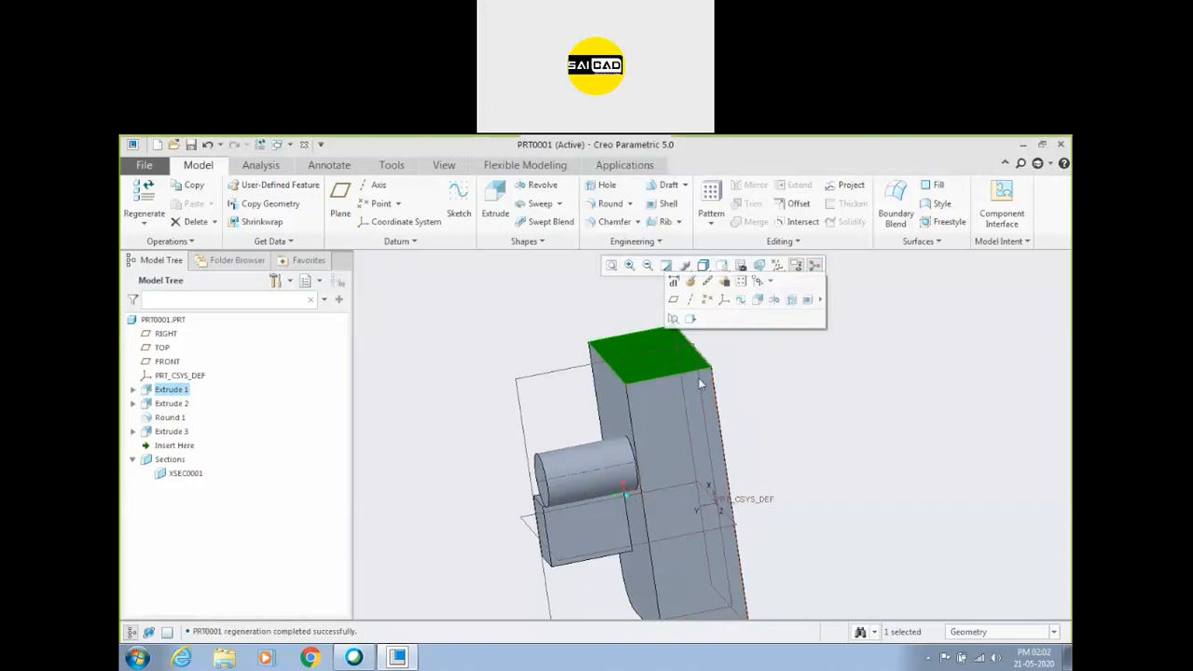
{"action": "left_click", "coordinate": [757, 411]}
{"action": "scroll", "coordinate": [775, 405], "scroll_direction": "up", "scroll_amount": 2}
{"action": "middle_click_drag", "start_coordinate": [773, 406], "coordinate": [770, 394]}
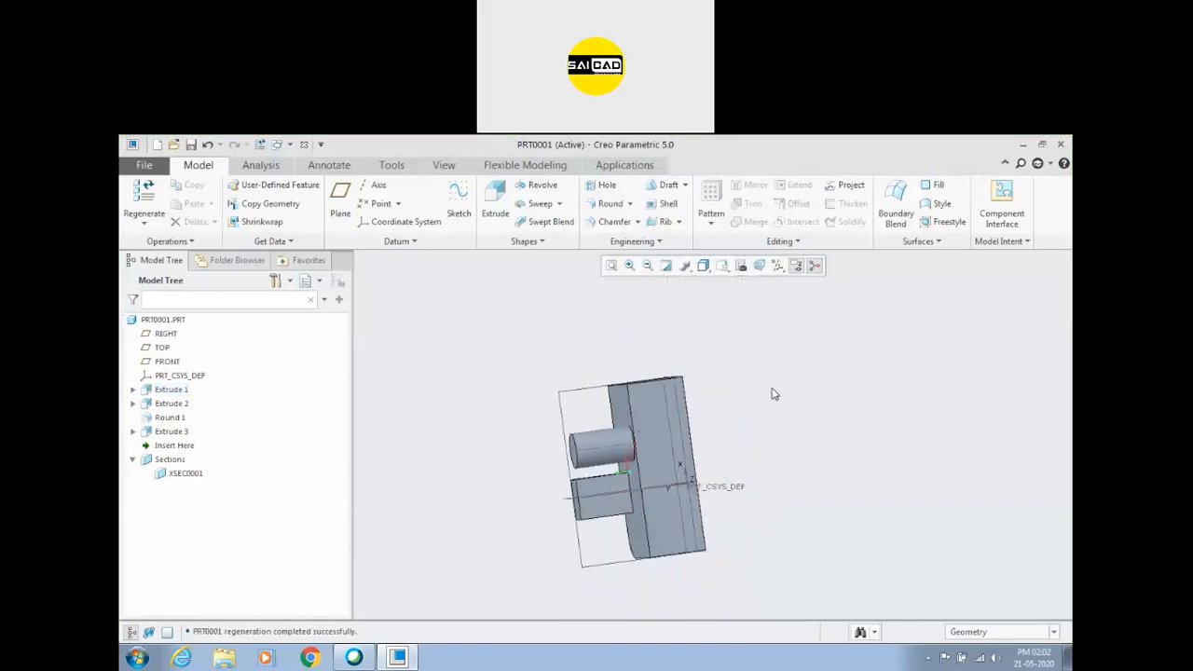
Try a radius 130 round between the block's top face and its adjacent end face, and clear its references.
{"action": "left_click", "coordinate": [608, 204]}
{"action": "left_click", "coordinate": [186, 241]}
{"action": "middle_click_drag", "start_coordinate": [428, 360], "coordinate": [514, 407]}
{"action": "left_click", "coordinate": [639, 427]}
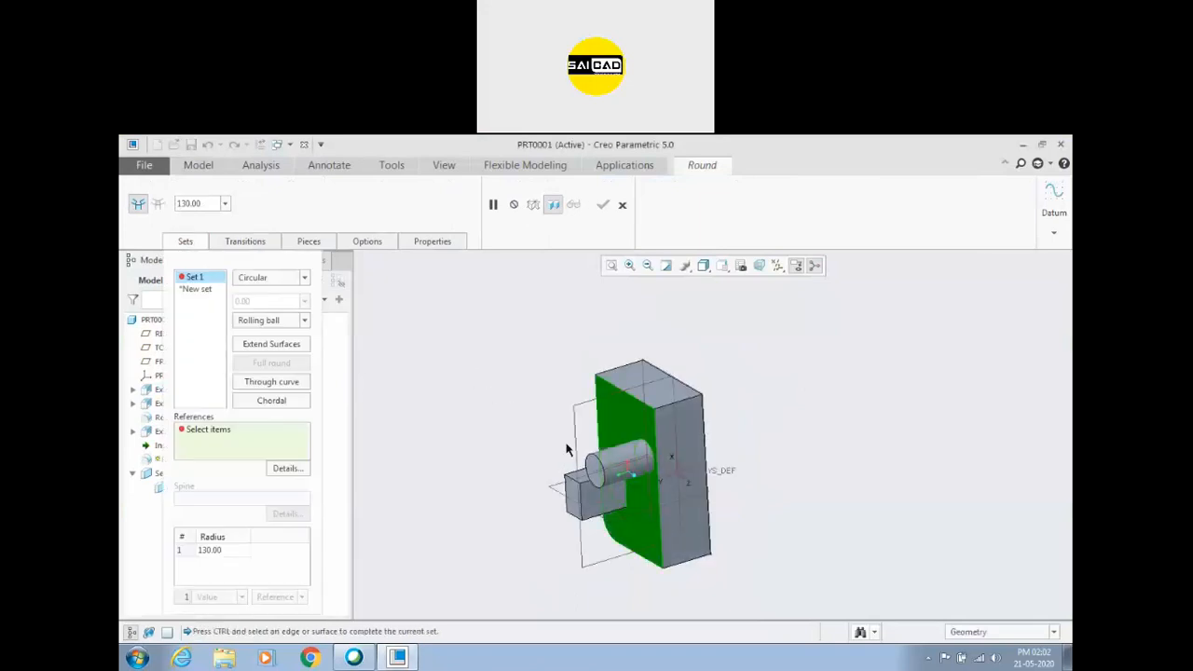
{"action": "left_click", "coordinate": [660, 401], "text": "ctrl"}
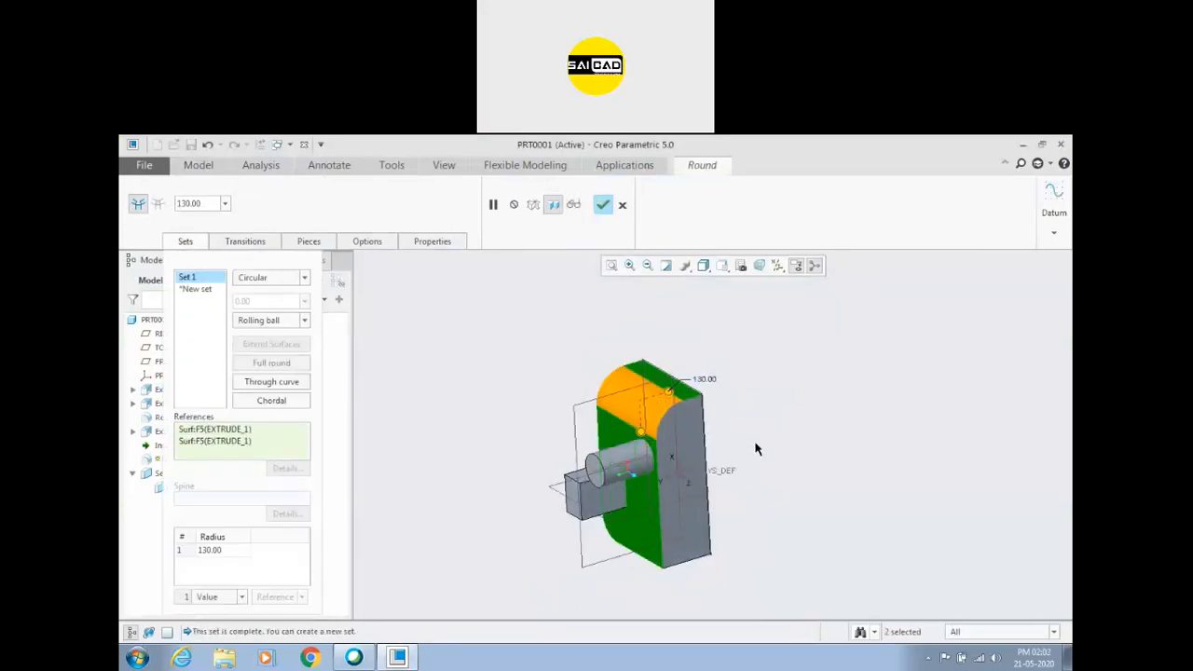
{"action": "right_click", "coordinate": [207, 441]}
{"action": "left_click", "coordinate": [232, 457]}
Create a full round on the block from two surface references and a driving surface.
{"action": "left_click", "coordinate": [643, 426]}
{"action": "mouse_move", "coordinate": [643, 426]}
{"action": "middle_mouse_down"}
{"action": "mouse_move", "coordinate": [740, 432]}
{"action": "mouse_move", "coordinate": [655, 425]}
{"action": "middle_mouse_up"}
{"action": "left_click", "coordinate": [657, 400], "text": "ctrl"}
{"action": "middle_click_drag", "start_coordinate": [441, 485], "coordinate": [303, 516]}
{"action": "left_click", "coordinate": [211, 519]}
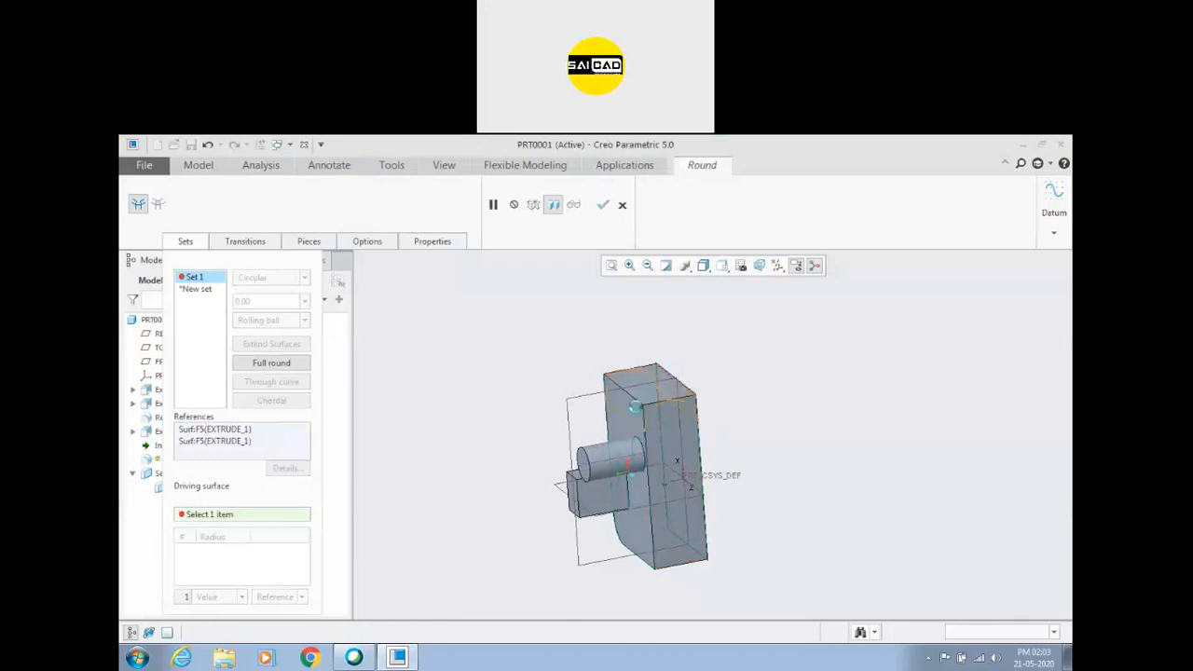
{"action": "left_click", "coordinate": [653, 379]}
{"action": "middle_click_drag", "start_coordinate": [514, 473], "coordinate": [572, 415]}
{"action": "left_click", "coordinate": [603, 206]}
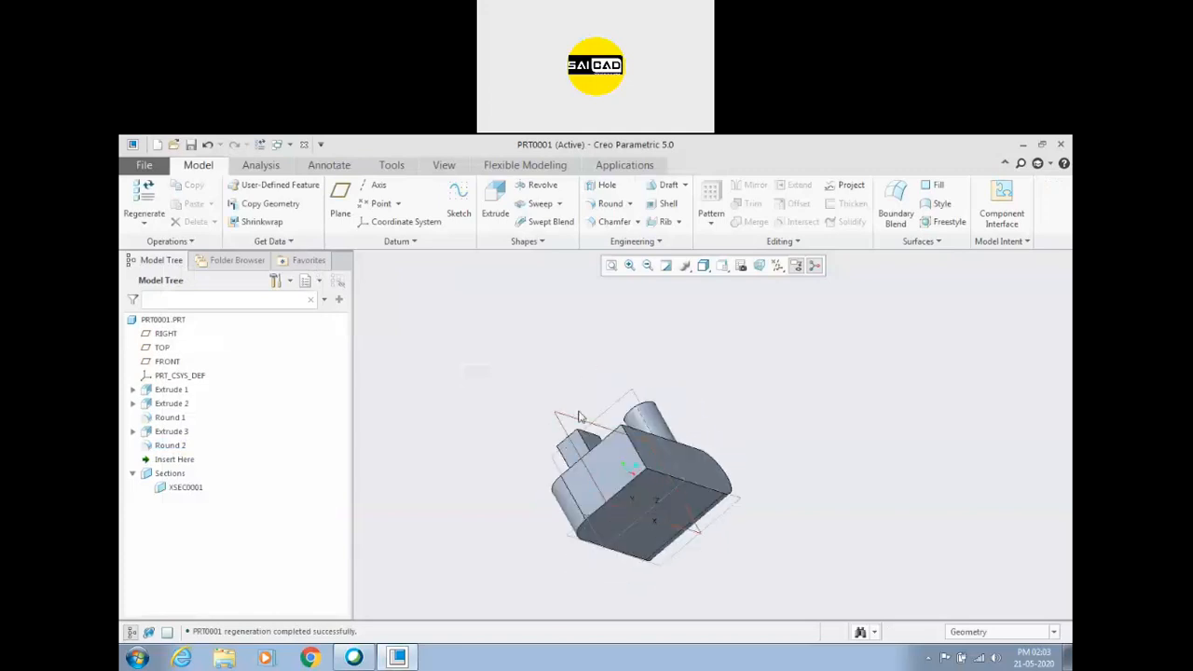
Create a full round on the small rectangular boss using two opposite side surfaces as references and its top face as driving surface.
{"action": "scroll", "coordinate": [605, 376], "scroll_direction": "down", "scroll_amount": 3}
{"action": "middle_click_drag", "start_coordinate": [606, 375], "coordinate": [597, 421]}
{"action": "scroll", "coordinate": [584, 422], "scroll_direction": "down", "scroll_amount": 3}
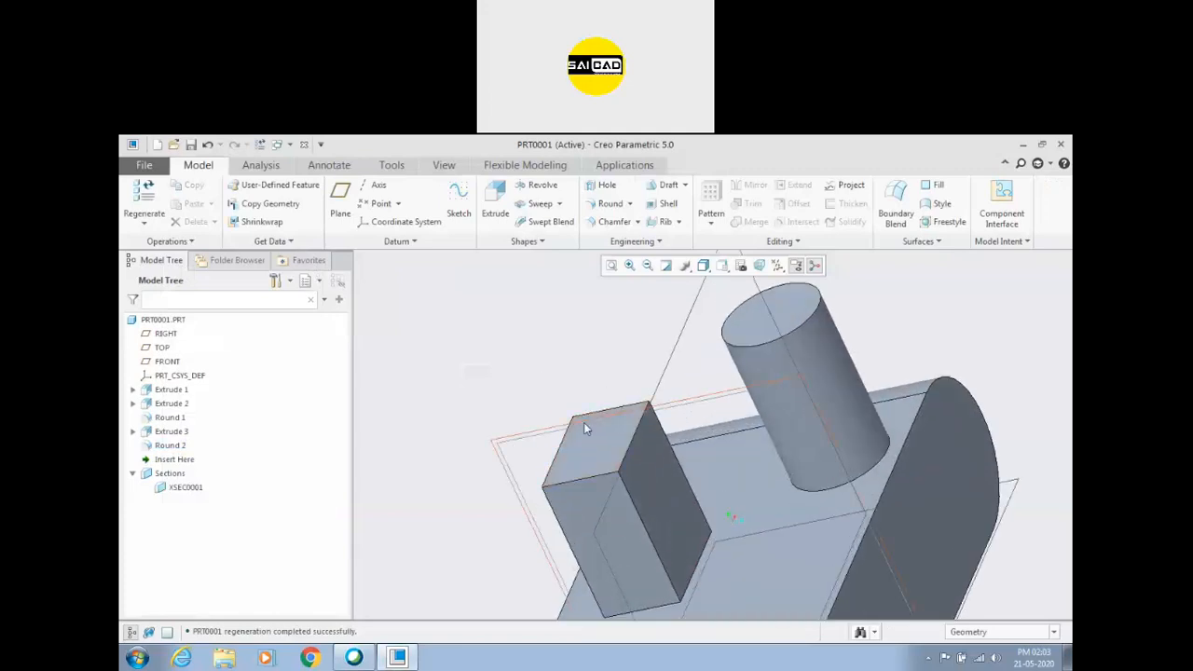
{"action": "left_click", "coordinate": [610, 203]}
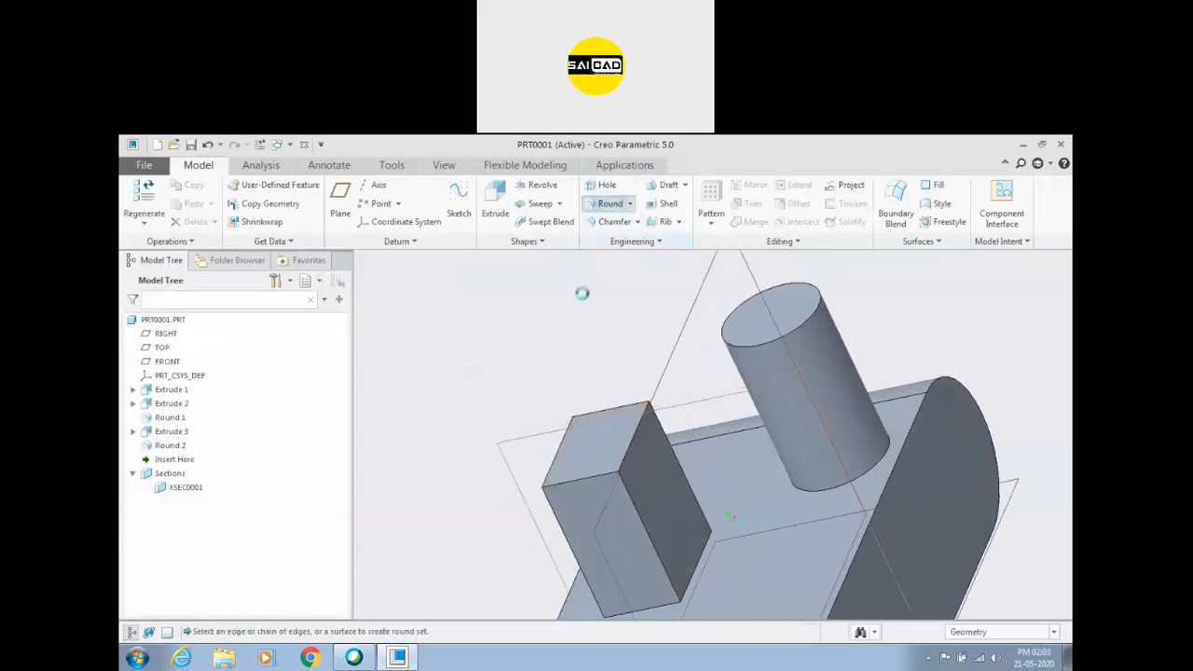
{"action": "left_click", "coordinate": [665, 471]}
{"action": "middle_click_drag", "start_coordinate": [665, 472], "coordinate": [647, 453]}
{"action": "left_click", "coordinate": [661, 457], "text": "ctrl"}
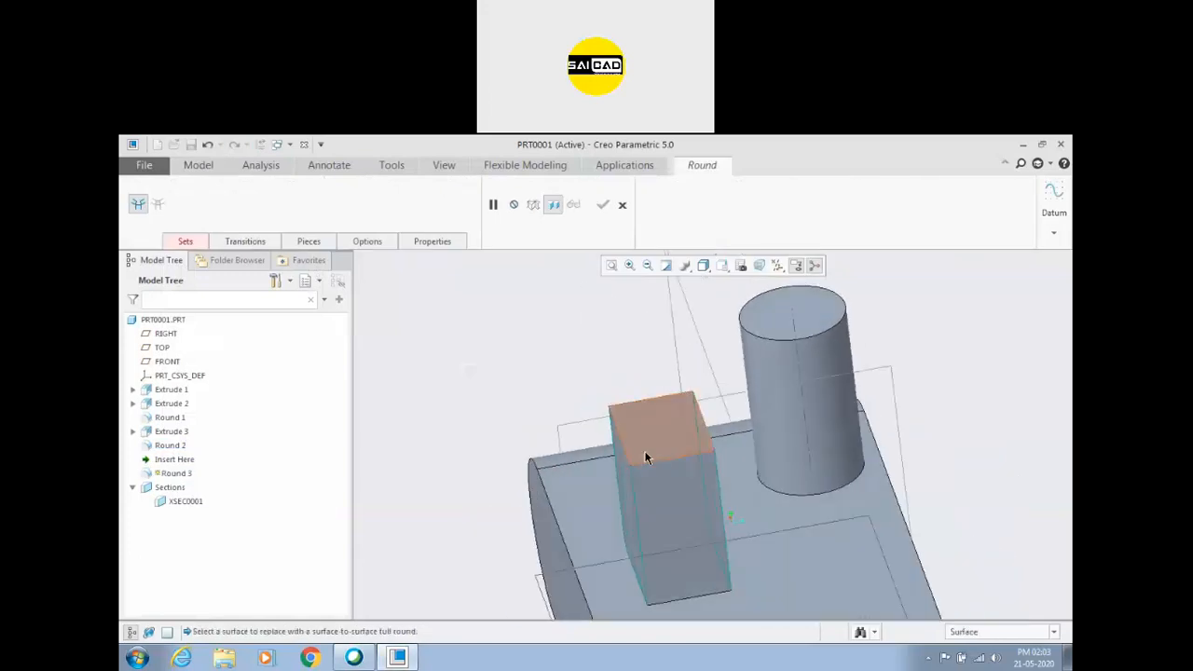
{"action": "left_click", "coordinate": [186, 242]}
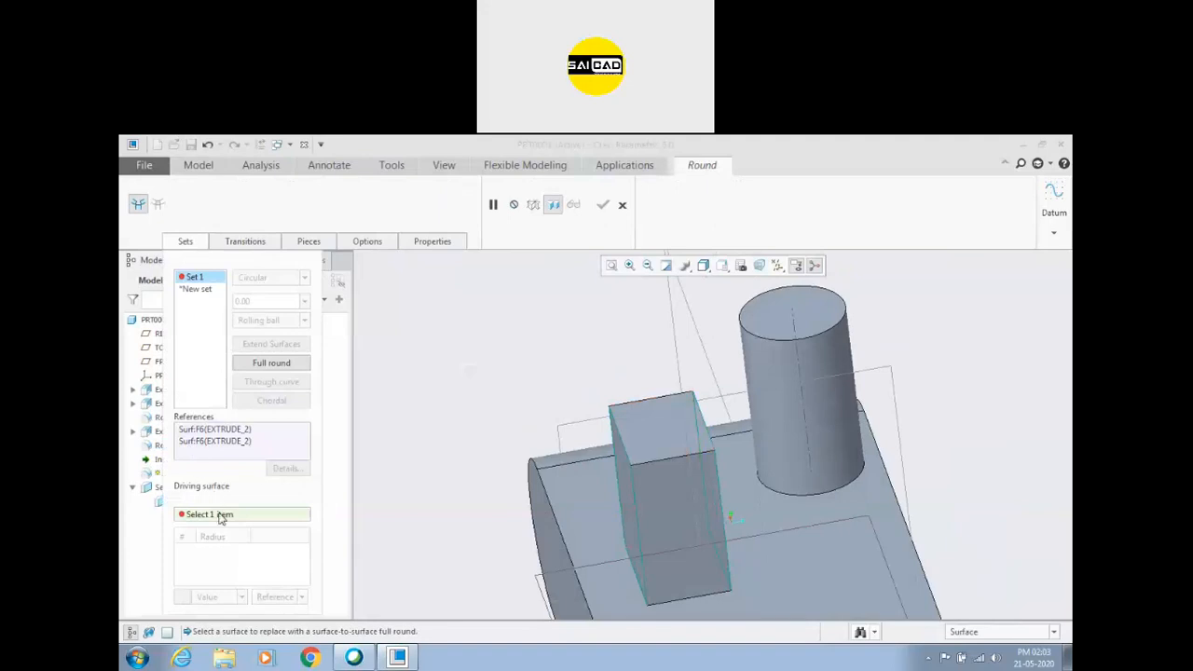
{"action": "left_click", "coordinate": [682, 431]}
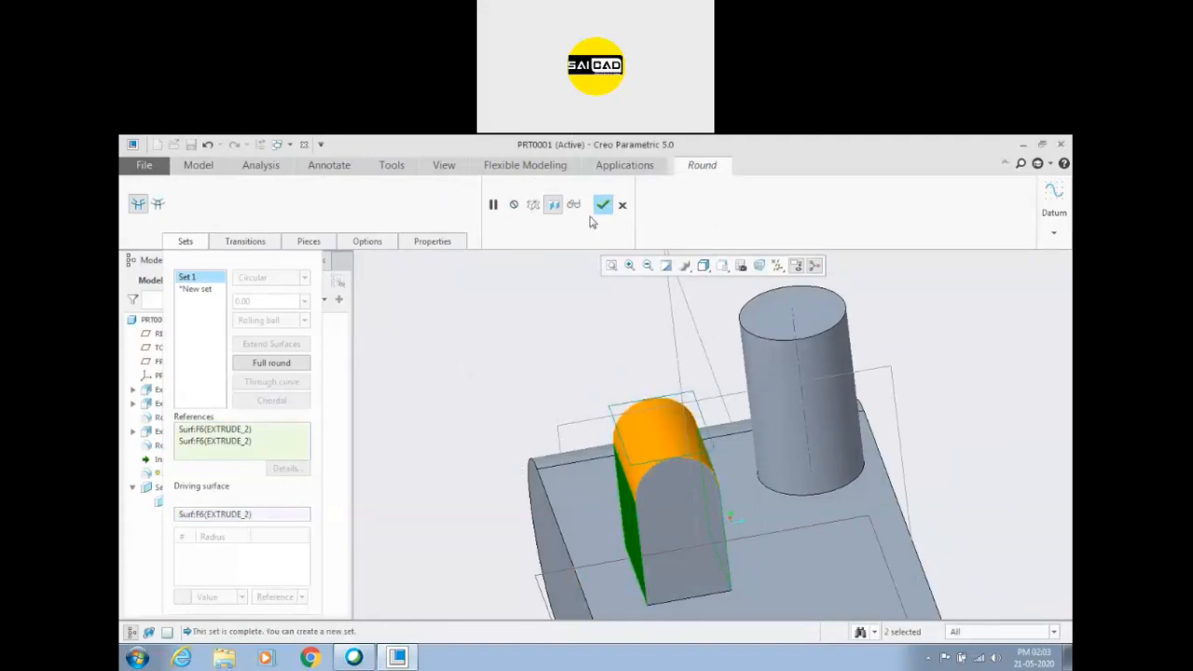
{"action": "left_click", "coordinate": [603, 204]}
Inspect the full round on the small boss and the surrounding block from several angles.
{"action": "middle_click_drag", "start_coordinate": [519, 416], "coordinate": [456, 377]}
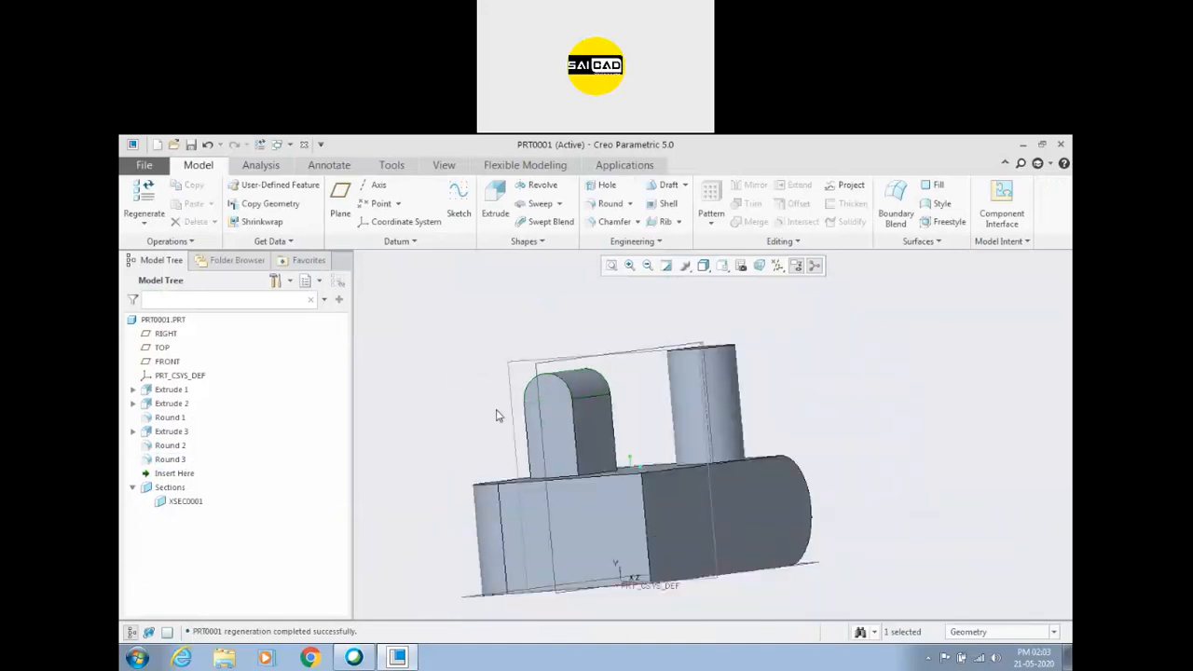
{"action": "left_click", "coordinate": [499, 416]}
{"action": "scroll", "coordinate": [574, 419], "scroll_direction": "down", "scroll_amount": 3}
{"action": "middle_click_drag", "start_coordinate": [612, 391], "coordinate": [809, 443]}
{"action": "scroll", "coordinate": [630, 403], "scroll_direction": "up", "scroll_amount": 4}
{"action": "middle_click_drag", "start_coordinate": [538, 493], "coordinate": [653, 480]}
{"action": "scroll", "coordinate": [642, 528], "scroll_direction": "down", "scroll_amount": 3}
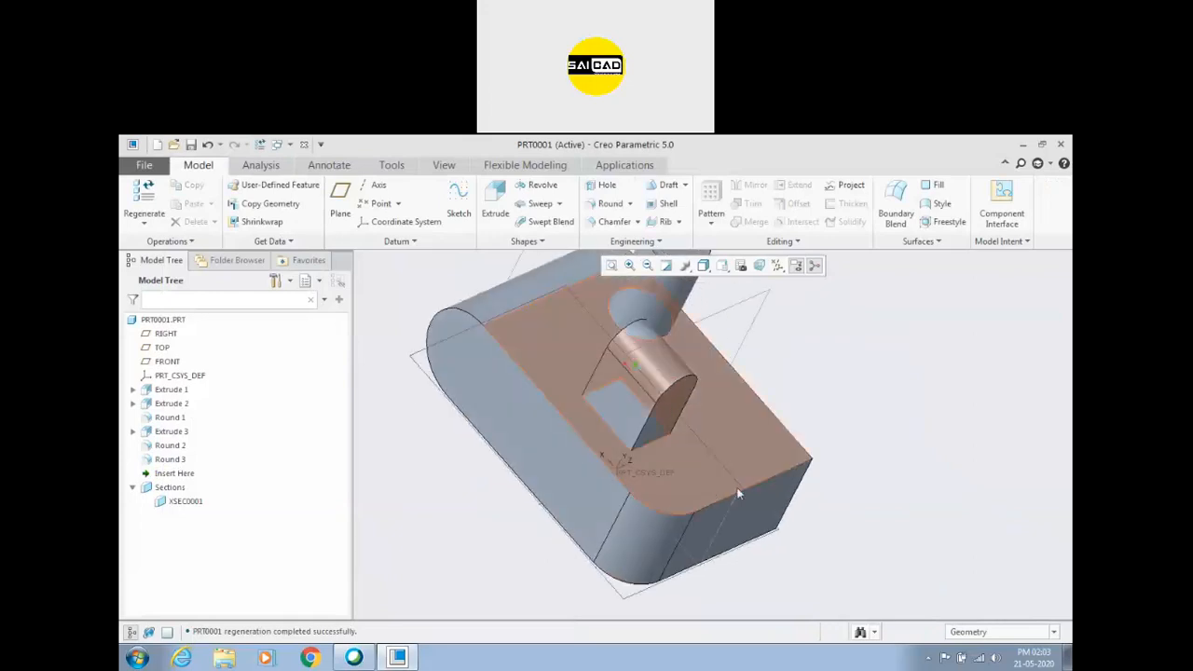
{"action": "scroll", "coordinate": [573, 464], "scroll_direction": "up", "scroll_amount": 2}
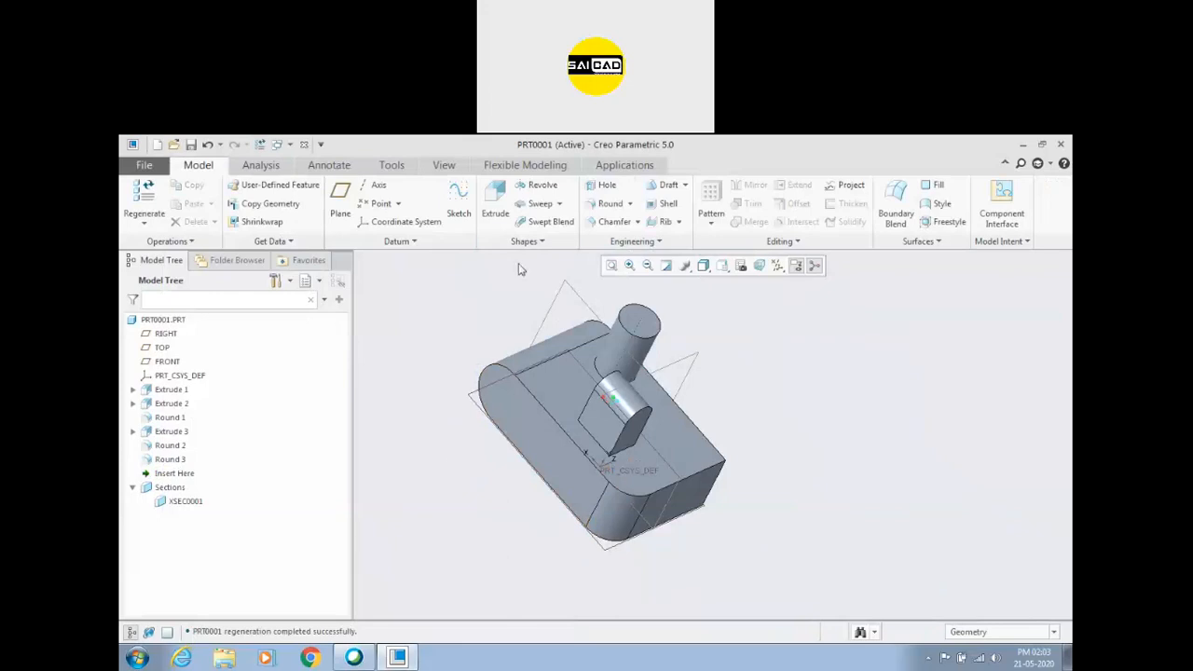
Round the block's end-face edge chain with a radius of 10 and complete the feature.
{"action": "left_click", "coordinate": [606, 204]}
{"action": "left_click", "coordinate": [657, 490]}
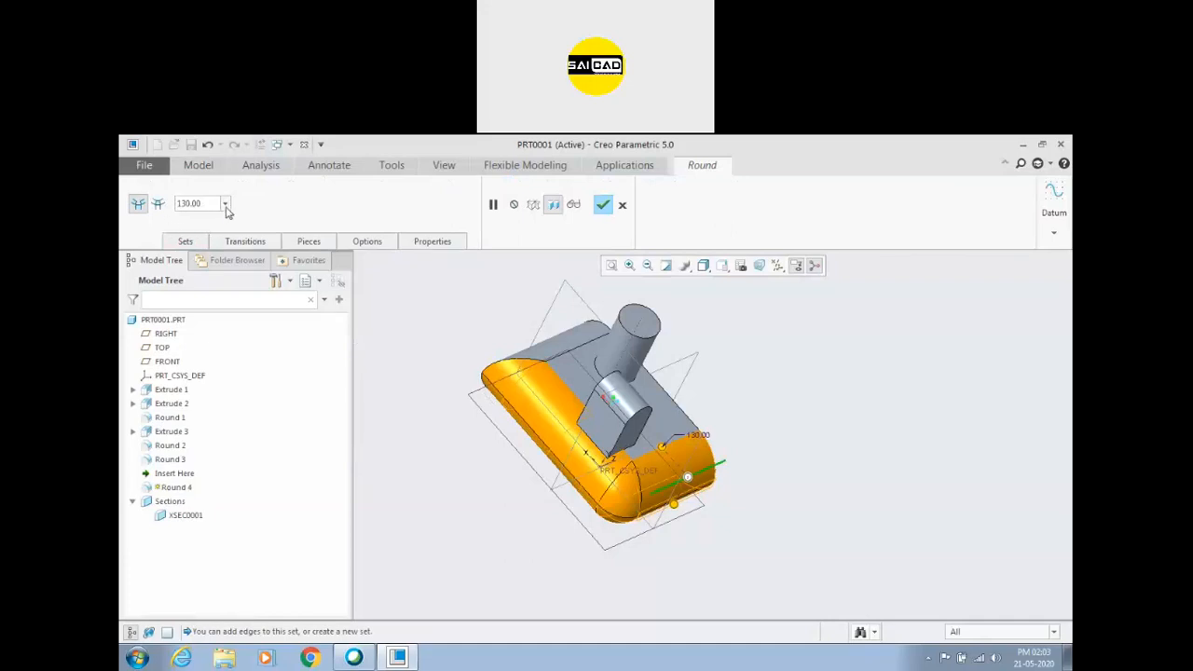
{"action": "type", "text": "10"}
{"action": "key", "text": "Return"}
{"action": "scroll", "coordinate": [690, 481], "scroll_direction": "up", "scroll_amount": 3}
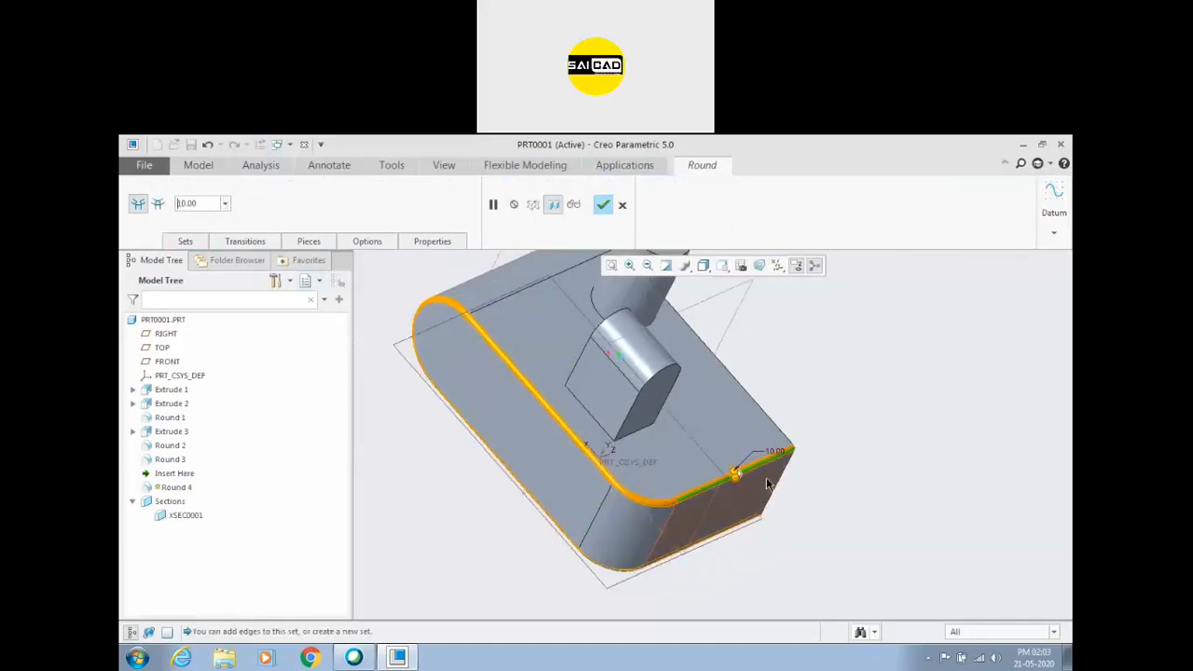
{"action": "scroll", "coordinate": [767, 484], "scroll_direction": "down", "scroll_amount": 2}
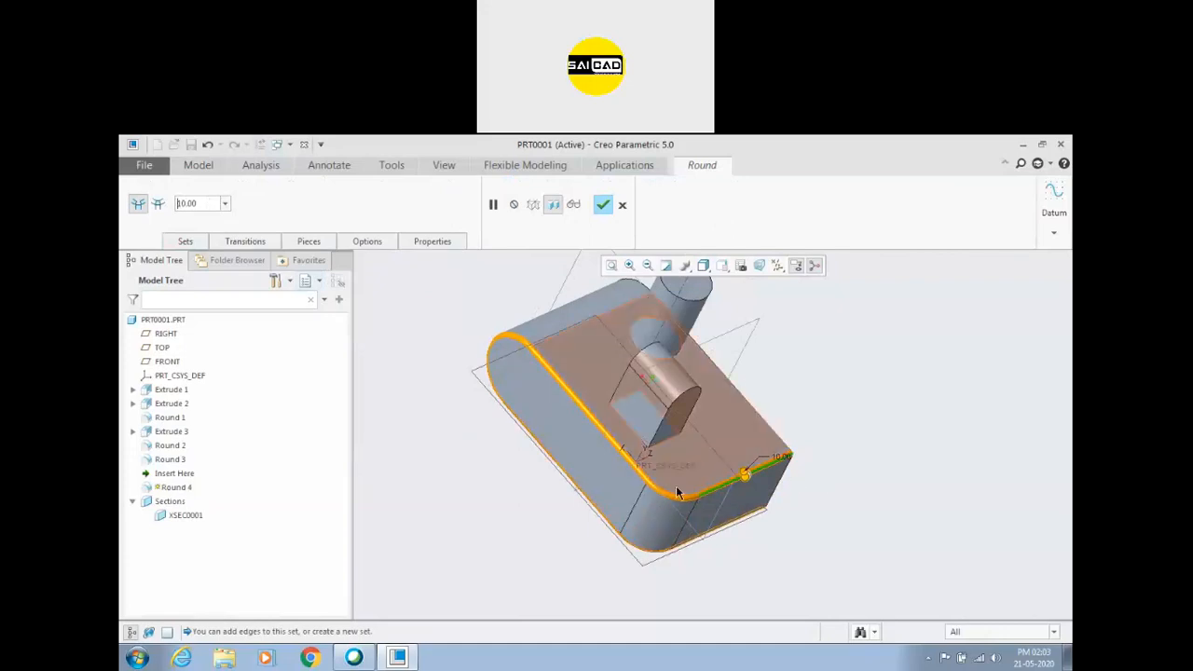
{"action": "middle_click_drag", "start_coordinate": [629, 529], "coordinate": [725, 459]}
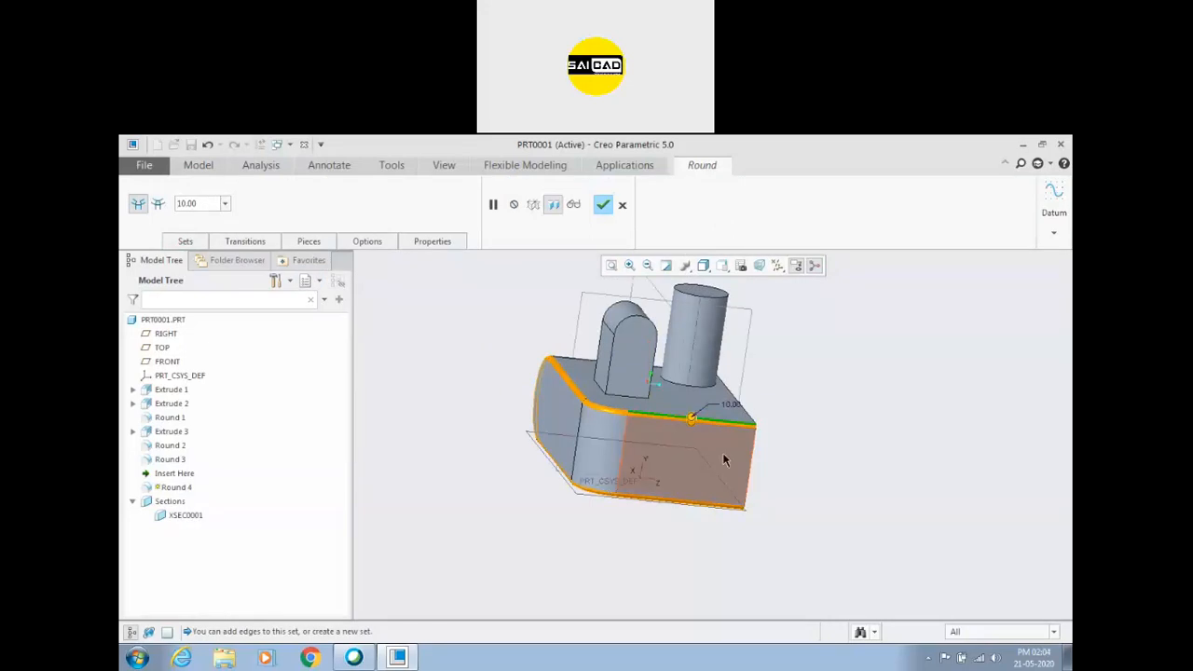
{"action": "middle_click_drag", "start_coordinate": [755, 506], "coordinate": [737, 506]}
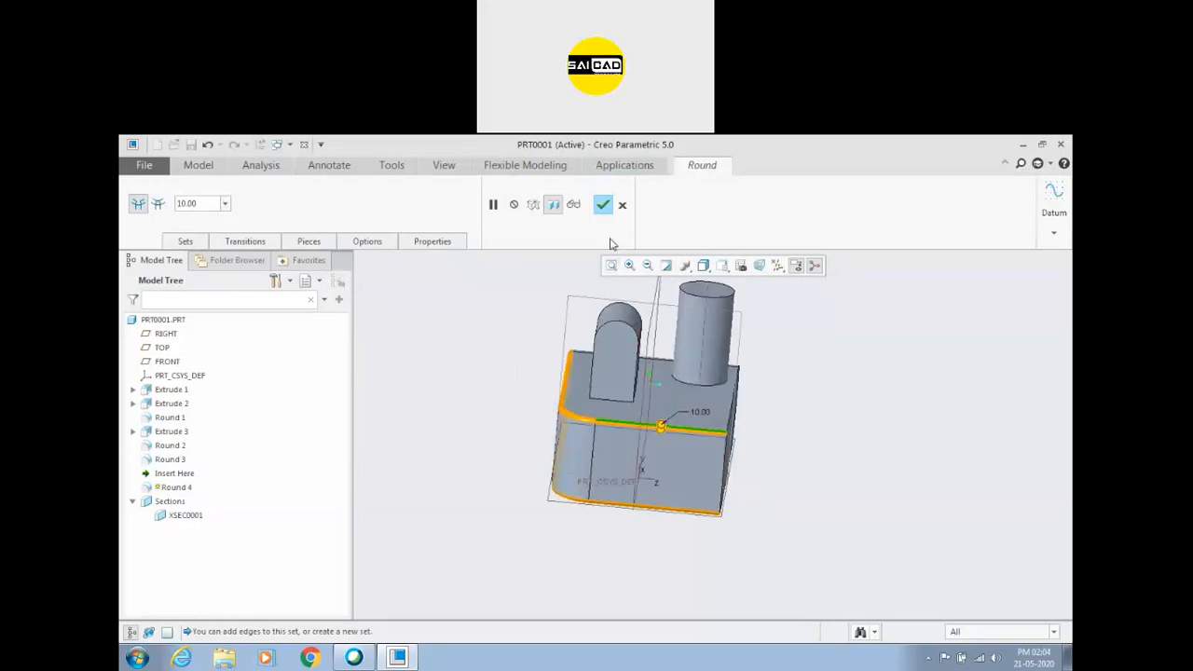
{"action": "middle_click_drag", "start_coordinate": [611, 341], "coordinate": [597, 223]}
{"action": "left_click", "coordinate": [603, 204]}
{"action": "middle_click_drag", "start_coordinate": [852, 413], "coordinate": [785, 447]}
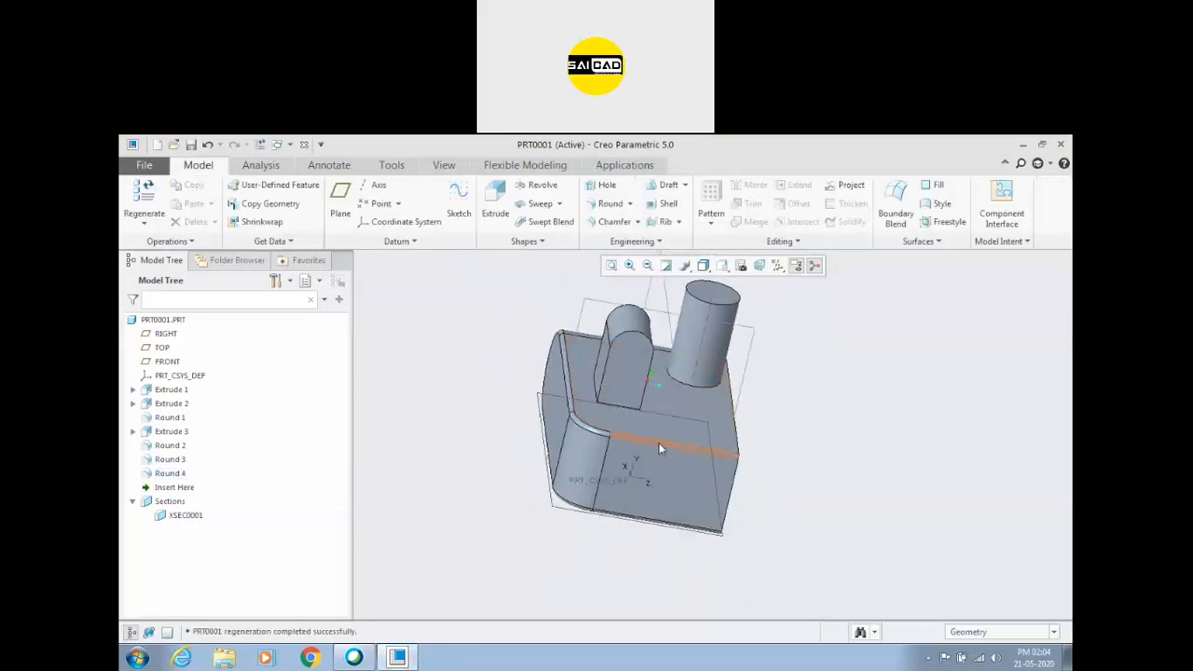
Reopen the radius 10 edge round for editing and examine its transitions, pieces and attachment options.
{"action": "left_click", "coordinate": [659, 444]}
{"action": "left_click", "coordinate": [681, 360]}
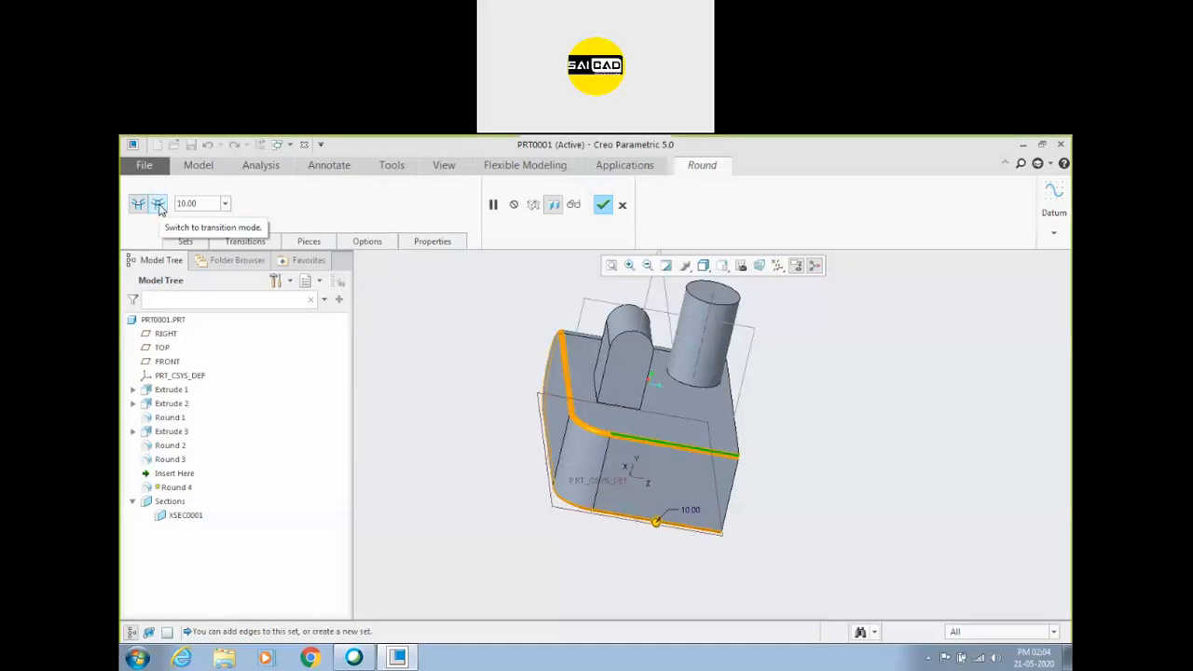
{"action": "left_click", "coordinate": [252, 244]}
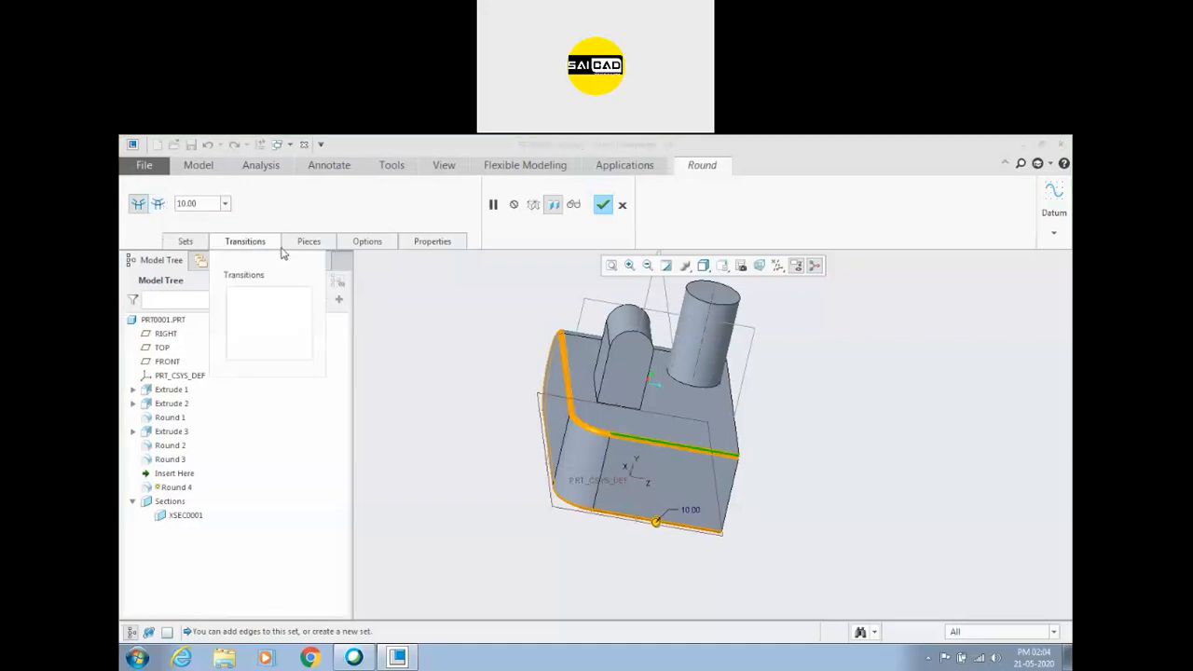
{"action": "left_click", "coordinate": [297, 245]}
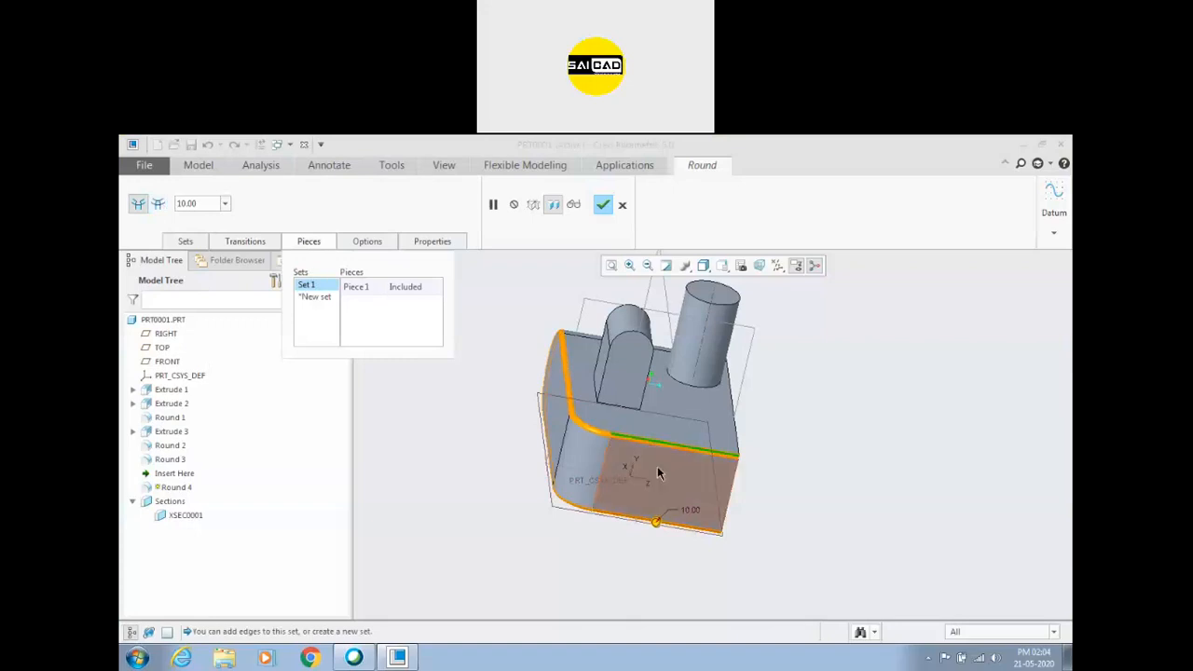
{"action": "scroll", "coordinate": [612, 440], "scroll_direction": "up", "scroll_amount": 5}
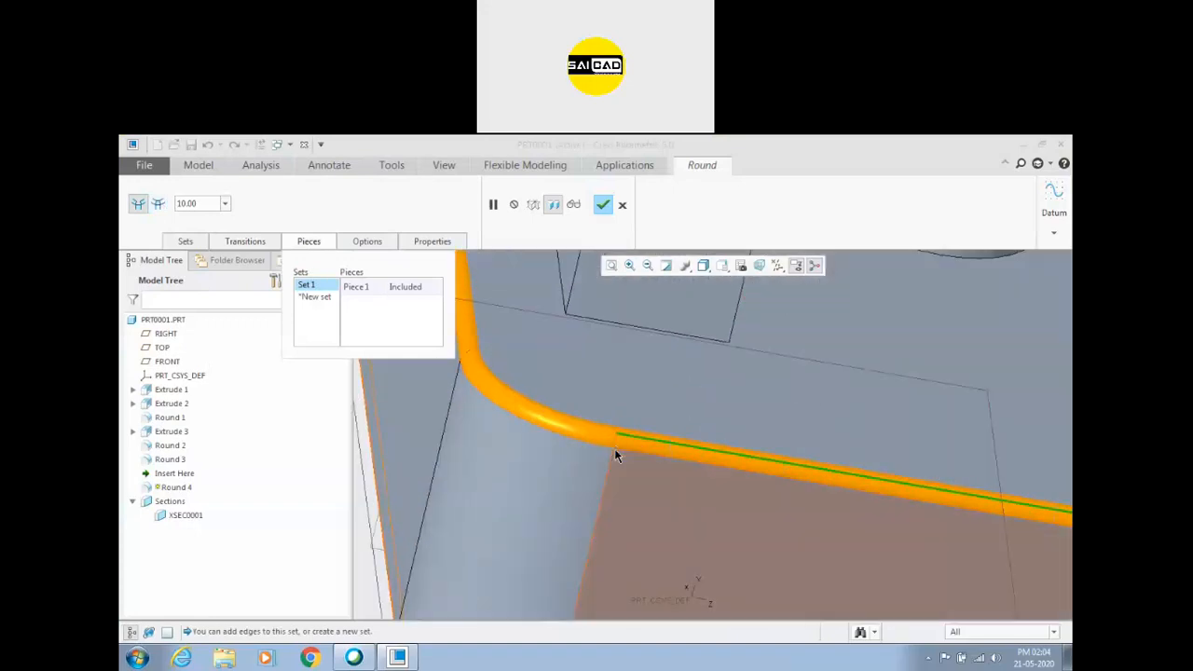
{"action": "scroll", "coordinate": [612, 448], "scroll_direction": "down", "scroll_amount": 5}
{"action": "scroll", "coordinate": [544, 422], "scroll_direction": "down", "scroll_amount": 5}
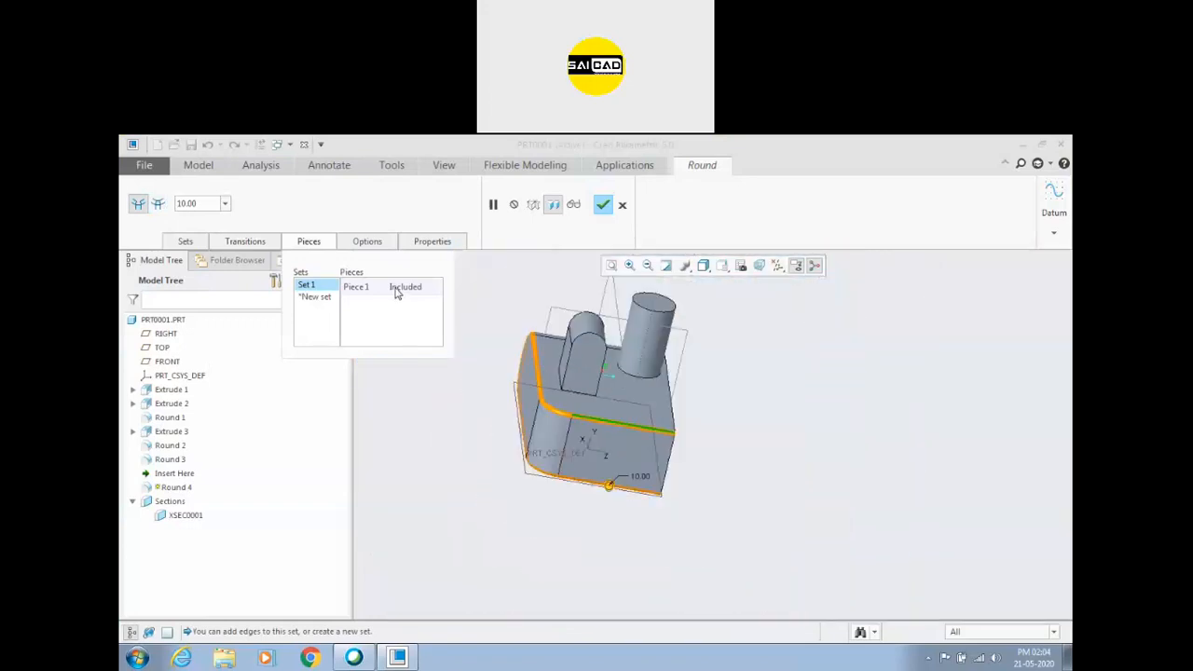
{"action": "left_click", "coordinate": [375, 244]}
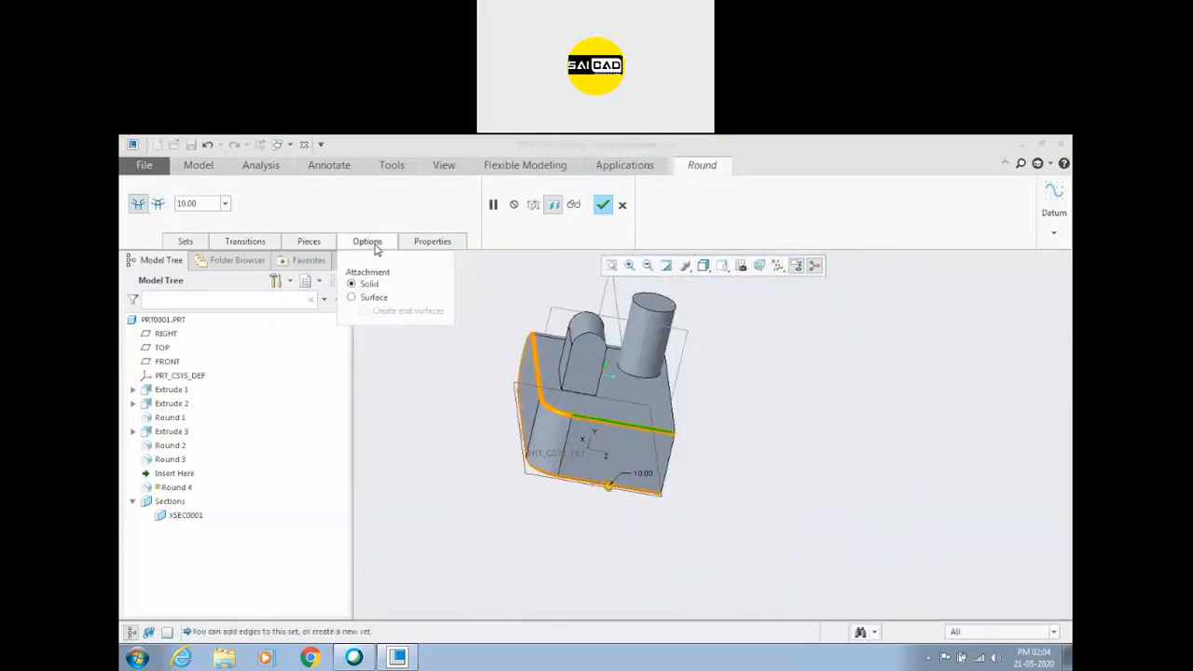
{"action": "left_click", "coordinate": [311, 241]}
{"action": "scroll", "coordinate": [565, 407], "scroll_direction": "up", "scroll_amount": 3}
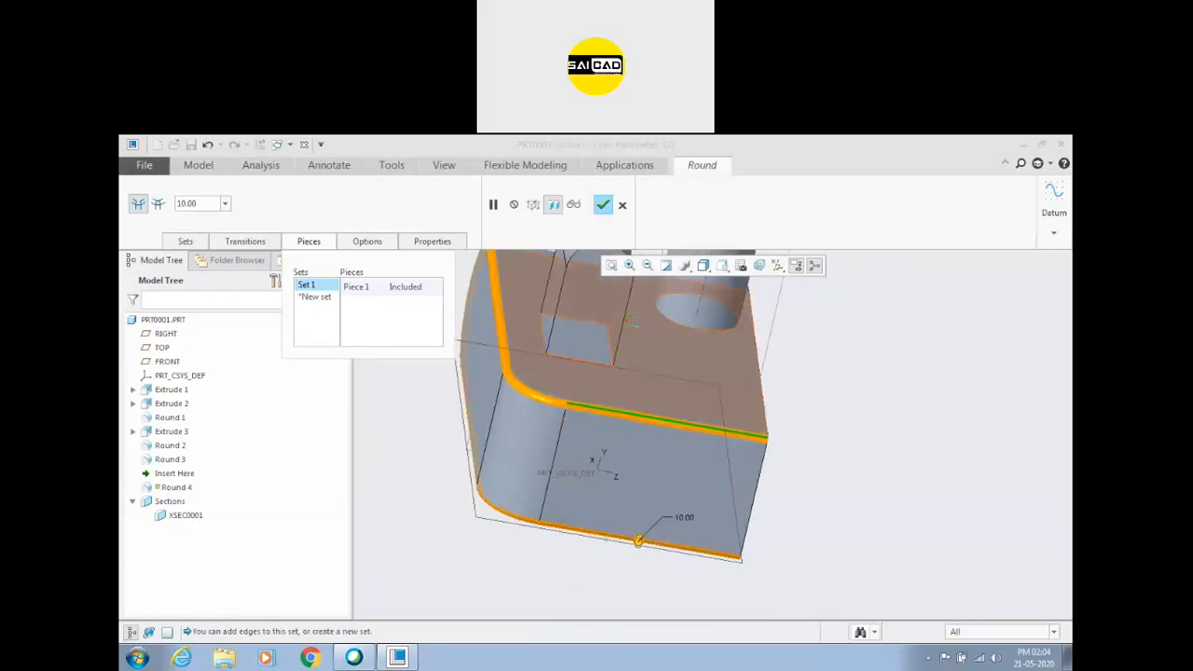
Switch the round to transition mode, check its chain for transitions, and cancel the edit.
{"action": "left_click", "coordinate": [225, 244]}
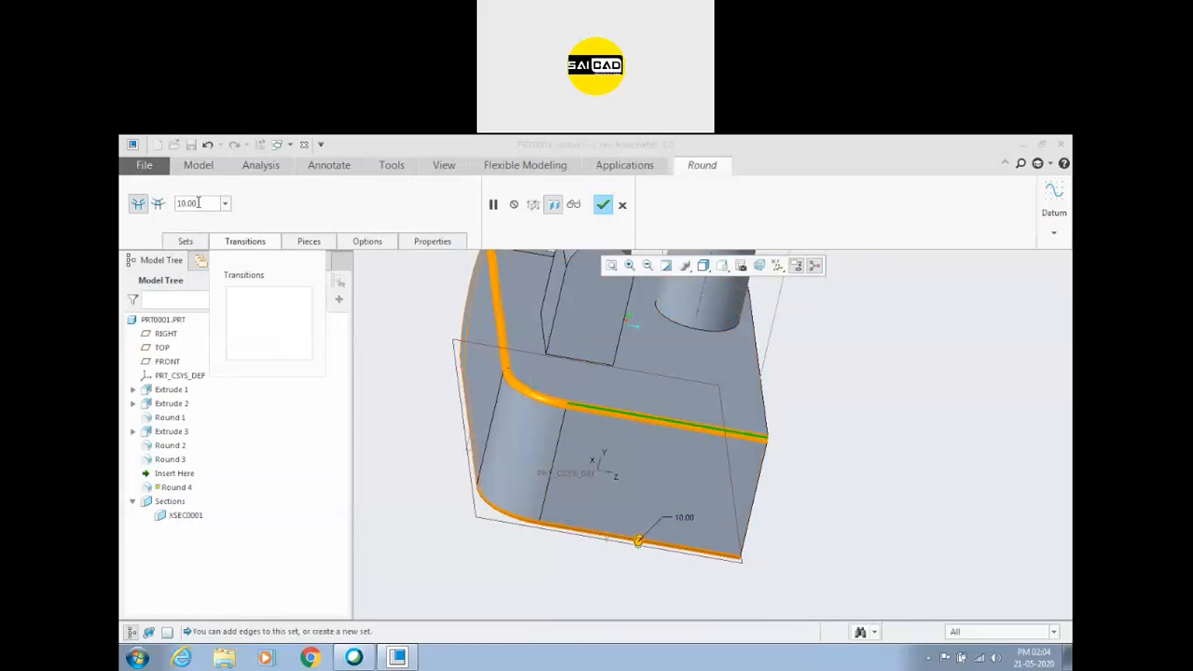
{"action": "left_click", "coordinate": [157, 205]}
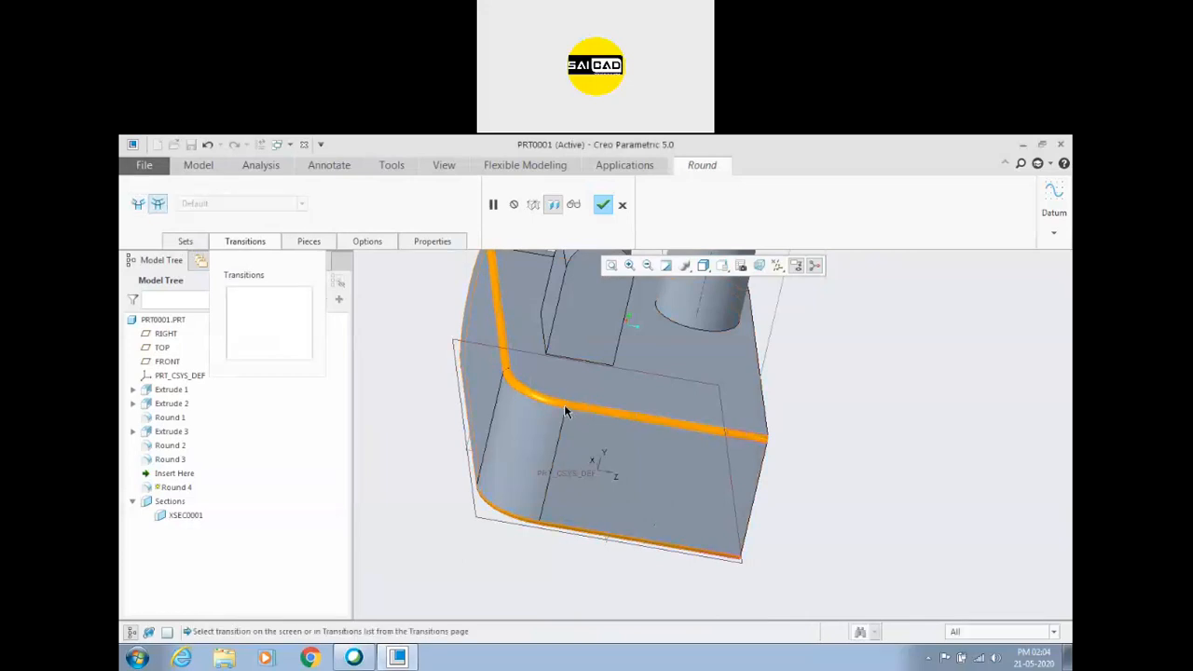
{"action": "scroll", "coordinate": [565, 411], "scroll_direction": "up", "scroll_amount": 4}
{"action": "middle_click_drag", "start_coordinate": [765, 426], "coordinate": [563, 322]}
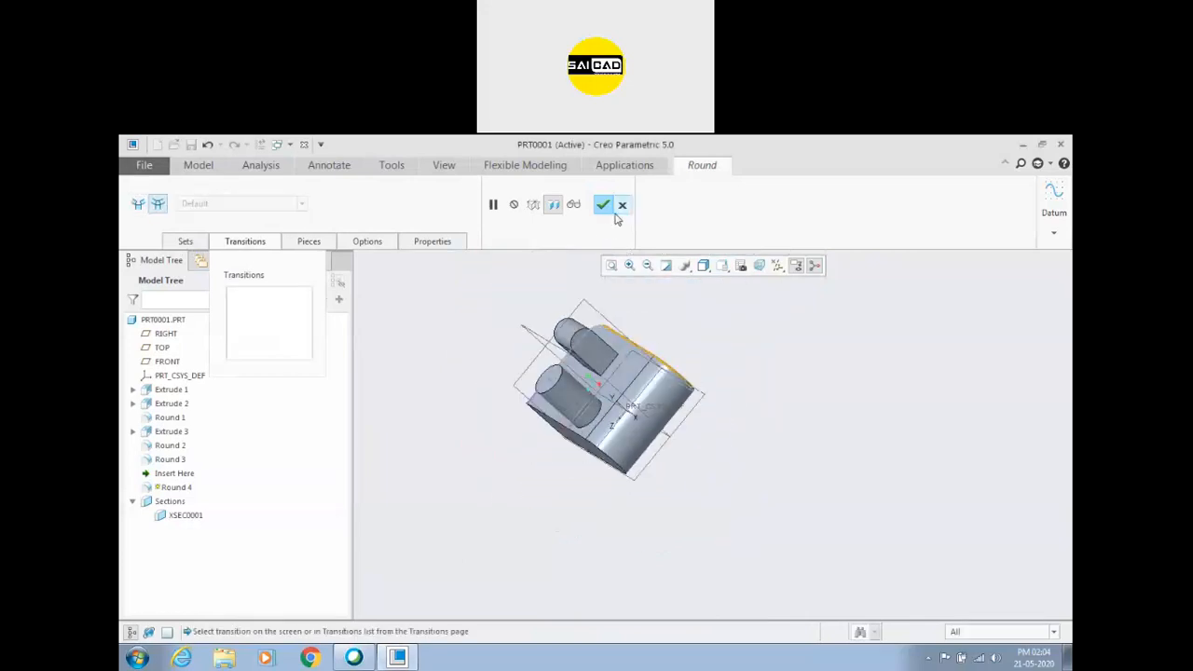
{"action": "left_click", "coordinate": [622, 204]}
Delete the Round 4, Round 3 and Round 2 features from the model.
{"action": "left_click", "coordinate": [594, 418]}
{"action": "scroll", "coordinate": [562, 465], "scroll_direction": "down", "scroll_amount": 5}
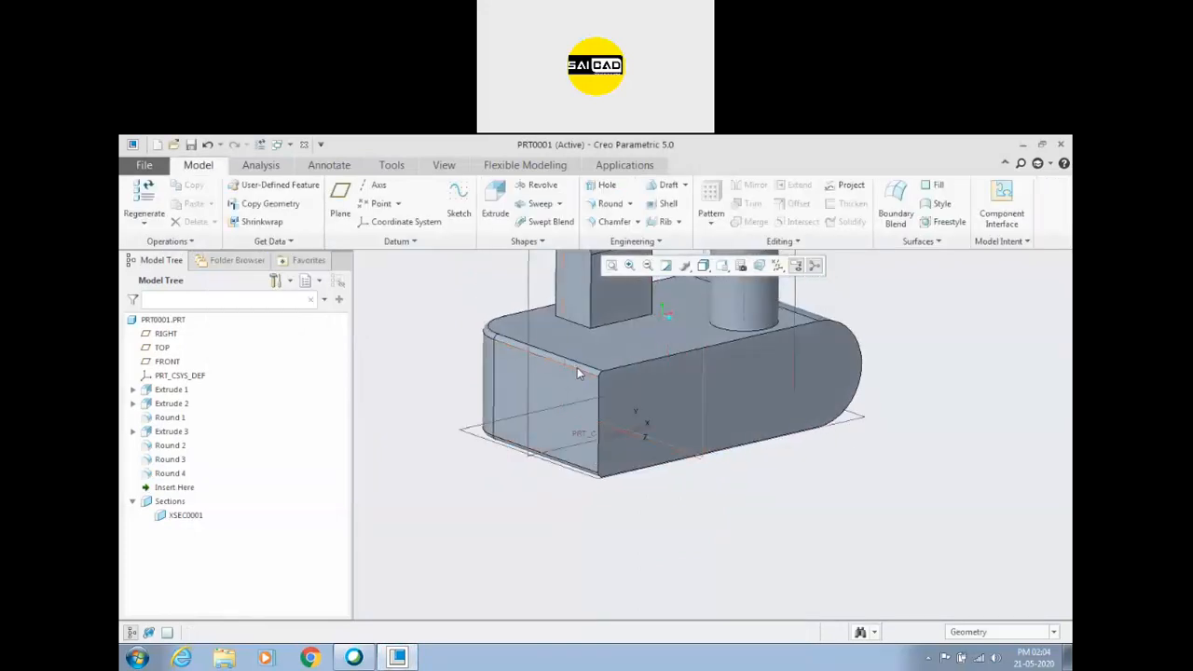
{"action": "left_click", "coordinate": [578, 371]}
{"action": "key", "text": "Delete"}
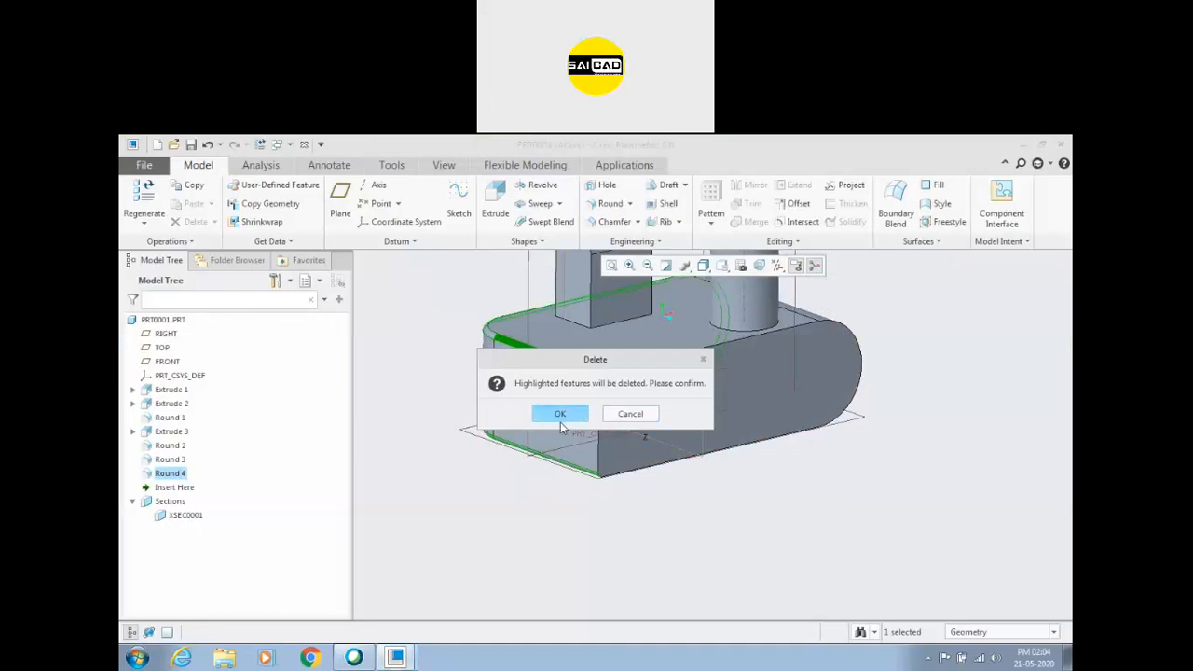
{"action": "left_click", "coordinate": [560, 421]}
{"action": "scroll", "coordinate": [514, 543], "scroll_direction": "up", "scroll_amount": 5}
{"action": "left_click", "coordinate": [170, 460]}
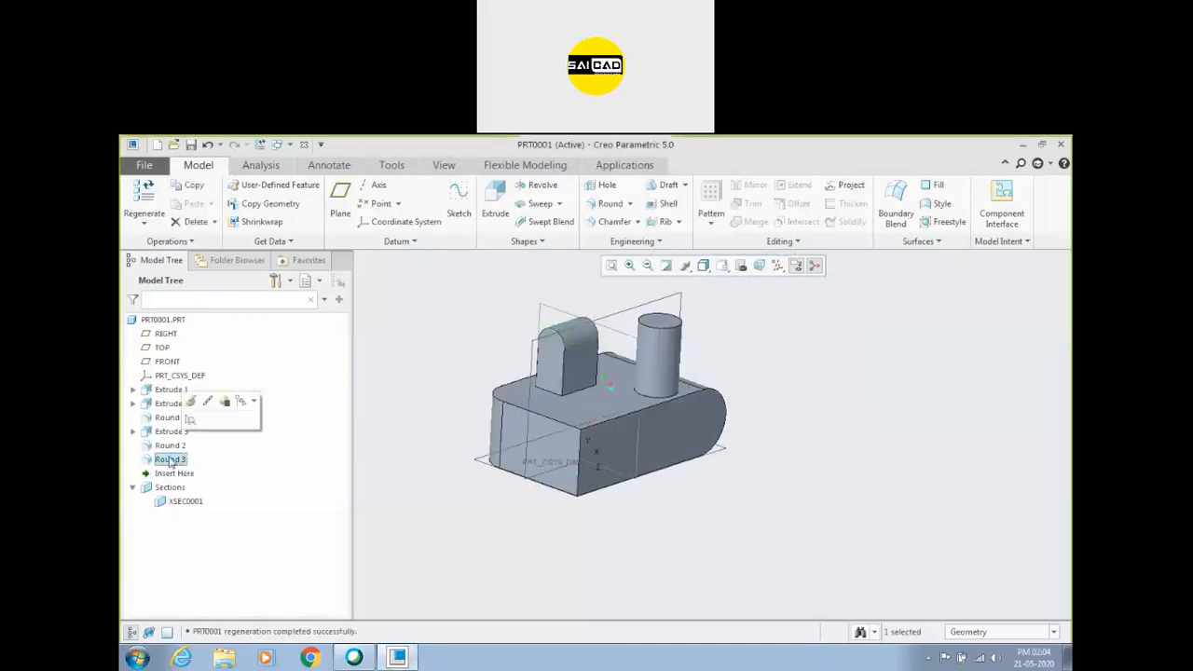
{"action": "left_click", "coordinate": [160, 447], "text": "ctrl"}
{"action": "key", "text": "Delete"}
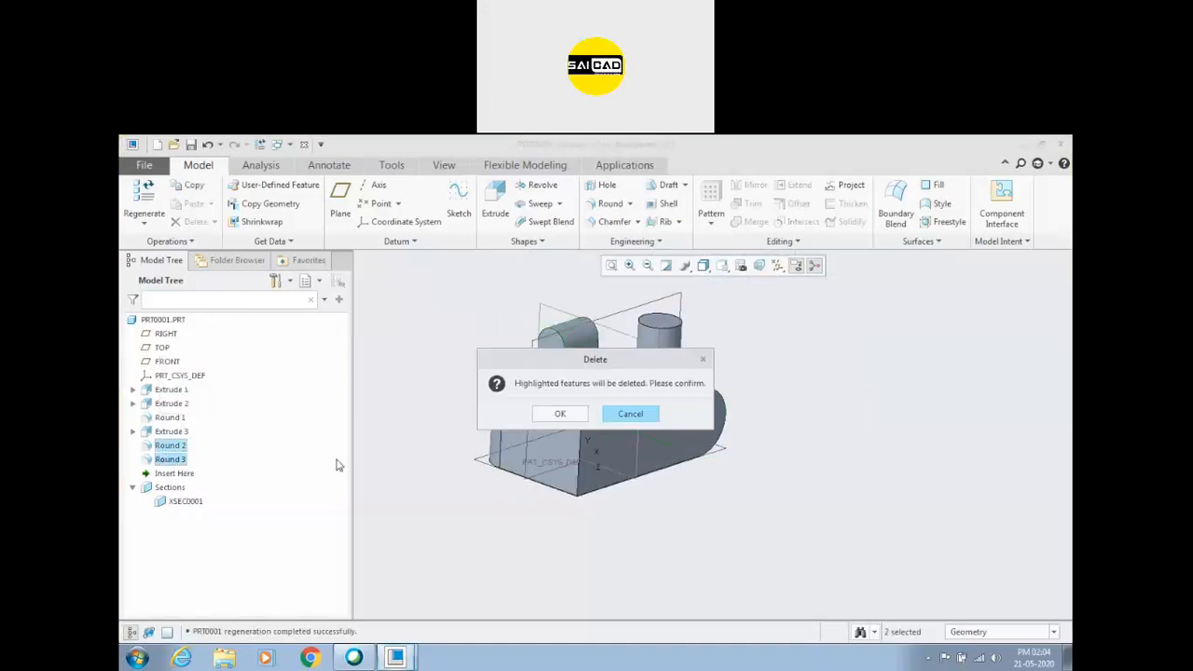
{"action": "left_click", "coordinate": [560, 414]}
Start a radius 10 round on the three edges meeting at the block's upper corner beside the cylinder.
{"action": "middle_click_drag", "start_coordinate": [855, 420], "coordinate": [818, 455]}
{"action": "scroll", "coordinate": [863, 435], "scroll_direction": "down", "scroll_amount": 5}
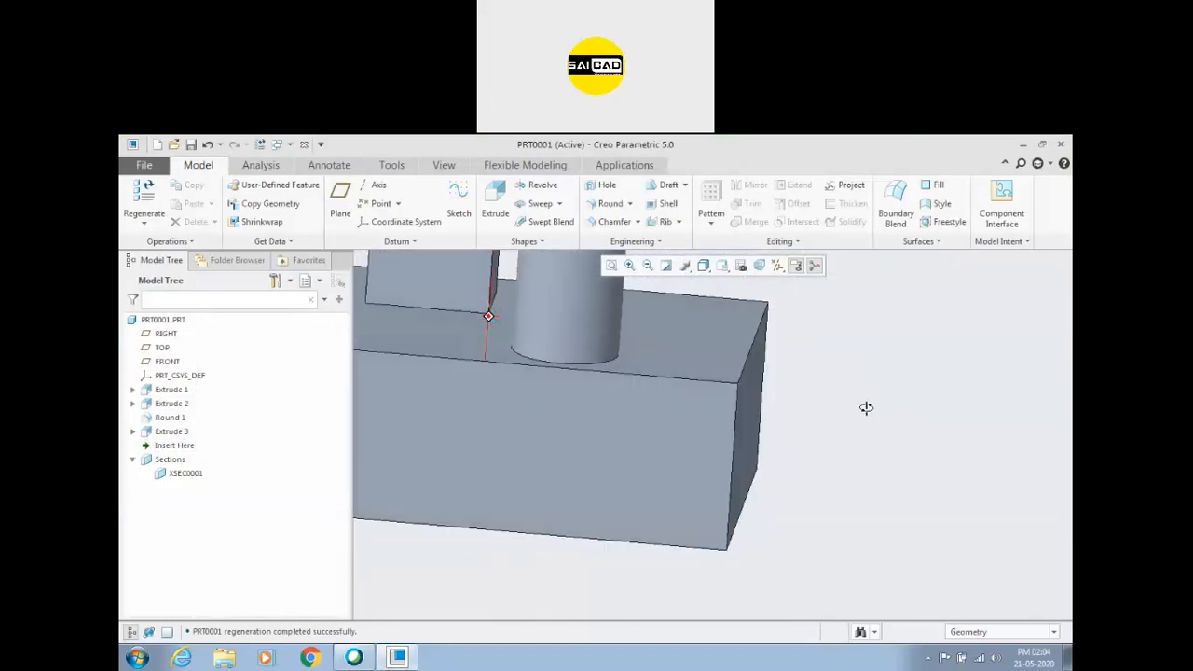
{"action": "middle_click_drag", "start_coordinate": [866, 408], "coordinate": [680, 391]}
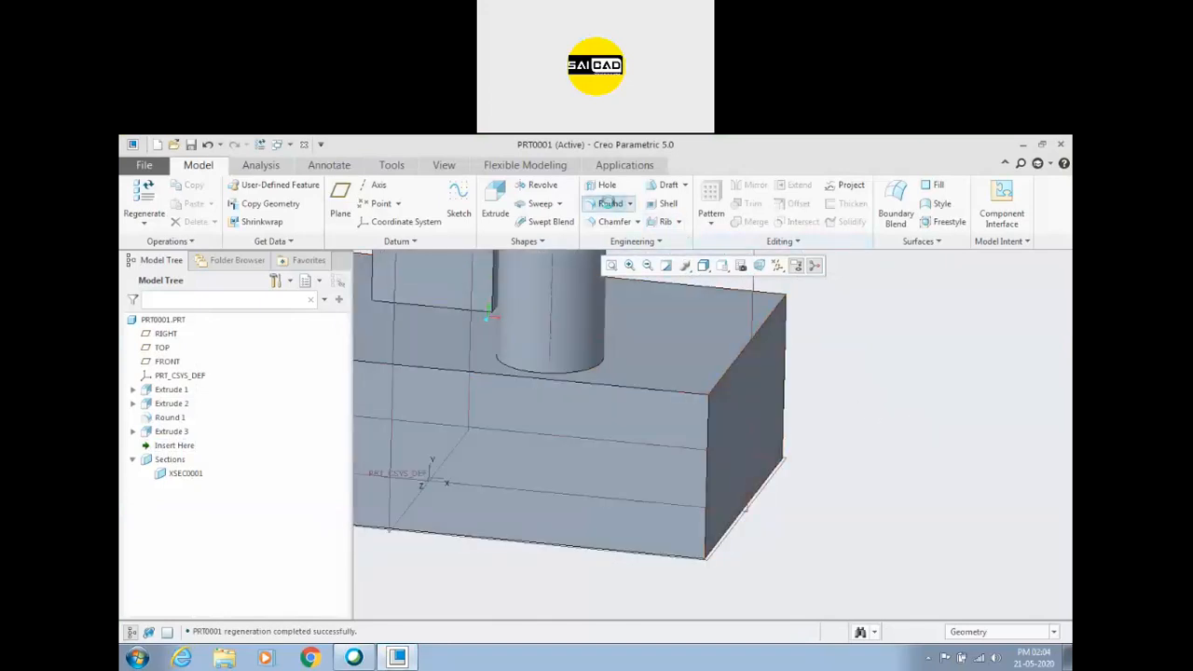
{"action": "left_click", "coordinate": [604, 204]}
{"action": "left_click", "coordinate": [659, 389]}
{"action": "left_click", "coordinate": [721, 383], "text": "ctrl"}
{"action": "left_click", "coordinate": [711, 431], "text": "ctrl"}
{"action": "scroll", "coordinate": [707, 387], "scroll_direction": "up", "scroll_amount": 5}
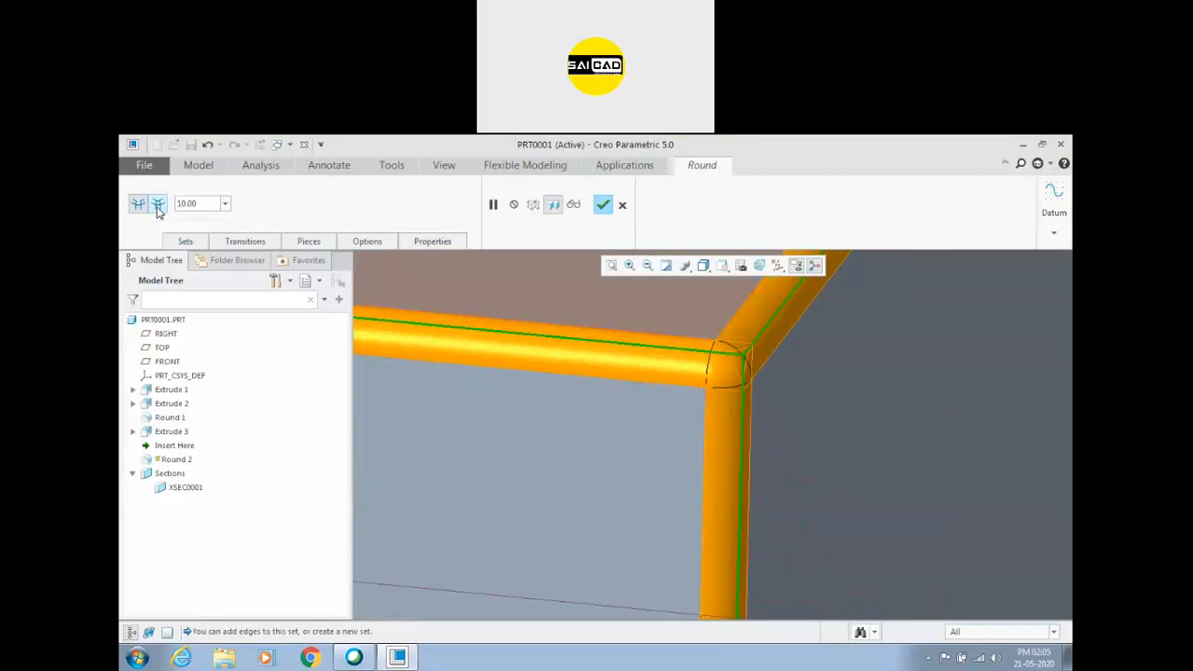
Activate transition mode, select the three-edge corner transition, review the available types, and keep Default (Round Only 2).
{"action": "left_click", "coordinate": [158, 206]}
{"action": "left_click", "coordinate": [716, 373]}
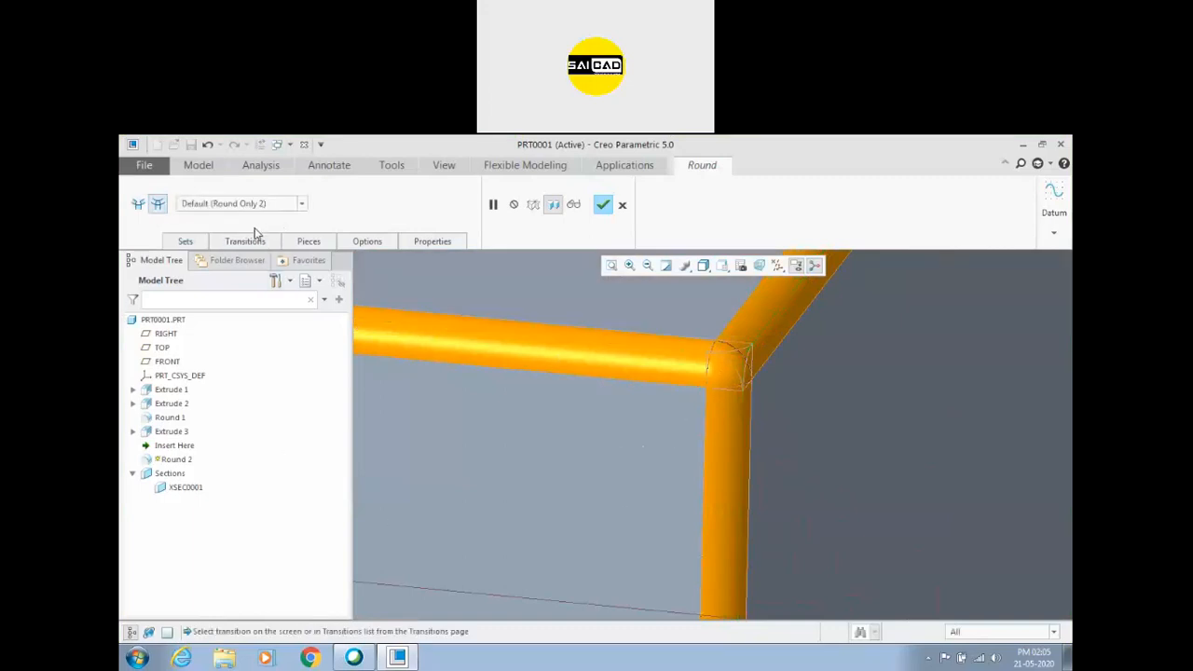
{"action": "scroll", "coordinate": [850, 462], "scroll_direction": "up", "scroll_amount": 2}
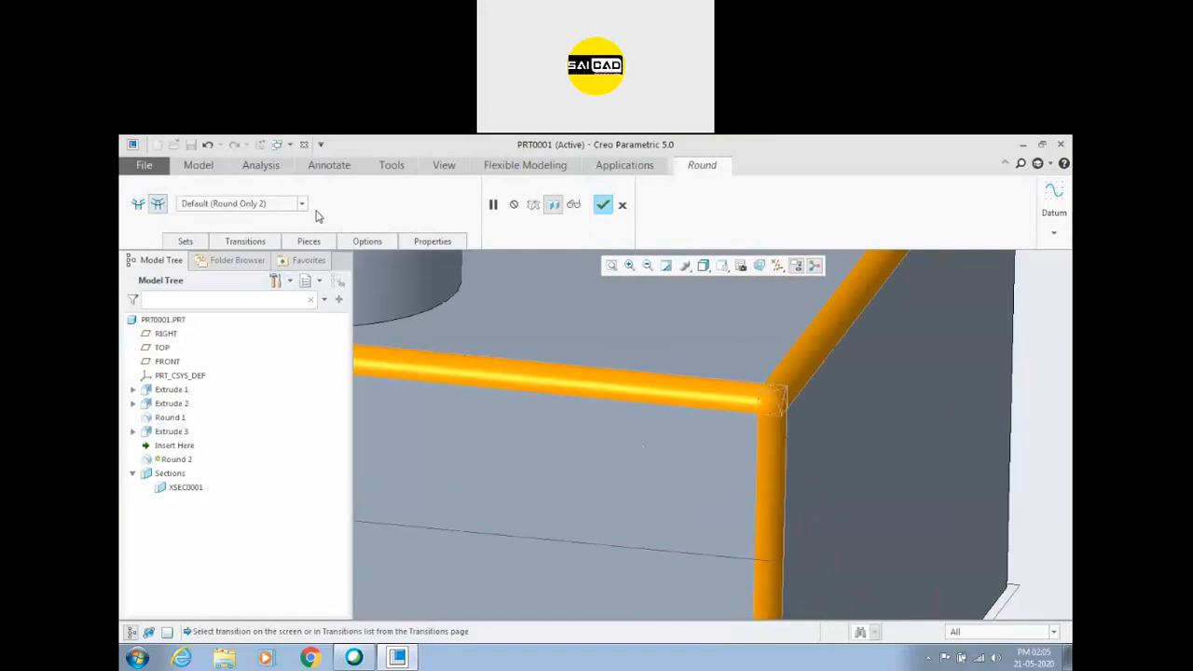
{"action": "left_click", "coordinate": [252, 244]}
{"action": "left_click", "coordinate": [253, 243]}
{"action": "left_click", "coordinate": [312, 242]}
{"action": "left_click", "coordinate": [311, 242]}
{"action": "left_click", "coordinate": [301, 206]}
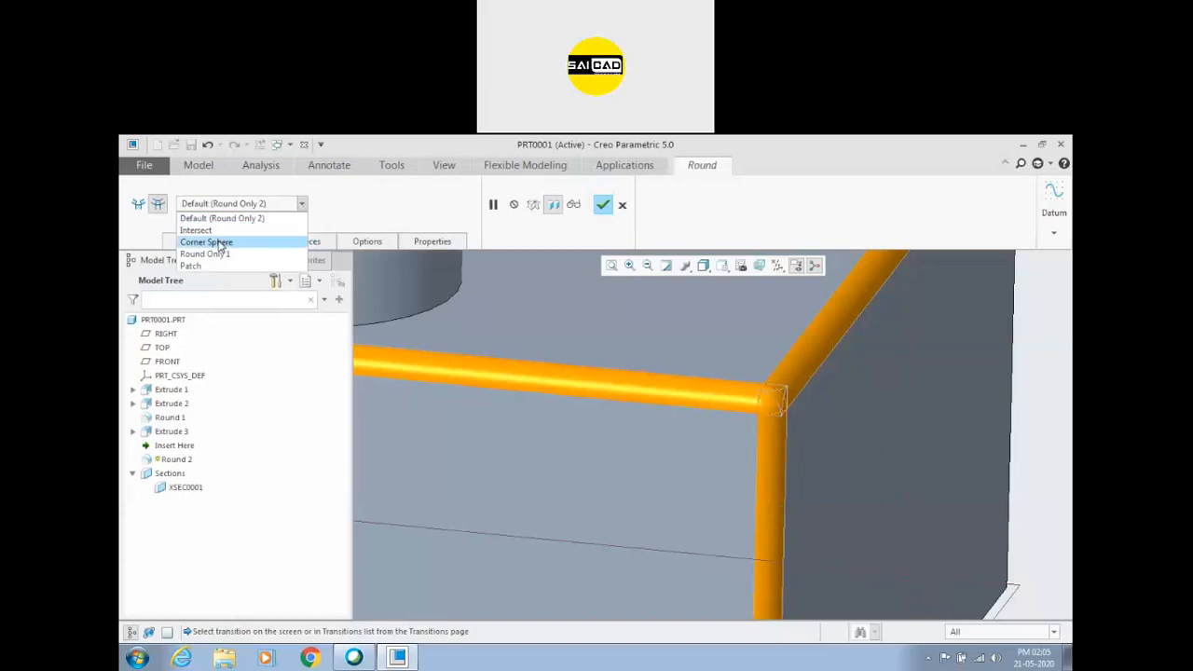
{"action": "left_click", "coordinate": [279, 218]}
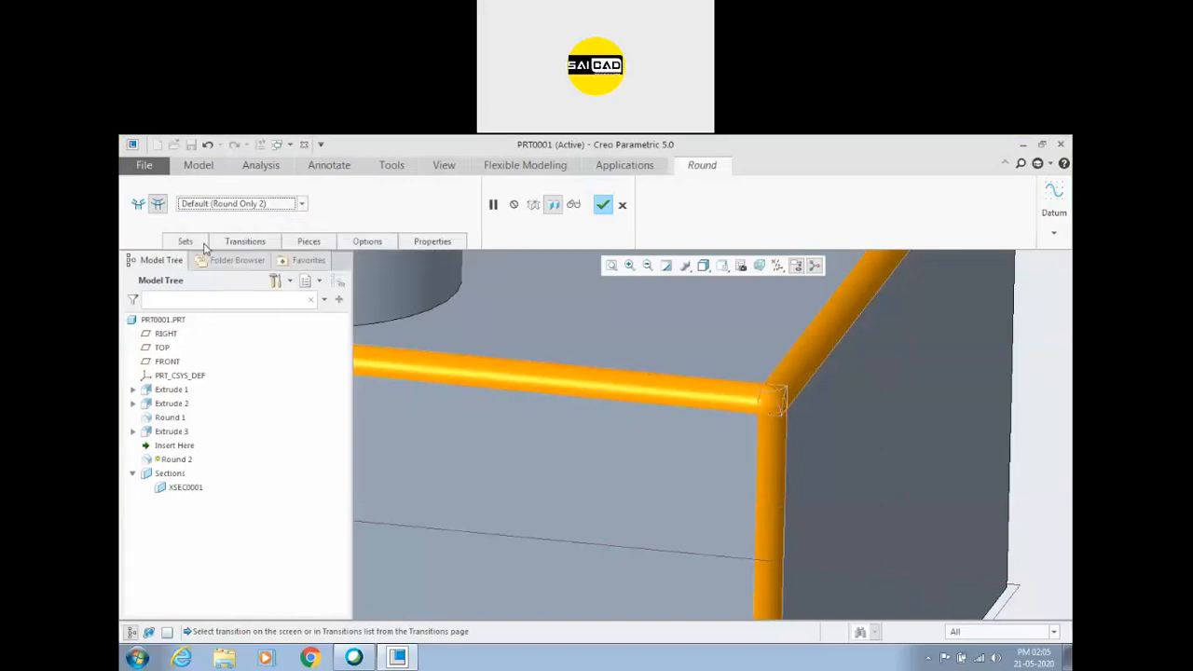
Change the three-edge corner transition to Intersect and inspect the resulting corner from several angles.
{"action": "left_click", "coordinate": [204, 246]}
{"action": "left_click", "coordinate": [210, 205]}
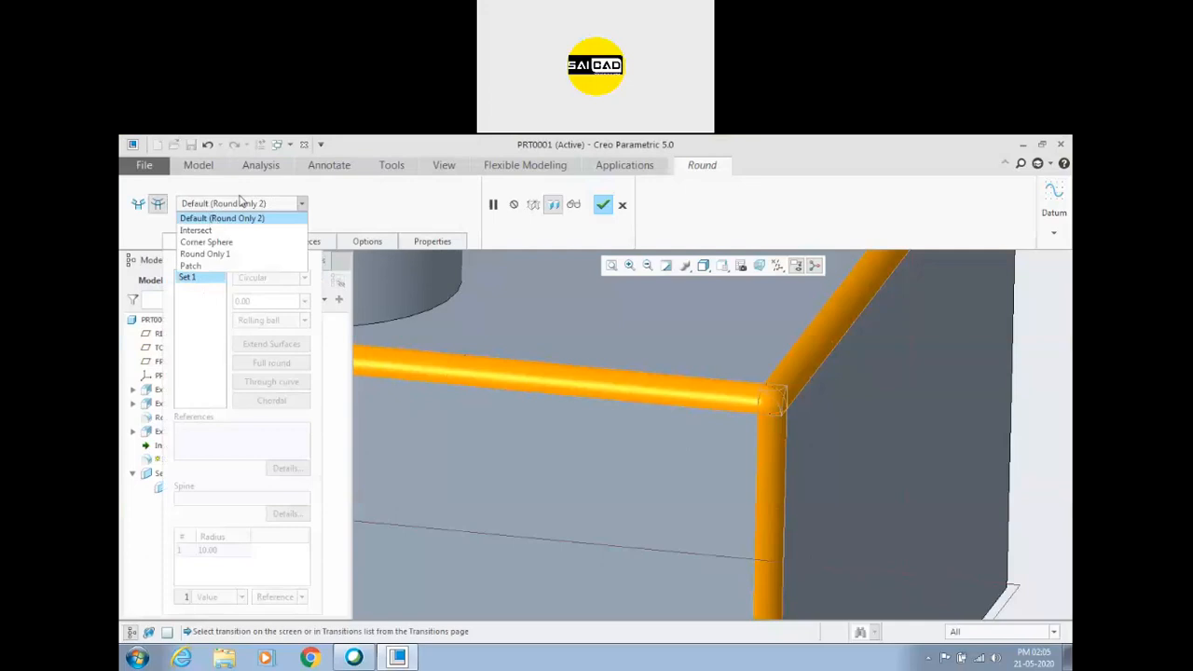
{"action": "left_click", "coordinate": [216, 229]}
{"action": "scroll", "coordinate": [743, 407], "scroll_direction": "up", "scroll_amount": 3}
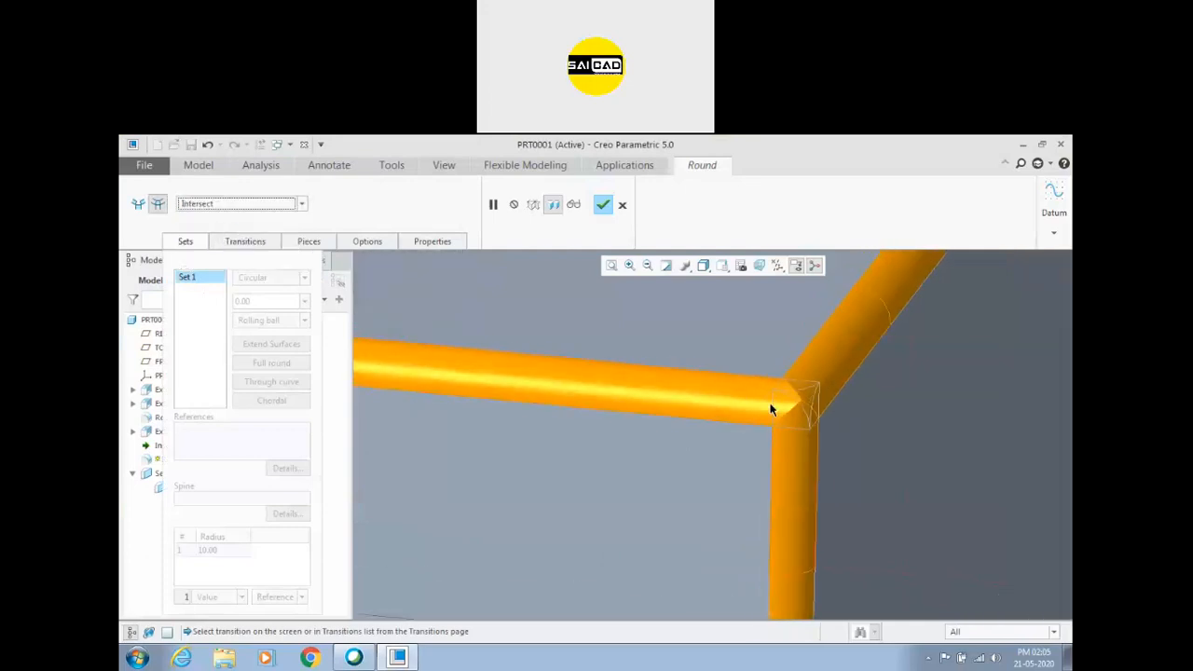
{"action": "scroll", "coordinate": [709, 407], "scroll_direction": "up", "scroll_amount": 5}
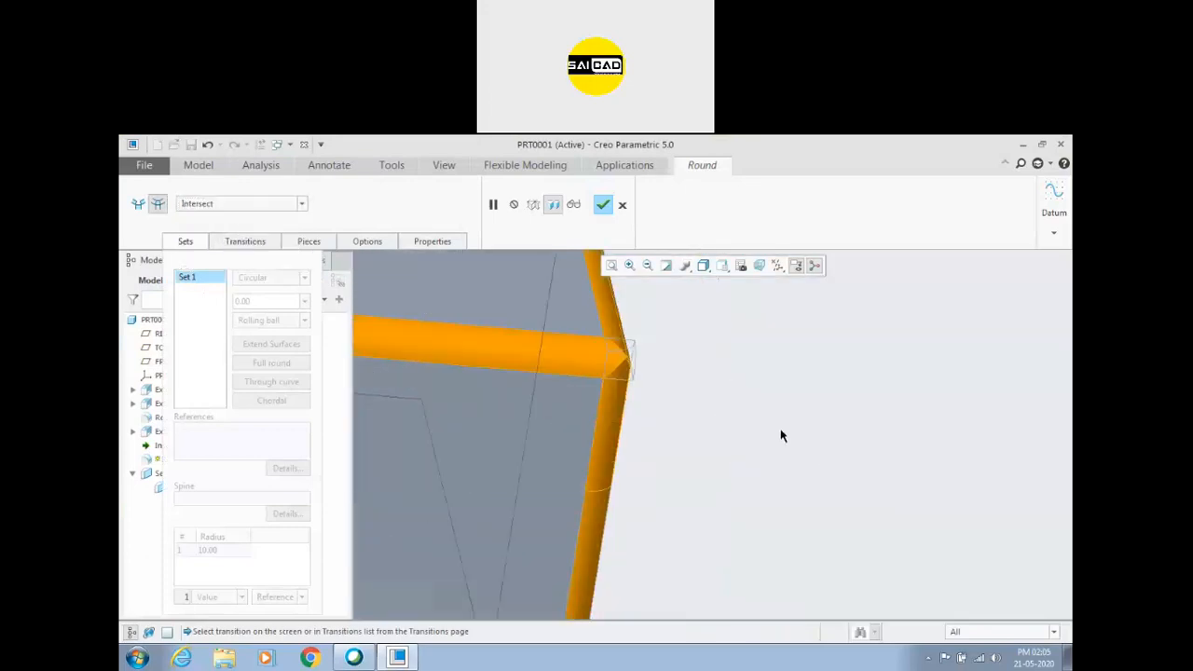
{"action": "scroll", "coordinate": [593, 350], "scroll_direction": "up", "scroll_amount": 2}
{"action": "middle_click_drag", "start_coordinate": [700, 351], "coordinate": [703, 359]}
{"action": "scroll", "coordinate": [697, 356], "scroll_direction": "down", "scroll_amount": 4}
{"action": "middle_click_drag", "start_coordinate": [735, 476], "coordinate": [701, 330]}
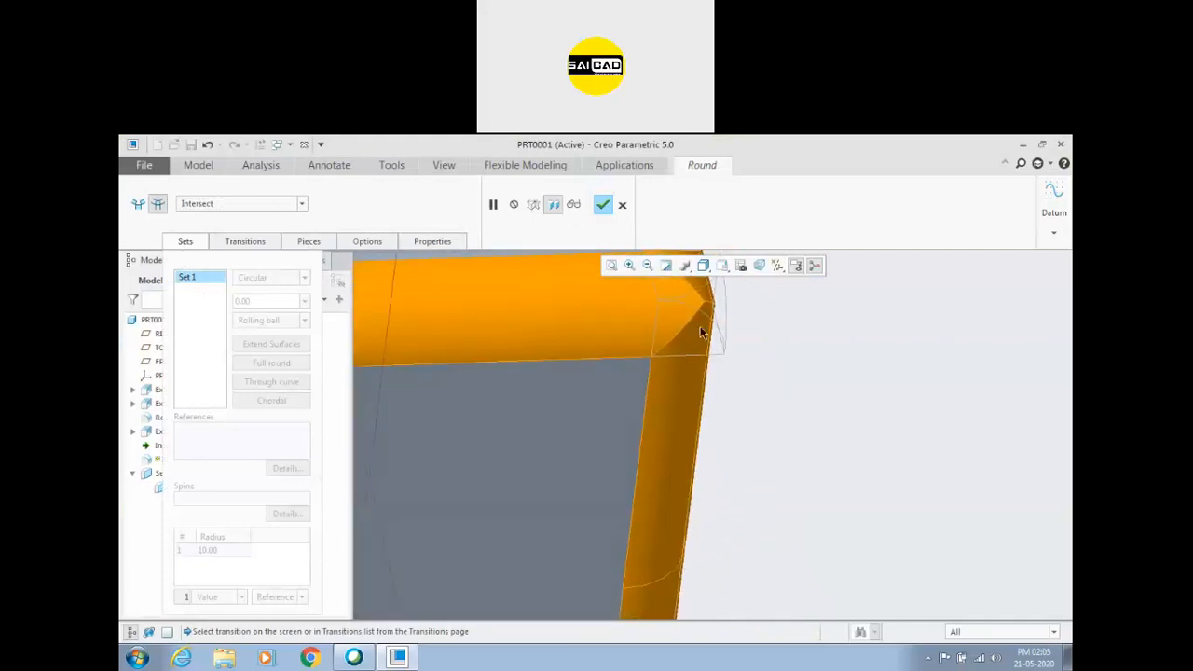
{"action": "scroll", "coordinate": [710, 345], "scroll_direction": "down", "scroll_amount": 3}
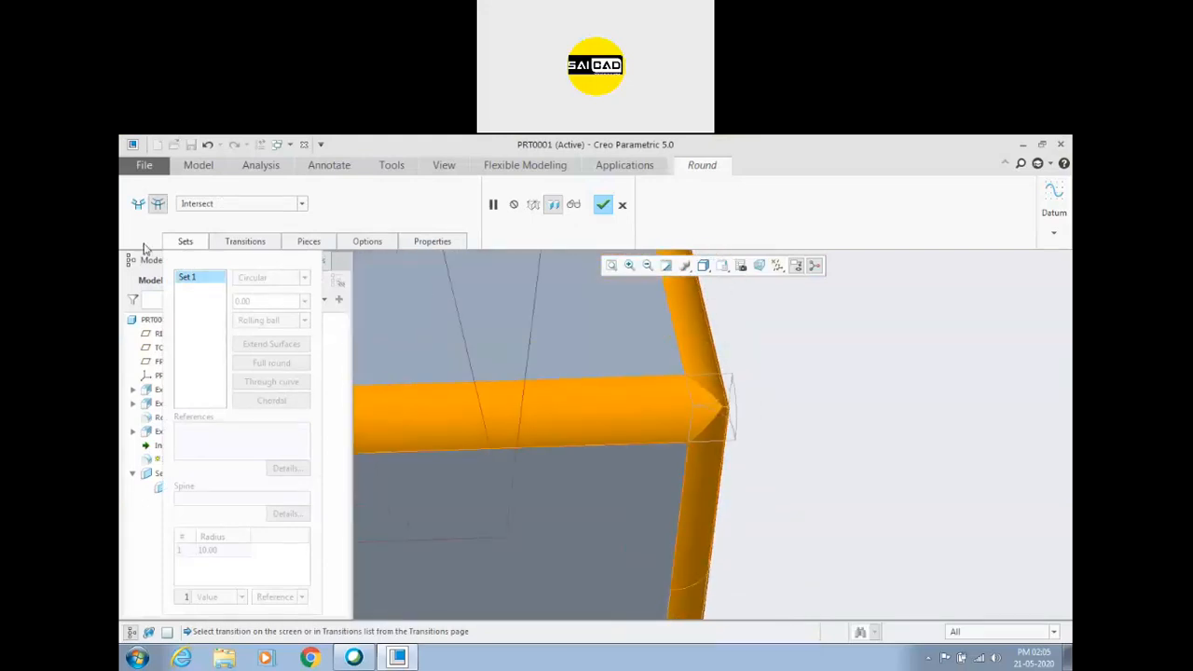
Change the corner transition to Corner Sphere and enlarge its sphere radius to about 19.4.
{"action": "left_click", "coordinate": [221, 205]}
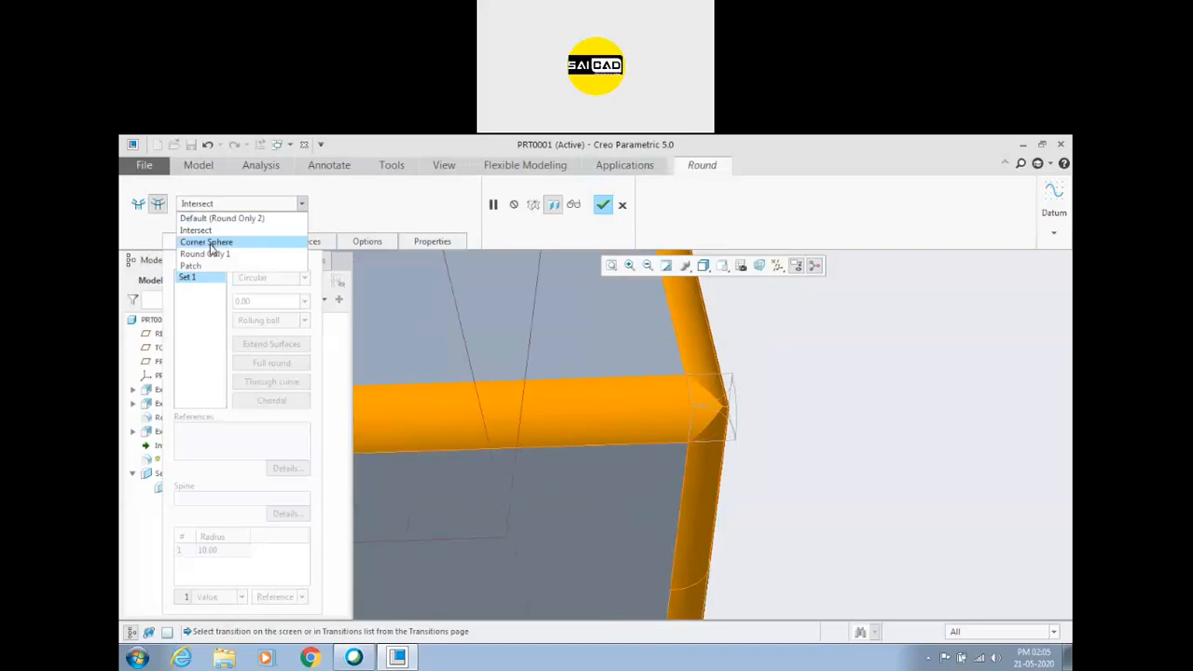
{"action": "left_click", "coordinate": [210, 242]}
{"action": "mouse_move", "coordinate": [743, 421]}
{"action": "left_mouse_down"}
{"action": "mouse_move", "coordinate": [770, 420]}
{"action": "mouse_move", "coordinate": [728, 416]}
{"action": "mouse_move", "coordinate": [749, 426]}
{"action": "left_mouse_up"}
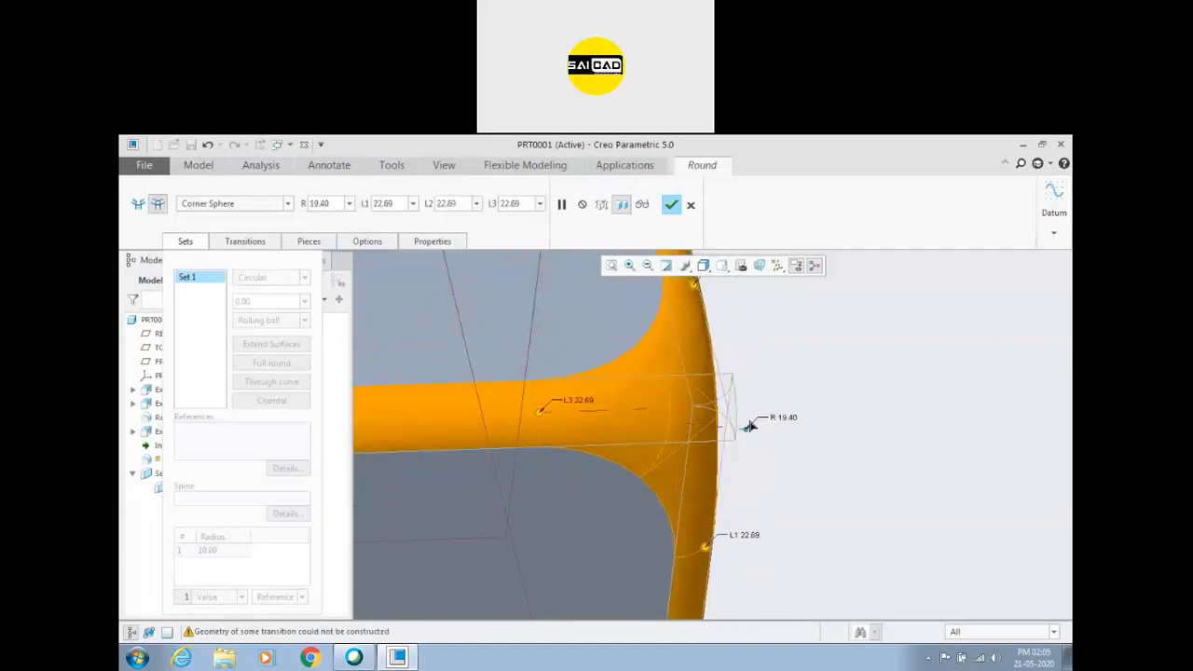
{"action": "scroll", "coordinate": [663, 429], "scroll_direction": "up", "scroll_amount": 3}
{"action": "middle_click_drag", "start_coordinate": [894, 438], "coordinate": [791, 439]}
{"action": "scroll", "coordinate": [597, 371], "scroll_direction": "down", "scroll_amount": 3}
{"action": "scroll", "coordinate": [758, 371], "scroll_direction": "down", "scroll_amount": 2}
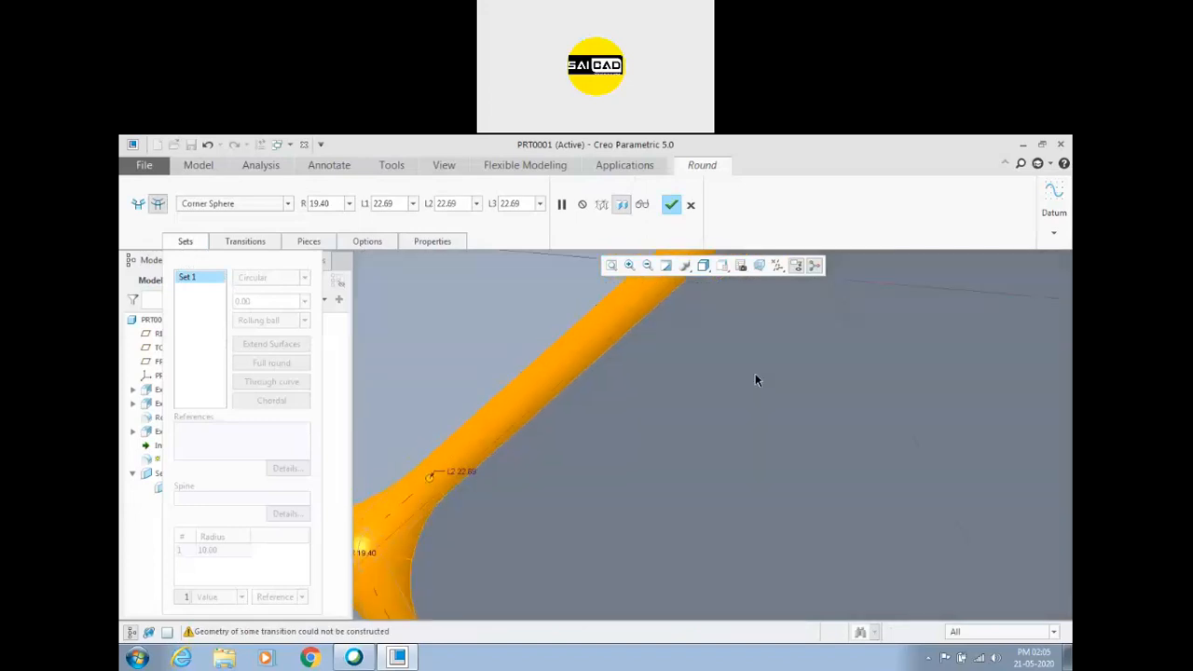
Set the corner sphere's L2 length to 50 and extend L3 to about 73.4 and L1 to about 33.1.
{"action": "scroll", "coordinate": [755, 377], "scroll_direction": "up", "scroll_amount": 4}
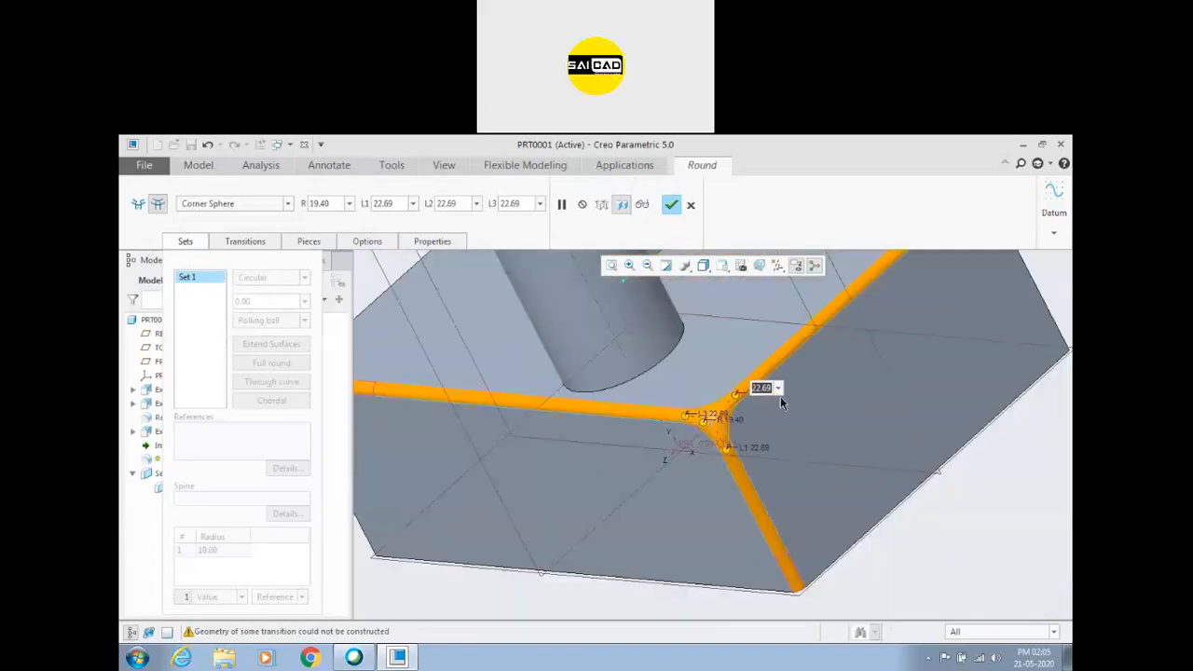
{"action": "type", "text": "50"}
{"action": "key", "text": "Return"}
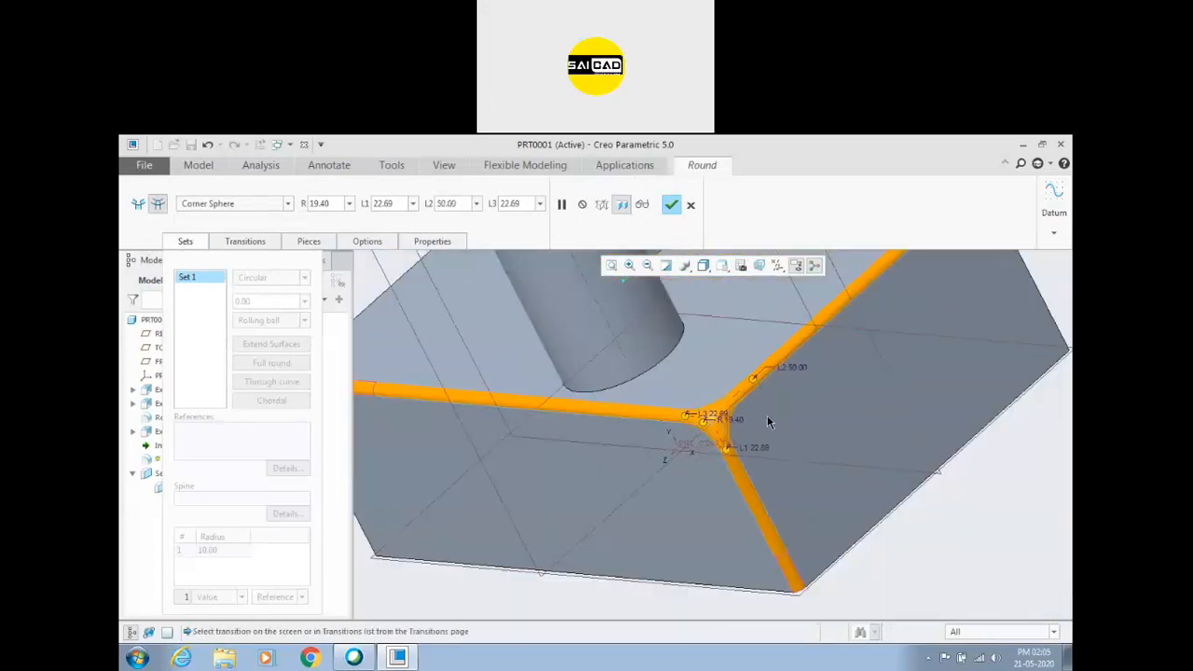
{"action": "scroll", "coordinate": [767, 415], "scroll_direction": "down", "scroll_amount": 2}
{"action": "middle_click_drag", "start_coordinate": [769, 474], "coordinate": [762, 429]}
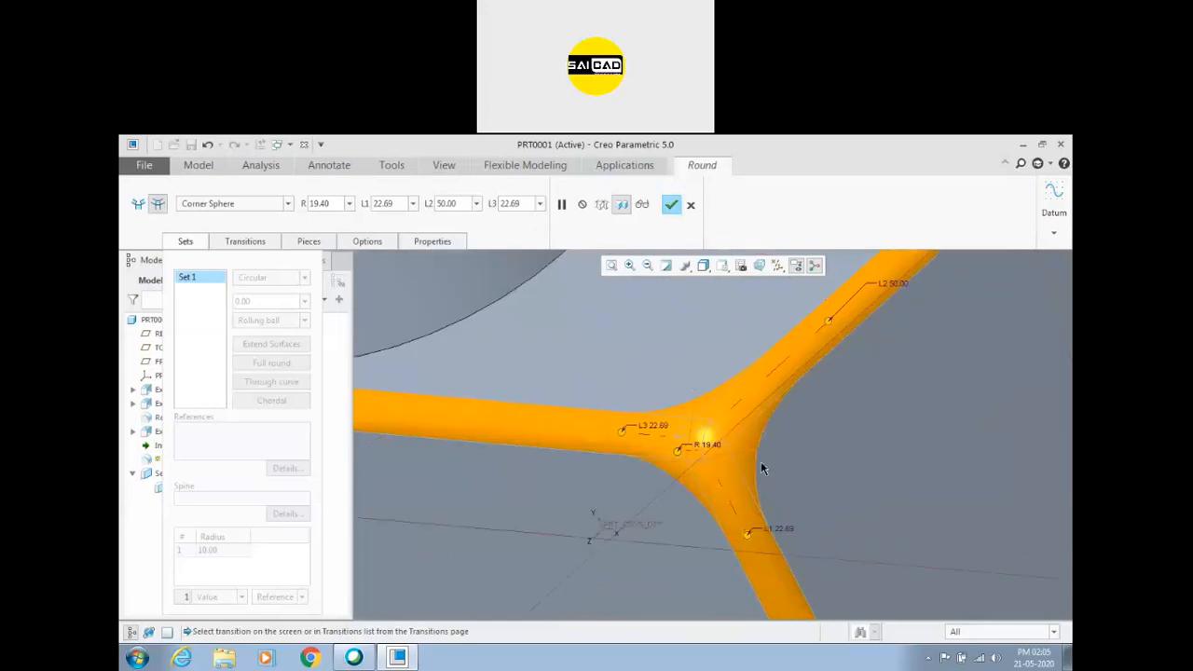
{"action": "left_click_drag", "start_coordinate": [628, 428], "coordinate": [524, 422]}
{"action": "left_click_drag", "start_coordinate": [750, 538], "coordinate": [762, 559]}
Set the corner sphere radius to 50 and inspect the corner from the side.
{"action": "double_click", "coordinate": [711, 443]}
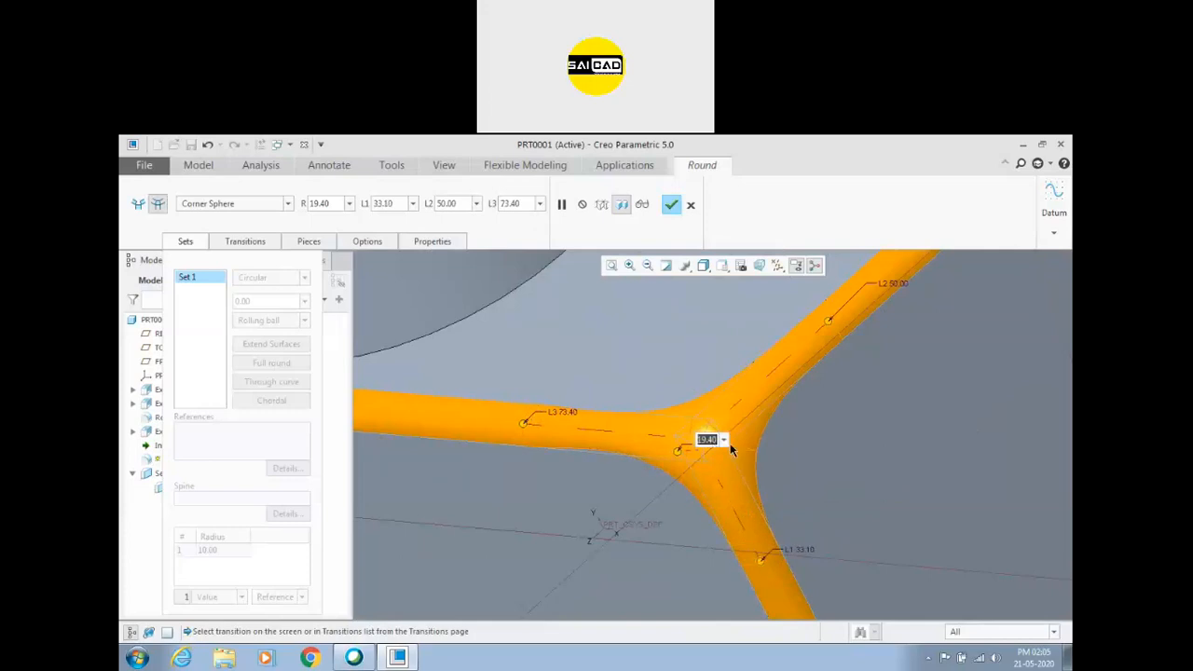
{"action": "type", "text": "50"}
{"action": "key", "text": "Return"}
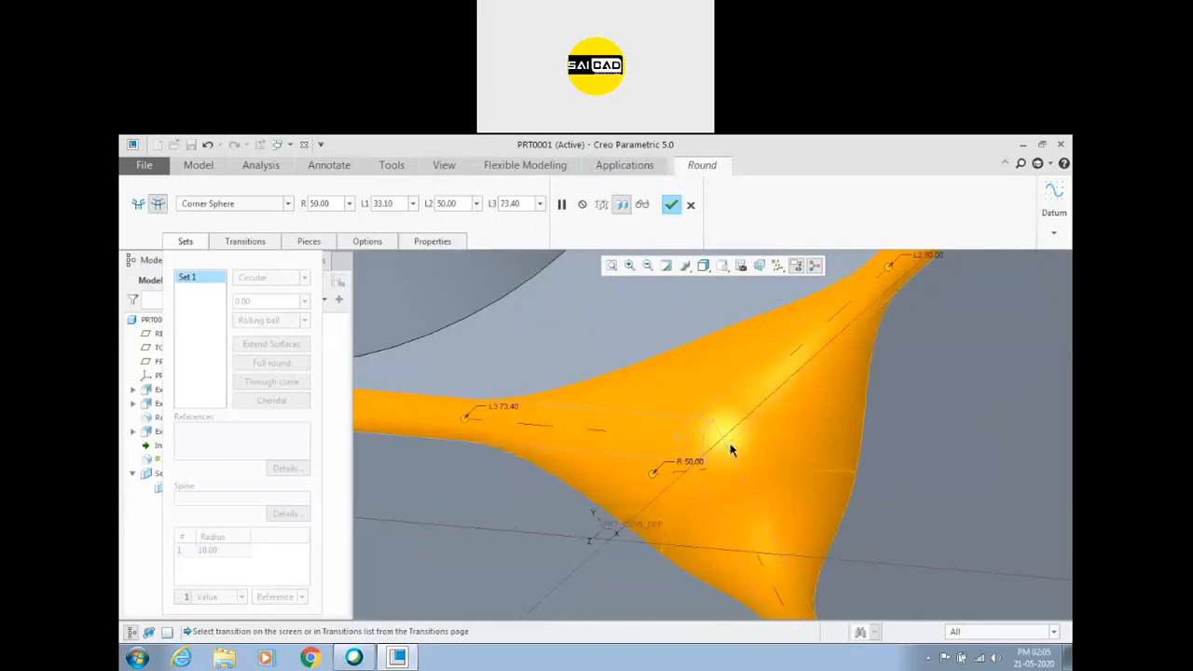
{"action": "scroll", "coordinate": [736, 466], "scroll_direction": "down", "scroll_amount": 10}
{"action": "middle_click_drag", "start_coordinate": [741, 466], "coordinate": [754, 440]}
{"action": "scroll", "coordinate": [741, 440], "scroll_direction": "up", "scroll_amount": 3}
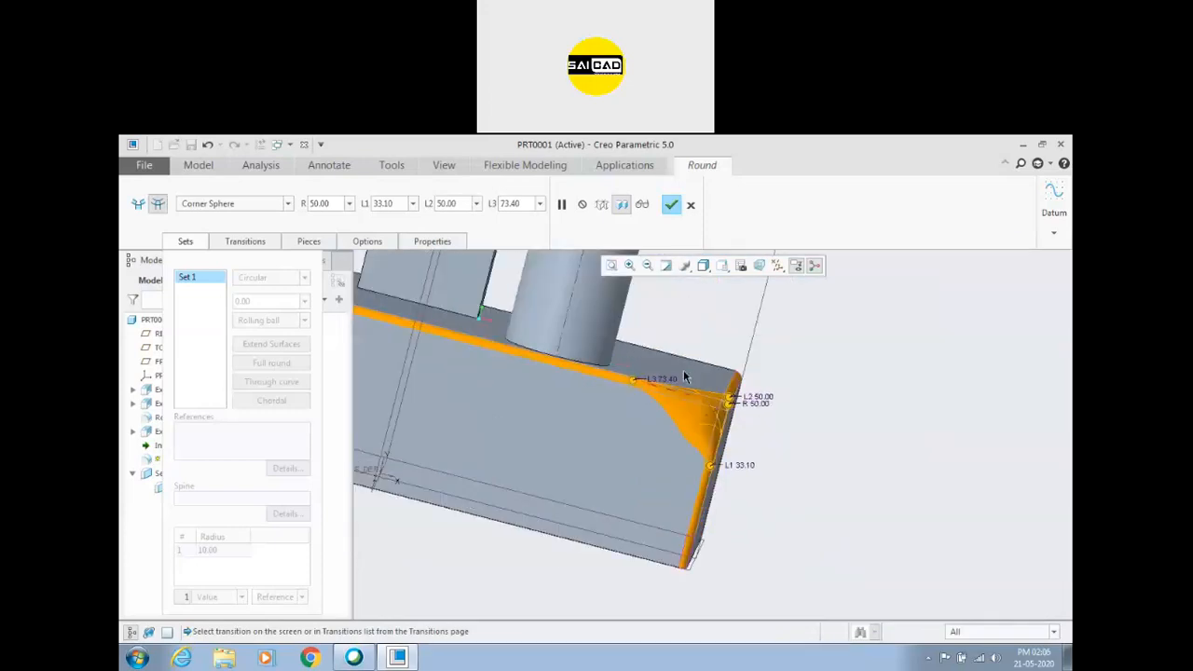
{"action": "middle_click_drag", "start_coordinate": [812, 403], "coordinate": [791, 392]}
Set the corner sphere radius to 40 and complete the round feature.
{"action": "double_click", "coordinate": [640, 371]}
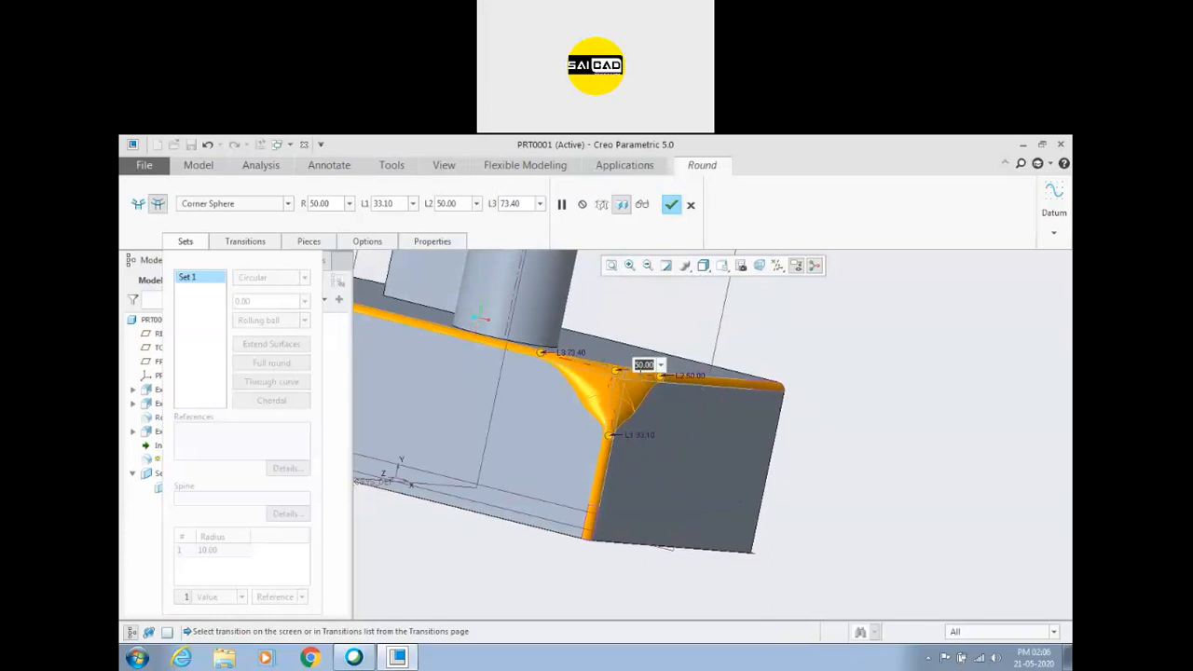
{"action": "type", "text": "40"}
{"action": "key", "text": "Return"}
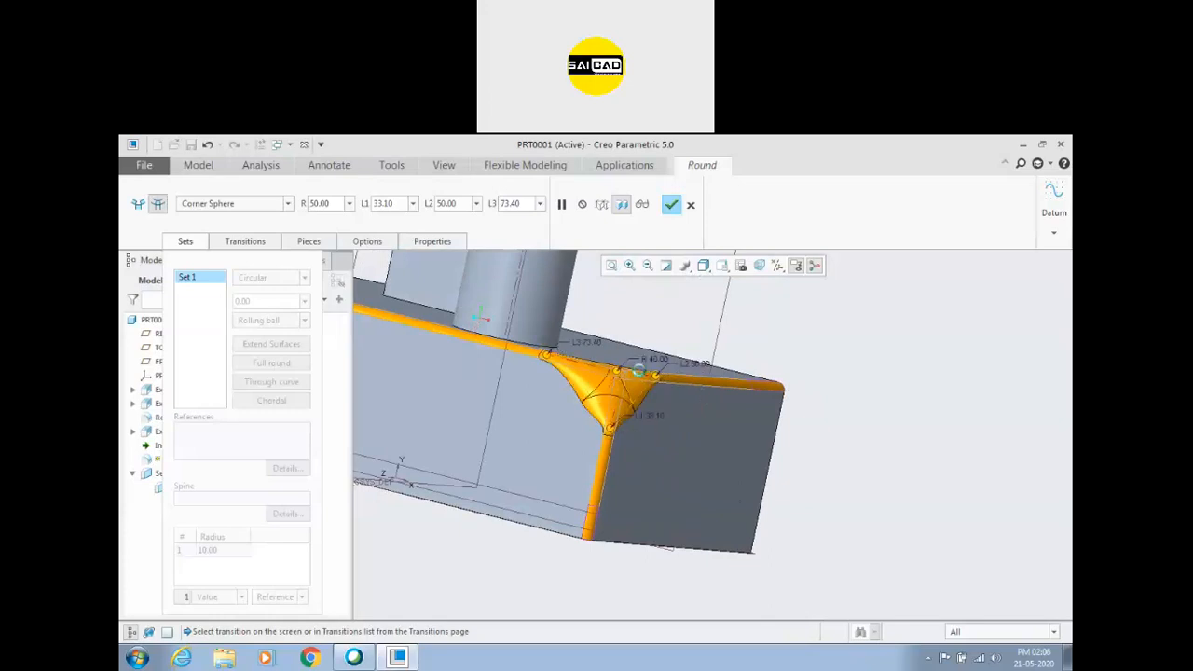
{"action": "left_click", "coordinate": [672, 205]}
Redefine the three-edge round and change its corner transition to Round Only 1.
{"action": "middle_click_drag", "start_coordinate": [721, 406], "coordinate": [626, 413]}
{"action": "left_click", "coordinate": [653, 406]}
{"action": "left_click", "coordinate": [683, 335]}
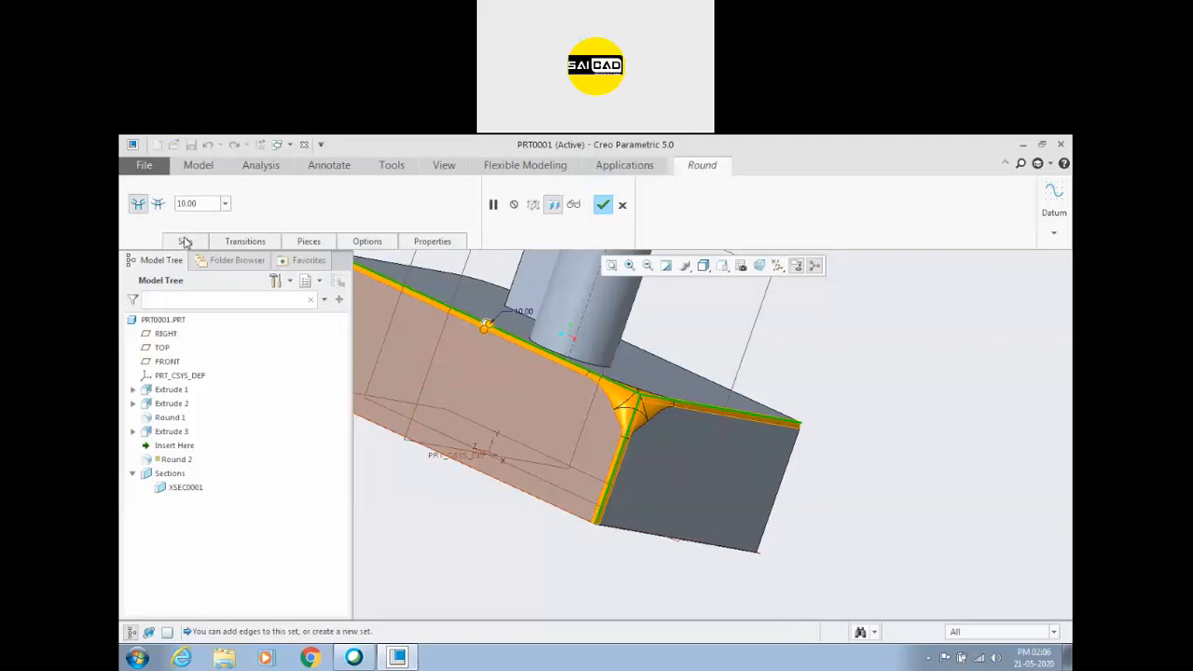
{"action": "left_click", "coordinate": [183, 241]}
{"action": "left_click", "coordinate": [157, 205]}
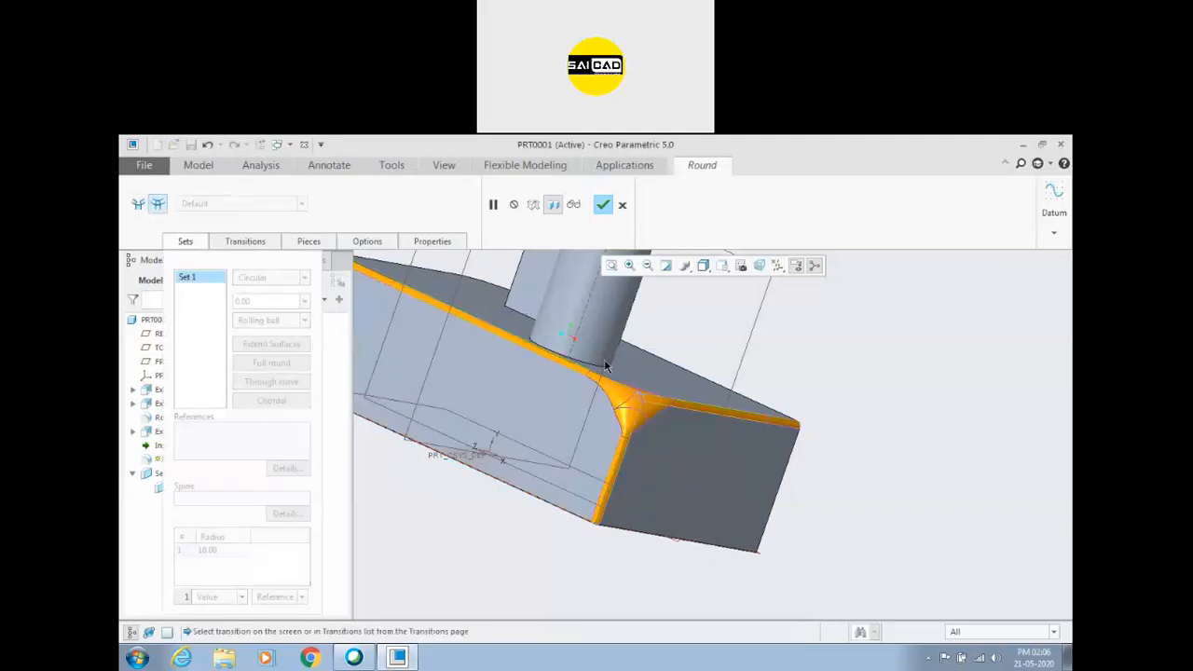
{"action": "left_click", "coordinate": [633, 412]}
{"action": "left_click", "coordinate": [287, 205]}
{"action": "left_click", "coordinate": [225, 255]}
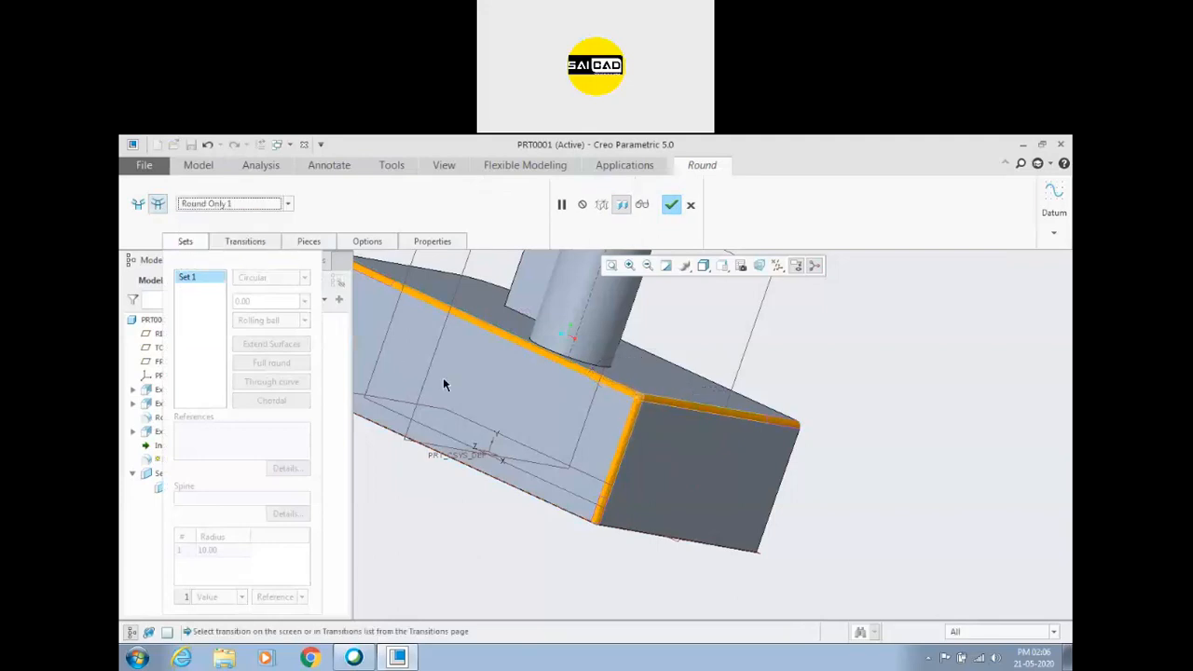
{"action": "scroll", "coordinate": [679, 370], "scroll_direction": "down", "scroll_amount": 5}
{"action": "scroll", "coordinate": [711, 424], "scroll_direction": "up", "scroll_amount": 5}
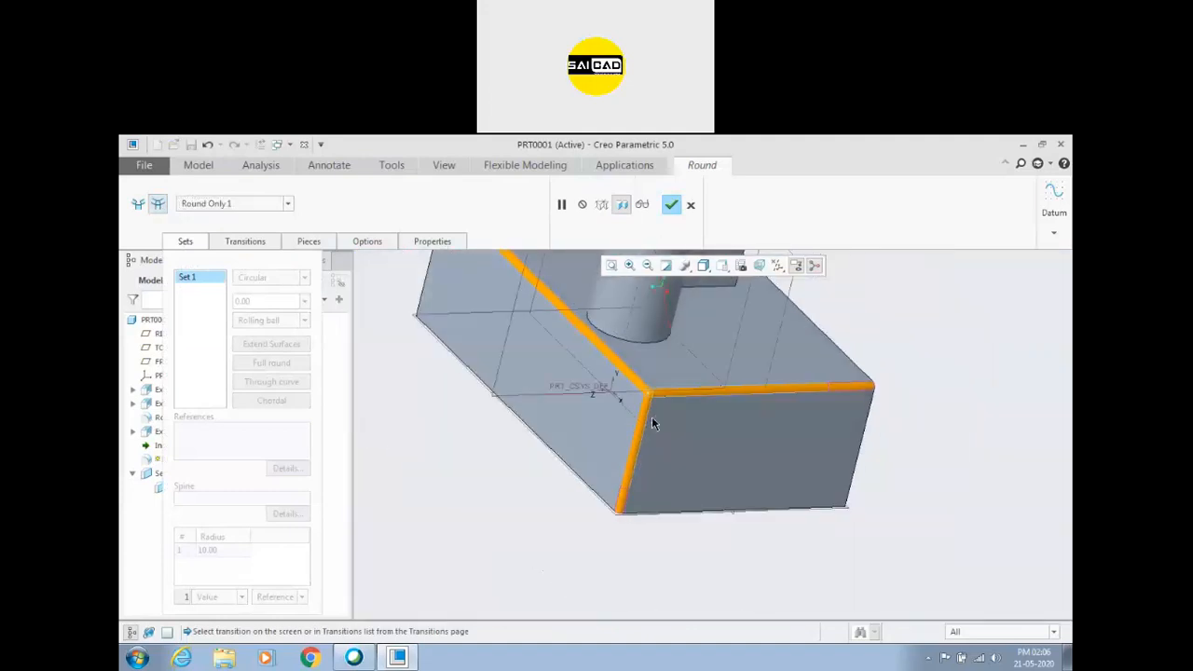
{"action": "scroll", "coordinate": [664, 400], "scroll_direction": "down", "scroll_amount": 5}
Compare the corner transition types by applying Patch, Round Only 1, Default (Round Only 2) and Intersect in turn.
{"action": "left_click", "coordinate": [261, 205]}
{"action": "left_click", "coordinate": [264, 205]}
{"action": "left_click", "coordinate": [261, 205]}
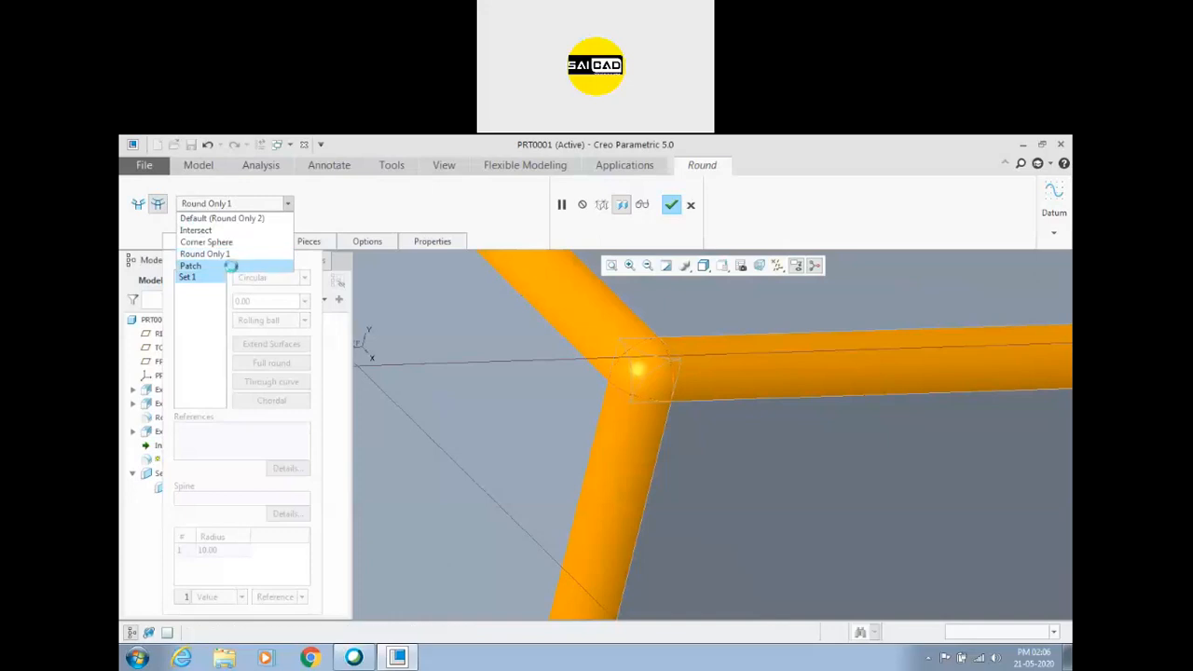
{"action": "left_click", "coordinate": [231, 267]}
{"action": "left_click", "coordinate": [233, 205]}
{"action": "left_click", "coordinate": [224, 254]}
{"action": "left_click", "coordinate": [231, 206]}
{"action": "left_click", "coordinate": [227, 218]}
{"action": "left_click", "coordinate": [224, 203]}
{"action": "left_click", "coordinate": [214, 230]}
{"action": "left_click", "coordinate": [223, 206]}
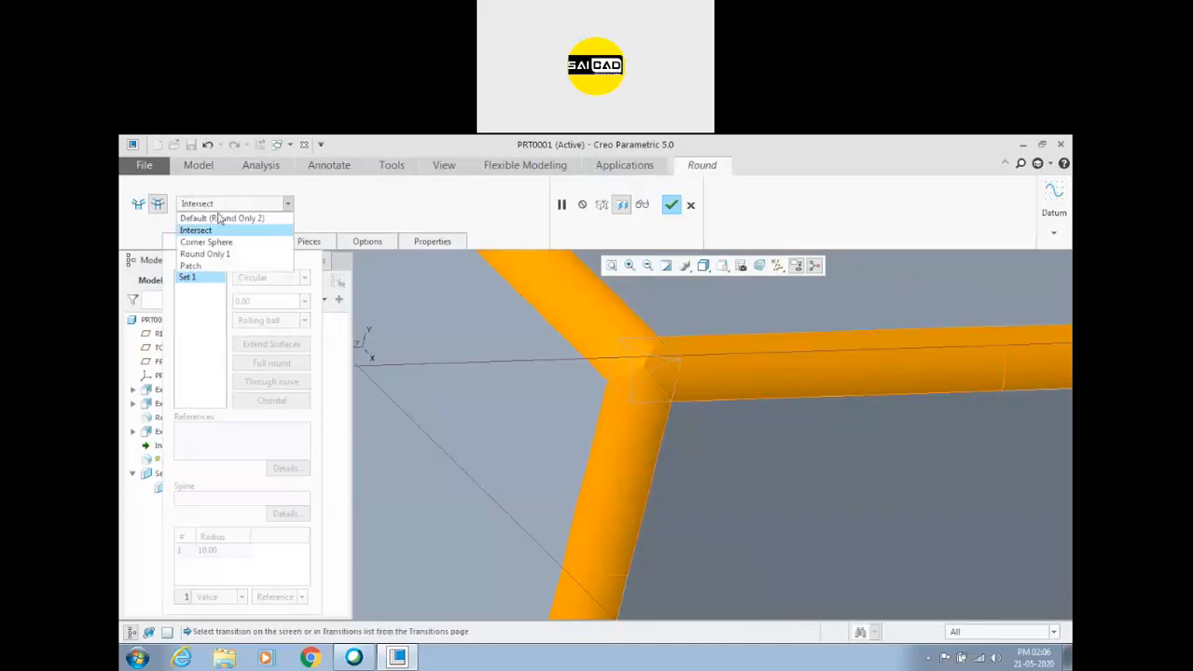
Change the corner transition to Corner Sphere with a radius of about 24.1 and complete the redefined round.
{"action": "left_click", "coordinate": [211, 241]}
{"action": "left_click_drag", "start_coordinate": [624, 363], "coordinate": [606, 355]}
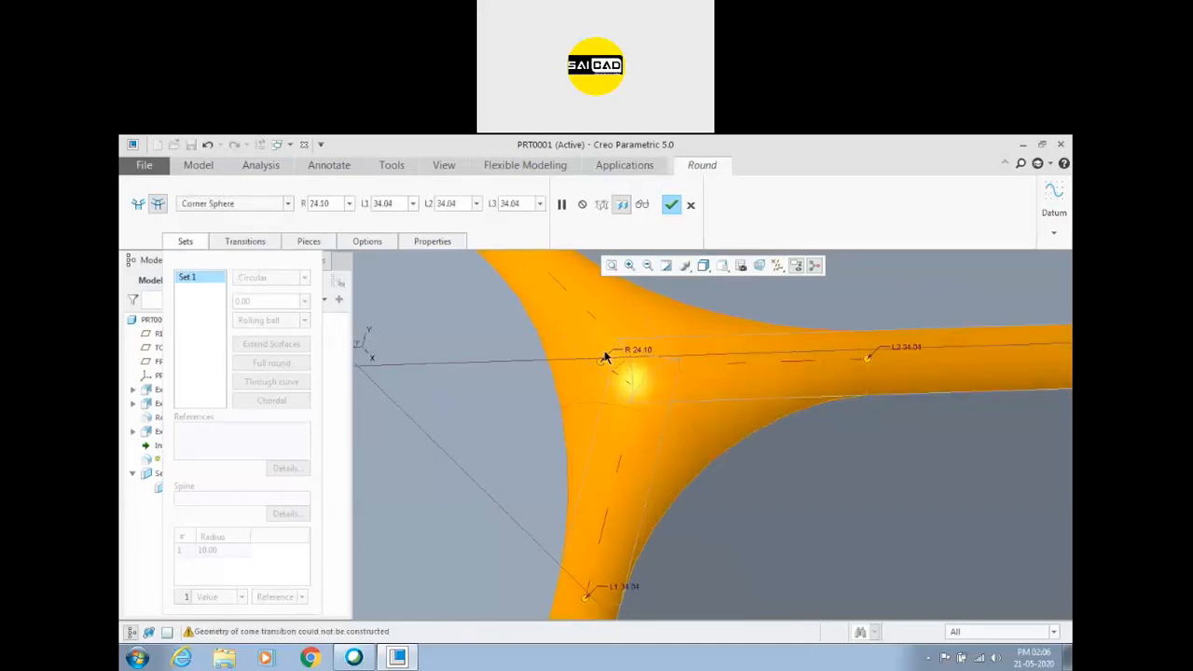
{"action": "scroll", "coordinate": [486, 365], "scroll_direction": "up", "scroll_amount": 5}
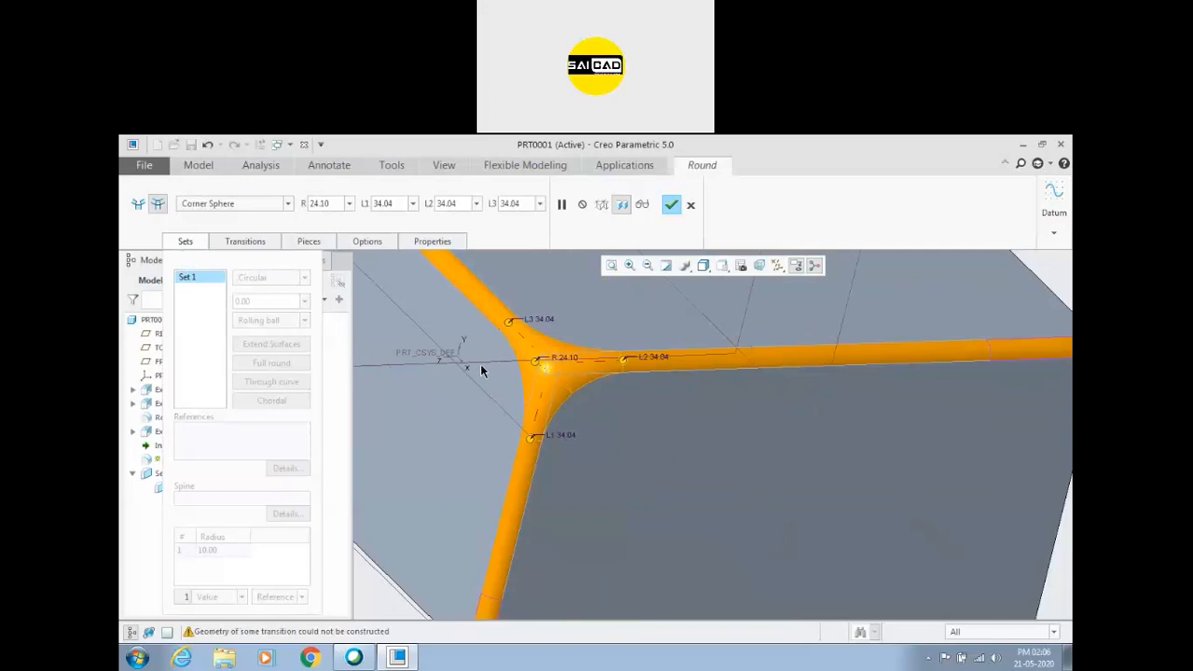
{"action": "left_click", "coordinate": [663, 208]}
Round the block's long upper edge beside the rectangular boss and the adjoining vertical edge with a radius of about 31.2.
{"action": "scroll", "coordinate": [516, 357], "scroll_direction": "up", "scroll_amount": 5}
{"action": "middle_click_drag", "start_coordinate": [786, 399], "coordinate": [848, 394]}
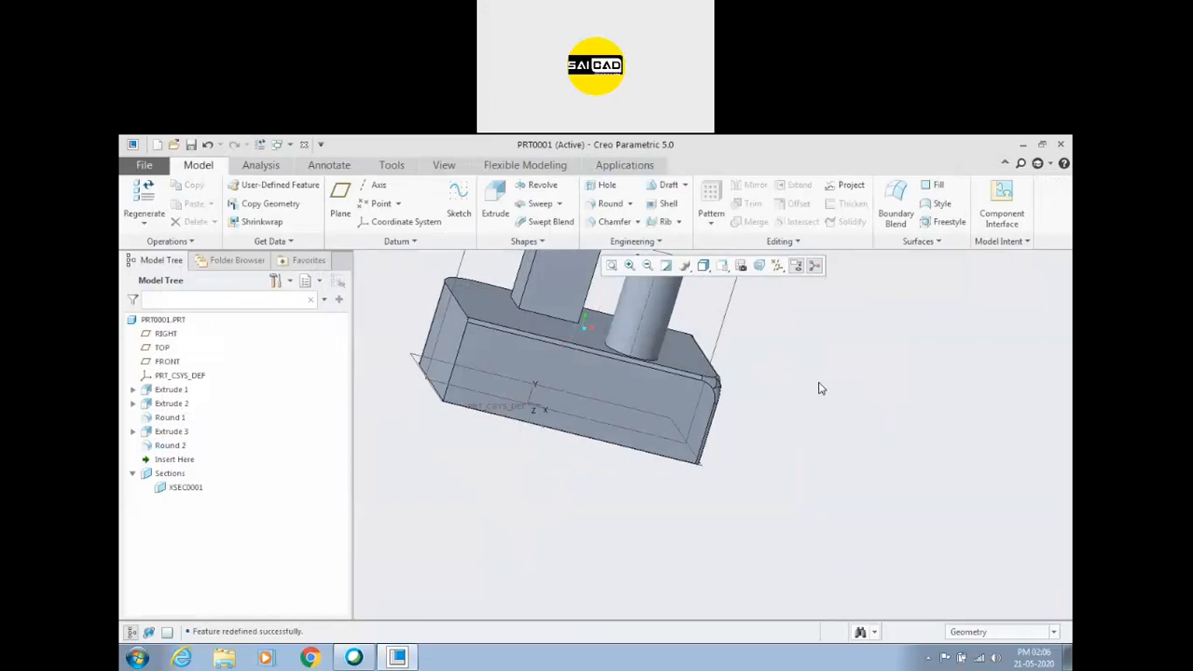
{"action": "middle_click_drag", "start_coordinate": [825, 415], "coordinate": [692, 375]}
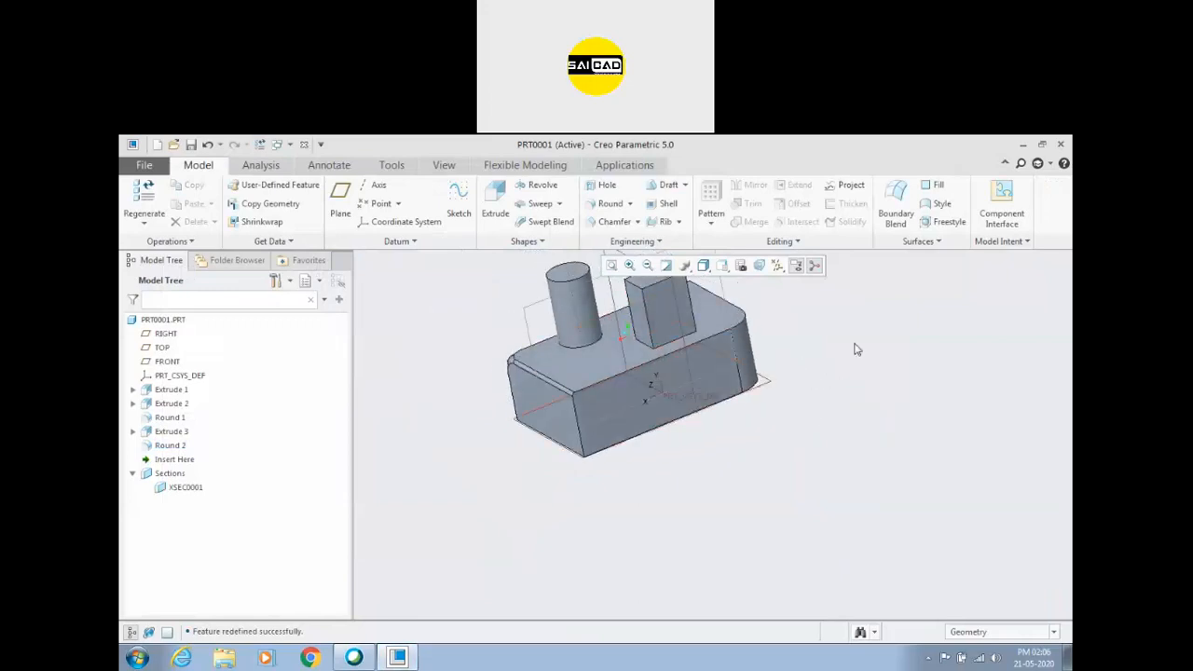
{"action": "left_click", "coordinate": [607, 203]}
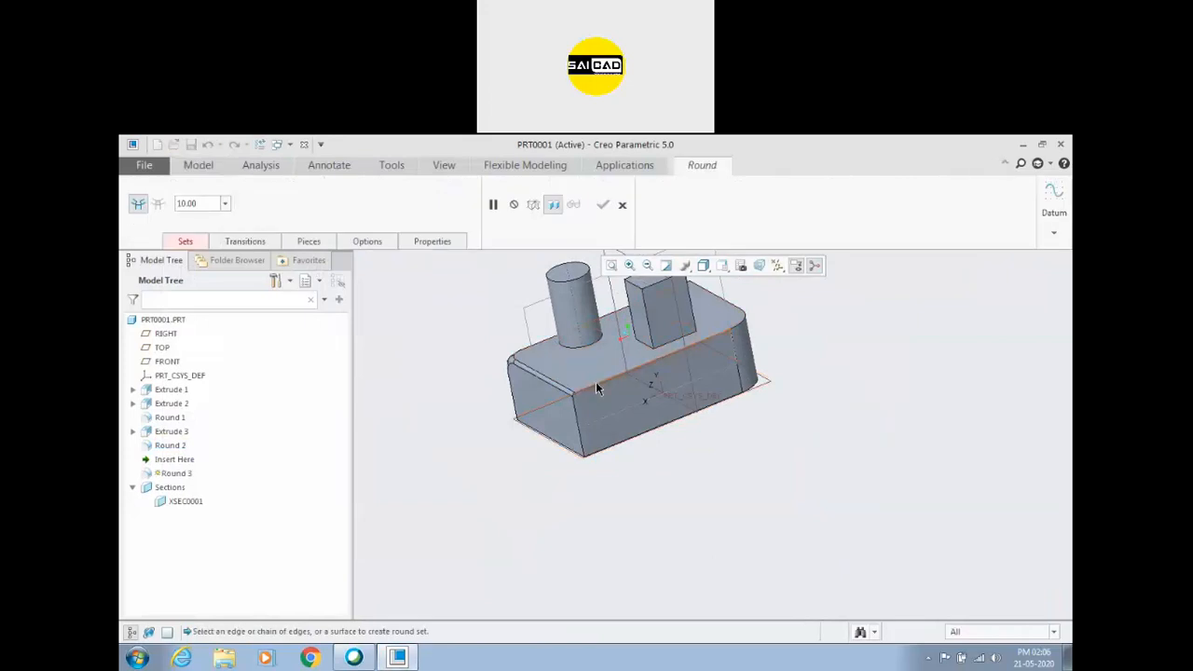
{"action": "left_click", "coordinate": [598, 389]}
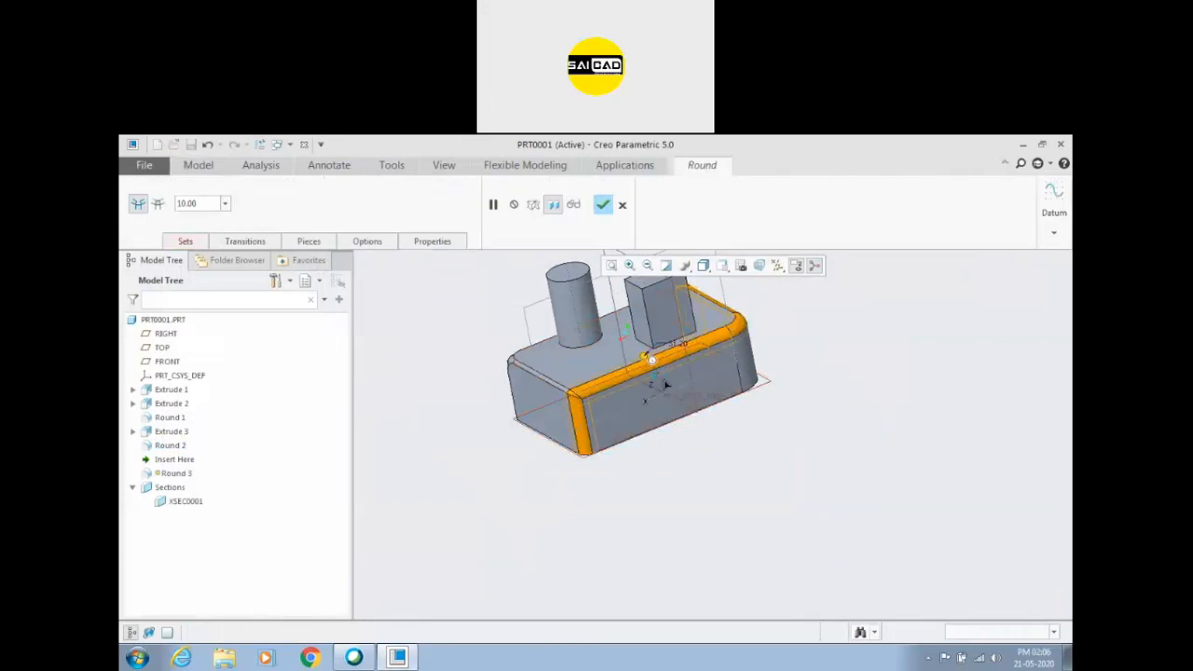
{"action": "left_click", "coordinate": [603, 204]}
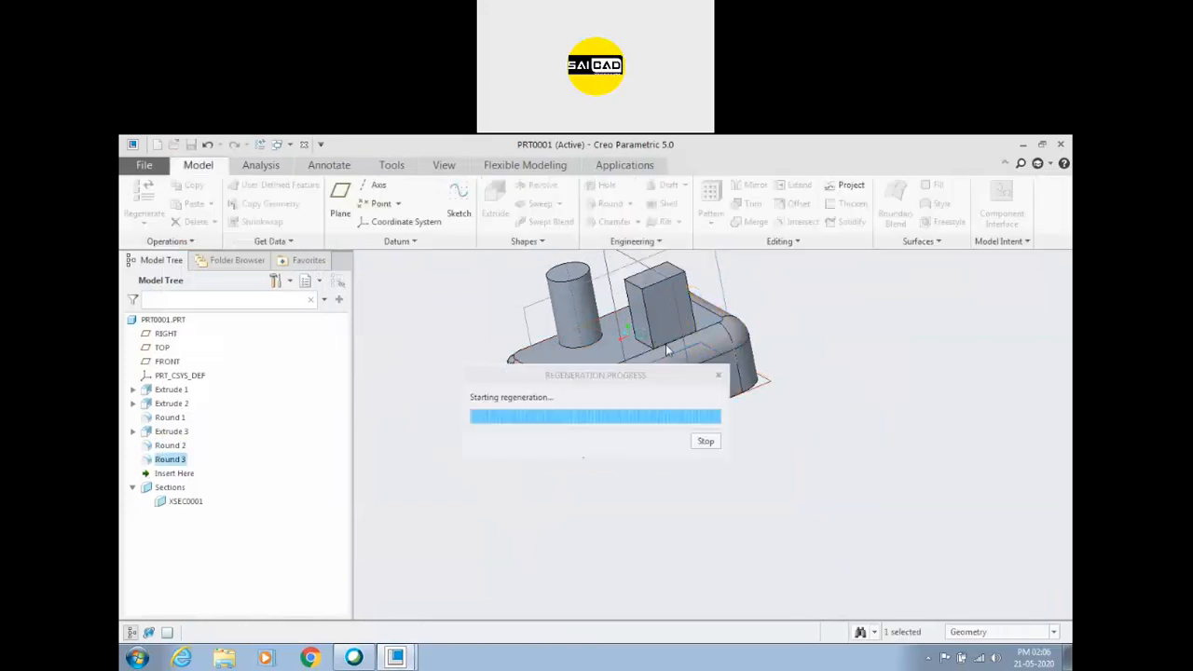
{"action": "middle_click_drag", "start_coordinate": [524, 410], "coordinate": [700, 371]}
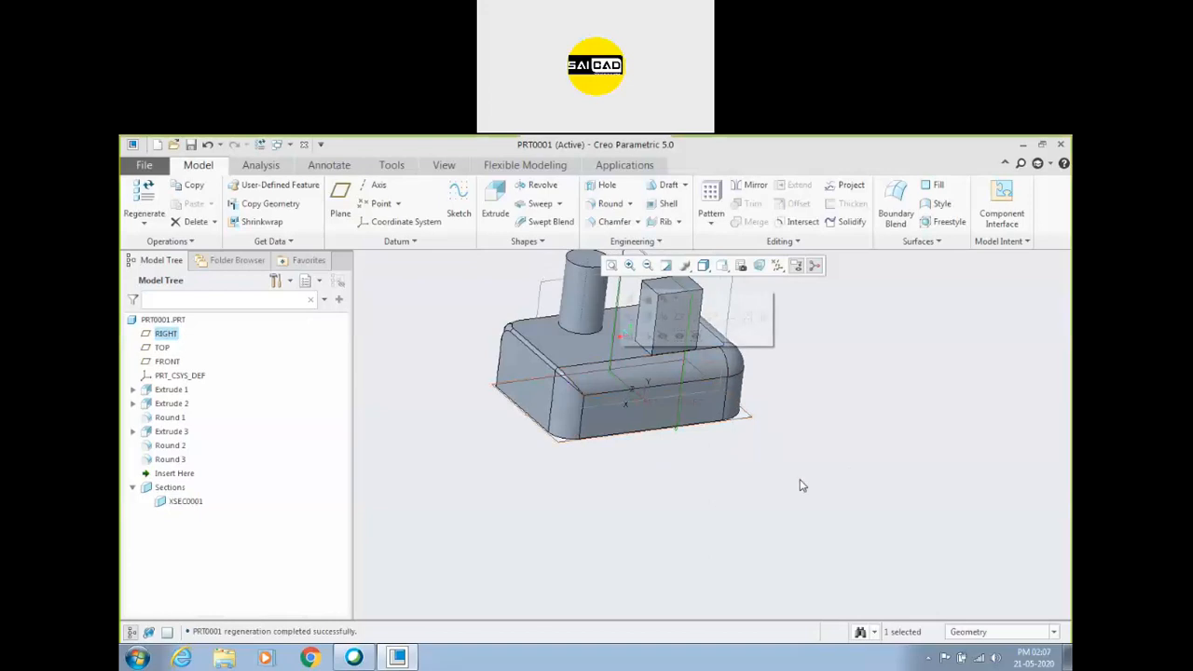
Delete the features from Round 1 through Round 3, including Extrude 3, from the model.
{"action": "scroll", "coordinate": [658, 509], "scroll_direction": "down", "scroll_amount": 2}
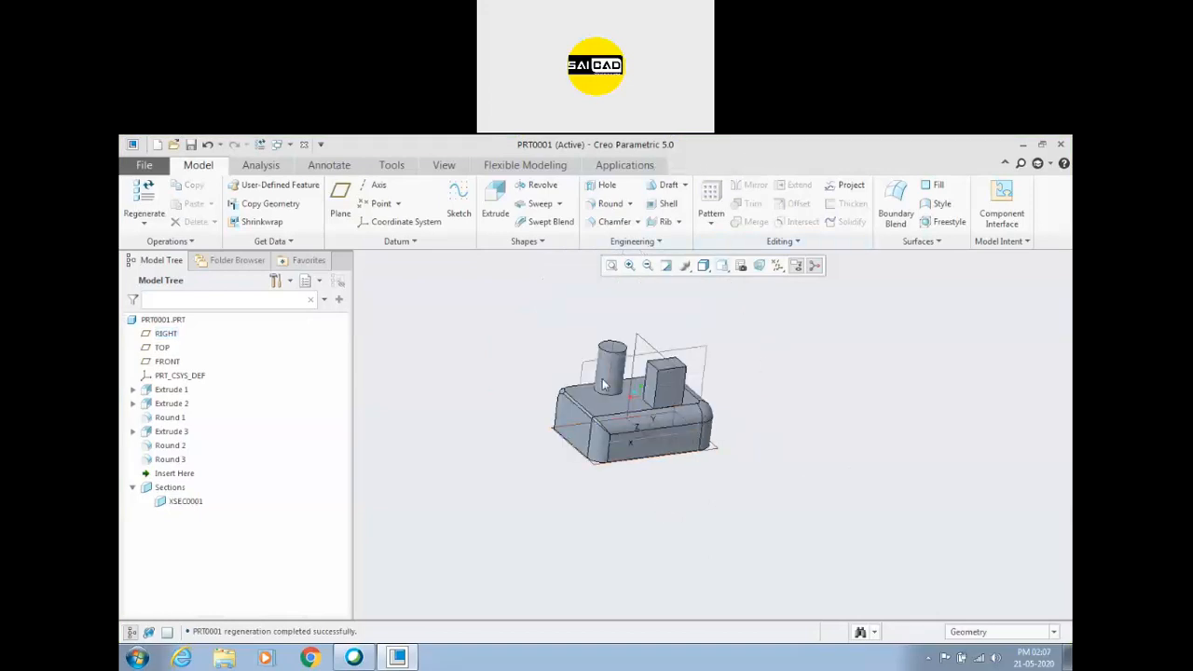
{"action": "left_click", "coordinate": [164, 460]}
{"action": "left_click", "coordinate": [159, 417], "text": "shift"}
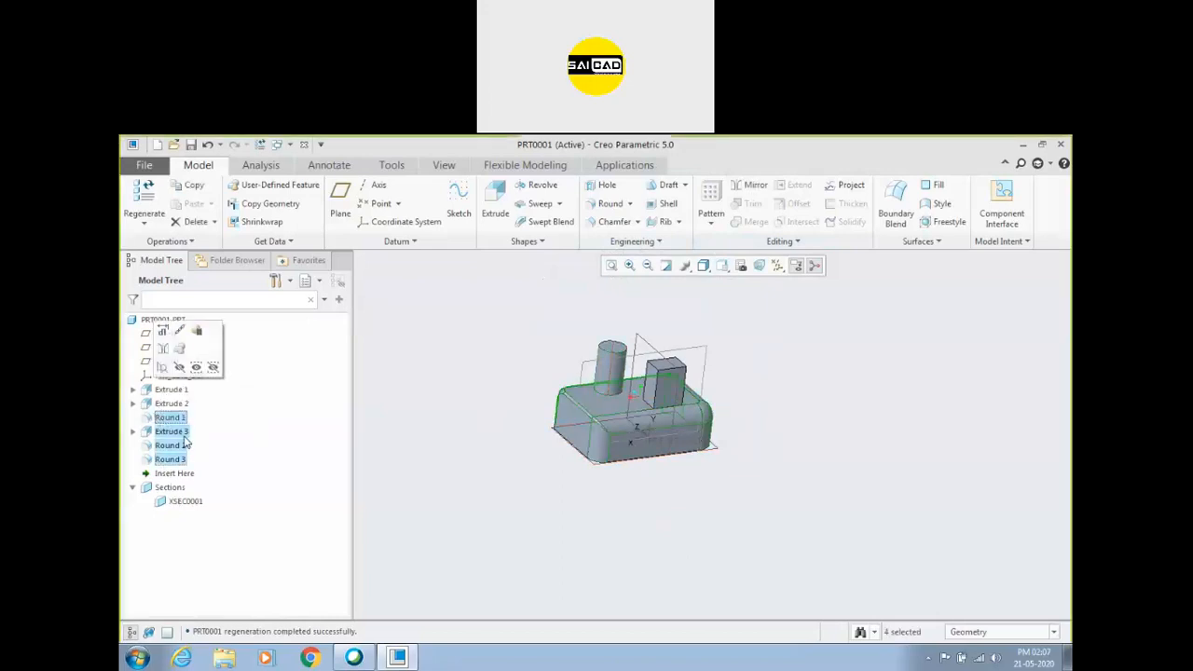
{"action": "key", "text": "Delete"}
{"action": "left_click", "coordinate": [566, 417]}
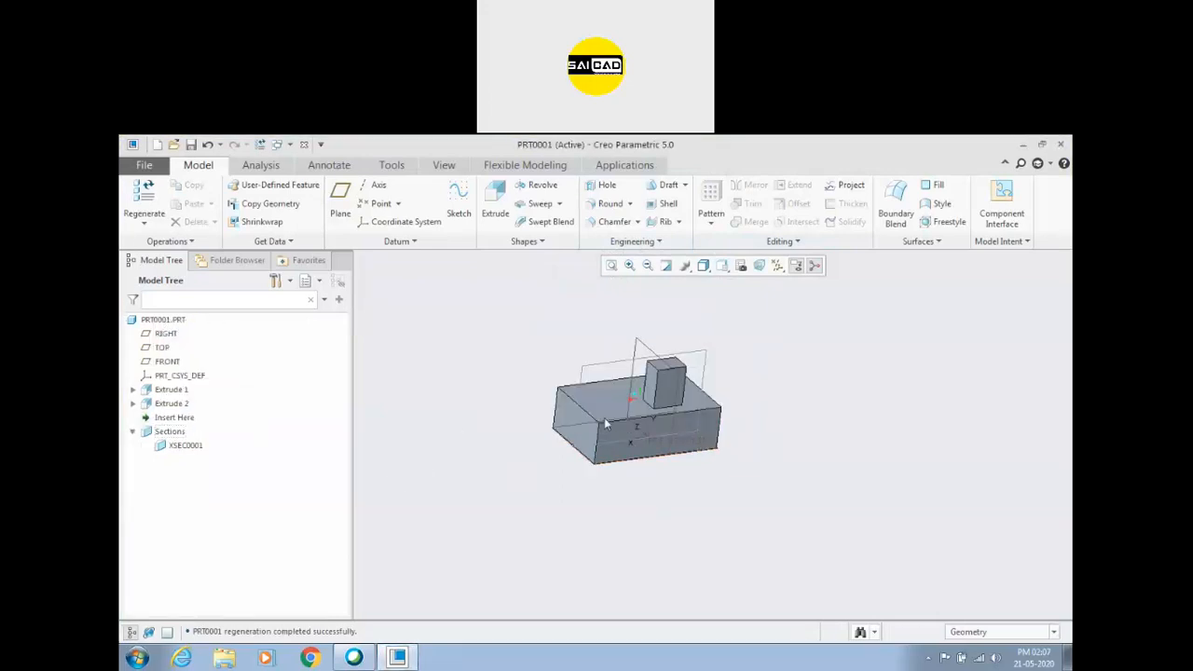
Start a D x D edge chamfer on the block's short upper edge and enlarge its distance to about 53.7.
{"action": "scroll", "coordinate": [604, 424], "scroll_direction": "down", "scroll_amount": 2}
{"action": "left_click", "coordinate": [638, 222]}
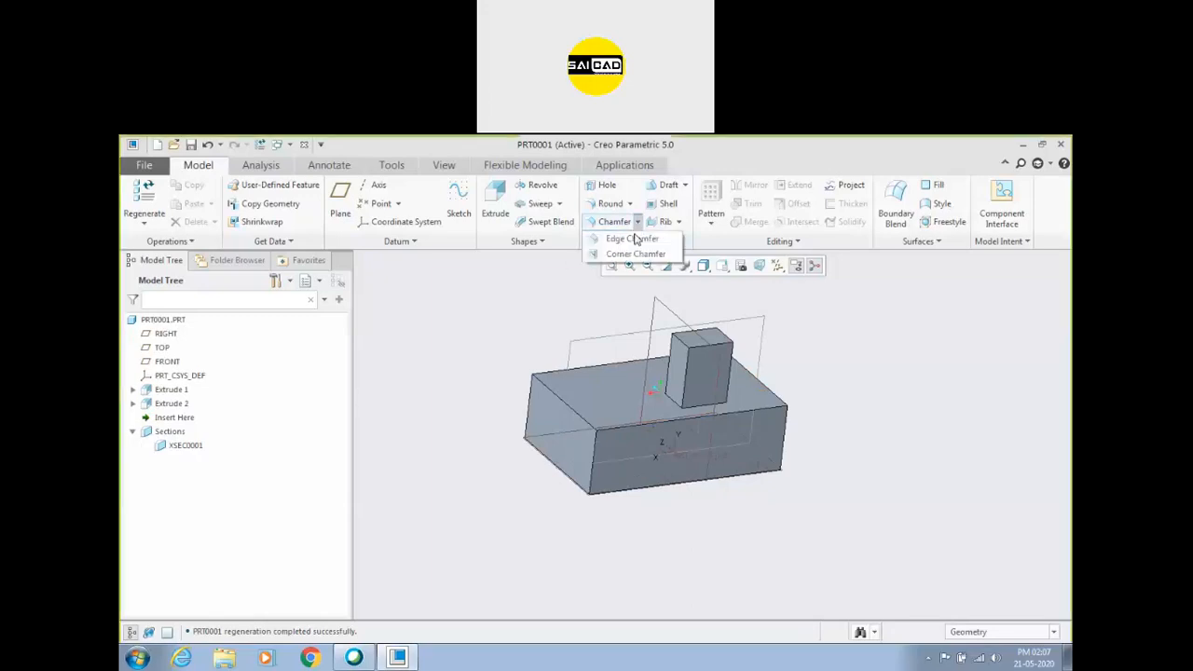
{"action": "left_click", "coordinate": [628, 239]}
{"action": "left_click", "coordinate": [553, 393]}
{"action": "mouse_move", "coordinate": [565, 412]}
{"action": "left_mouse_down"}
{"action": "mouse_move", "coordinate": [560, 452]}
{"action": "mouse_move", "coordinate": [556, 427]}
{"action": "left_mouse_up"}
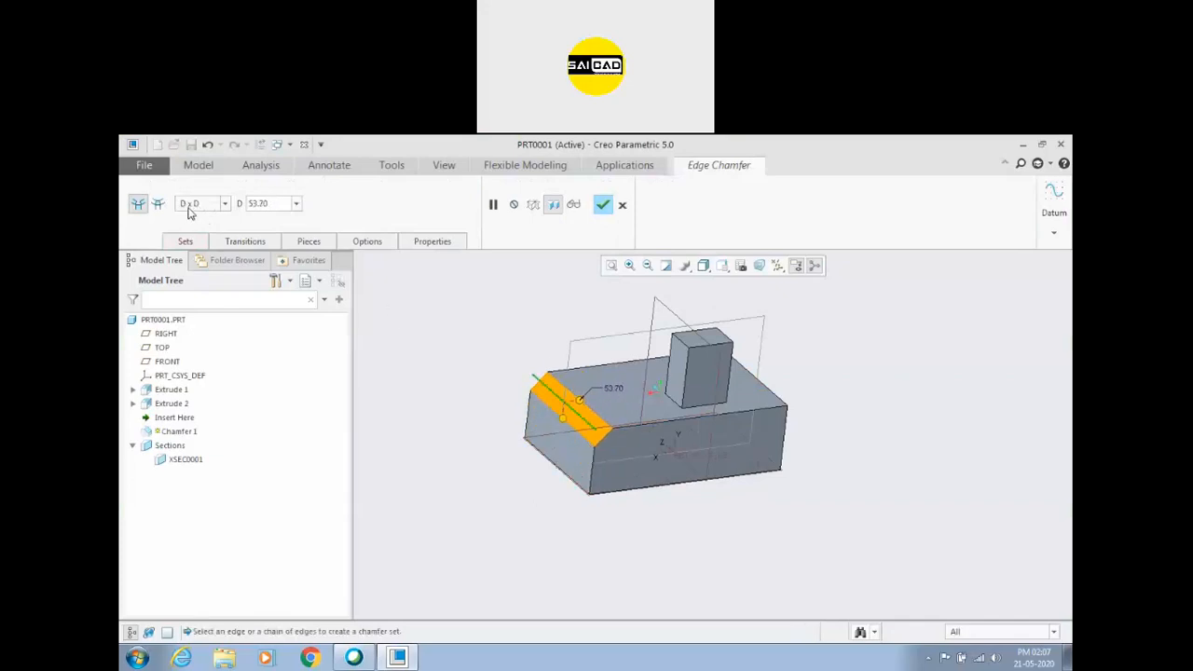
Set the distance of the D x D chamfer on the block's short upper edge to 50.
{"action": "type", "text": "50"}
{"action": "key", "text": "Return"}
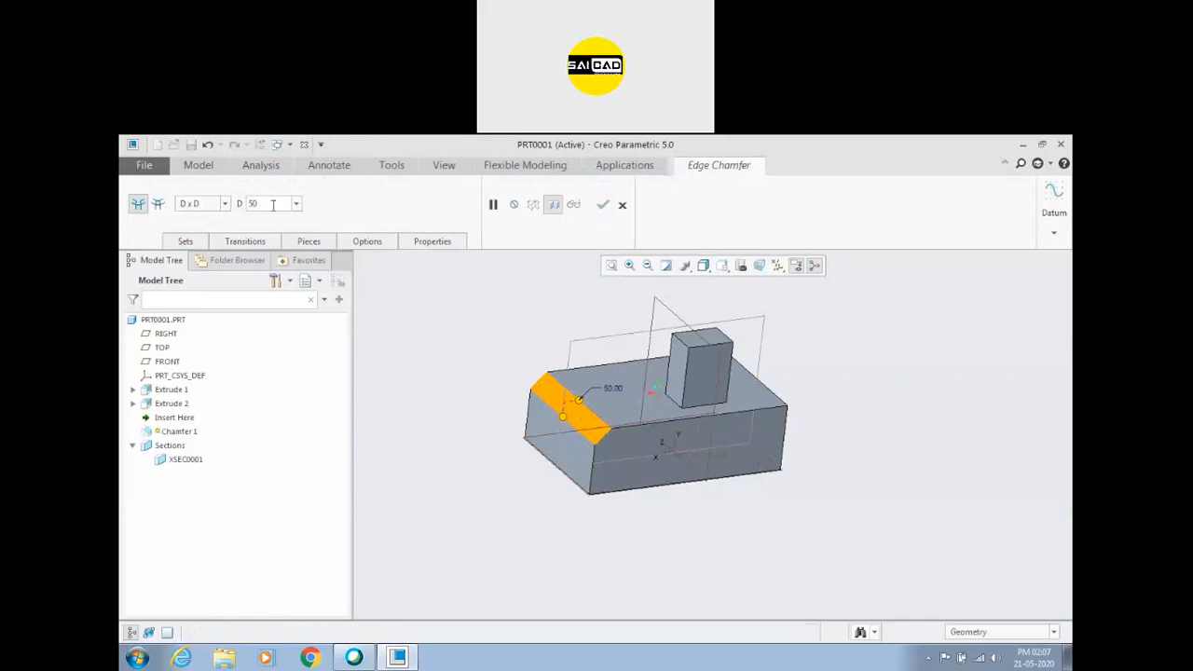
{"action": "scroll", "coordinate": [534, 404], "scroll_direction": "up", "scroll_amount": 3}
{"action": "middle_click_drag", "start_coordinate": [534, 403], "coordinate": [524, 398]}
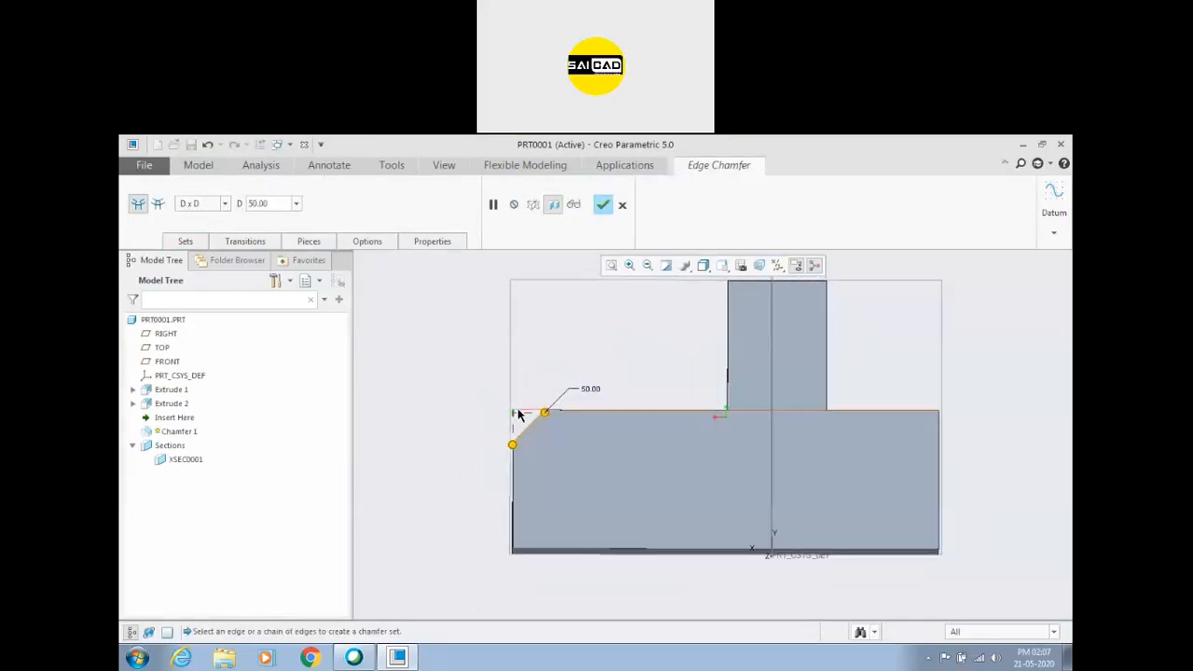
Switch the chamfer dimensioning to D1 x D2 and set D1 to 20.
{"action": "left_click", "coordinate": [225, 204]}
{"action": "left_click", "coordinate": [216, 230]}
{"action": "left_click", "coordinate": [288, 206]}
{"action": "type", "text": "20"}
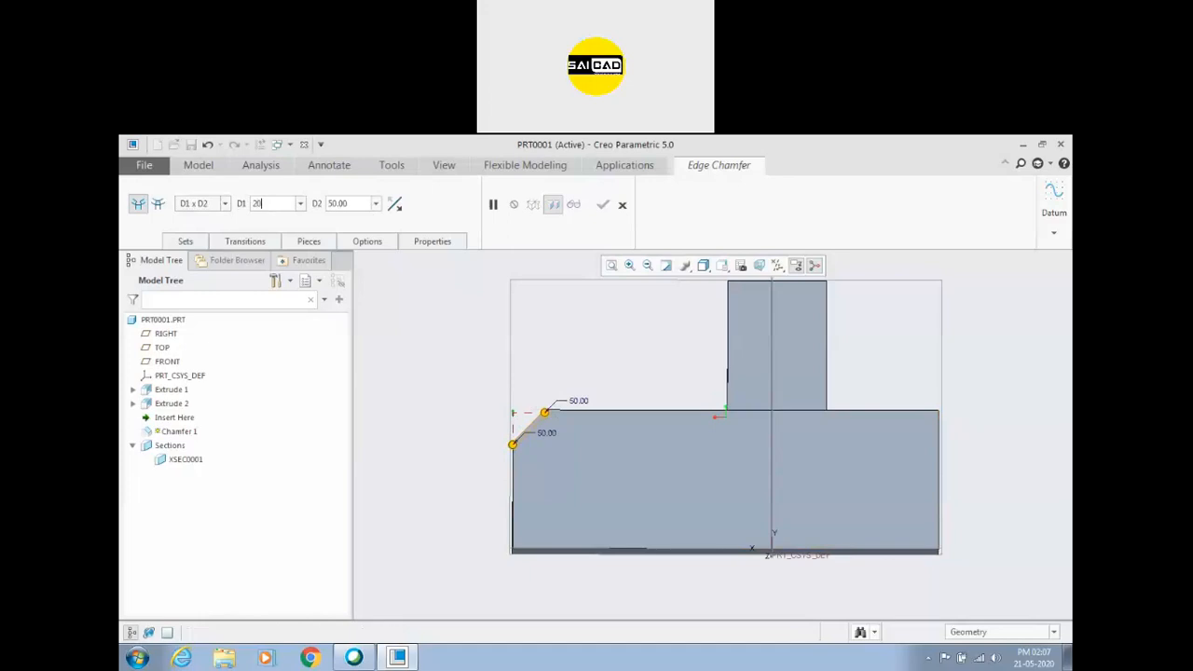
{"action": "key", "text": "Return"}
{"action": "scroll", "coordinate": [533, 453], "scroll_direction": "up", "scroll_amount": 2}
Swap the D1 and D2 distances between the chamfer's two adjoining faces back and forth.
{"action": "left_click", "coordinate": [395, 204]}
{"action": "left_click", "coordinate": [397, 206]}
{"action": "left_click", "coordinate": [397, 205]}
{"action": "left_click", "coordinate": [397, 205]}
{"action": "left_click", "coordinate": [397, 205]}
{"action": "left_click", "coordinate": [397, 205]}
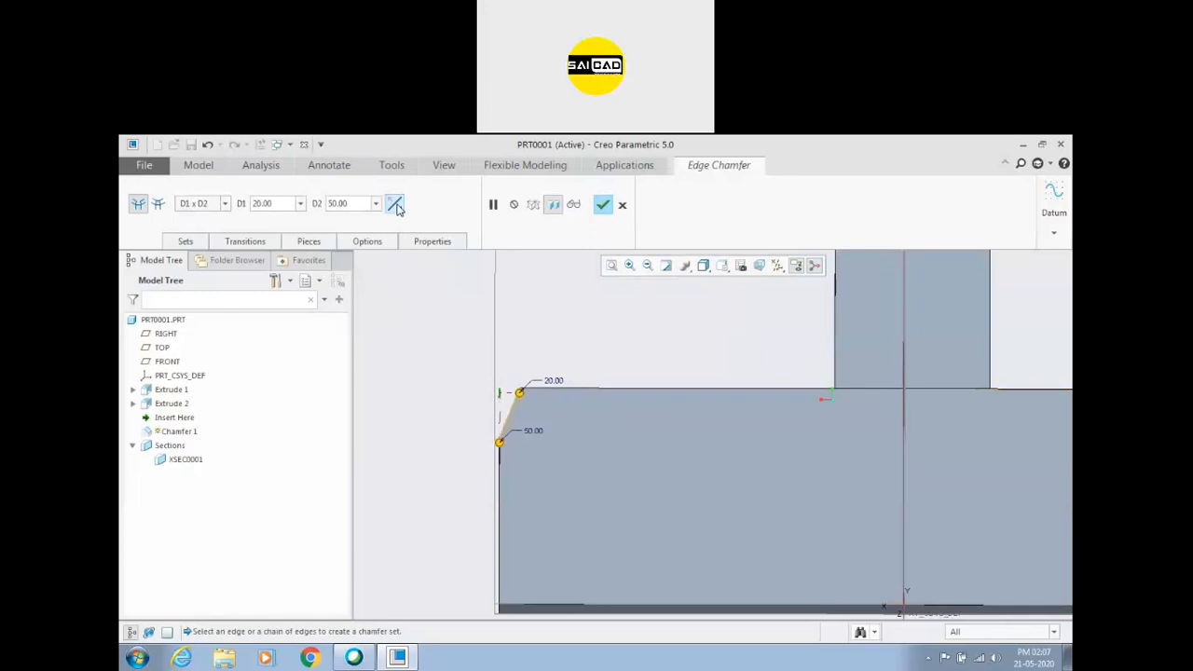
Switch the chamfer dimensioning to Angle x D with an angle of 44 degrees.
{"action": "left_click", "coordinate": [227, 204]}
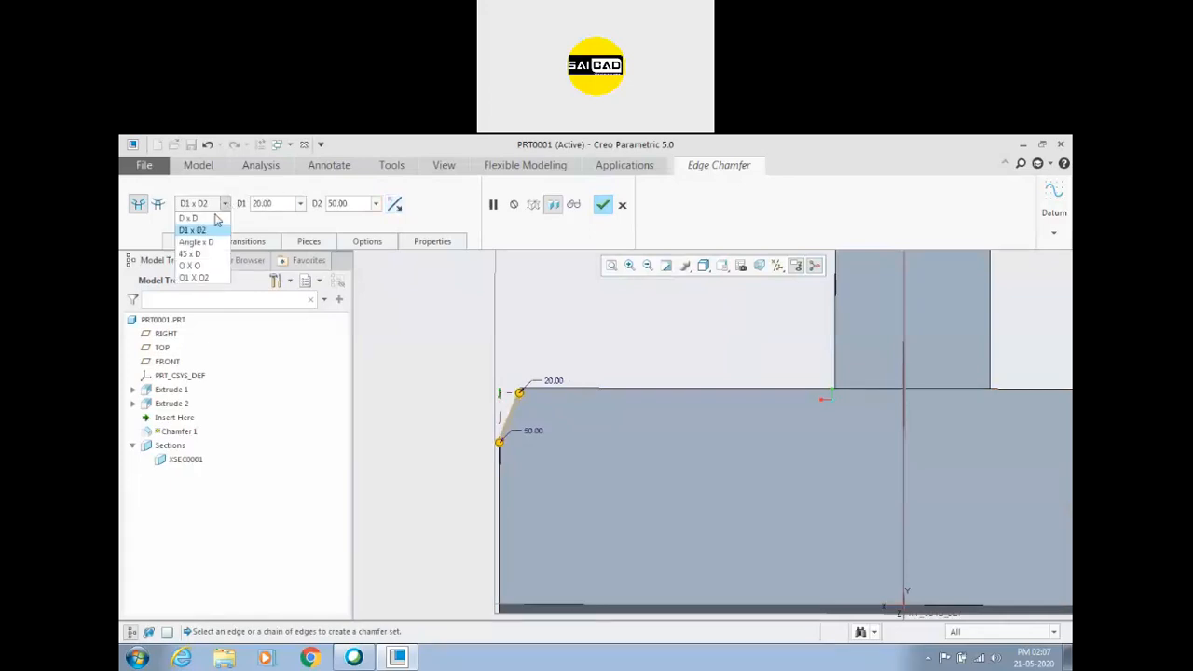
{"action": "left_click", "coordinate": [211, 239]}
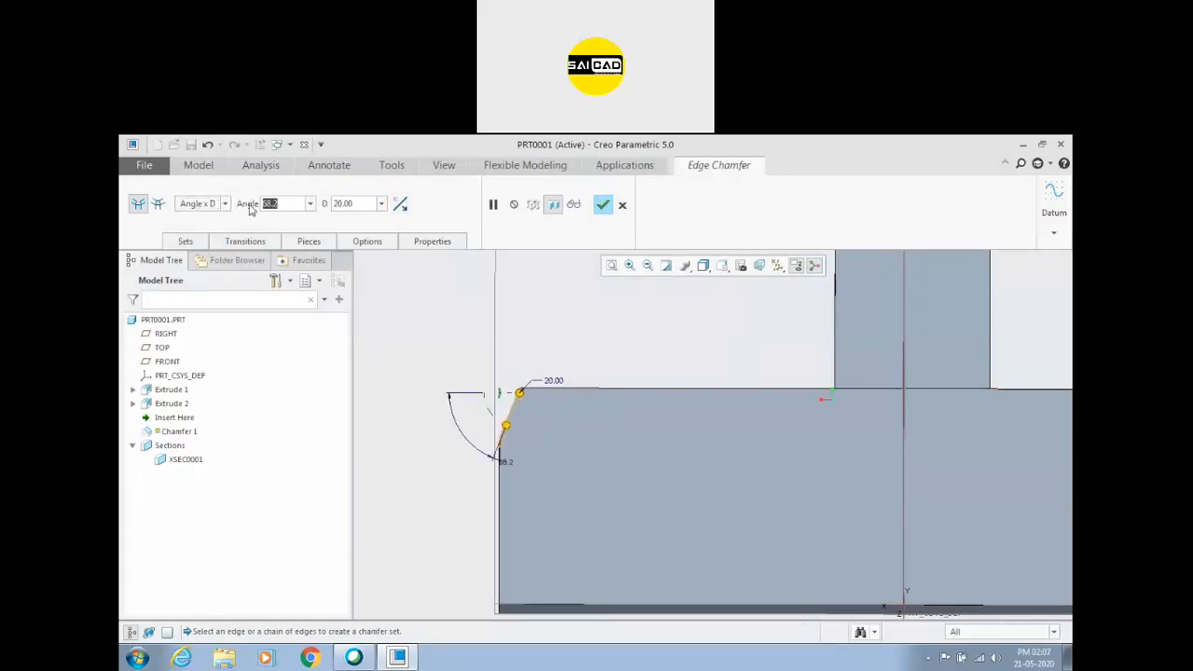
{"action": "type", "text": "45"}
{"action": "key", "text": "Return"}
{"action": "scroll", "coordinate": [507, 425], "scroll_direction": "up", "scroll_amount": 2}
{"action": "mouse_move", "coordinate": [483, 413]}
{"action": "left_mouse_down"}
{"action": "mouse_move", "coordinate": [491, 438]}
{"action": "mouse_move", "coordinate": [474, 408]}
{"action": "mouse_move", "coordinate": [486, 399]}
{"action": "left_mouse_up"}
Toggle which adjoining face the chamfer's angle and distance refer to, and complete the chamfer.
{"action": "left_click", "coordinate": [400, 204]}
{"action": "left_click", "coordinate": [401, 204]}
{"action": "left_click", "coordinate": [401, 204]}
{"action": "left_click", "coordinate": [401, 204]}
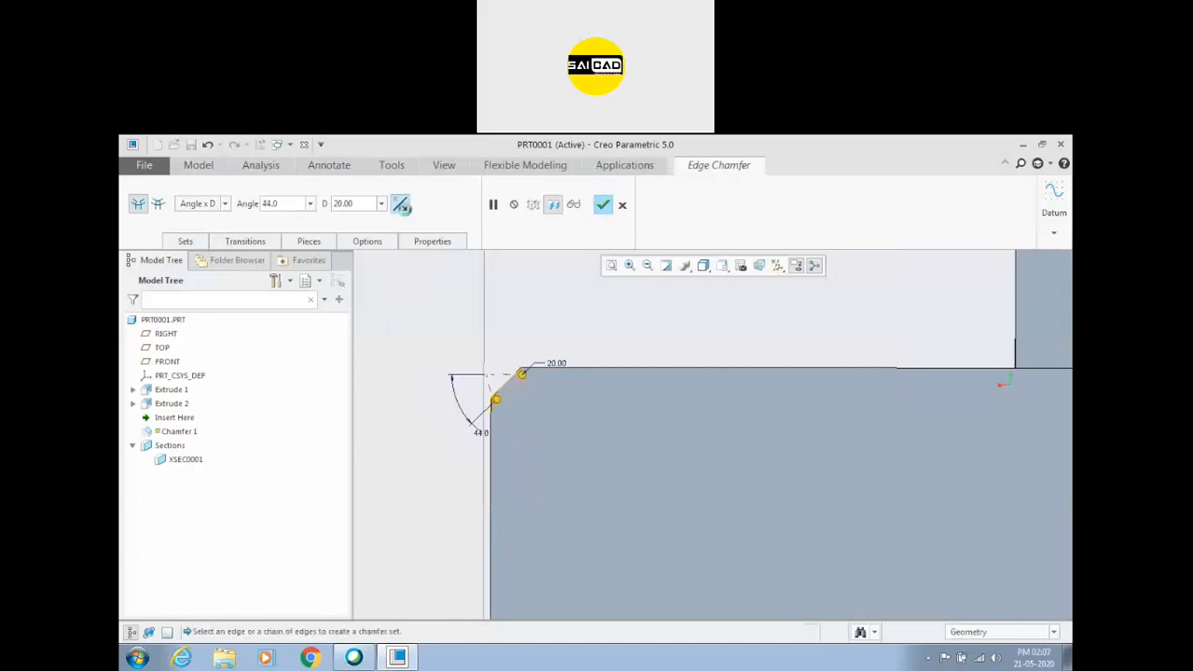
{"action": "left_click", "coordinate": [603, 205]}
{"action": "middle_click_drag", "start_coordinate": [551, 364], "coordinate": [534, 389]}
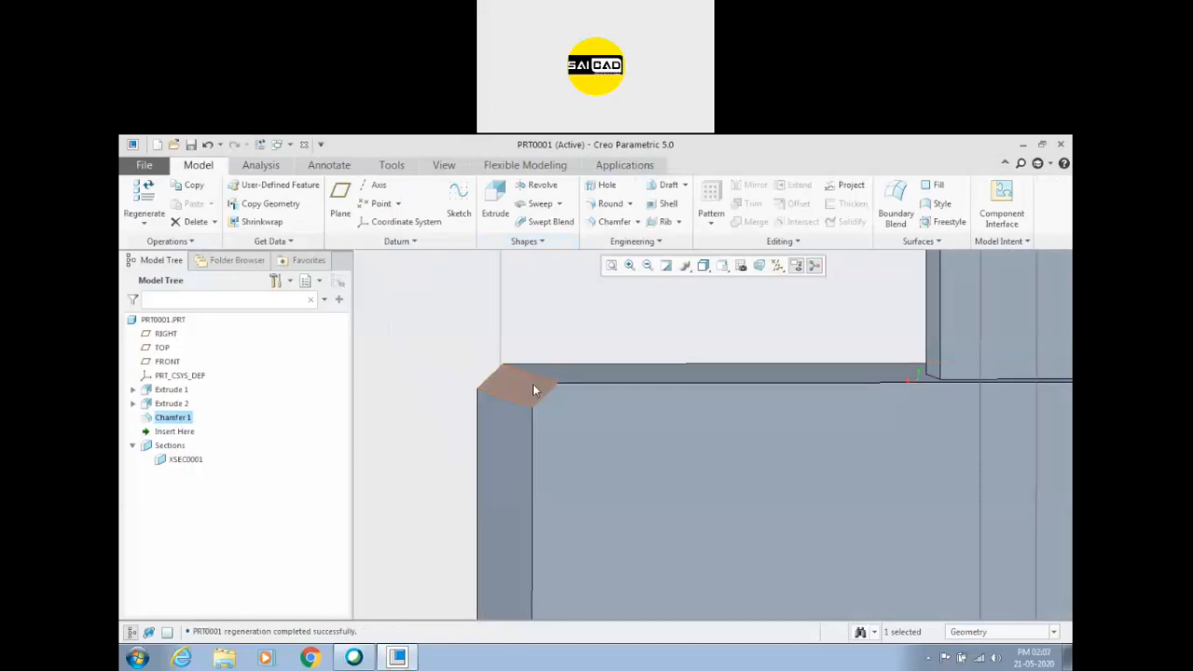
Redefine Chamfer 1 with the 45 x D dimensioning scheme and complete it.
{"action": "right_click", "coordinate": [169, 420]}
{"action": "left_click", "coordinate": [183, 373]}
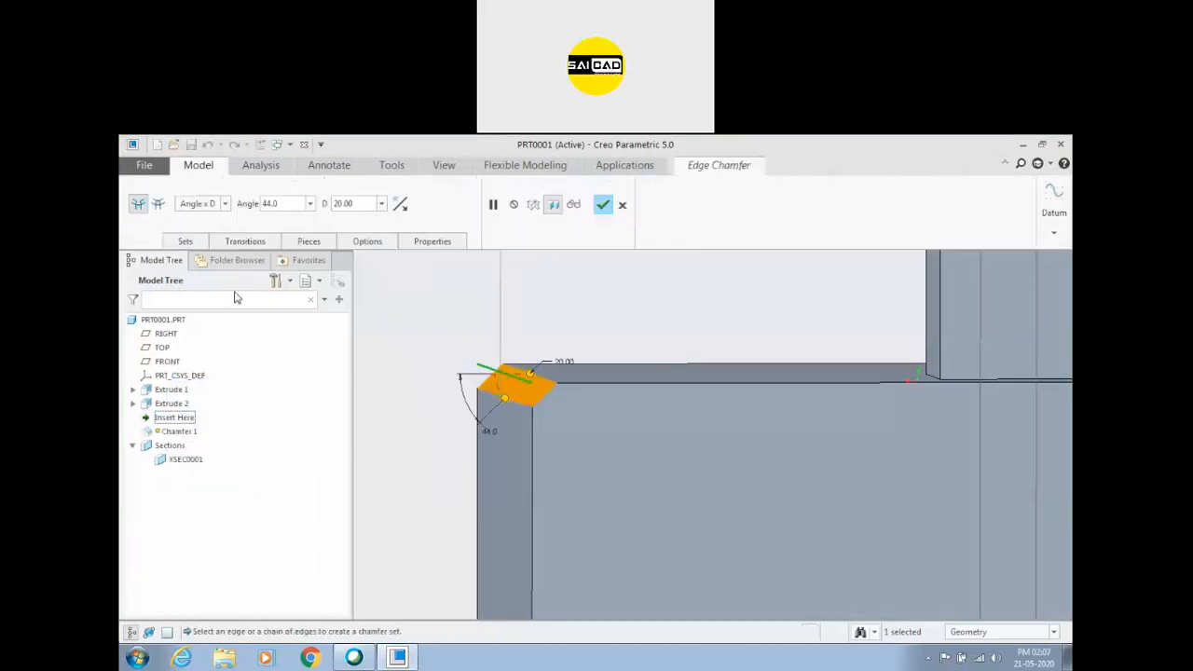
{"action": "left_click", "coordinate": [224, 206]}
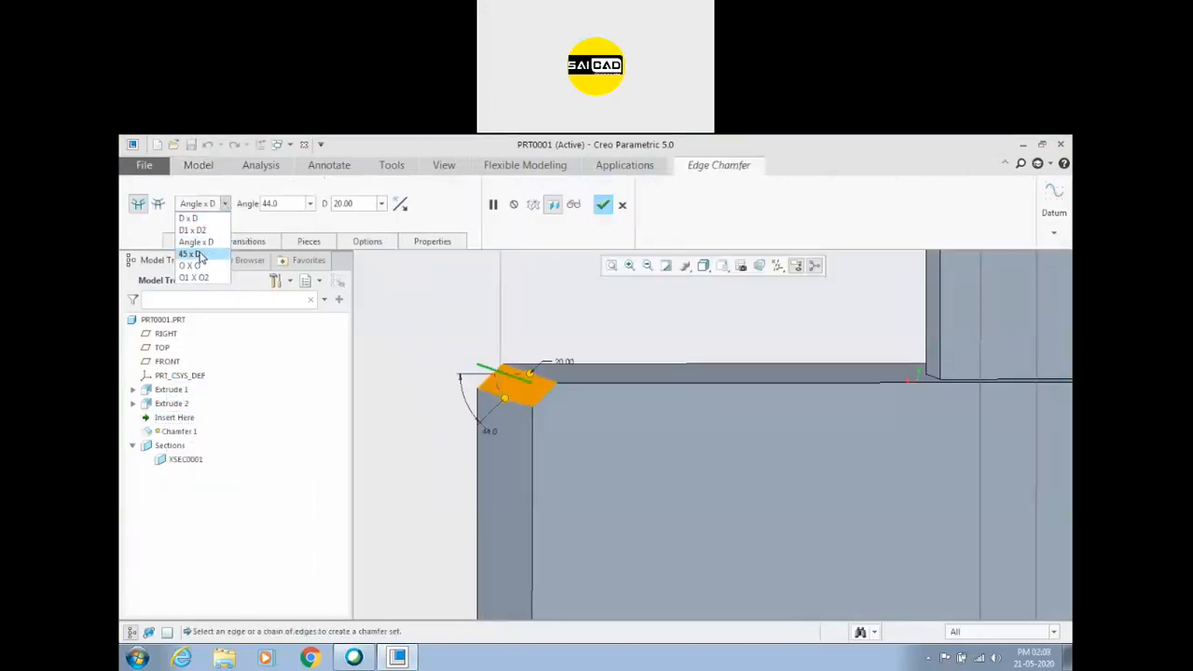
{"action": "left_click", "coordinate": [192, 255]}
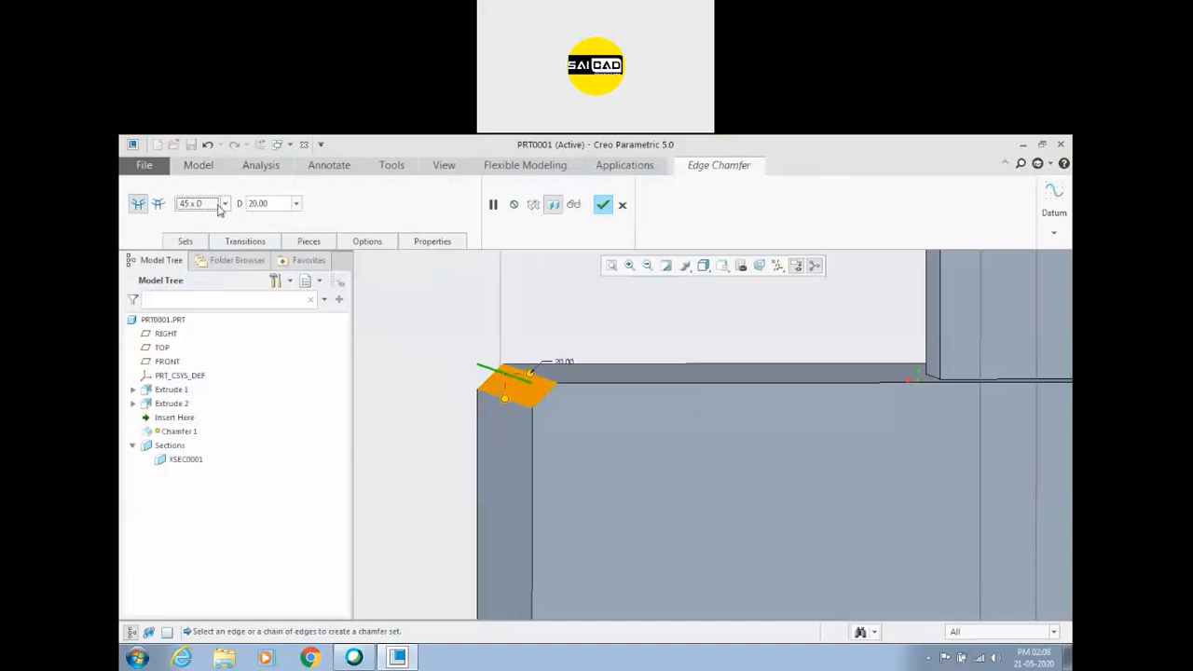
{"action": "double_click", "coordinate": [279, 204]}
{"action": "left_click", "coordinate": [605, 206]}
{"action": "scroll", "coordinate": [485, 341], "scroll_direction": "up", "scroll_amount": 3}
{"action": "middle_click_drag", "start_coordinate": [460, 352], "coordinate": [535, 370]}
{"action": "scroll", "coordinate": [461, 369], "scroll_direction": "up", "scroll_amount": 4}
{"action": "scroll", "coordinate": [528, 370], "scroll_direction": "down", "scroll_amount": 2}
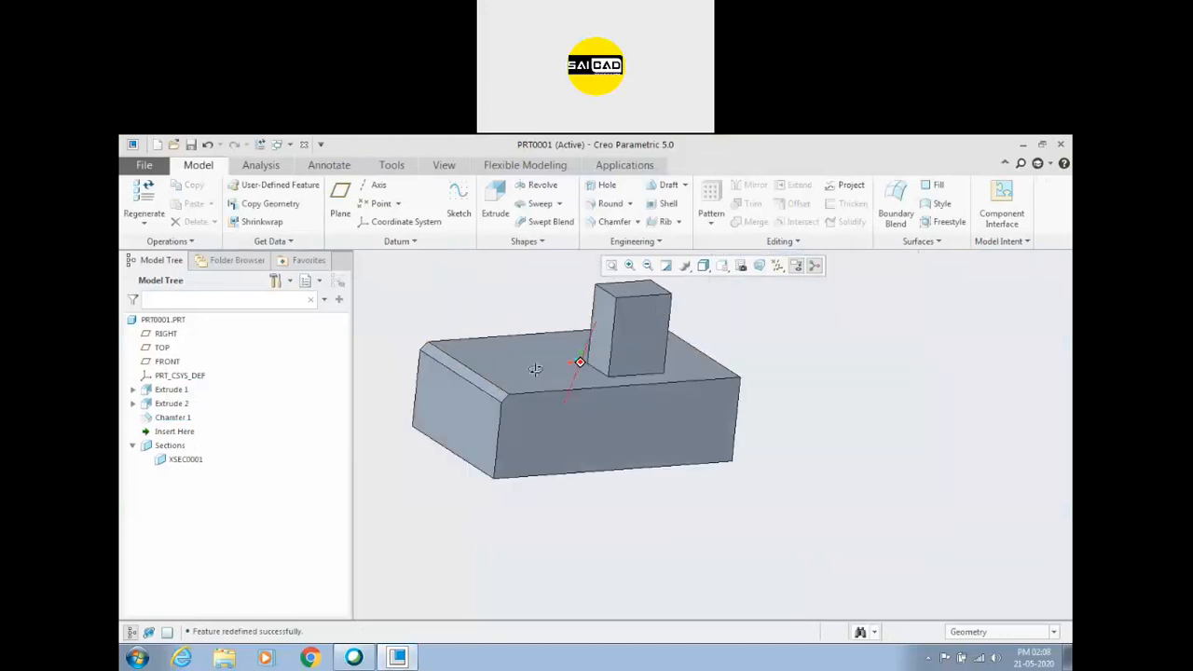
{"action": "scroll", "coordinate": [533, 370], "scroll_direction": "up", "scroll_amount": 3}
{"action": "scroll", "coordinate": [468, 368], "scroll_direction": "down", "scroll_amount": 3}
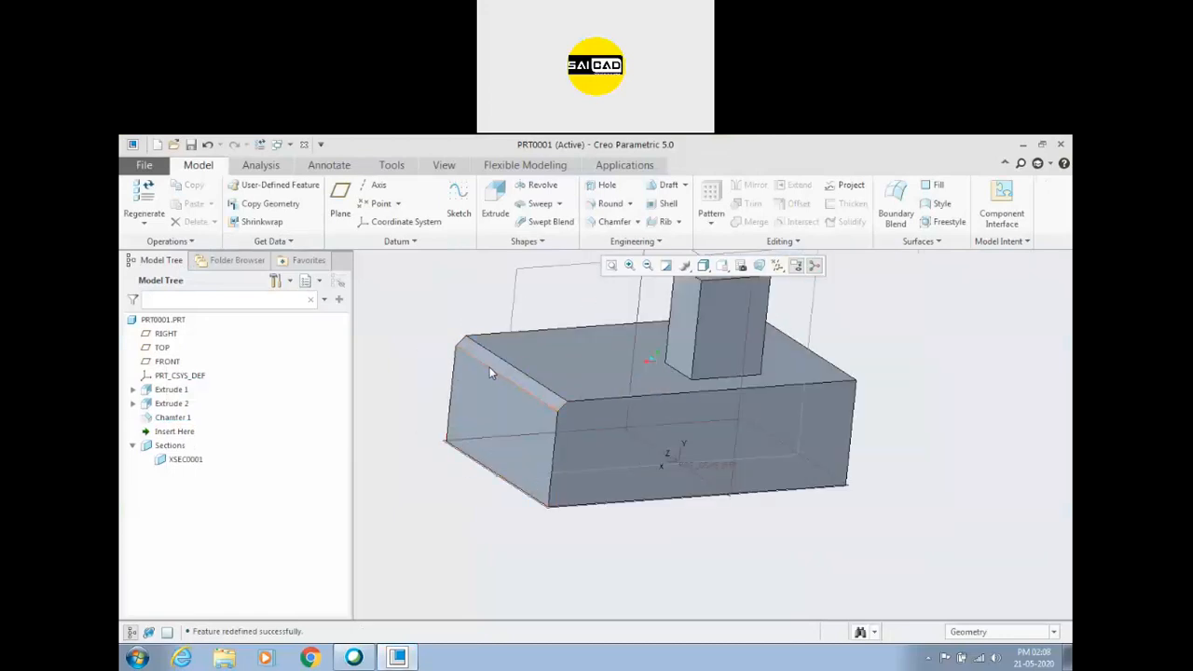
Redefine Chamfer 1 to include both adjoining long upper edges and enlarge its distance to about 41.5.
{"action": "left_click", "coordinate": [172, 419]}
{"action": "left_click", "coordinate": [192, 350]}
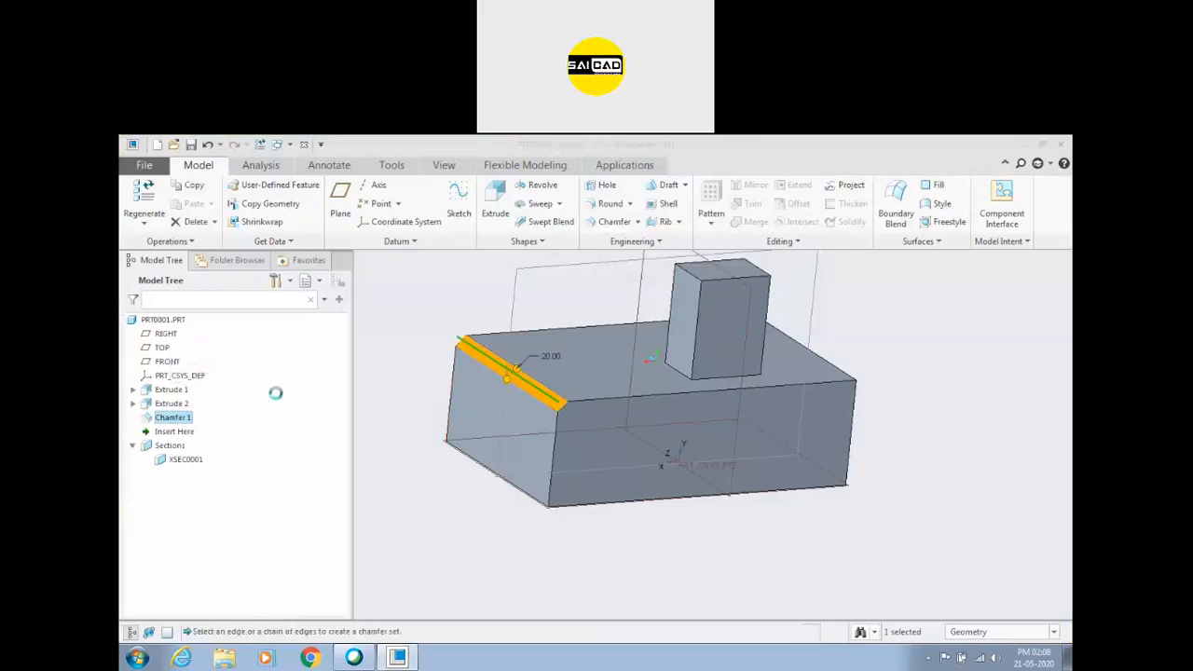
{"action": "left_click", "coordinate": [573, 403], "text": "ctrl"}
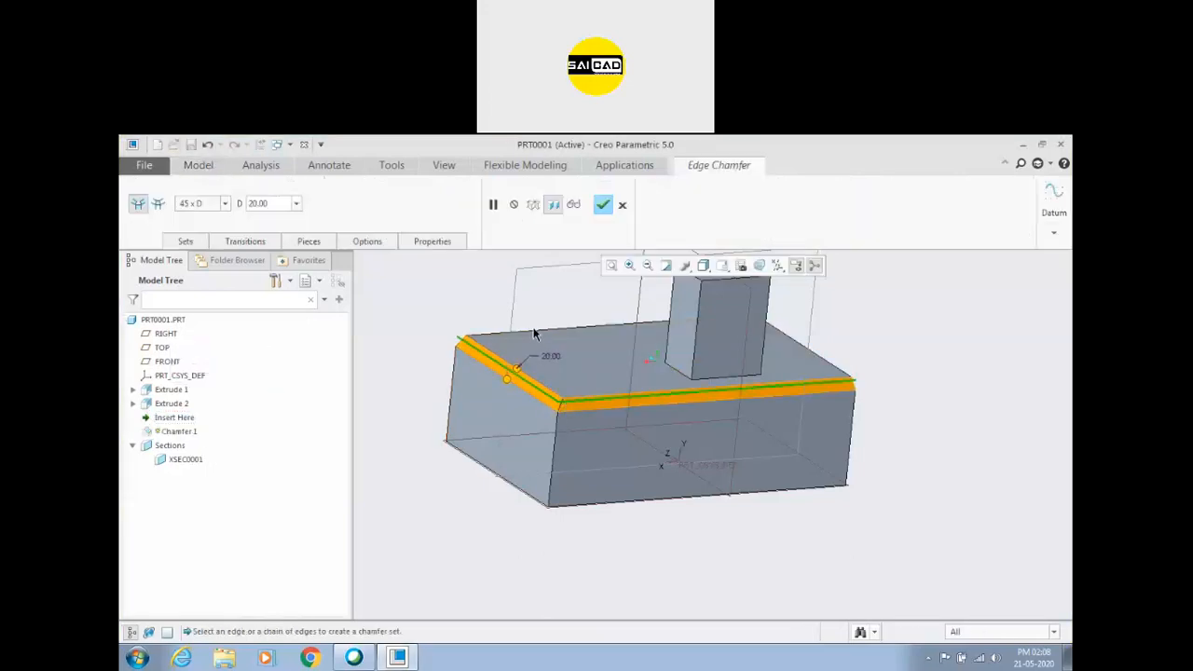
{"action": "left_click_drag", "start_coordinate": [506, 378], "coordinate": [527, 368]}
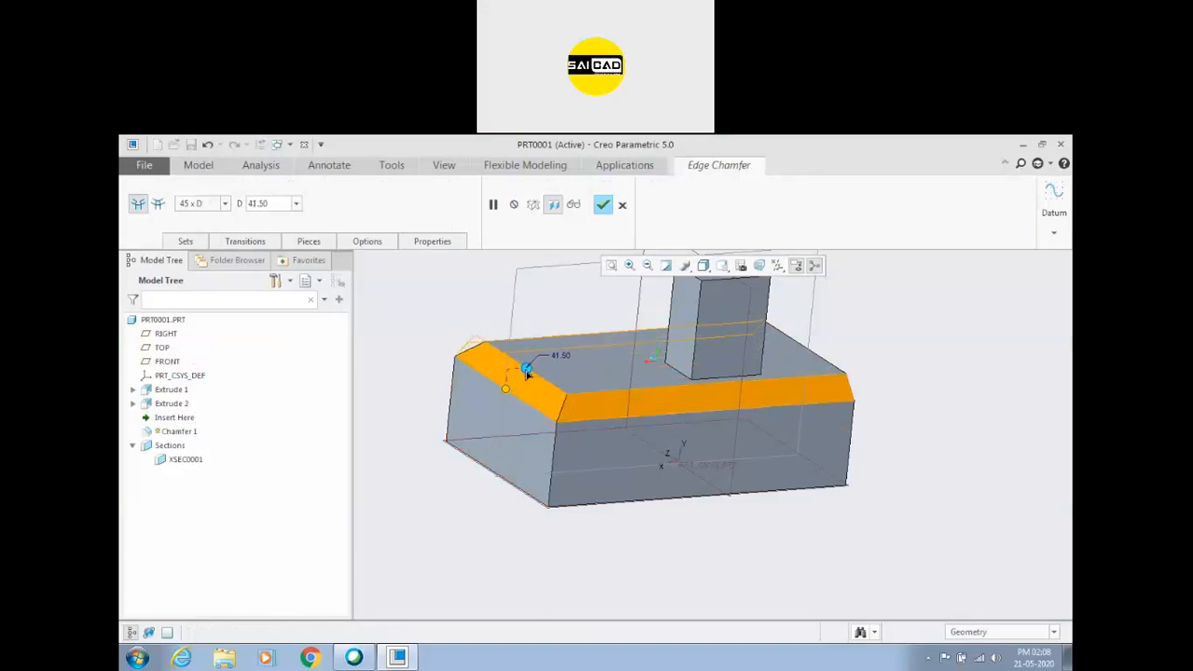
Add a second chamfer set on three vertical edges of the block with a distance of about 91.9.
{"action": "left_click", "coordinate": [554, 467]}
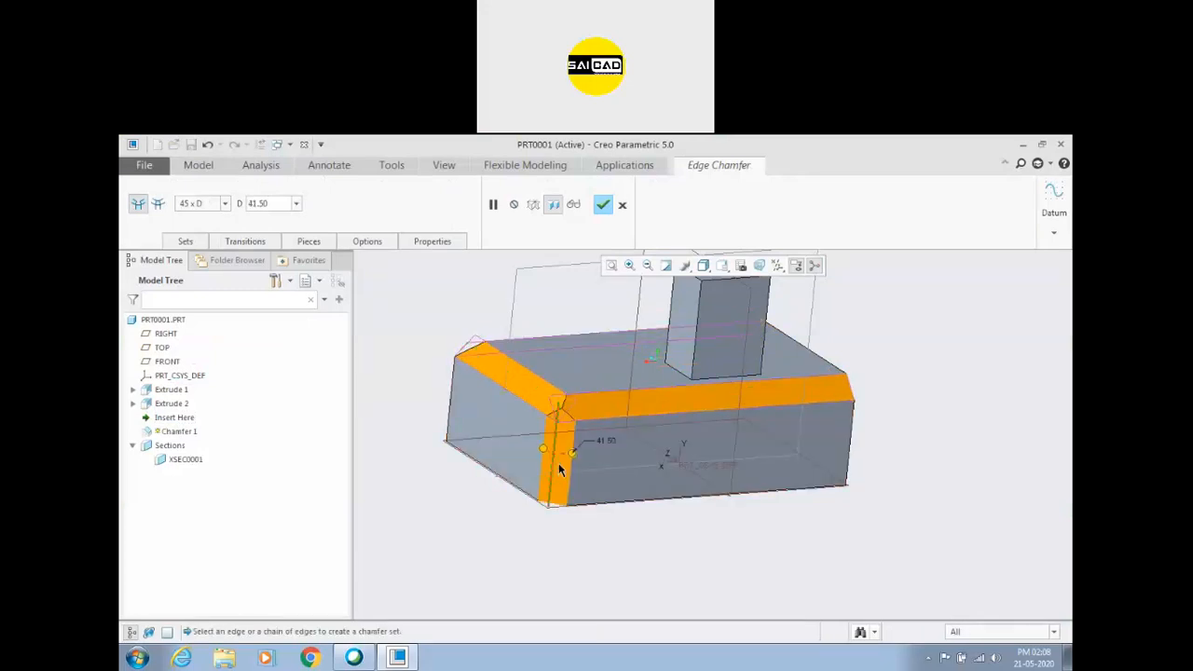
{"action": "mouse_move", "coordinate": [576, 456]}
{"action": "left_mouse_down"}
{"action": "mouse_move", "coordinate": [629, 442]}
{"action": "mouse_move", "coordinate": [563, 455]}
{"action": "mouse_move", "coordinate": [583, 452]}
{"action": "left_mouse_up"}
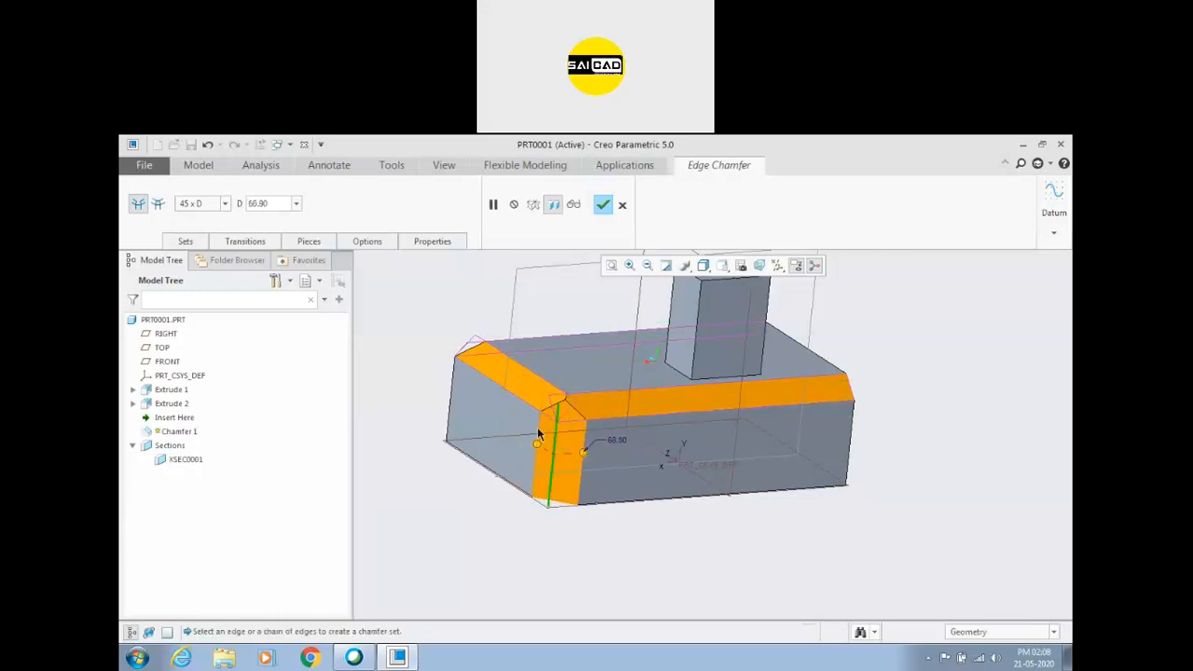
{"action": "left_click", "coordinate": [451, 401], "text": "ctrl"}
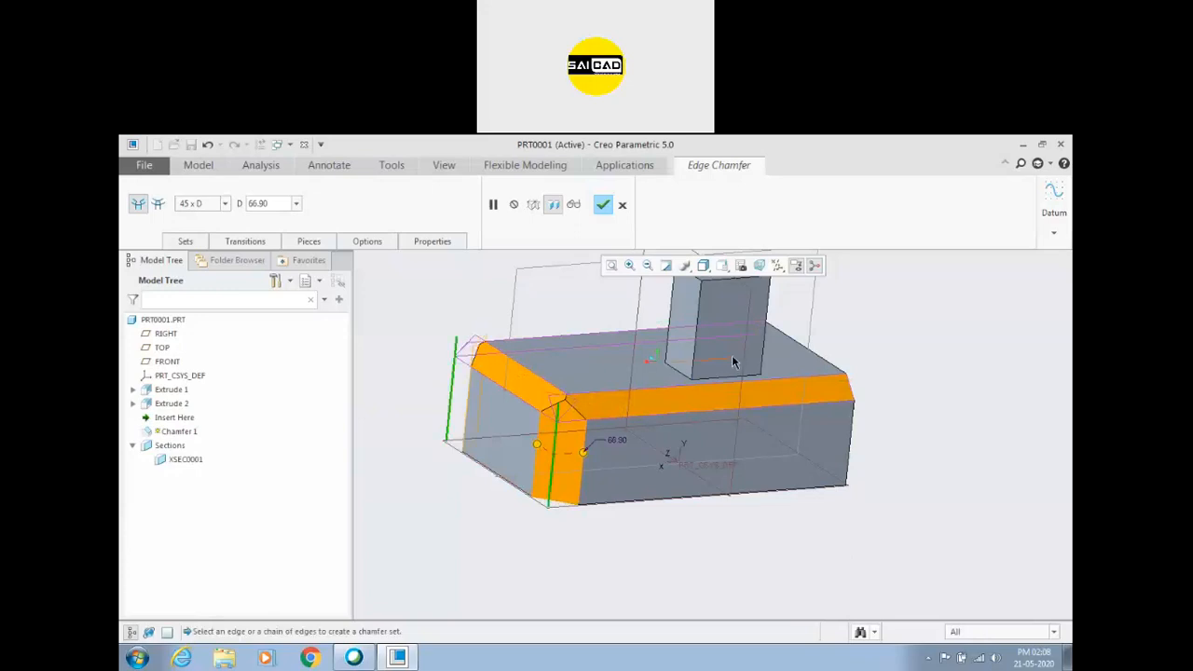
{"action": "left_click", "coordinate": [851, 433], "text": "ctrl"}
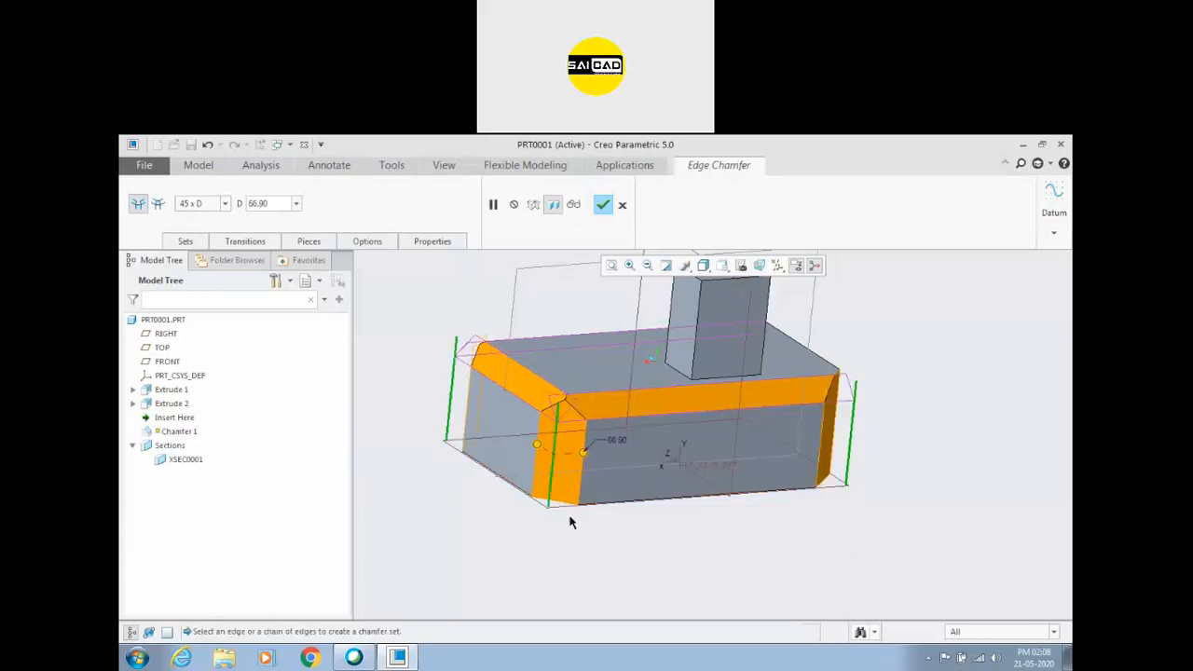
{"action": "left_click_drag", "start_coordinate": [578, 463], "coordinate": [596, 452]}
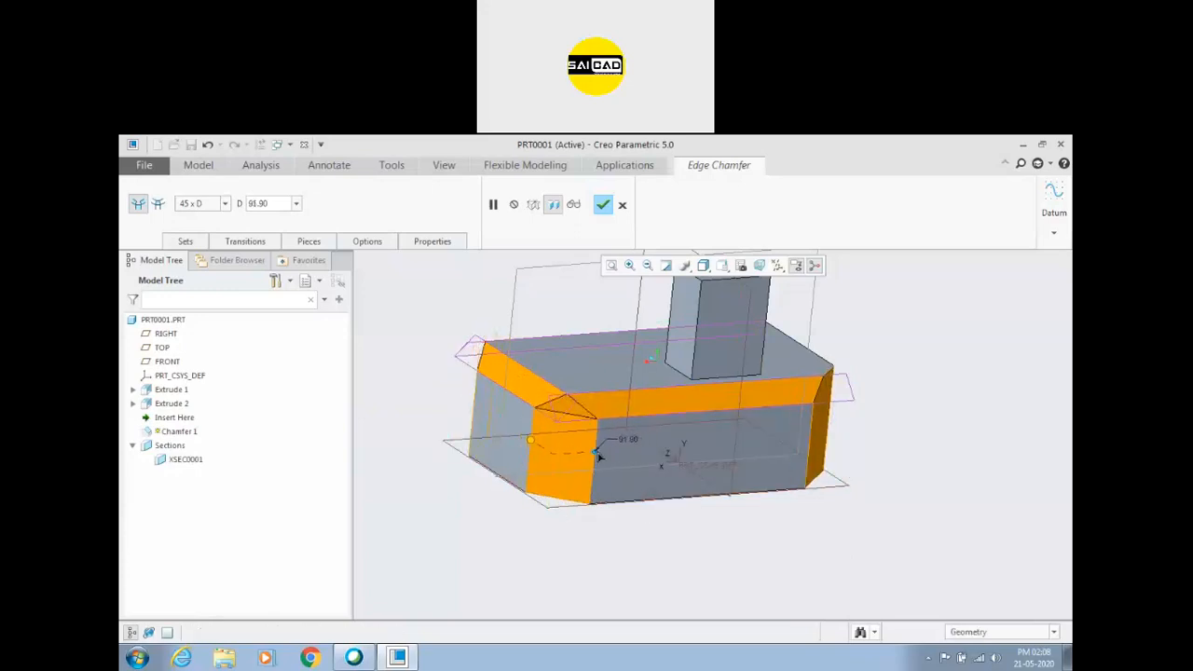
Enlarge the distance of chamfer Set 1 on the upper edges and complete the redefined chamfer.
{"action": "left_click", "coordinate": [187, 241]}
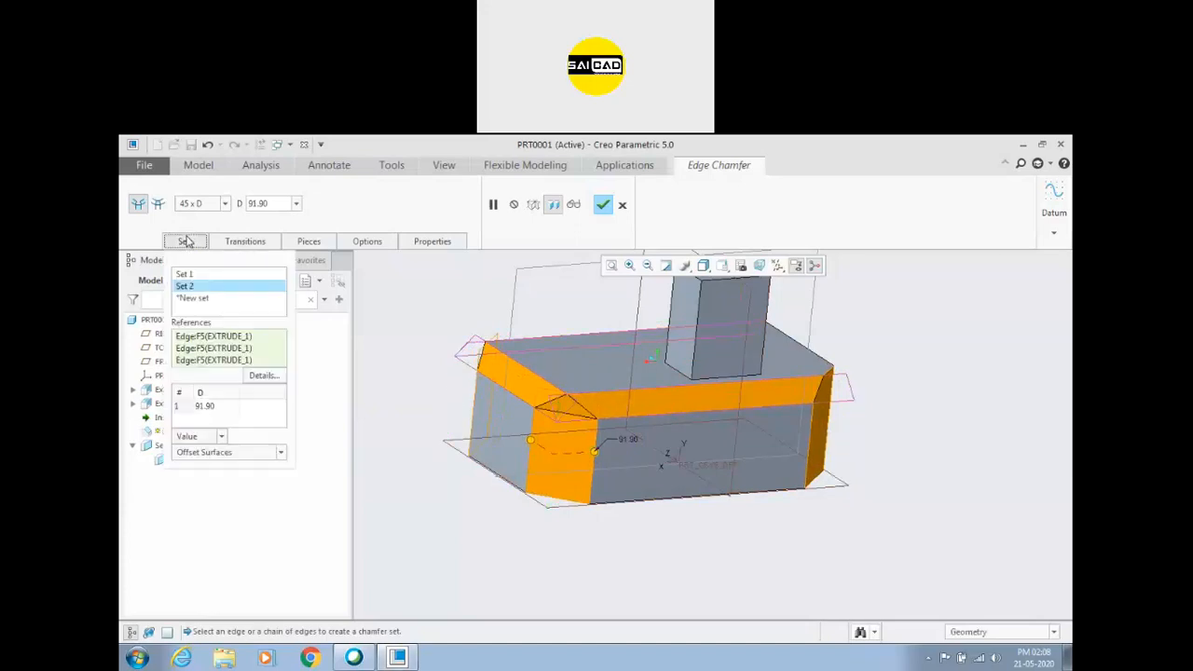
{"action": "left_click", "coordinate": [185, 274]}
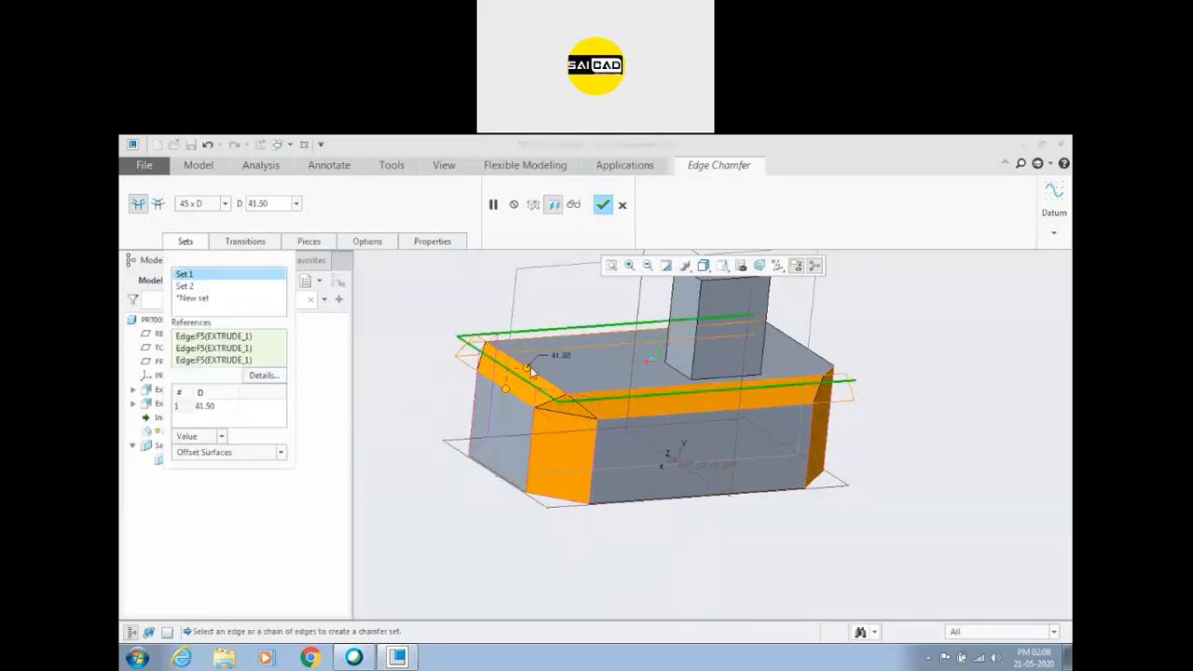
{"action": "left_click_drag", "start_coordinate": [526, 367], "coordinate": [554, 354]}
{"action": "middle_click_drag", "start_coordinate": [554, 354], "coordinate": [494, 322]}
{"action": "left_click", "coordinate": [603, 206]}
{"action": "left_click", "coordinate": [834, 391]}
{"action": "mouse_move", "coordinate": [664, 392]}
{"action": "middle_mouse_down"}
{"action": "mouse_move", "coordinate": [640, 392]}
{"action": "mouse_move", "coordinate": [722, 354]}
{"action": "mouse_move", "coordinate": [778, 370]}
{"action": "mouse_move", "coordinate": [671, 392]}
{"action": "mouse_move", "coordinate": [651, 411]}
{"action": "middle_mouse_up"}
{"action": "middle_click_drag", "start_coordinate": [650, 411], "coordinate": [558, 401]}
Delete Chamfer 1 from the model.
{"action": "left_click", "coordinate": [171, 418]}
{"action": "key", "text": "Delete"}
{"action": "left_click", "coordinate": [561, 414]}
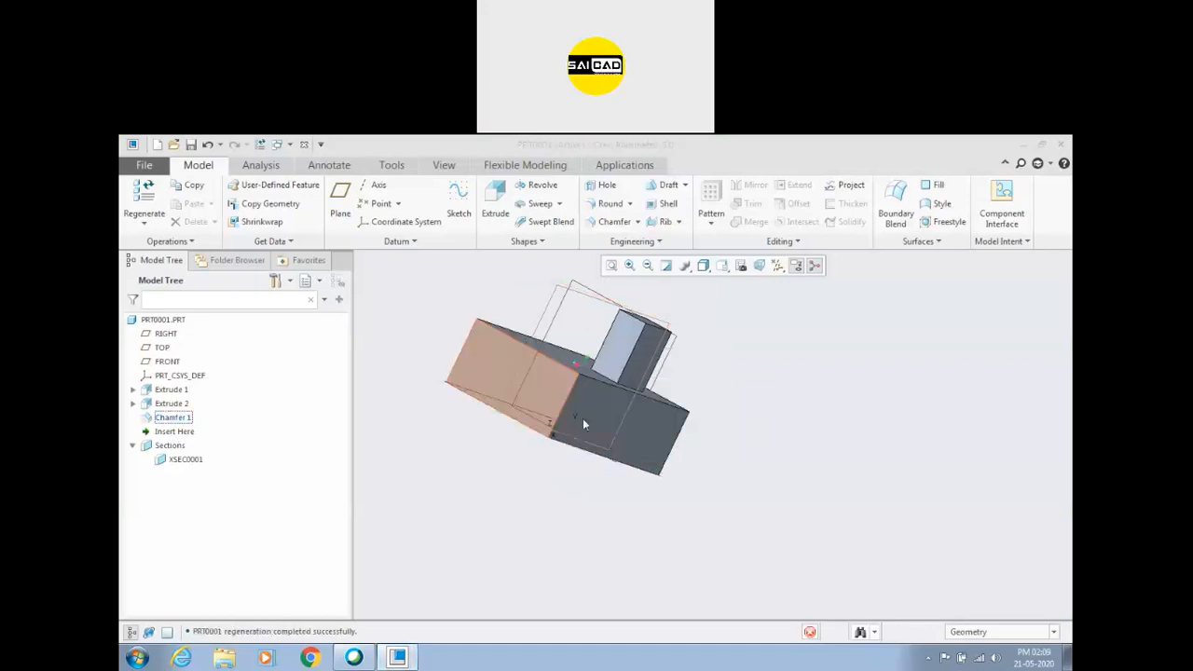
Create a corner chamfer on an upper vertex of the block with D1 about 549.8, D2 about 151.2 and D3 about 268.
{"action": "middle_click_drag", "start_coordinate": [426, 355], "coordinate": [520, 361]}
{"action": "scroll", "coordinate": [597, 400], "scroll_direction": "up", "scroll_amount": 5}
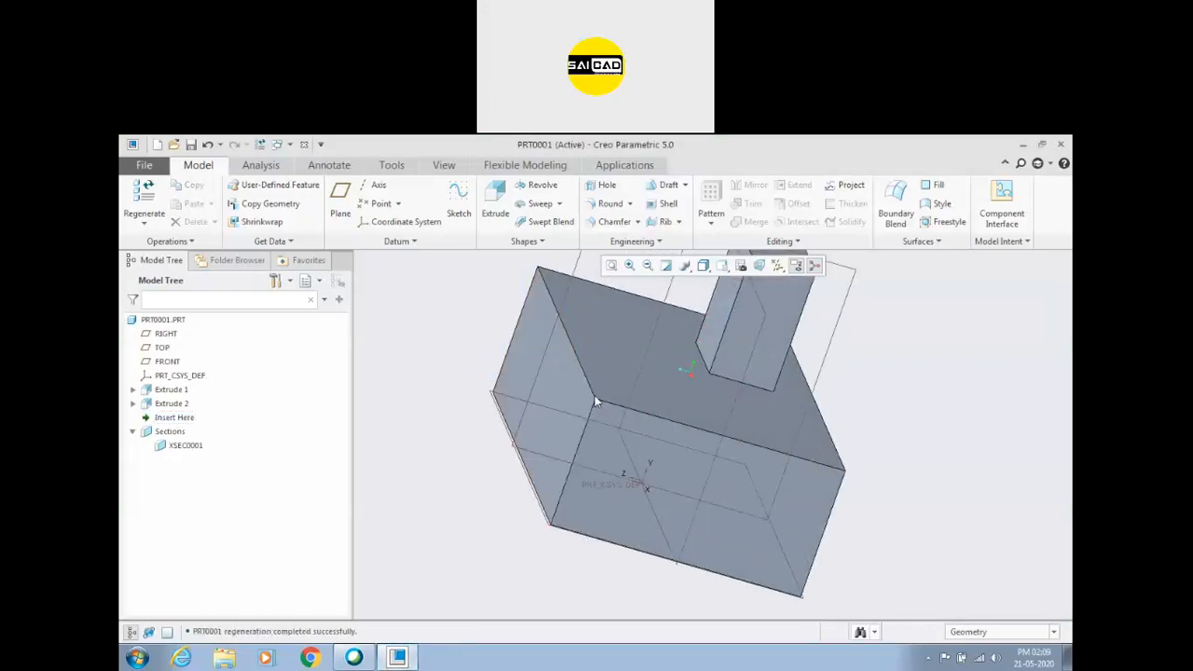
{"action": "left_click", "coordinate": [639, 221]}
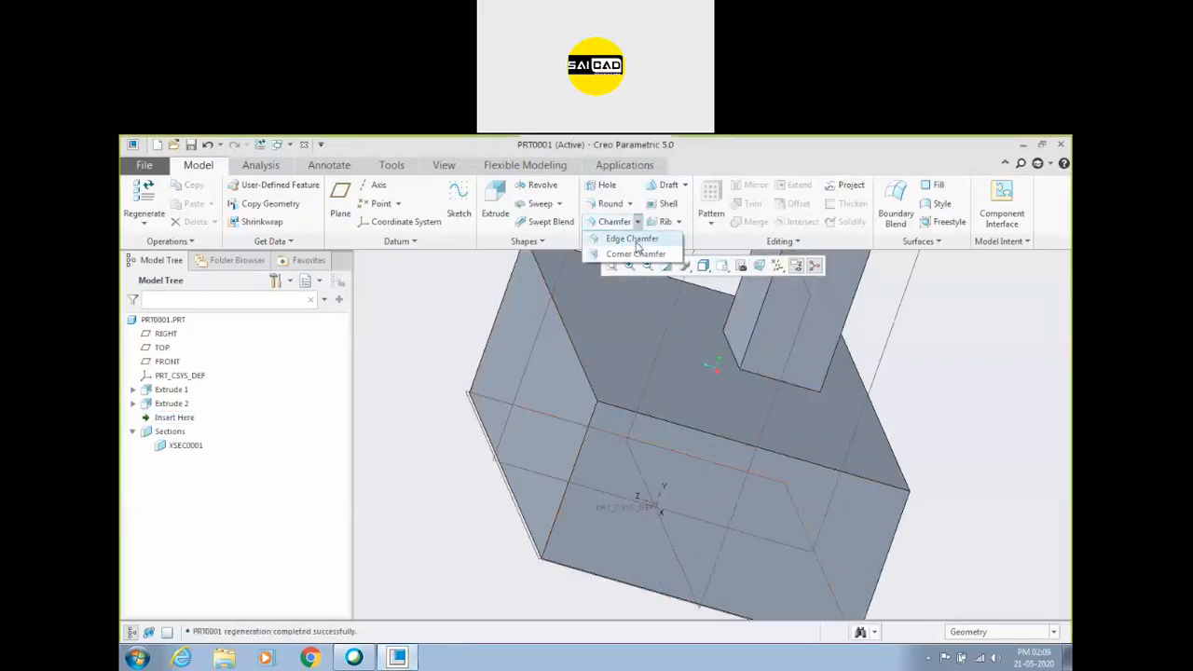
{"action": "left_click", "coordinate": [599, 406]}
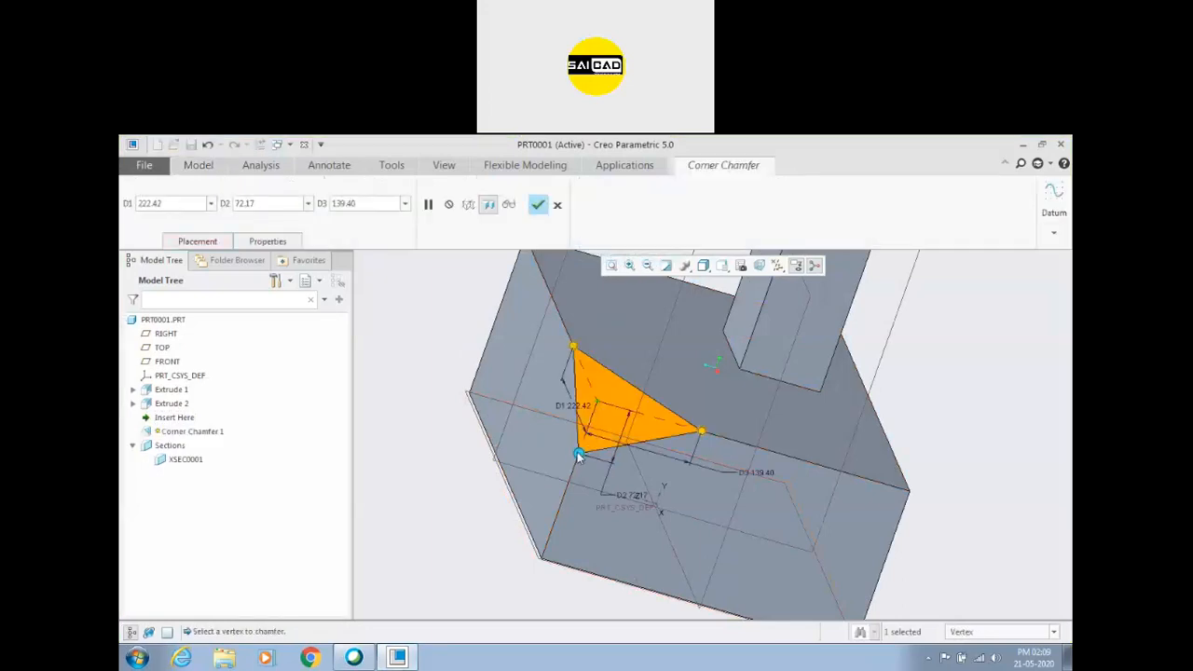
{"action": "left_click_drag", "start_coordinate": [578, 455], "coordinate": [568, 518]}
{"action": "left_click_drag", "start_coordinate": [576, 352], "coordinate": [517, 279]}
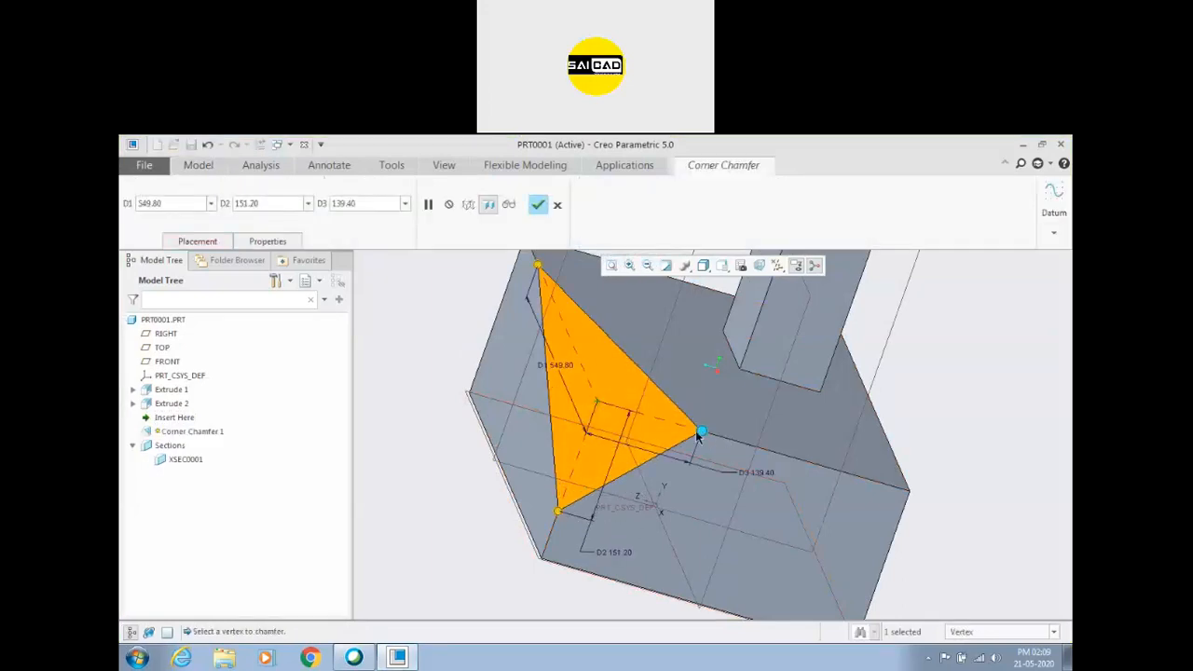
{"action": "left_click_drag", "start_coordinate": [704, 438], "coordinate": [797, 459]}
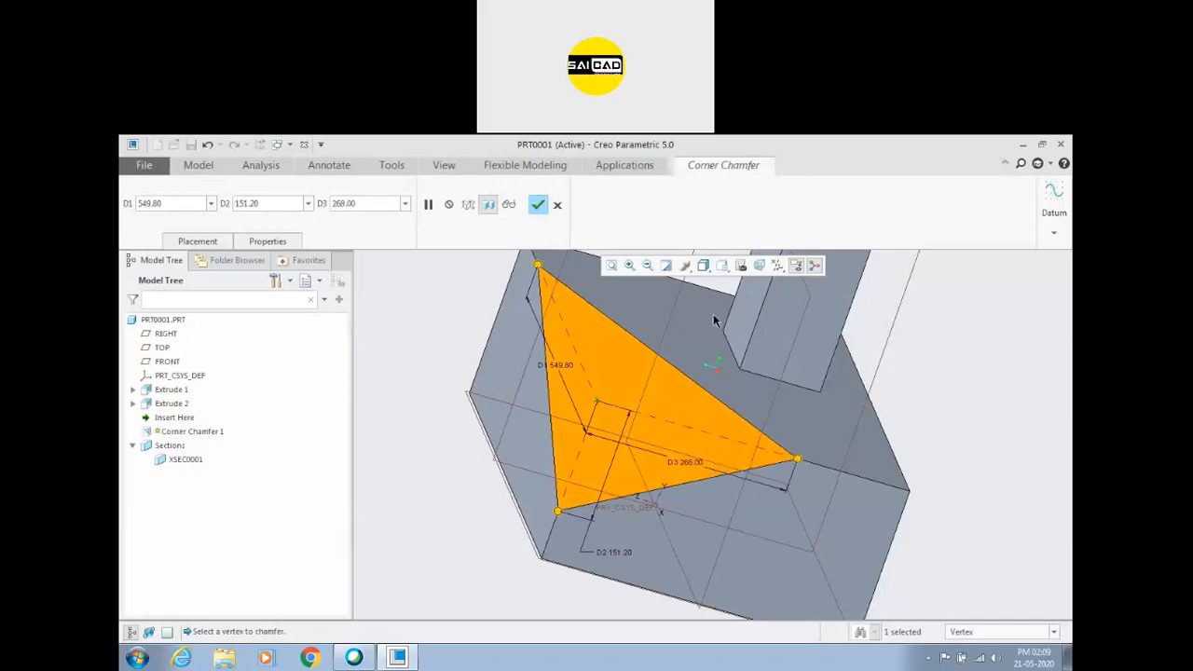
{"action": "left_click", "coordinate": [538, 204]}
{"action": "middle_click_drag", "start_coordinate": [496, 438], "coordinate": [644, 450]}
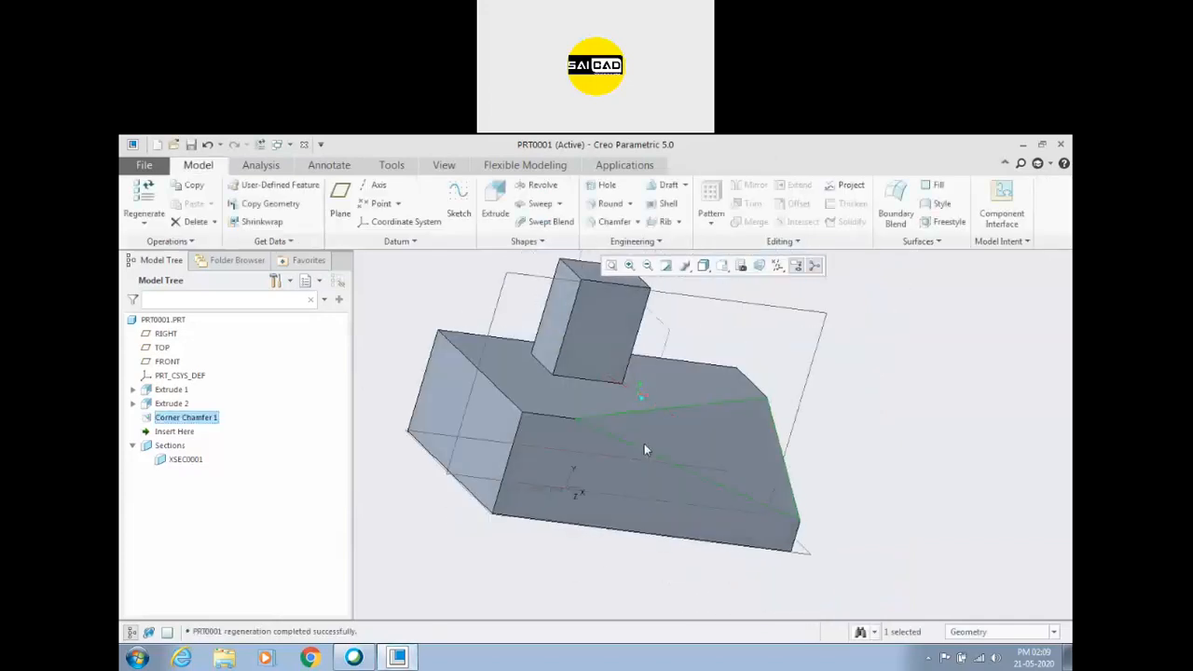
{"action": "left_click", "coordinate": [867, 385]}
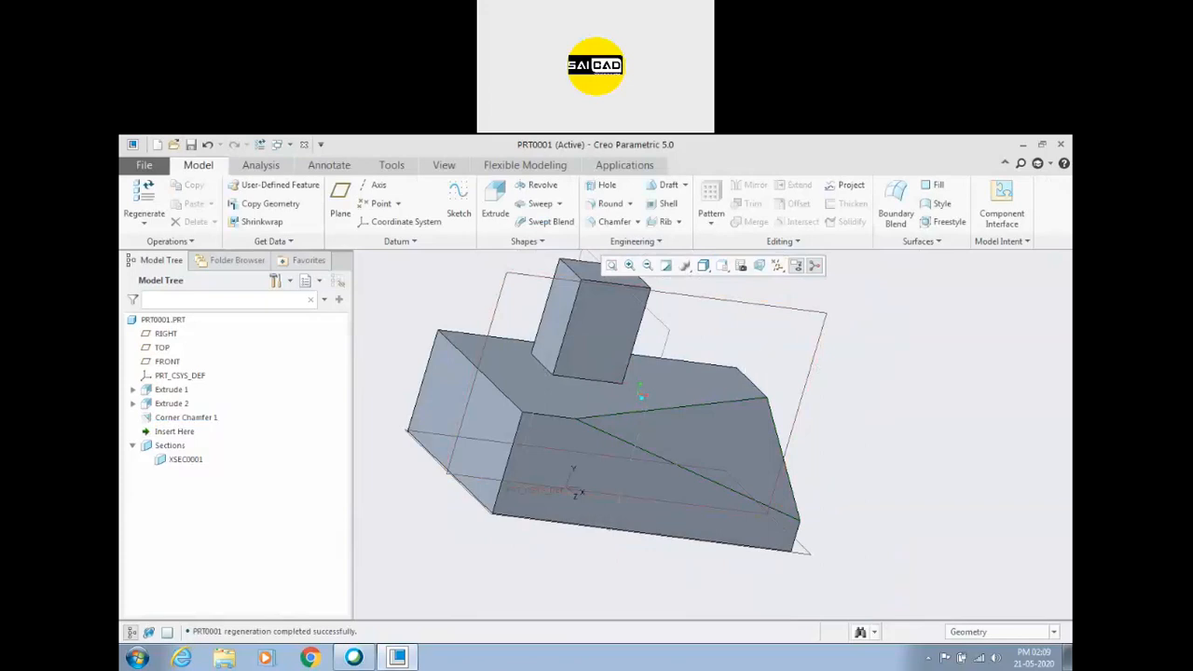
Delete the corner chamfer from the base block.
{"action": "left_click", "coordinate": [744, 169]}
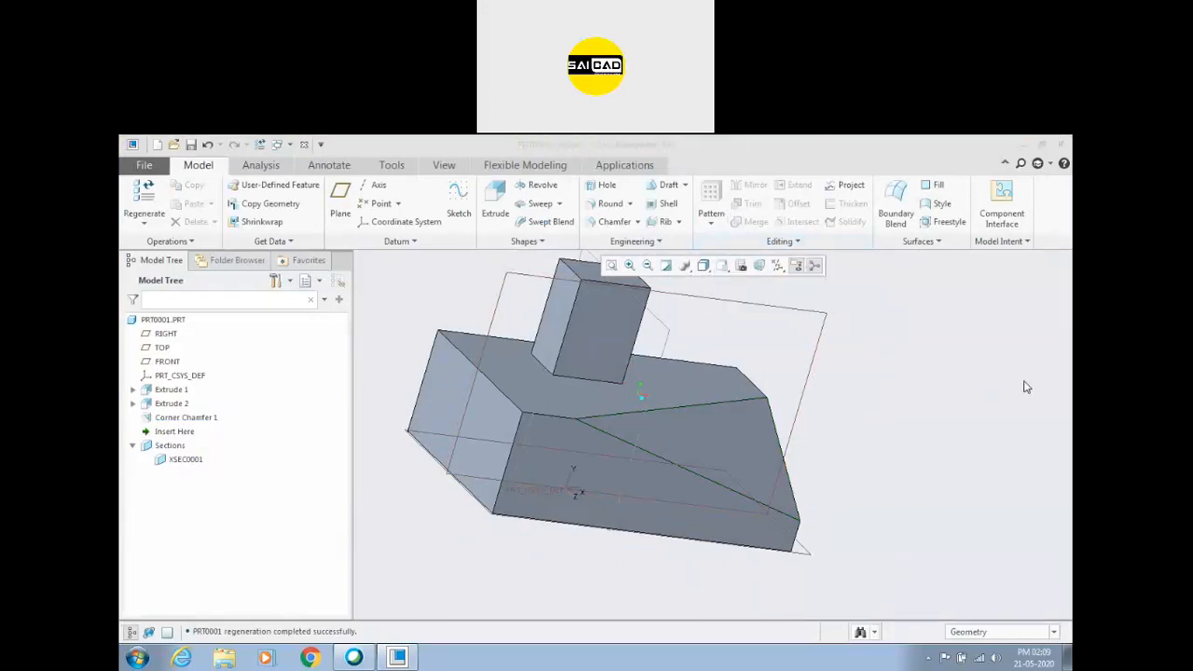
{"action": "left_click", "coordinate": [928, 334]}
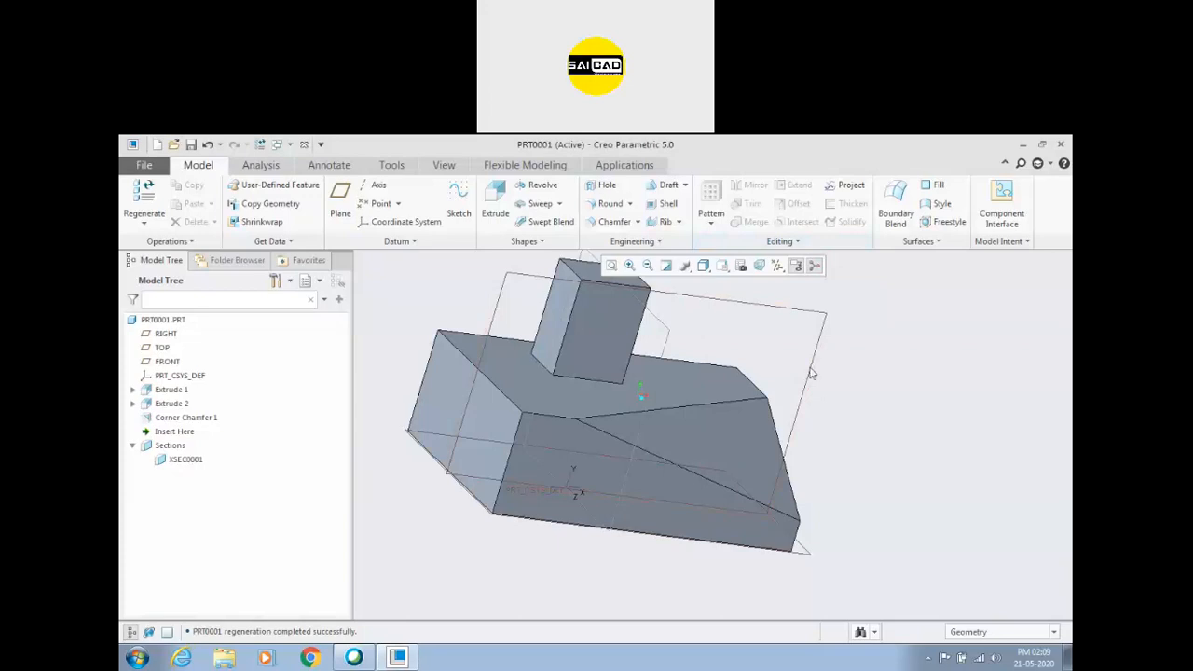
{"action": "scroll", "coordinate": [943, 399], "scroll_direction": "up", "scroll_amount": 3}
{"action": "middle_click_drag", "start_coordinate": [944, 401], "coordinate": [827, 416]}
{"action": "left_click", "coordinate": [781, 427]}
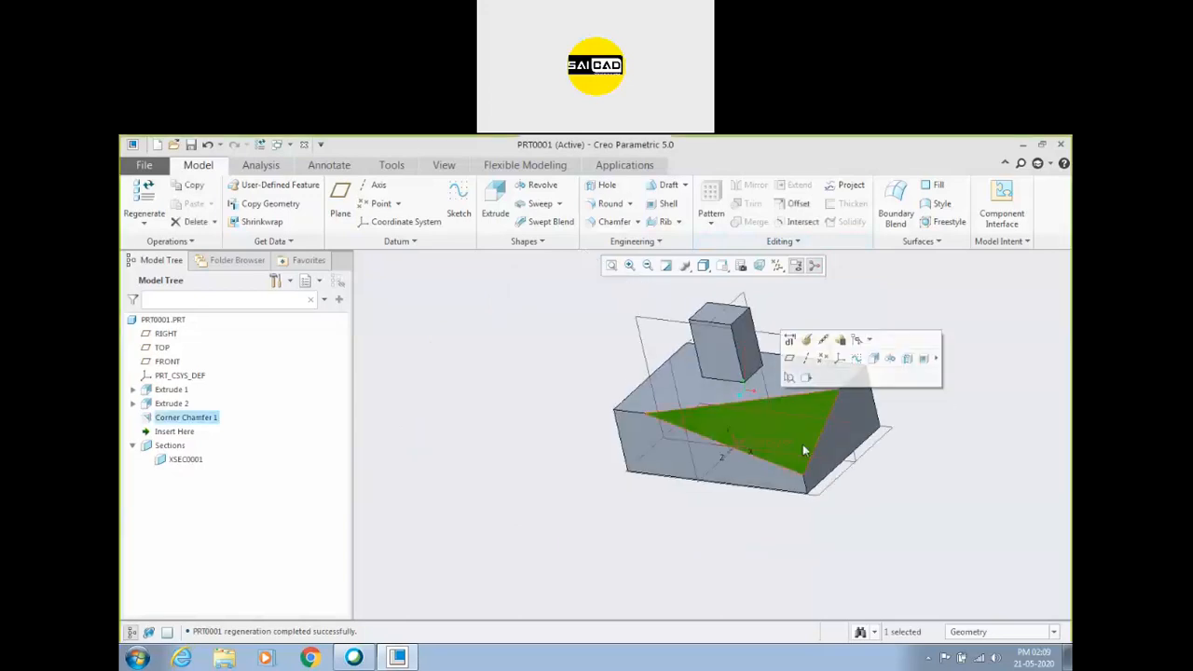
{"action": "key", "text": "Delete"}
{"action": "left_click", "coordinate": [564, 414]}
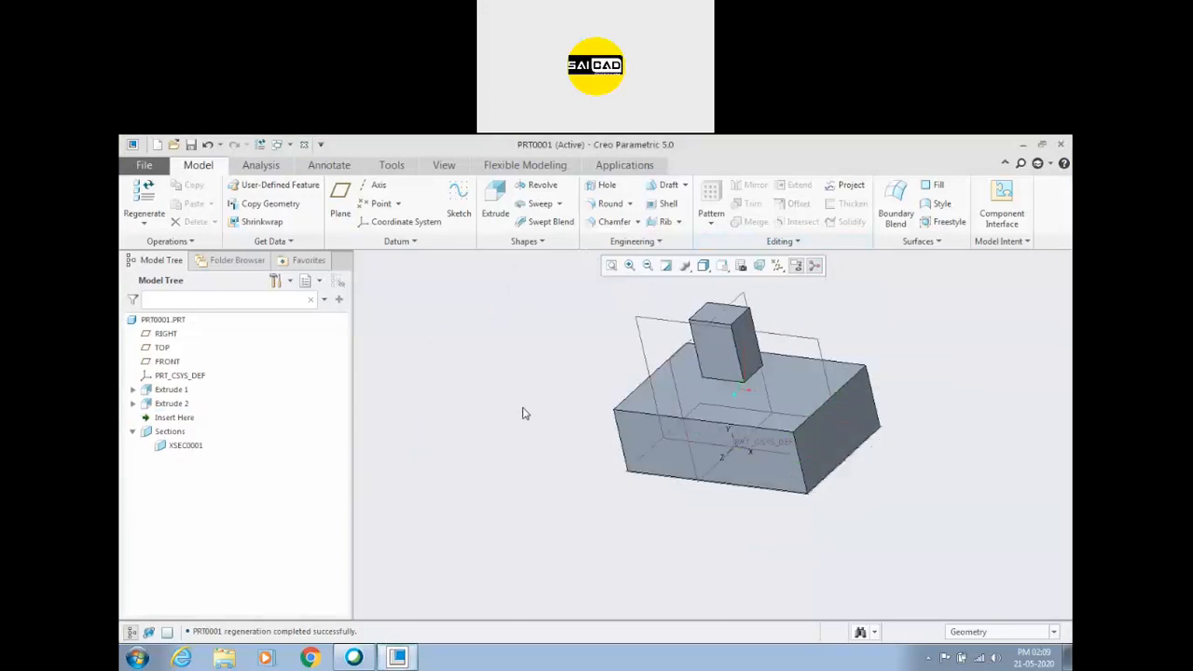
Round the edges where the upright boss meets the base block's top face, enlarging the radius from its default.
{"action": "scroll", "coordinate": [509, 415], "scroll_direction": "up", "scroll_amount": 3}
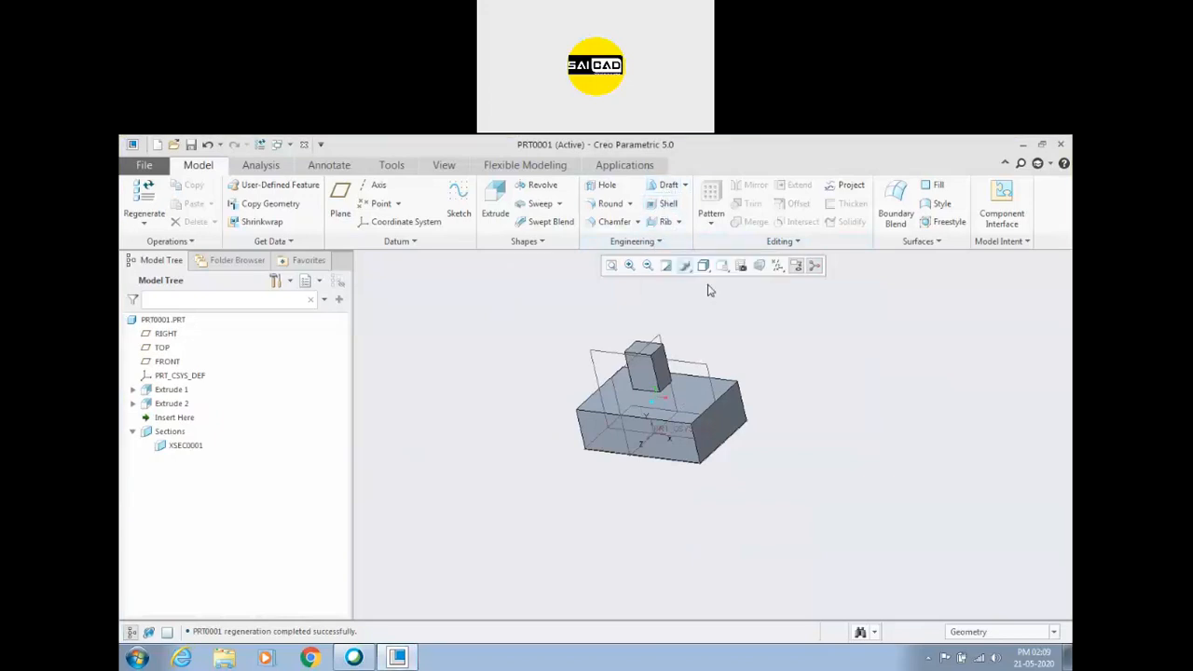
{"action": "scroll", "coordinate": [649, 358], "scroll_direction": "down", "scroll_amount": 3}
{"action": "middle_click_drag", "start_coordinate": [783, 349], "coordinate": [821, 344]}
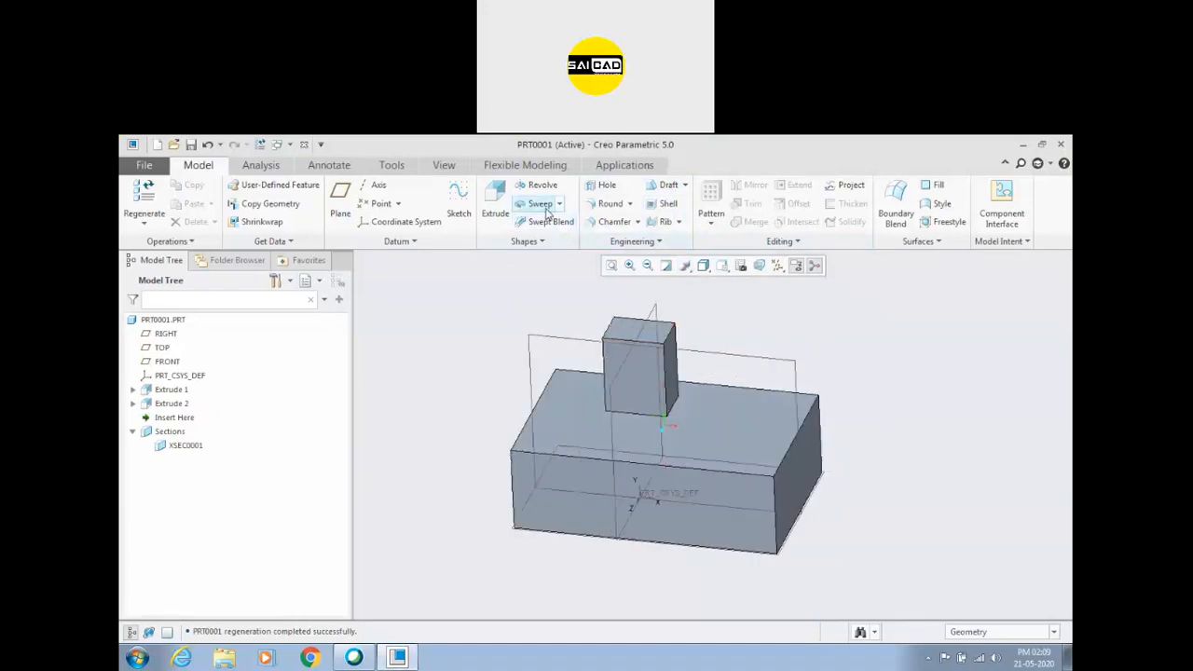
{"action": "left_click", "coordinate": [610, 203]}
{"action": "scroll", "coordinate": [631, 420], "scroll_direction": "down", "scroll_amount": 3}
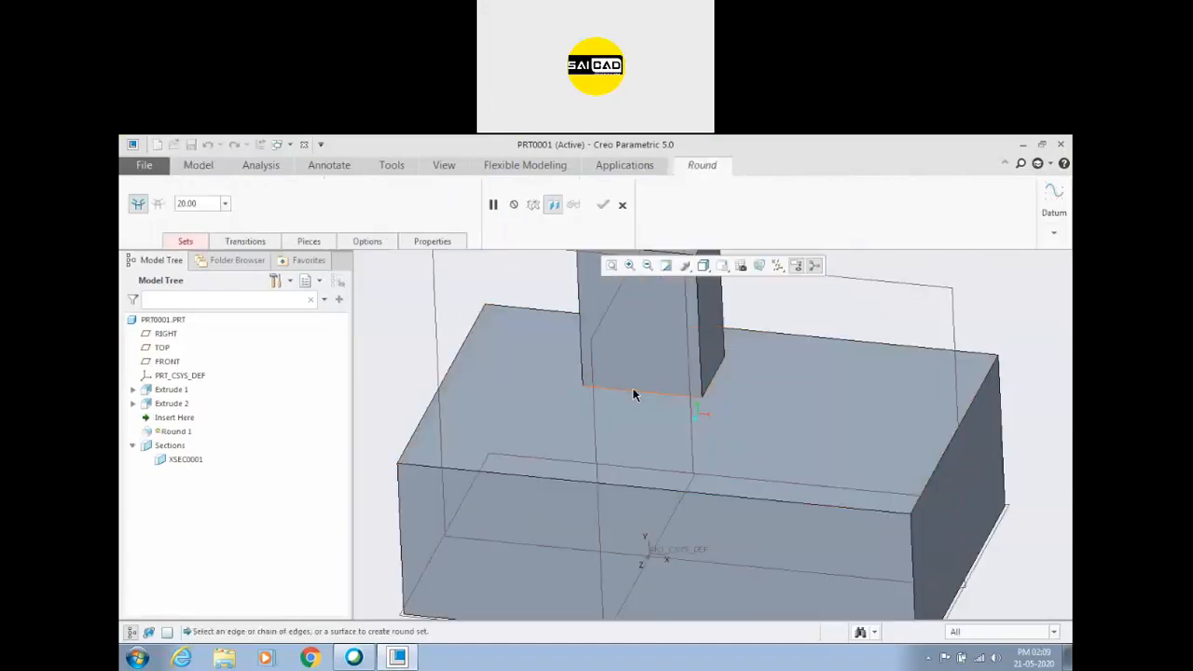
{"action": "left_click", "coordinate": [633, 394]}
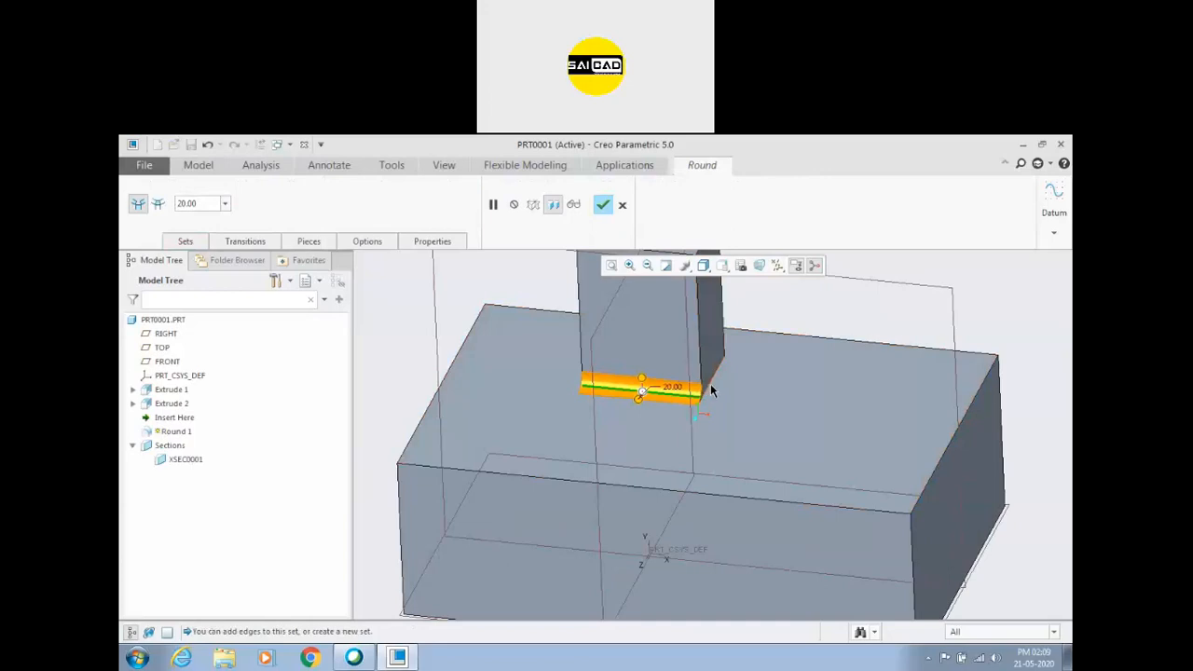
{"action": "left_click", "coordinate": [709, 383], "text": "ctrl"}
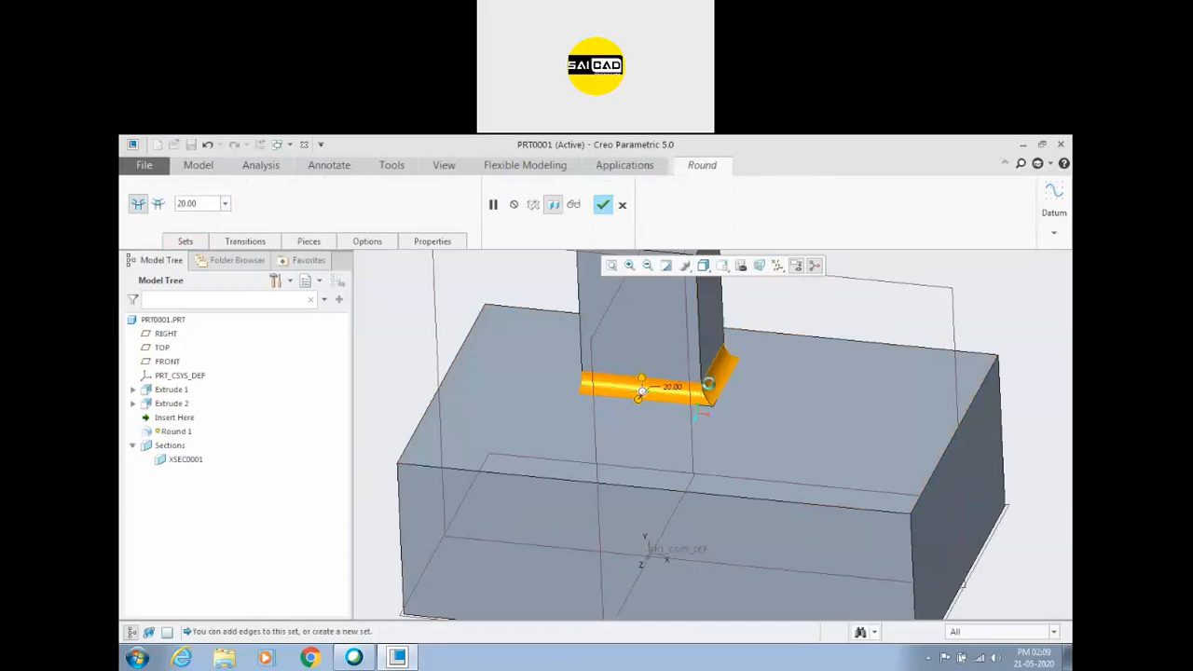
{"action": "left_click", "coordinate": [636, 349], "text": "ctrl"}
{"action": "left_click_drag", "start_coordinate": [638, 400], "coordinate": [634, 408]}
{"action": "left_click", "coordinate": [603, 206]}
{"action": "scroll", "coordinate": [618, 392], "scroll_direction": "down", "scroll_amount": 4}
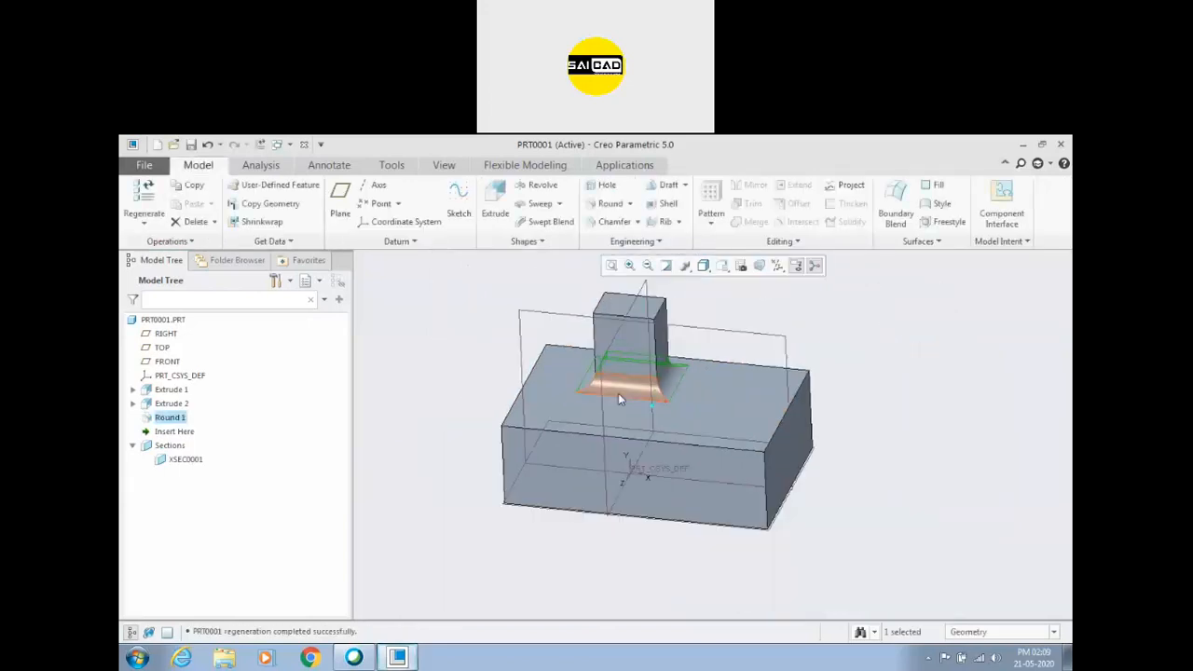
{"action": "left_click", "coordinate": [729, 320]}
Start a Shell feature and choose the base block's underside as the surface to remove.
{"action": "middle_click_drag", "start_coordinate": [703, 398], "coordinate": [711, 396]}
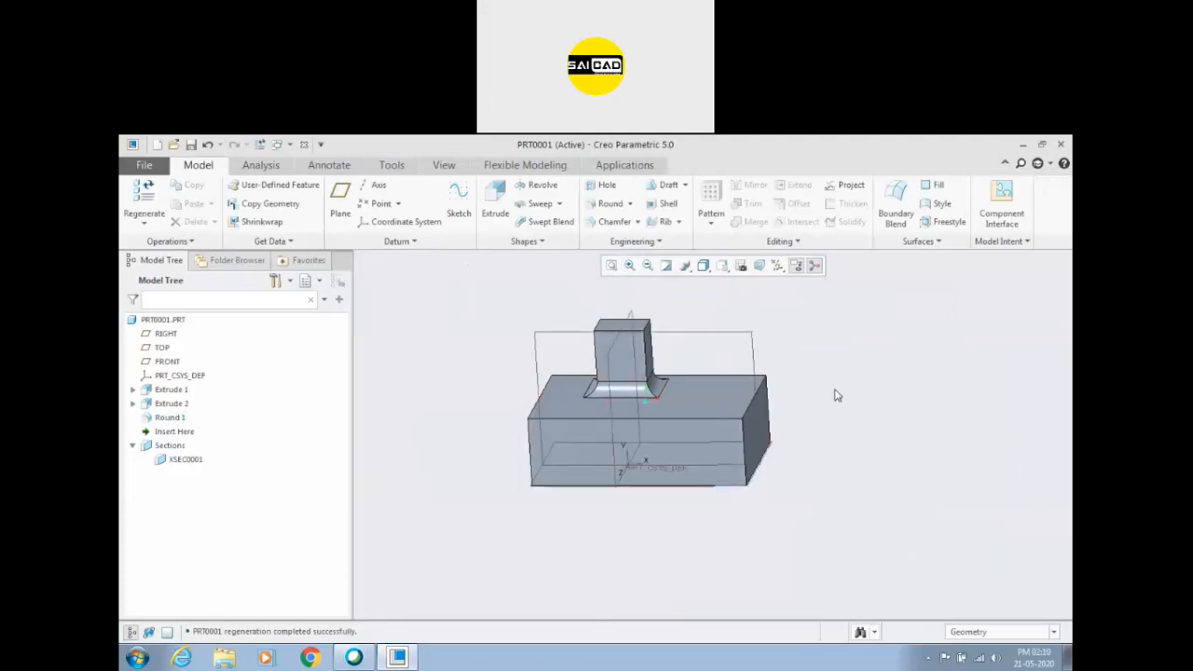
{"action": "middle_click_drag", "start_coordinate": [855, 418], "coordinate": [871, 408]}
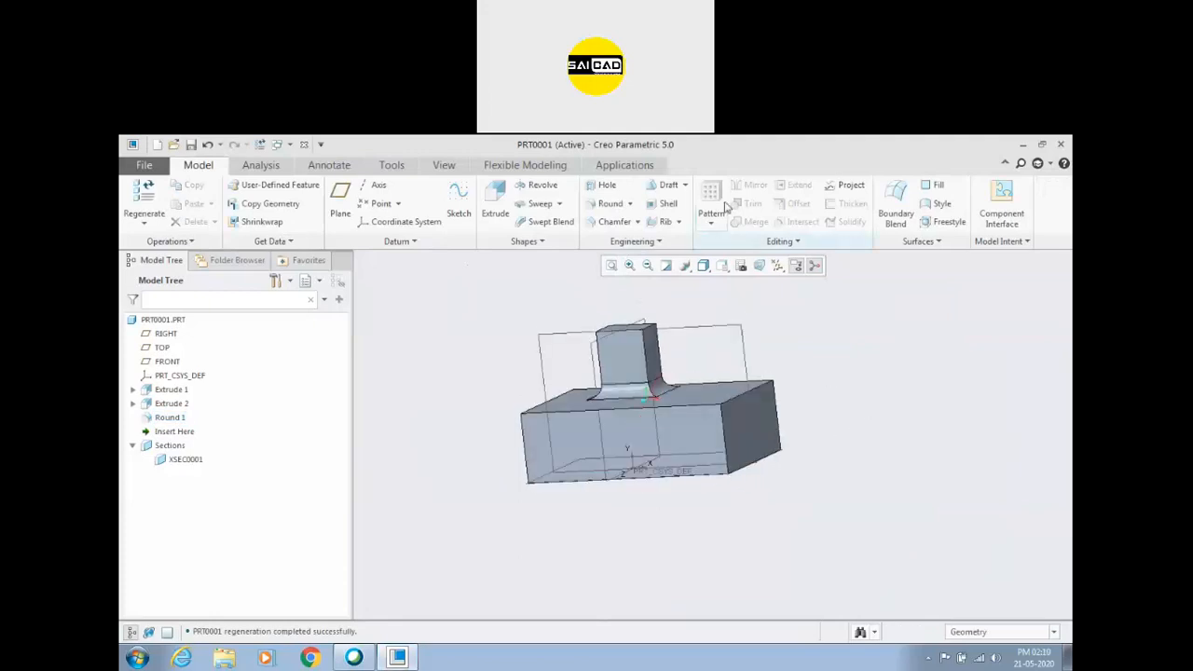
{"action": "left_click", "coordinate": [666, 203]}
{"action": "middle_click_drag", "start_coordinate": [788, 510], "coordinate": [822, 416]}
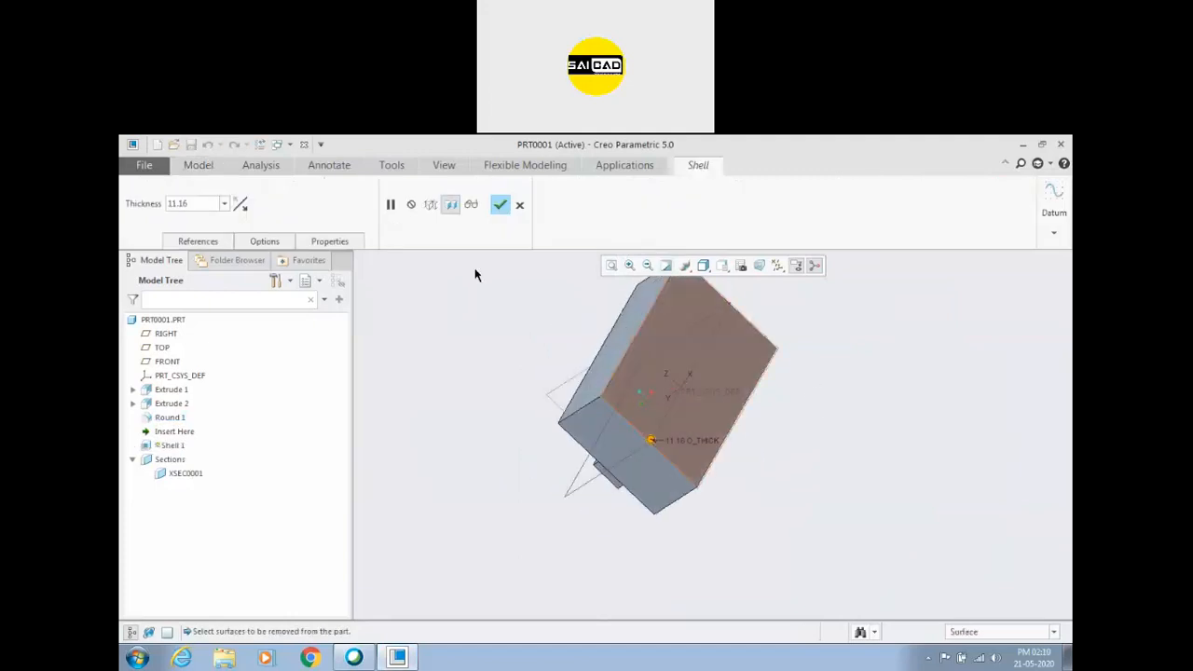
{"action": "middle_click_drag", "start_coordinate": [418, 314], "coordinate": [416, 326]}
{"action": "scroll", "coordinate": [610, 384], "scroll_direction": "down", "scroll_amount": 3}
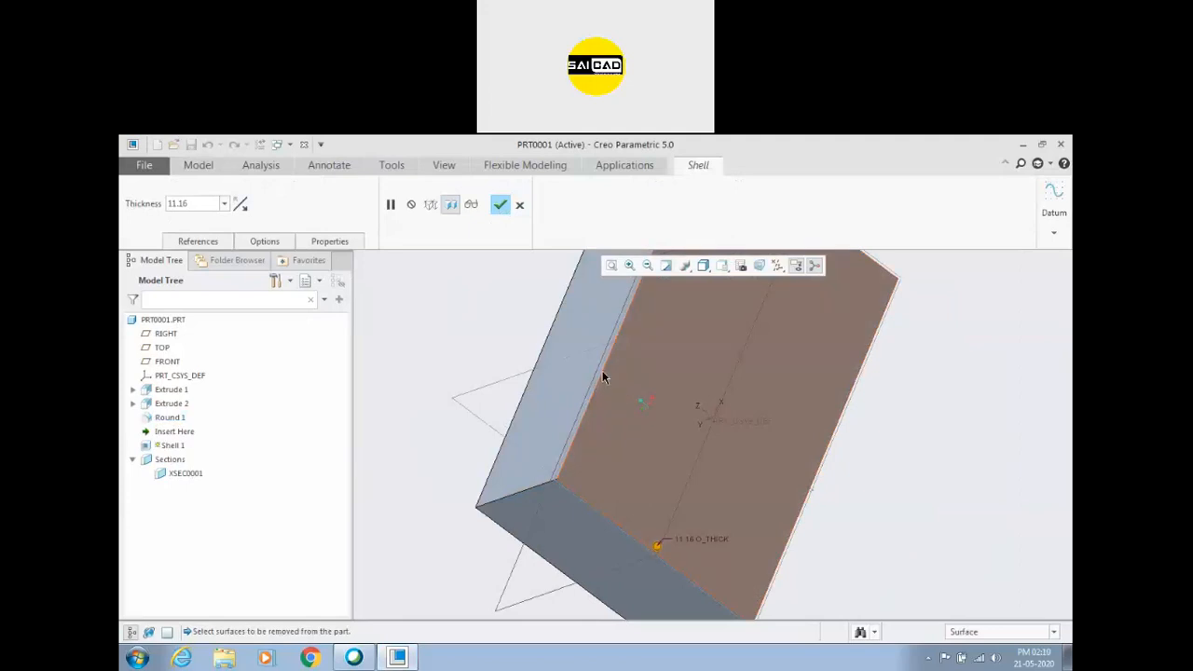
{"action": "scroll", "coordinate": [572, 368], "scroll_direction": "up", "scroll_amount": 4}
{"action": "middle_click_drag", "start_coordinate": [550, 362], "coordinate": [236, 281]}
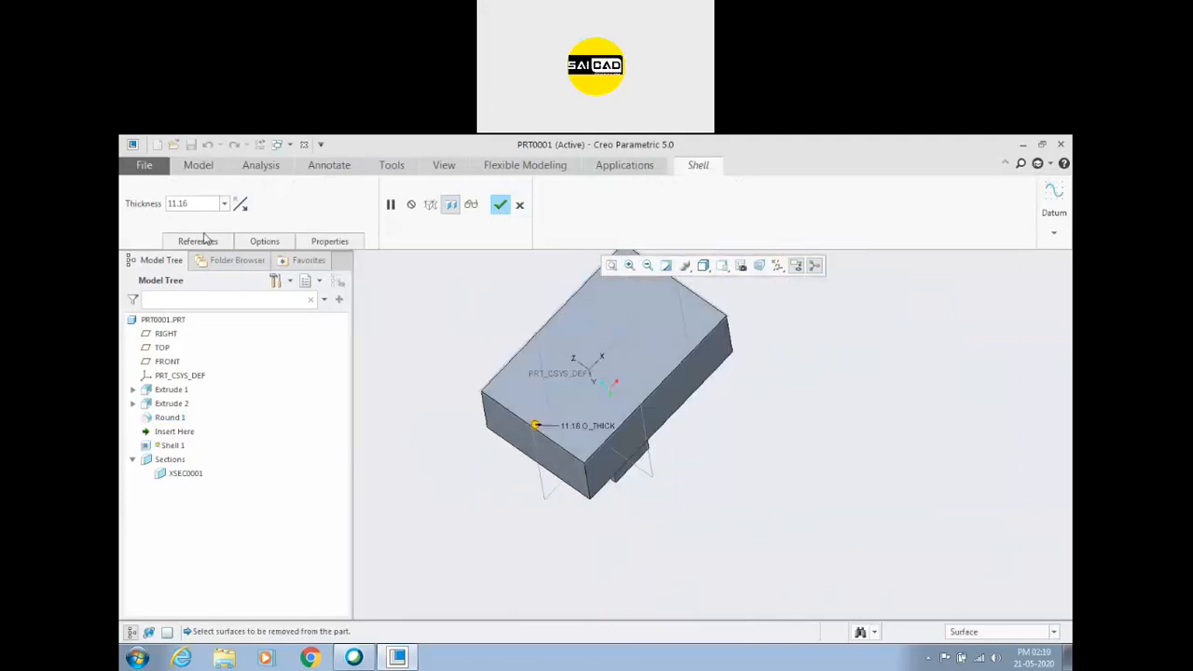
{"action": "left_click", "coordinate": [212, 241]}
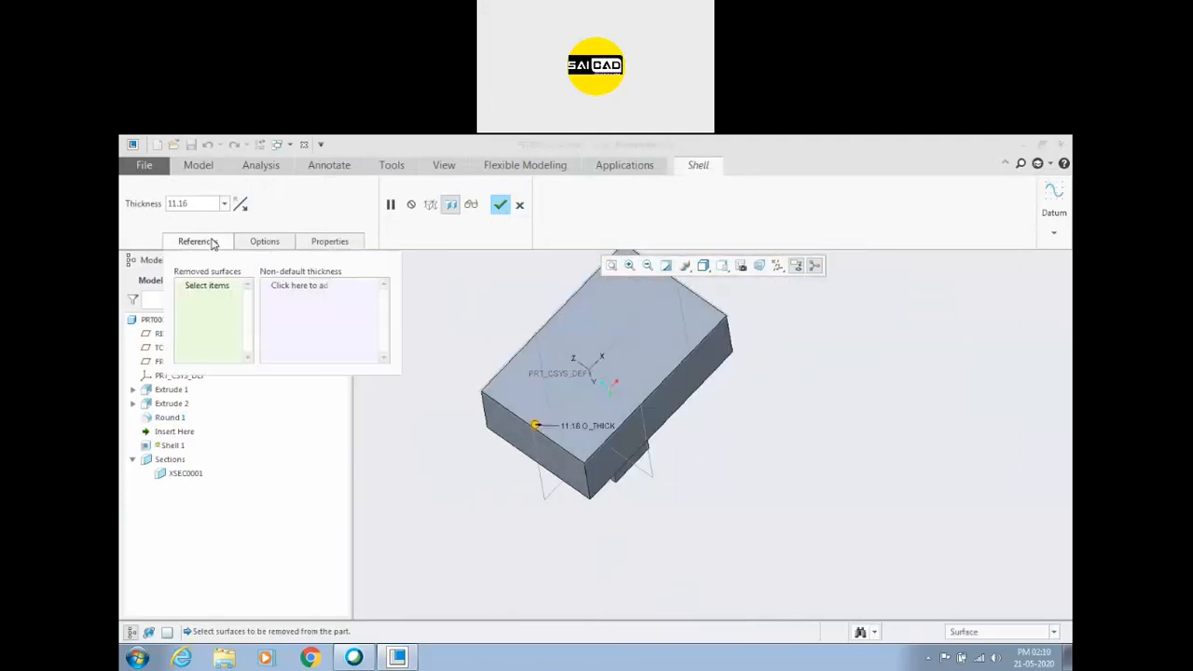
{"action": "left_click", "coordinate": [585, 326]}
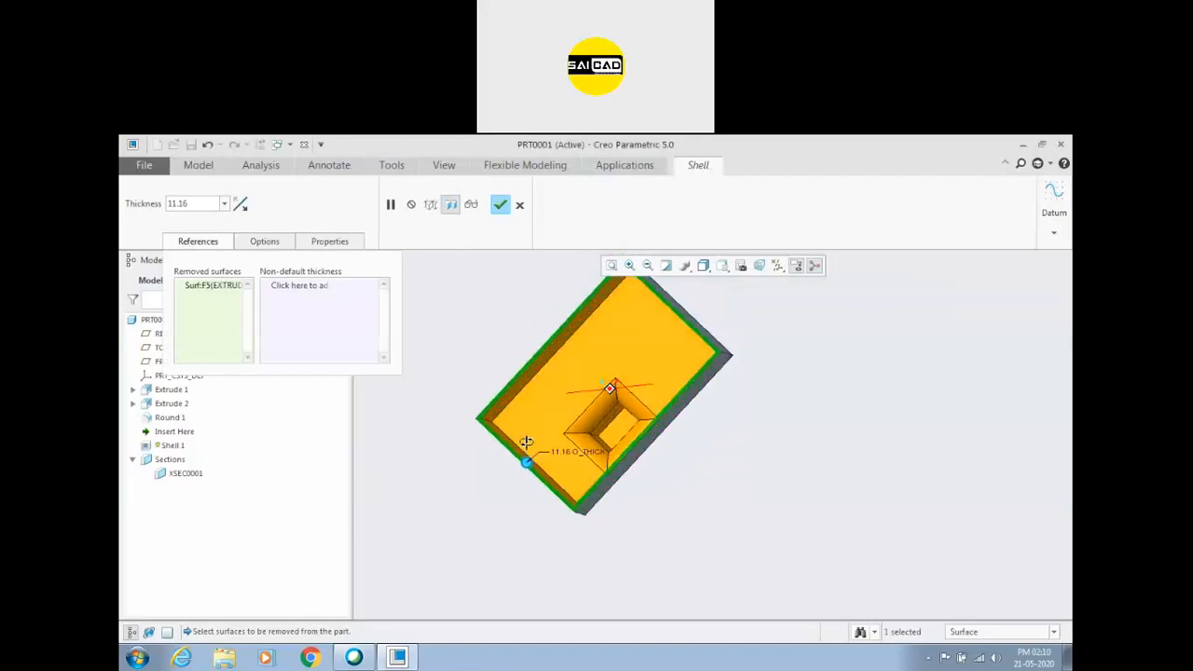
Set the shell's wall thickness to 10.
{"action": "scroll", "coordinate": [526, 457], "scroll_direction": "down", "scroll_amount": 3}
{"action": "mouse_move", "coordinate": [508, 463]}
{"action": "left_mouse_down"}
{"action": "mouse_move", "coordinate": [520, 447]}
{"action": "mouse_move", "coordinate": [508, 459]}
{"action": "left_mouse_up"}
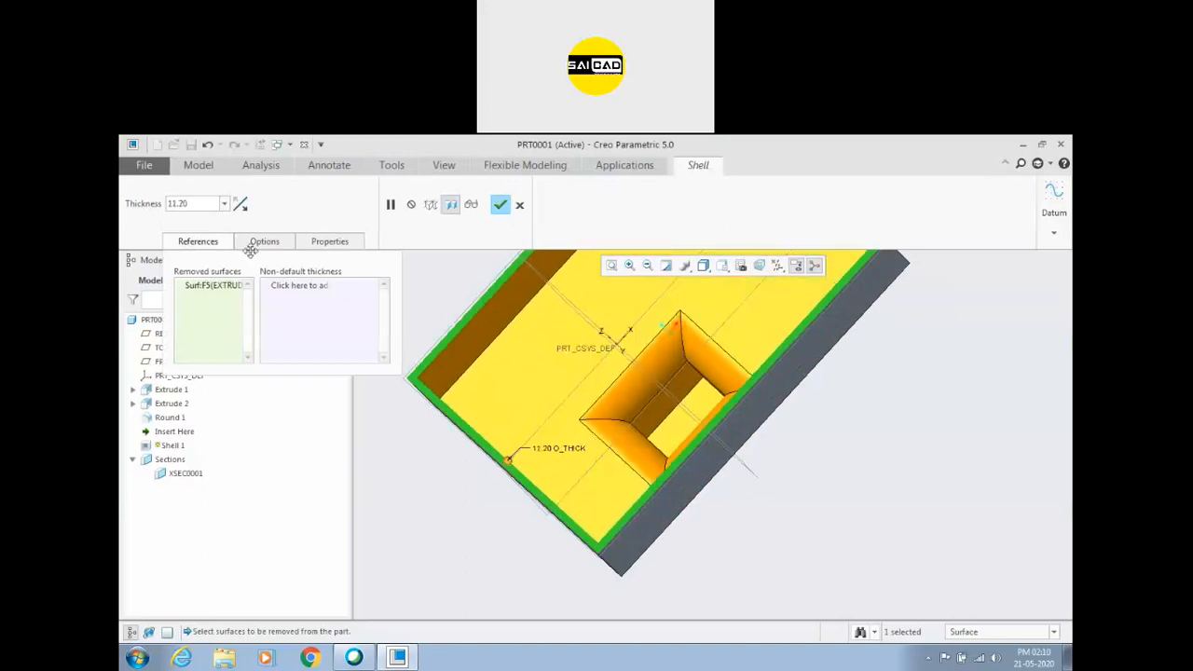
{"action": "type", "text": "10"}
{"action": "key", "text": "Return"}
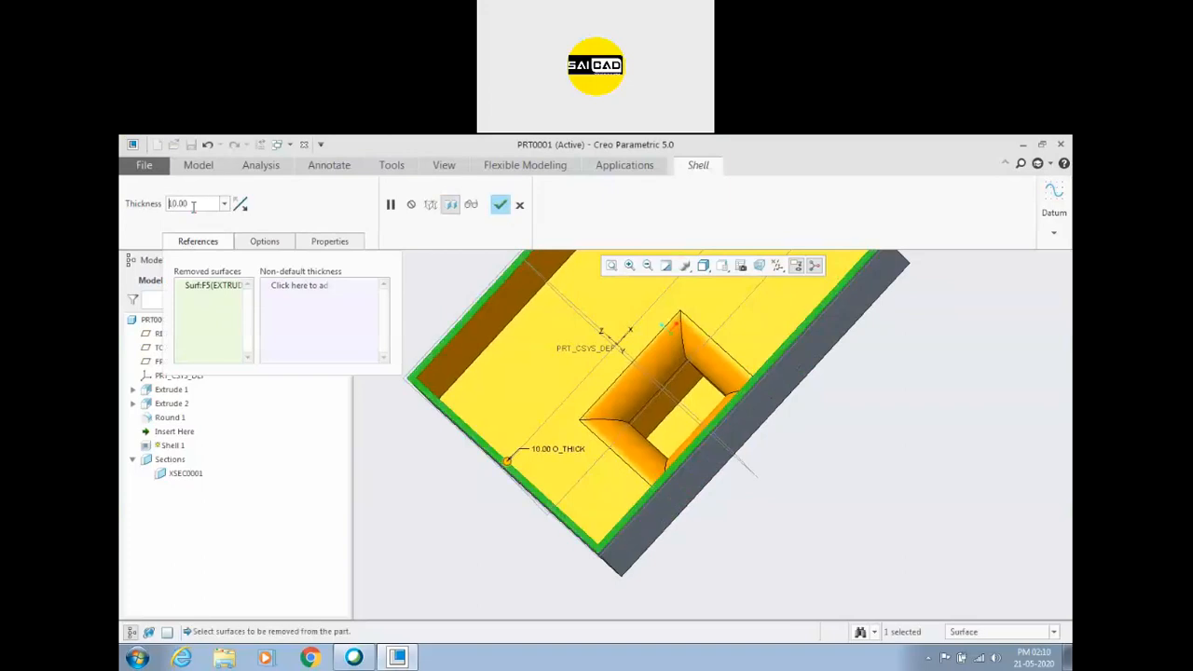
{"action": "mouse_move", "coordinate": [588, 400]}
{"action": "middle_mouse_down"}
{"action": "mouse_move", "coordinate": [586, 382]}
{"action": "mouse_move", "coordinate": [599, 382]}
{"action": "mouse_move", "coordinate": [593, 392]}
{"action": "middle_mouse_up"}
{"action": "scroll", "coordinate": [541, 395], "scroll_direction": "up", "scroll_amount": 3}
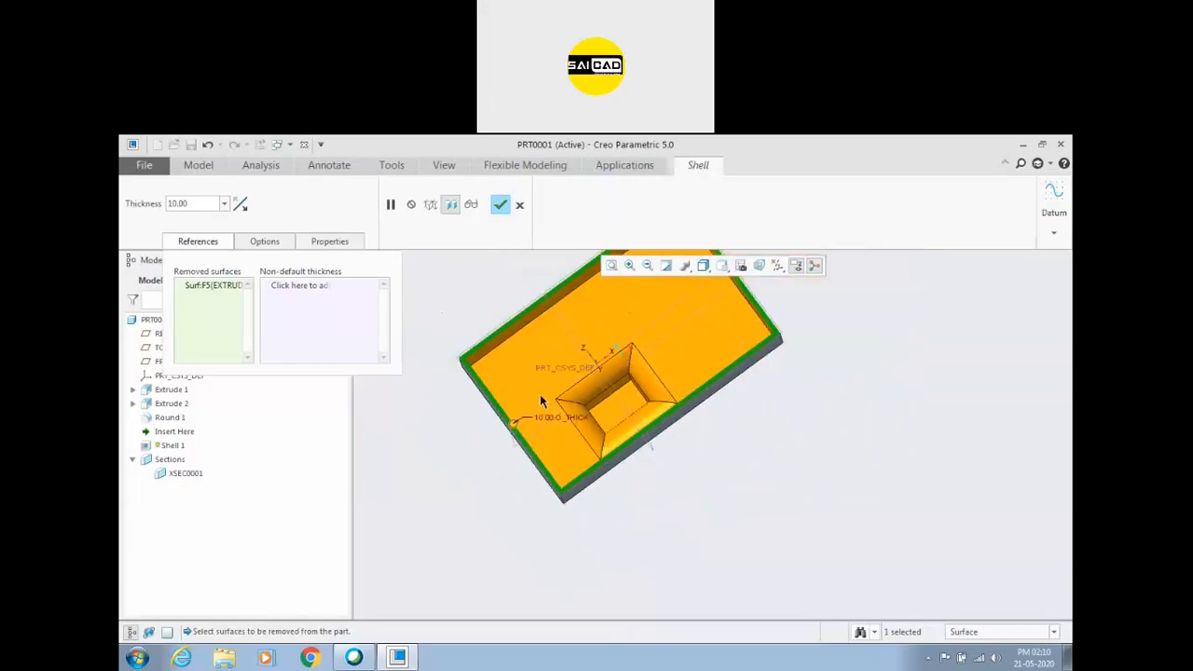
{"action": "scroll", "coordinate": [591, 482], "scroll_direction": "down", "scroll_amount": 2}
Try giving the long side wall nearest the boss a non-default shell thickness of 20.
{"action": "middle_click_drag", "start_coordinate": [662, 499], "coordinate": [471, 453]}
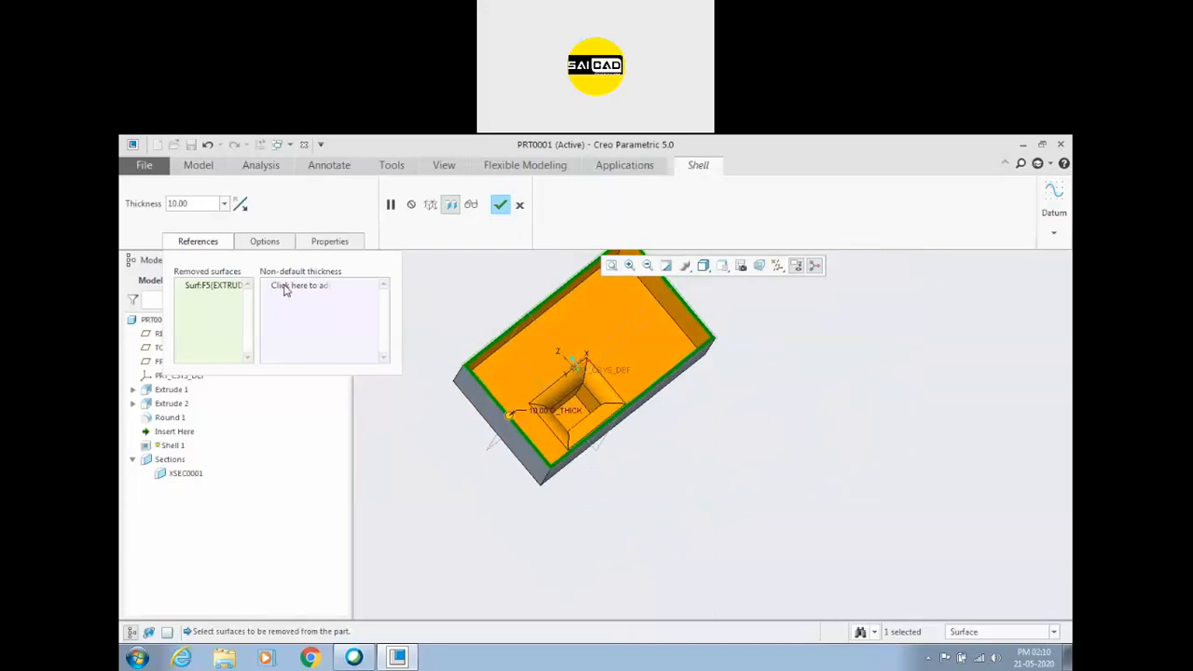
{"action": "left_click", "coordinate": [286, 287]}
{"action": "middle_click_drag", "start_coordinate": [683, 526], "coordinate": [658, 461]}
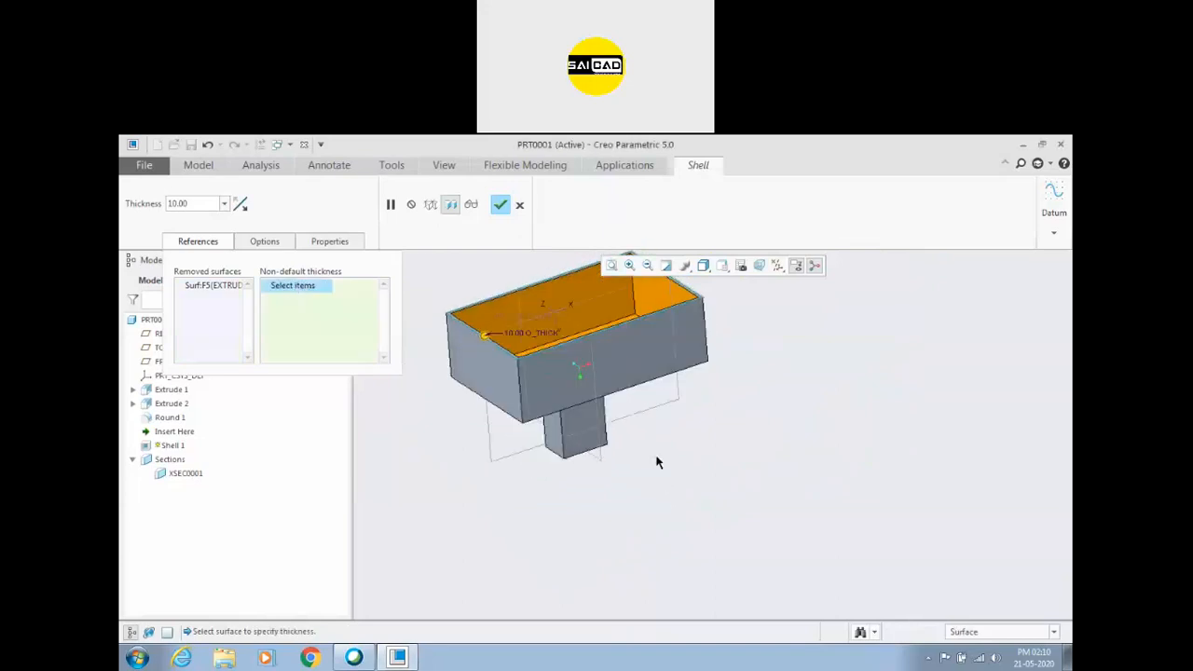
{"action": "left_click", "coordinate": [637, 351]}
{"action": "middle_click_drag", "start_coordinate": [798, 442], "coordinate": [805, 480]}
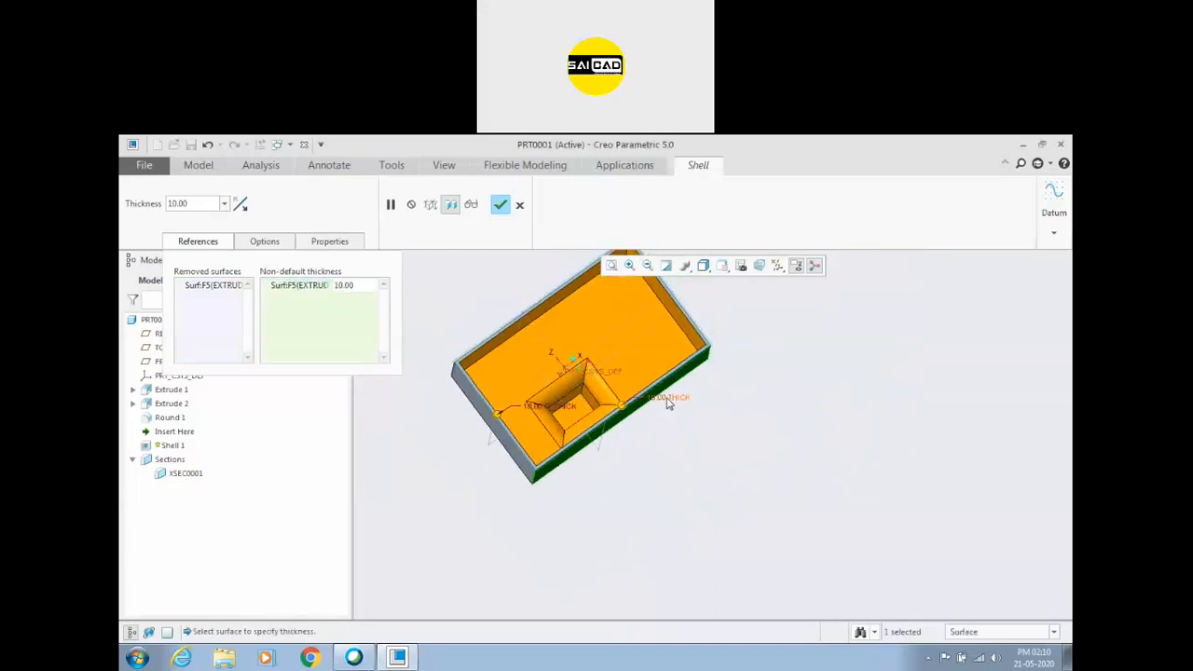
{"action": "double_click", "coordinate": [345, 285]}
{"action": "type", "text": "20"}
{"action": "key", "text": "Return"}
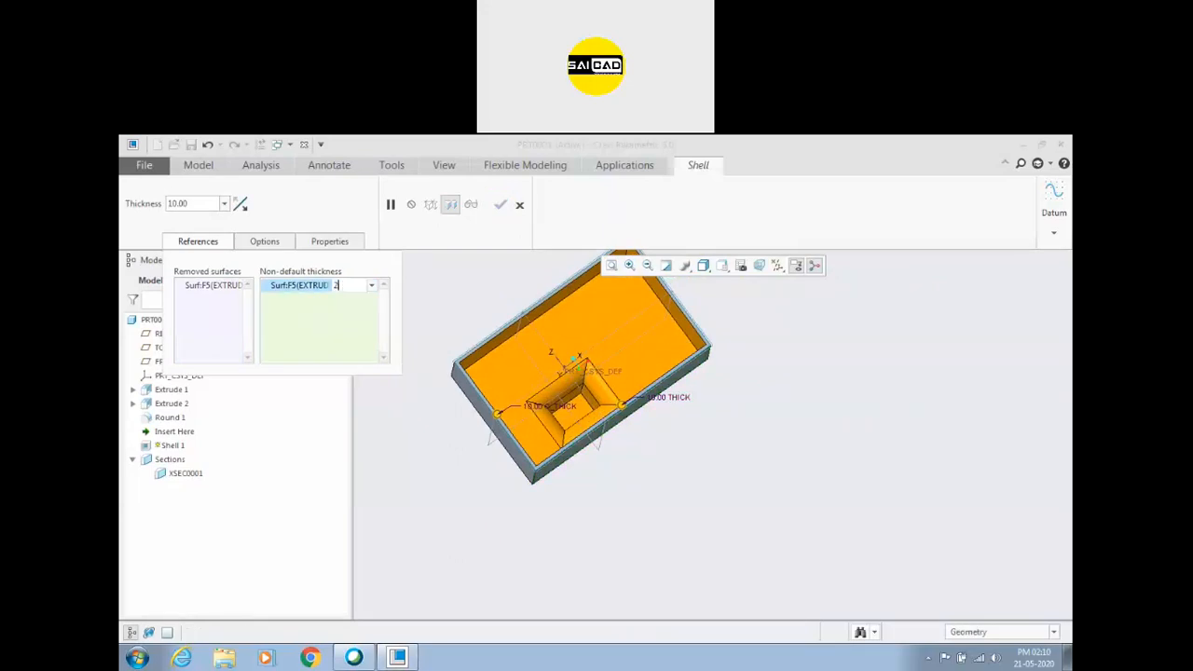
{"action": "scroll", "coordinate": [615, 479], "scroll_direction": "down", "scroll_amount": 2}
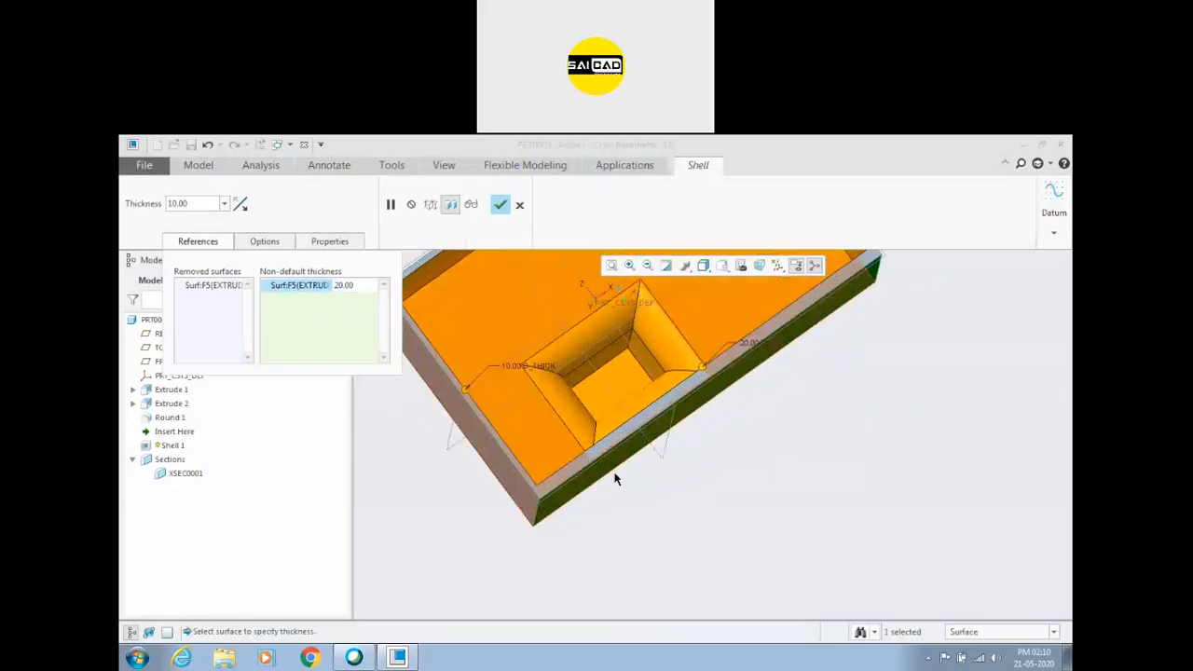
{"action": "scroll", "coordinate": [616, 479], "scroll_direction": "up", "scroll_amount": 5}
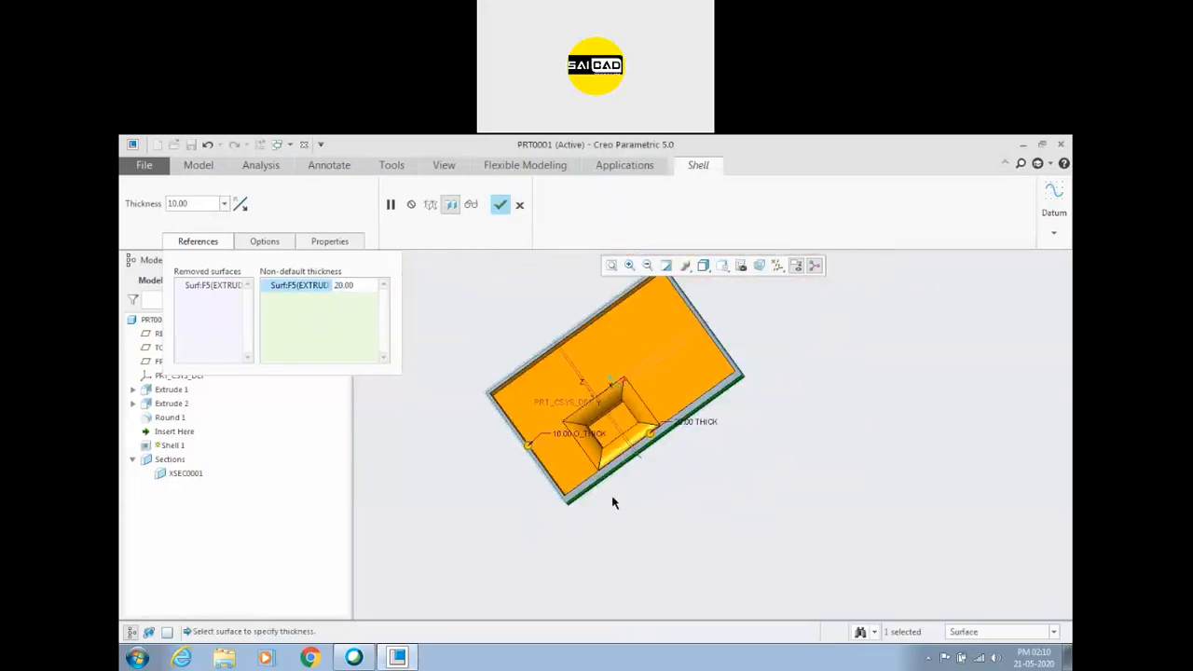
Choose the two opposite long side faces of the base block as the shell's non-default thickness surfaces.
{"action": "left_click", "coordinate": [328, 312]}
{"action": "middle_click_drag", "start_coordinate": [512, 328], "coordinate": [609, 379]}
{"action": "left_click", "coordinate": [609, 380]}
{"action": "middle_click_drag", "start_coordinate": [558, 344], "coordinate": [519, 311]}
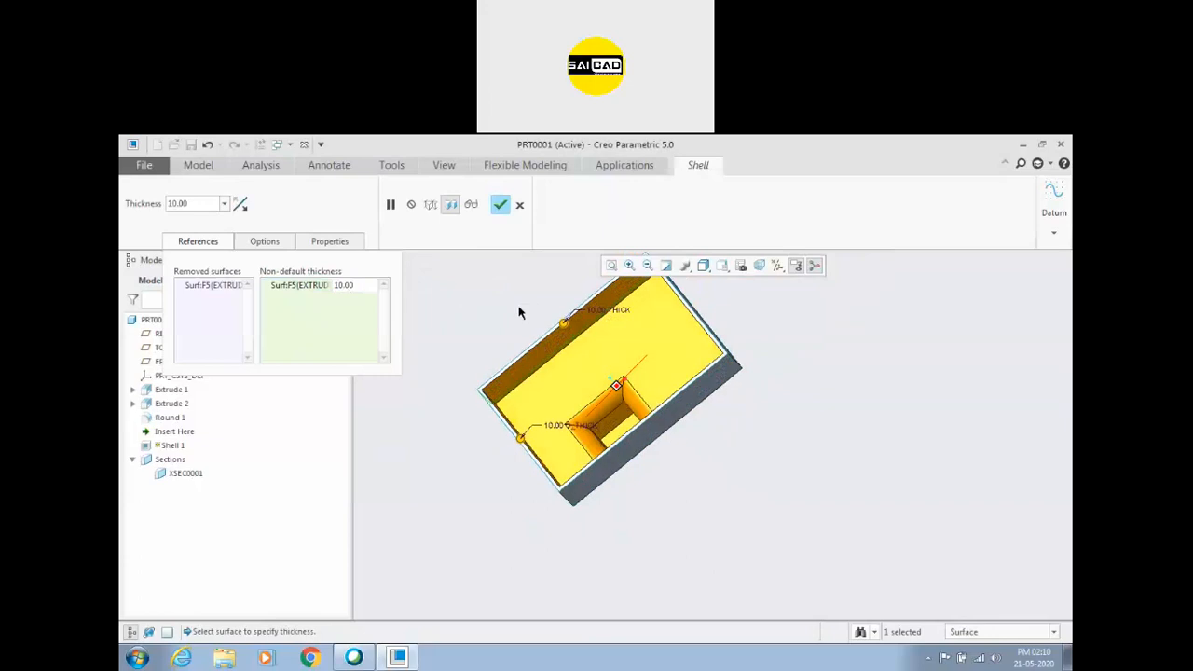
{"action": "middle_click_drag", "start_coordinate": [714, 456], "coordinate": [712, 412]}
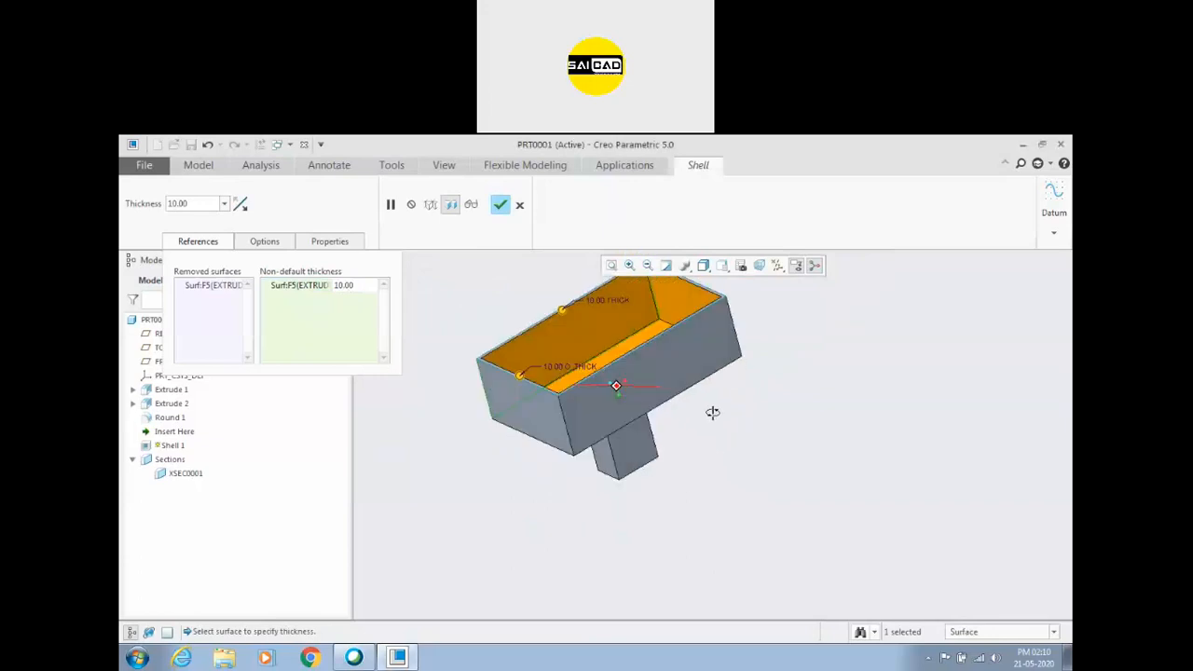
{"action": "left_click", "coordinate": [684, 362], "text": "ctrl"}
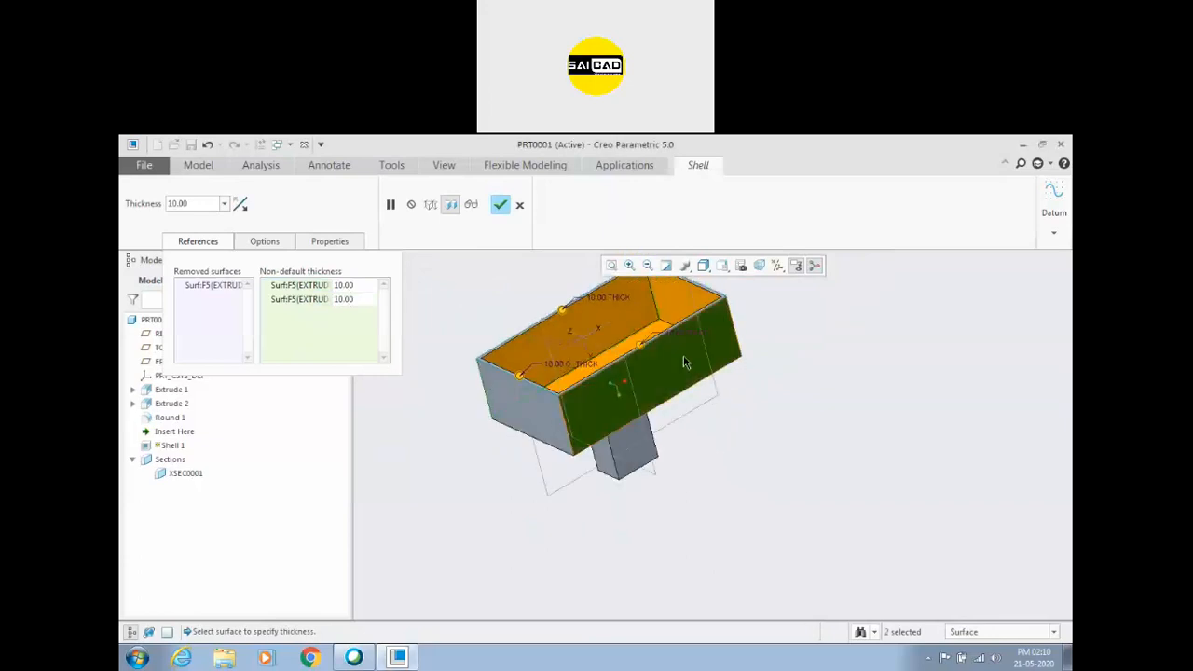
Set the non-default thickness to 20 for the long wall nearest the boss and 30 for the opposite wall, and finish the shell.
{"action": "double_click", "coordinate": [345, 299]}
{"action": "type", "text": "20"}
{"action": "key", "text": "Return"}
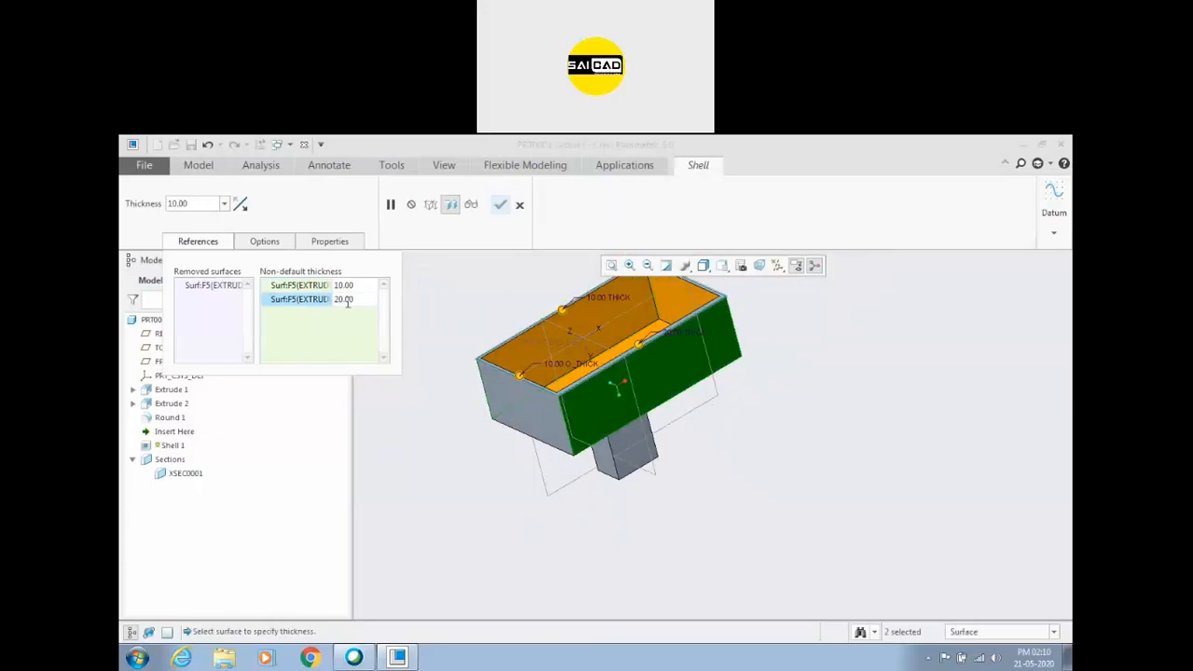
{"action": "double_click", "coordinate": [343, 285]}
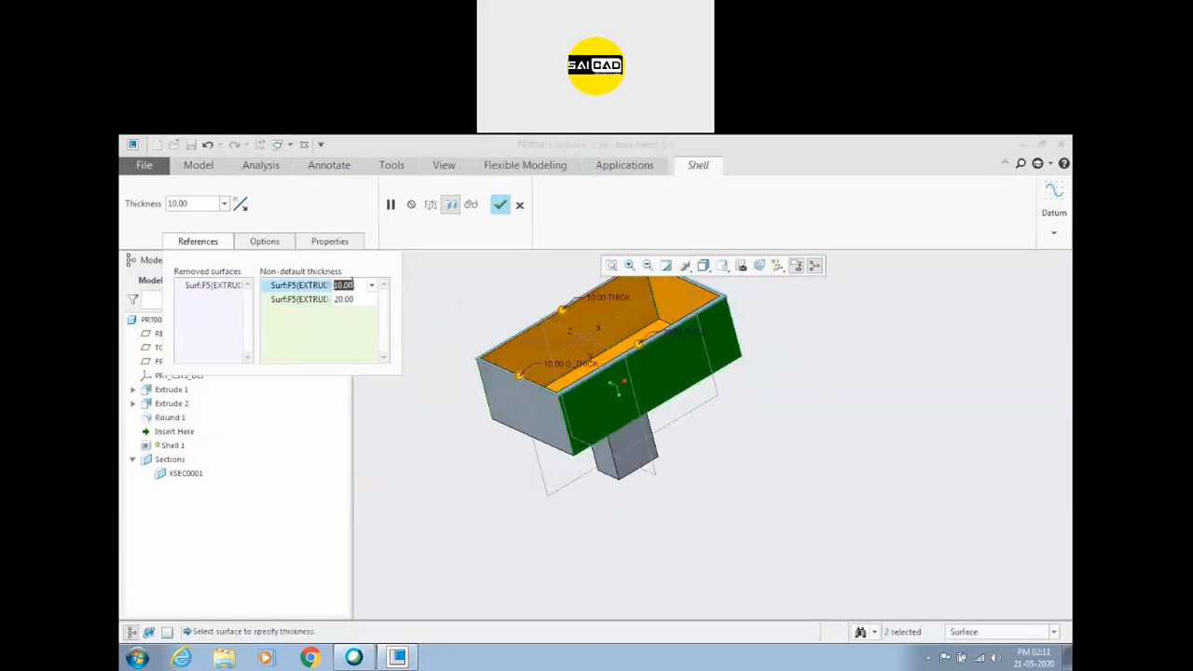
{"action": "type", "text": "30"}
{"action": "key", "text": "Return"}
{"action": "middle_click_drag", "start_coordinate": [631, 346], "coordinate": [630, 391]}
{"action": "scroll", "coordinate": [555, 373], "scroll_direction": "down", "scroll_amount": 2}
{"action": "middle_click_drag", "start_coordinate": [553, 374], "coordinate": [573, 458]}
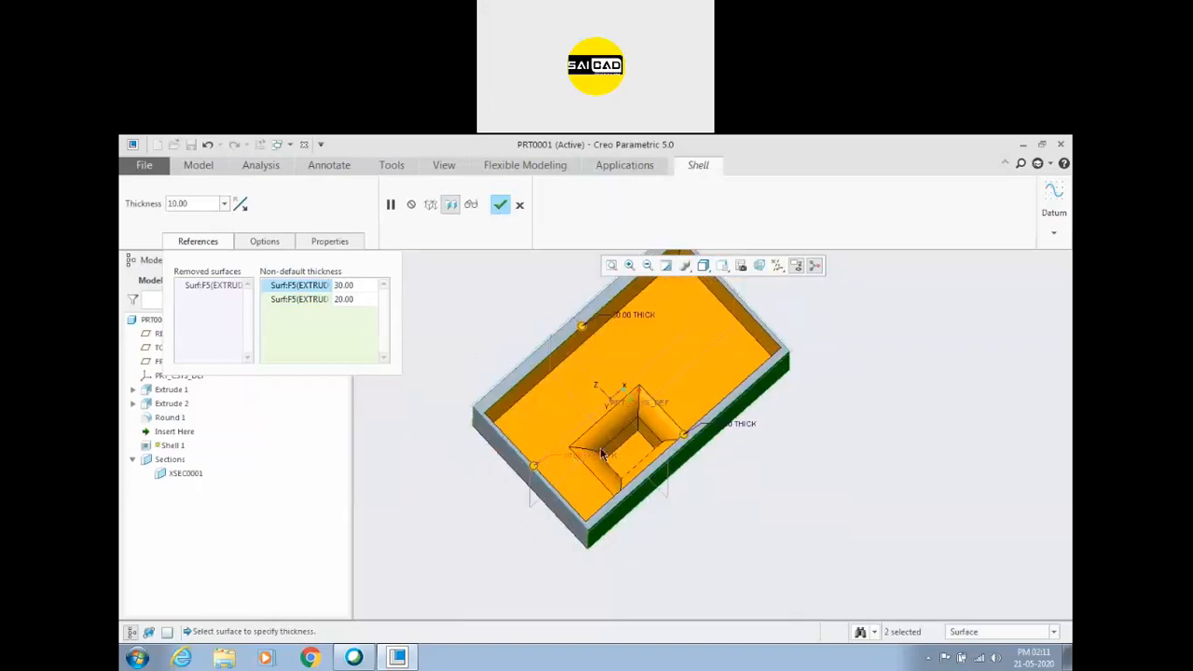
{"action": "middle_click", "coordinate": [487, 301]}
Create a planar cross-section parallel to the base block's long side face, offset inward to cut through the boss.
{"action": "middle_click_drag", "start_coordinate": [520, 300], "coordinate": [668, 316]}
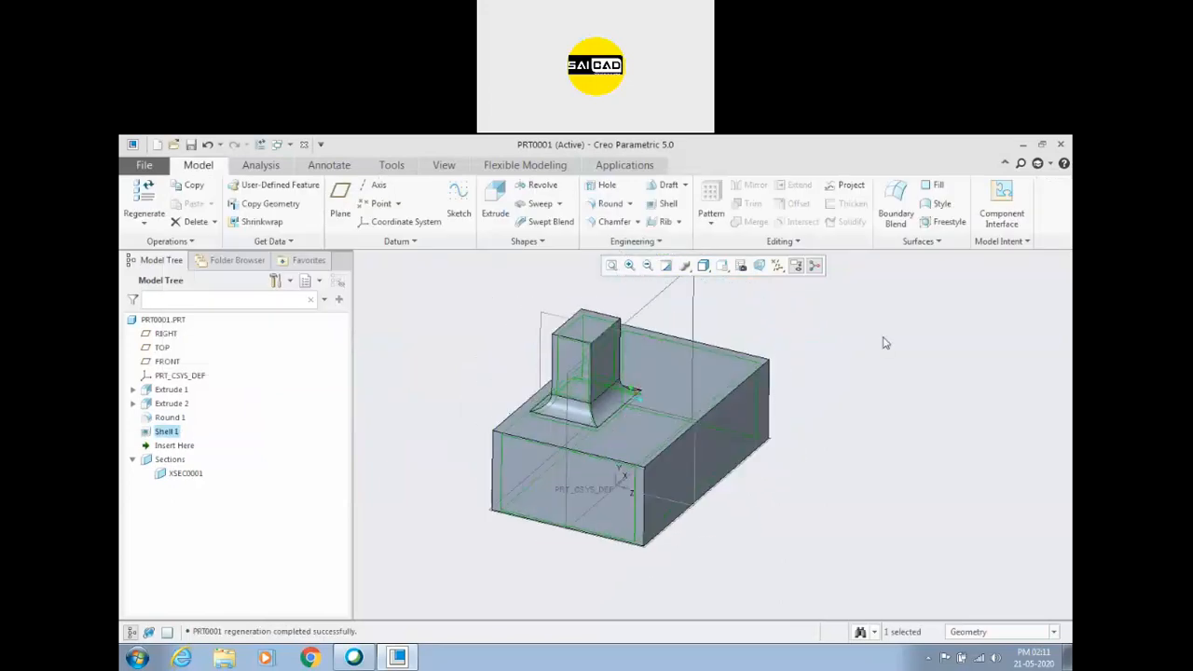
{"action": "left_click", "coordinate": [444, 165]}
{"action": "left_click", "coordinate": [617, 203]}
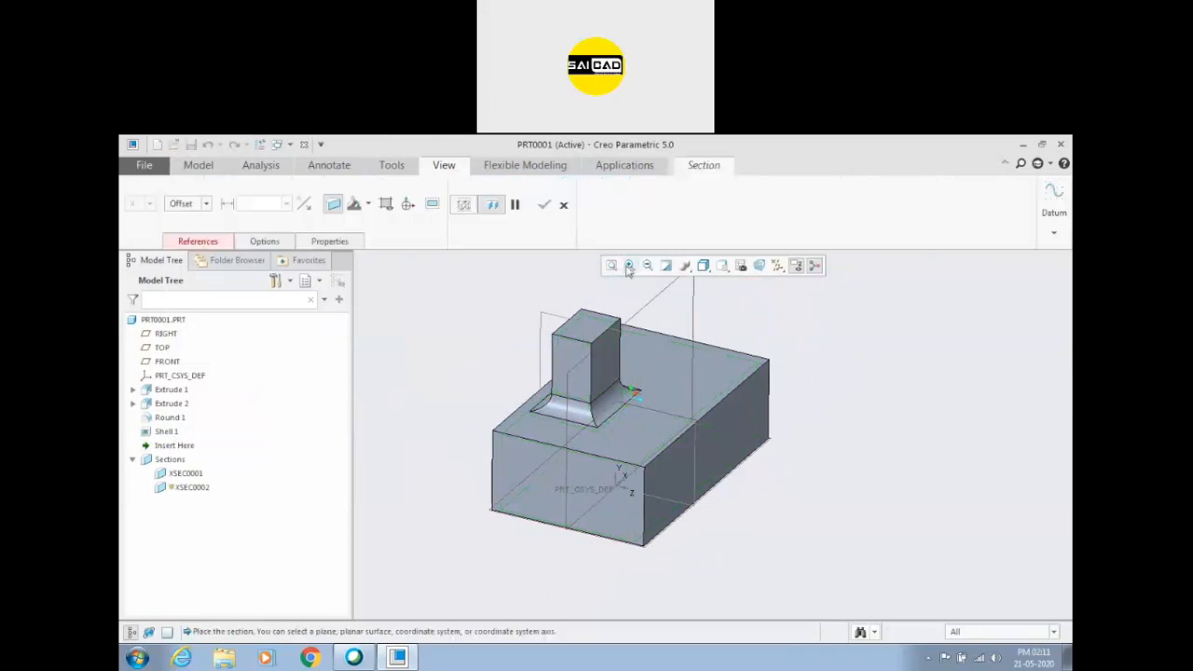
{"action": "left_click", "coordinate": [751, 435]}
{"action": "left_click_drag", "start_coordinate": [816, 444], "coordinate": [657, 419]}
{"action": "left_click", "coordinate": [550, 204]}
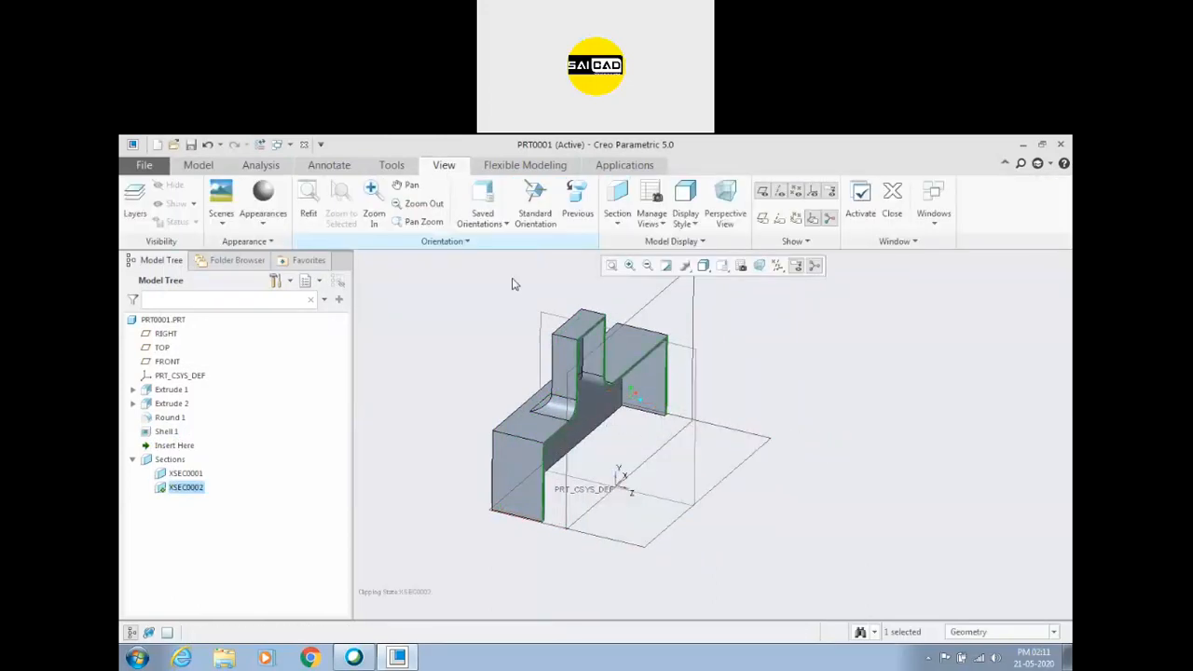
{"action": "middle_click_drag", "start_coordinate": [530, 357], "coordinate": [675, 330]}
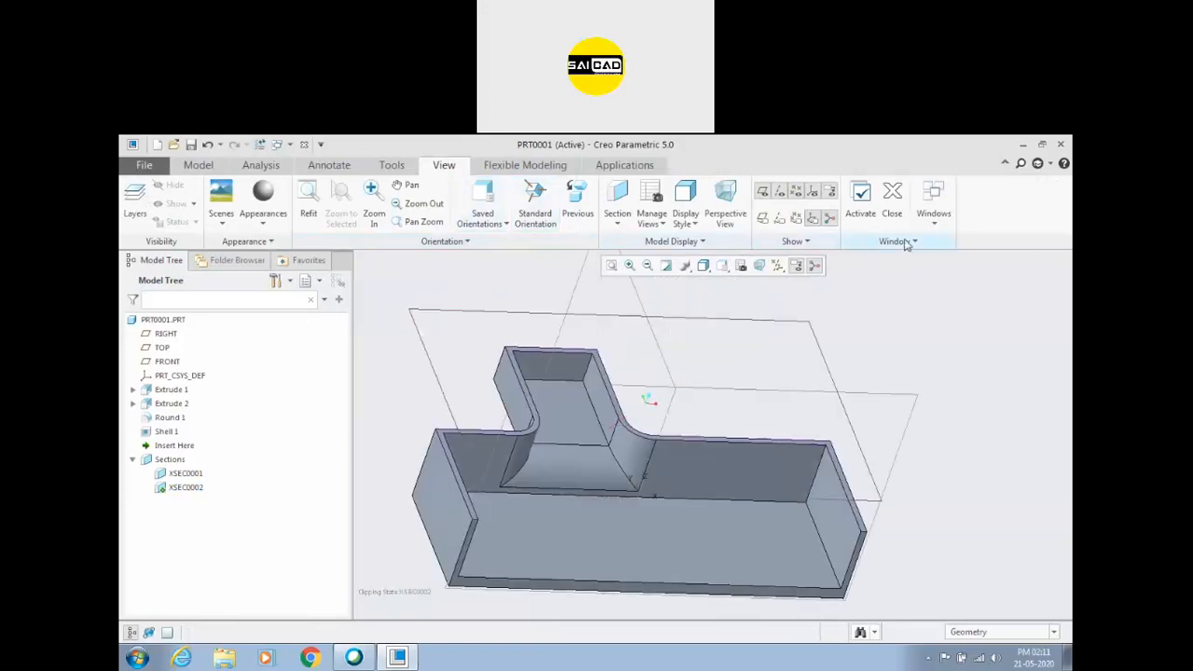
Close the part window and reopen prt0001.prt from the files in session.
{"action": "left_click", "coordinate": [897, 201]}
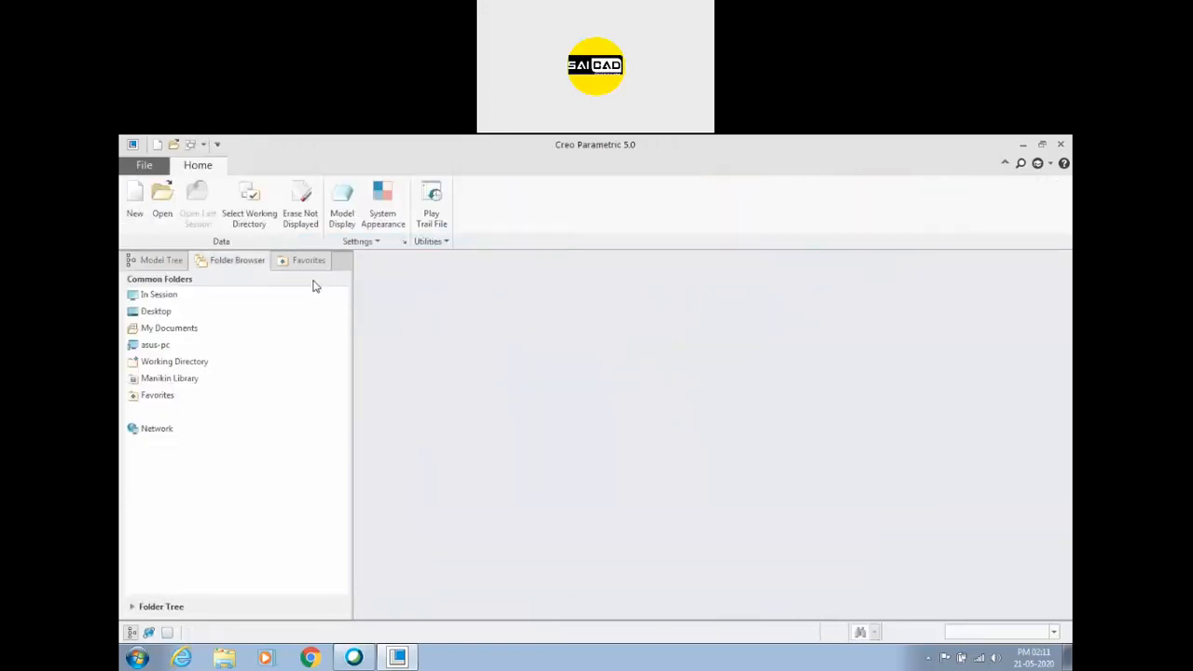
{"action": "left_click", "coordinate": [166, 295]}
{"action": "left_click", "coordinate": [185, 298]}
{"action": "left_click", "coordinate": [387, 322]}
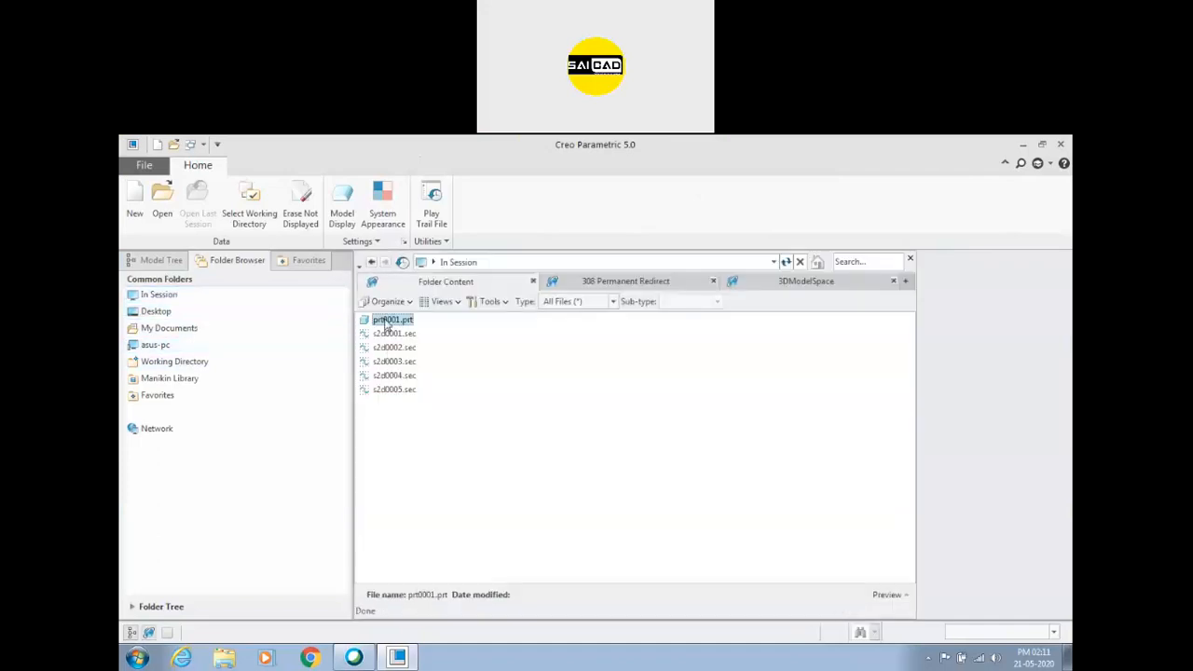
{"action": "double_click", "coordinate": [392, 322]}
Delete both cross-sections, XSEC0002 and XSEC0001, from the part.
{"action": "scroll", "coordinate": [567, 396], "scroll_direction": "up", "scroll_amount": 2}
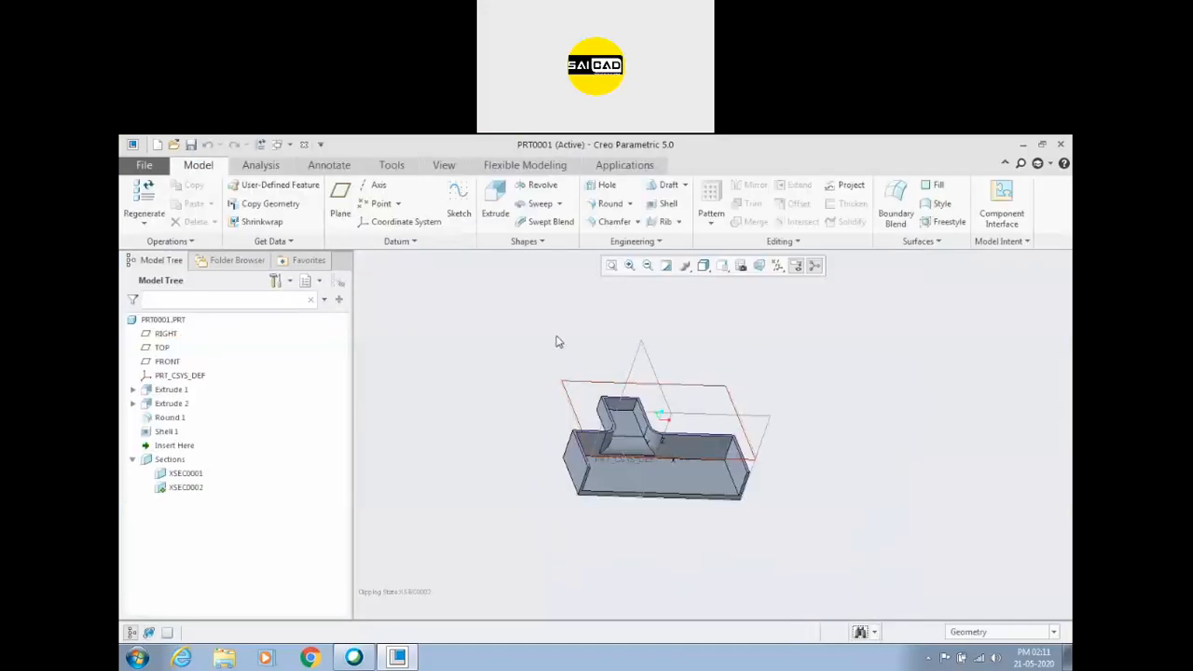
{"action": "middle_click_drag", "start_coordinate": [559, 340], "coordinate": [566, 393]}
{"action": "scroll", "coordinate": [644, 411], "scroll_direction": "down", "scroll_amount": 2}
{"action": "scroll", "coordinate": [644, 411], "scroll_direction": "up", "scroll_amount": 2}
{"action": "scroll", "coordinate": [673, 454], "scroll_direction": "down", "scroll_amount": 2}
{"action": "middle_click_drag", "start_coordinate": [884, 393], "coordinate": [895, 366]}
{"action": "middle_click_drag", "start_coordinate": [593, 447], "coordinate": [413, 399]}
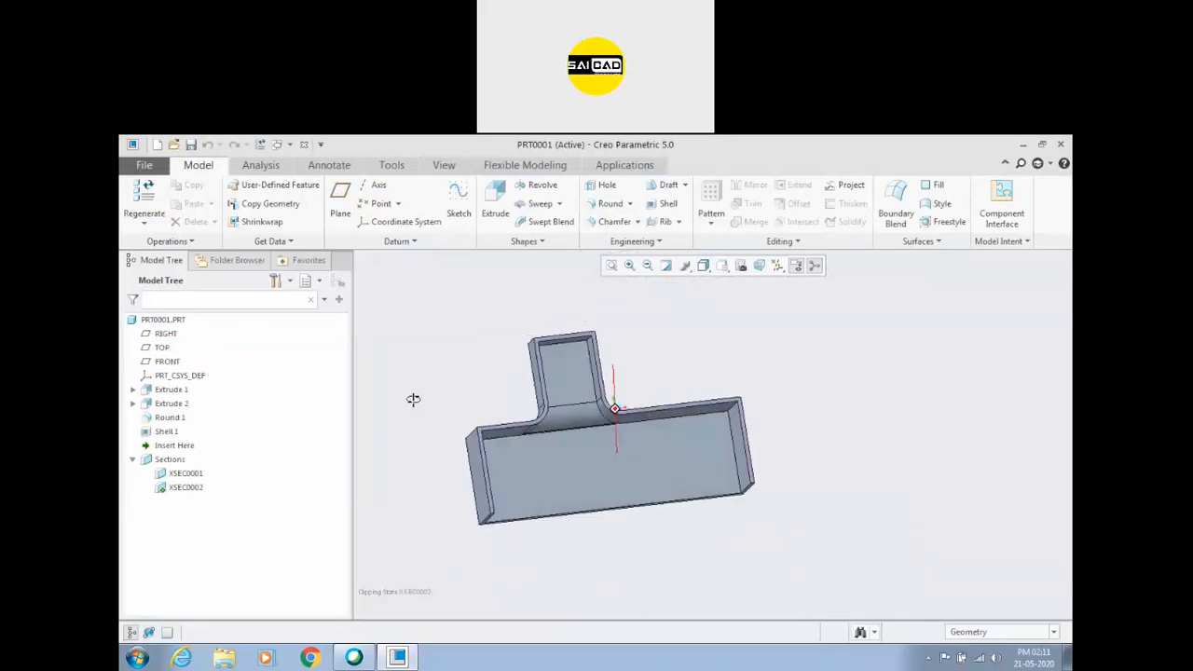
{"action": "right_click", "coordinate": [201, 489]}
{"action": "left_click", "coordinate": [223, 400]}
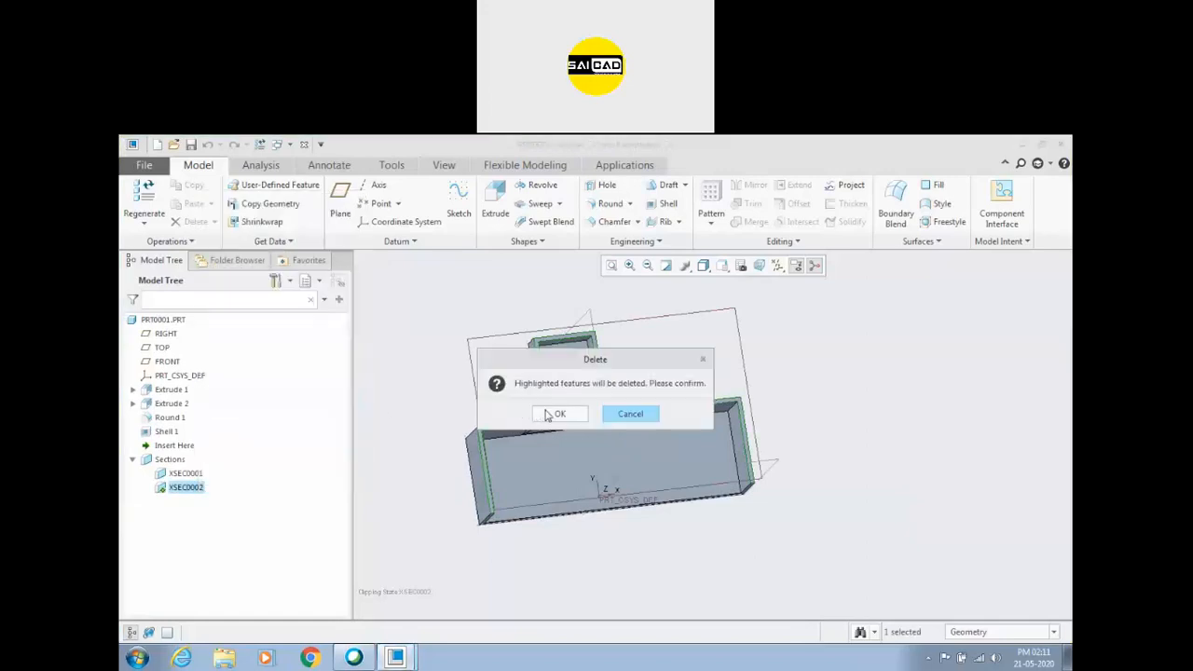
{"action": "left_click", "coordinate": [548, 416]}
{"action": "right_click", "coordinate": [184, 474]}
{"action": "left_click", "coordinate": [204, 391]}
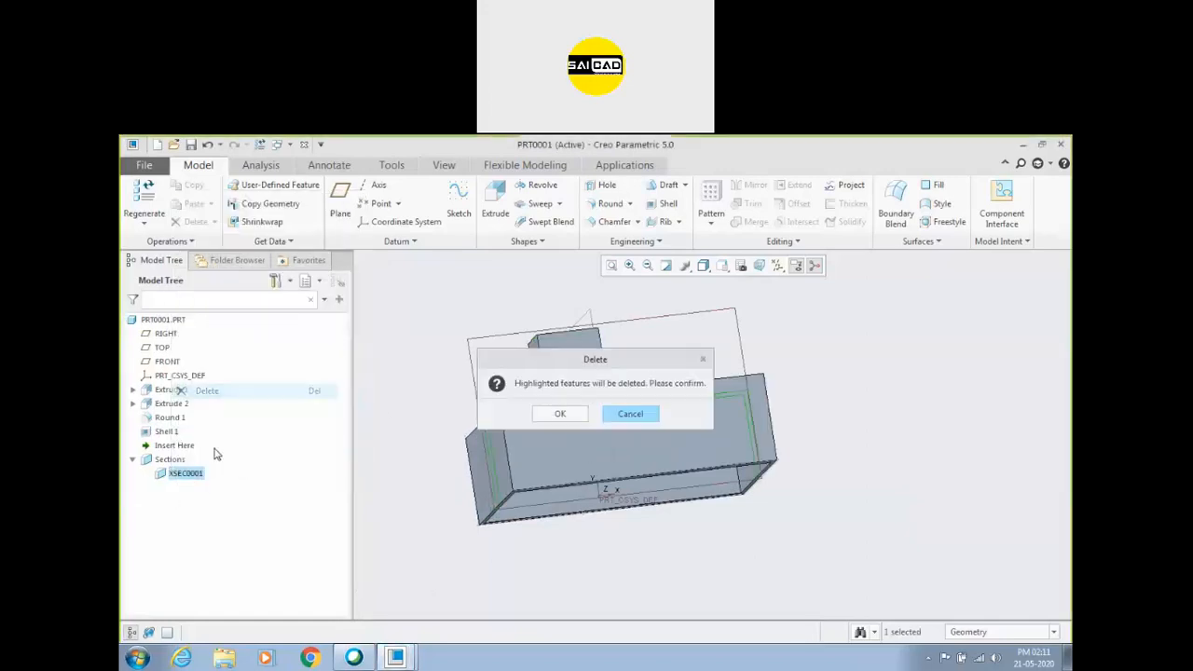
{"action": "left_click", "coordinate": [560, 414]}
Delete the shell feature from the block-and-boss part.
{"action": "middle_click_drag", "start_coordinate": [437, 453], "coordinate": [386, 453]}
{"action": "right_click", "coordinate": [163, 434]}
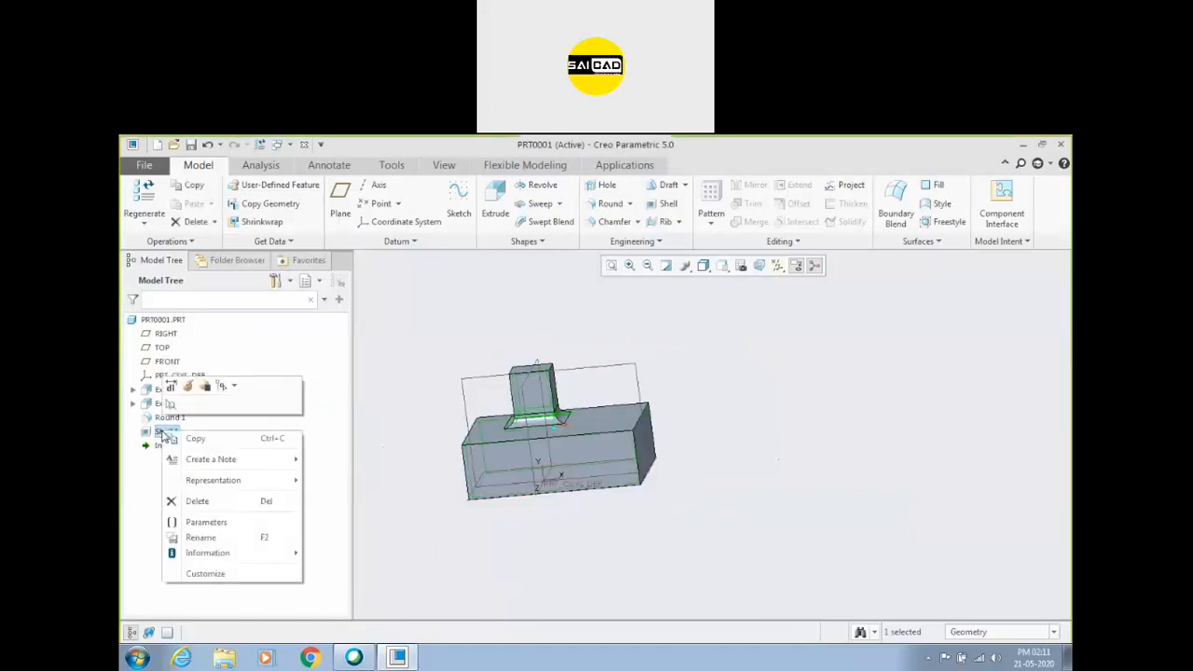
{"action": "left_click", "coordinate": [196, 501]}
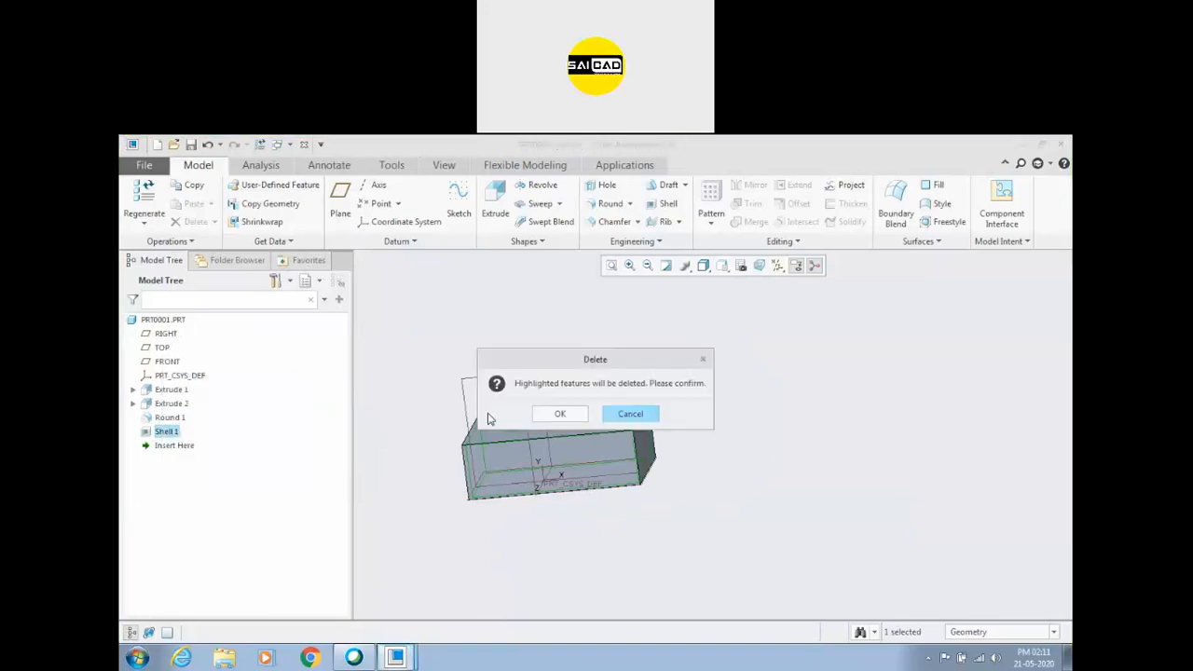
{"action": "left_click", "coordinate": [532, 416]}
Start a Draft on one long side face of the base block, with the block's top face as the draft hinge.
{"action": "middle_click_drag", "start_coordinate": [721, 439], "coordinate": [621, 386]}
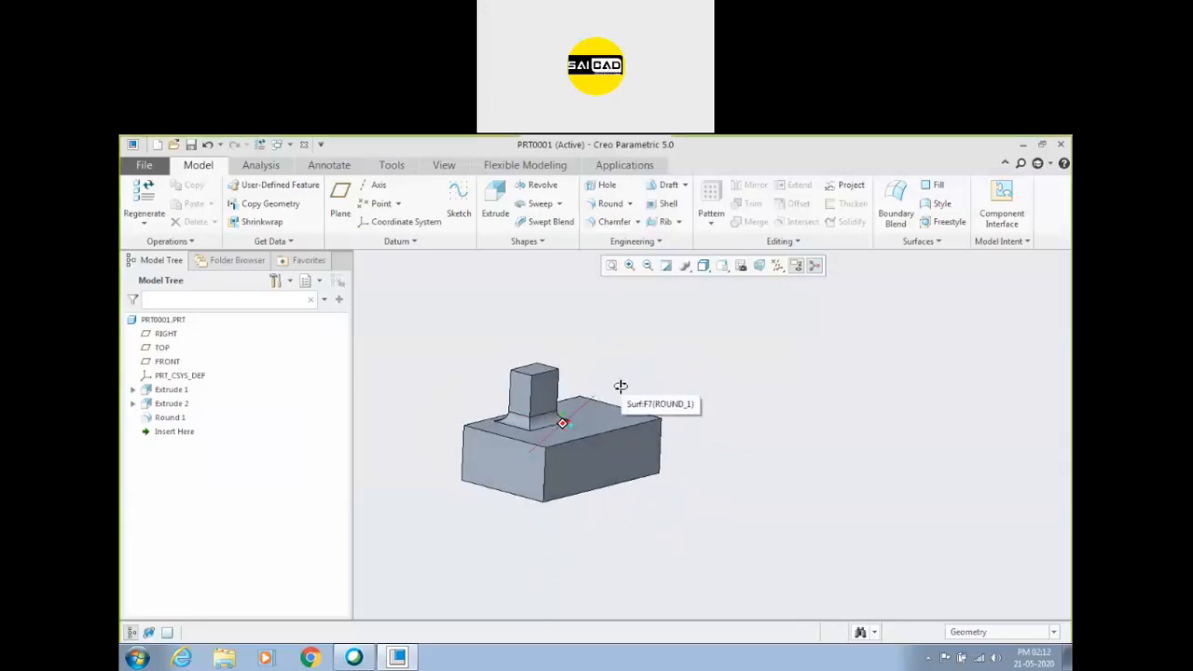
{"action": "middle_click_drag", "start_coordinate": [621, 386], "coordinate": [671, 446]}
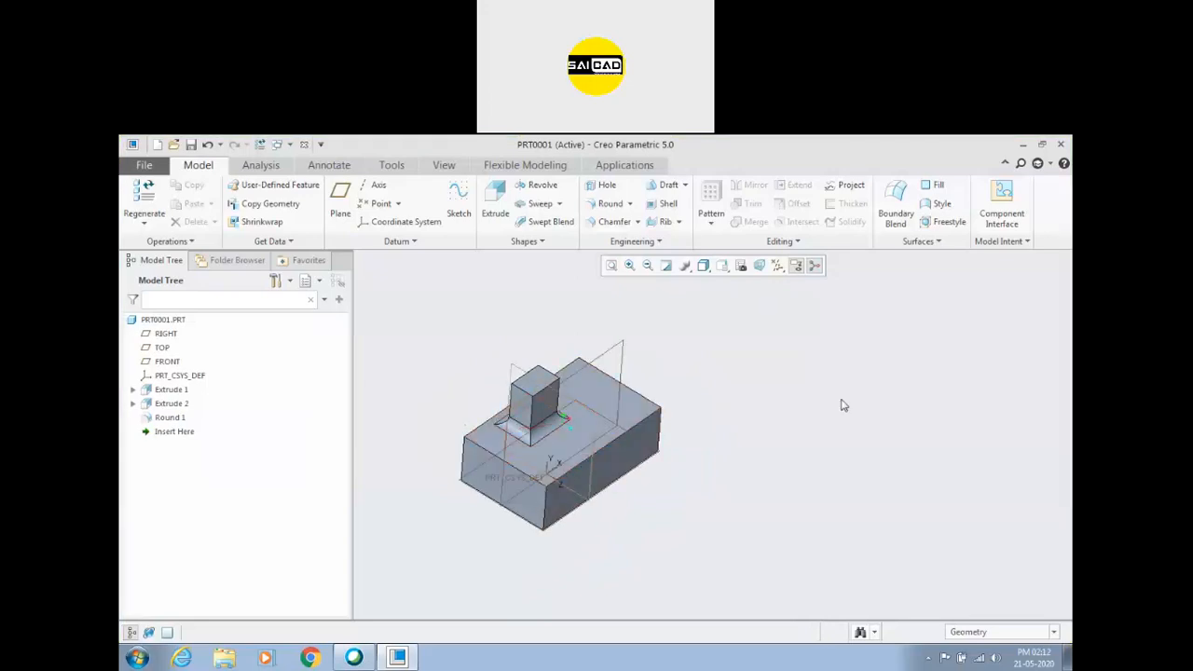
{"action": "left_click", "coordinate": [667, 186]}
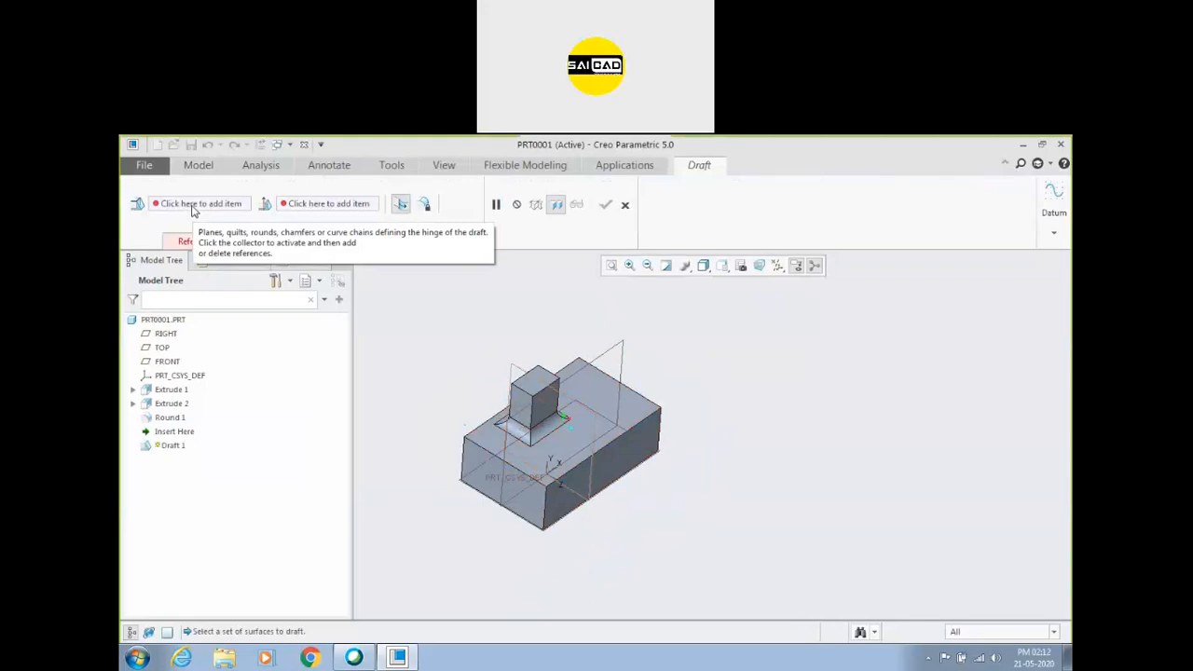
{"action": "left_click", "coordinate": [191, 241]}
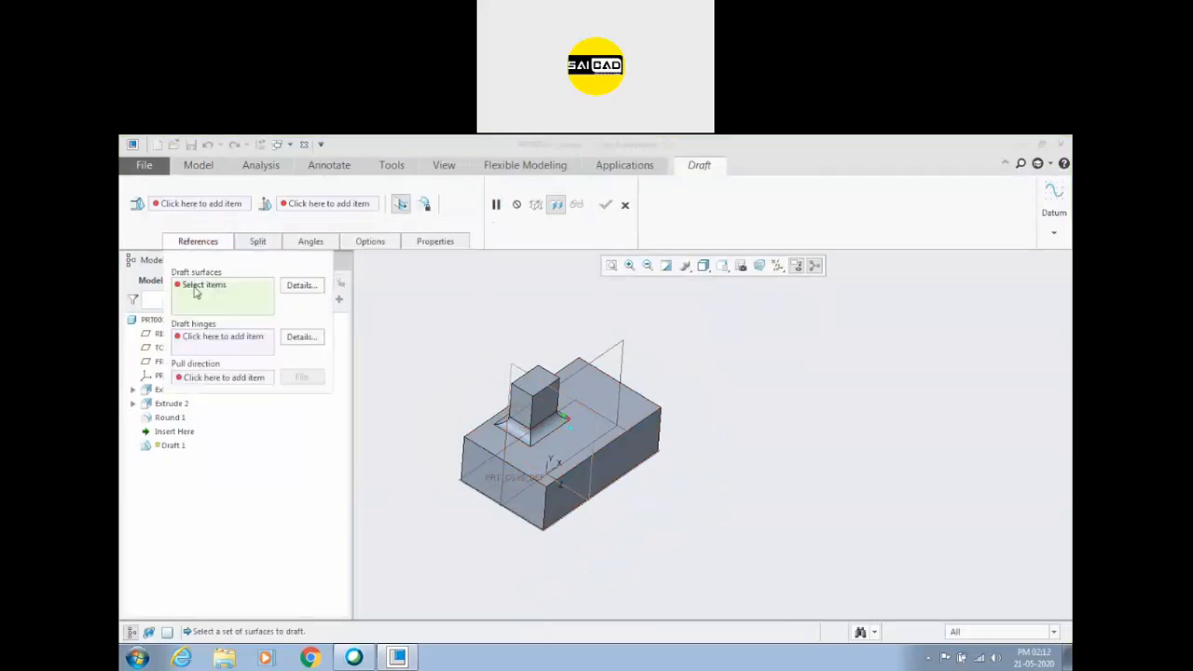
{"action": "scroll", "coordinate": [486, 436], "scroll_direction": "up", "scroll_amount": 2}
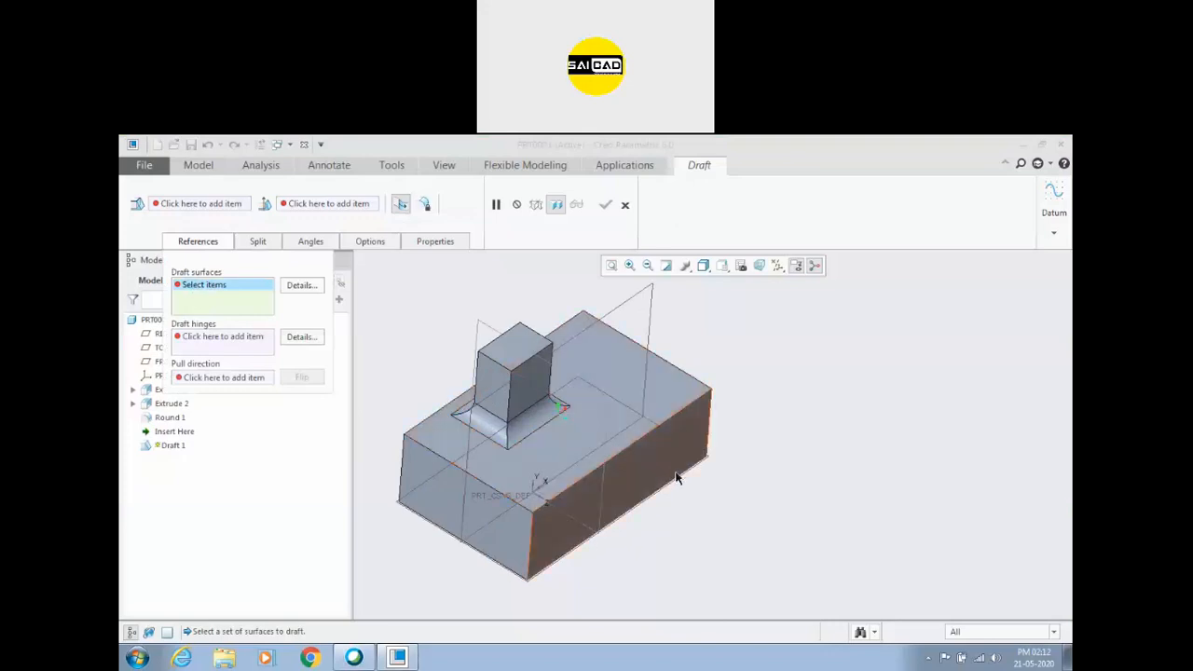
{"action": "left_click", "coordinate": [660, 459]}
{"action": "middle_click_drag", "start_coordinate": [727, 479], "coordinate": [645, 460]}
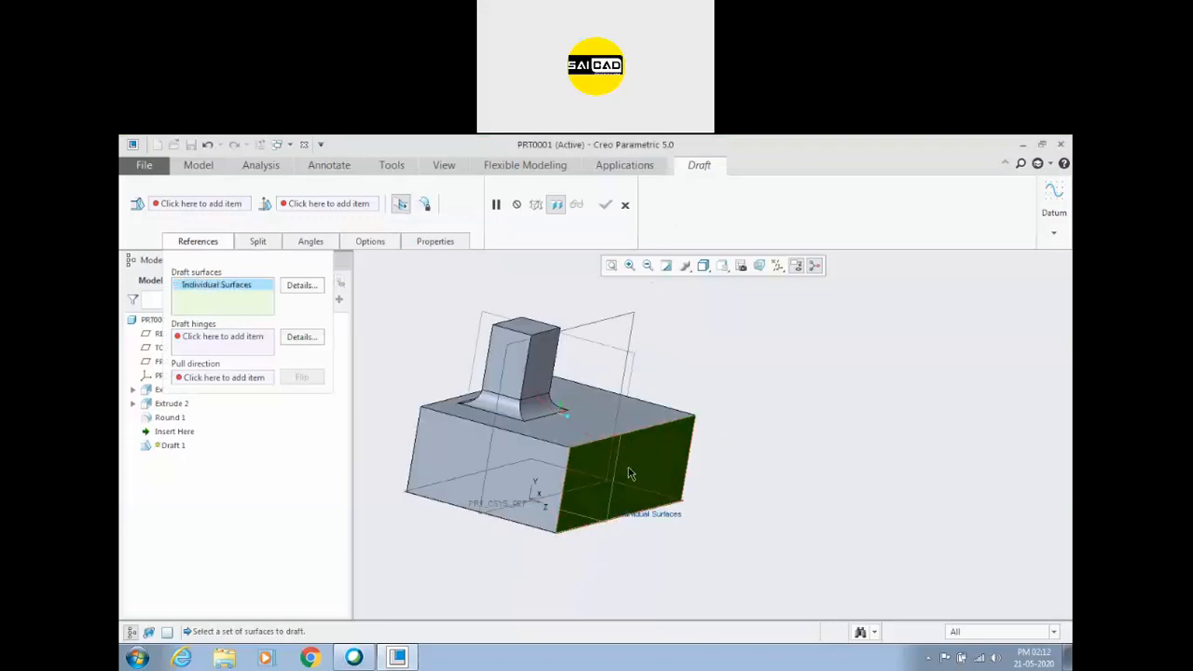
{"action": "left_click", "coordinate": [217, 338]}
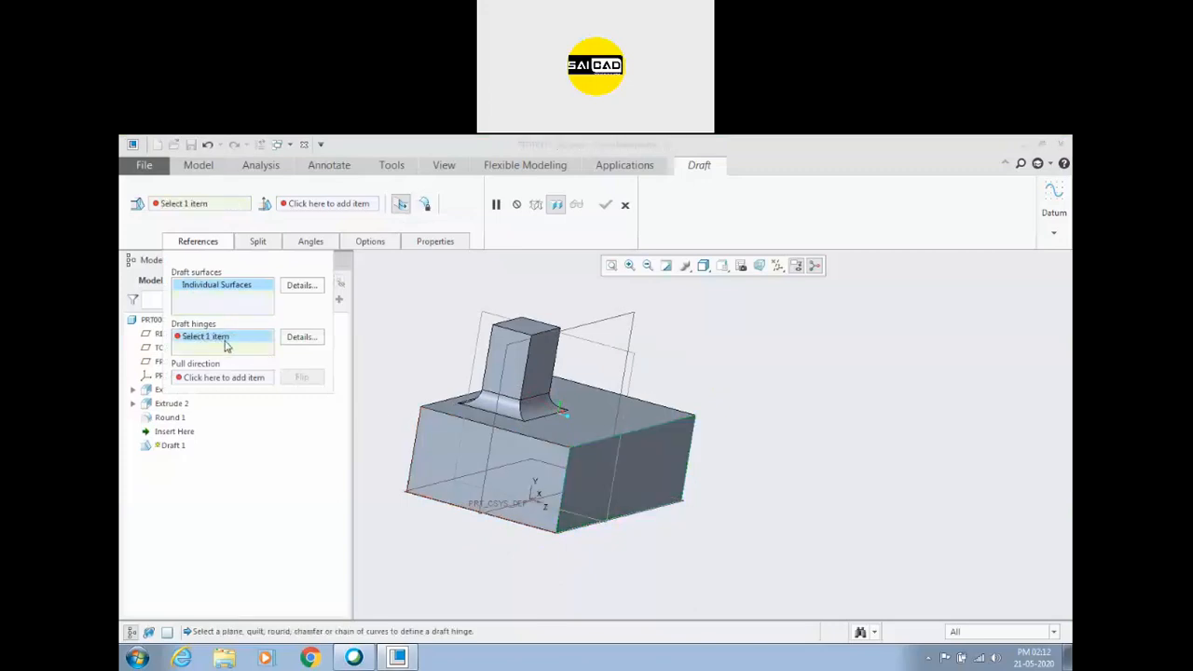
{"action": "left_click", "coordinate": [586, 431]}
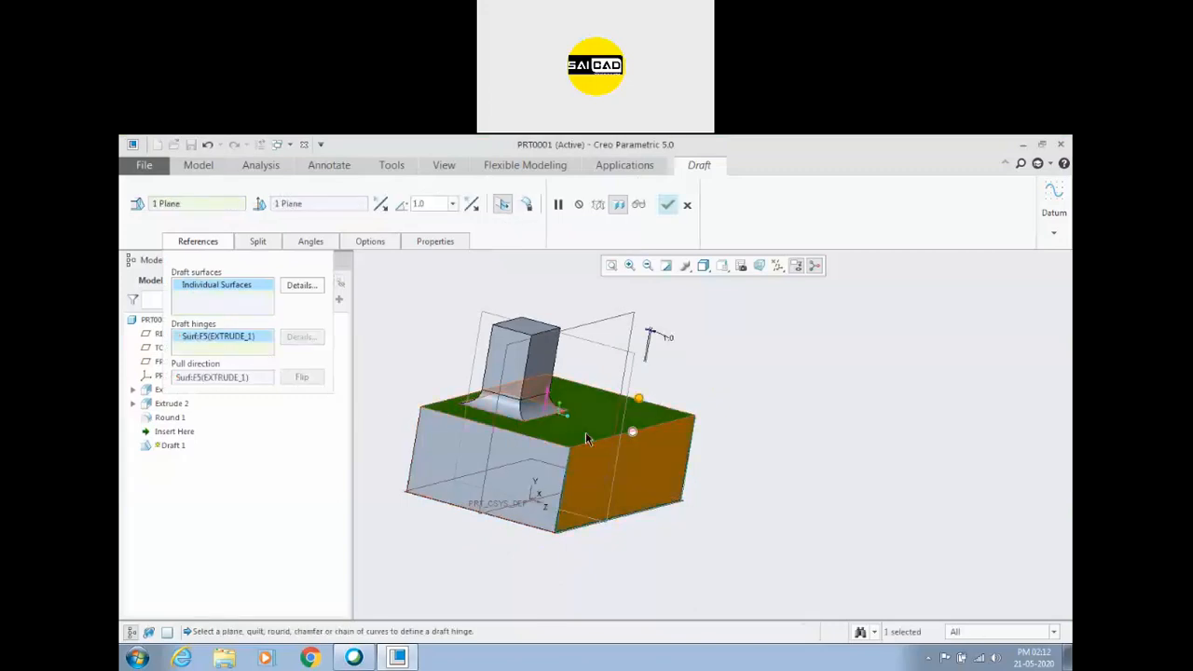
Set the draft angle of the long side face to 10 degrees.
{"action": "mouse_move", "coordinate": [813, 459]}
{"action": "middle_mouse_down"}
{"action": "mouse_move", "coordinate": [817, 429]}
{"action": "mouse_move", "coordinate": [831, 447]}
{"action": "middle_mouse_up"}
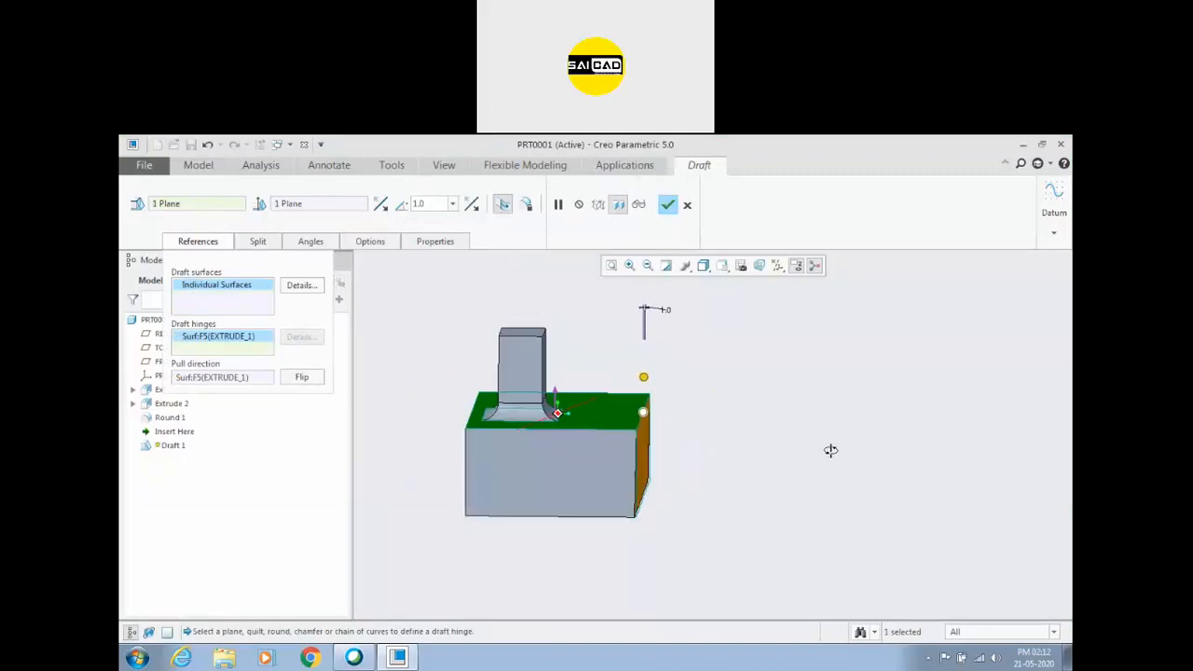
{"action": "mouse_move", "coordinate": [643, 379]}
{"action": "left_mouse_down"}
{"action": "mouse_move", "coordinate": [664, 380]}
{"action": "mouse_move", "coordinate": [630, 379]}
{"action": "left_mouse_up"}
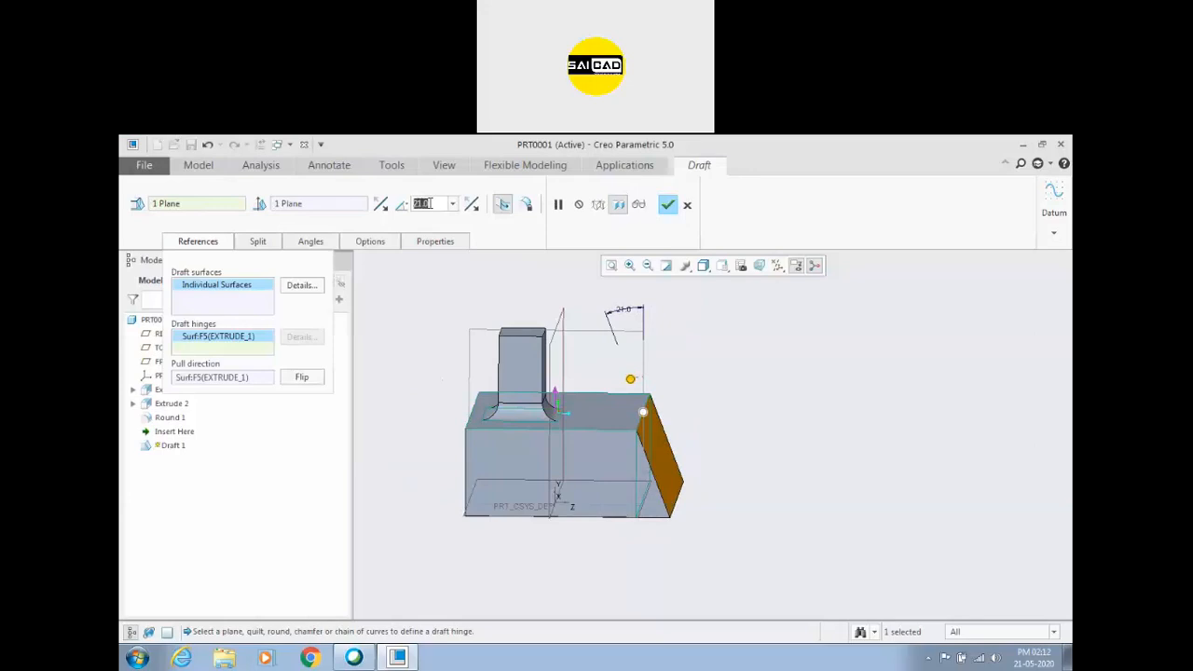
{"action": "type", "text": "10"}
{"action": "key", "text": "Return"}
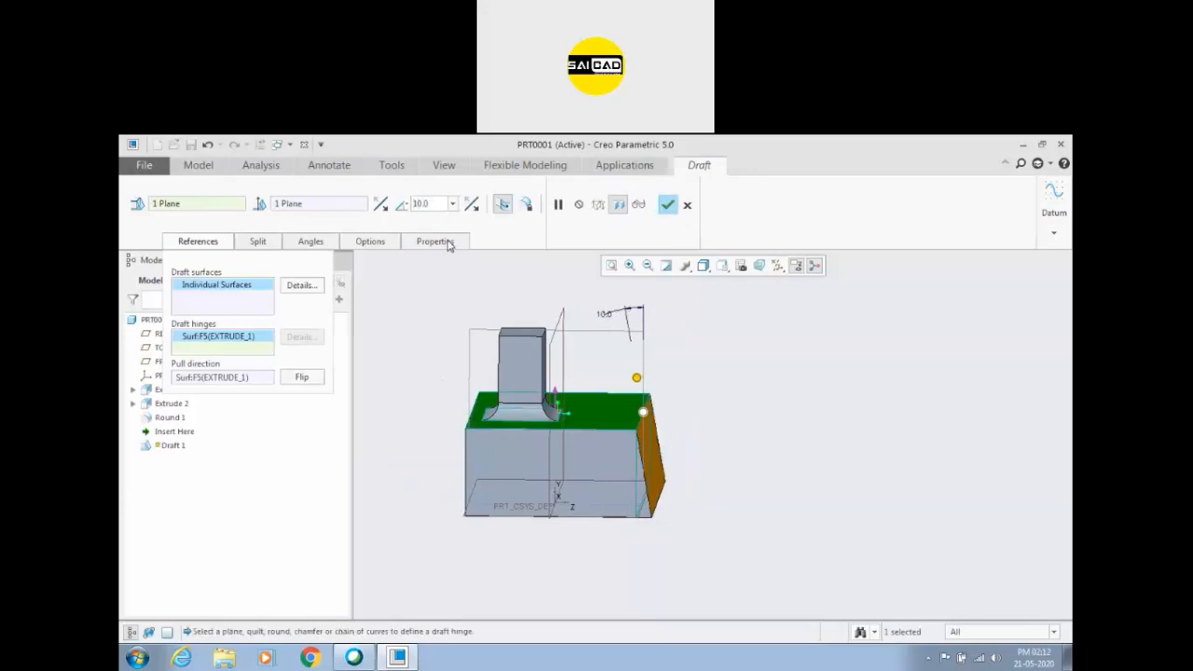
Flip the draft angle direction and the pull direction back and forth, and finish the draft.
{"action": "left_click", "coordinate": [472, 205]}
{"action": "left_click", "coordinate": [471, 205]}
{"action": "left_click", "coordinate": [468, 205]}
{"action": "left_click", "coordinate": [467, 205]}
{"action": "left_click", "coordinate": [301, 378]}
{"action": "left_click", "coordinate": [299, 376]}
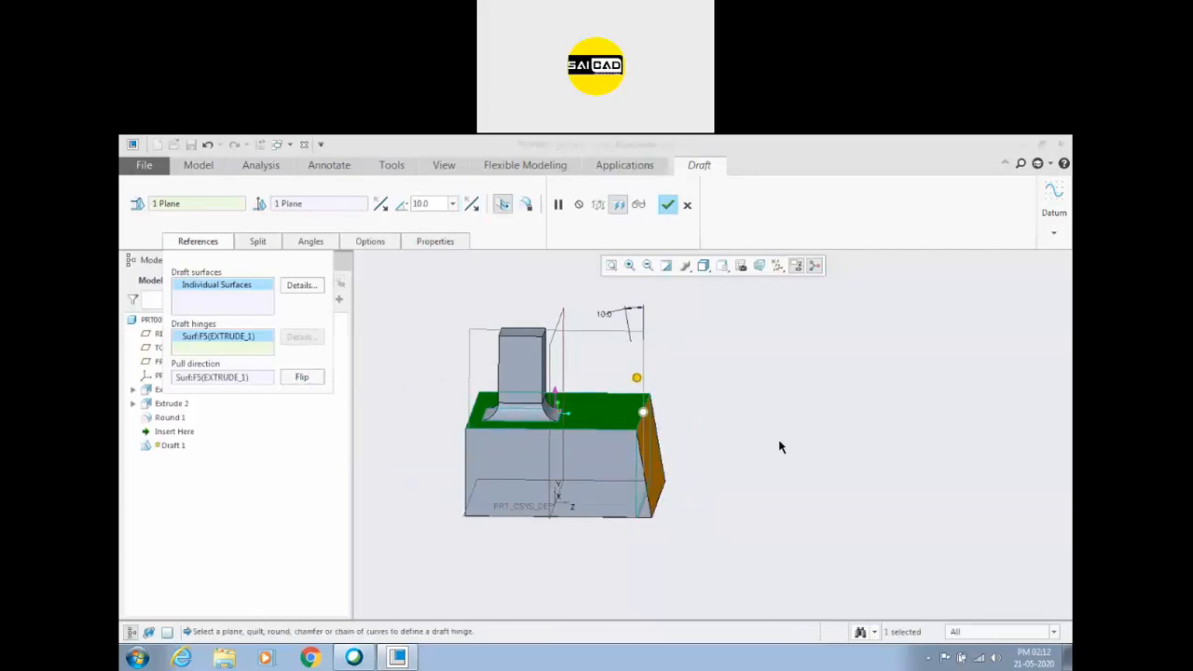
{"action": "scroll", "coordinate": [794, 423], "scroll_direction": "up", "scroll_amount": 2}
{"action": "scroll", "coordinate": [717, 445], "scroll_direction": "down", "scroll_amount": 1}
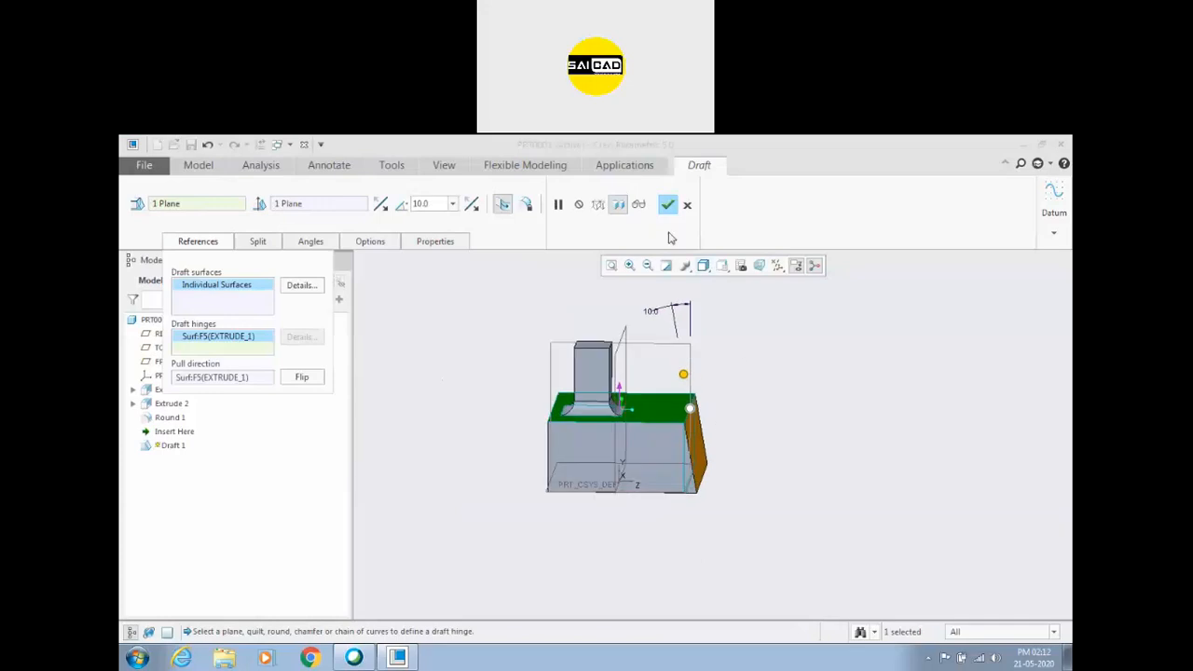
{"action": "left_click", "coordinate": [668, 204]}
Redefine the draft to include the base block's other side faces as draft surfaces.
{"action": "mouse_move", "coordinate": [793, 479]}
{"action": "middle_mouse_down"}
{"action": "mouse_move", "coordinate": [636, 460]}
{"action": "mouse_move", "coordinate": [793, 471]}
{"action": "middle_mouse_up"}
{"action": "left_click", "coordinate": [688, 428]}
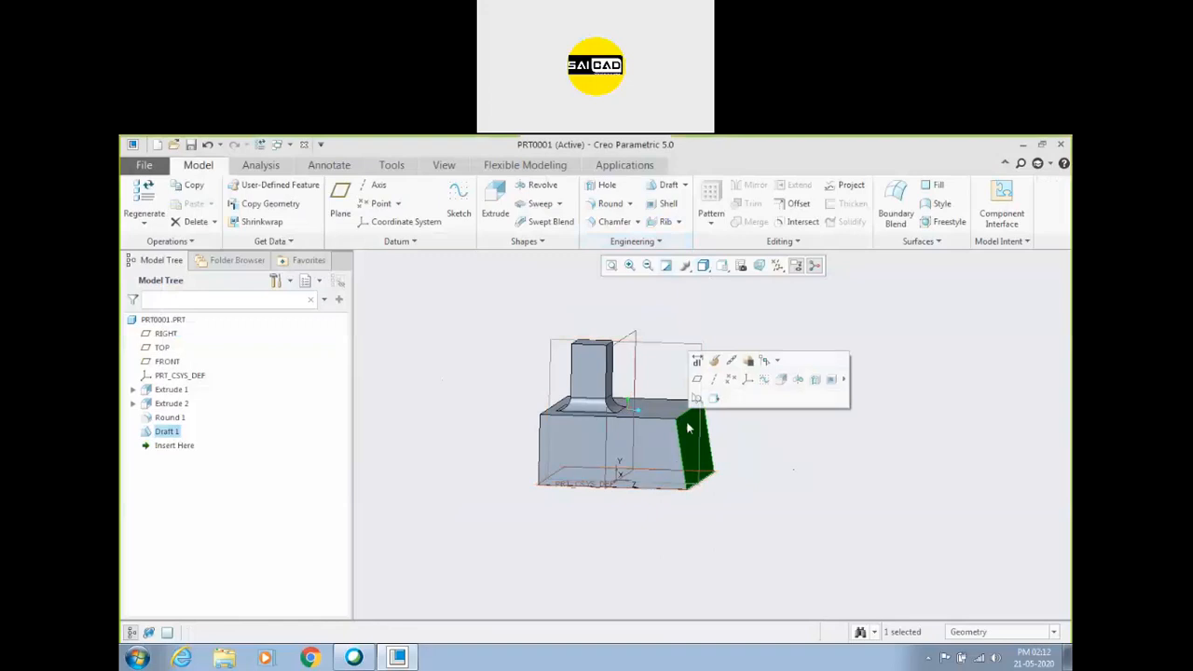
{"action": "left_click", "coordinate": [714, 360]}
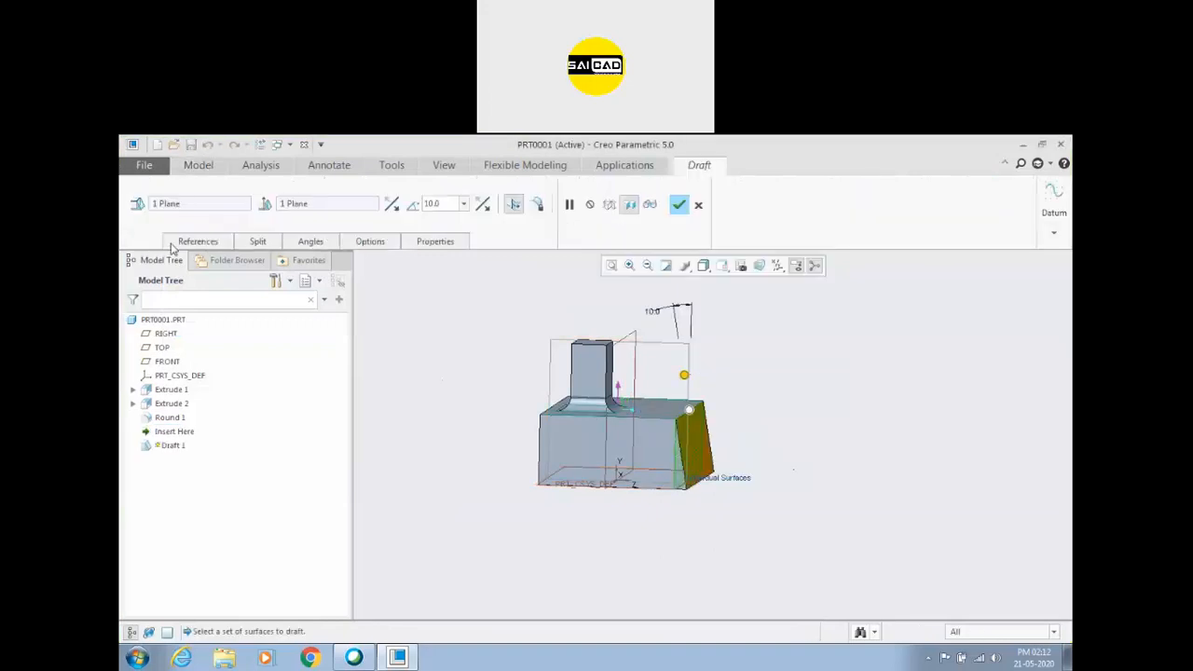
{"action": "left_click", "coordinate": [198, 242]}
{"action": "left_click", "coordinate": [201, 288]}
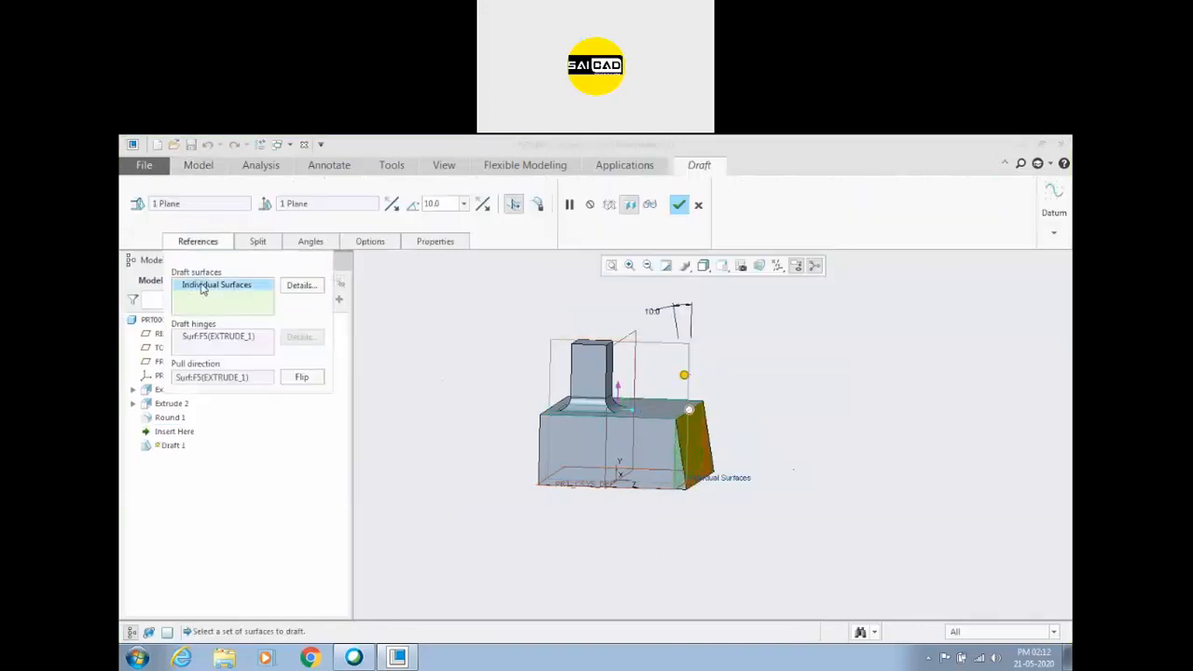
{"action": "left_click", "coordinate": [624, 442]}
{"action": "middle_click_drag", "start_coordinate": [469, 469], "coordinate": [550, 401]}
{"action": "left_click", "coordinate": [533, 412], "text": "ctrl"}
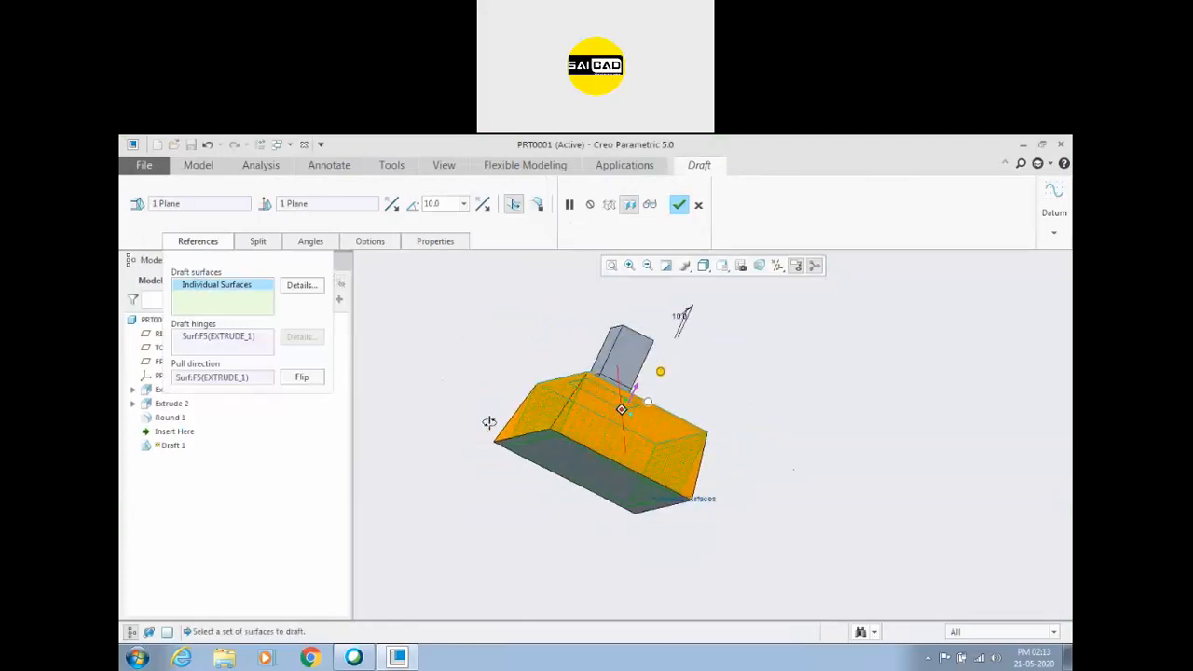
{"action": "left_click", "coordinate": [678, 204]}
Delete the draft feature from the base block.
{"action": "mouse_move", "coordinate": [745, 488]}
{"action": "middle_mouse_down"}
{"action": "mouse_move", "coordinate": [738, 506]}
{"action": "mouse_move", "coordinate": [572, 500]}
{"action": "mouse_move", "coordinate": [771, 530]}
{"action": "middle_mouse_up"}
{"action": "left_click", "coordinate": [167, 432]}
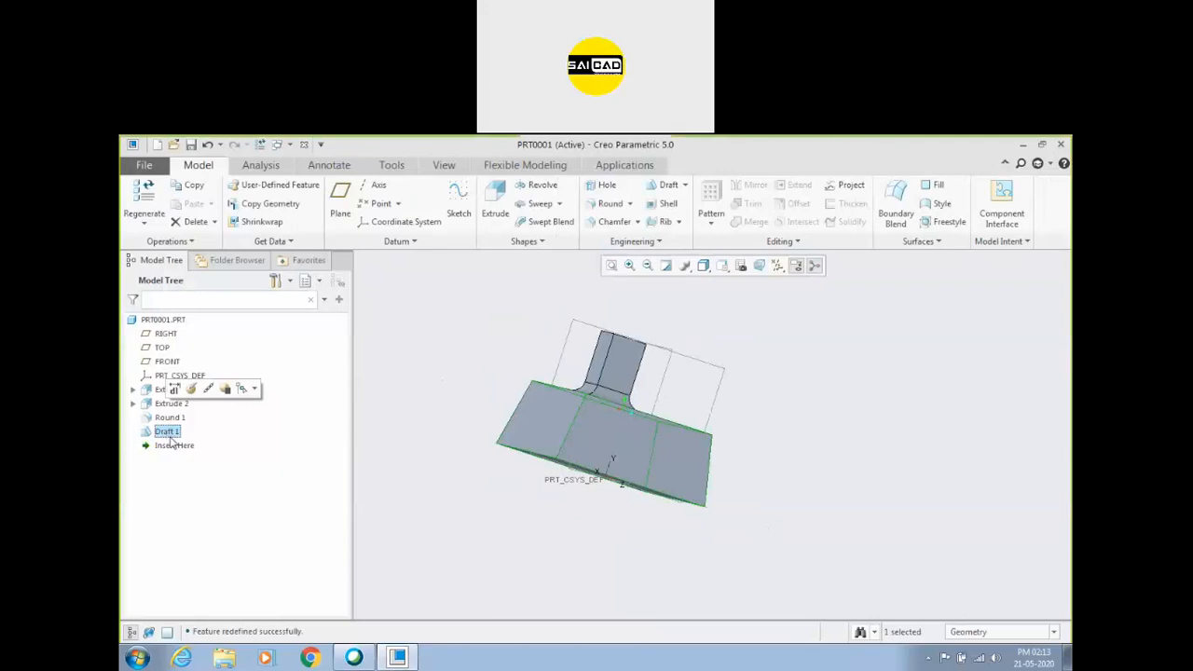
{"action": "key", "text": "Delete"}
{"action": "left_click", "coordinate": [559, 415]}
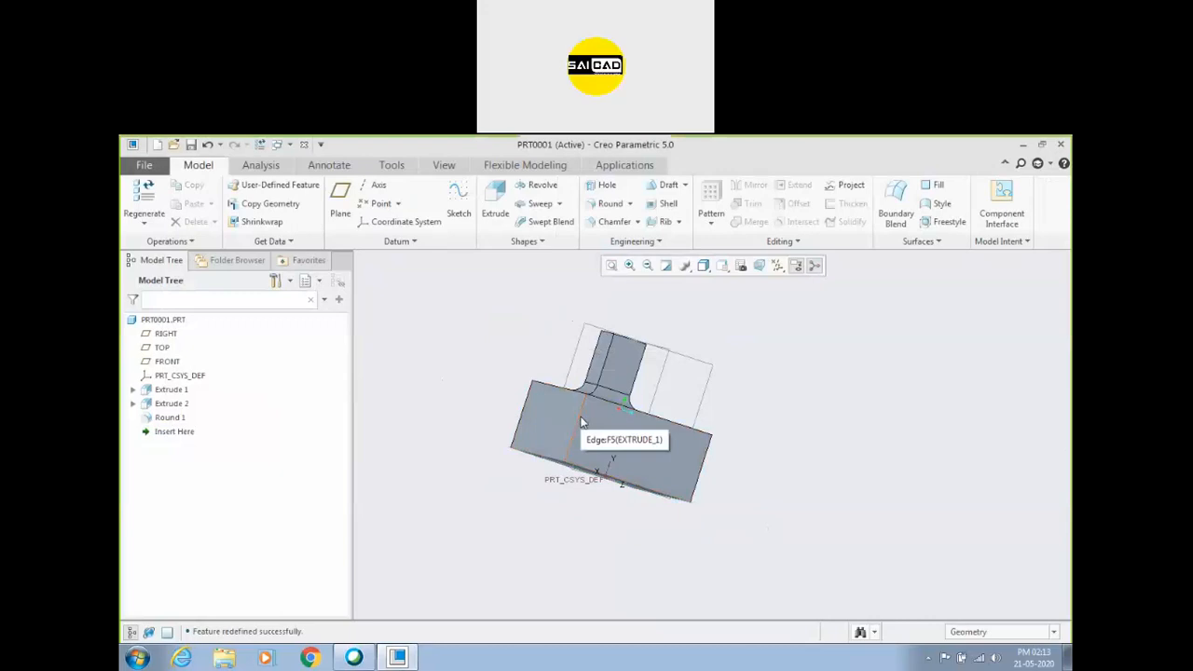
Redefine the base block's extrusion so its depth extends symmetrically on both sides of the sketch plane.
{"action": "middle_click_drag", "start_coordinate": [581, 422], "coordinate": [690, 424]}
{"action": "middle_click_drag", "start_coordinate": [808, 424], "coordinate": [699, 483]}
{"action": "left_click", "coordinate": [584, 450]}
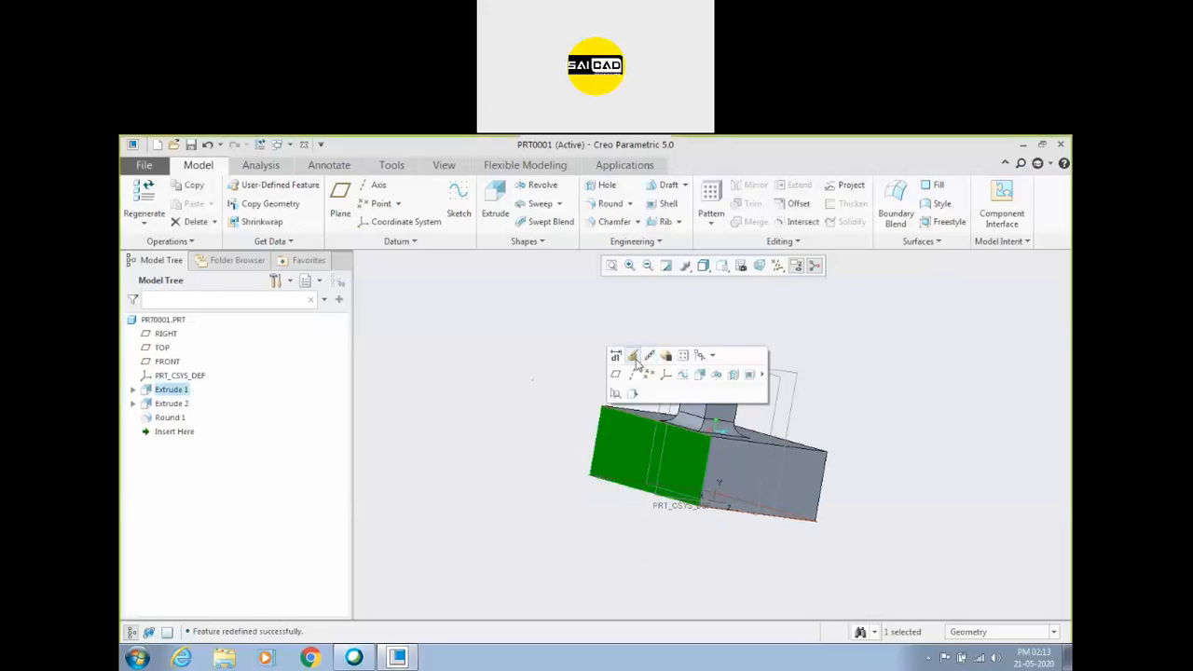
{"action": "left_click", "coordinate": [640, 359]}
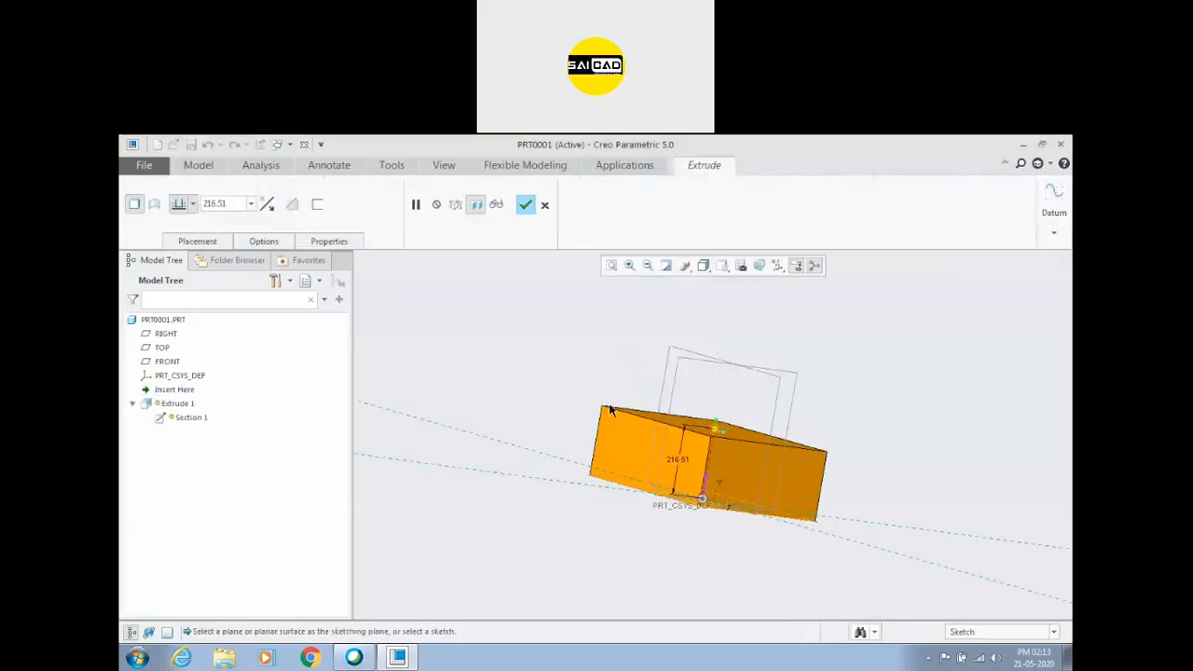
{"action": "left_click", "coordinate": [193, 204]}
{"action": "left_click", "coordinate": [181, 244]}
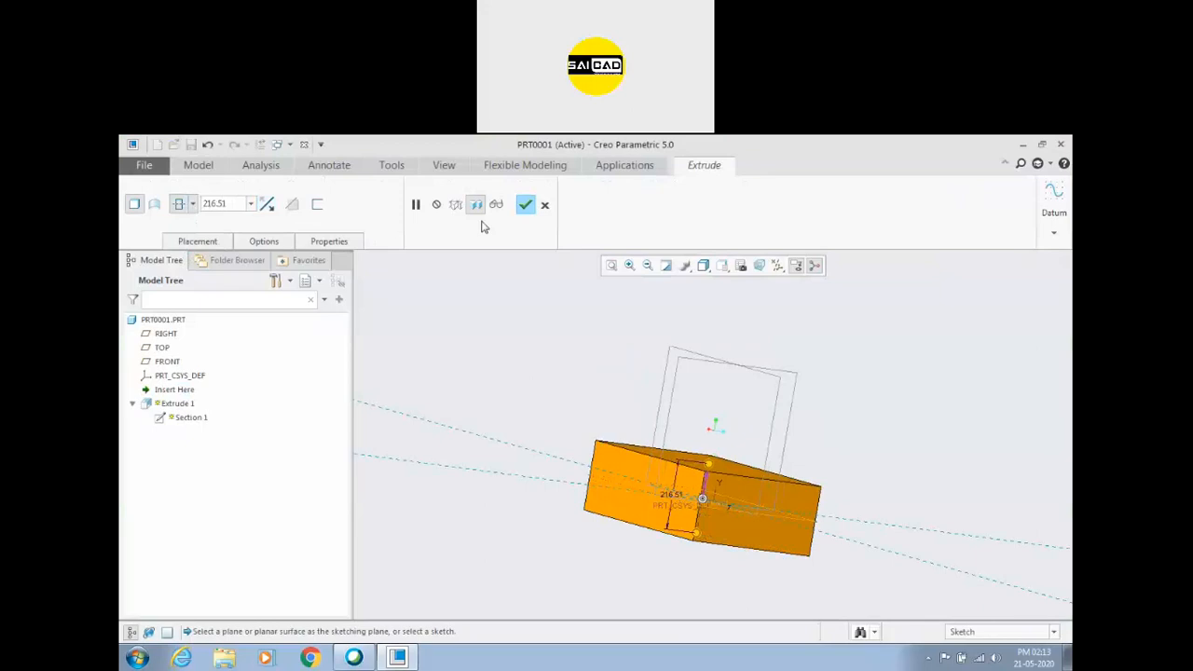
{"action": "left_click", "coordinate": [524, 206]}
{"action": "scroll", "coordinate": [522, 352], "scroll_direction": "down", "scroll_amount": 3}
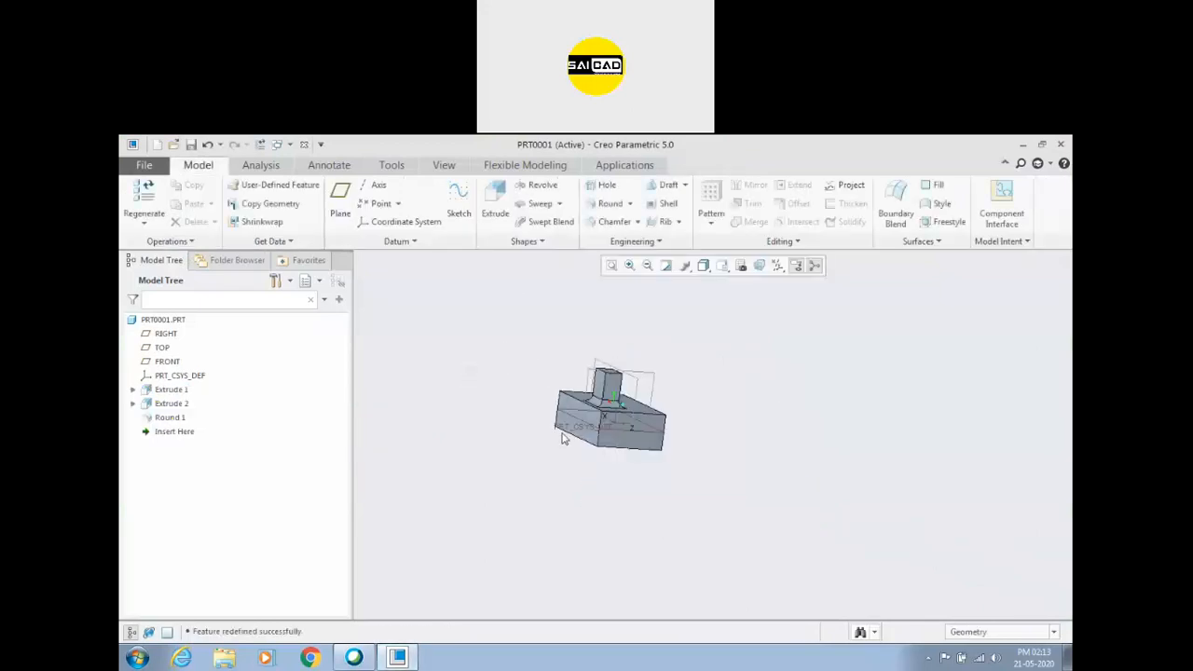
{"action": "scroll", "coordinate": [540, 368], "scroll_direction": "up", "scroll_amount": 4}
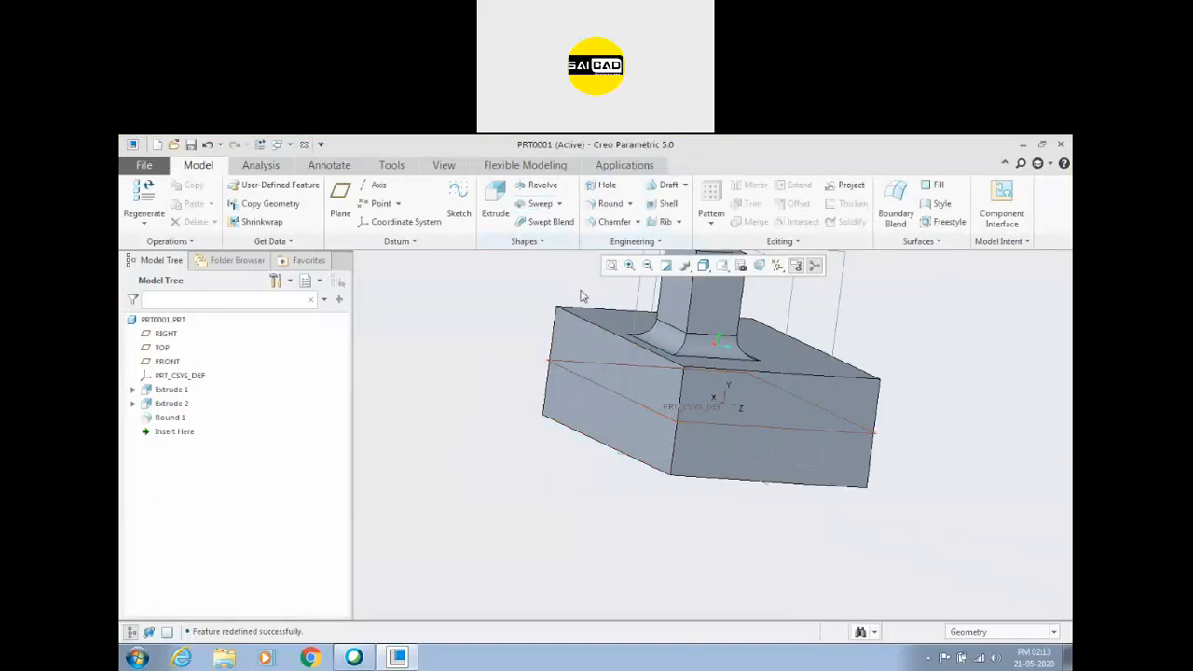
{"action": "mouse_move", "coordinate": [566, 385]}
{"action": "middle_mouse_down"}
{"action": "mouse_move", "coordinate": [530, 394]}
{"action": "mouse_move", "coordinate": [541, 407]}
{"action": "middle_mouse_up"}
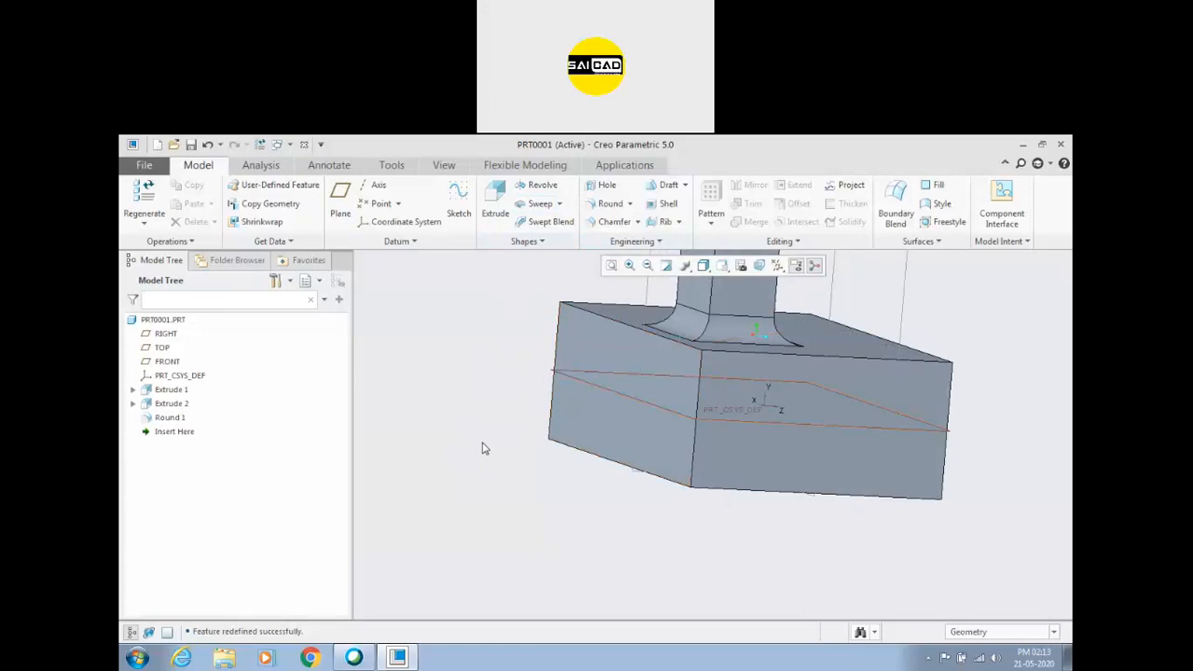
{"action": "key", "text": "ctrl+d"}
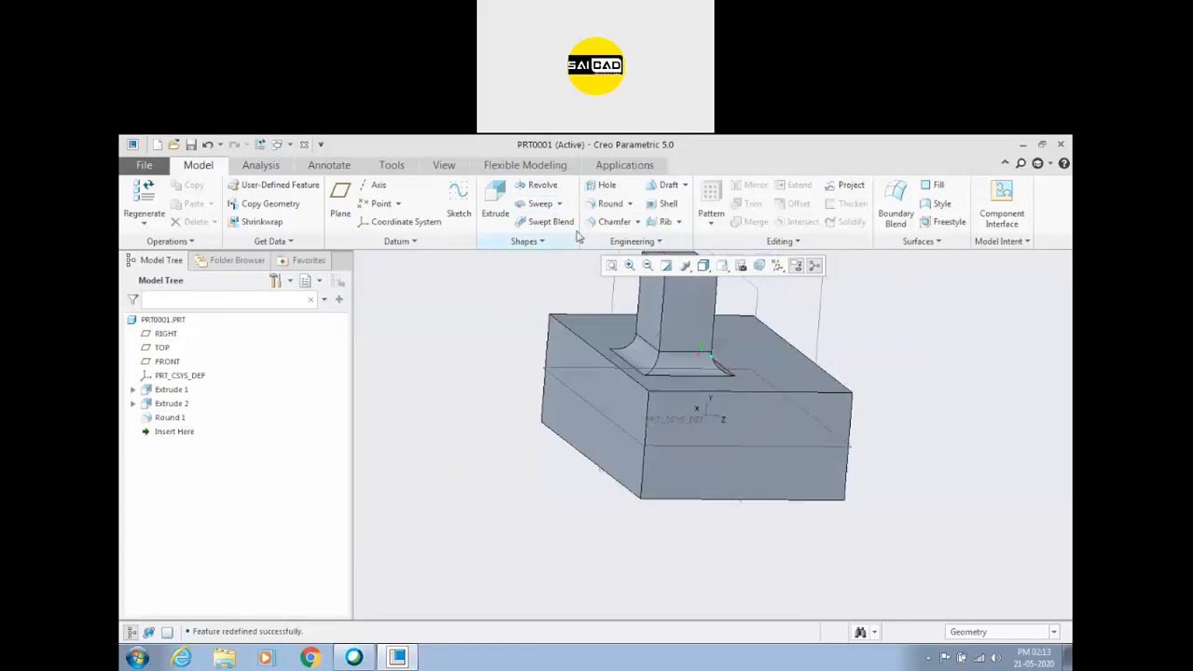
Start a draft on one end face of the base block, using the TOP datum plane as the draft hinge.
{"action": "left_click", "coordinate": [666, 185]}
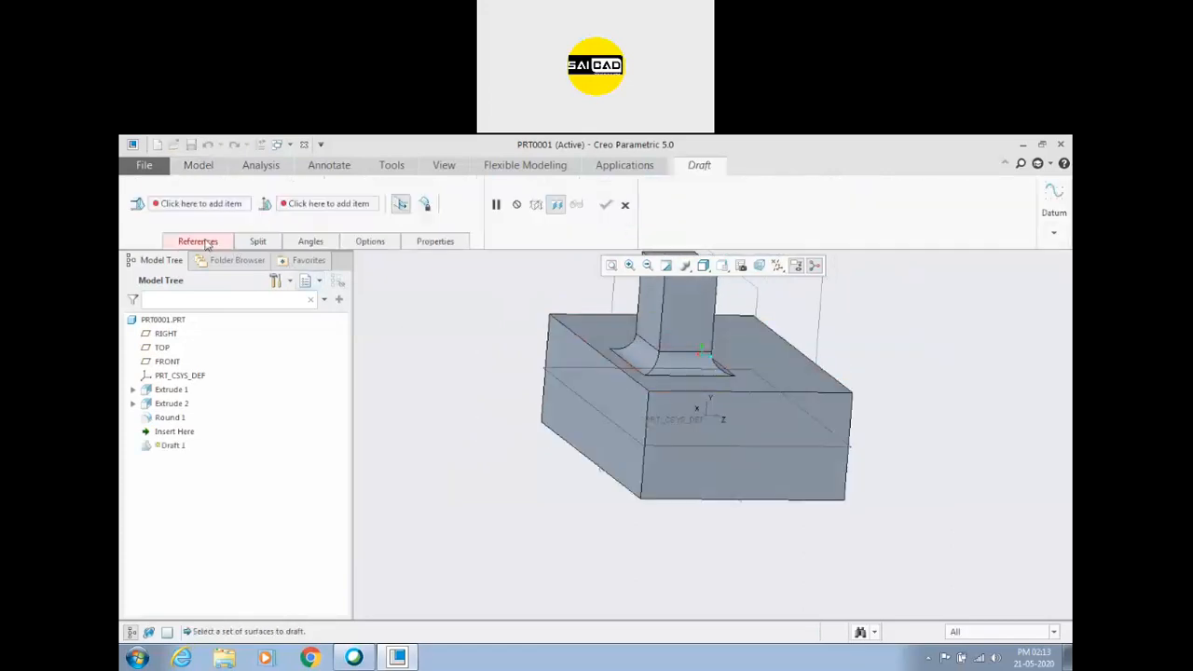
{"action": "left_click", "coordinate": [606, 396]}
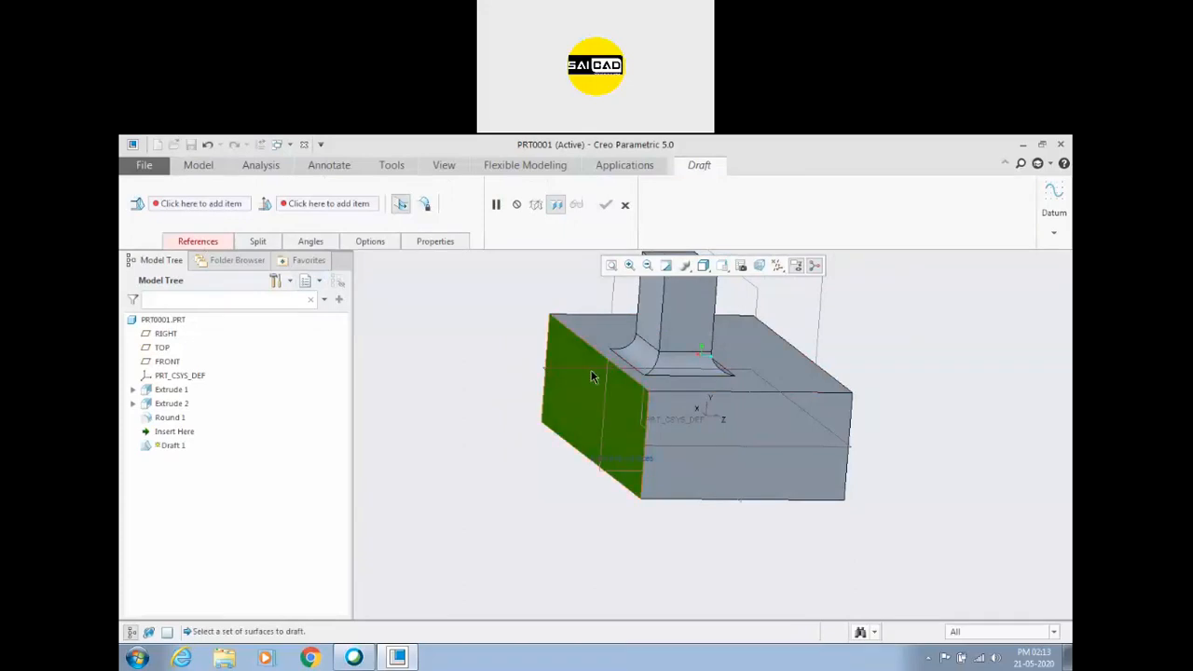
{"action": "scroll", "coordinate": [462, 391], "scroll_direction": "up", "scroll_amount": 2}
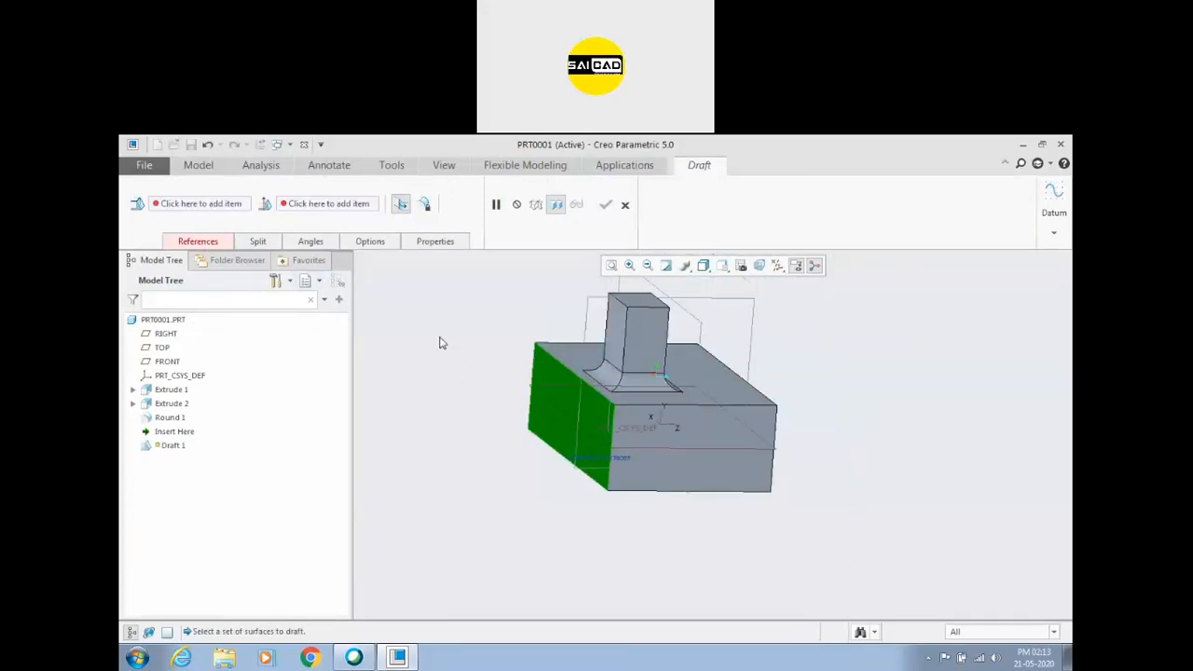
{"action": "right_click", "coordinate": [442, 343]}
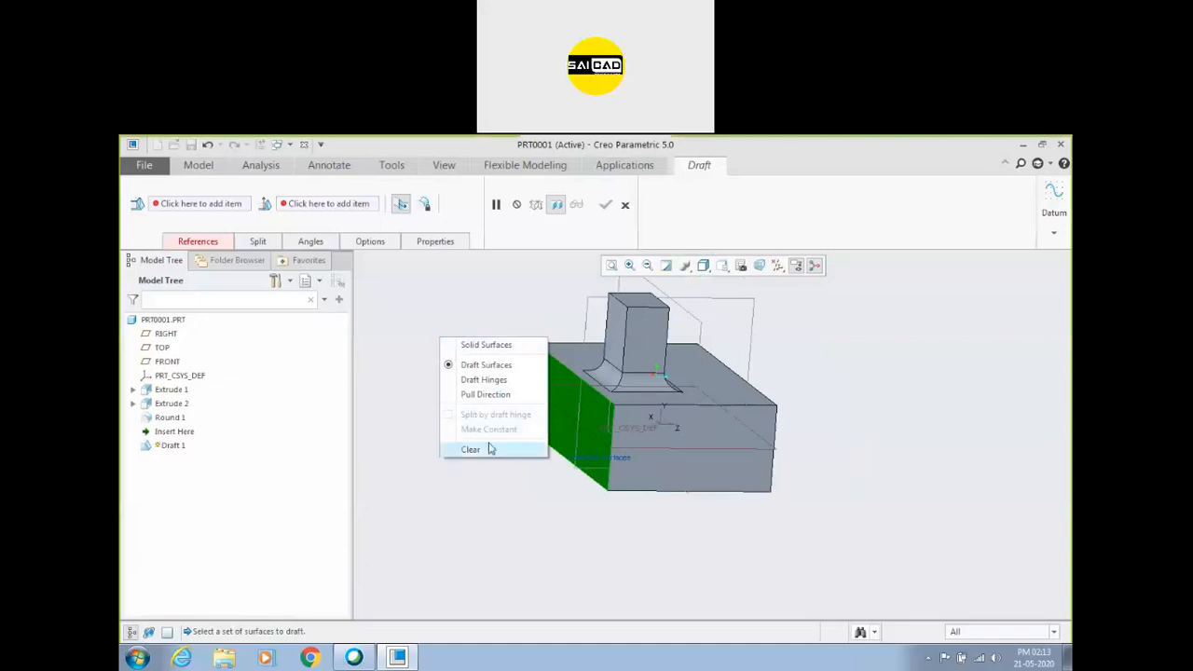
{"action": "left_click", "coordinate": [199, 245]}
{"action": "left_click", "coordinate": [199, 245]}
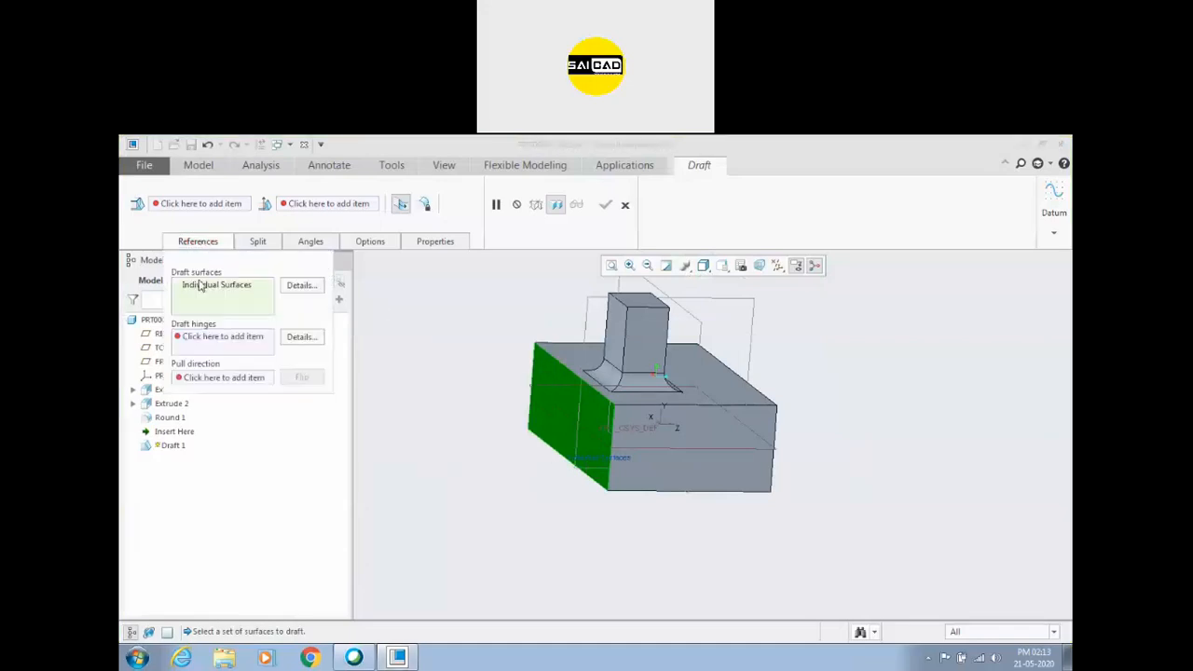
{"action": "left_click", "coordinate": [206, 338]}
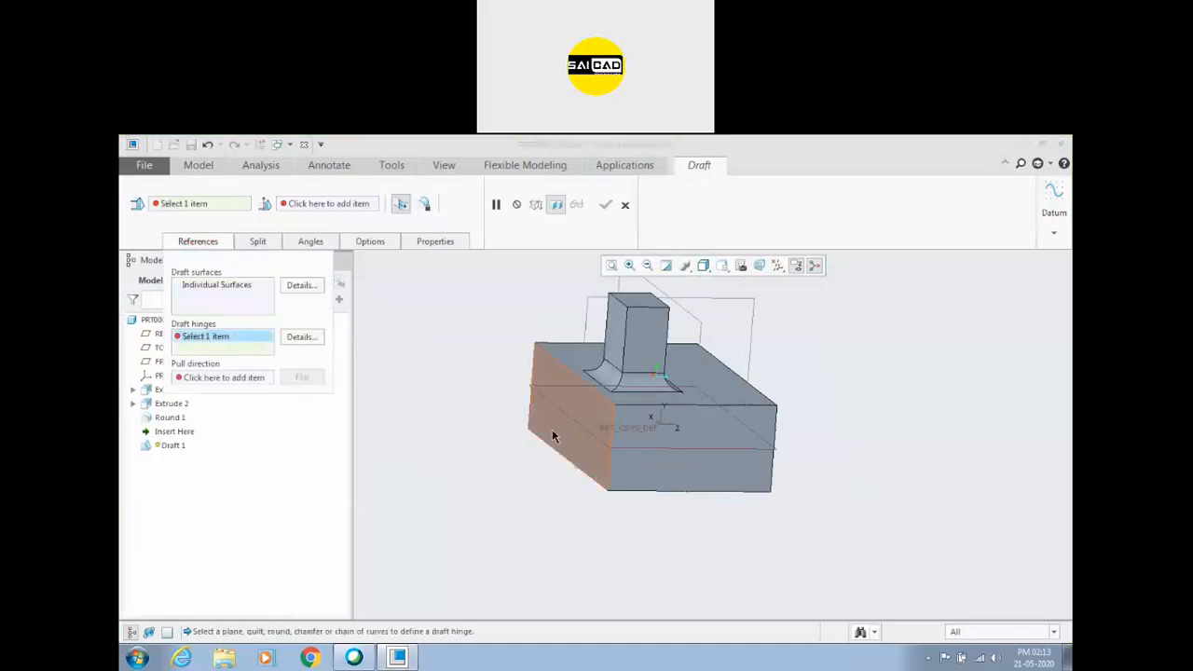
{"action": "left_click", "coordinate": [549, 400]}
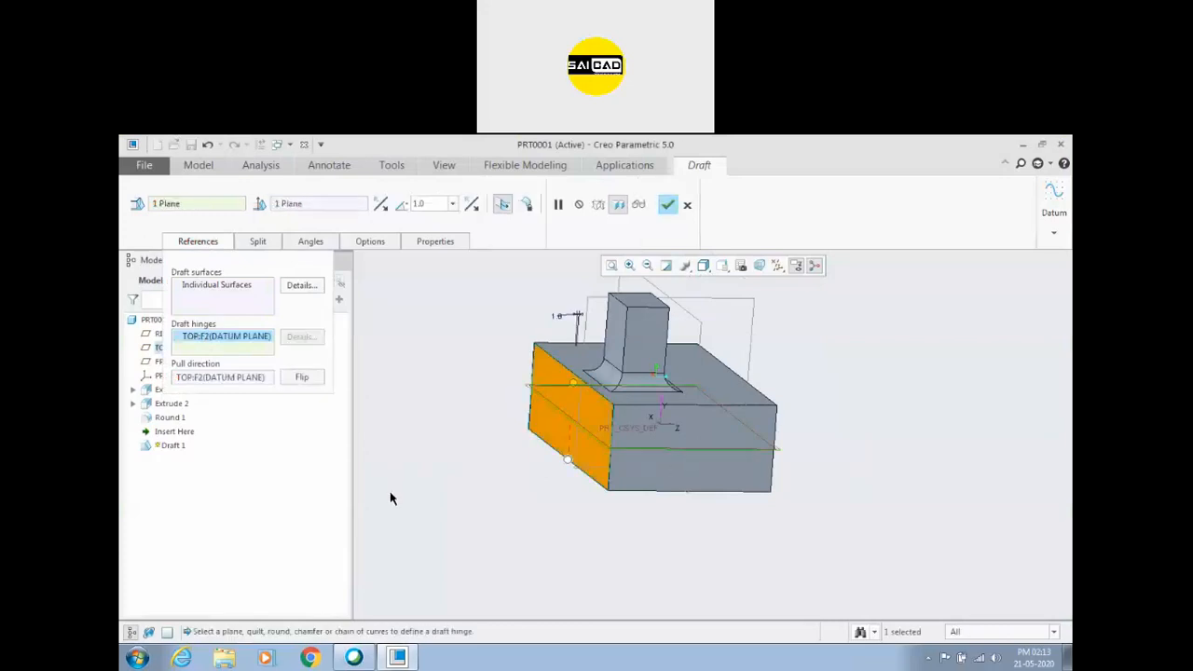
Set the draft angle to 7 degrees and split the draft by the draft hinge, drafting the sides independently.
{"action": "scroll", "coordinate": [463, 453], "scroll_direction": "up", "scroll_amount": 2}
{"action": "middle_click_drag", "start_coordinate": [463, 453], "coordinate": [492, 443]}
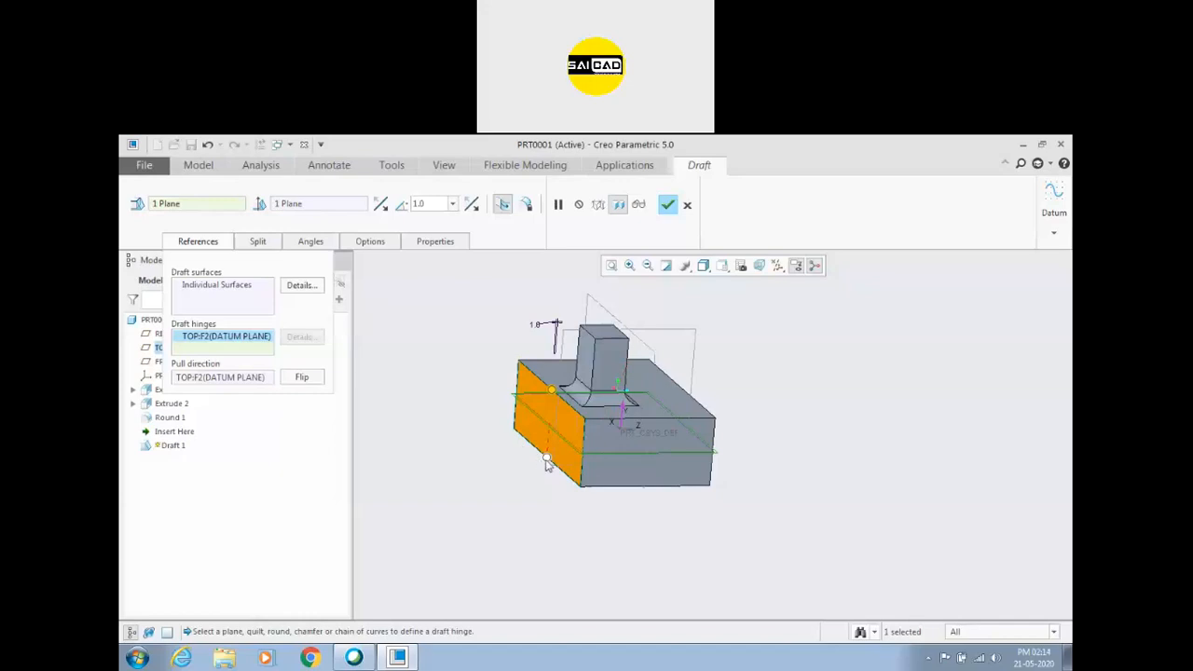
{"action": "mouse_move", "coordinate": [552, 389]}
{"action": "left_mouse_down"}
{"action": "mouse_move", "coordinate": [520, 386]}
{"action": "mouse_move", "coordinate": [565, 384]}
{"action": "mouse_move", "coordinate": [555, 378]}
{"action": "left_mouse_up"}
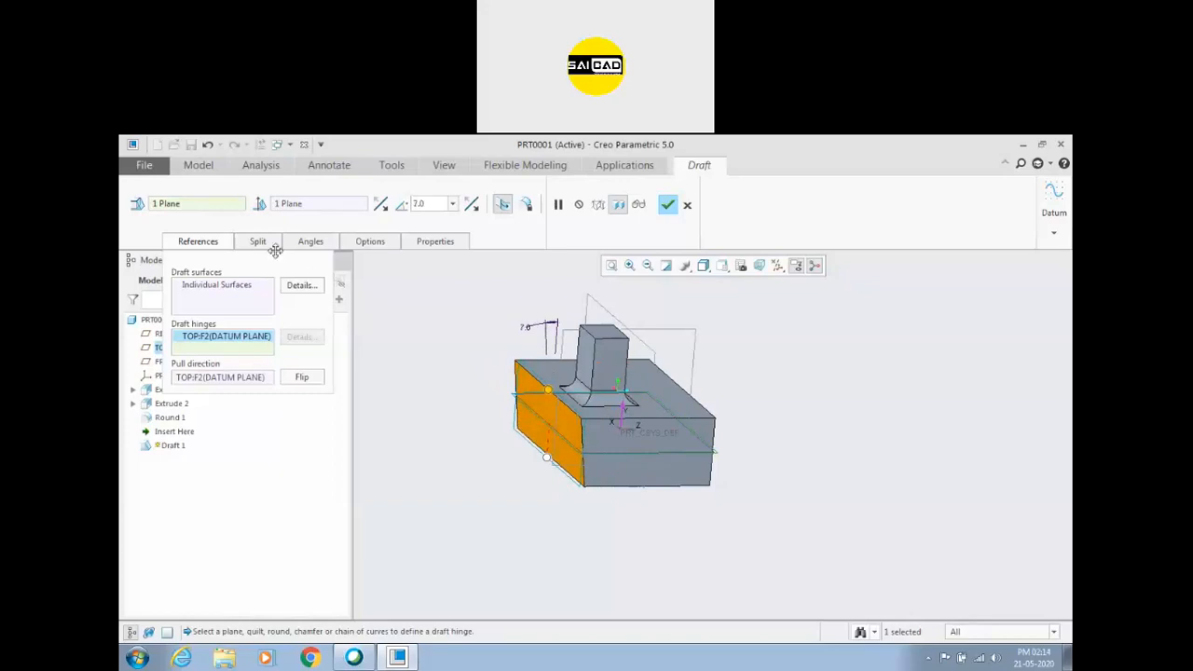
{"action": "left_click", "coordinate": [258, 241]}
{"action": "right_click", "coordinate": [497, 305]}
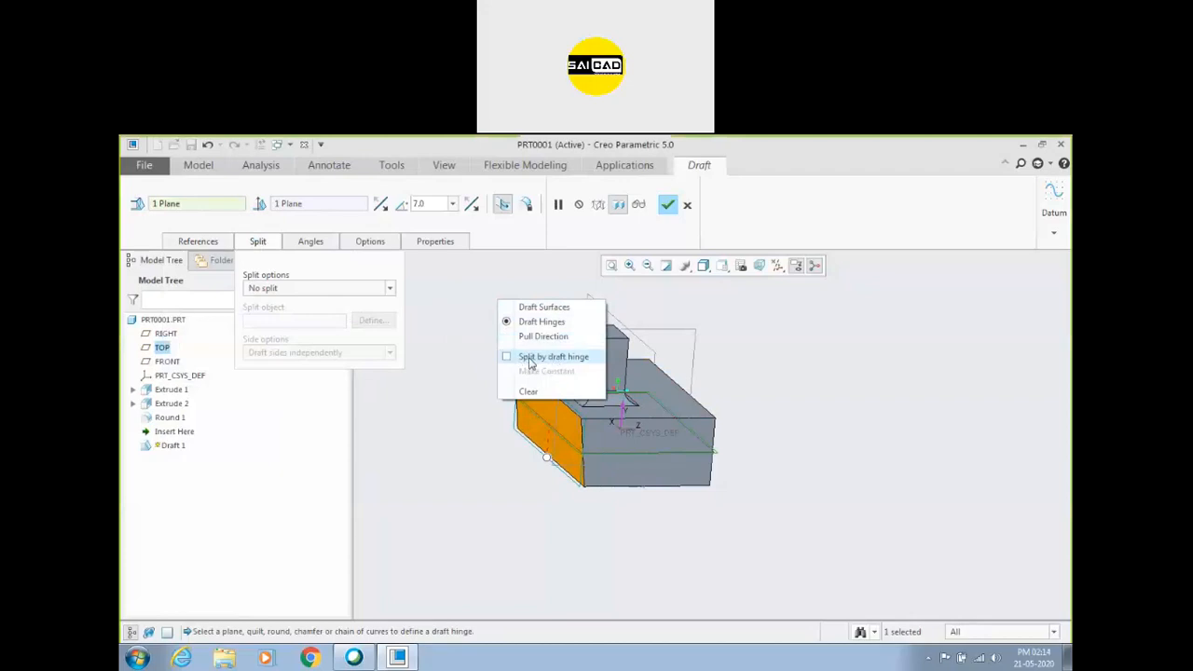
{"action": "left_click", "coordinate": [531, 359]}
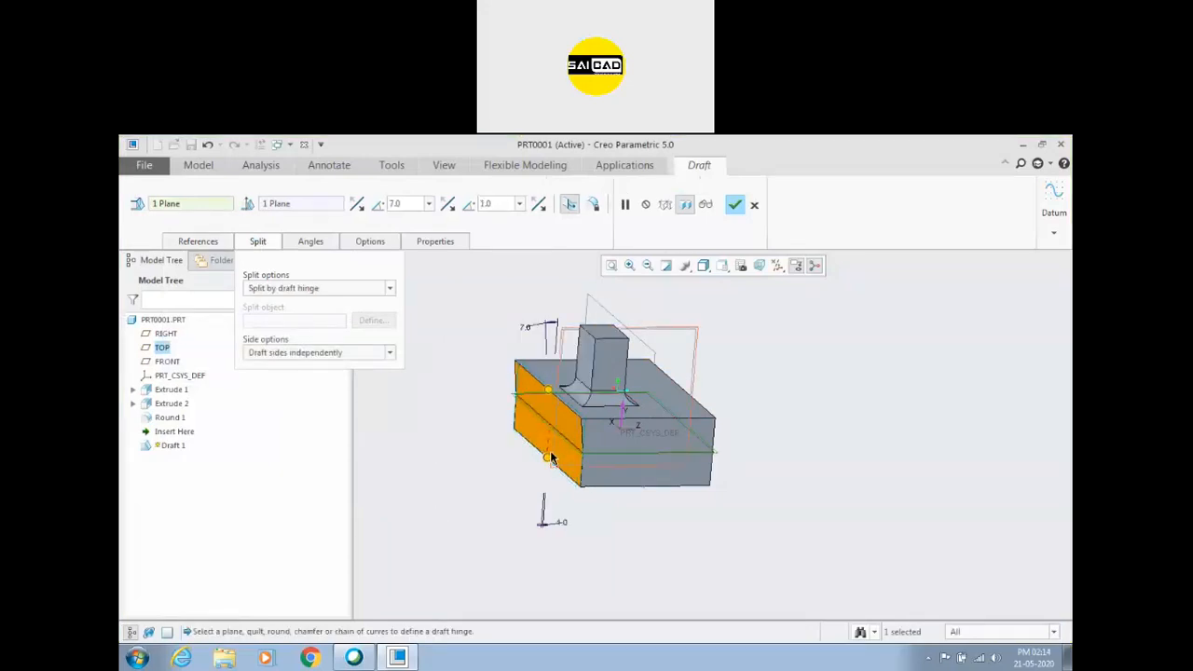
Set the split draft's angle below the hinge to 38 degrees and the angle above it to 27 degrees.
{"action": "mouse_move", "coordinate": [546, 458]}
{"action": "left_mouse_down"}
{"action": "mouse_move", "coordinate": [517, 458]}
{"action": "mouse_move", "coordinate": [549, 453]}
{"action": "left_mouse_up"}
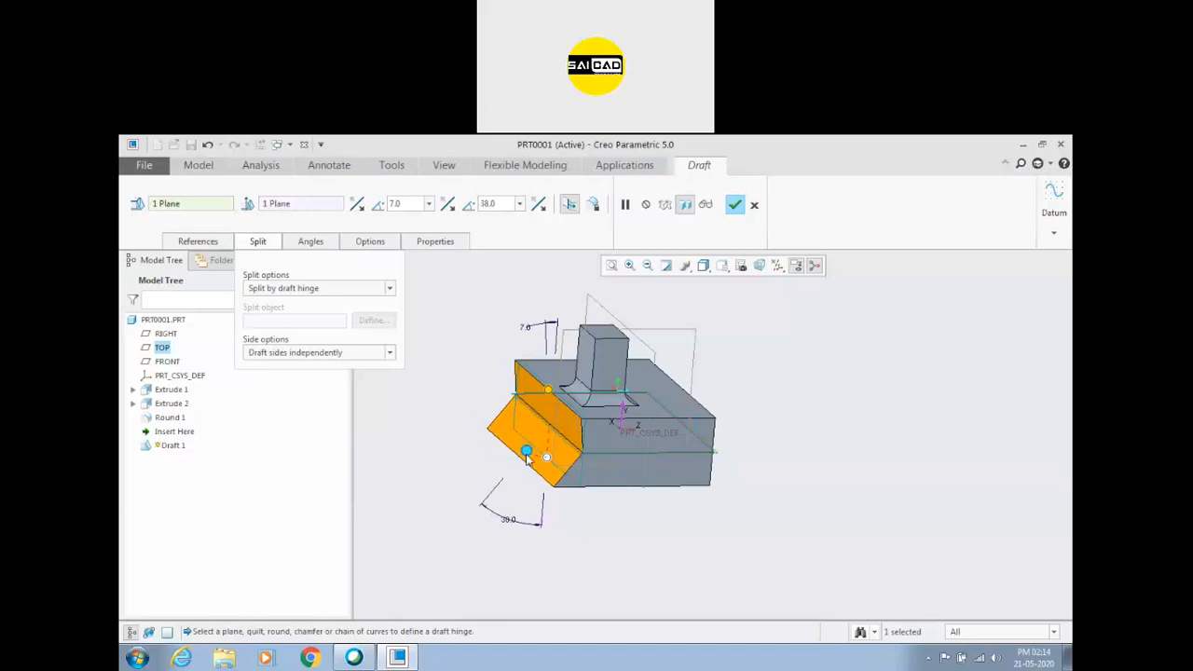
{"action": "scroll", "coordinate": [544, 438], "scroll_direction": "up", "scroll_amount": 3}
{"action": "mouse_move", "coordinate": [554, 395]}
{"action": "left_mouse_down"}
{"action": "mouse_move", "coordinate": [516, 394]}
{"action": "mouse_move", "coordinate": [540, 389]}
{"action": "left_mouse_up"}
{"action": "scroll", "coordinate": [499, 377], "scroll_direction": "down", "scroll_amount": 3}
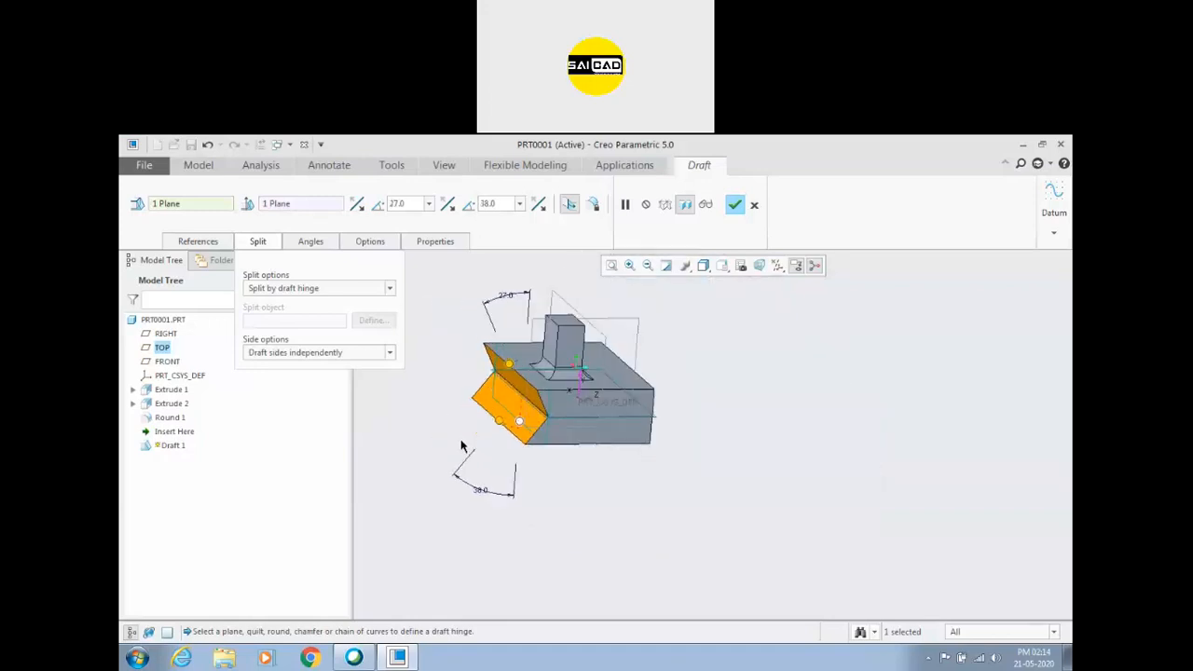
{"action": "scroll", "coordinate": [499, 377], "scroll_direction": "down", "scroll_amount": 3}
Set the draft angle above the hinge to 0 and the angle below it to 19 degrees, and finish the draft.
{"action": "double_click", "coordinate": [419, 206]}
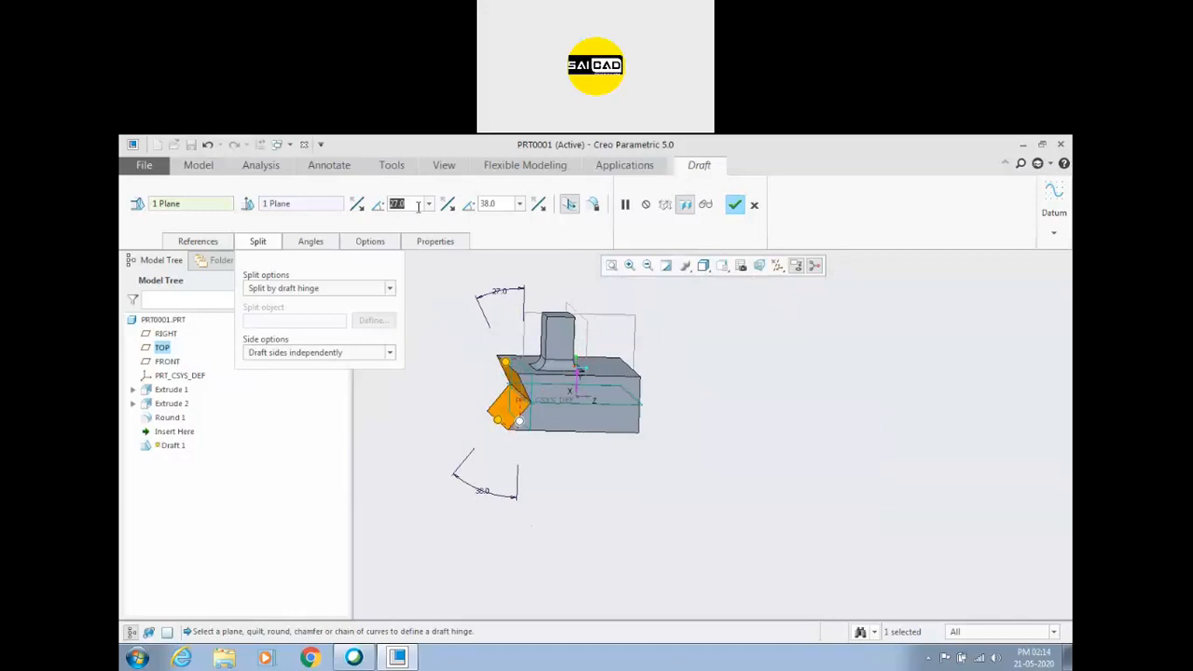
{"action": "type", "text": "0"}
{"action": "key", "text": "Return"}
{"action": "scroll", "coordinate": [494, 407], "scroll_direction": "up", "scroll_amount": 2}
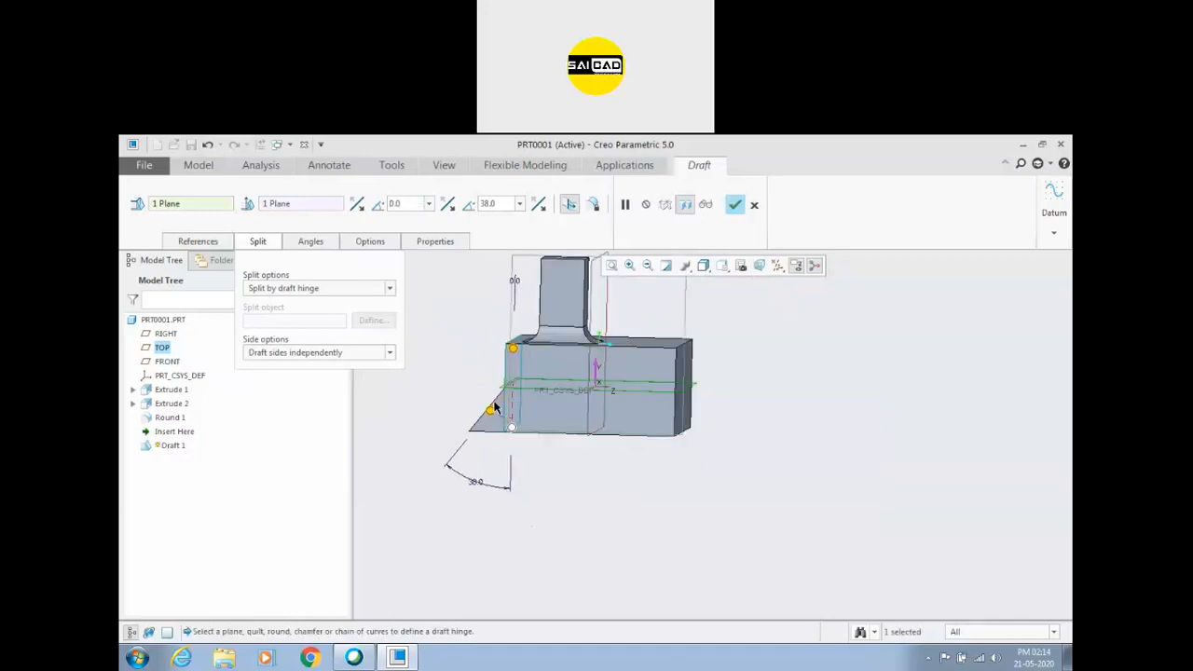
{"action": "scroll", "coordinate": [494, 407], "scroll_direction": "up", "scroll_amount": 3}
{"action": "scroll", "coordinate": [513, 444], "scroll_direction": "down", "scroll_amount": 1}
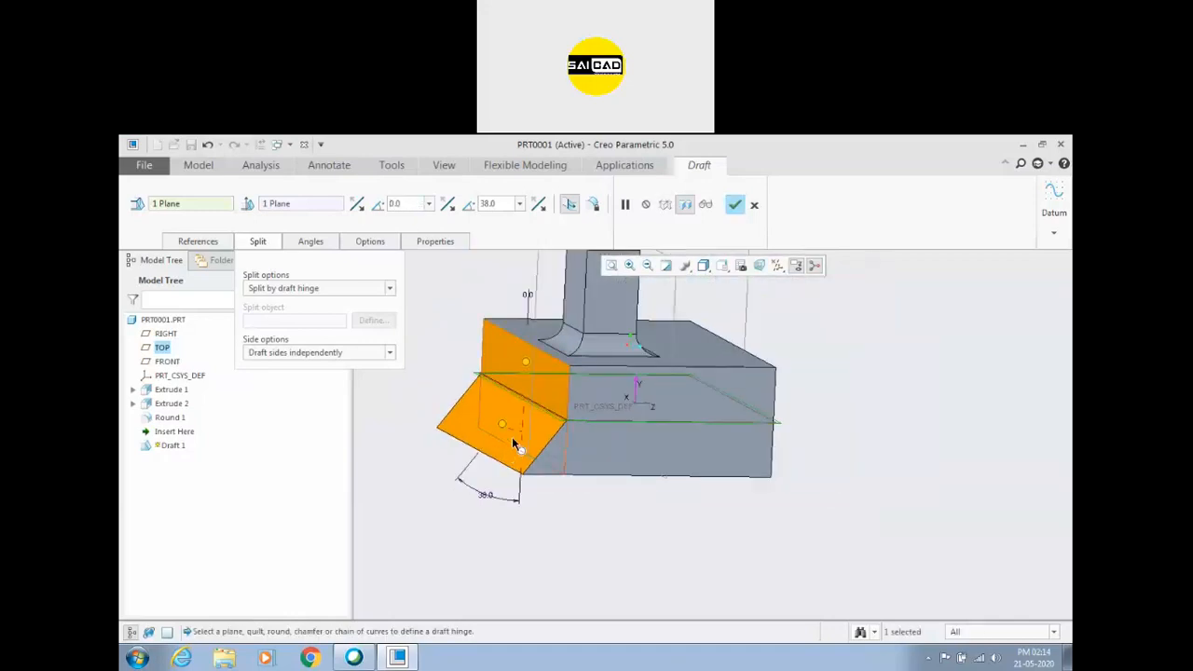
{"action": "scroll", "coordinate": [512, 444], "scroll_direction": "up", "scroll_amount": 2}
{"action": "left_click_drag", "start_coordinate": [504, 401], "coordinate": [518, 408]}
{"action": "scroll", "coordinate": [451, 447], "scroll_direction": "down", "scroll_amount": 2}
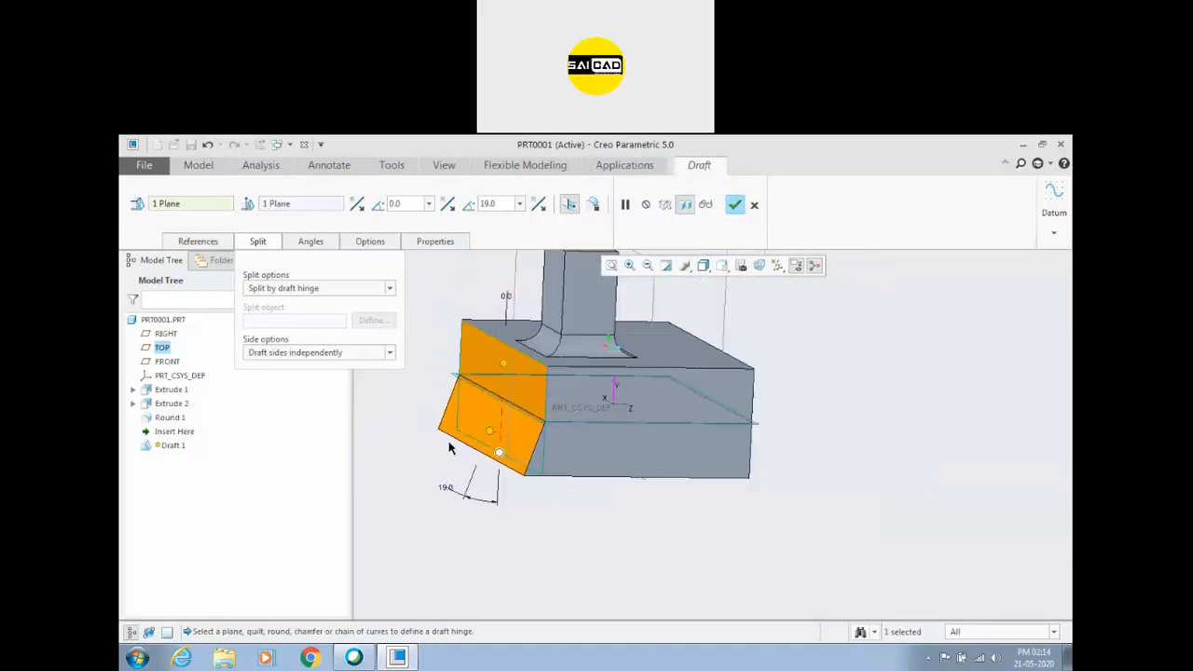
{"action": "left_click", "coordinate": [734, 204]}
Examine the split draft on the end face in relation to the TOP datum plane.
{"action": "mouse_move", "coordinate": [508, 424]}
{"action": "middle_mouse_down"}
{"action": "mouse_move", "coordinate": [494, 415]}
{"action": "mouse_move", "coordinate": [504, 420]}
{"action": "middle_mouse_up"}
{"action": "scroll", "coordinate": [653, 408], "scroll_direction": "down", "scroll_amount": 3}
{"action": "scroll", "coordinate": [476, 405], "scroll_direction": "up", "scroll_amount": 3}
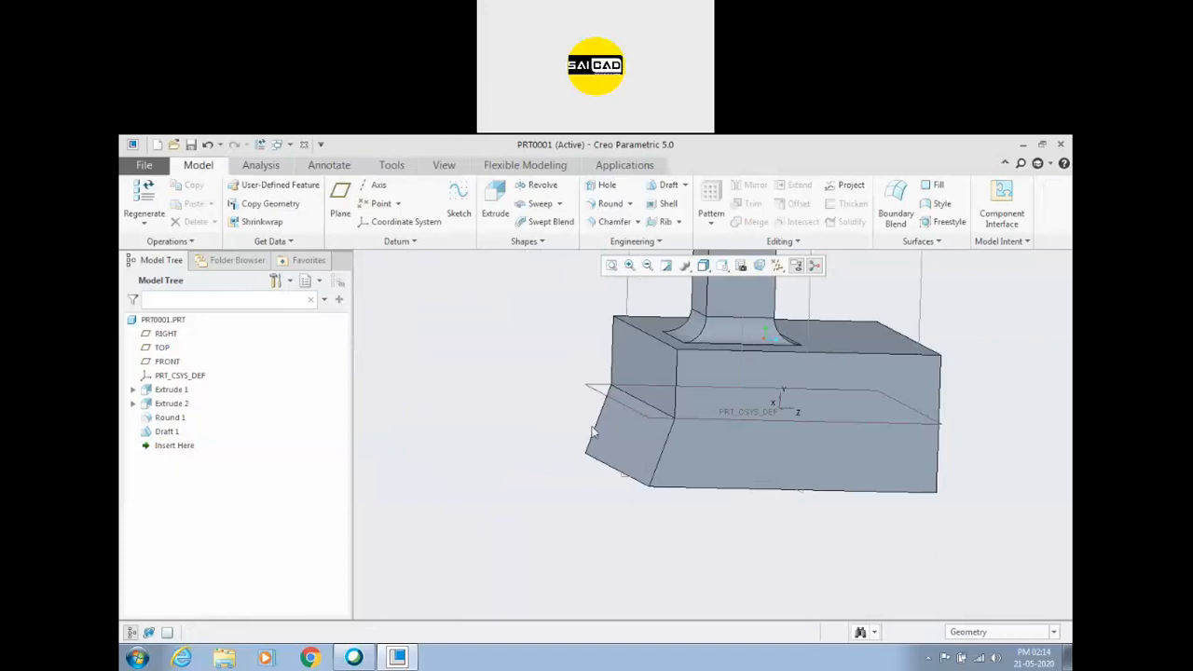
{"action": "left_click", "coordinate": [572, 401]}
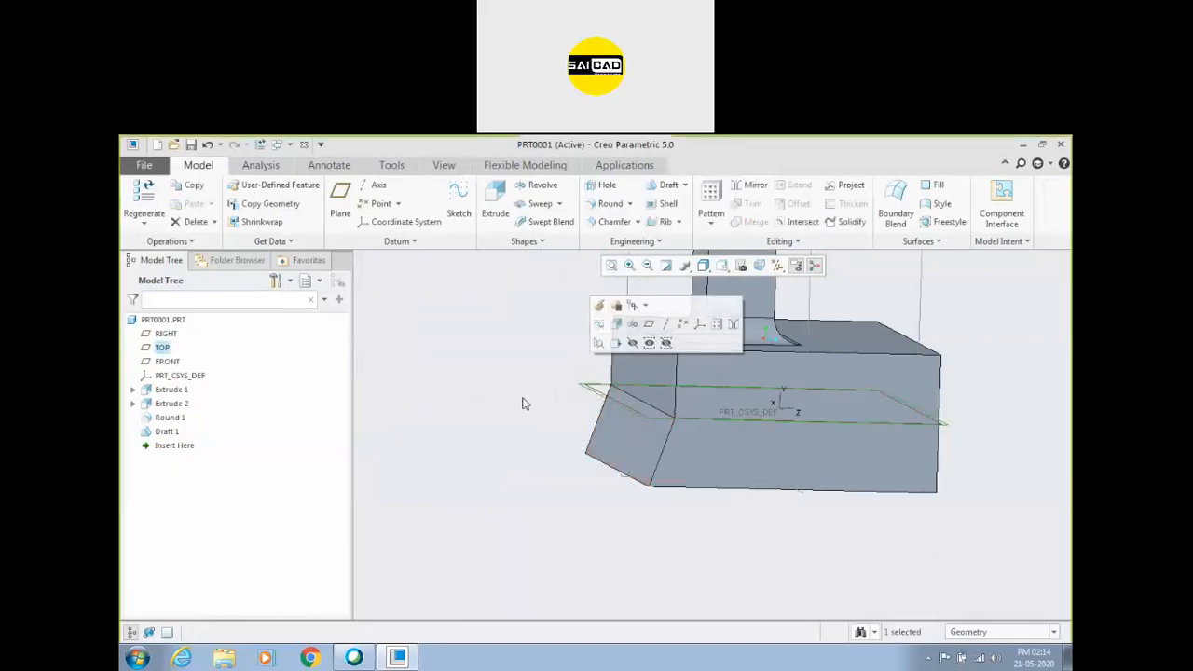
{"action": "scroll", "coordinate": [473, 404], "scroll_direction": "down", "scroll_amount": 2}
{"action": "scroll", "coordinate": [589, 415], "scroll_direction": "up", "scroll_amount": 2}
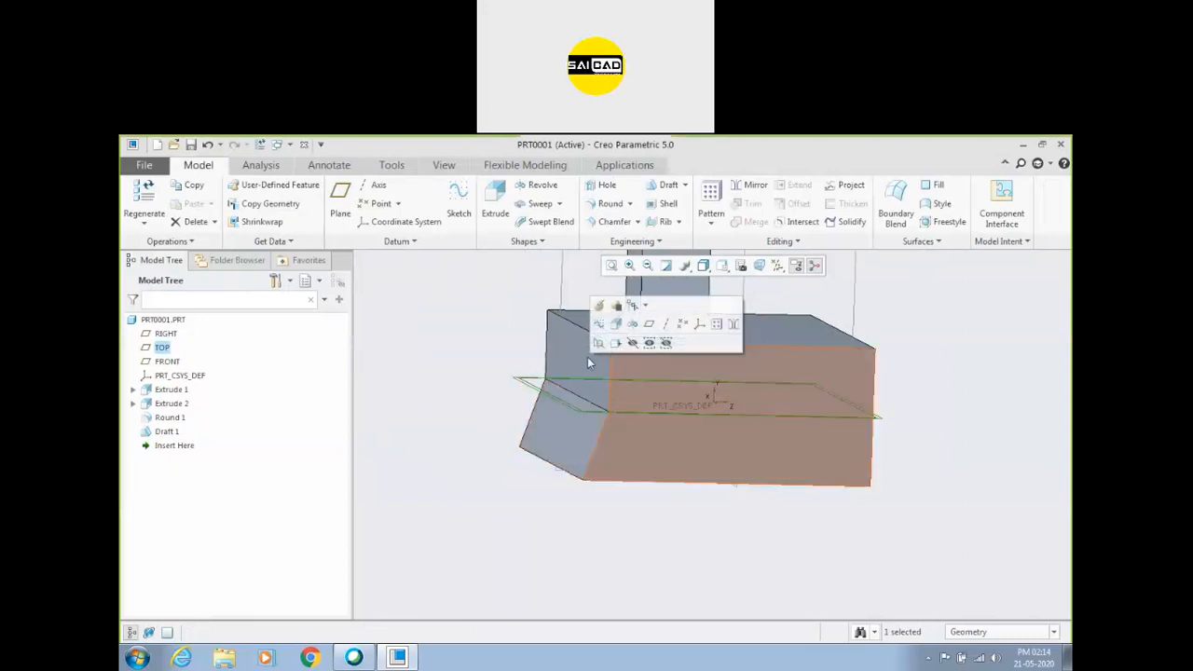
{"action": "scroll", "coordinate": [504, 437], "scroll_direction": "down", "scroll_amount": 2}
{"action": "scroll", "coordinate": [521, 419], "scroll_direction": "down", "scroll_amount": 2}
{"action": "left_click", "coordinate": [462, 427]}
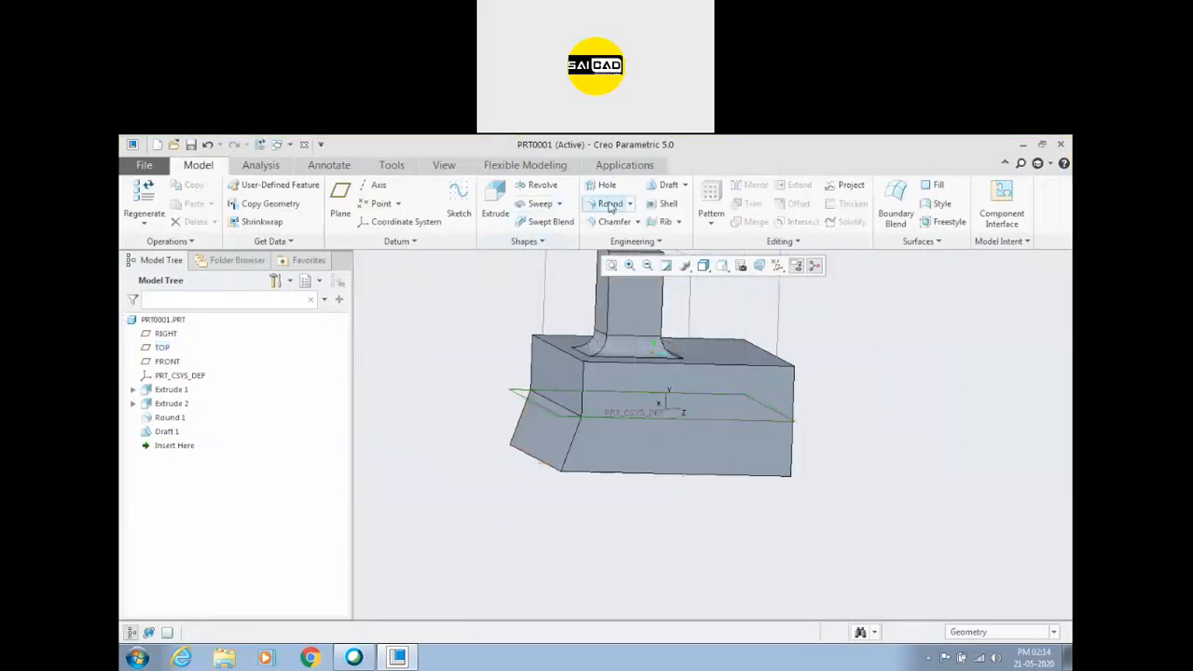
Start a second draft on two adjoining side faces of the base block, hinged on its top face, with a 2-degree angle.
{"action": "left_click", "coordinate": [668, 185]}
{"action": "middle_click_drag", "start_coordinate": [838, 401], "coordinate": [793, 383]}
{"action": "left_click", "coordinate": [682, 431]}
{"action": "left_click", "coordinate": [630, 425], "text": "ctrl"}
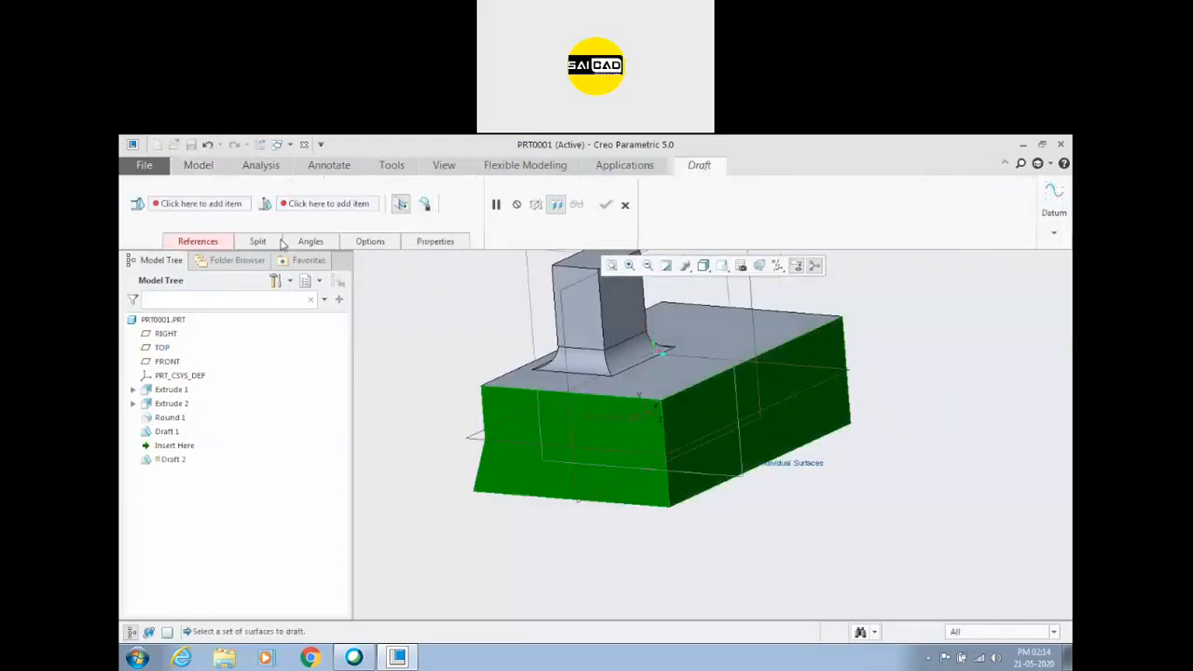
{"action": "left_click", "coordinate": [198, 242]}
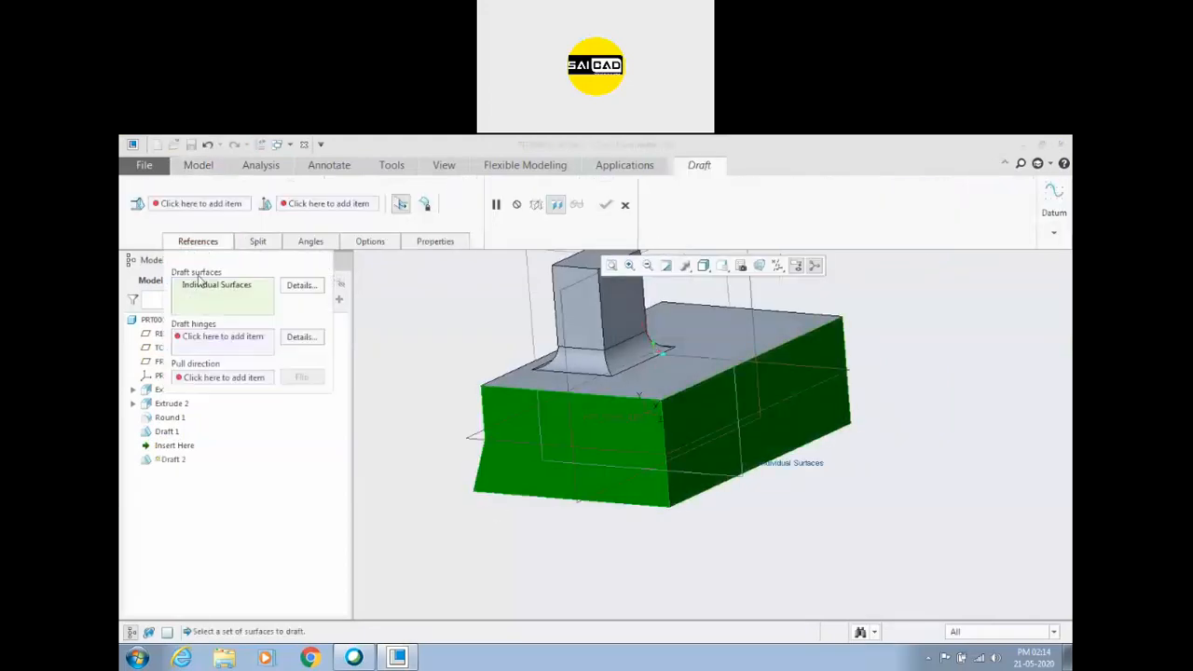
{"action": "left_click", "coordinate": [222, 338]}
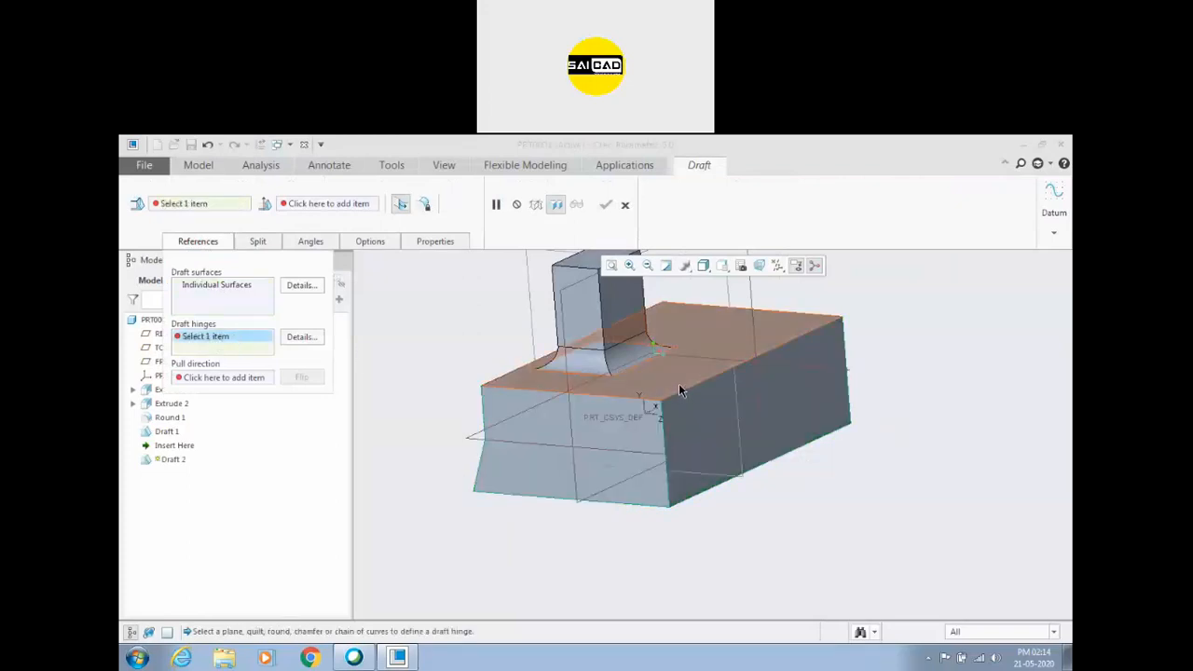
{"action": "left_click", "coordinate": [678, 387]}
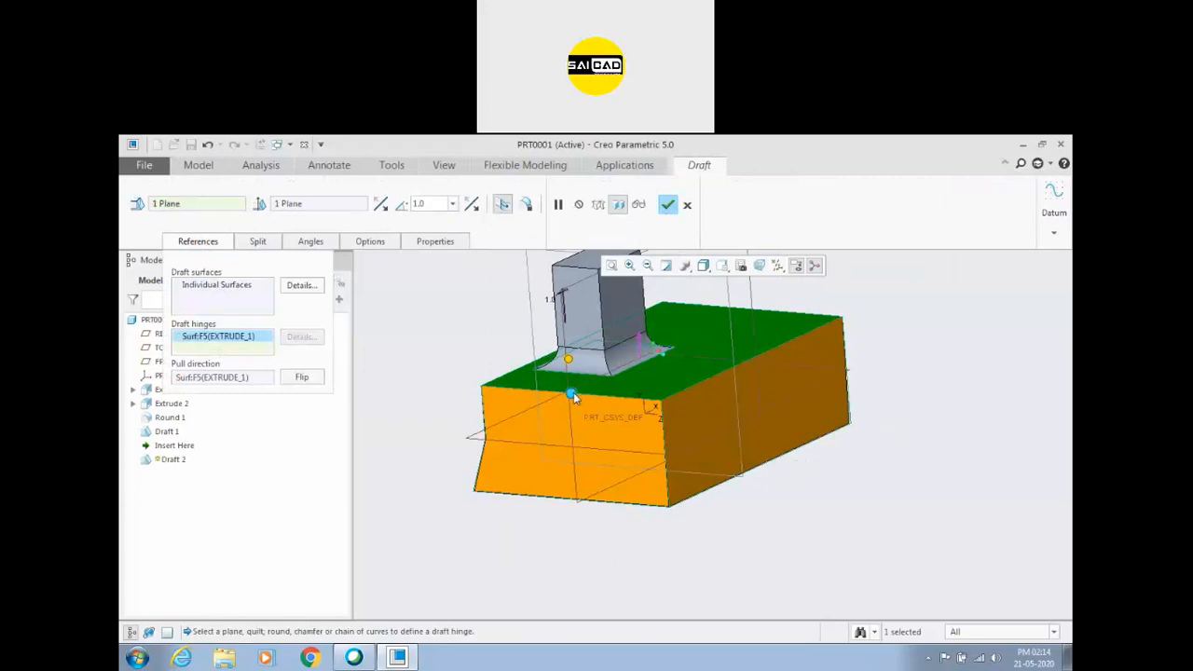
{"action": "mouse_move", "coordinate": [567, 358]}
{"action": "left_mouse_down"}
{"action": "mouse_move", "coordinate": [570, 394]}
{"action": "mouse_move", "coordinate": [570, 359]}
{"action": "left_mouse_up"}
Replace the second draft's hinge with the TOP datum plane.
{"action": "right_click", "coordinate": [224, 337]}
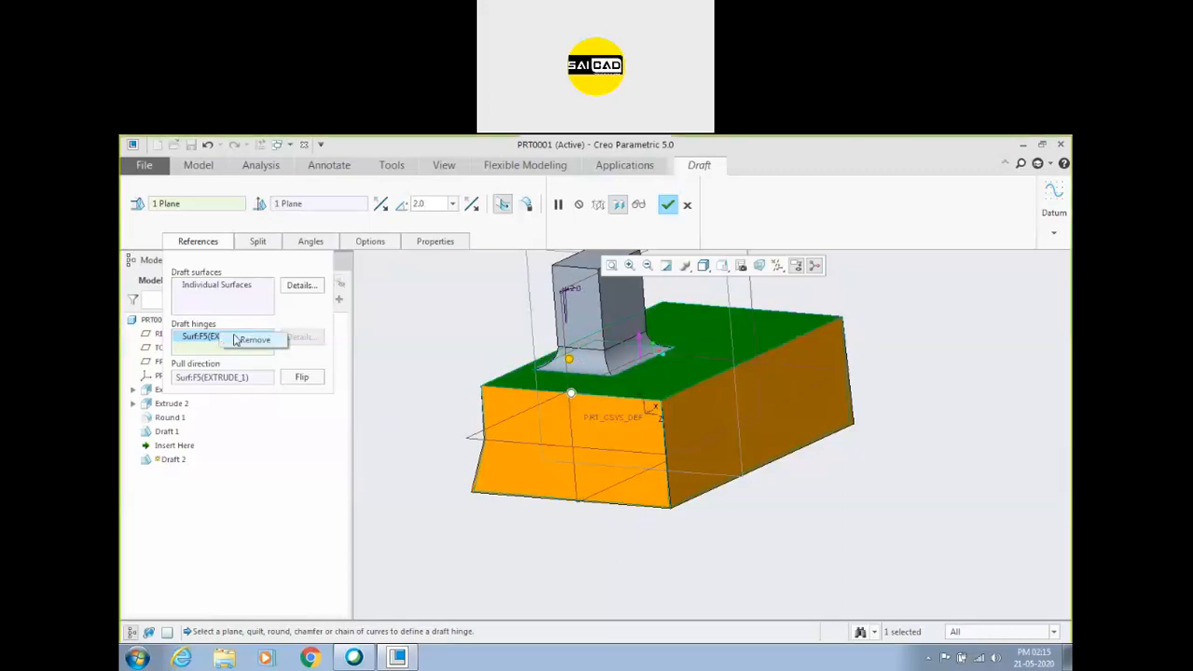
{"action": "left_click", "coordinate": [244, 341]}
{"action": "left_click", "coordinate": [470, 439]}
{"action": "middle_click_drag", "start_coordinate": [718, 484], "coordinate": [783, 487]}
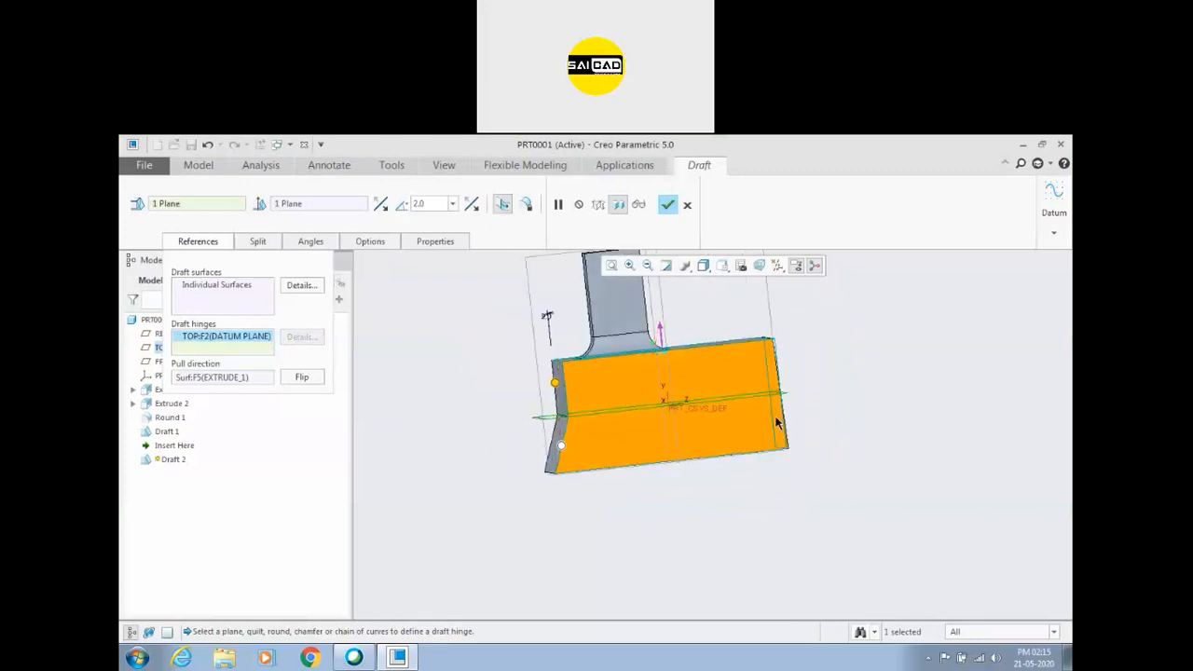
{"action": "scroll", "coordinate": [777, 419], "scroll_direction": "down", "scroll_amount": 3}
{"action": "scroll", "coordinate": [759, 449], "scroll_direction": "up", "scroll_amount": 1}
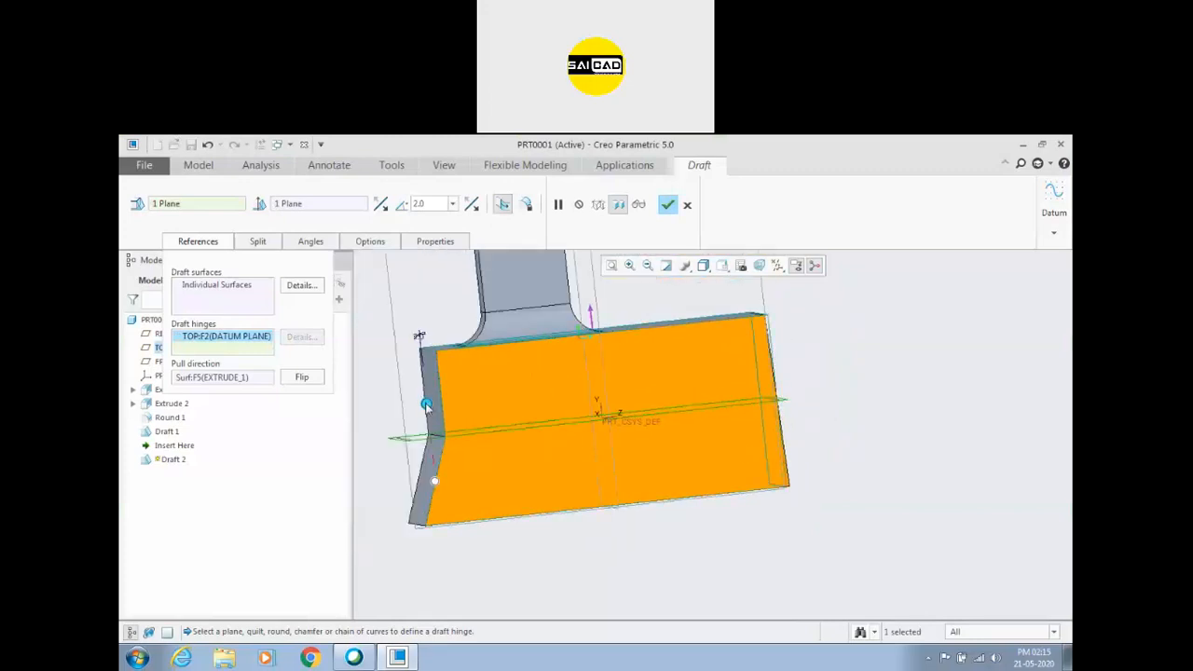
Set the second draft's angle to 5 degrees.
{"action": "double_click", "coordinate": [440, 204]}
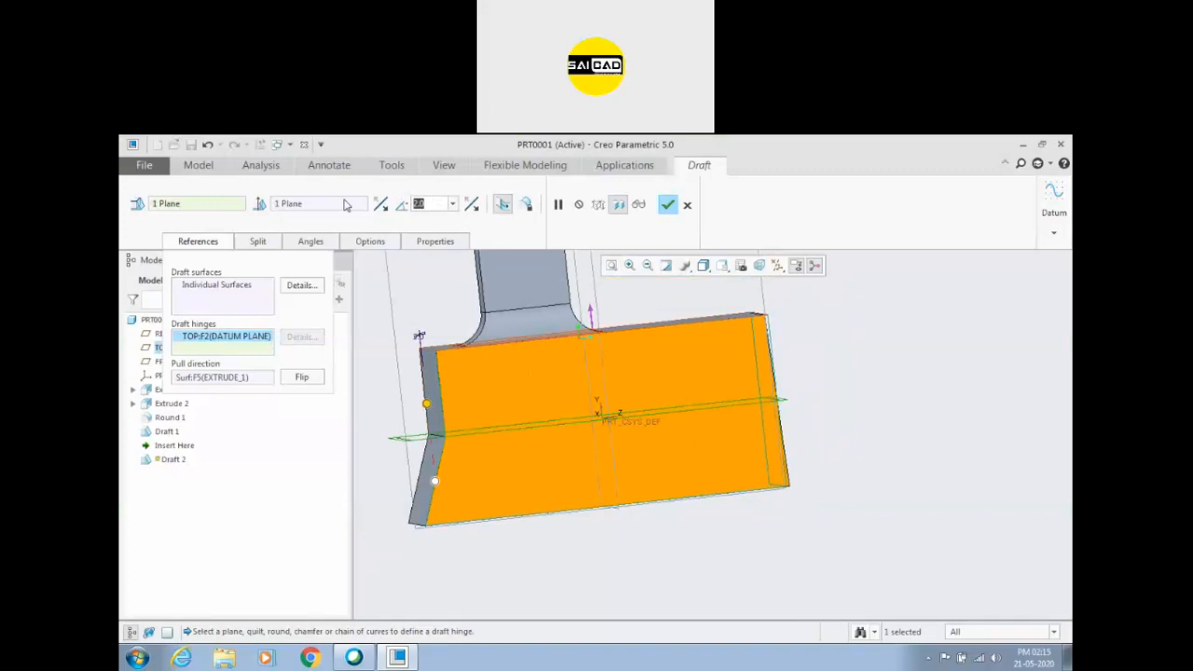
{"action": "type", "text": "5"}
{"action": "key", "text": "Return"}
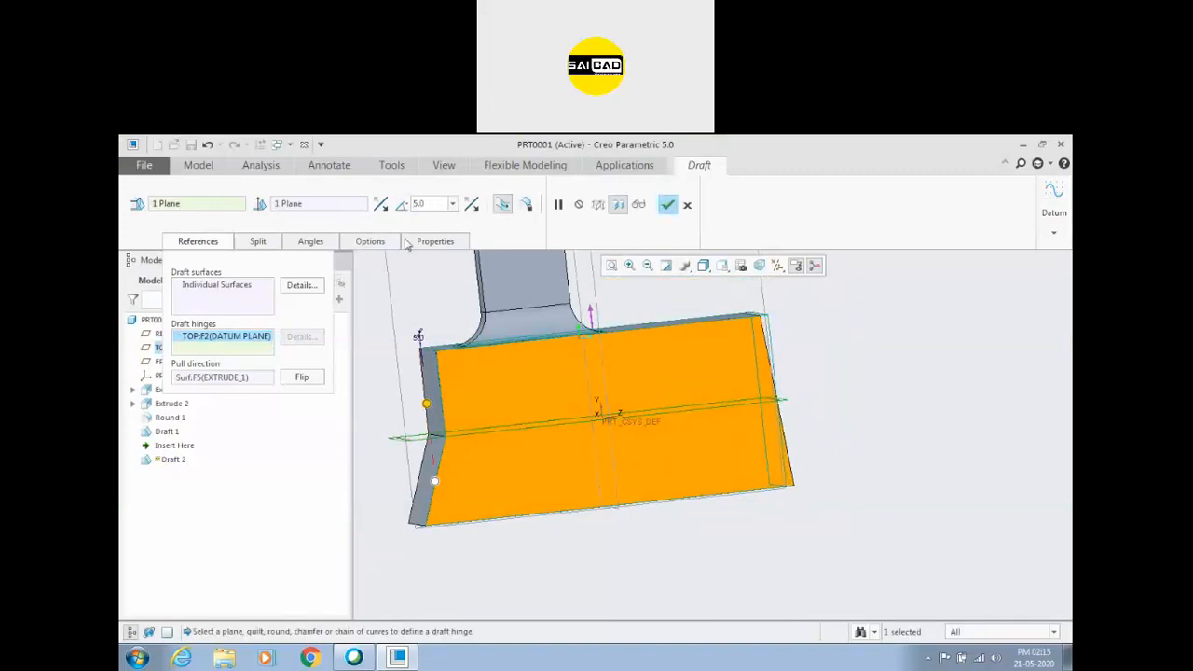
{"action": "scroll", "coordinate": [747, 377], "scroll_direction": "up", "scroll_amount": 2}
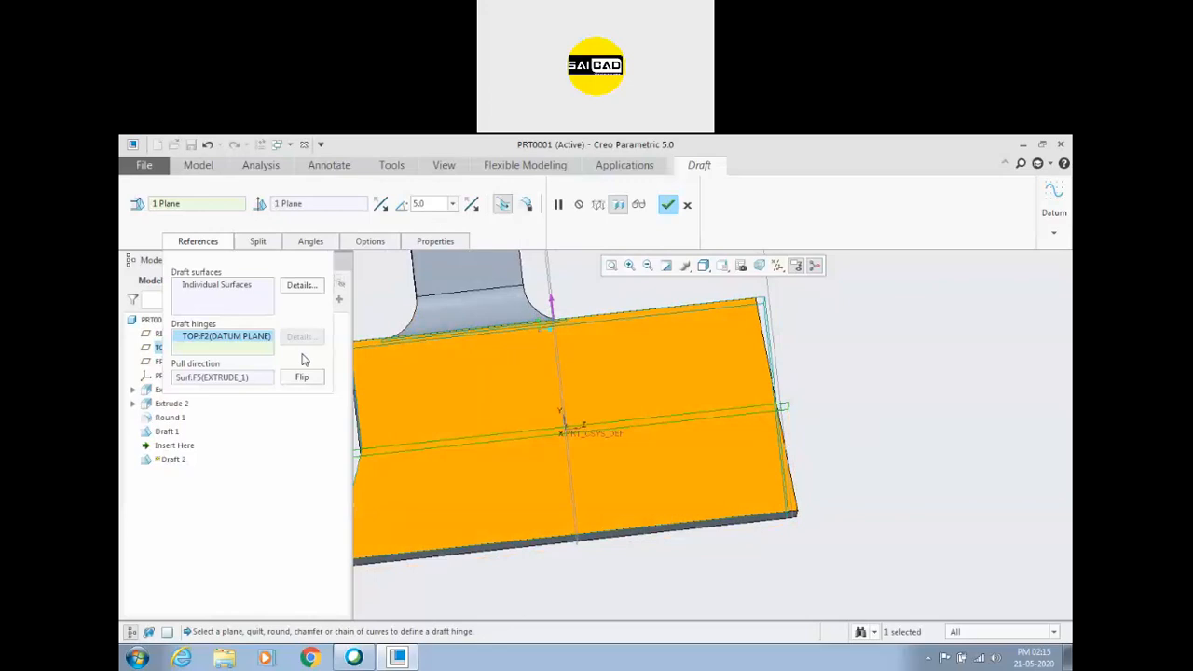
Vary the second draft's angle between 1 and 2 degrees, ending at 2 degrees.
{"action": "middle_click_drag", "start_coordinate": [783, 330], "coordinate": [689, 392]}
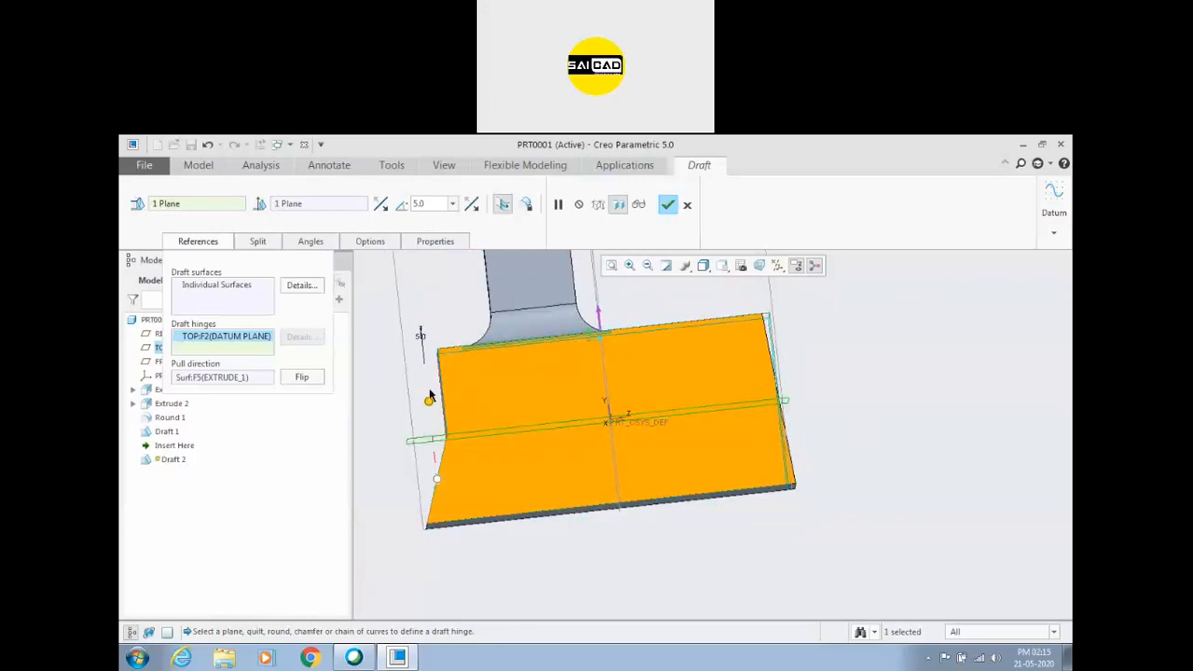
{"action": "left_click_drag", "start_coordinate": [434, 410], "coordinate": [439, 404]}
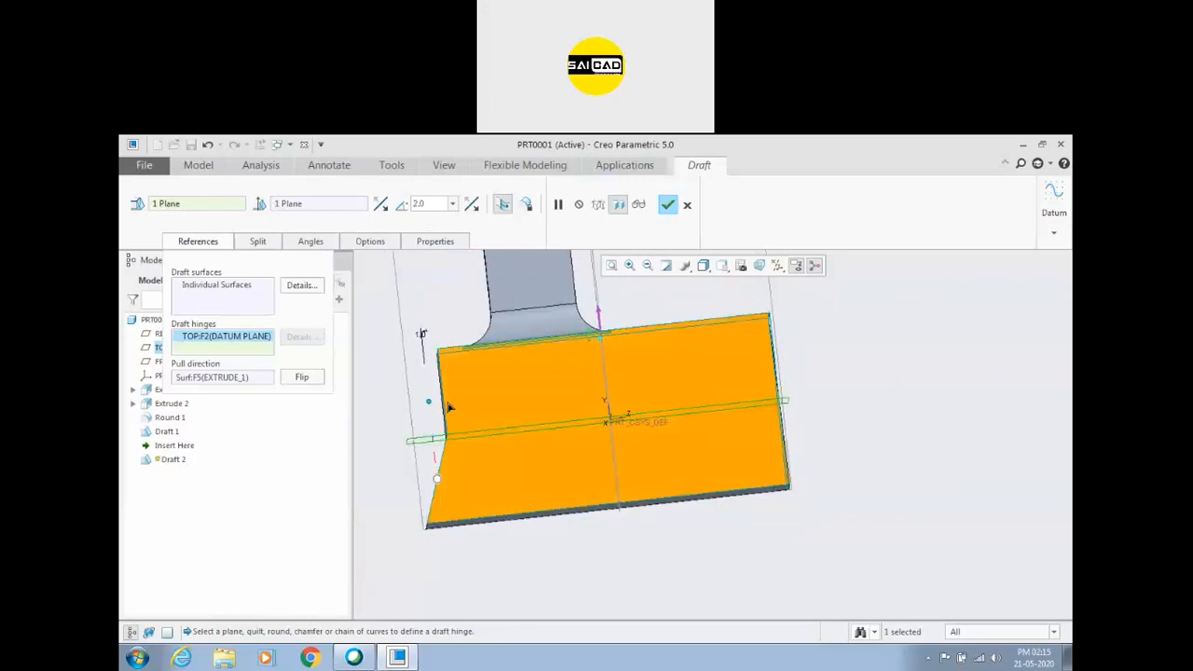
{"action": "middle_click_drag", "start_coordinate": [448, 388], "coordinate": [614, 401]}
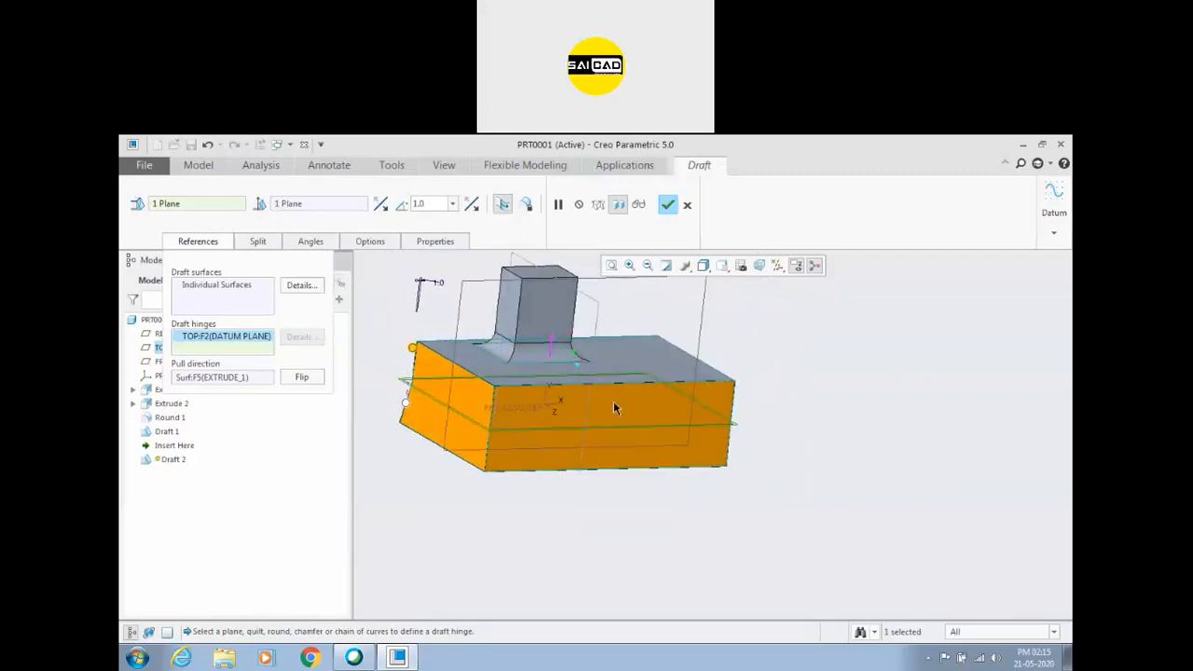
{"action": "left_click_drag", "start_coordinate": [414, 350], "coordinate": [445, 340]}
{"action": "mouse_move", "coordinate": [411, 348]}
{"action": "left_mouse_down"}
{"action": "mouse_move", "coordinate": [396, 344]}
{"action": "mouse_move", "coordinate": [422, 351]}
{"action": "mouse_move", "coordinate": [381, 355]}
{"action": "mouse_move", "coordinate": [414, 348]}
{"action": "left_mouse_up"}
Remove the TOP plane as the draft hinge and use the base block's top face instead.
{"action": "right_click", "coordinate": [266, 338]}
{"action": "left_click", "coordinate": [309, 345]}
{"action": "left_click", "coordinate": [481, 365]}
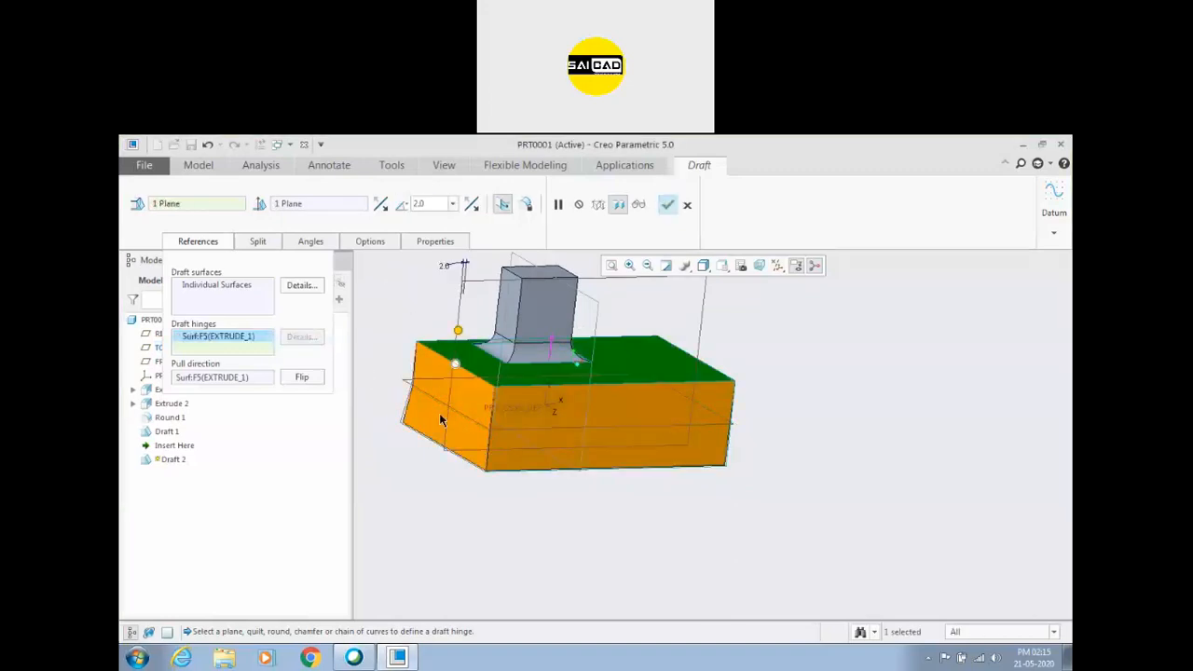
Increase the second draft's angle to 13 degrees.
{"action": "scroll", "coordinate": [494, 397], "scroll_direction": "down", "scroll_amount": 1}
{"action": "scroll", "coordinate": [581, 391], "scroll_direction": "up", "scroll_amount": 1}
{"action": "scroll", "coordinate": [477, 383], "scroll_direction": "down", "scroll_amount": 2}
{"action": "scroll", "coordinate": [514, 391], "scroll_direction": "up", "scroll_amount": 2}
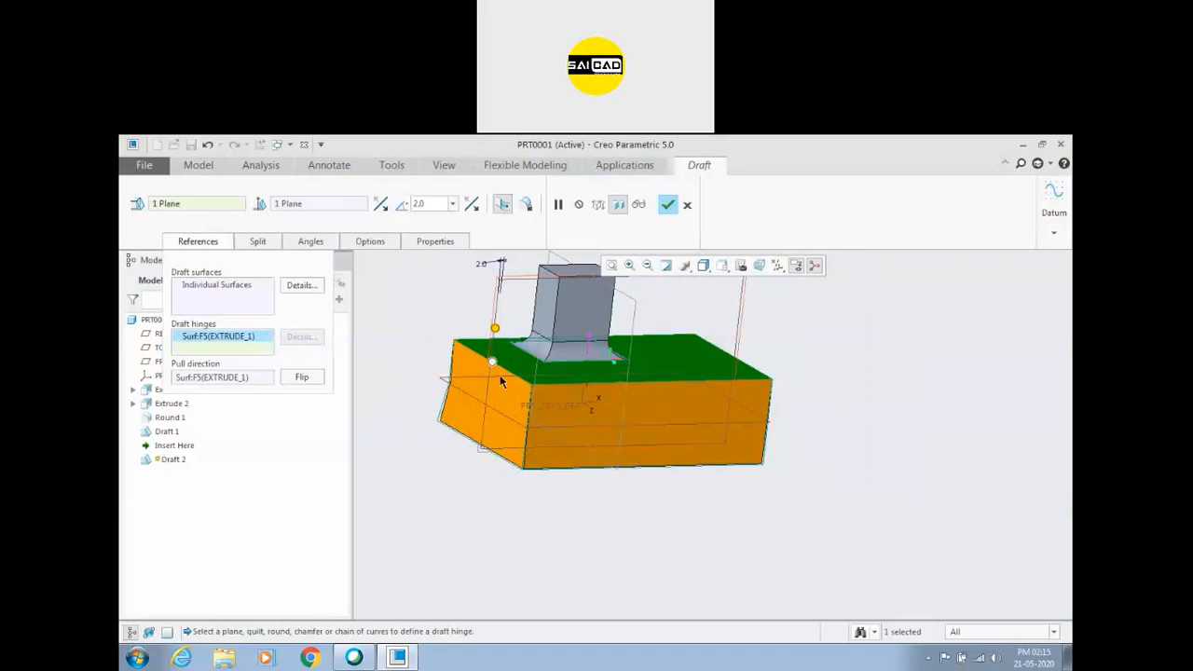
{"action": "left_click_drag", "start_coordinate": [499, 336], "coordinate": [508, 366]}
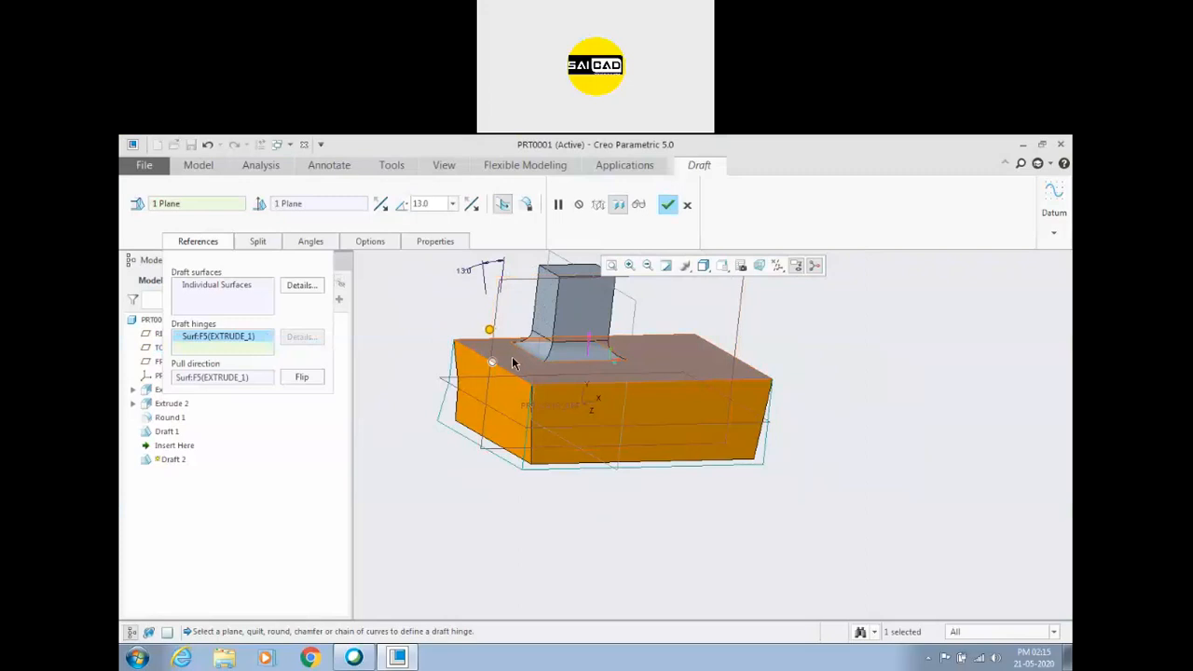
Use the TOP datum plane as the second draft's hinge and set the draft angle to 3 degrees.
{"action": "left_click", "coordinate": [225, 342]}
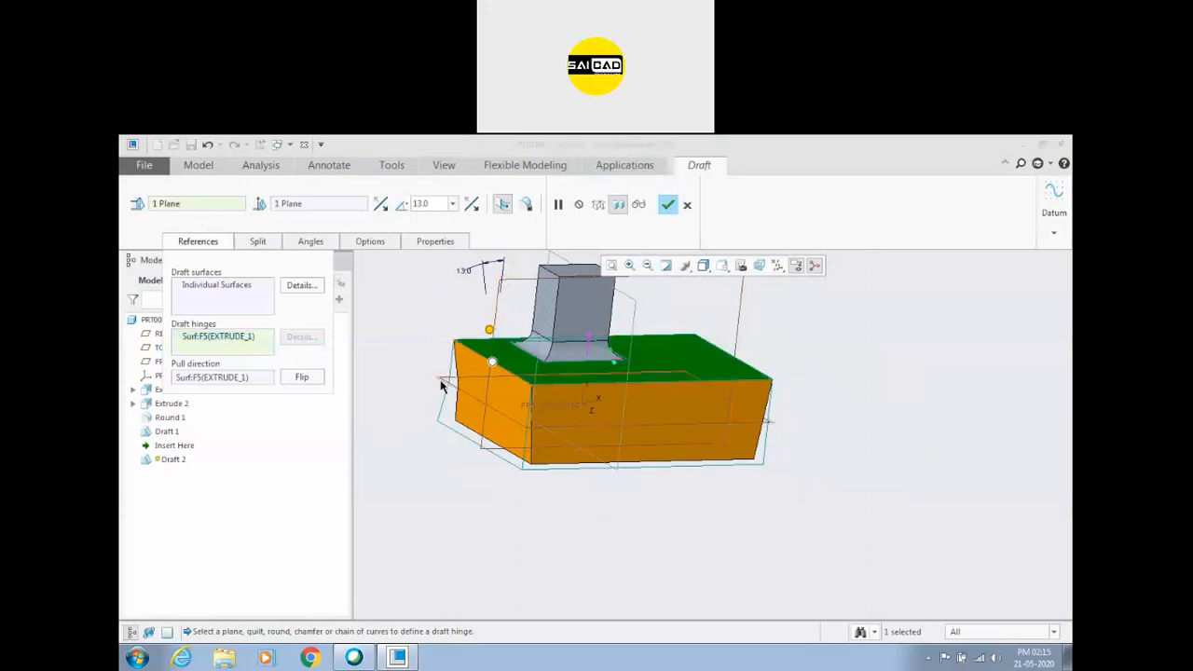
{"action": "left_click", "coordinate": [447, 395]}
{"action": "left_click_drag", "start_coordinate": [444, 354], "coordinate": [458, 335]}
Split the second draft by its draft hinge, set the first side's angle to 26 degrees and complete the feature.
{"action": "left_click", "coordinate": [258, 241]}
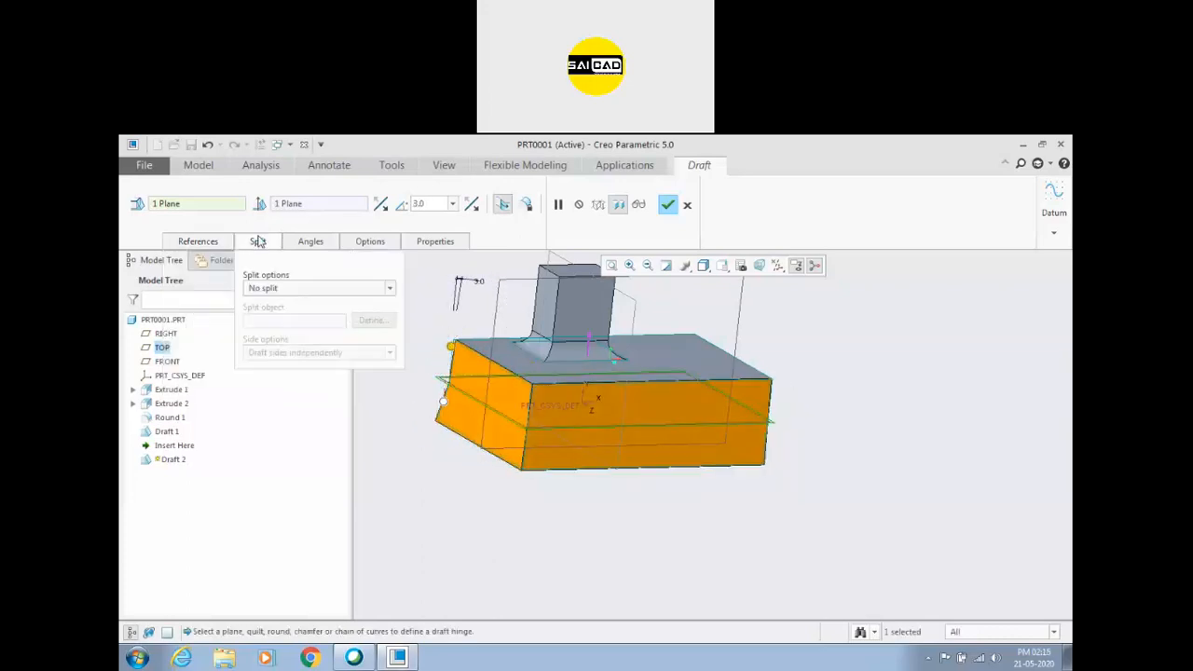
{"action": "left_click", "coordinate": [281, 290]}
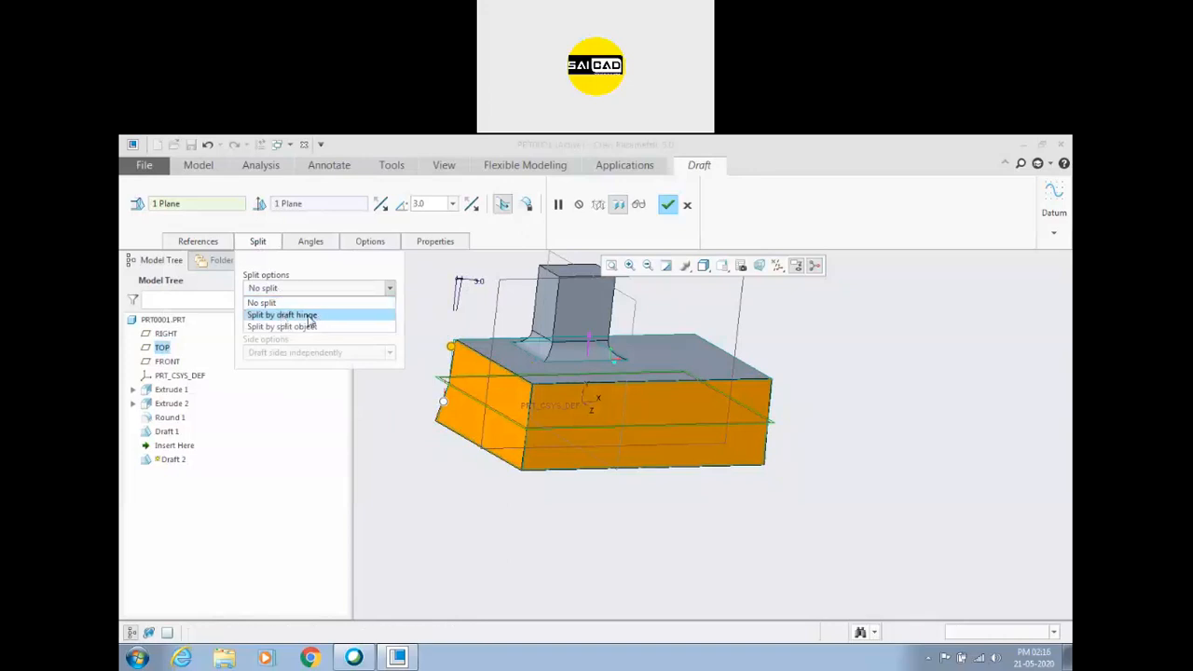
{"action": "left_click", "coordinate": [281, 315]}
{"action": "left_click_drag", "start_coordinate": [451, 347], "coordinate": [475, 336]}
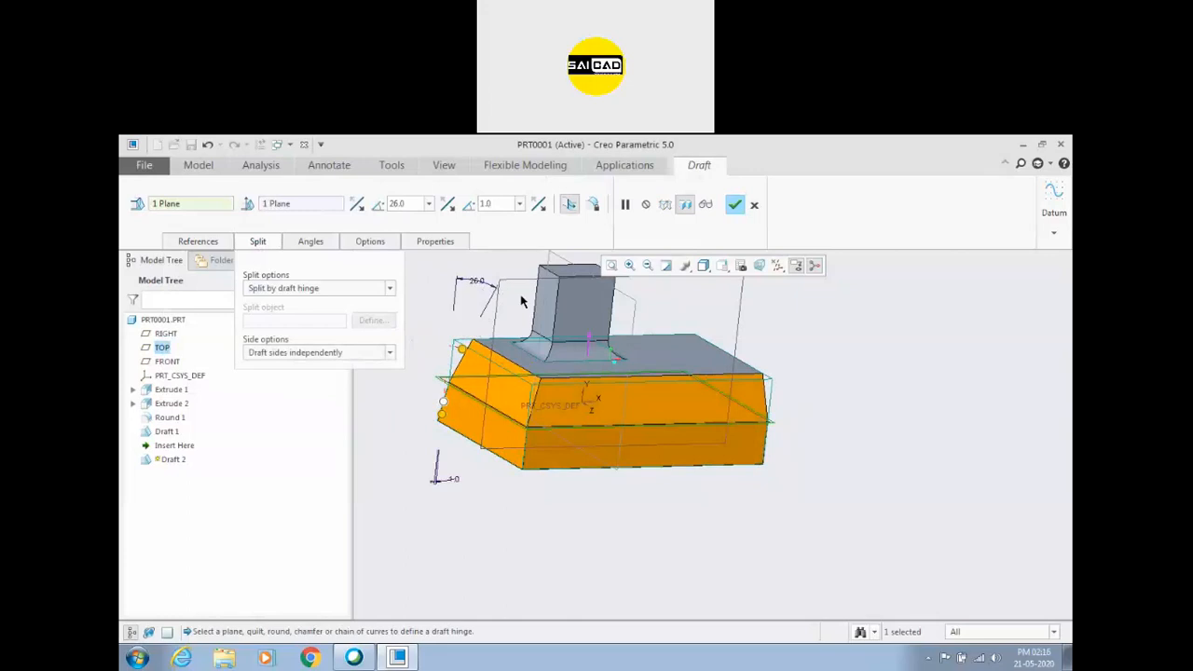
{"action": "left_click", "coordinate": [735, 207]}
Delete both draft features, Draft 1 and Draft 2, from the part.
{"action": "middle_click_drag", "start_coordinate": [838, 350], "coordinate": [703, 420]}
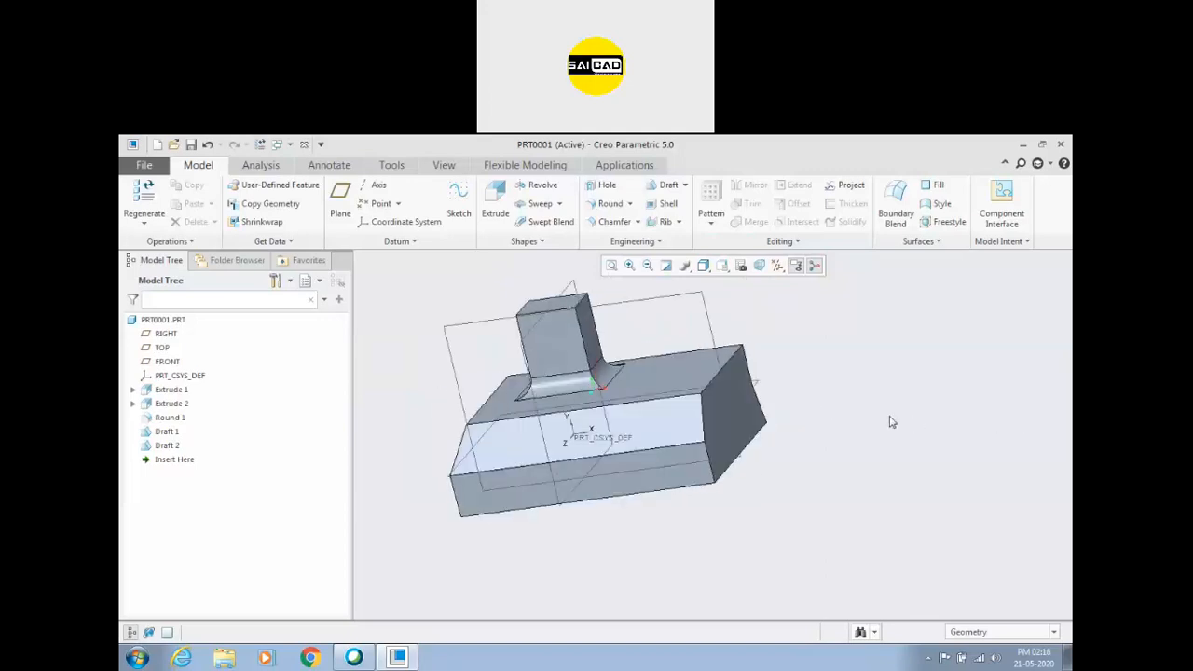
{"action": "scroll", "coordinate": [891, 419], "scroll_direction": "up", "scroll_amount": 2}
{"action": "left_click", "coordinate": [146, 446]}
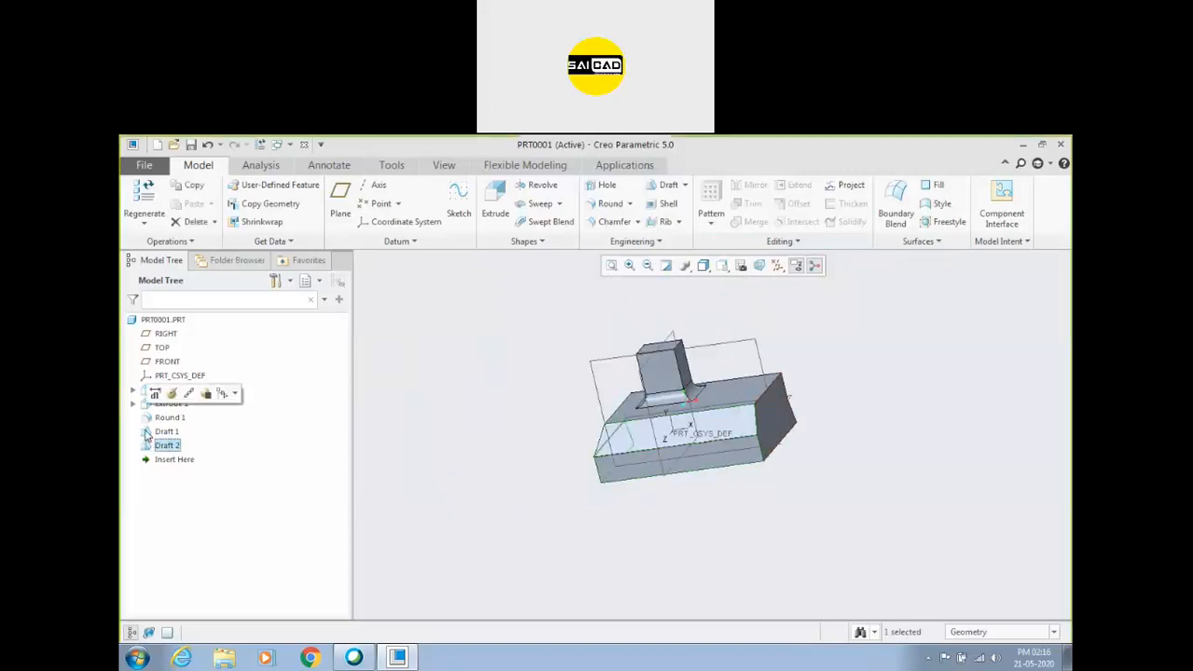
{"action": "left_click", "coordinate": [154, 433], "text": "ctrl"}
{"action": "key", "text": "Delete"}
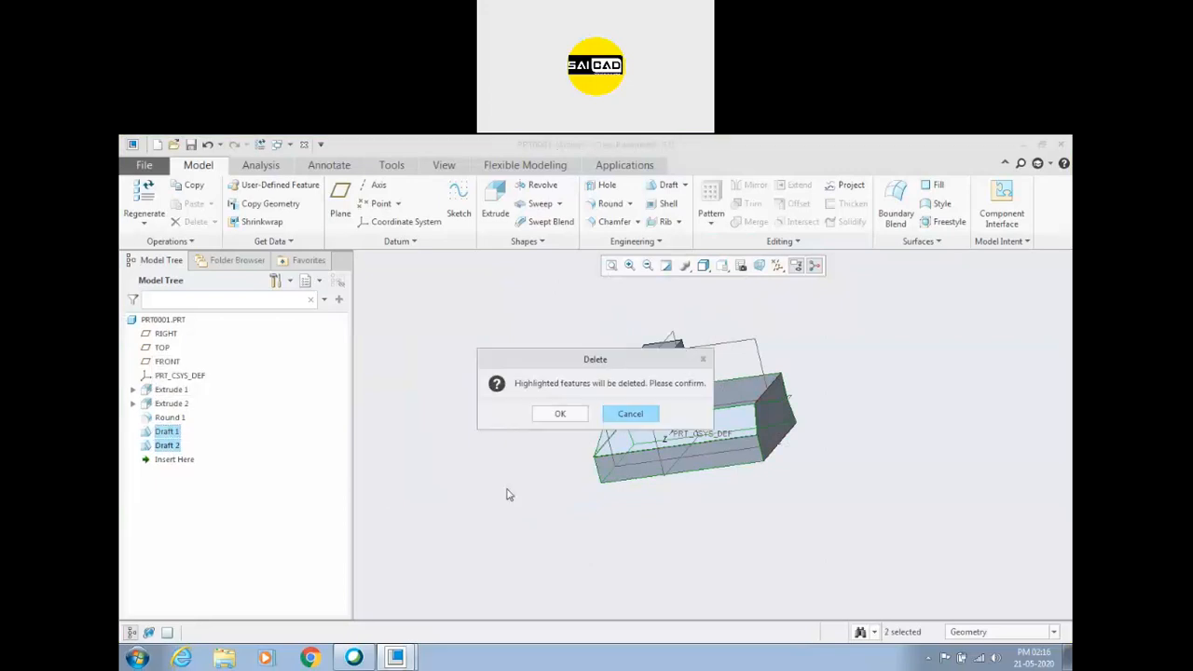
{"action": "left_click", "coordinate": [555, 415]}
Sketch a rectangle on the TOP datum plane, extending outward from the base block, and finish the sketch.
{"action": "middle_click_drag", "start_coordinate": [504, 463], "coordinate": [538, 460]}
{"action": "scroll", "coordinate": [673, 419], "scroll_direction": "down", "scroll_amount": 2}
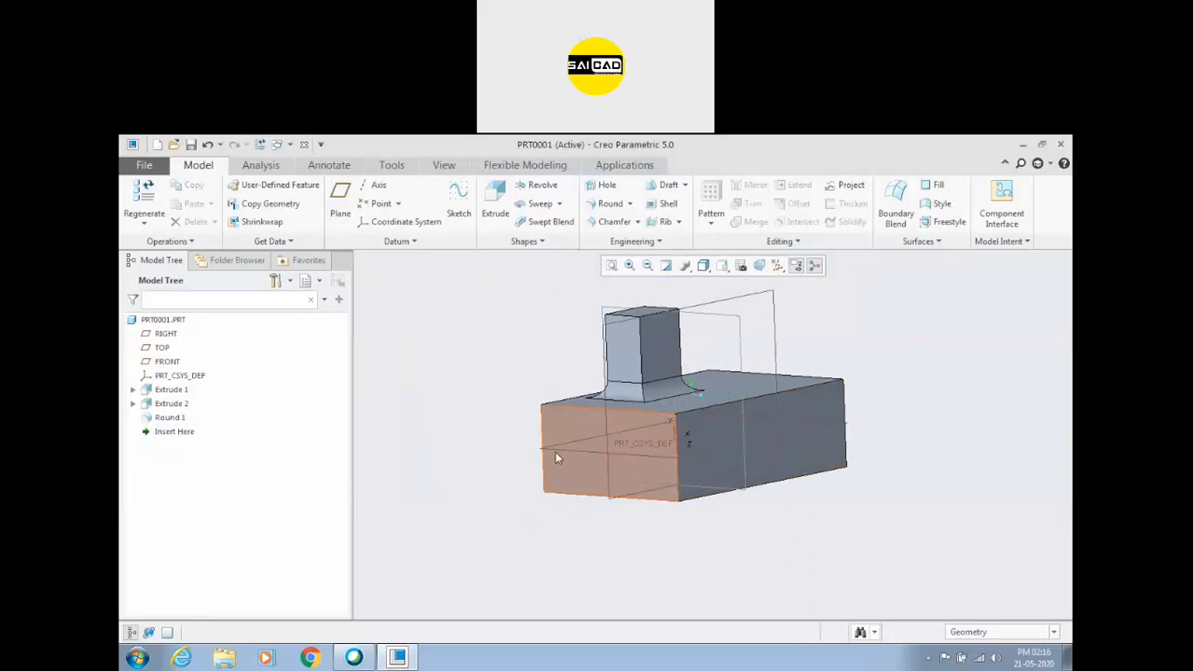
{"action": "left_click", "coordinate": [522, 419]}
{"action": "left_click", "coordinate": [459, 200]}
{"action": "left_click", "coordinate": [444, 203]}
{"action": "left_click", "coordinate": [471, 458]}
{"action": "left_click", "coordinate": [412, 499]}
{"action": "middle_click", "coordinate": [488, 342]}
{"action": "left_click", "coordinate": [1017, 215]}
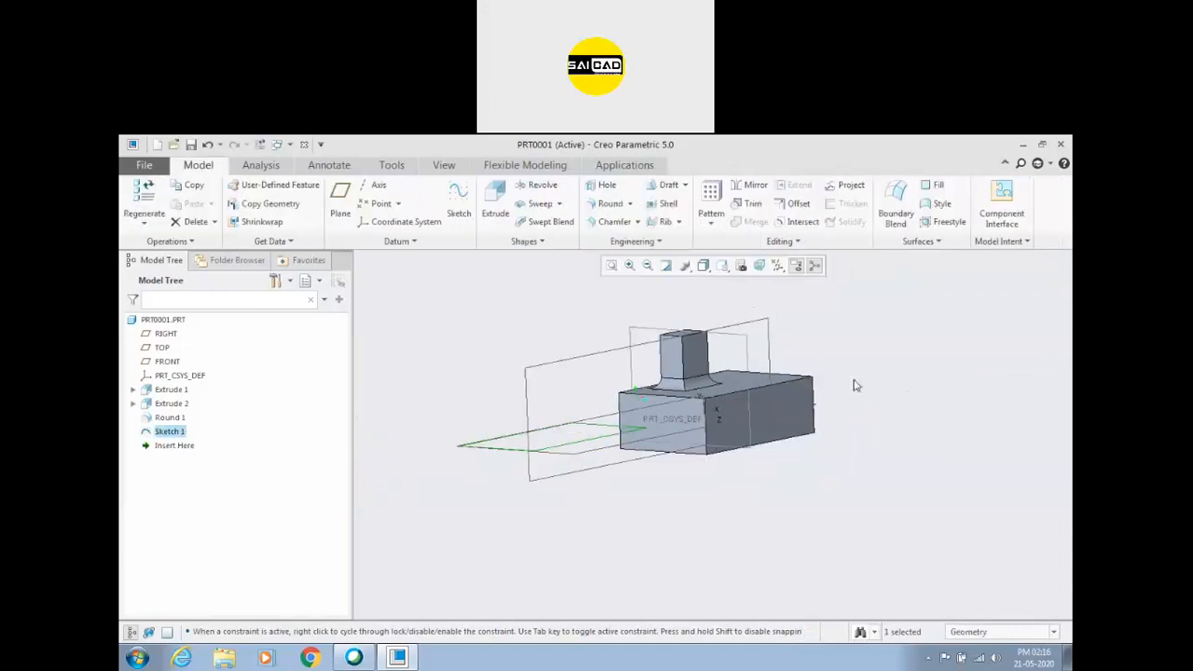
Start a new draft on the two adjacent side faces of the base block.
{"action": "left_click", "coordinate": [665, 189]}
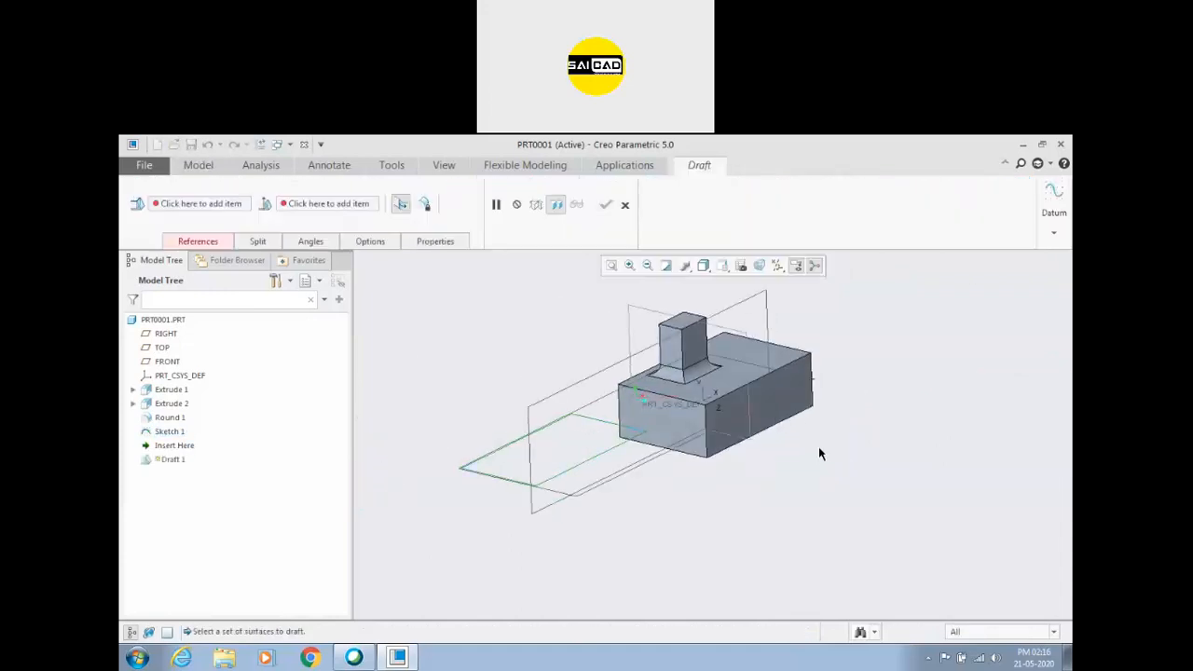
{"action": "left_click", "coordinate": [787, 409]}
{"action": "left_click", "coordinate": [699, 418], "text": "ctrl"}
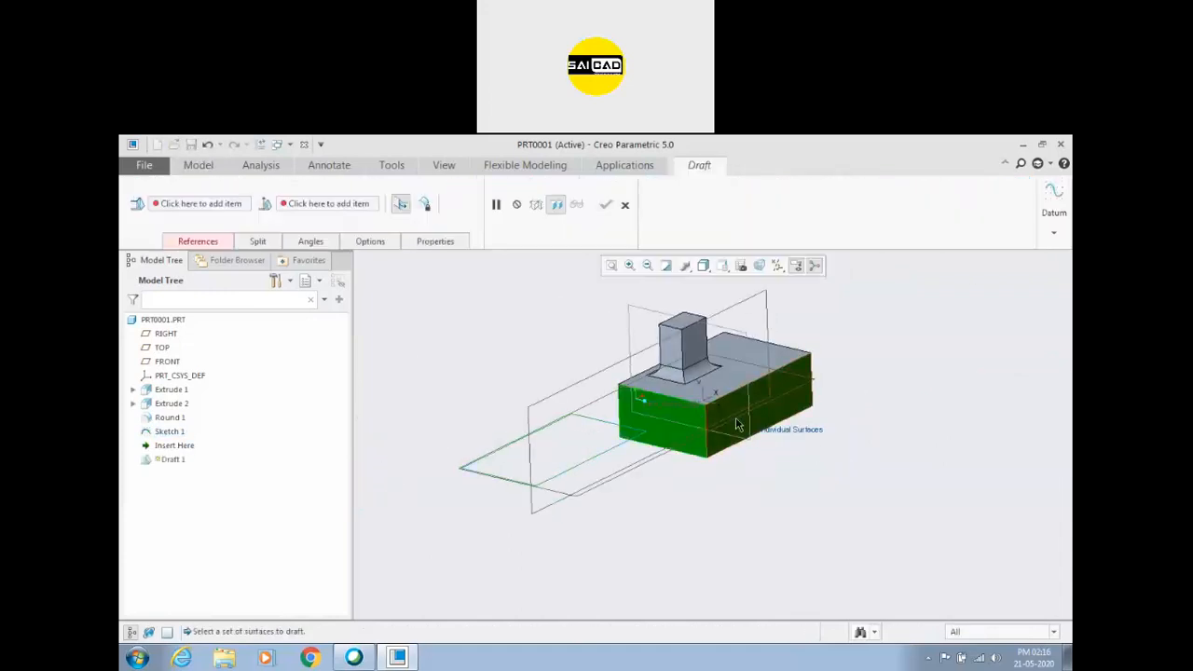
Try the sketched rectangle as the draft hinge and a vertical edge of the base block as the pull direction.
{"action": "left_click", "coordinate": [198, 241]}
{"action": "left_click", "coordinate": [233, 339]}
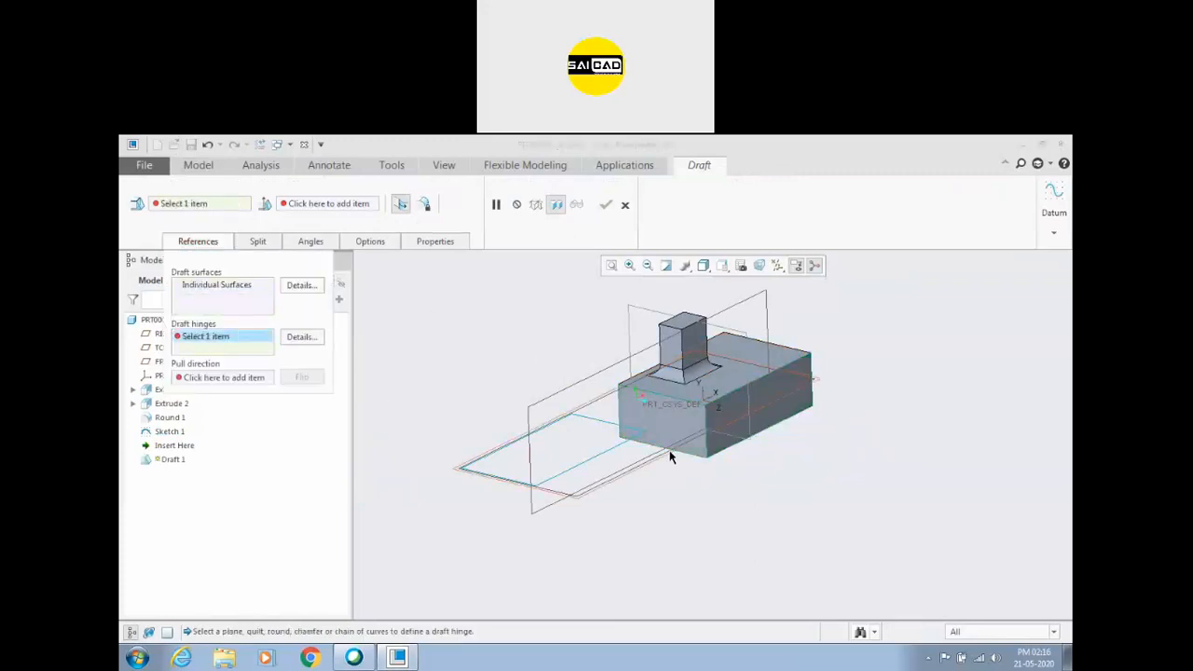
{"action": "left_click", "coordinate": [623, 455]}
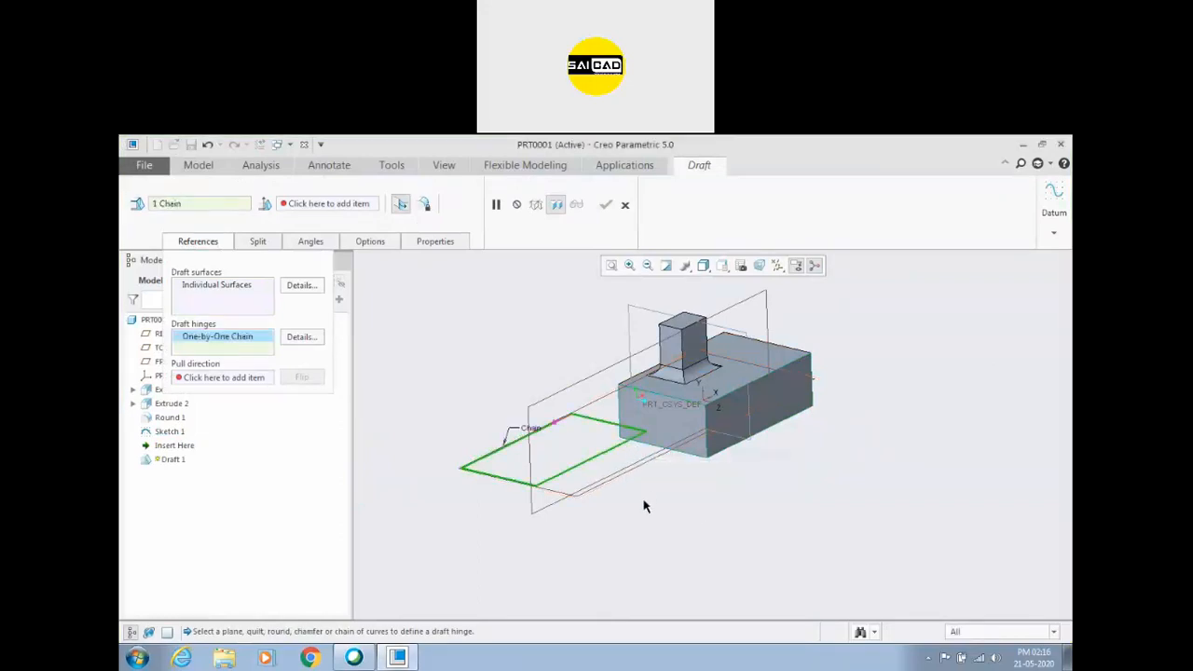
{"action": "left_click", "coordinate": [229, 377]}
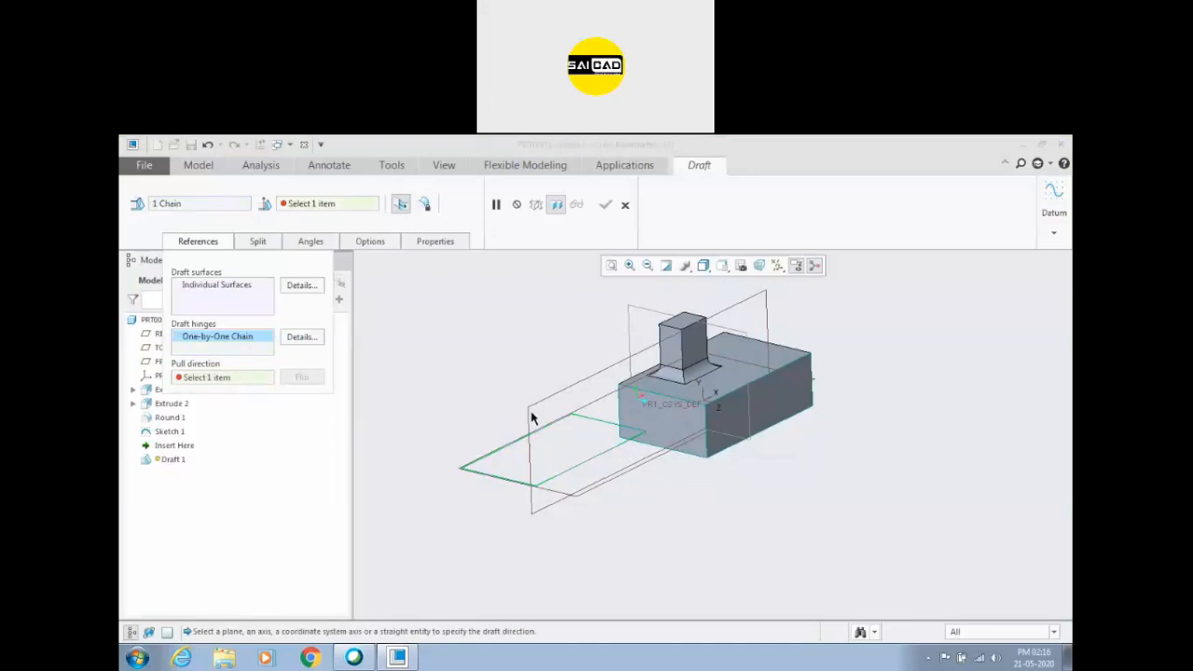
{"action": "left_click", "coordinate": [621, 416]}
{"action": "mouse_move", "coordinate": [615, 469]}
{"action": "middle_mouse_down"}
{"action": "mouse_move", "coordinate": [636, 469]}
{"action": "mouse_move", "coordinate": [629, 474]}
{"action": "middle_mouse_up"}
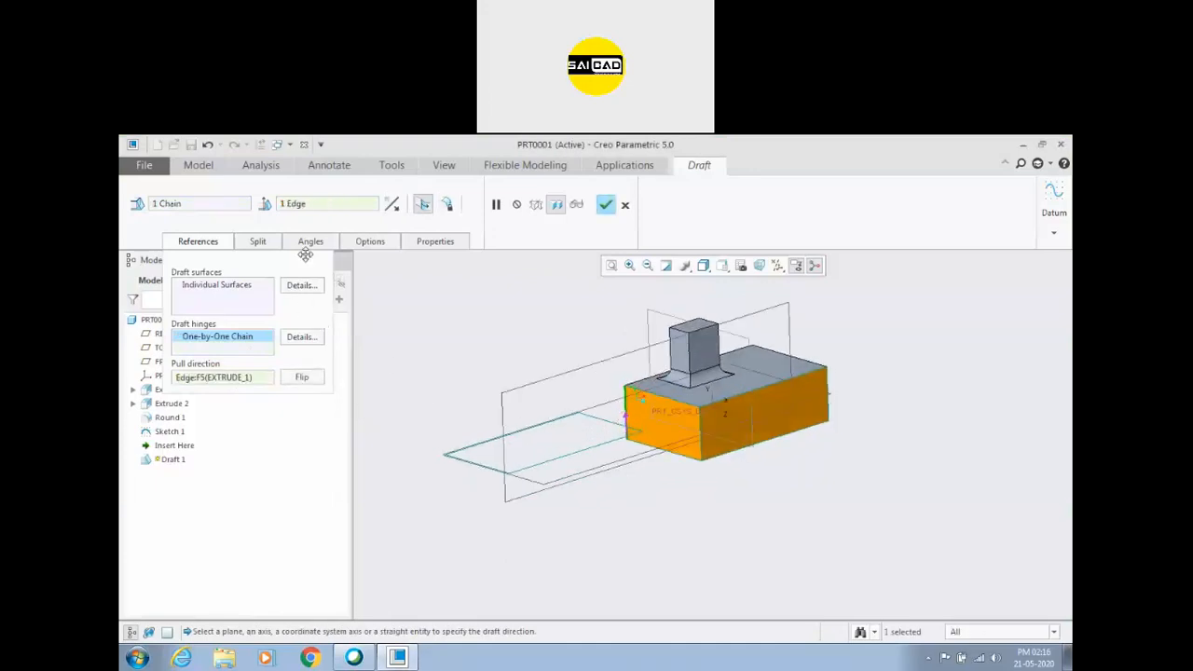
Remove the draft's hinge and pull direction references, and use the TOP datum plane as the pull direction.
{"action": "right_click", "coordinate": [241, 337]}
{"action": "left_click", "coordinate": [264, 355]}
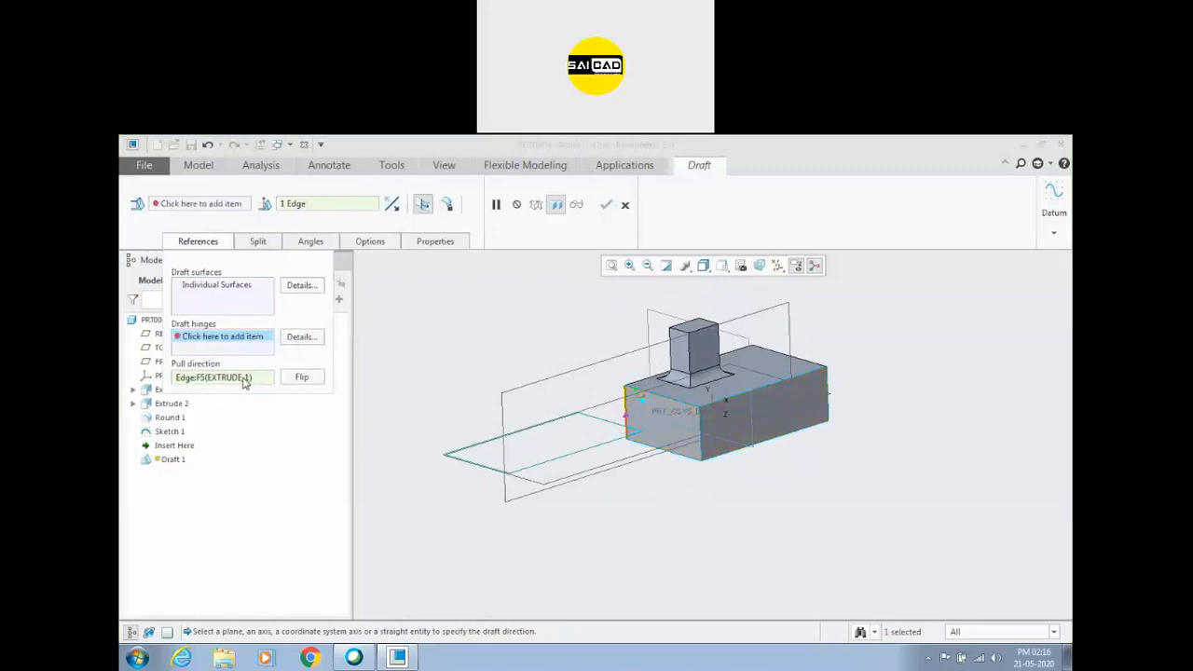
{"action": "right_click", "coordinate": [245, 382]}
{"action": "left_click", "coordinate": [268, 395]}
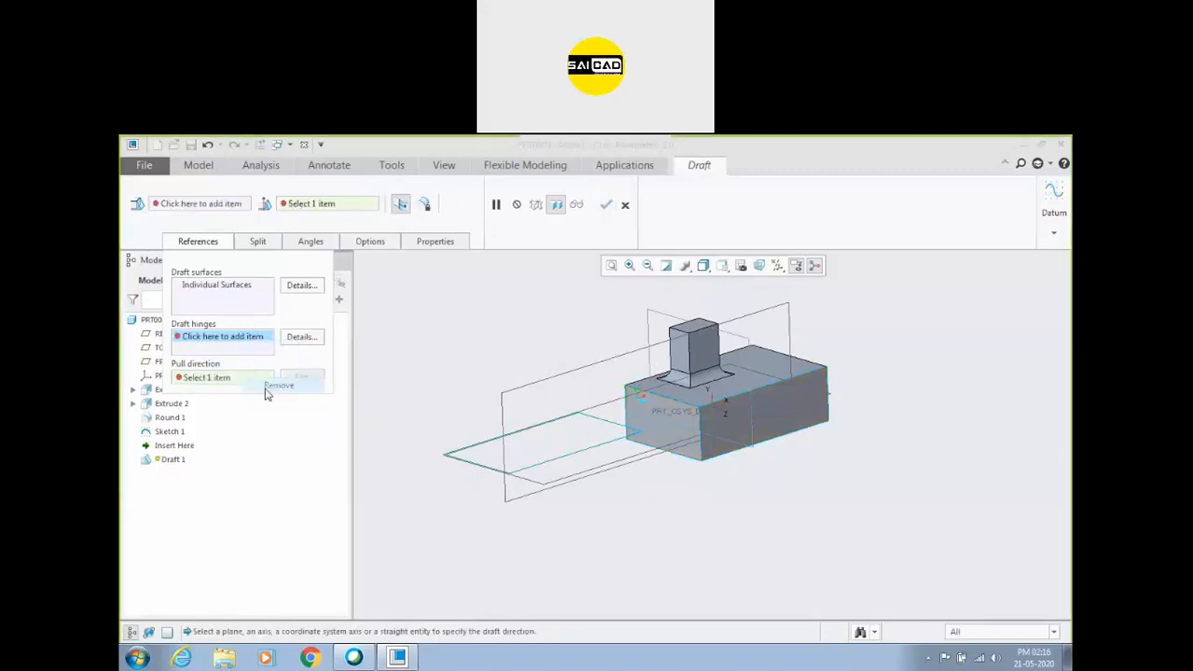
{"action": "left_click", "coordinate": [599, 407]}
{"action": "middle_click_drag", "start_coordinate": [539, 492], "coordinate": [549, 490]}
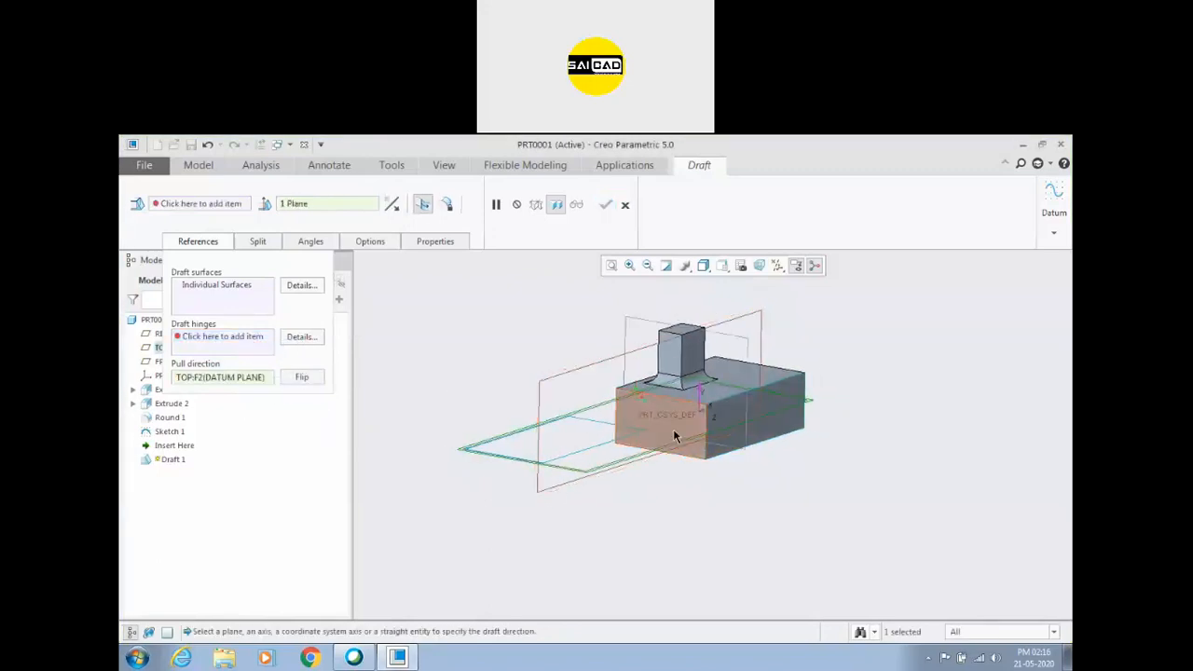
Set the TOP datum plane as the draft hinge for the base block's side faces.
{"action": "left_click", "coordinate": [234, 290]}
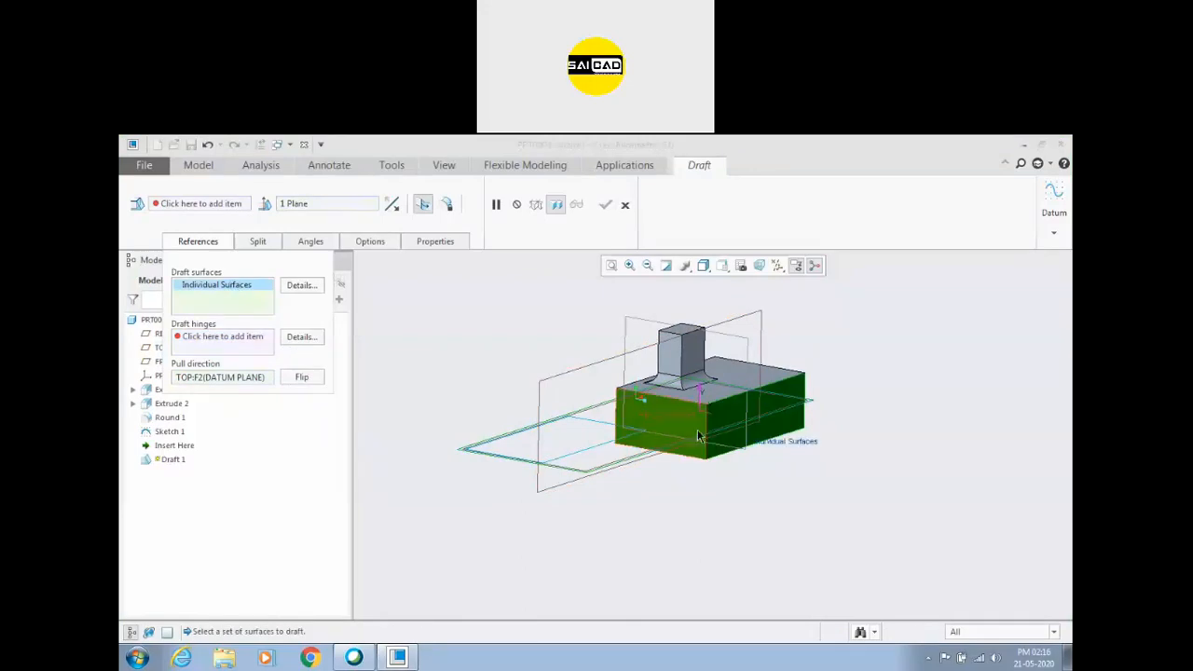
{"action": "left_click", "coordinate": [243, 380]}
{"action": "left_click", "coordinate": [201, 204]}
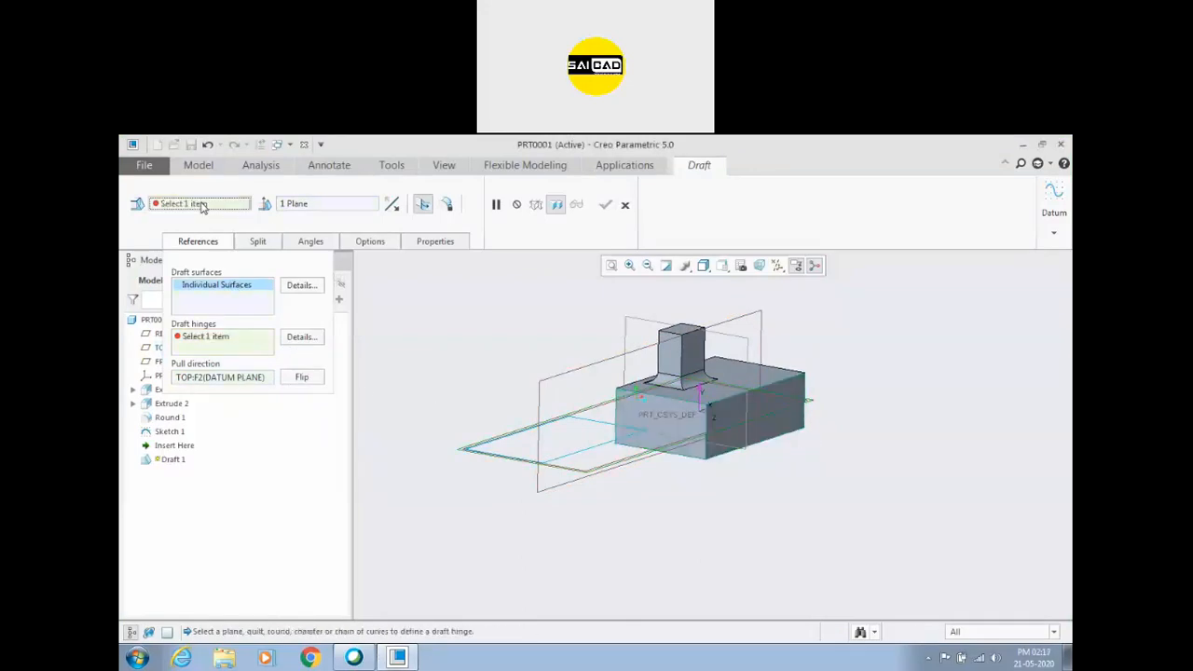
{"action": "left_click", "coordinate": [209, 341]}
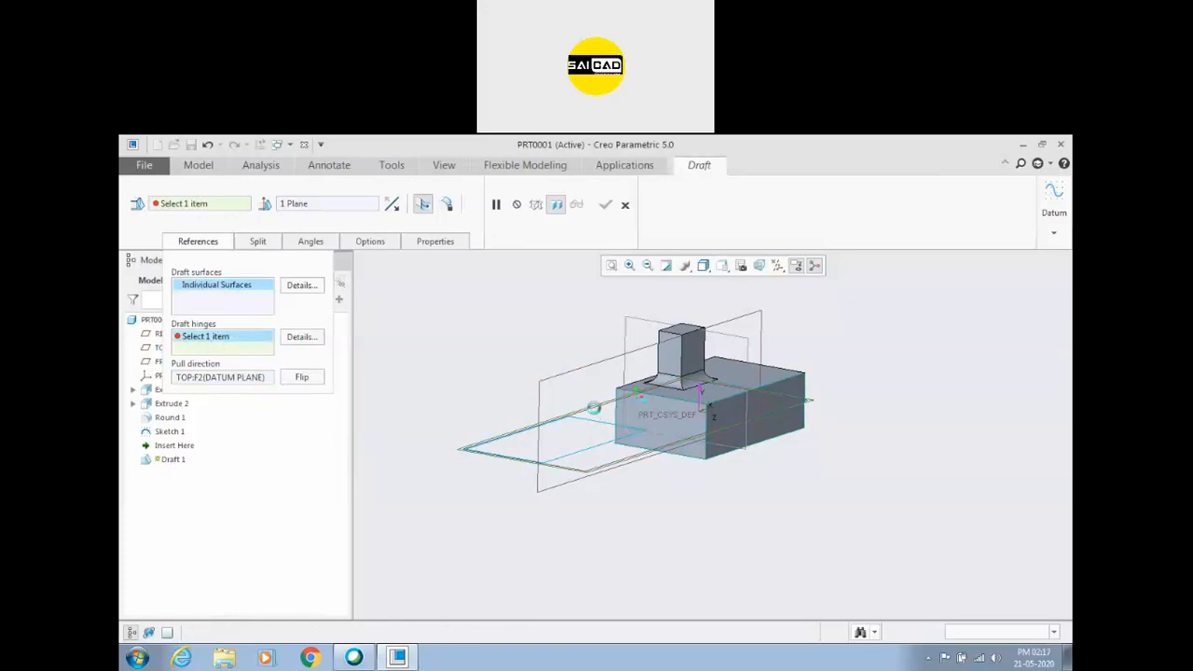
{"action": "left_click", "coordinate": [595, 407]}
{"action": "scroll", "coordinate": [560, 428], "scroll_direction": "up", "scroll_amount": 2}
{"action": "scroll", "coordinate": [619, 447], "scroll_direction": "down", "scroll_amount": 2}
{"action": "middle_click_drag", "start_coordinate": [625, 457], "coordinate": [612, 478]}
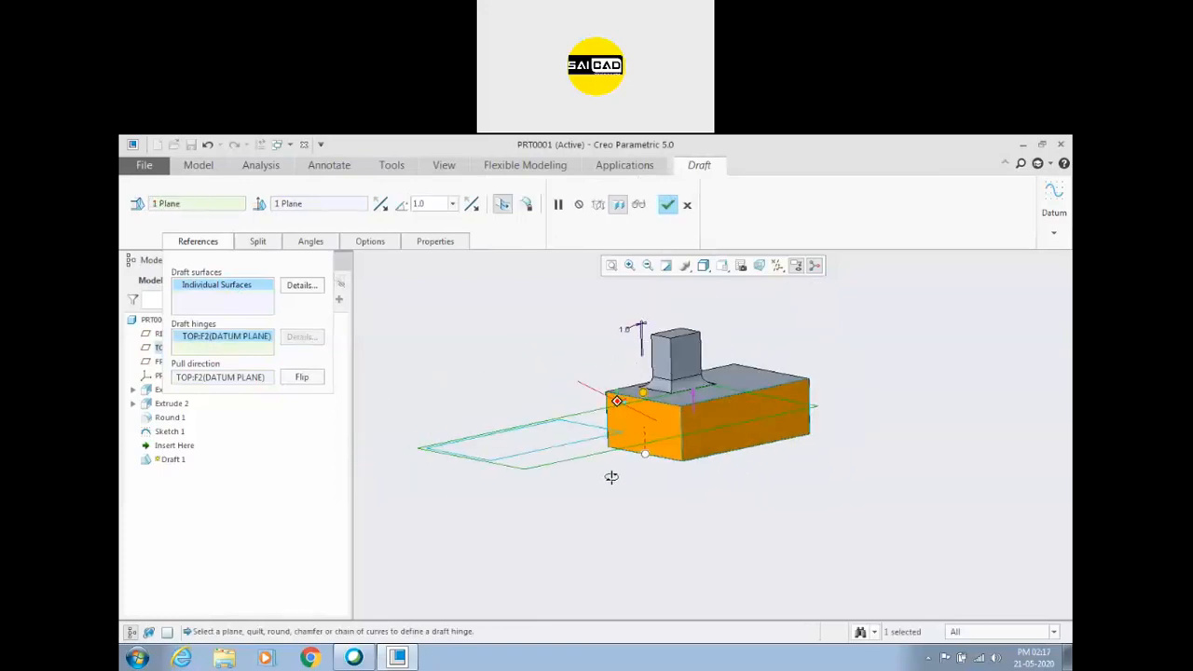
Split the draft by a split object using Sketch 1 and set the second side's angle to 21 degrees.
{"action": "left_click", "coordinate": [263, 245]}
{"action": "left_click", "coordinate": [308, 289]}
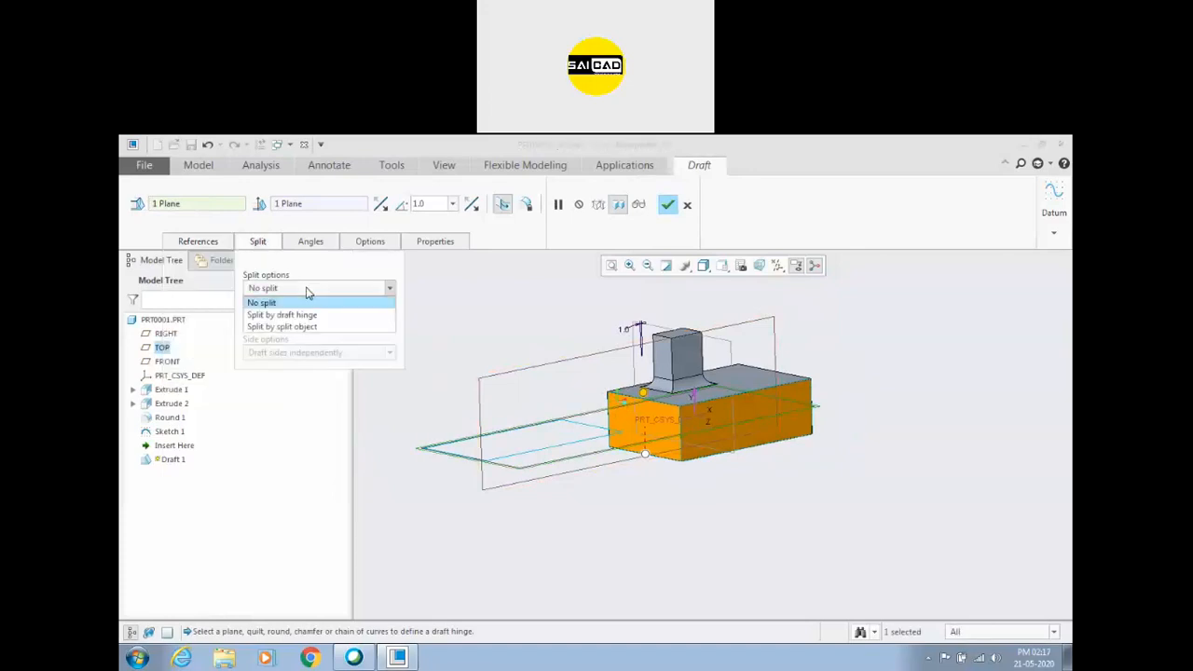
{"action": "left_click", "coordinate": [315, 329]}
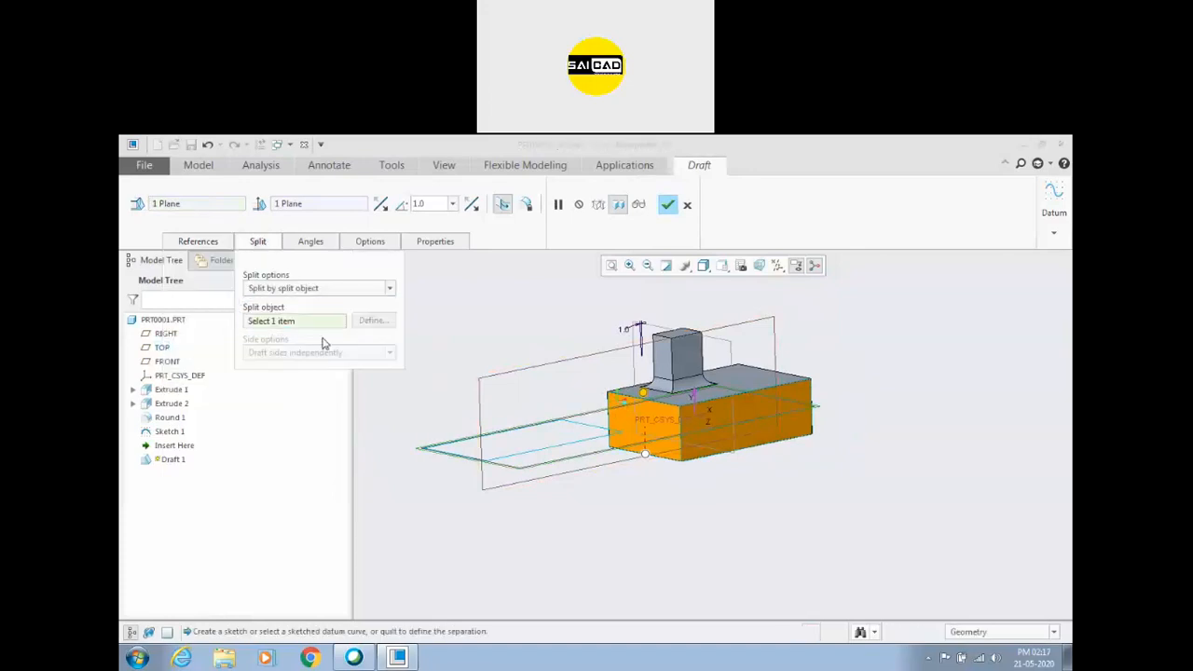
{"action": "left_click", "coordinate": [552, 454]}
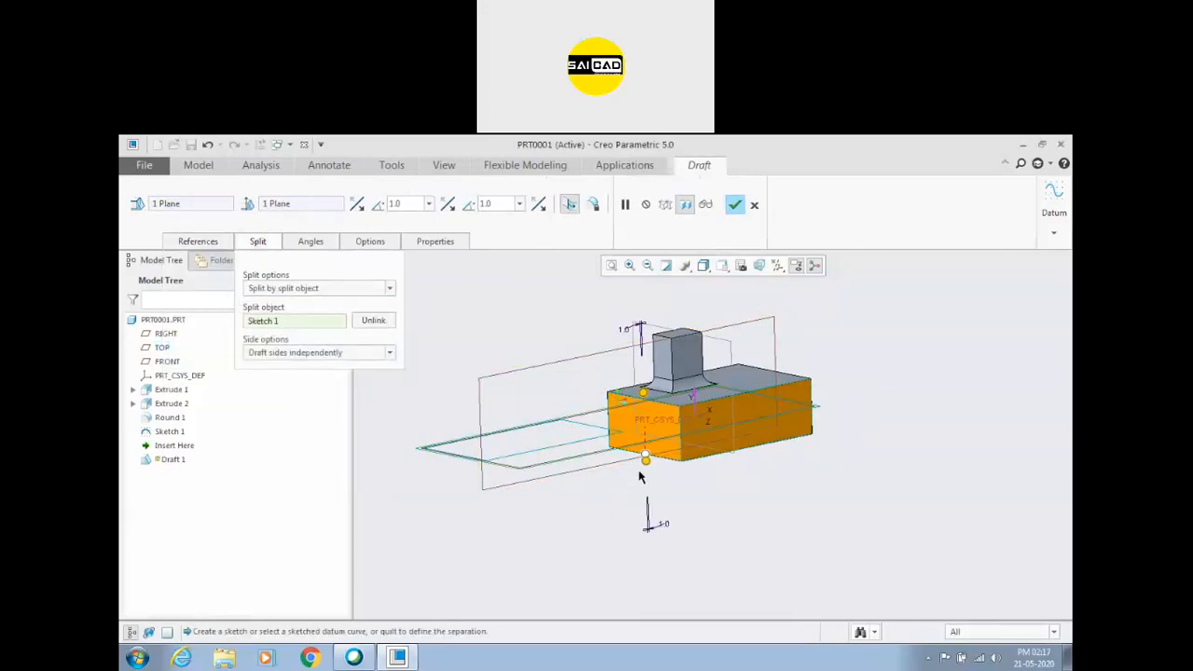
{"action": "mouse_move", "coordinate": [646, 468]}
{"action": "left_mouse_down"}
{"action": "mouse_move", "coordinate": [618, 464]}
{"action": "mouse_move", "coordinate": [669, 493]}
{"action": "mouse_move", "coordinate": [658, 480]}
{"action": "left_mouse_up"}
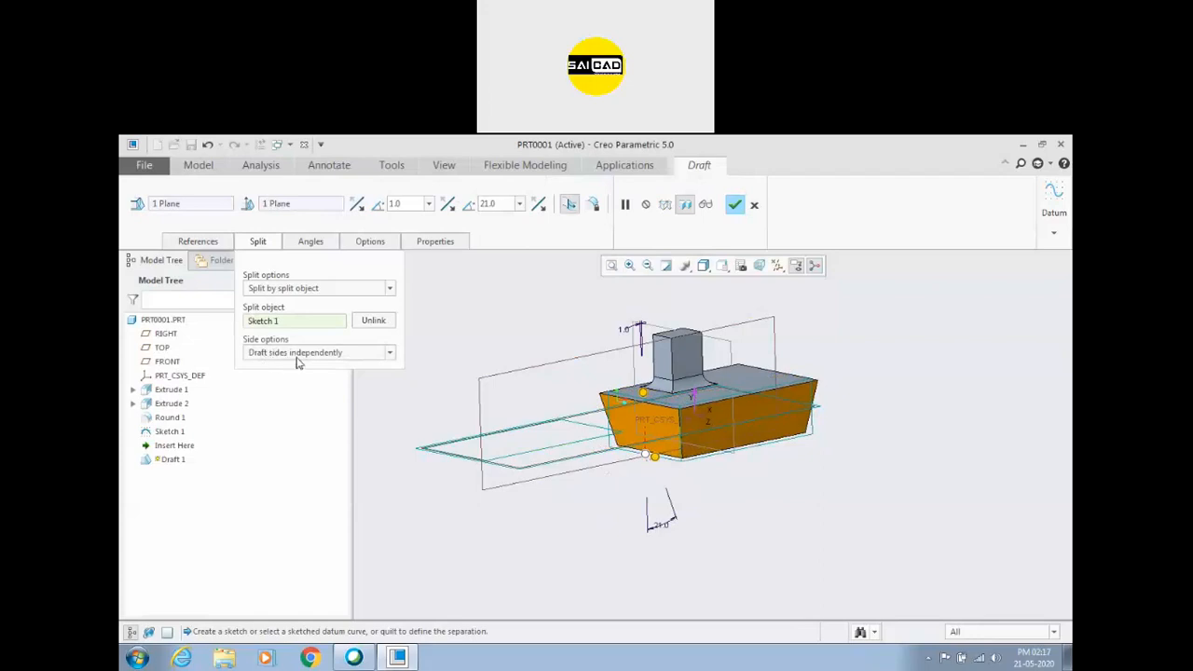
Restrict the split draft to the first side only and set its angle to 20 degrees.
{"action": "left_click", "coordinate": [371, 354]}
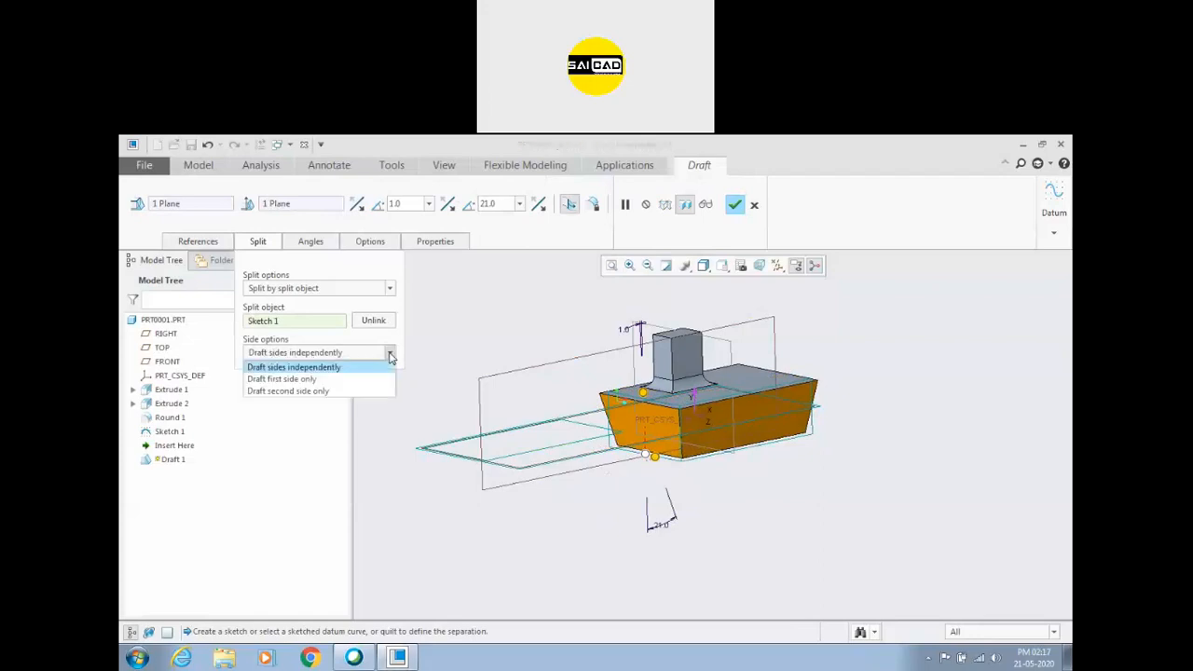
{"action": "left_click", "coordinate": [345, 380]}
{"action": "left_click_drag", "start_coordinate": [652, 398], "coordinate": [617, 386]}
{"action": "middle_click_drag", "start_coordinate": [613, 459], "coordinate": [575, 453]}
{"action": "scroll", "coordinate": [612, 416], "scroll_direction": "down", "scroll_amount": 2}
Split by draft hinge with sides drafted independently, setting the first side to 9 degrees and the second to 30 degrees.
{"action": "left_click", "coordinate": [341, 291]}
{"action": "left_click", "coordinate": [321, 314]}
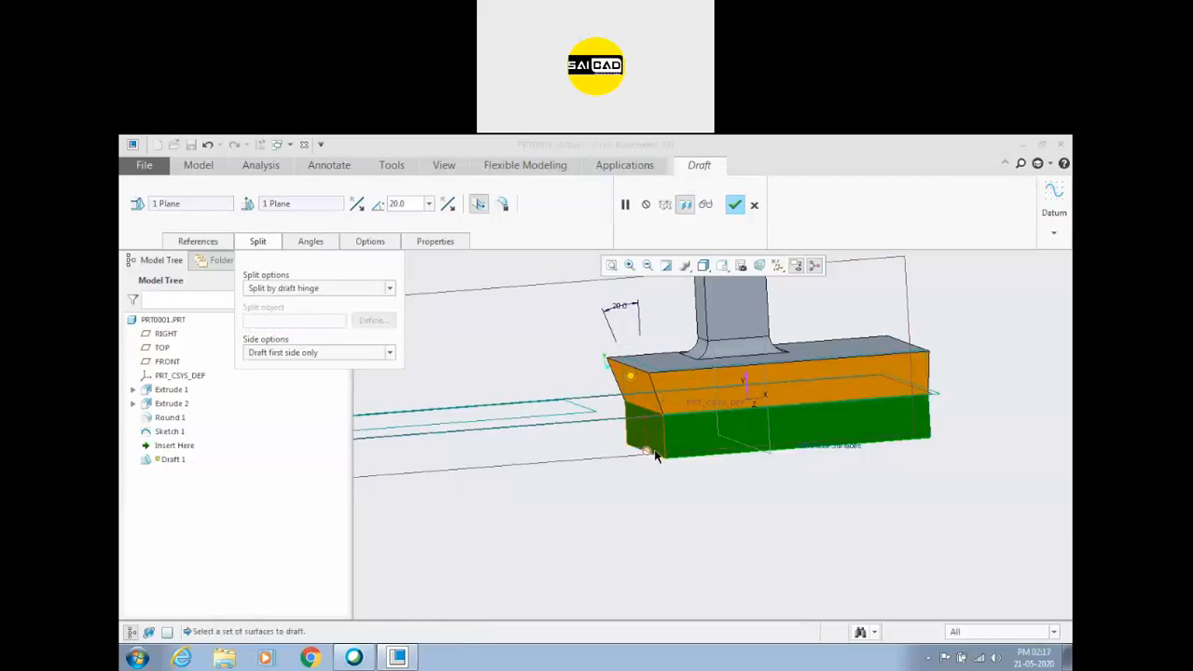
{"action": "left_click", "coordinate": [367, 355]}
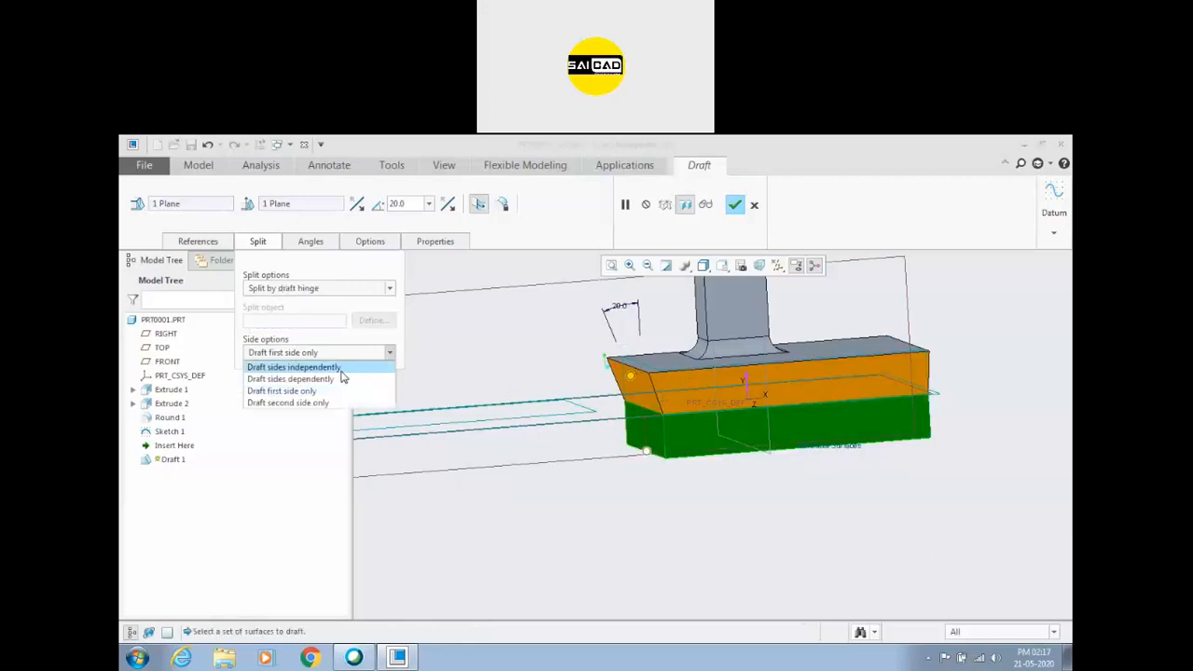
{"action": "left_click", "coordinate": [342, 368]}
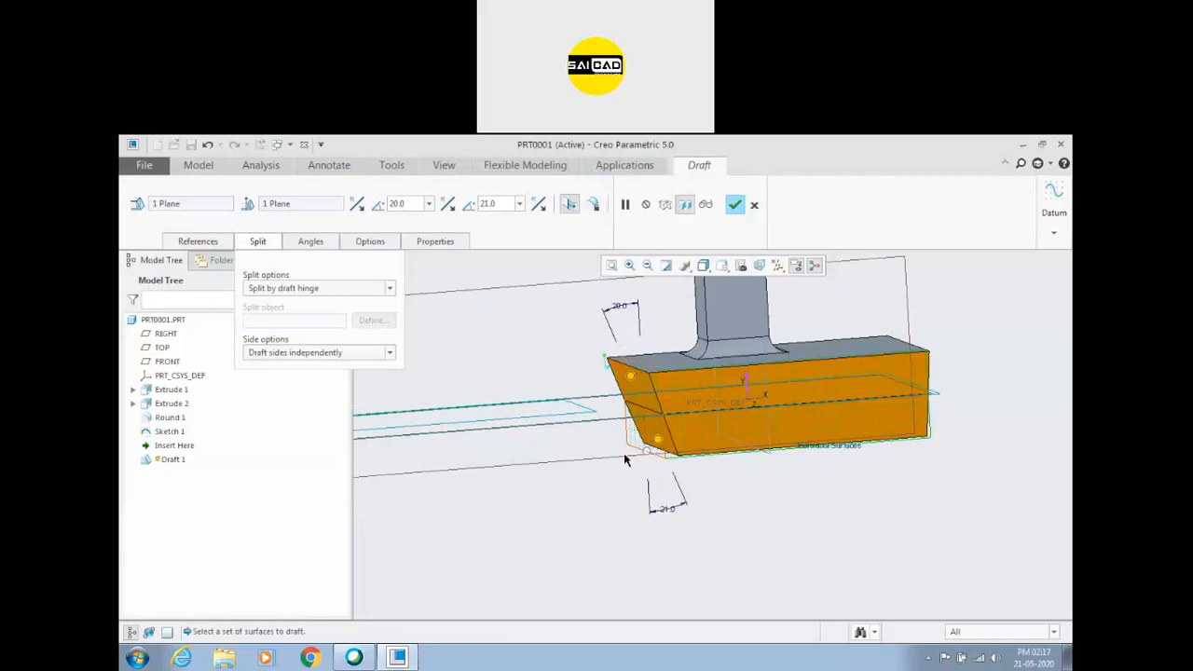
{"action": "left_click_drag", "start_coordinate": [658, 441], "coordinate": [619, 442]}
{"action": "mouse_move", "coordinate": [631, 375]}
{"action": "left_mouse_down"}
{"action": "mouse_move", "coordinate": [655, 376]}
{"action": "mouse_move", "coordinate": [637, 374]}
{"action": "left_mouse_up"}
Restrict the hinge-split draft to the first side only, and switch it to the second side only.
{"action": "left_click", "coordinate": [389, 352]}
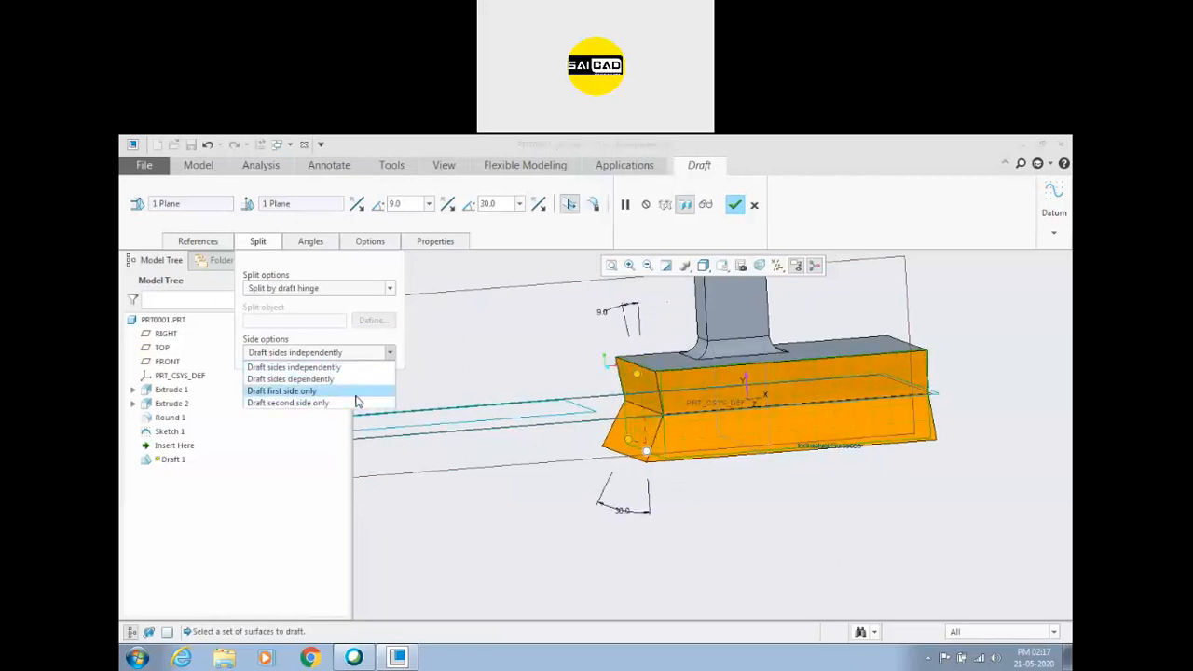
{"action": "left_click", "coordinate": [378, 393]}
{"action": "left_click", "coordinate": [389, 352]}
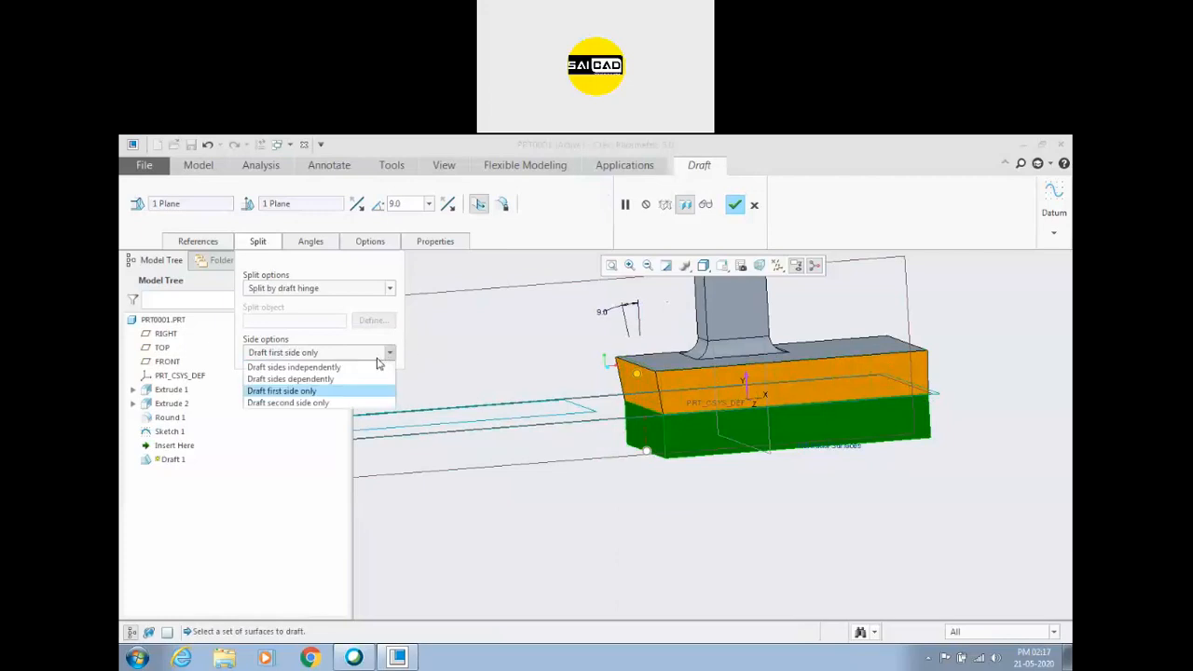
{"action": "left_click", "coordinate": [350, 402]}
Switch the draft to split by split object using Sketch 1, resetting it through no split so both sides are drafted independently.
{"action": "left_click", "coordinate": [353, 289]}
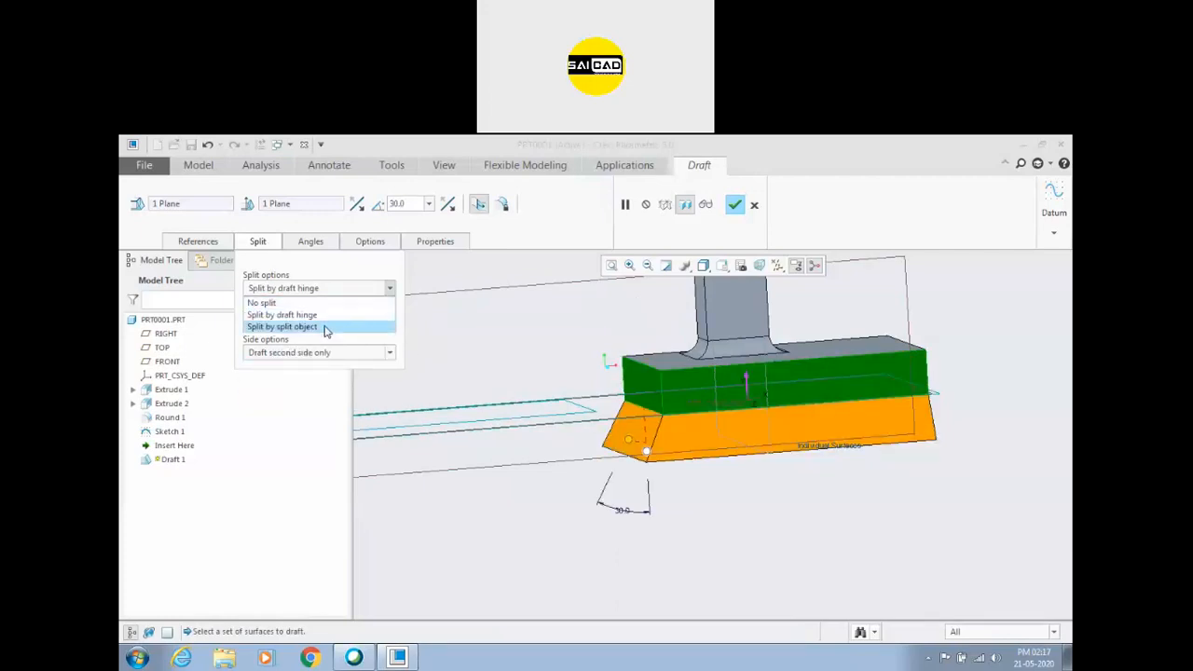
{"action": "left_click", "coordinate": [325, 324]}
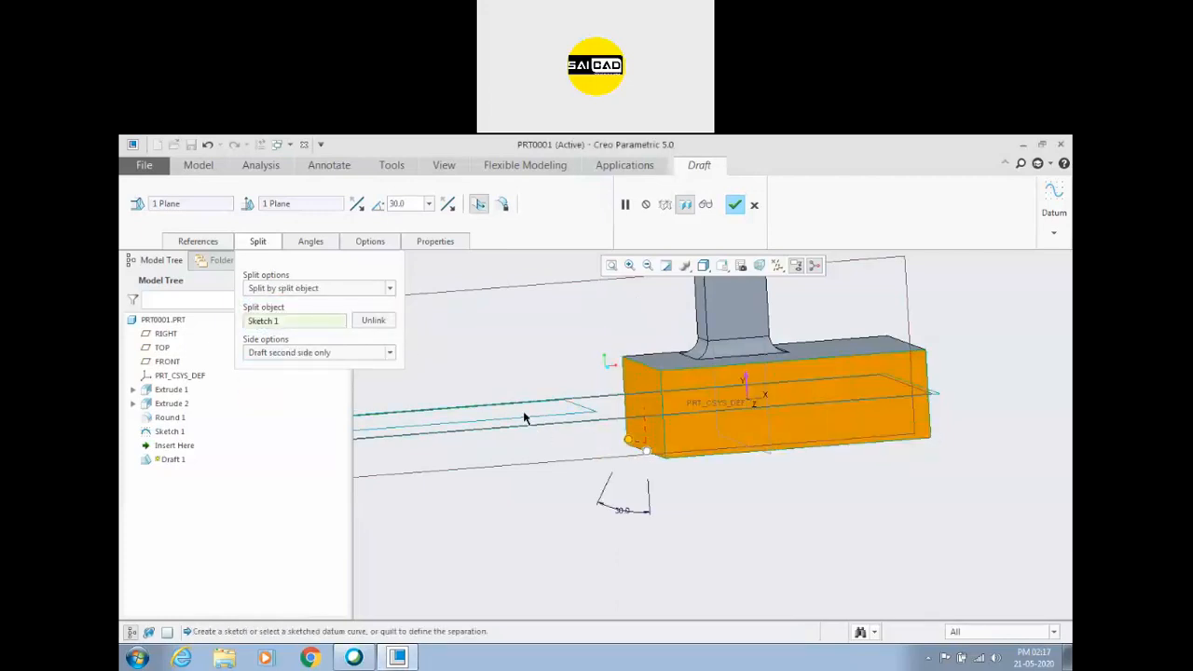
{"action": "scroll", "coordinate": [497, 378], "scroll_direction": "down", "scroll_amount": 2}
{"action": "left_click", "coordinate": [326, 289]}
{"action": "left_click", "coordinate": [319, 302]}
{"action": "left_click", "coordinate": [320, 290]}
{"action": "left_click", "coordinate": [317, 325]}
{"action": "mouse_move", "coordinate": [537, 523]}
{"action": "middle_mouse_down"}
{"action": "mouse_move", "coordinate": [572, 498]}
{"action": "mouse_move", "coordinate": [558, 501]}
{"action": "mouse_move", "coordinate": [543, 466]}
{"action": "middle_mouse_up"}
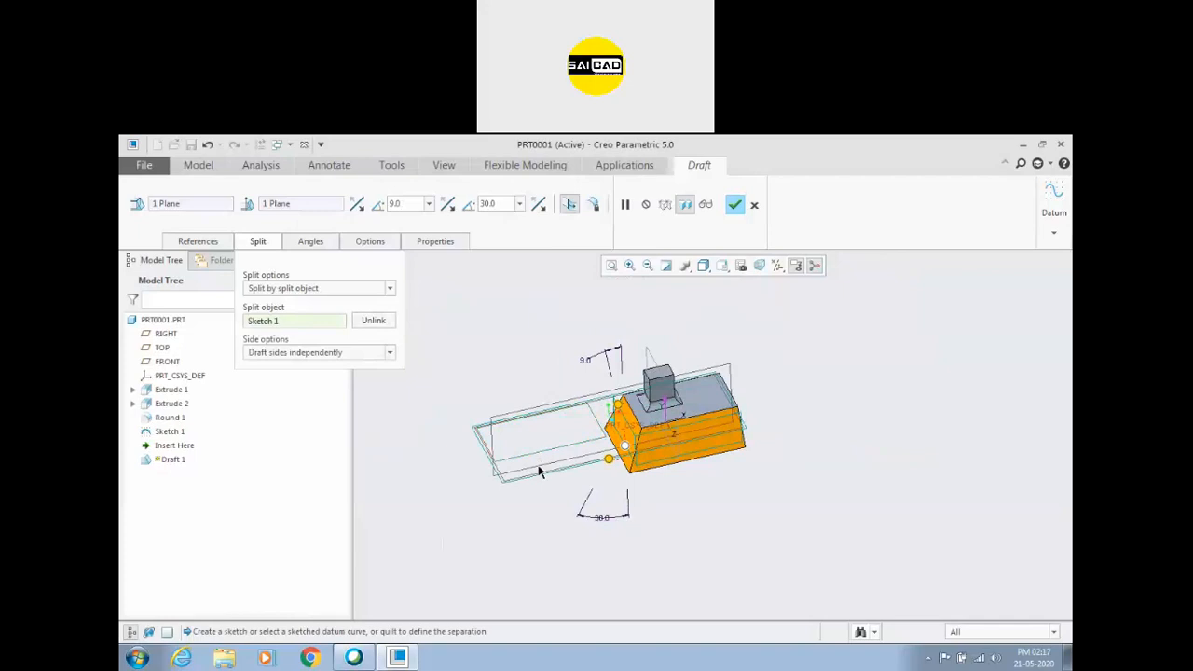
{"action": "scroll", "coordinate": [538, 494], "scroll_direction": "up", "scroll_amount": 2}
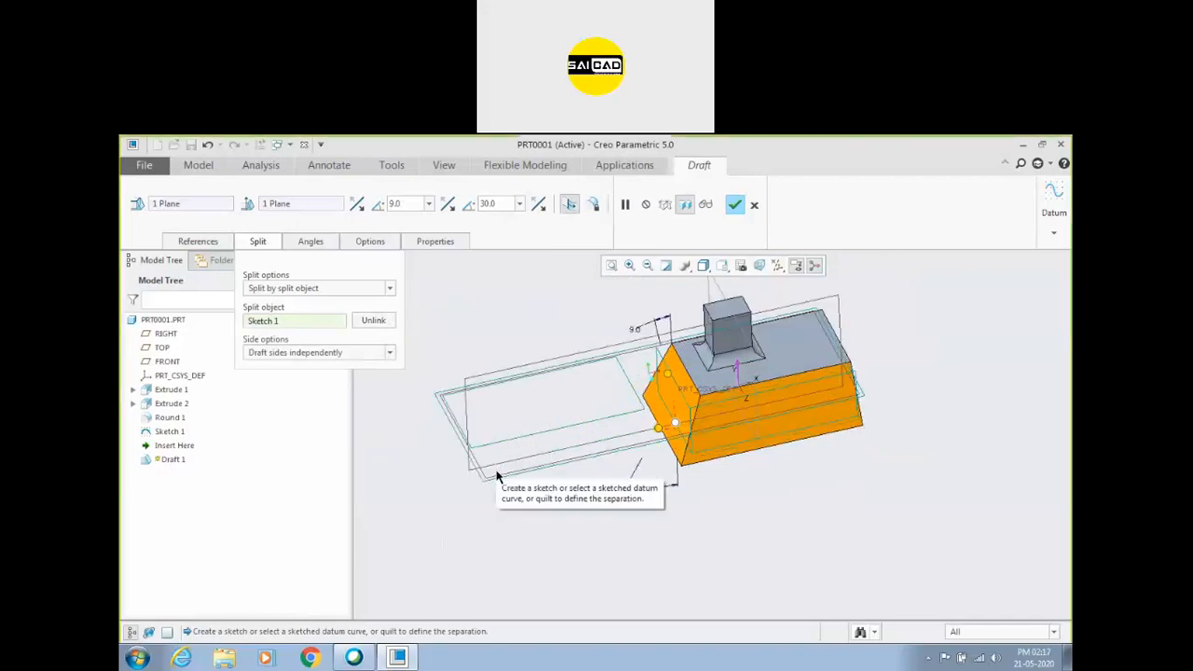
{"action": "middle_click_drag", "start_coordinate": [522, 534], "coordinate": [520, 510]}
{"action": "scroll", "coordinate": [570, 432], "scroll_direction": "up", "scroll_amount": 2}
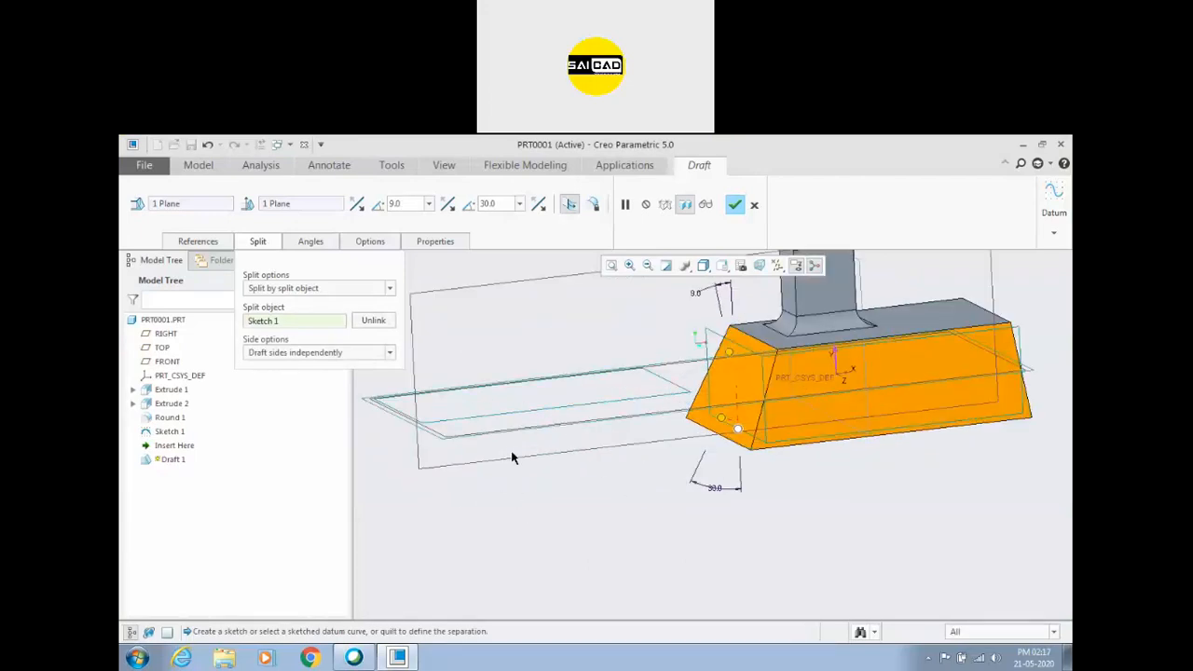
Draft only the first side of the Sketch 1 split at 48 degrees, and discard the draft feature.
{"action": "left_click", "coordinate": [390, 353]}
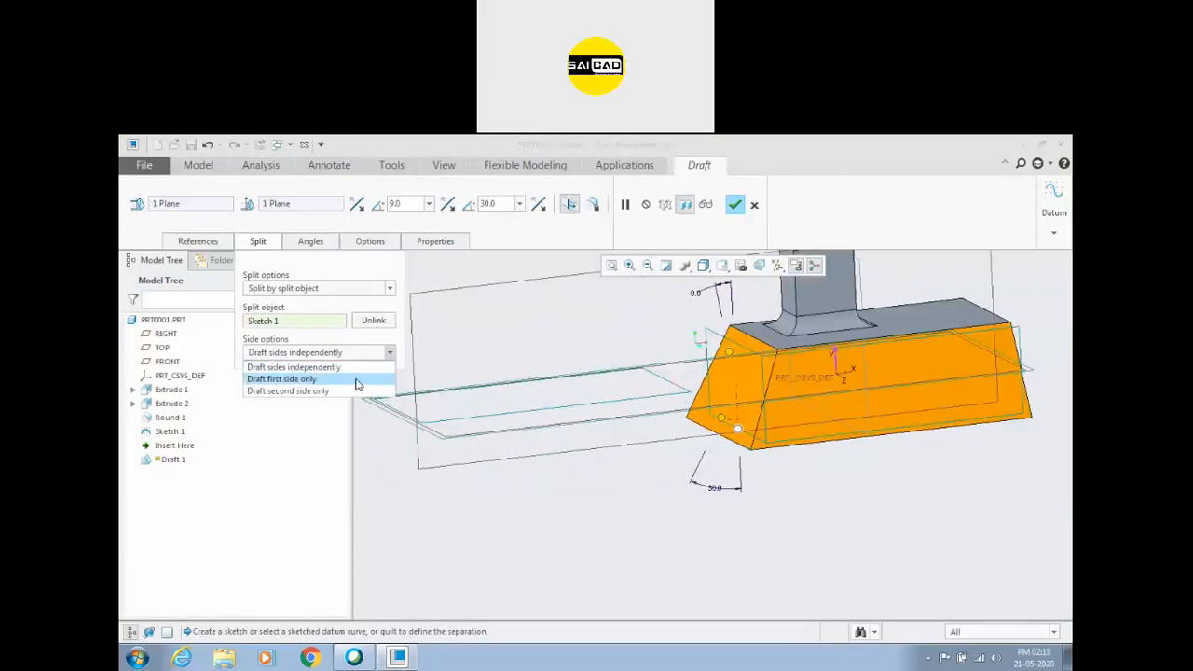
{"action": "left_click", "coordinate": [355, 382]}
{"action": "left_click_drag", "start_coordinate": [739, 357], "coordinate": [678, 345]}
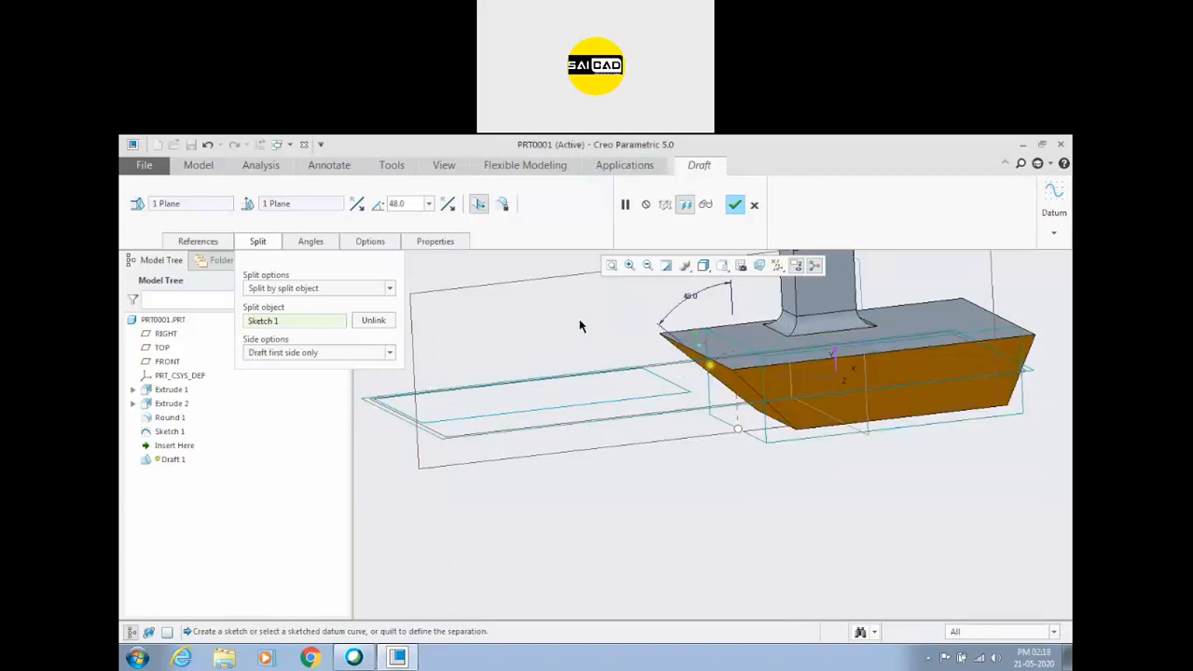
{"action": "left_click", "coordinate": [755, 205]}
{"action": "left_click", "coordinate": [598, 422]}
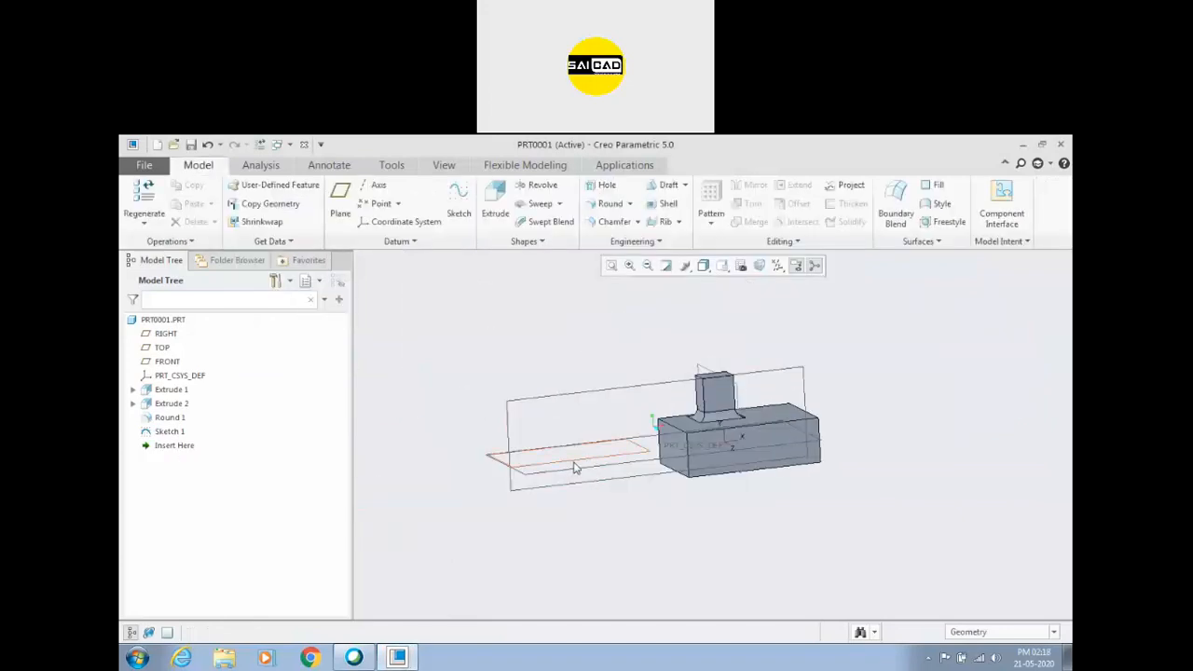
Delete Sketch 1 from the model.
{"action": "left_click", "coordinate": [594, 464]}
{"action": "key", "text": "Delete"}
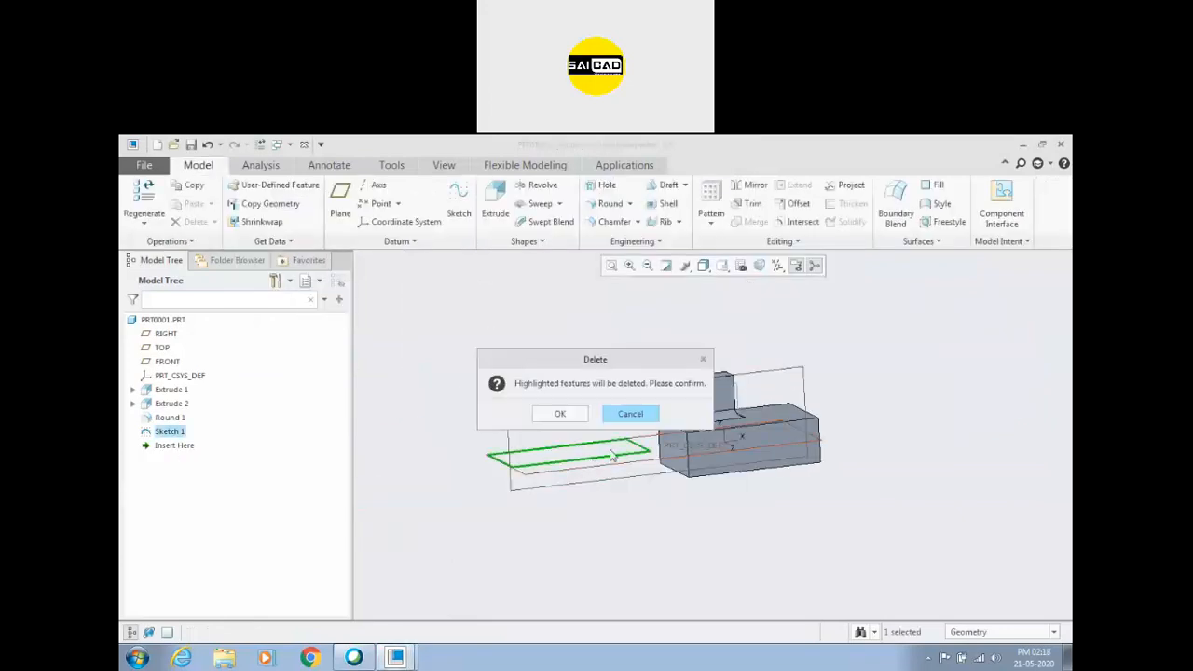
{"action": "left_click", "coordinate": [562, 413]}
Start a draft on the side faces of the upper boss.
{"action": "scroll", "coordinate": [602, 419], "scroll_direction": "down", "scroll_amount": 5}
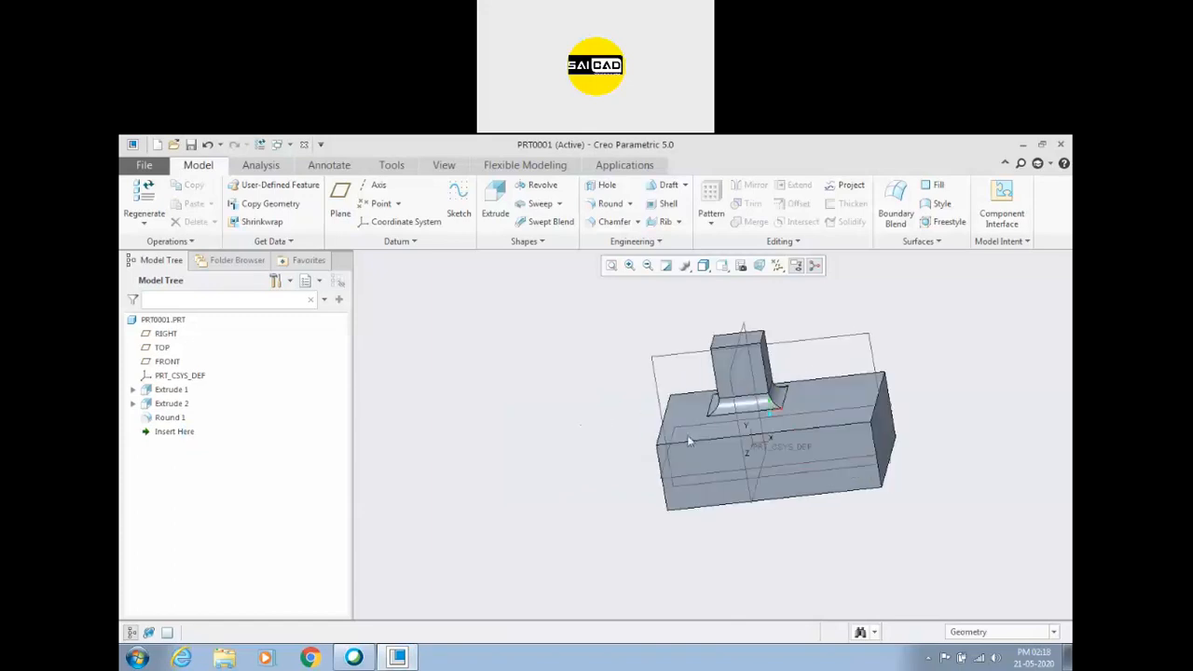
{"action": "scroll", "coordinate": [455, 354], "scroll_direction": "up", "scroll_amount": 2}
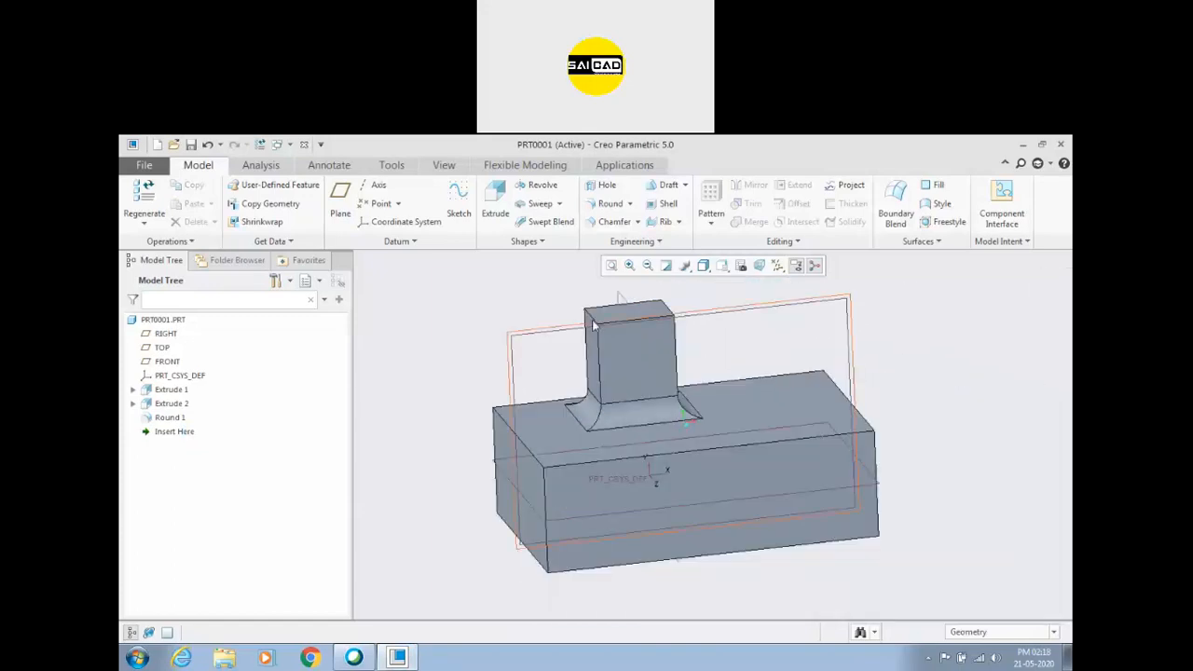
{"action": "scroll", "coordinate": [599, 360], "scroll_direction": "down", "scroll_amount": 3}
{"action": "scroll", "coordinate": [496, 329], "scroll_direction": "up", "scroll_amount": 1}
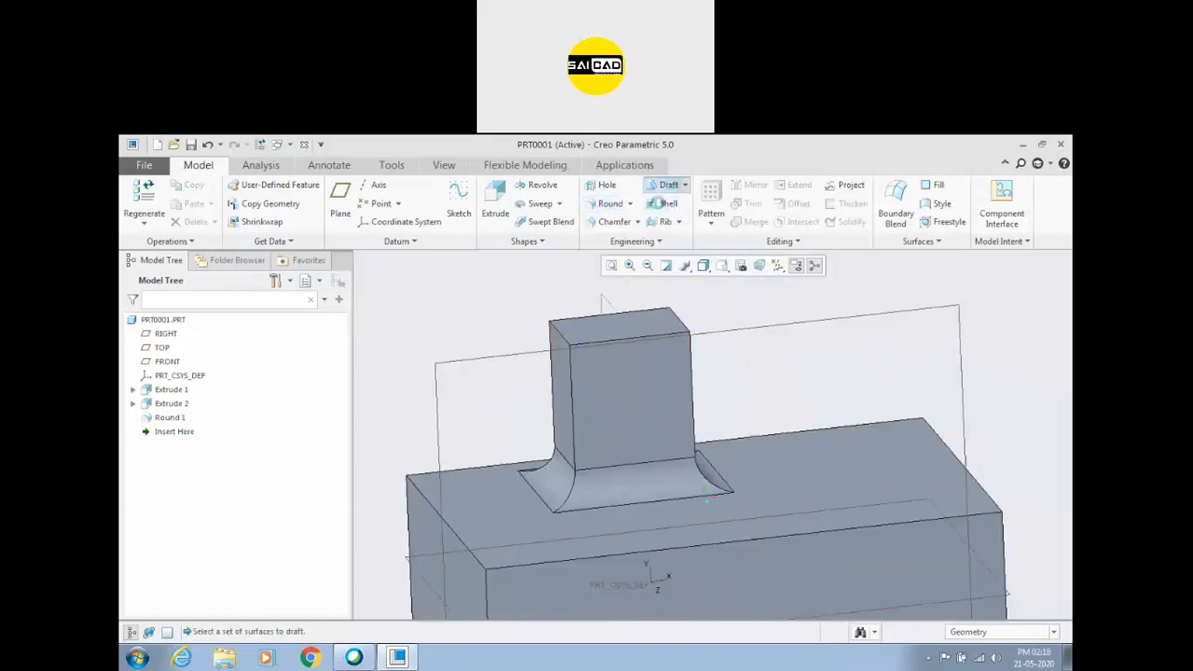
{"action": "left_click", "coordinate": [667, 185]}
{"action": "left_click", "coordinate": [610, 391]}
{"action": "left_click", "coordinate": [564, 392], "text": "ctrl"}
{"action": "middle_click_drag", "start_coordinate": [719, 371], "coordinate": [769, 353]}
{"action": "scroll", "coordinate": [736, 361], "scroll_direction": "up", "scroll_amount": 3}
{"action": "middle_click_drag", "start_coordinate": [661, 373], "coordinate": [496, 362]}
Try the boss's top face as the draft hinge and discard the draft feature.
{"action": "left_click", "coordinate": [197, 241]}
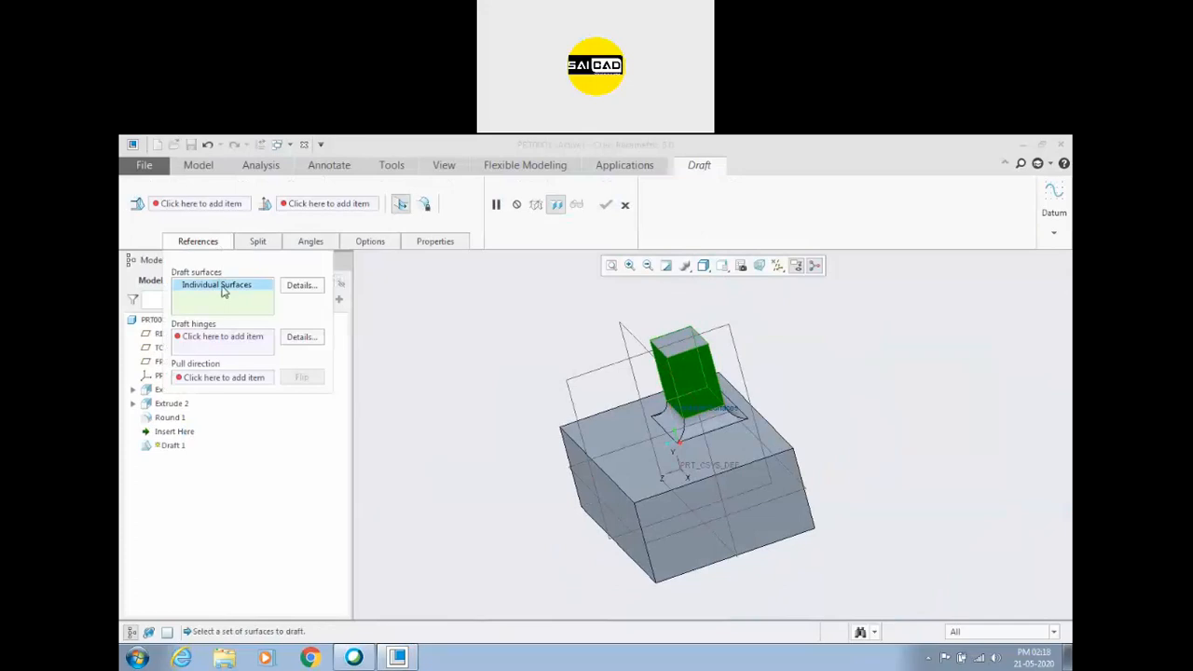
{"action": "left_click", "coordinate": [235, 341]}
{"action": "scroll", "coordinate": [682, 357], "scroll_direction": "down", "scroll_amount": 2}
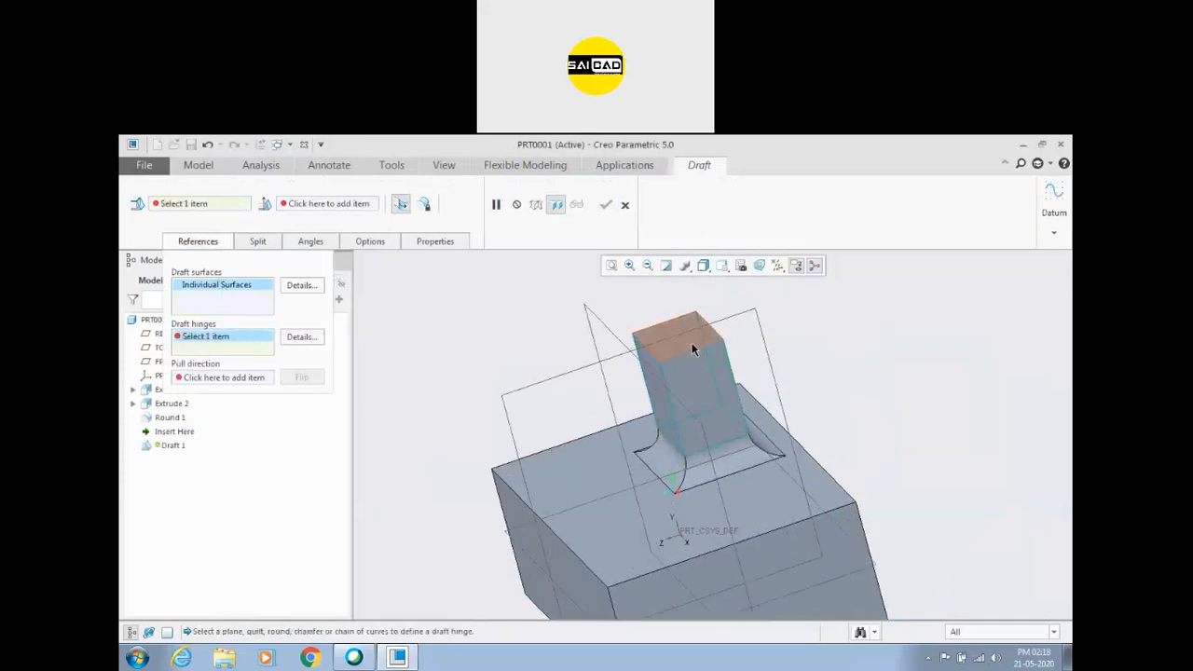
{"action": "left_click", "coordinate": [681, 334]}
{"action": "middle_click_drag", "start_coordinate": [554, 421], "coordinate": [565, 394]}
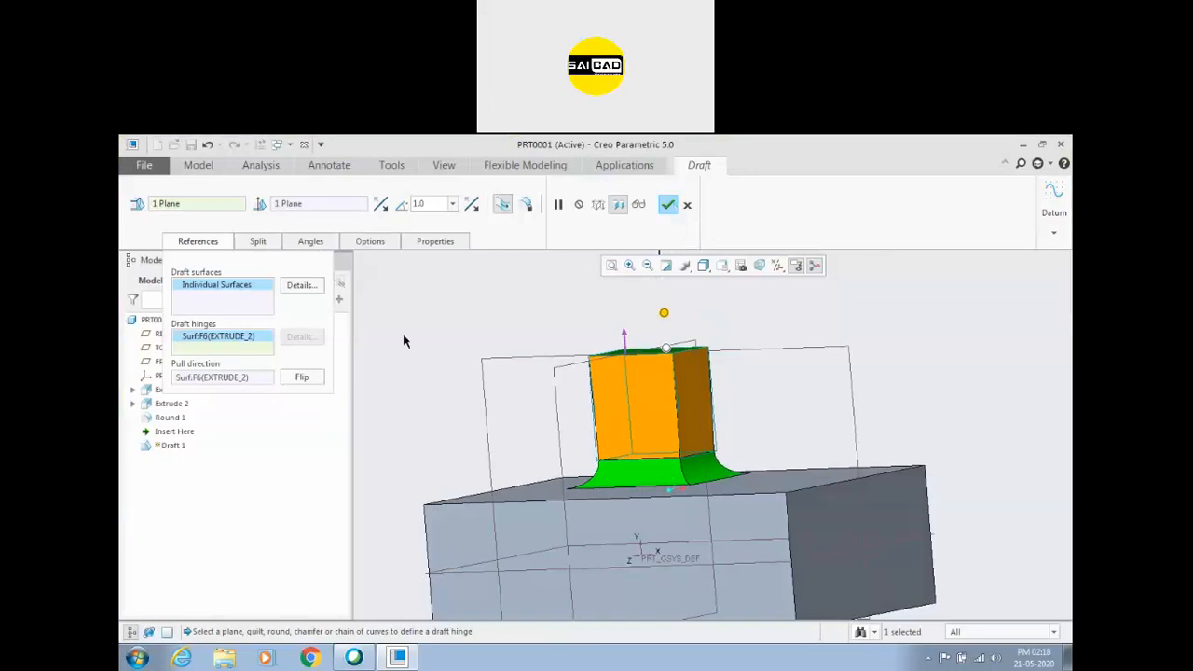
{"action": "scroll", "coordinate": [735, 418], "scroll_direction": "up", "scroll_amount": 3}
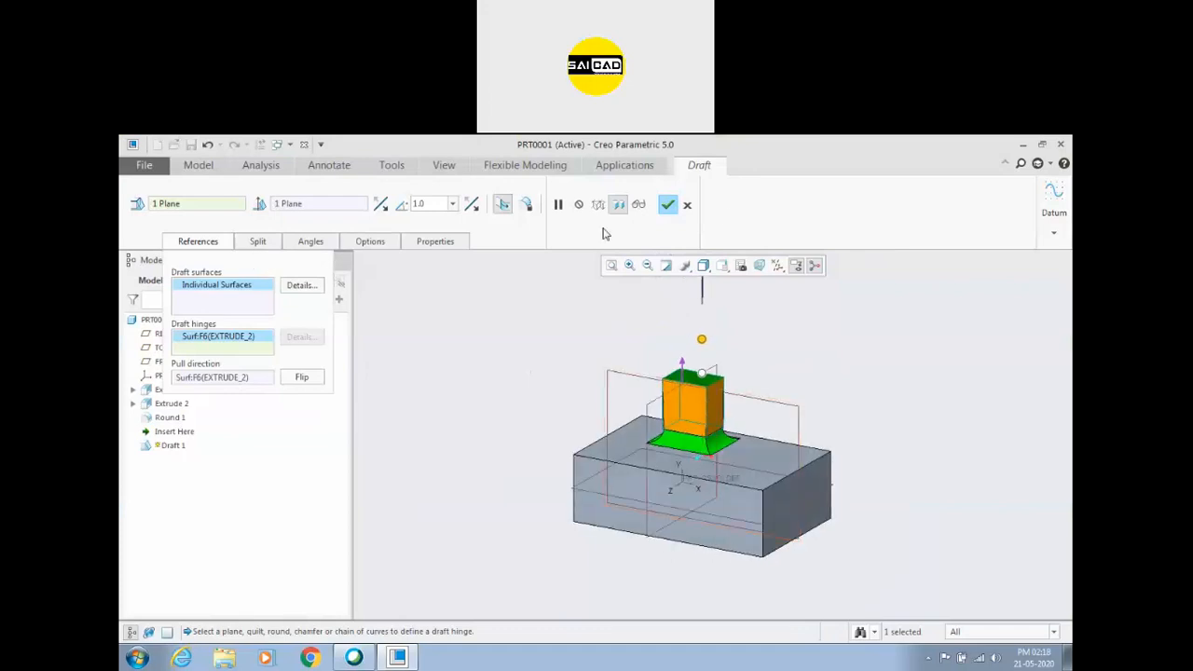
{"action": "left_click", "coordinate": [687, 205]}
{"action": "left_click", "coordinate": [597, 422]}
Draft the base block's side faces about the TOP datum plane as hinge at 12 degrees.
{"action": "left_click", "coordinate": [667, 190]}
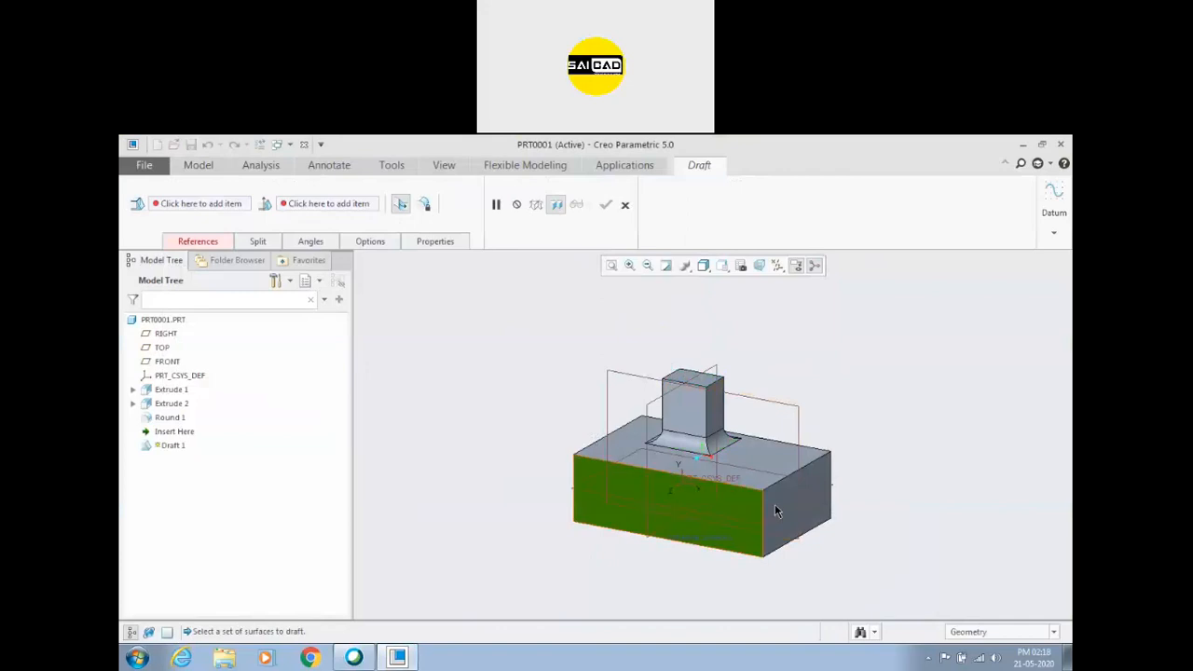
{"action": "middle_click_drag", "start_coordinate": [621, 501], "coordinate": [521, 447]}
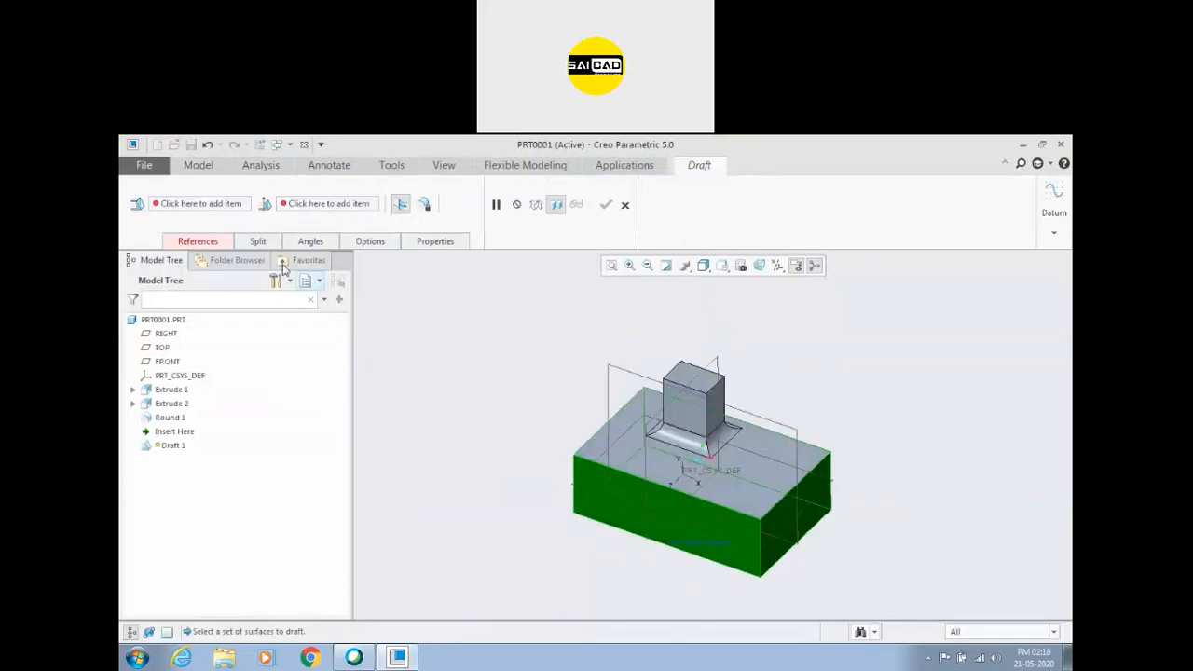
{"action": "left_click", "coordinate": [213, 242]}
{"action": "left_click", "coordinate": [210, 337]}
{"action": "left_click", "coordinate": [585, 494]}
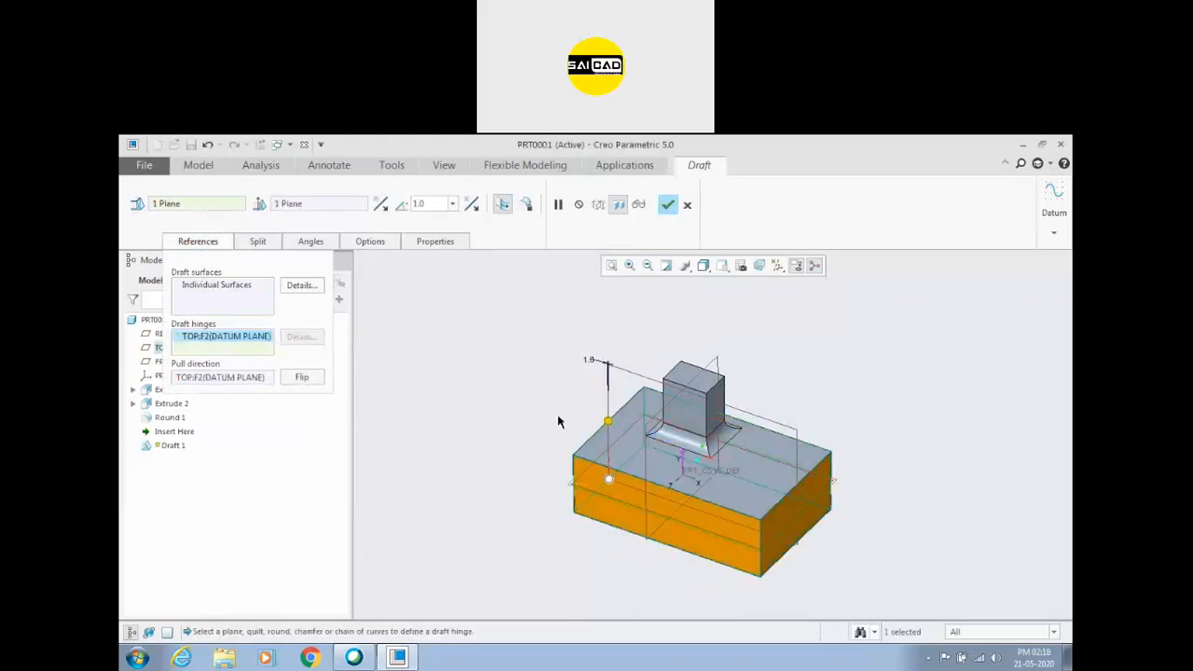
{"action": "left_click_drag", "start_coordinate": [607, 422], "coordinate": [602, 419]}
Split the draft by draft hinge and set the first side's angle to 47 degrees.
{"action": "left_click", "coordinate": [261, 244]}
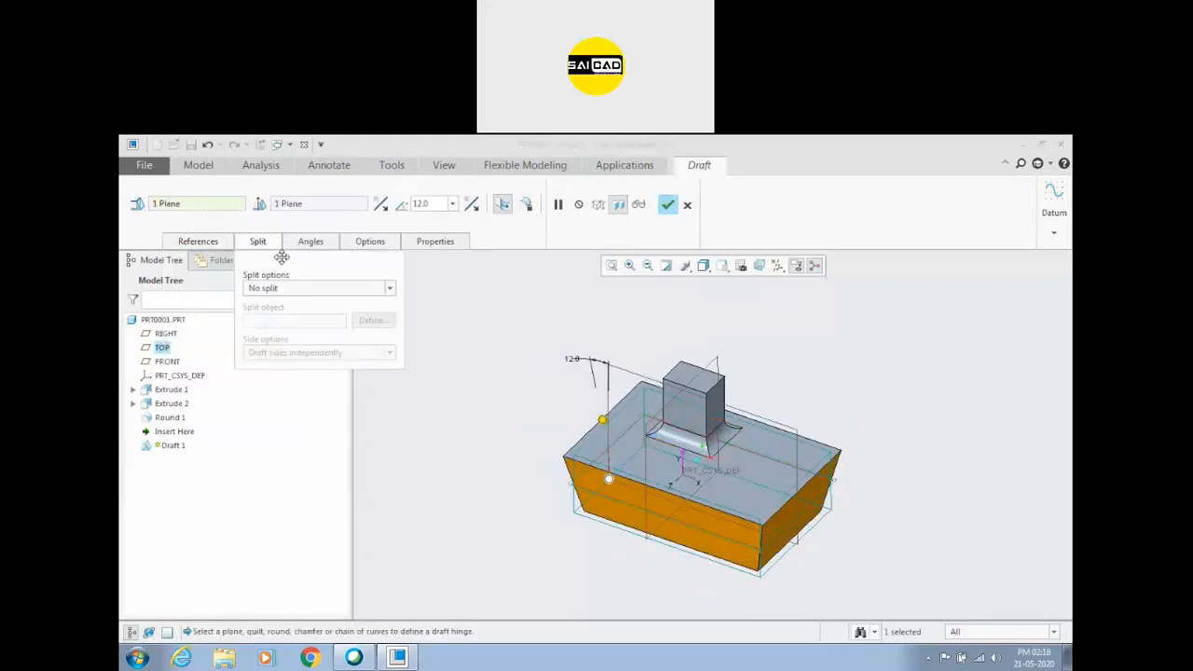
{"action": "left_click", "coordinate": [313, 288]}
{"action": "left_click", "coordinate": [298, 314]}
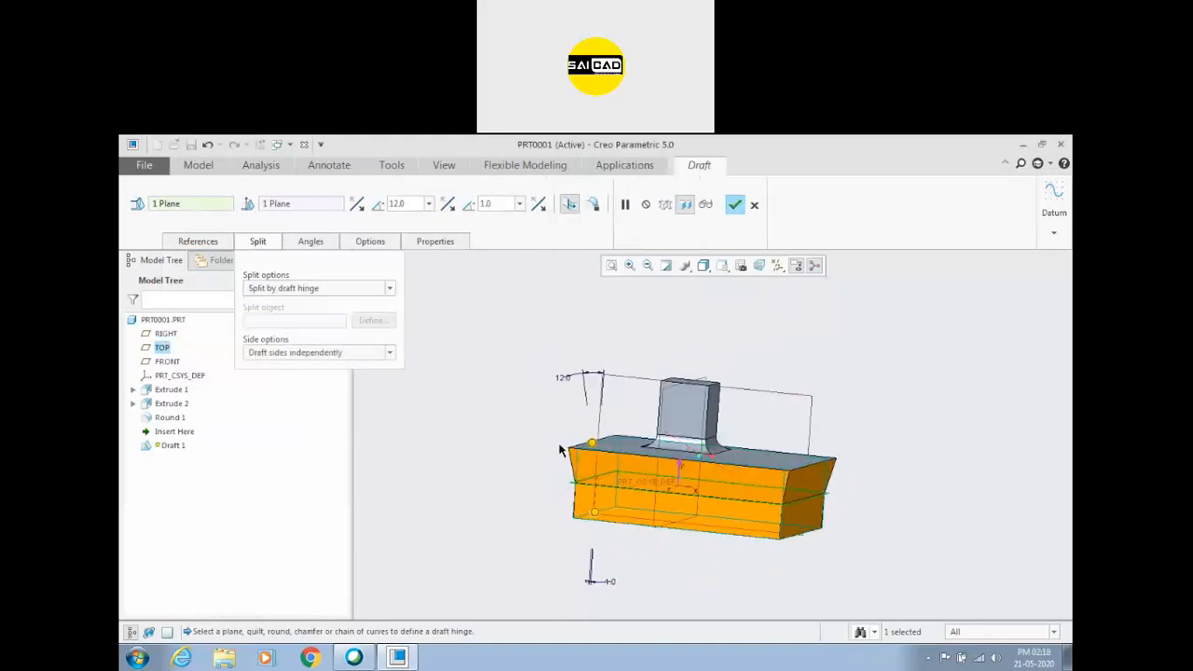
{"action": "left_click_drag", "start_coordinate": [591, 449], "coordinate": [562, 446]}
Set the split draft to draft sides dependently and change the shared angle to 31 degrees.
{"action": "left_click", "coordinate": [333, 286]}
{"action": "left_click", "coordinate": [334, 286]}
{"action": "left_click", "coordinate": [352, 354]}
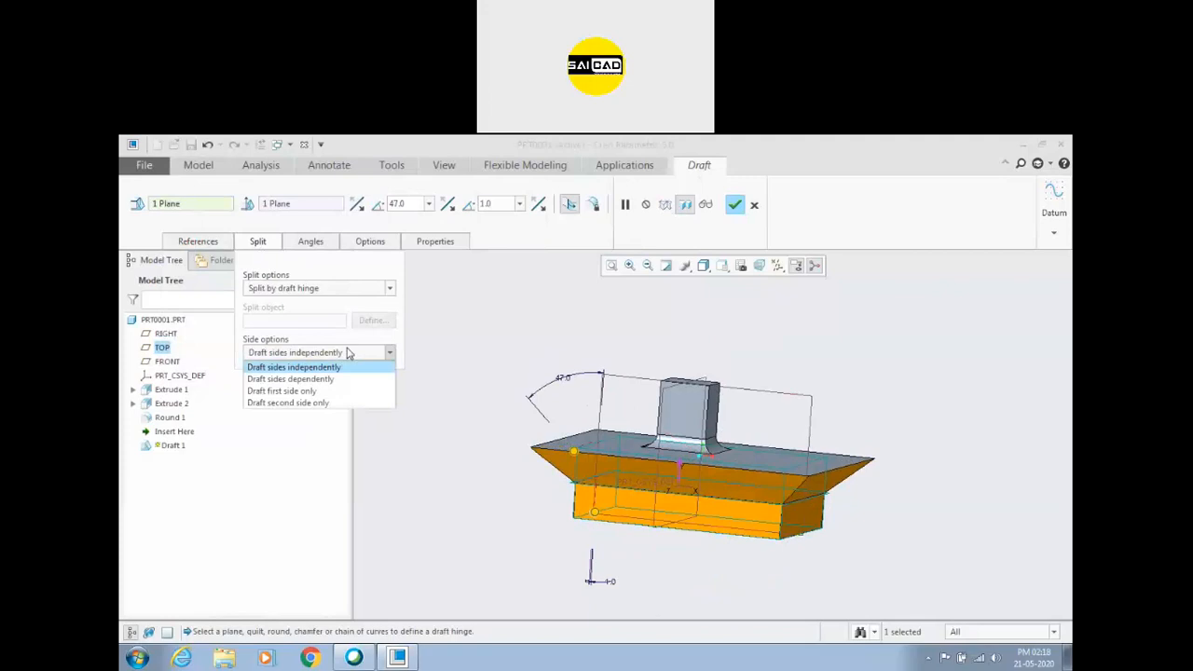
{"action": "left_click", "coordinate": [331, 380]}
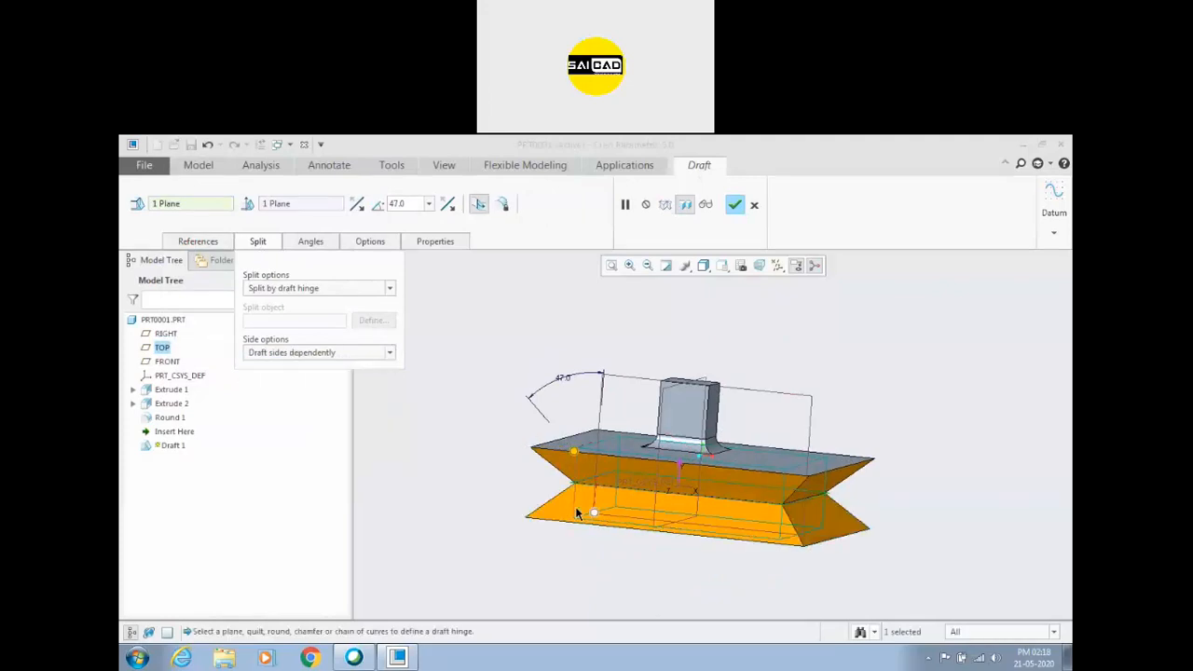
{"action": "mouse_move", "coordinate": [575, 455]}
{"action": "left_mouse_down"}
{"action": "mouse_move", "coordinate": [619, 457]}
{"action": "mouse_move", "coordinate": [580, 452]}
{"action": "left_mouse_up"}
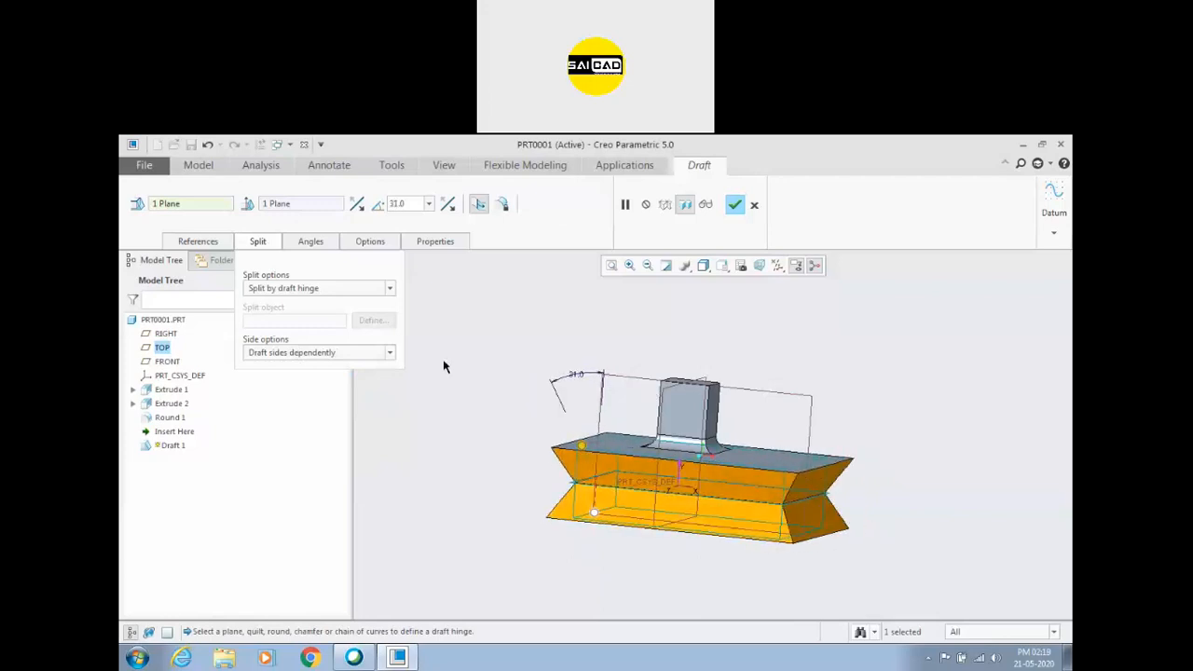
Draft the sides independently, with the first side at 31 degrees and the second side at 26 degrees.
{"action": "left_click", "coordinate": [343, 354]}
{"action": "left_click", "coordinate": [346, 372]}
{"action": "left_click_drag", "start_coordinate": [596, 454], "coordinate": [581, 450]}
{"action": "left_click_drag", "start_coordinate": [594, 513], "coordinate": [579, 508]}
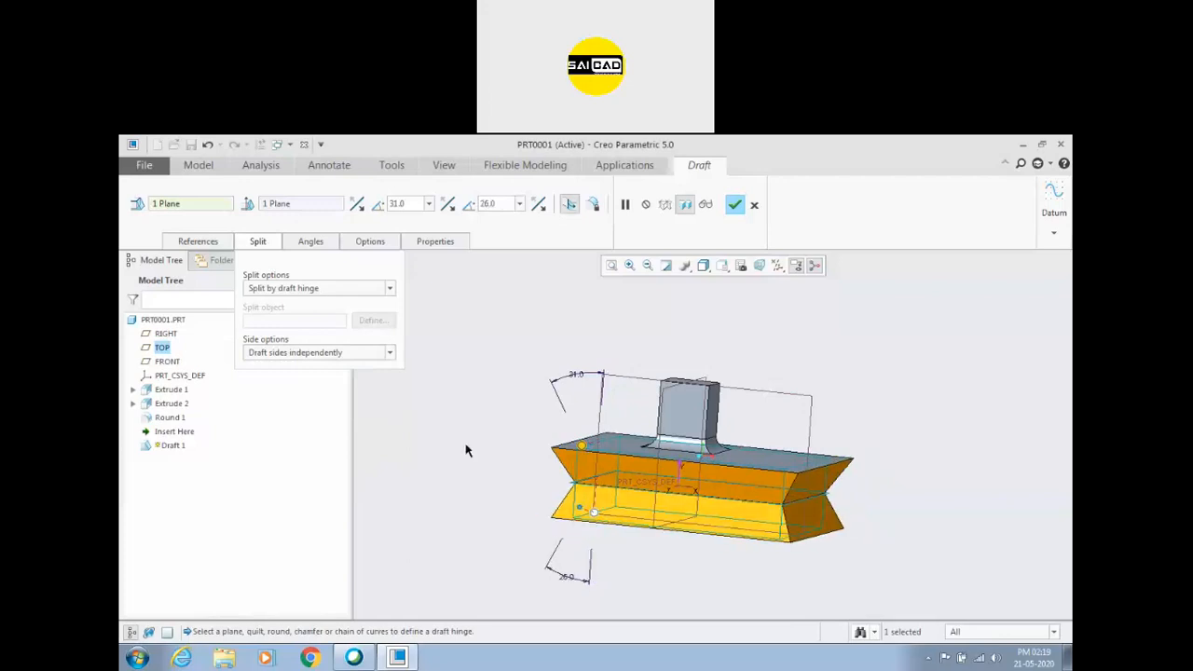
Restrict the hinge-split draft to the first side only and set its angle to 25 degrees.
{"action": "left_click", "coordinate": [389, 354]}
{"action": "left_click", "coordinate": [373, 391]}
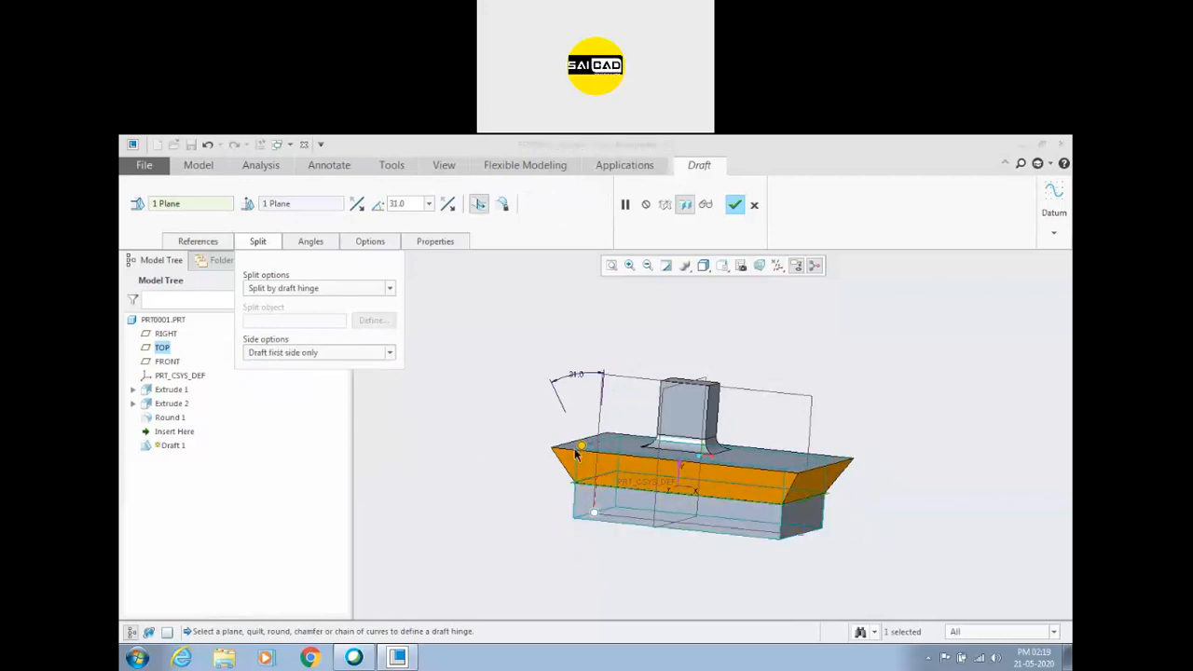
{"action": "mouse_move", "coordinate": [576, 450]}
{"action": "left_mouse_down"}
{"action": "mouse_move", "coordinate": [560, 450]}
{"action": "mouse_move", "coordinate": [597, 447]}
{"action": "mouse_move", "coordinate": [586, 444]}
{"action": "left_mouse_up"}
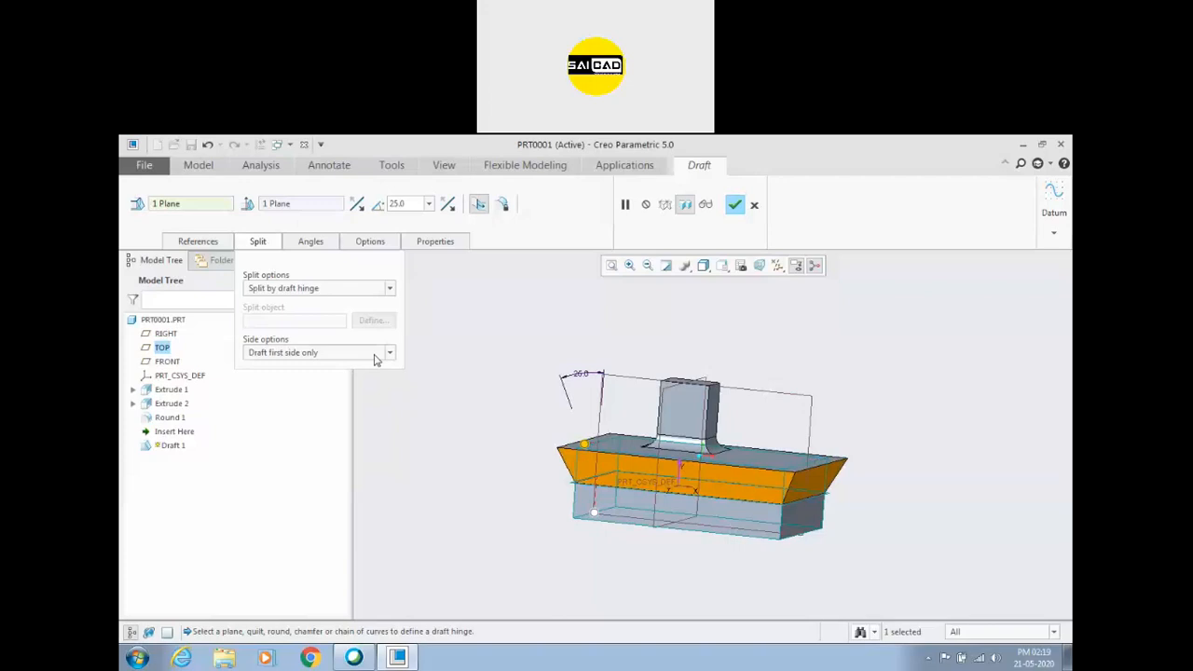
Switch the draft to the second side only and set its angle to 12 degrees.
{"action": "left_click", "coordinate": [377, 355]}
{"action": "left_click", "coordinate": [289, 403]}
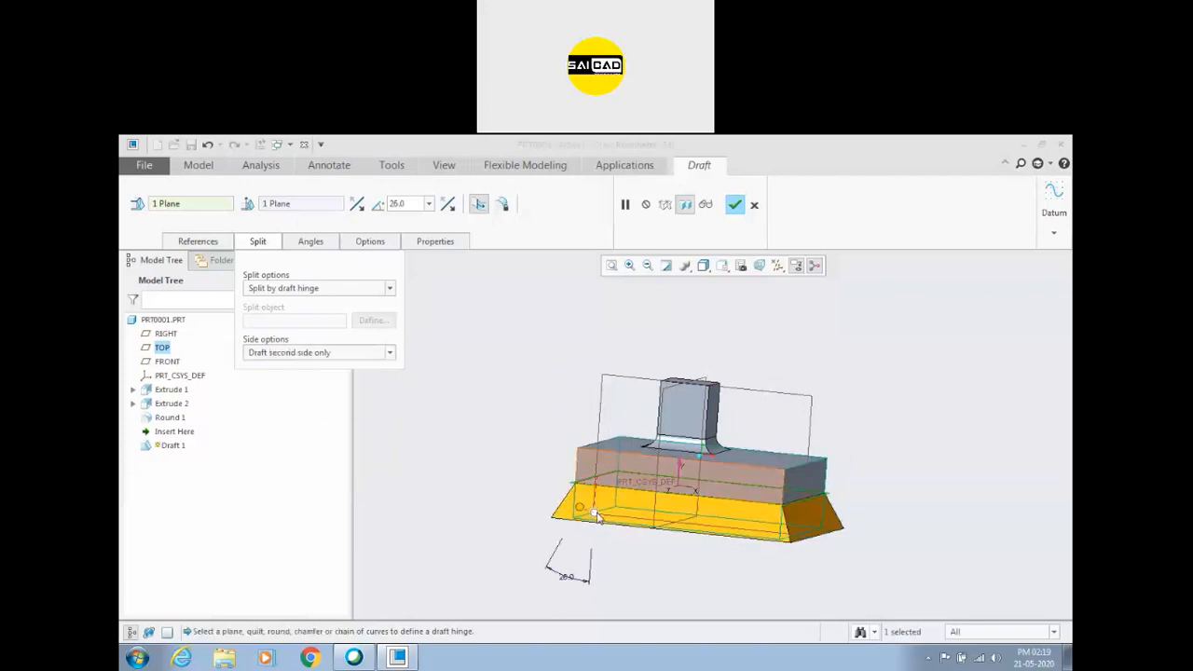
{"action": "left_click_drag", "start_coordinate": [579, 512], "coordinate": [565, 502]}
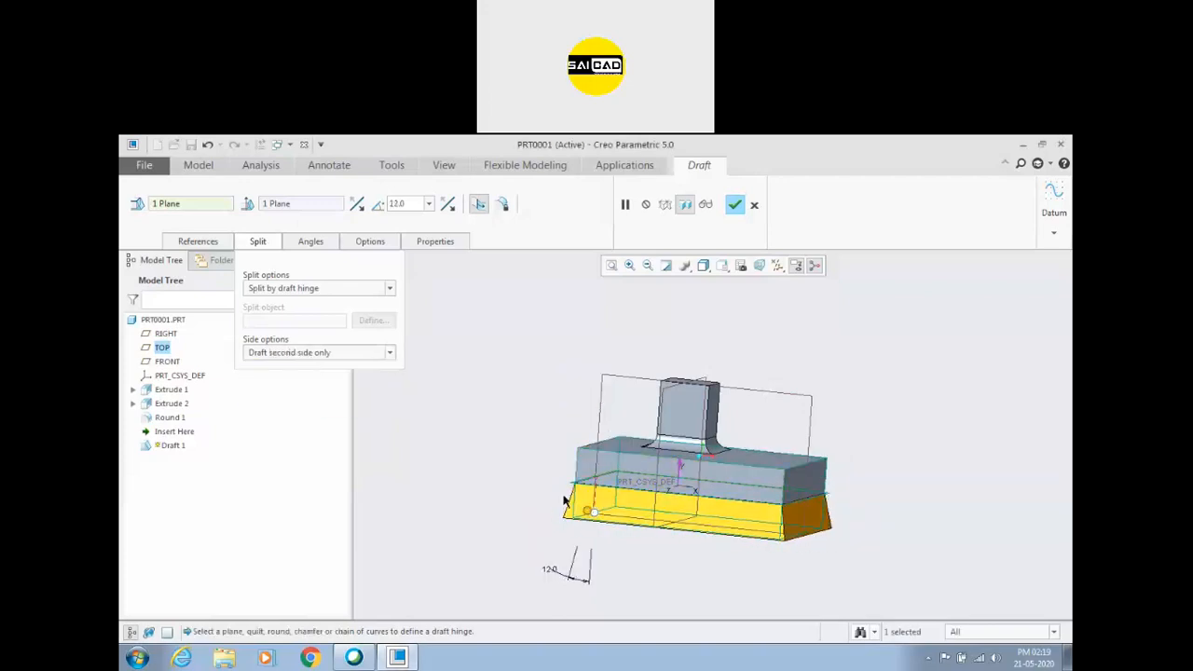
Set the draft's split option to split by split object.
{"action": "left_click", "coordinate": [346, 294]}
{"action": "left_click", "coordinate": [338, 303]}
{"action": "left_click", "coordinate": [340, 290]}
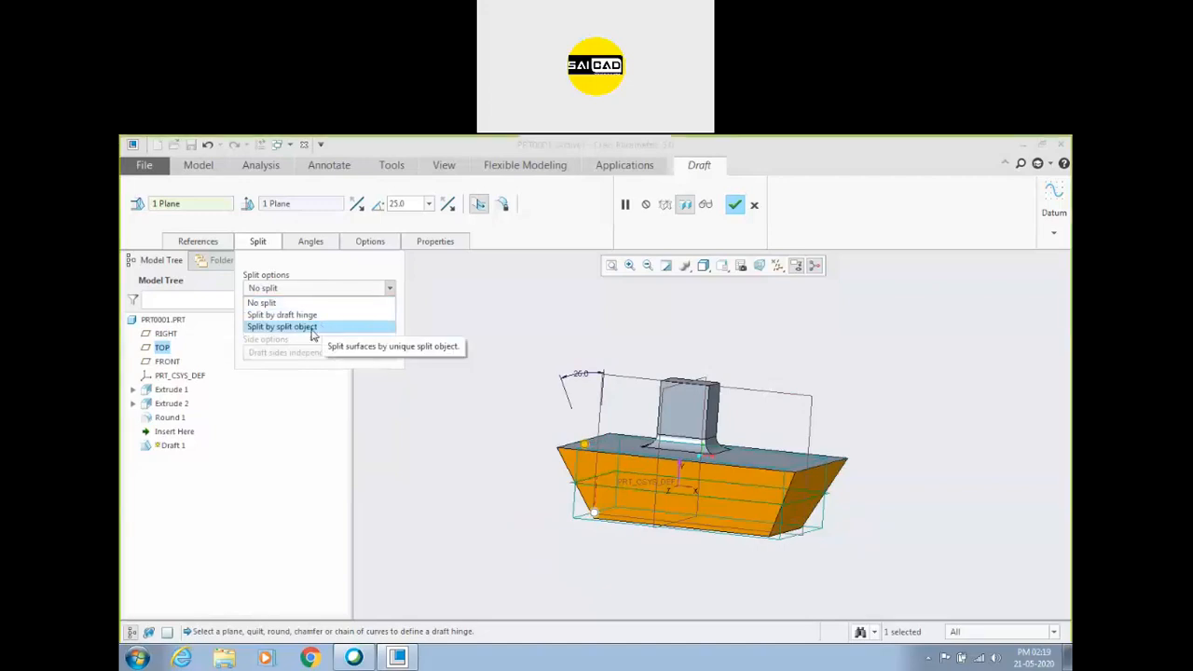
{"action": "left_click", "coordinate": [310, 328]}
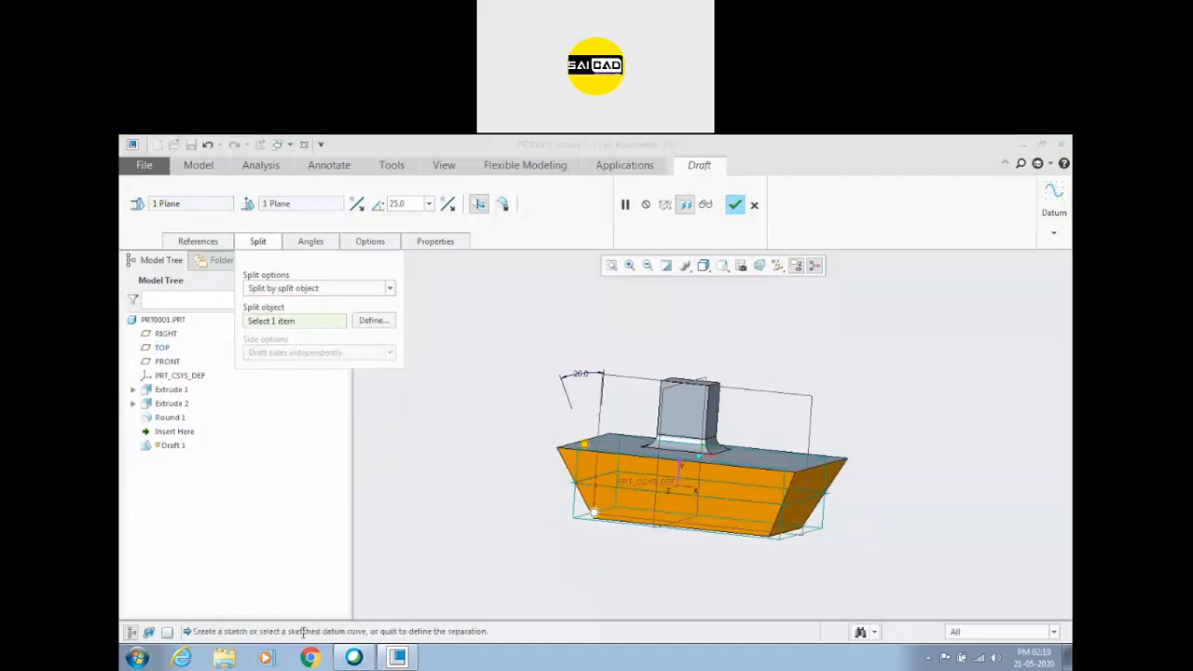
{"action": "scroll", "coordinate": [519, 501], "scroll_direction": "up", "scroll_amount": 3}
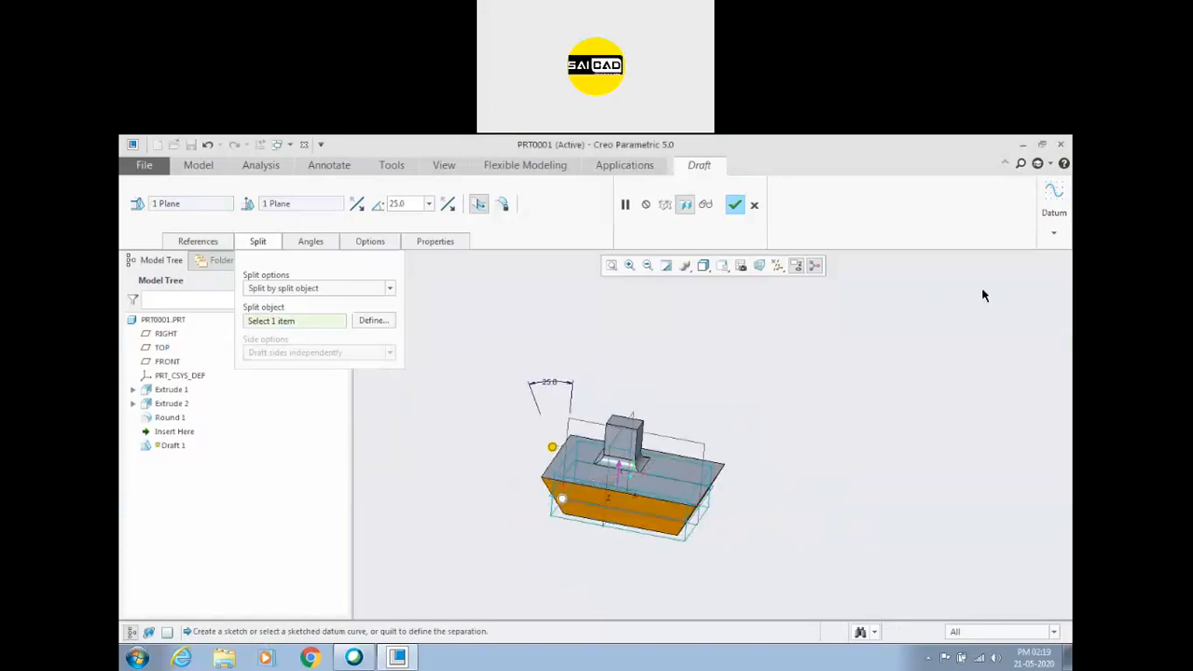
Sketch a circle on the TOP plane to serve as the split object, and resume the draft with its split settings open.
{"action": "left_click", "coordinate": [1045, 222]}
{"action": "left_click", "coordinate": [1019, 261]}
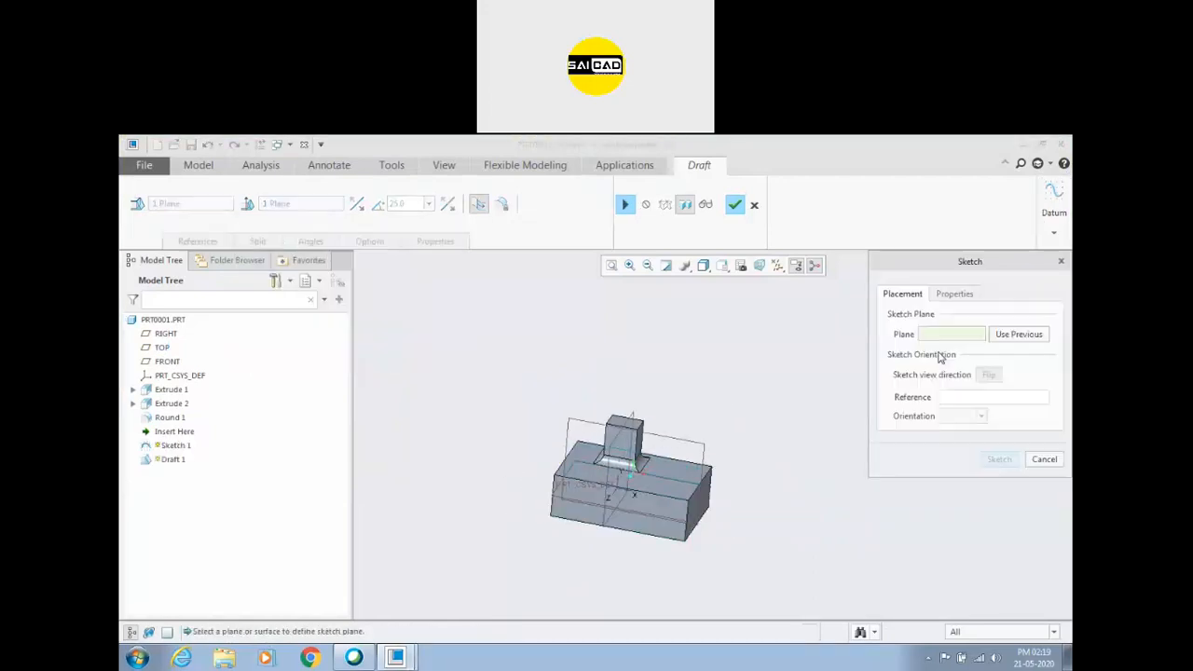
{"action": "left_click", "coordinate": [649, 515]}
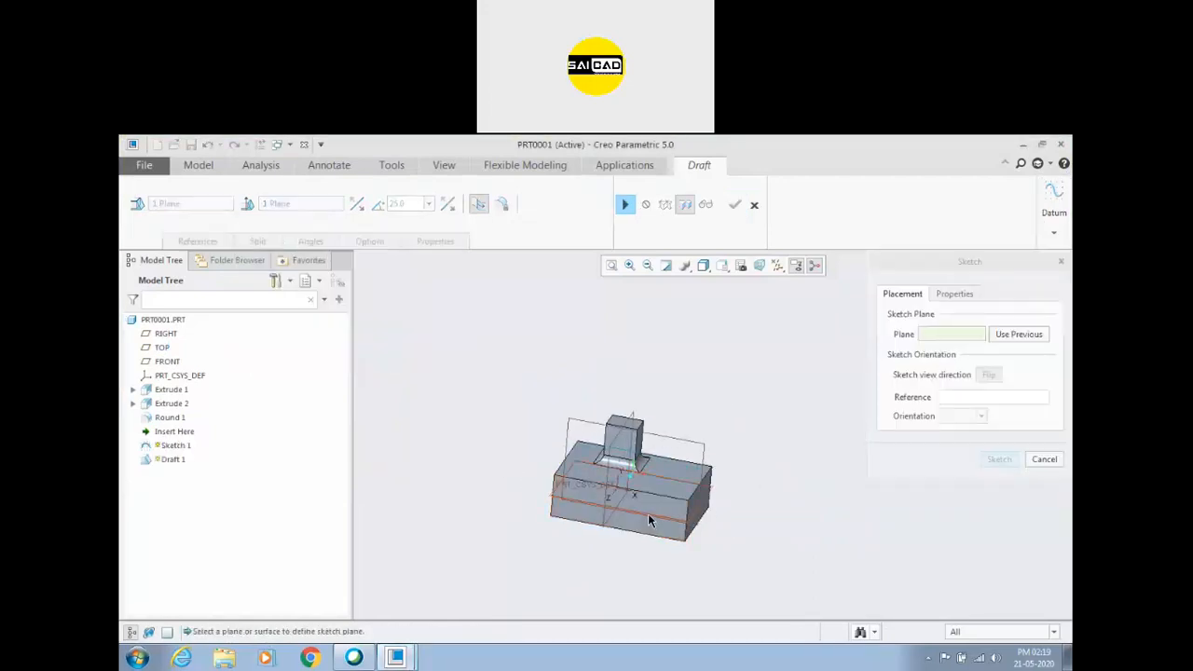
{"action": "left_click", "coordinate": [999, 460]}
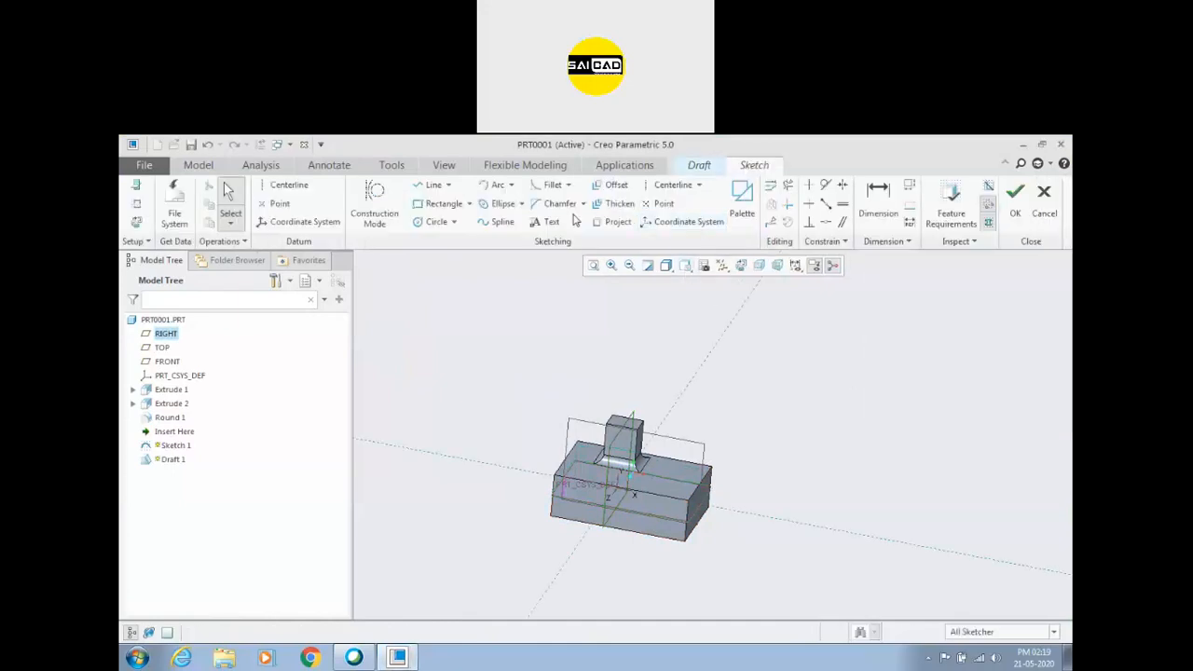
{"action": "left_click", "coordinate": [421, 223]}
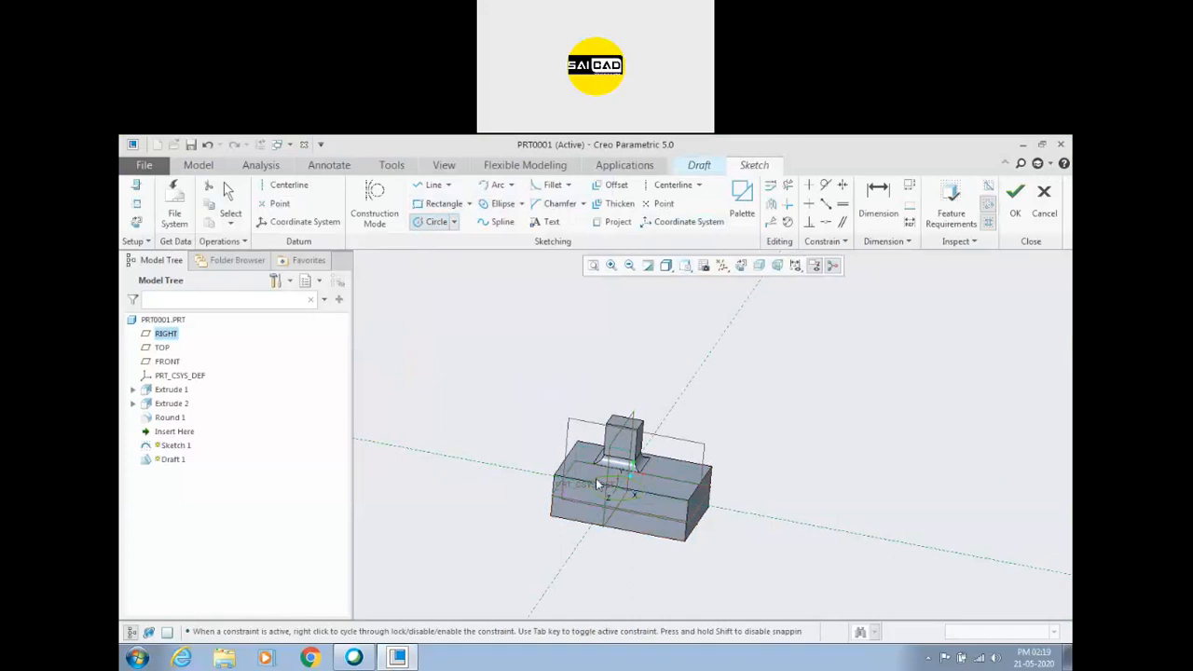
{"action": "left_click", "coordinate": [1015, 194]}
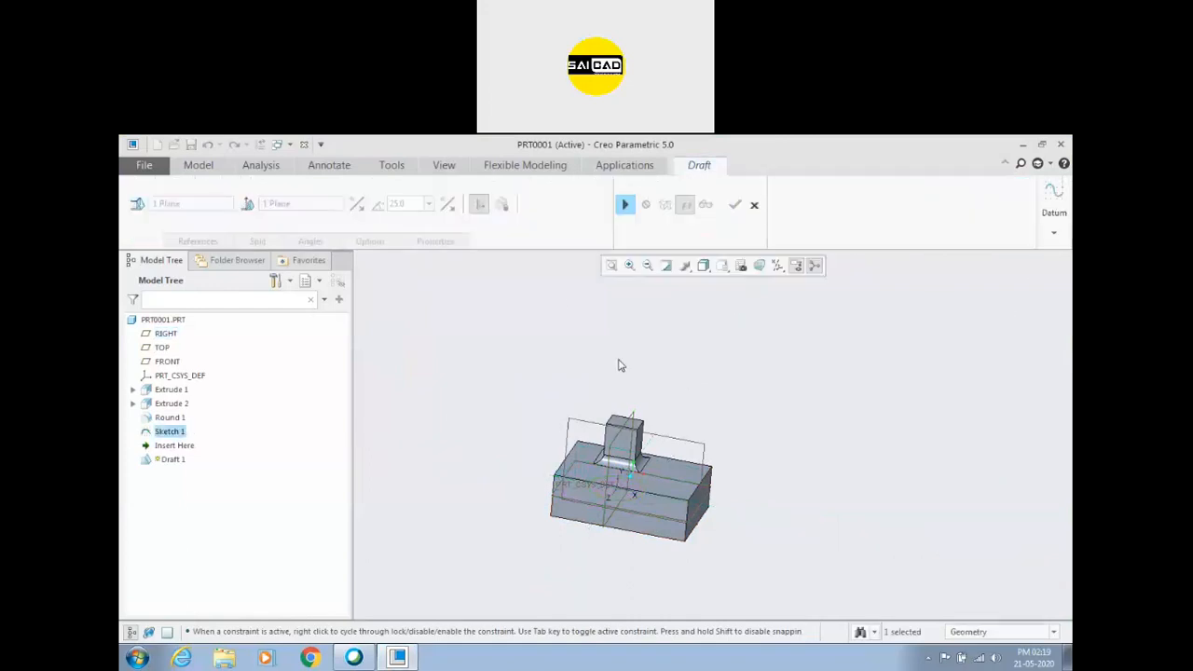
{"action": "left_click", "coordinate": [624, 205]}
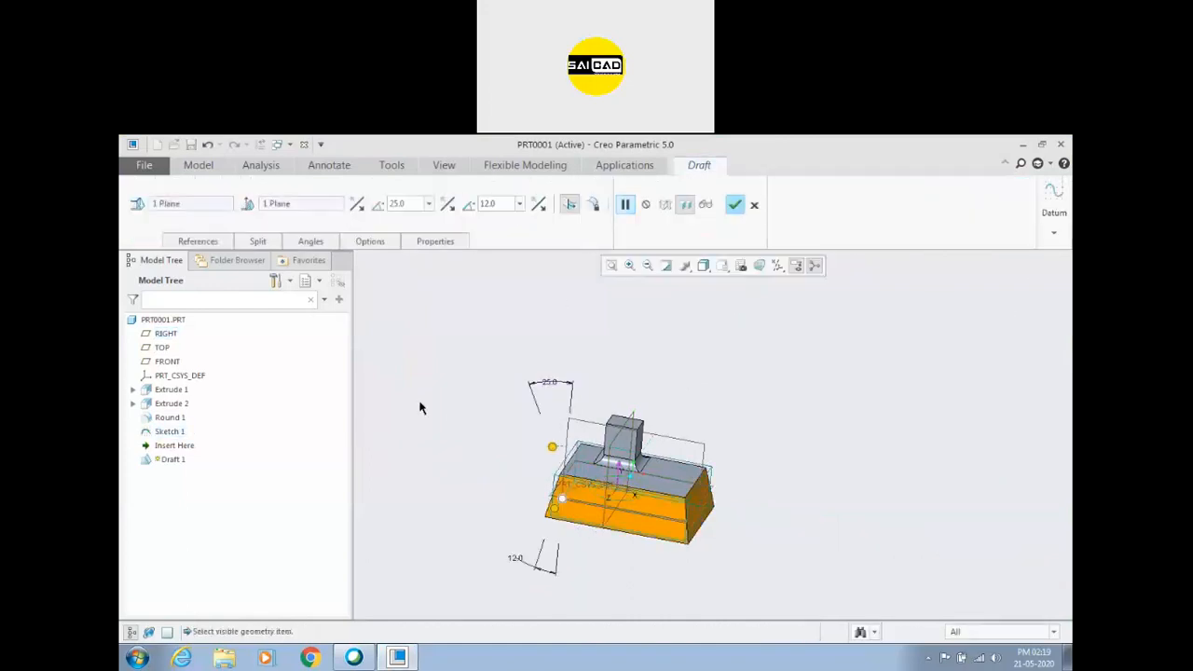
{"action": "left_click", "coordinate": [267, 241]}
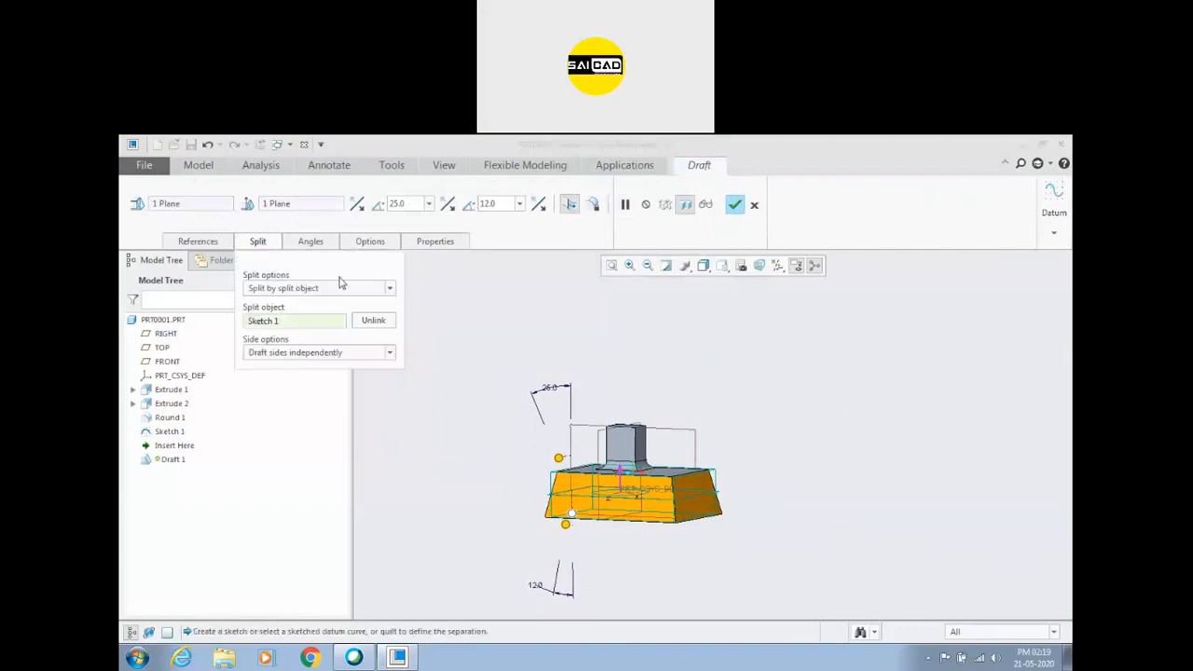
Set the independently drafted sides to 52 degrees on the first side and 5 degrees on the second.
{"action": "scroll", "coordinate": [602, 517], "scroll_direction": "up", "scroll_amount": 4}
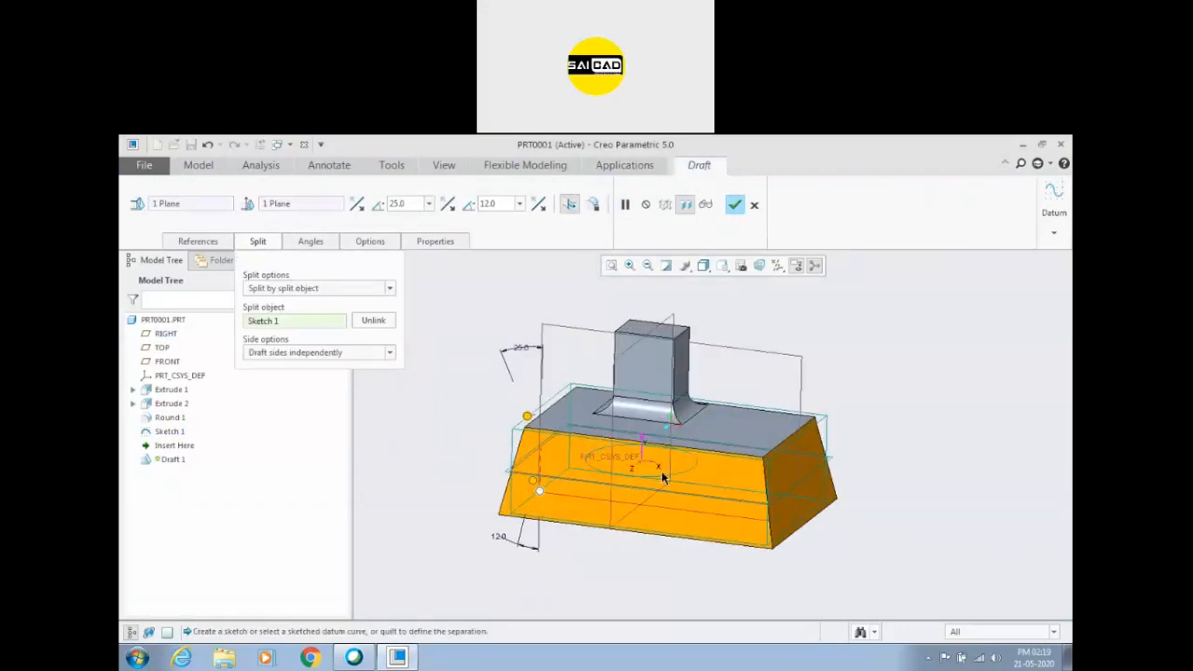
{"action": "left_click_drag", "start_coordinate": [540, 494], "coordinate": [537, 481]}
{"action": "left_click_drag", "start_coordinate": [528, 417], "coordinate": [469, 428]}
{"action": "middle_click_drag", "start_coordinate": [471, 438], "coordinate": [486, 434]}
{"action": "scroll", "coordinate": [486, 432], "scroll_direction": "down", "scroll_amount": 2}
{"action": "scroll", "coordinate": [550, 445], "scroll_direction": "up", "scroll_amount": 2}
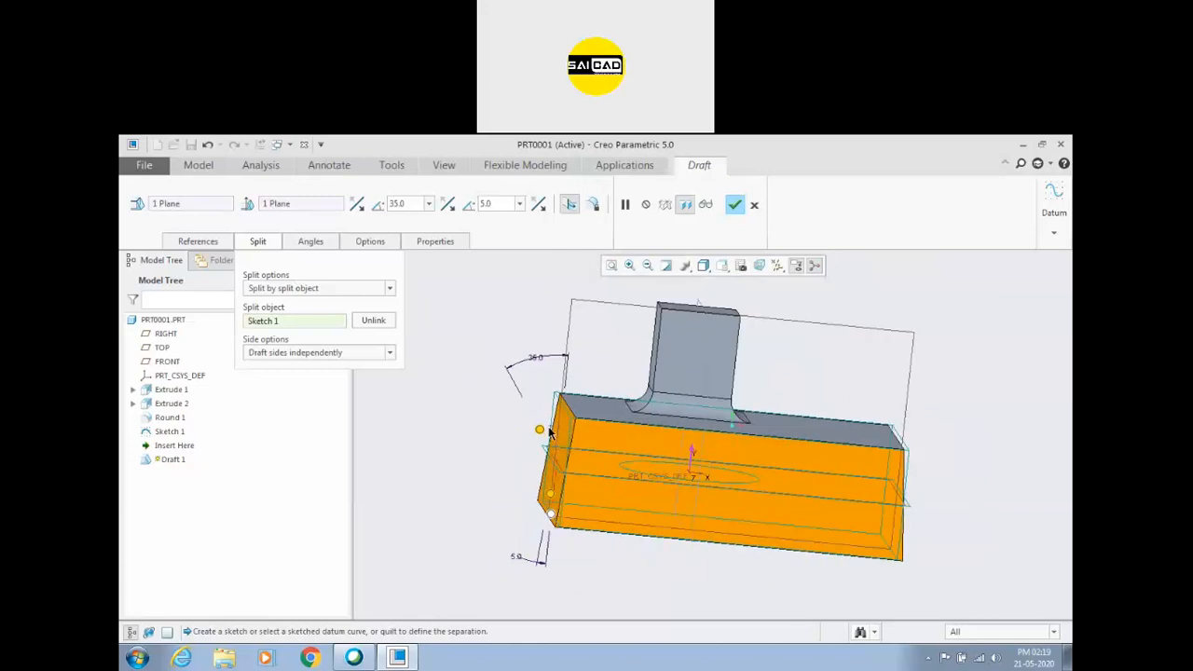
{"action": "left_click_drag", "start_coordinate": [539, 428], "coordinate": [511, 413]}
{"action": "middle_click_drag", "start_coordinate": [510, 423], "coordinate": [473, 423]}
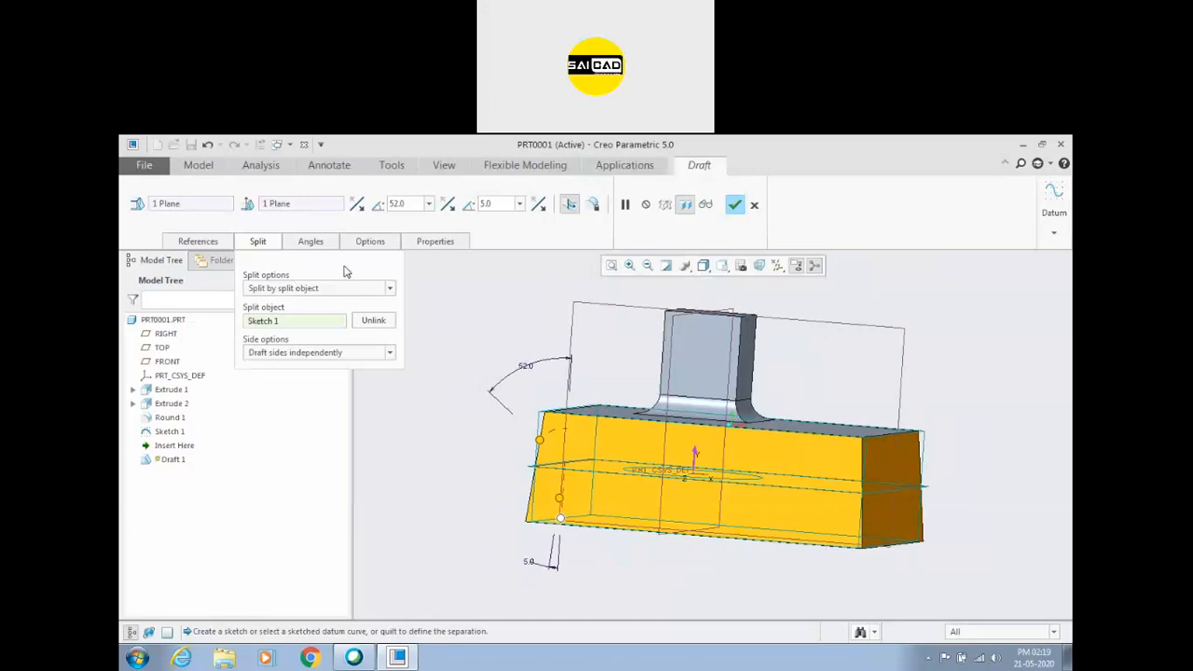
Restrict the sketch-split draft to the first side only and set its angle to 15 degrees.
{"action": "left_click", "coordinate": [373, 352]}
{"action": "left_click", "coordinate": [281, 378]}
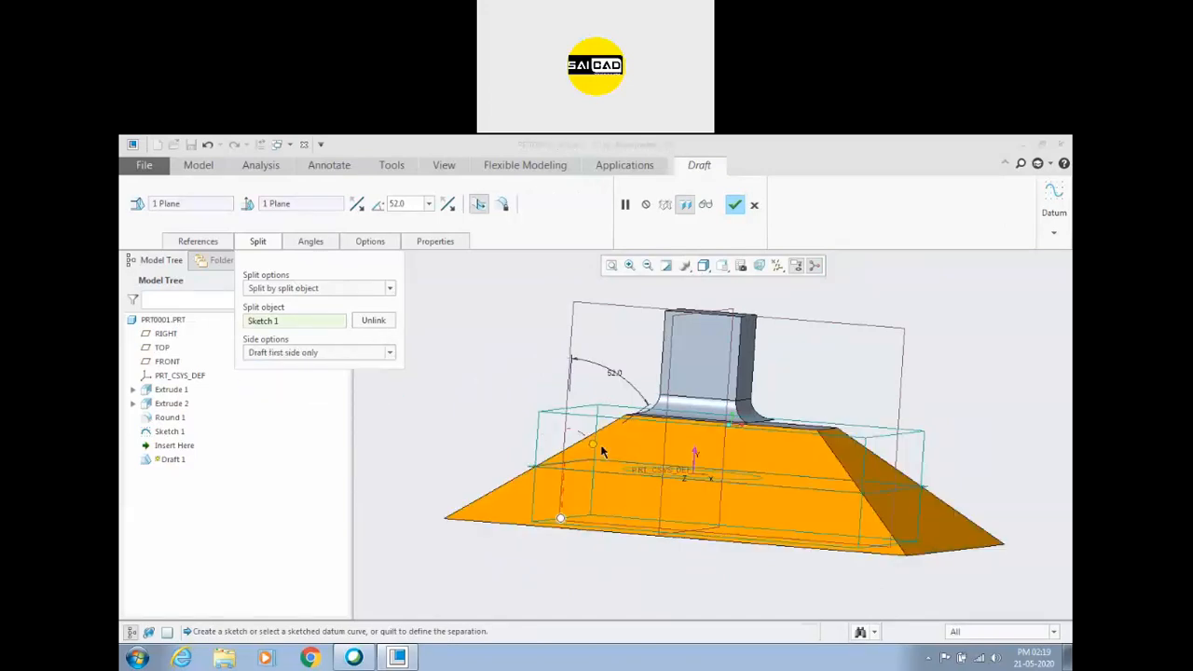
{"action": "left_click_drag", "start_coordinate": [597, 450], "coordinate": [522, 412]}
Switch the sketch-split draft to the second side only and set its angle to 49 degrees.
{"action": "left_click", "coordinate": [369, 352]}
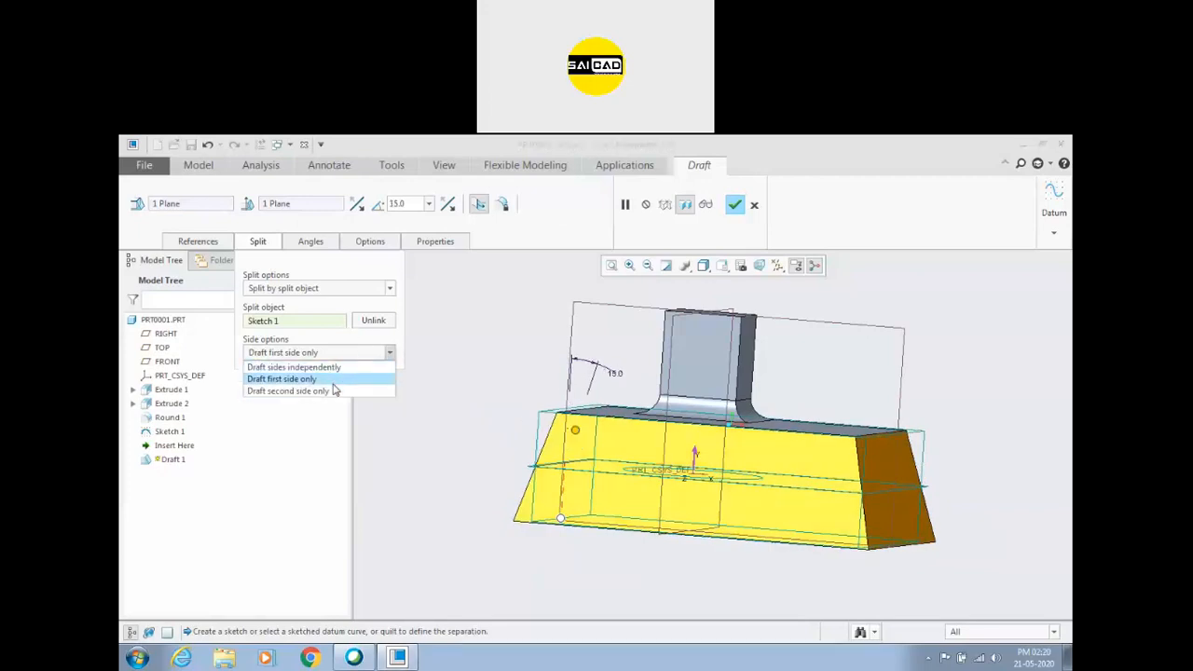
{"action": "left_click", "coordinate": [280, 392]}
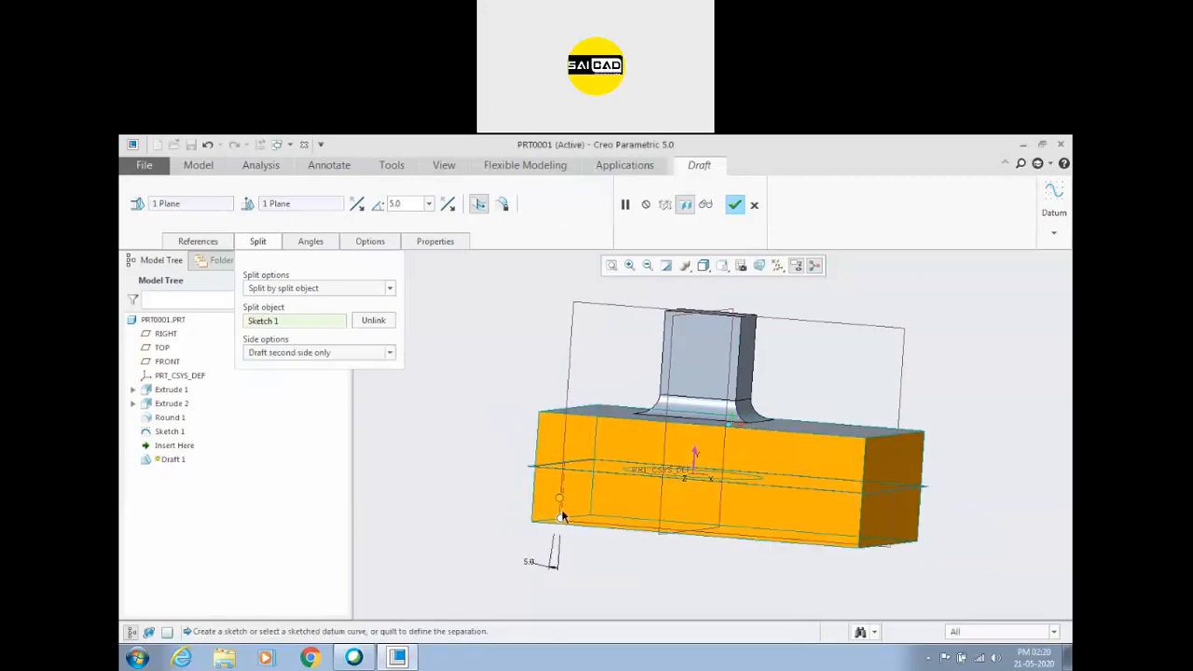
{"action": "left_click_drag", "start_coordinate": [560, 500], "coordinate": [510, 510]}
{"action": "mouse_move", "coordinate": [510, 510]}
{"action": "middle_mouse_down"}
{"action": "mouse_move", "coordinate": [494, 522]}
{"action": "mouse_move", "coordinate": [560, 526]}
{"action": "mouse_move", "coordinate": [521, 520]}
{"action": "middle_mouse_up"}
{"action": "scroll", "coordinate": [520, 520], "scroll_direction": "down", "scroll_amount": 2}
Set the draft's split option to no split and inspect the drafted block.
{"action": "left_click", "coordinate": [322, 289]}
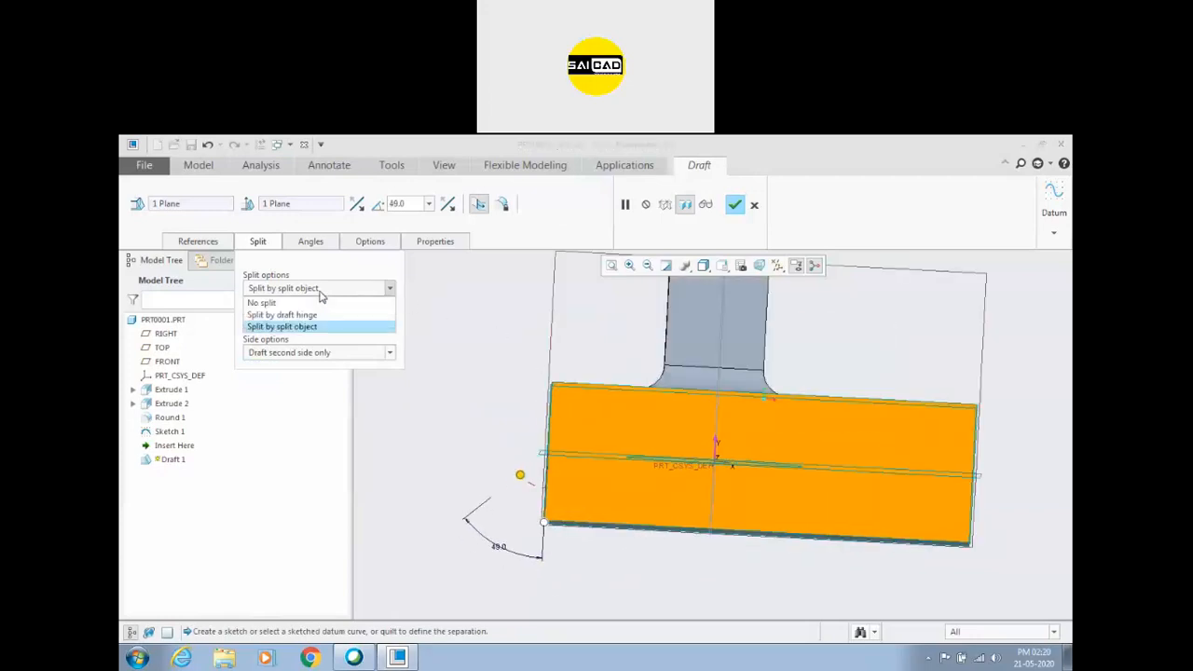
{"action": "left_click", "coordinate": [317, 289]}
{"action": "left_click", "coordinate": [317, 288]}
{"action": "left_click", "coordinate": [317, 291]}
{"action": "left_click", "coordinate": [317, 291]}
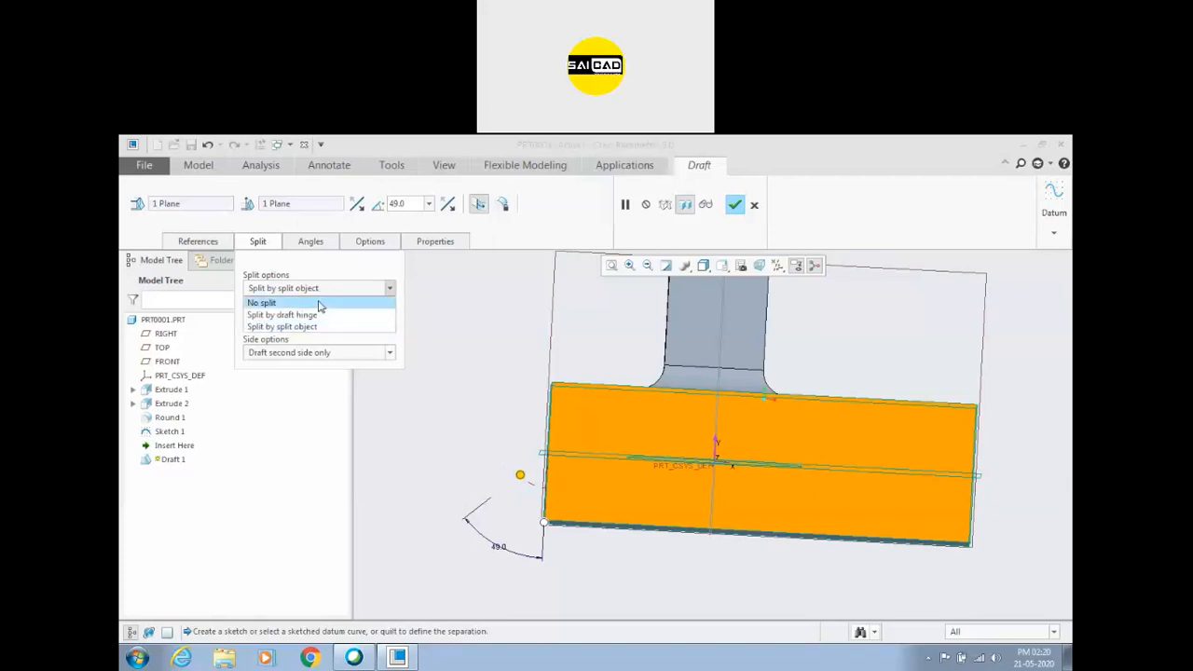
{"action": "left_click", "coordinate": [320, 303]}
{"action": "left_click", "coordinate": [325, 290]}
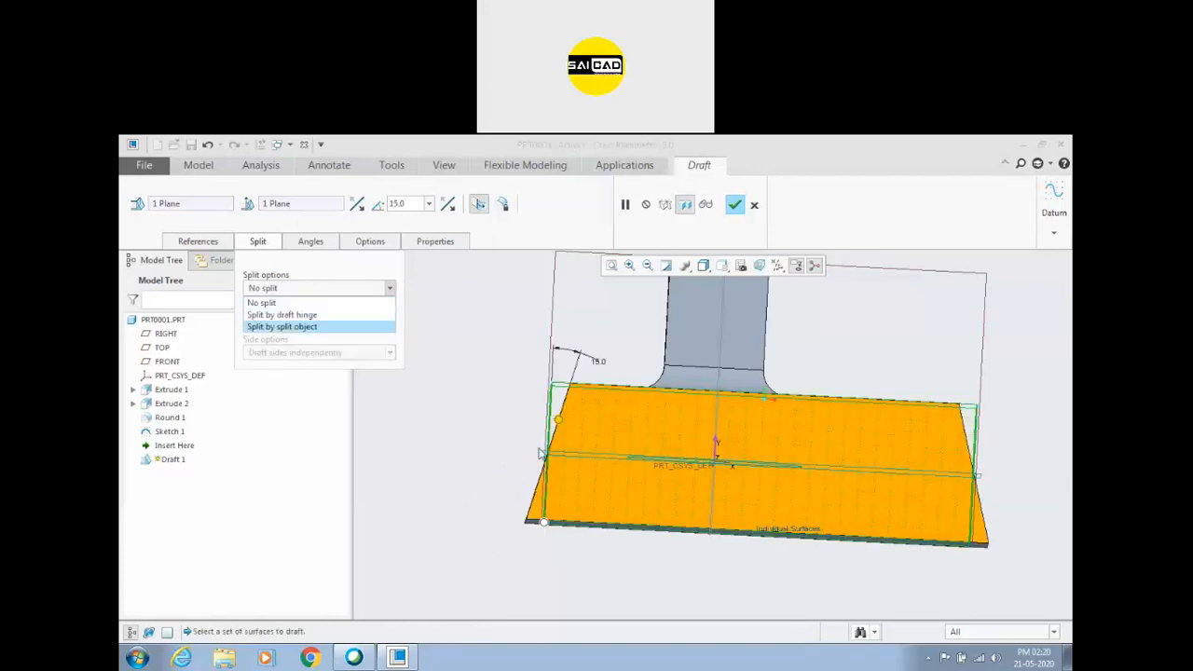
{"action": "left_click", "coordinate": [495, 410]}
{"action": "middle_click_drag", "start_coordinate": [496, 401], "coordinate": [499, 407]}
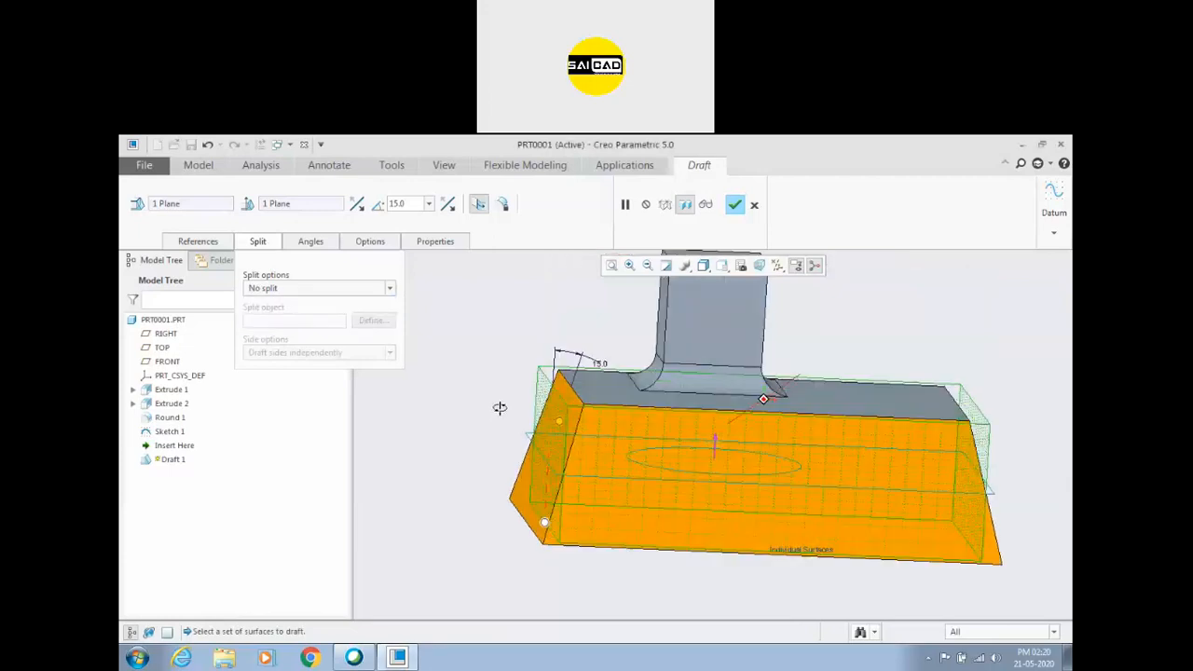
Split the draft by its hinge with sides drafted independently at 15 and 49 degrees, and complete the feature.
{"action": "left_click", "coordinate": [274, 289]}
{"action": "left_click", "coordinate": [273, 315]}
{"action": "scroll", "coordinate": [527, 438], "scroll_direction": "up", "scroll_amount": 4}
{"action": "middle_click_drag", "start_coordinate": [524, 437], "coordinate": [478, 411]}
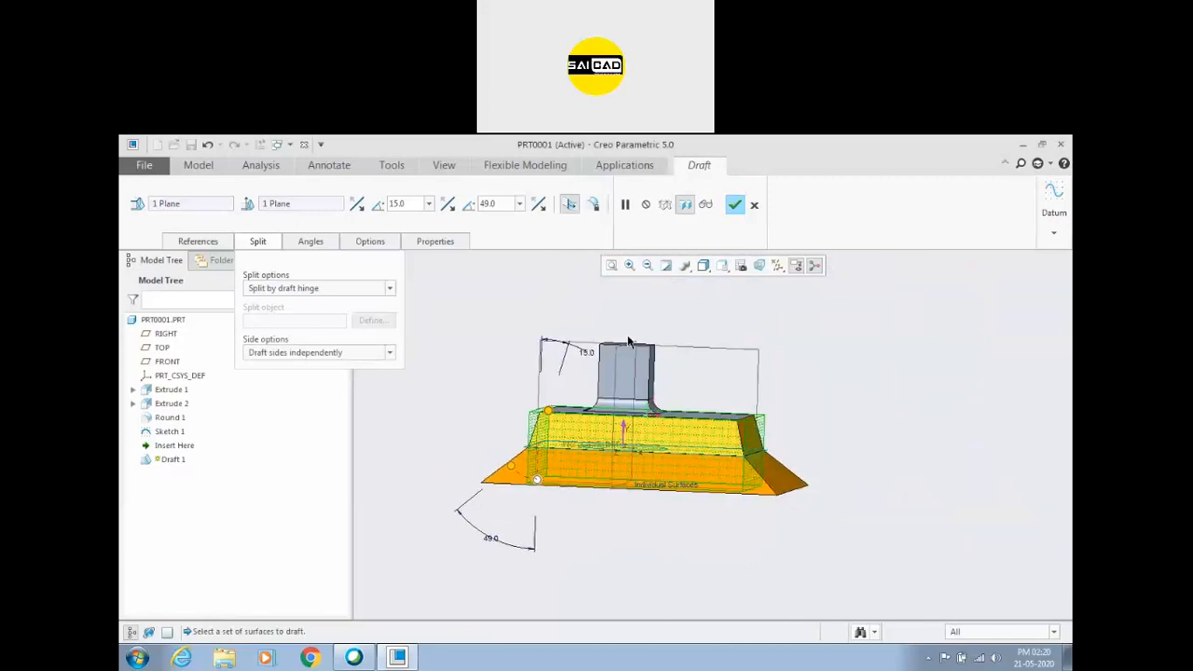
{"action": "left_click", "coordinate": [734, 204]}
{"action": "middle_click_drag", "start_coordinate": [765, 457], "coordinate": [873, 429]}
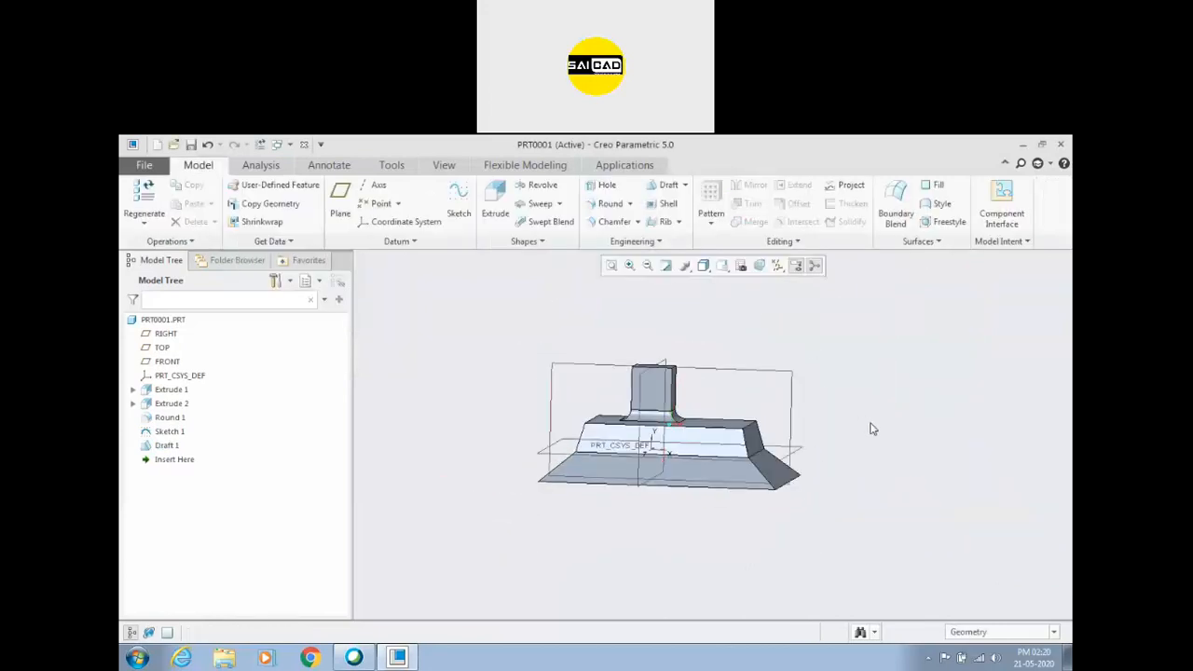
Delete the Draft 1 feature from the part.
{"action": "right_click", "coordinate": [171, 446]}
{"action": "left_click", "coordinate": [203, 510]}
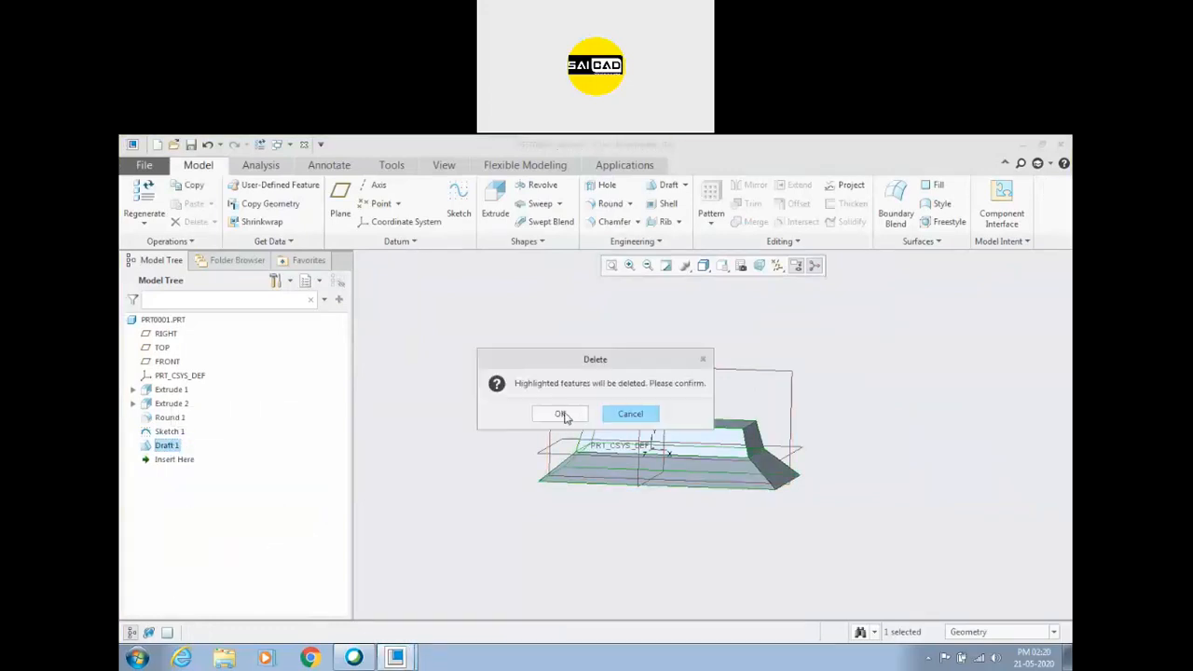
{"action": "left_click", "coordinate": [561, 413]}
{"action": "left_click", "coordinate": [684, 184]}
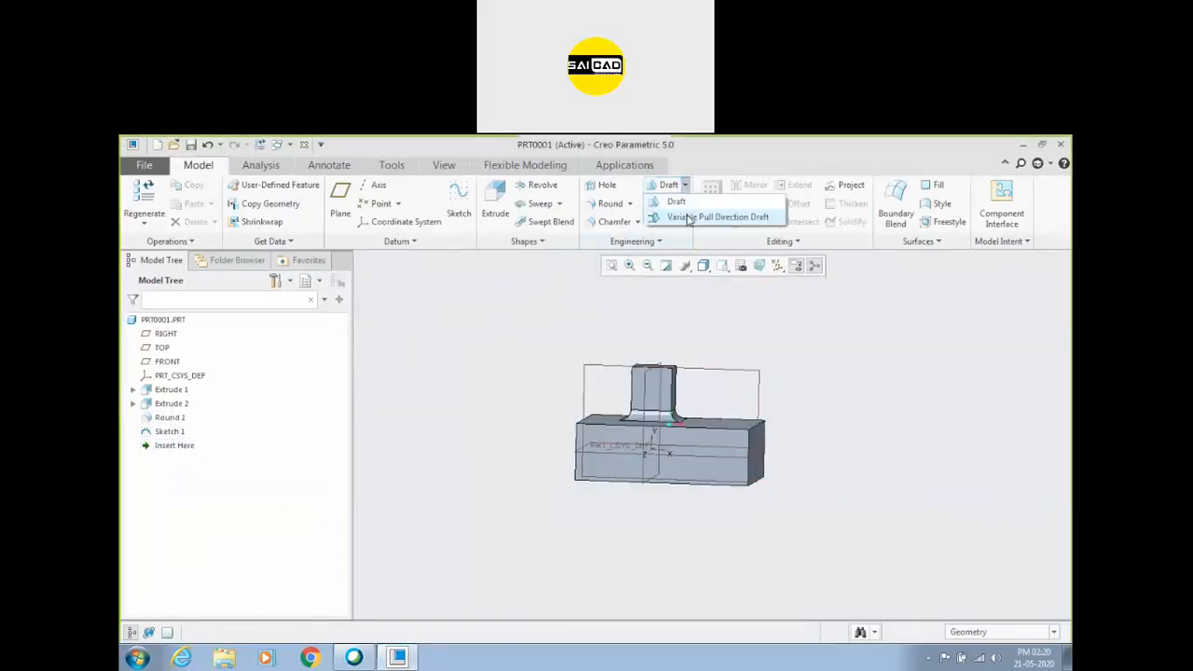
{"action": "left_click", "coordinate": [688, 217]}
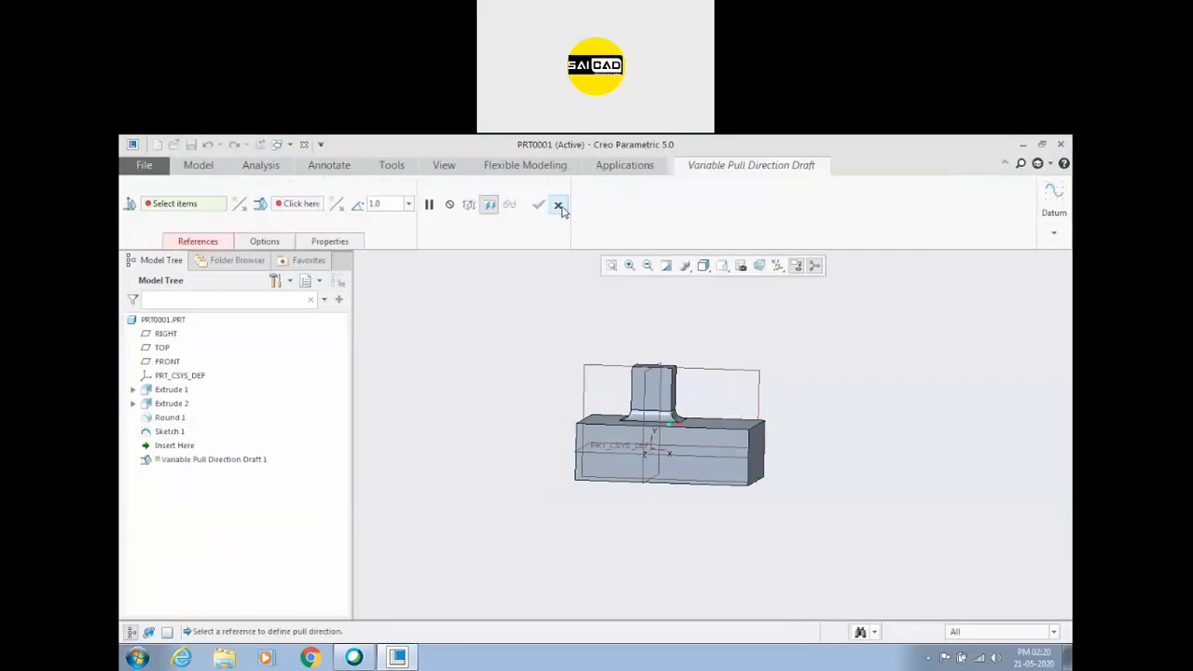
{"action": "left_click", "coordinate": [198, 241]}
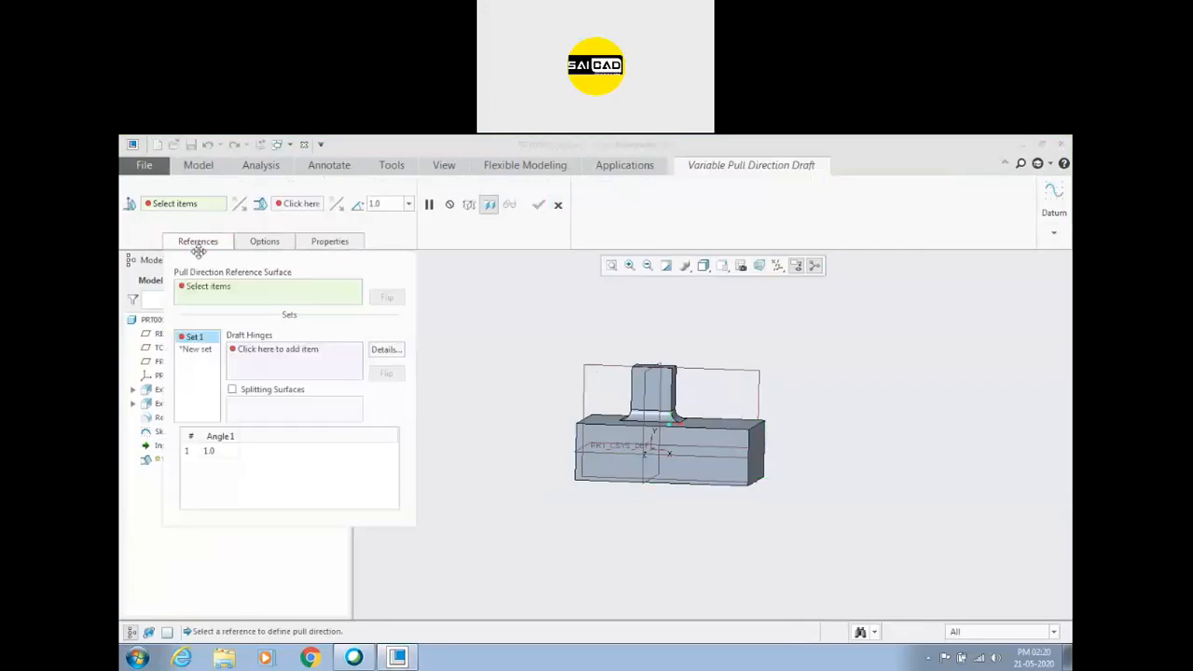
{"action": "left_click", "coordinate": [557, 205]}
Sketch an open, stepped chain of lines across the block's front face, extending past both side edges, and finish the sketch.
{"action": "middle_click_drag", "start_coordinate": [528, 394], "coordinate": [601, 454]}
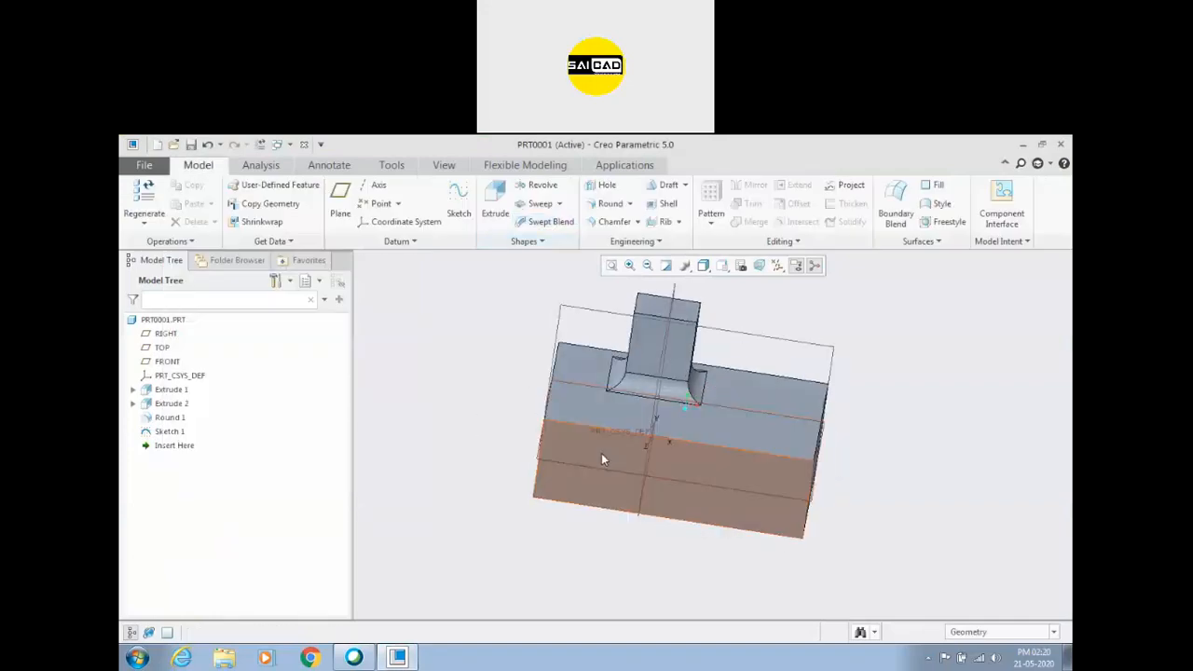
{"action": "left_click", "coordinate": [602, 454]}
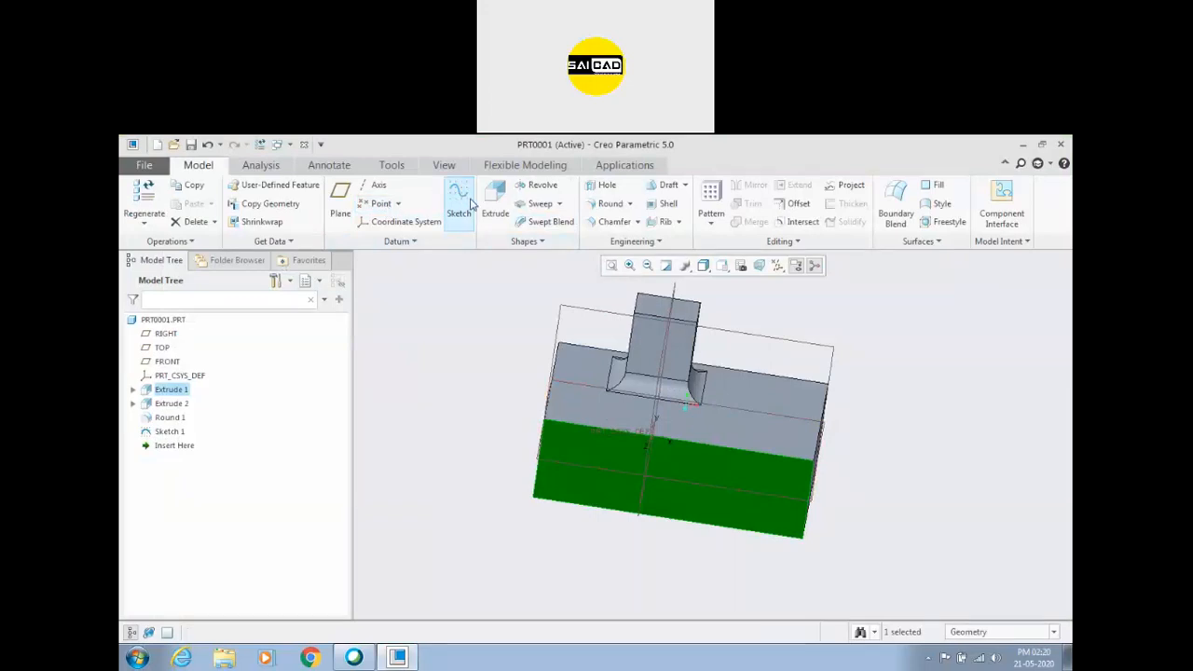
{"action": "left_click", "coordinate": [460, 199]}
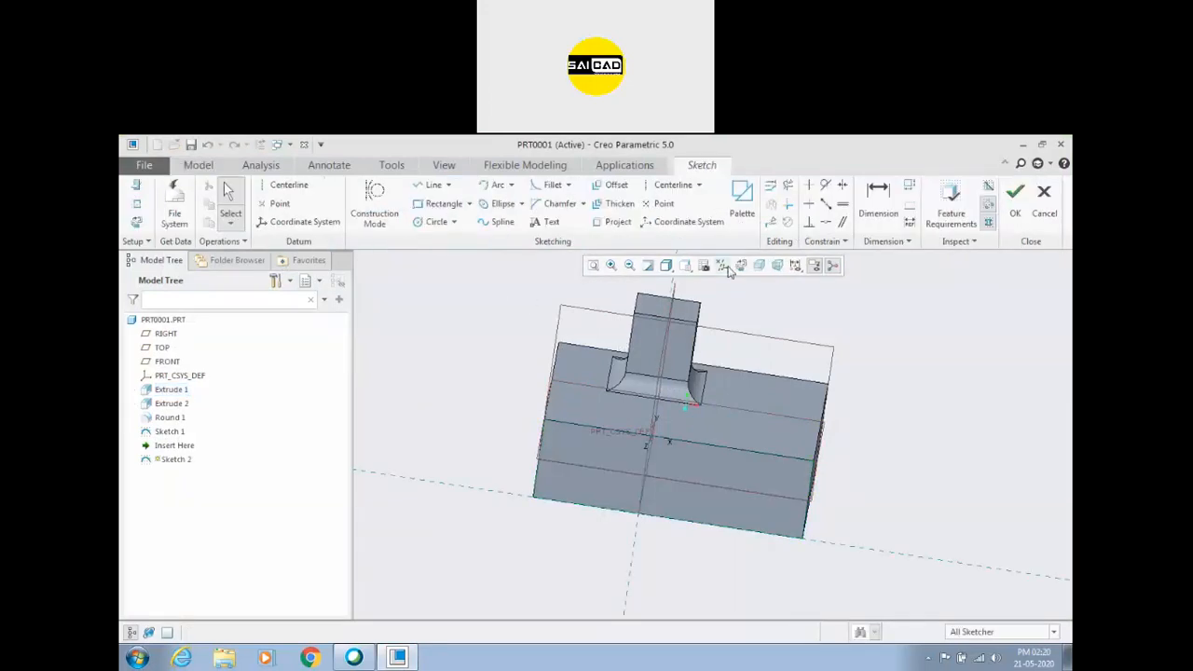
{"action": "left_click", "coordinate": [434, 185]}
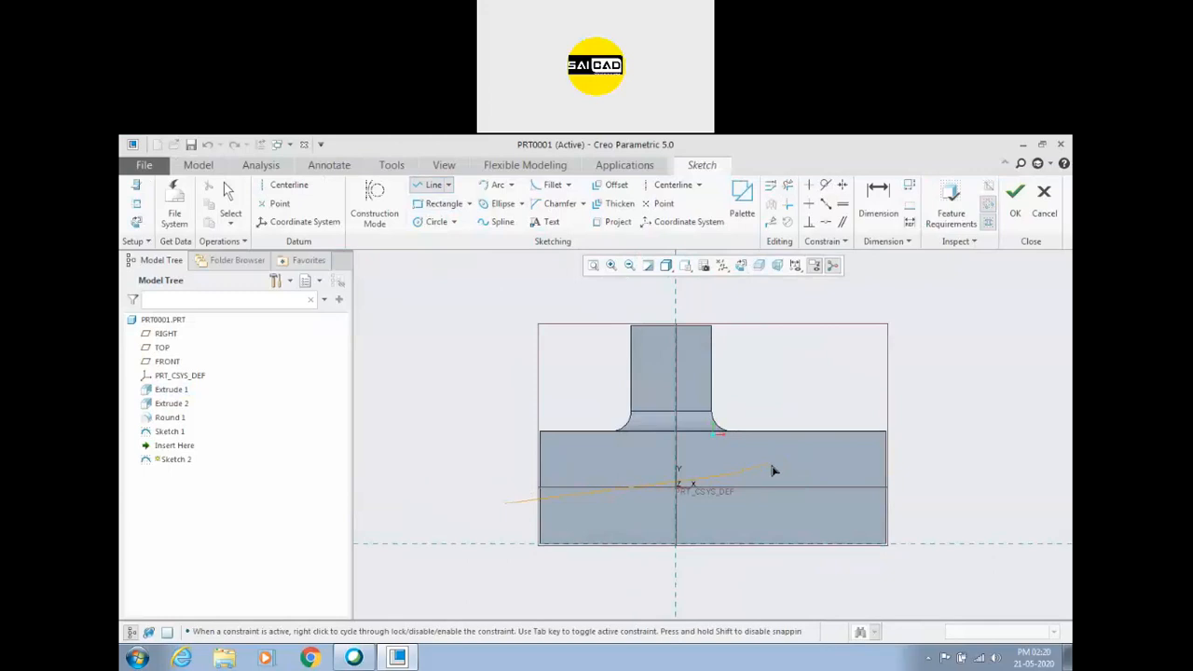
{"action": "left_click", "coordinate": [901, 452]}
{"action": "middle_click", "coordinate": [919, 402]}
{"action": "left_click", "coordinate": [1017, 193]}
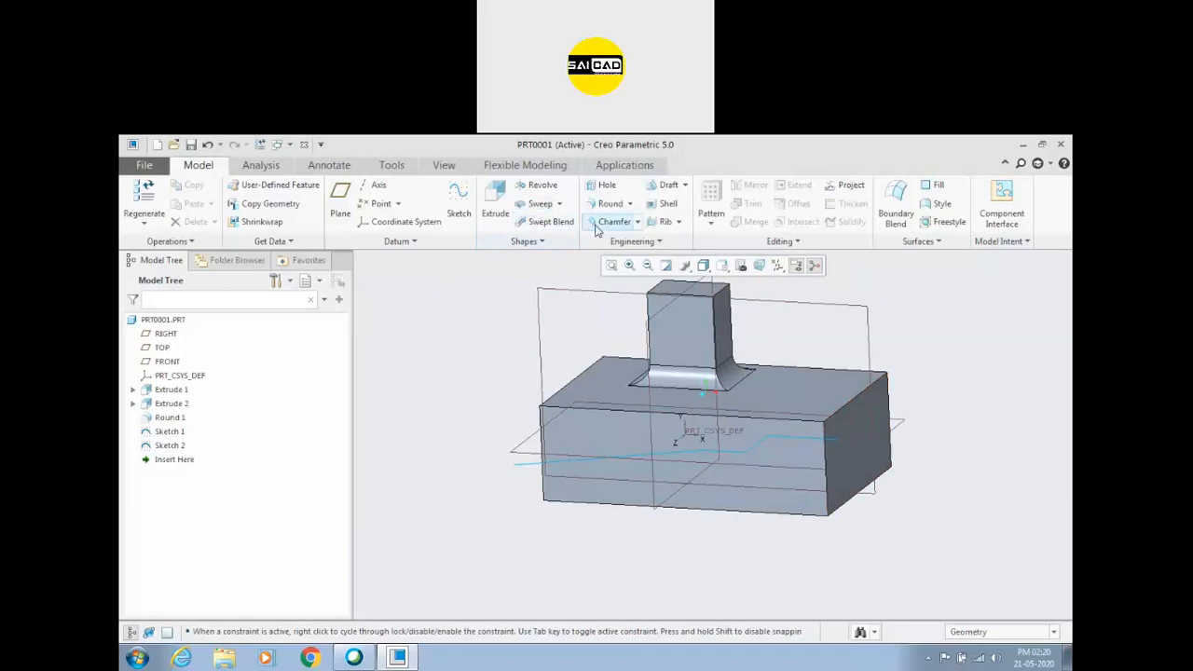
{"action": "left_click", "coordinate": [685, 184]}
{"action": "left_click", "coordinate": [695, 217]}
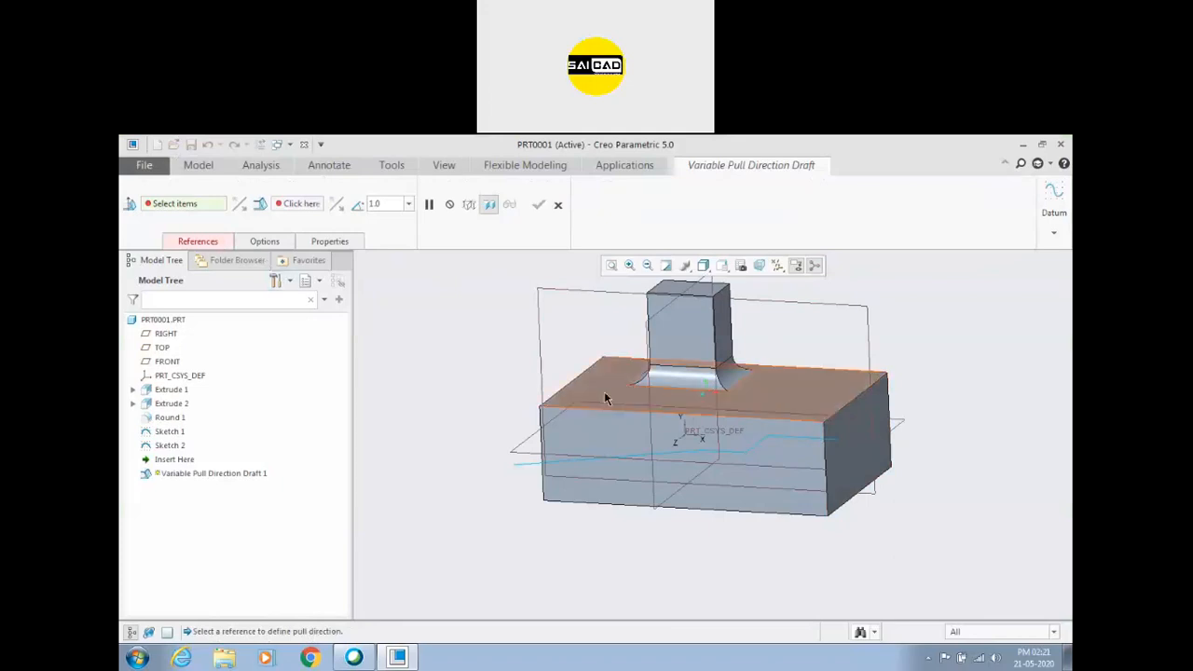
{"action": "left_click", "coordinate": [525, 448]}
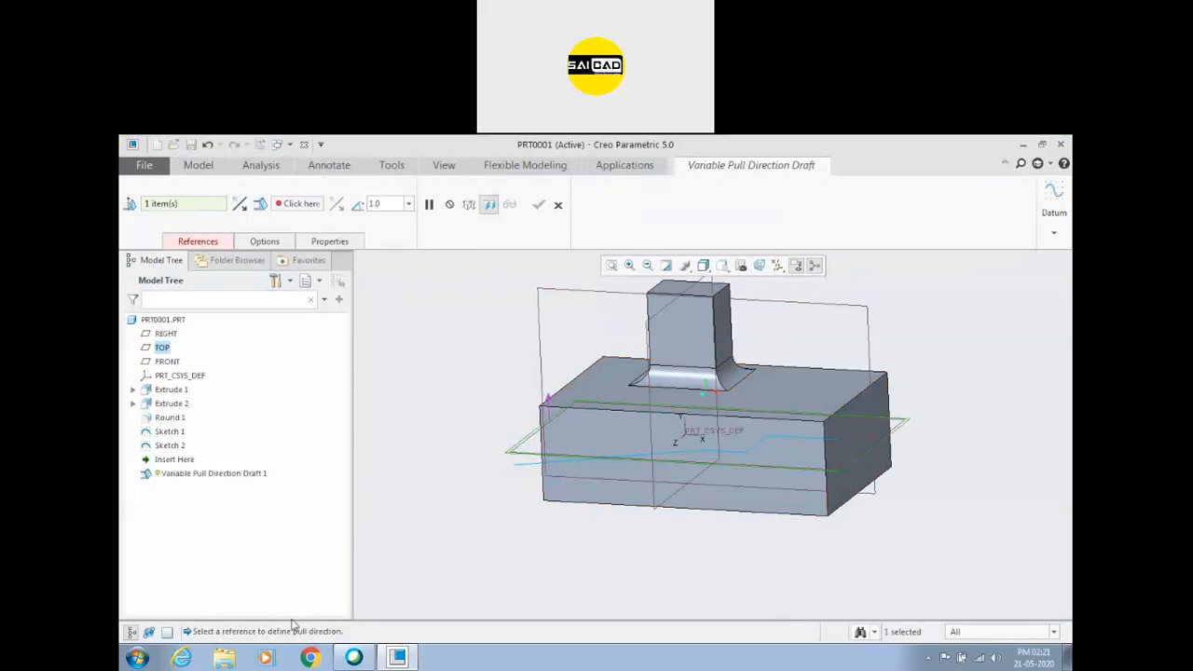
{"action": "left_click", "coordinate": [200, 243]}
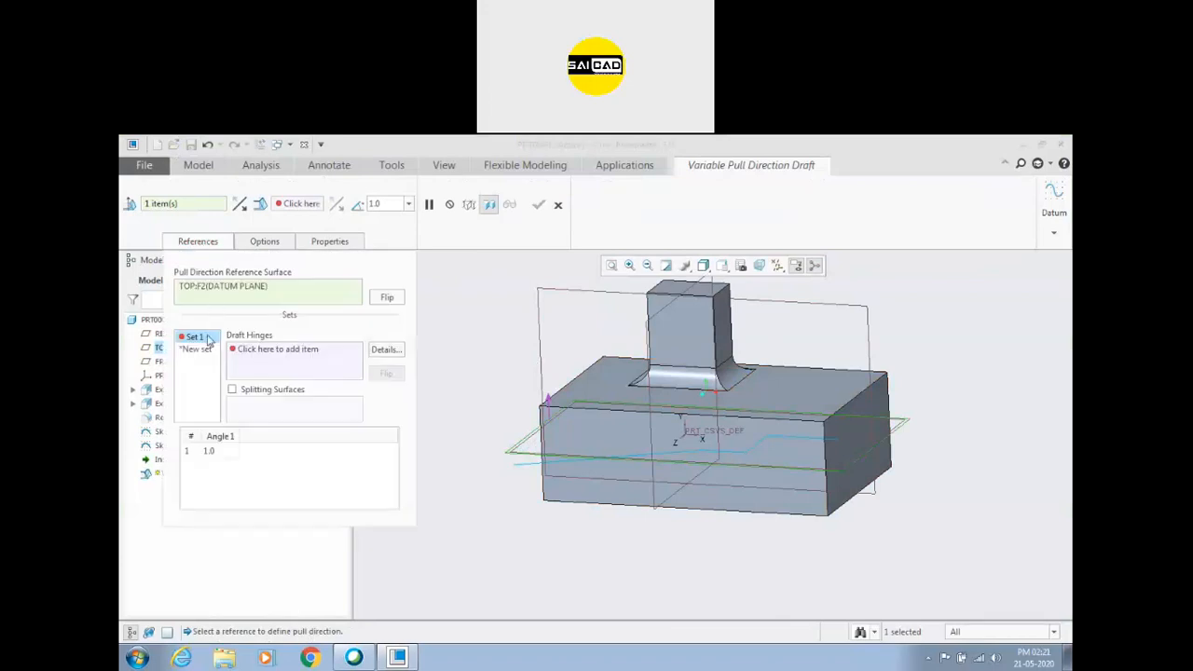
{"action": "left_click", "coordinate": [271, 350]}
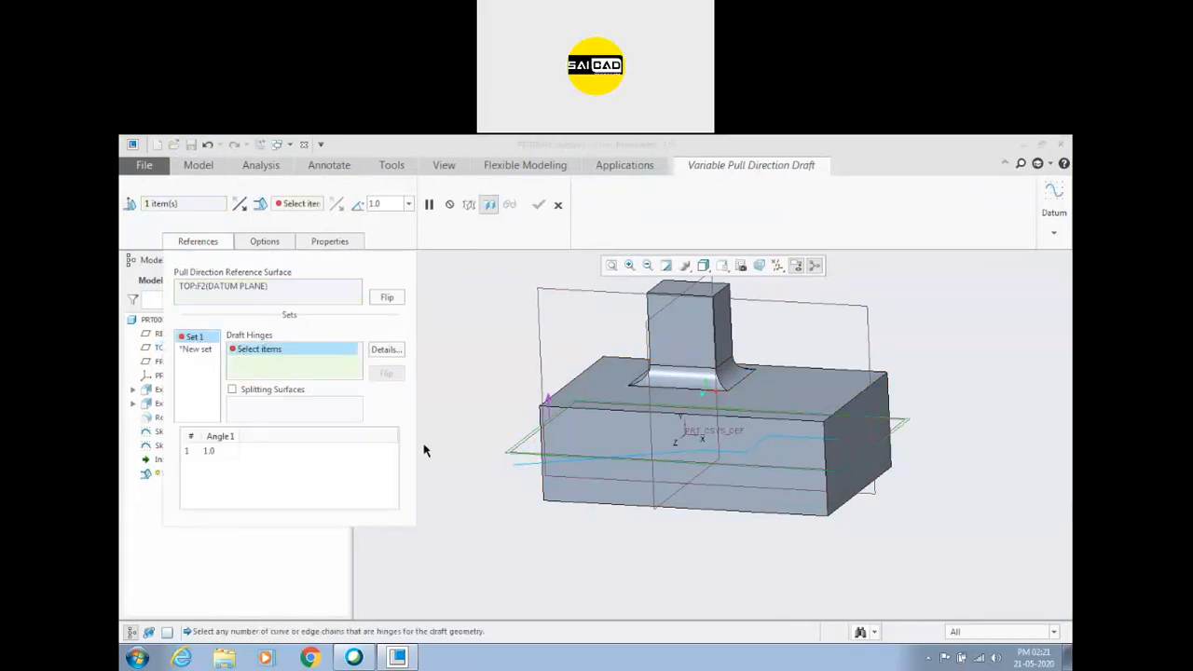
{"action": "left_click", "coordinate": [560, 460]}
{"action": "mouse_move", "coordinate": [559, 460]}
{"action": "middle_mouse_down"}
{"action": "mouse_move", "coordinate": [505, 529]}
{"action": "mouse_move", "coordinate": [532, 524]}
{"action": "mouse_move", "coordinate": [494, 521]}
{"action": "middle_mouse_up"}
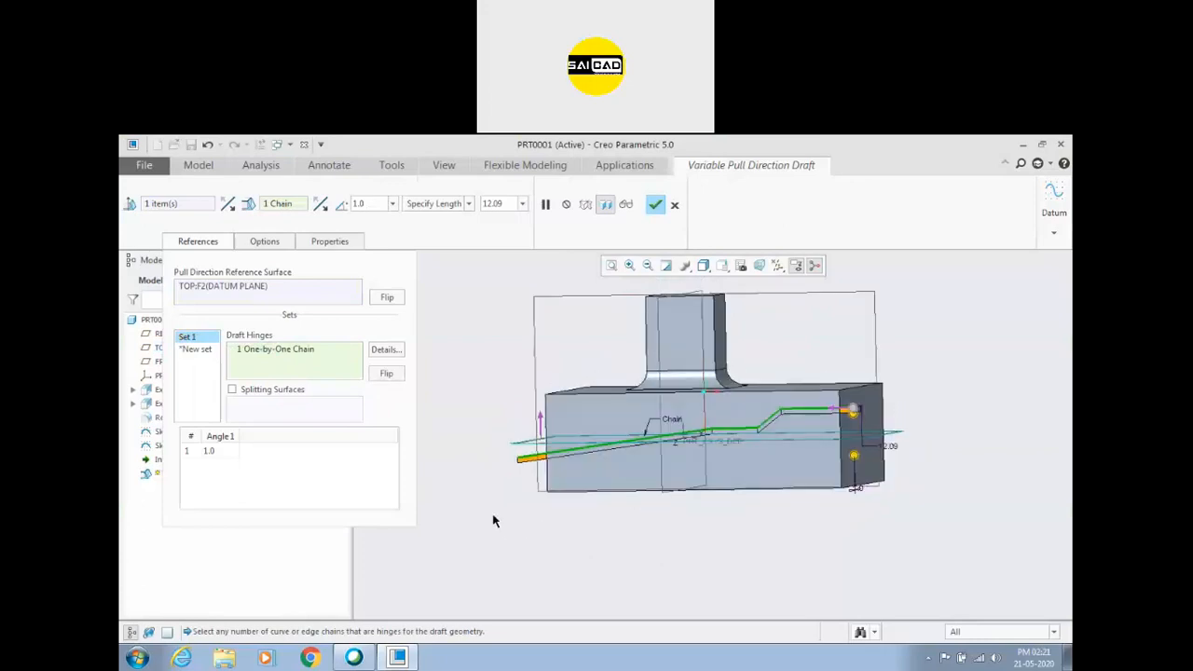
{"action": "left_click", "coordinate": [272, 390]}
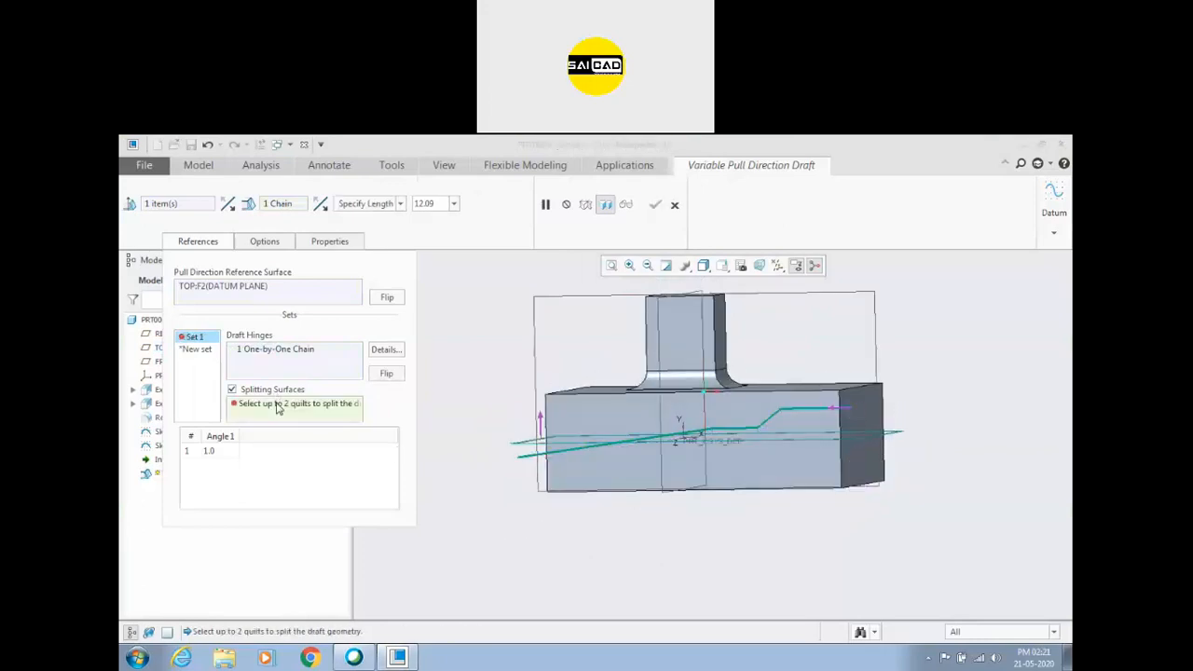
{"action": "mouse_move", "coordinate": [476, 460]}
{"action": "middle_mouse_down"}
{"action": "mouse_move", "coordinate": [479, 473]}
{"action": "mouse_move", "coordinate": [474, 460]}
{"action": "middle_mouse_up"}
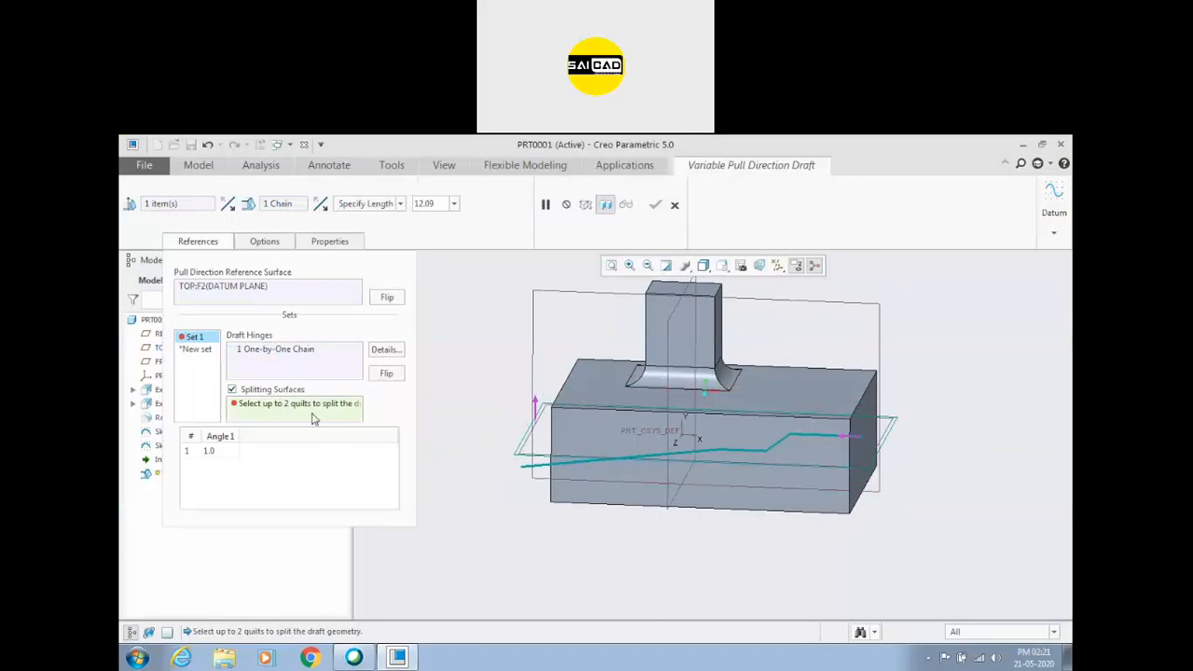
{"action": "left_click", "coordinate": [225, 451]}
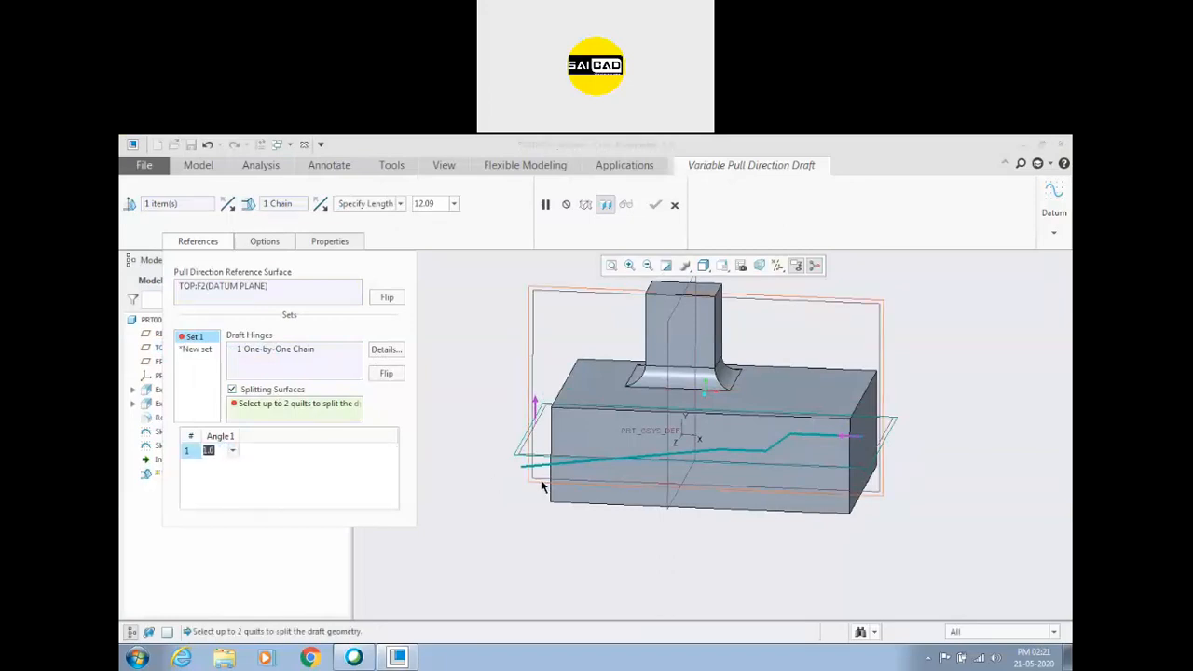
{"action": "right_click", "coordinate": [277, 364]}
{"action": "left_click", "coordinate": [314, 367]}
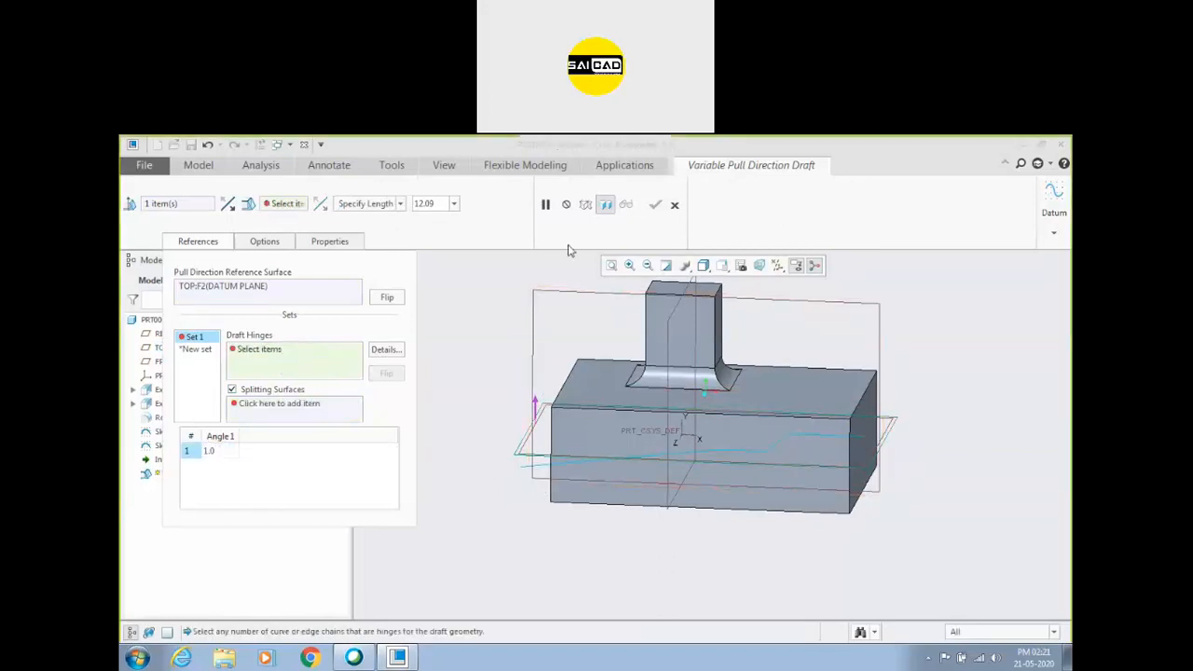
{"action": "left_click", "coordinate": [674, 205]}
Start a variable pull direction draft and use the block's top face as the pull direction reference.
{"action": "left_click", "coordinate": [597, 421]}
{"action": "middle_click_drag", "start_coordinate": [463, 421], "coordinate": [377, 436]}
{"action": "middle_click_drag", "start_coordinate": [815, 415], "coordinate": [785, 449]}
{"action": "scroll", "coordinate": [823, 400], "scroll_direction": "up", "scroll_amount": 3}
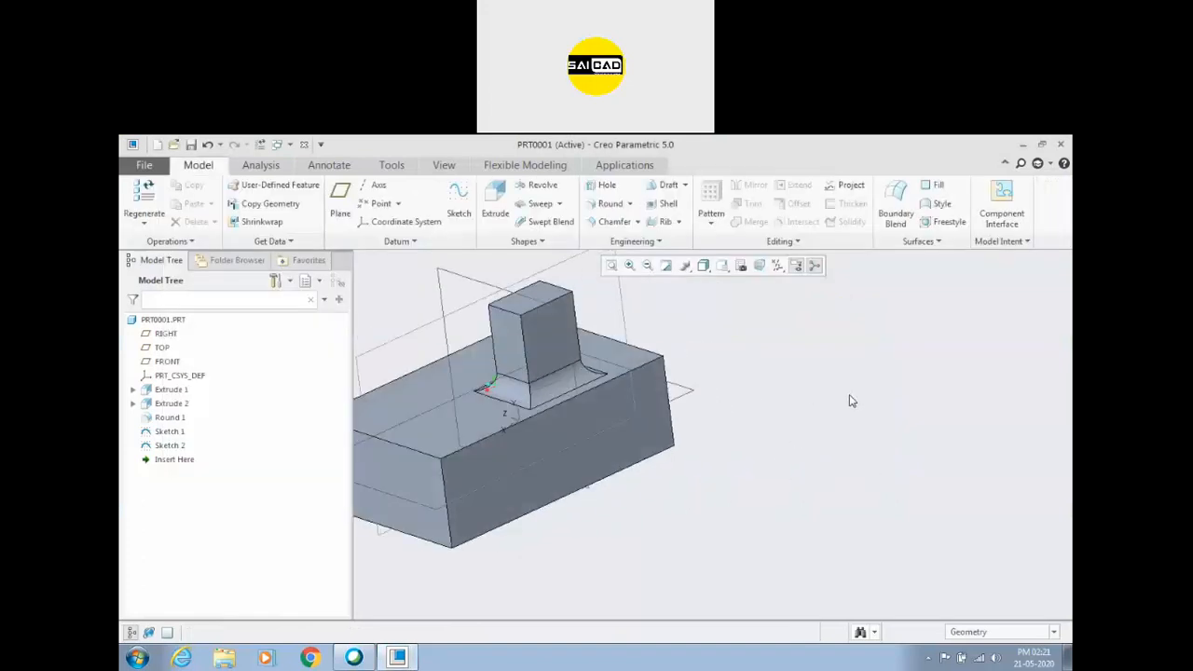
{"action": "left_click", "coordinate": [685, 186]}
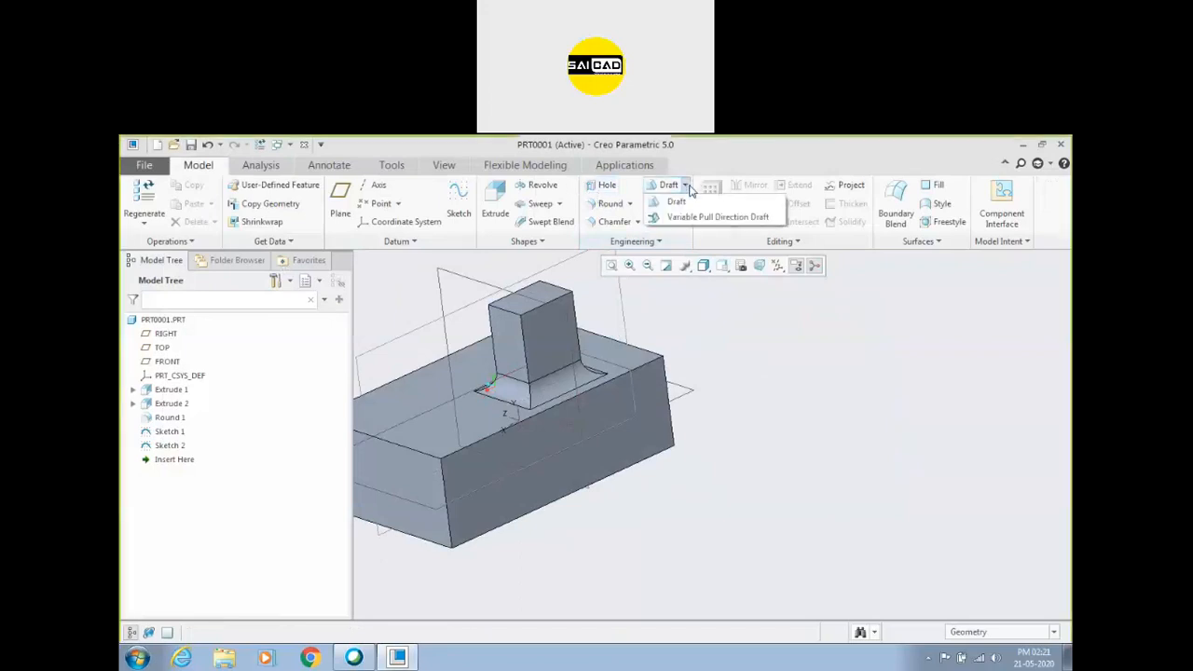
{"action": "left_click", "coordinate": [672, 220]}
{"action": "left_click", "coordinate": [482, 417]}
{"action": "scroll", "coordinate": [518, 468], "scroll_direction": "up", "scroll_amount": 1}
{"action": "scroll", "coordinate": [540, 456], "scroll_direction": "down", "scroll_amount": 1}
{"action": "left_click", "coordinate": [198, 241]}
{"action": "right_click", "coordinate": [218, 290]}
{"action": "left_click", "coordinate": [253, 301]}
{"action": "left_click", "coordinate": [520, 468]}
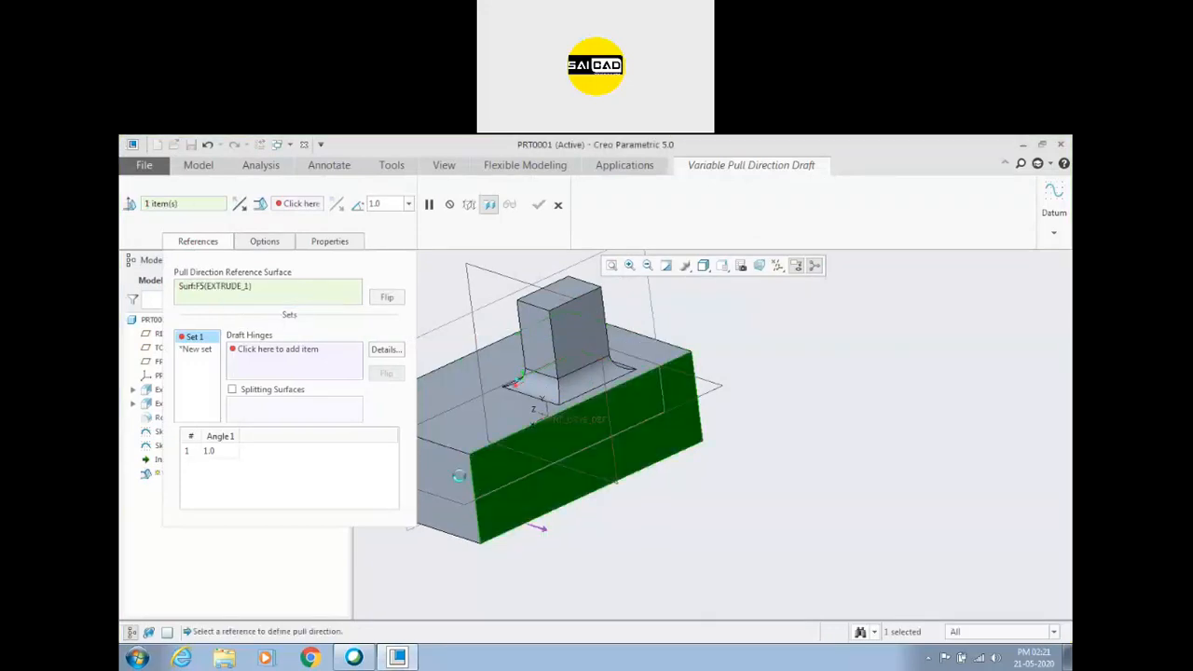
{"action": "right_click", "coordinate": [247, 289]}
{"action": "left_click", "coordinate": [259, 297]}
{"action": "left_click", "coordinate": [512, 405]}
{"action": "middle_click_drag", "start_coordinate": [484, 431], "coordinate": [367, 411]}
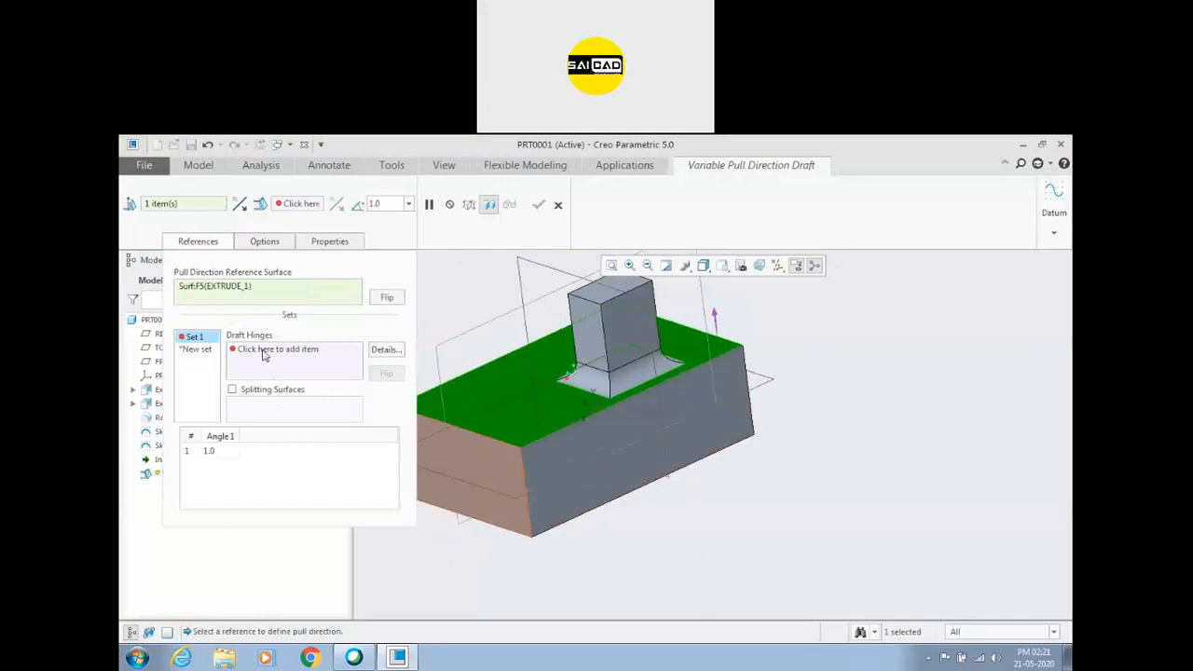
Use the block's long upper edge as the draft hinge and draft the side face at 38 degrees.
{"action": "left_click", "coordinate": [264, 351]}
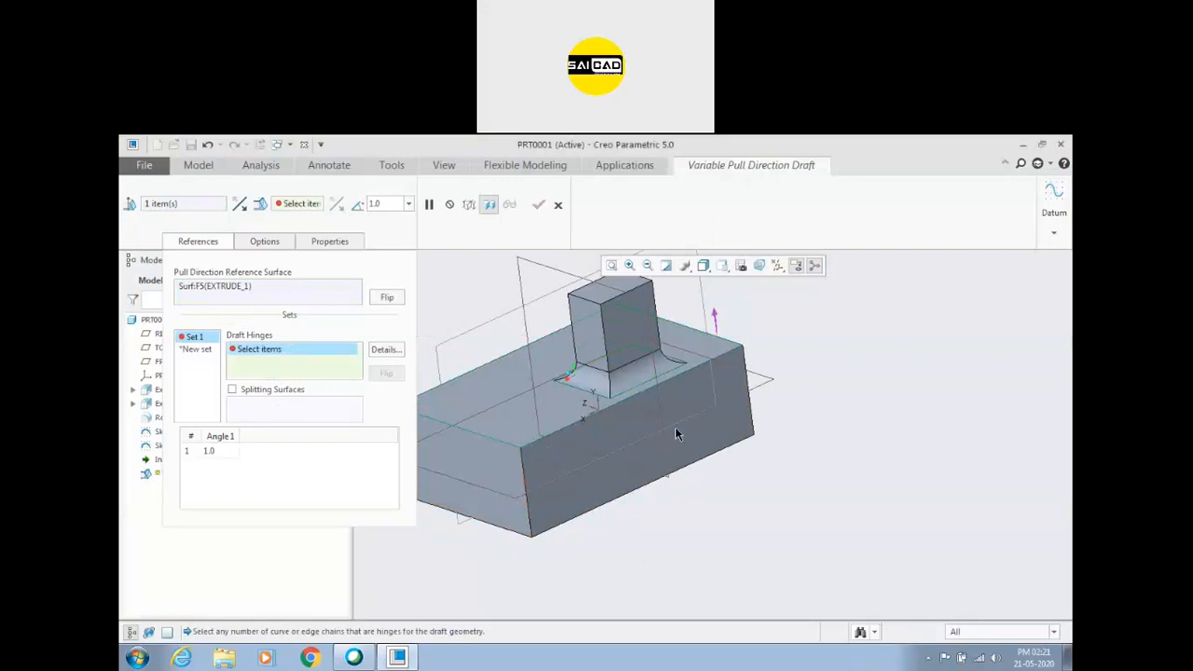
{"action": "scroll", "coordinate": [677, 433], "scroll_direction": "up", "scroll_amount": 3}
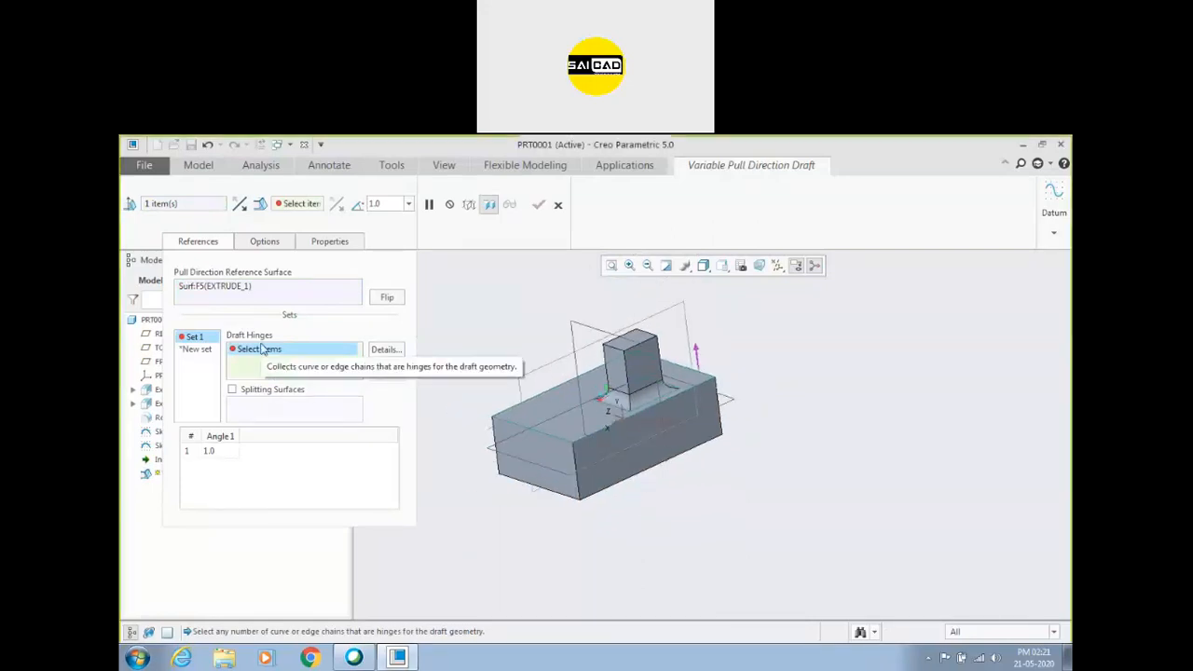
{"action": "left_click", "coordinate": [683, 398]}
{"action": "middle_click_drag", "start_coordinate": [675, 437], "coordinate": [640, 464]}
{"action": "scroll", "coordinate": [617, 494], "scroll_direction": "down", "scroll_amount": 2}
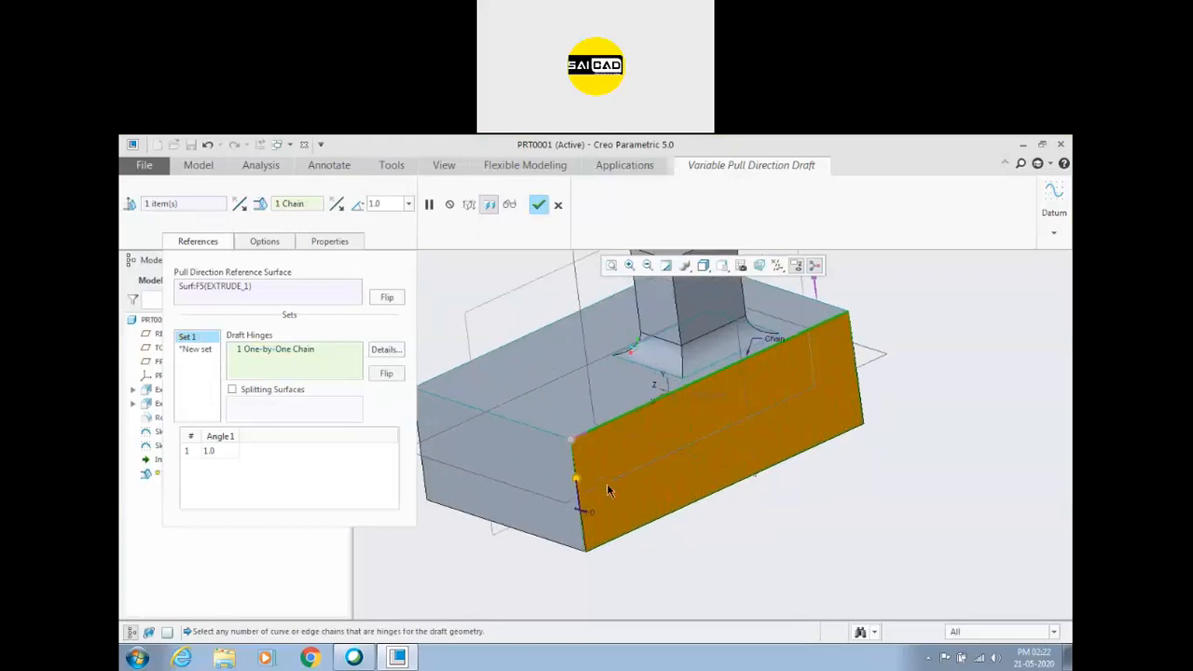
{"action": "left_click_drag", "start_coordinate": [577, 480], "coordinate": [601, 492]}
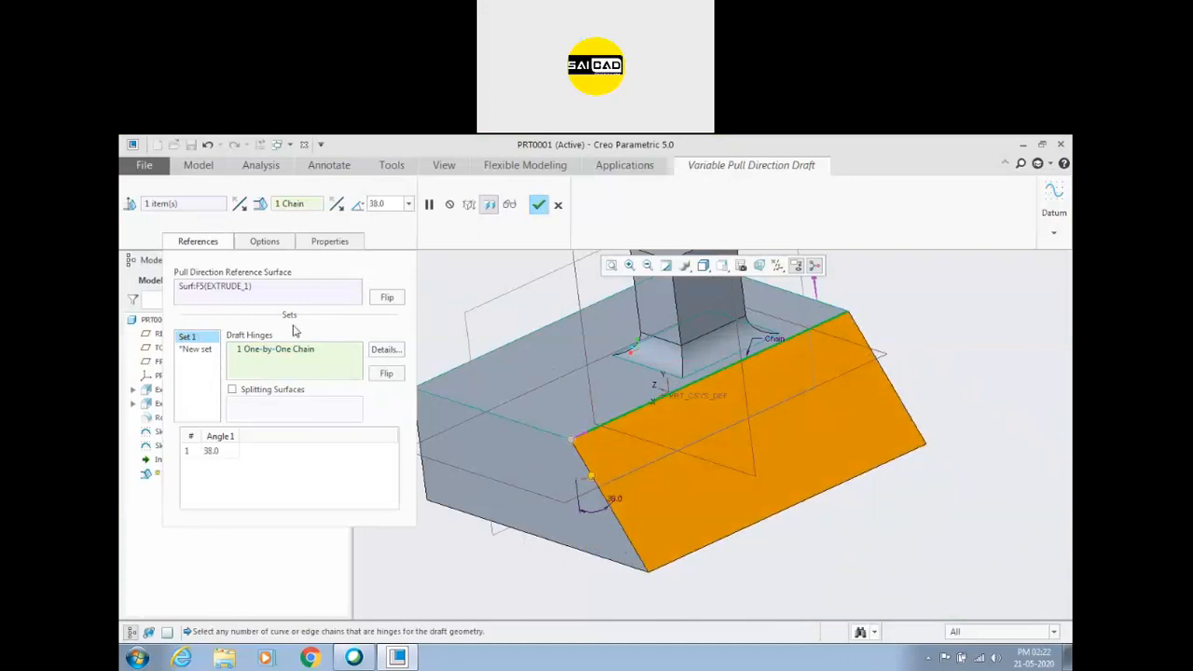
Clear the pull direction reference and the draft hinge, and reselect the block's top face as the pull direction reference.
{"action": "right_click", "coordinate": [258, 288]}
{"action": "left_click", "coordinate": [273, 299]}
{"action": "right_click", "coordinate": [284, 352]}
{"action": "left_click", "coordinate": [300, 360]}
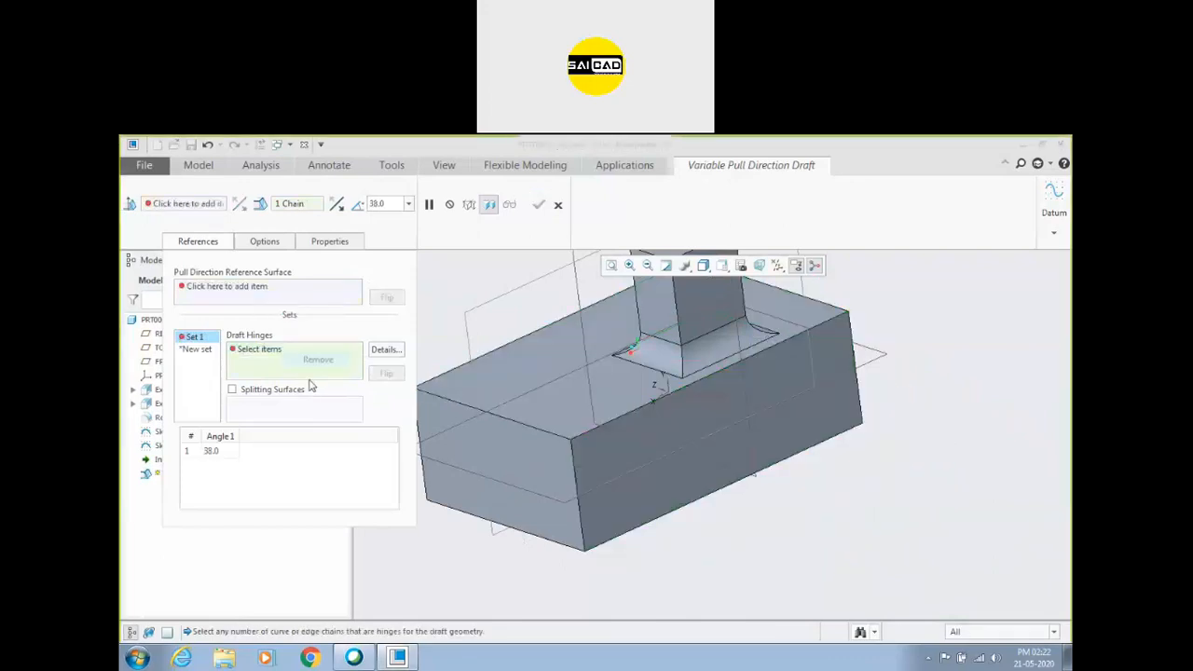
{"action": "left_click", "coordinate": [207, 292]}
{"action": "left_click", "coordinate": [542, 415]}
{"action": "scroll", "coordinate": [715, 512], "scroll_direction": "down", "scroll_amount": 2}
{"action": "middle_click_drag", "start_coordinate": [715, 512], "coordinate": [725, 503]}
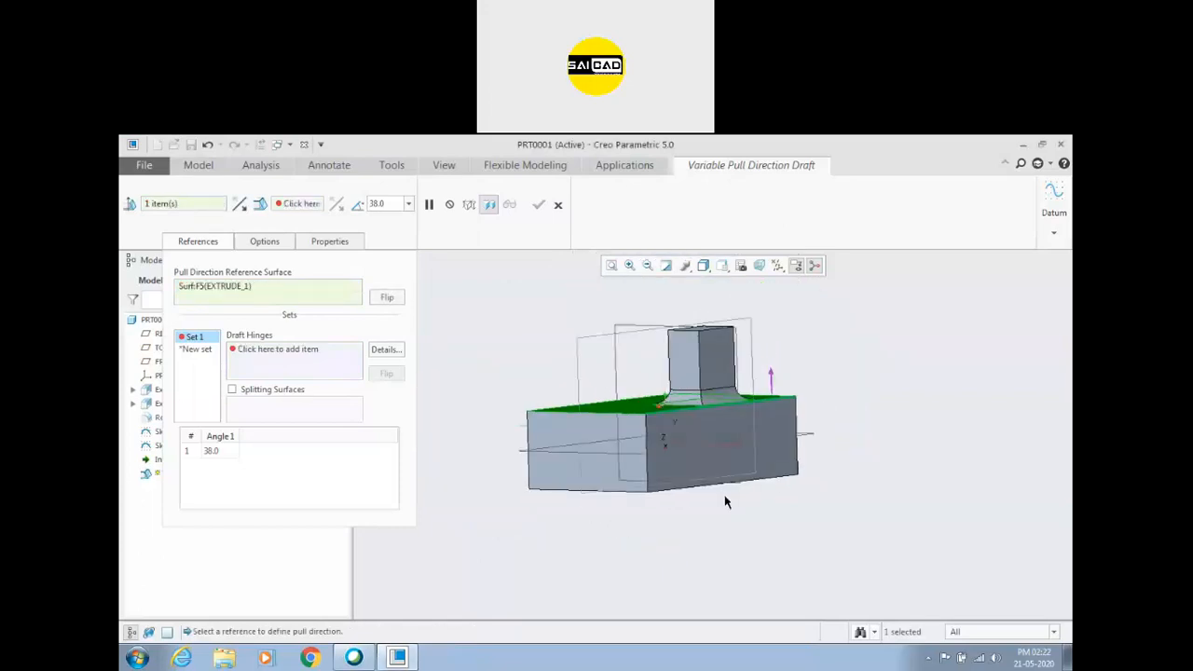
{"action": "scroll", "coordinate": [674, 440], "scroll_direction": "up", "scroll_amount": 1}
Pick the block's long upper edge as the draft hinge and set the side face's draft angle to 36 degrees.
{"action": "left_click", "coordinate": [289, 358]}
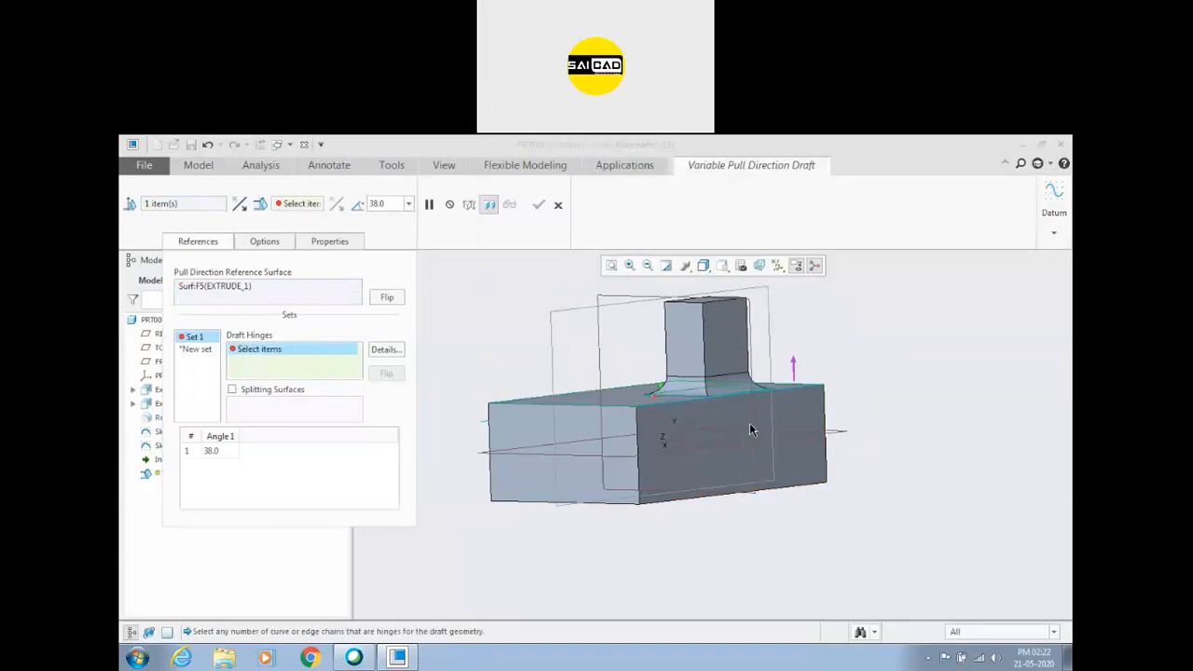
{"action": "scroll", "coordinate": [701, 418], "scroll_direction": "up", "scroll_amount": 1}
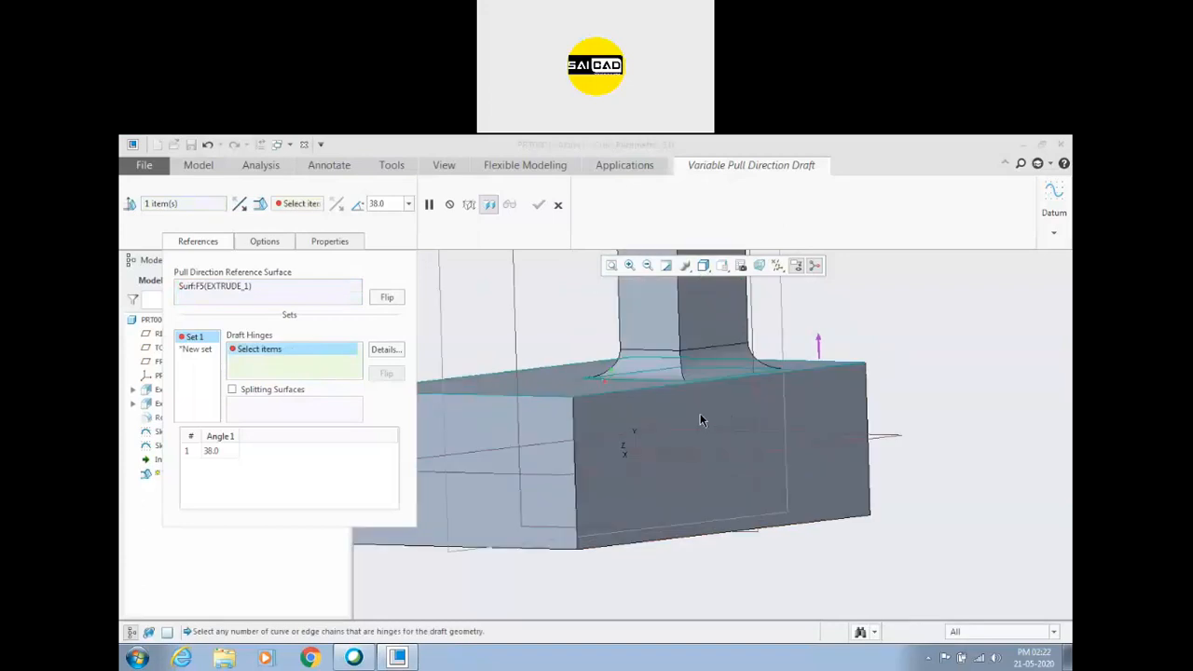
{"action": "left_click", "coordinate": [621, 397]}
{"action": "mouse_move", "coordinate": [632, 434]}
{"action": "left_mouse_down"}
{"action": "mouse_move", "coordinate": [606, 466]}
{"action": "mouse_move", "coordinate": [574, 453]}
{"action": "mouse_move", "coordinate": [643, 449]}
{"action": "left_mouse_up"}
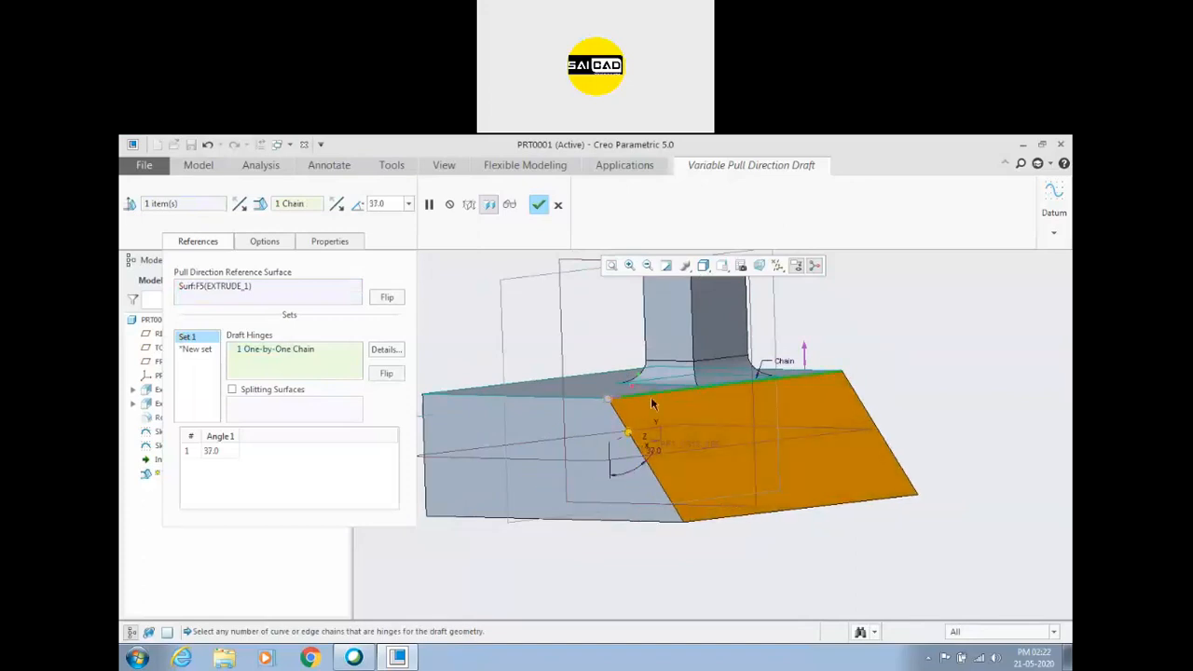
{"action": "mouse_move", "coordinate": [630, 437]}
{"action": "left_mouse_down"}
{"action": "mouse_move", "coordinate": [585, 440]}
{"action": "mouse_move", "coordinate": [639, 446]}
{"action": "mouse_move", "coordinate": [628, 434]}
{"action": "left_mouse_up"}
{"action": "middle_click_drag", "start_coordinate": [832, 425], "coordinate": [651, 427]}
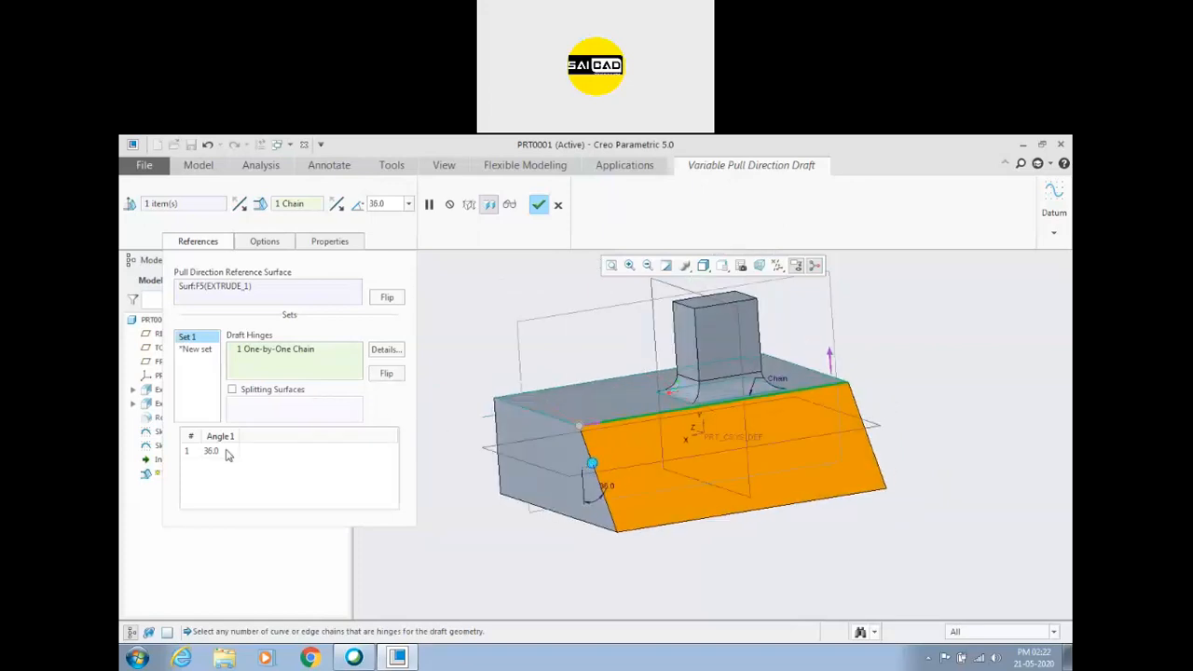
Add a second draft angle at the far end of the hinge and increase it to 52 degrees.
{"action": "right_click", "coordinate": [261, 457]}
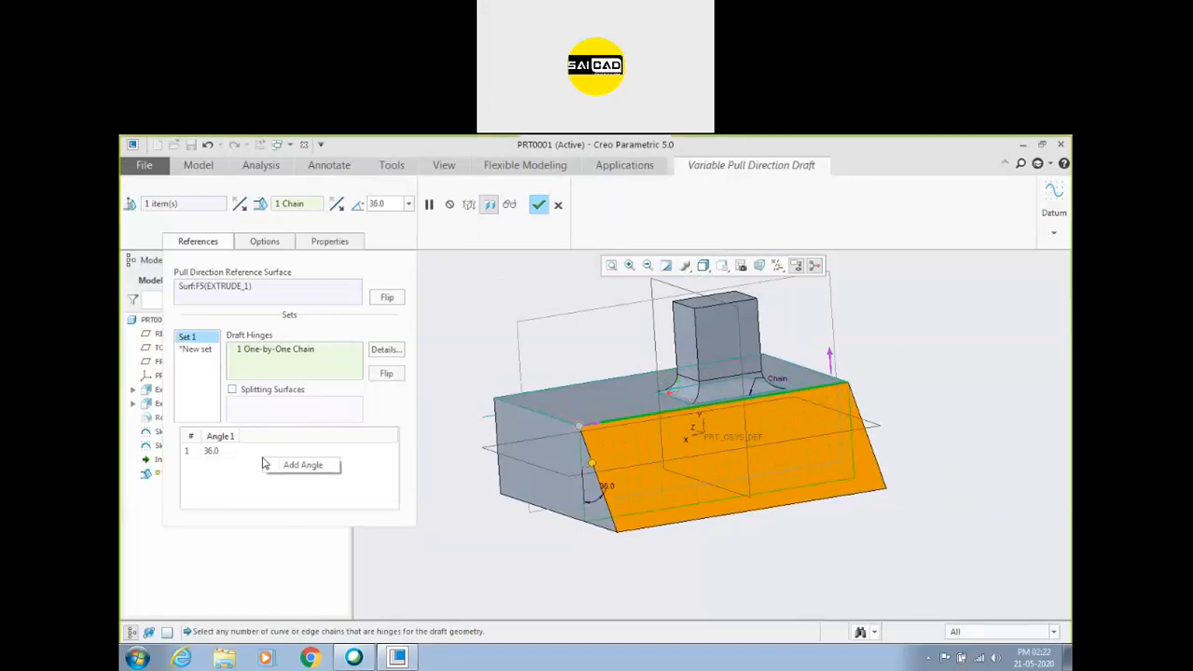
{"action": "left_click", "coordinate": [298, 468]}
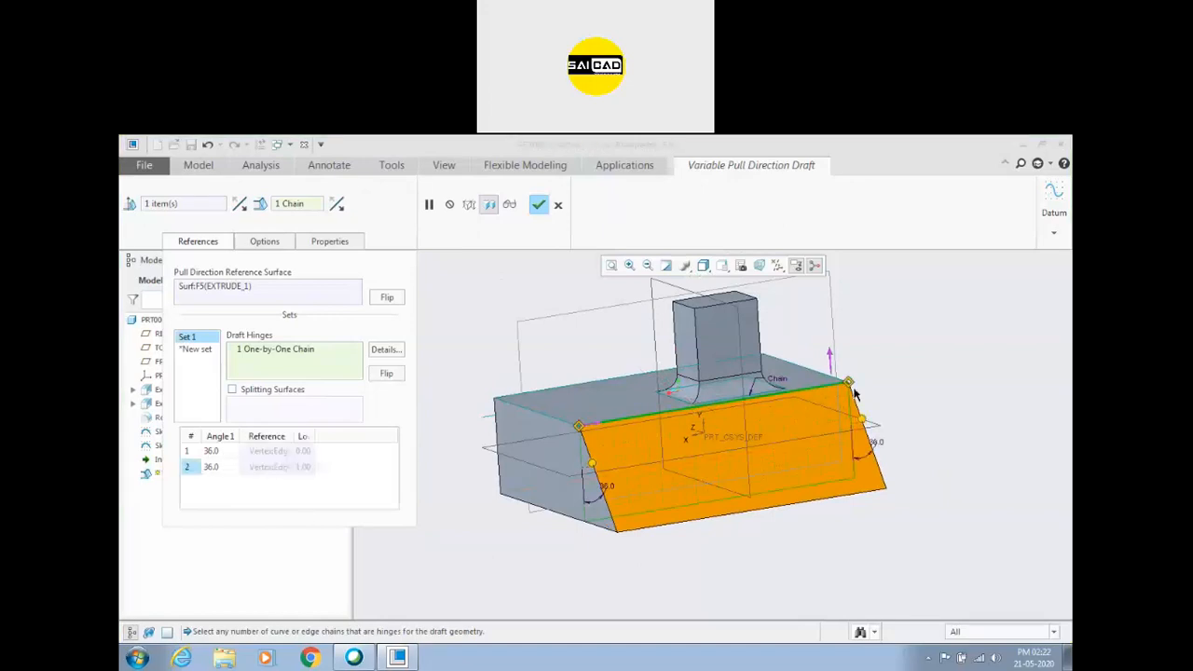
{"action": "left_click_drag", "start_coordinate": [863, 422], "coordinate": [901, 464]}
{"action": "middle_click_drag", "start_coordinate": [900, 464], "coordinate": [824, 426]}
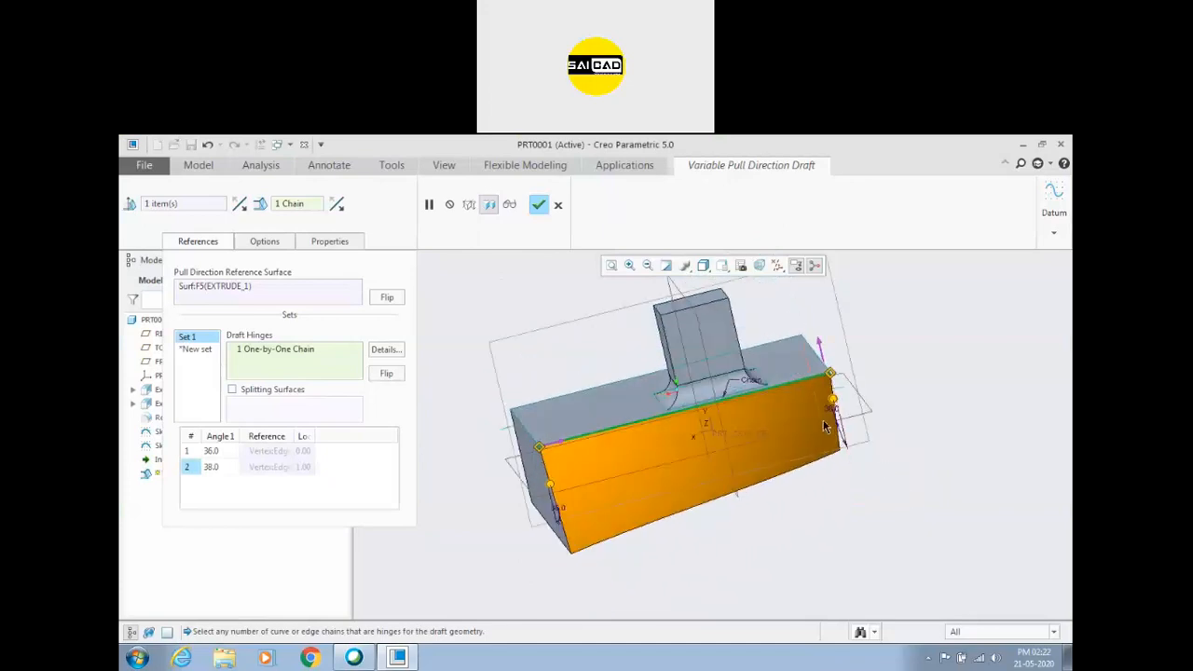
{"action": "left_click_drag", "start_coordinate": [836, 410], "coordinate": [916, 437]}
{"action": "middle_click_drag", "start_coordinate": [917, 437], "coordinate": [875, 525]}
Set the draft angles at the hinge's two ends to 5 degrees for the first and 10 degrees for the second.
{"action": "left_click_drag", "start_coordinate": [539, 524], "coordinate": [534, 506]}
{"action": "type", "text": "5"}
{"action": "key", "text": "Return"}
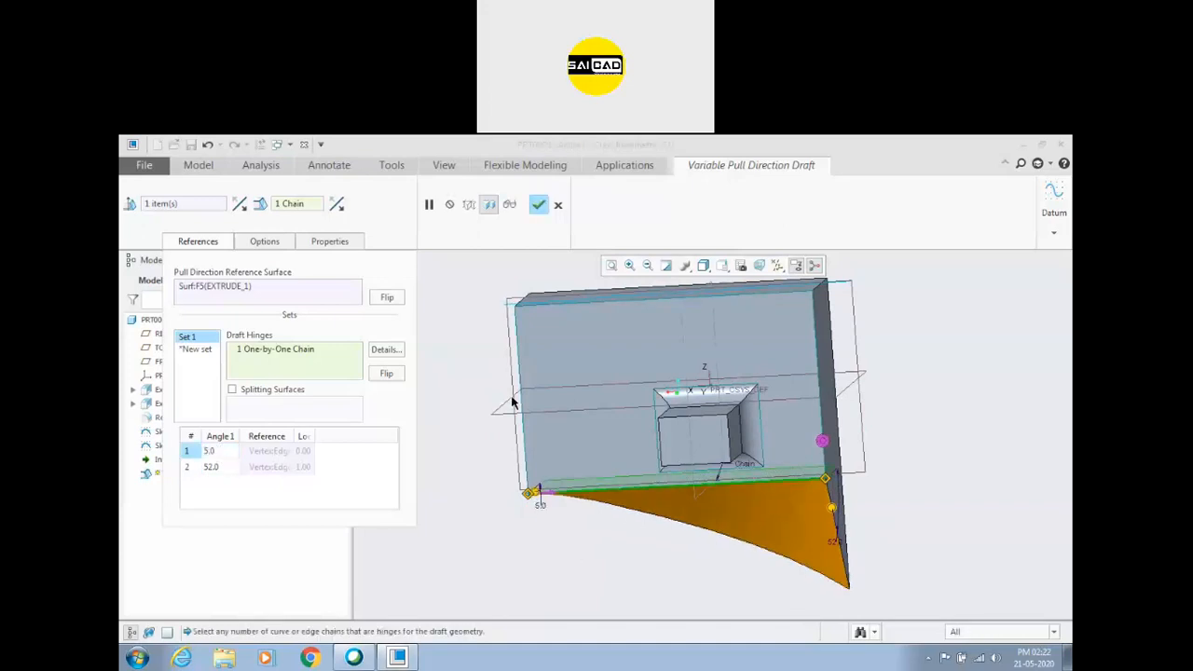
{"action": "left_click", "coordinate": [212, 468]}
{"action": "type", "text": "10"}
{"action": "key", "text": "Return"}
{"action": "middle_click_drag", "start_coordinate": [674, 535], "coordinate": [665, 494]}
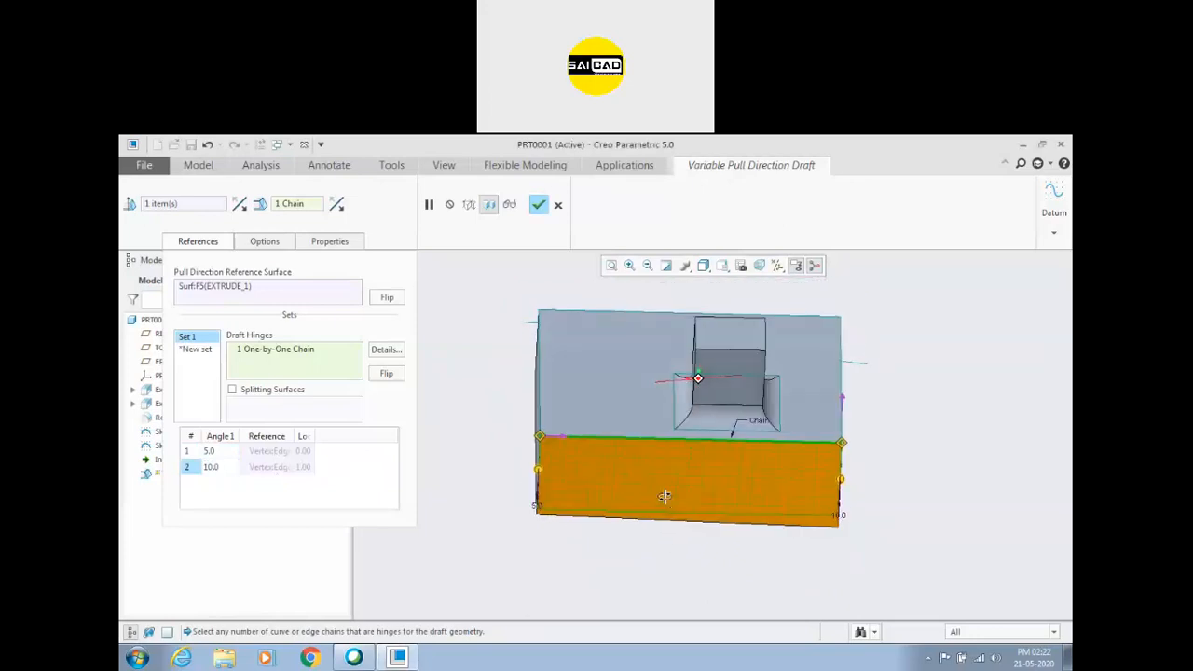
Add a third draft angle of 20 degrees at location 0.3 along the hinge.
{"action": "right_click", "coordinate": [253, 495]}
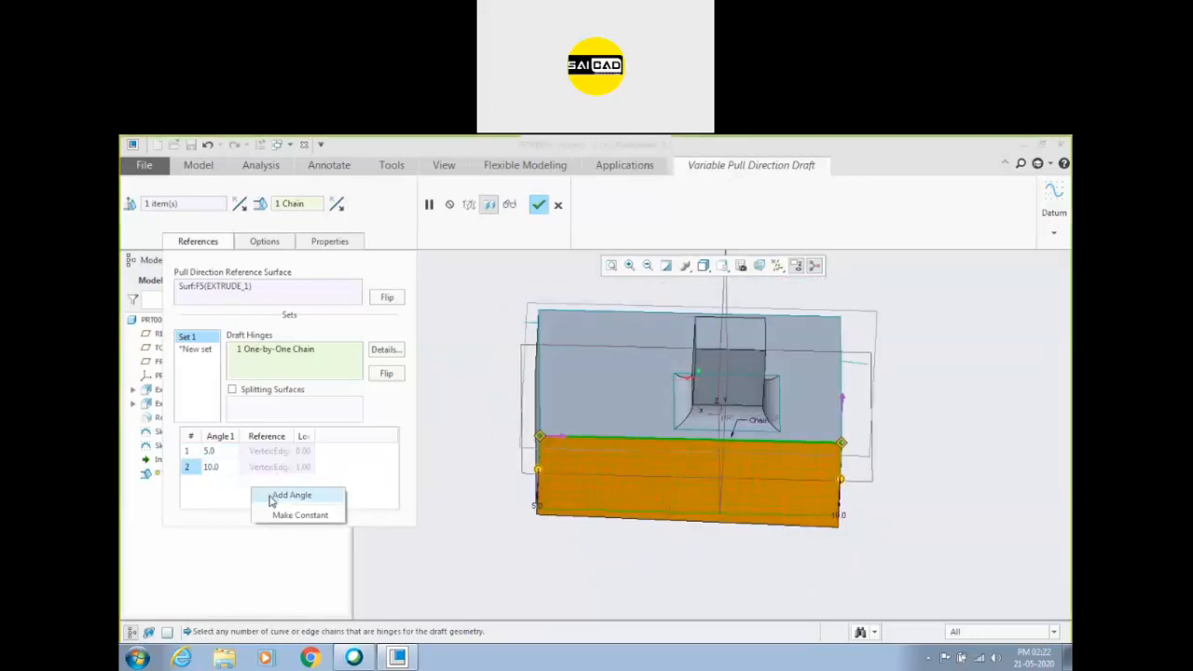
{"action": "left_click", "coordinate": [280, 496]}
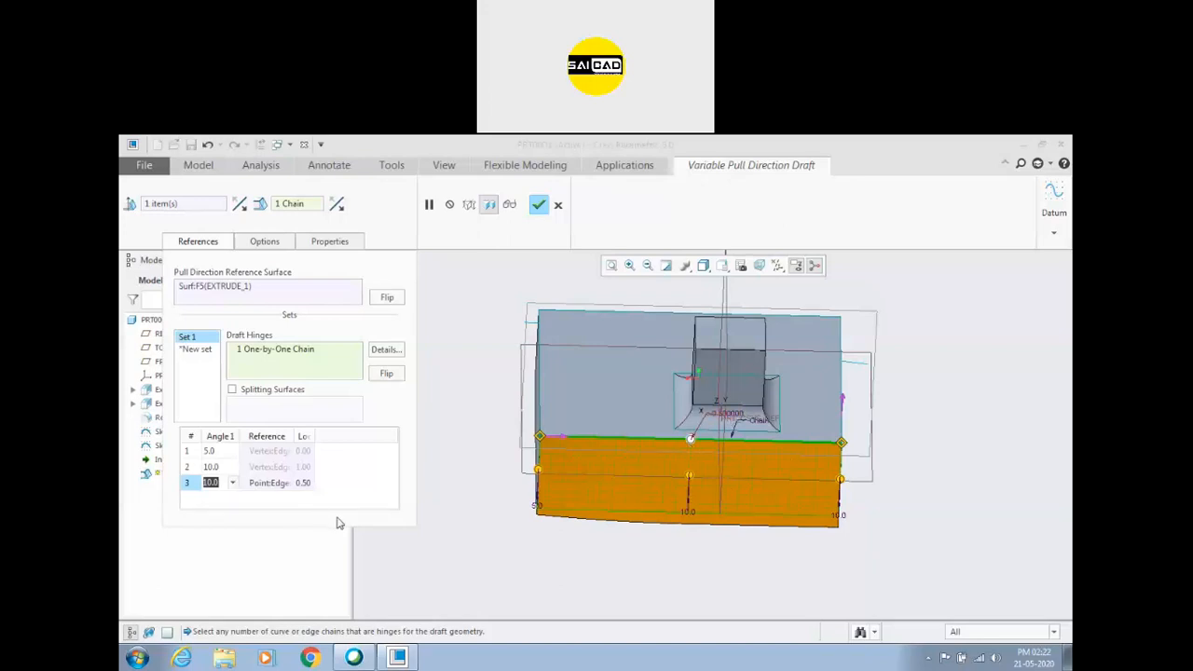
{"action": "left_click", "coordinate": [302, 483]}
{"action": "type", "text": "0.3"}
{"action": "key", "text": "Return"}
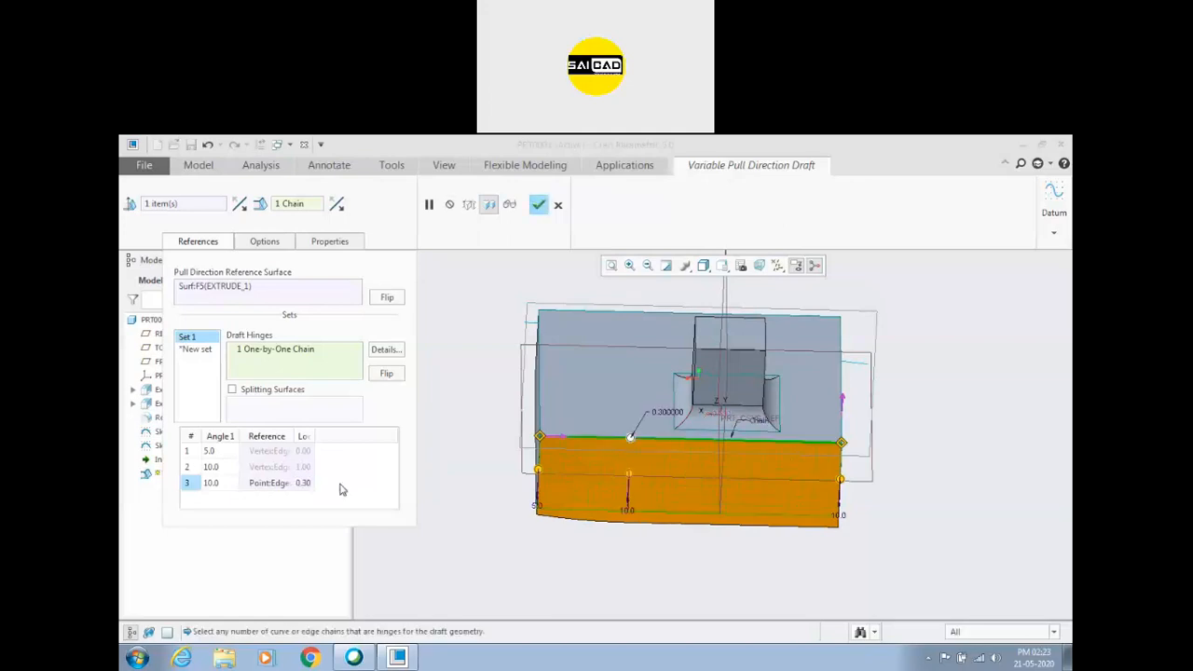
{"action": "left_click", "coordinate": [216, 483]}
{"action": "type", "text": "20"}
{"action": "key", "text": "Return"}
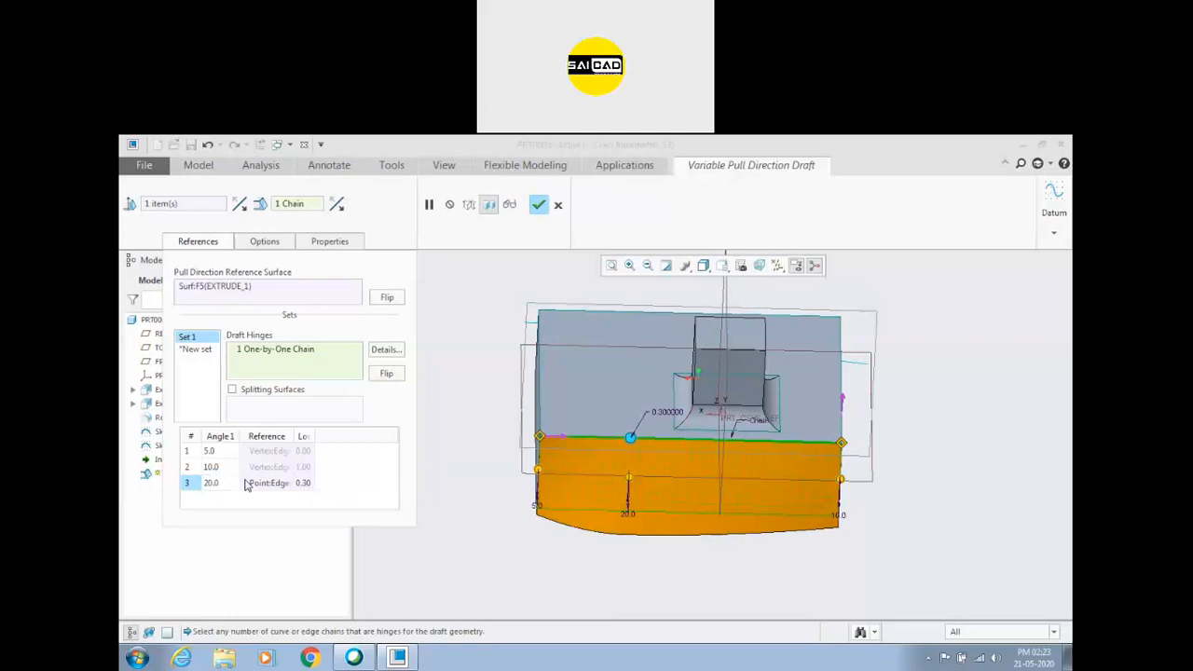
Add a fourth draft angle of 40 degrees at location 0.7 along the hinge.
{"action": "right_click", "coordinate": [262, 495]}
{"action": "left_click", "coordinate": [272, 500]}
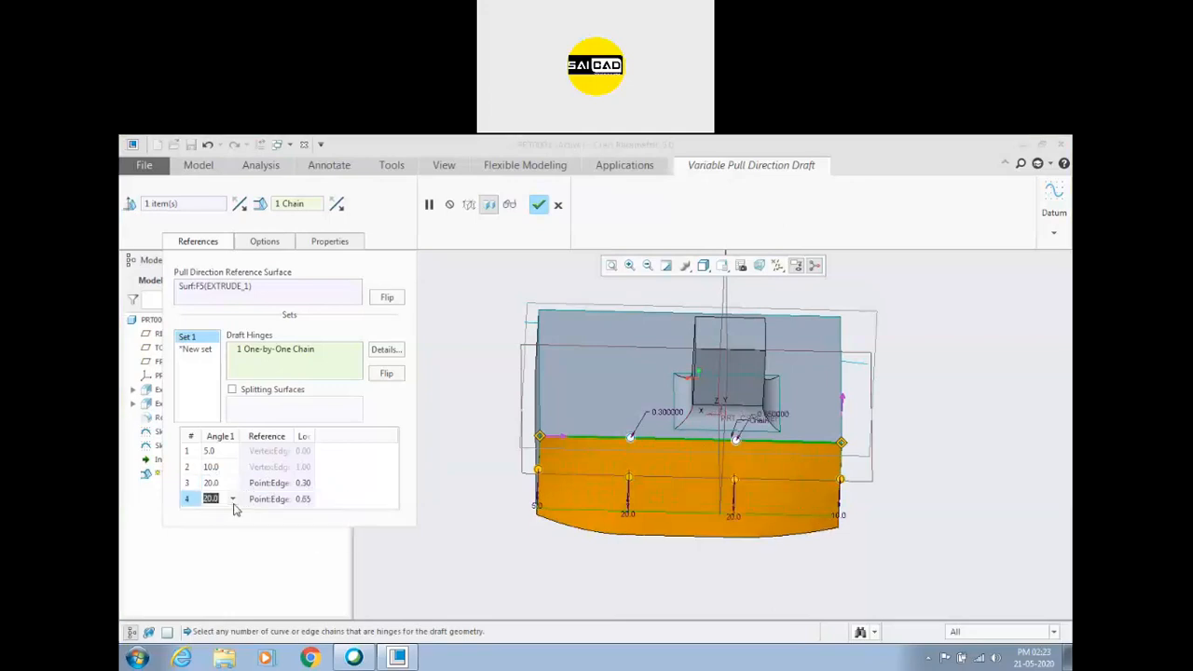
{"action": "type", "text": "40"}
{"action": "key", "text": "Return"}
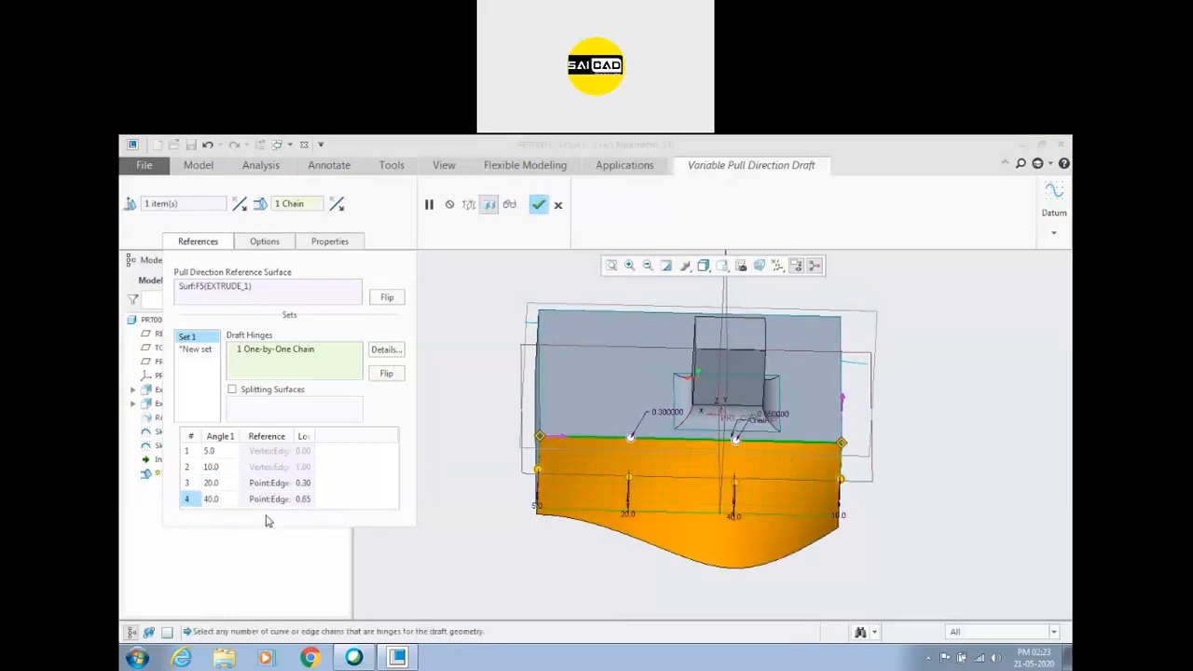
{"action": "key", "text": "BackSpace"}
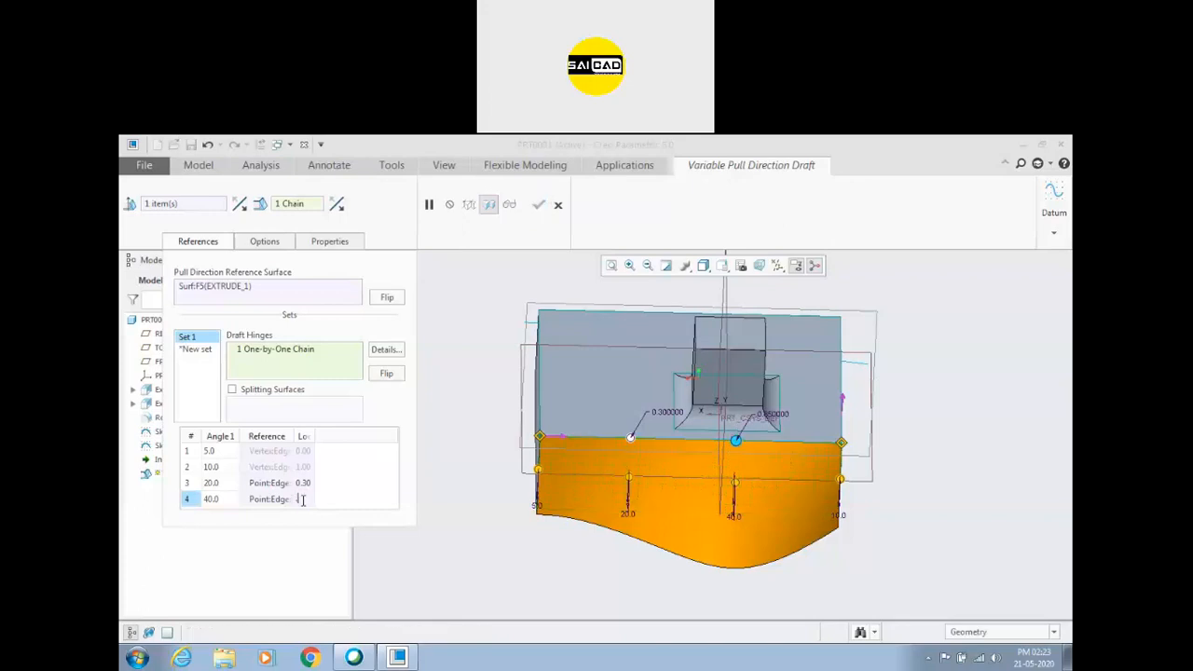
{"action": "type", "text": ".7"}
{"action": "key", "text": "Return"}
{"action": "scroll", "coordinate": [417, 453], "scroll_direction": "down", "scroll_amount": 1}
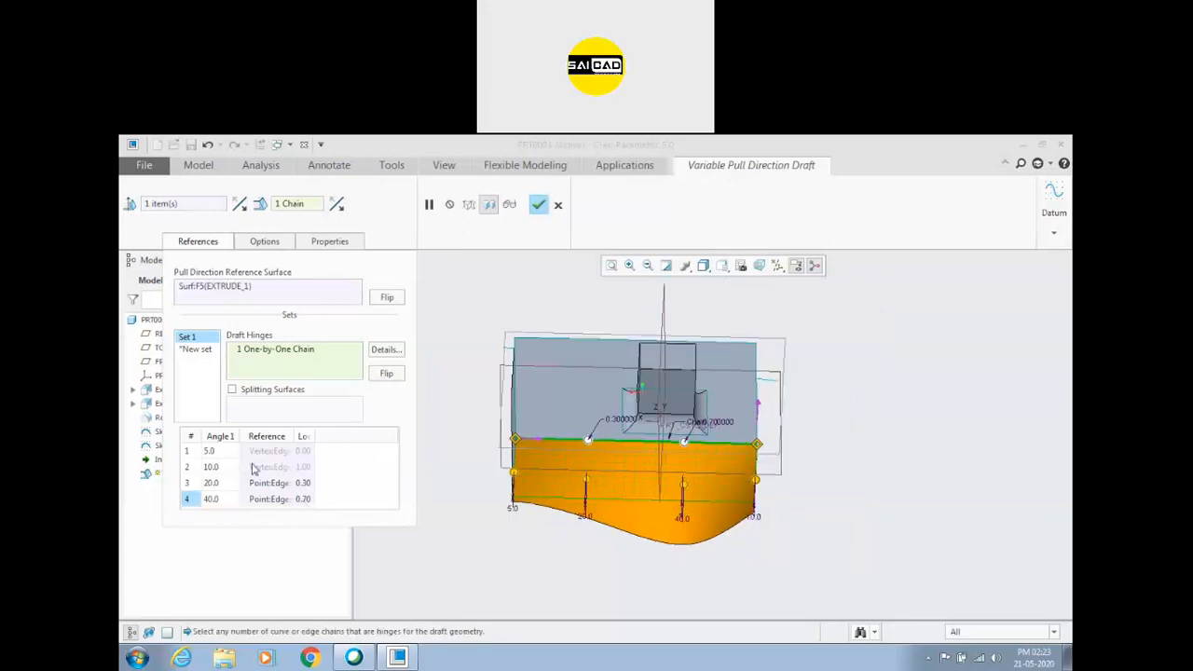
Add a fifth draft angle of 3 degrees at location 0.5 along the hinge and complete the variable pull direction draft.
{"action": "right_click", "coordinate": [341, 480]}
{"action": "left_click", "coordinate": [365, 483]}
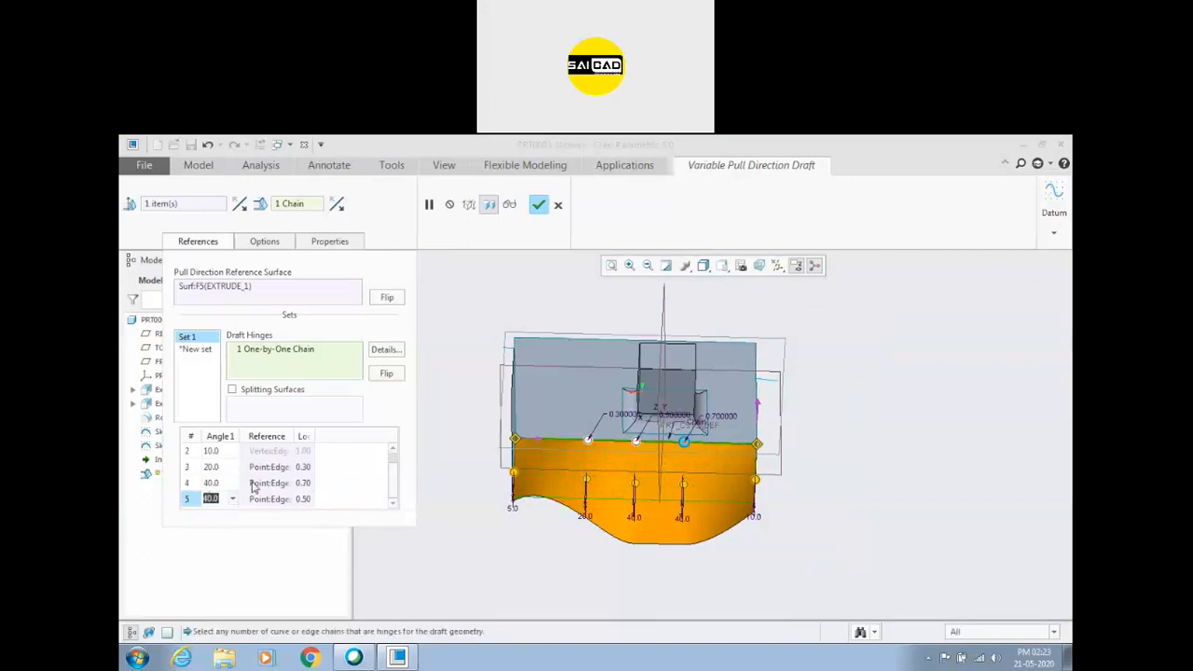
{"action": "left_click", "coordinate": [261, 483]}
{"action": "left_click", "coordinate": [210, 500]}
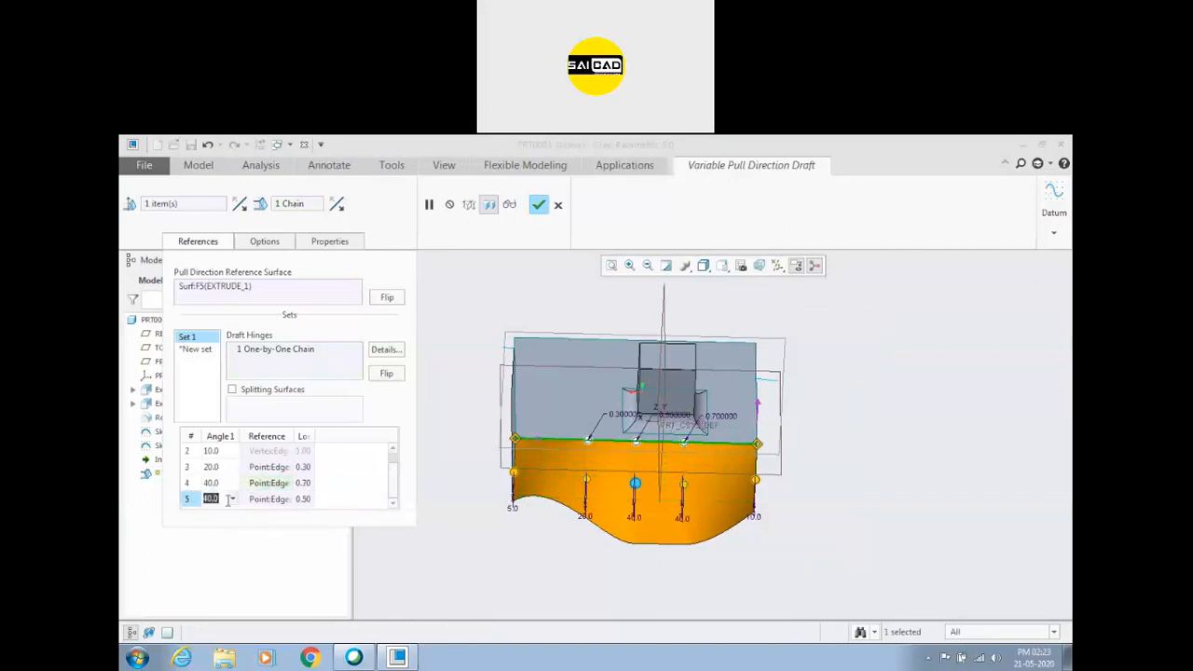
{"action": "type", "text": "0.3"}
{"action": "key", "text": "Return"}
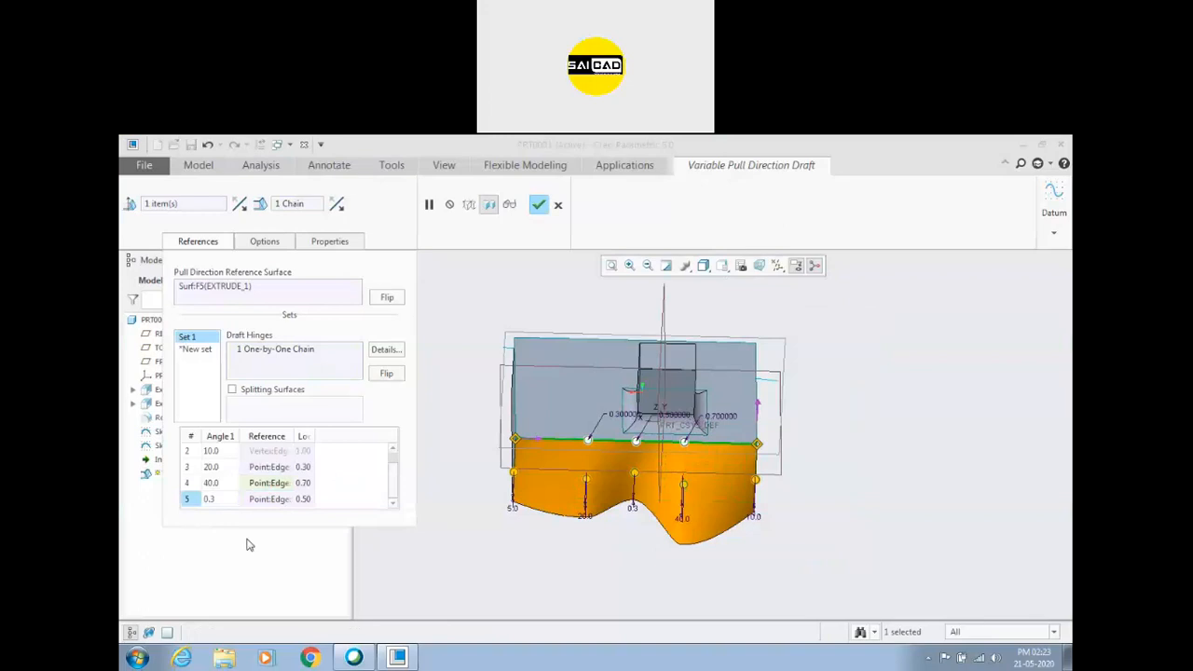
{"action": "left_click", "coordinate": [211, 500]}
{"action": "type", "text": "3"}
{"action": "key", "text": "Return"}
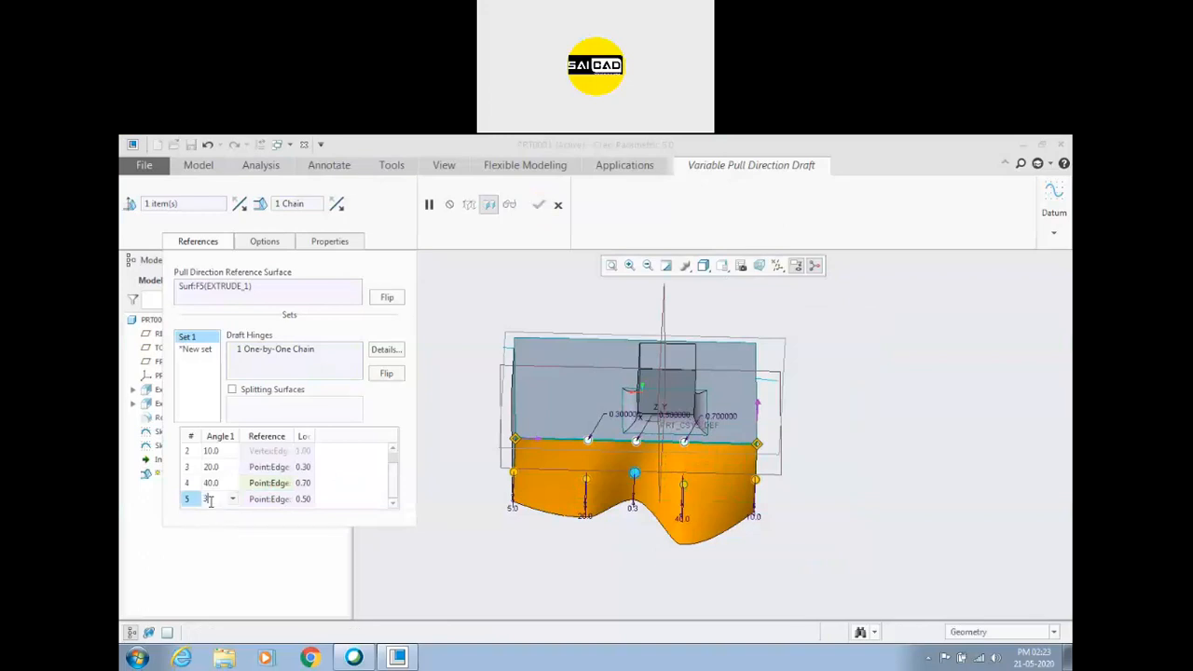
{"action": "left_click", "coordinate": [539, 205]}
{"action": "mouse_move", "coordinate": [525, 364]}
{"action": "middle_mouse_down"}
{"action": "mouse_move", "coordinate": [536, 417]}
{"action": "mouse_move", "coordinate": [532, 290]}
{"action": "mouse_move", "coordinate": [536, 373]}
{"action": "middle_mouse_up"}
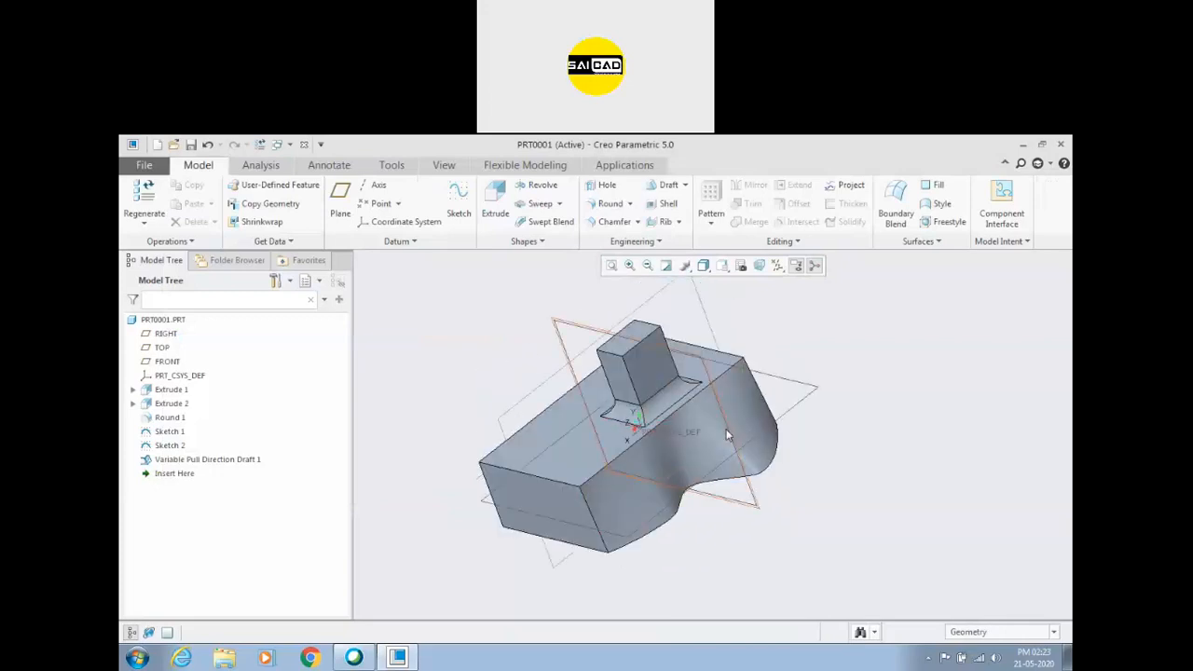
Examine the wavy drafted side of the block from several directions, including its underside, and the filleted boss on its upper face.
{"action": "left_click", "coordinate": [727, 429]}
{"action": "middle_click_drag", "start_coordinate": [826, 473], "coordinate": [727, 471]}
{"action": "left_click", "coordinate": [874, 405]}
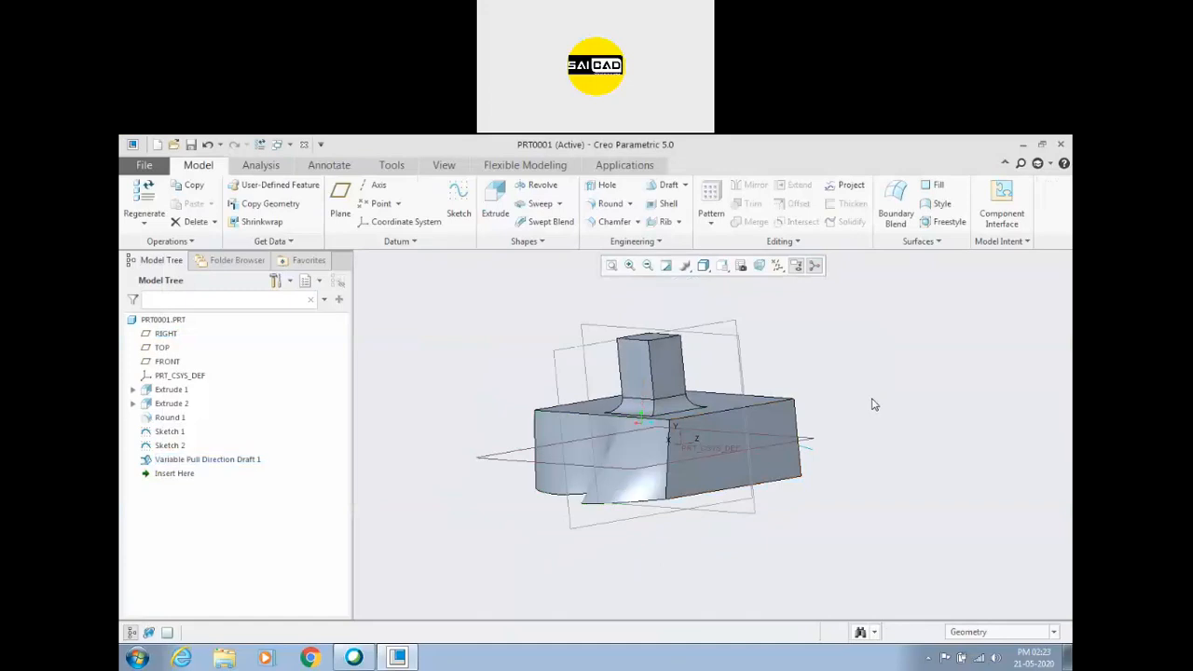
{"action": "middle_click_drag", "start_coordinate": [823, 433], "coordinate": [888, 417]}
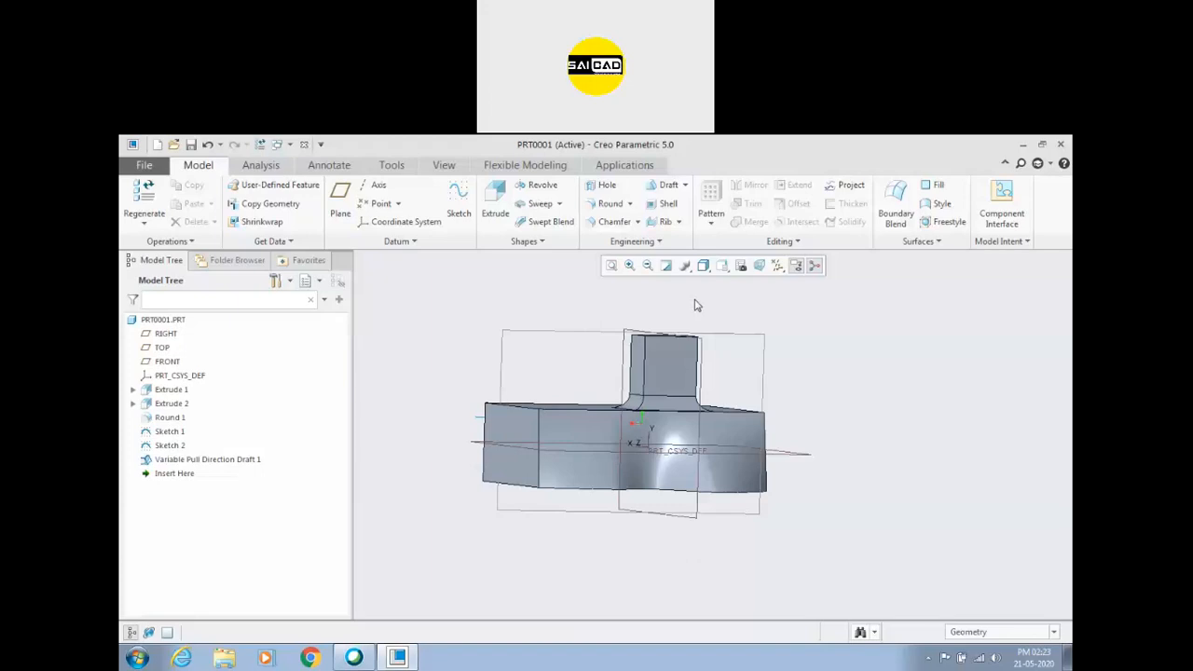
{"action": "left_click", "coordinate": [700, 154]}
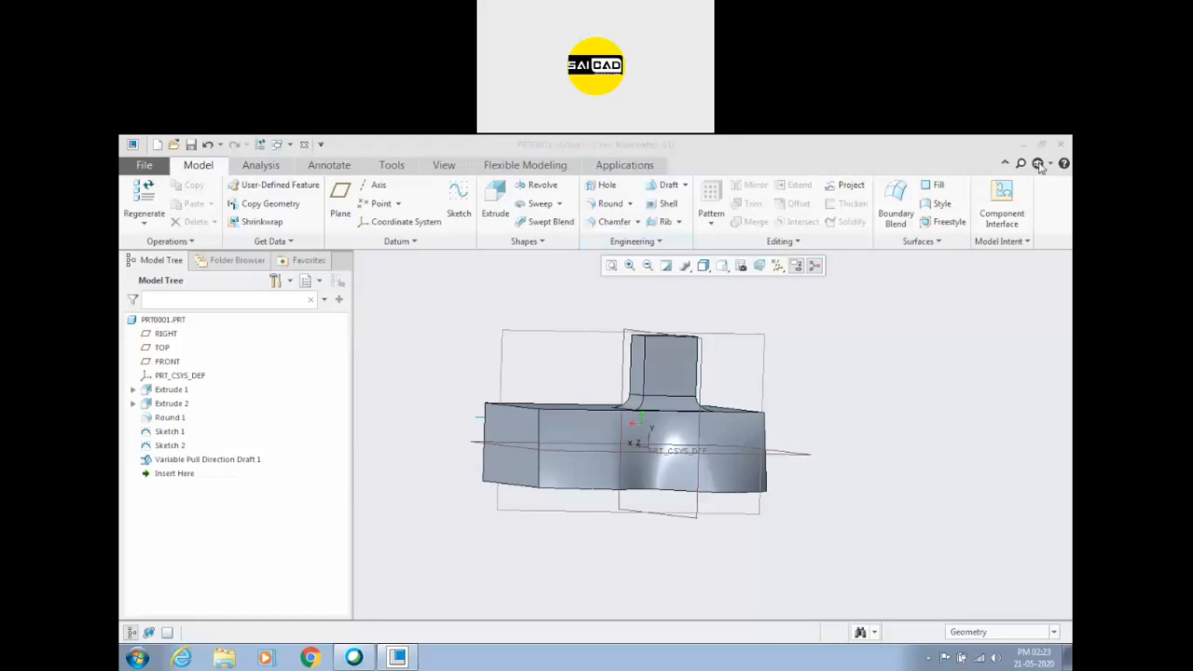
{"action": "left_click", "coordinate": [934, 319]}
{"action": "scroll", "coordinate": [657, 383], "scroll_direction": "down", "scroll_amount": 1}
{"action": "scroll", "coordinate": [601, 419], "scroll_direction": "up", "scroll_amount": 1}
{"action": "scroll", "coordinate": [553, 414], "scroll_direction": "down", "scroll_amount": 2}
{"action": "middle_click_drag", "start_coordinate": [552, 413], "coordinate": [841, 295]}
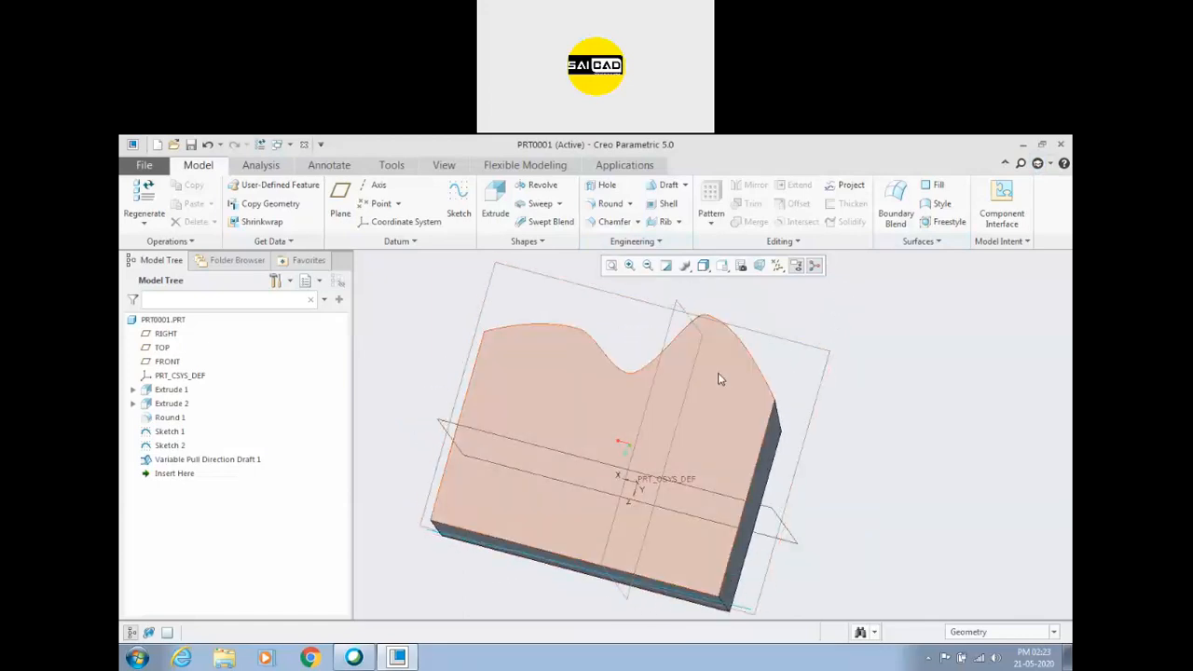
{"action": "mouse_move", "coordinate": [741, 445]}
{"action": "middle_mouse_down"}
{"action": "mouse_move", "coordinate": [756, 389]}
{"action": "mouse_move", "coordinate": [799, 550]}
{"action": "mouse_move", "coordinate": [786, 521]}
{"action": "mouse_move", "coordinate": [852, 453]}
{"action": "mouse_move", "coordinate": [815, 442]}
{"action": "mouse_move", "coordinate": [718, 452]}
{"action": "mouse_move", "coordinate": [745, 438]}
{"action": "mouse_move", "coordinate": [736, 410]}
{"action": "mouse_move", "coordinate": [727, 420]}
{"action": "mouse_move", "coordinate": [770, 415]}
{"action": "mouse_move", "coordinate": [767, 341]}
{"action": "mouse_move", "coordinate": [751, 368]}
{"action": "mouse_move", "coordinate": [689, 249]}
{"action": "middle_mouse_up"}
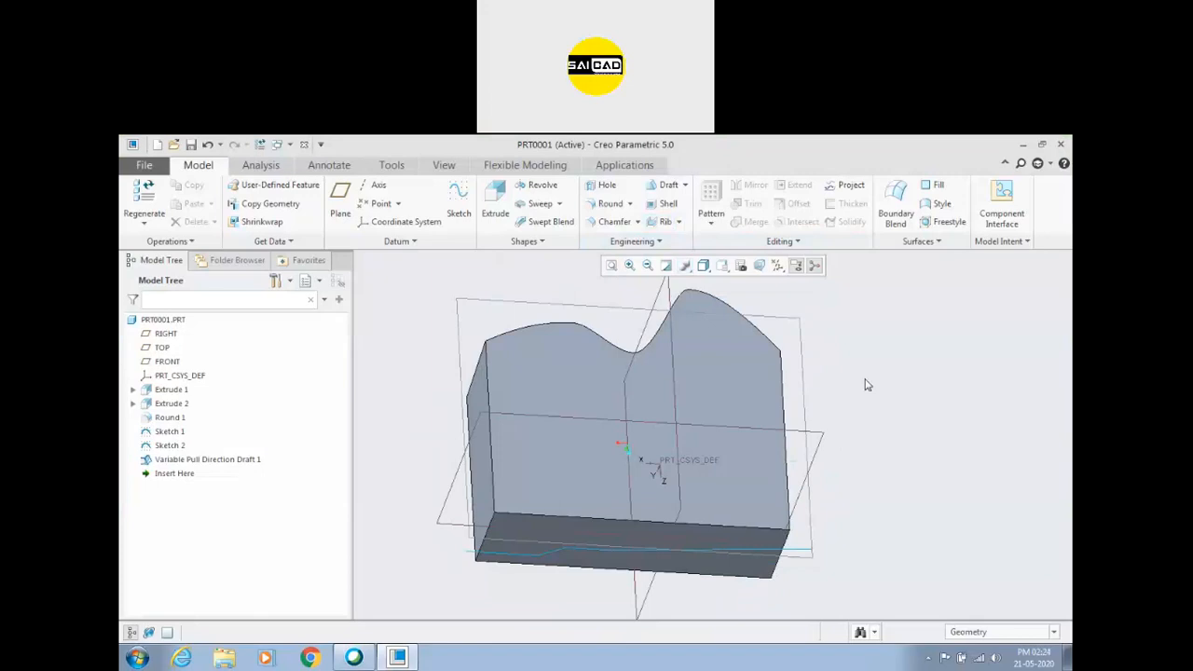
{"action": "left_click", "coordinate": [684, 401]}
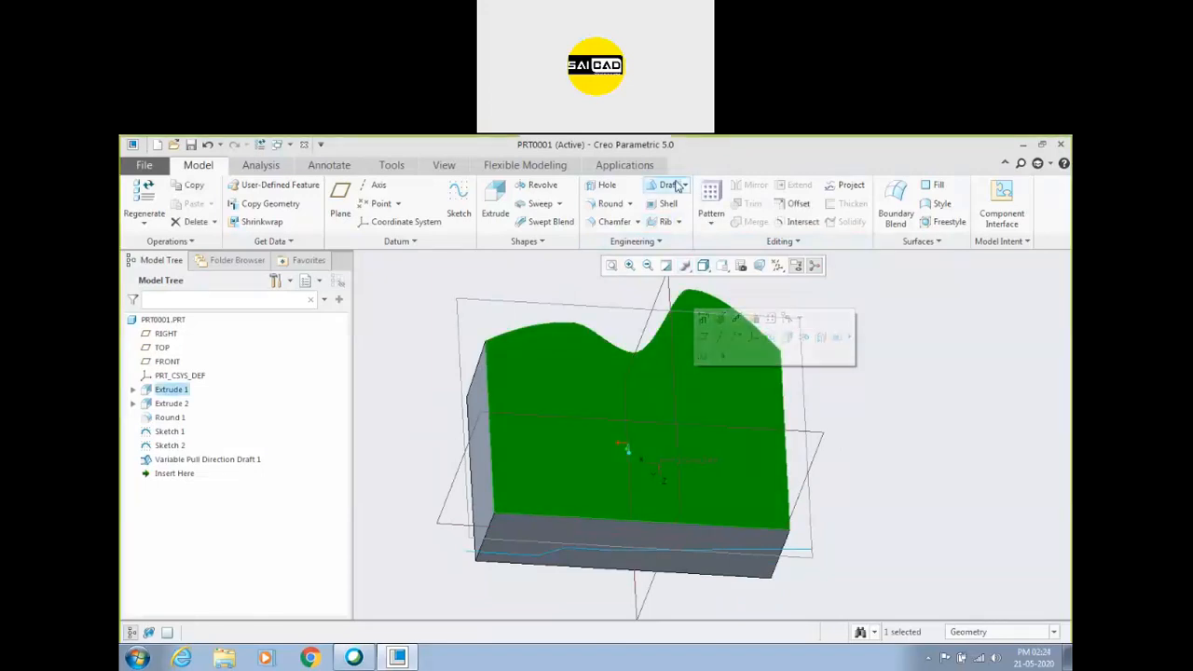
{"action": "left_click", "coordinate": [899, 399]}
{"action": "middle_click_drag", "start_coordinate": [688, 363], "coordinate": [647, 413]}
{"action": "scroll", "coordinate": [647, 413], "scroll_direction": "down", "scroll_amount": 3}
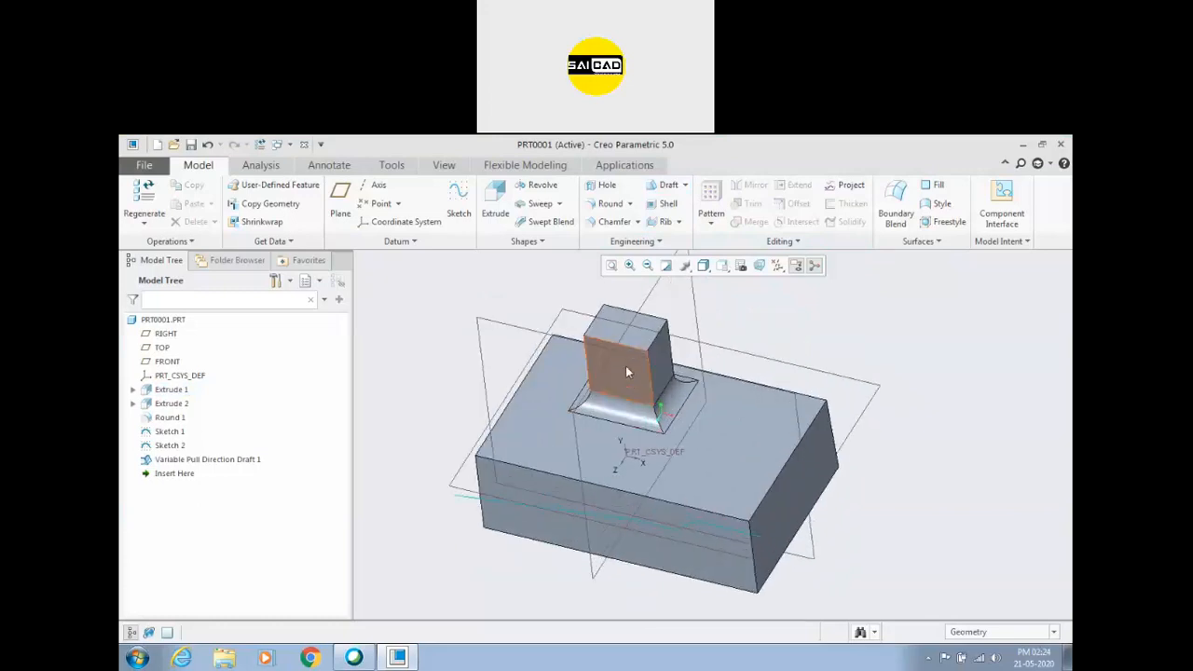
{"action": "middle_click_drag", "start_coordinate": [628, 401], "coordinate": [652, 421]}
{"action": "mouse_move", "coordinate": [714, 379]}
{"action": "middle_mouse_down"}
{"action": "mouse_move", "coordinate": [711, 363]}
{"action": "mouse_move", "coordinate": [698, 364]}
{"action": "middle_mouse_up"}
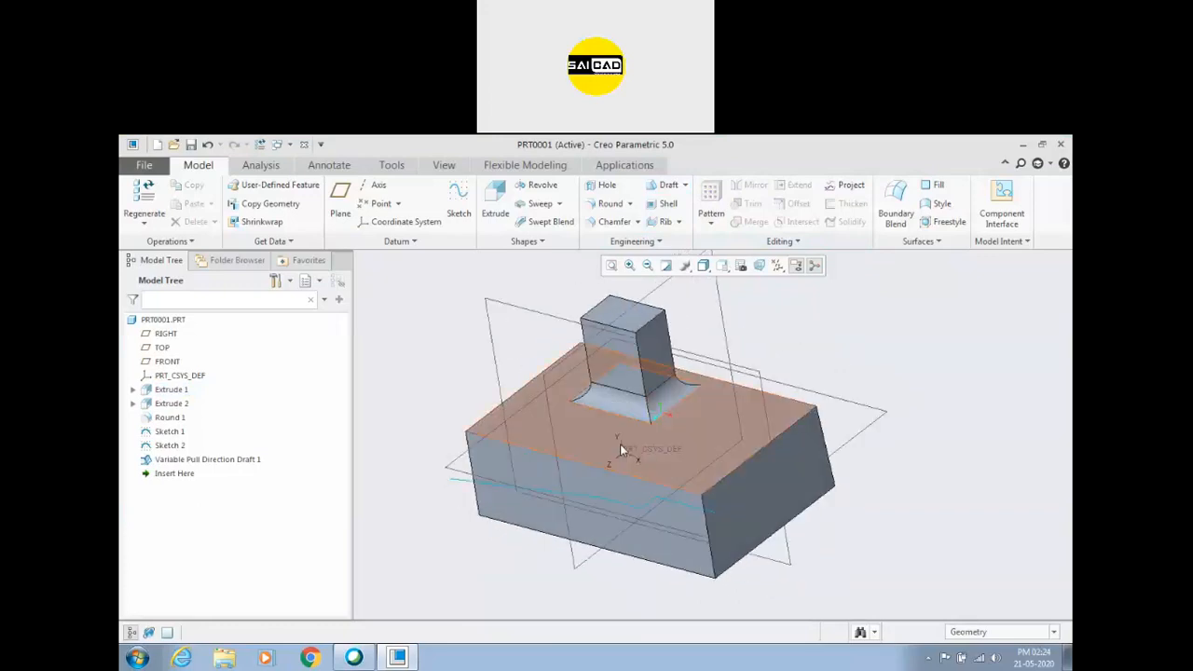
Start an extrude on the RIGHT datum plane and sketch triangular profile lines between block top and boss side, with a base about 107 long.
{"action": "scroll", "coordinate": [622, 448], "scroll_direction": "up", "scroll_amount": 3}
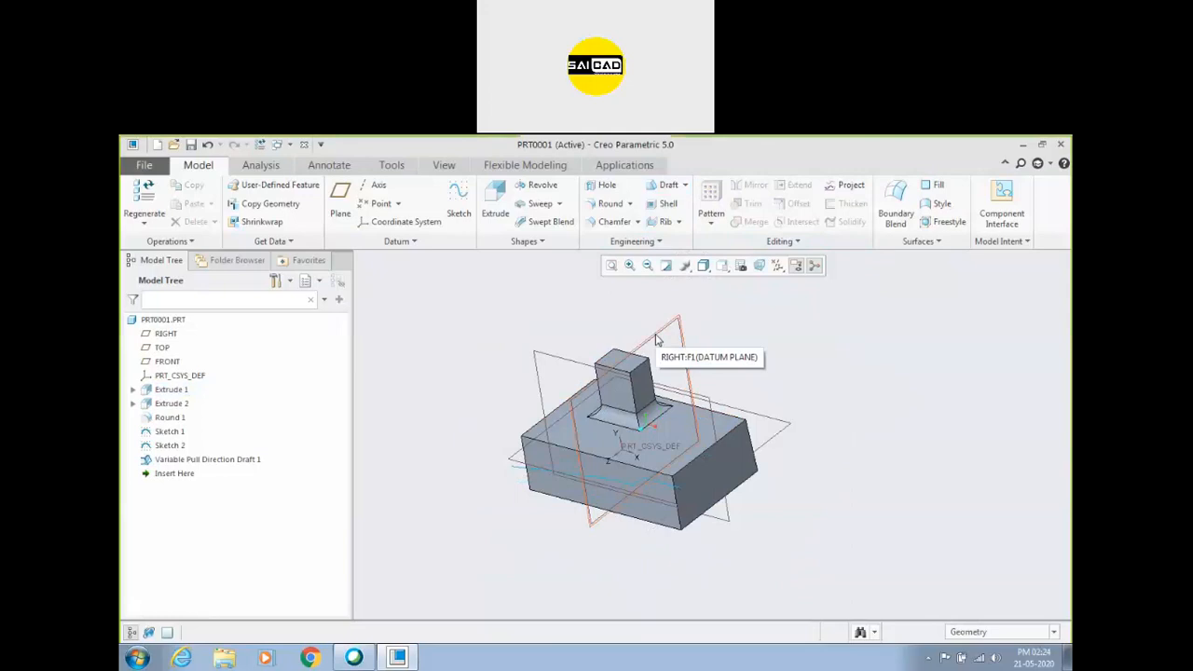
{"action": "scroll", "coordinate": [606, 429], "scroll_direction": "down", "scroll_amount": 3}
{"action": "left_click", "coordinate": [659, 321]}
{"action": "left_click", "coordinate": [495, 201]}
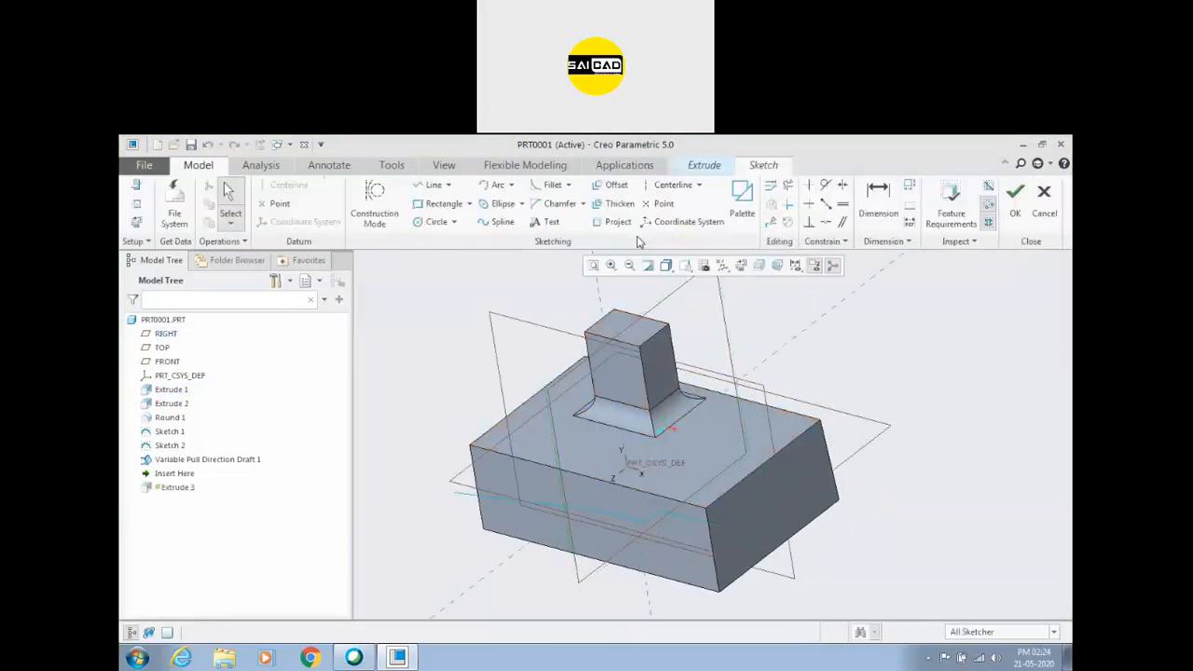
{"action": "left_click", "coordinate": [438, 187]}
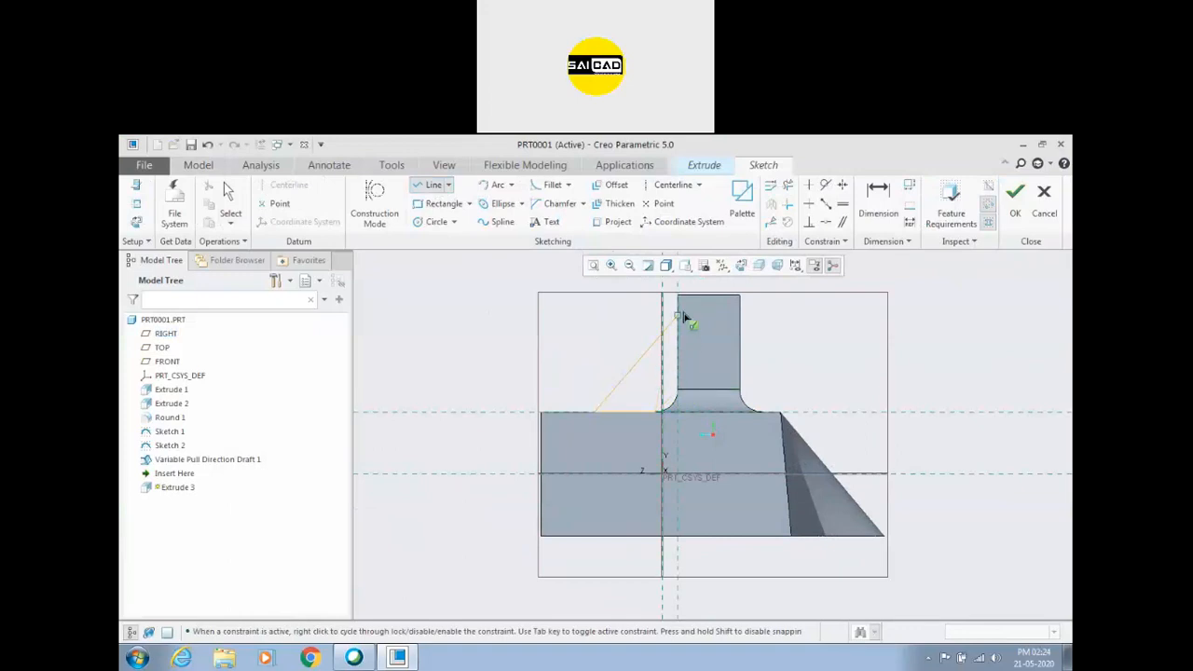
{"action": "left_click", "coordinate": [678, 394]}
{"action": "middle_click", "coordinate": [823, 329]}
{"action": "middle_click", "coordinate": [820, 333]}
{"action": "scroll", "coordinate": [799, 366], "scroll_direction": "down", "scroll_amount": 2}
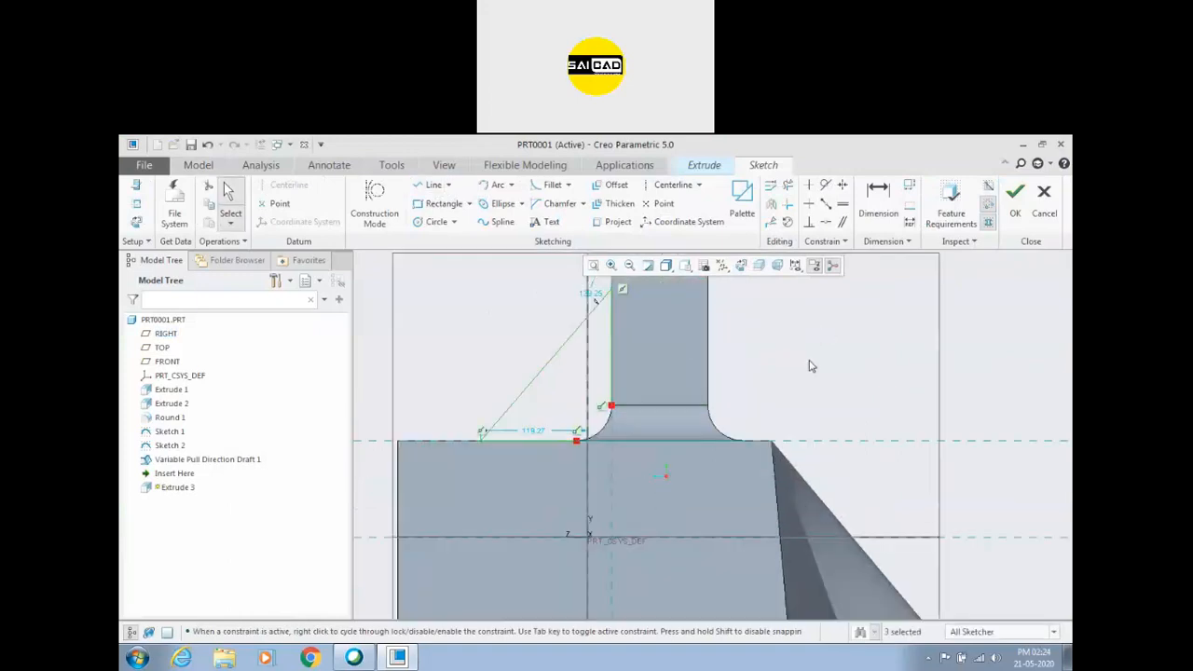
Project the fillet's arc edge at the boss base into the sketch to close the triangular profile.
{"action": "left_click", "coordinate": [618, 222]}
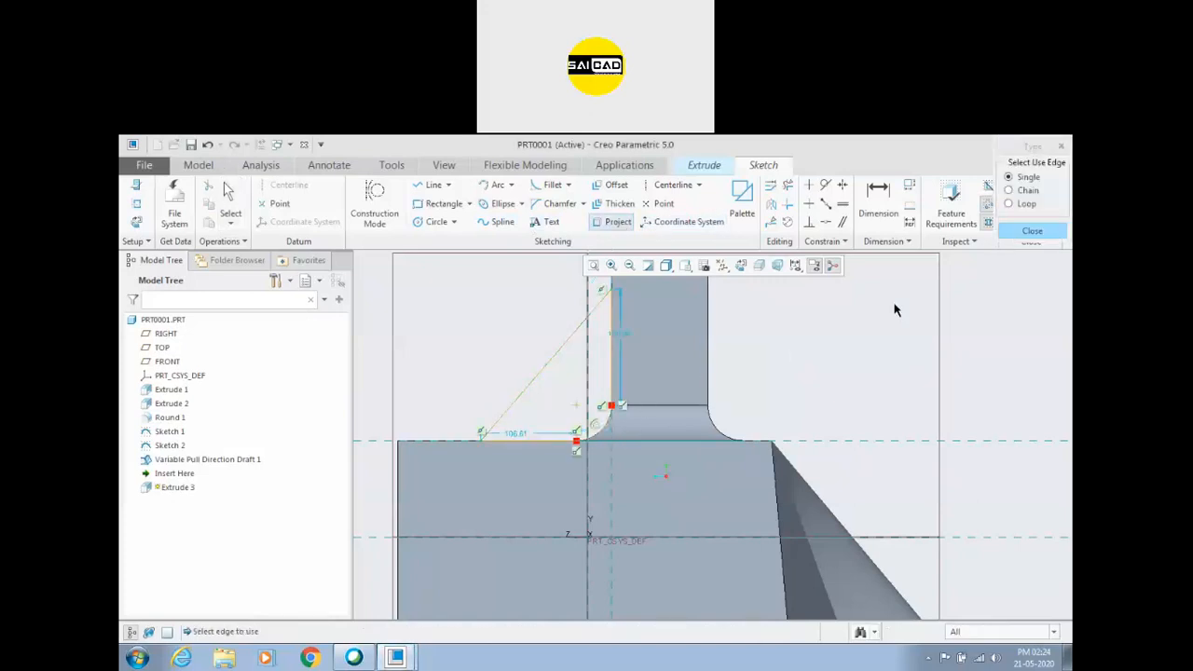
{"action": "left_click", "coordinate": [1009, 177]}
{"action": "scroll", "coordinate": [618, 439], "scroll_direction": "up", "scroll_amount": 3}
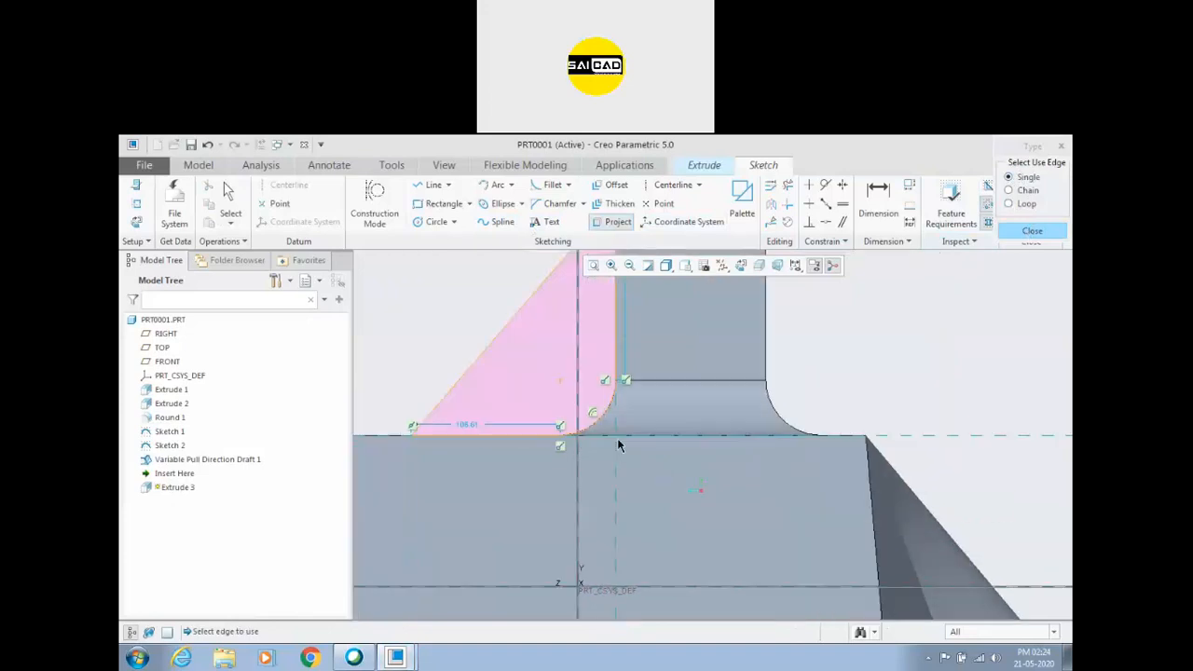
{"action": "left_click", "coordinate": [1032, 231]}
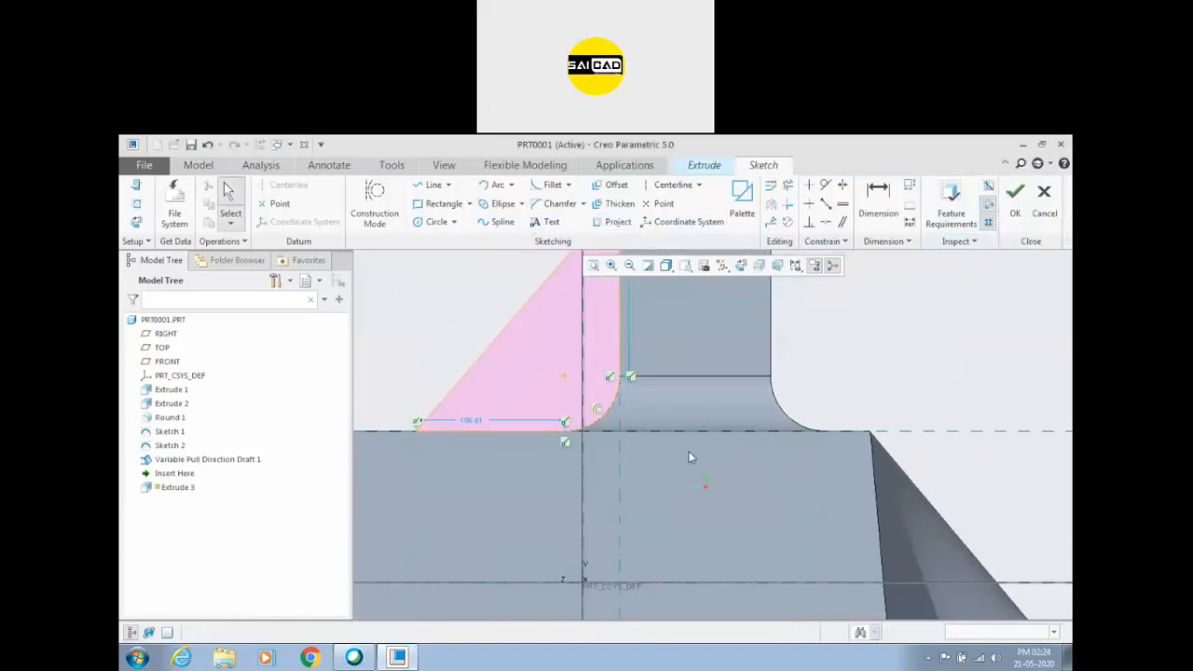
Finish the sketch and extrude the profile as a thin triangular rib between the boss and the block.
{"action": "left_click", "coordinate": [1009, 195]}
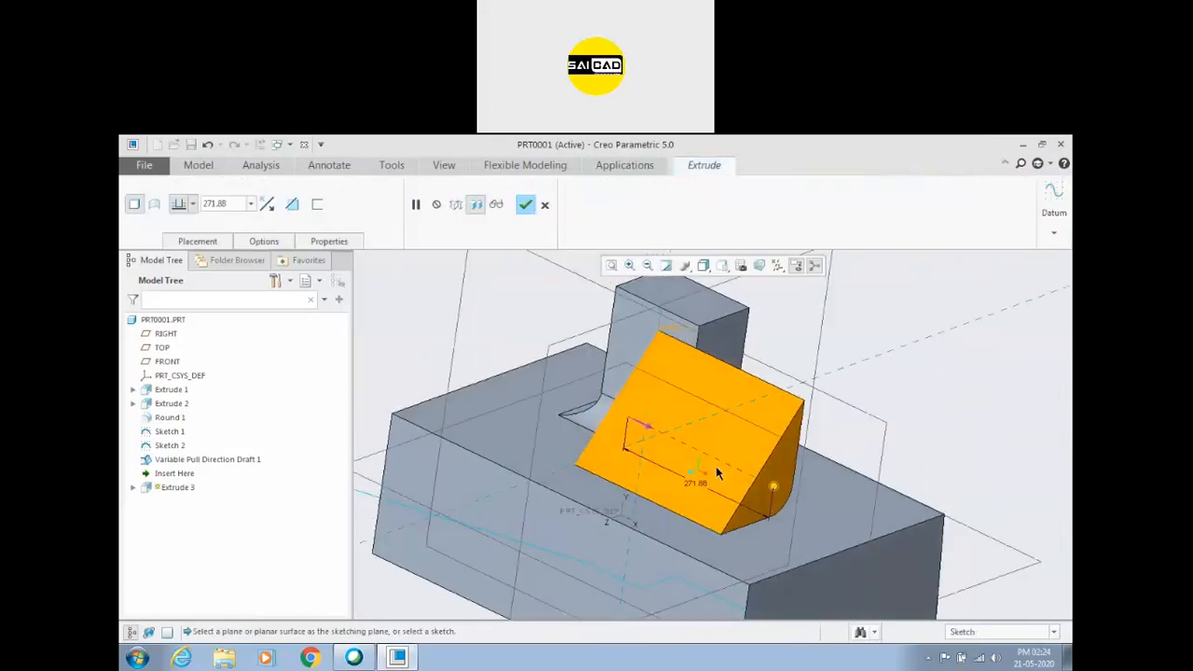
{"action": "left_click_drag", "start_coordinate": [774, 488], "coordinate": [588, 341]}
{"action": "middle_click", "coordinate": [588, 341]}
{"action": "middle_click_drag", "start_coordinate": [591, 385], "coordinate": [607, 413]}
{"action": "scroll", "coordinate": [607, 413], "scroll_direction": "up", "scroll_amount": 2}
{"action": "middle_click_drag", "start_coordinate": [660, 323], "coordinate": [857, 365]}
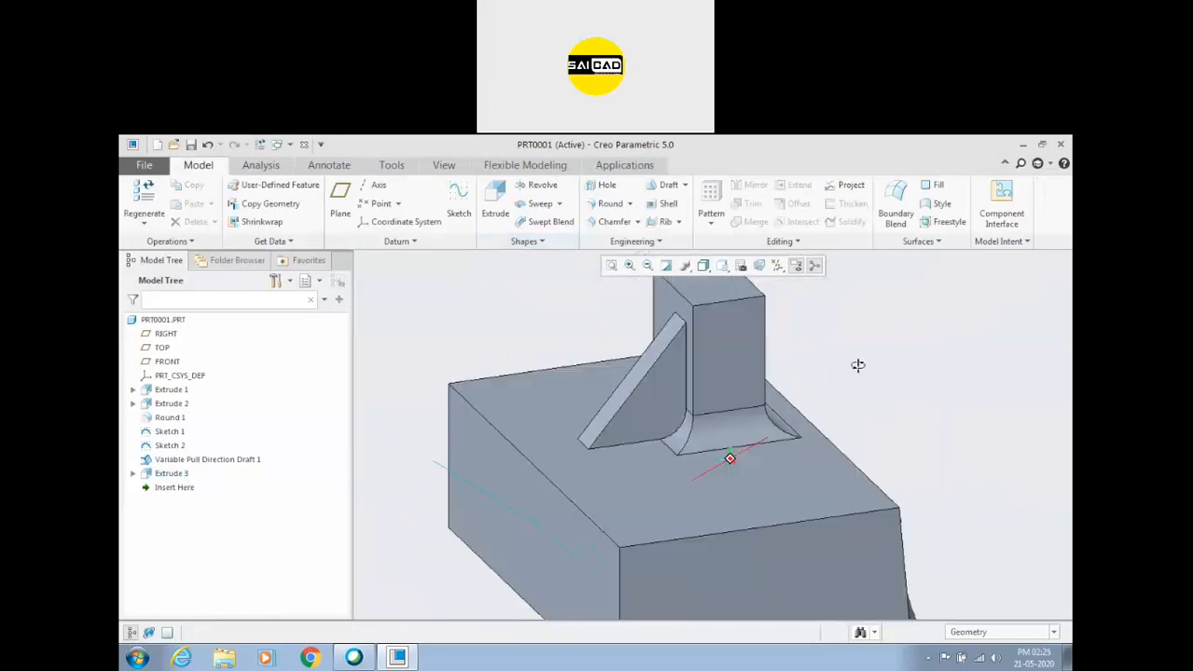
Delete the extruded triangular rib, Extrude 3.
{"action": "left_click", "coordinate": [172, 474]}
{"action": "key", "text": "Delete"}
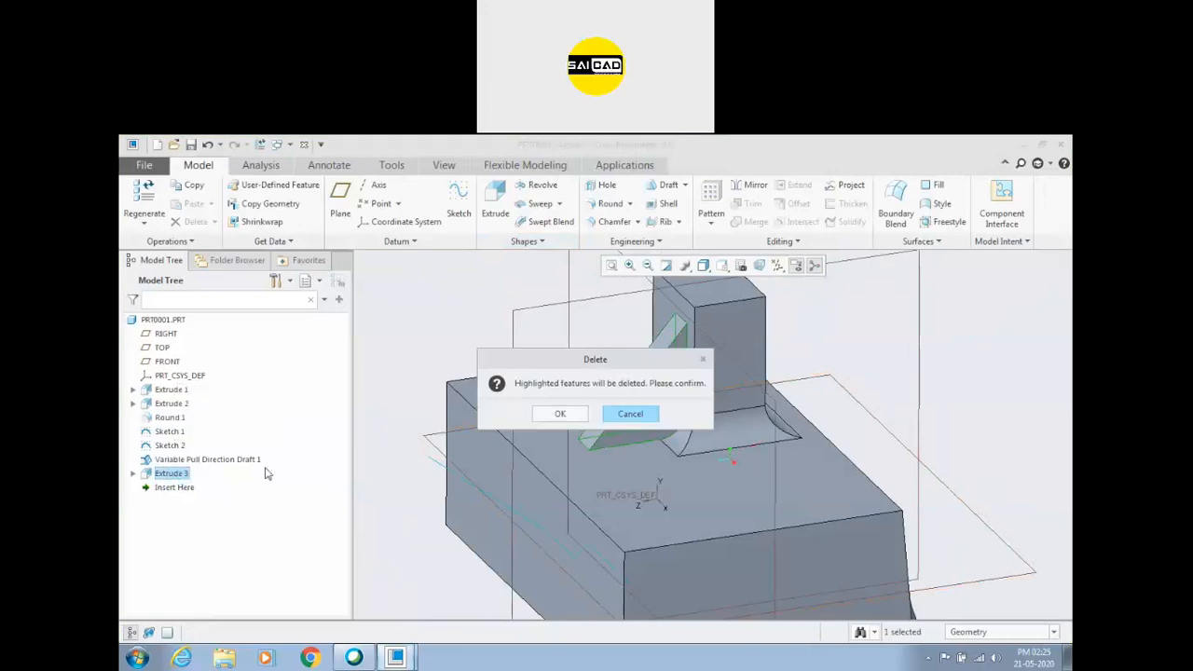
{"action": "left_click", "coordinate": [563, 414]}
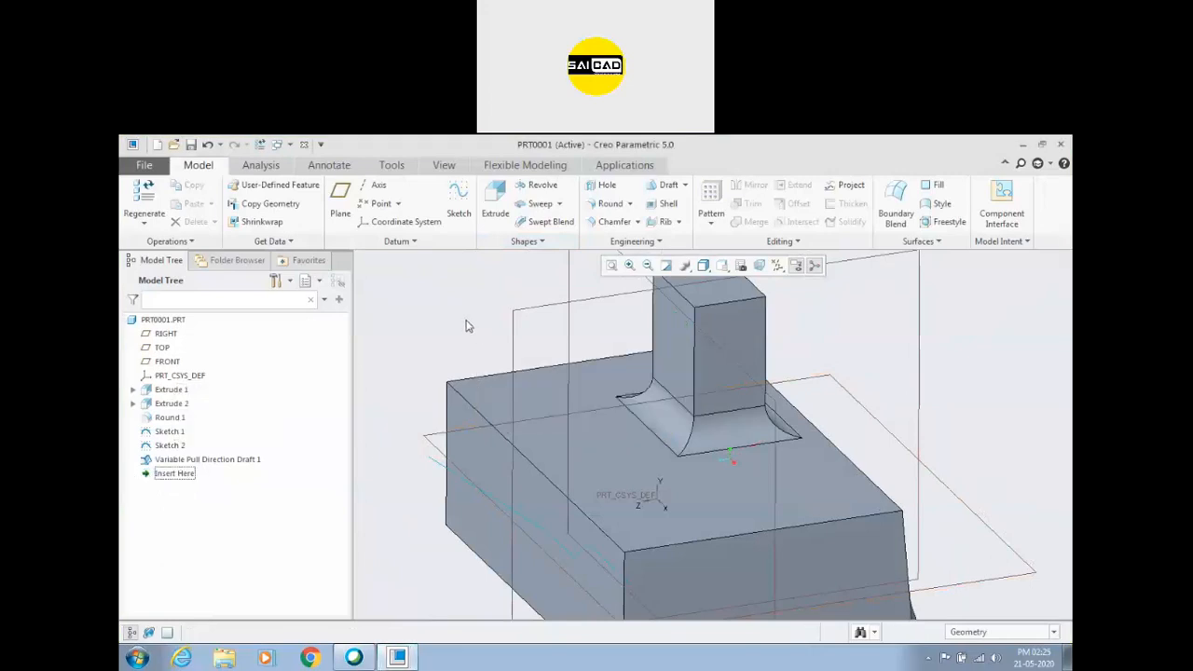
{"action": "left_click", "coordinate": [665, 222]}
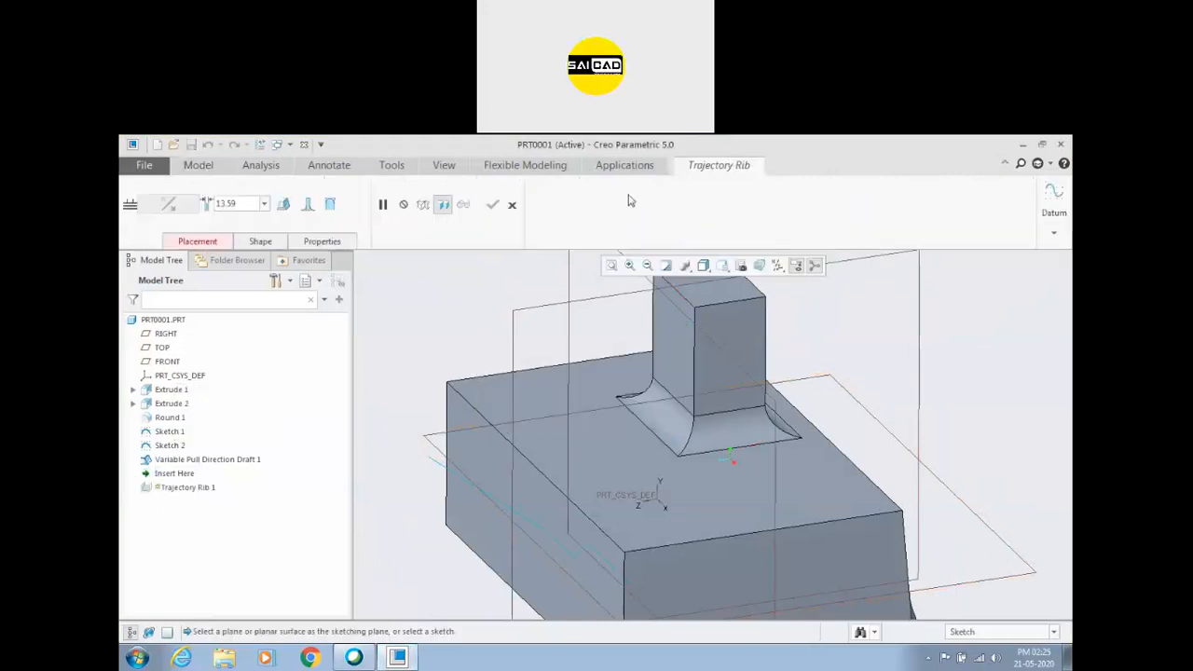
{"action": "left_click", "coordinate": [512, 204]}
{"action": "left_click", "coordinate": [678, 221]}
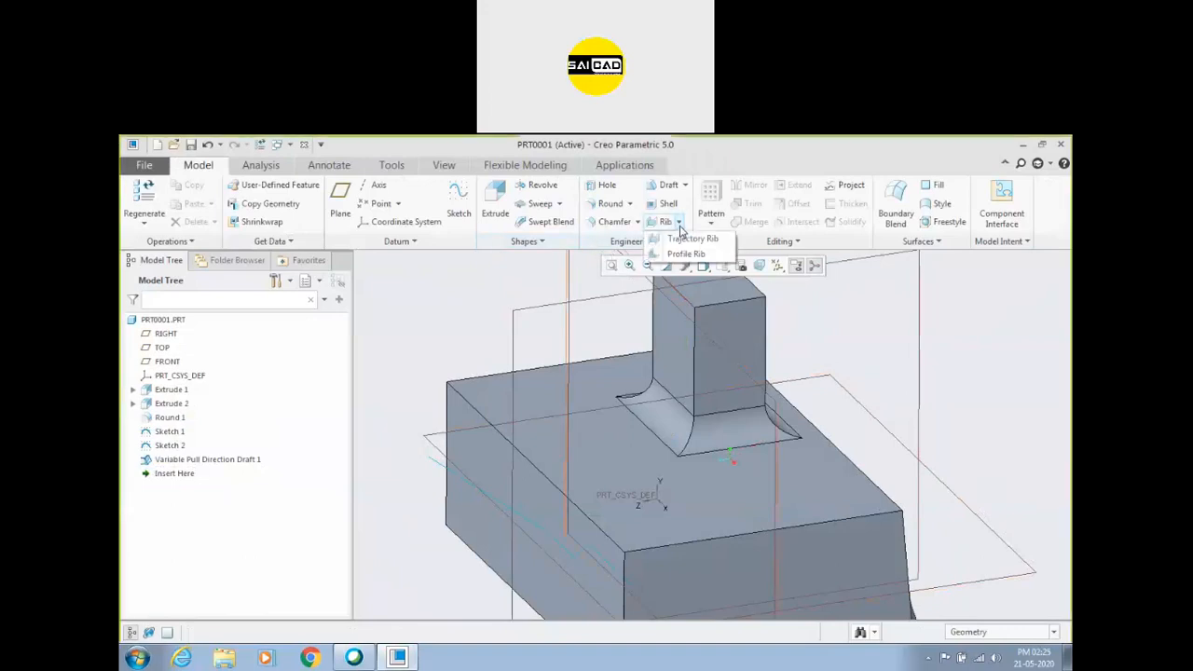
{"action": "left_click", "coordinate": [844, 342]}
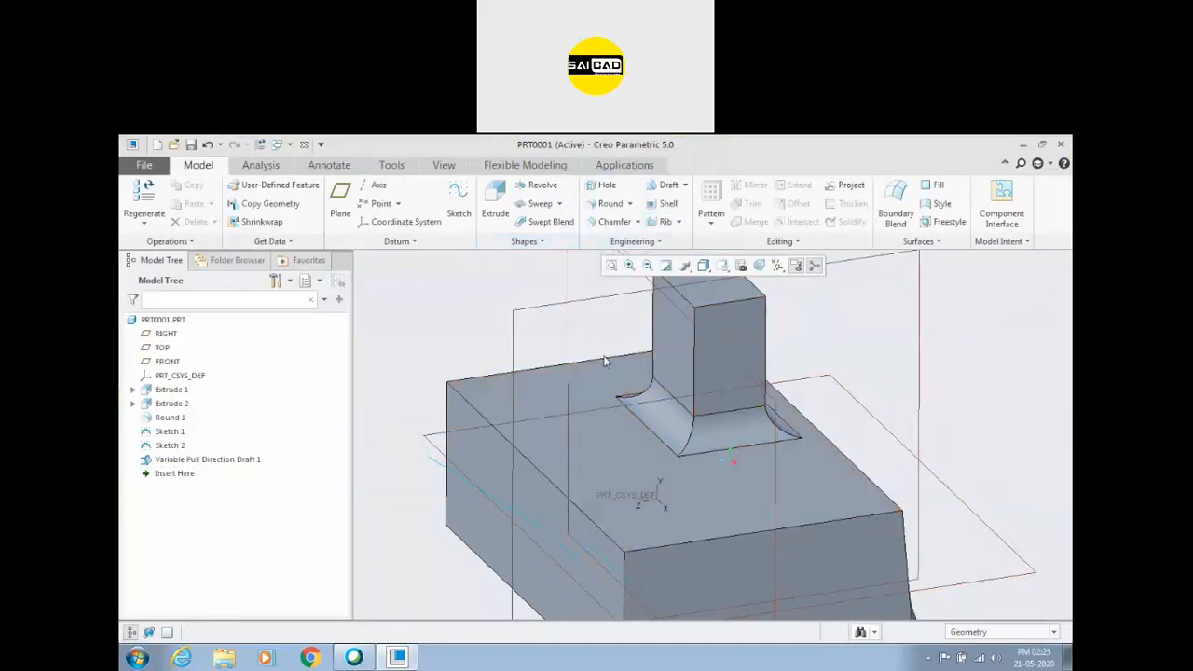
{"action": "scroll", "coordinate": [605, 360], "scroll_direction": "up", "scroll_amount": 3}
{"action": "left_click", "coordinate": [555, 336]}
{"action": "middle_click_drag", "start_coordinate": [575, 341], "coordinate": [594, 390]}
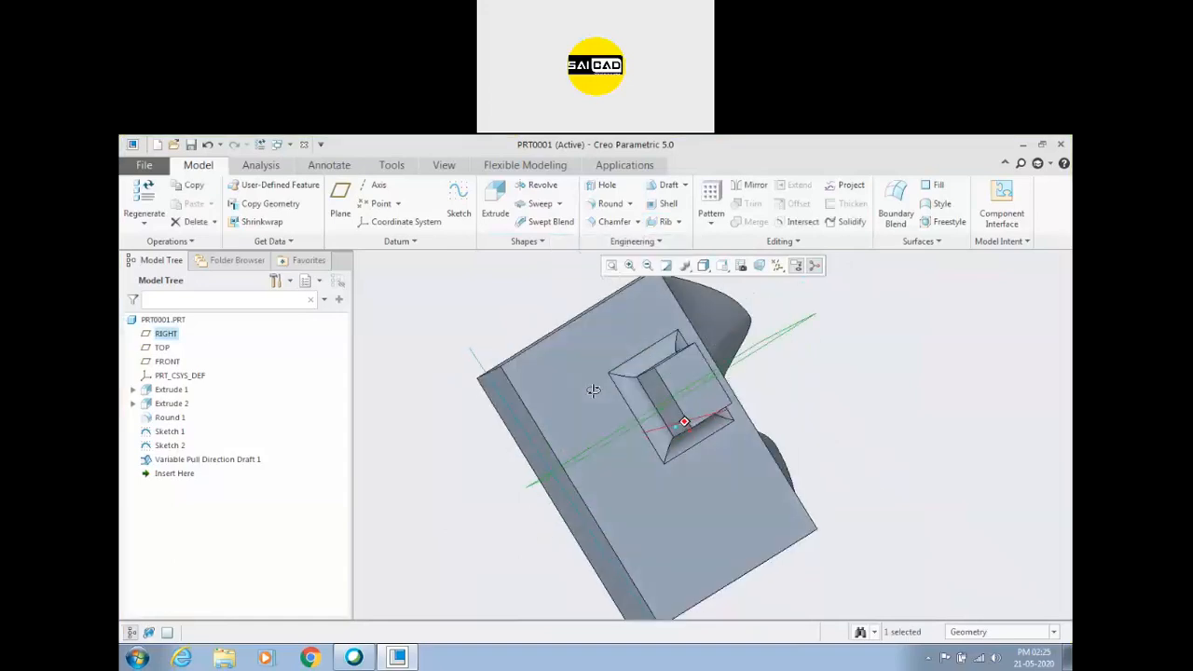
{"action": "key", "text": "ctrl+d"}
{"action": "left_click", "coordinate": [459, 205]}
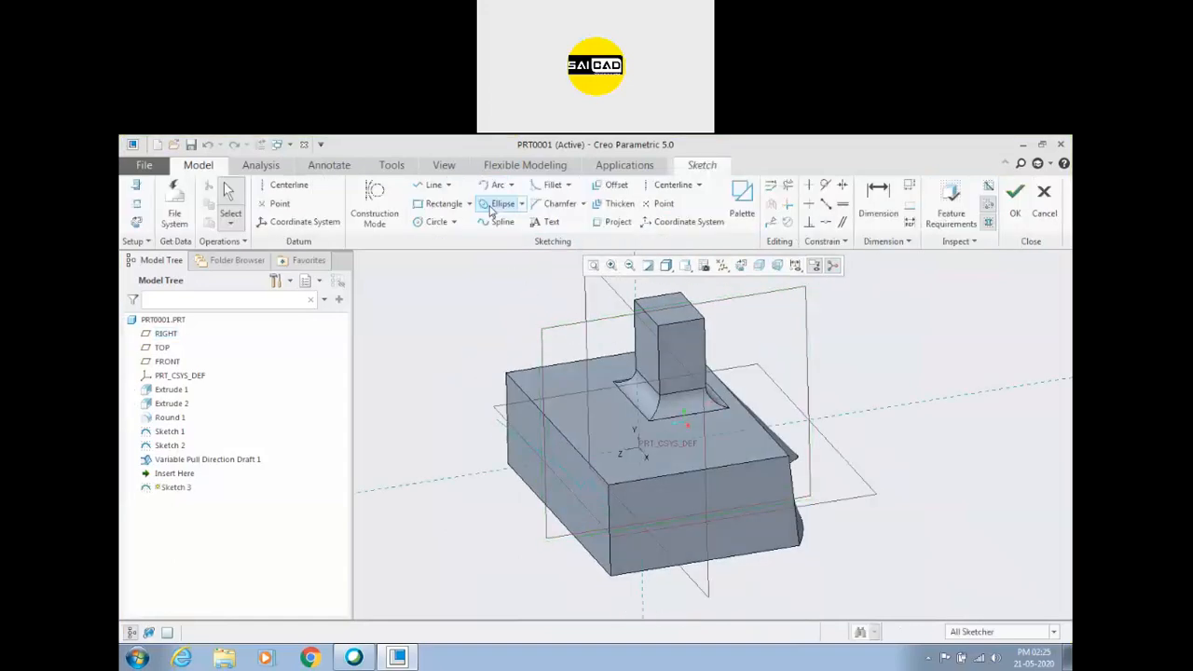
{"action": "left_click", "coordinate": [1039, 213]}
Start a profile rib on the RIGHT datum plane and sketch one diagonal line from boss side to block top, ending about 104 from the vertical reference.
{"action": "left_click", "coordinate": [687, 419]}
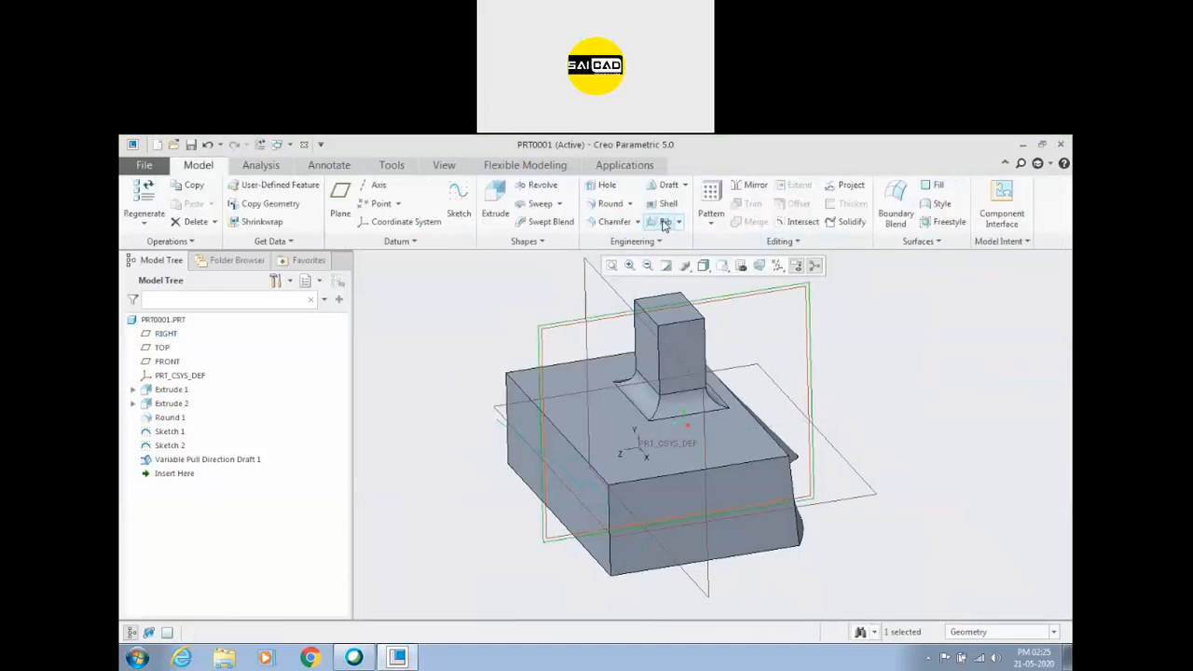
{"action": "left_click", "coordinate": [679, 224]}
{"action": "left_click", "coordinate": [690, 252]}
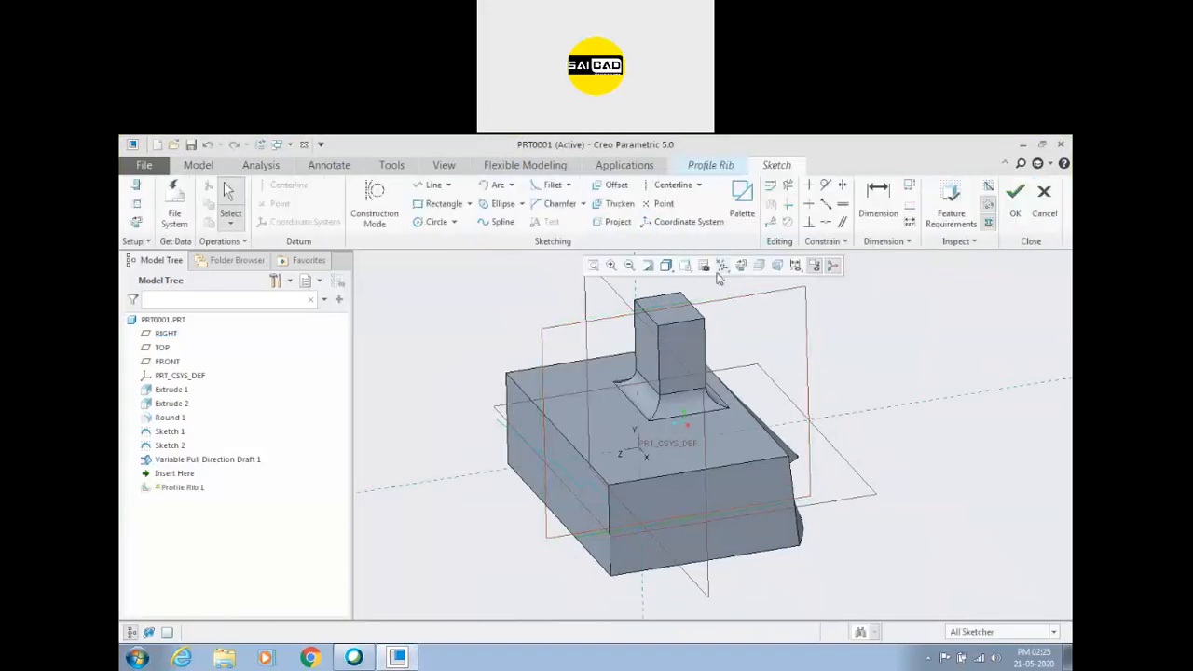
{"action": "left_click", "coordinate": [740, 266]}
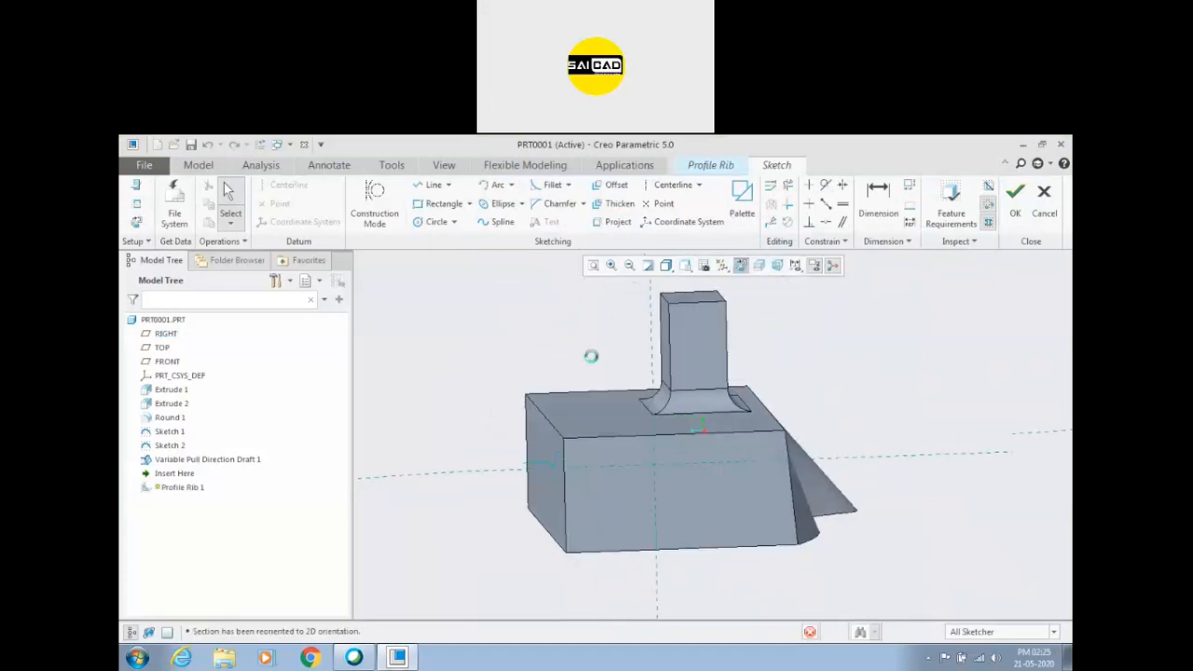
{"action": "left_click", "coordinate": [431, 184]}
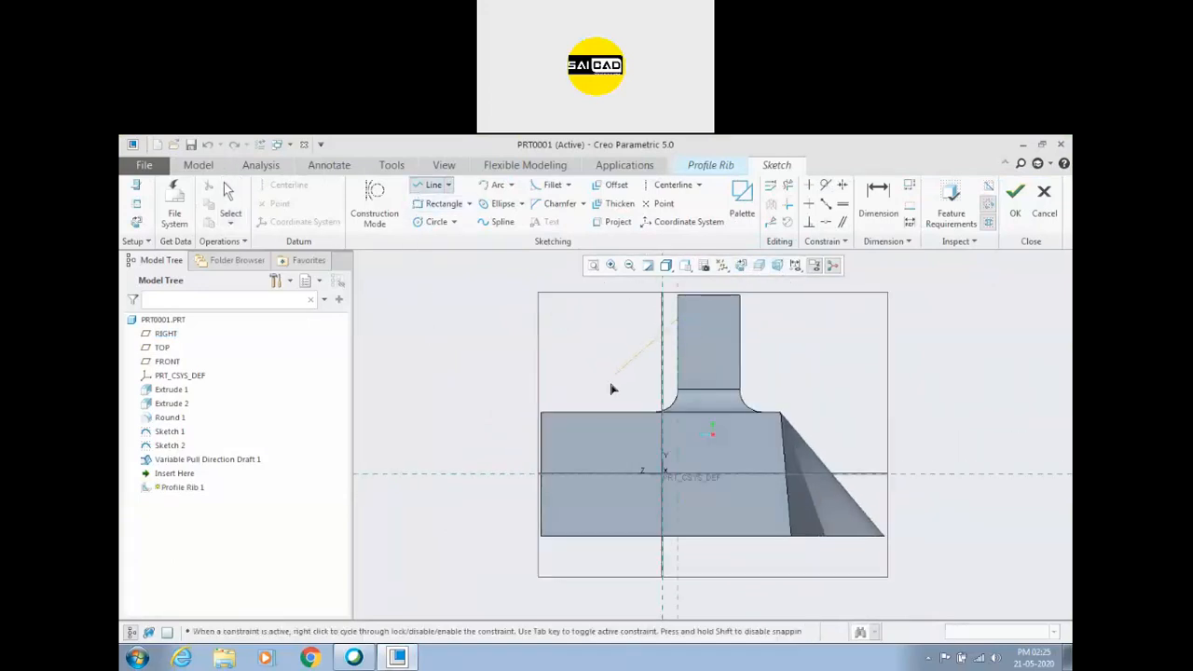
{"action": "left_click", "coordinate": [628, 331]}
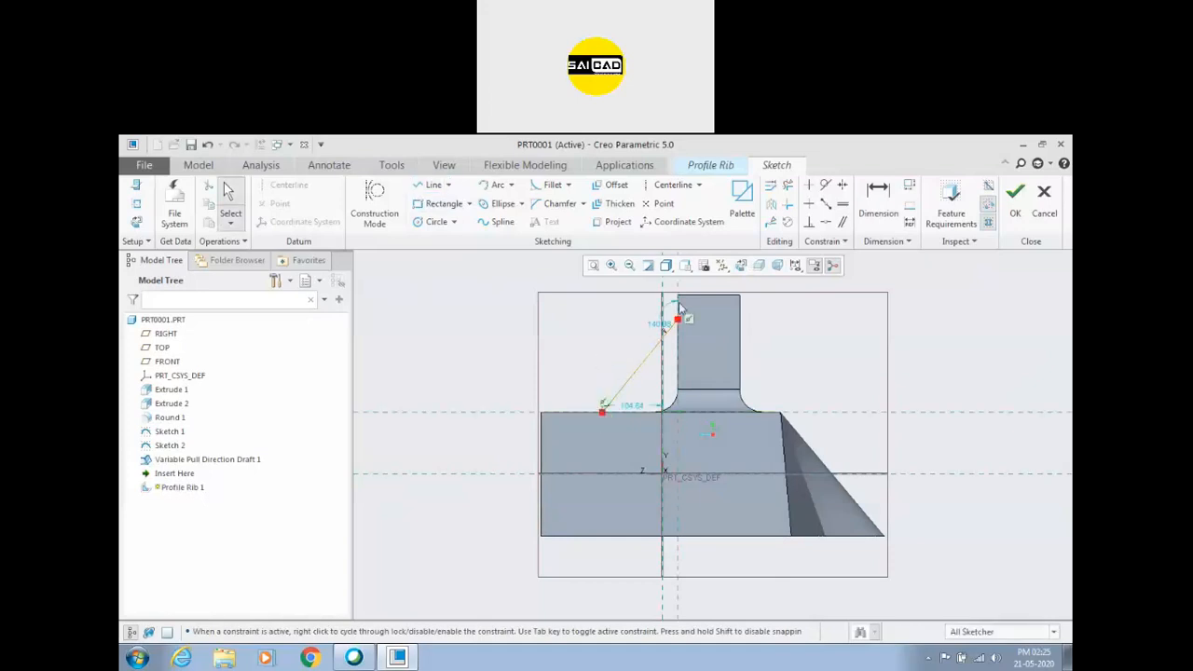
{"action": "left_click", "coordinate": [1015, 200]}
Set the profile rib's thickness to 20.
{"action": "middle_click_drag", "start_coordinate": [762, 361], "coordinate": [797, 387]}
{"action": "scroll", "coordinate": [658, 380], "scroll_direction": "down", "scroll_amount": 2}
{"action": "mouse_move", "coordinate": [658, 376]}
{"action": "left_mouse_down"}
{"action": "mouse_move", "coordinate": [708, 380]}
{"action": "mouse_move", "coordinate": [676, 375]}
{"action": "left_mouse_up"}
{"action": "double_click", "coordinate": [715, 418]}
{"action": "type", "text": "20"}
{"action": "key", "text": "Return"}
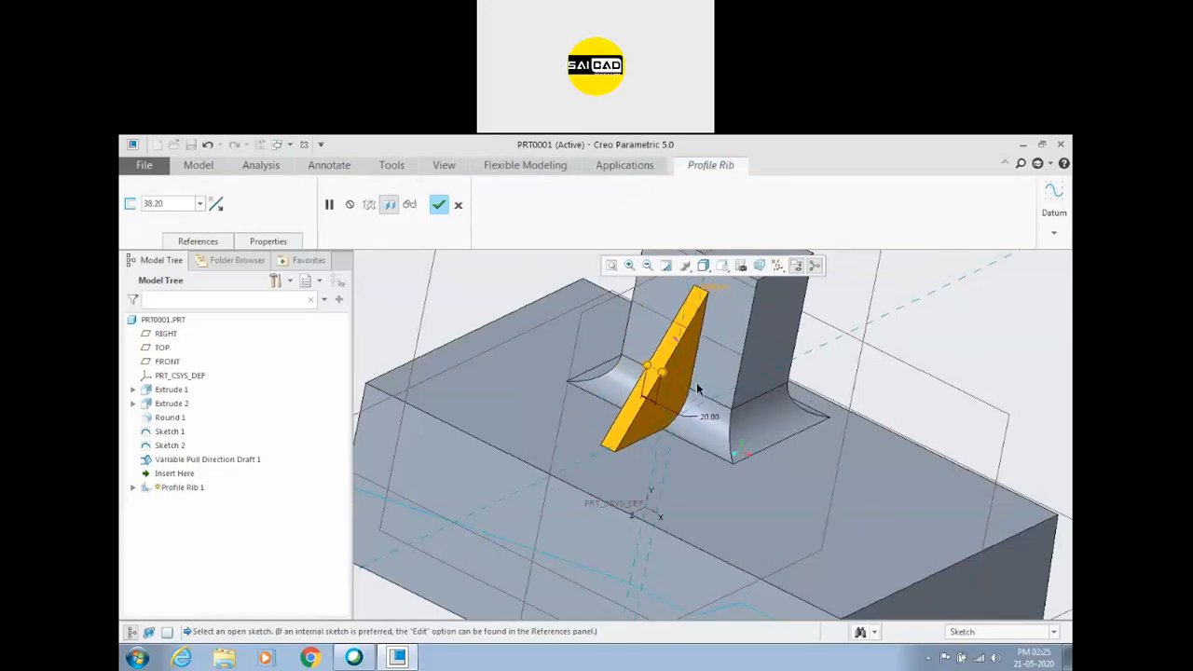
Cycle the rib's thickness side until it is symmetric about the sketch plane, and complete the profile rib.
{"action": "left_click", "coordinate": [215, 204]}
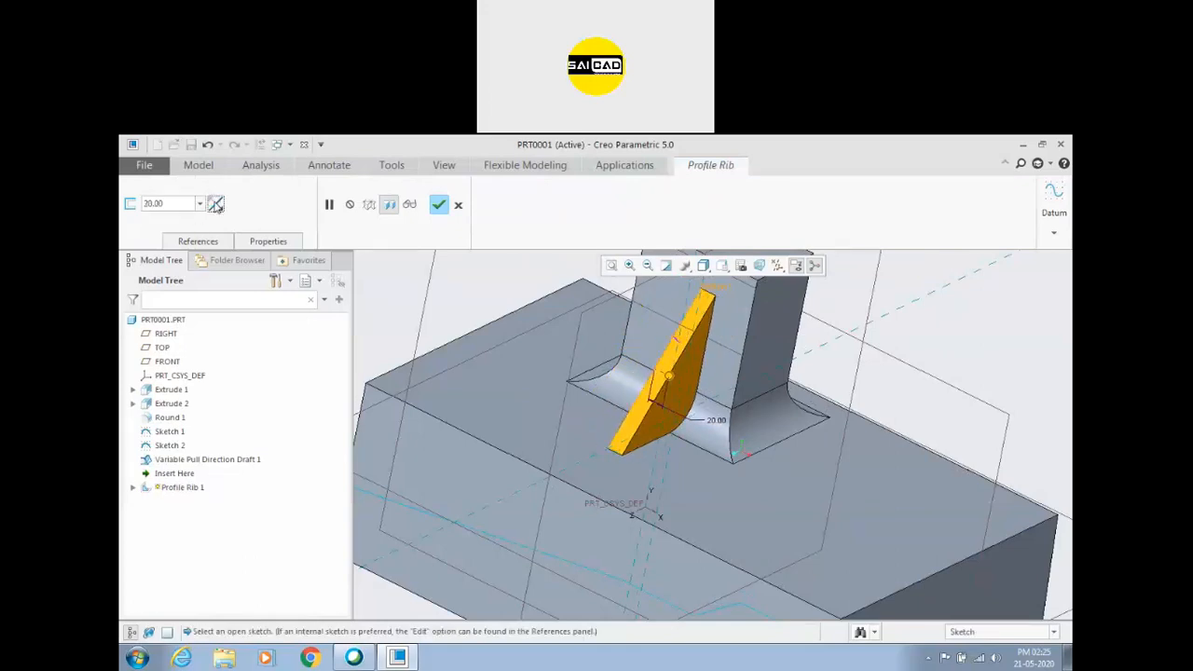
{"action": "left_click", "coordinate": [215, 204]}
{"action": "left_click", "coordinate": [215, 204]}
{"action": "left_click", "coordinate": [215, 204]}
{"action": "left_click", "coordinate": [216, 204]}
{"action": "left_click", "coordinate": [216, 204]}
{"action": "middle_click_drag", "start_coordinate": [721, 364], "coordinate": [705, 432]}
{"action": "scroll", "coordinate": [638, 346], "scroll_direction": "down", "scroll_amount": 3}
{"action": "left_click", "coordinate": [220, 206]}
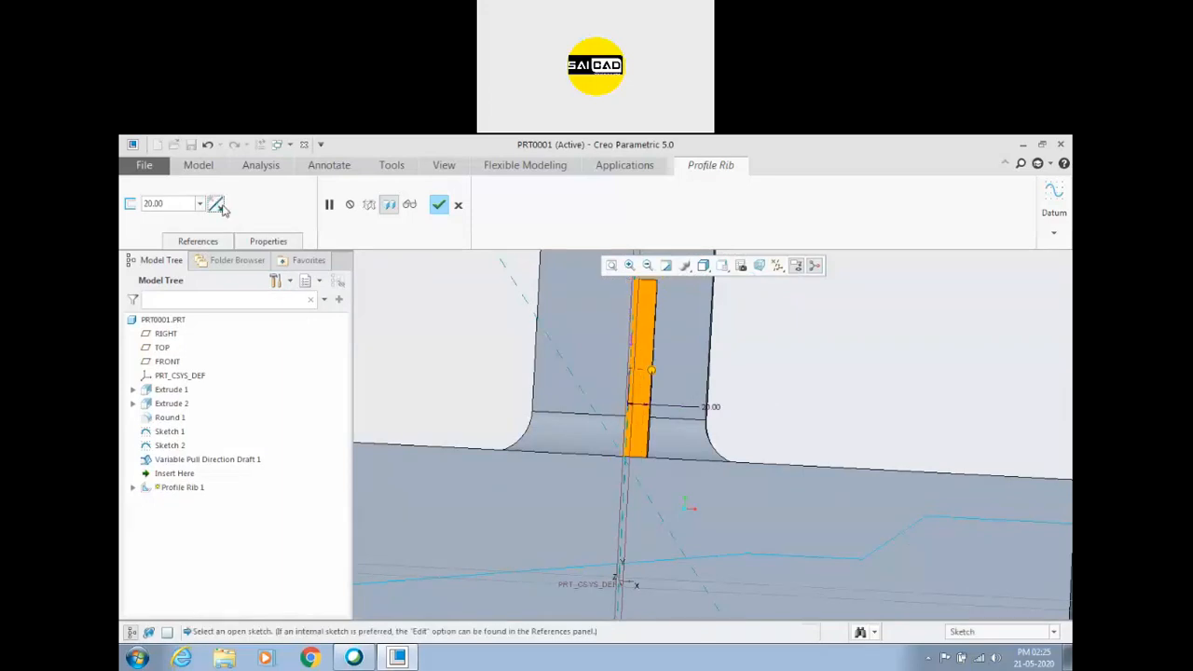
{"action": "left_click", "coordinate": [220, 206]}
{"action": "left_click", "coordinate": [220, 206]}
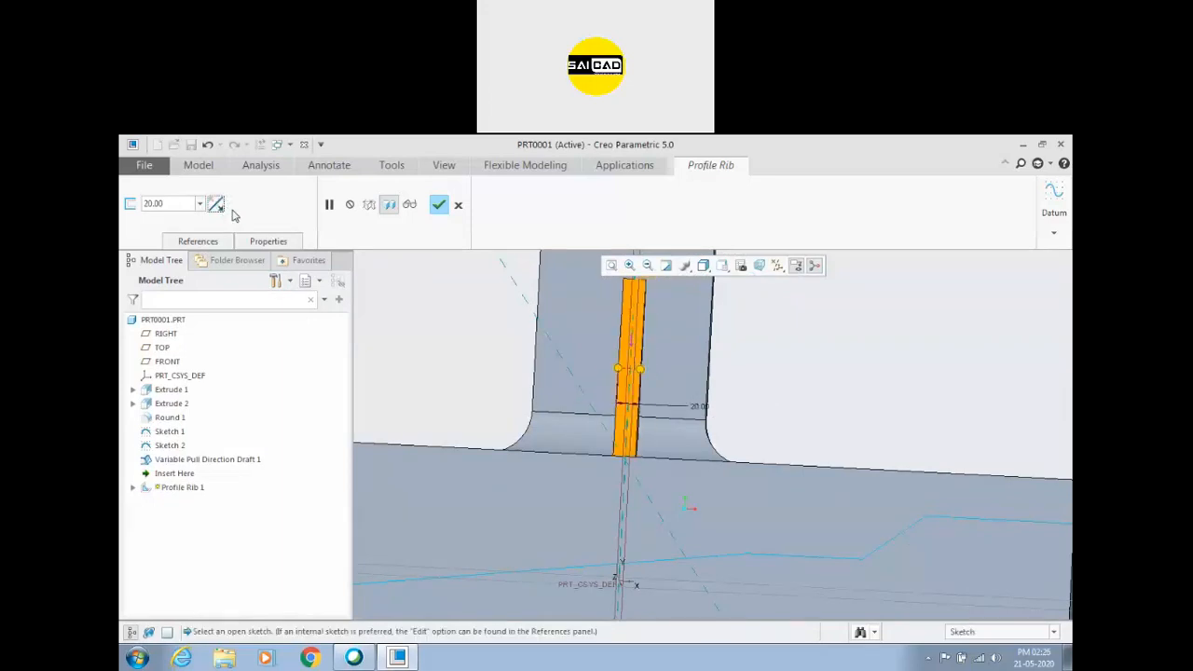
{"action": "left_click", "coordinate": [438, 204]}
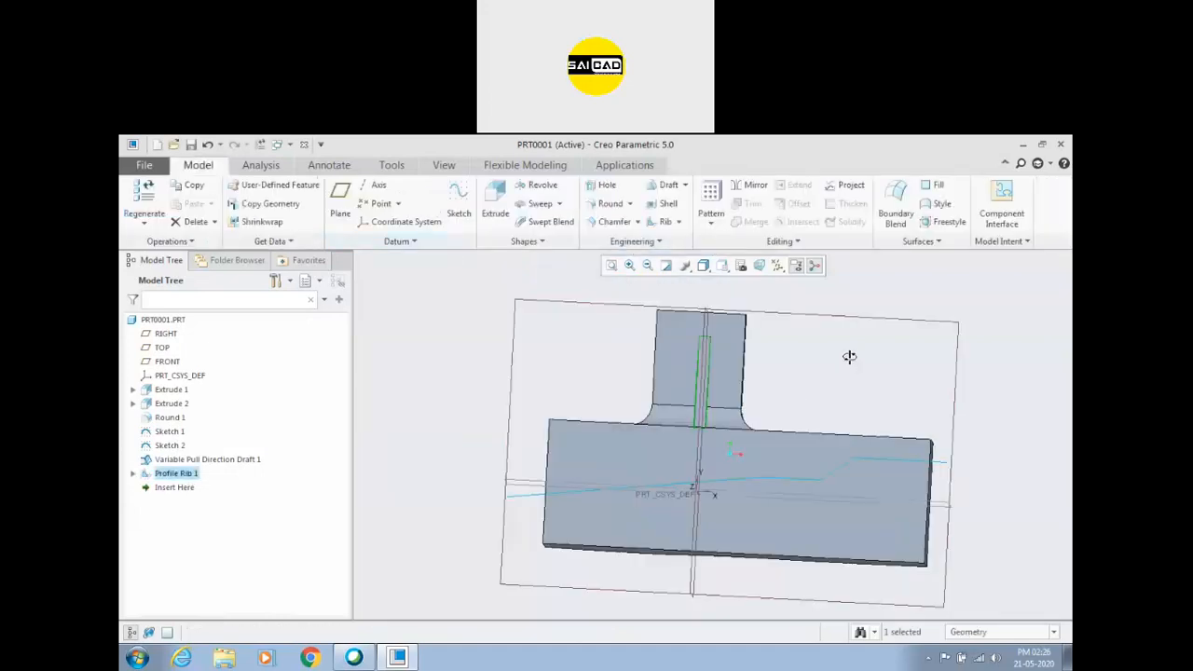
Examine the profile rib between the boss and the block from several angles.
{"action": "middle_click_drag", "start_coordinate": [849, 357], "coordinate": [826, 359]}
{"action": "left_click", "coordinate": [825, 360]}
{"action": "scroll", "coordinate": [701, 395], "scroll_direction": "down", "scroll_amount": 2}
{"action": "middle_click_drag", "start_coordinate": [724, 349], "coordinate": [741, 375]}
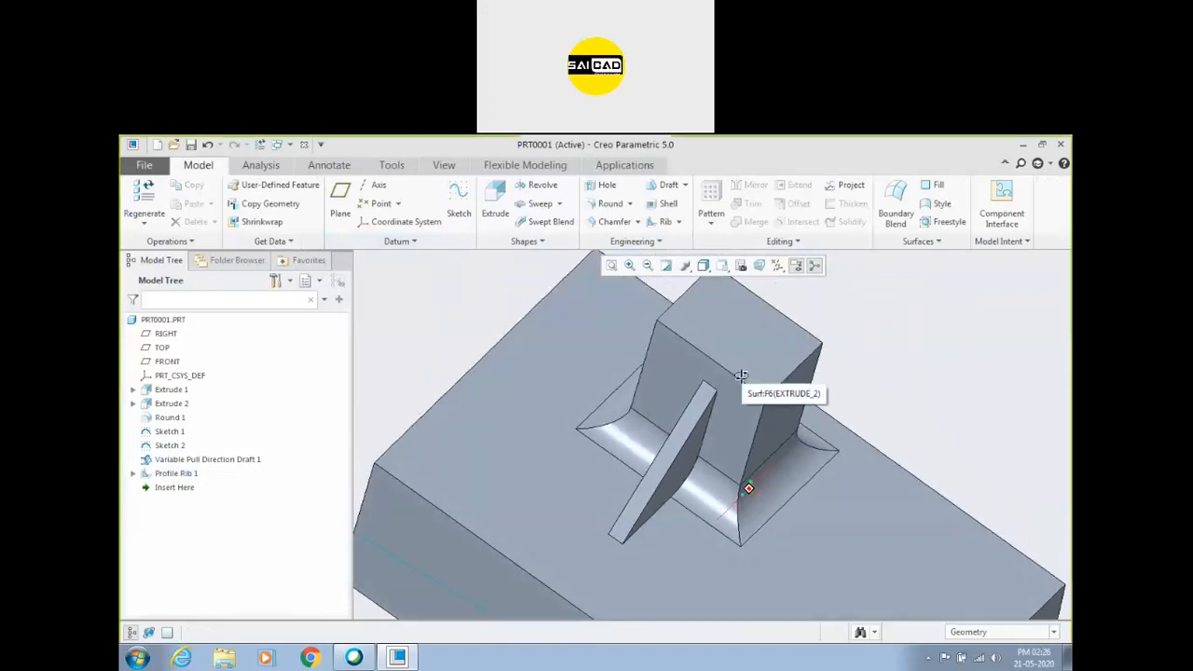
{"action": "middle_click_drag", "start_coordinate": [741, 376], "coordinate": [736, 372]}
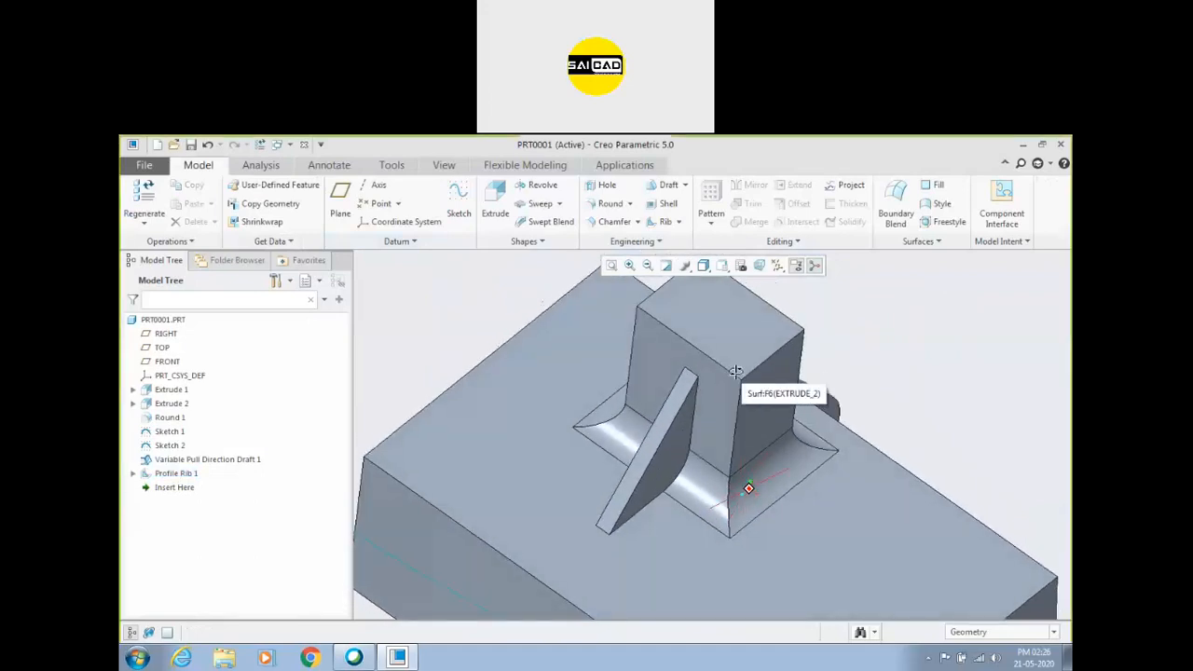
{"action": "left_click", "coordinate": [672, 222]}
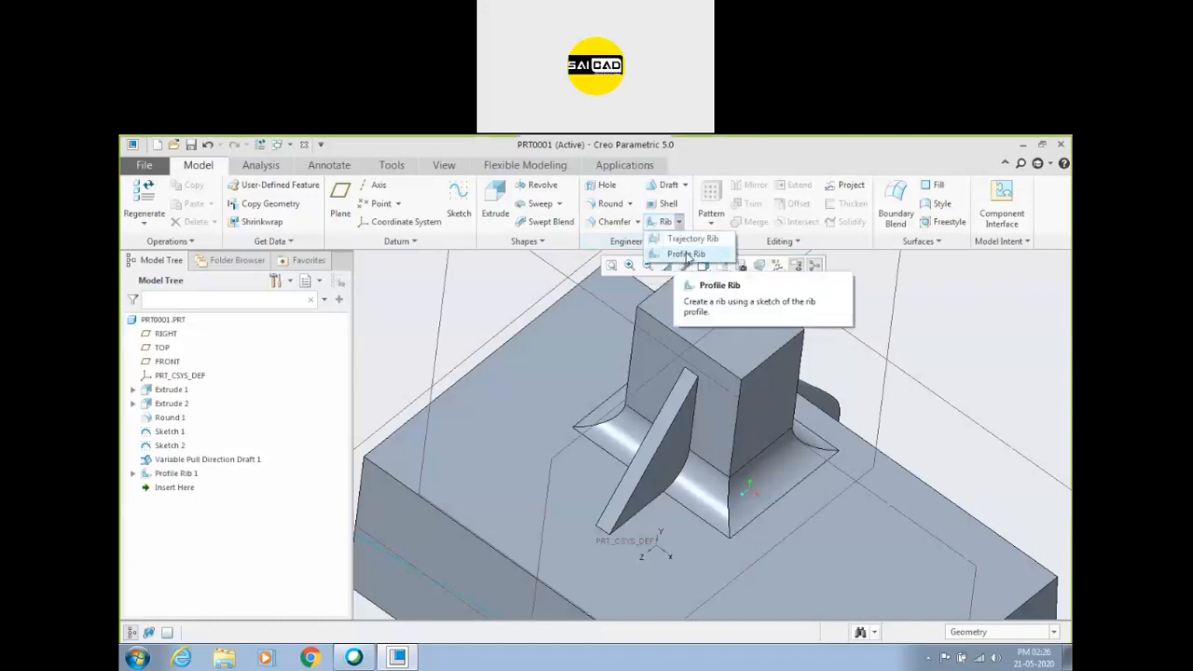
{"action": "left_click", "coordinate": [872, 379]}
Shell the part with a wall thickness of 13.59, removing the block's bottom face.
{"action": "scroll", "coordinate": [773, 377], "scroll_direction": "up", "scroll_amount": 4}
{"action": "middle_click_drag", "start_coordinate": [729, 469], "coordinate": [738, 357]}
{"action": "left_click", "coordinate": [738, 351]}
{"action": "left_click", "coordinate": [509, 354]}
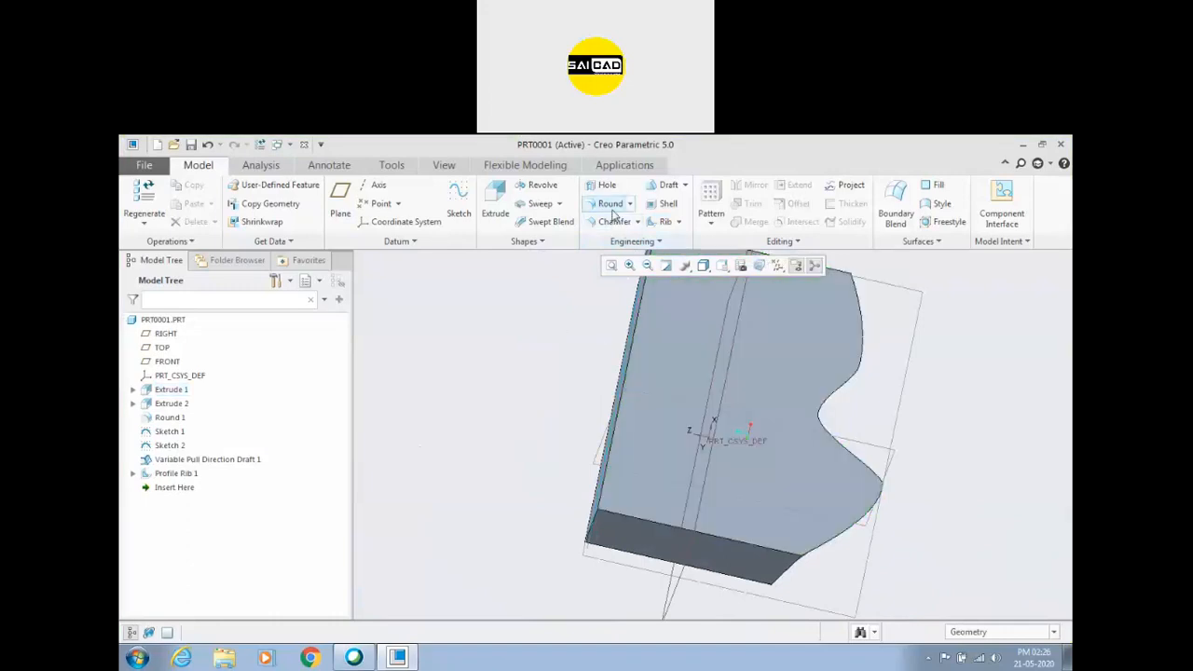
{"action": "left_click", "coordinate": [668, 204]}
{"action": "left_click", "coordinate": [685, 367]}
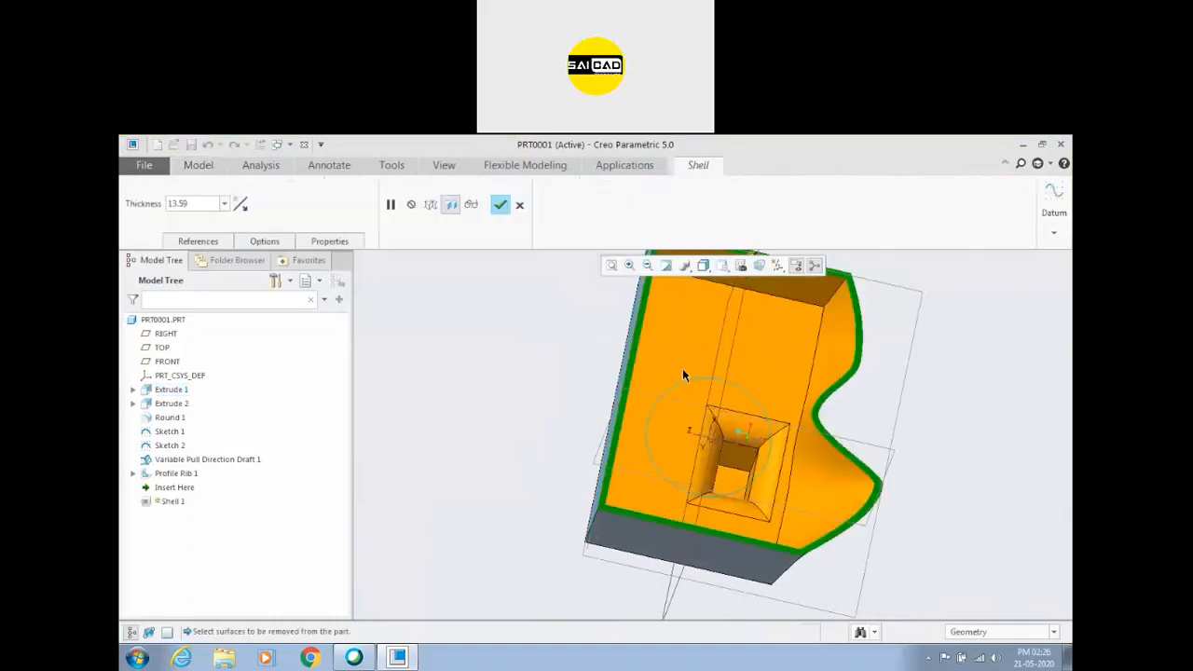
{"action": "left_click", "coordinate": [502, 205]}
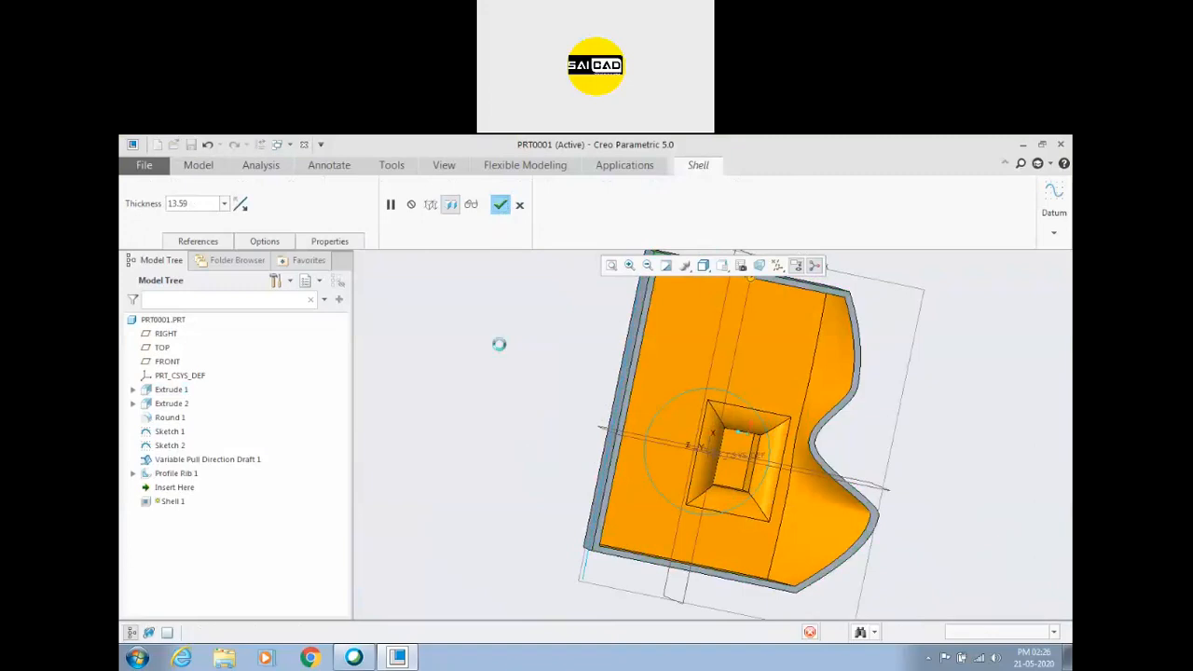
Start a trajectory rib sketch on the TOP datum plane and flip its view direction to look into the shelled cavity.
{"action": "middle_click_drag", "start_coordinate": [518, 497], "coordinate": [472, 475]}
{"action": "scroll", "coordinate": [503, 477], "scroll_direction": "up", "scroll_amount": 3}
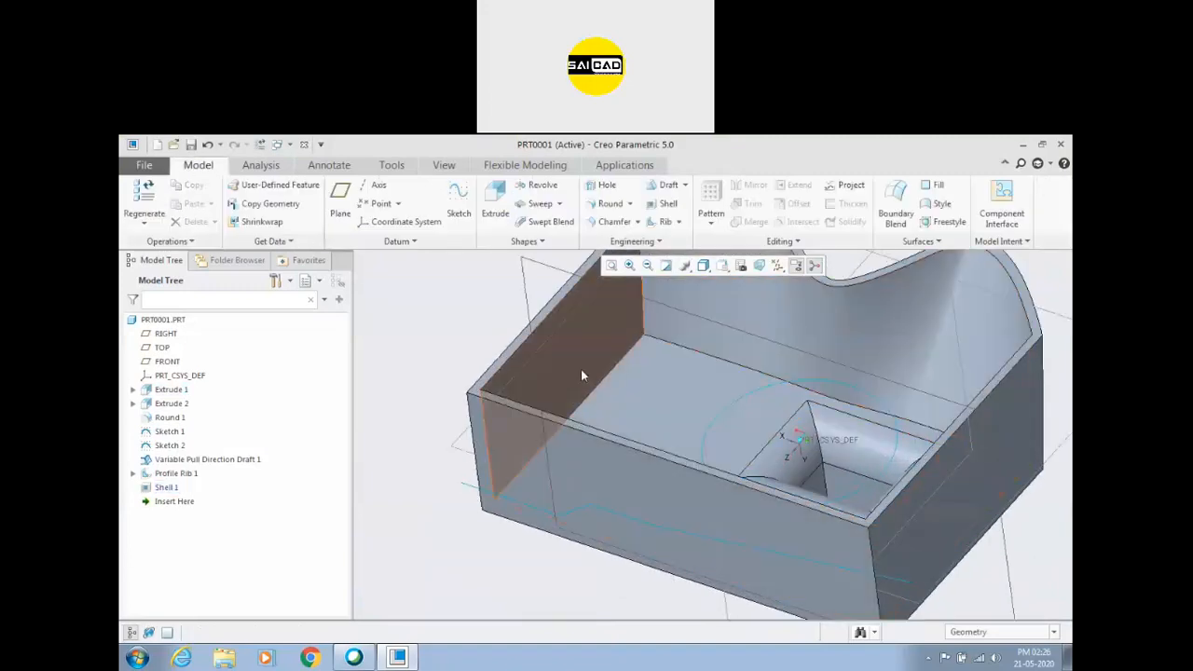
{"action": "scroll", "coordinate": [661, 405], "scroll_direction": "down", "scroll_amount": 3}
{"action": "middle_click_drag", "start_coordinate": [608, 493], "coordinate": [608, 447]}
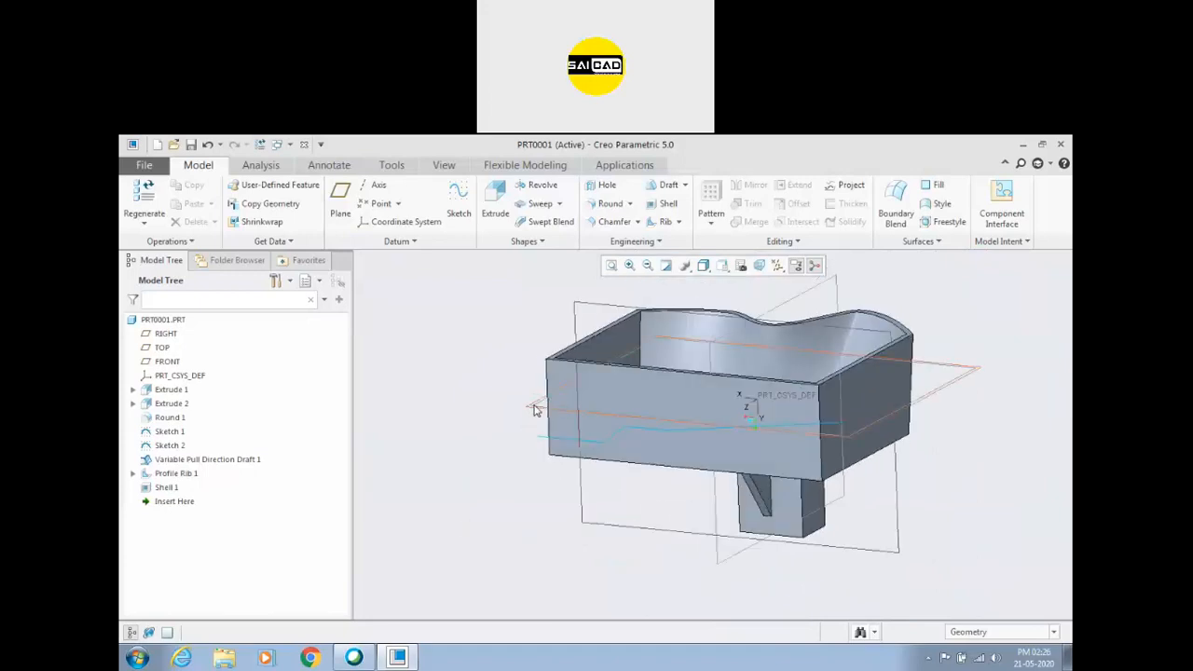
{"action": "left_click", "coordinate": [679, 222]}
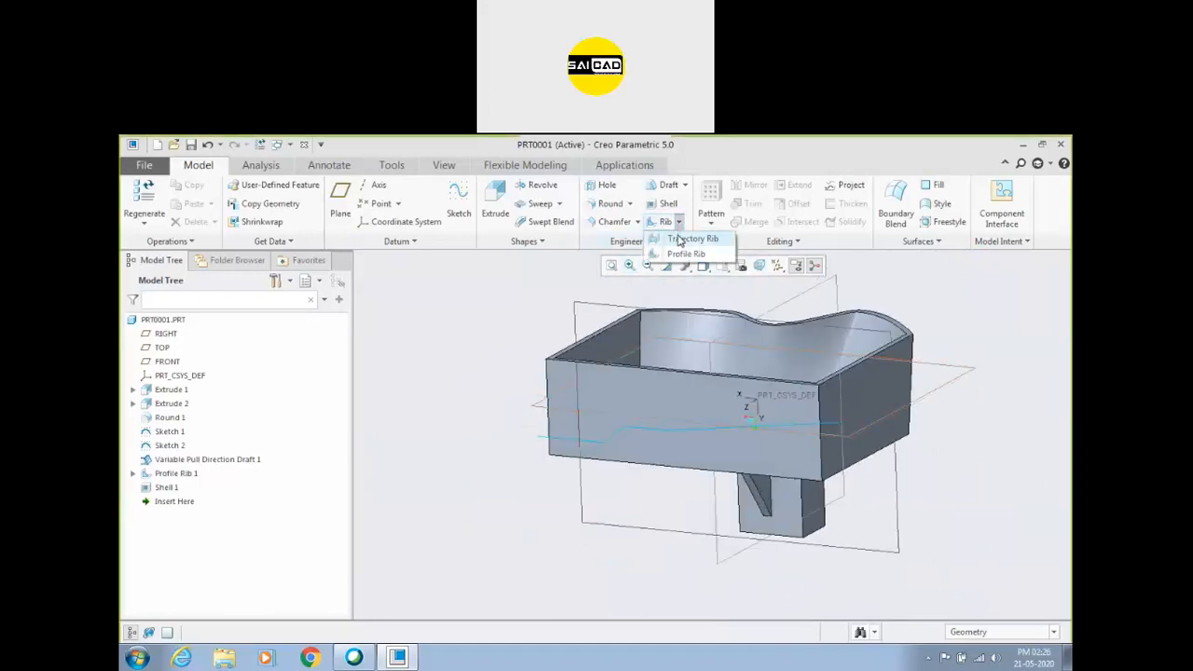
{"action": "left_click", "coordinate": [682, 240]}
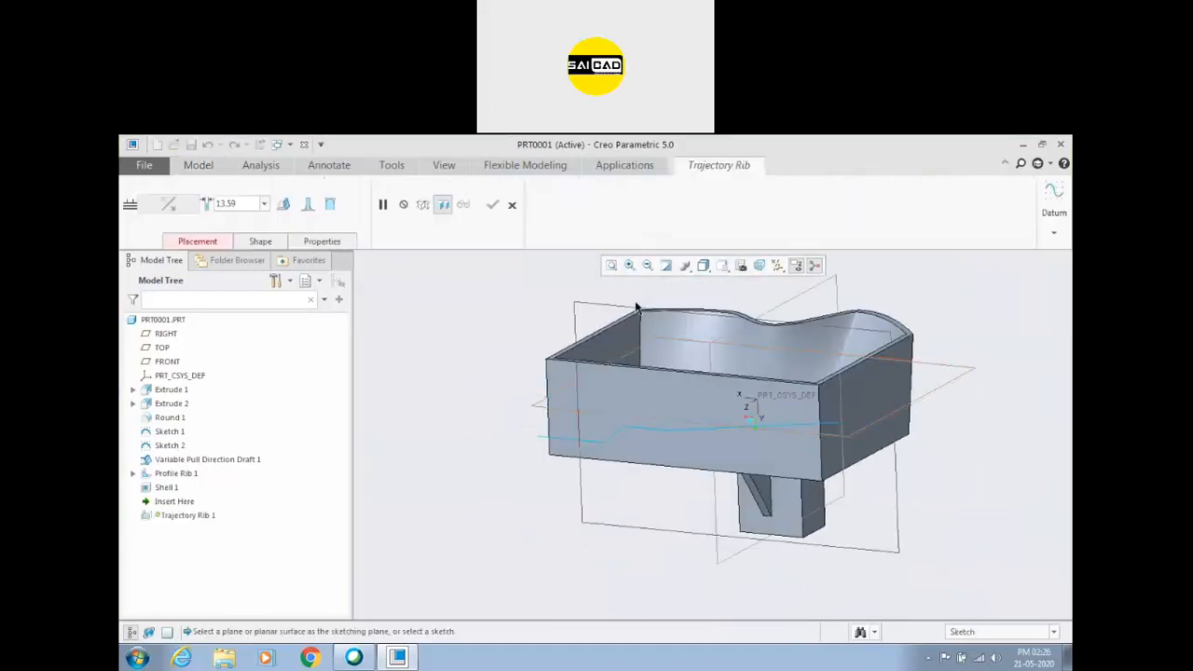
{"action": "left_click", "coordinate": [538, 408]}
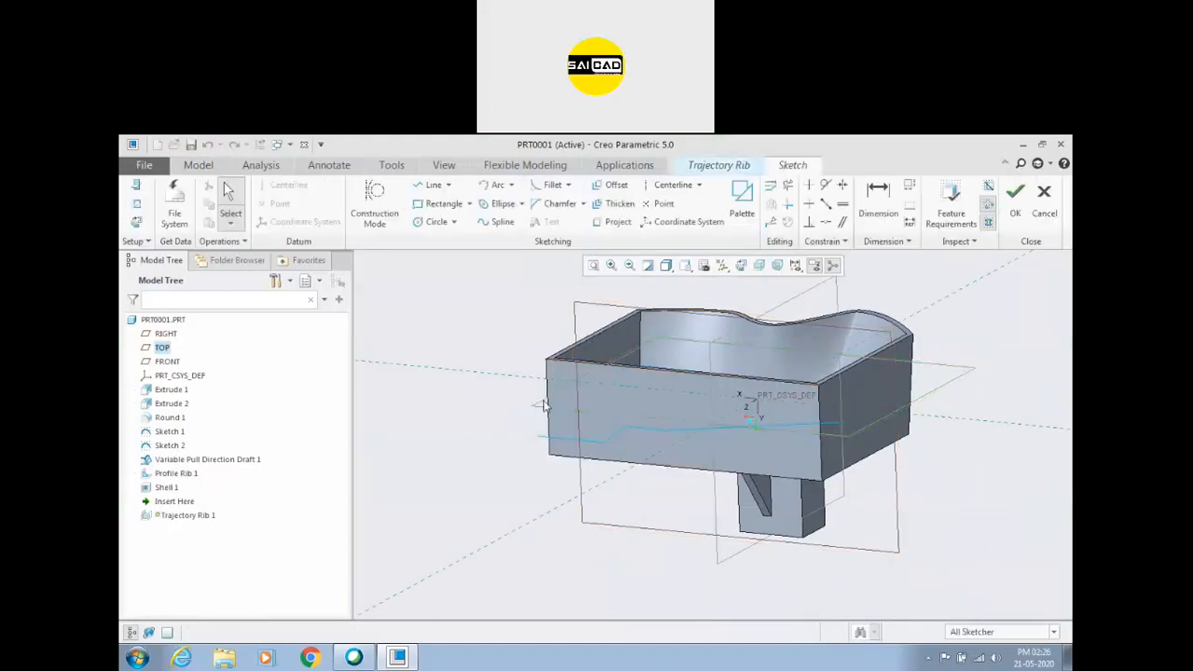
{"action": "left_click", "coordinate": [741, 266]}
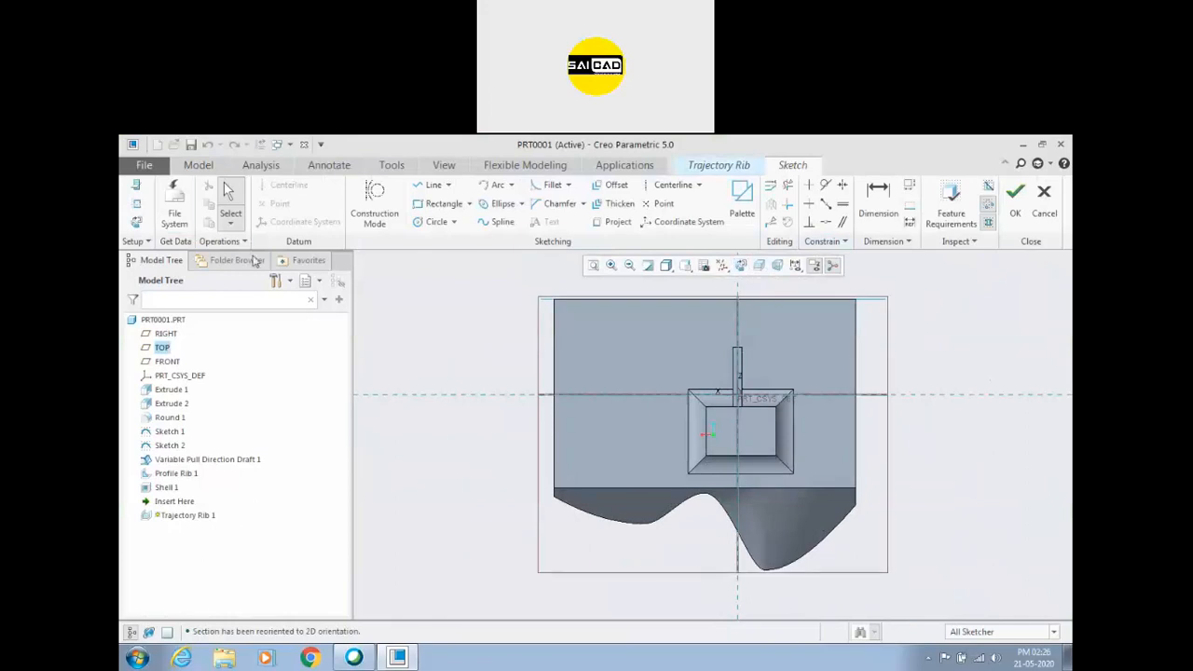
{"action": "left_click", "coordinate": [137, 190]}
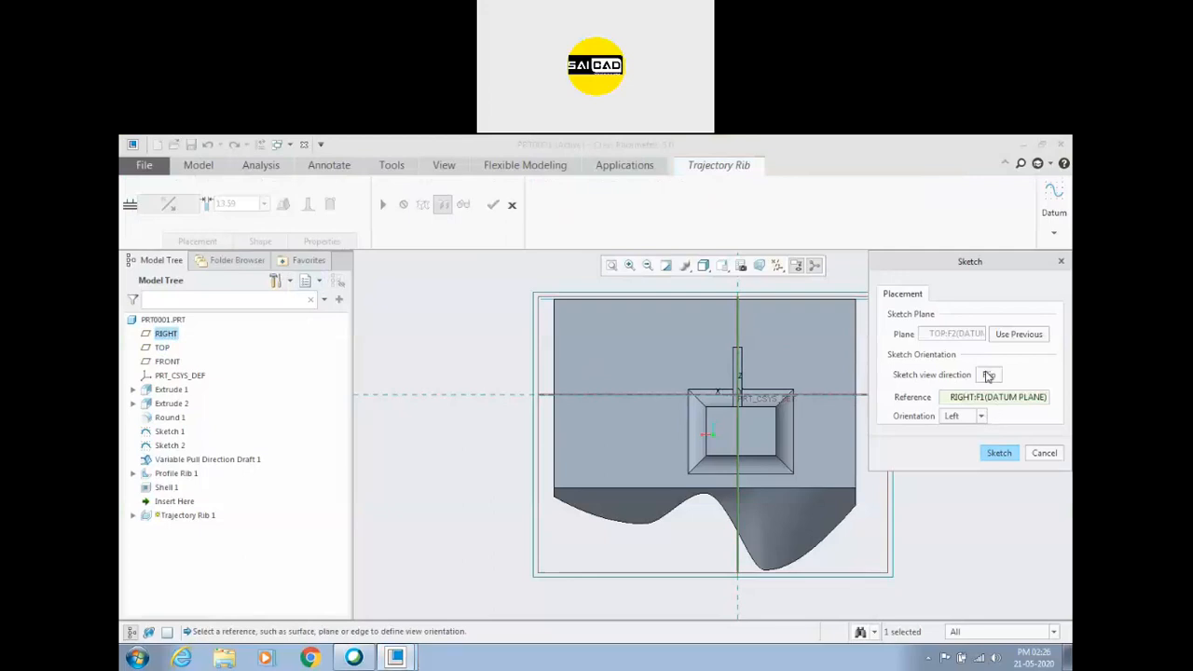
{"action": "left_click", "coordinate": [988, 375]}
{"action": "left_click", "coordinate": [999, 453]}
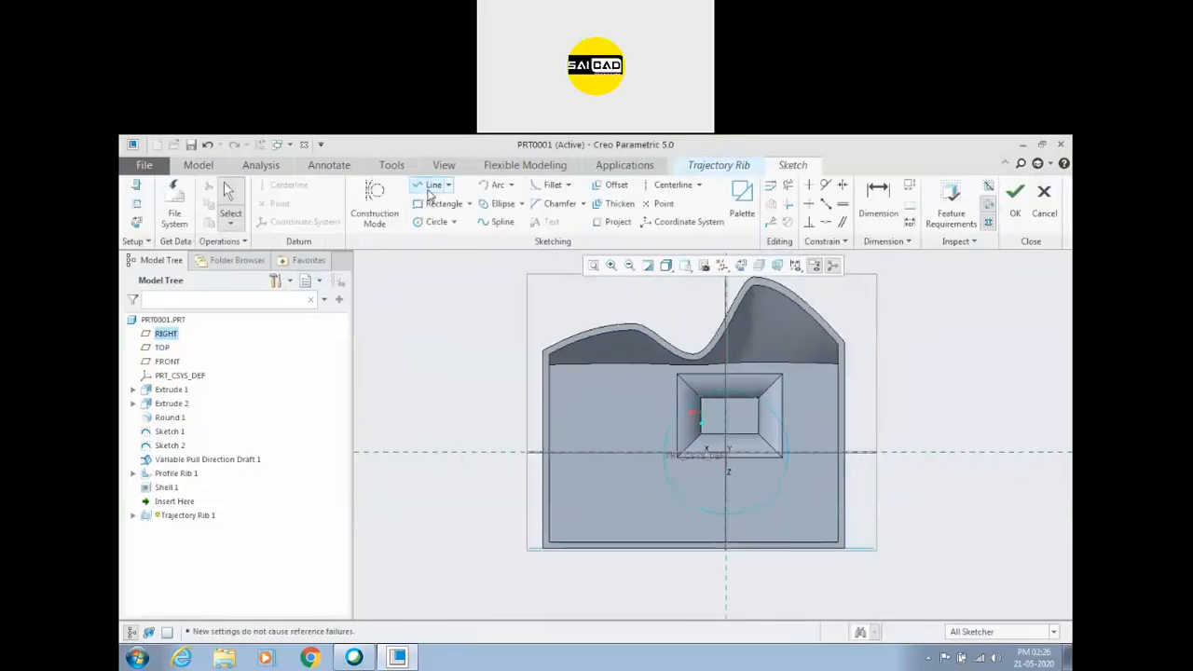
Sketch a horizontal rib line across the cavity between its two inner side walls, on the side opposite the wavy wall.
{"action": "left_click", "coordinate": [431, 185]}
{"action": "left_click", "coordinate": [536, 526]}
{"action": "left_click", "coordinate": [825, 526]}
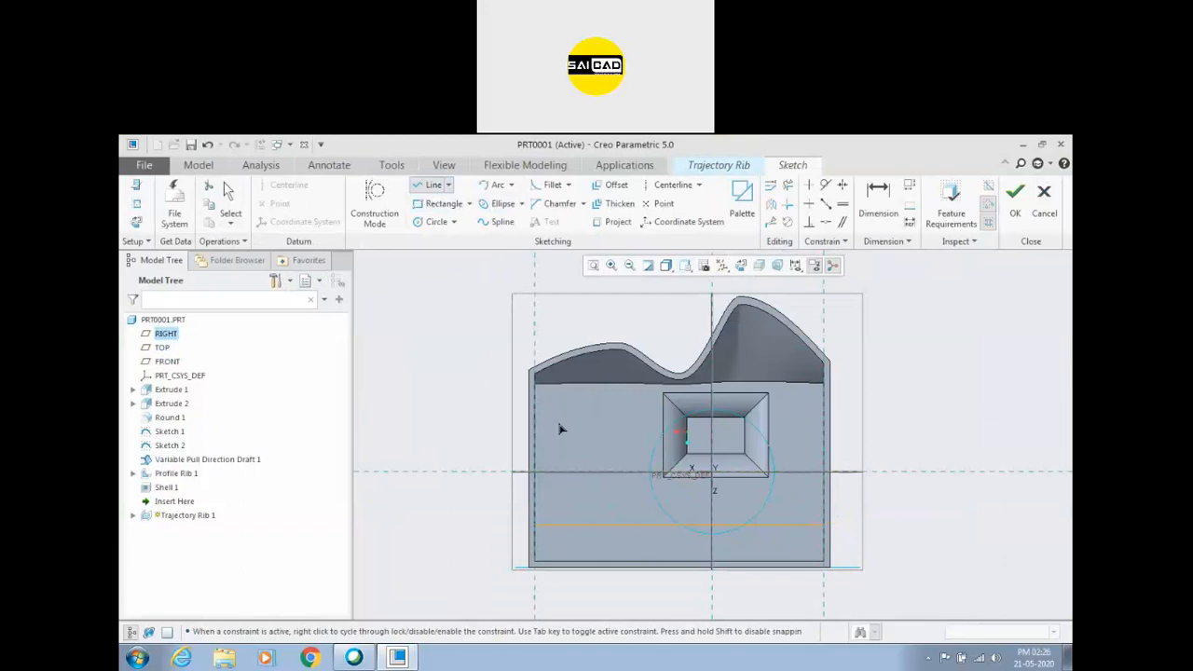
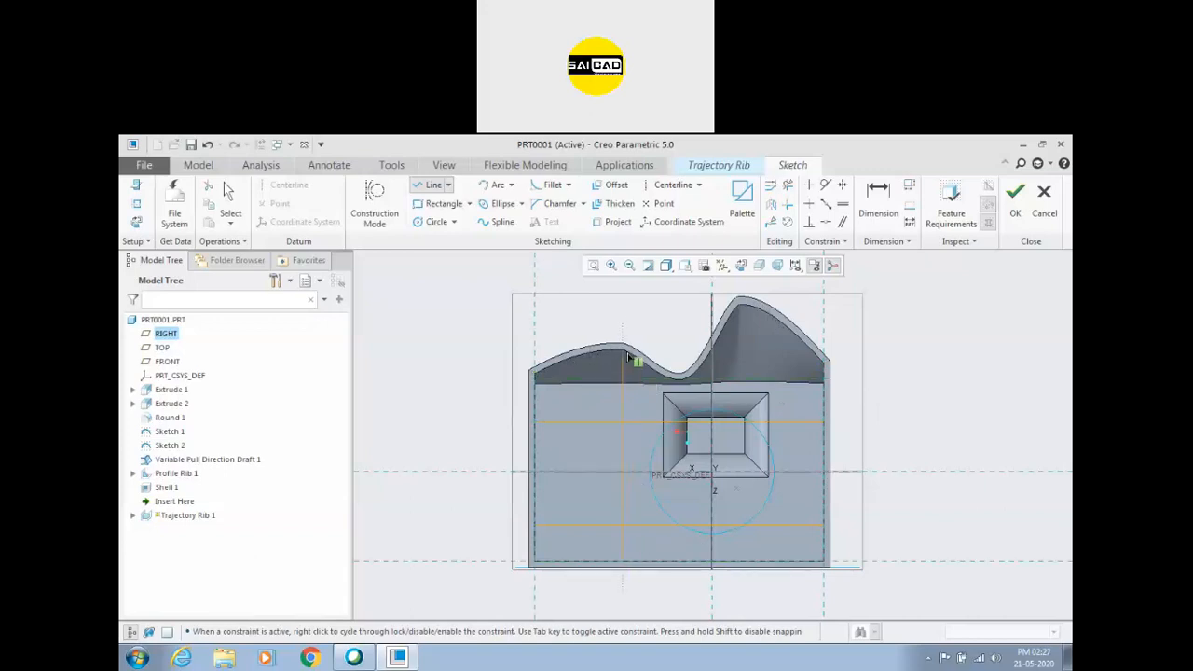
Sketch a vertical rib line across the cavity from the wavy wall's inner edge to the opposite inner wall, near the wavy wall's lower crest.
{"action": "left_click", "coordinate": [621, 349]}
{"action": "left_click", "coordinate": [622, 559]}
{"action": "middle_click", "coordinate": [622, 560]}
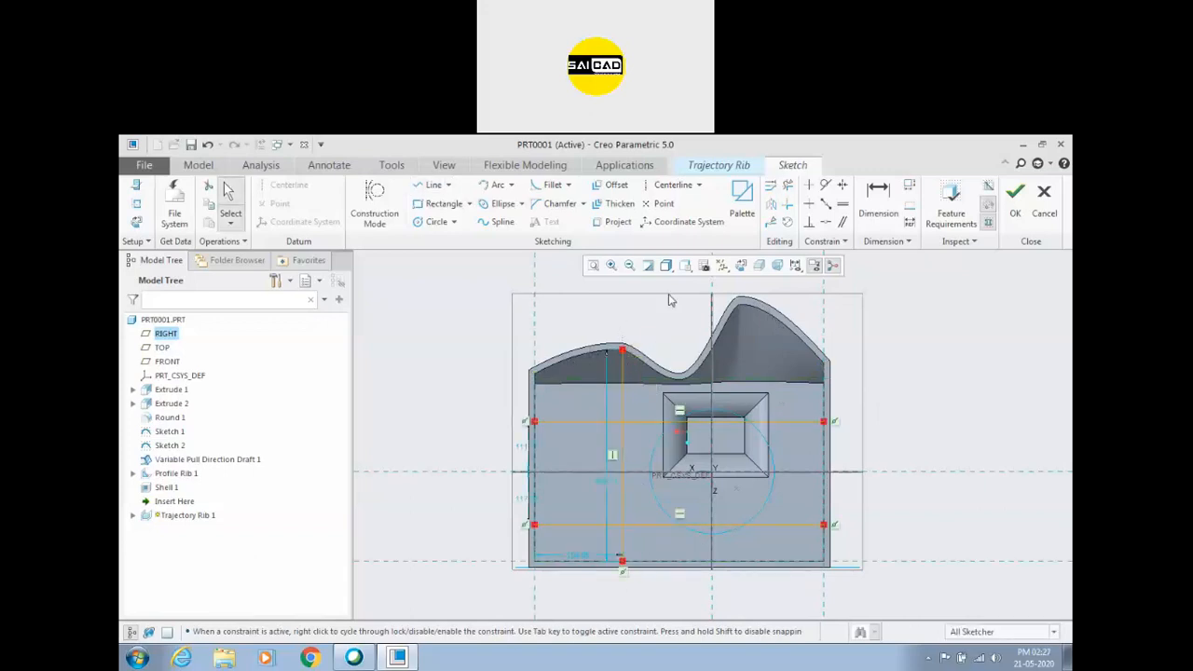
Add the wavy wall's inner edge as a sketch reference and make the vertical rib line's end coincident with it.
{"action": "left_click", "coordinate": [613, 222]}
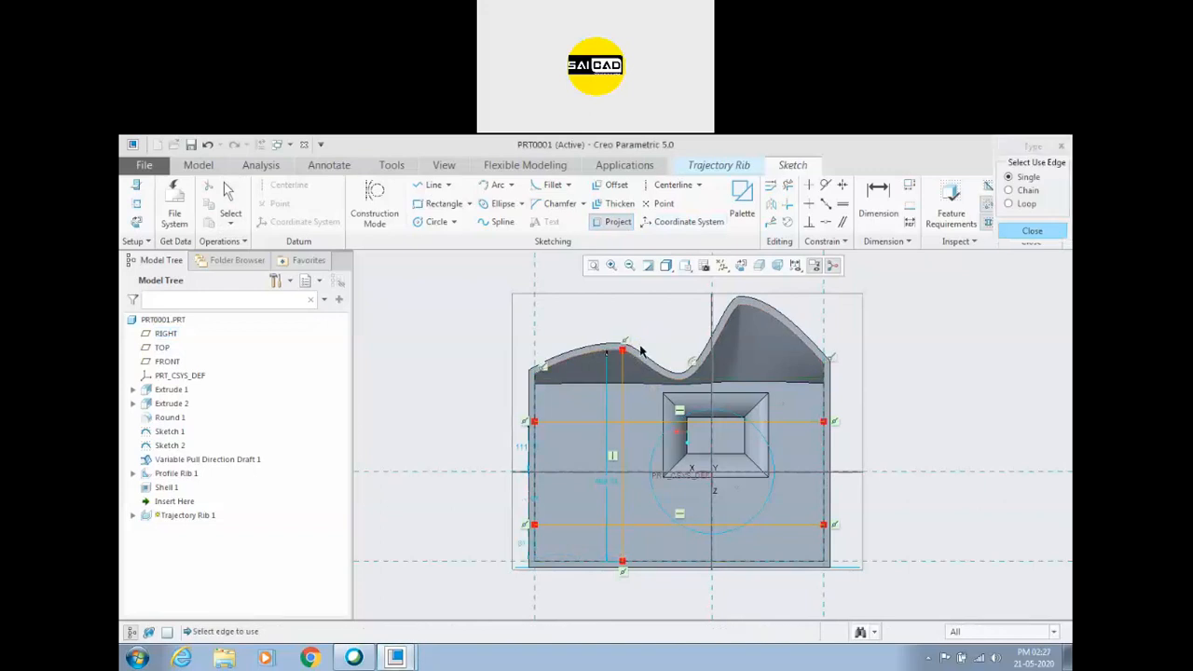
{"action": "left_click", "coordinate": [1032, 232]}
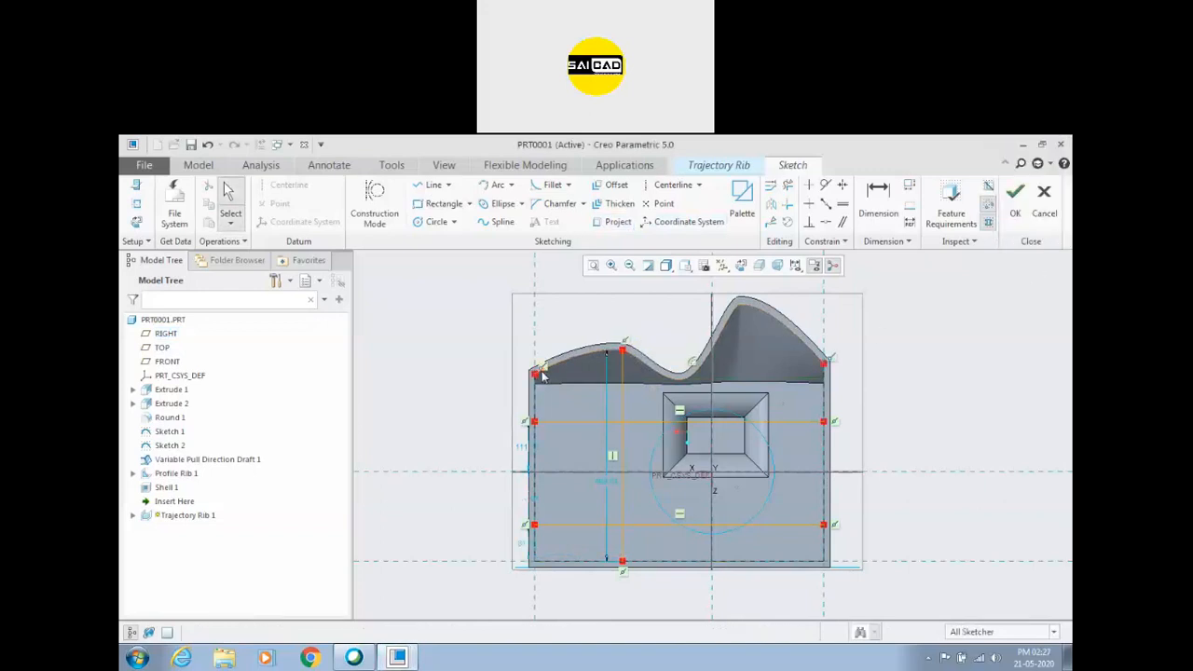
{"action": "left_click", "coordinate": [136, 203]}
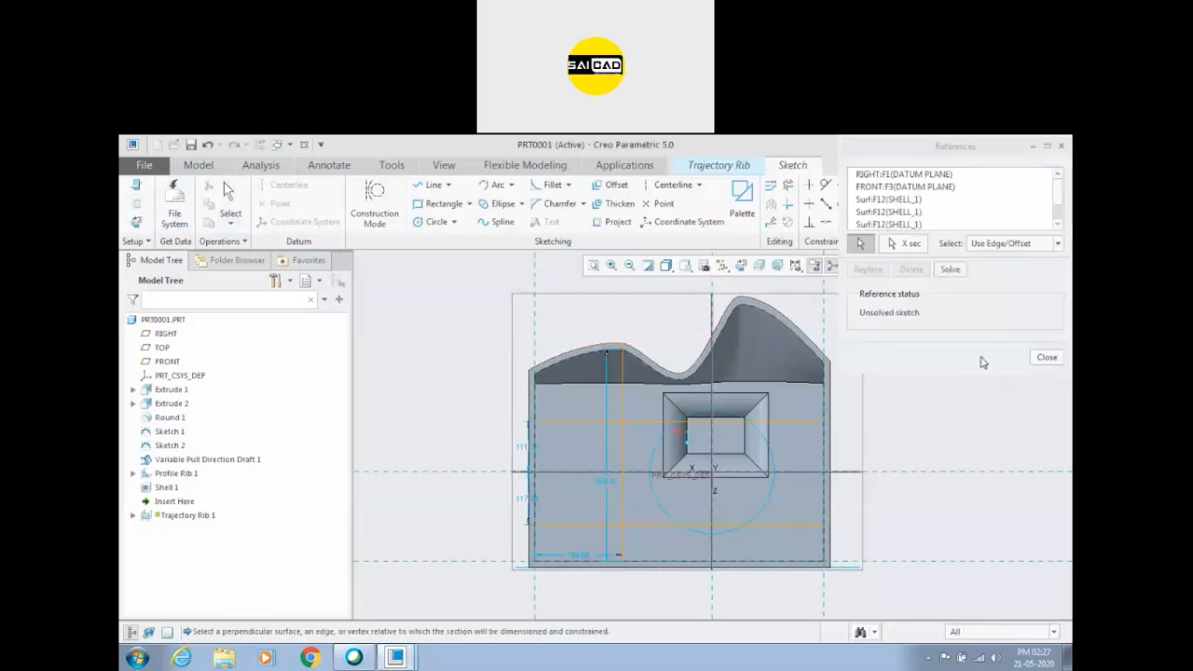
{"action": "left_click", "coordinate": [1046, 357]}
{"action": "scroll", "coordinate": [588, 347], "scroll_direction": "up", "scroll_amount": 2}
{"action": "scroll", "coordinate": [588, 347], "scroll_direction": "up", "scroll_amount": 1}
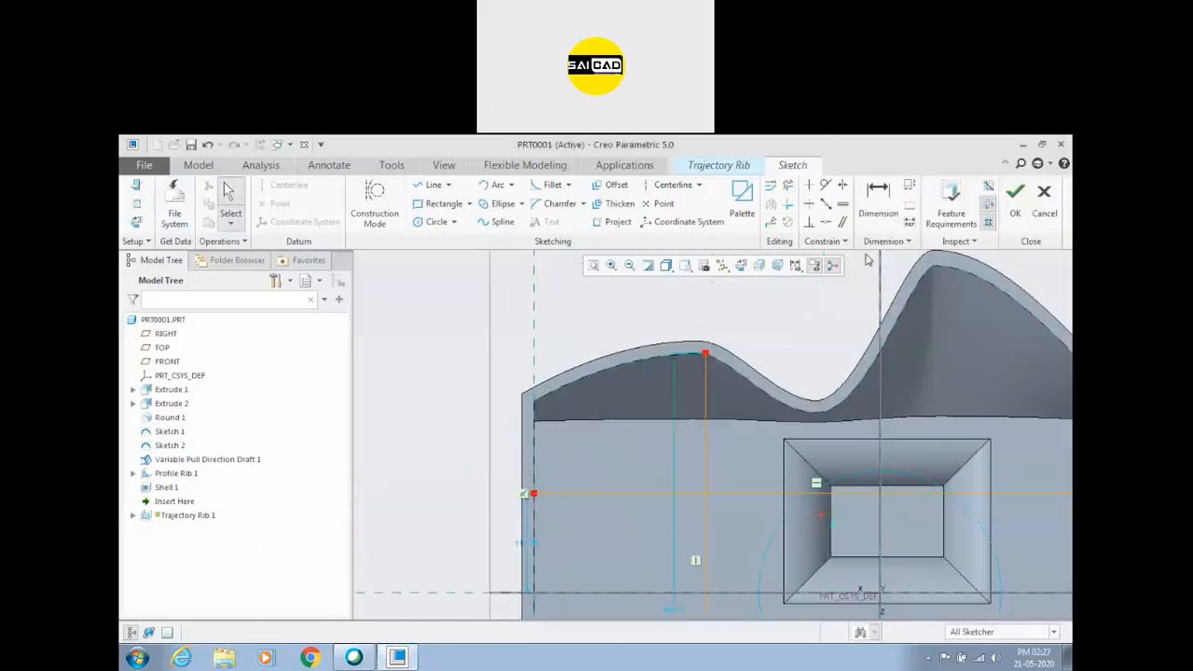
{"action": "left_click", "coordinate": [825, 222]}
{"action": "left_click", "coordinate": [706, 353]}
{"action": "left_click", "coordinate": [717, 362]}
{"action": "middle_click", "coordinate": [726, 341]}
{"action": "scroll", "coordinate": [583, 328], "scroll_direction": "down", "scroll_amount": 3}
{"action": "scroll", "coordinate": [642, 360], "scroll_direction": "down", "scroll_amount": 1}
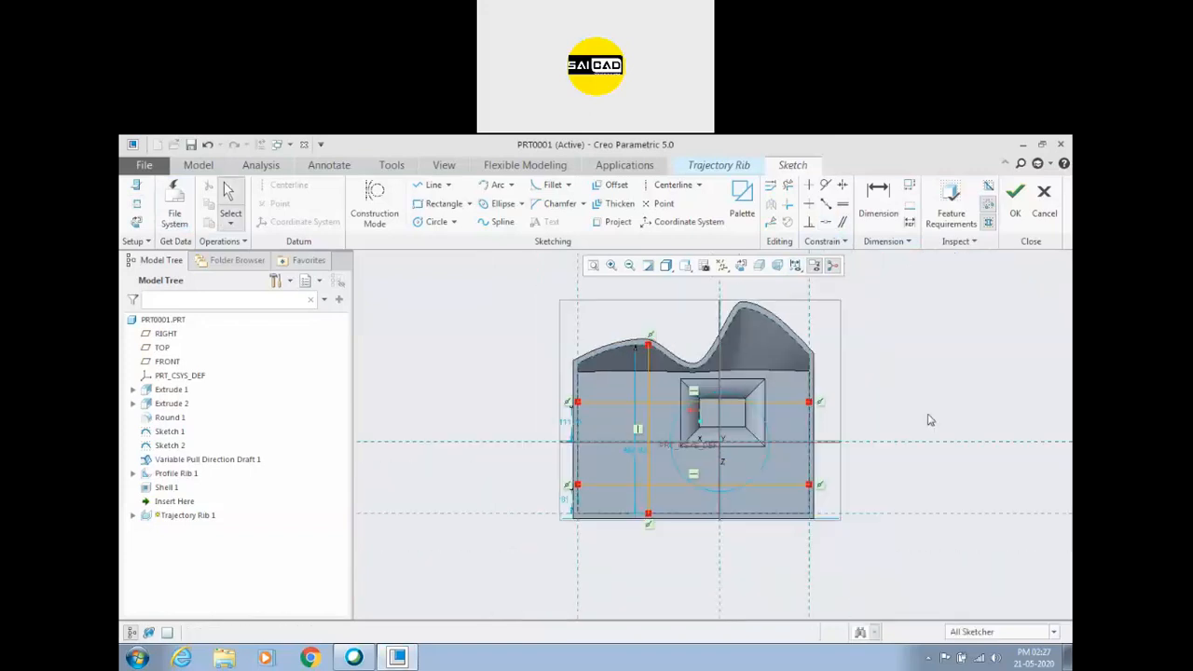
Sketch a second vertical rib line from the wavy wall's higher crest to the opposite inner wall and finish the sketch.
{"action": "scroll", "coordinate": [698, 427], "scroll_direction": "up", "scroll_amount": 1}
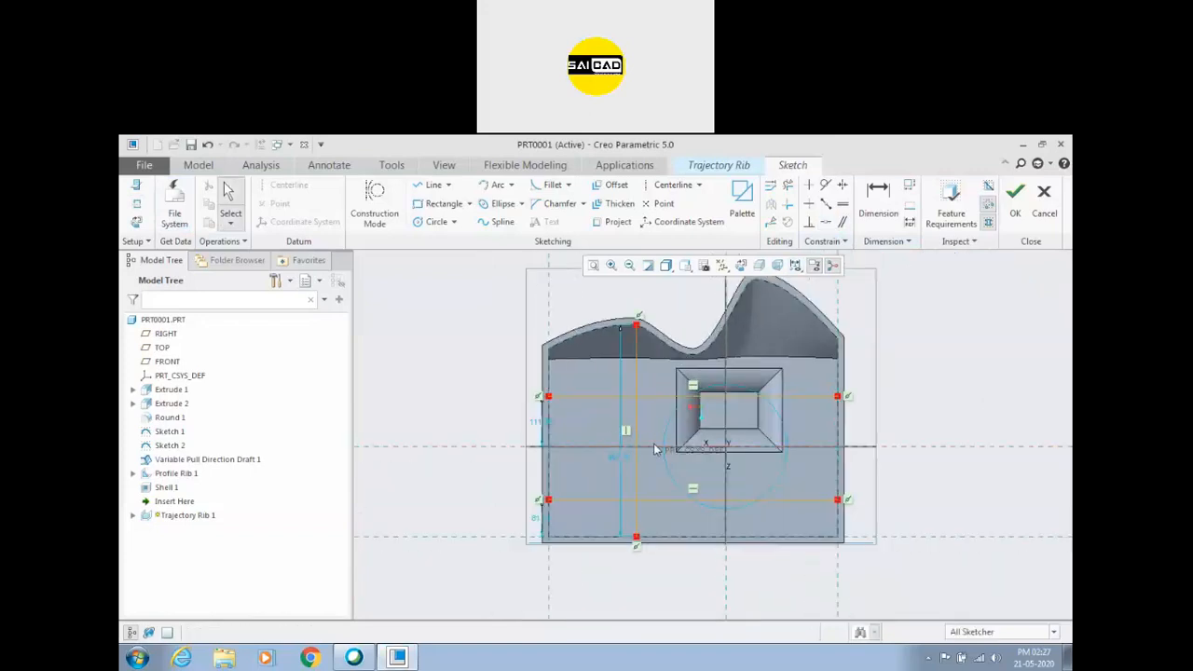
{"action": "left_click", "coordinate": [431, 185]}
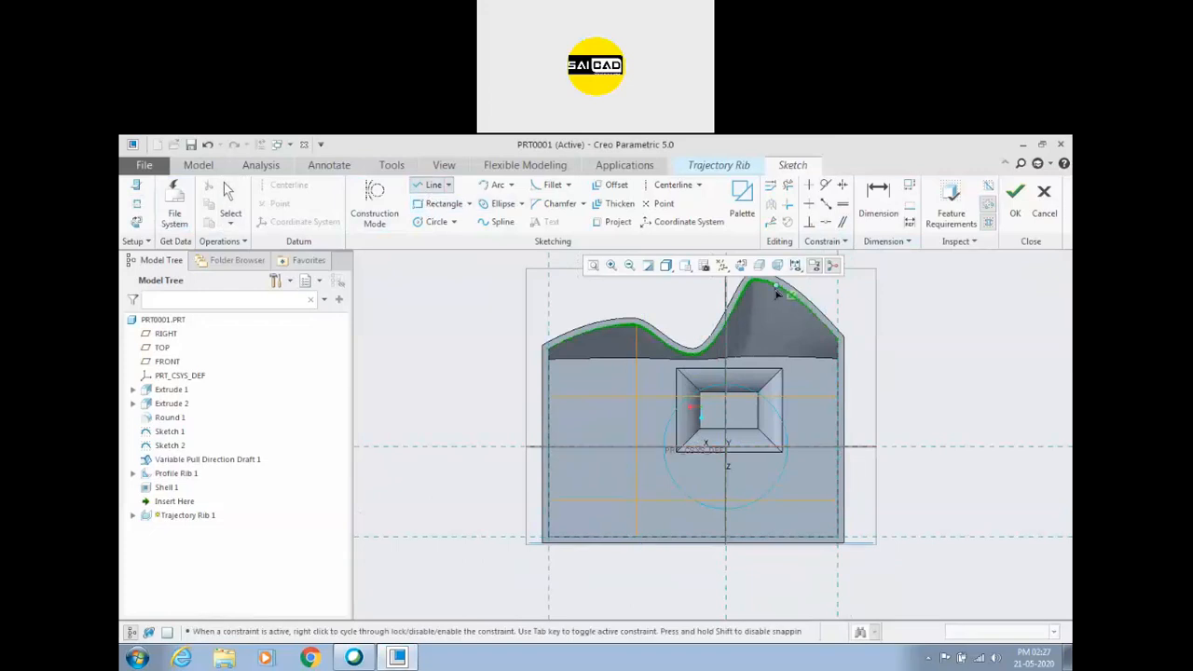
{"action": "left_click", "coordinate": [777, 321]}
{"action": "left_click", "coordinate": [775, 536]}
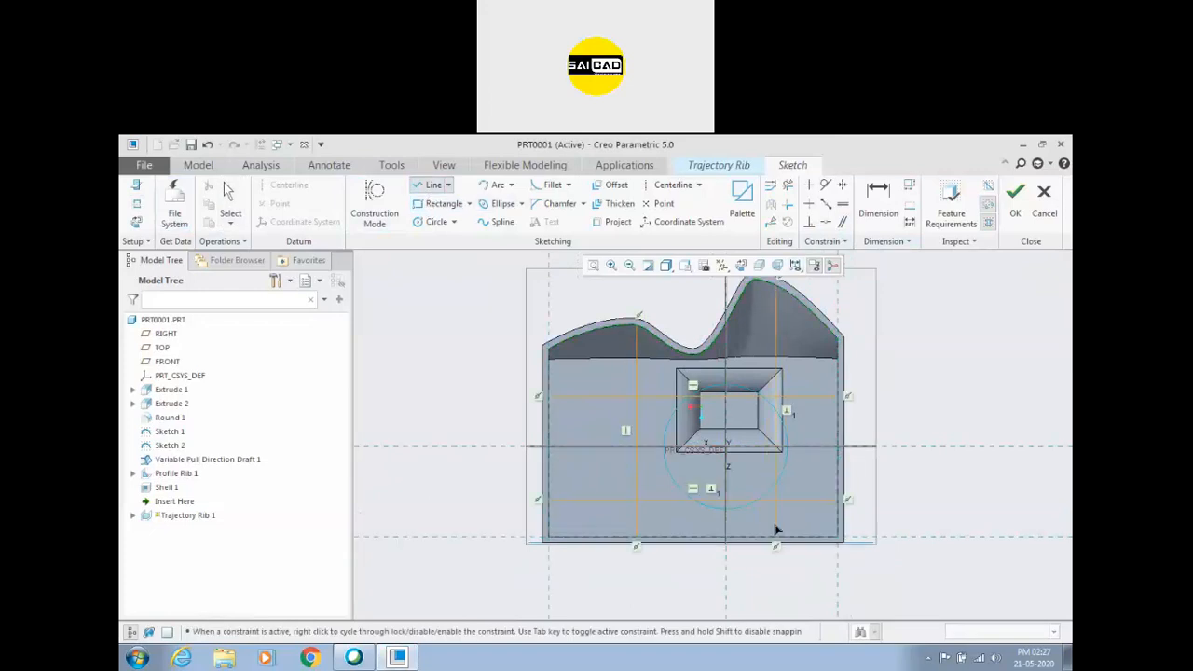
{"action": "middle_click", "coordinate": [1001, 339]}
{"action": "middle_click", "coordinate": [1001, 339]}
{"action": "left_click", "coordinate": [1020, 205]}
Set the trajectory rib thickness to 21.80 and flip its depth direction twice to keep it extending into the cavity.
{"action": "mouse_move", "coordinate": [704, 540]}
{"action": "middle_mouse_down"}
{"action": "mouse_move", "coordinate": [709, 554]}
{"action": "mouse_move", "coordinate": [714, 514]}
{"action": "mouse_move", "coordinate": [761, 520]}
{"action": "mouse_move", "coordinate": [745, 557]}
{"action": "middle_mouse_up"}
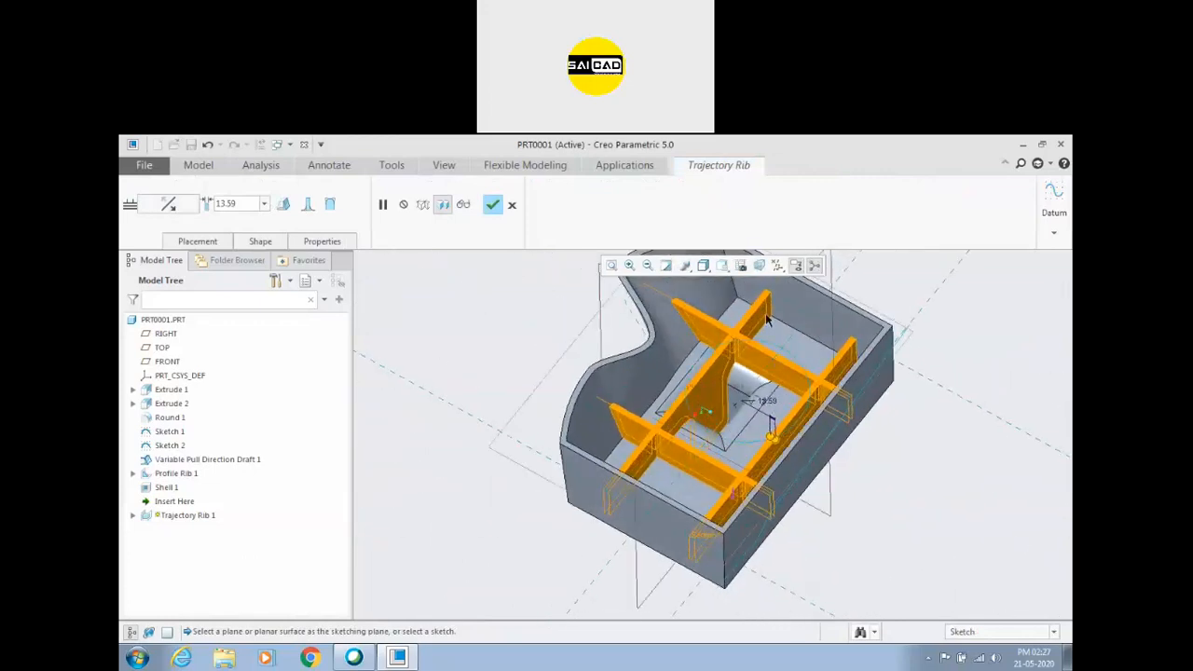
{"action": "mouse_move", "coordinate": [803, 514]}
{"action": "middle_mouse_down"}
{"action": "mouse_move", "coordinate": [753, 487]}
{"action": "mouse_move", "coordinate": [788, 510]}
{"action": "mouse_move", "coordinate": [759, 559]}
{"action": "mouse_move", "coordinate": [727, 532]}
{"action": "mouse_move", "coordinate": [753, 522]}
{"action": "mouse_move", "coordinate": [734, 558]}
{"action": "mouse_move", "coordinate": [745, 575]}
{"action": "middle_mouse_up"}
{"action": "left_click_drag", "start_coordinate": [758, 478], "coordinate": [758, 476]}
{"action": "left_click", "coordinate": [179, 206]}
{"action": "left_click", "coordinate": [179, 207]}
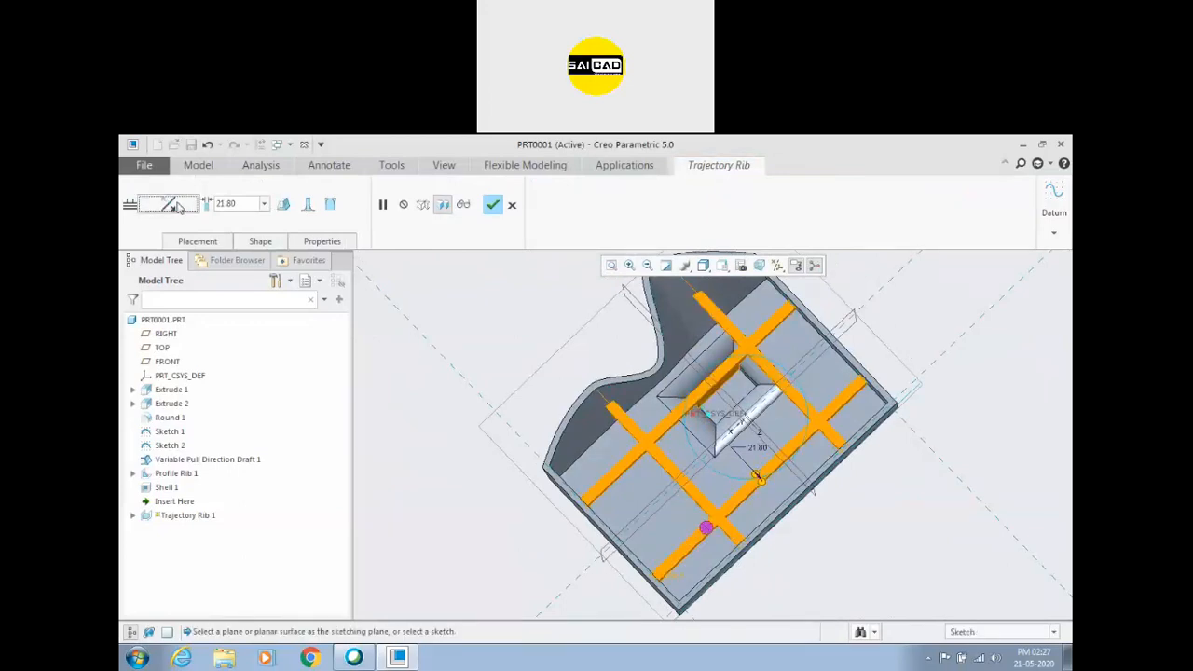
{"action": "mouse_move", "coordinate": [495, 333]}
{"action": "middle_mouse_down"}
{"action": "mouse_move", "coordinate": [509, 304]}
{"action": "mouse_move", "coordinate": [527, 314]}
{"action": "mouse_move", "coordinate": [516, 329]}
{"action": "mouse_move", "coordinate": [509, 277]}
{"action": "mouse_move", "coordinate": [510, 350]}
{"action": "middle_mouse_up"}
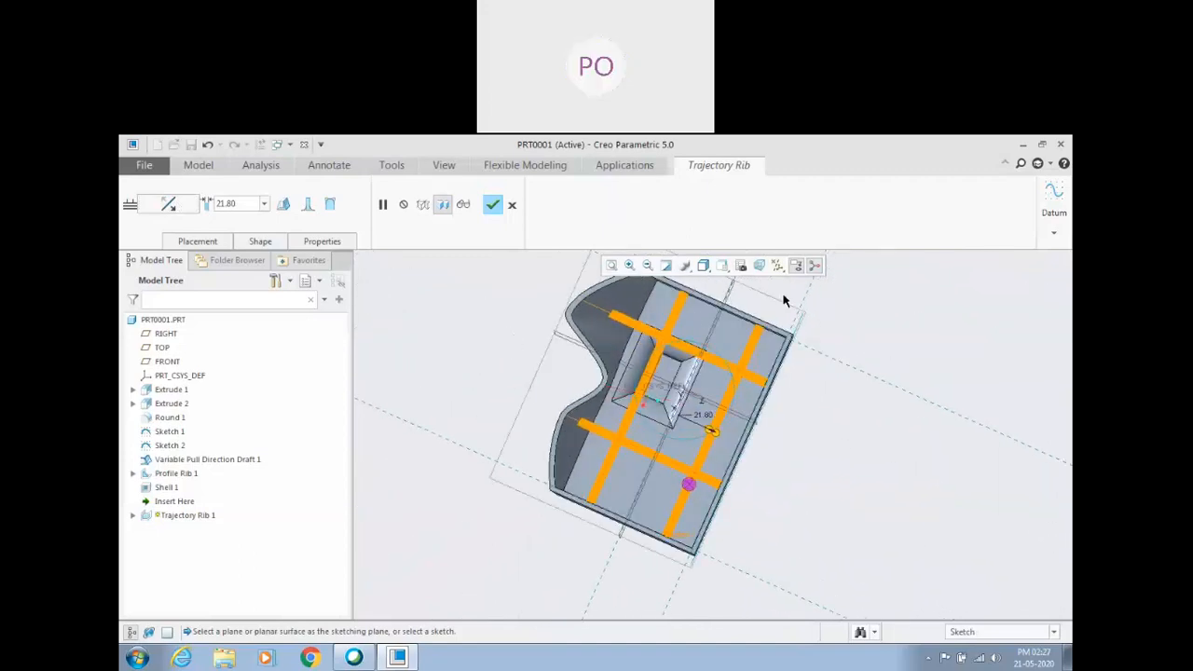
{"action": "middle_click_drag", "start_coordinate": [703, 483], "coordinate": [789, 480]}
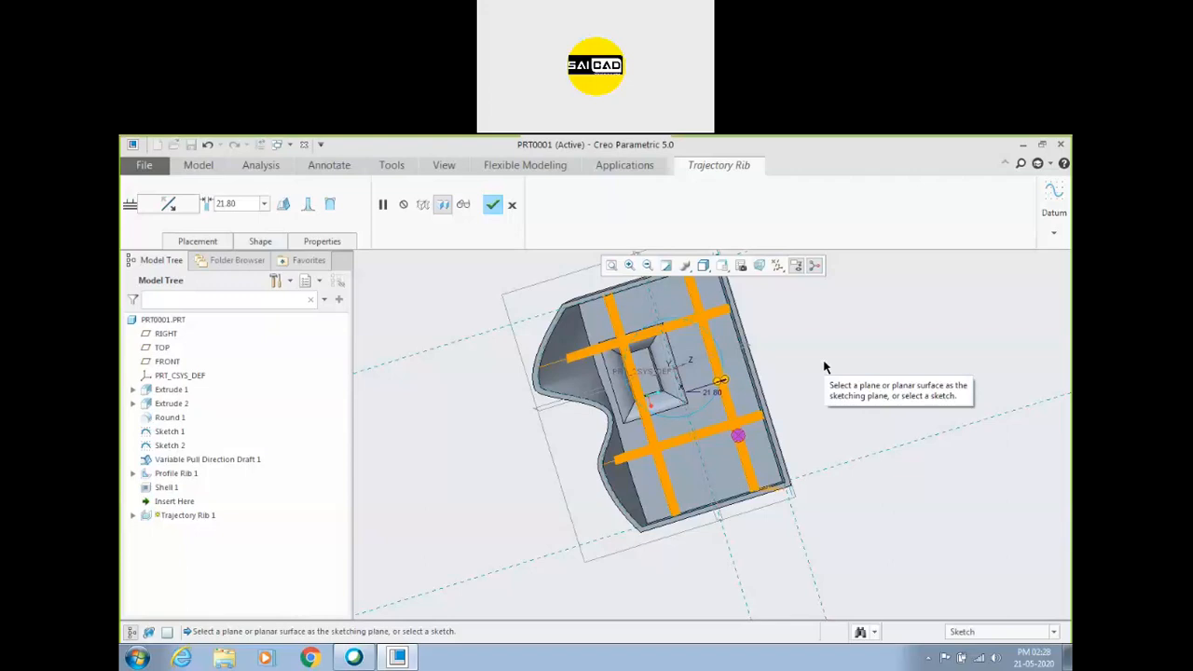
{"action": "middle_click_drag", "start_coordinate": [824, 367], "coordinate": [570, 357]}
{"action": "scroll", "coordinate": [800, 386], "scroll_direction": "down", "scroll_amount": 2}
{"action": "middle_click_drag", "start_coordinate": [539, 413], "coordinate": [614, 424]}
{"action": "middle_click_drag", "start_coordinate": [618, 478], "coordinate": [536, 451]}
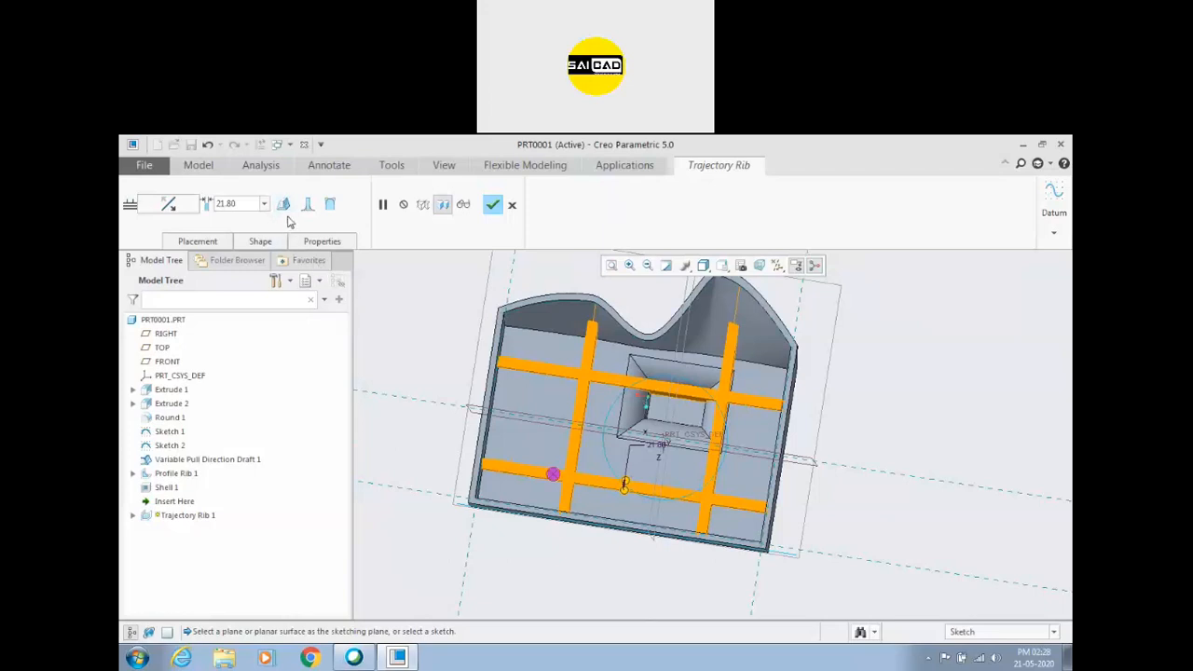
Add draft to the trajectory rib and set the draft angle to 10 degrees.
{"action": "left_click", "coordinate": [284, 205]}
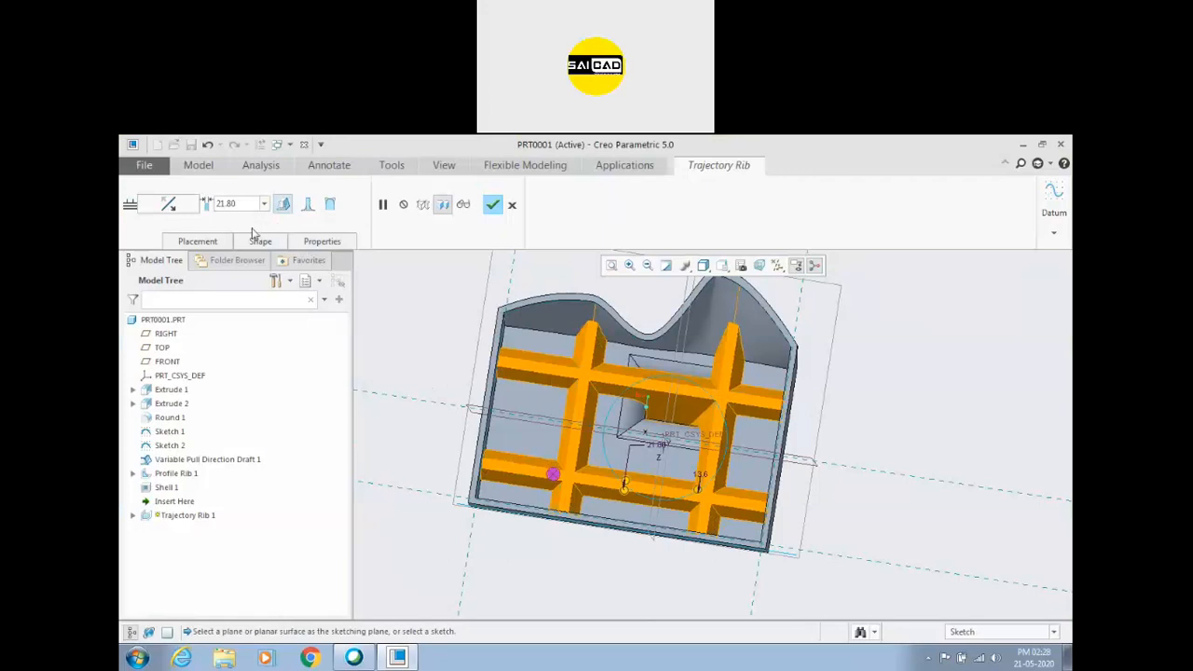
{"action": "left_click", "coordinate": [222, 243]}
{"action": "left_click", "coordinate": [260, 241]}
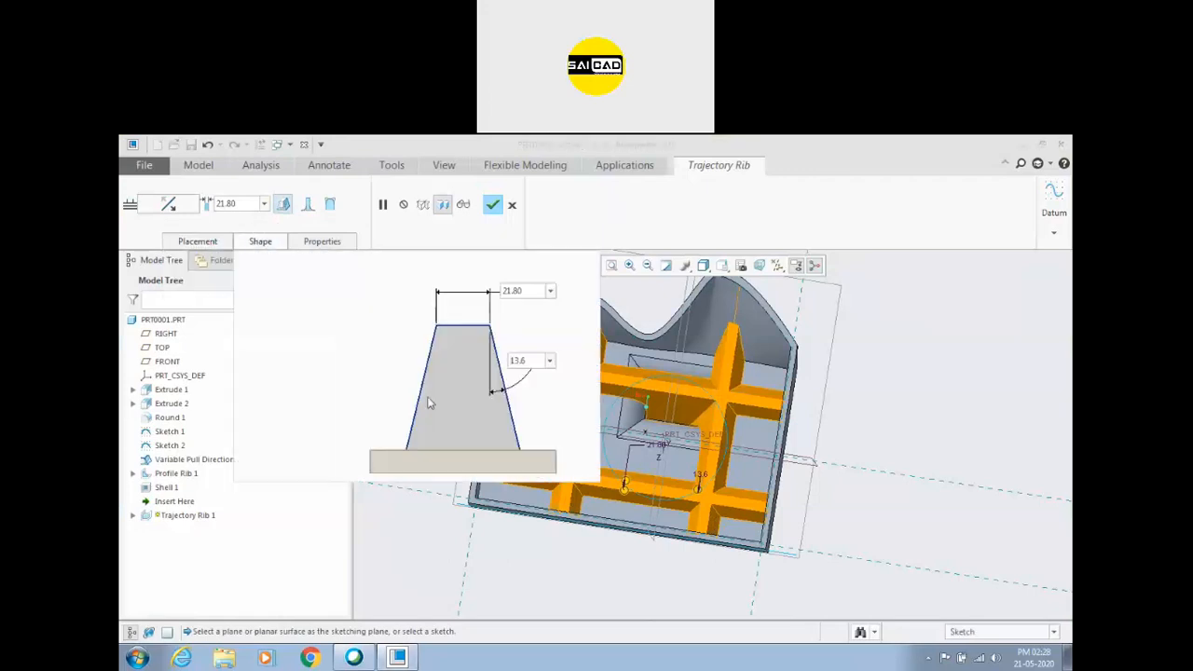
{"action": "left_click_drag", "start_coordinate": [538, 363], "coordinate": [476, 361]}
{"action": "type", "text": "10"}
{"action": "key", "text": "Return"}
Add rounds to the trajectory rib's internal bottom edges with a specified radius of 5.
{"action": "scroll", "coordinate": [988, 440], "scroll_direction": "up", "scroll_amount": 2}
{"action": "scroll", "coordinate": [770, 433], "scroll_direction": "down", "scroll_amount": 3}
{"action": "middle_click_drag", "start_coordinate": [829, 433], "coordinate": [746, 312]}
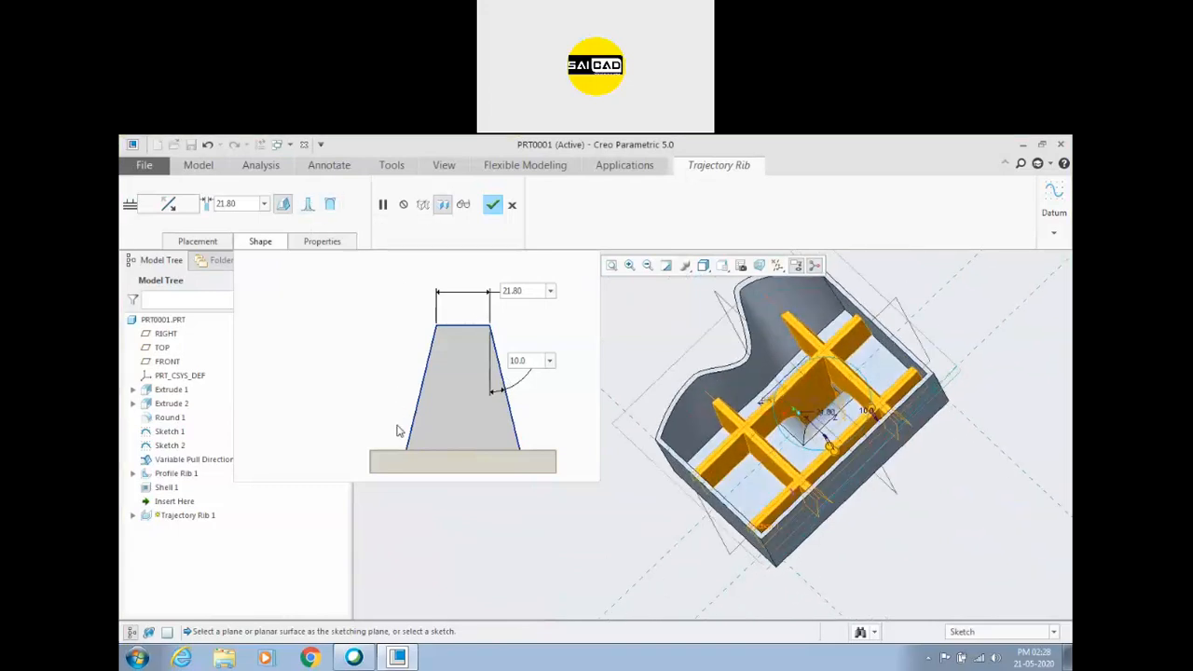
{"action": "left_click", "coordinate": [307, 204]}
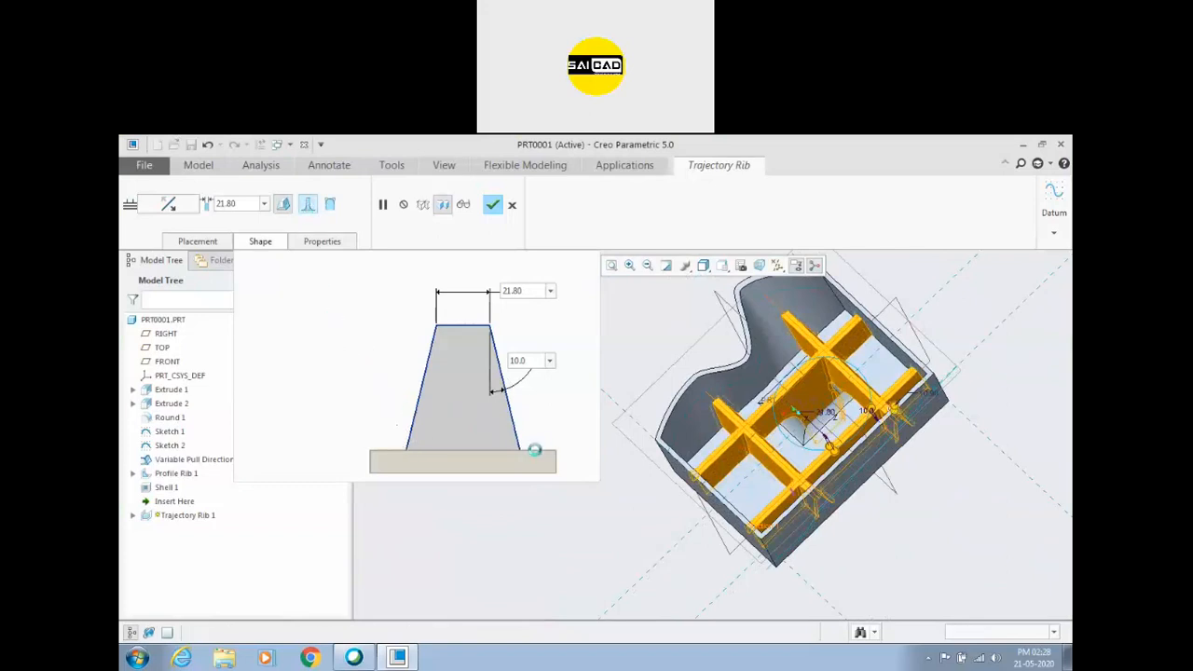
{"action": "left_click", "coordinate": [415, 448]}
{"action": "left_click", "coordinate": [360, 420]}
{"action": "double_click", "coordinate": [360, 420]}
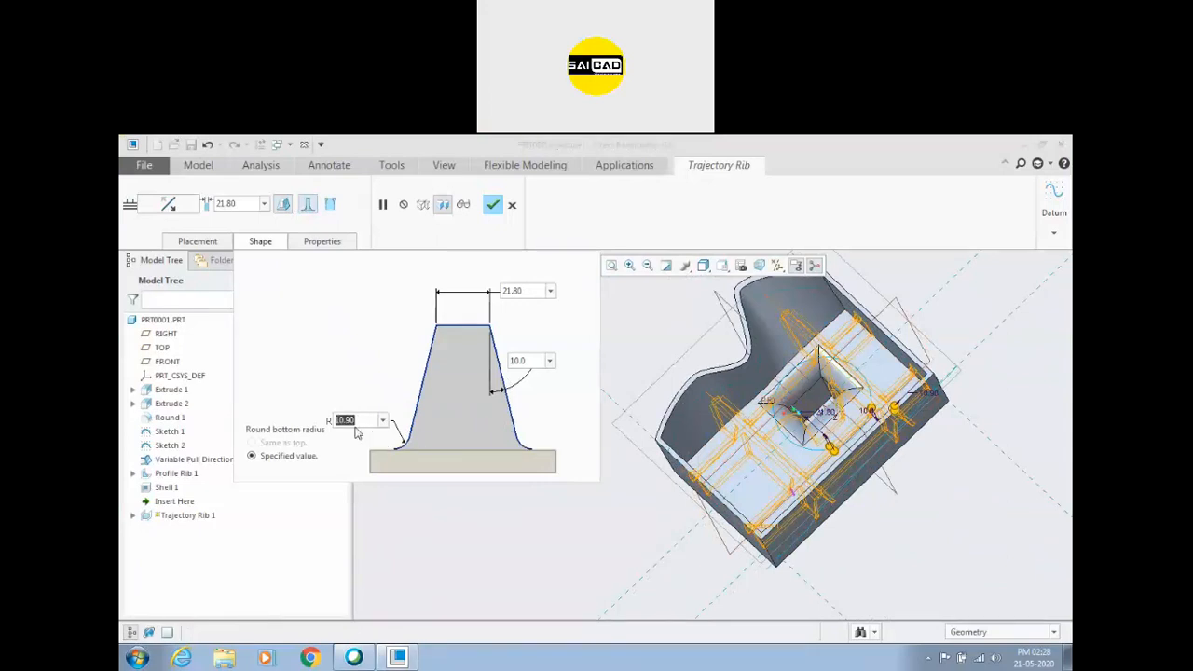
{"action": "type", "text": "5"}
{"action": "key", "text": "Return"}
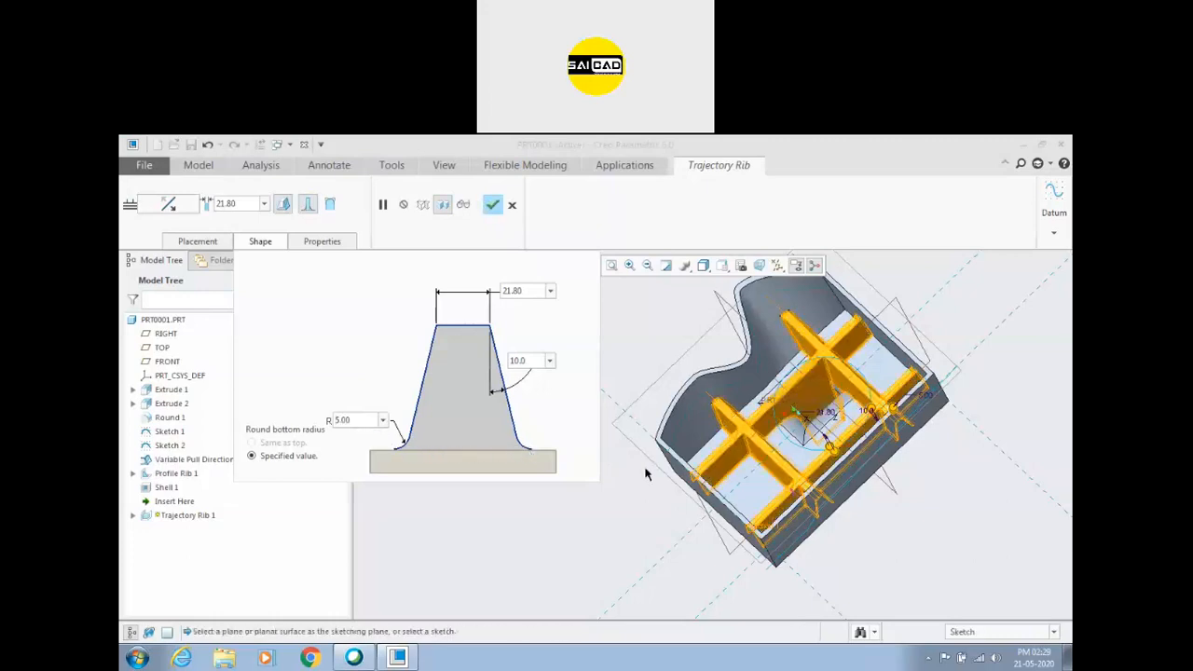
Add rounds to the trajectory rib's exposed top edges, using a specified radius of 5.
{"action": "middle_click_drag", "start_coordinate": [697, 449], "coordinate": [706, 455]}
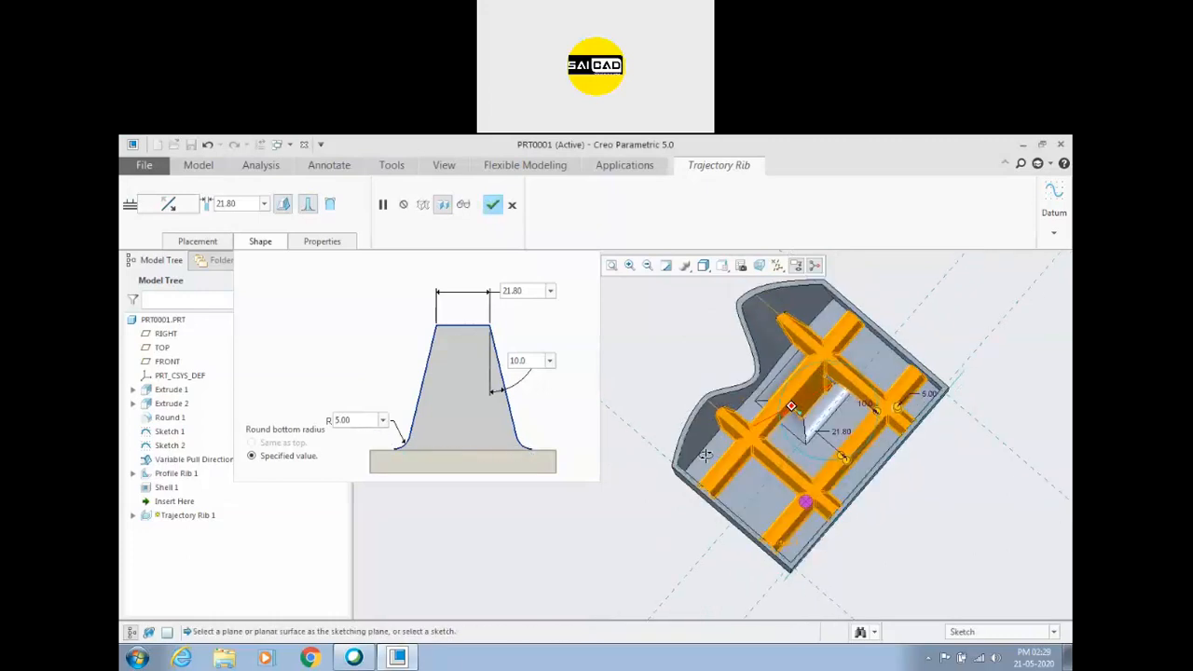
{"action": "scroll", "coordinate": [783, 392], "scroll_direction": "down", "scroll_amount": 5}
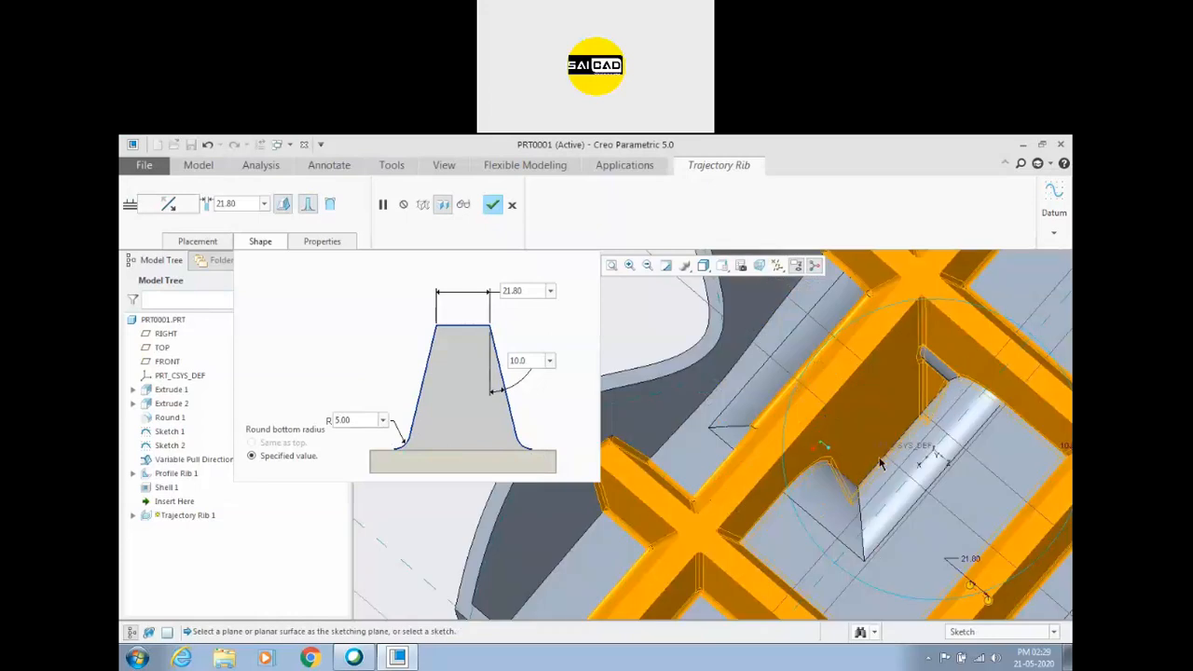
{"action": "scroll", "coordinate": [881, 463], "scroll_direction": "up", "scroll_amount": 5}
{"action": "middle_click_drag", "start_coordinate": [817, 494], "coordinate": [804, 492]}
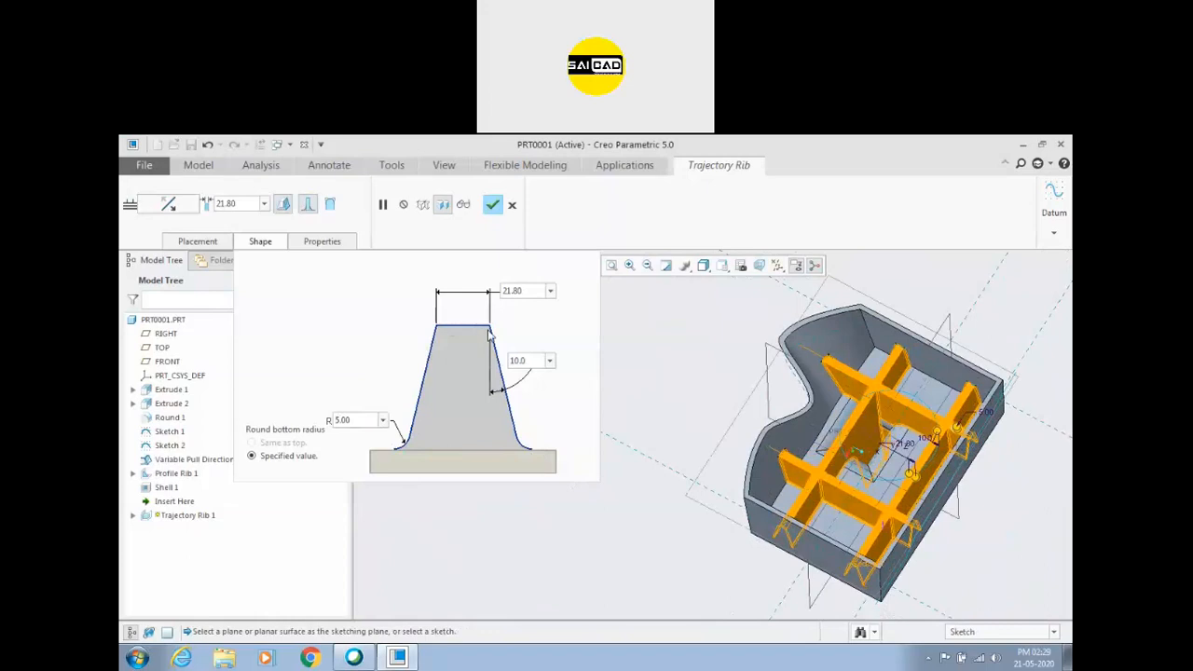
{"action": "left_click", "coordinate": [329, 205]}
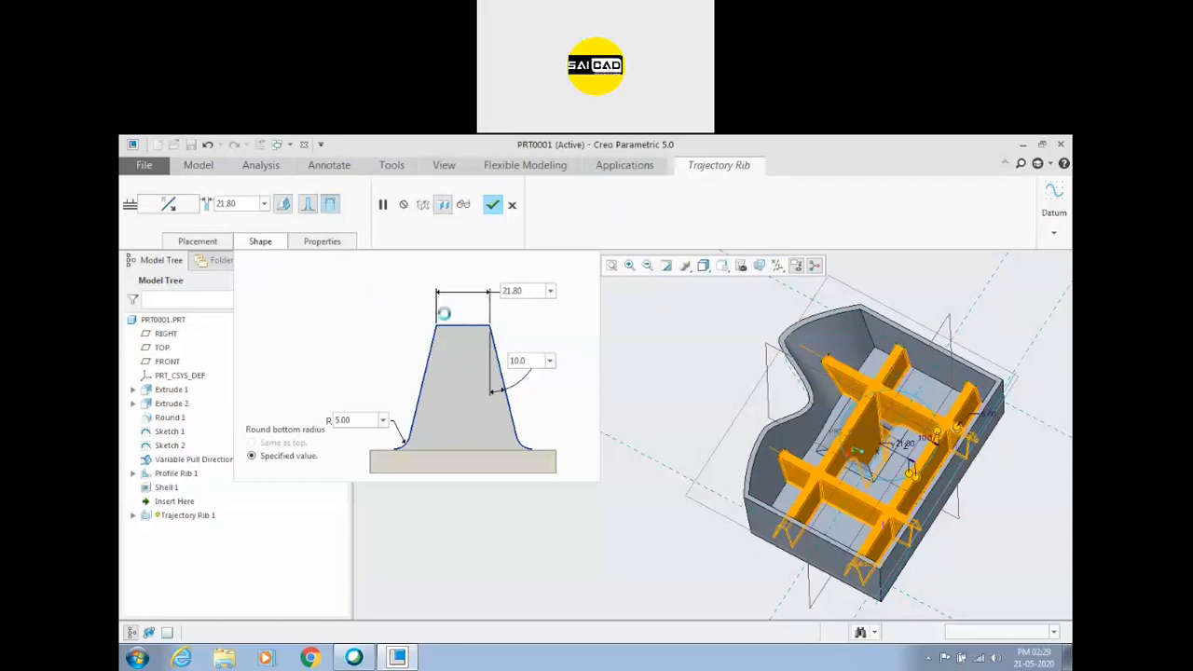
{"action": "double_click", "coordinate": [529, 292]}
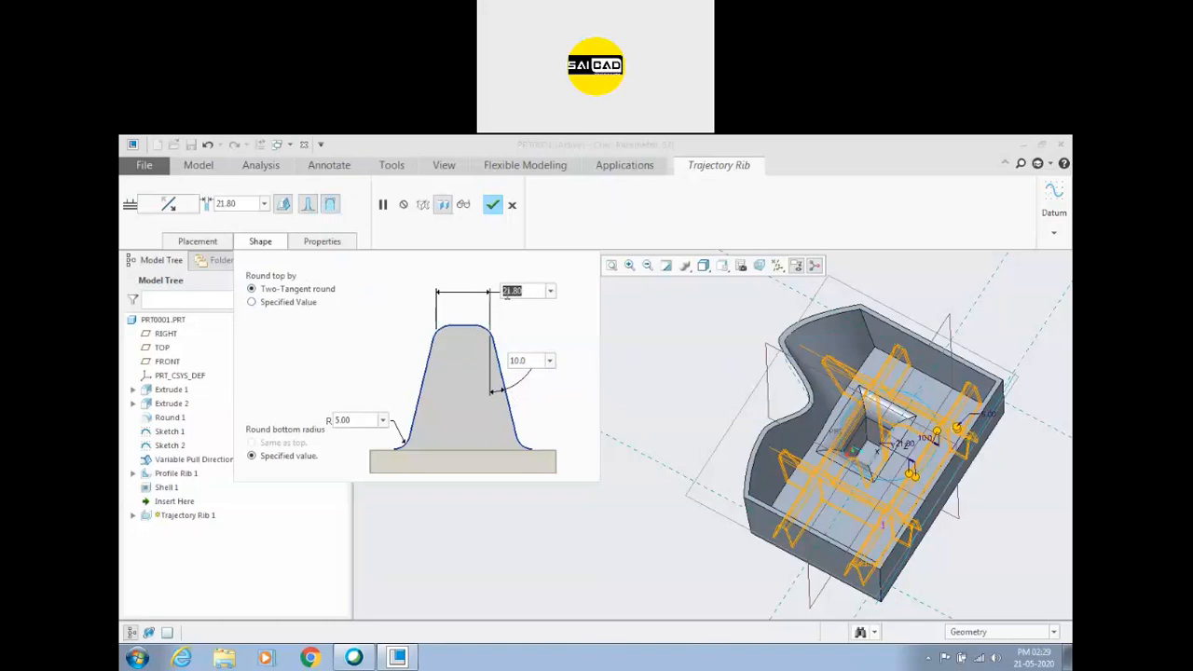
{"action": "left_click", "coordinate": [292, 303]}
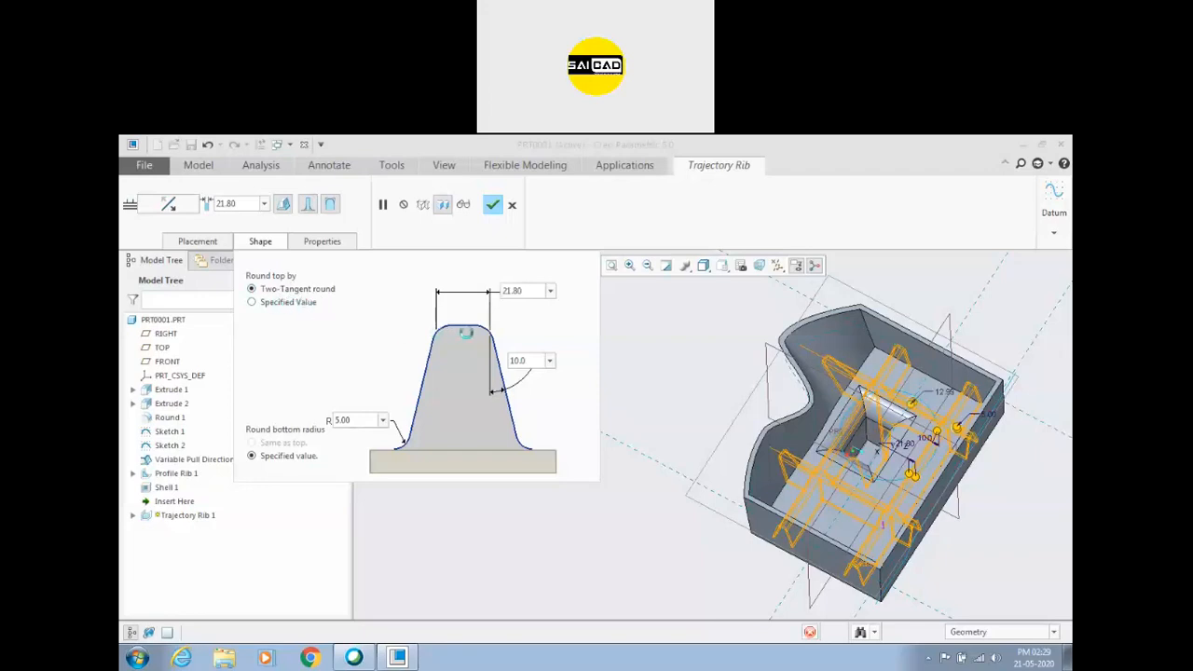
{"action": "double_click", "coordinate": [398, 322]}
{"action": "type", "text": "5"}
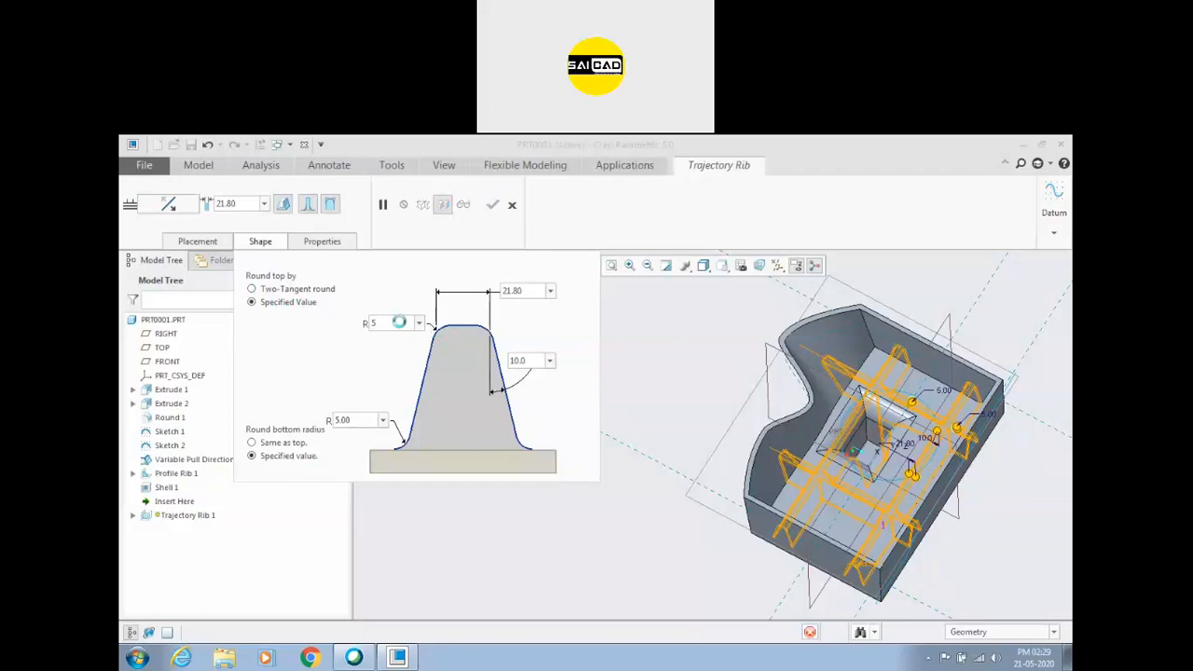
{"action": "left_click_drag", "start_coordinate": [401, 322], "coordinate": [341, 315]}
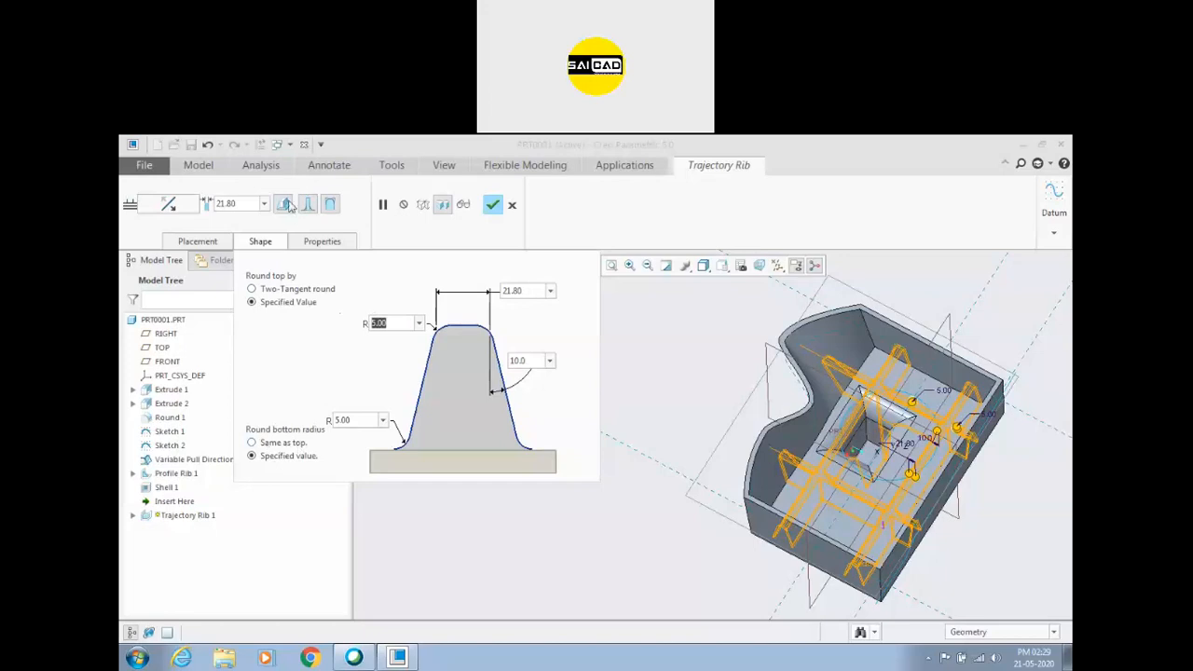
Turn off the trajectory rib's bottom rounds and inspect the rounded top edges where the ribs cross.
{"action": "left_click", "coordinate": [309, 207]}
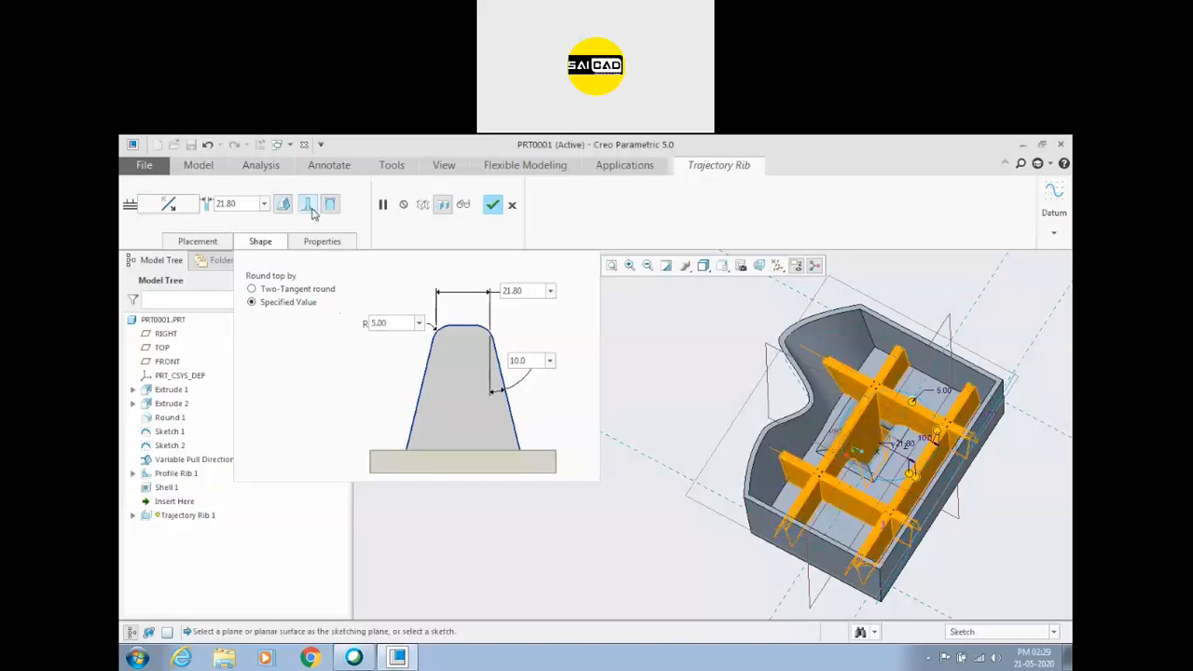
{"action": "scroll", "coordinate": [729, 416], "scroll_direction": "up", "scroll_amount": 3}
{"action": "scroll", "coordinate": [799, 382], "scroll_direction": "down", "scroll_amount": 5}
{"action": "scroll", "coordinate": [800, 382], "scroll_direction": "down", "scroll_amount": 6}
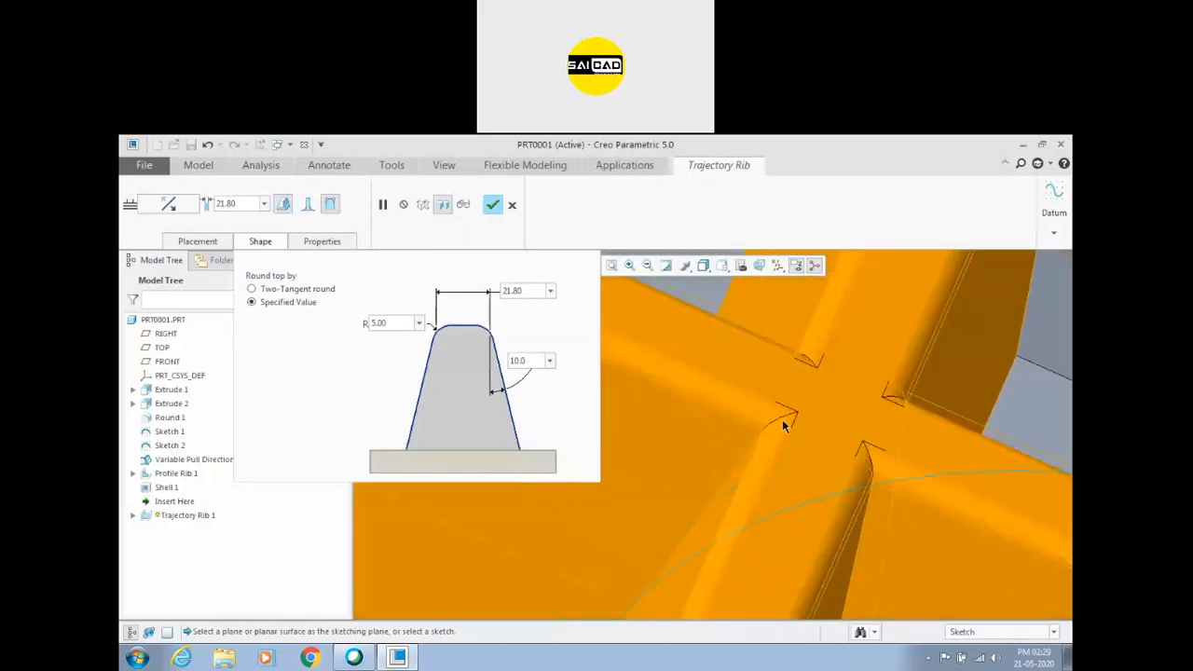
{"action": "scroll", "coordinate": [773, 397], "scroll_direction": "up", "scroll_amount": 8}
{"action": "middle_click_drag", "start_coordinate": [795, 486], "coordinate": [770, 496]}
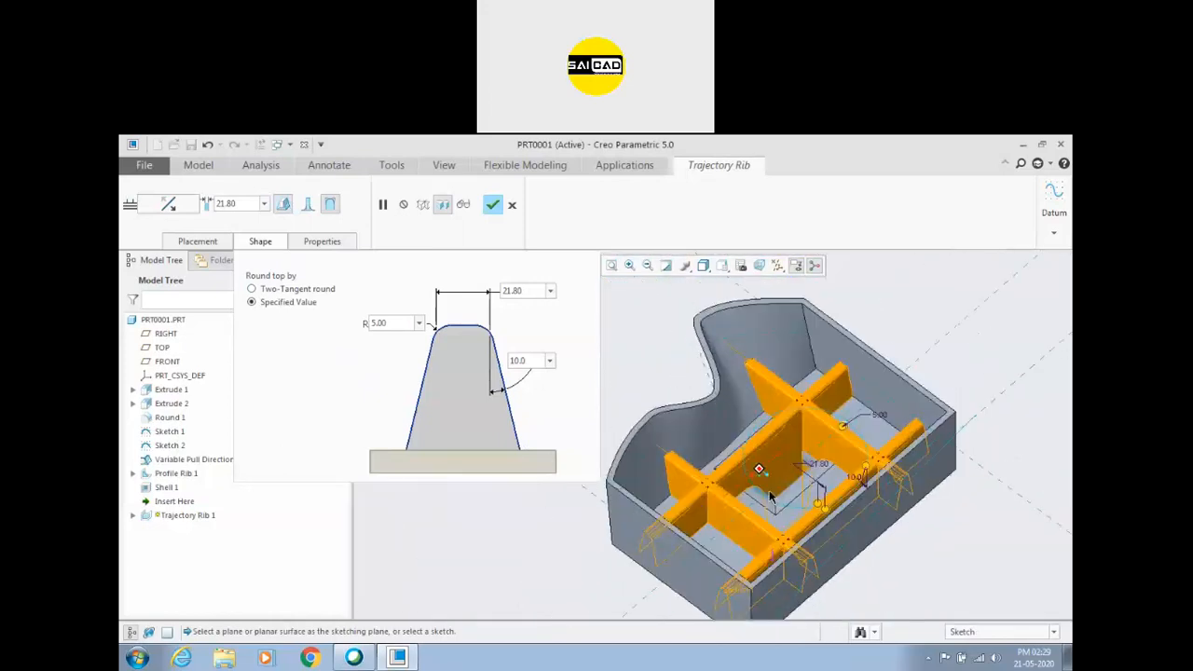
{"action": "scroll", "coordinate": [770, 495], "scroll_direction": "down", "scroll_amount": 6}
{"action": "scroll", "coordinate": [838, 377], "scroll_direction": "up", "scroll_amount": 6}
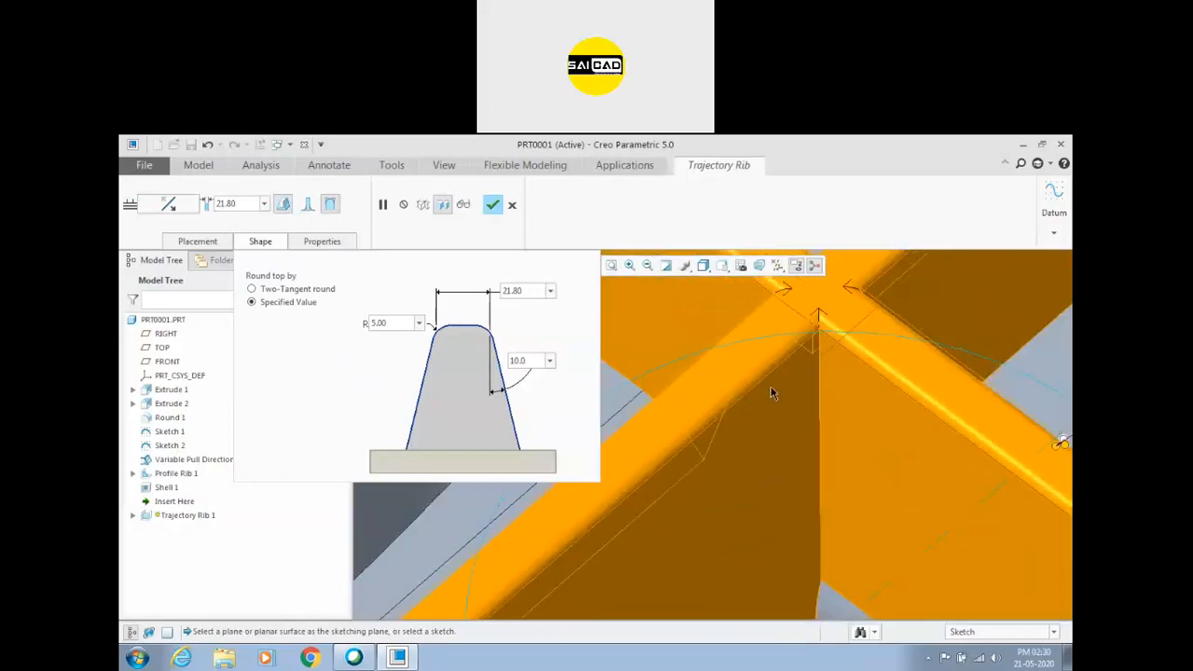
Turn the trajectory rib's bottom rounds back on, turn off its top rounds, and inspect a rib crossing up close.
{"action": "left_click", "coordinate": [308, 204]}
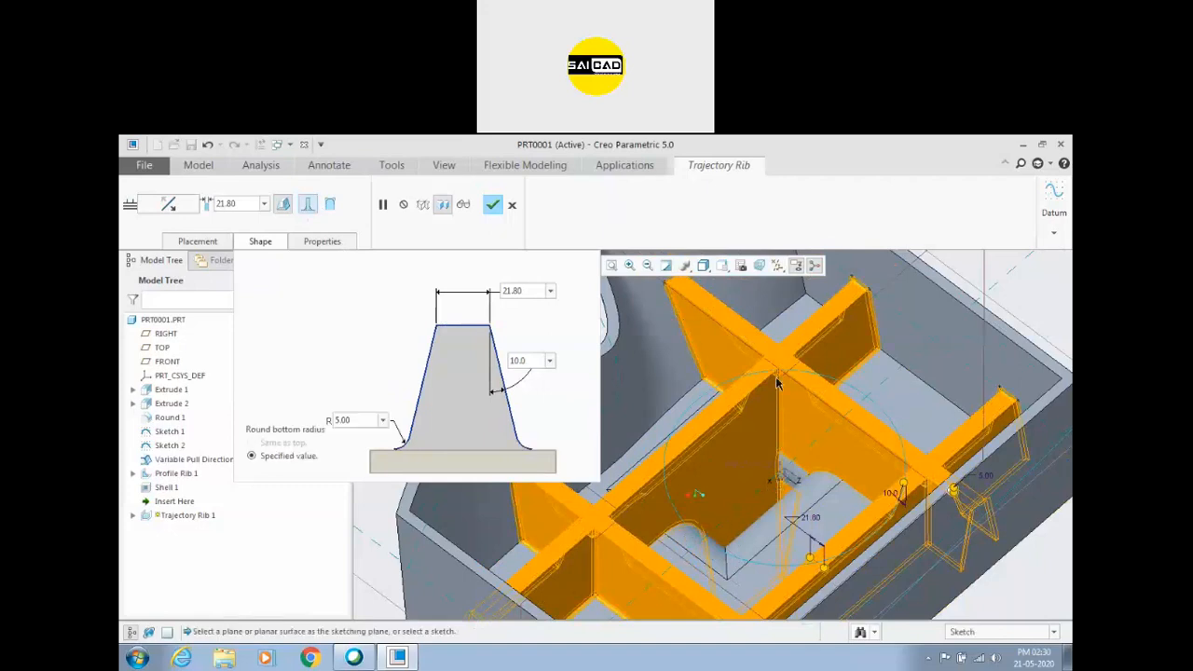
{"action": "scroll", "coordinate": [778, 382], "scroll_direction": "up", "scroll_amount": 5}
{"action": "scroll", "coordinate": [777, 396], "scroll_direction": "down", "scroll_amount": 6}
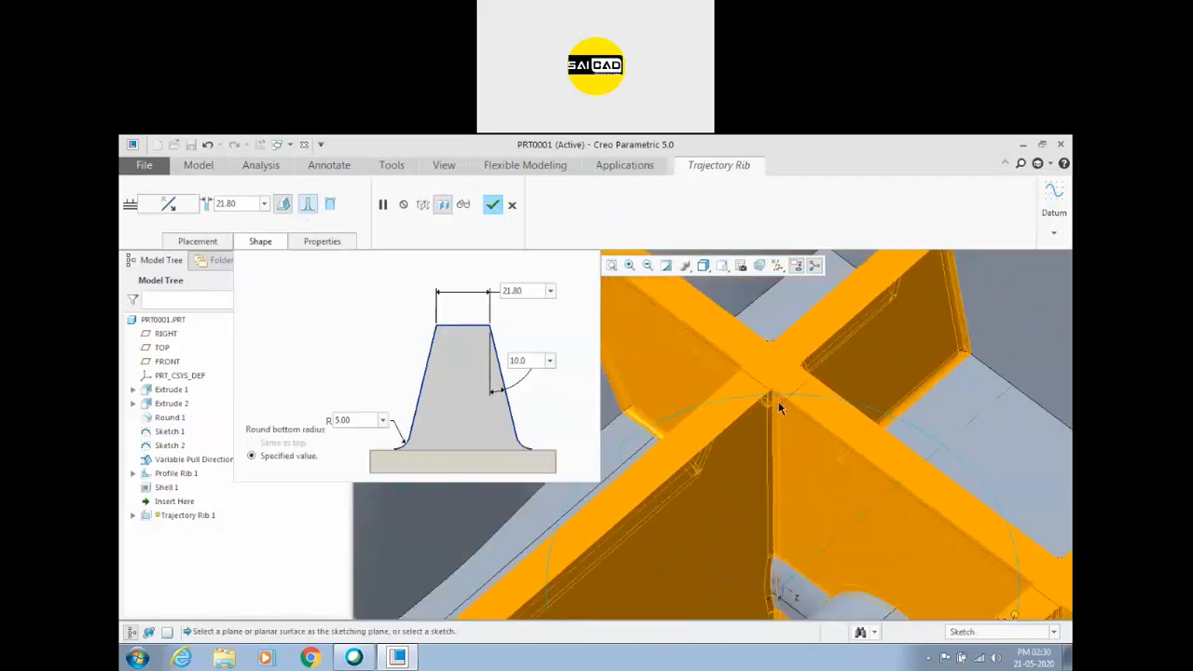
{"action": "middle_click_drag", "start_coordinate": [776, 396], "coordinate": [763, 411]}
{"action": "scroll", "coordinate": [763, 411], "scroll_direction": "up", "scroll_amount": 5}
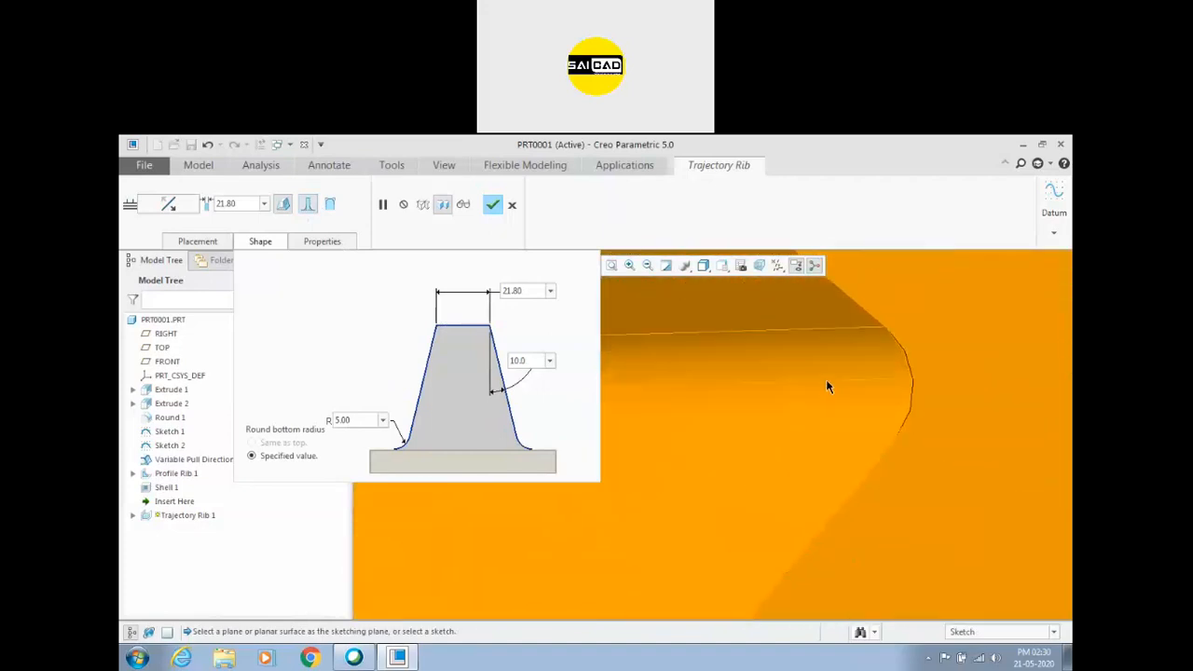
Complete the trajectory rib feature with its current thickness, draft and bottom-round settings.
{"action": "scroll", "coordinate": [811, 386], "scroll_direction": "down", "scroll_amount": 3}
{"action": "scroll", "coordinate": [714, 392], "scroll_direction": "down", "scroll_amount": 5}
{"action": "left_click", "coordinate": [493, 204]}
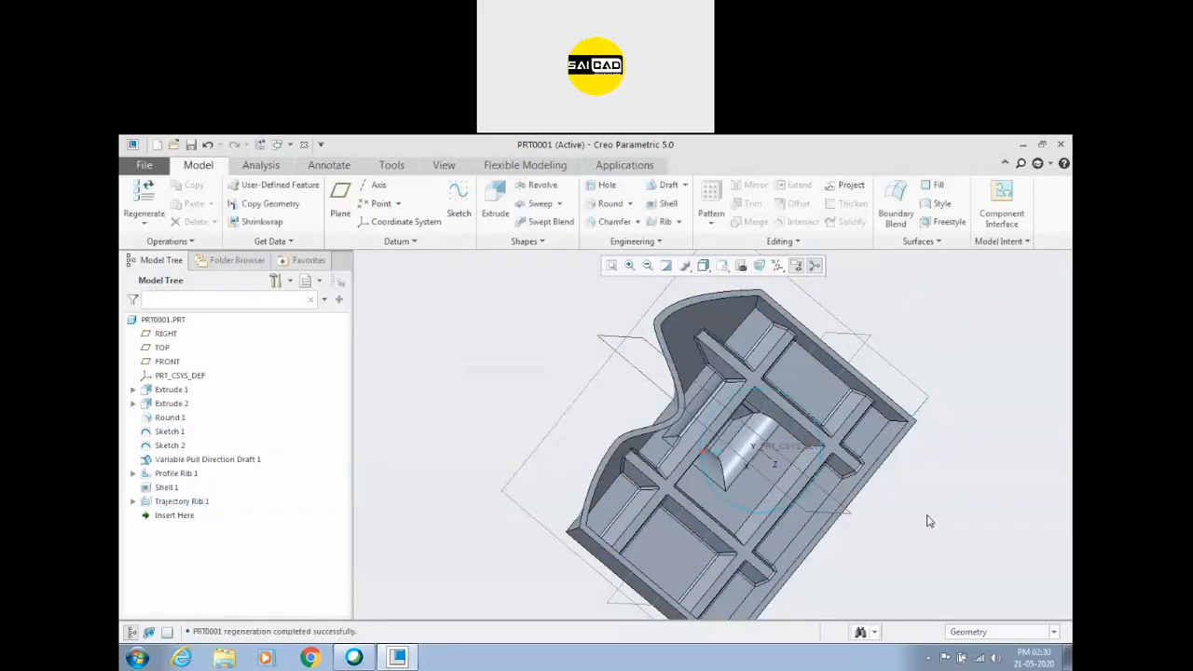
Inspect the finished trajectory rib grid inside the shelled cavity from several angles, including the rib crossings and the cavity floor.
{"action": "scroll", "coordinate": [743, 471], "scroll_direction": "up", "scroll_amount": 3}
{"action": "scroll", "coordinate": [749, 452], "scroll_direction": "up", "scroll_amount": 8}
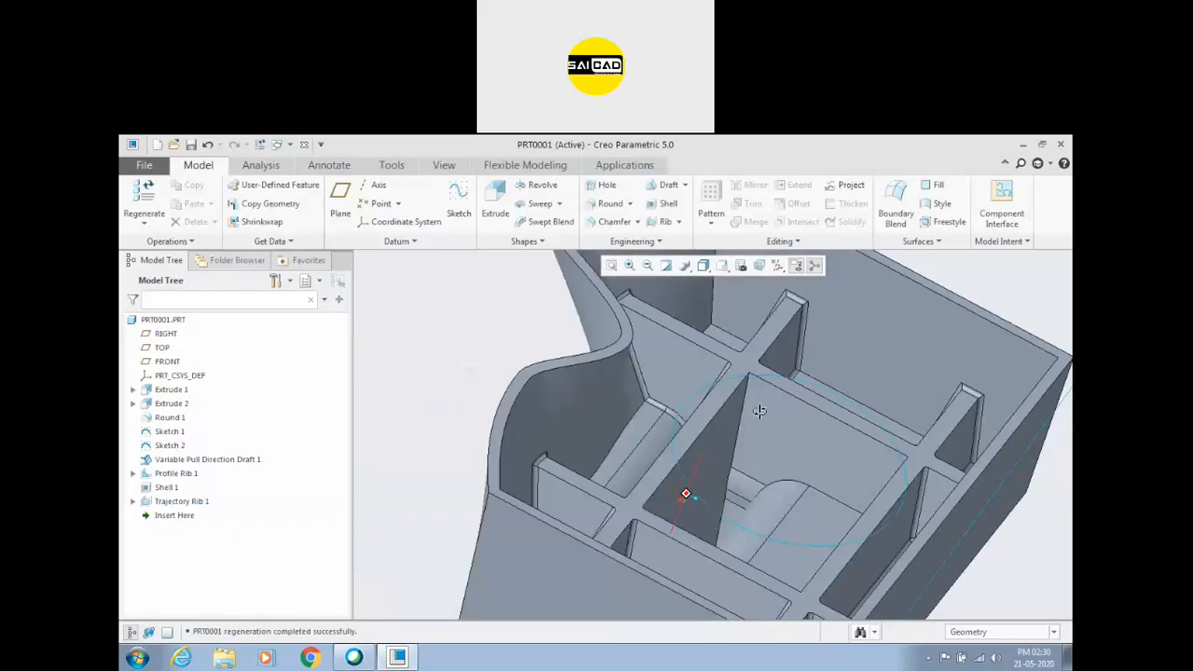
{"action": "left_click", "coordinate": [737, 373]}
{"action": "scroll", "coordinate": [731, 387], "scroll_direction": "down", "scroll_amount": 6}
{"action": "middle_click_drag", "start_coordinate": [722, 406], "coordinate": [691, 410]}
{"action": "scroll", "coordinate": [691, 409], "scroll_direction": "down", "scroll_amount": 3}
{"action": "middle_click_drag", "start_coordinate": [754, 430], "coordinate": [922, 376]}
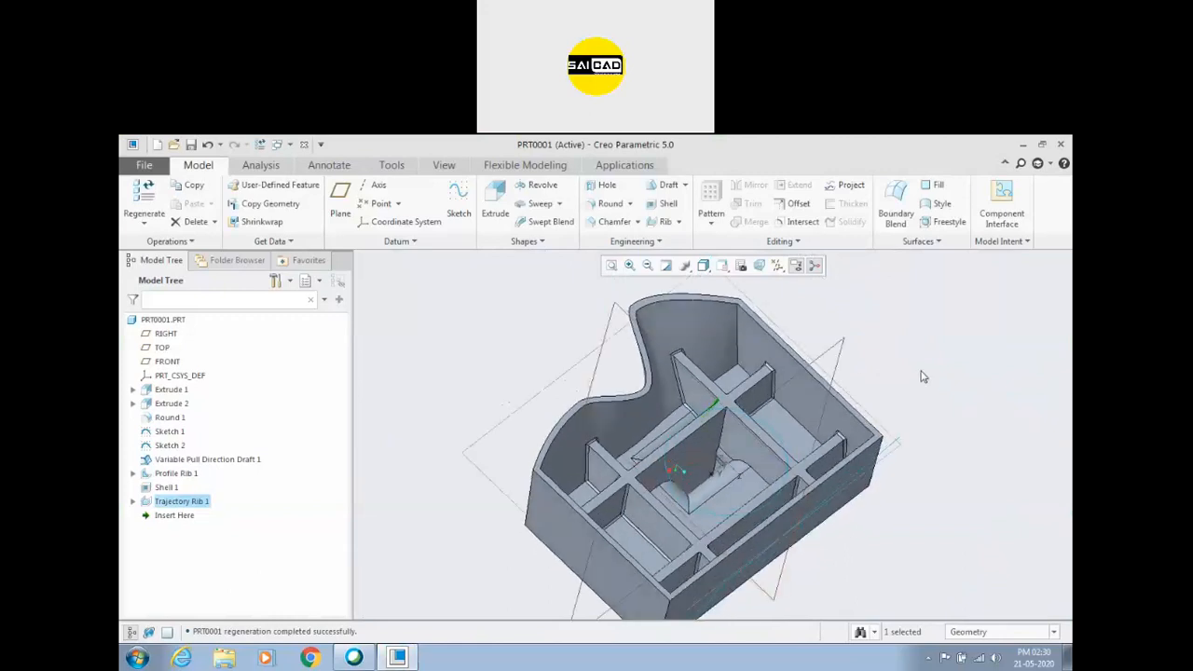
{"action": "left_click", "coordinate": [922, 376]}
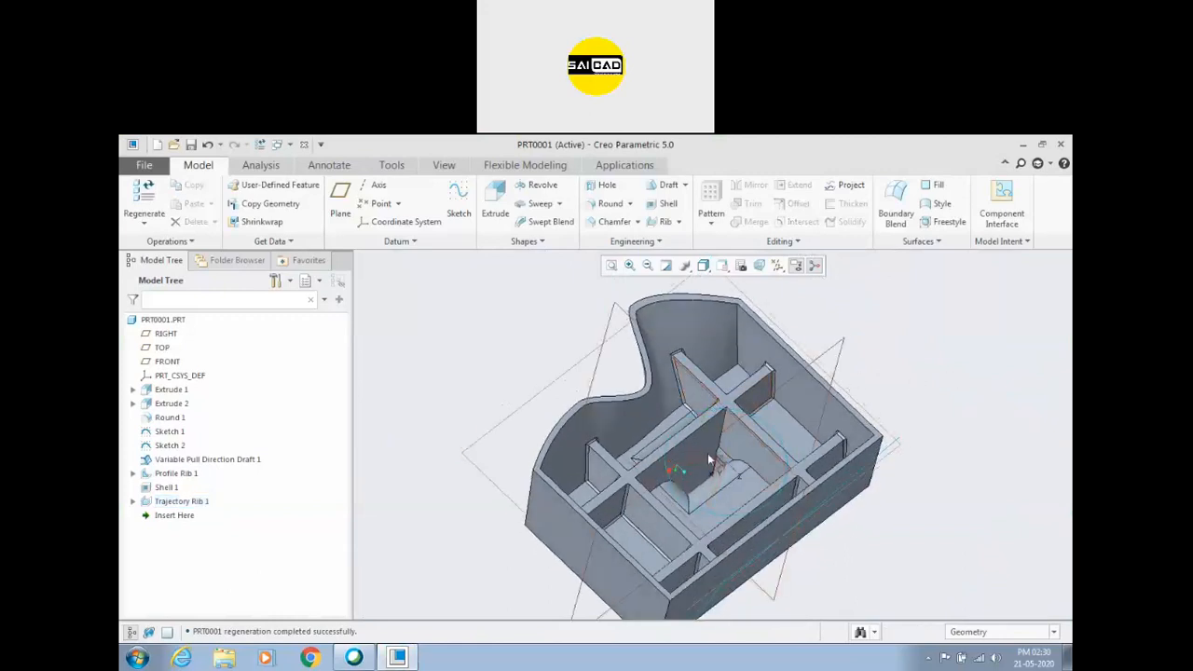
{"action": "scroll", "coordinate": [697, 470], "scroll_direction": "down", "scroll_amount": 4}
{"action": "scroll", "coordinate": [672, 411], "scroll_direction": "up", "scroll_amount": 5}
{"action": "middle_click_drag", "start_coordinate": [672, 417], "coordinate": [482, 436]}
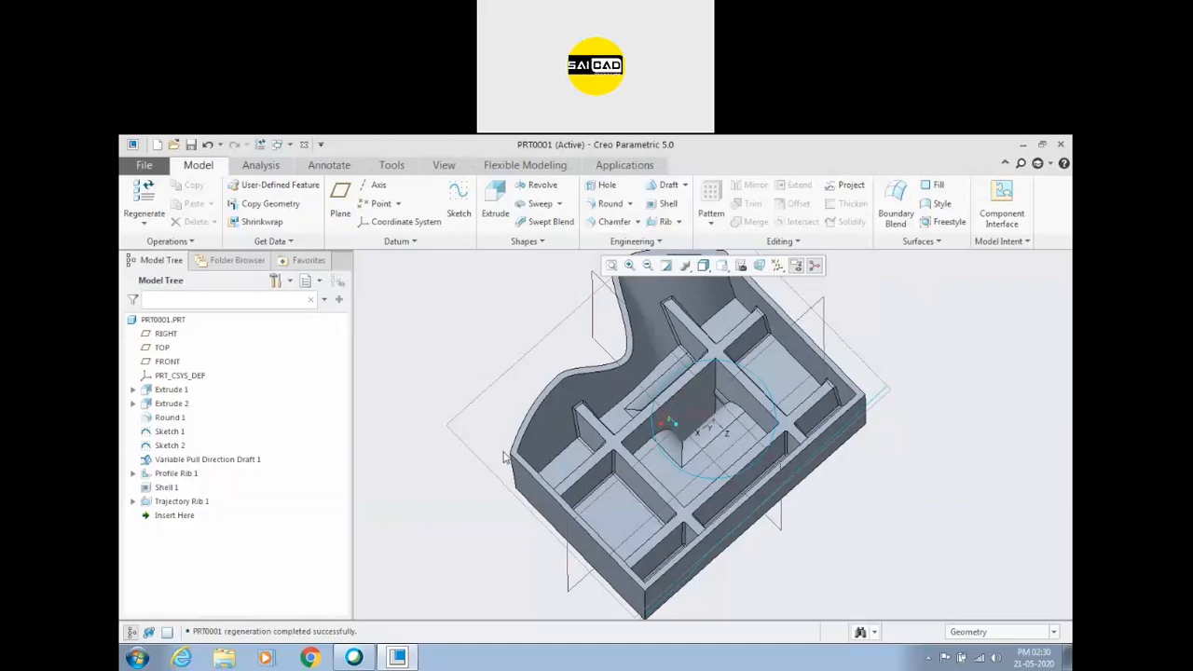
{"action": "mouse_move", "coordinate": [675, 411]}
{"action": "middle_mouse_down"}
{"action": "mouse_move", "coordinate": [679, 445]}
{"action": "mouse_move", "coordinate": [683, 414]}
{"action": "middle_mouse_up"}
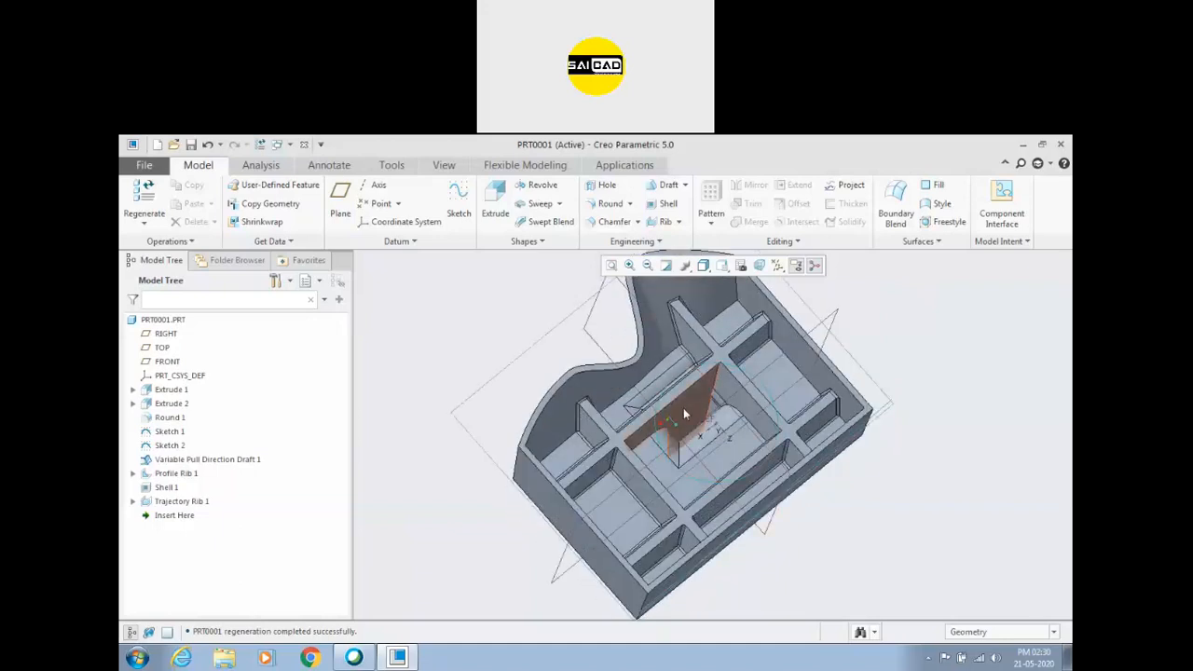
{"action": "left_click", "coordinate": [687, 403]}
Switch to Windows Explorer and open the 15 Shell Rib folder inside Youtube\PTC Creo on drive E.
{"action": "key", "text": "super+e"}
{"action": "double_click", "coordinate": [564, 336]}
{"action": "double_click", "coordinate": [695, 475]}
{"action": "double_click", "coordinate": [750, 315]}
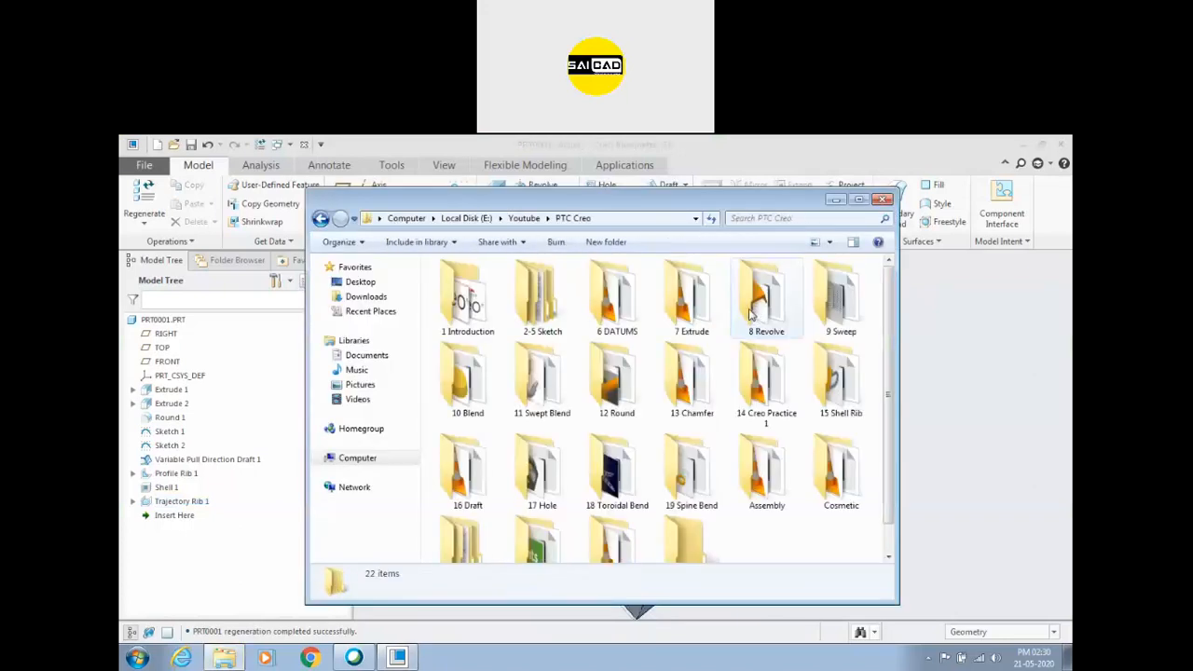
{"action": "left_click", "coordinate": [691, 471]}
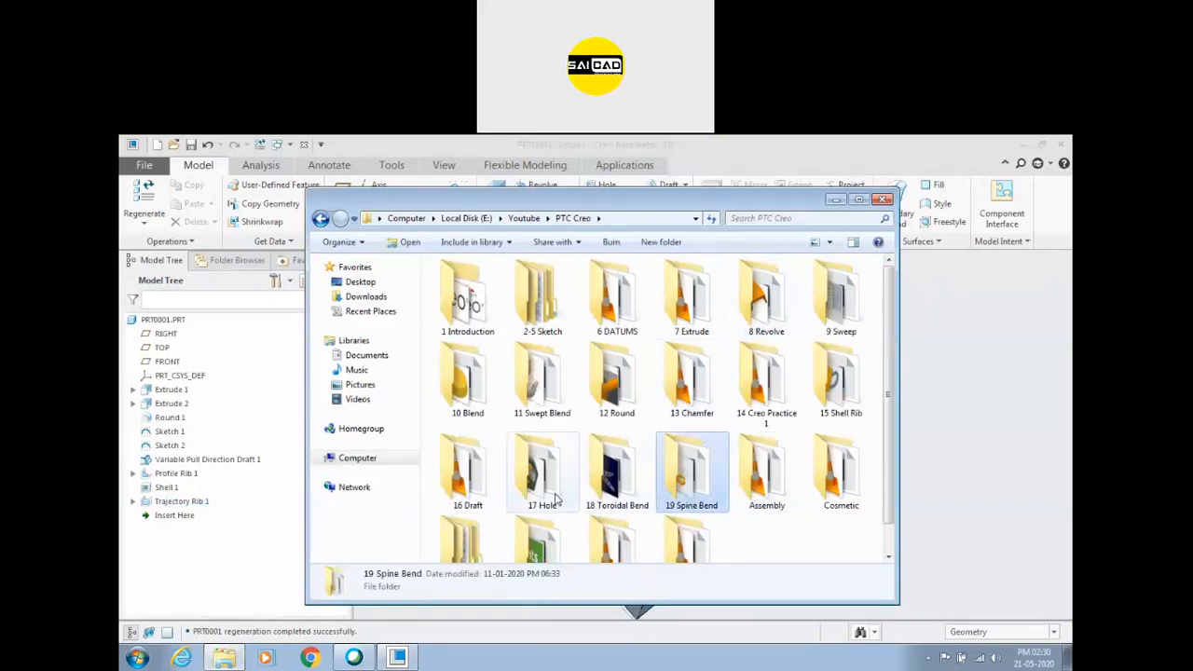
{"action": "left_click", "coordinate": [556, 499]}
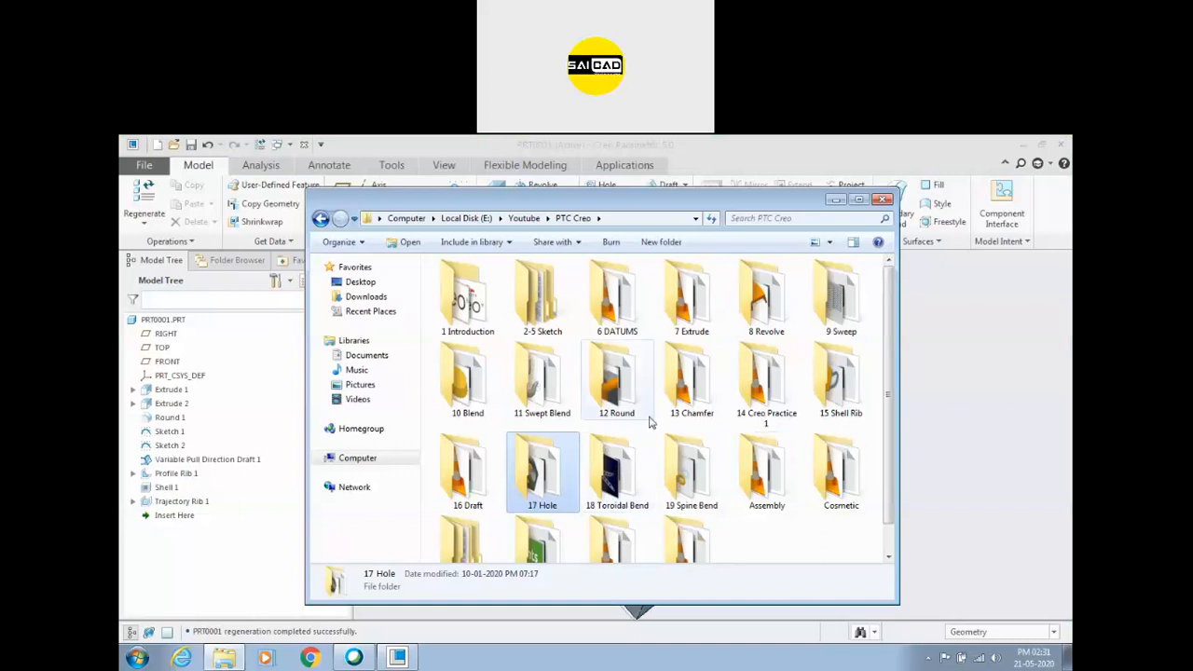
{"action": "left_click", "coordinate": [766, 382]}
{"action": "double_click", "coordinate": [837, 382]}
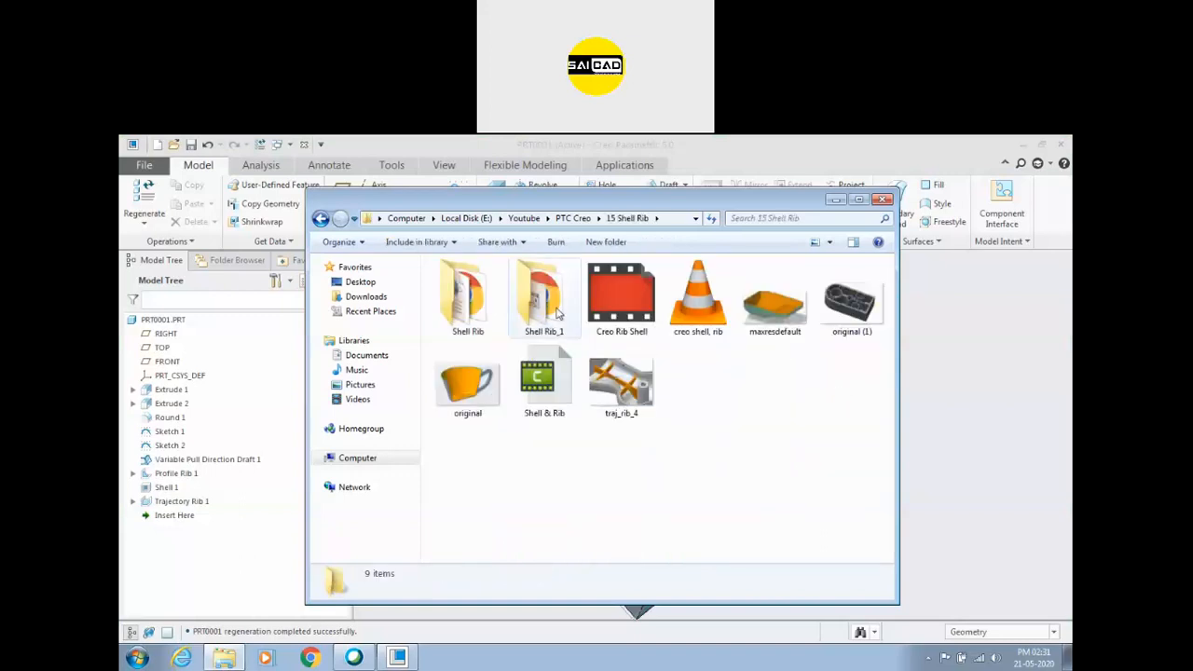
View the traj_rib_4 image and the other shell and rib reference pictures, then return to Creo Parametric.
{"action": "left_click", "coordinate": [655, 371]}
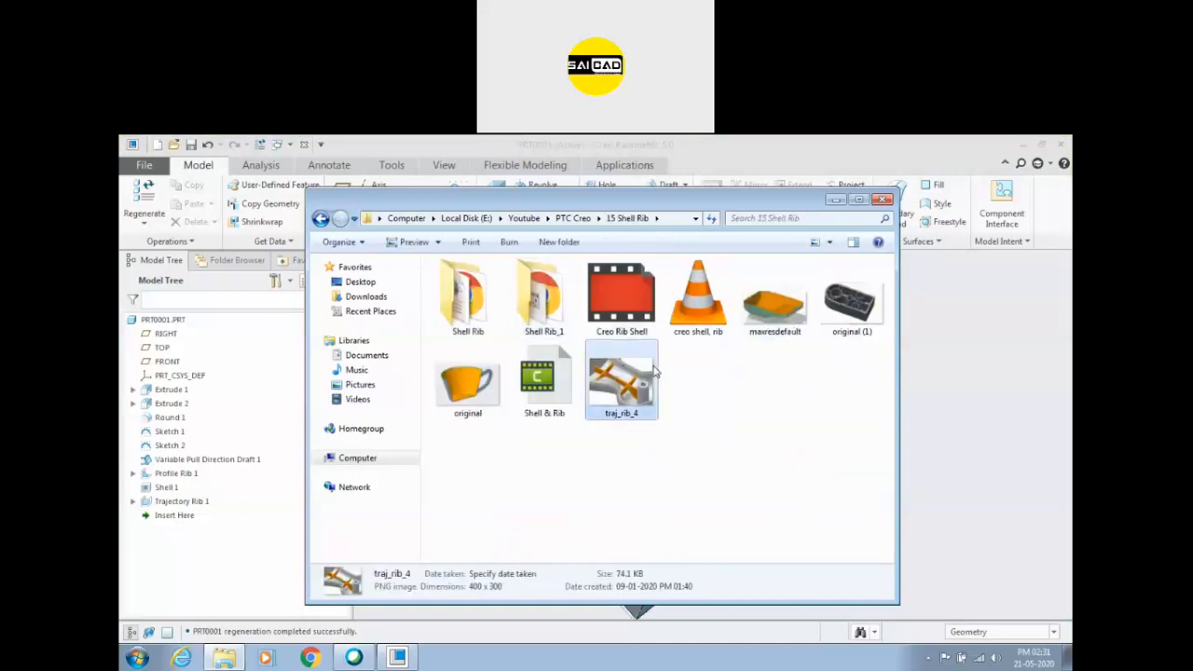
{"action": "double_click", "coordinate": [655, 370]}
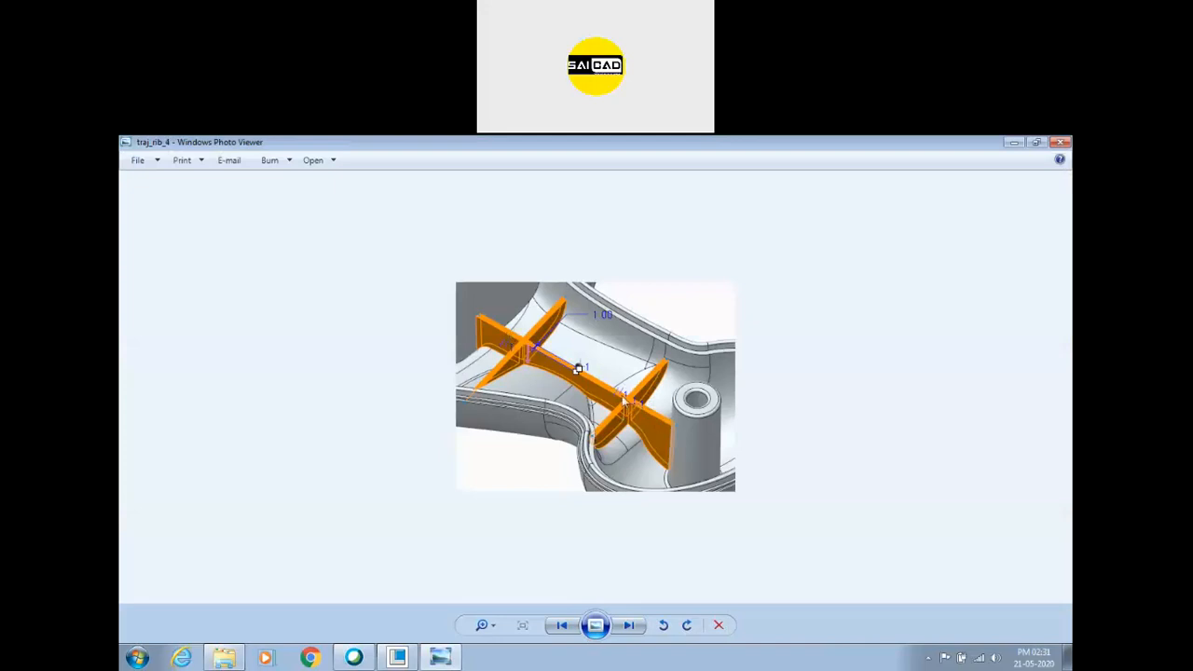
{"action": "left_click", "coordinate": [629, 625]}
{"action": "left_click", "coordinate": [630, 625]}
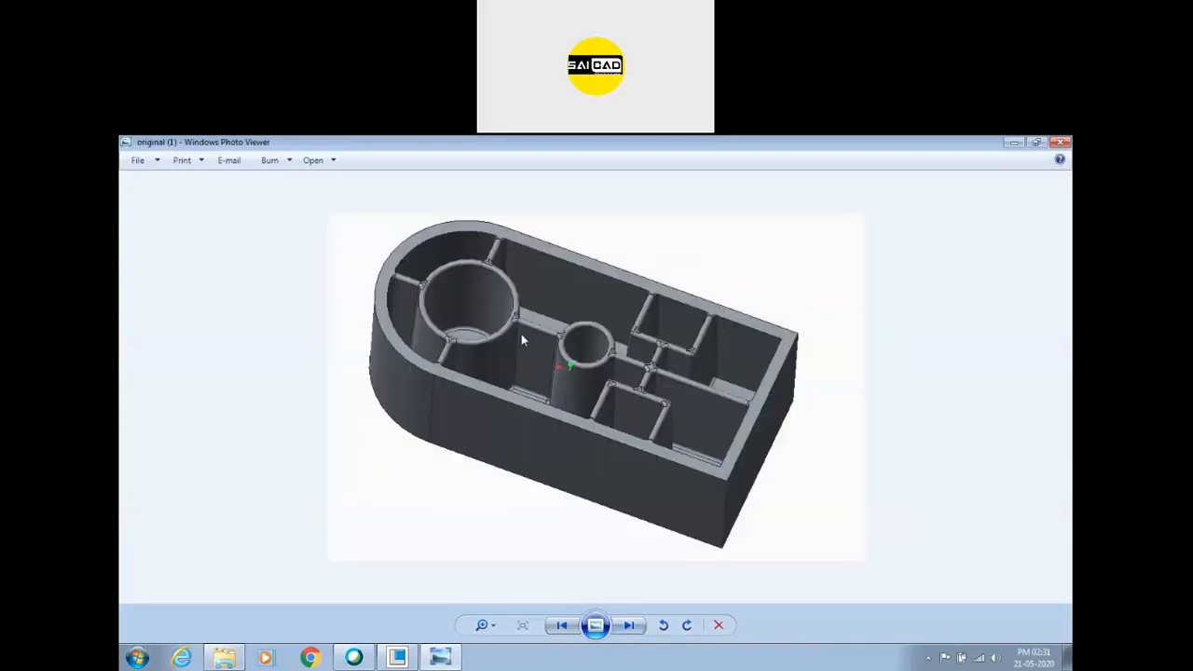
{"action": "left_click", "coordinate": [630, 626]}
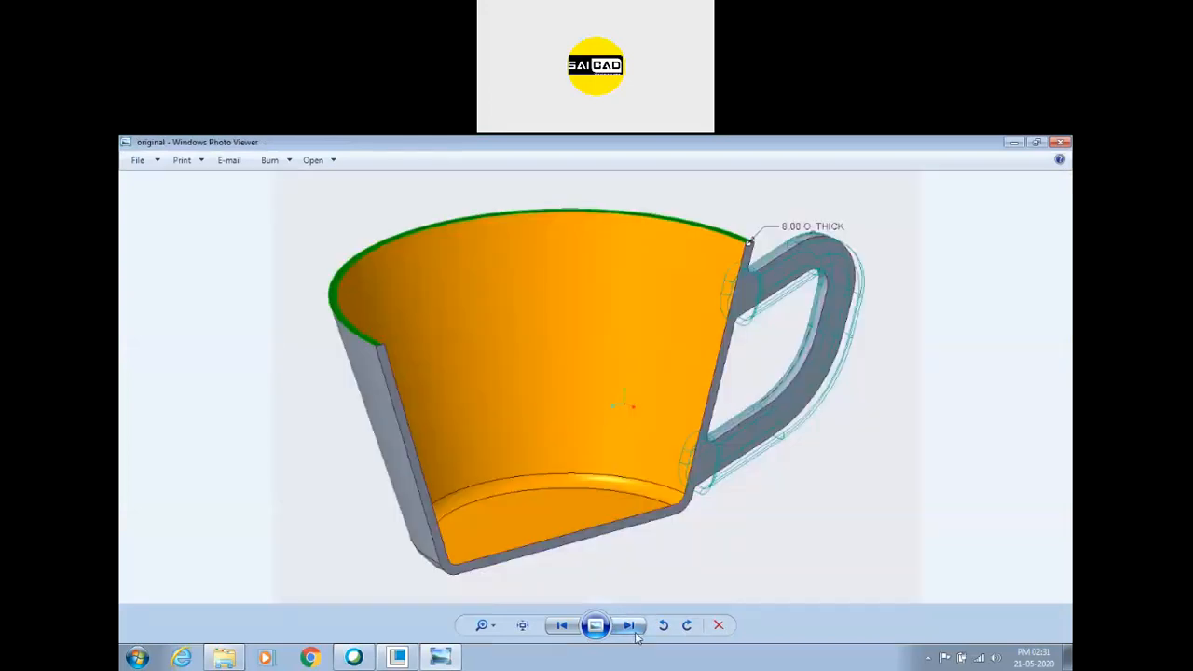
{"action": "left_click", "coordinate": [630, 626]}
{"action": "left_click", "coordinate": [1060, 141]}
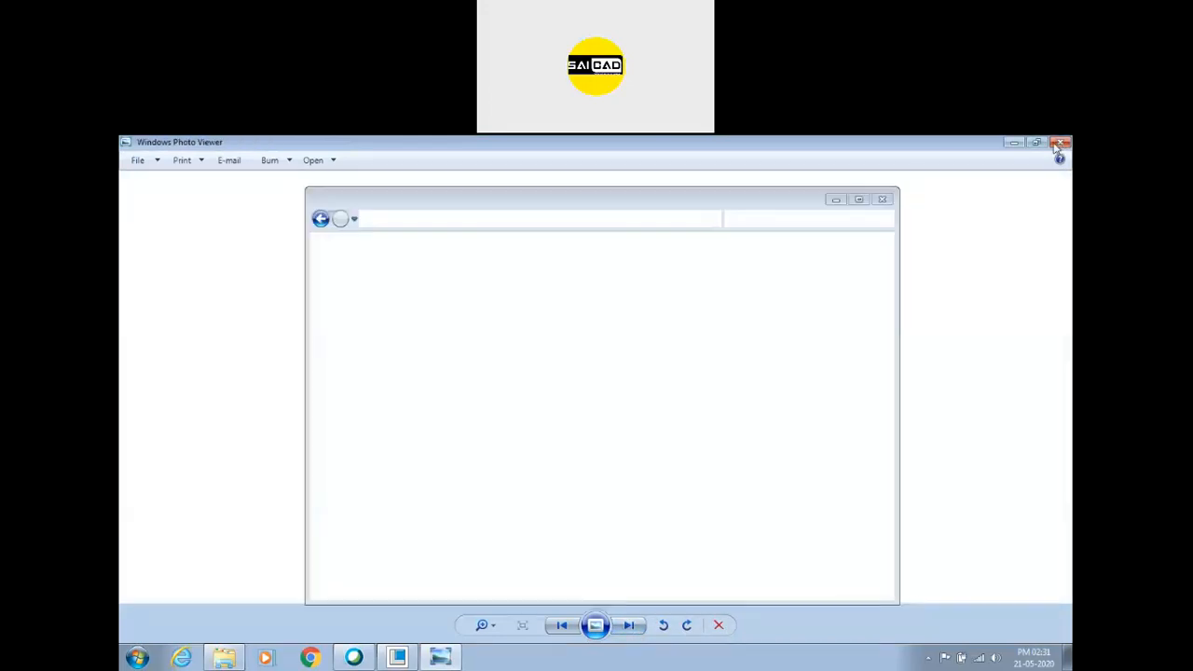
{"action": "left_click", "coordinate": [881, 200]}
Redefine the trajectory rib and open its internal sketch for editing.
{"action": "middle_click_drag", "start_coordinate": [695, 443], "coordinate": [698, 469]}
{"action": "scroll", "coordinate": [671, 453], "scroll_direction": "down", "scroll_amount": 3}
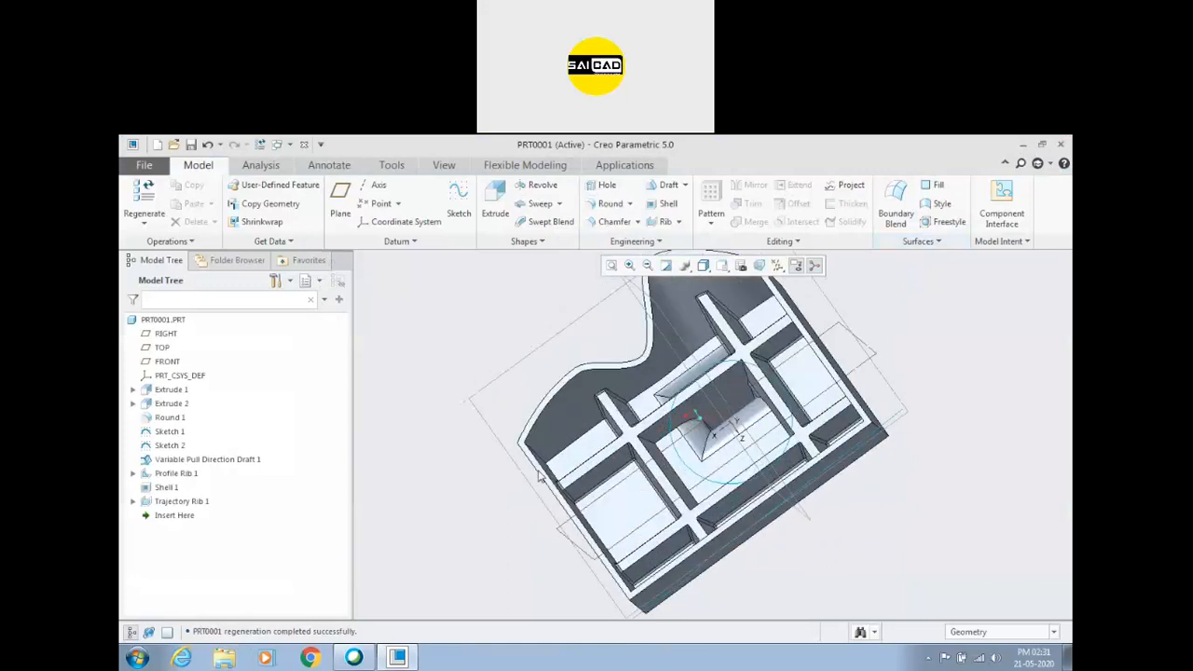
{"action": "left_click", "coordinate": [182, 501]}
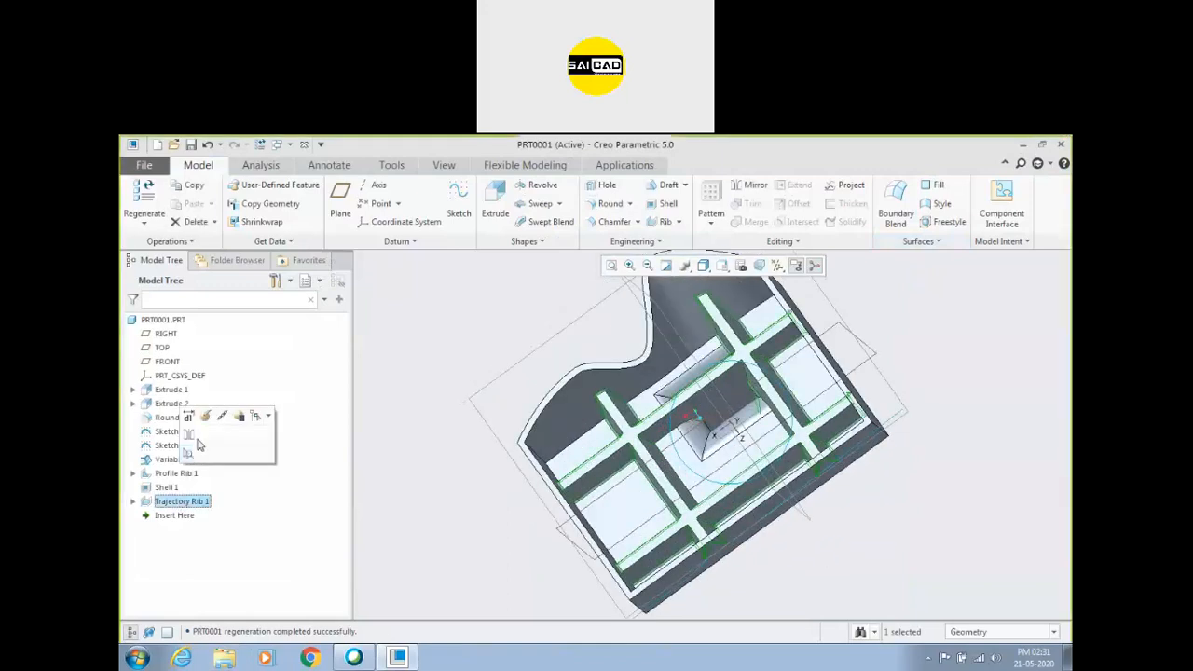
{"action": "left_click", "coordinate": [228, 412]}
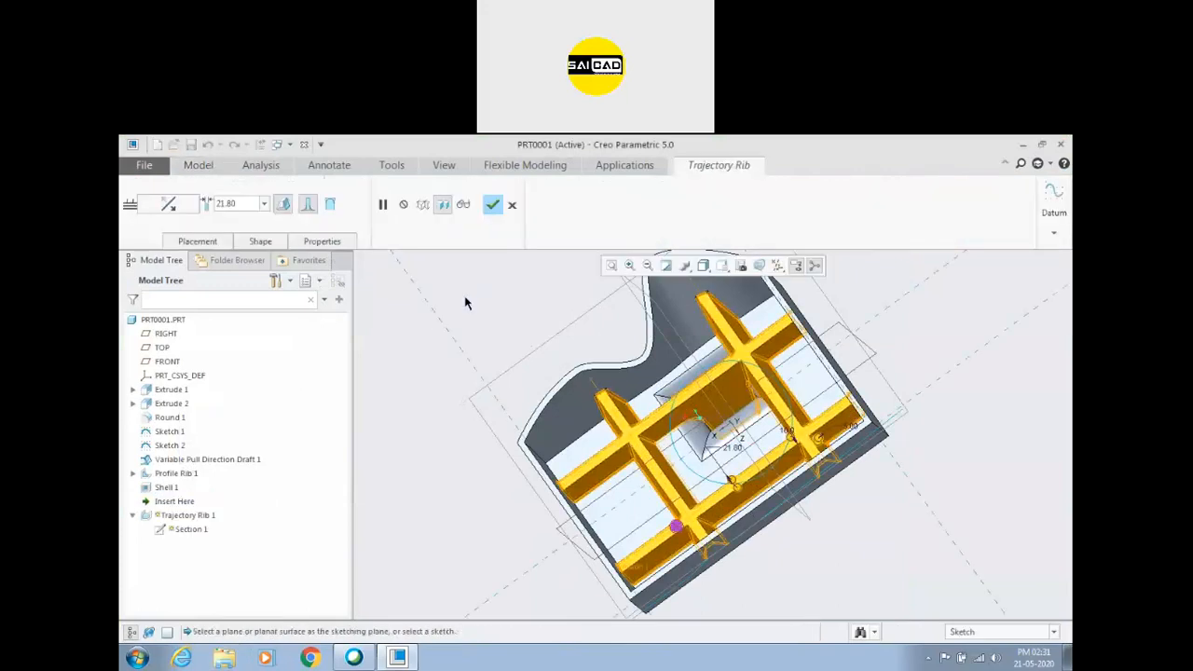
{"action": "right_click", "coordinate": [469, 305]}
{"action": "left_click", "coordinate": [472, 305]}
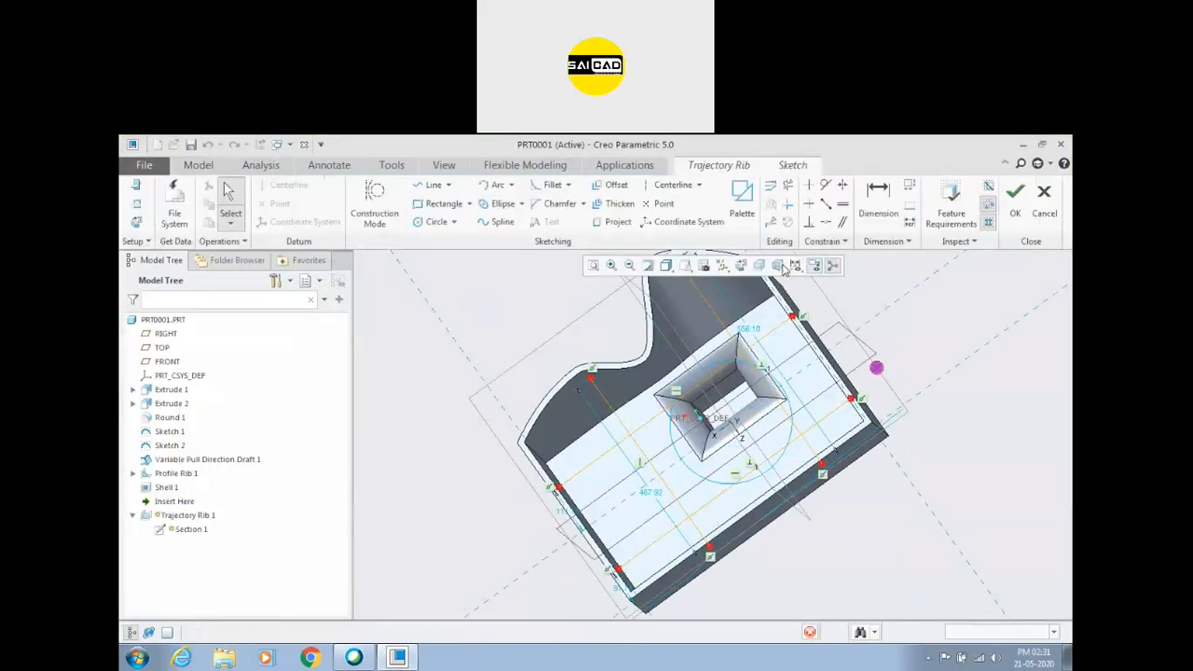
Add one circle centred on a crossing of the rib lines and another on the lower horizontal line between the vertical lines.
{"action": "left_click", "coordinate": [426, 223]}
{"action": "scroll", "coordinate": [625, 424], "scroll_direction": "down", "scroll_amount": 4}
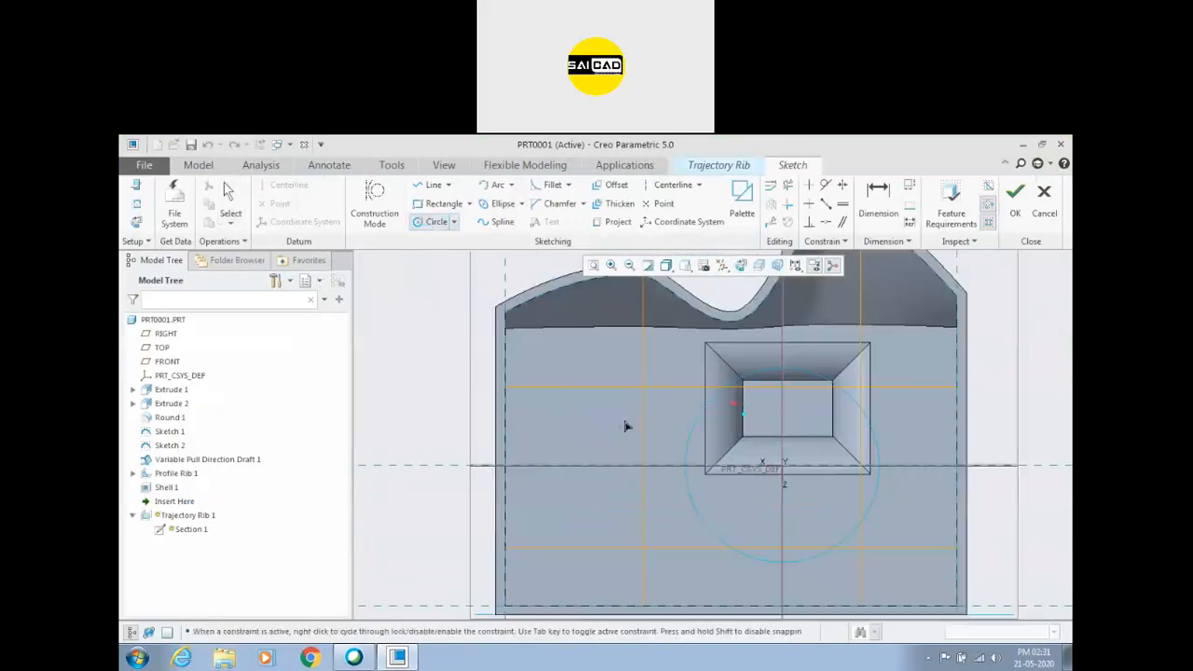
{"action": "left_click", "coordinate": [624, 318]}
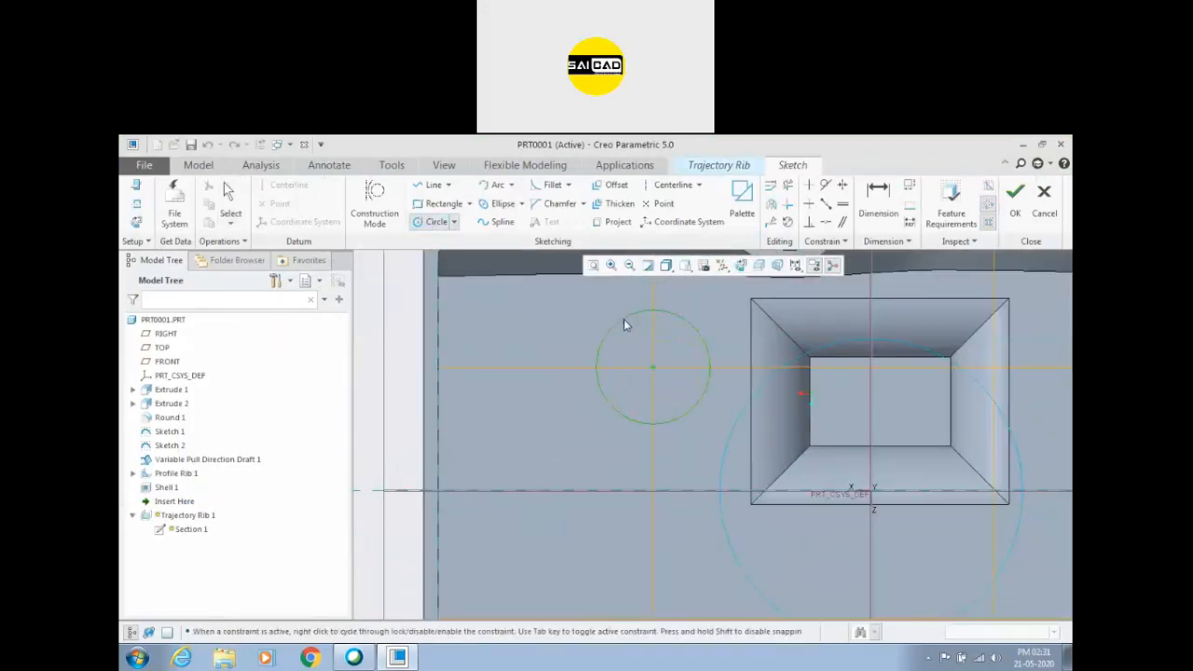
{"action": "scroll", "coordinate": [590, 396], "scroll_direction": "up", "scroll_amount": 3}
{"action": "middle_click", "coordinate": [599, 420]}
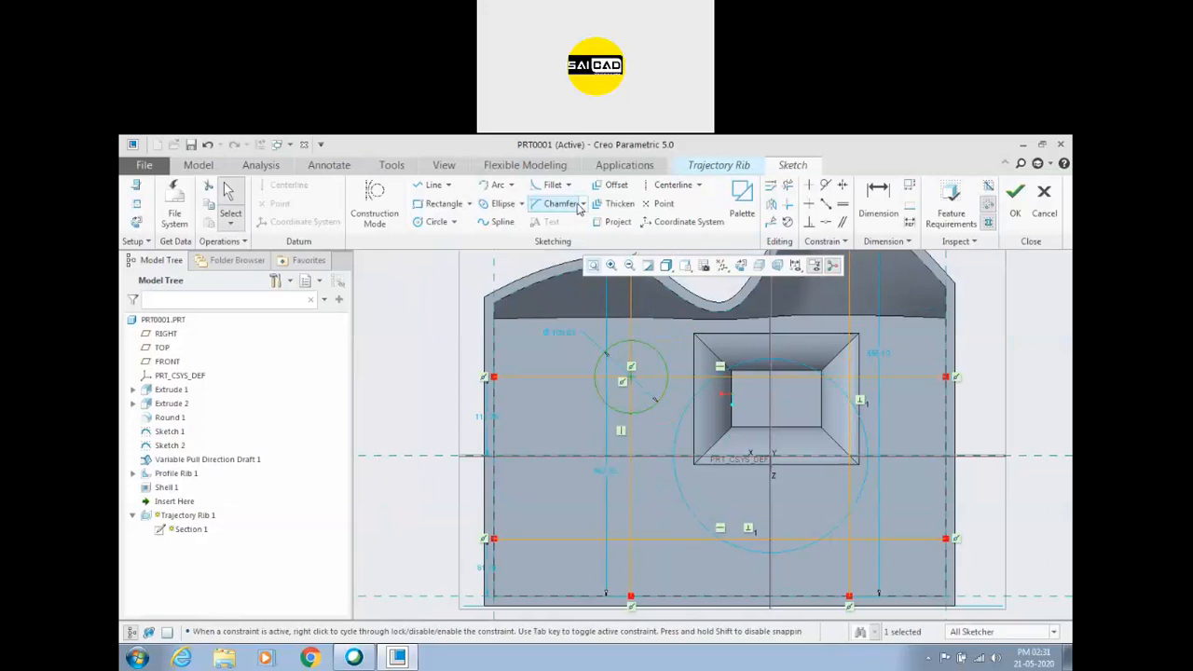
{"action": "left_click", "coordinate": [436, 222]}
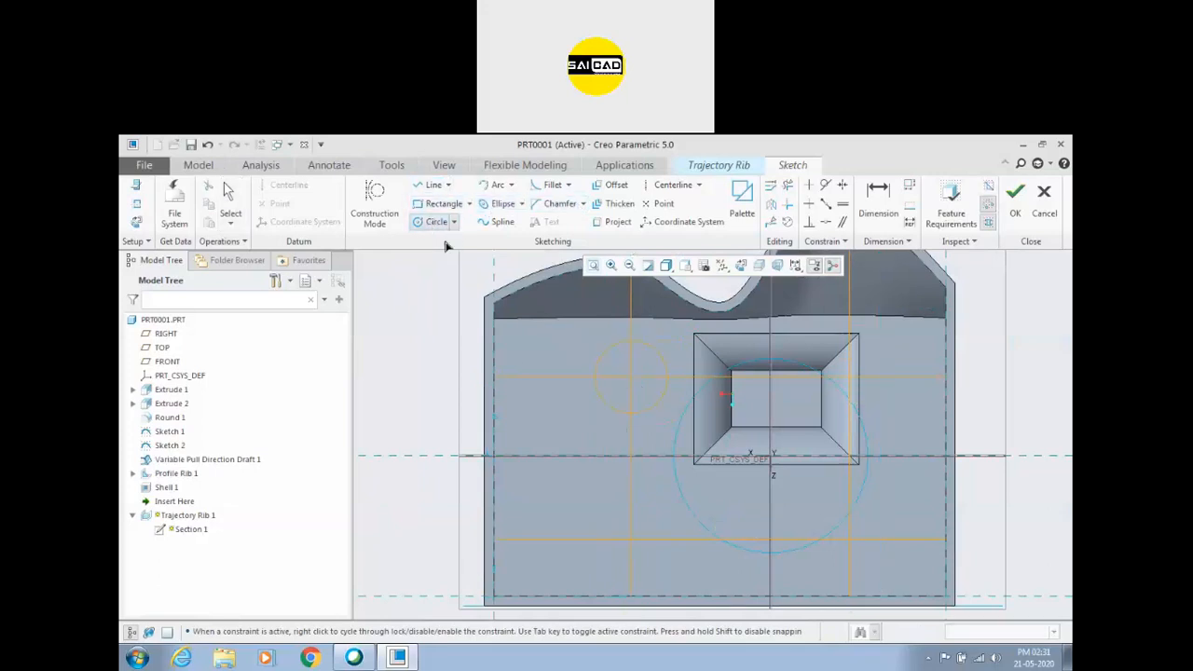
{"action": "left_click", "coordinate": [729, 538]}
{"action": "left_click", "coordinate": [701, 510]}
{"action": "middle_click", "coordinate": [686, 495]}
Trim the rib lines inside both circles and save the rib sketch.
{"action": "left_click", "coordinate": [787, 186]}
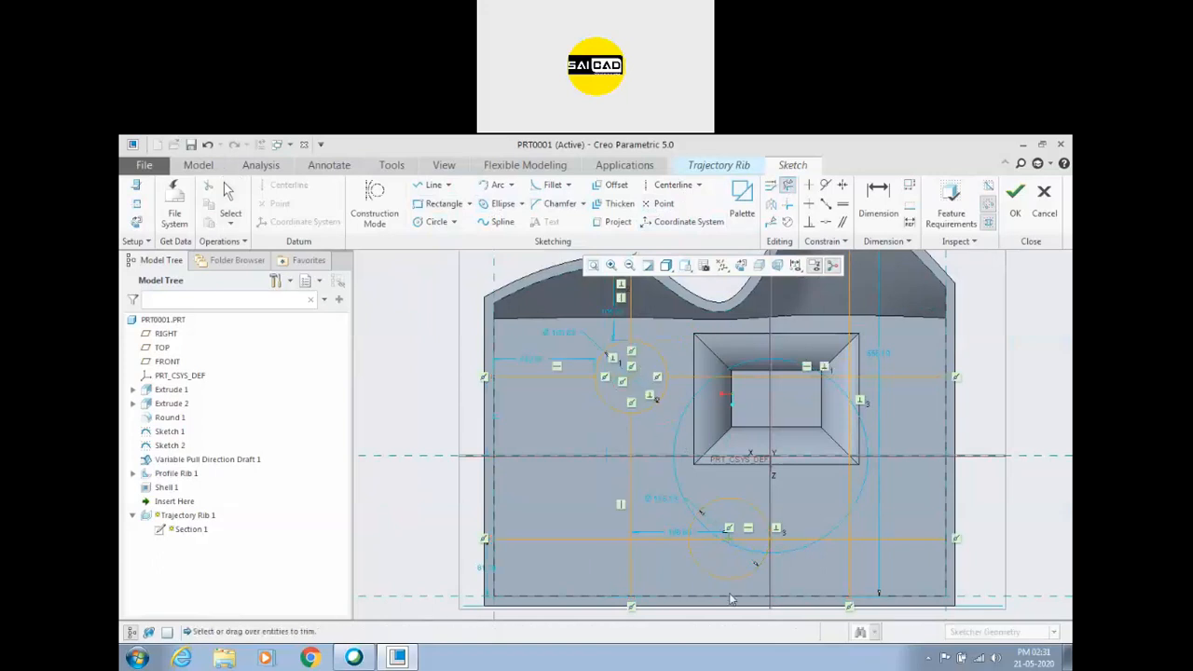
{"action": "left_click", "coordinate": [739, 549]}
{"action": "middle_click", "coordinate": [810, 514]}
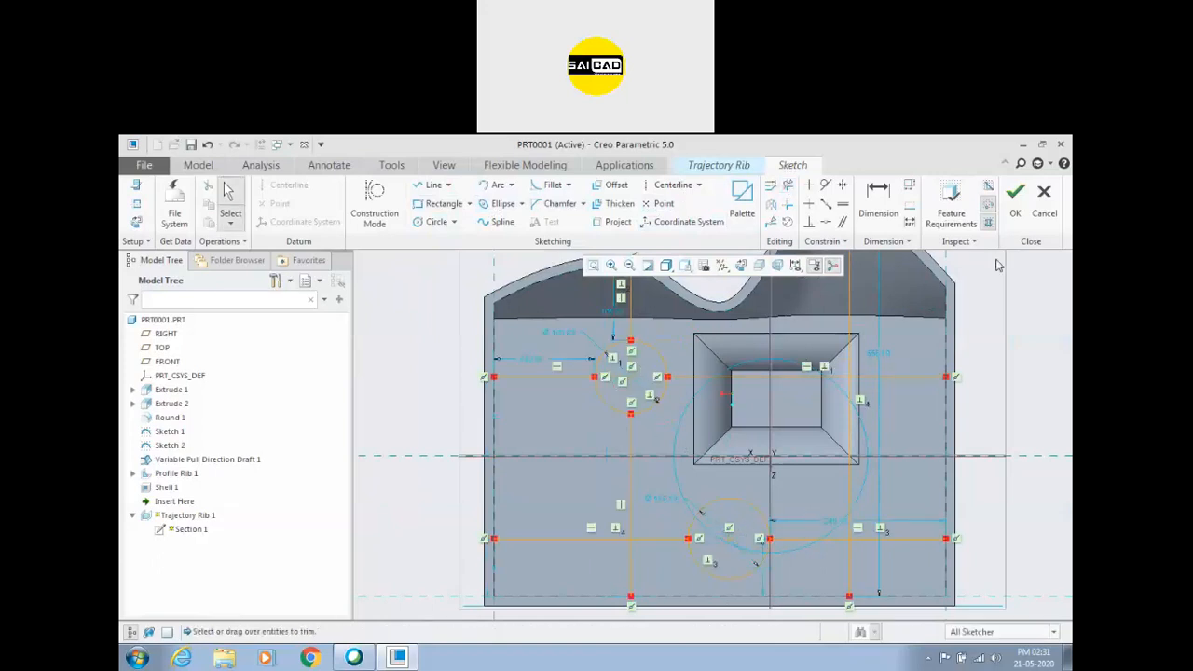
{"action": "left_click", "coordinate": [1014, 200]}
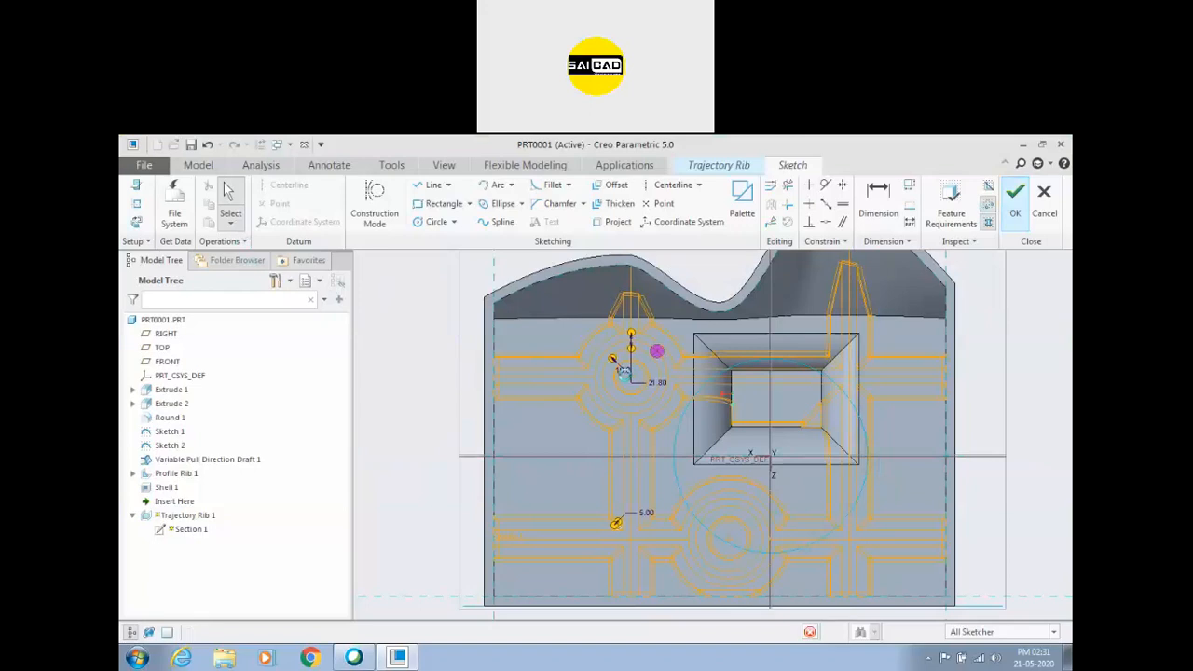
Set the trajectory rib's thickness to 5, complete the feature and inspect the circular ribs.
{"action": "key", "text": "ctrl+d"}
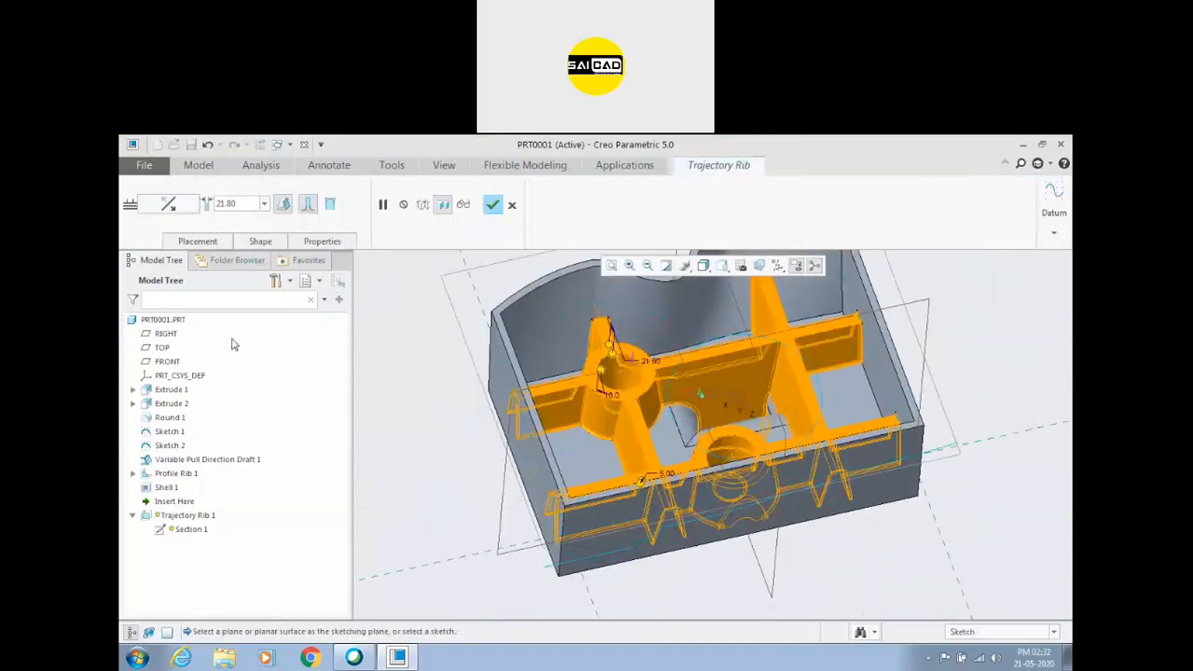
{"action": "double_click", "coordinate": [224, 205]}
{"action": "type", "text": "5"}
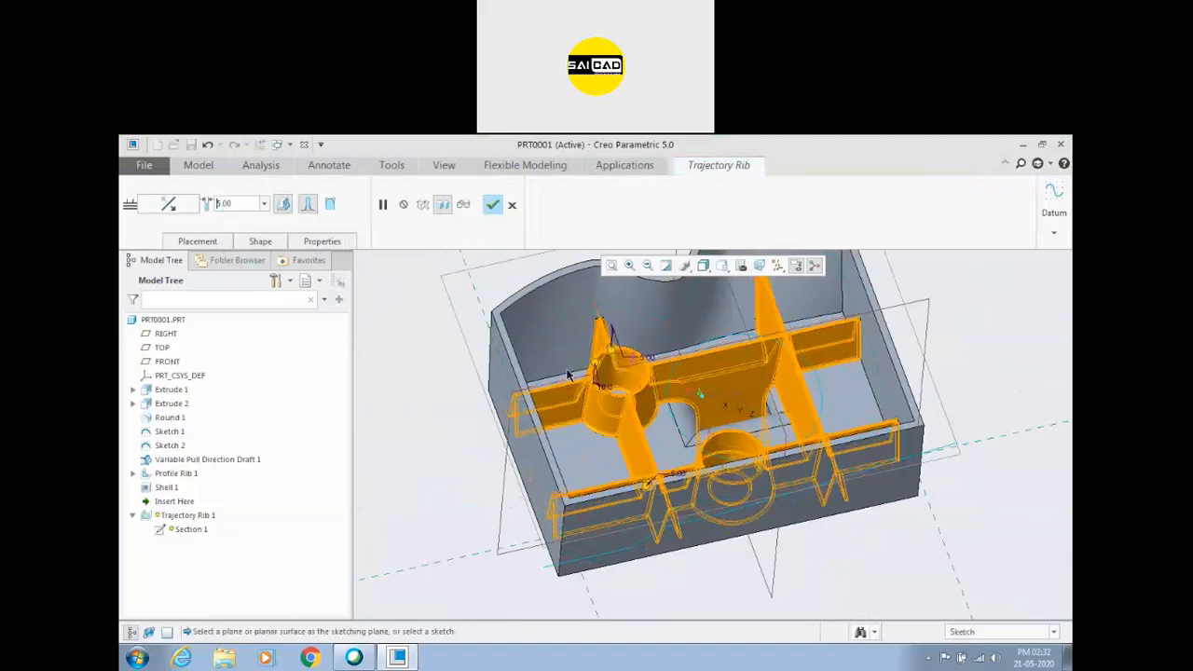
{"action": "left_click", "coordinate": [493, 207]}
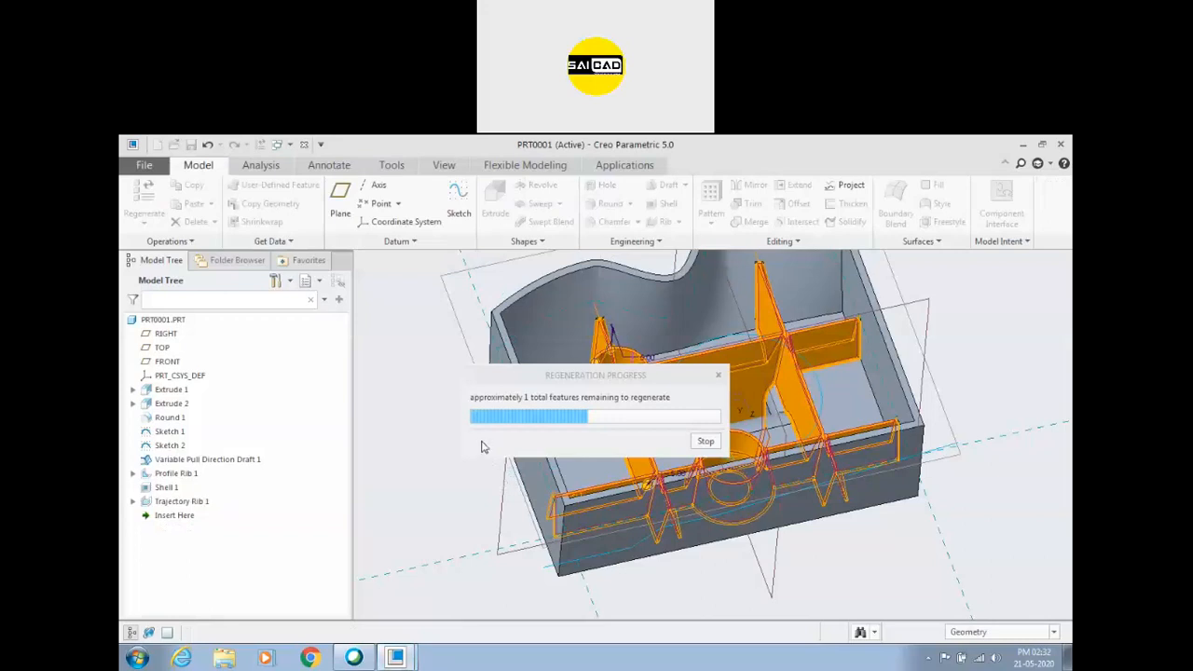
{"action": "left_click", "coordinate": [451, 441]}
{"action": "mouse_move", "coordinate": [593, 369]}
{"action": "middle_mouse_down"}
{"action": "mouse_move", "coordinate": [591, 422]}
{"action": "mouse_move", "coordinate": [590, 365]}
{"action": "middle_mouse_up"}
{"action": "middle_click_drag", "start_coordinate": [574, 305], "coordinate": [528, 322]}
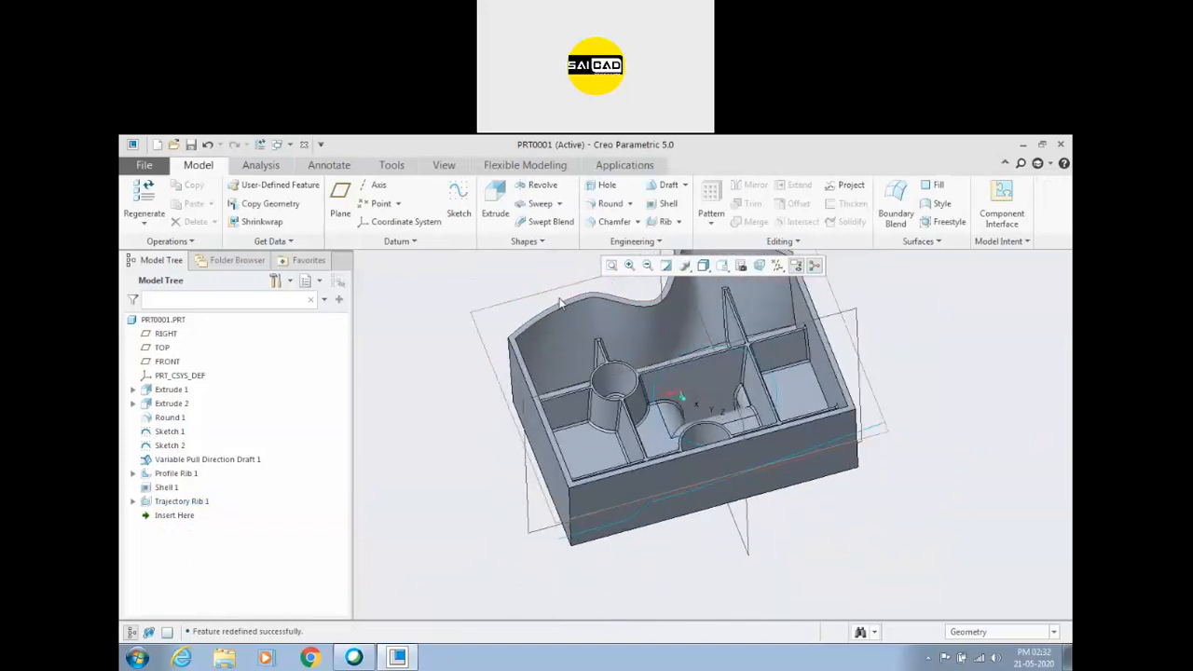
Open the trajectory rib's section for editing and try to redefine its sketch plane.
{"action": "left_click", "coordinate": [178, 502]}
{"action": "left_click", "coordinate": [133, 502]}
{"action": "left_click", "coordinate": [186, 515]}
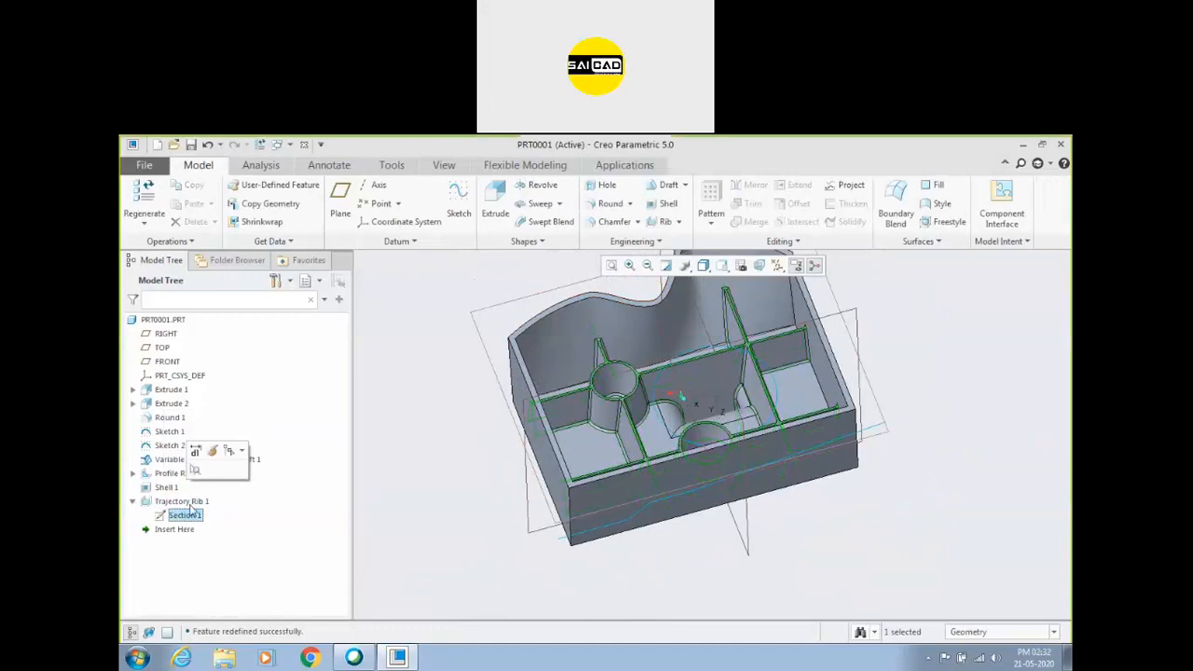
{"action": "left_click", "coordinate": [210, 452]}
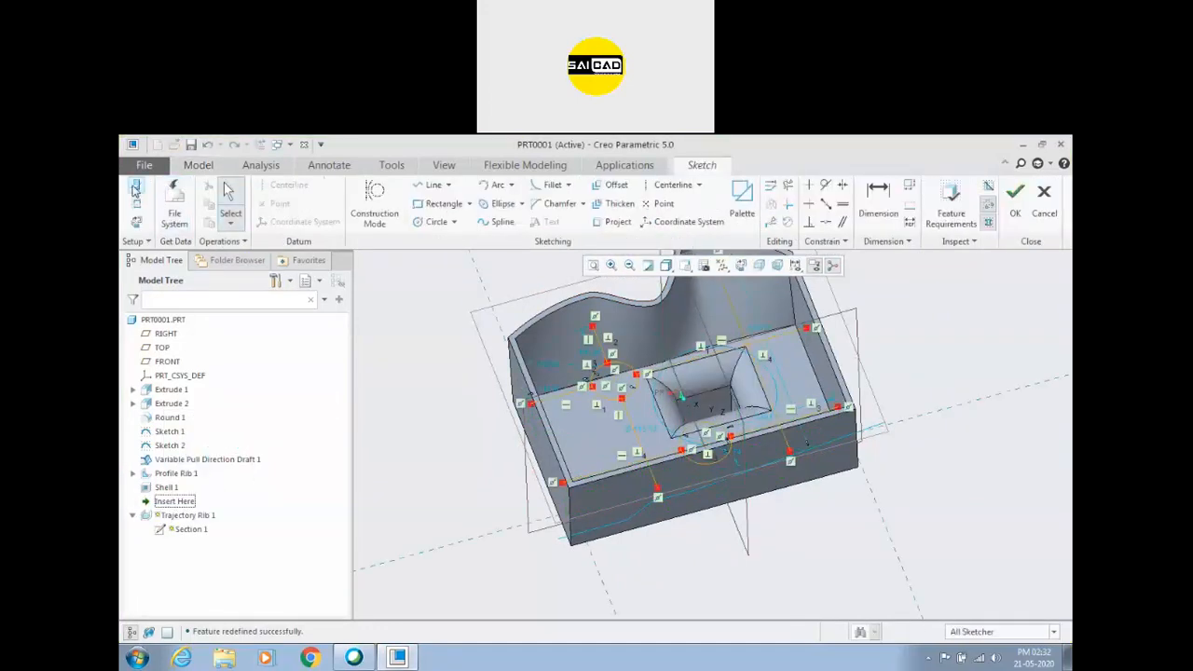
{"action": "left_click", "coordinate": [136, 190]}
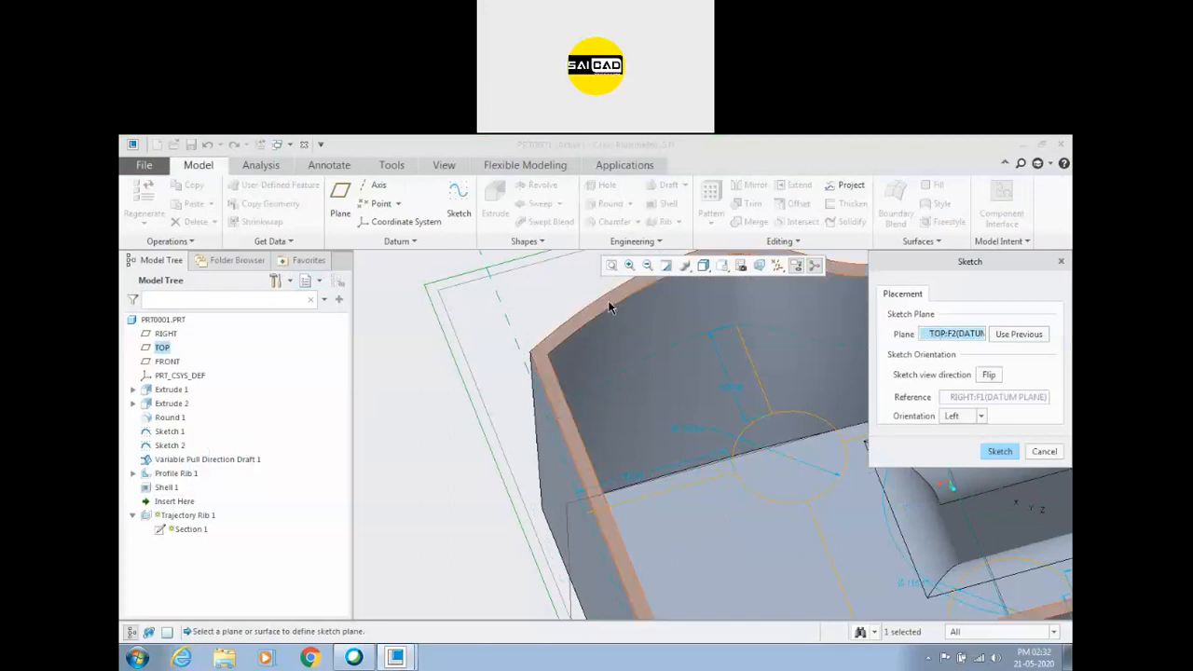
{"action": "left_click", "coordinate": [999, 451]}
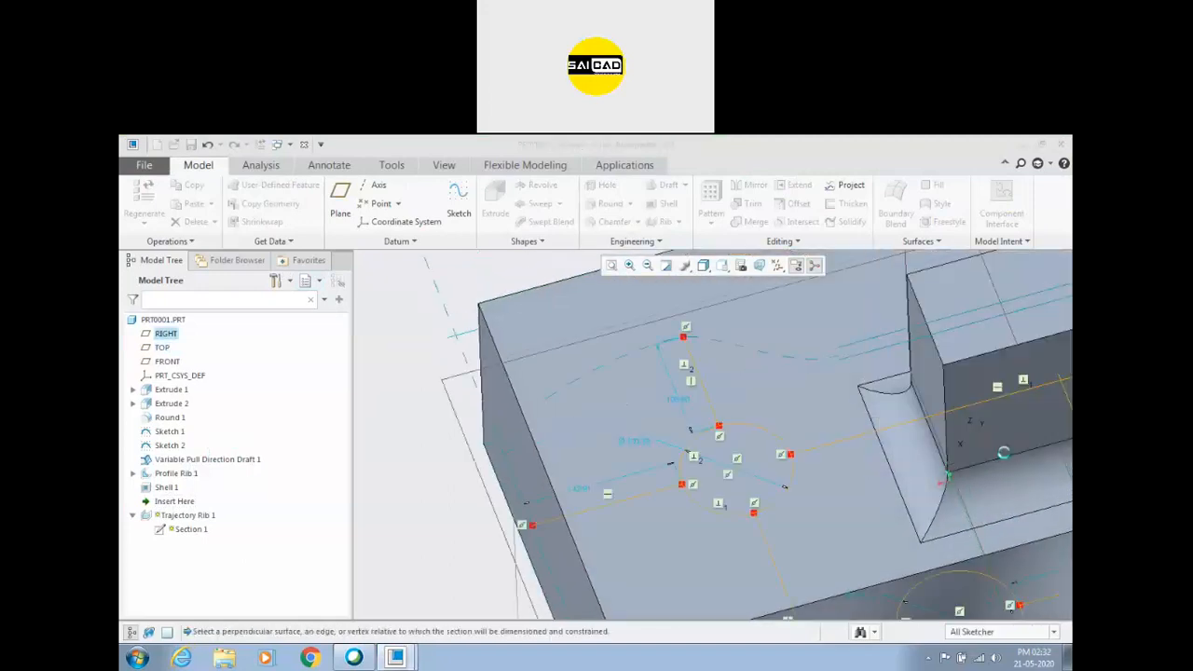
{"action": "scroll", "coordinate": [664, 410], "scroll_direction": "up", "scroll_amount": 5}
{"action": "middle_click_drag", "start_coordinate": [935, 417], "coordinate": [939, 354]}
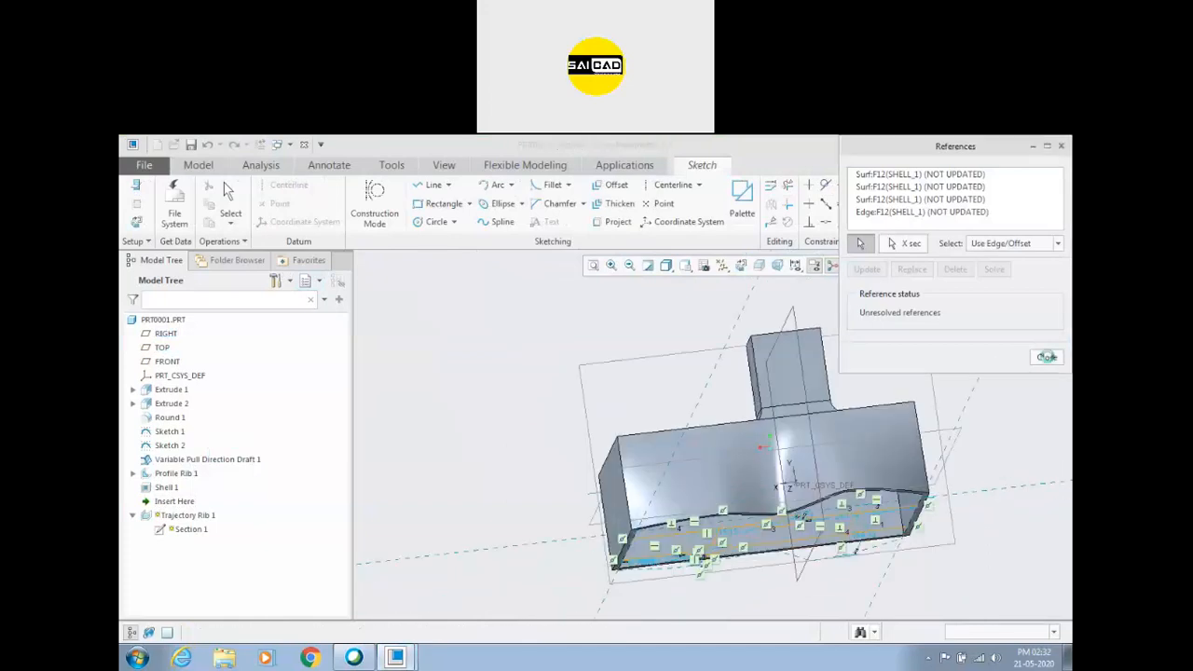
Try to update all four outdated shell references of the rib section, and quit the sketch without saving.
{"action": "left_click", "coordinate": [1047, 356]}
{"action": "left_click", "coordinate": [650, 421]}
{"action": "left_click", "coordinate": [1047, 357]}
{"action": "left_click", "coordinate": [649, 421]}
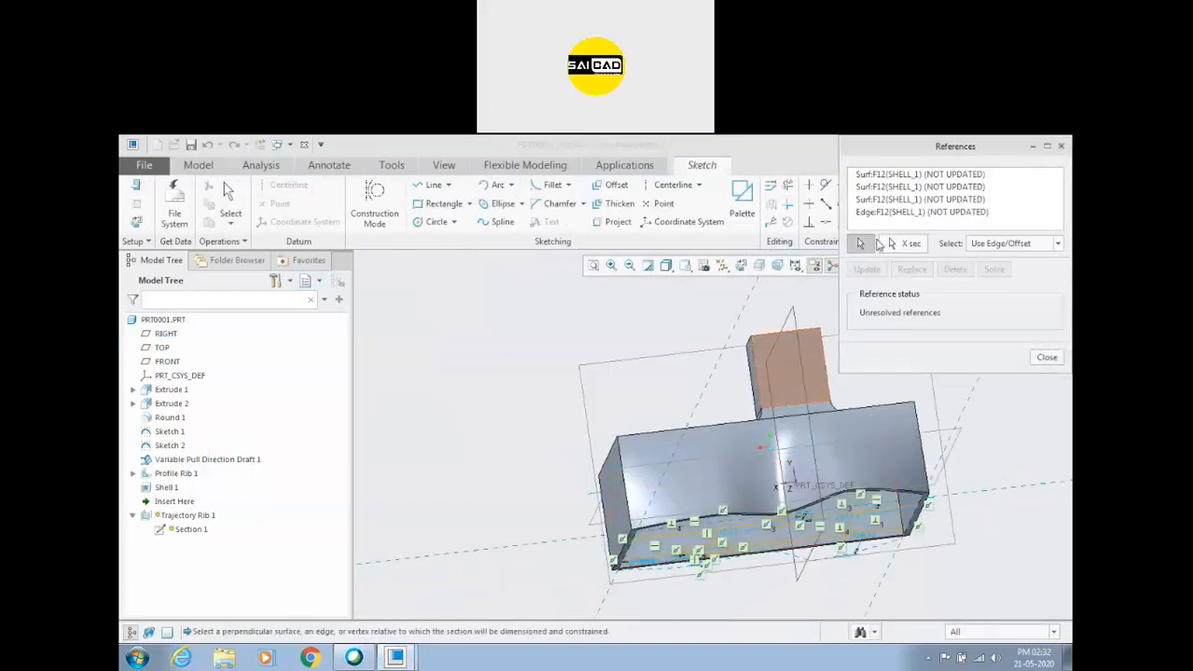
{"action": "left_click", "coordinate": [918, 199]}
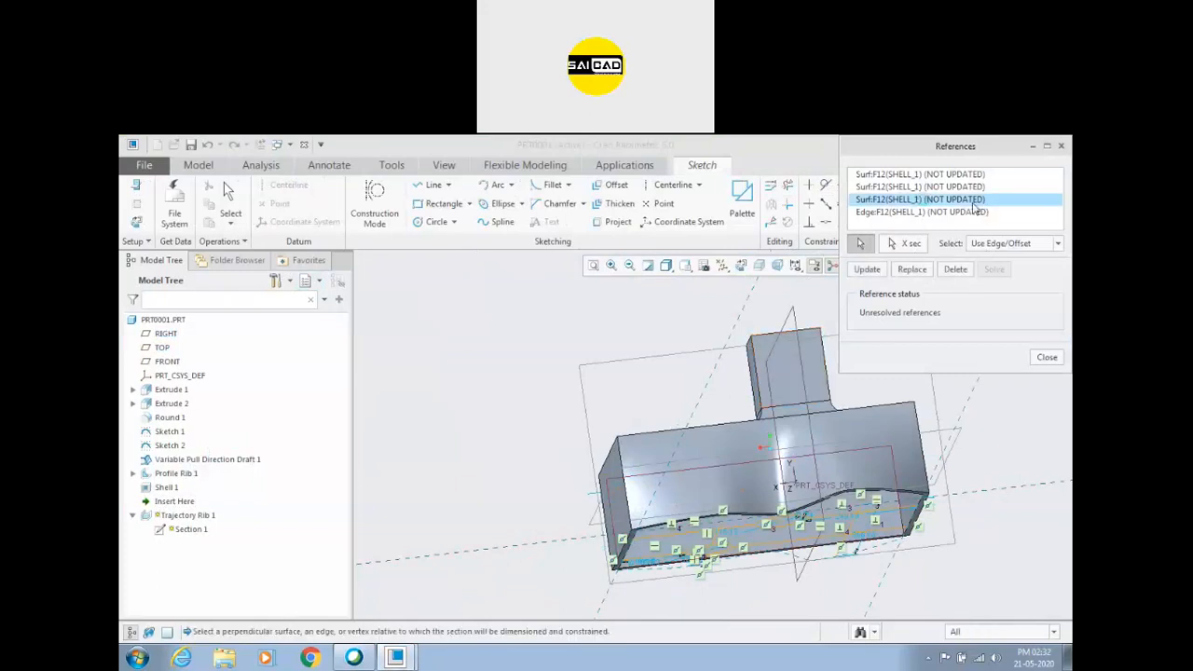
{"action": "left_click", "coordinate": [918, 174]}
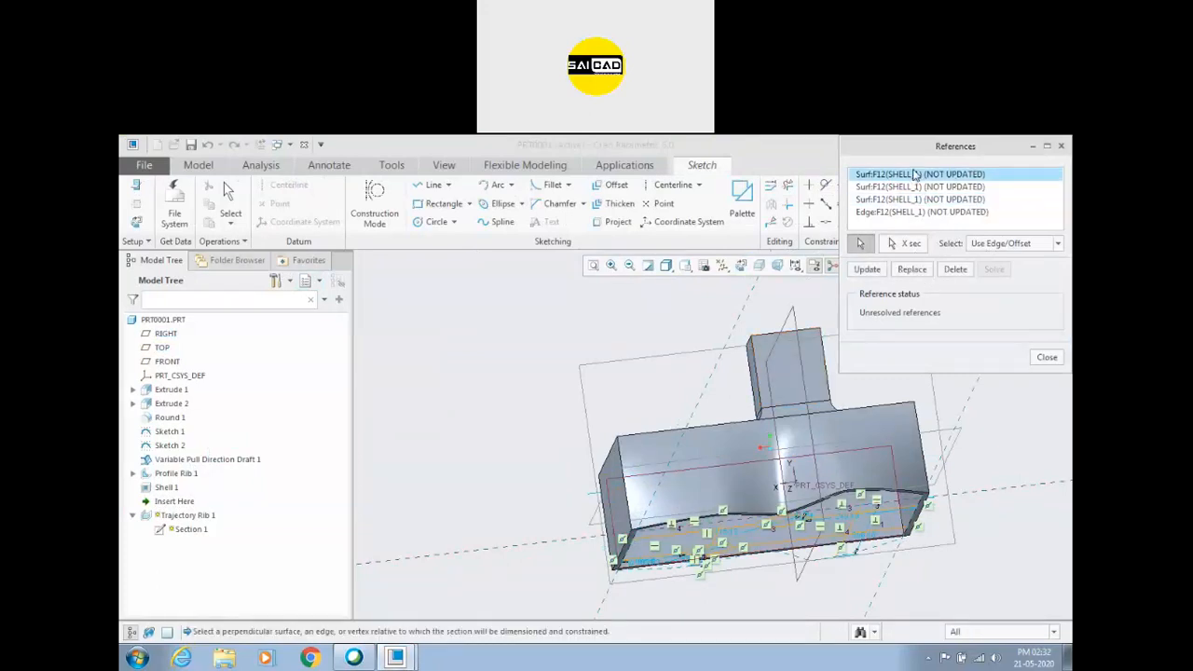
{"action": "left_click", "coordinate": [922, 212], "text": "shift"}
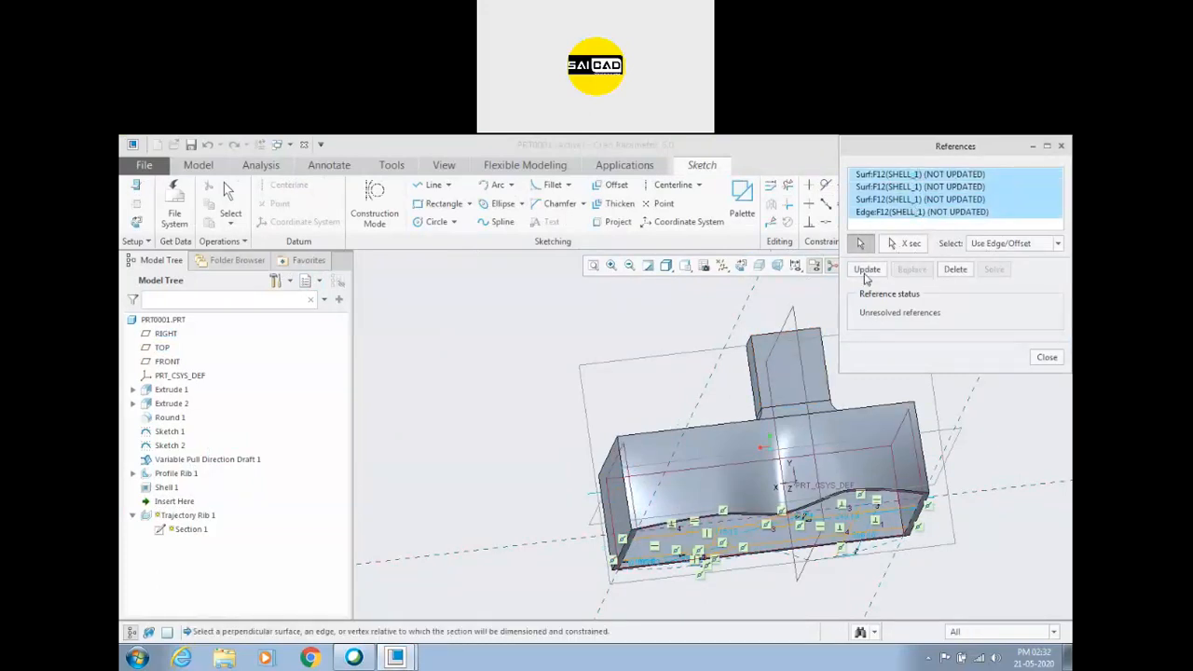
{"action": "left_click", "coordinate": [866, 270]}
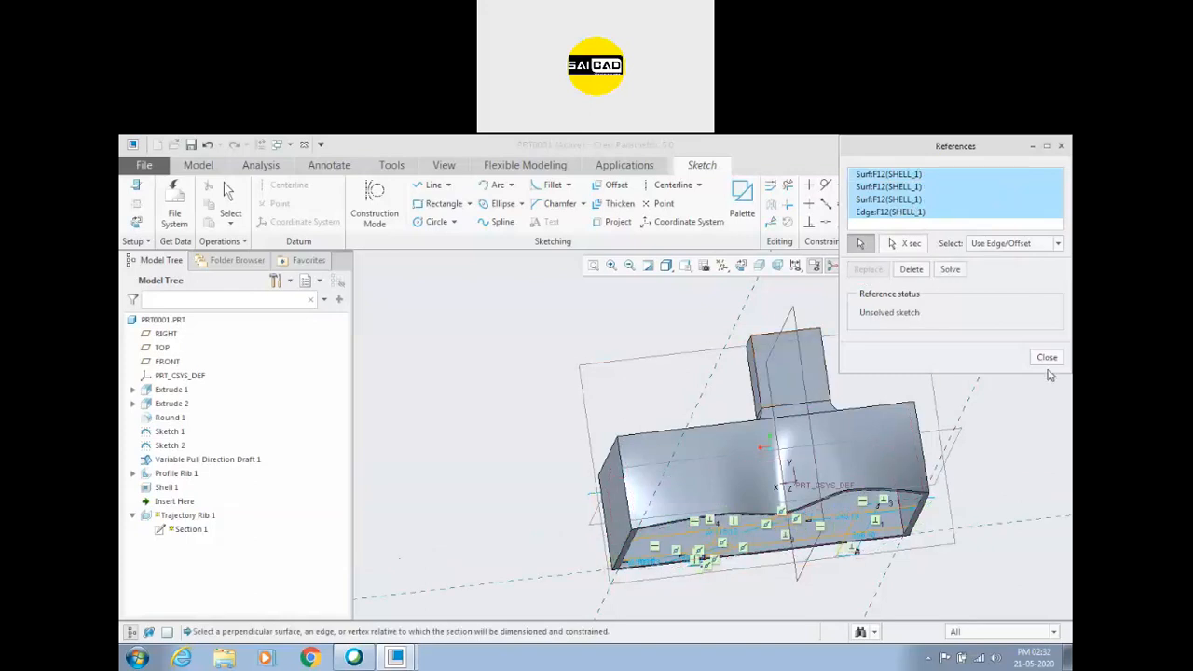
{"action": "left_click", "coordinate": [1047, 359]}
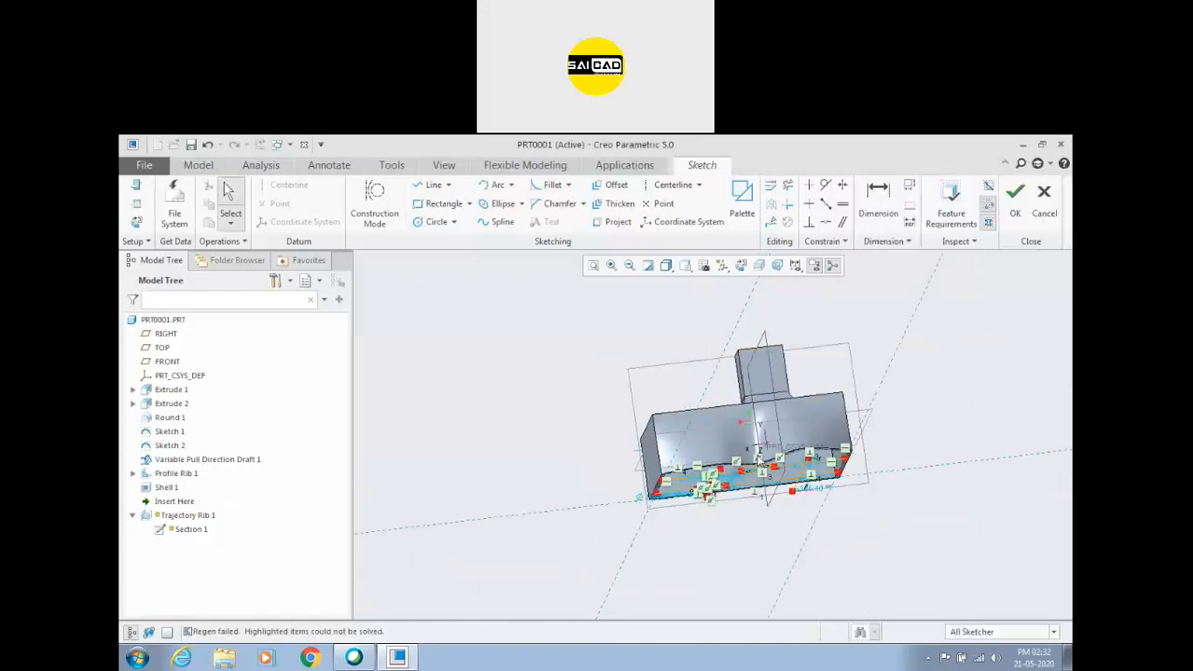
{"action": "middle_click_drag", "start_coordinate": [728, 367], "coordinate": [508, 365]}
{"action": "left_click", "coordinate": [1044, 196]}
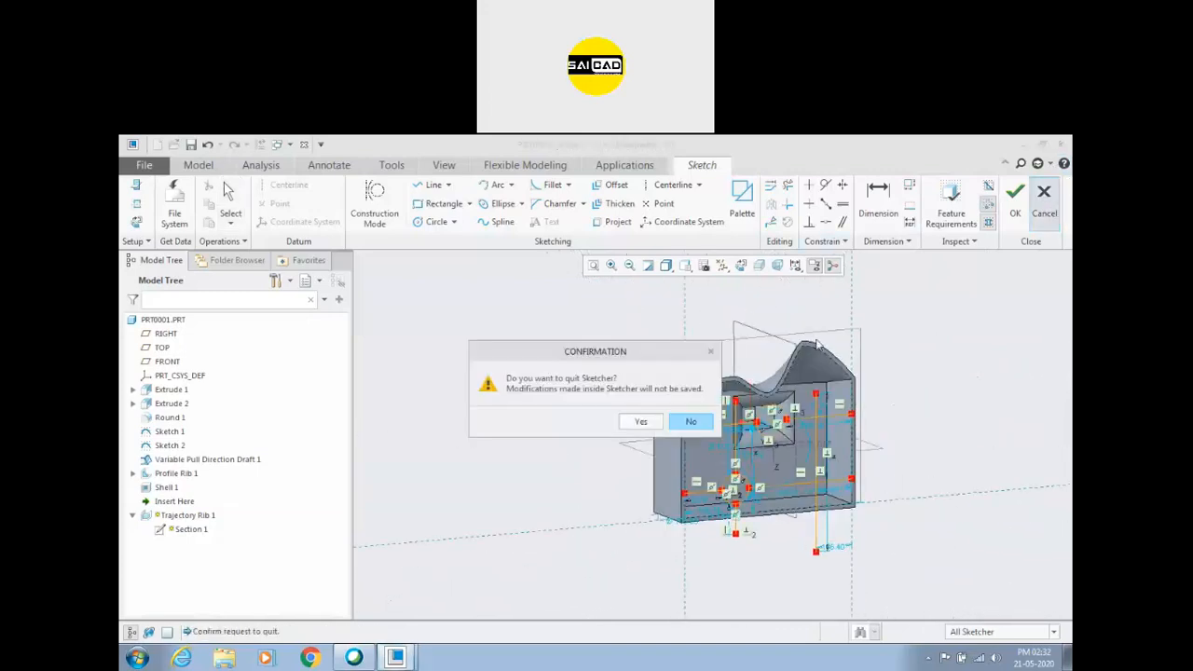
{"action": "left_click", "coordinate": [625, 420]}
Redefine the trajectory rib section's sketch plane as the block's open rim face, flip the sketch view direction and save the sketch.
{"action": "middle_click_drag", "start_coordinate": [640, 375], "coordinate": [799, 406]}
{"action": "left_click", "coordinate": [132, 501]}
{"action": "left_click", "coordinate": [166, 517]}
{"action": "left_click", "coordinate": [187, 455]}
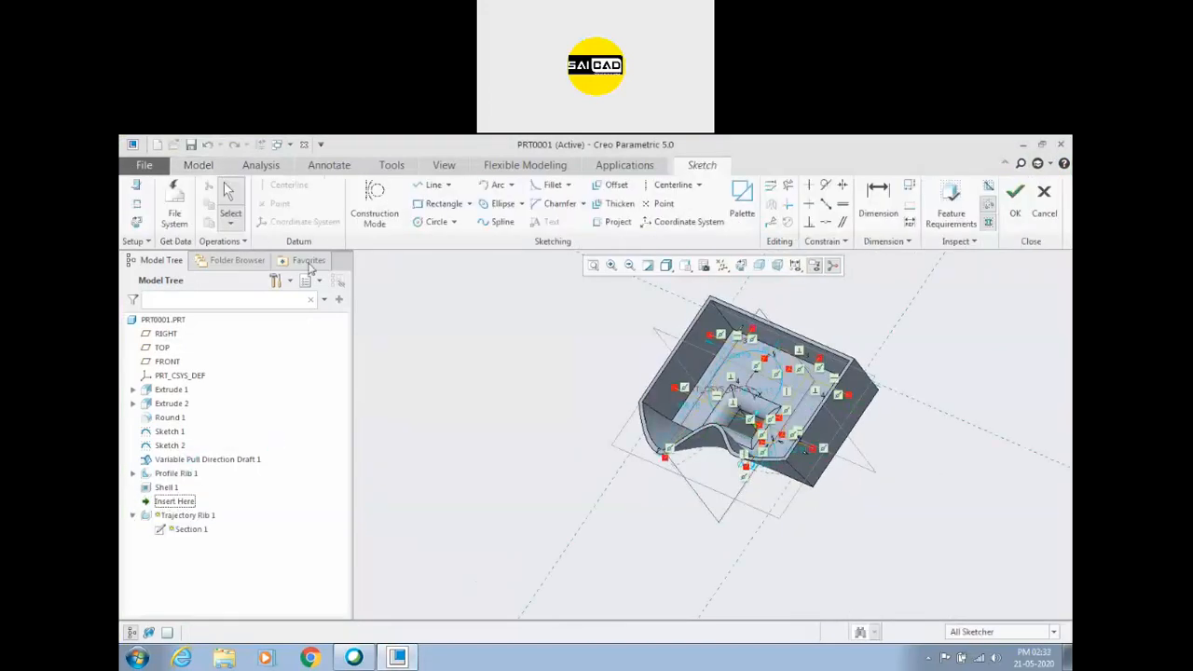
{"action": "left_click", "coordinate": [143, 194]}
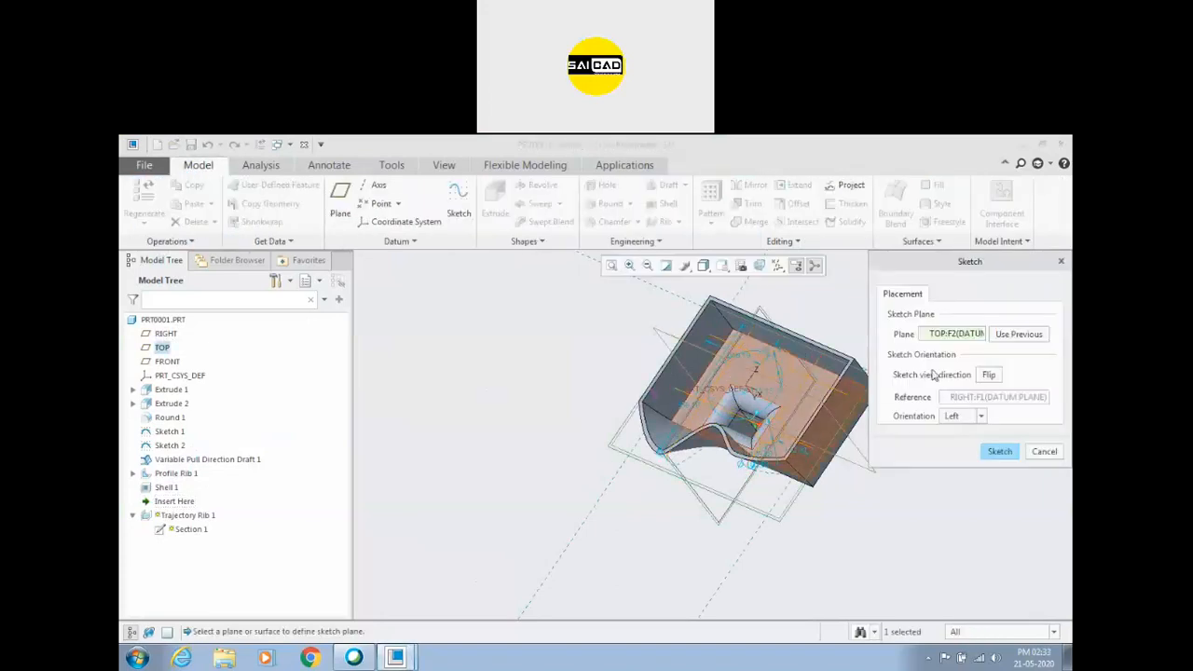
{"action": "left_click", "coordinate": [950, 335]}
{"action": "scroll", "coordinate": [820, 349], "scroll_direction": "down", "scroll_amount": 3}
{"action": "mouse_move", "coordinate": [829, 345]}
{"action": "middle_mouse_down"}
{"action": "mouse_move", "coordinate": [807, 404]}
{"action": "mouse_move", "coordinate": [591, 484]}
{"action": "middle_mouse_up"}
{"action": "left_click", "coordinate": [591, 484]}
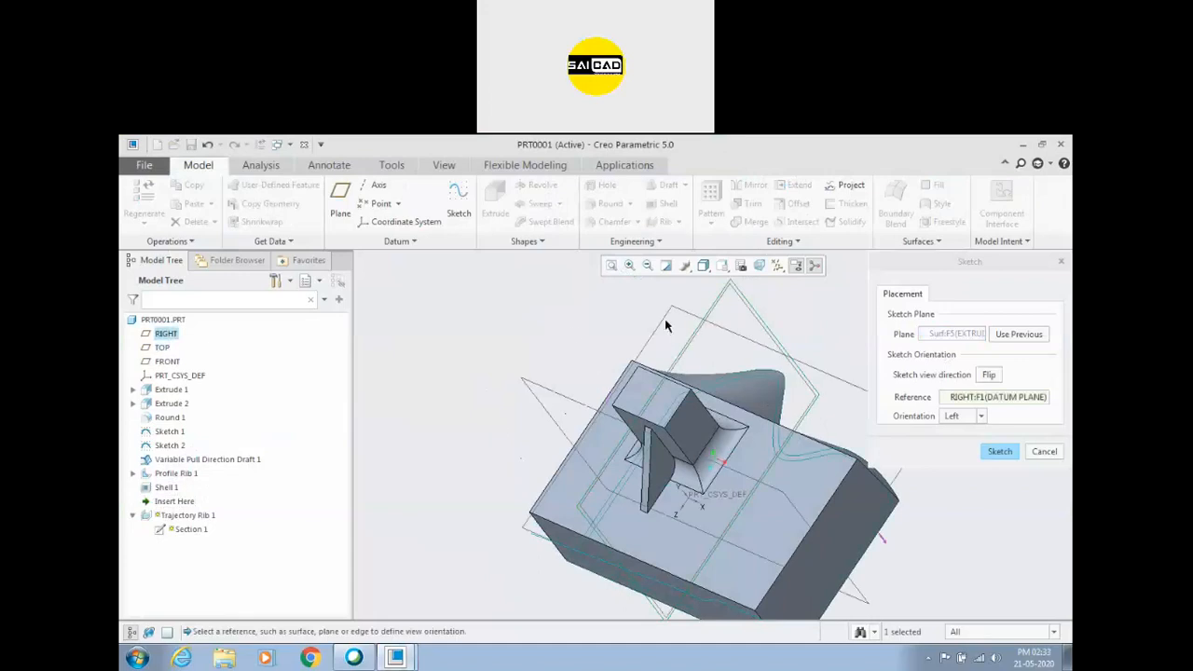
{"action": "left_click", "coordinate": [989, 375]}
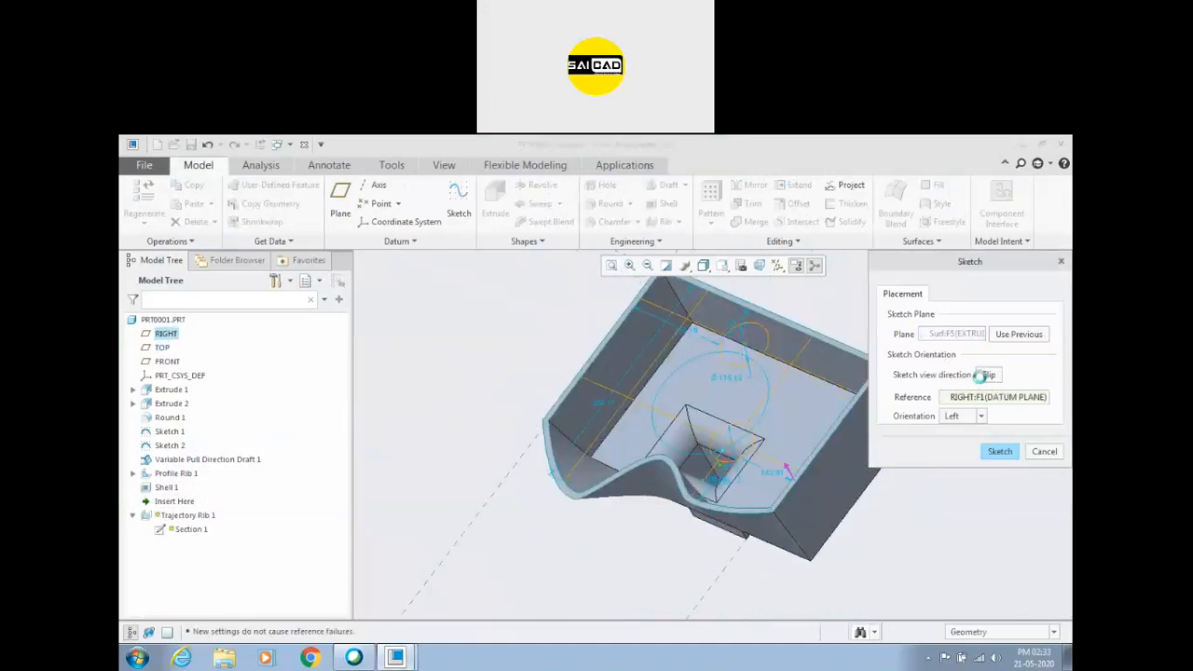
{"action": "left_click", "coordinate": [999, 451]}
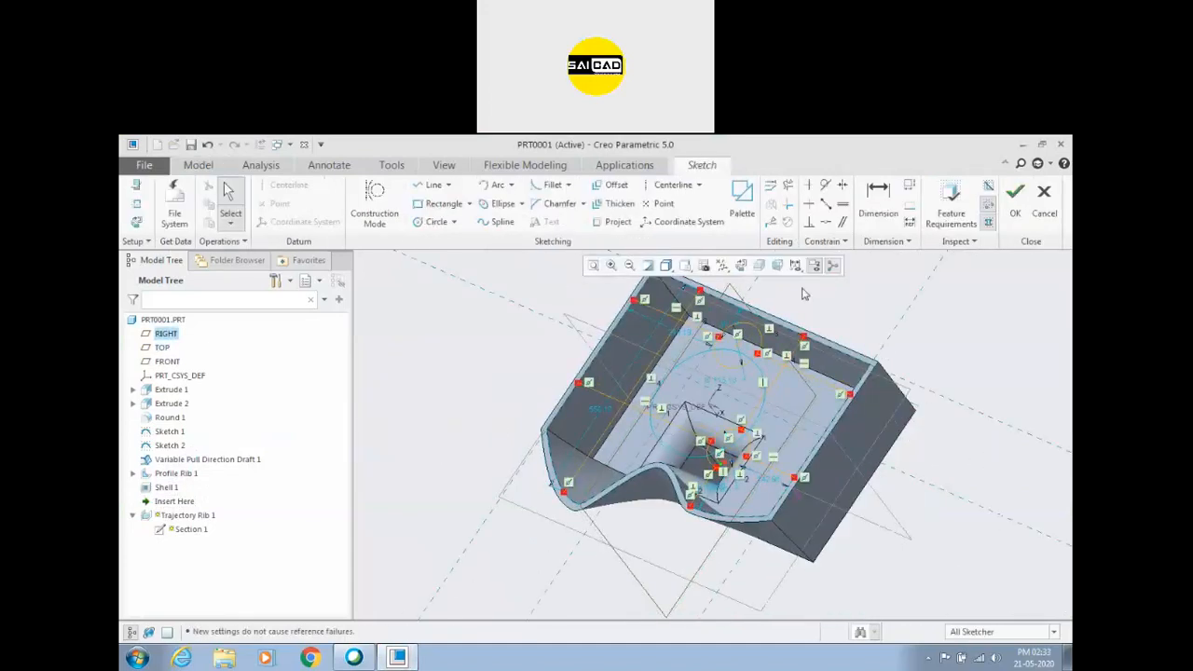
{"action": "left_click", "coordinate": [1015, 214]}
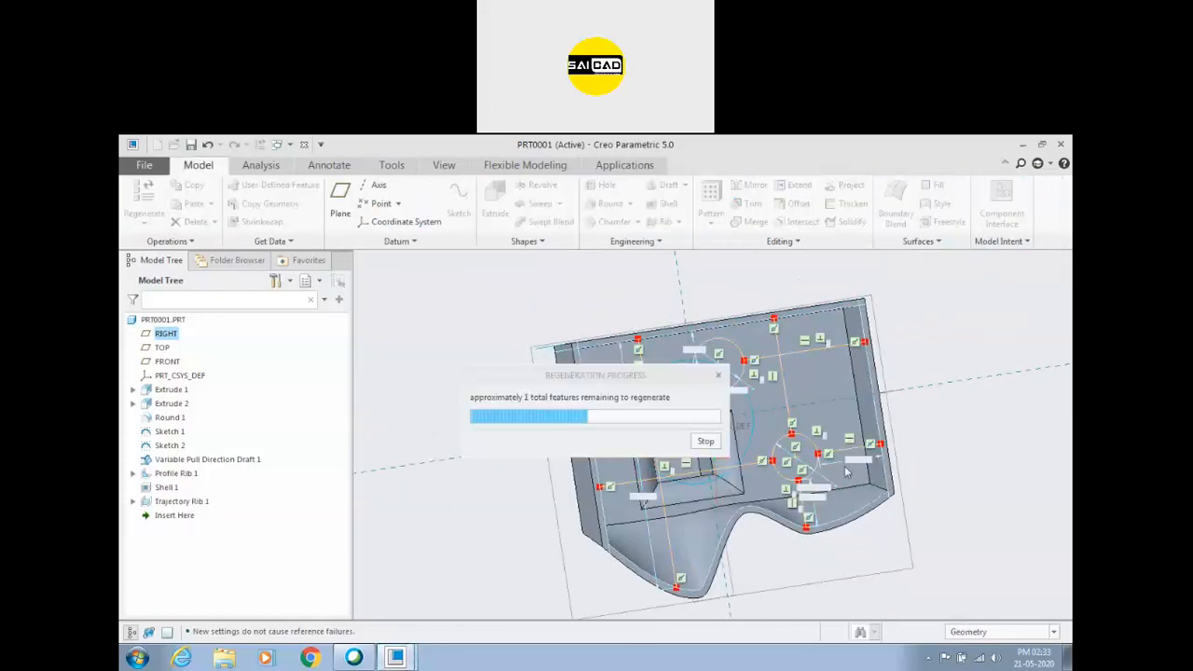
Redefine the trajectory rib with a draft angle of 5 degrees in its shape settings and complete the feature.
{"action": "left_click", "coordinate": [881, 554]}
{"action": "scroll", "coordinate": [896, 410], "scroll_direction": "down", "scroll_amount": 3}
{"action": "middle_click_drag", "start_coordinate": [905, 395], "coordinate": [902, 419]}
{"action": "left_click", "coordinate": [786, 501]}
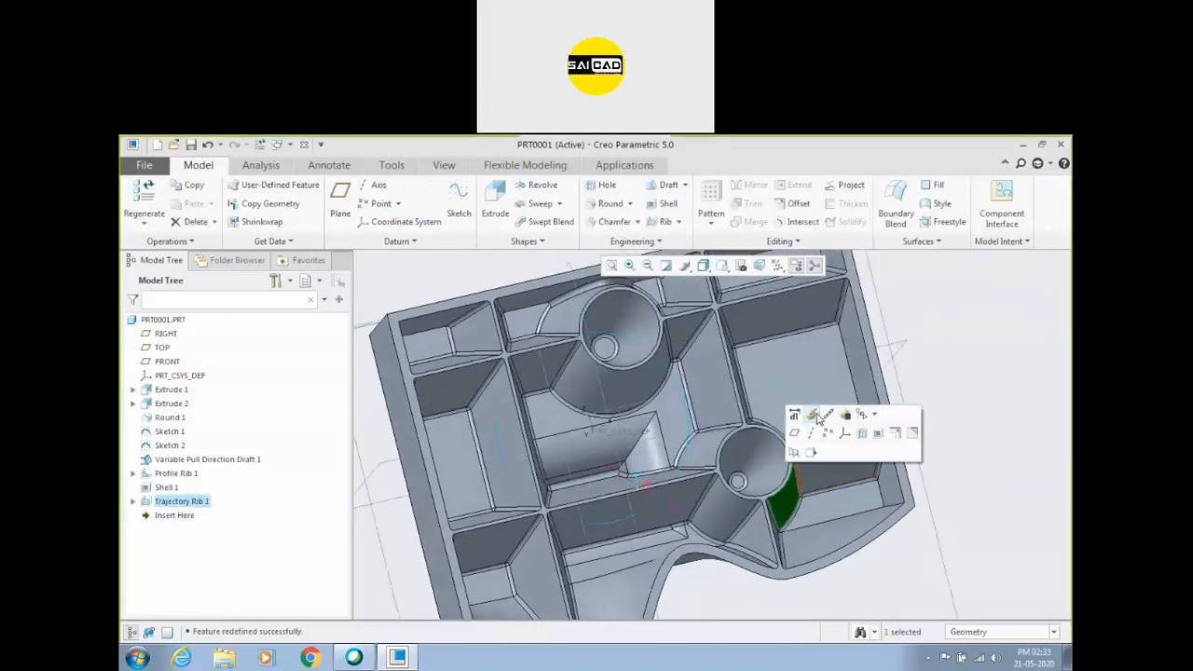
{"action": "left_click", "coordinate": [816, 416]}
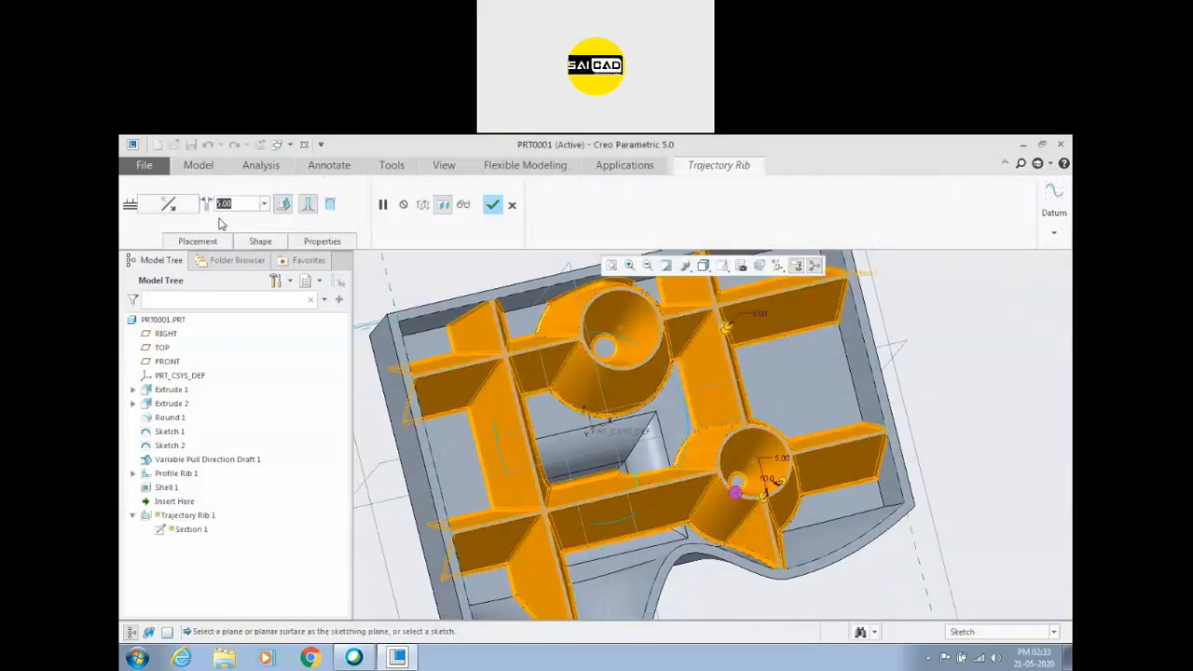
{"action": "left_click", "coordinate": [273, 242]}
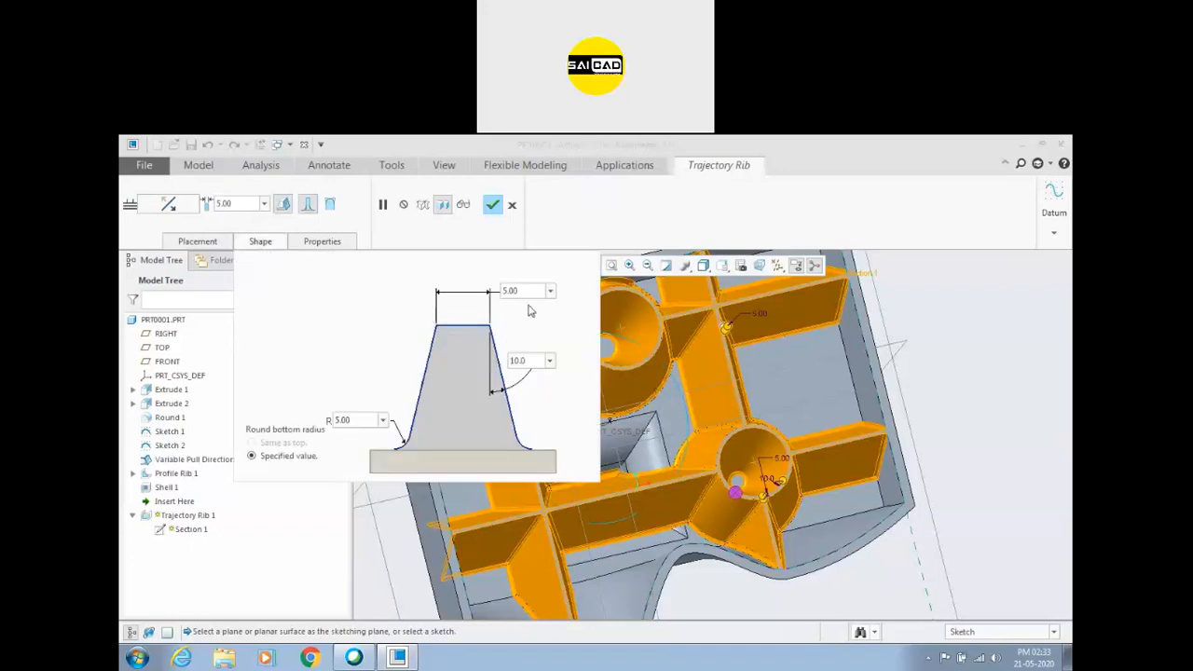
{"action": "type", "text": "5"}
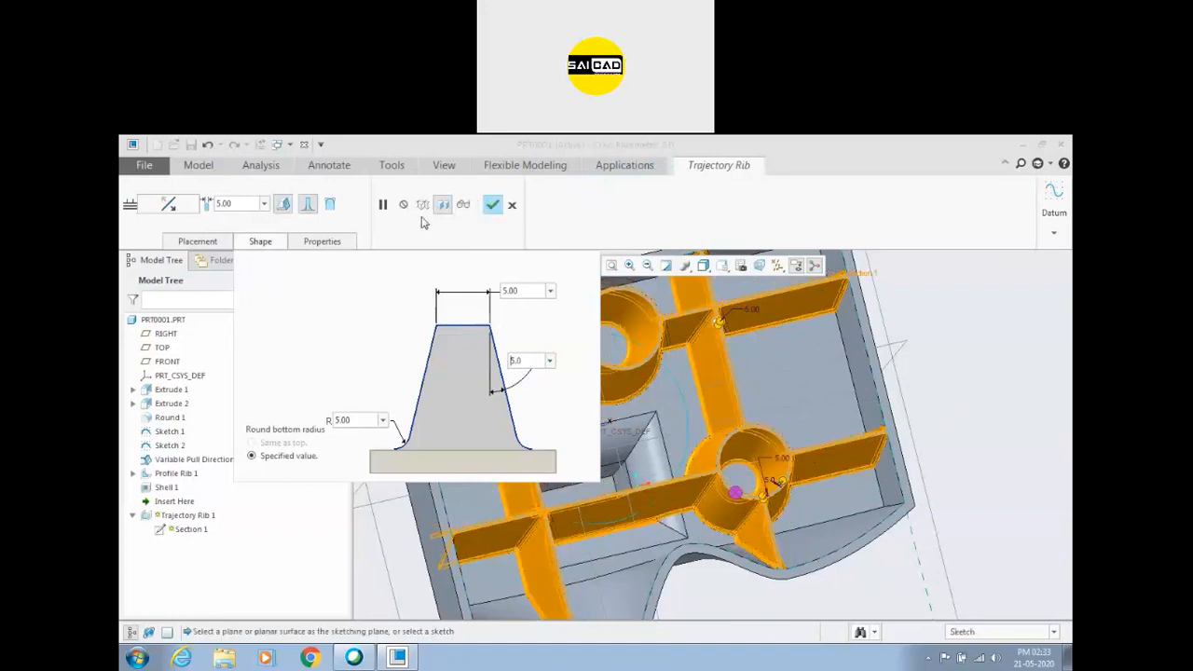
{"action": "left_click", "coordinate": [492, 204]}
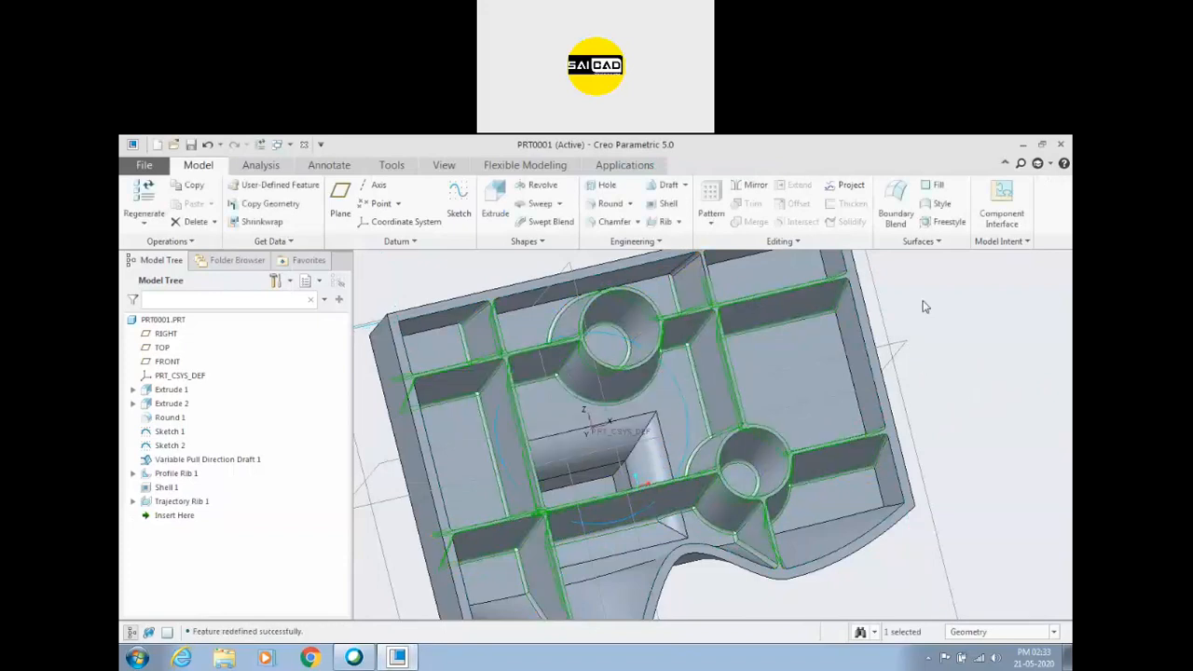
Examine the trajectory ribs inside the shelled block and the profile rib beside the boss from several directions.
{"action": "scroll", "coordinate": [951, 403], "scroll_direction": "down", "scroll_amount": 4}
{"action": "middle_click_drag", "start_coordinate": [950, 403], "coordinate": [903, 455]}
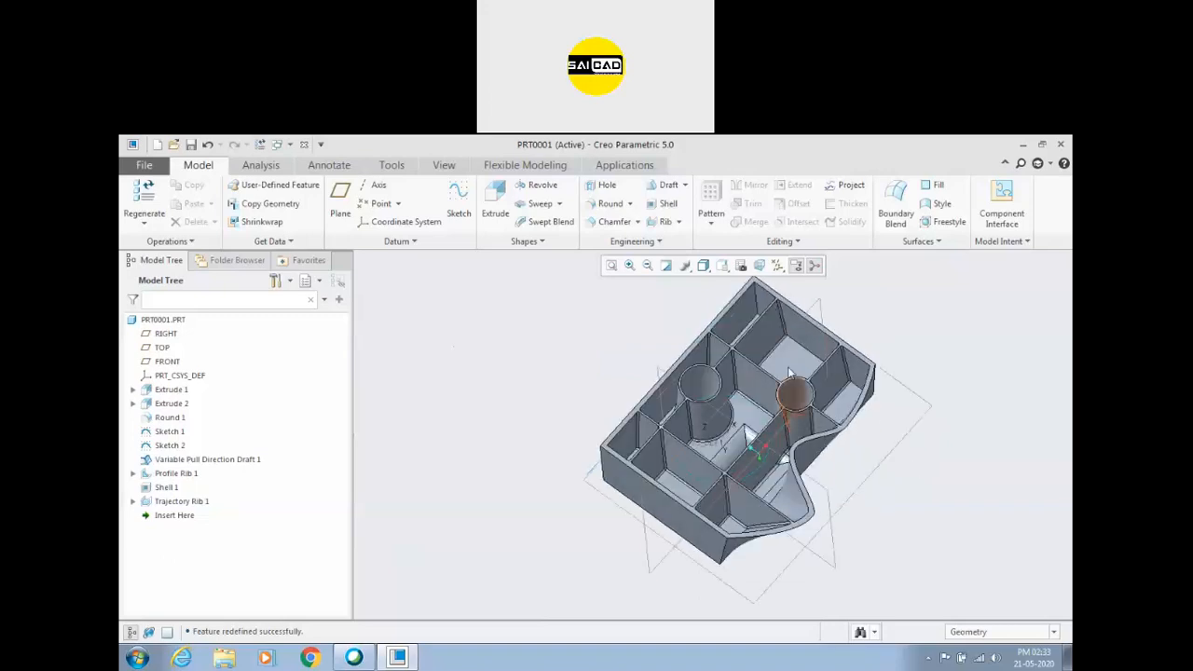
{"action": "middle_click_drag", "start_coordinate": [648, 440], "coordinate": [778, 426]}
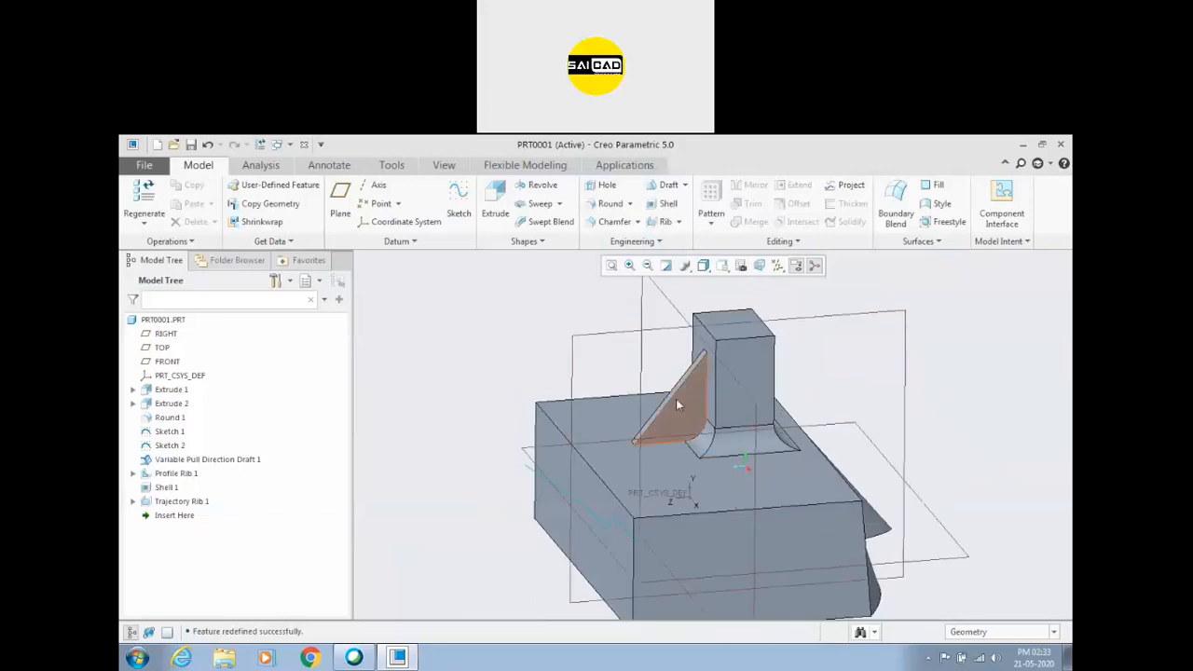
{"action": "middle_click_drag", "start_coordinate": [680, 409], "coordinate": [750, 365]}
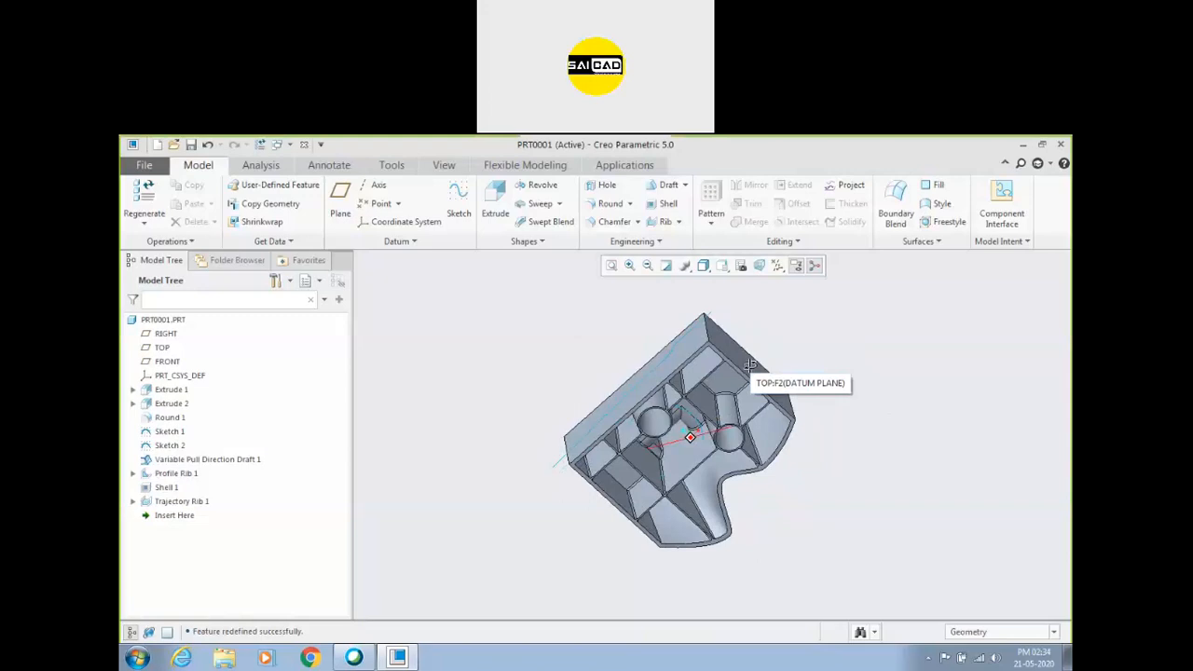
{"action": "middle_click_drag", "start_coordinate": [751, 365], "coordinate": [763, 442]}
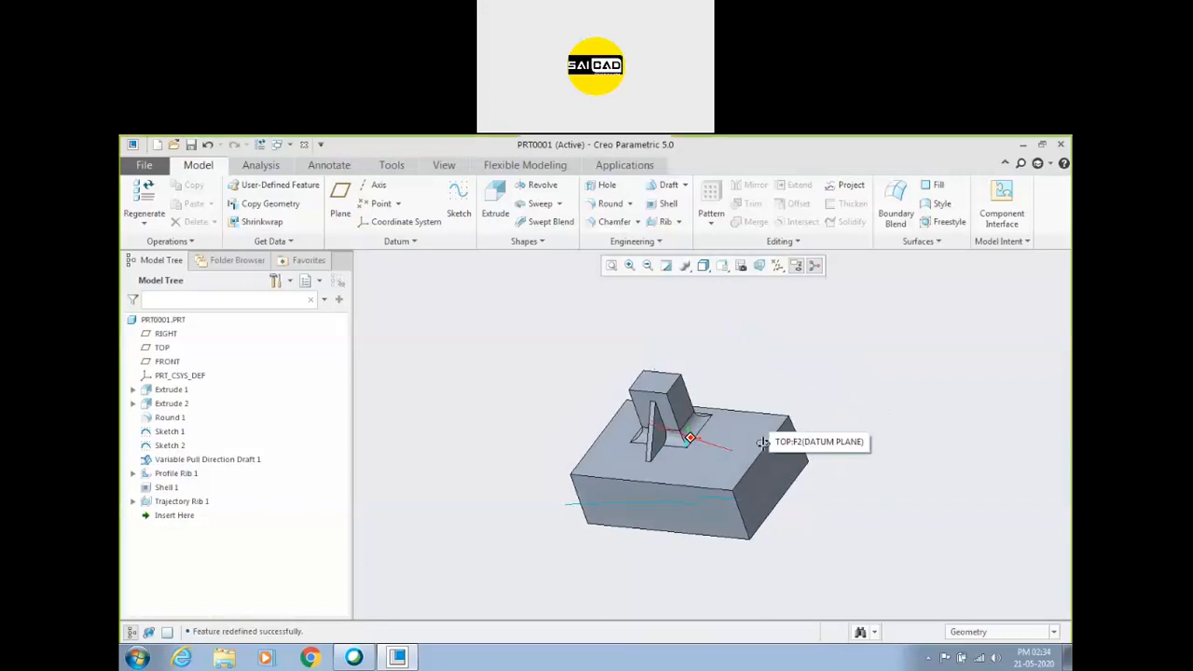
{"action": "middle_click_drag", "start_coordinate": [762, 442], "coordinate": [725, 443]}
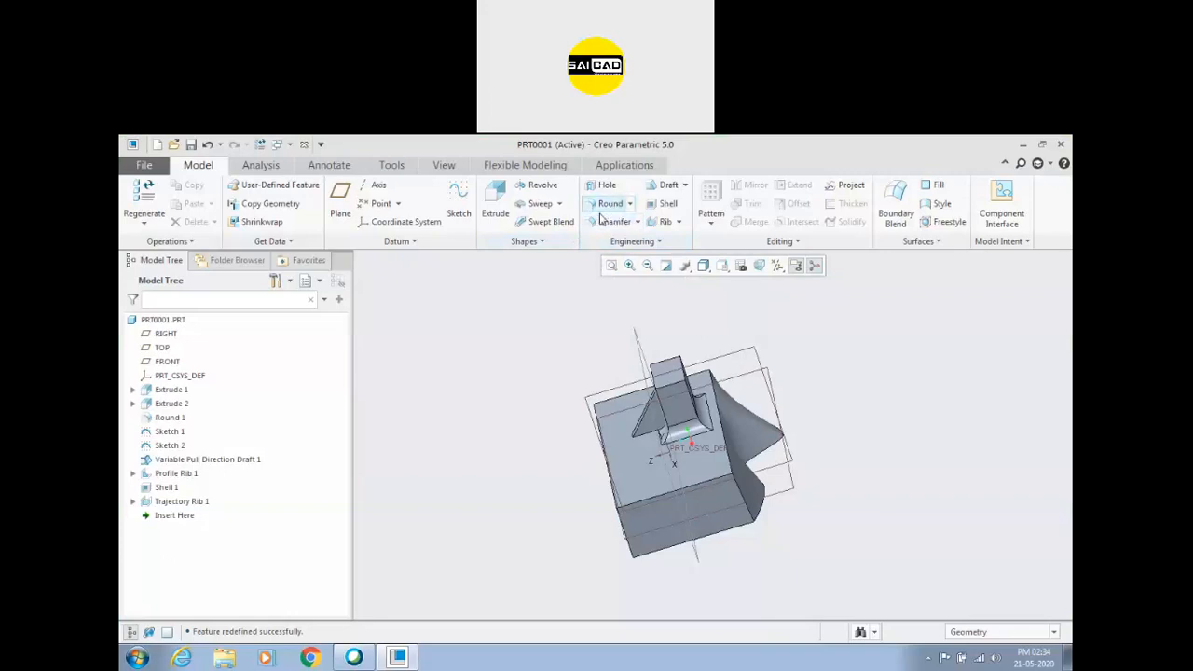
{"action": "middle_click_drag", "start_coordinate": [511, 406], "coordinate": [634, 315]}
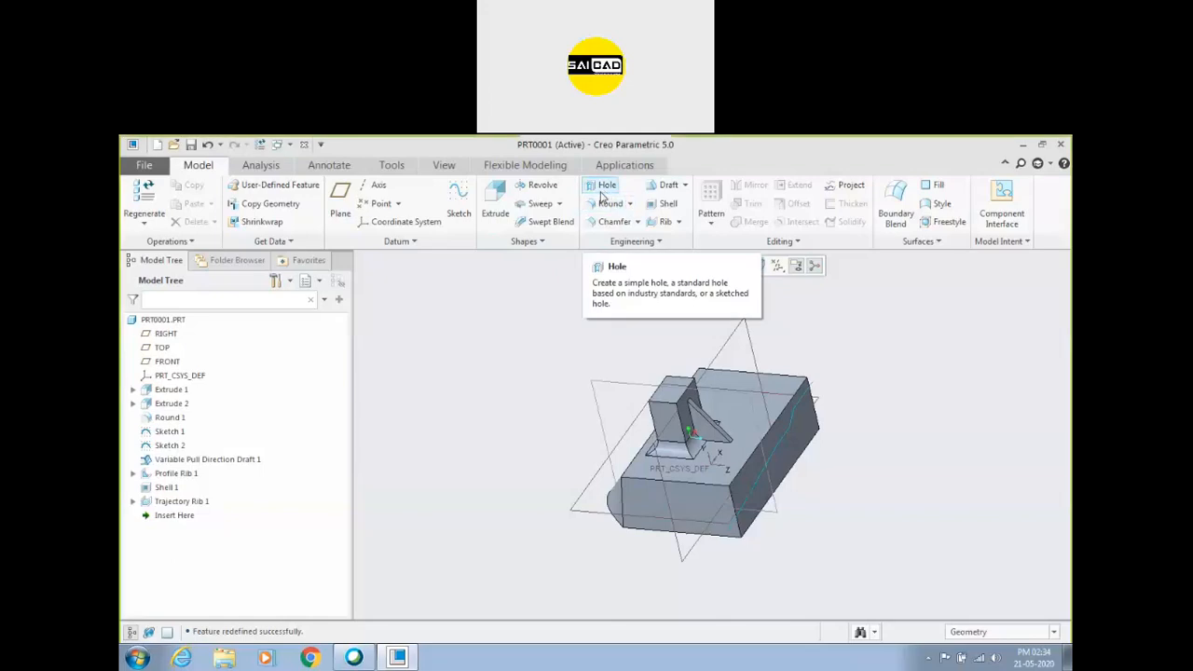
{"action": "middle_click_drag", "start_coordinate": [543, 371], "coordinate": [508, 407]}
{"action": "middle_click_drag", "start_coordinate": [740, 448], "coordinate": [994, 405]}
{"action": "scroll", "coordinate": [828, 426], "scroll_direction": "down", "scroll_amount": 4}
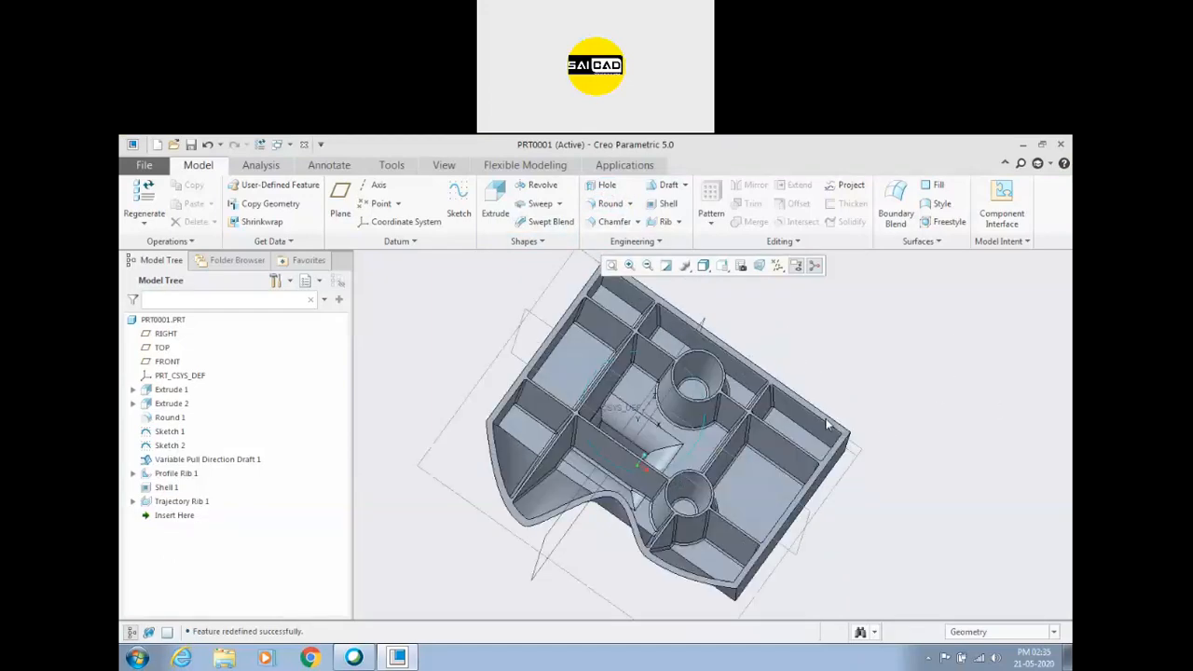
{"action": "middle_click_drag", "start_coordinate": [837, 378], "coordinate": [809, 328]}
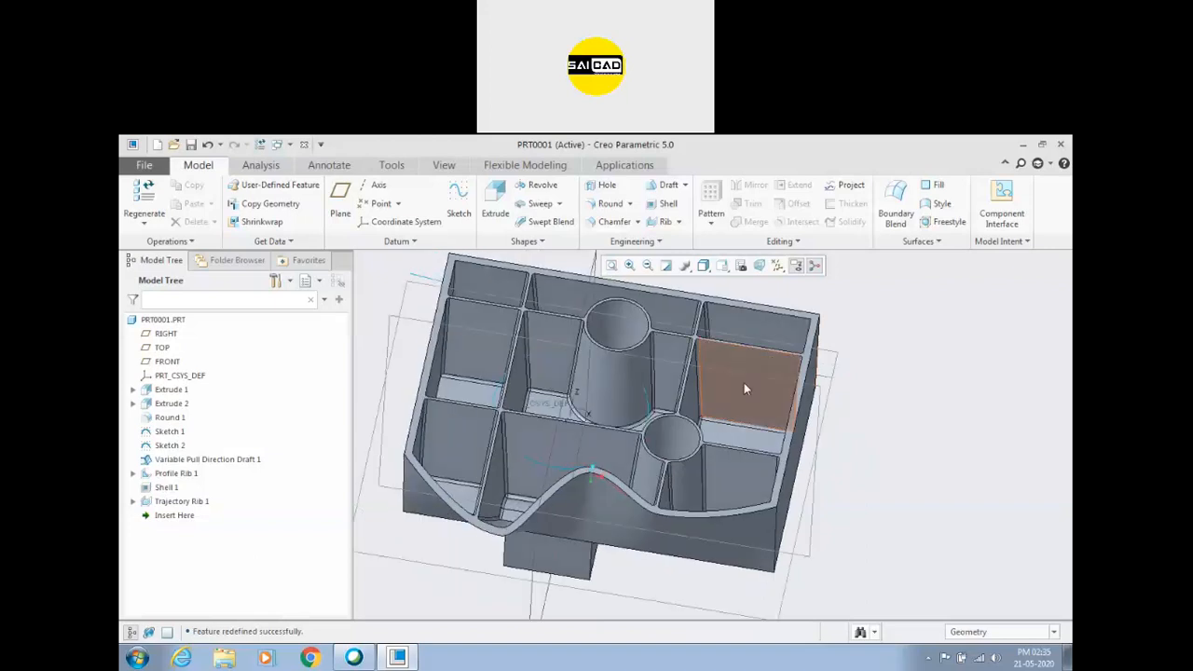
Delete Sketch 1, the large circle sketch in the middle of the part.
{"action": "scroll", "coordinate": [717, 399], "scroll_direction": "up", "scroll_amount": 2}
{"action": "left_click", "coordinate": [658, 410]}
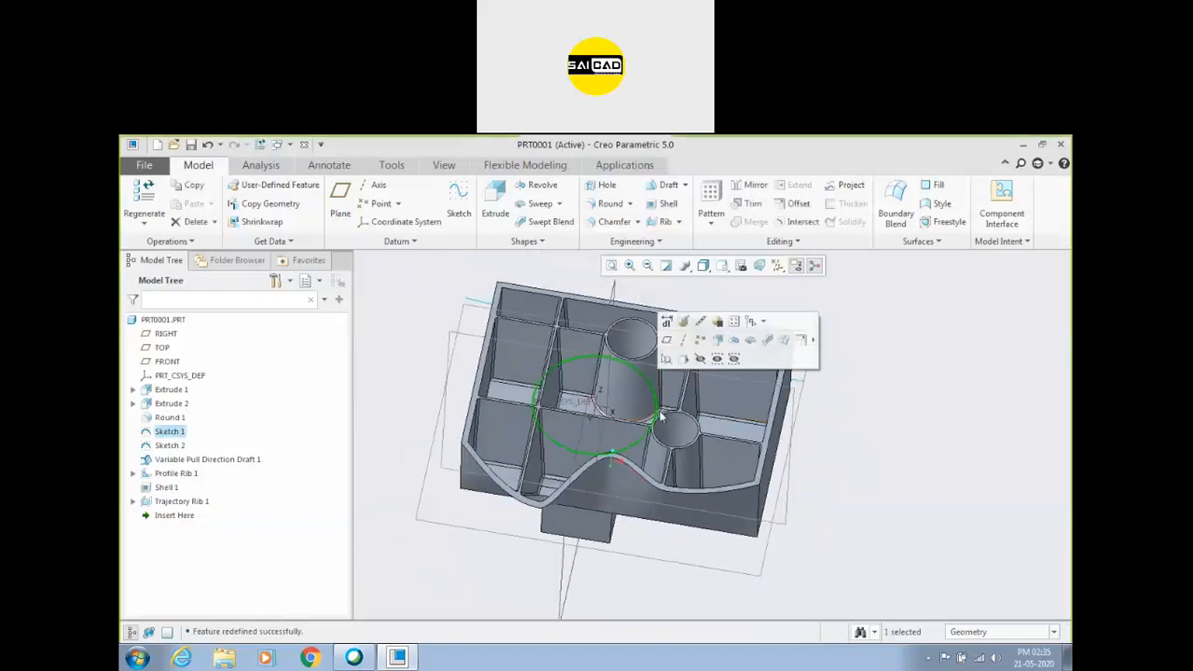
{"action": "key", "text": "Delete"}
{"action": "left_click", "coordinate": [570, 415]}
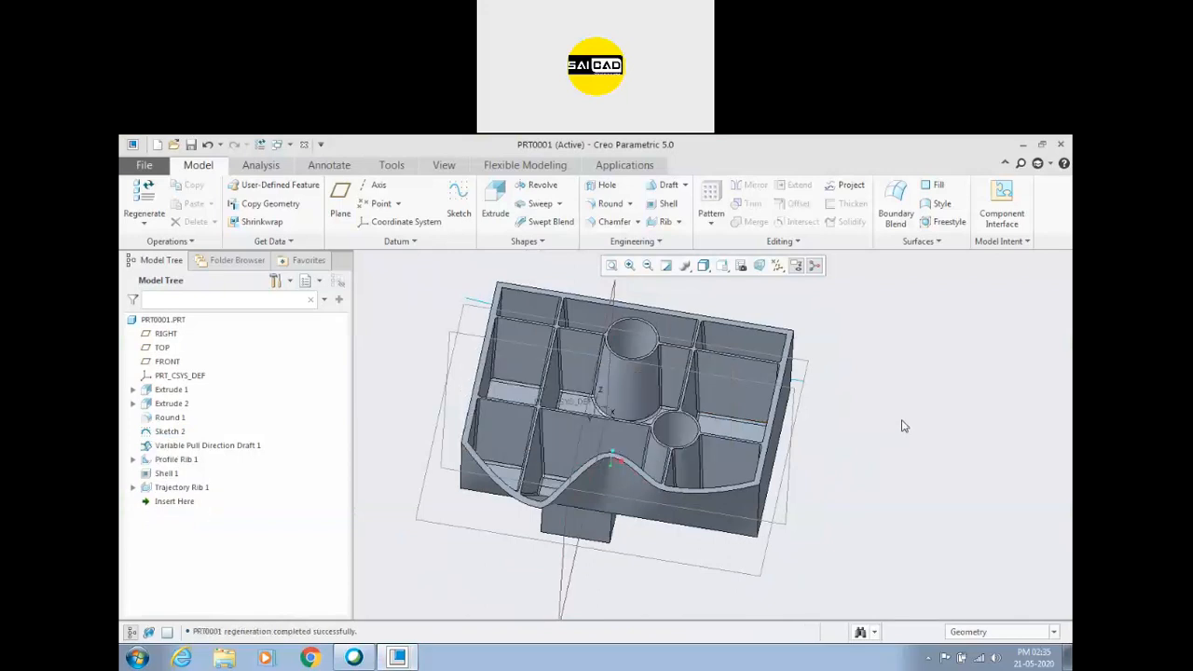
Try to delete Sketch 2, the open line sketch running across the part.
{"action": "left_click", "coordinate": [803, 385]}
{"action": "key", "text": "Delete"}
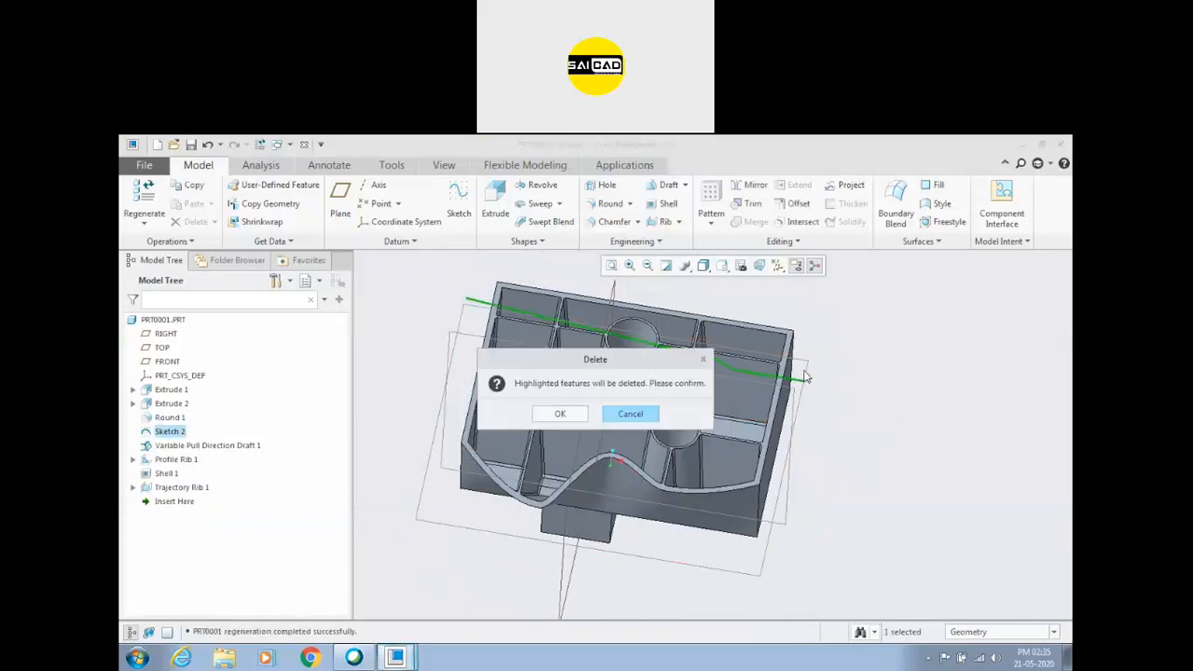
{"action": "left_click", "coordinate": [629, 412]}
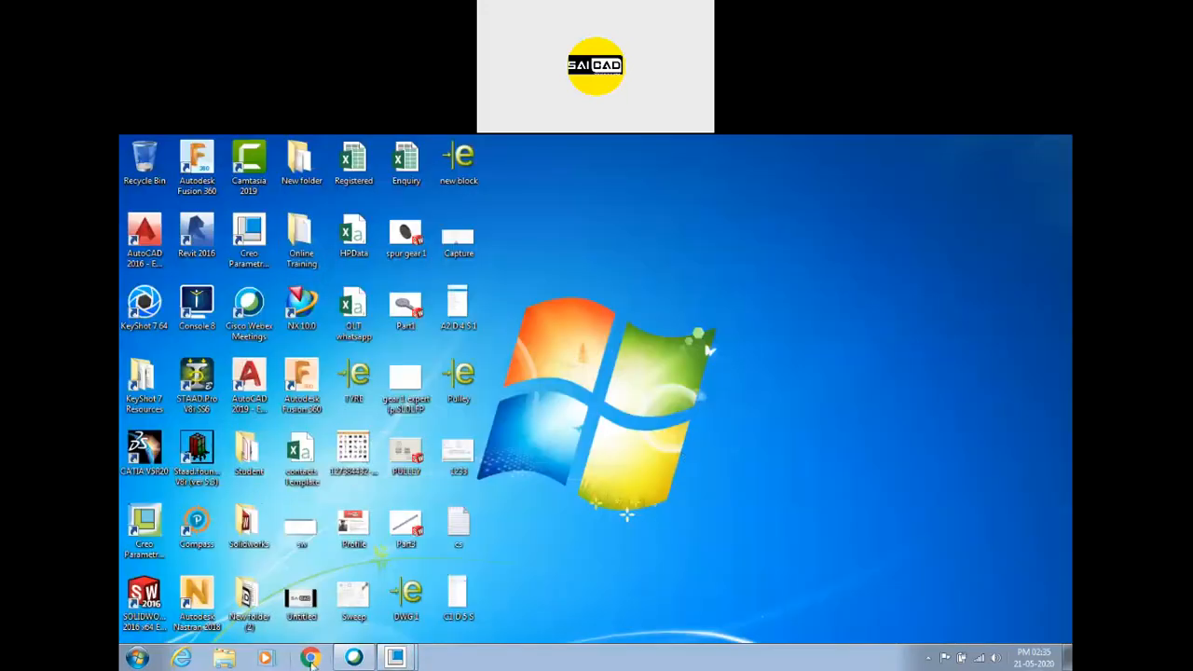
Open Creo_Assignment_5.pdf from the Creo subfolder of Assignment in the desktop's Online Training folder.
{"action": "double_click", "coordinate": [301, 240]}
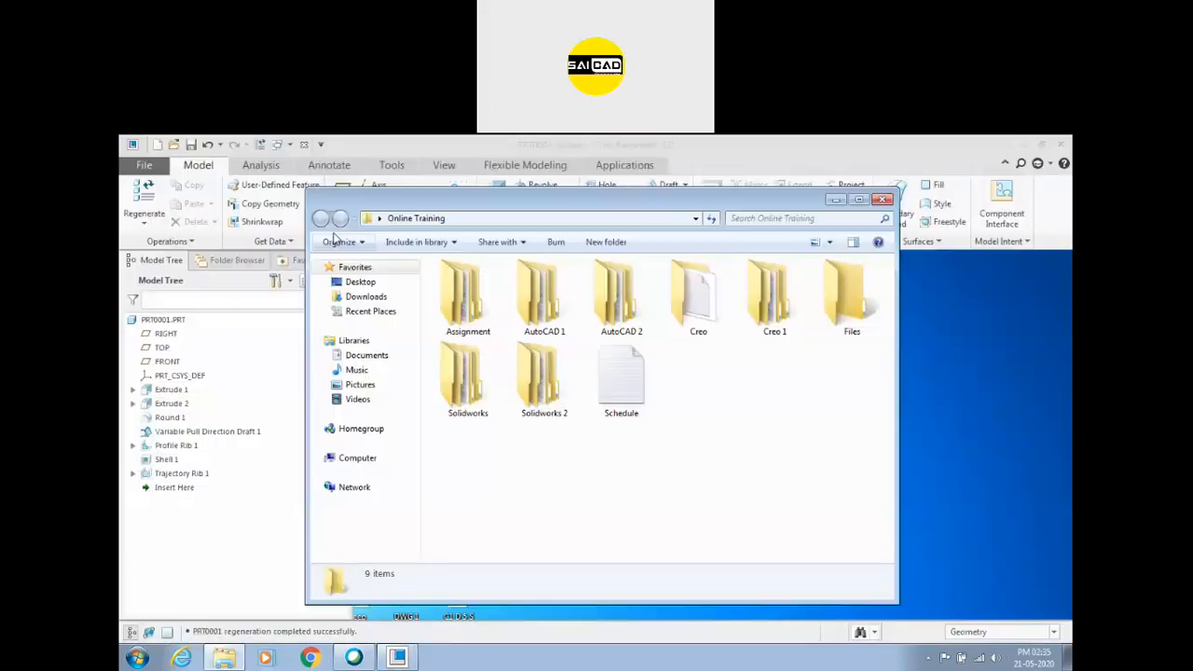
{"action": "double_click", "coordinate": [466, 297]}
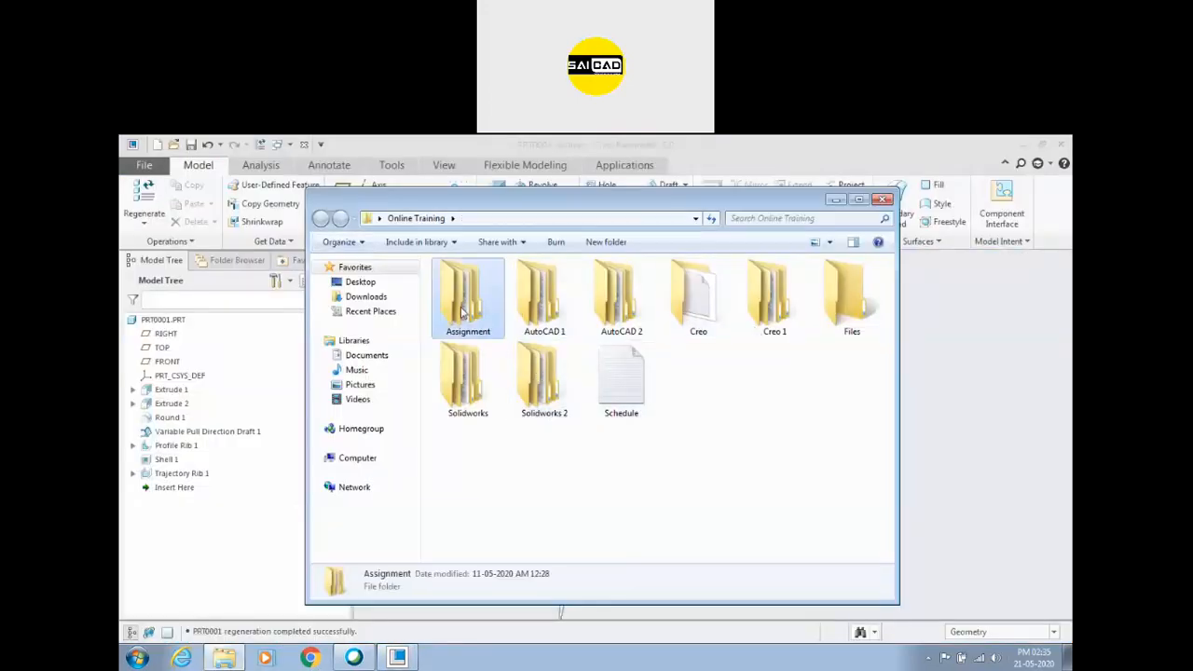
{"action": "left_click", "coordinate": [589, 301]}
{"action": "double_click", "coordinate": [550, 307]}
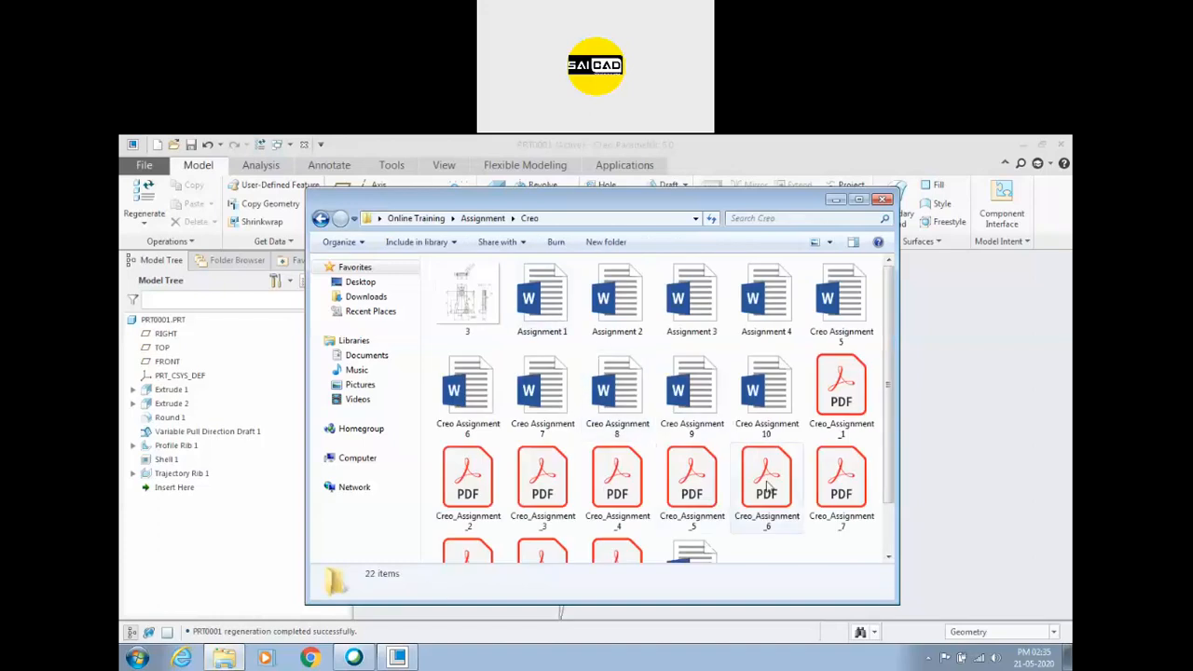
{"action": "double_click", "coordinate": [675, 520]}
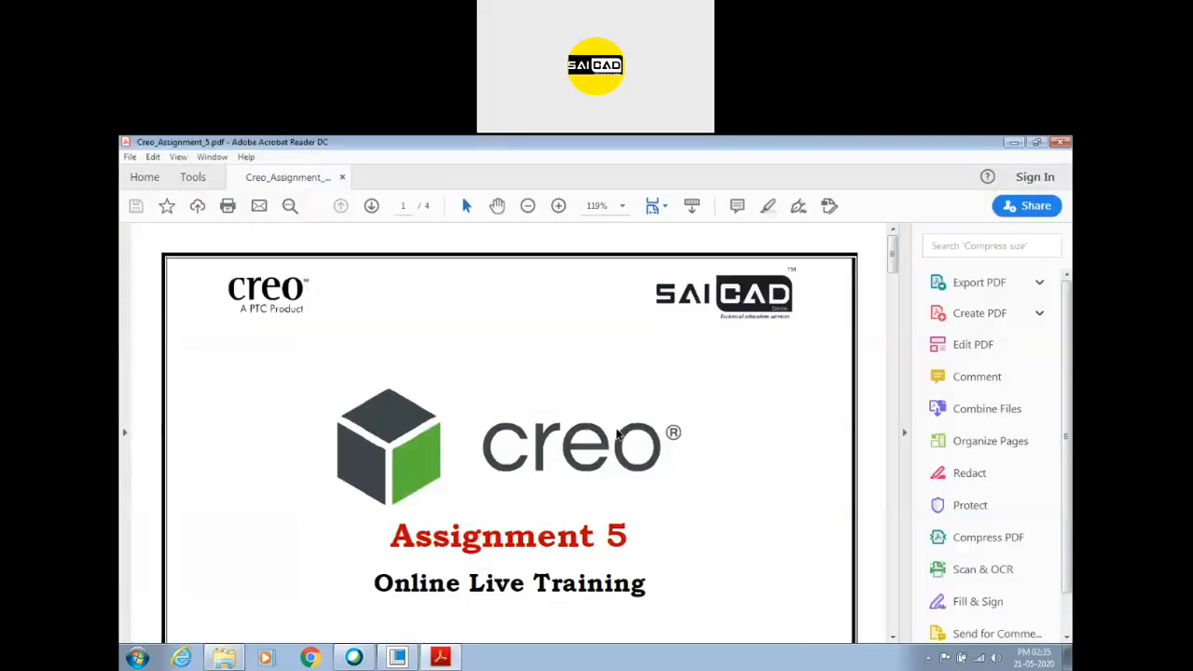
Review the first three drawings of Assignment 5: the ribbed bracket, the ribbed flange and the three-lobed ring.
{"action": "scroll", "coordinate": [664, 431], "scroll_direction": "down", "scroll_amount": 15}
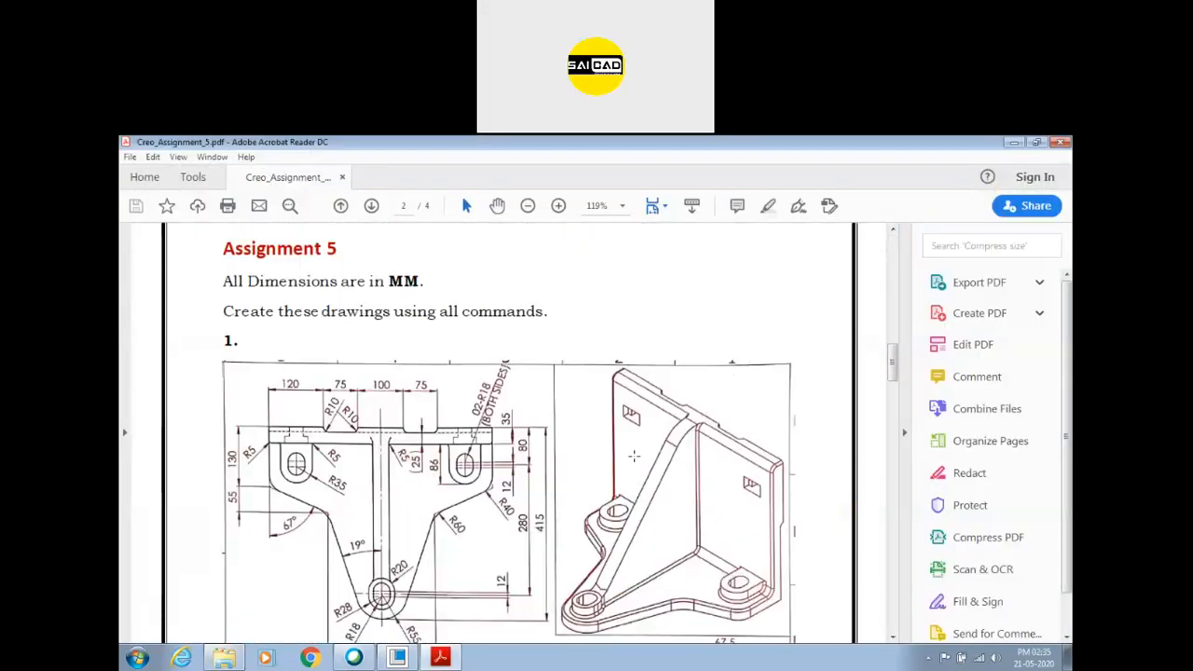
{"action": "scroll", "coordinate": [633, 456], "scroll_direction": "down", "scroll_amount": 3}
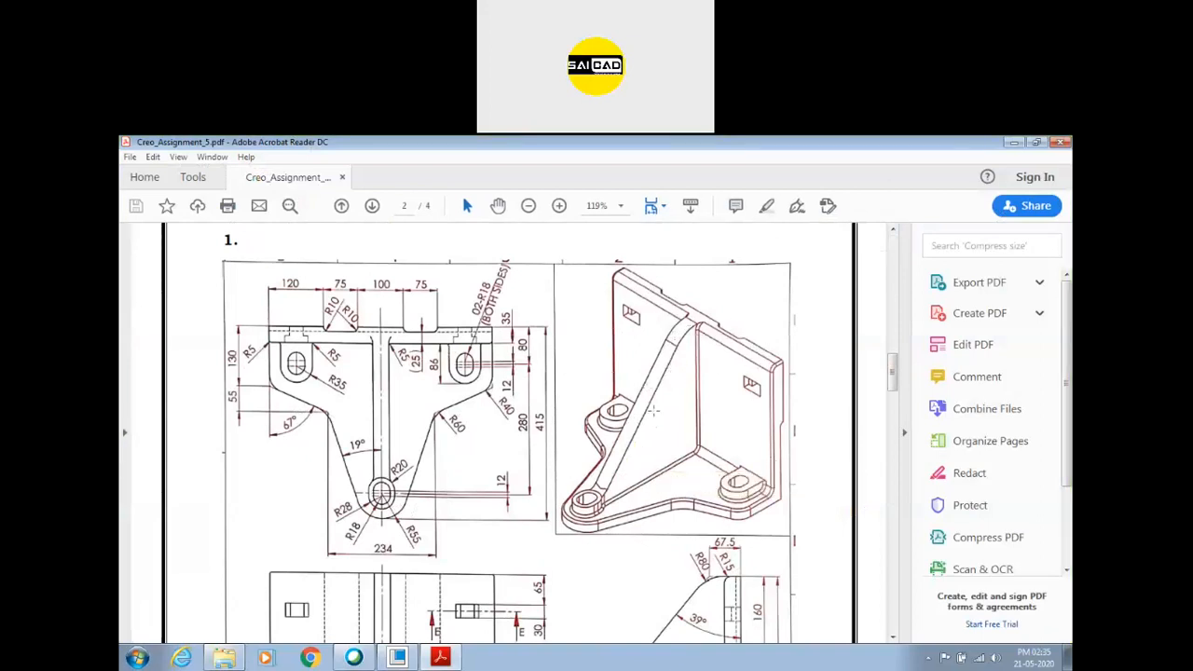
{"action": "scroll", "coordinate": [599, 336], "scroll_direction": "down", "scroll_amount": 8}
{"action": "scroll", "coordinate": [508, 433], "scroll_direction": "down", "scroll_amount": 10}
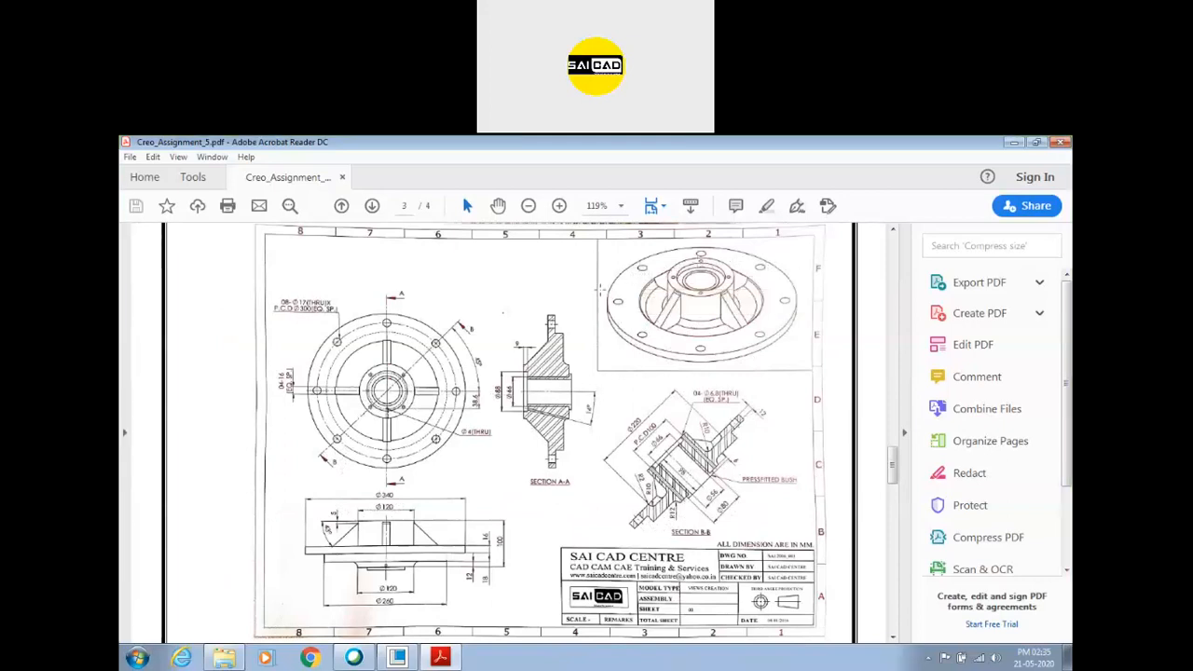
{"action": "scroll", "coordinate": [601, 290], "scroll_direction": "down", "scroll_amount": 8}
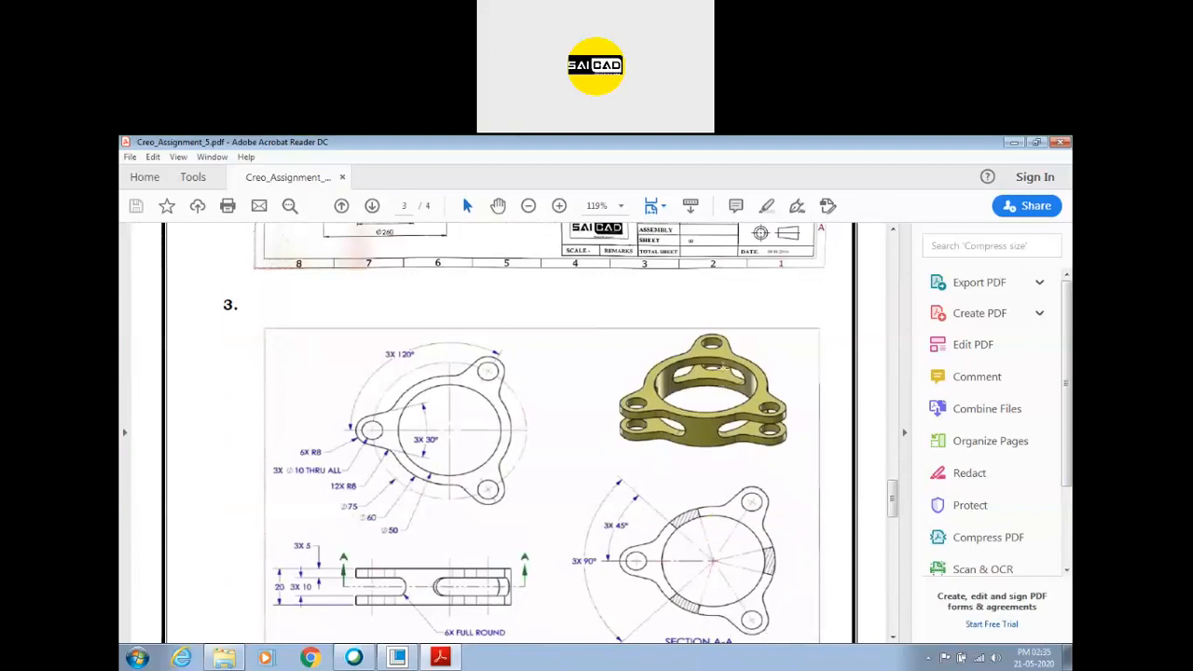
{"action": "scroll", "coordinate": [722, 366], "scroll_direction": "down", "scroll_amount": 9}
{"action": "scroll", "coordinate": [643, 383], "scroll_direction": "up", "scroll_amount": 7}
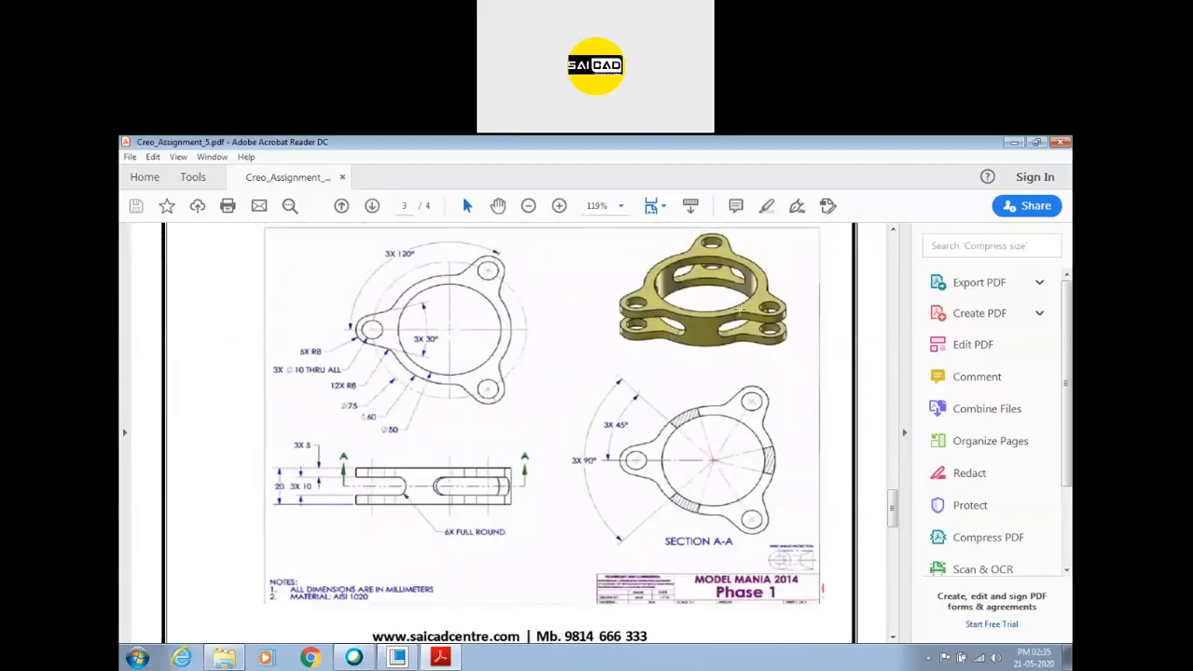
Examine drawing 4 on page 4, marking the stepped hole in section A-A and the matching circles in the front view.
{"action": "scroll", "coordinate": [565, 372], "scroll_direction": "down", "scroll_amount": 15}
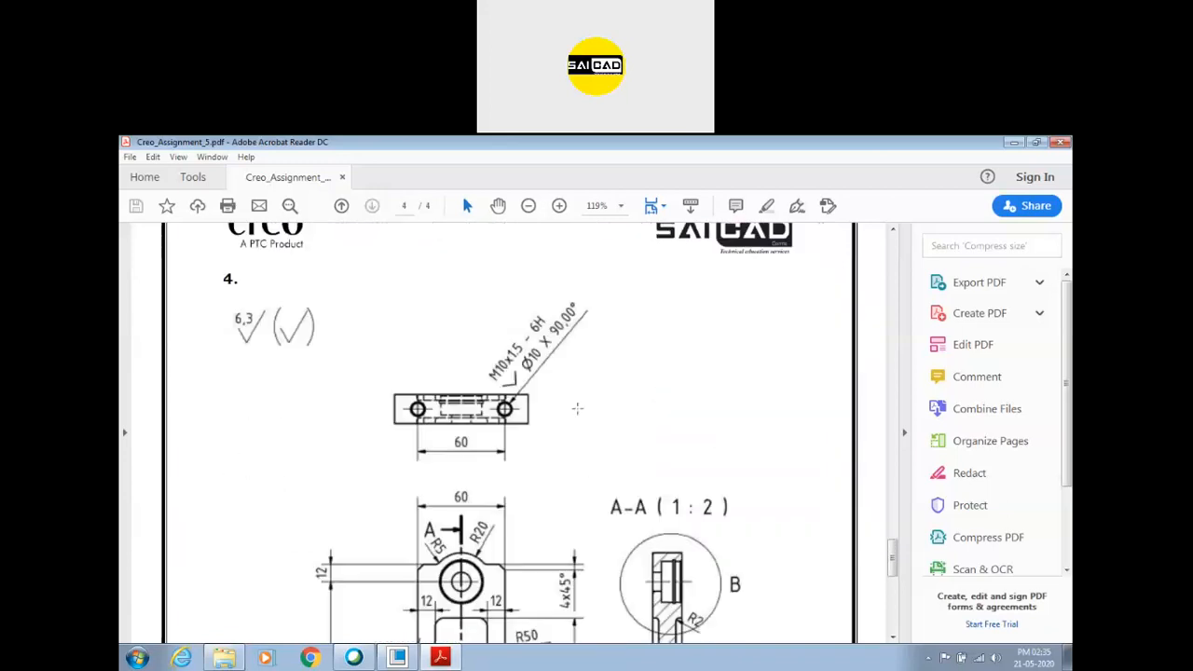
{"action": "scroll", "coordinate": [511, 437], "scroll_direction": "up", "scroll_amount": 5}
{"action": "scroll", "coordinate": [512, 410], "scroll_direction": "down", "scroll_amount": 5}
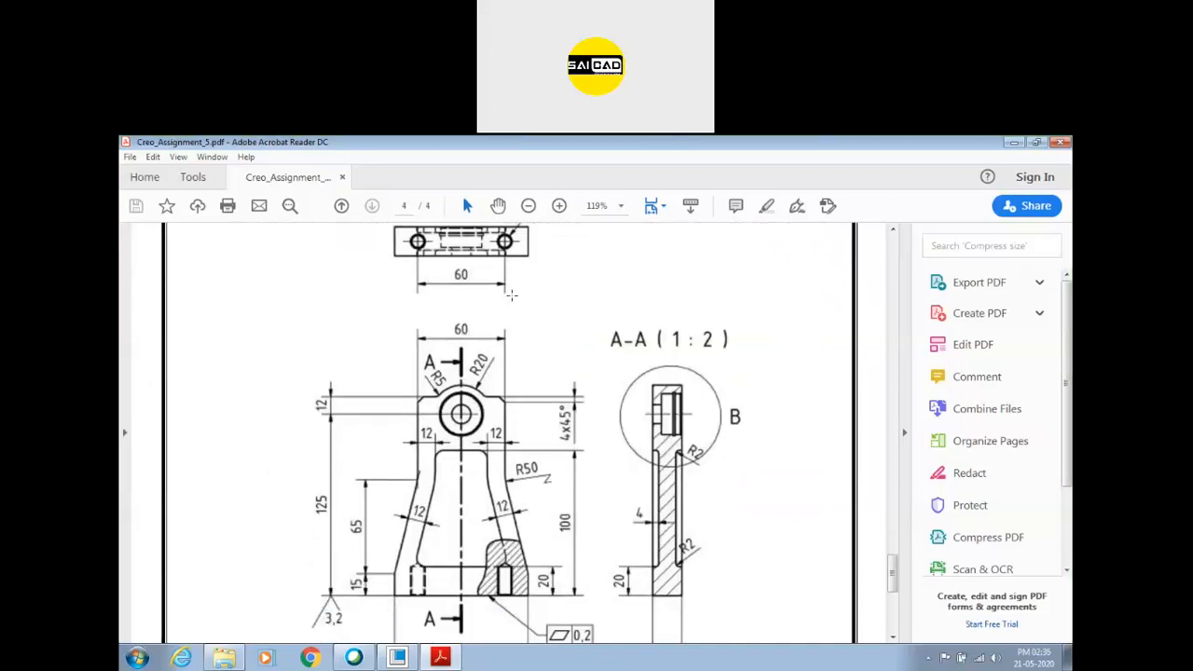
{"action": "scroll", "coordinate": [533, 415], "scroll_direction": "up", "scroll_amount": 1}
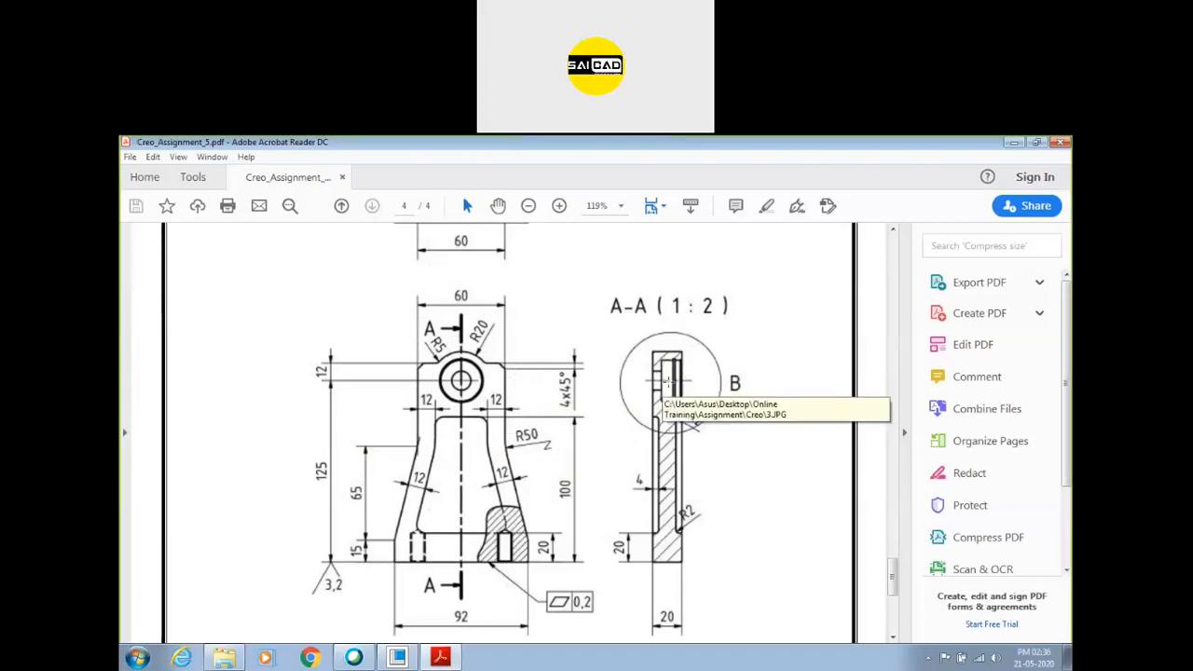
{"action": "left_click_drag", "start_coordinate": [693, 355], "coordinate": [661, 400]}
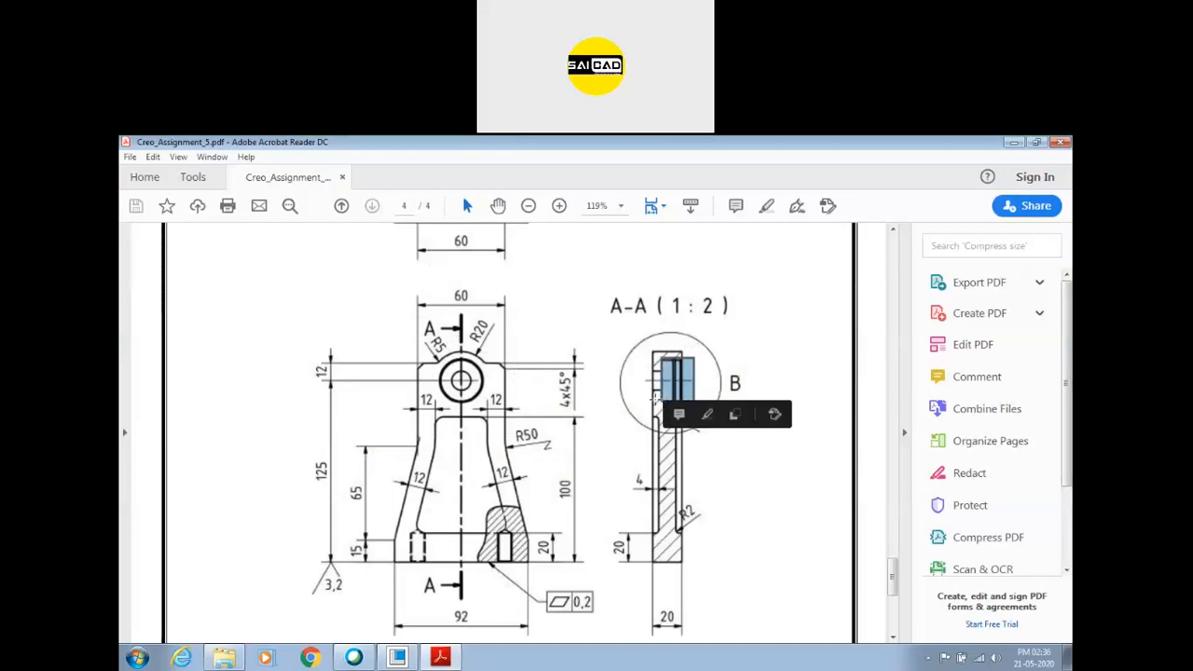
{"action": "left_click_drag", "start_coordinate": [491, 355], "coordinate": [440, 408]}
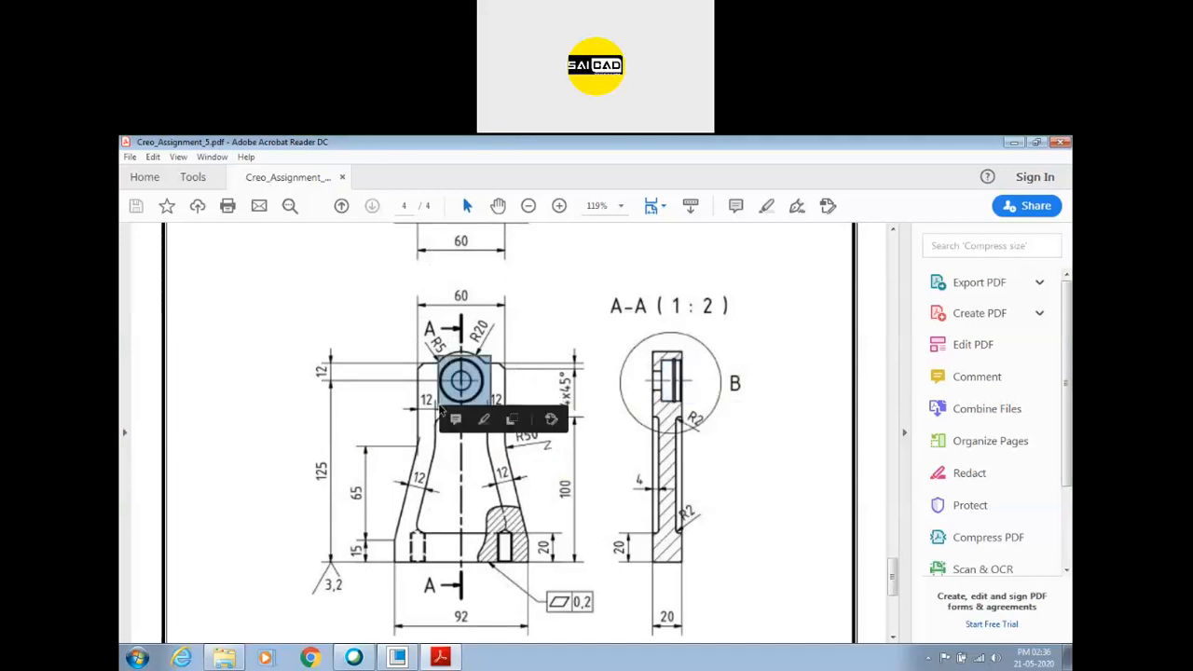
{"action": "left_click", "coordinate": [561, 328]}
{"action": "left_click", "coordinate": [561, 330]}
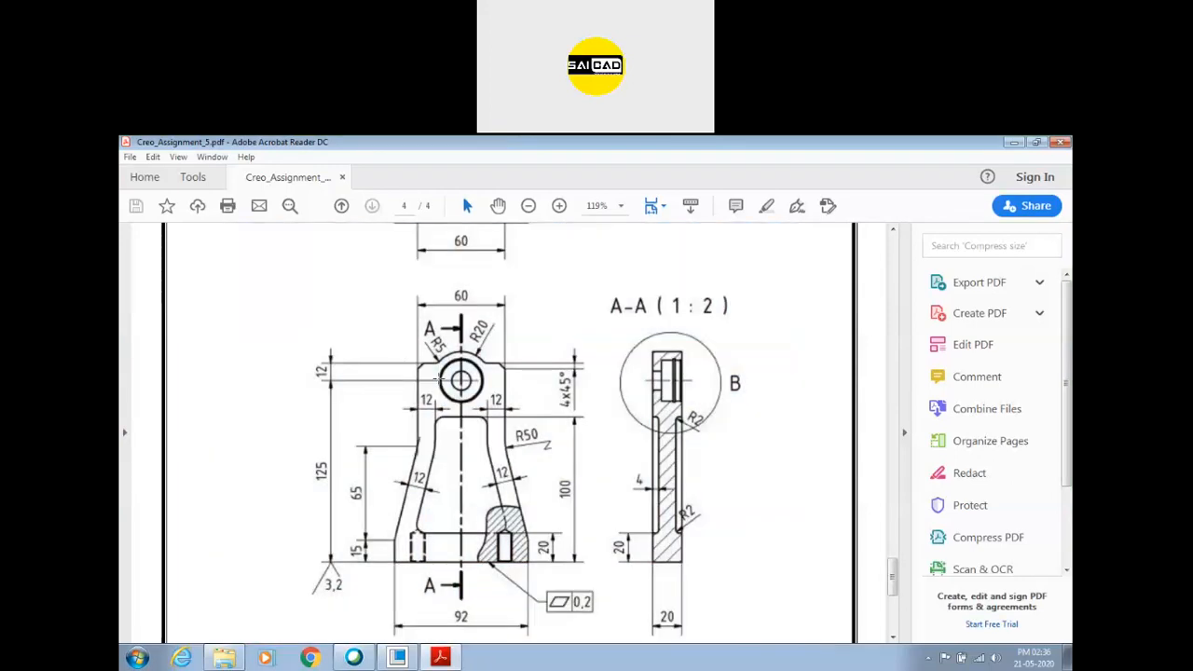
Study all views of drawing 4 at different magnifications, from the M10x1.5 hole callout down to the base dimensions.
{"action": "scroll", "coordinate": [440, 379], "scroll_direction": "up", "scroll_amount": 3}
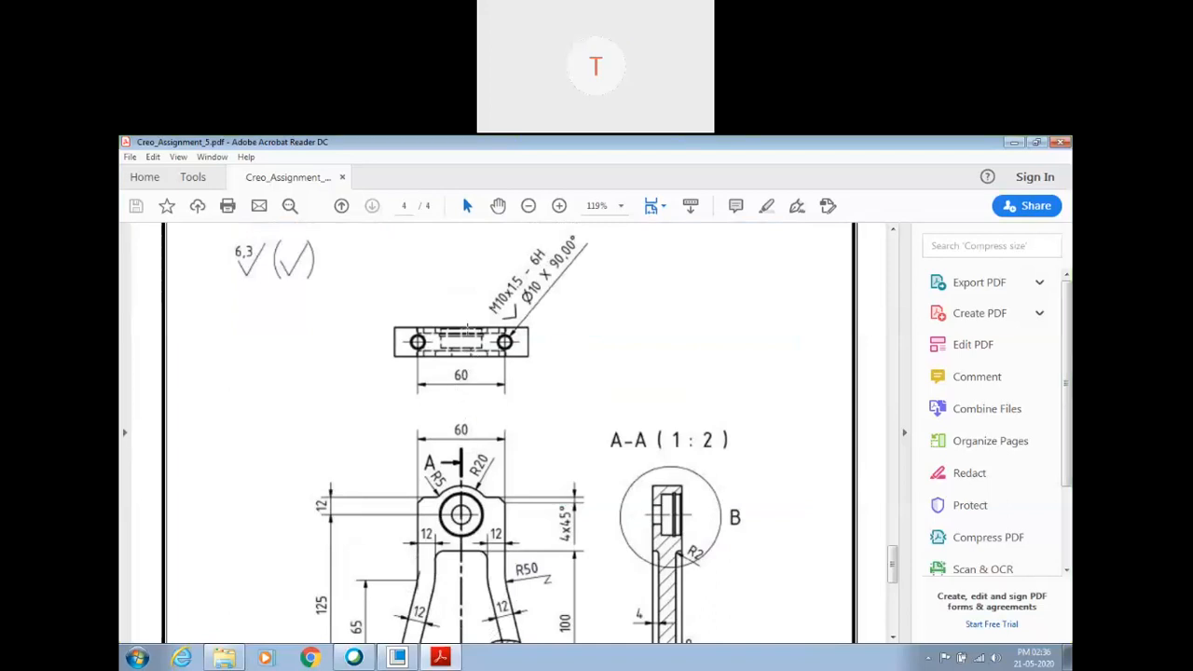
{"action": "scroll", "coordinate": [468, 329], "scroll_direction": "down", "scroll_amount": 3, "text": "ctrl"}
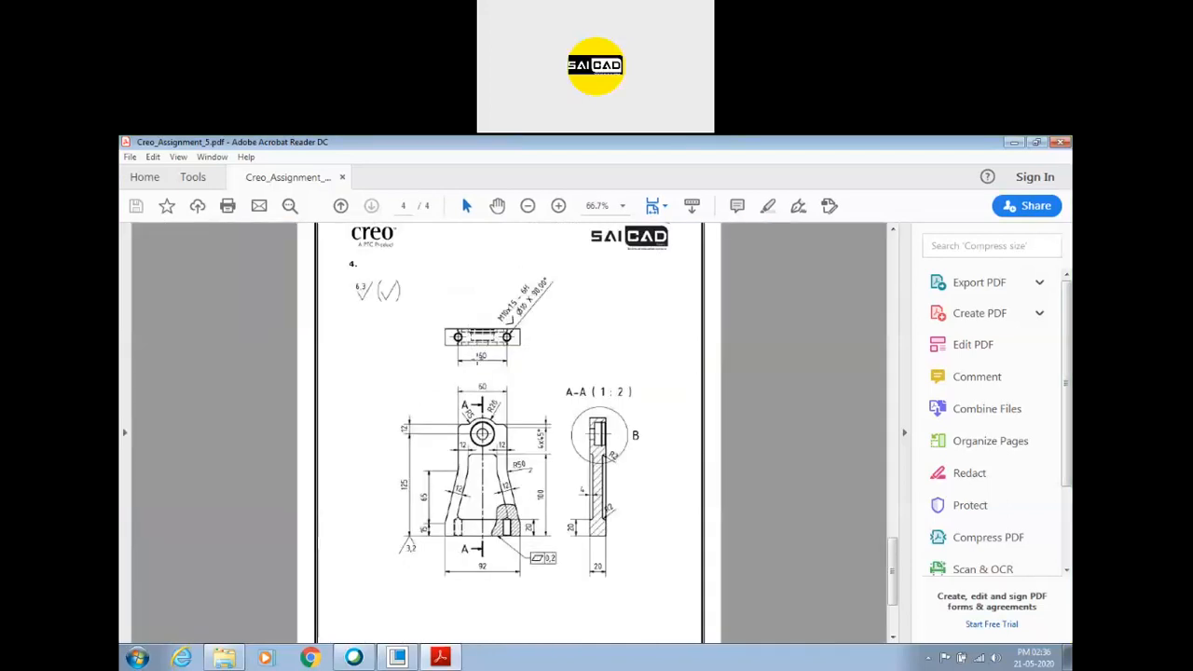
{"action": "scroll", "coordinate": [470, 332], "scroll_direction": "down", "scroll_amount": 4}
{"action": "scroll", "coordinate": [472, 312], "scroll_direction": "up", "scroll_amount": 3, "text": "ctrl"}
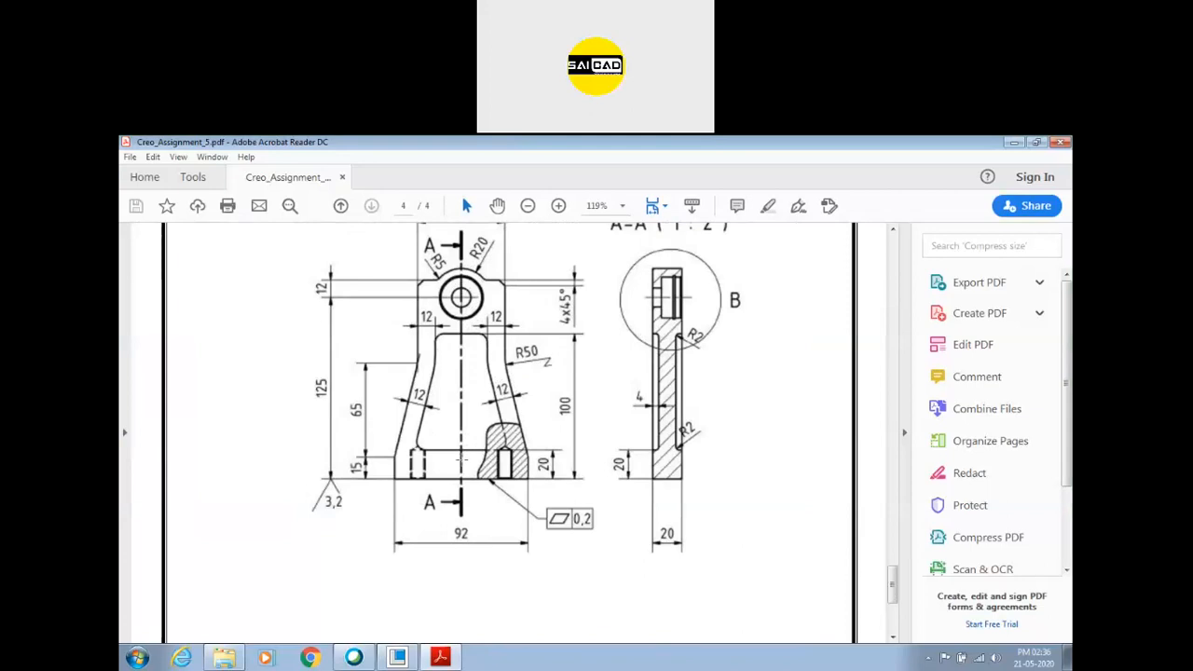
{"action": "scroll", "coordinate": [461, 461], "scroll_direction": "down", "scroll_amount": 3, "text": "ctrl"}
{"action": "scroll", "coordinate": [471, 426], "scroll_direction": "down", "scroll_amount": 1, "text": "ctrl"}
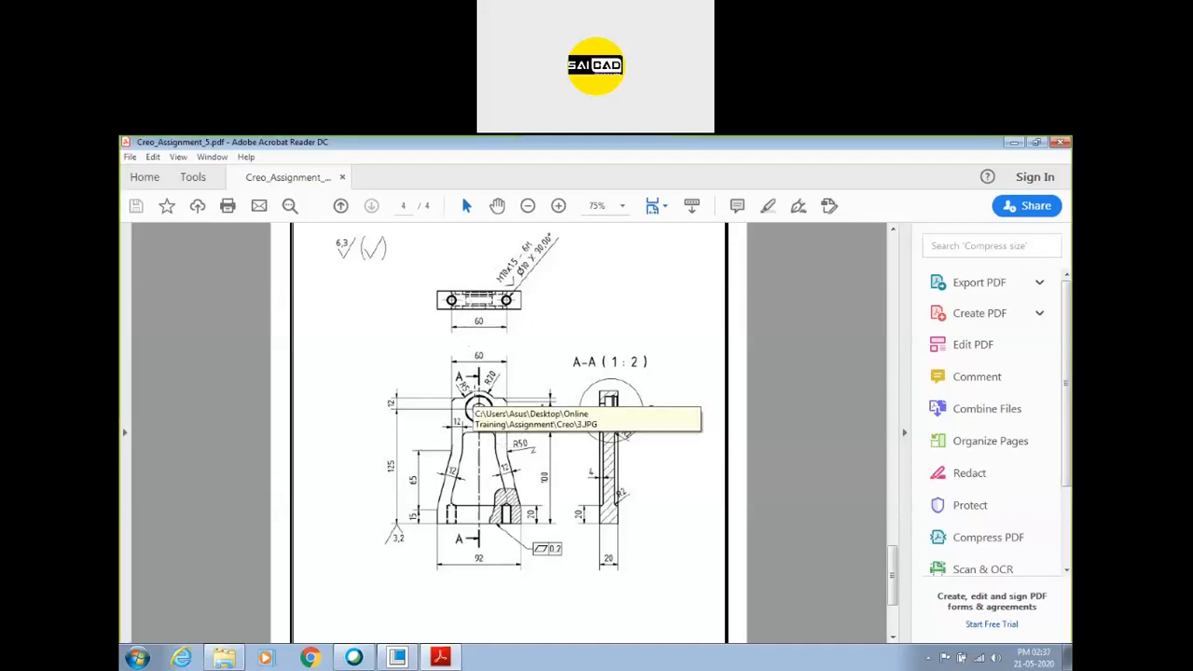
{"action": "scroll", "coordinate": [474, 396], "scroll_direction": "up", "scroll_amount": 3}
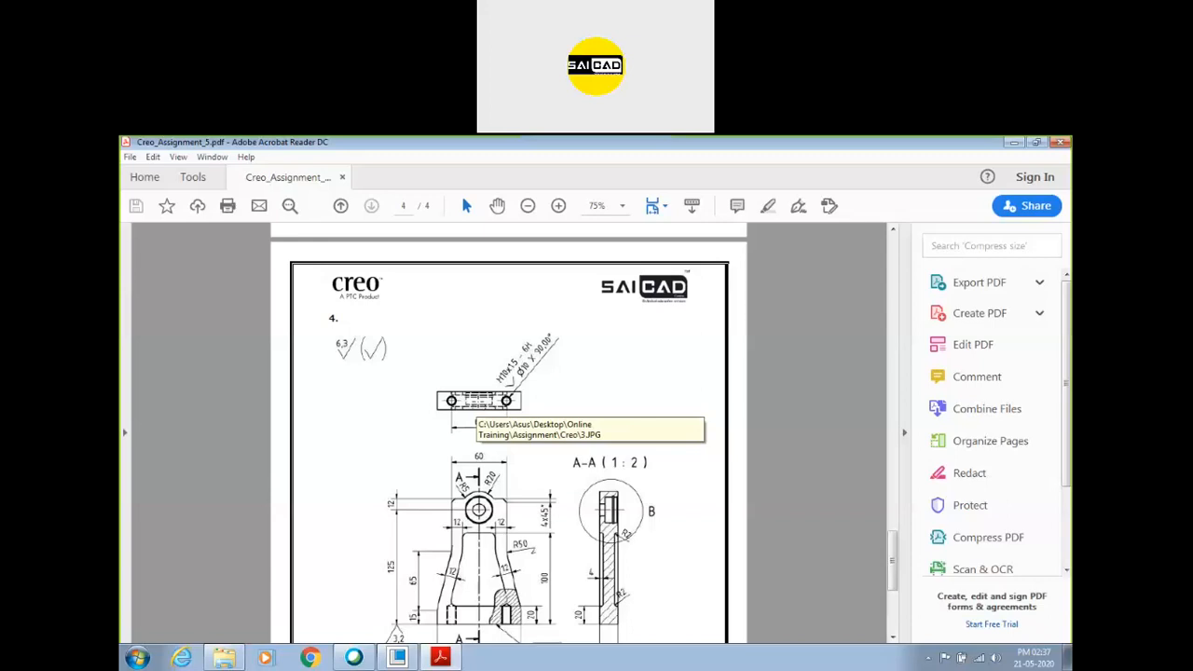
{"action": "scroll", "coordinate": [474, 403], "scroll_direction": "down", "scroll_amount": 1}
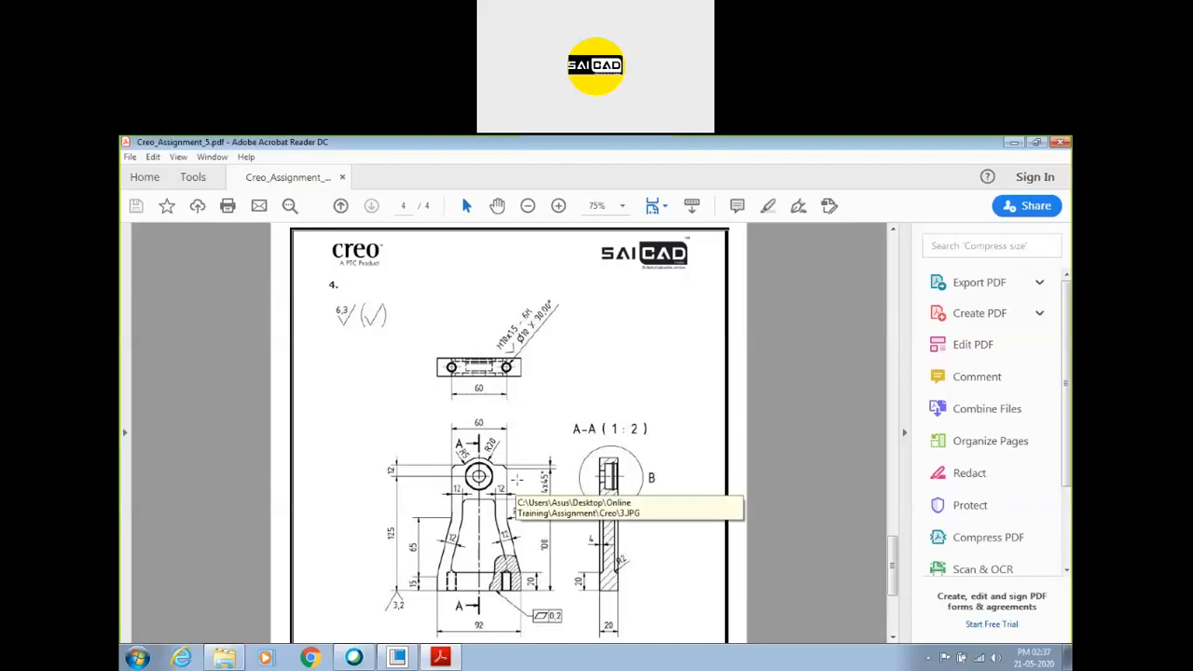
{"action": "scroll", "coordinate": [517, 480], "scroll_direction": "down", "scroll_amount": 3}
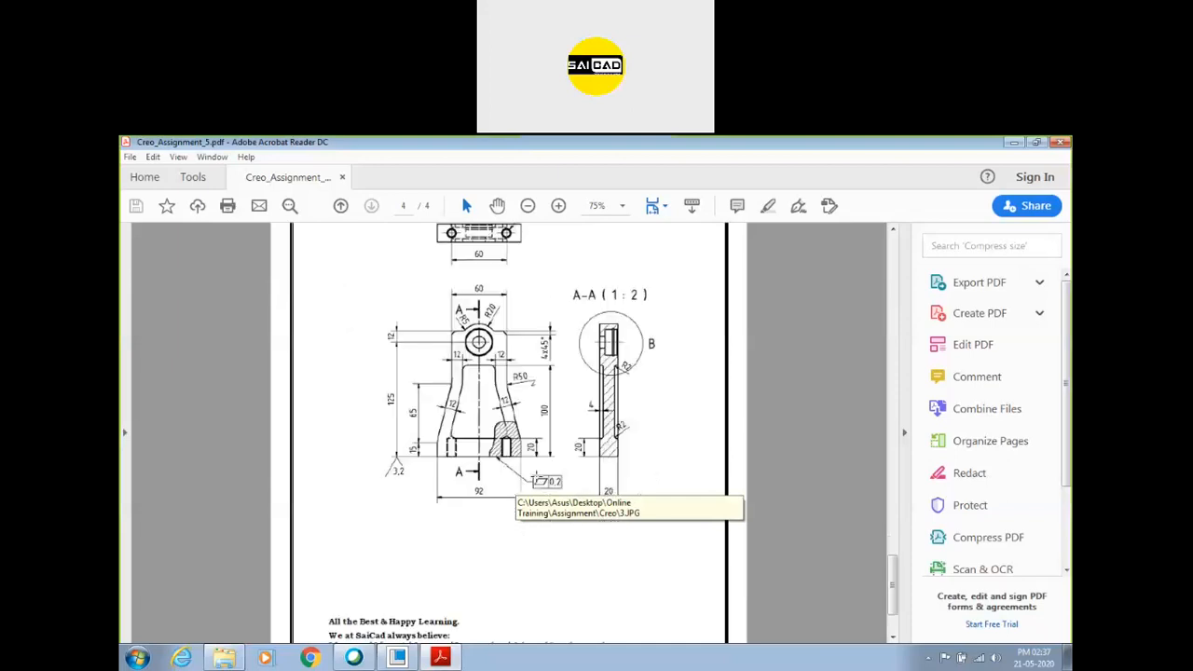
Inspect the three-lobed ring of drawing 3 on page 3 up close, including section A-A and the full-round slots.
{"action": "scroll", "coordinate": [547, 493], "scroll_direction": "up", "scroll_amount": 6}
{"action": "scroll", "coordinate": [547, 492], "scroll_direction": "up", "scroll_amount": 3}
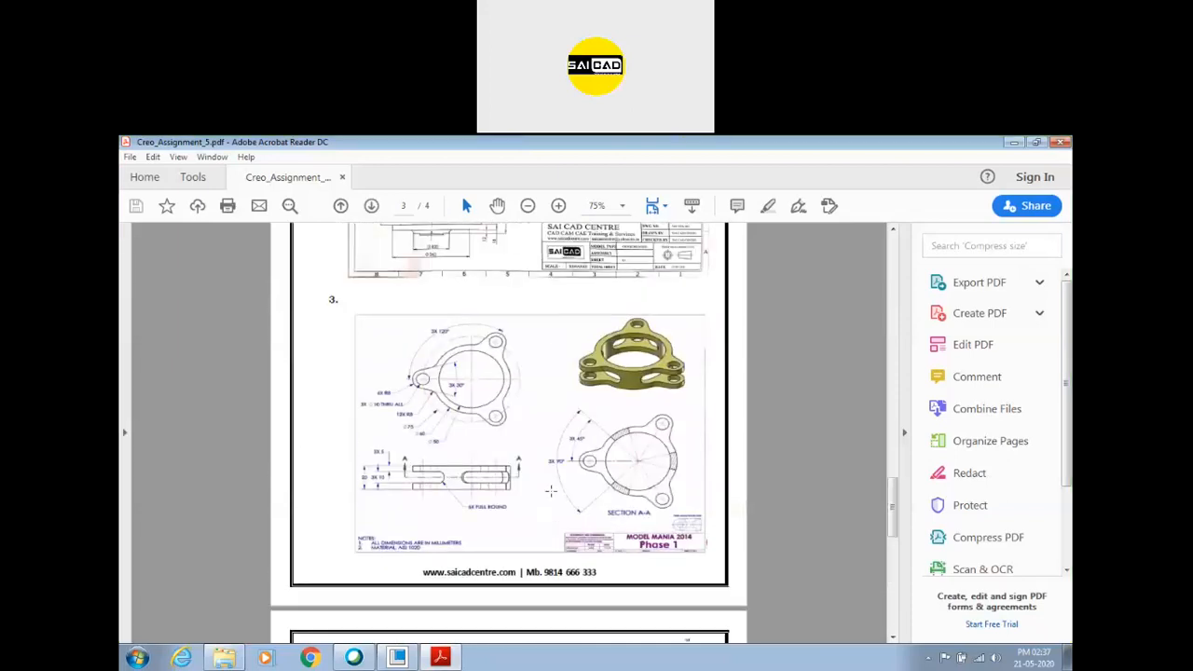
{"action": "scroll", "coordinate": [699, 523], "scroll_direction": "up", "scroll_amount": 4, "text": "ctrl"}
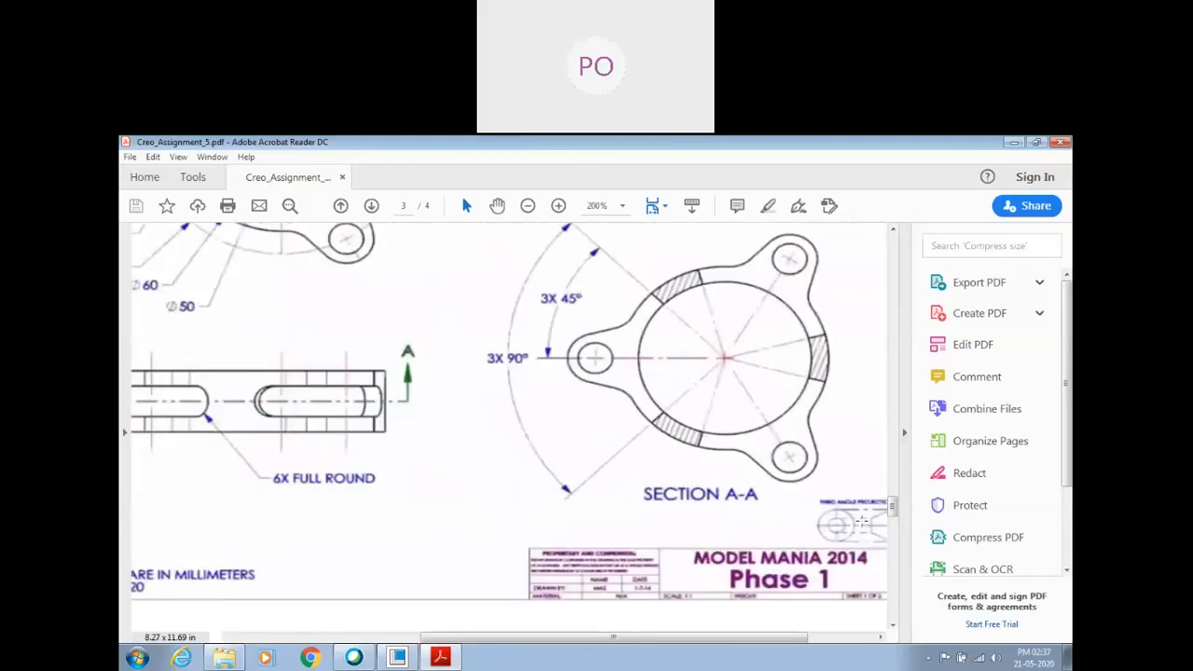
{"action": "scroll", "coordinate": [588, 531], "scroll_direction": "down", "scroll_amount": 3, "text": "ctrl"}
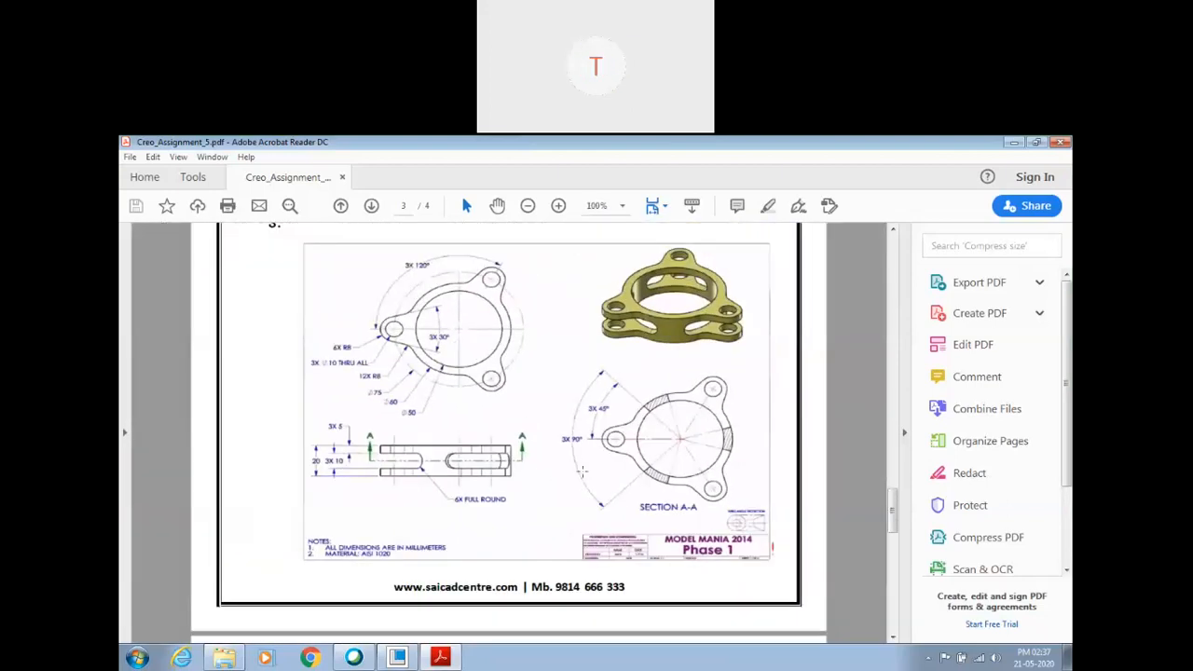
Compare drawings 3 and 4, and look back over the flange drawing to the ribbed bracket drawing on page 2.
{"action": "scroll", "coordinate": [582, 471], "scroll_direction": "down", "scroll_amount": 3, "text": "ctrl"}
{"action": "scroll", "coordinate": [577, 410], "scroll_direction": "down", "scroll_amount": 3}
{"action": "scroll", "coordinate": [578, 410], "scroll_direction": "up", "scroll_amount": 1, "text": "ctrl"}
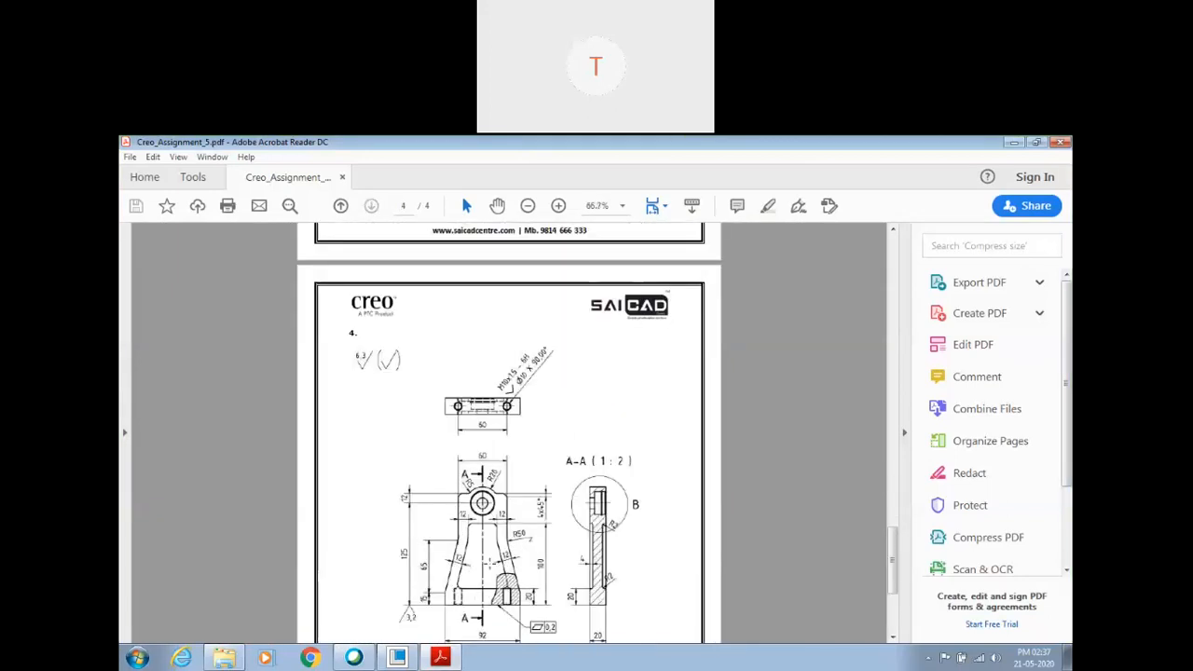
{"action": "scroll", "coordinate": [547, 493], "scroll_direction": "up", "scroll_amount": 3}
{"action": "scroll", "coordinate": [547, 476], "scroll_direction": "down", "scroll_amount": 1}
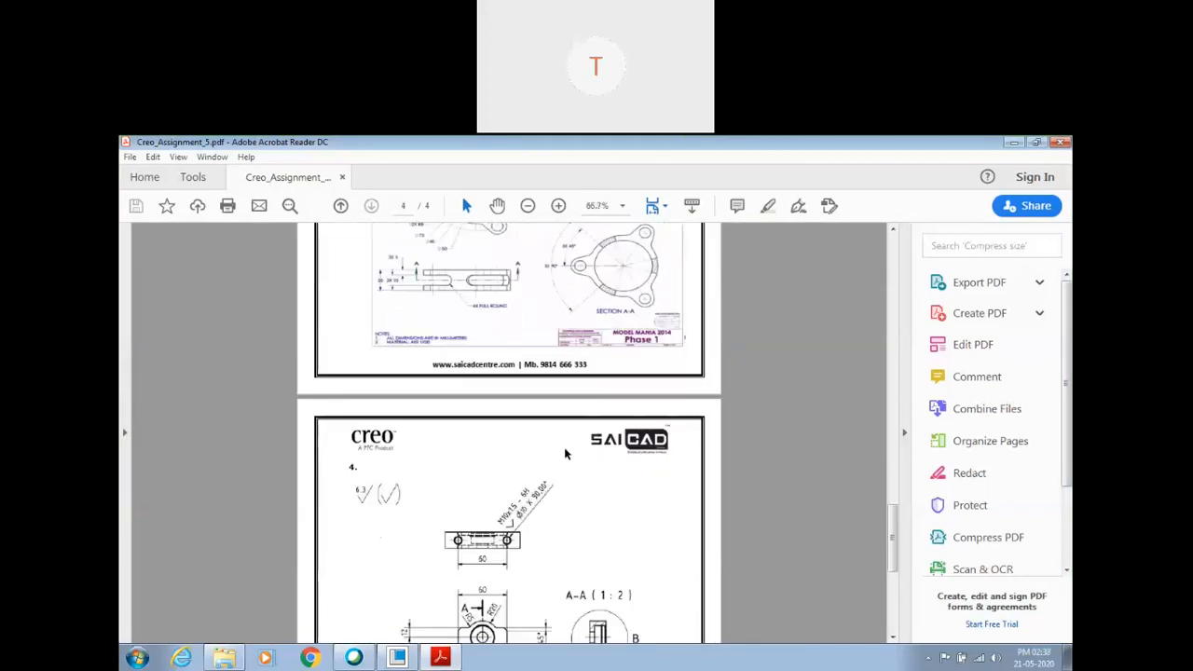
{"action": "scroll", "coordinate": [564, 454], "scroll_direction": "up", "scroll_amount": 2}
{"action": "scroll", "coordinate": [570, 466], "scroll_direction": "down", "scroll_amount": 1}
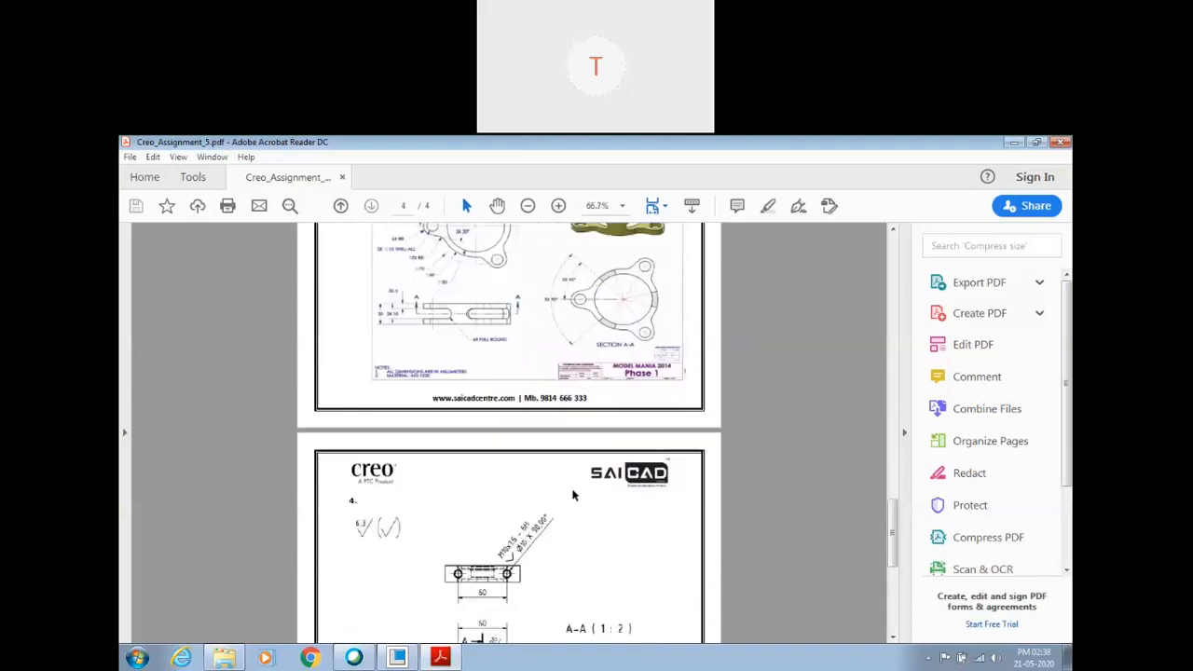
{"action": "scroll", "coordinate": [523, 489], "scroll_direction": "up", "scroll_amount": 2}
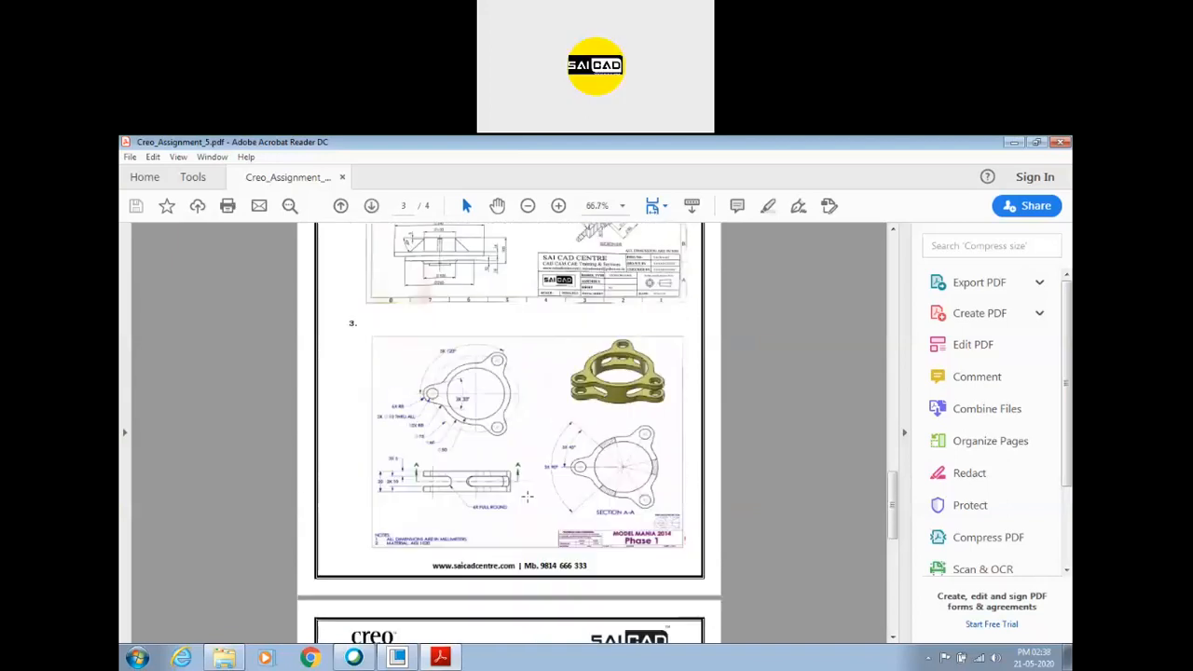
{"action": "scroll", "coordinate": [536, 480], "scroll_direction": "down", "scroll_amount": 4}
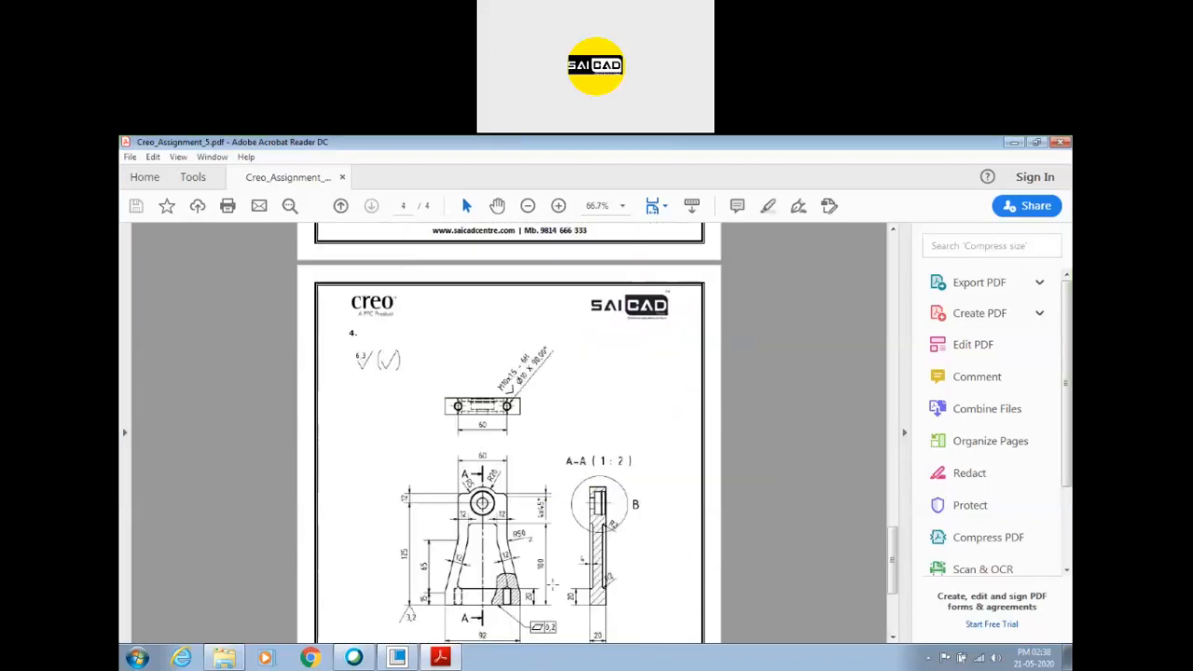
{"action": "scroll", "coordinate": [558, 581], "scroll_direction": "up", "scroll_amount": 4}
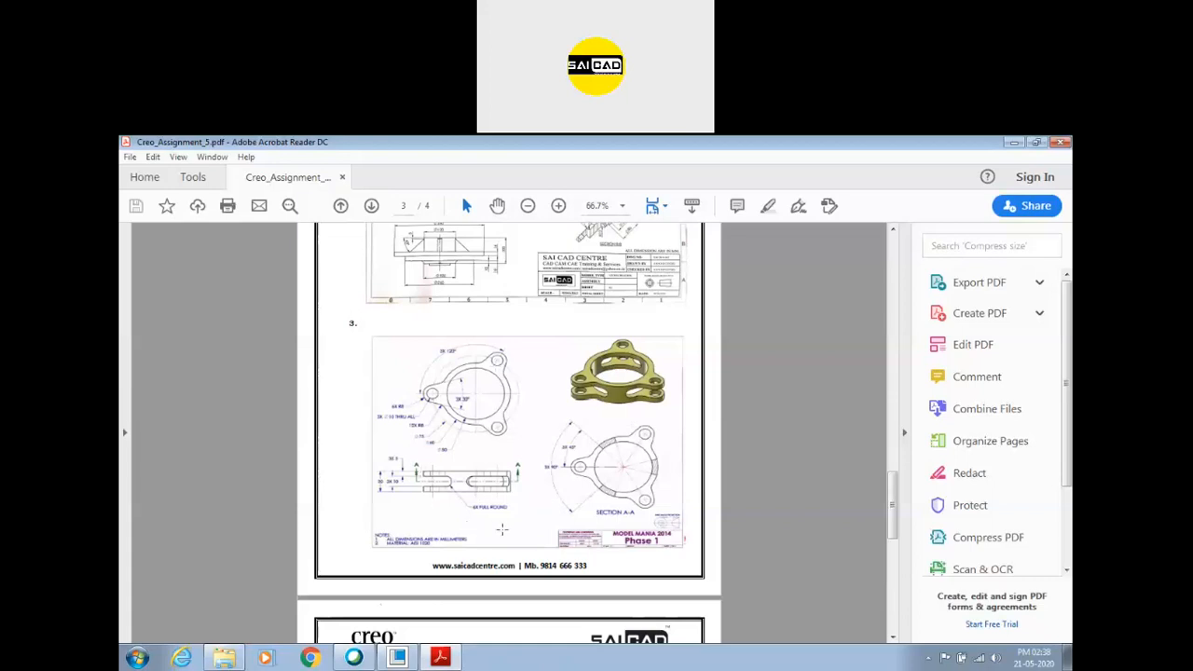
{"action": "scroll", "coordinate": [513, 509], "scroll_direction": "up", "scroll_amount": 3}
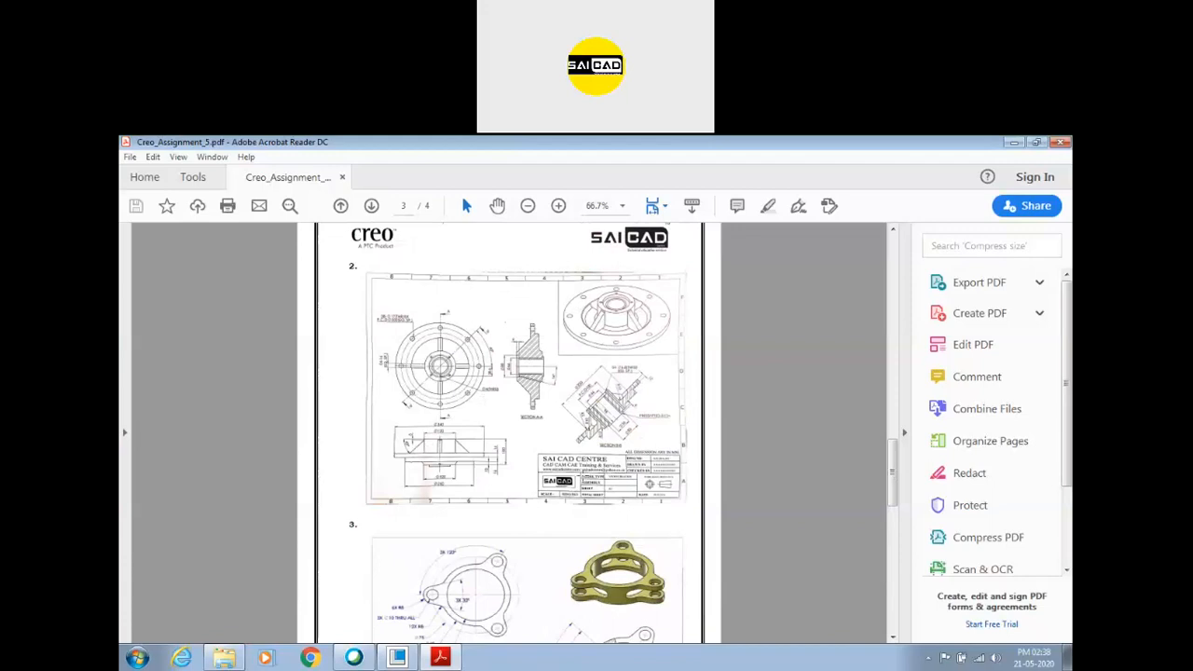
{"action": "scroll", "coordinate": [522, 448], "scroll_direction": "down", "scroll_amount": 5}
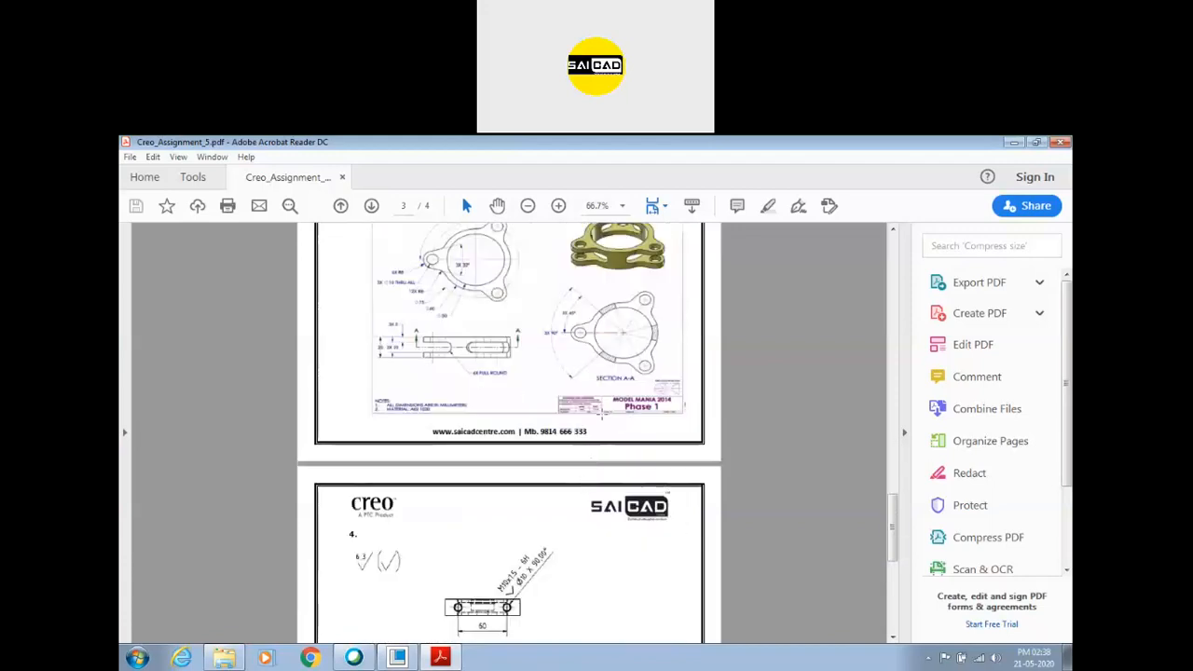
{"action": "scroll", "coordinate": [522, 449], "scroll_direction": "up", "scroll_amount": 3}
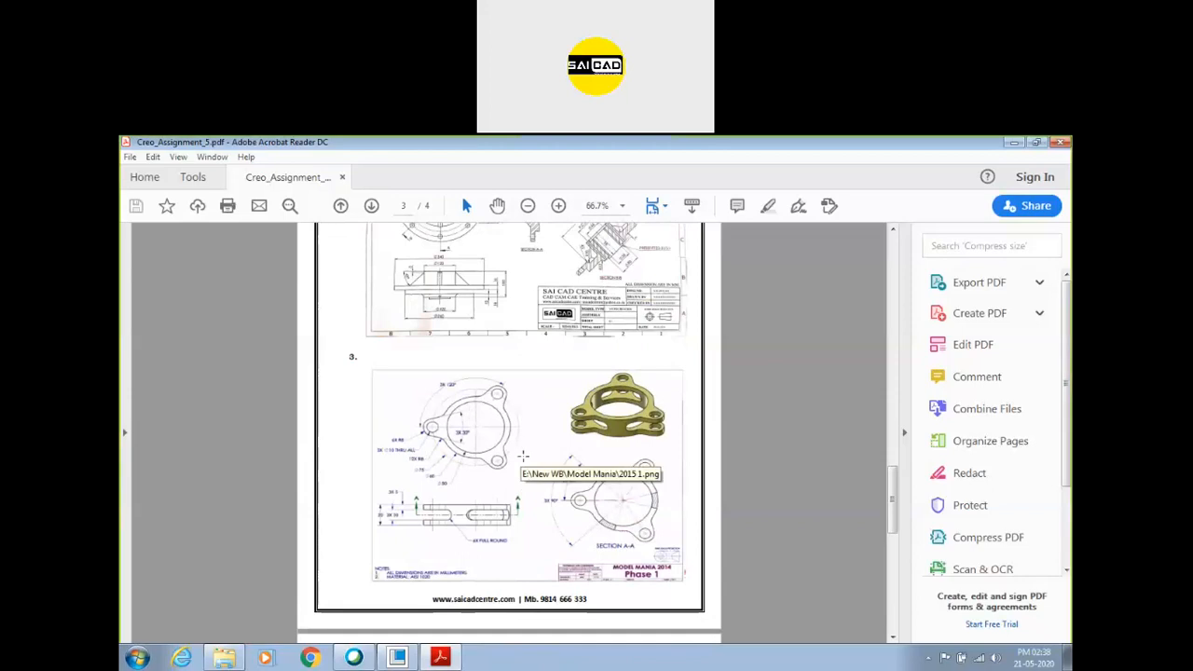
{"action": "scroll", "coordinate": [540, 479], "scroll_direction": "up", "scroll_amount": 15}
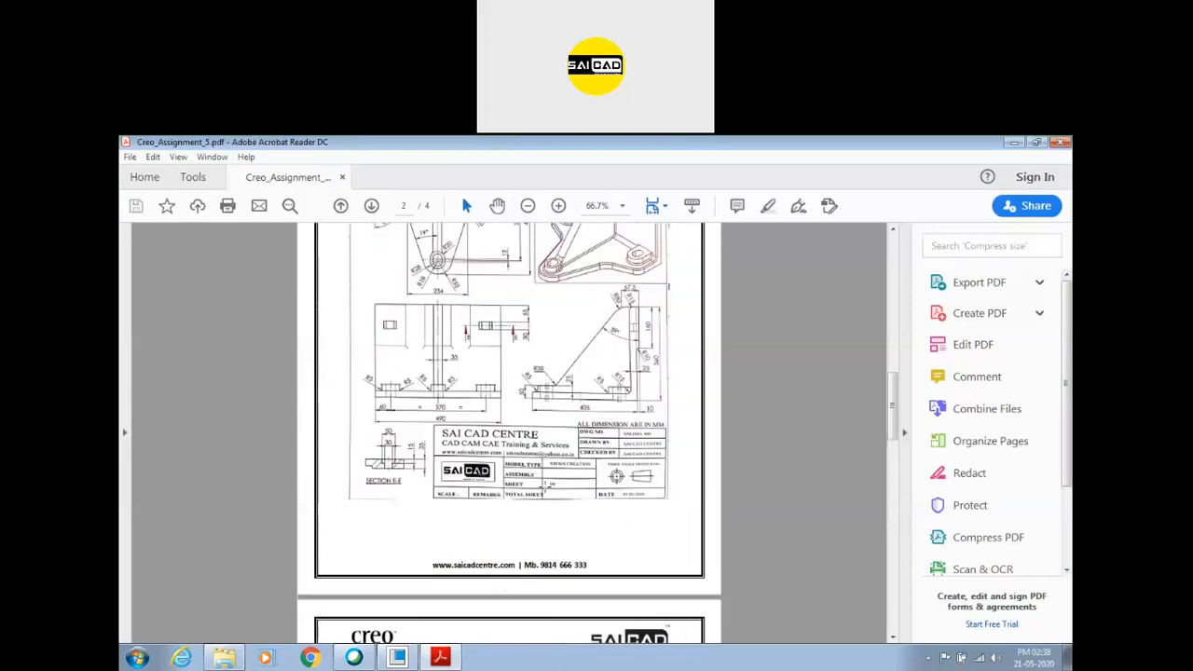
Compare the third angle projection symbols in the title blocks of drawings 1, 2 and 3 up close.
{"action": "scroll", "coordinate": [545, 488], "scroll_direction": "down", "scroll_amount": 1}
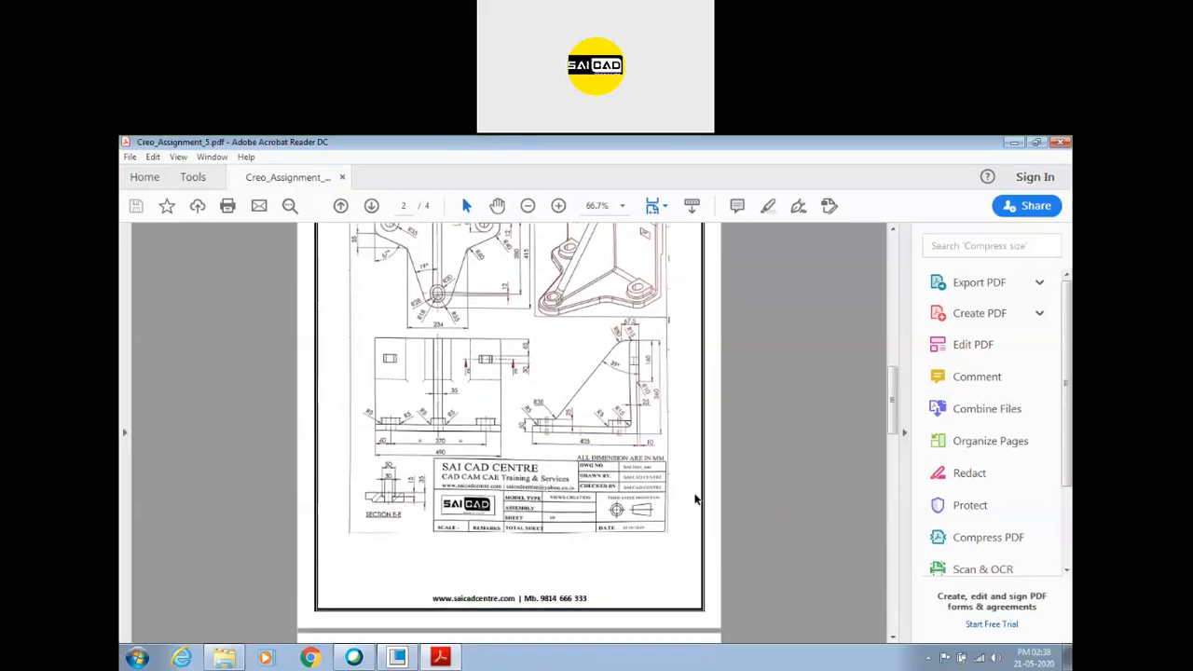
{"action": "scroll", "coordinate": [658, 506], "scroll_direction": "up", "scroll_amount": 1, "text": "ctrl"}
{"action": "scroll", "coordinate": [647, 512], "scroll_direction": "up", "scroll_amount": 3, "text": "ctrl"}
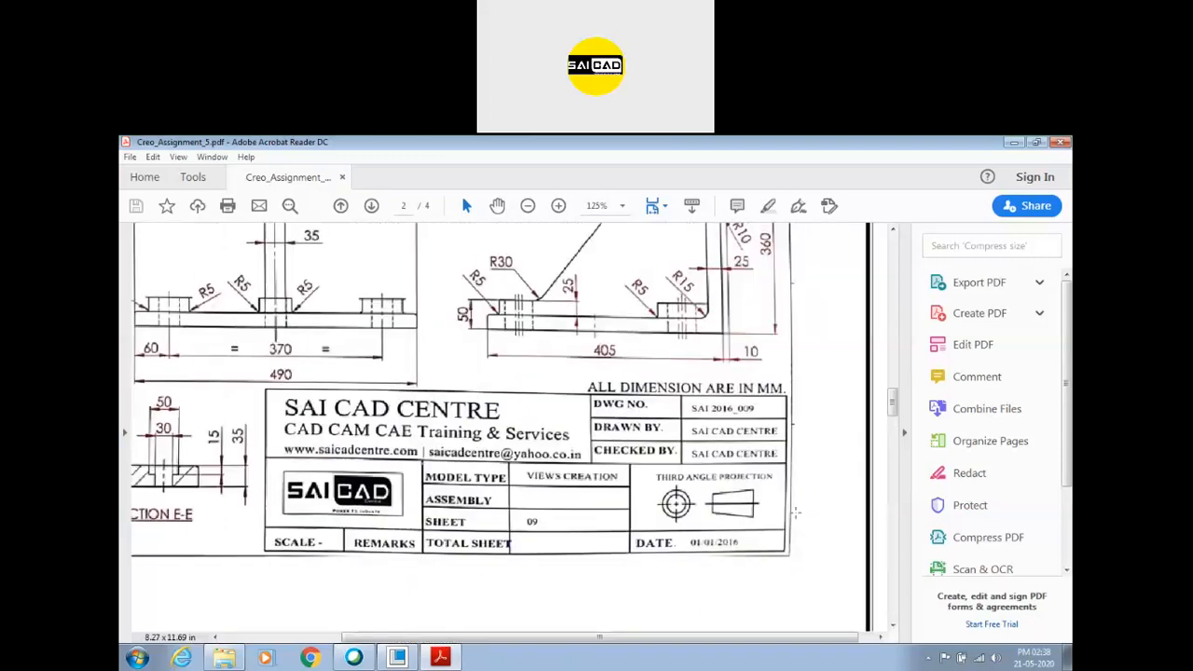
{"action": "scroll", "coordinate": [634, 471], "scroll_direction": "up", "scroll_amount": 1, "text": "ctrl"}
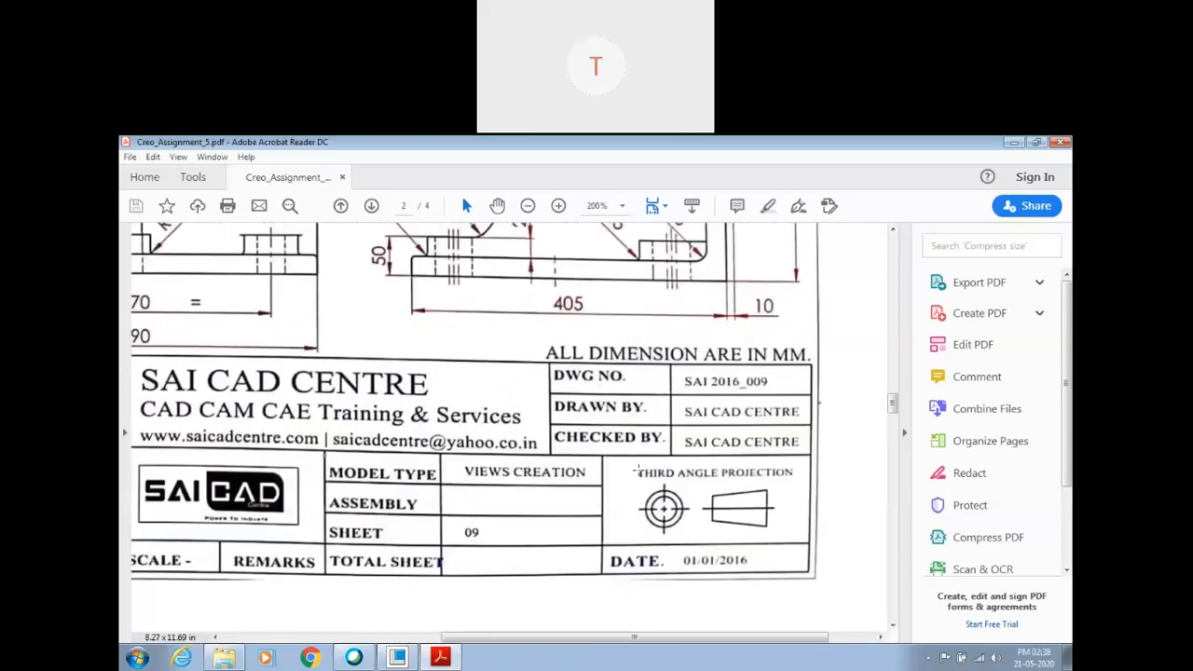
{"action": "scroll", "coordinate": [617, 423], "scroll_direction": "down", "scroll_amount": 5}
{"action": "scroll", "coordinate": [616, 422], "scroll_direction": "down", "scroll_amount": 3, "text": "ctrl"}
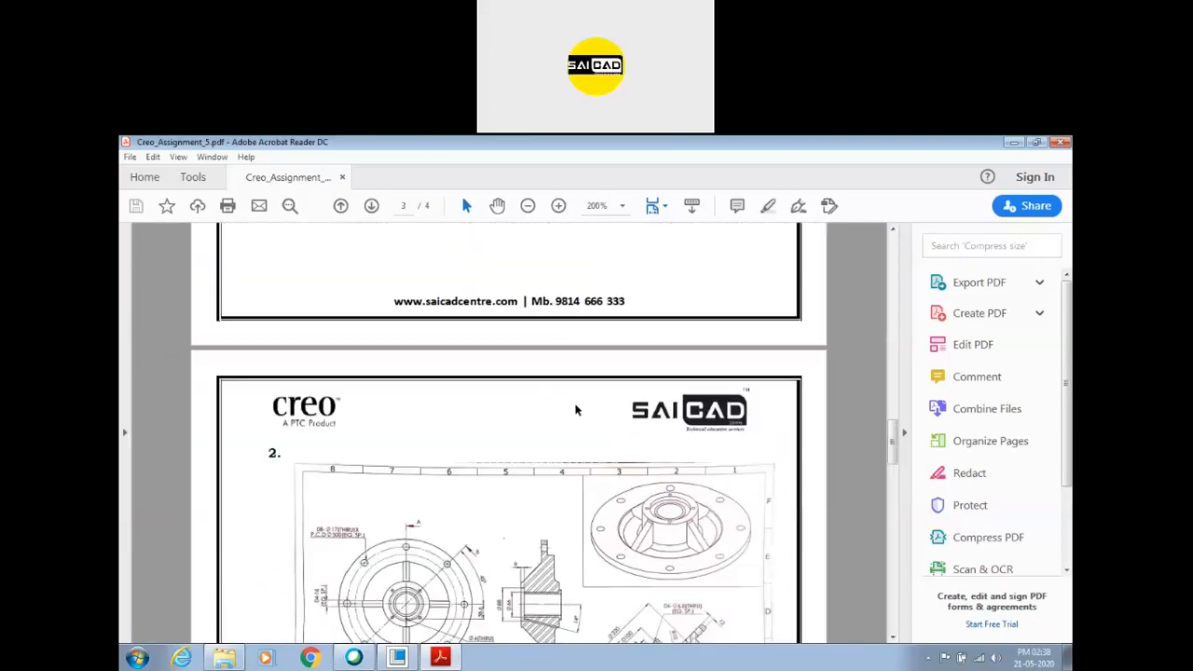
{"action": "scroll", "coordinate": [616, 422], "scroll_direction": "down", "scroll_amount": 5}
{"action": "scroll", "coordinate": [617, 422], "scroll_direction": "up", "scroll_amount": 3, "text": "ctrl"}
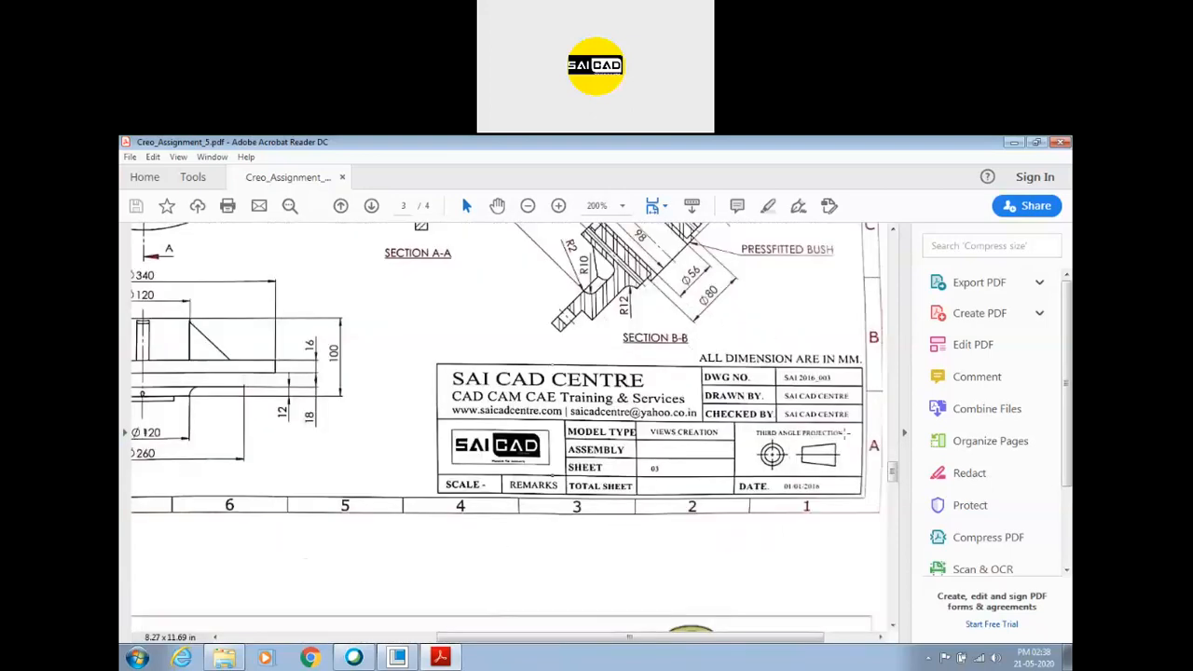
{"action": "scroll", "coordinate": [762, 425], "scroll_direction": "down", "scroll_amount": 3, "text": "ctrl"}
{"action": "scroll", "coordinate": [575, 426], "scroll_direction": "down", "scroll_amount": 3}
{"action": "scroll", "coordinate": [575, 426], "scroll_direction": "up", "scroll_amount": 2, "text": "ctrl"}
{"action": "scroll", "coordinate": [771, 542], "scroll_direction": "up", "scroll_amount": 3, "text": "ctrl"}
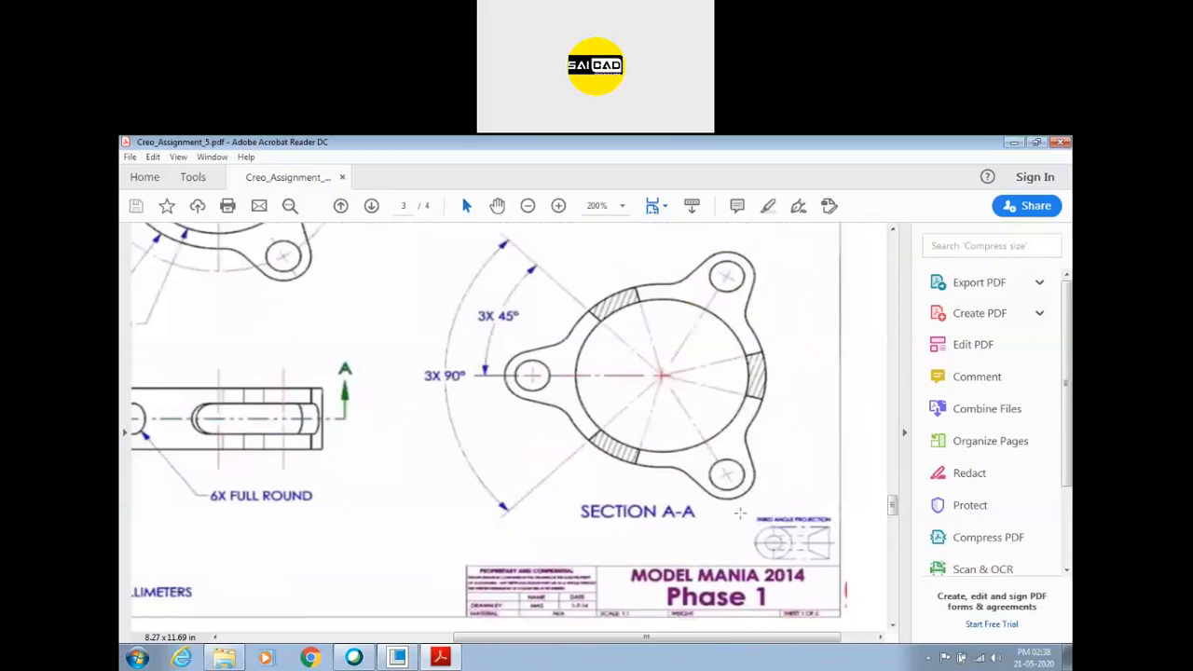
Look over the whole Assignment 5 set at reduced magnification, from the ribbed bracket on page 2 to drawing 4 on page 4.
{"action": "scroll", "coordinate": [694, 480], "scroll_direction": "down", "scroll_amount": 5, "text": "ctrl"}
{"action": "scroll", "coordinate": [572, 508], "scroll_direction": "down", "scroll_amount": 2}
{"action": "scroll", "coordinate": [572, 508], "scroll_direction": "up", "scroll_amount": 5}
{"action": "scroll", "coordinate": [570, 484], "scroll_direction": "down", "scroll_amount": 6}
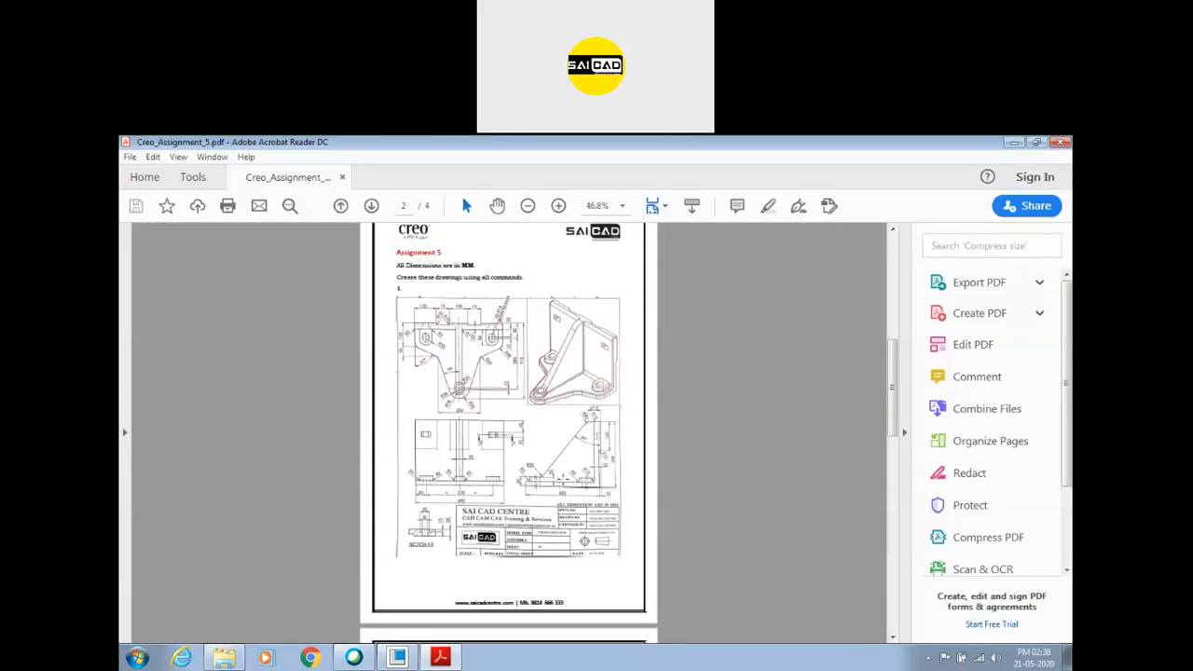
{"action": "scroll", "coordinate": [571, 476], "scroll_direction": "down", "scroll_amount": 6}
{"action": "scroll", "coordinate": [594, 456], "scroll_direction": "up", "scroll_amount": 6}
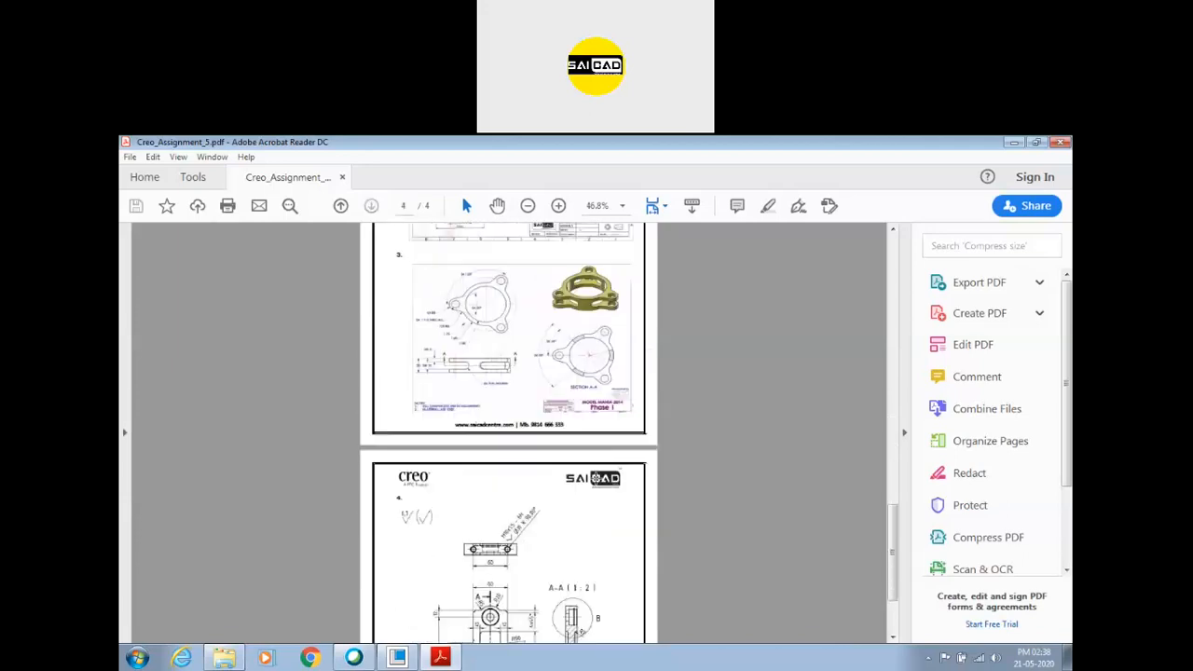
{"action": "scroll", "coordinate": [595, 455], "scroll_direction": "up", "scroll_amount": 2}
{"action": "scroll", "coordinate": [594, 456], "scroll_direction": "down", "scroll_amount": 3}
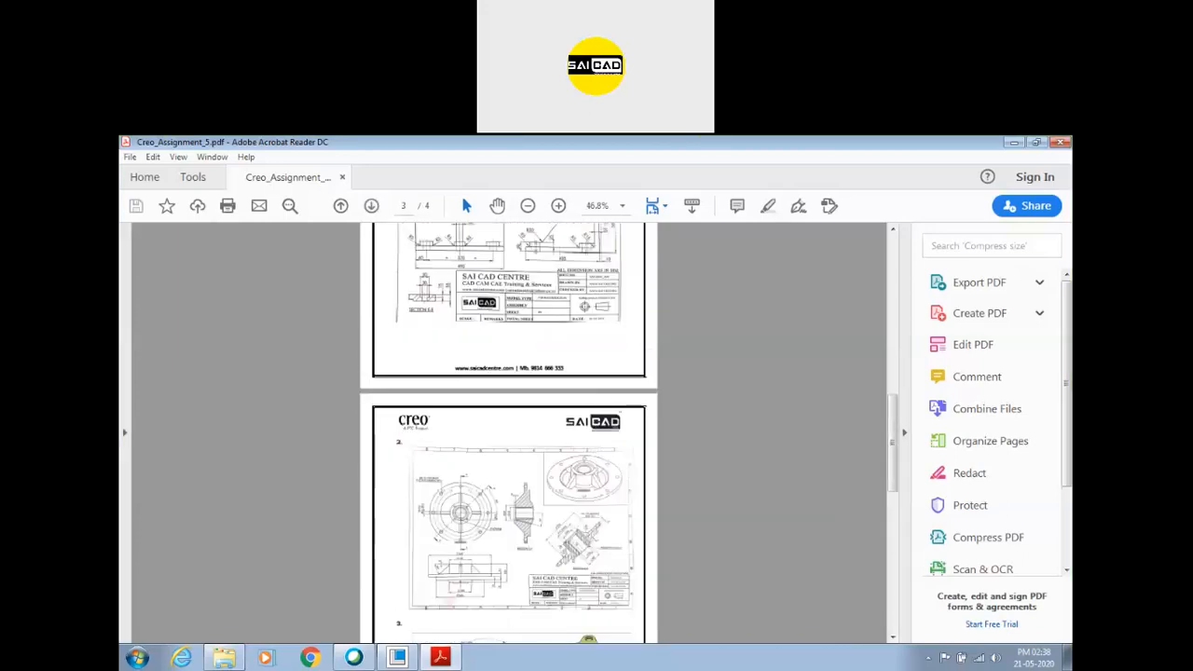
{"action": "scroll", "coordinate": [709, 338], "scroll_direction": "down", "scroll_amount": 5}
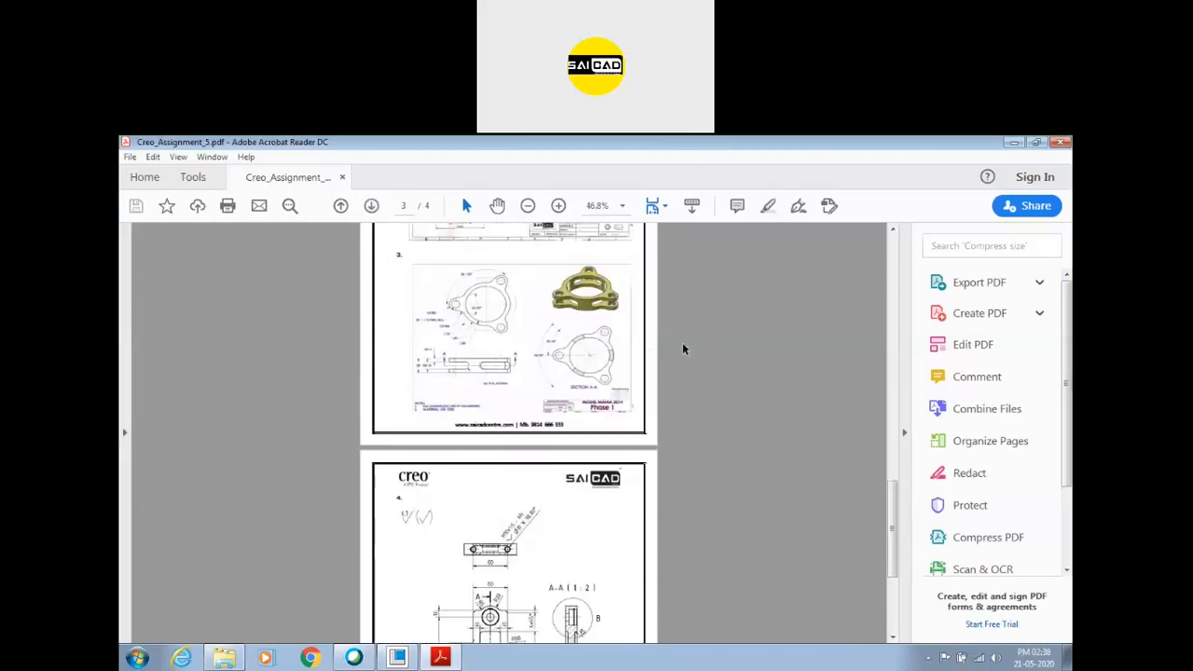
{"action": "scroll", "coordinate": [681, 346], "scroll_direction": "up", "scroll_amount": 7}
Close the Creo_Assignment_5 PDF and the Creo assignment folder window.
{"action": "left_click", "coordinate": [1060, 141]}
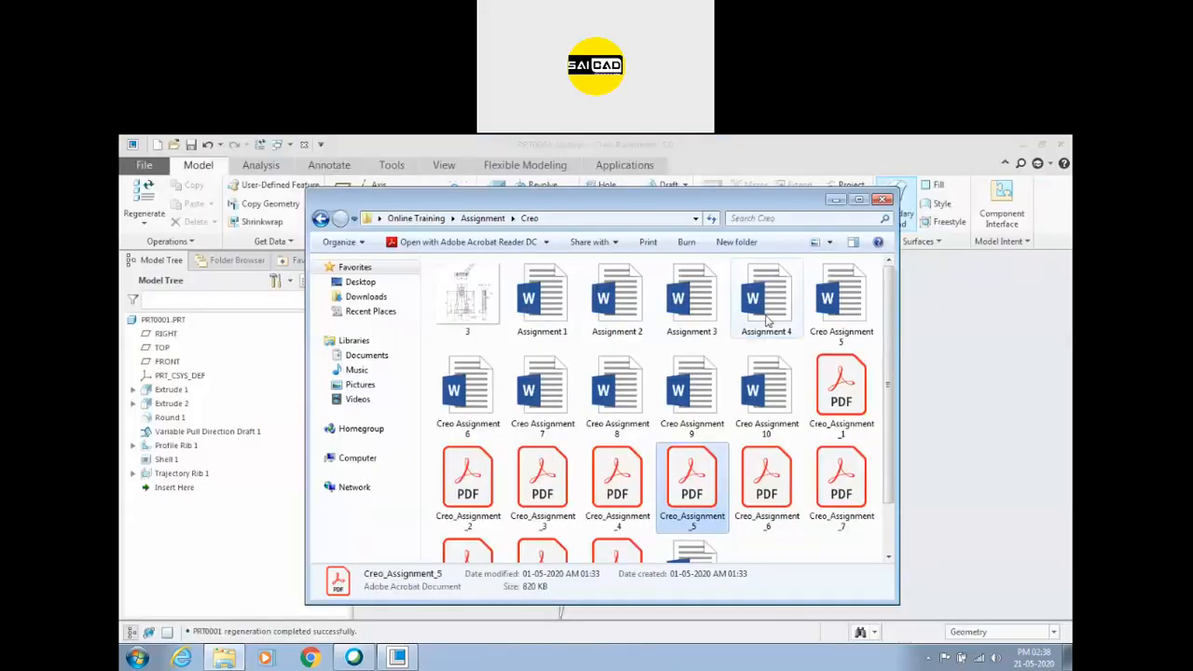
{"action": "left_click", "coordinate": [882, 214]}
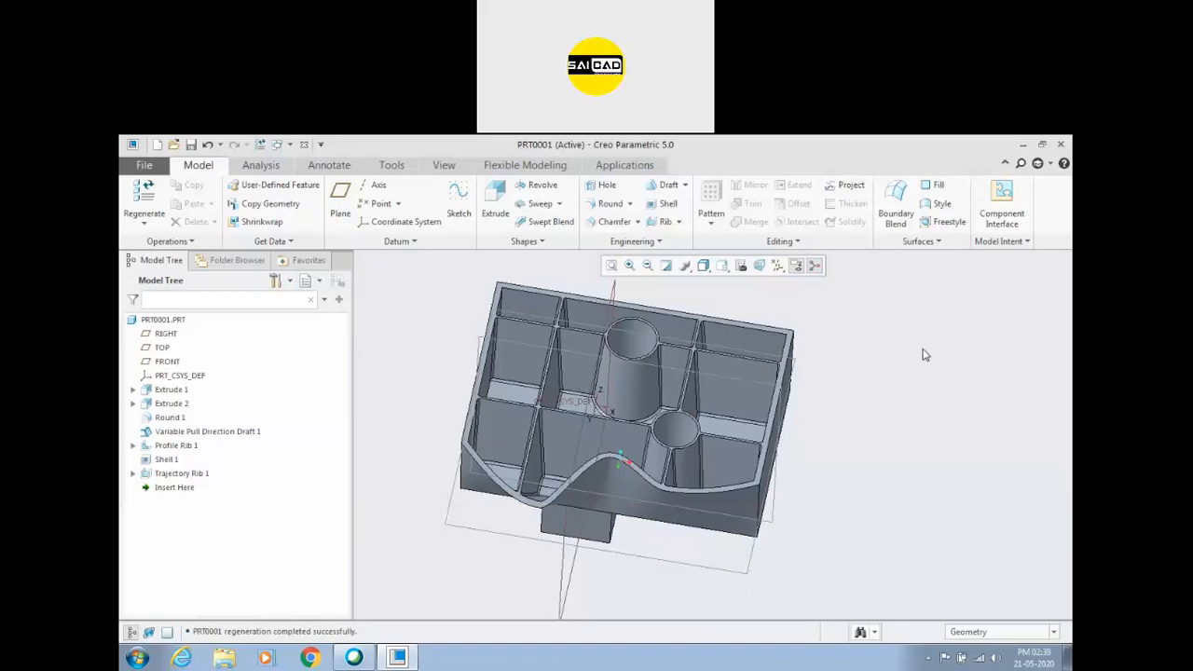
{"action": "left_click", "coordinate": [759, 156]}
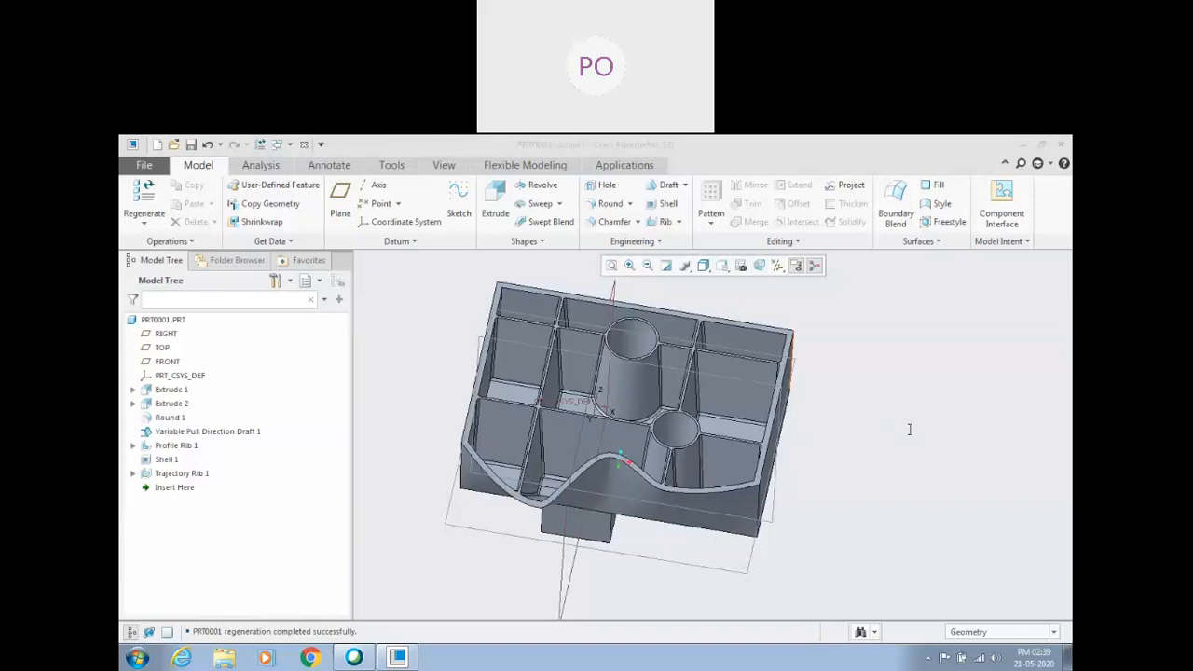
{"action": "left_click", "coordinate": [1034, 364]}
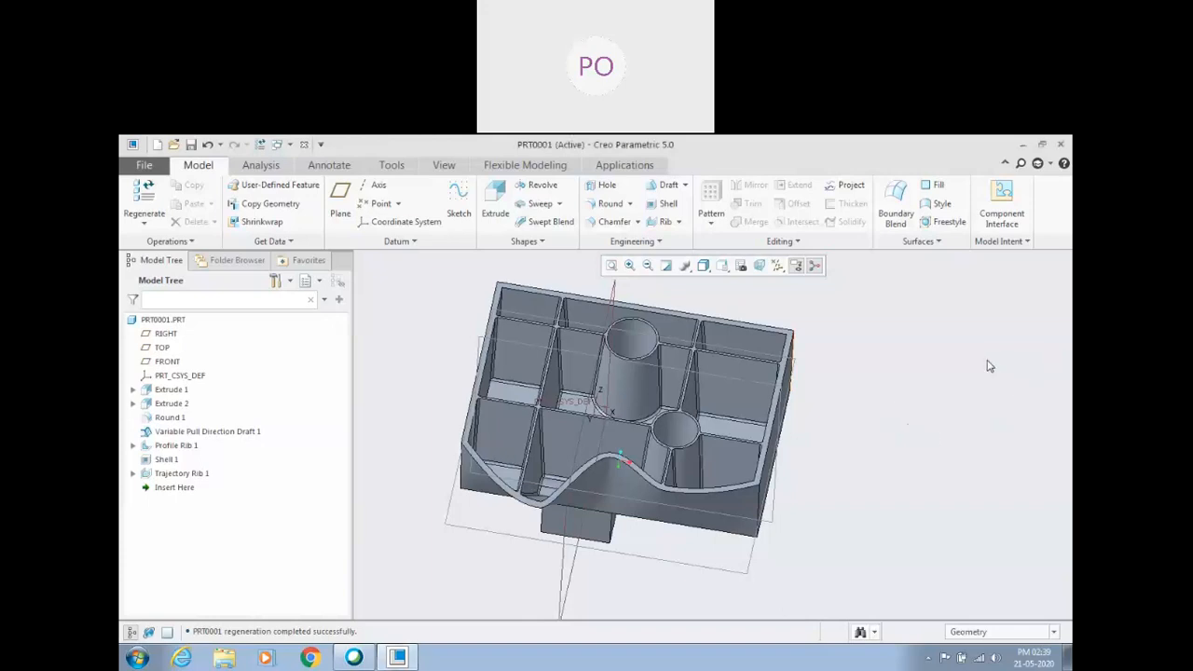
{"action": "left_click", "coordinate": [406, 659]}
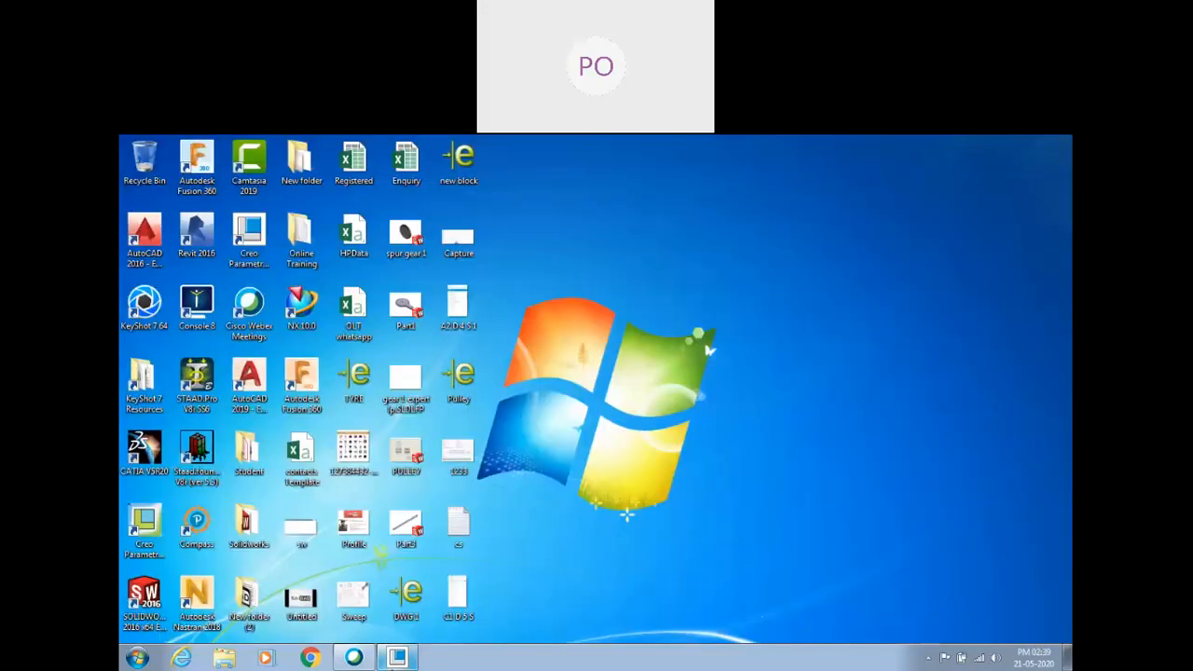
{"action": "left_click", "coordinate": [397, 658]}
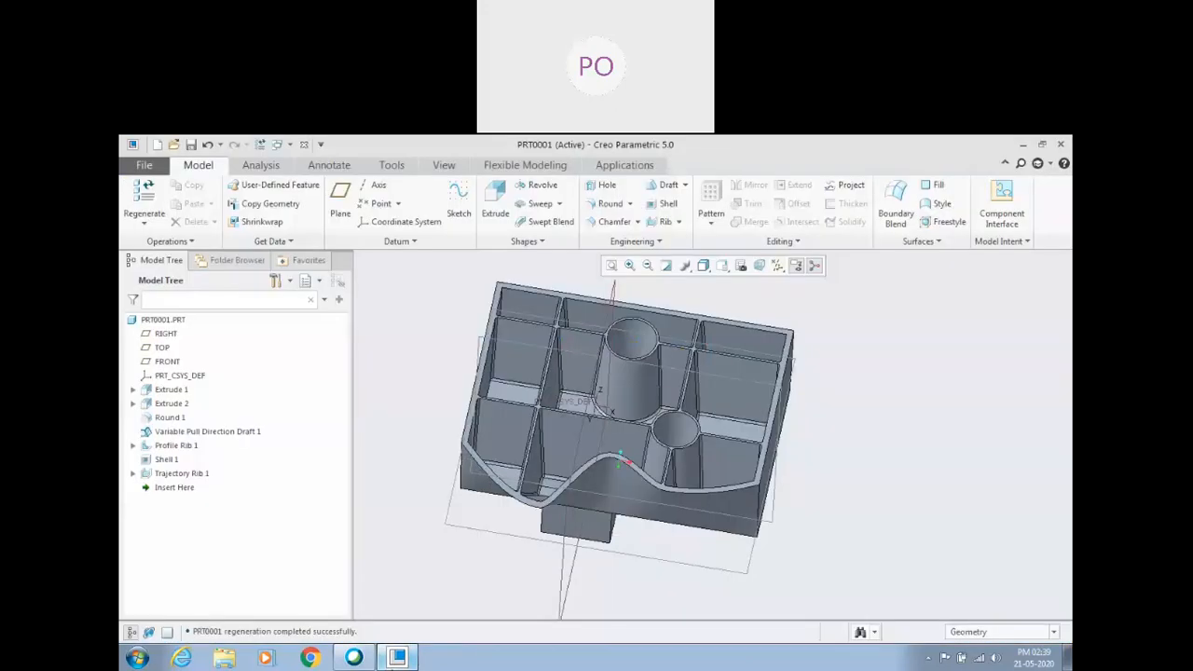
{"action": "left_click", "coordinate": [397, 658]}
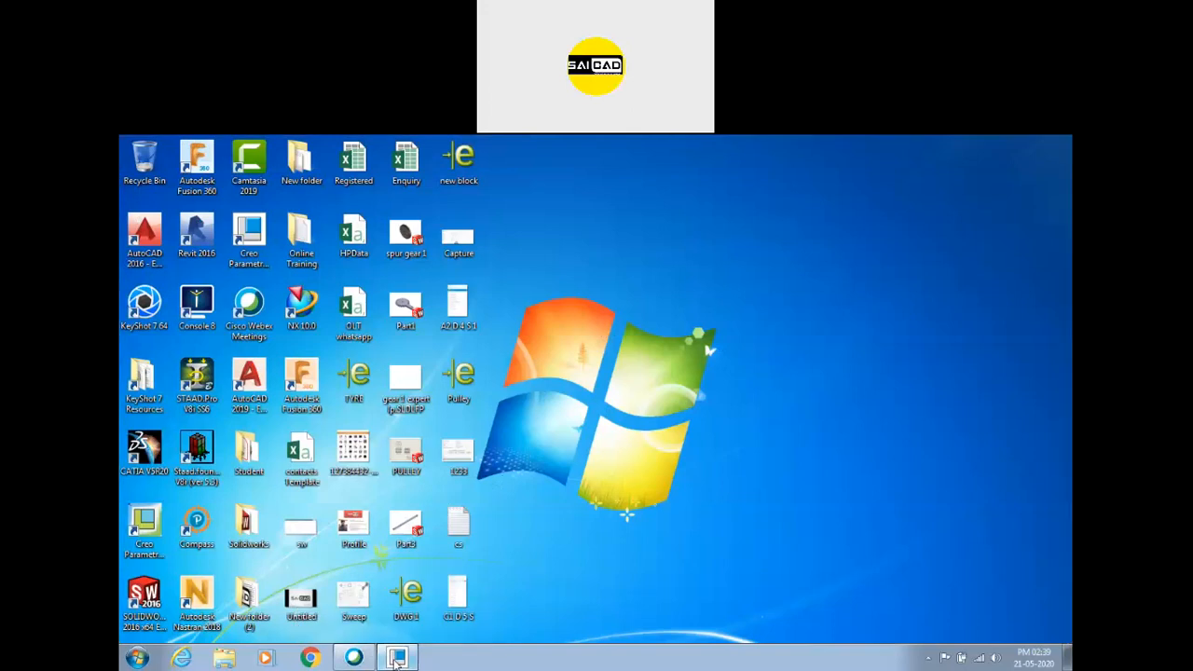
{"action": "left_click", "coordinate": [397, 658]}
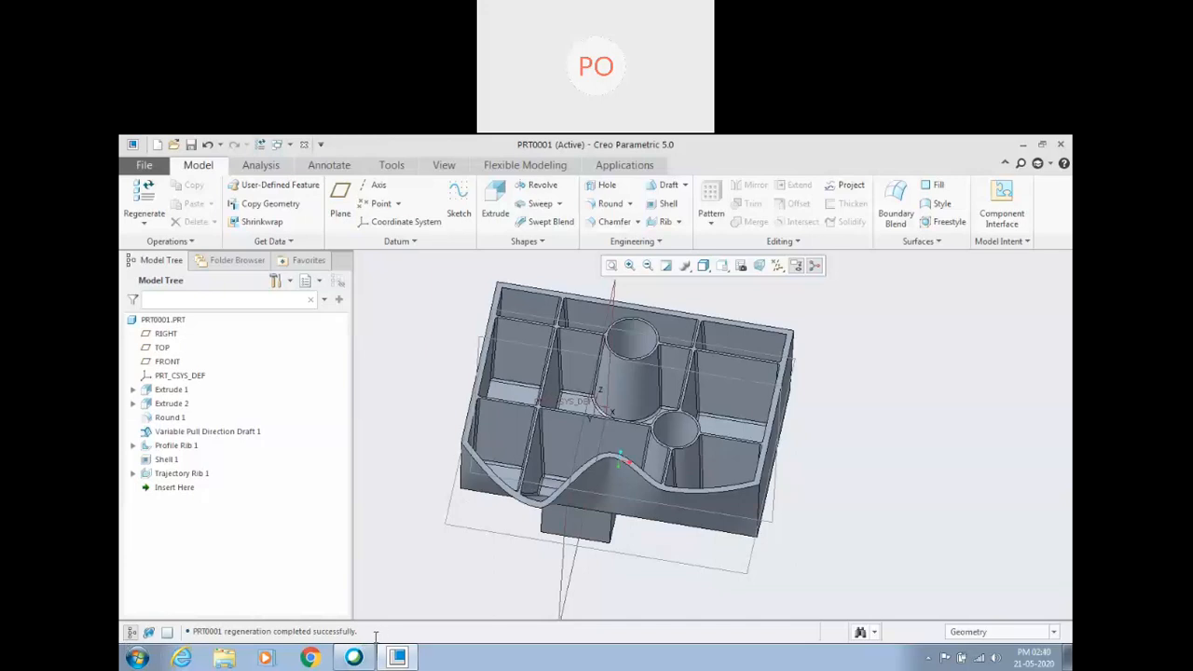
Open Creo_Assignment_4.pdf from the Creo assignment folder in Online Training and go to drawing 2 of the blower housing.
{"action": "left_click", "coordinate": [1068, 658]}
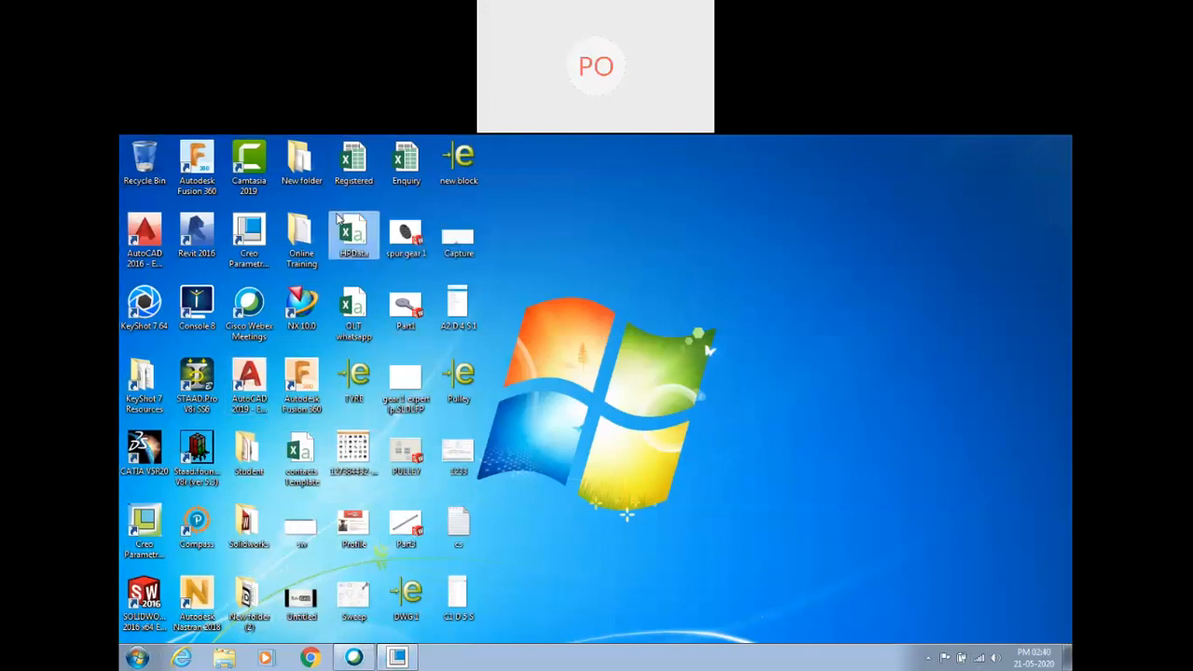
{"action": "double_click", "coordinate": [301, 238]}
{"action": "double_click", "coordinate": [466, 296]}
{"action": "double_click", "coordinate": [542, 296]}
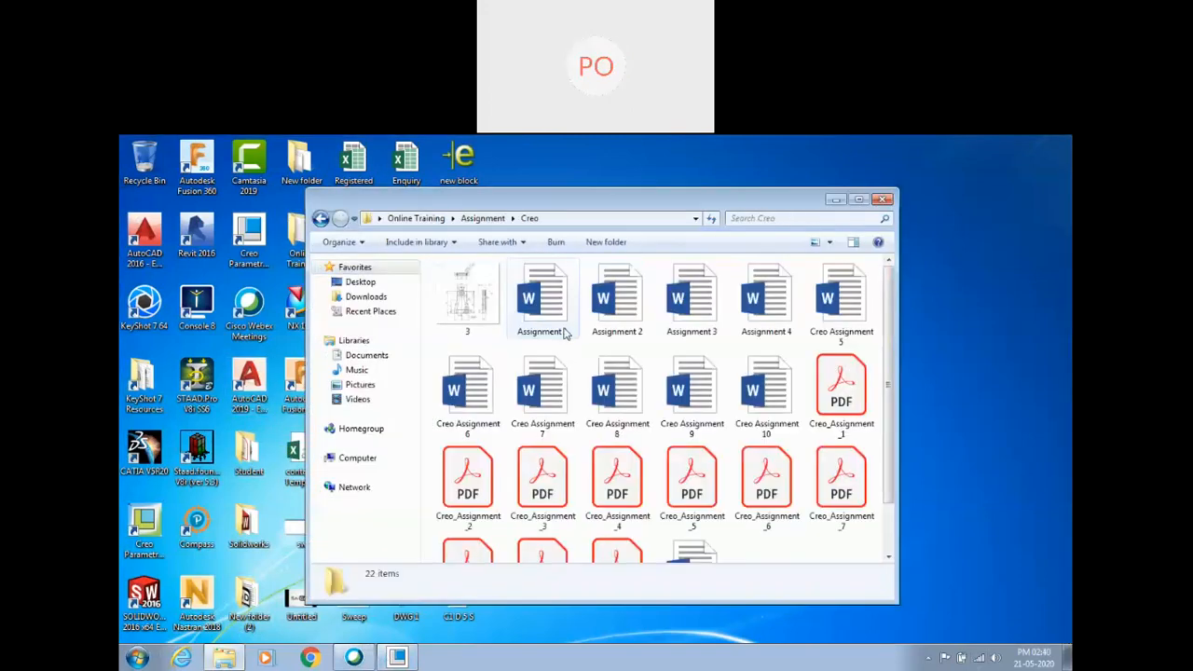
{"action": "double_click", "coordinate": [617, 480]}
{"action": "scroll", "coordinate": [515, 410], "scroll_direction": "down", "scroll_amount": 10}
{"action": "scroll", "coordinate": [516, 410], "scroll_direction": "down", "scroll_amount": 12}
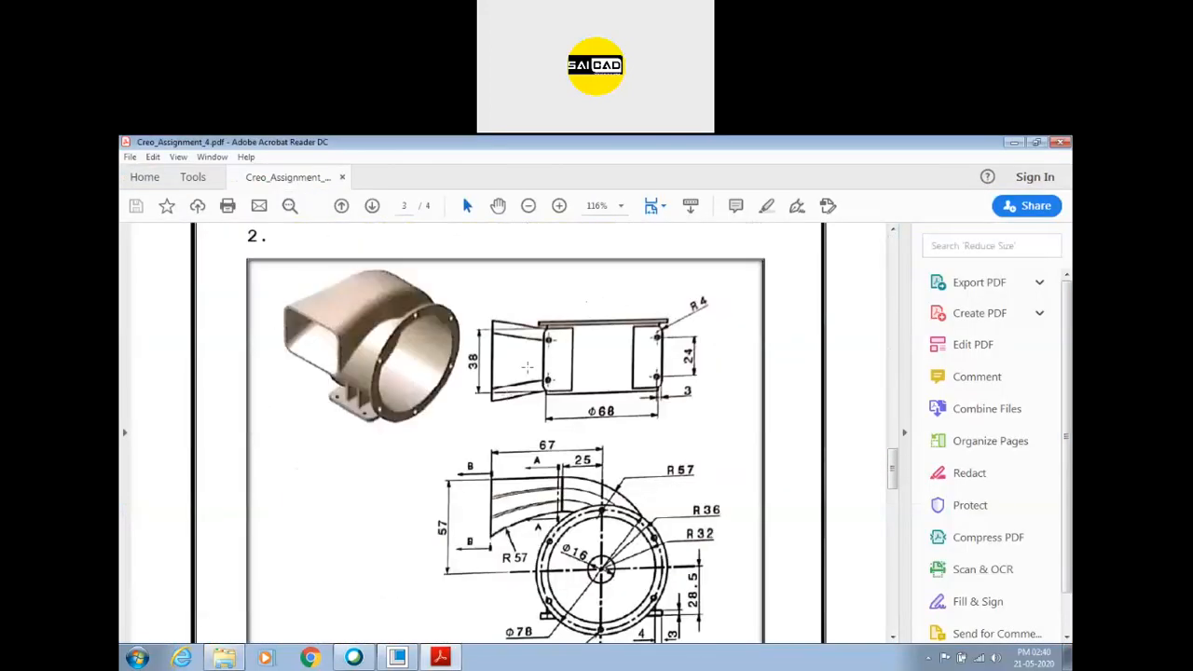
Study the blower housing in drawing 2, covering its top, front and side views and the section cuts.
{"action": "scroll", "coordinate": [528, 367], "scroll_direction": "down", "scroll_amount": 3}
{"action": "scroll", "coordinate": [528, 368], "scroll_direction": "down", "scroll_amount": 2, "text": "ctrl"}
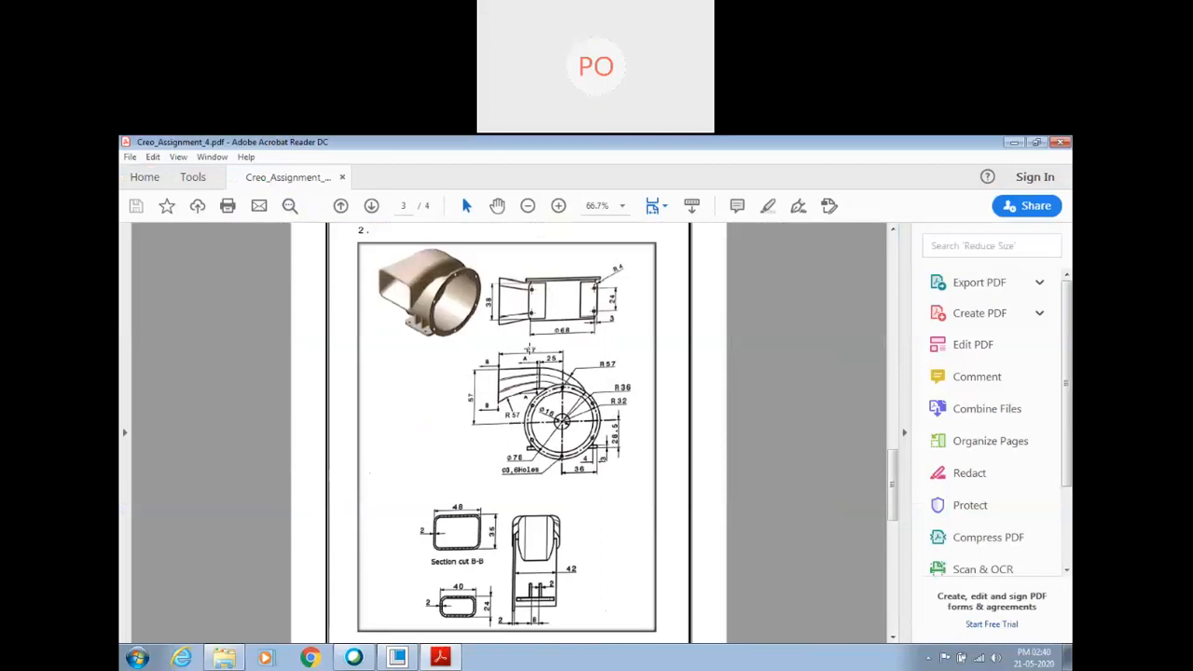
{"action": "scroll", "coordinate": [528, 352], "scroll_direction": "up", "scroll_amount": 2}
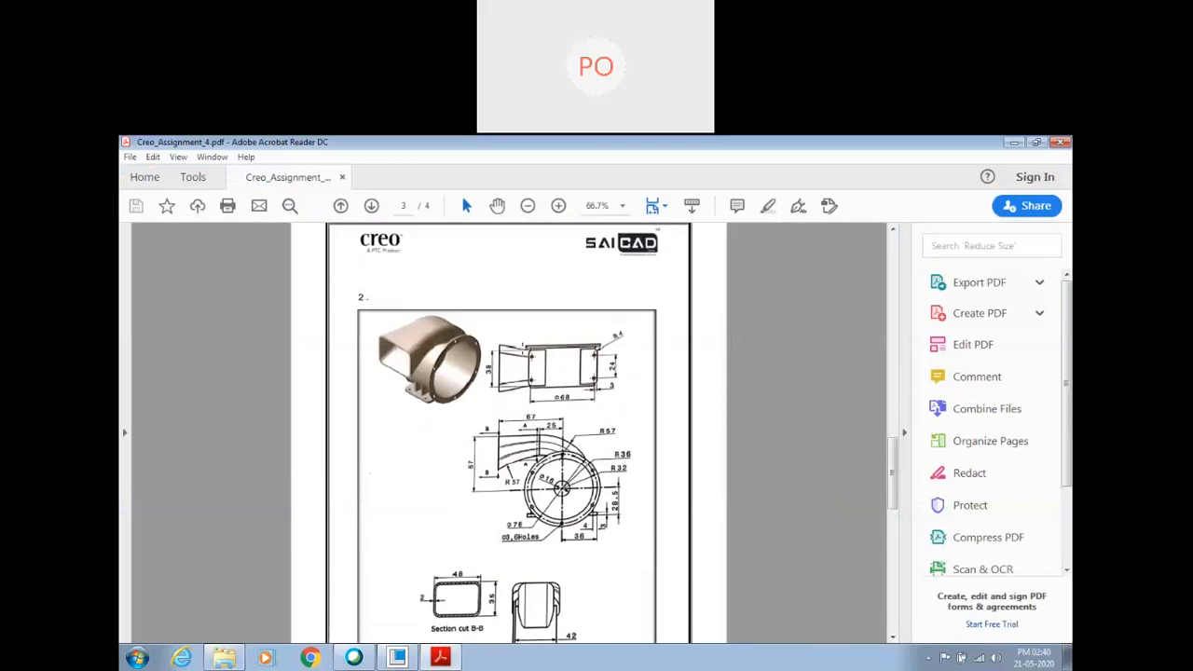
{"action": "scroll", "coordinate": [508, 343], "scroll_direction": "down", "scroll_amount": 1, "text": "ctrl"}
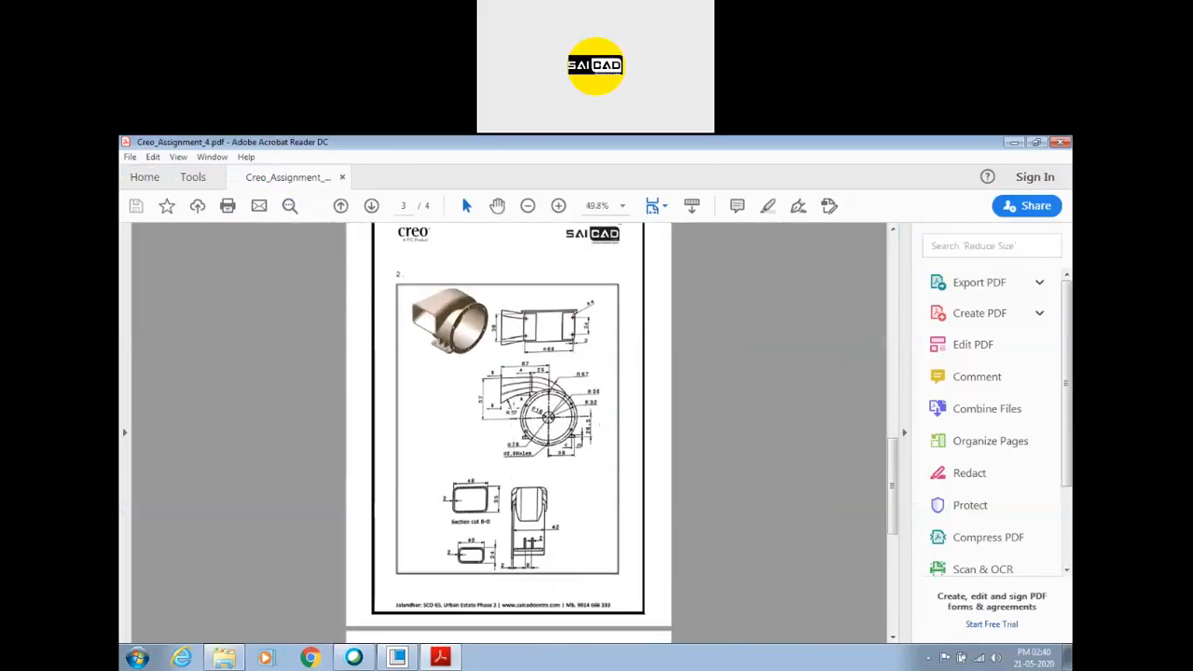
{"action": "scroll", "coordinate": [509, 410], "scroll_direction": "up", "scroll_amount": 2, "text": "ctrl"}
{"action": "scroll", "coordinate": [511, 404], "scroll_direction": "up", "scroll_amount": 2}
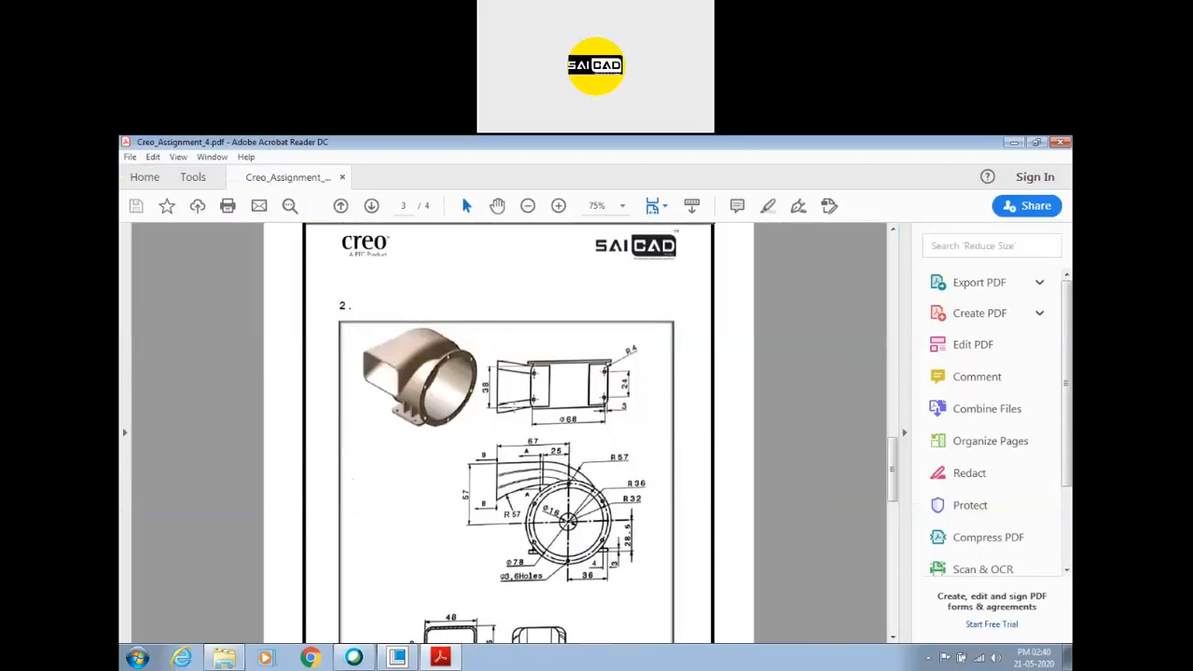
{"action": "scroll", "coordinate": [510, 407], "scroll_direction": "down", "scroll_amount": 1}
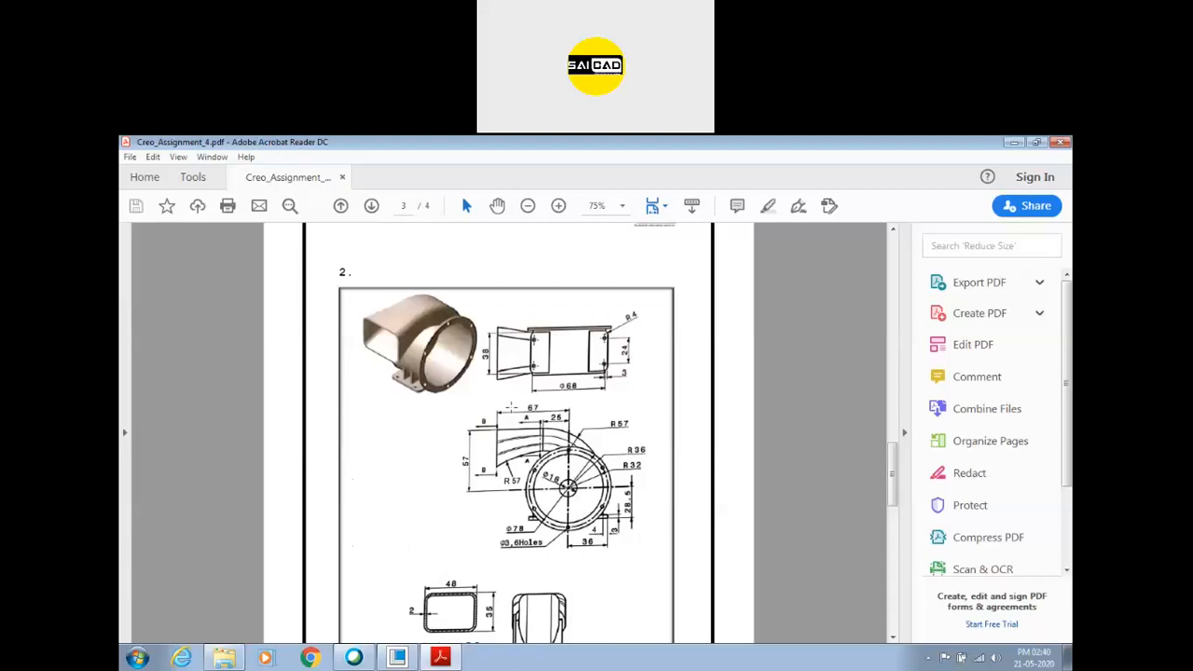
{"action": "scroll", "coordinate": [463, 389], "scroll_direction": "down", "scroll_amount": 3}
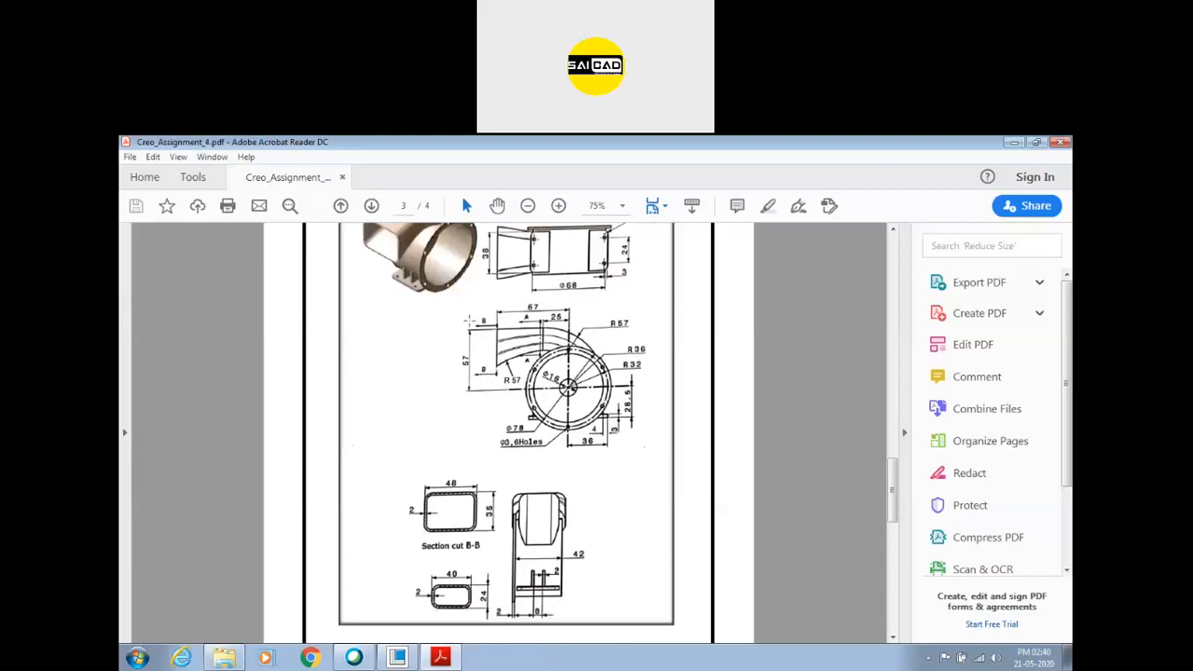
{"action": "scroll", "coordinate": [448, 357], "scroll_direction": "up", "scroll_amount": 2}
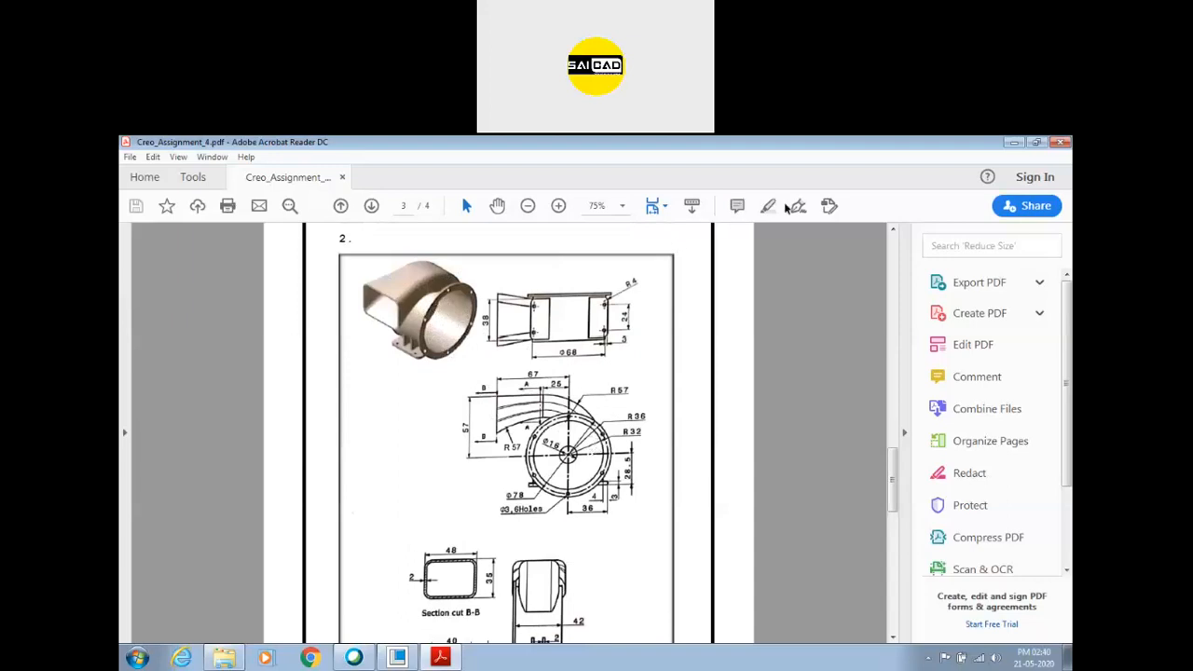
Switch to Creo Parametric and create a new part with the default name.
{"action": "left_click", "coordinate": [440, 658]}
{"action": "left_click", "coordinate": [399, 656]}
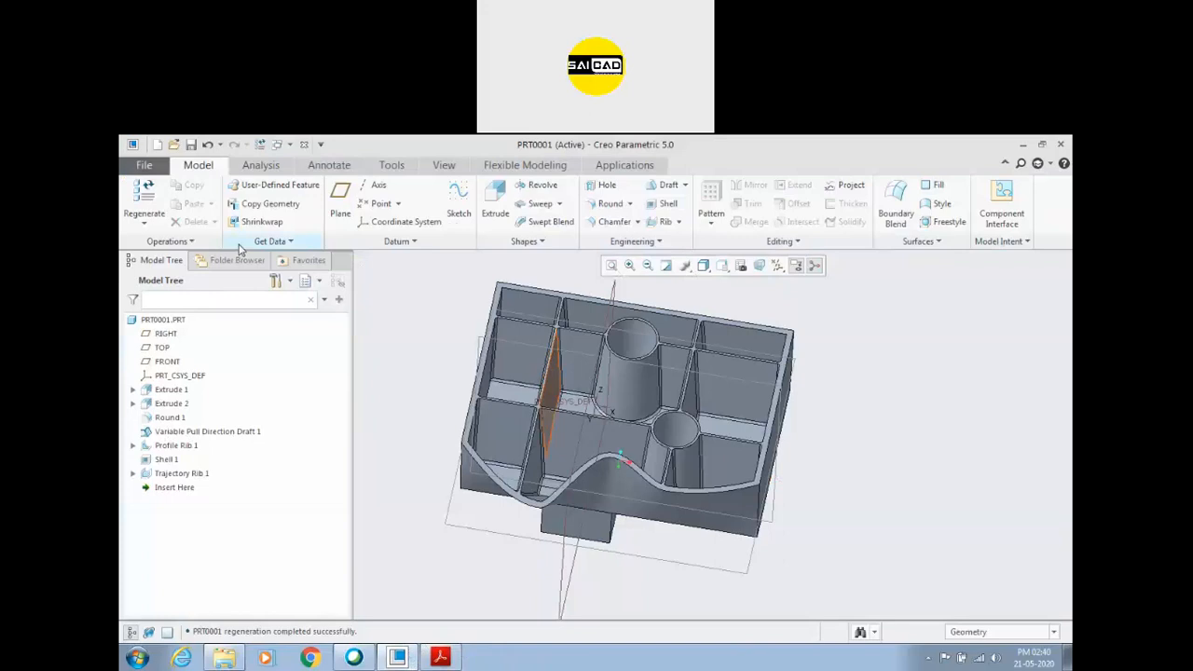
{"action": "key", "text": "ctrl+n"}
{"action": "key", "text": "Return"}
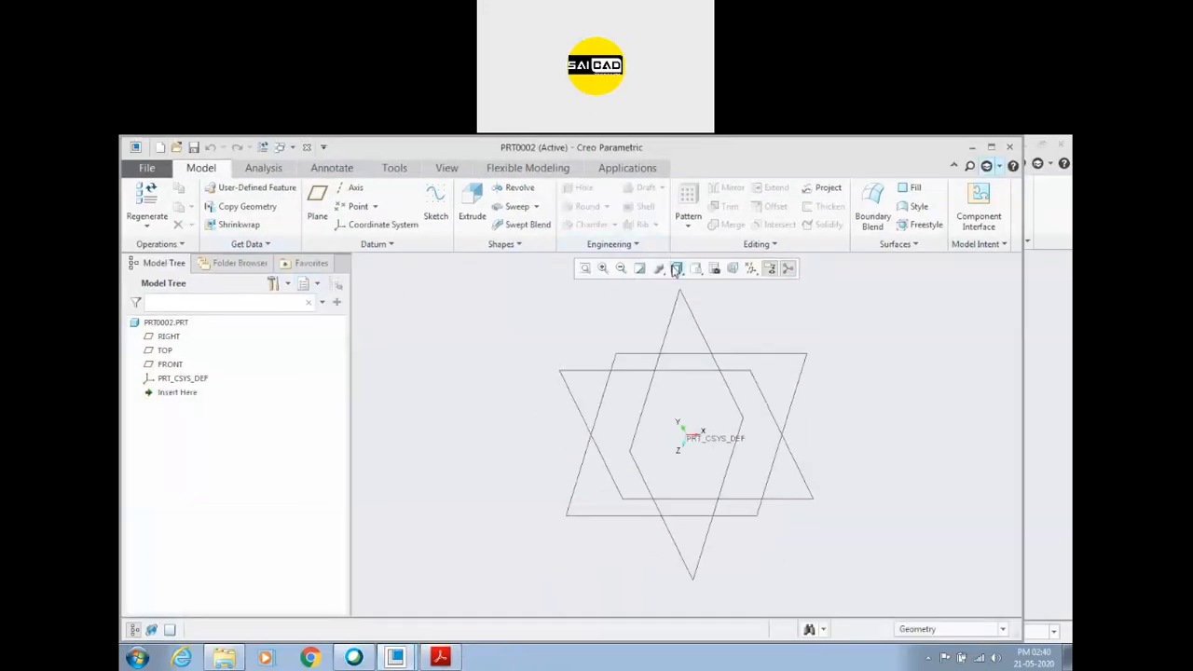
Start an extrusion sketched on the FRONT plane and draw a circle about 248 units in diameter centred on the origin.
{"action": "left_click", "coordinate": [437, 203]}
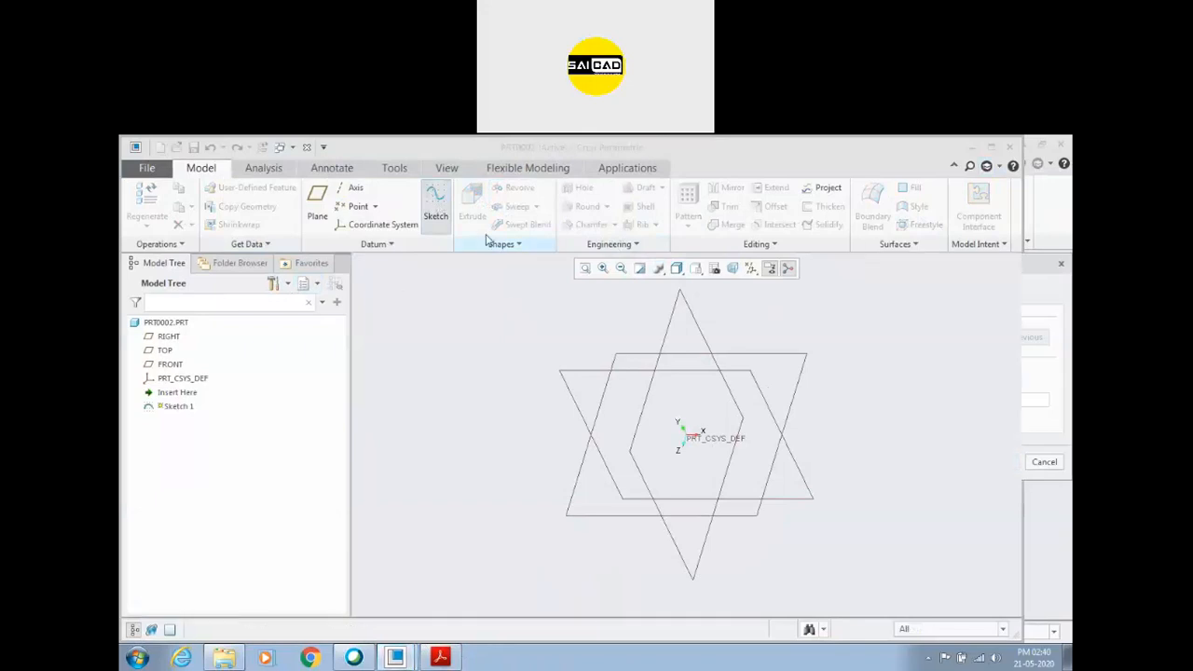
{"action": "left_click", "coordinate": [473, 207]}
{"action": "left_click", "coordinate": [170, 366]}
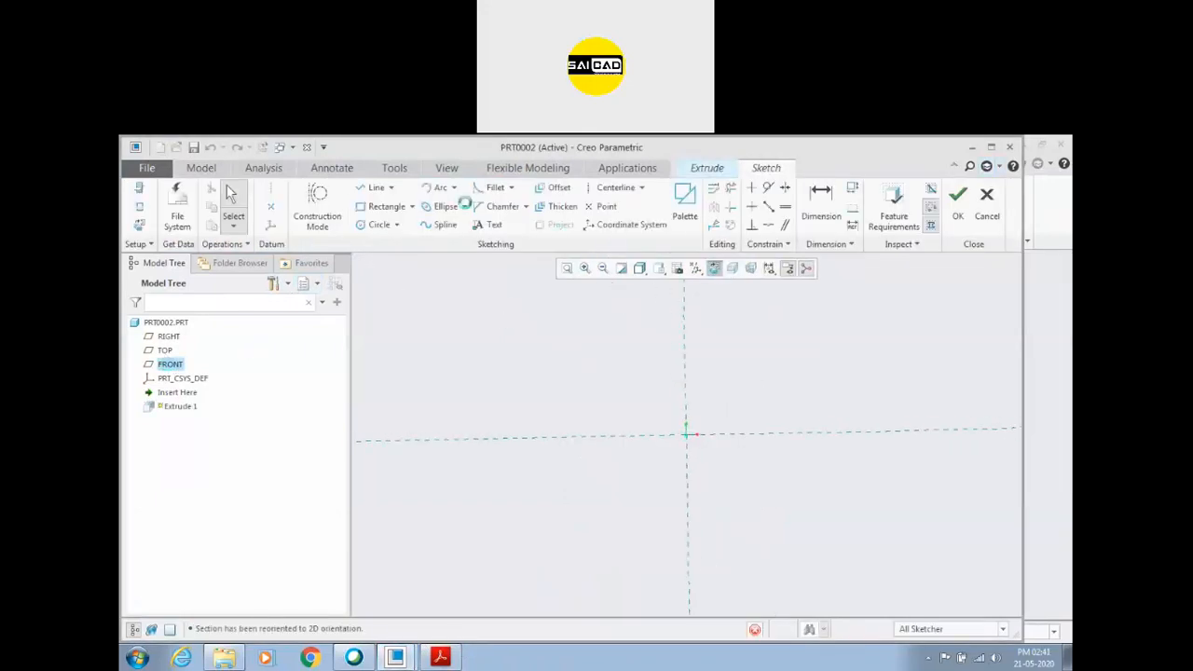
{"action": "left_click", "coordinate": [378, 225]}
{"action": "left_click", "coordinate": [687, 433]}
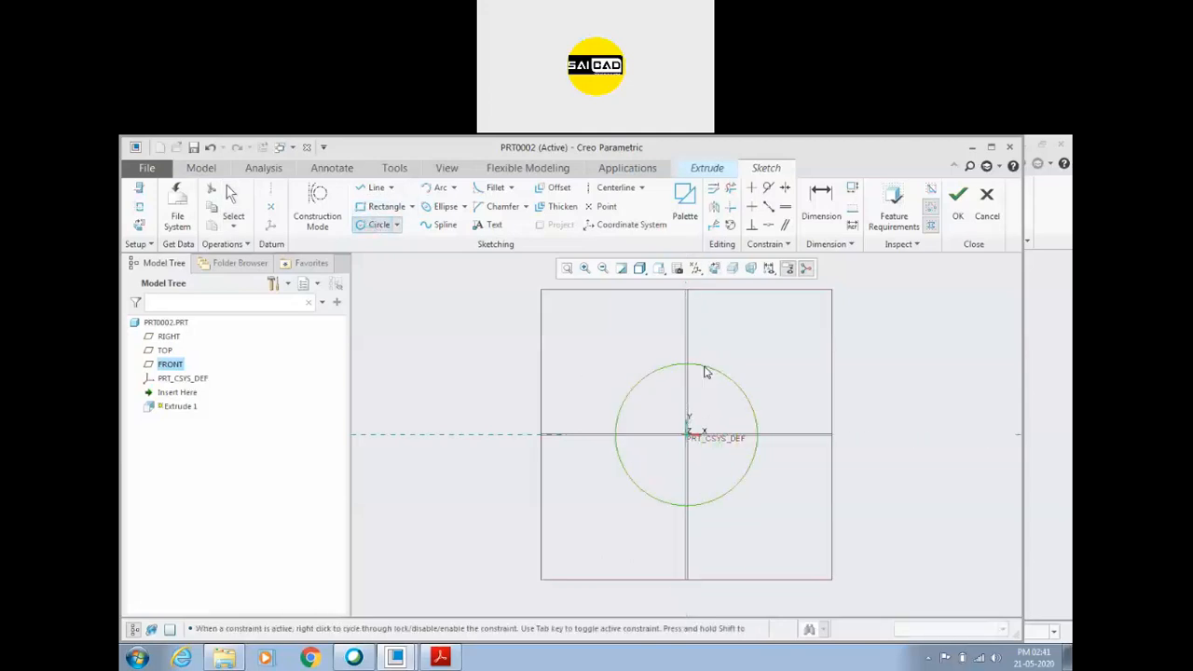
{"action": "left_click", "coordinate": [706, 372]}
{"action": "middle_click", "coordinate": [706, 371]}
Check the housing diameter in the PDF drawing and set the sketched circle's diameter to 68.
{"action": "double_click", "coordinate": [606, 362]}
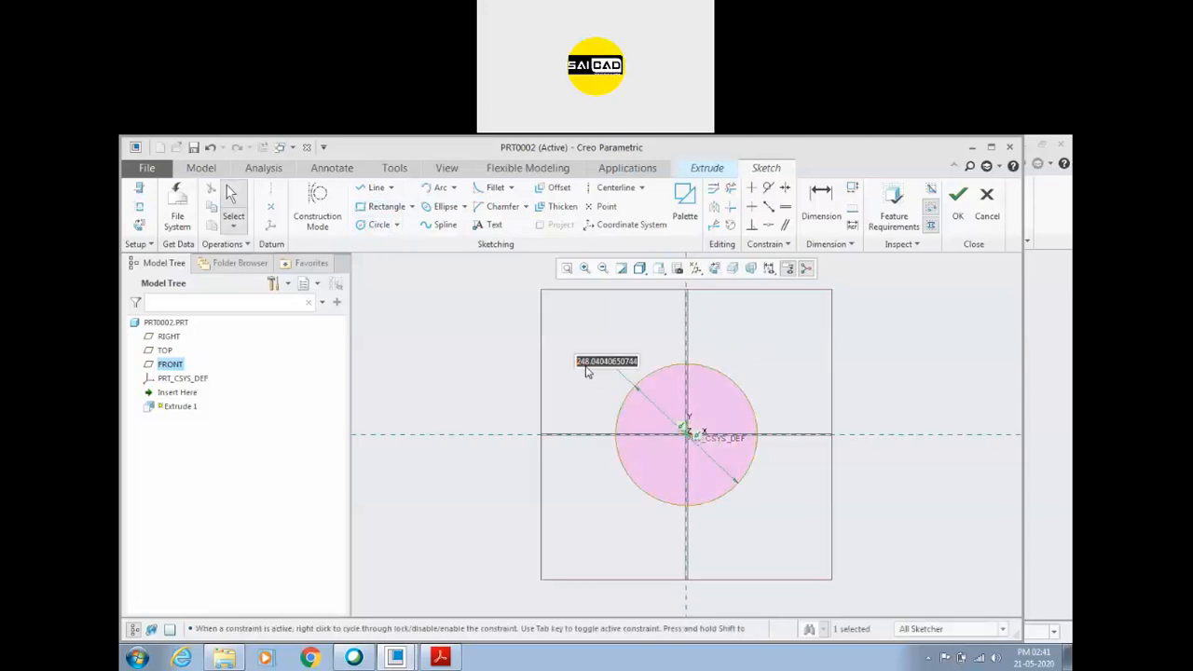
{"action": "left_click", "coordinate": [440, 658]}
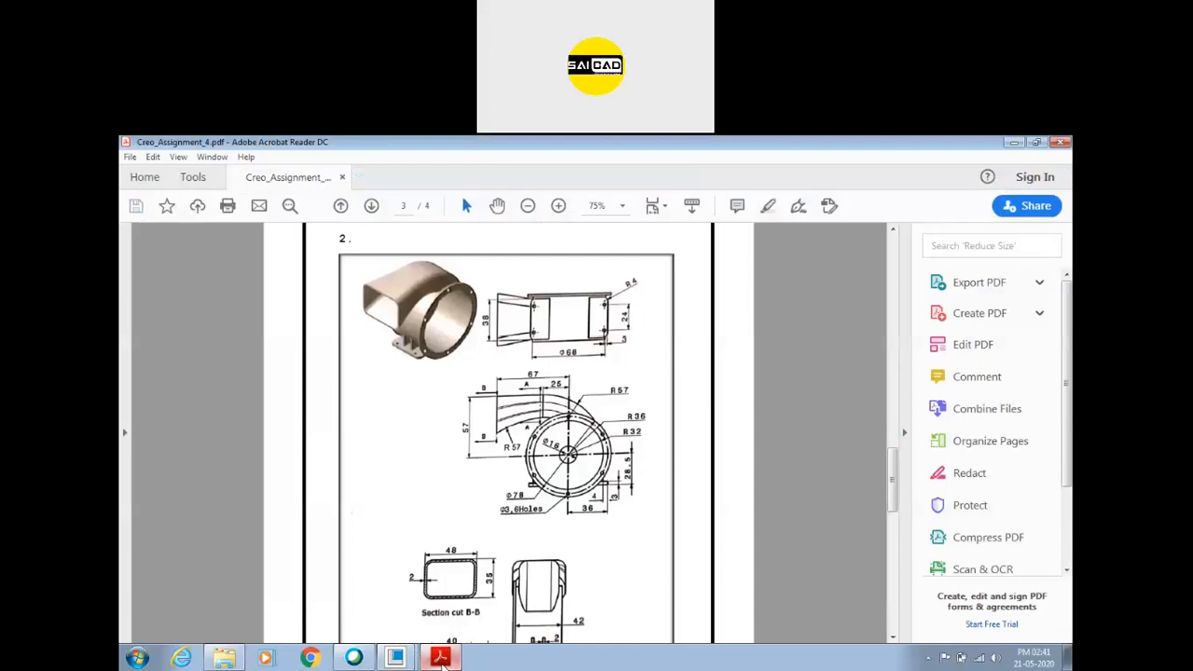
{"action": "left_click", "coordinate": [442, 658]}
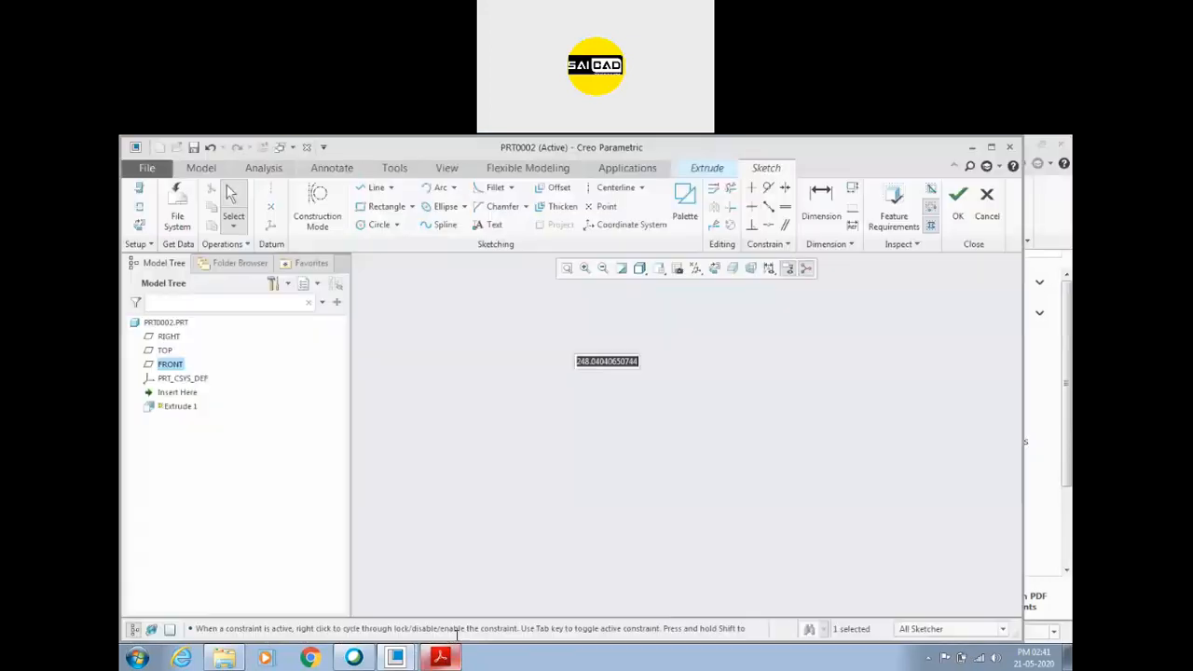
{"action": "type", "text": "80"}
{"action": "key", "text": "Return"}
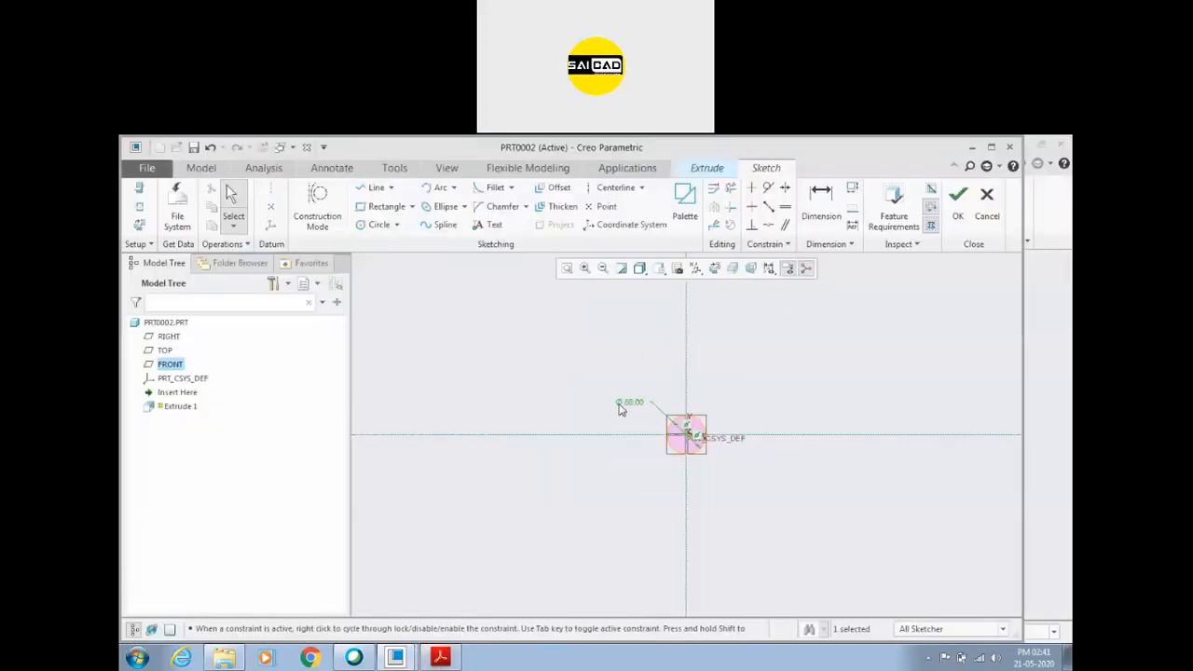
Accept the circle sketch and set the extrusion symmetric about the sketch plane with a depth of 48.
{"action": "left_click", "coordinate": [957, 200]}
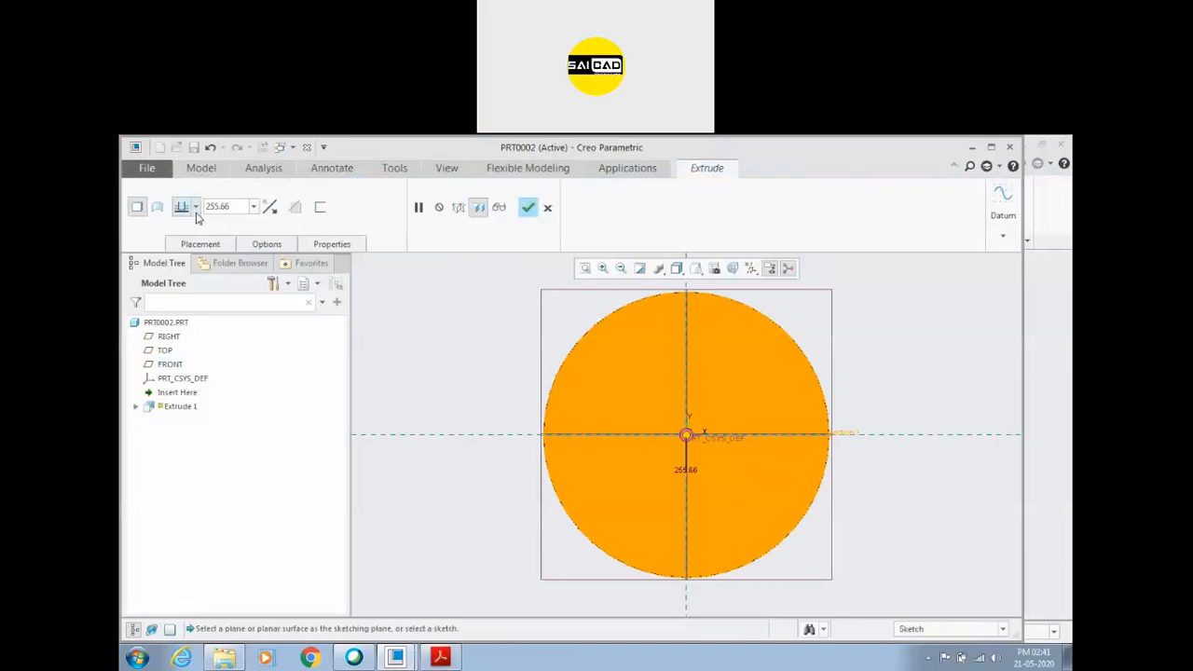
{"action": "left_click", "coordinate": [195, 207]}
{"action": "left_click", "coordinate": [182, 247]}
{"action": "left_click", "coordinate": [239, 207]}
{"action": "type", "text": "48"}
{"action": "key", "text": "Return"}
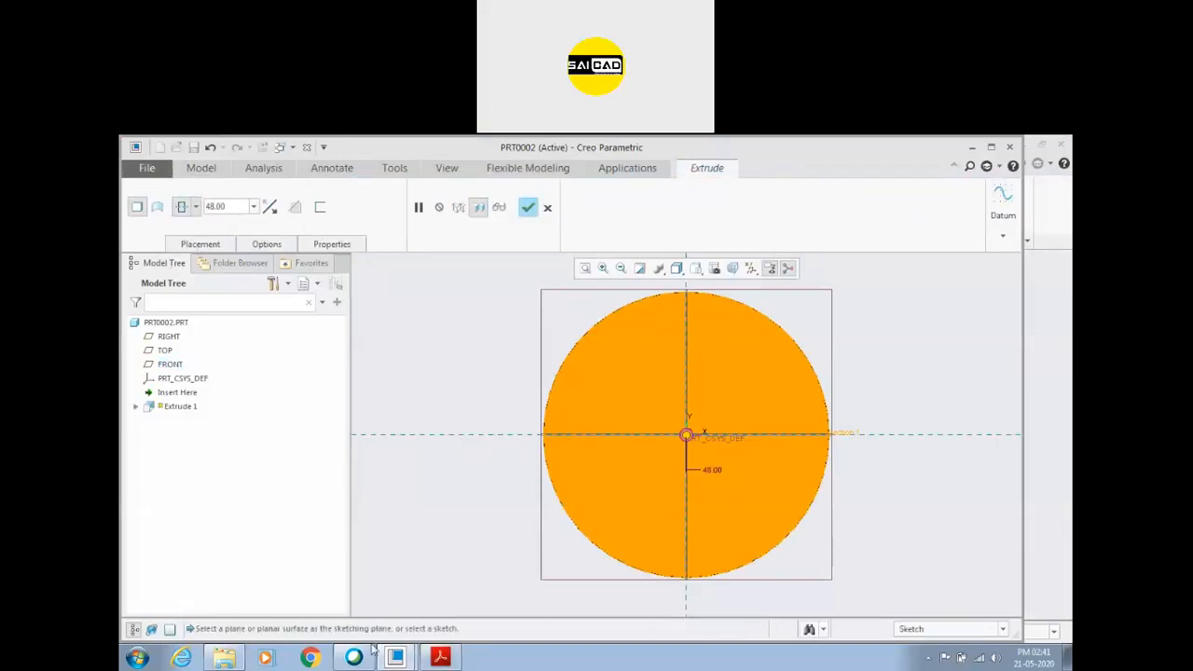
Check the housing width in the drawing's side view, set the extrusion depth to 42 and complete the feature.
{"action": "left_click", "coordinate": [440, 658]}
{"action": "scroll", "coordinate": [494, 522], "scroll_direction": "down", "scroll_amount": 3}
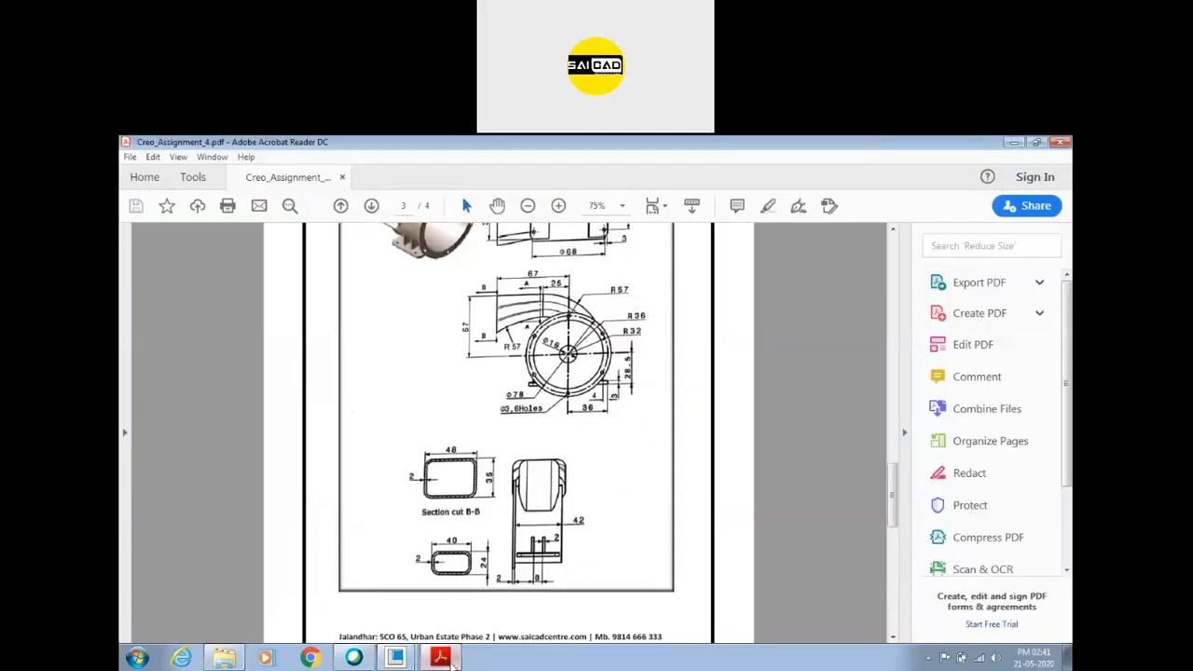
{"action": "left_click", "coordinate": [441, 659]}
{"action": "type", "text": "42"}
{"action": "key", "text": "Return"}
{"action": "left_click", "coordinate": [531, 210]}
{"action": "scroll", "coordinate": [511, 438], "scroll_direction": "down", "scroll_amount": 3}
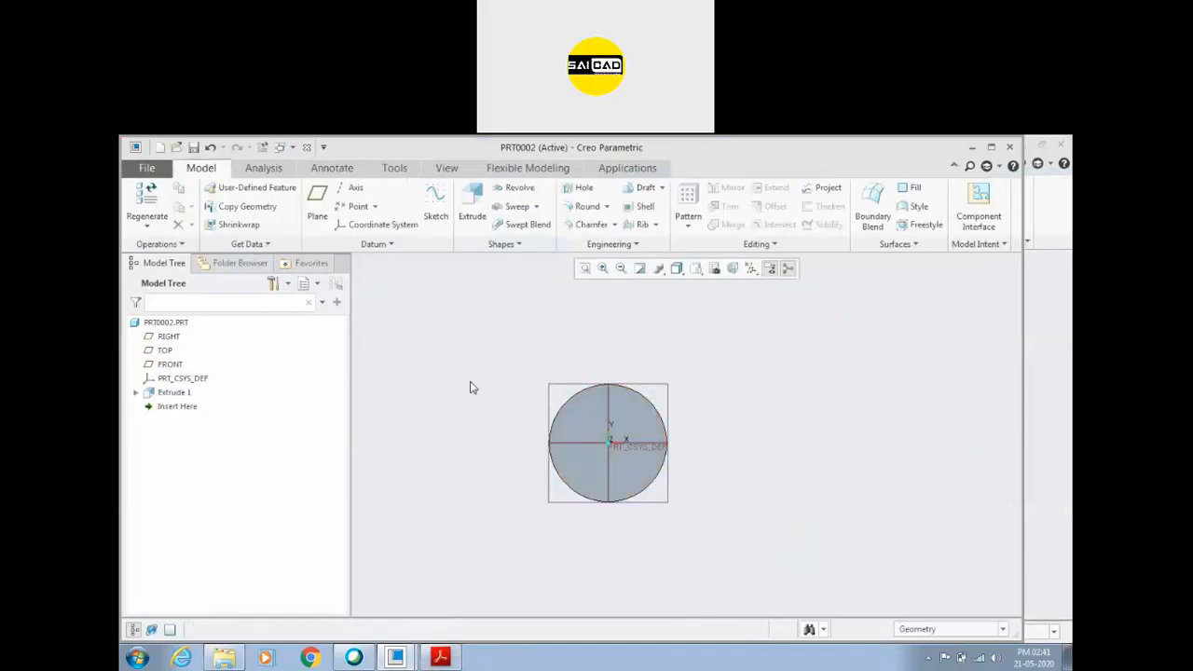
Start a sketch on the FRONT plane and draw a horizontal line about 83 long, about 50 above the origin, ending on the vertical reference.
{"action": "left_click", "coordinate": [549, 391]}
{"action": "left_click", "coordinate": [446, 207]}
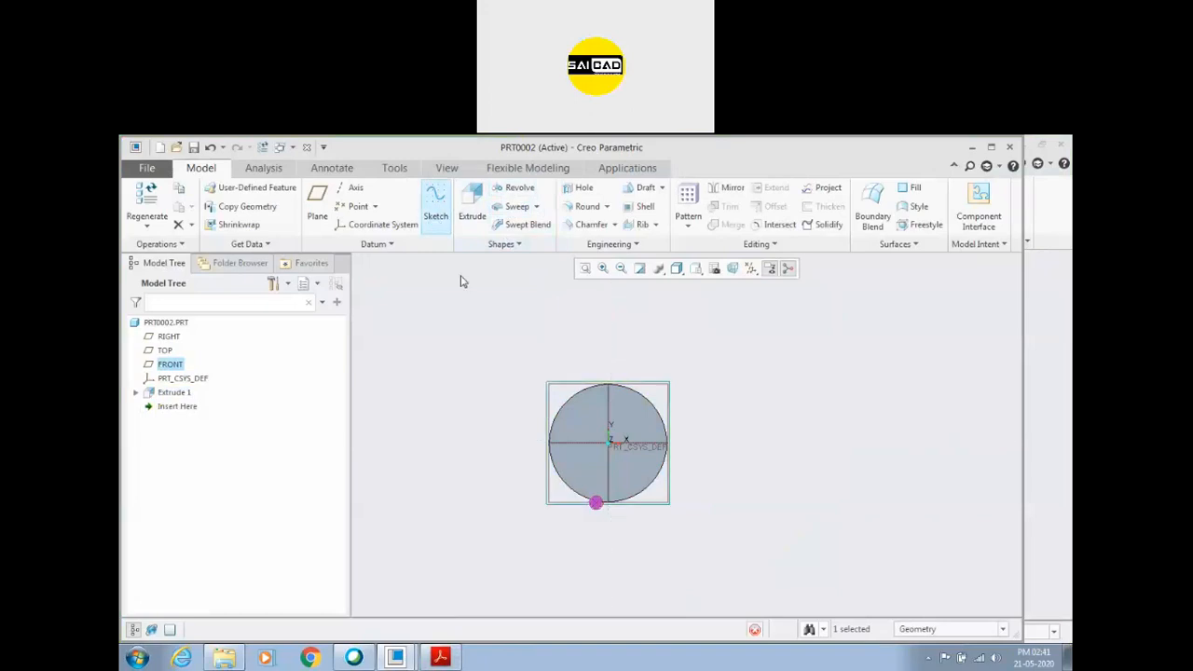
{"action": "left_click", "coordinate": [363, 190]}
{"action": "left_click", "coordinate": [618, 360]}
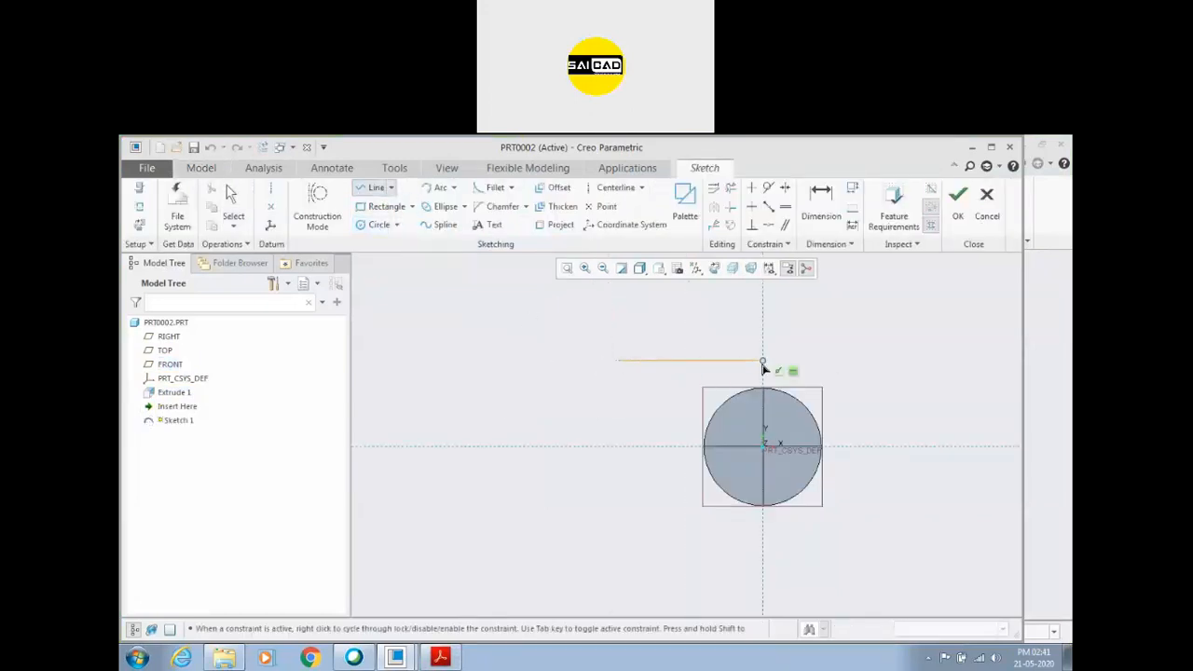
{"action": "left_click", "coordinate": [762, 364]}
{"action": "middle_click", "coordinate": [815, 358]}
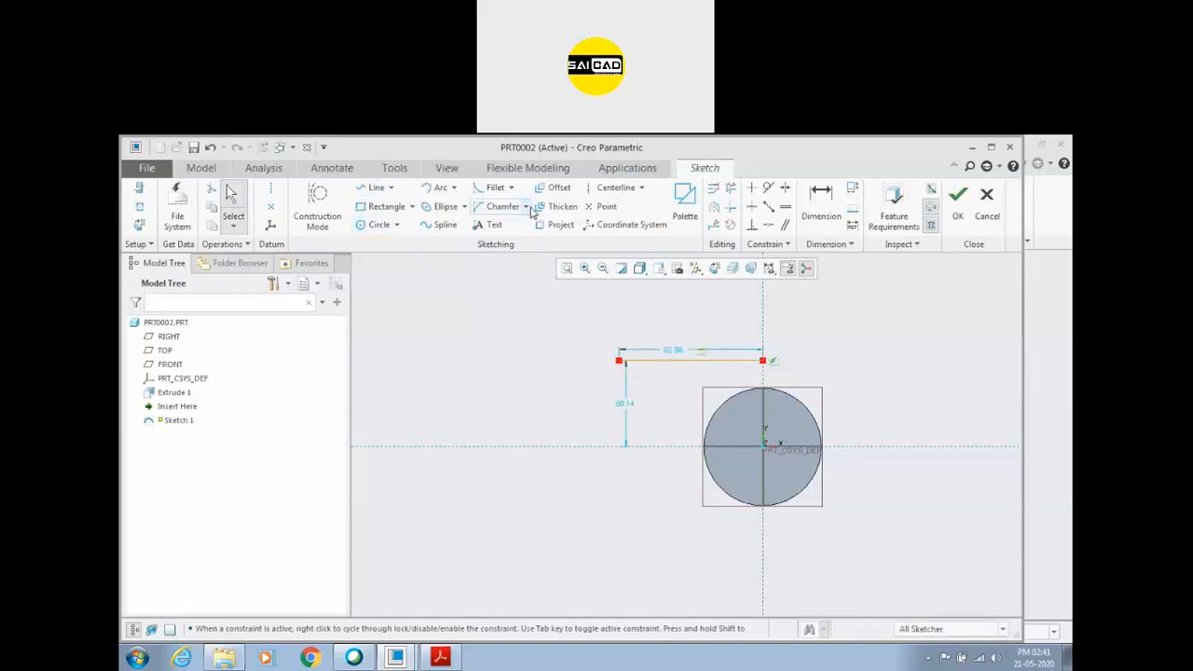
Draw an arc of about 71 radius from a point on the line down to the horizontal reference.
{"action": "left_click", "coordinate": [438, 187]}
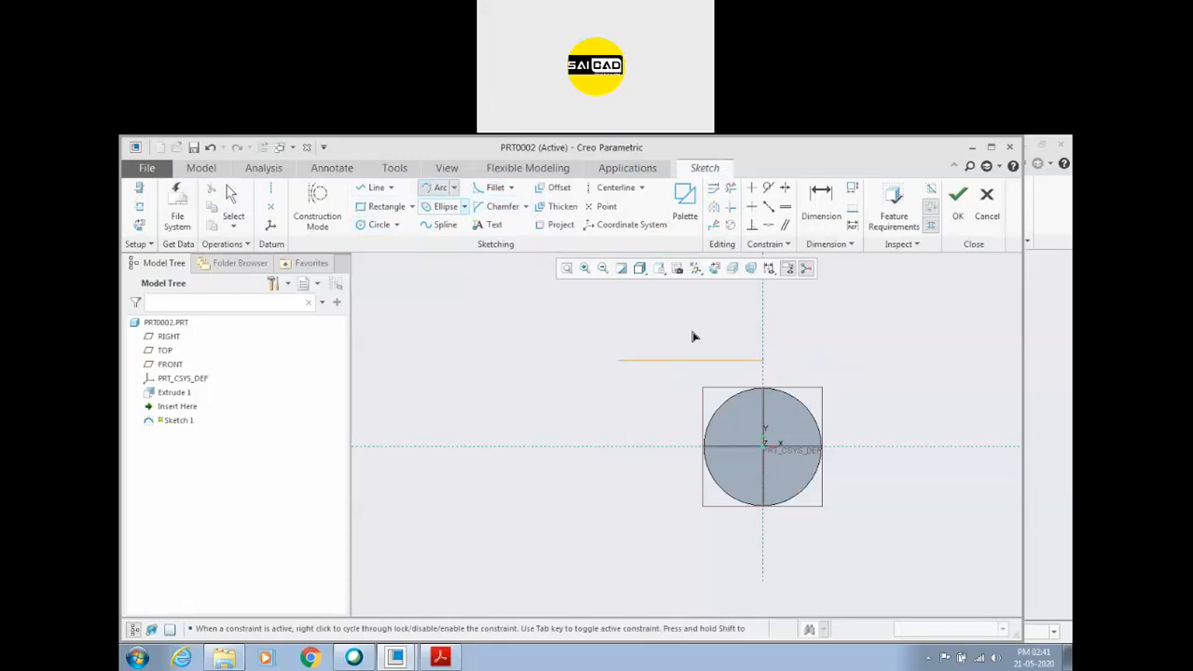
{"action": "left_click", "coordinate": [736, 365]}
{"action": "left_click", "coordinate": [811, 449]}
{"action": "left_click", "coordinate": [822, 422]}
{"action": "middle_click", "coordinate": [894, 389]}
{"action": "scroll", "coordinate": [895, 388], "scroll_direction": "down", "scroll_amount": 2}
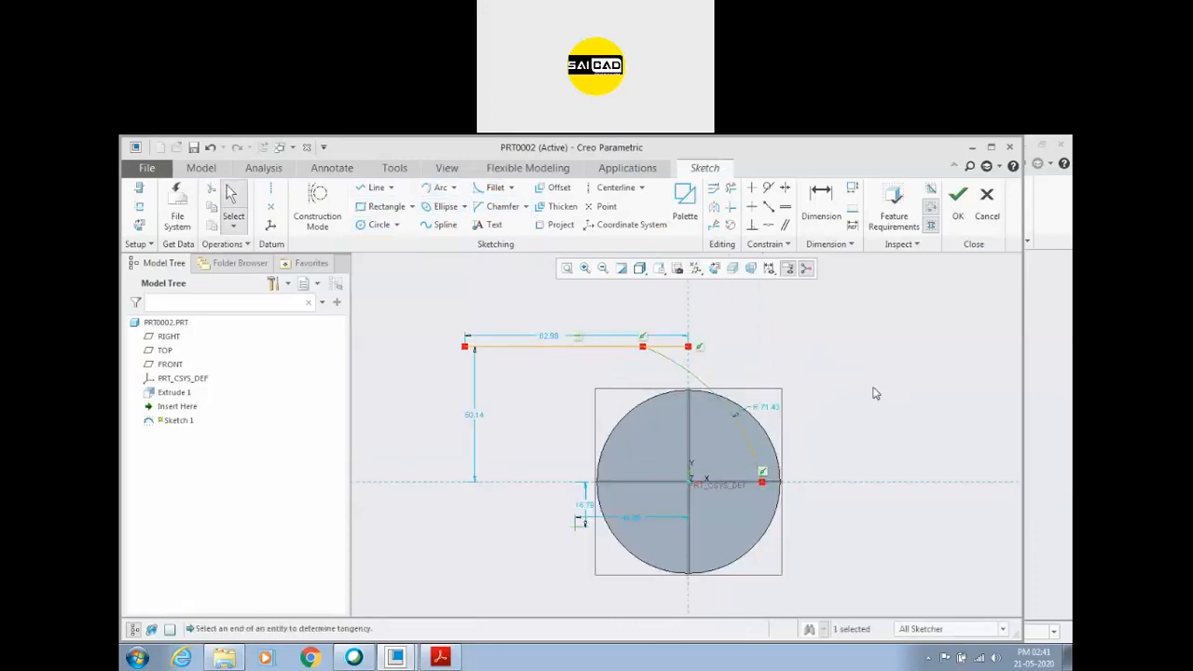
Constrain the arc's centre onto the horizontal reference and set the arc radius to 57.
{"action": "left_click", "coordinate": [768, 225]}
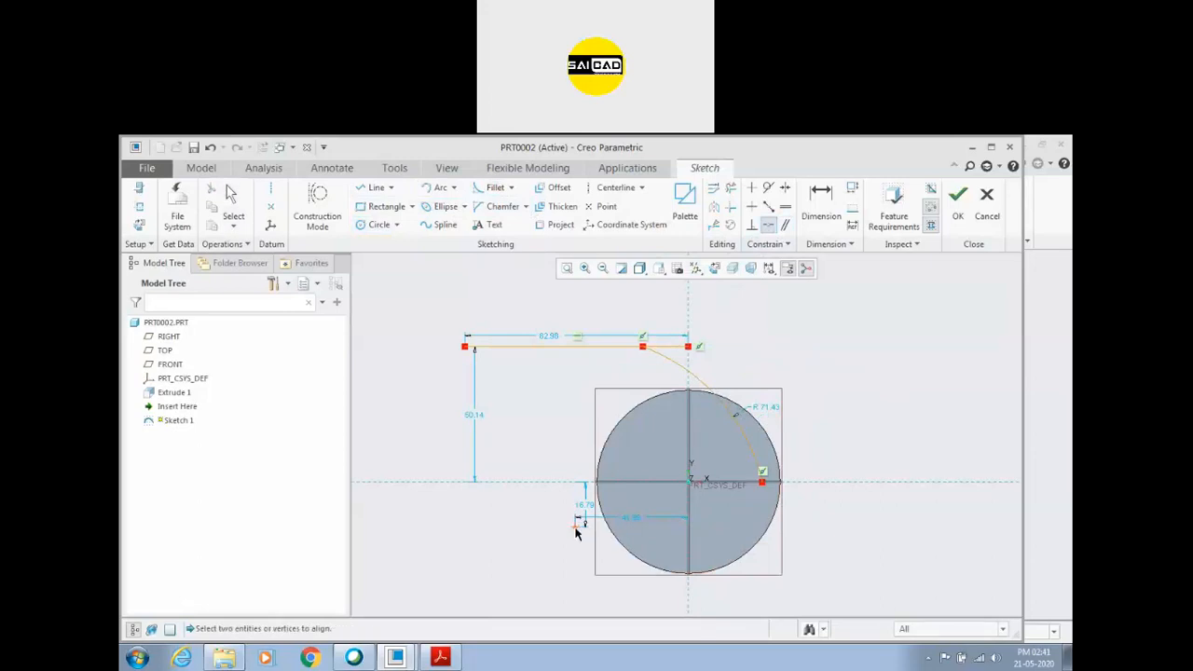
{"action": "left_click", "coordinate": [564, 486]}
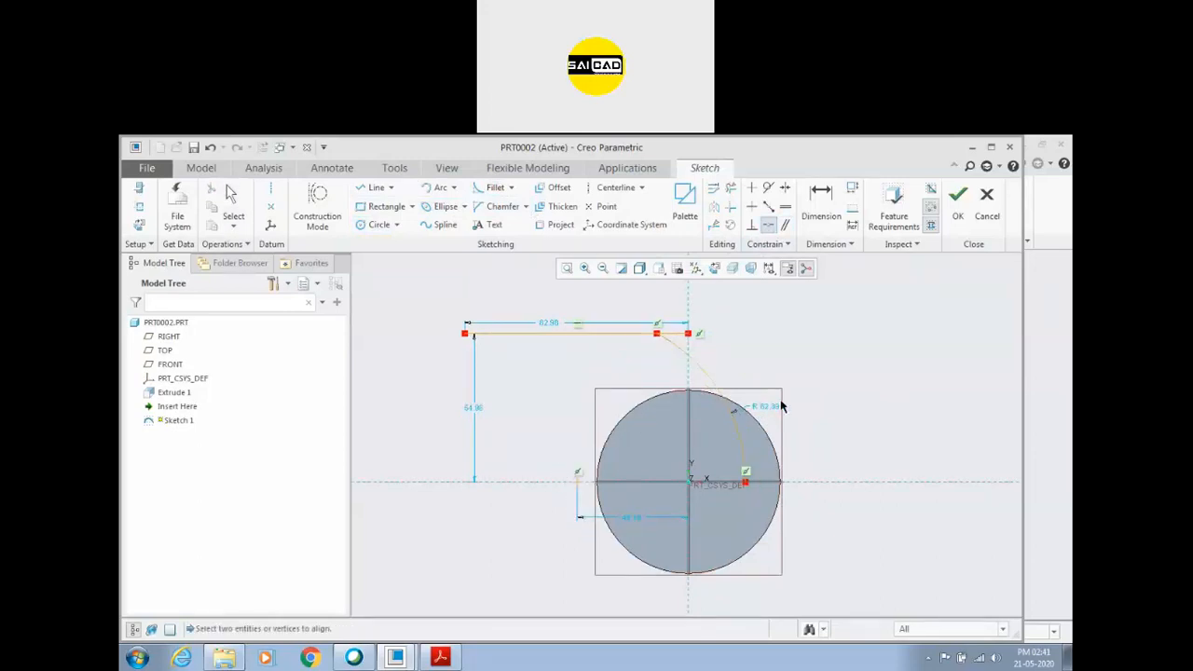
{"action": "middle_click", "coordinate": [771, 357]}
{"action": "double_click", "coordinate": [766, 409]}
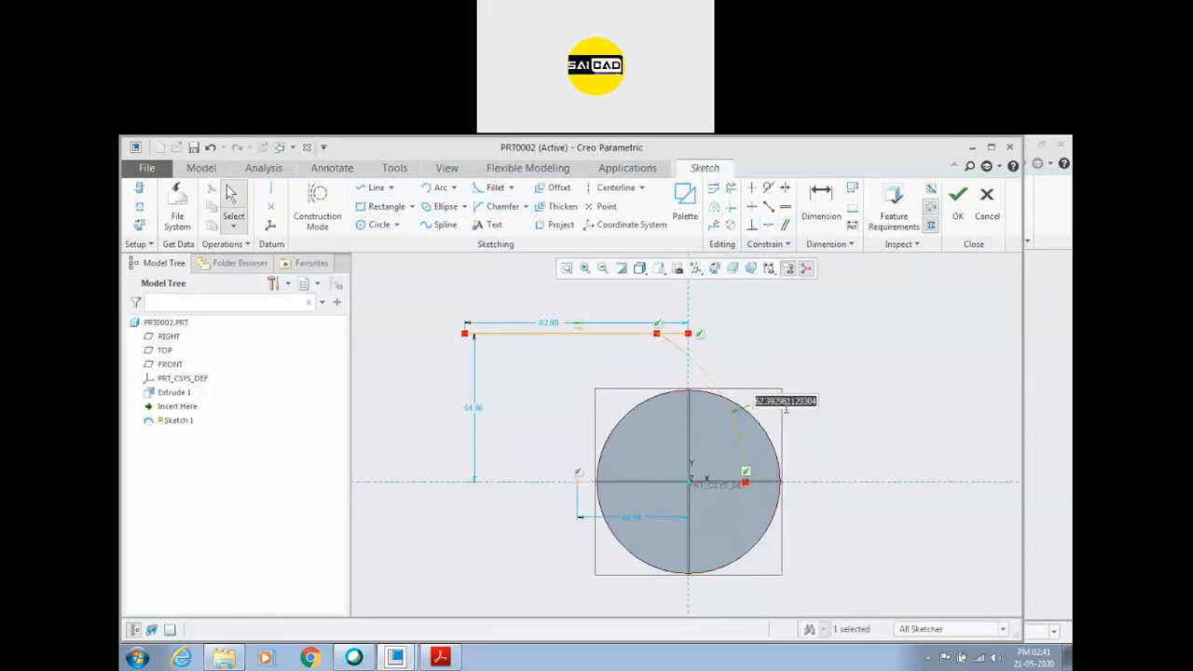
{"action": "type", "text": "57"}
{"action": "key", "text": "Return"}
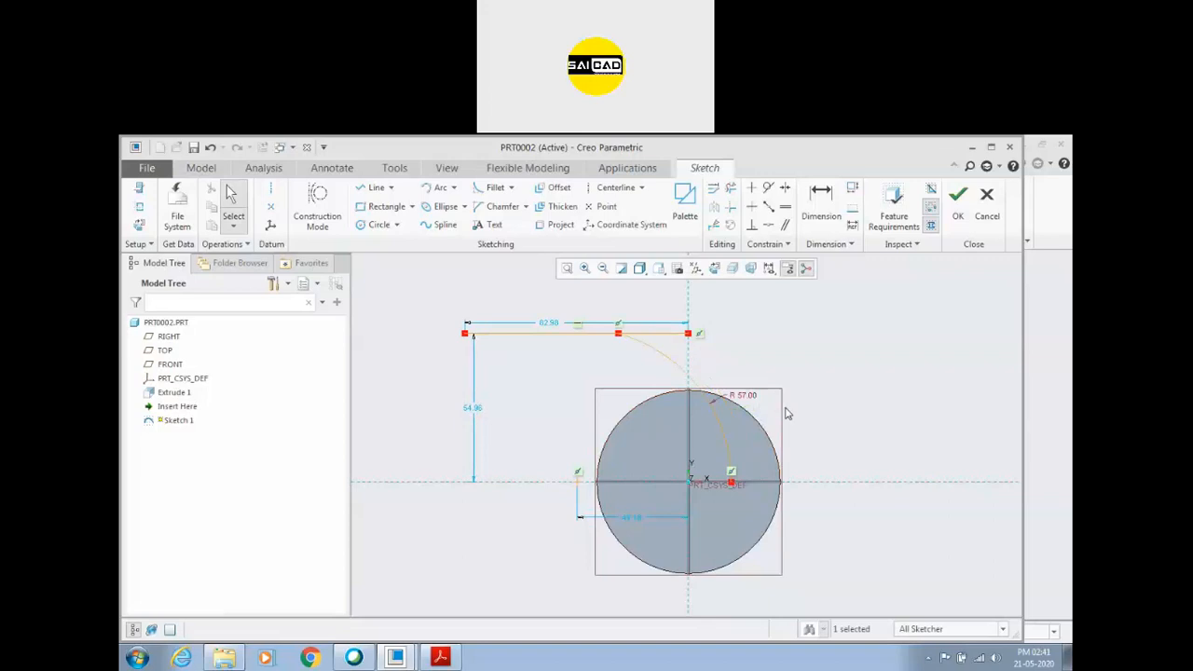
Set the horizontal line's length to 67 and its height above the horizontal reference to 57.
{"action": "double_click", "coordinate": [551, 324]}
{"action": "type", "text": "67"}
{"action": "key", "text": "Return"}
{"action": "double_click", "coordinate": [516, 408]}
{"action": "type", "text": "57"}
{"action": "key", "text": "Return"}
{"action": "left_click", "coordinate": [568, 381]}
{"action": "scroll", "coordinate": [571, 337], "scroll_direction": "down", "scroll_amount": 2}
{"action": "scroll", "coordinate": [611, 373], "scroll_direction": "up", "scroll_amount": 1}
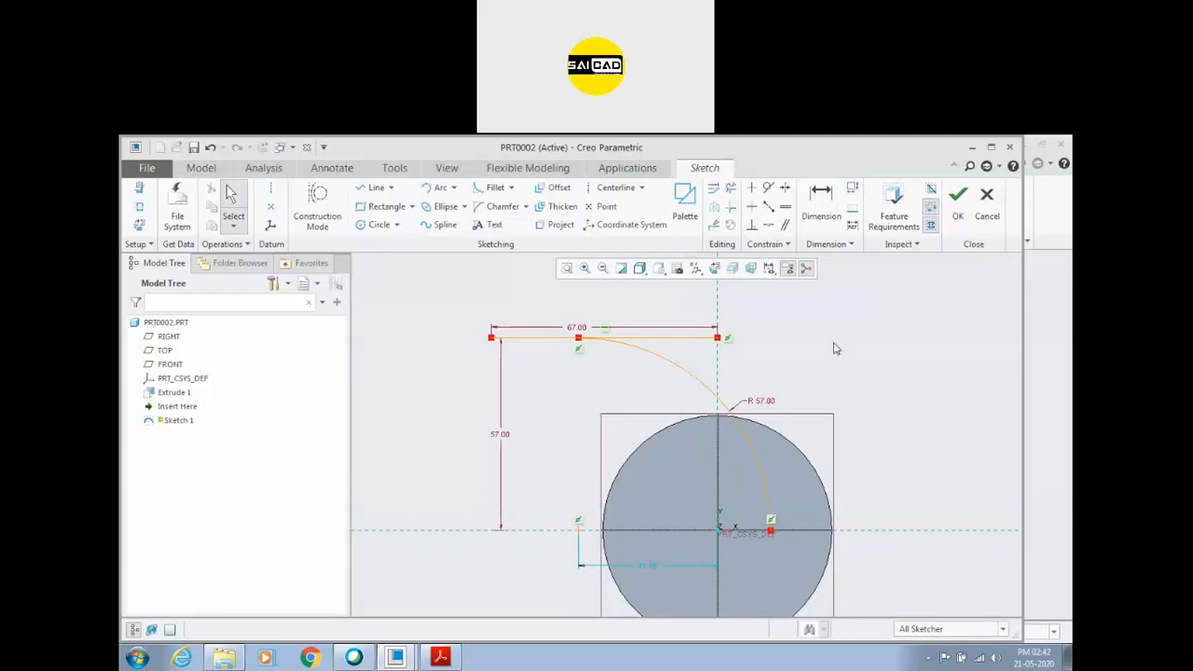
Try to dimension the horizontal distance from the arc's start point to the vertical reference.
{"action": "left_click", "coordinate": [822, 200]}
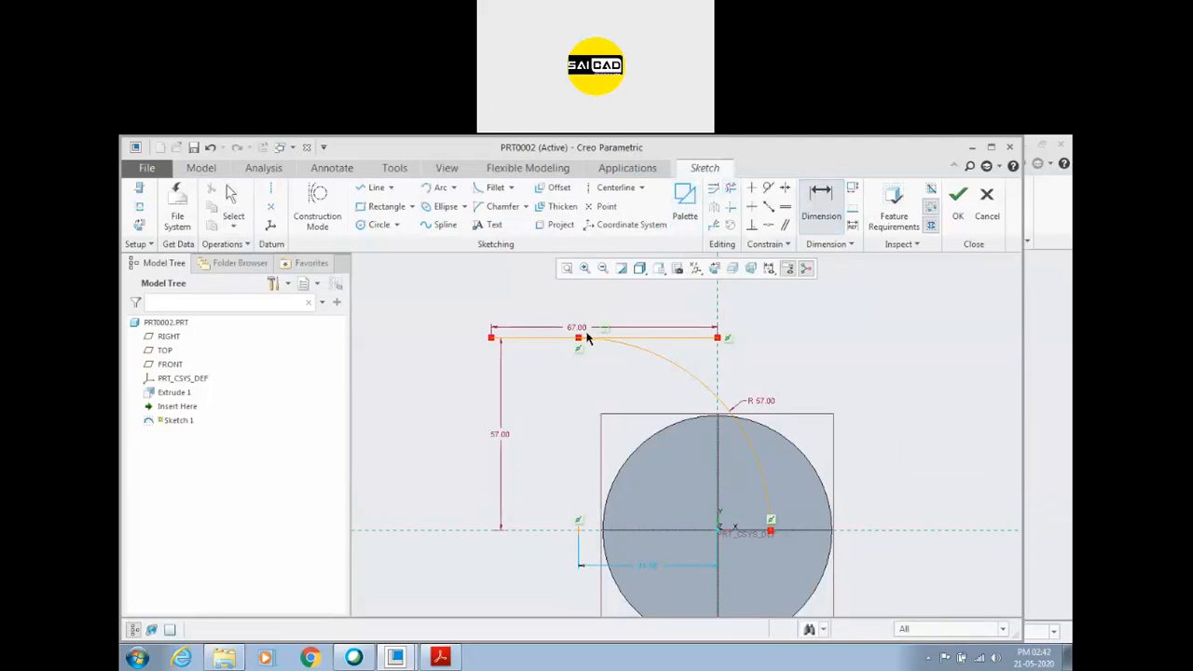
{"action": "left_click", "coordinate": [579, 339]}
{"action": "left_click", "coordinate": [717, 314]}
{"action": "middle_click", "coordinate": [657, 310]}
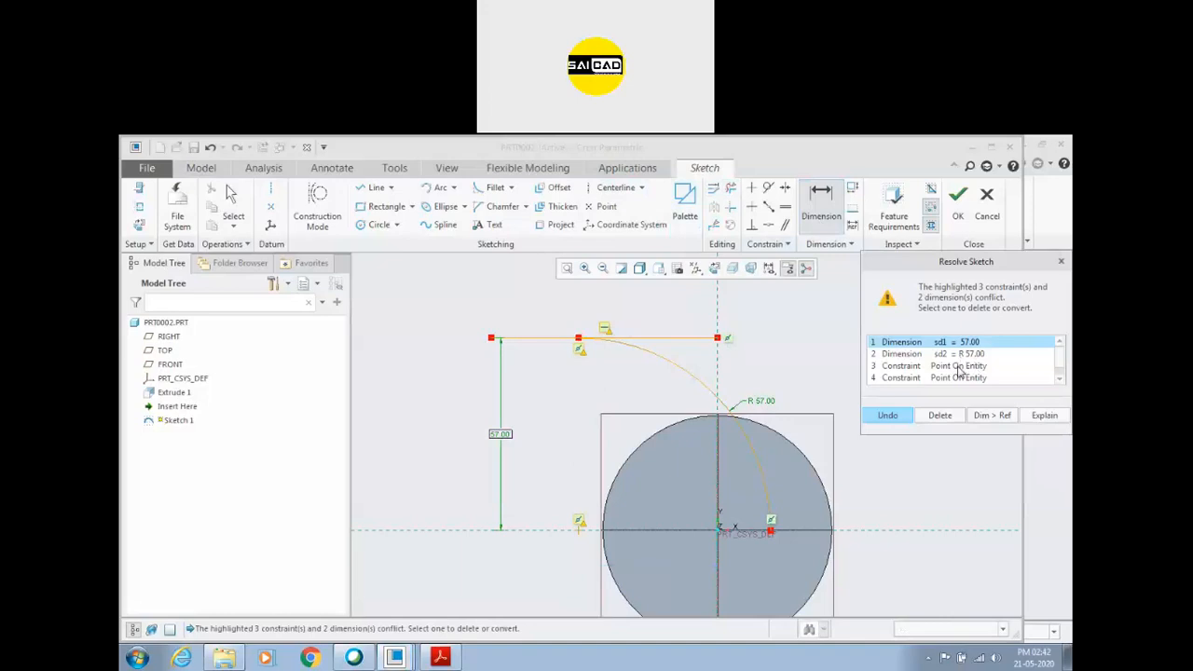
{"action": "left_click", "coordinate": [957, 377]}
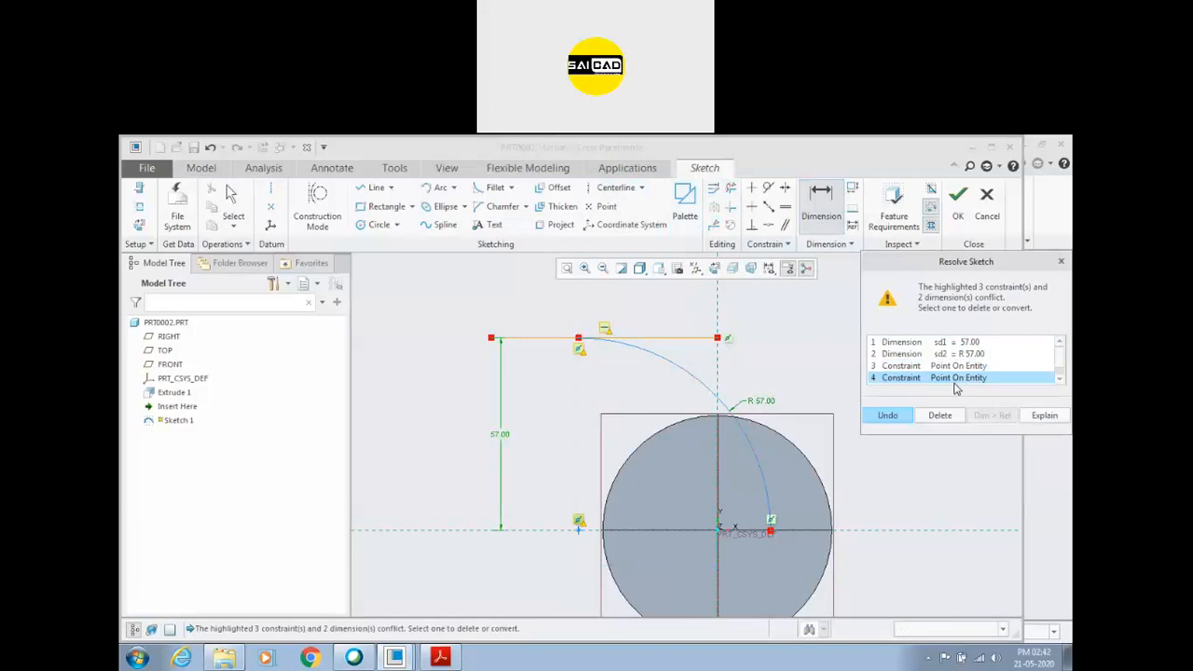
{"action": "left_click", "coordinate": [897, 416]}
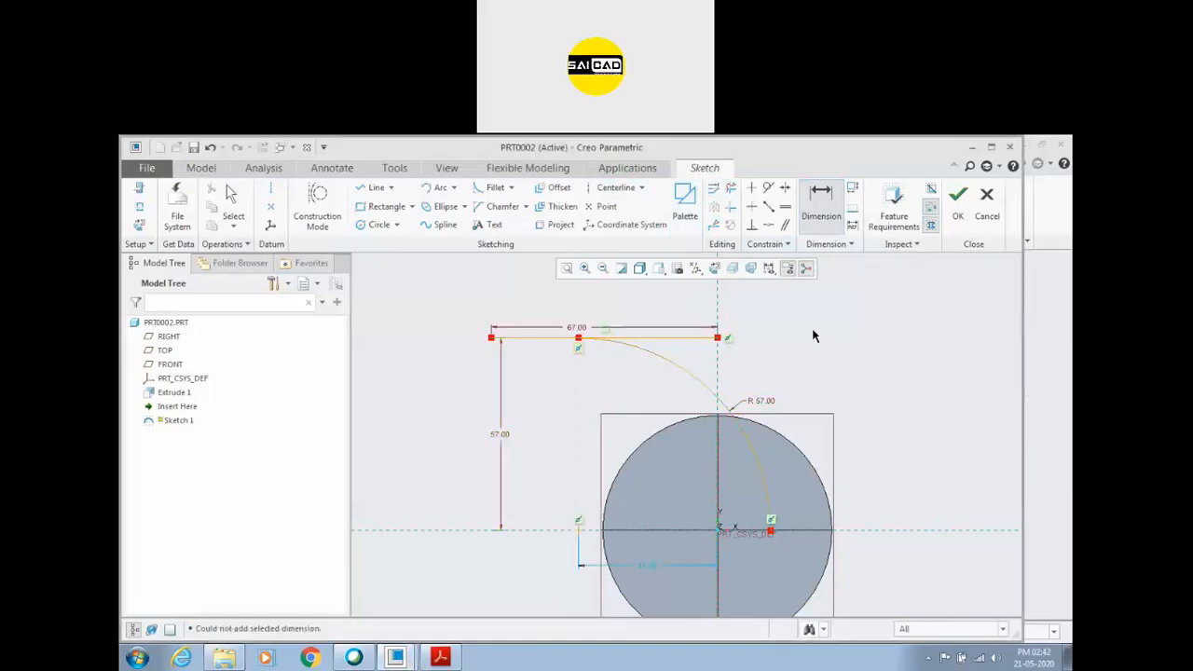
Trim the line segment beyond the arc's start point and set that point's distance from the vertical reference to 25.
{"action": "left_click", "coordinate": [731, 189]}
{"action": "left_click", "coordinate": [687, 343]}
{"action": "middle_click", "coordinate": [708, 365]}
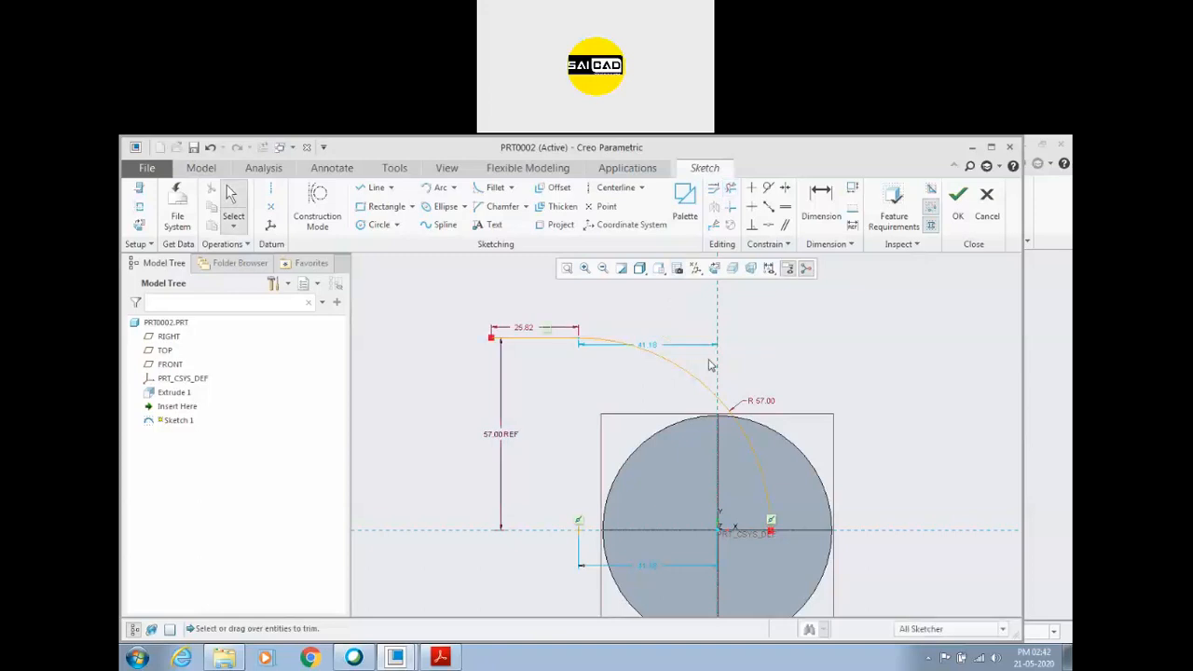
{"action": "double_click", "coordinate": [650, 346]}
{"action": "type", "text": "25"}
{"action": "key", "text": "Return"}
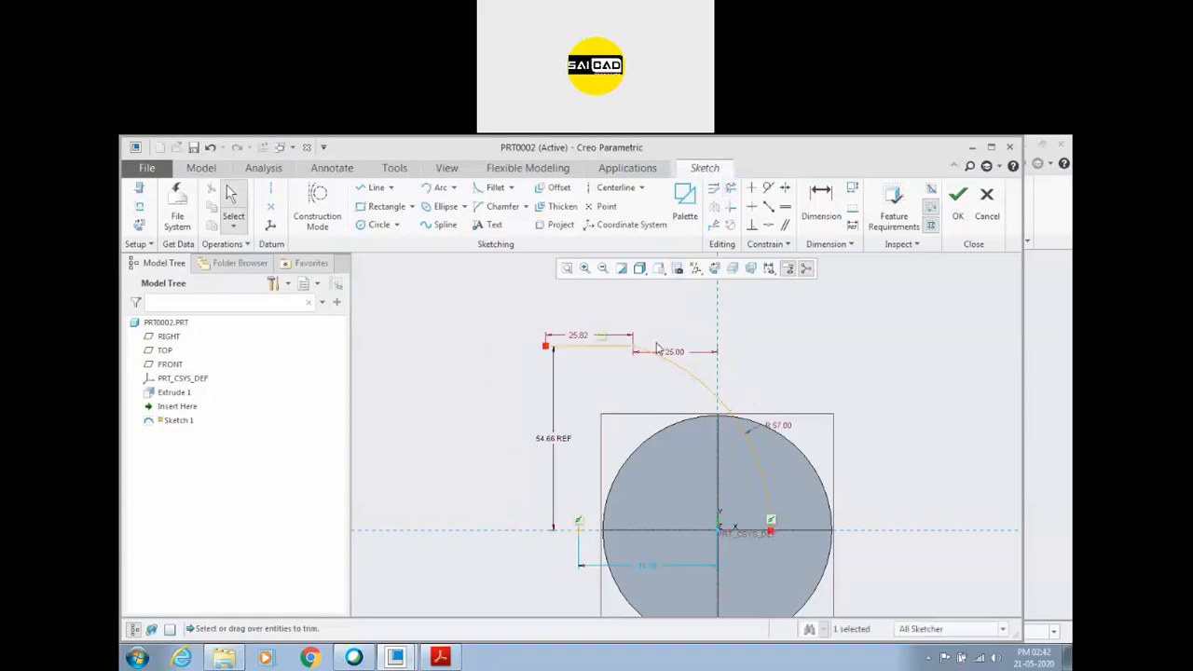
Dimension the line's free end to the vertical reference, deleting the line's conflicting length dimension.
{"action": "left_click", "coordinate": [820, 200]}
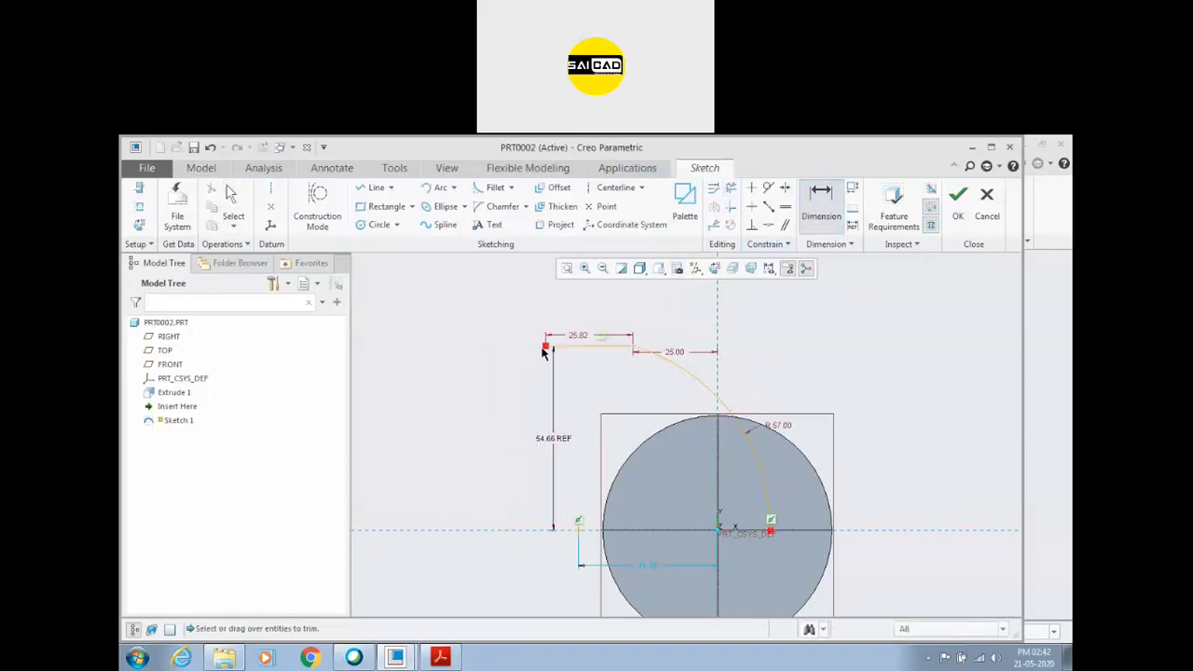
{"action": "left_click", "coordinate": [547, 351]}
{"action": "left_click", "coordinate": [714, 341]}
{"action": "middle_click", "coordinate": [642, 311]}
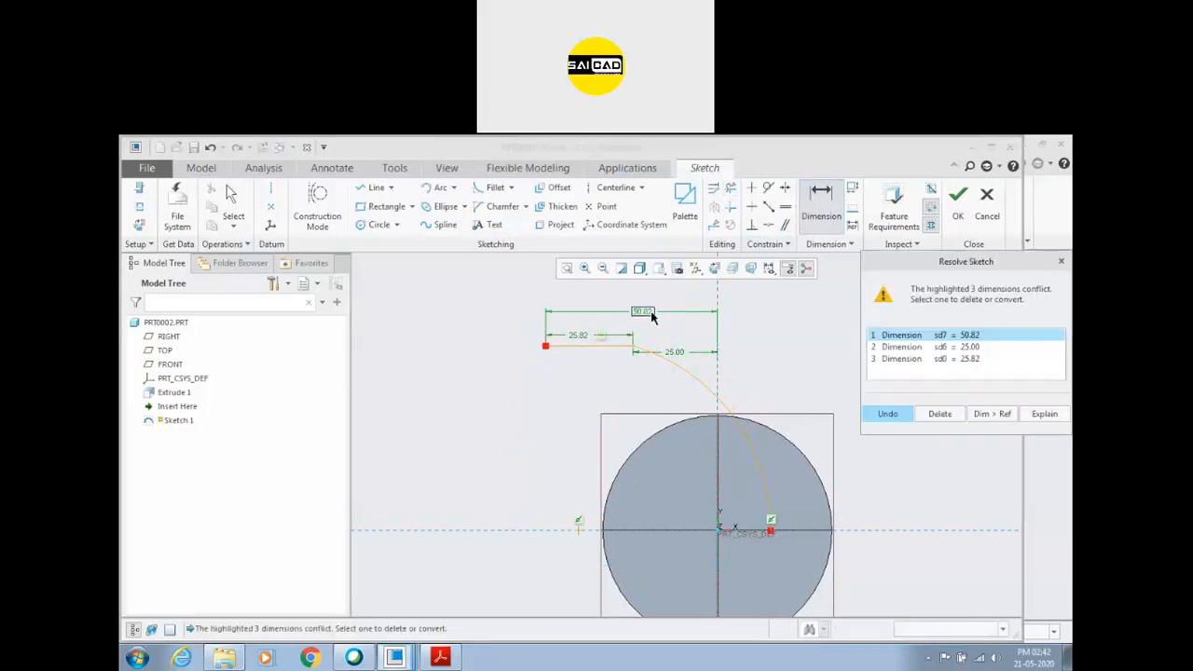
{"action": "left_click", "coordinate": [972, 348]}
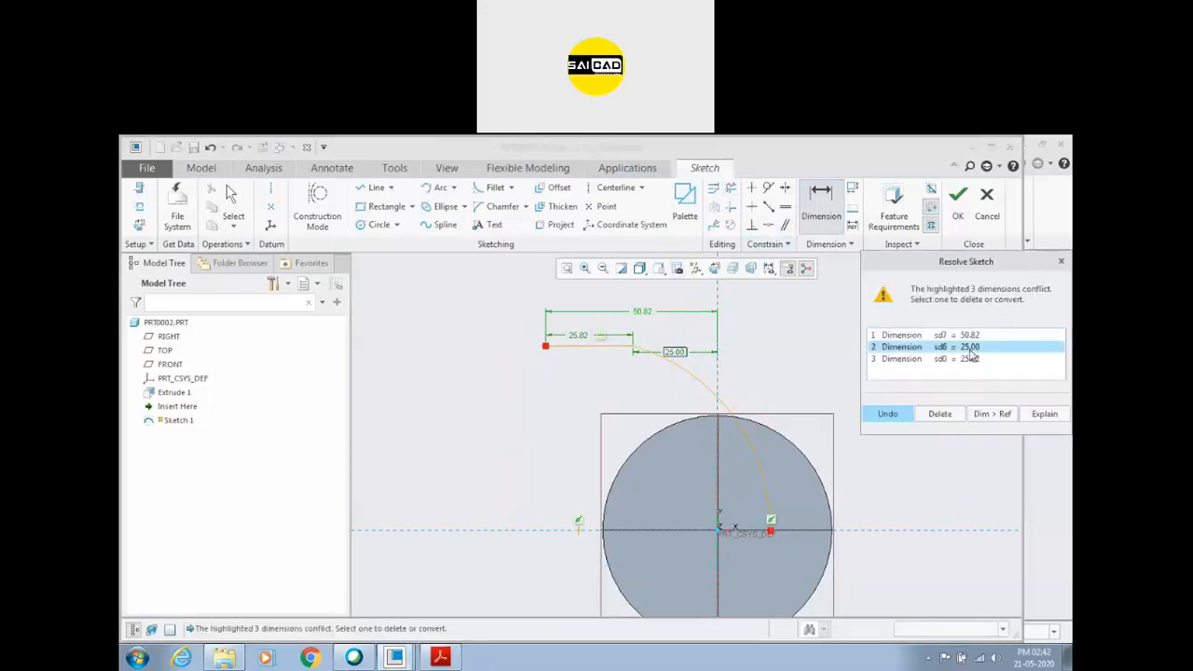
{"action": "left_click", "coordinate": [975, 360]}
{"action": "left_click", "coordinate": [940, 413]}
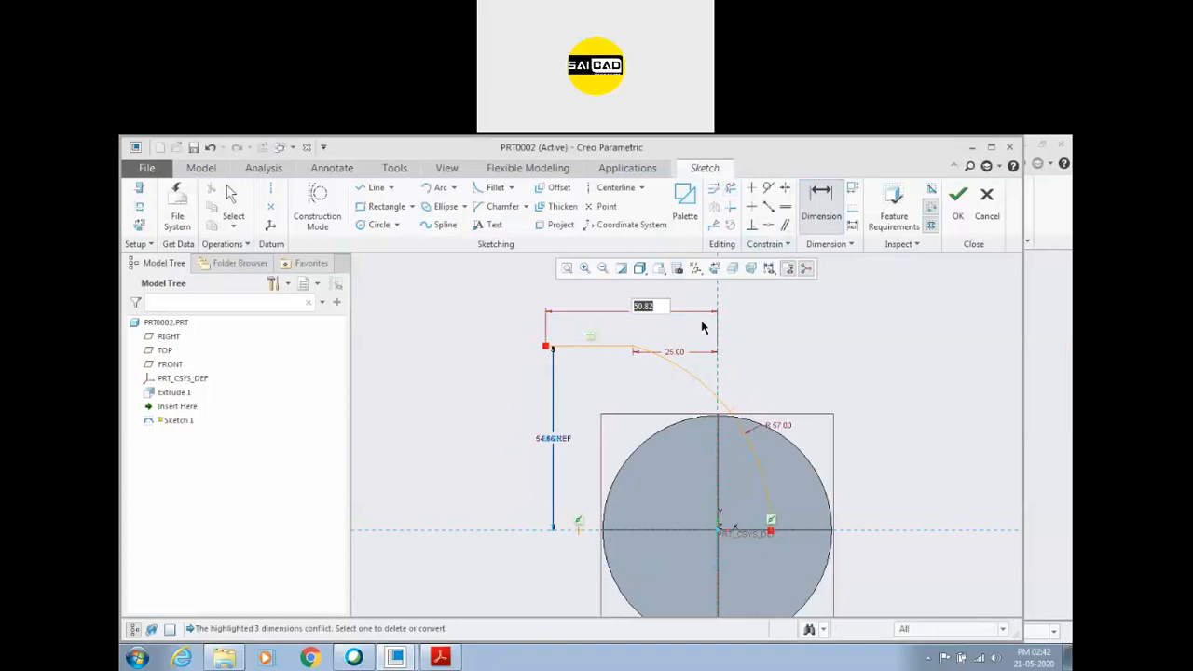
Check the overall duct length in the PDF drawing and set the new end-to-reference dimension to 67.
{"action": "type", "text": "5"}
{"action": "left_click", "coordinate": [440, 657]}
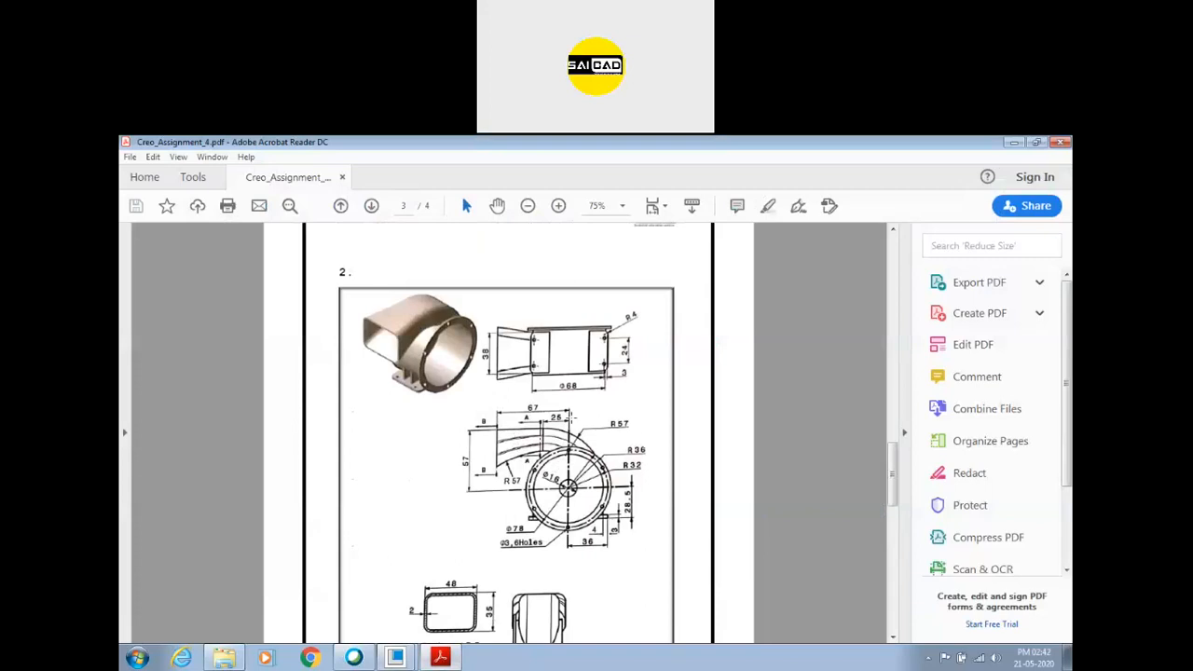
{"action": "key", "text": "alt+Tab"}
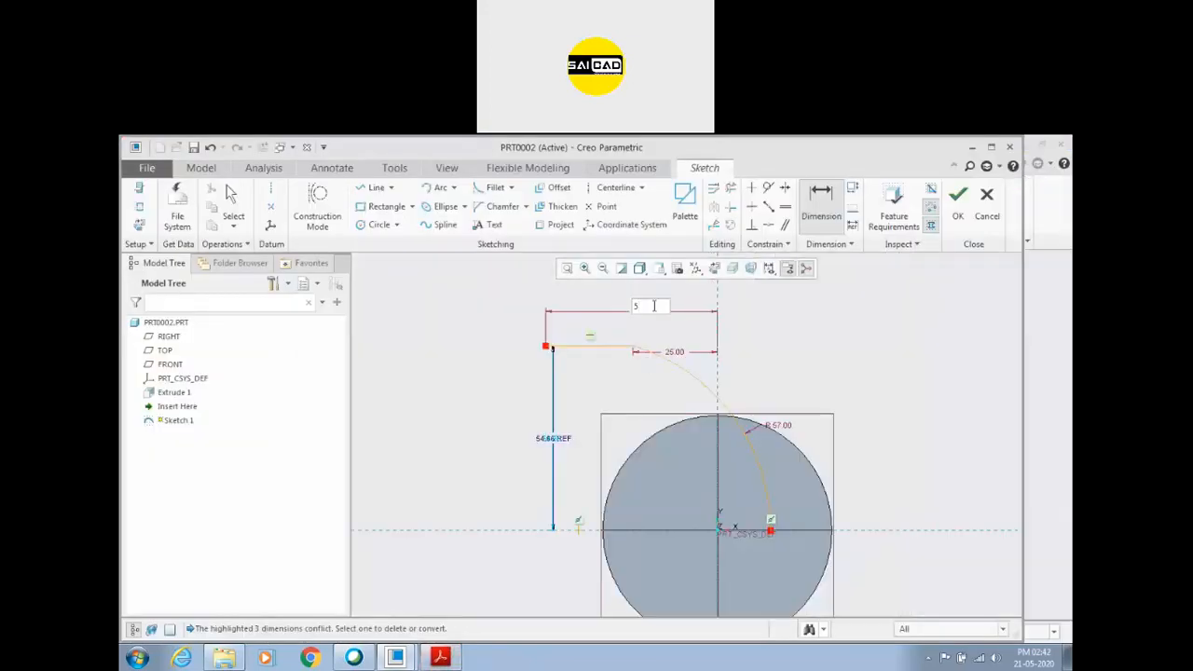
{"action": "type", "text": "7"}
{"action": "key", "text": "Return"}
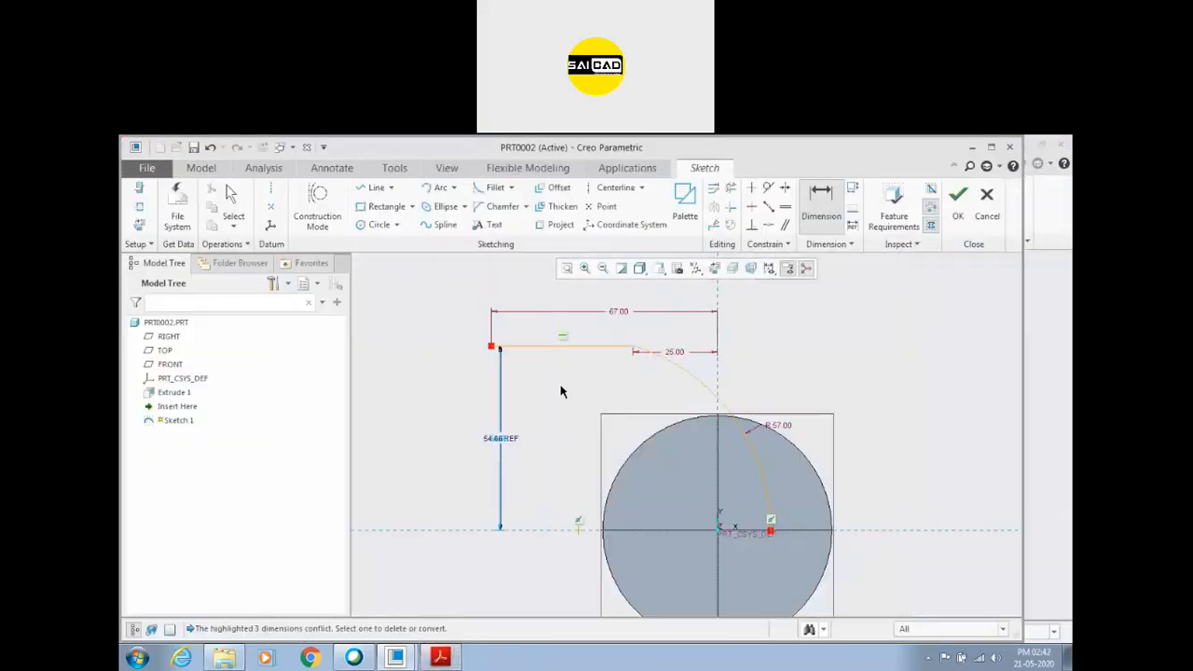
Delete the reference dimension for the line's height above the horizontal reference.
{"action": "key", "text": "Escape"}
{"action": "left_click", "coordinate": [520, 433]}
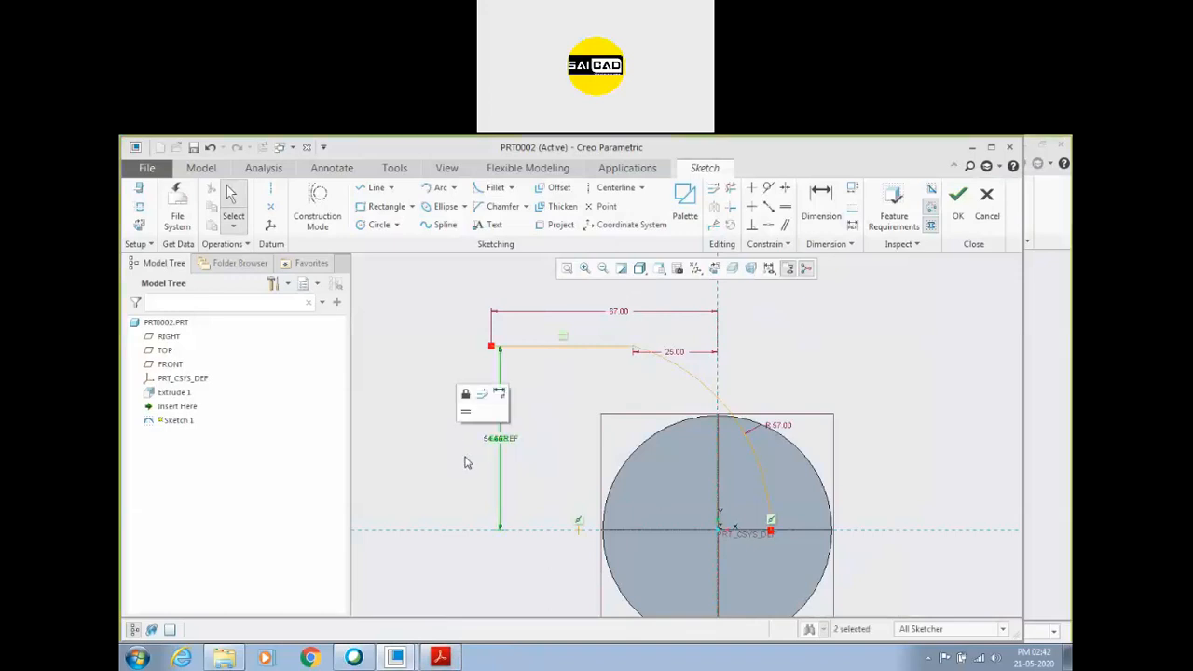
{"action": "left_click", "coordinate": [484, 466]}
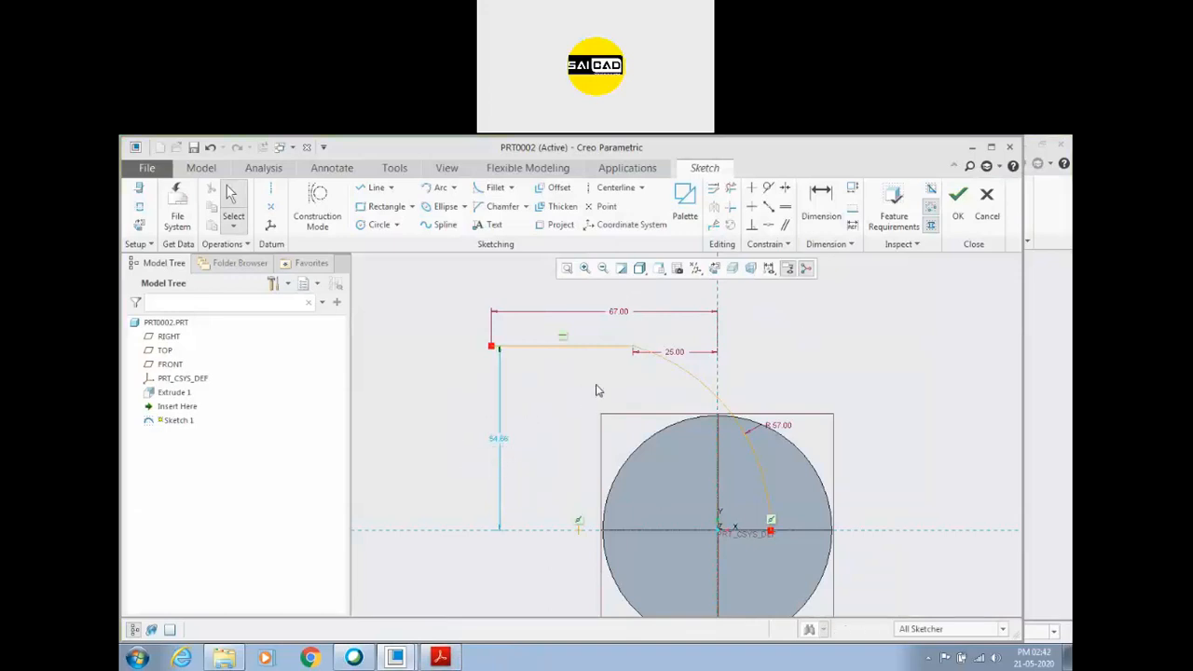
Apply a tangent constraint between the horizontal line and the arc at their shared endpoint.
{"action": "left_click", "coordinate": [631, 348]}
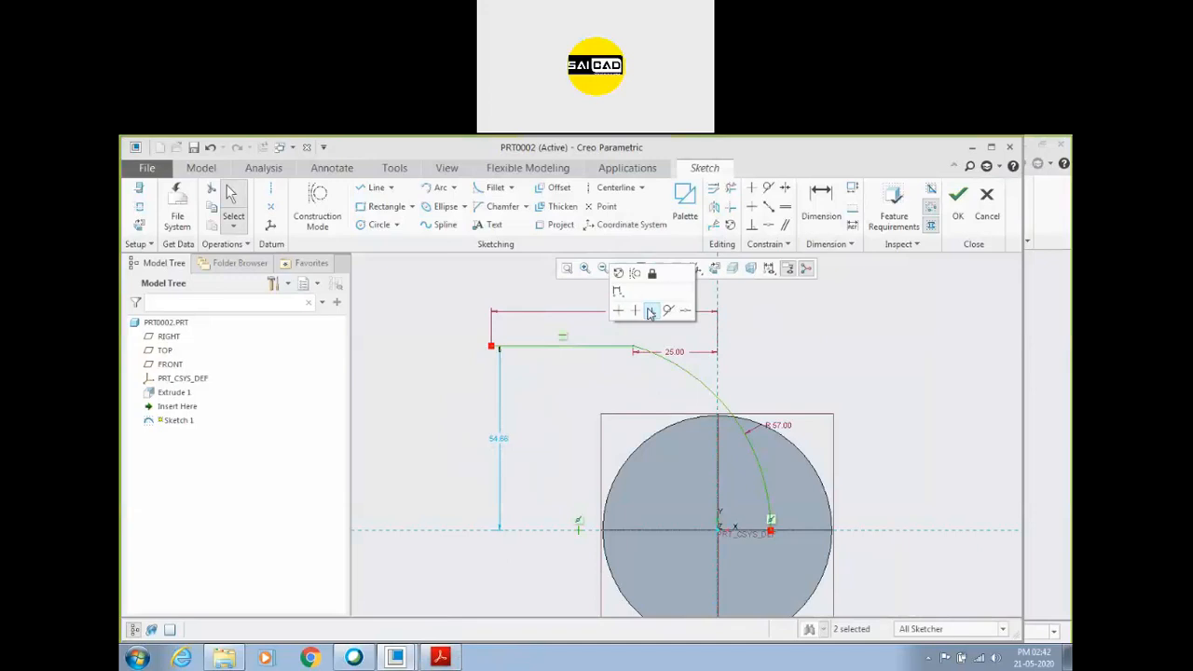
{"action": "left_click", "coordinate": [669, 313]}
{"action": "scroll", "coordinate": [802, 376], "scroll_direction": "up", "scroll_amount": 2}
{"action": "scroll", "coordinate": [811, 391], "scroll_direction": "down", "scroll_amount": 1}
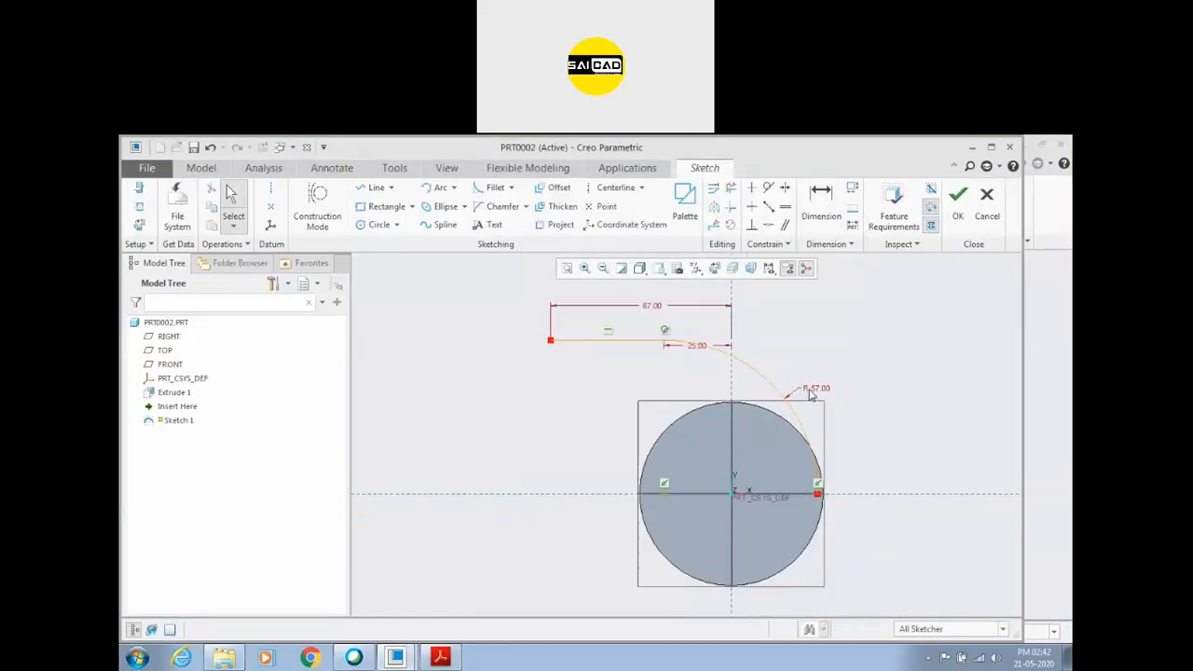
Finish the duct trajectory sketch.
{"action": "scroll", "coordinate": [811, 395], "scroll_direction": "down", "scroll_amount": 2}
{"action": "scroll", "coordinate": [771, 410], "scroll_direction": "up", "scroll_amount": 2}
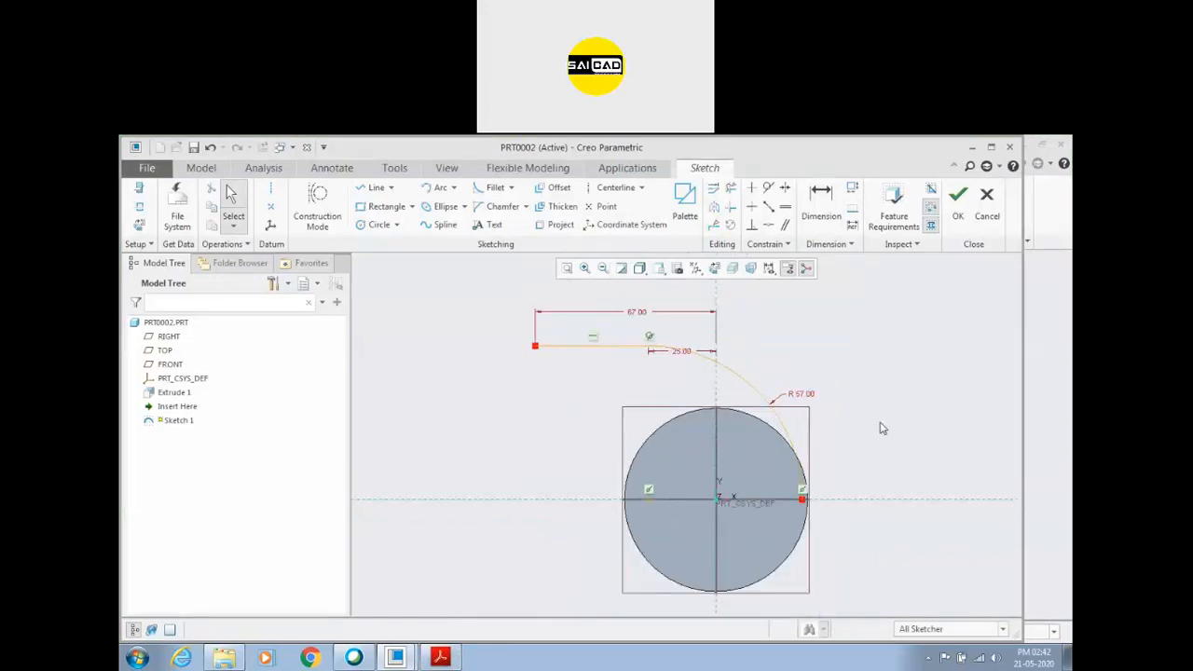
{"action": "left_click", "coordinate": [958, 196]}
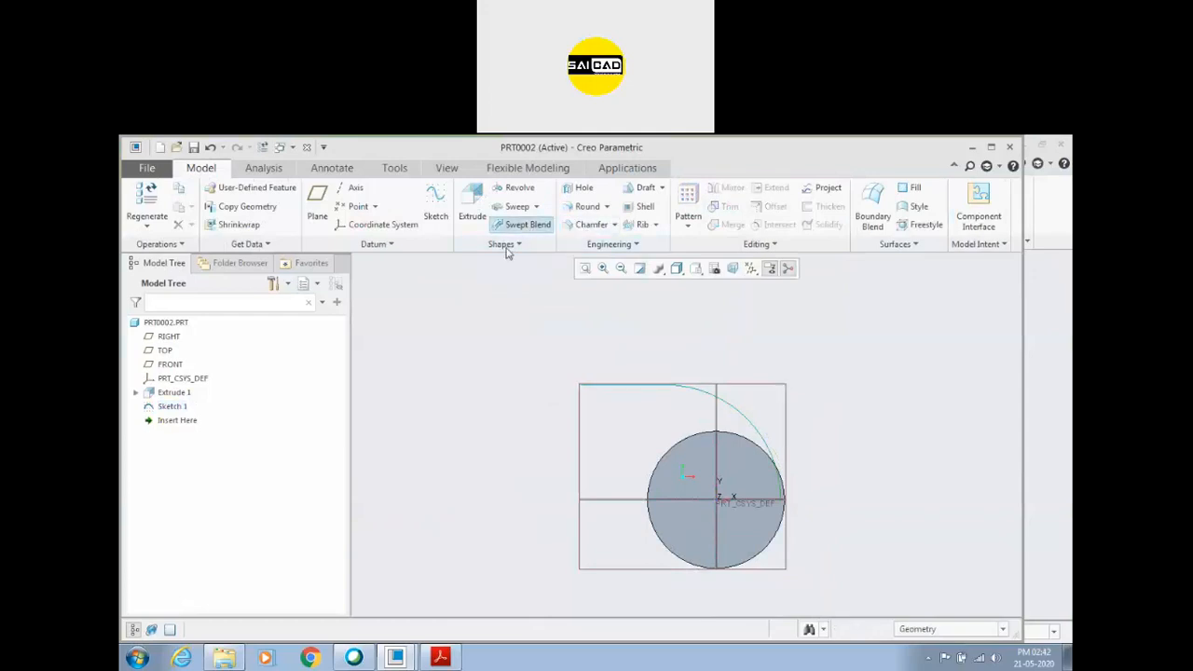
Start a Swept Blend along the trajectory sketch and open its first section's sketch at the start, facing the sketch plane.
{"action": "left_click", "coordinate": [524, 224]}
{"action": "left_click", "coordinate": [761, 439]}
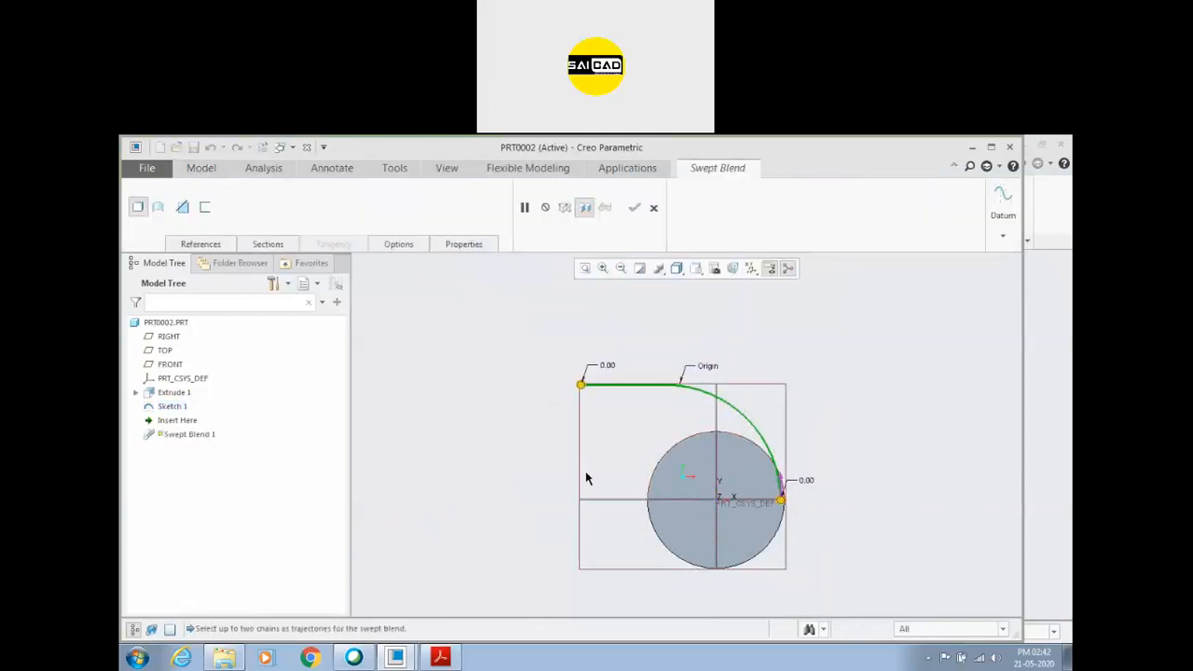
{"action": "left_click", "coordinate": [266, 244]}
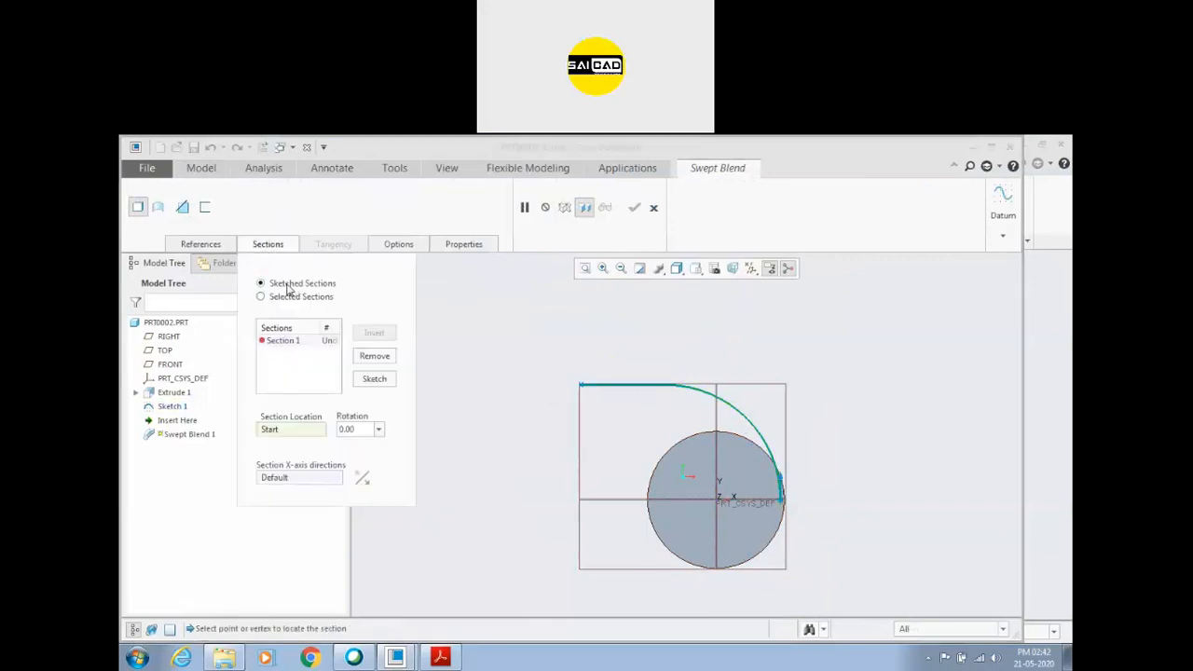
{"action": "left_click", "coordinate": [375, 378]}
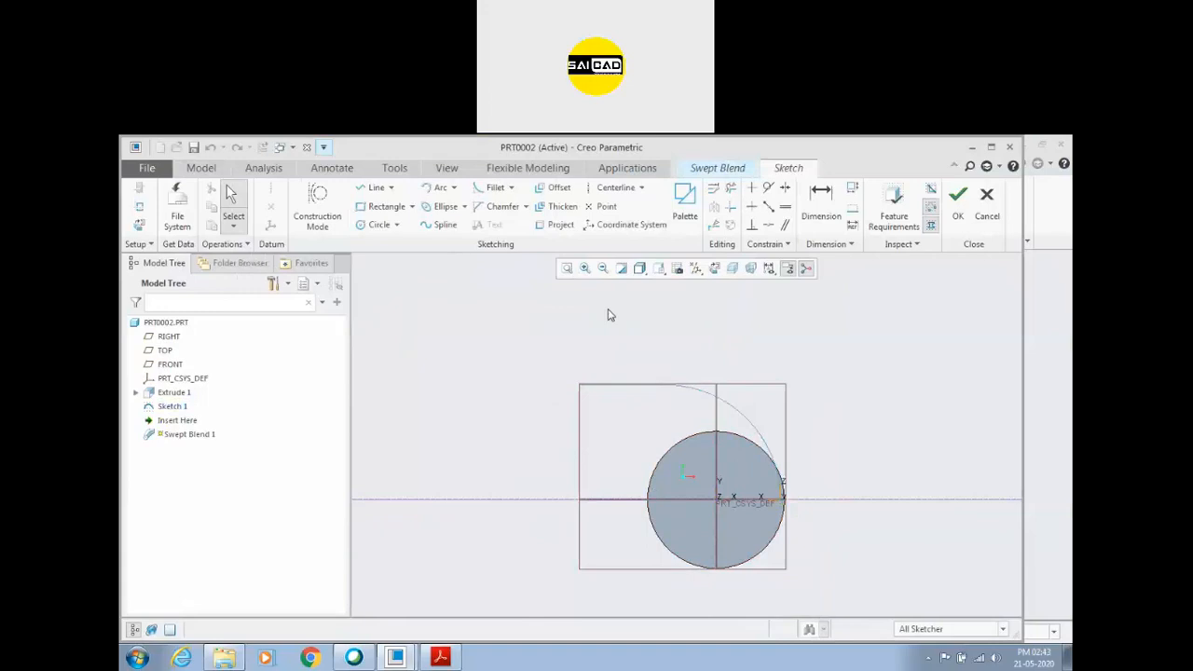
{"action": "left_click", "coordinate": [714, 268]}
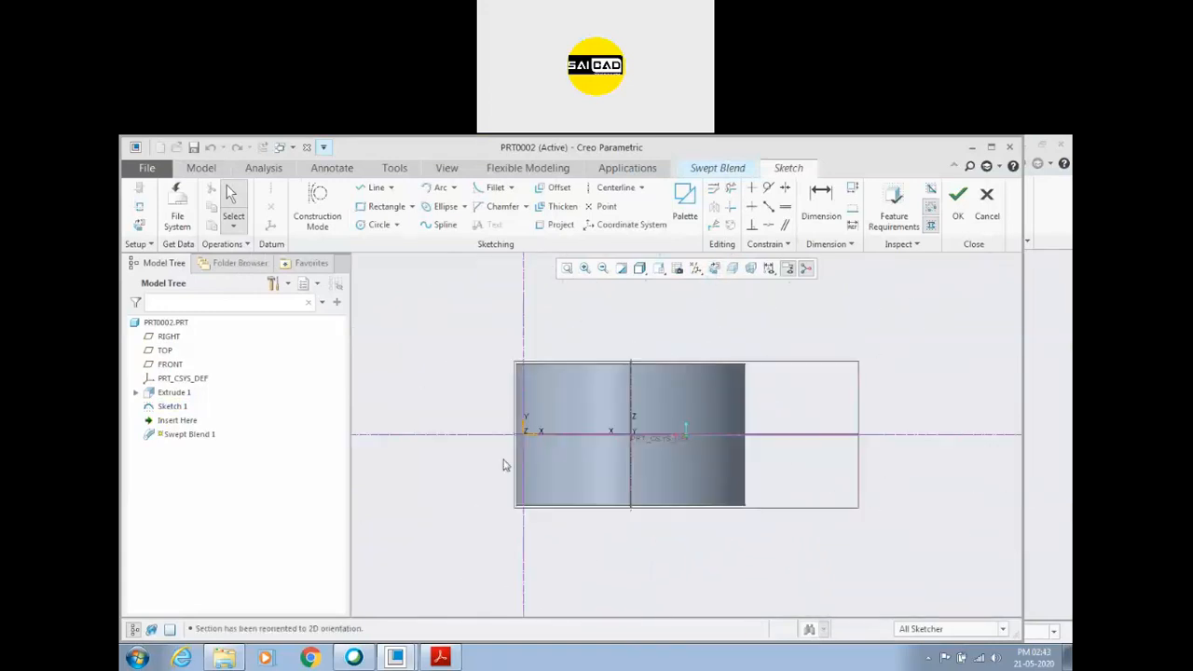
Examine the duct cross-section views in the Assignment 4 PDF drawing for the section sizes, and return to the sketch.
{"action": "left_click", "coordinate": [440, 658]}
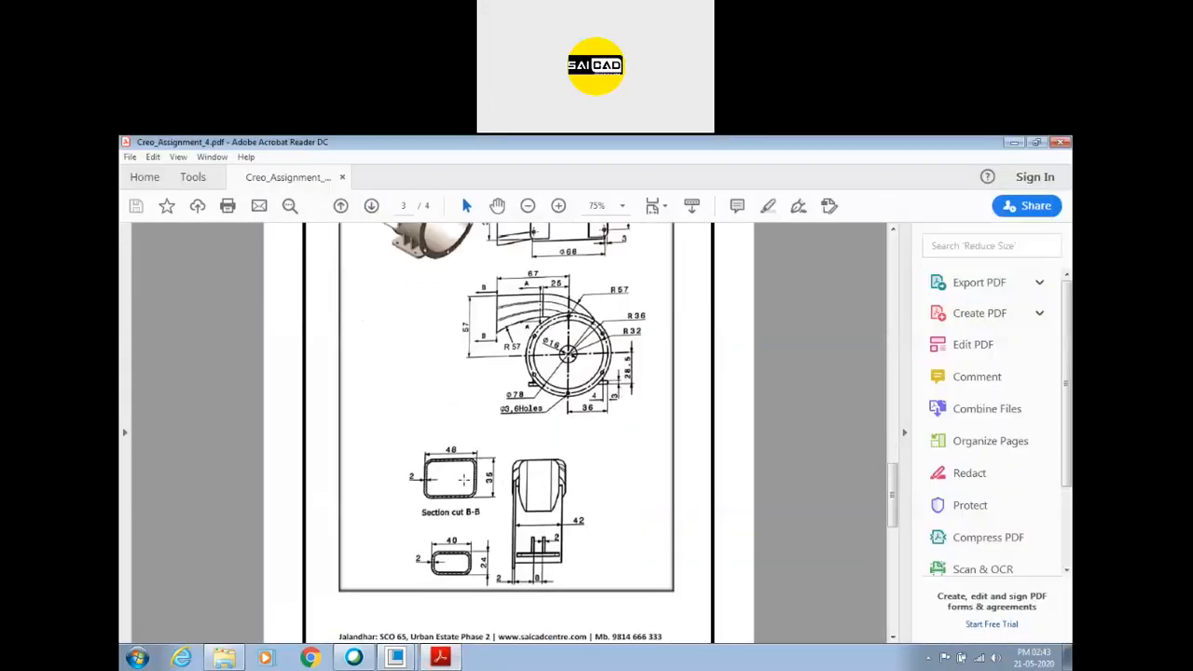
{"action": "scroll", "coordinate": [466, 480], "scroll_direction": "up", "scroll_amount": 1}
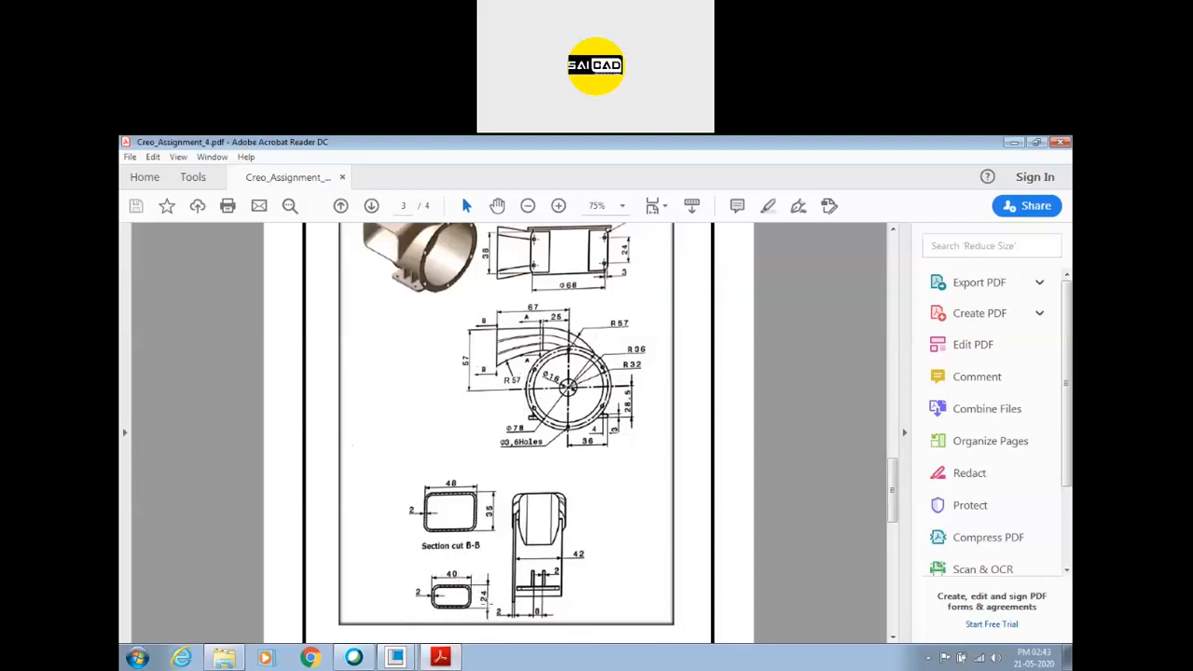
{"action": "left_click", "coordinate": [442, 658]}
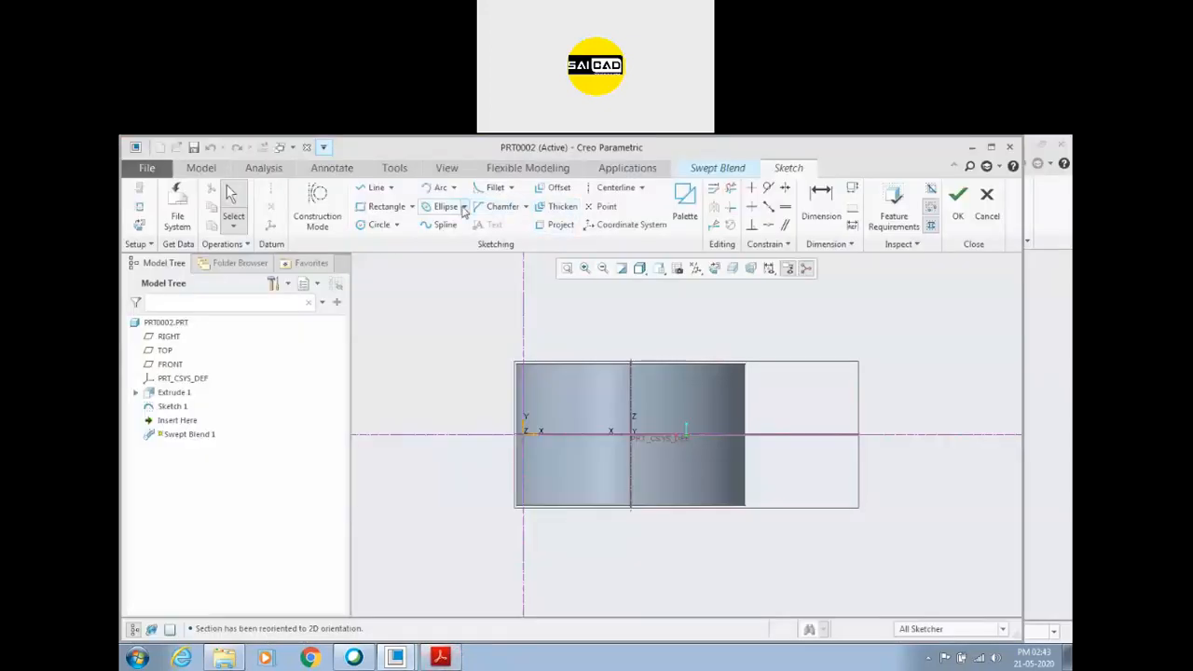
Sketch a rectangle from the vertical reference, symmetric about the horizontal reference, and set it to 40 high by 24 wide.
{"action": "left_click", "coordinate": [382, 206]}
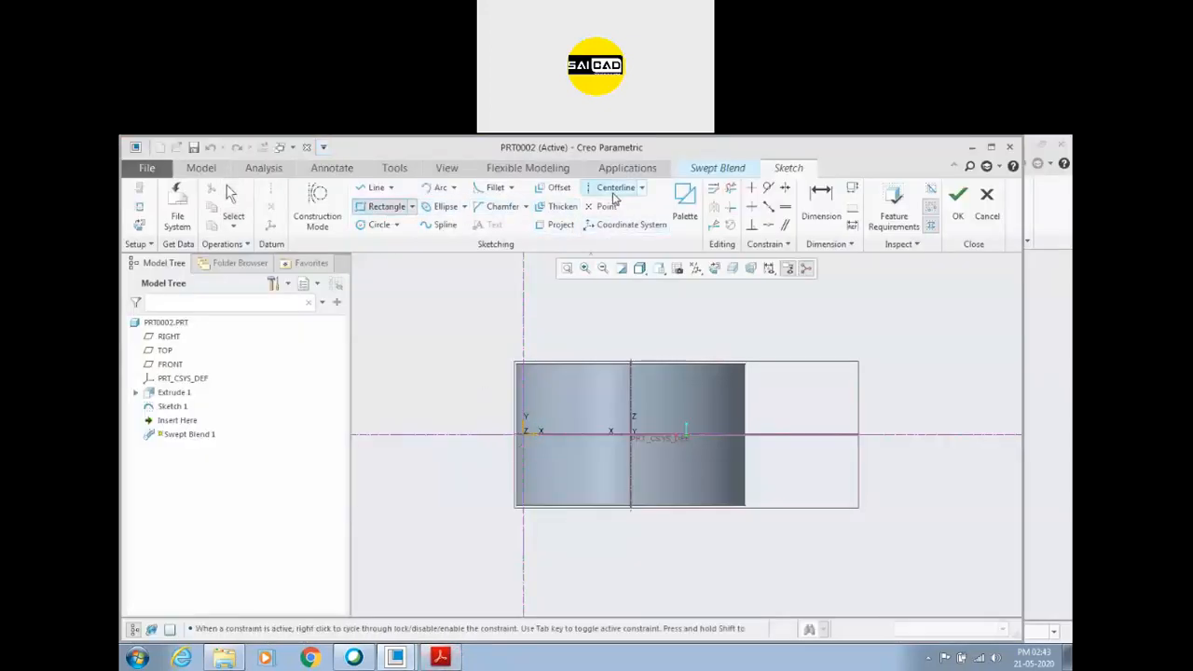
{"action": "left_click", "coordinate": [523, 400]}
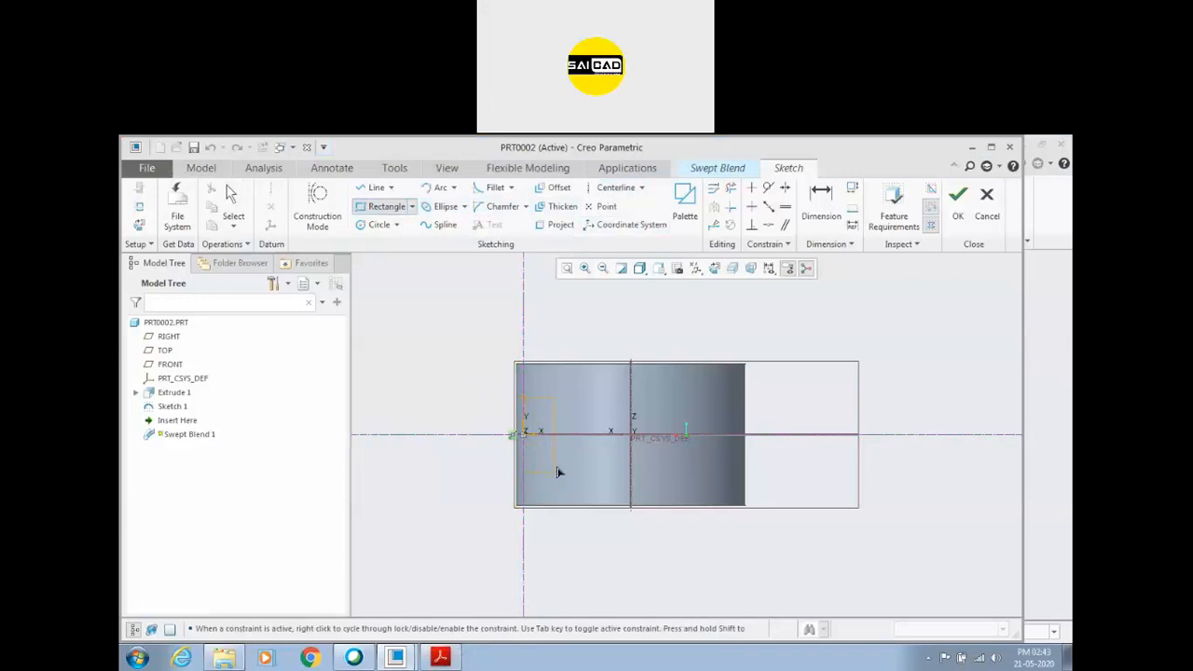
{"action": "left_click", "coordinate": [558, 471]}
{"action": "middle_click", "coordinate": [557, 410]}
{"action": "scroll", "coordinate": [560, 411], "scroll_direction": "down", "scroll_amount": 2}
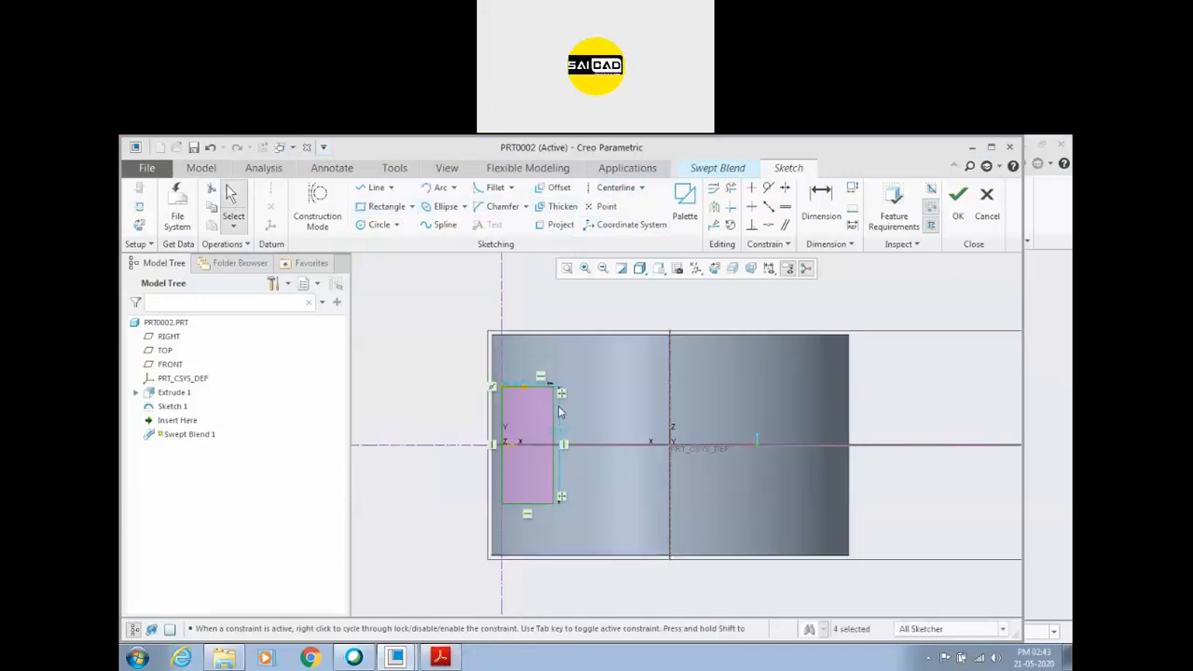
{"action": "left_click", "coordinate": [564, 442]}
{"action": "type", "text": "41"}
{"action": "key", "text": "Return"}
{"action": "left_click", "coordinate": [524, 341]}
{"action": "type", "text": "4"}
{"action": "key", "text": "Return"}
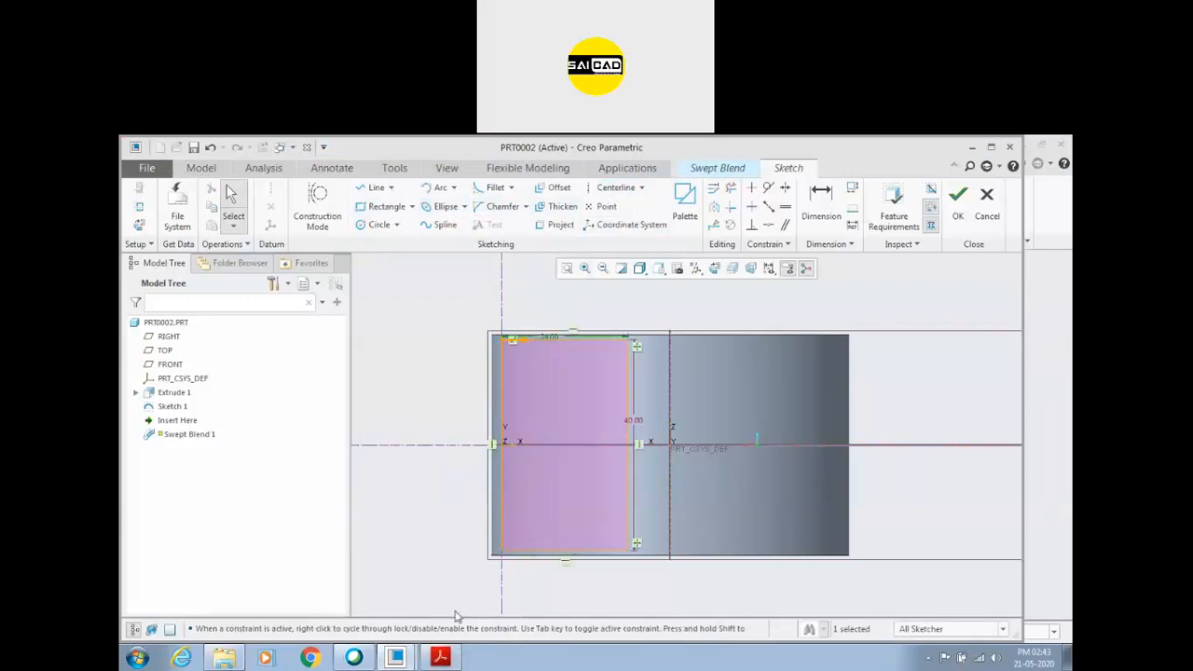
Recheck the section dimensions in the PDF drawing and finish the first section's sketch.
{"action": "left_click", "coordinate": [441, 658]}
{"action": "left_click", "coordinate": [451, 660]}
{"action": "left_click", "coordinate": [441, 658]}
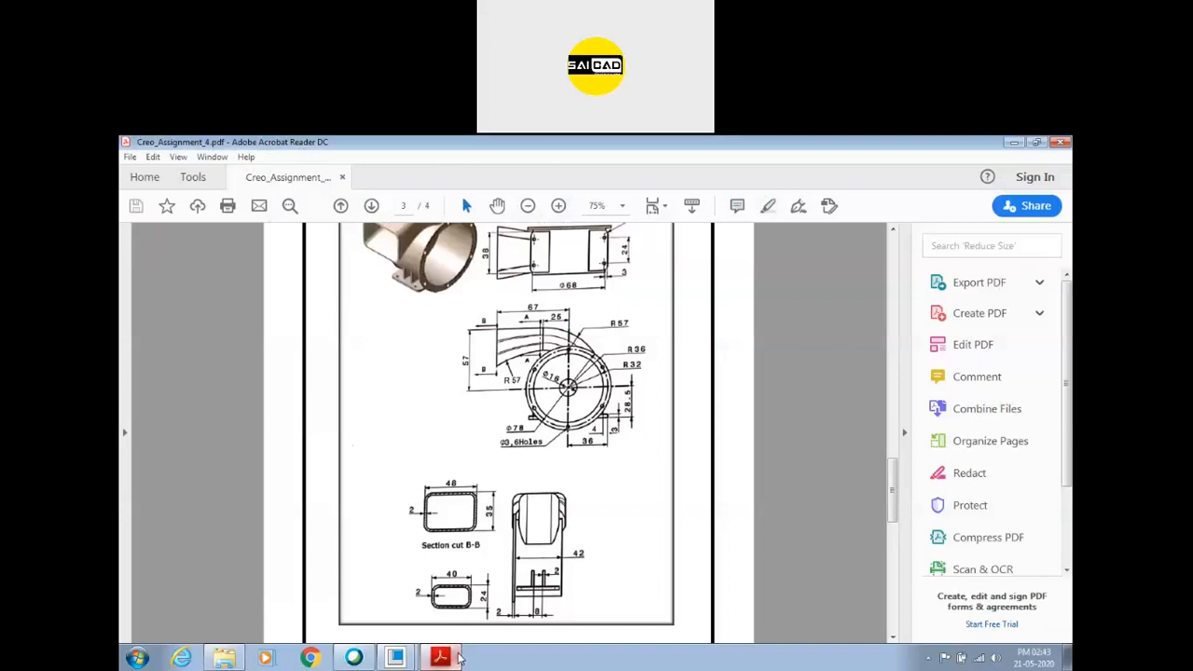
{"action": "left_click", "coordinate": [457, 658]}
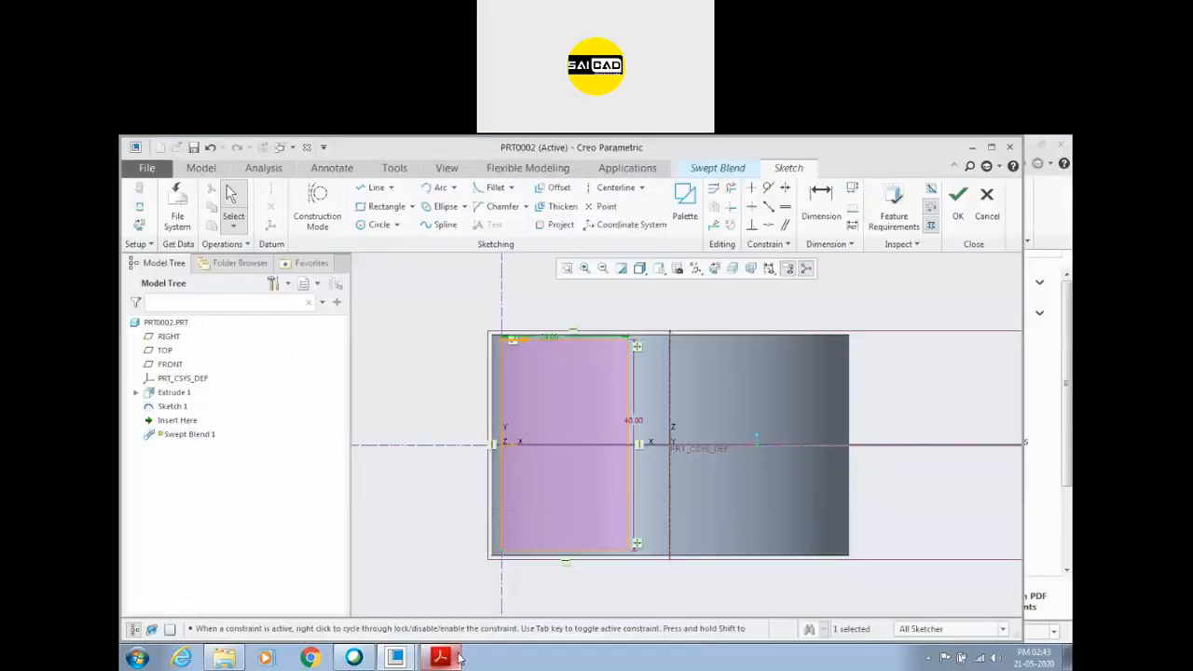
{"action": "left_click", "coordinate": [963, 197]}
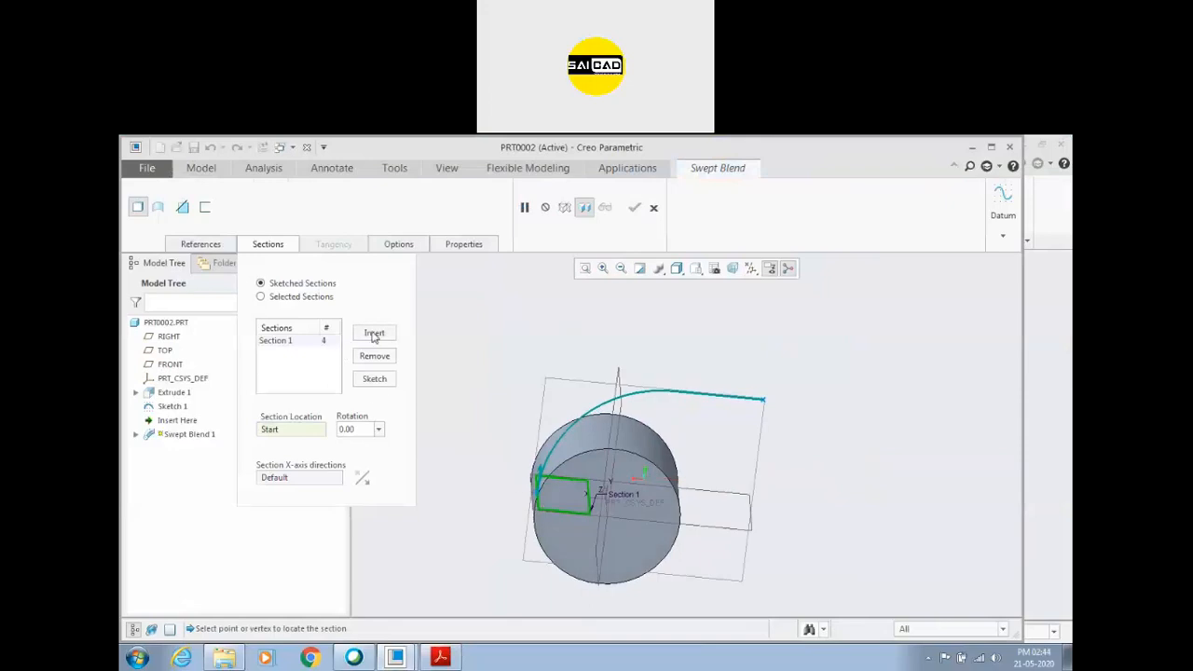
Insert a second section where the trajectory's arc meets the line, and open its sketch facing the sketch plane.
{"action": "left_click", "coordinate": [374, 334]}
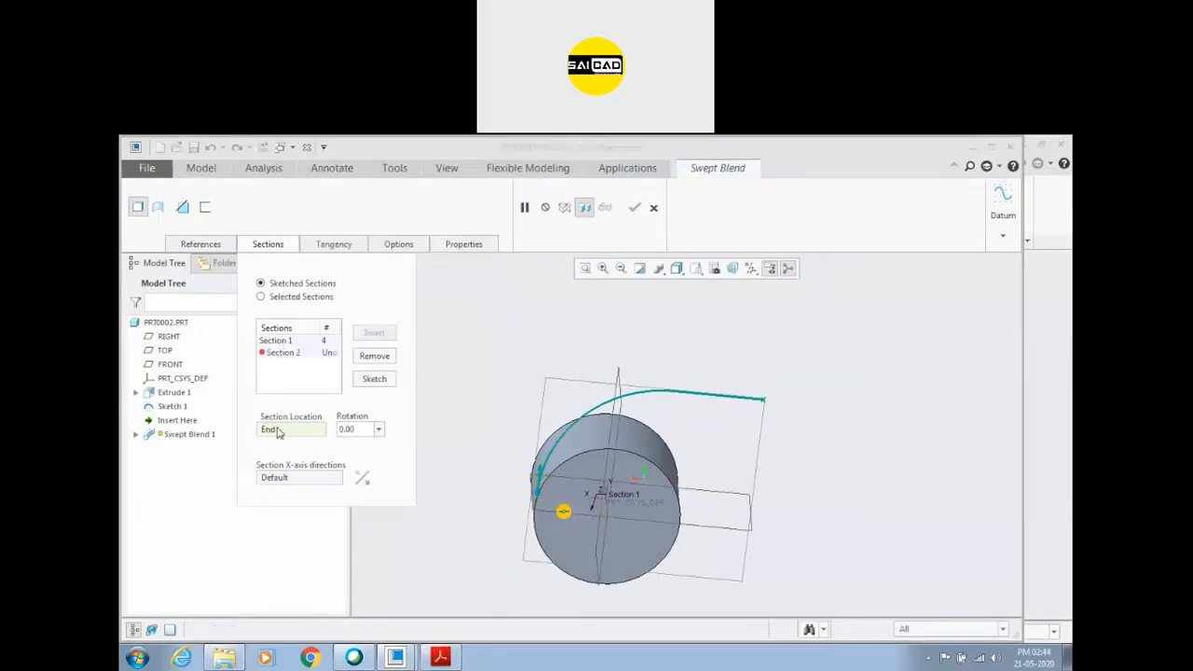
{"action": "left_click", "coordinate": [673, 393]}
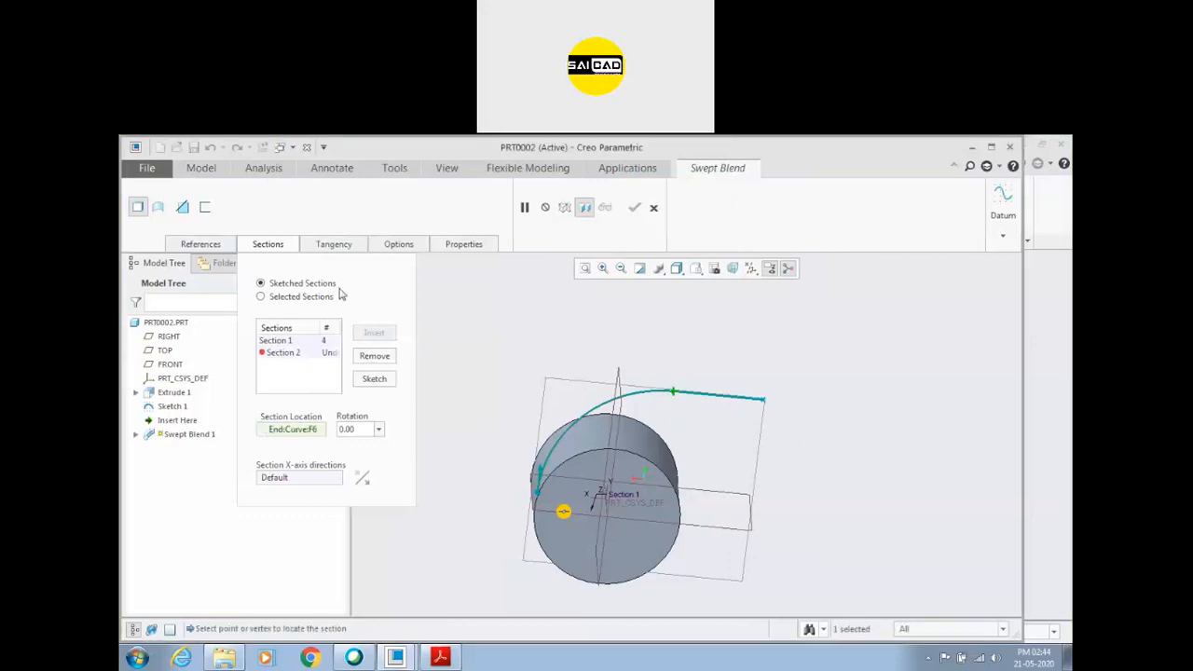
{"action": "left_click", "coordinate": [375, 377]}
{"action": "left_click", "coordinate": [714, 268]}
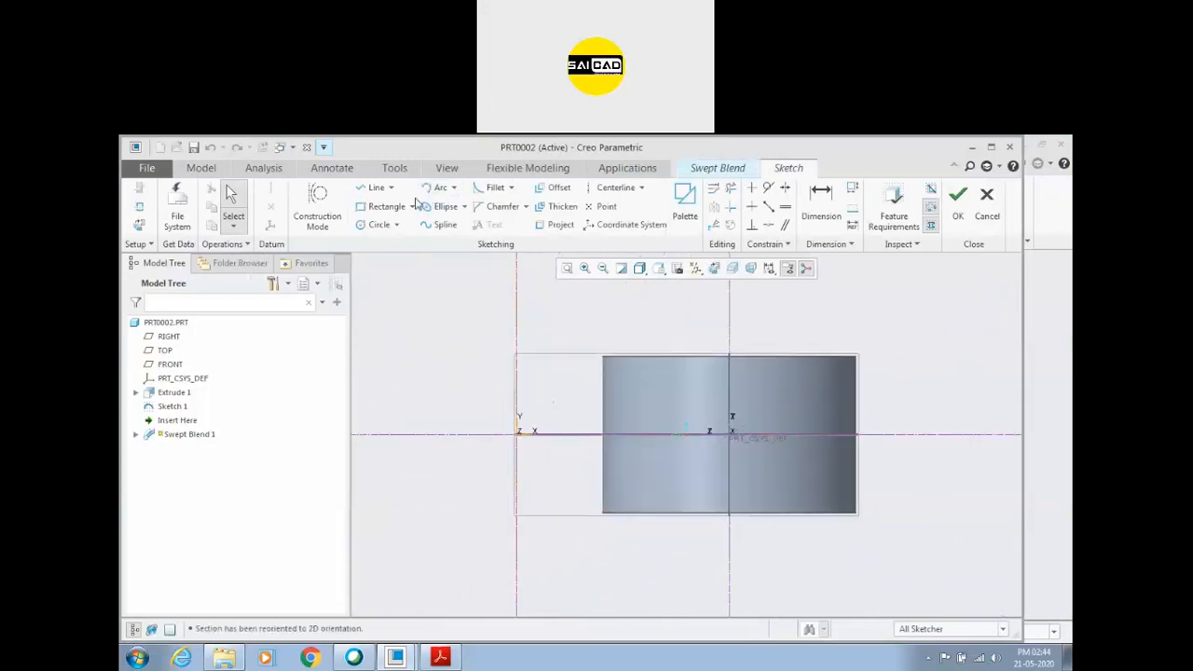
Sketch the second section as a rectangle 40 high by 24 wide, symmetric about the horizontal reference, and finish the sketch.
{"action": "left_click", "coordinate": [386, 206]}
{"action": "left_click", "coordinate": [518, 361]}
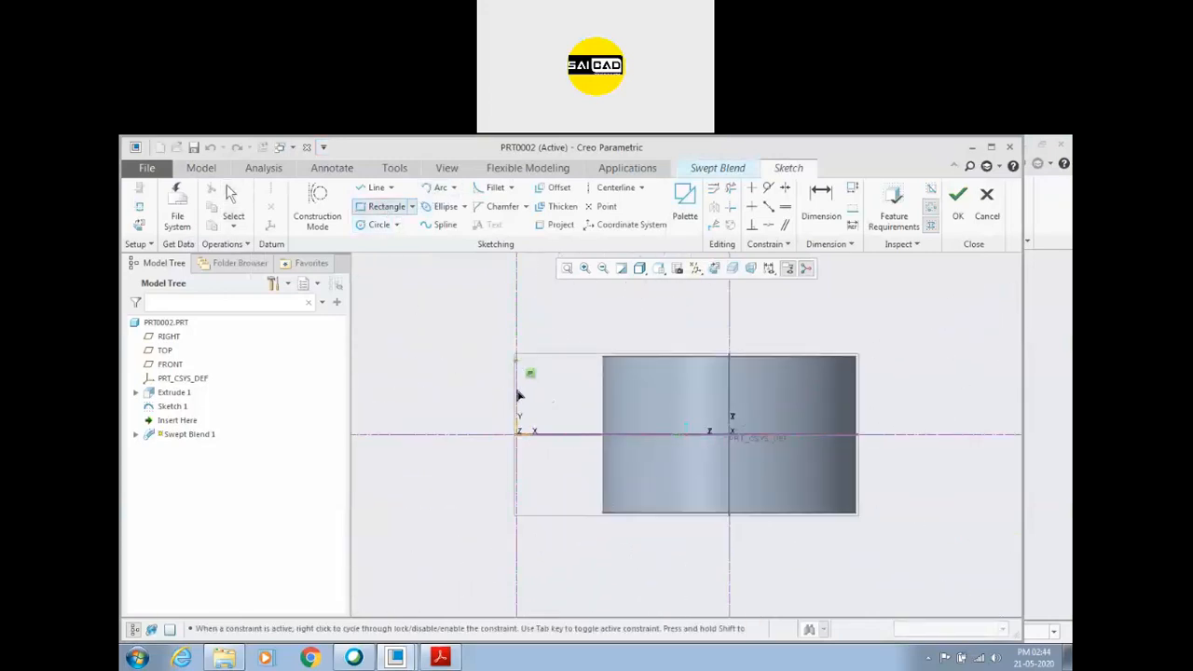
{"action": "left_click", "coordinate": [577, 505]}
{"action": "middle_click", "coordinate": [564, 476]}
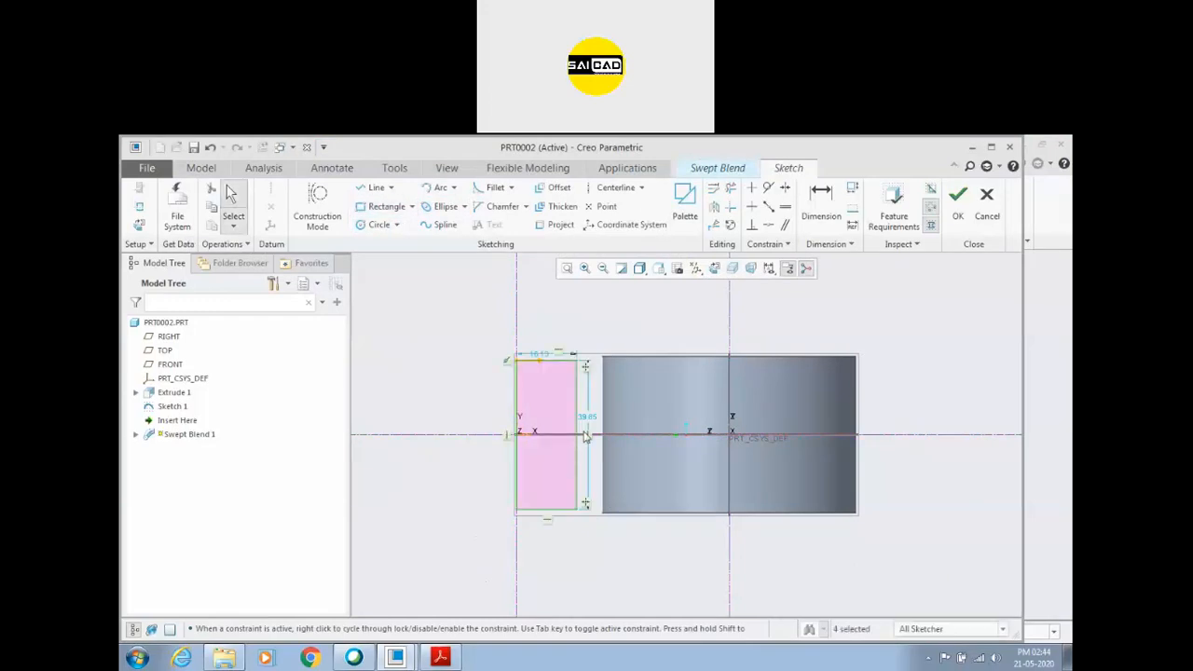
{"action": "double_click", "coordinate": [589, 423]}
{"action": "type", "text": "40"}
{"action": "key", "text": "Return"}
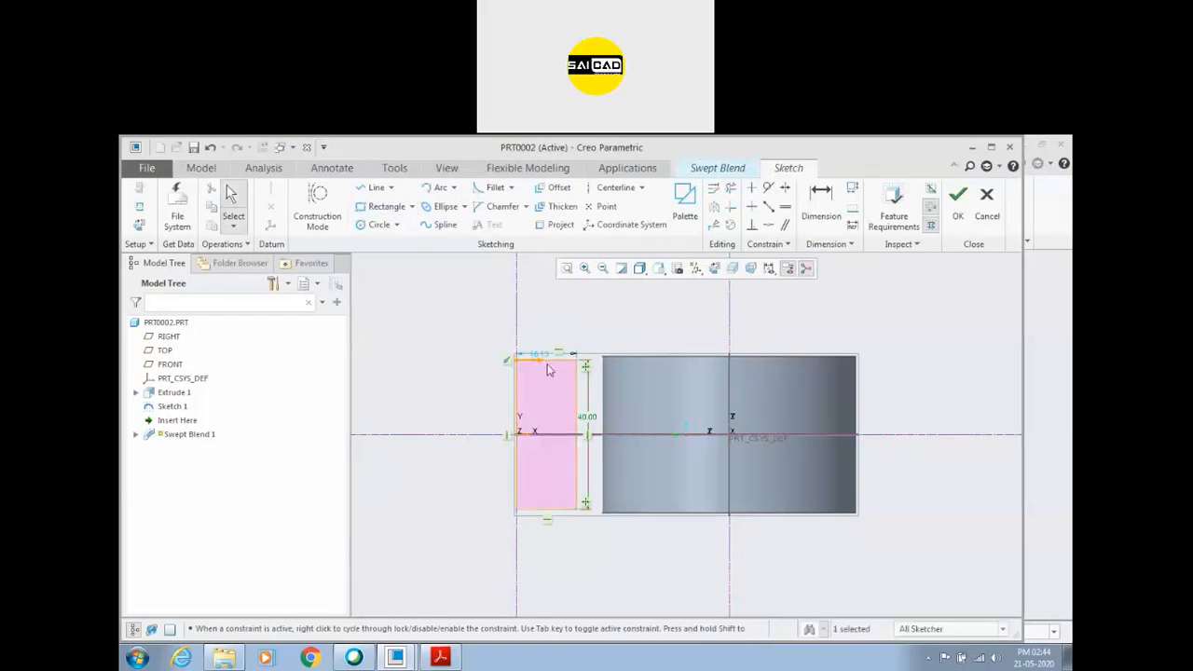
{"action": "double_click", "coordinate": [547, 359]}
{"action": "type", "text": "24"}
{"action": "key", "text": "Return"}
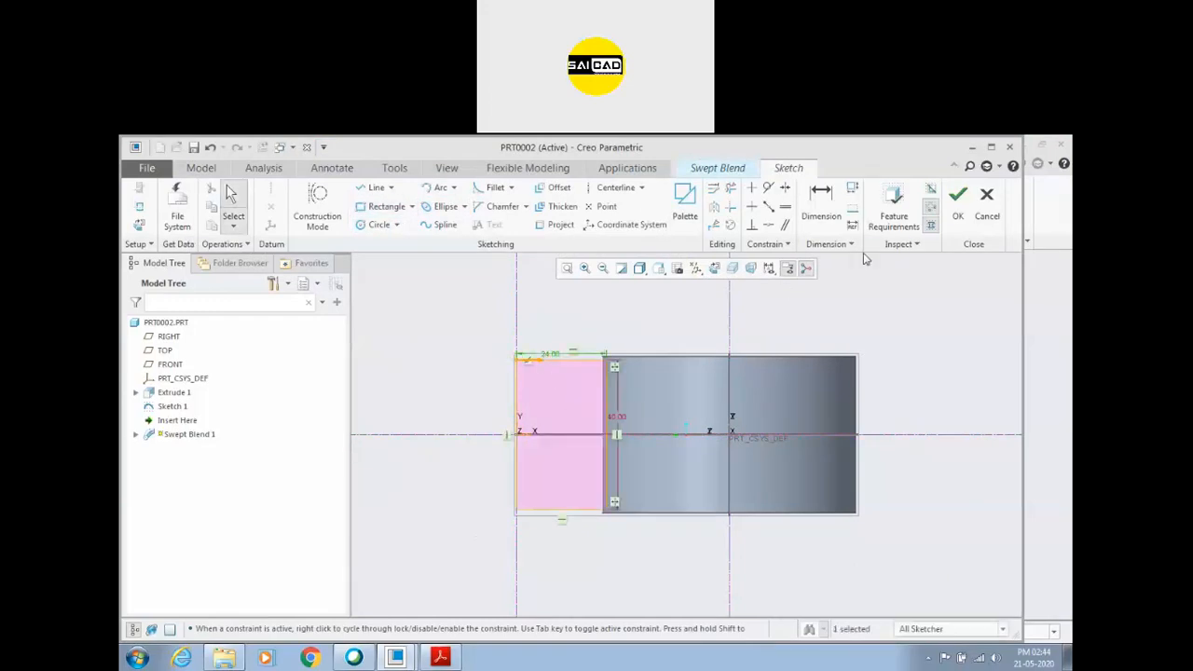
{"action": "left_click", "coordinate": [958, 198]}
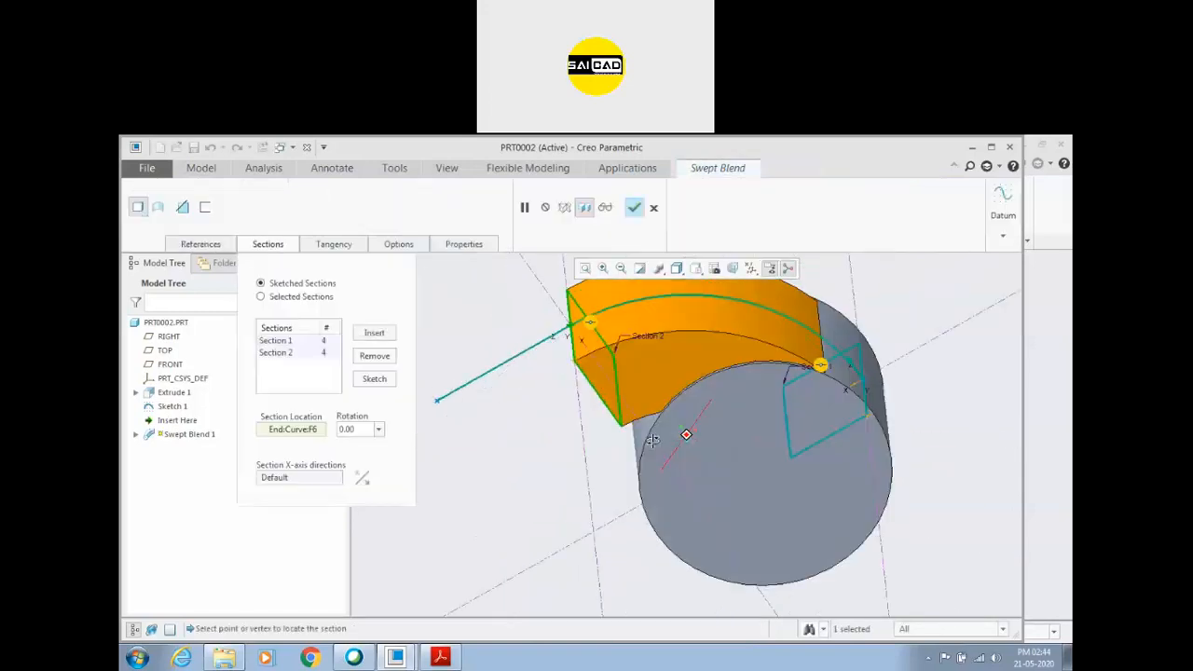
Insert a third section at the trajectory's end and open its sketch facing the sketch plane.
{"action": "left_click", "coordinate": [370, 332]}
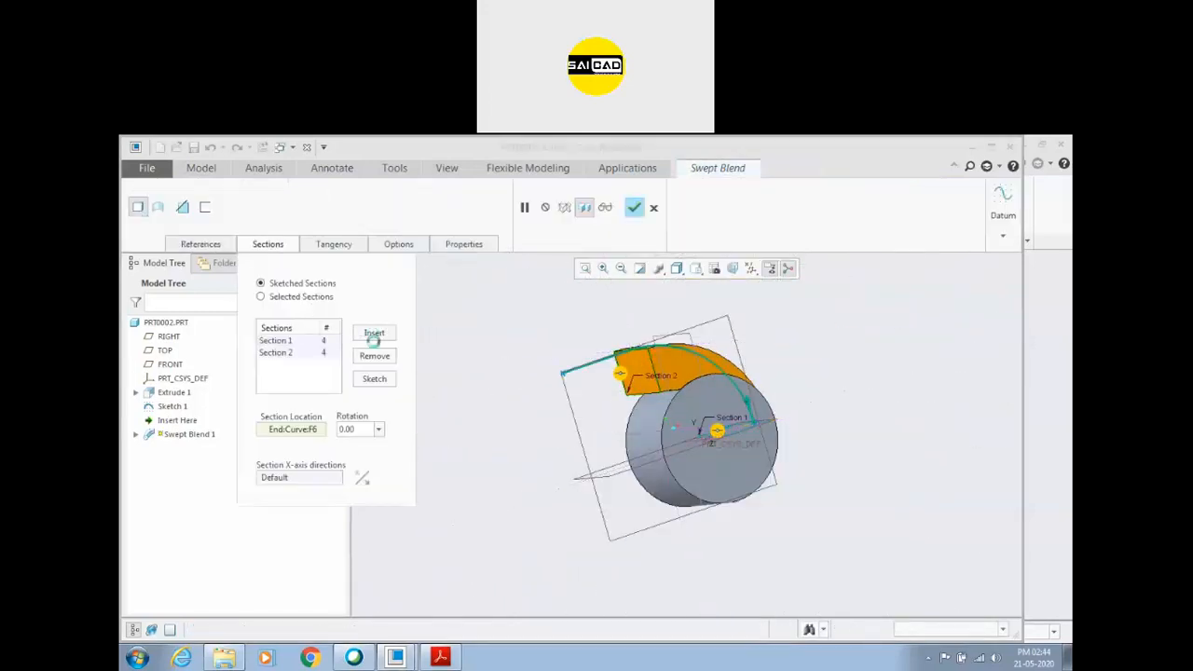
{"action": "left_click", "coordinate": [373, 378]}
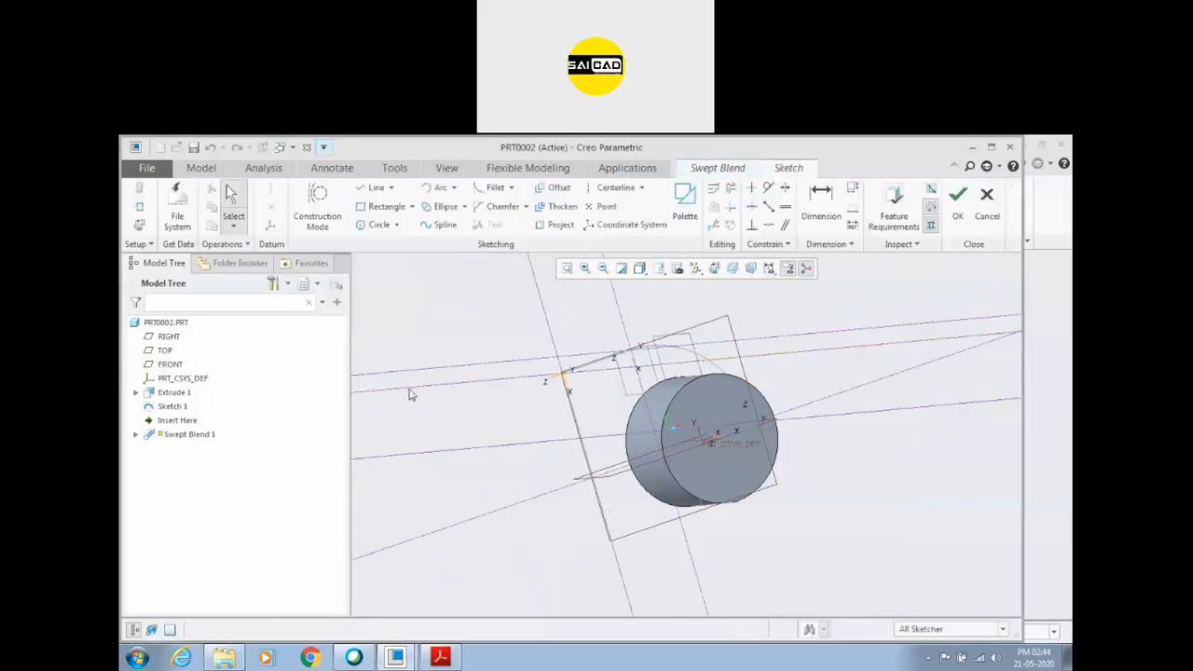
{"action": "left_click", "coordinate": [715, 270]}
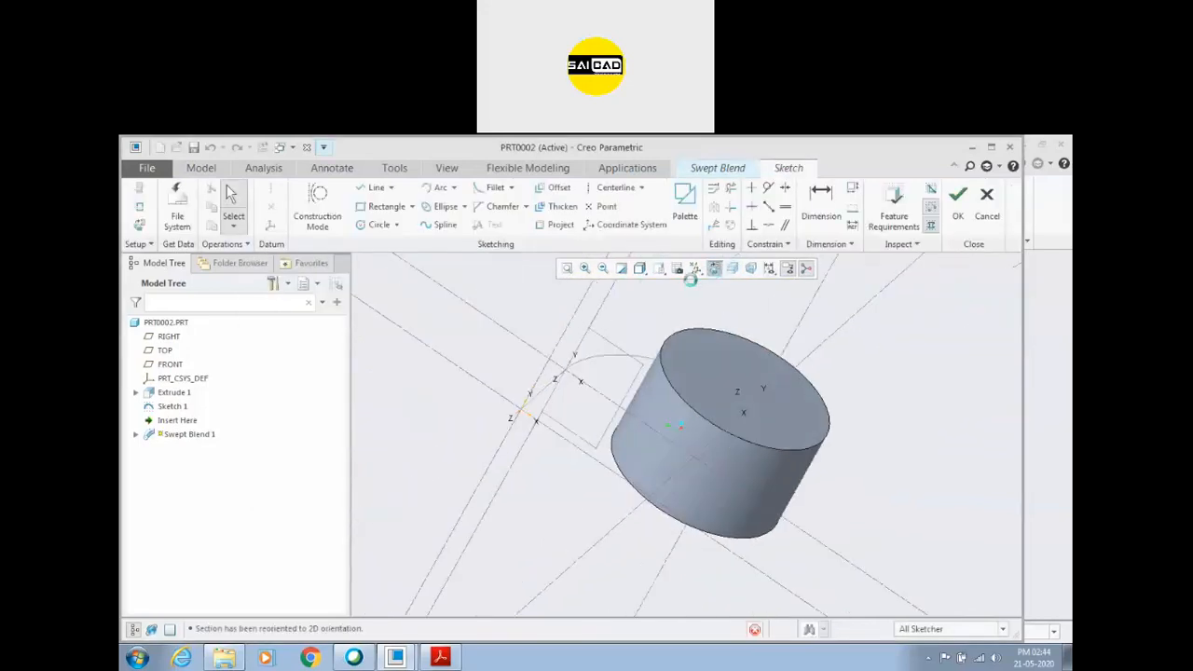
Sketch the third section as a rectangle symmetric about the horizontal reference, setting it to 48 high by 35 wide.
{"action": "left_click", "coordinate": [393, 213]}
{"action": "left_click", "coordinate": [517, 348]}
{"action": "left_click", "coordinate": [579, 535]}
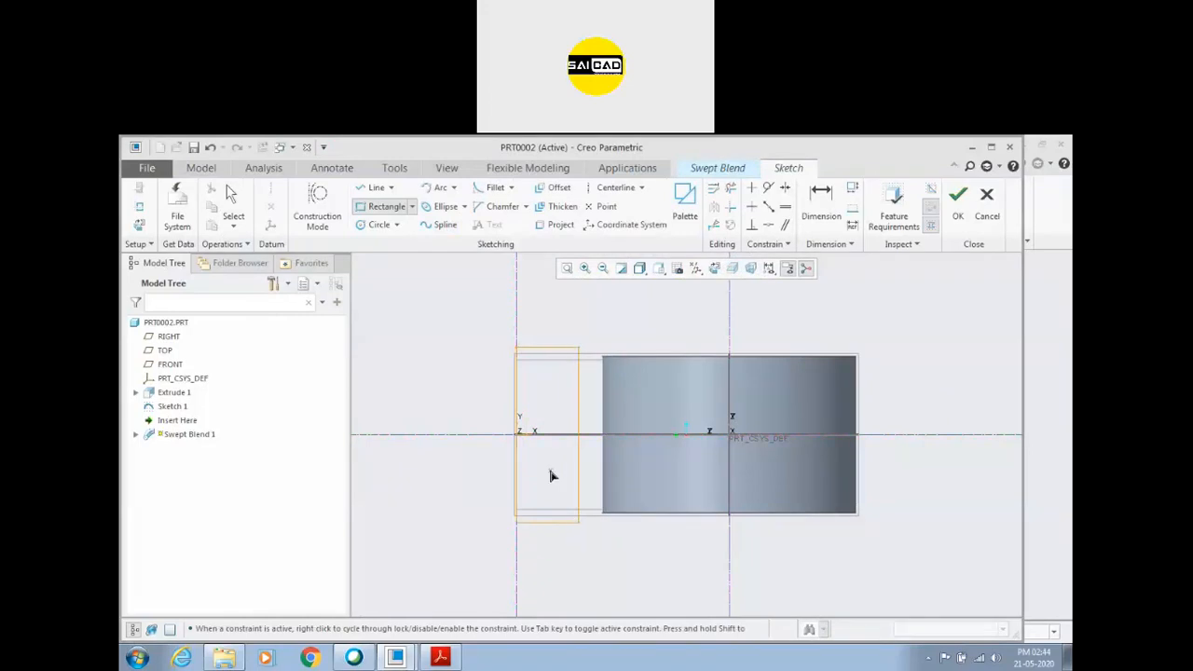
{"action": "middle_click", "coordinate": [550, 475]}
{"action": "double_click", "coordinate": [594, 414]}
{"action": "type", "text": "40"}
{"action": "left_click", "coordinate": [550, 351]}
{"action": "double_click", "coordinate": [543, 339]}
{"action": "type", "text": "16.36"}
{"action": "key", "text": "Return"}
{"action": "double_click", "coordinate": [538, 339]}
{"action": "type", "text": "36"}
{"action": "key", "text": "Return"}
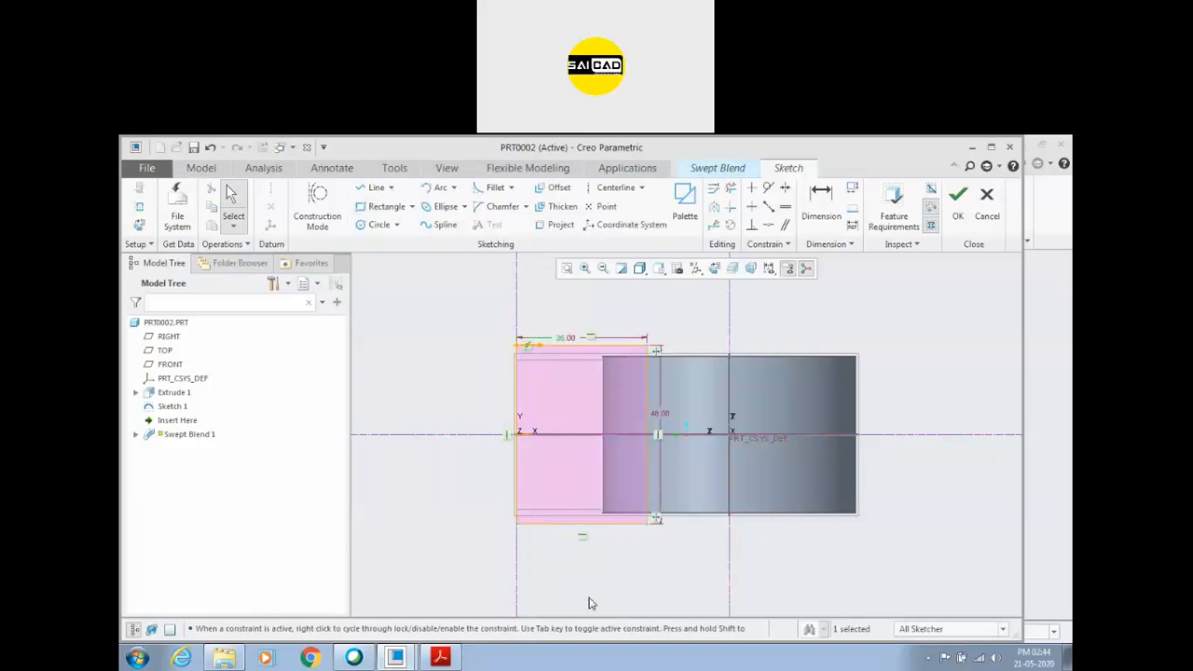
Check the Section B-B size in the PDF drawing and finish the third section's sketch.
{"action": "left_click", "coordinate": [440, 658]}
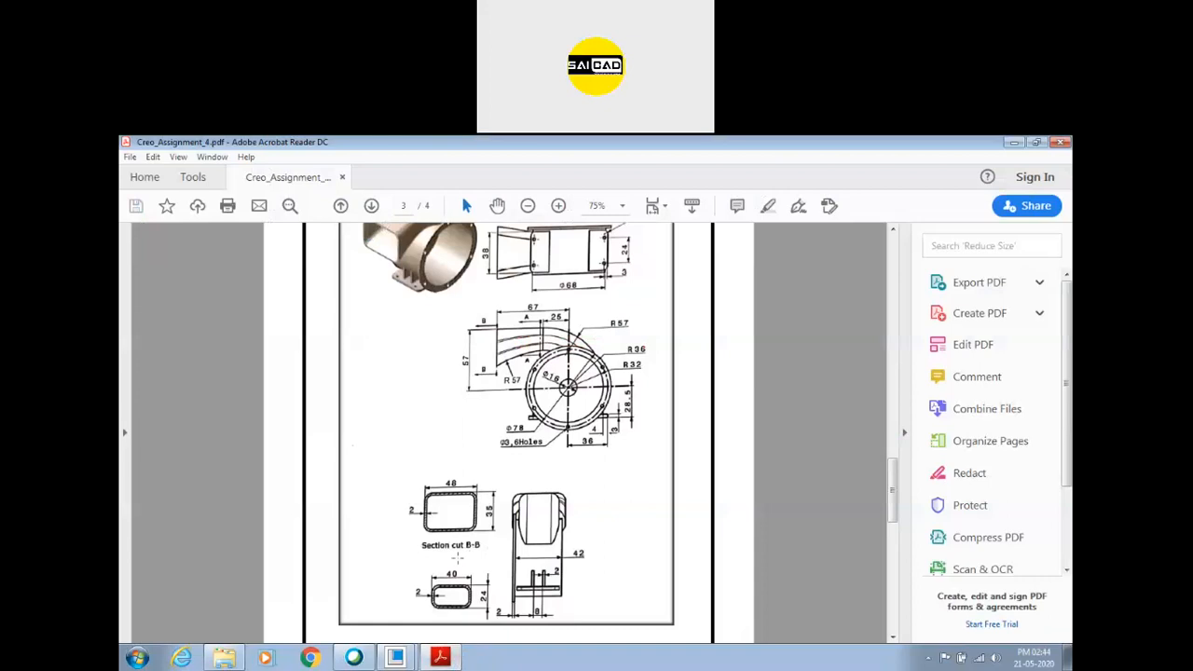
{"action": "left_click", "coordinate": [441, 658]}
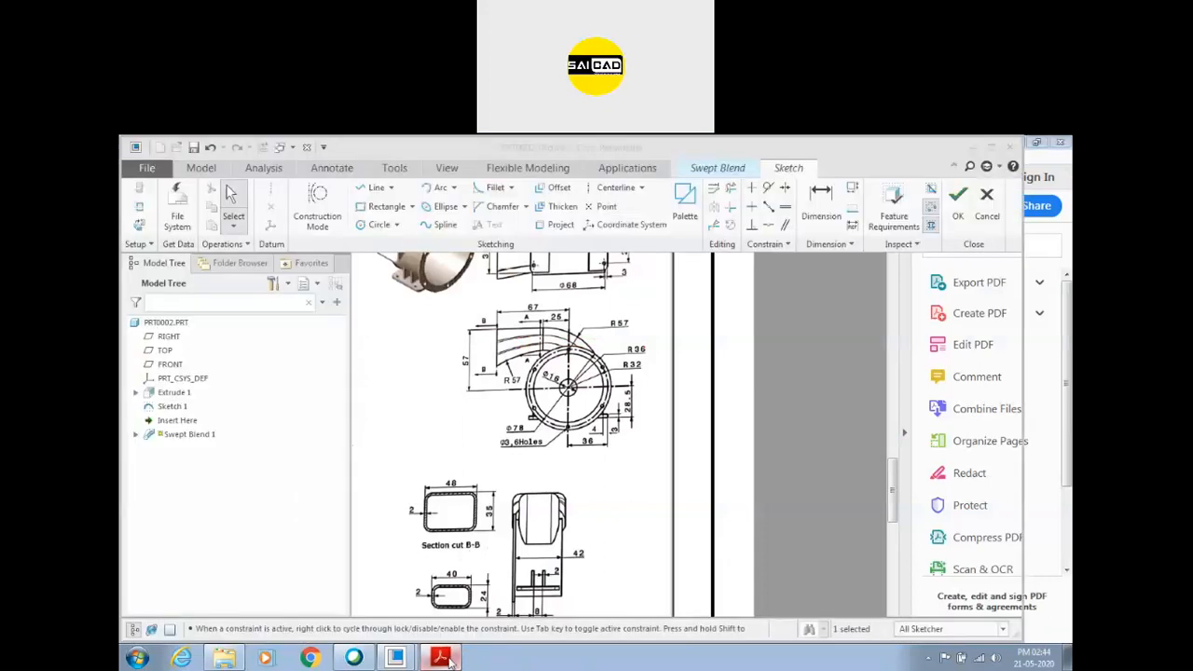
{"action": "left_click", "coordinate": [955, 205]}
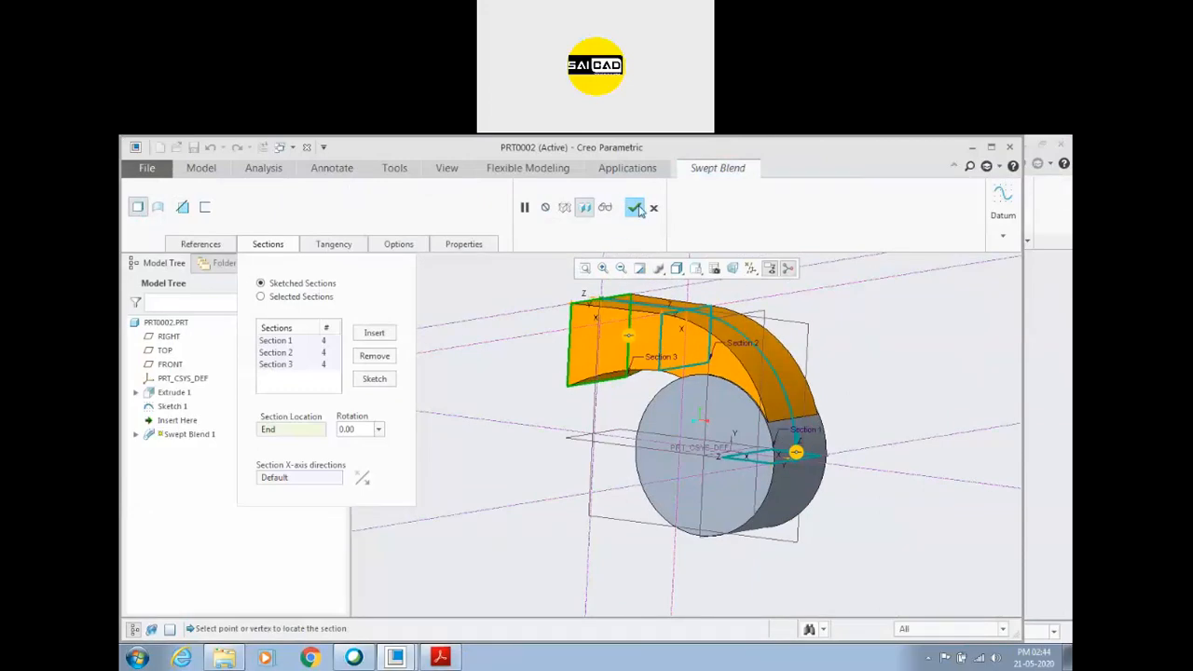
Complete the swept blend through its three sections to form the duct.
{"action": "left_click", "coordinate": [638, 210]}
{"action": "scroll", "coordinate": [516, 421], "scroll_direction": "up", "scroll_amount": 2}
{"action": "left_click", "coordinate": [495, 414]}
{"action": "middle_click_drag", "start_coordinate": [548, 423], "coordinate": [461, 453]}
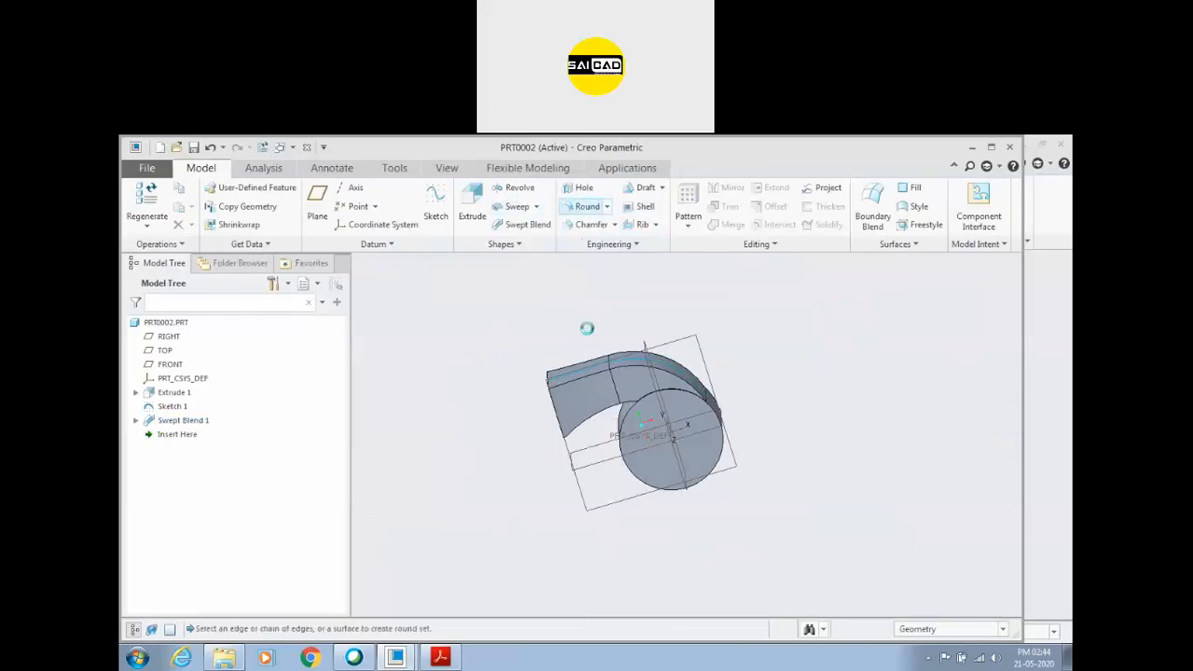
Round the swept-blend duct's four lengthwise edges in one set, starting with a radius of 4 and adding the remaining edges.
{"action": "left_click", "coordinate": [587, 206]}
{"action": "left_click", "coordinate": [591, 376]}
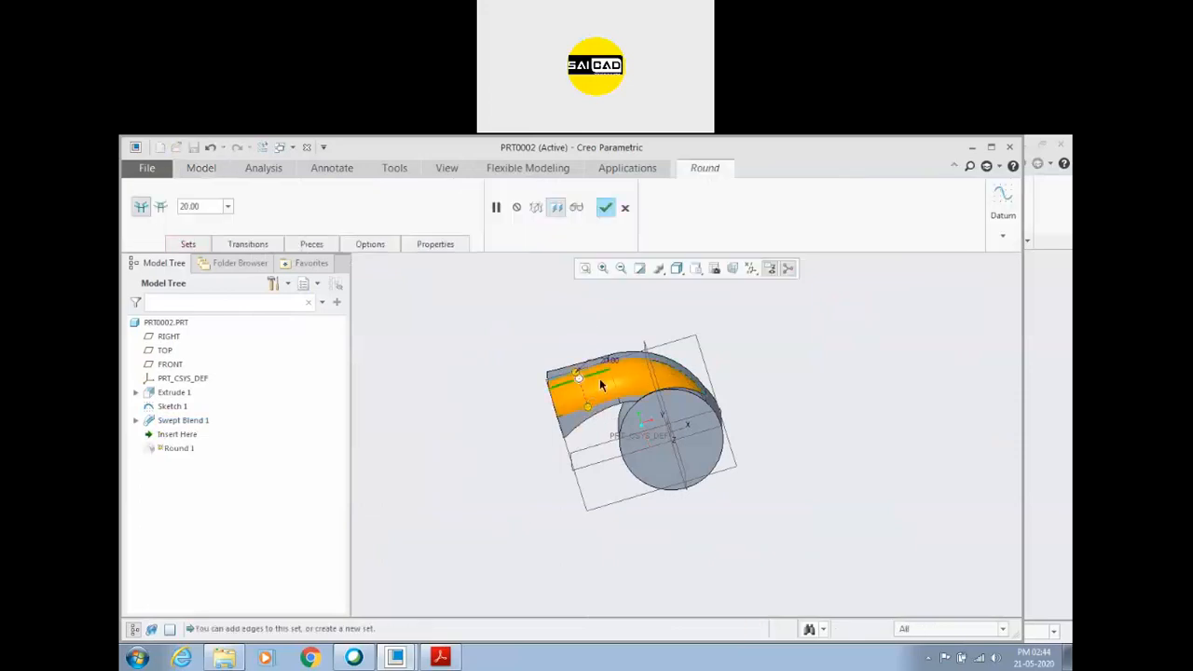
{"action": "double_click", "coordinate": [203, 207]}
{"action": "type", "text": "4"}
{"action": "key", "text": "Return"}
{"action": "scroll", "coordinate": [513, 344], "scroll_direction": "down", "scroll_amount": 2}
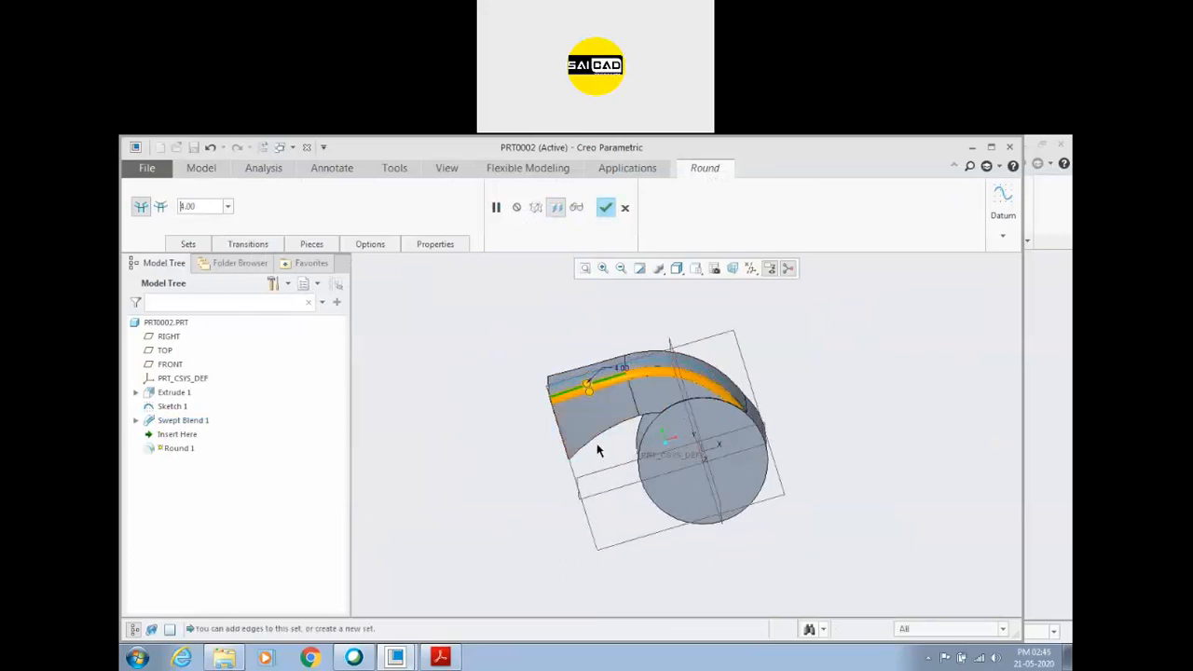
{"action": "middle_click_drag", "start_coordinate": [597, 440], "coordinate": [706, 431]}
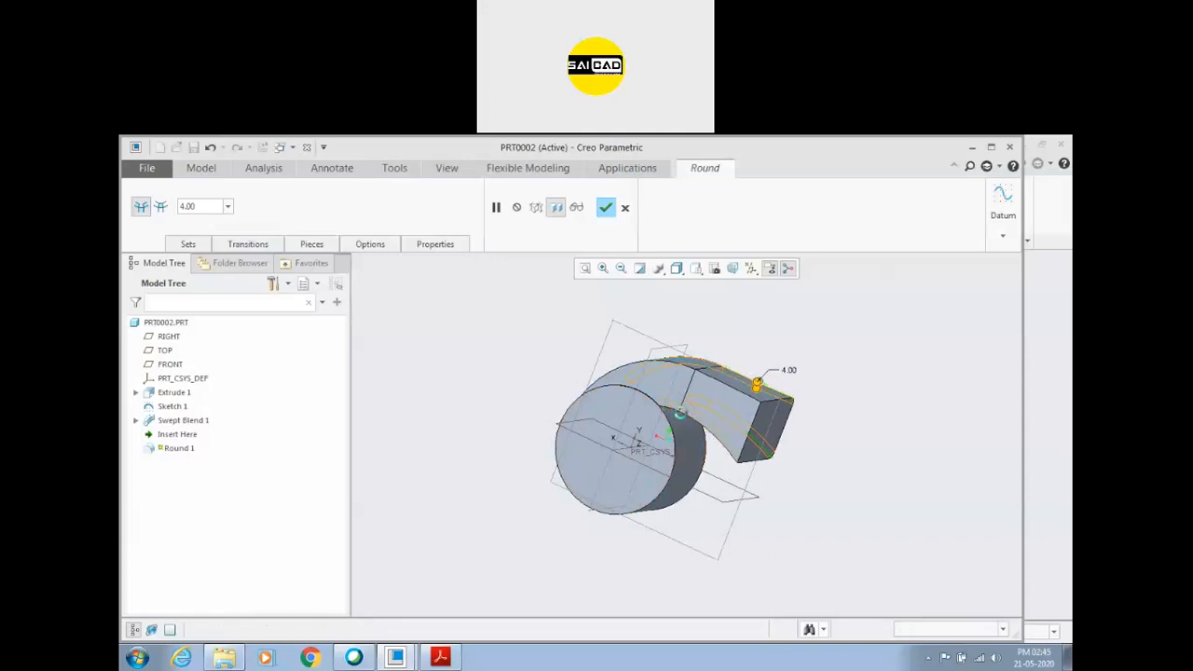
{"action": "left_click", "coordinate": [716, 380], "text": "ctrl"}
{"action": "middle_click_drag", "start_coordinate": [882, 372], "coordinate": [614, 393]}
{"action": "mouse_move", "coordinate": [614, 399]}
{"action": "left_mouse_down"}
{"action": "mouse_move", "coordinate": [614, 410]}
{"action": "mouse_move", "coordinate": [612, 380]}
{"action": "left_mouse_up"}
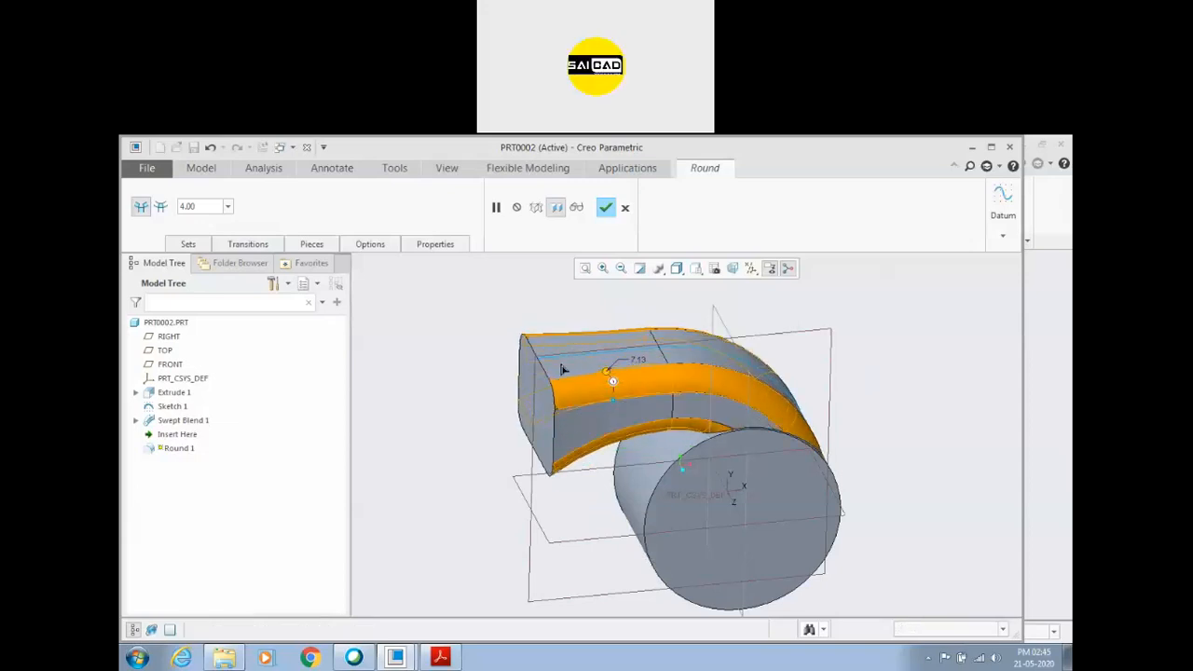
{"action": "left_click", "coordinate": [189, 244]}
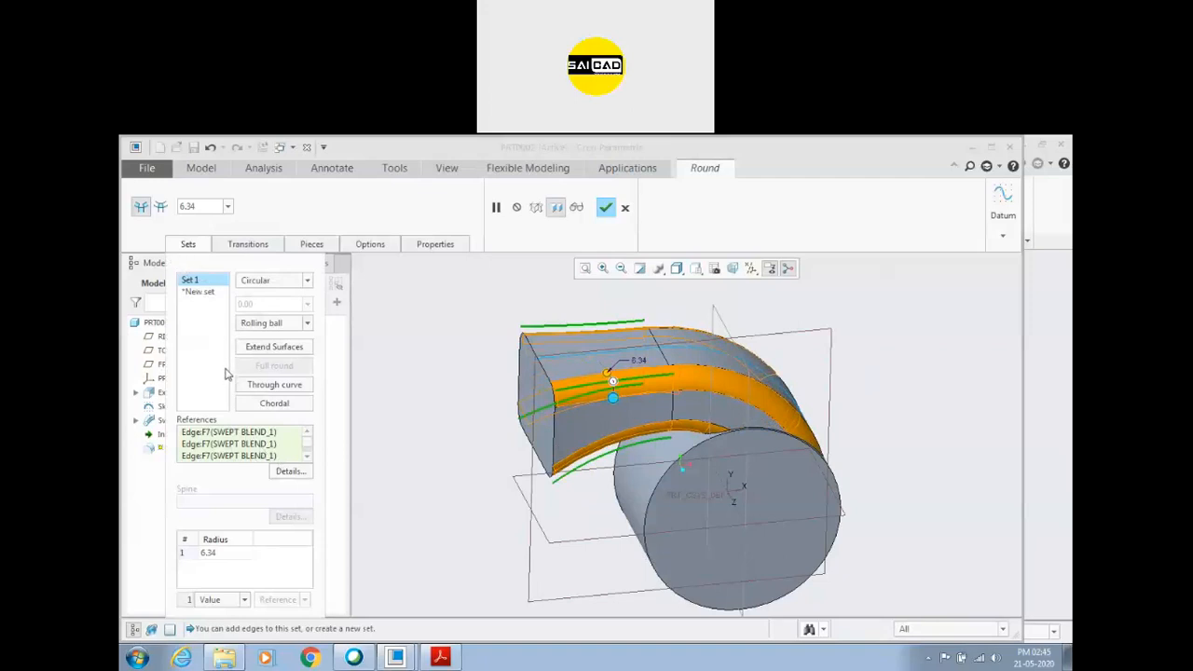
{"action": "left_click", "coordinate": [548, 375]}
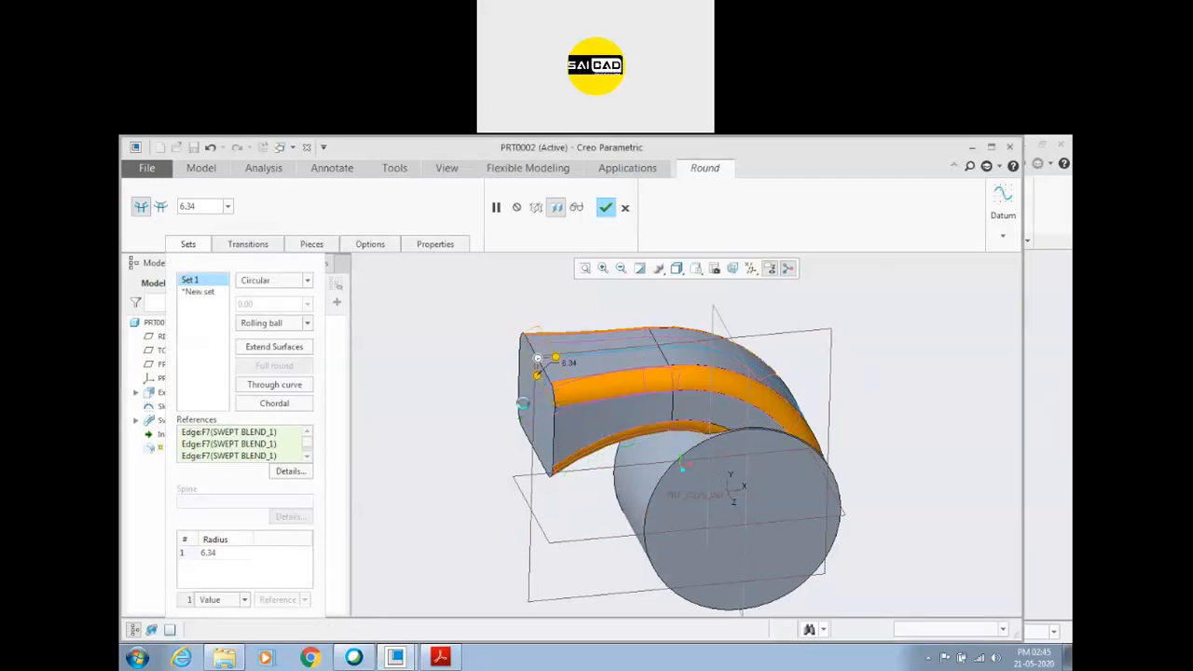
{"action": "left_click", "coordinate": [194, 291]}
{"action": "right_click", "coordinate": [190, 293]}
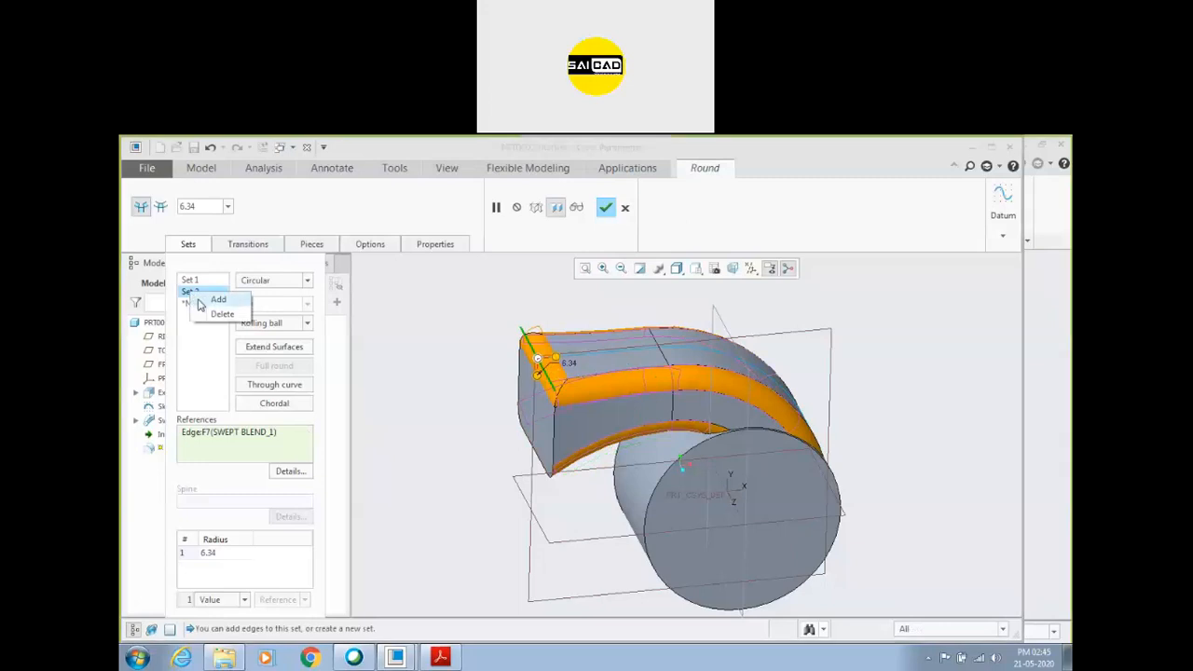
{"action": "left_click", "coordinate": [209, 314]}
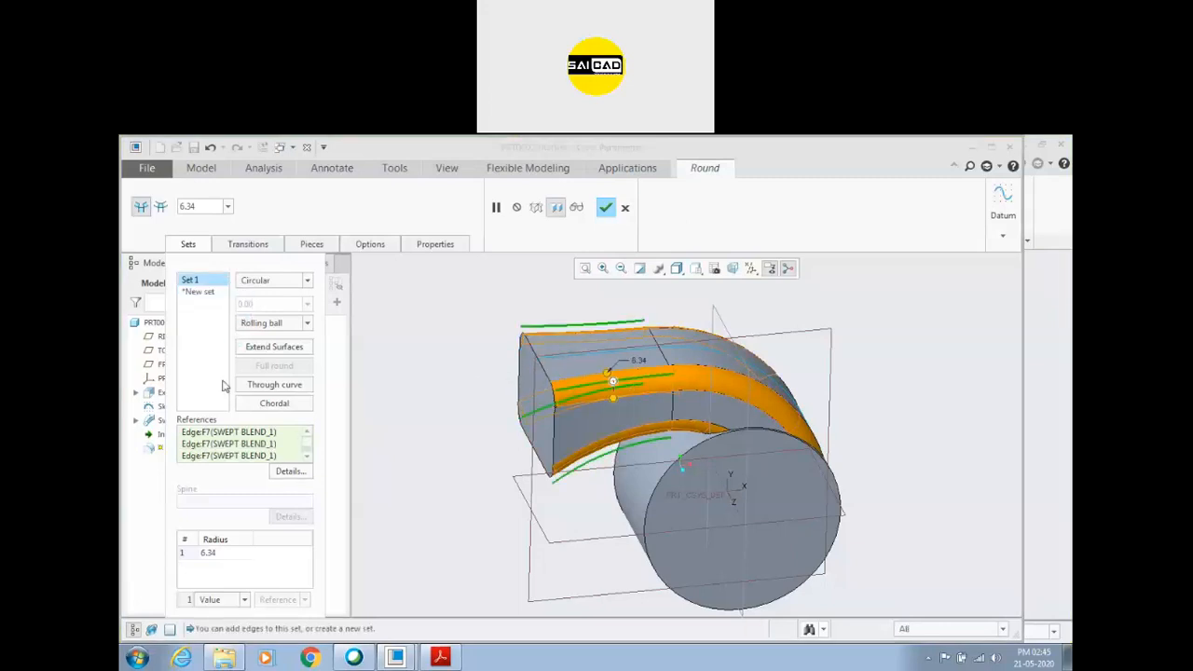
Set the duct edge set's radius to 4 and complete the round.
{"action": "double_click", "coordinate": [228, 553]}
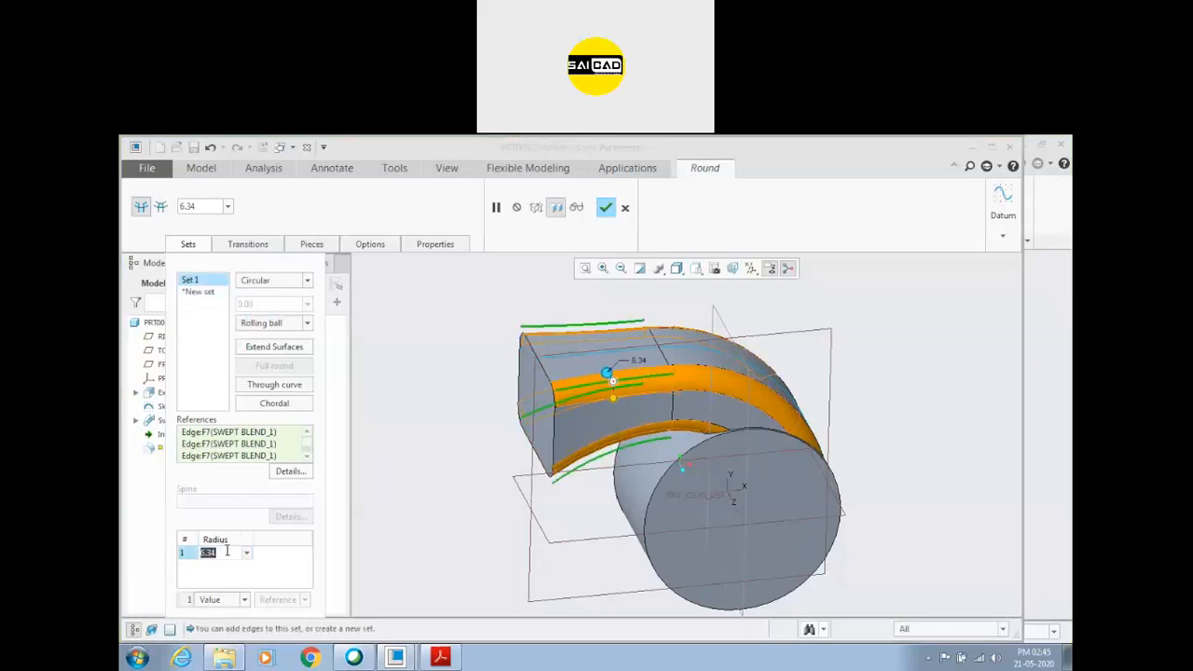
{"action": "type", "text": "4"}
{"action": "key", "text": "Return"}
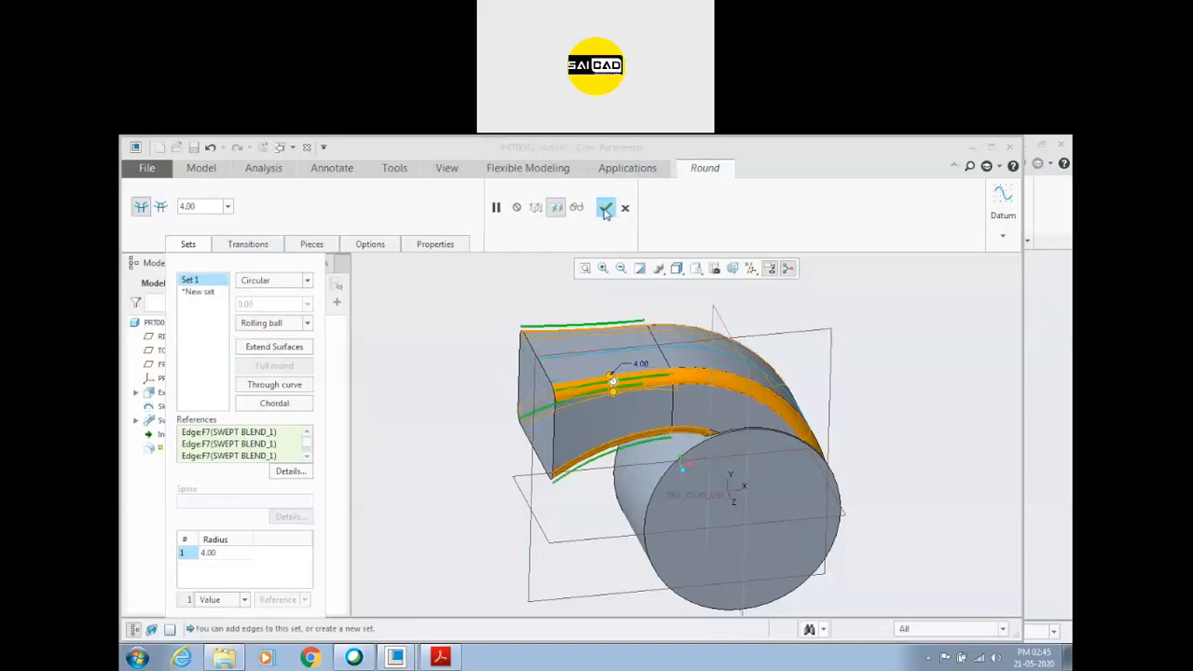
{"action": "middle_click", "coordinate": [411, 513]}
Shell the housing with a thickness of 2, removing the cylinder's front face and the duct's rectangular outlet face.
{"action": "middle_click_drag", "start_coordinate": [405, 516], "coordinate": [432, 490]}
{"action": "scroll", "coordinate": [432, 455], "scroll_direction": "up", "scroll_amount": 2}
{"action": "middle_click_drag", "start_coordinate": [692, 394], "coordinate": [762, 382]}
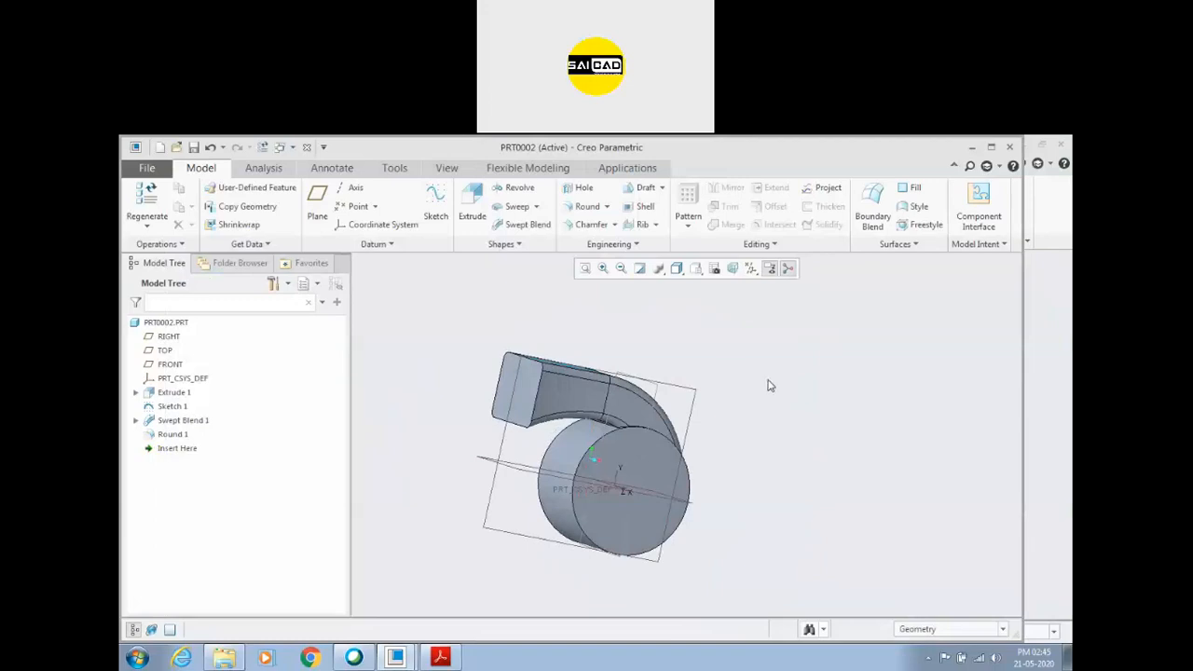
{"action": "left_click", "coordinate": [625, 484]}
{"action": "left_click", "coordinate": [518, 387], "text": "ctrl"}
{"action": "double_click", "coordinate": [210, 207]}
{"action": "type", "text": "2"}
{"action": "key", "text": "Return"}
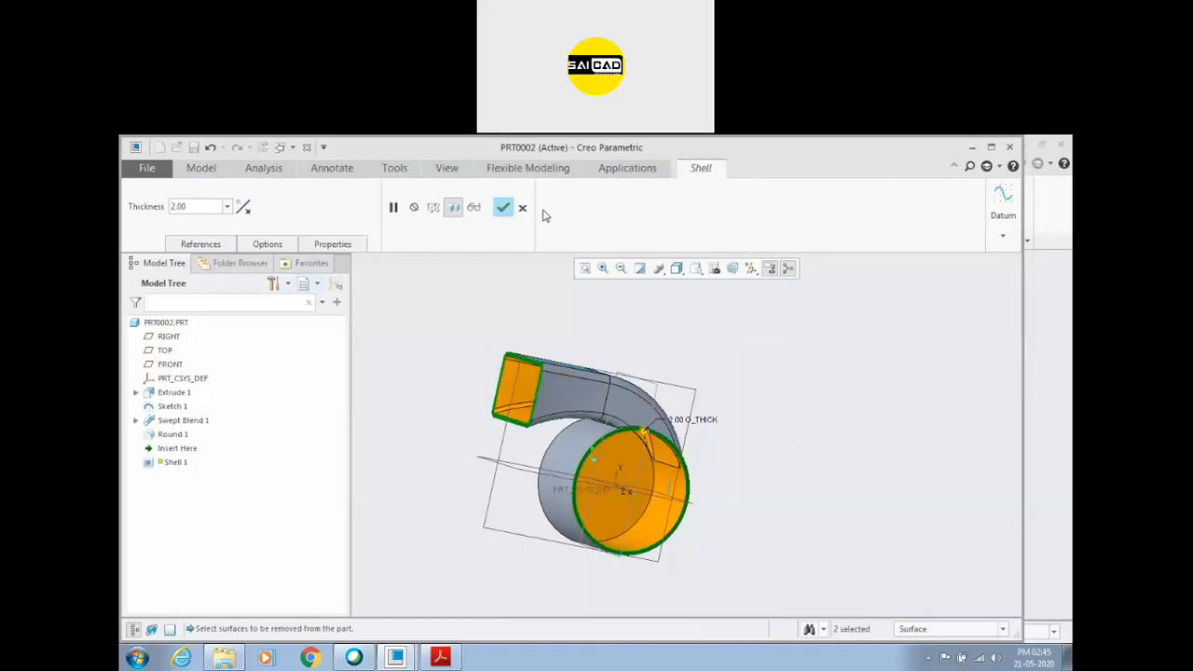
{"action": "left_click", "coordinate": [503, 207]}
Examine the shelled housing's wall and interior around the junction of the duct and cylinder.
{"action": "mouse_move", "coordinate": [464, 415]}
{"action": "middle_mouse_down"}
{"action": "mouse_move", "coordinate": [503, 417]}
{"action": "mouse_move", "coordinate": [403, 425]}
{"action": "mouse_move", "coordinate": [443, 415]}
{"action": "middle_mouse_up"}
{"action": "scroll", "coordinate": [828, 481], "scroll_direction": "down", "scroll_amount": 1}
{"action": "scroll", "coordinate": [635, 419], "scroll_direction": "down", "scroll_amount": 3}
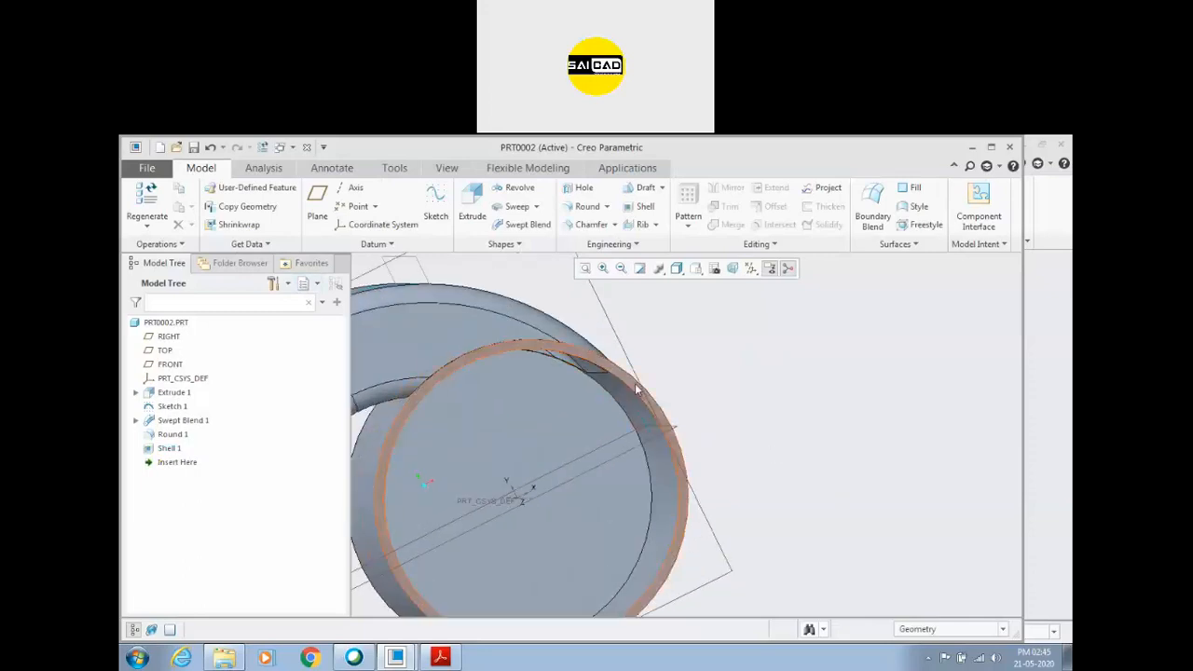
{"action": "left_click", "coordinate": [634, 417]}
{"action": "scroll", "coordinate": [820, 447], "scroll_direction": "up", "scroll_amount": 3}
{"action": "middle_click_drag", "start_coordinate": [853, 450], "coordinate": [753, 535]}
{"action": "scroll", "coordinate": [753, 535], "scroll_direction": "down", "scroll_amount": 2}
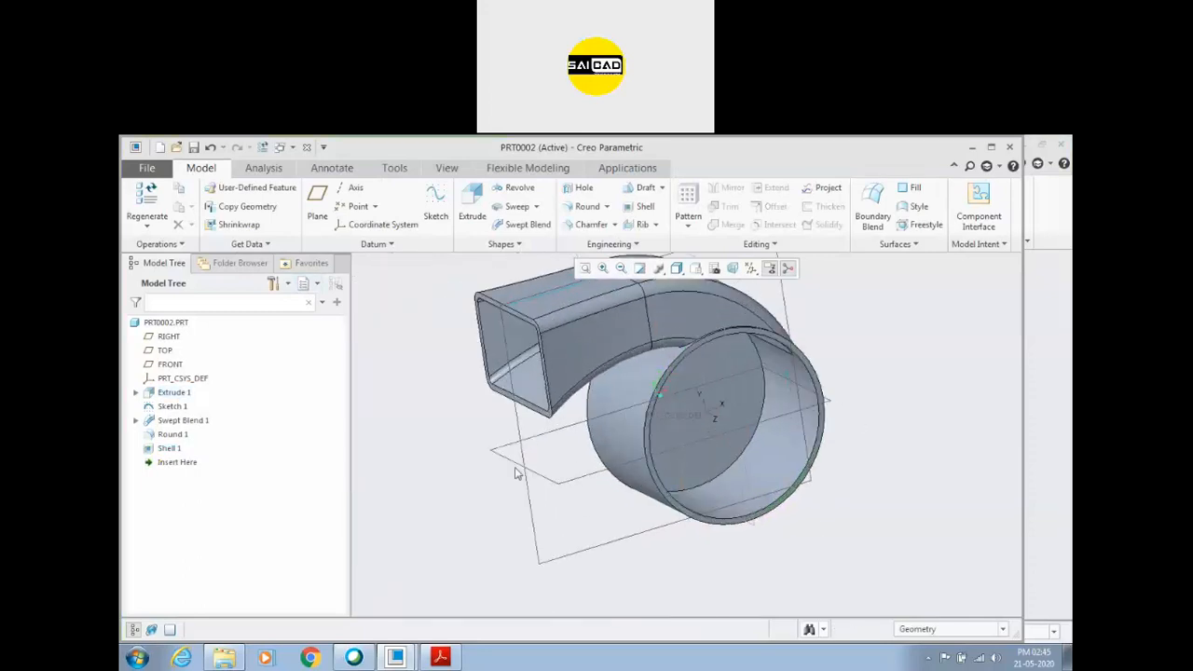
Start an extrude on the FRONT plane and sketch a rectangle about 15 wide by 6 high overlapping the cylinder's lower-left outline.
{"action": "left_click", "coordinate": [529, 517]}
{"action": "left_click", "coordinate": [471, 207]}
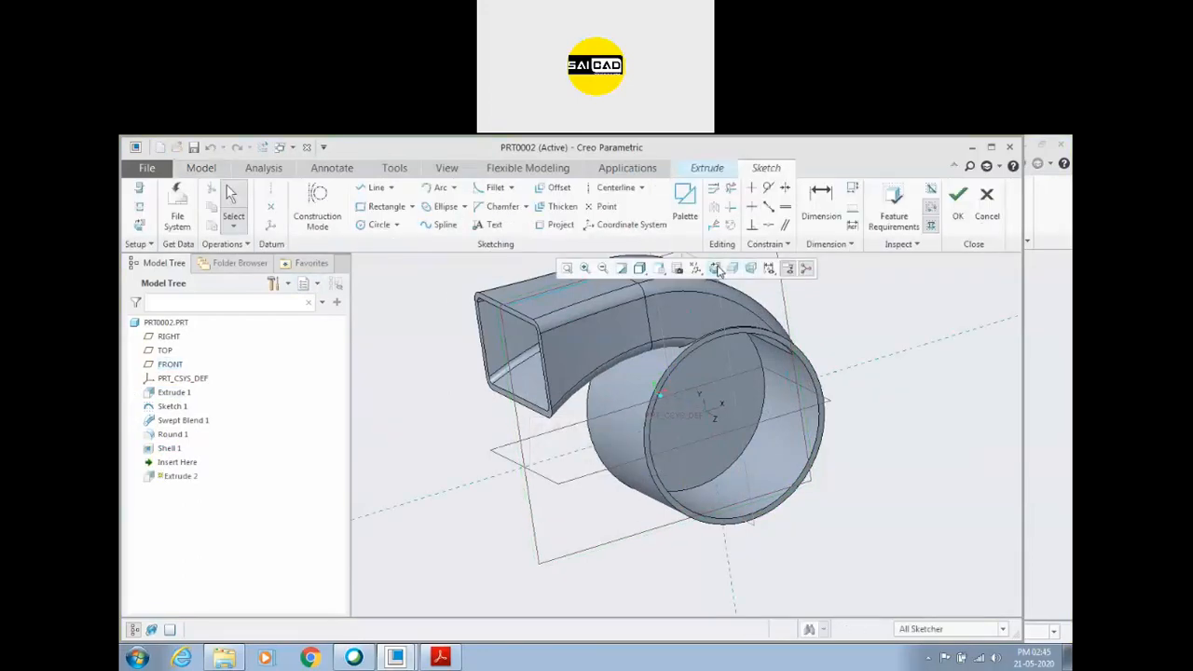
{"action": "left_click", "coordinate": [750, 269]}
{"action": "left_click", "coordinate": [386, 206]}
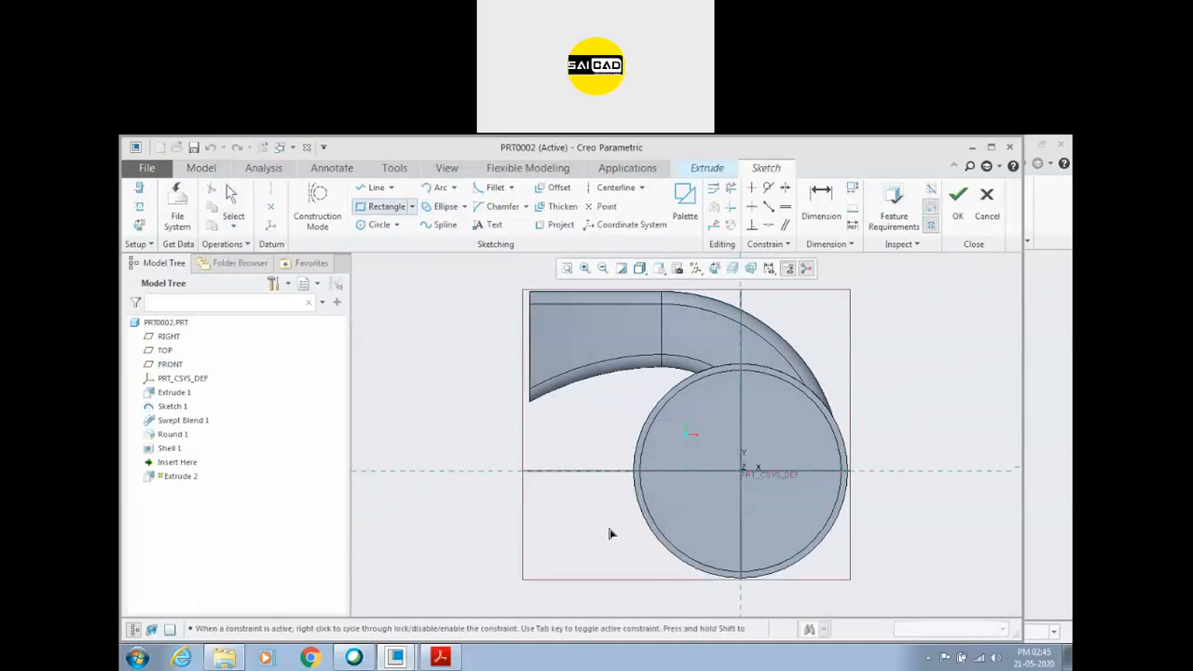
{"action": "scroll", "coordinate": [618, 521], "scroll_direction": "down", "scroll_amount": 1}
{"action": "left_click", "coordinate": [597, 507]}
{"action": "left_click", "coordinate": [659, 532]}
{"action": "middle_click", "coordinate": [629, 544]}
Project the cylinder's outer edge into the sketch and trim the rectangle portions lying inside it.
{"action": "scroll", "coordinate": [640, 541], "scroll_direction": "down", "scroll_amount": 2}
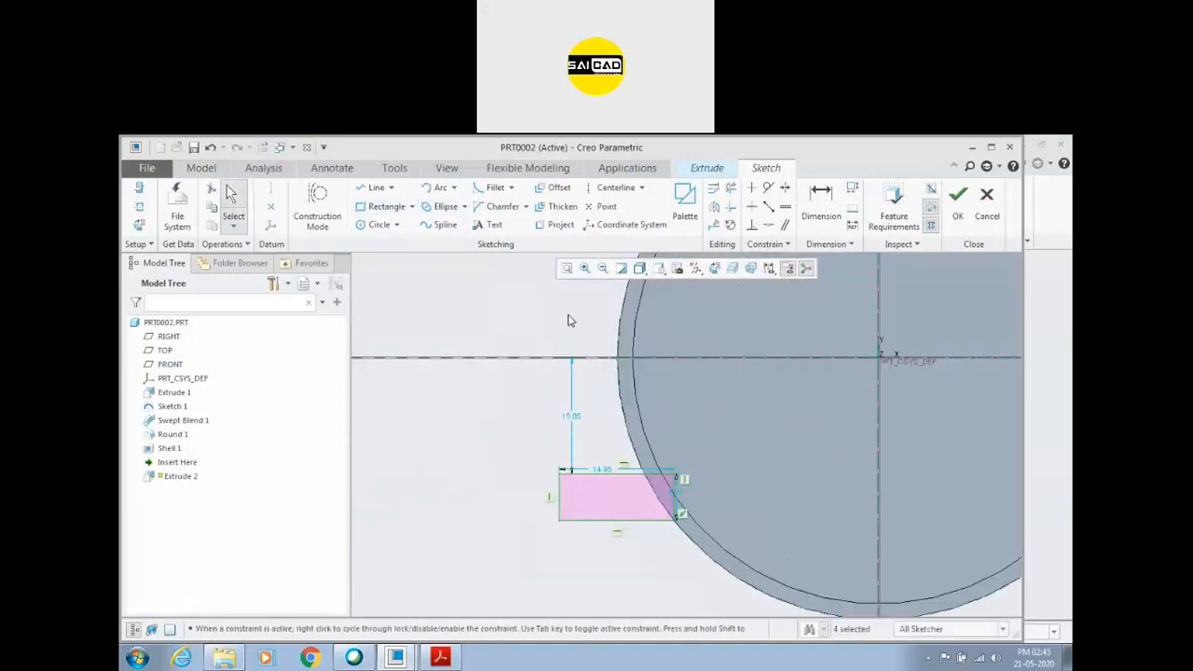
{"action": "left_click", "coordinate": [558, 225]}
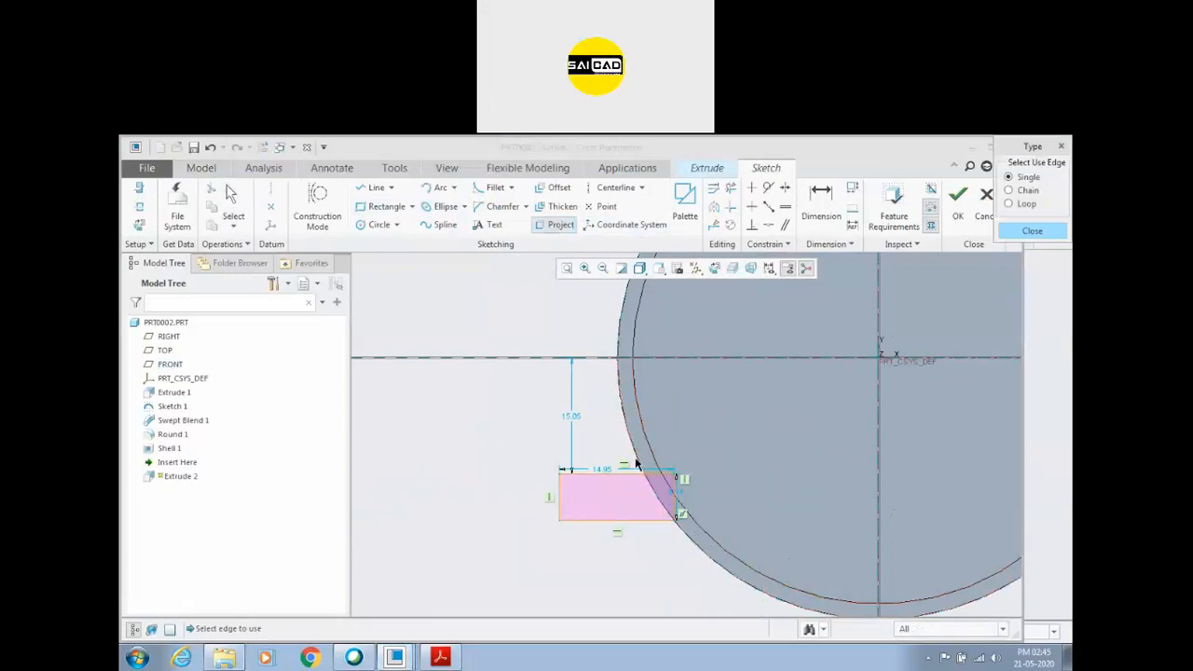
{"action": "left_click", "coordinate": [642, 457]}
{"action": "left_click", "coordinate": [1031, 230]}
{"action": "left_click", "coordinate": [731, 188]}
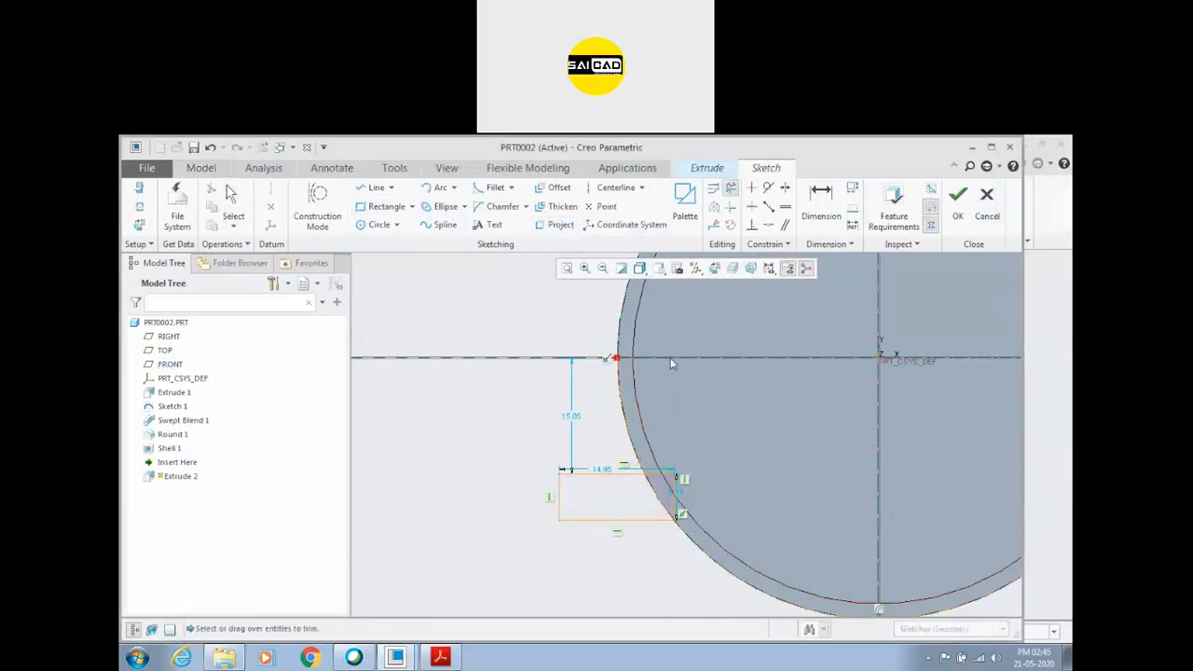
{"action": "left_click_drag", "start_coordinate": [682, 498], "coordinate": [659, 487]}
{"action": "middle_click", "coordinate": [654, 552]}
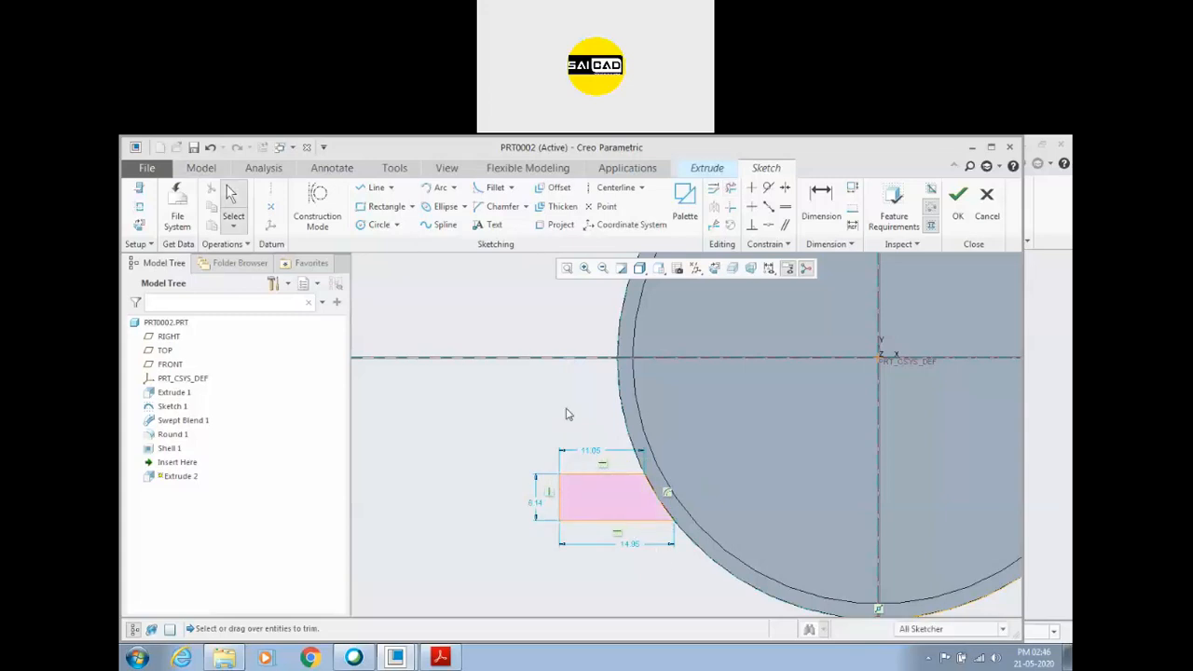
Set the height of the trimmed foot profile to 3.
{"action": "scroll", "coordinate": [569, 408], "scroll_direction": "down", "scroll_amount": 2}
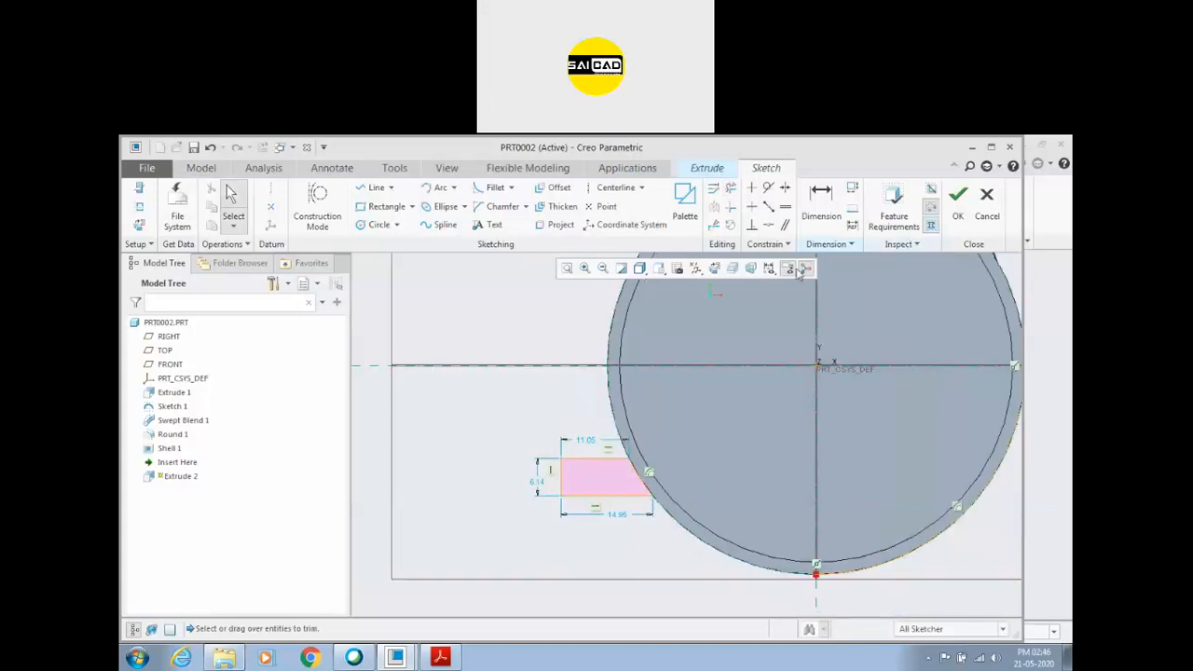
{"action": "double_click", "coordinate": [538, 482]}
{"action": "type", "text": "3"}
{"action": "key", "text": "Return"}
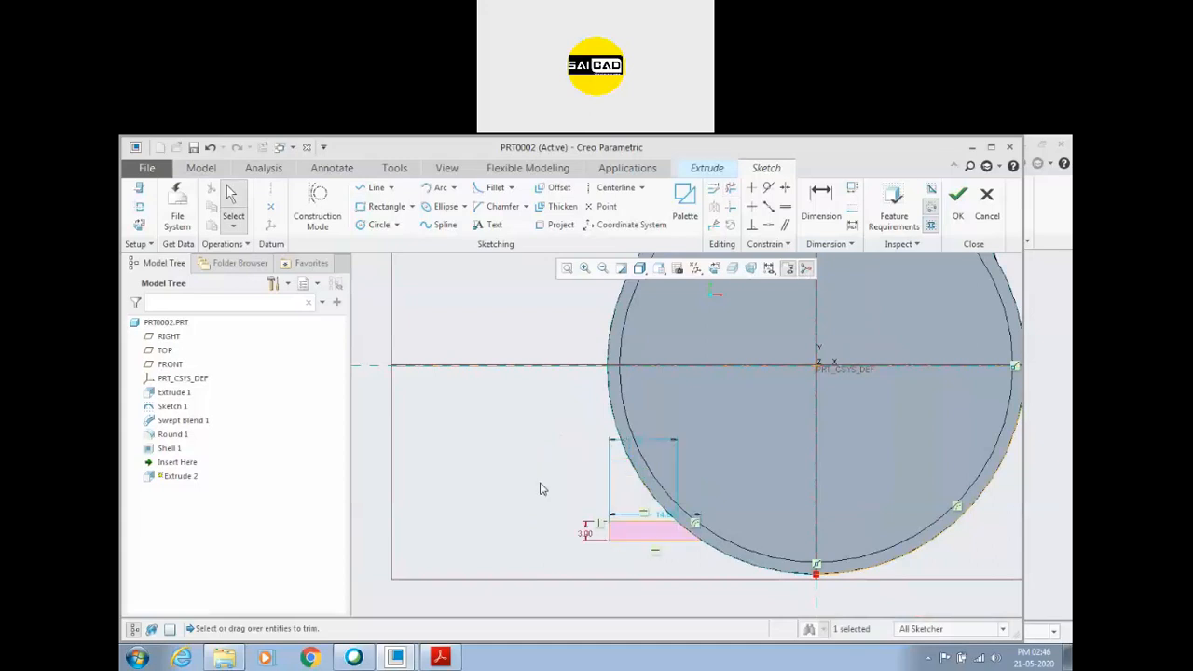
Try to finish the sketch, return to it, and delete the leftover projected arcs of the cylinder outline.
{"action": "left_click", "coordinate": [958, 197]}
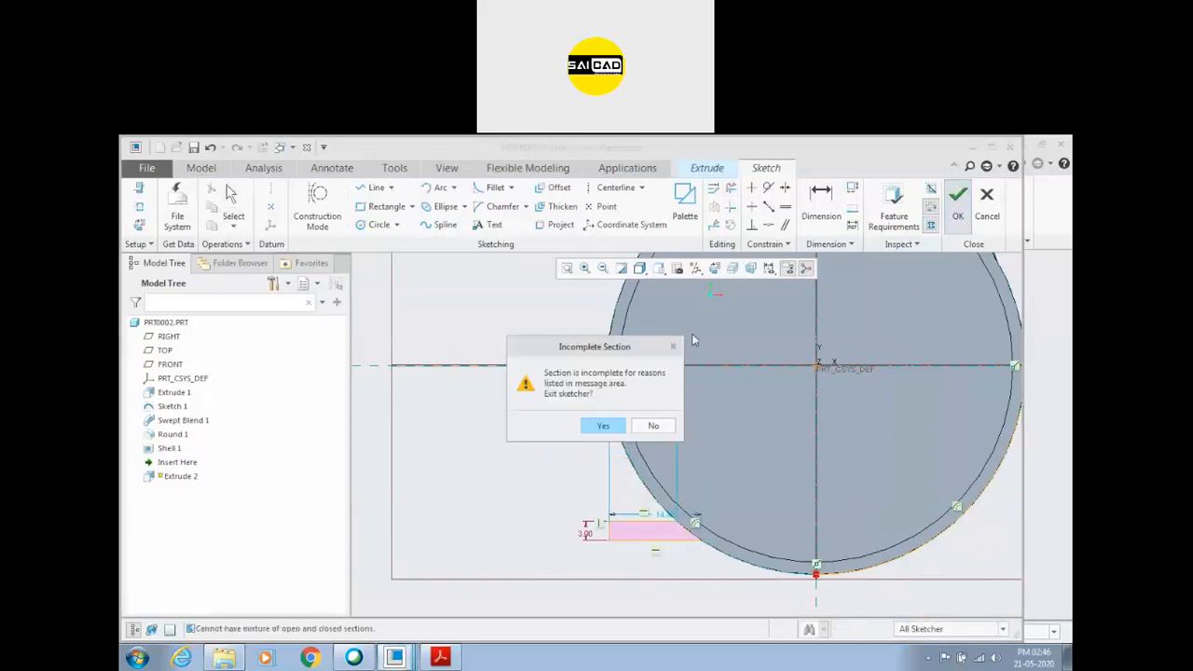
{"action": "left_click", "coordinate": [653, 425]}
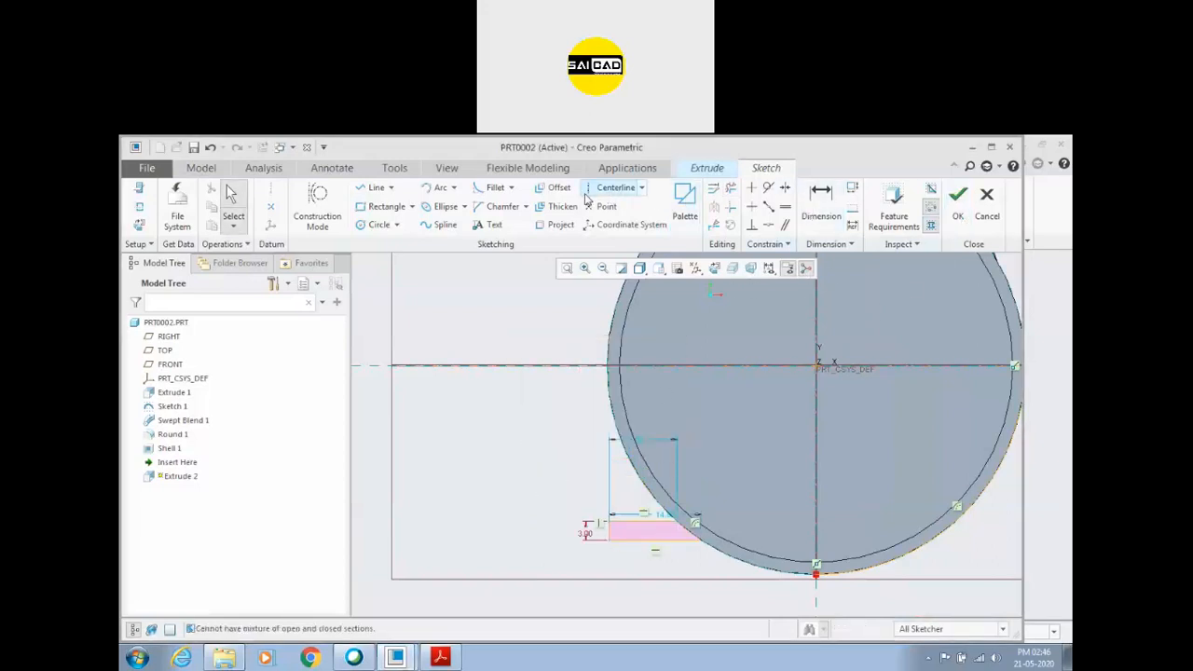
{"action": "scroll", "coordinate": [737, 405], "scroll_direction": "down", "scroll_amount": 2}
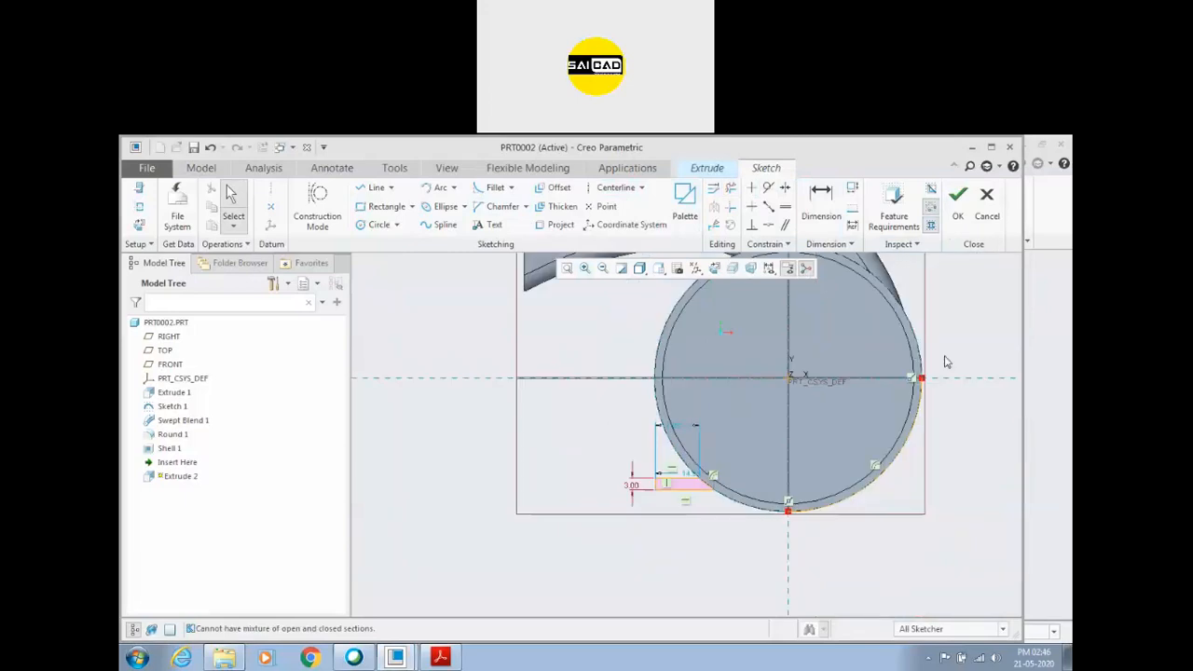
{"action": "left_click", "coordinate": [919, 413]}
Dimension the foot's lower edge from the horizontal reference, check the Assignment 4 PDF, and set the distance to 28.5.
{"action": "left_click", "coordinate": [820, 201]}
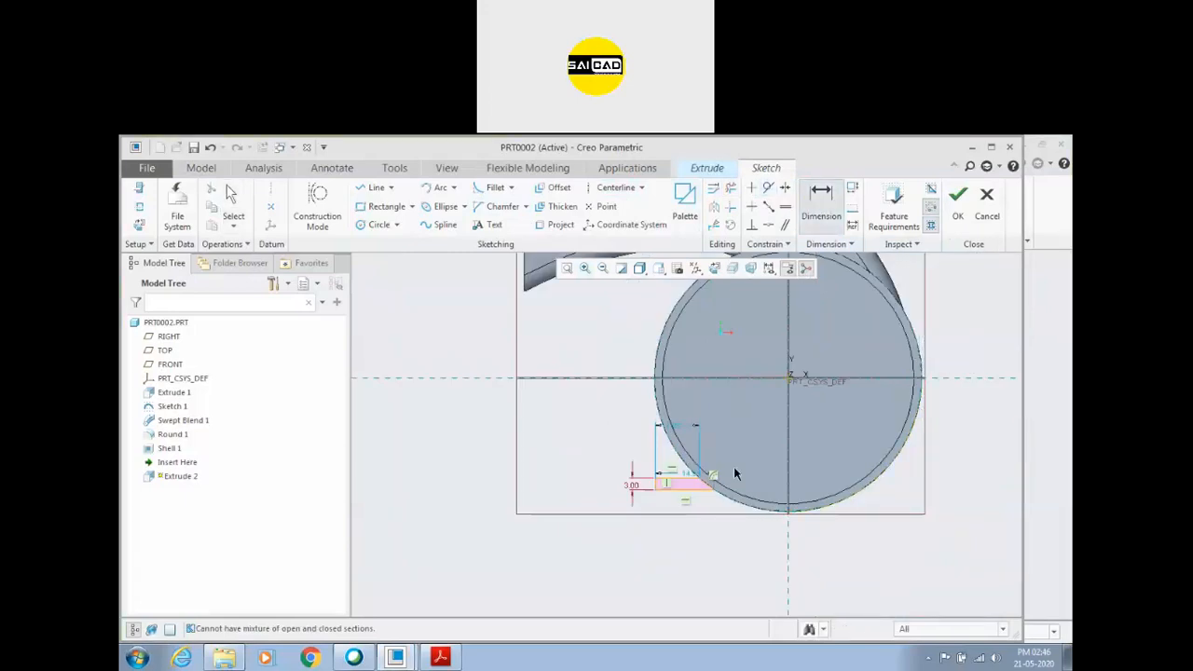
{"action": "scroll", "coordinate": [703, 481], "scroll_direction": "up", "scroll_amount": 2}
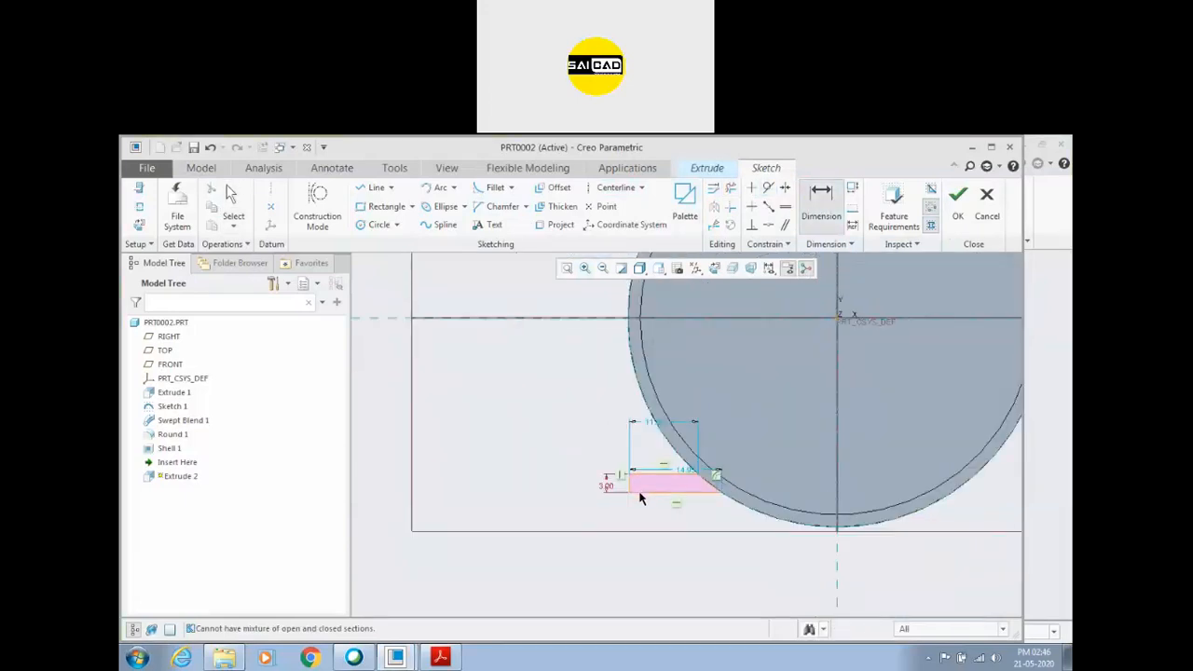
{"action": "left_click", "coordinate": [610, 319]}
{"action": "middle_click", "coordinate": [545, 420]}
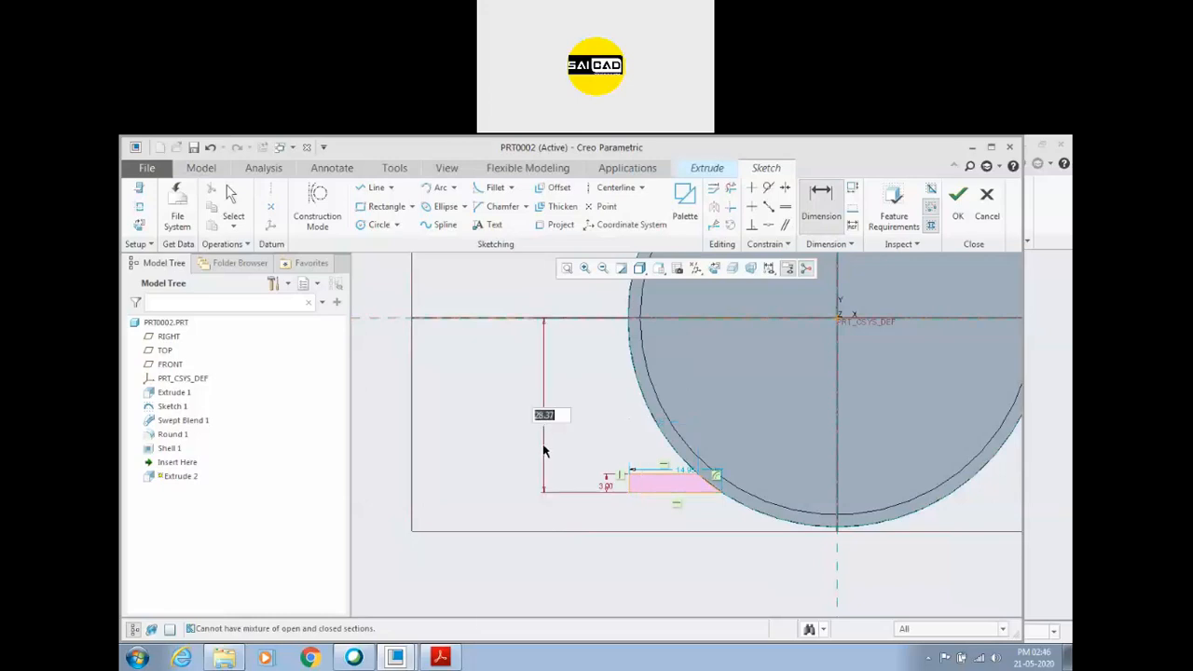
{"action": "left_click", "coordinate": [455, 663]}
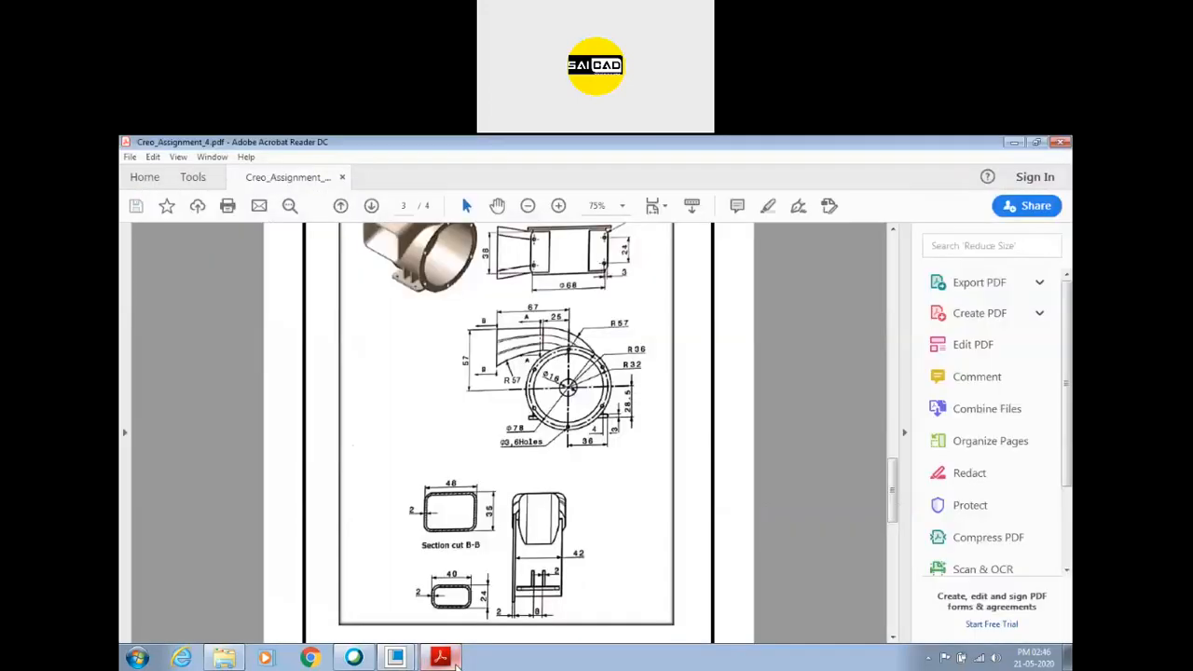
{"action": "left_click", "coordinate": [455, 662]}
{"action": "type", "text": "28"}
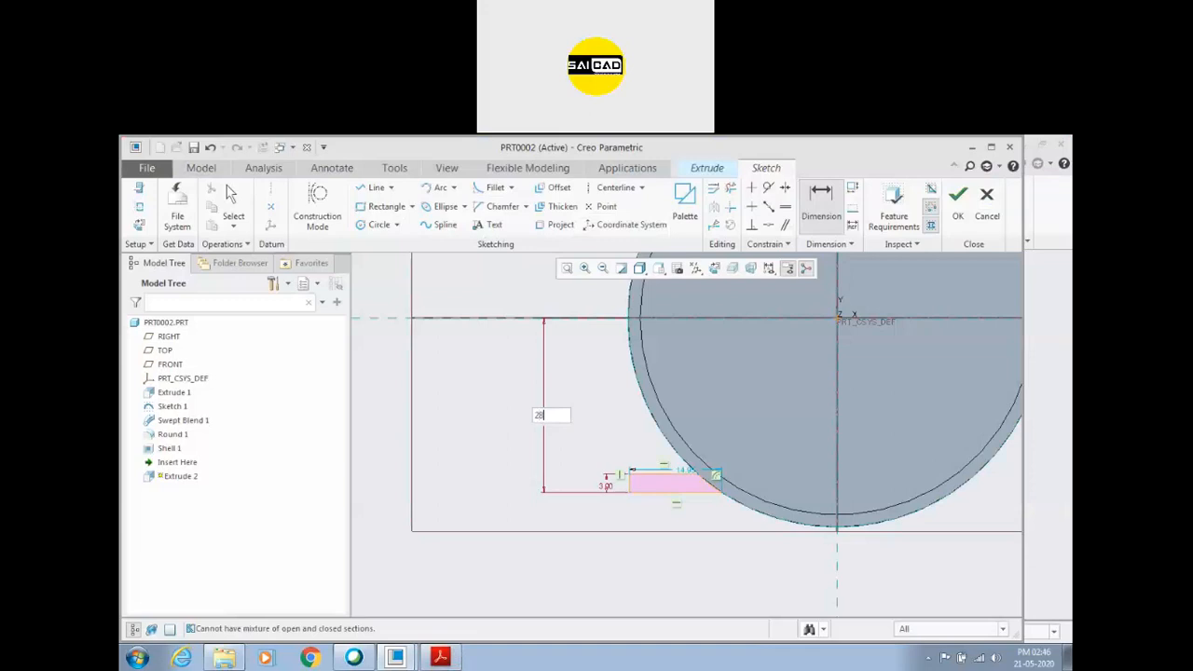
{"action": "type", "text": ".5"}
{"action": "key", "text": "Return"}
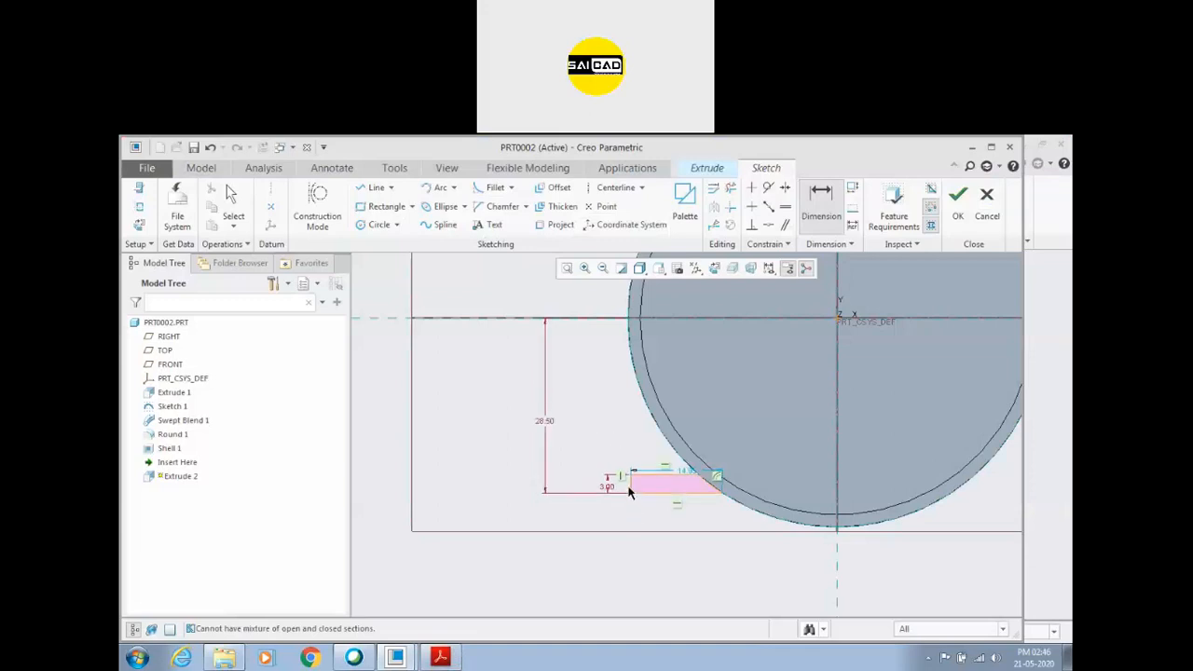
Dimension the foot's outer end from the vertical reference, check the Assignment 4 PDF, set the distance to 36, and finish the sketch.
{"action": "left_click", "coordinate": [631, 492]}
{"action": "left_click", "coordinate": [836, 470]}
{"action": "middle_click", "coordinate": [721, 568]}
{"action": "left_click", "coordinate": [456, 660]}
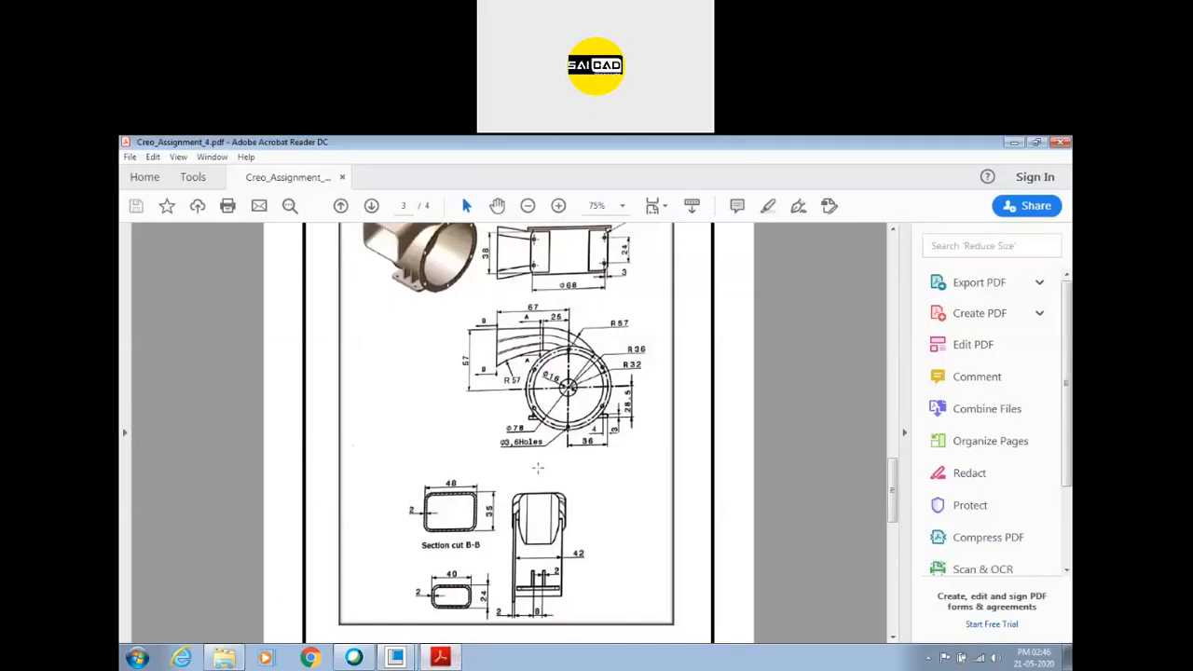
{"action": "scroll", "coordinate": [538, 468], "scroll_direction": "up", "scroll_amount": 3}
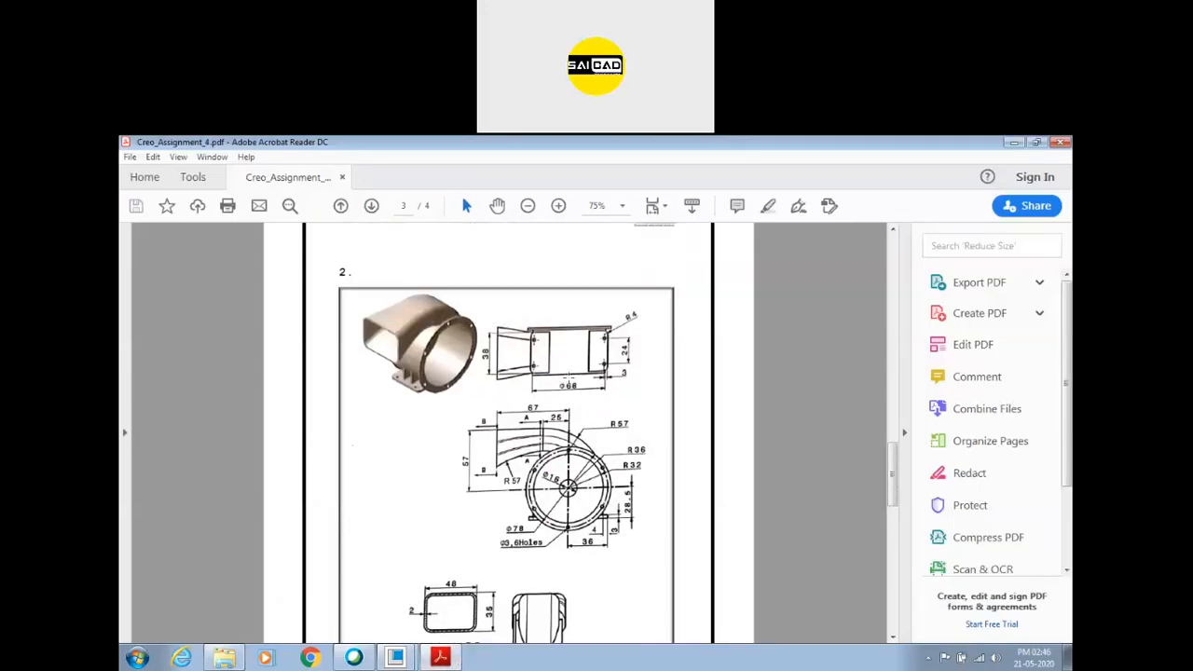
{"action": "scroll", "coordinate": [566, 383], "scroll_direction": "down", "scroll_amount": 3}
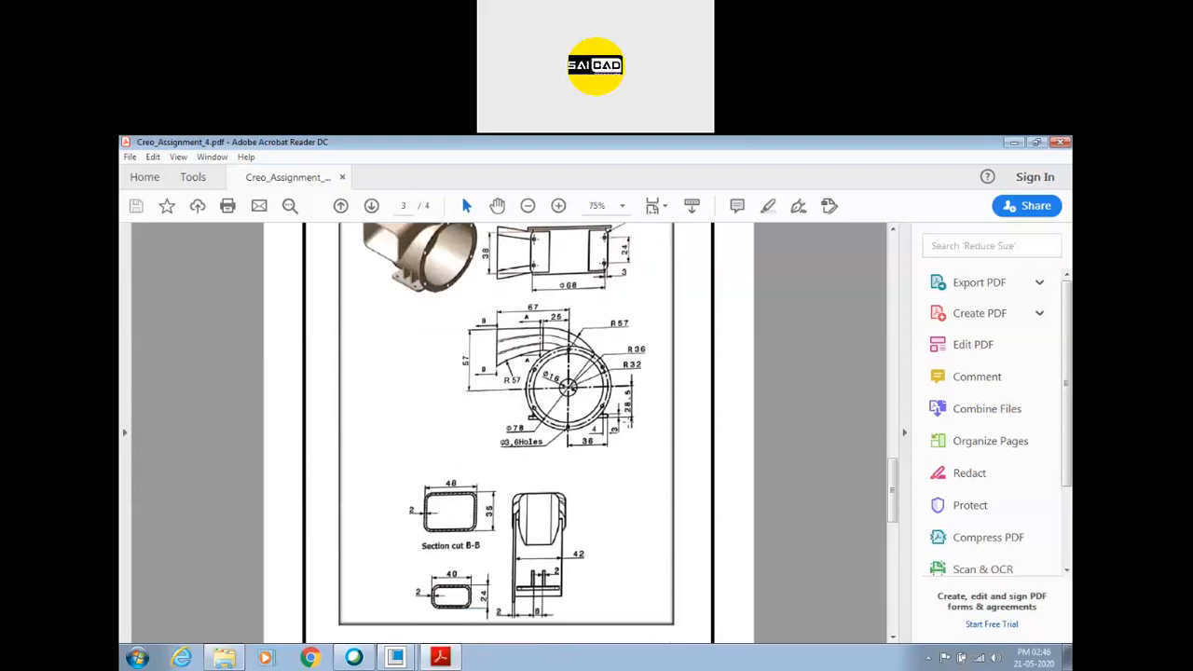
{"action": "left_click", "coordinate": [395, 658]}
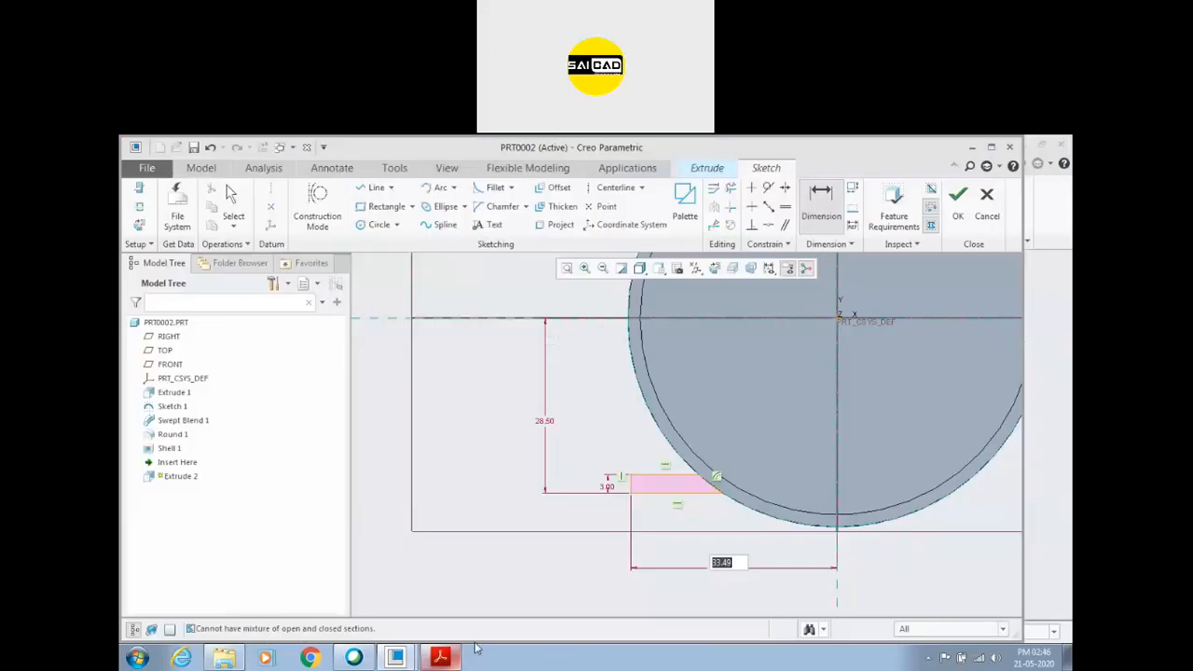
{"action": "type", "text": "36"}
{"action": "key", "text": "Return"}
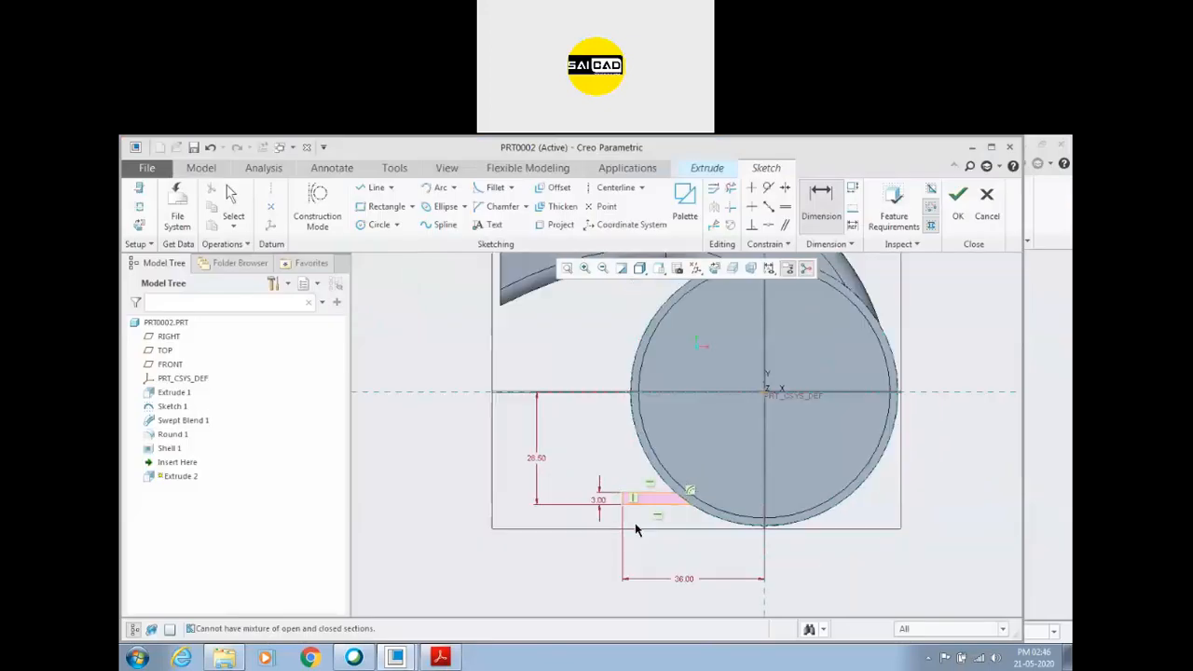
{"action": "left_click", "coordinate": [979, 216]}
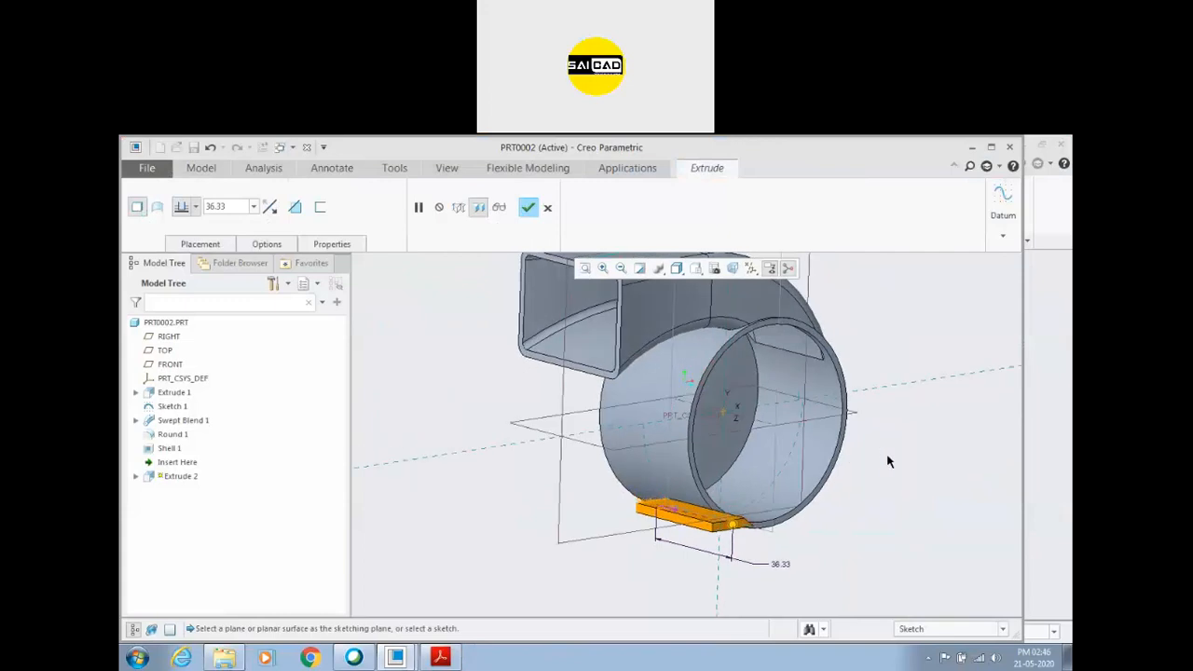
Reopen the foot's sketch in its 2D orientation and add a vertical centerline through the cylinder's centre.
{"action": "right_click", "coordinate": [450, 329]}
{"action": "left_click", "coordinate": [466, 337]}
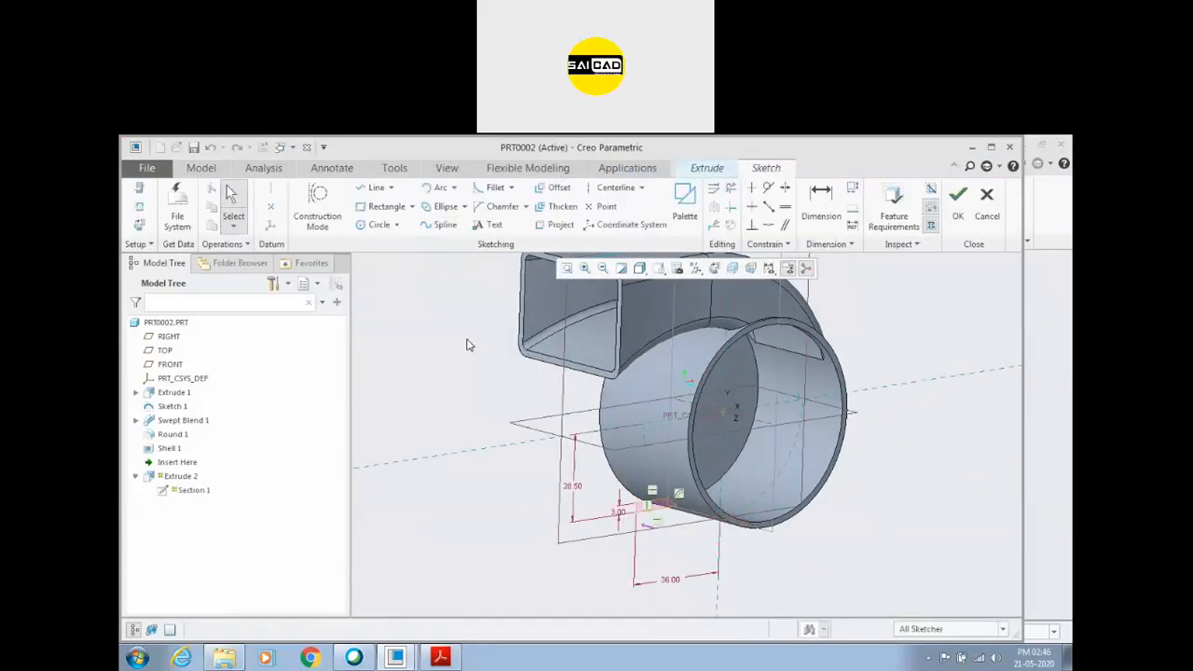
{"action": "left_click", "coordinate": [714, 267]}
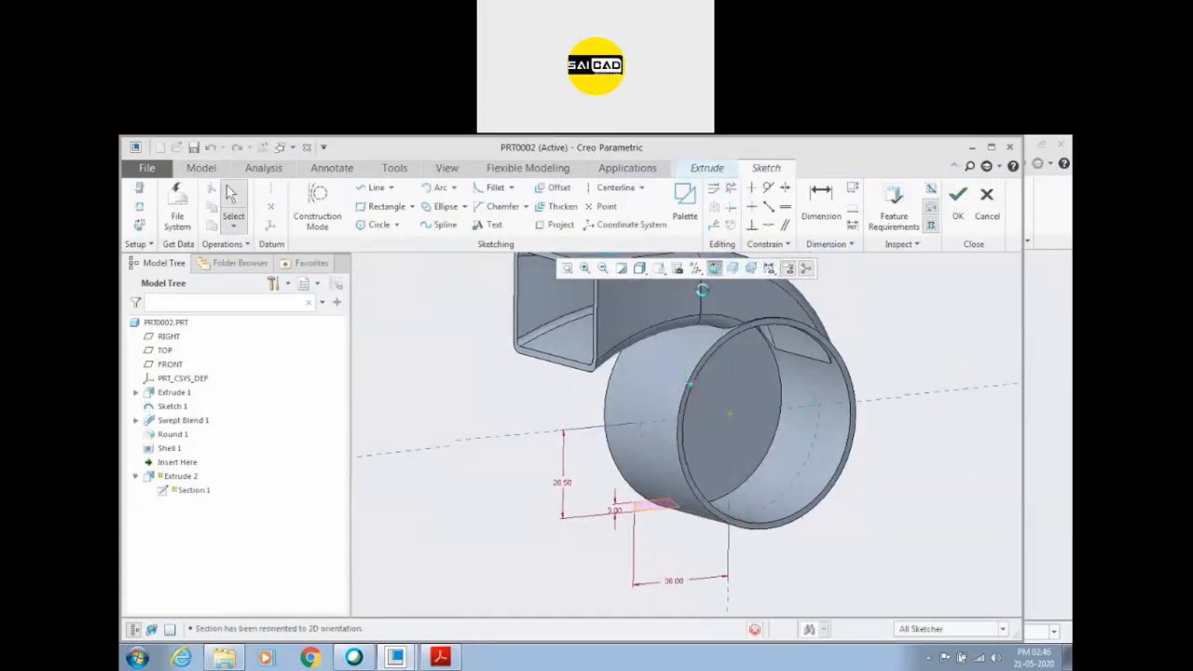
{"action": "left_click", "coordinate": [610, 187]}
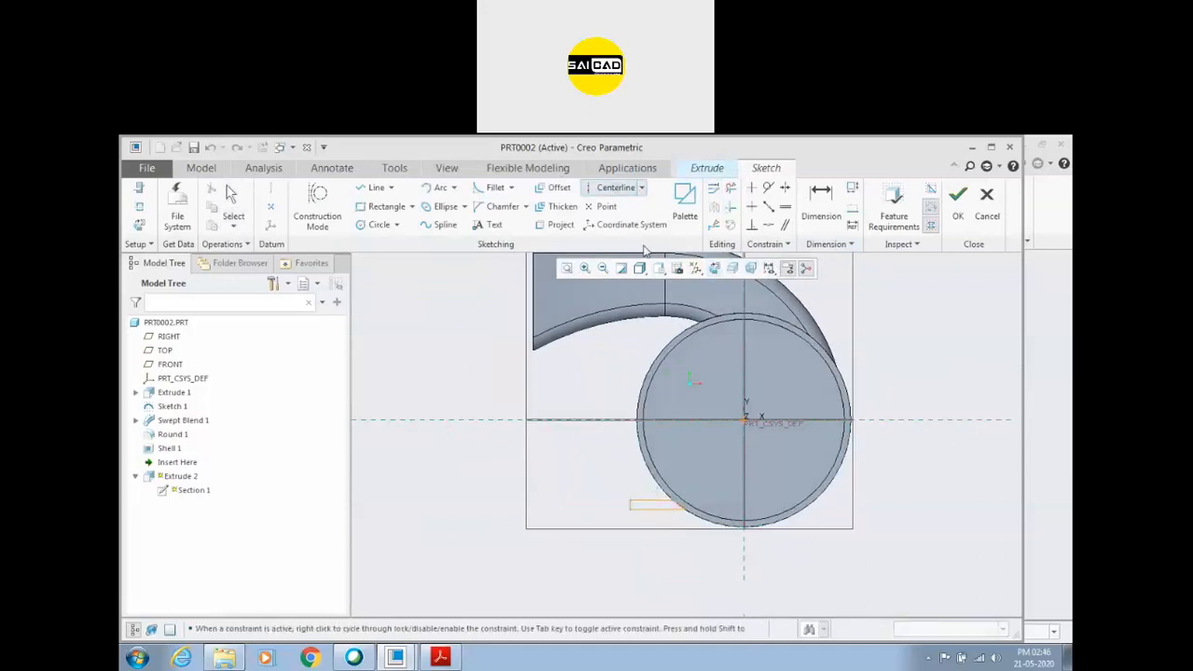
{"action": "left_click", "coordinate": [744, 353]}
{"action": "left_click", "coordinate": [744, 396]}
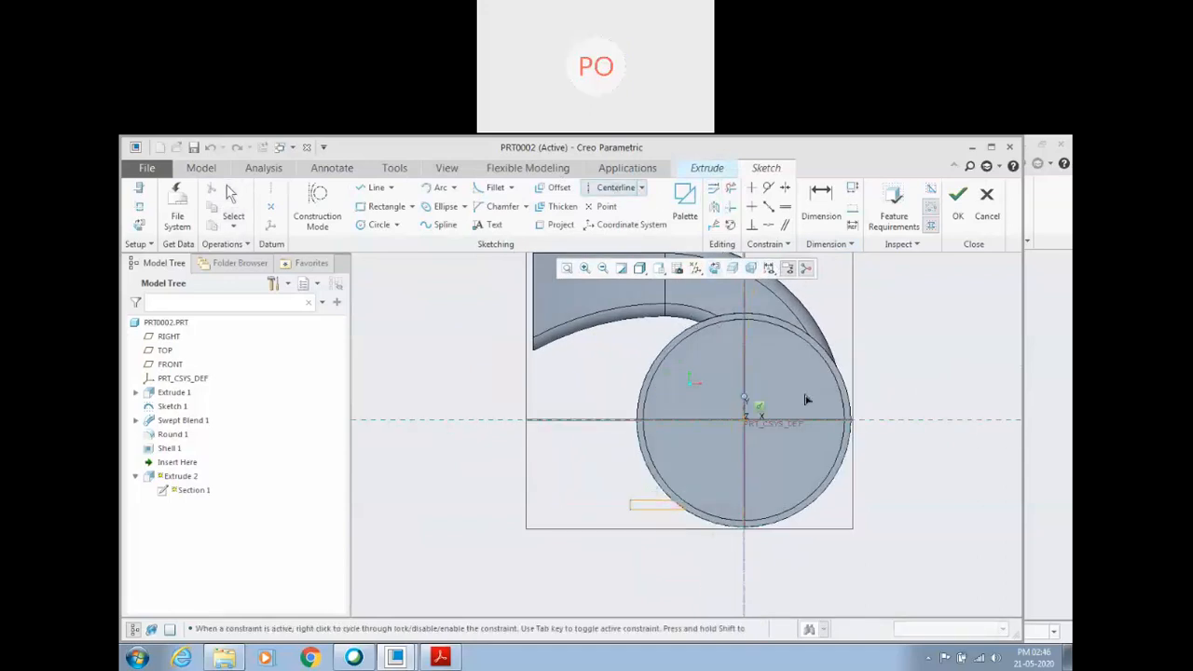
{"action": "middle_click", "coordinate": [806, 398]}
Mirror the foot profile about the vertical centerline and finish the sketch.
{"action": "left_click", "coordinate": [715, 222]}
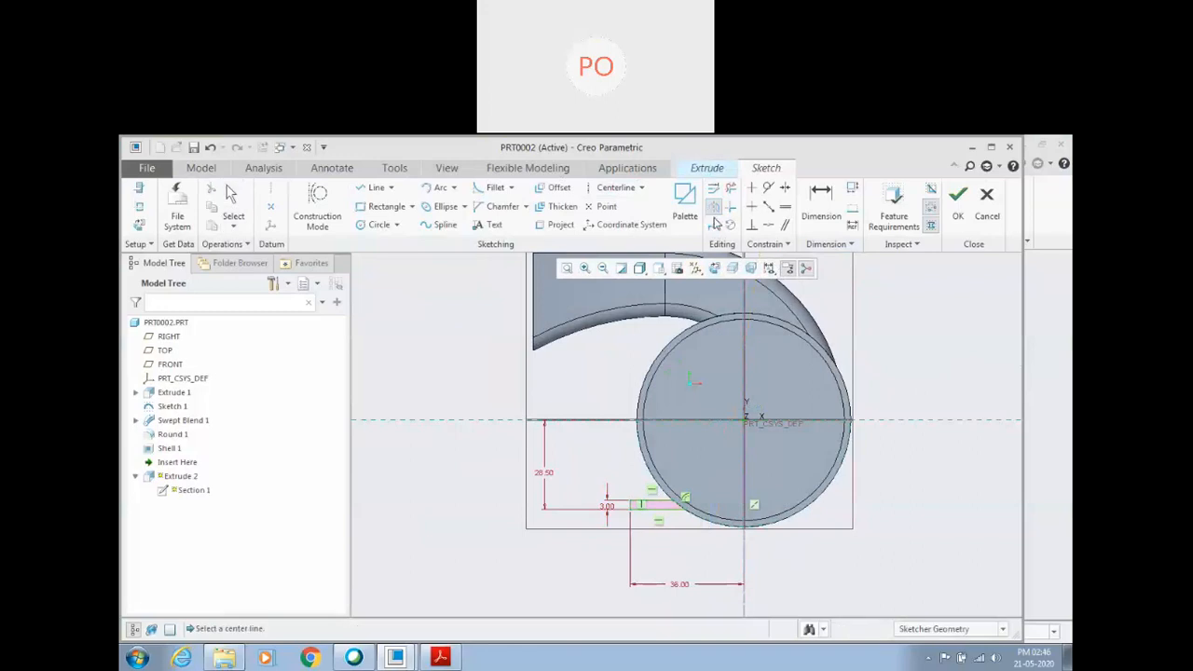
{"action": "left_click", "coordinate": [743, 379]}
{"action": "left_click", "coordinate": [958, 195]}
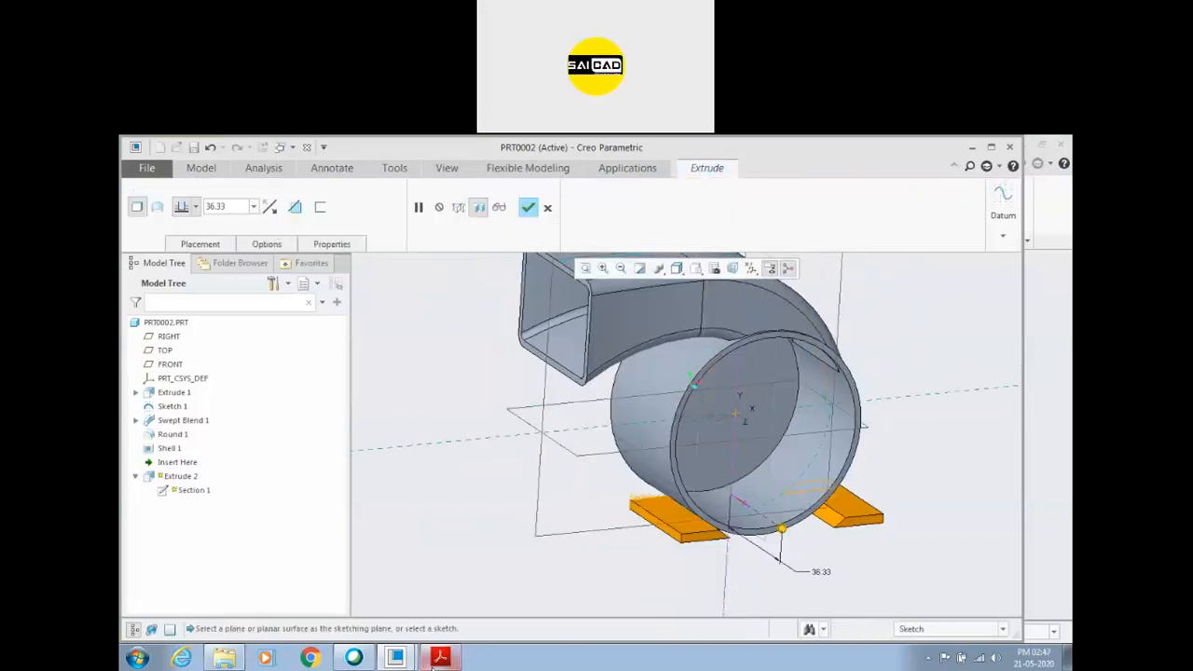
Check the foot length in the Assignment 4 PDF, set the extrusion depth of both feet to 38, and complete the Extrude.
{"action": "left_click", "coordinate": [440, 658]}
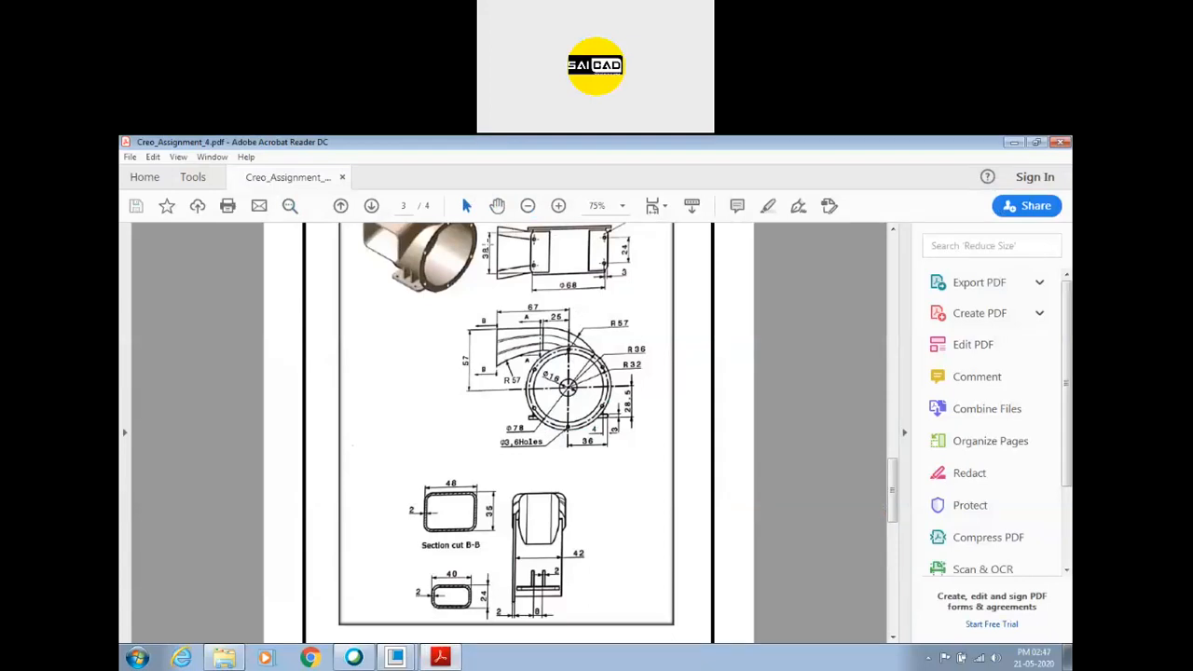
{"action": "left_click", "coordinate": [440, 658]}
{"action": "left_click", "coordinate": [237, 208]}
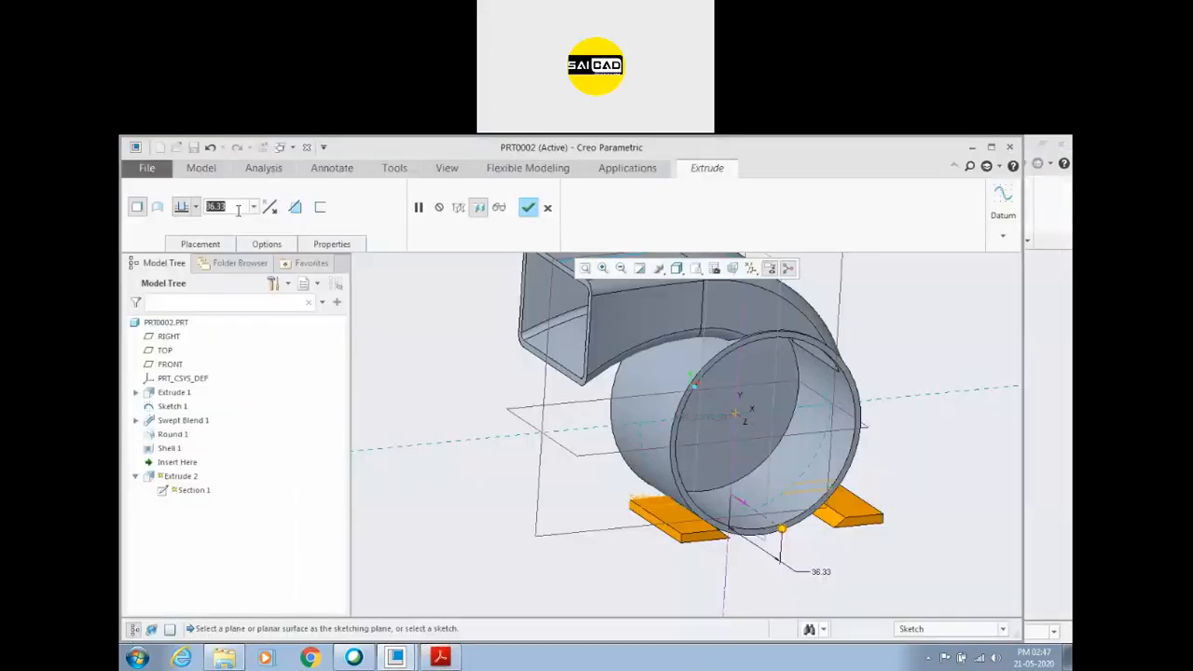
{"action": "type", "text": "38"}
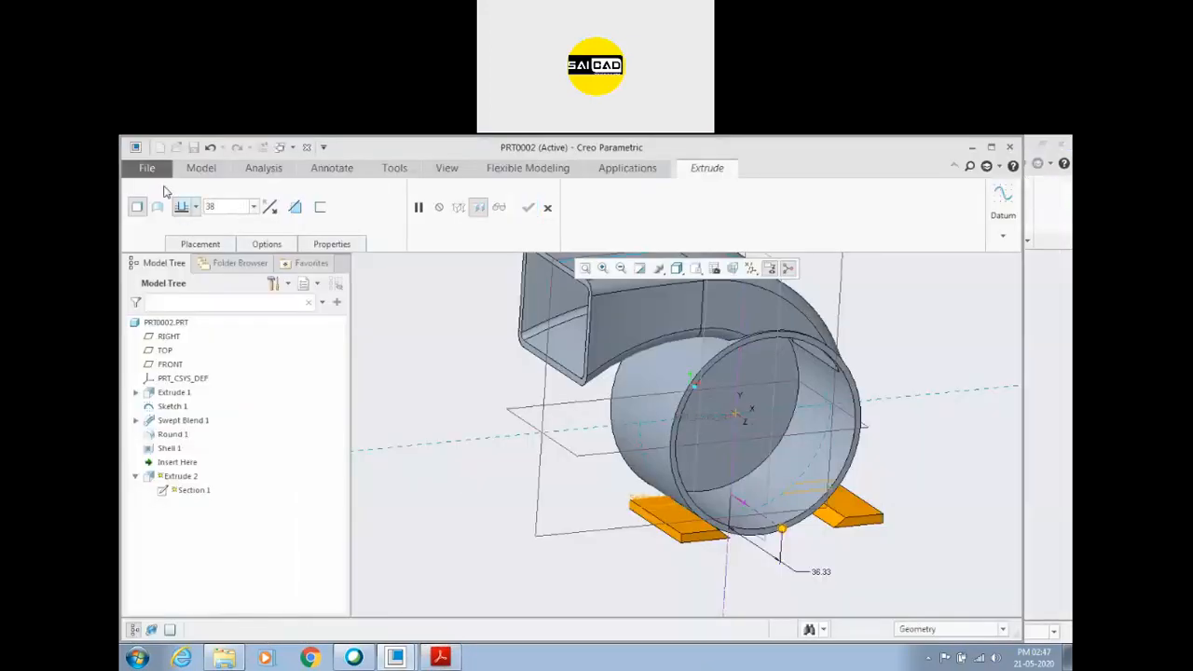
{"action": "left_click", "coordinate": [195, 207]}
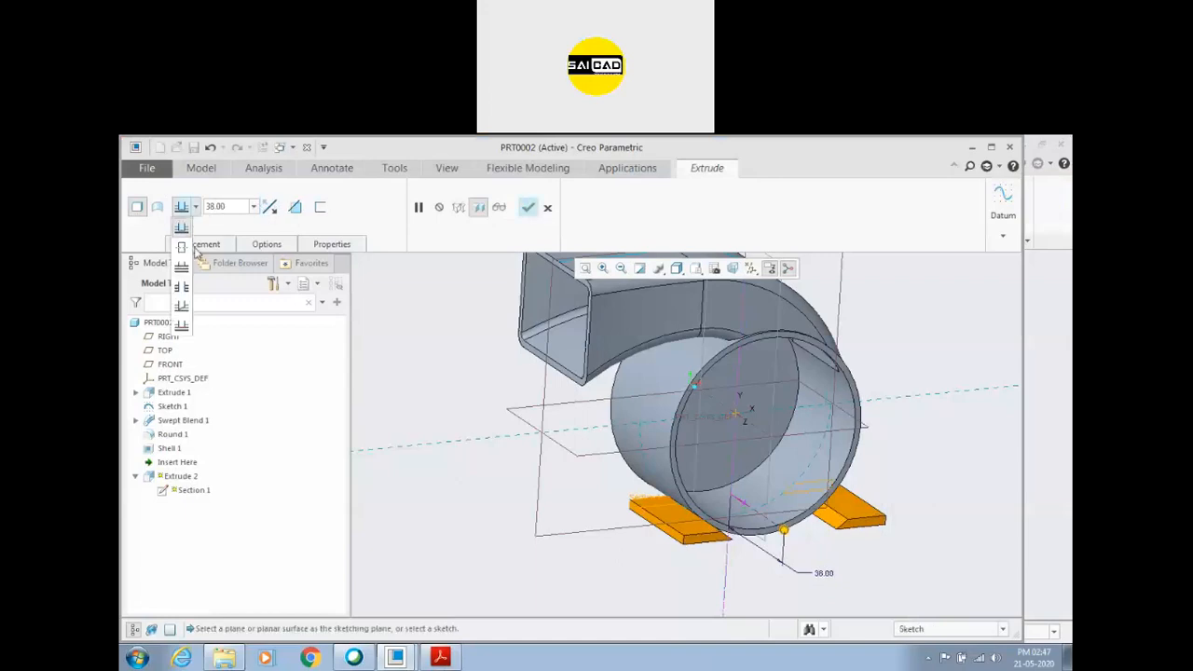
{"action": "left_click", "coordinate": [528, 207]}
Examine the blower housing and its two mounting feet from different angles.
{"action": "left_click", "coordinate": [507, 532]}
{"action": "middle_click_drag", "start_coordinate": [507, 532], "coordinate": [743, 563]}
{"action": "middle_click_drag", "start_coordinate": [886, 521], "coordinate": [782, 513]}
{"action": "scroll", "coordinate": [781, 514], "scroll_direction": "up", "scroll_amount": 3}
{"action": "middle_click_drag", "start_coordinate": [740, 458], "coordinate": [777, 447]}
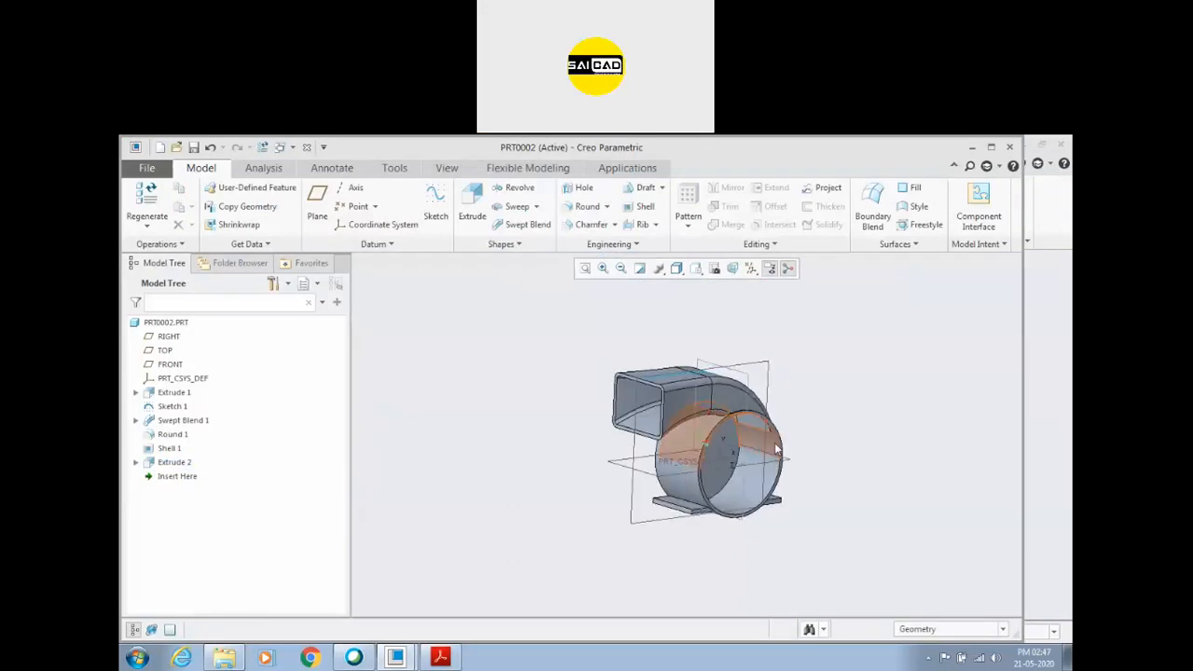
{"action": "scroll", "coordinate": [779, 443], "scroll_direction": "down", "scroll_amount": 3}
{"action": "left_click", "coordinate": [782, 427]}
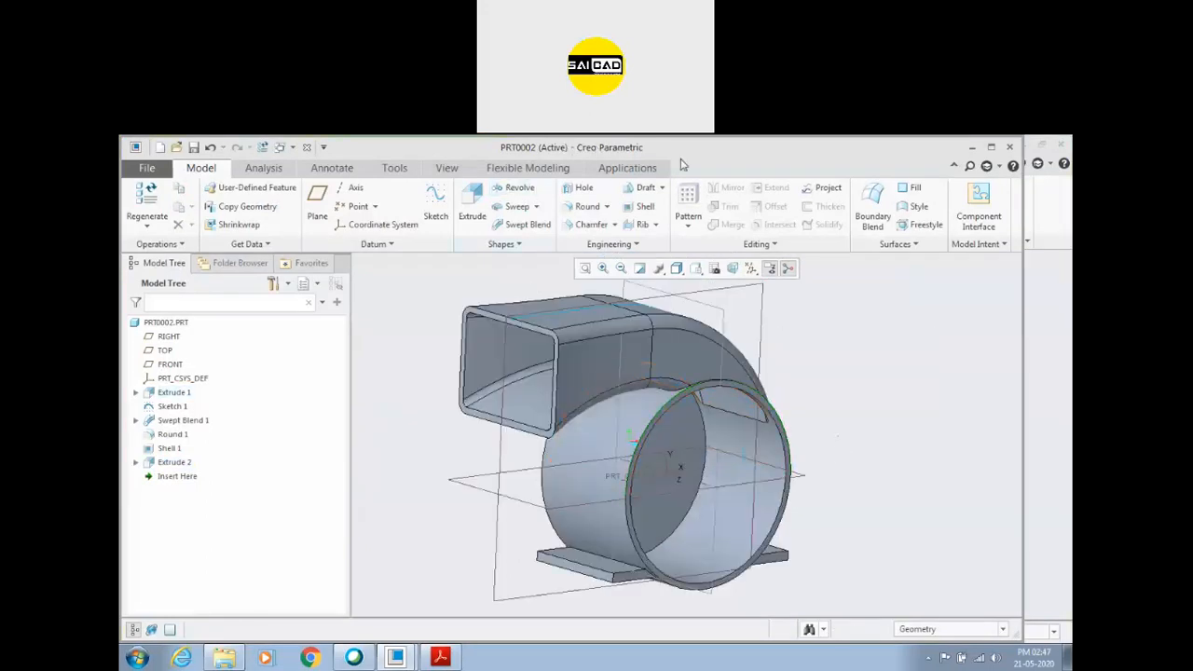
{"action": "left_click", "coordinate": [603, 151]}
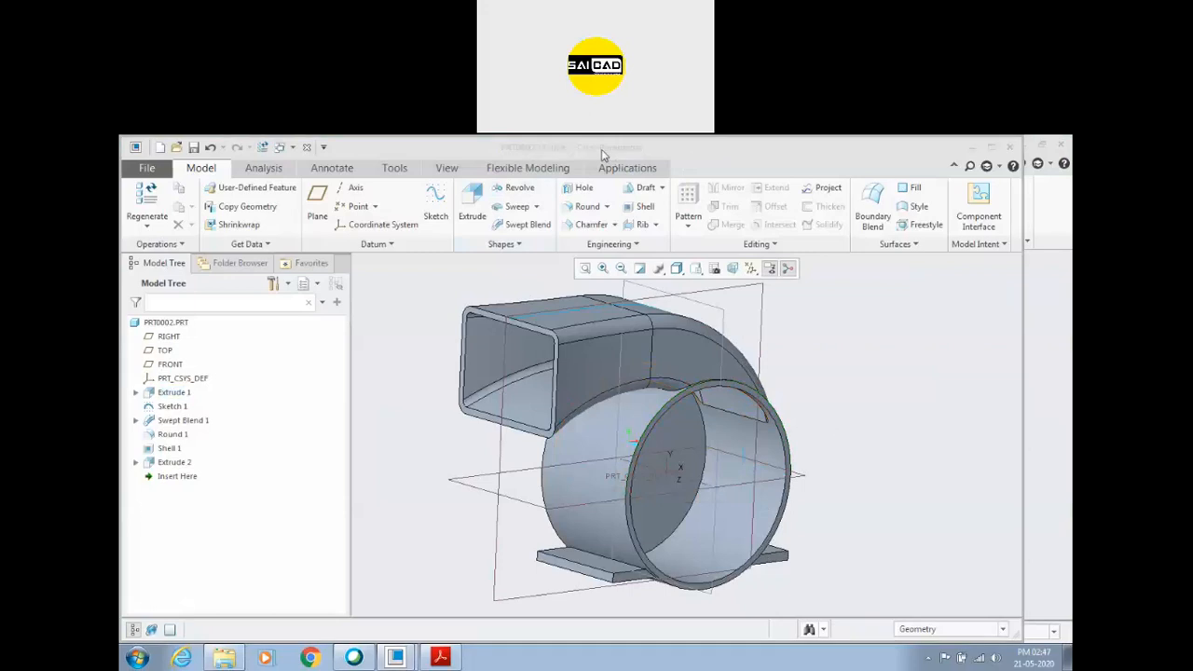
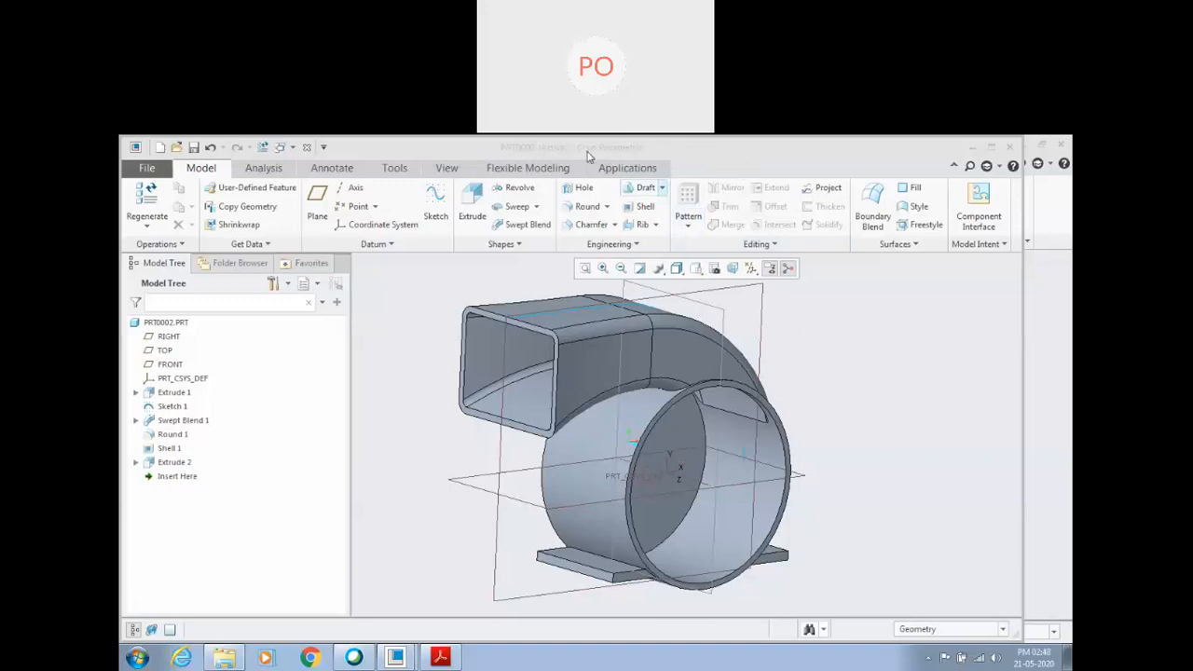
Maximize the Creo window, switch to Snipping Tool, and capture the upper part of the meeting's participants list.
{"action": "left_click", "coordinate": [887, 387]}
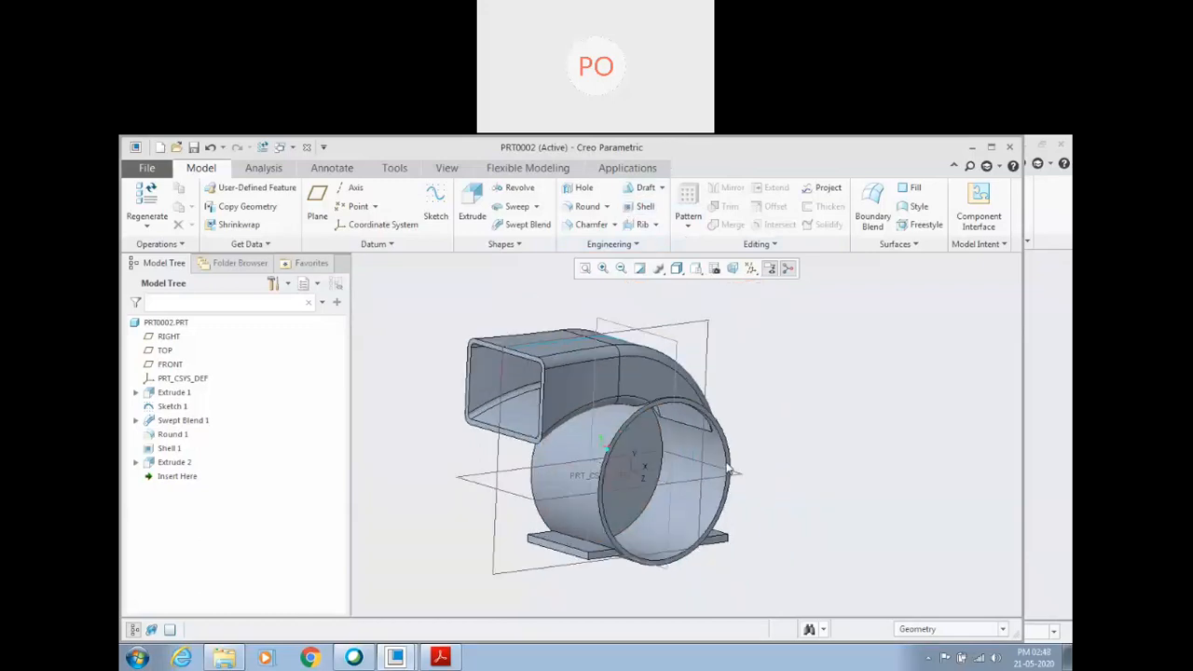
{"action": "left_click", "coordinate": [991, 146]}
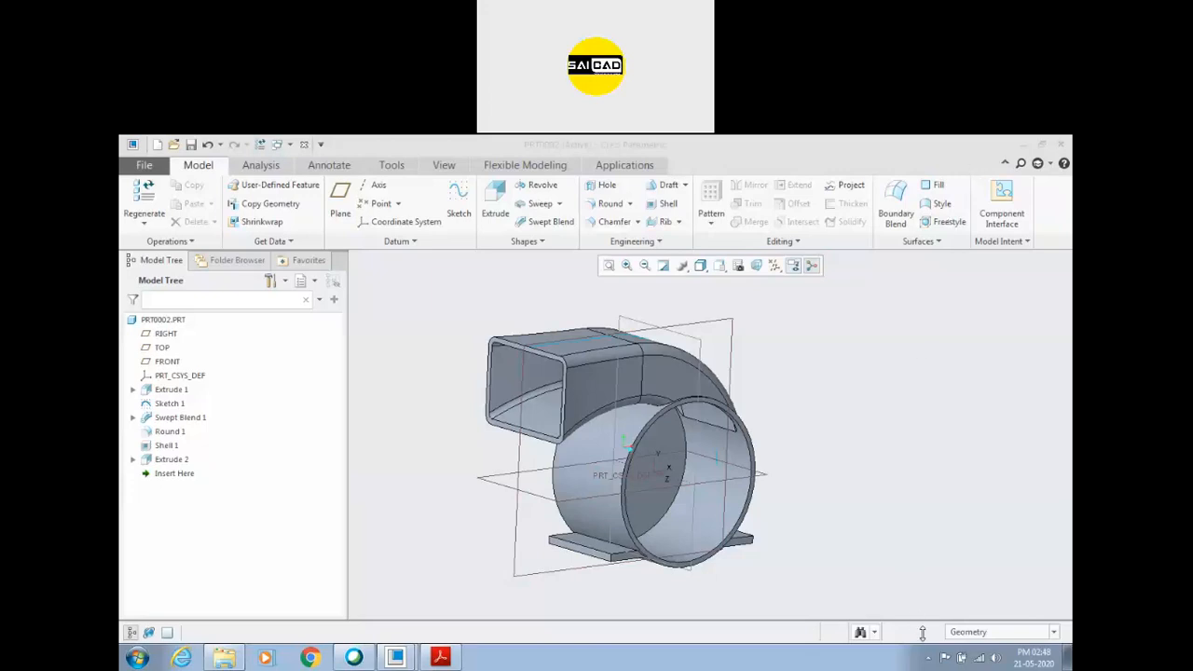
{"action": "key", "text": "super"}
{"action": "type", "text": "sn"}
{"action": "key", "text": "Return"}
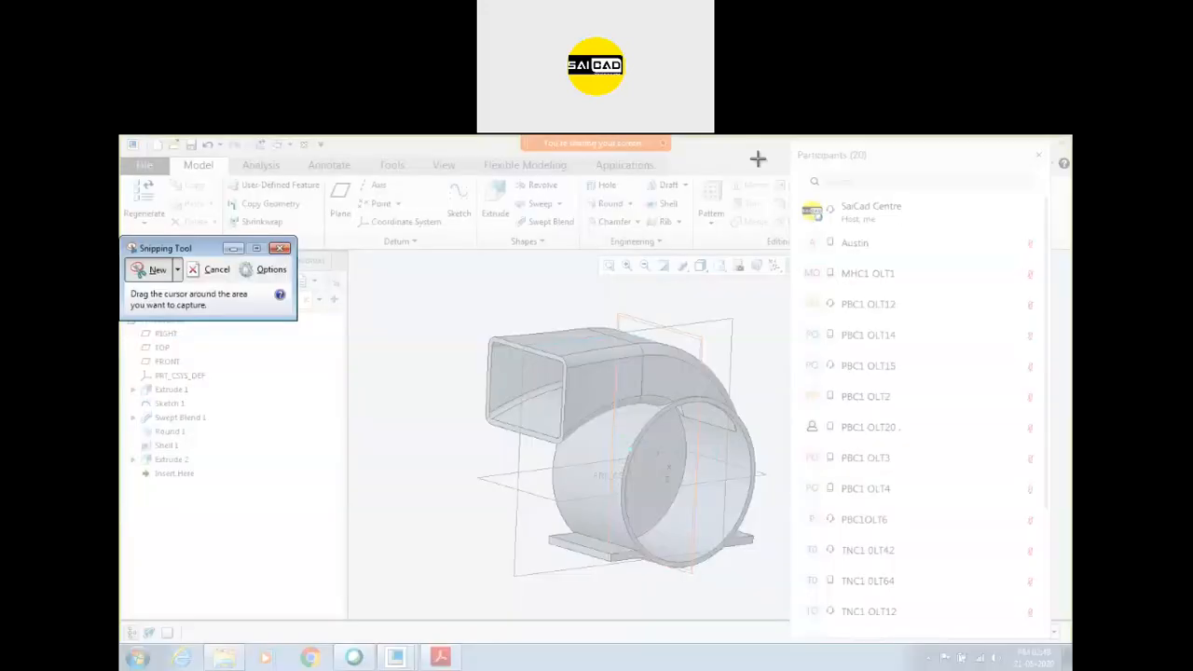
{"action": "left_click_drag", "start_coordinate": [792, 151], "coordinate": [1051, 640]}
Save the snip to the Desktop as a JPEG file named C1 D 5 E1.
{"action": "left_click", "coordinate": [724, 184]}
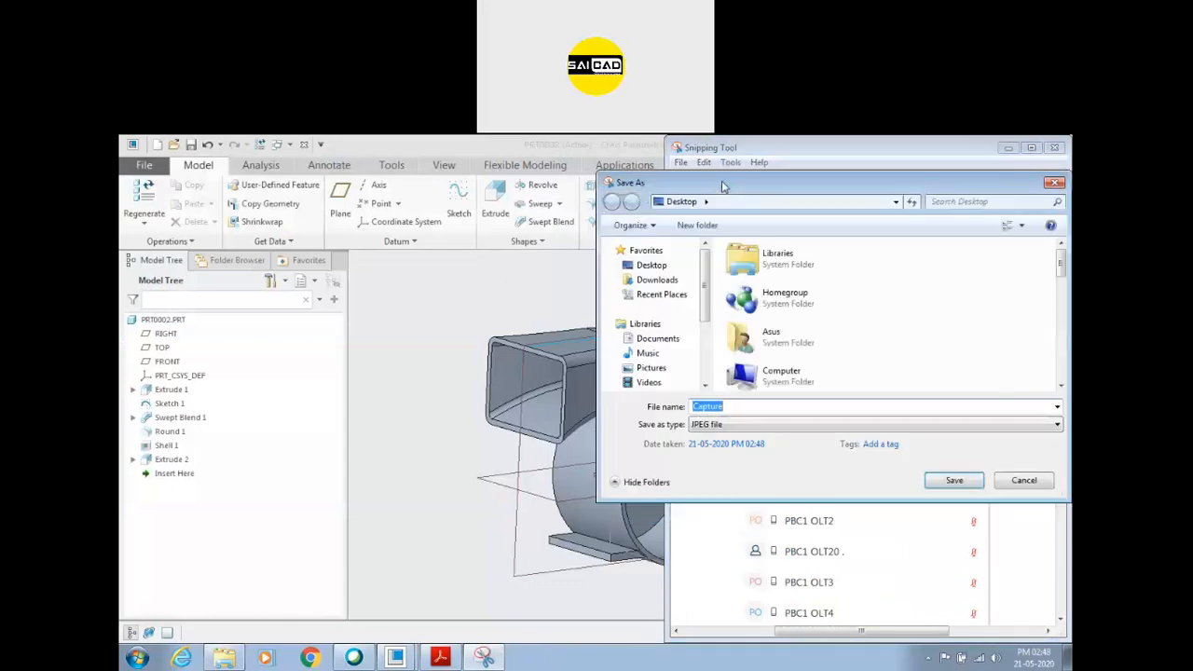
{"action": "type", "text": "C"}
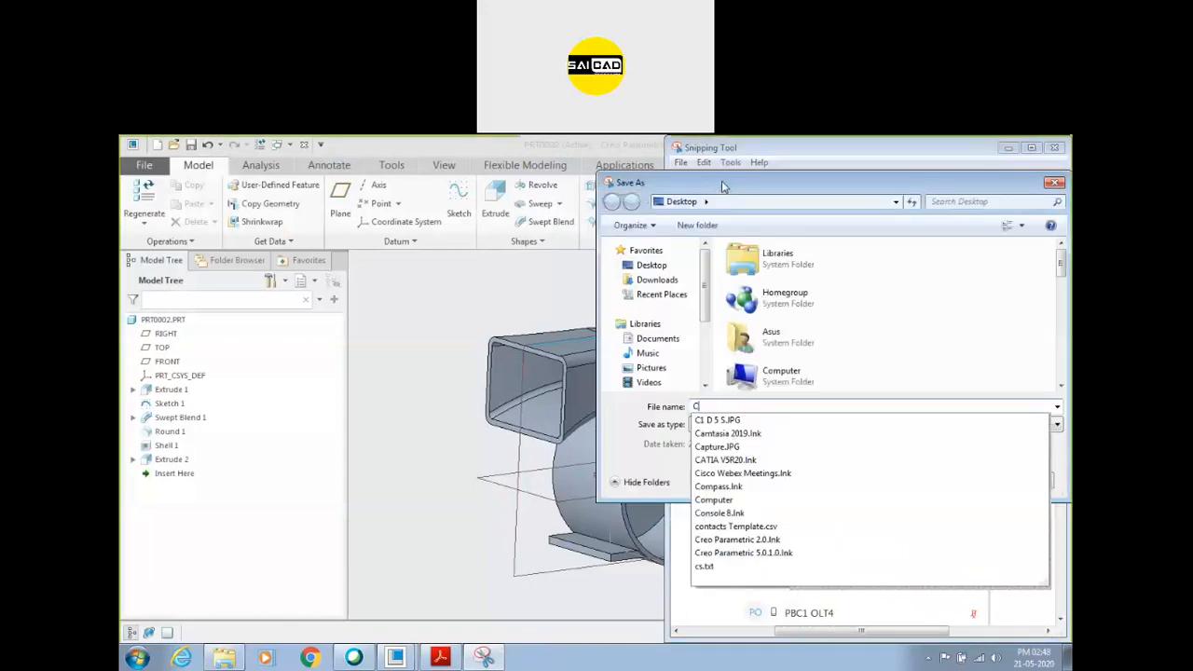
{"action": "type", "text": "1 D 5"}
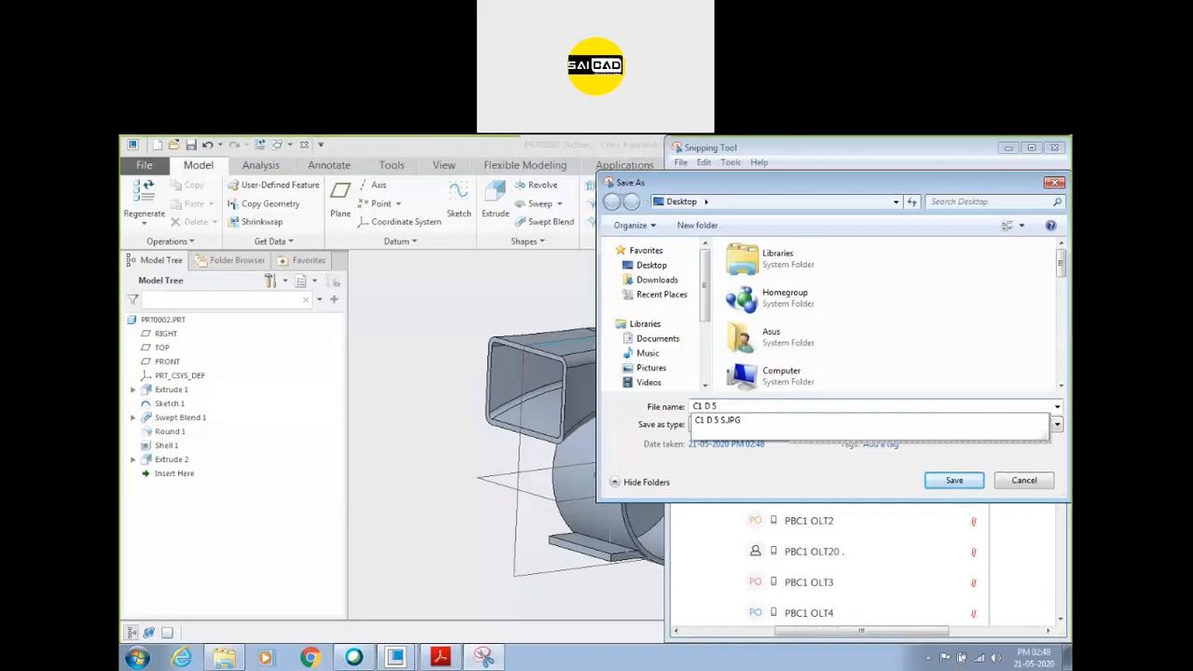
{"action": "type", "text": " E"}
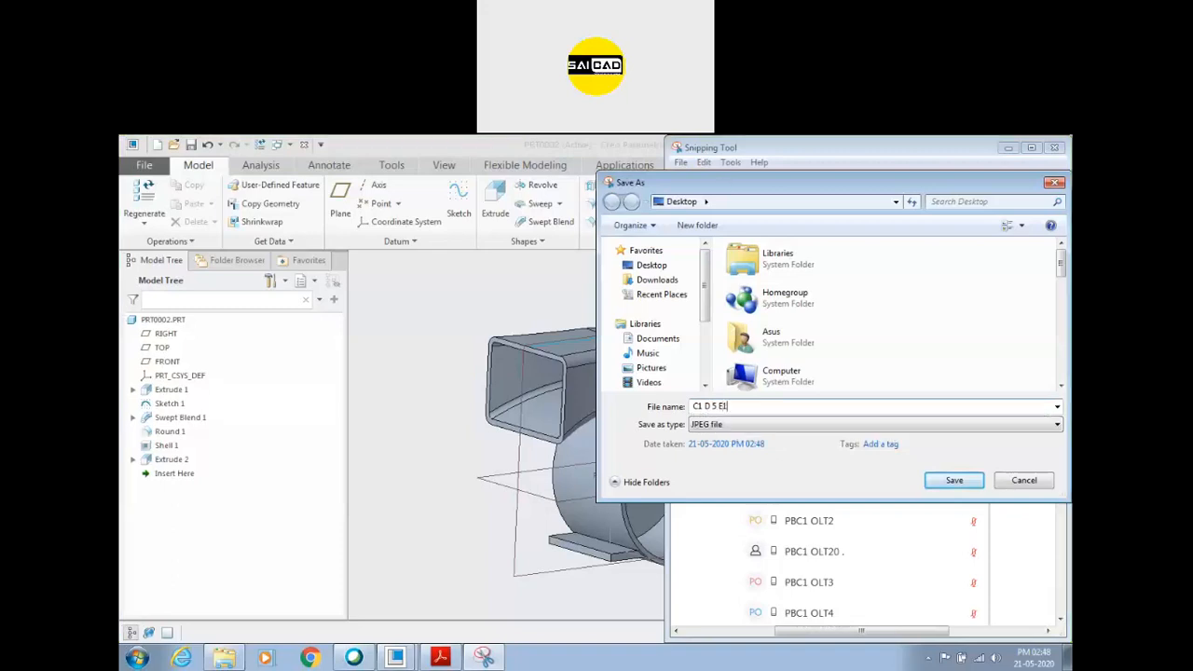
{"action": "key", "text": "Return"}
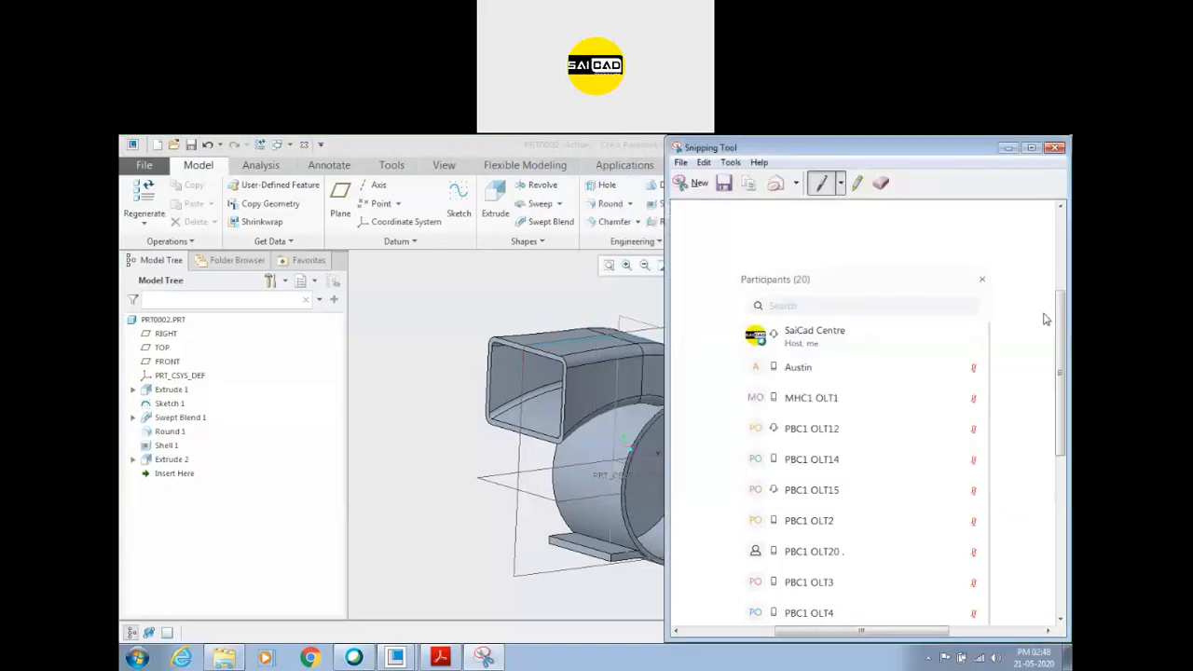
Snip the lower part of the participants list, then retake the same capture.
{"action": "left_click", "coordinate": [694, 184]}
{"action": "left_click_drag", "start_coordinate": [799, 202], "coordinate": [1044, 638]}
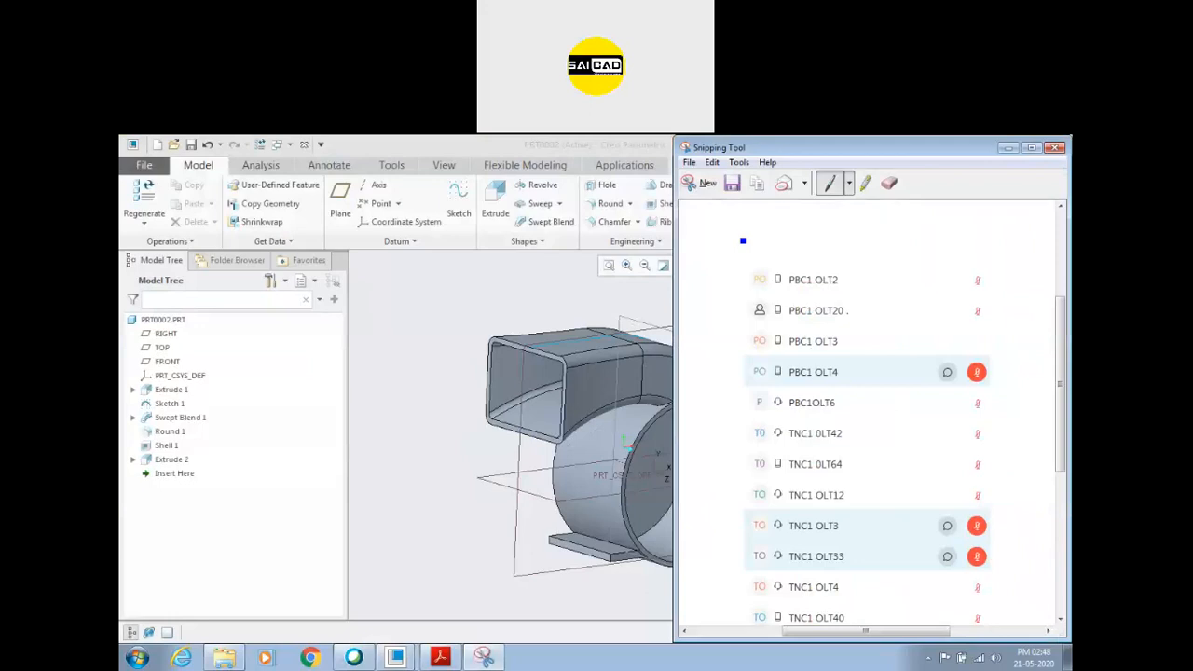
{"action": "left_click", "coordinate": [698, 183]}
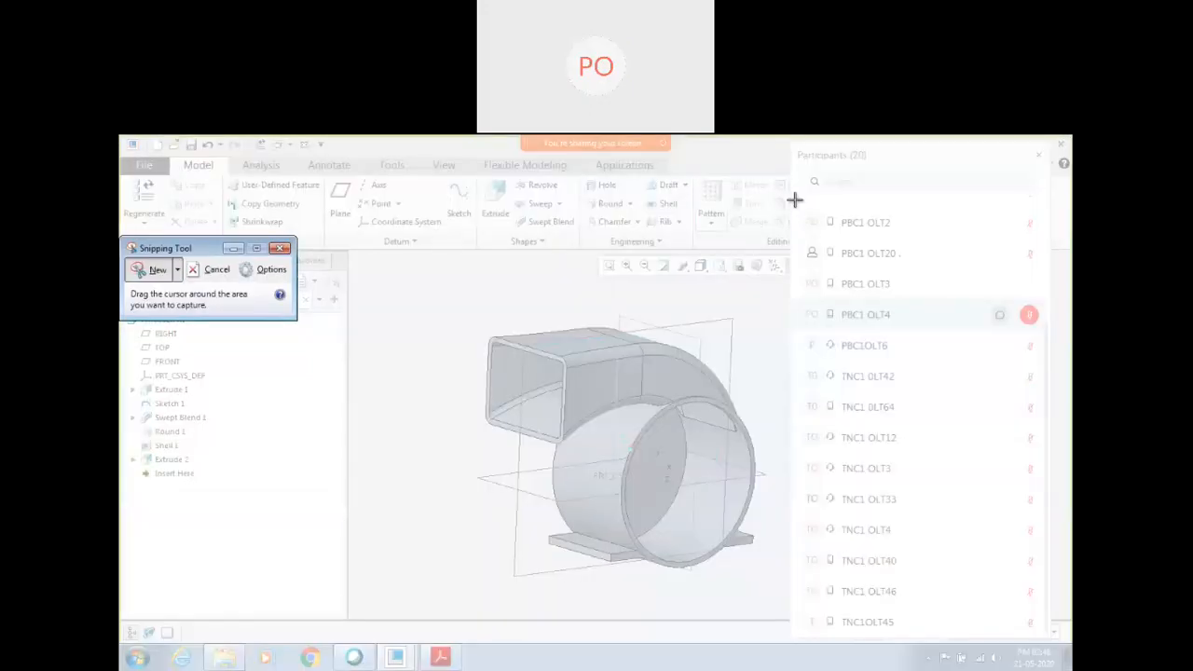
{"action": "left_click_drag", "start_coordinate": [791, 202], "coordinate": [1044, 640]}
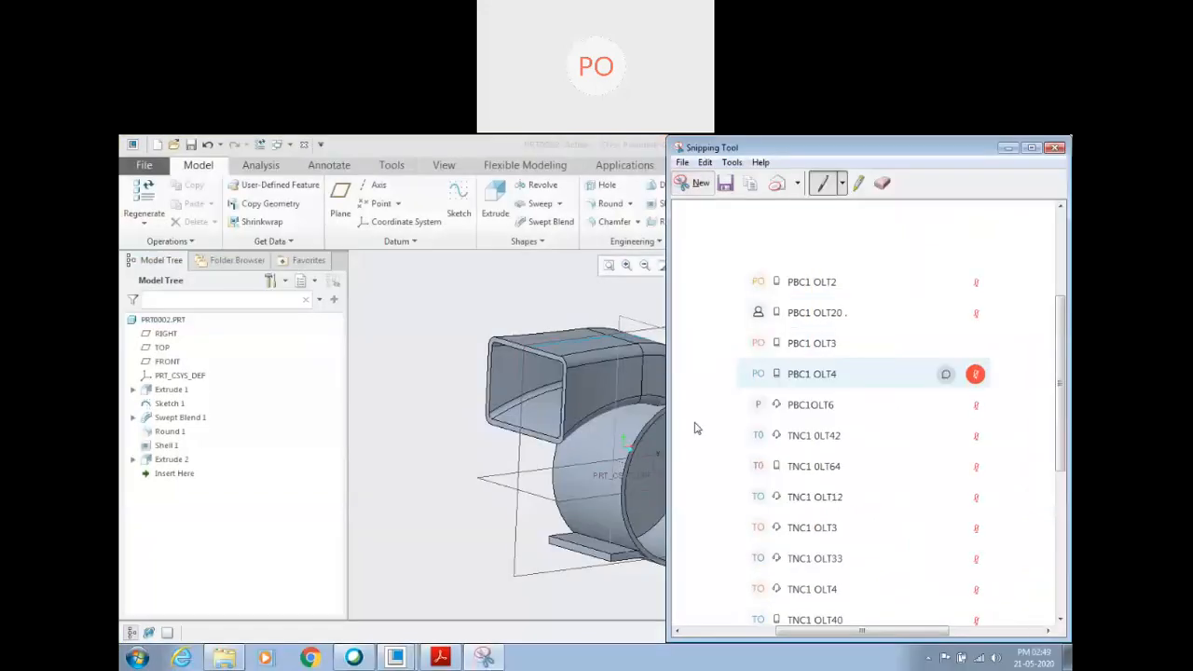
Save the new snip to the Desktop as JPEG file C1 D5 E2 and close Snipping Tool.
{"action": "left_click", "coordinate": [725, 184]}
{"action": "type", "text": "C"}
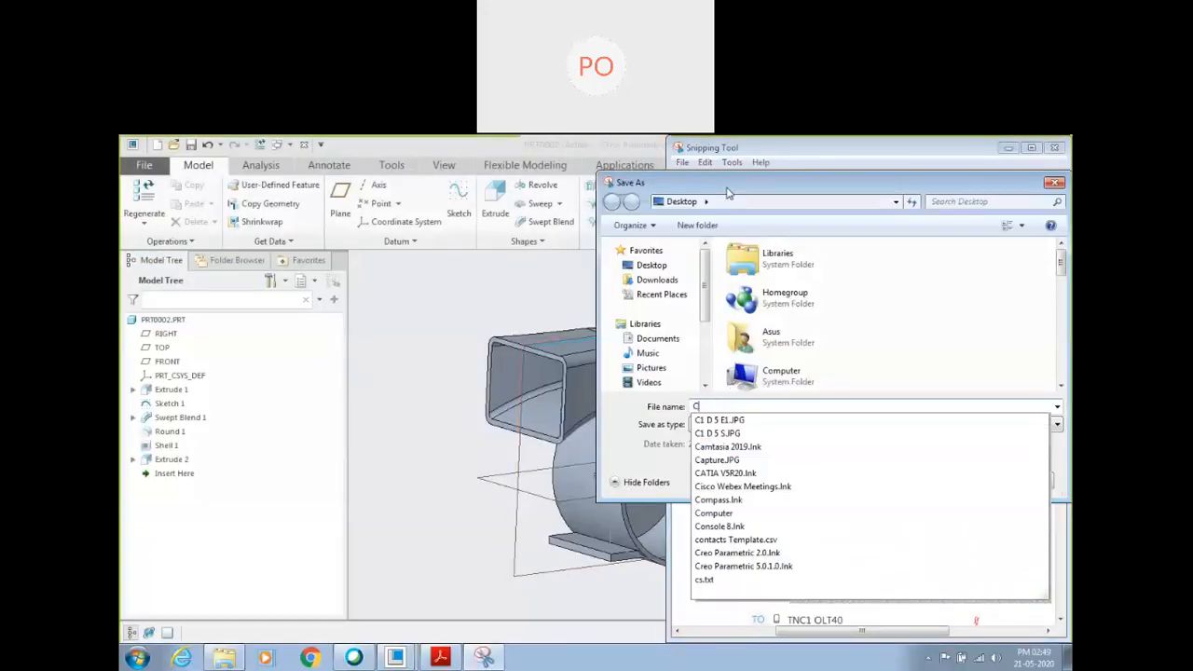
{"action": "type", "text": "1 D"}
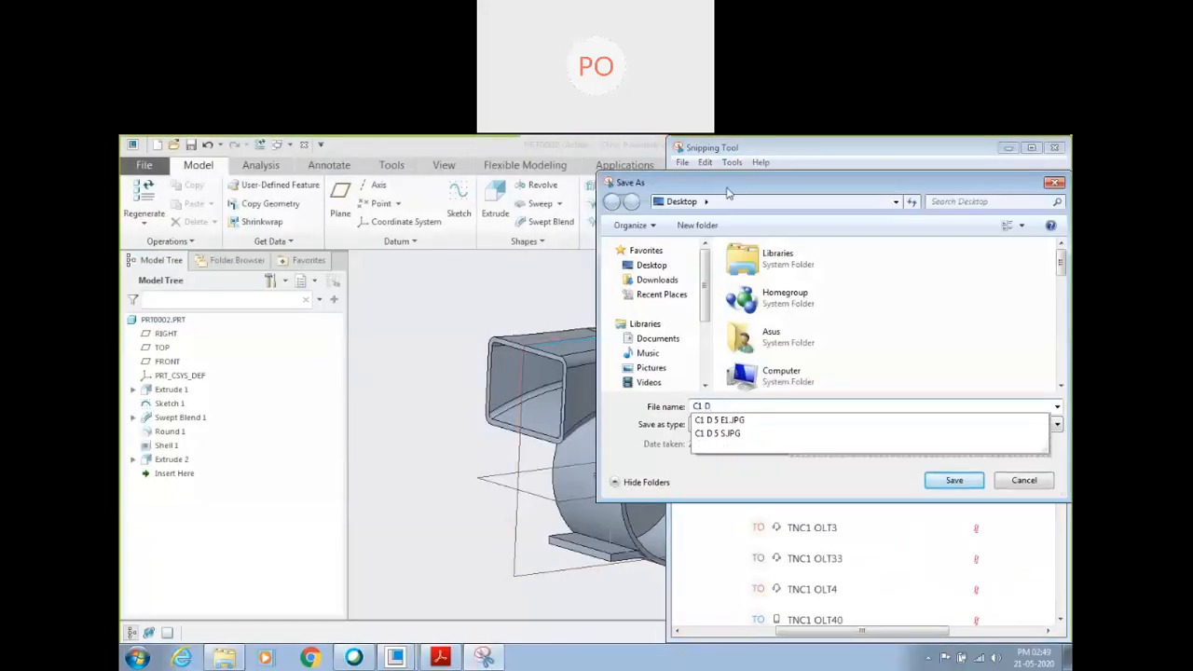
{"action": "type", "text": "5 E2"}
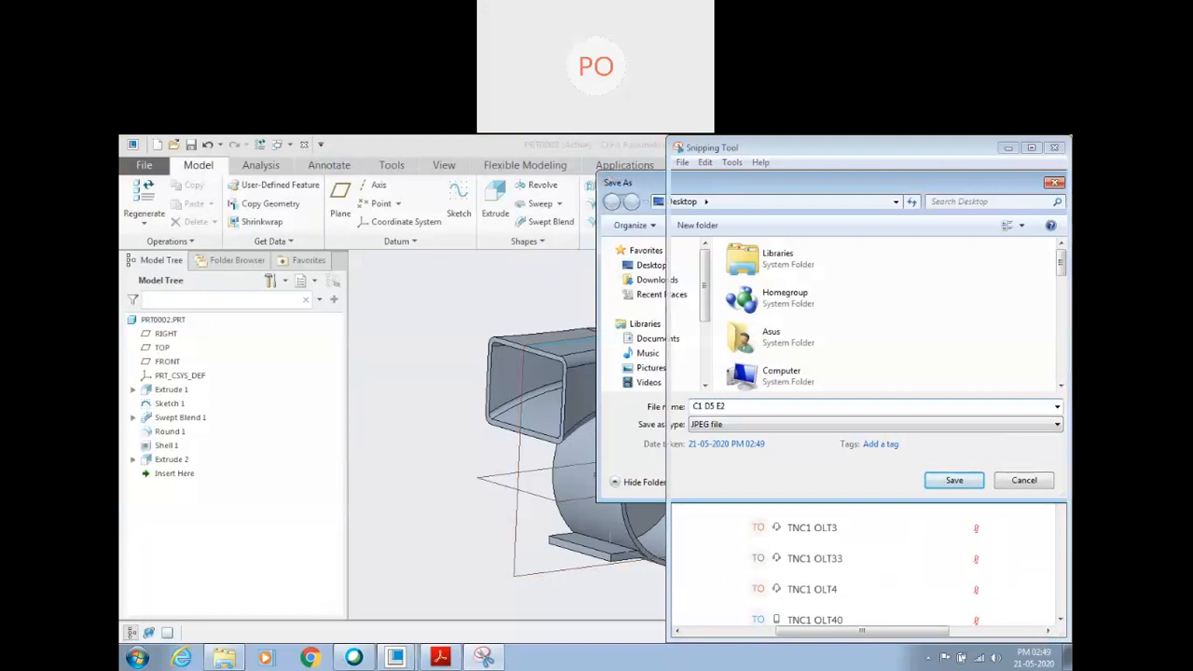
{"action": "key", "text": "Return"}
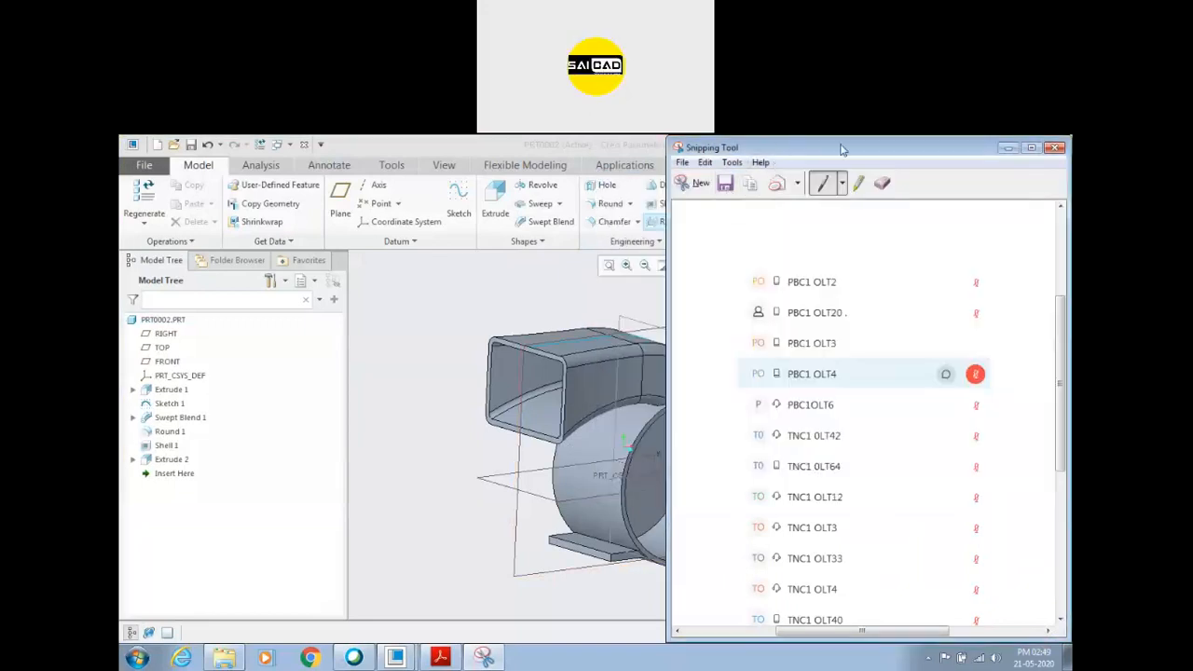
{"action": "left_click", "coordinate": [1053, 148]}
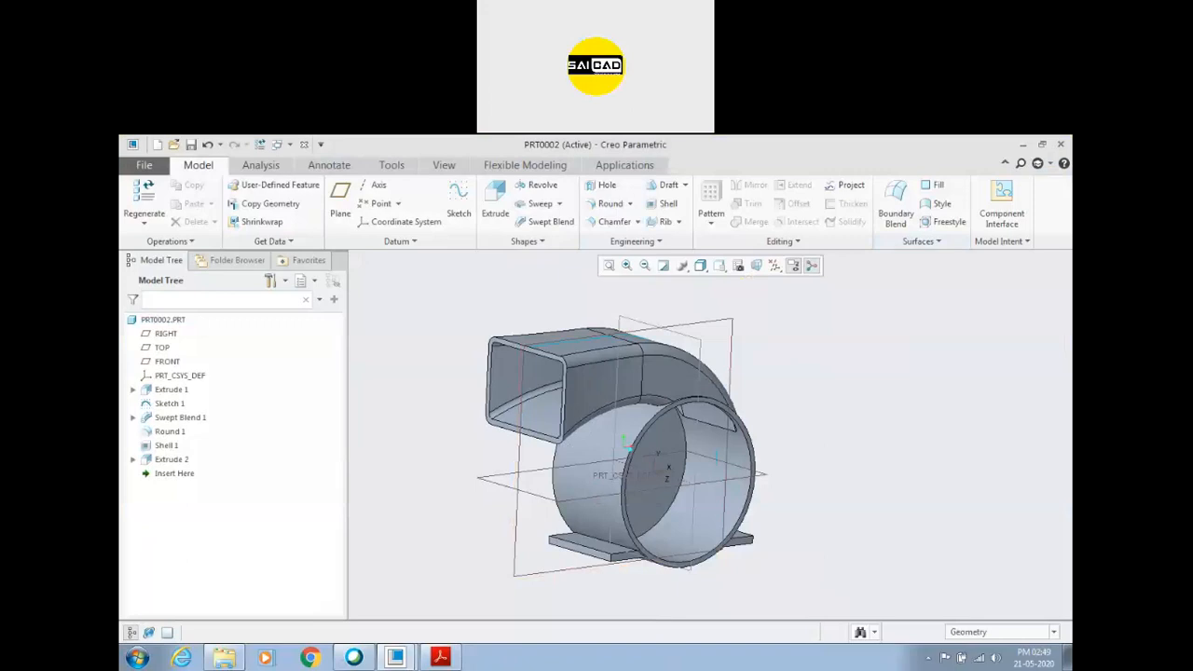